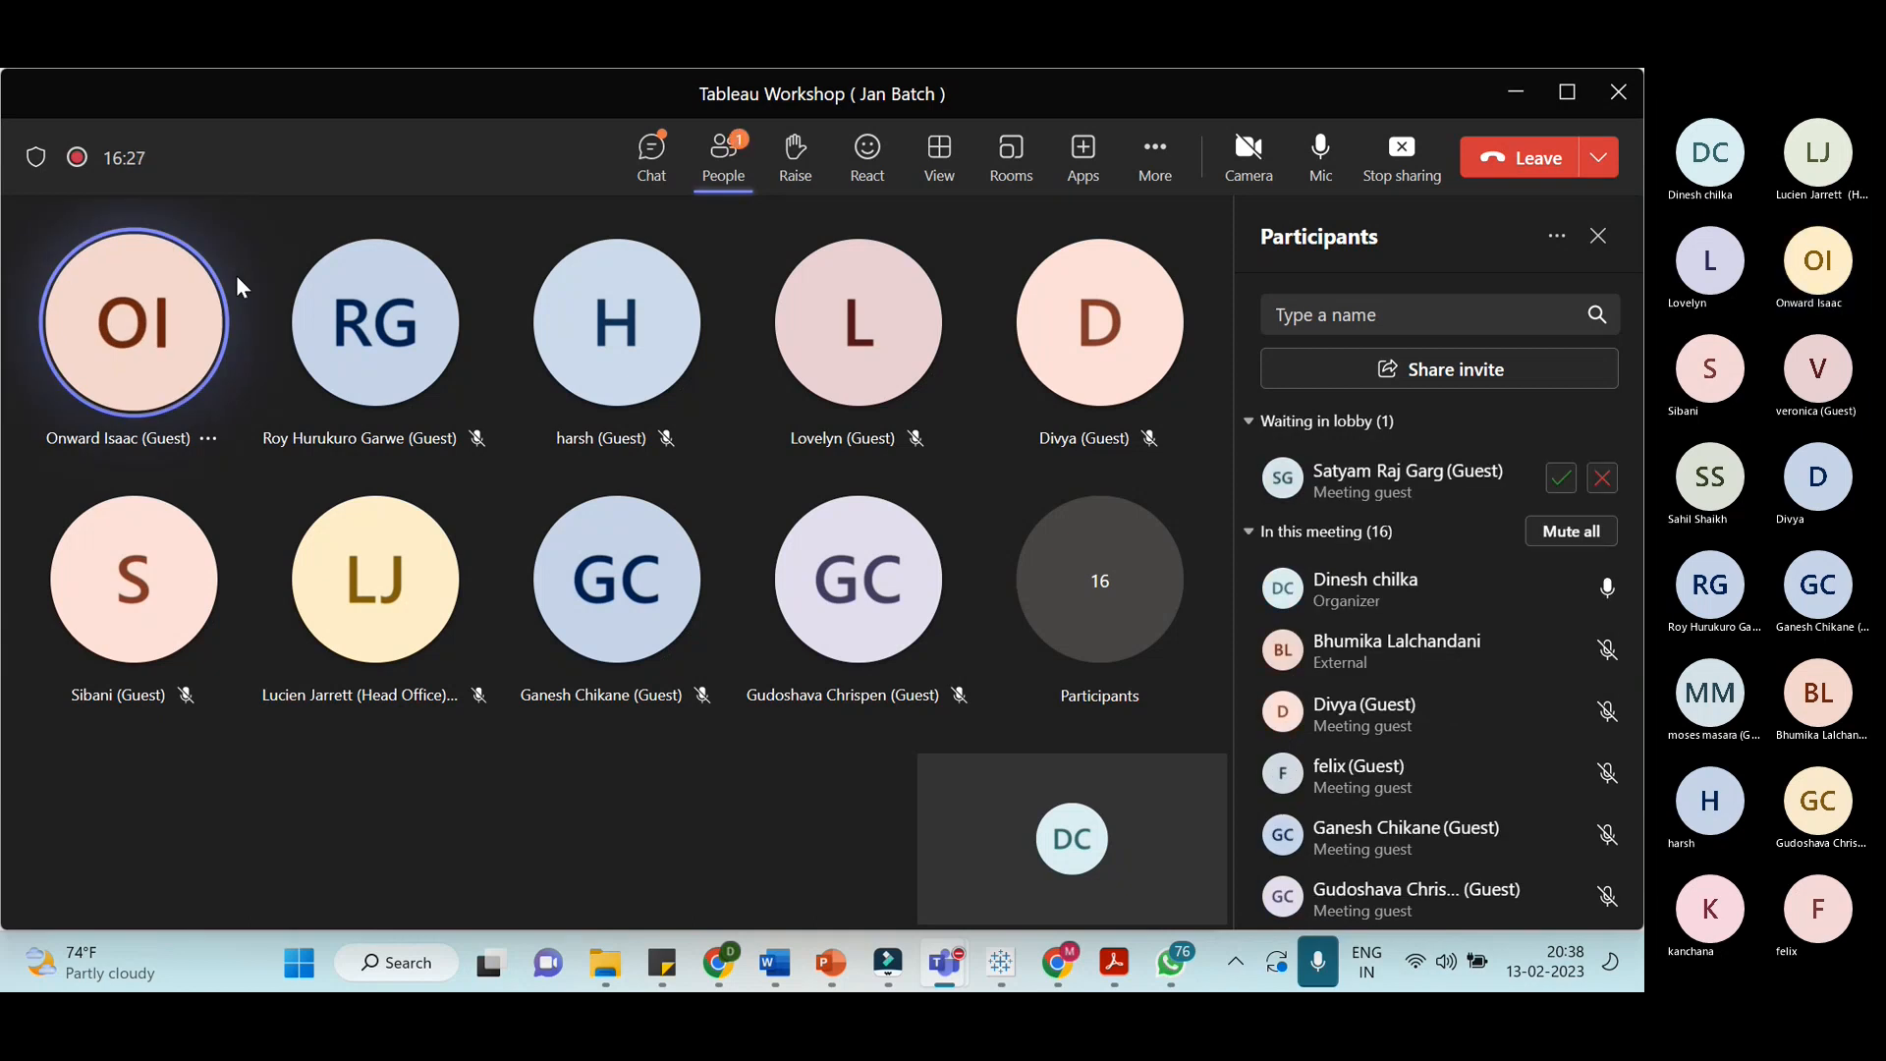
Admit the guest waiting in the meeting lobby and look through the participant list
{"action": "left_click", "coordinate": [1560, 478]}
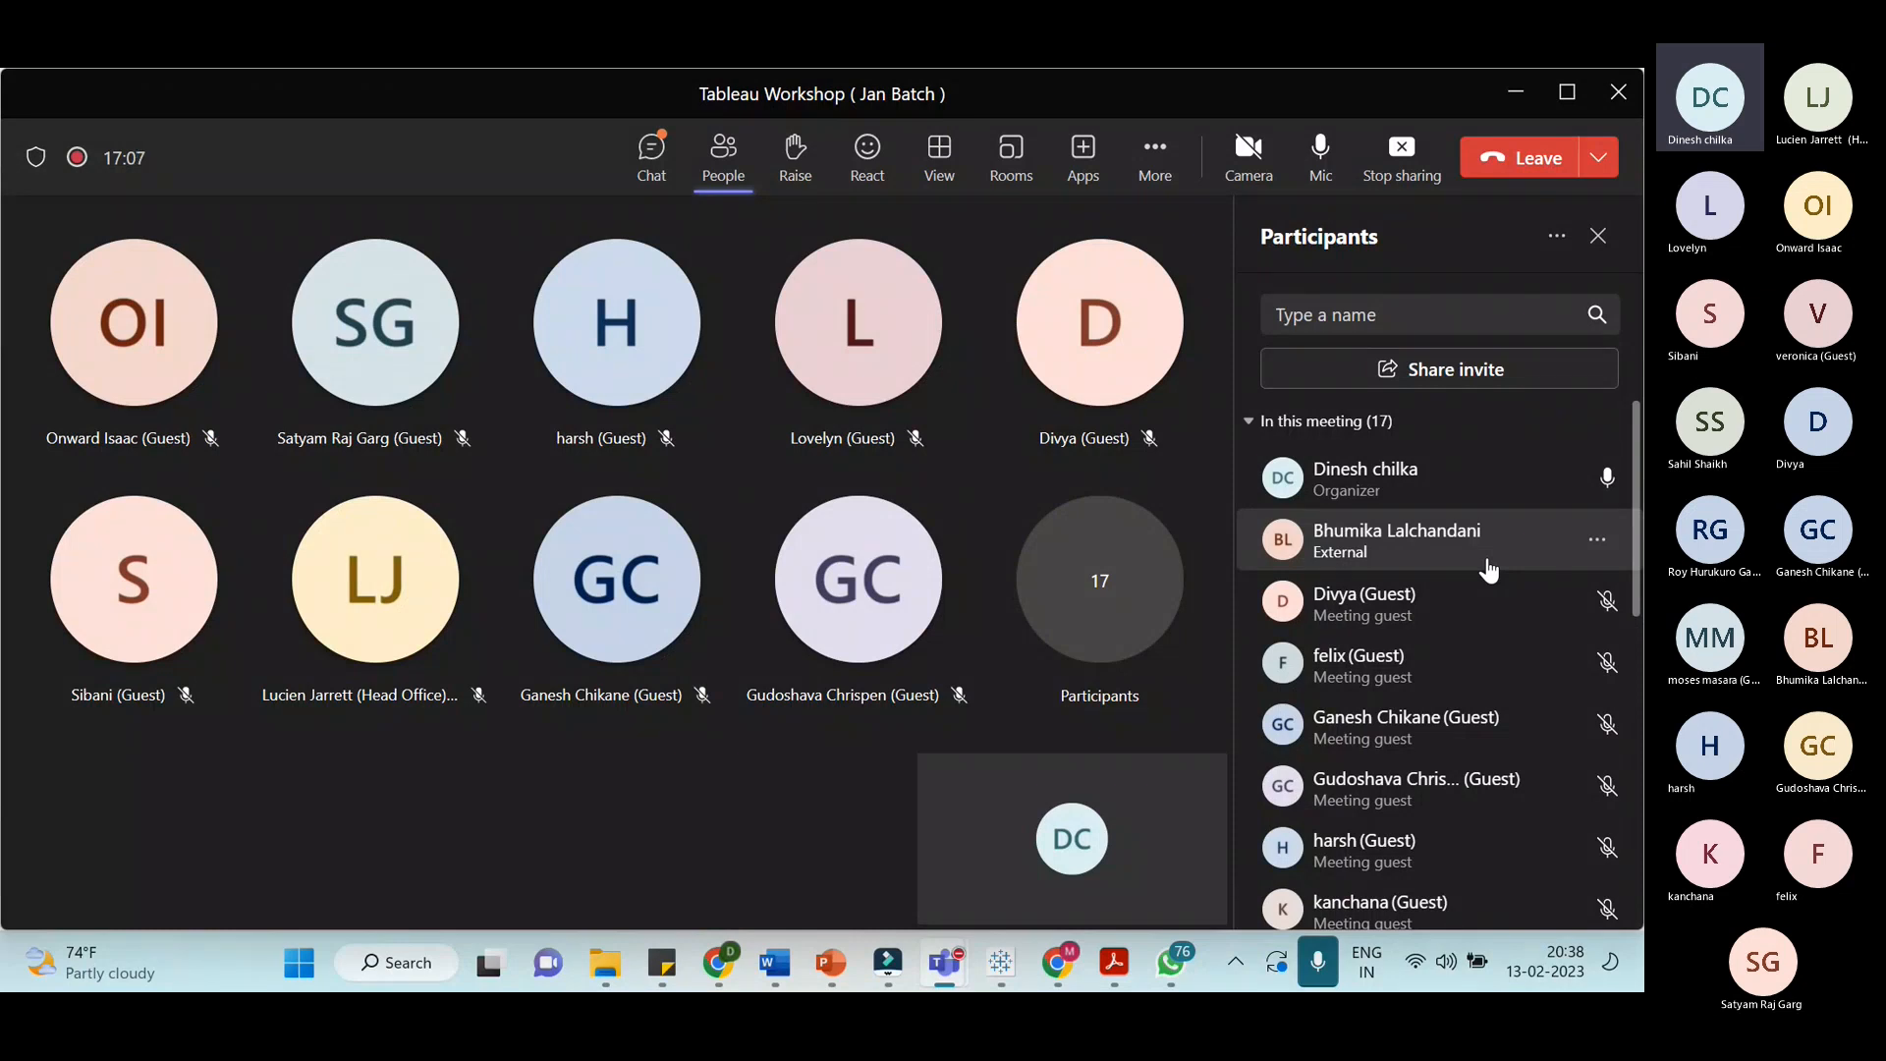
{"action": "key", "text": "alt+Tab"}
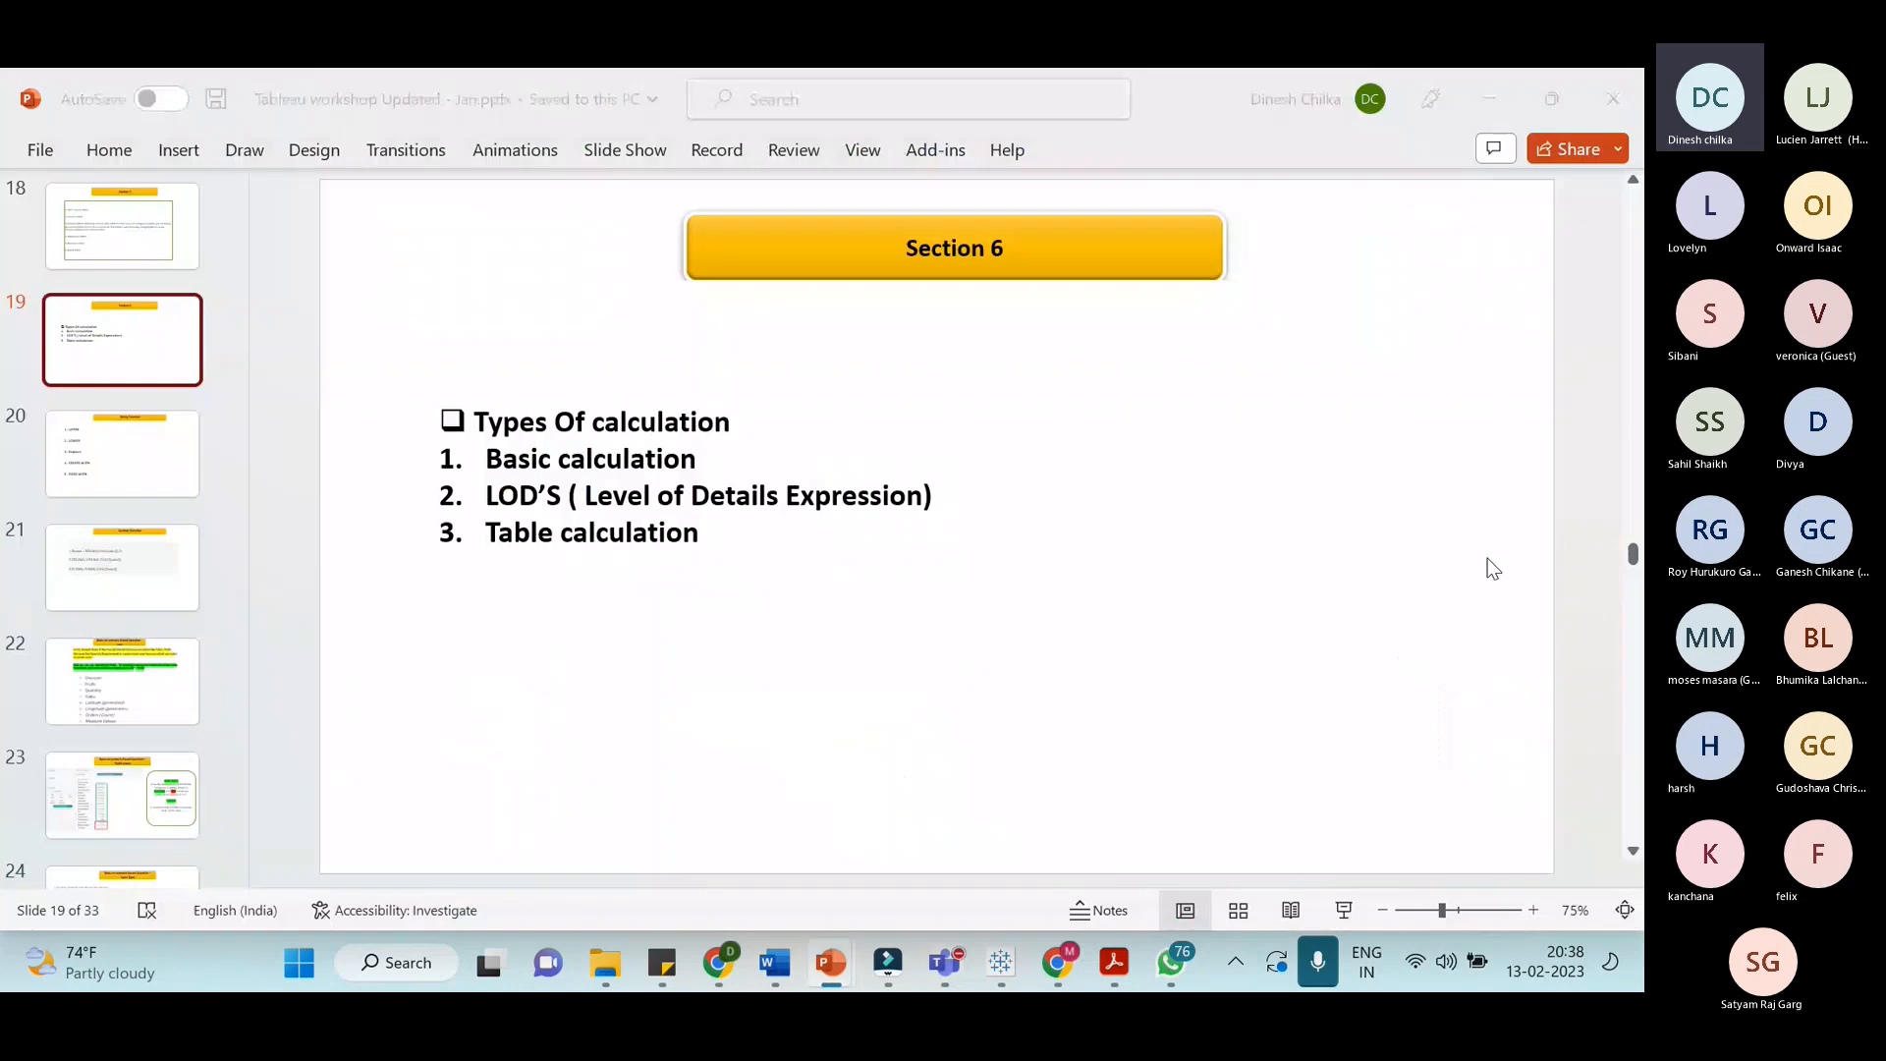
{"action": "key", "text": "alt+Tab"}
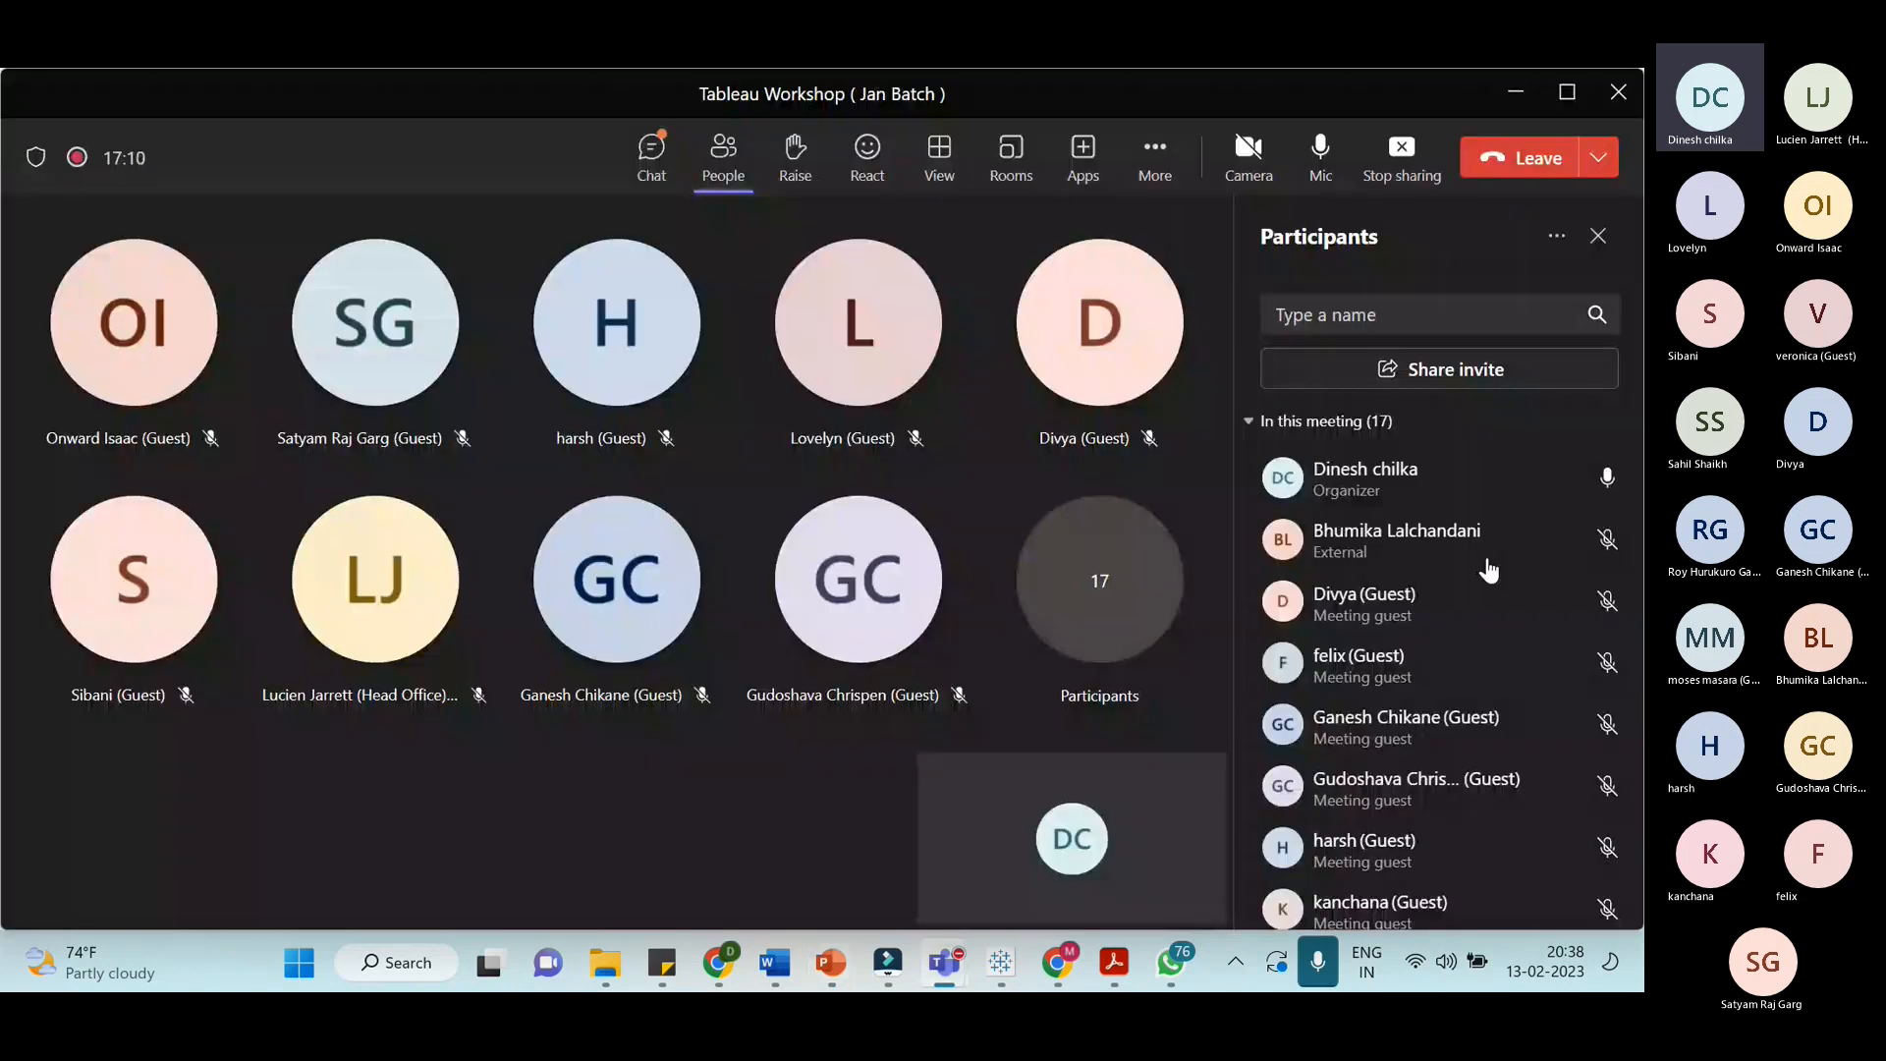
{"action": "scroll", "coordinate": [1488, 570], "scroll_direction": "down", "scroll_amount": 5}
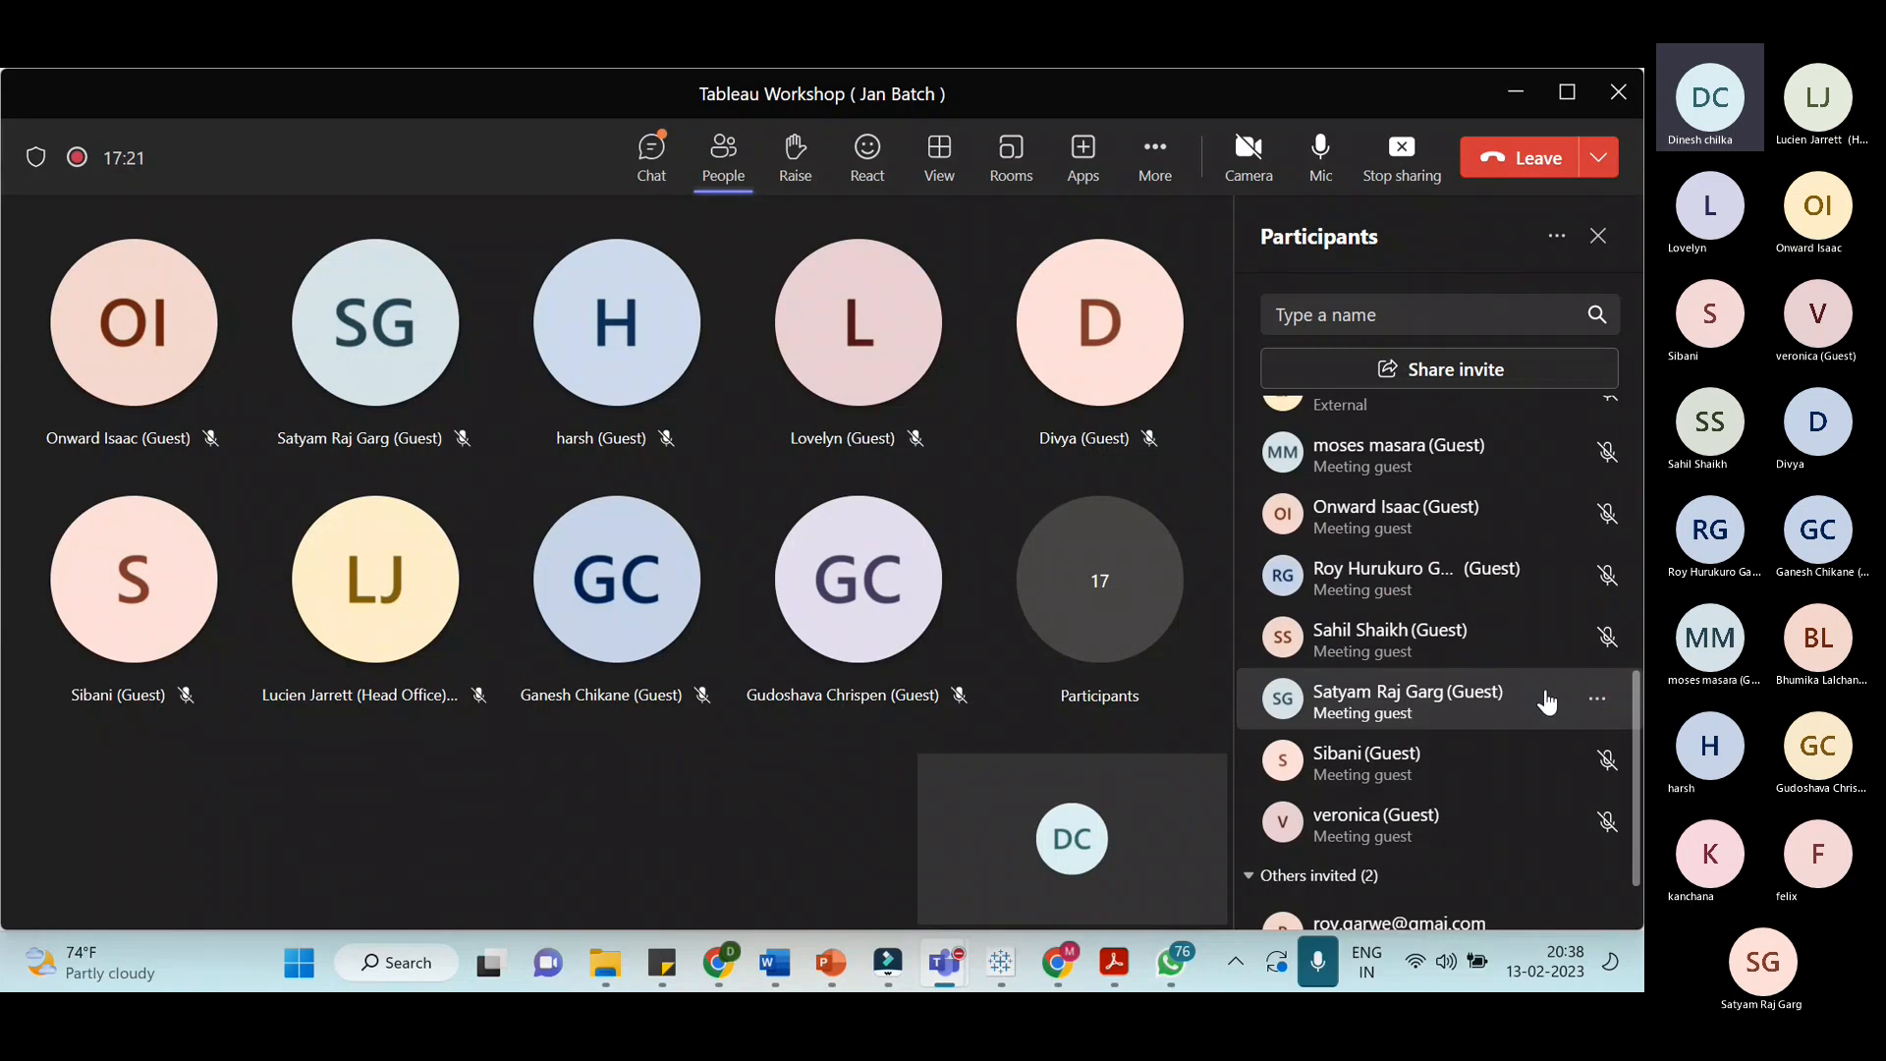
{"action": "scroll", "coordinate": [1547, 695], "scroll_direction": "up", "scroll_amount": 2}
{"action": "scroll", "coordinate": [1544, 699], "scroll_direction": "up", "scroll_amount": 5}
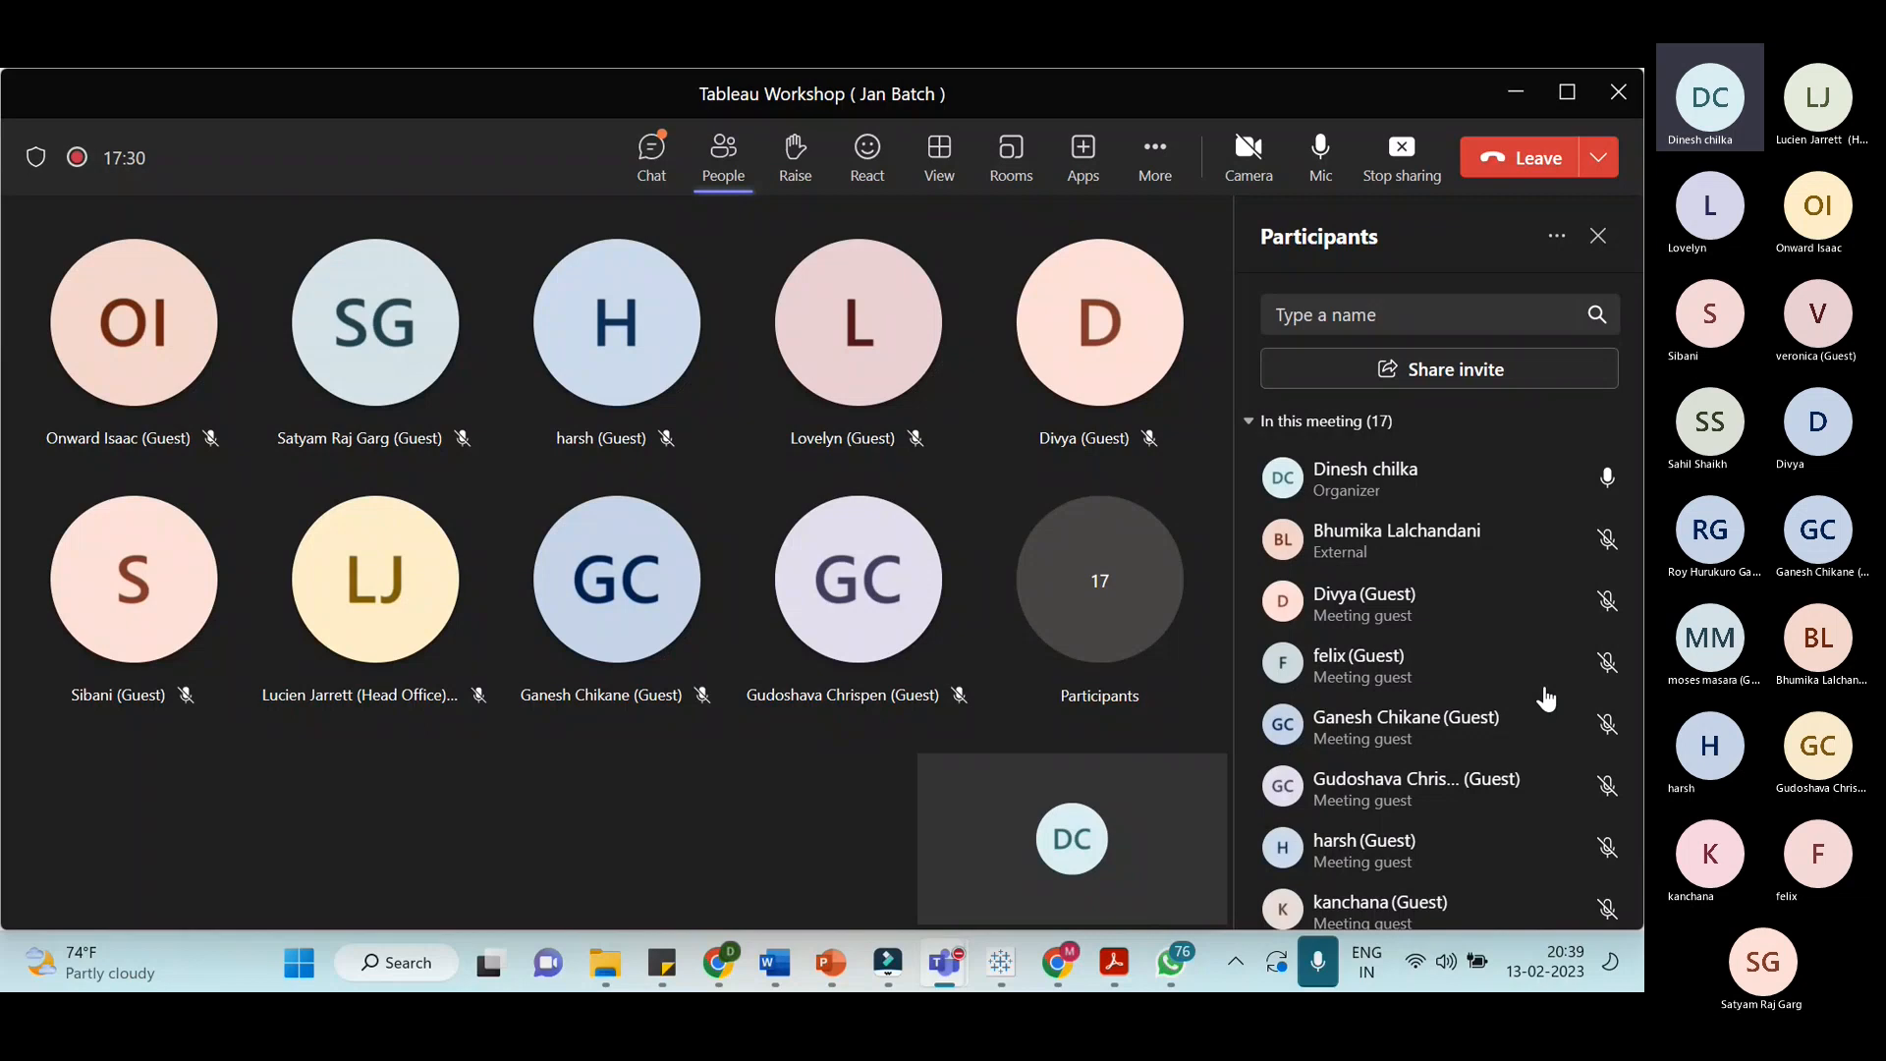
Switch to the PowerPoint deck and review the slides from Section 6 through the number functions and scenario questions to LOOKUP
{"action": "key", "text": "alt+Tab"}
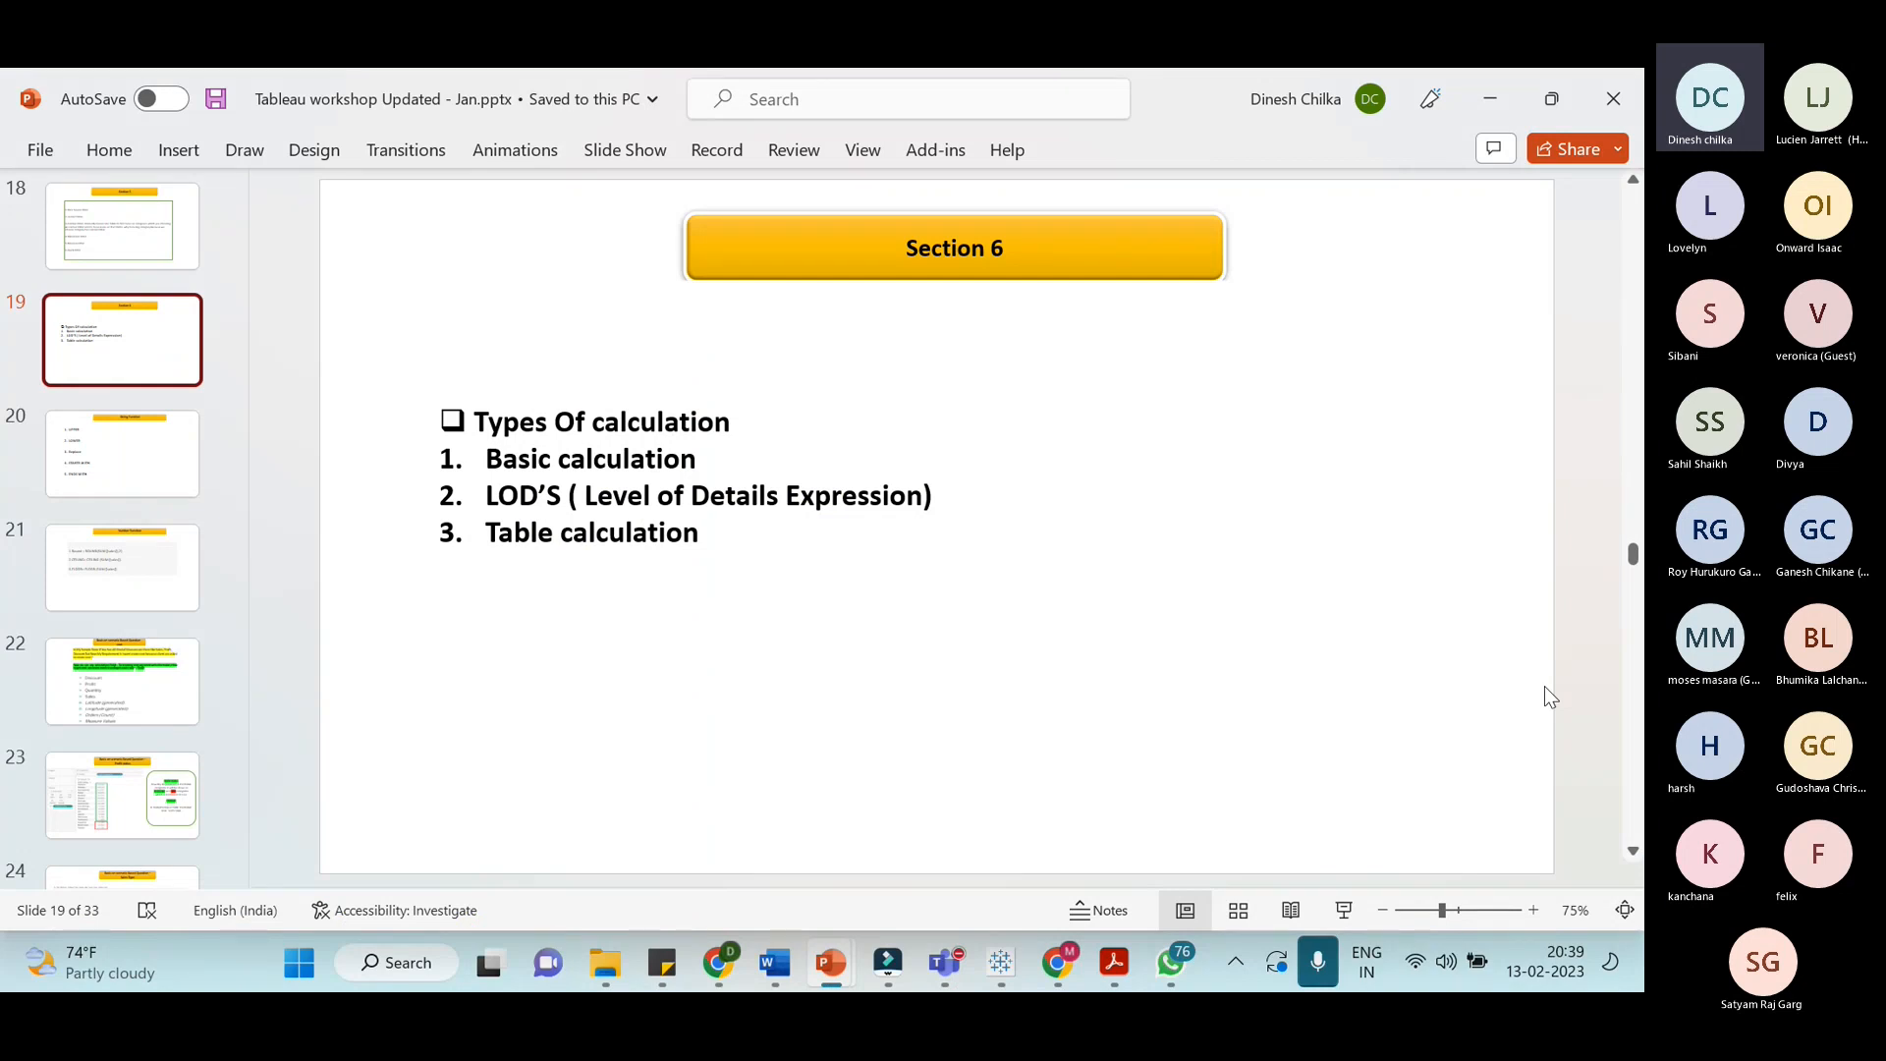
{"action": "scroll", "coordinate": [1544, 686], "scroll_direction": "down", "scroll_amount": 1}
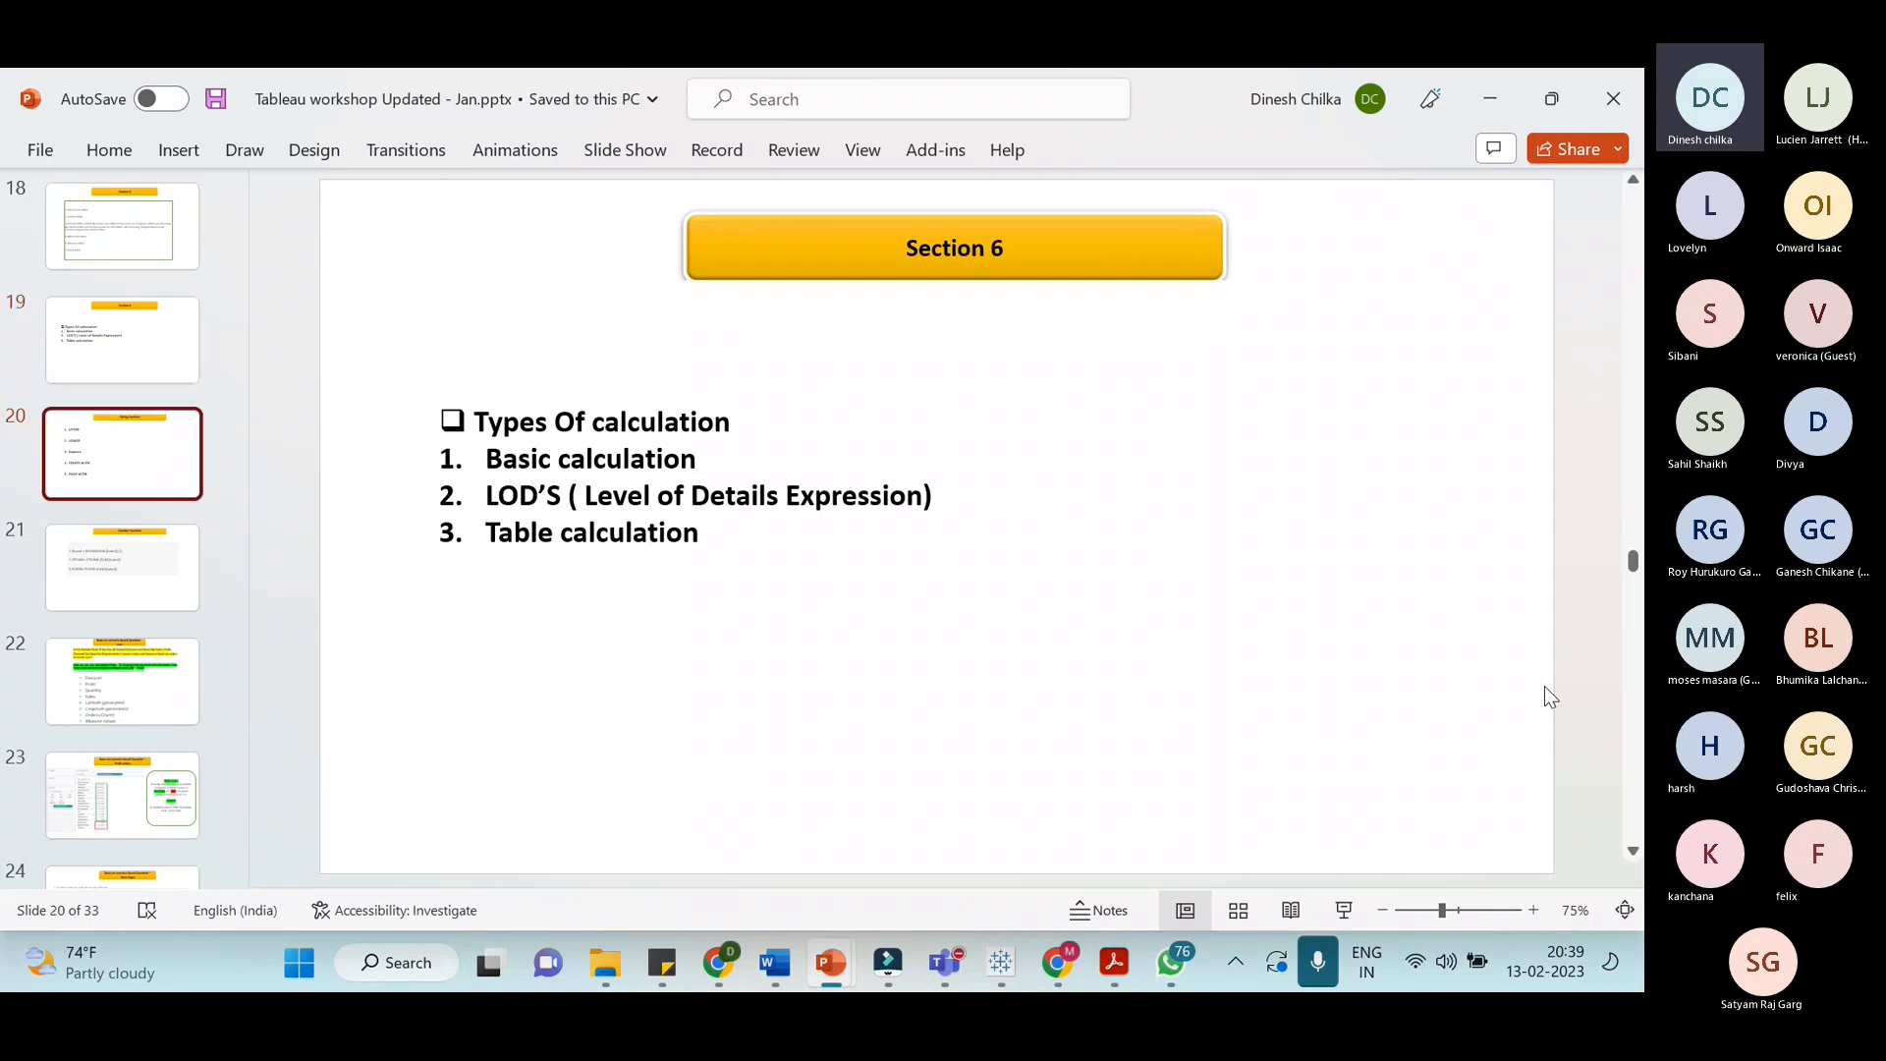
{"action": "scroll", "coordinate": [1544, 686], "scroll_direction": "down", "scroll_amount": 1}
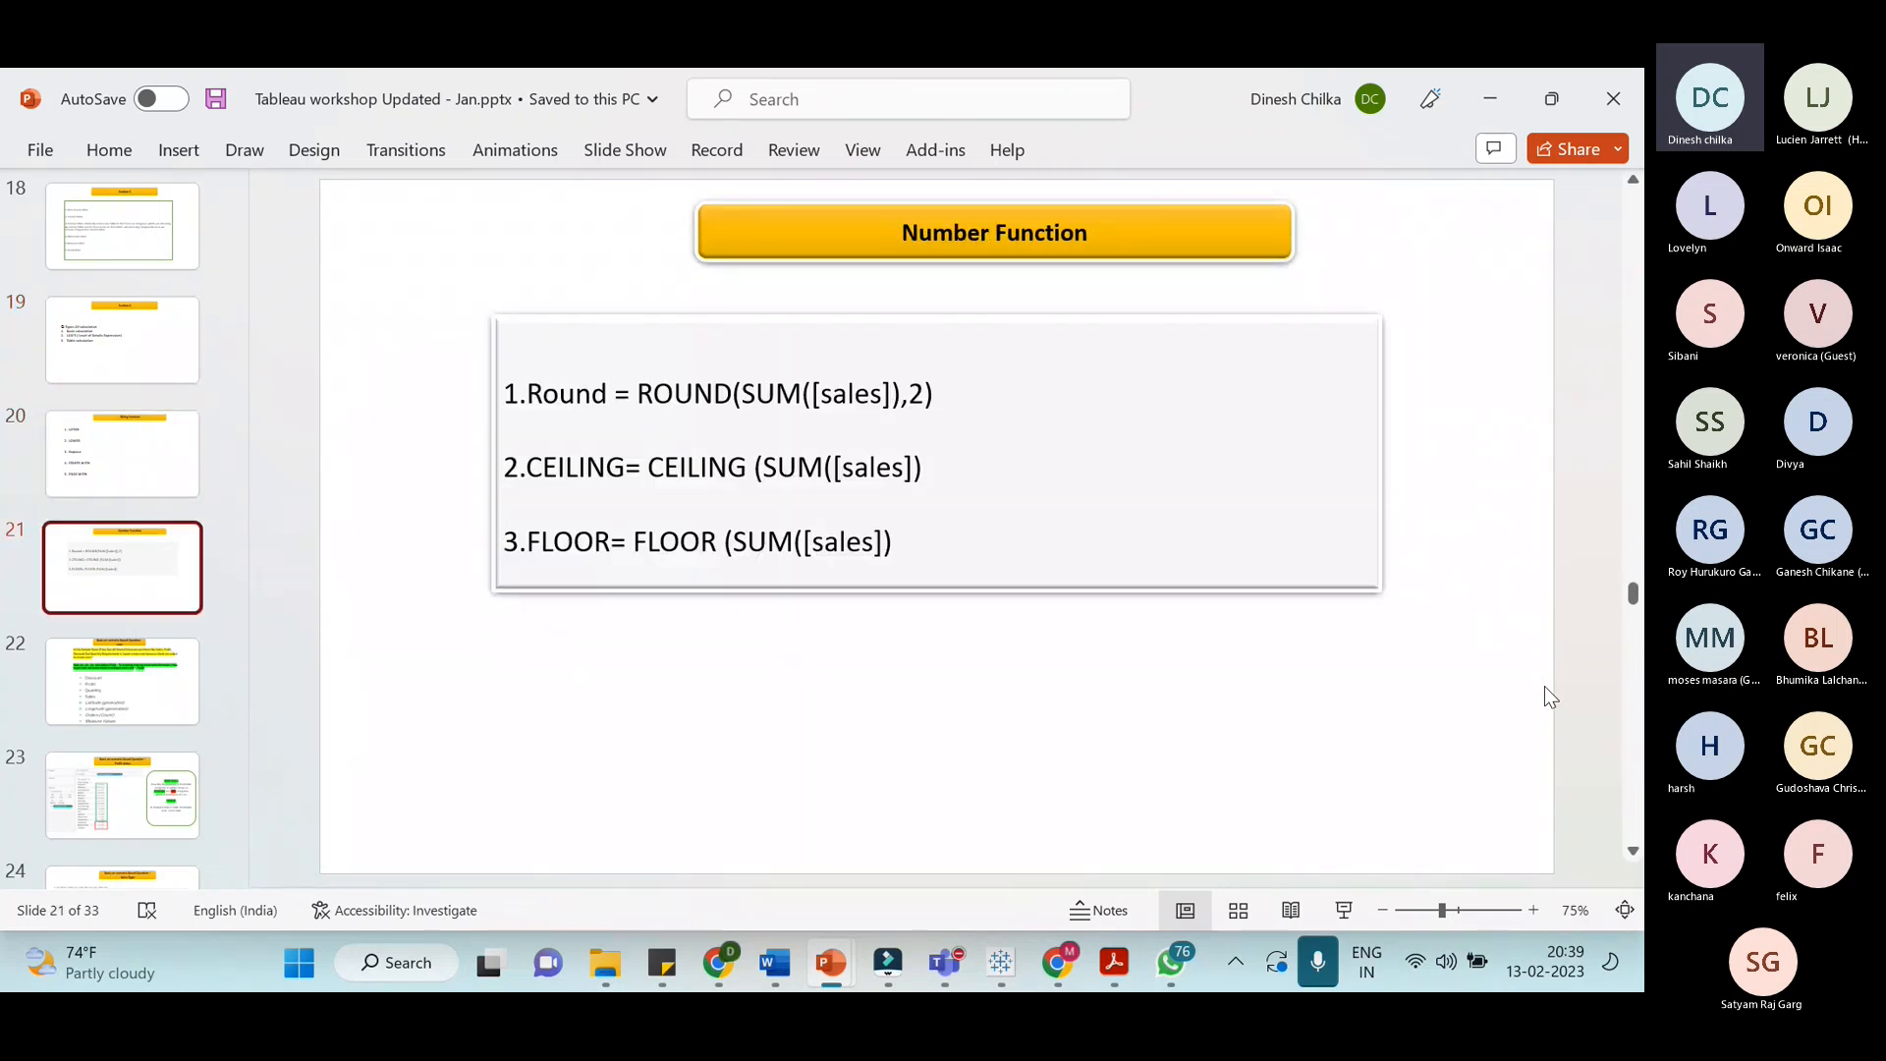
{"action": "scroll", "coordinate": [1544, 685], "scroll_direction": "down", "scroll_amount": 1}
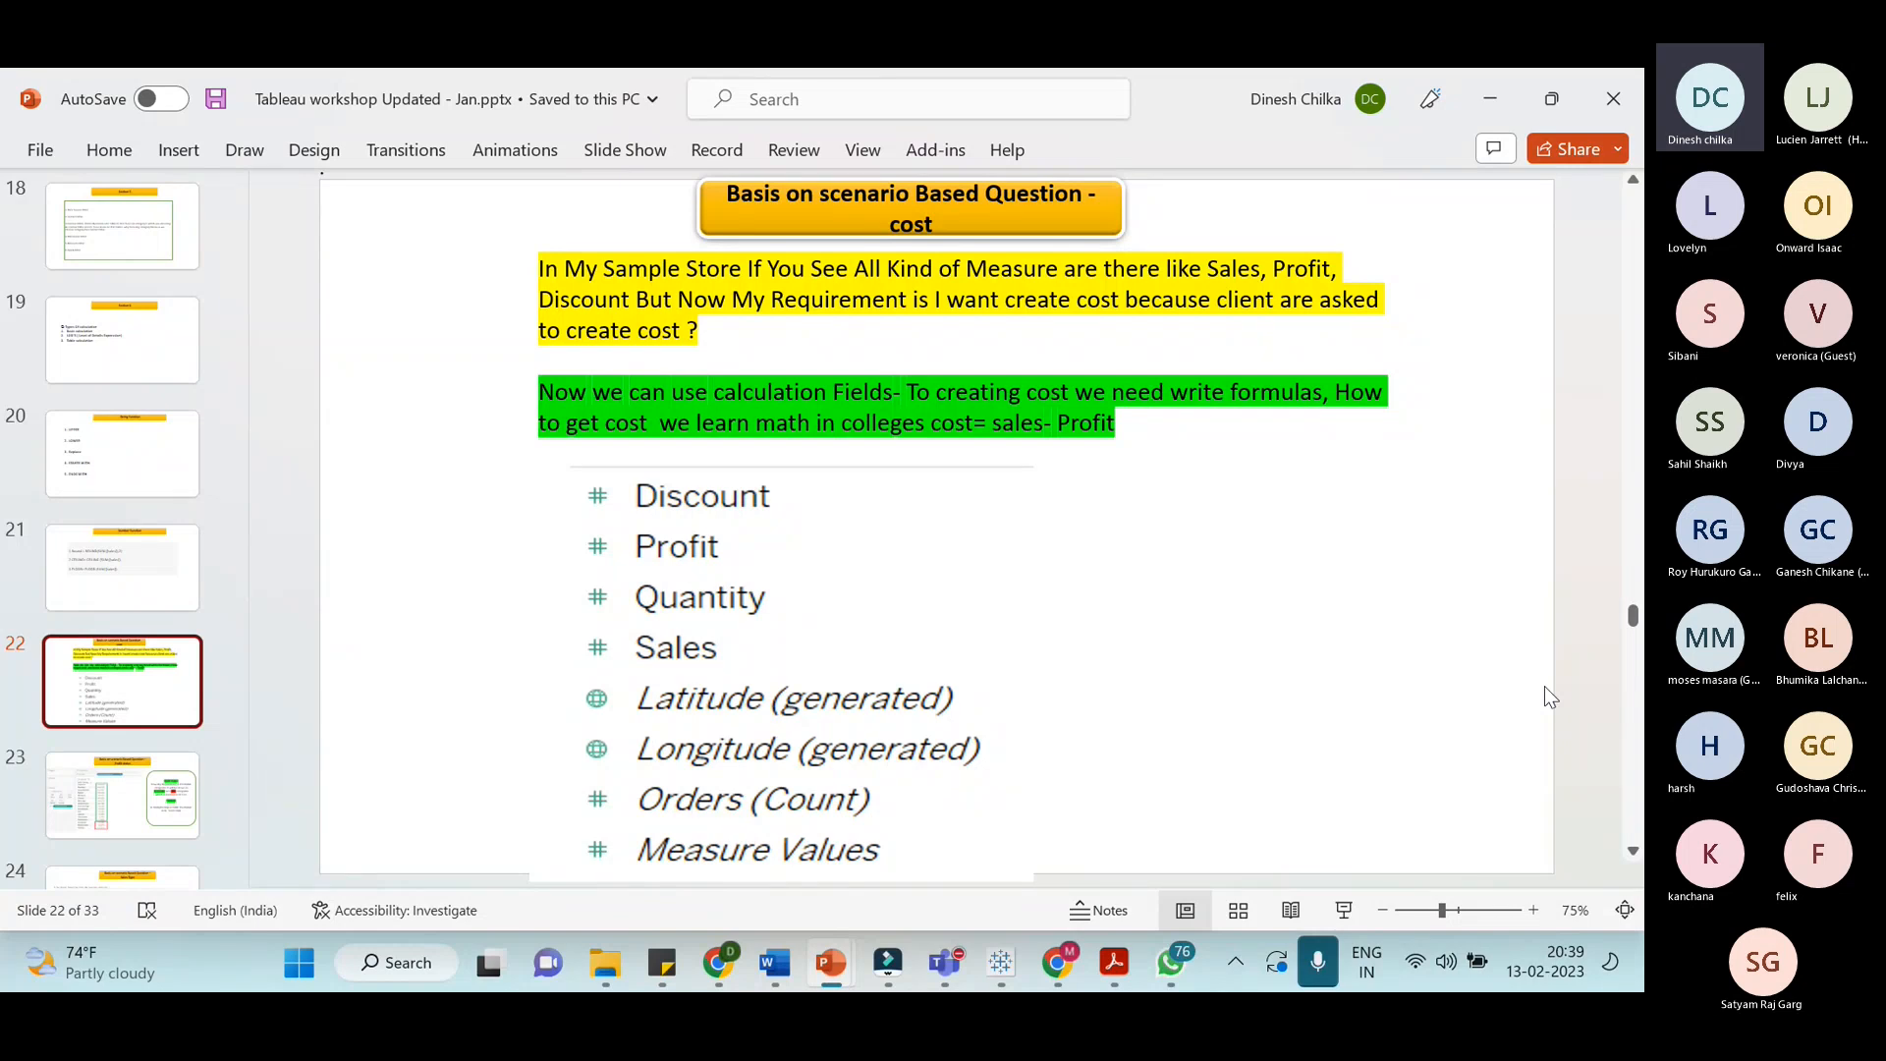
{"action": "scroll", "coordinate": [1544, 687], "scroll_direction": "down", "scroll_amount": 1}
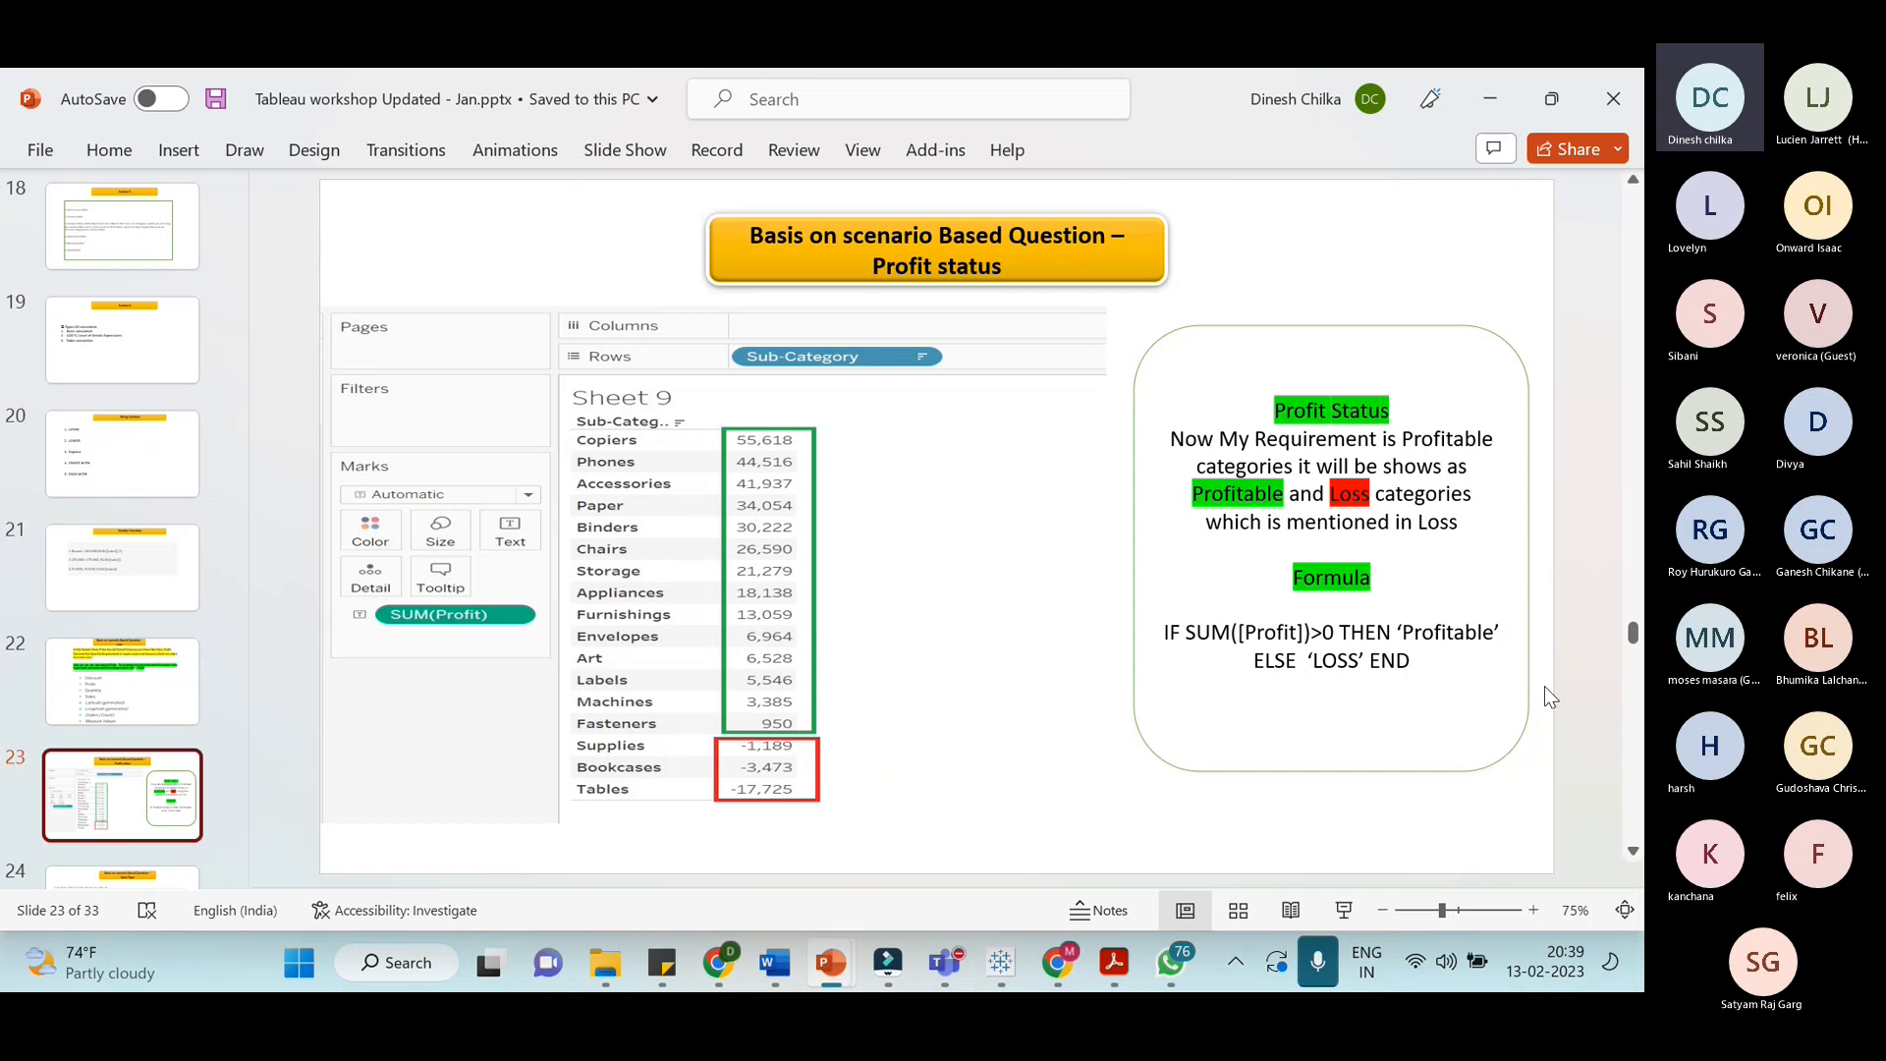
{"action": "scroll", "coordinate": [1544, 688], "scroll_direction": "down", "scroll_amount": 1}
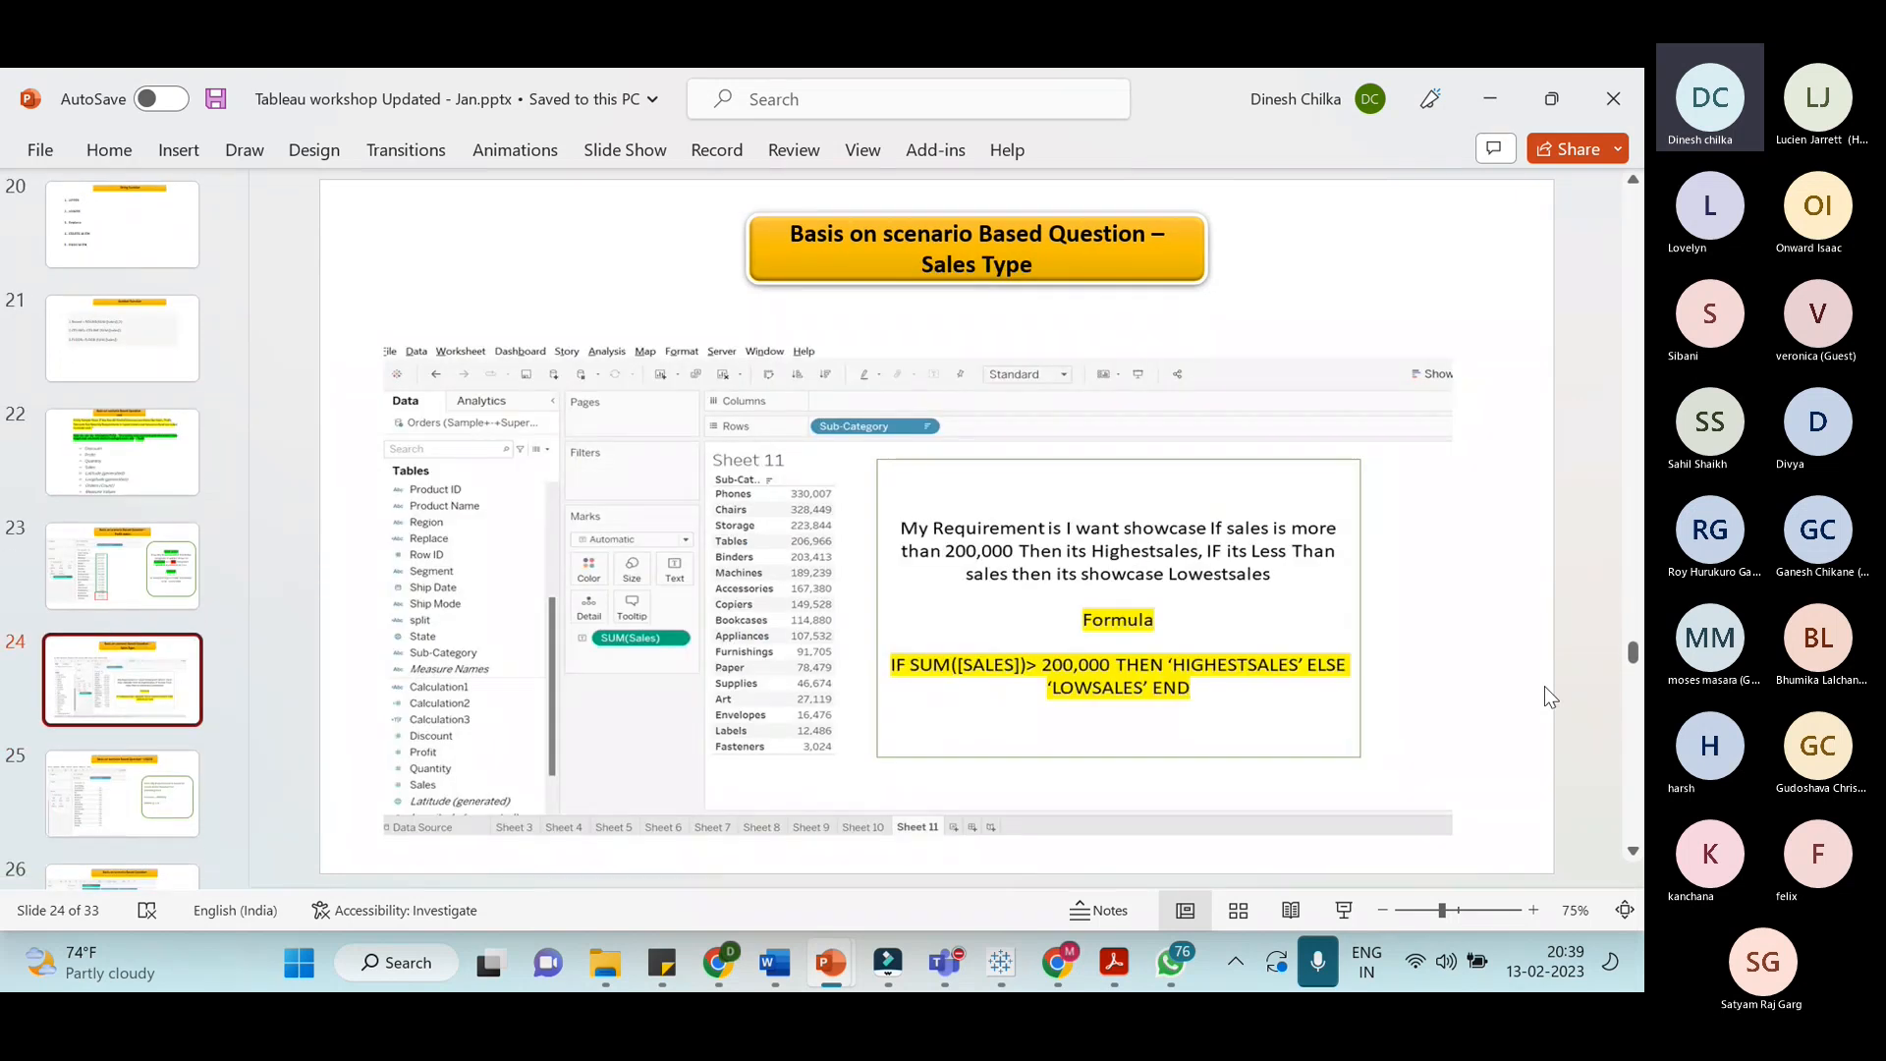
{"action": "scroll", "coordinate": [1544, 686], "scroll_direction": "down", "scroll_amount": 1}
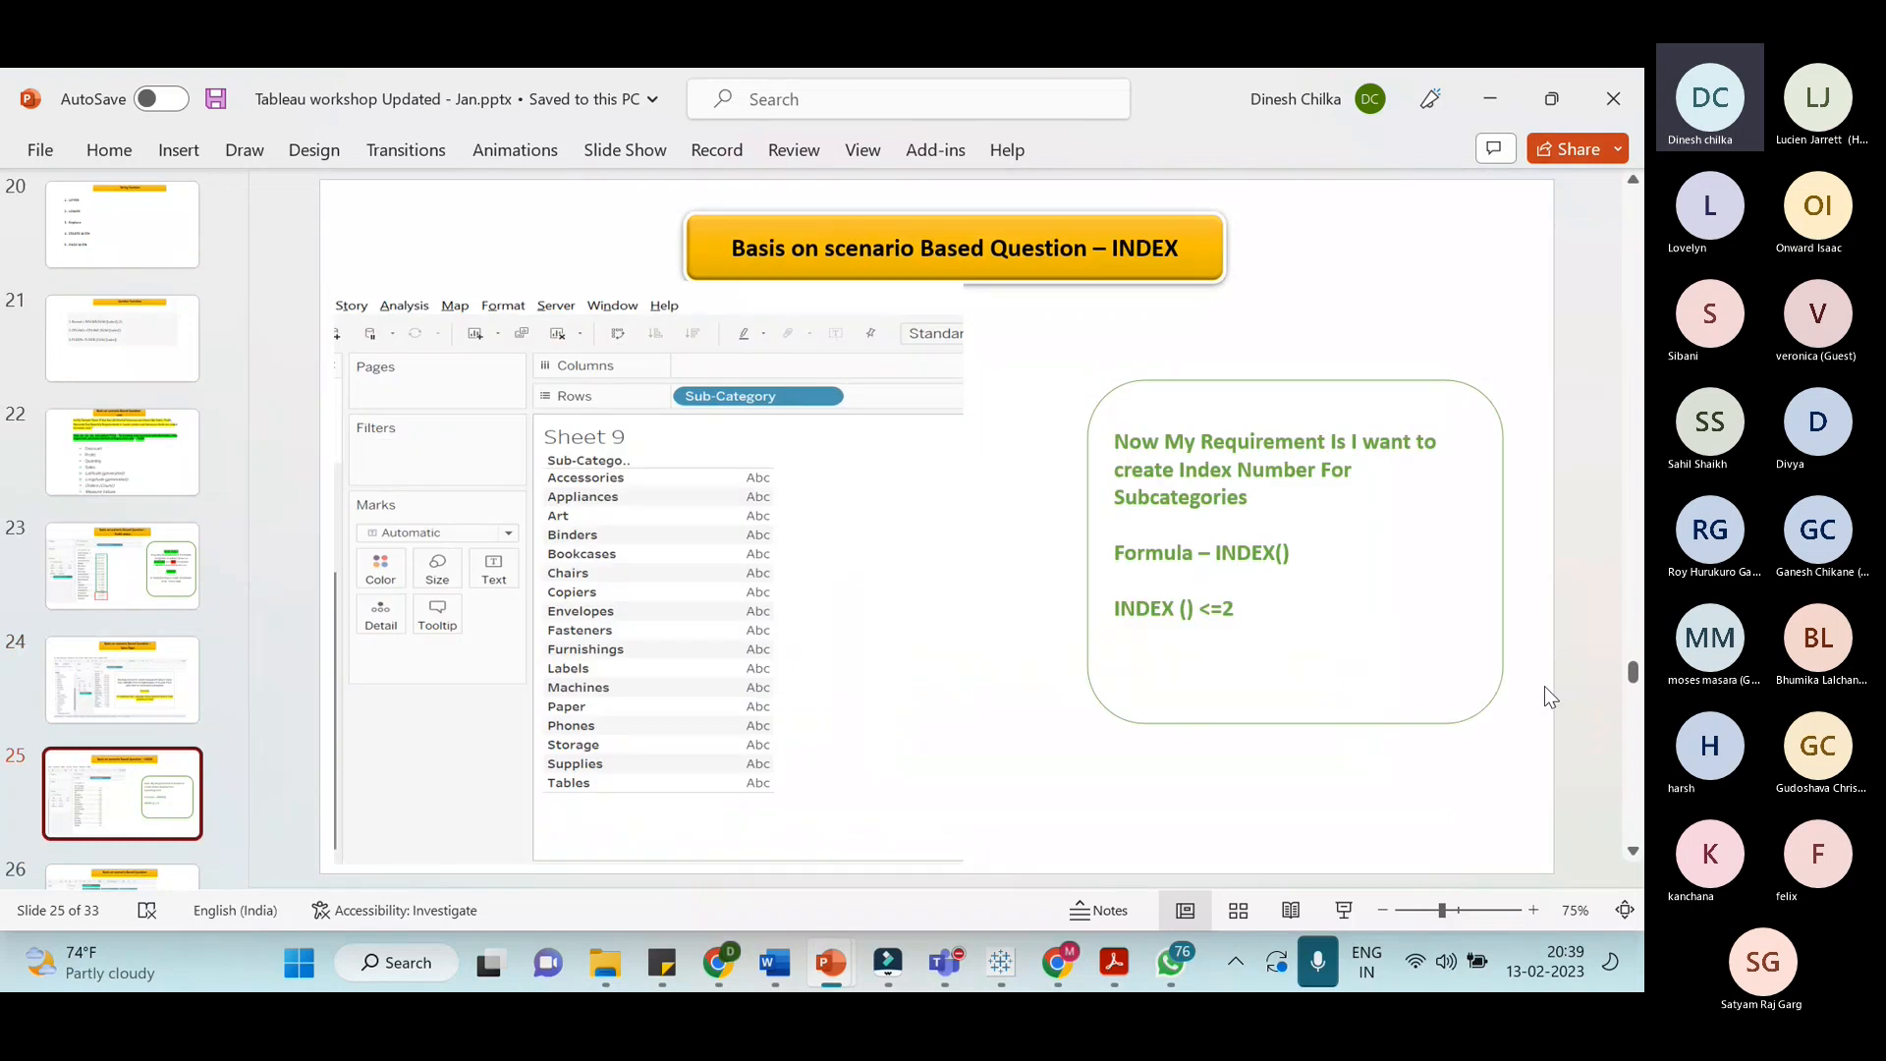
{"action": "scroll", "coordinate": [1544, 686], "scroll_direction": "down", "scroll_amount": 1}
{"action": "scroll", "coordinate": [1544, 686], "scroll_direction": "down", "scroll_amount": 1}
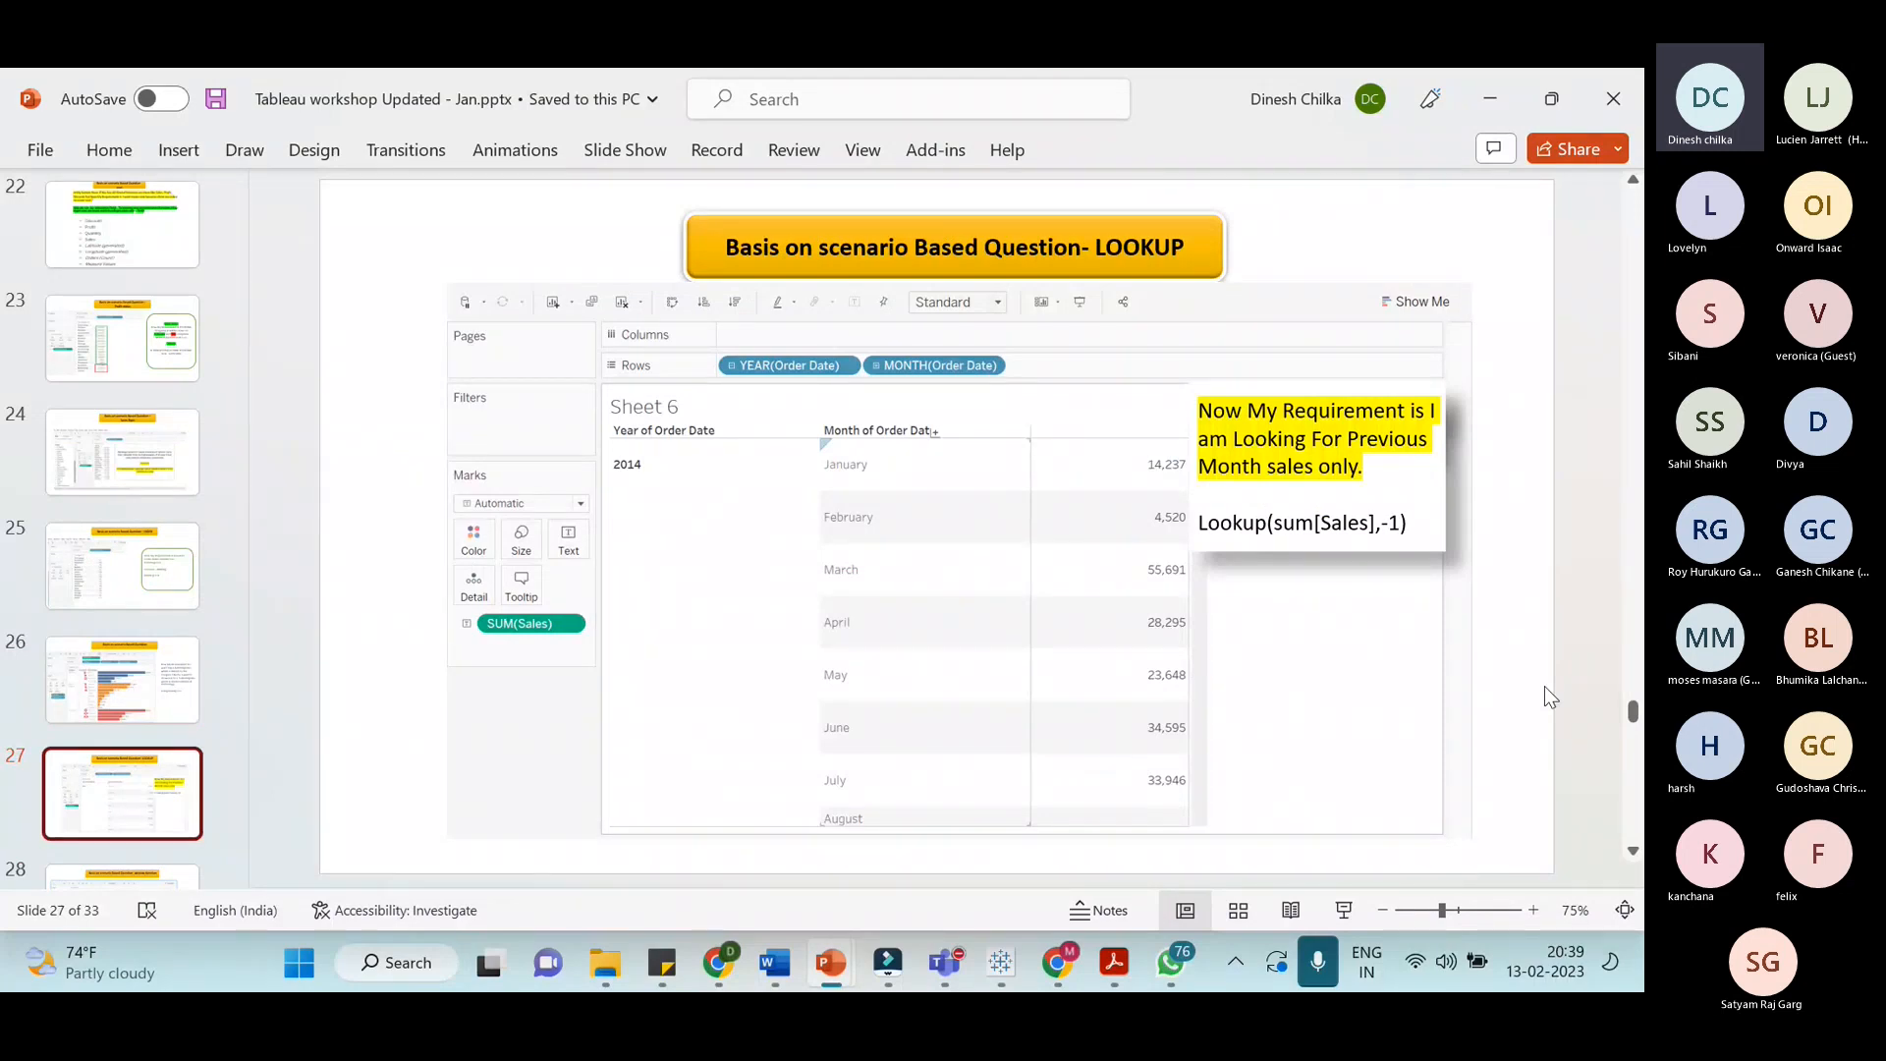
Compare the INDEX, top 3 subcategories, LOOKUP and window function slides, finishing on the INDEX slide
{"action": "key", "text": "Page_Down"}
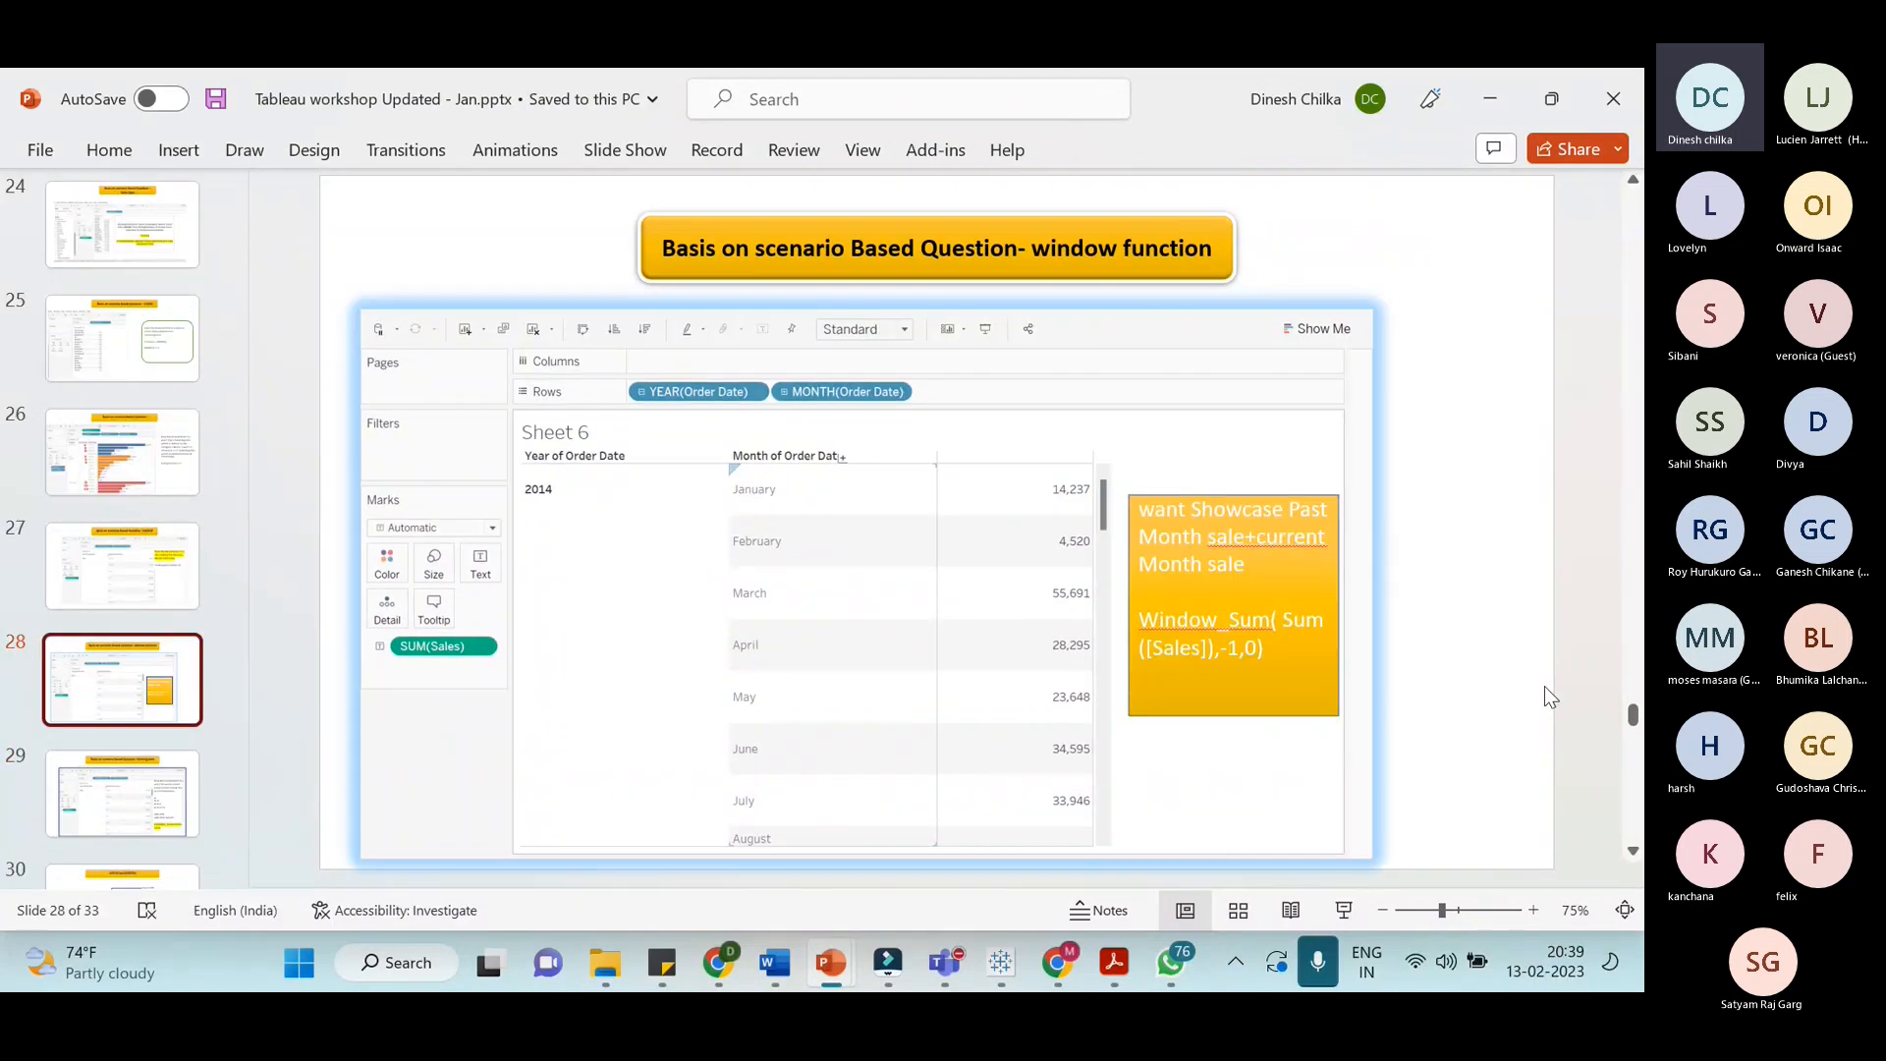
{"action": "key", "text": "Page_Up"}
{"action": "key", "text": "Page_Up"}
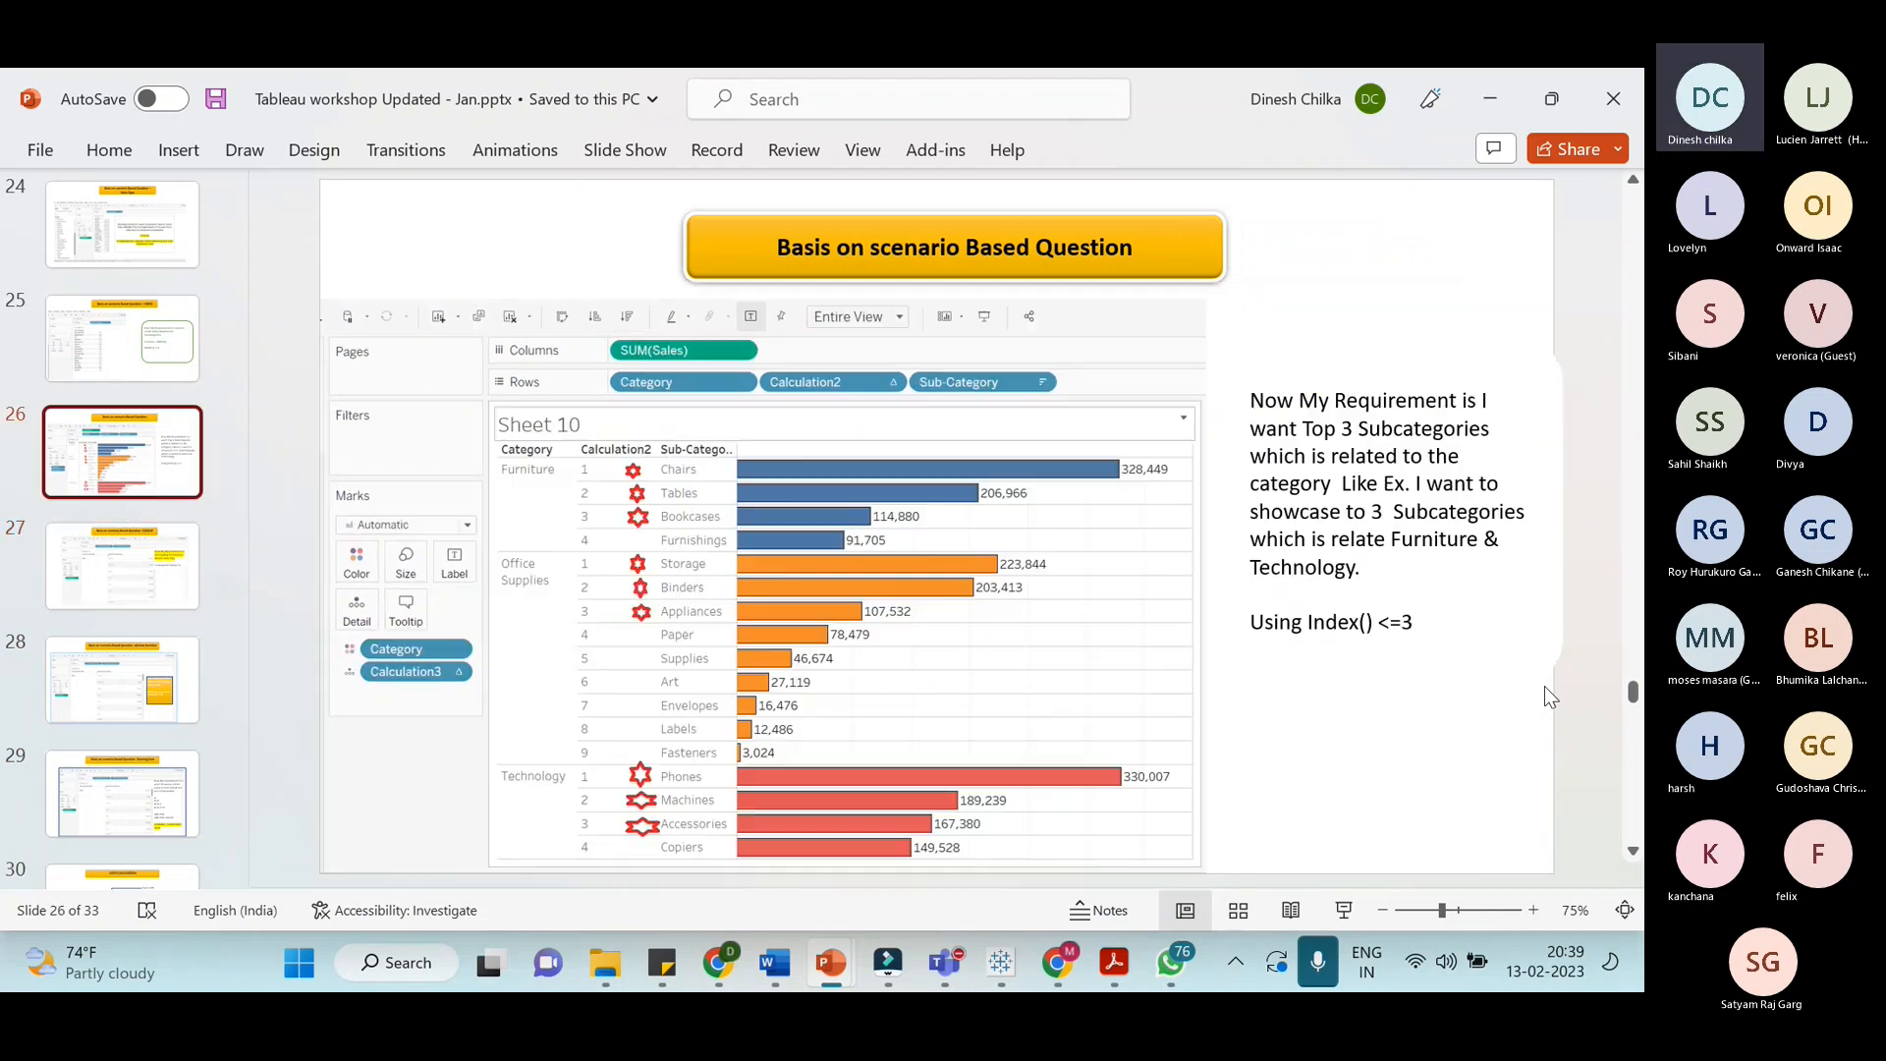
{"action": "key", "text": "Page_Down"}
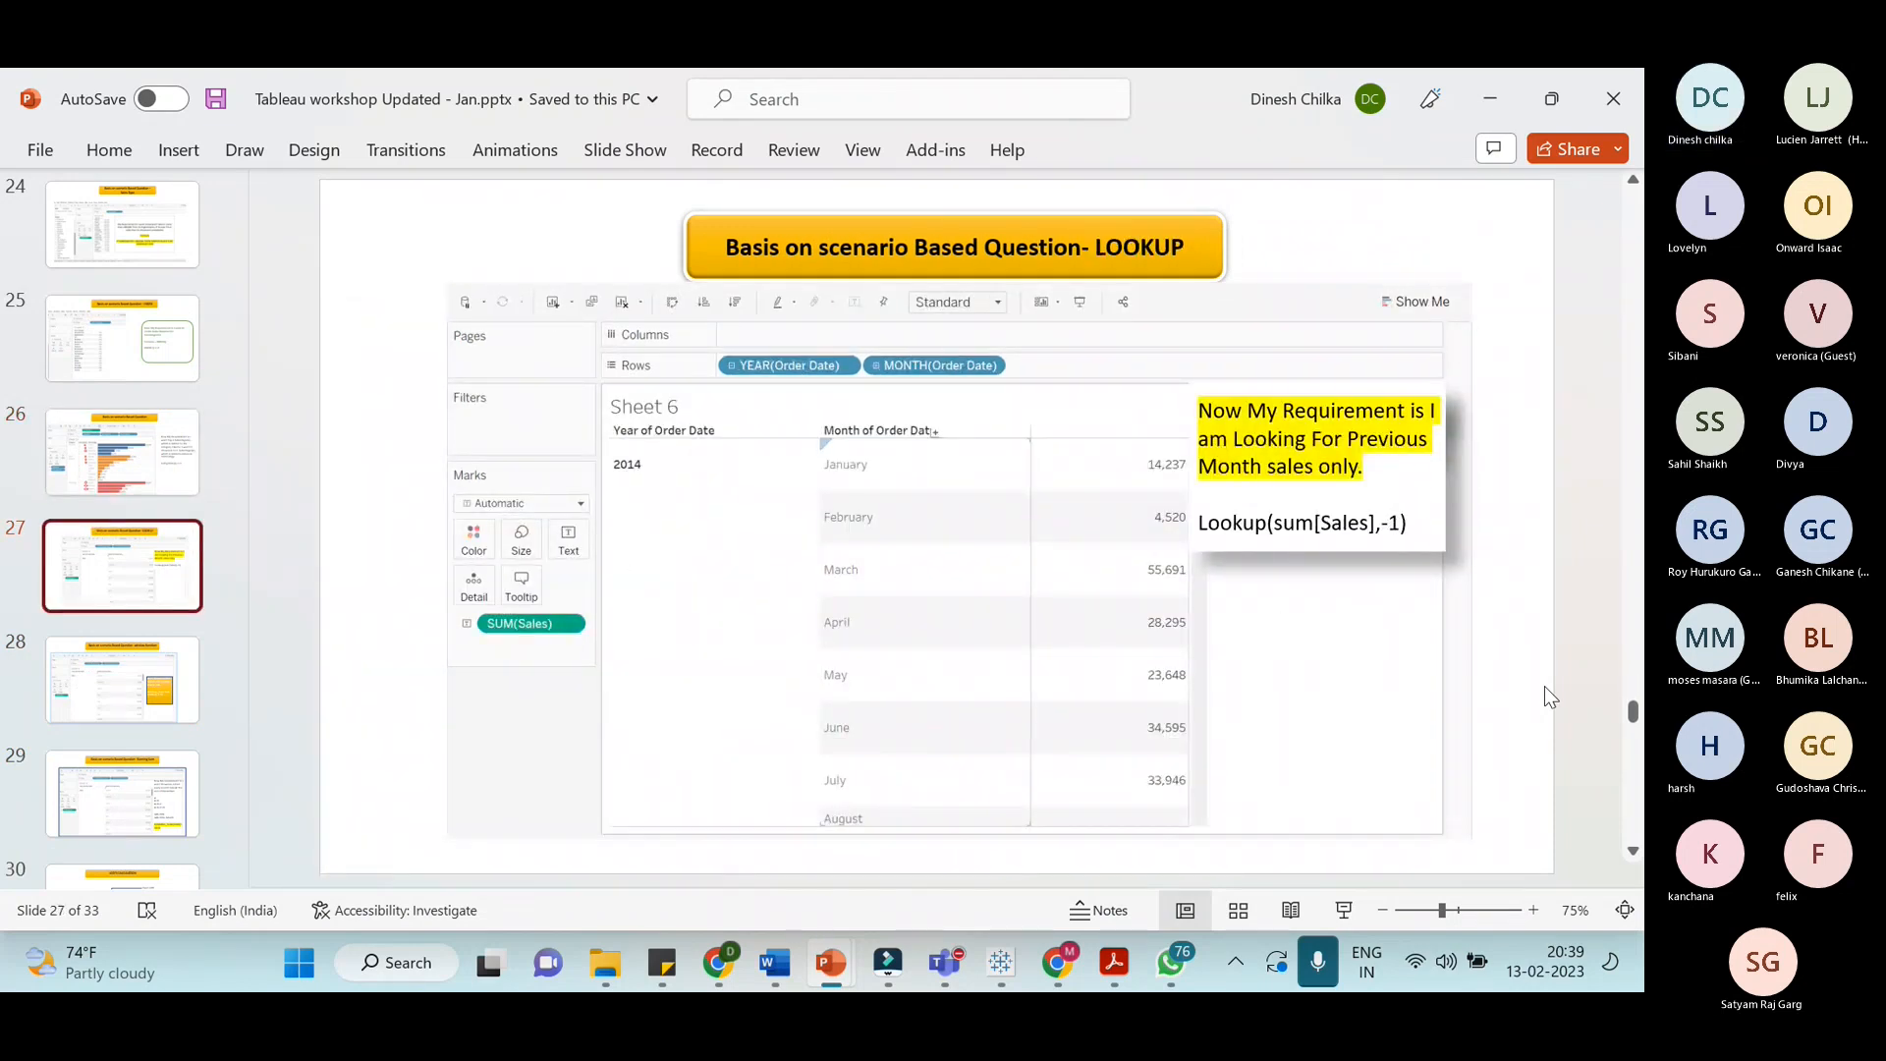
{"action": "key", "text": "Page_Up"}
{"action": "key", "text": "Page_Up"}
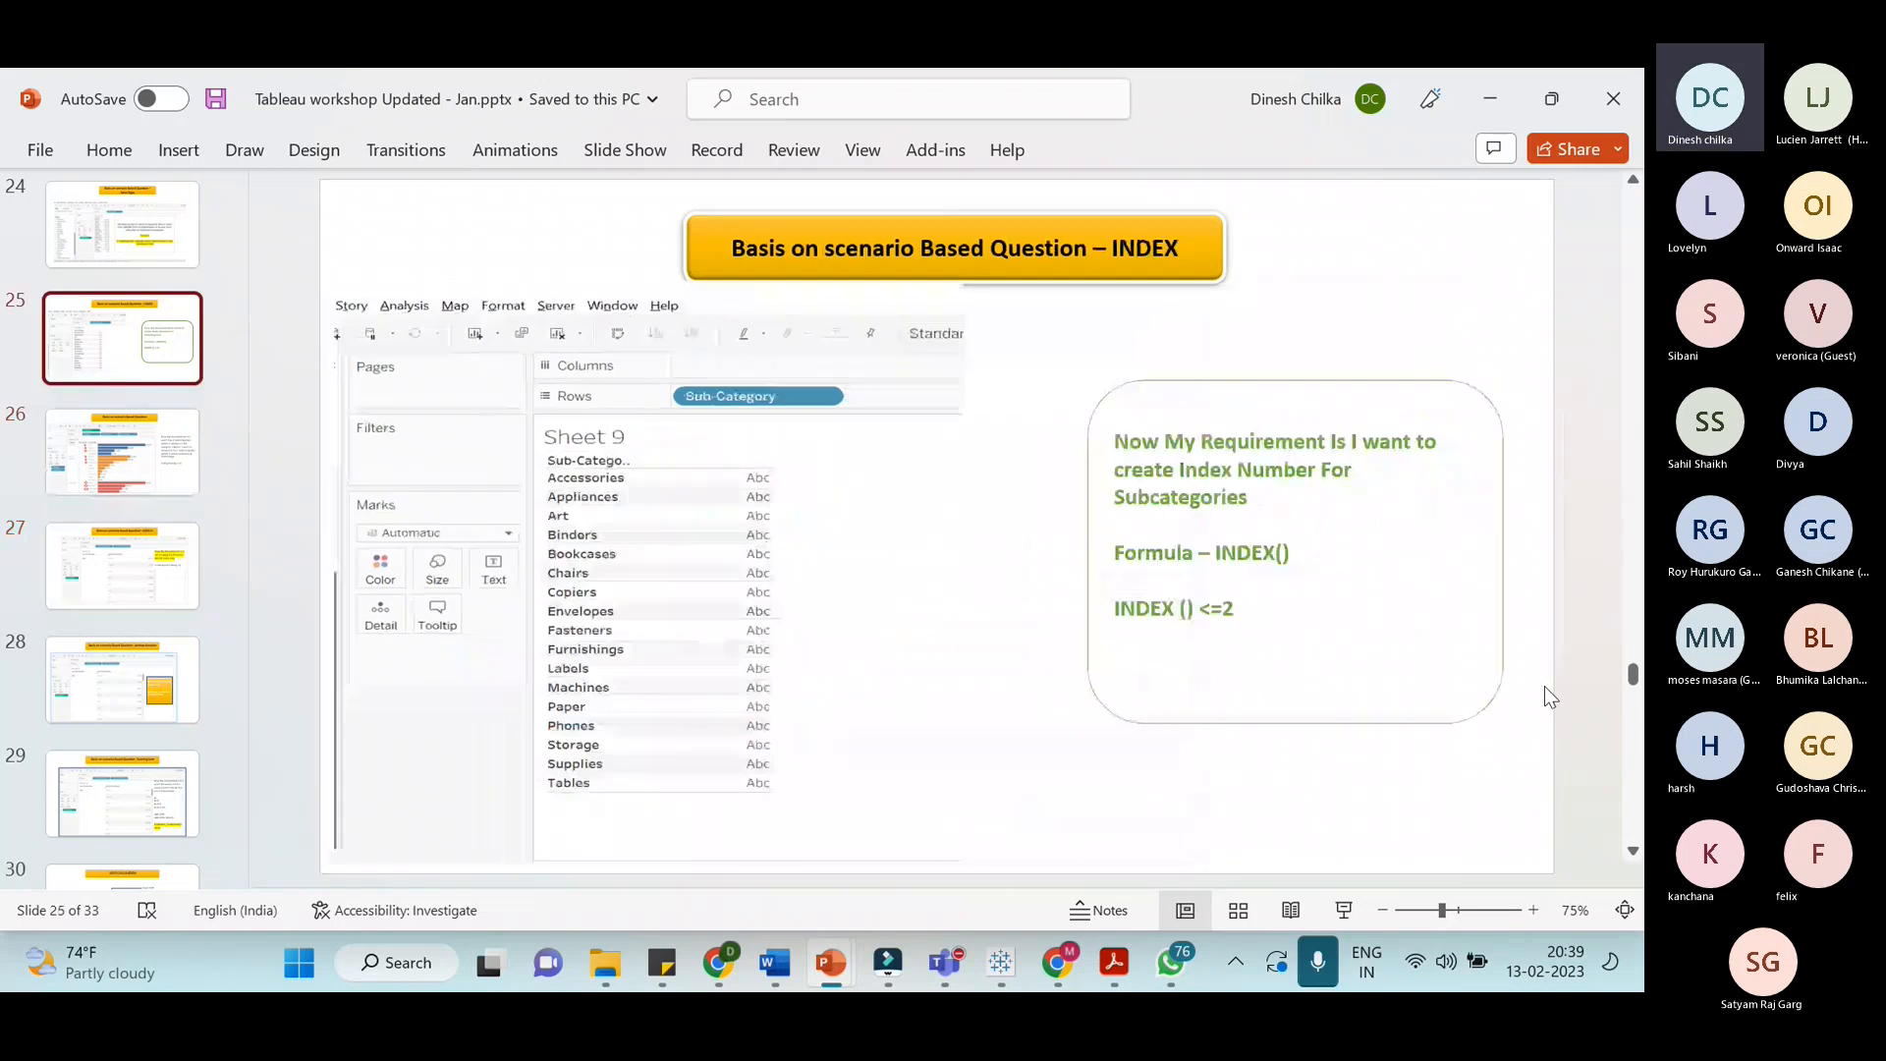
{"action": "key", "text": "Page_Down"}
{"action": "key", "text": "Page_Down"}
{"action": "key", "text": "Page_Down"}
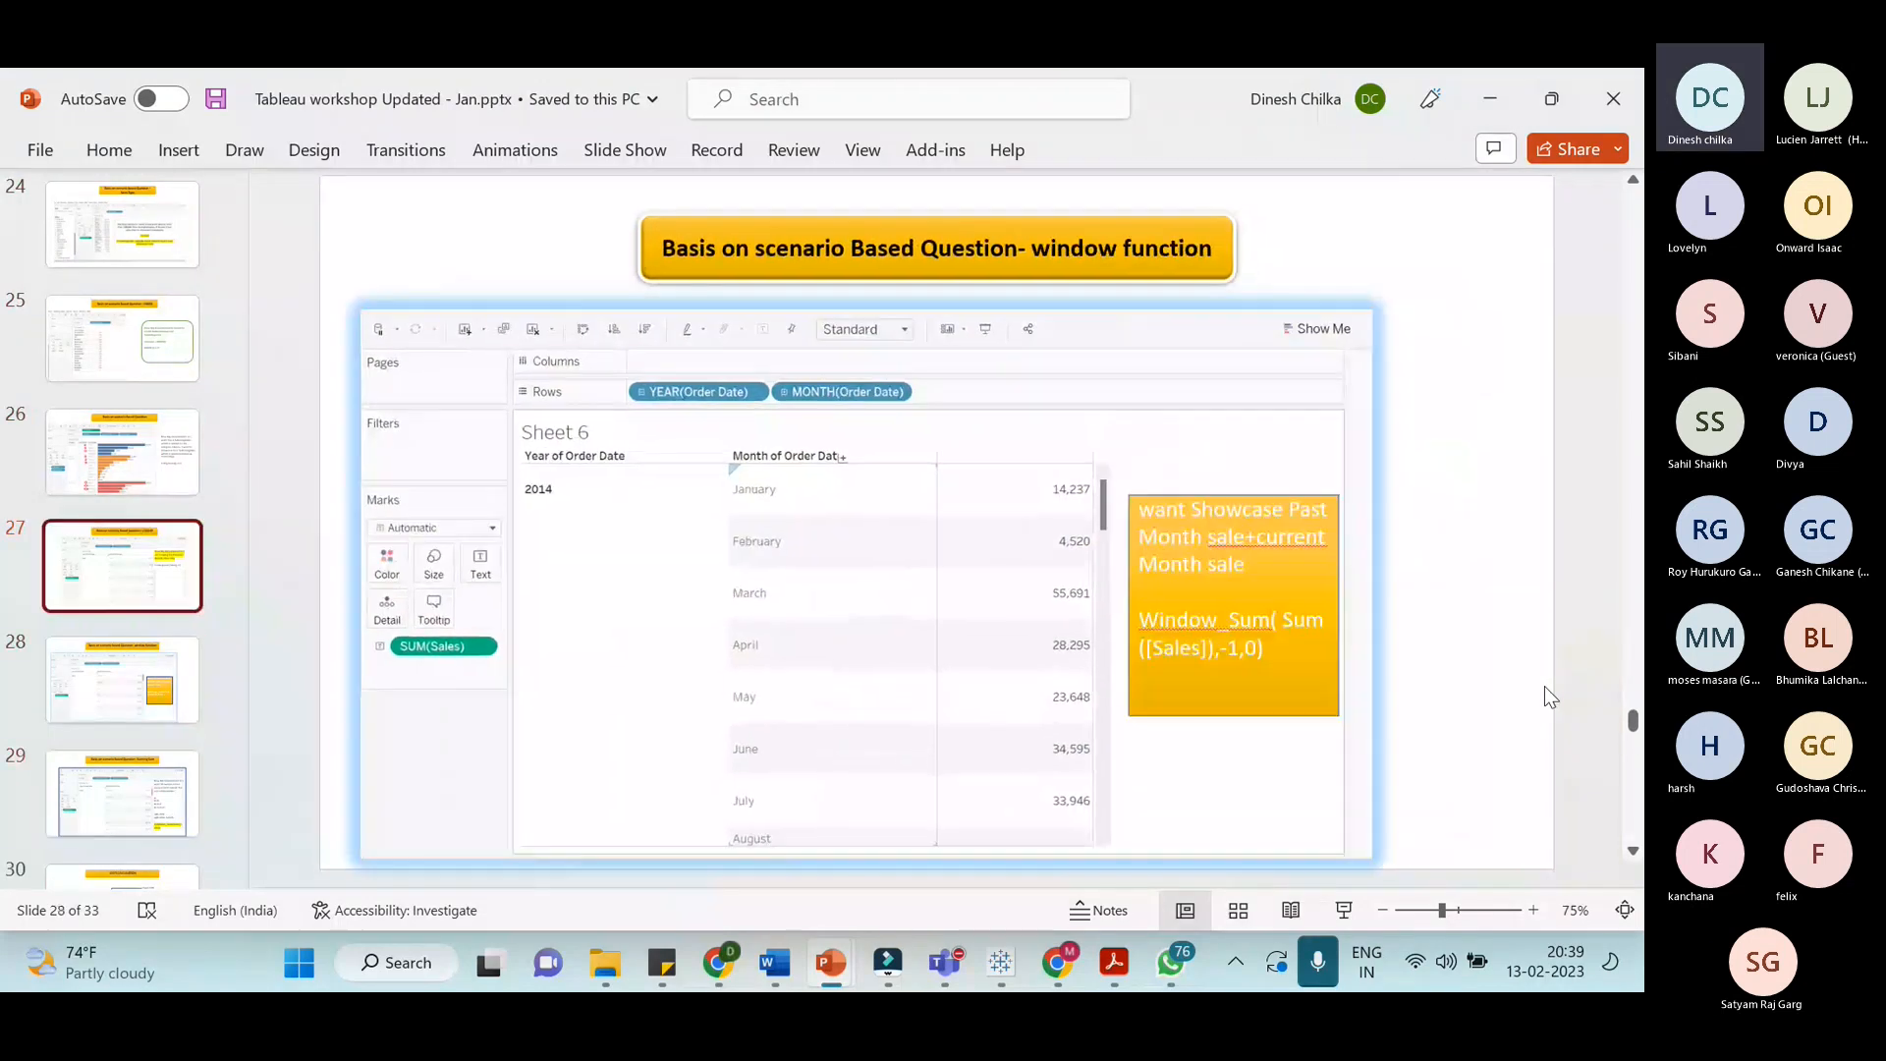
{"action": "key", "text": "Page_Up"}
{"action": "key", "text": "Page_Up"}
{"action": "key", "text": "Page_Up"}
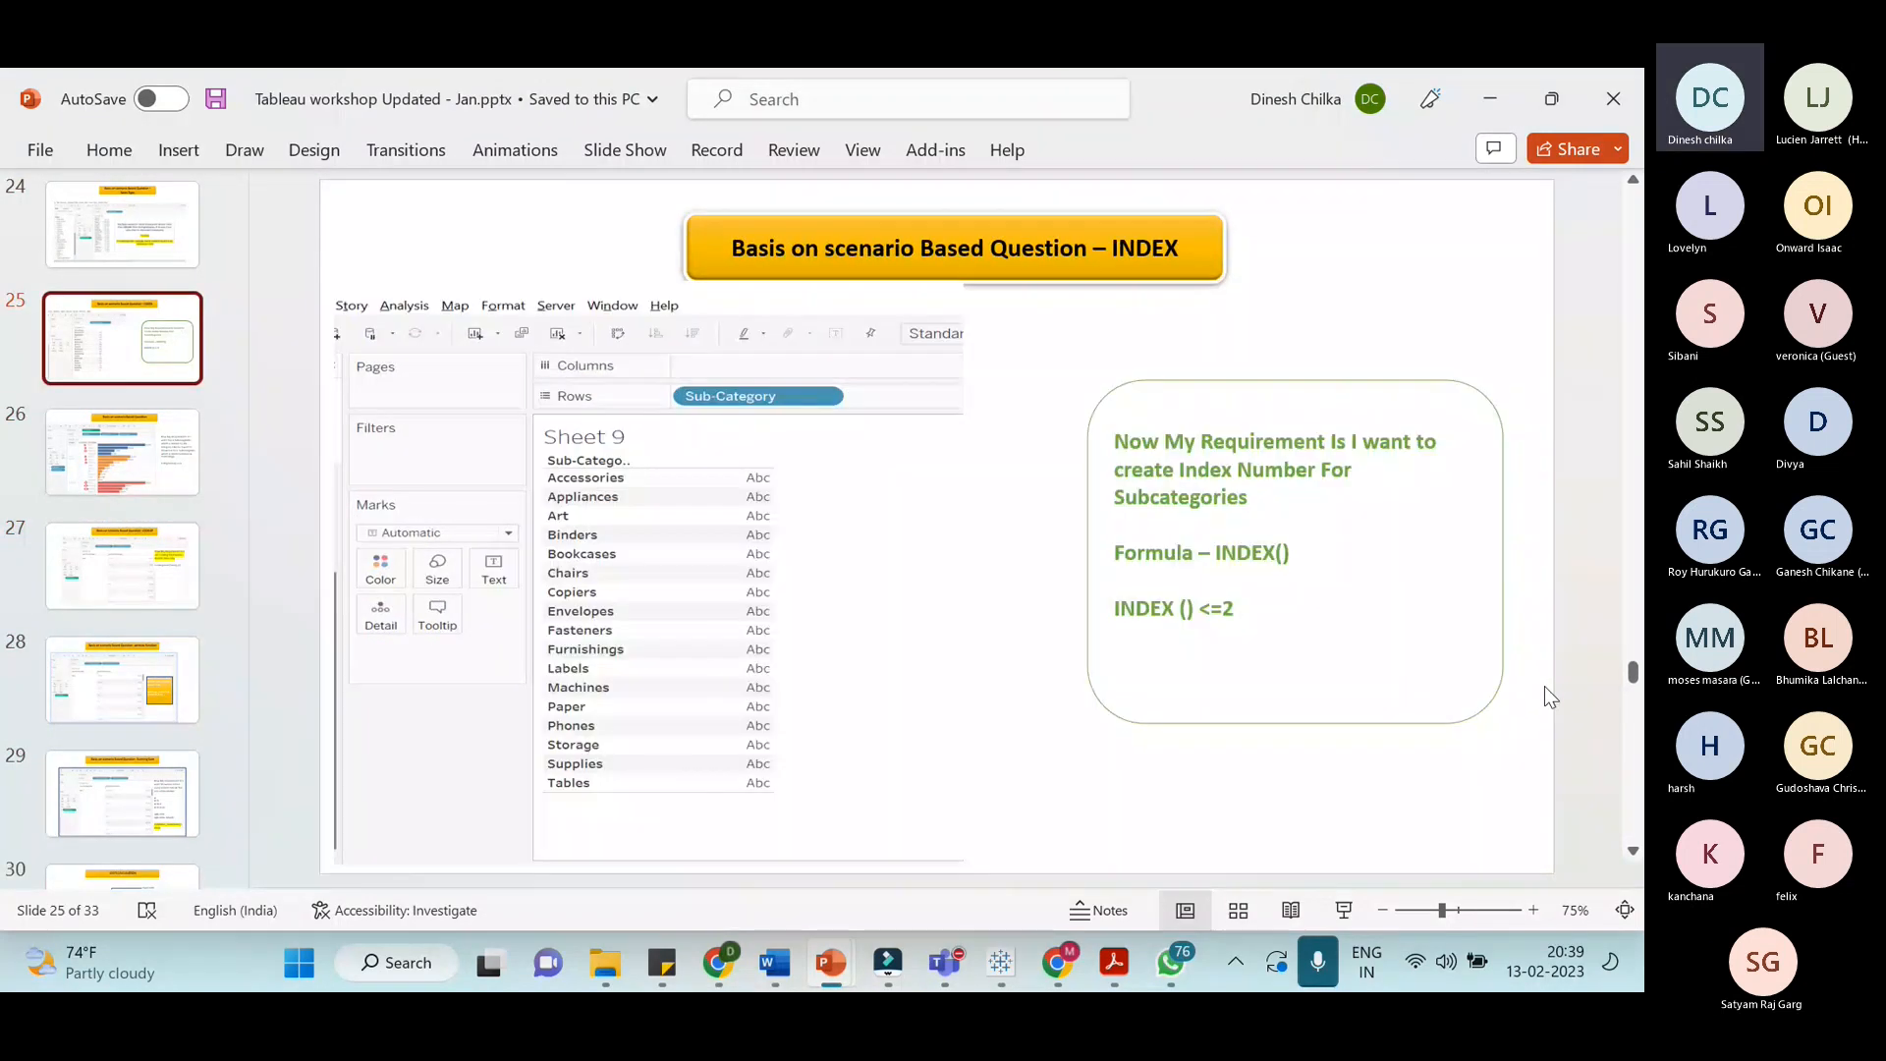
Switch to the Teams meeting, admit the newly waiting guest, and return to the PowerPoint deck
{"action": "key", "text": "alt+Tab"}
{"action": "left_click", "coordinate": [1549, 482]}
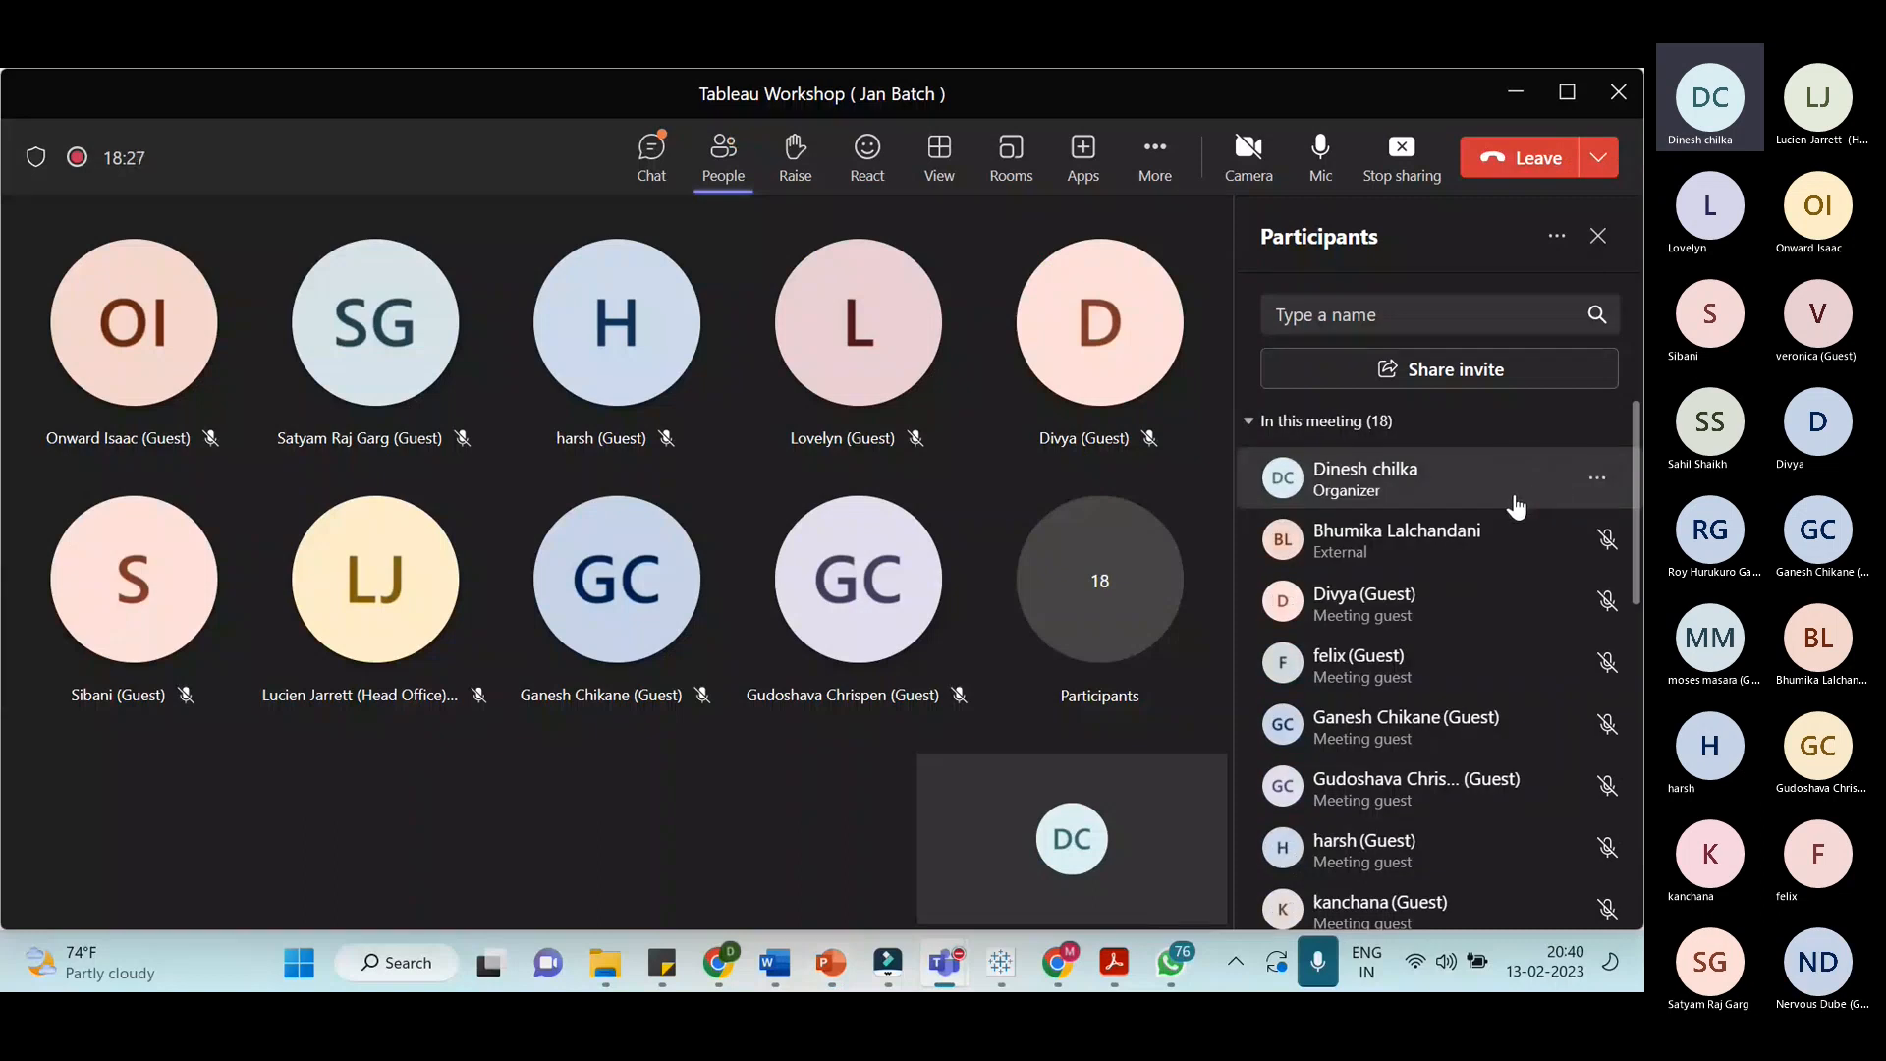
{"action": "key", "text": "alt+Tab"}
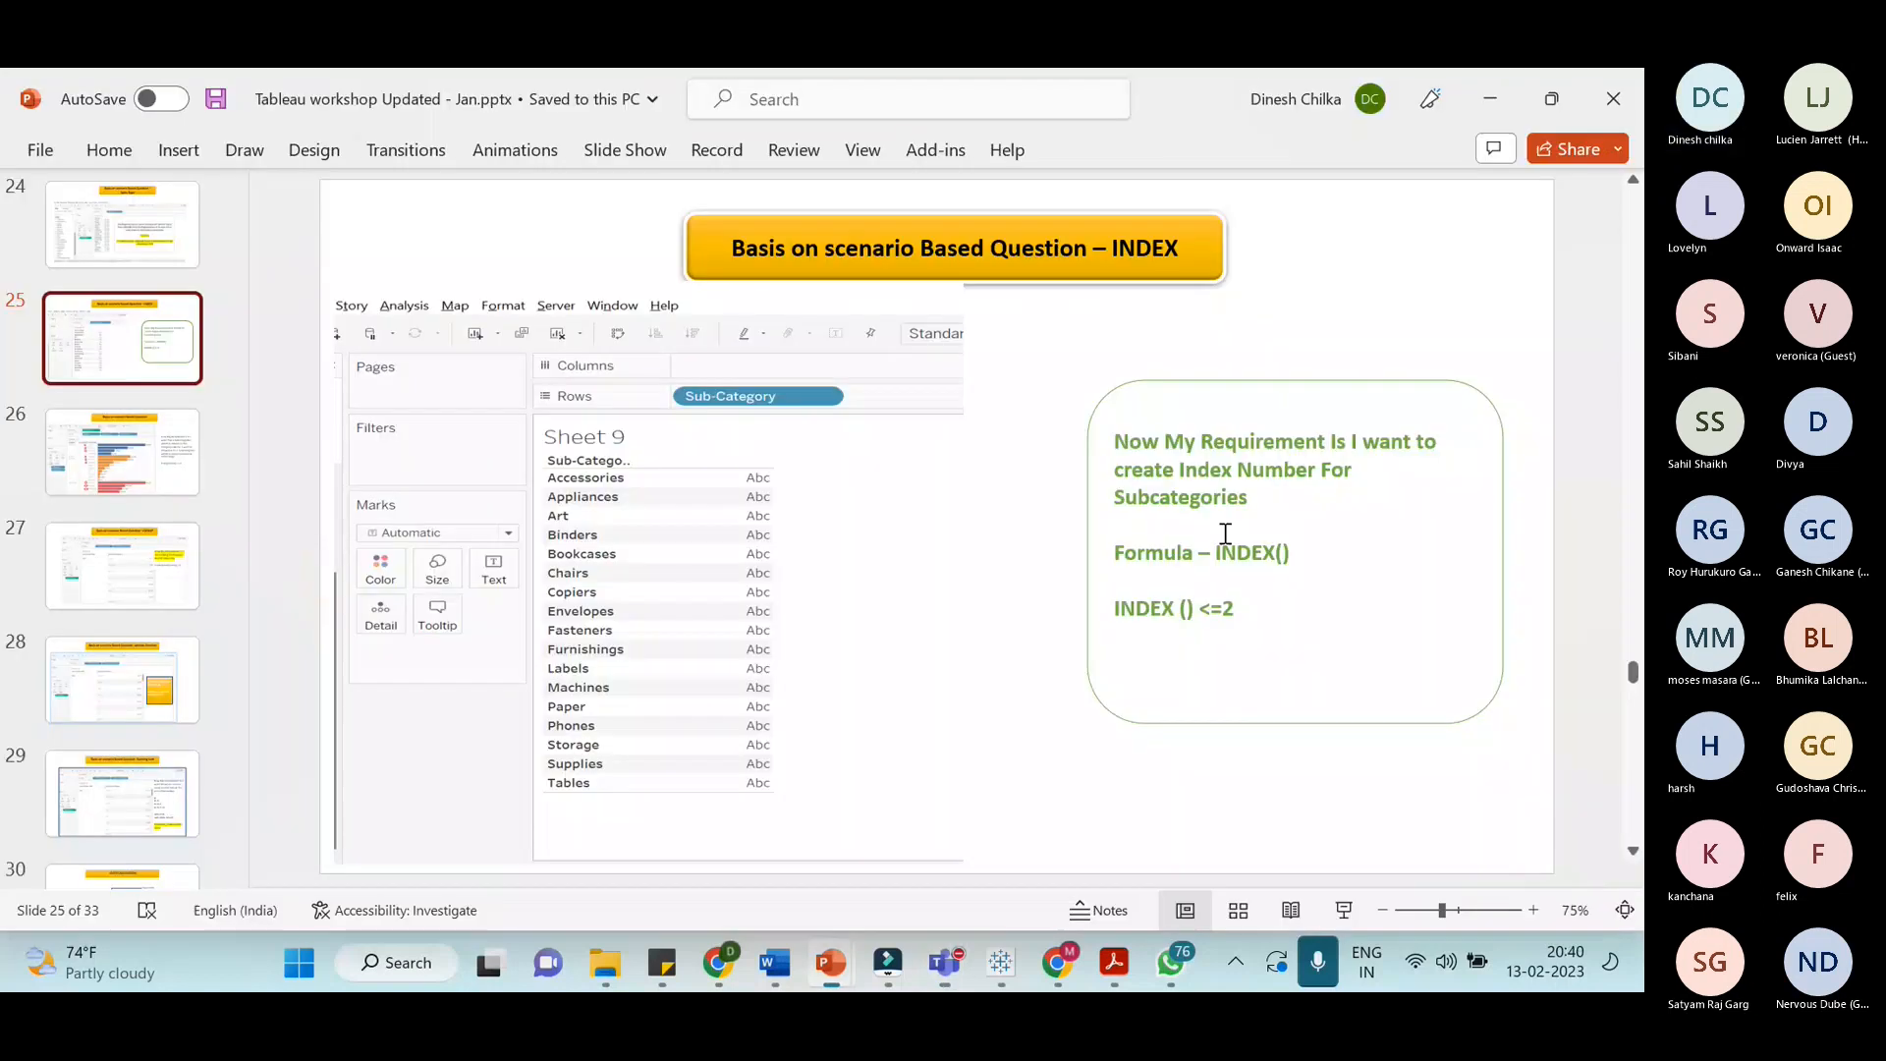
Move the LOD'S CALCULATION slide up so it directly follows the top 3 subcategories slide
{"action": "scroll", "coordinate": [327, 660], "scroll_direction": "down", "scroll_amount": 5}
{"action": "left_click_drag", "start_coordinate": [123, 756], "coordinate": [151, 362]}
{"action": "left_click", "coordinate": [162, 341]}
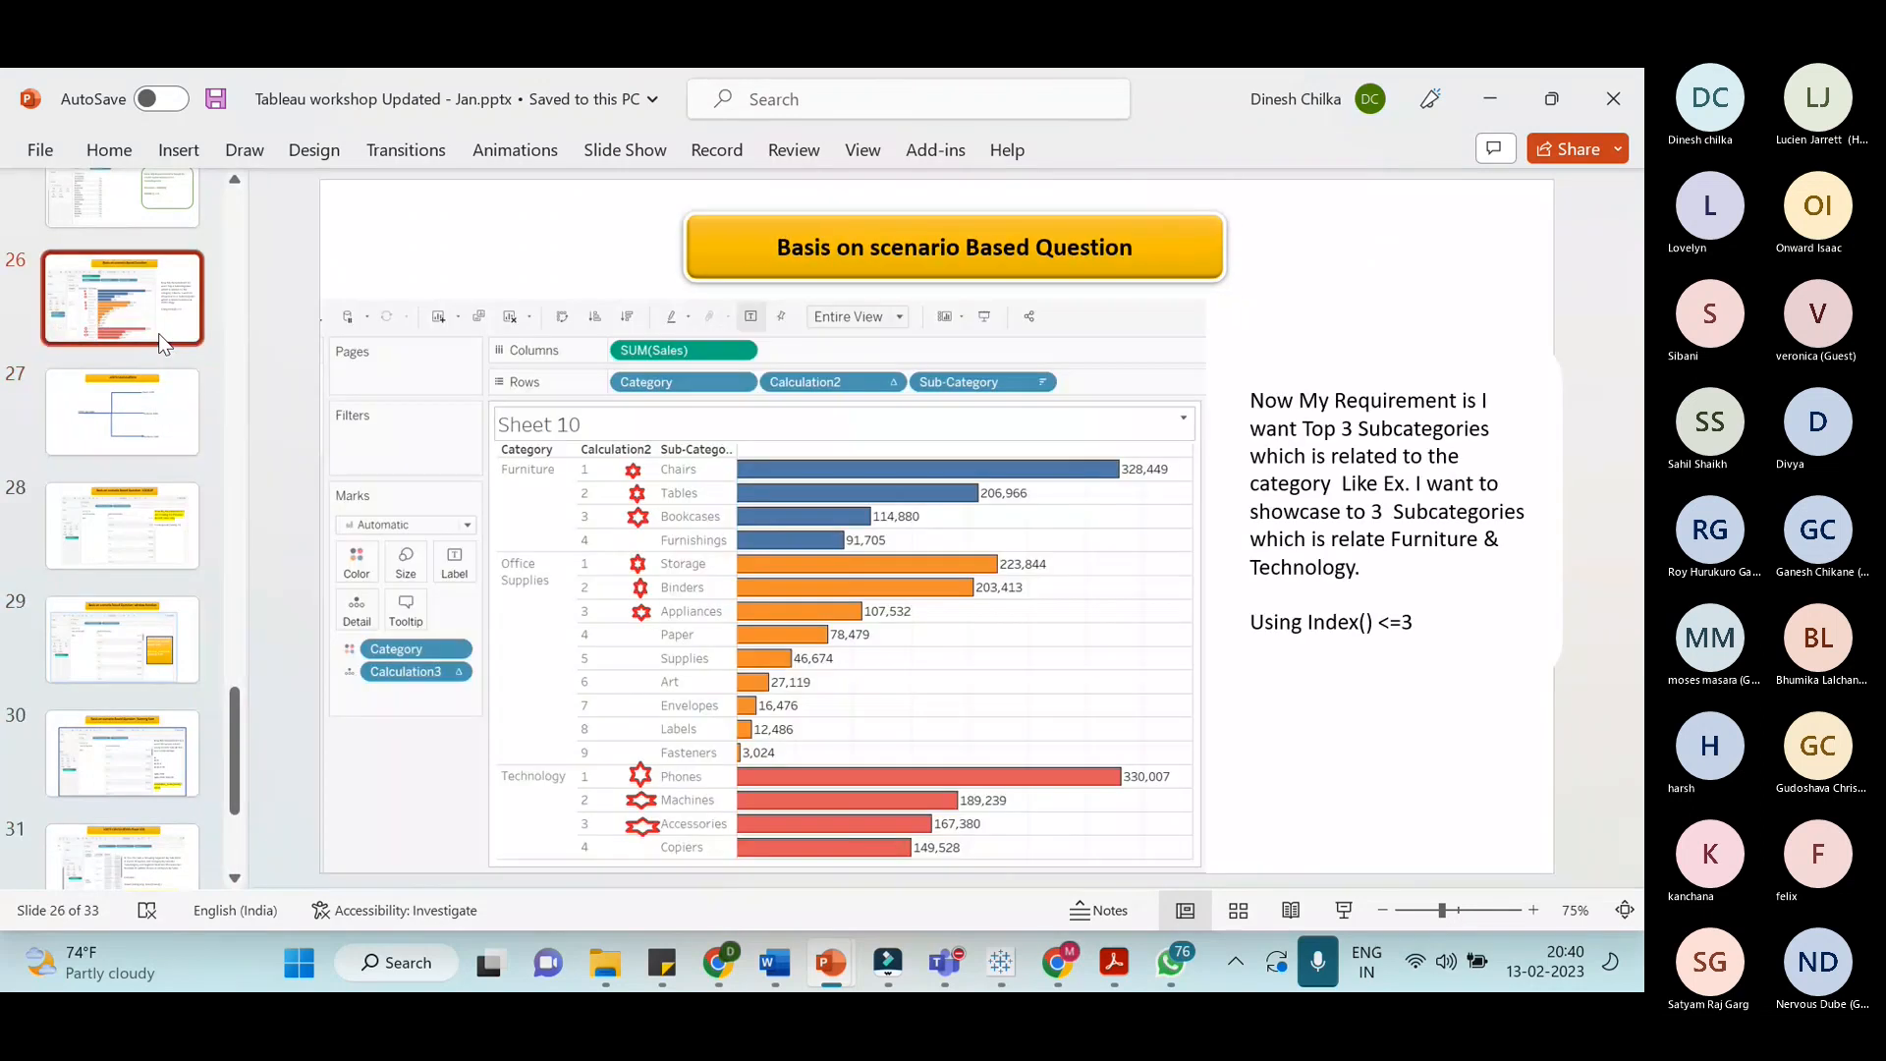
Check the slide order across the INDEX, top 3 subcategories and LOD'S CALCULATION slides
{"action": "key", "text": "Down"}
{"action": "left_click", "coordinate": [145, 296]}
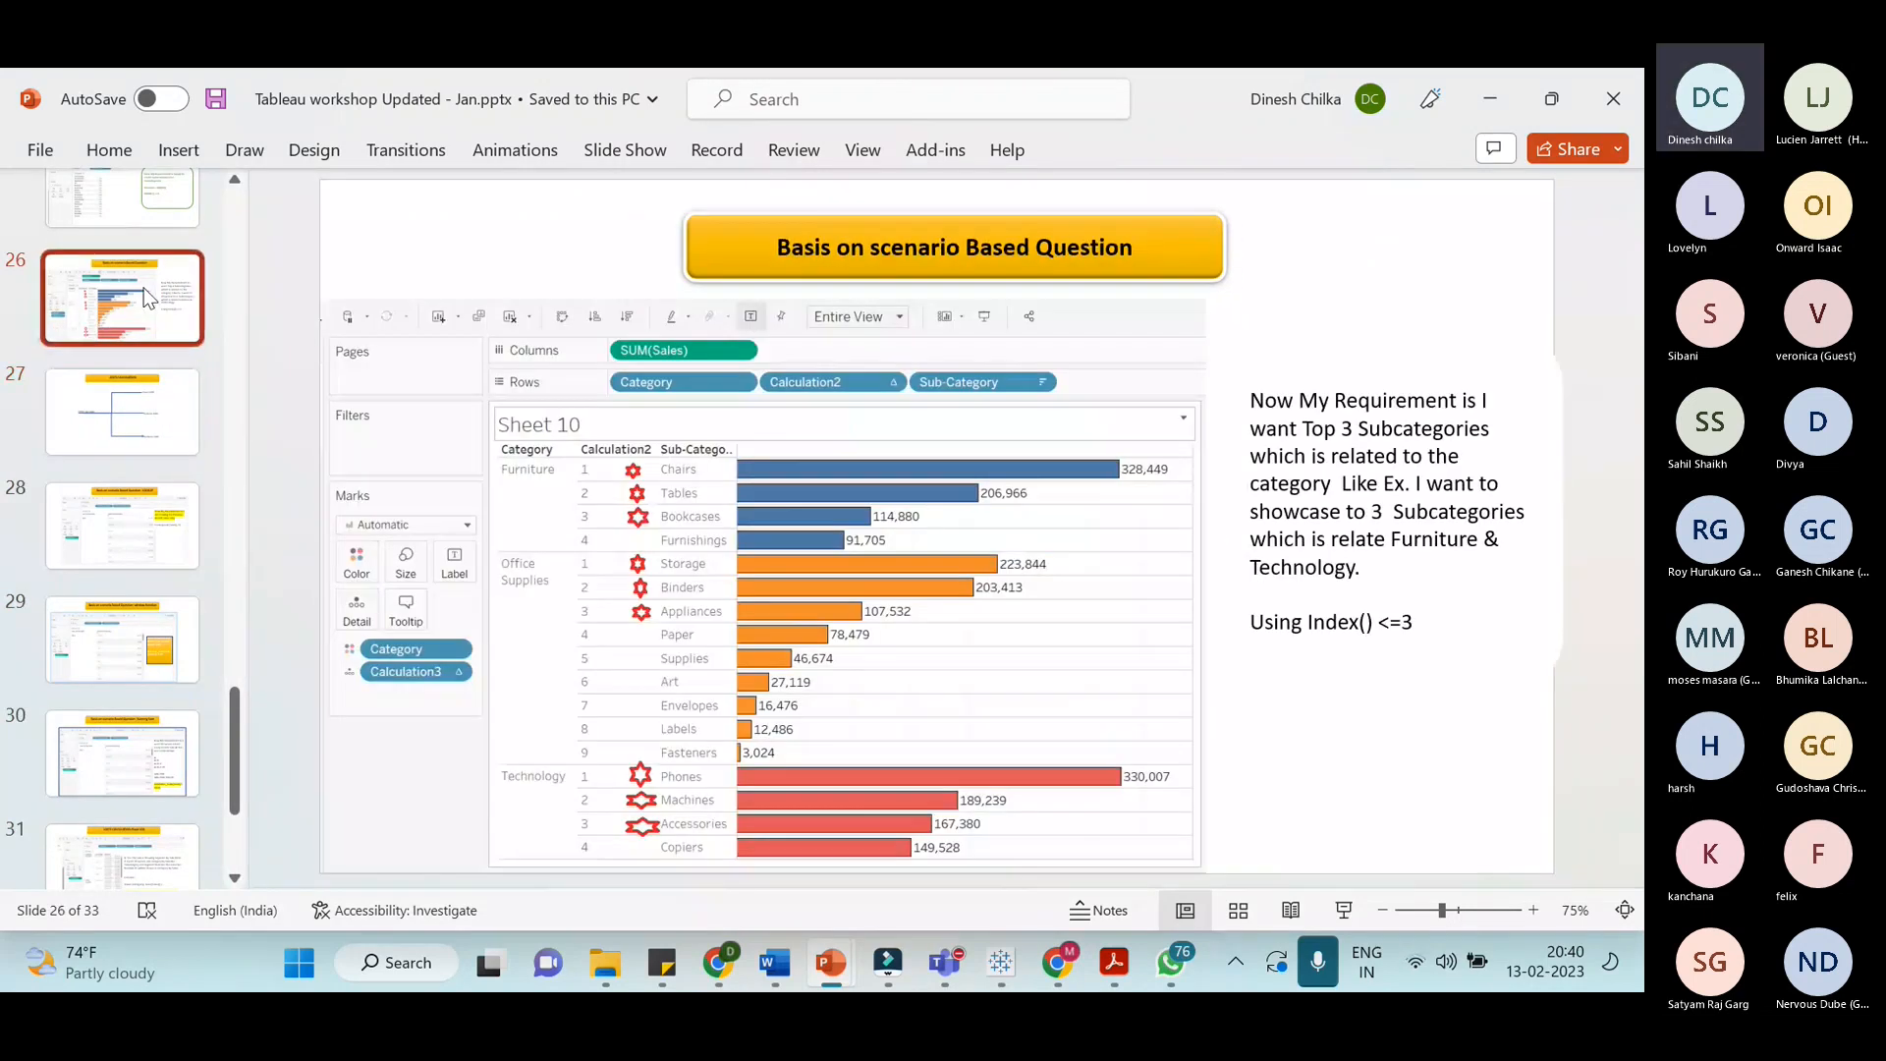
{"action": "key", "text": "Up"}
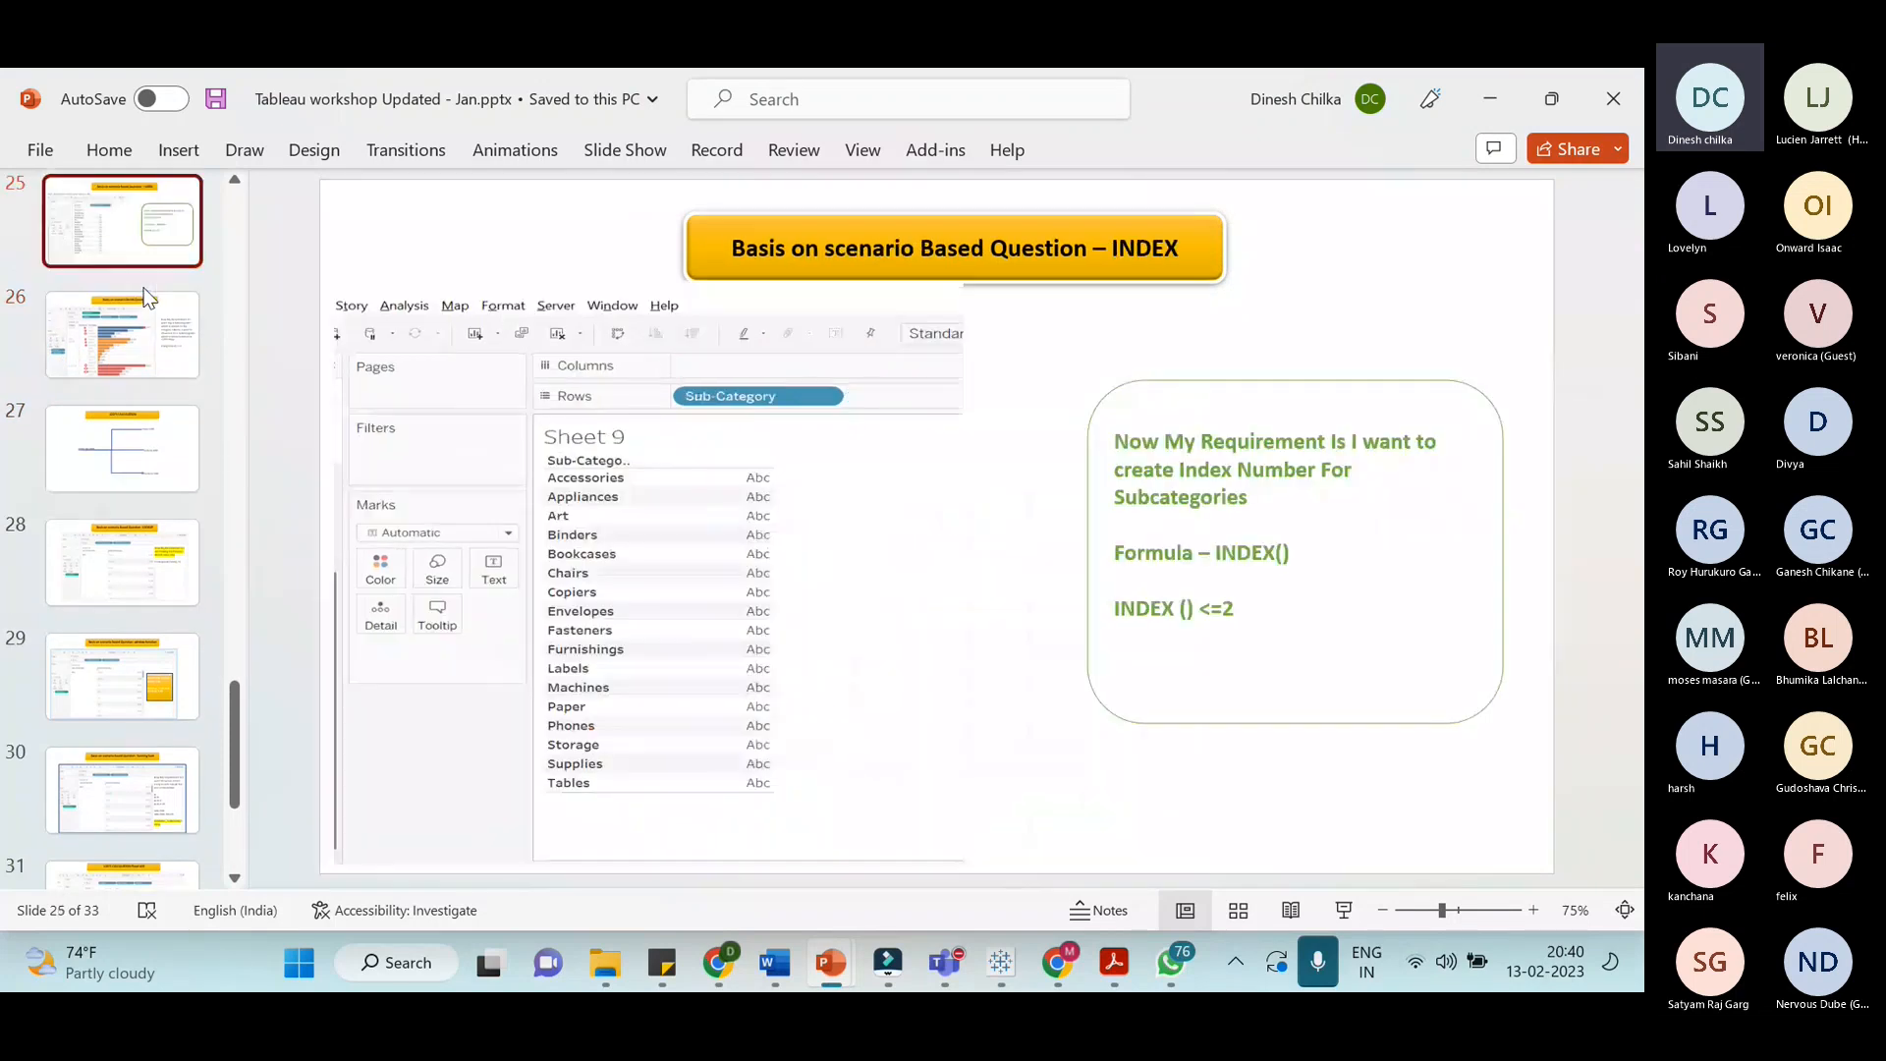
{"action": "left_click", "coordinate": [146, 297]}
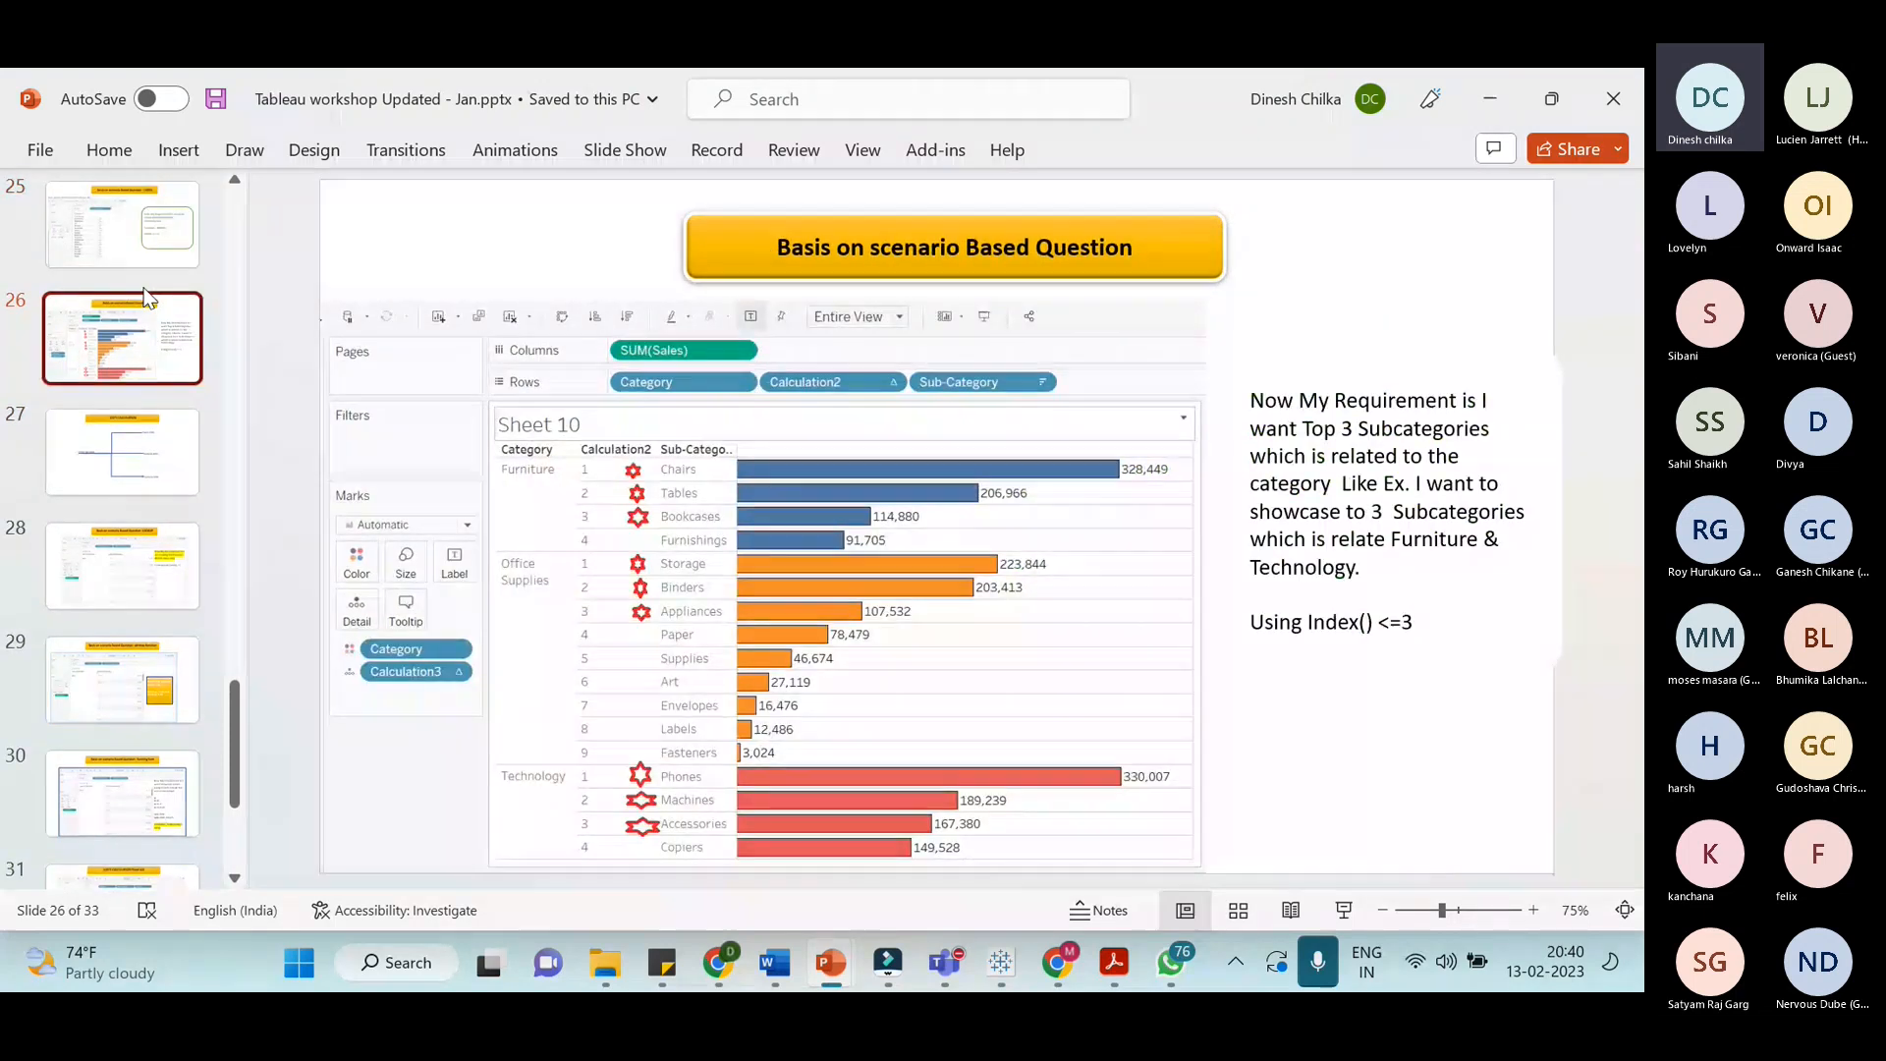
{"action": "key", "text": "Down"}
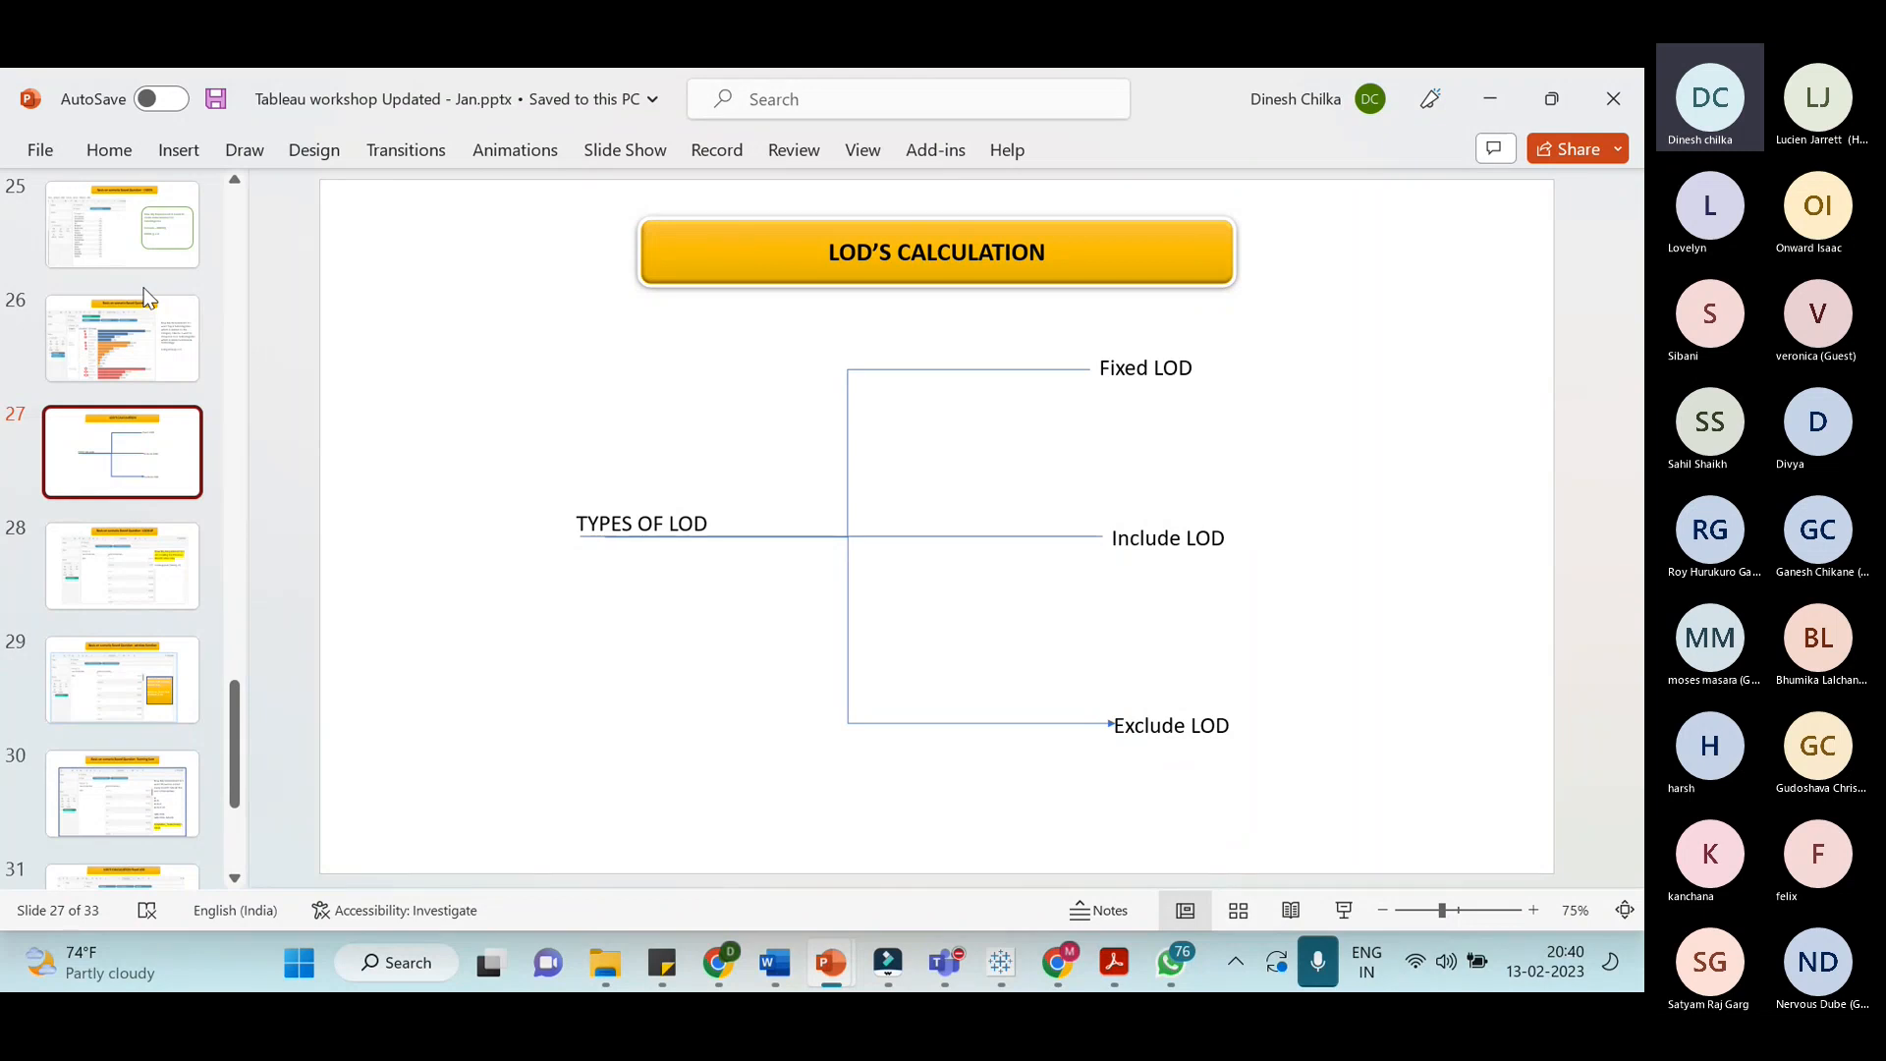
Go back to the Section 6 slide and examine the Basic calculation and LOD'S entries in the calculation types list
{"action": "key", "text": "Up"}
{"action": "key", "text": "Up"}
{"action": "key", "text": "Up"}
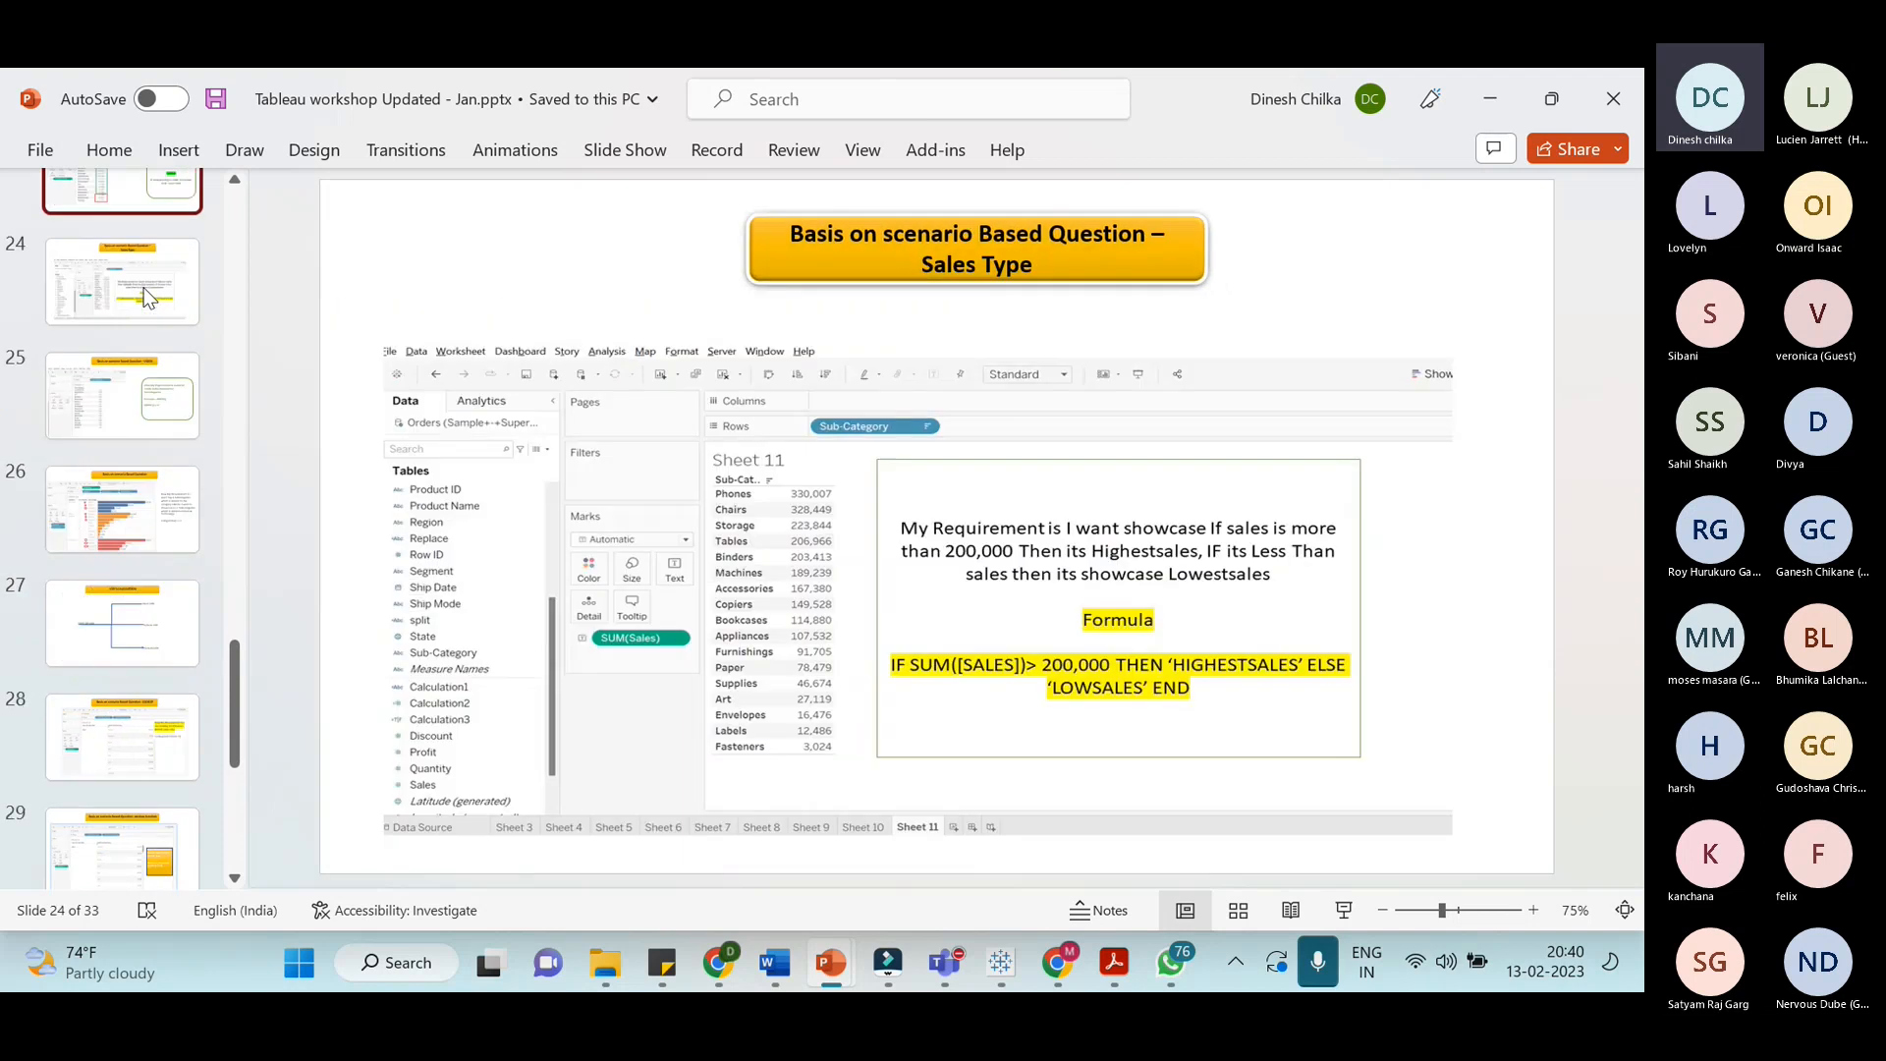
{"action": "key", "text": "Up"}
{"action": "key", "text": "Up"}
{"action": "key", "text": "Up"}
{"action": "key", "text": "Up"}
{"action": "key", "text": "Up"}
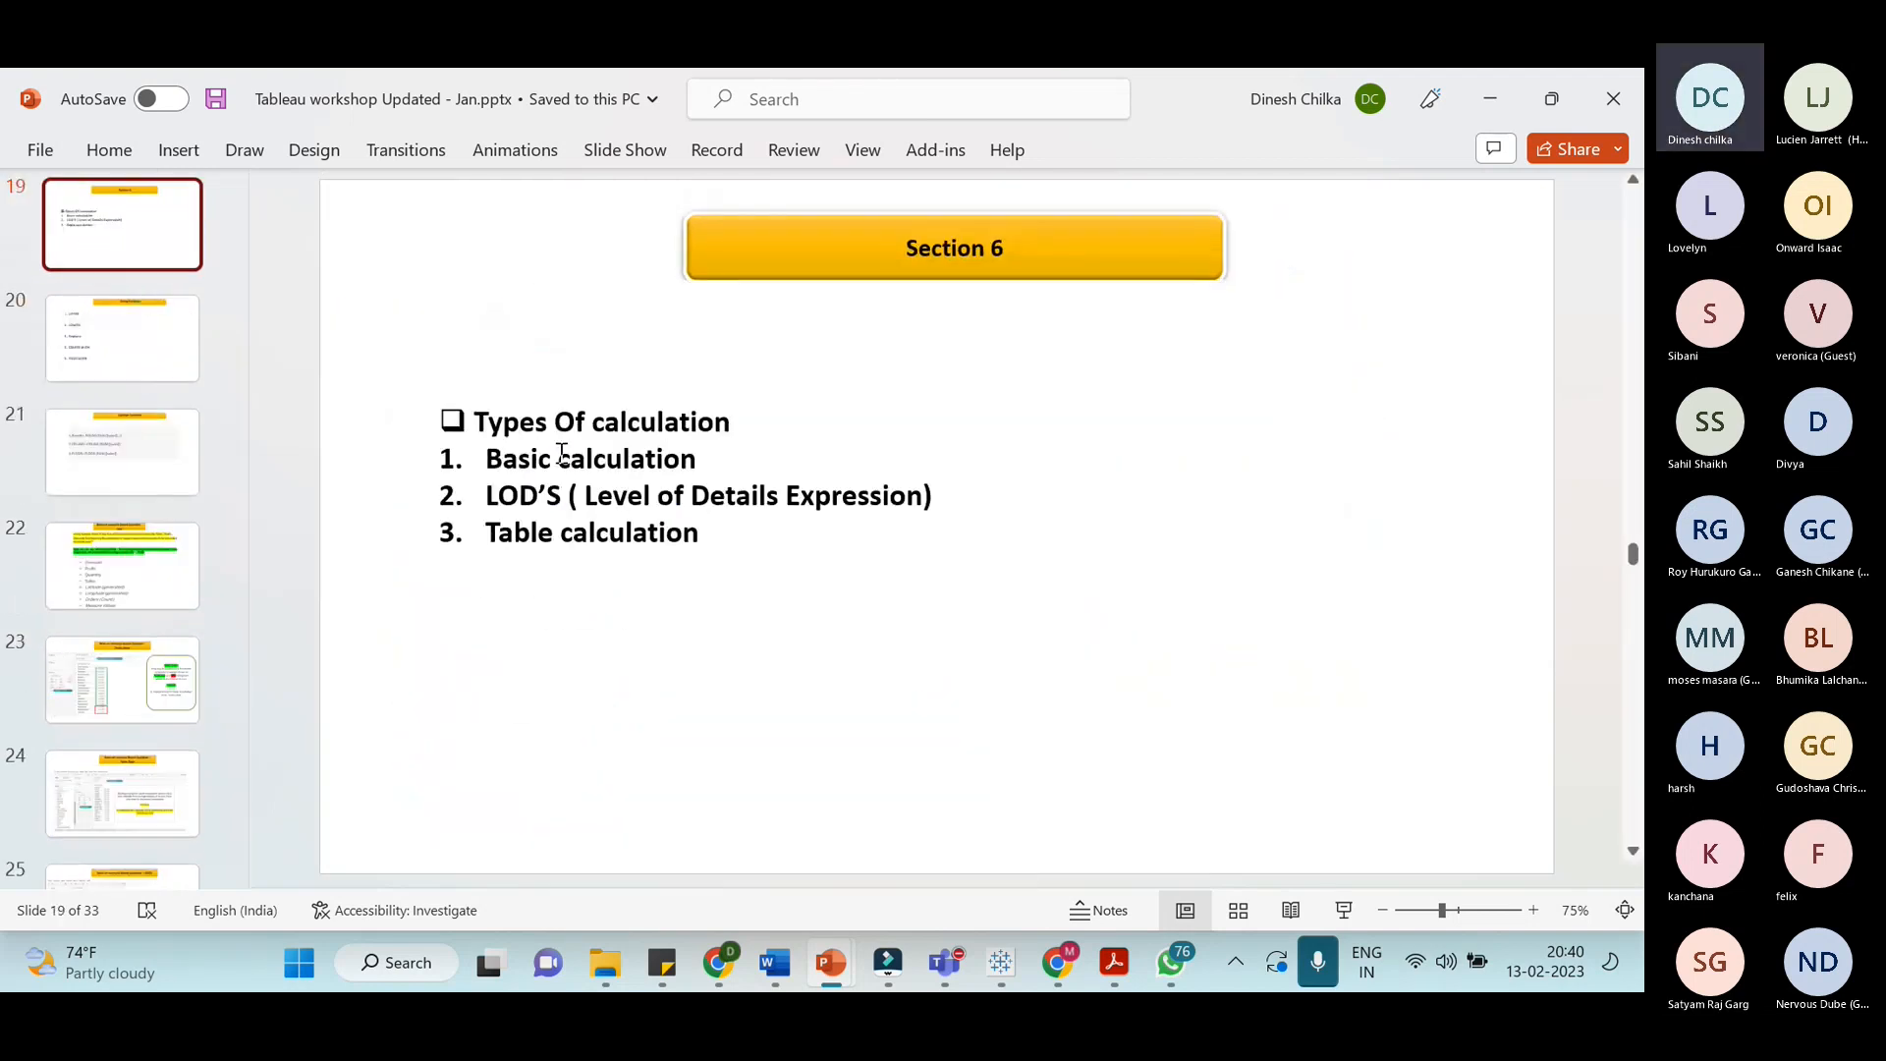
{"action": "double_click", "coordinate": [562, 457]}
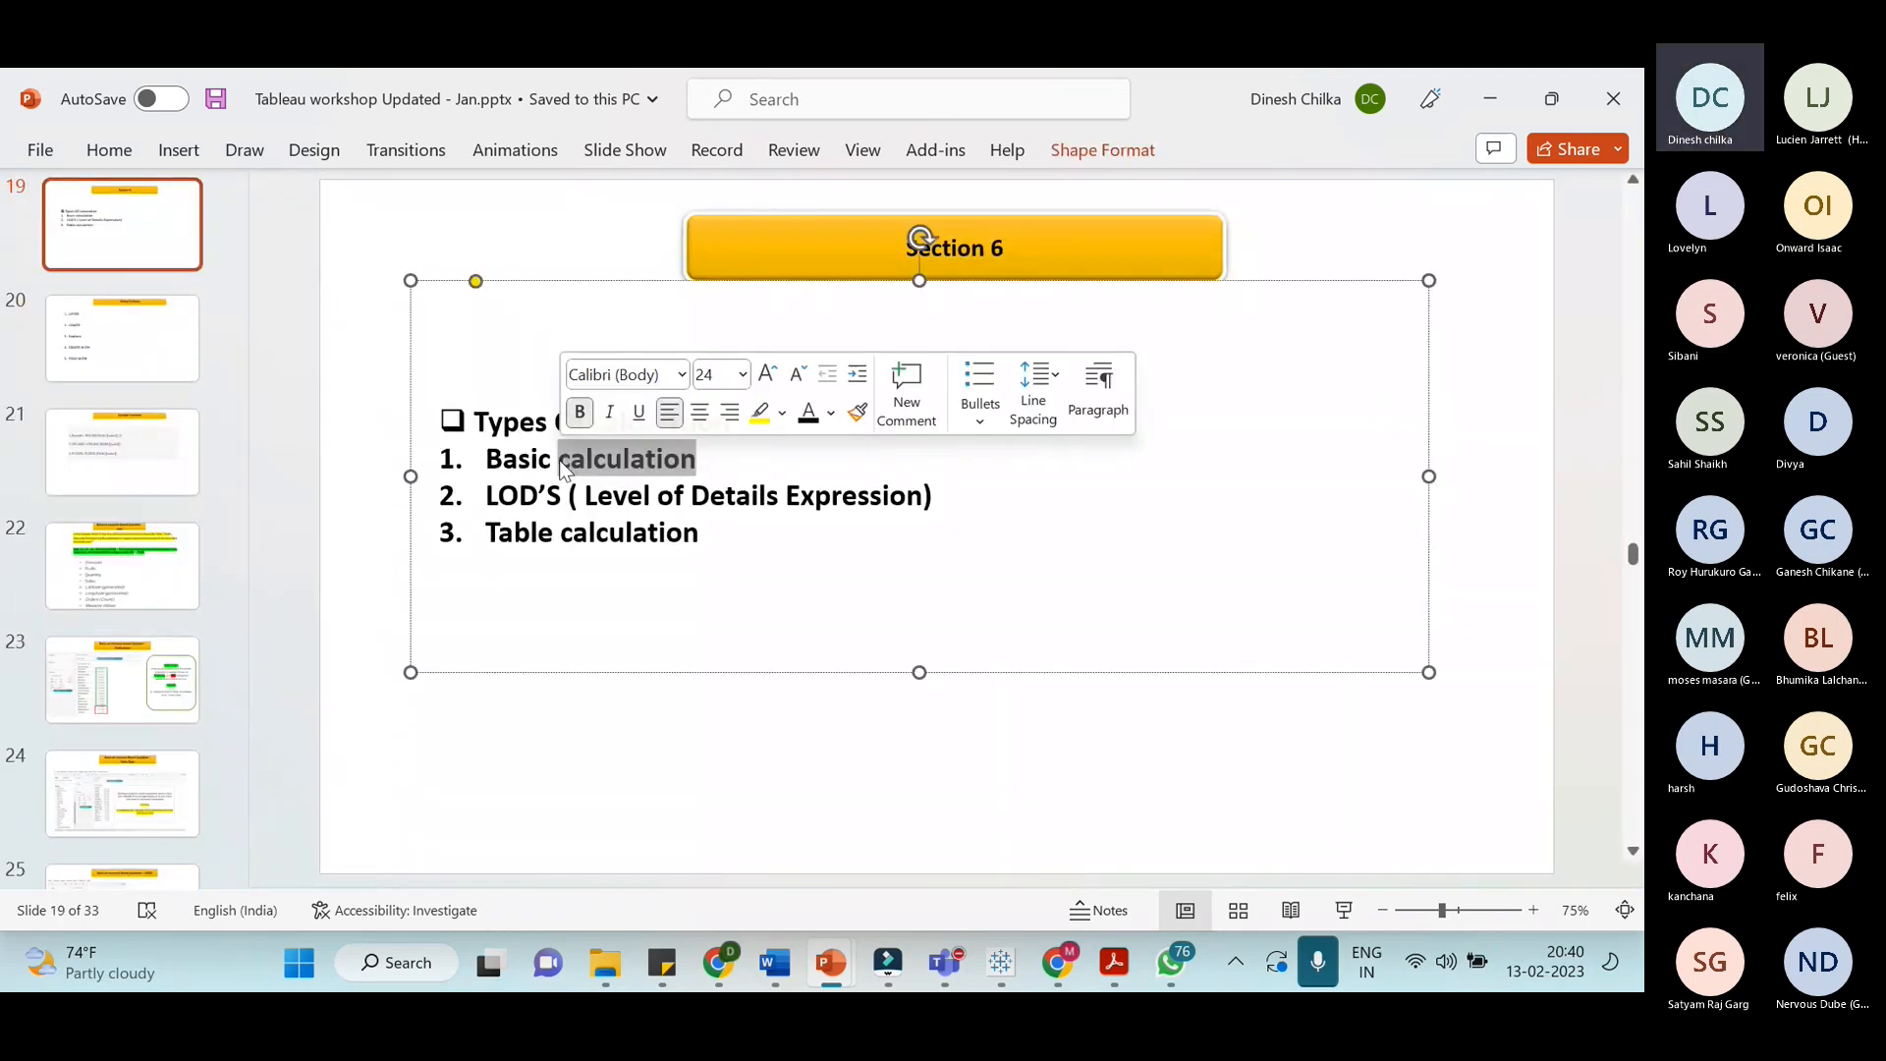
{"action": "left_click", "coordinate": [566, 496]}
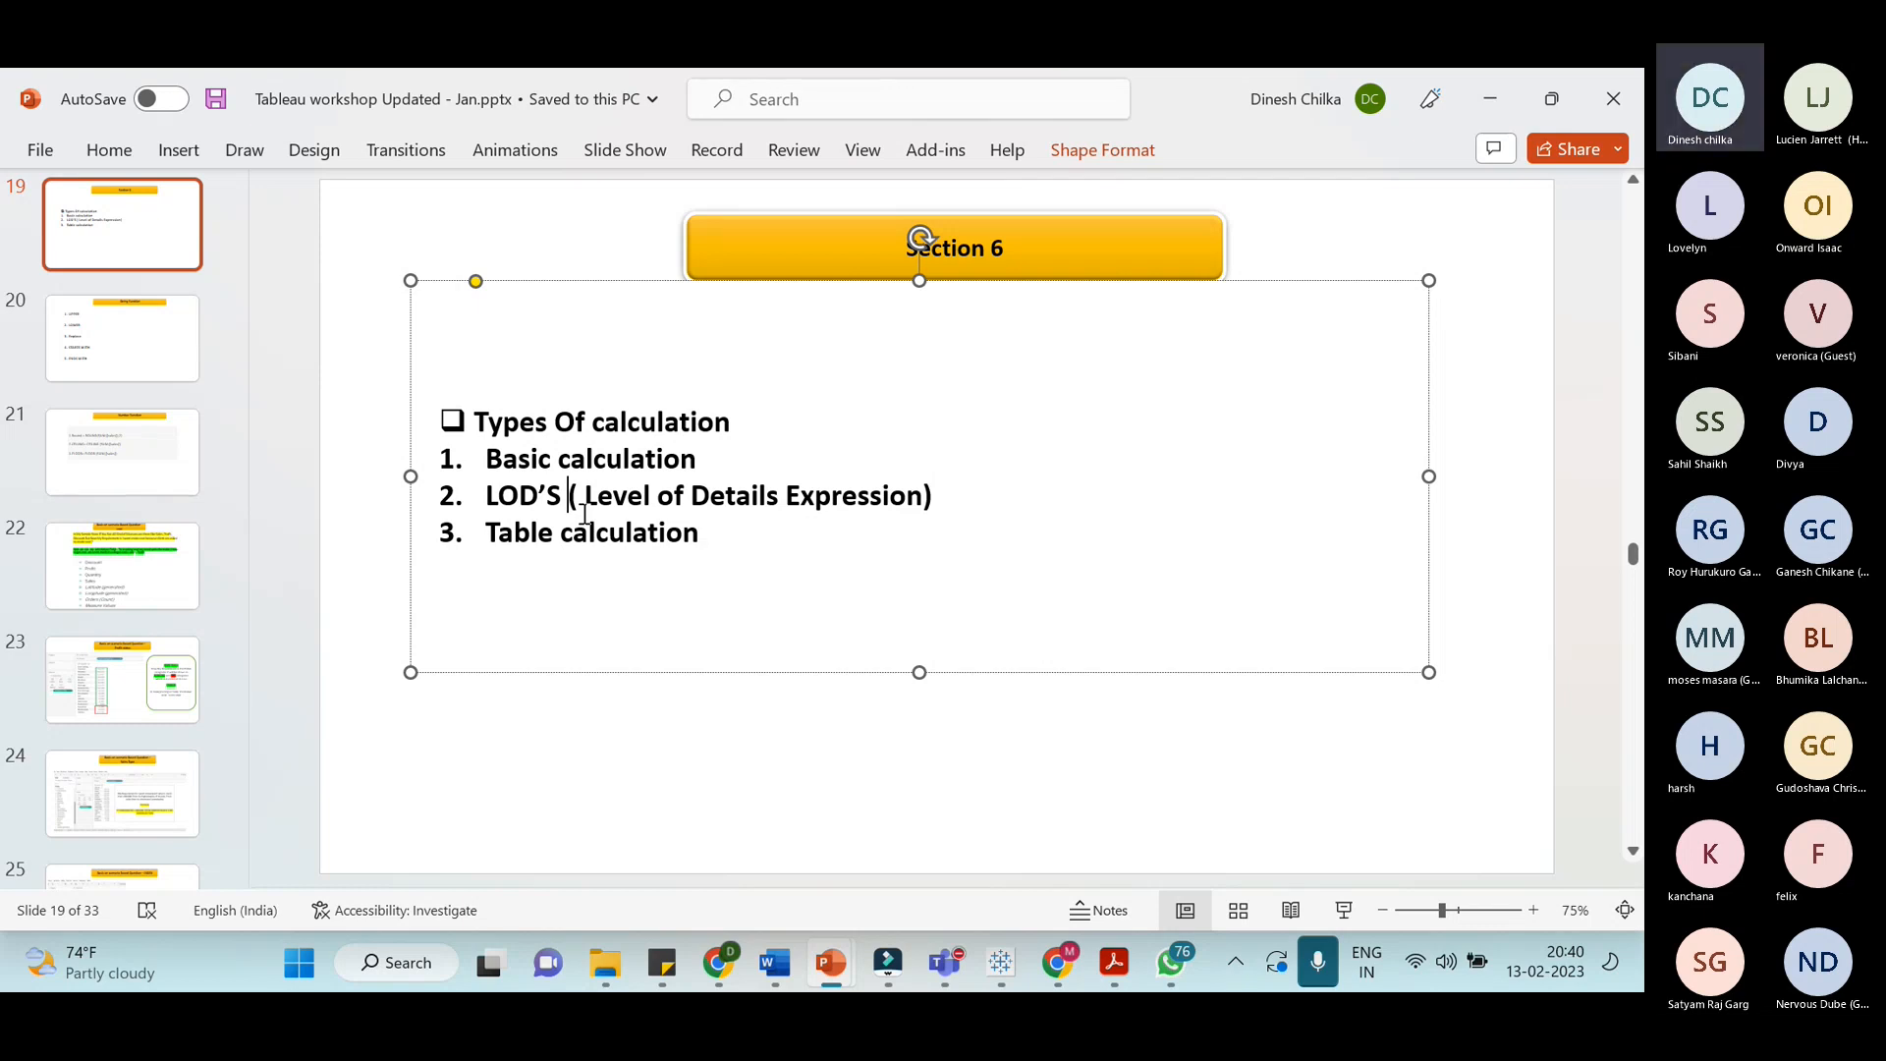
Move the LOD'S CALCULATION slide to directly after the window function slide and show the LOOKUP slide
{"action": "scroll", "coordinate": [189, 611], "scroll_direction": "down", "scroll_amount": 2}
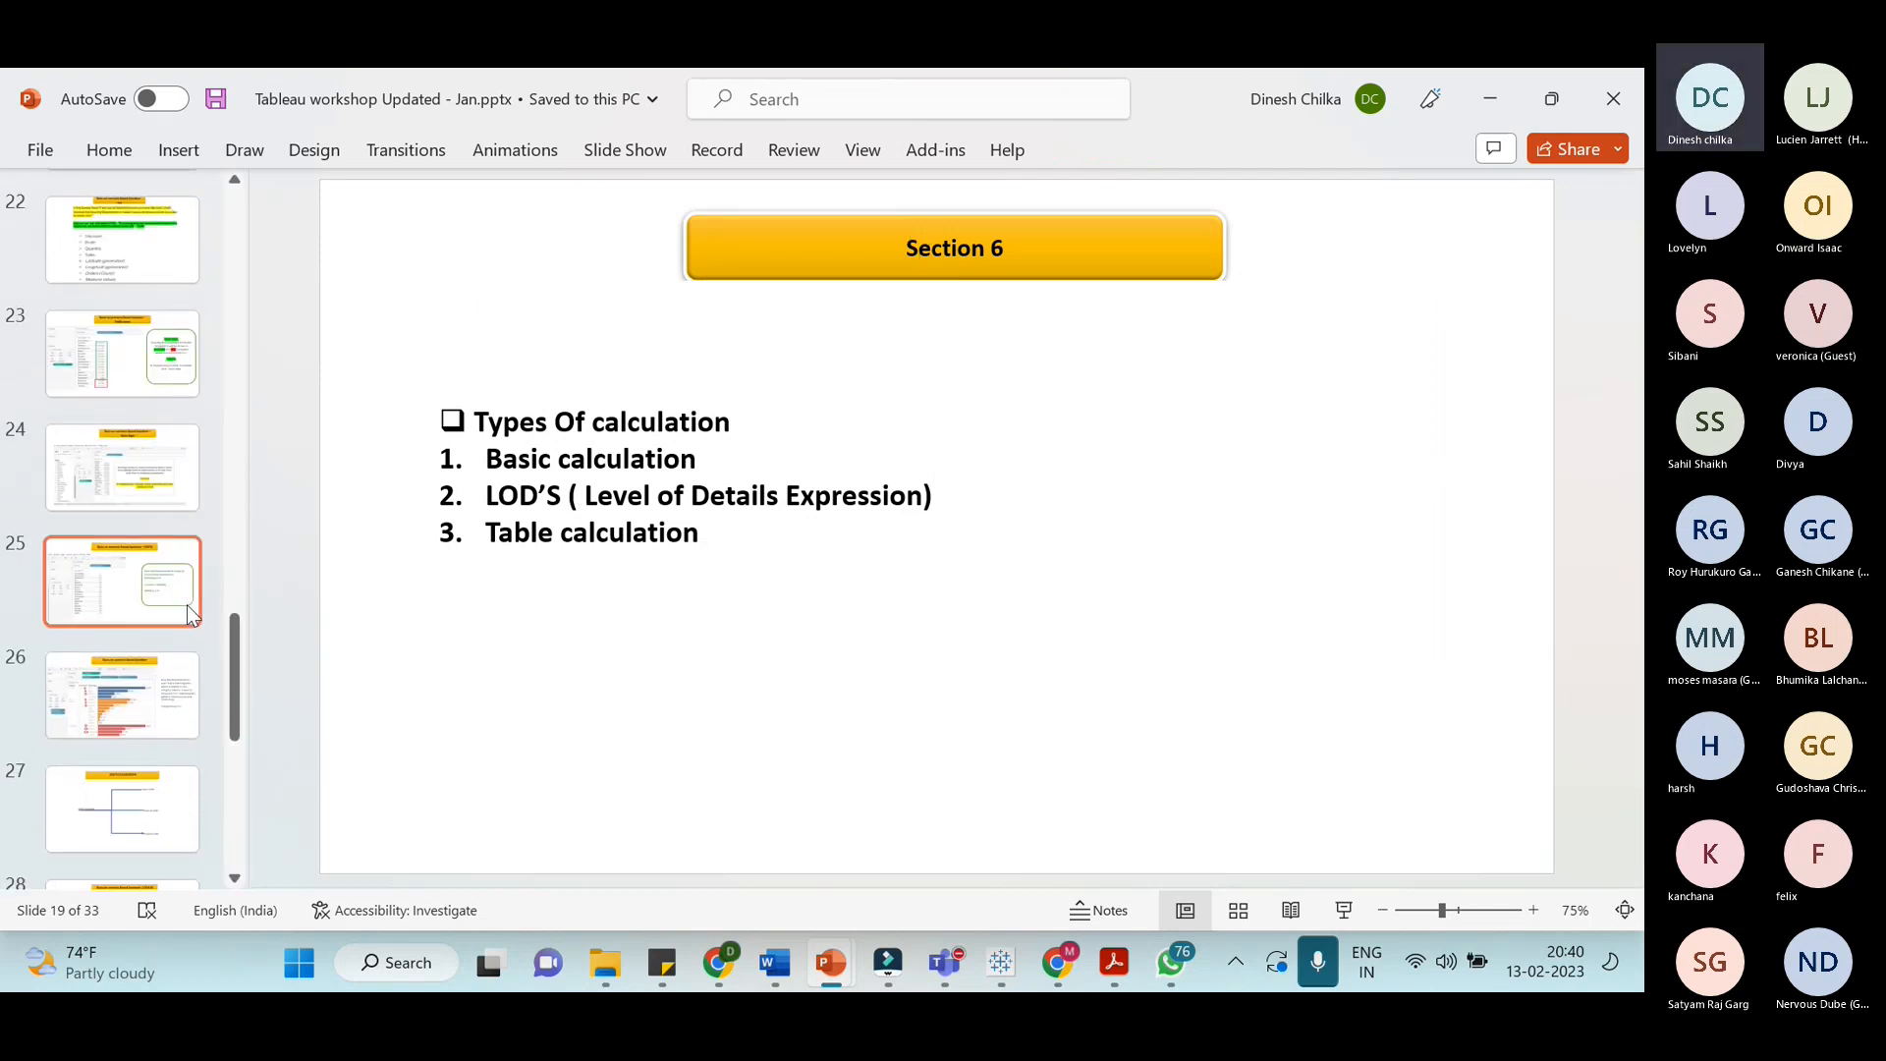
{"action": "scroll", "coordinate": [187, 604], "scroll_direction": "down", "scroll_amount": 2}
{"action": "left_click", "coordinate": [173, 627]}
{"action": "scroll", "coordinate": [174, 680], "scroll_direction": "down", "scroll_amount": 1}
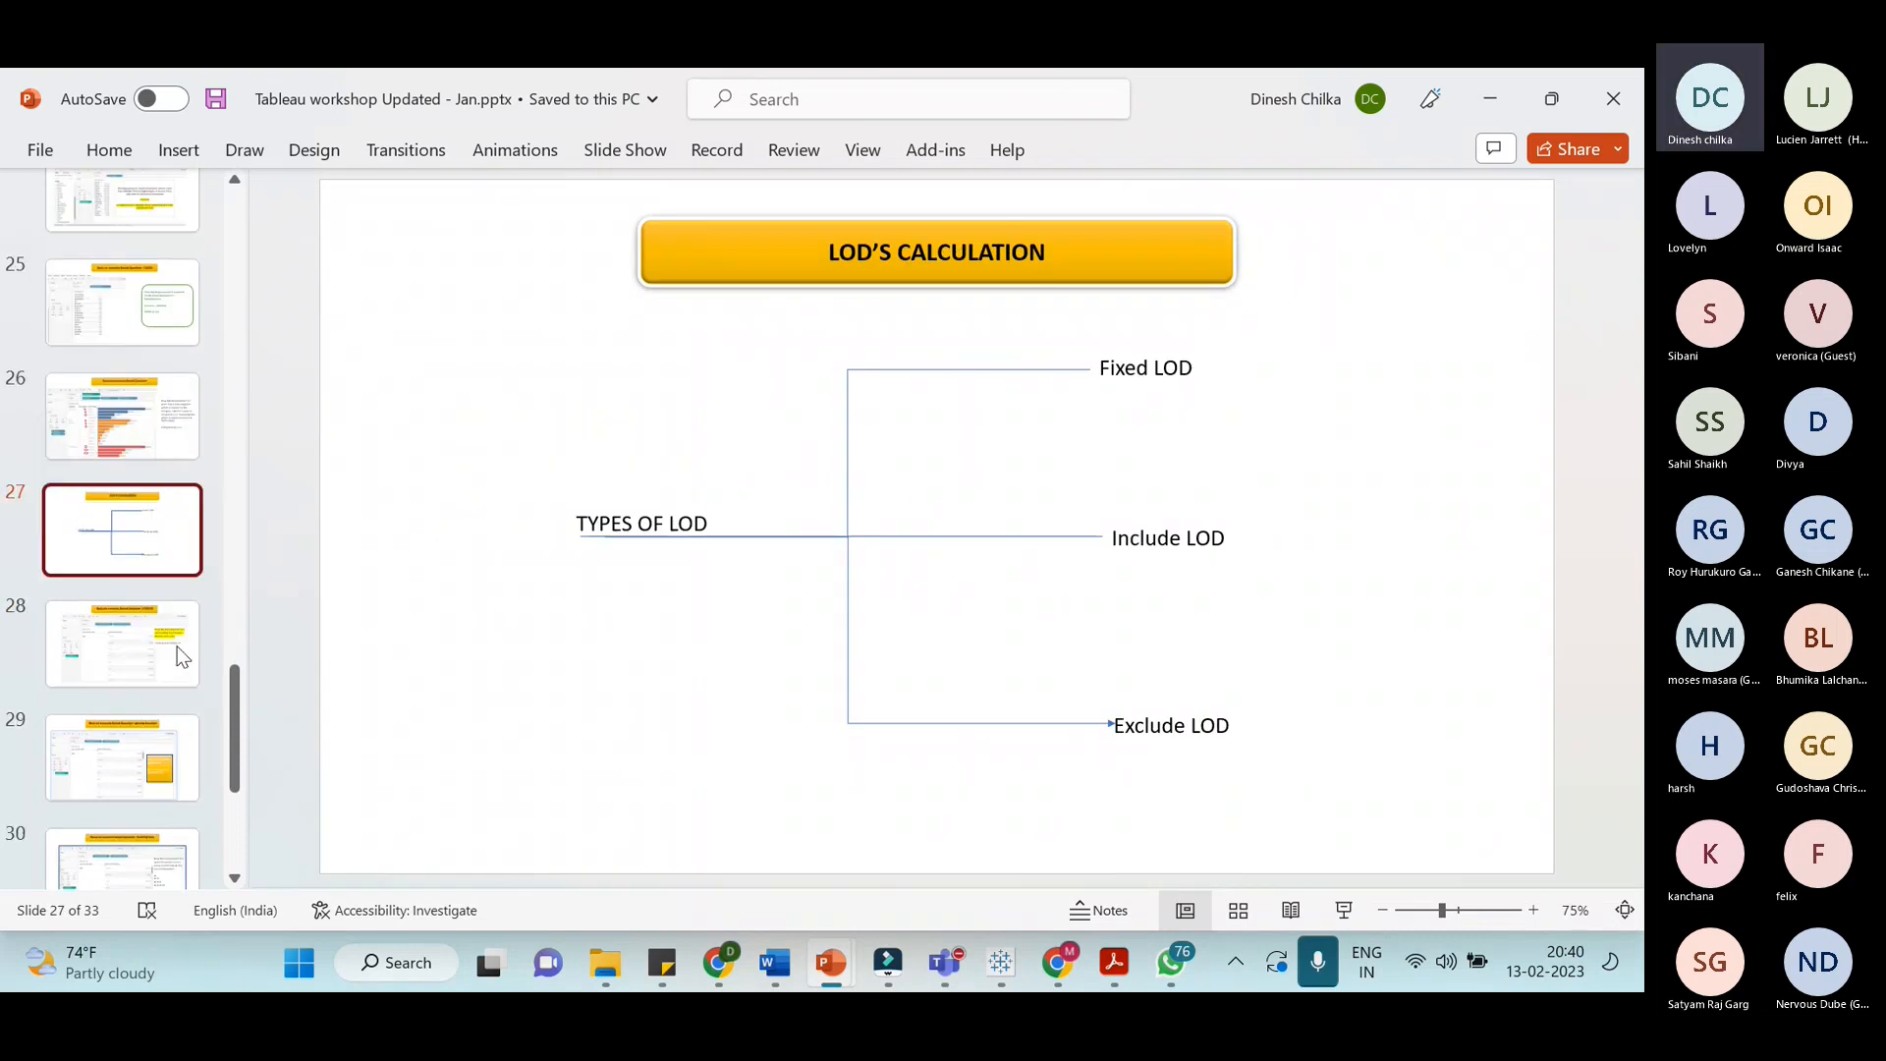
{"action": "left_click", "coordinate": [181, 655]}
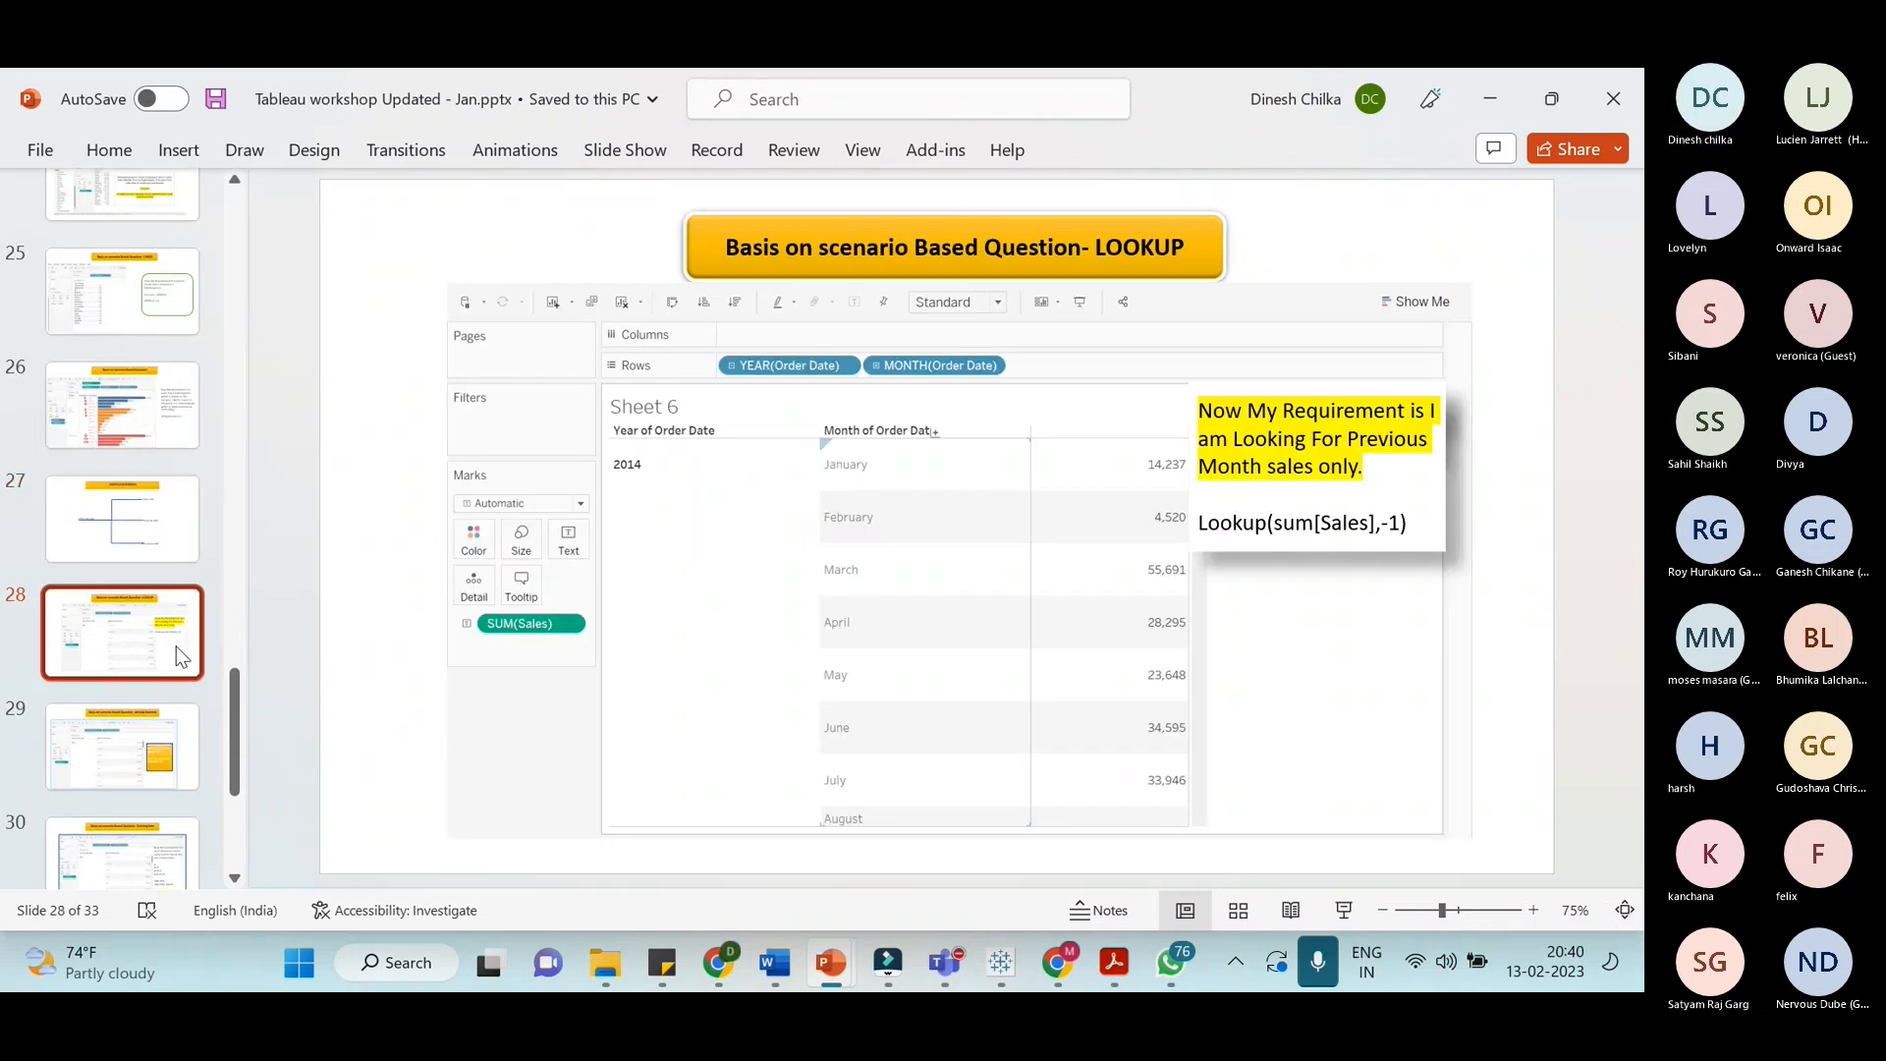
{"action": "mouse_move", "coordinate": [175, 647]}
{"action": "left_mouse_down"}
{"action": "mouse_move", "coordinate": [168, 501]}
{"action": "mouse_move", "coordinate": [174, 652]}
{"action": "left_mouse_up"}
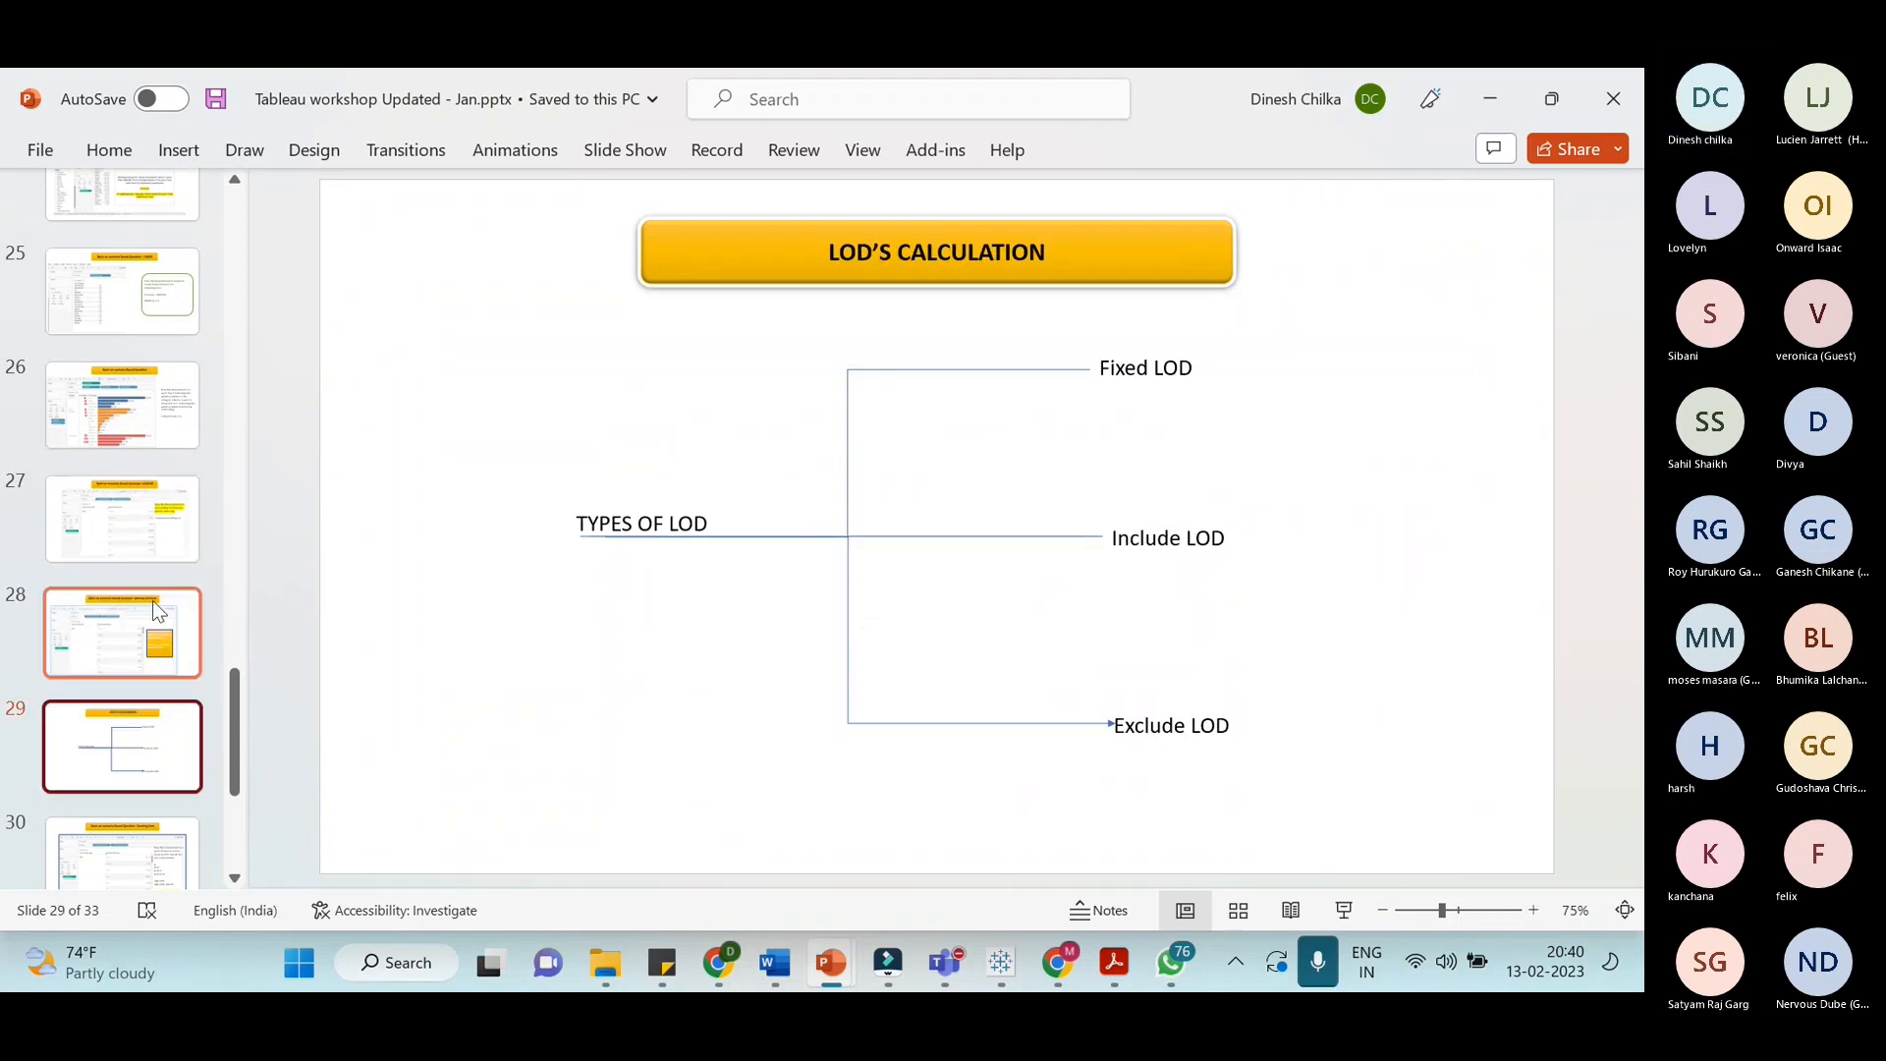
{"action": "left_click", "coordinate": [134, 550]}
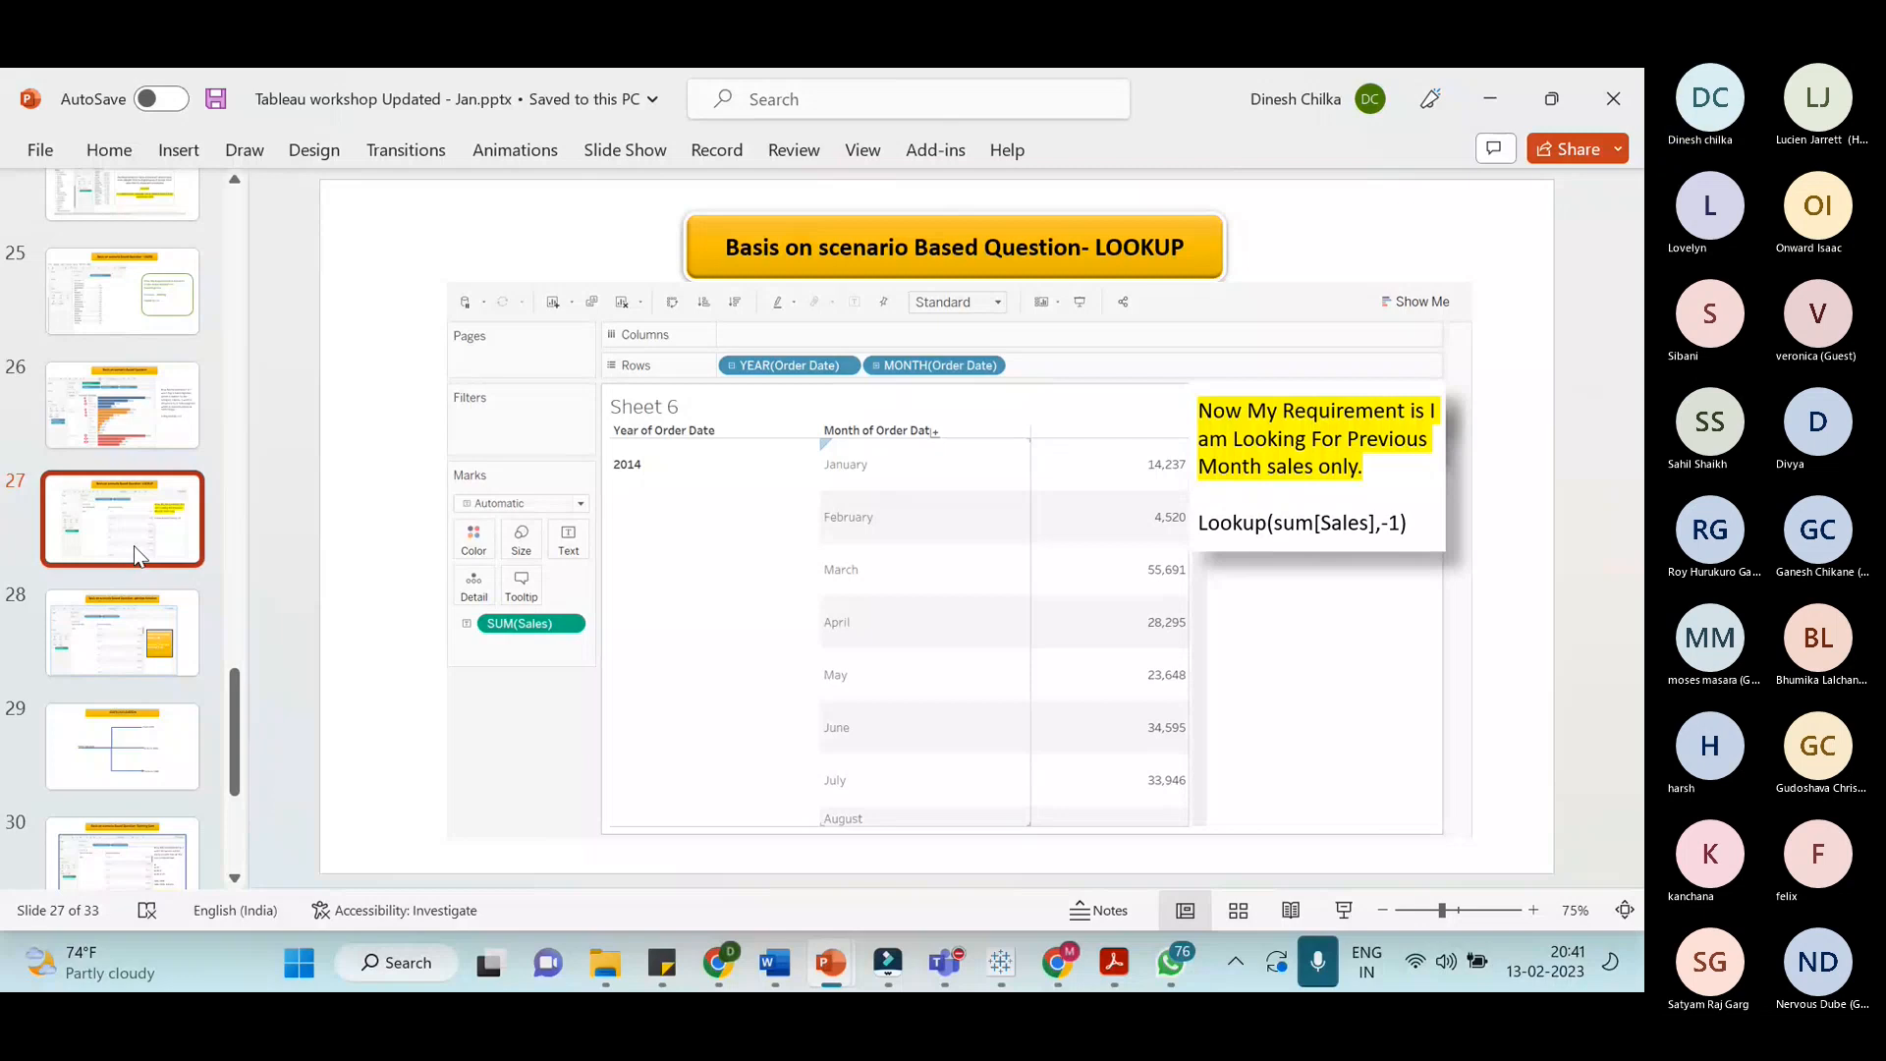
Switch to Tableau and add a new blank worksheet after Sheet 11
{"action": "left_click", "coordinate": [944, 963]}
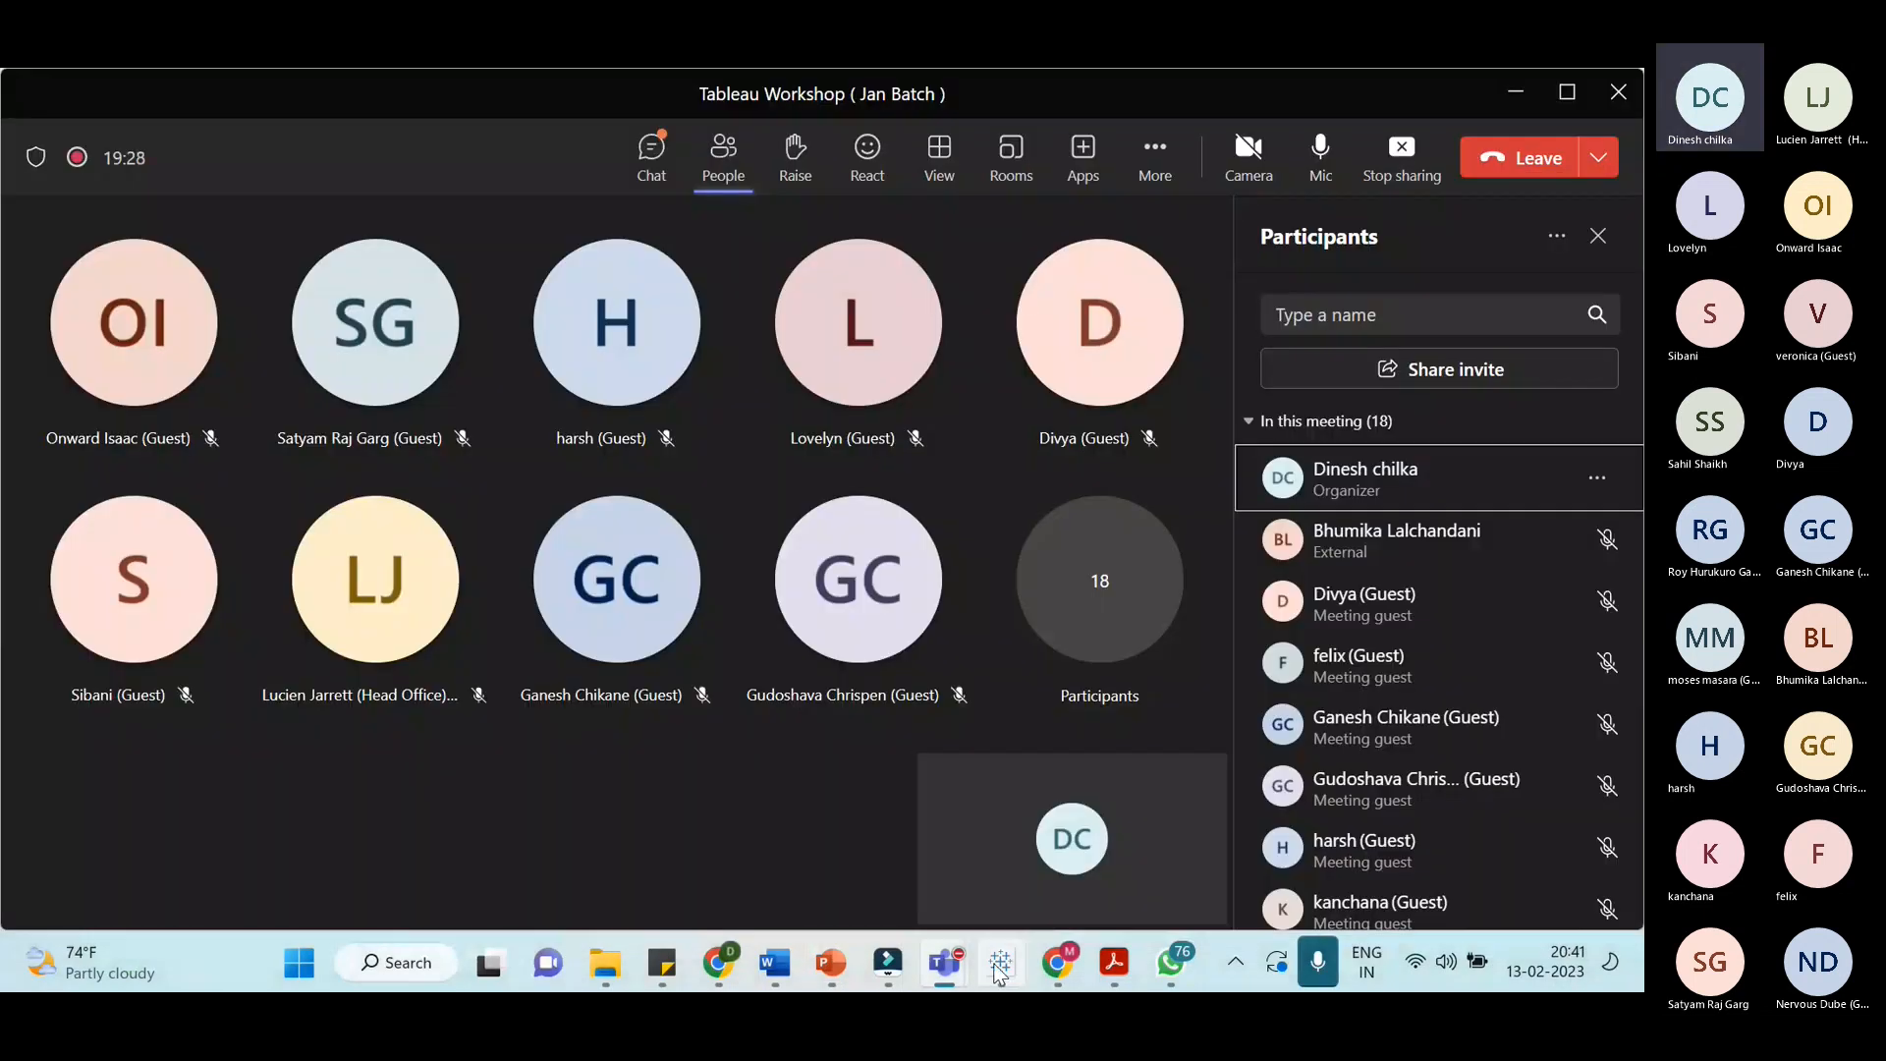
{"action": "left_click", "coordinate": [1001, 962]}
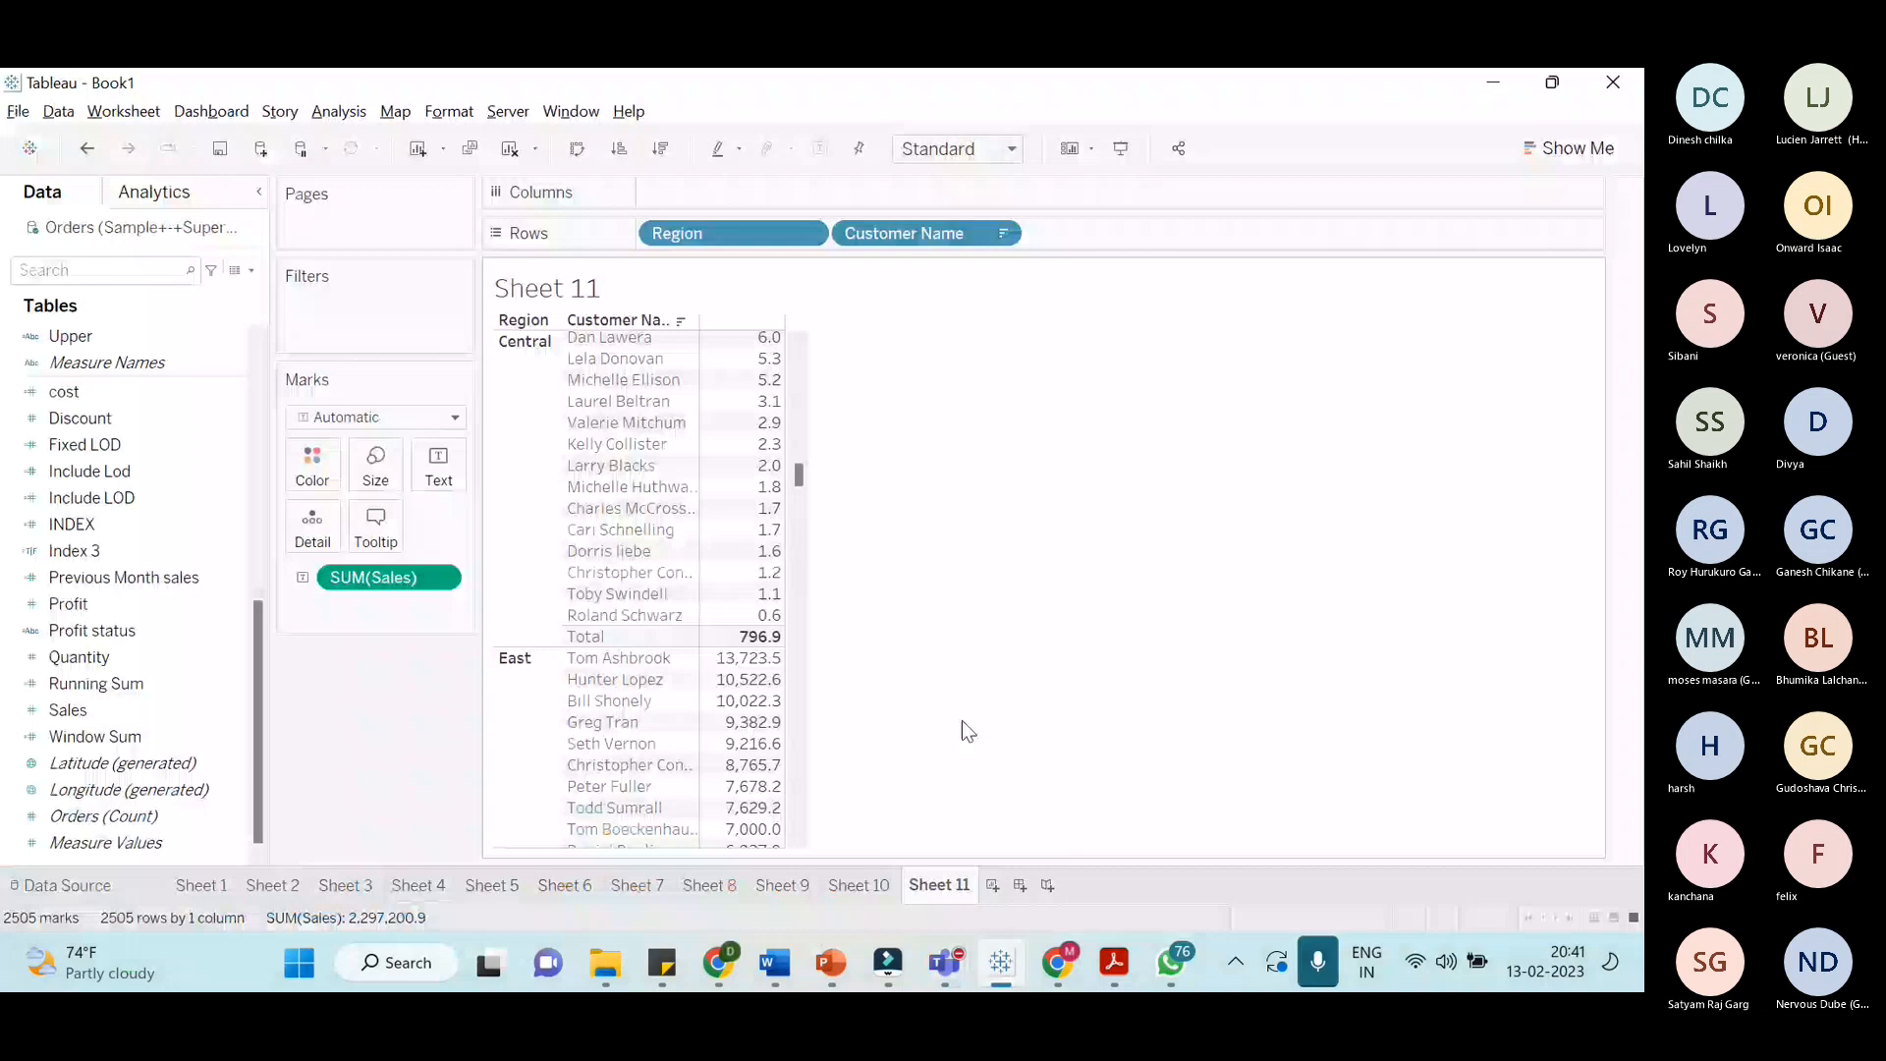
{"action": "left_click", "coordinate": [990, 886]}
{"action": "scroll", "coordinate": [236, 295], "scroll_direction": "up", "scroll_amount": 3}
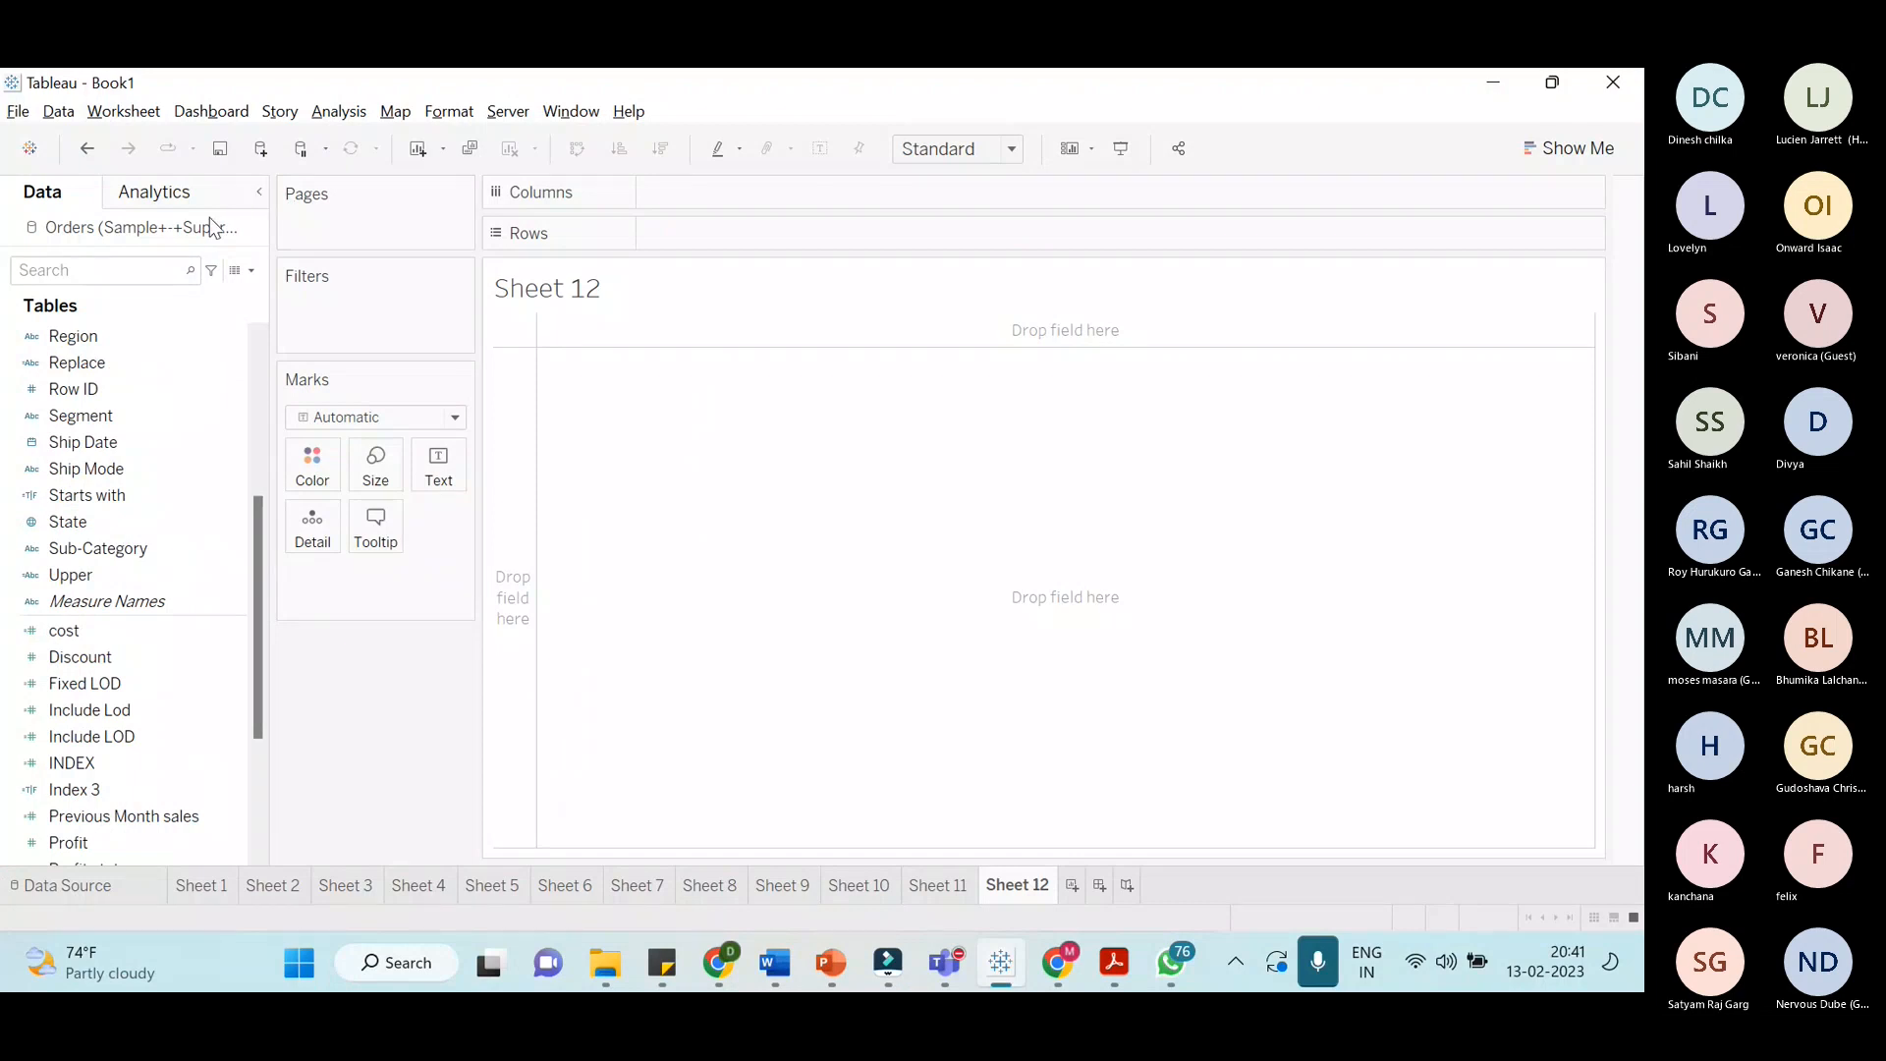
Close the Book1 workbook without saving its changes
{"action": "right_click", "coordinate": [209, 218]}
{"action": "left_click", "coordinate": [1604, 95]}
{"action": "left_click", "coordinate": [1612, 83]}
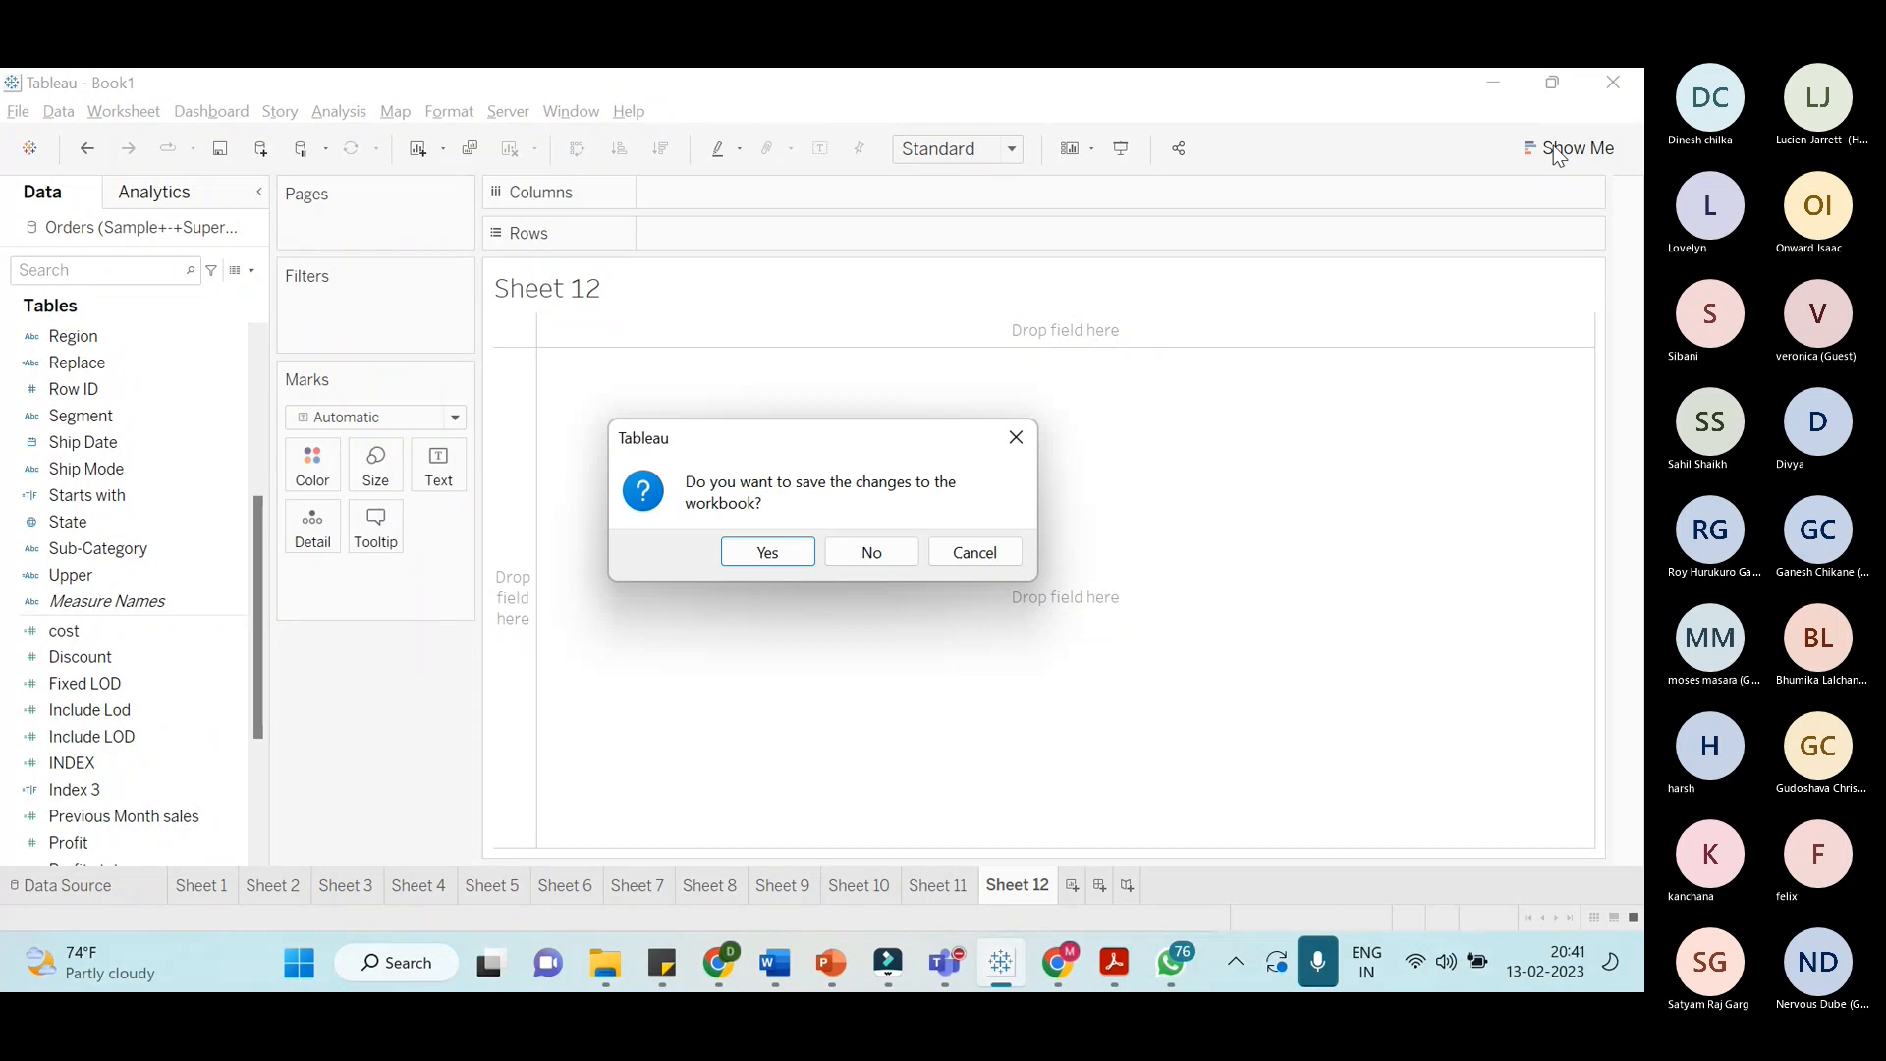
{"action": "left_click", "coordinate": [853, 564]}
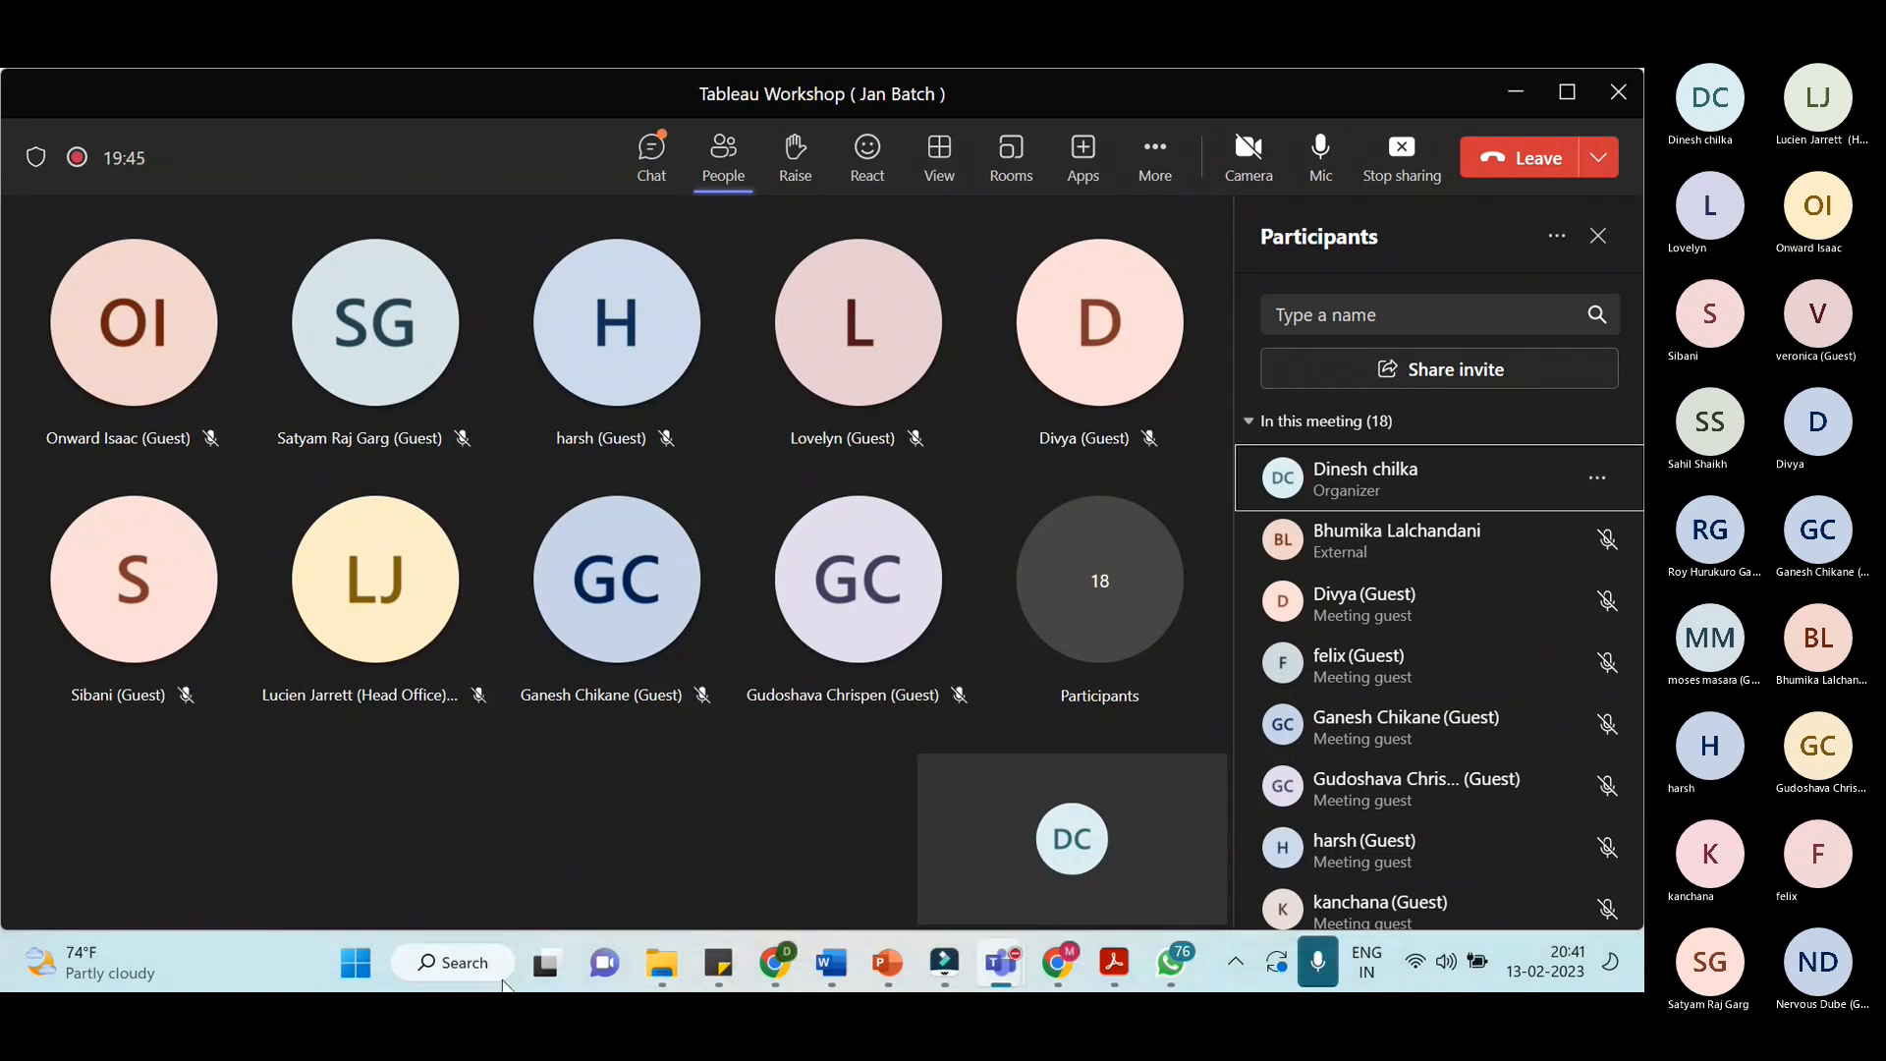
Launch Tableau 2022.1 again and dismiss the file recovery dialog
{"action": "left_click", "coordinate": [377, 964]}
{"action": "type", "text": "t"}
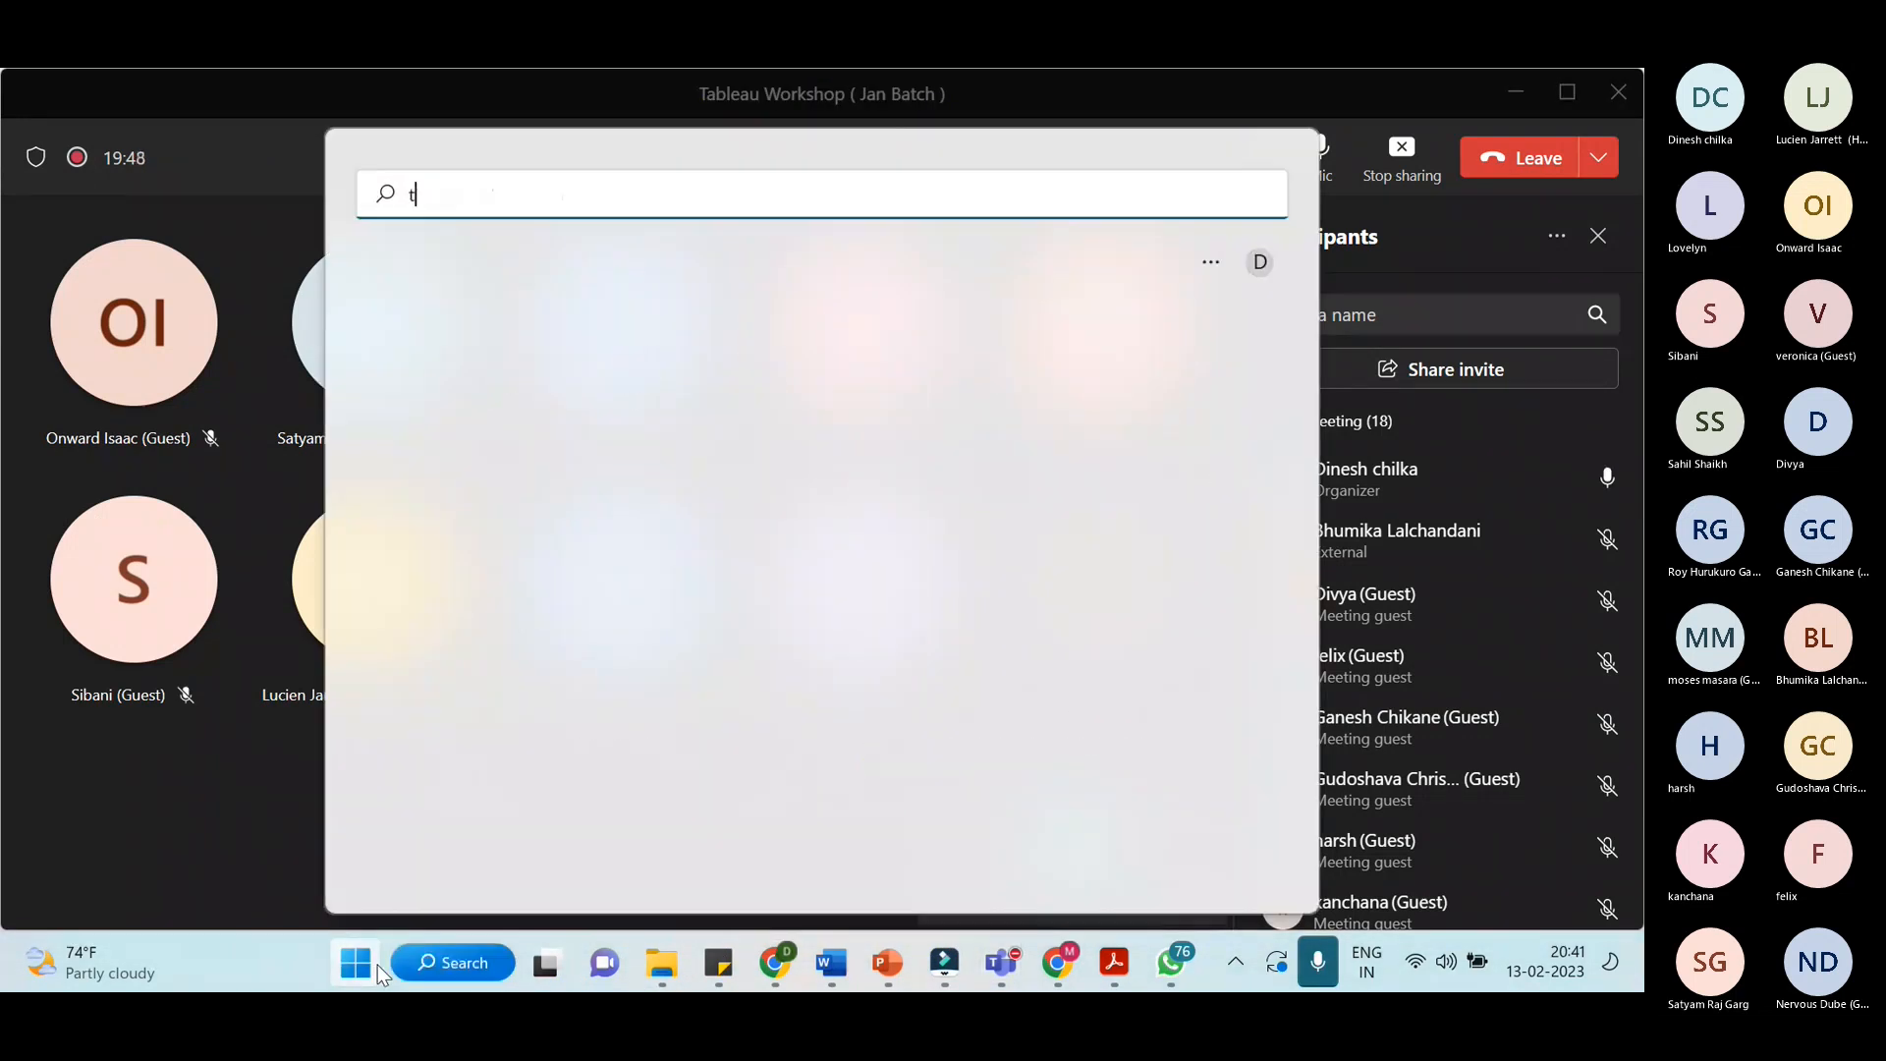
{"action": "type", "text": "abl"}
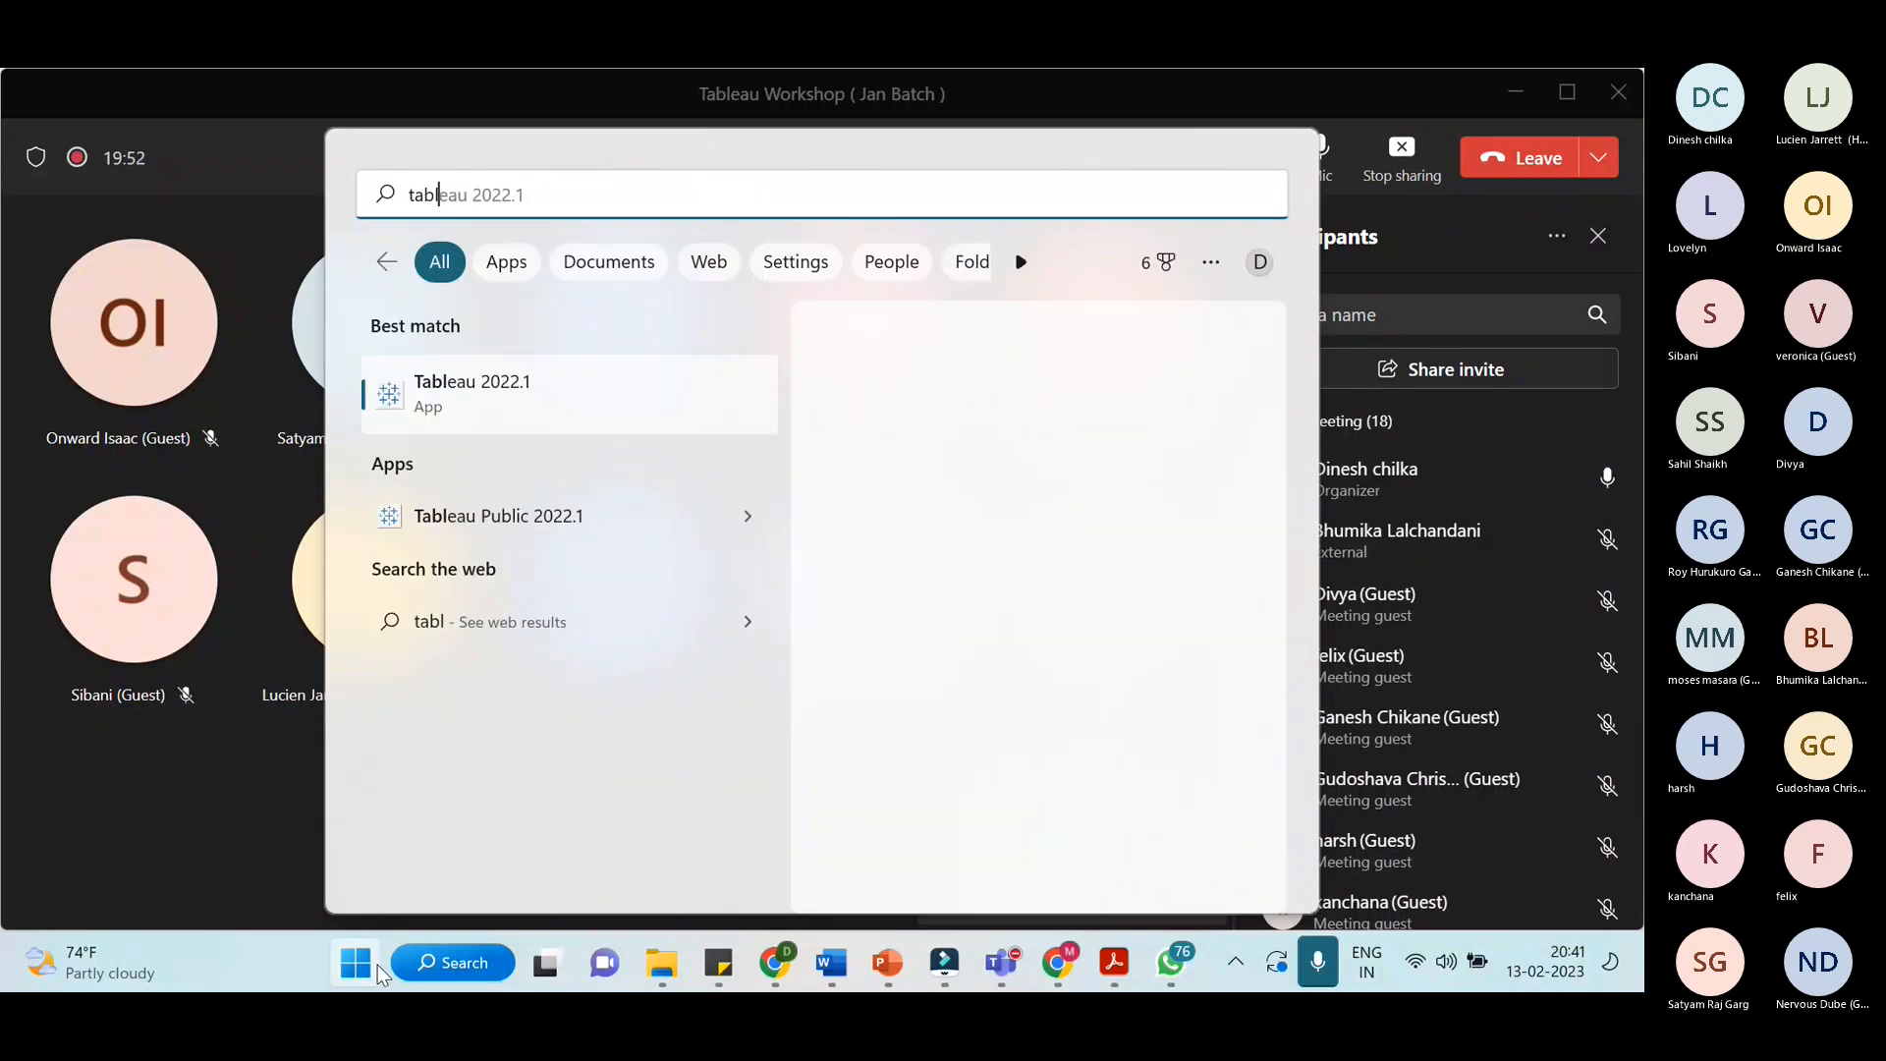
{"action": "left_click", "coordinate": [1048, 689]}
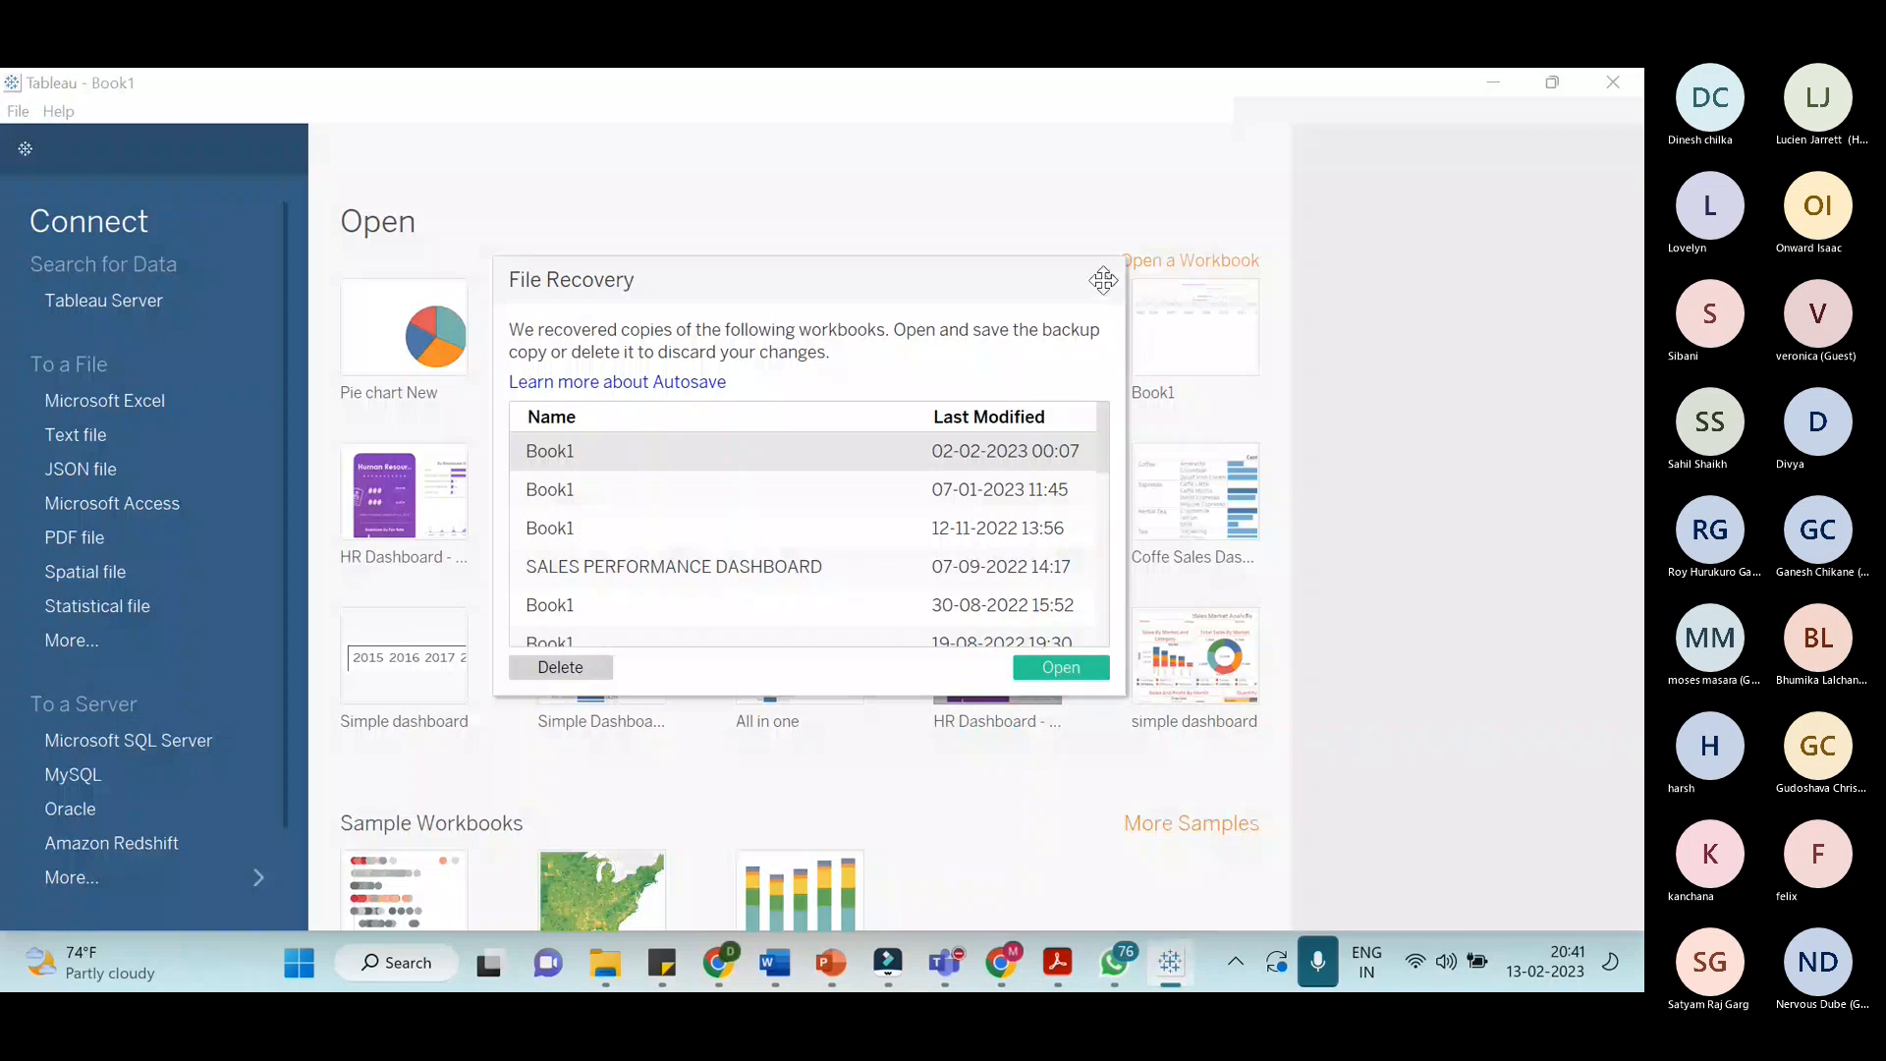
{"action": "left_click", "coordinate": [1103, 281]}
Connect to the Excel file Sample+-+Superstore (1).xls, add its Orders table as the data source and open Sheet 1
{"action": "left_click", "coordinate": [67, 405]}
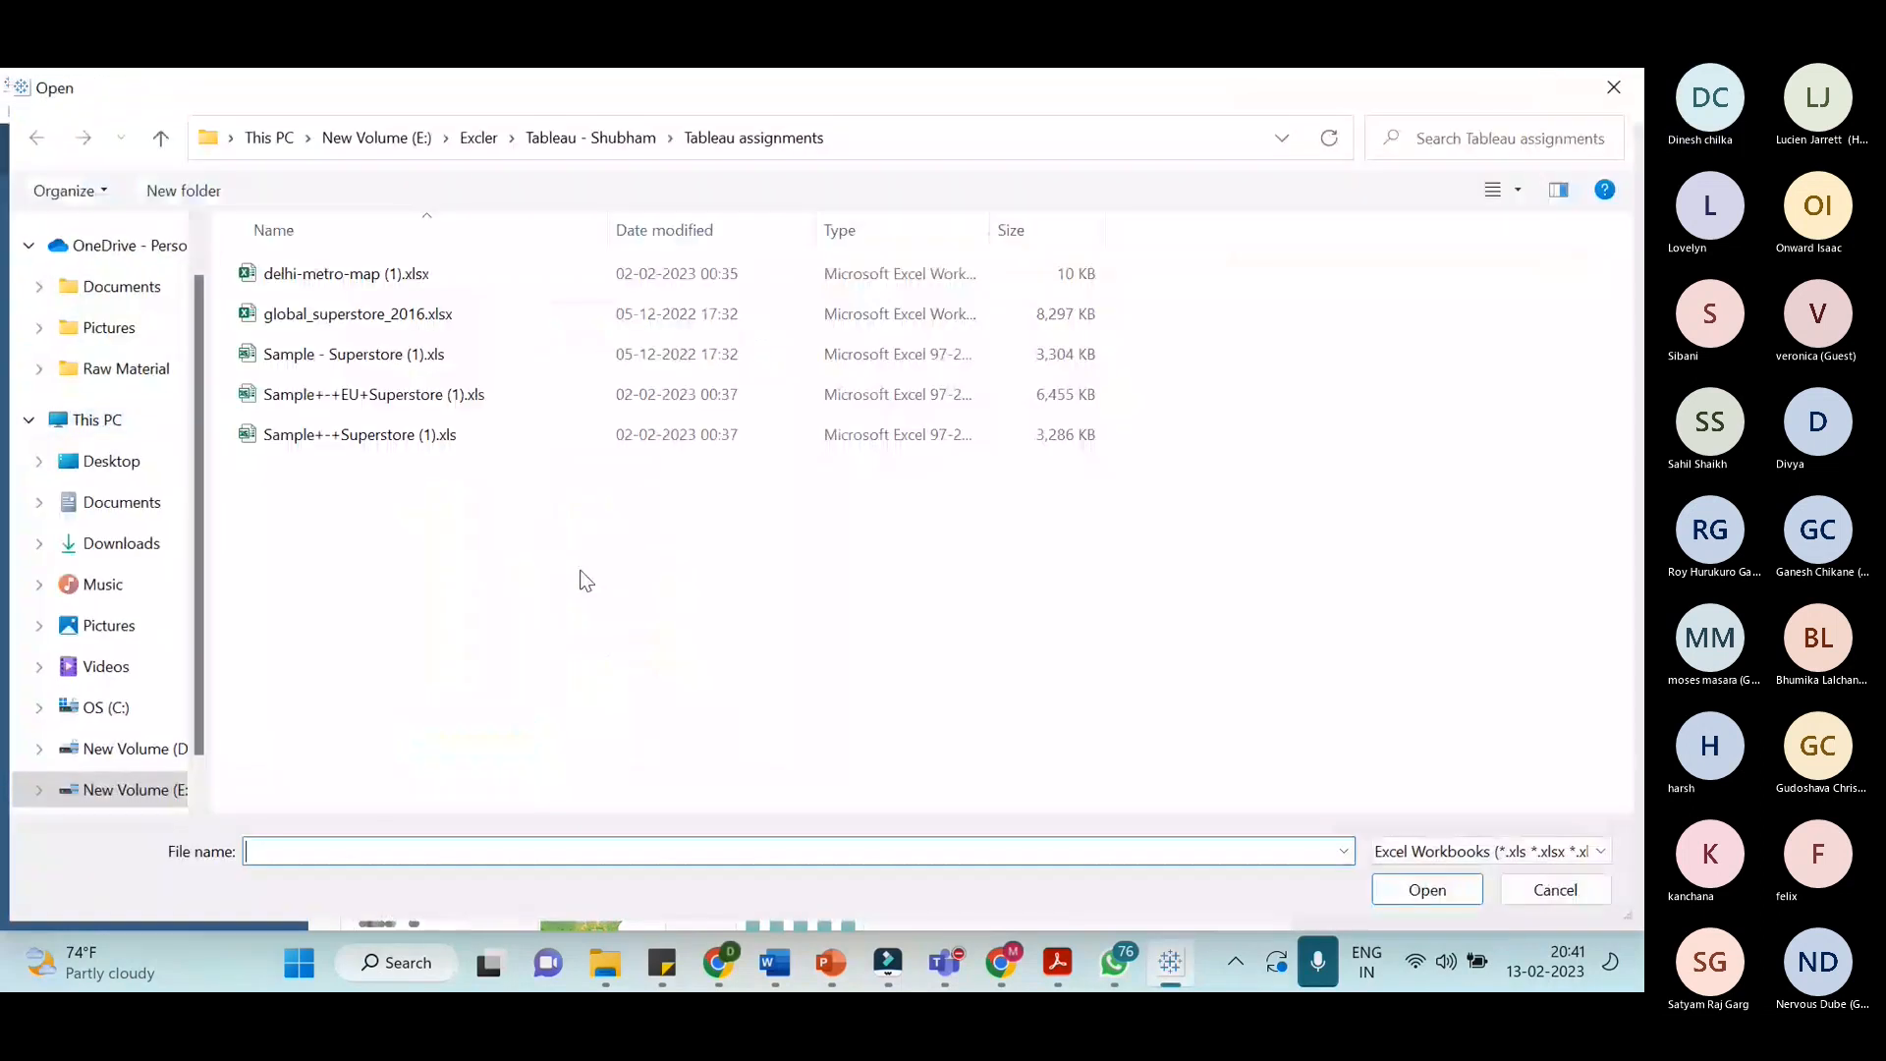
{"action": "left_click", "coordinate": [393, 435]}
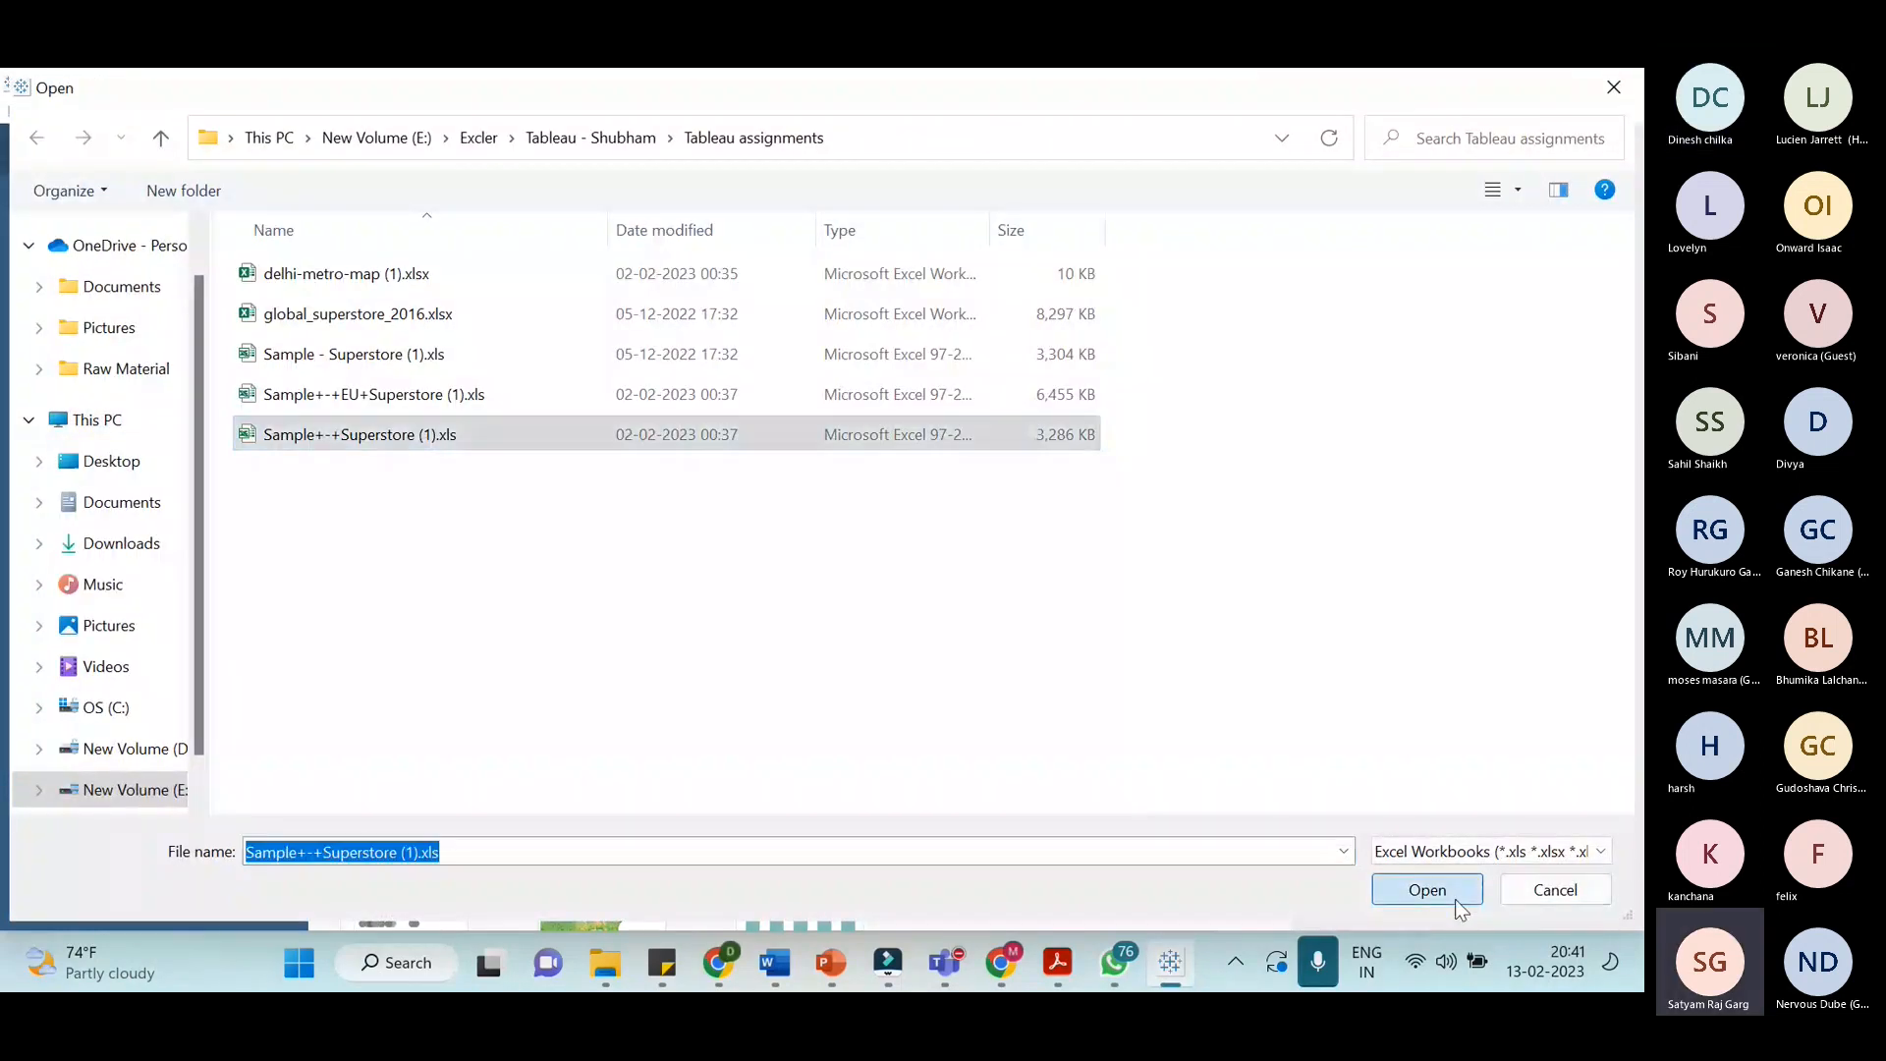
{"action": "left_click", "coordinate": [1456, 899]}
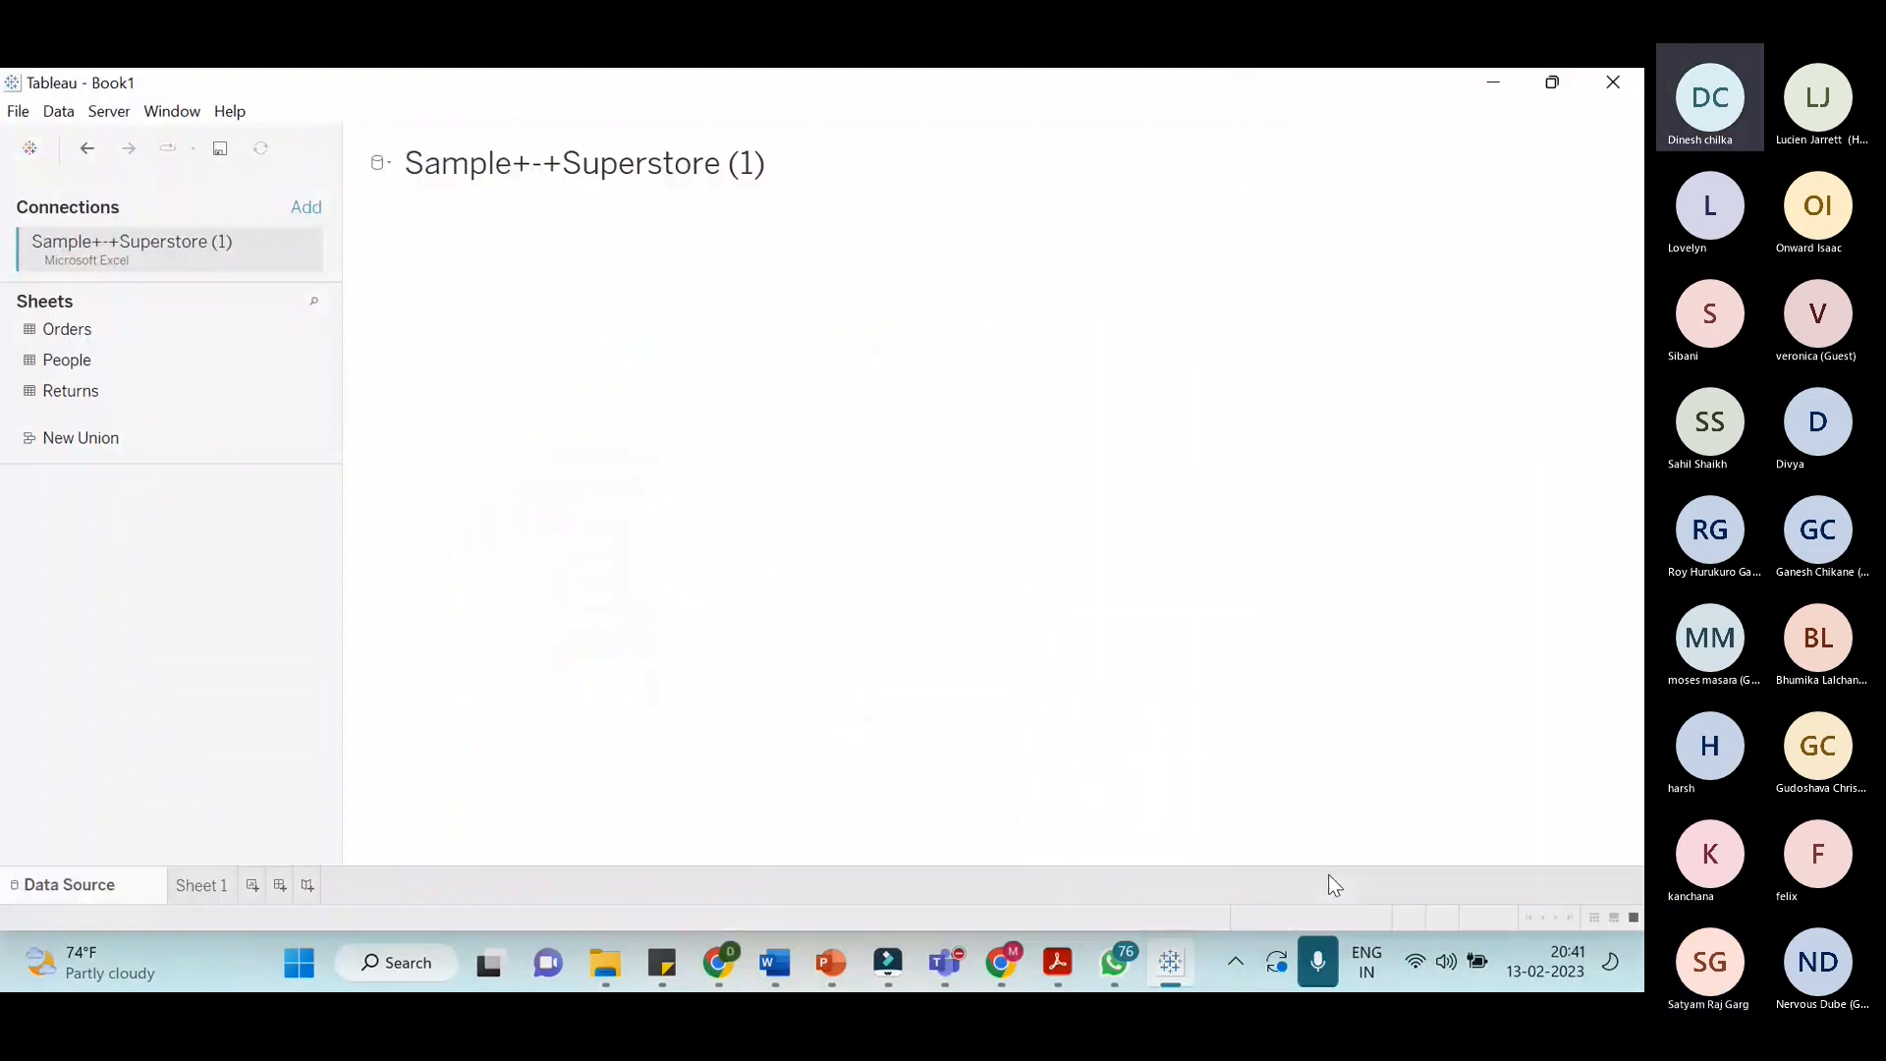
{"action": "double_click", "coordinate": [188, 333]}
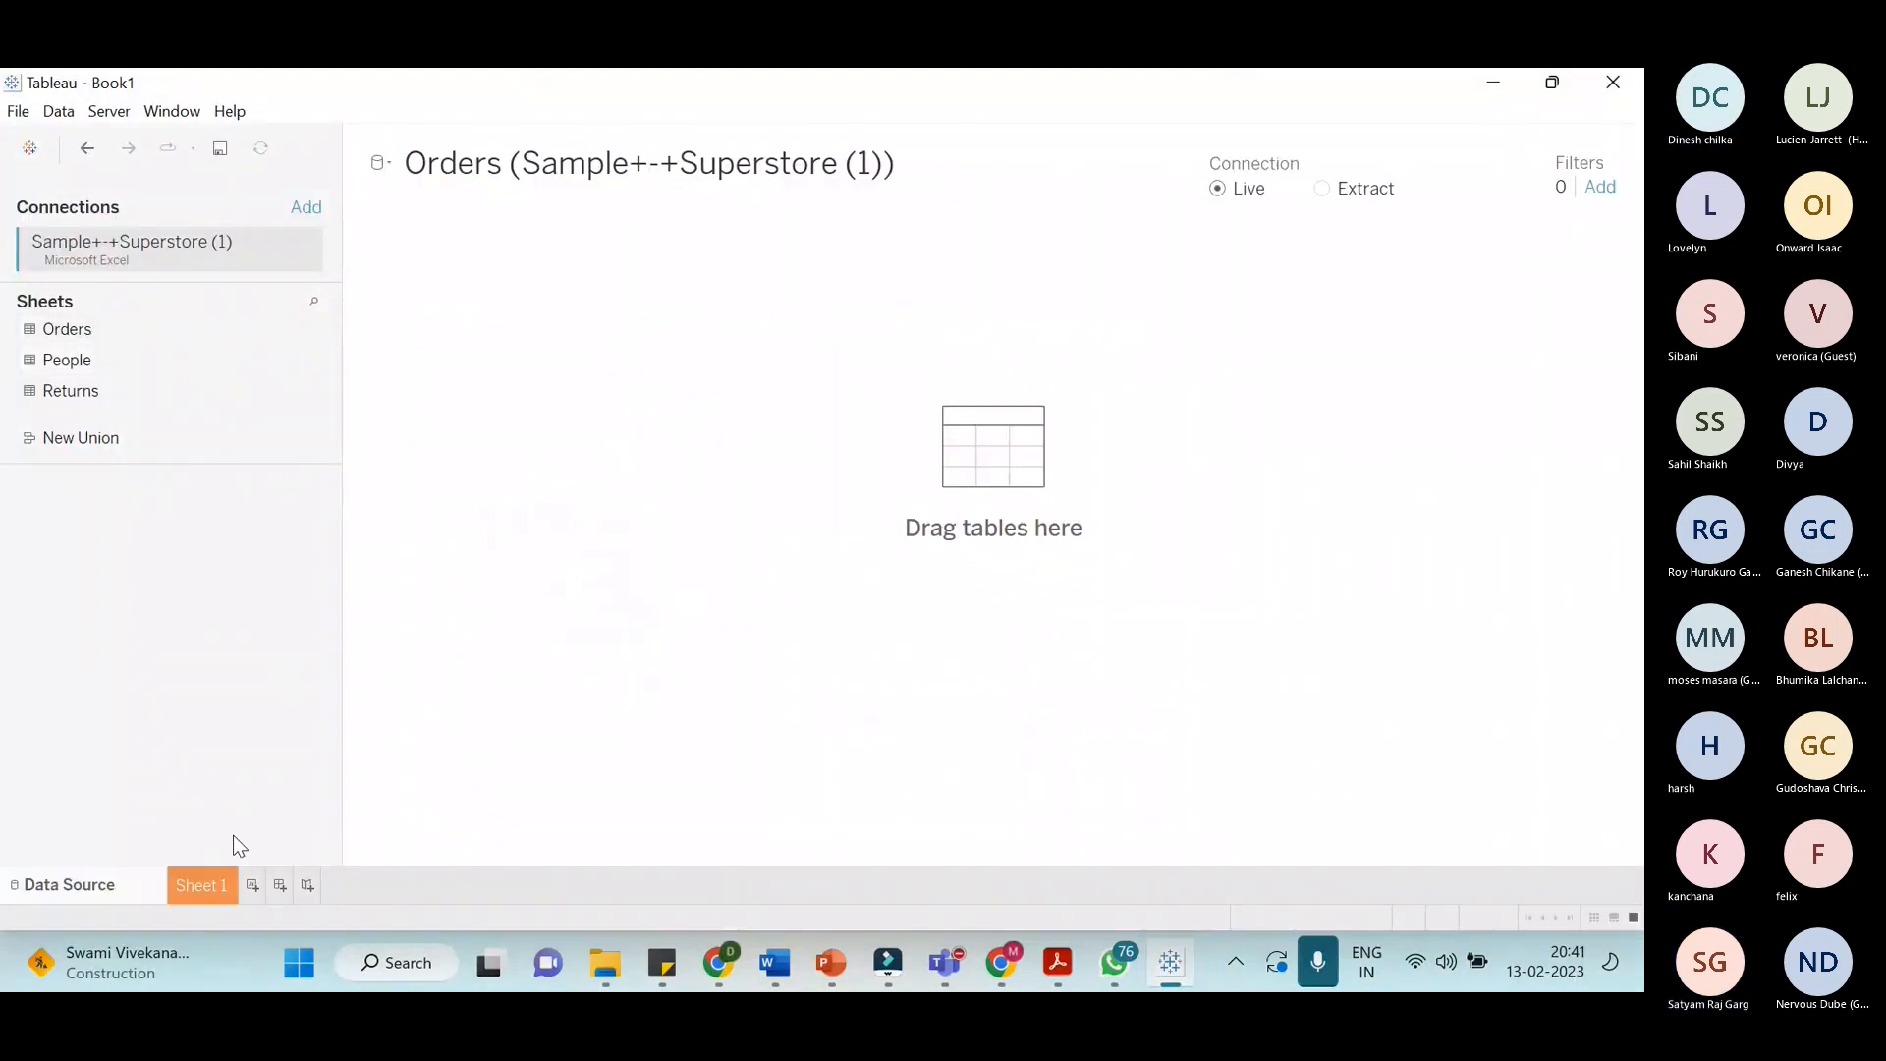
{"action": "left_click", "coordinate": [216, 887]}
Switch between the Teams meeting and the PowerPoint LOOKUP slide, examining the previous month sales requirement and its formula
{"action": "key", "text": "alt+Tab"}
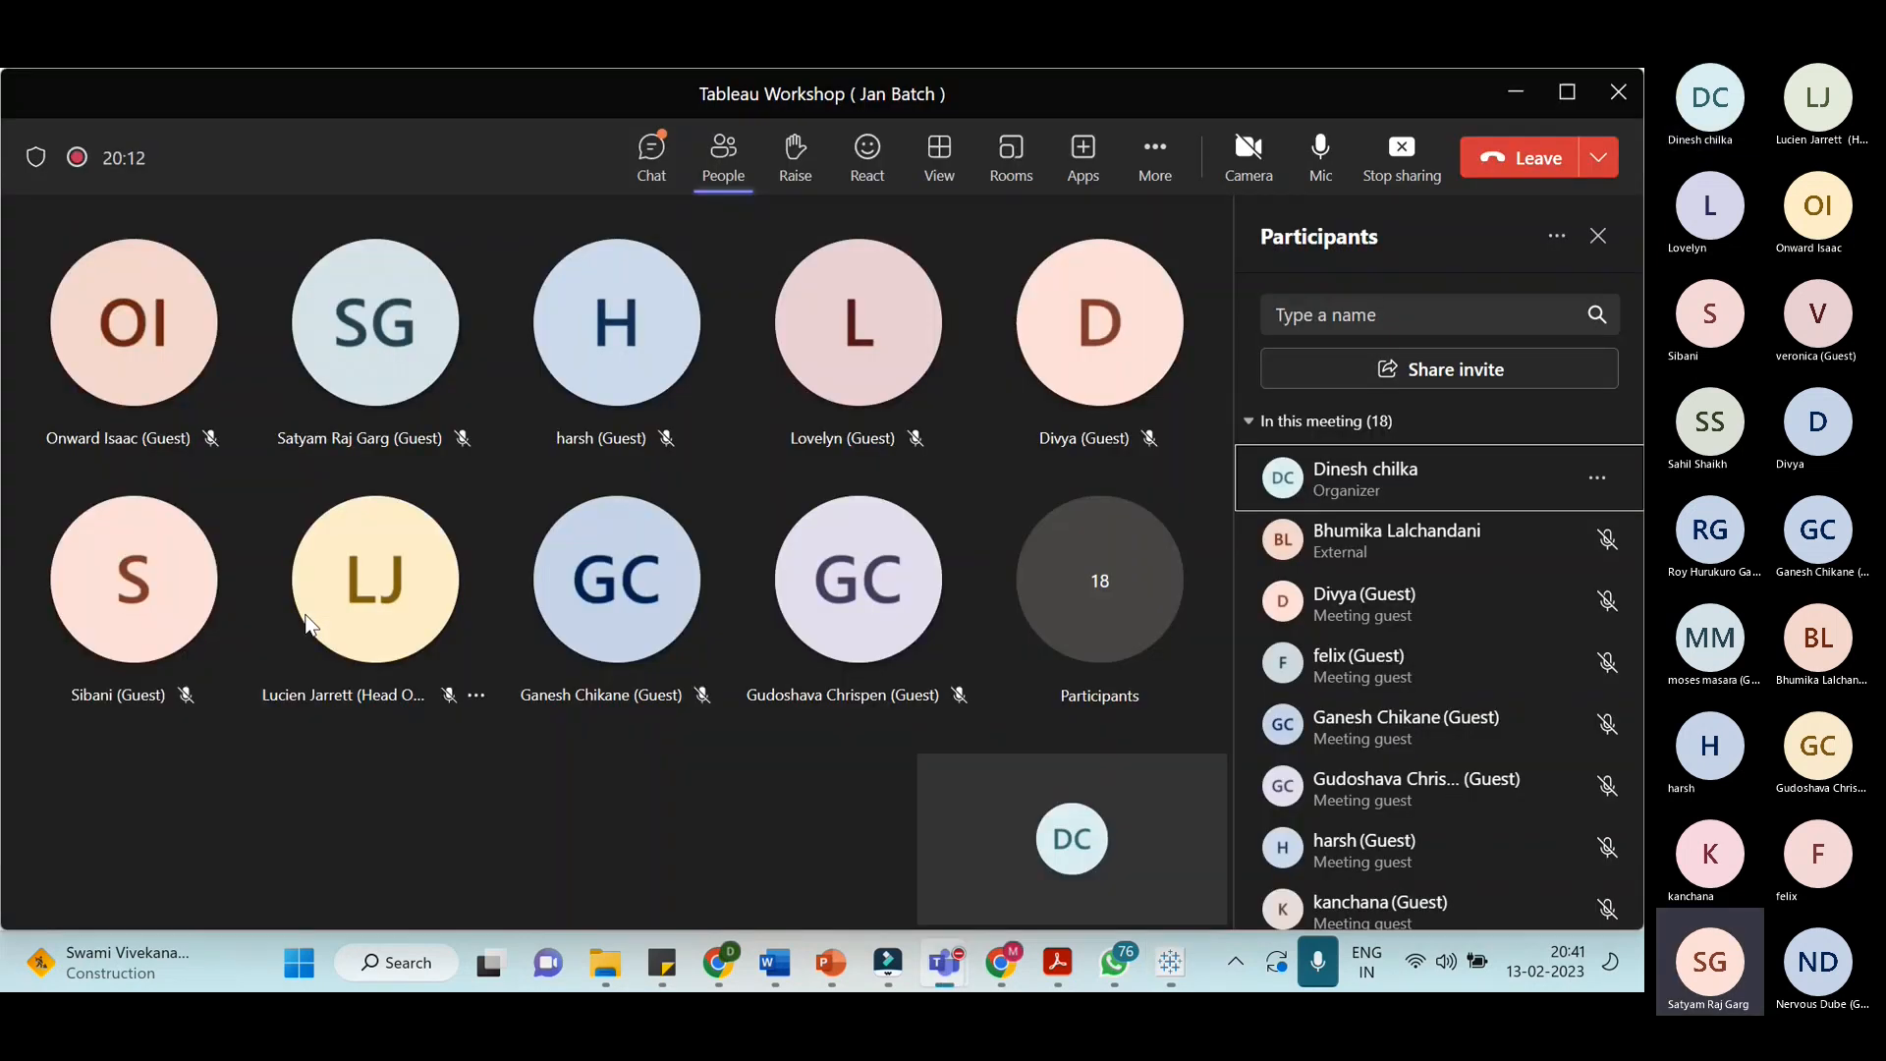
{"action": "key", "text": "alt+Tab"}
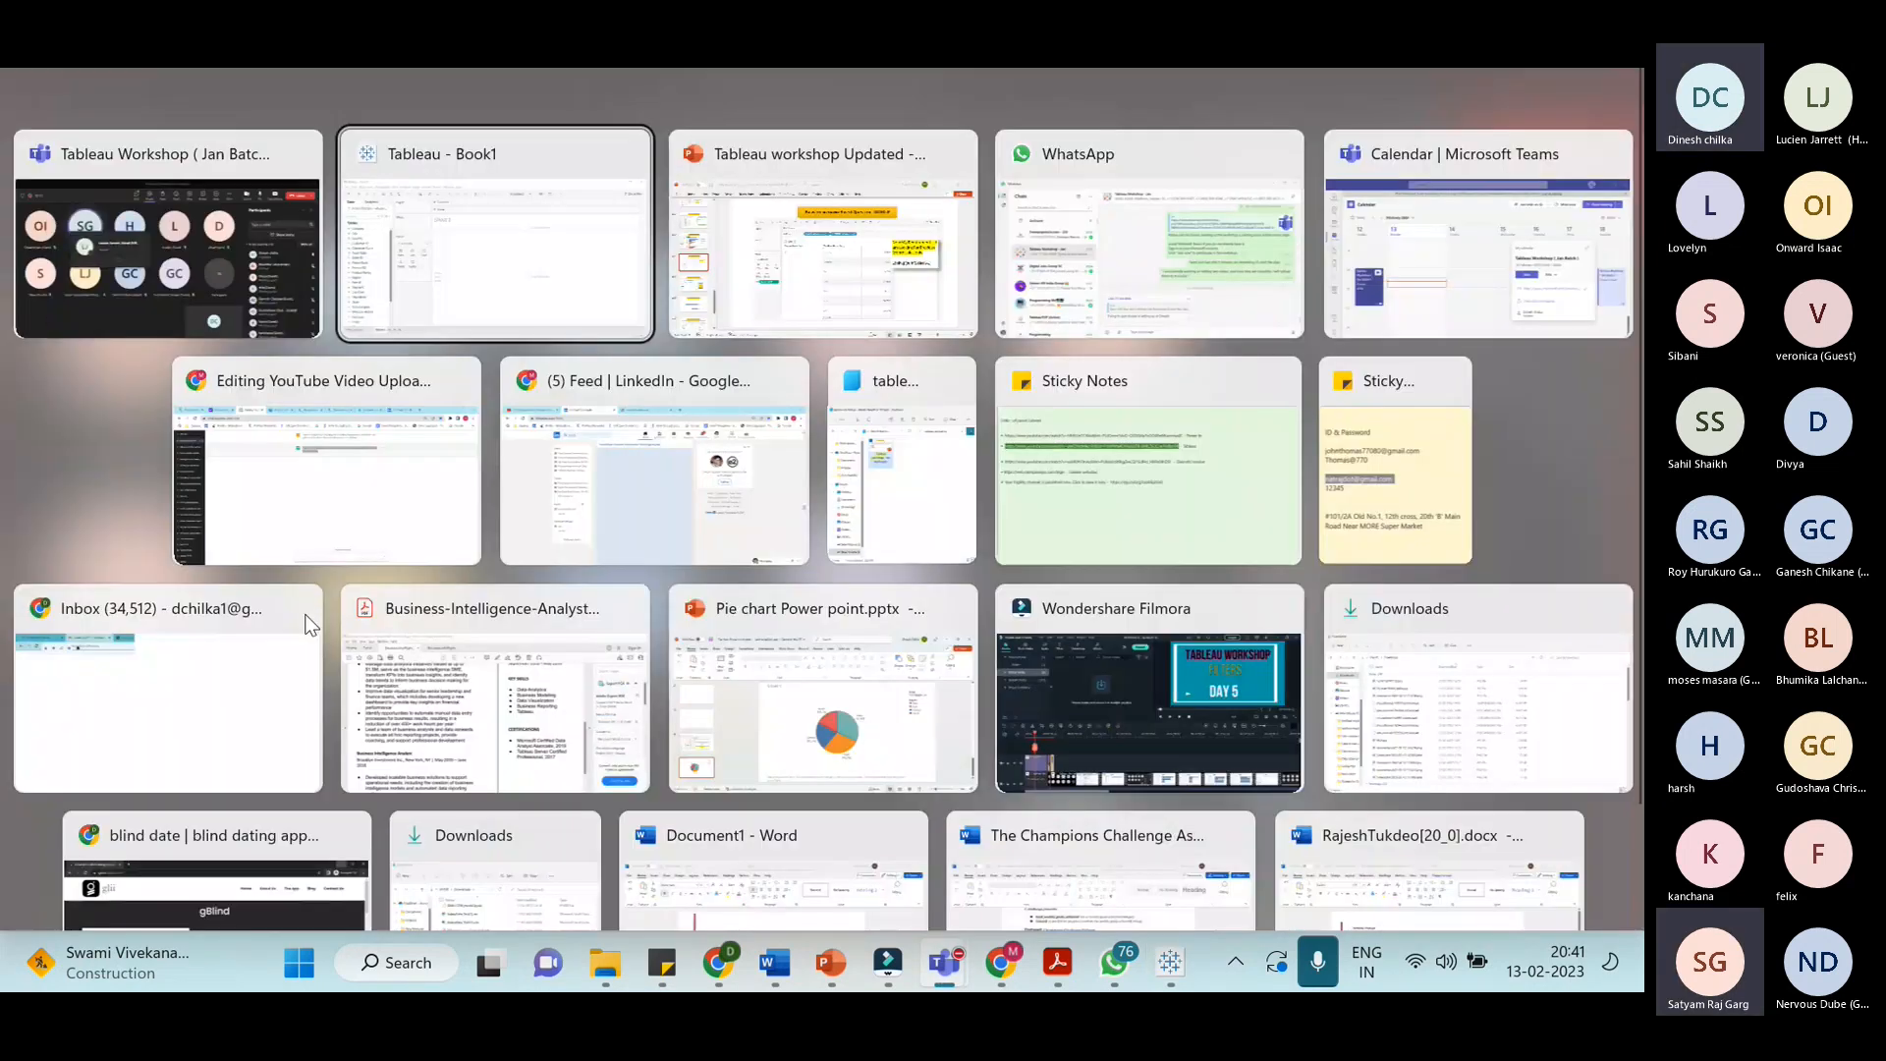
{"action": "key", "text": "alt+Tab"}
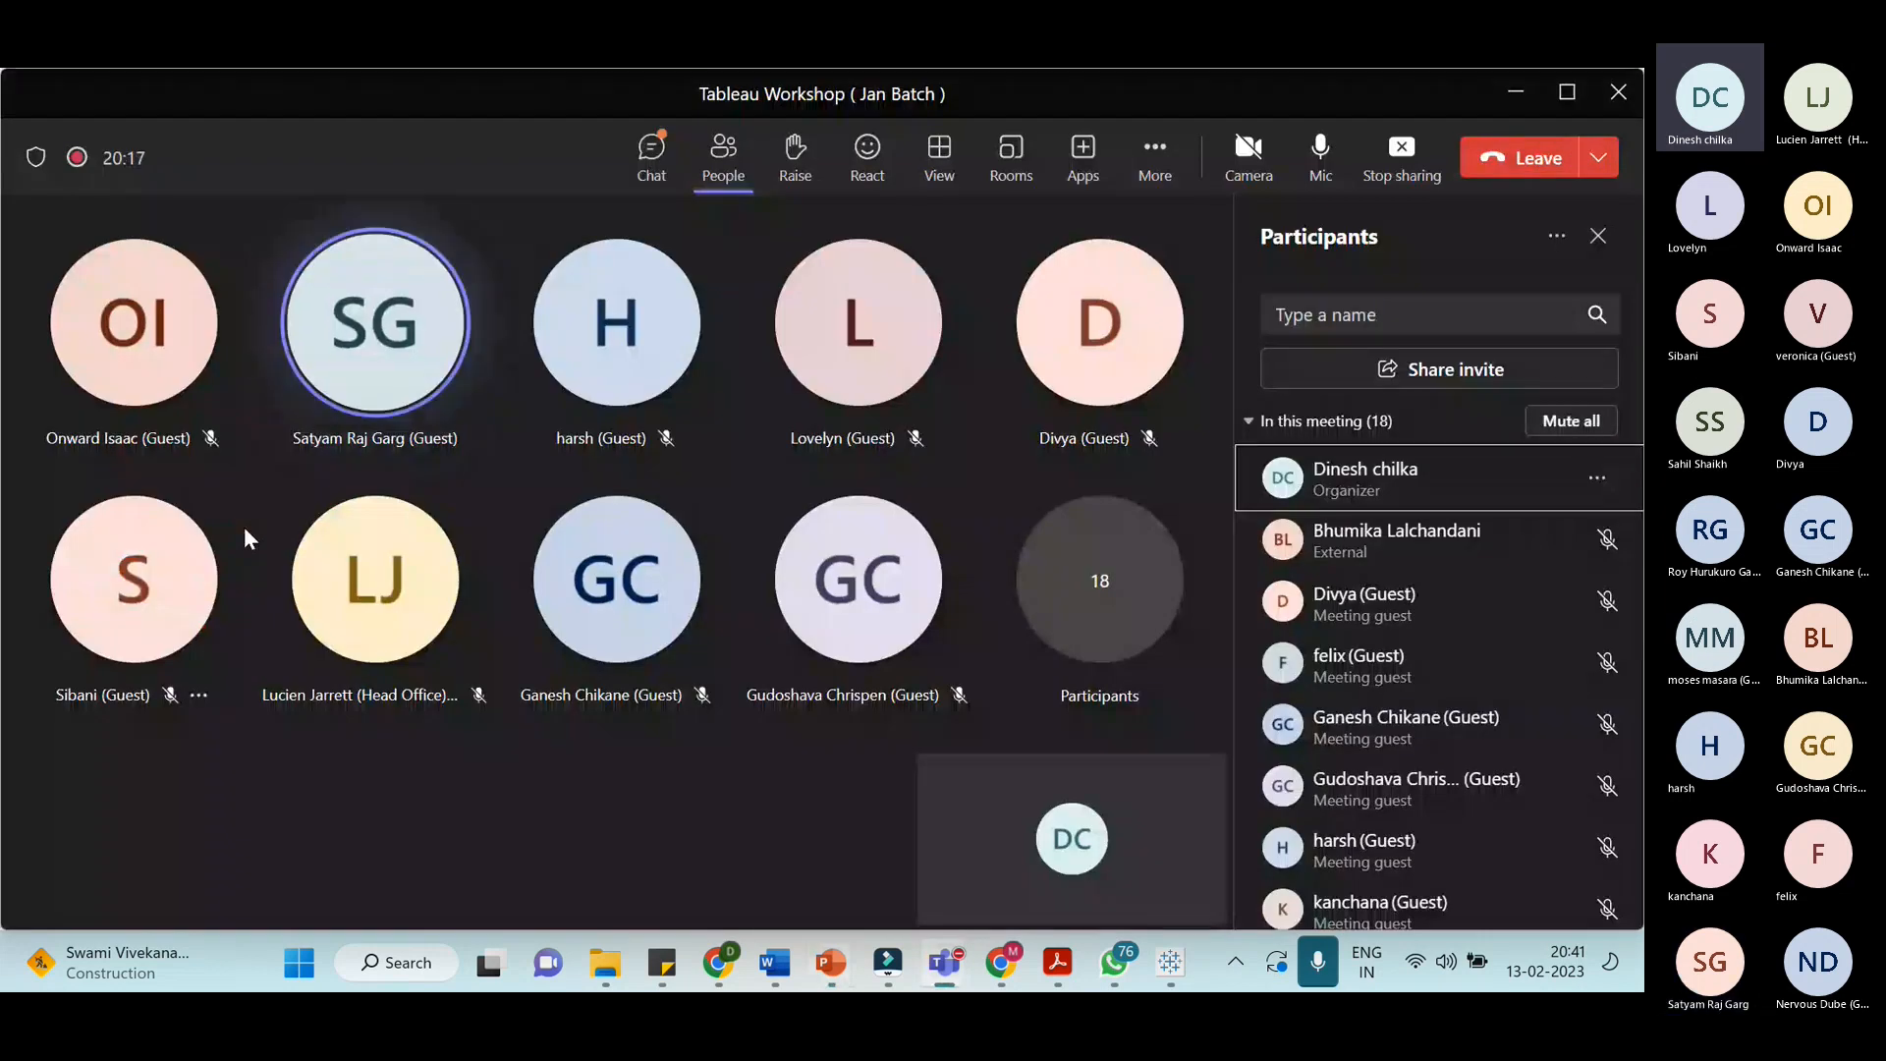
{"action": "key", "text": "alt+Tab"}
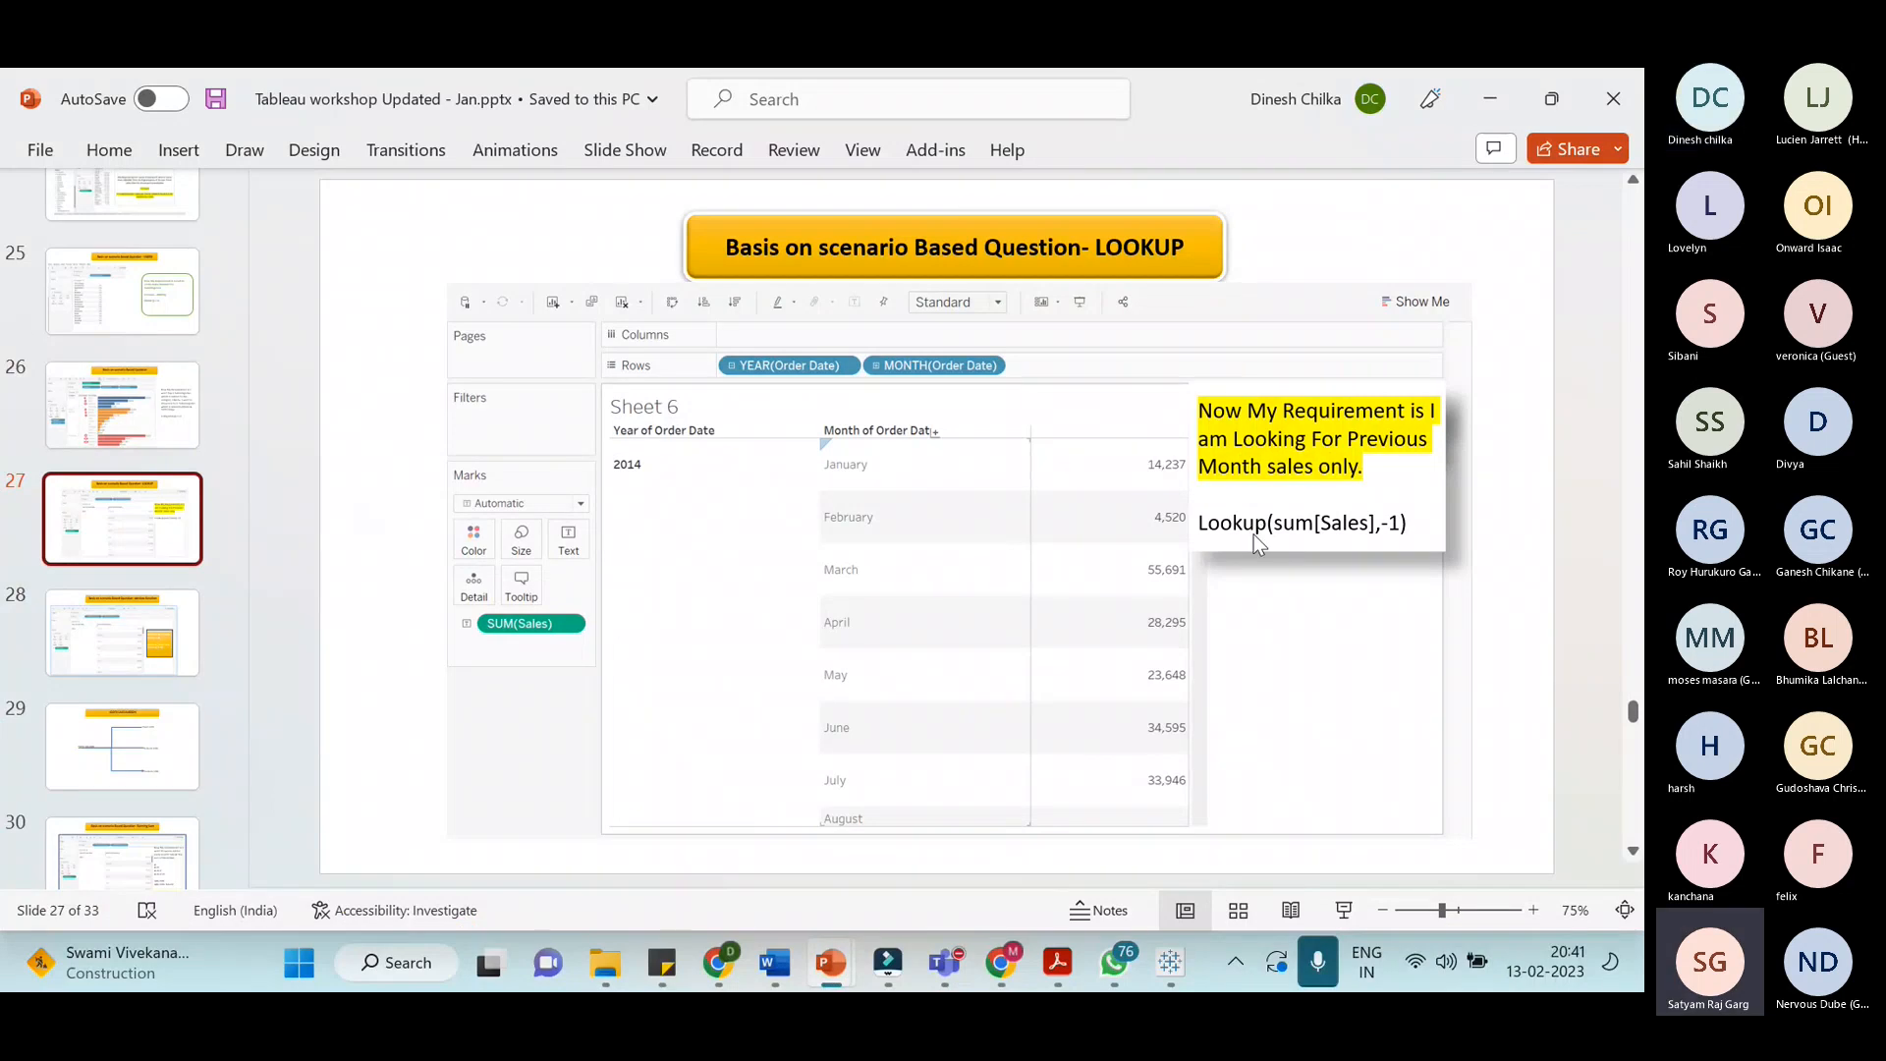
{"action": "key", "text": "alt+Tab"}
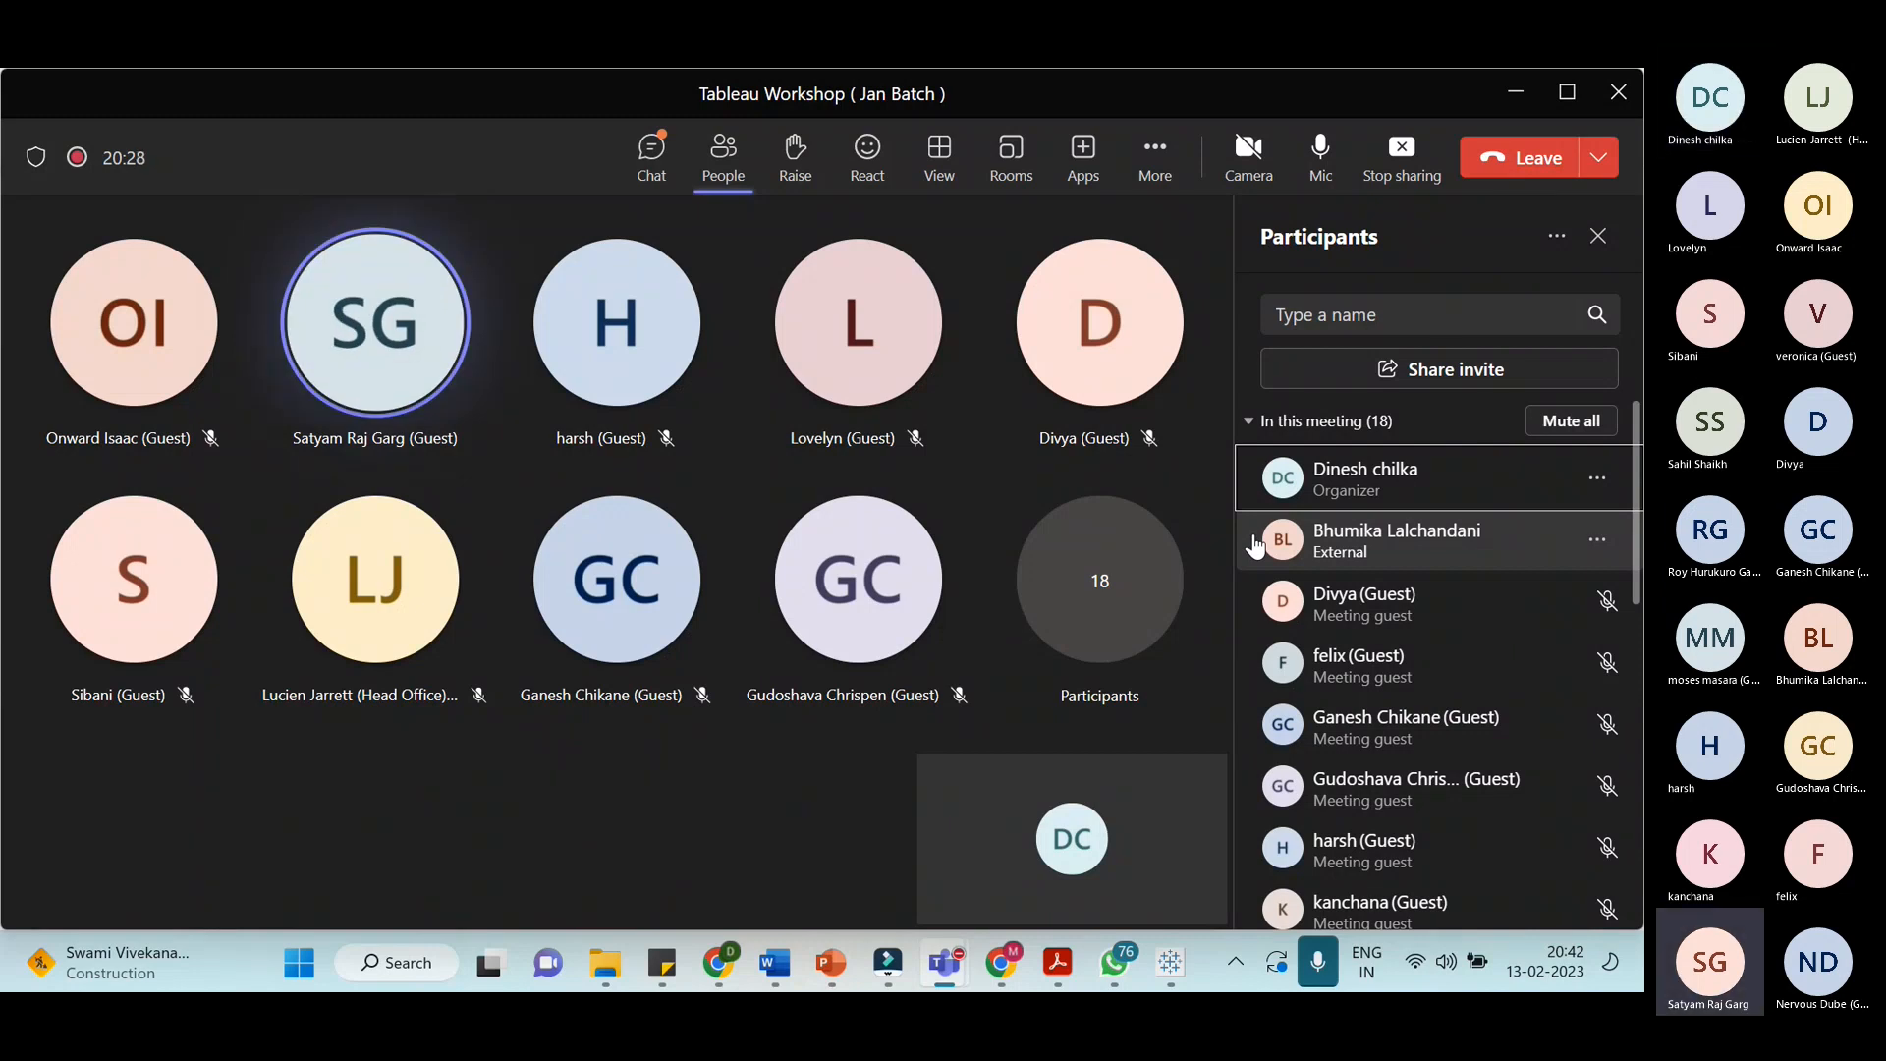
{"action": "key", "text": "alt+Tab"}
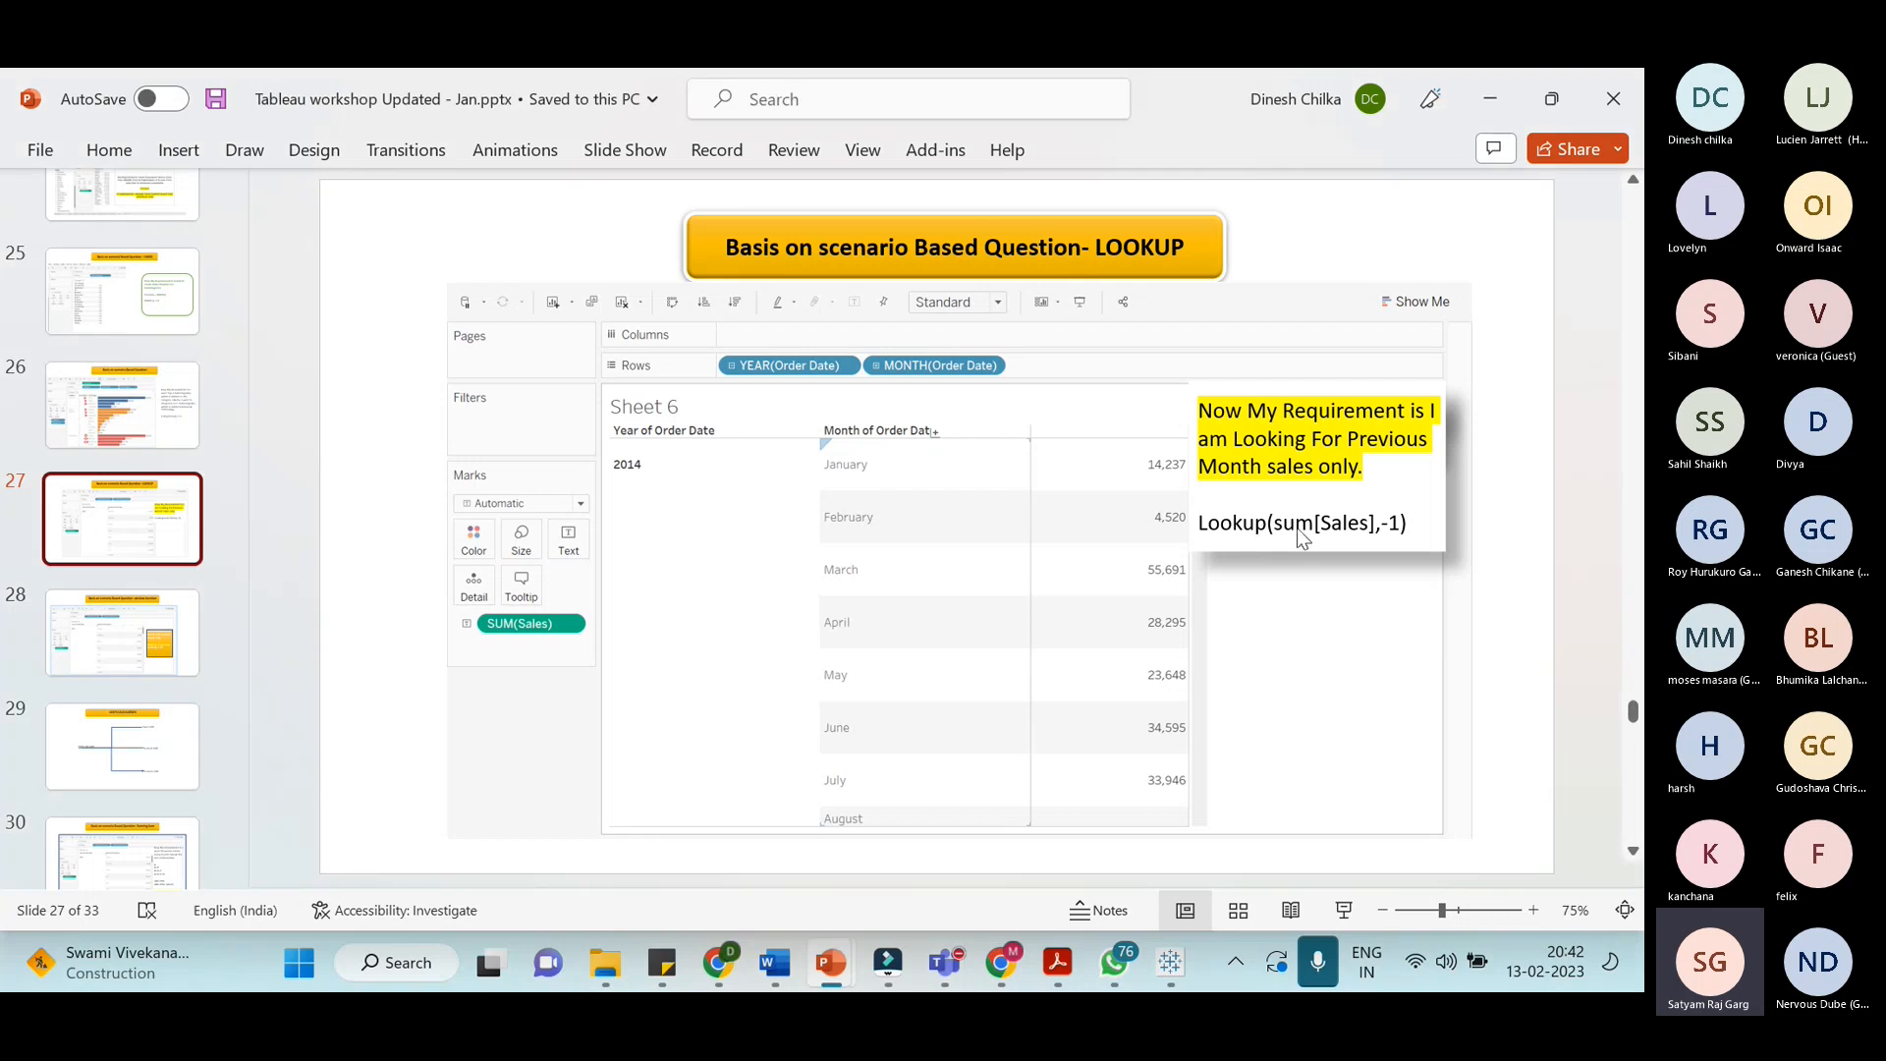
{"action": "key", "text": "alt+Tab"}
{"action": "key", "text": "alt+Tab"}
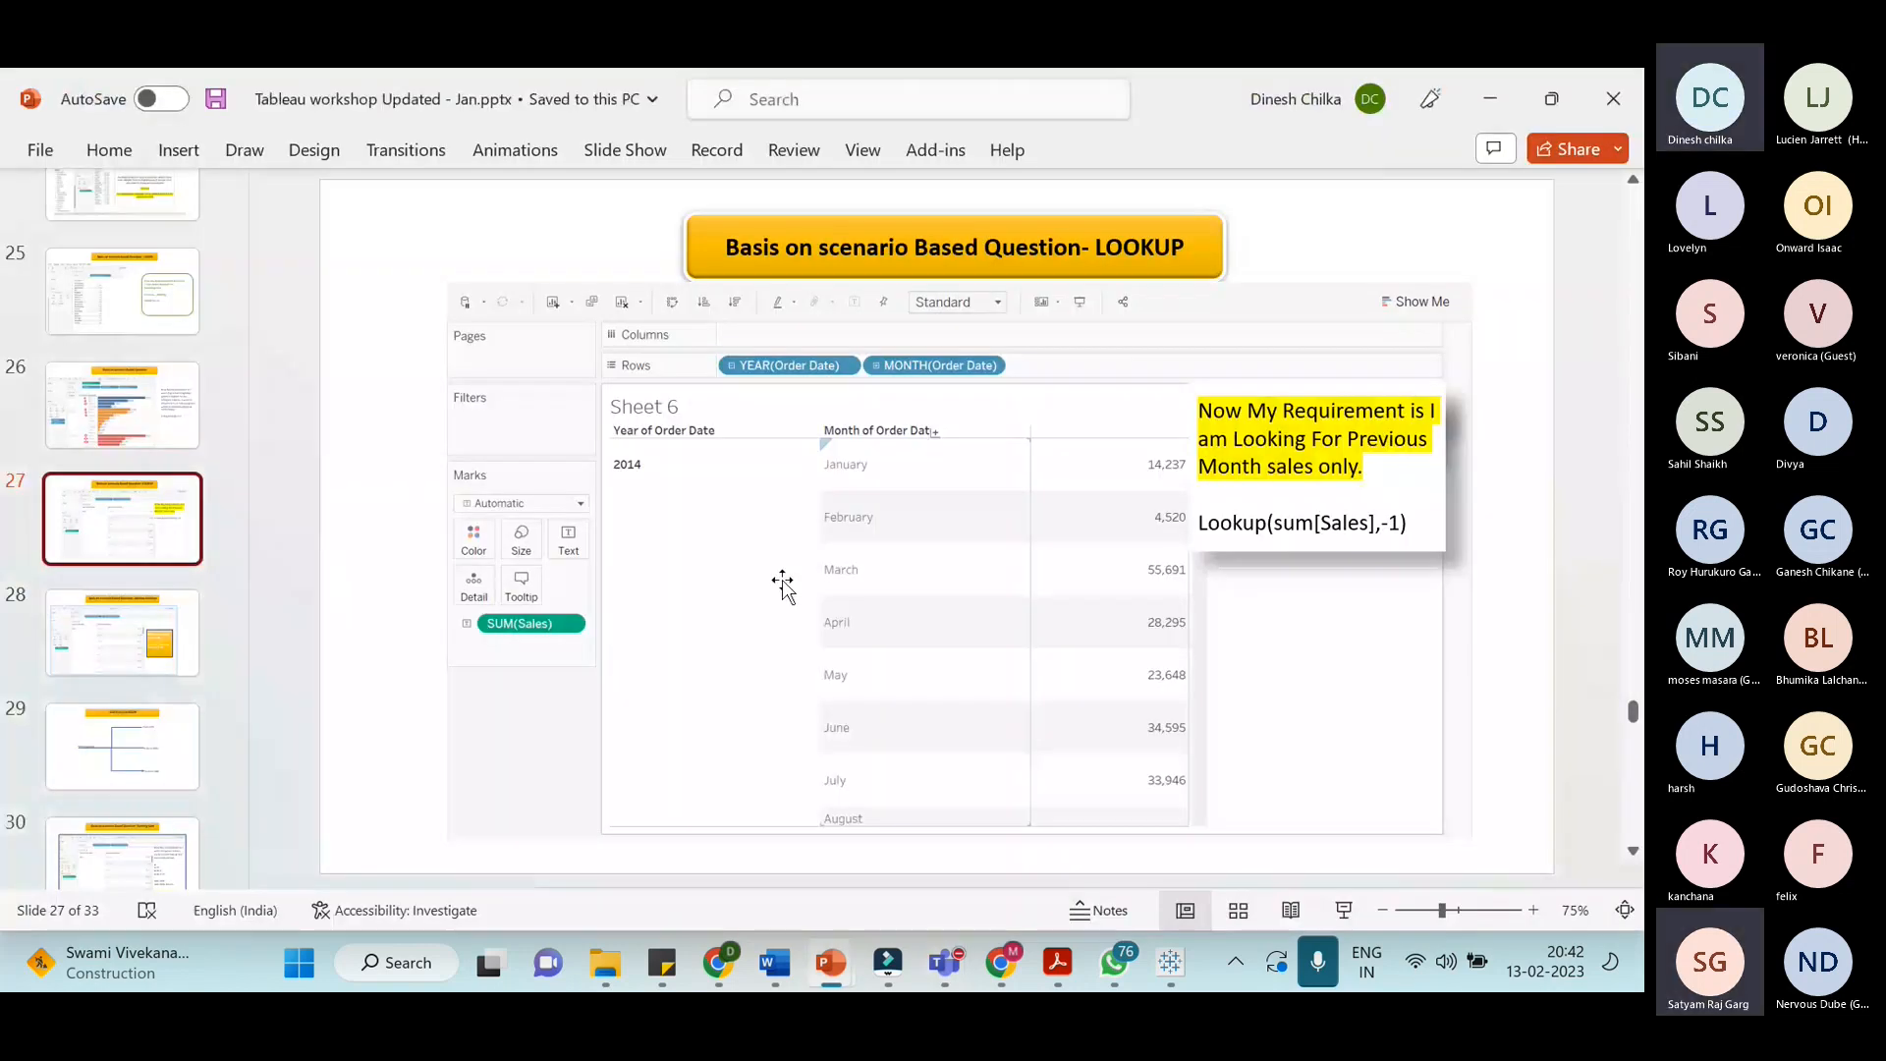
{"action": "key", "text": "alt+Tab"}
{"action": "key", "text": "alt+Tab"}
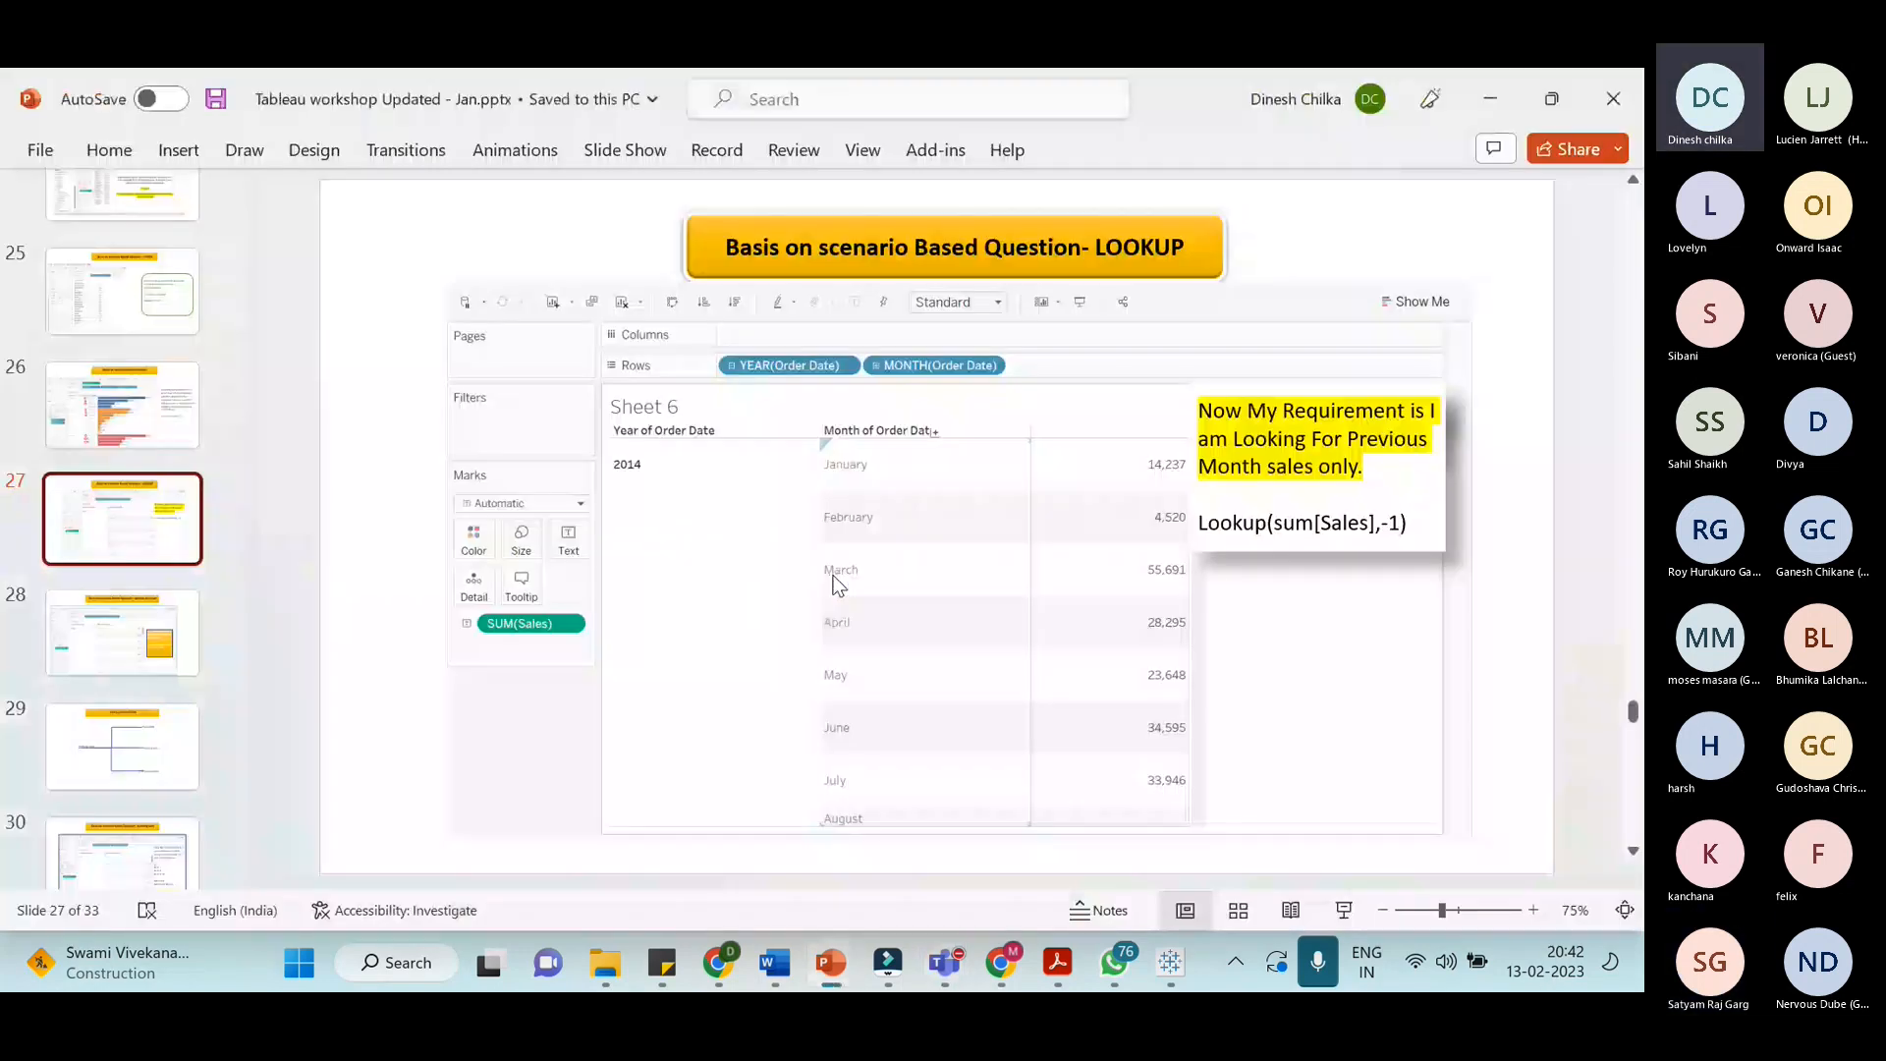
{"action": "key", "text": "alt+Tab"}
{"action": "key", "text": "alt+Tab"}
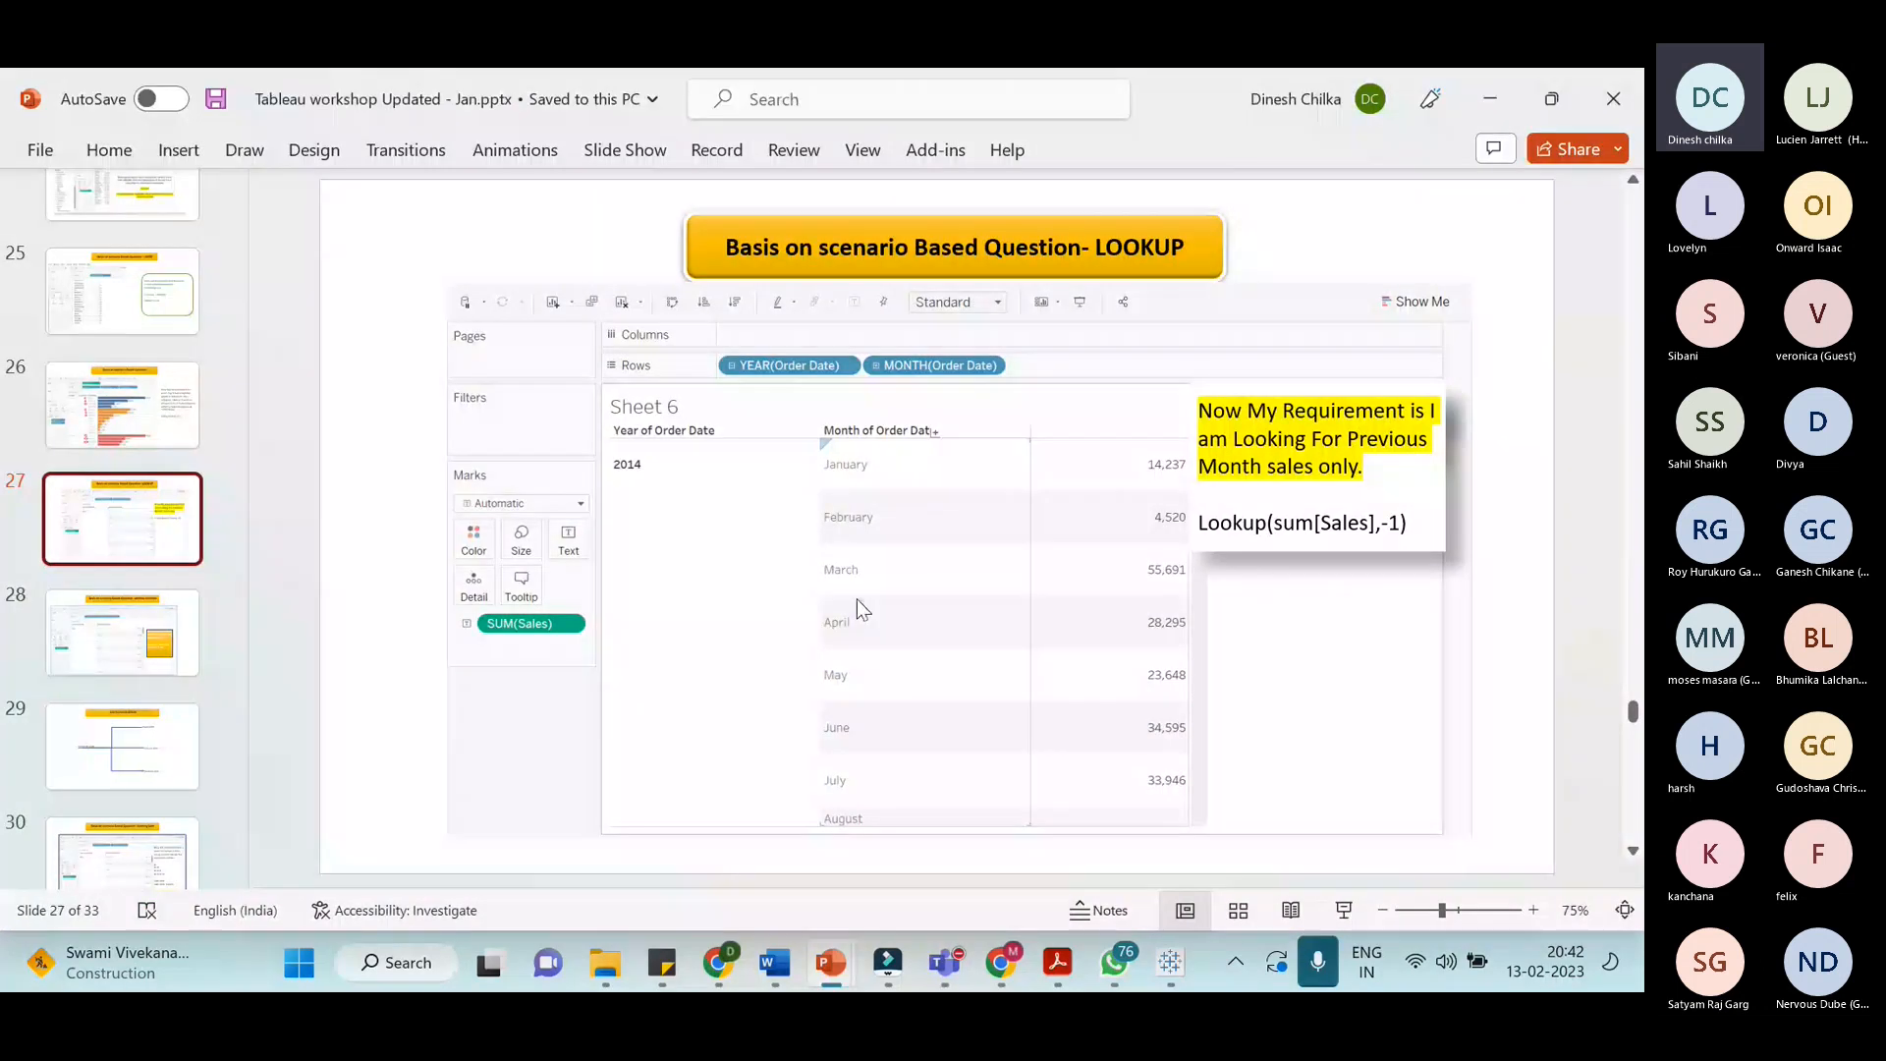
{"action": "key", "text": "alt+Tab"}
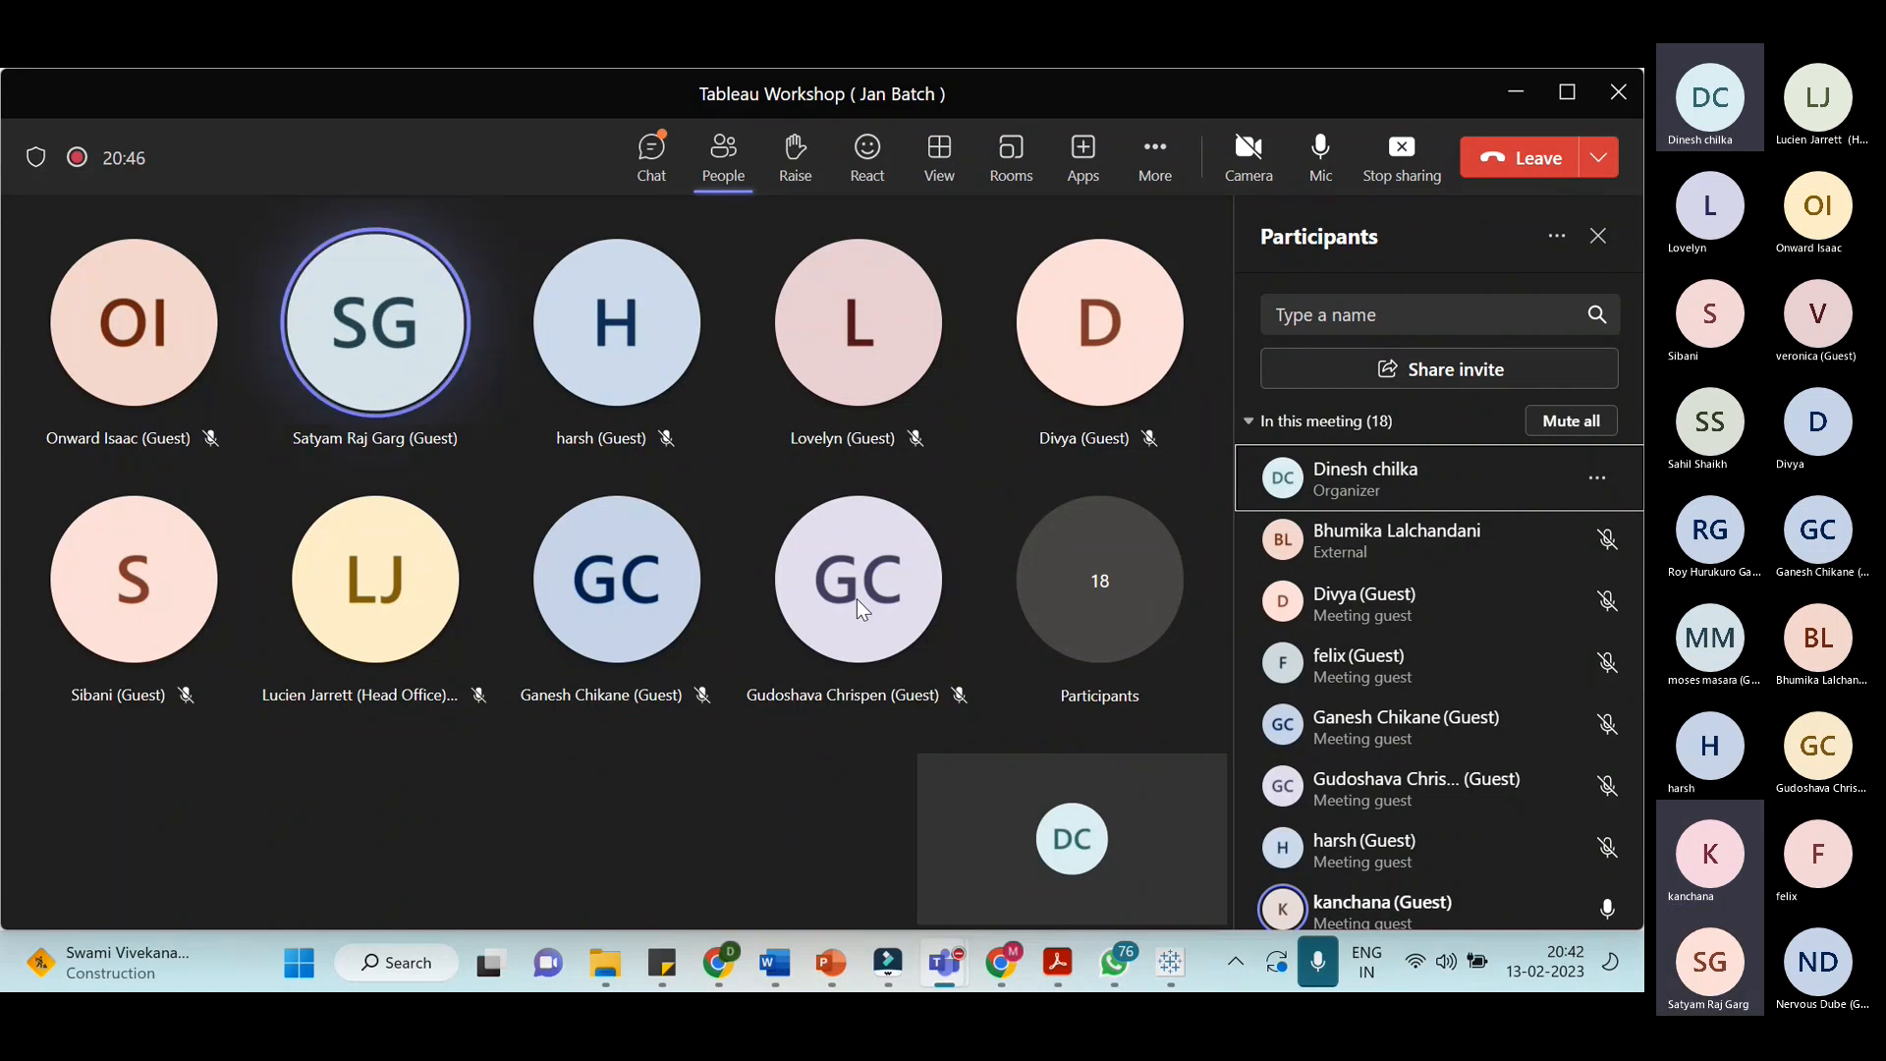
{"action": "key", "text": "alt+Tab"}
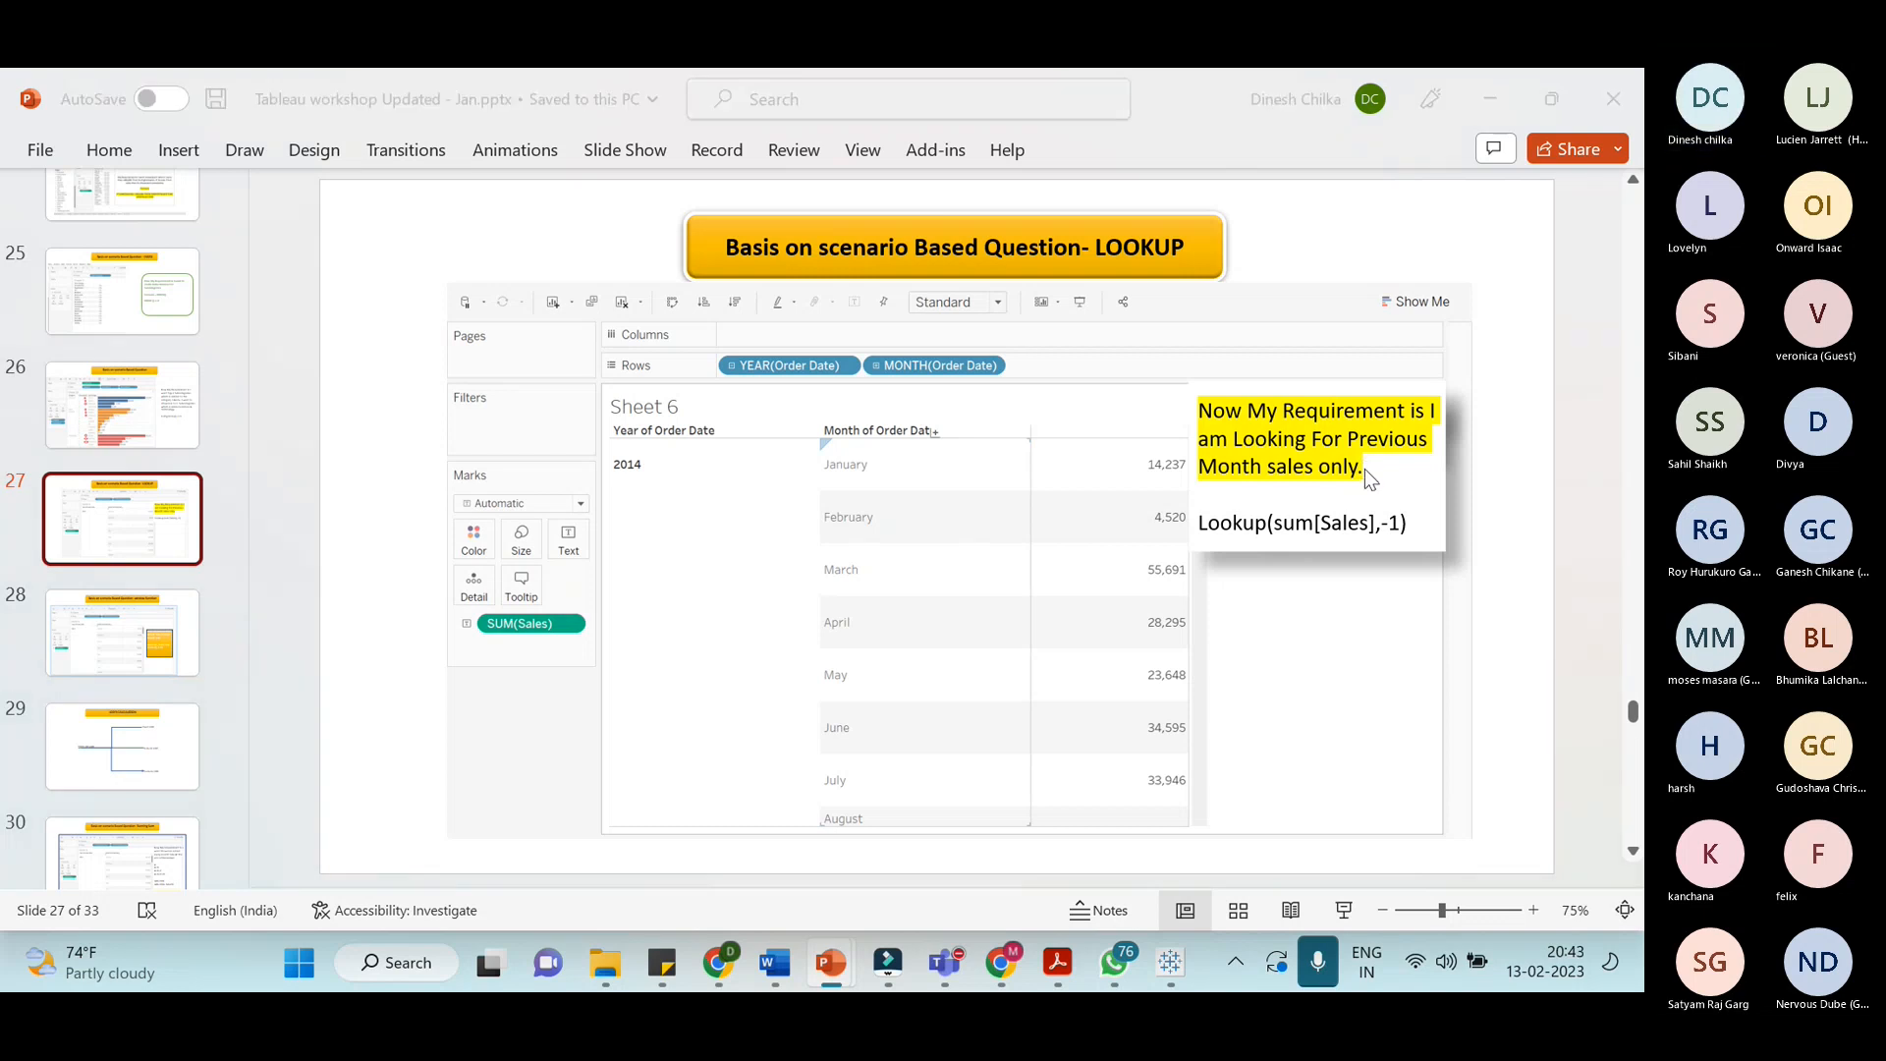
Switch to Tableau and place Order Date on the rows of Sheet 1 at year level
{"action": "key", "text": "alt+Tab"}
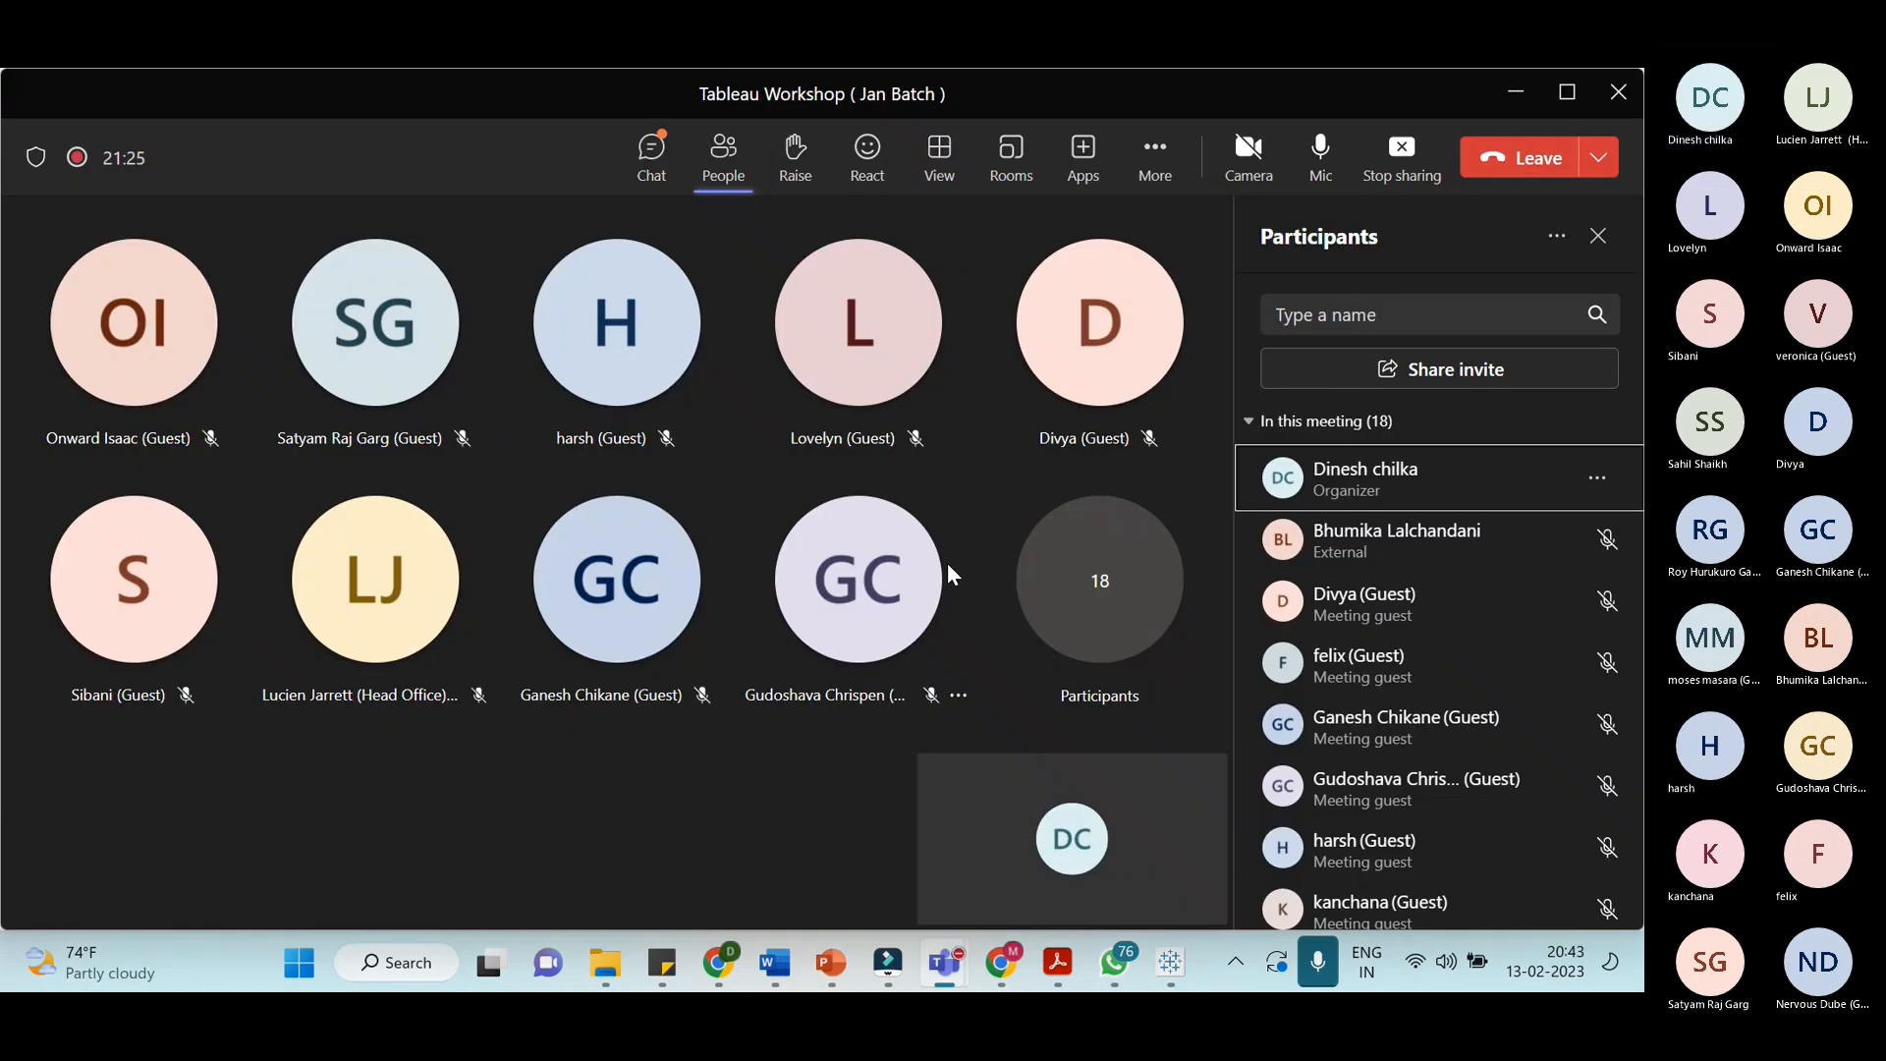
{"action": "key", "text": "alt+Tab"}
{"action": "key", "text": "Tab"}
{"action": "key", "text": "alt+Tab"}
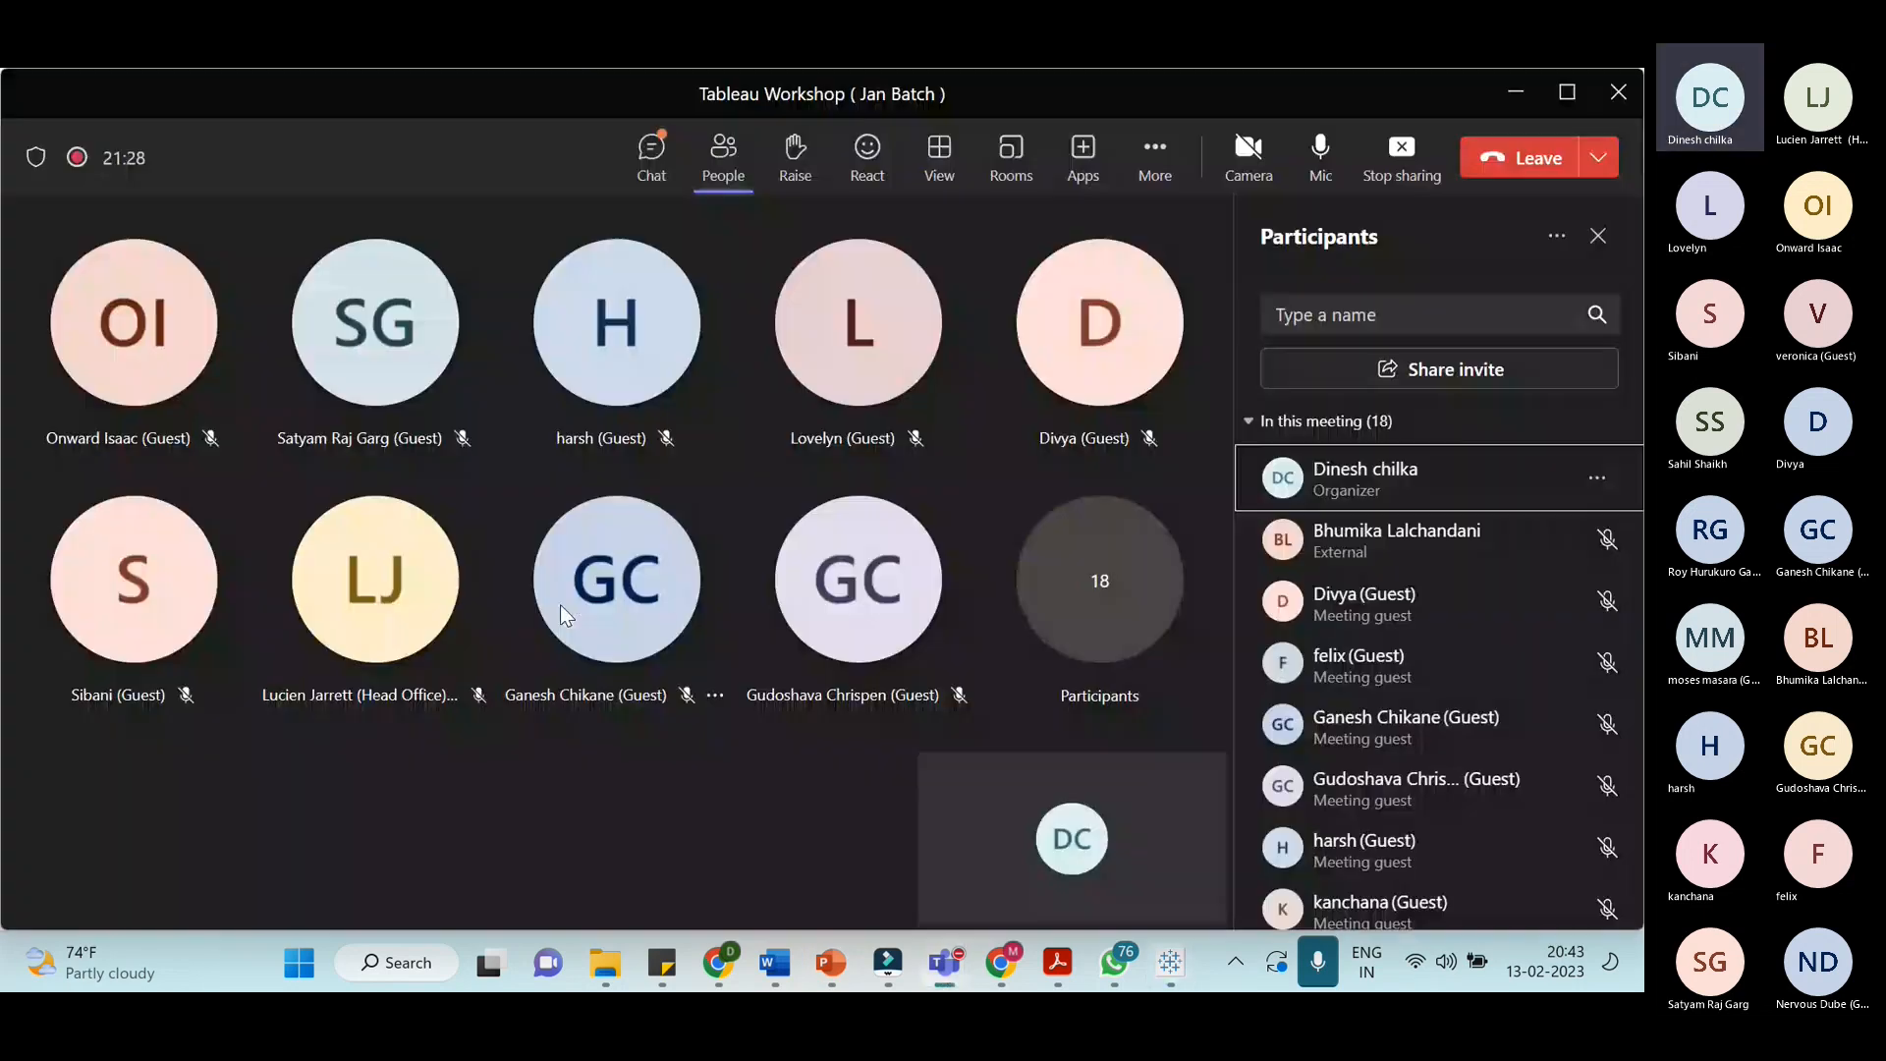
{"action": "key", "text": "alt+Tab"}
{"action": "key", "text": "Tab"}
{"action": "key", "text": "alt+Tab"}
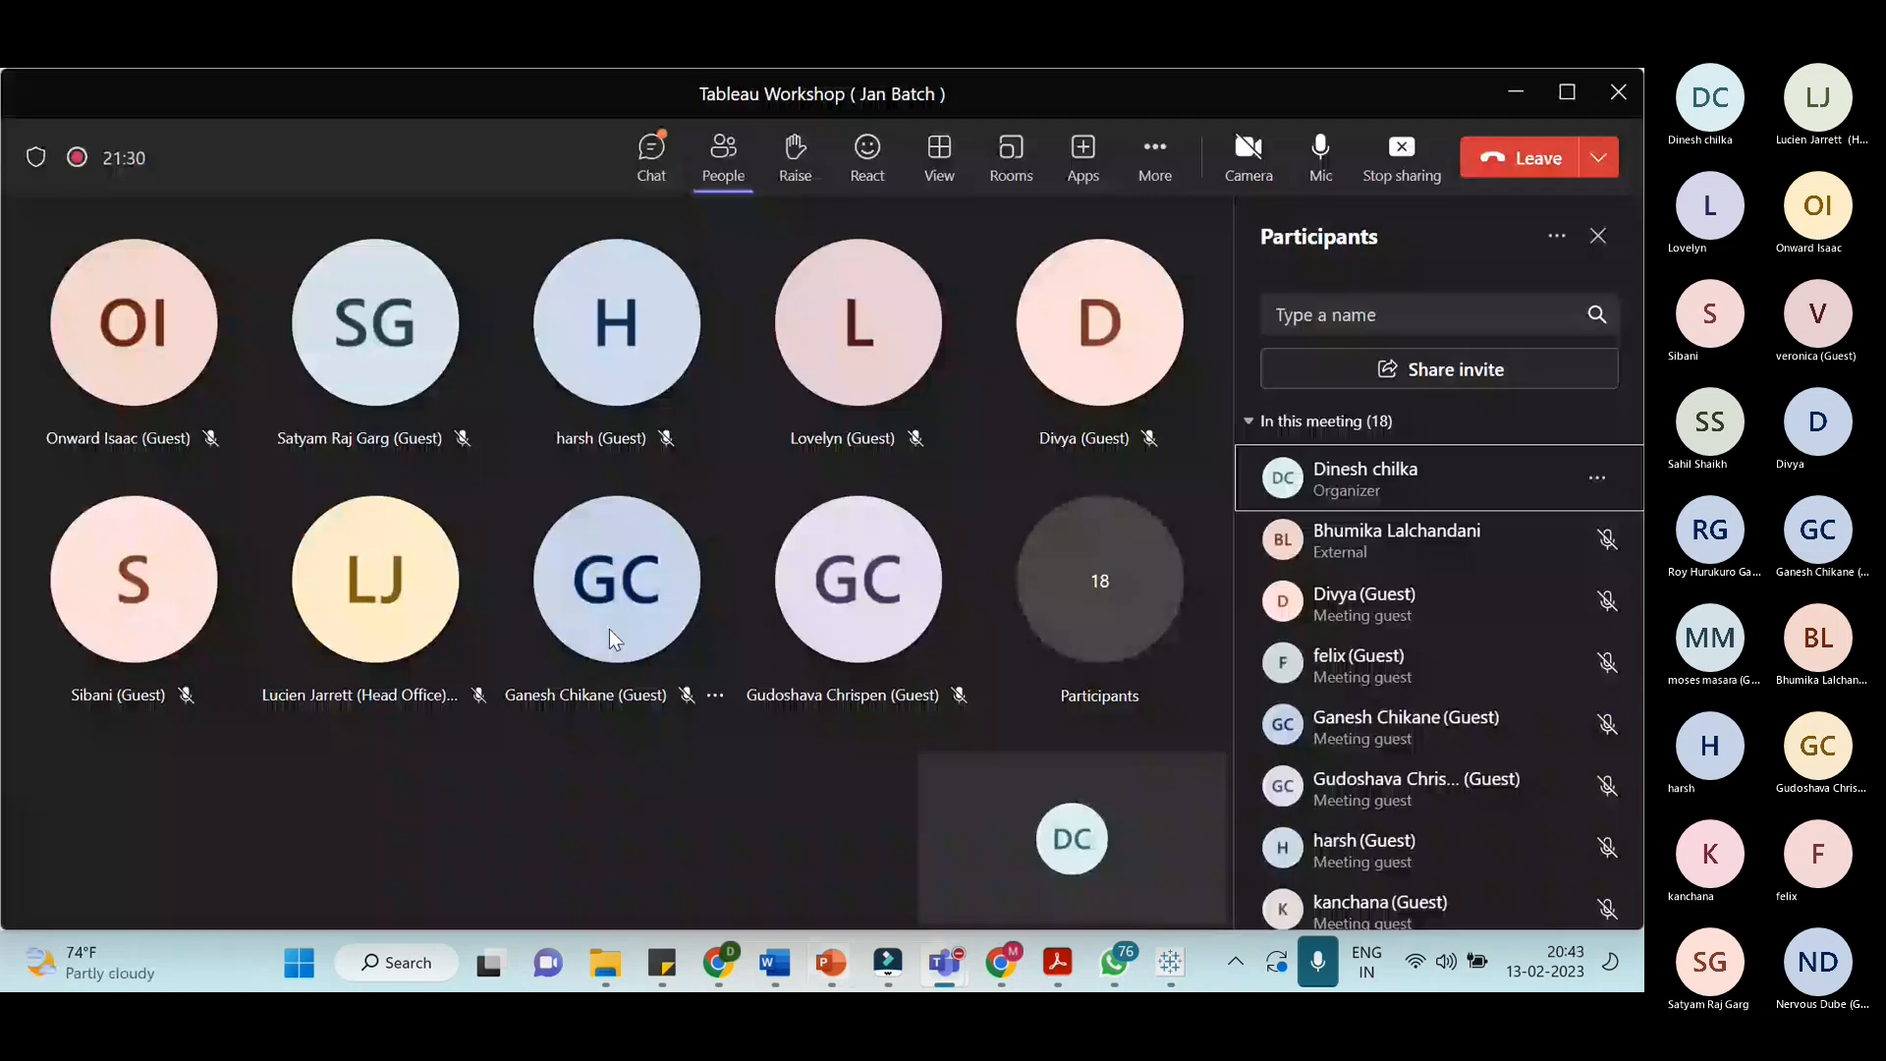
{"action": "key", "text": "alt+Tab"}
{"action": "key", "text": "alt+Tab"}
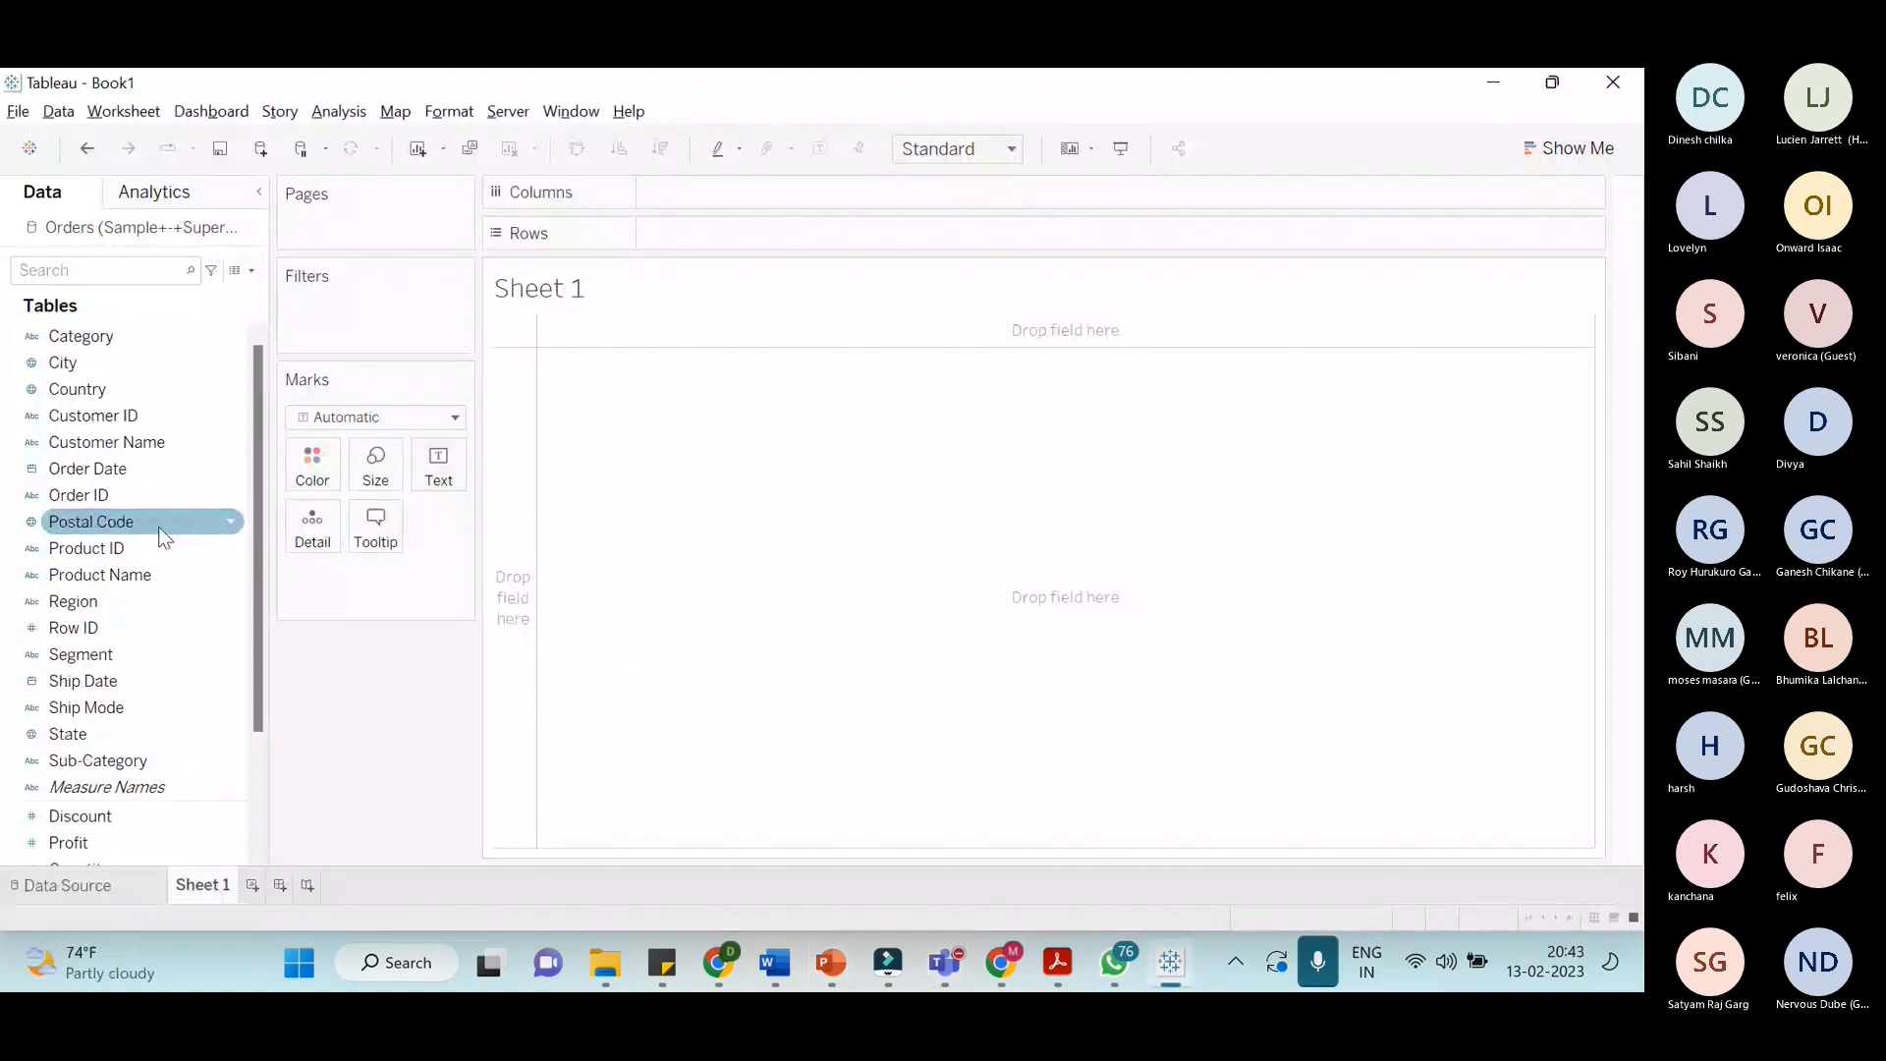
{"action": "left_click_drag", "start_coordinate": [157, 524], "coordinate": [653, 236]}
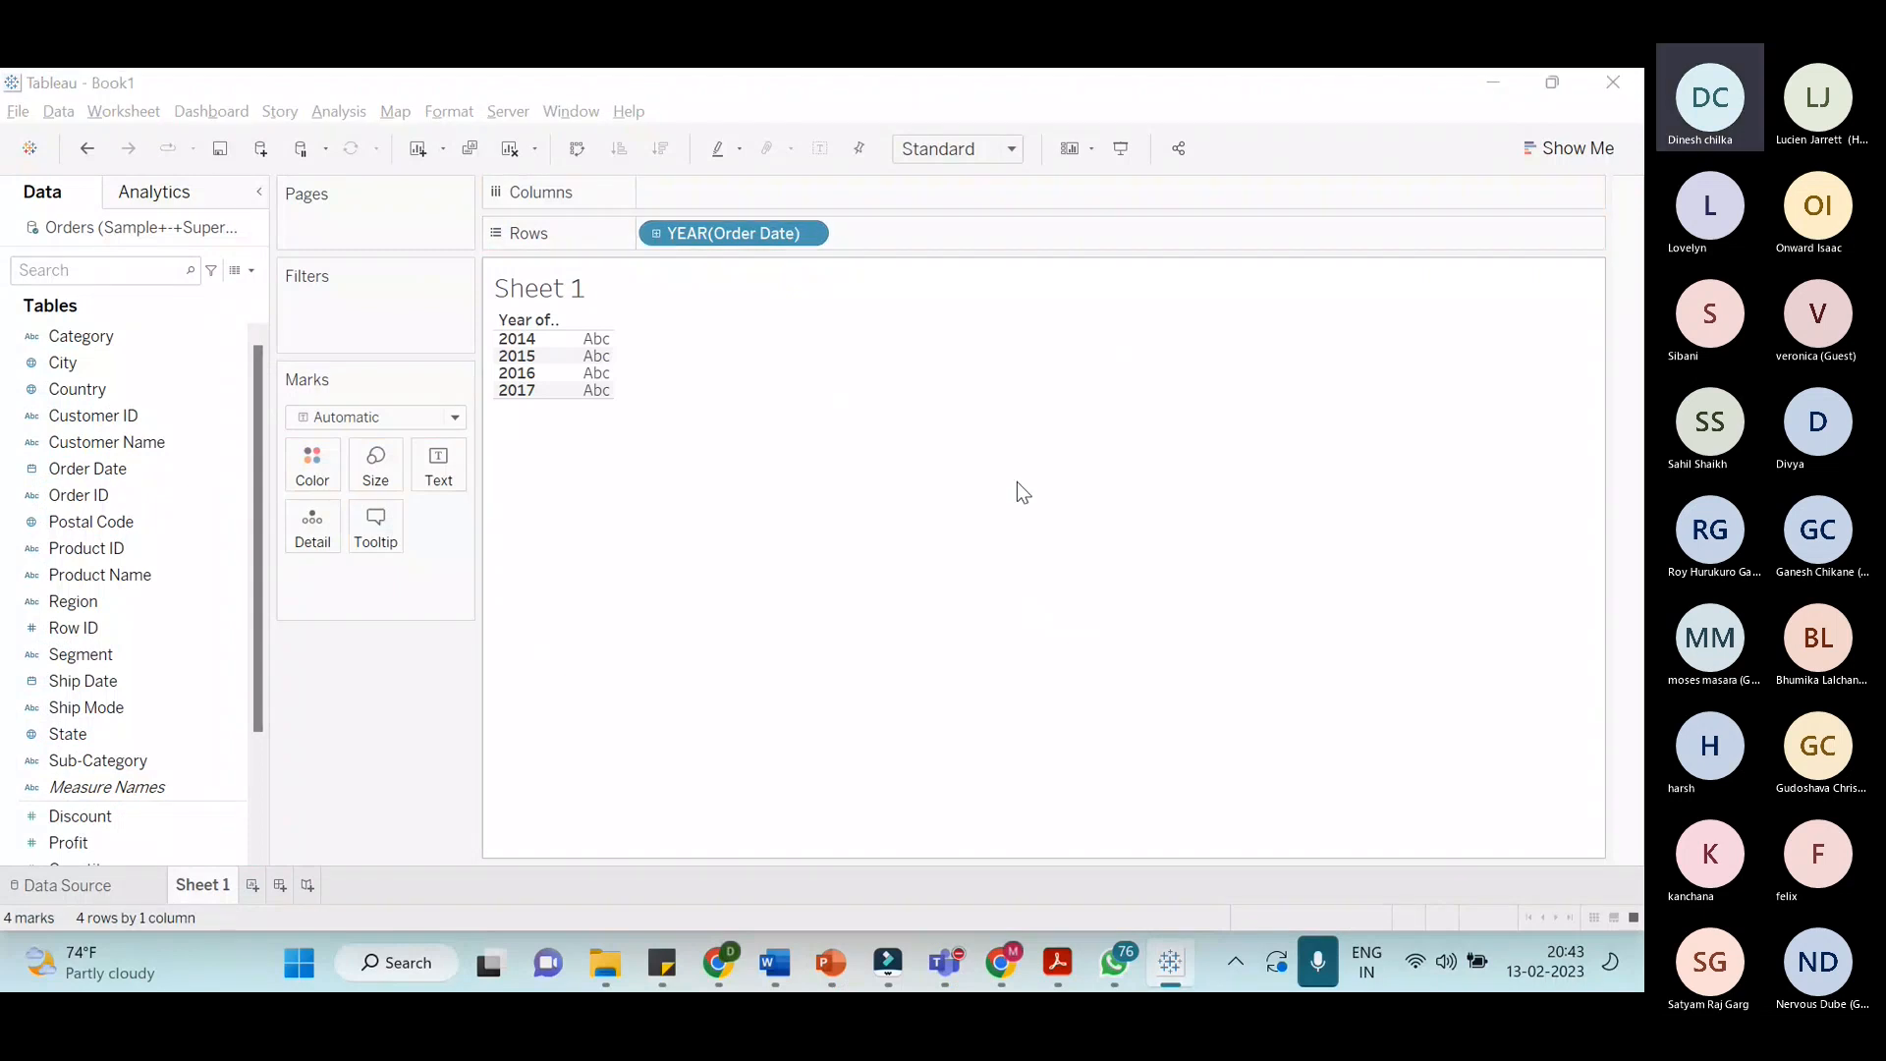
Switch to the Teams meeting and admit the guest waiting in the lobby
{"action": "key", "text": "alt+Tab"}
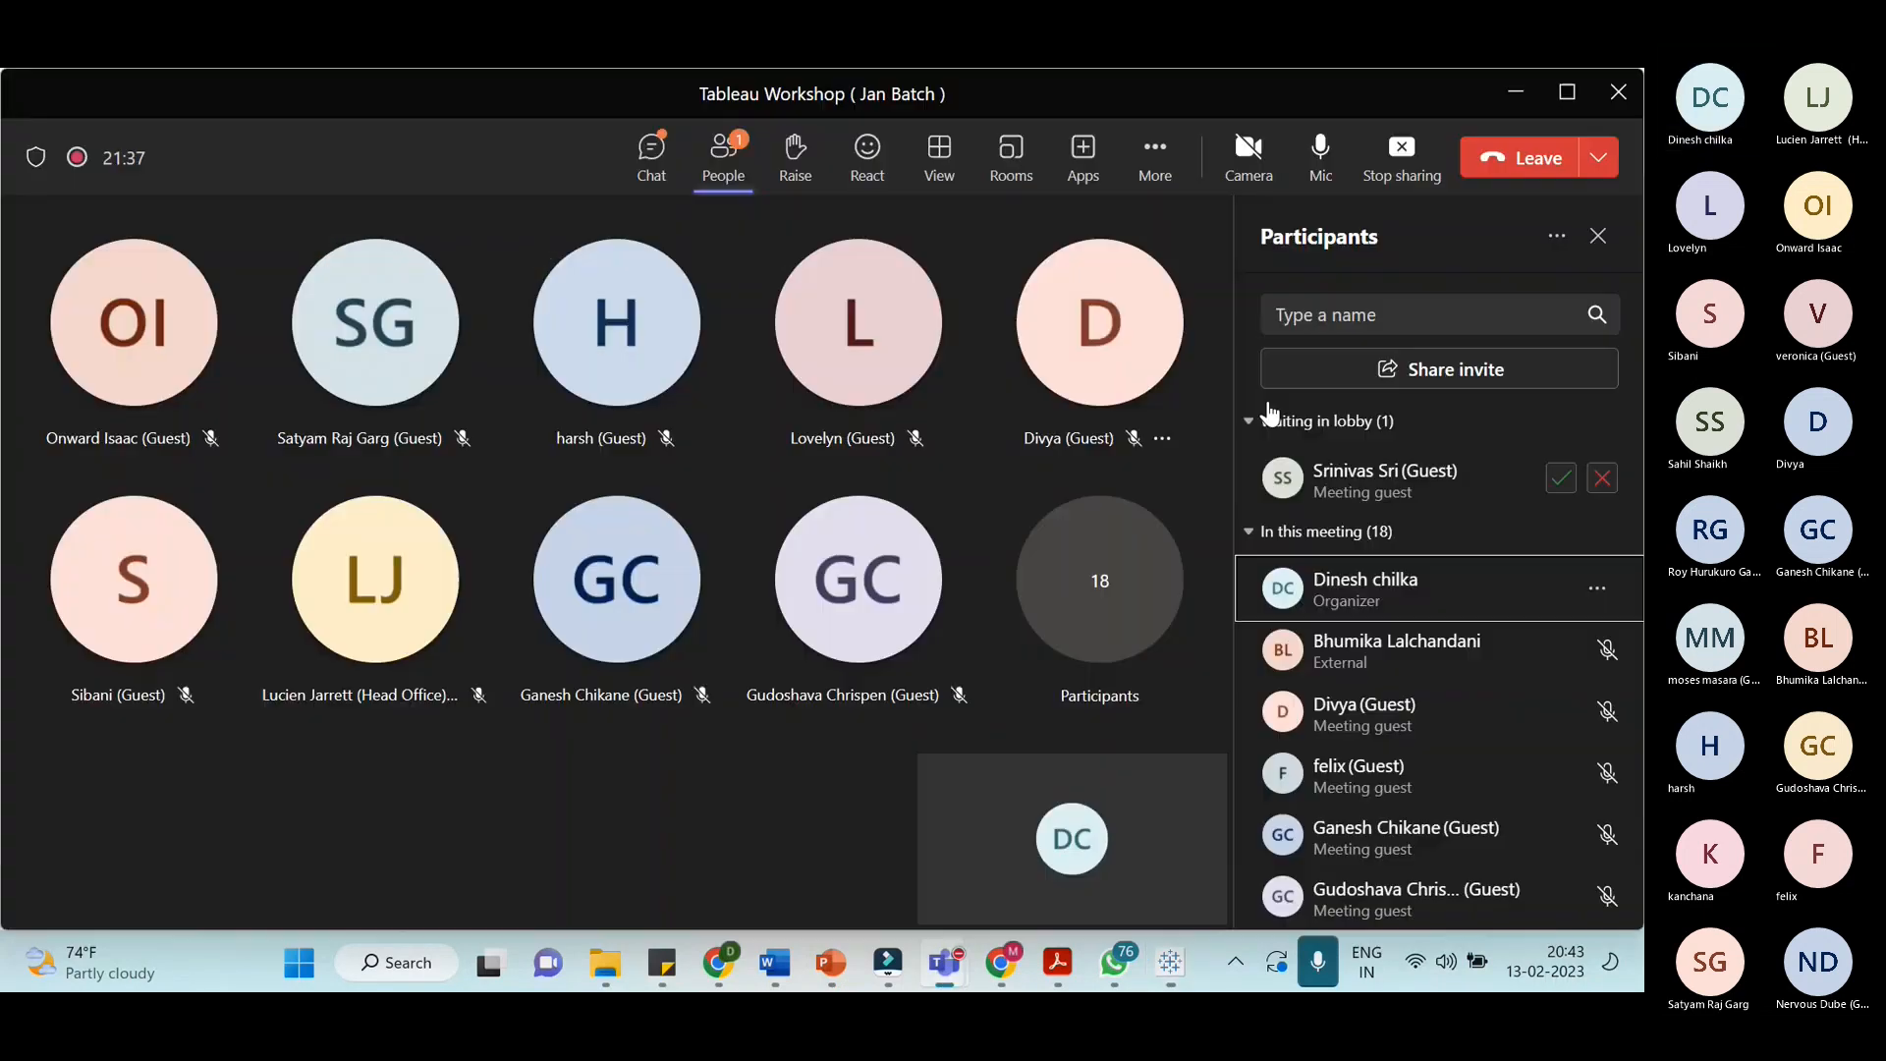
{"action": "left_click", "coordinate": [1561, 479]}
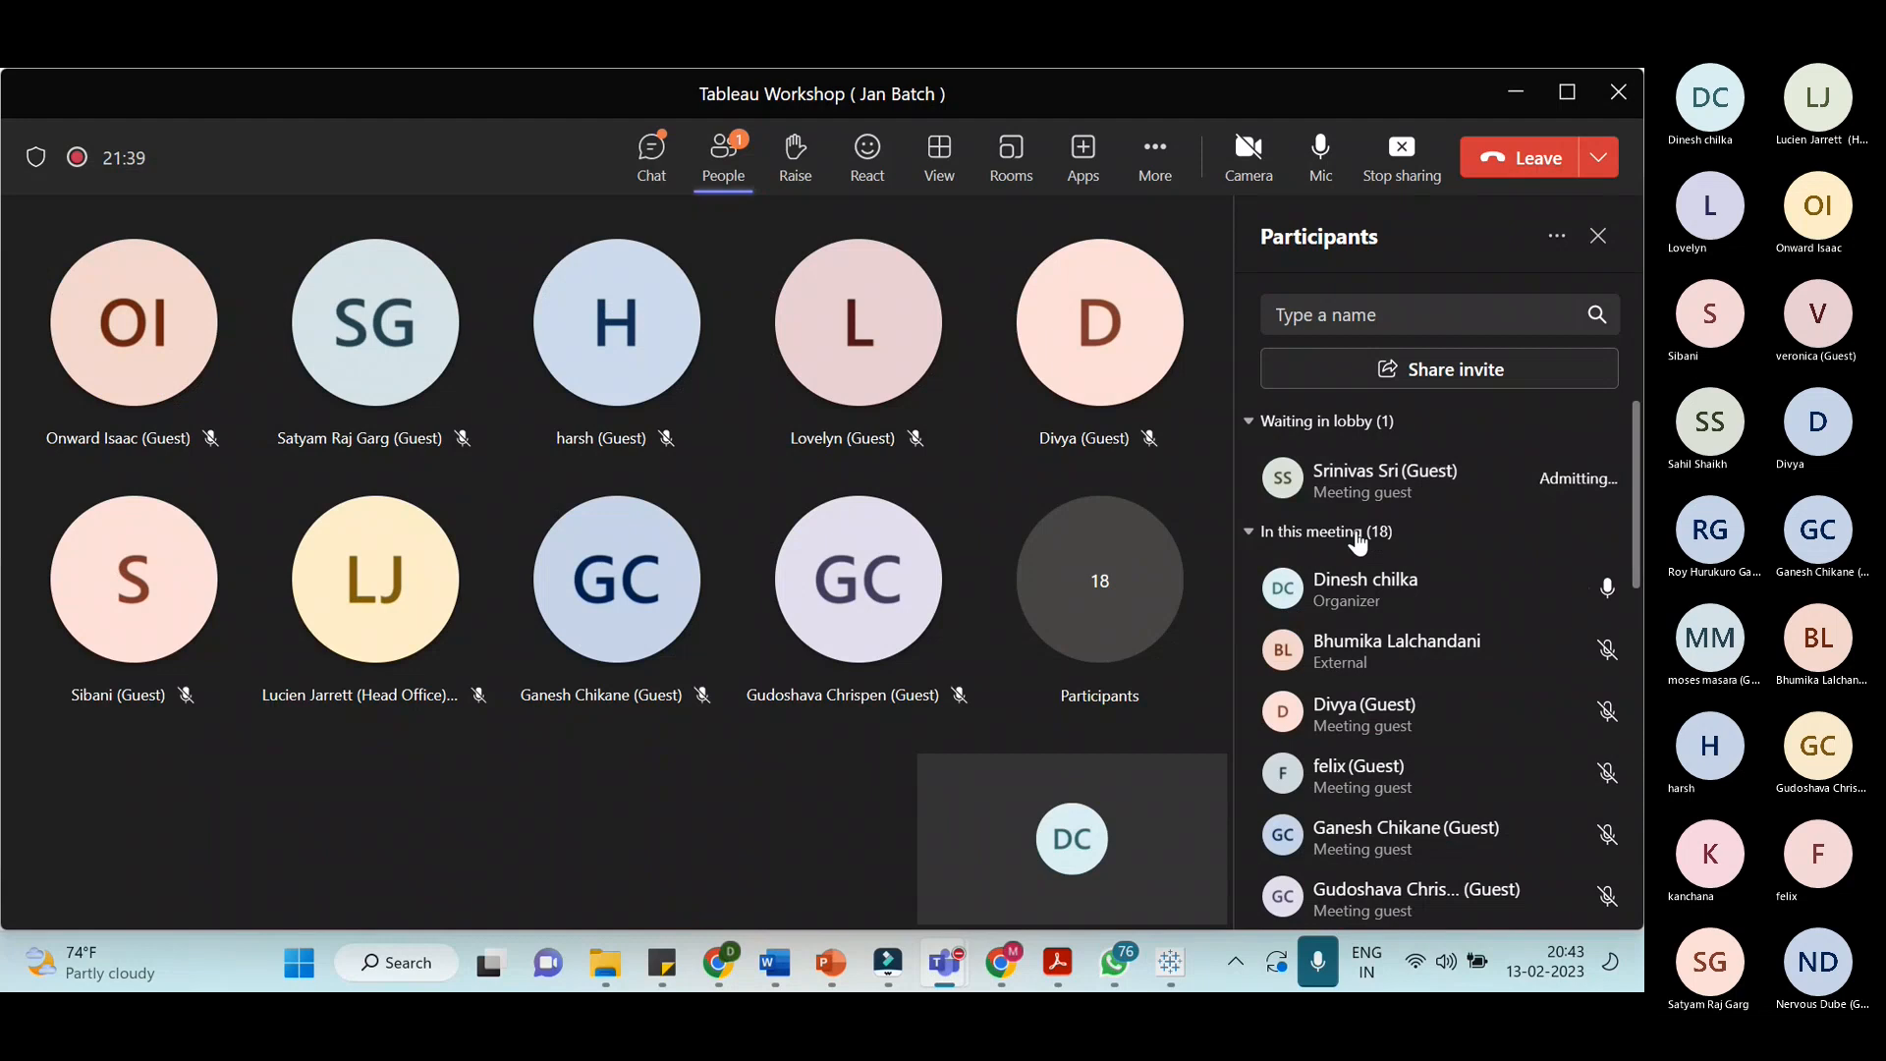
Return to Tableau, drill Order Date on the rows down to month and remove the quarter level
{"action": "key", "text": "alt+Tab"}
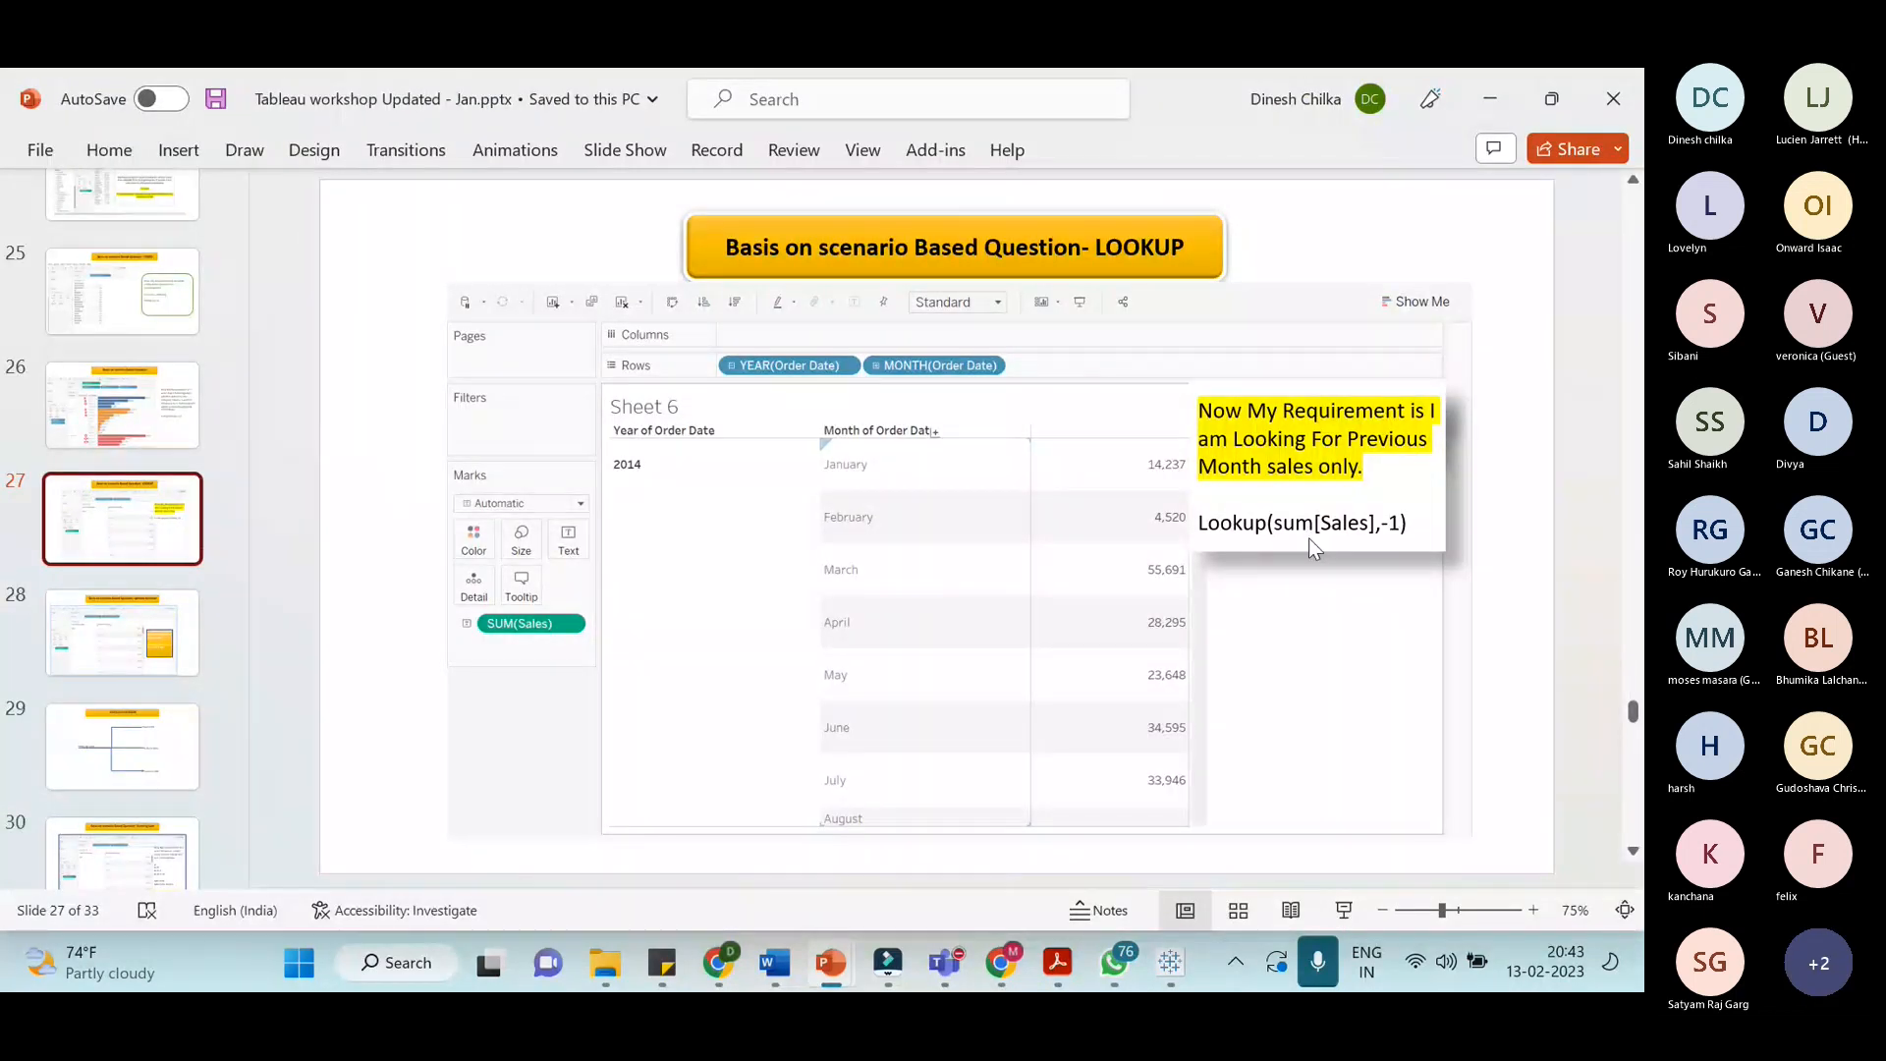
{"action": "key", "text": "alt+Tab"}
{"action": "key", "text": "Tab"}
{"action": "left_click", "coordinate": [655, 234]}
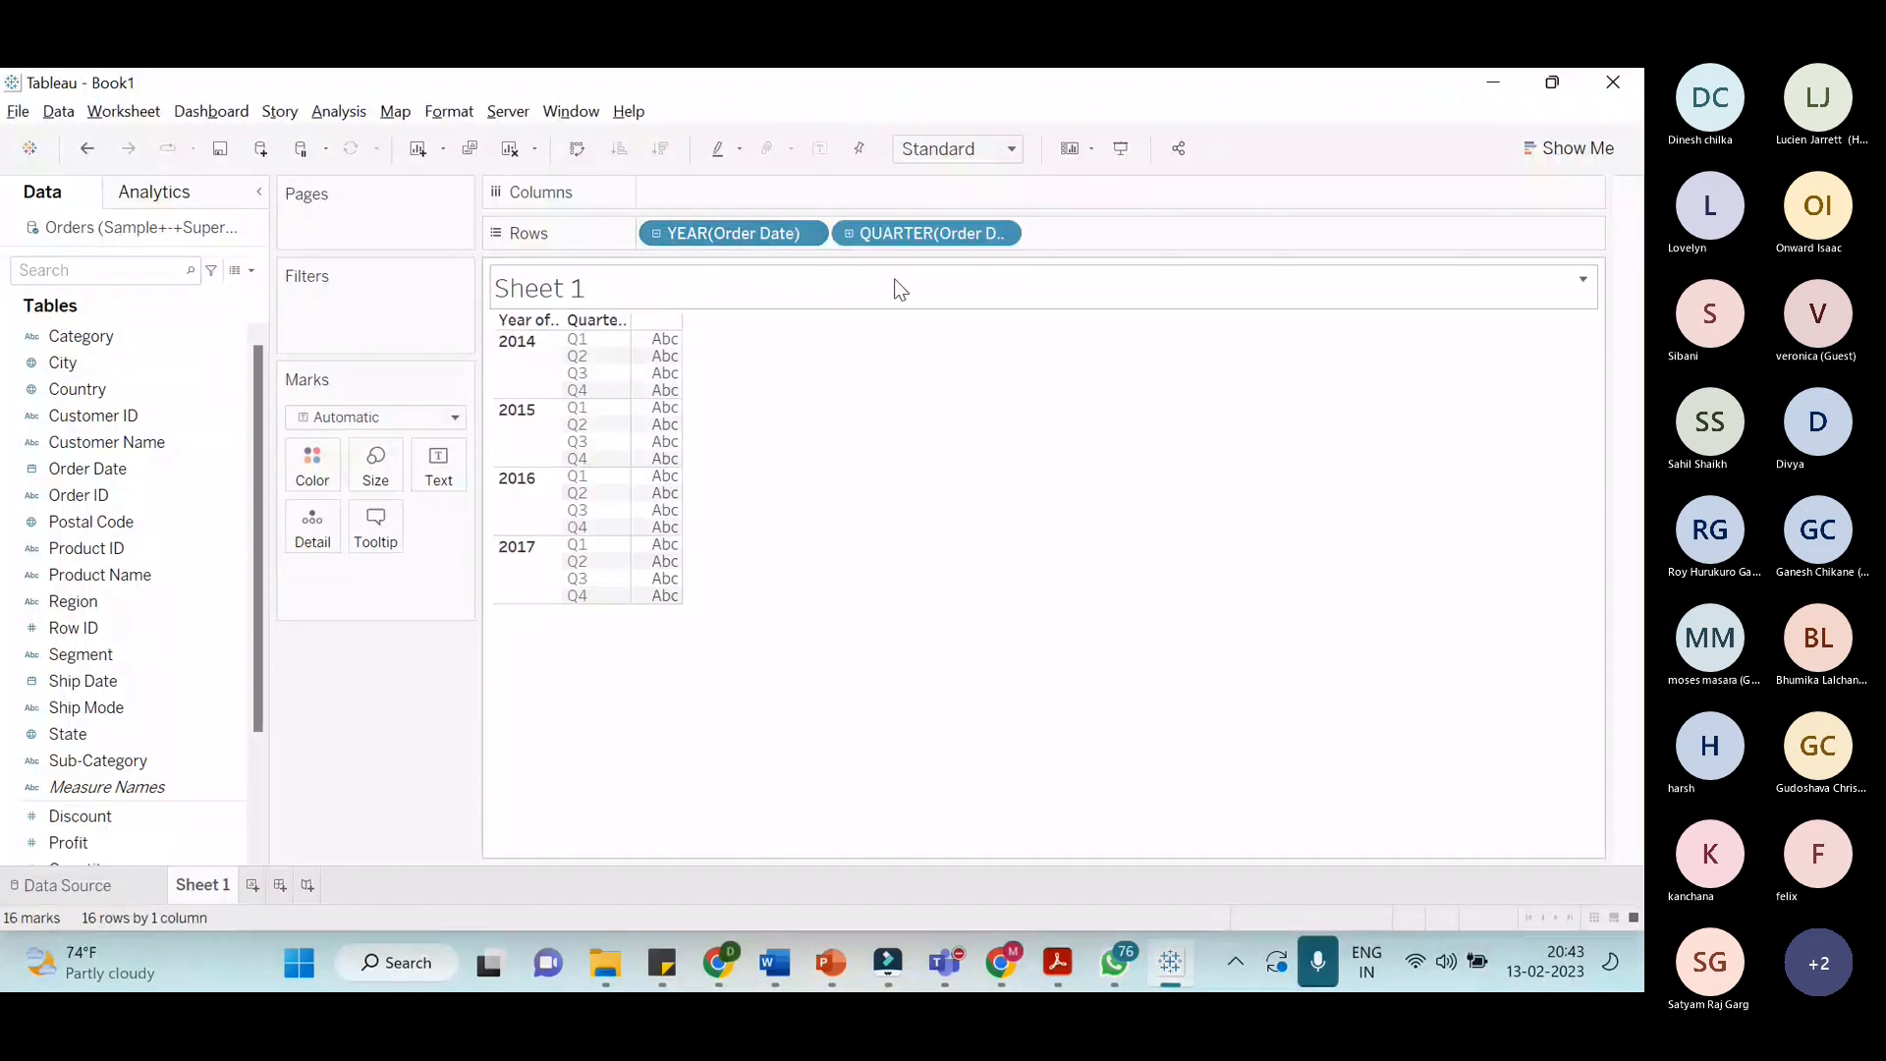
{"action": "left_click_drag", "start_coordinate": [933, 232], "coordinate": [389, 577]}
{"action": "left_click", "coordinate": [655, 233]}
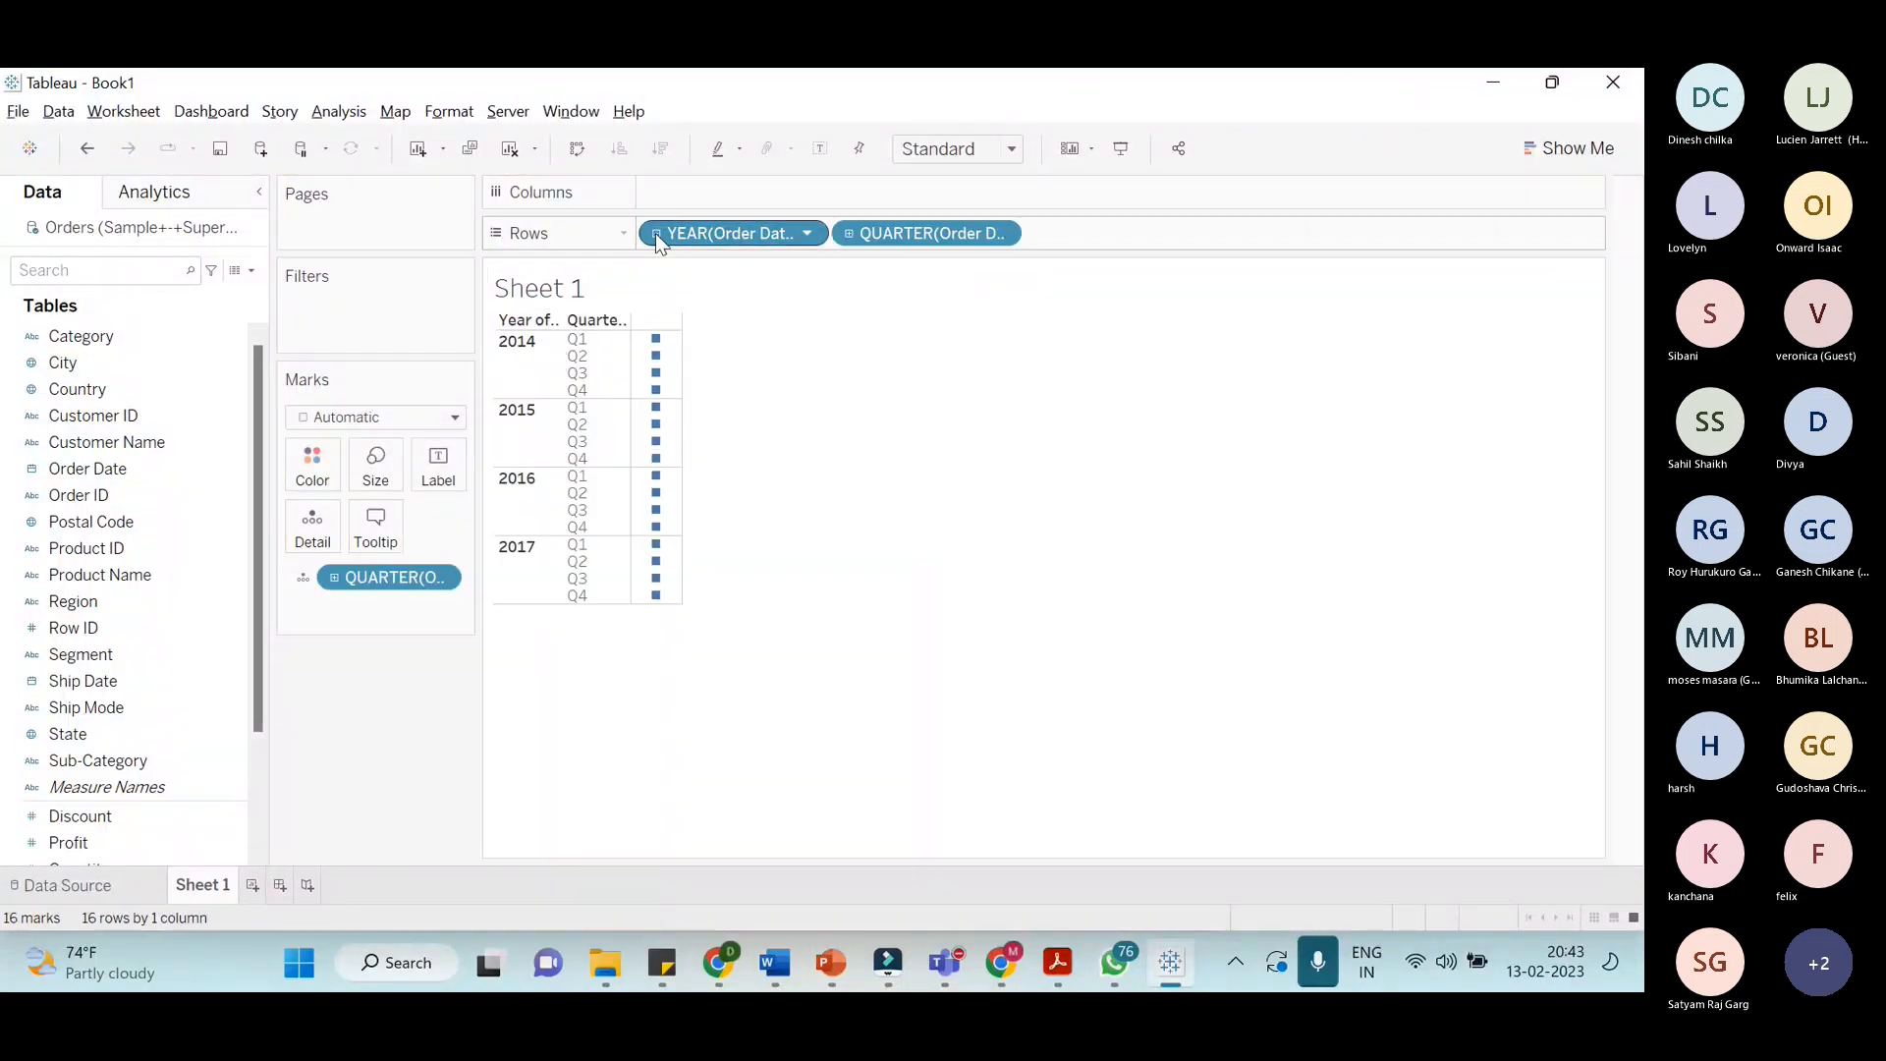
{"action": "left_click", "coordinate": [849, 234]}
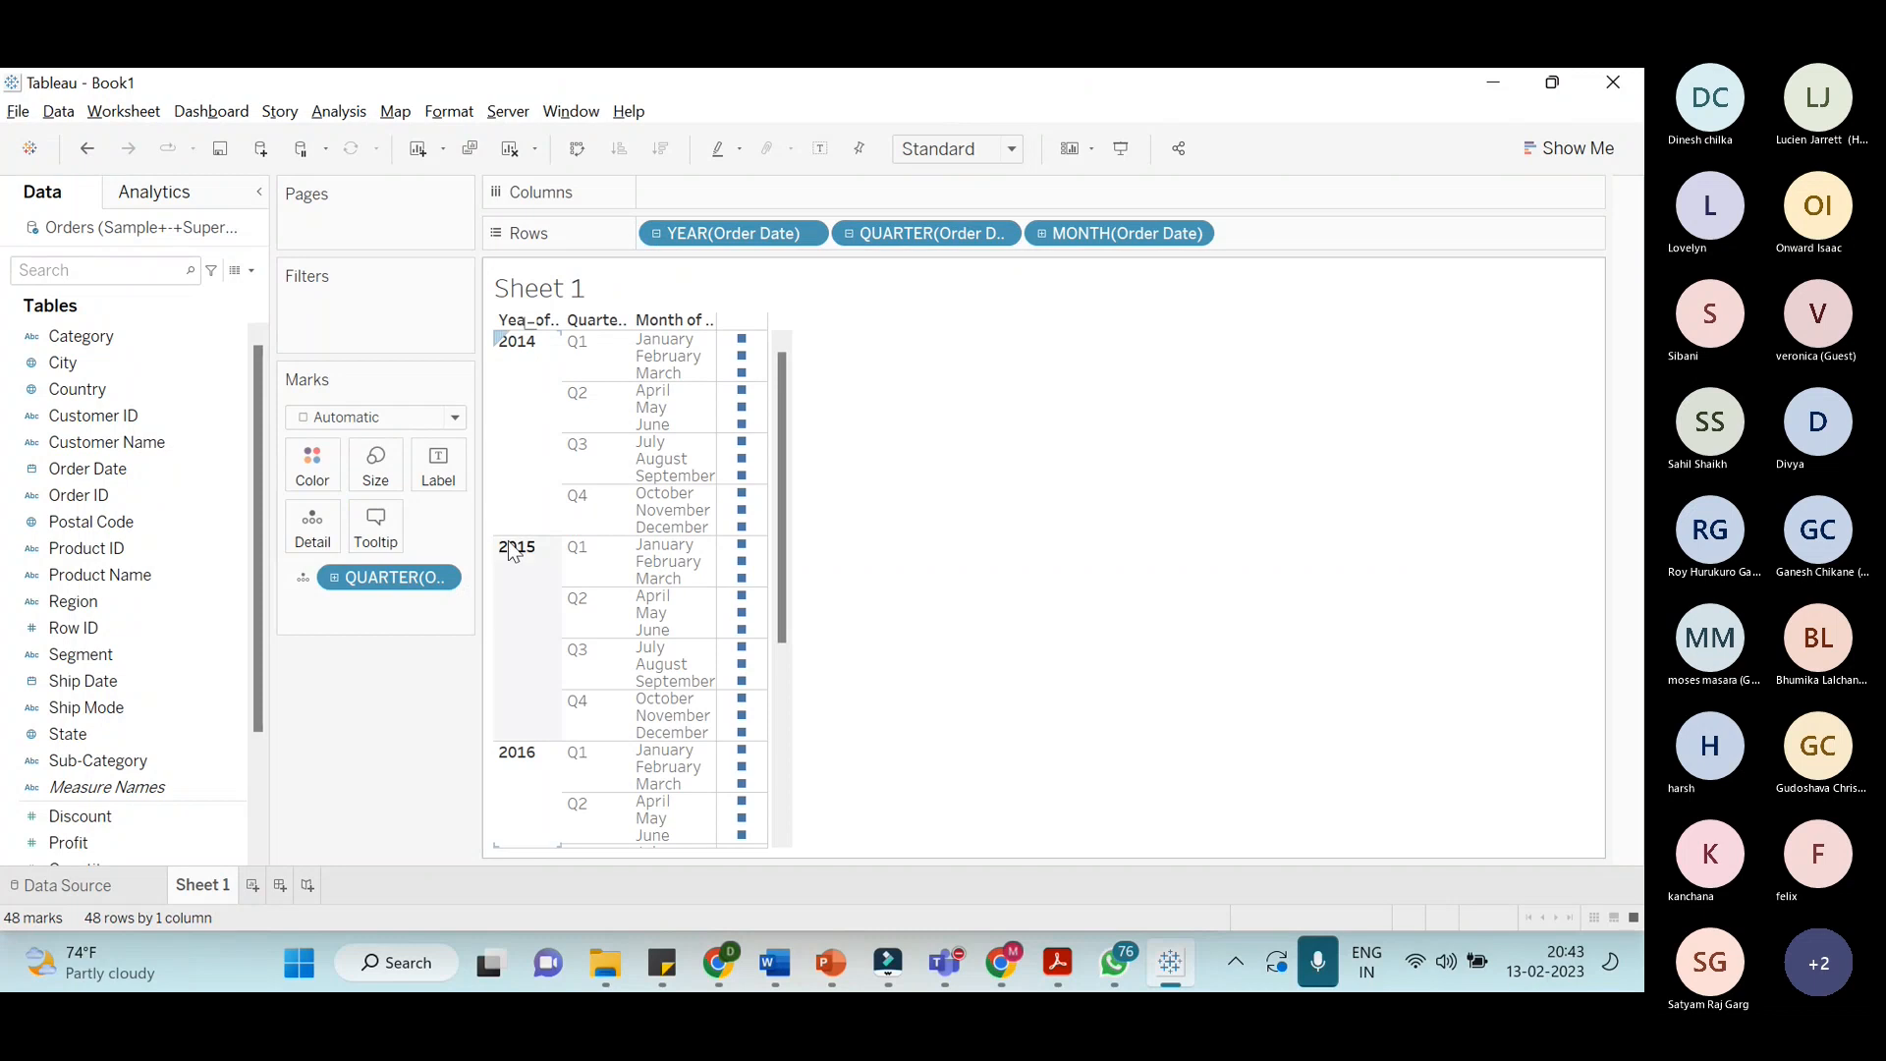
{"action": "left_click_drag", "start_coordinate": [389, 577], "coordinate": [550, 461]}
{"action": "left_click_drag", "start_coordinate": [929, 232], "coordinate": [387, 750]}
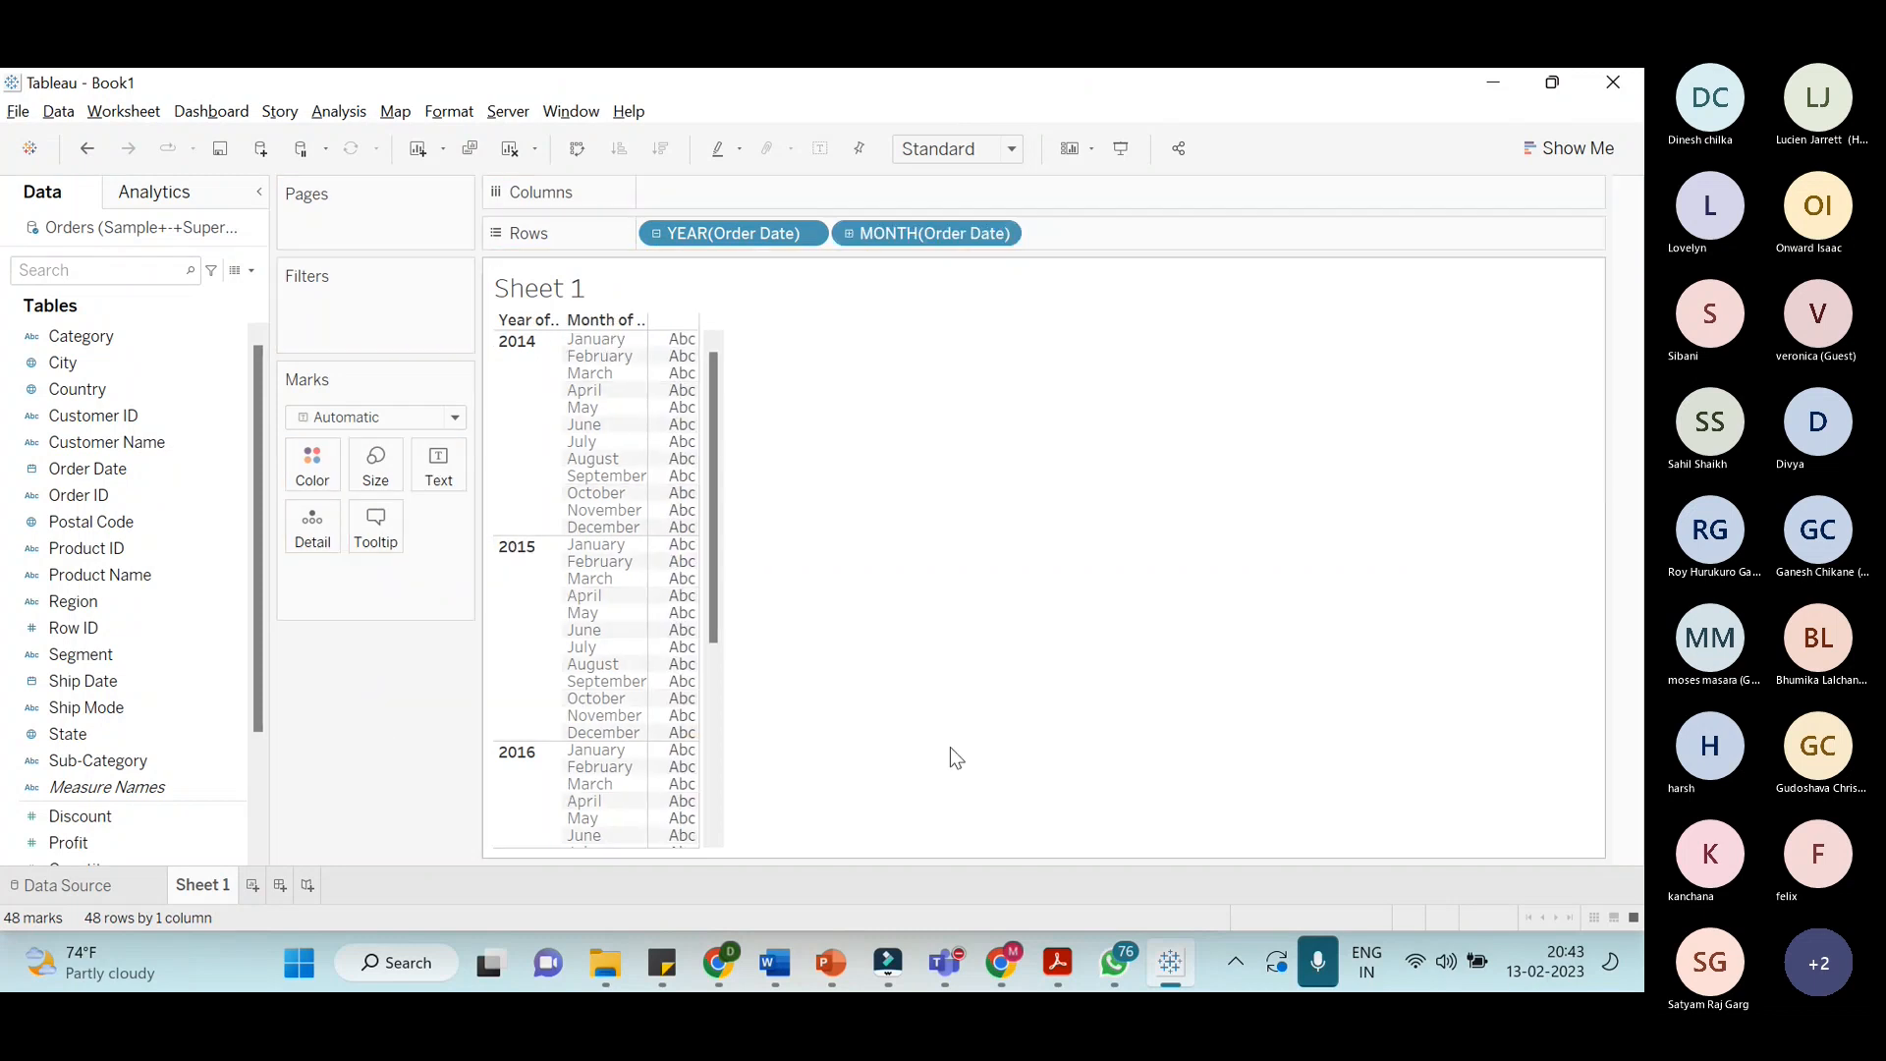
Show the sum of Sales as text for each month and compare the table with the LOOKUP requirement slide in PowerPoint
{"action": "scroll", "coordinate": [161, 697], "scroll_direction": "down", "scroll_amount": 3}
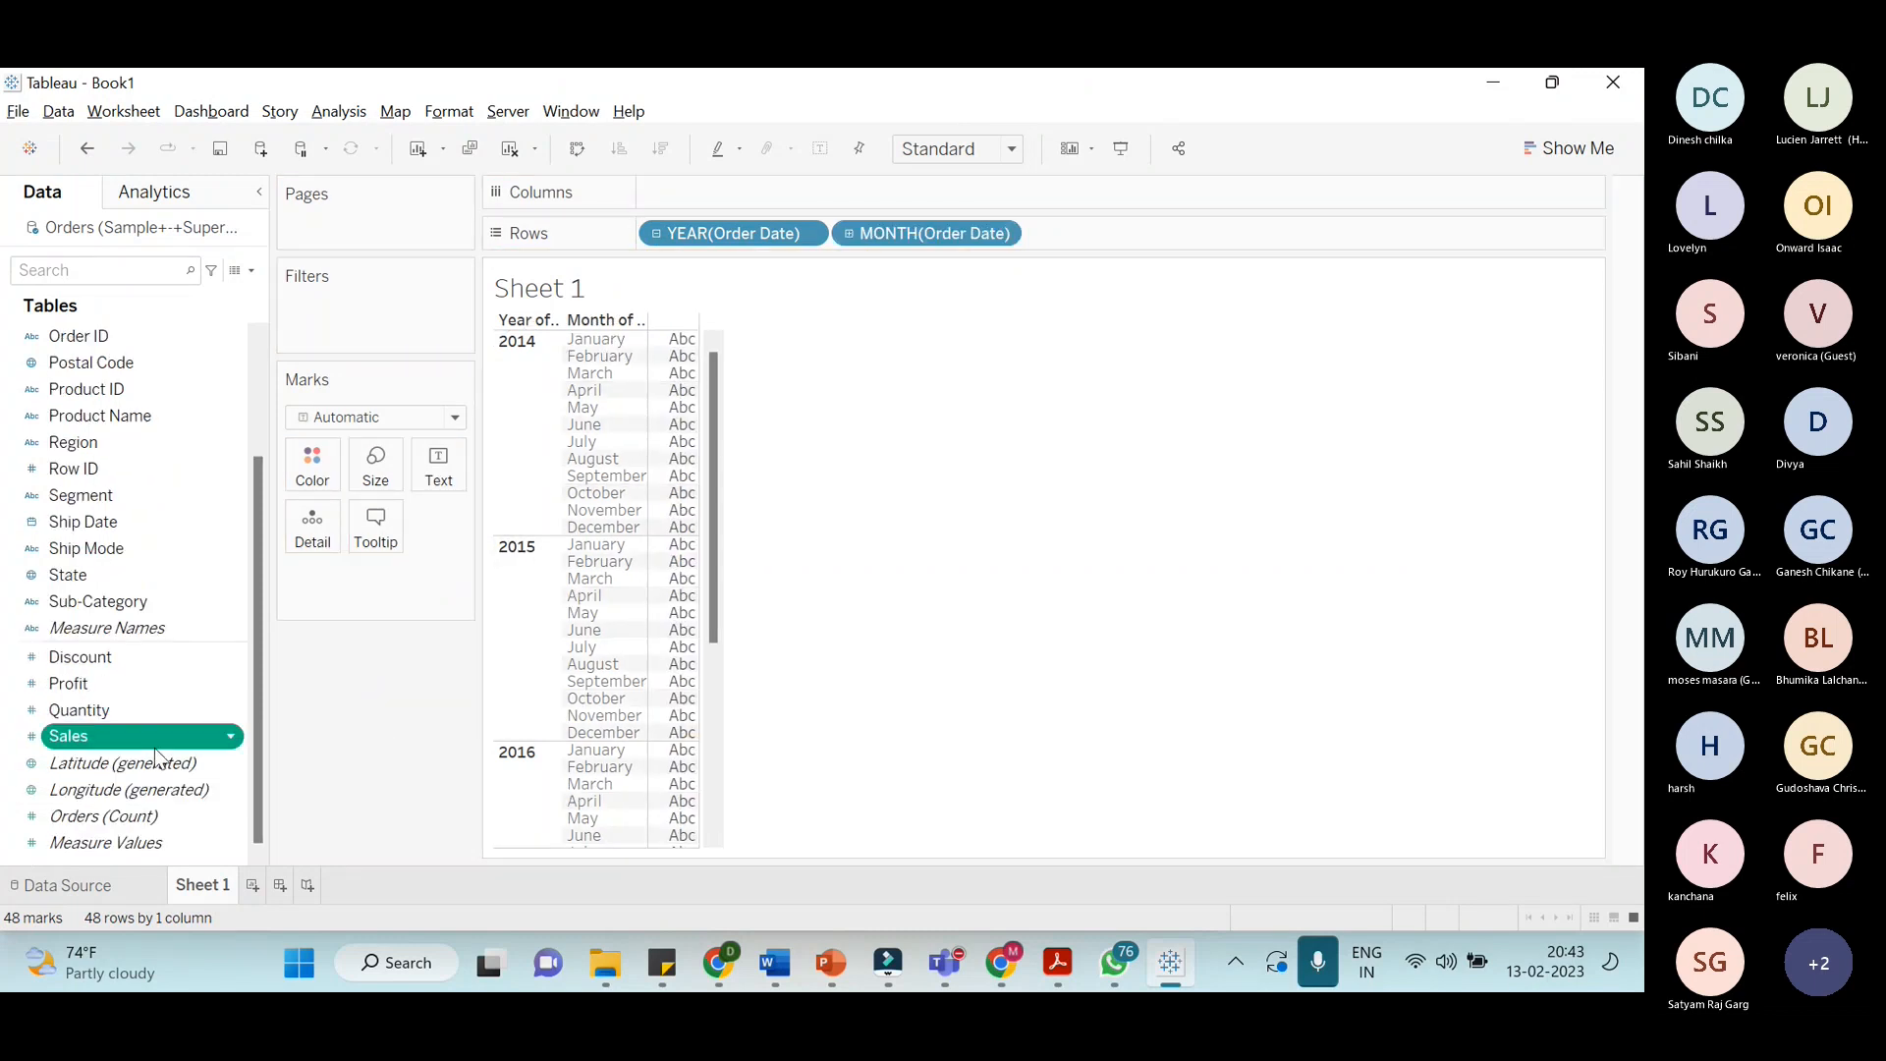
{"action": "left_click_drag", "start_coordinate": [69, 737], "coordinate": [439, 479]}
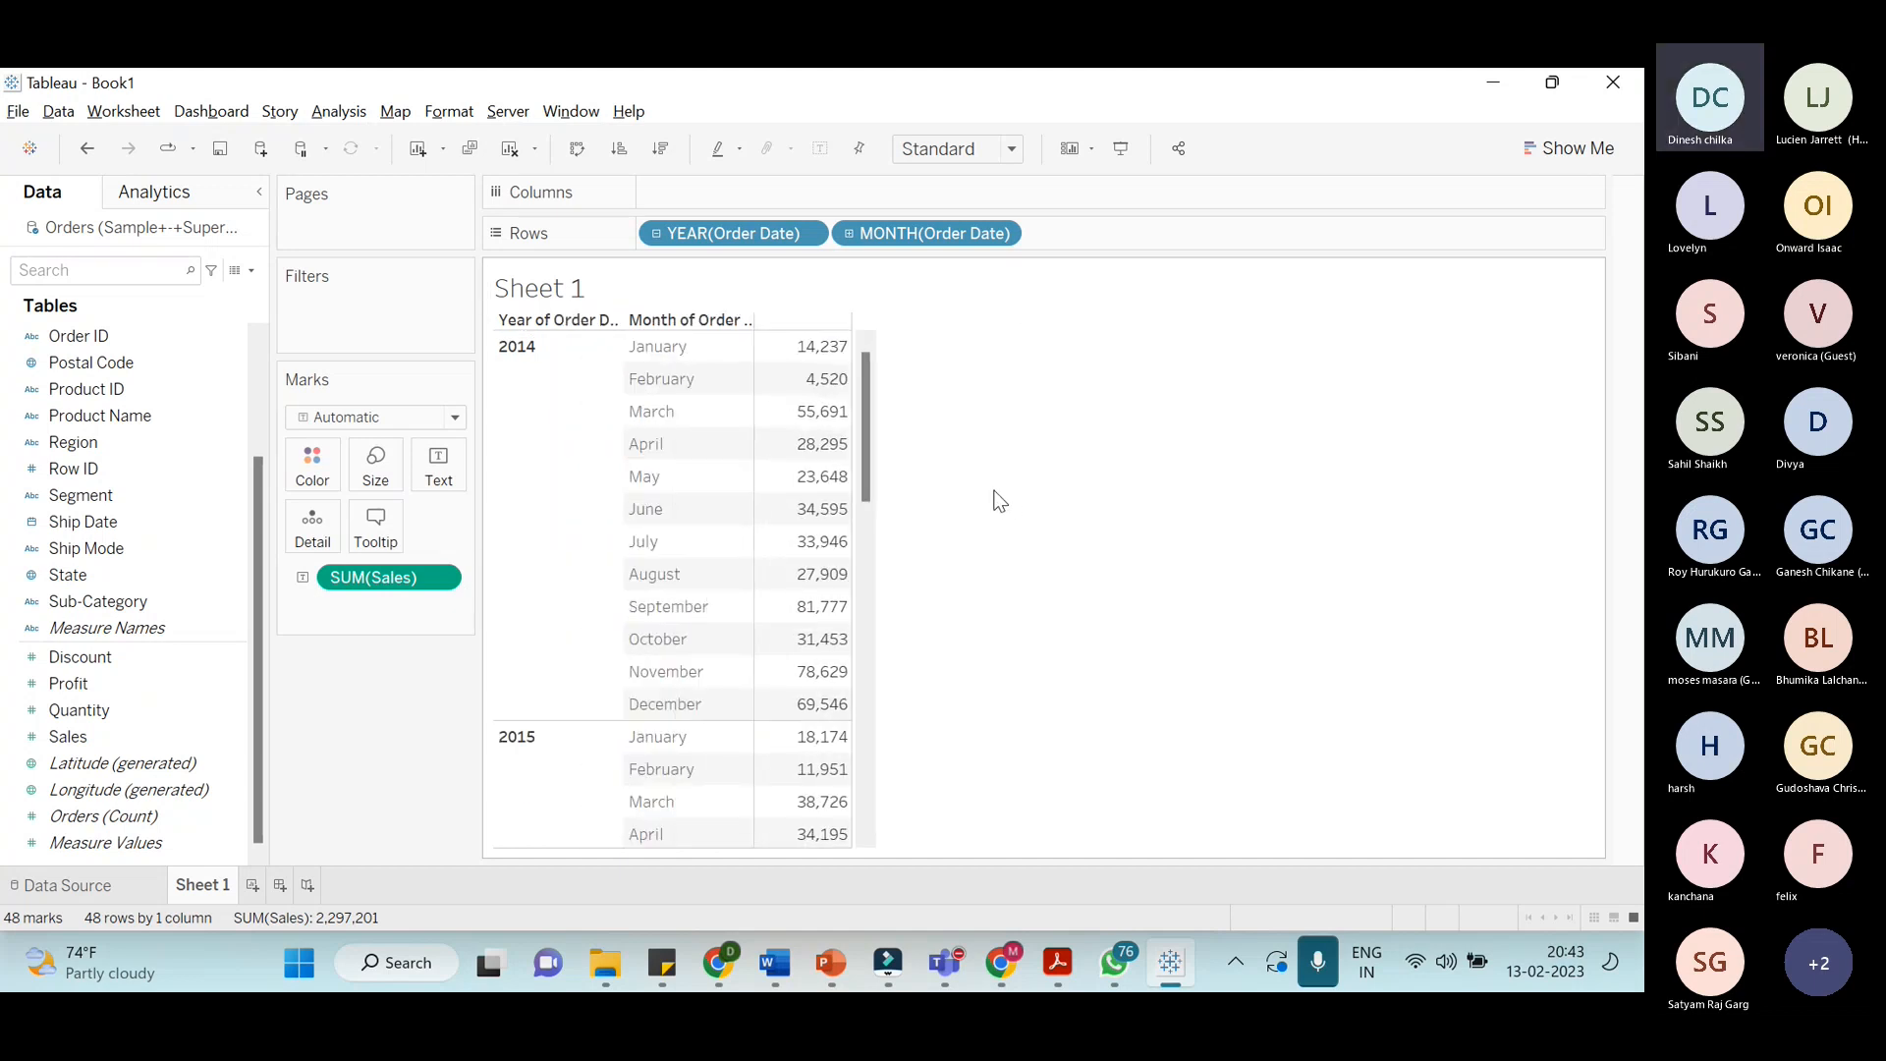
{"action": "key", "text": "alt+Tab"}
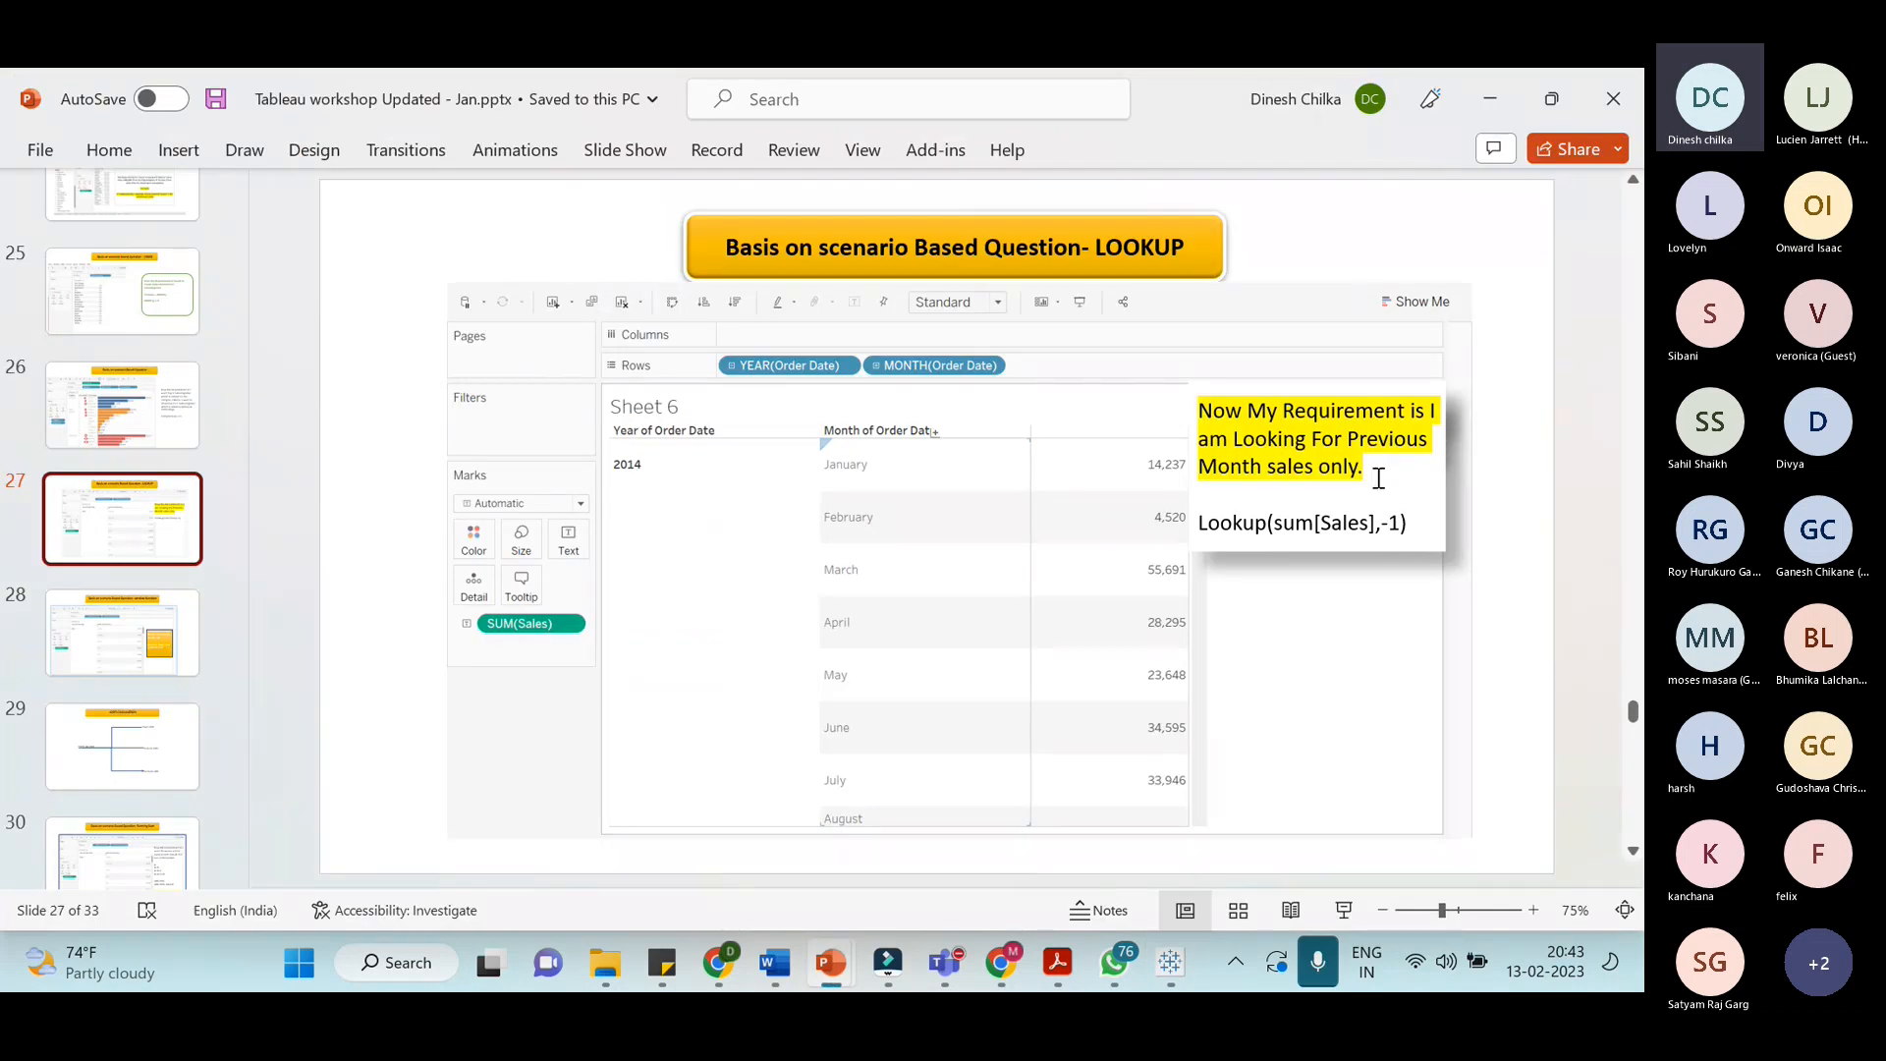
{"action": "key", "text": "alt+Tab"}
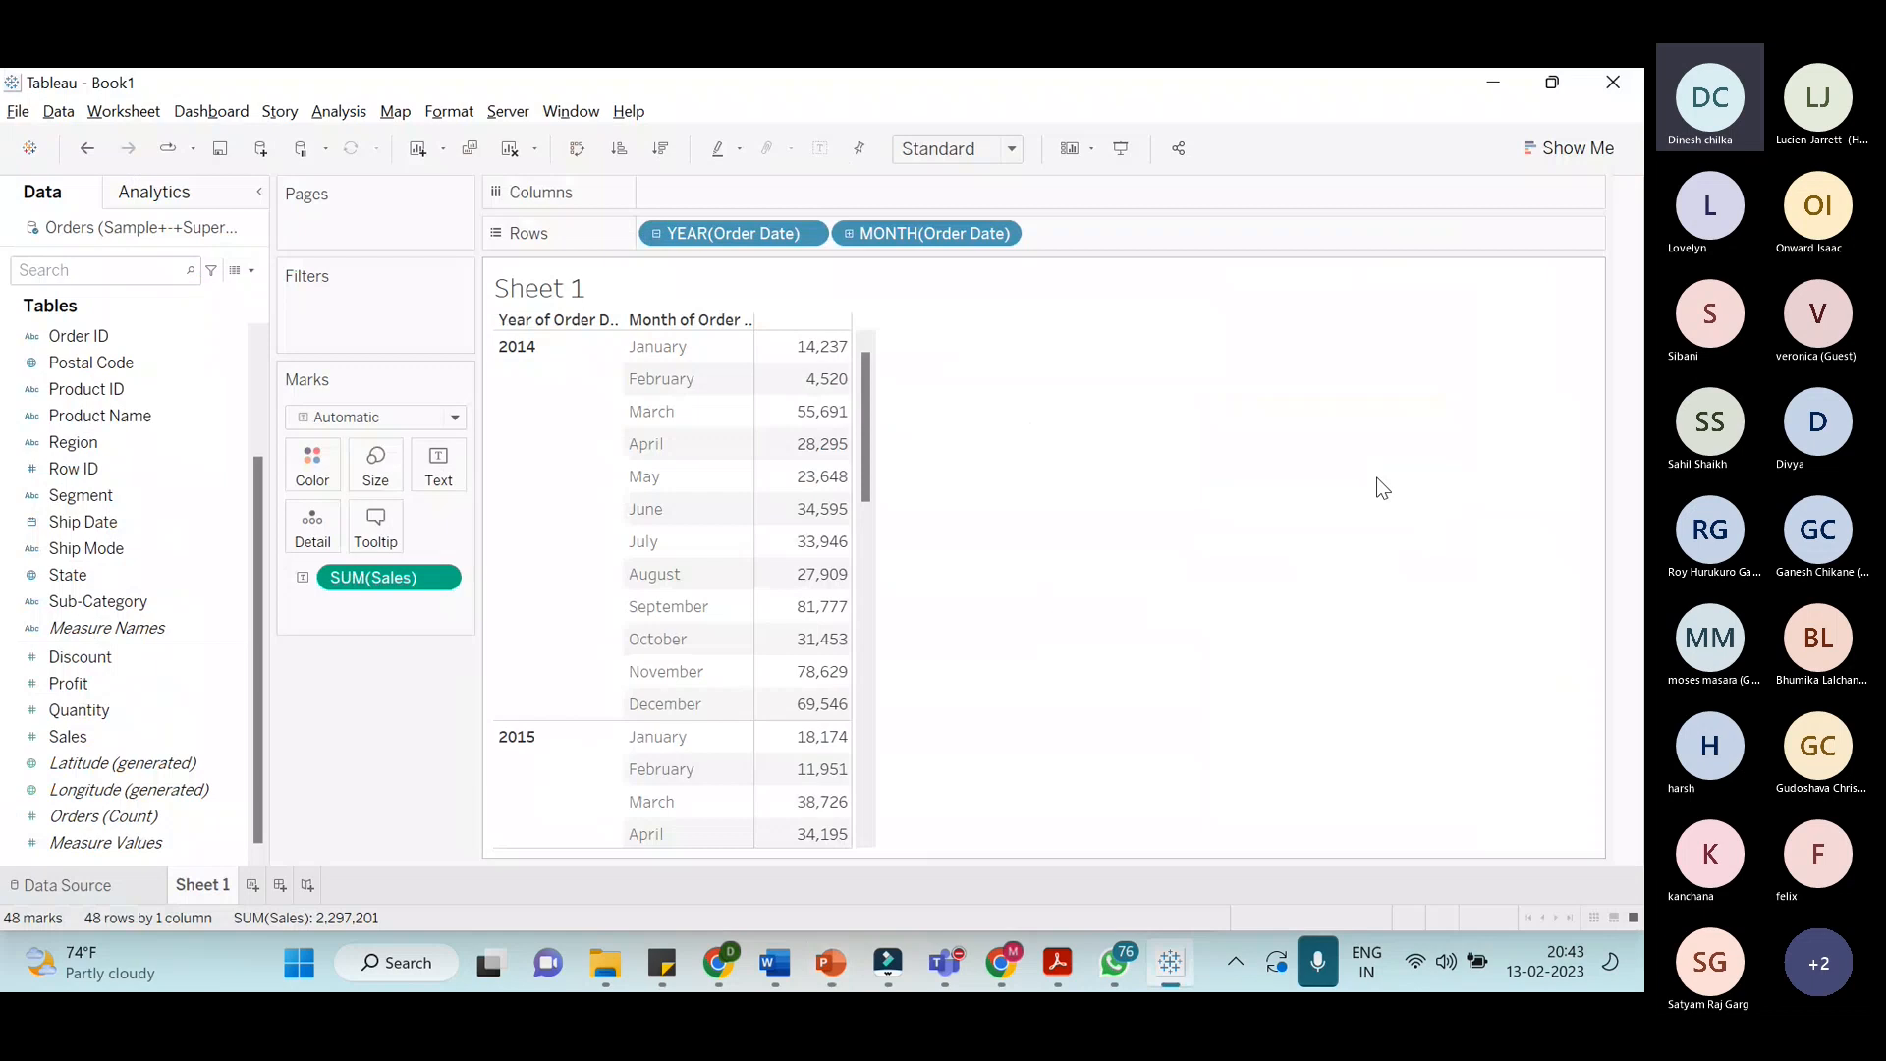
{"action": "mouse_move", "coordinate": [814, 371]}
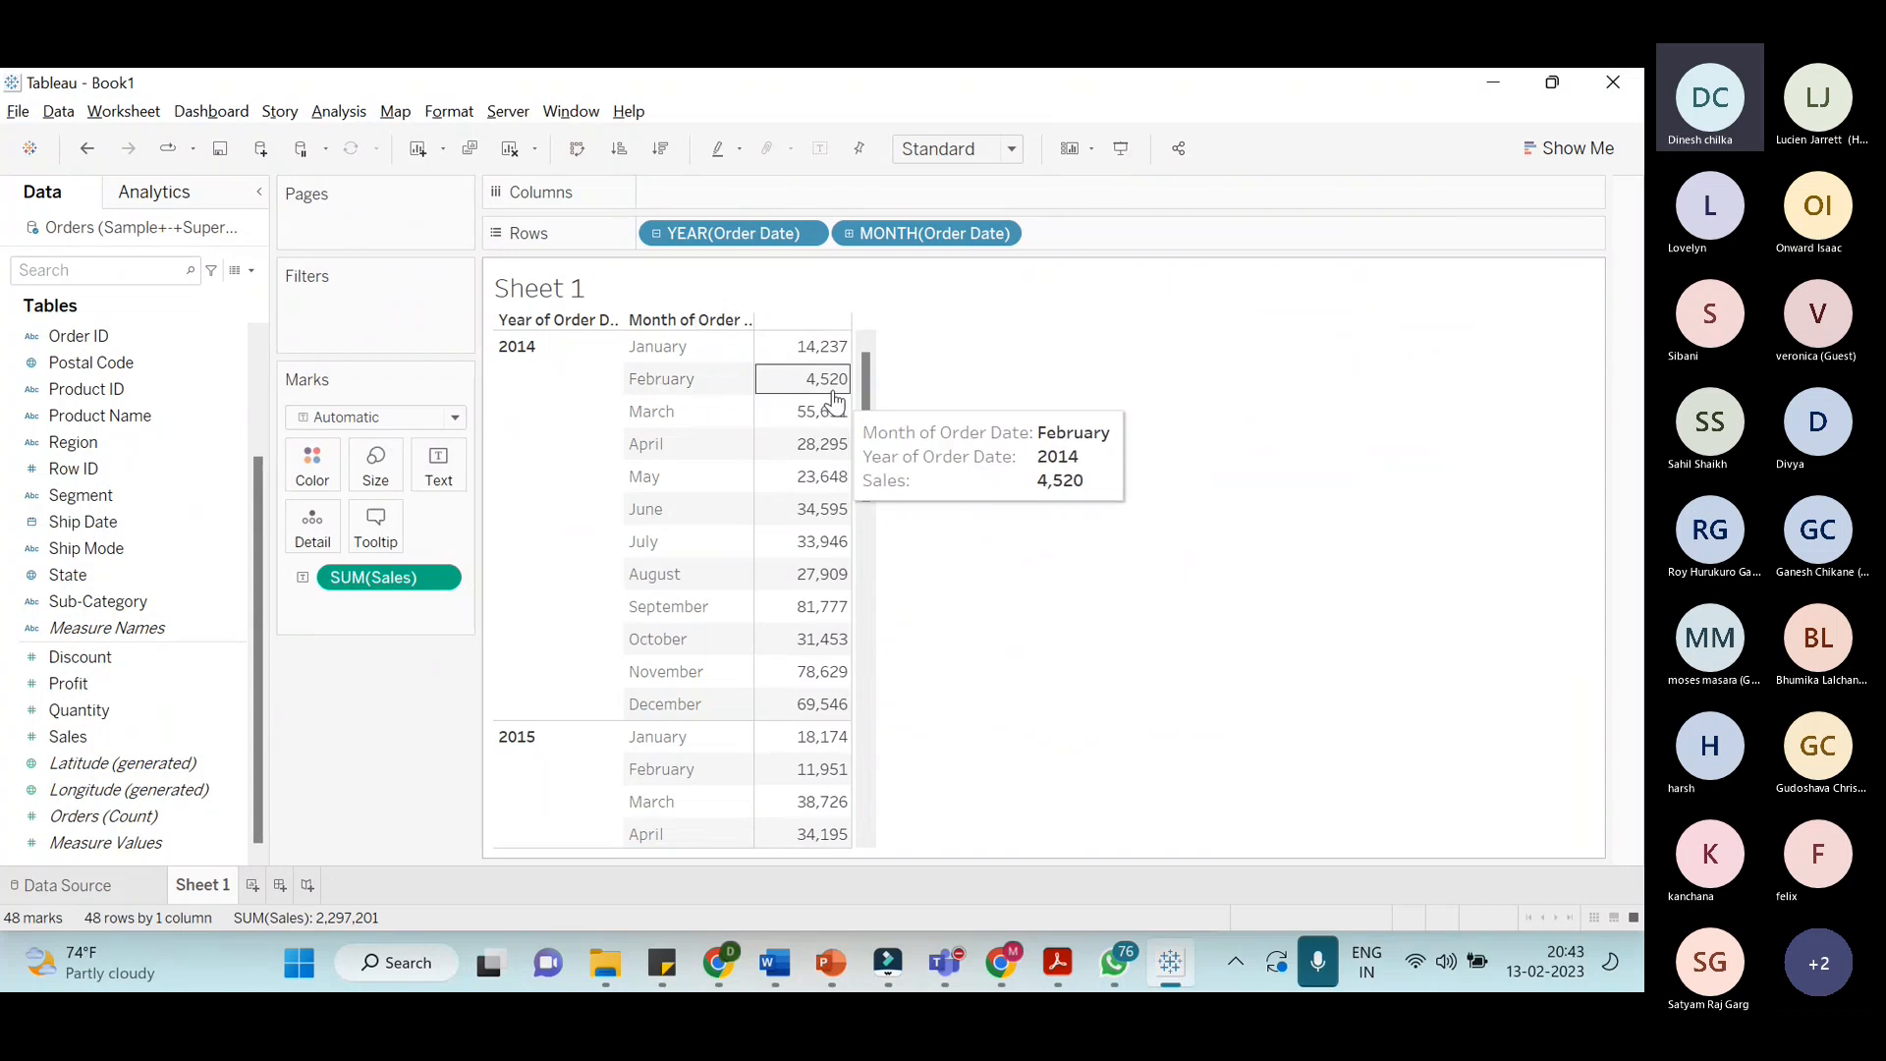
{"action": "key", "text": "alt+Tab"}
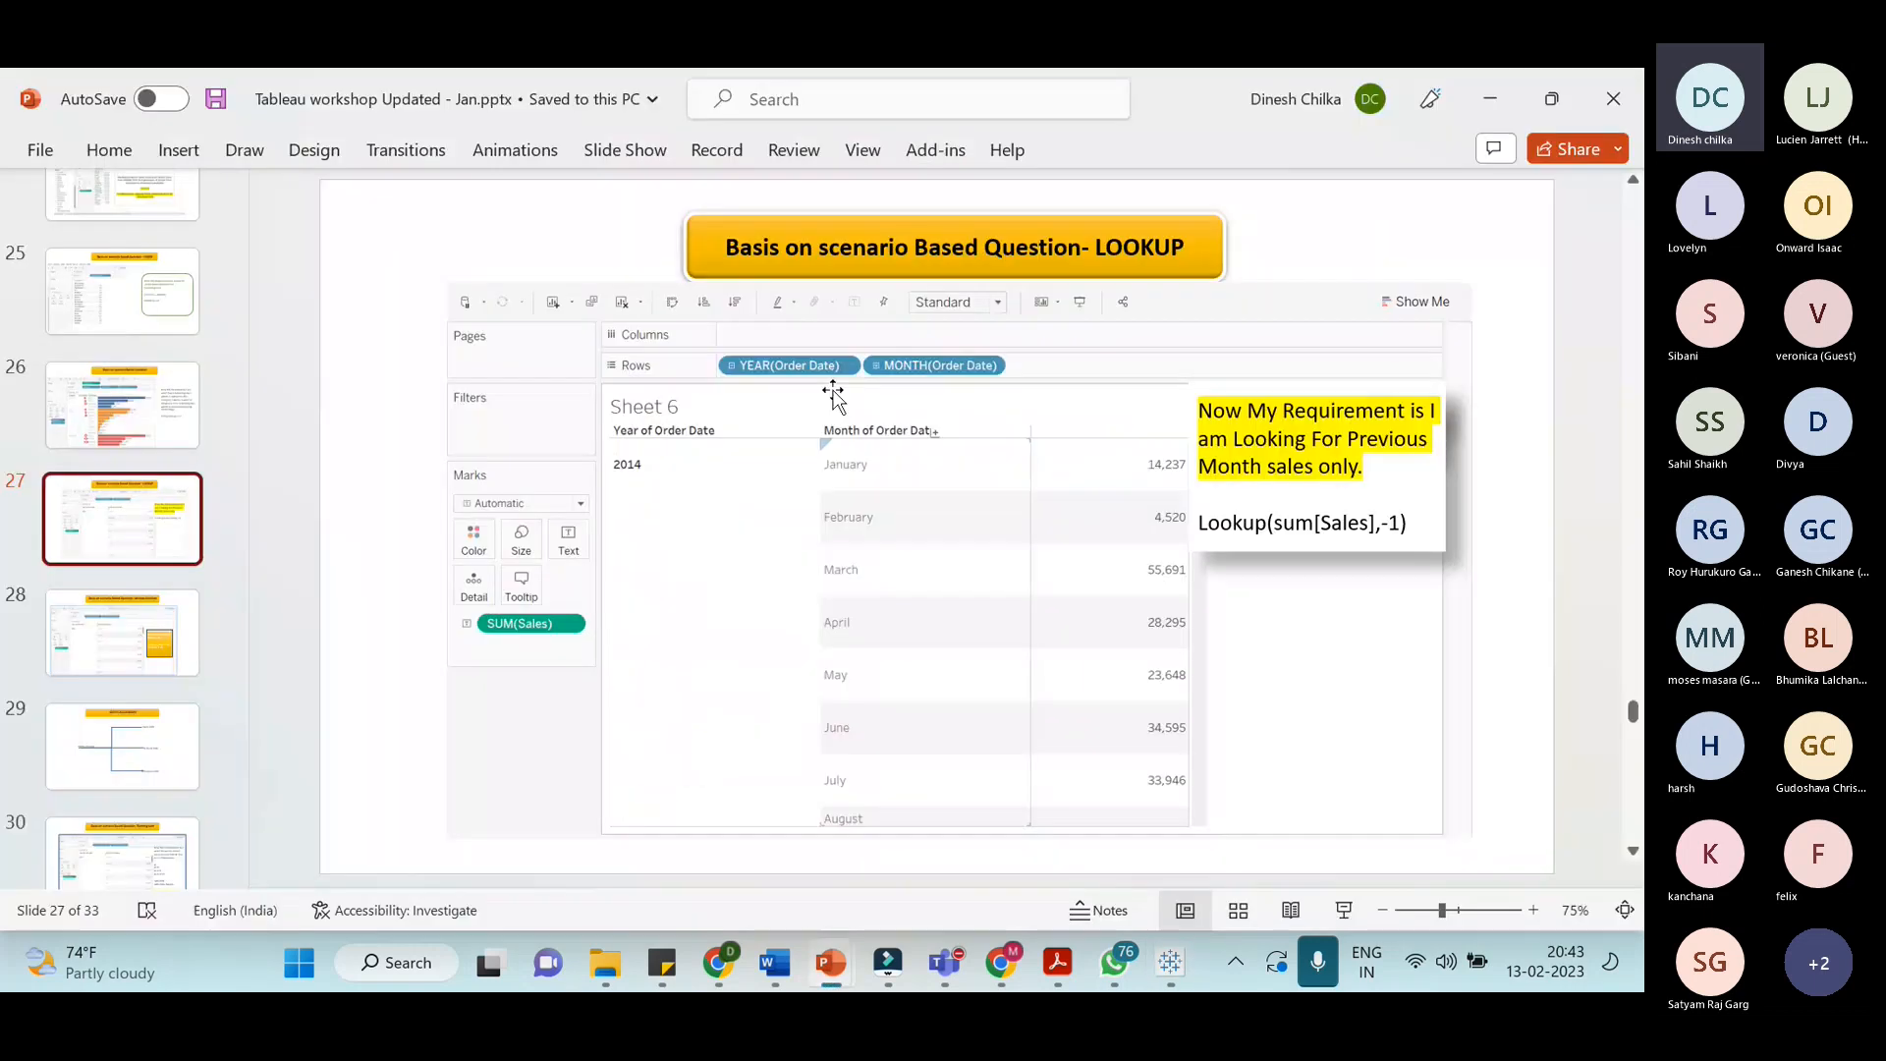
{"action": "key", "text": "alt+Tab"}
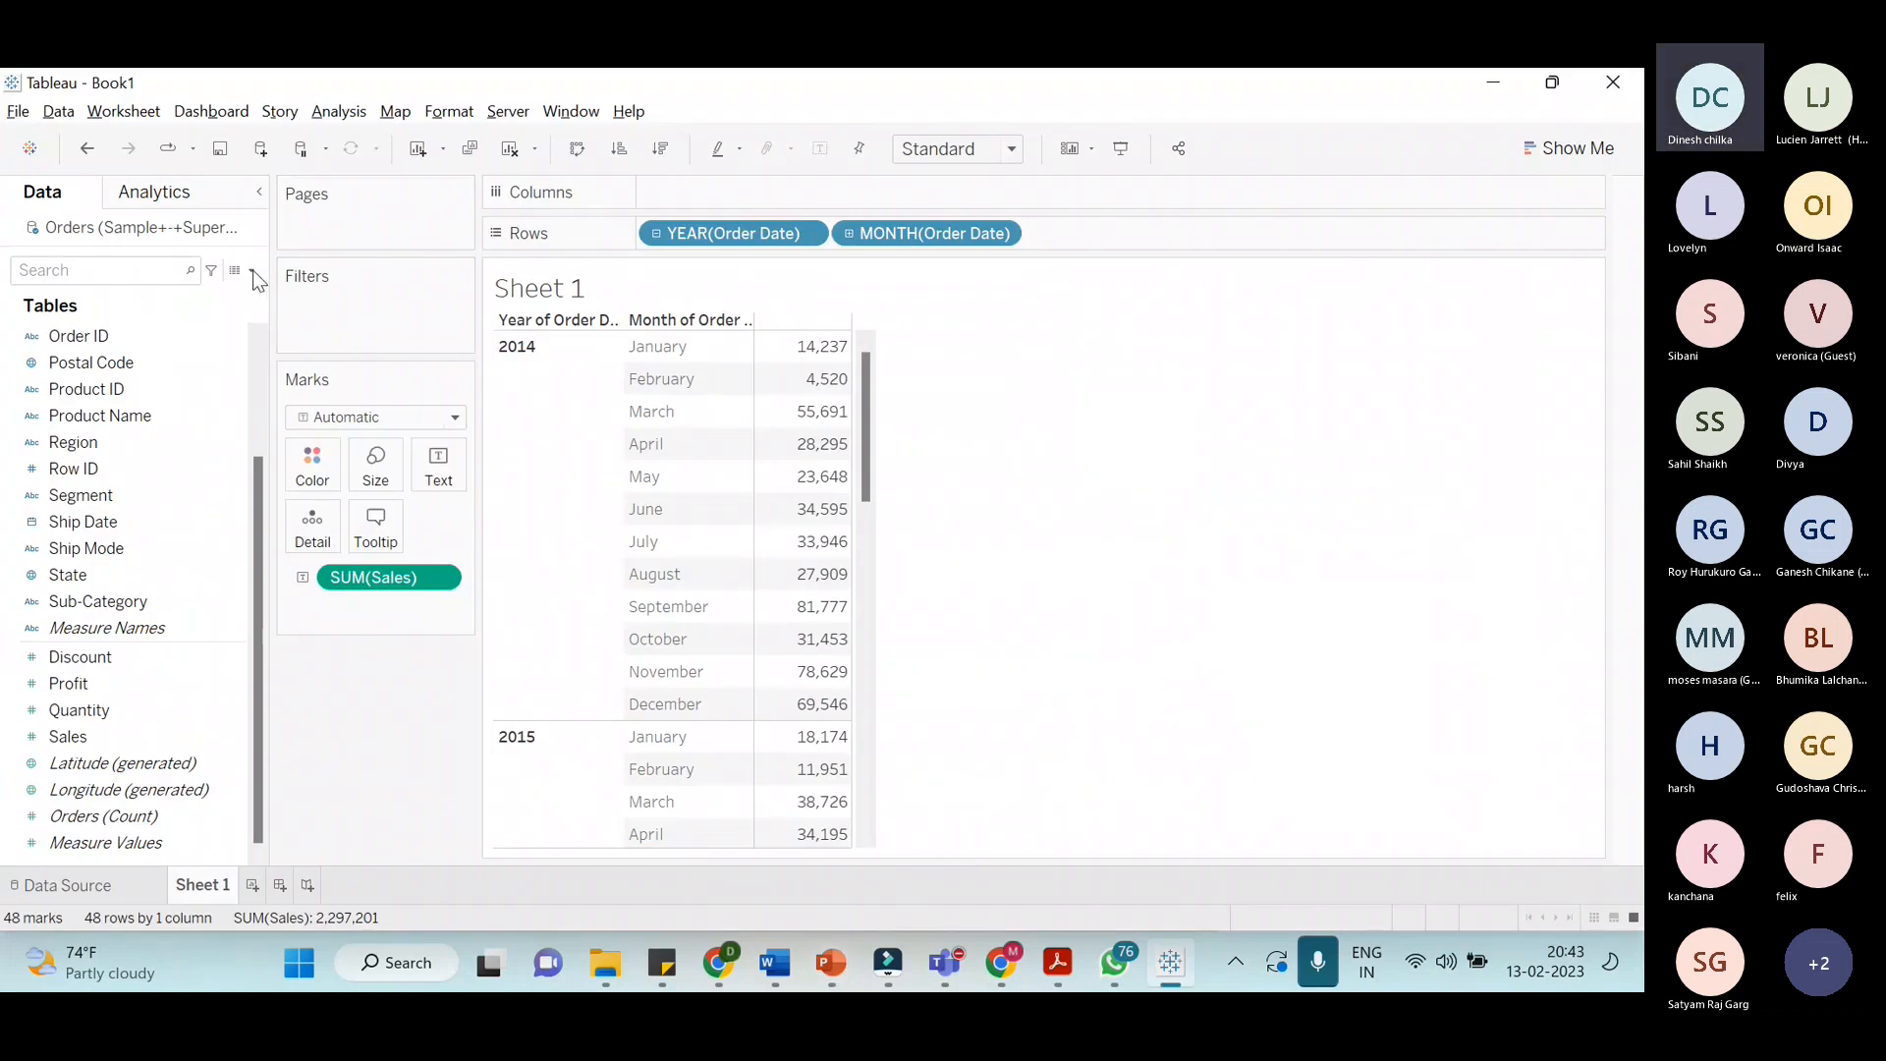
Create a calculated field named Lookup and insert the LOOKUP function in its formula
{"action": "left_click", "coordinate": [253, 272]}
{"action": "left_click", "coordinate": [237, 287]}
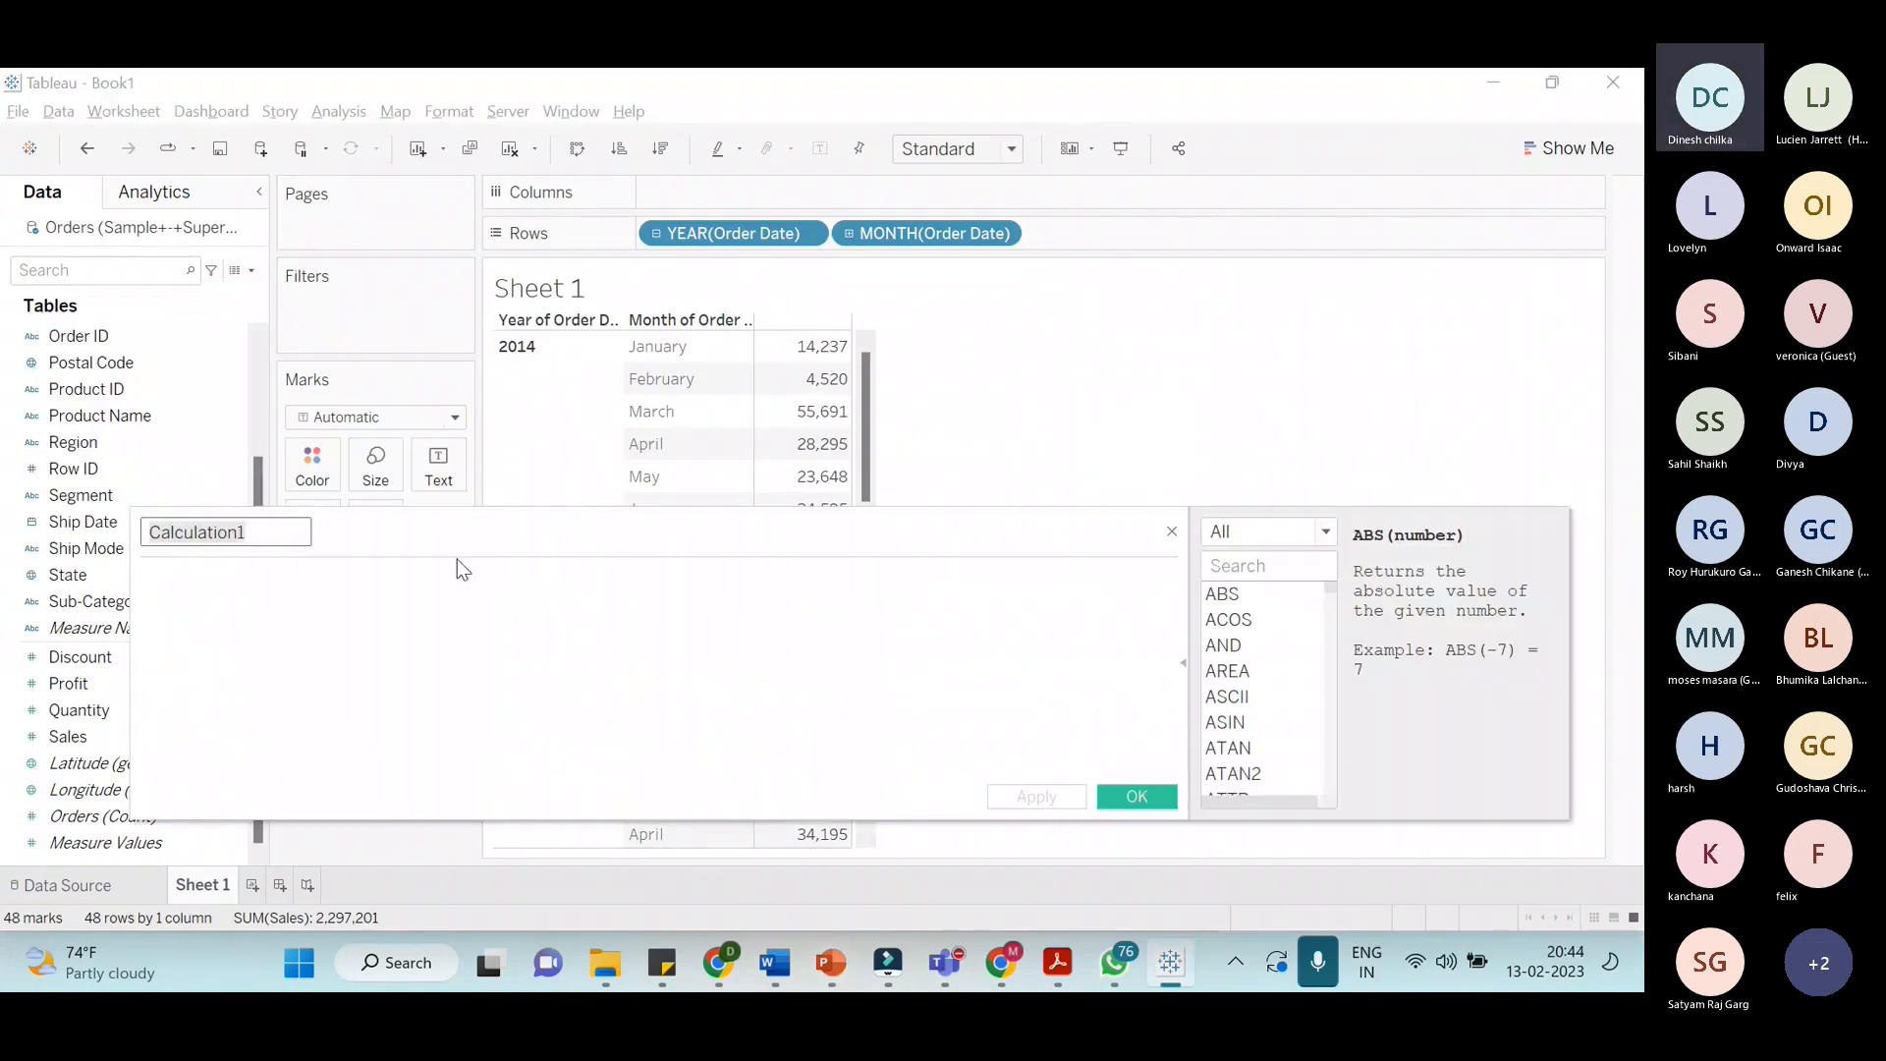
{"action": "key", "text": "BackSpace"}
{"action": "type", "text": "Loo"}
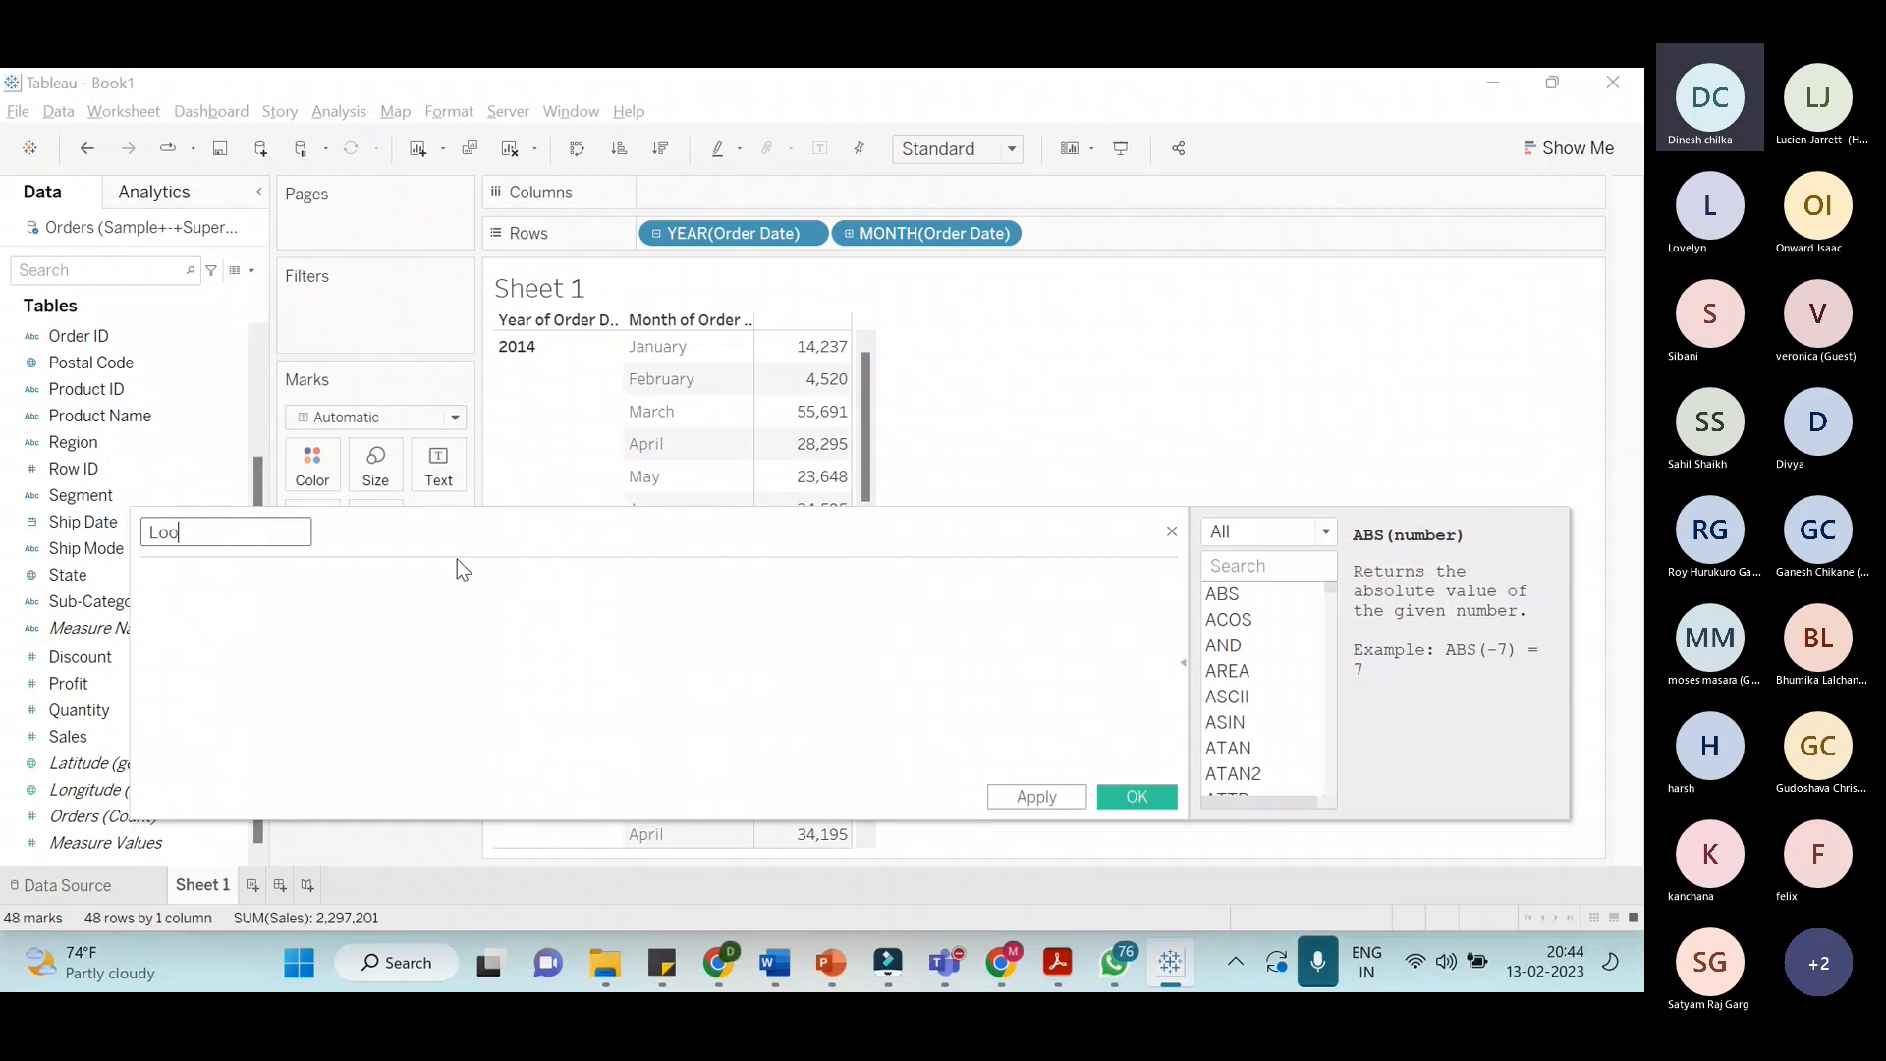
{"action": "type", "text": "kup"}
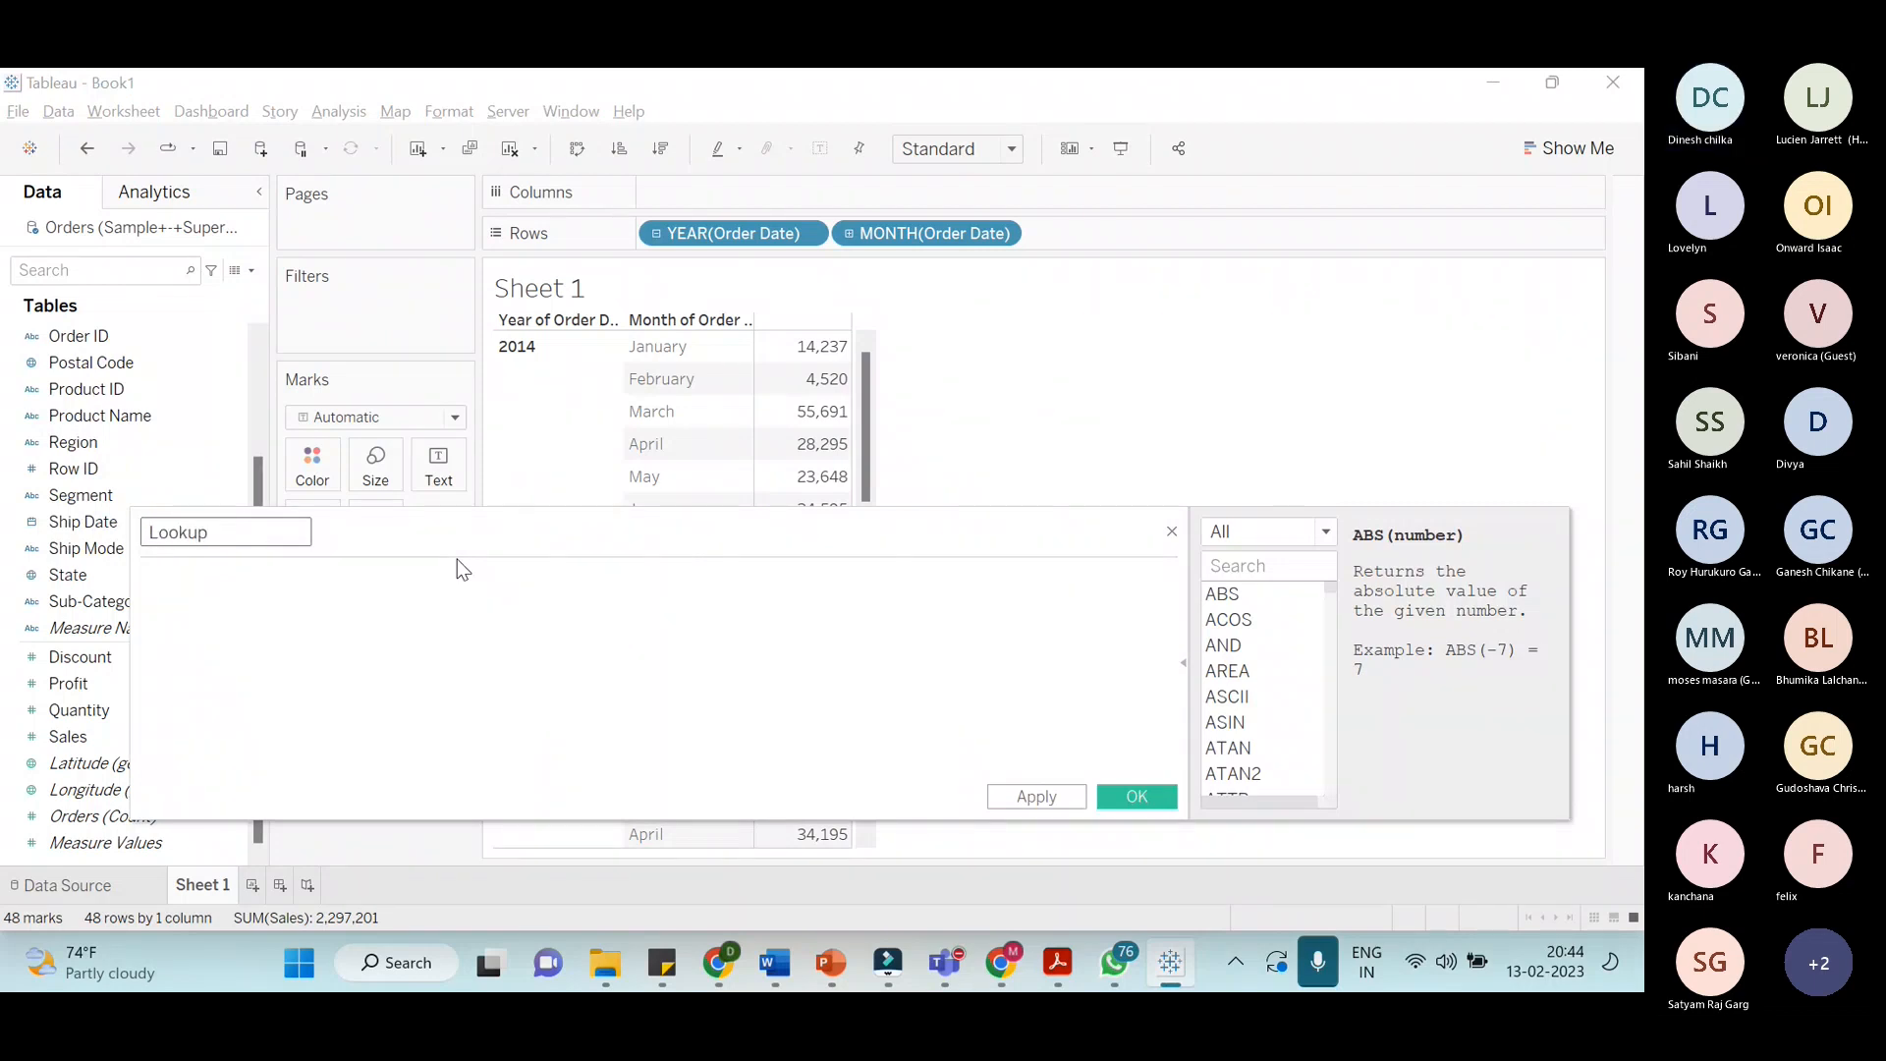
{"action": "left_click", "coordinate": [472, 603]}
{"action": "type", "text": "lo"}
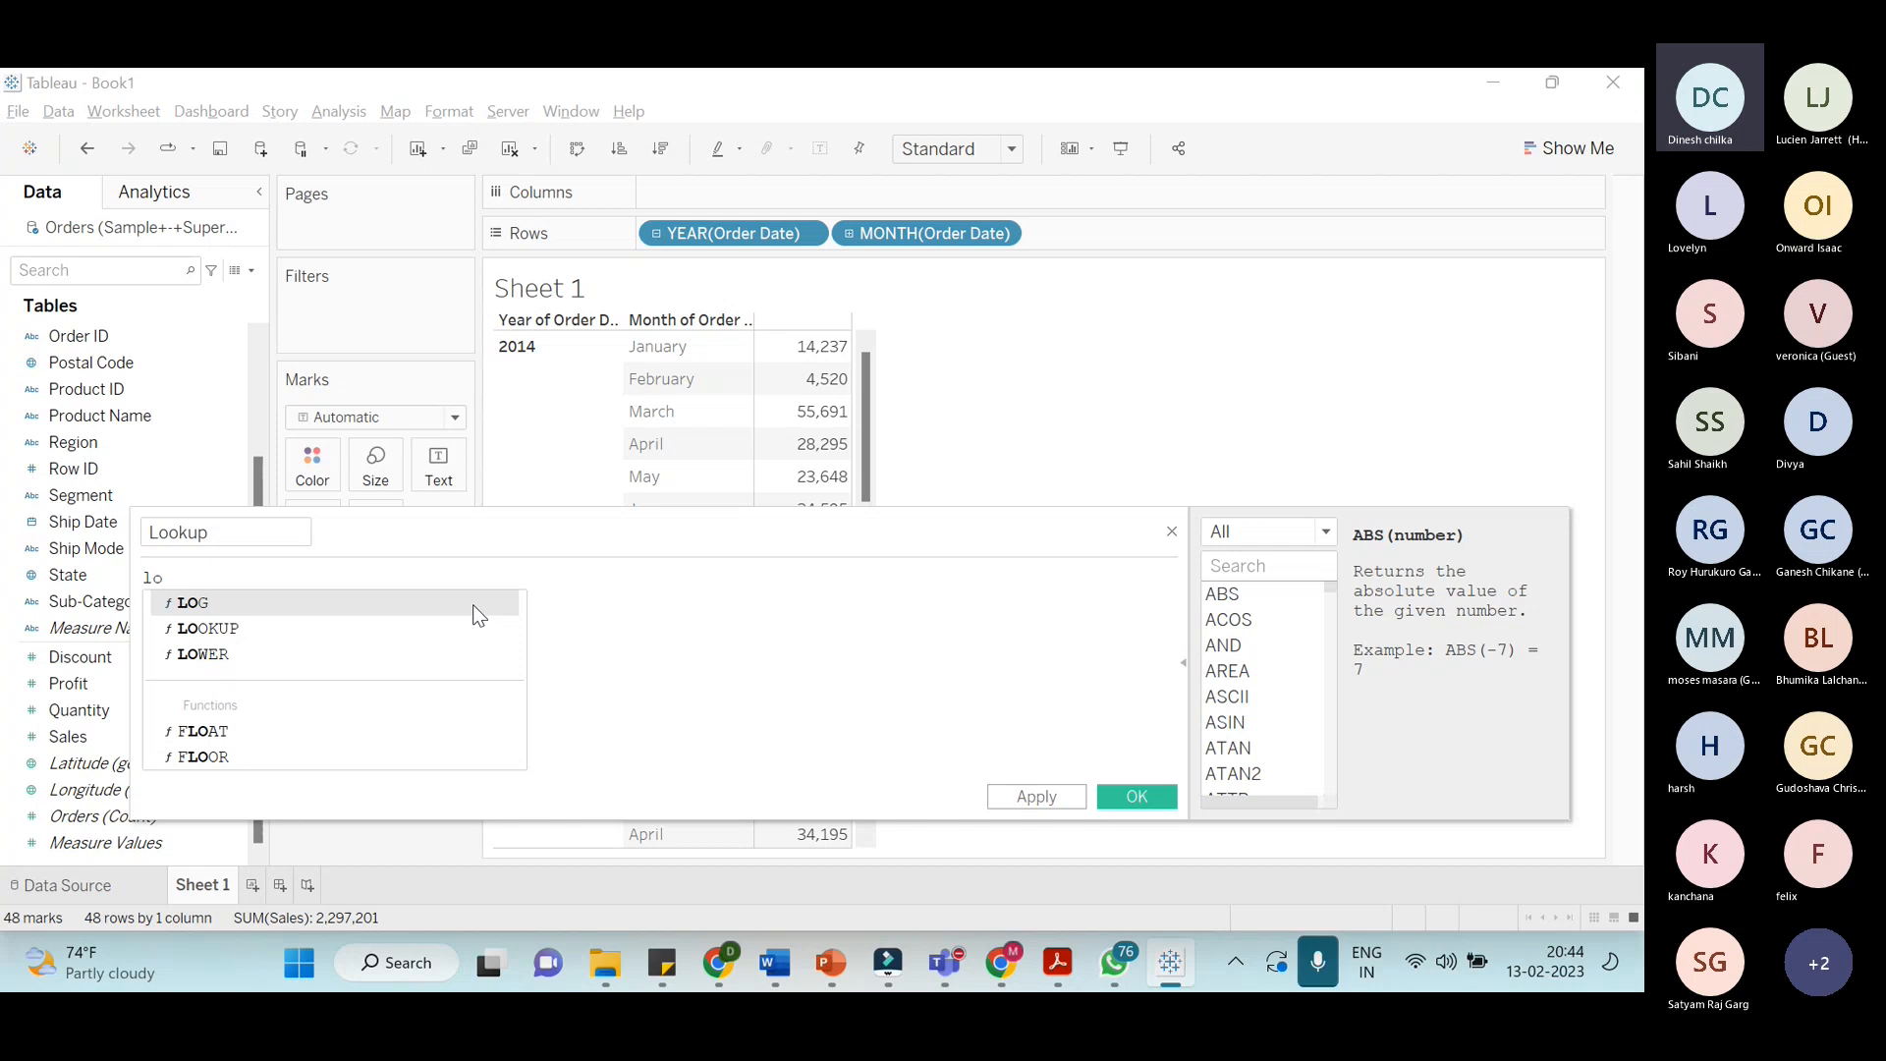
{"action": "key", "text": "Down"}
{"action": "key", "text": "Return"}
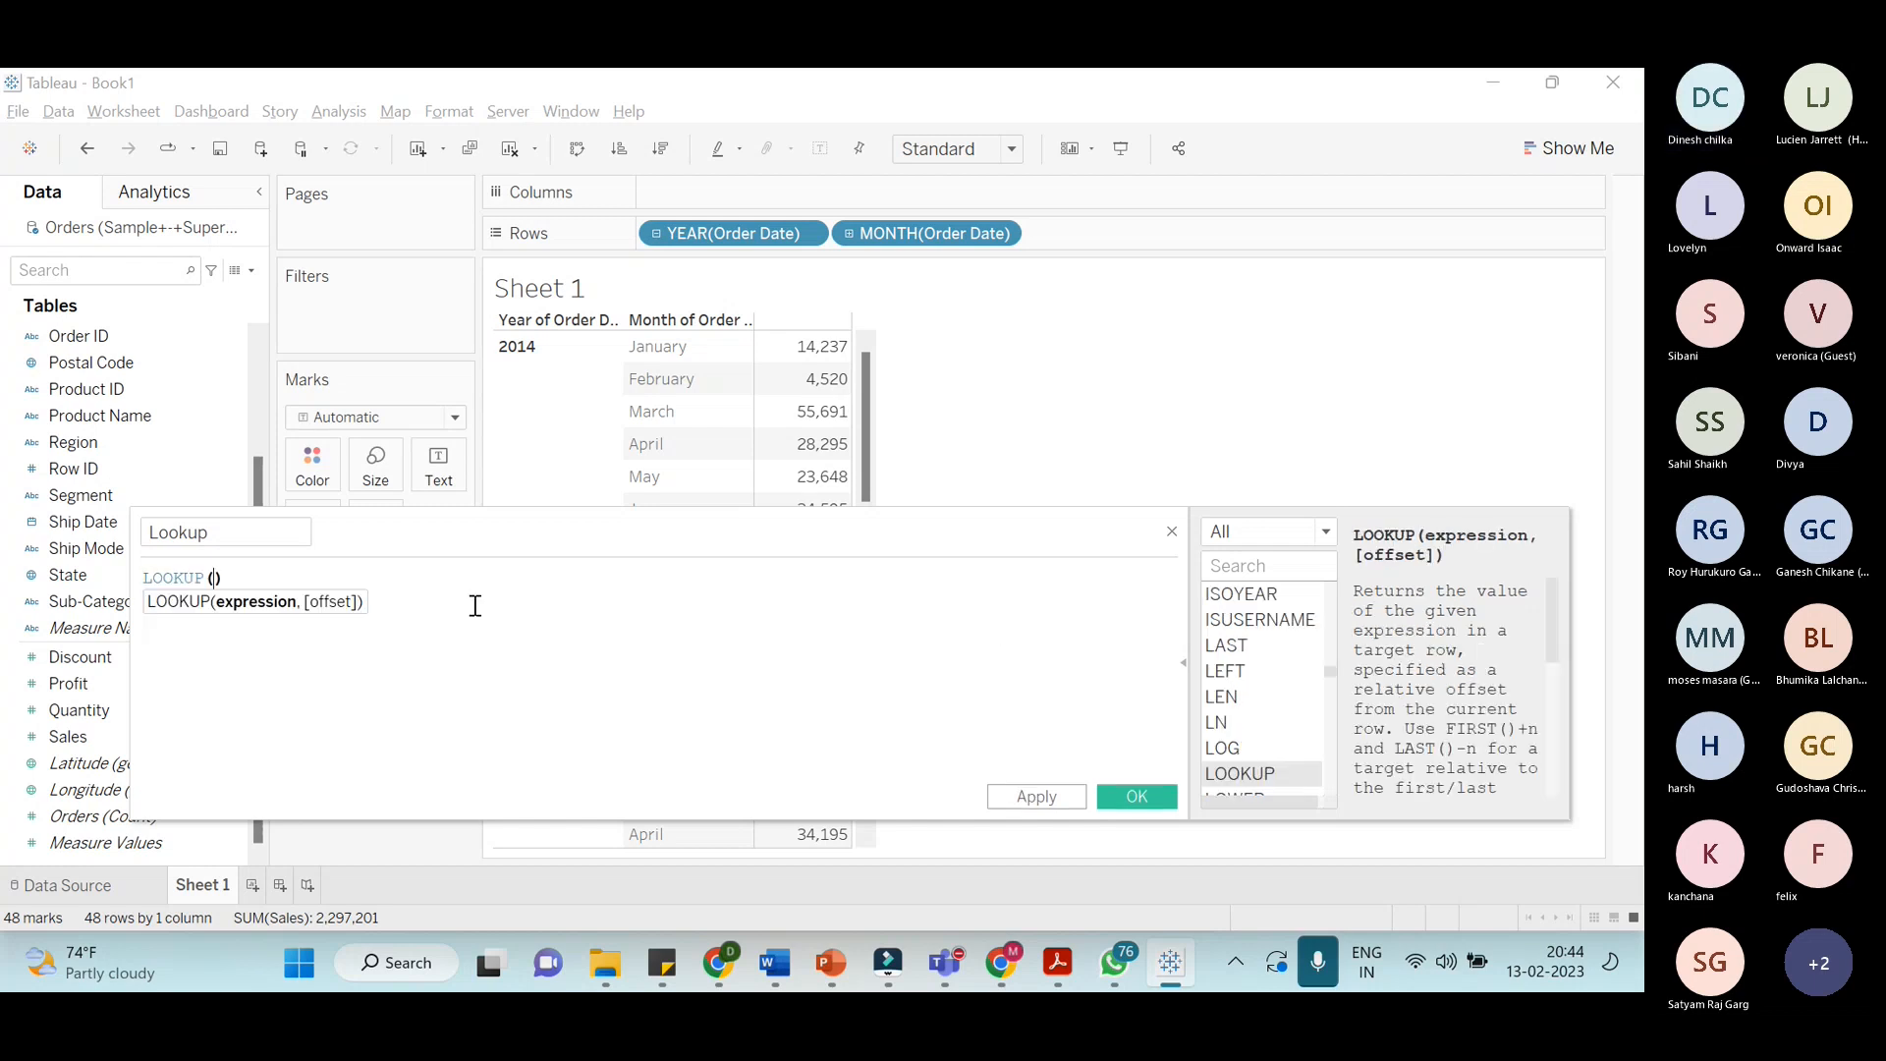
{"action": "left_click", "coordinate": [249, 627]}
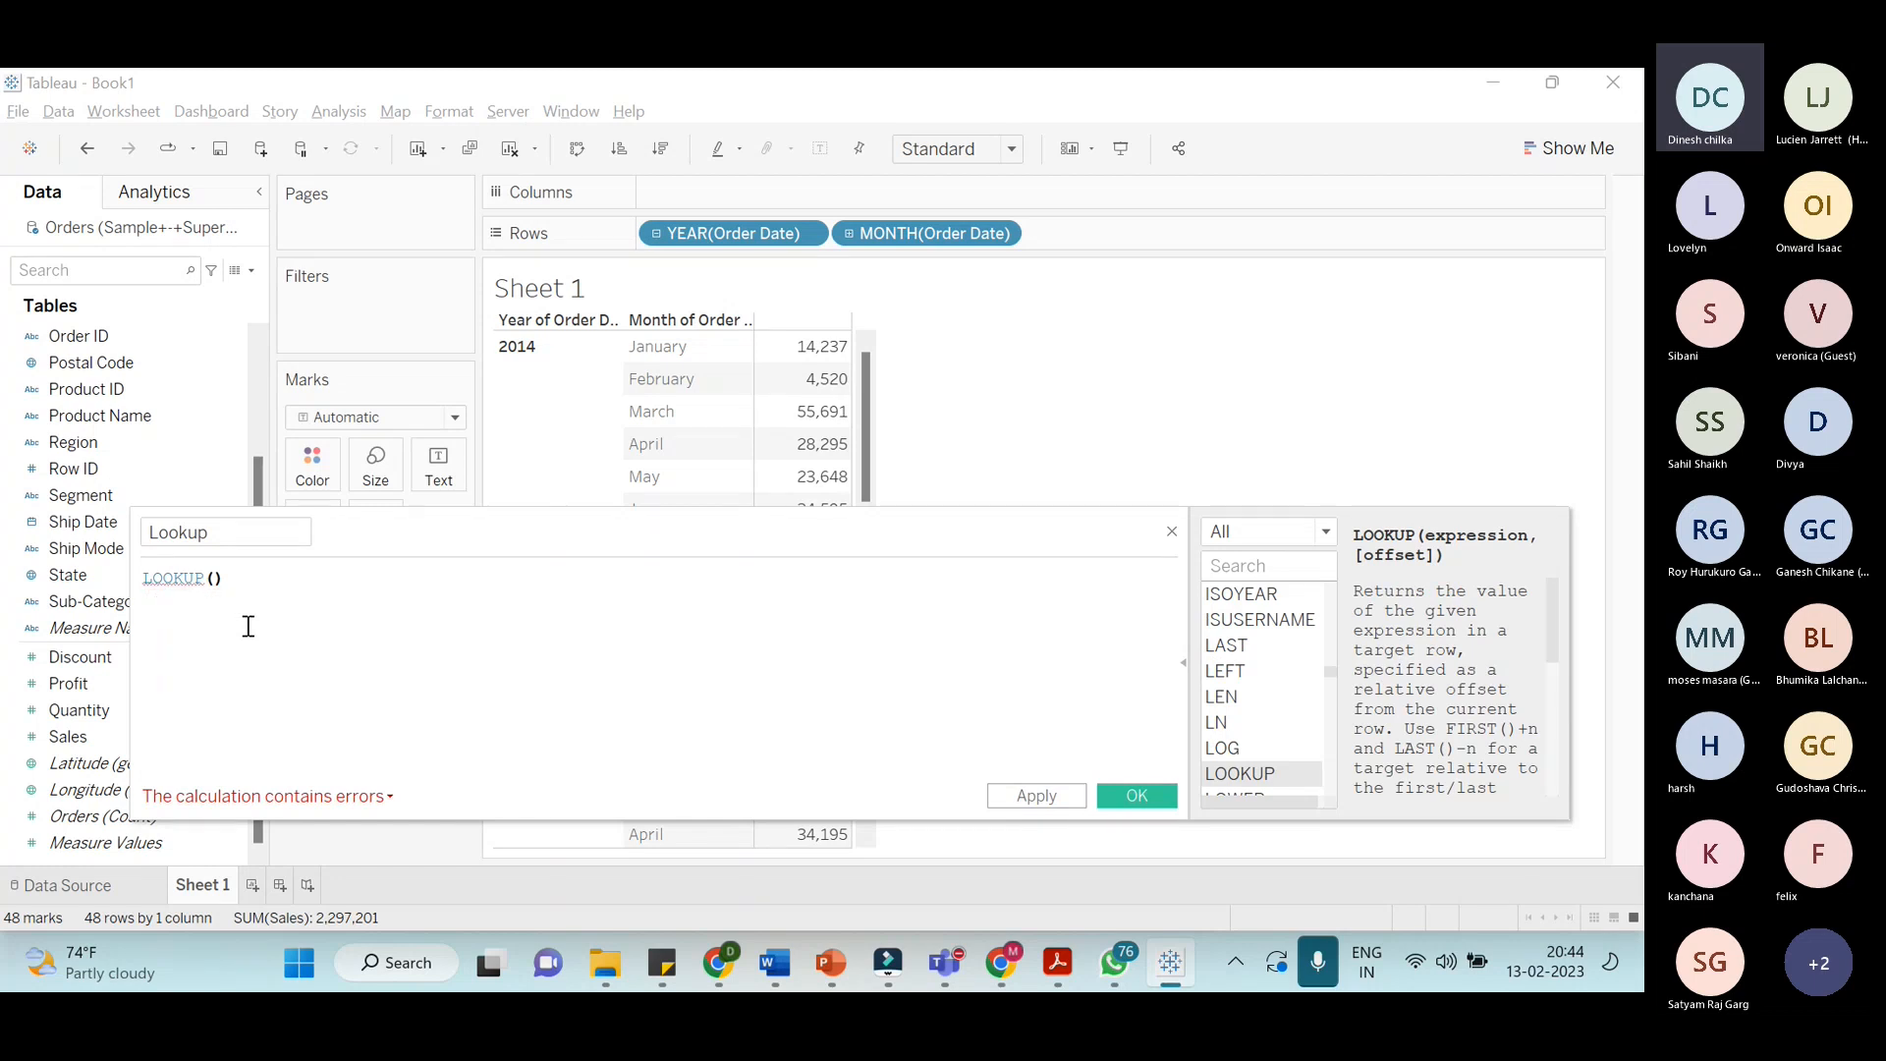
Complete the formula as LOOKUP(SUM([Sales]),-1), checking it against the formula on the PowerPoint slide
{"action": "key", "text": "alt+Tab"}
{"action": "key", "text": "alt+Tab"}
{"action": "type", "text": "su"}
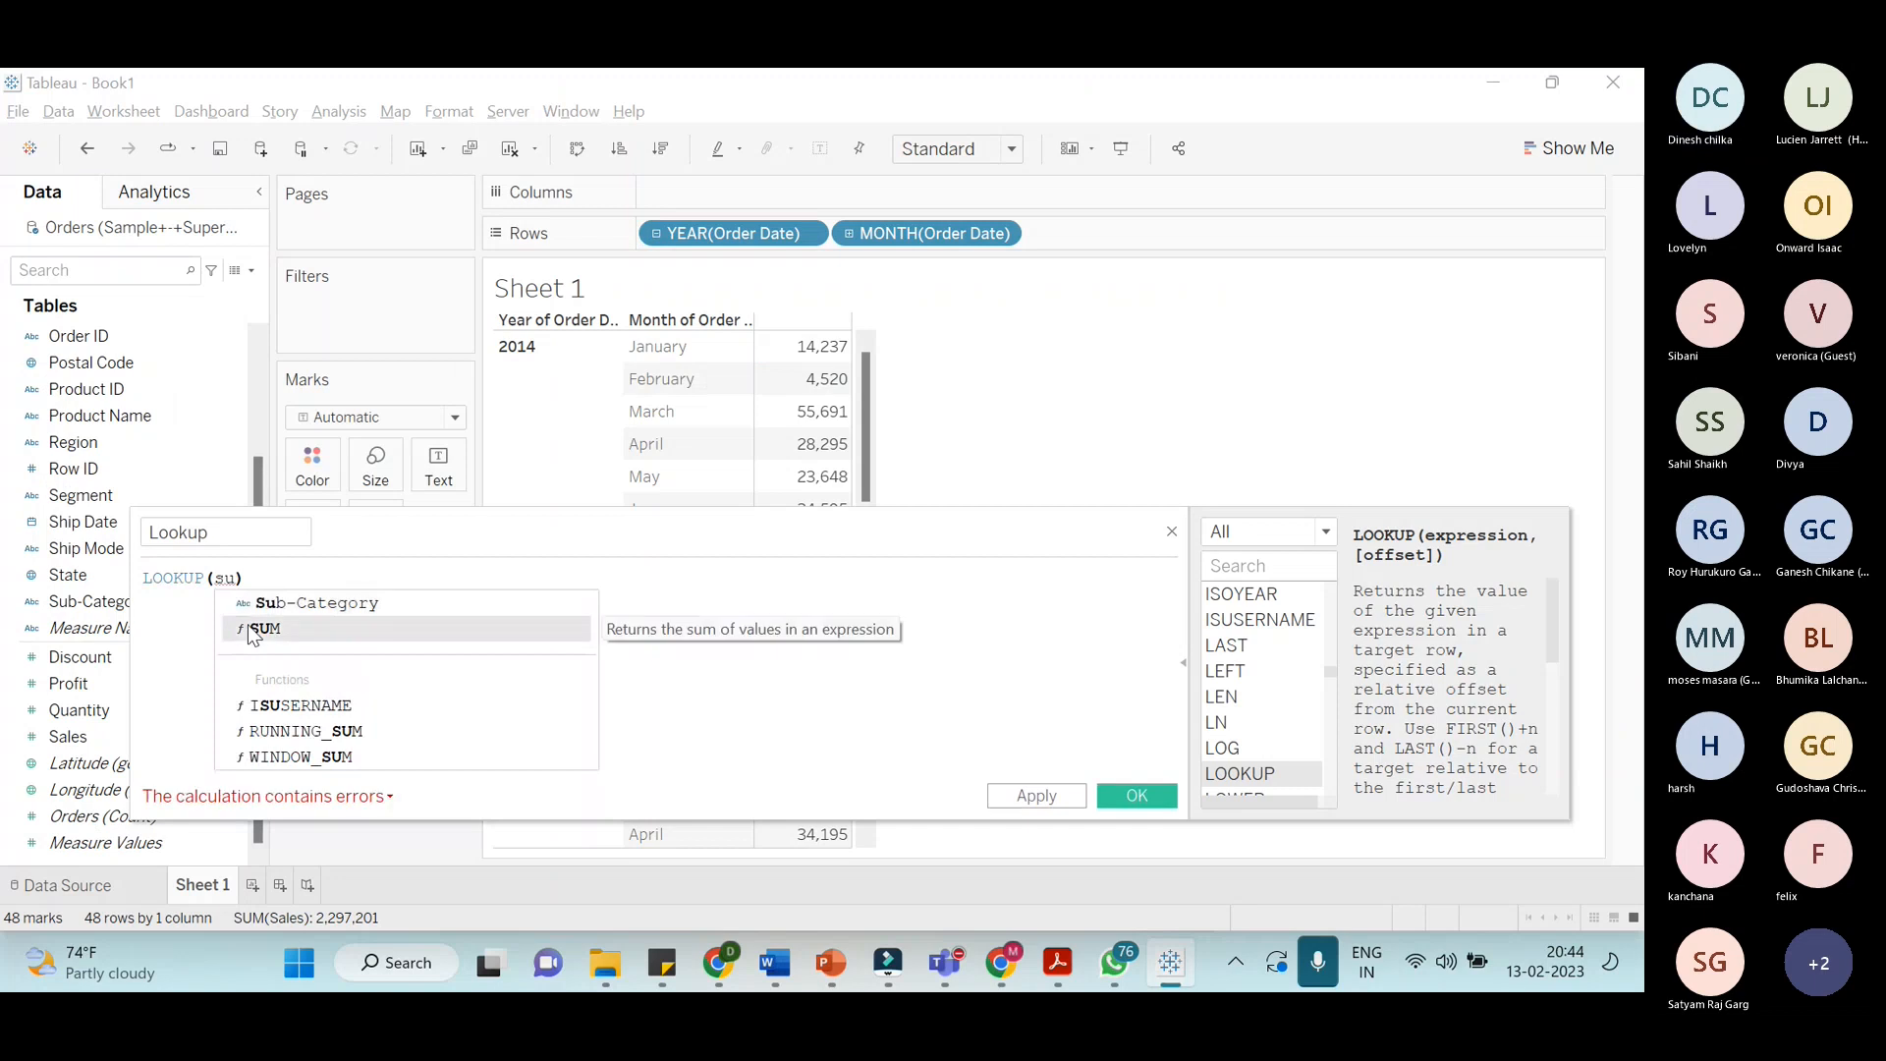
{"action": "left_click", "coordinate": [284, 629]}
{"action": "type", "text": "s"}
{"action": "key", "text": "Return"}
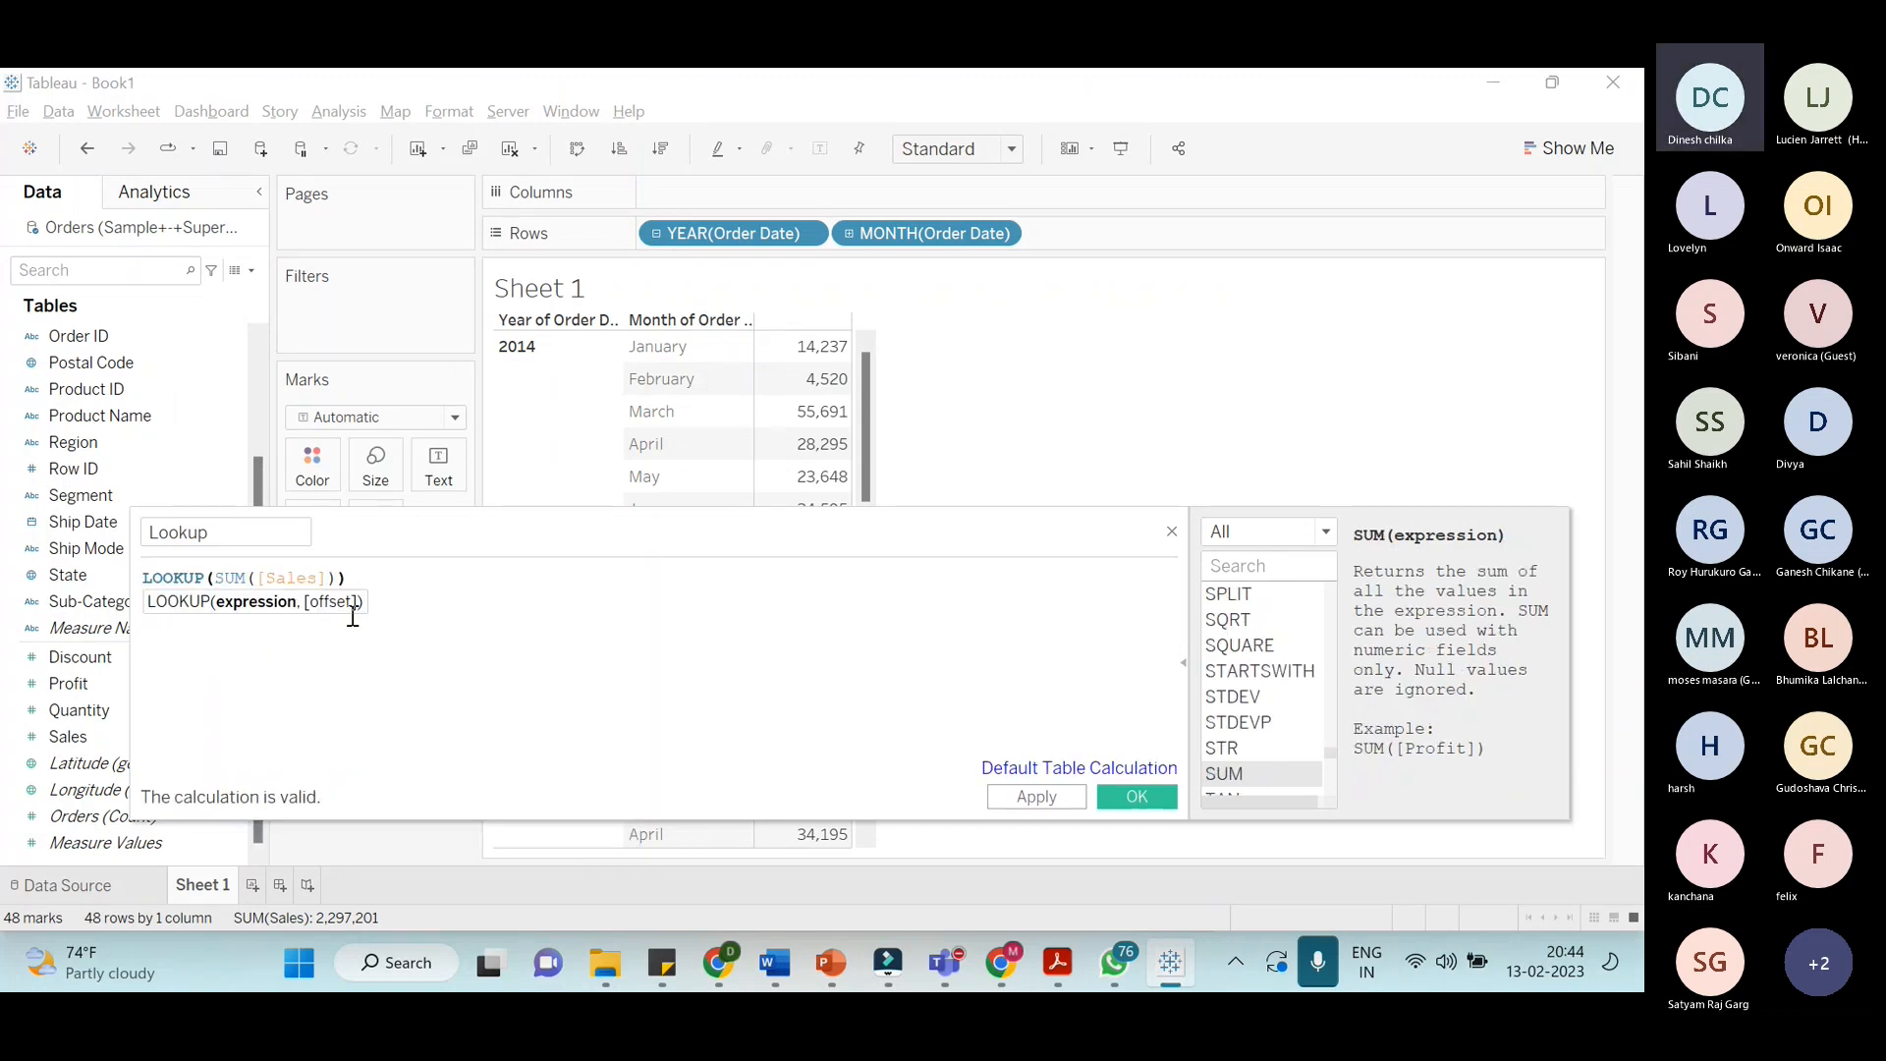
{"action": "type", "text": ","}
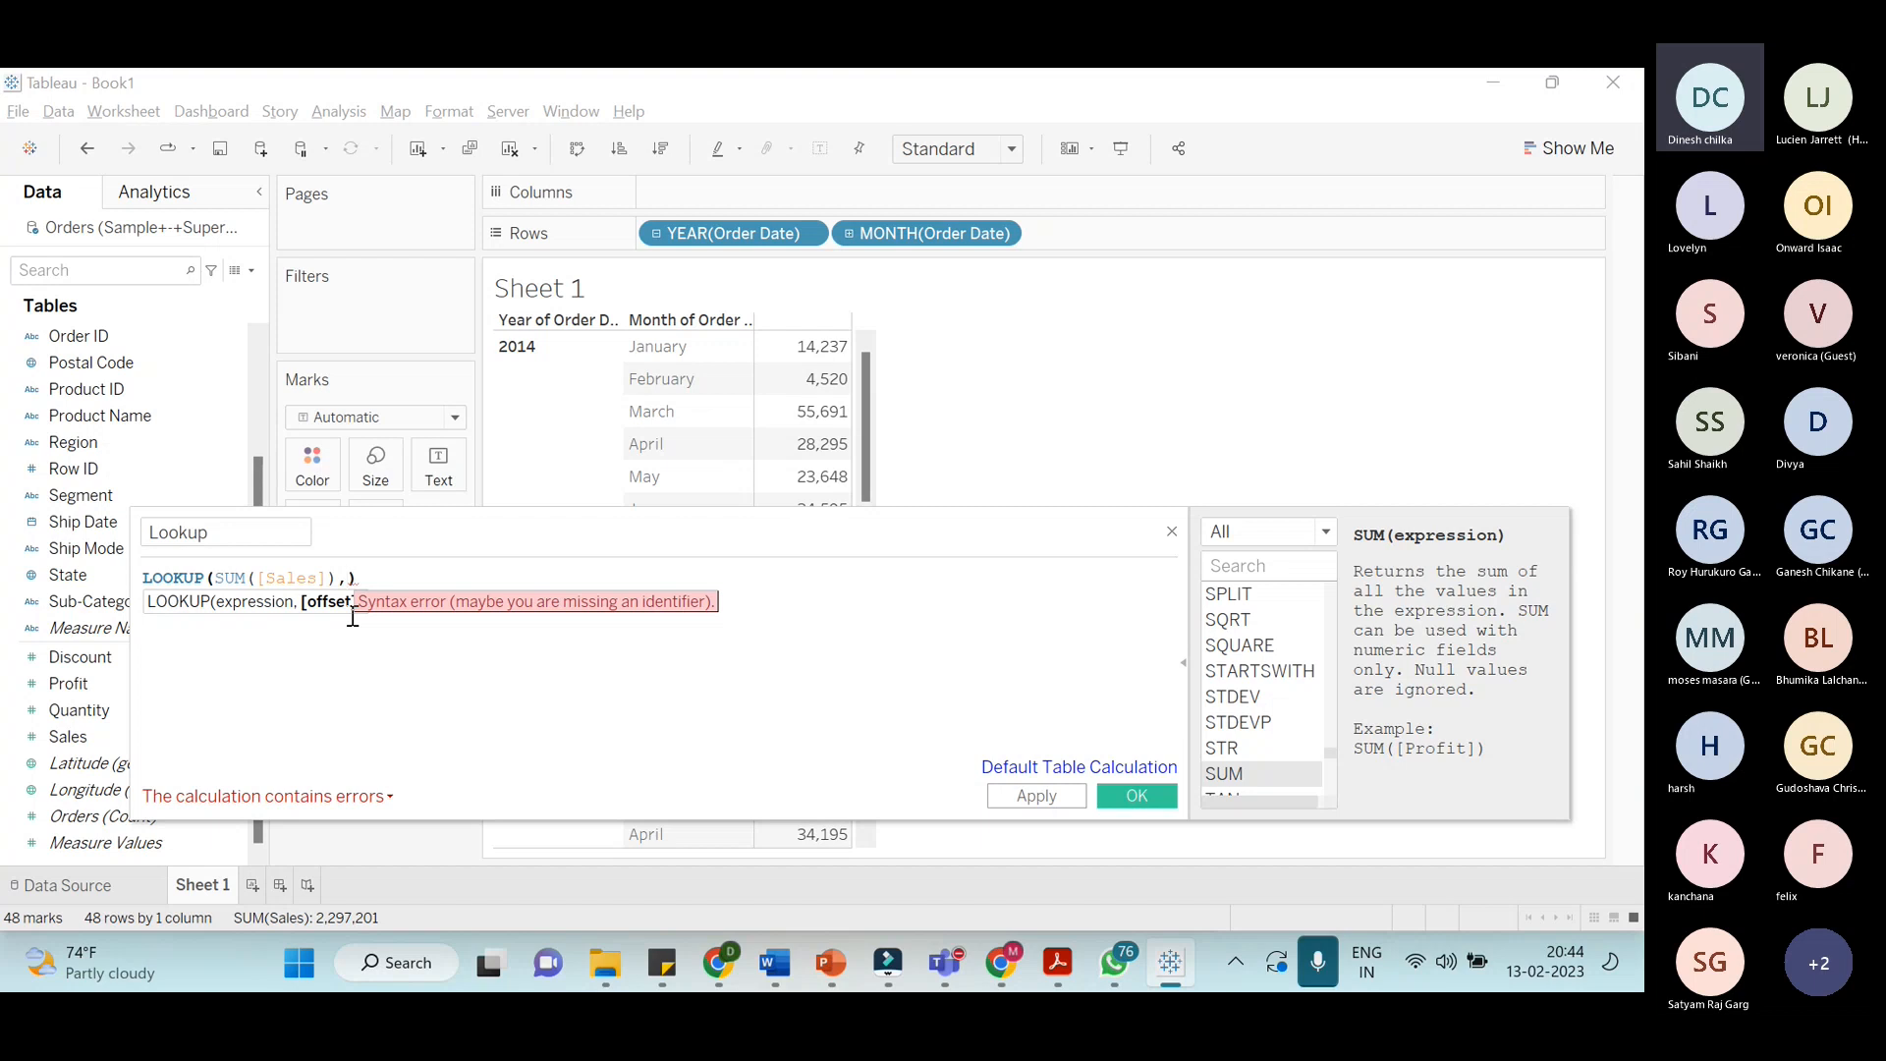
{"action": "key", "text": "alt+Tab"}
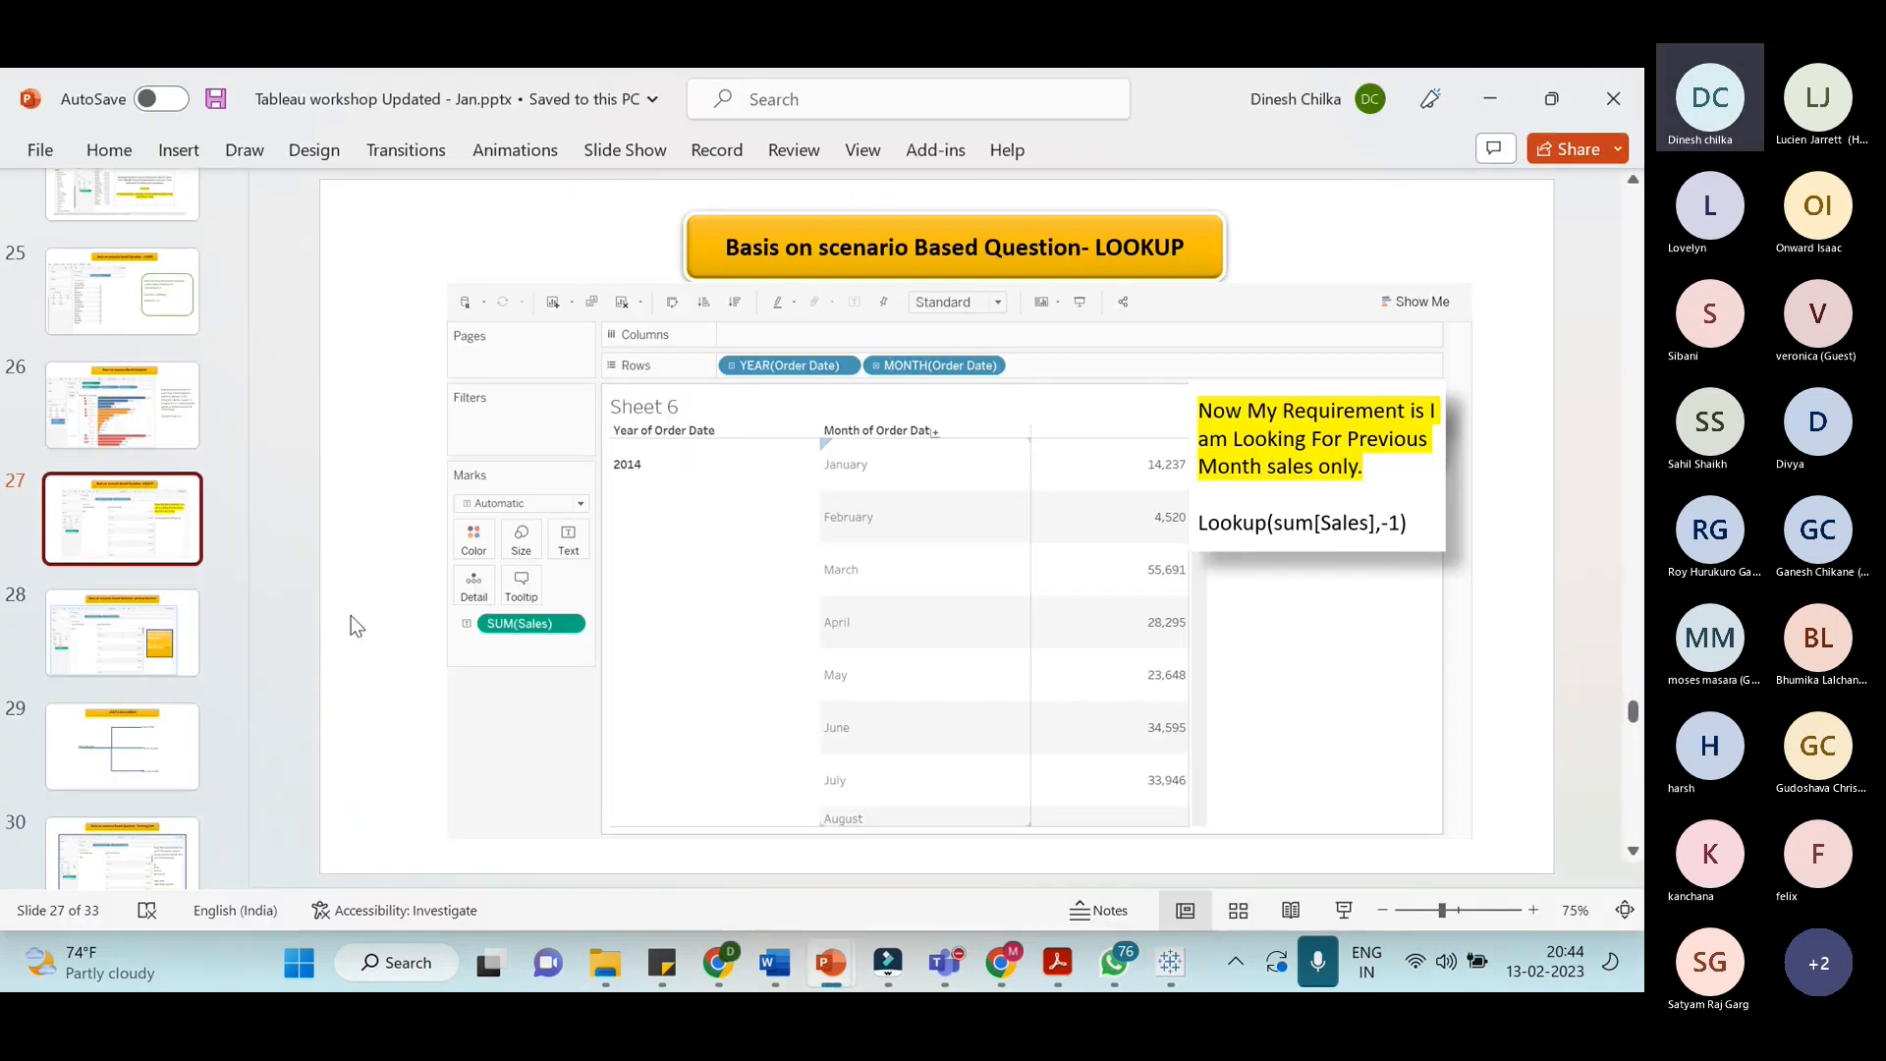
{"action": "key", "text": "alt+Tab"}
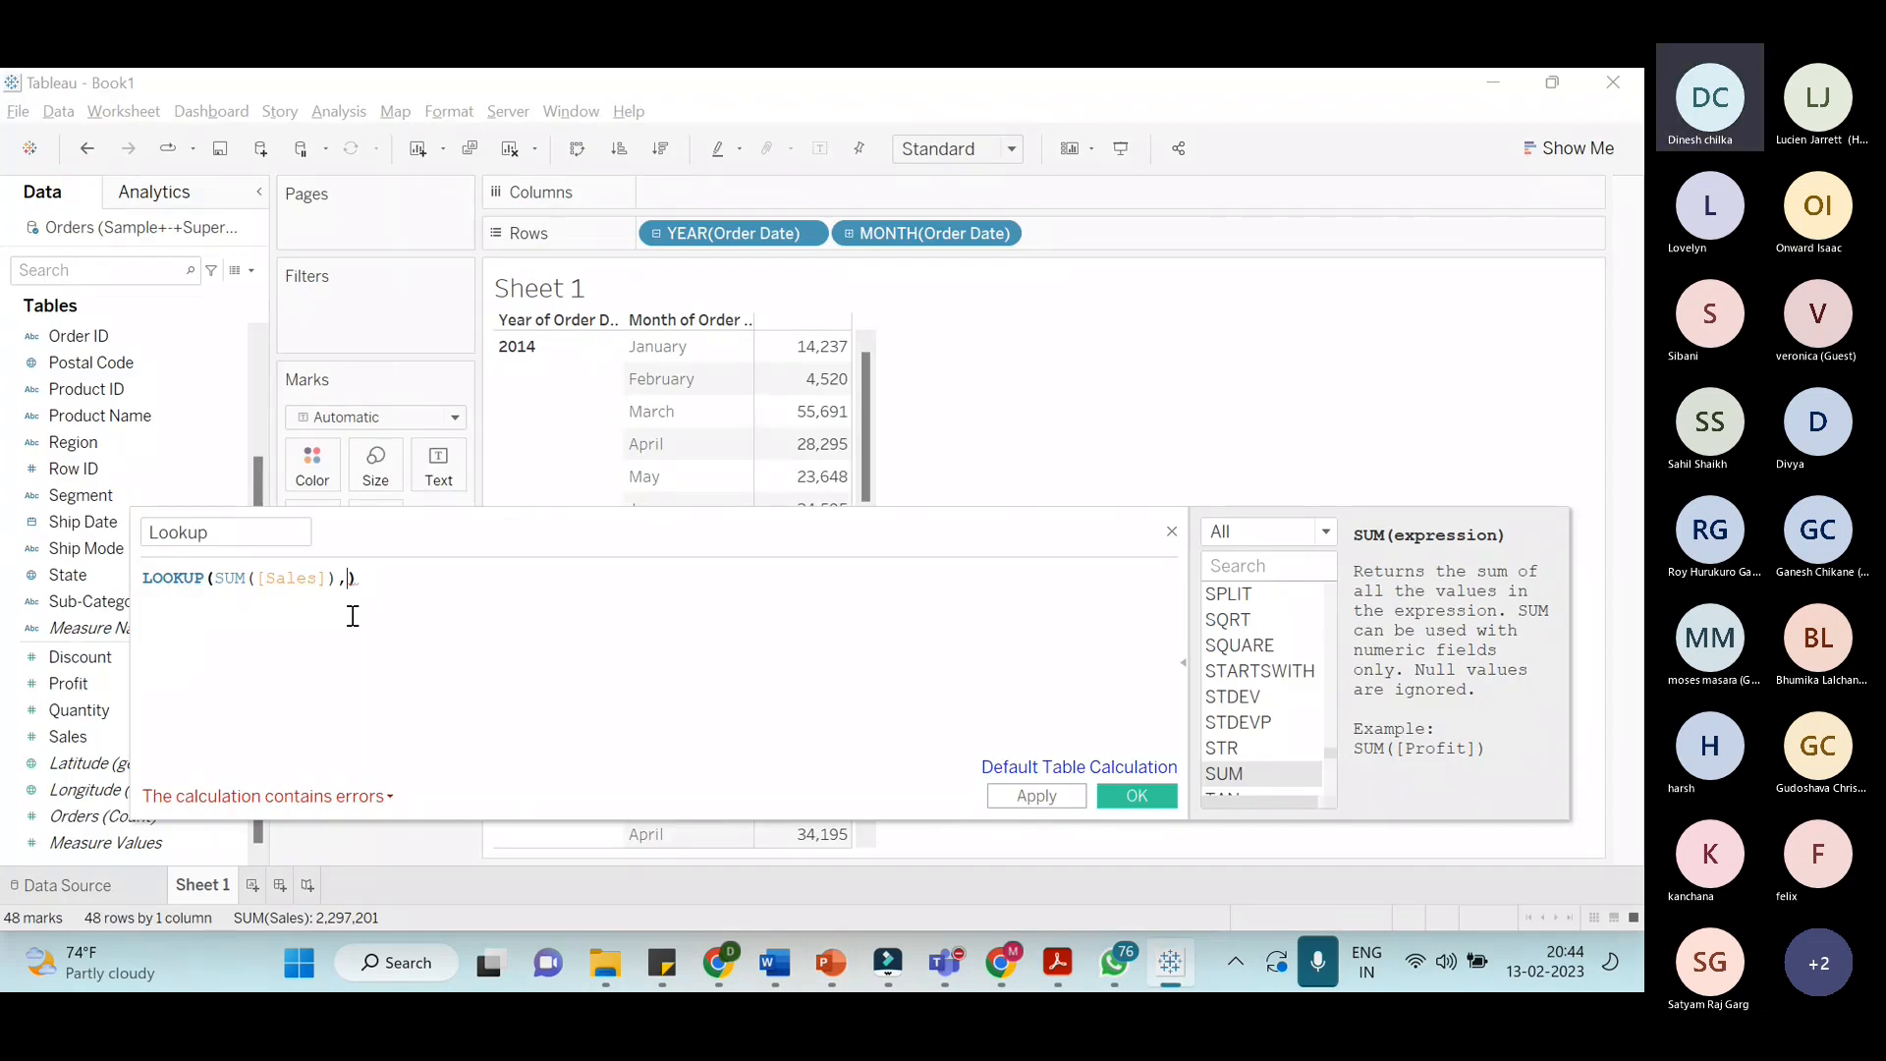
{"action": "type", "text": "-1"}
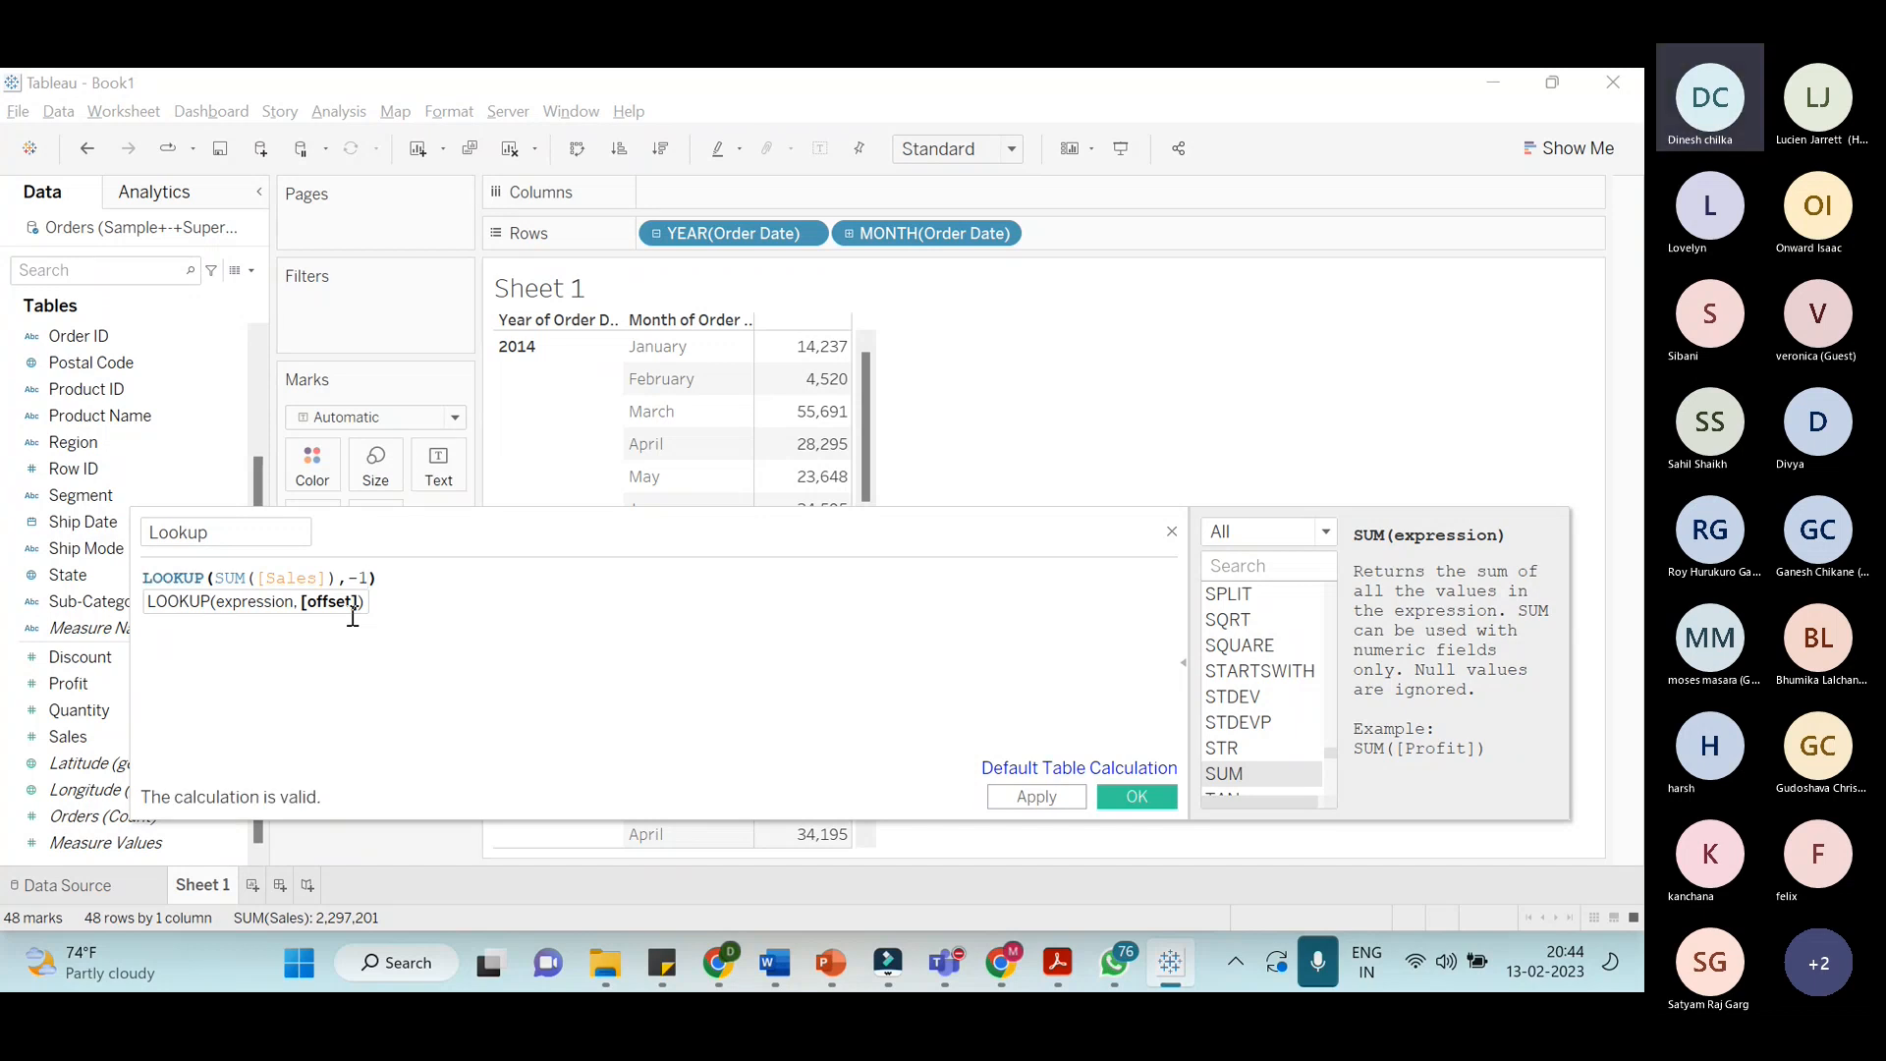
Try 0 and 1 as the offset in the LOOKUP formula and restore it to -1
{"action": "key", "text": "BackSpace"}
{"action": "key", "text": "BackSpace"}
{"action": "type", "text": "0"}
{"action": "key", "text": "BackSpace"}
{"action": "type", "text": "1"}
{"action": "key", "text": "BackSpace"}
{"action": "type", "text": "-1"}
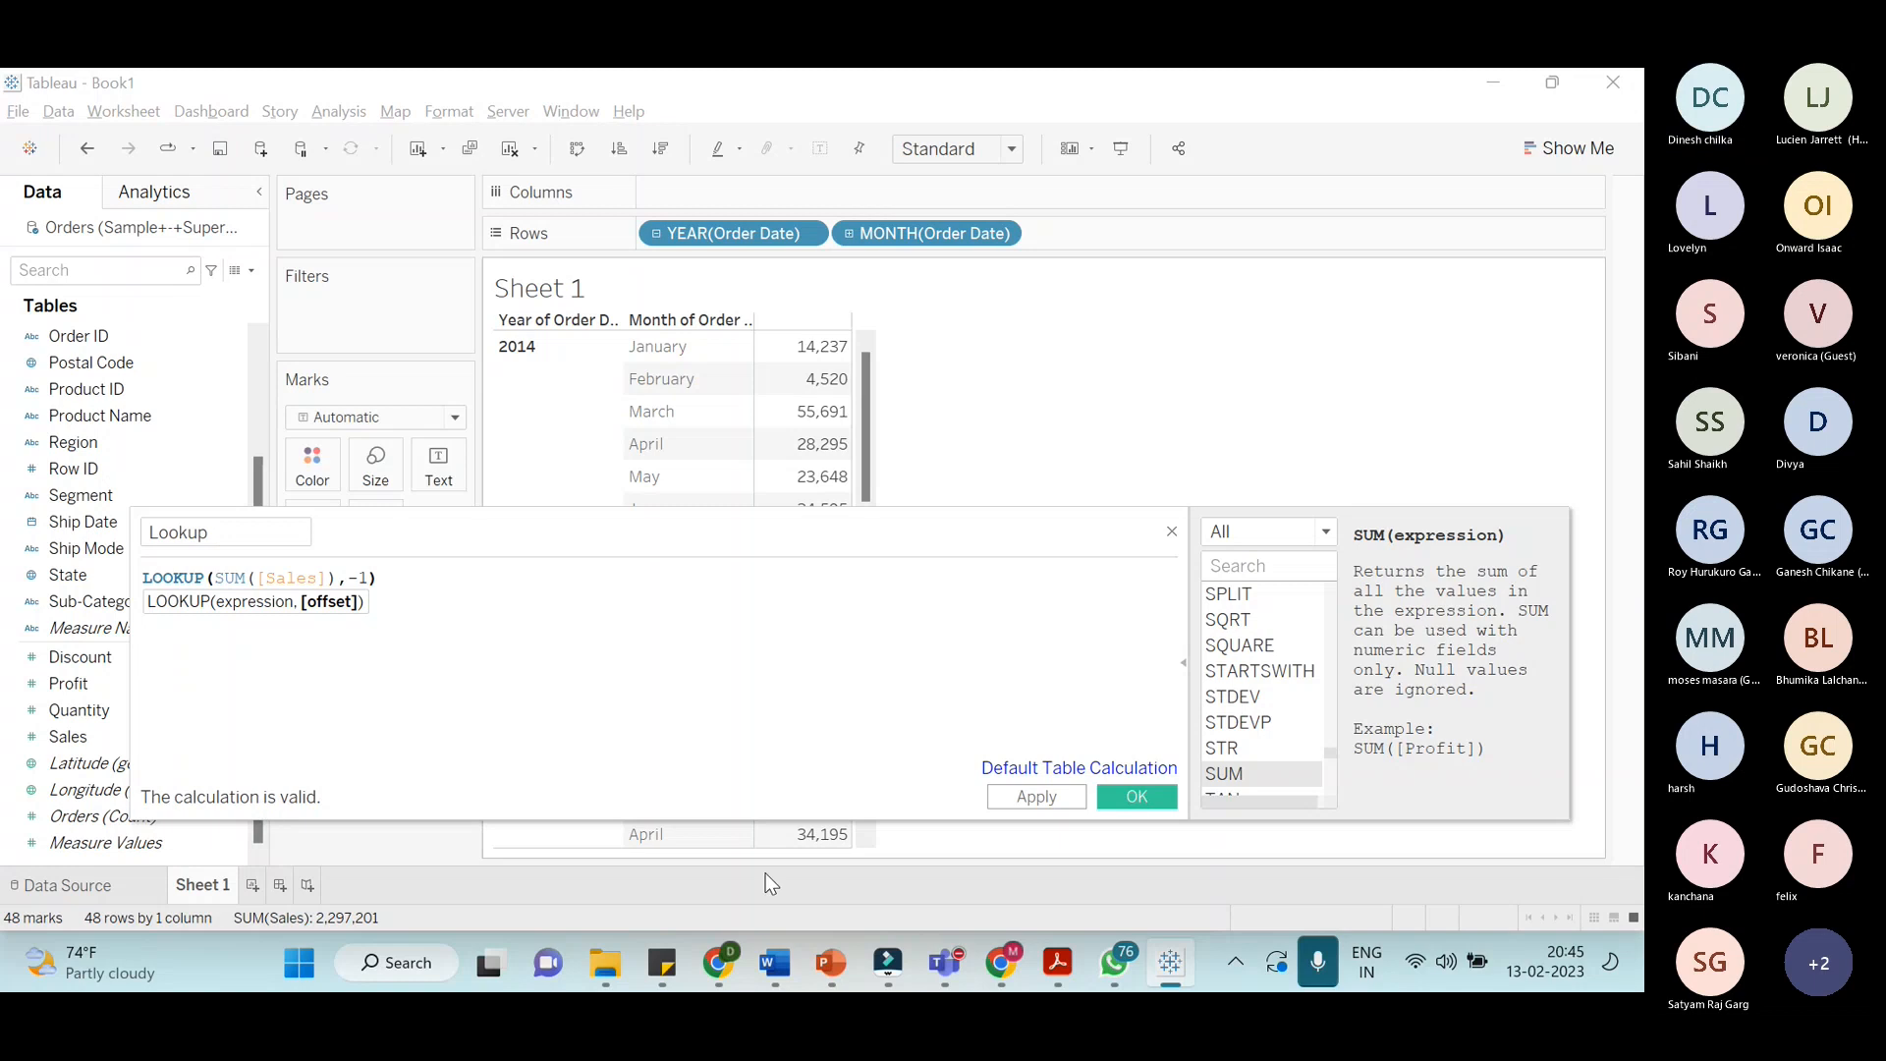
Save the Lookup calculation and add it to the rows after the order month as a discrete field
{"action": "left_click", "coordinate": [1052, 800]}
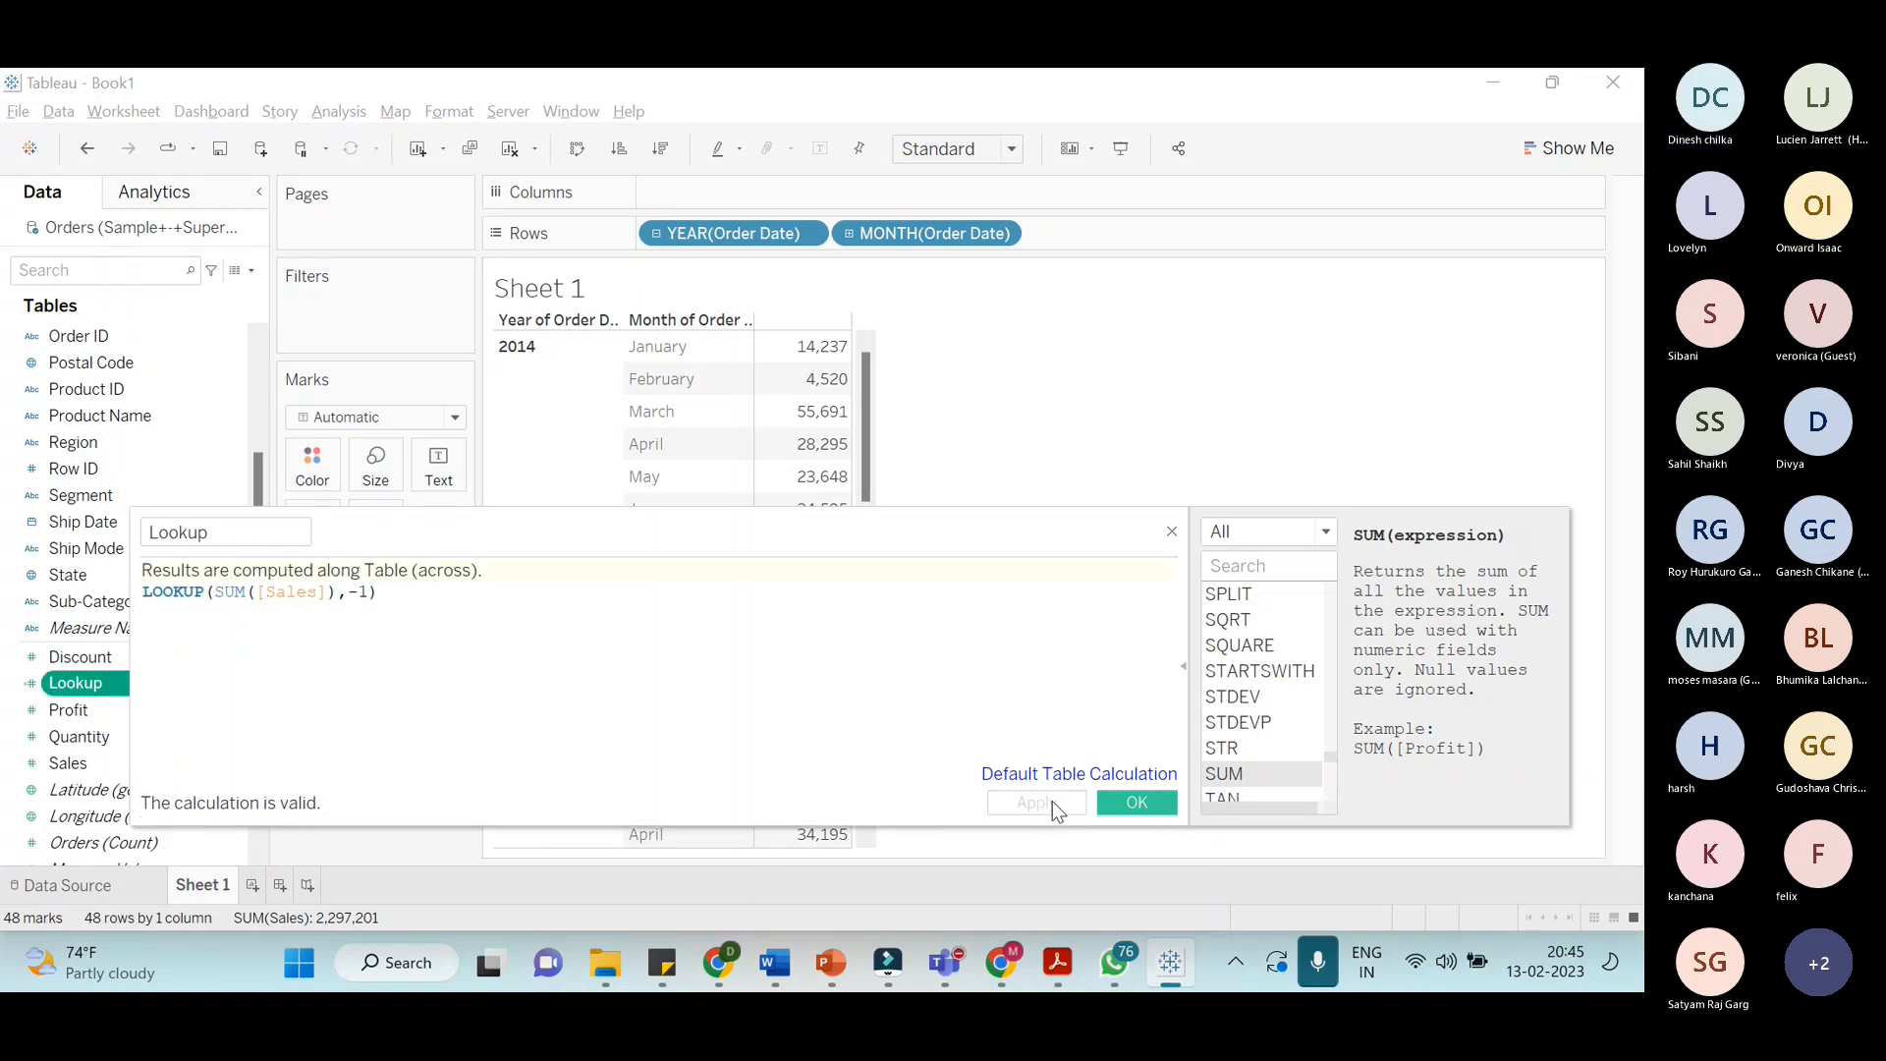
{"action": "left_click", "coordinate": [1159, 810]}
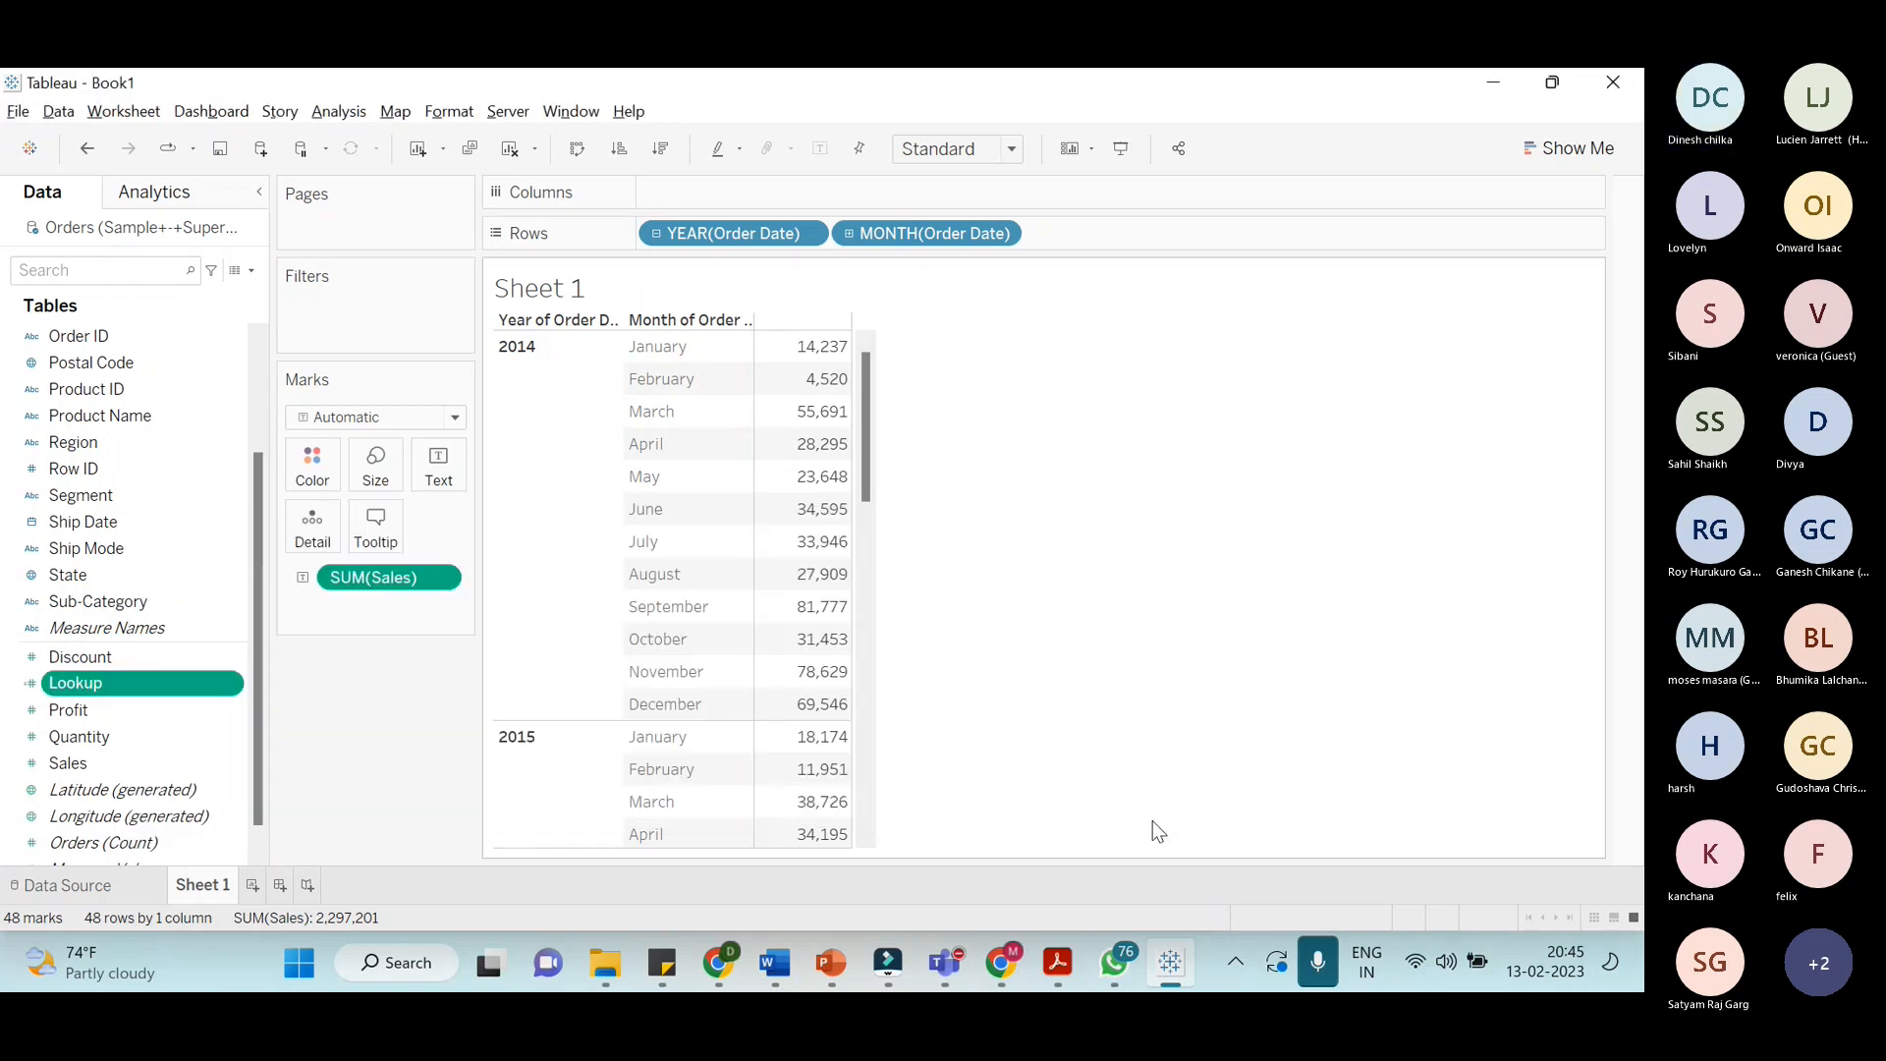
{"action": "left_click_drag", "start_coordinate": [140, 684], "coordinate": [1145, 236]}
{"action": "left_click", "coordinate": [1192, 233]}
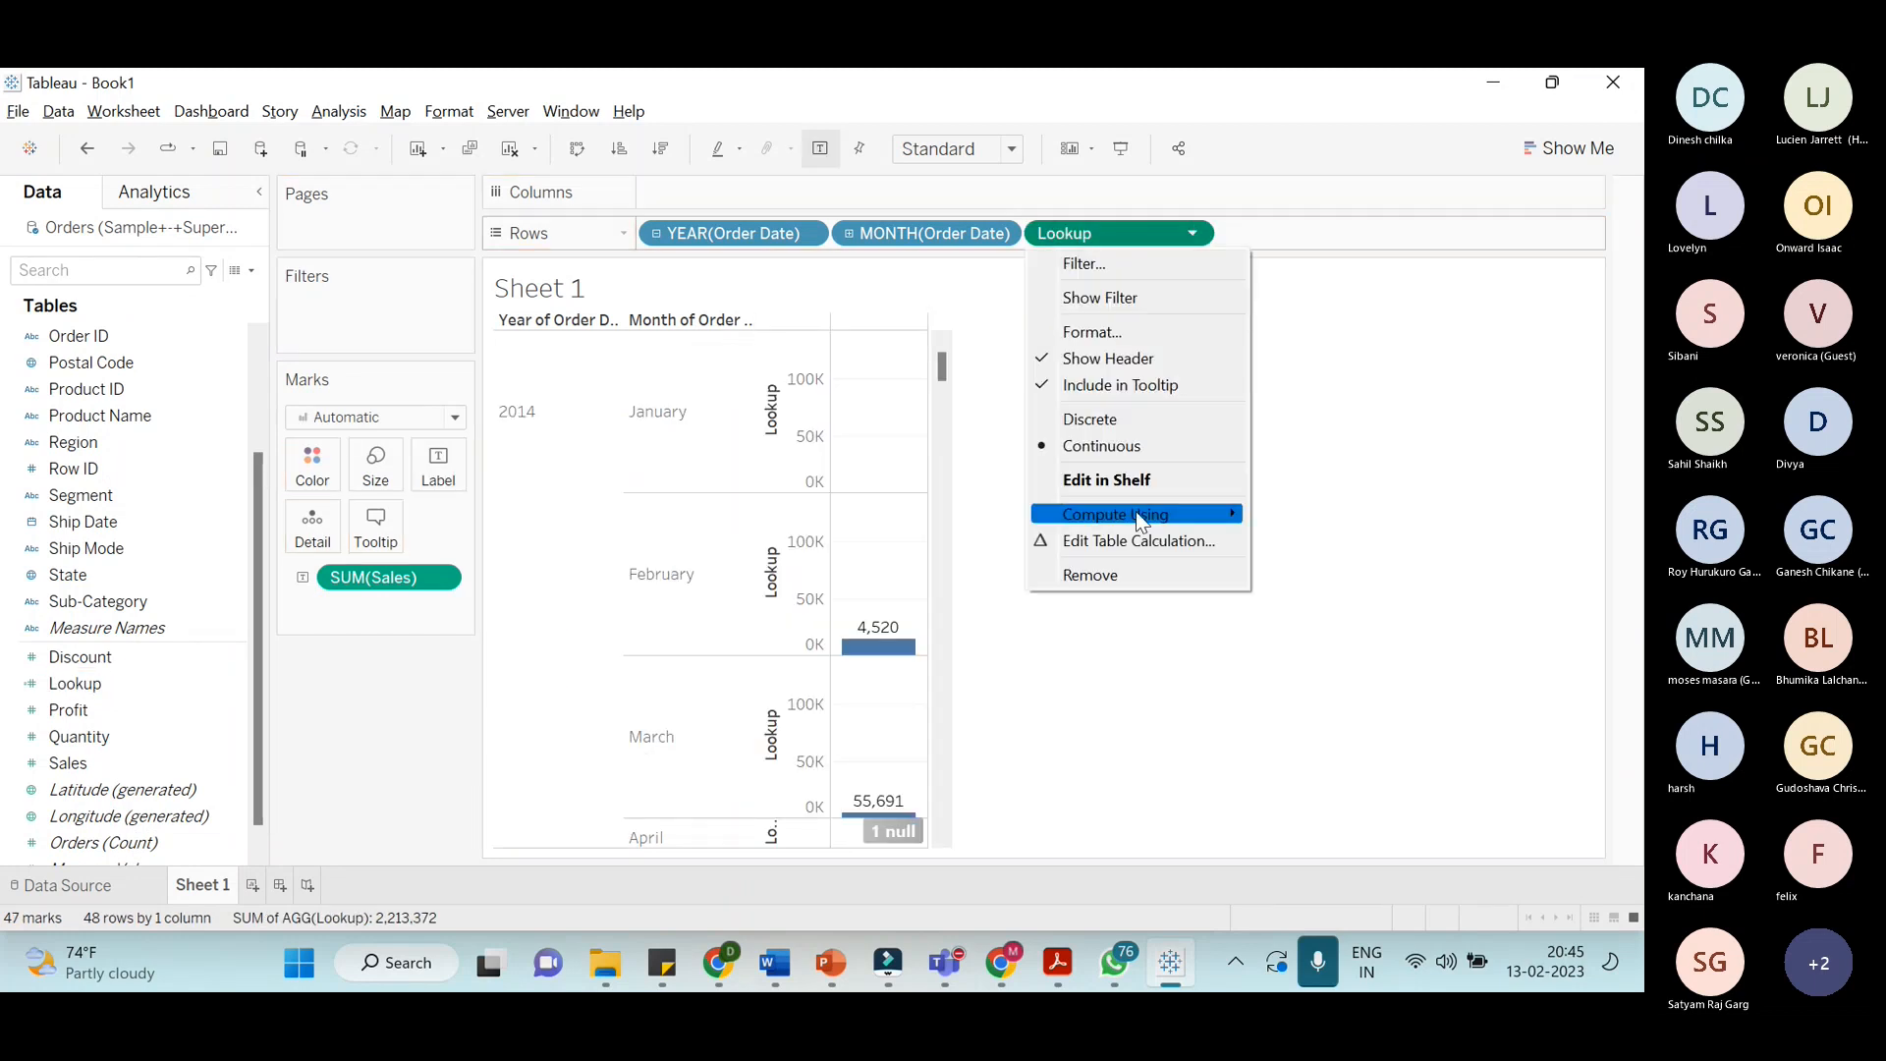
{"action": "left_click", "coordinate": [1139, 421]}
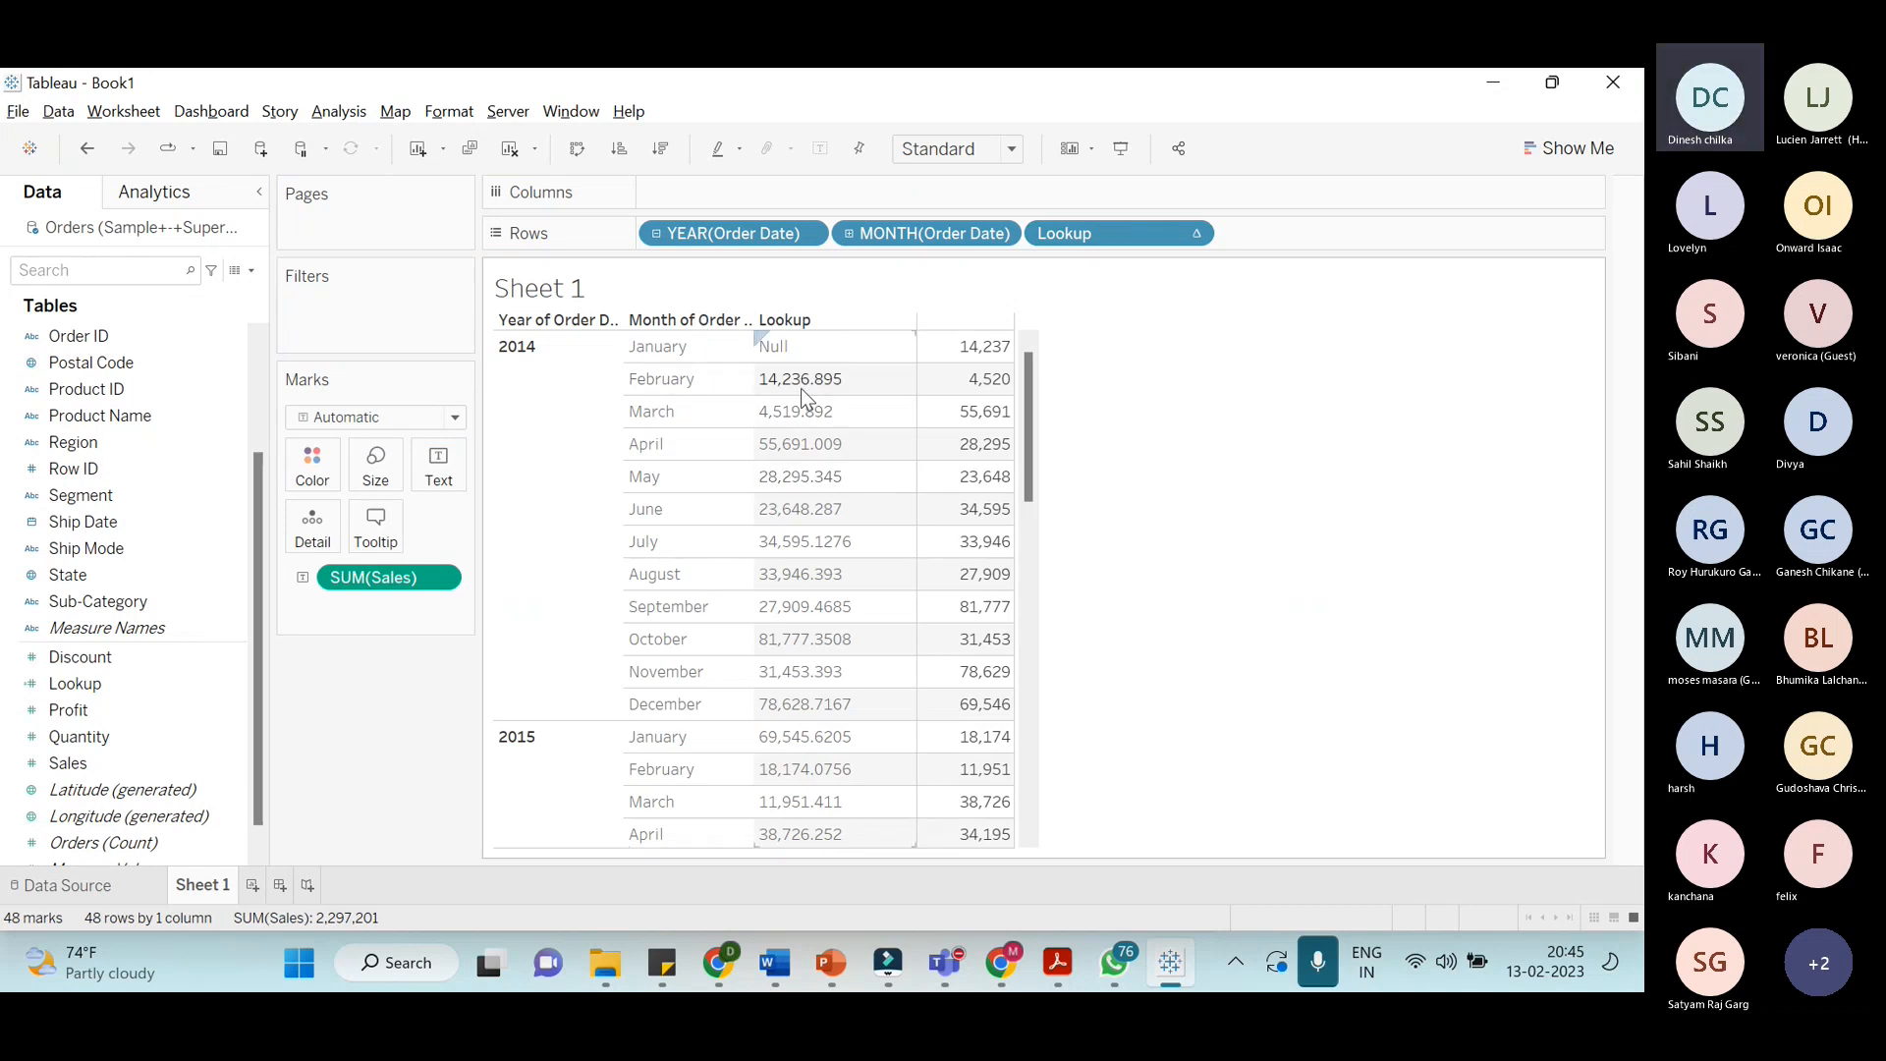
Format the SUM(Sales) values in the pane as a custom number with 0 decimal places
{"action": "right_click", "coordinate": [329, 580]}
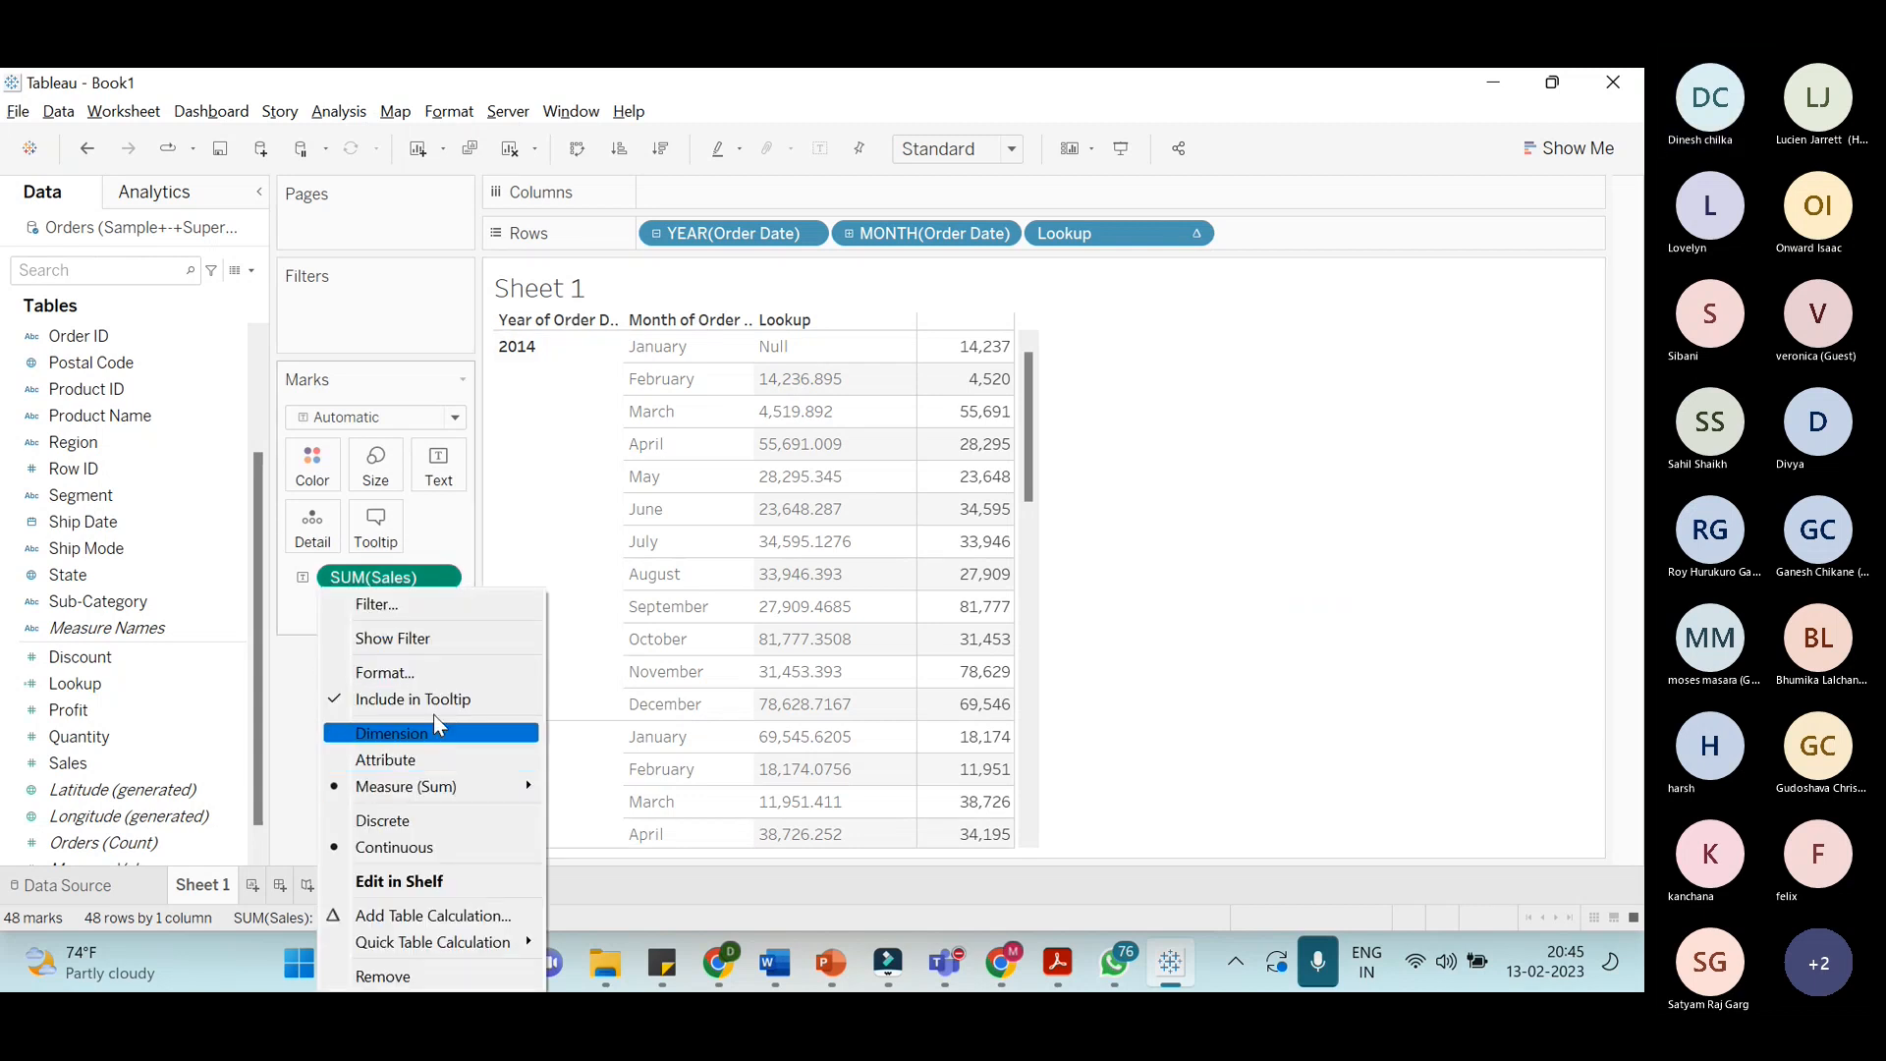
{"action": "left_click", "coordinate": [430, 674]}
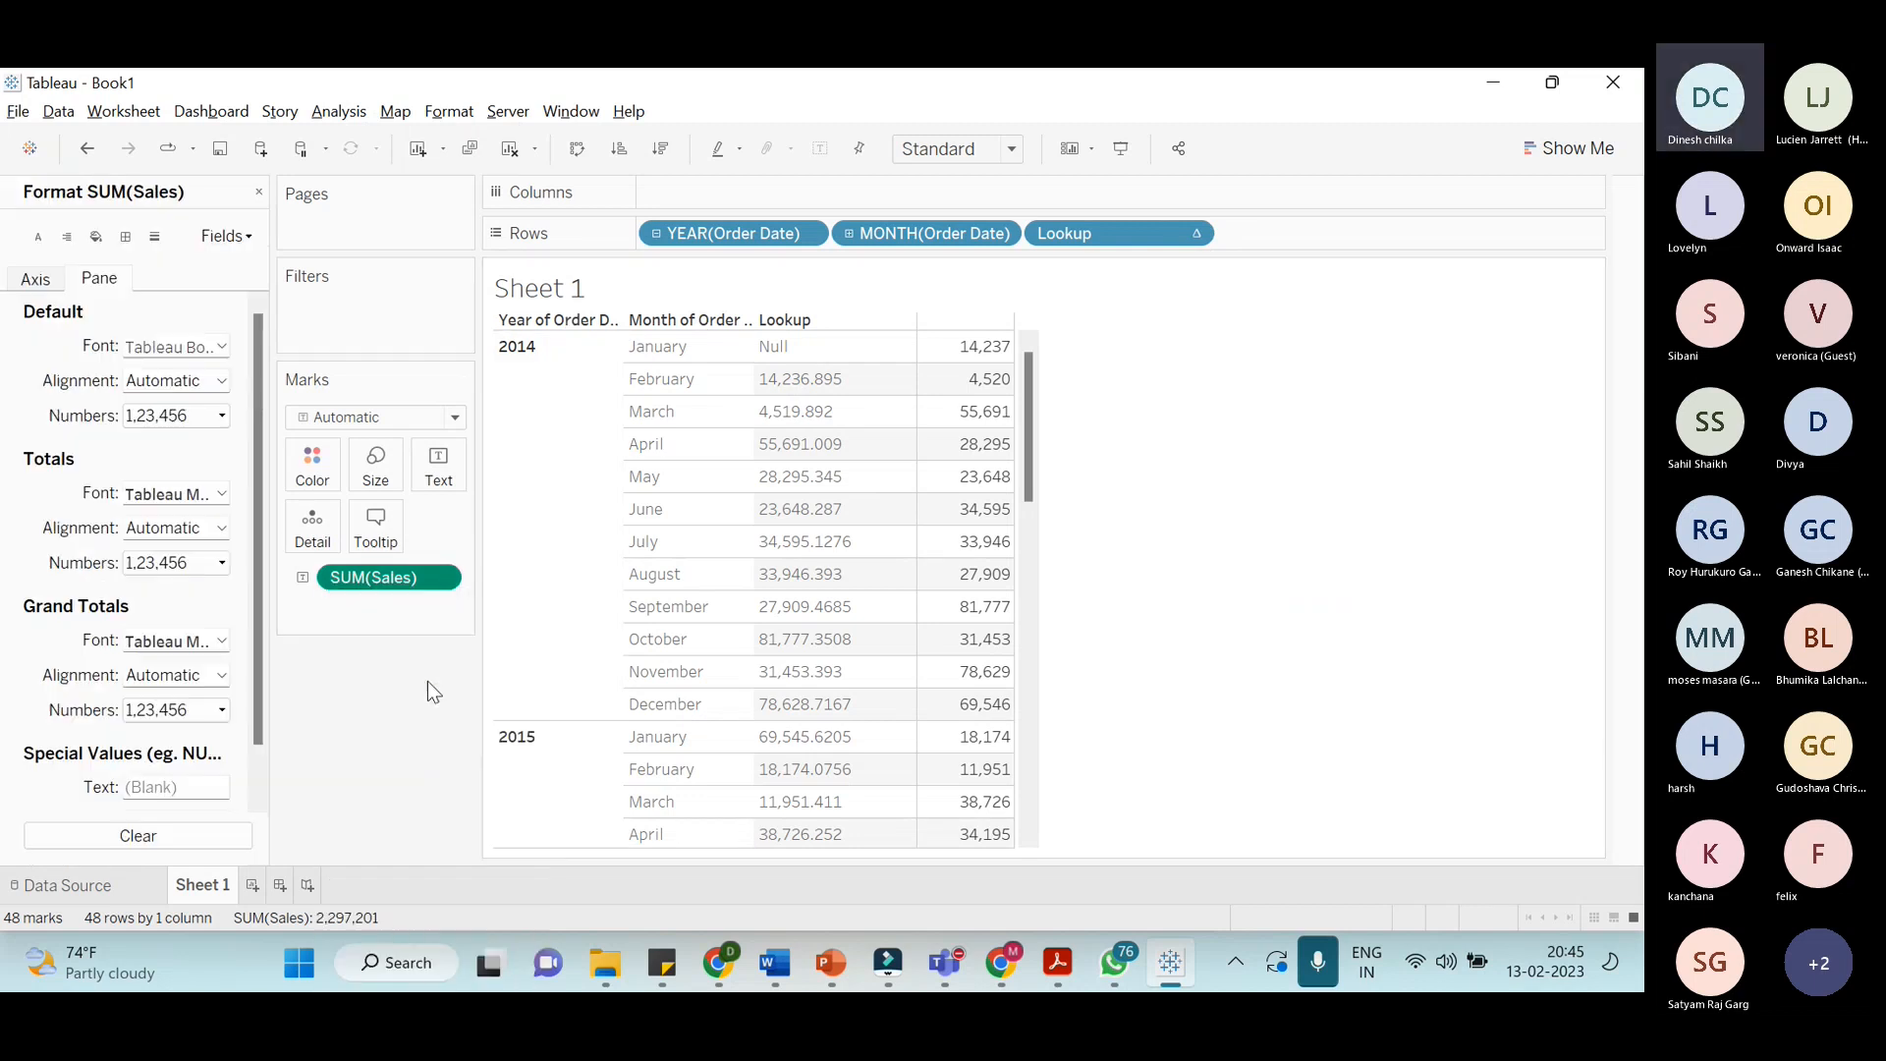
{"action": "left_click", "coordinate": [202, 417]}
{"action": "left_click", "coordinate": [189, 482]}
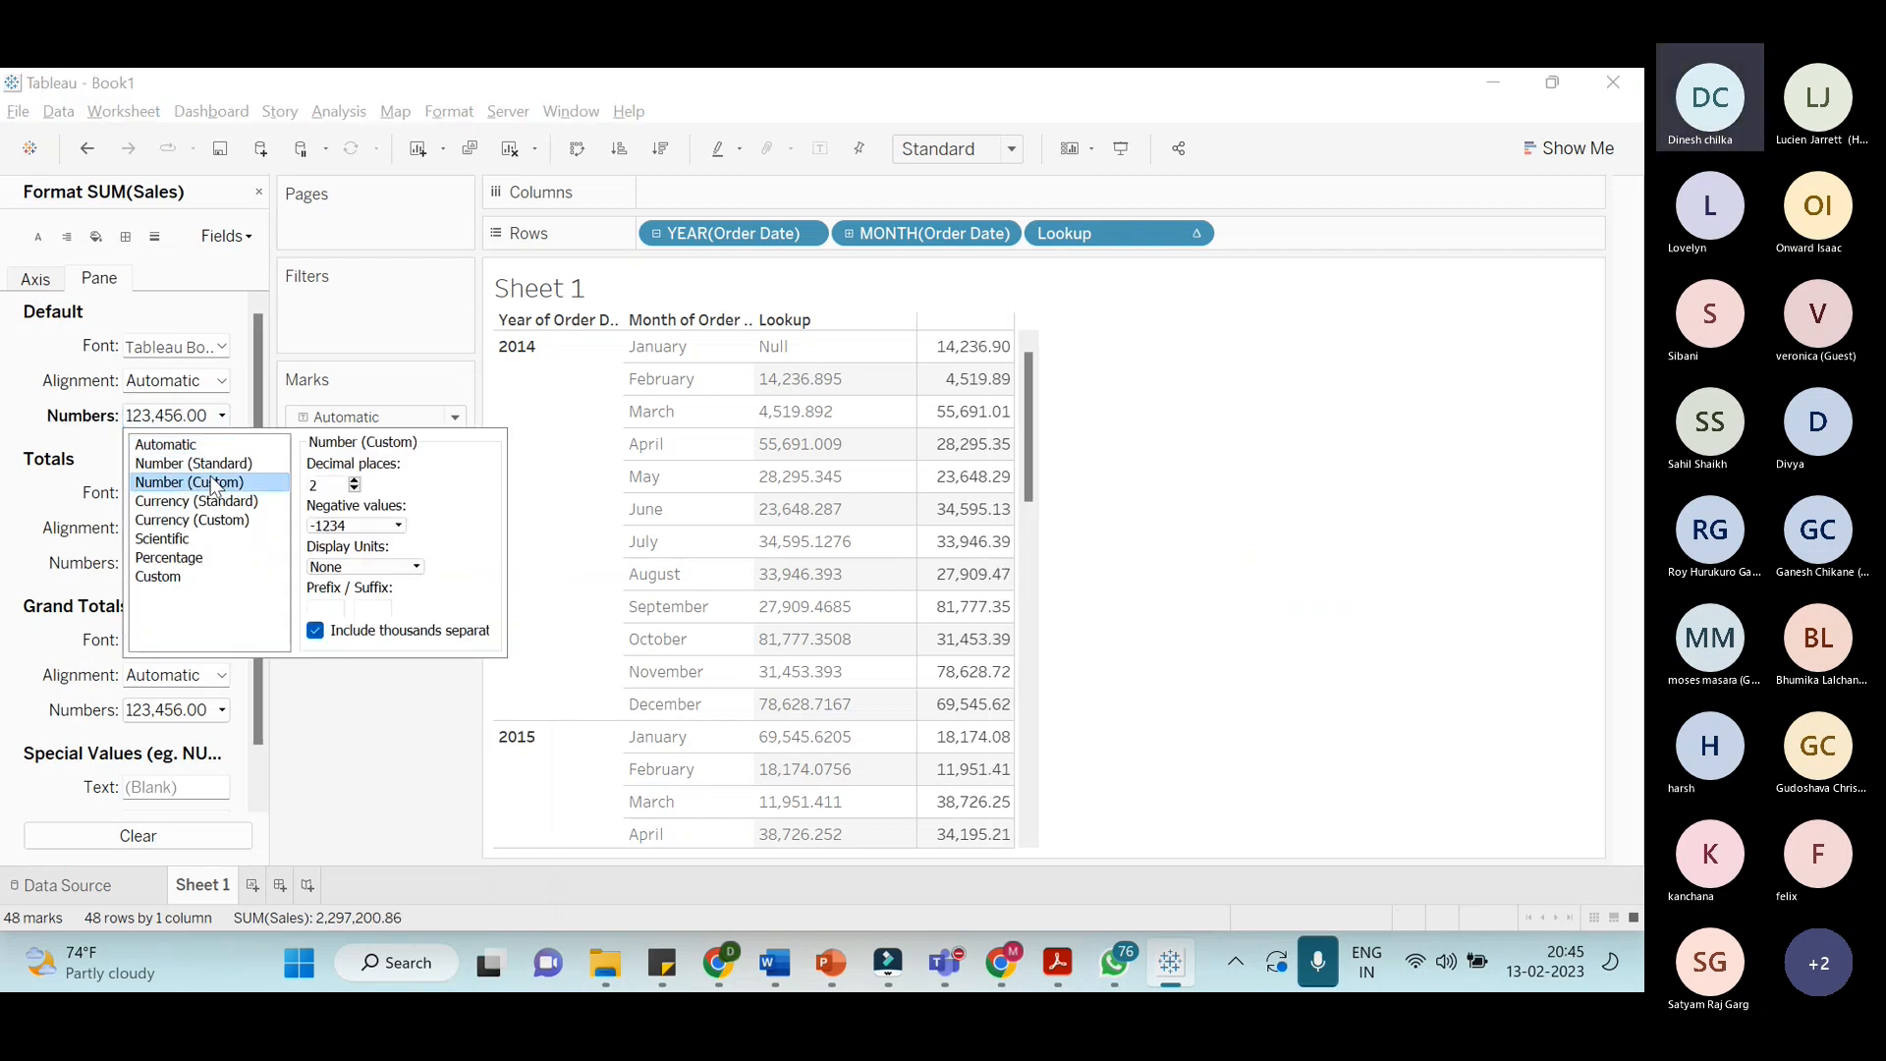
{"action": "double_click", "coordinate": [355, 490]}
{"action": "left_click", "coordinate": [438, 750]}
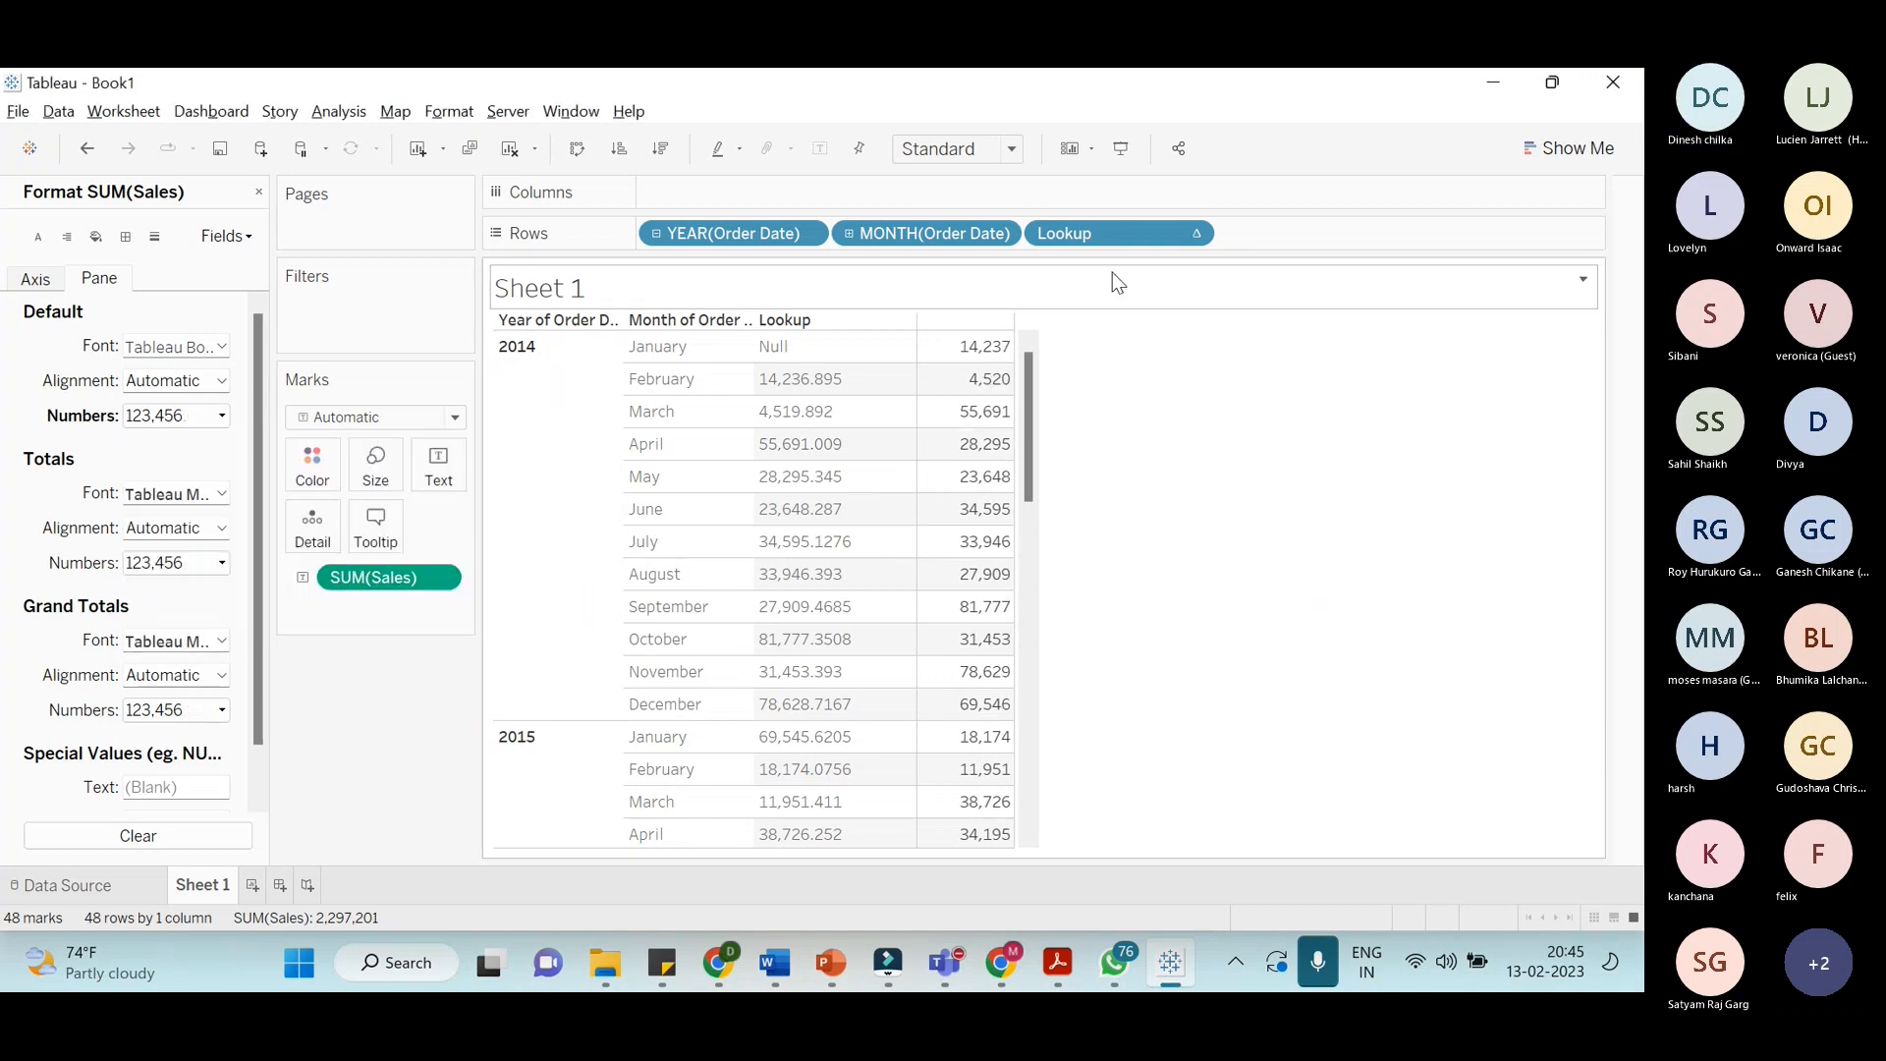
Format the Lookup header values as a custom number with 0 decimal places
{"action": "left_click", "coordinate": [1178, 233]}
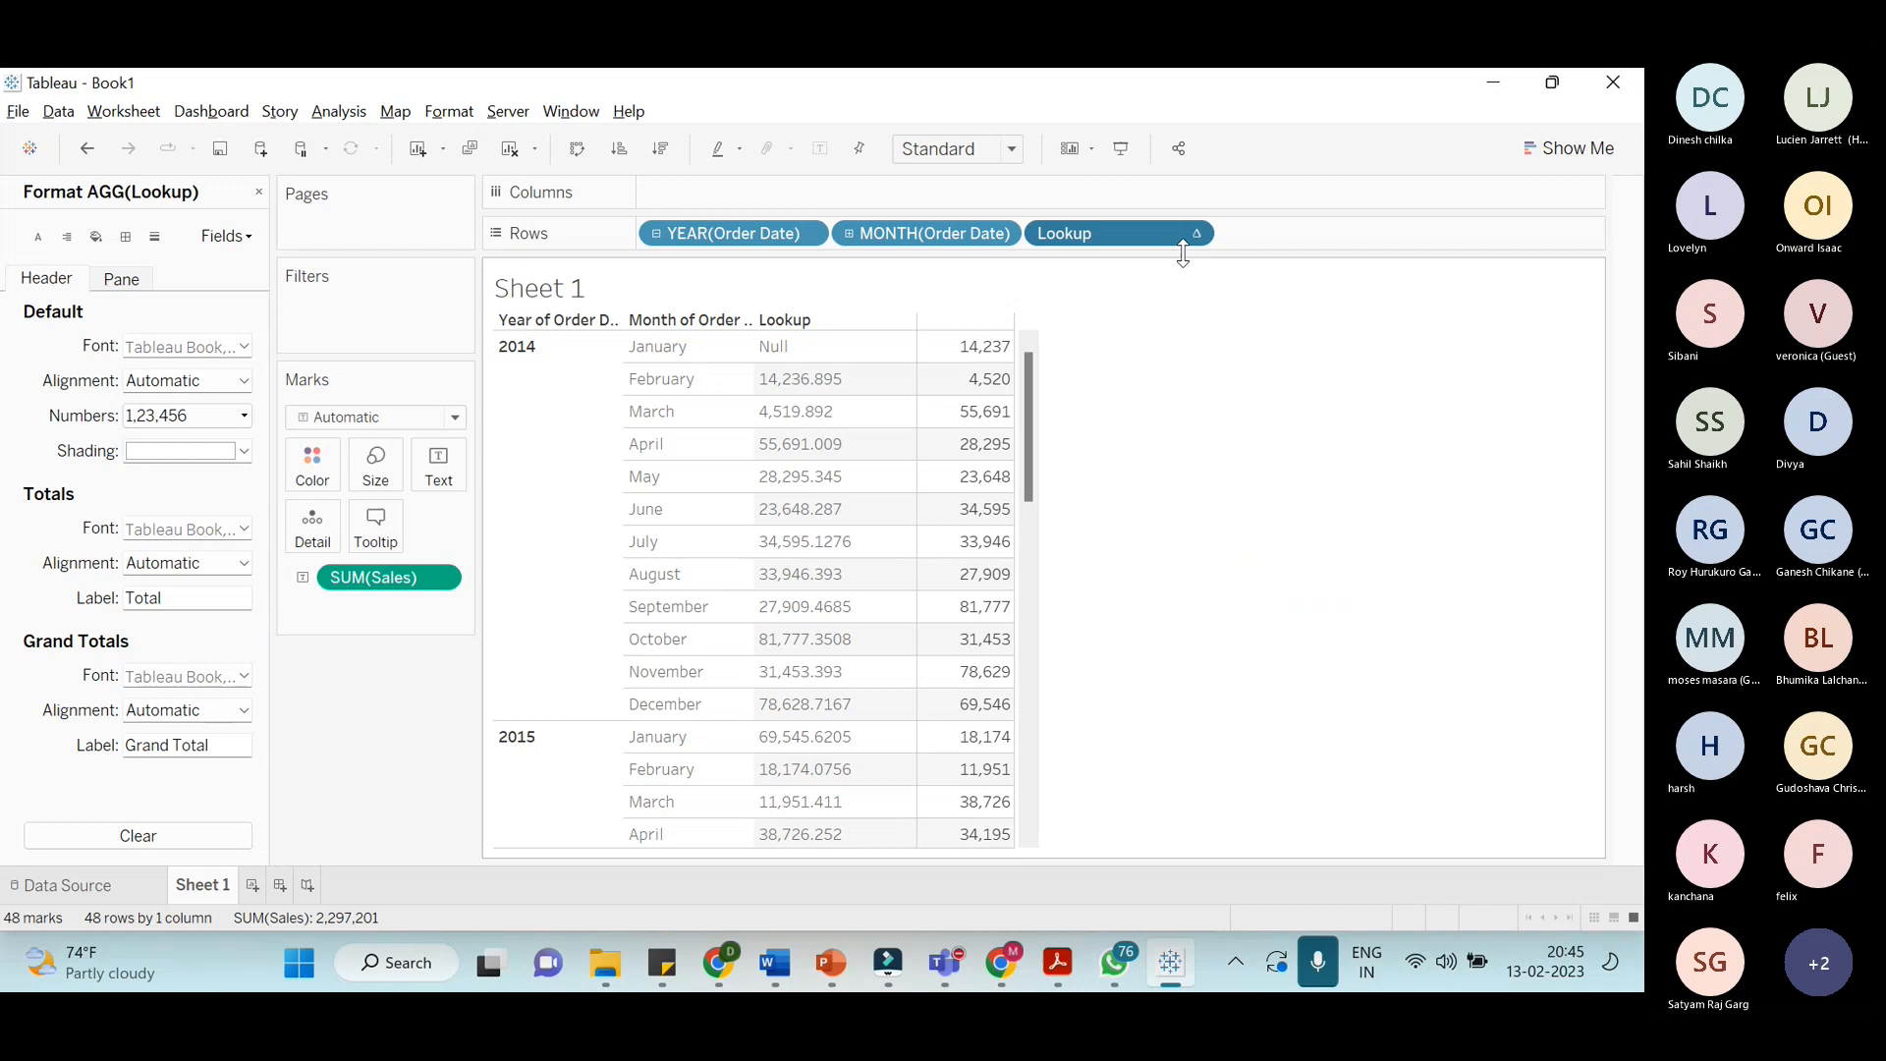
{"action": "left_click", "coordinate": [196, 416]}
{"action": "left_click", "coordinate": [188, 482]}
{"action": "left_click", "coordinate": [354, 488]}
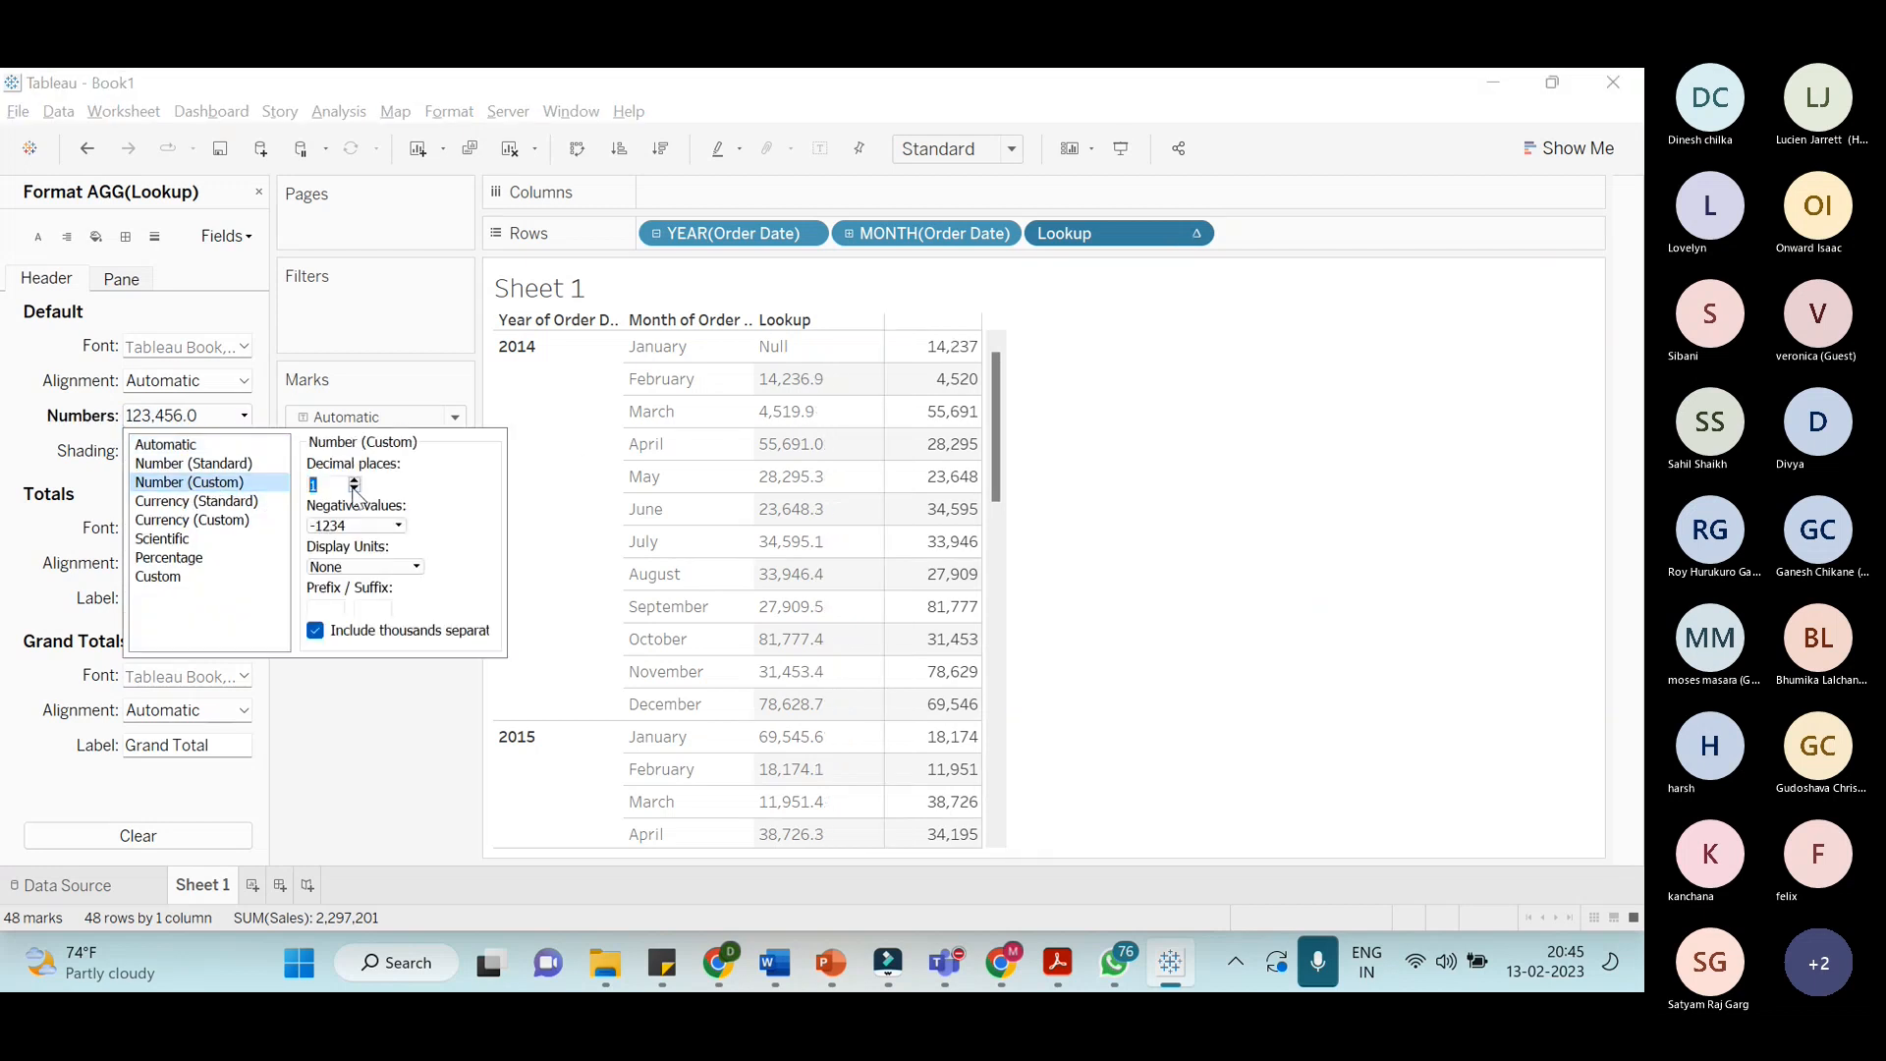
{"action": "left_click", "coordinate": [355, 491]}
{"action": "left_click", "coordinate": [357, 526]}
{"action": "left_click", "coordinate": [385, 543]}
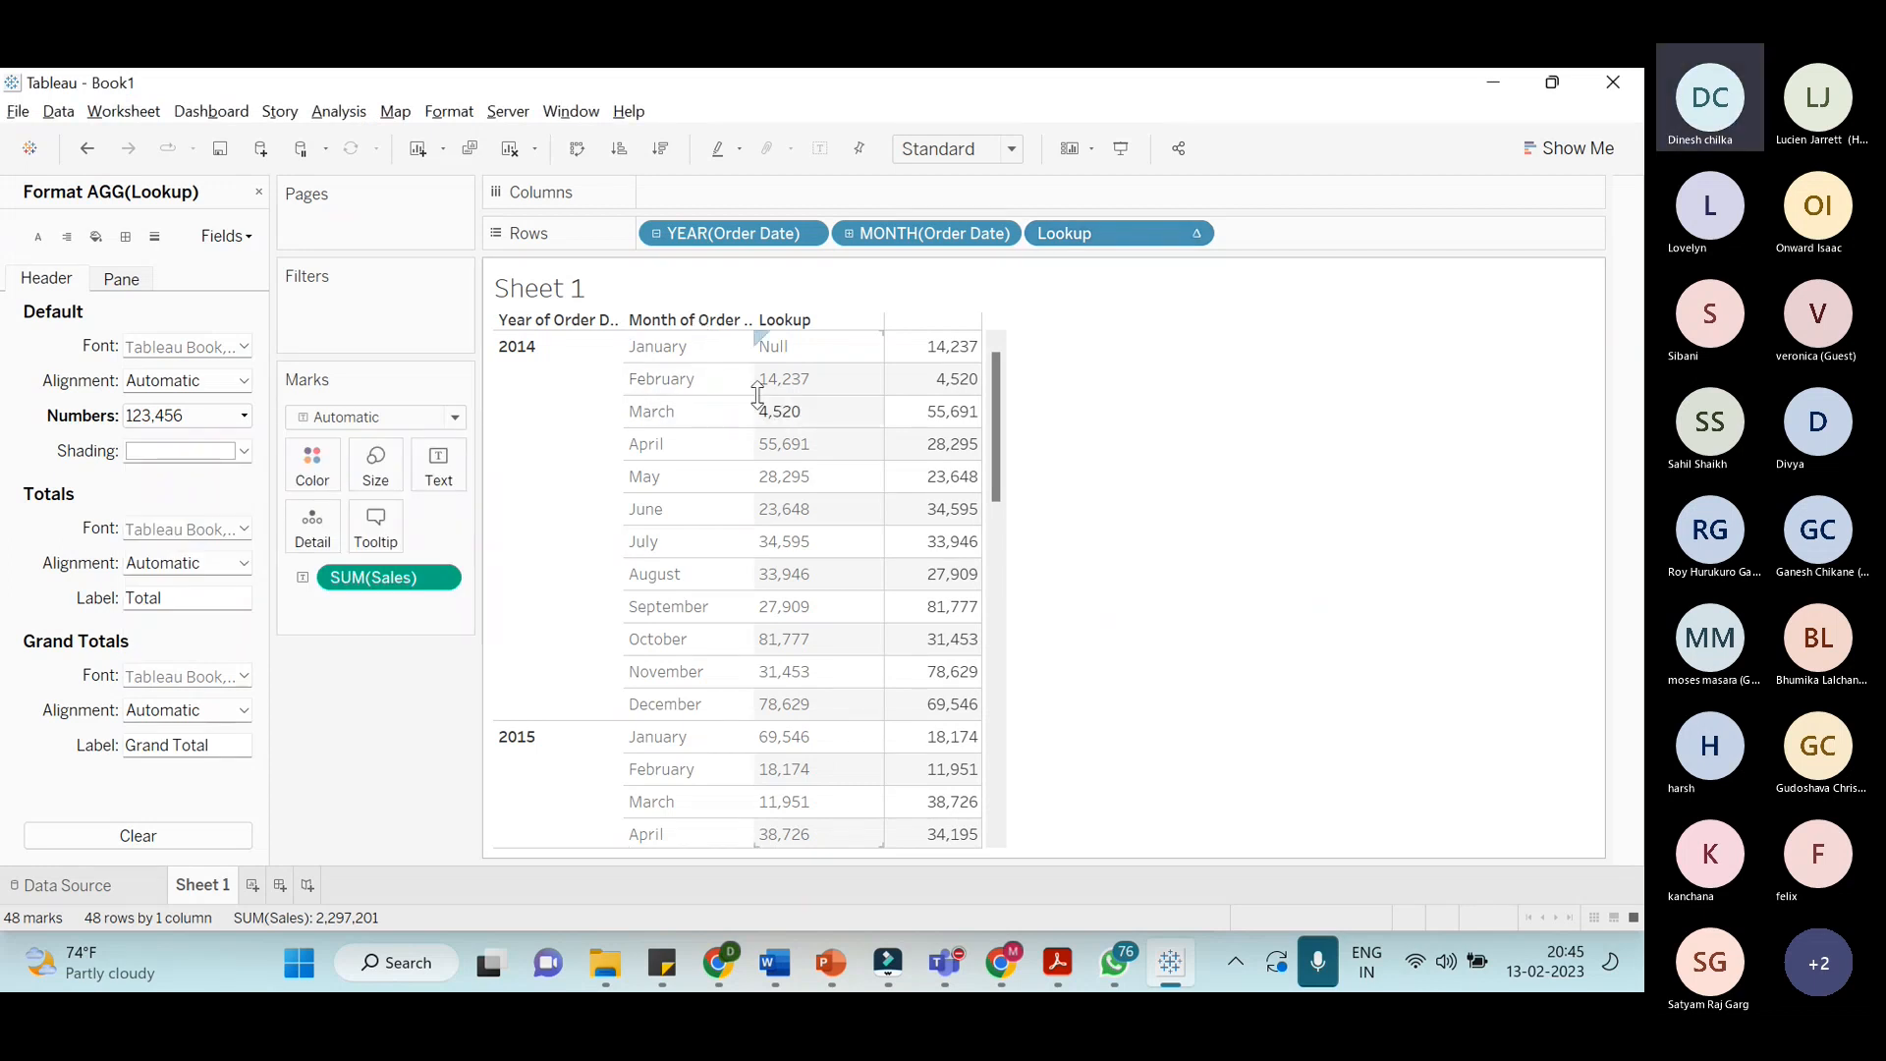
Compare the monthly Lookup values with Sales and select "Previous Month sales only." in the PowerPoint slide's requirement text
{"action": "left_click", "coordinate": [655, 412]}
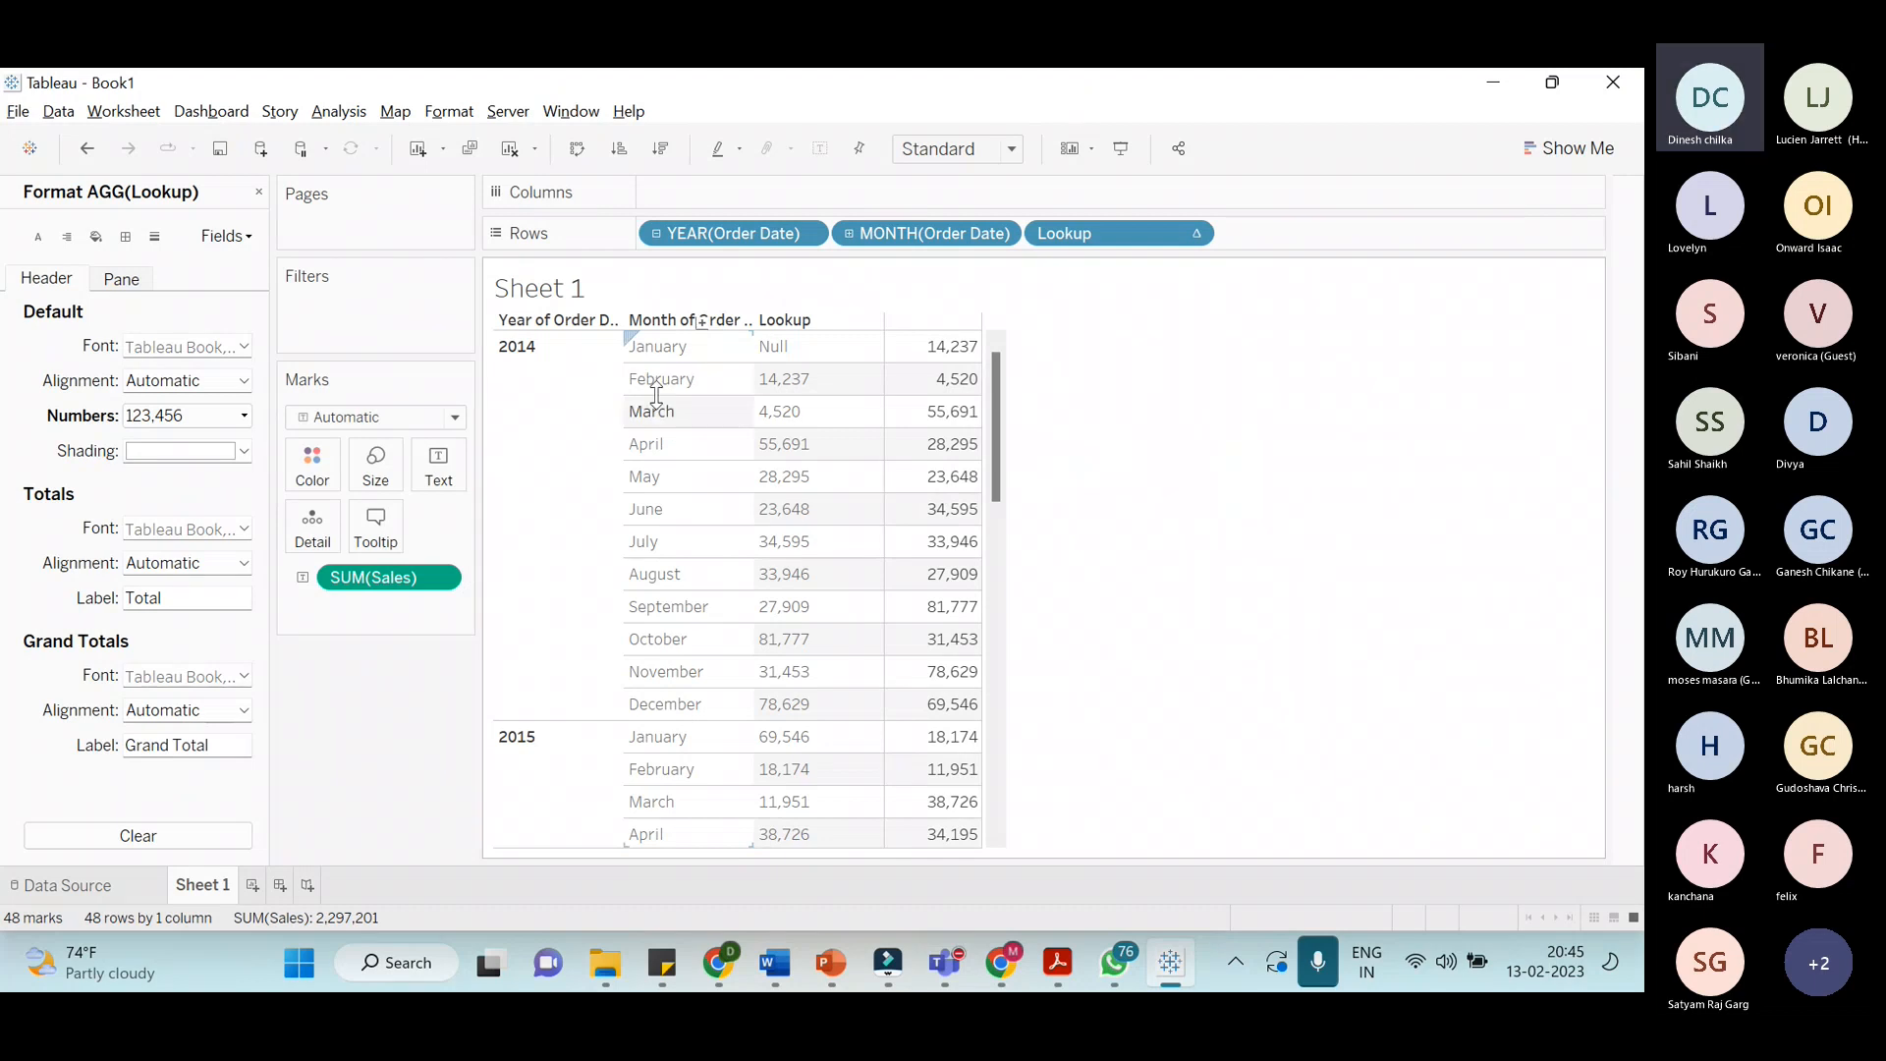
{"action": "mouse_move", "coordinate": [958, 391]}
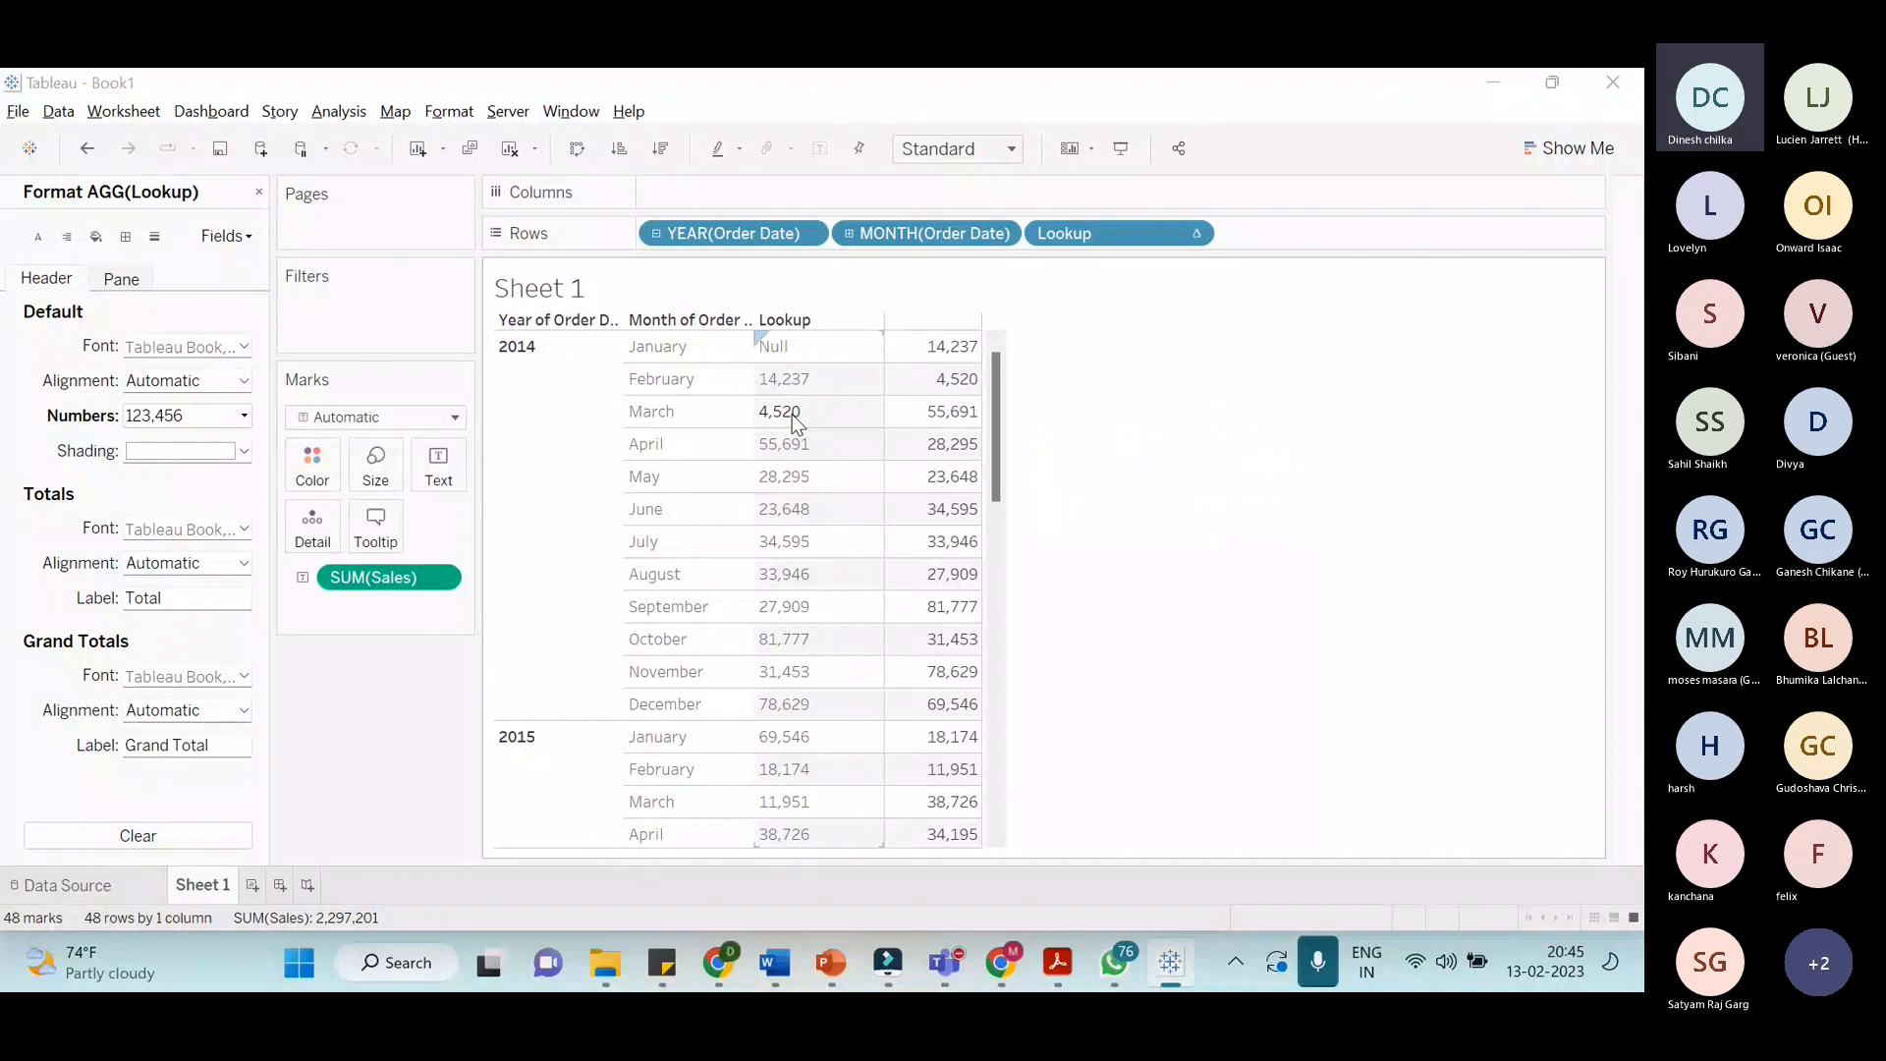
{"action": "key", "text": "alt+Tab"}
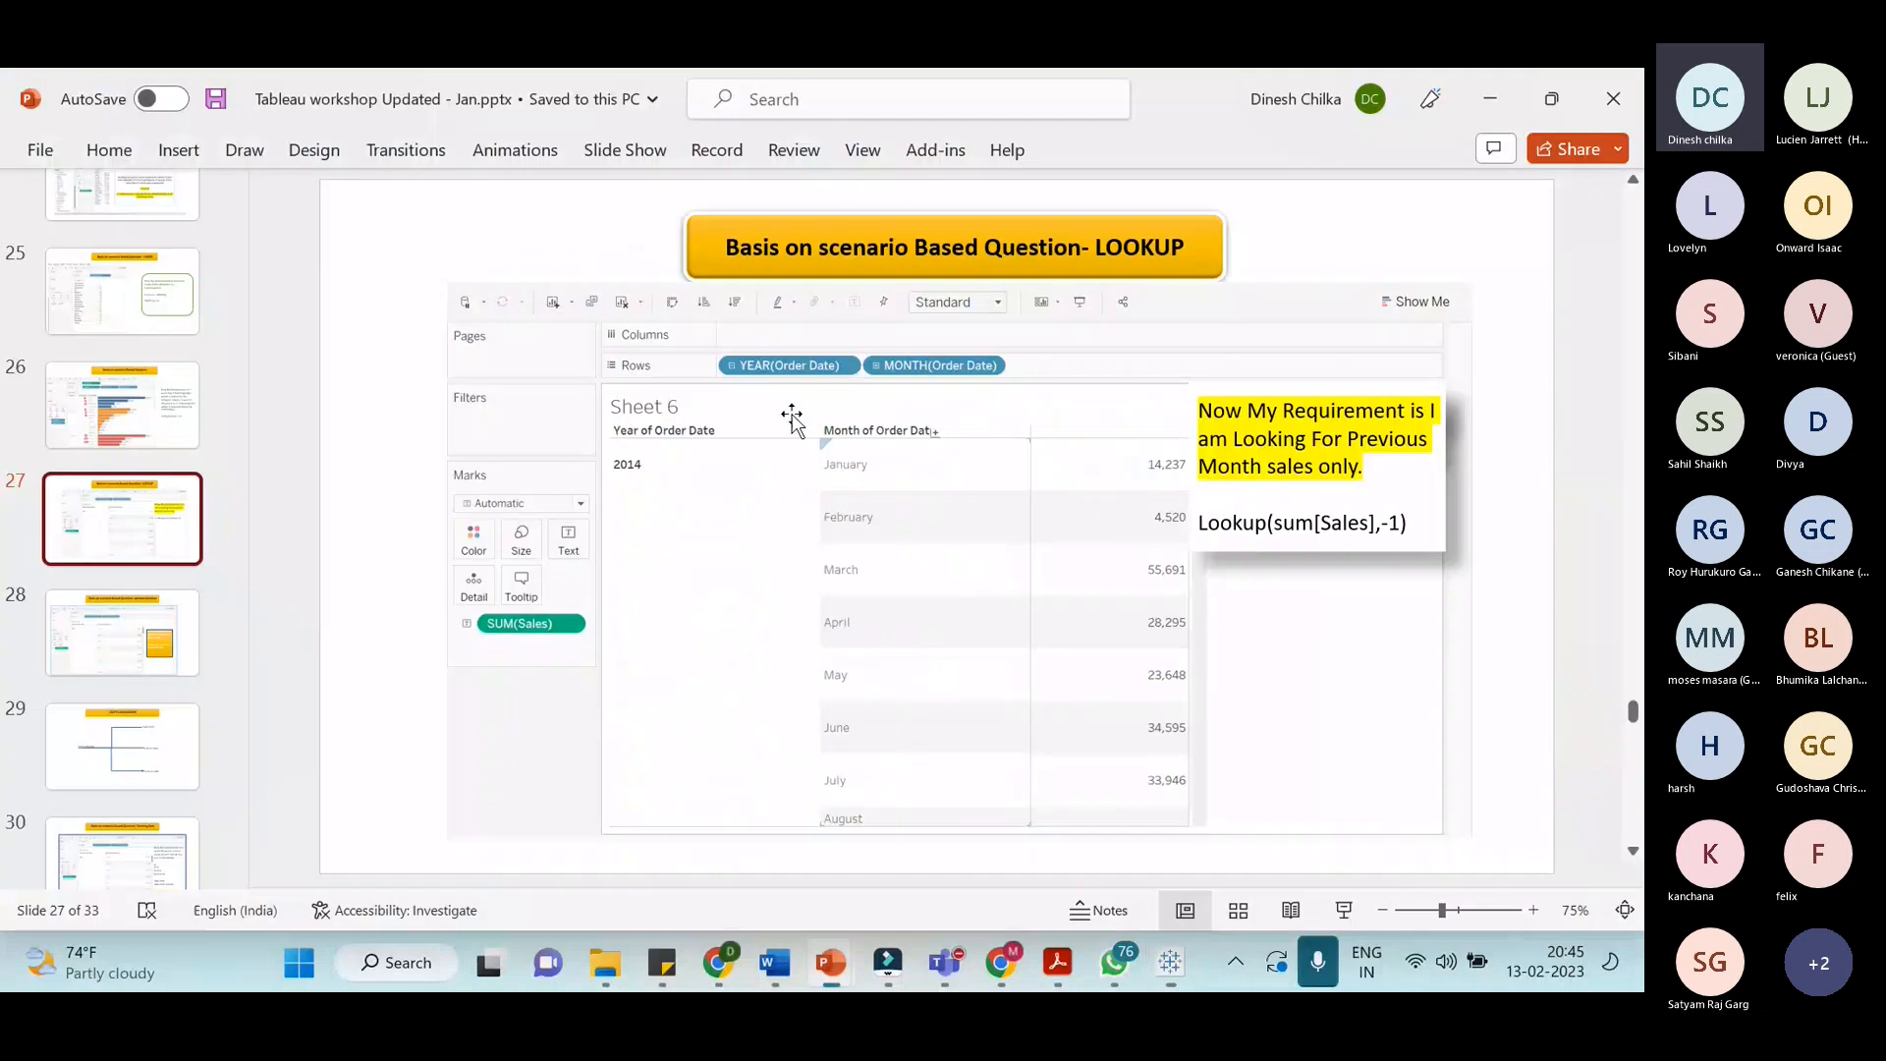
{"action": "left_click_drag", "start_coordinate": [1364, 433], "coordinate": [1382, 468]}
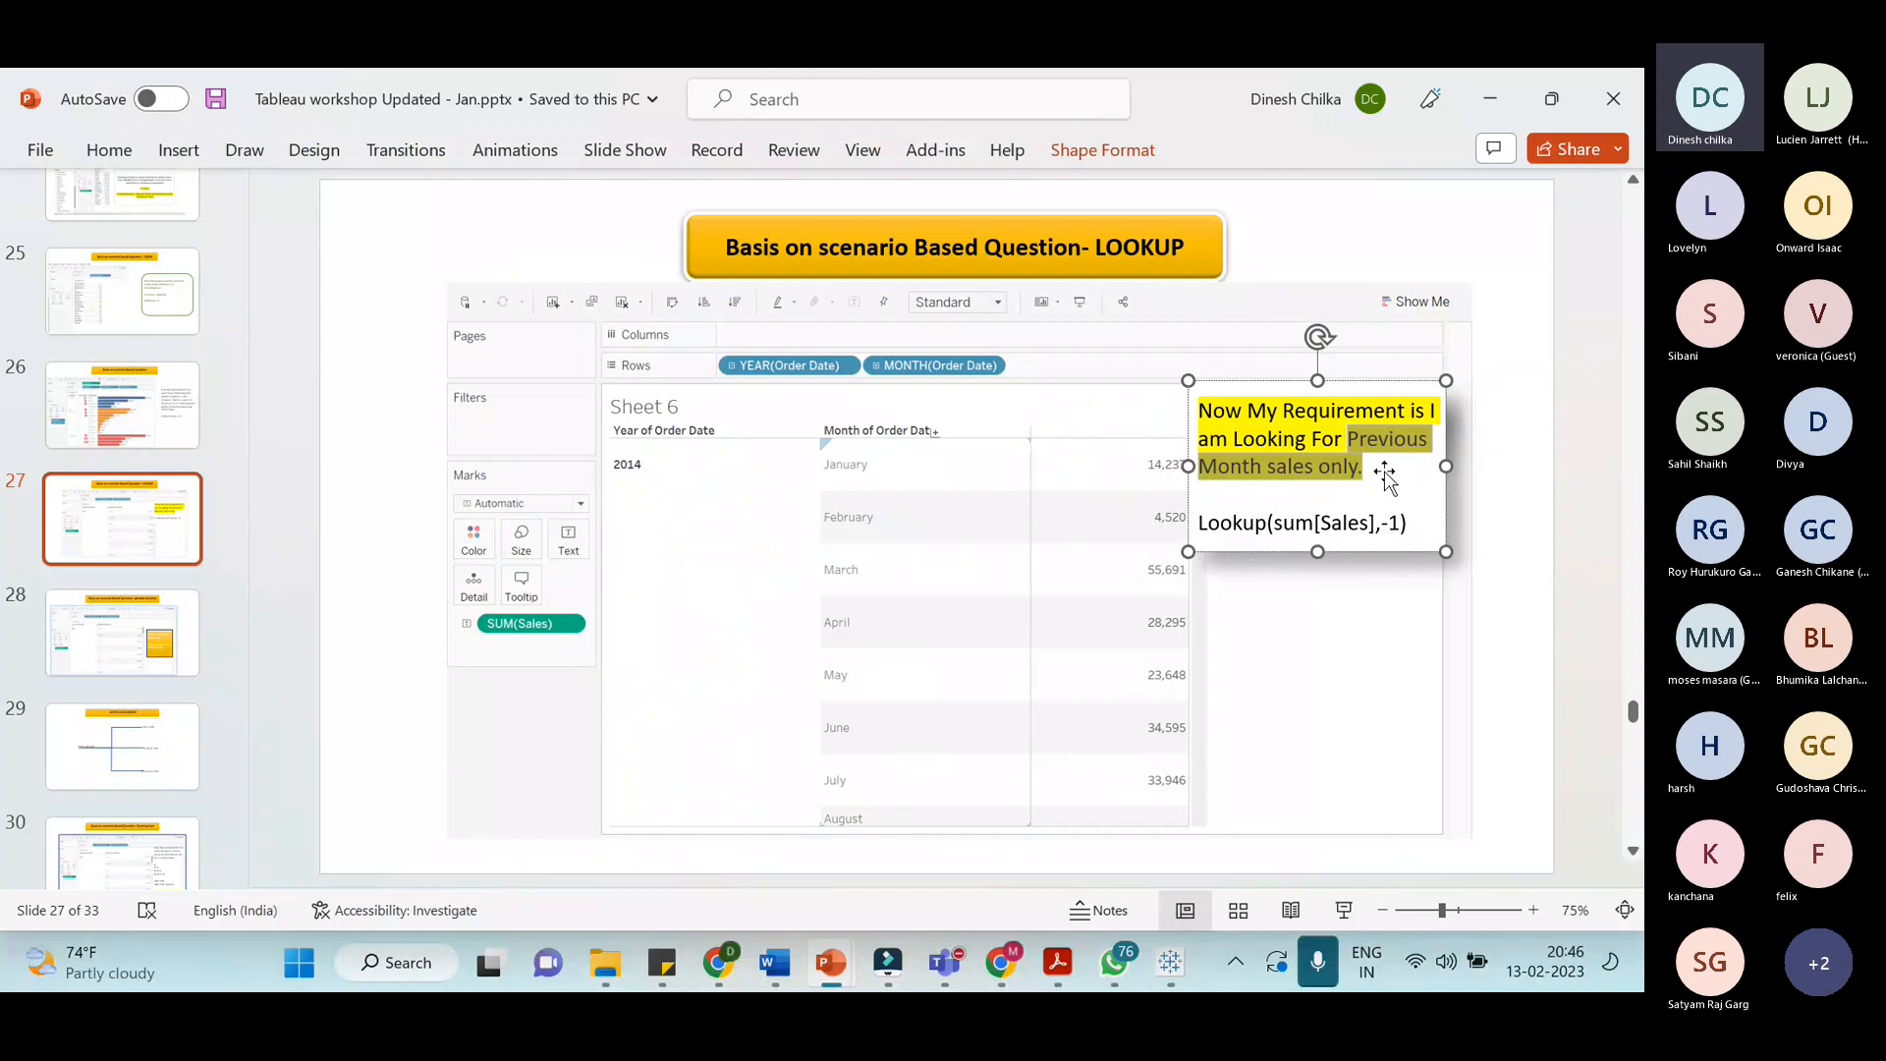
Switch to Tableau, compare the monthly Lookup and Sales values from 2014 to 2017, and close the Lookup formatting options
{"action": "key", "text": "alt+Tab"}
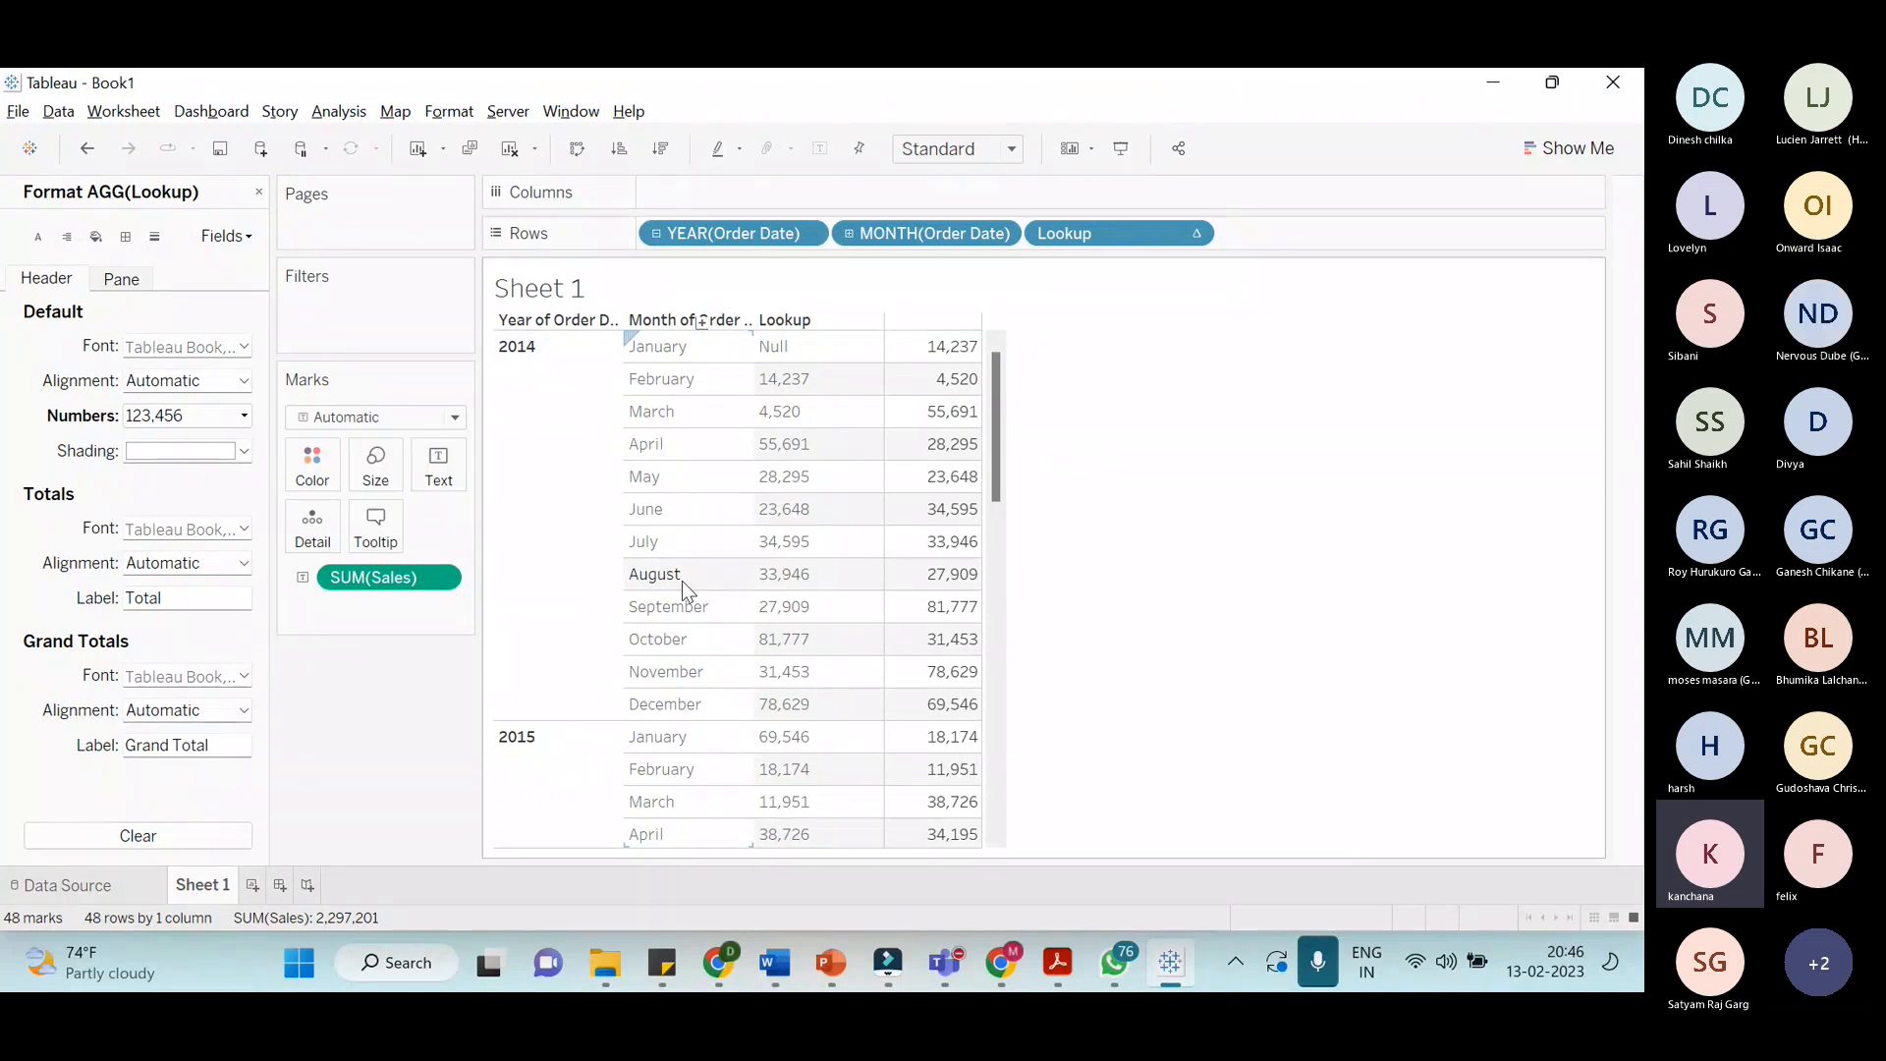
{"action": "scroll", "coordinate": [729, 720], "scroll_direction": "down", "scroll_amount": 3}
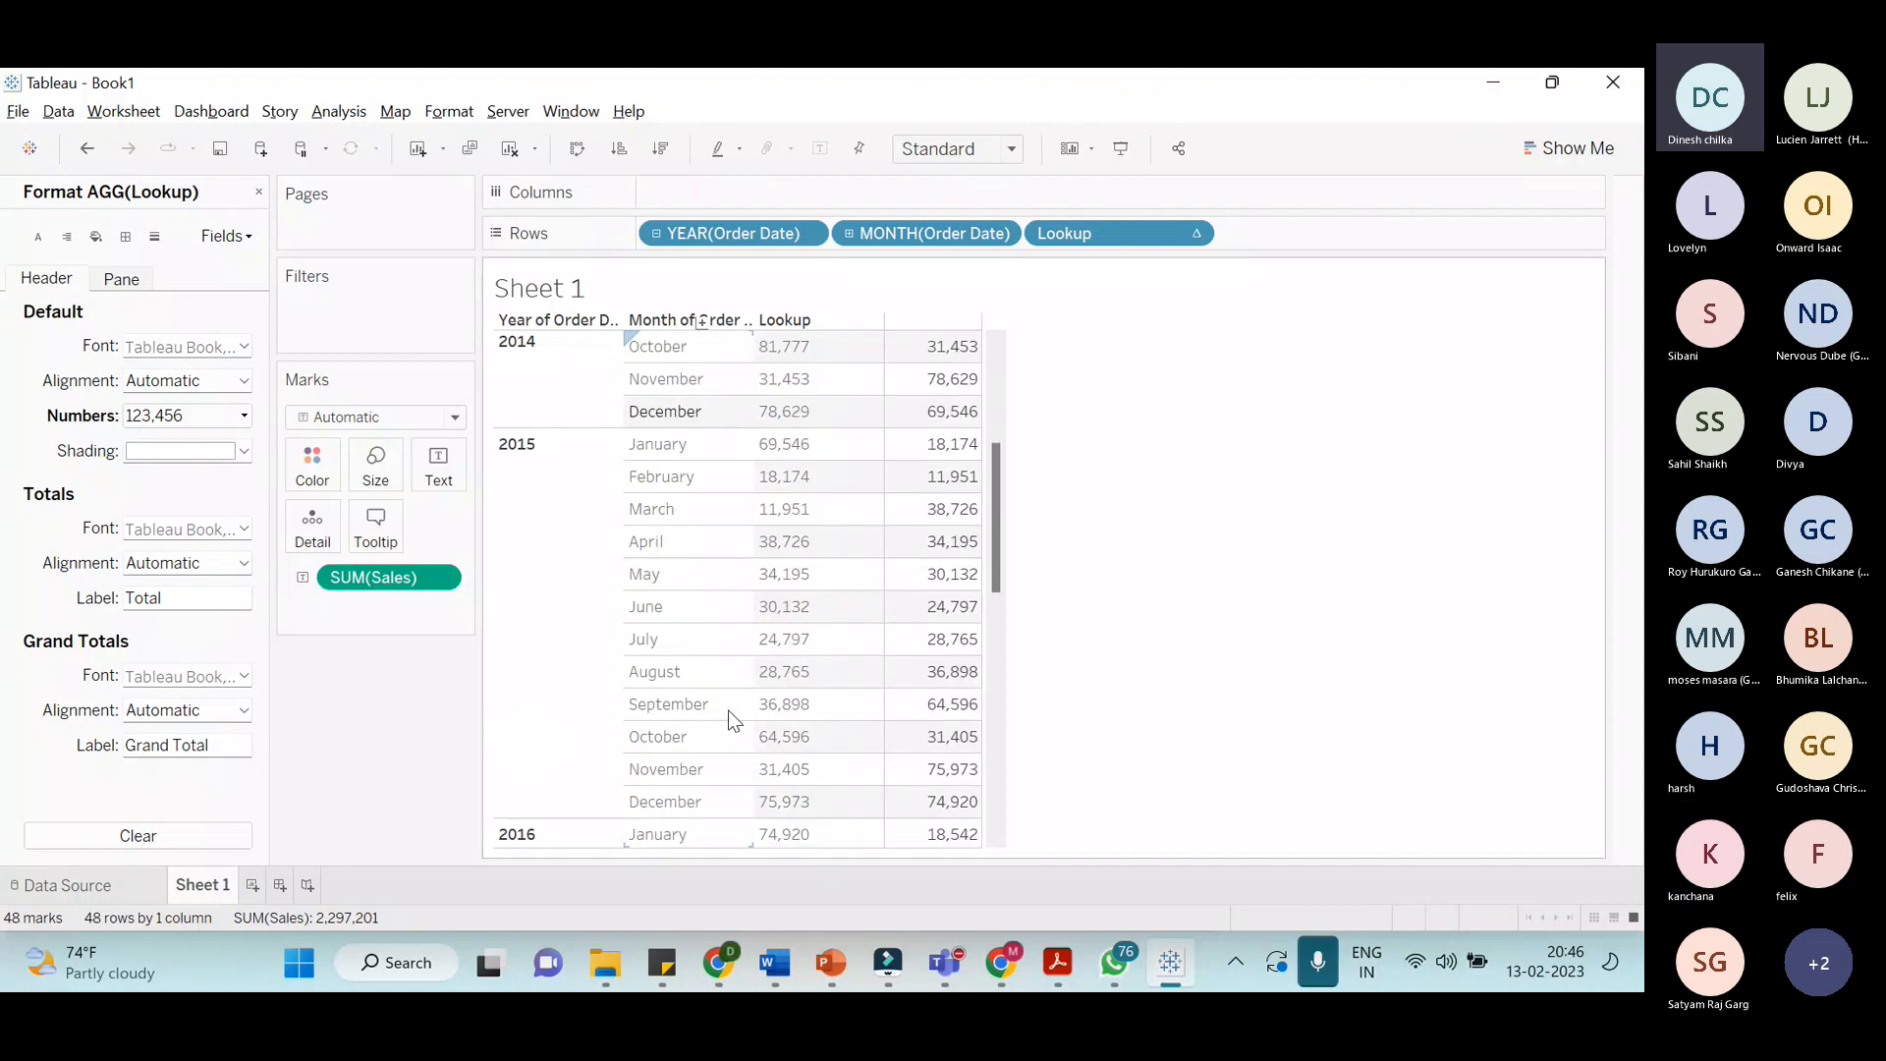
{"action": "scroll", "coordinate": [729, 720], "scroll_direction": "down", "scroll_amount": 4}
{"action": "scroll", "coordinate": [729, 721], "scroll_direction": "down", "scroll_amount": 4}
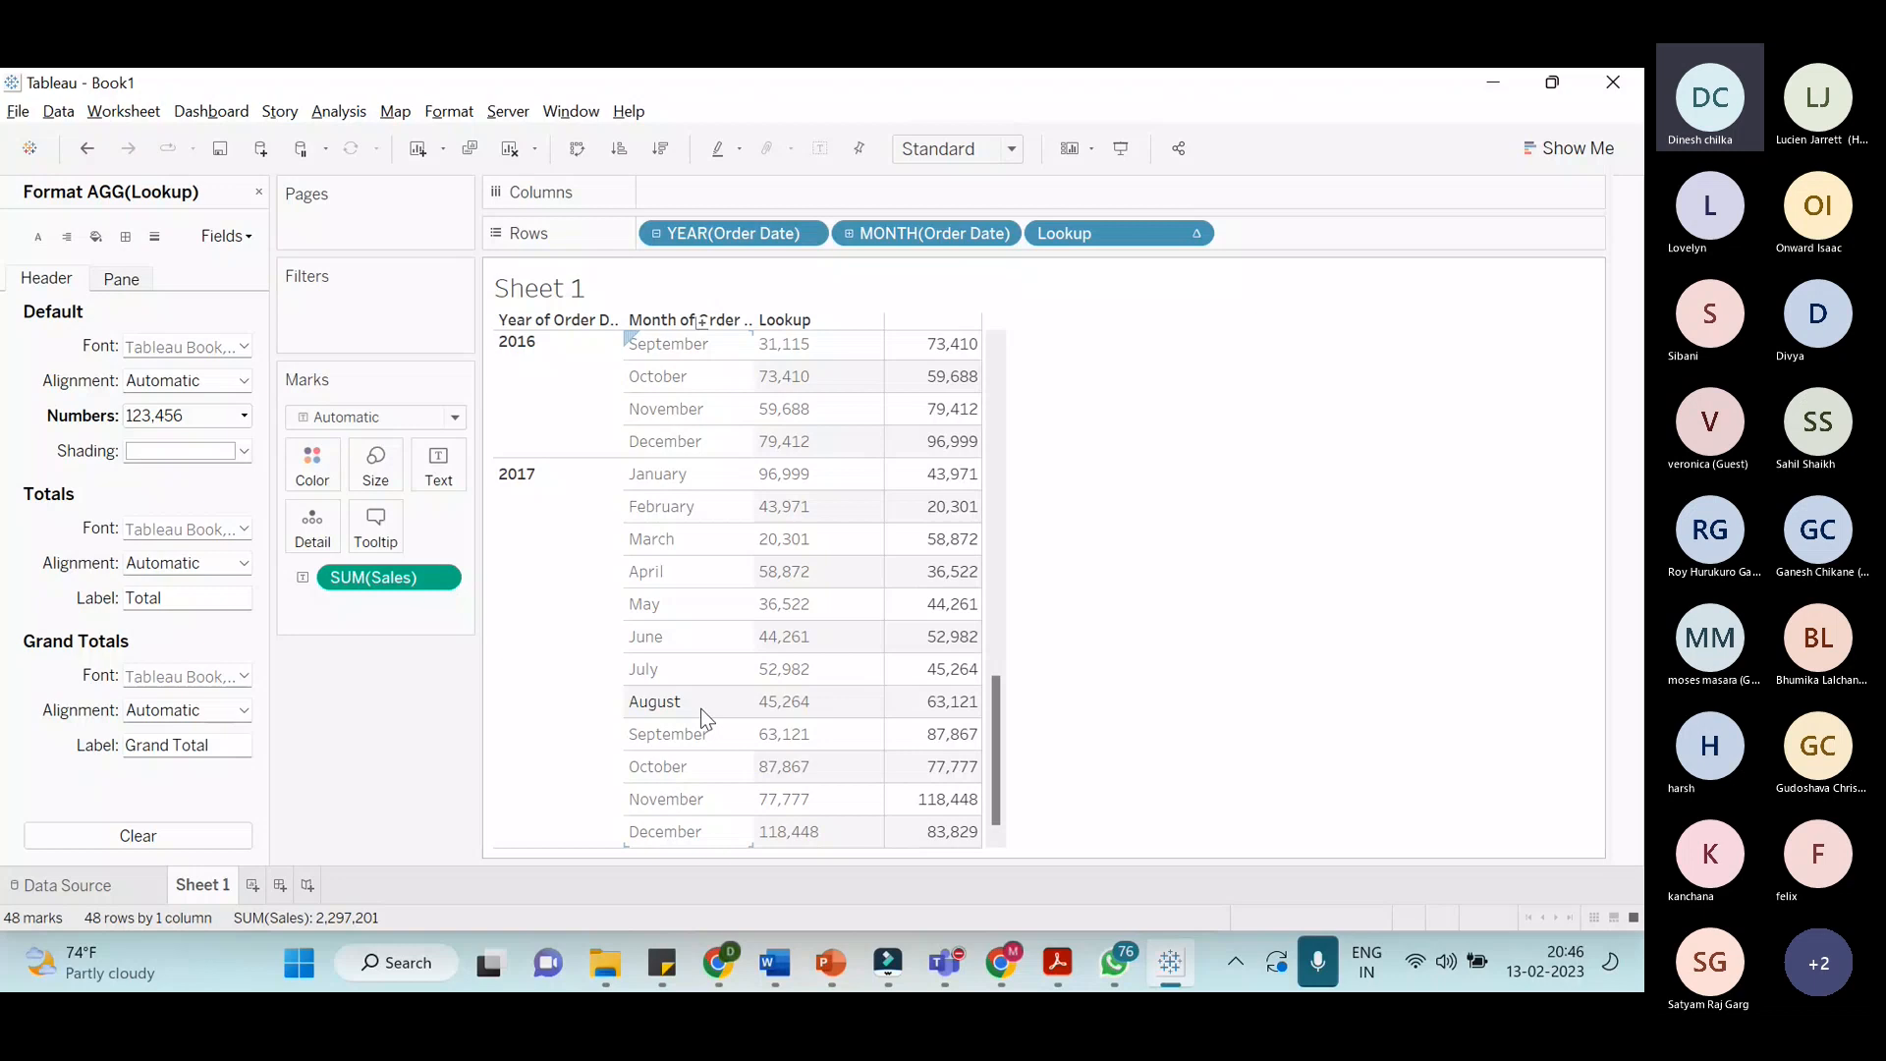
{"action": "scroll", "coordinate": [702, 710], "scroll_direction": "up", "scroll_amount": 3}
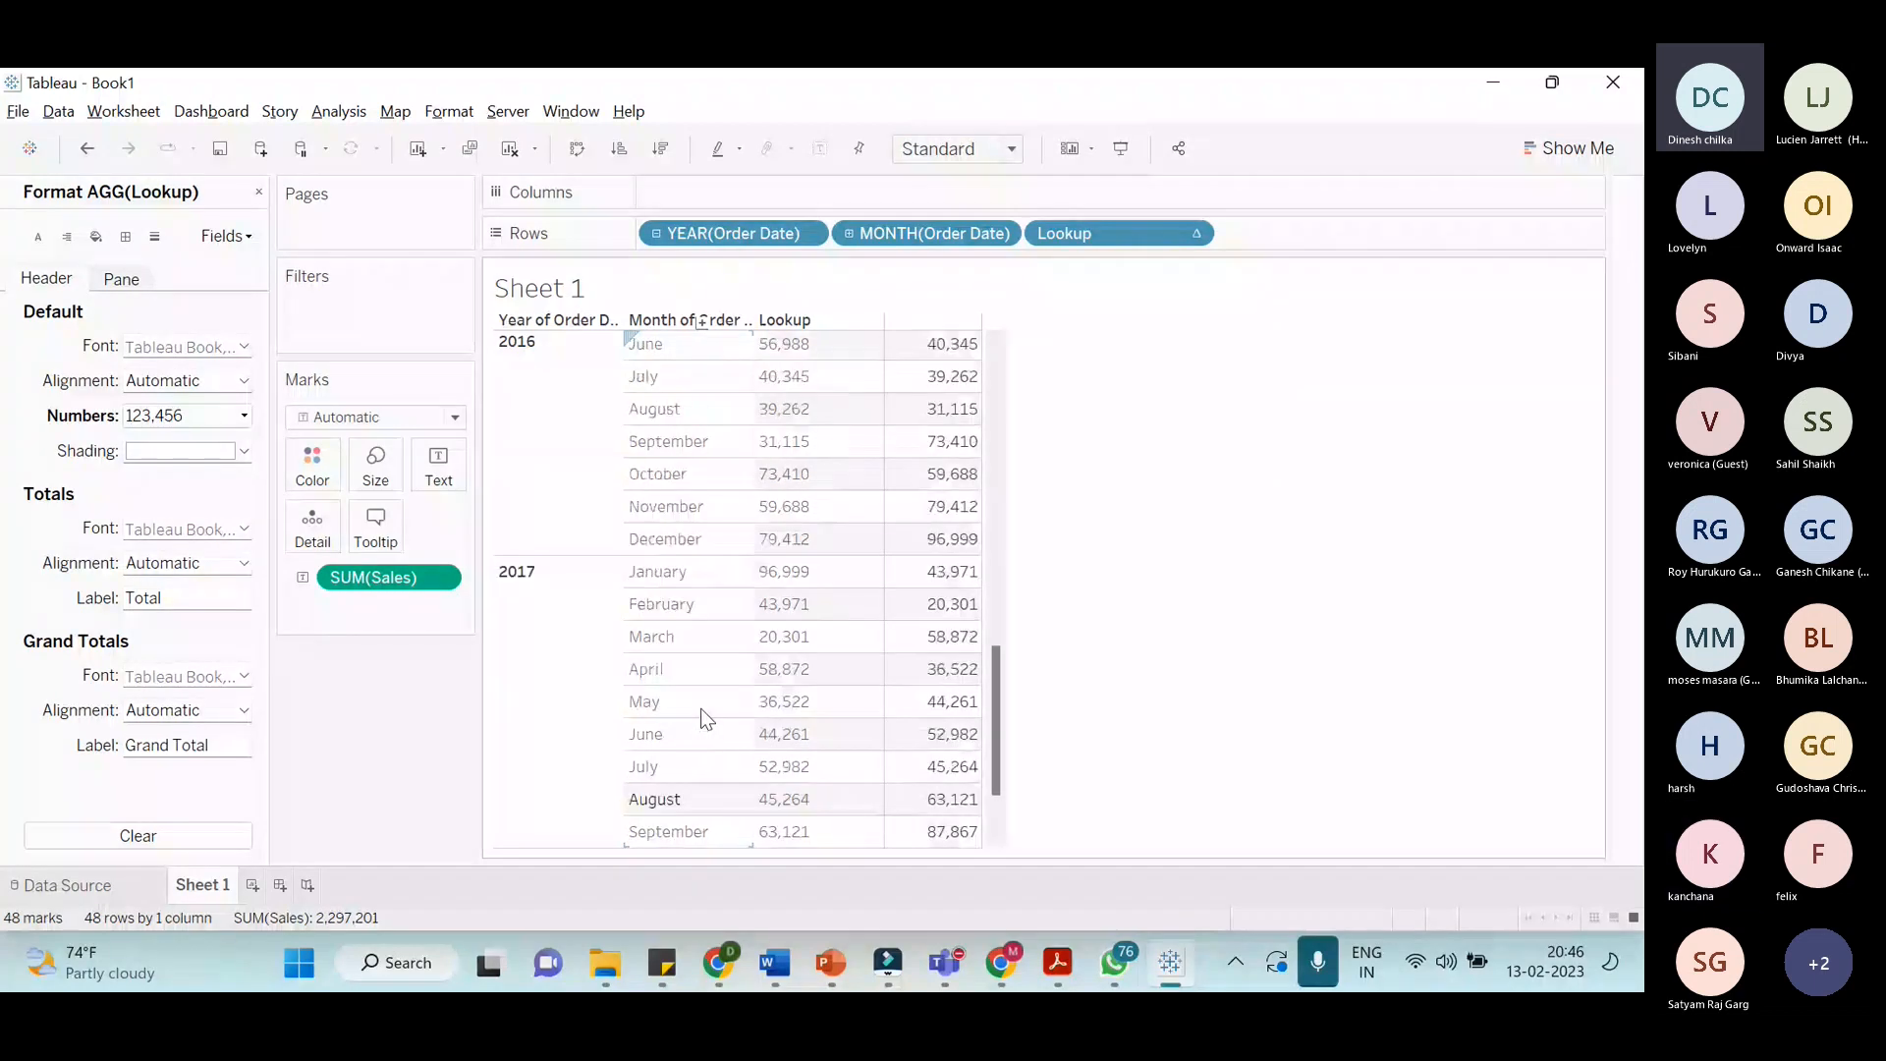
{"action": "scroll", "coordinate": [706, 719], "scroll_direction": "up", "scroll_amount": 10}
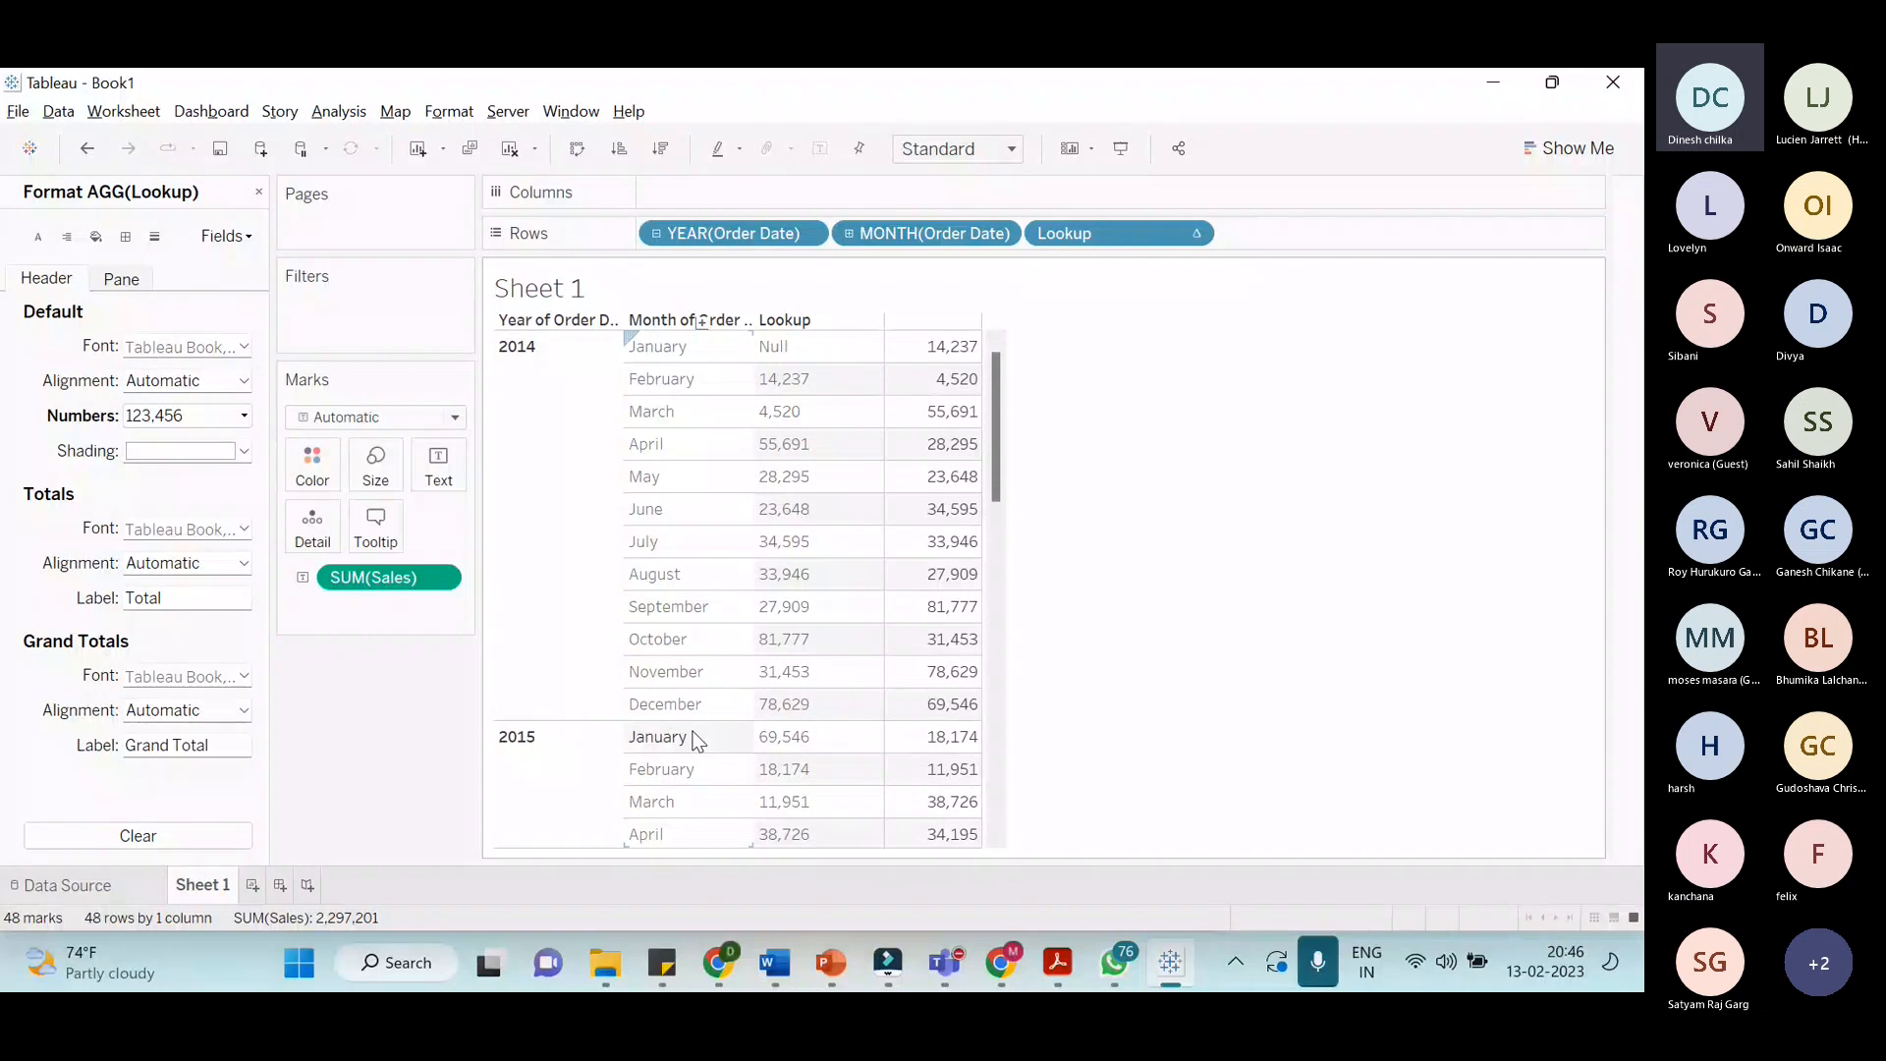
{"action": "left_click", "coordinate": [258, 193]}
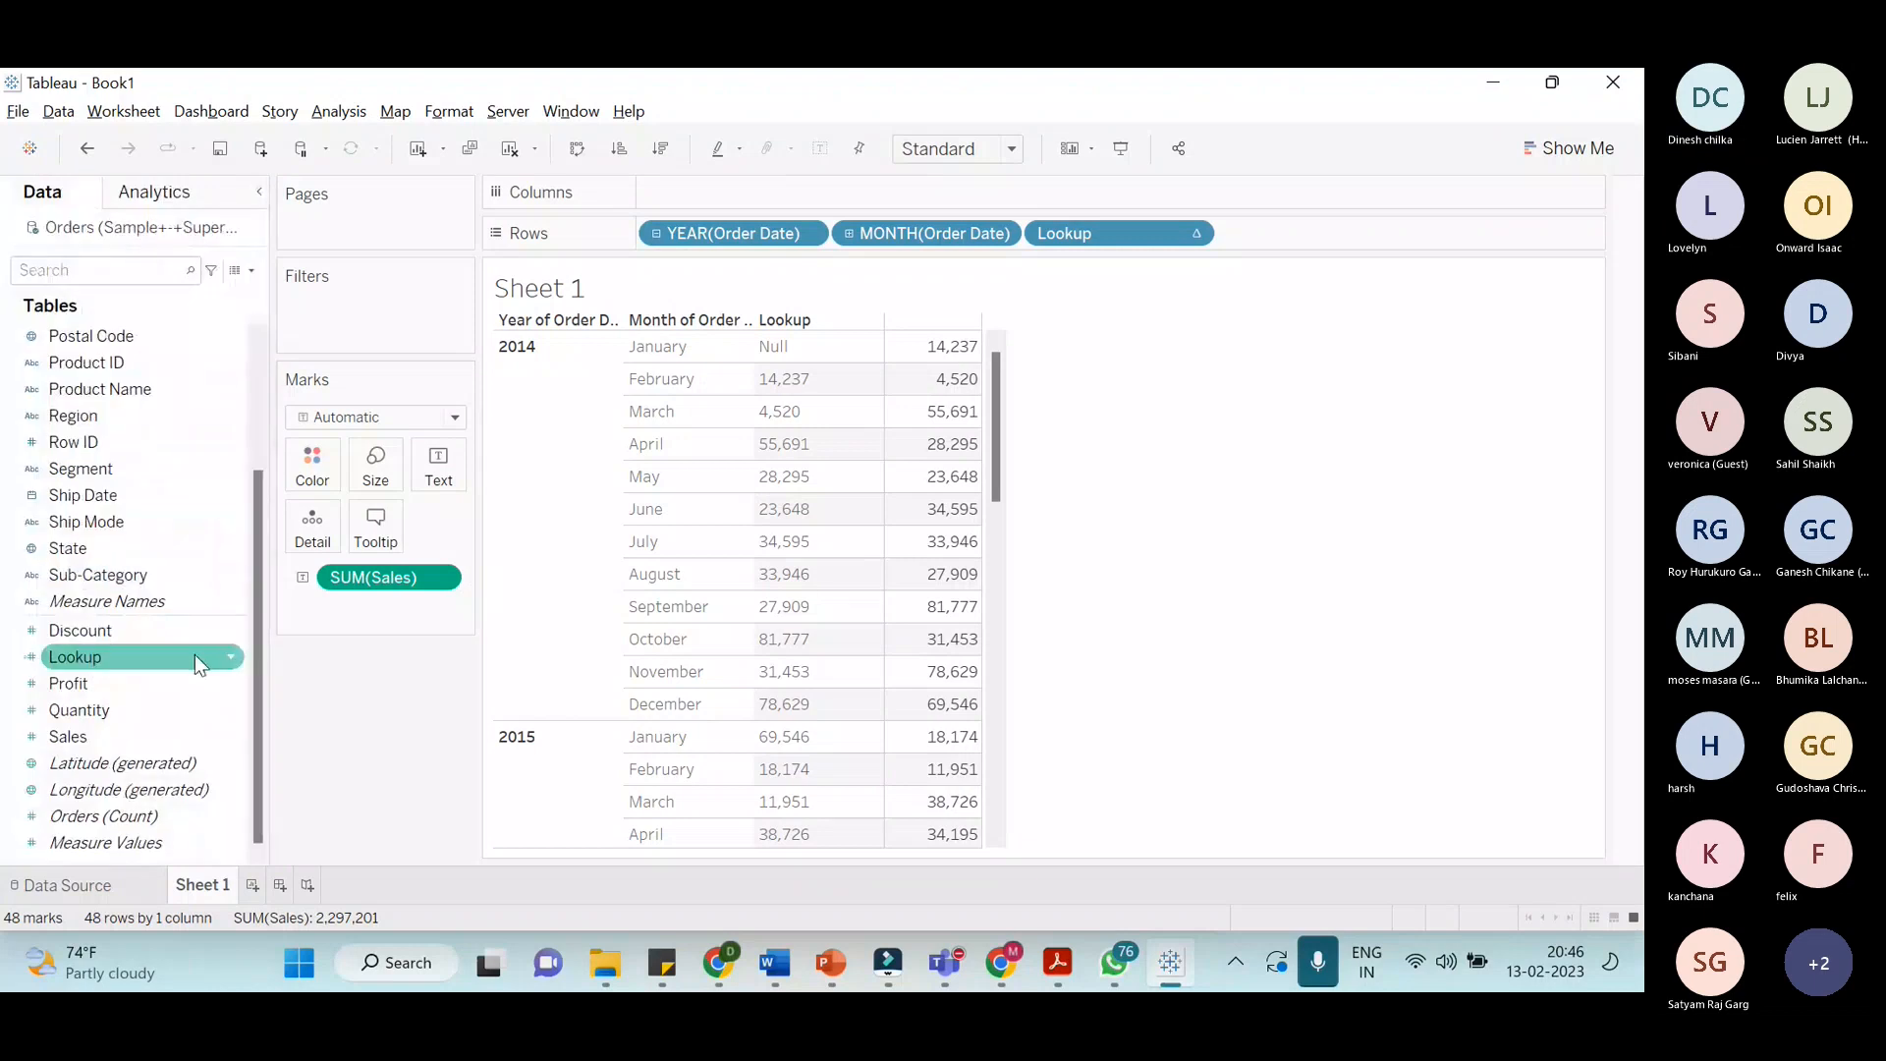
Edit the Lookup calculation to LOOKUP(SUM([Sales]),1), apply it to the sheet and save it
{"action": "left_click", "coordinate": [200, 656]}
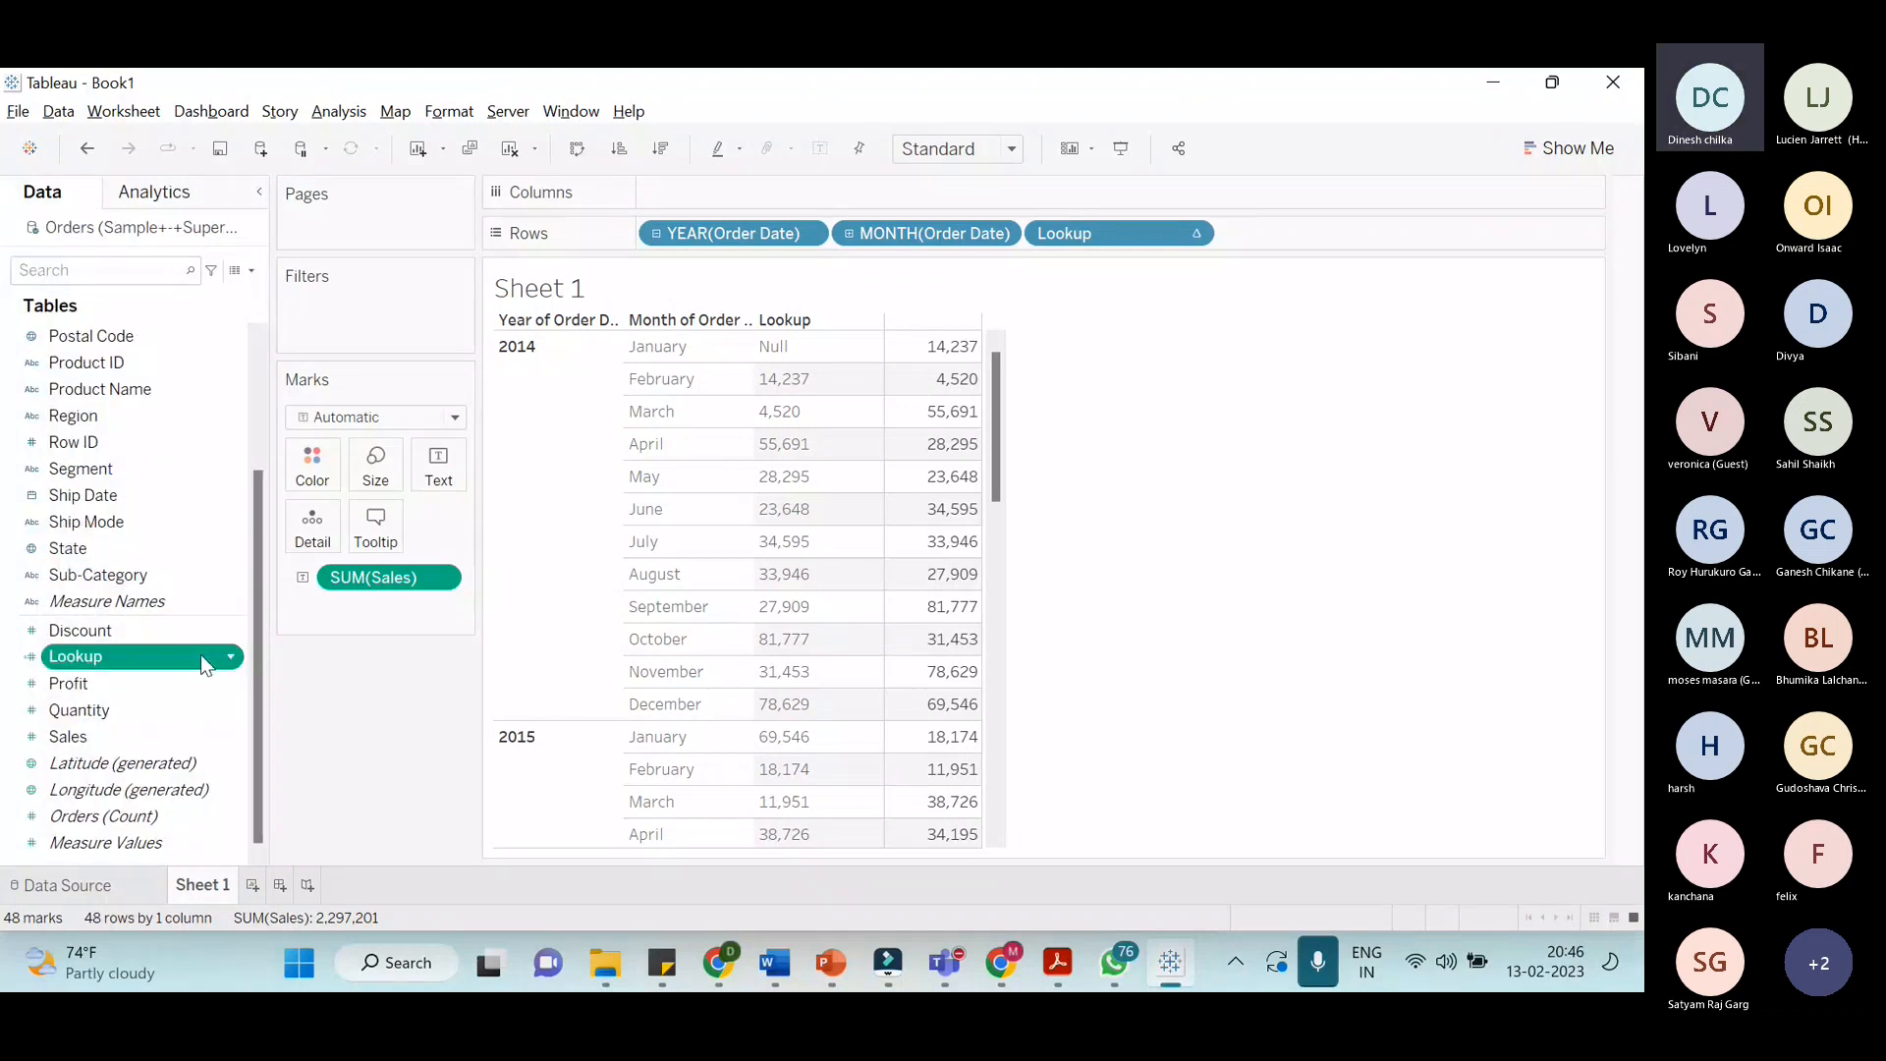
{"action": "right_click", "coordinate": [200, 654]}
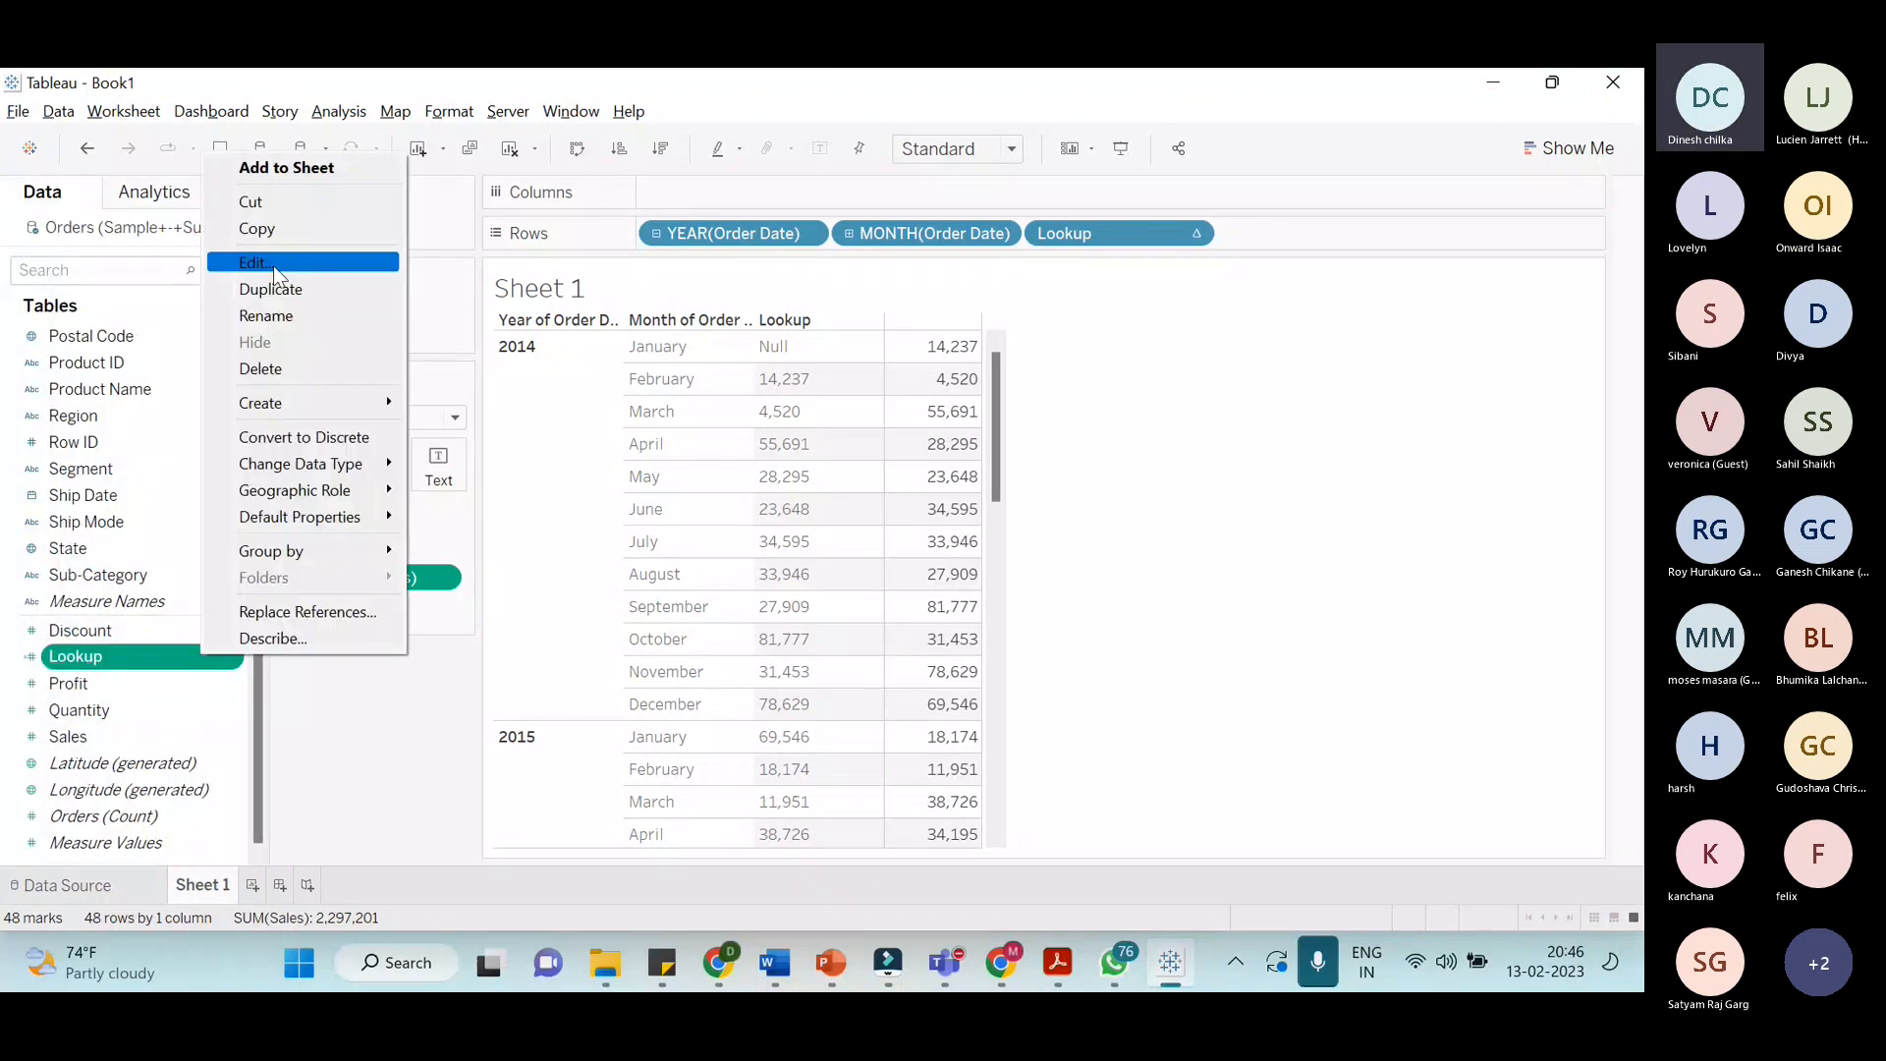
{"action": "left_click", "coordinate": [273, 263]}
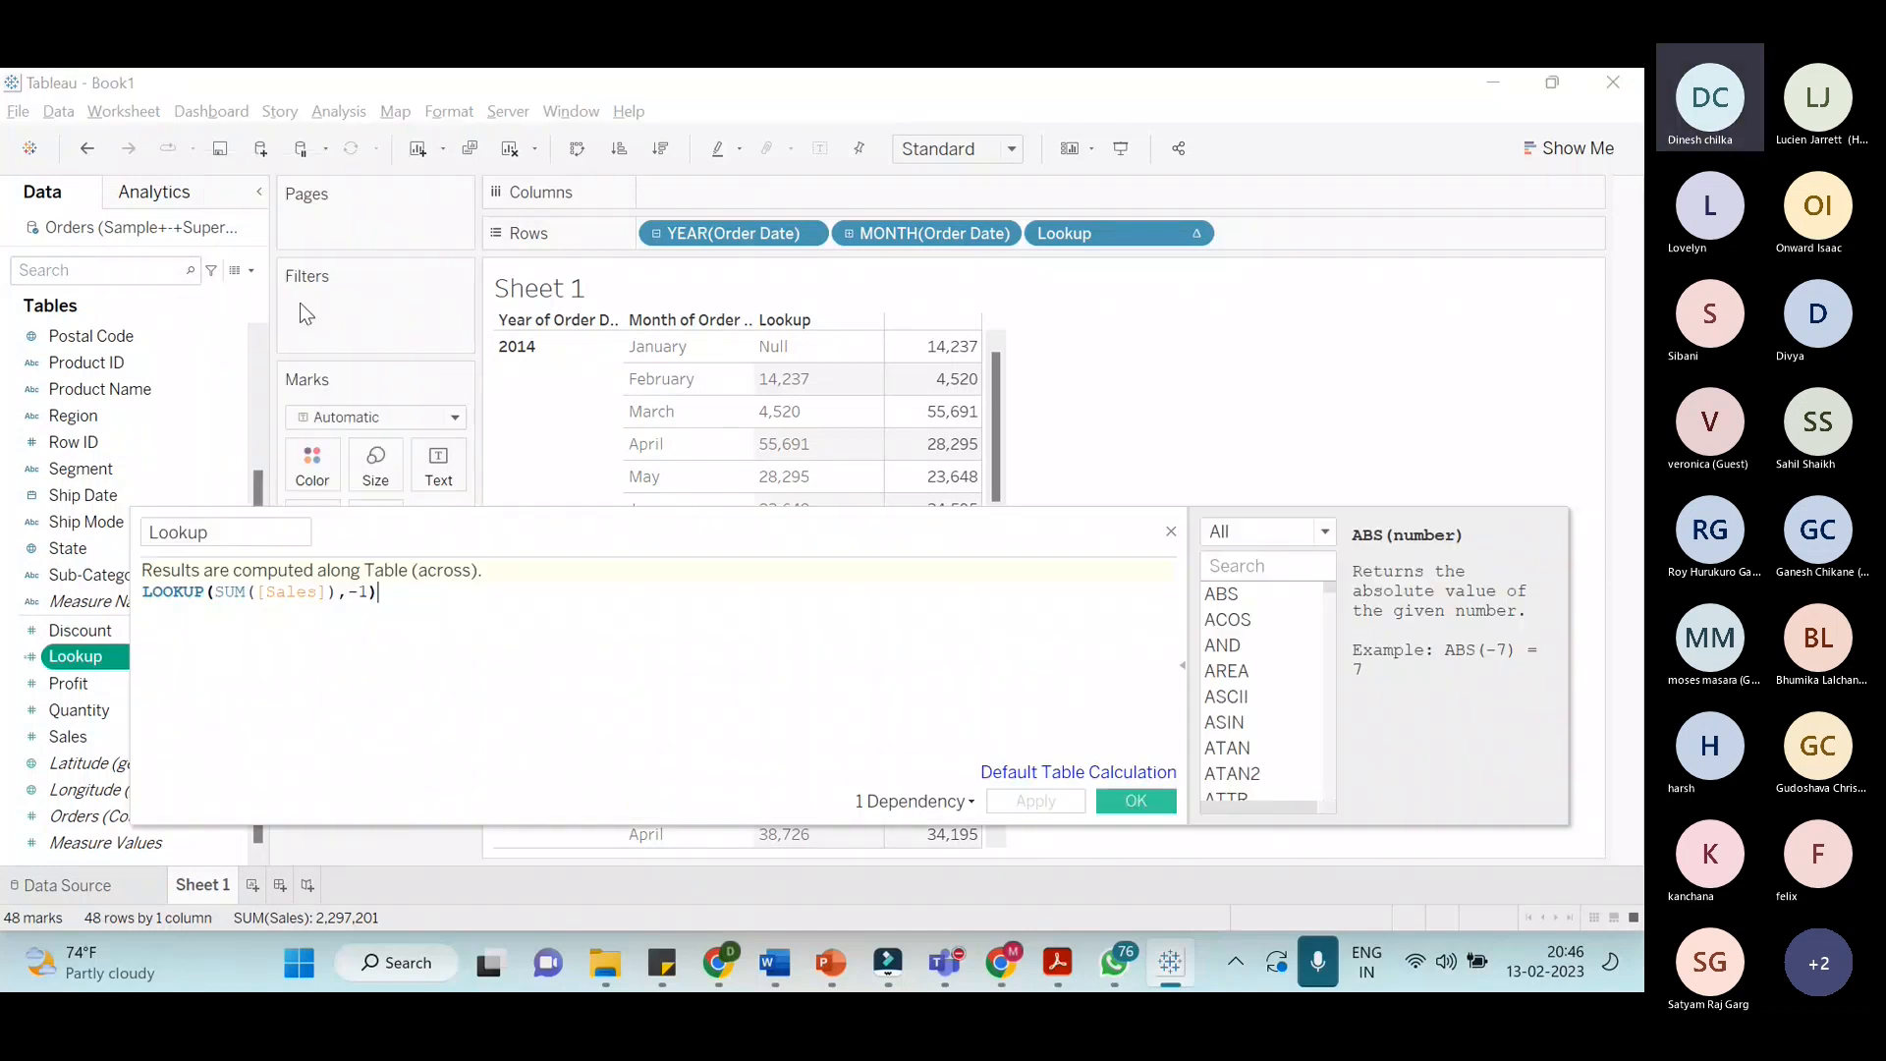
{"action": "left_click", "coordinate": [253, 594]}
{"action": "left_click", "coordinate": [291, 651]}
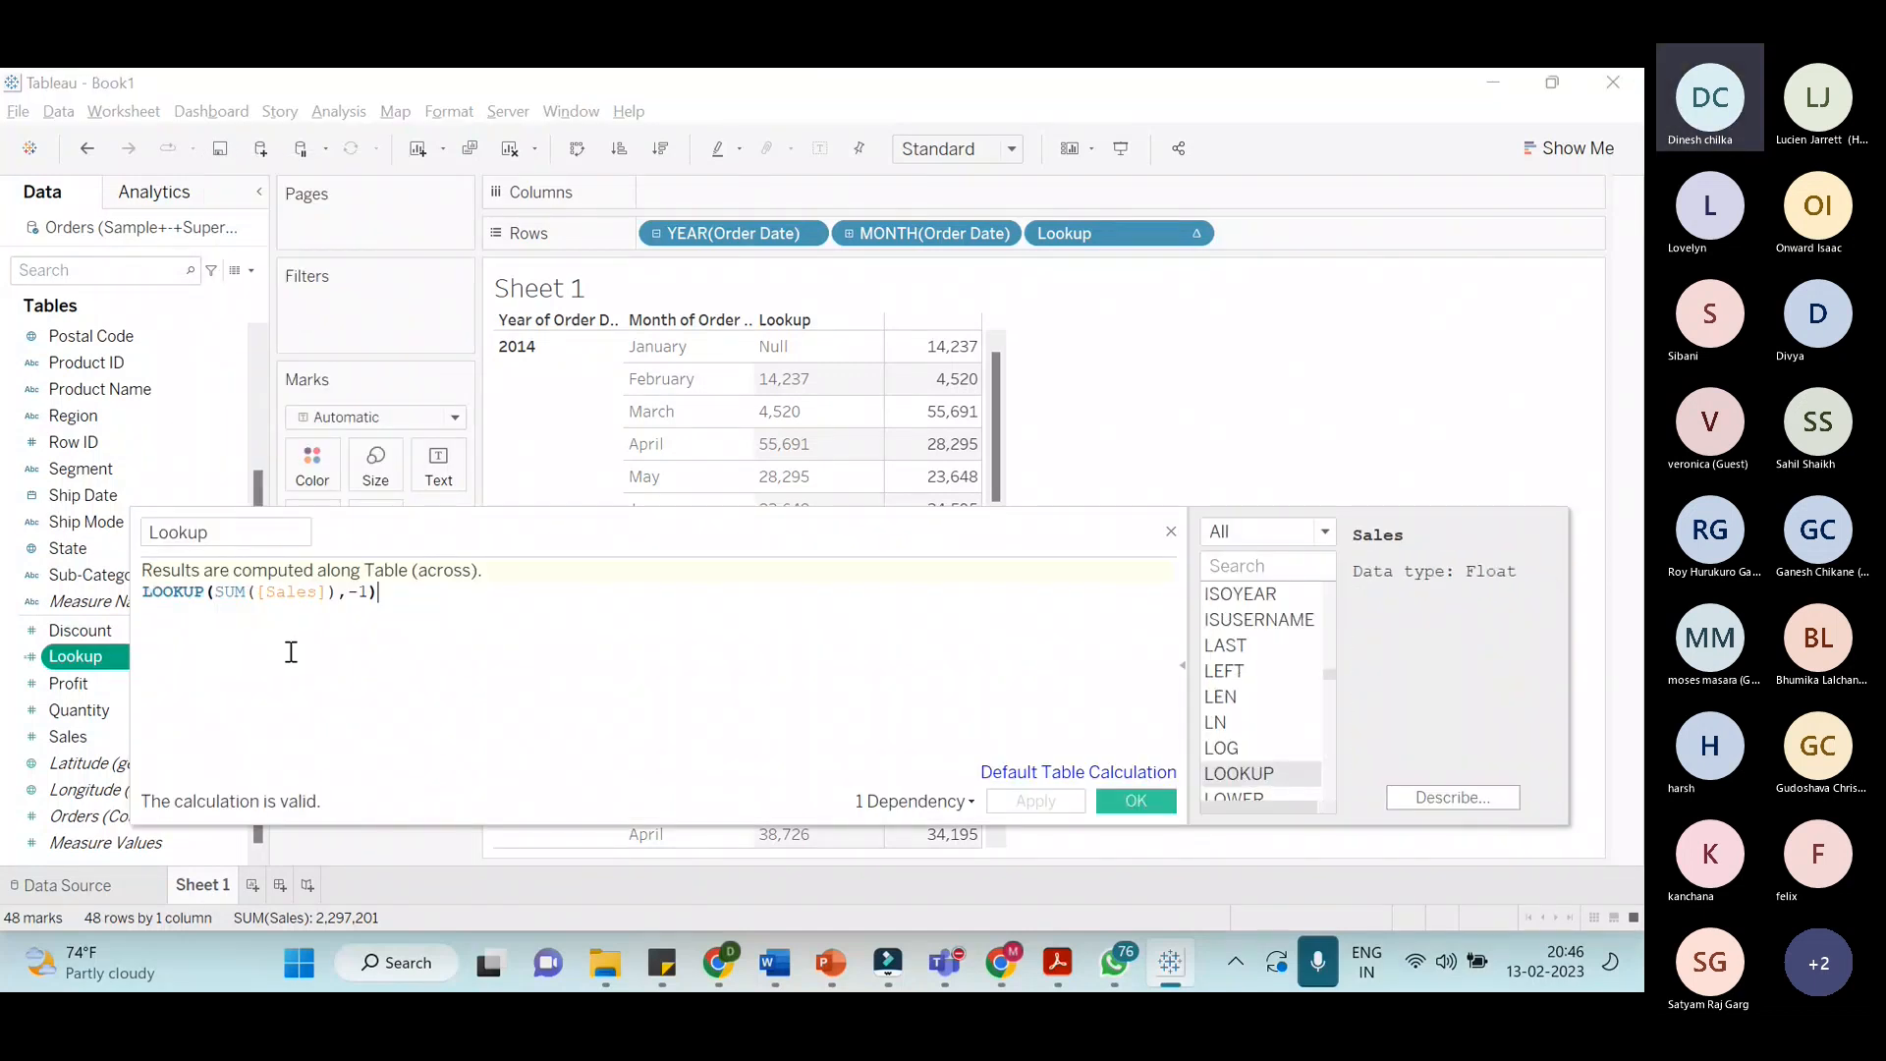
{"action": "left_click", "coordinate": [372, 591]}
{"action": "key", "text": "BackSpace"}
{"action": "key", "text": "BackSpace"}
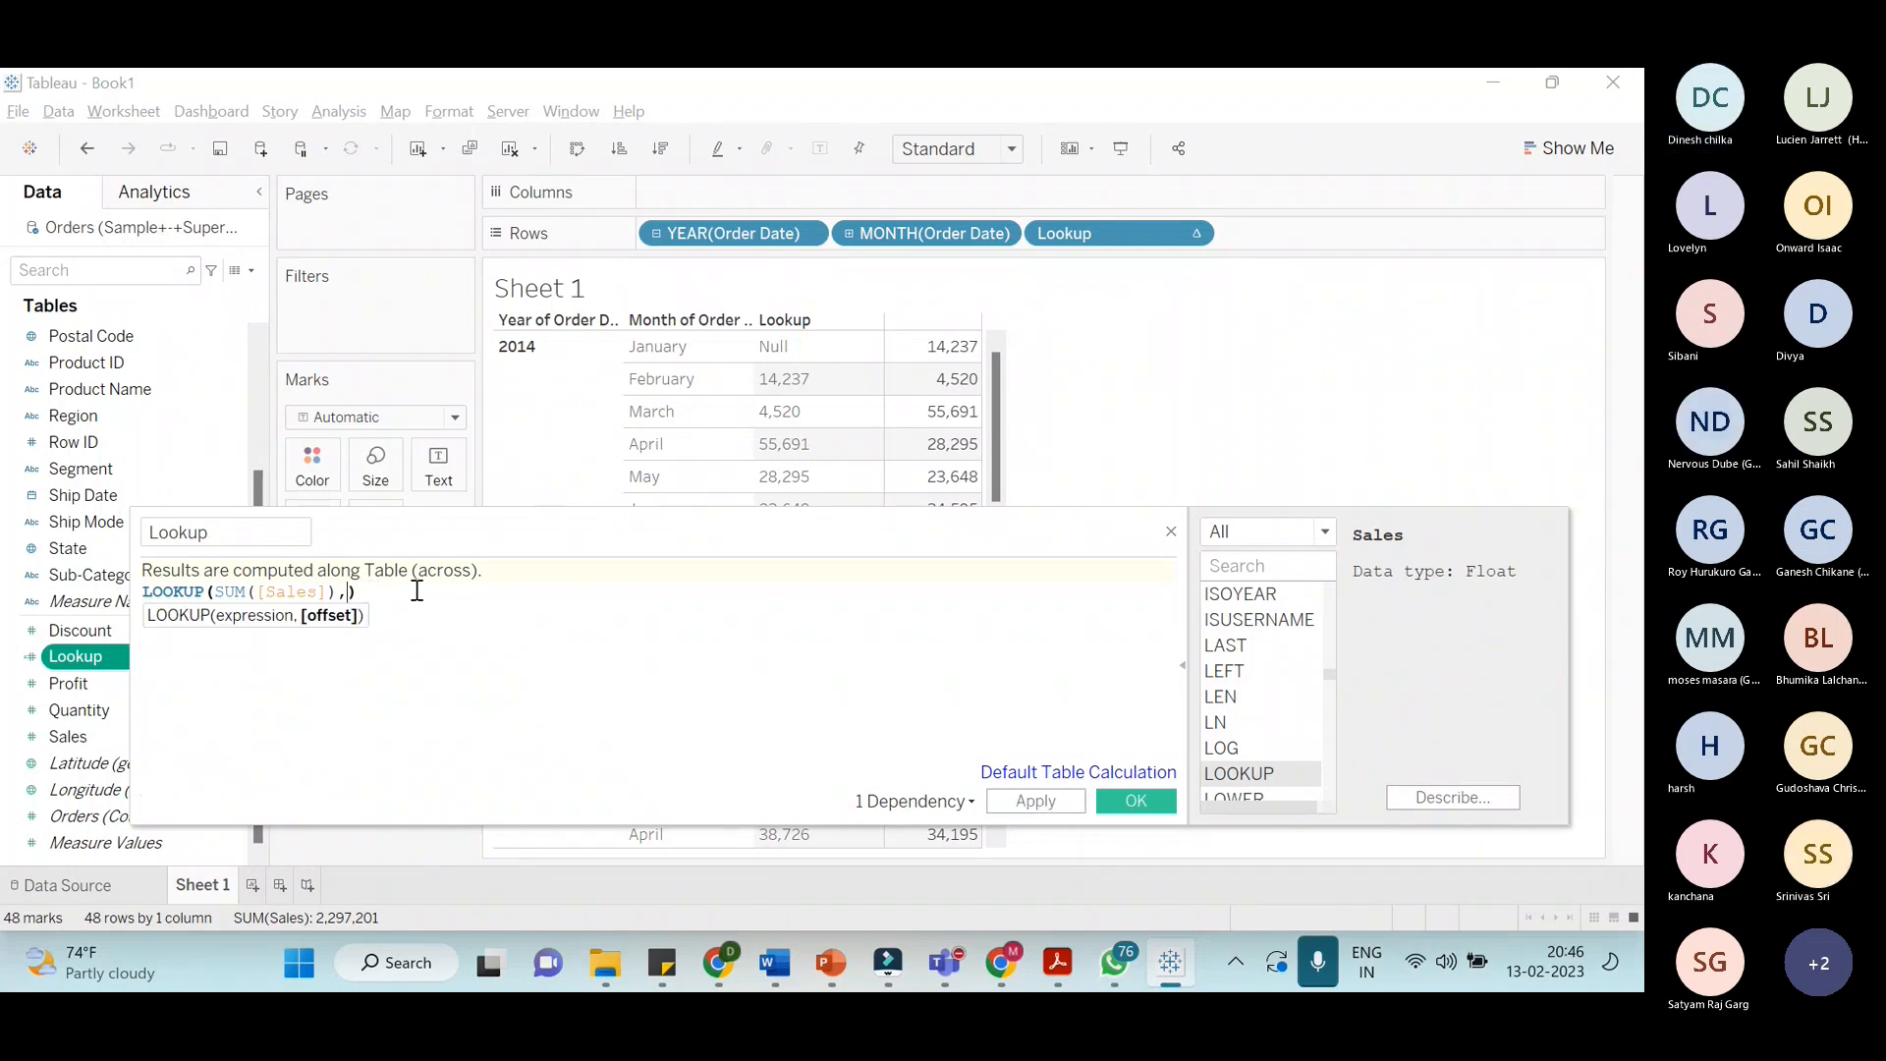
{"action": "type", "text": "1"}
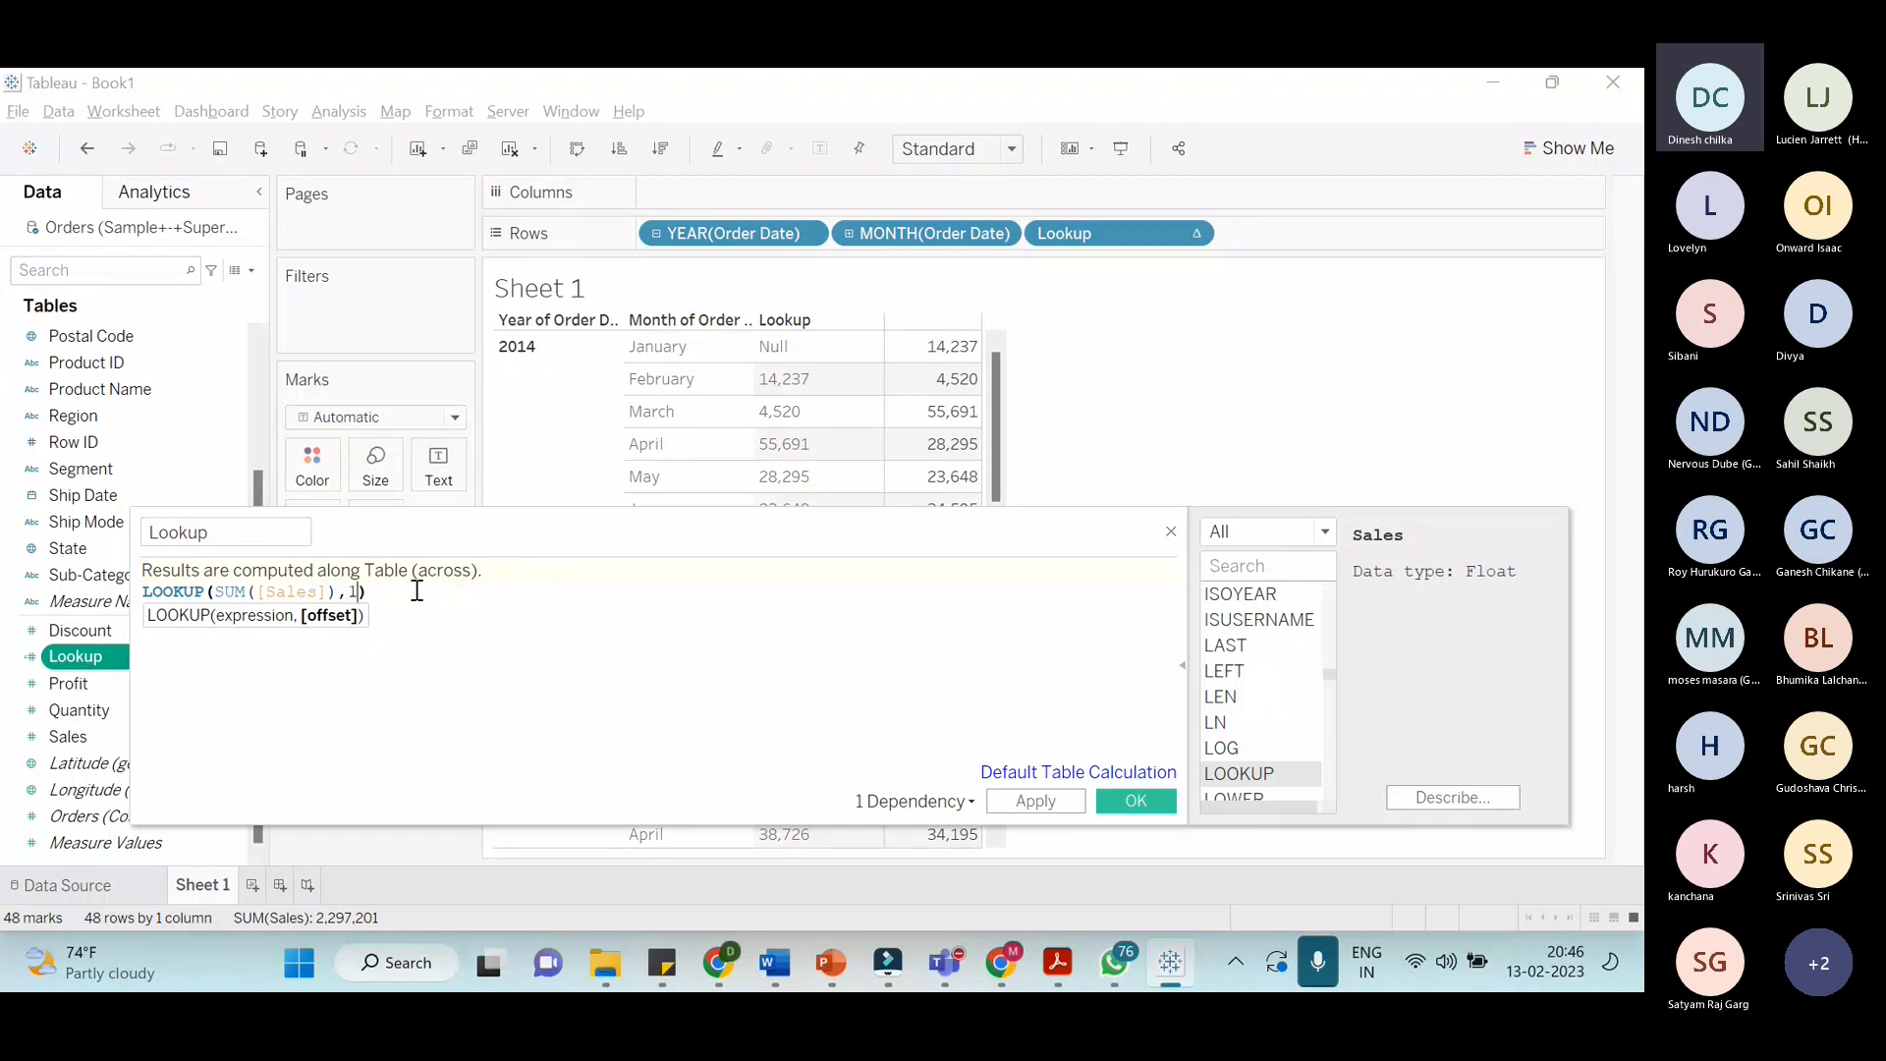
{"action": "left_click", "coordinate": [1032, 800]}
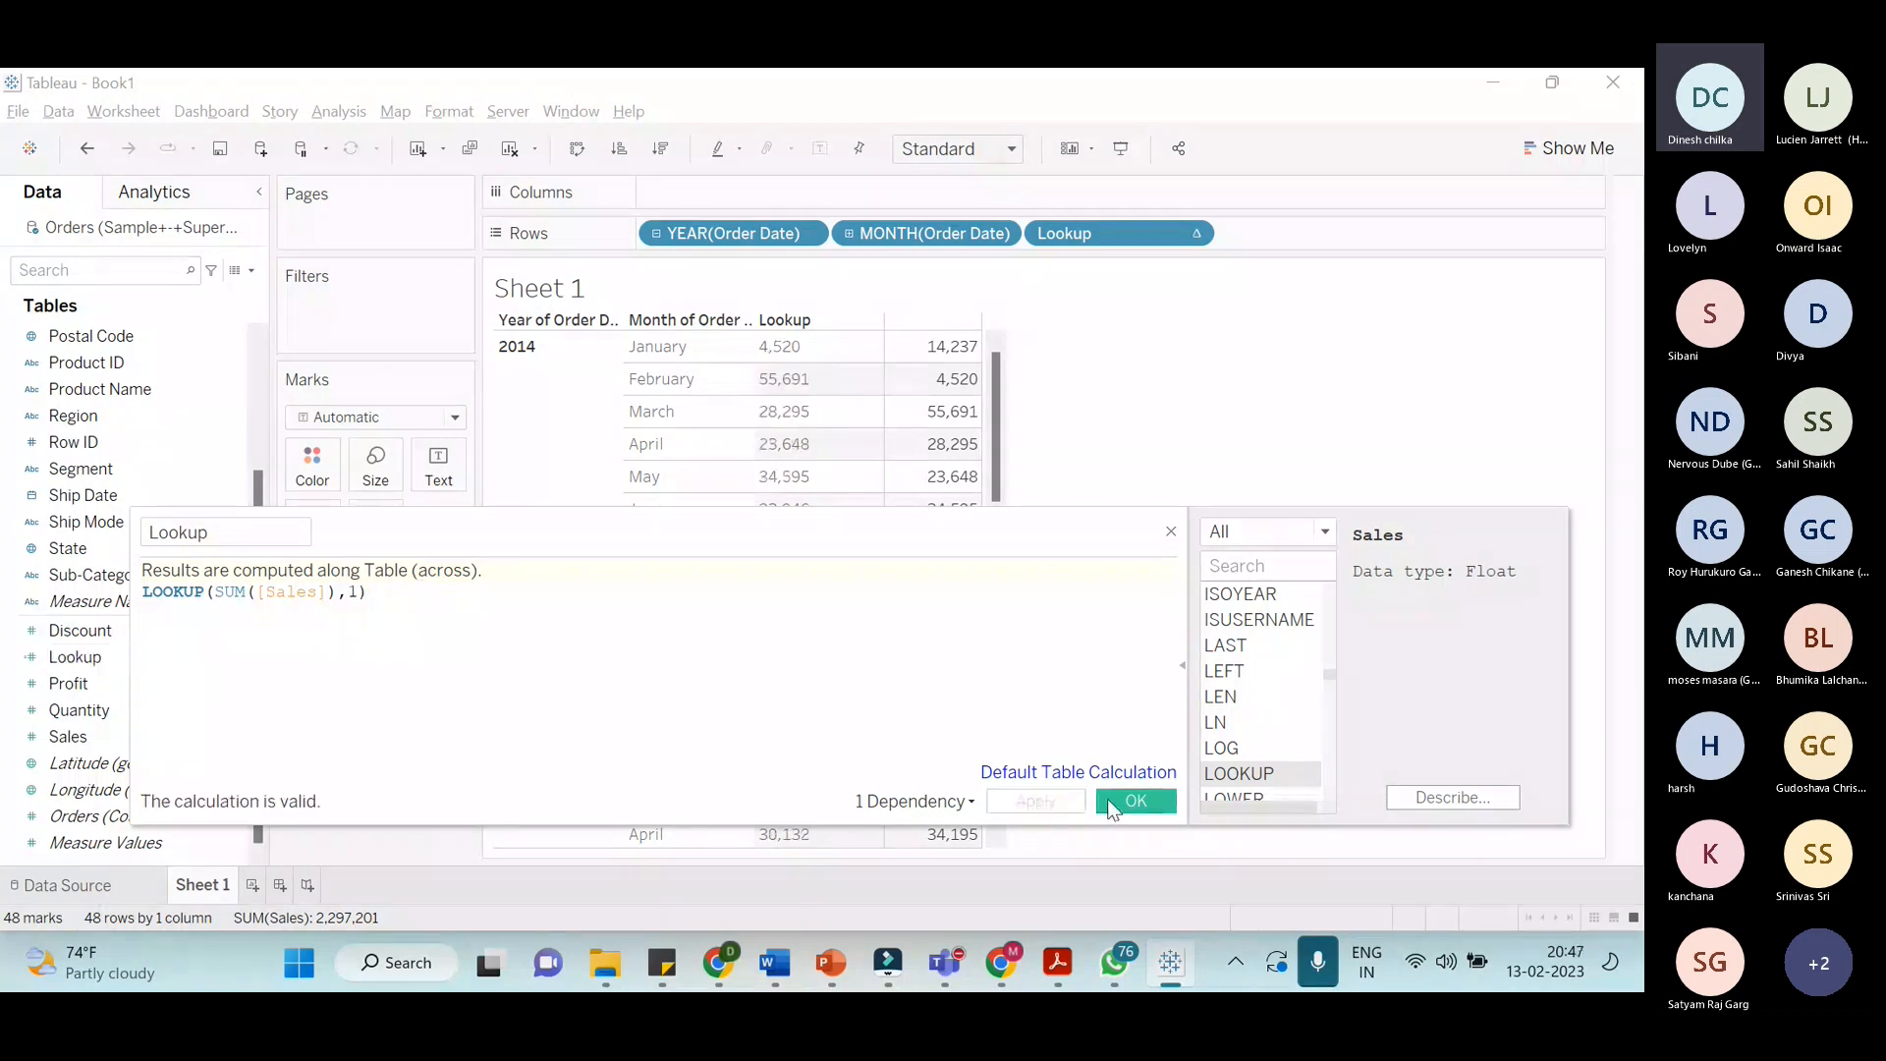
{"action": "left_click", "coordinate": [1108, 804]}
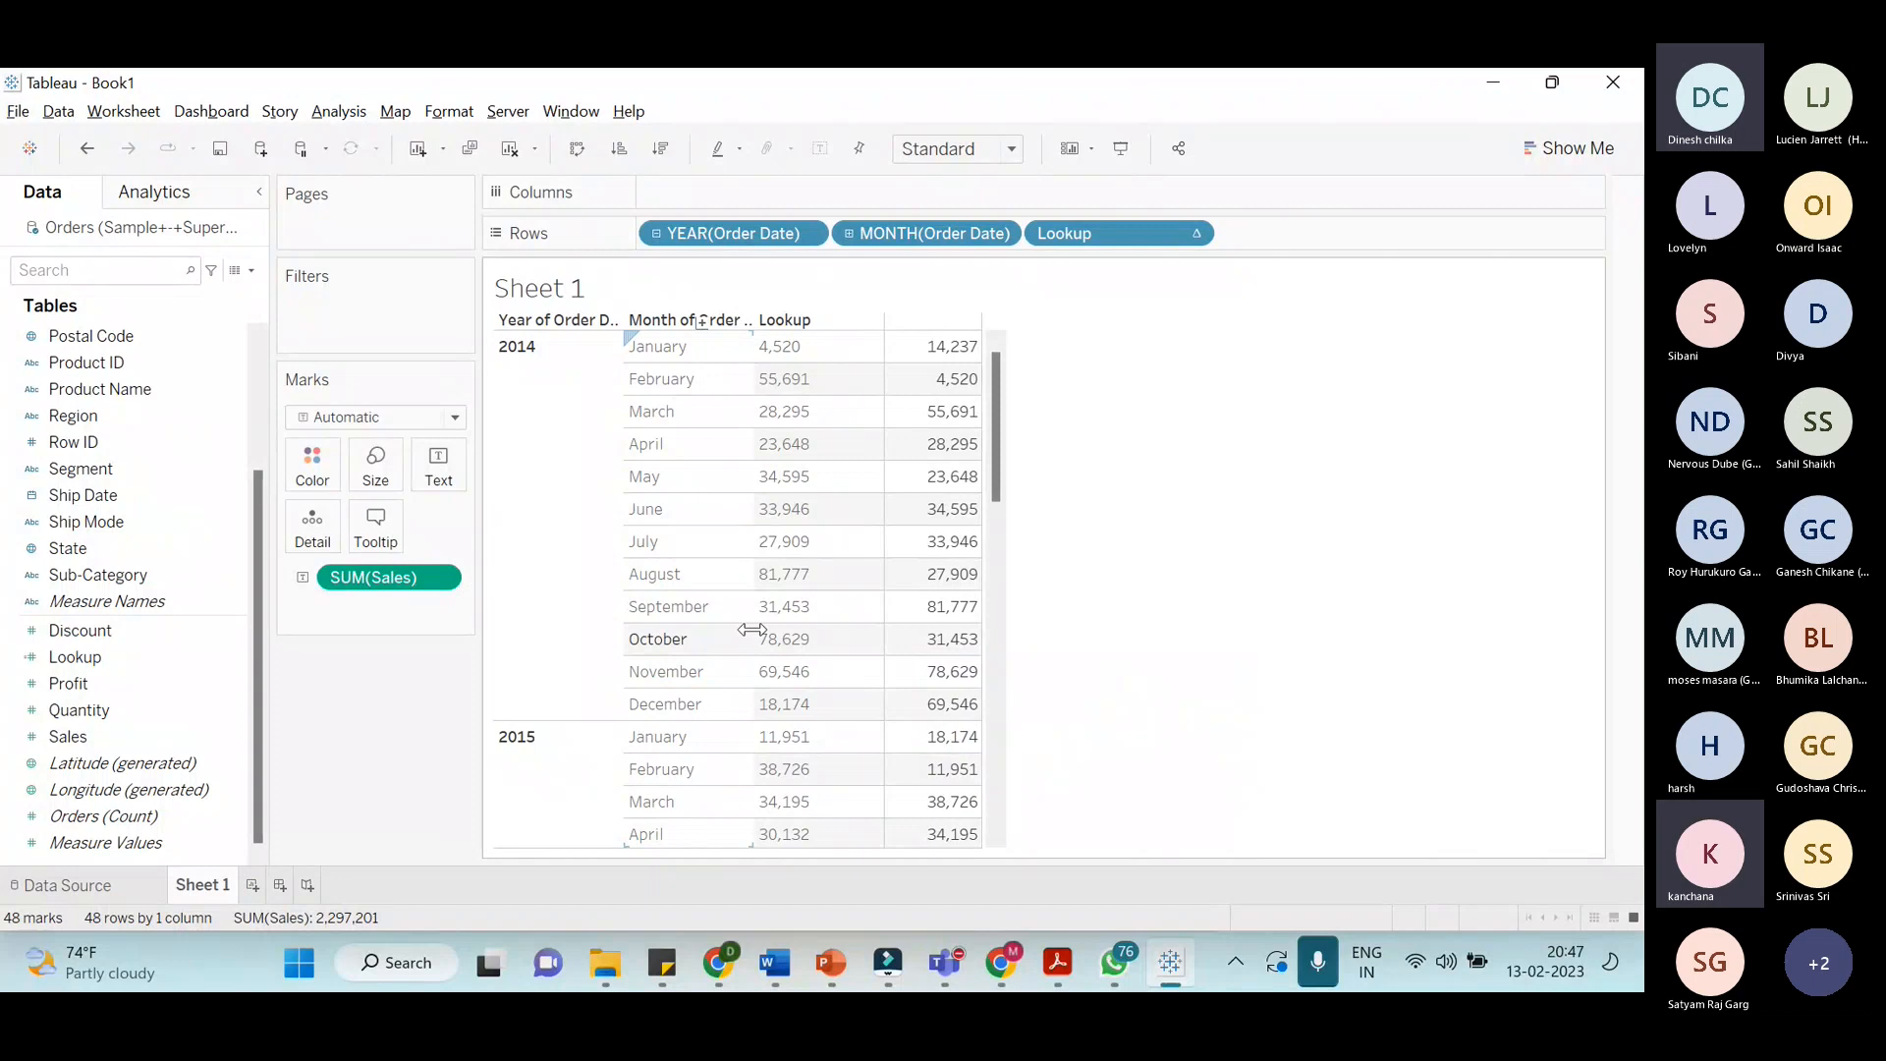
Set the offset in the Lookup calculation to 0, apply the change and save it
{"action": "left_click", "coordinate": [241, 632]}
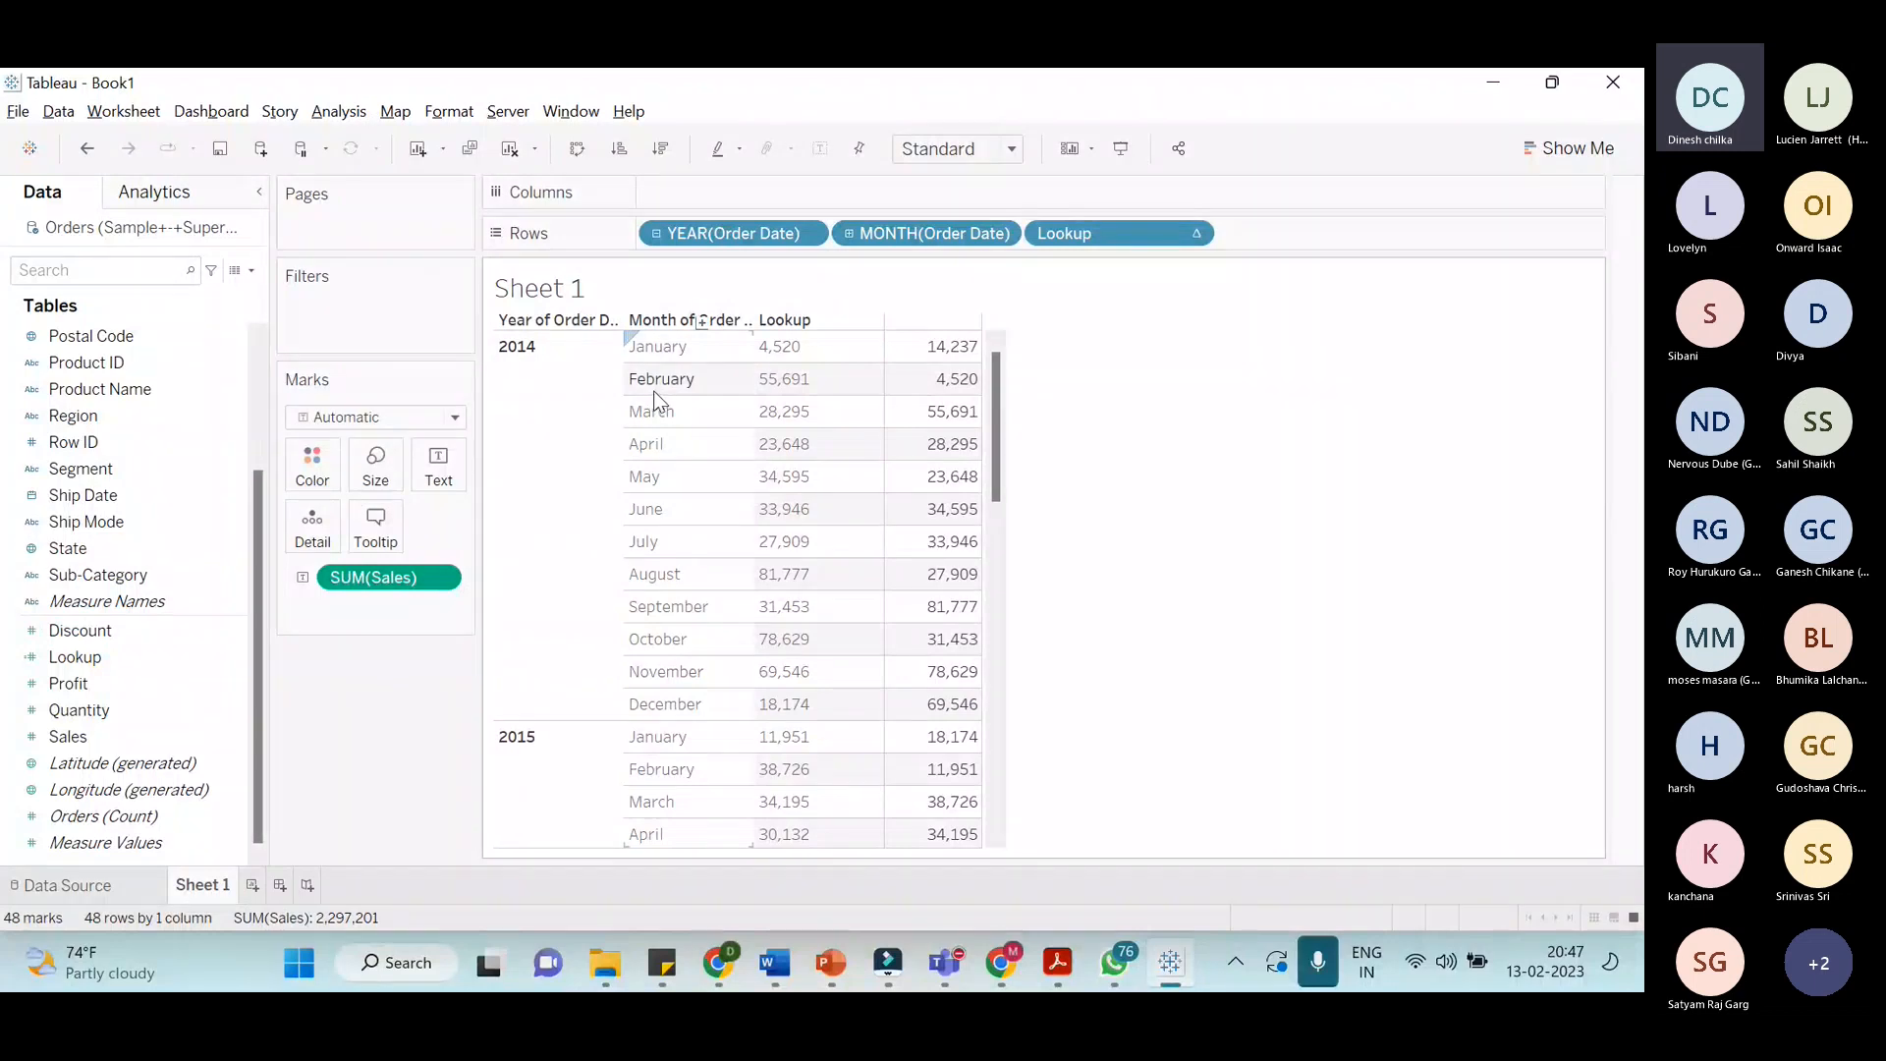
{"action": "mouse_move", "coordinate": [931, 398]}
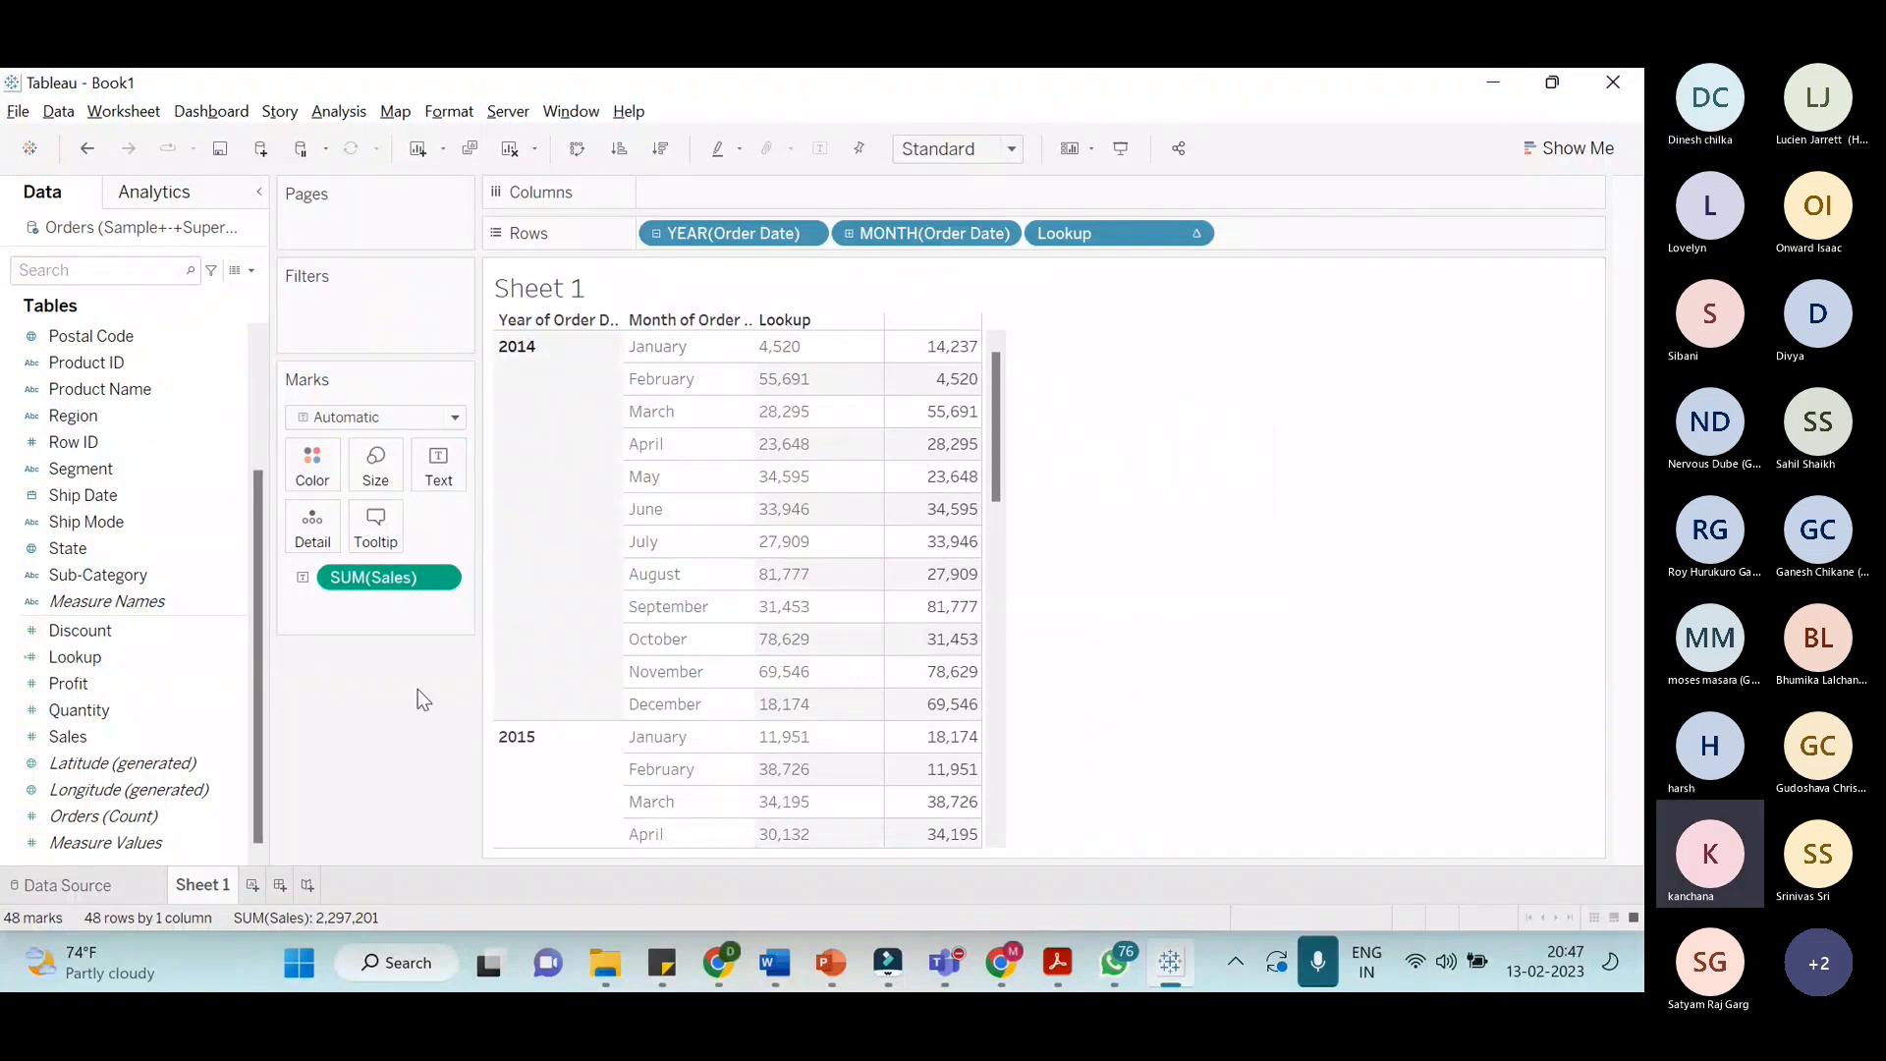
{"action": "right_click", "coordinate": [163, 658]}
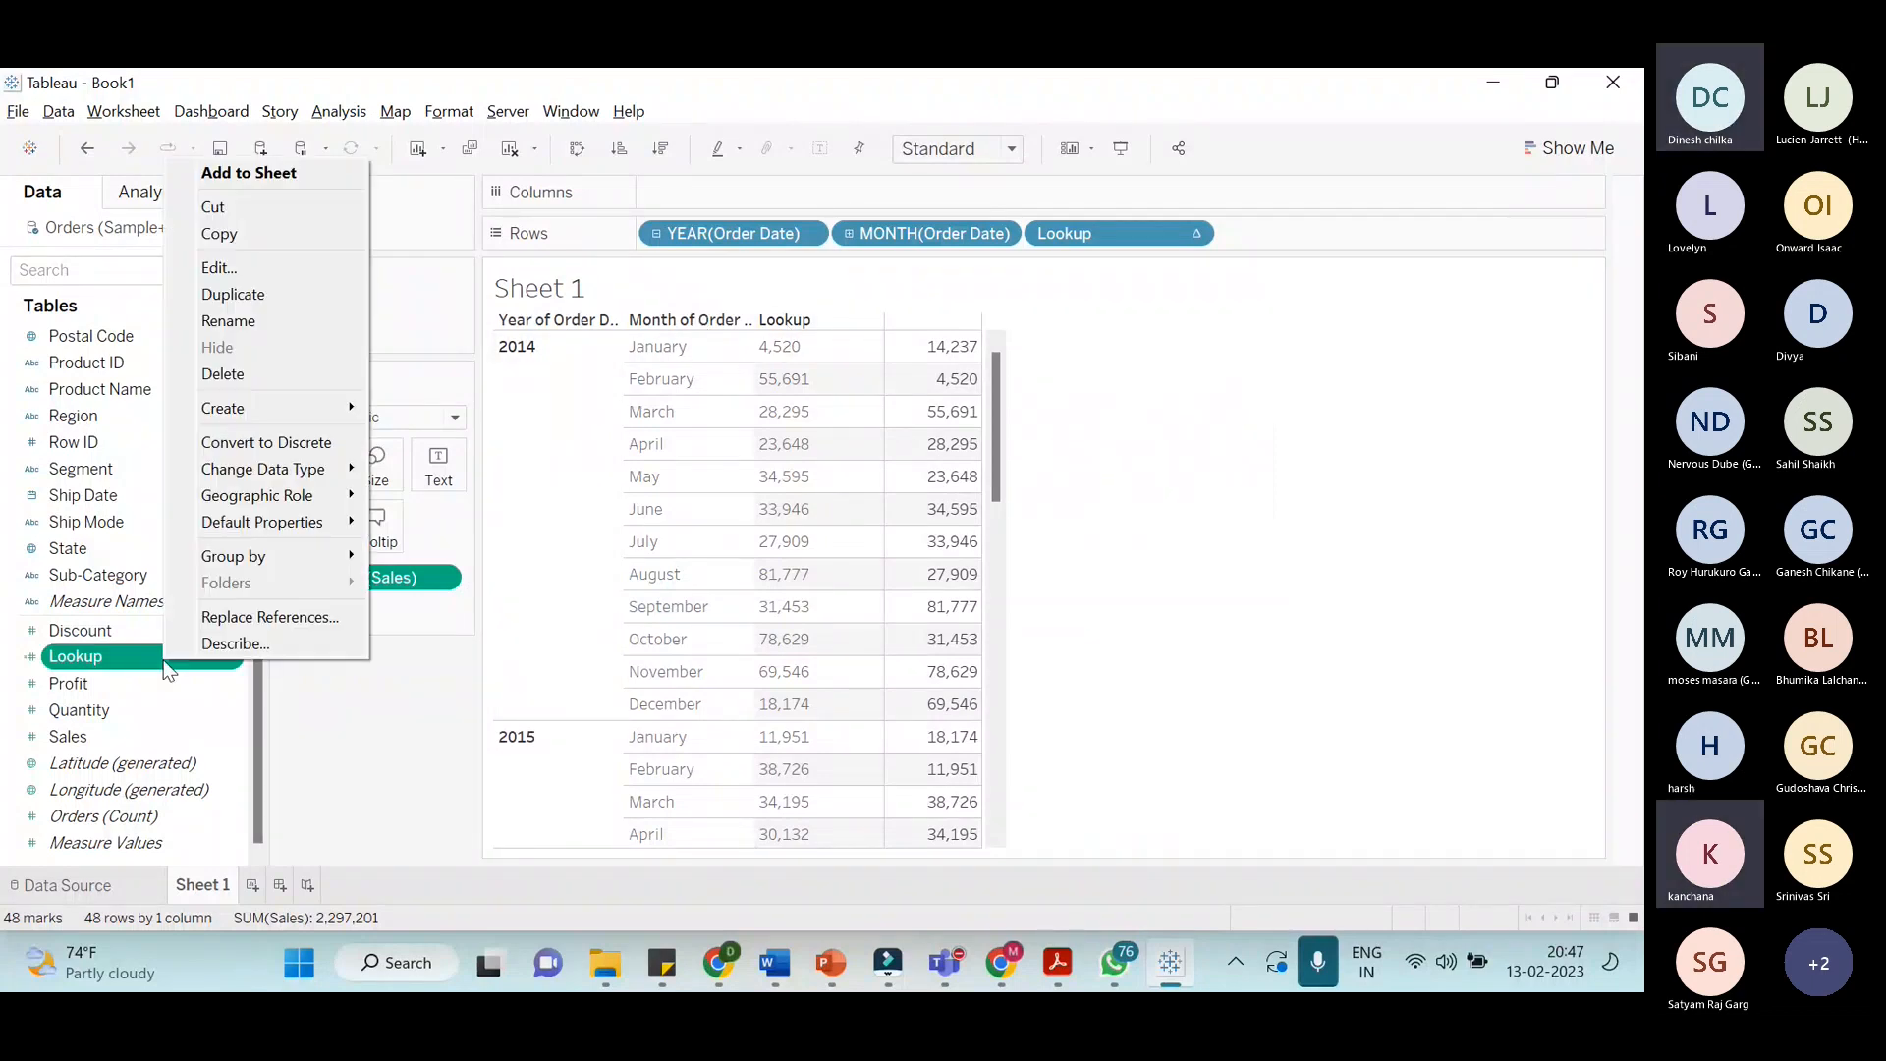
{"action": "left_click", "coordinate": [259, 269]}
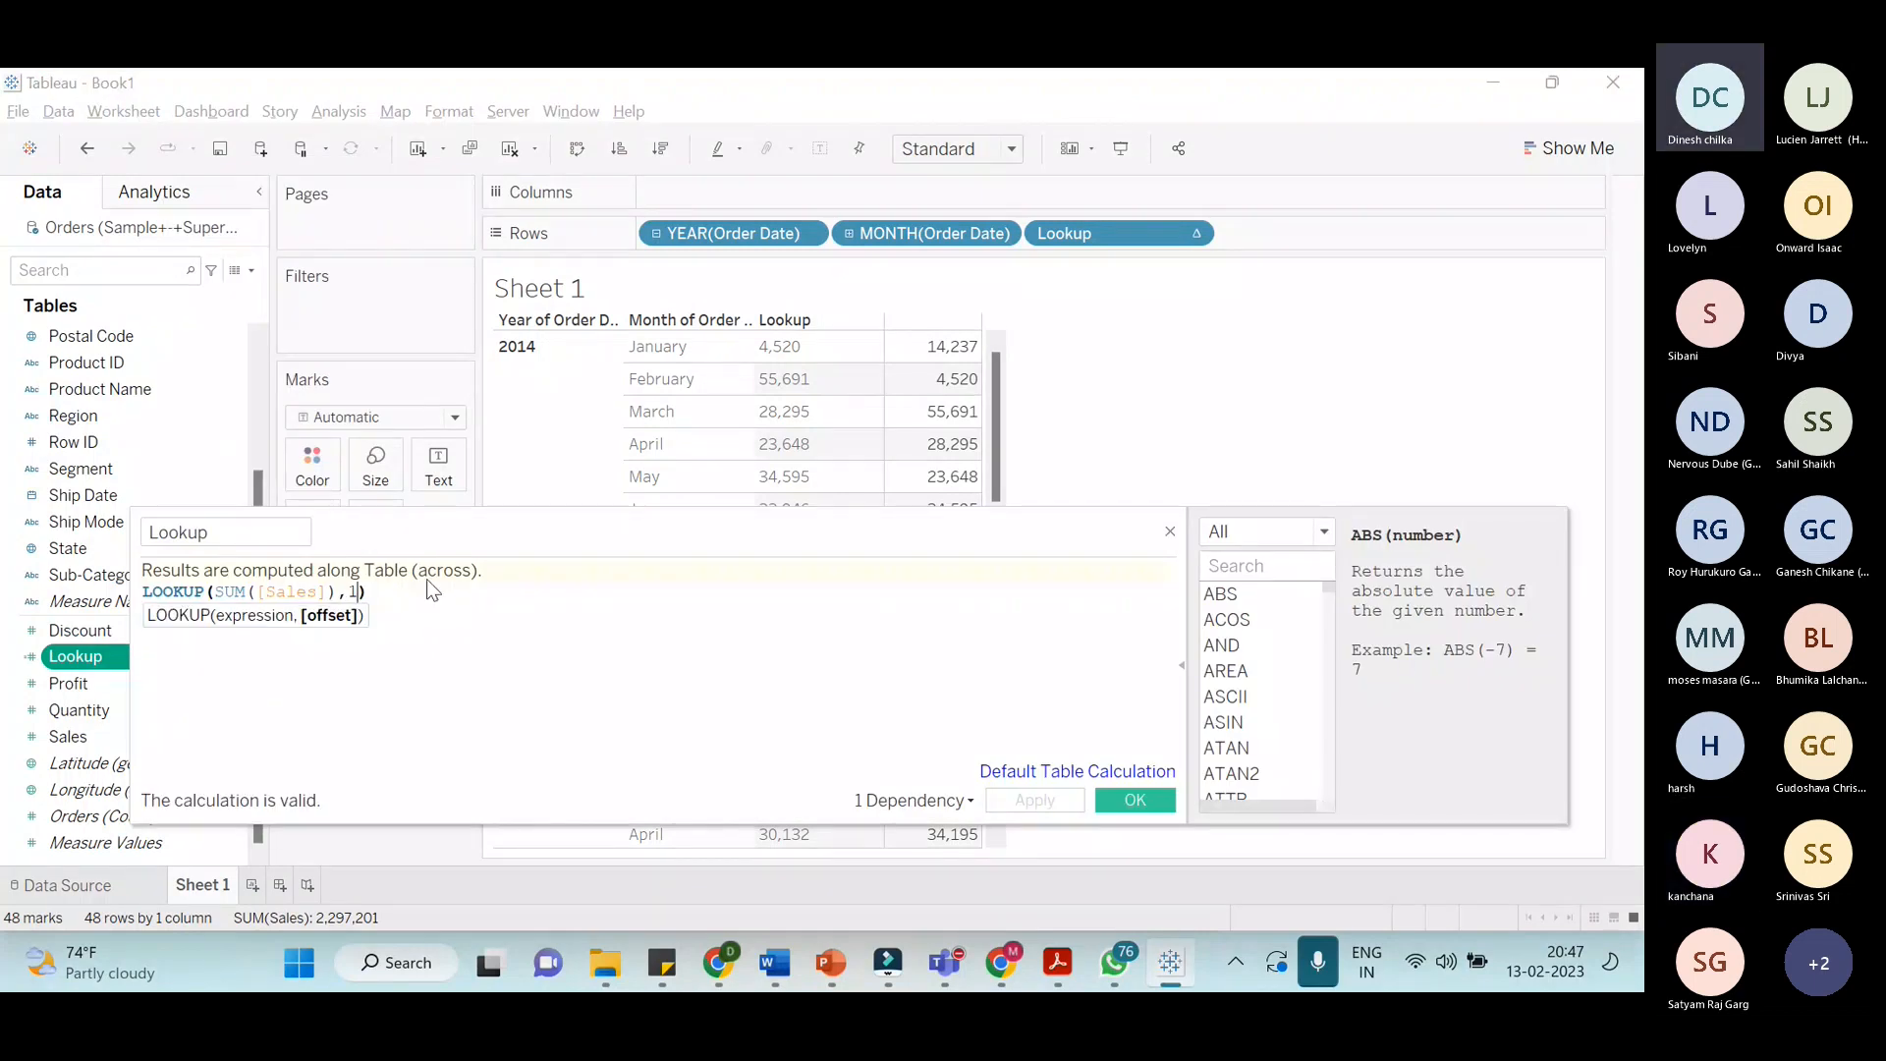
{"action": "key", "text": "BackSpace"}
{"action": "type", "text": "0"}
{"action": "left_click", "coordinate": [1057, 800]}
{"action": "left_click", "coordinate": [1122, 797]}
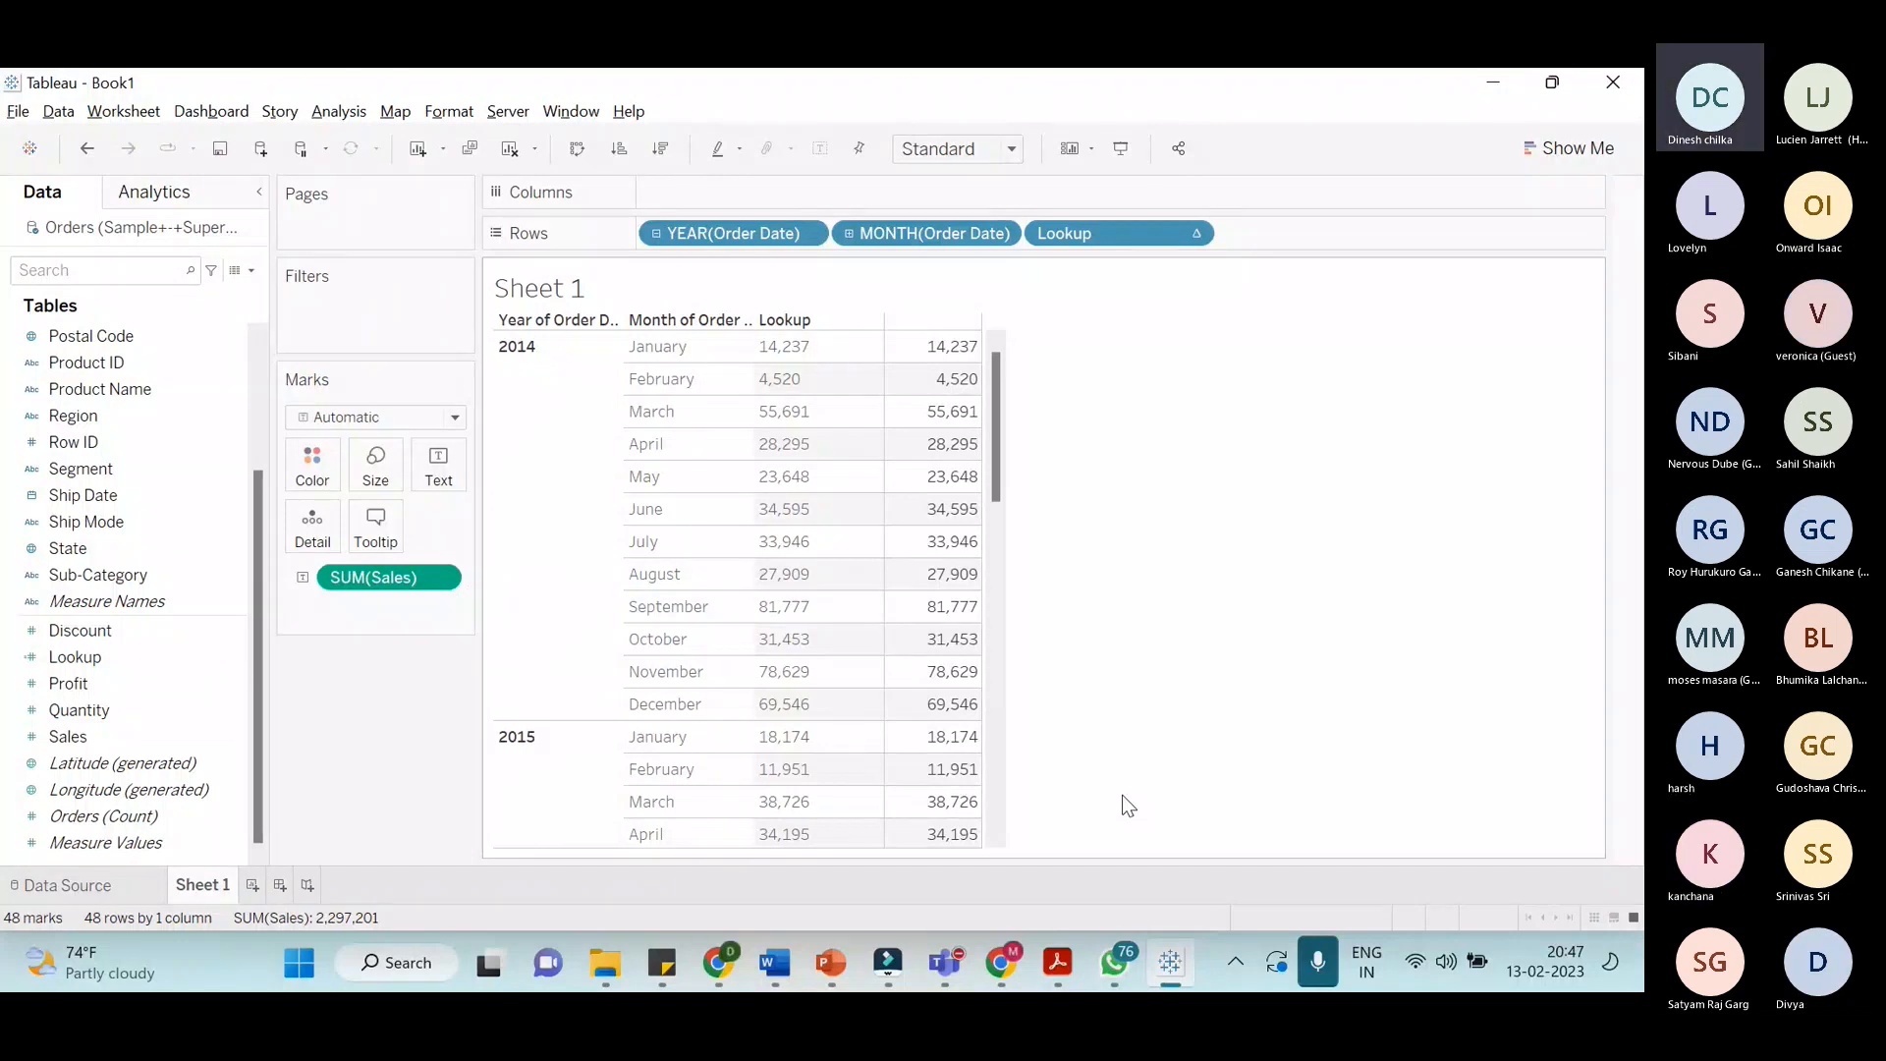
Change the Lookup calculation to LOOKUP(SUM([Sales]),2), then apply and save it
{"action": "right_click", "coordinate": [93, 656]}
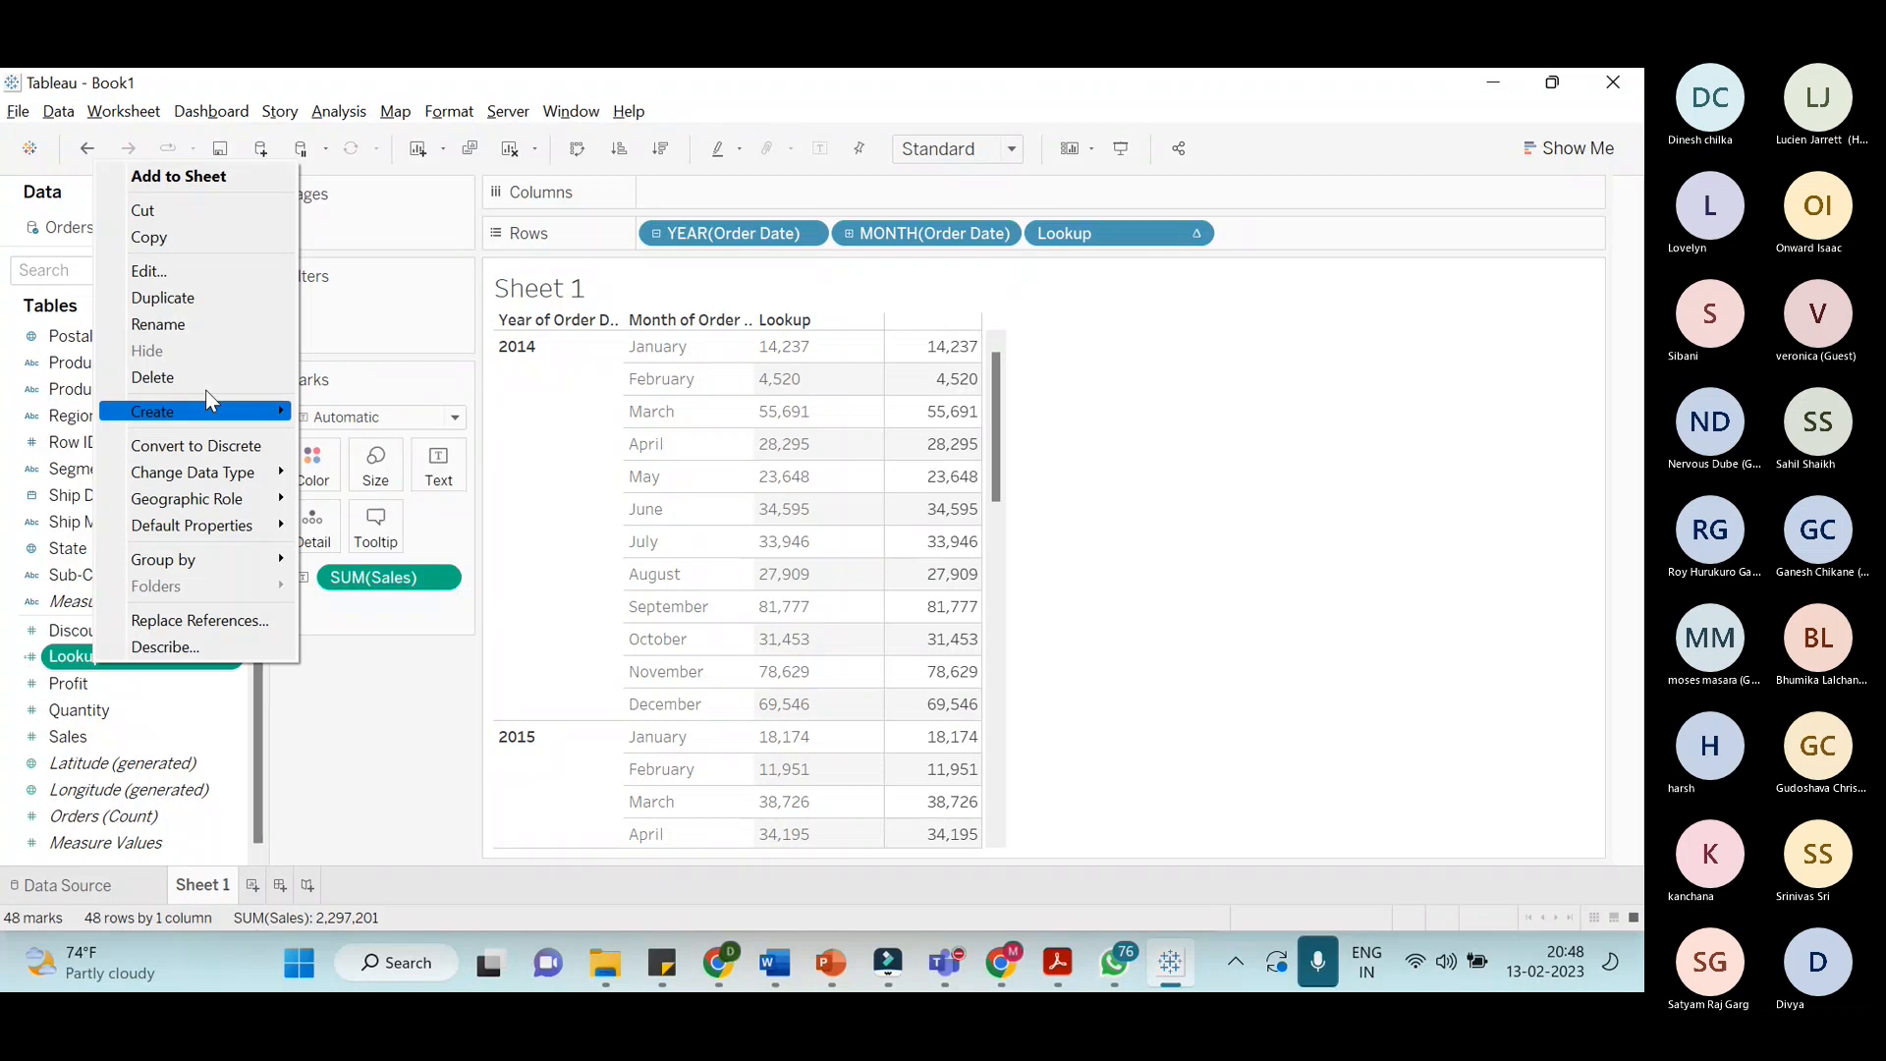
{"action": "left_click", "coordinate": [214, 277]}
{"action": "left_click", "coordinate": [359, 590]}
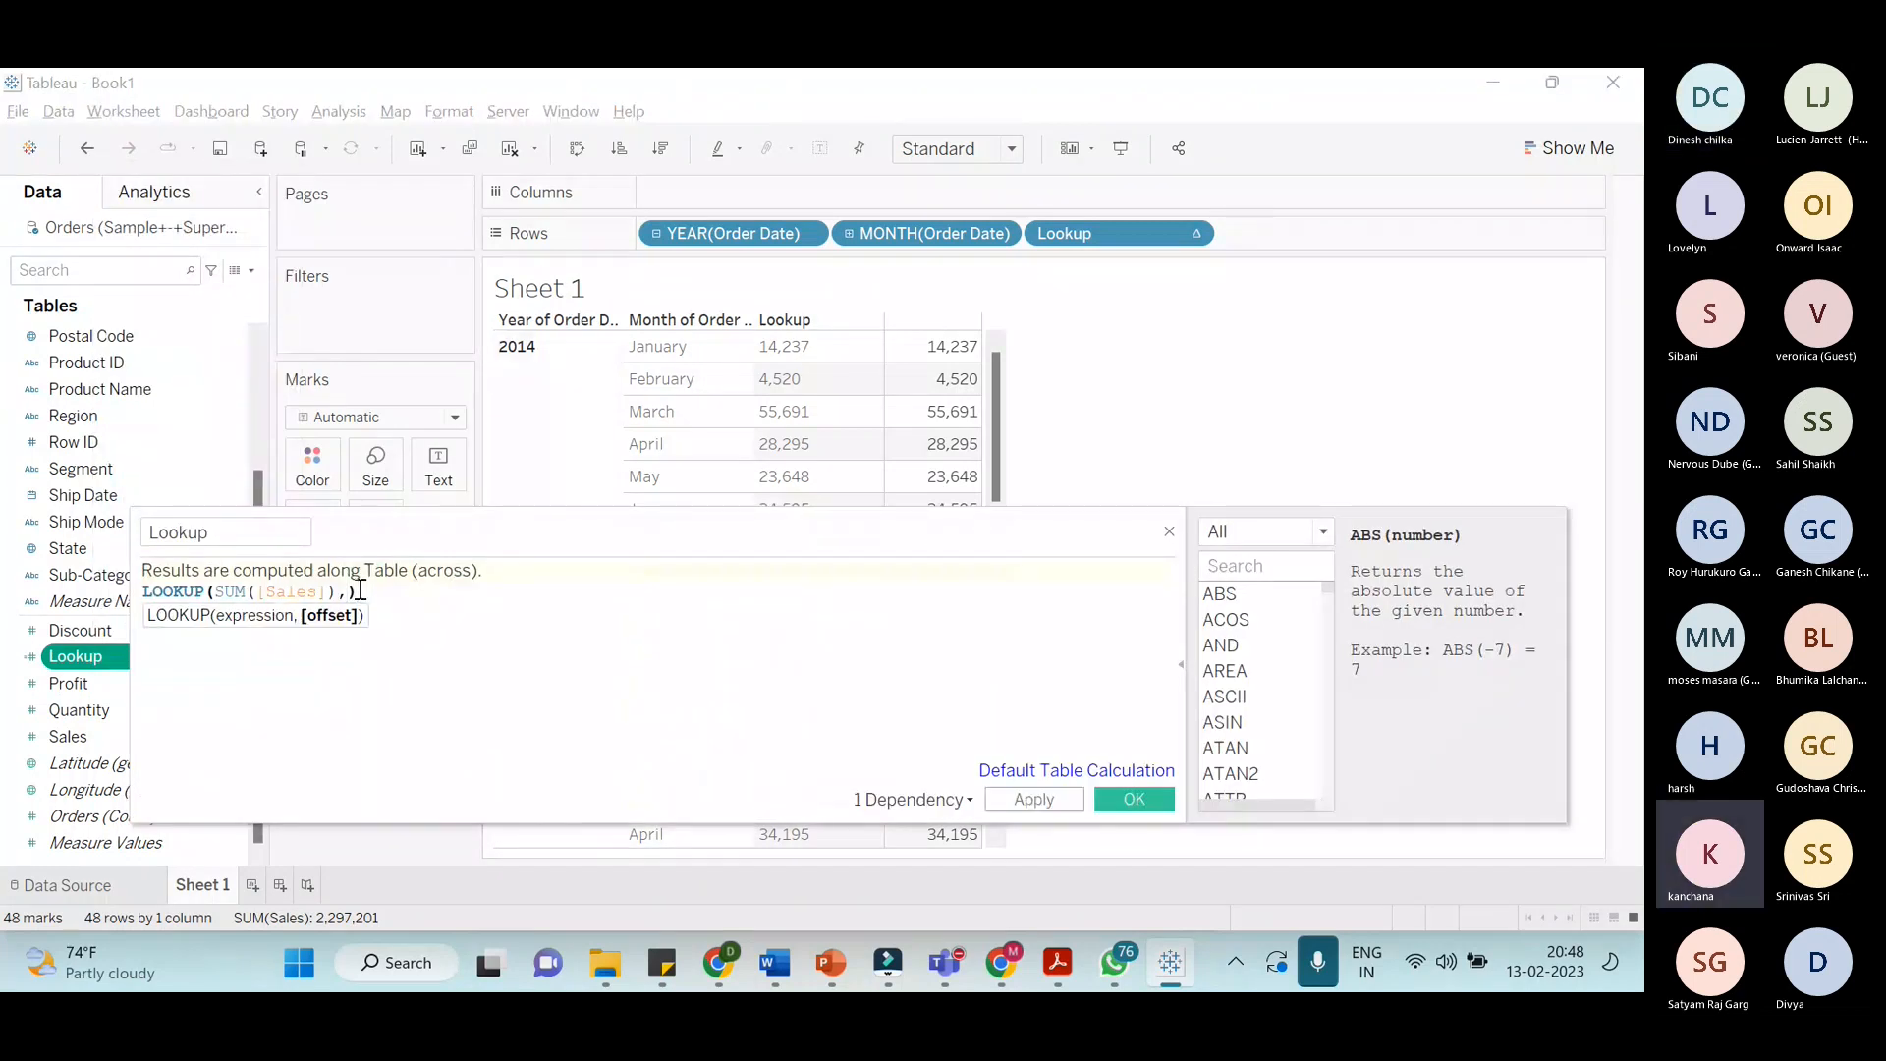
{"action": "key", "text": "BackSpace"}
{"action": "type", "text": "2"}
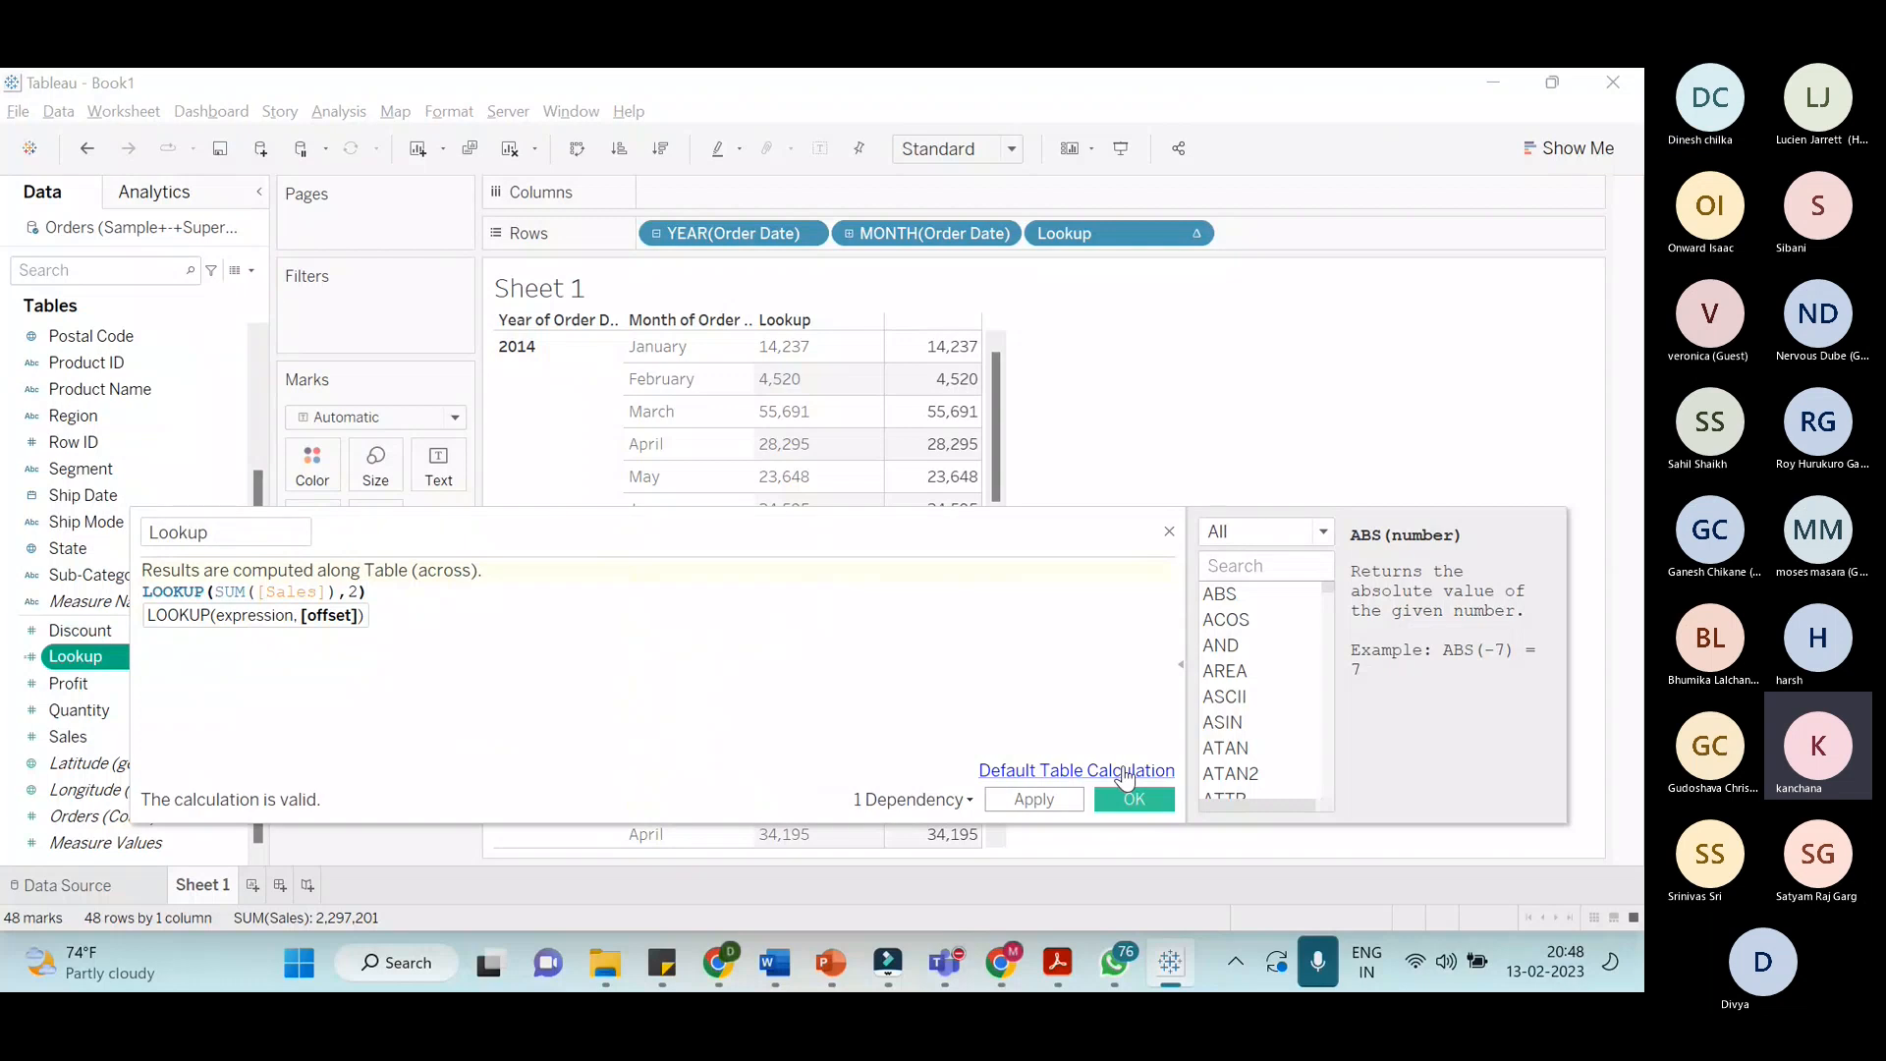
{"action": "left_click", "coordinate": [1045, 802]}
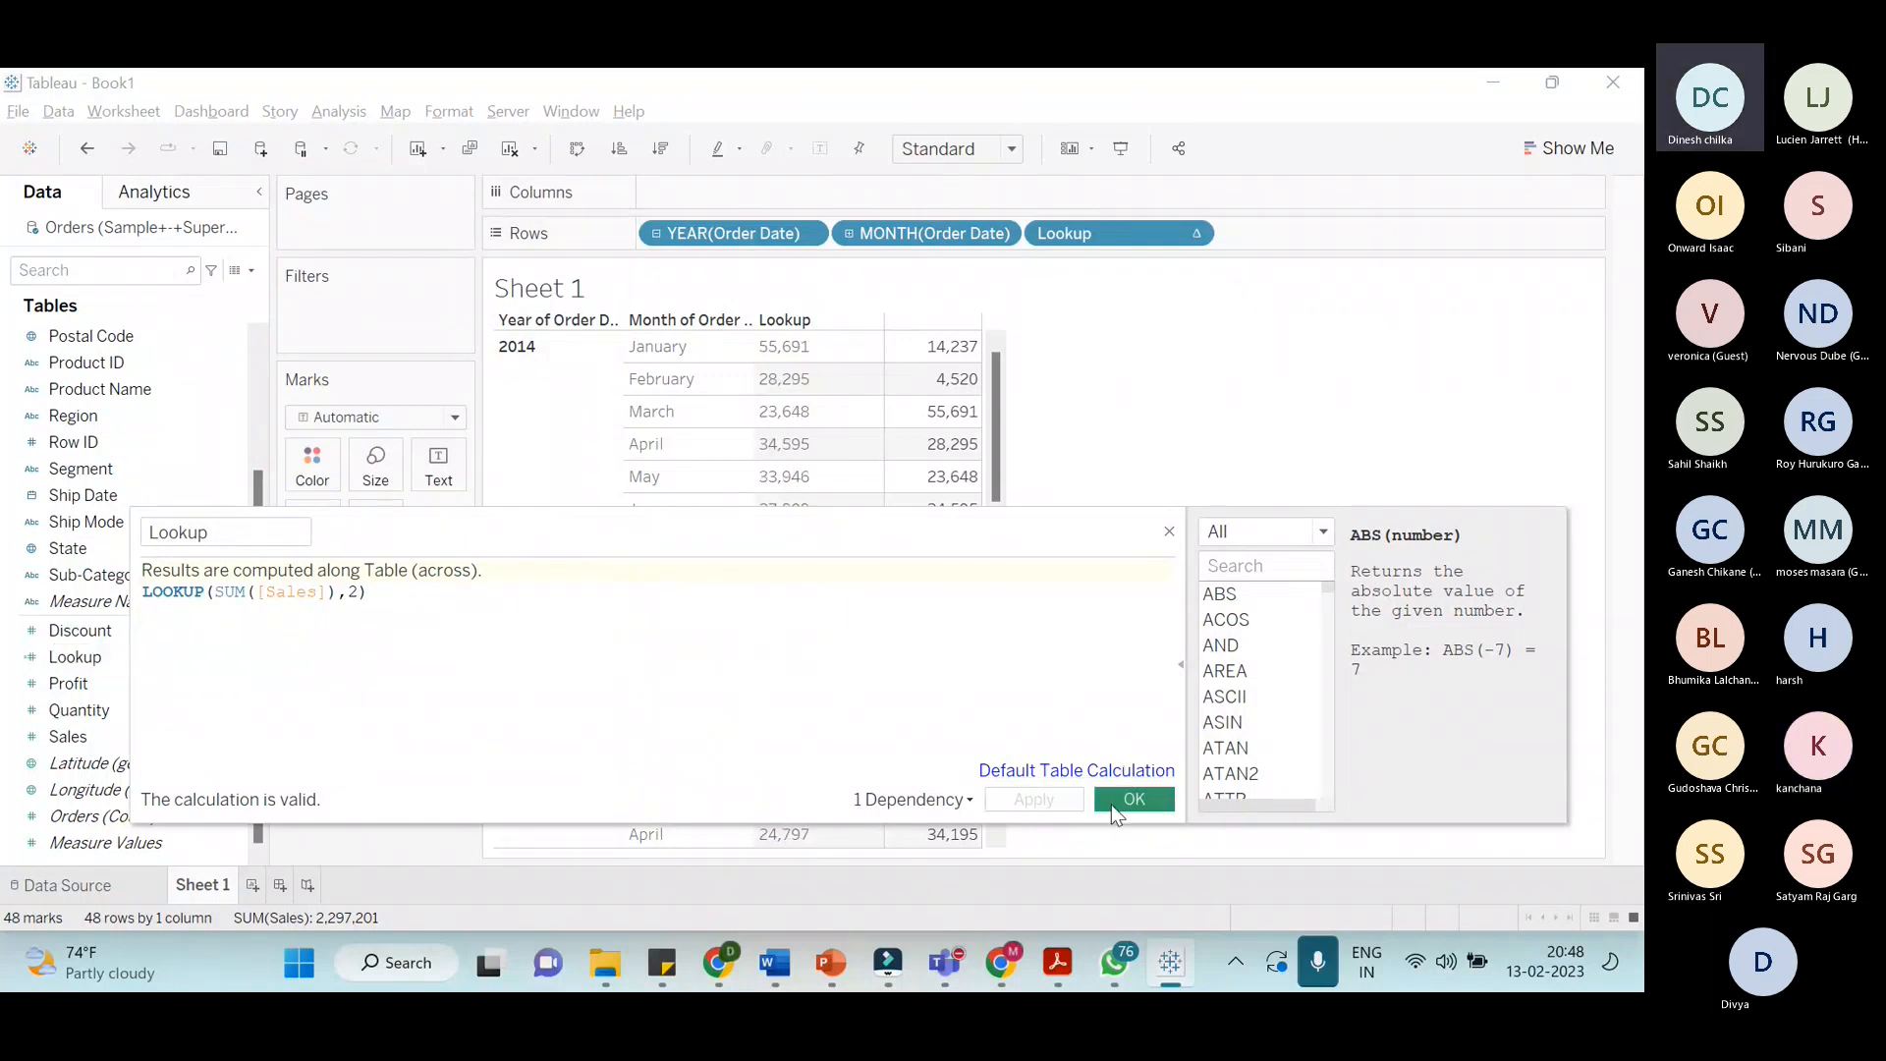
{"action": "left_click", "coordinate": [1111, 802]}
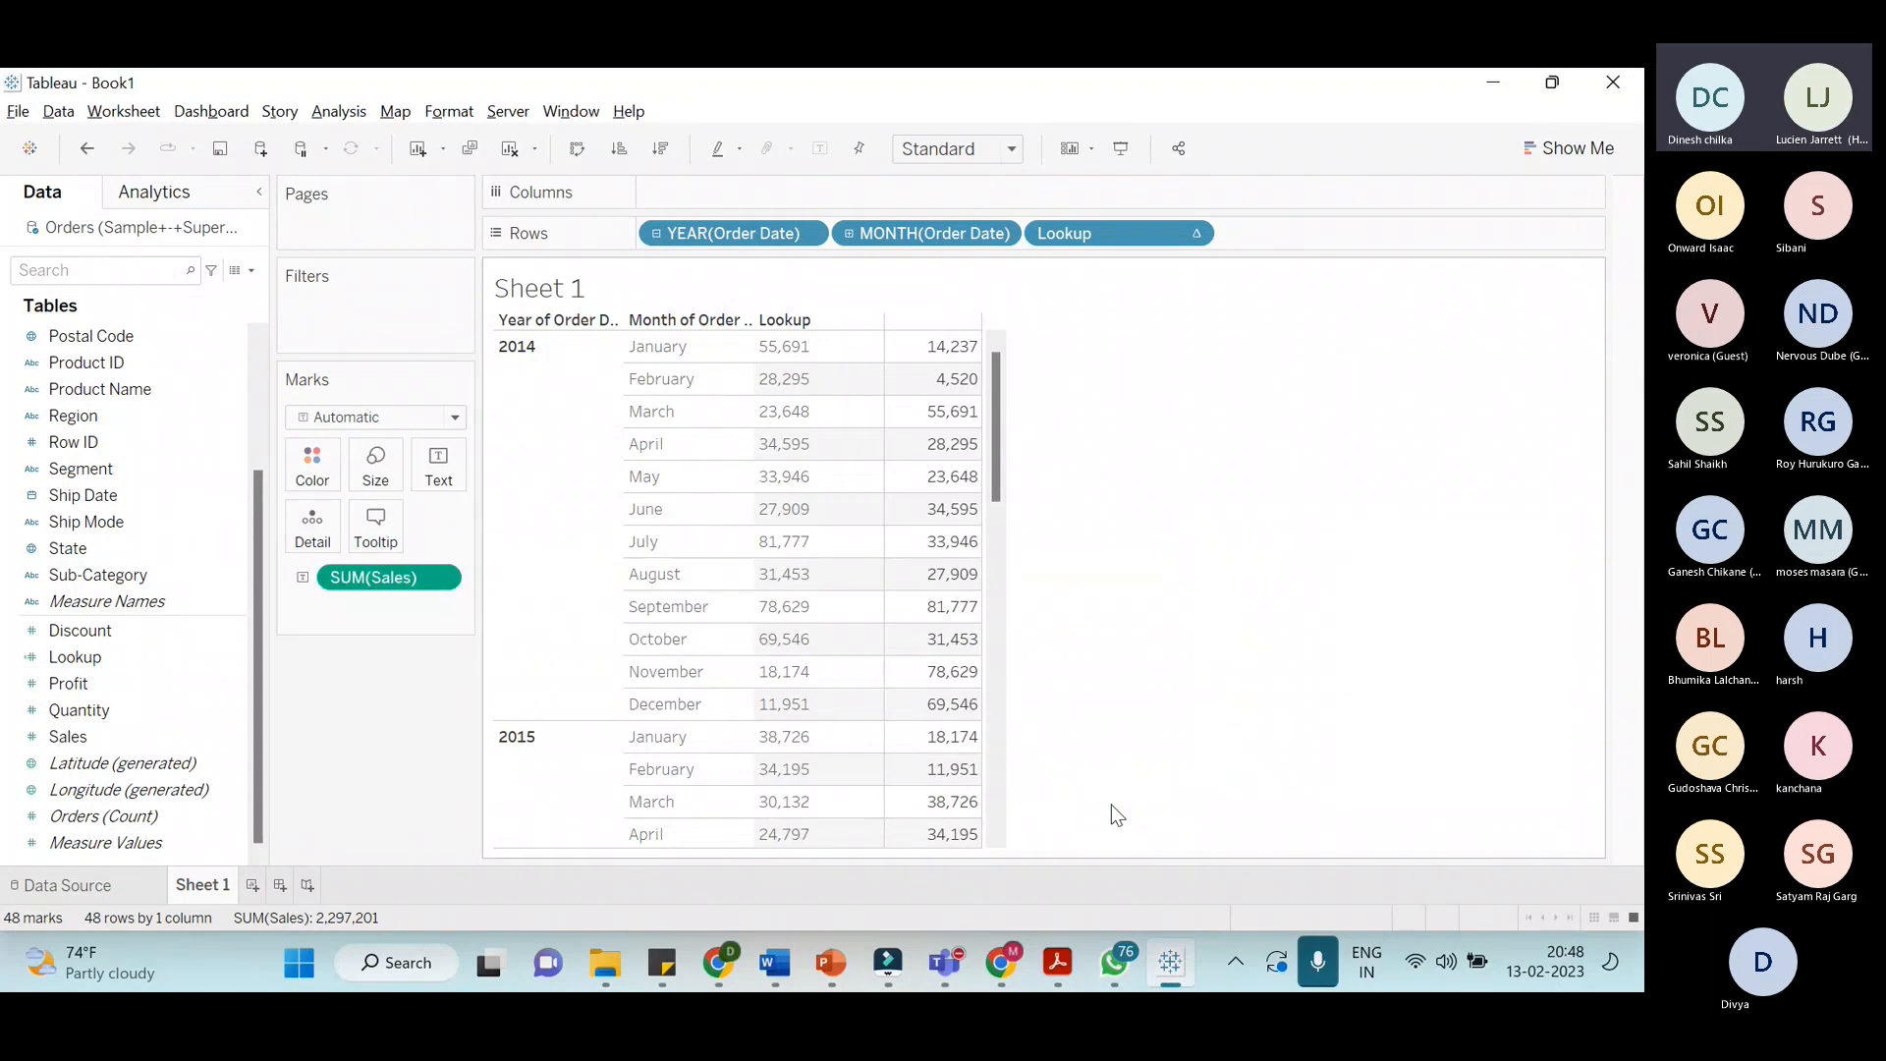
Make the Lookup calculation's offset negative so it reads LOOKUP(SUM([Sales]),-2), then apply and save it
{"action": "right_click", "coordinate": [144, 657]}
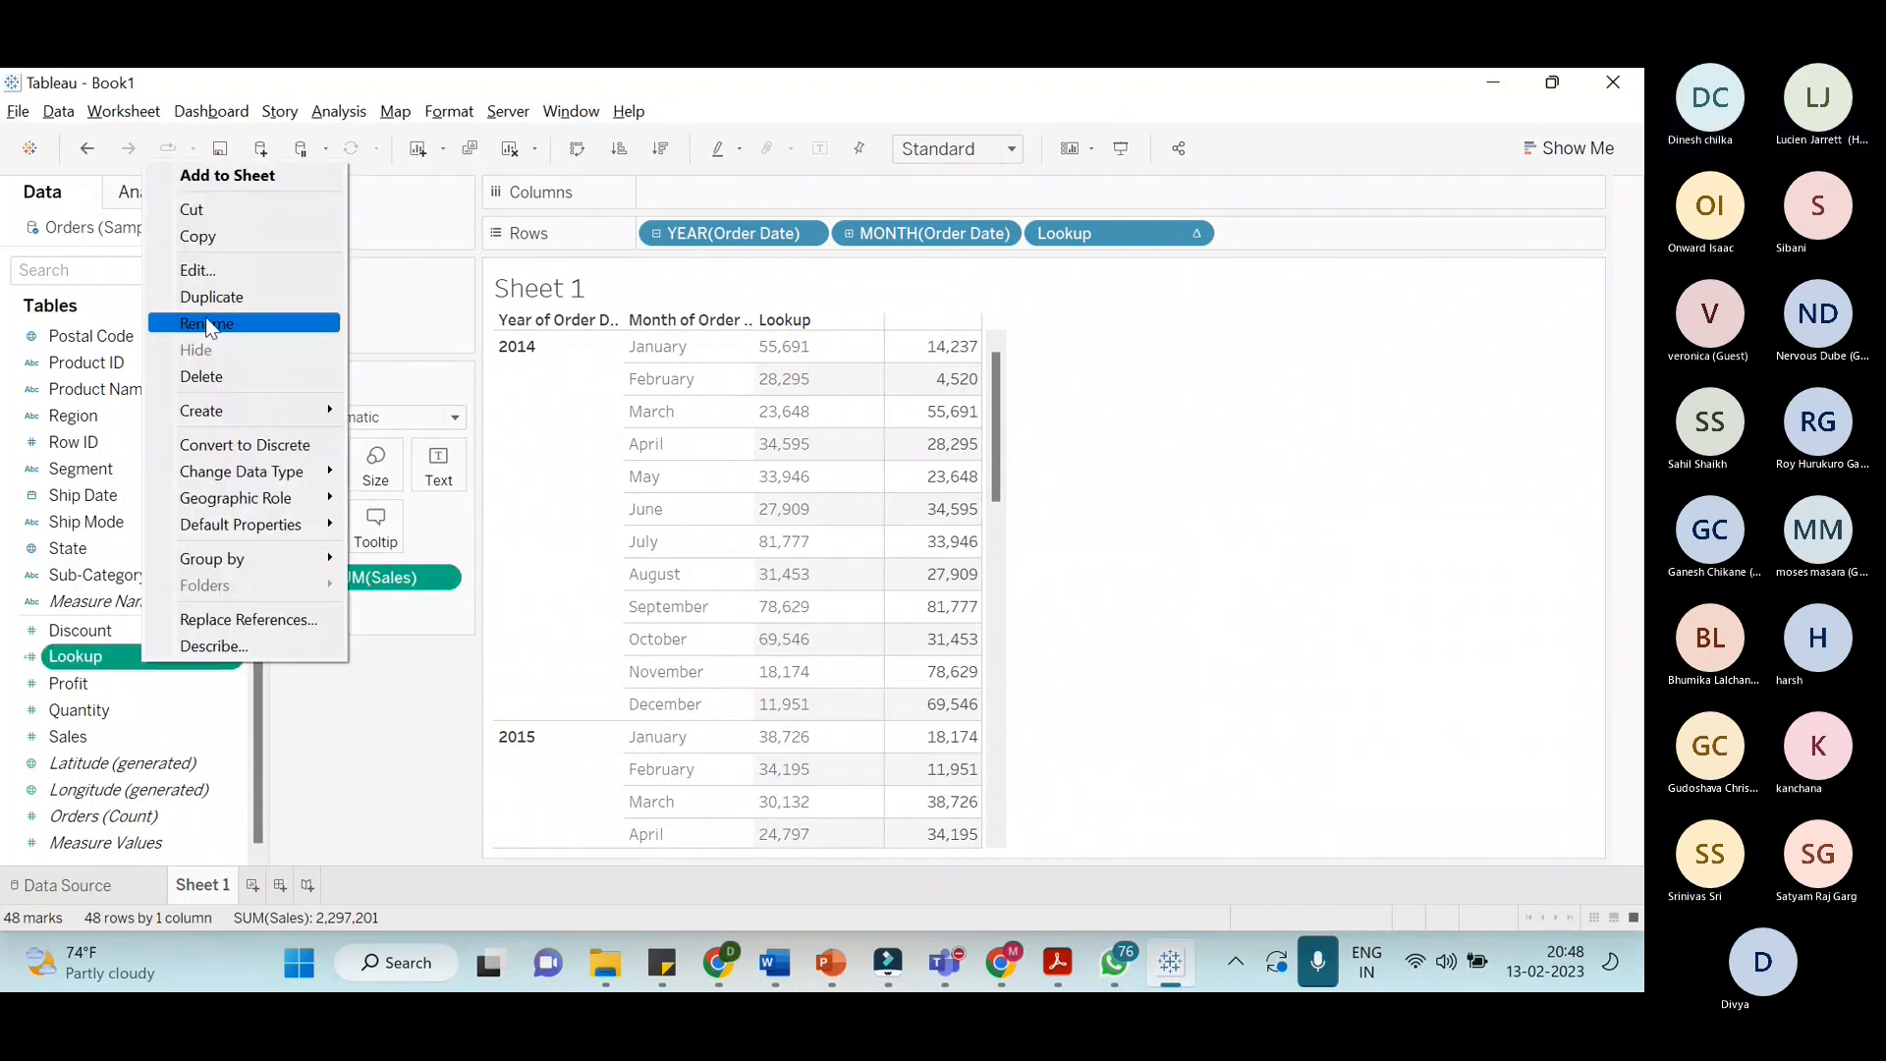
{"action": "left_click", "coordinate": [244, 267]}
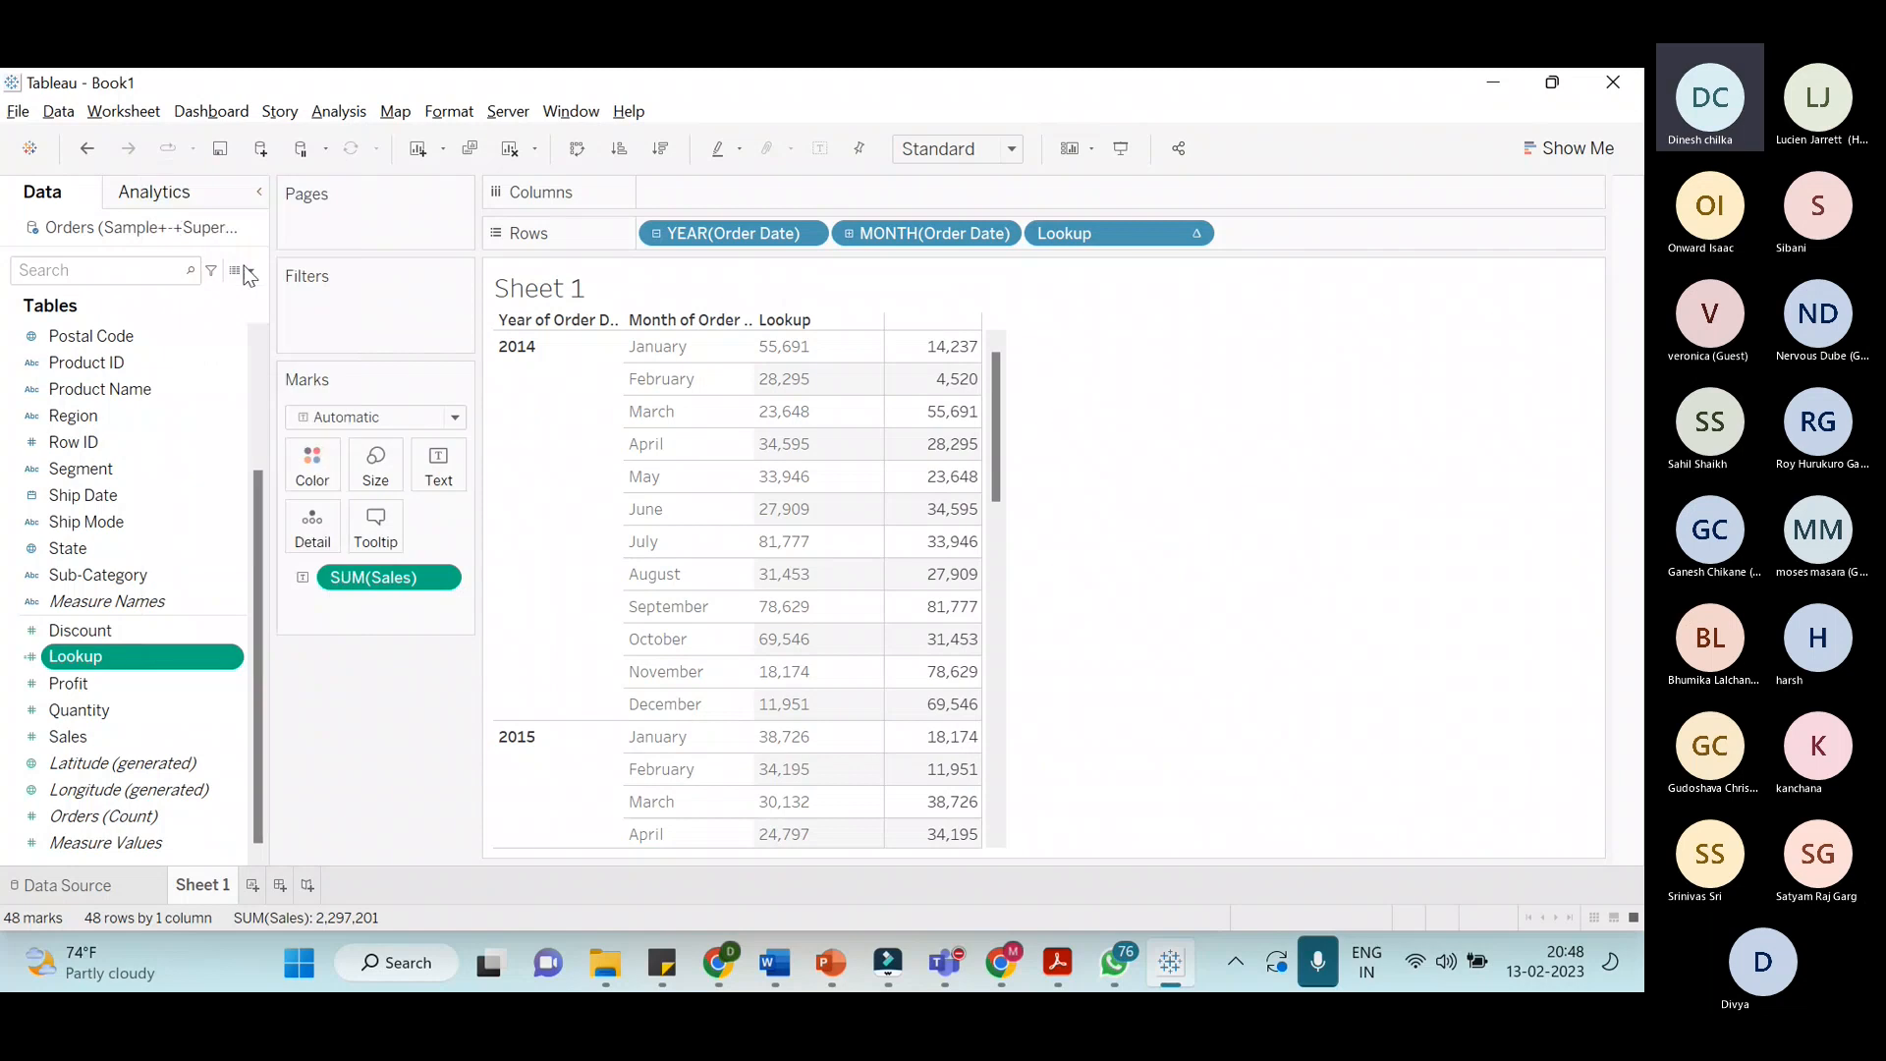
{"action": "key", "text": "Left"}
{"action": "key", "text": "Left"}
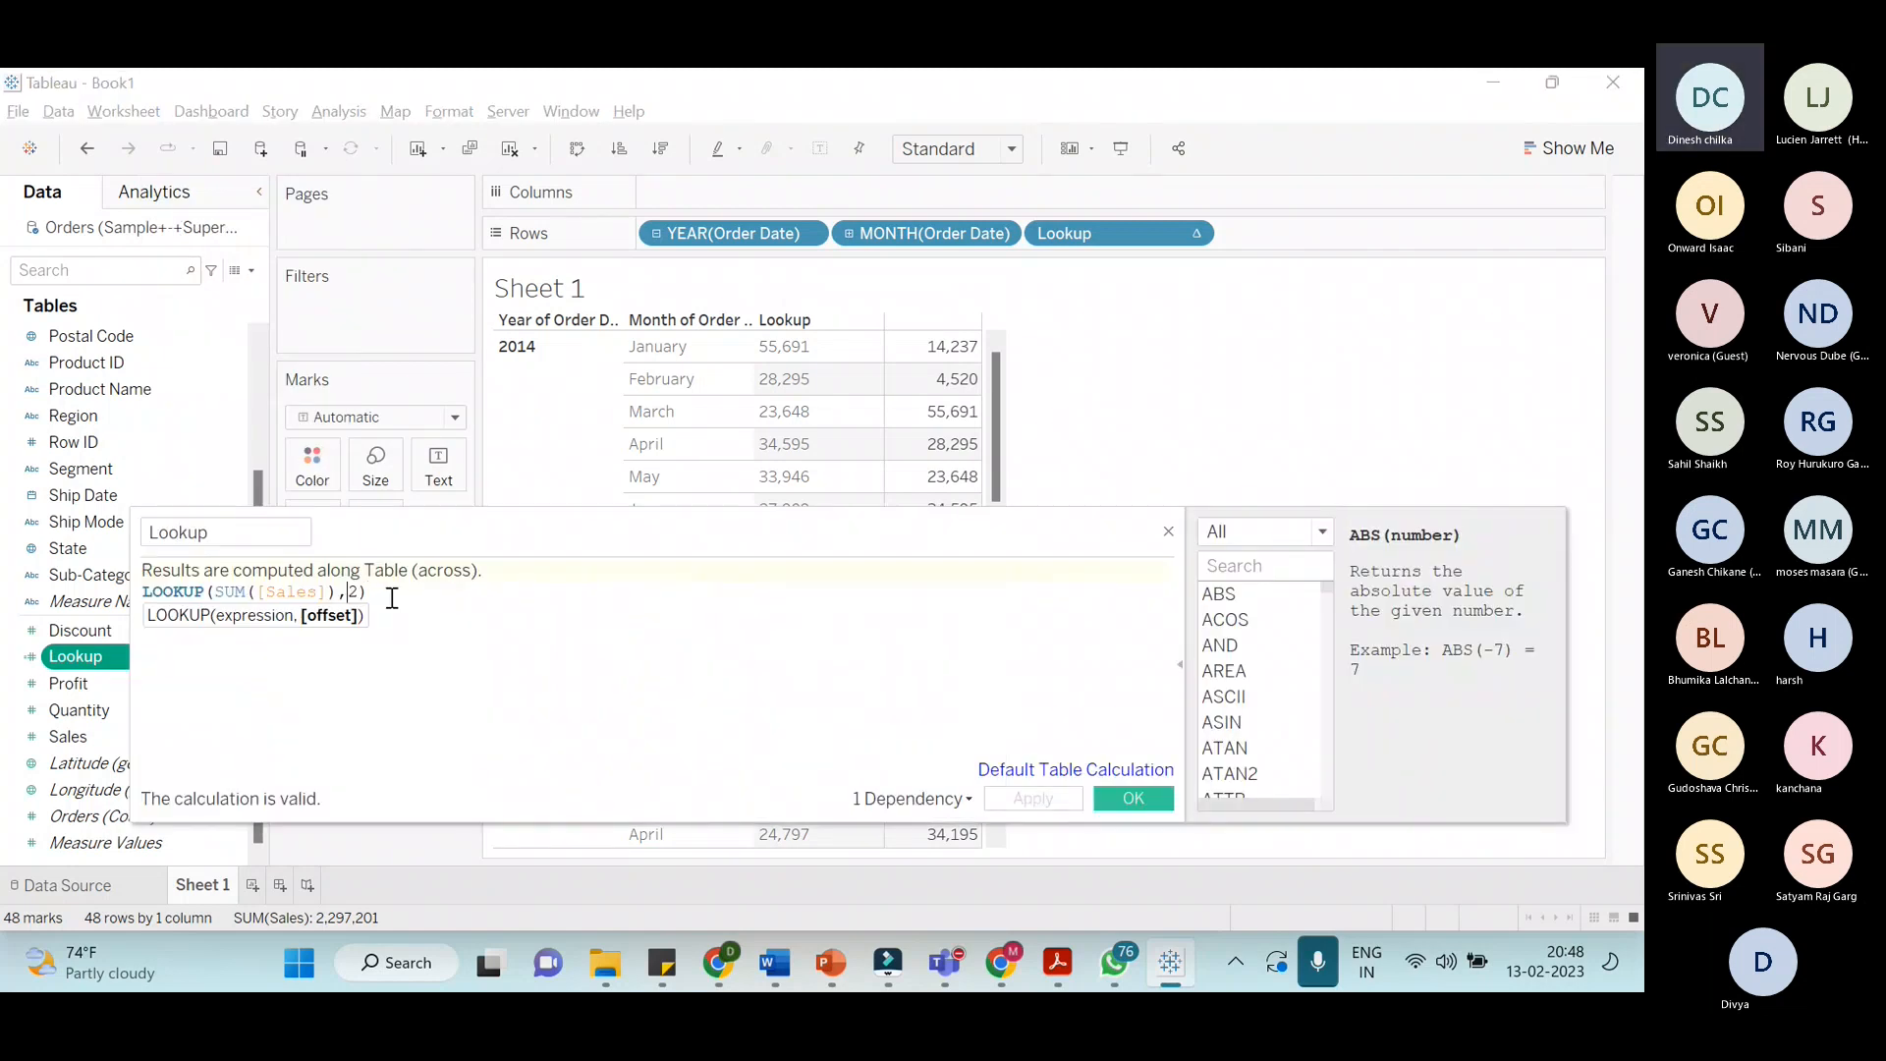
{"action": "type", "text": "-"}
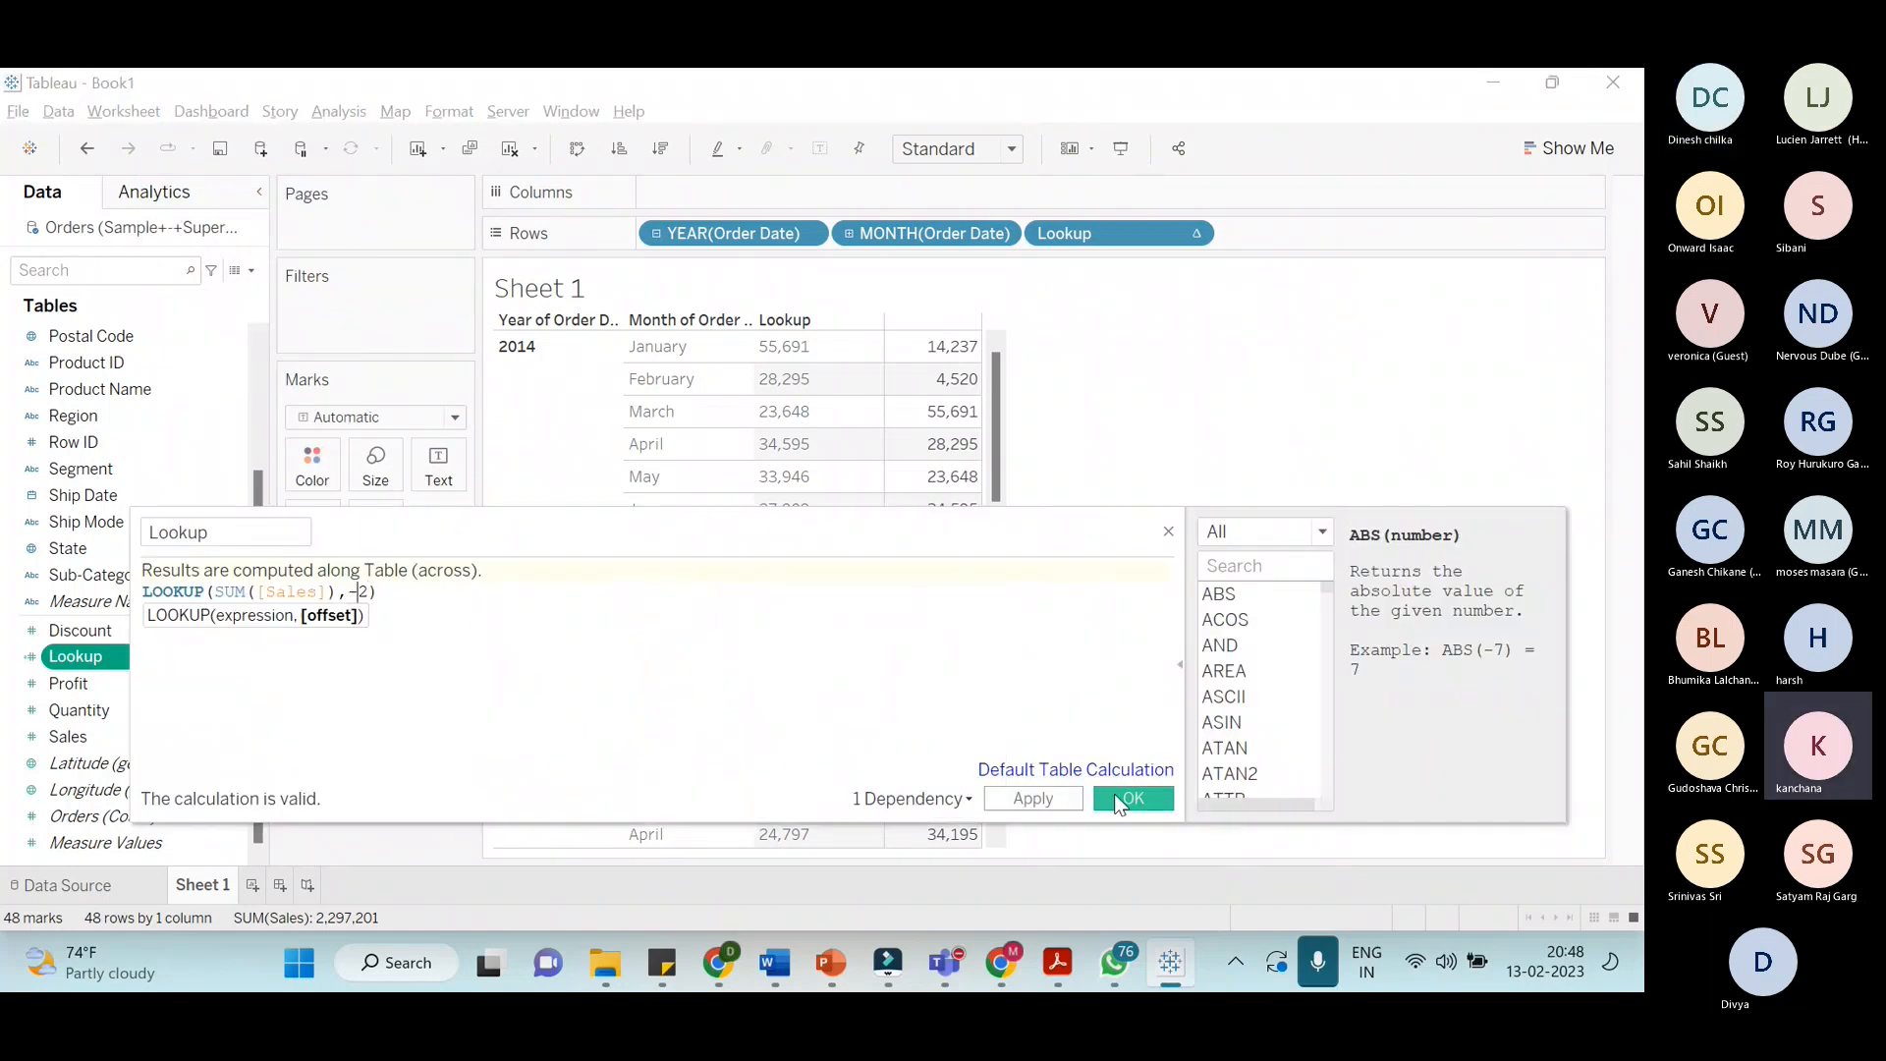
{"action": "left_click", "coordinate": [1012, 799]}
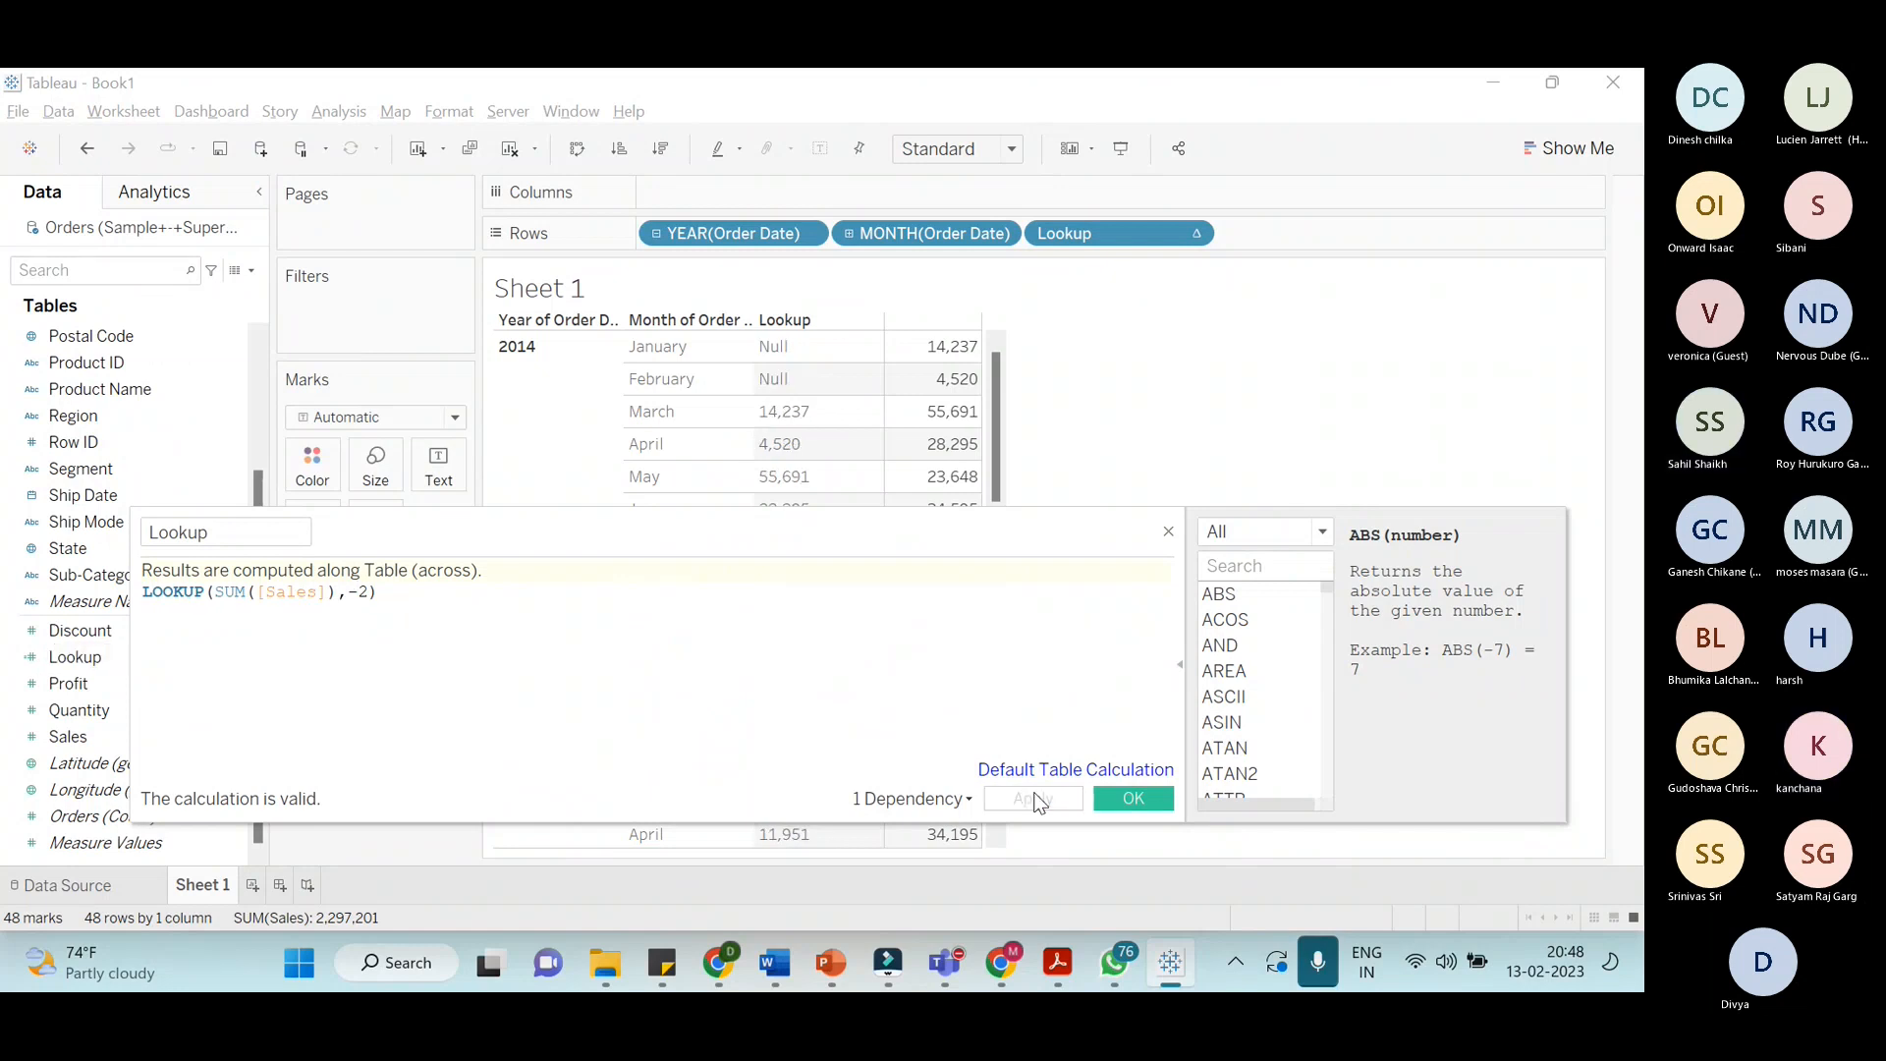
{"action": "left_click", "coordinate": [1148, 788]}
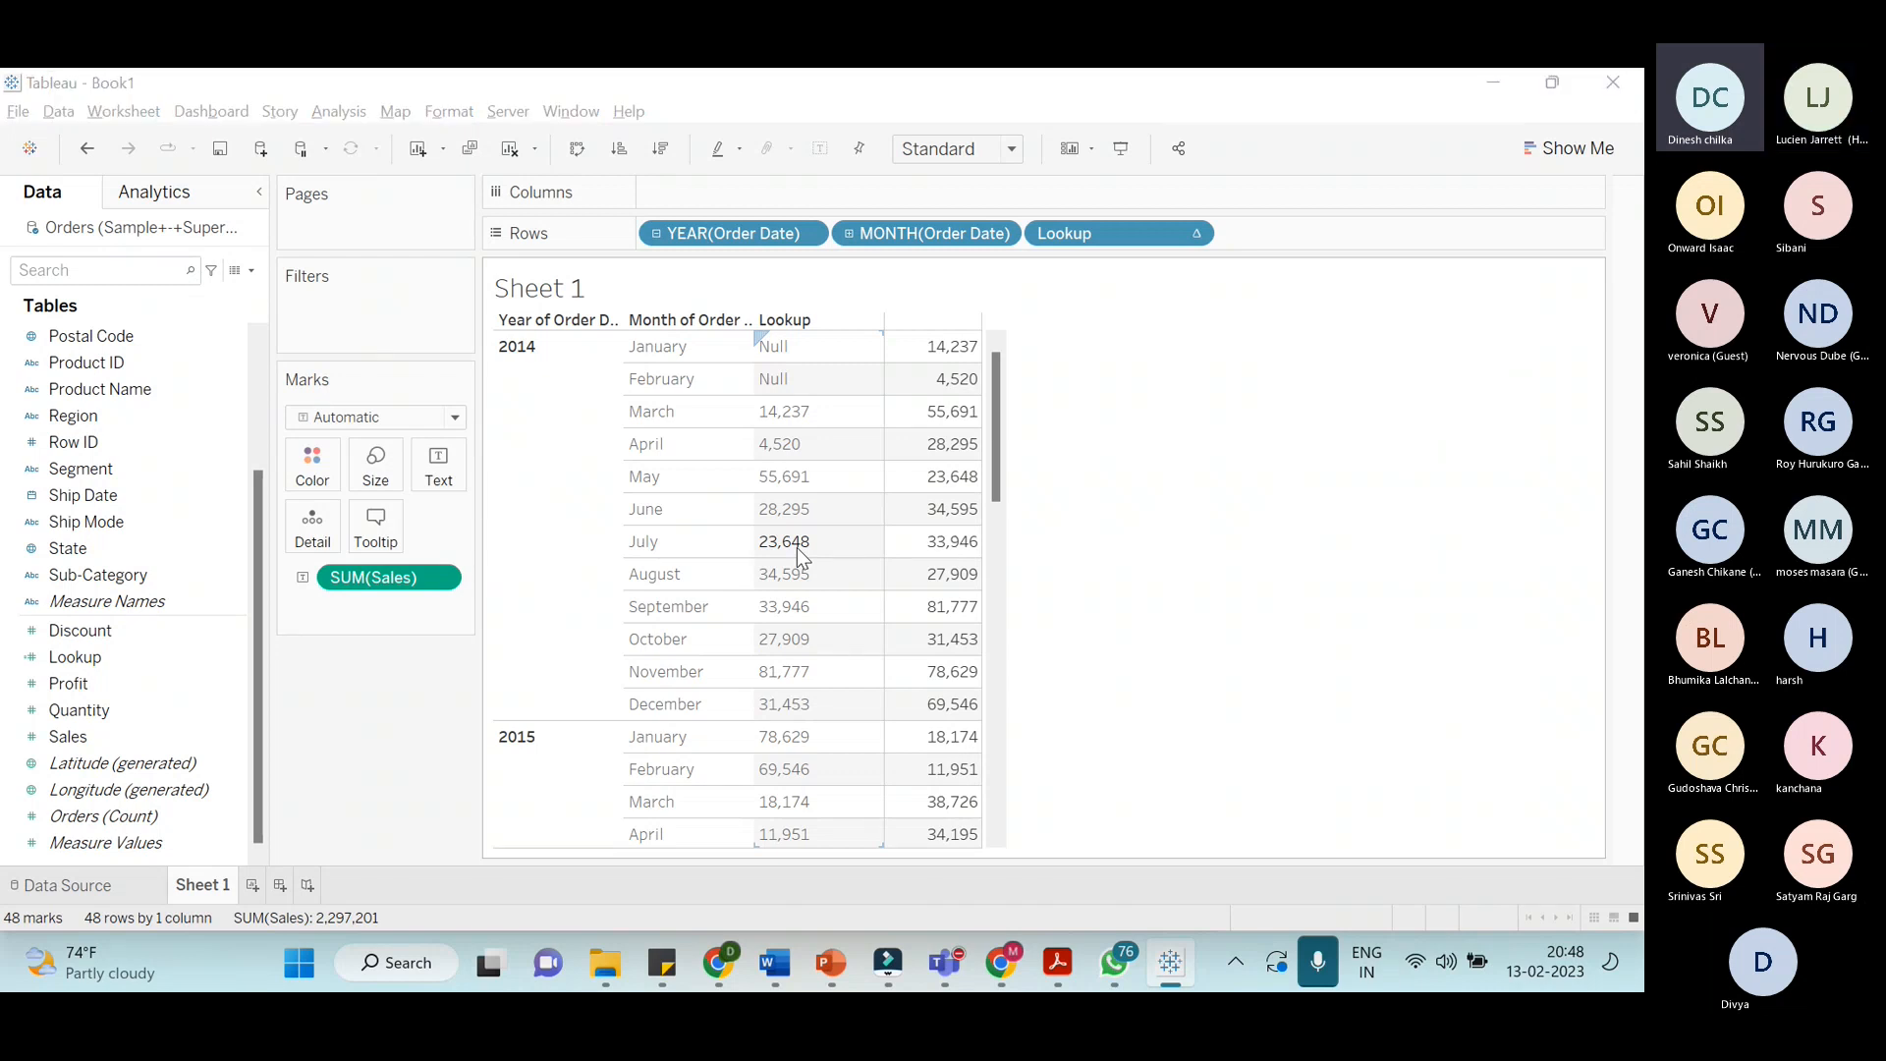
Switch to the PowerPoint presentation and go to slide 28, the window function scenario question, to read its requirement
{"action": "key", "text": "alt+Tab"}
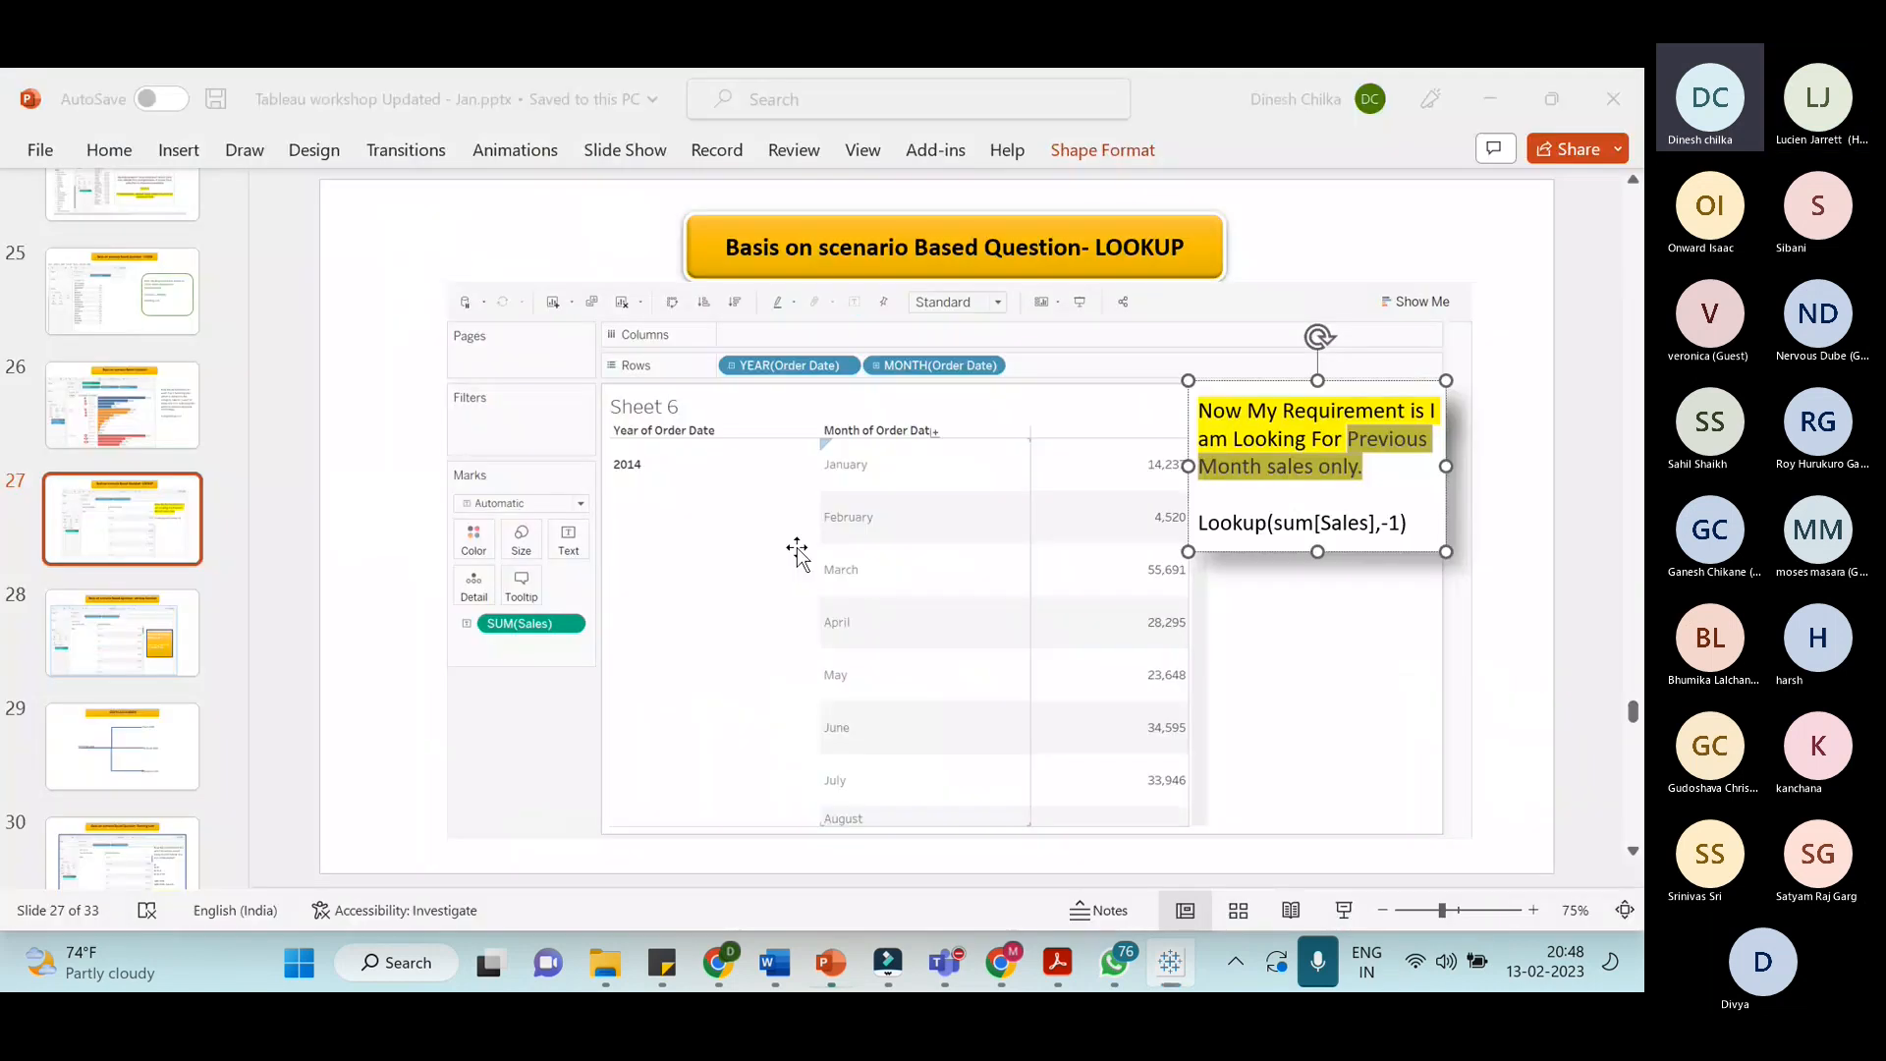
{"action": "left_click", "coordinate": [842, 435]}
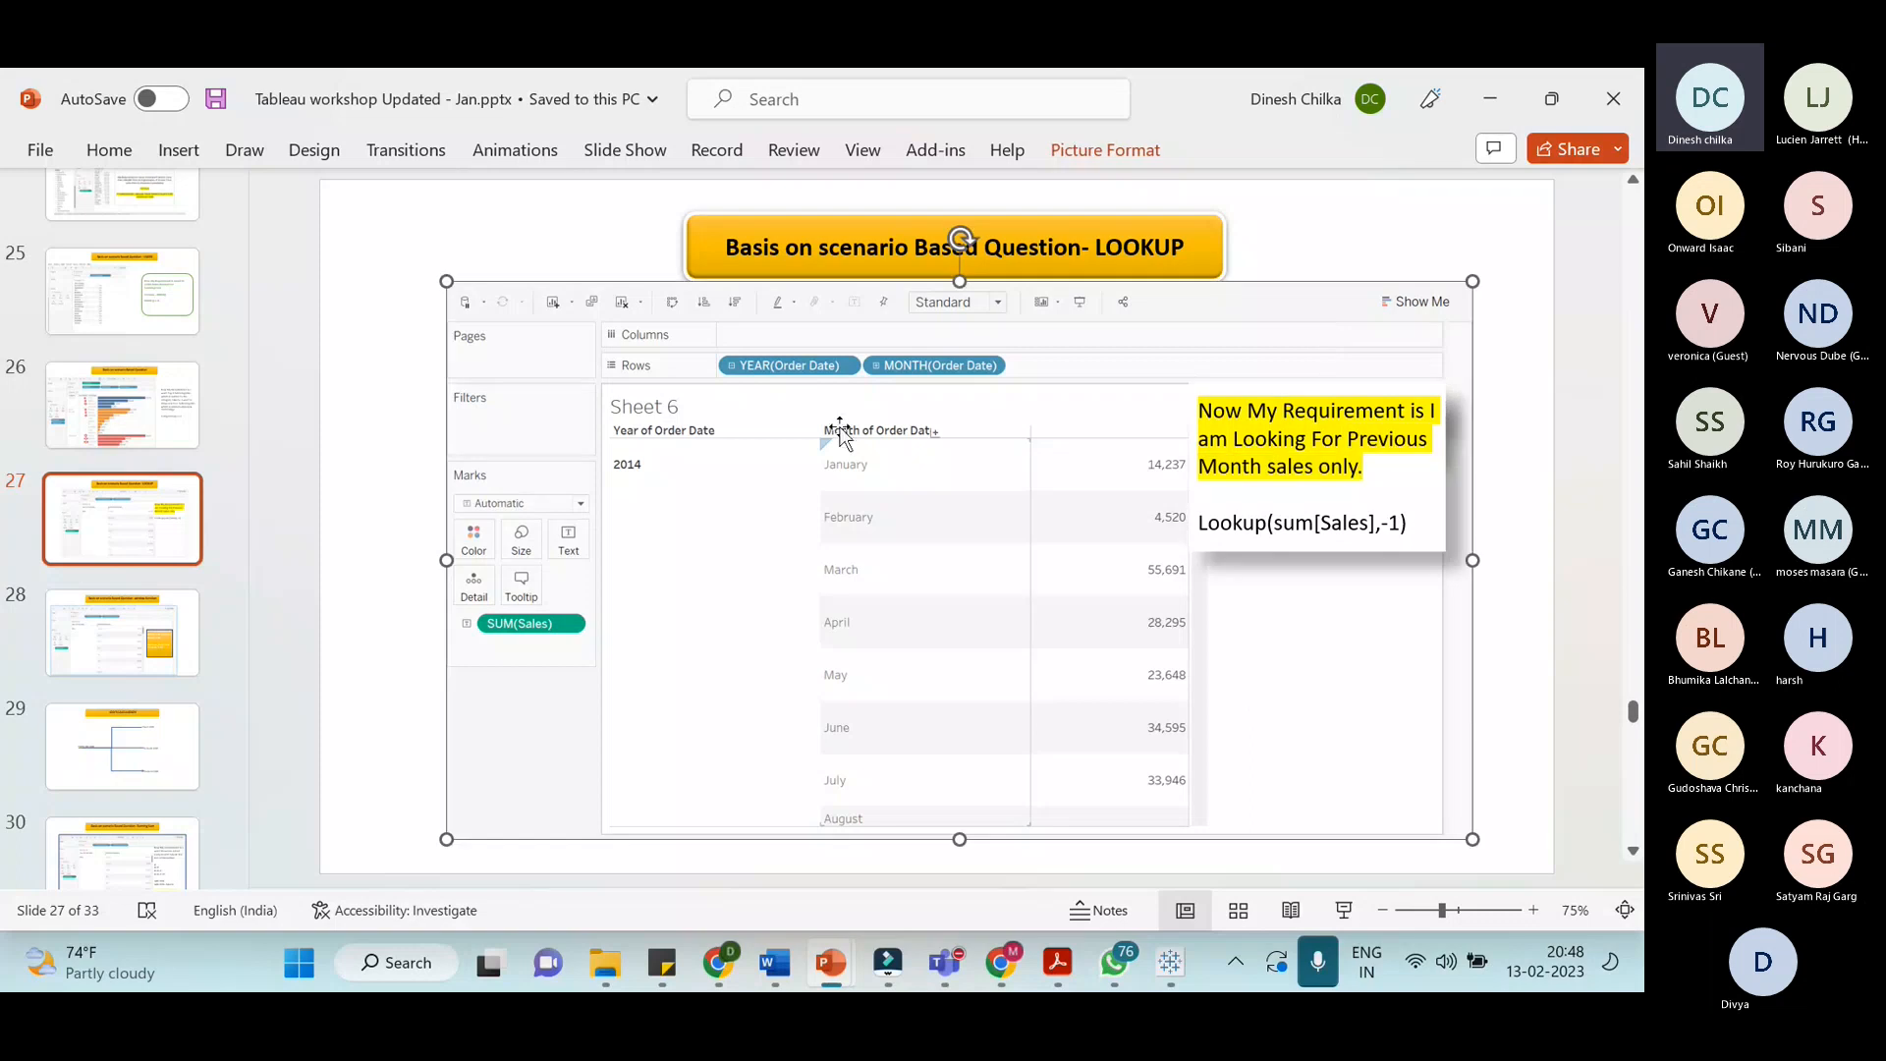
{"action": "scroll", "coordinate": [981, 622], "scroll_direction": "down", "scroll_amount": 1}
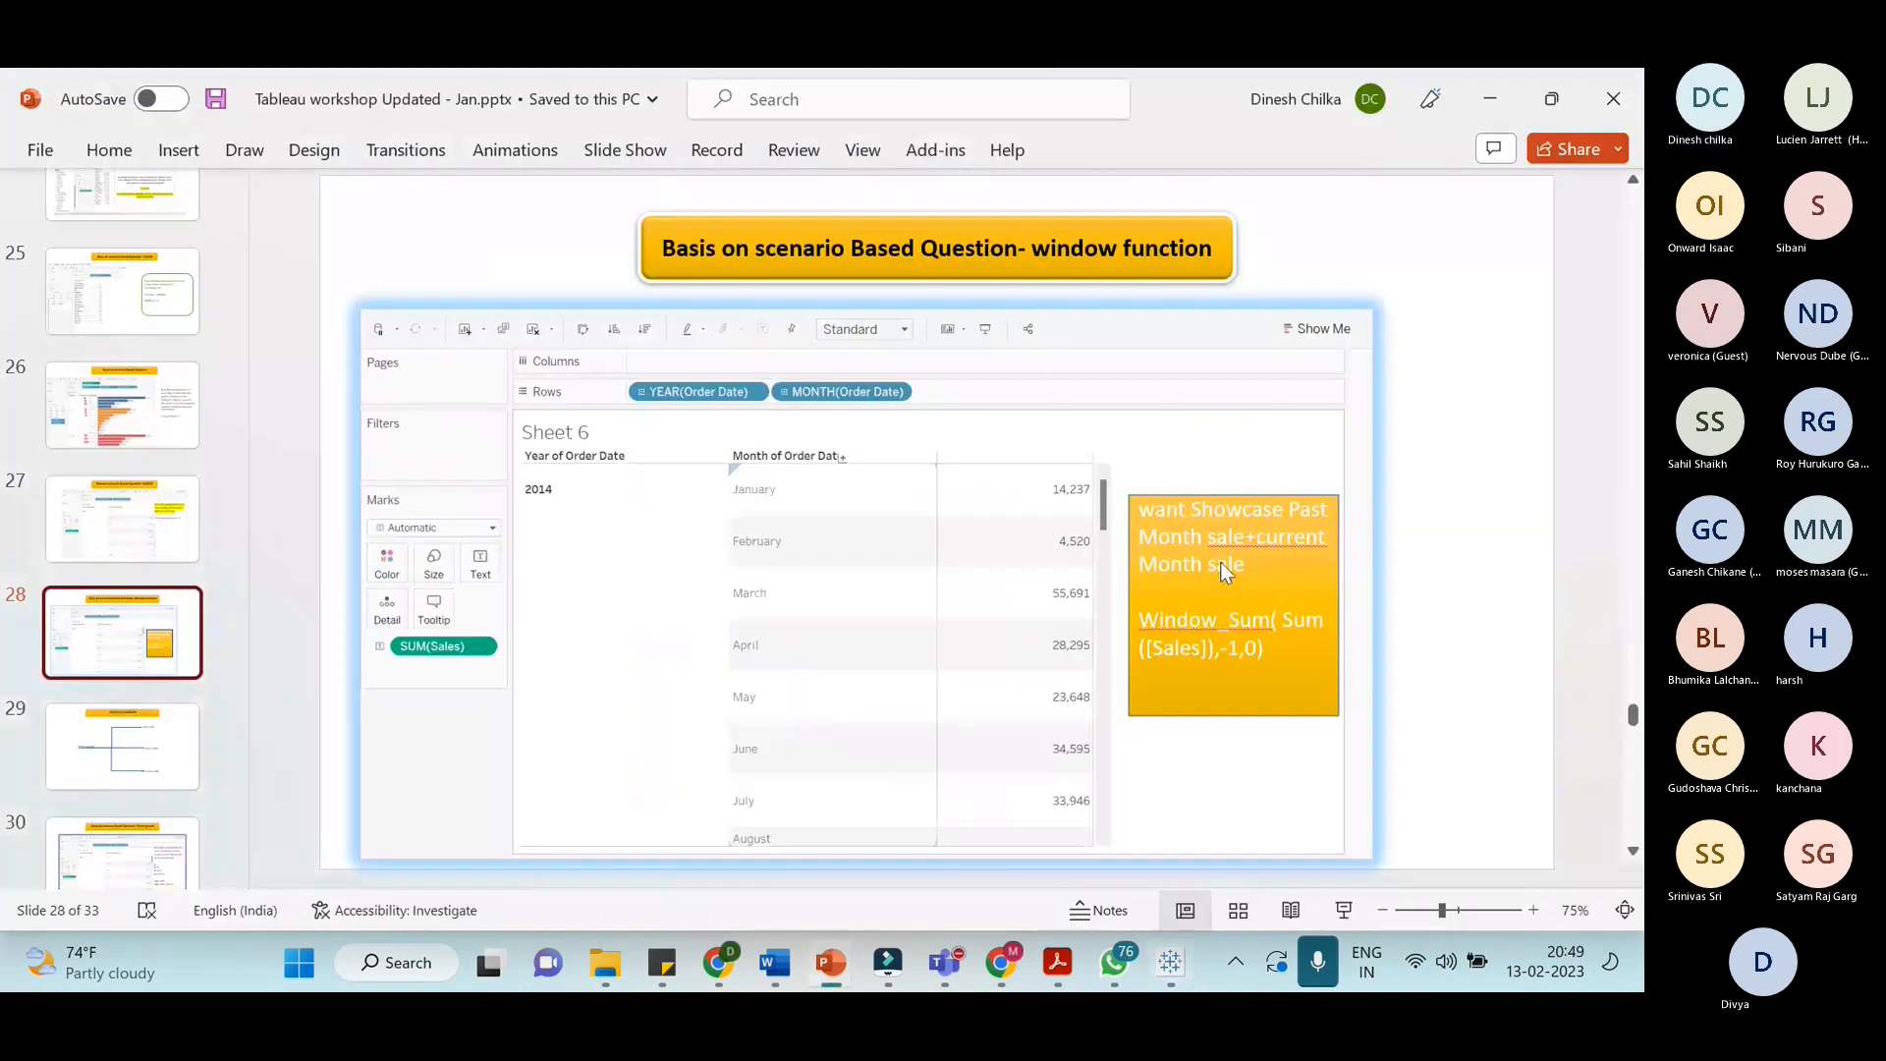
Switch to the Teams meeting window and admit the guest waiting in the lobby
{"action": "key", "text": "alt+Tab"}
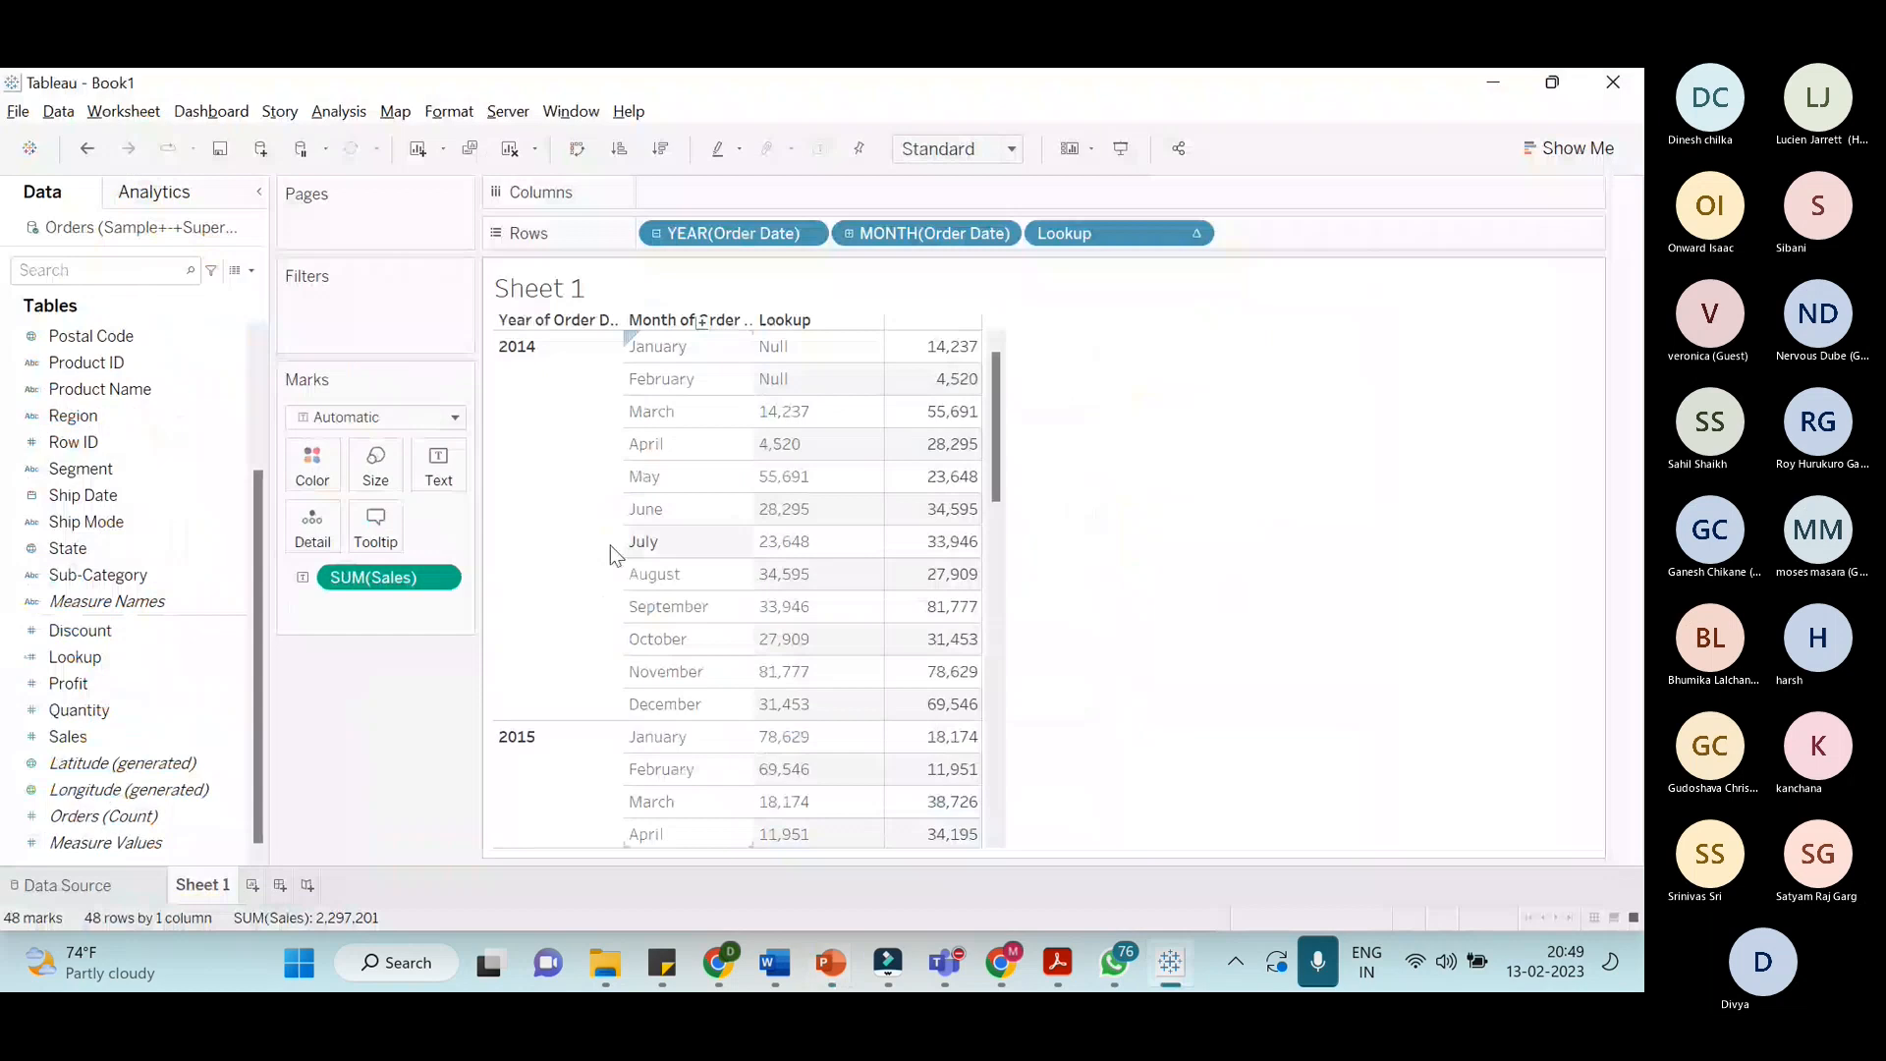
{"action": "left_click", "coordinate": [252, 272]}
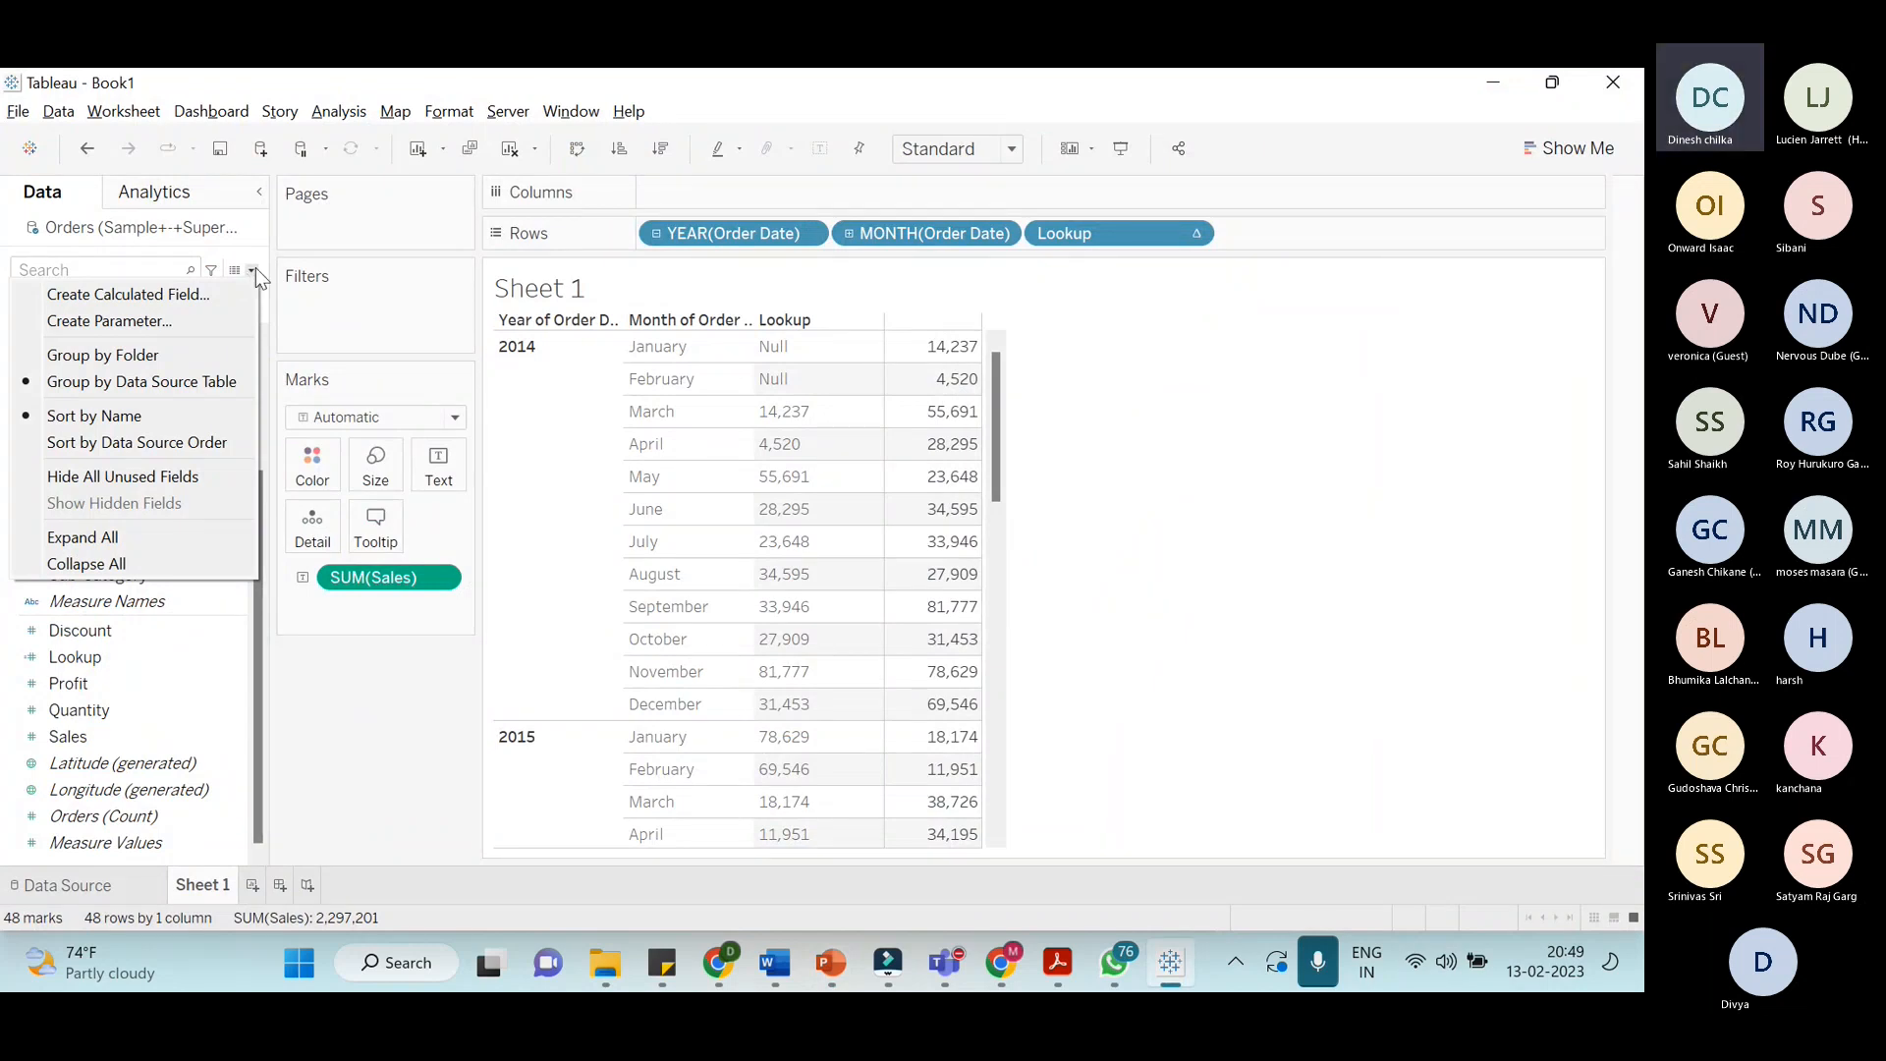
{"action": "key", "text": "alt+Tab"}
{"action": "key", "text": "alt+Tab"}
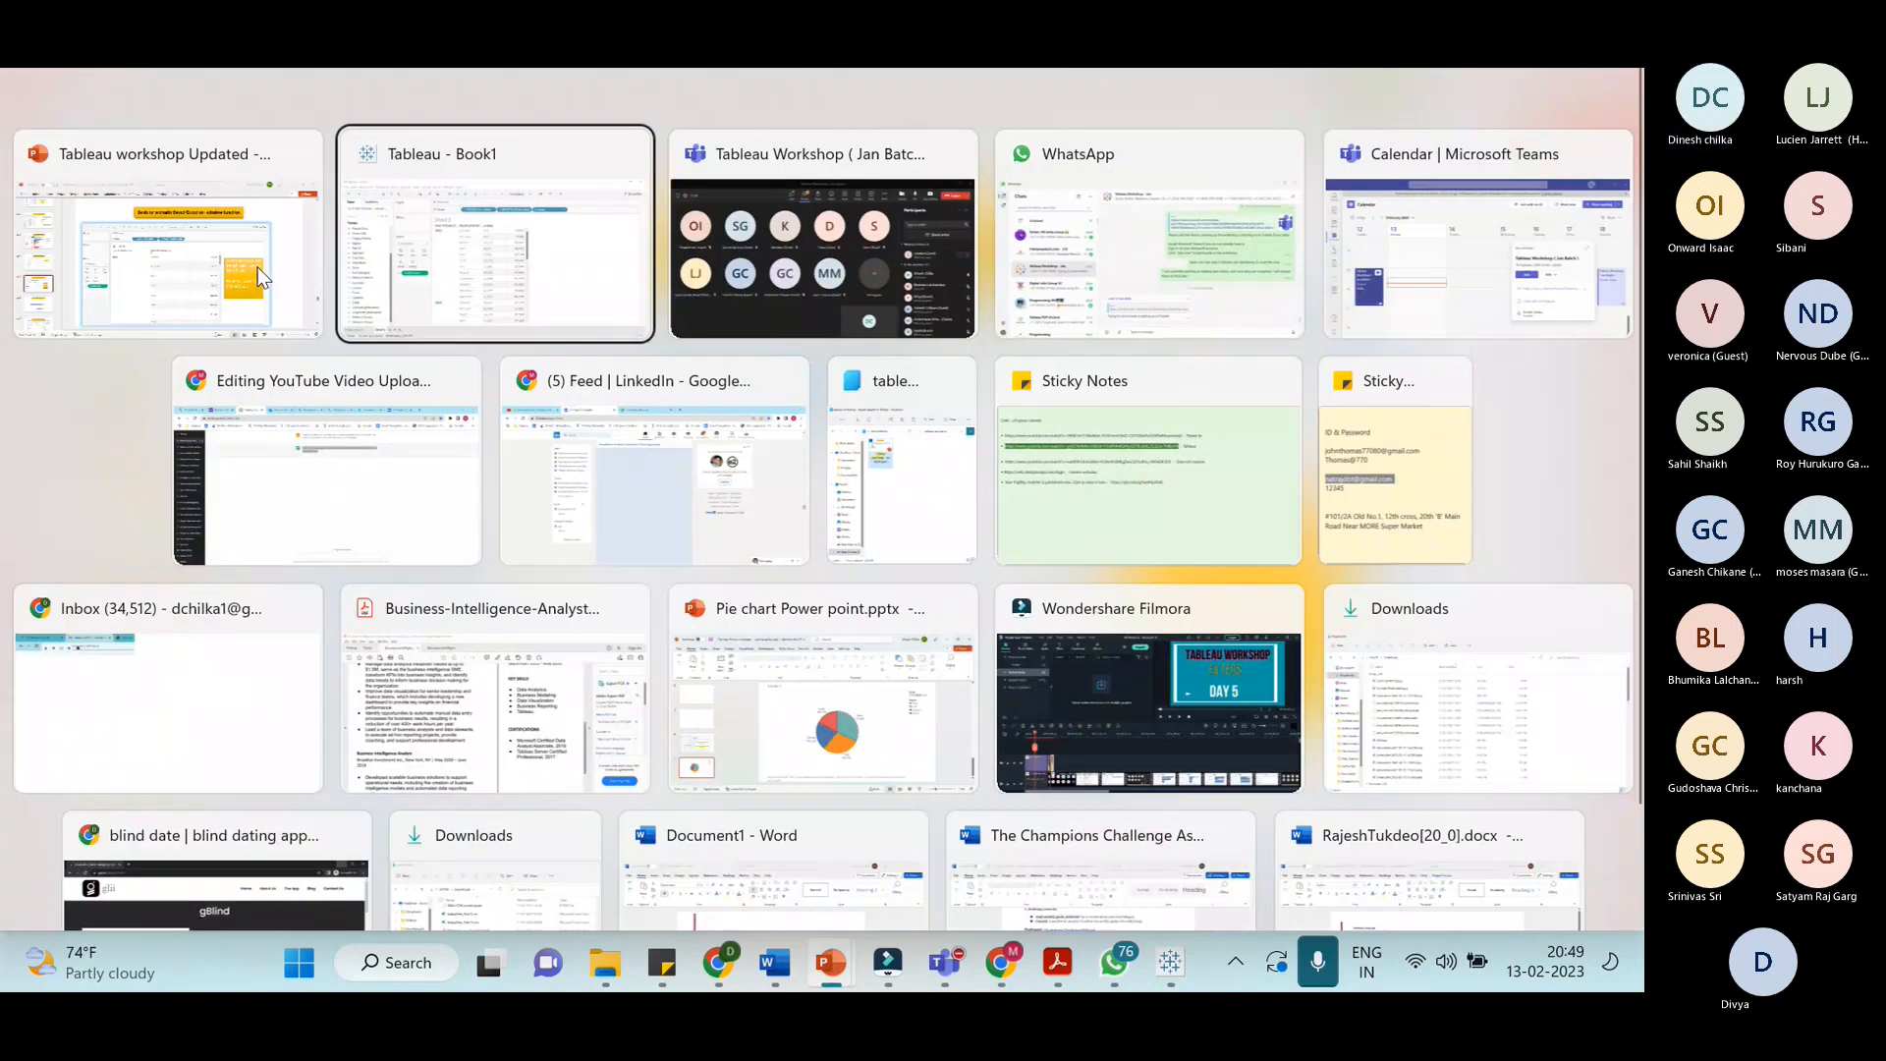
{"action": "key", "text": "Tab"}
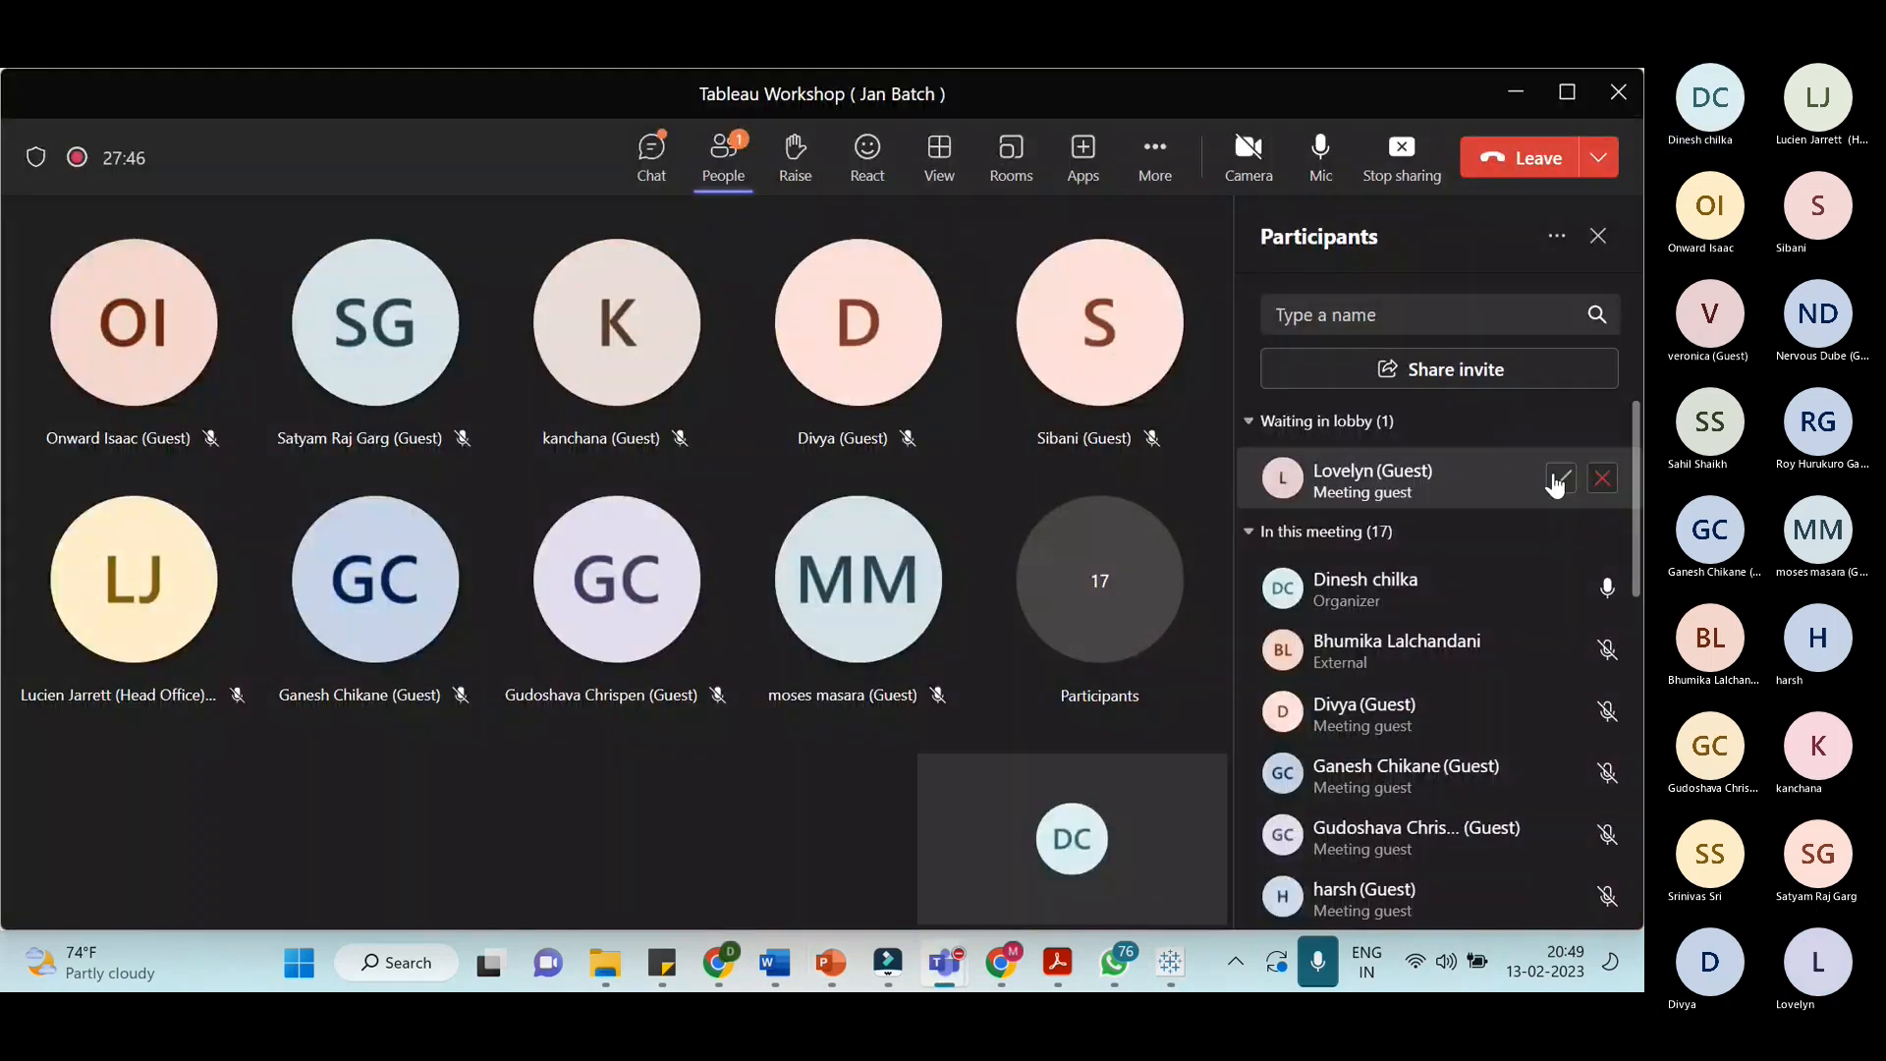
Return to the Tableau workbook and start a new calculated field for Sheet 1
{"action": "key", "text": "alt+Tab"}
{"action": "scroll", "coordinate": [234, 310], "scroll_direction": "up", "scroll_amount": 1}
{"action": "key", "text": "alt+Tab"}
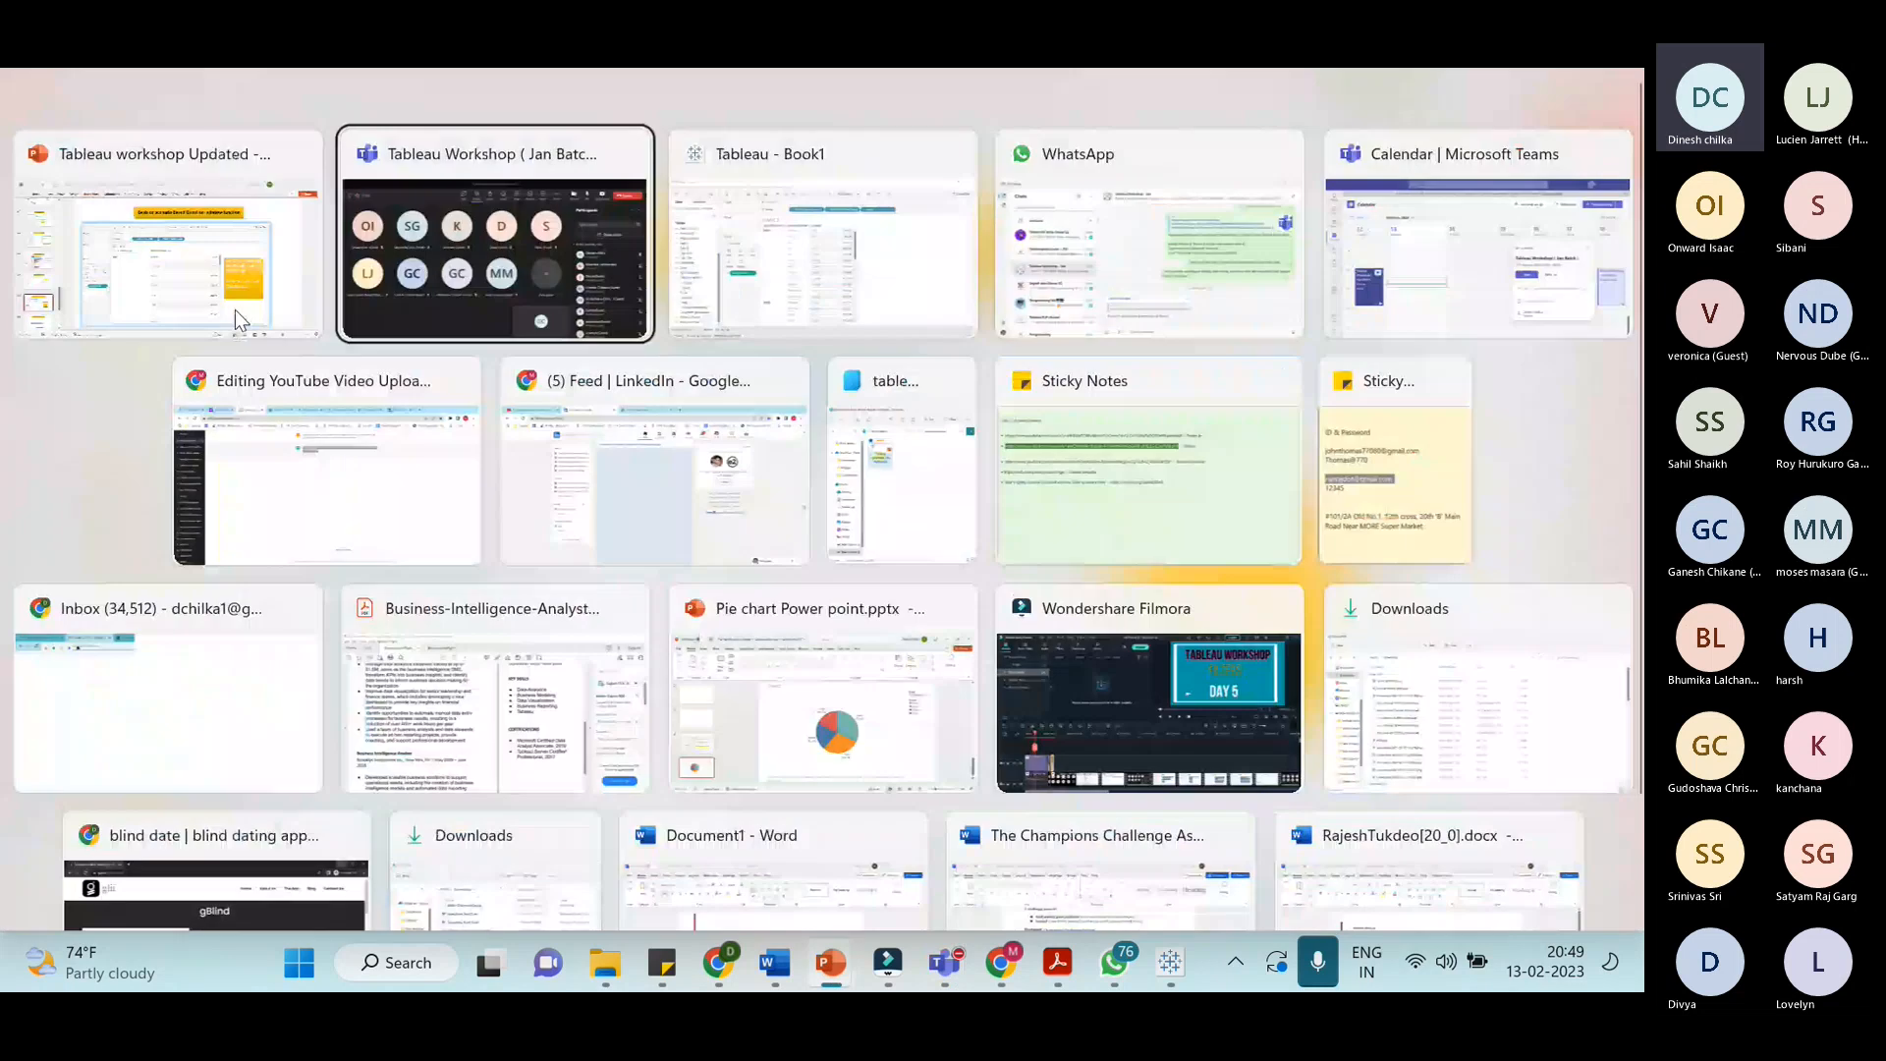
{"action": "key", "text": "Tab"}
{"action": "left_click", "coordinate": [252, 270]}
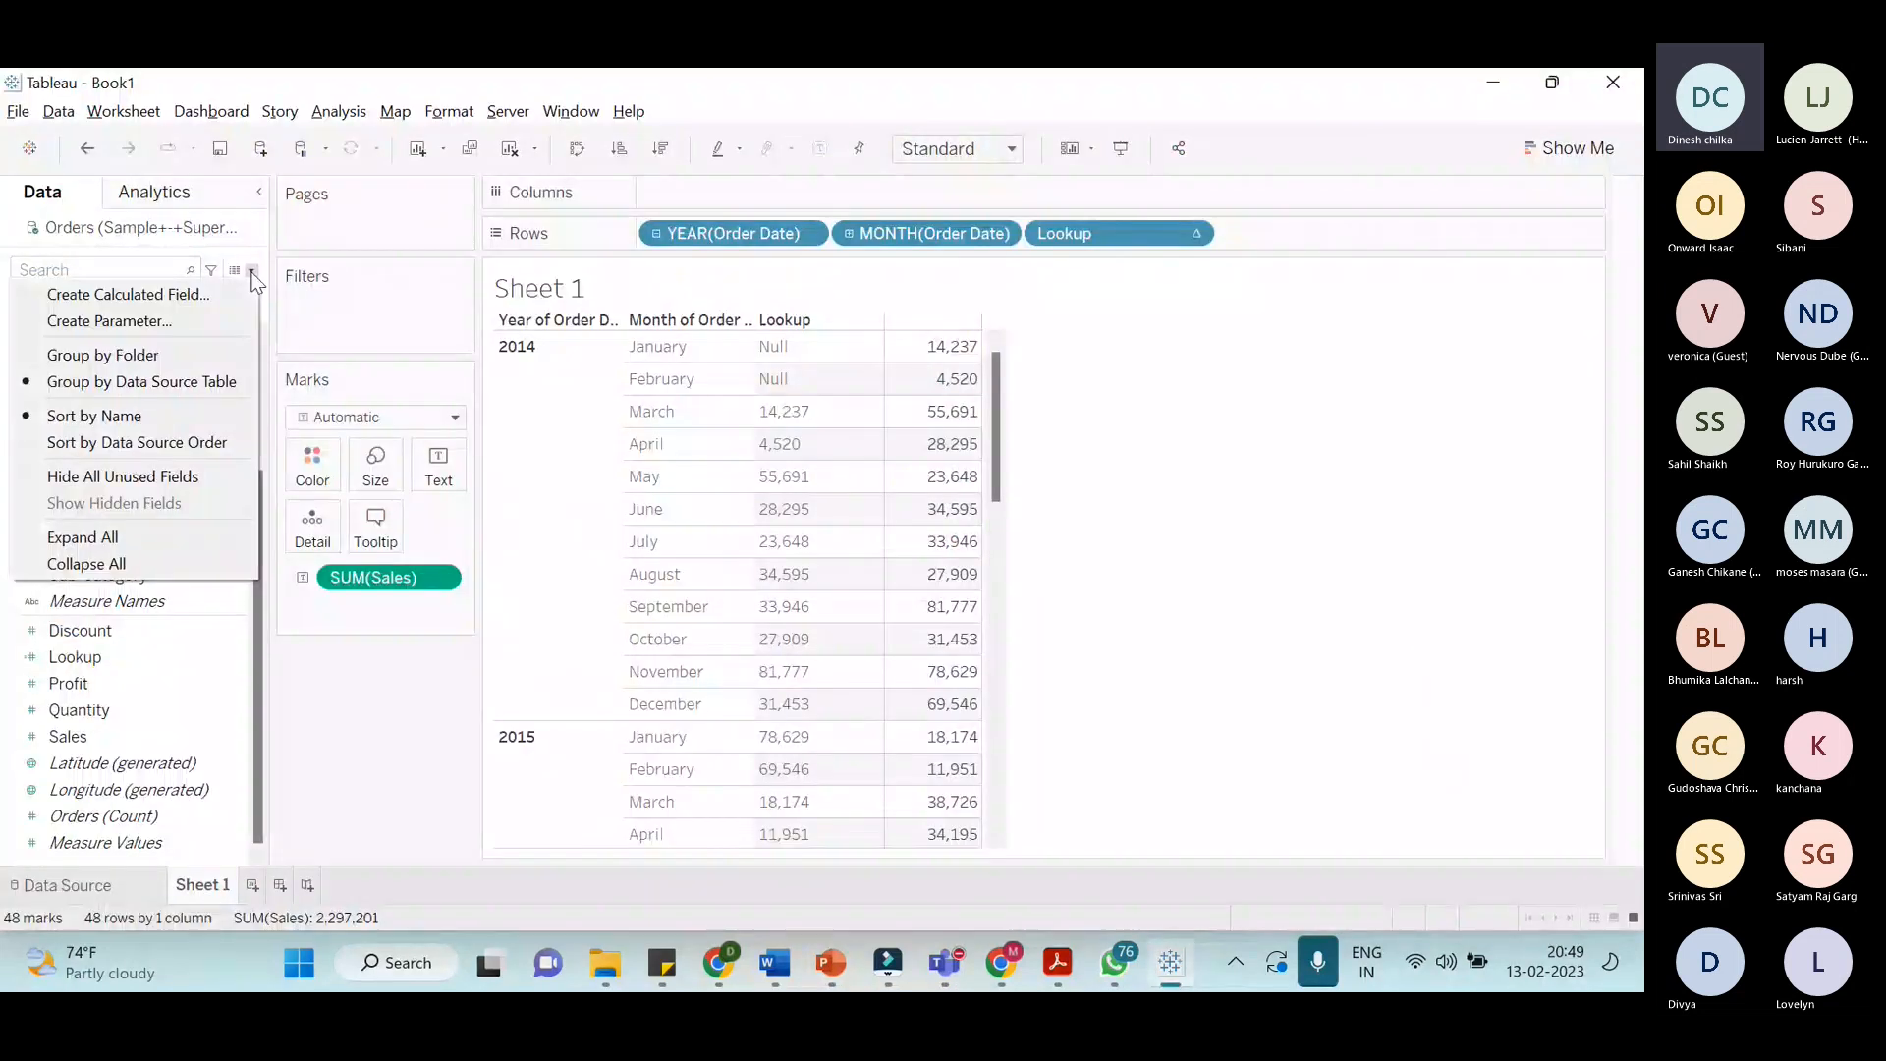
{"action": "left_click", "coordinate": [251, 271]}
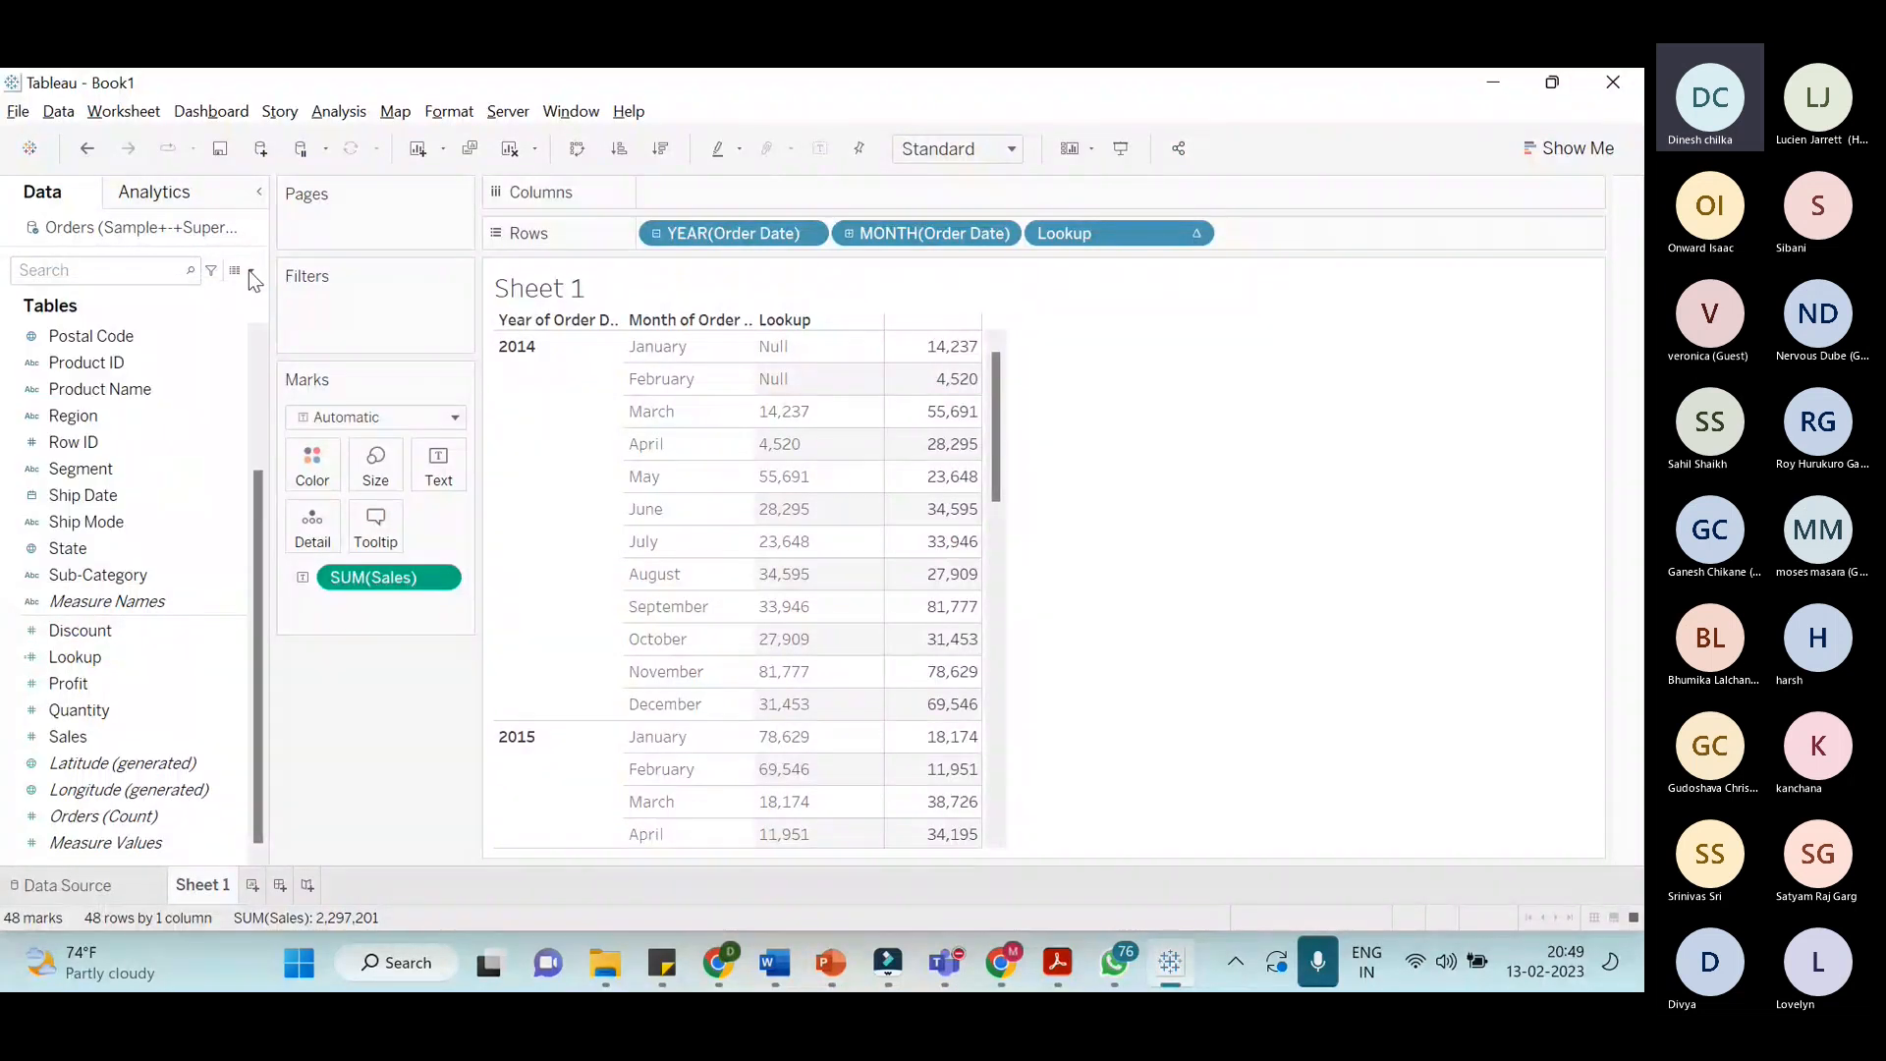
{"action": "left_click", "coordinate": [344, 115]}
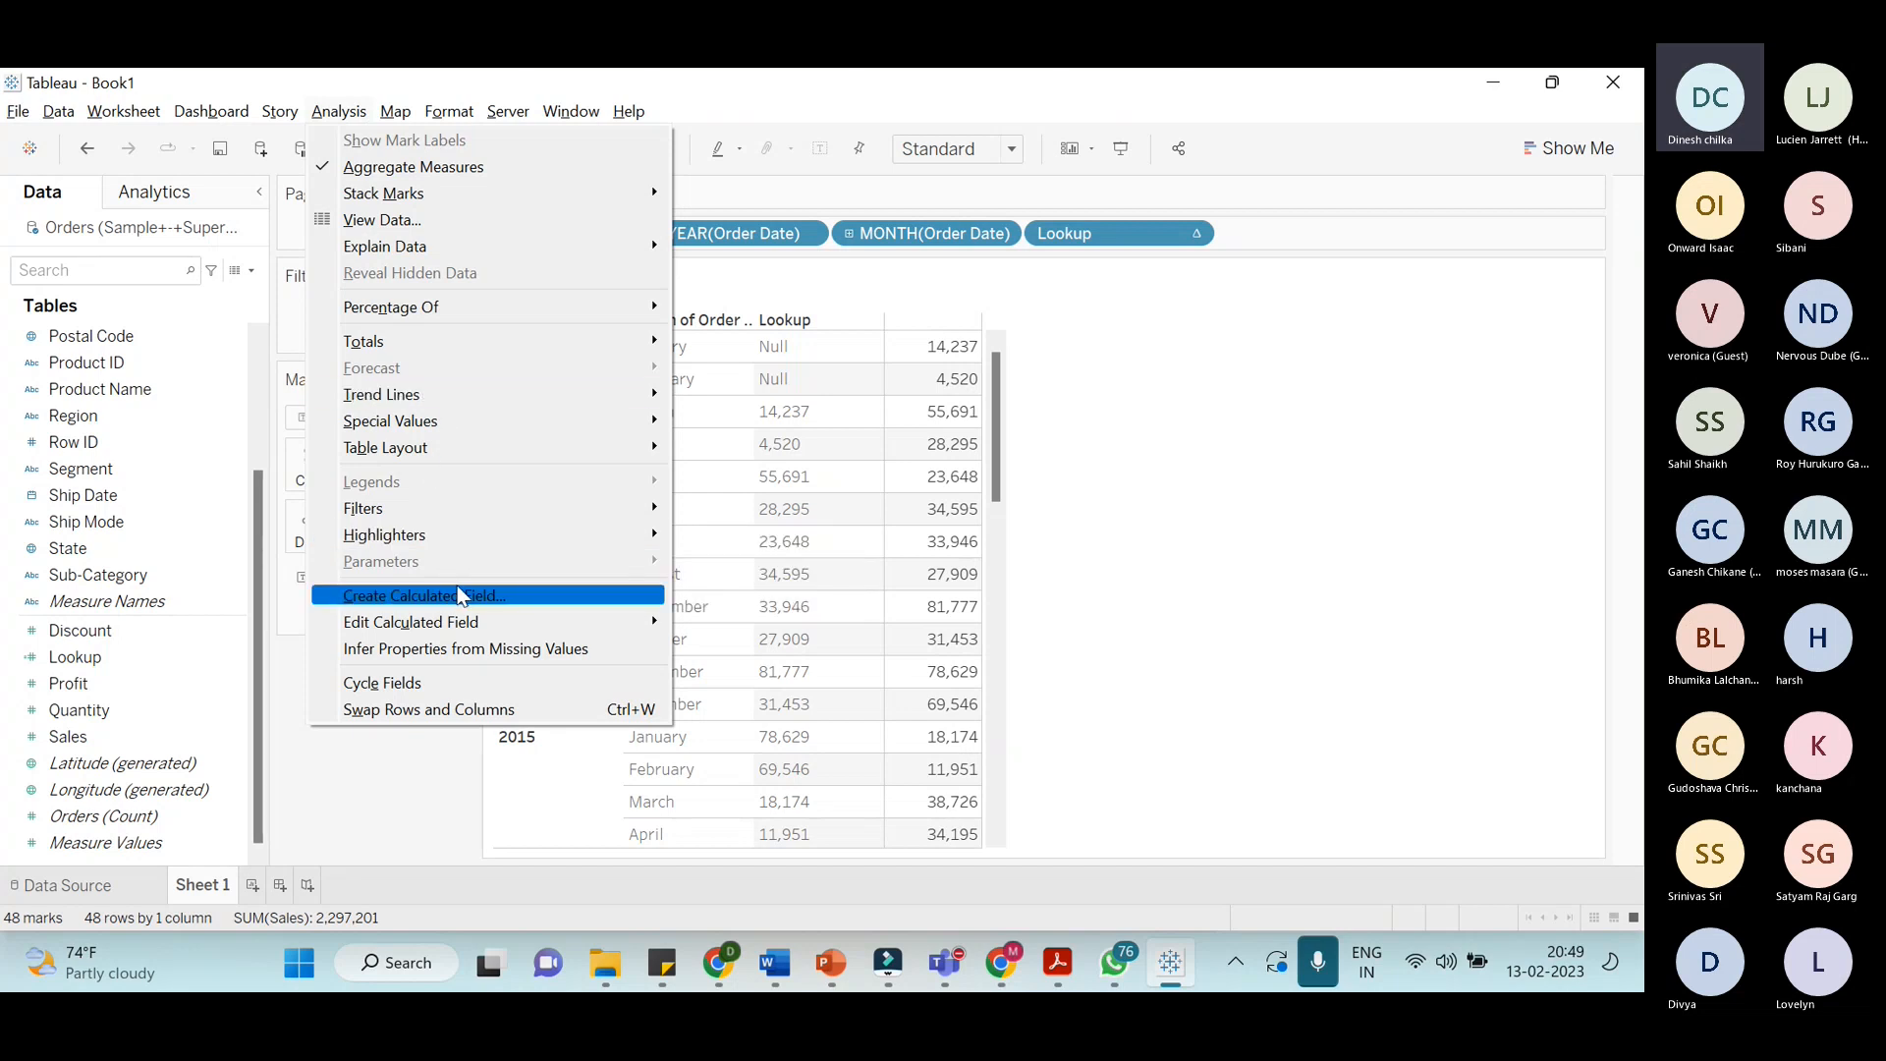
{"action": "left_click", "coordinate": [461, 595]}
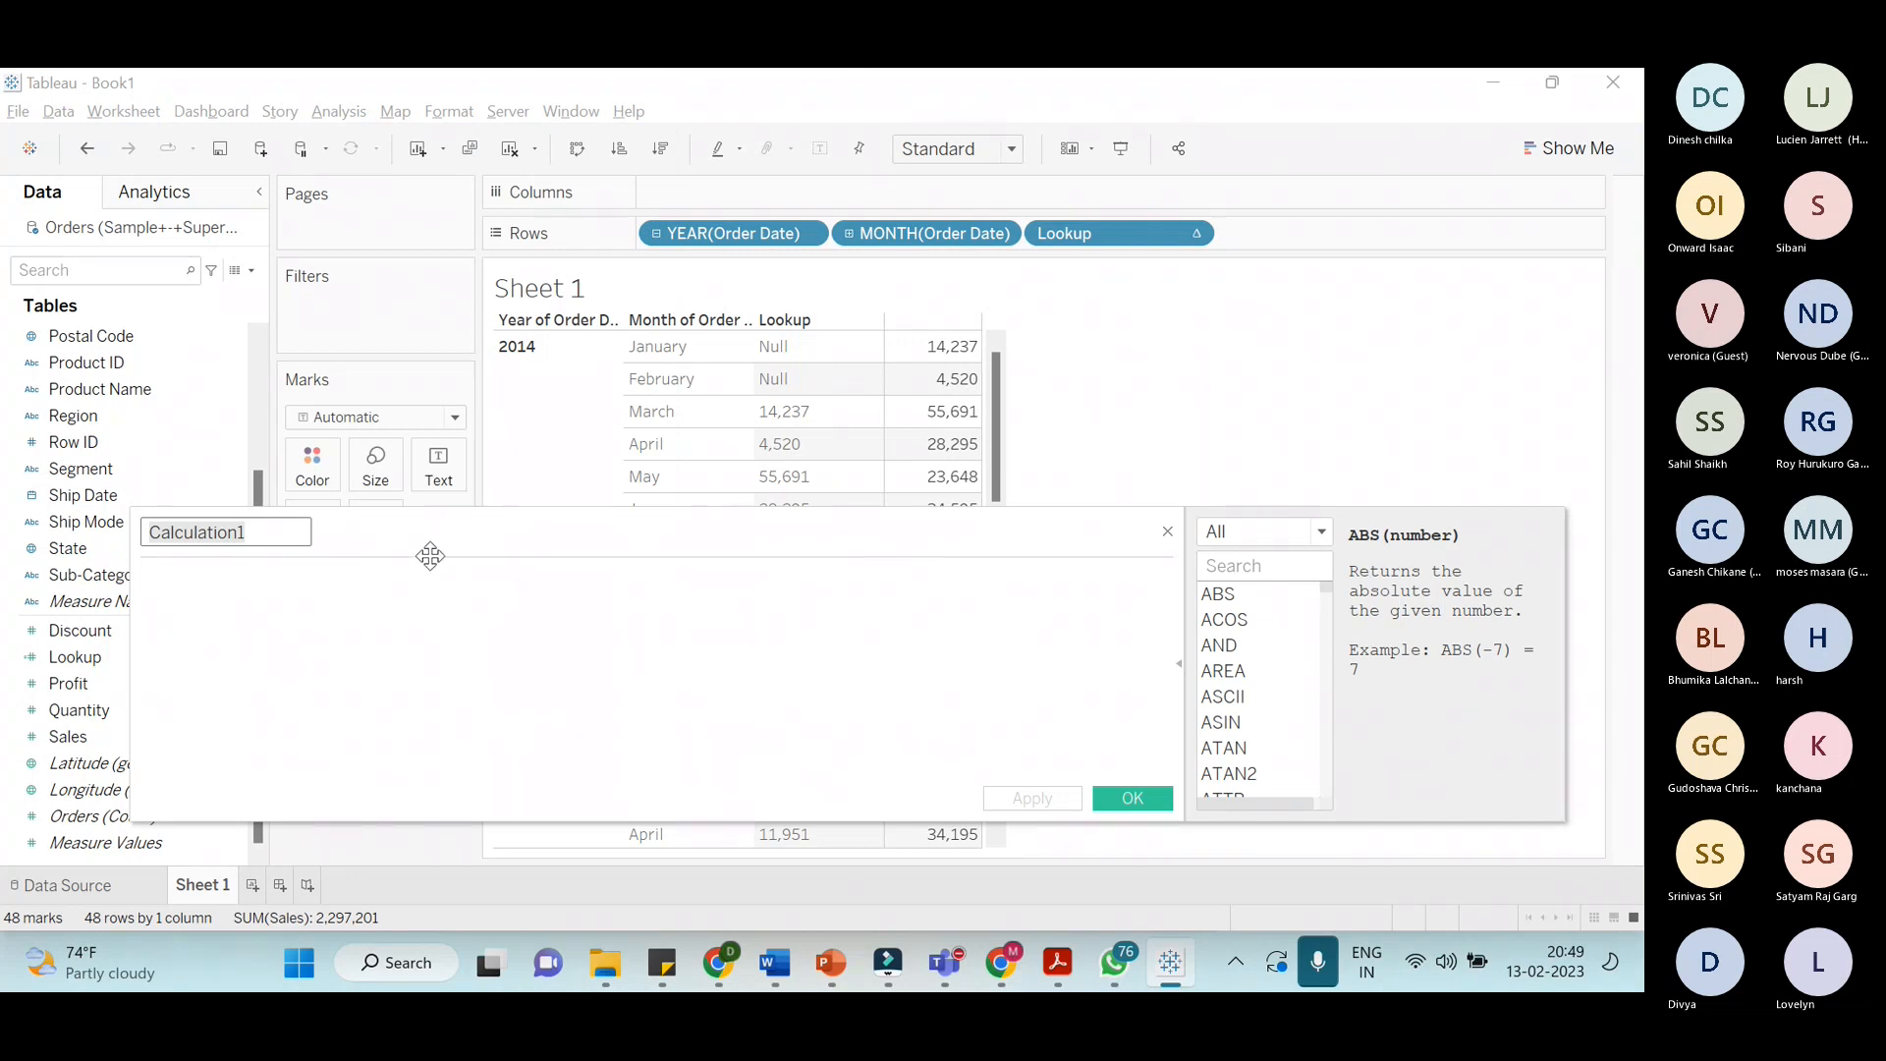
Browse the full function list in the calculation editor, then hide and redisplay the function reference
{"action": "scroll", "coordinate": [1319, 663], "scroll_direction": "down", "scroll_amount": 4}
{"action": "scroll", "coordinate": [1316, 668], "scroll_direction": "down", "scroll_amount": 15}
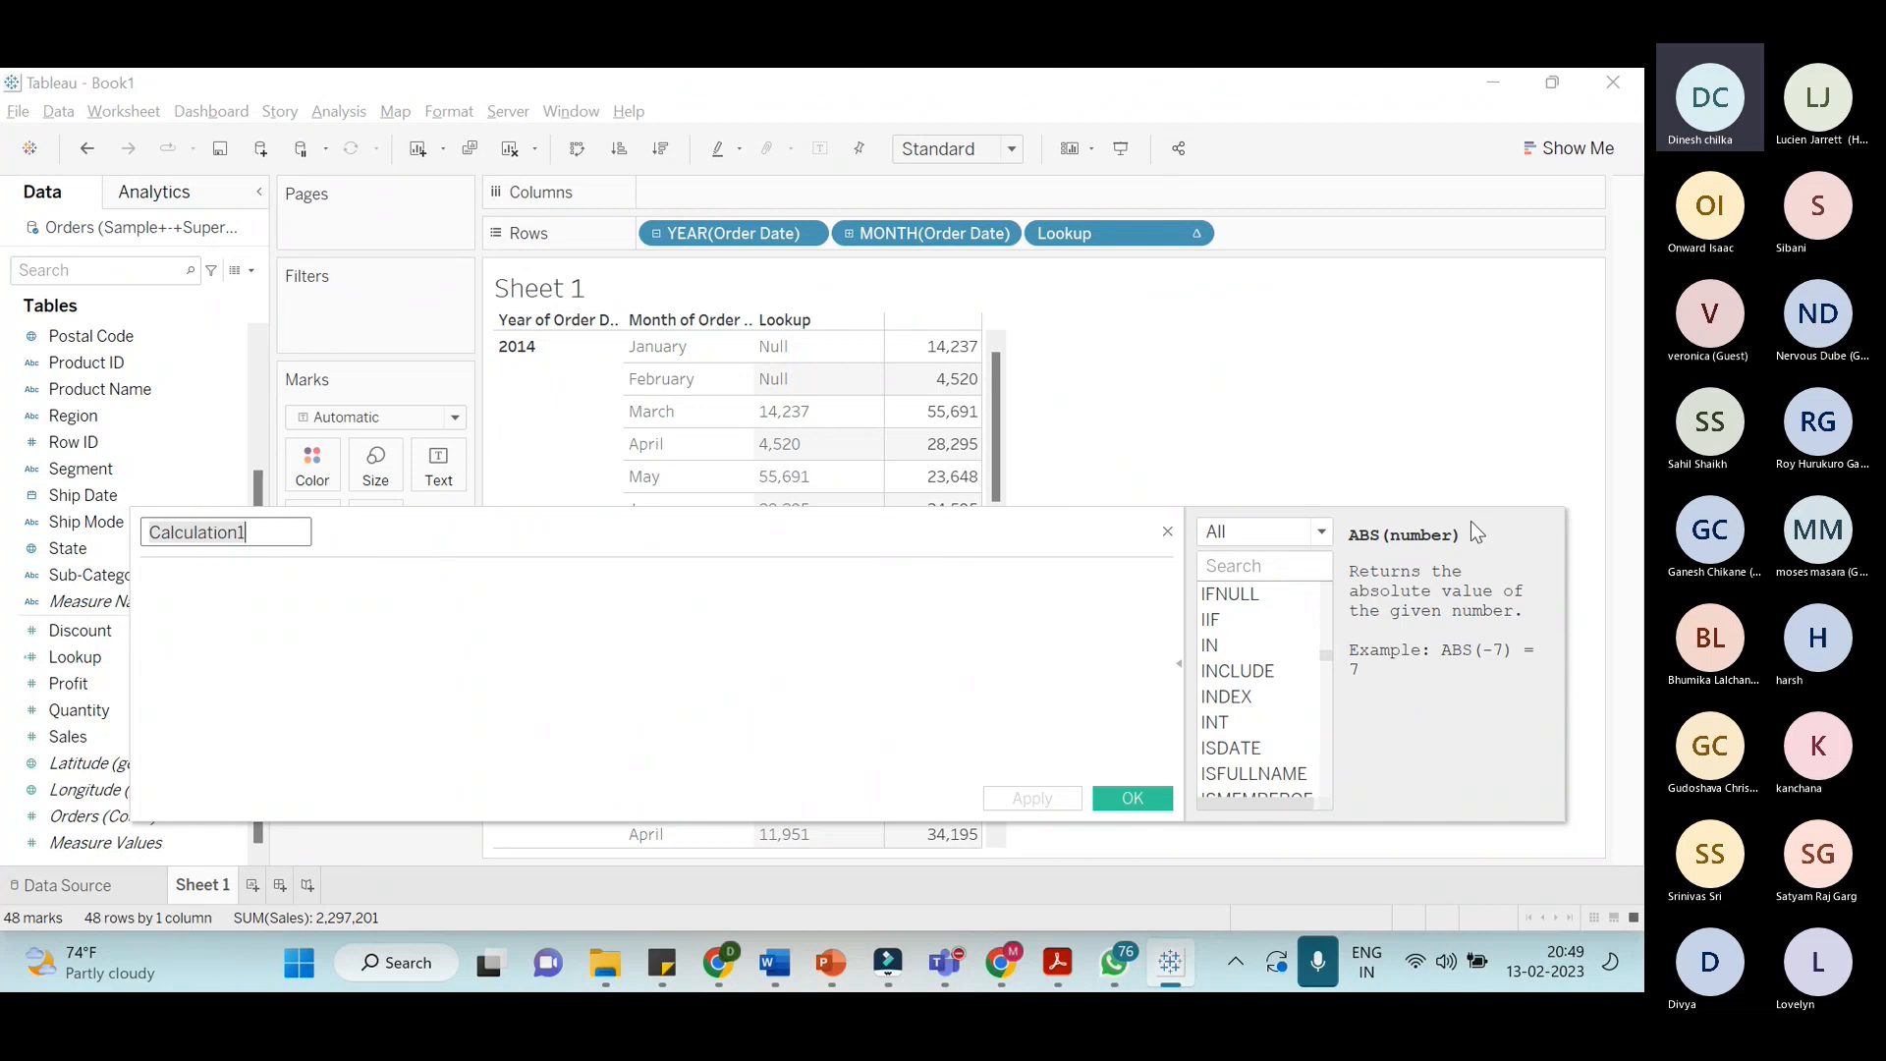
{"action": "left_click", "coordinate": [1180, 668]}
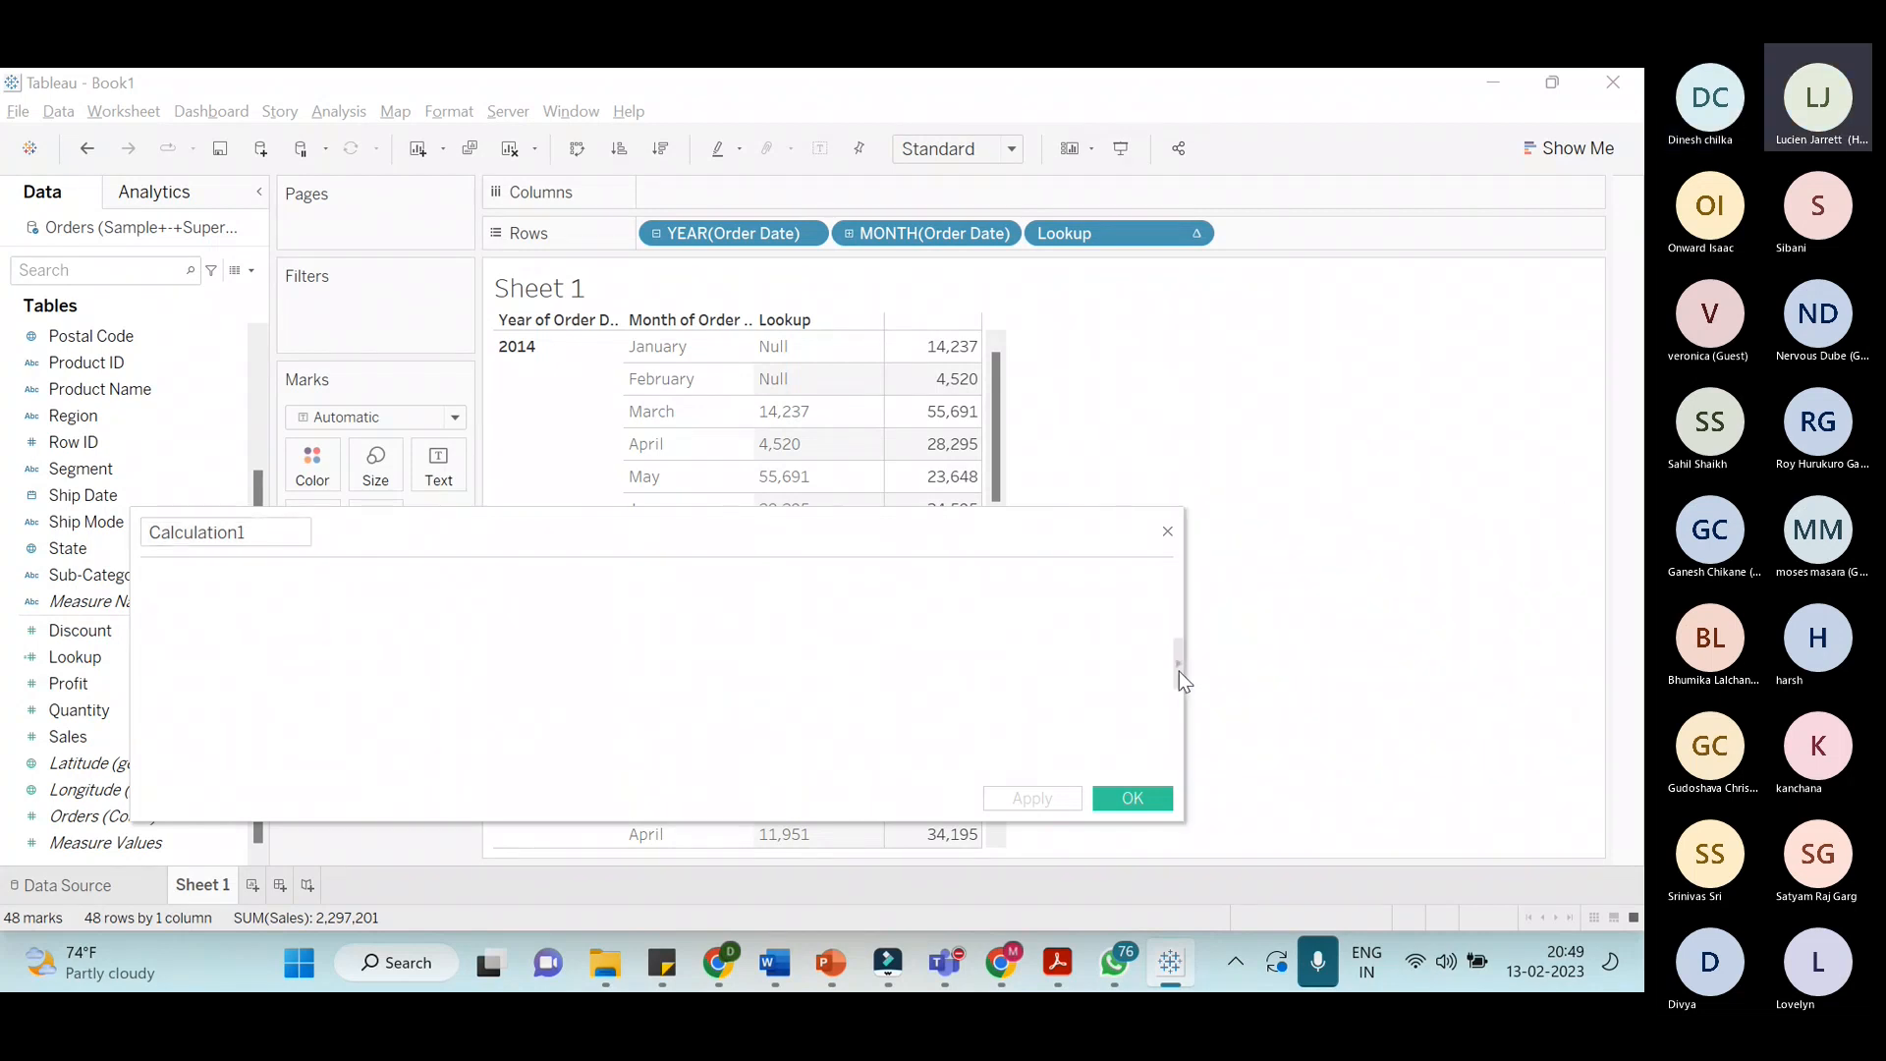
{"action": "left_click", "coordinate": [1179, 668]}
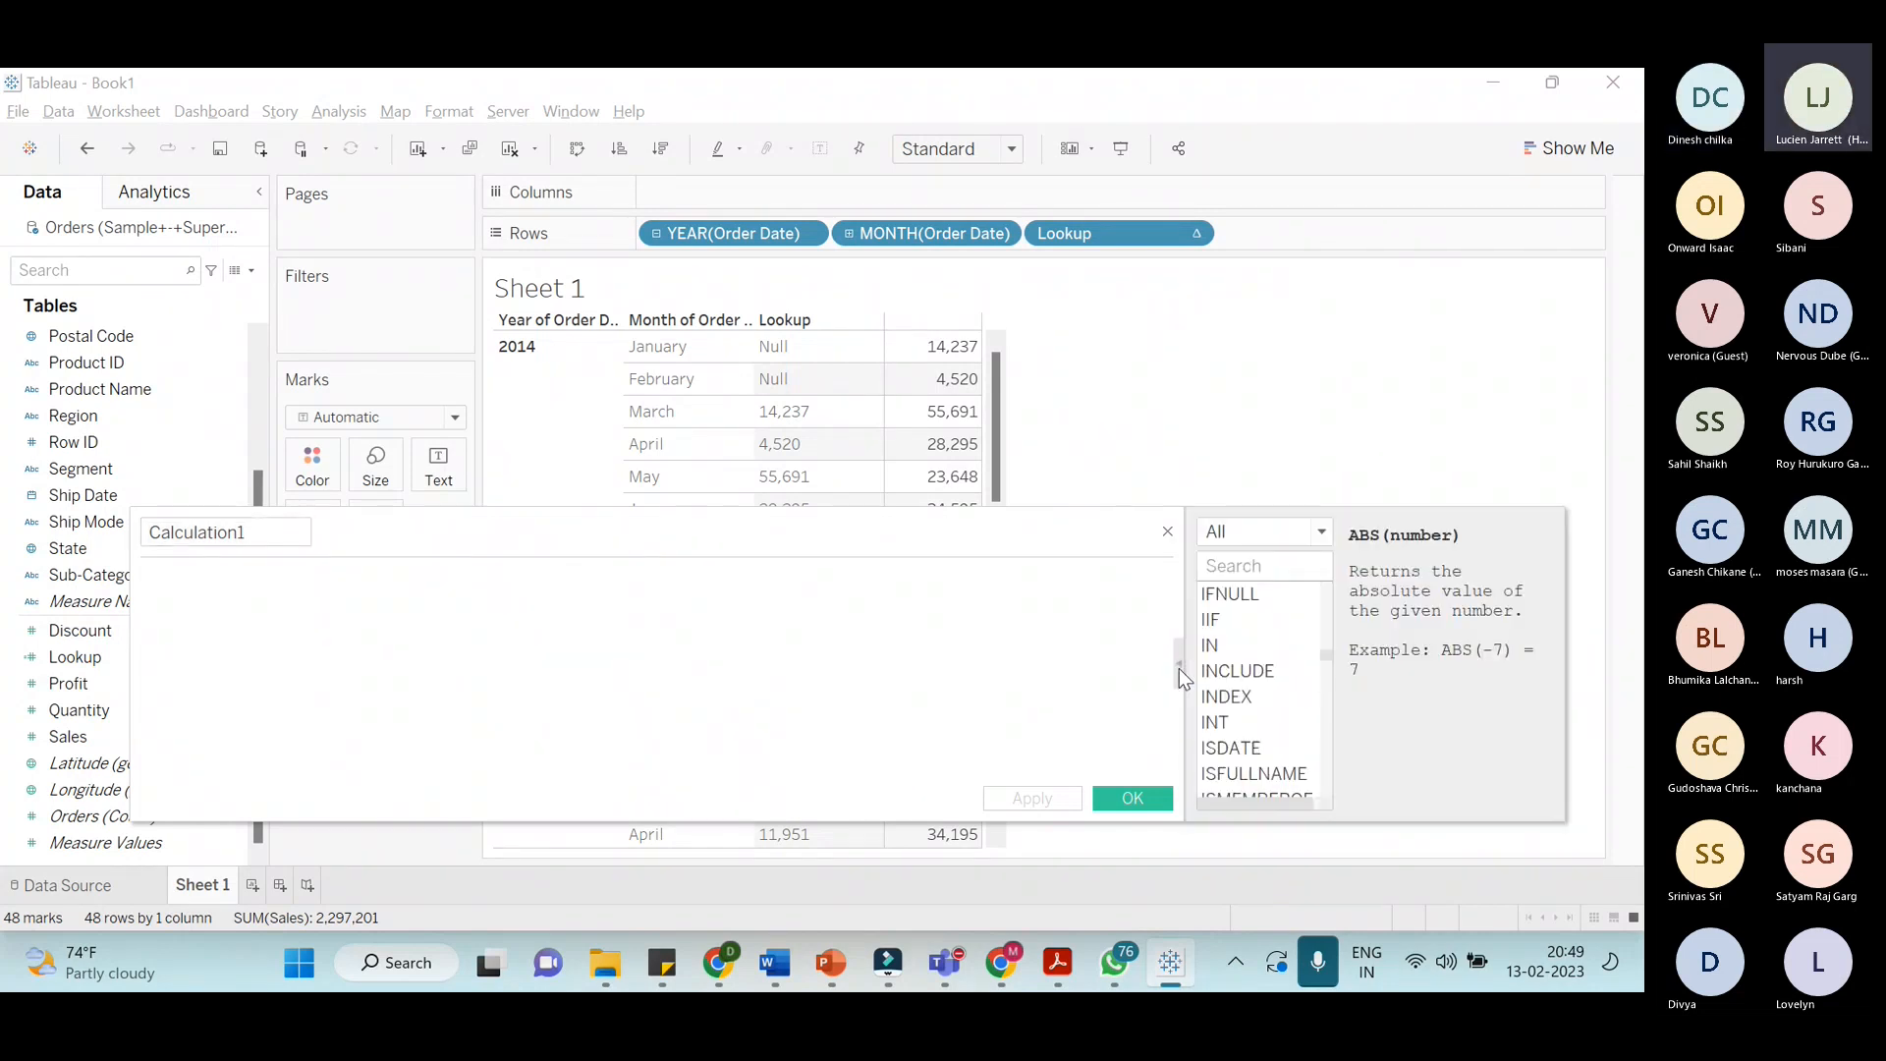
Filter the function reference to Number and then to String, and look through the available String functions
{"action": "left_click", "coordinate": [1322, 532]}
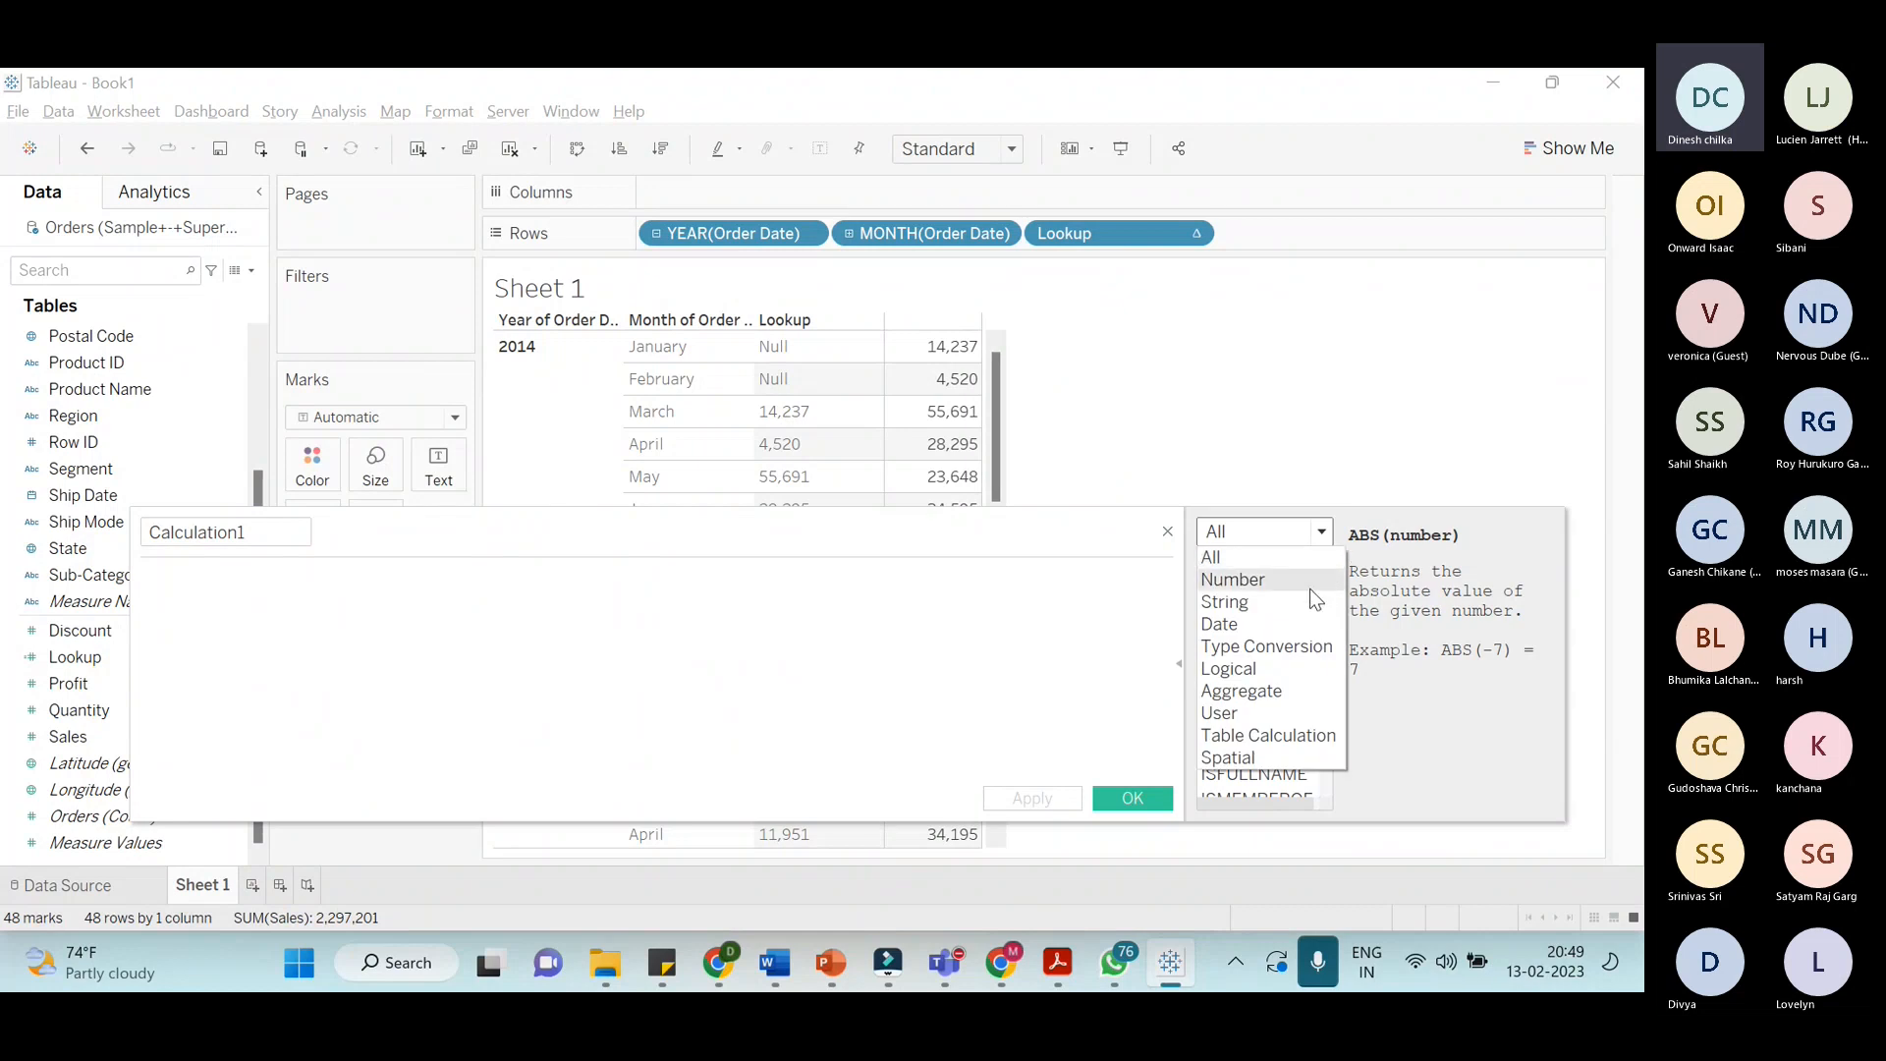
{"action": "left_click", "coordinate": [1314, 581]}
{"action": "left_click", "coordinate": [1322, 532]}
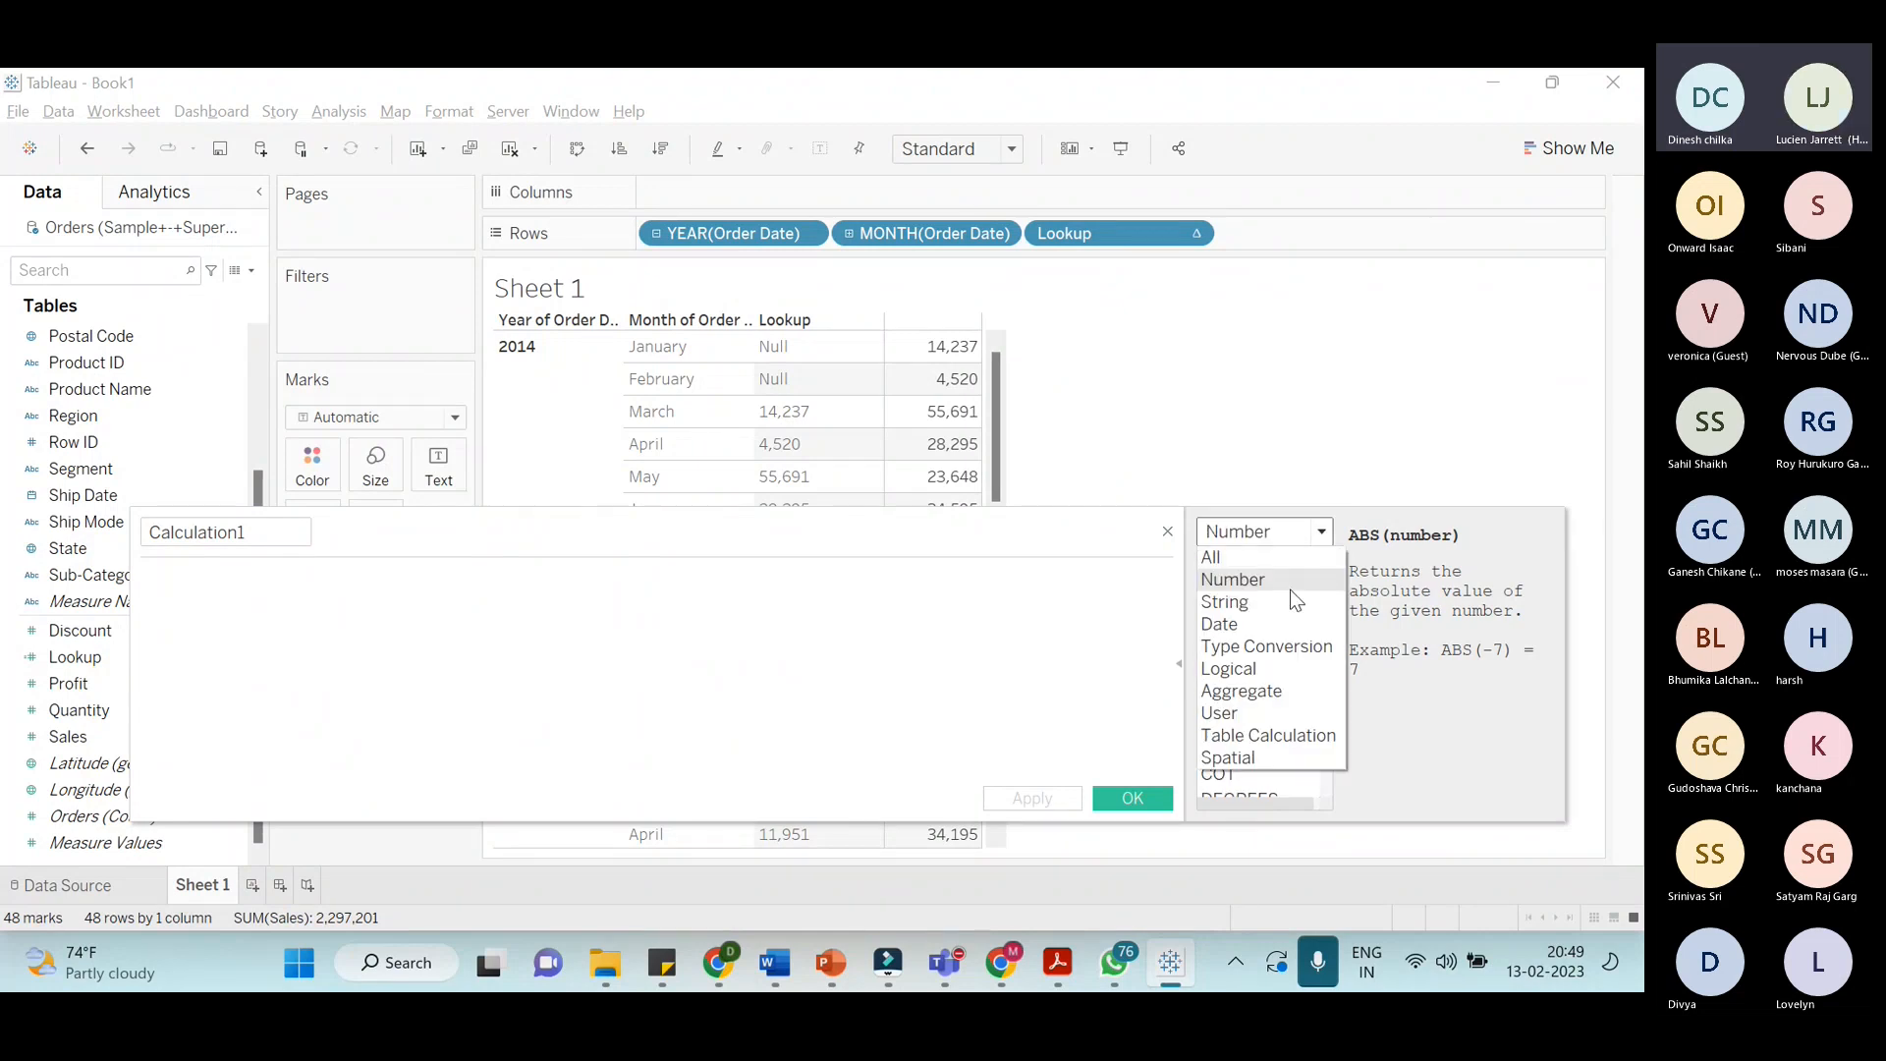
{"action": "left_click", "coordinate": [1291, 601]}
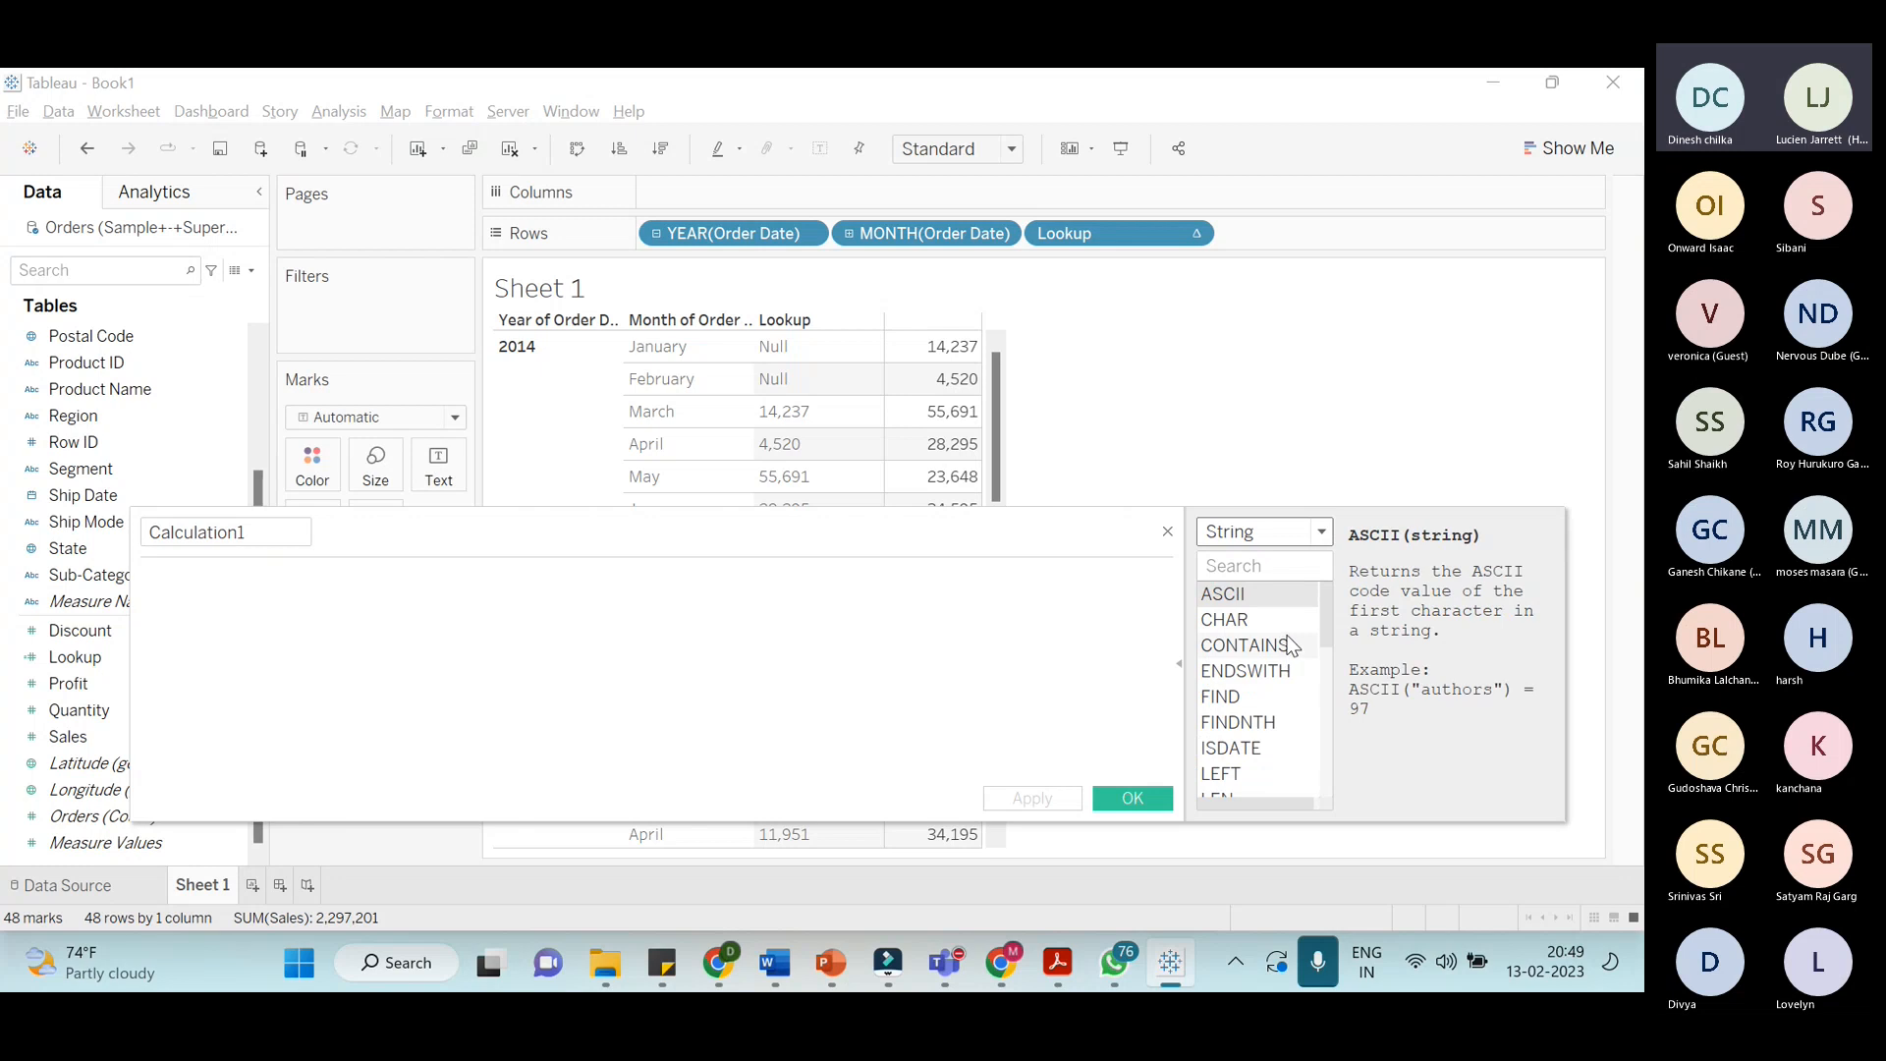
{"action": "scroll", "coordinate": [1309, 700], "scroll_direction": "down", "scroll_amount": 1}
{"action": "scroll", "coordinate": [1313, 709], "scroll_direction": "down", "scroll_amount": 3}
{"action": "scroll", "coordinate": [1302, 715], "scroll_direction": "up", "scroll_amount": 1}
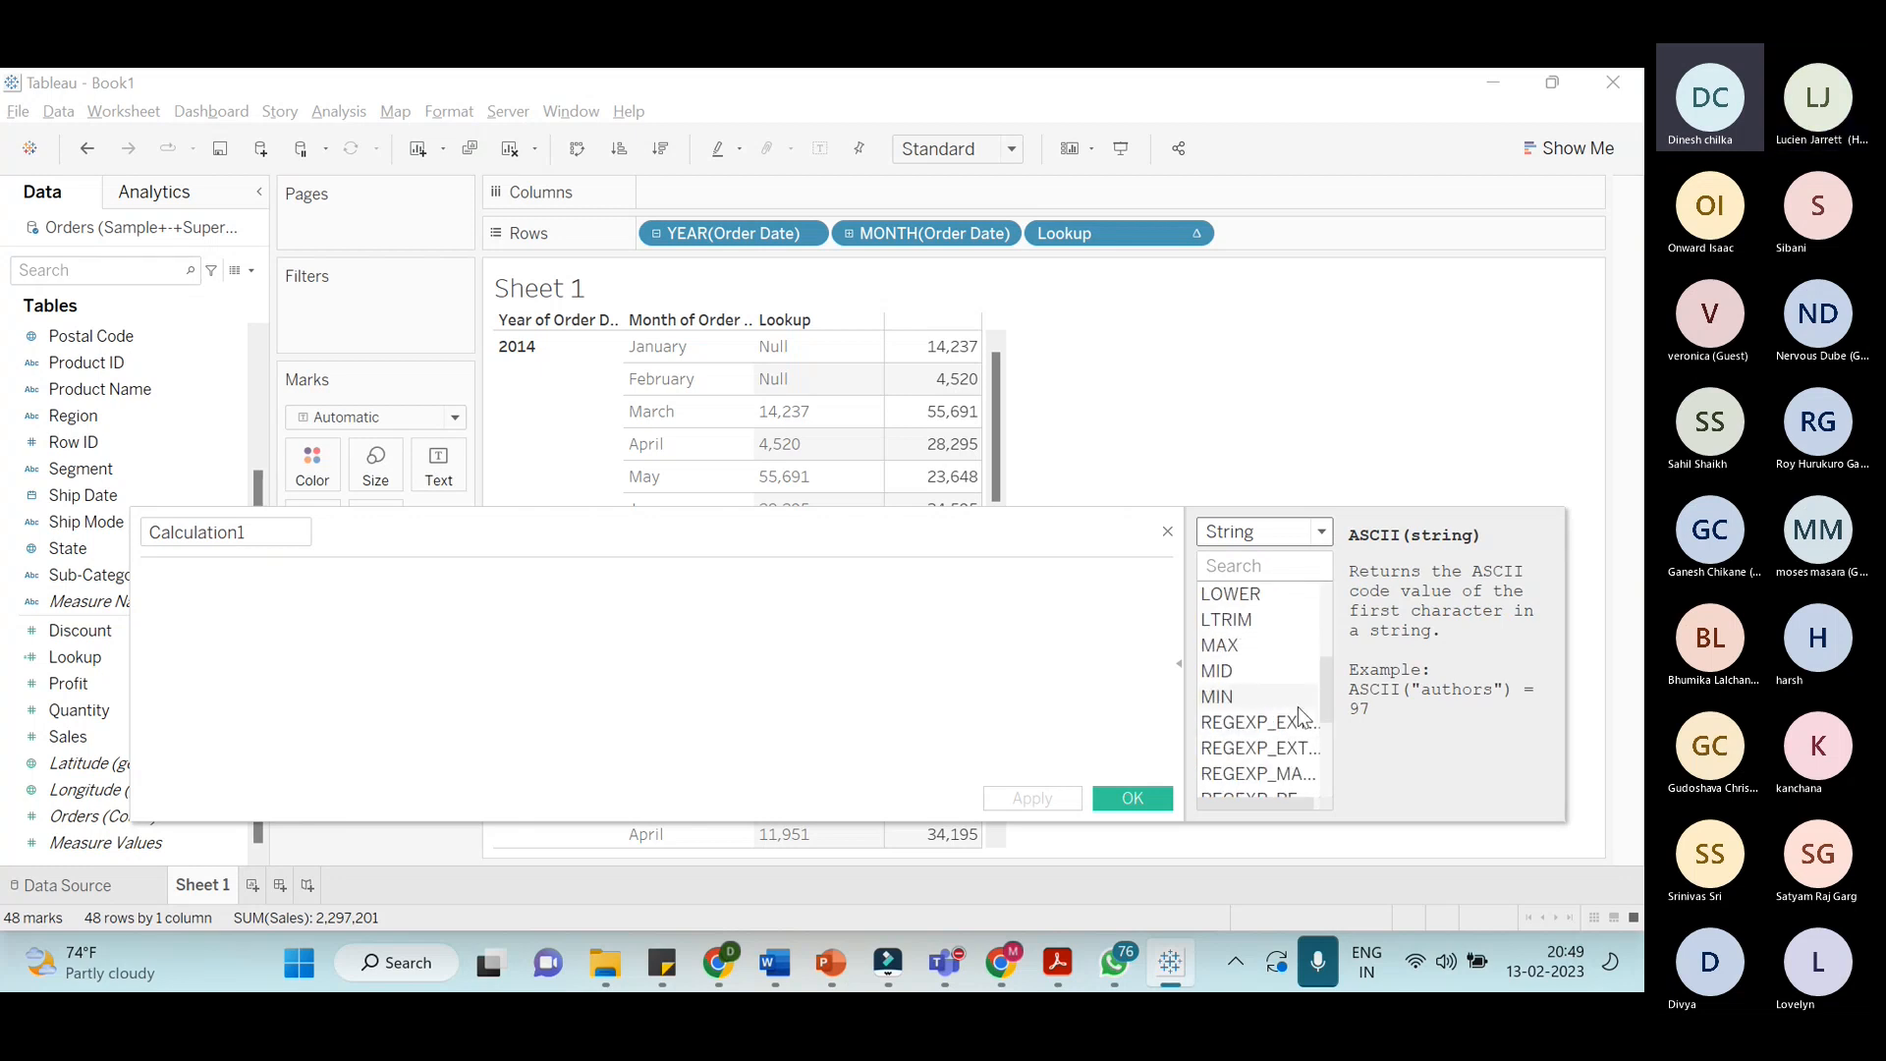
{"action": "scroll", "coordinate": [1263, 692], "scroll_direction": "down", "scroll_amount": 3}
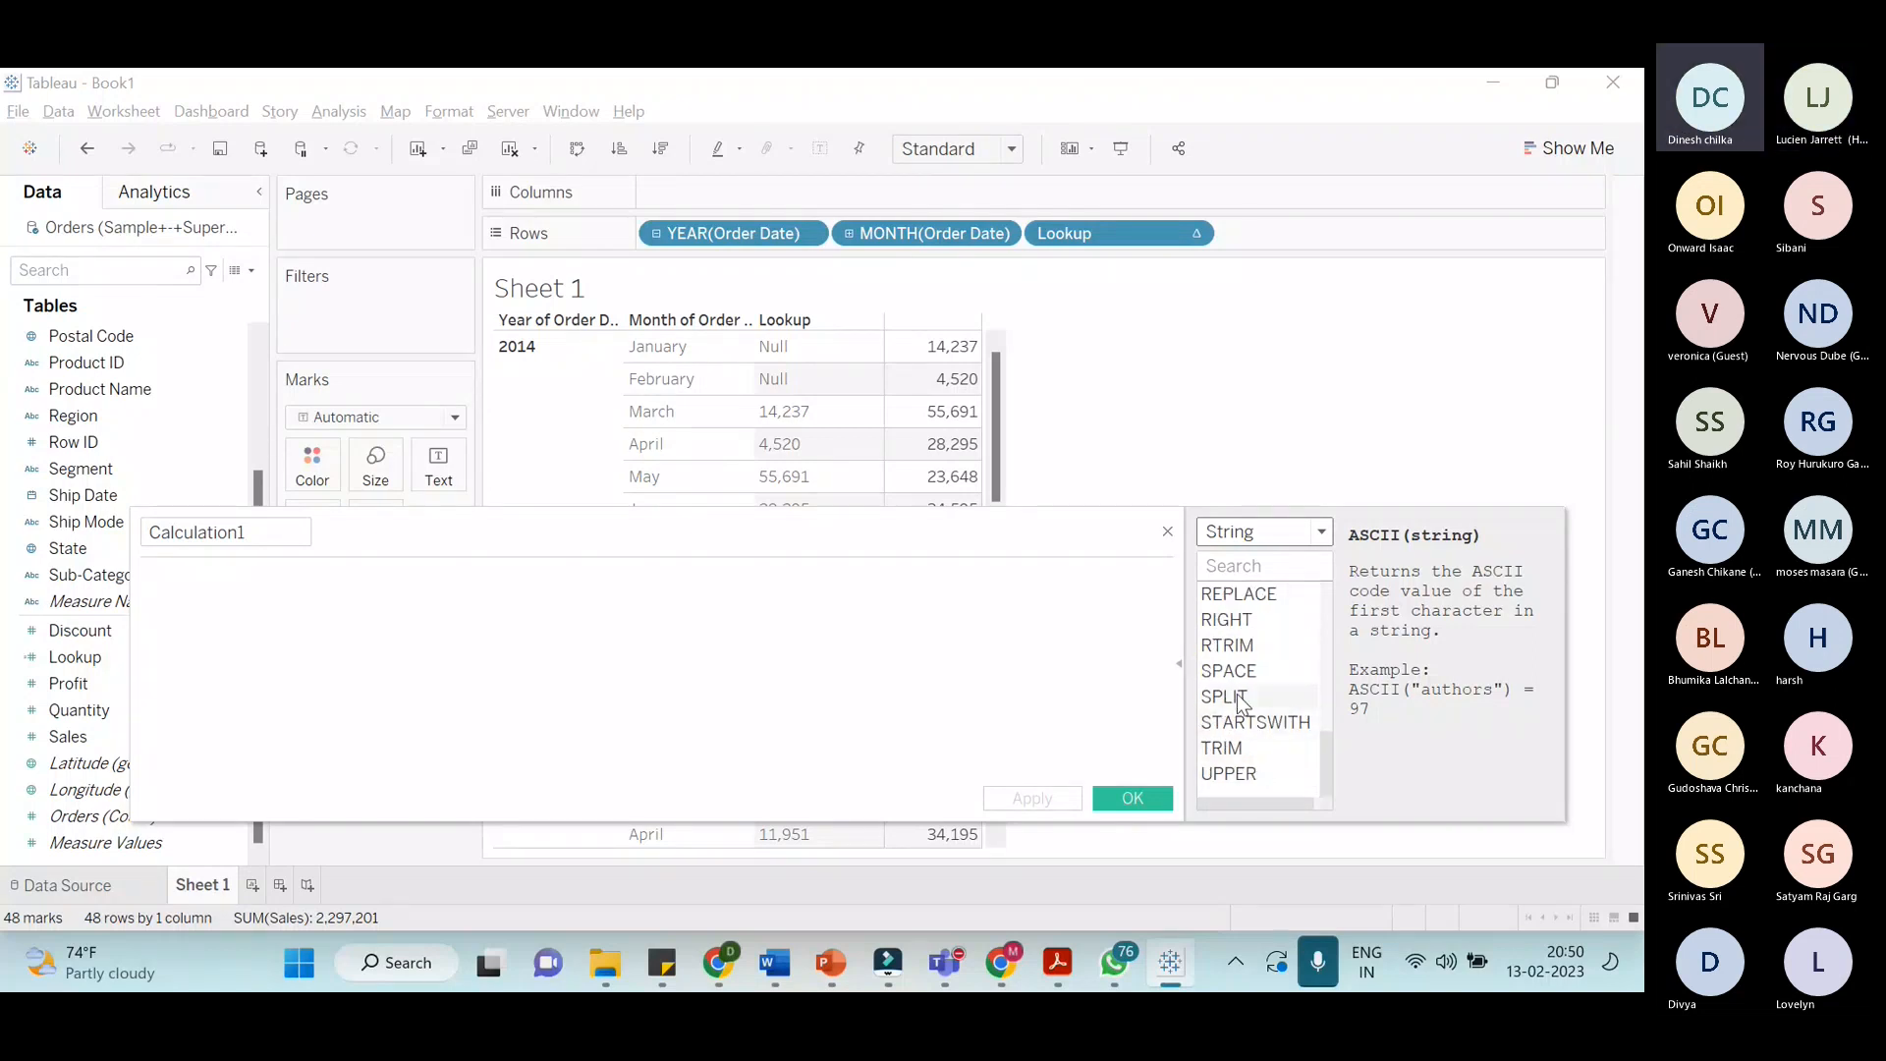
{"action": "scroll", "coordinate": [1248, 692], "scroll_direction": "up", "scroll_amount": 3}
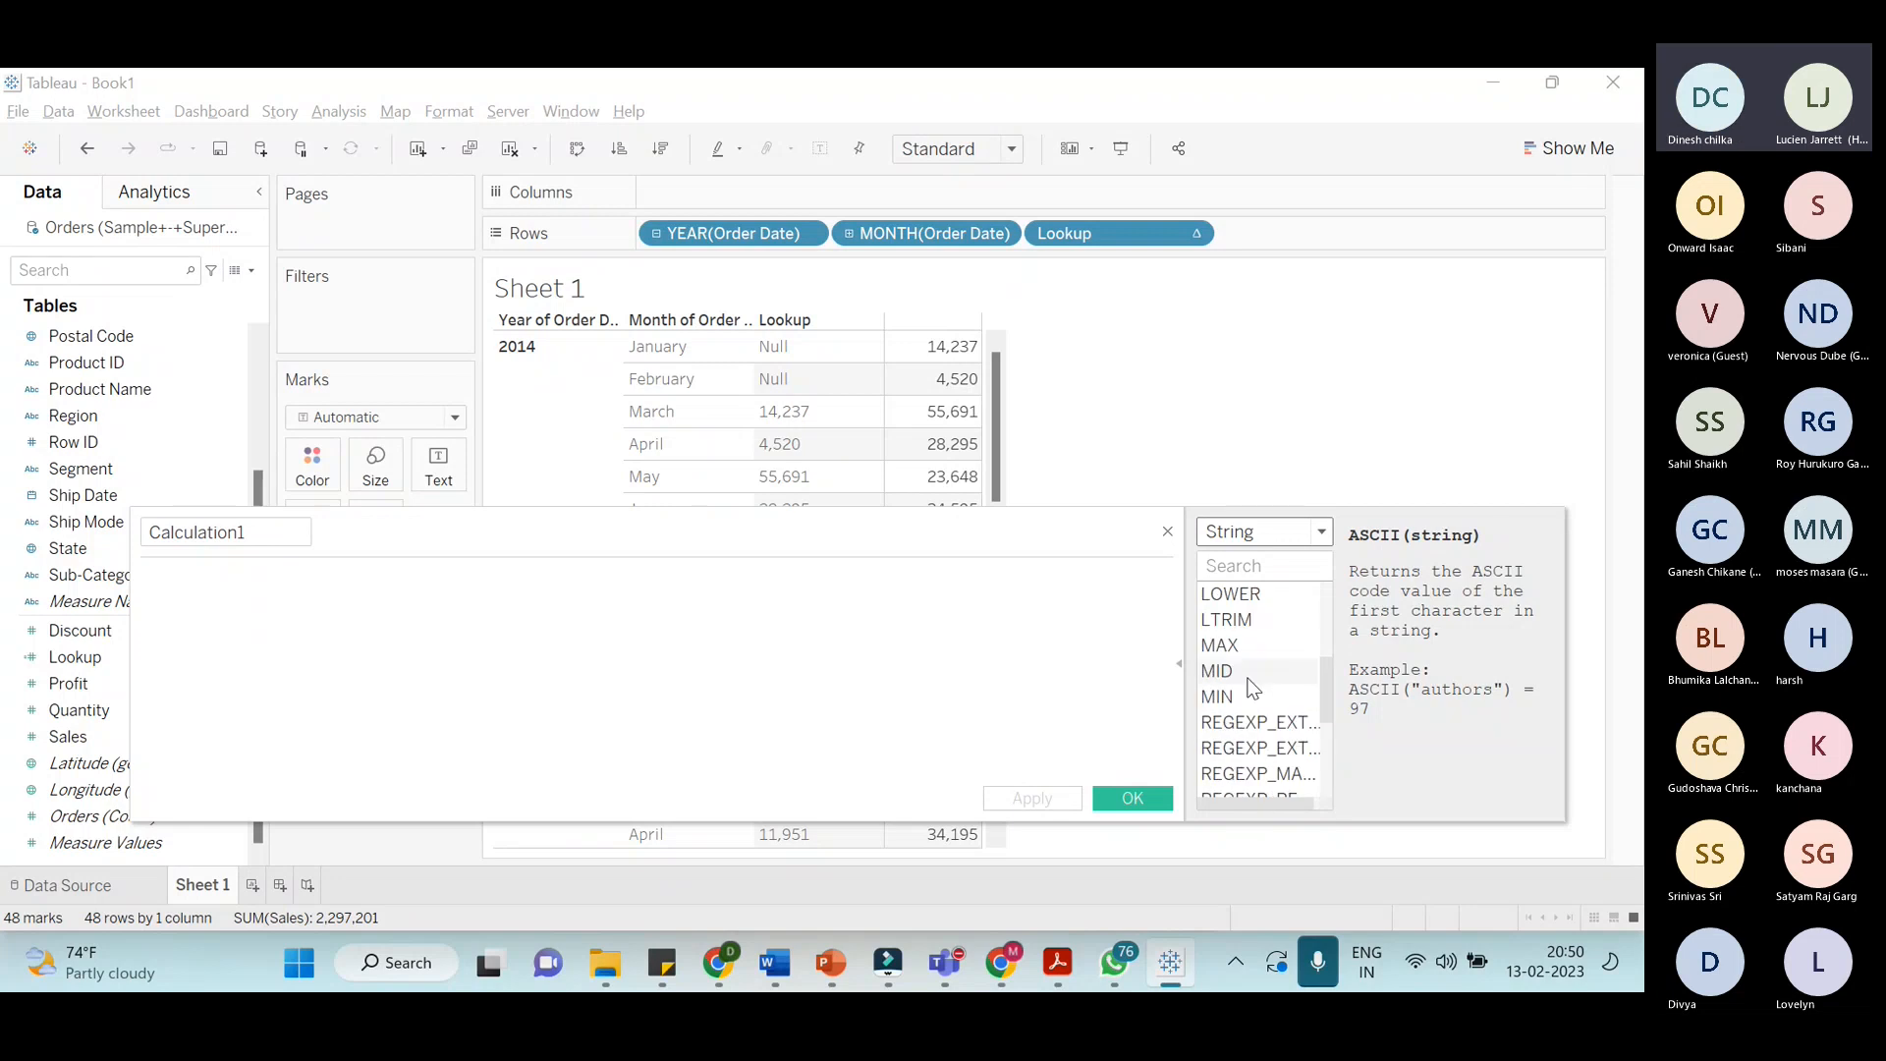
{"action": "scroll", "coordinate": [1251, 693], "scroll_direction": "up", "scroll_amount": 3}
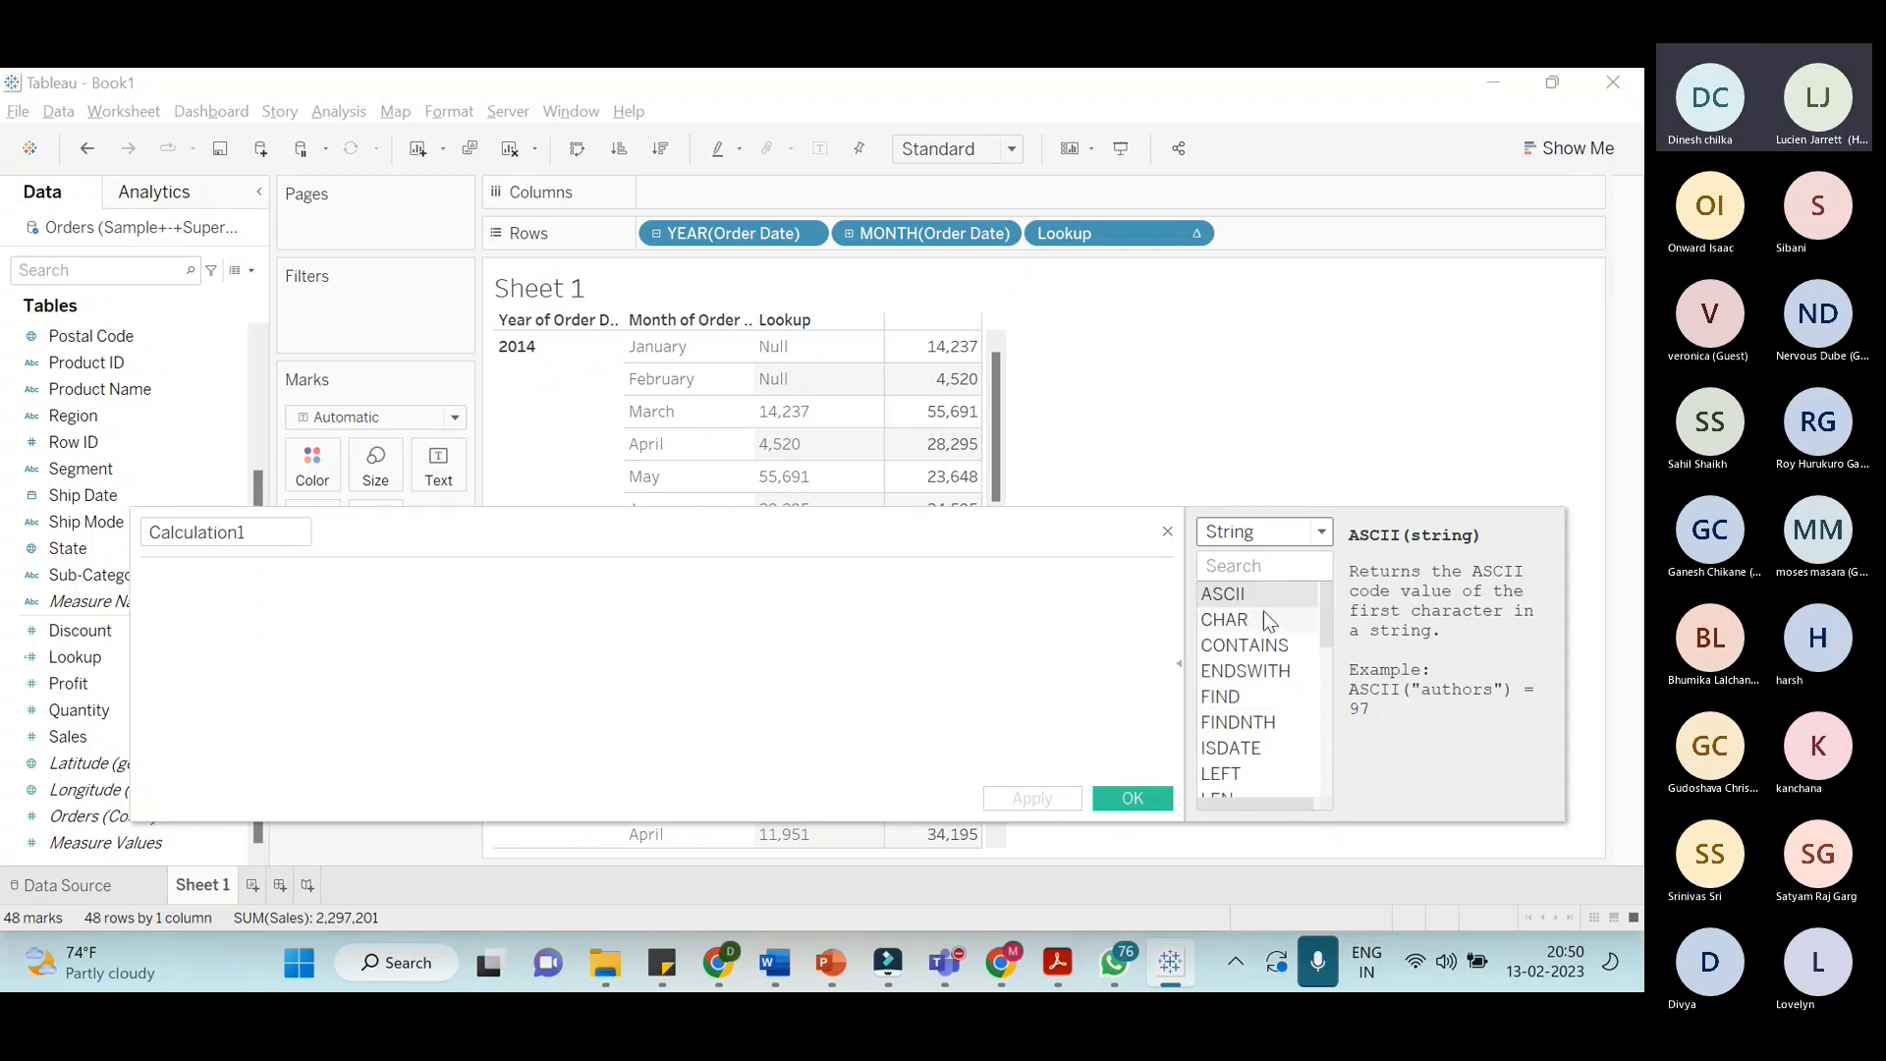
Filter the function reference to the Logical category and look through its functions
{"action": "left_click", "coordinate": [1277, 531]}
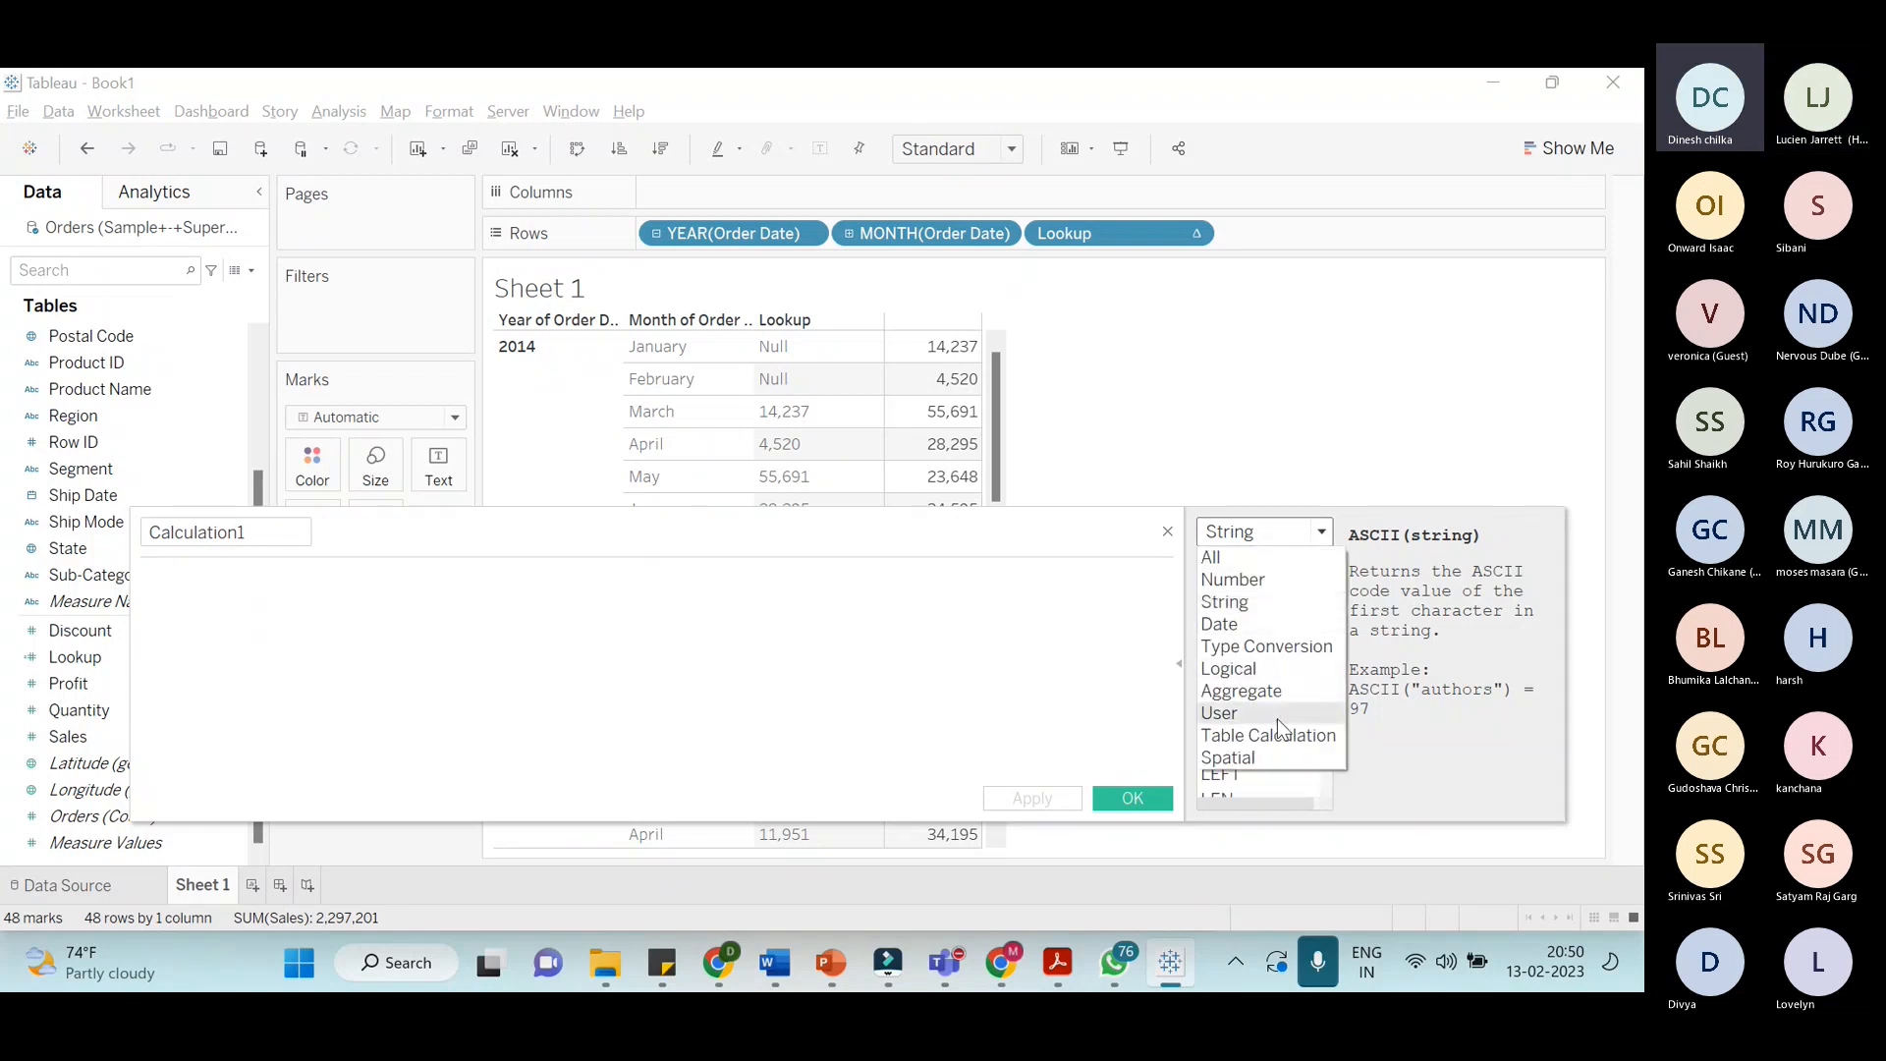
{"action": "left_click", "coordinate": [1258, 669]}
{"action": "scroll", "coordinate": [1260, 672], "scroll_direction": "down", "scroll_amount": 2}
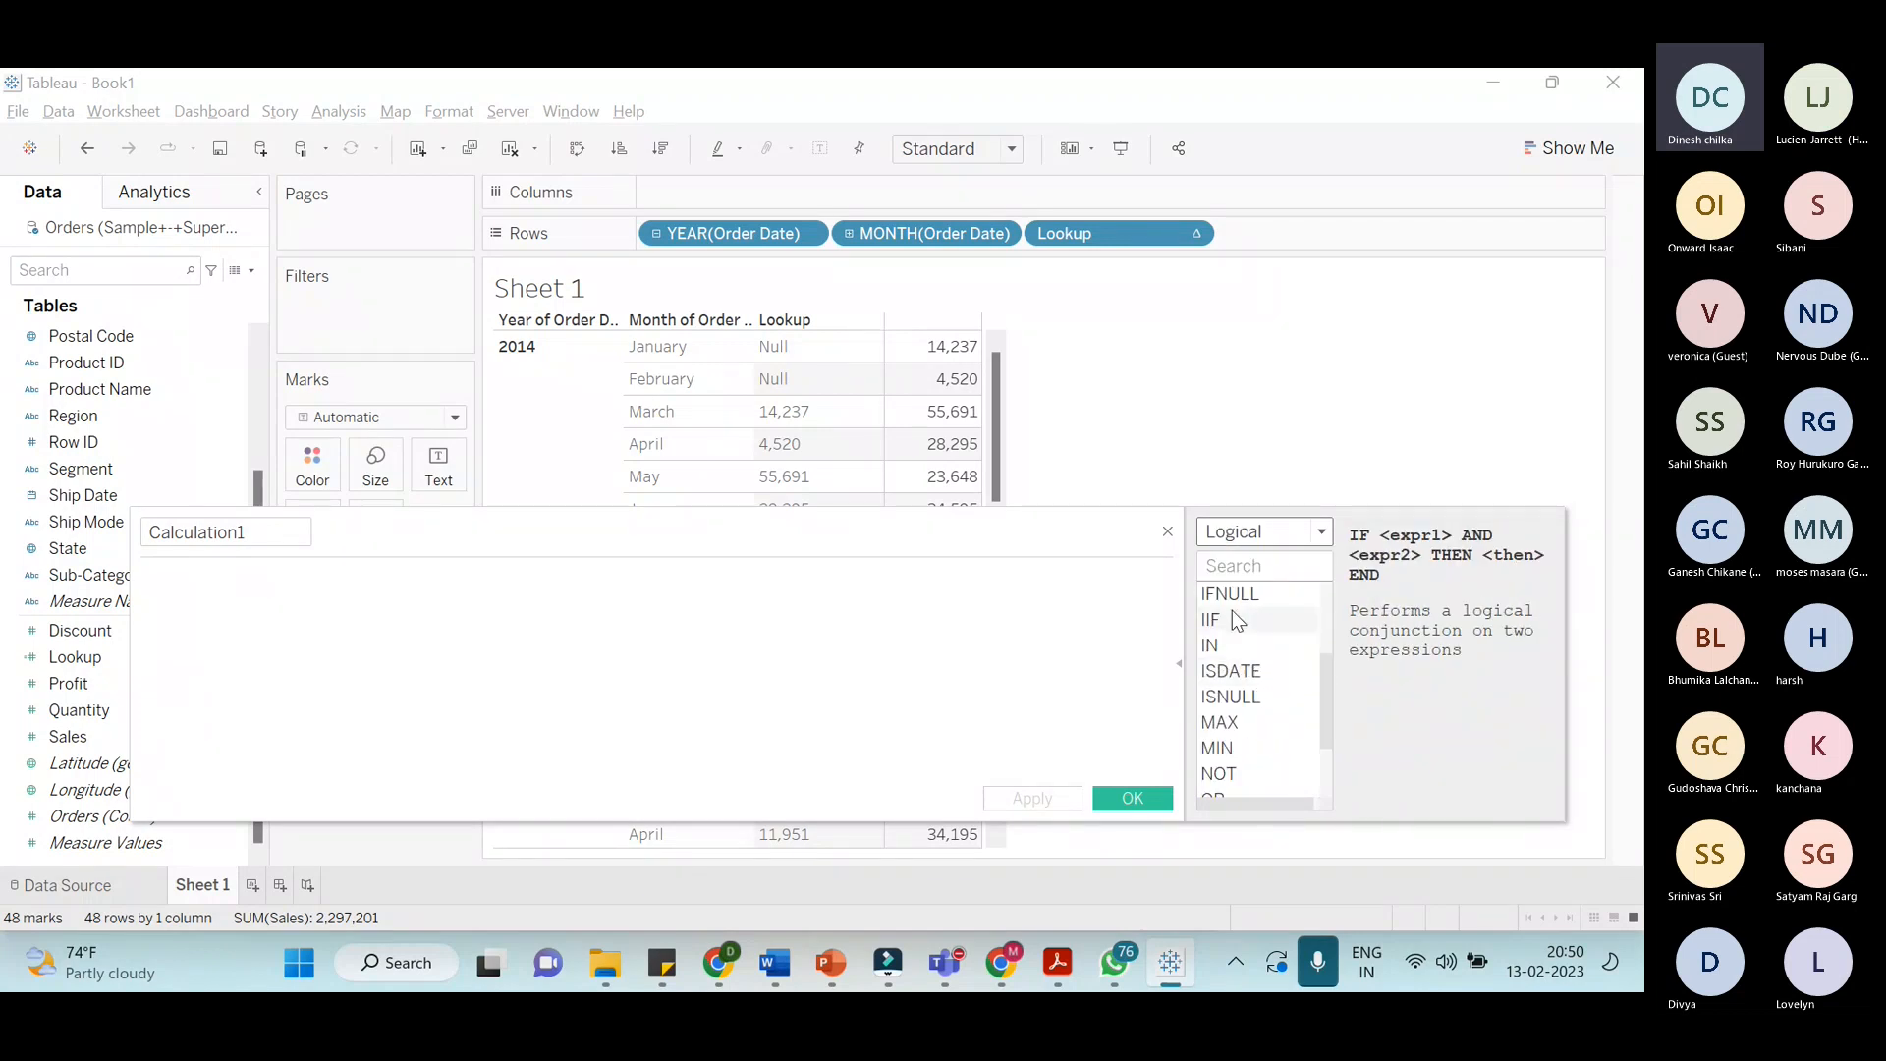
{"action": "scroll", "coordinate": [1267, 737], "scroll_direction": "down", "scroll_amount": 2}
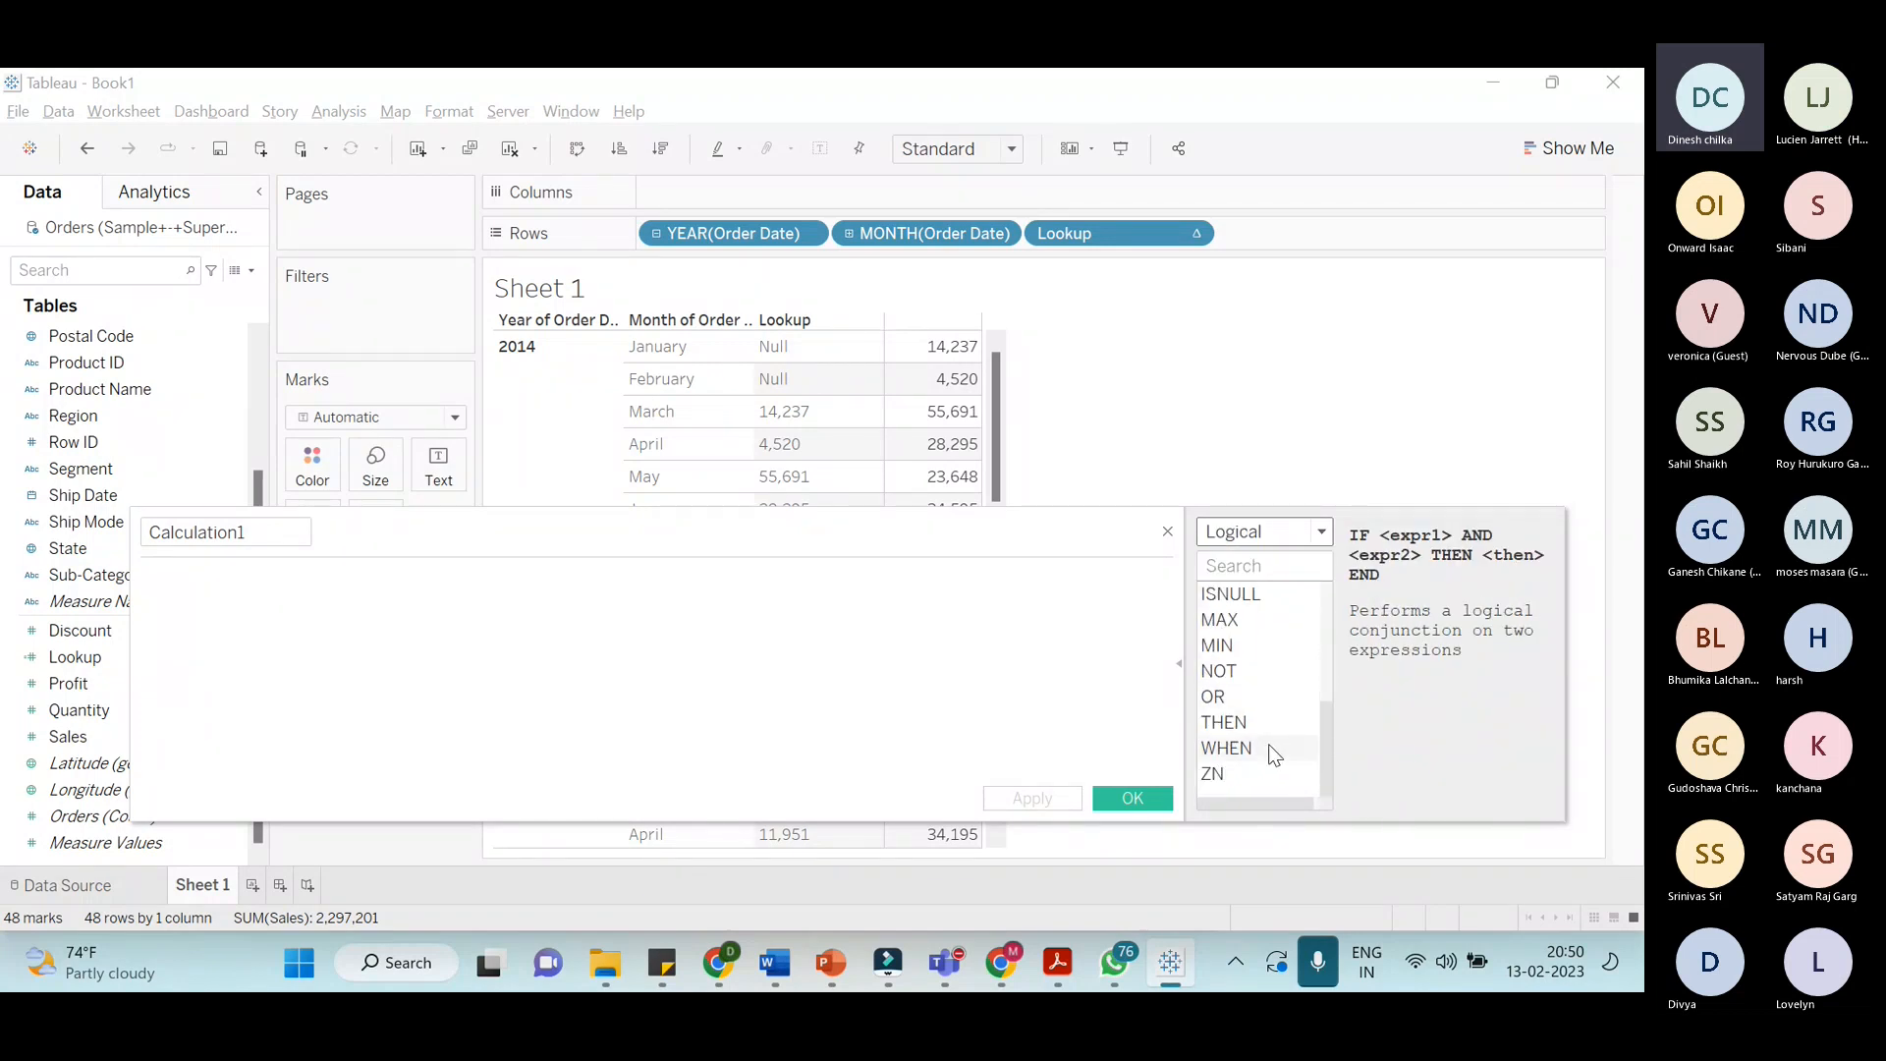
{"action": "scroll", "coordinate": [1268, 717], "scroll_direction": "up", "scroll_amount": 1}
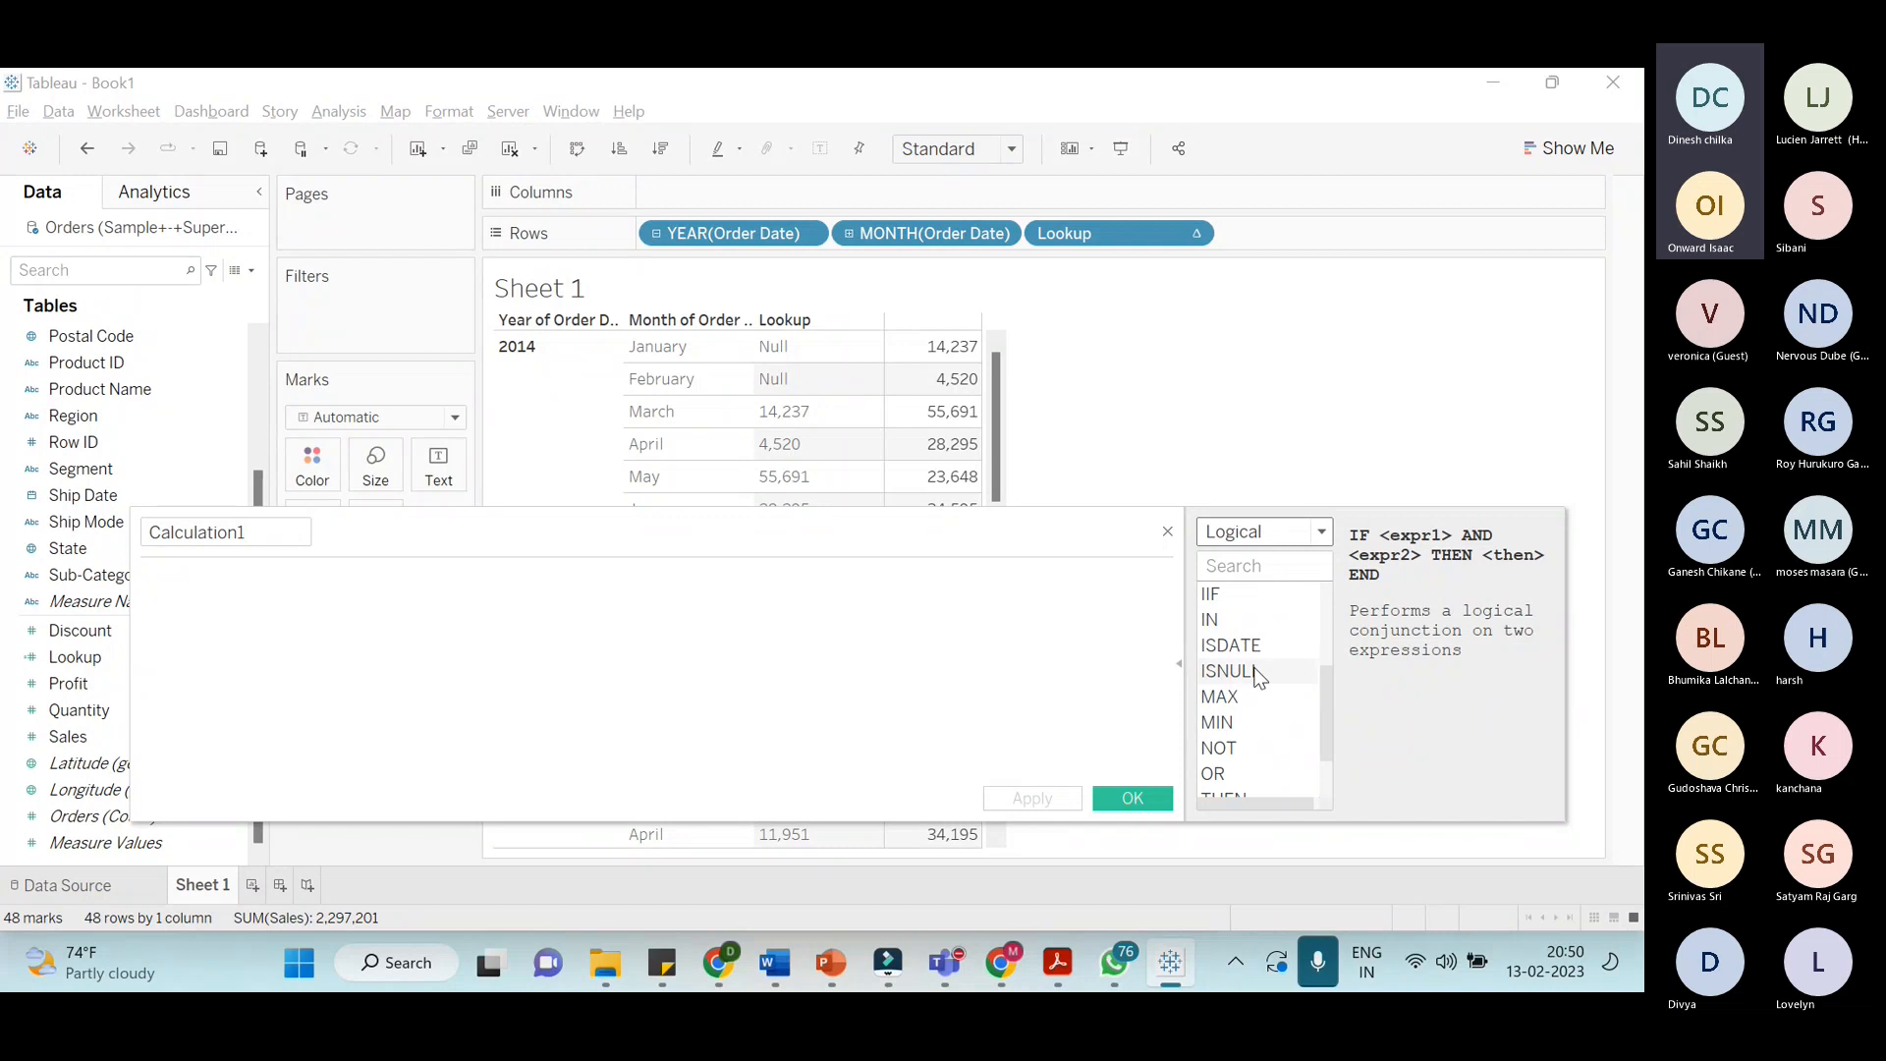
{"action": "scroll", "coordinate": [1260, 678], "scroll_direction": "up", "scroll_amount": 2}
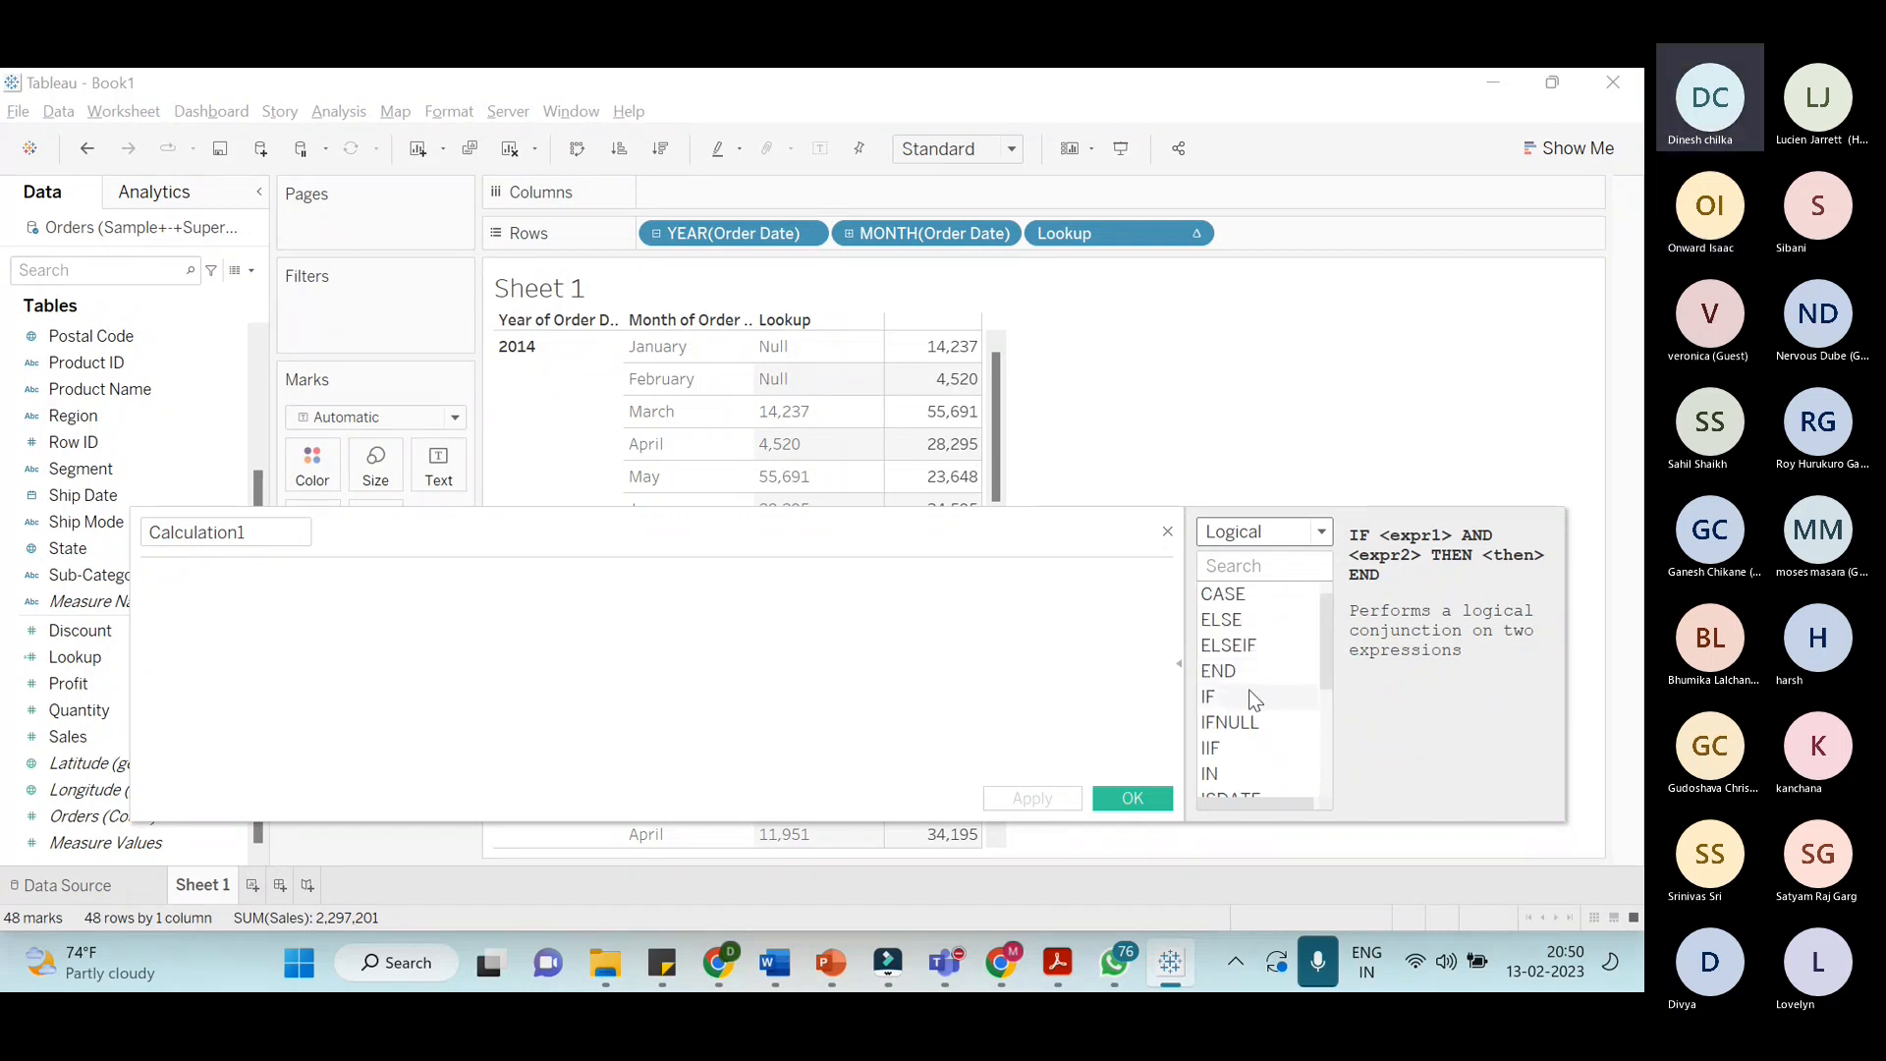
Look through the Number functions, search them for "c" and show the CEILING description to read its example
{"action": "left_click", "coordinate": [1322, 531]}
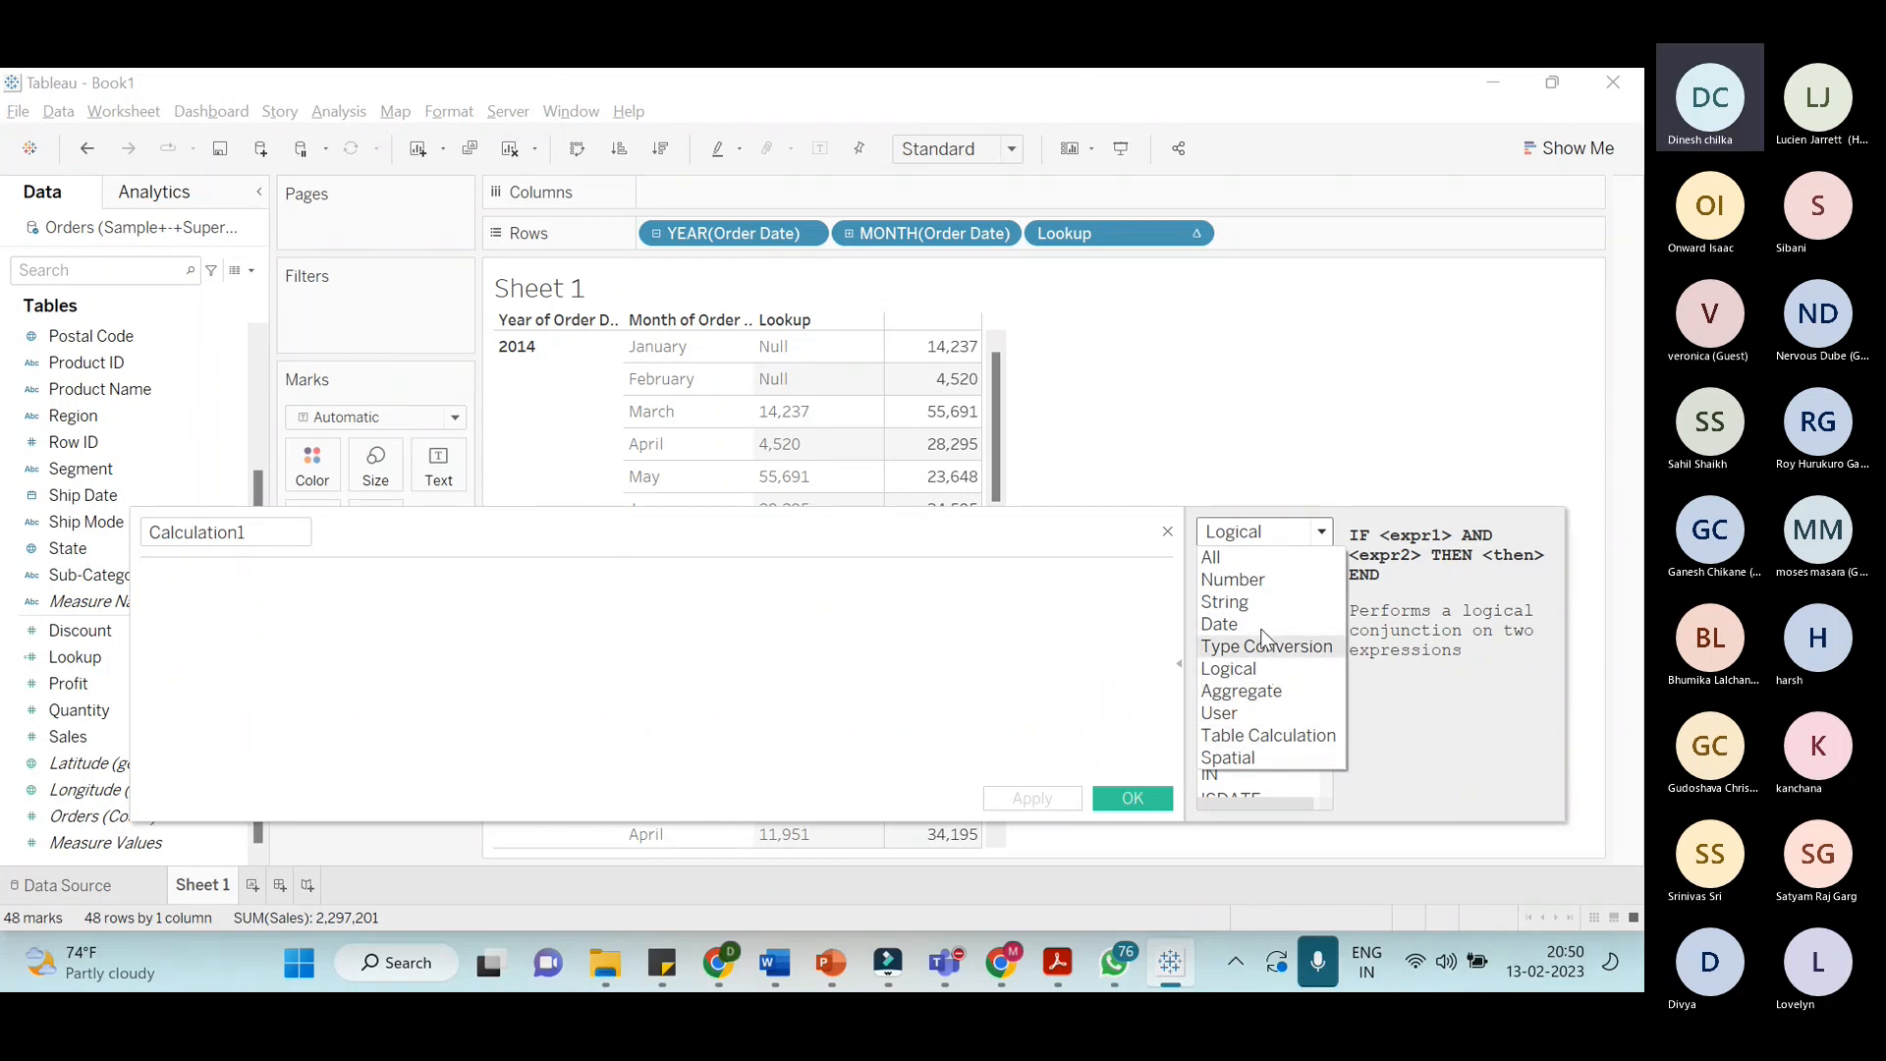
{"action": "left_click", "coordinate": [1251, 581]}
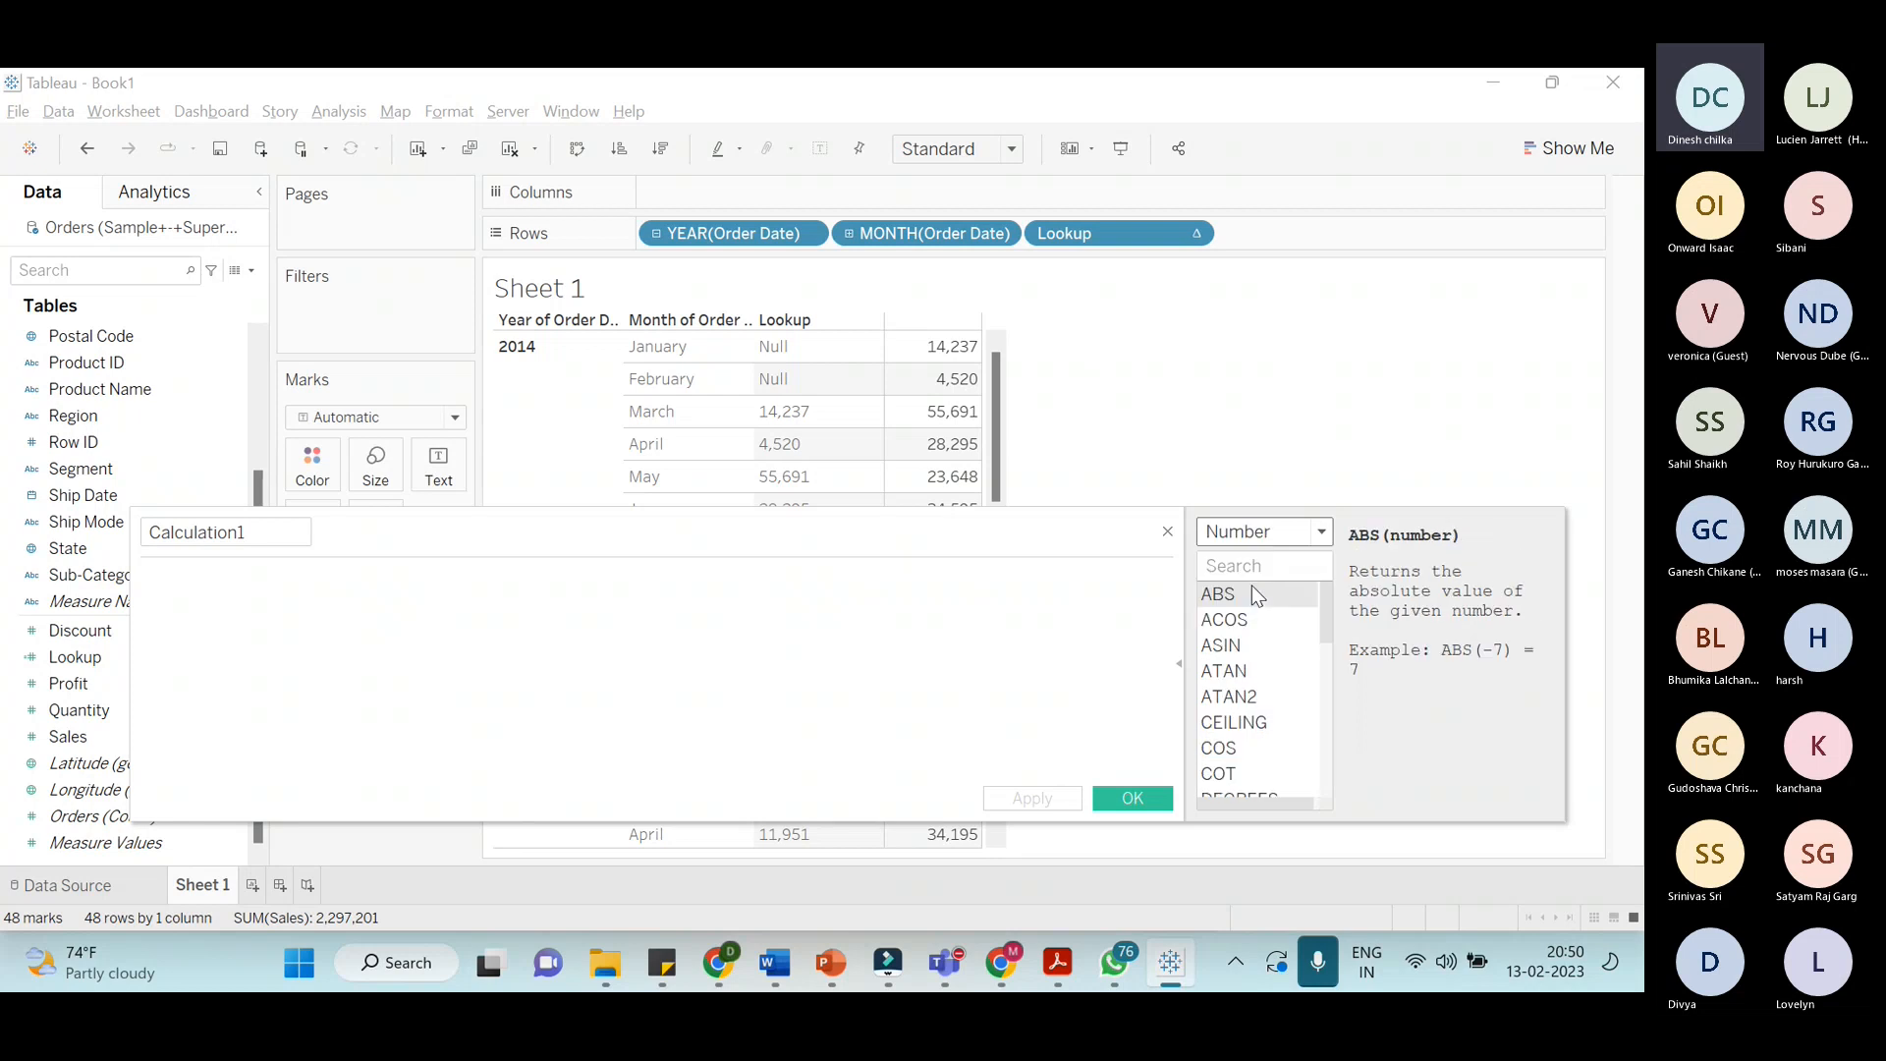
{"action": "scroll", "coordinate": [1278, 771], "scroll_direction": "down", "scroll_amount": 4}
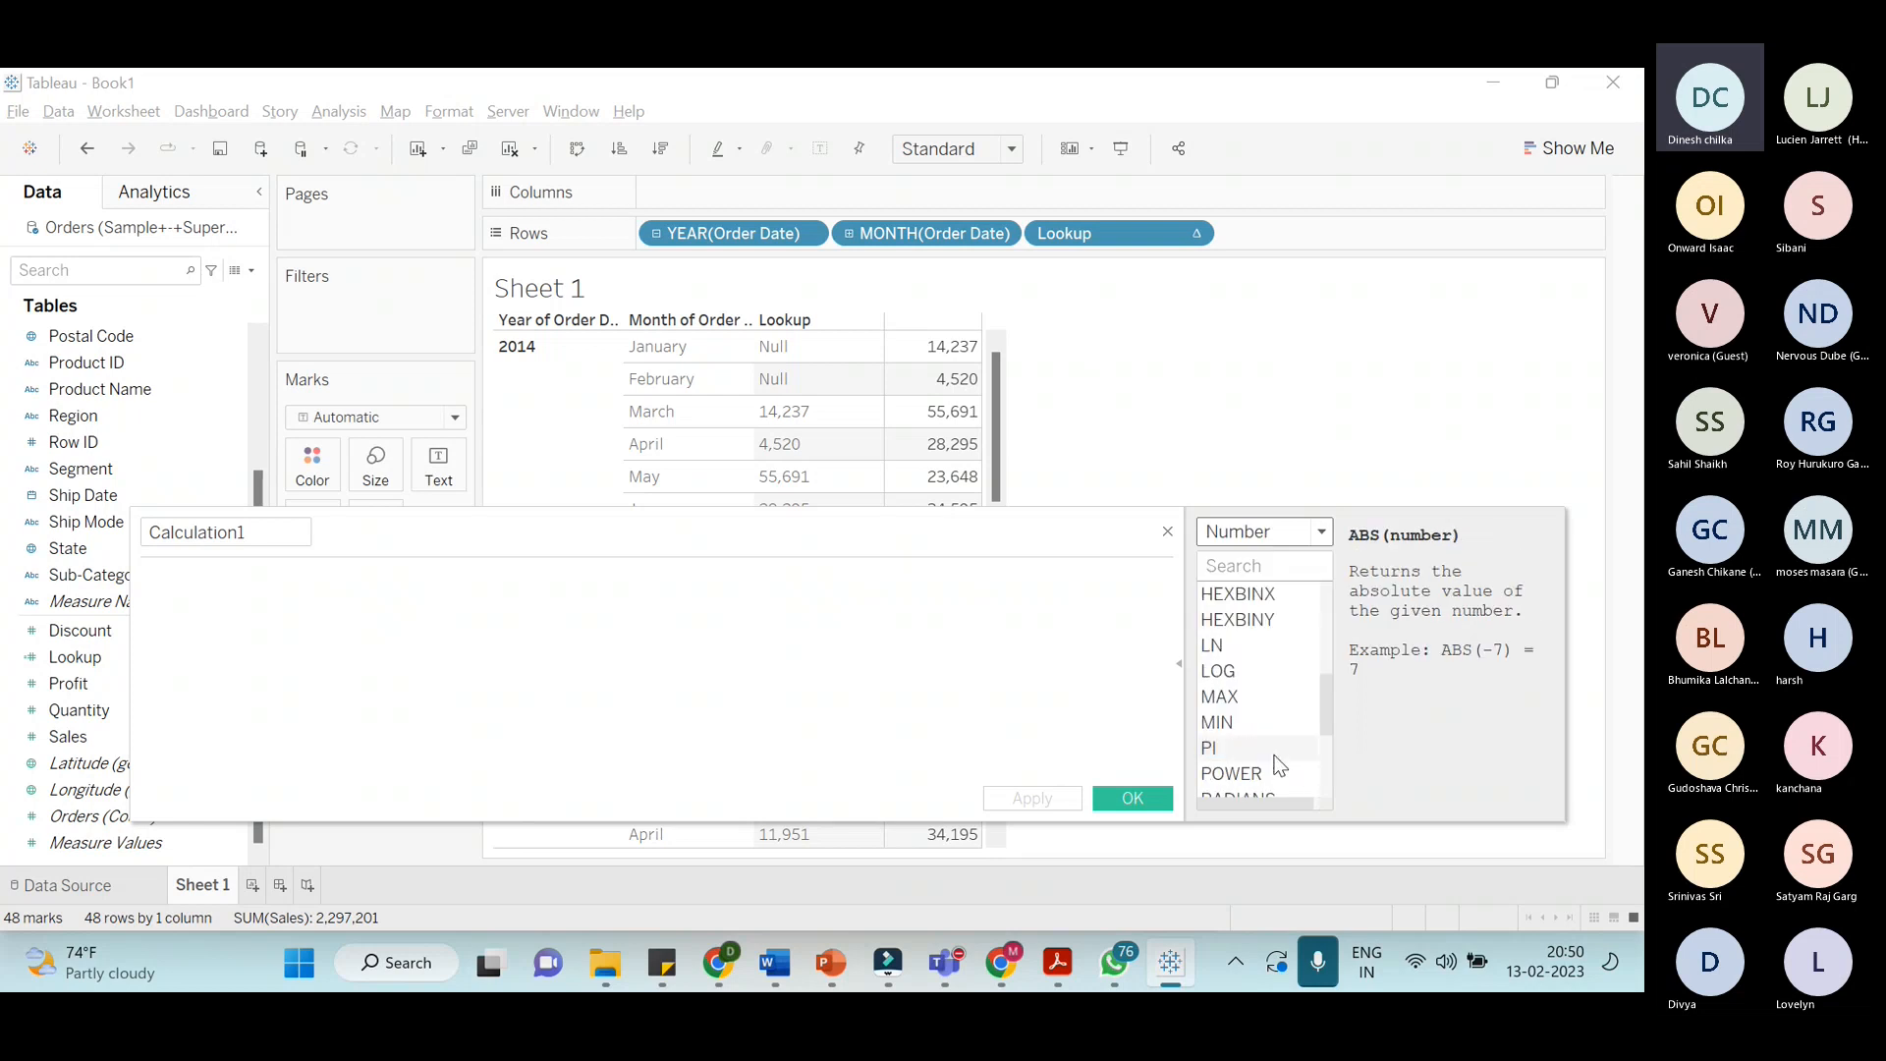
{"action": "scroll", "coordinate": [1277, 767], "scroll_direction": "up", "scroll_amount": 1}
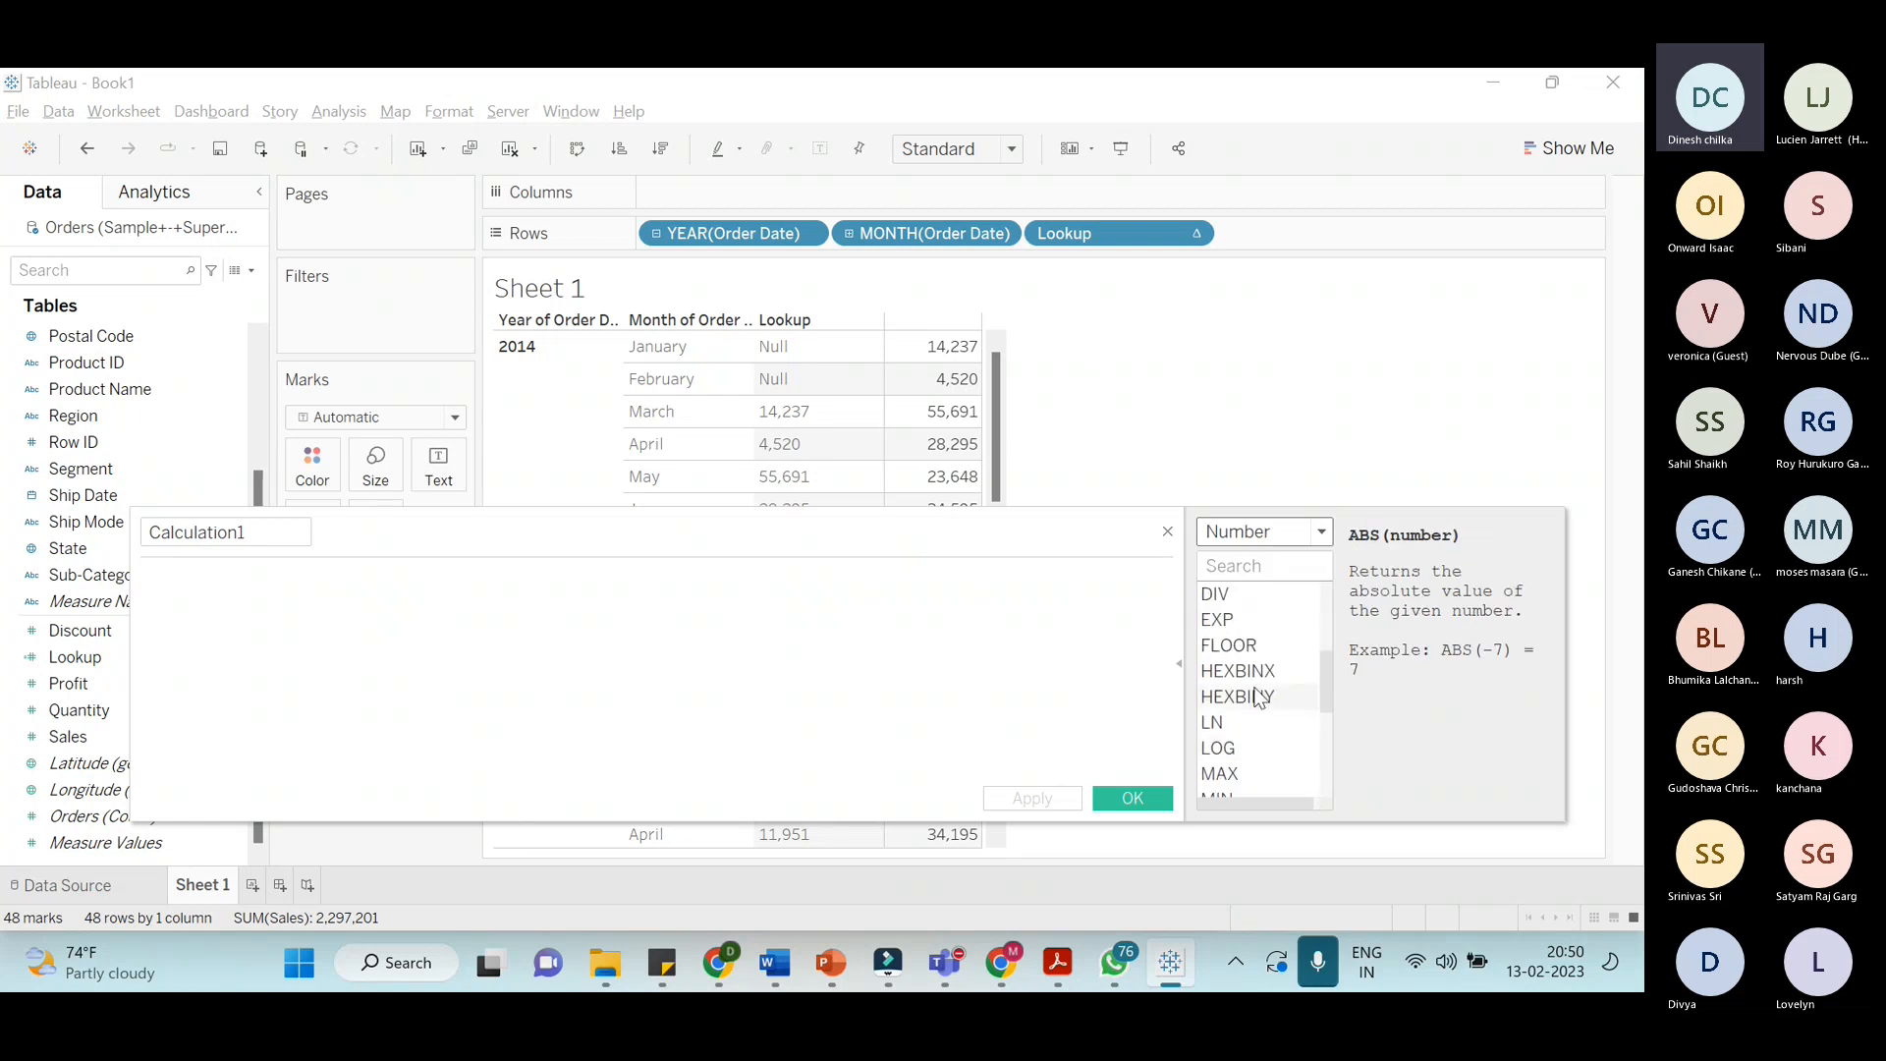
{"action": "scroll", "coordinate": [1275, 781], "scroll_direction": "down", "scroll_amount": 1}
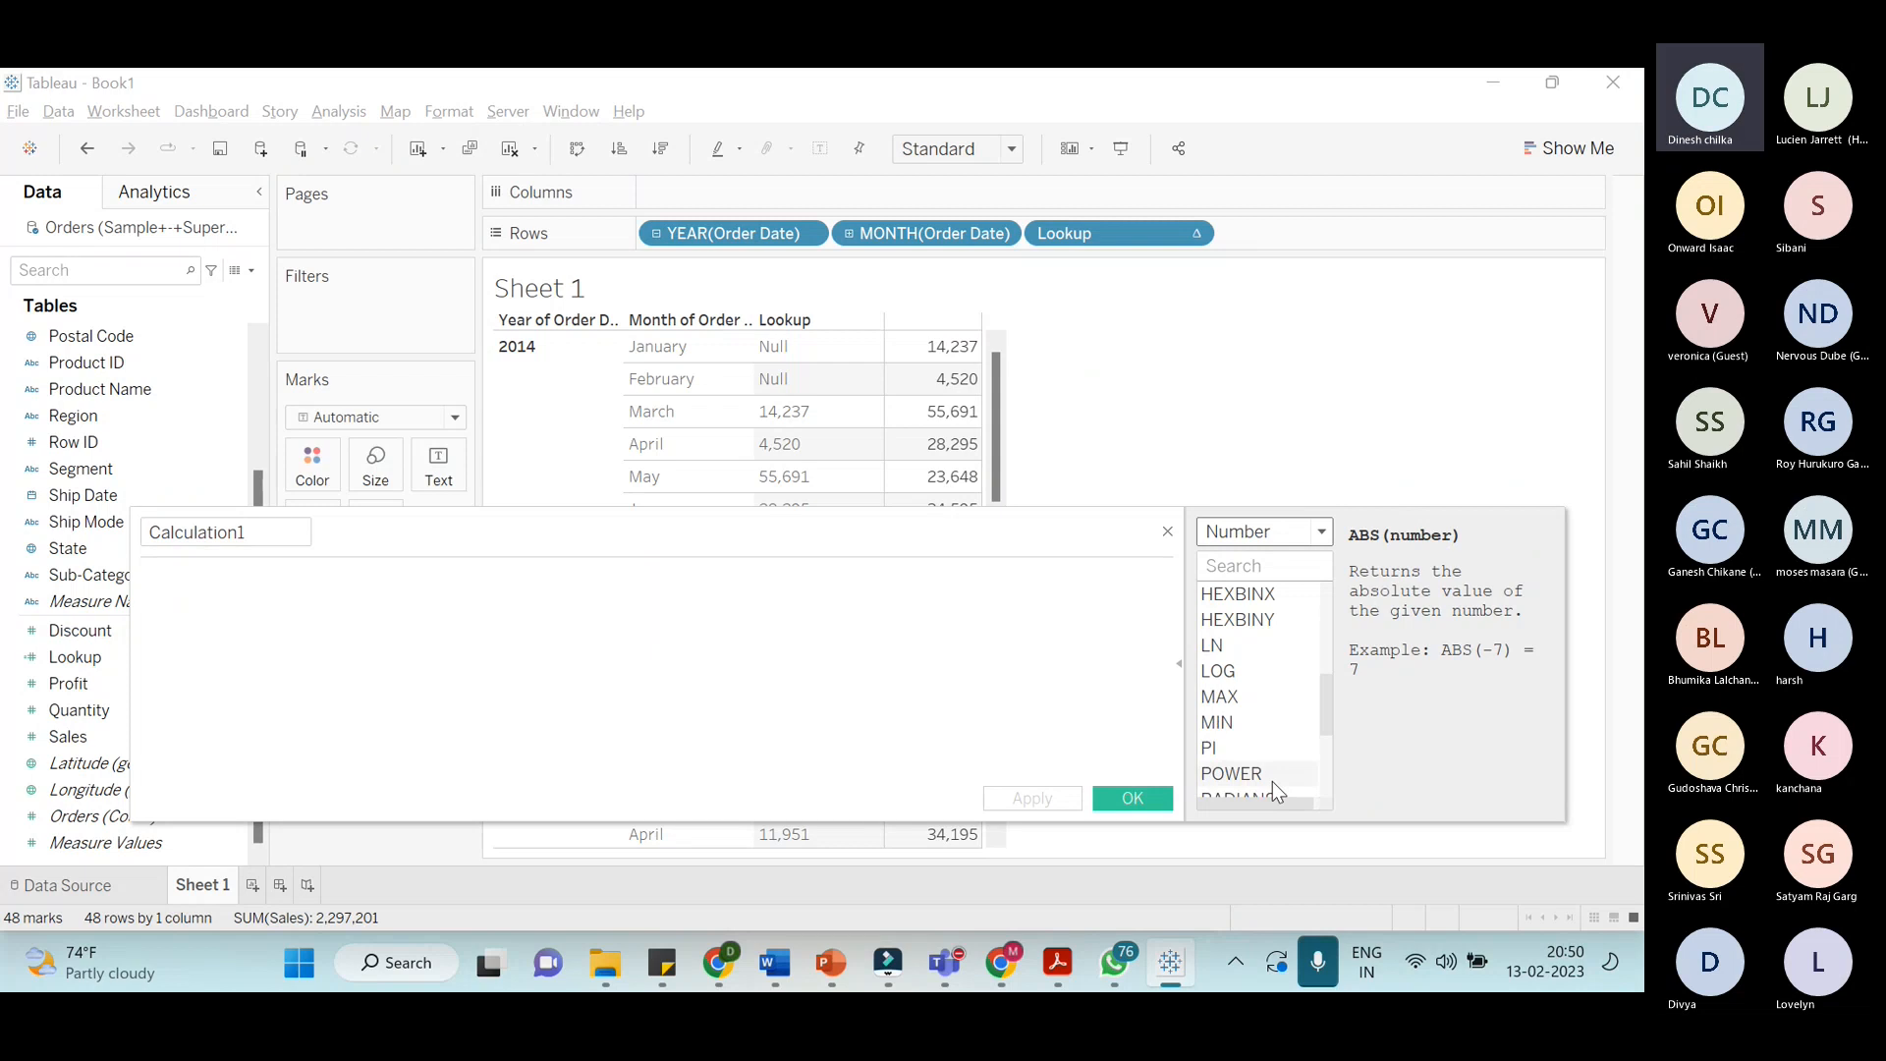
{"action": "scroll", "coordinate": [1271, 781], "scroll_direction": "down", "scroll_amount": 3}
{"action": "scroll", "coordinate": [1257, 771], "scroll_direction": "up", "scroll_amount": 2}
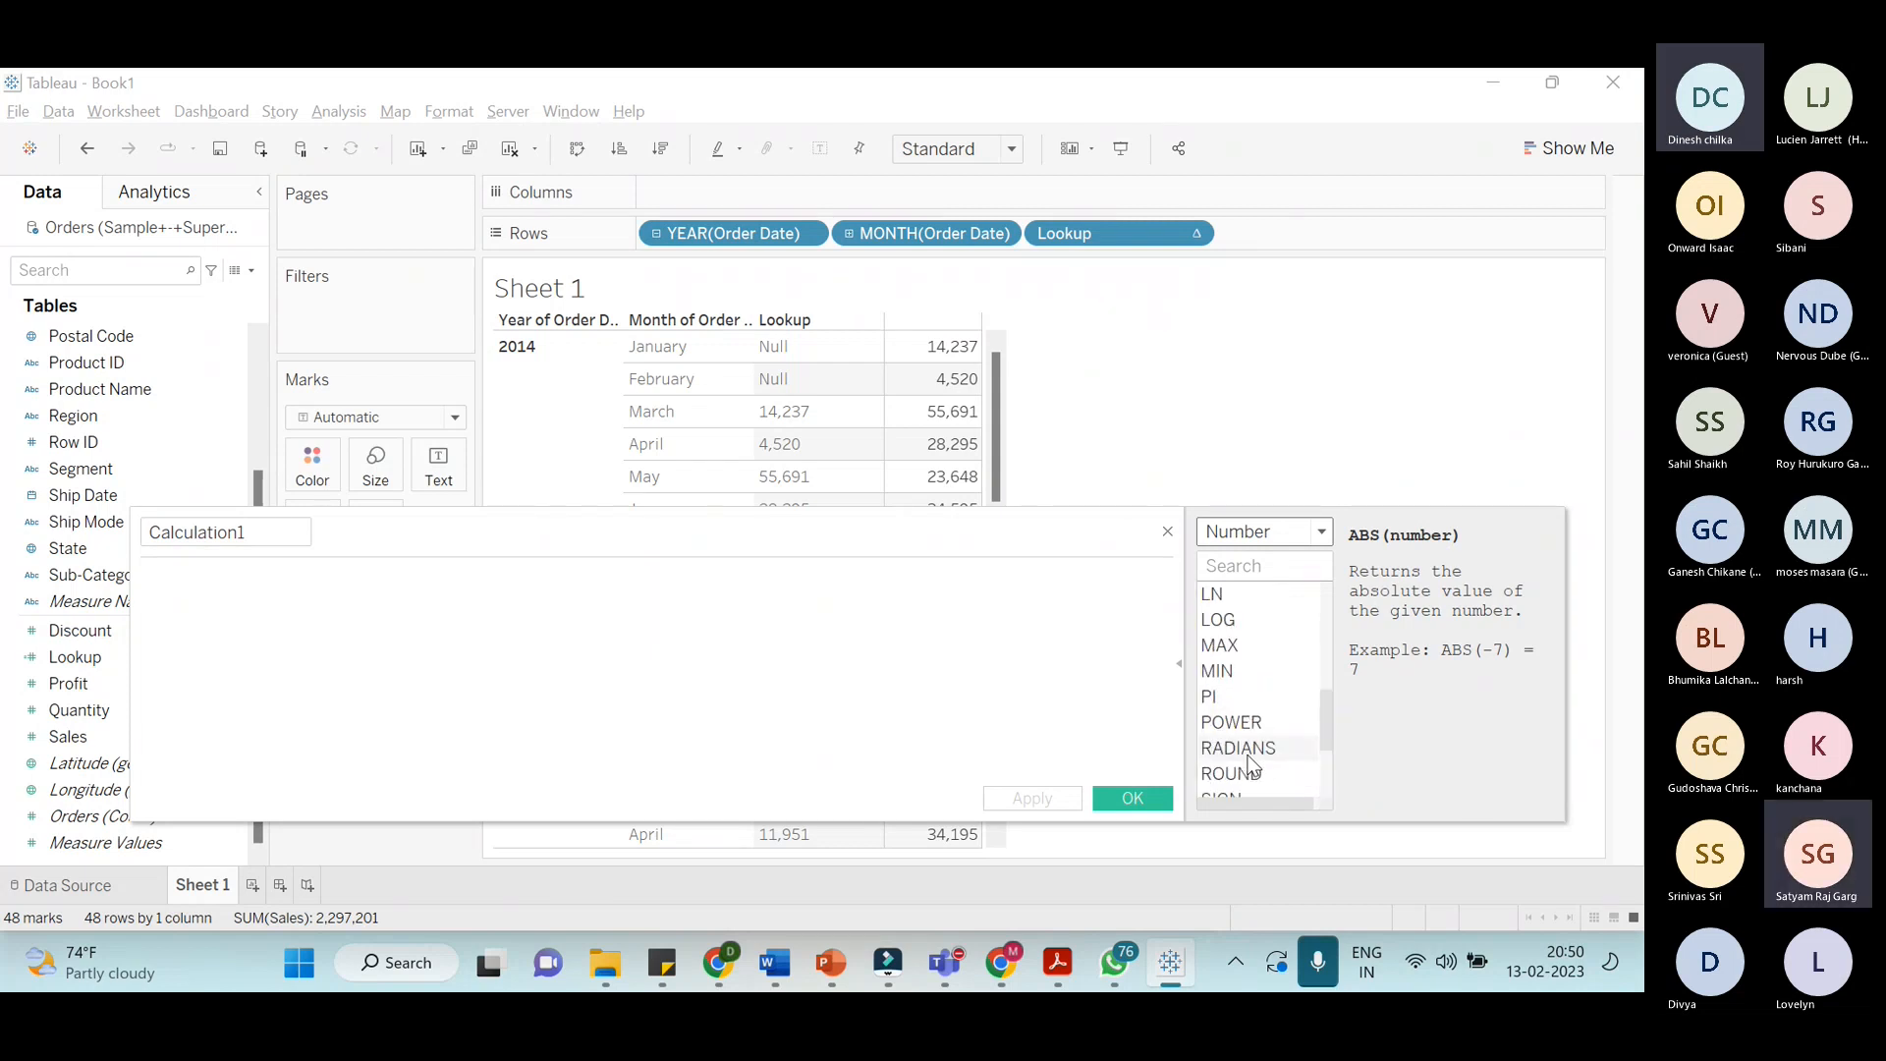
{"action": "scroll", "coordinate": [1250, 757], "scroll_direction": "up", "scroll_amount": 5}
{"action": "scroll", "coordinate": [1246, 724], "scroll_direction": "down", "scroll_amount": 2}
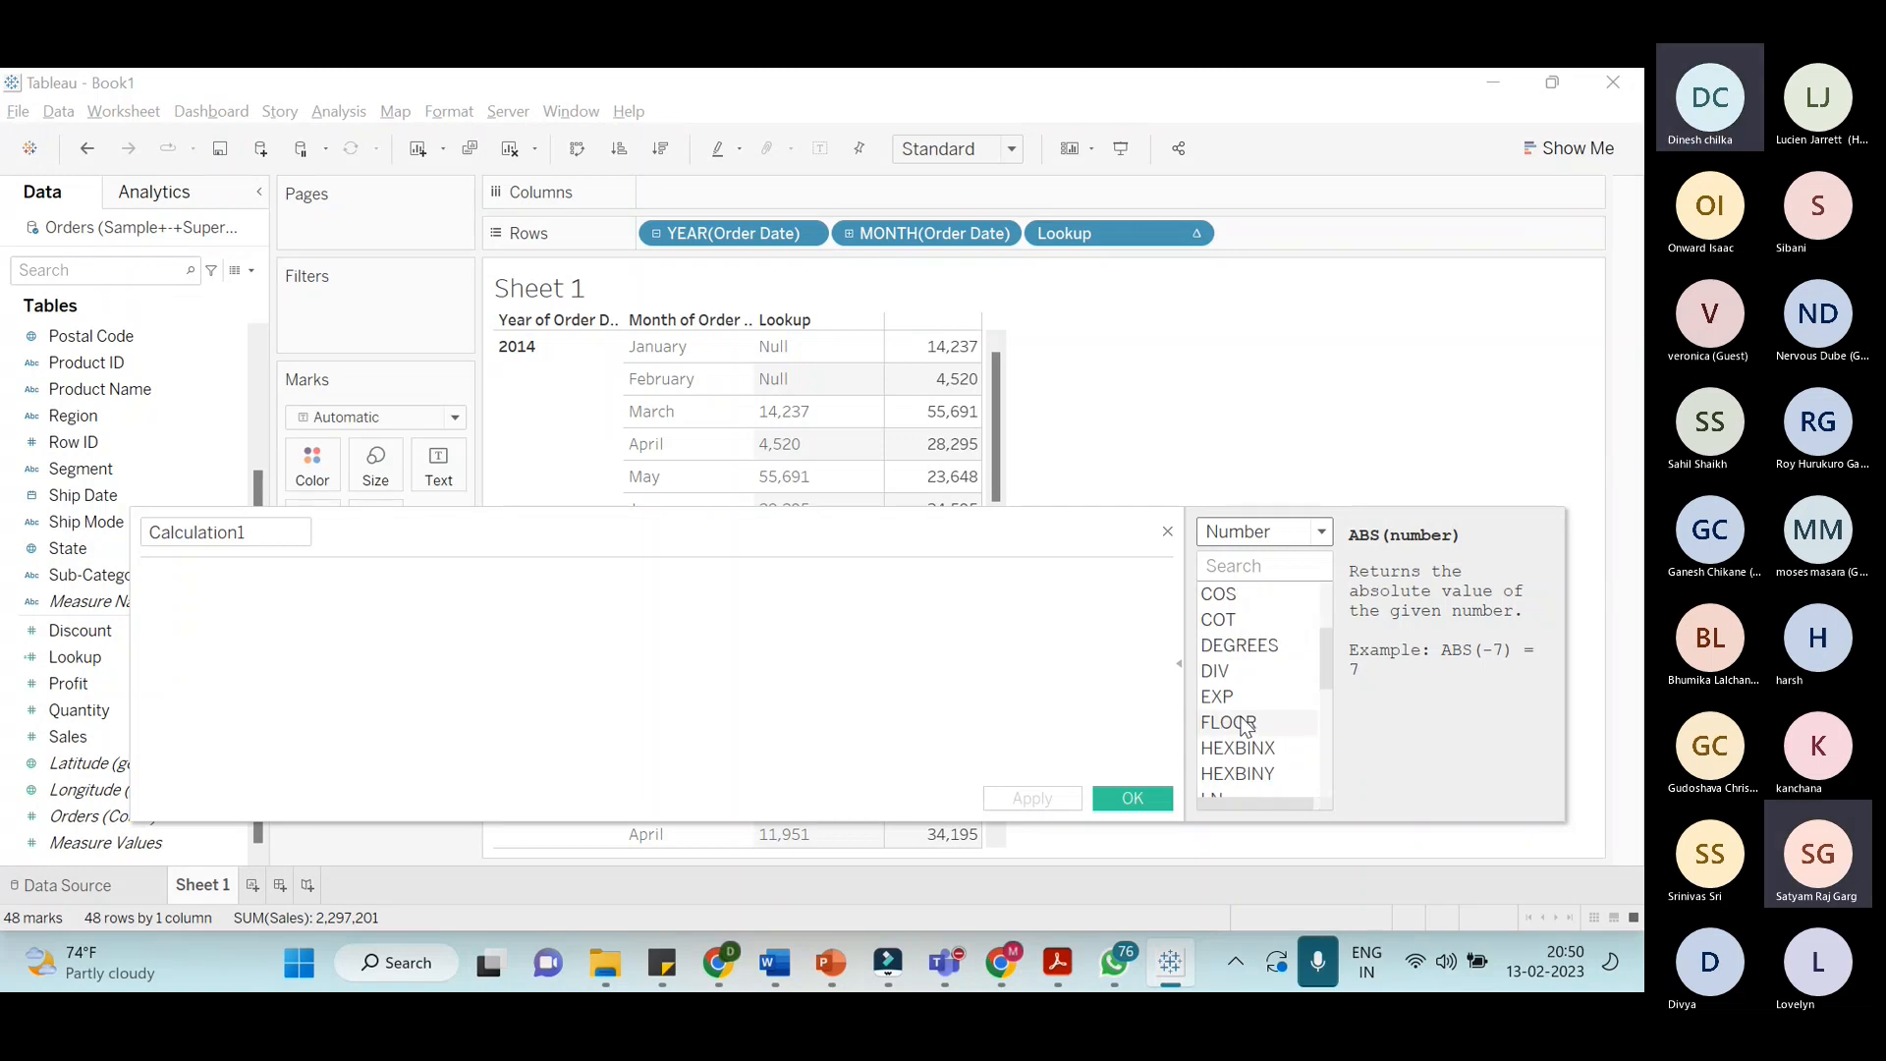
{"action": "scroll", "coordinate": [1265, 781], "scroll_direction": "down", "scroll_amount": 5}
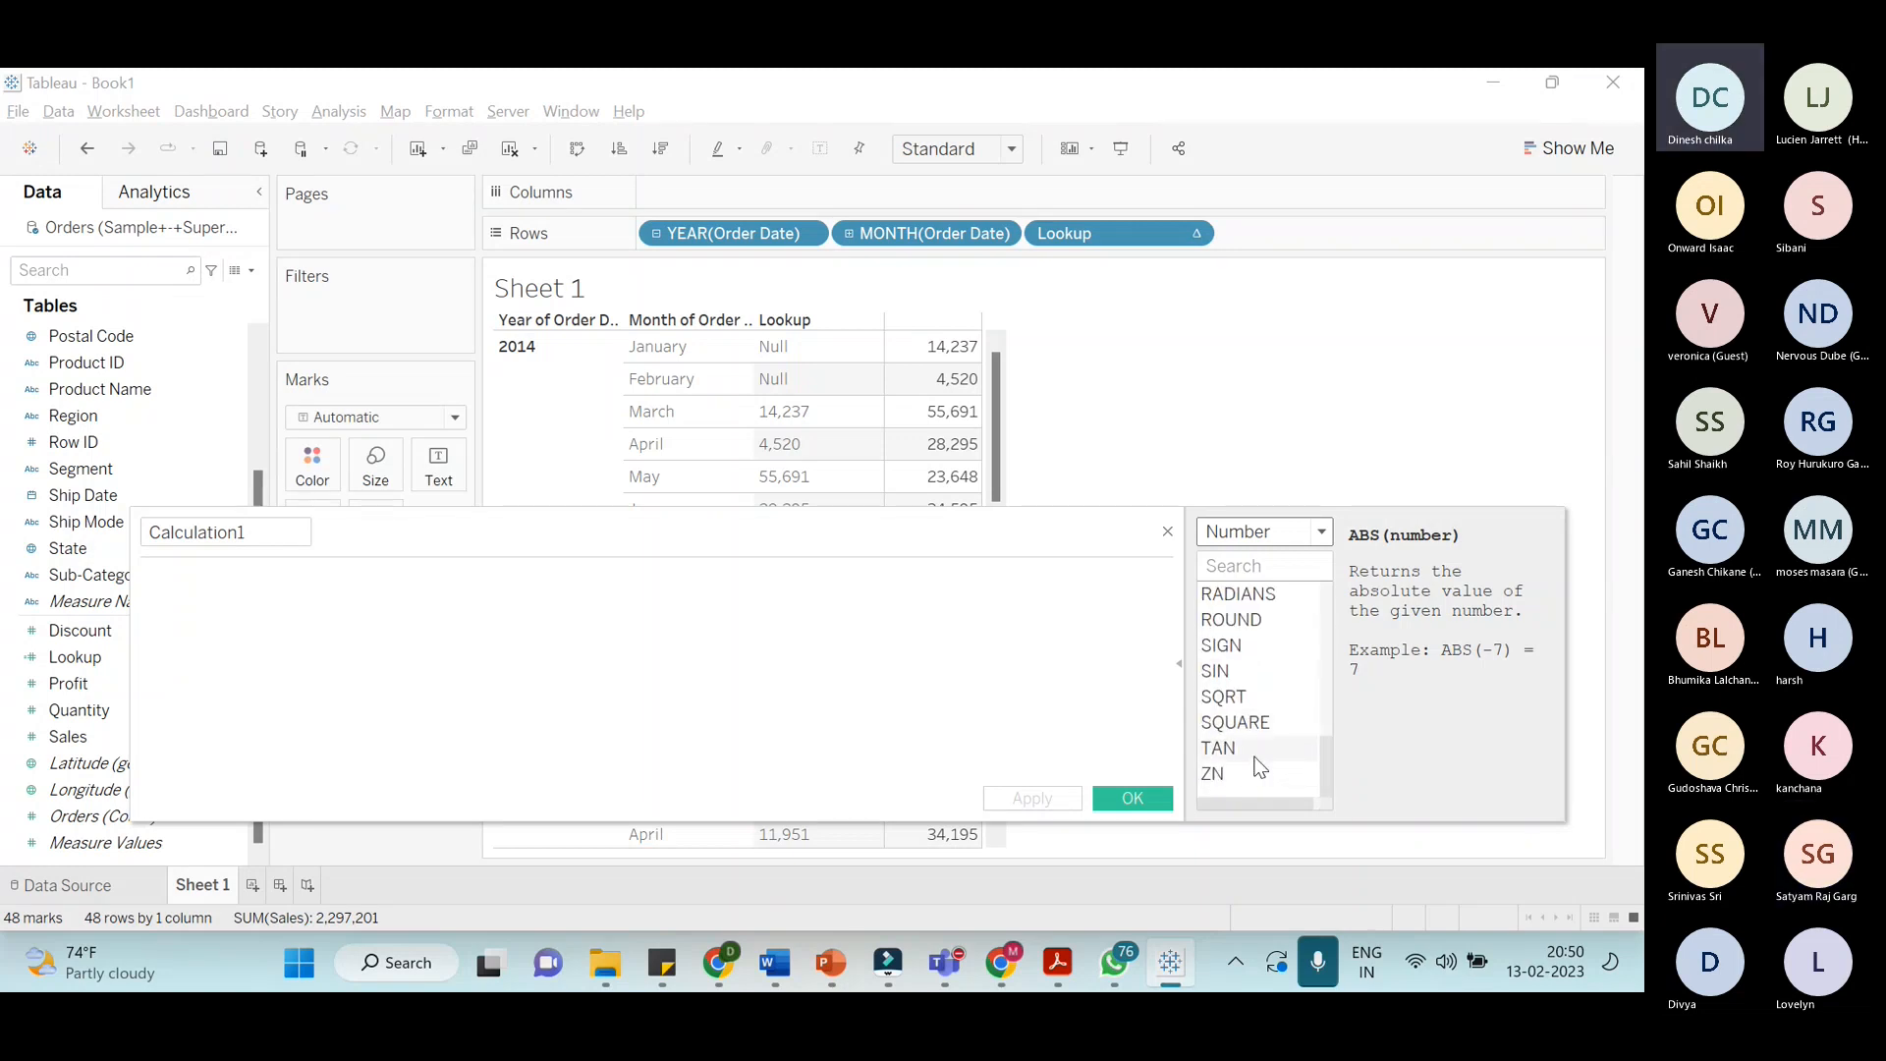
{"action": "scroll", "coordinate": [1248, 746], "scroll_direction": "up", "scroll_amount": 4}
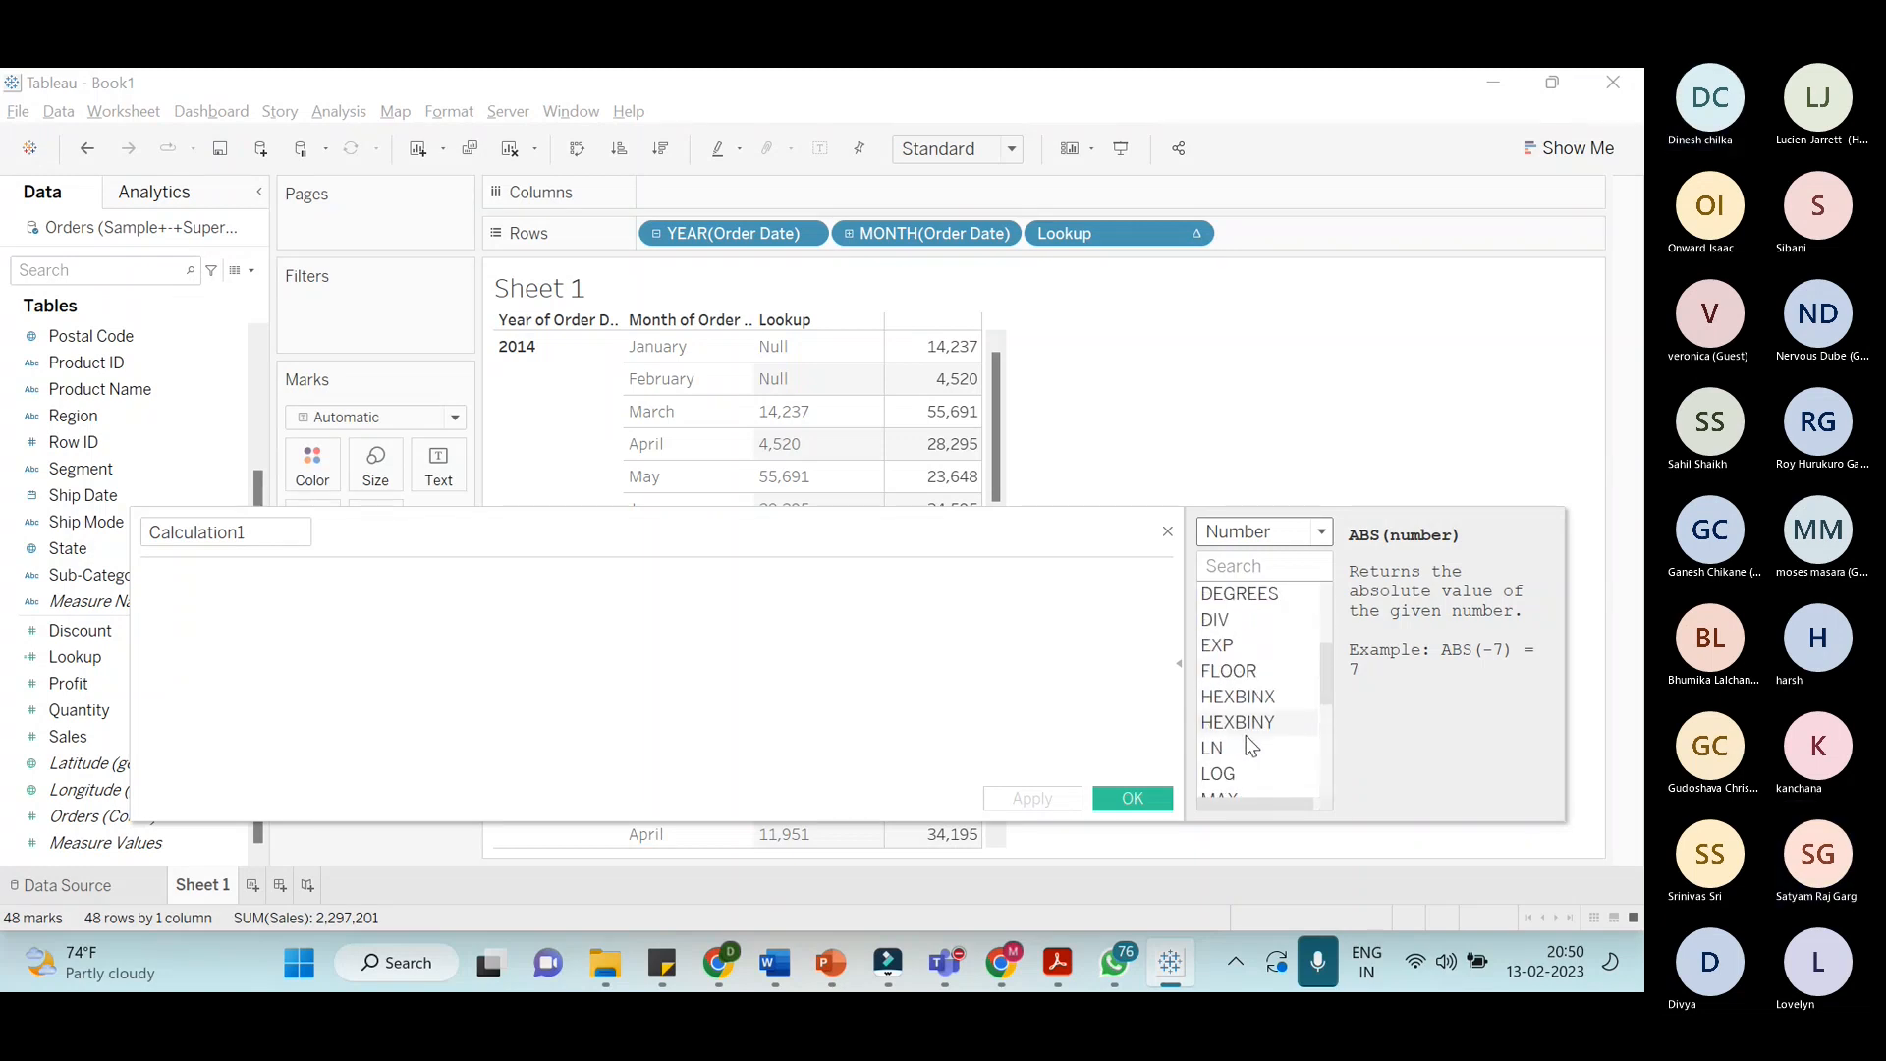
{"action": "type", "text": "c"}
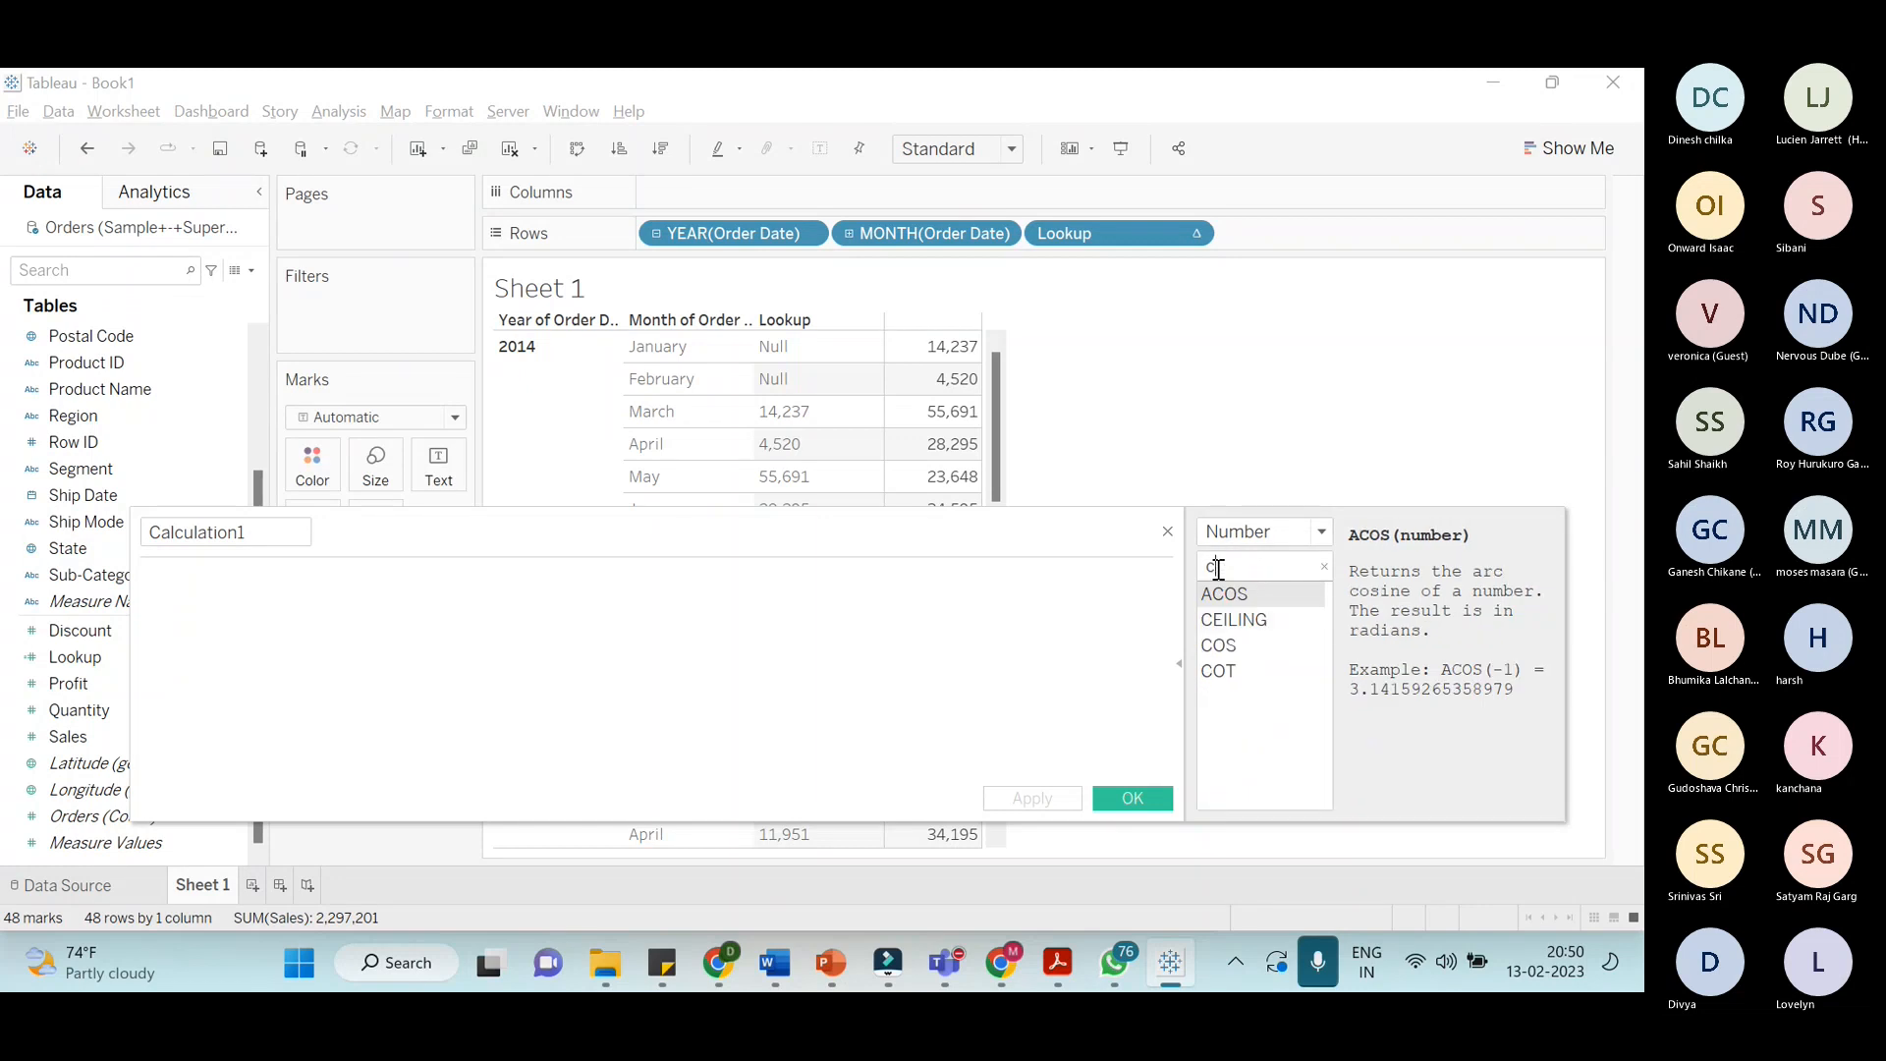
{"action": "left_click", "coordinate": [1264, 627]}
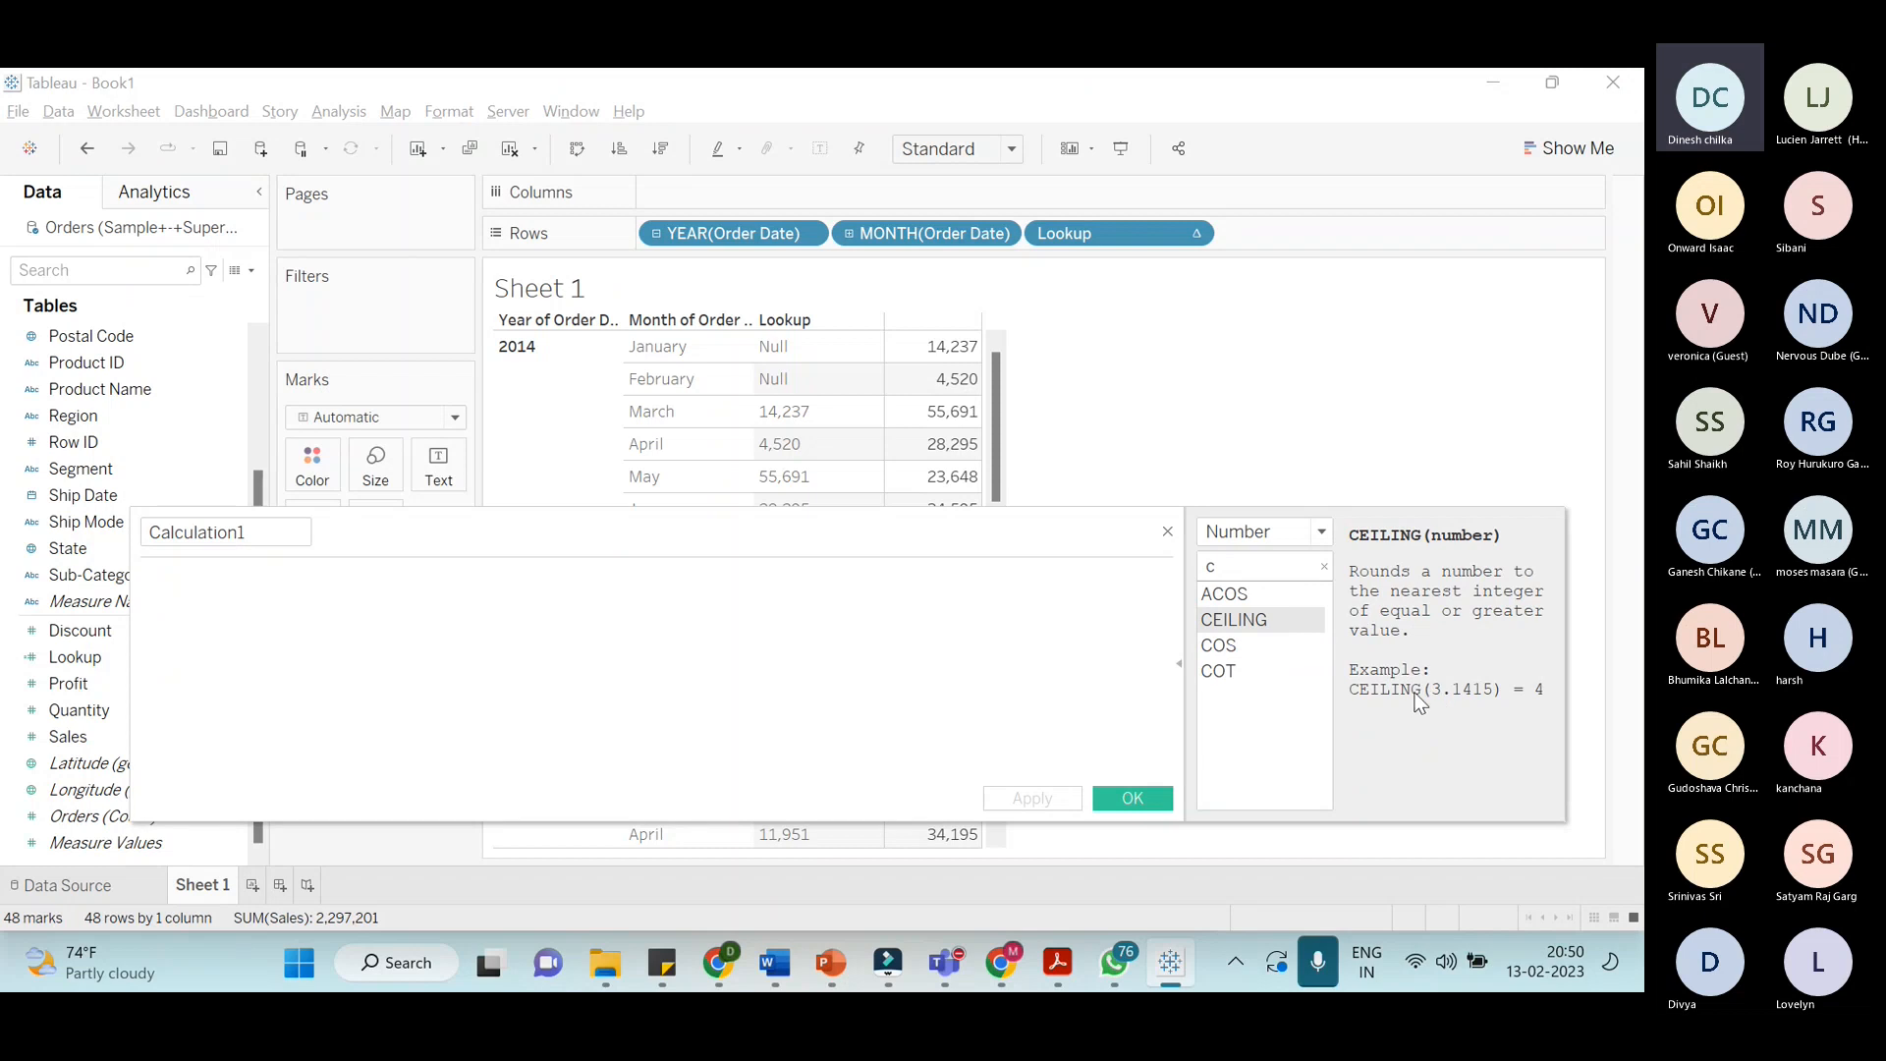
Clear the function search, look through the full list of Number functions and show the ZN description
{"action": "left_click", "coordinate": [1324, 566]}
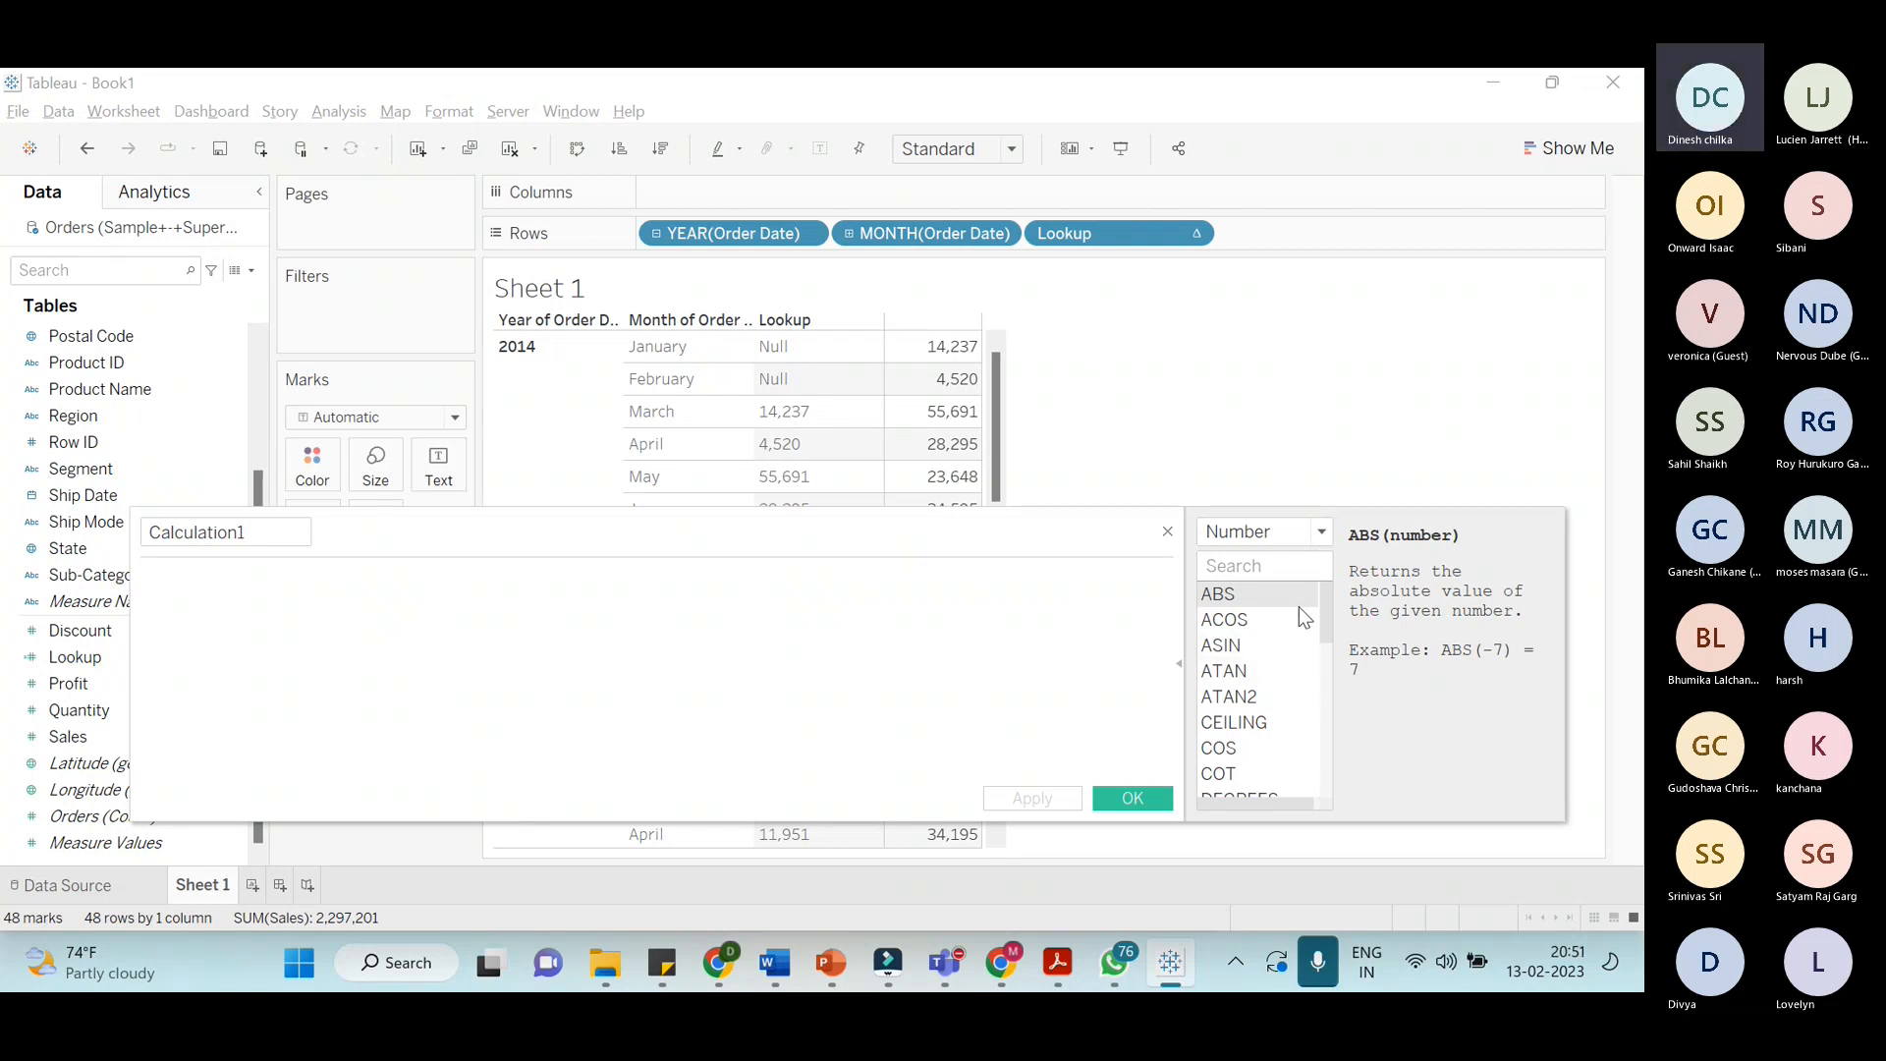
{"action": "scroll", "coordinate": [1278, 678], "scroll_direction": "down", "scroll_amount": 2}
{"action": "scroll", "coordinate": [1277, 697], "scroll_direction": "down", "scroll_amount": 5}
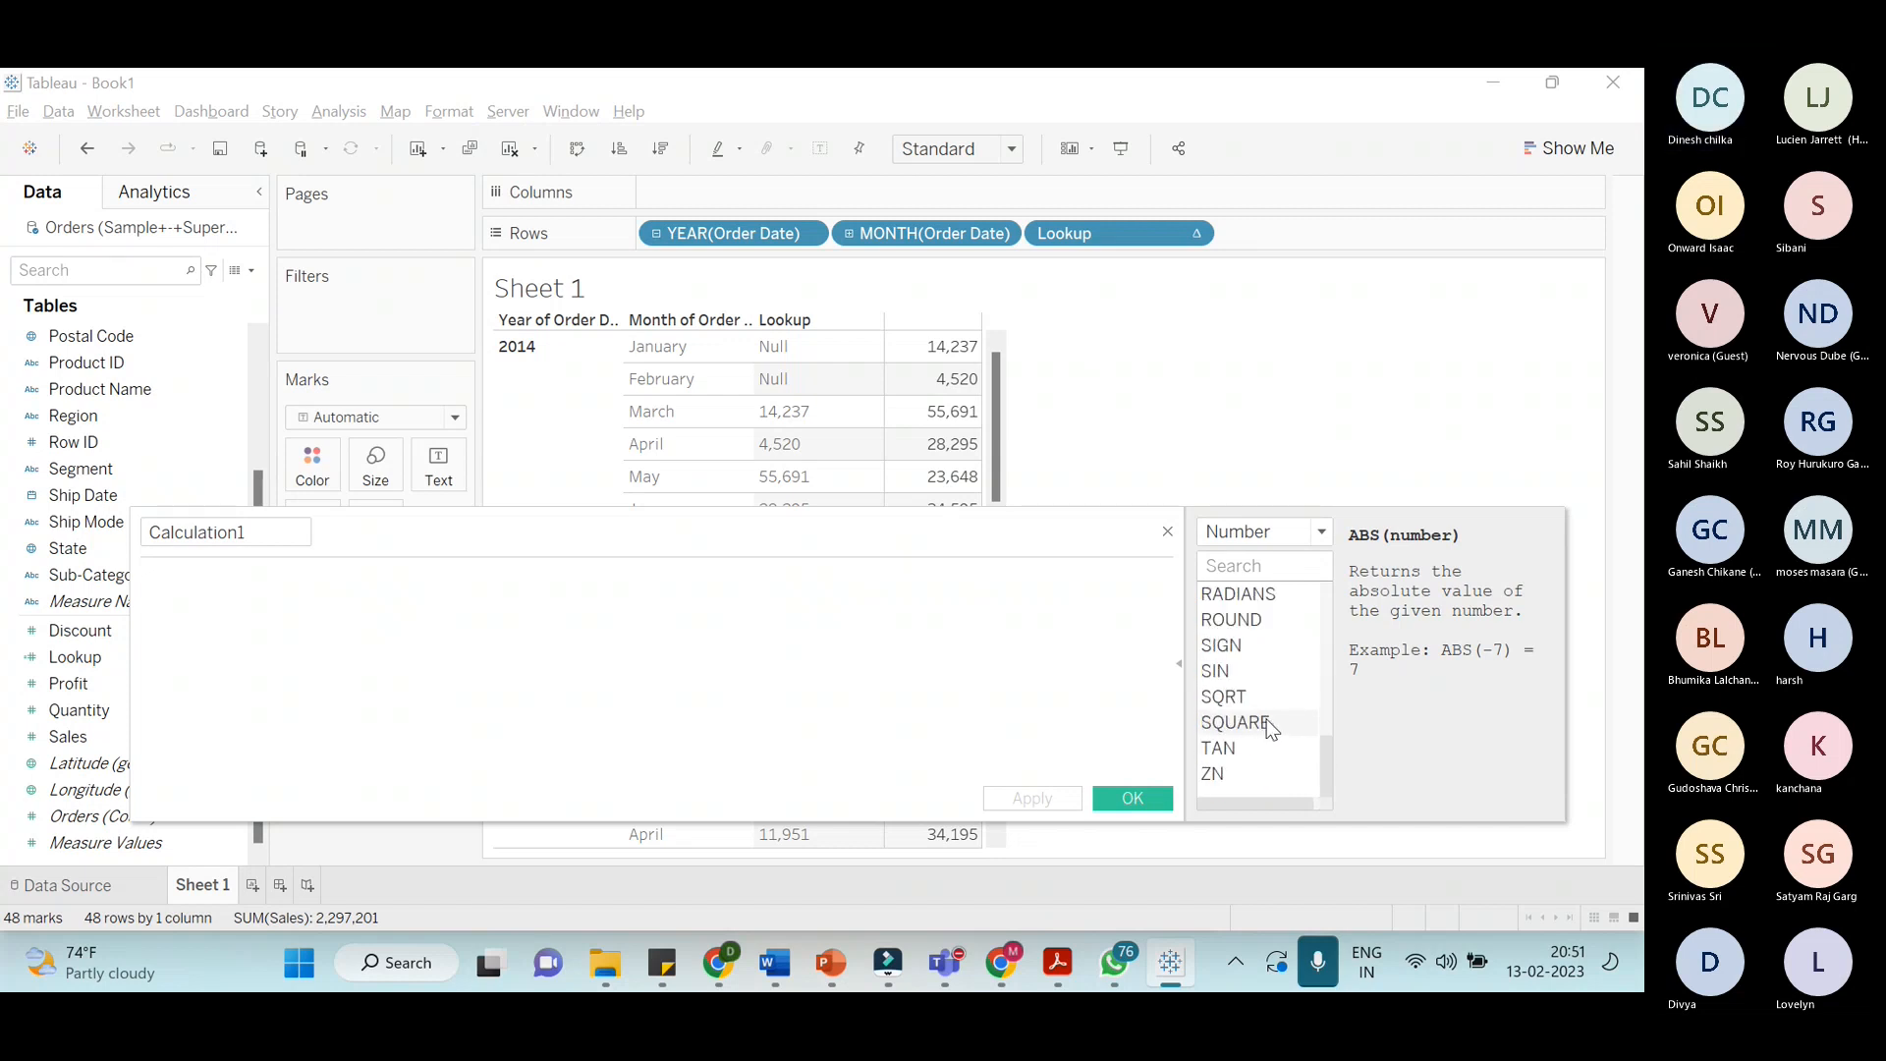
{"action": "left_click", "coordinate": [1270, 770]}
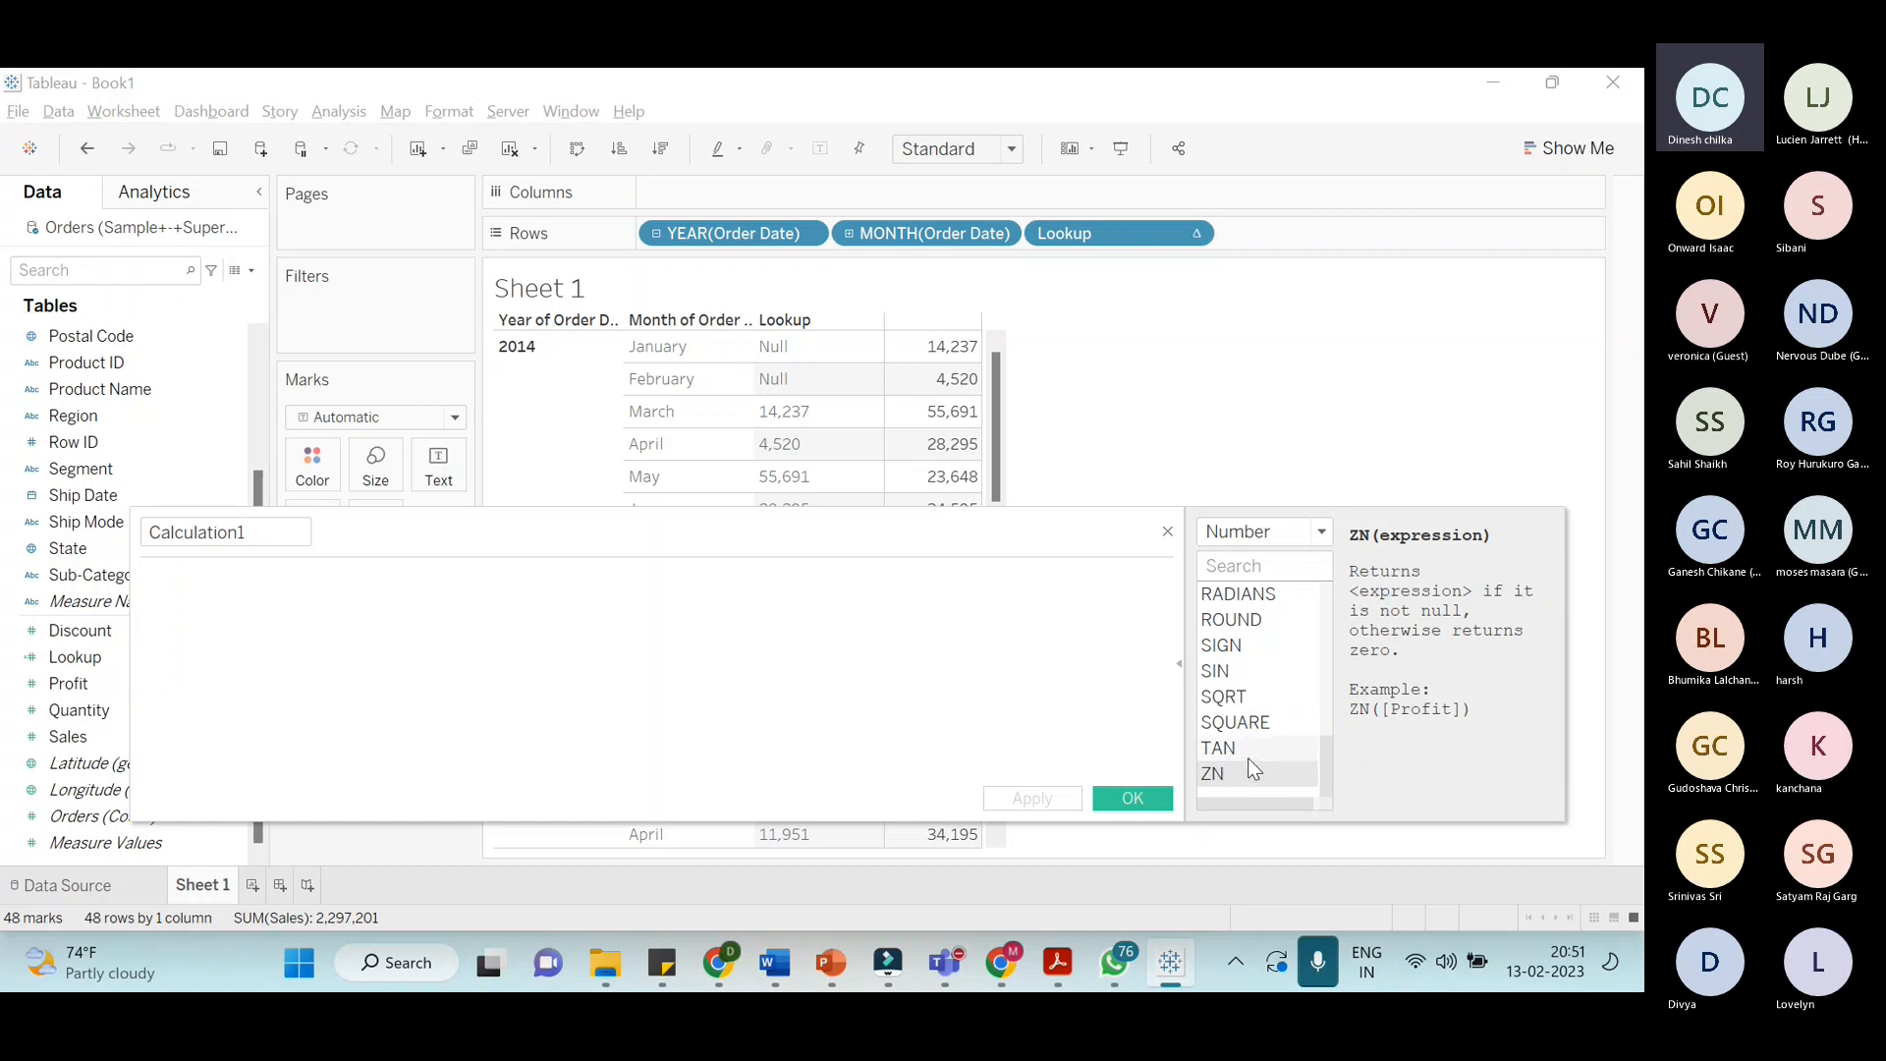
{"action": "scroll", "coordinate": [1258, 763], "scroll_direction": "up", "scroll_amount": 7}
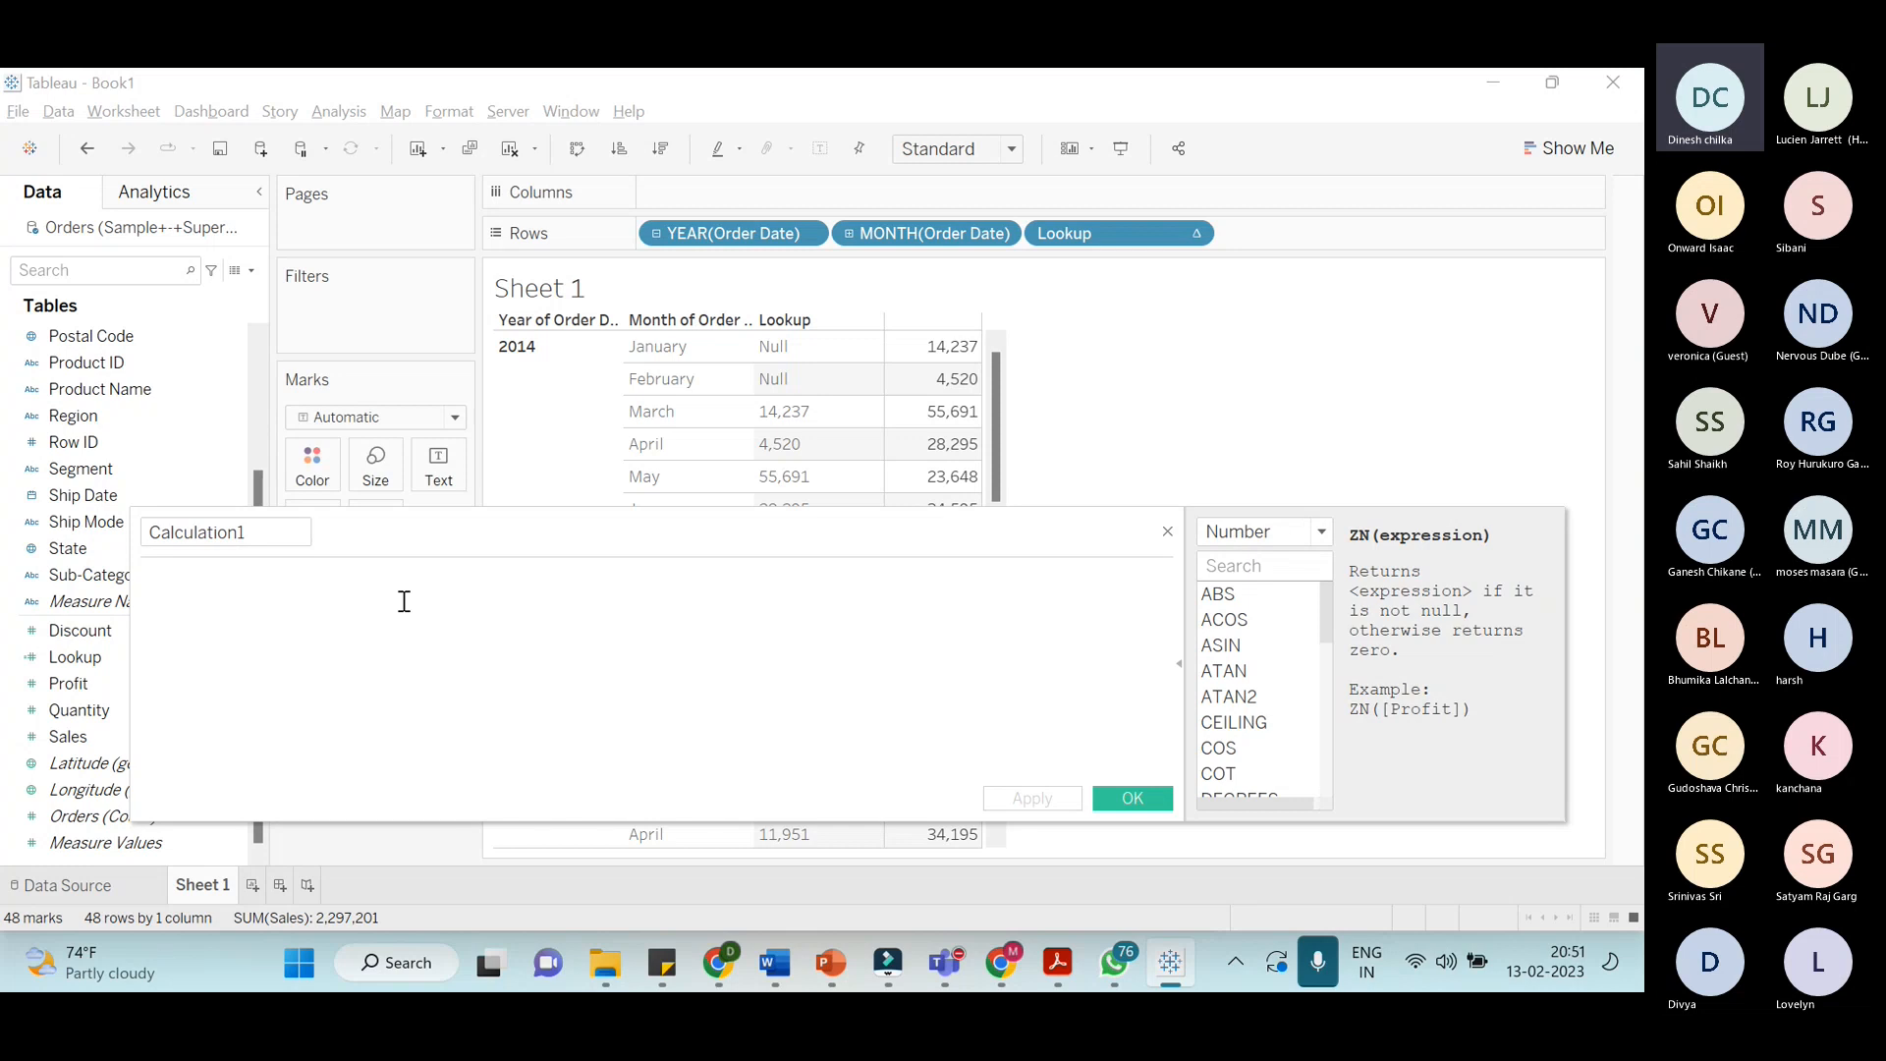
Rename the new calculated field as "Window sum"
{"action": "key", "text": "alt+Tab"}
{"action": "key", "text": "alt+Tab"}
{"action": "double_click", "coordinate": [260, 532]}
{"action": "key", "text": "BackSpace"}
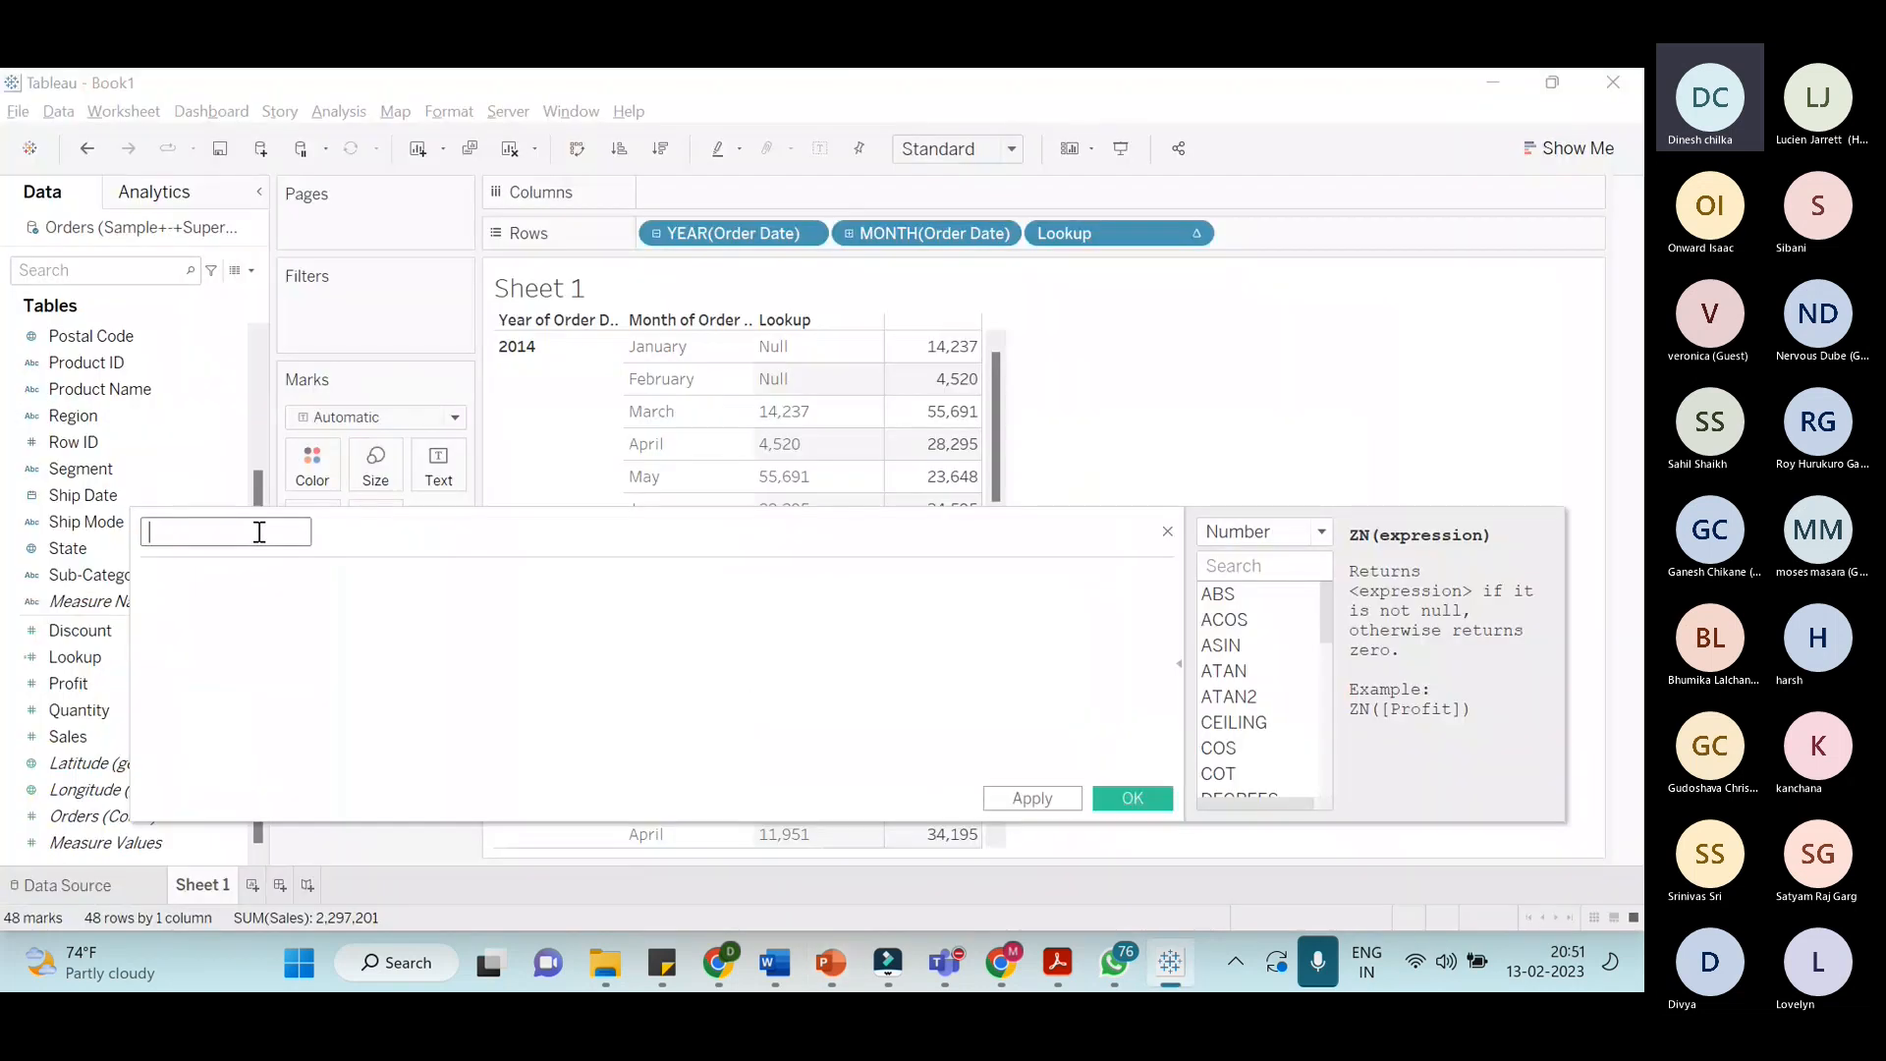
{"action": "type", "text": "Win"}
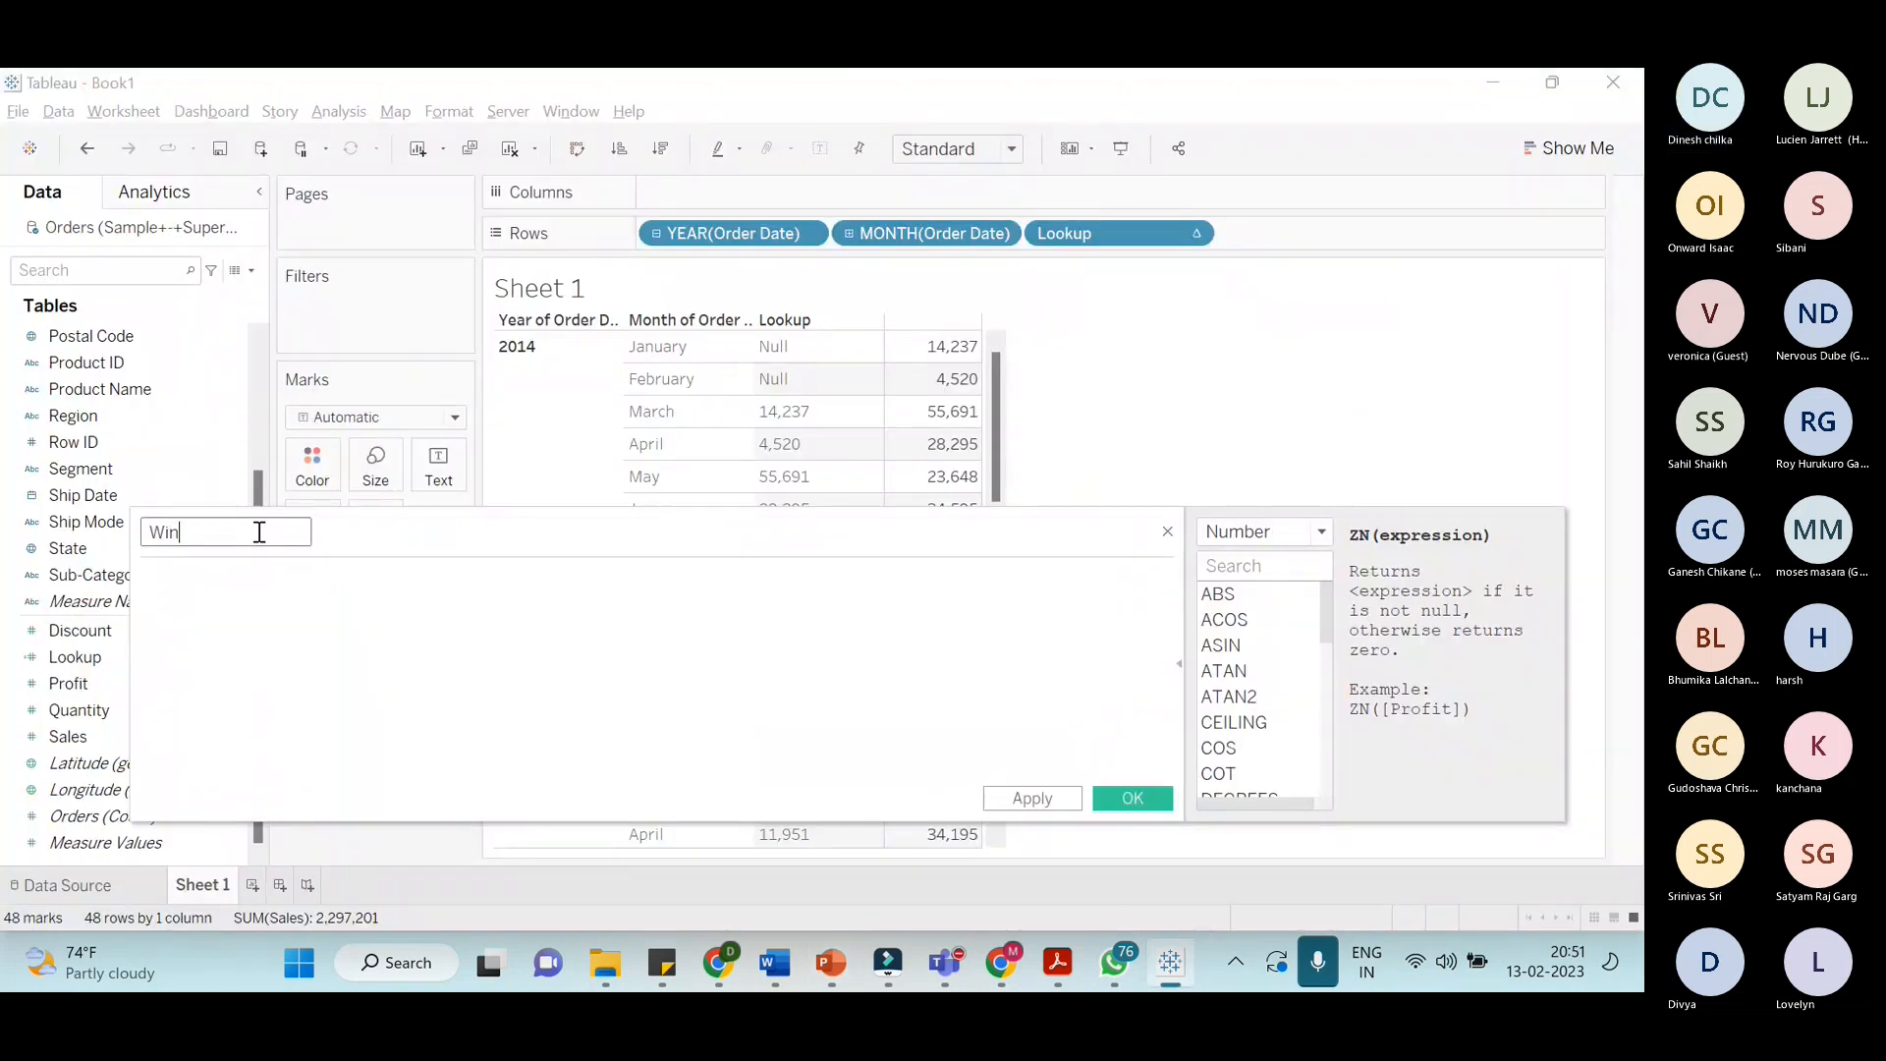
{"action": "type", "text": "dow sum"}
Start the Window sum formula with the WINDOW_SUM function, picked from the suggested window functions
{"action": "left_click", "coordinate": [316, 599]}
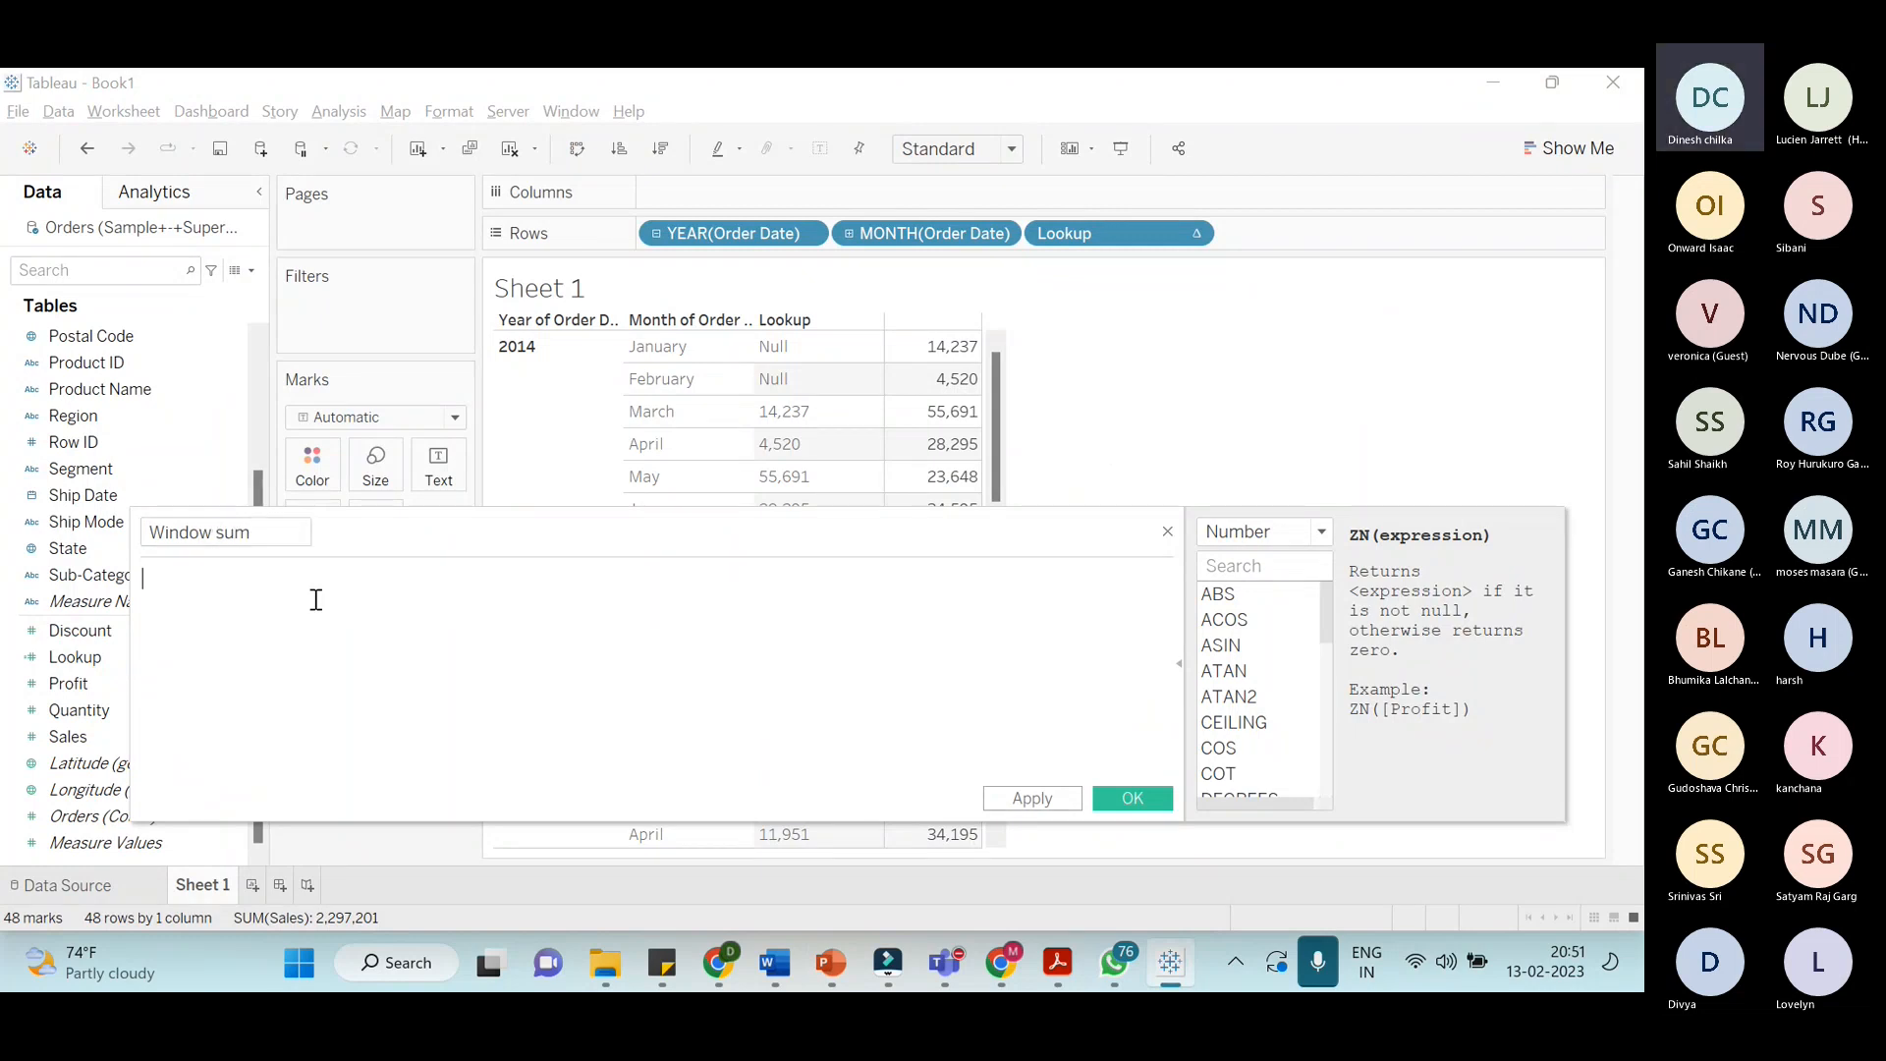
{"action": "type", "text": "win"}
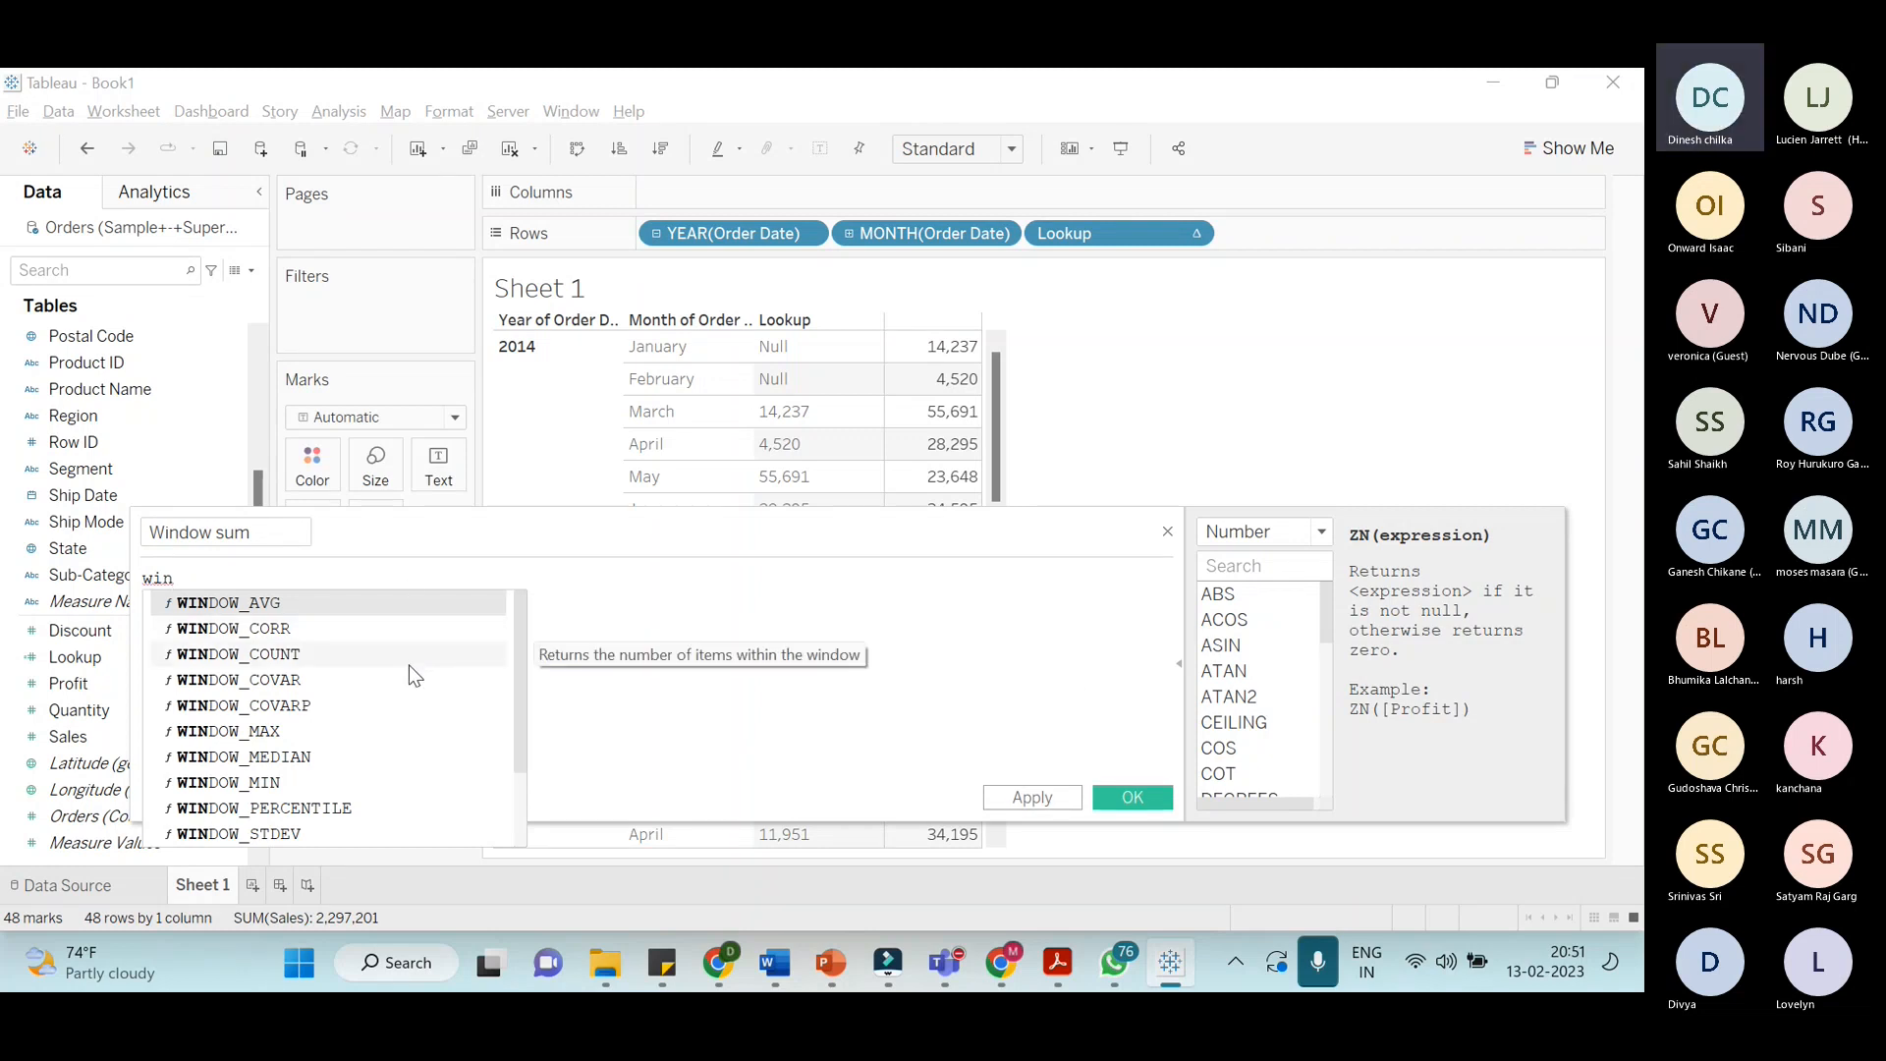
{"action": "scroll", "coordinate": [420, 732], "scroll_direction": "down", "scroll_amount": 2}
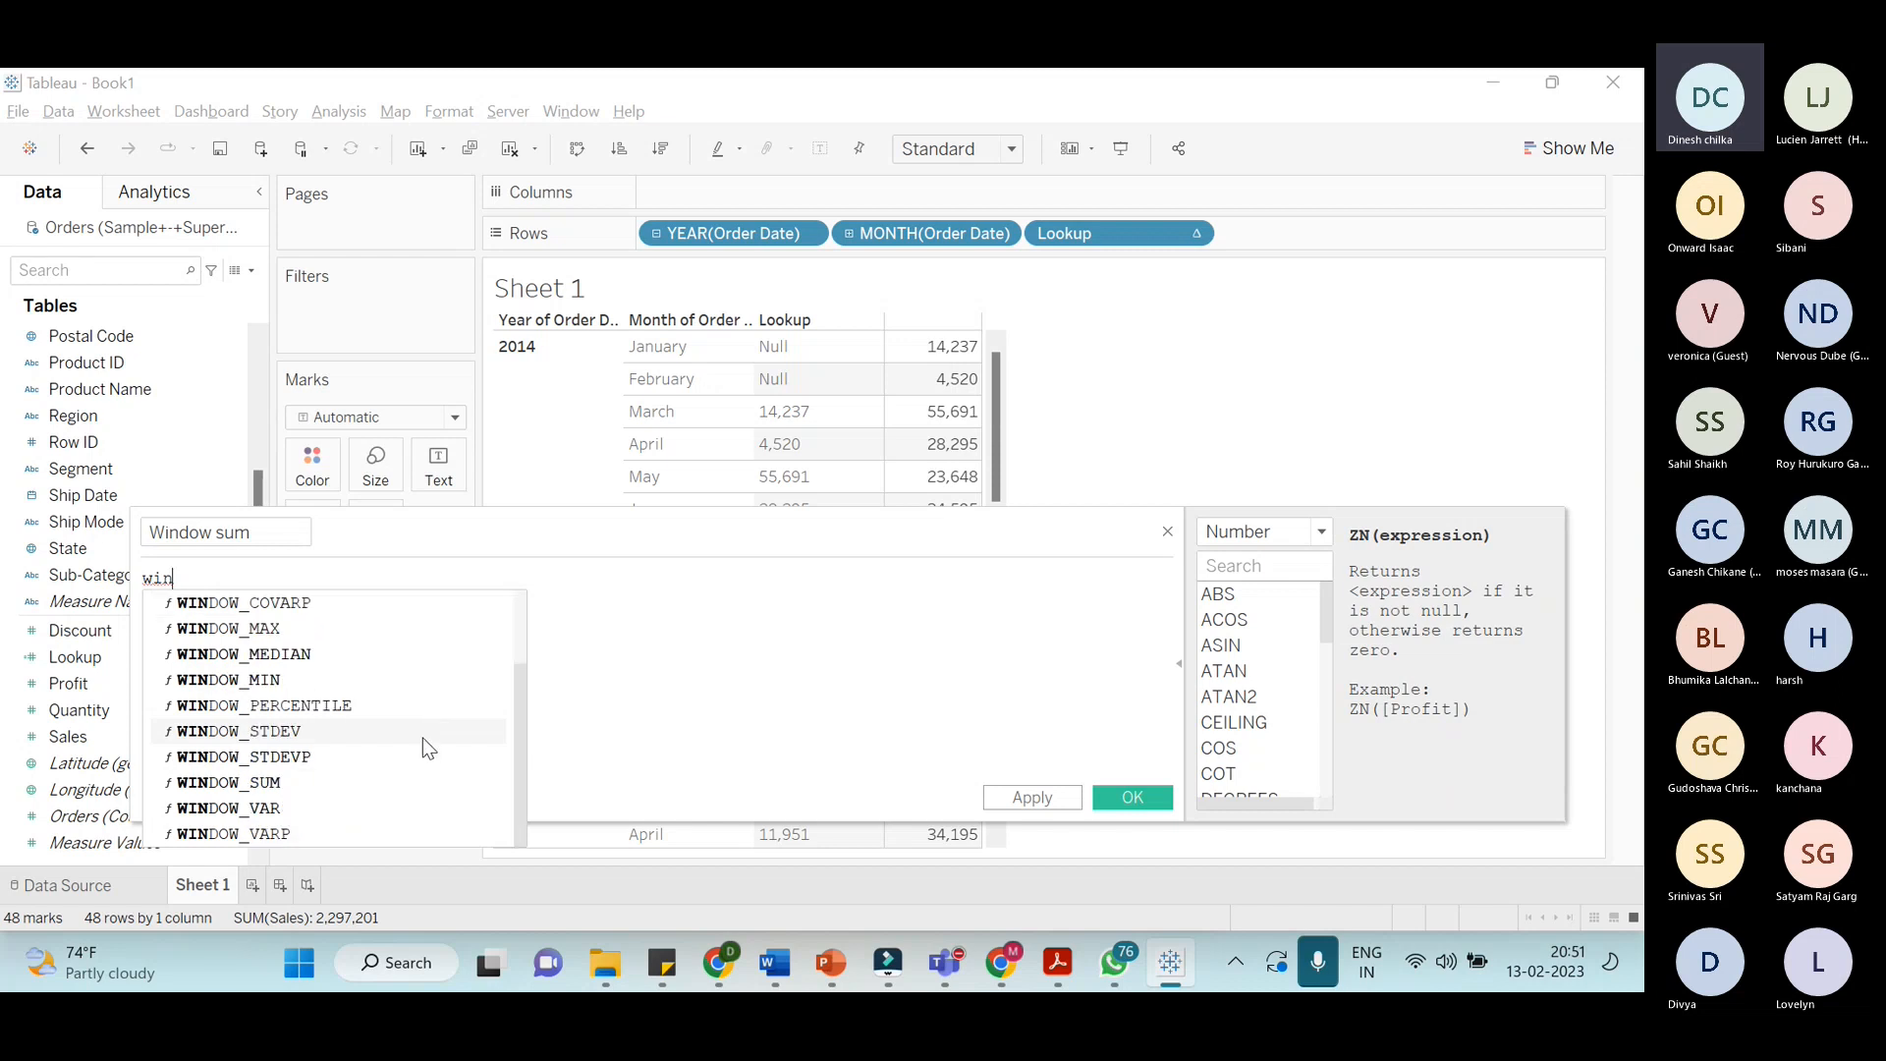
{"action": "left_click", "coordinate": [401, 785]}
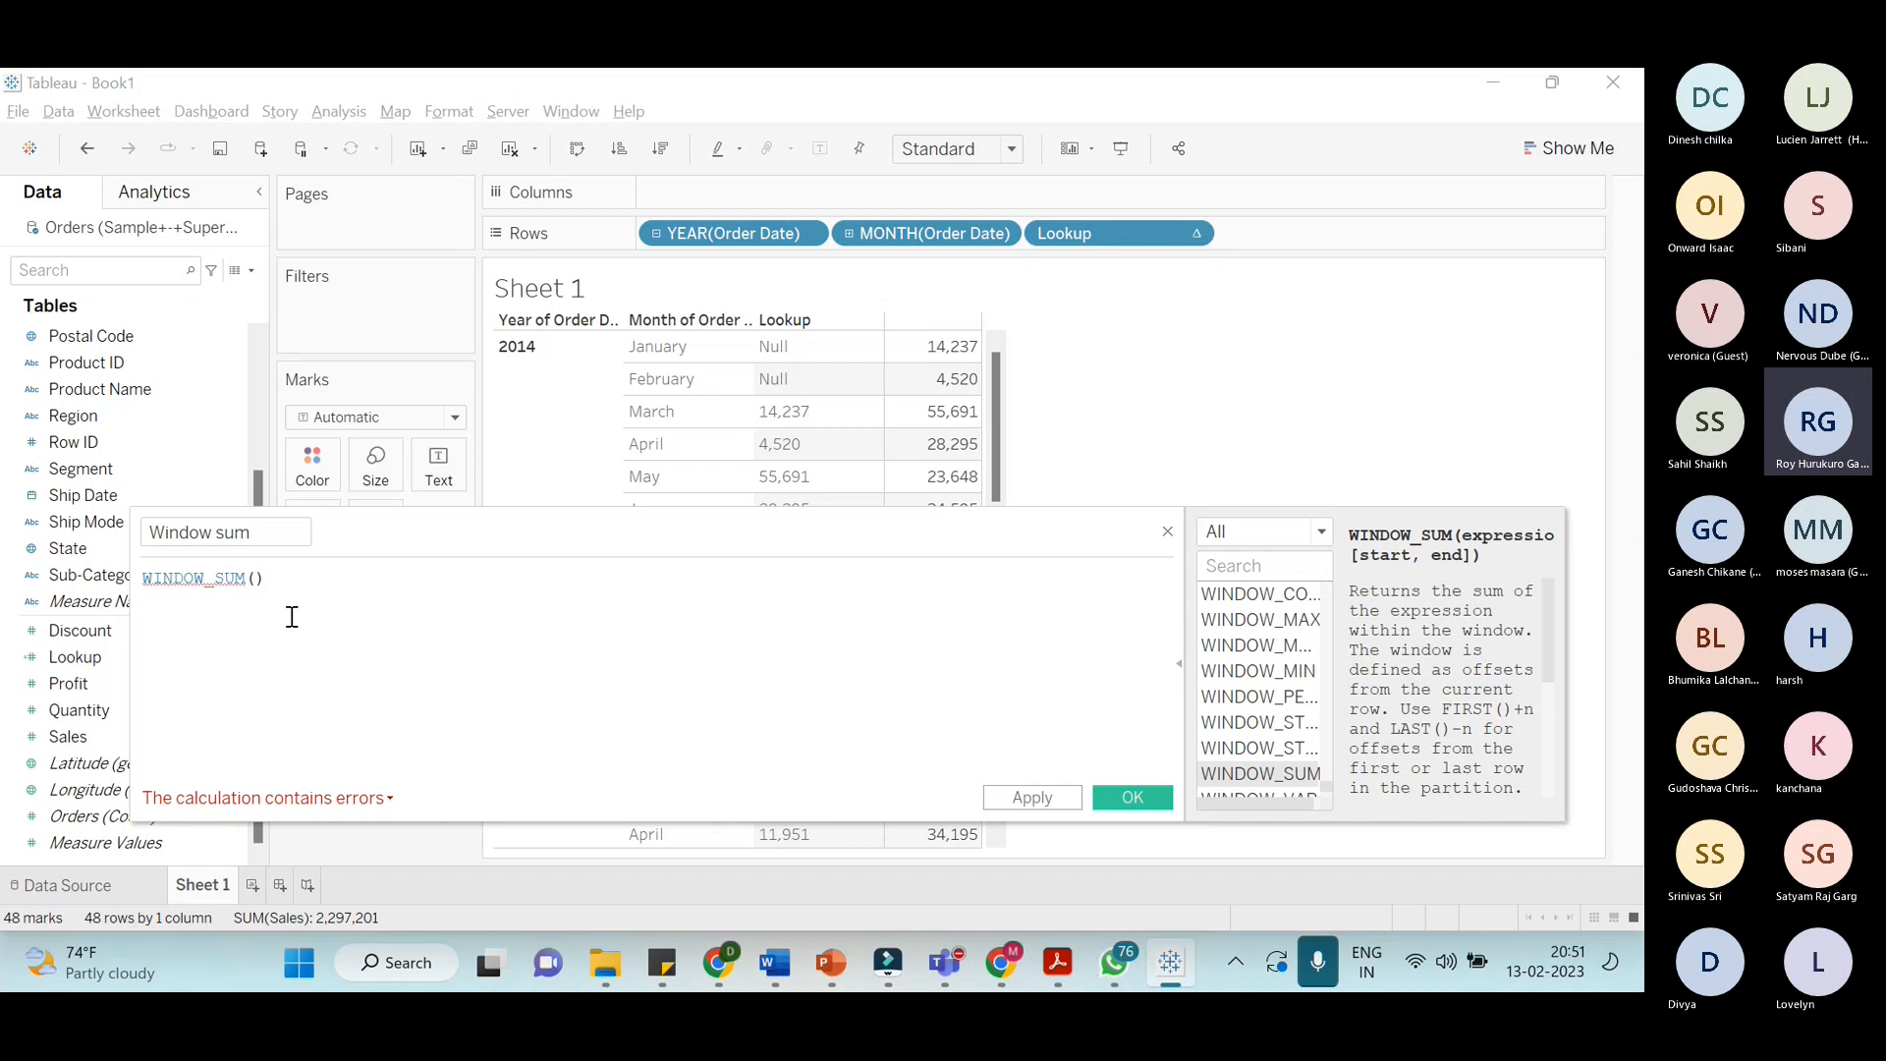
Check the example formula on the PowerPoint slide and enter SUM([Sales]) as the expression inside WINDOW_SUM
{"action": "key", "text": "alt+Tab"}
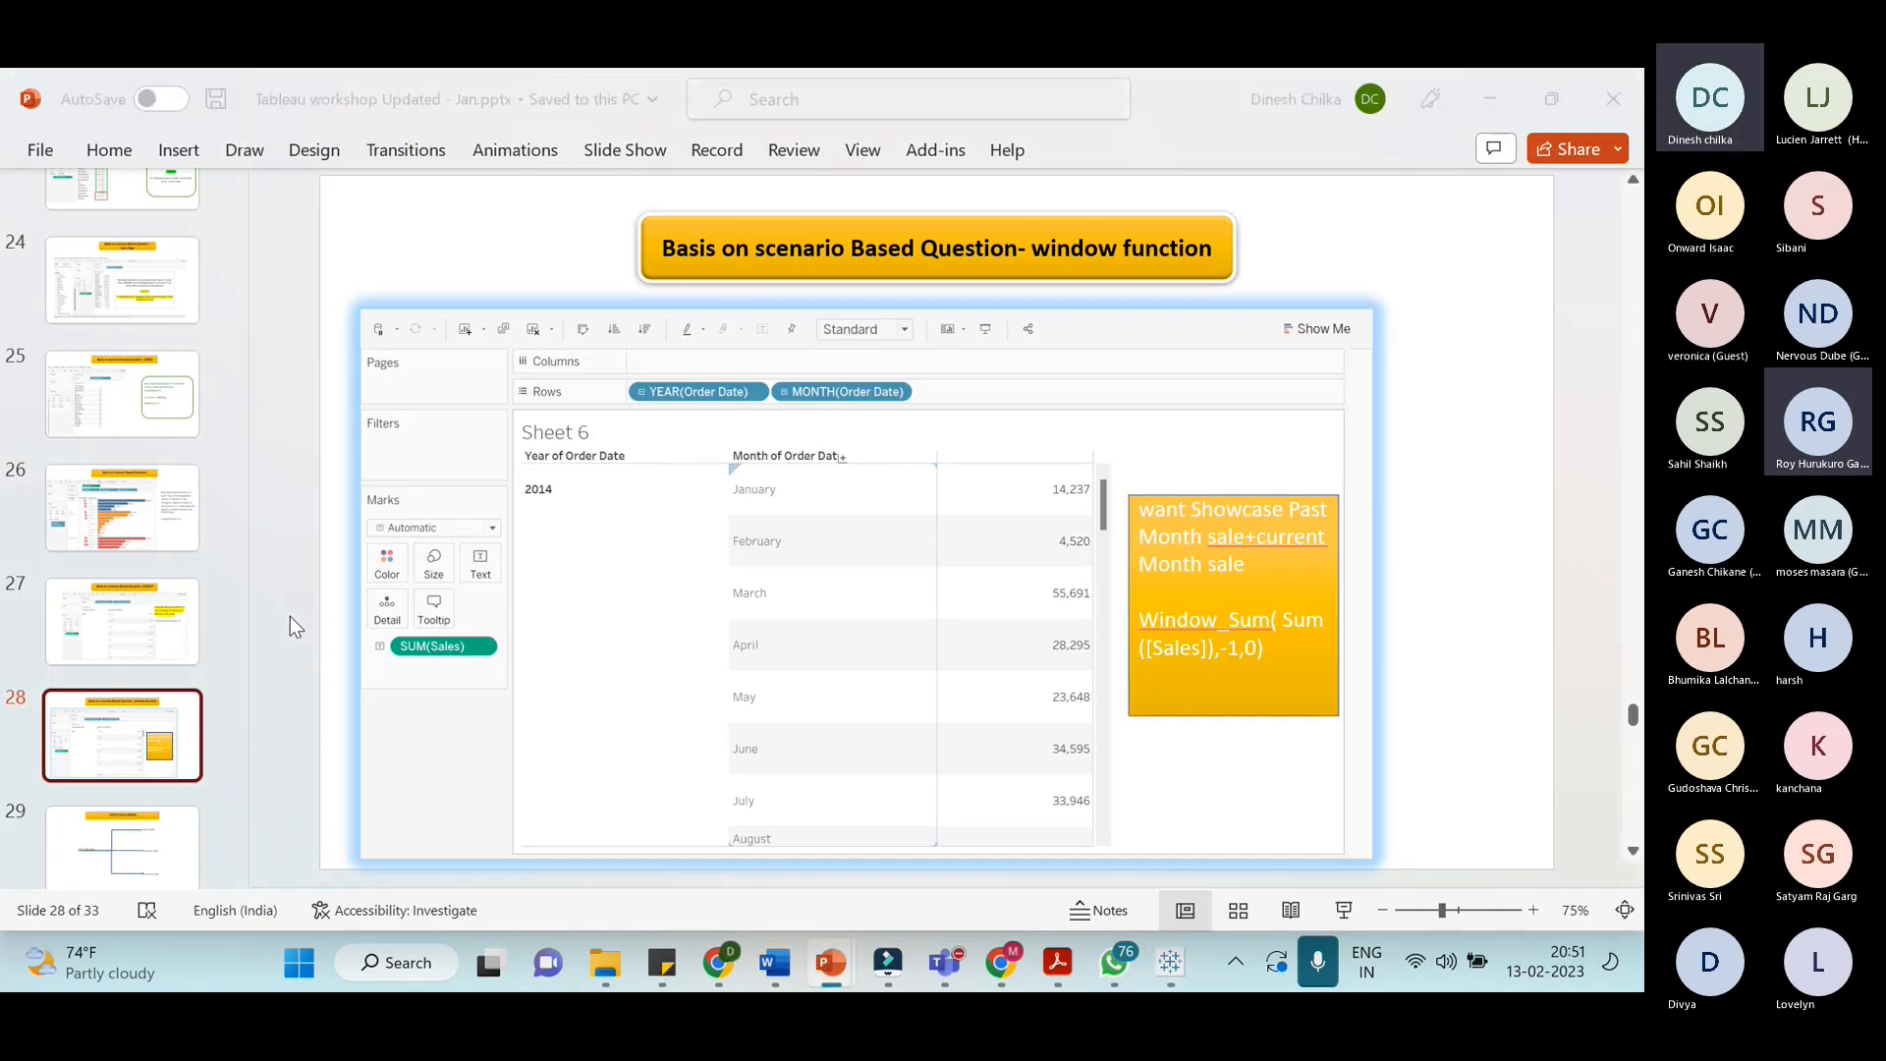
{"action": "key", "text": "alt+Tab"}
{"action": "type", "text": "SUM(sa"}
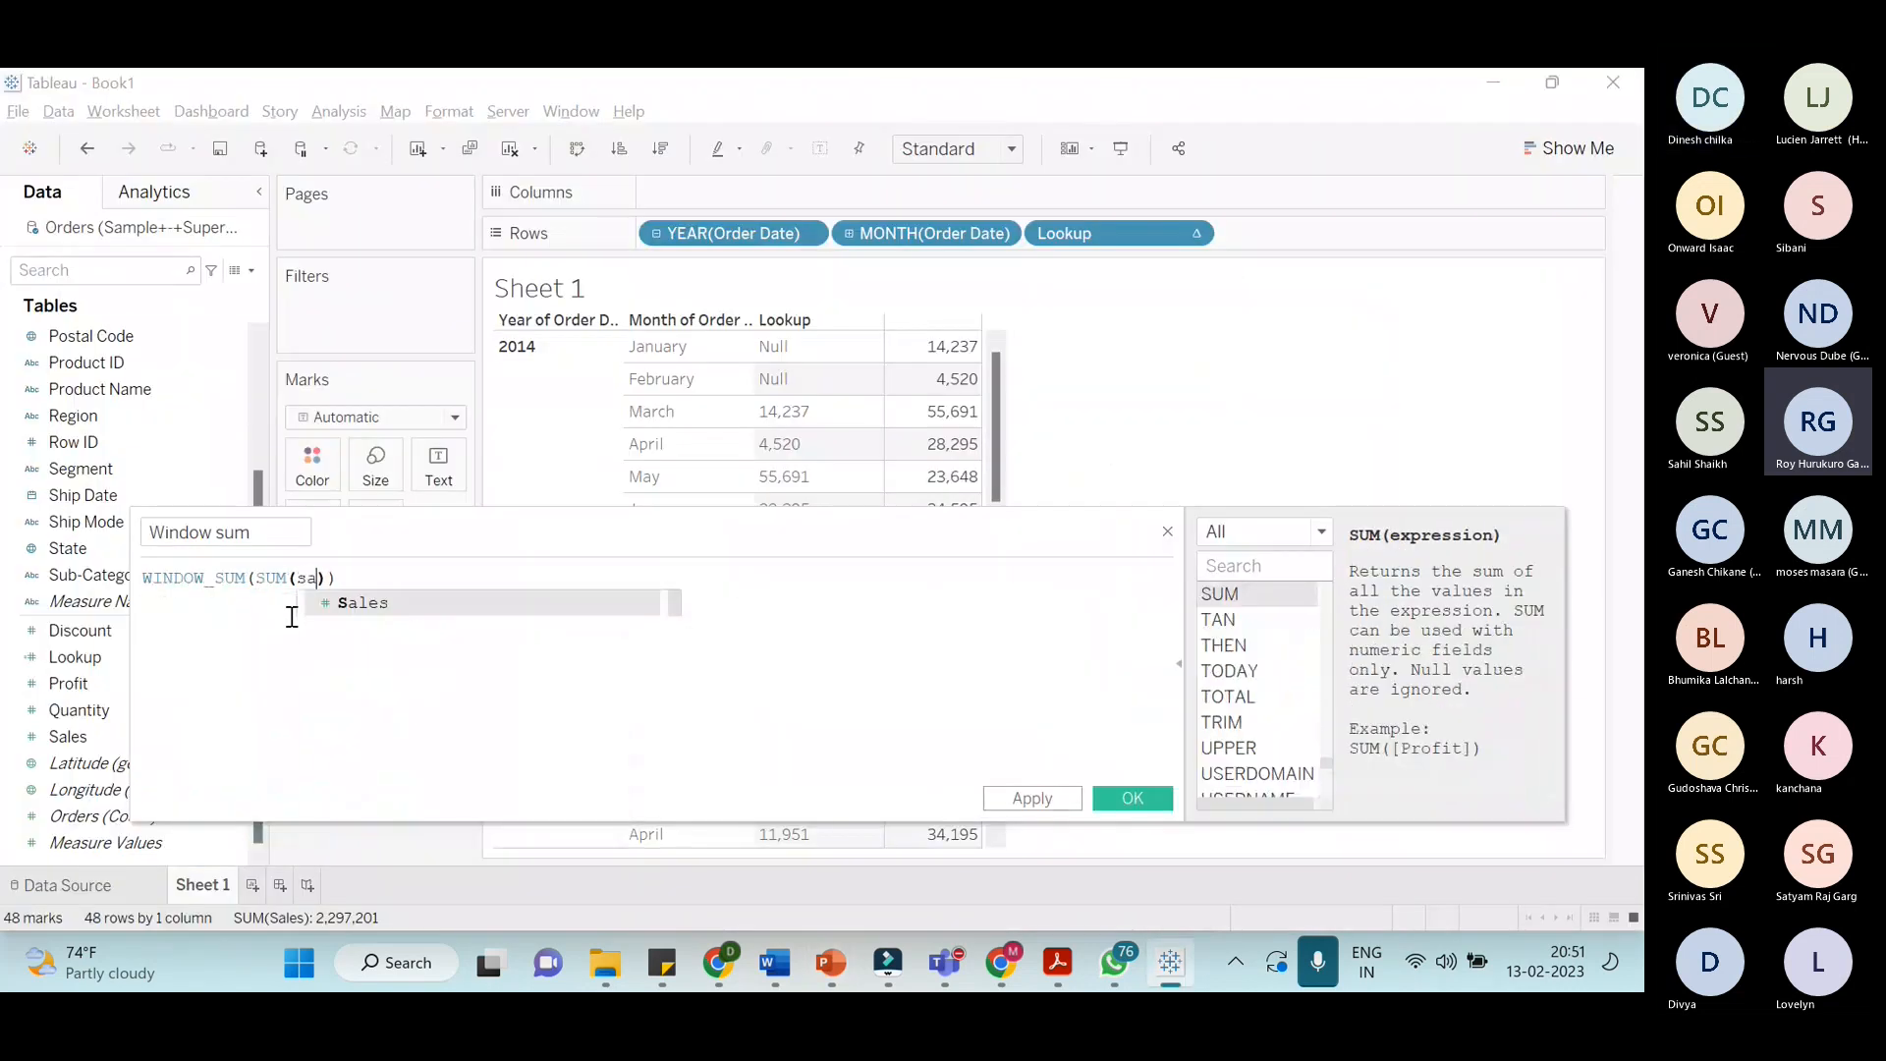
{"action": "left_click", "coordinate": [538, 619]}
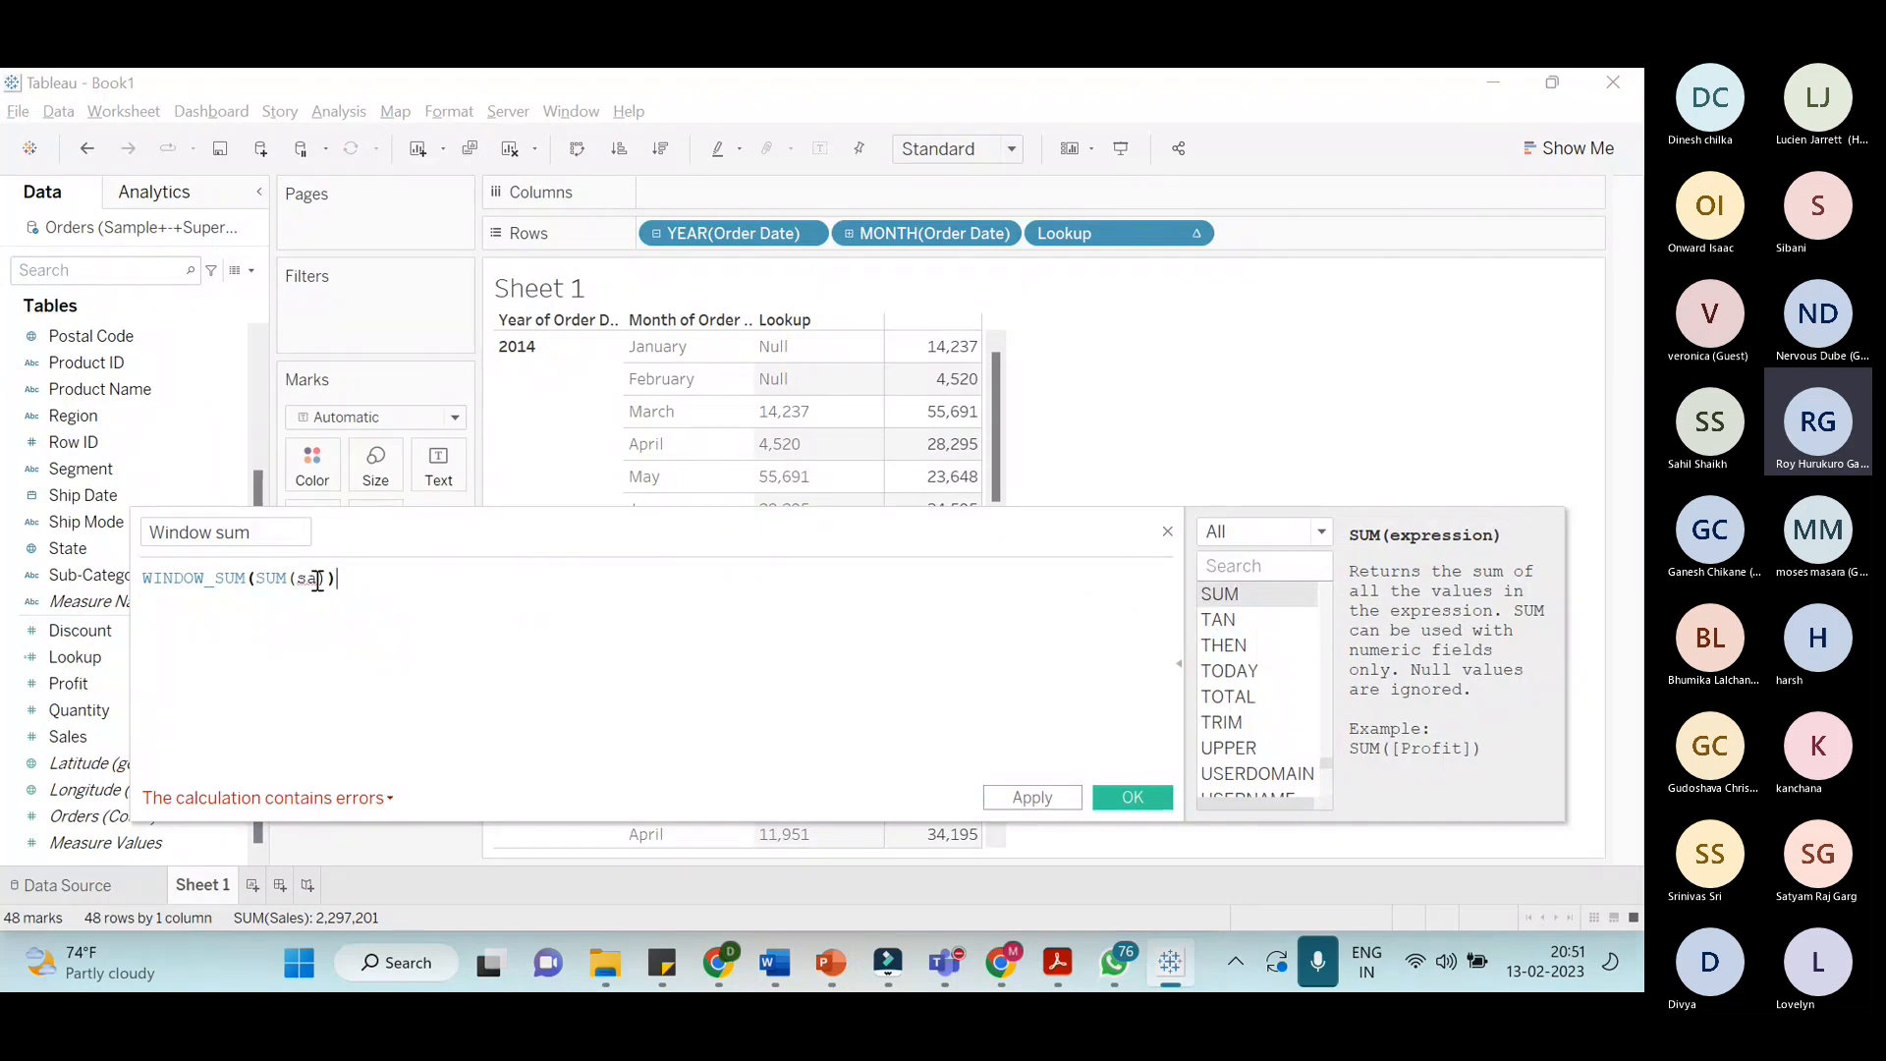
{"action": "left_click", "coordinate": [318, 580]}
{"action": "key", "text": "BackSpace"}
{"action": "key", "text": "BackSpace"}
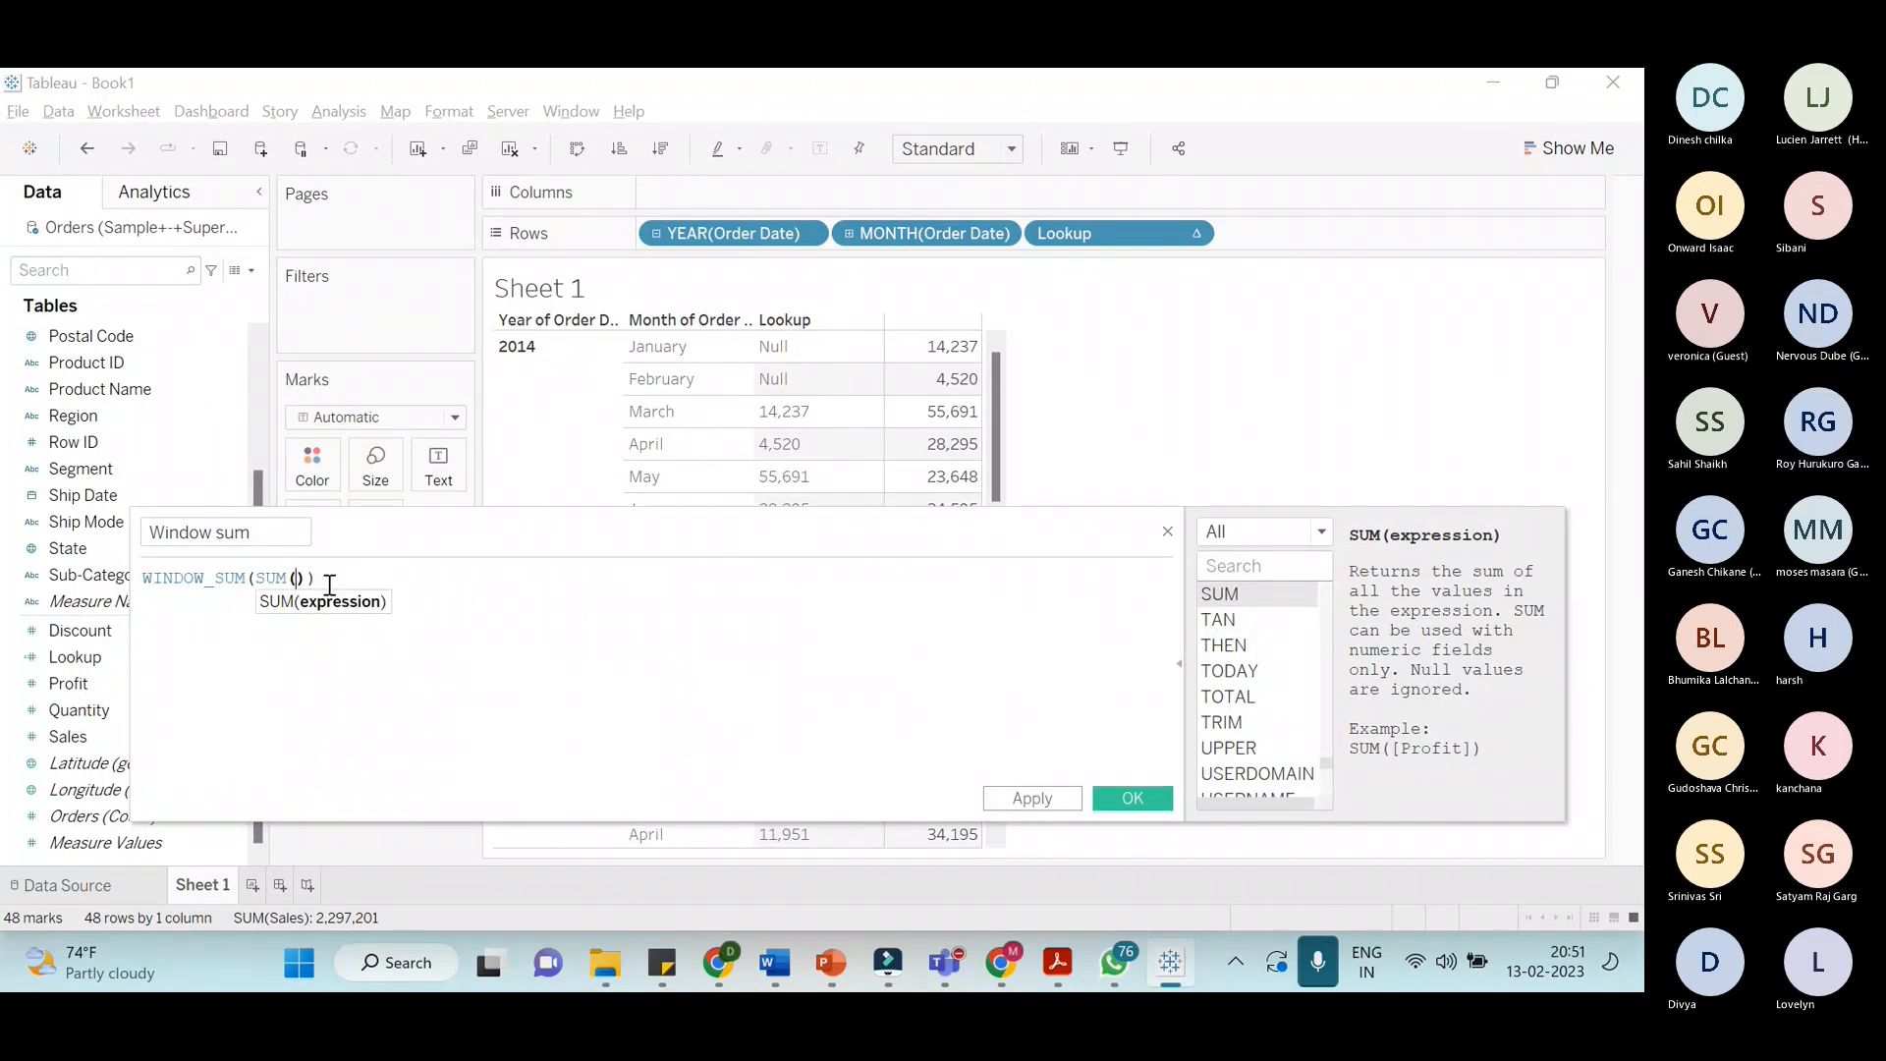
{"action": "type", "text": "sa"}
{"action": "key", "text": "Return"}
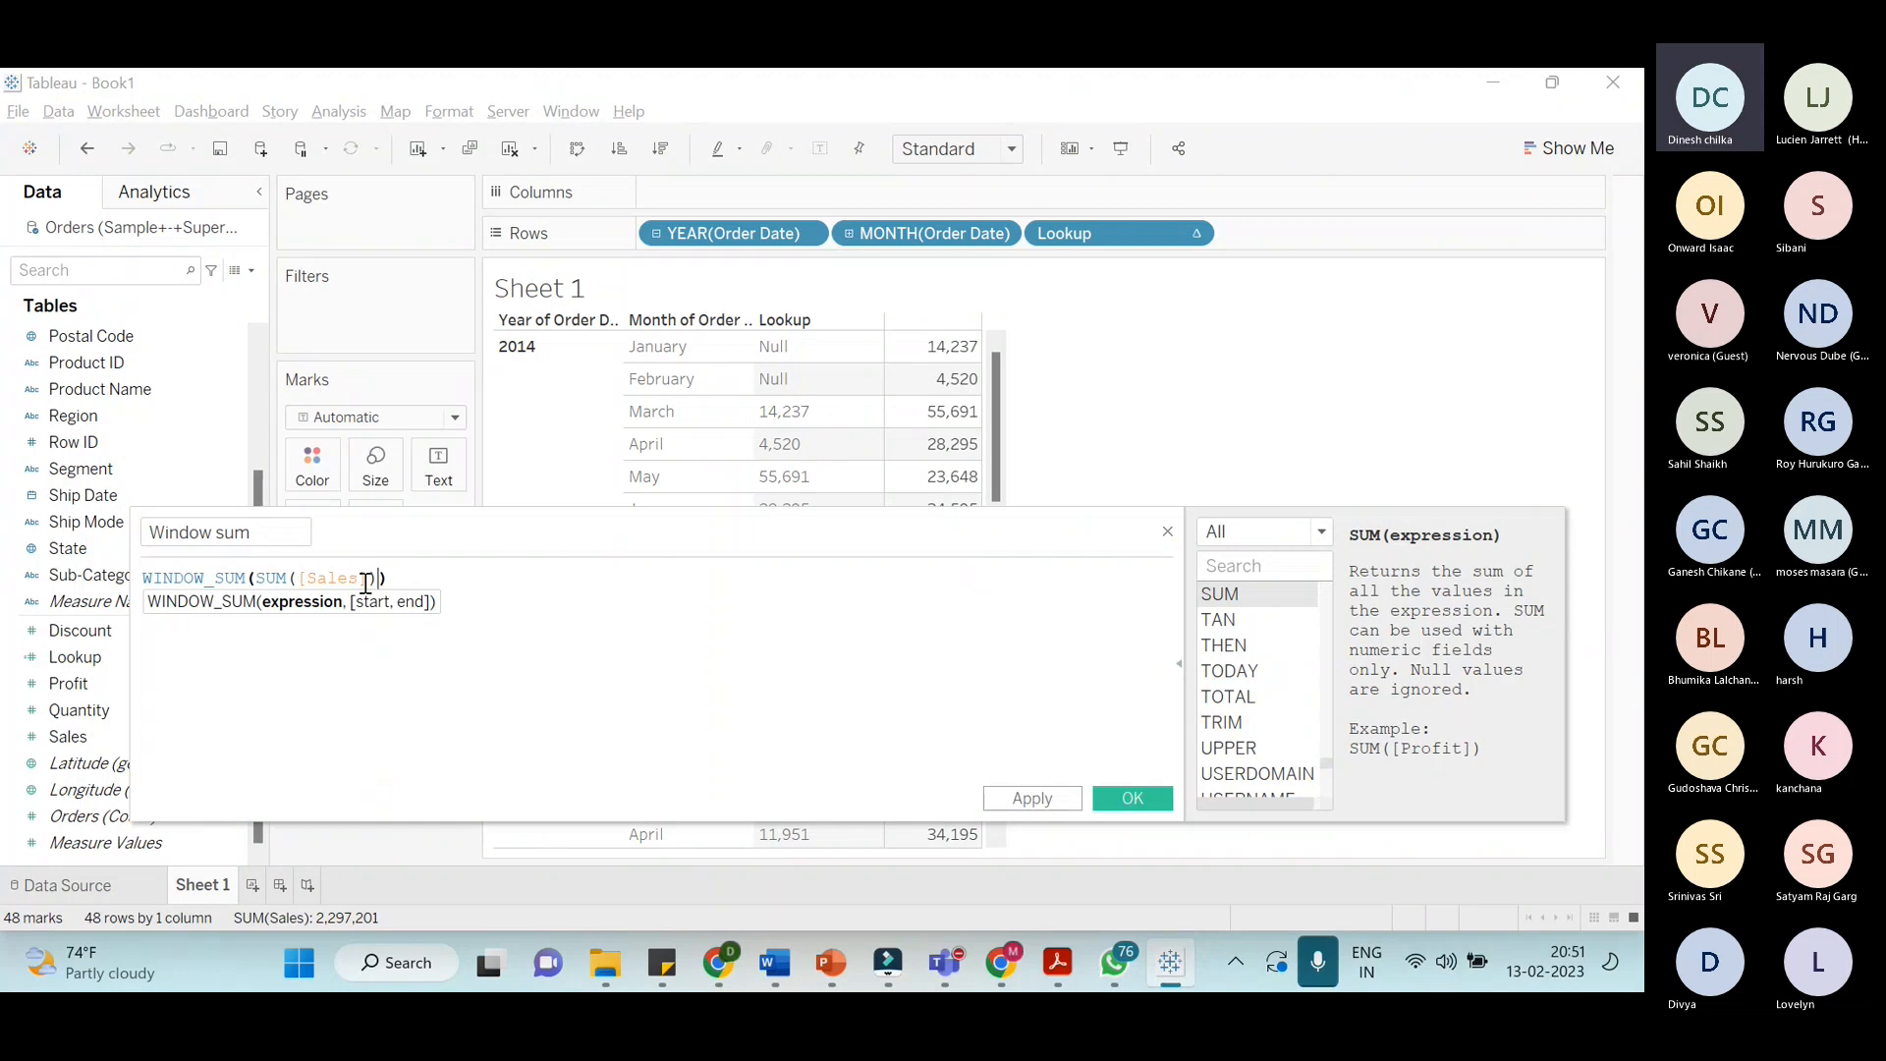
Consult the slide again, complete the formula as WINDOW_SUM(SUM([Sales]),-1,0) and save the calculated field
{"action": "type", "text": ","}
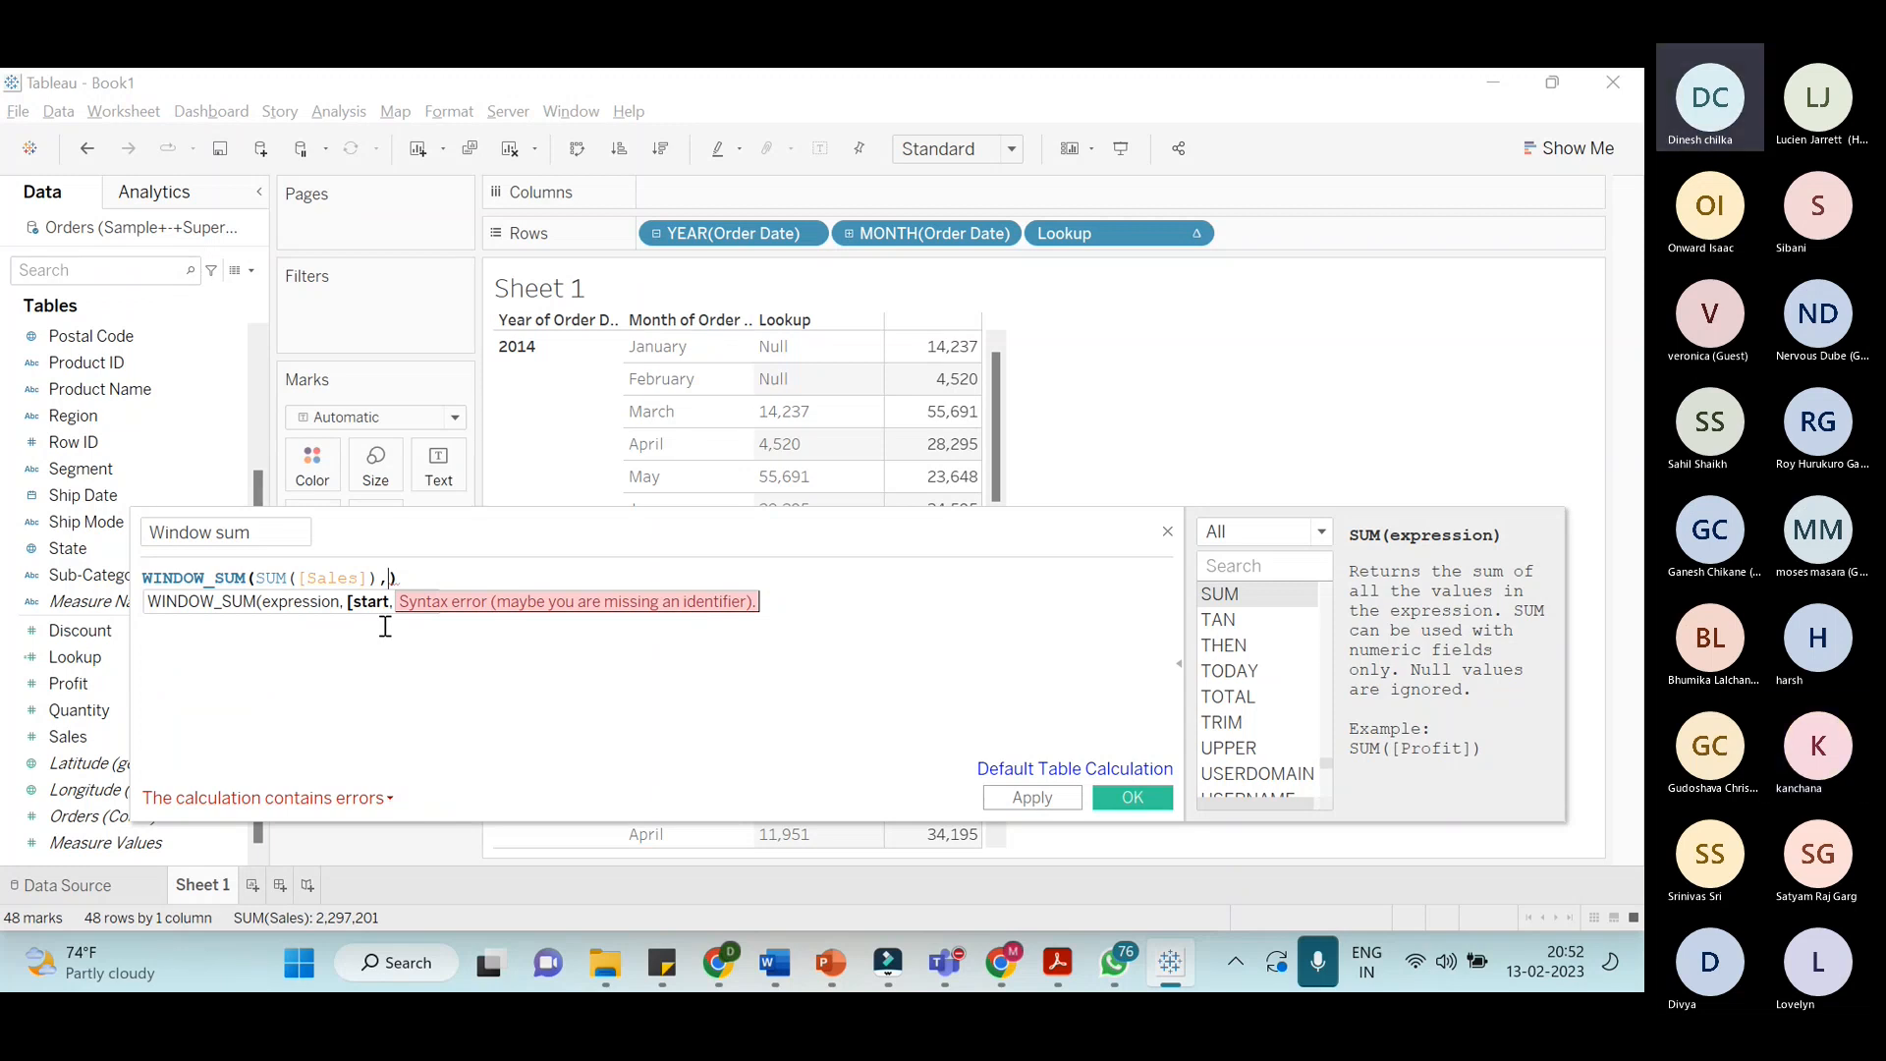
{"action": "key", "text": "alt+Tab"}
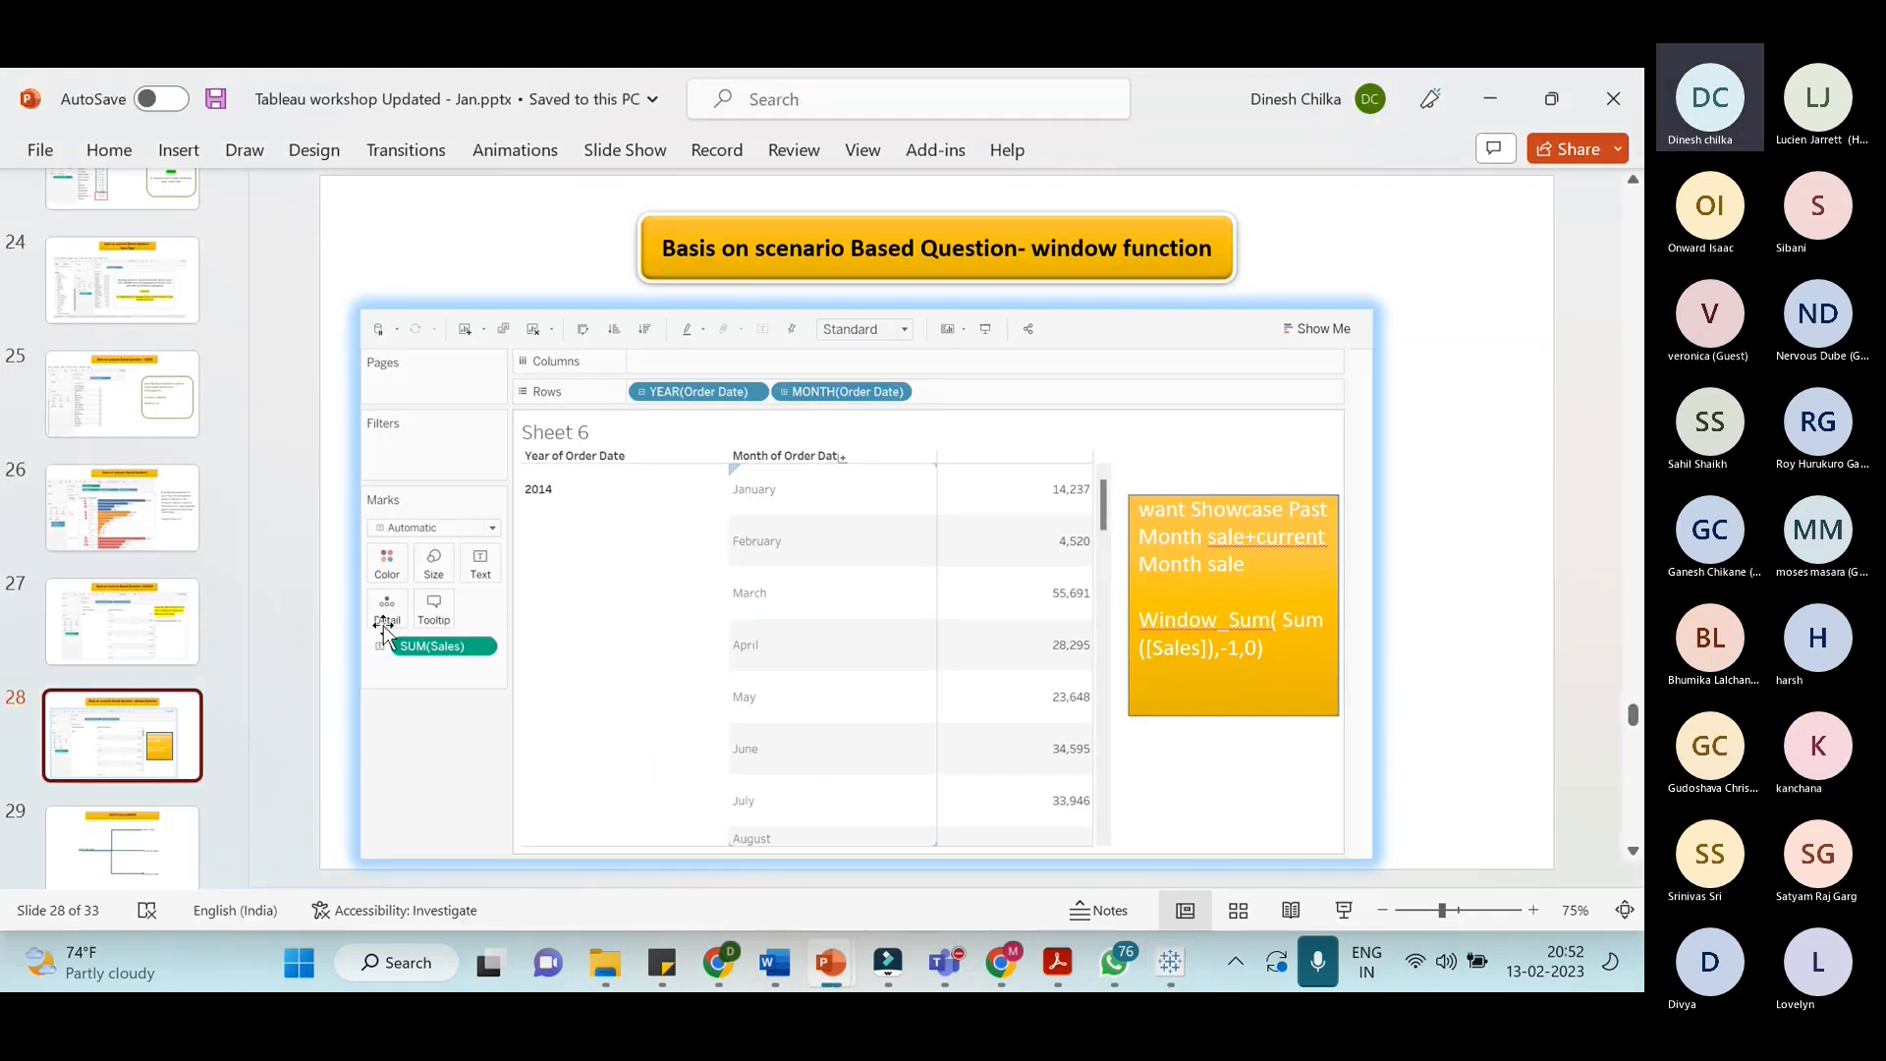
{"action": "key", "text": "alt+Tab"}
{"action": "key", "text": "alt+Tab"}
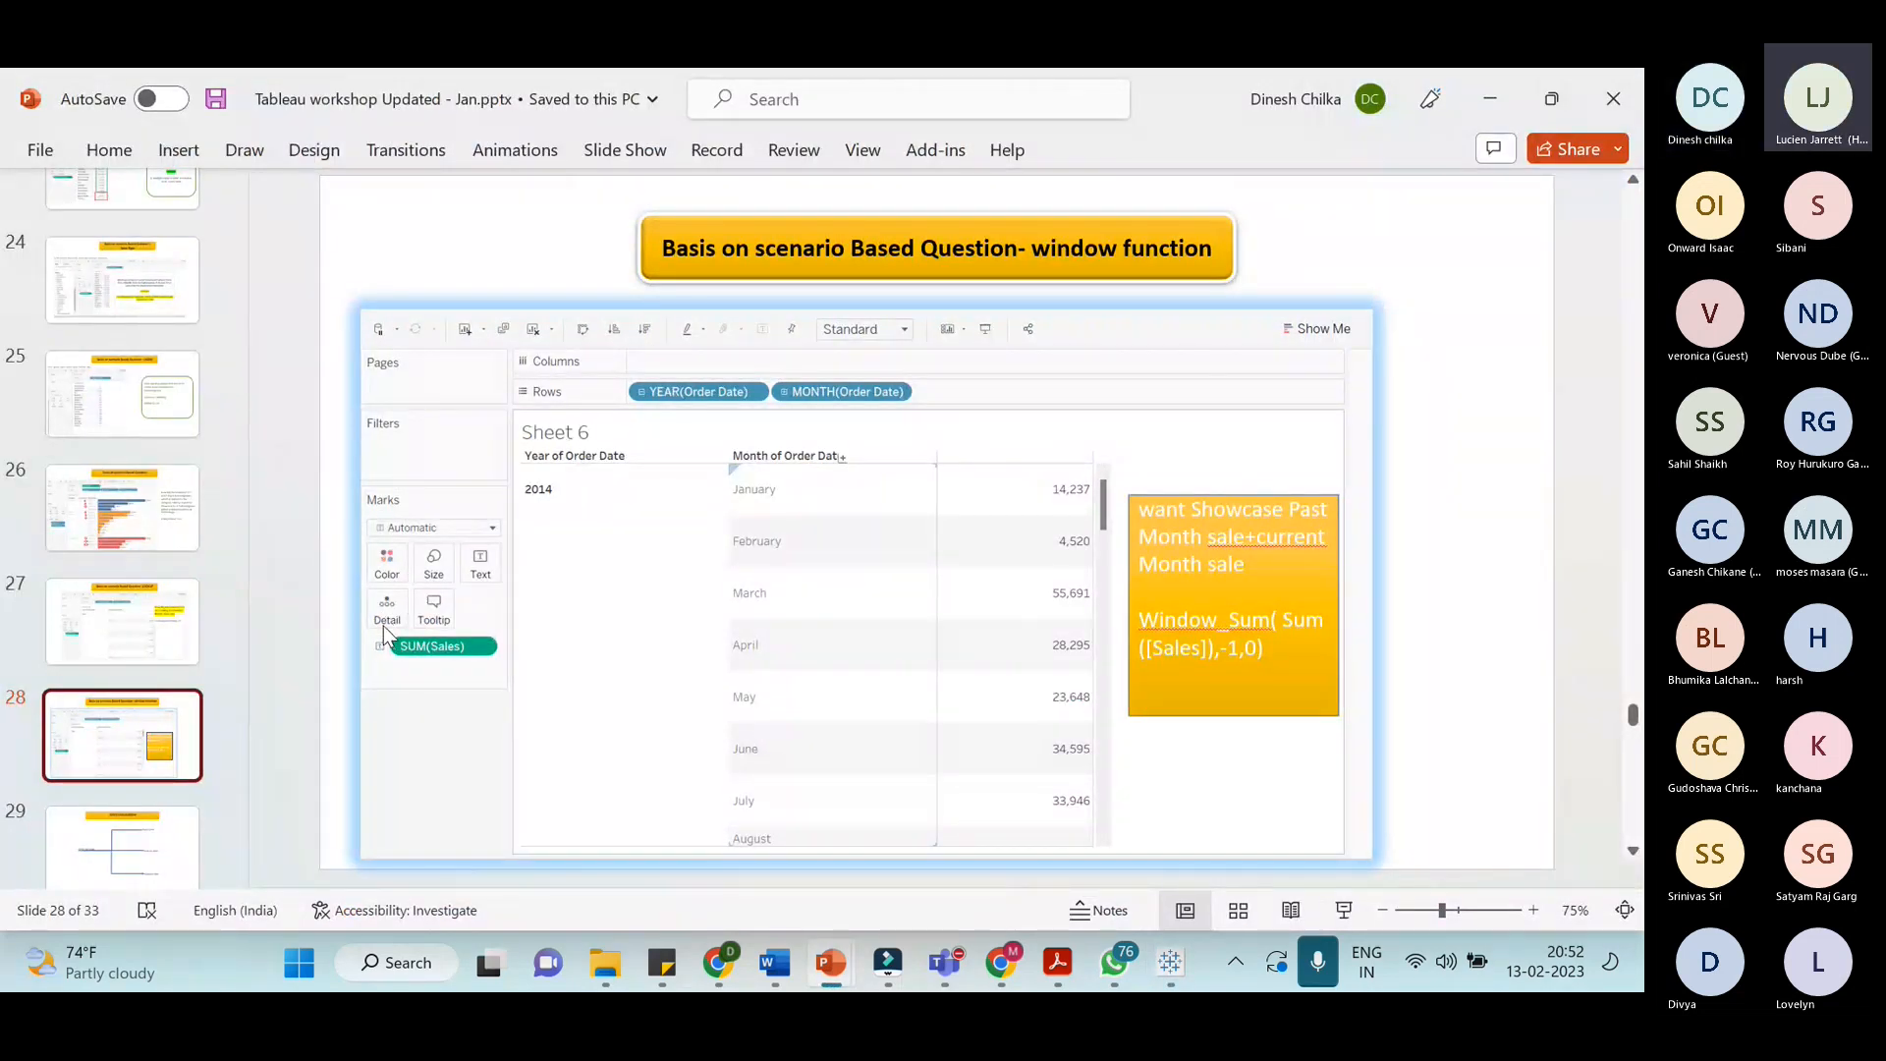
{"action": "key", "text": "alt+Tab"}
{"action": "type", "text": ","}
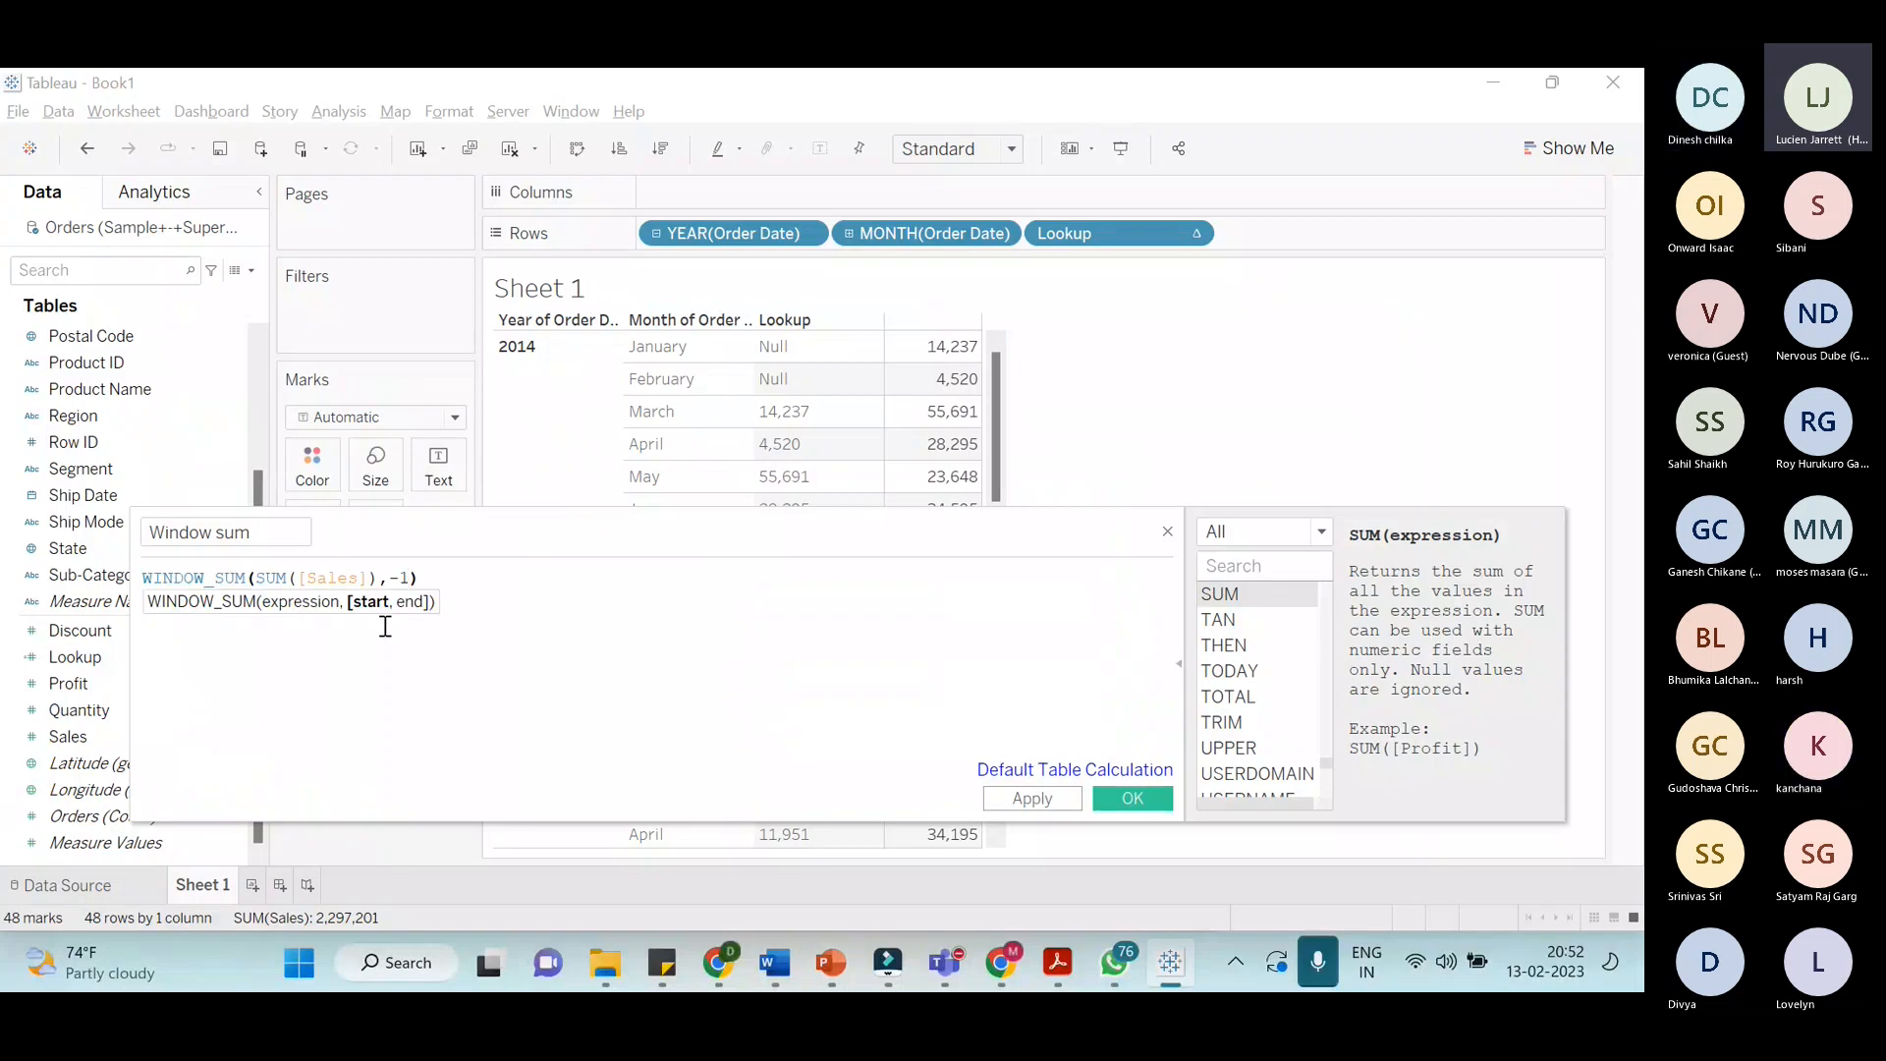
{"action": "type", "text": "0"}
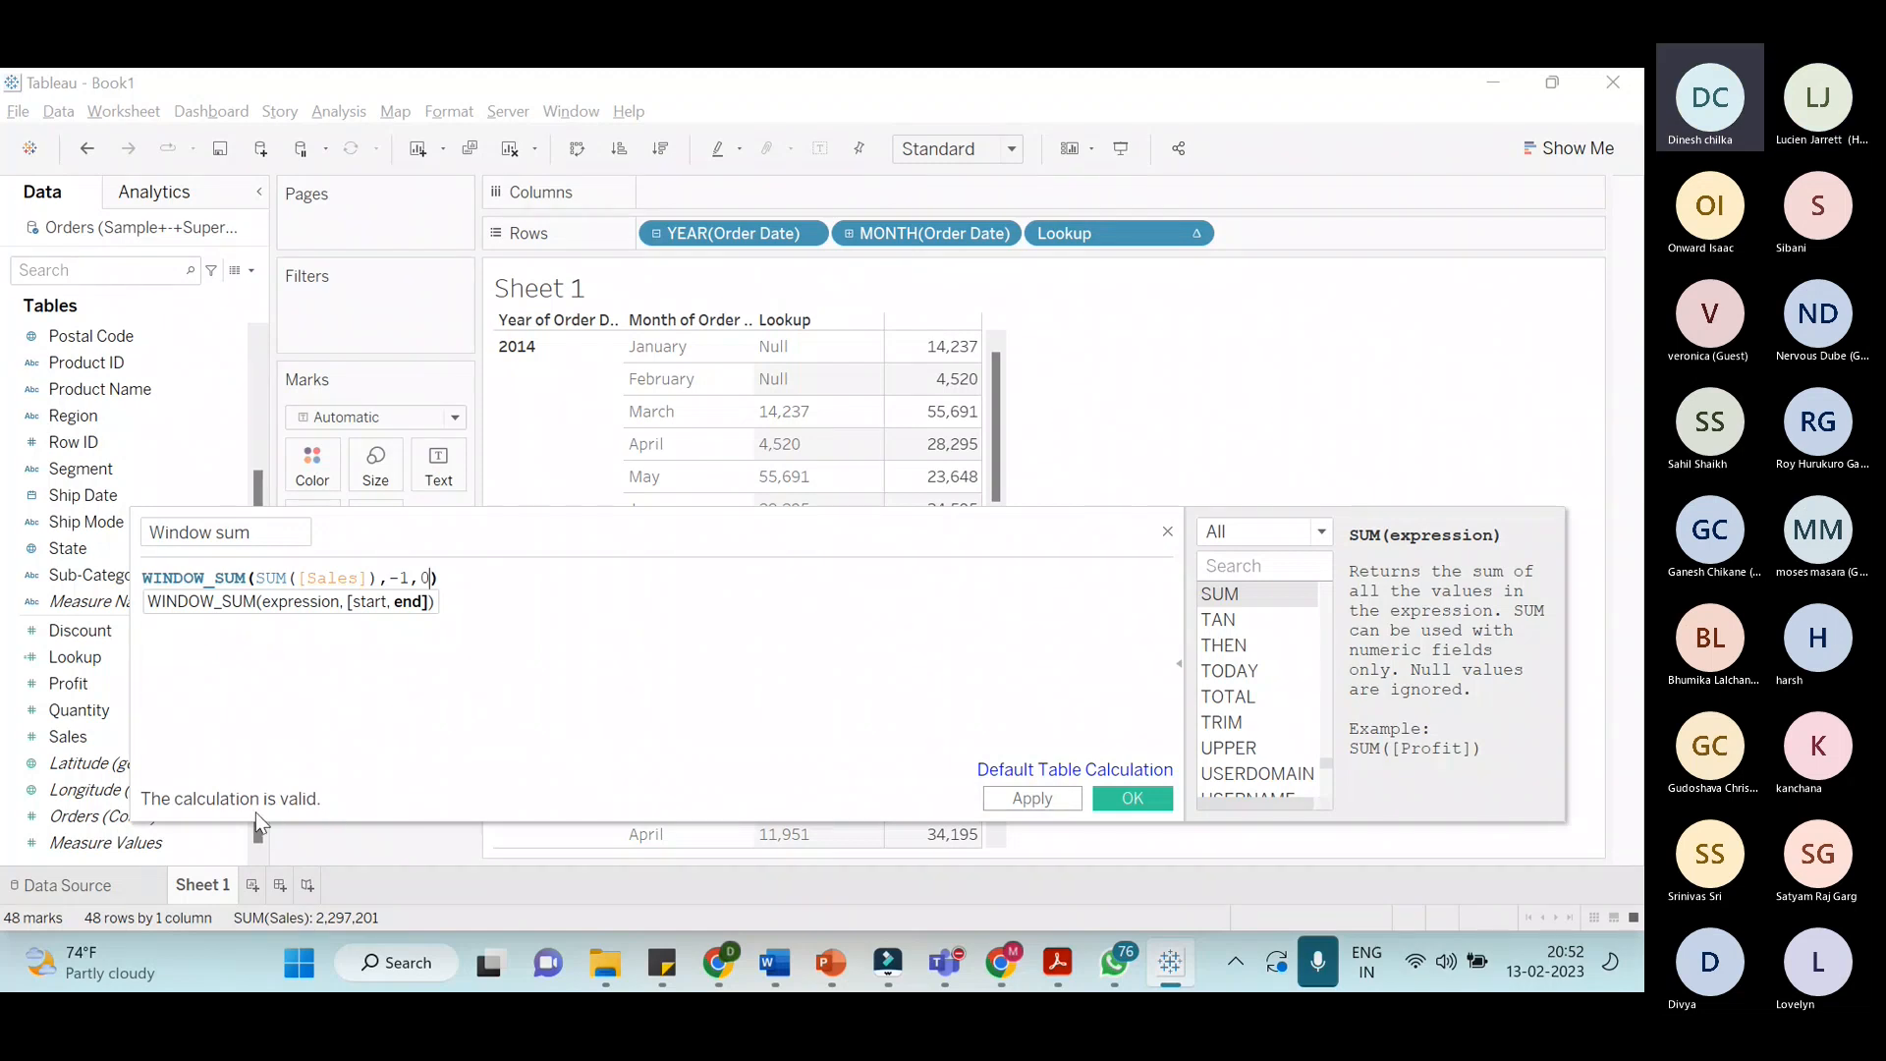
{"action": "left_click", "coordinate": [1037, 799]}
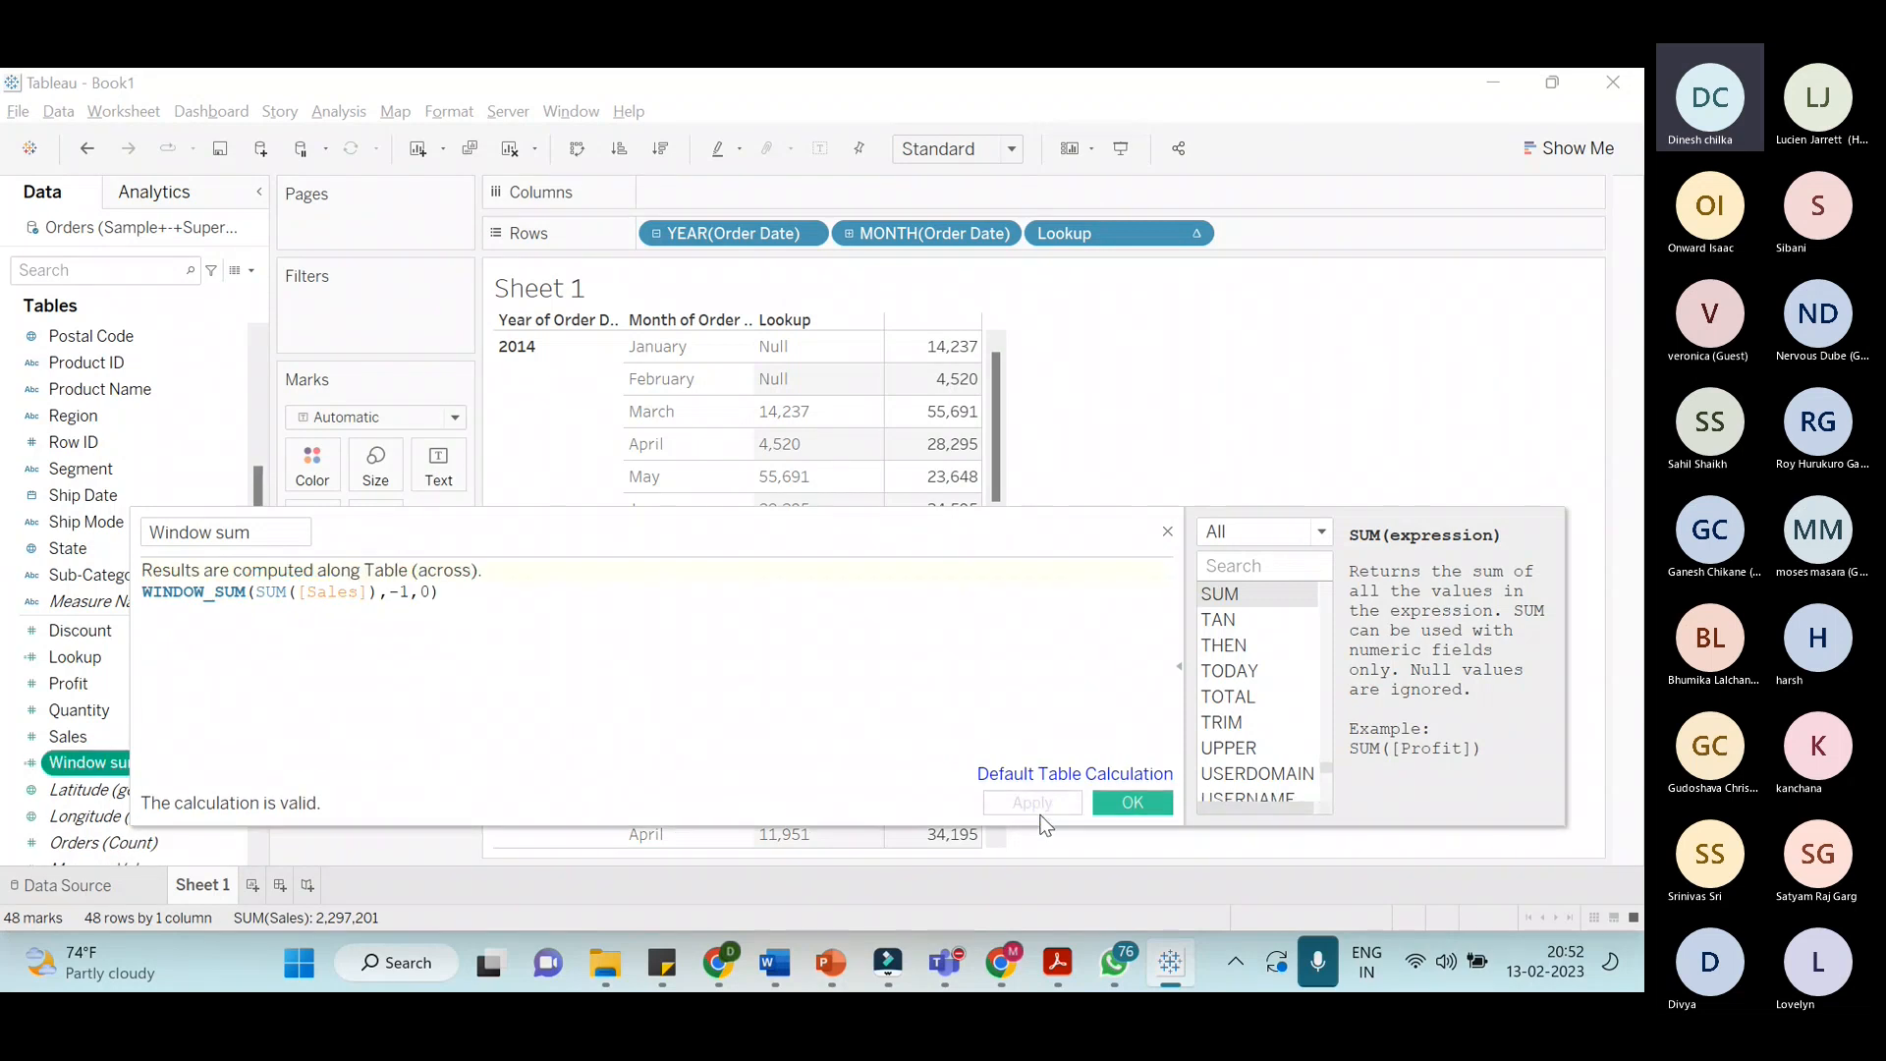
{"action": "left_click", "coordinate": [1159, 799]}
Add the Window sum field to Rows after Lookup and convert it to discrete
{"action": "left_click_drag", "start_coordinate": [95, 762], "coordinate": [1373, 252]}
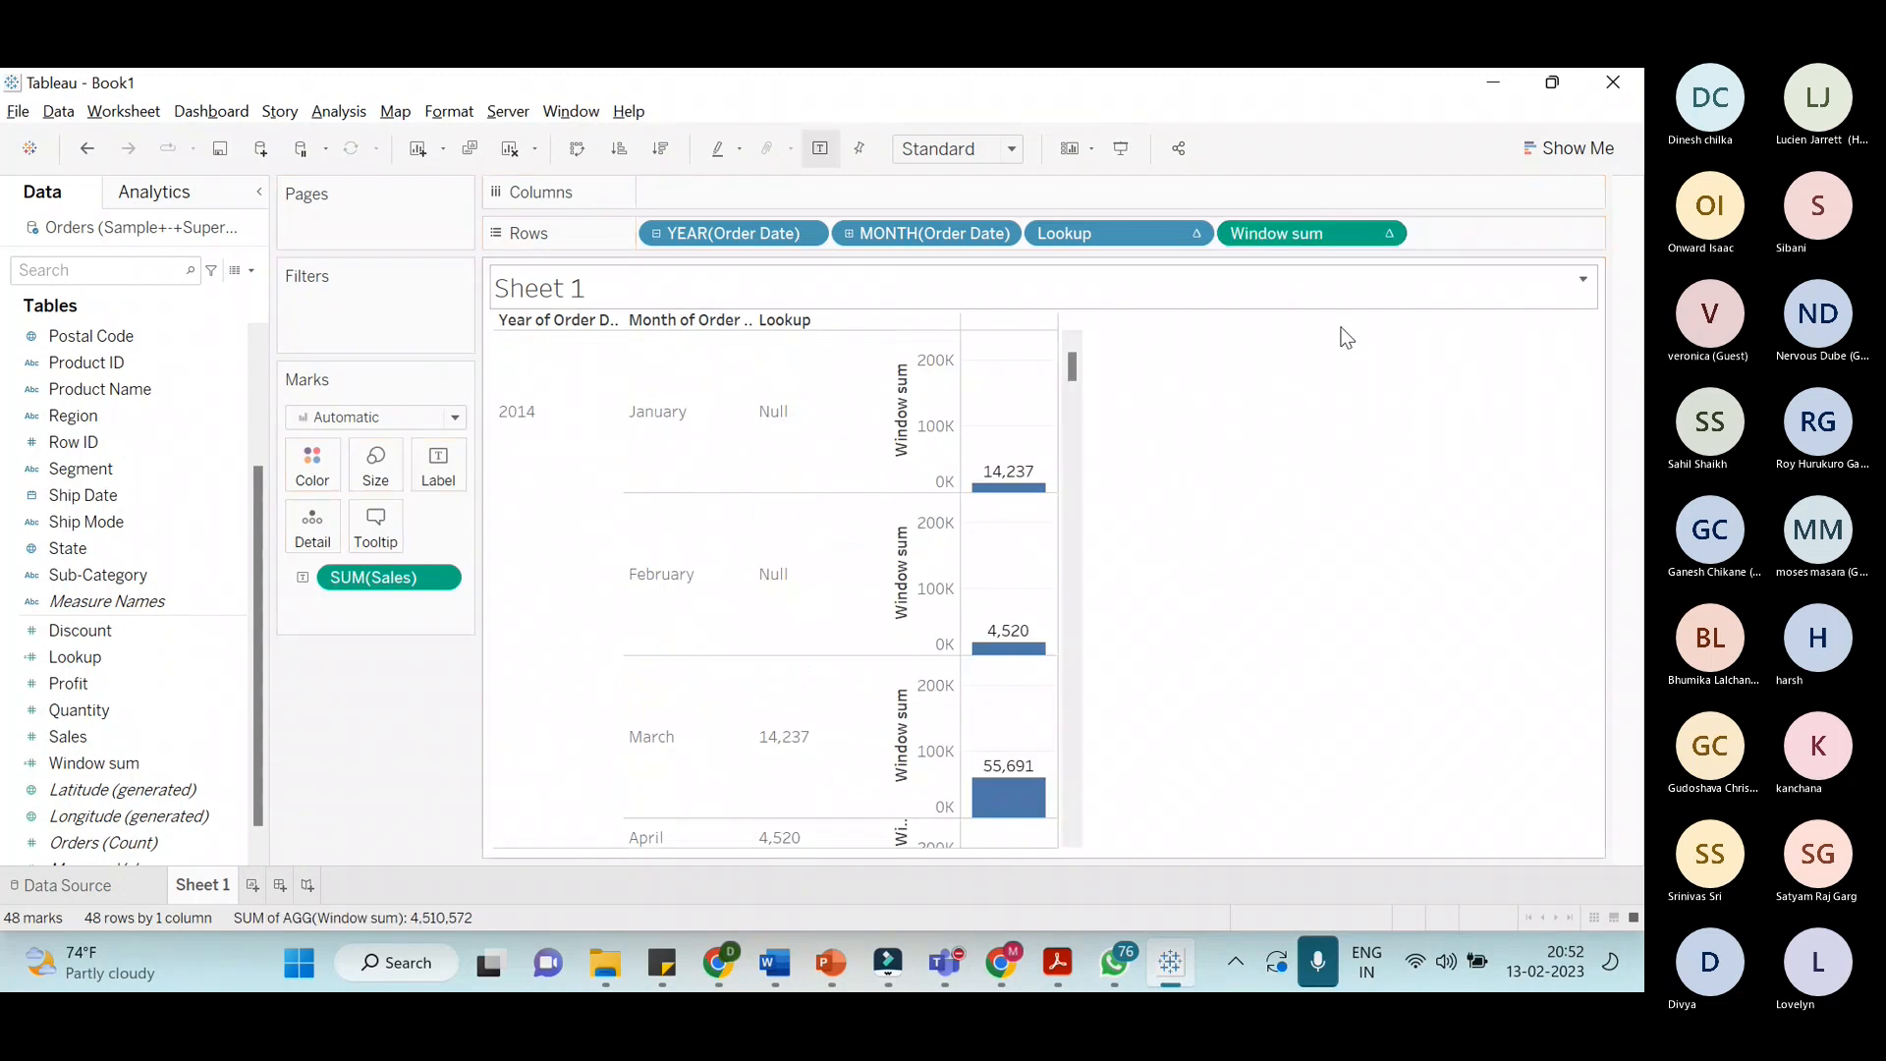
{"action": "left_click", "coordinate": [1392, 232]}
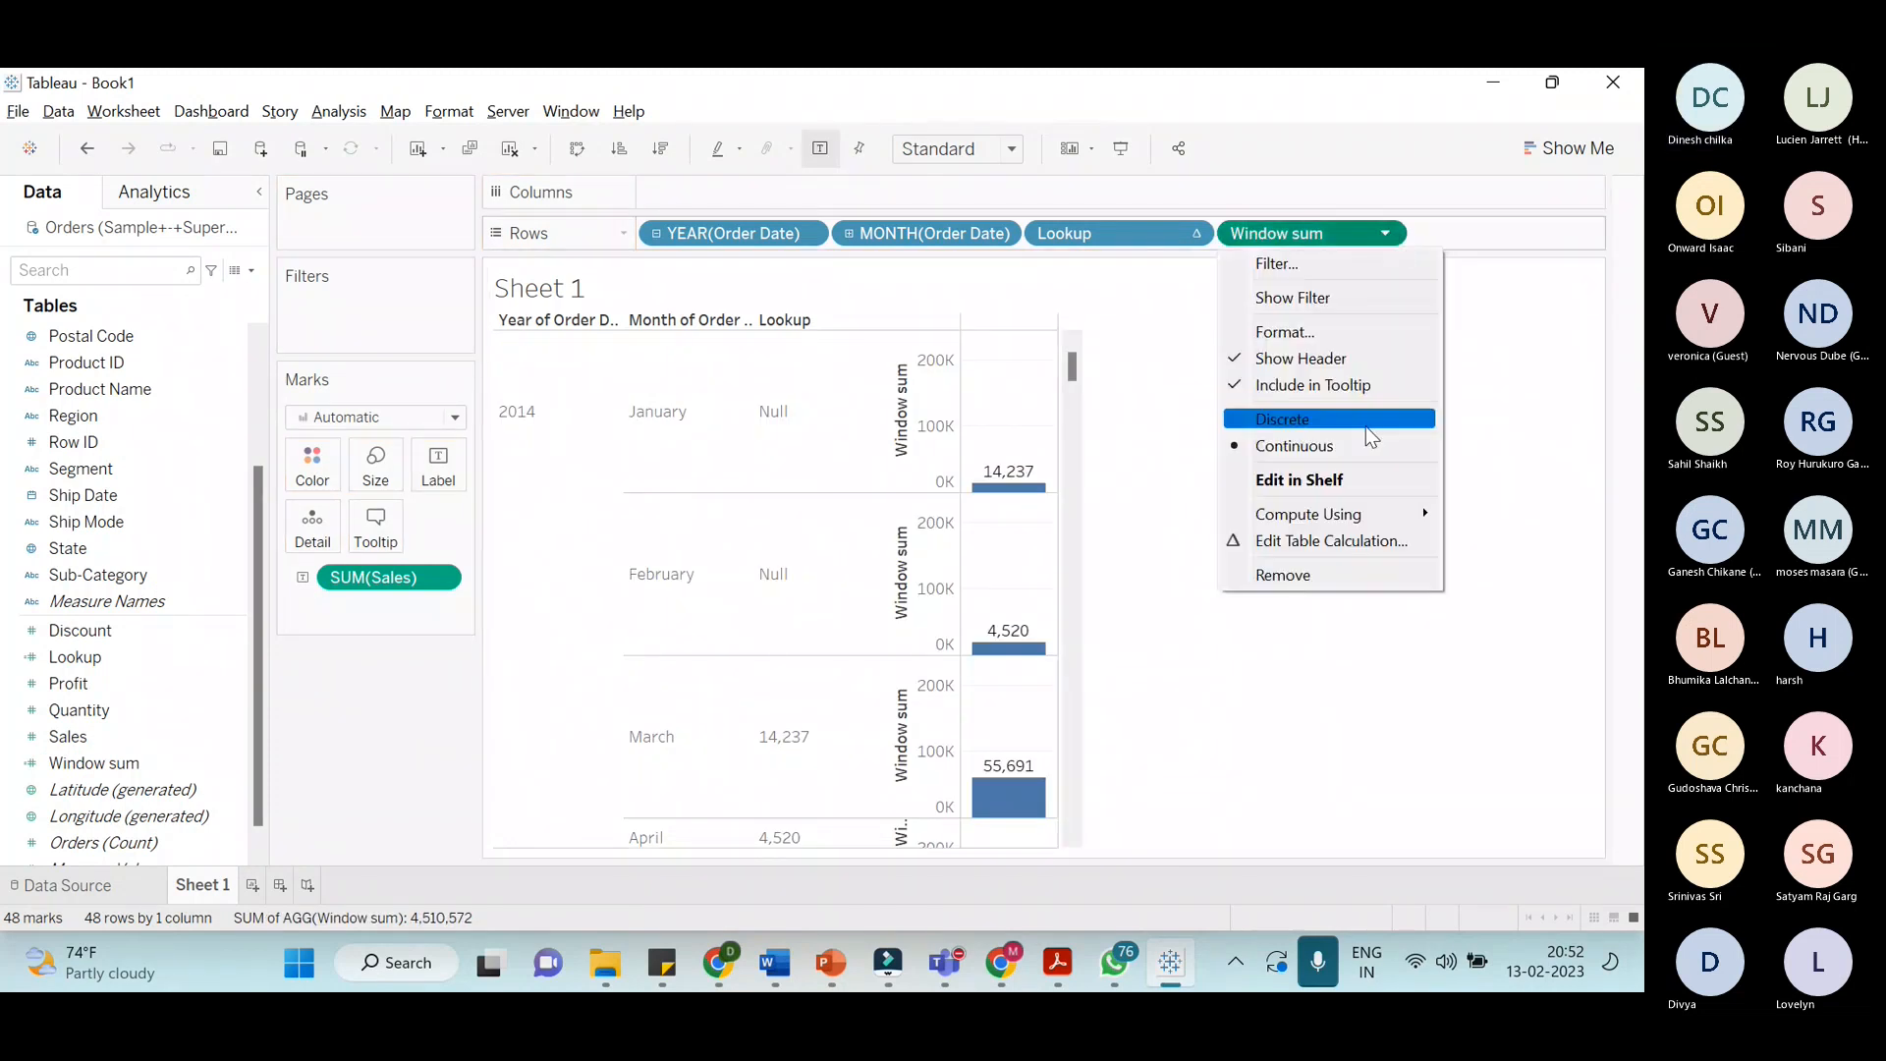
{"action": "left_click", "coordinate": [1336, 423]}
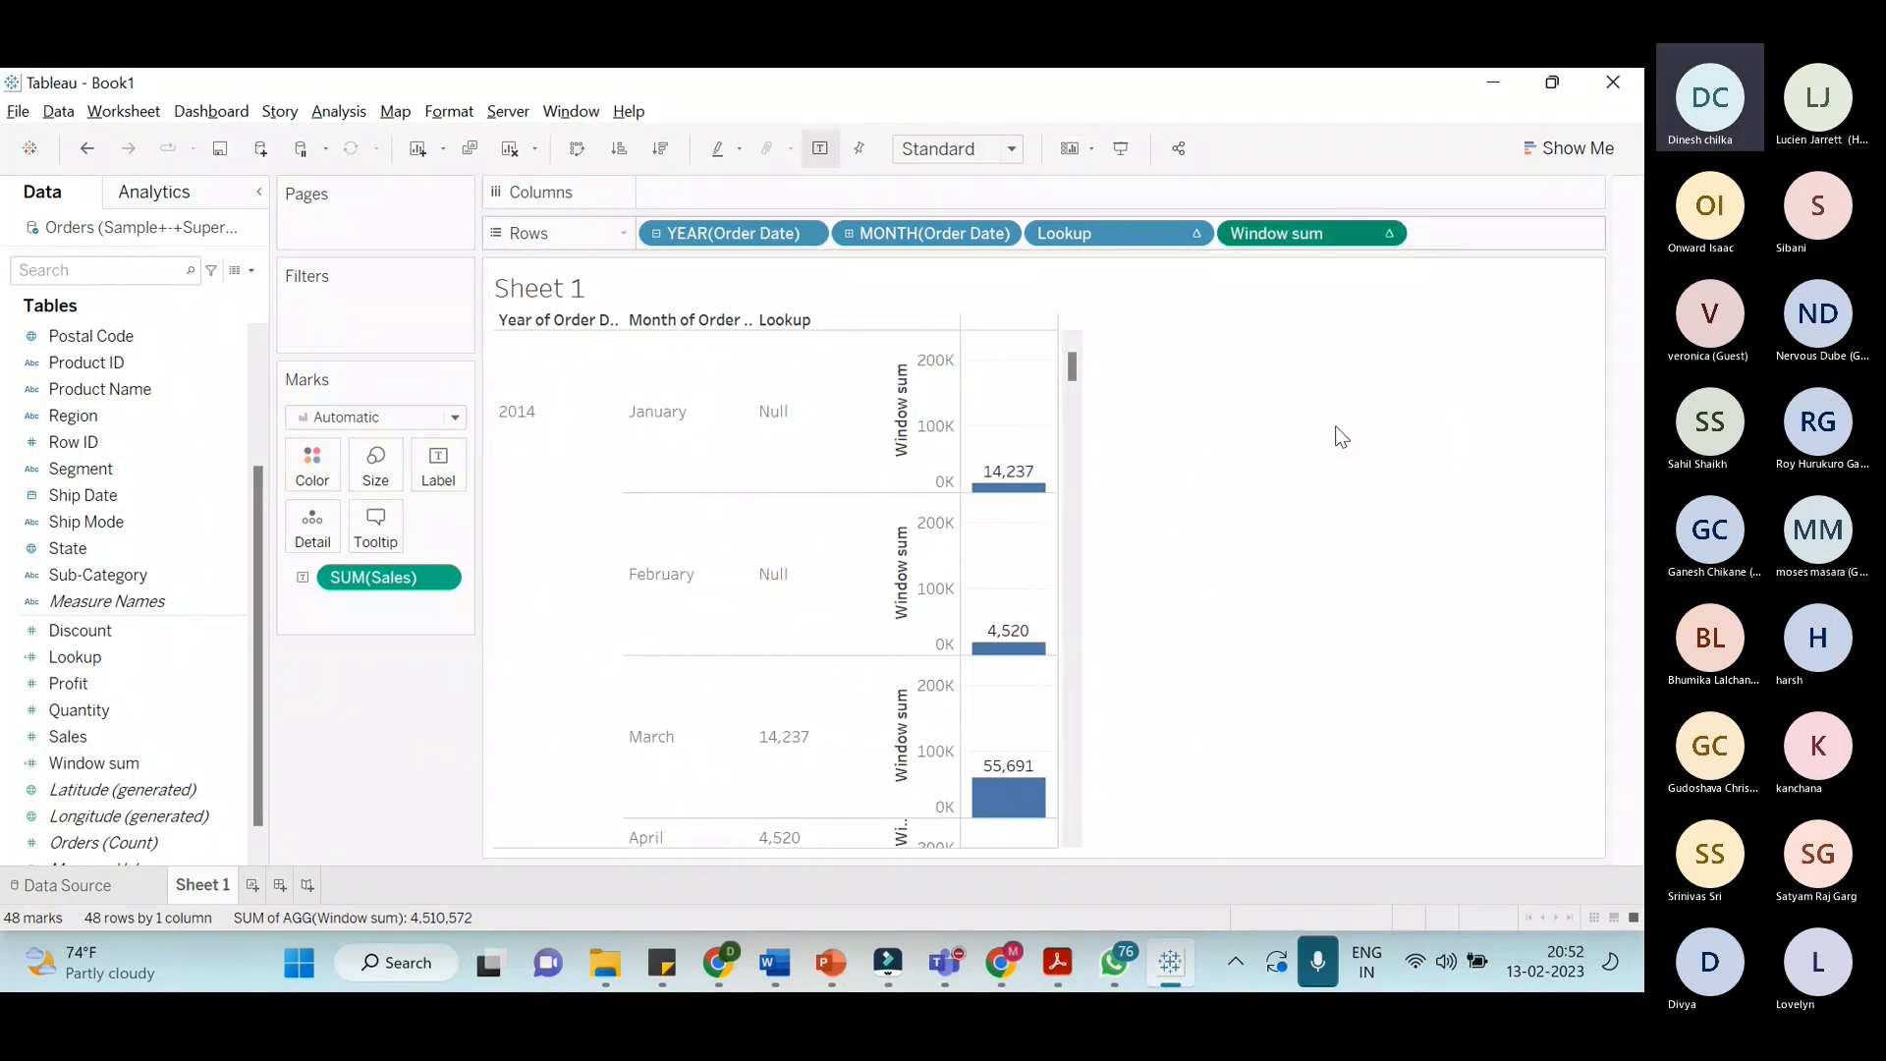
Format the Window sum values as a custom number with 0 decimal places and close the formatting options
{"action": "left_click", "coordinate": [1390, 234]}
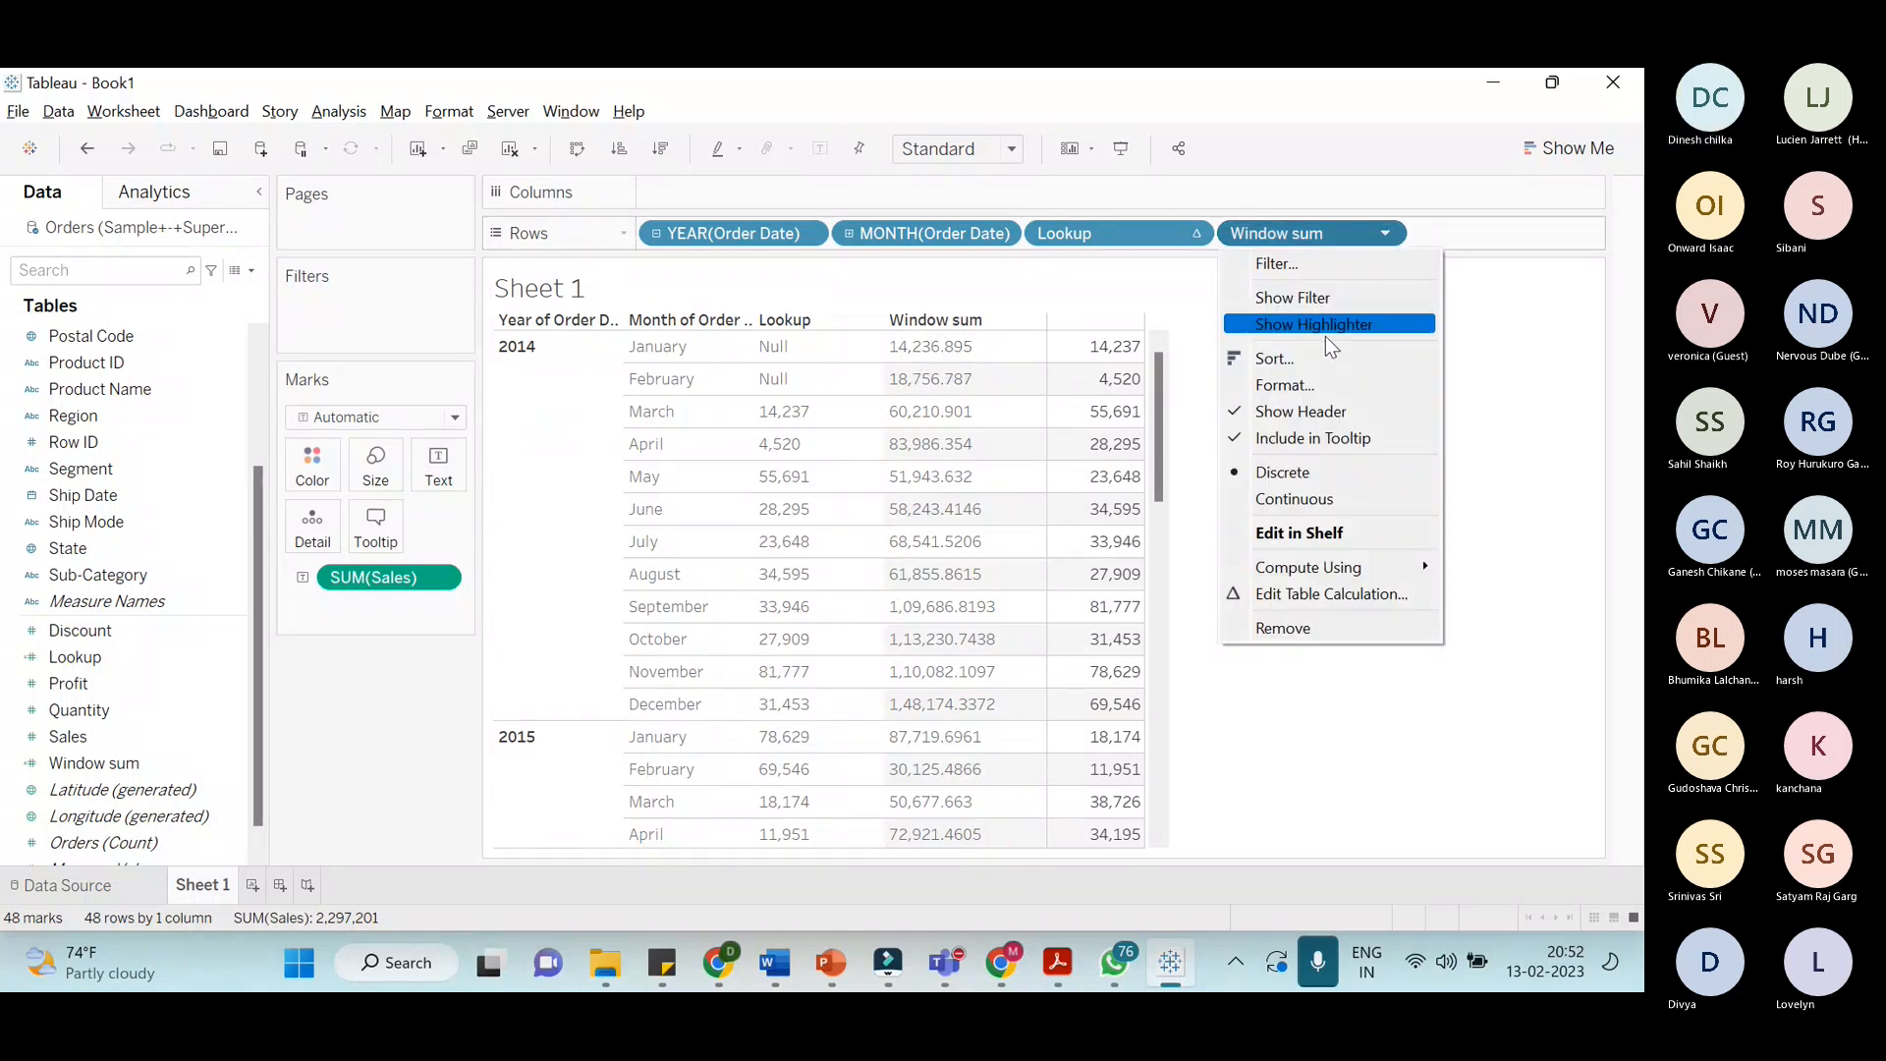
{"action": "left_click", "coordinate": [1317, 384]}
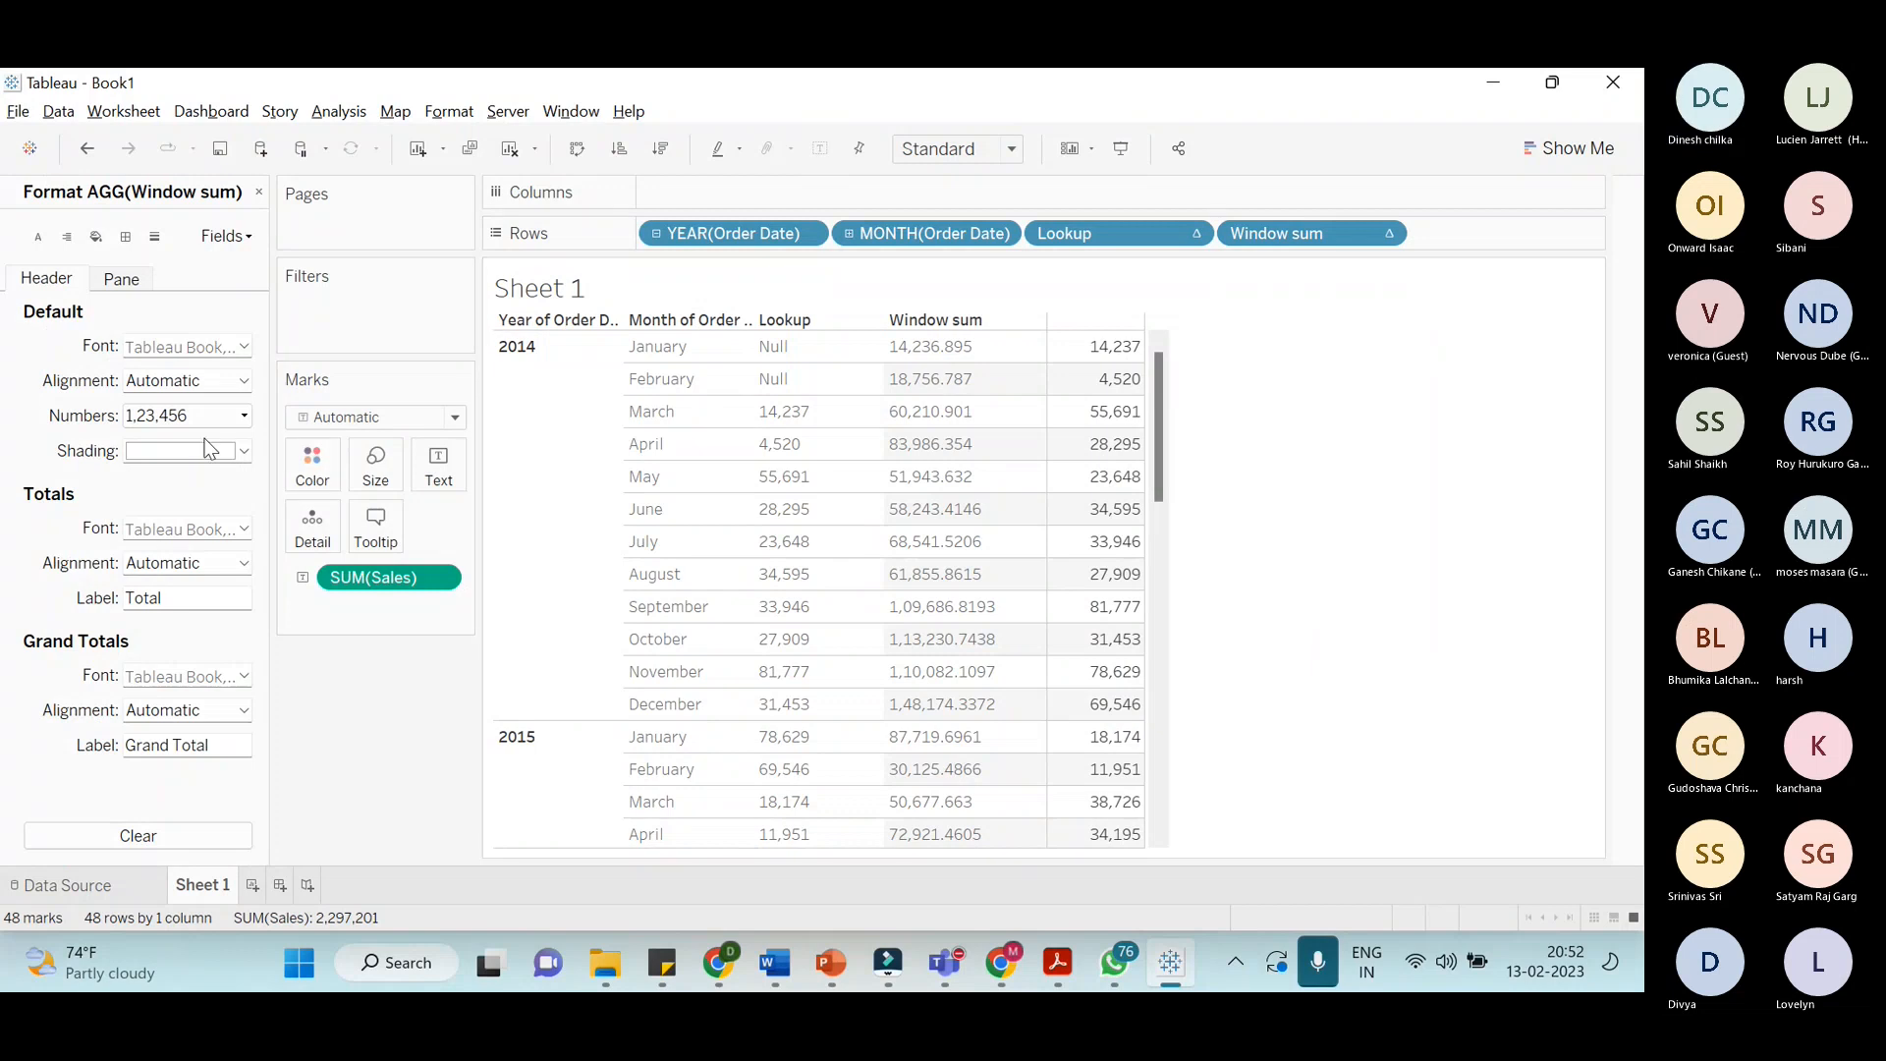
{"action": "left_click", "coordinate": [208, 424]}
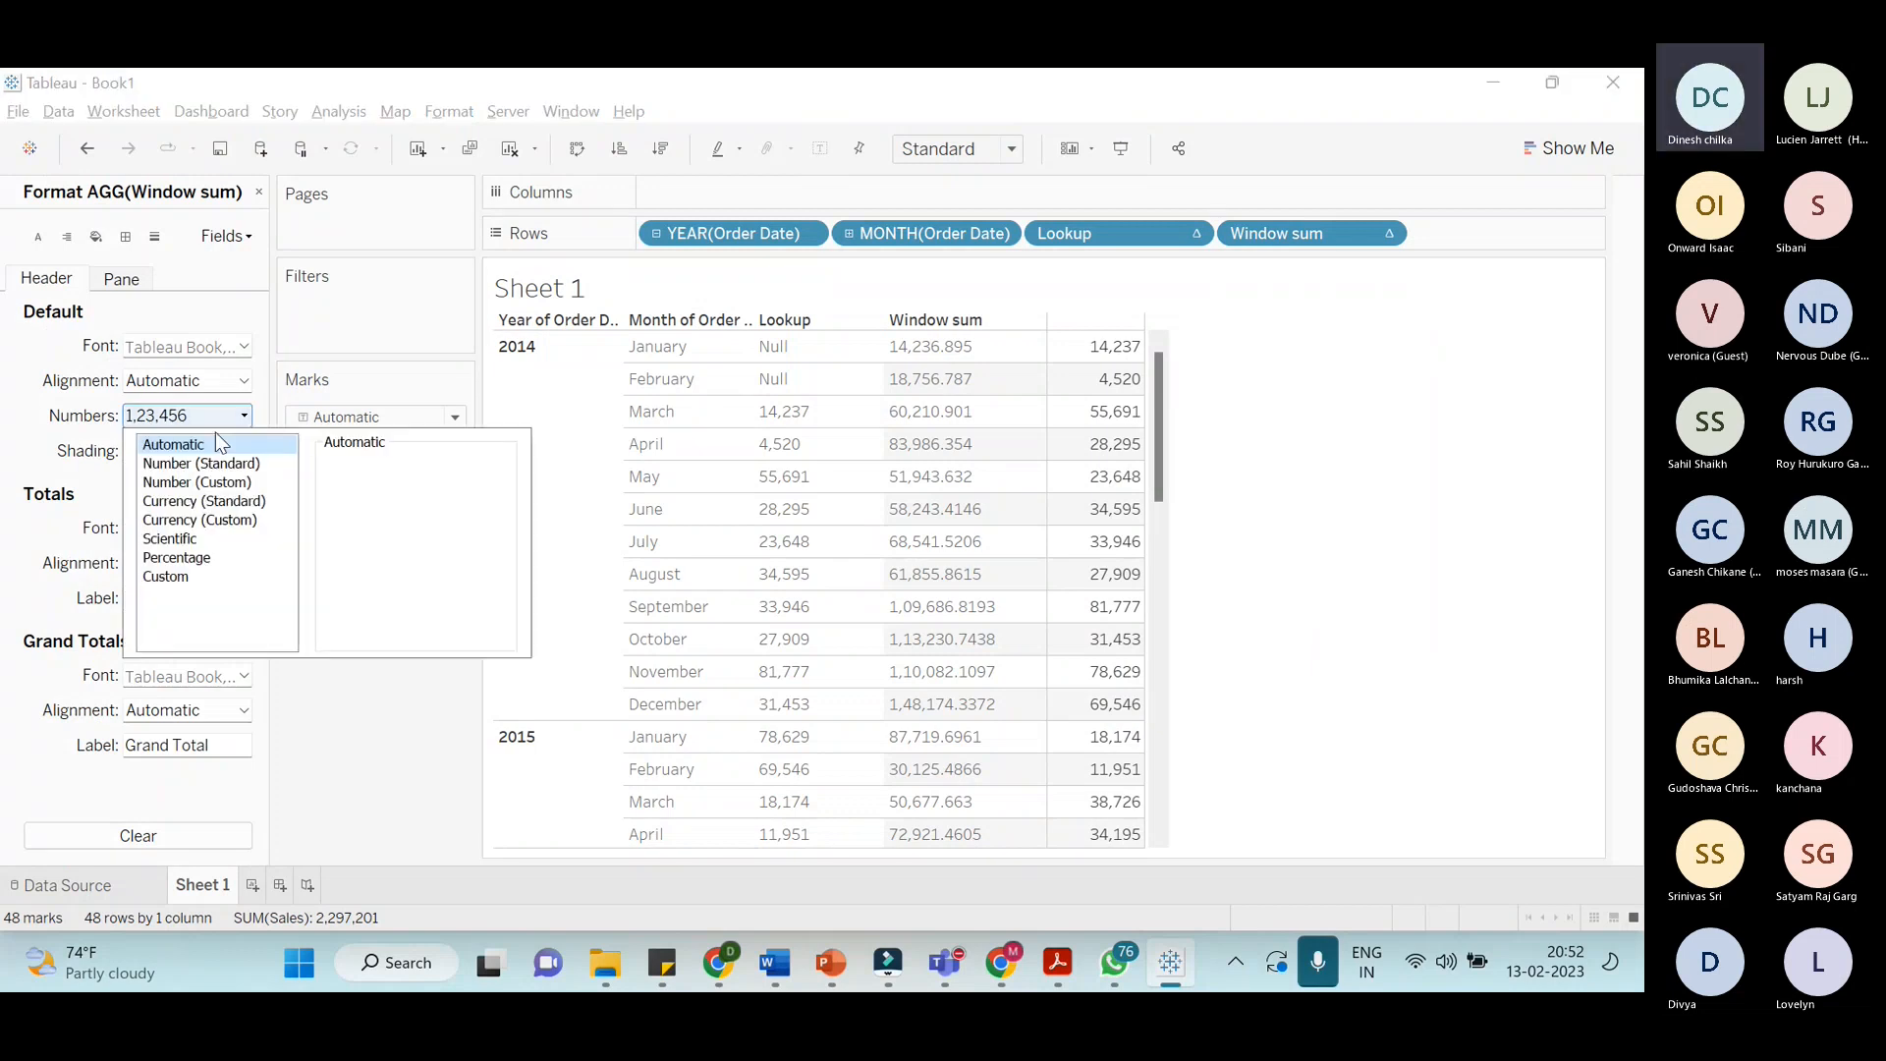
{"action": "left_click", "coordinate": [229, 484]}
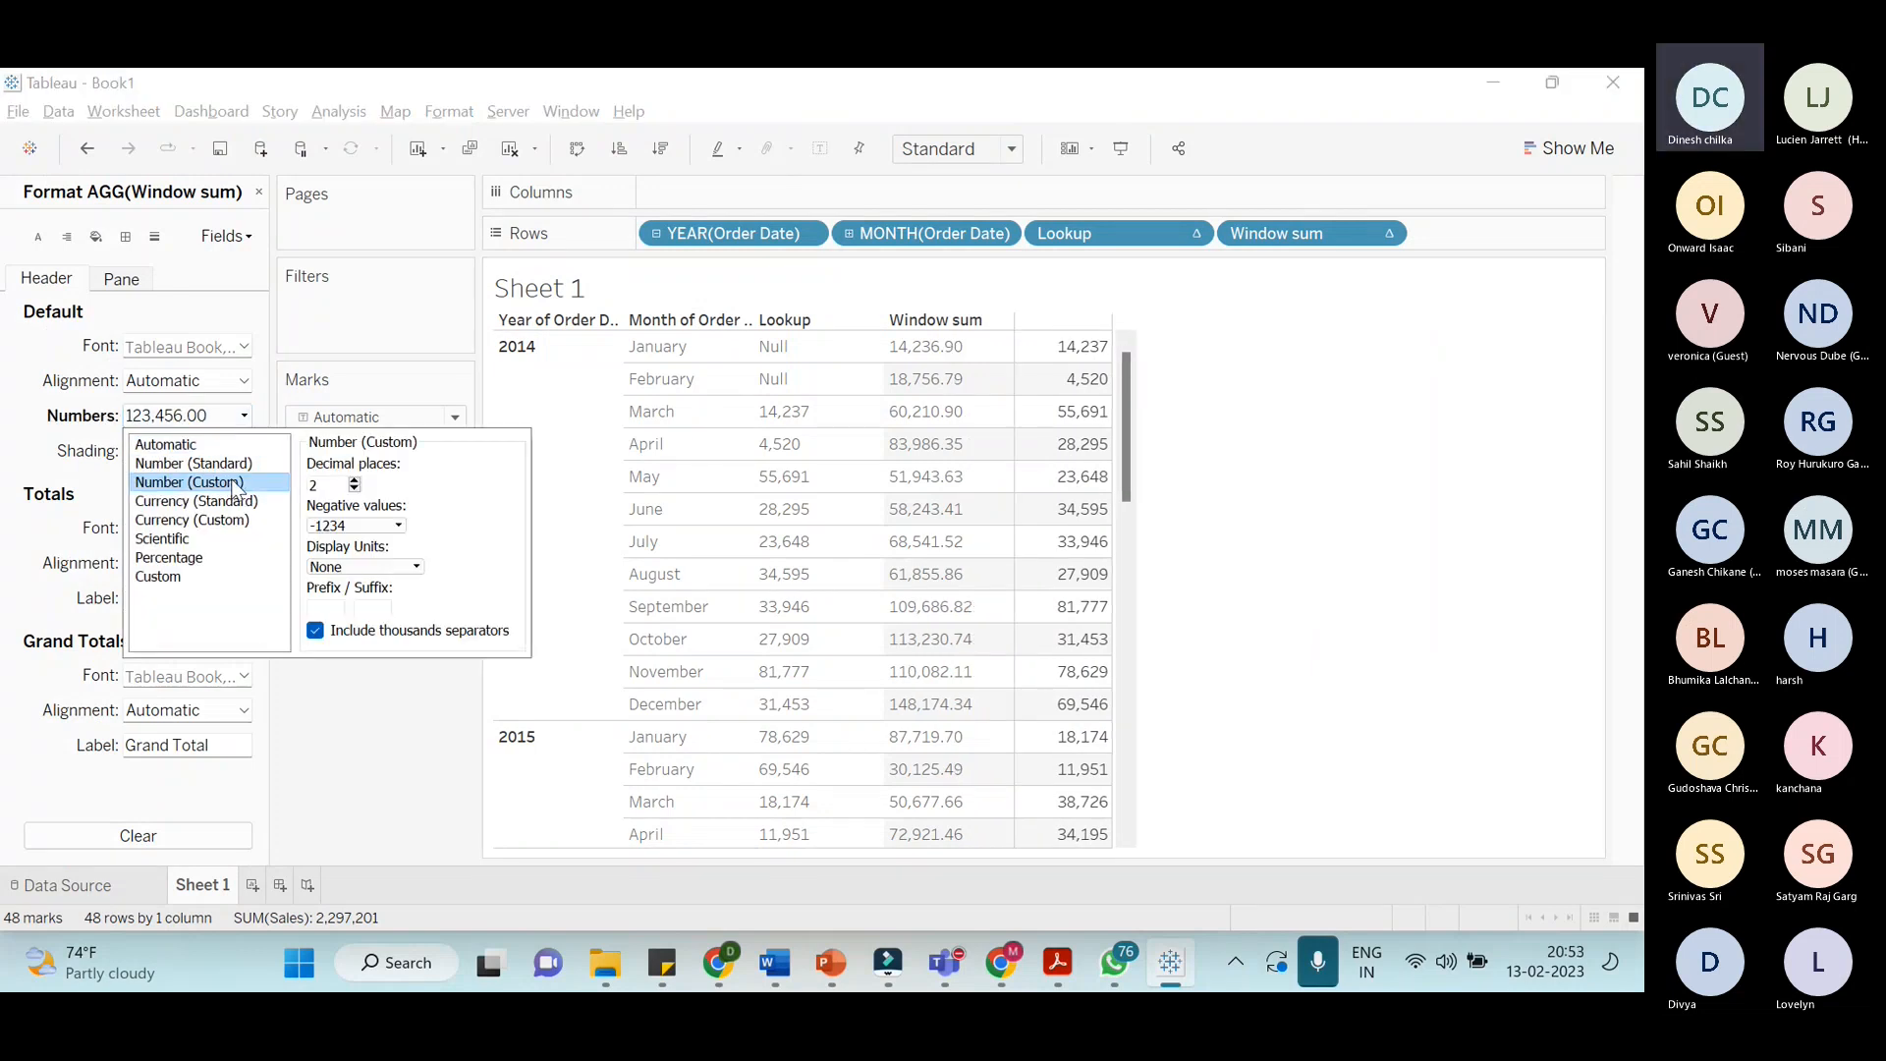
{"action": "left_click", "coordinate": [354, 488]}
{"action": "left_click", "coordinate": [354, 488]}
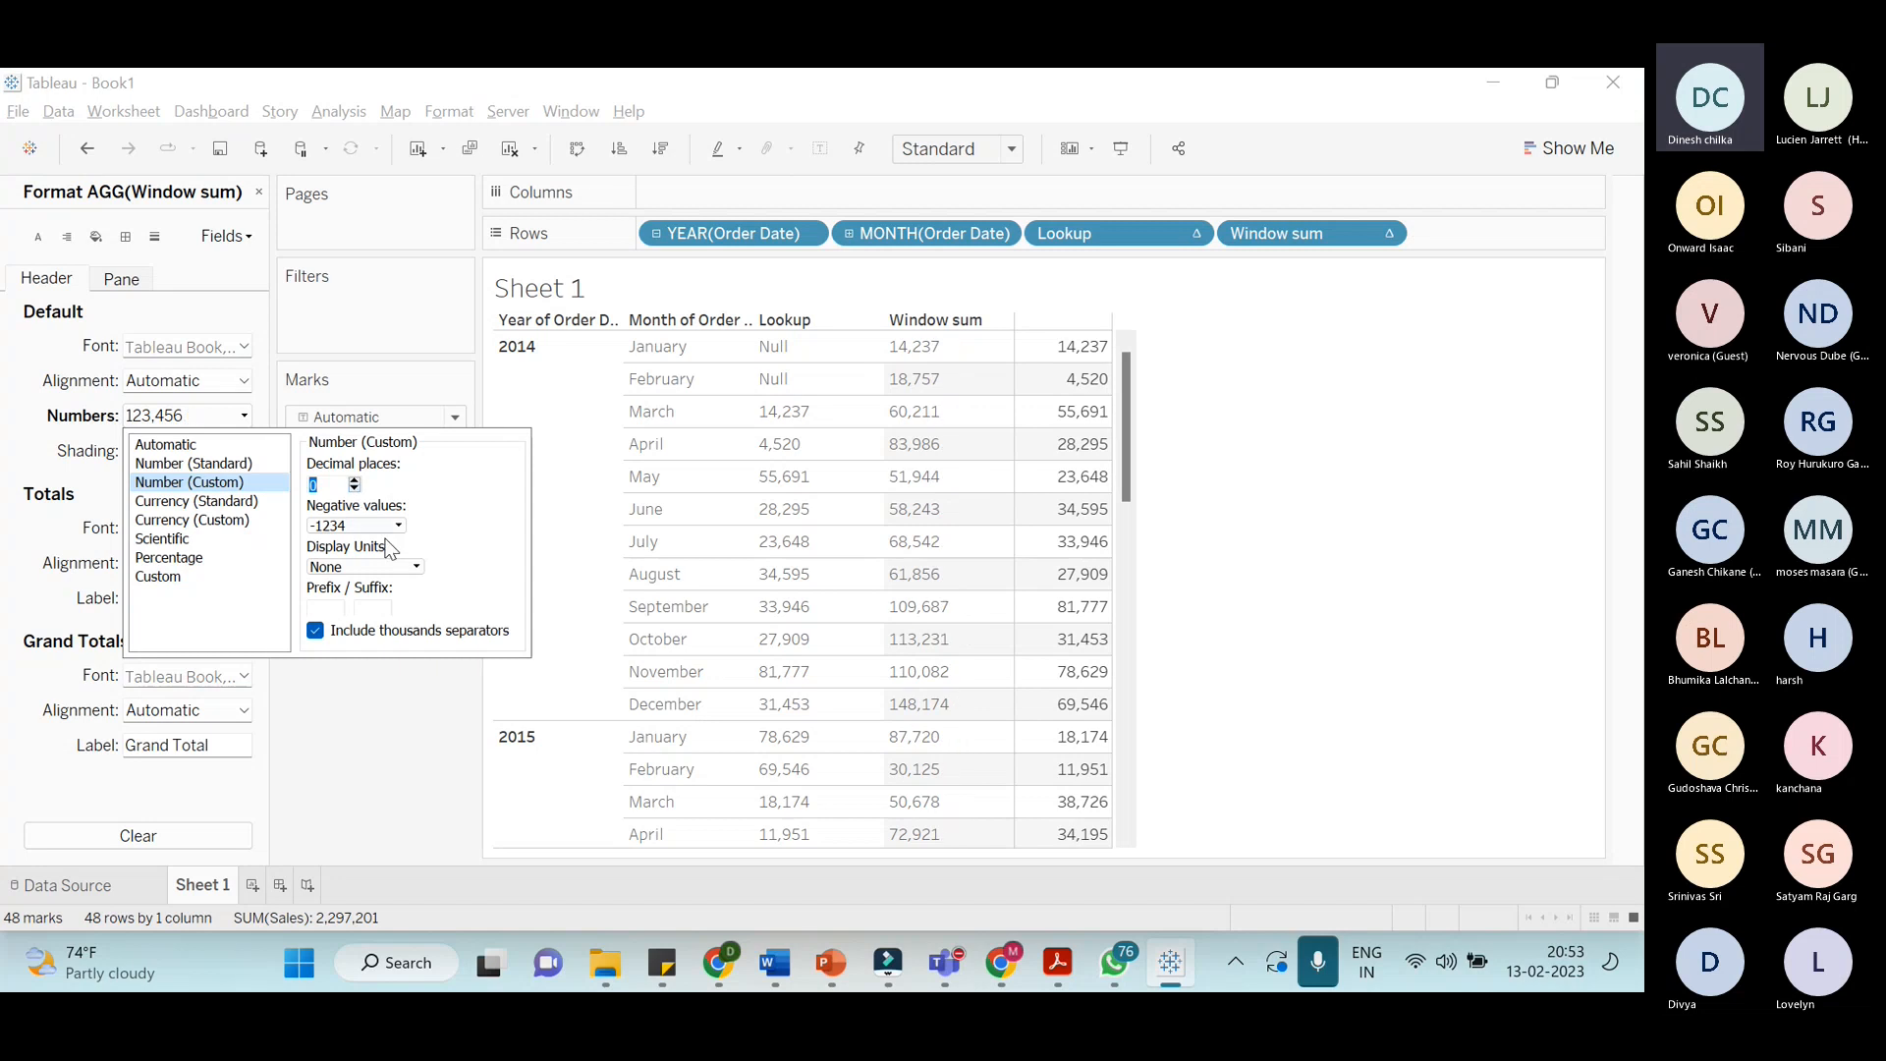
{"action": "left_click", "coordinate": [381, 527]}
{"action": "left_click", "coordinate": [344, 543]}
{"action": "left_click", "coordinate": [258, 194]}
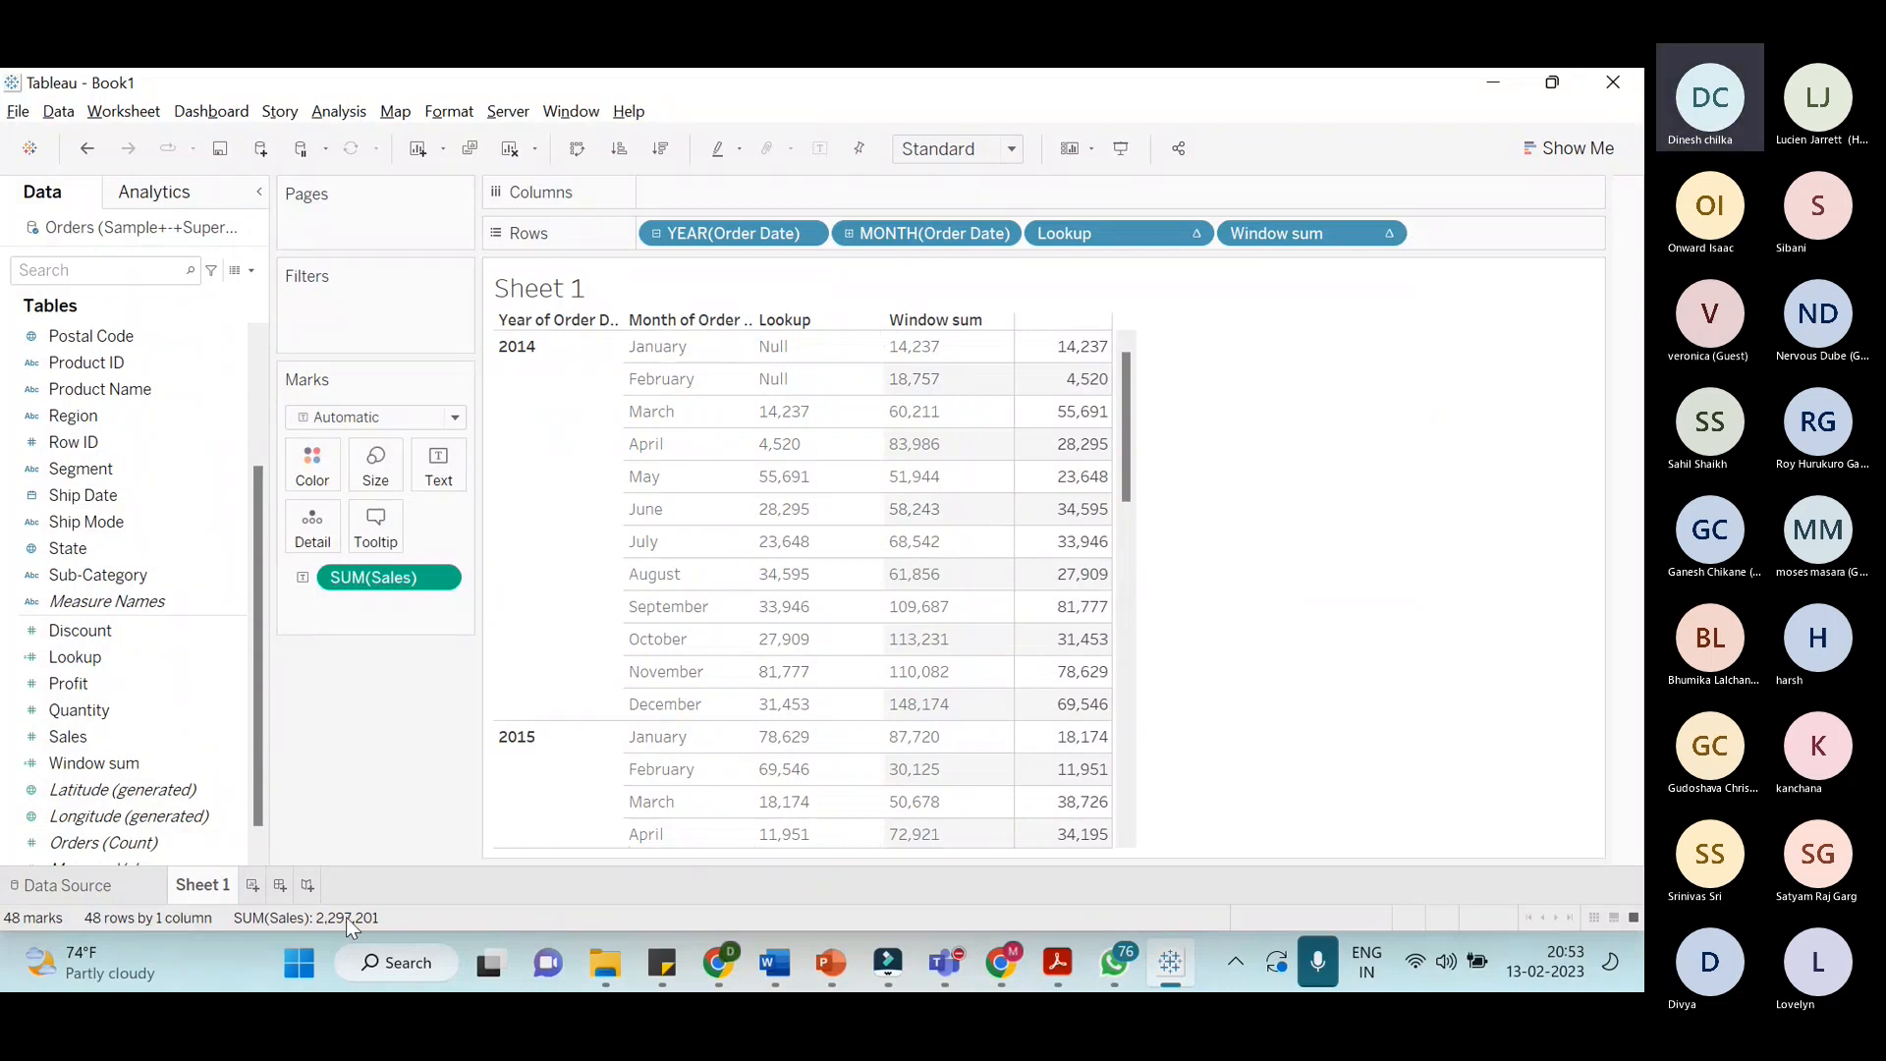
Open the Windows Calculator and place its window beside the sales table
{"action": "left_click", "coordinate": [299, 964]}
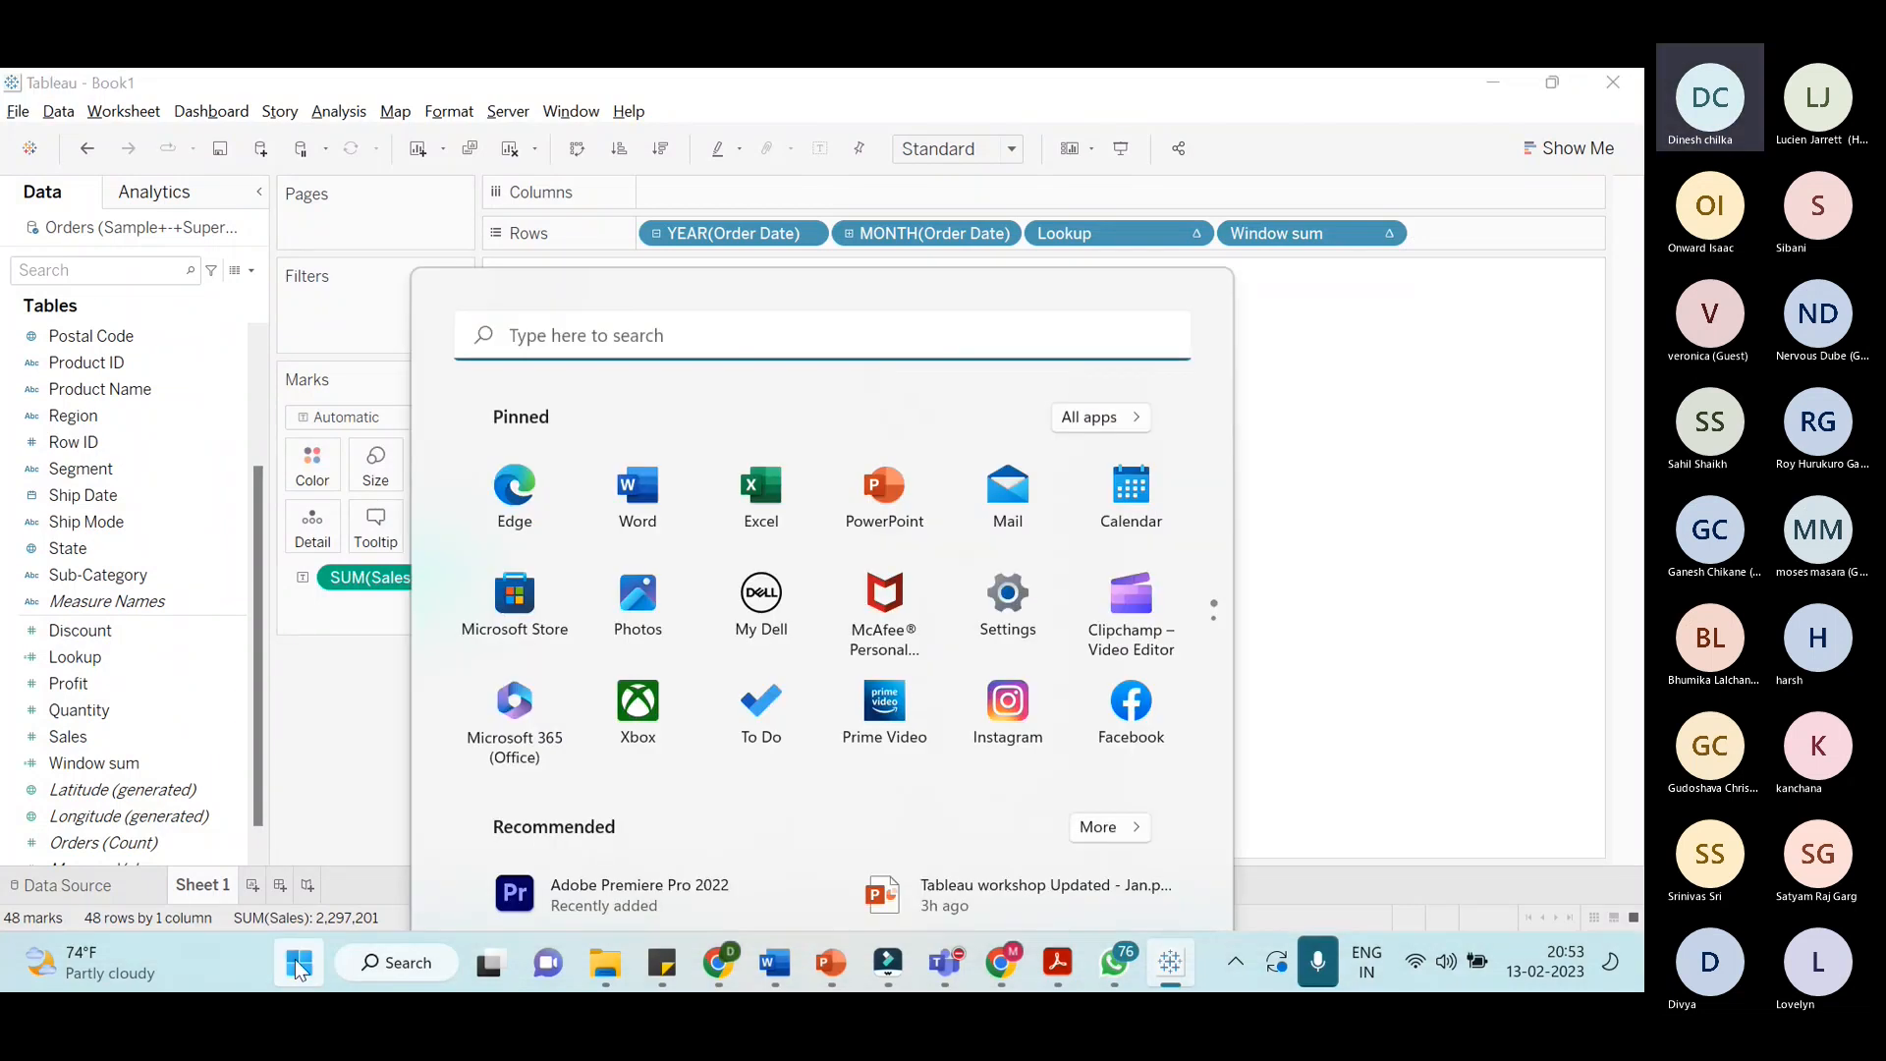
{"action": "type", "text": "calculator"}
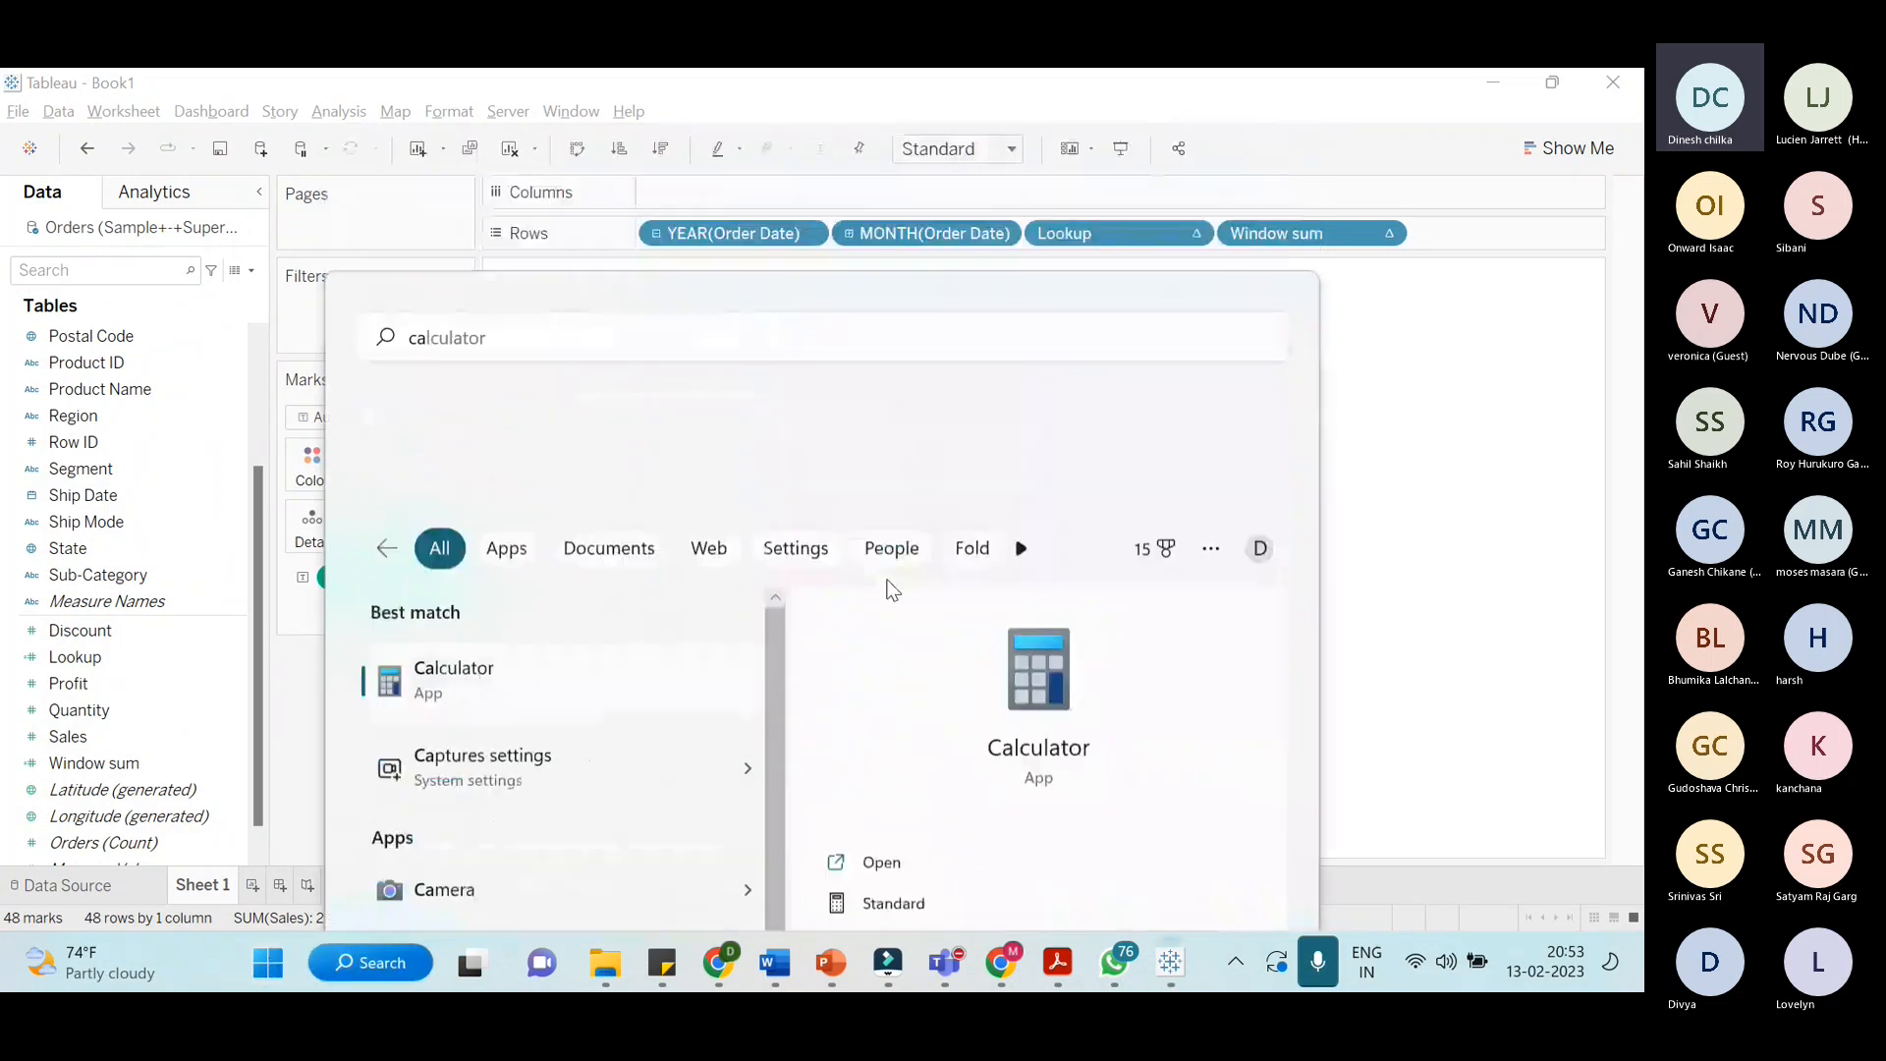
{"action": "key", "text": "Return"}
{"action": "left_click_drag", "start_coordinate": [1277, 173], "coordinate": [1360, 191]}
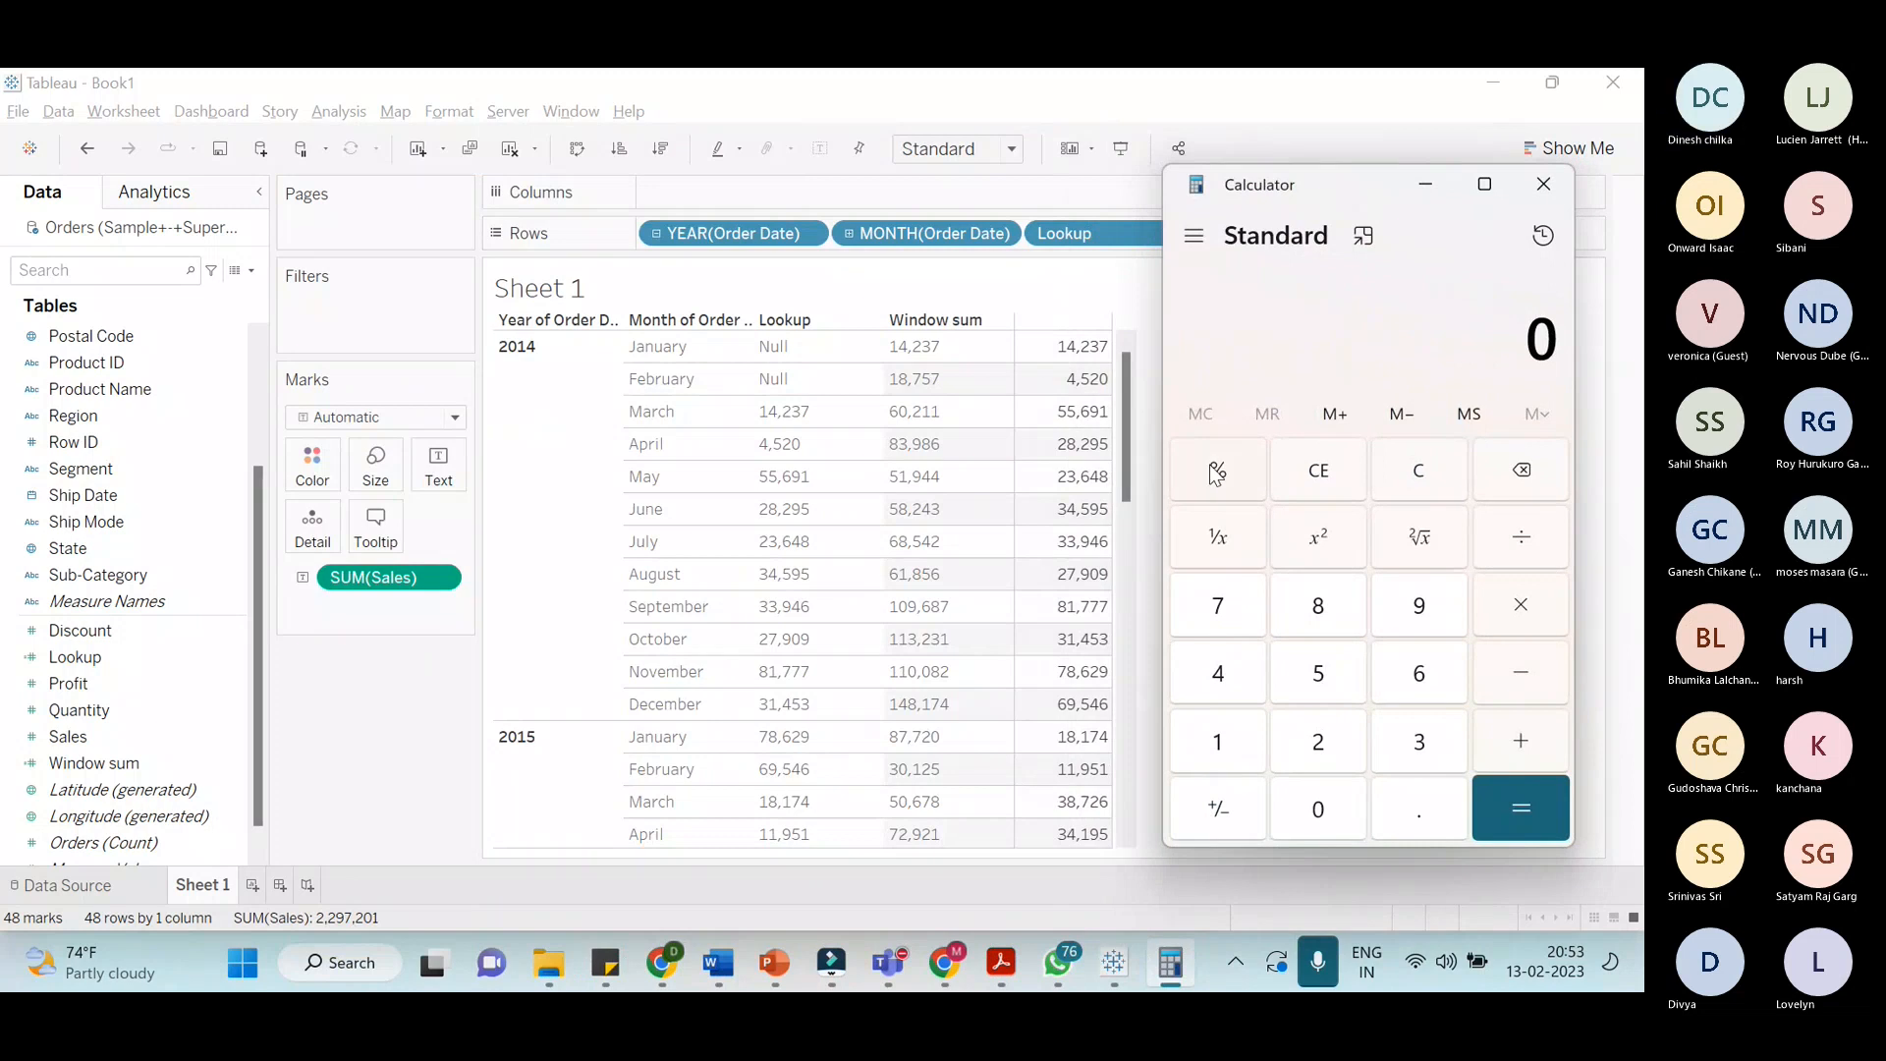
Add the January and February 2014 sales, 14237 + 4520, in Calculator to check February's Window sum
{"action": "left_click", "coordinate": [1226, 739]}
{"action": "left_click", "coordinate": [1224, 678]}
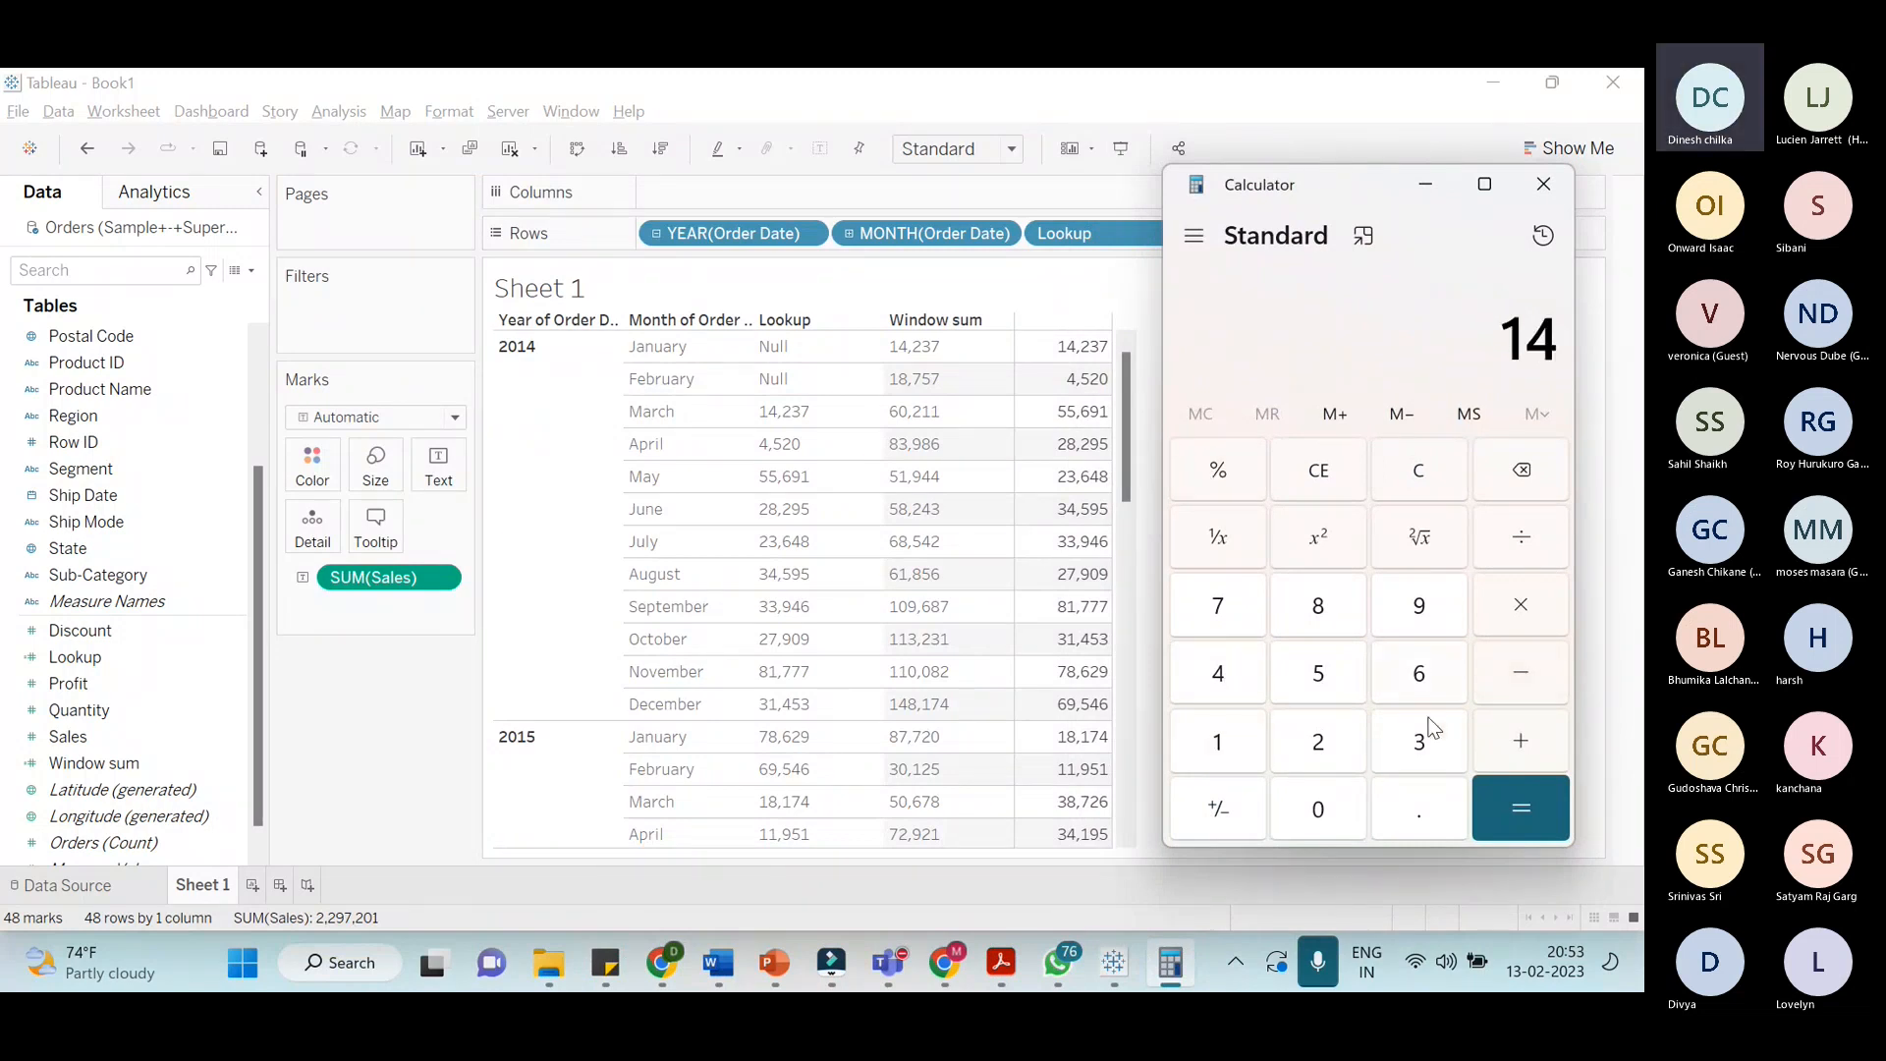
{"action": "left_click", "coordinate": [1318, 749]}
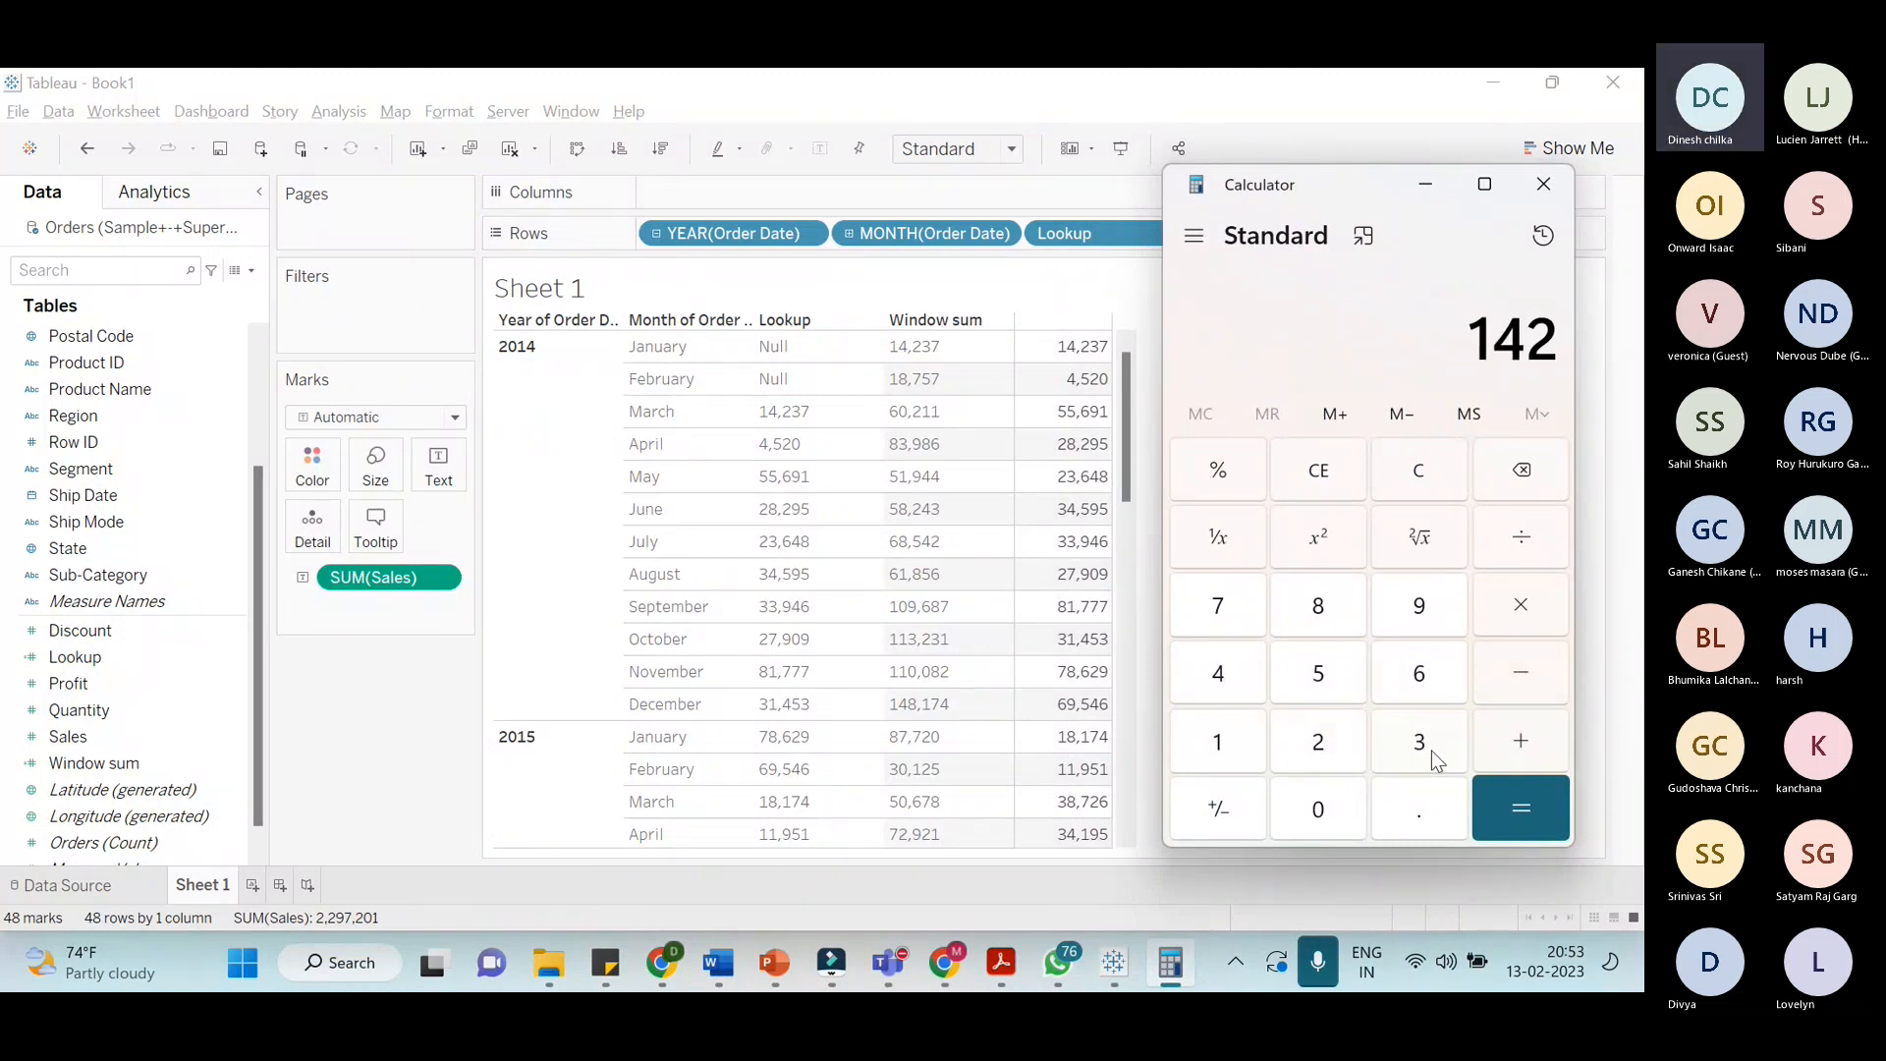
{"action": "left_click", "coordinate": [1430, 750]}
{"action": "left_click", "coordinate": [1226, 599]}
{"action": "left_click", "coordinate": [1540, 742]}
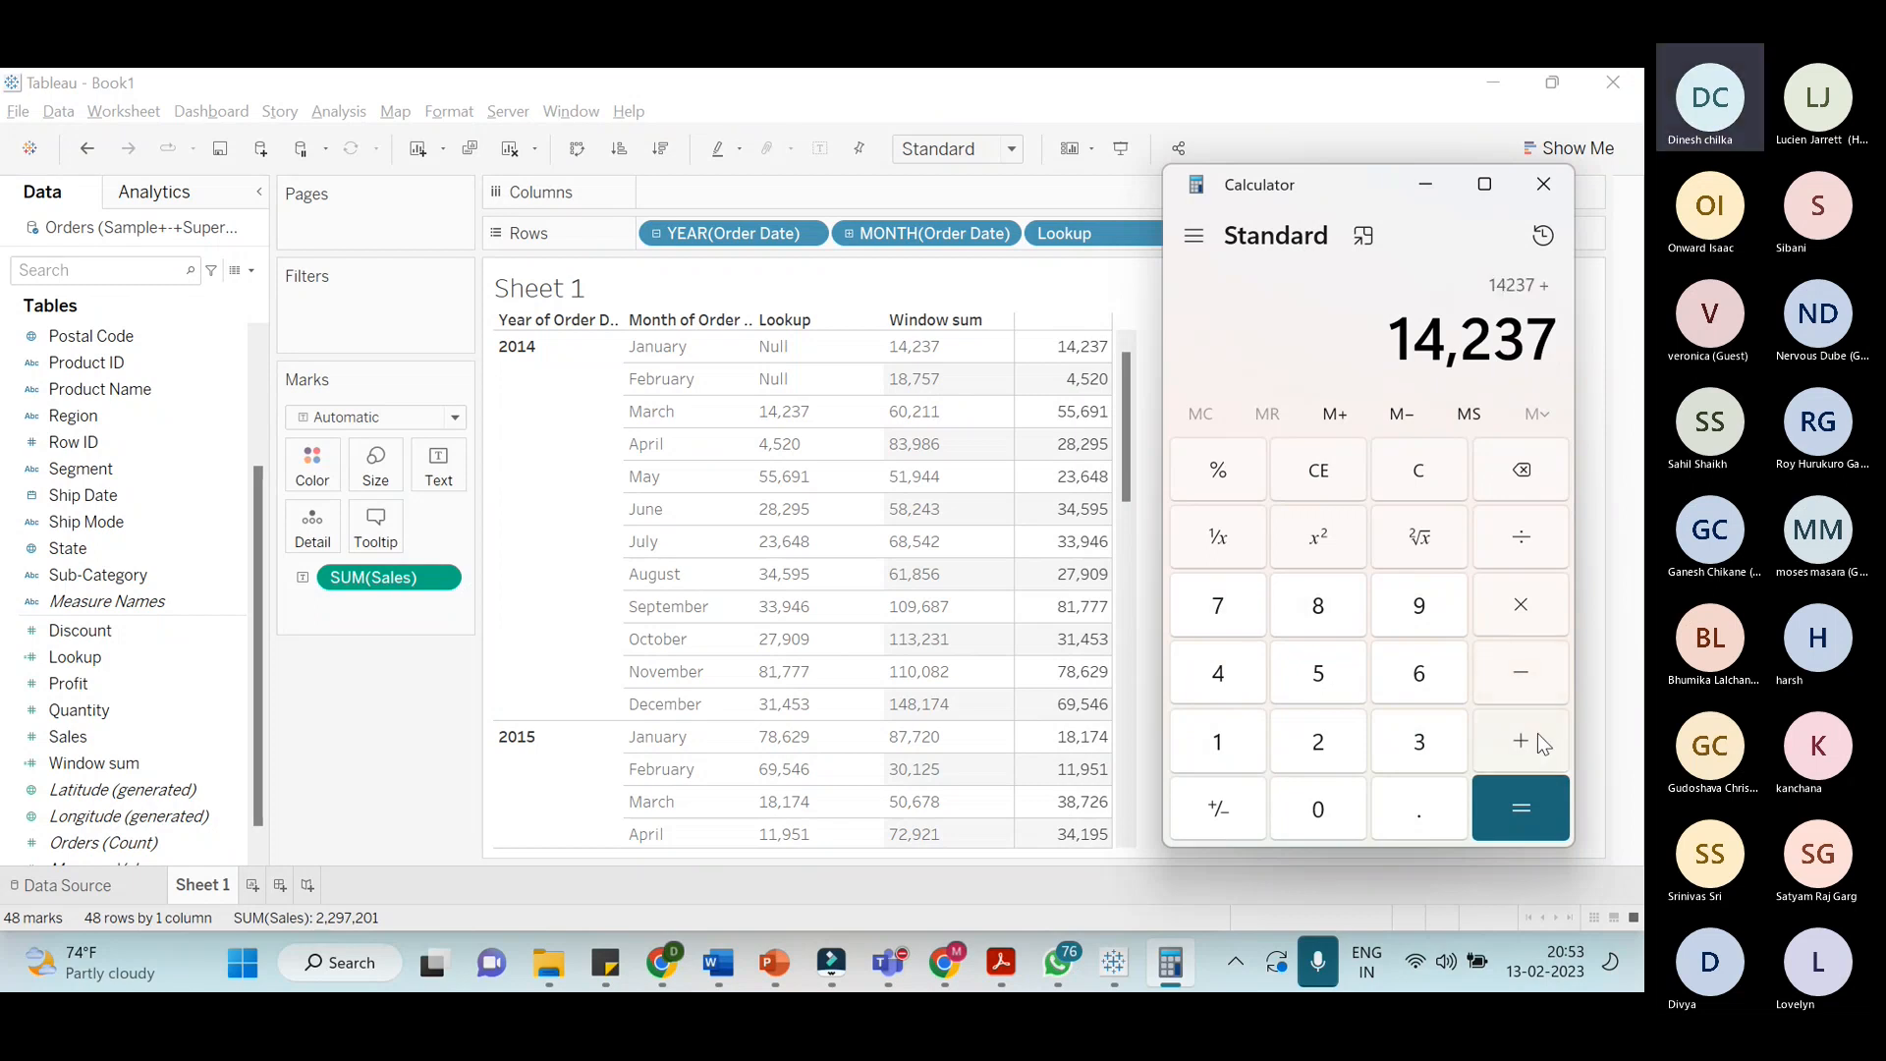
{"action": "left_click", "coordinate": [1223, 679]}
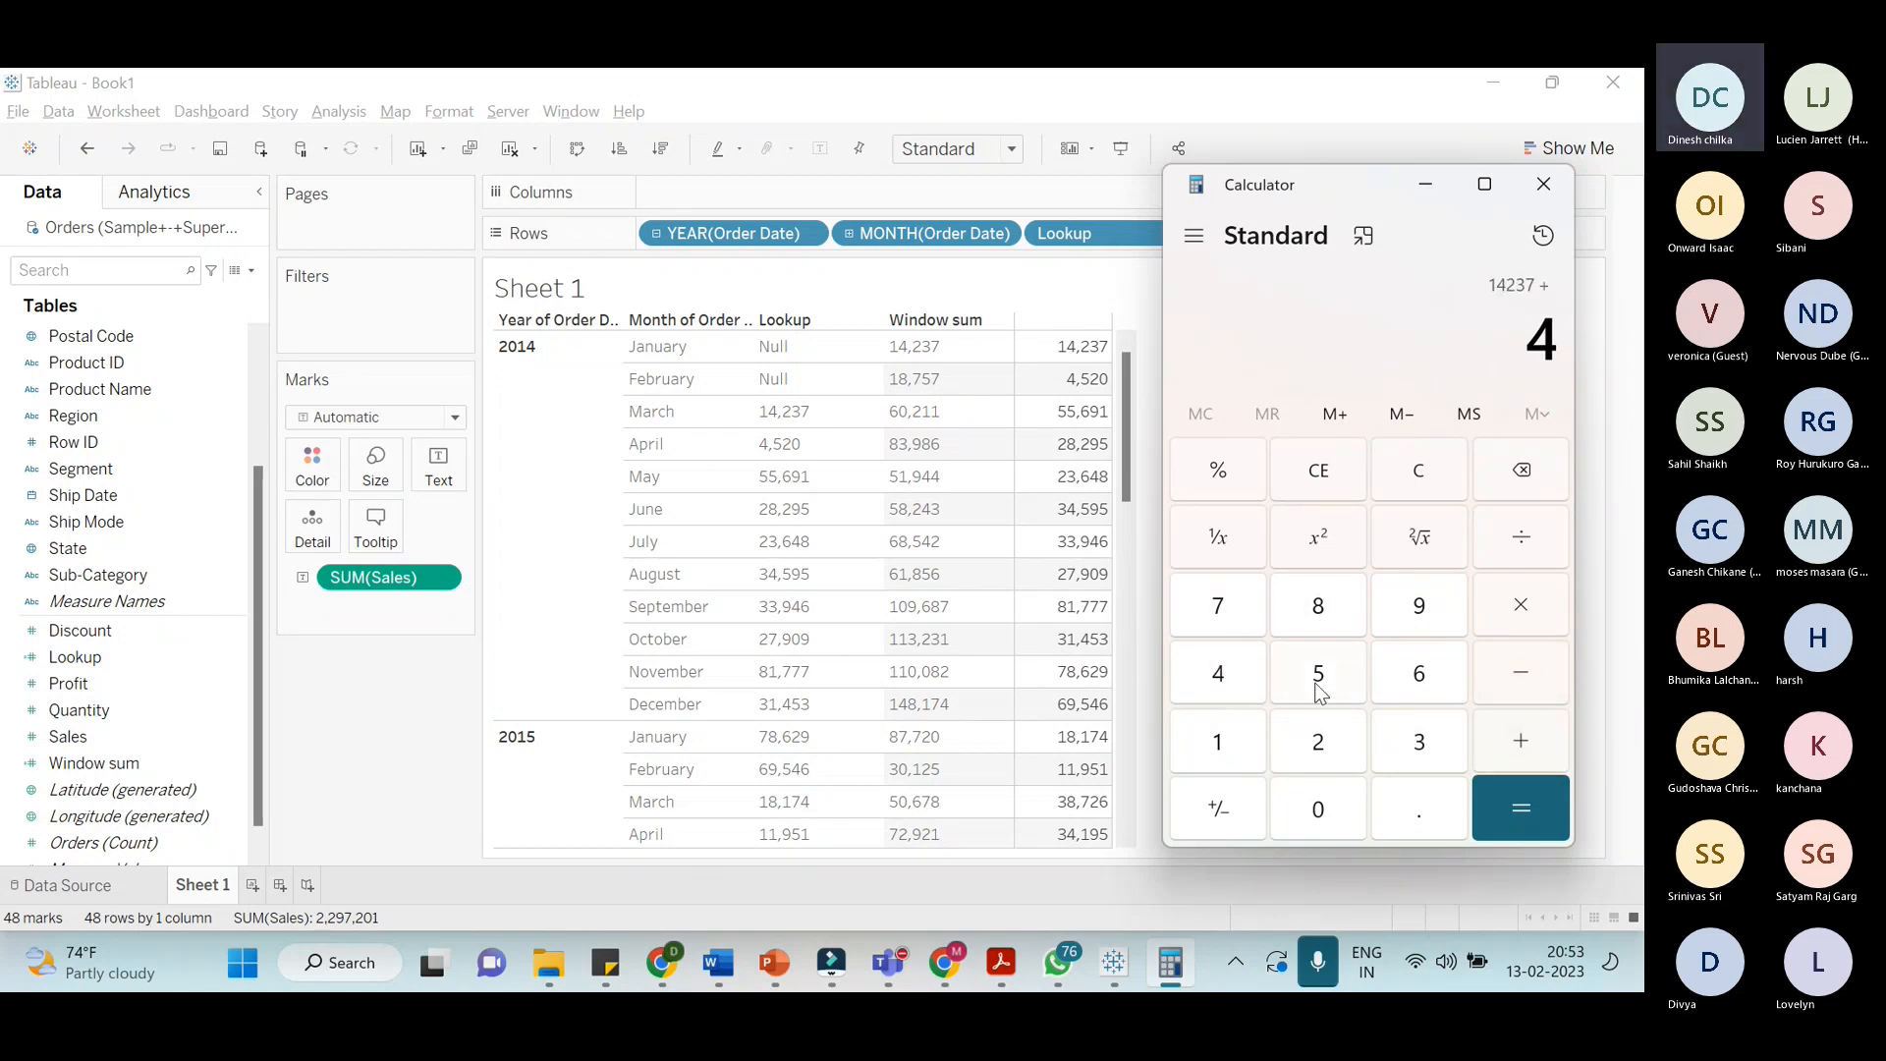
{"action": "left_click", "coordinate": [1319, 676]}
{"action": "left_click", "coordinate": [1323, 739]}
{"action": "left_click", "coordinate": [1318, 791]}
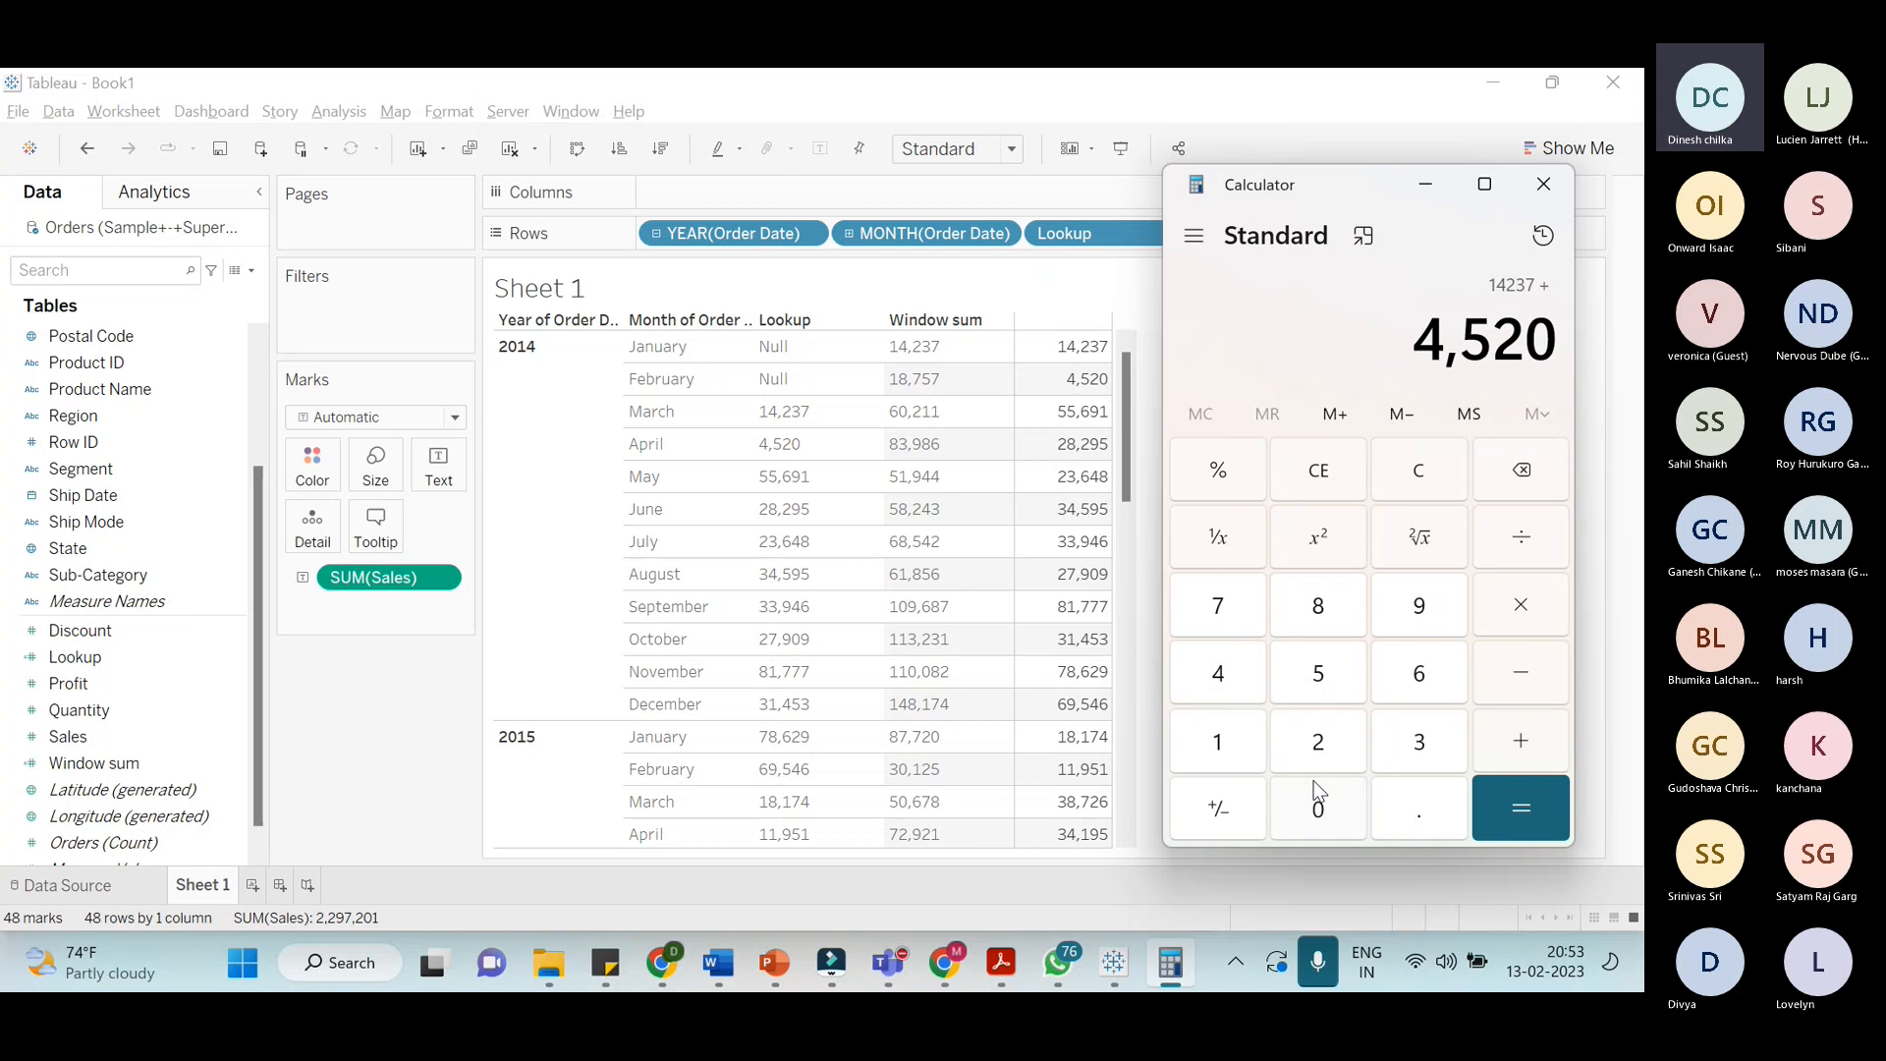
{"action": "left_click", "coordinate": [1523, 814]}
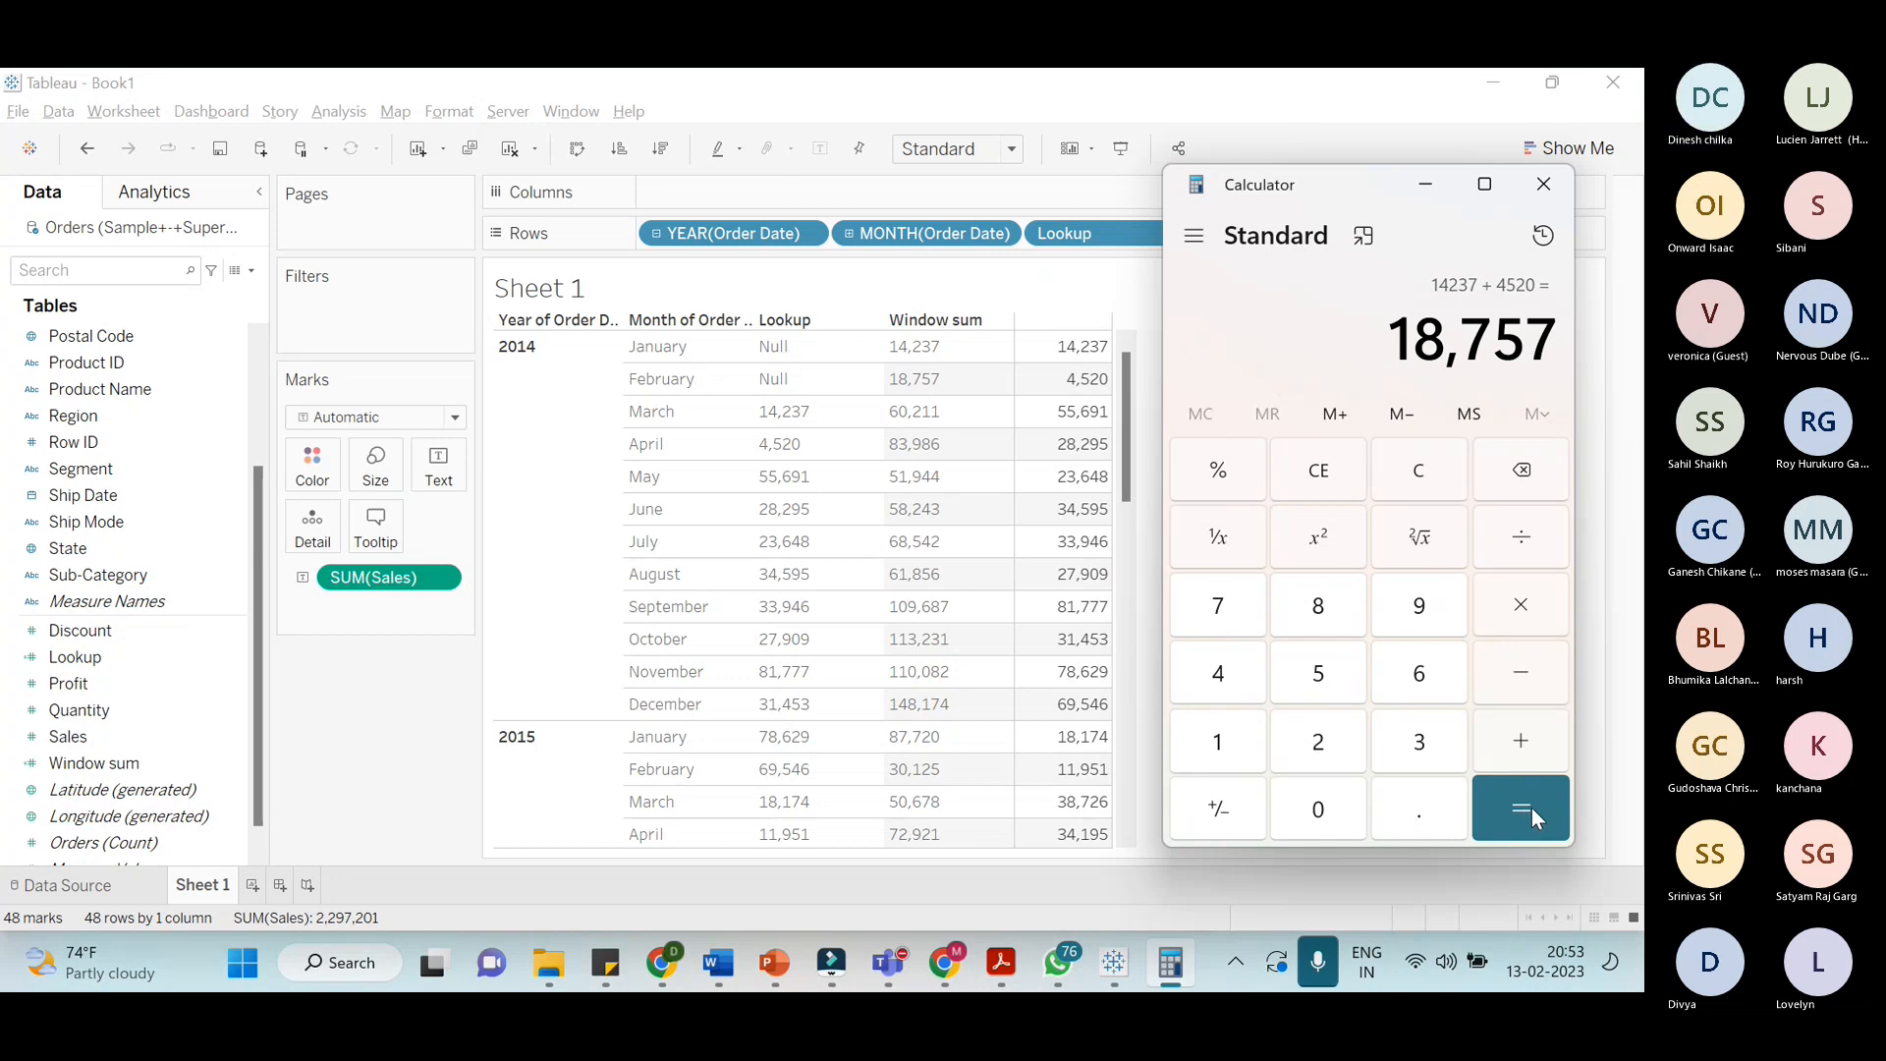
Clear the calculator and add the March and February 2014 sales, 55691 + 4520, to check March's Window sum
{"action": "mouse_move", "coordinate": [1080, 376]}
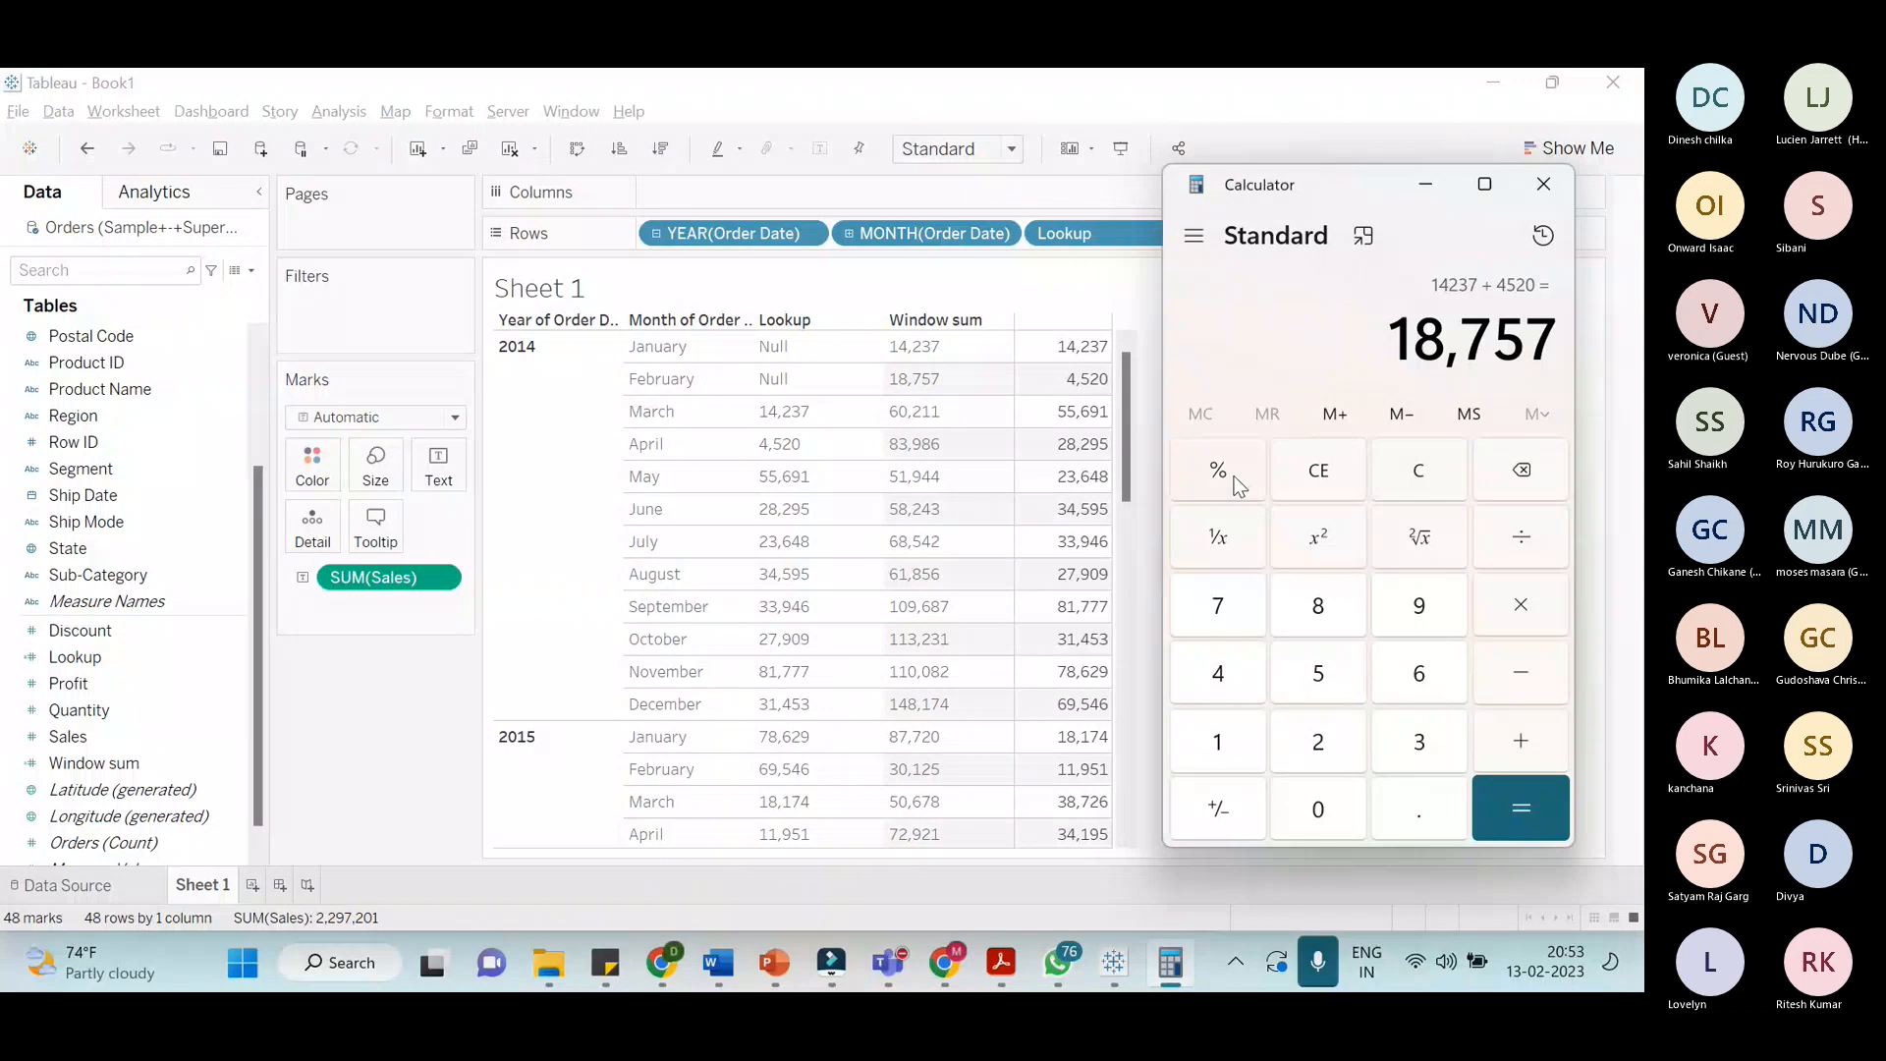
{"action": "left_click", "coordinate": [1388, 476]}
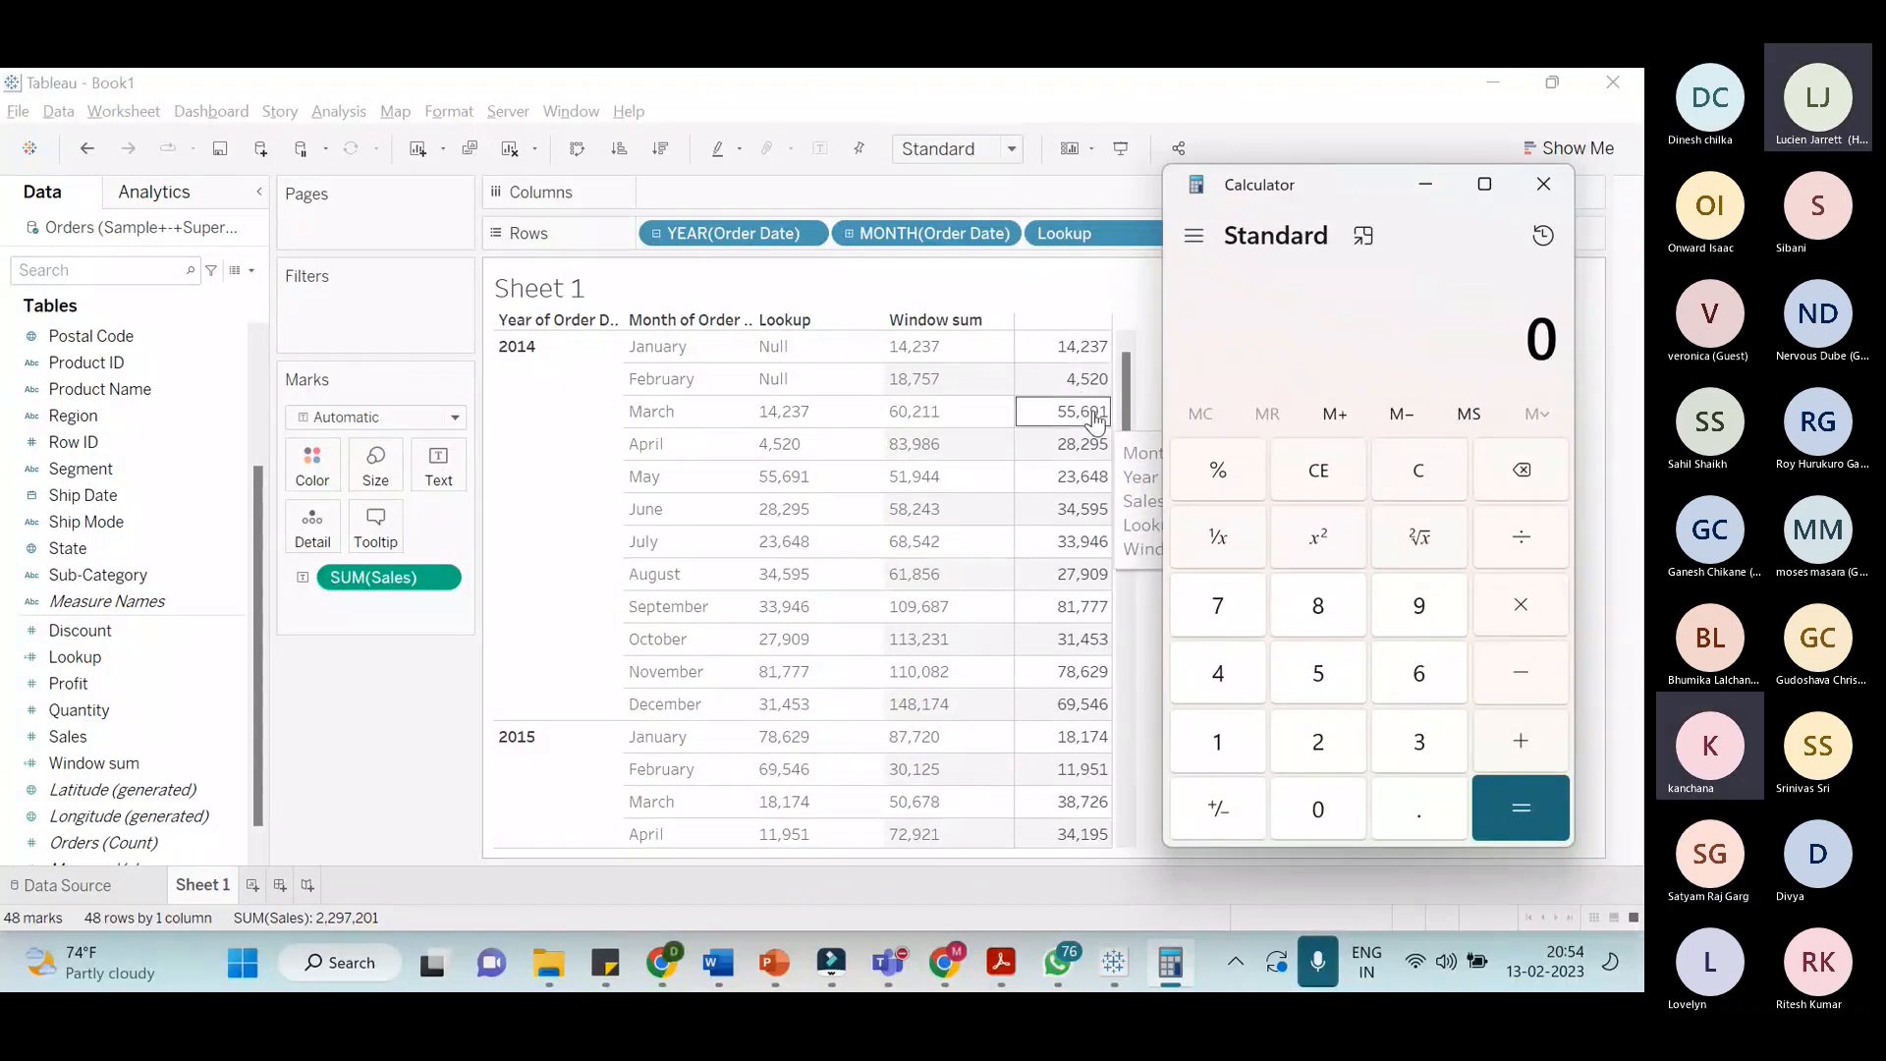
{"action": "left_click", "coordinate": [1336, 668]}
{"action": "left_click", "coordinate": [1328, 668]}
{"action": "left_click", "coordinate": [1413, 676]}
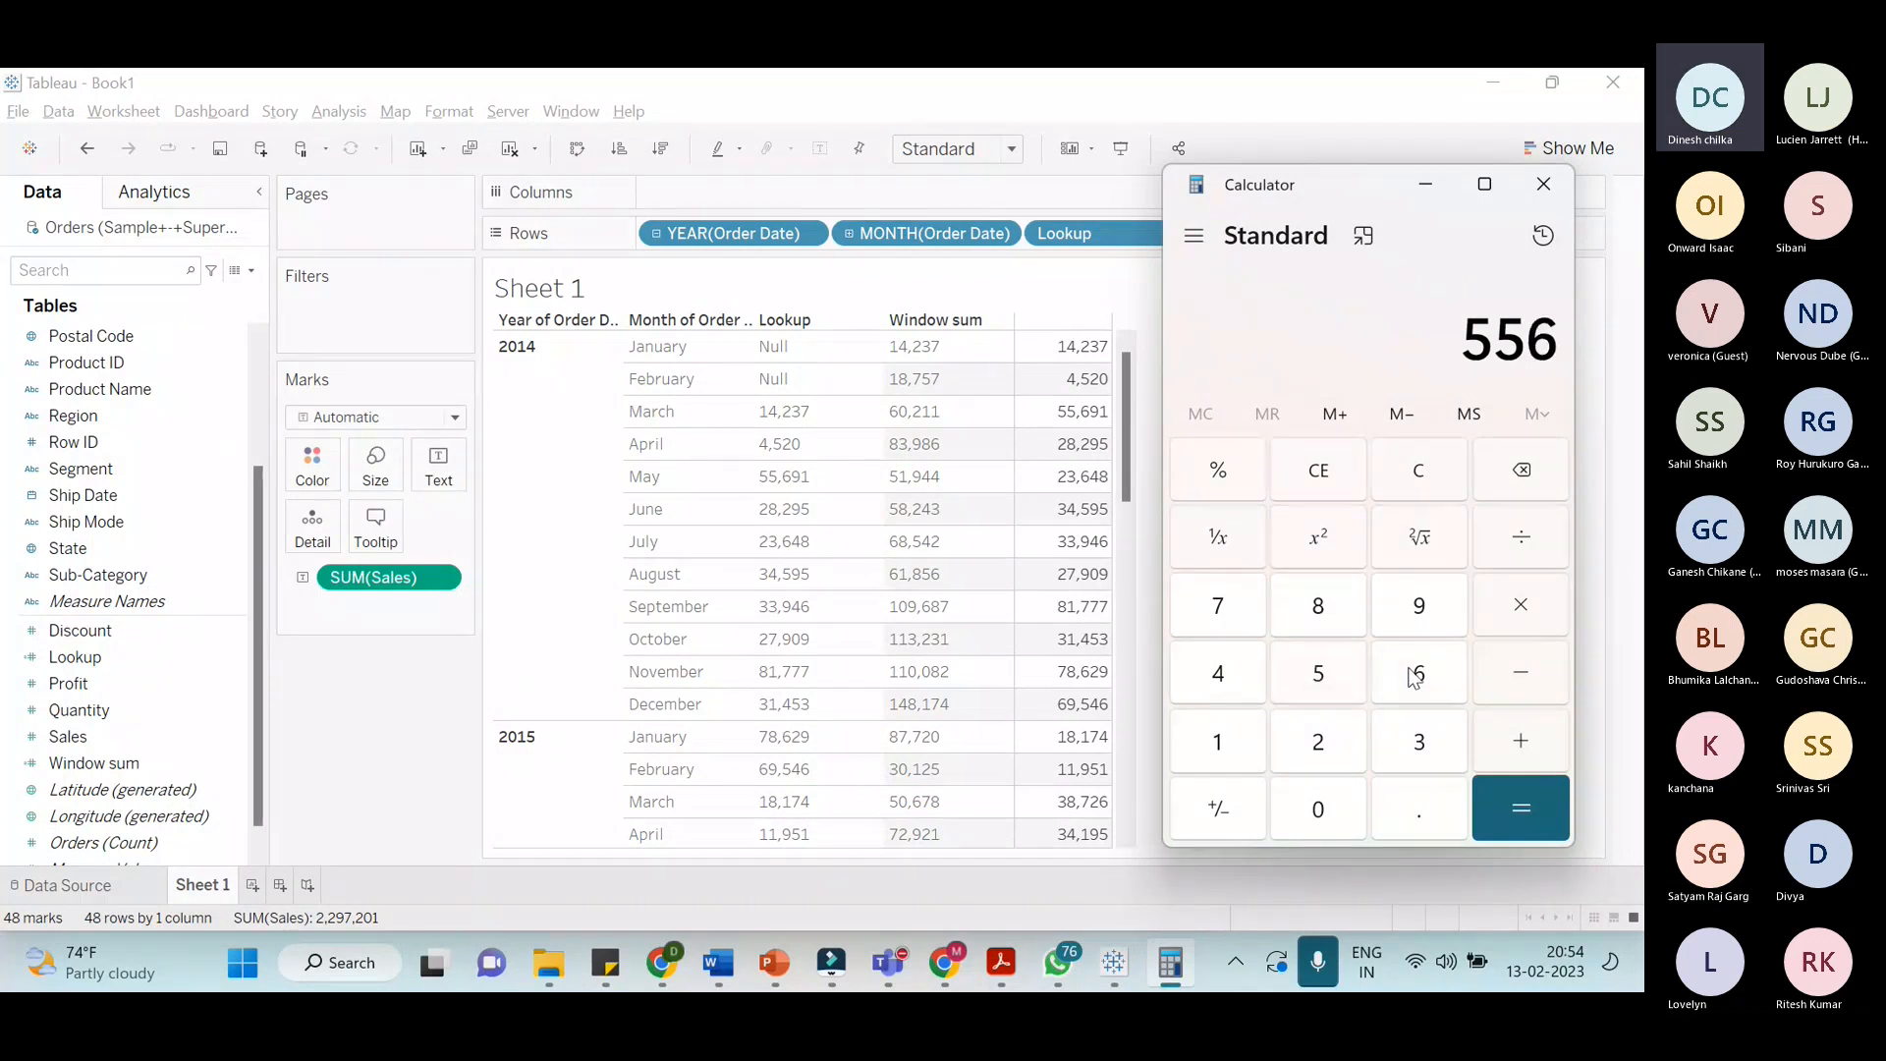
{"action": "left_click", "coordinate": [1419, 605]}
{"action": "left_click", "coordinate": [1228, 727]}
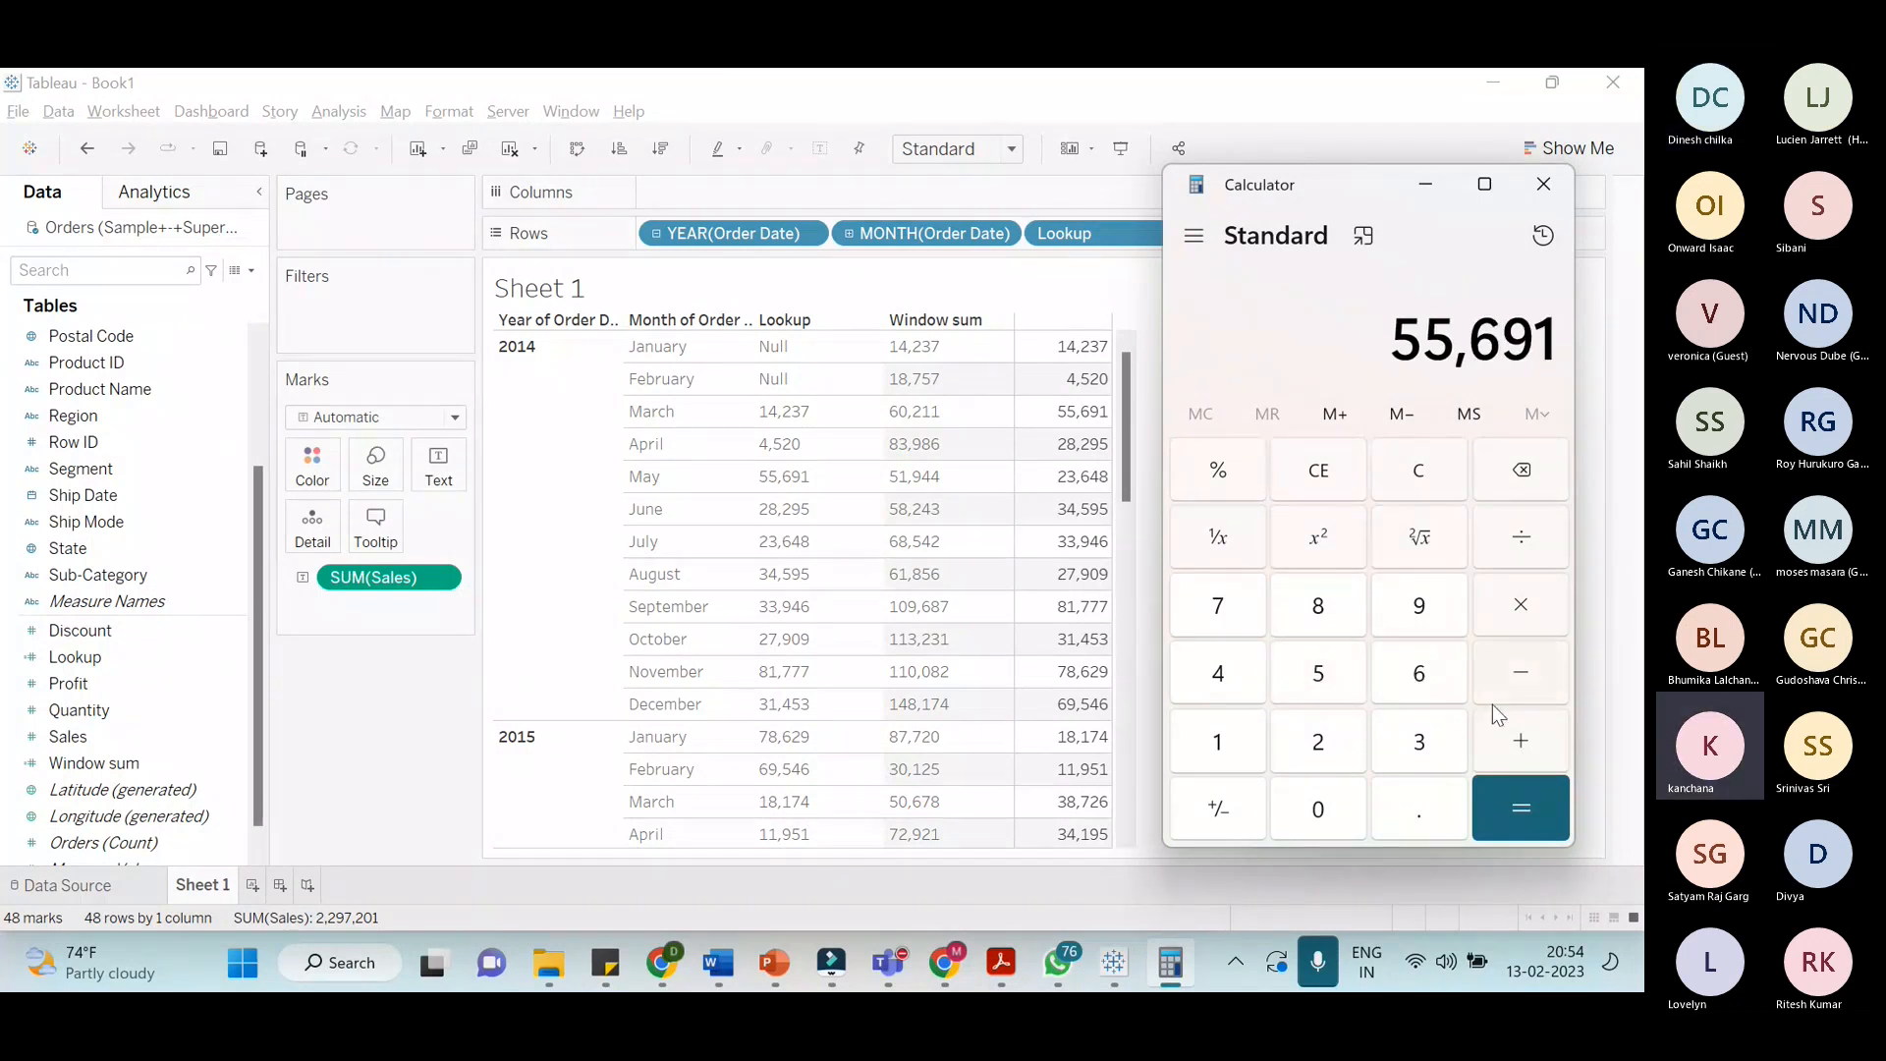
{"action": "left_click", "coordinate": [1495, 722]}
{"action": "left_click", "coordinate": [1239, 673]}
{"action": "left_click", "coordinate": [1321, 676]}
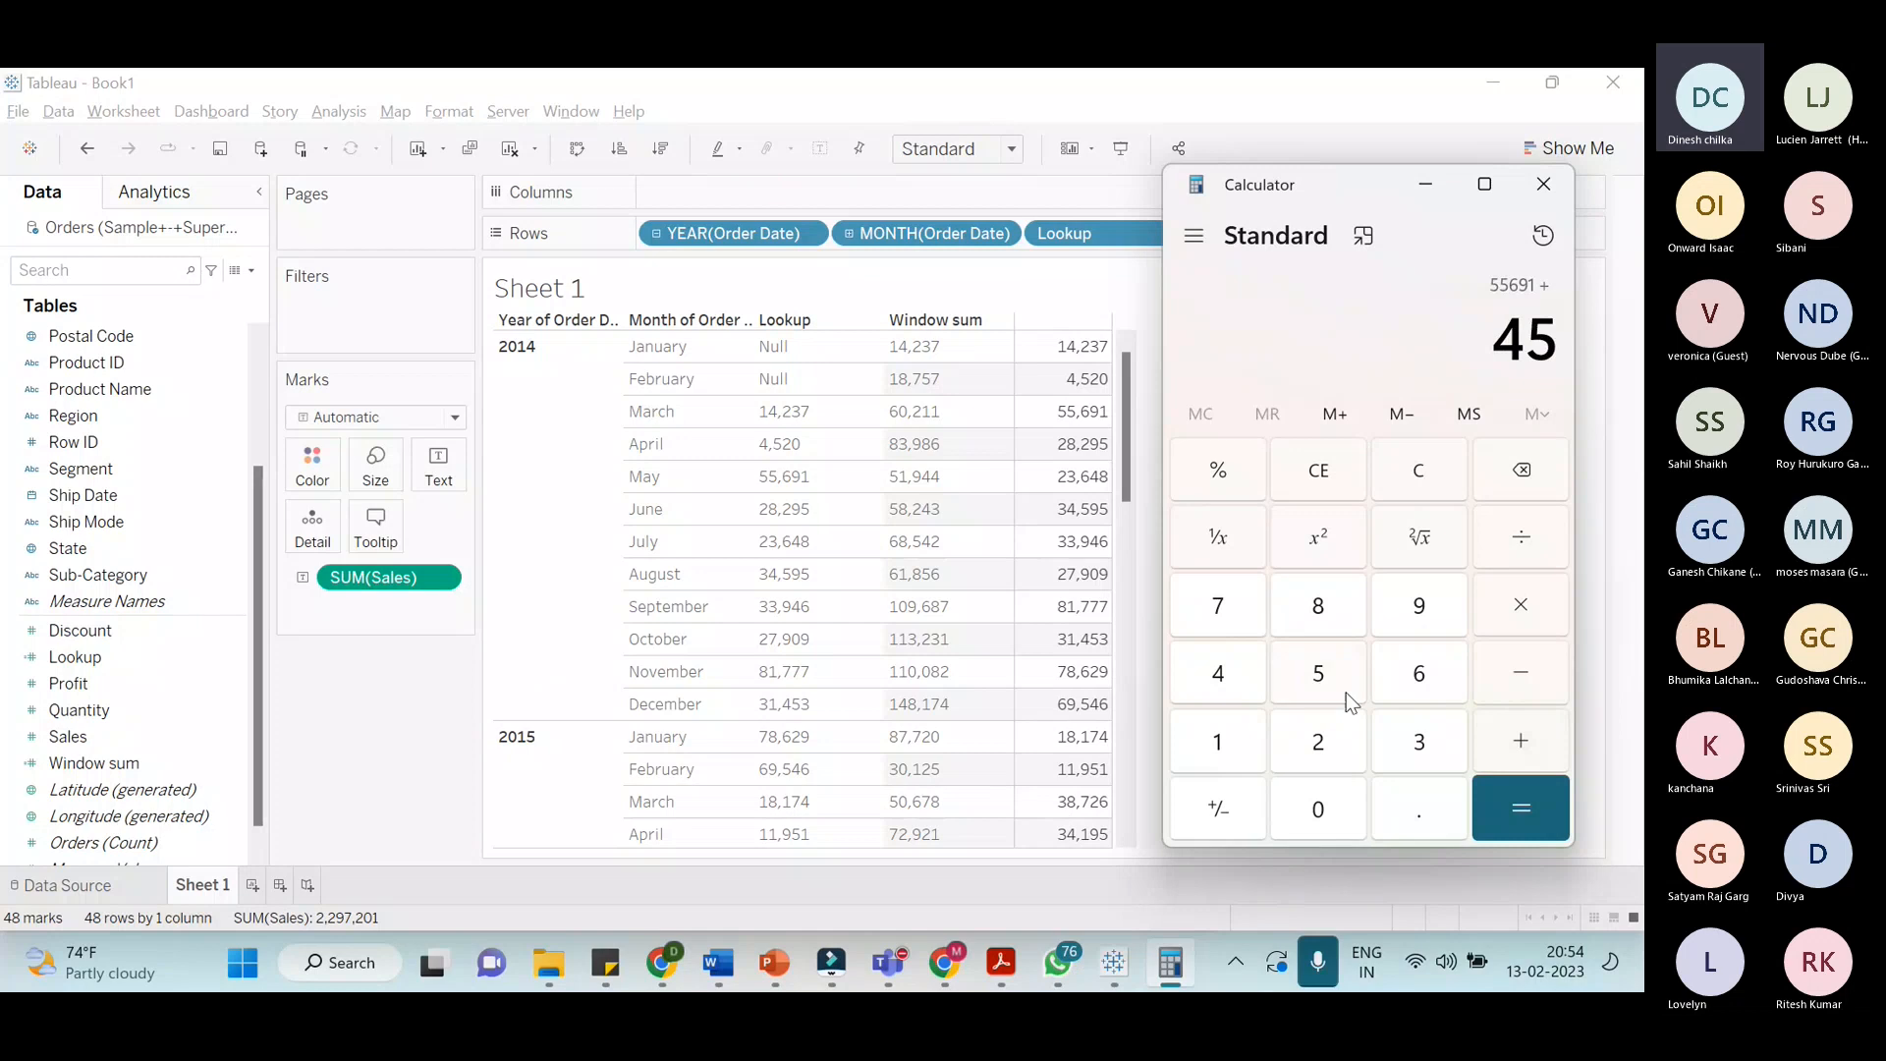
{"action": "left_click", "coordinate": [1348, 744]}
{"action": "left_click", "coordinate": [1354, 809]}
{"action": "left_click", "coordinate": [1493, 800]}
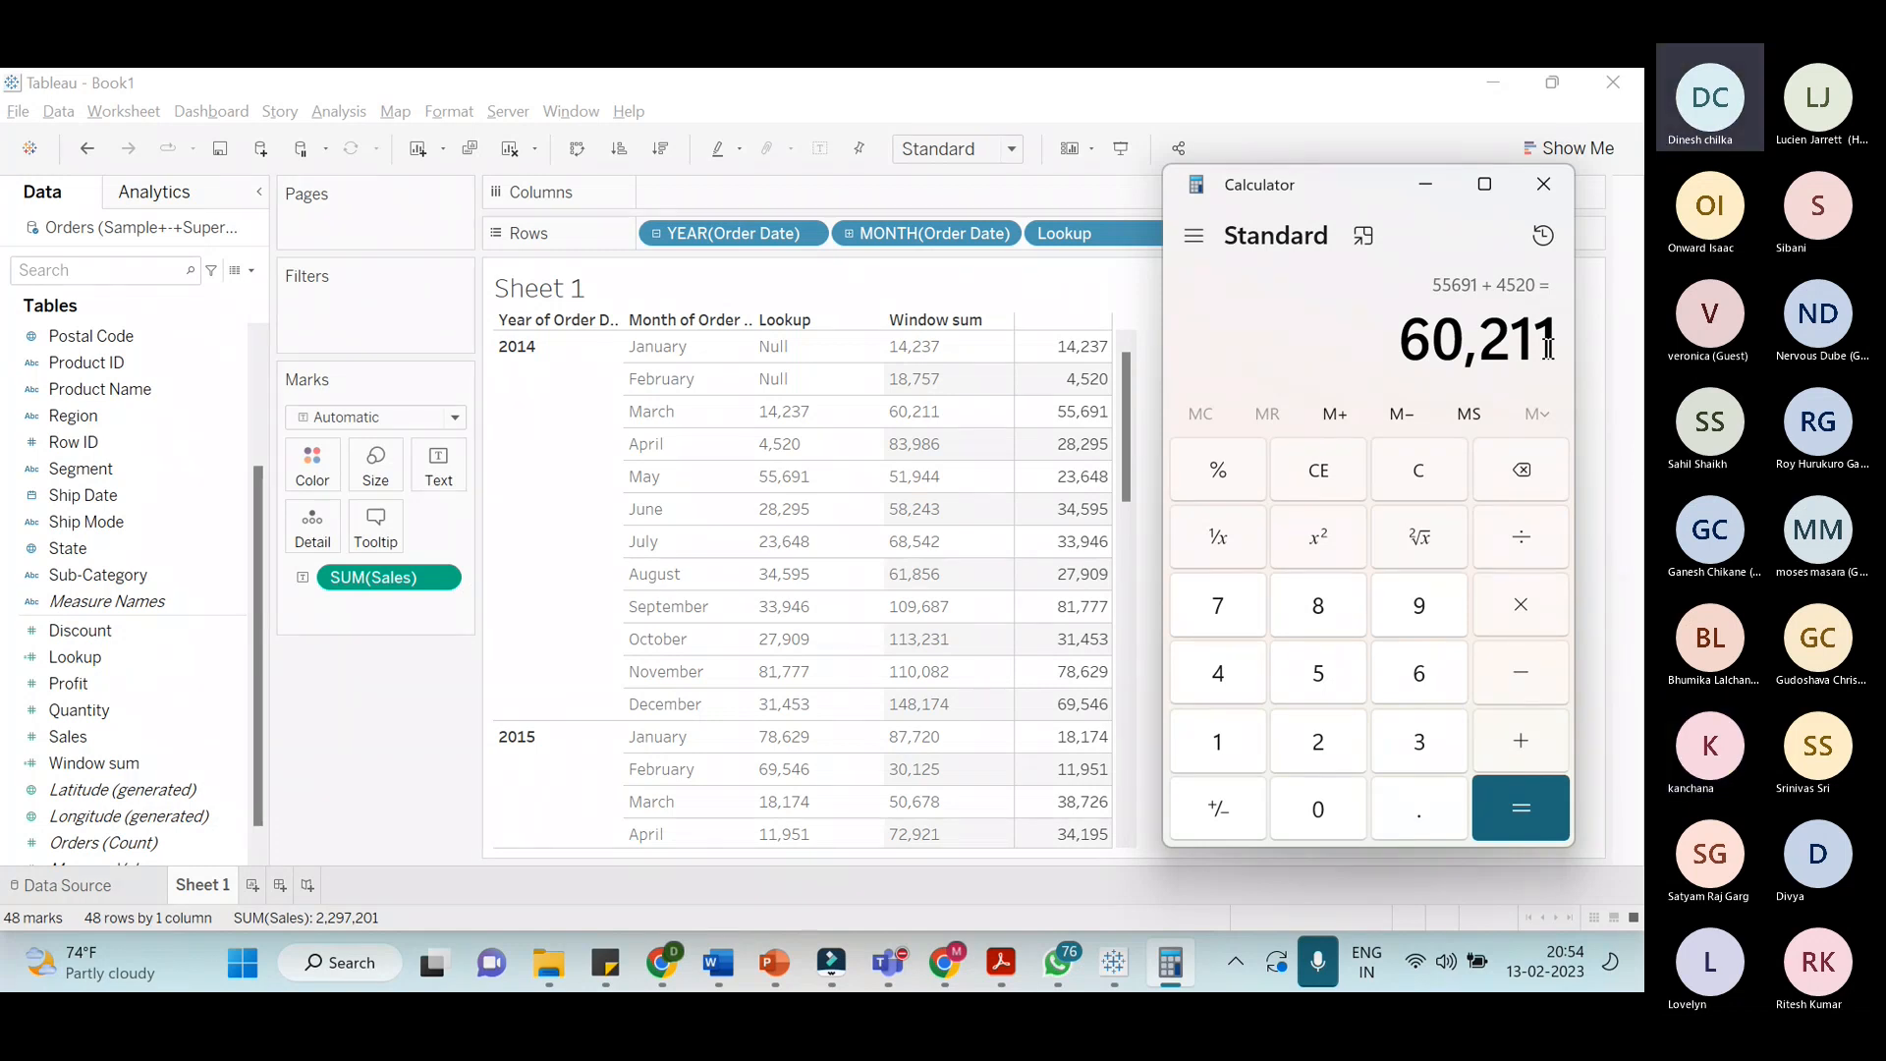
Switch back to Tableau and edit the Window sum calculated field so its start offset is 0
{"action": "key", "text": "alt+Tab"}
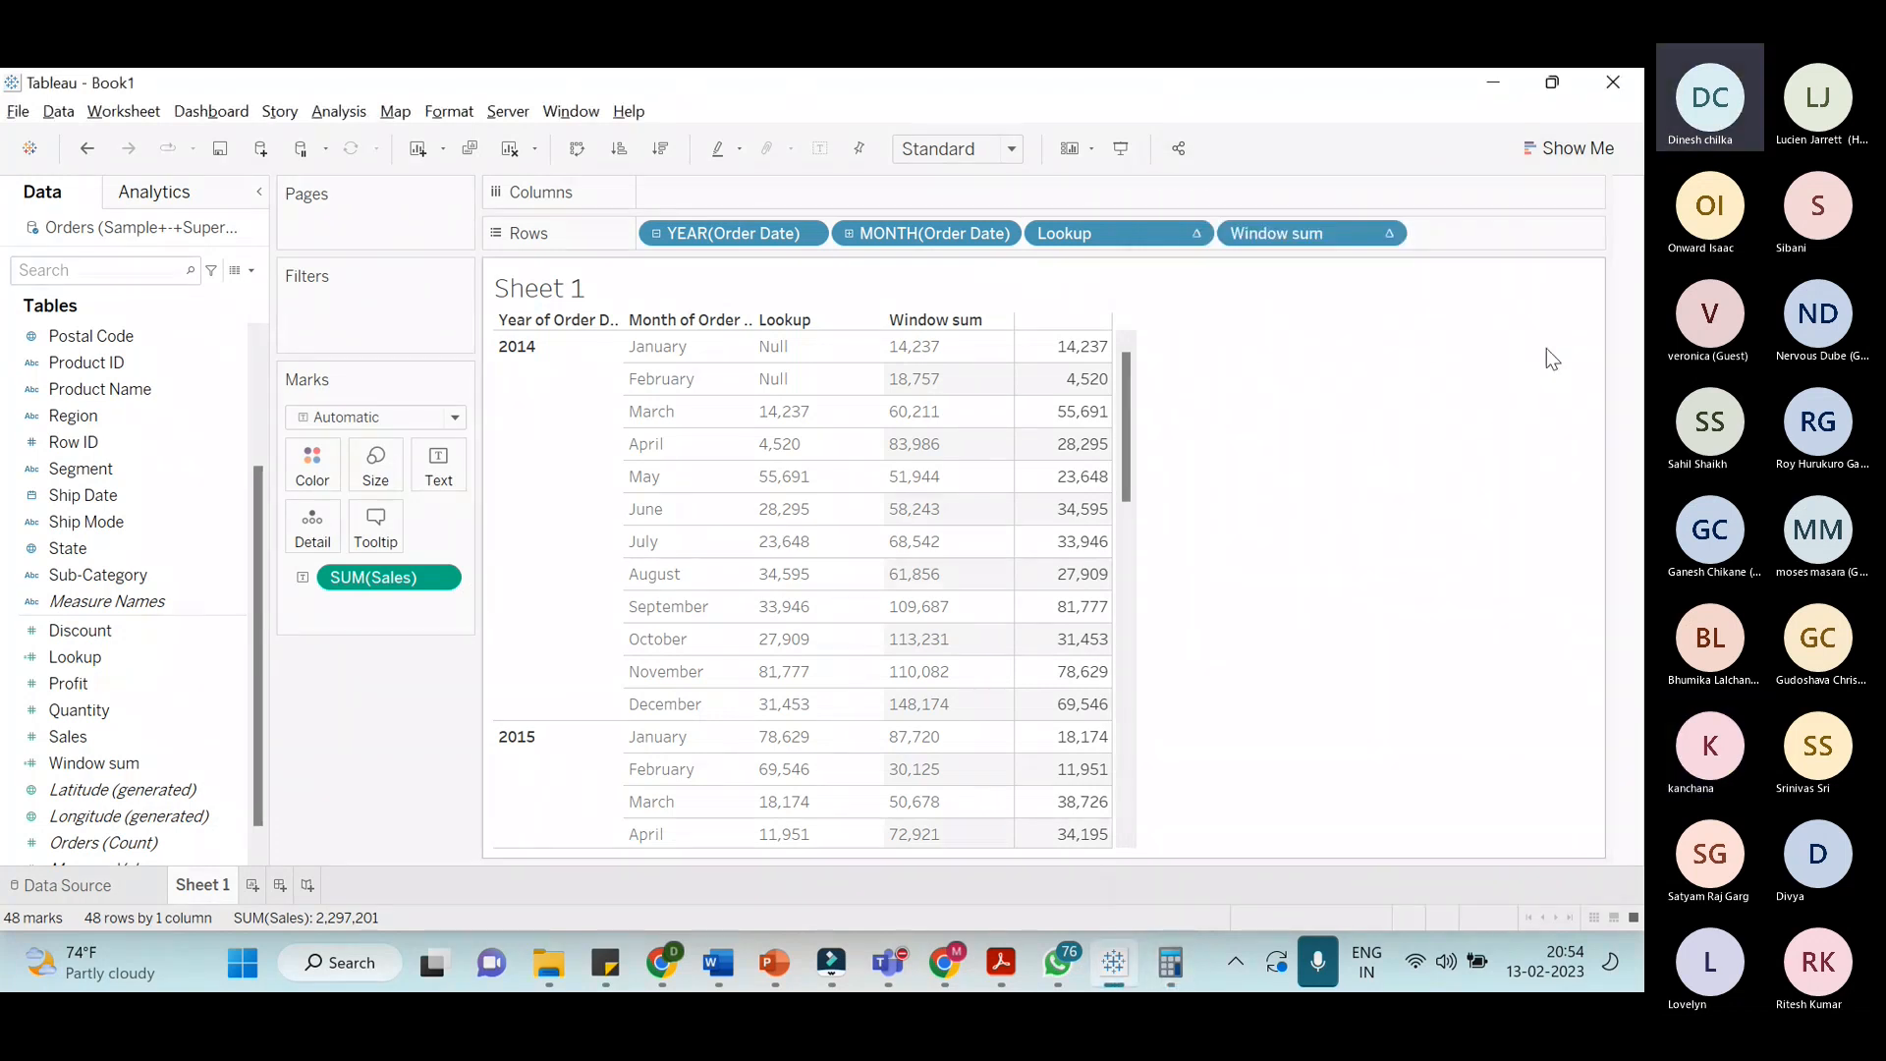
{"action": "key", "text": "alt+Tab"}
{"action": "key", "text": "alt+Tab"}
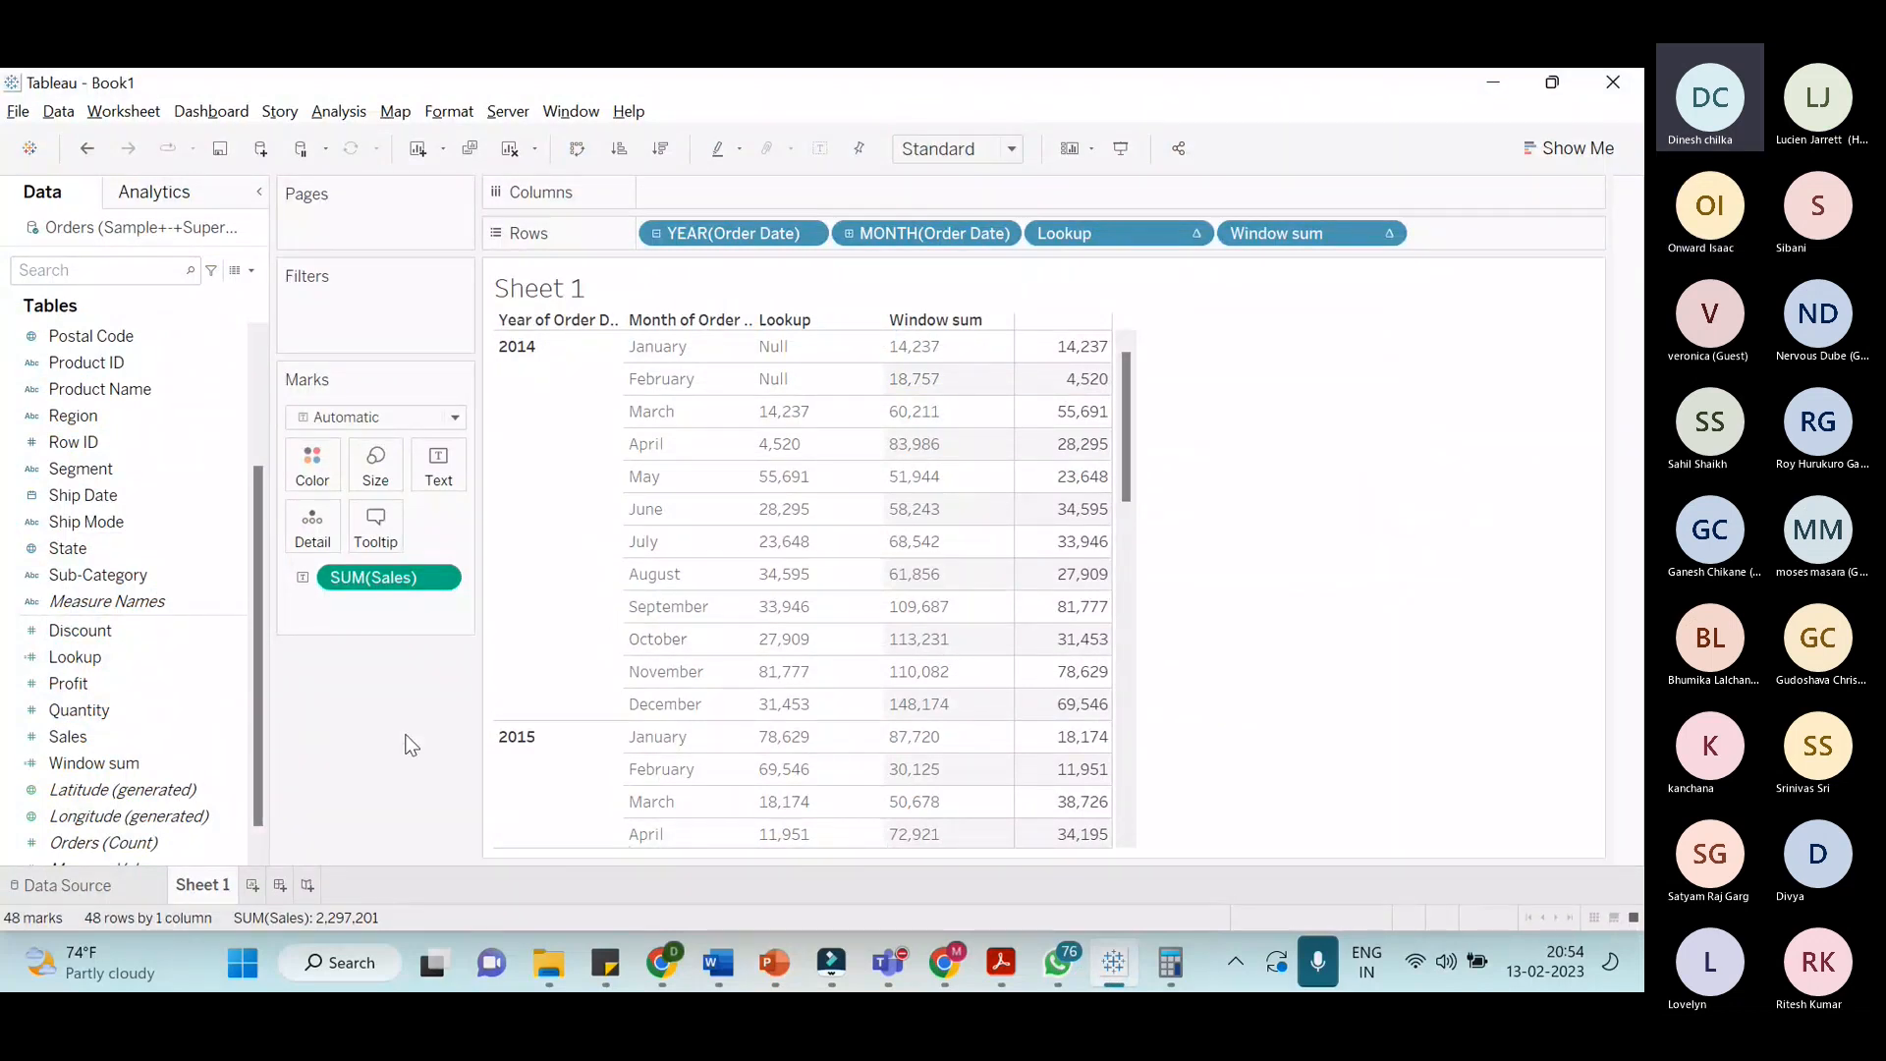
{"action": "right_click", "coordinate": [169, 762]}
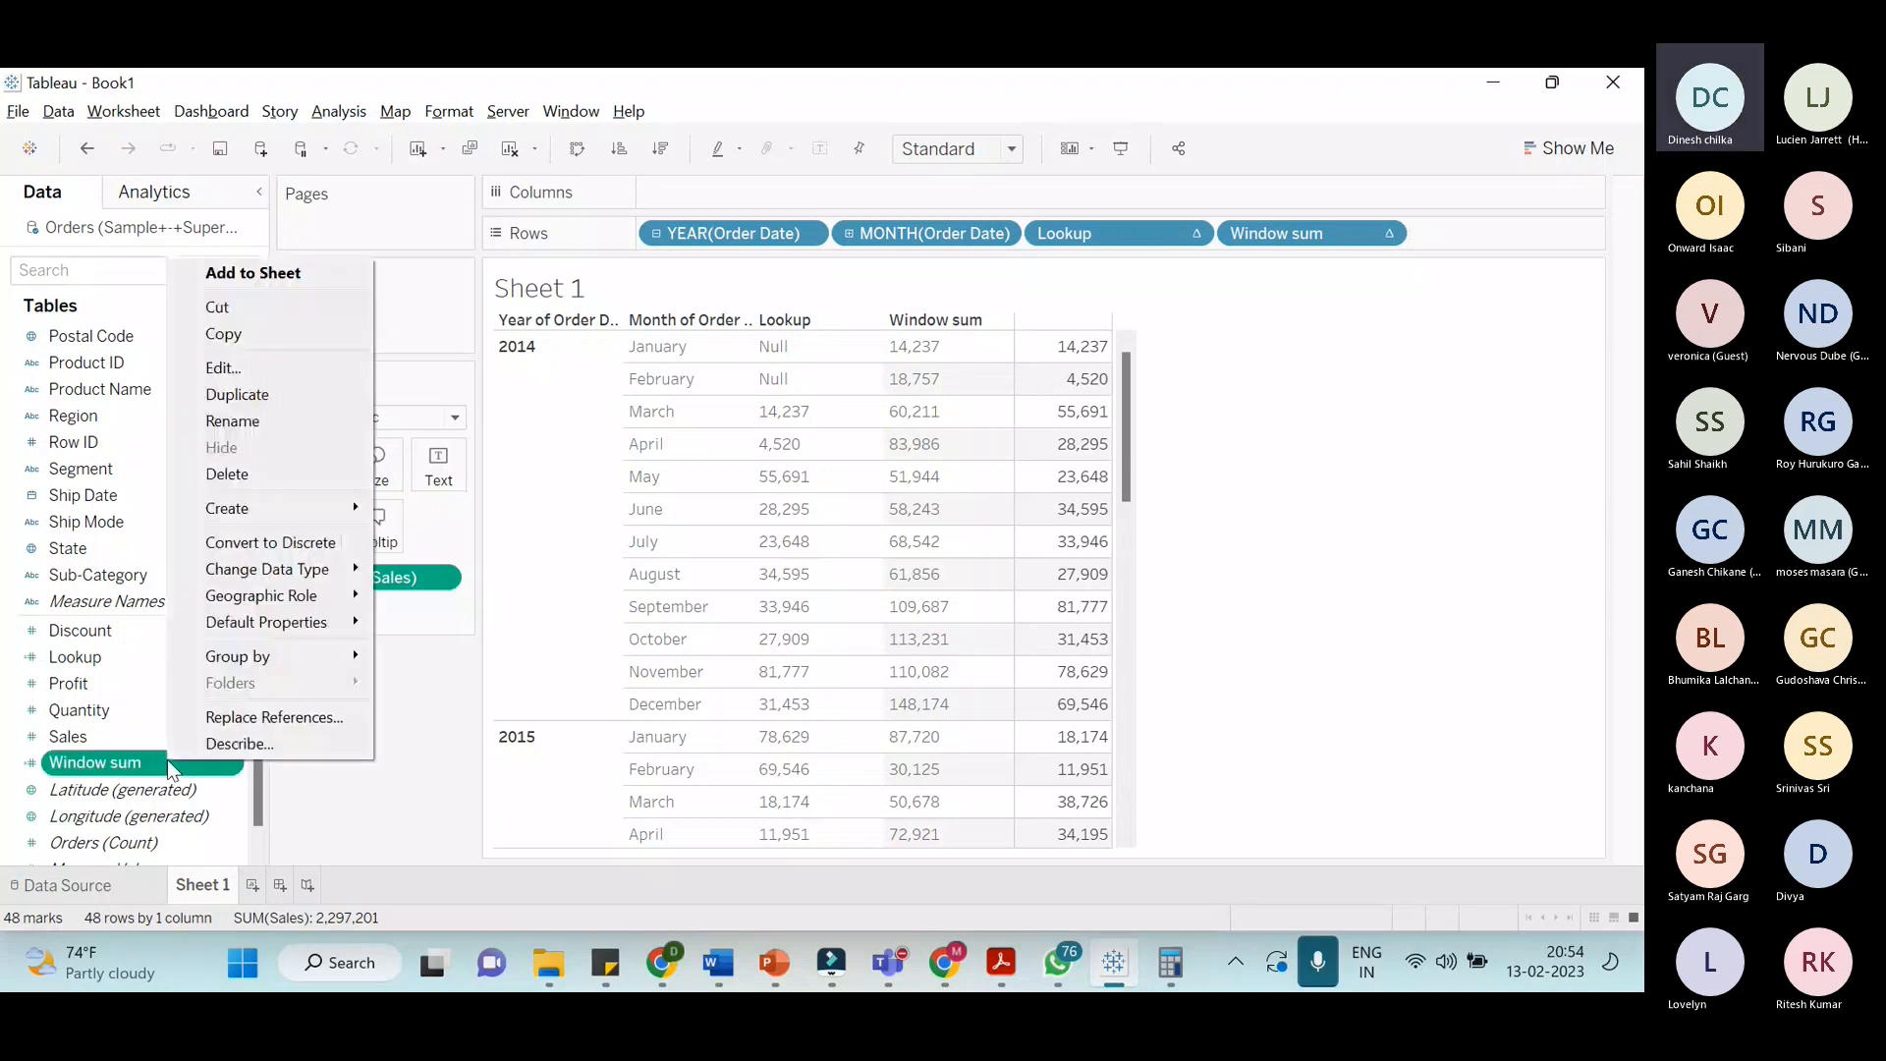
{"action": "left_click", "coordinate": [223, 367]}
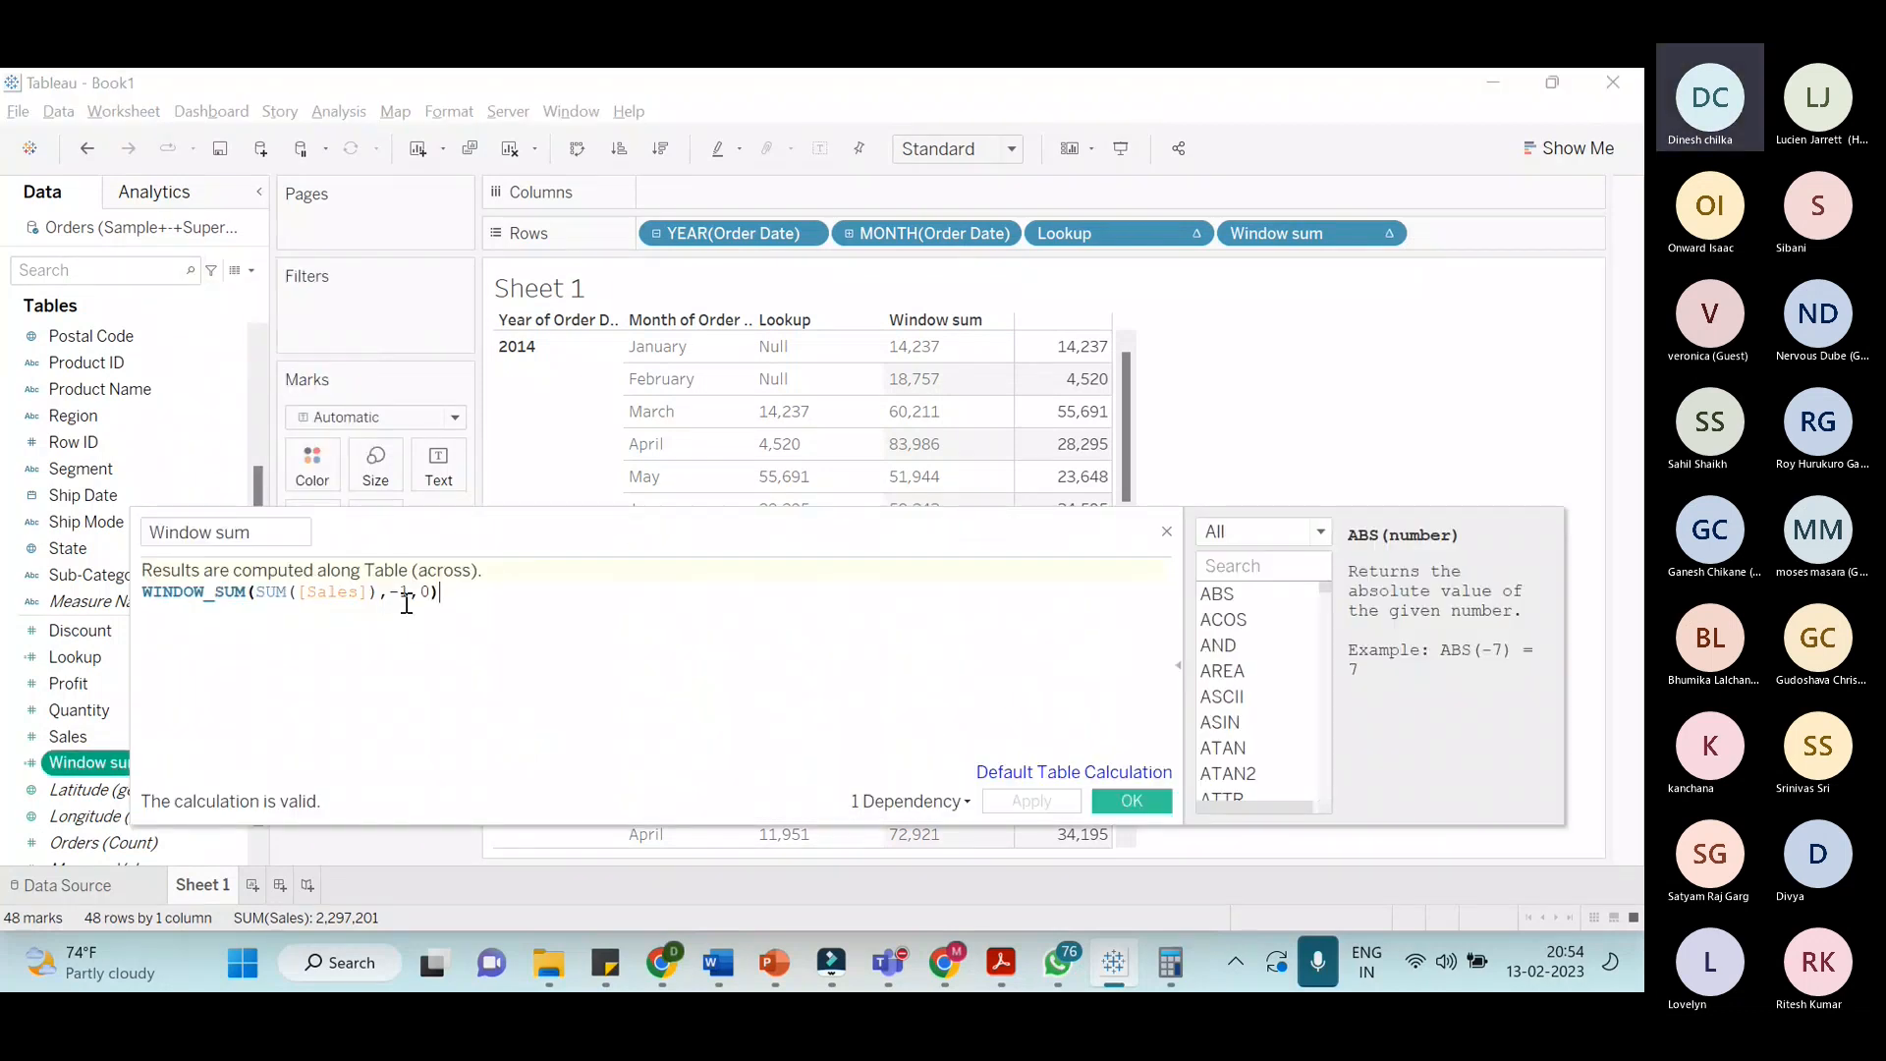
{"action": "left_click", "coordinate": [401, 594]}
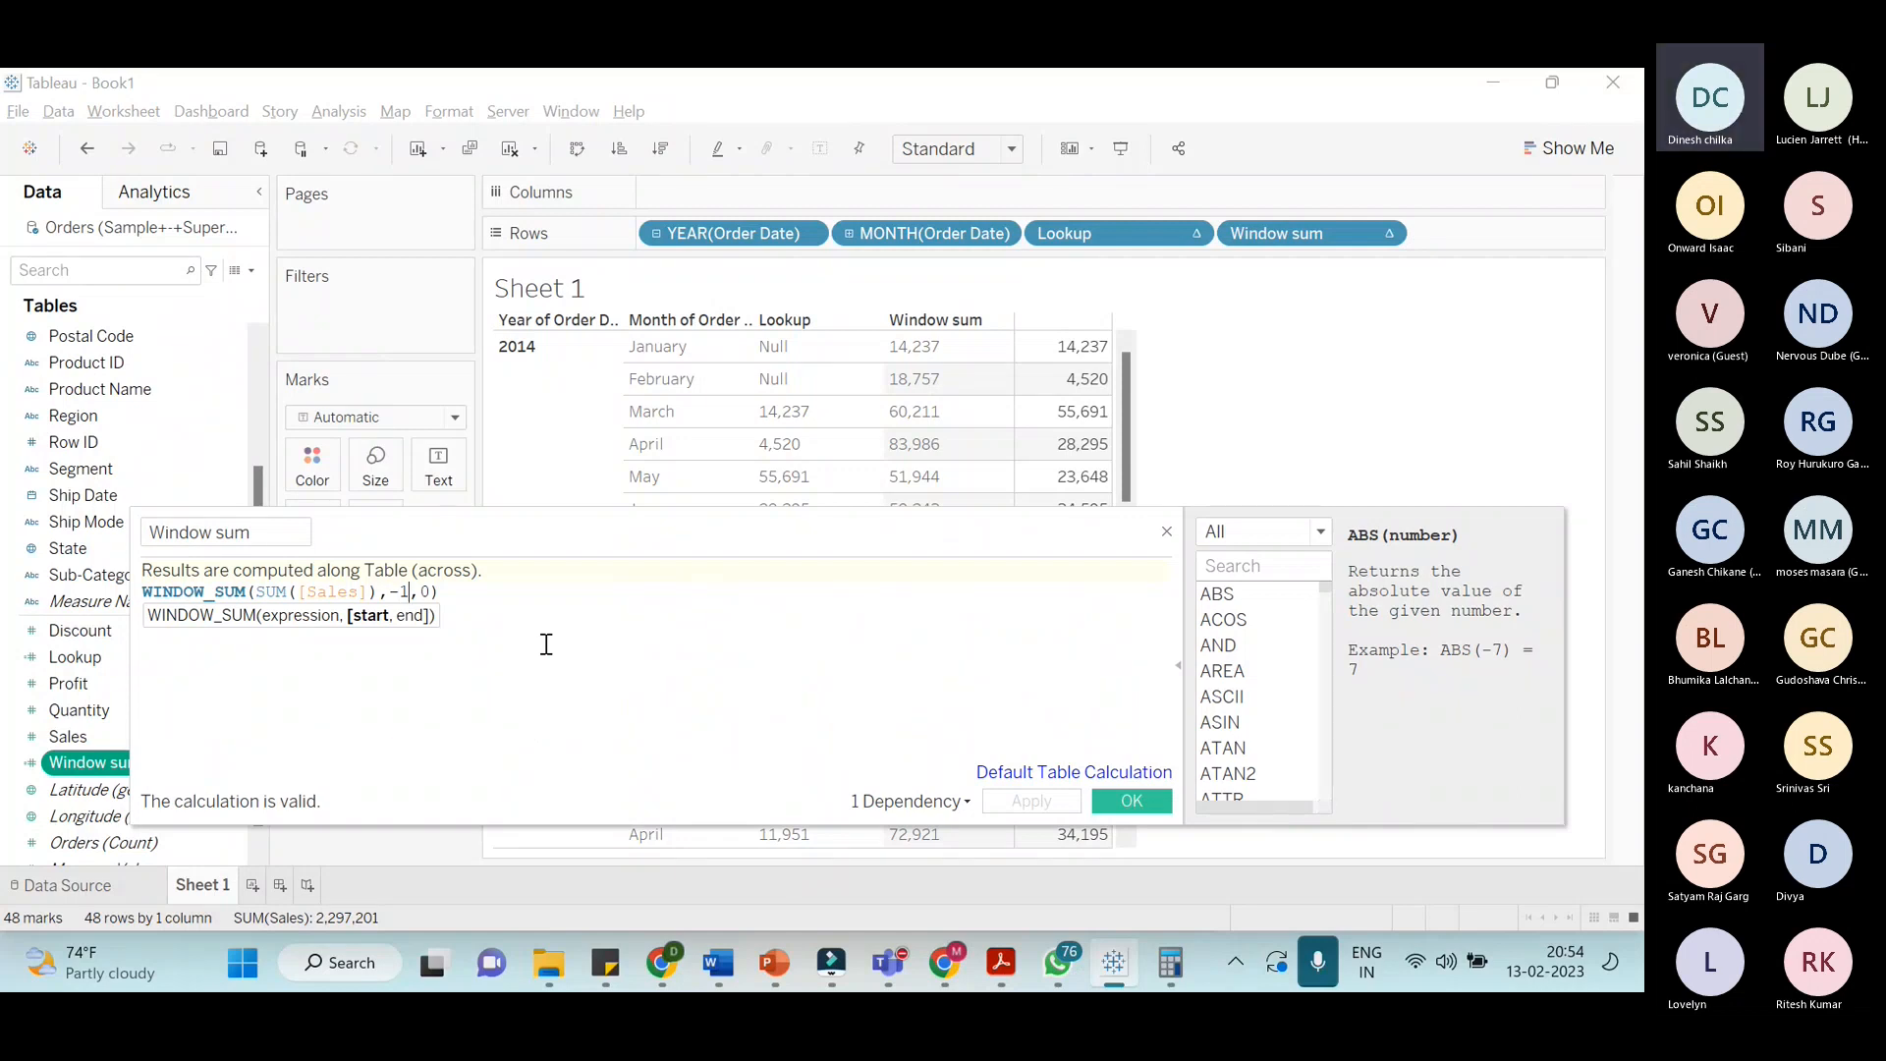
{"action": "key", "text": "BackSpace"}
{"action": "key", "text": "BackSpace"}
{"action": "key", "text": "End"}
{"action": "key", "text": "Left"}
{"action": "key", "text": "Left"}
{"action": "key", "text": "Left"}
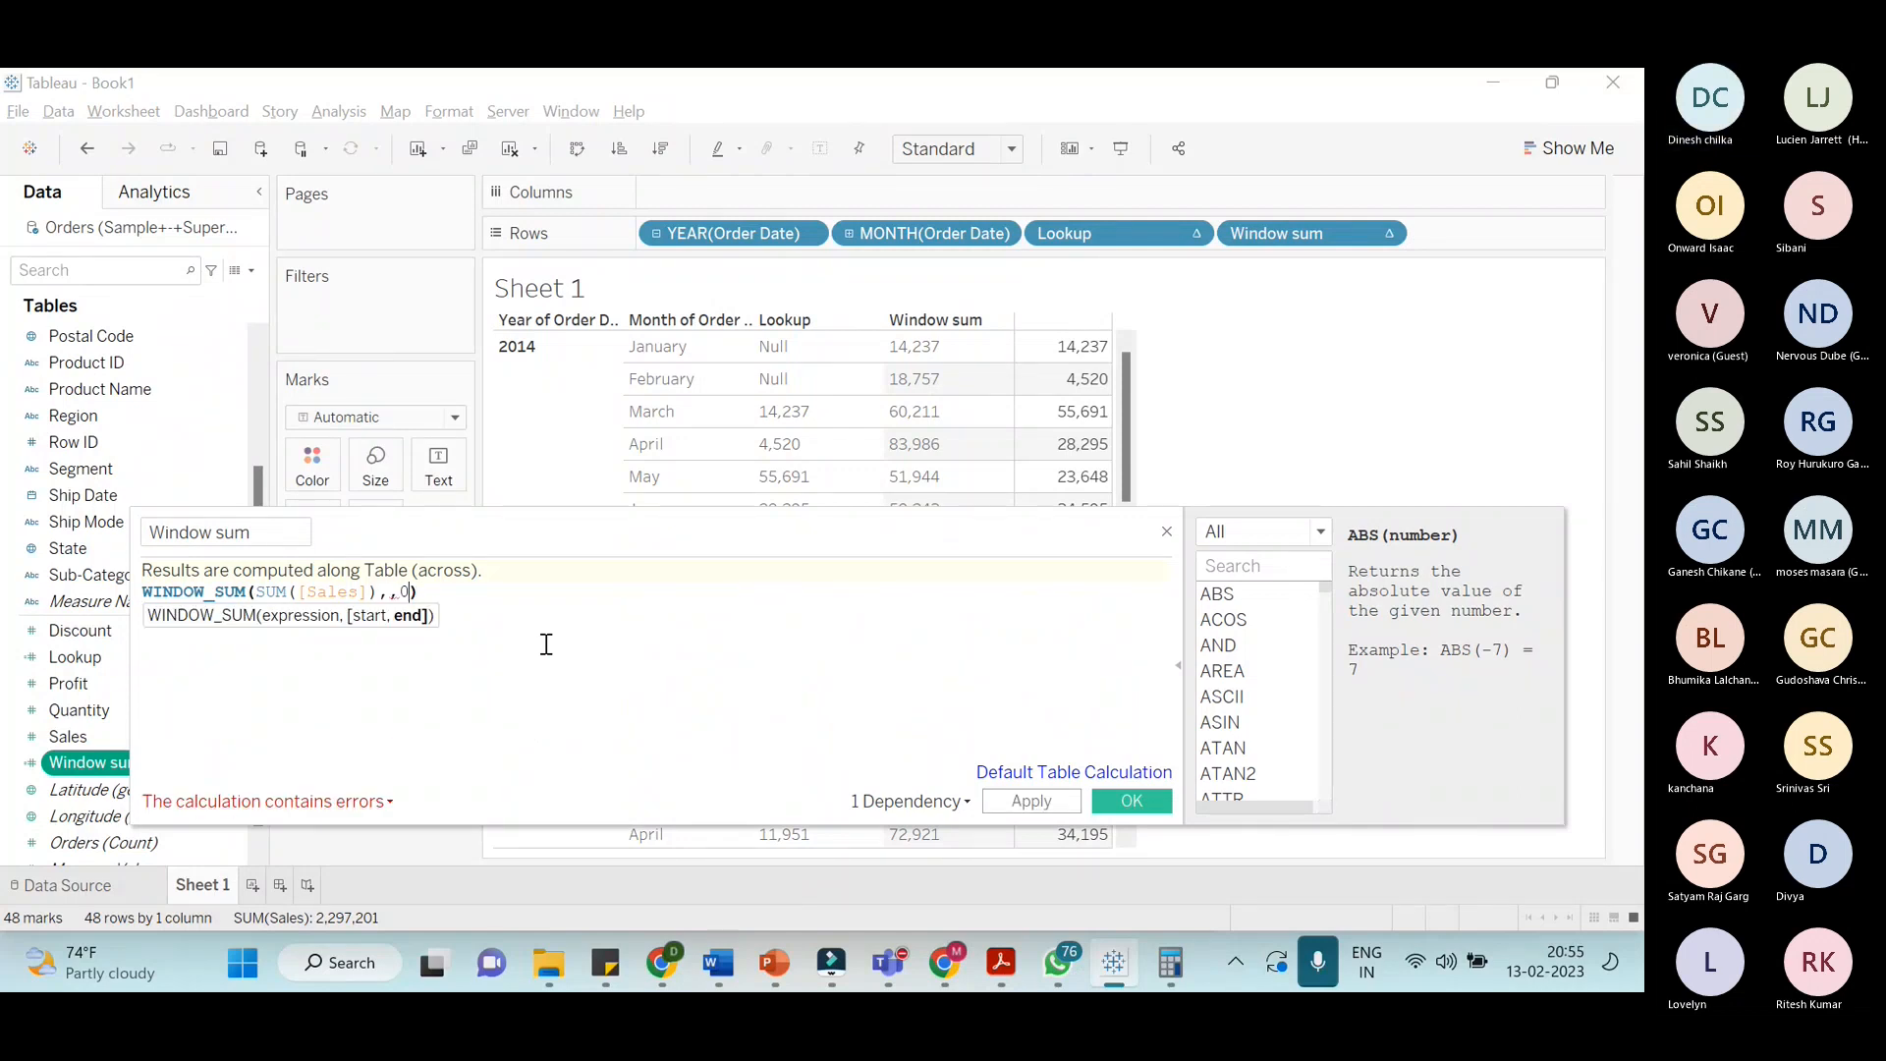
{"action": "type", "text": "0"}
{"action": "key", "text": "Right"}
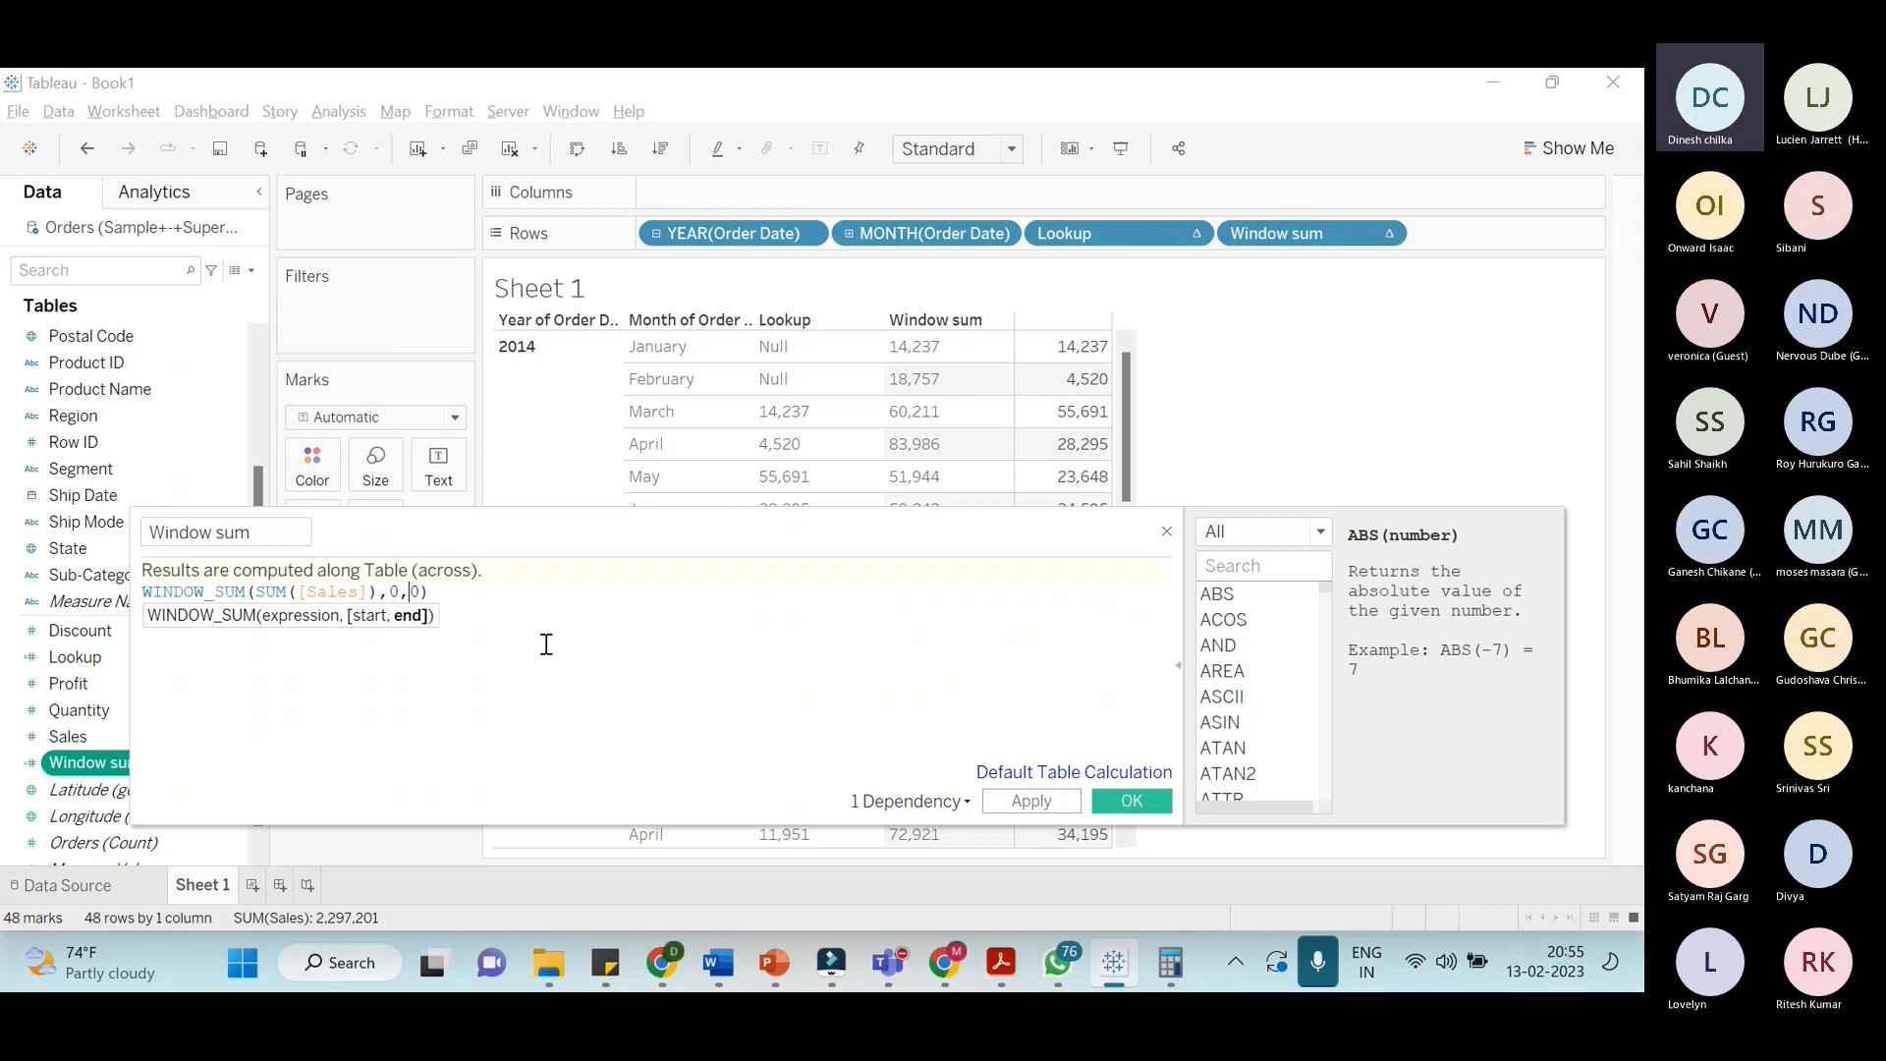
Set the end offset of the WINDOW_SUM formula to 1, then apply and save the calculation
{"action": "key", "text": "Delete"}
{"action": "type", "text": "1"}
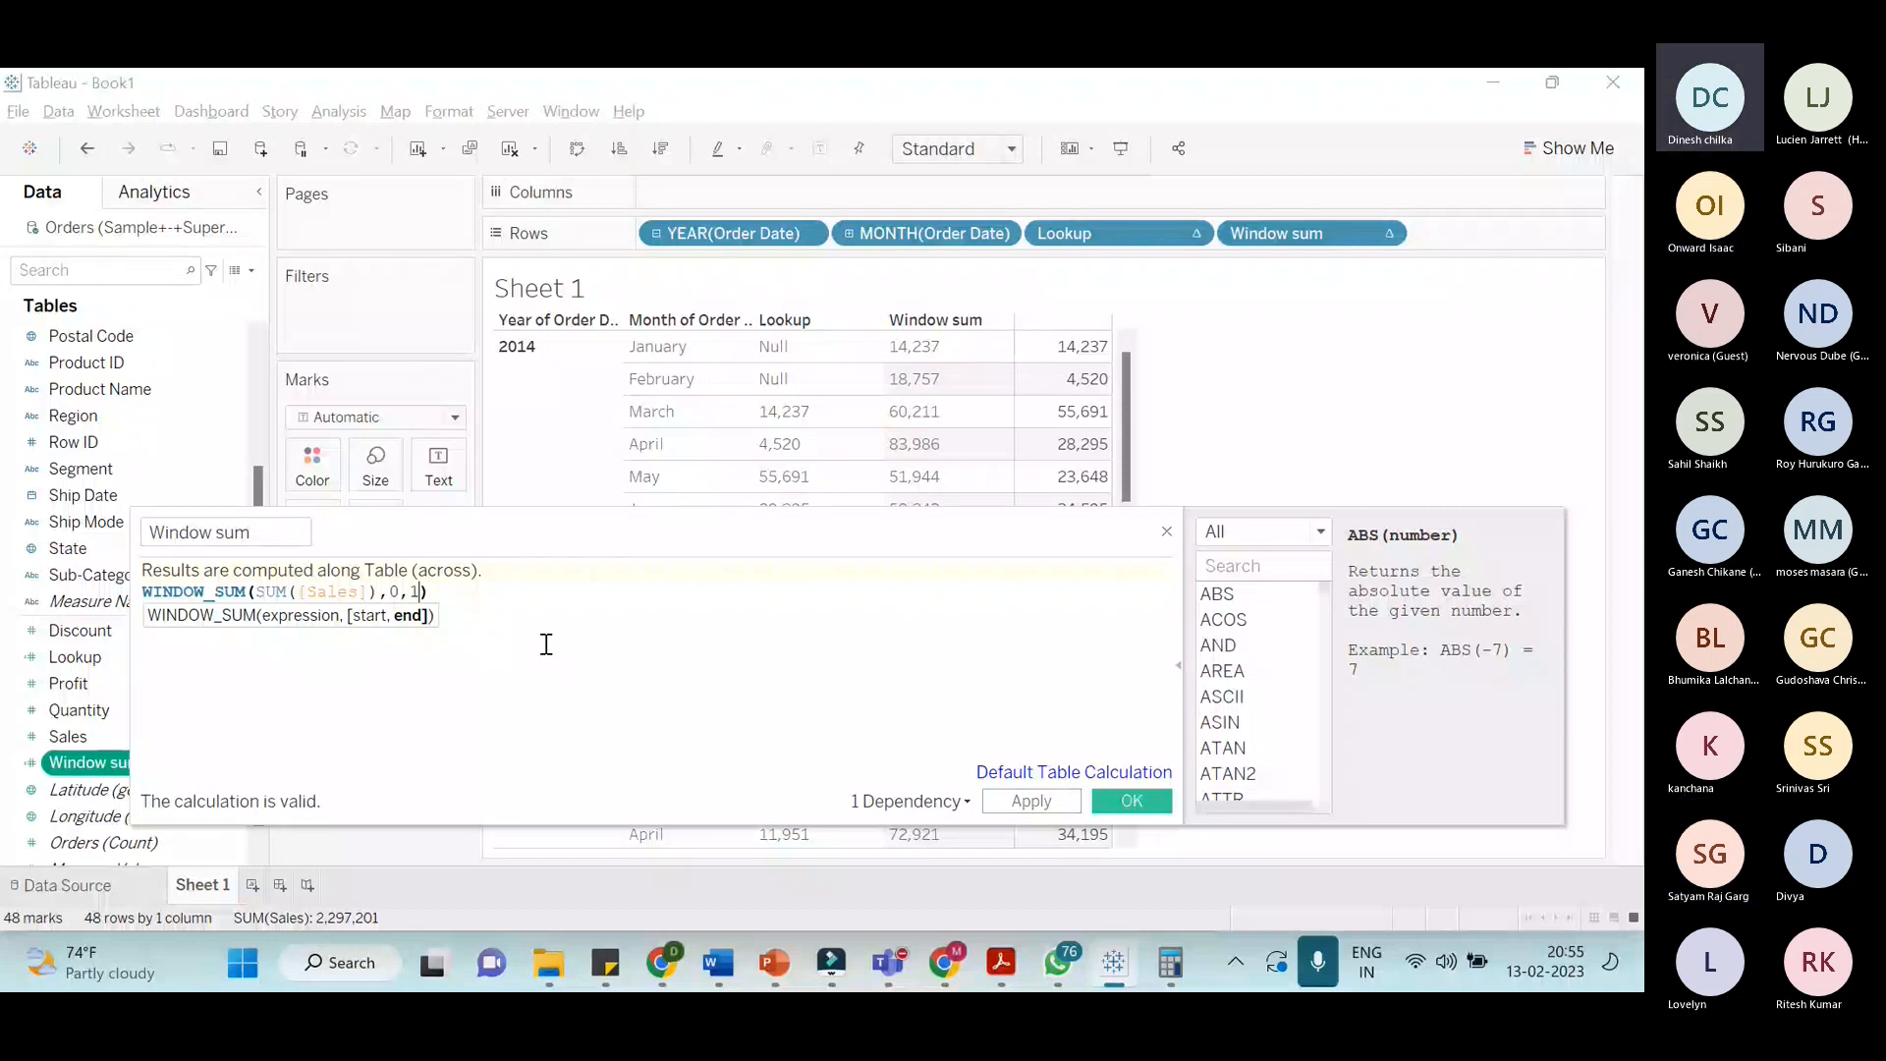
{"action": "left_click", "coordinate": [1049, 804]}
{"action": "left_click", "coordinate": [1132, 801]}
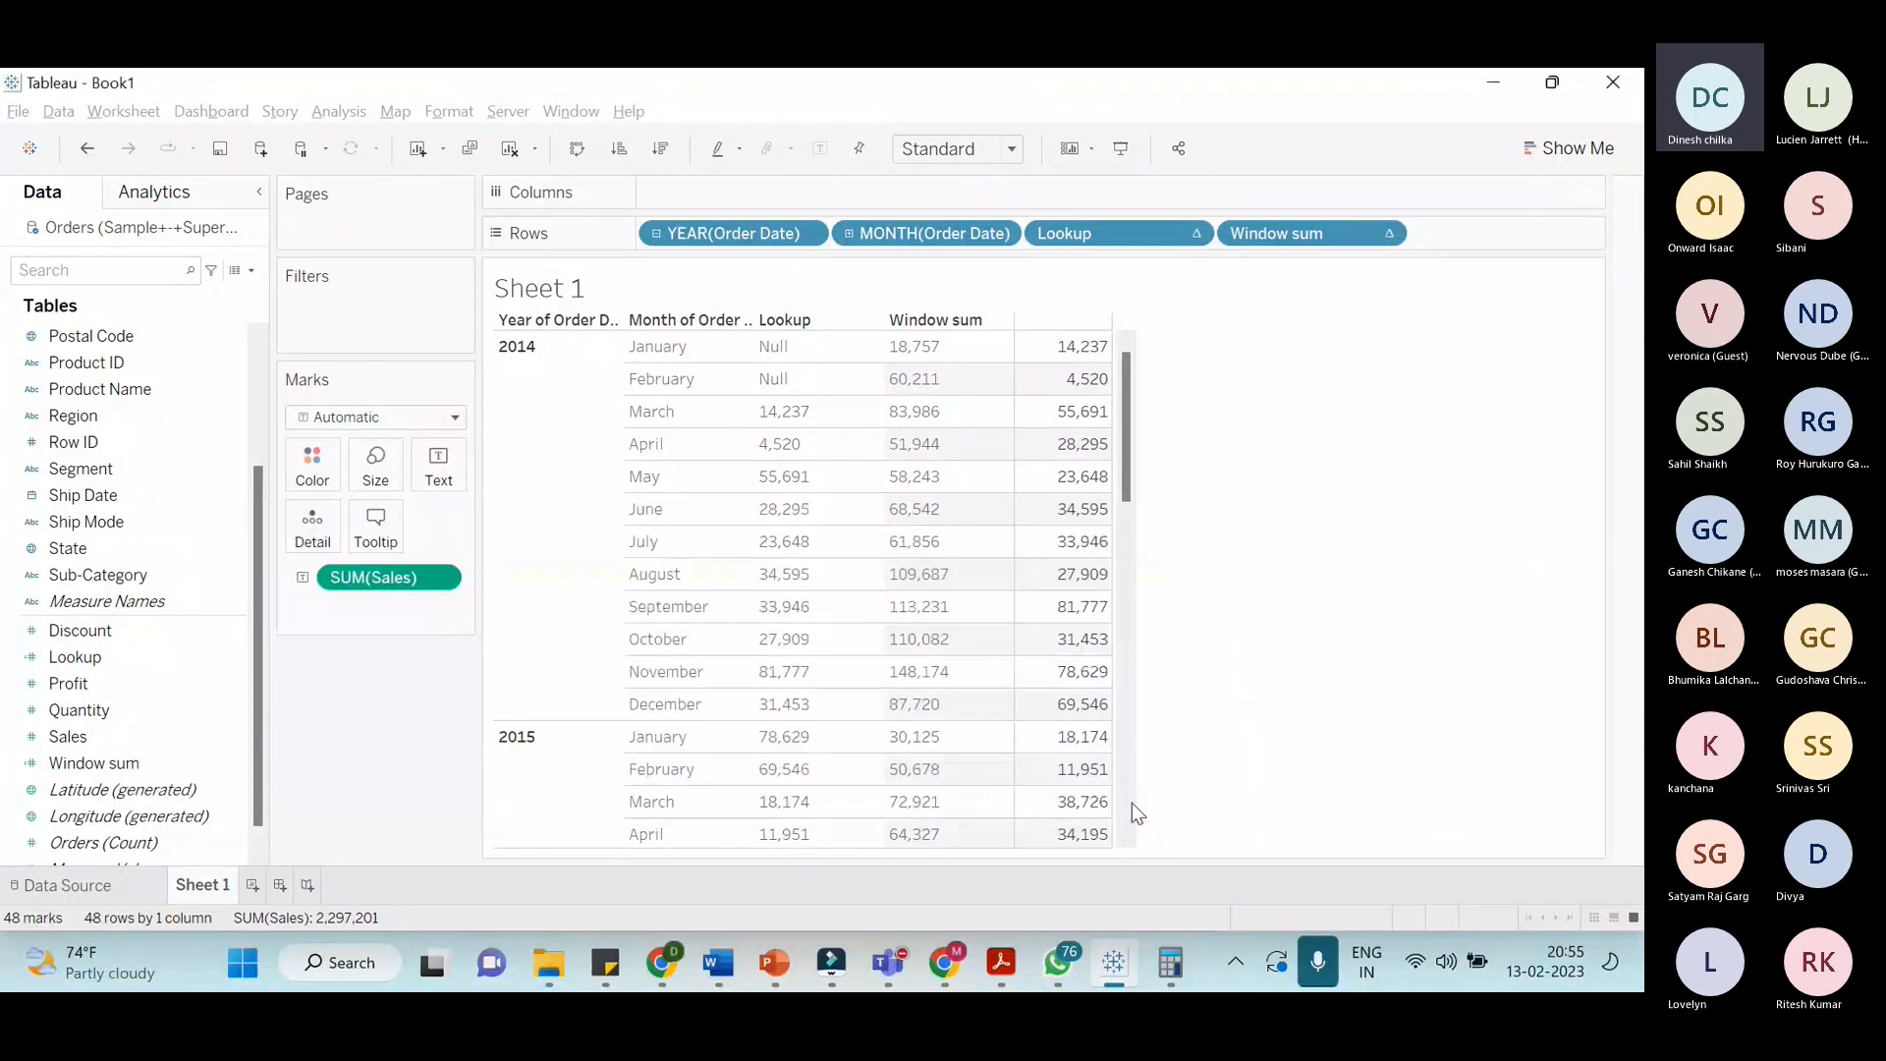
Switch to Calculator, clear it and add 14237 + 4520 to check the new January 2014 Window sum
{"action": "left_click", "coordinate": [1170, 962]}
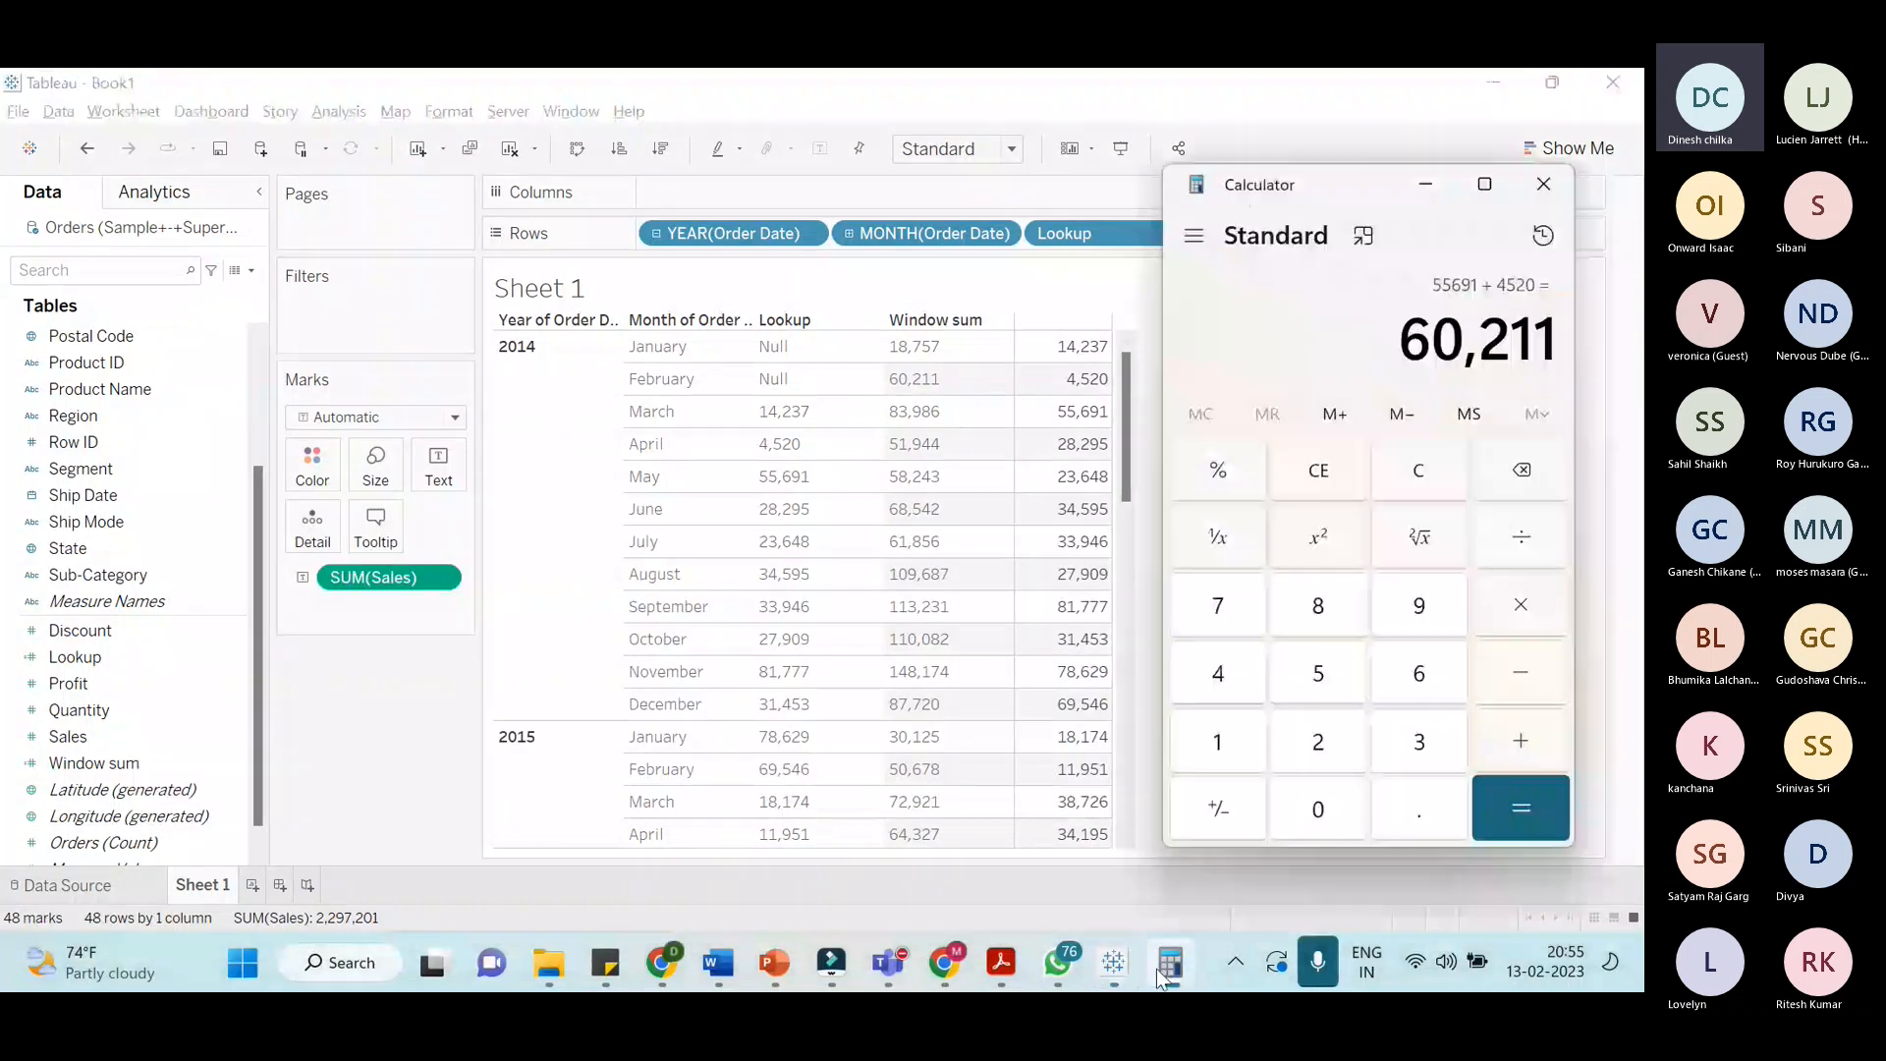
{"action": "left_click", "coordinate": [1318, 471]}
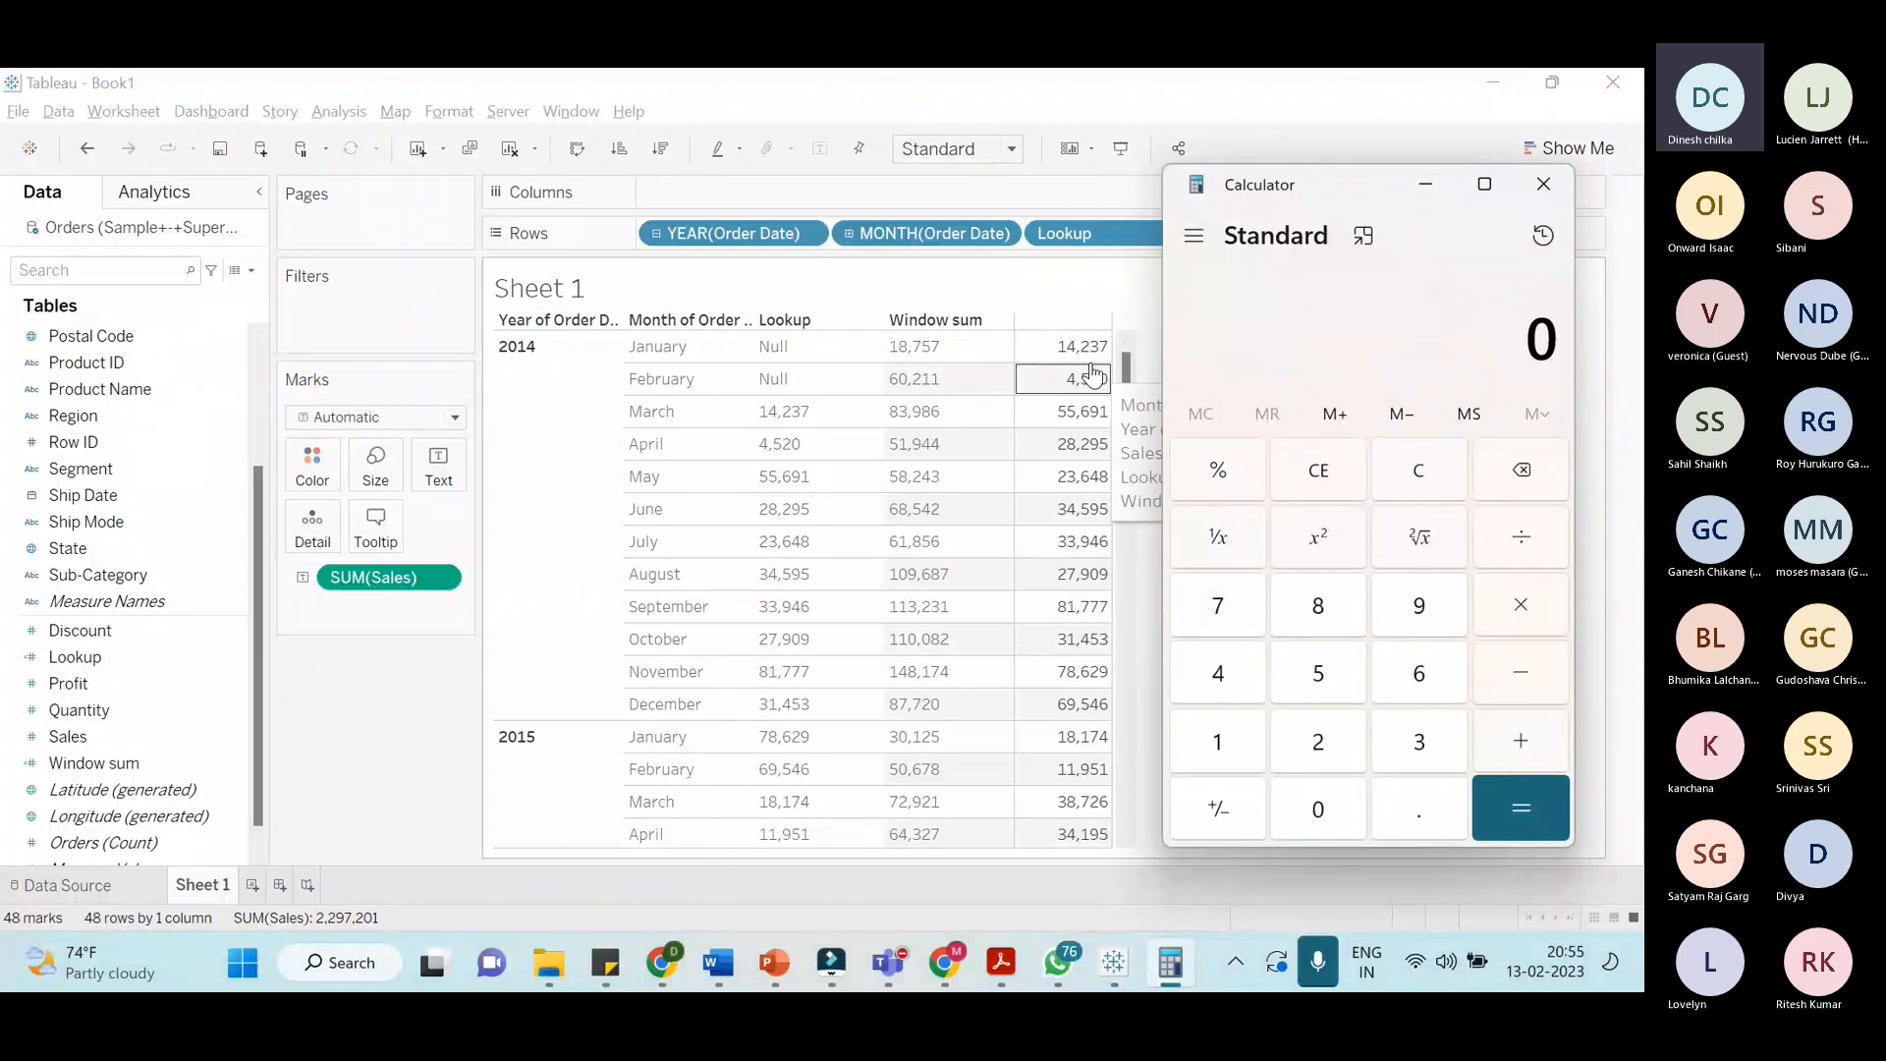
{"action": "mouse_move", "coordinate": [1047, 414]}
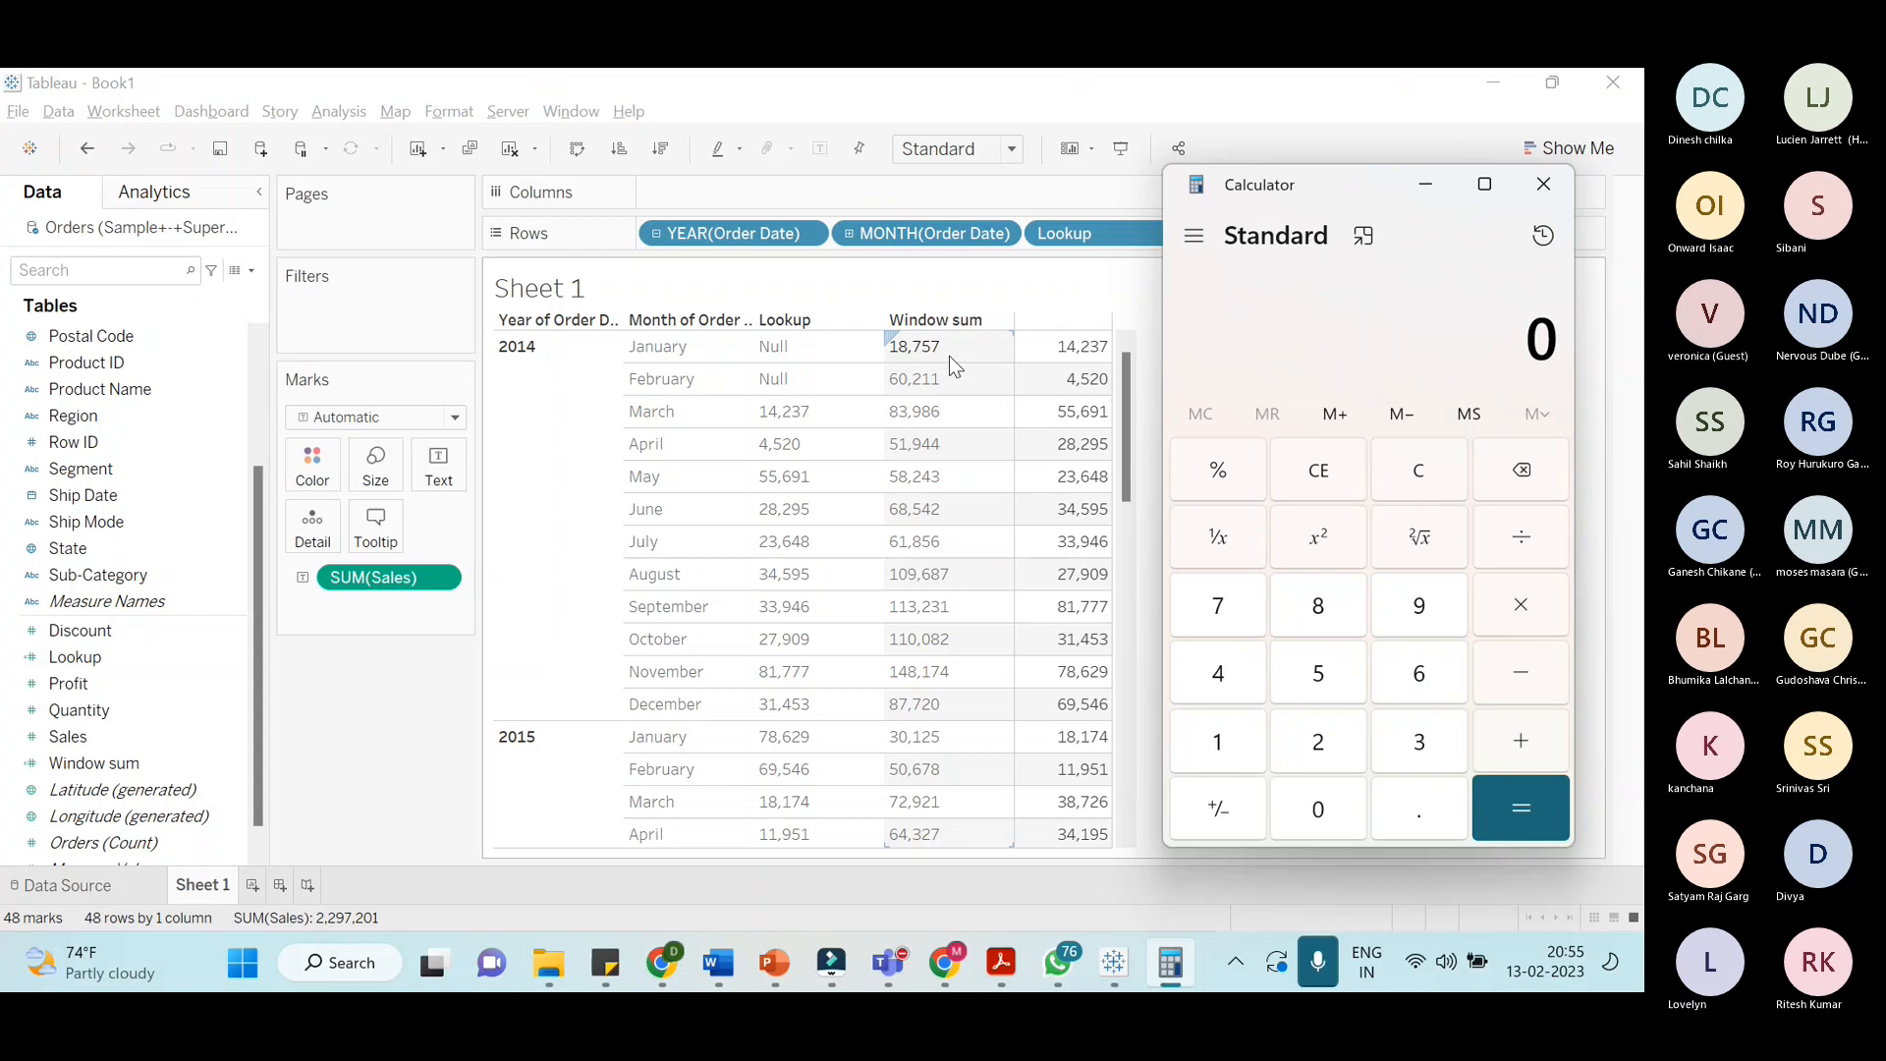
{"action": "left_click", "coordinate": [1217, 742]}
{"action": "left_click", "coordinate": [1218, 673]}
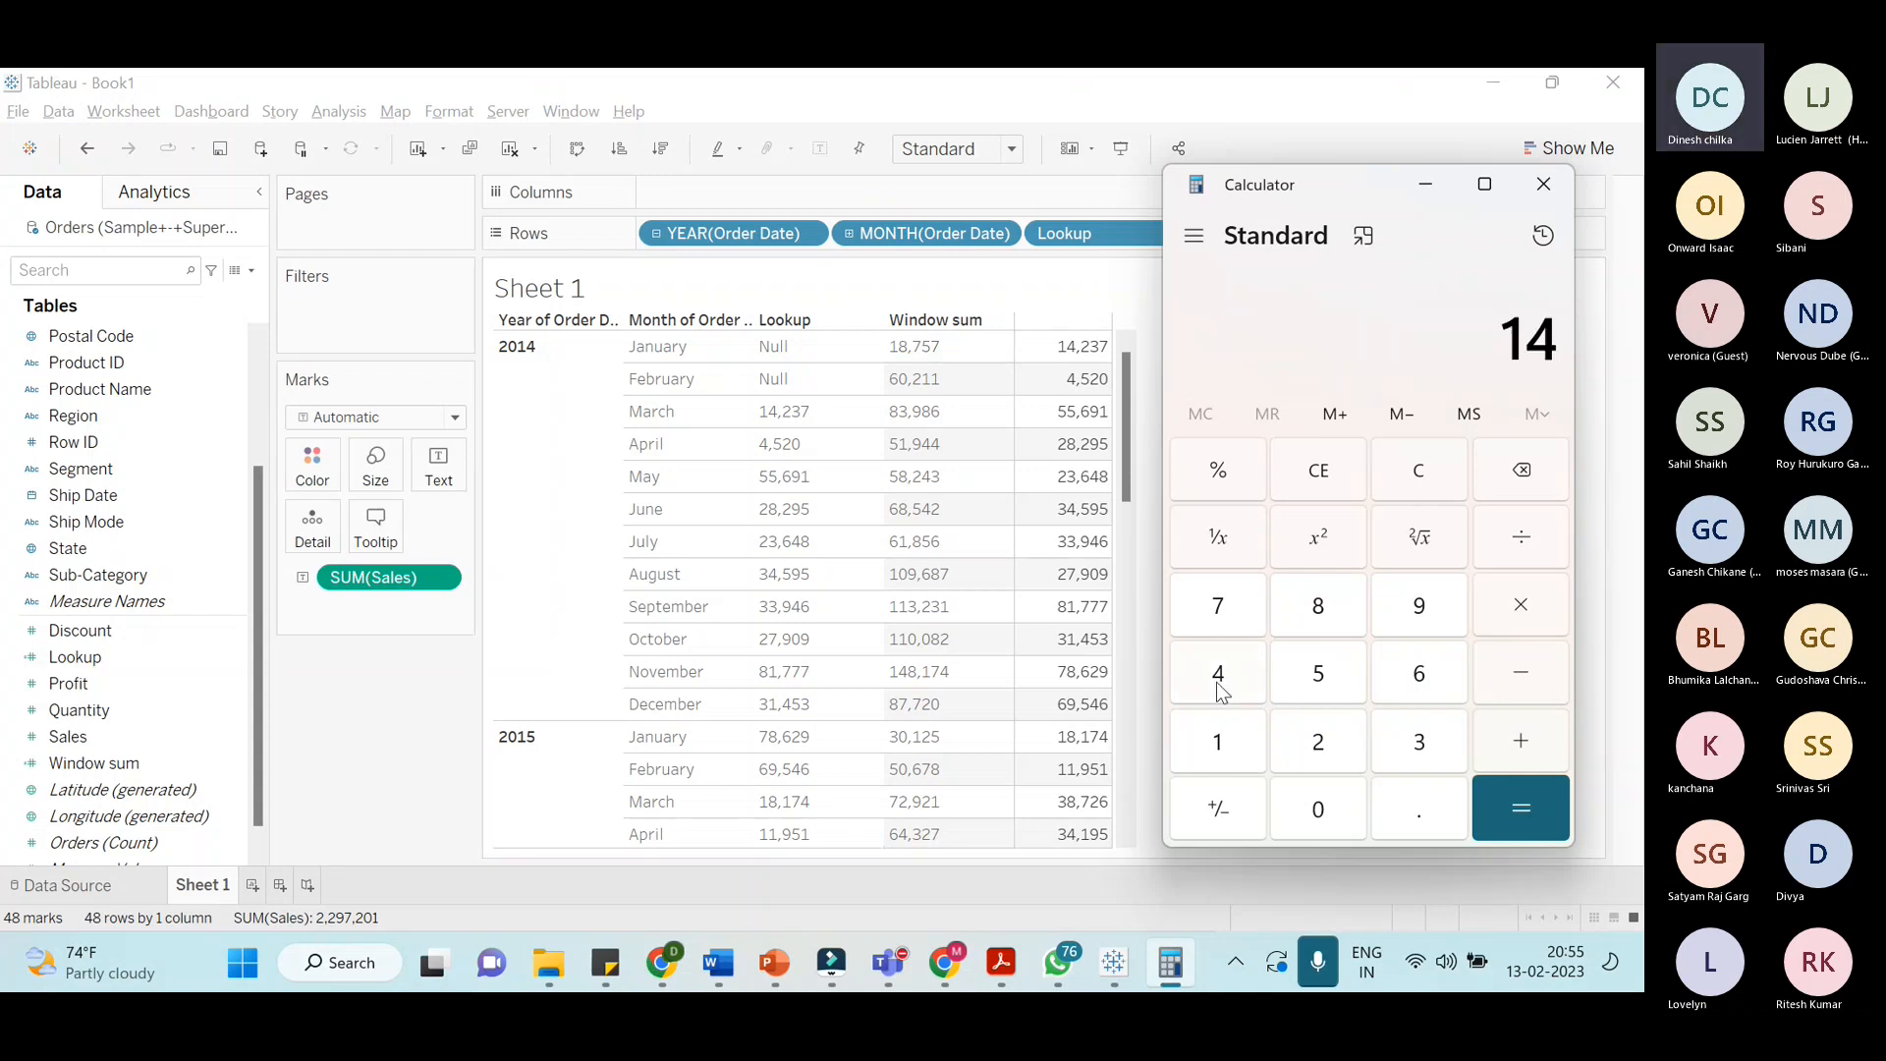
{"action": "left_click", "coordinate": [1336, 744]}
{"action": "left_click", "coordinate": [1419, 742]}
{"action": "left_click", "coordinate": [1223, 610]}
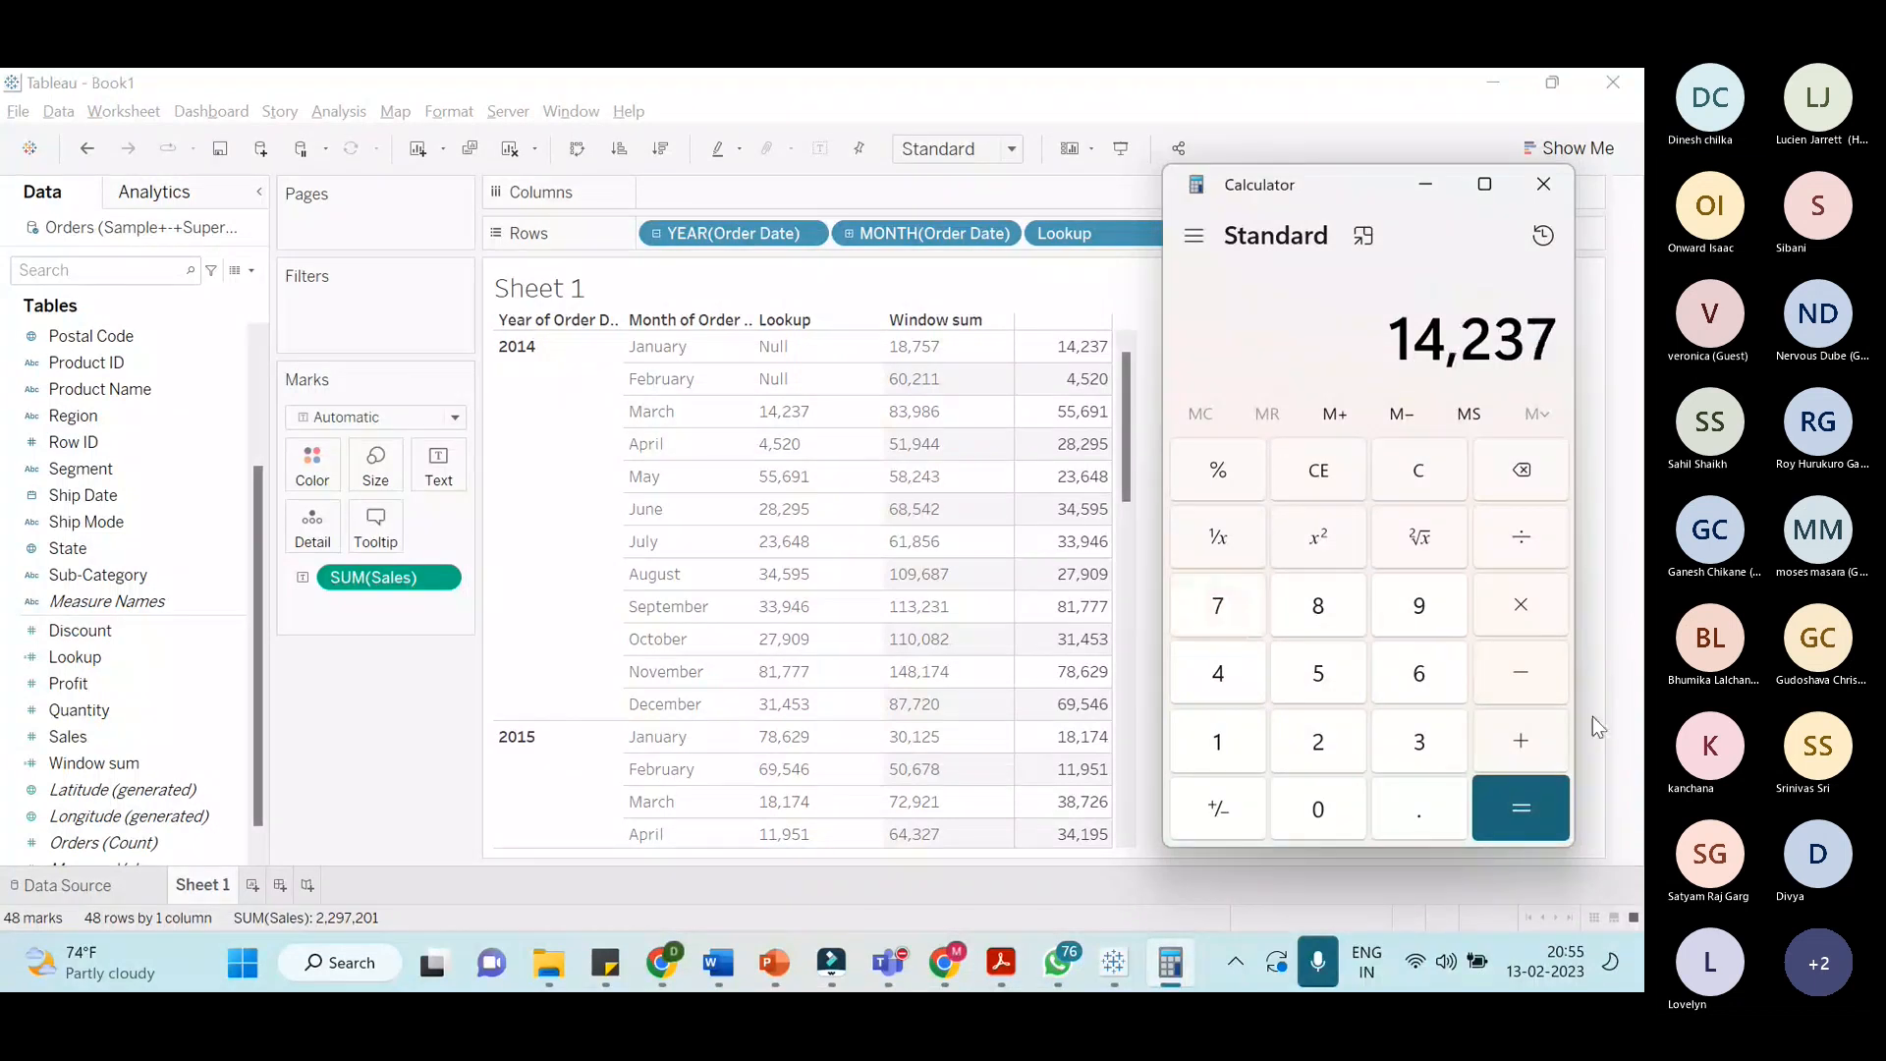
{"action": "left_click", "coordinate": [1521, 742]}
{"action": "left_click", "coordinate": [1233, 676]}
{"action": "left_click", "coordinate": [1326, 683]}
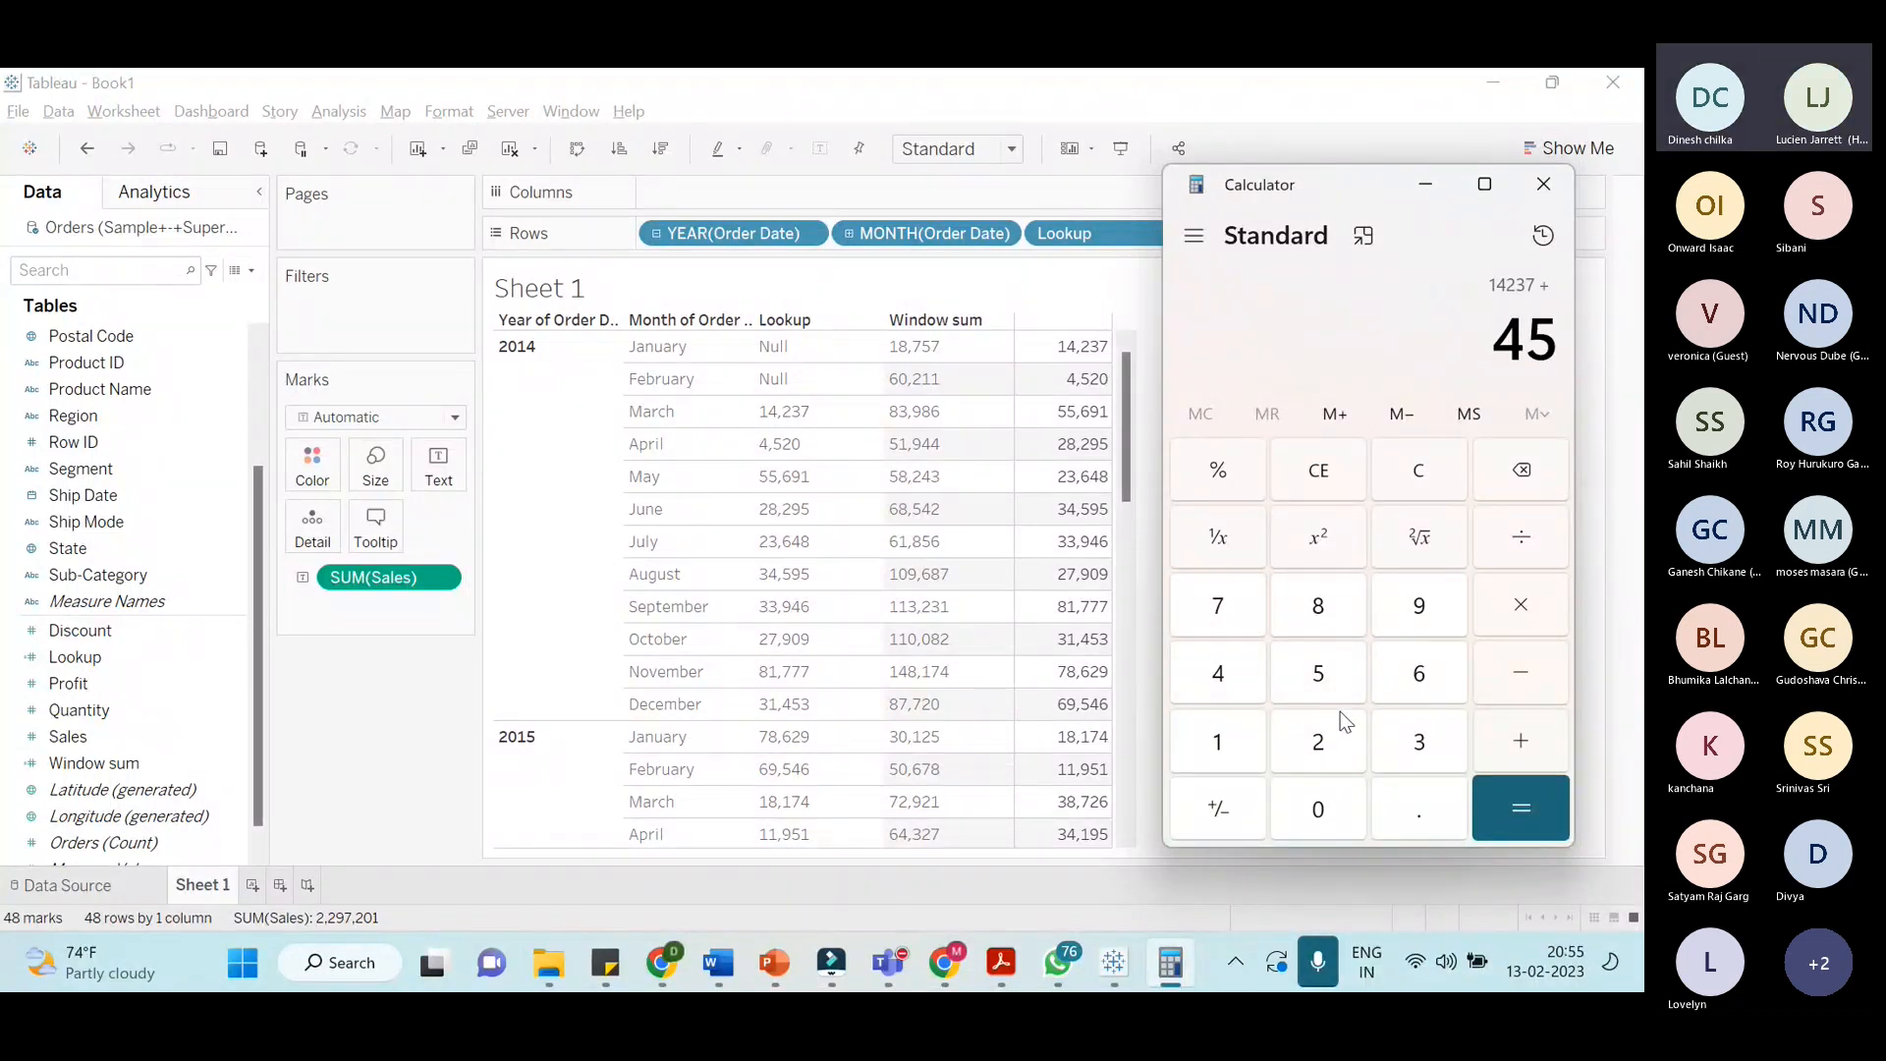
{"action": "double_click", "coordinate": [1330, 723]}
{"action": "key", "text": "BackSpace"}
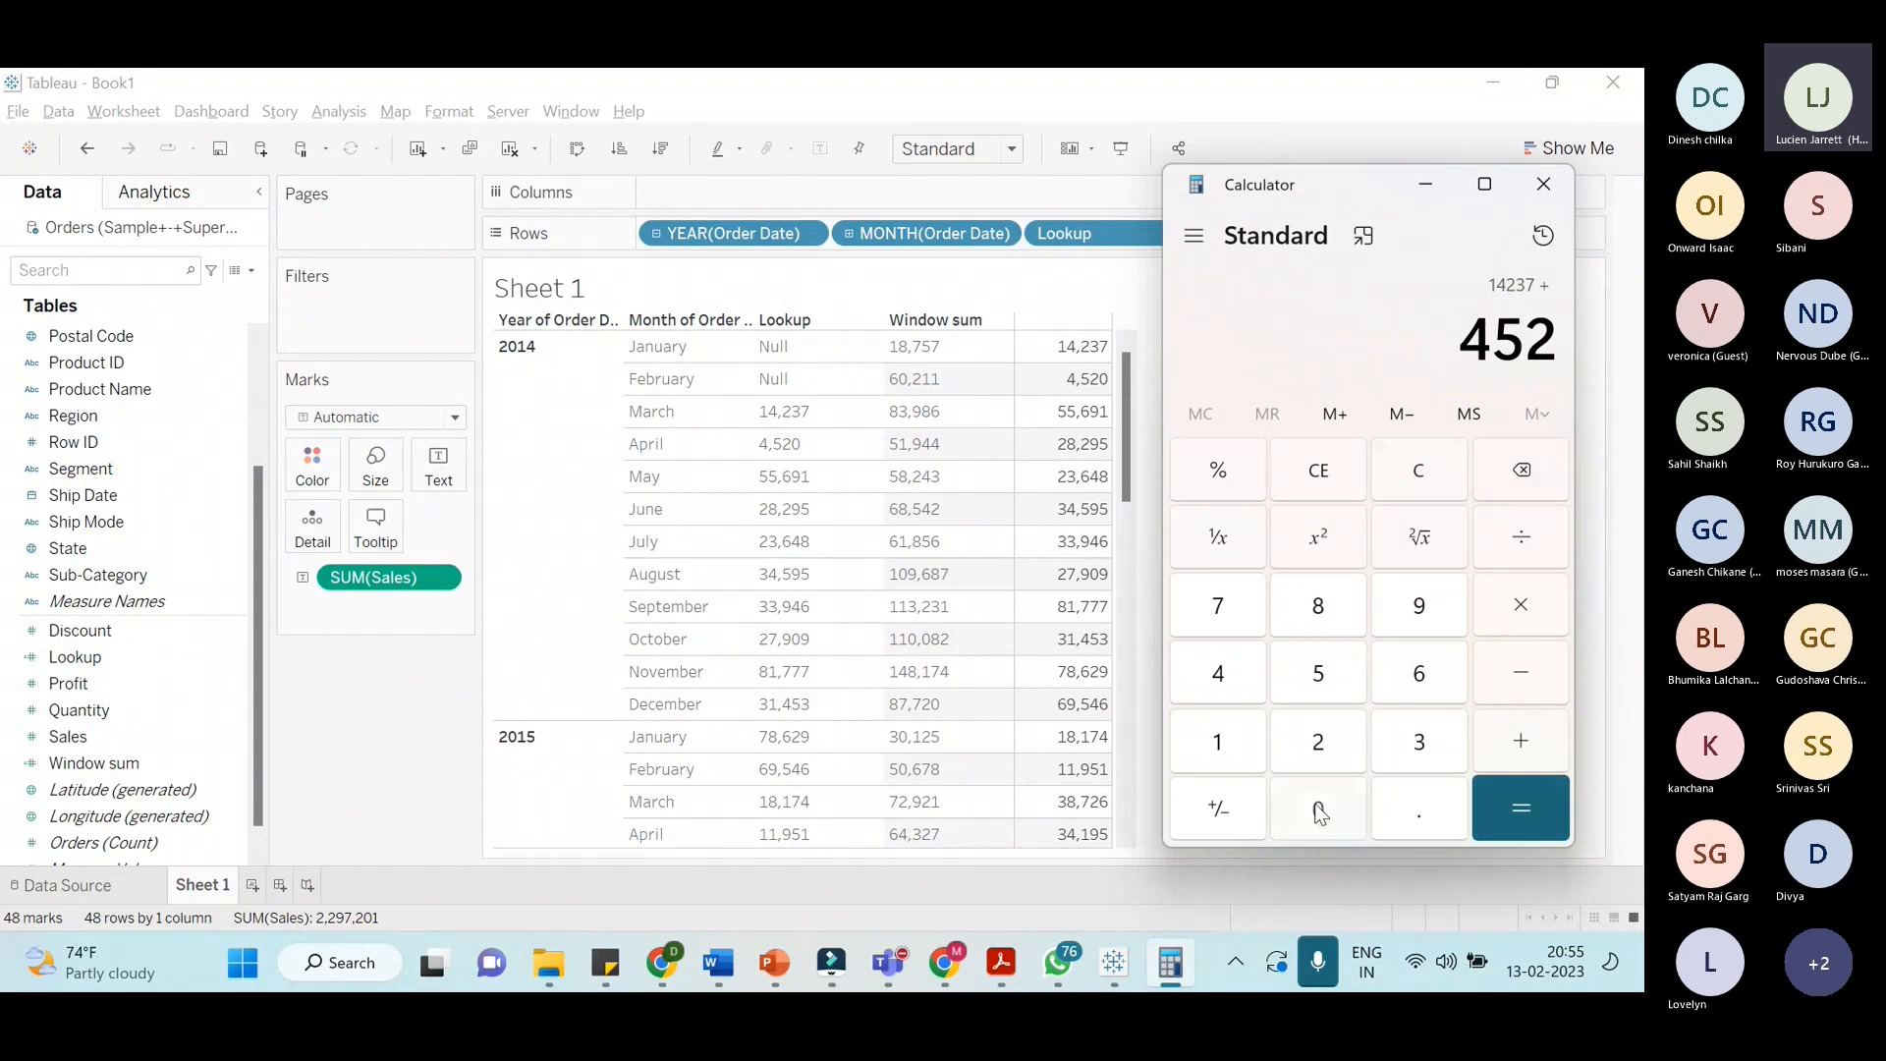
{"action": "key", "text": "0"}
{"action": "left_click", "coordinate": [1483, 801]}
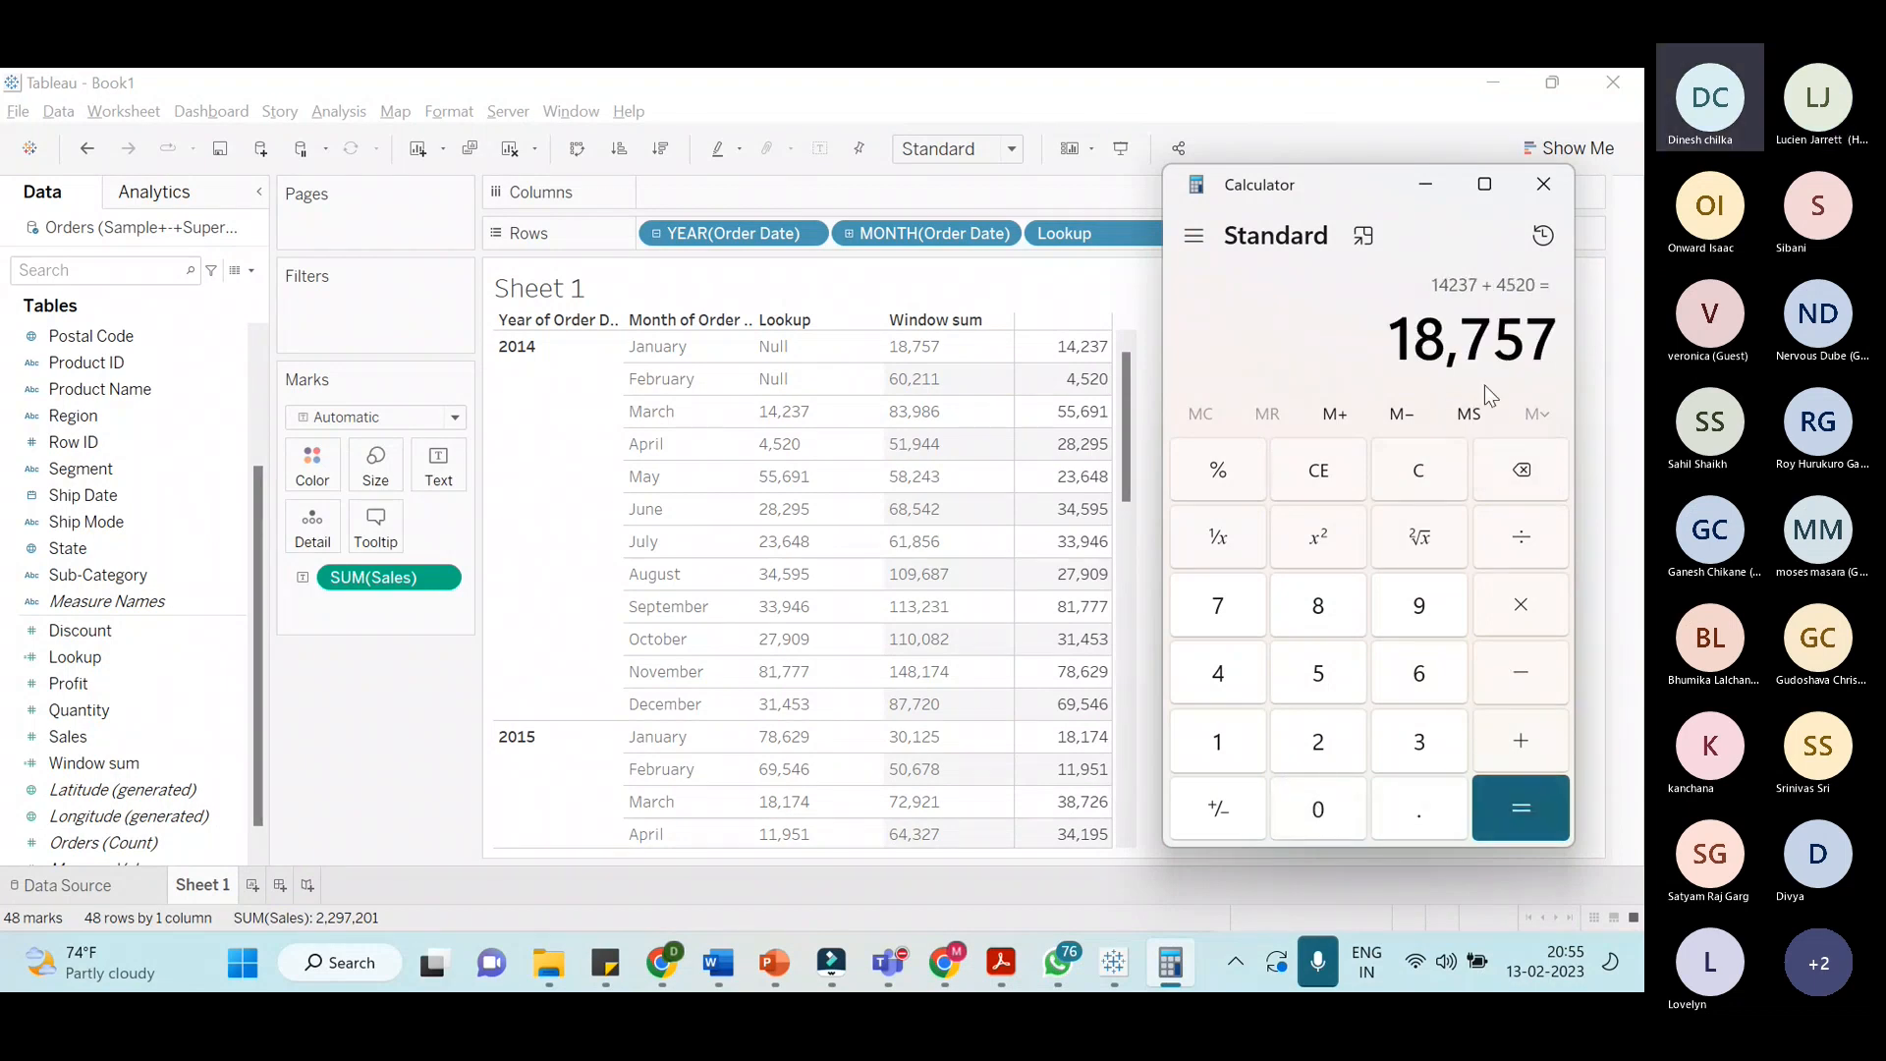
Clear the calculator and add the February and March 2014 sales, 4520 + 55691, to check February's Window sum
{"action": "left_click", "coordinate": [1452, 486]}
{"action": "key", "text": "4"}
{"action": "key", "text": "6"}
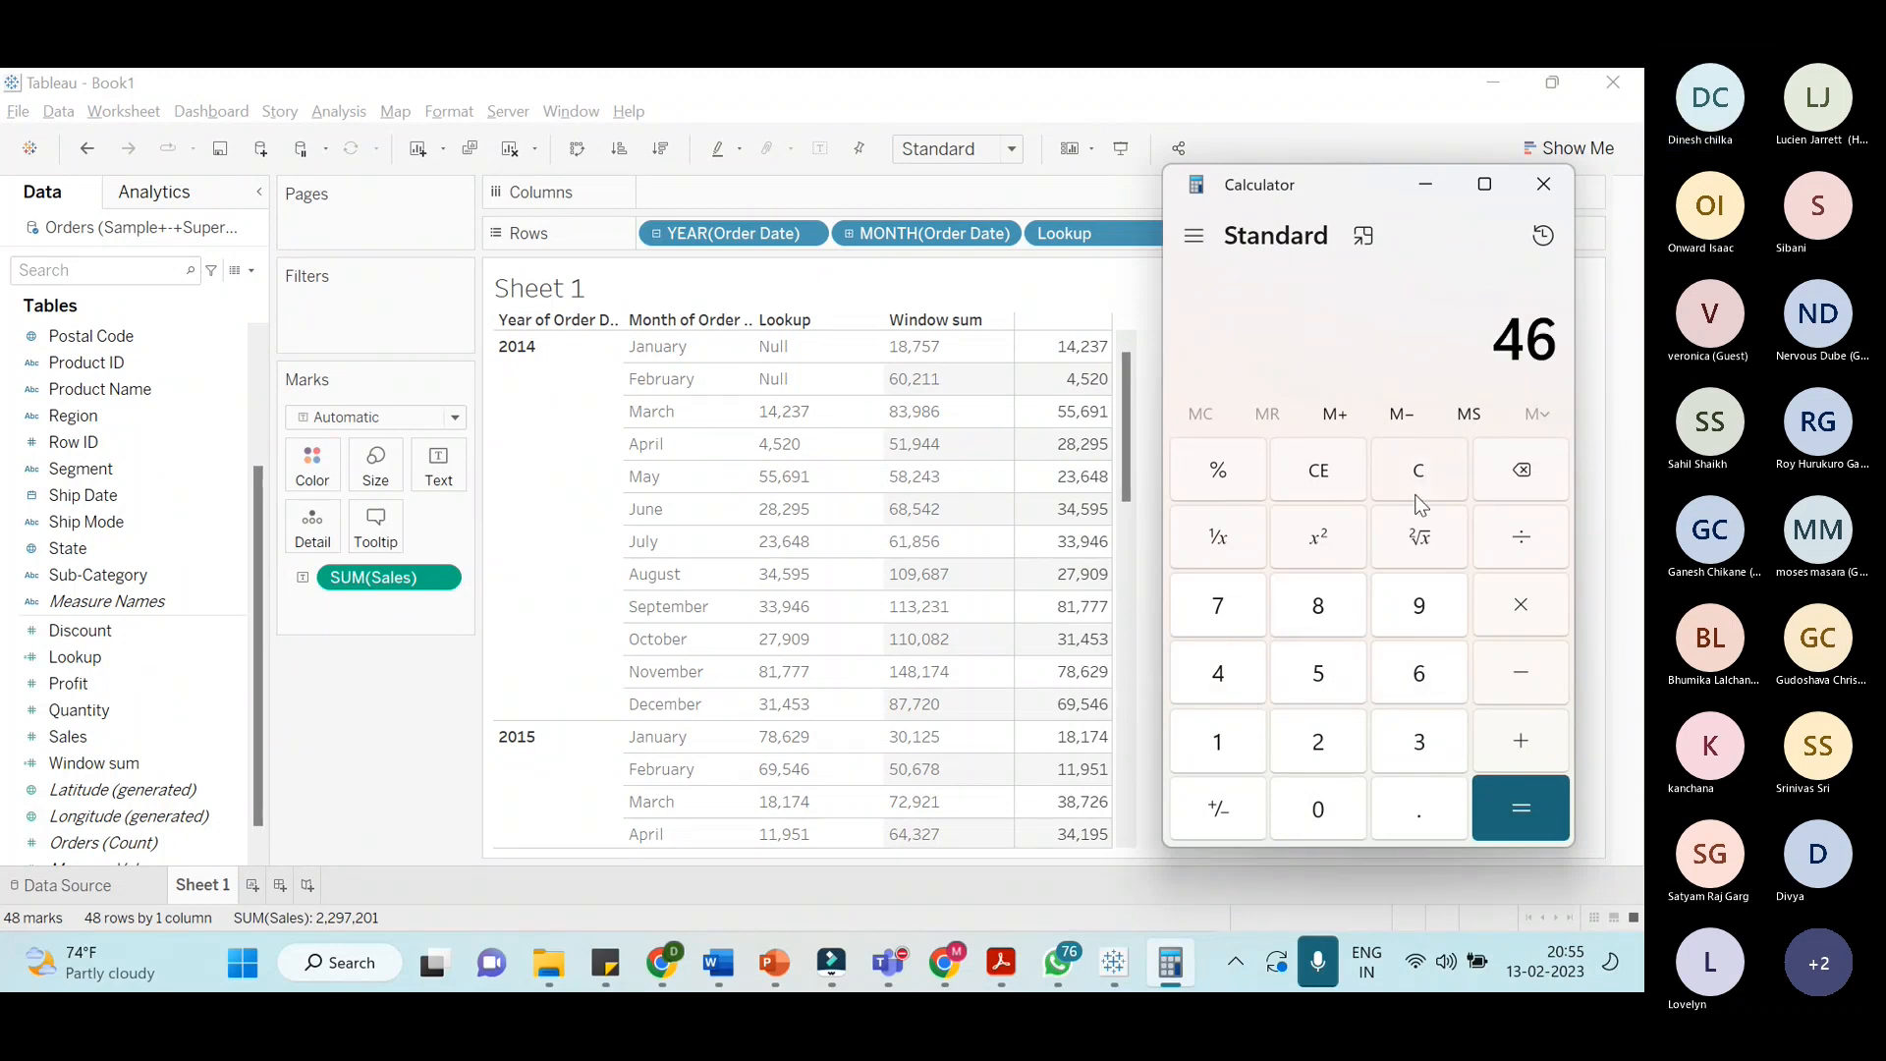
{"action": "key", "text": "BackSpace"}
{"action": "key", "text": "5"}
{"action": "key", "text": "2"}
{"action": "key", "text": "0"}
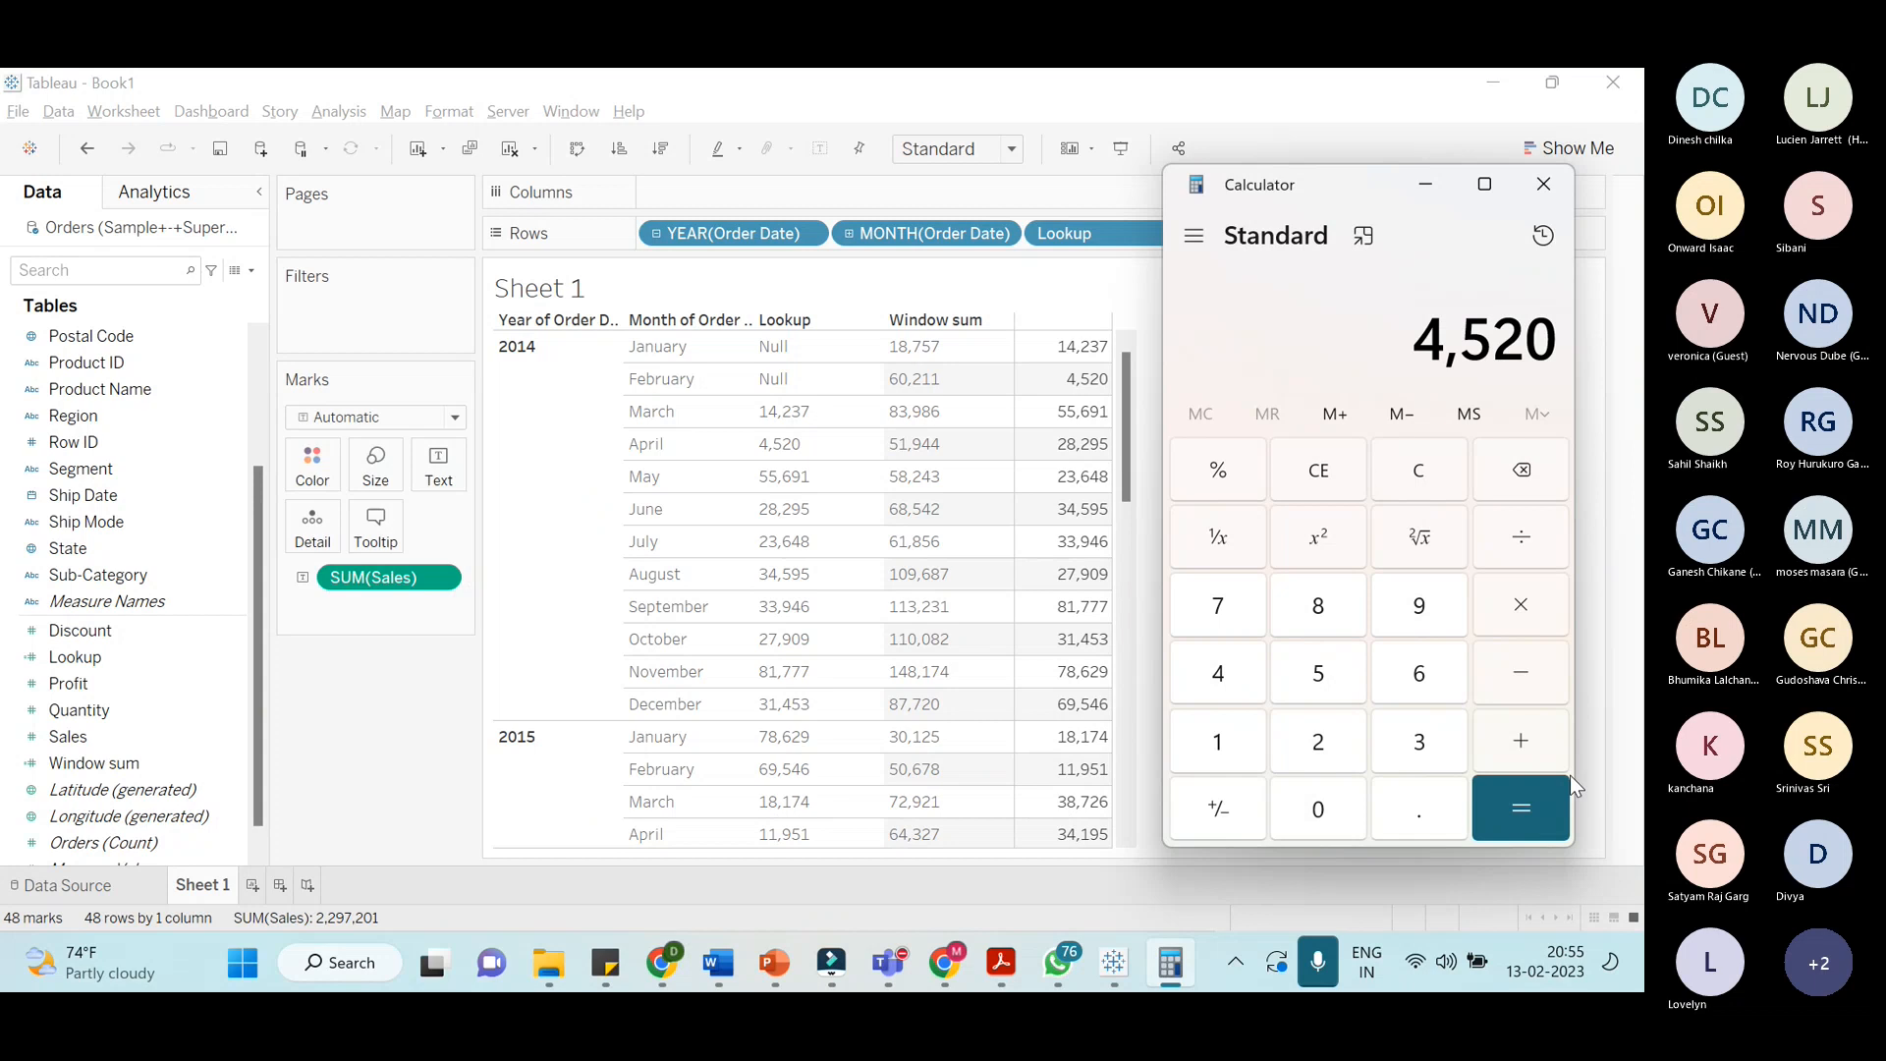
{"action": "key", "text": "plus"}
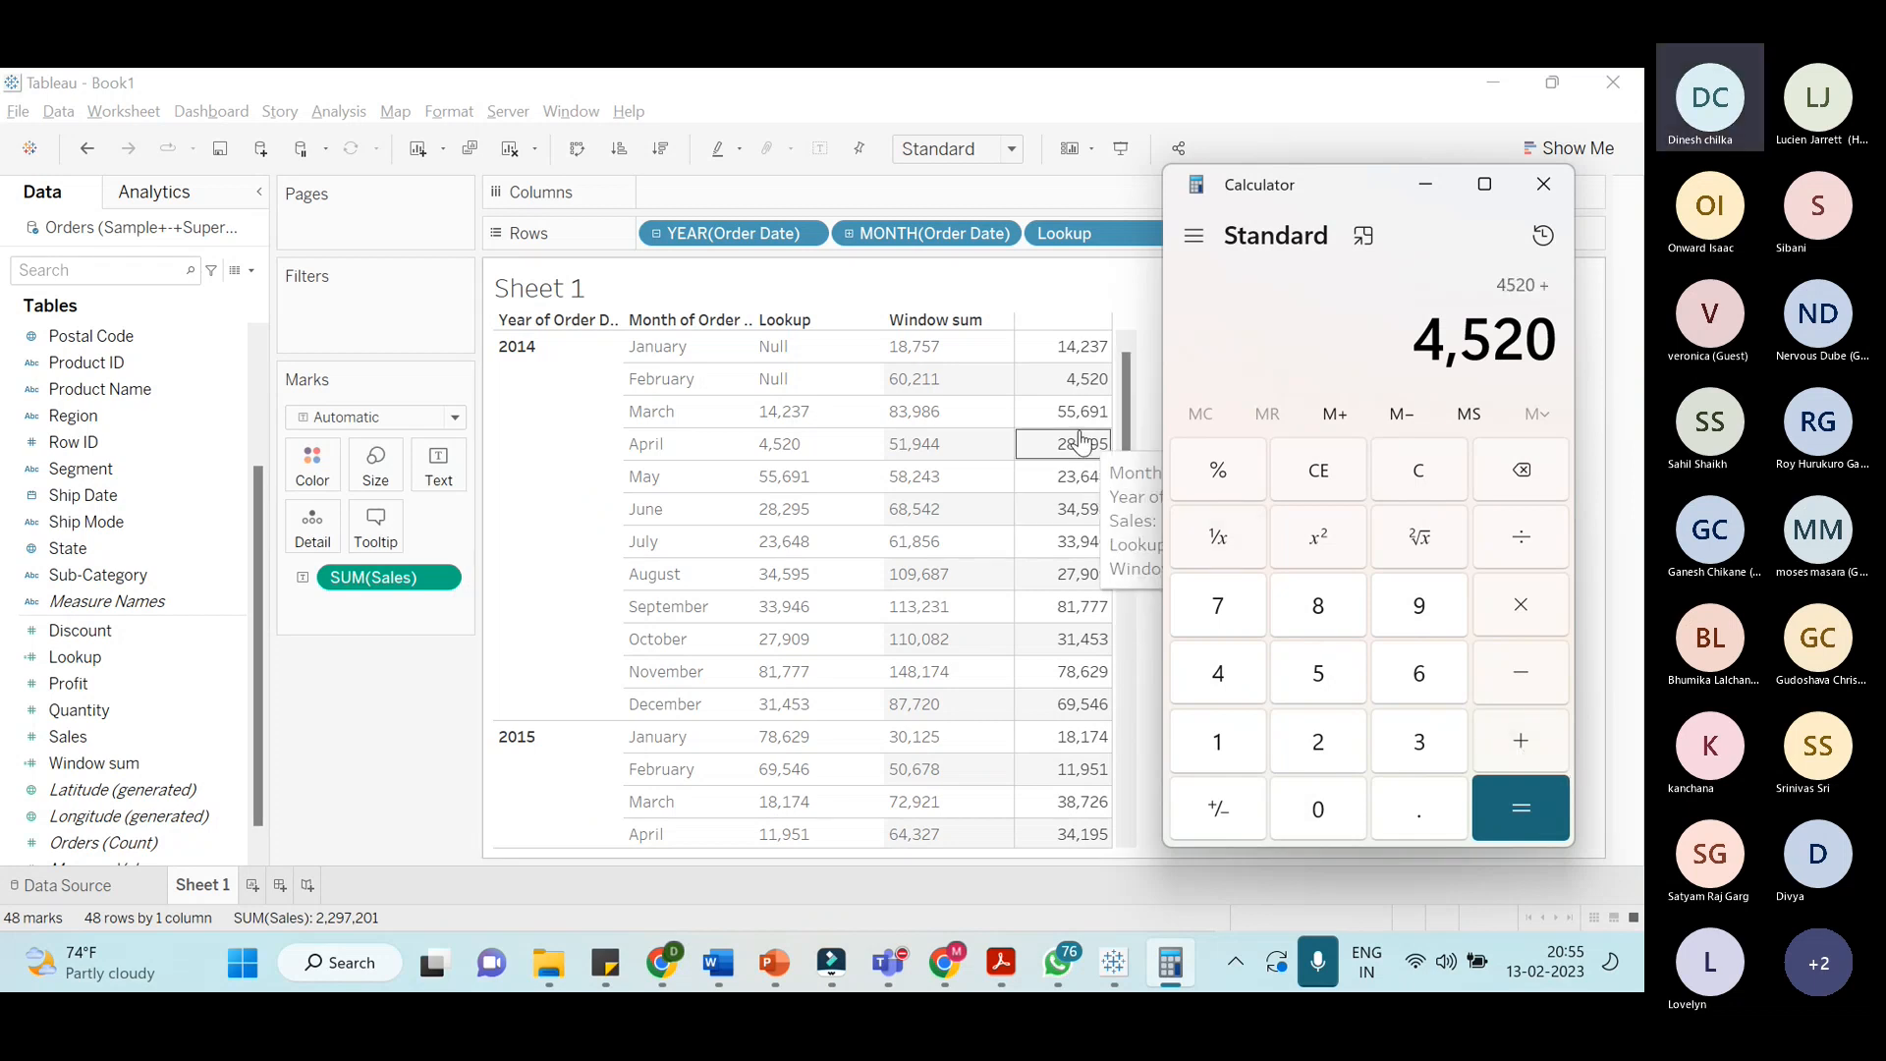
{"action": "left_click", "coordinate": [1334, 678]}
{"action": "left_click", "coordinate": [1334, 678]}
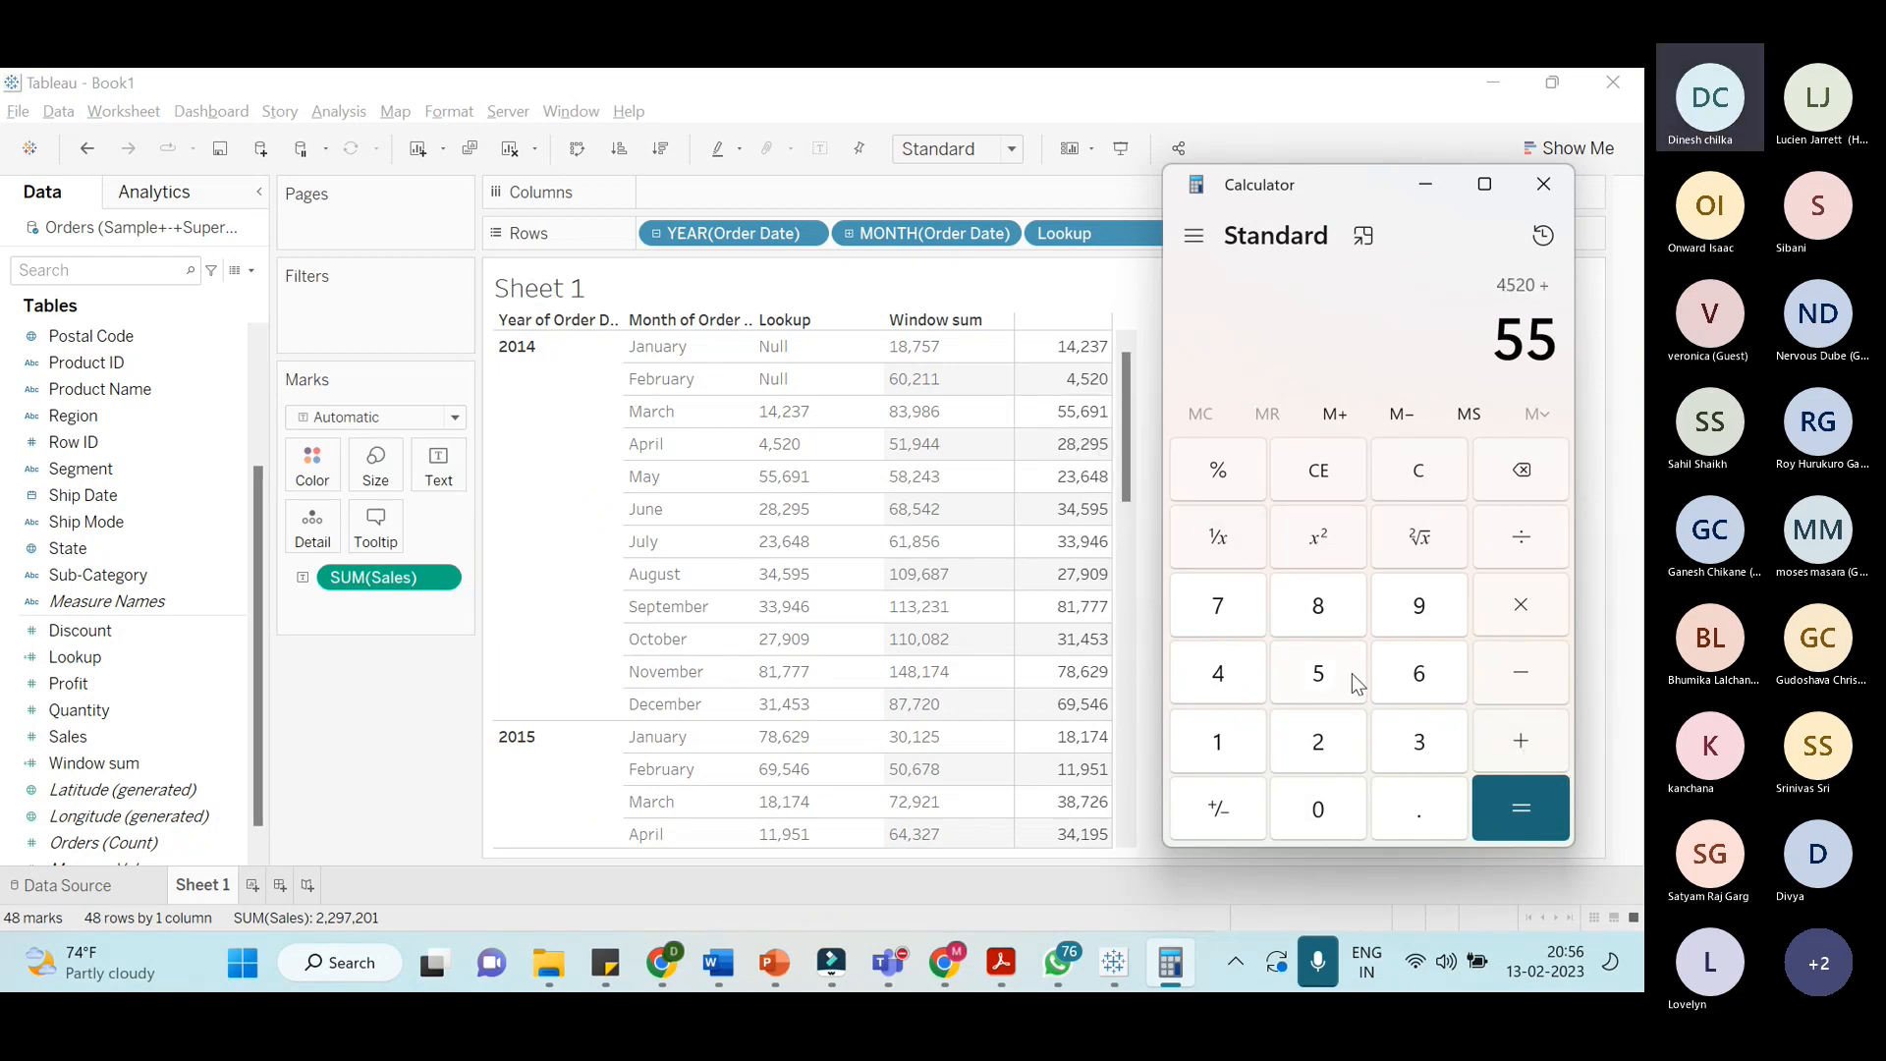
{"action": "left_click", "coordinate": [1415, 674]}
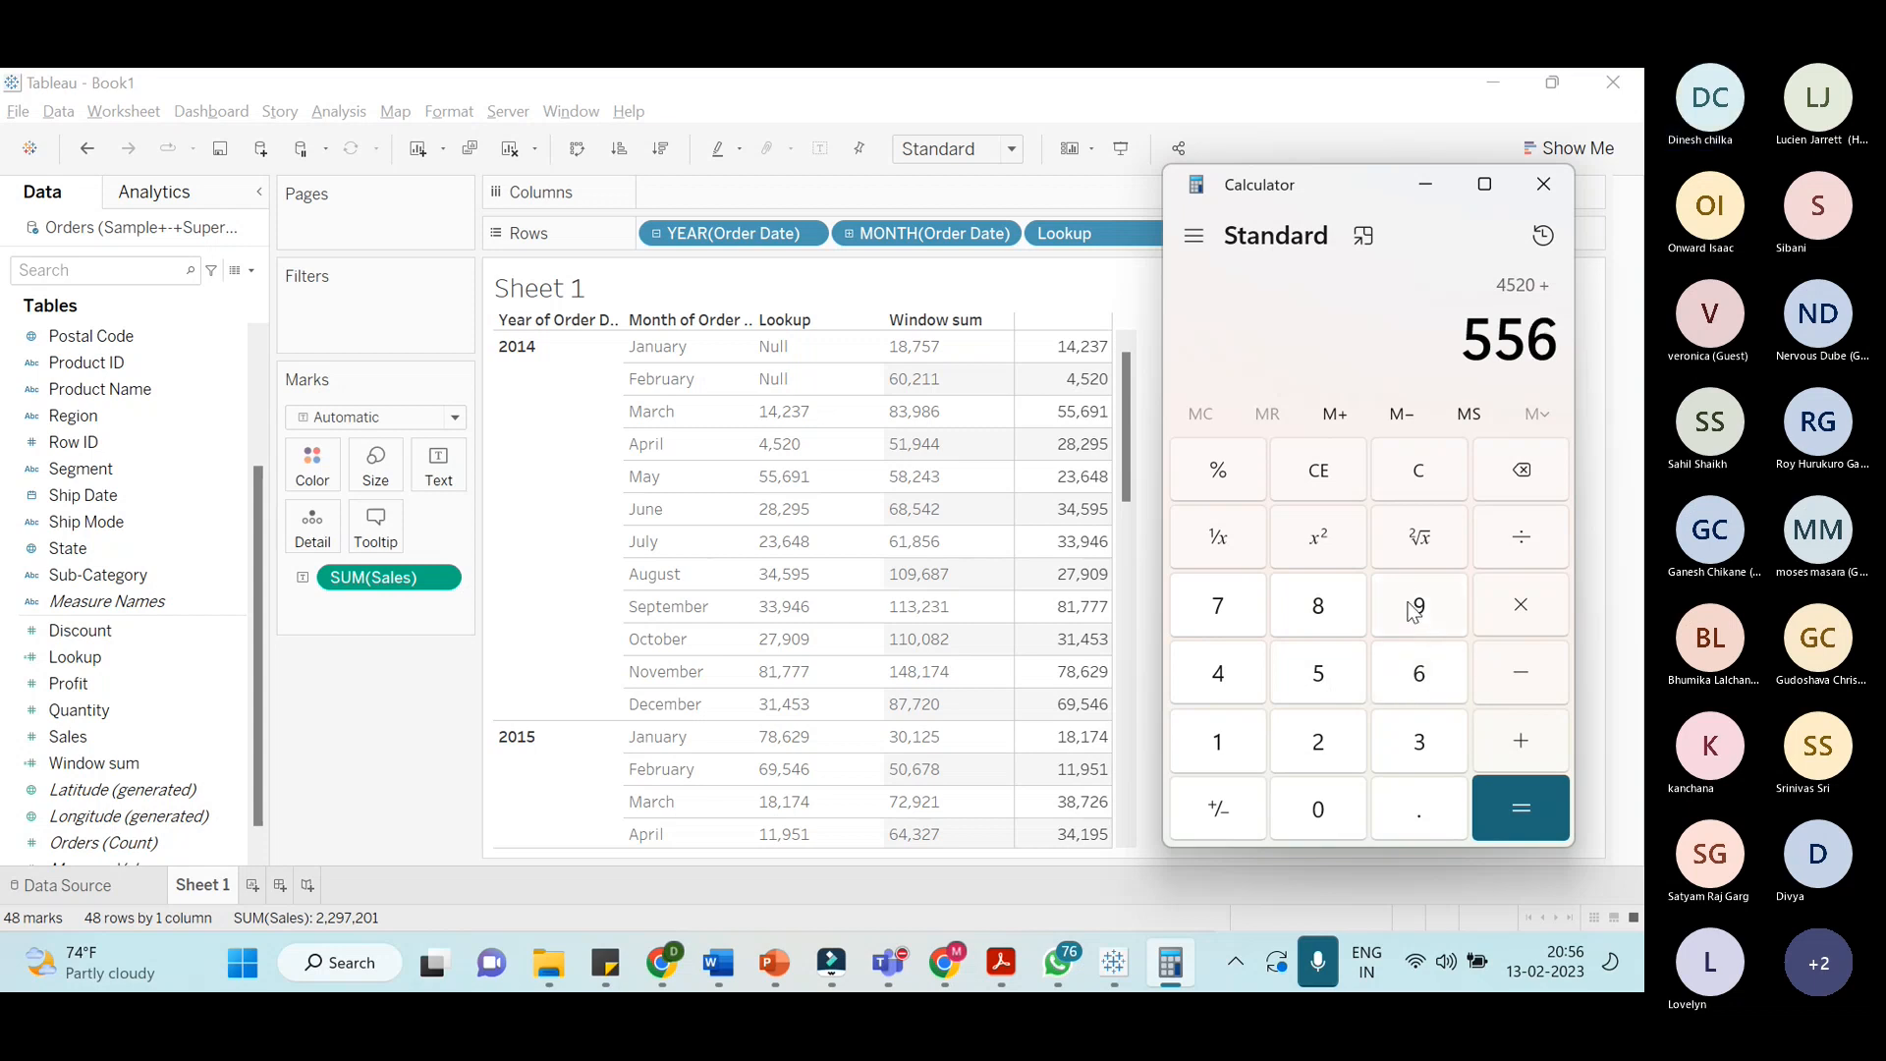
{"action": "left_click", "coordinate": [1412, 611]}
{"action": "left_click", "coordinate": [1217, 741]}
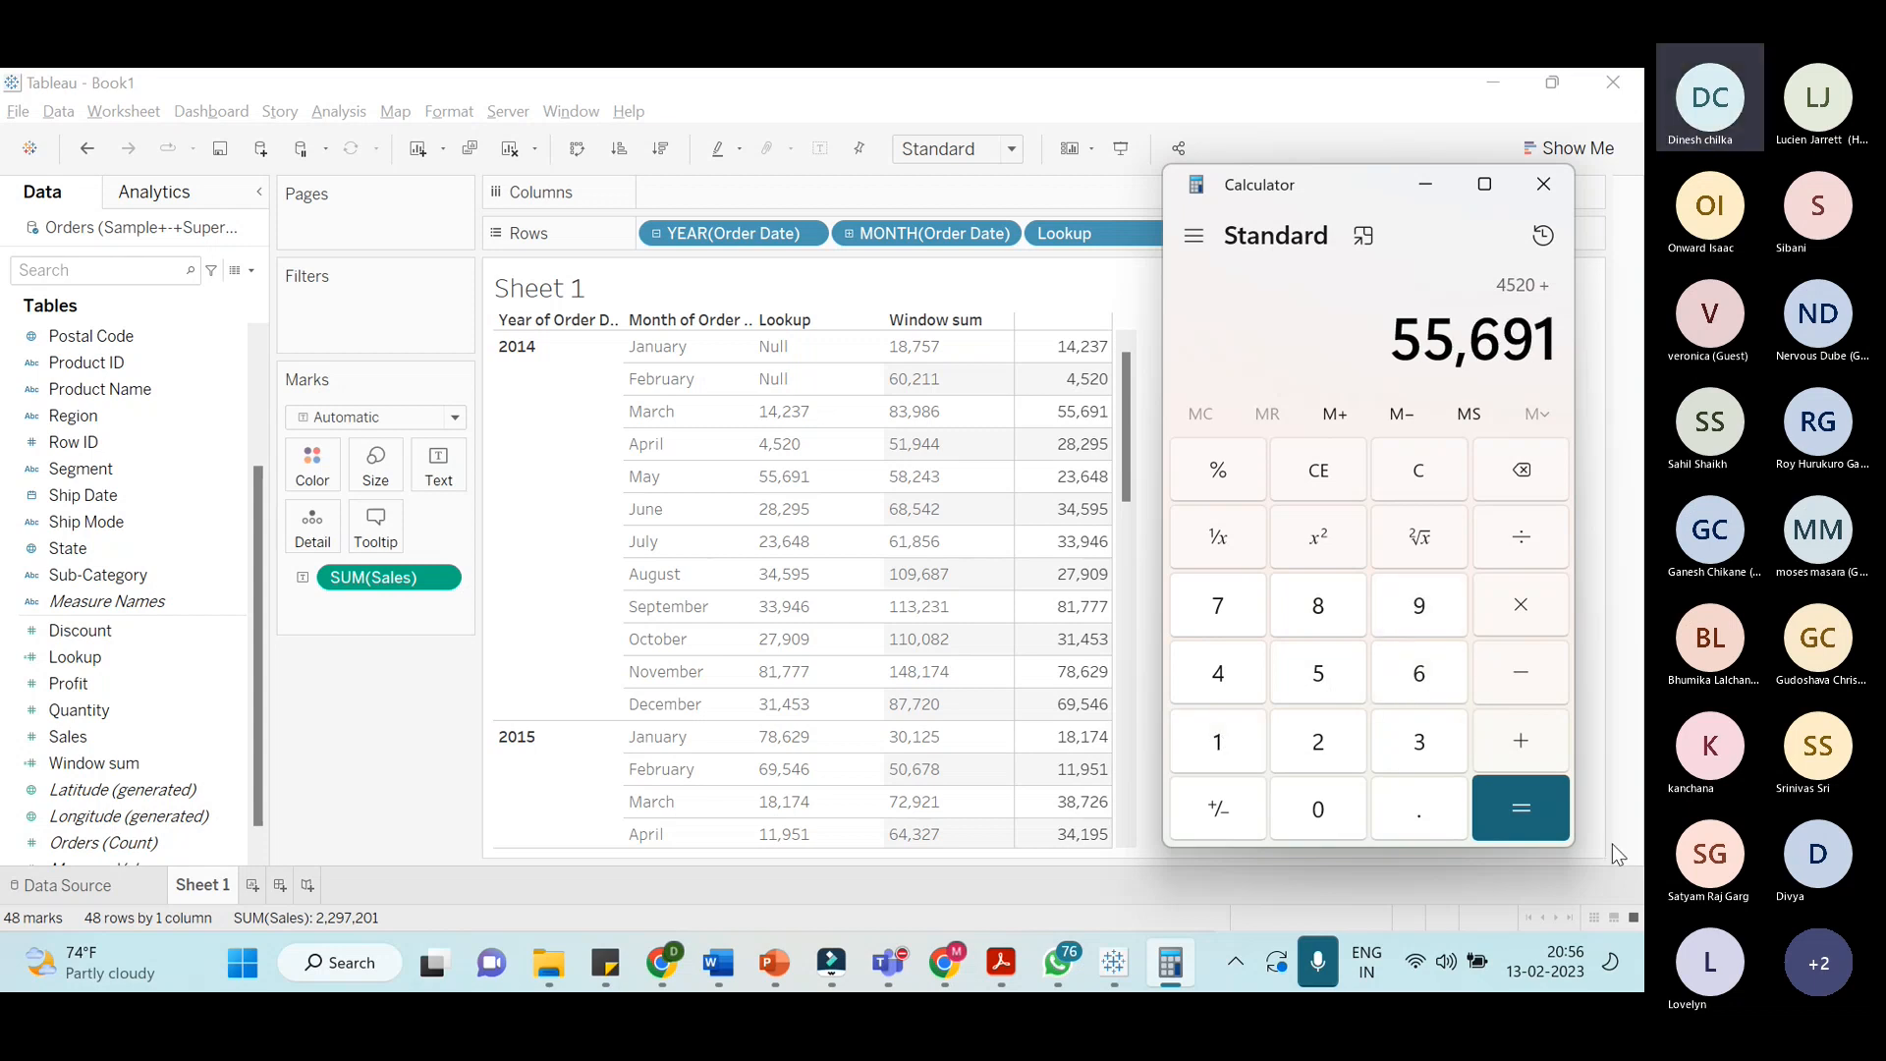
{"action": "left_click", "coordinate": [1551, 833]}
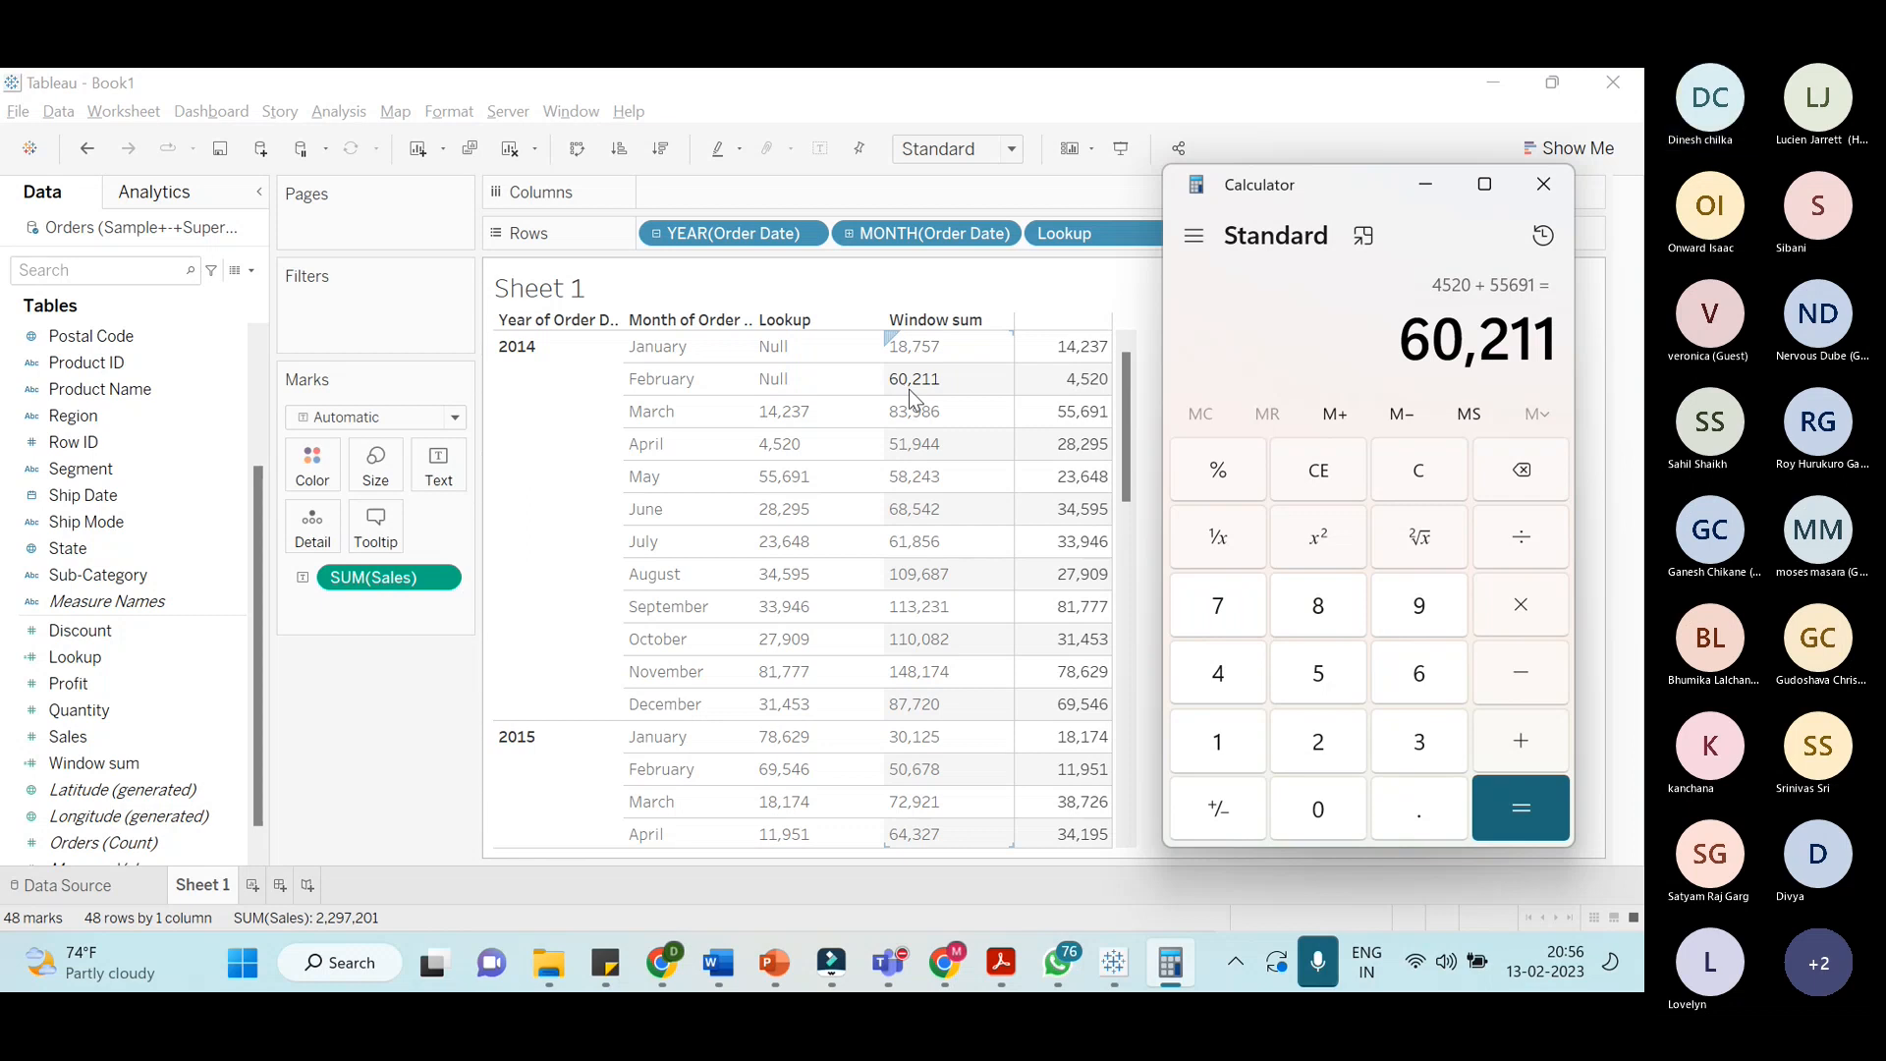
Clear the calculator and add the March and April 2014 sales, 55691 + 28295, to check March's Window sum
{"action": "left_click", "coordinate": [1365, 484]}
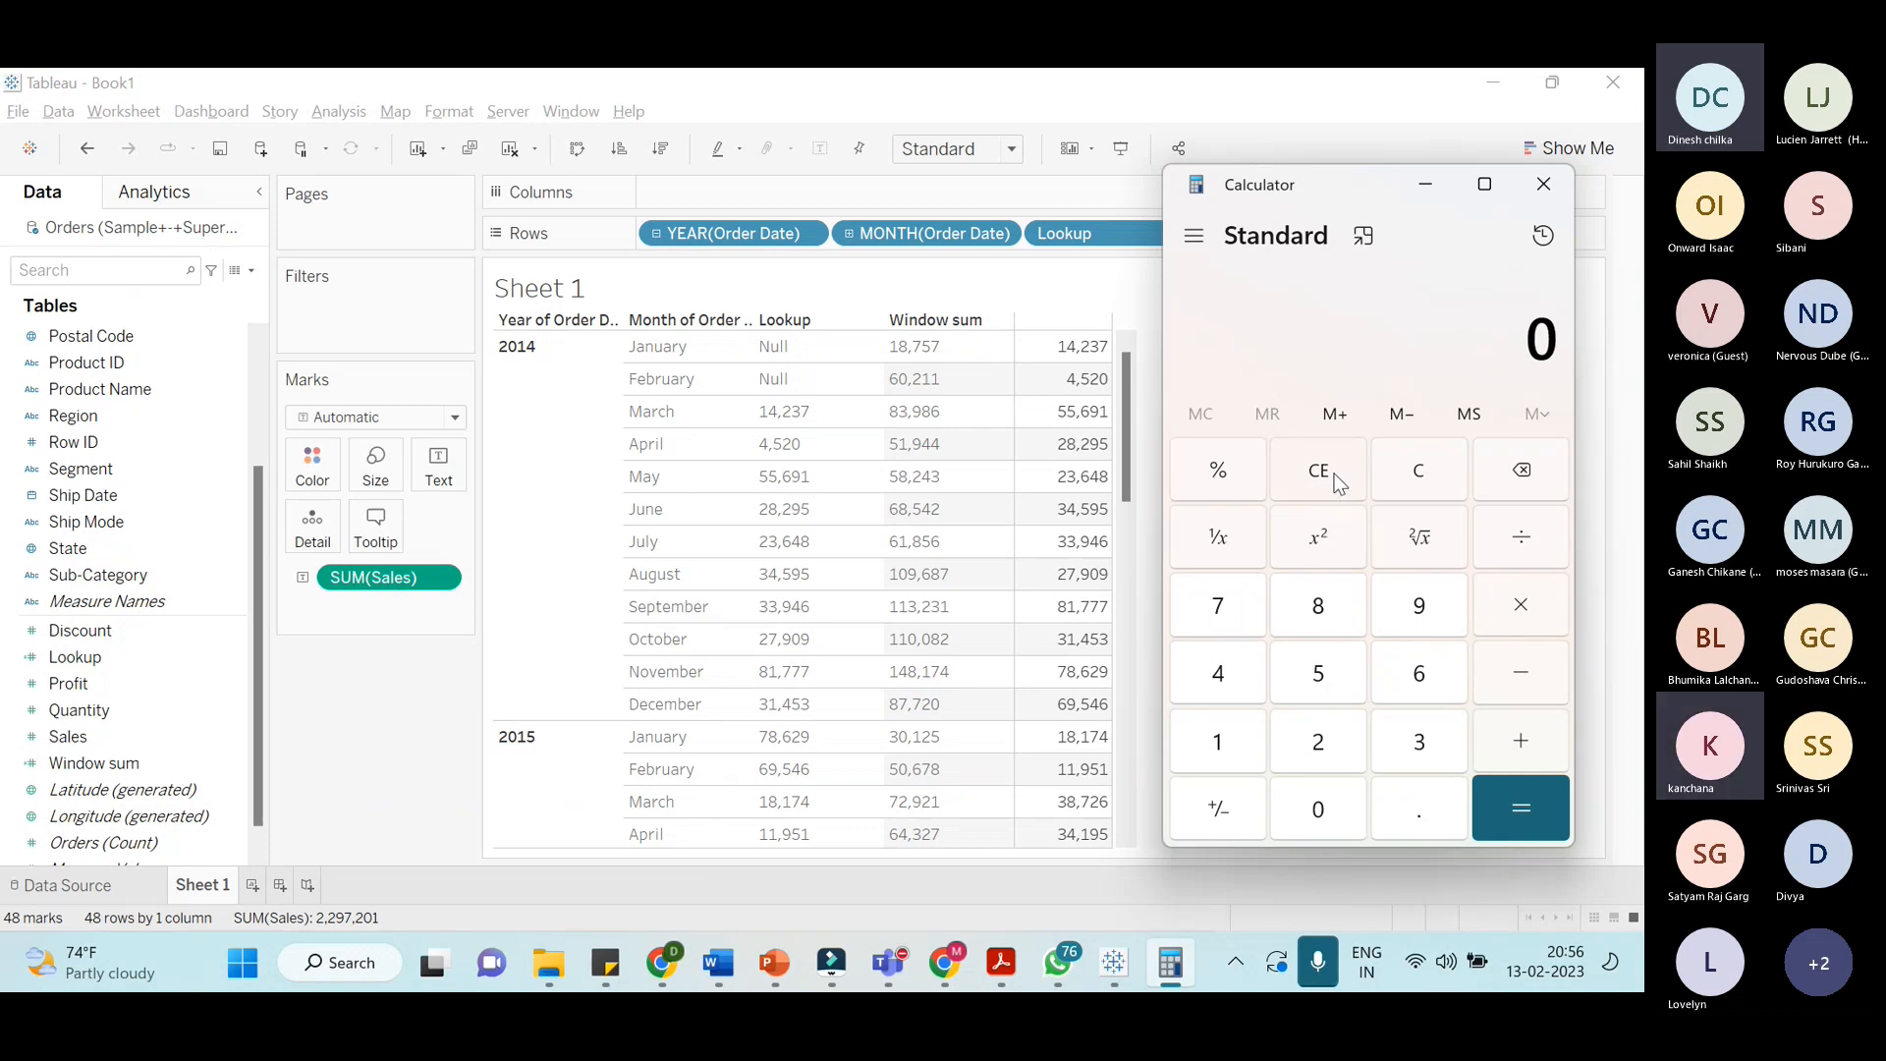
{"action": "double_click", "coordinate": [1346, 668]}
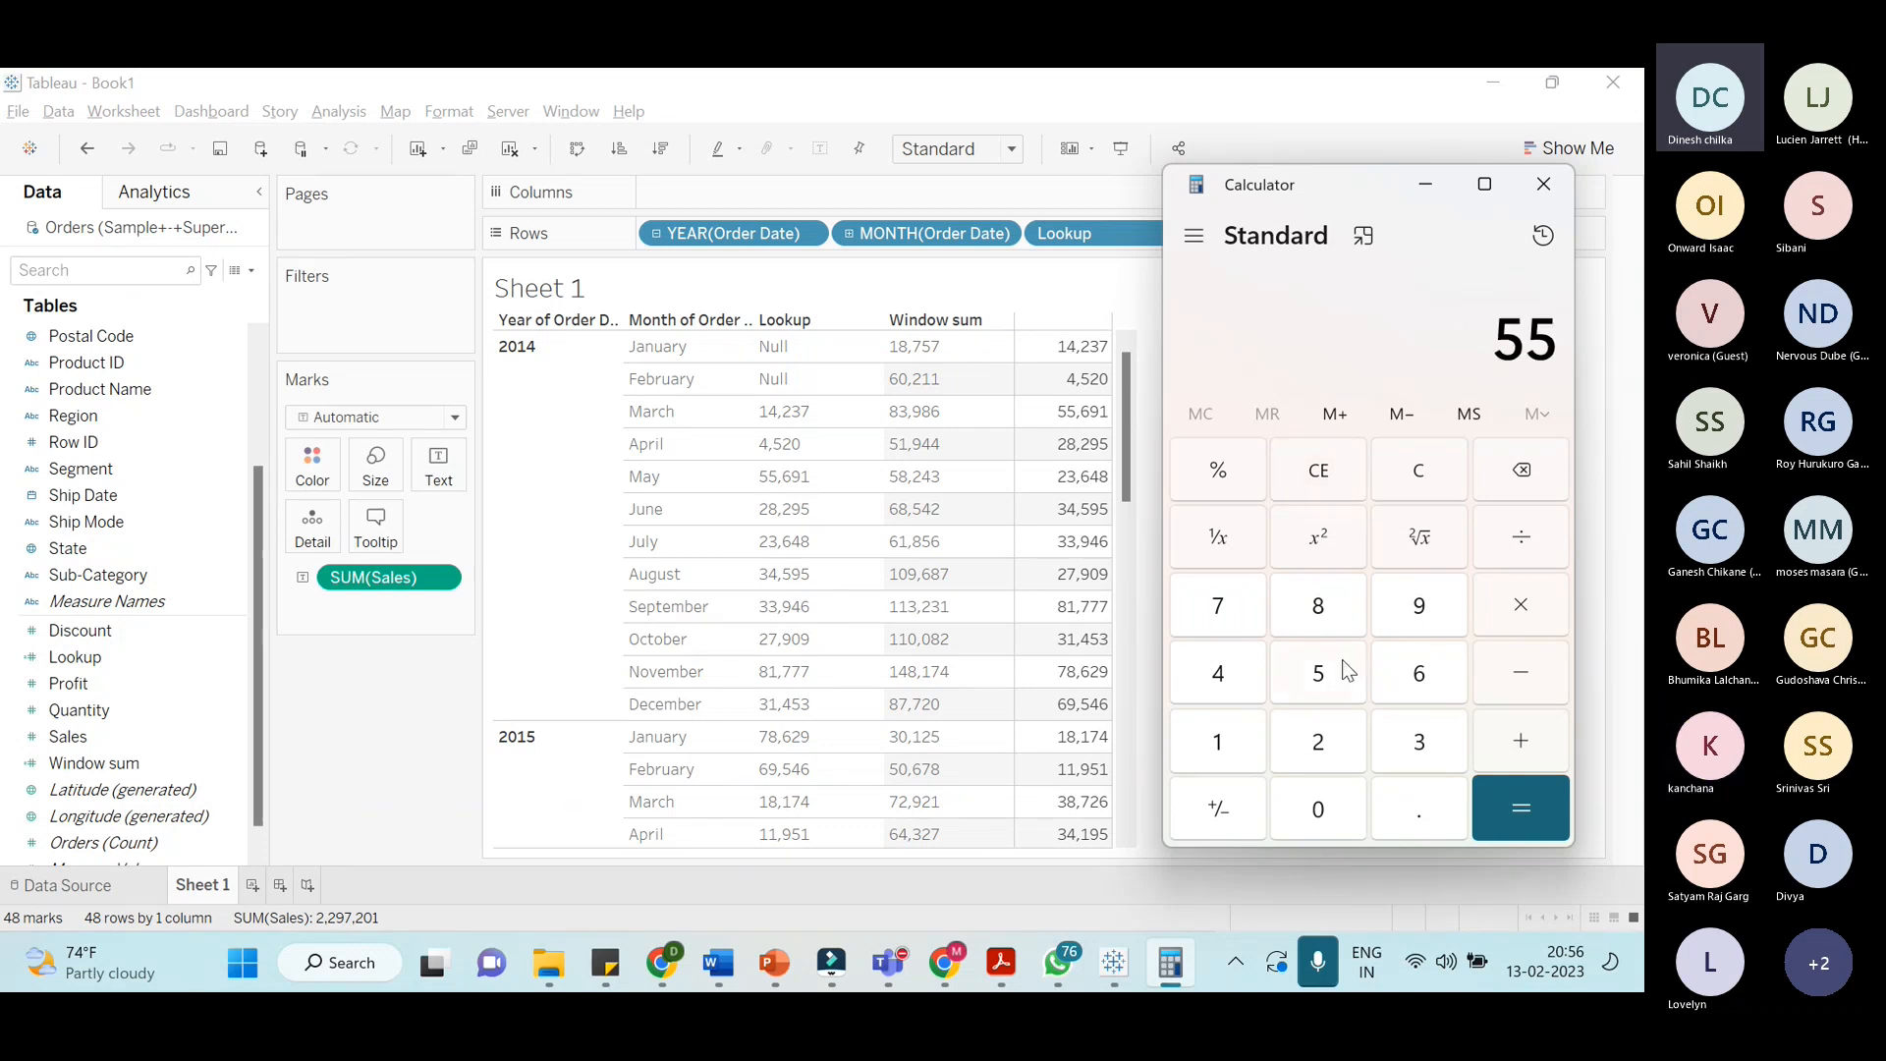
{"action": "left_click", "coordinate": [1417, 674]}
{"action": "left_click", "coordinate": [1424, 632]}
{"action": "left_click", "coordinate": [1221, 742]}
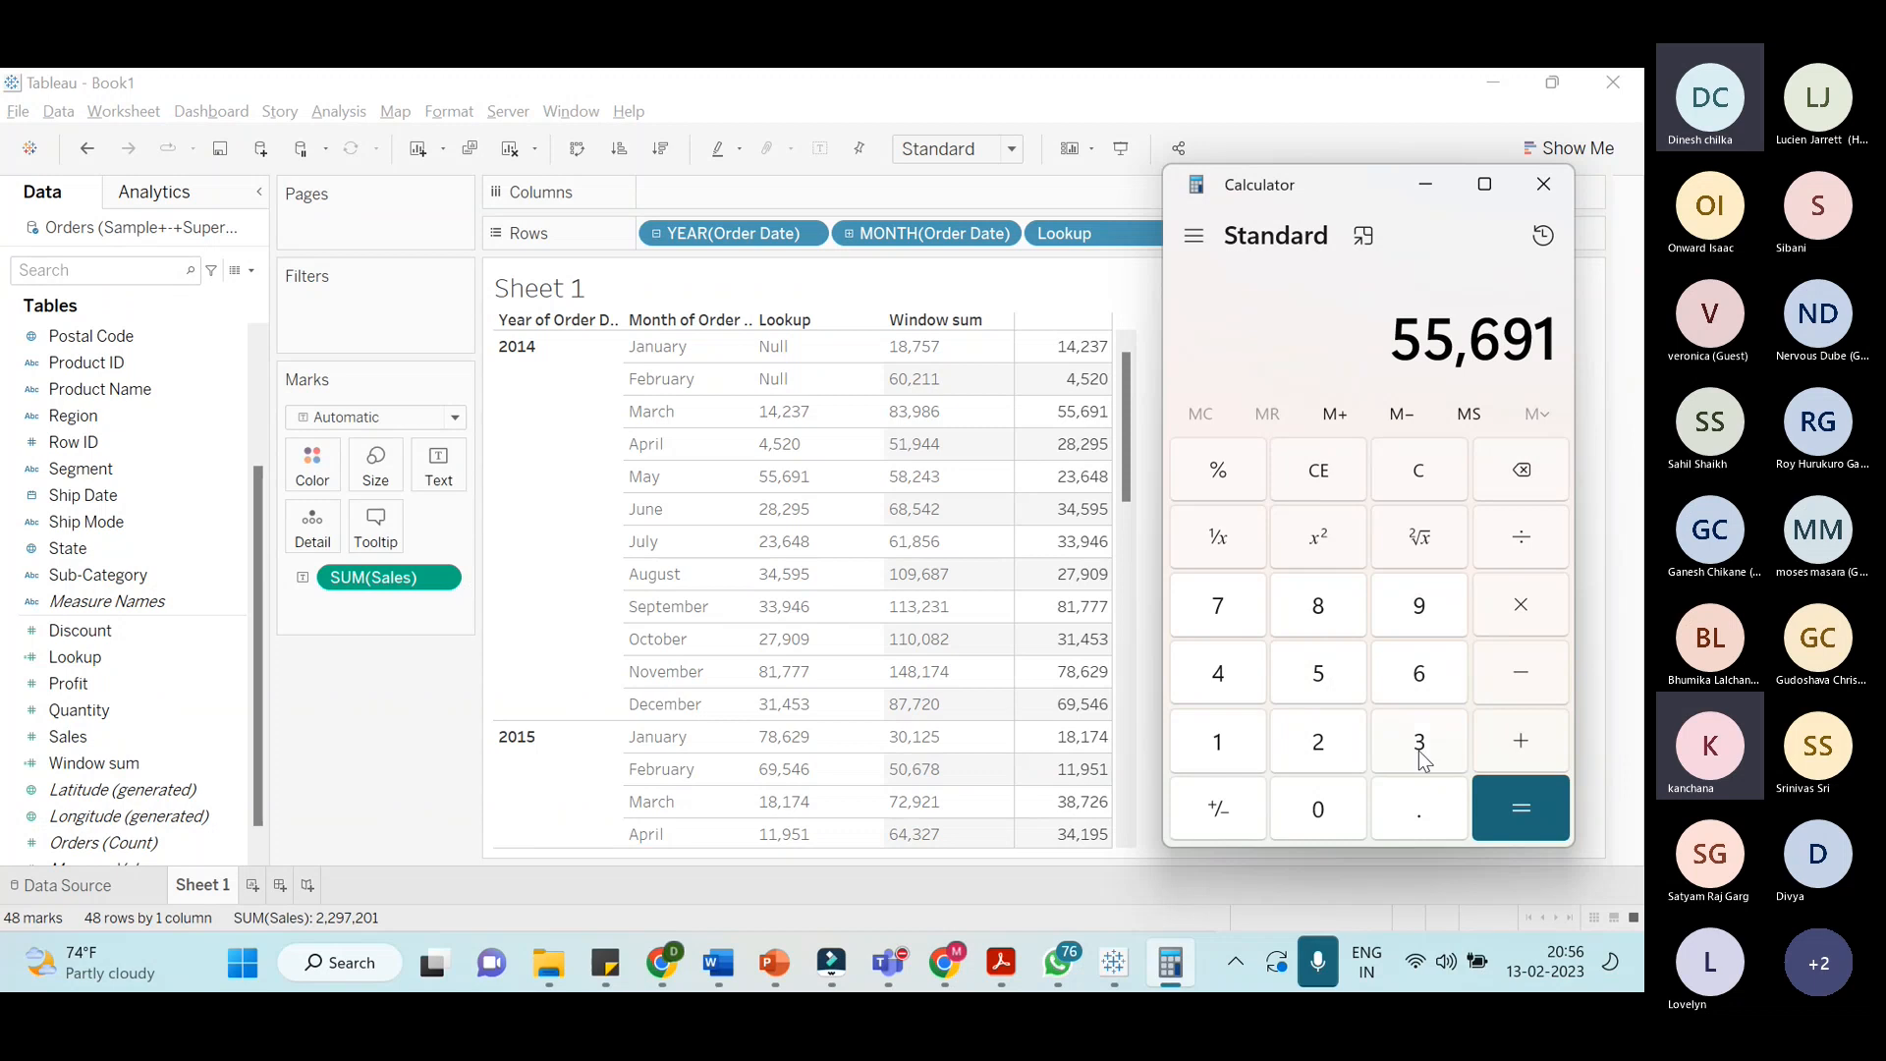
{"action": "left_click", "coordinate": [1535, 735]}
{"action": "left_click", "coordinate": [1318, 742]}
{"action": "left_click", "coordinate": [1341, 603]}
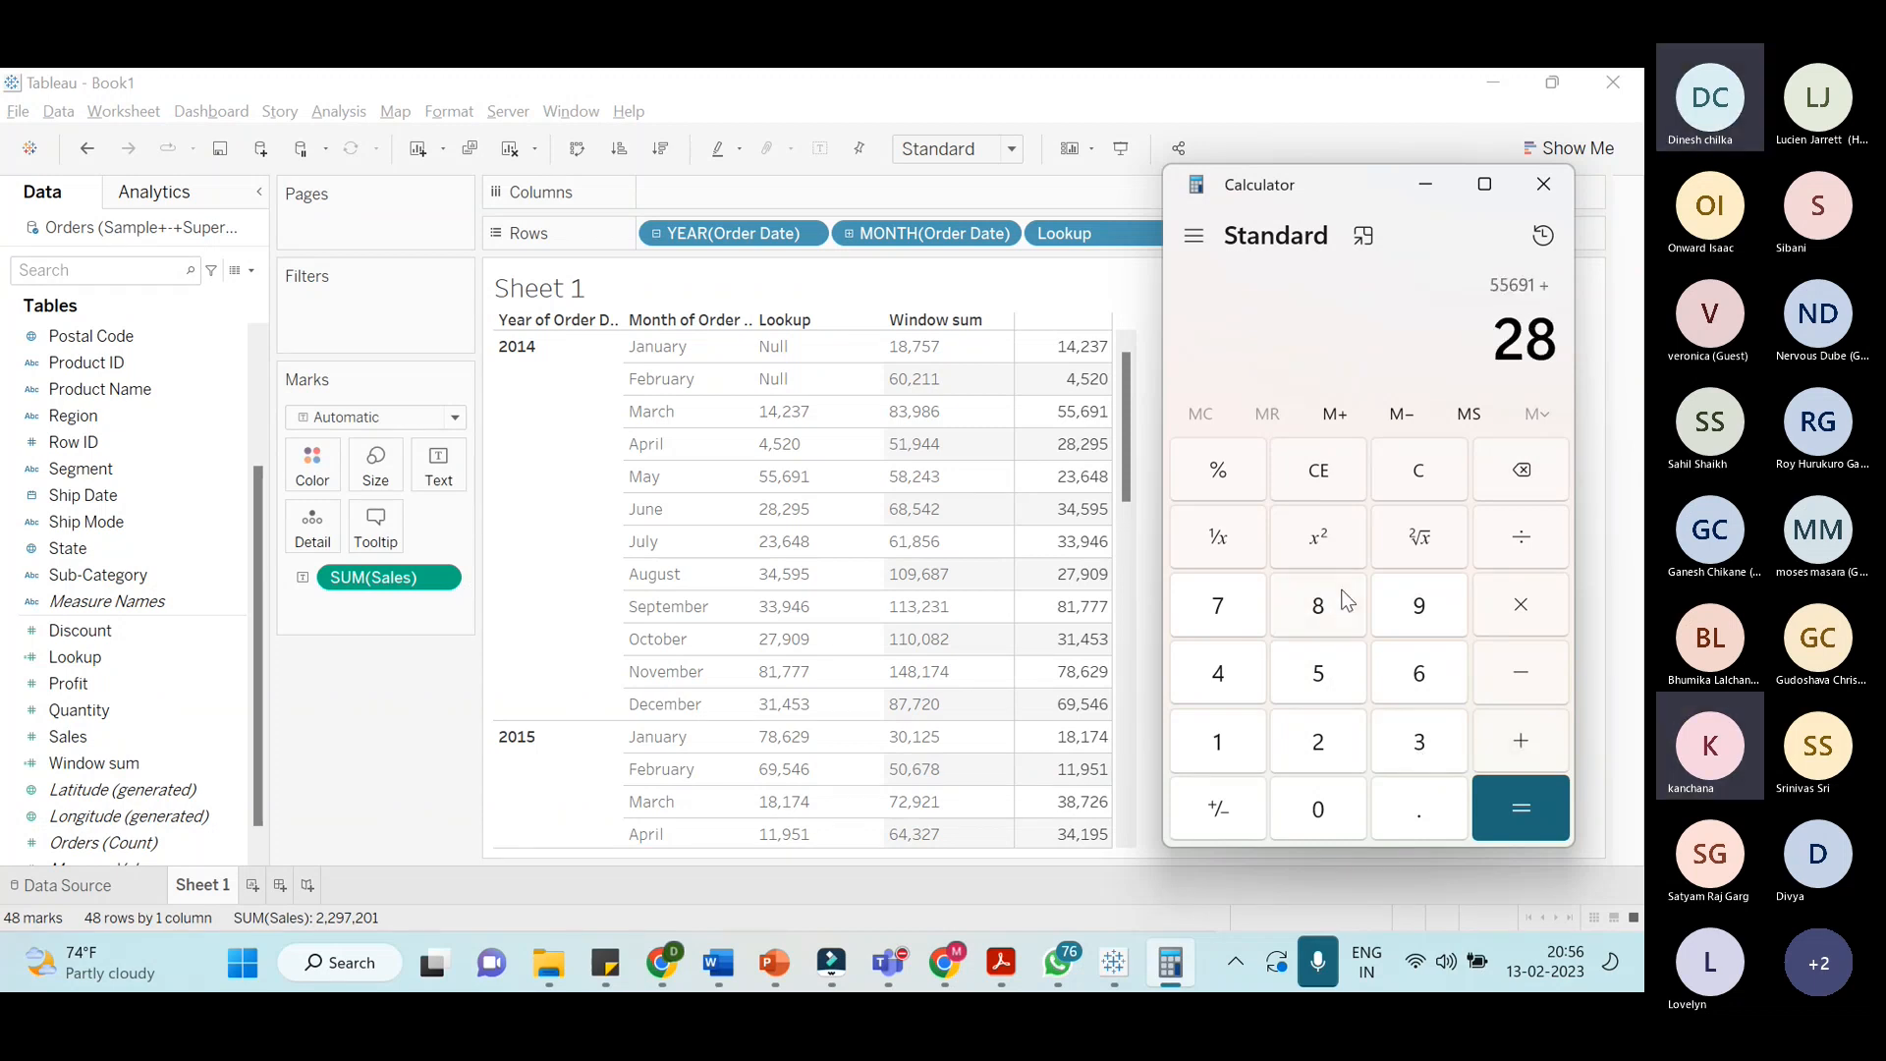
{"action": "left_click", "coordinate": [1342, 739]}
{"action": "left_click", "coordinate": [1441, 611]}
{"action": "left_click", "coordinate": [1333, 676]}
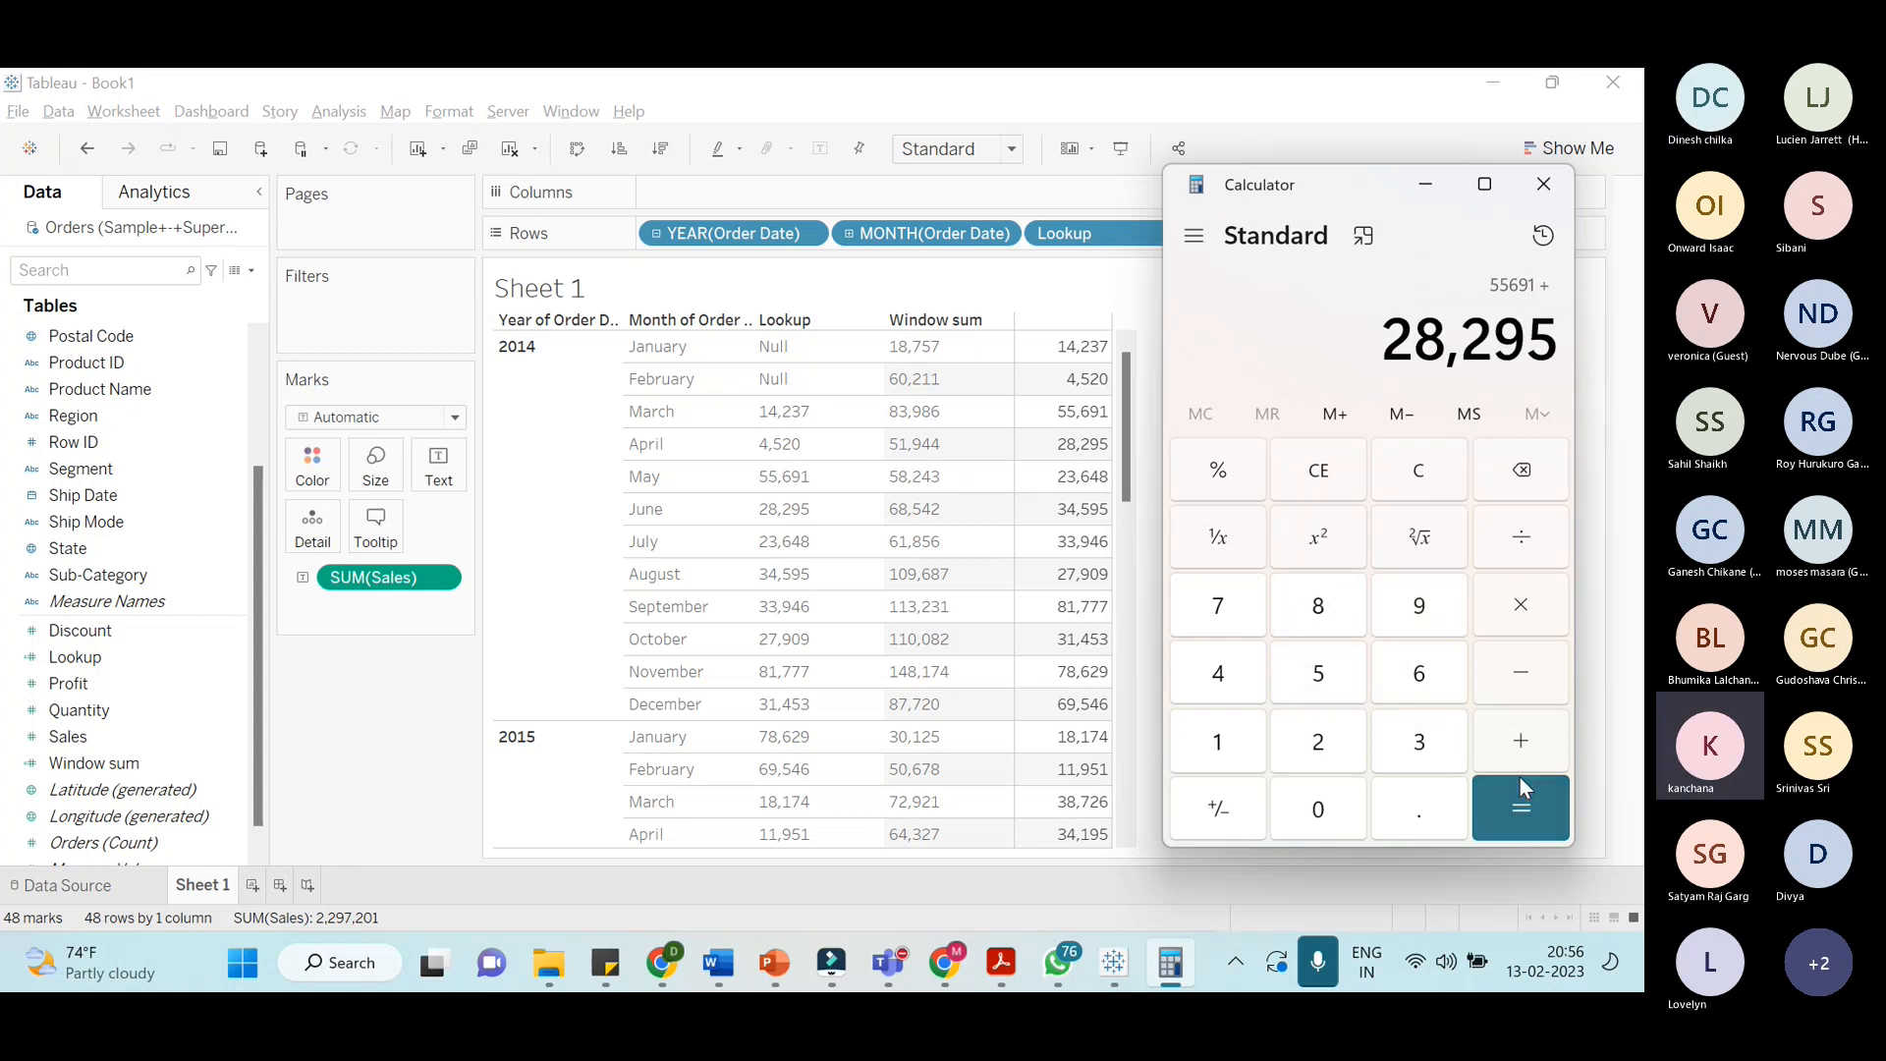
{"action": "left_click", "coordinate": [1520, 798]}
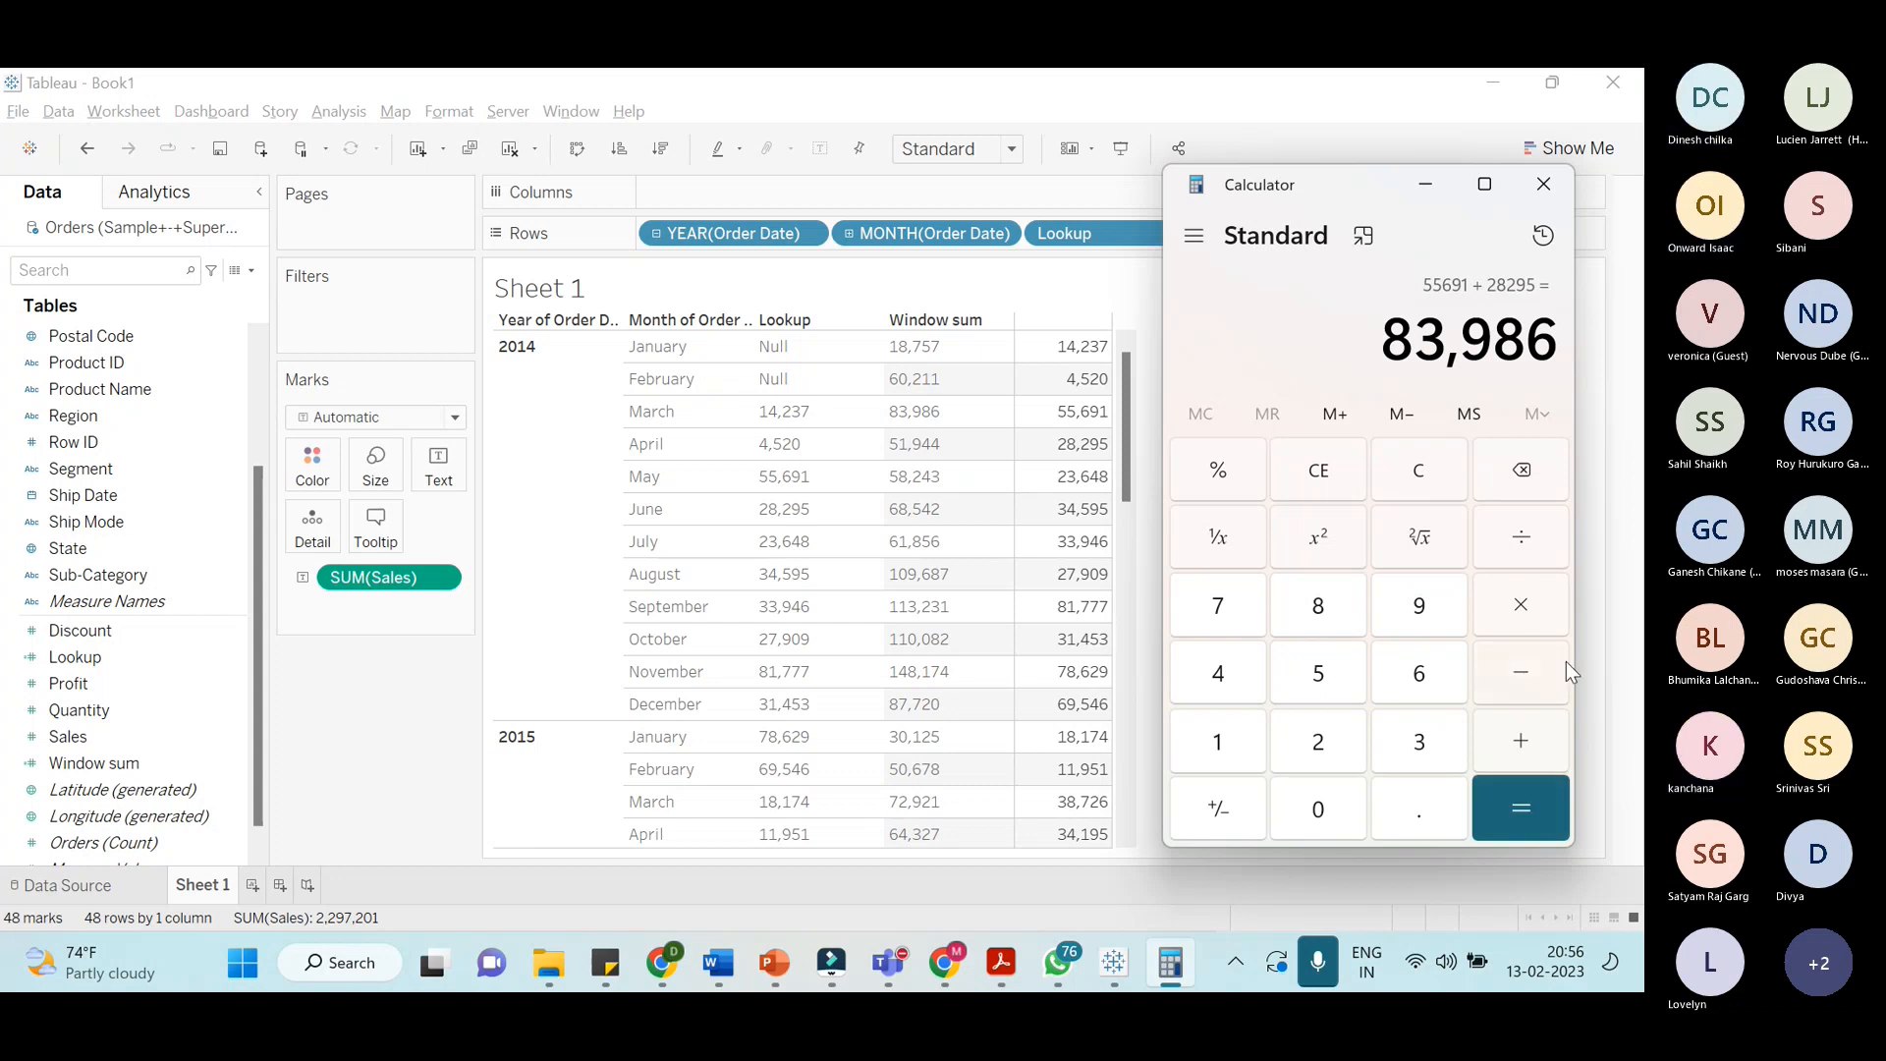
Switch back to Tableau and open the Window sum calculated field for editing
{"action": "double_click", "coordinate": [197, 765]}
{"action": "right_click", "coordinate": [202, 771]}
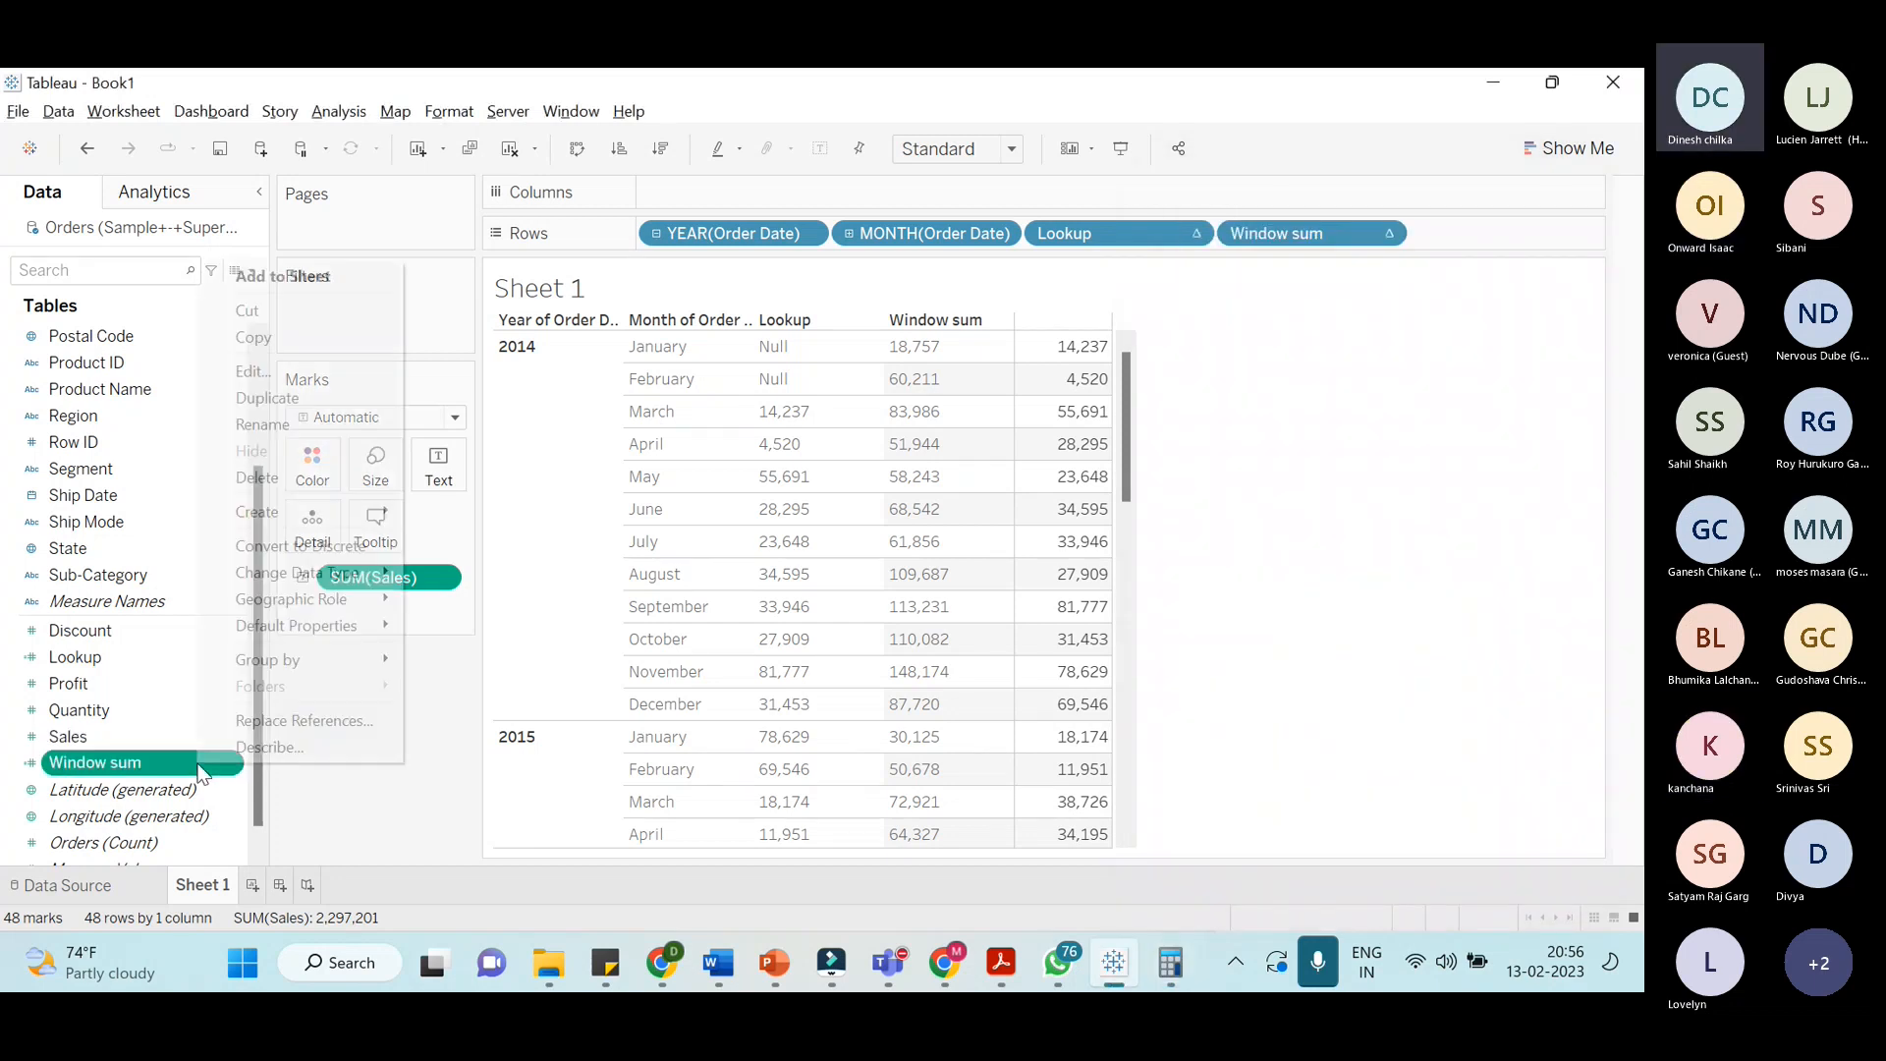
{"action": "left_click", "coordinate": [255, 442]}
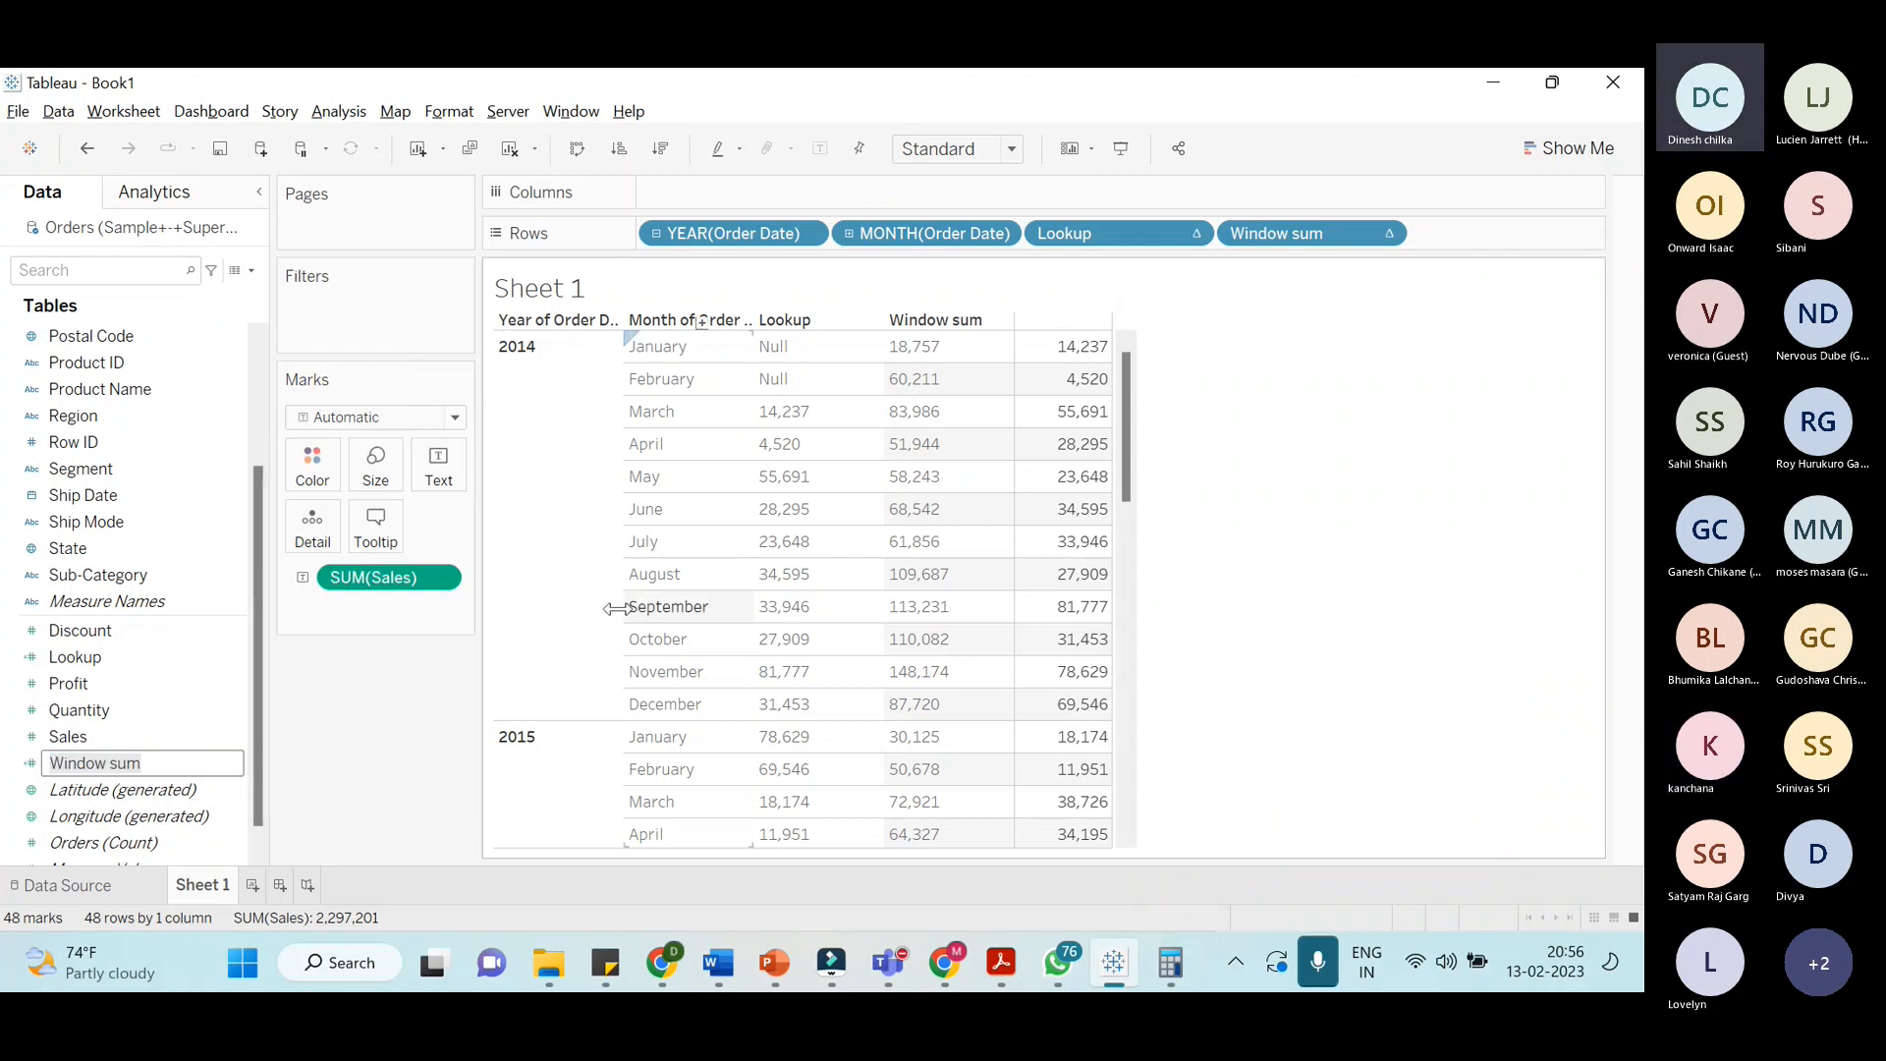
{"action": "key", "text": "Return"}
{"action": "right_click", "coordinate": [222, 762]}
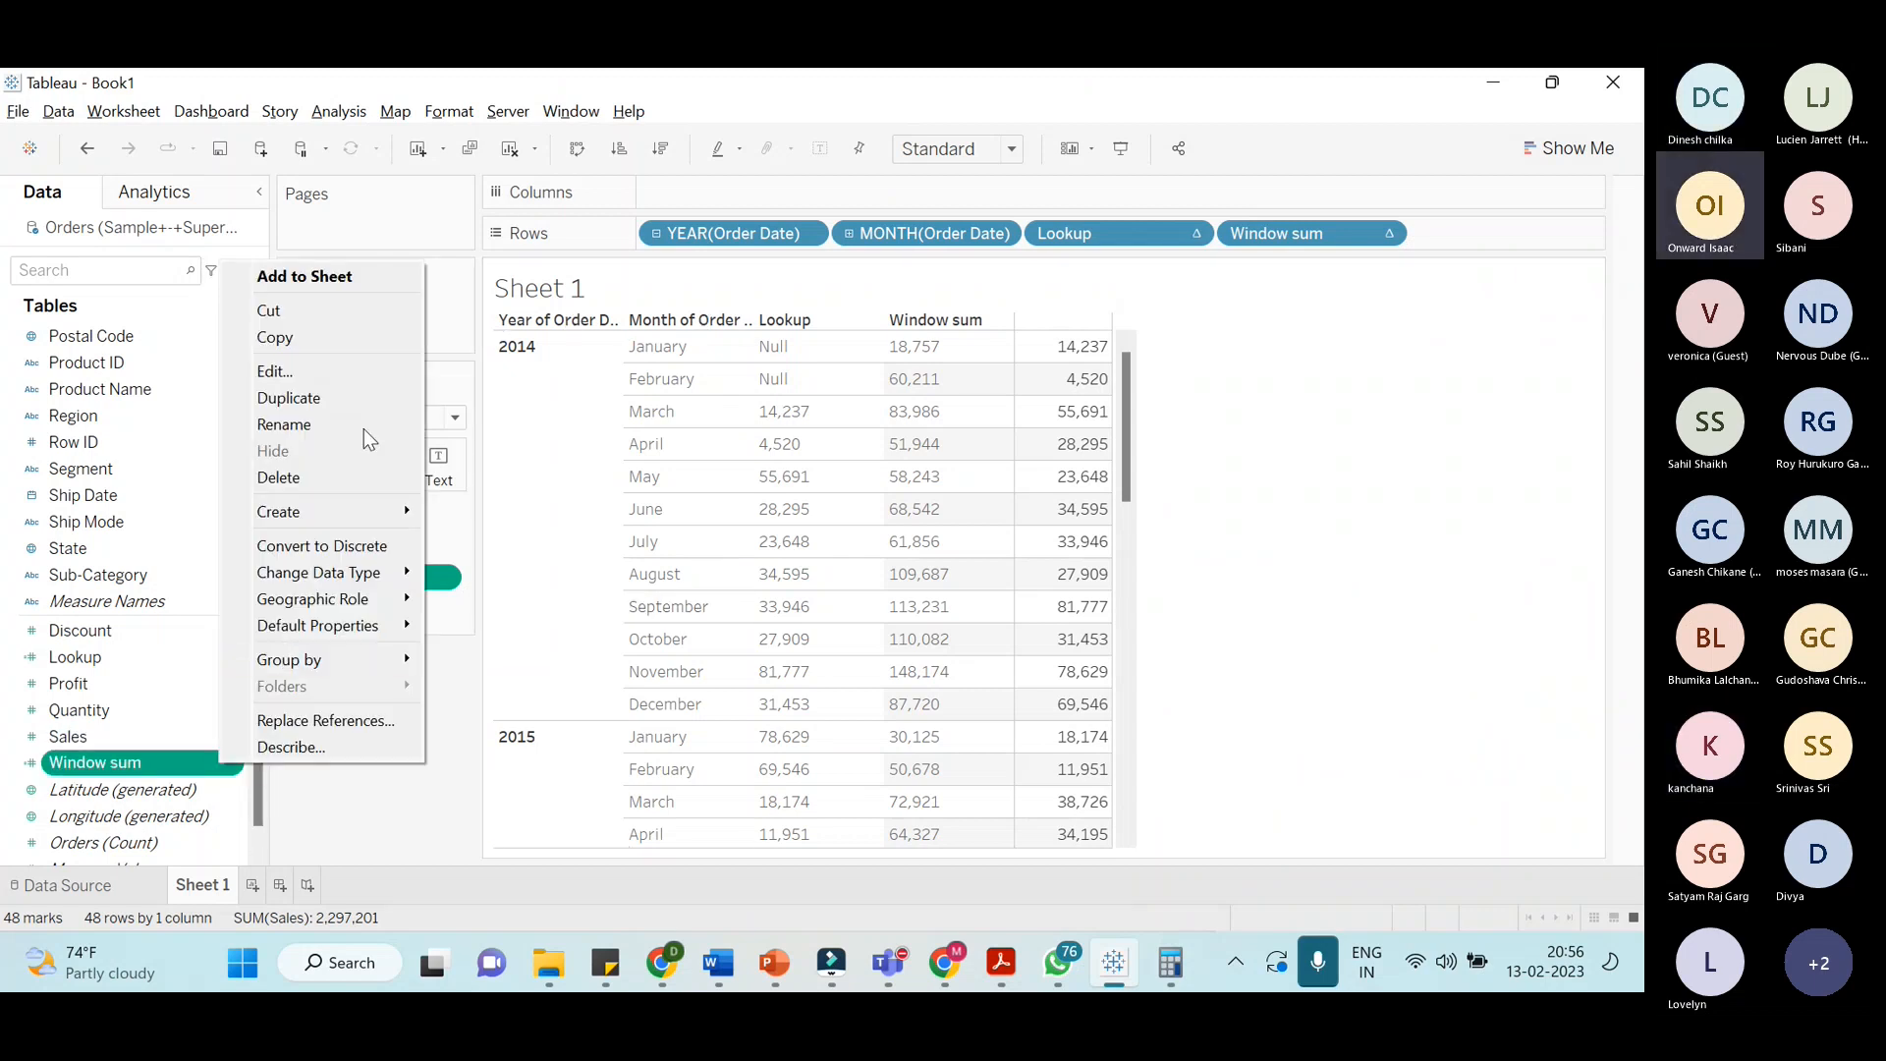
{"action": "left_click", "coordinate": [367, 372]}
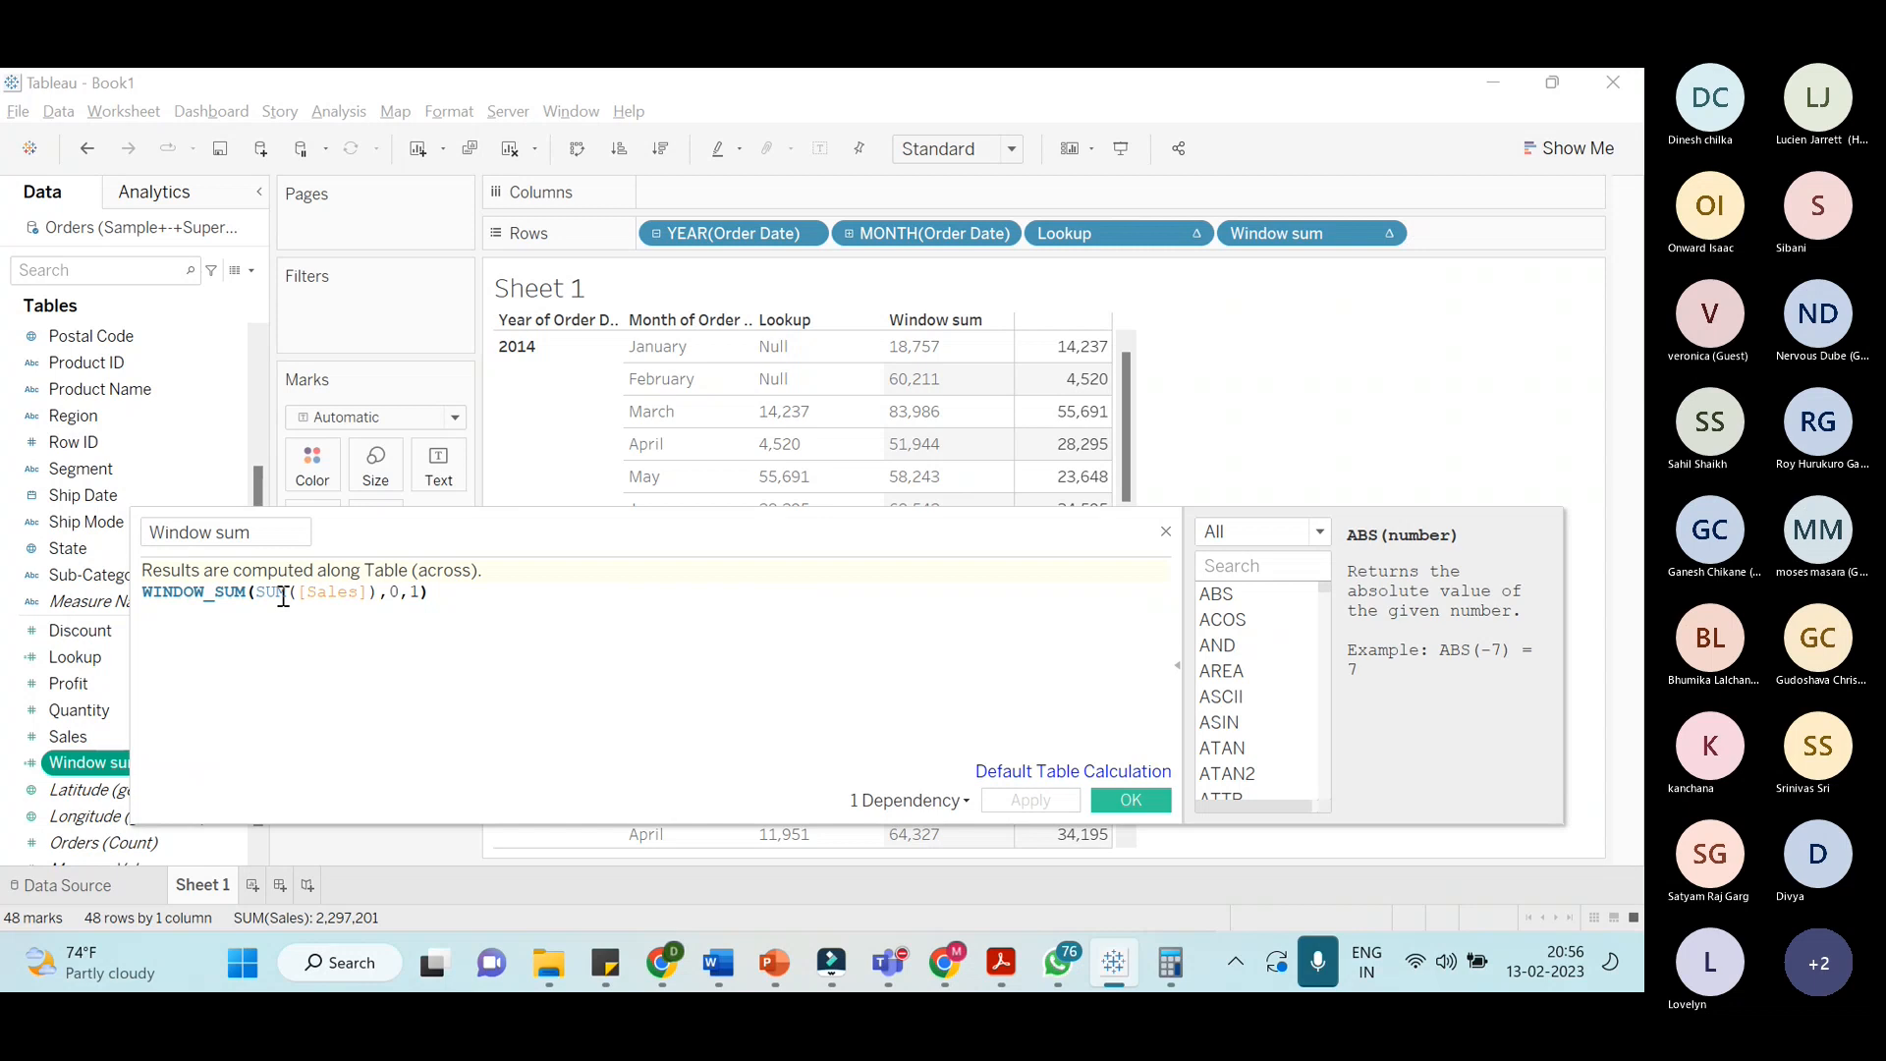
Try the three offsets -1,0,1 in the WINDOW_SUM formula and view the calculation's error details
{"action": "left_click", "coordinate": [394, 593]}
{"action": "key", "text": "Delete"}
{"action": "type", "text": "-1"}
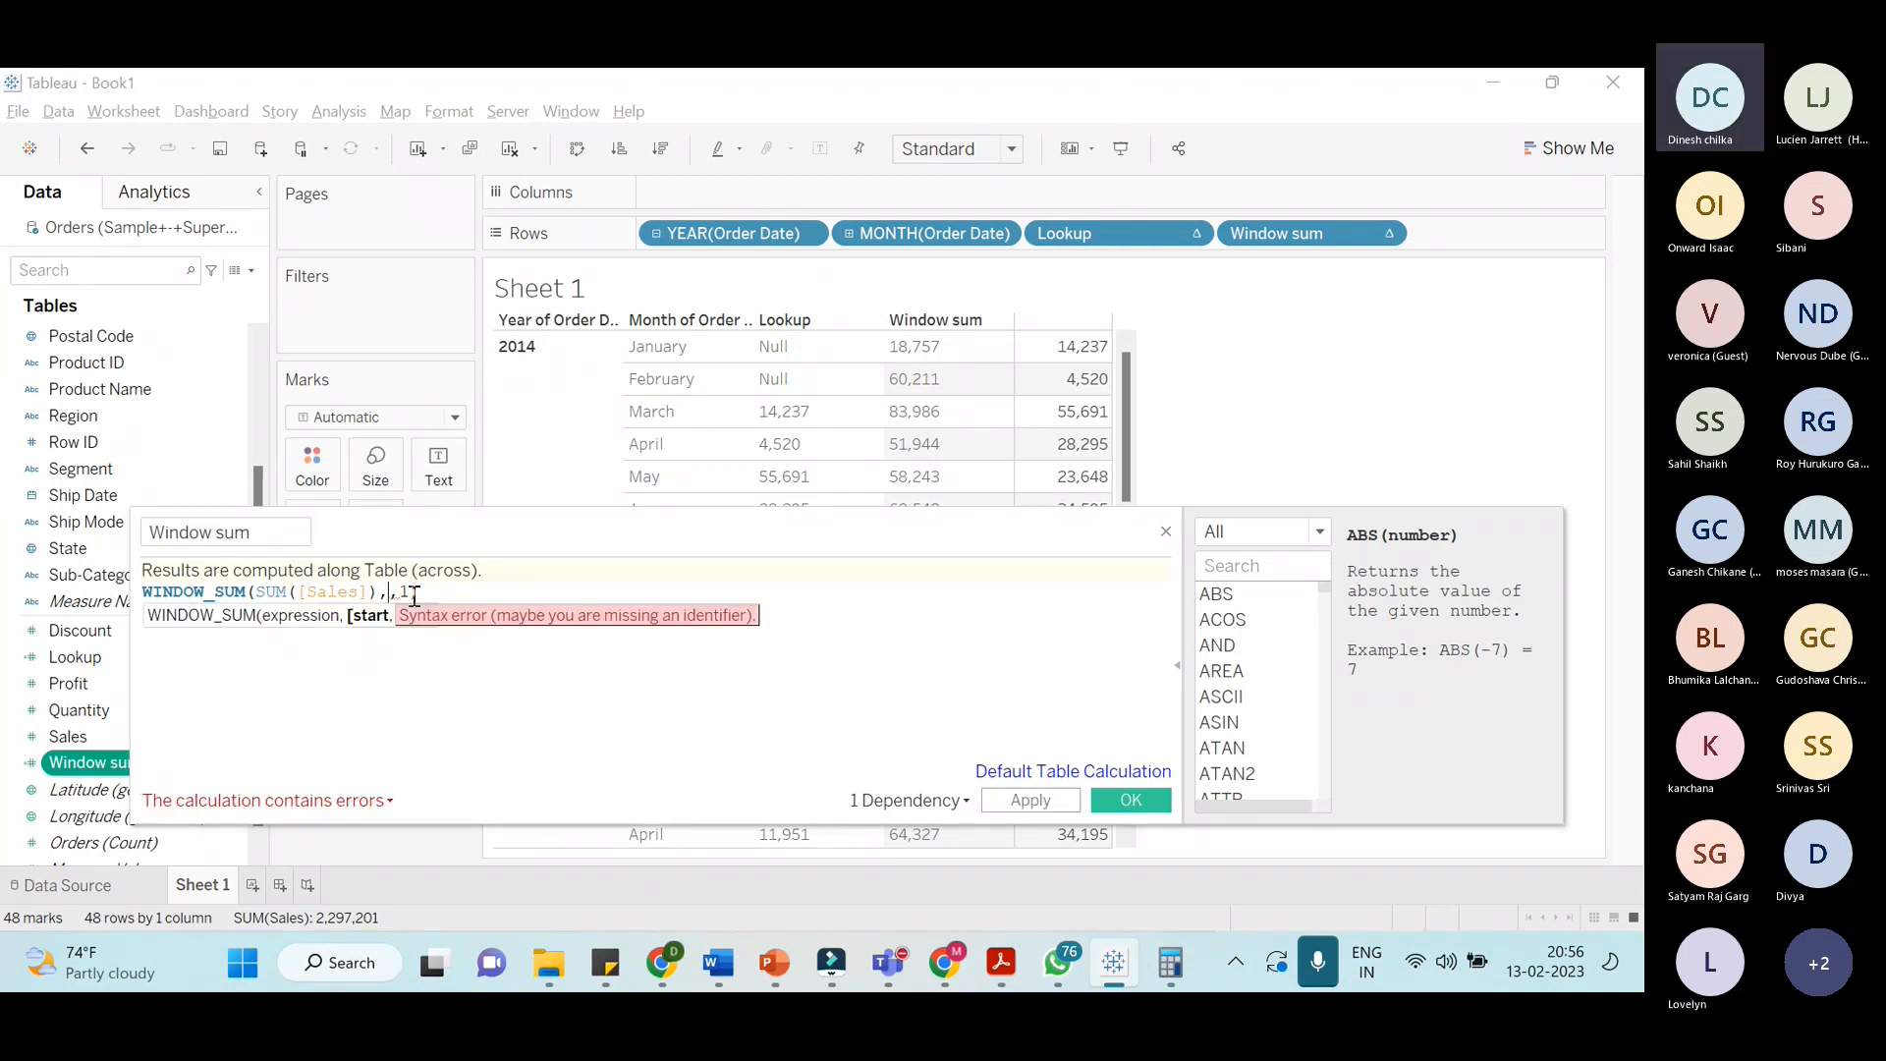
{"action": "key", "text": "Right"}
{"action": "key", "text": "Delete"}
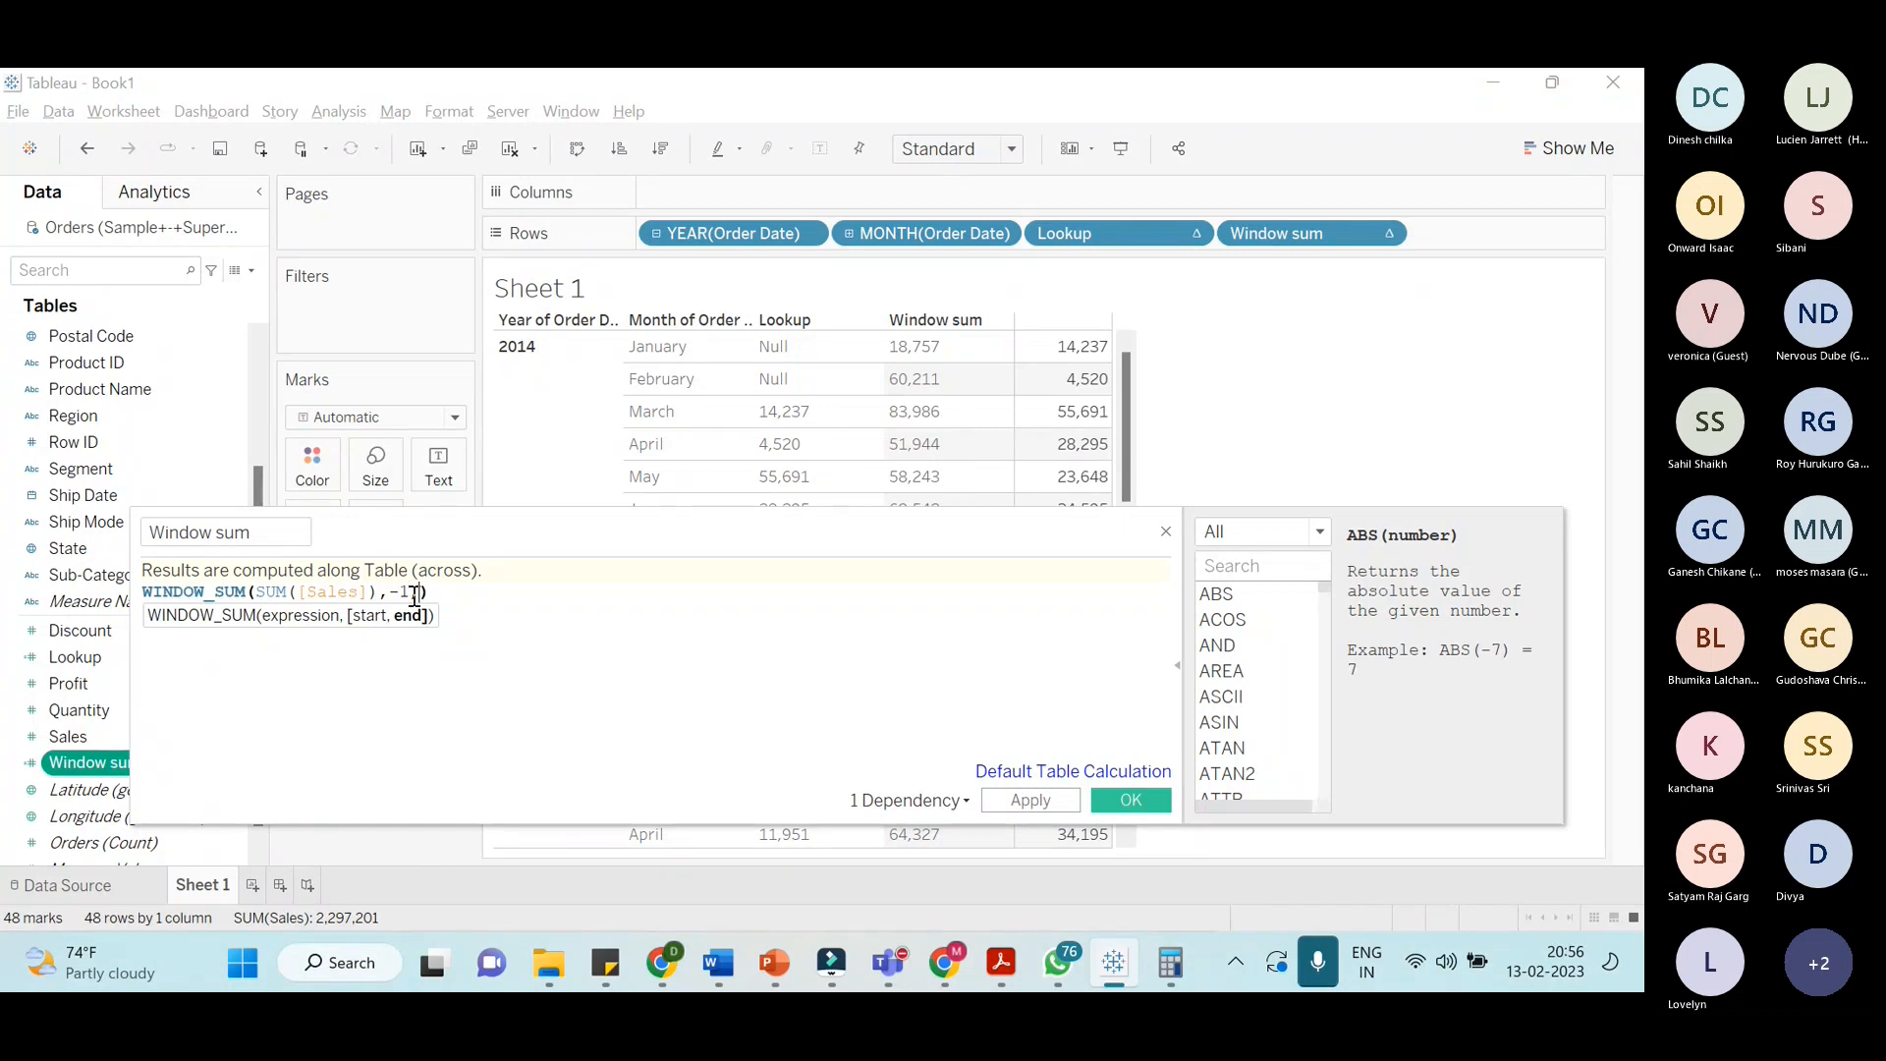
{"action": "type", "text": "0,1"}
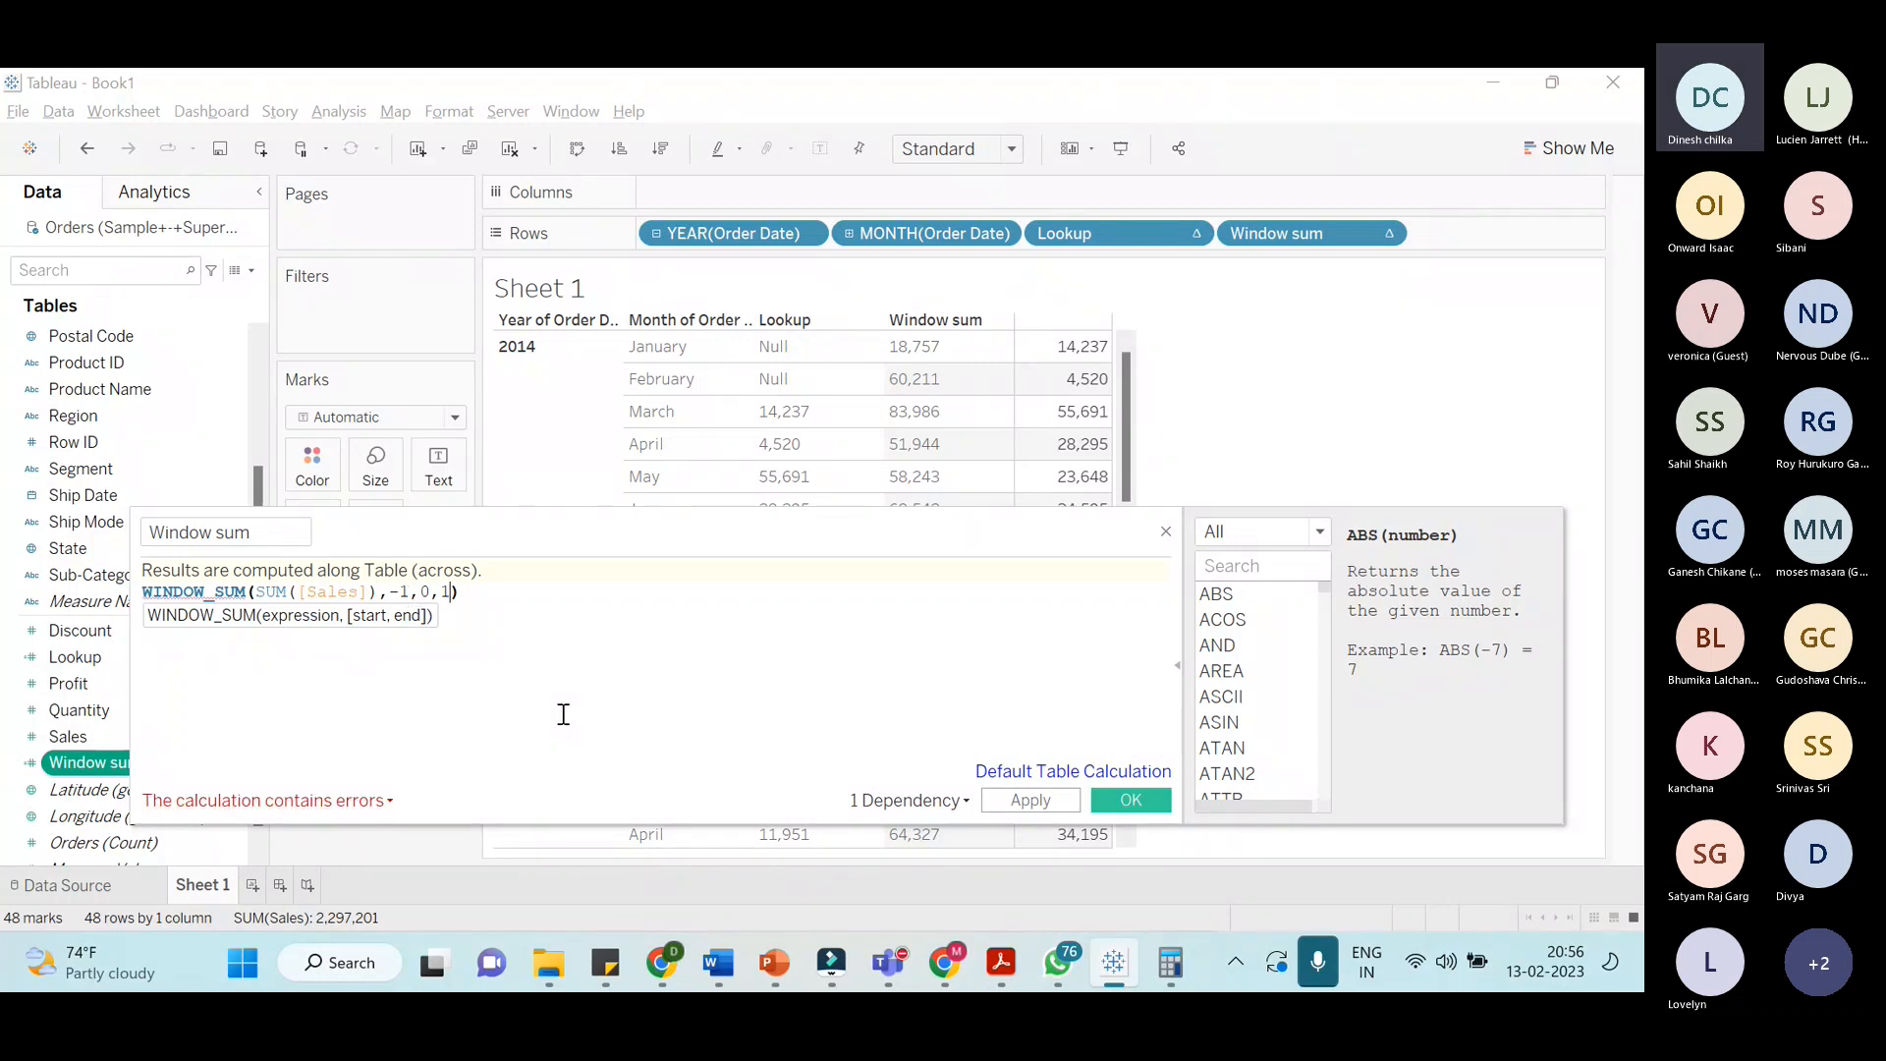
{"action": "left_click", "coordinate": [388, 801]}
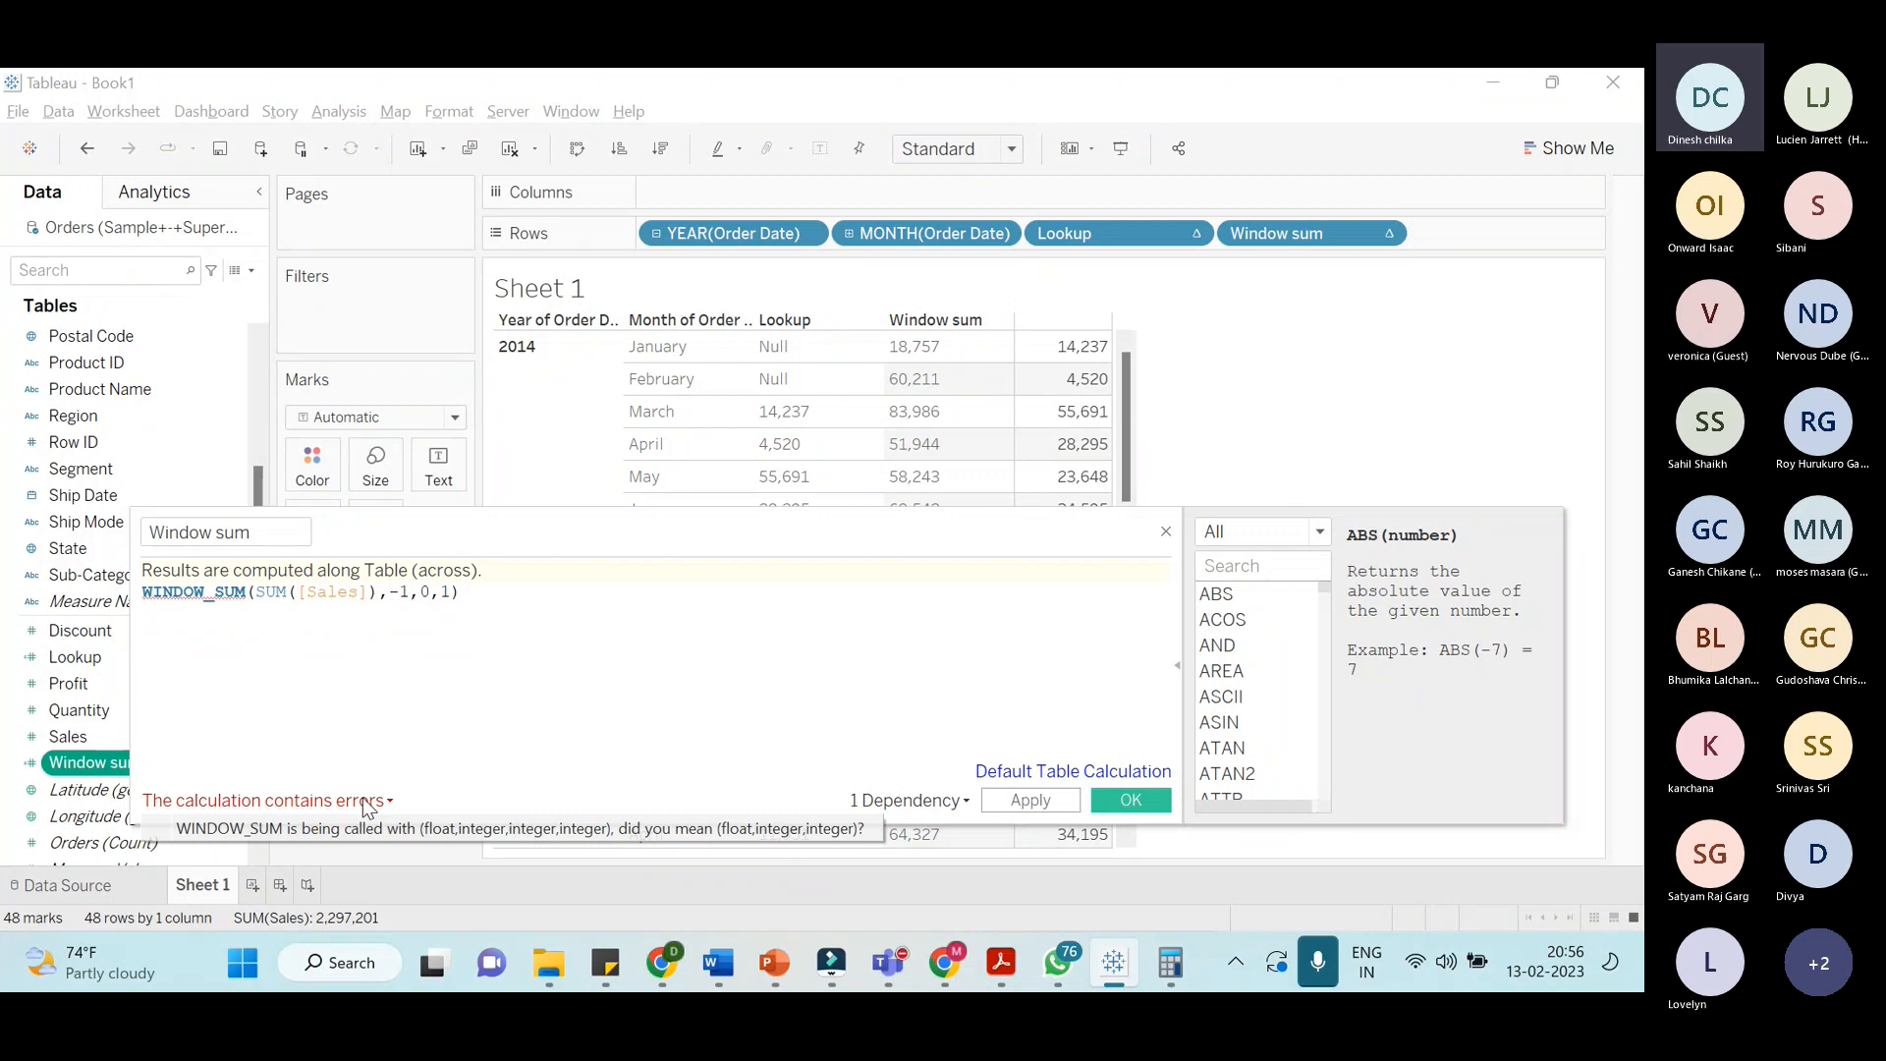
Replace the WINDOW_SUM offsets with 1,2, so the formula reads WINDOW_SUM(SUM([Sales]),1,2), and apply and save it
{"action": "left_click", "coordinate": [455, 591]}
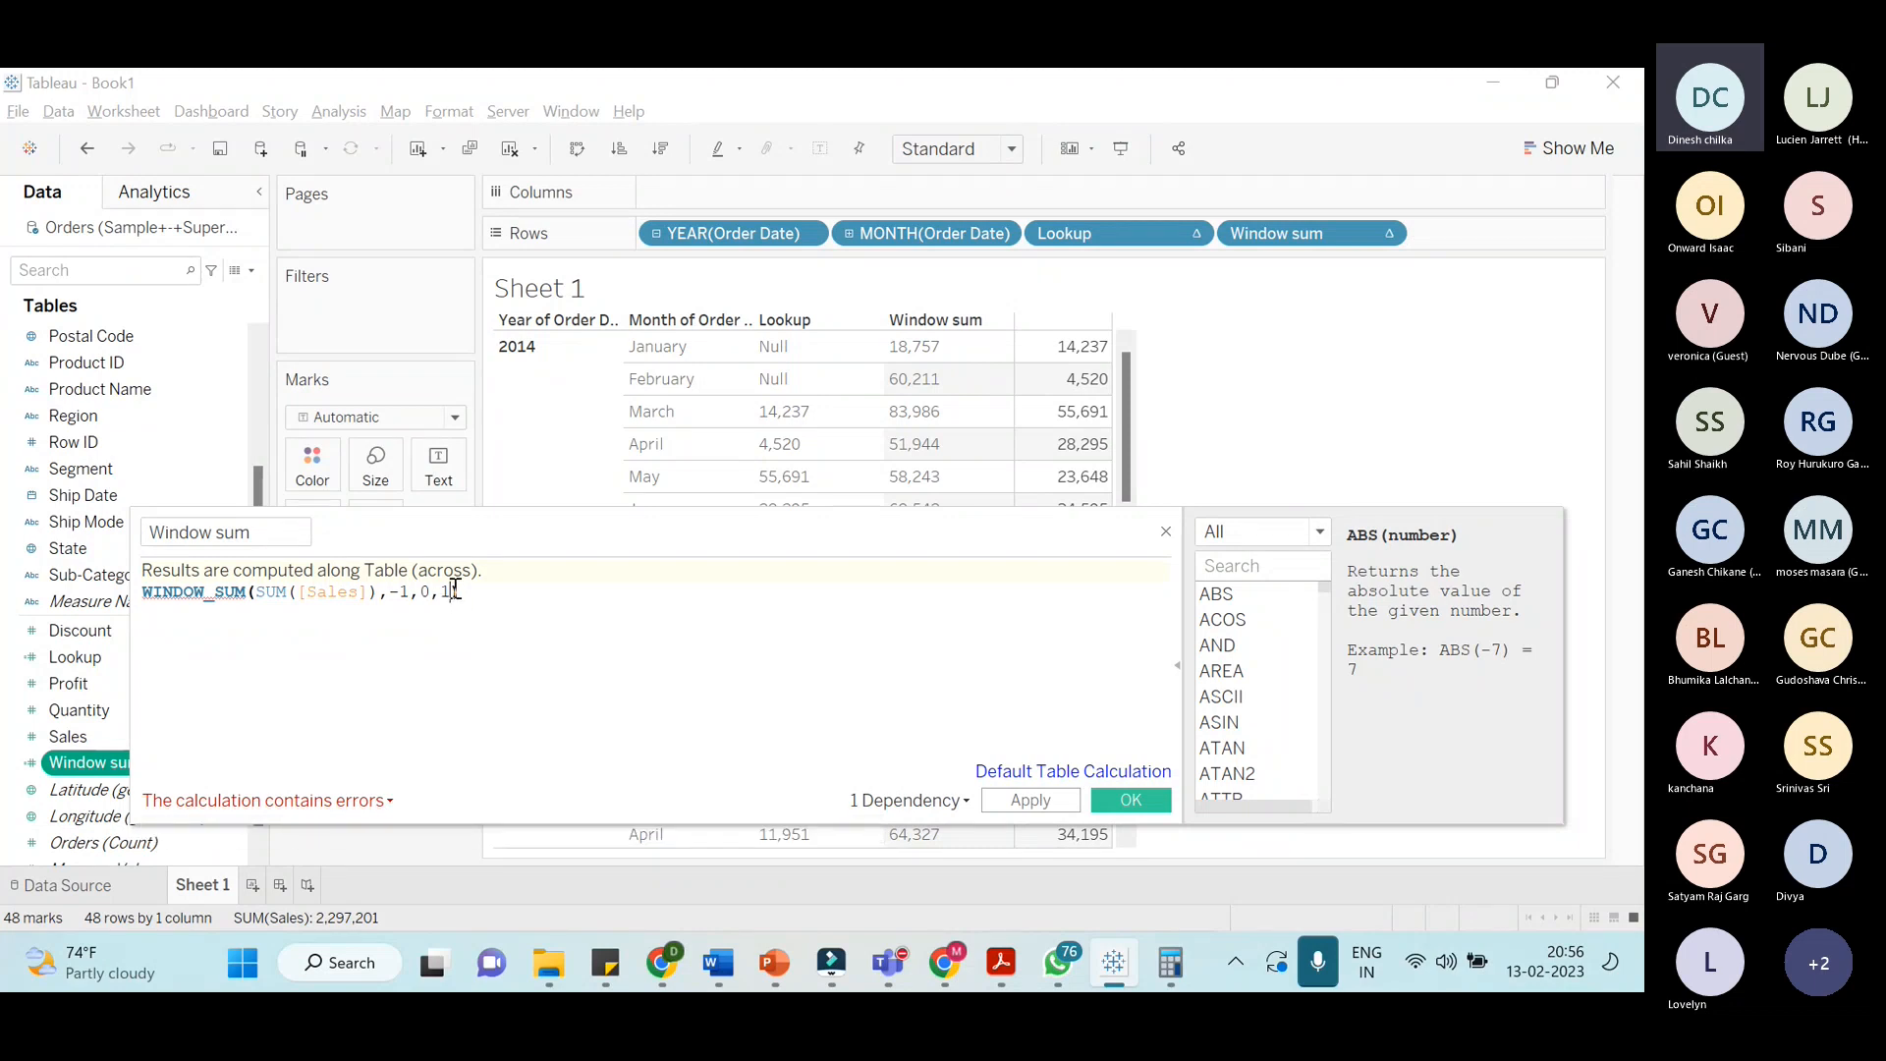
{"action": "type", "text": ")"}
{"action": "key", "text": "Left"}
{"action": "key", "text": "BackSpace"}
{"action": "key", "text": "BackSpace"}
{"action": "key", "text": "BackSpace"}
{"action": "key", "text": "BackSpace"}
{"action": "key", "text": "BackSpace"}
{"action": "key", "text": "BackSpace"}
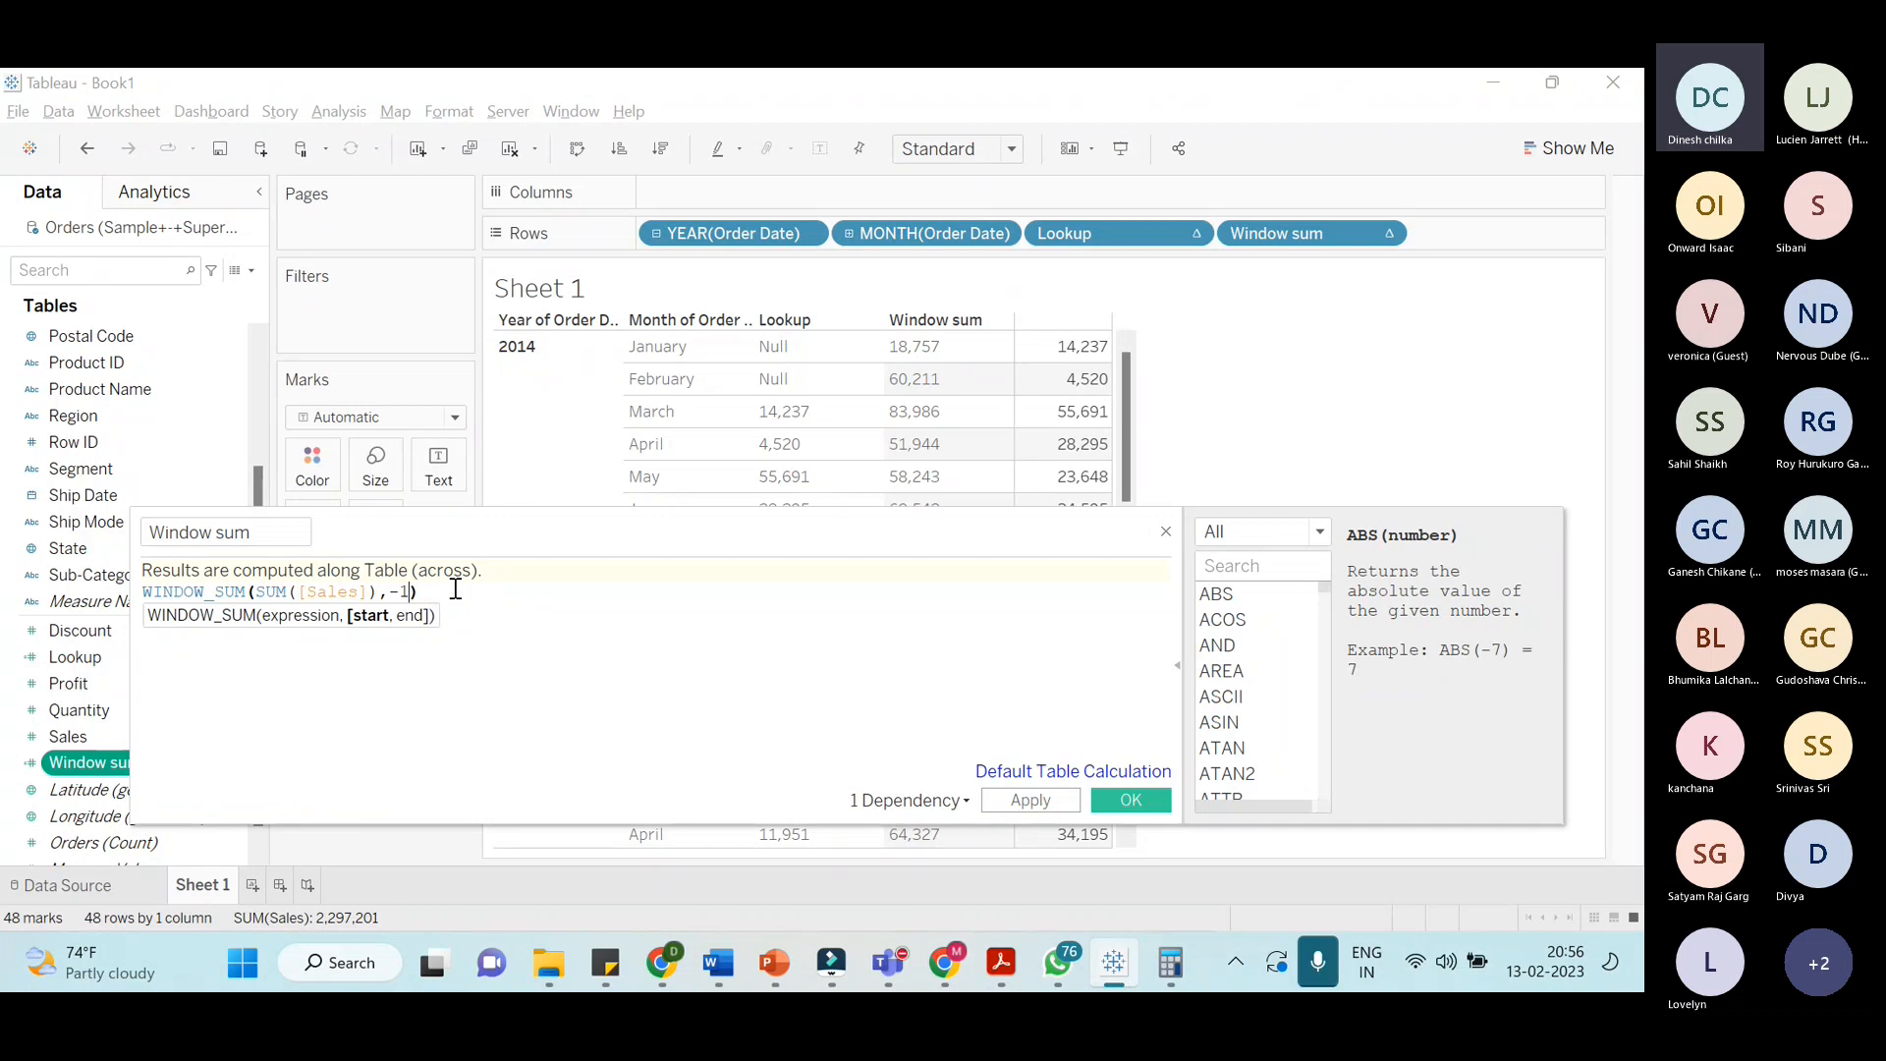
{"action": "type", "text": "1,2"}
{"action": "left_click", "coordinate": [512, 654]}
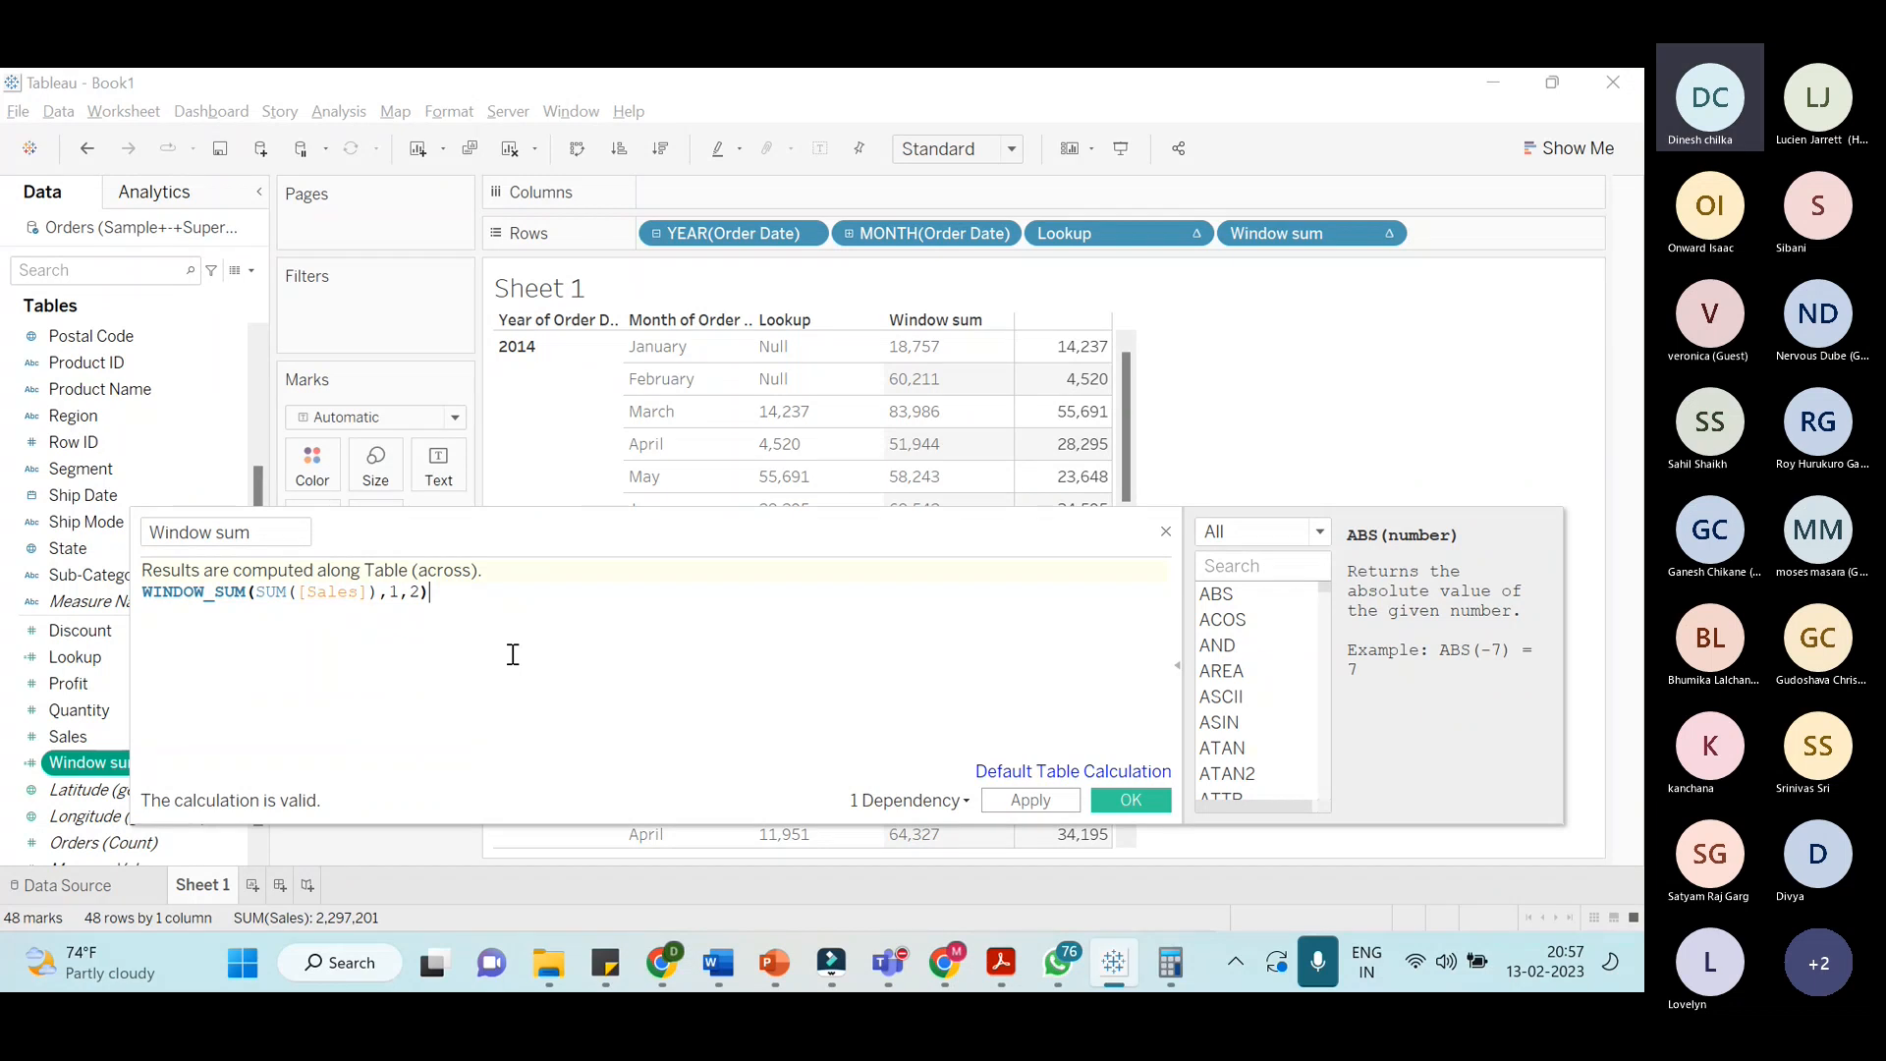
{"action": "left_click", "coordinate": [1045, 808]}
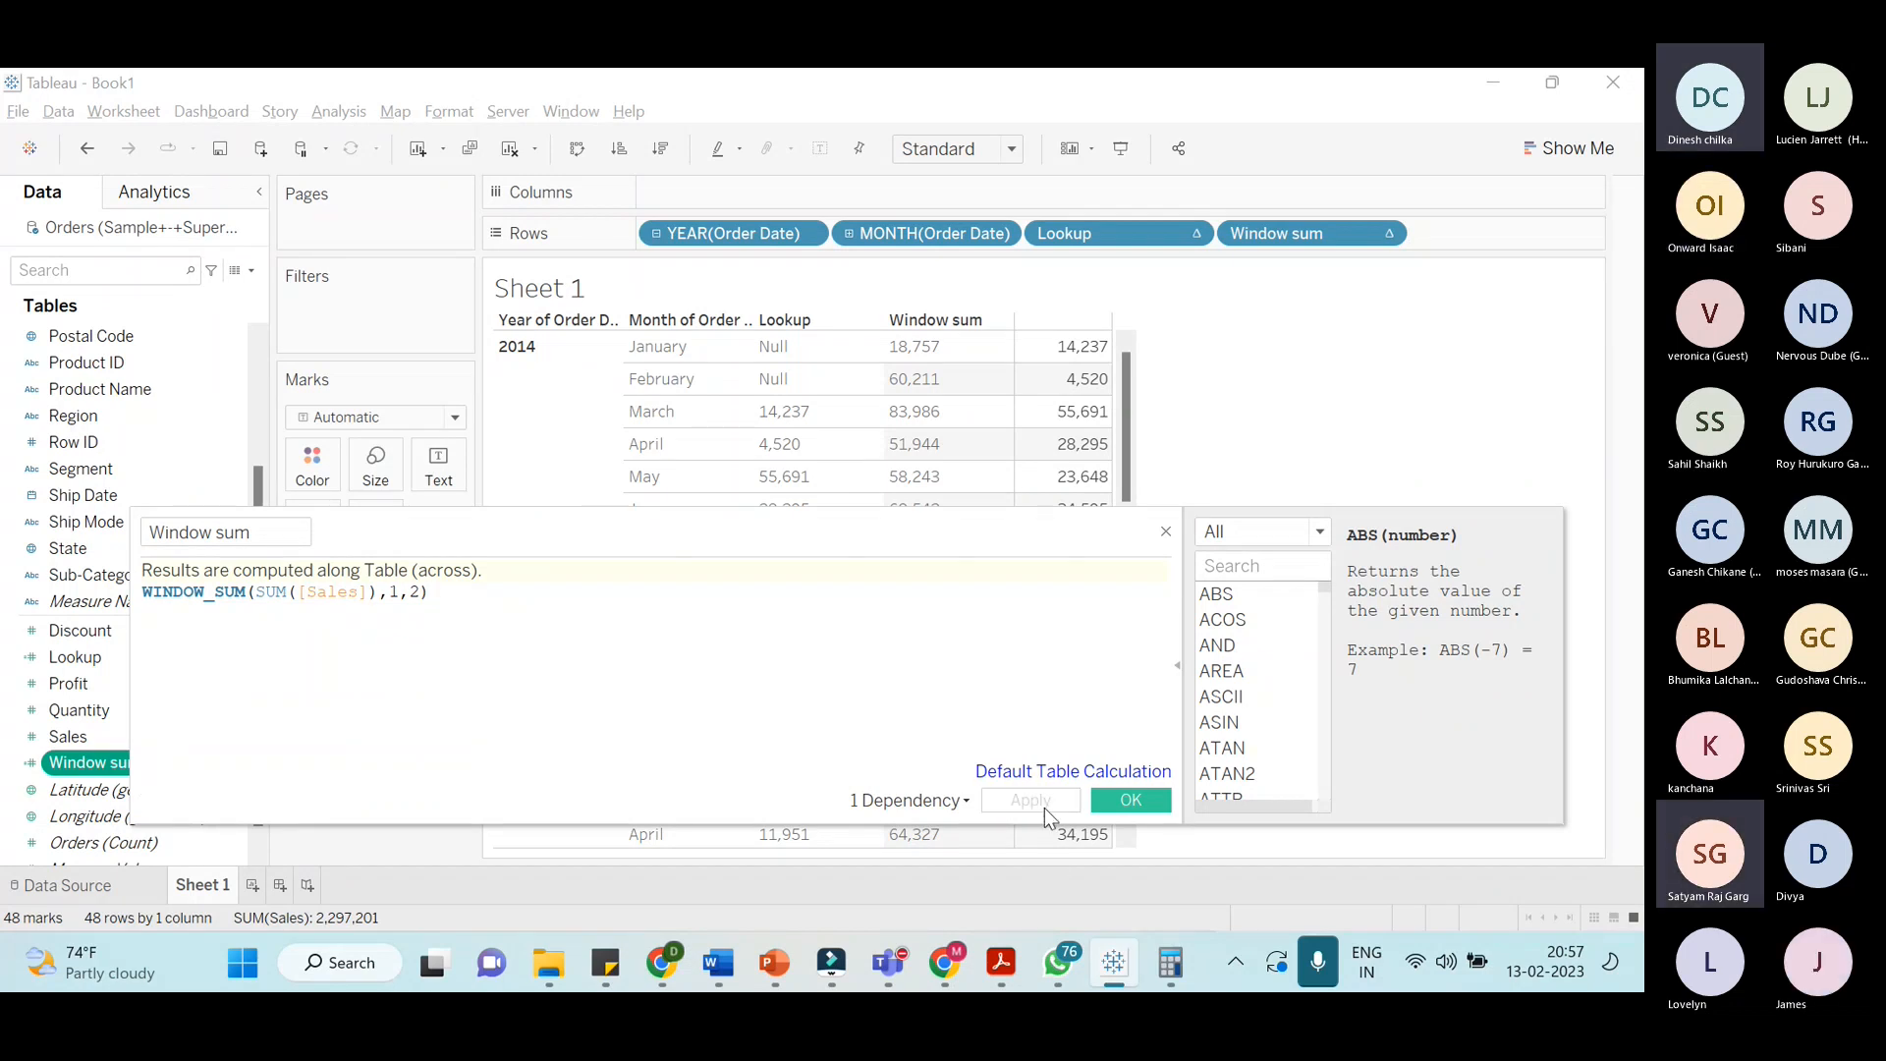
{"action": "left_click", "coordinate": [1132, 808]}
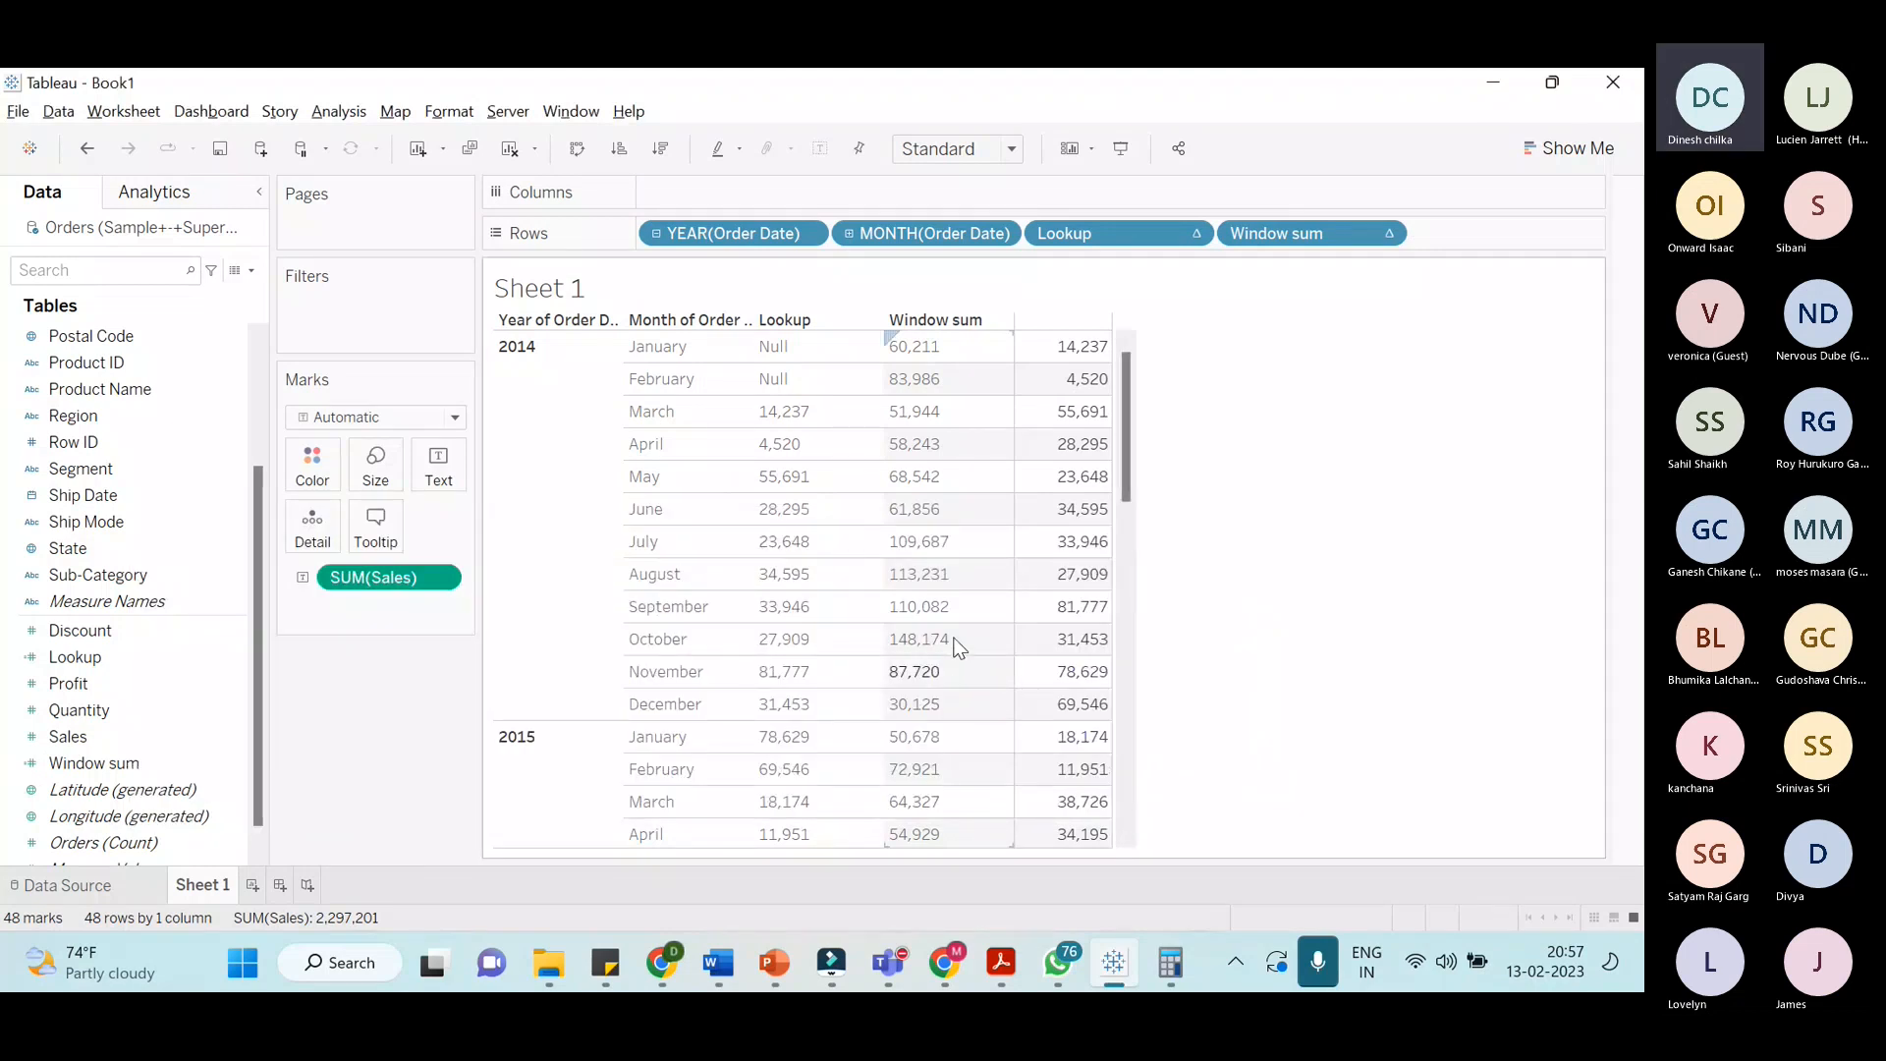
Switch to the Teams meeting, admit the guest waiting in the lobby and return to Tableau
{"action": "mouse_move", "coordinate": [1049, 422]}
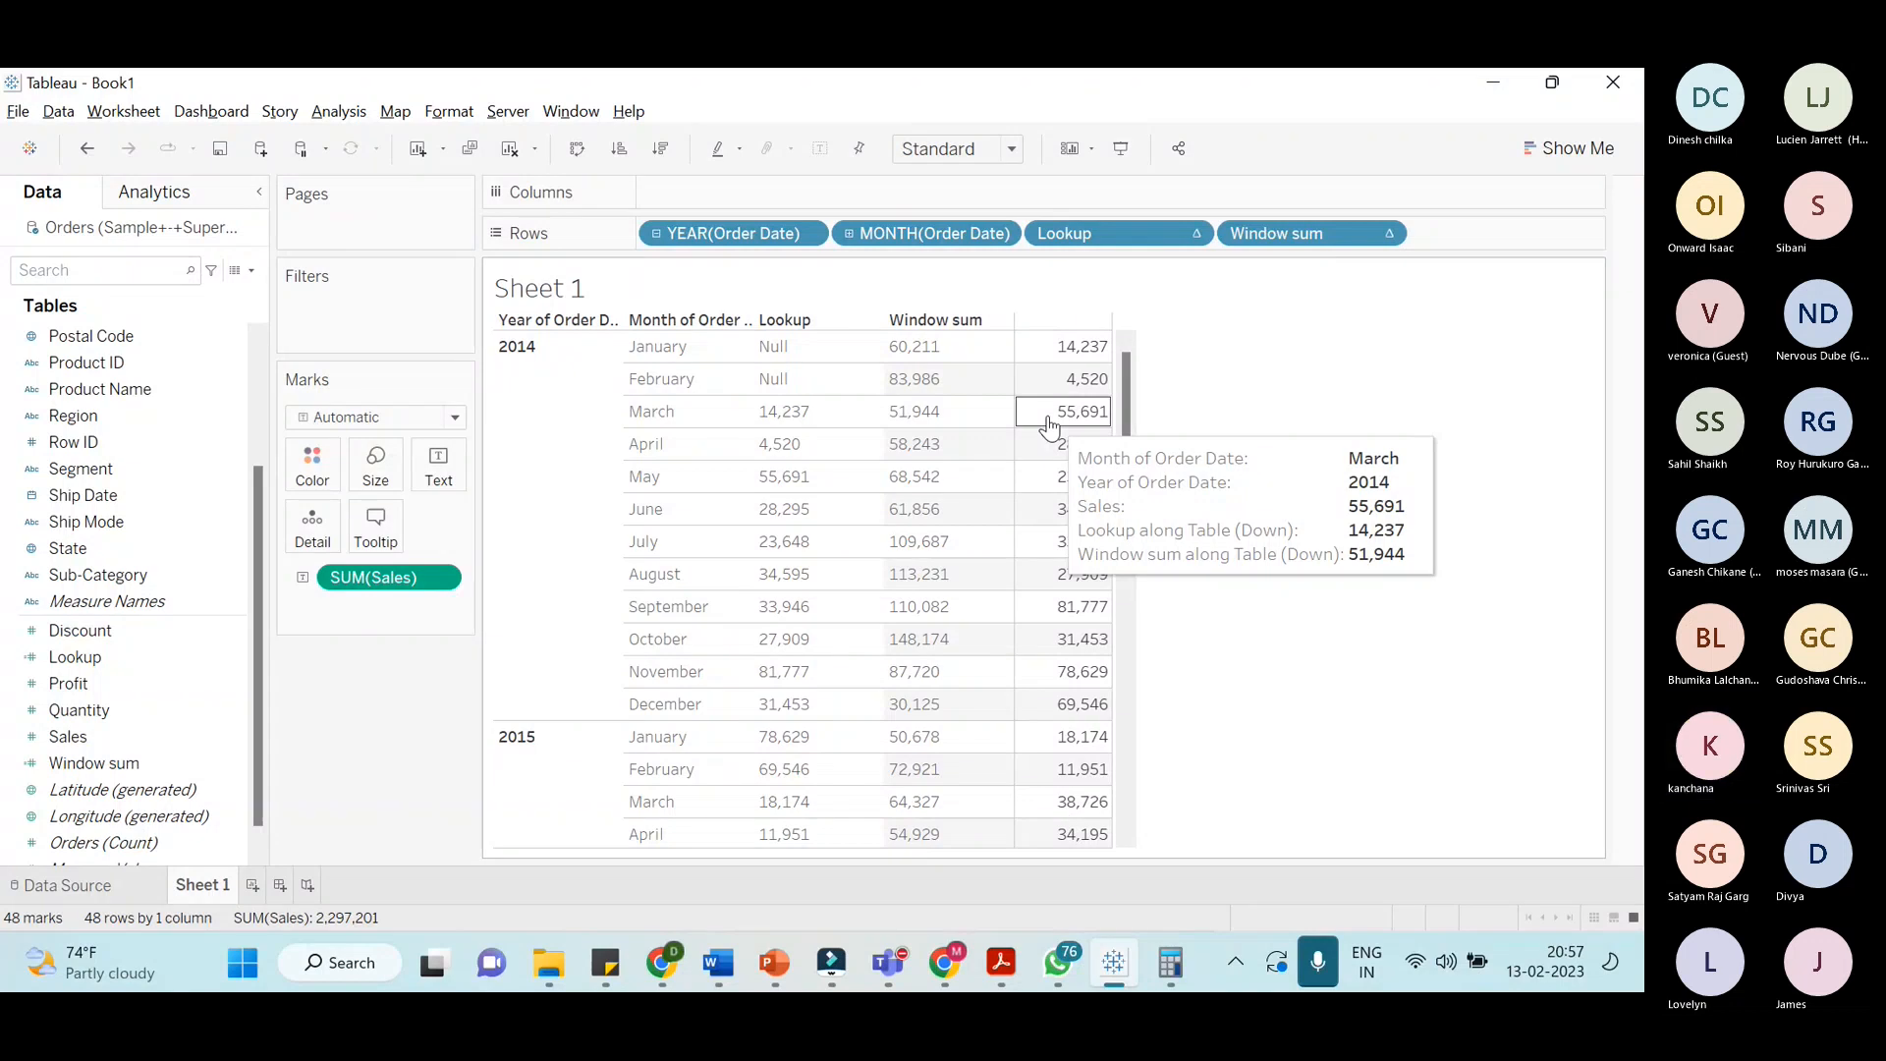
{"action": "key", "text": "alt+Tab"}
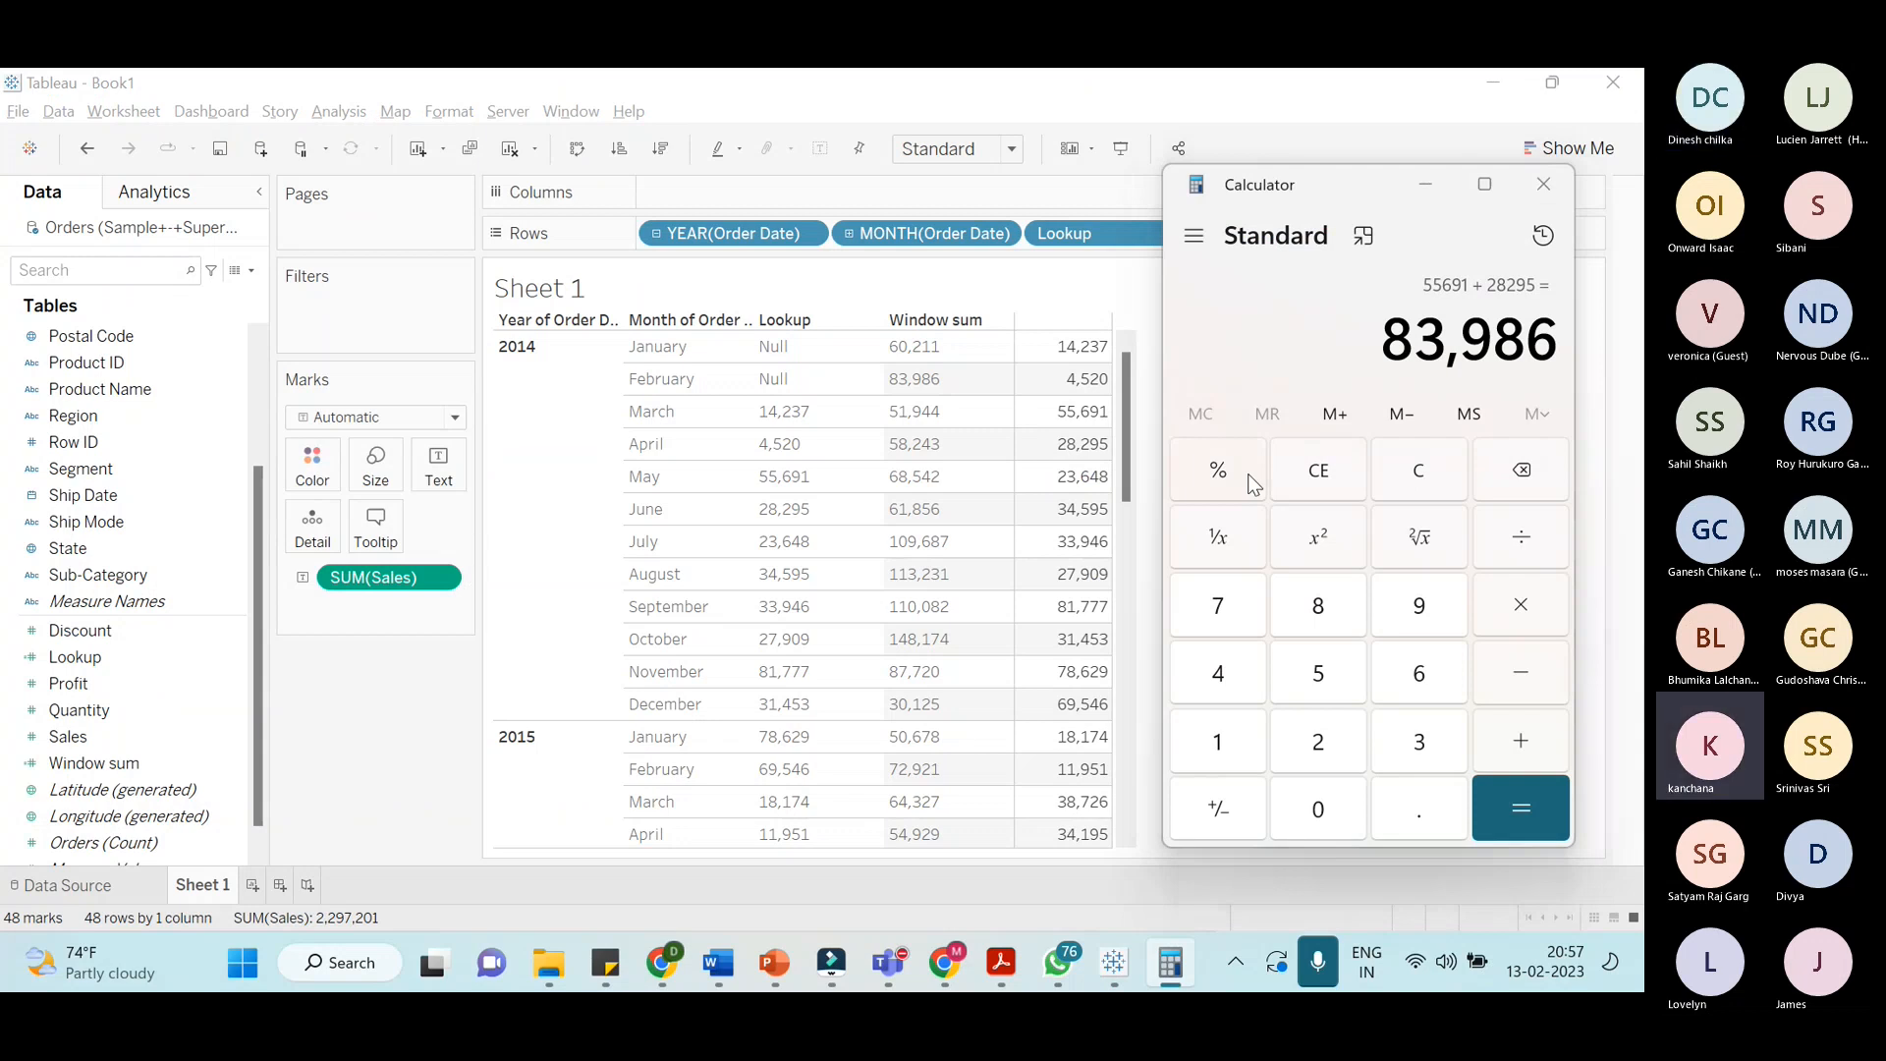
{"action": "key", "text": "alt+Tab"}
{"action": "key", "text": "alt+Tab"}
{"action": "left_click", "coordinate": [1591, 478]}
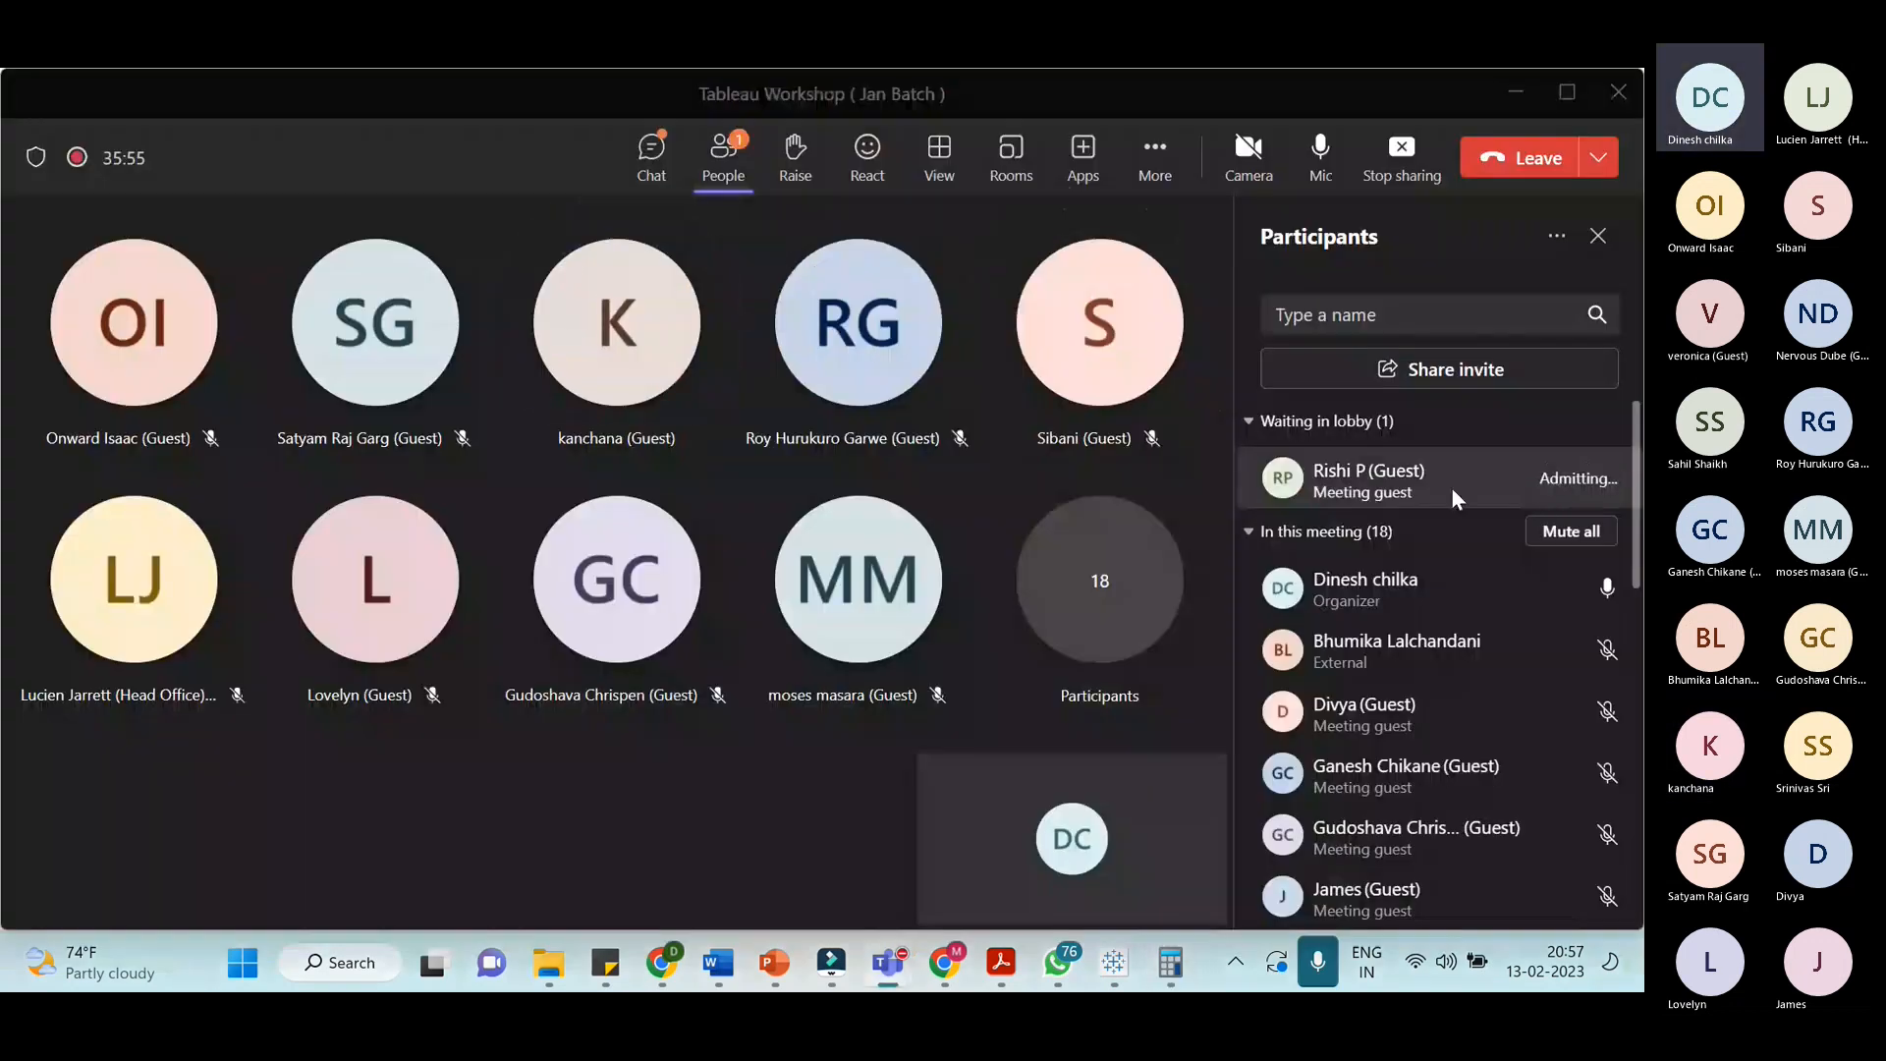
{"action": "key", "text": "alt+Tab"}
{"action": "key", "text": "alt+Tab"}
{"action": "key", "text": "alt+Tab"}
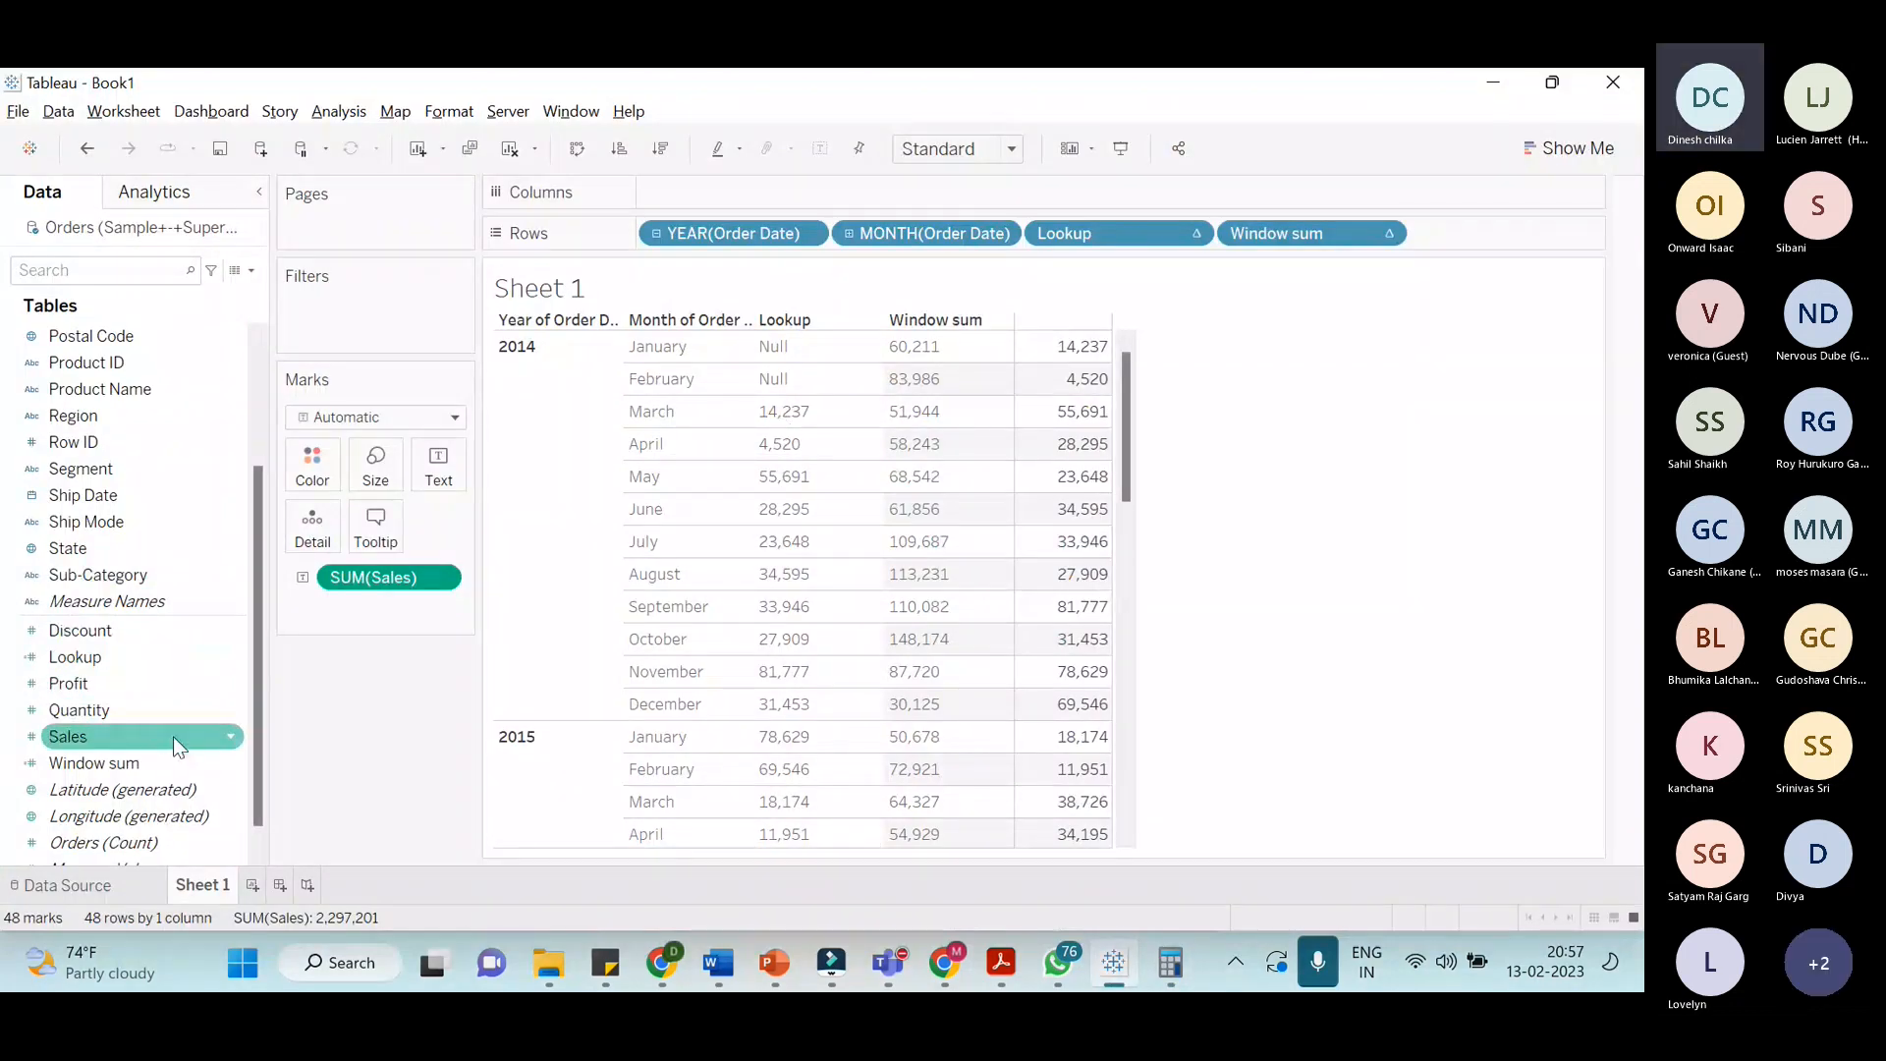
Open the Window sum calculation to review its formula and offsets, and close it without changes
{"action": "left_click", "coordinate": [174, 770]}
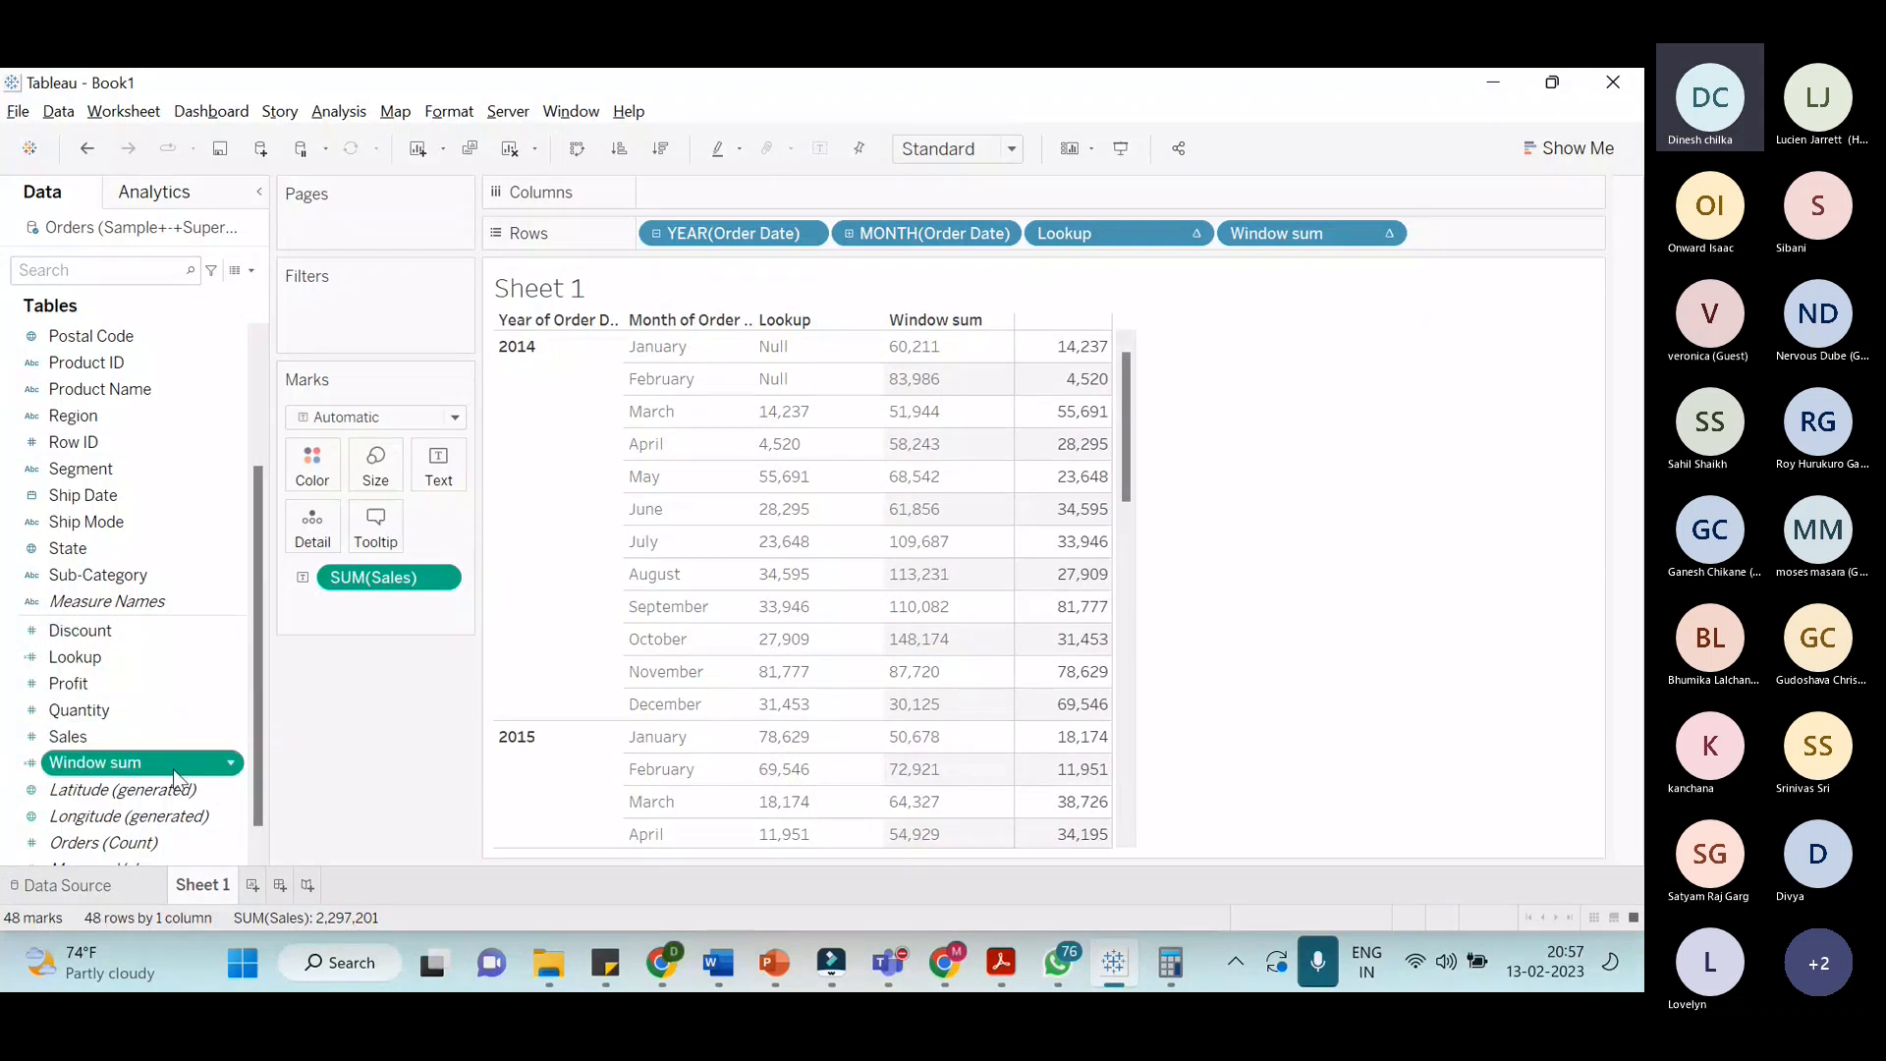
{"action": "right_click", "coordinate": [175, 777]}
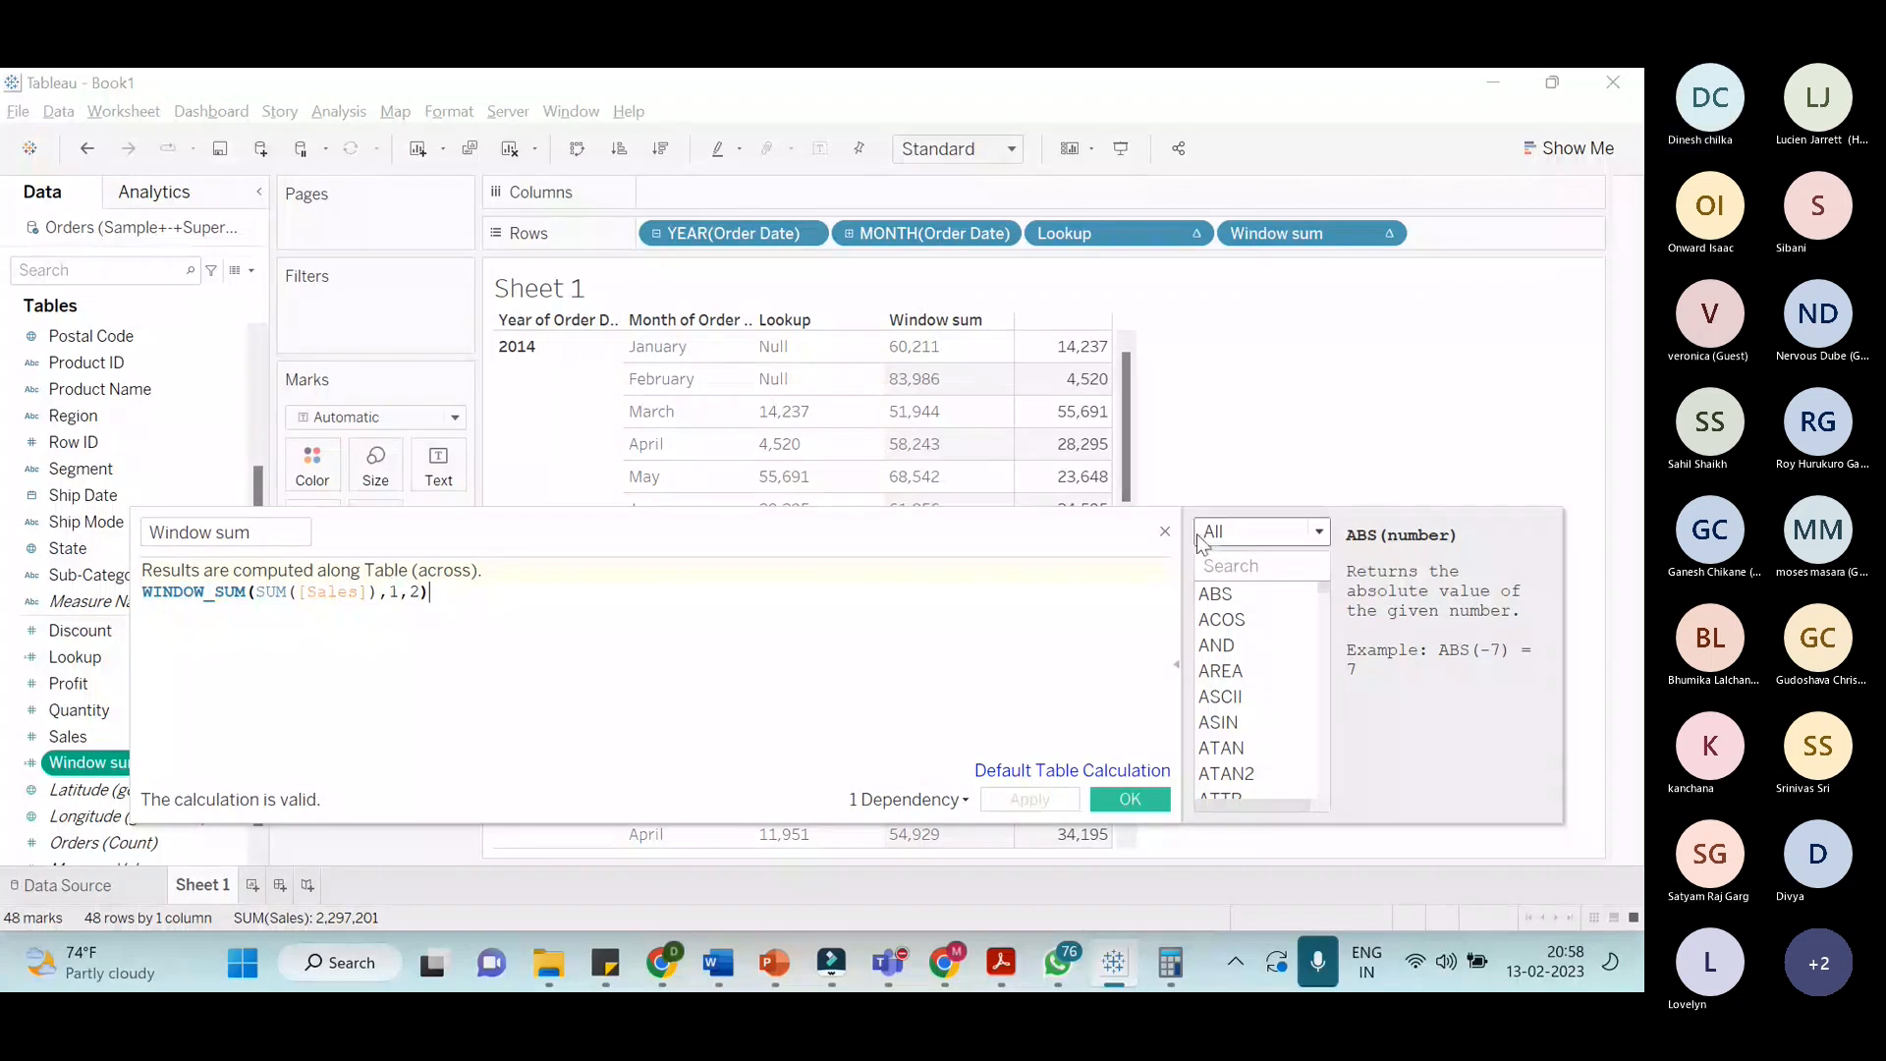
{"action": "left_click", "coordinate": [1165, 531]}
Switch to the Calculator and add 55691 and 4520 to check the January 2014 Window sum value
{"action": "left_click", "coordinate": [1170, 963]}
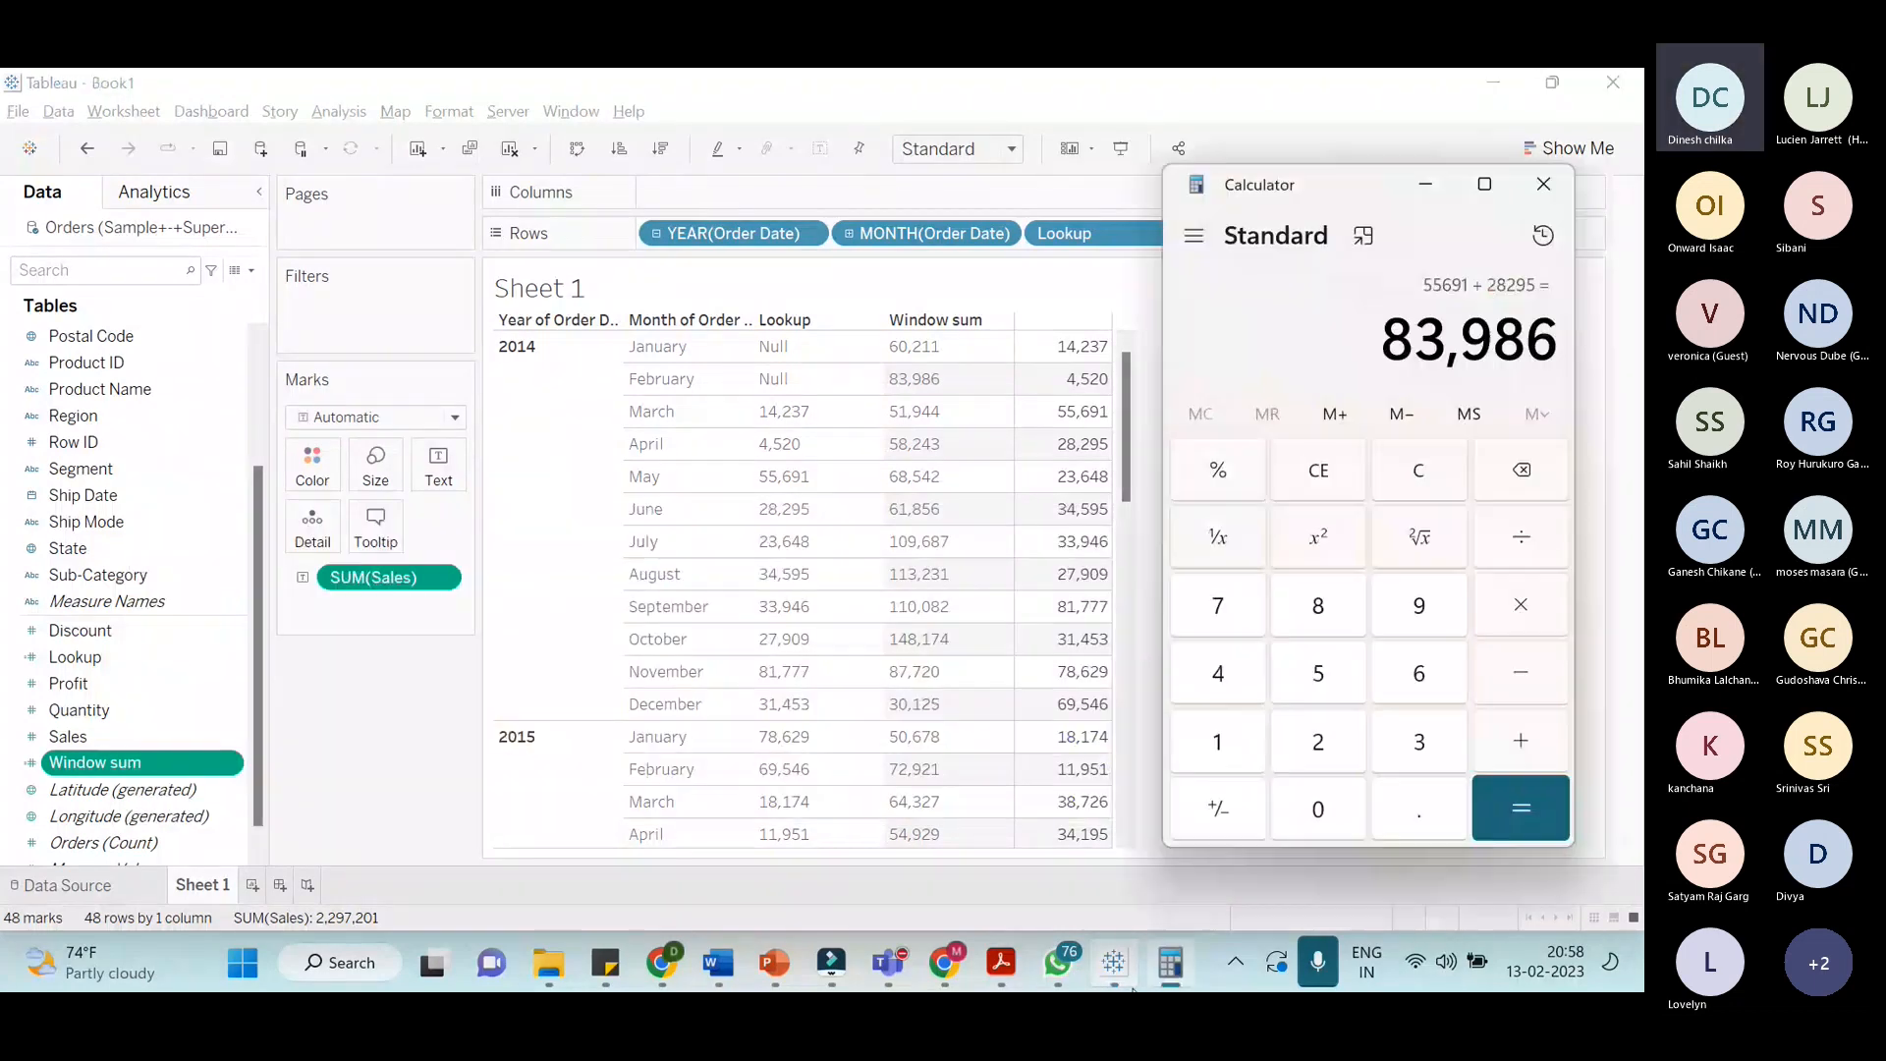
{"action": "left_click", "coordinate": [1329, 484]}
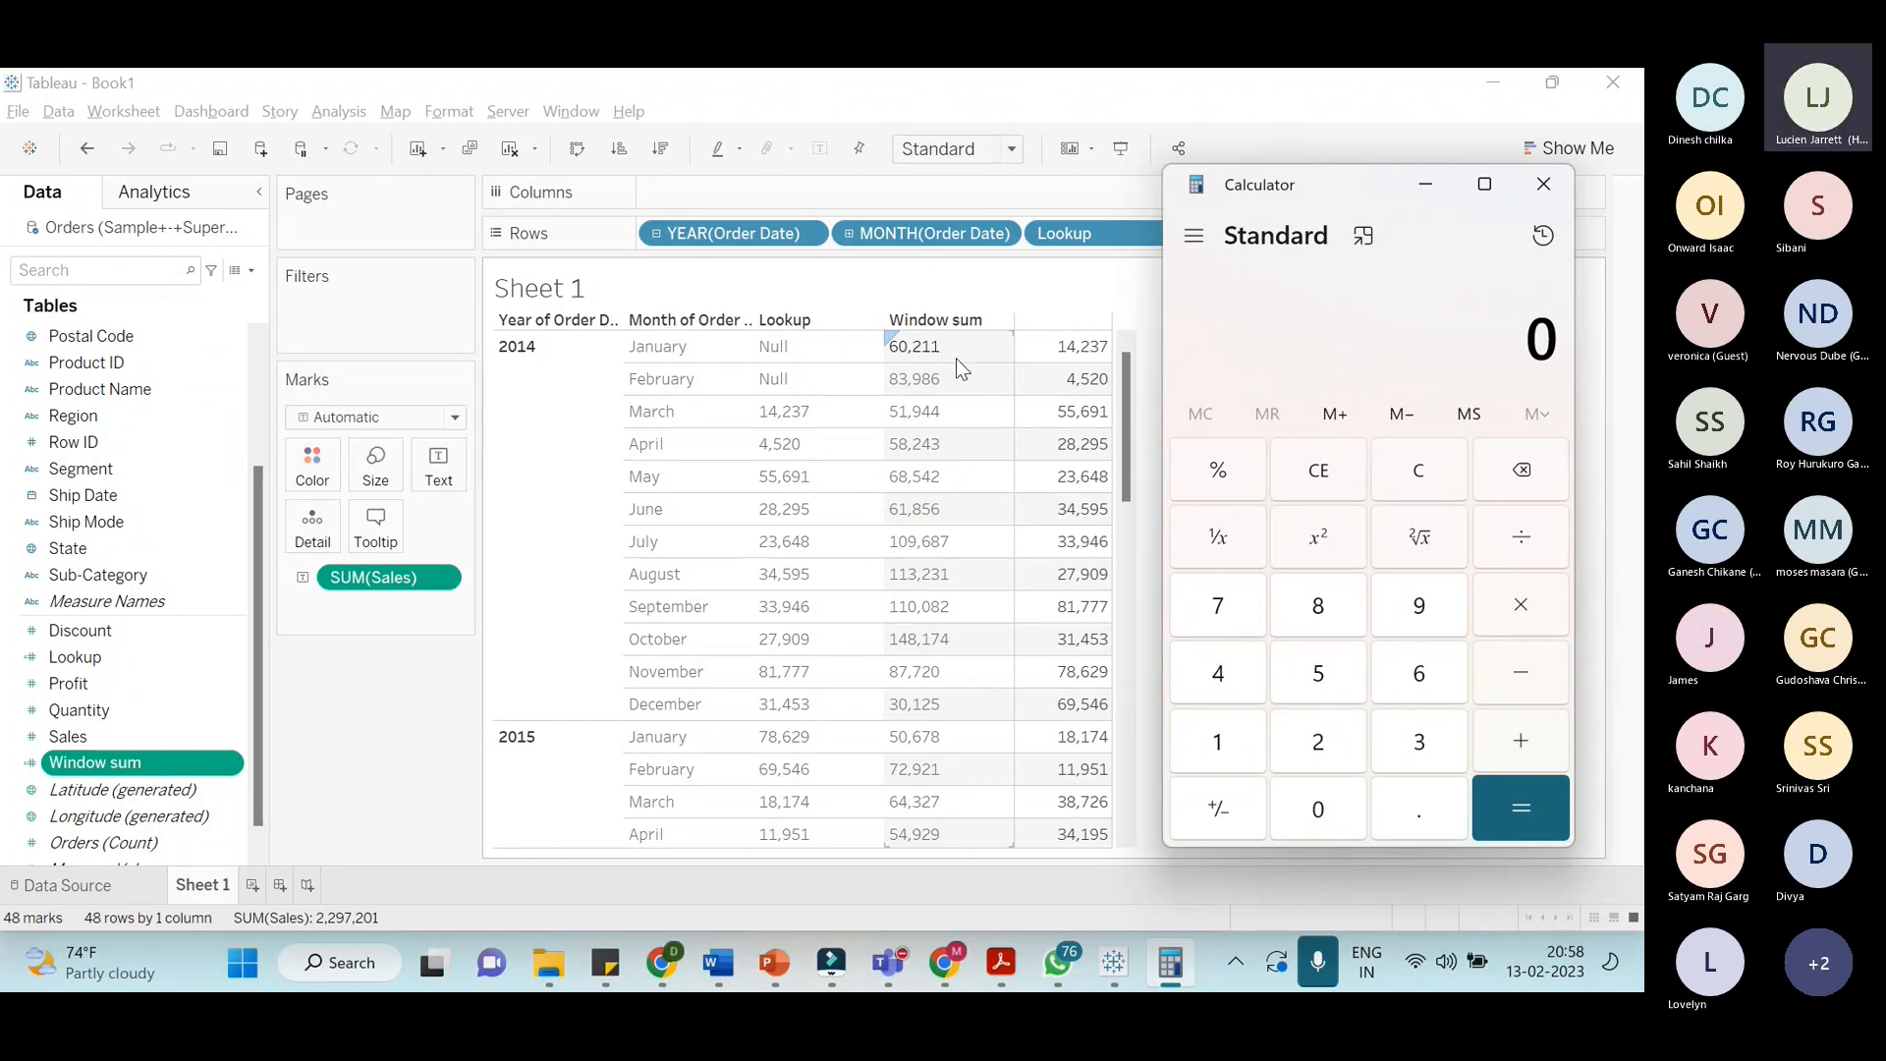
{"action": "mouse_move", "coordinate": [1022, 395]}
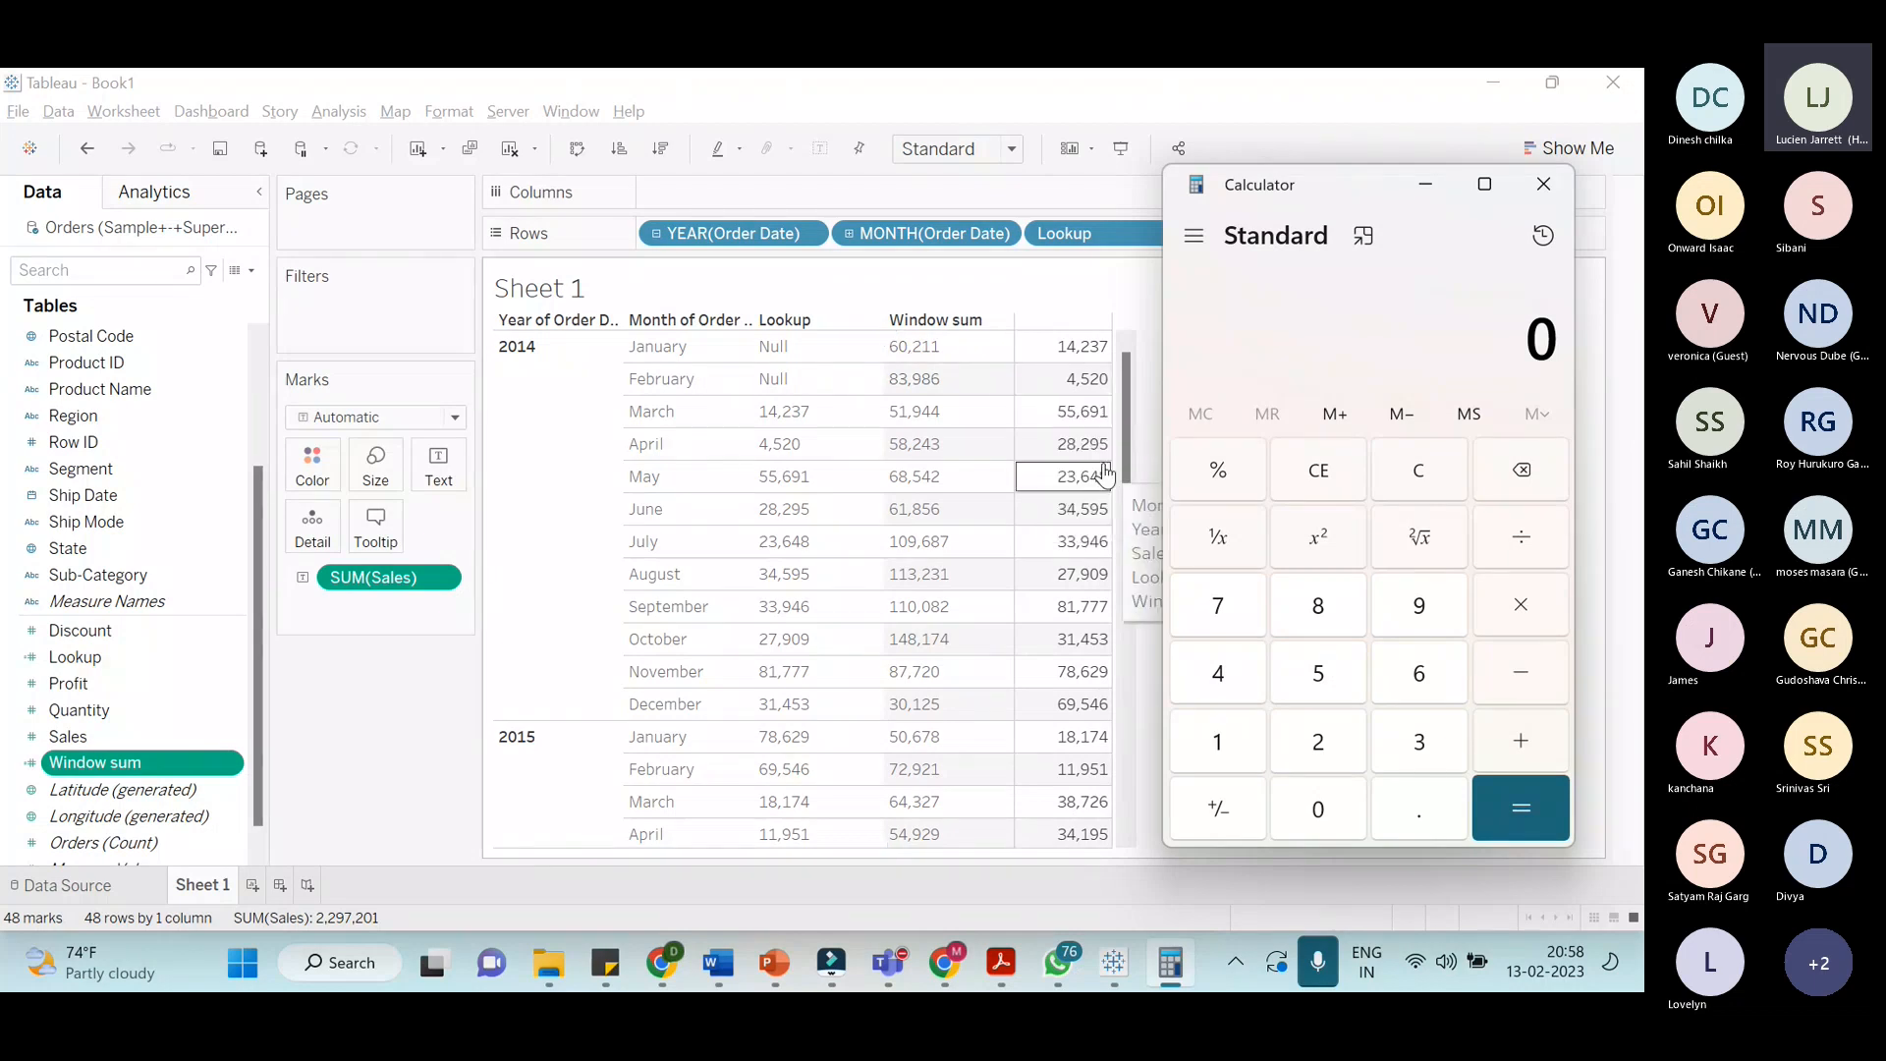
{"action": "left_click", "coordinate": [1321, 675]}
{"action": "left_click", "coordinate": [1321, 675]}
{"action": "left_click", "coordinate": [1429, 674]}
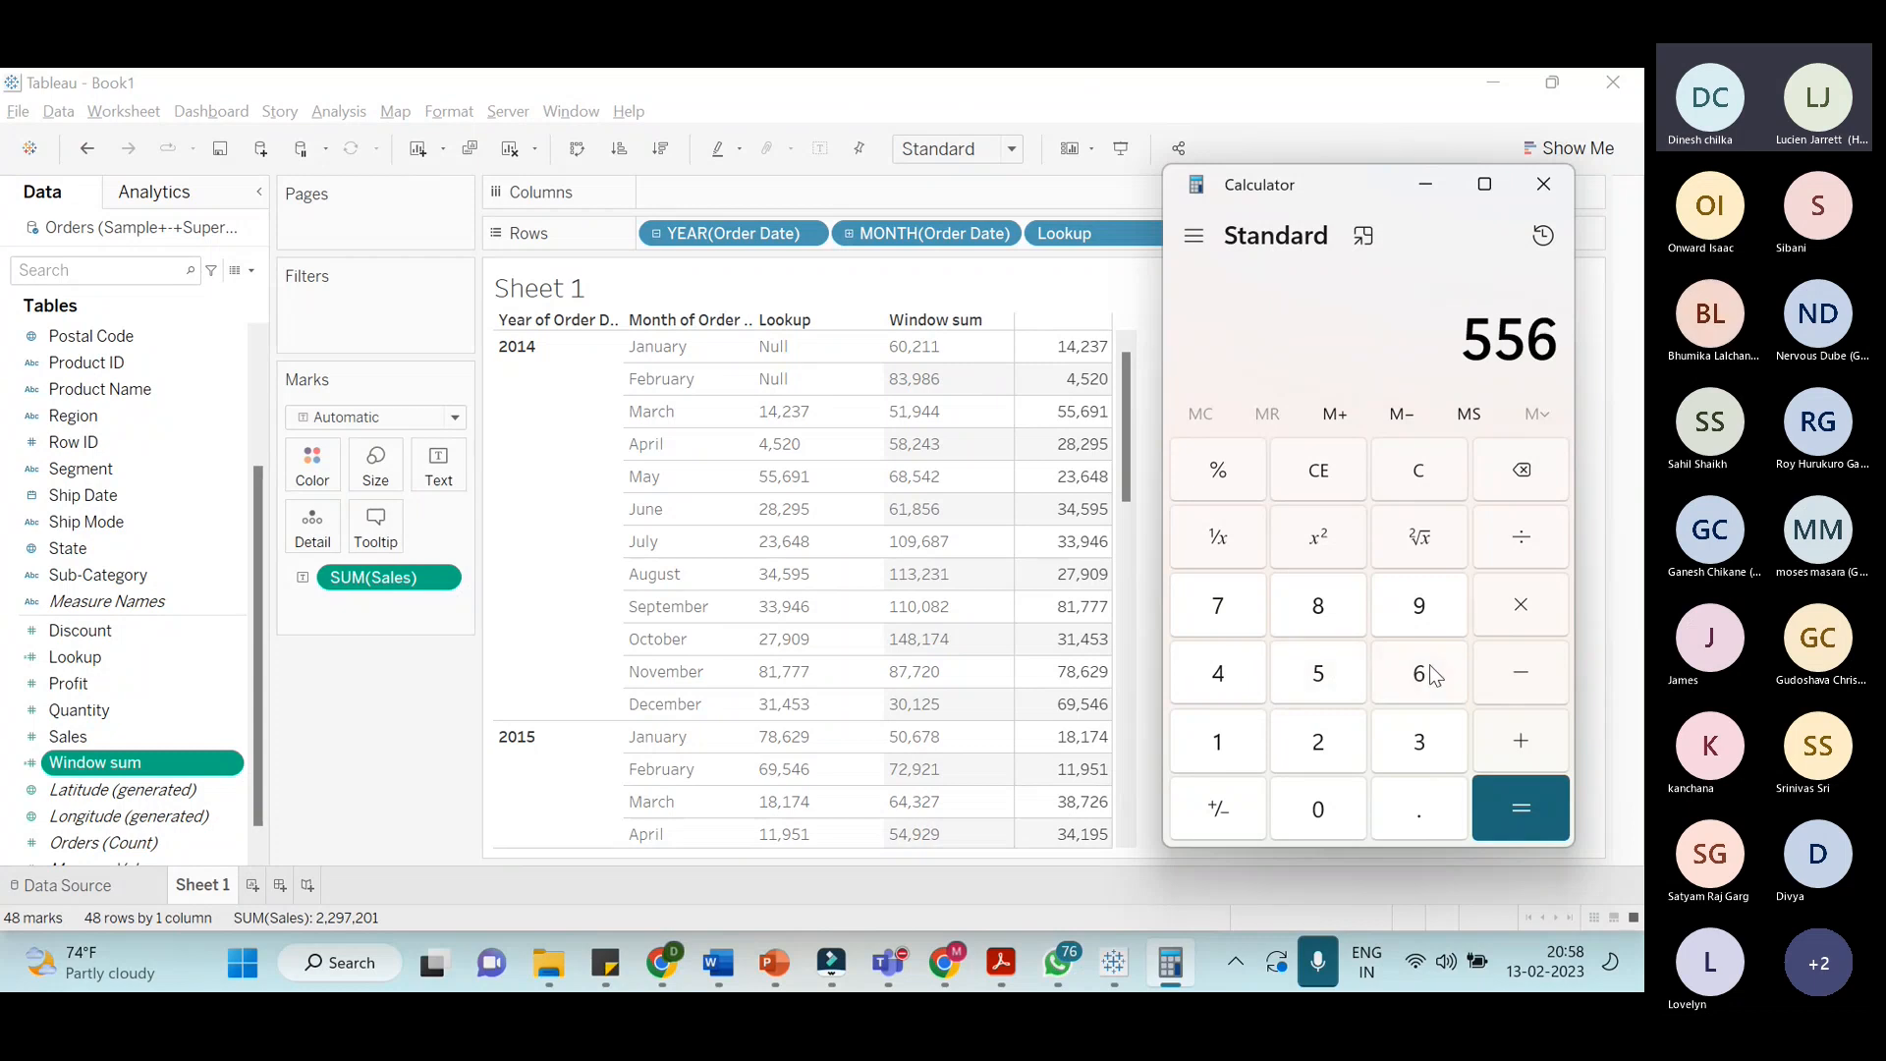
{"action": "left_click", "coordinate": [1420, 606]}
{"action": "left_click", "coordinate": [1223, 744]}
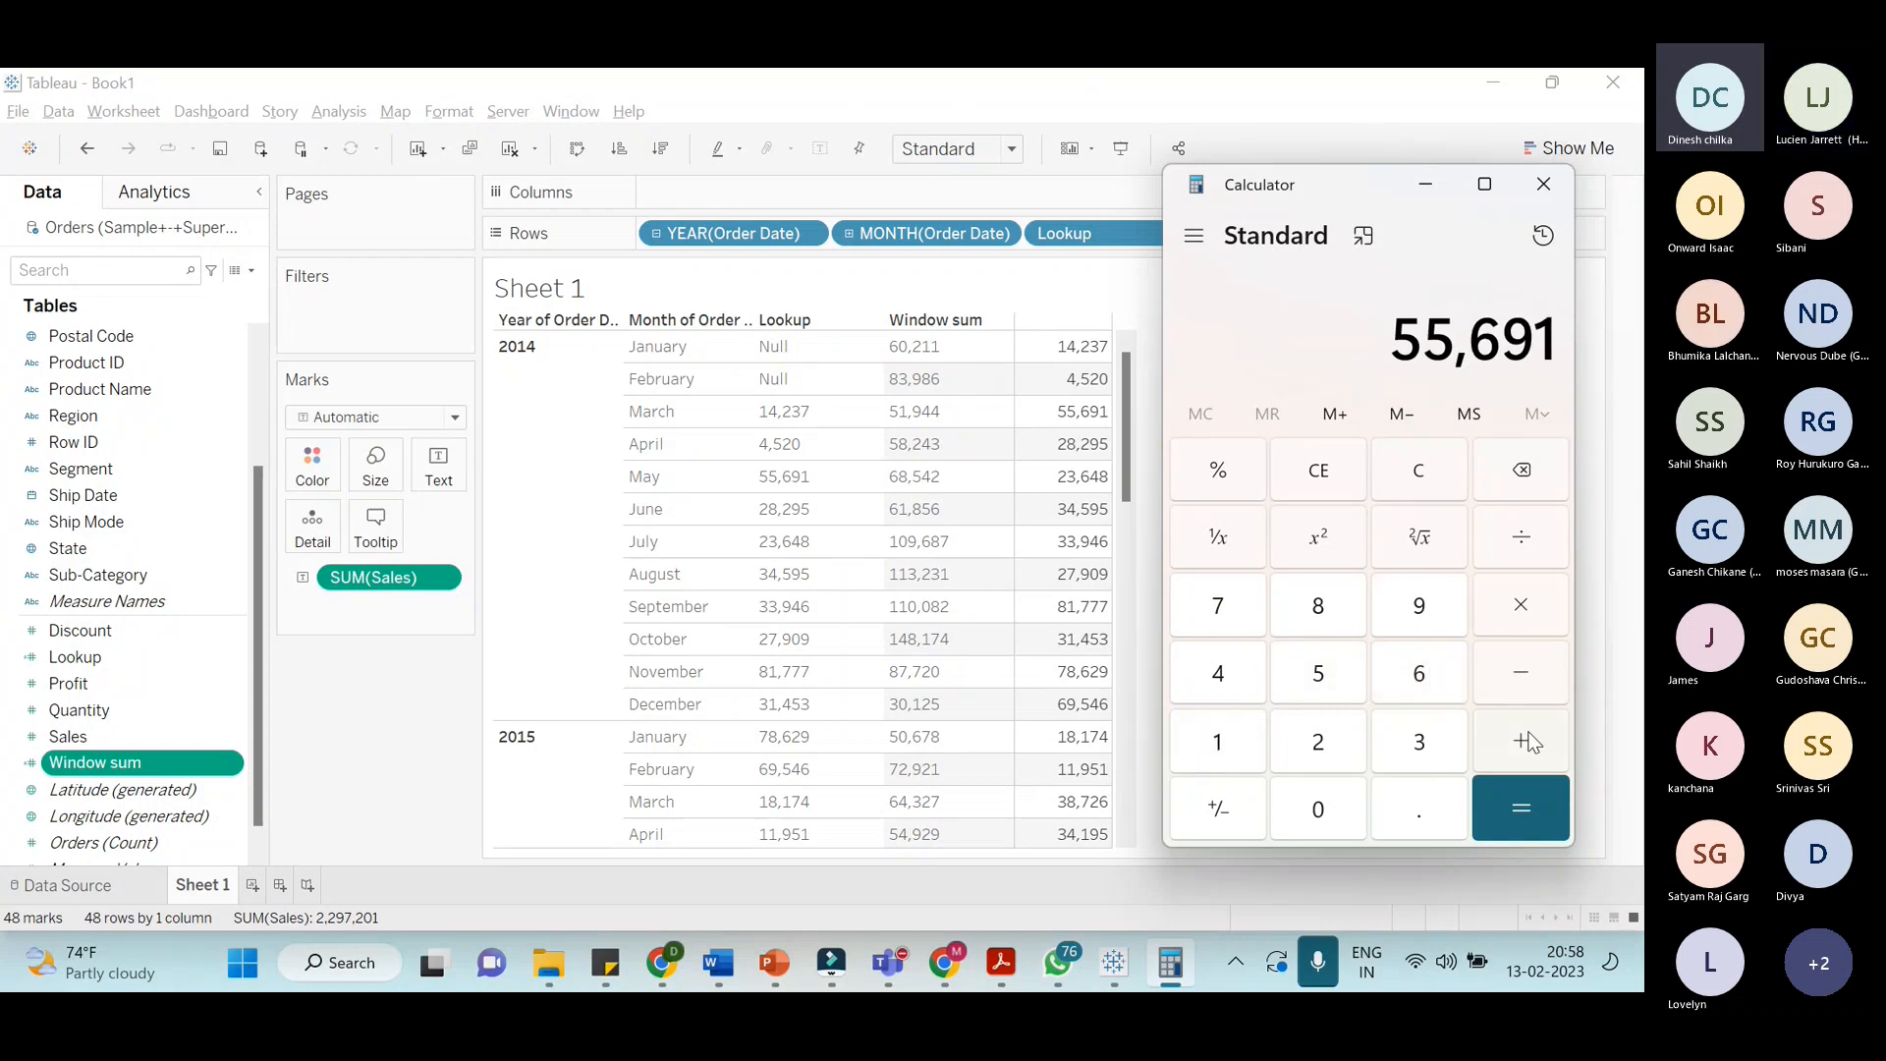
{"action": "left_click", "coordinate": [1525, 742]}
{"action": "left_click", "coordinate": [1221, 674]}
{"action": "left_click", "coordinate": [1319, 674]}
{"action": "left_click", "coordinate": [1325, 737]}
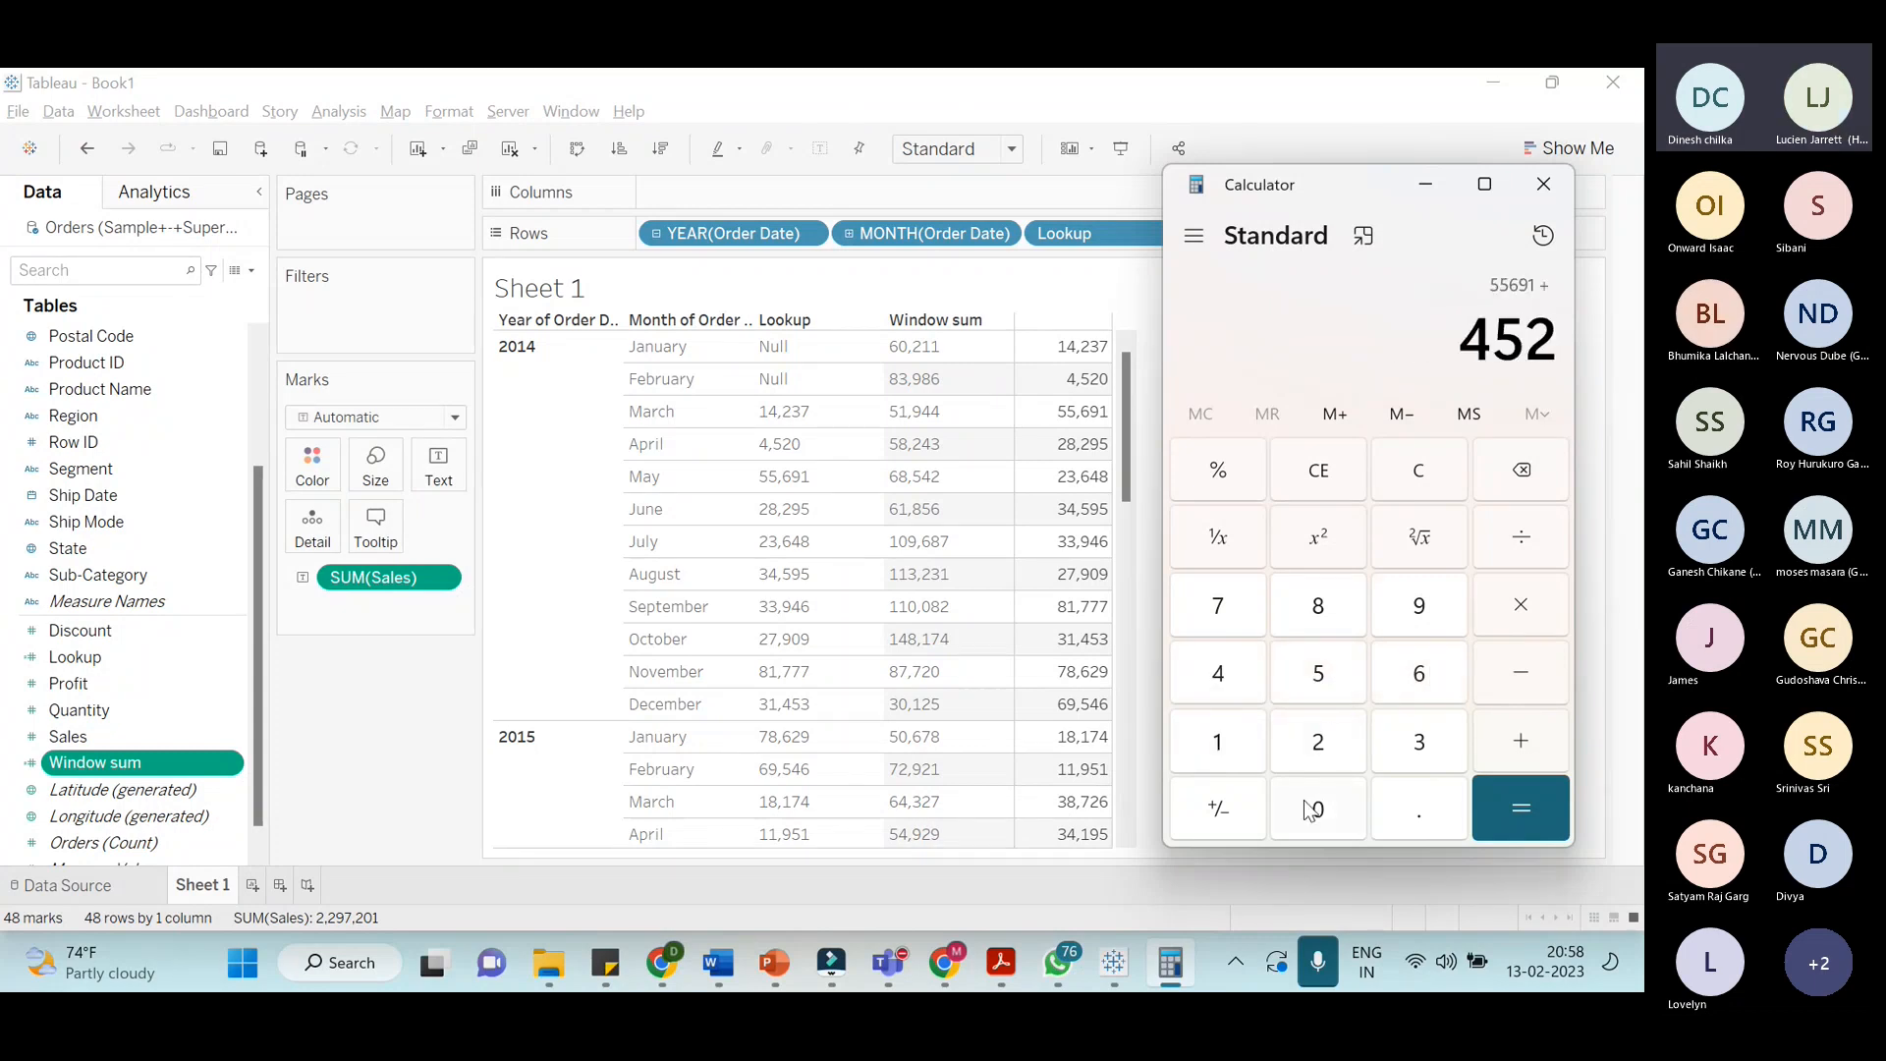
{"action": "left_click", "coordinate": [1311, 809]}
{"action": "left_click", "coordinate": [1499, 787]}
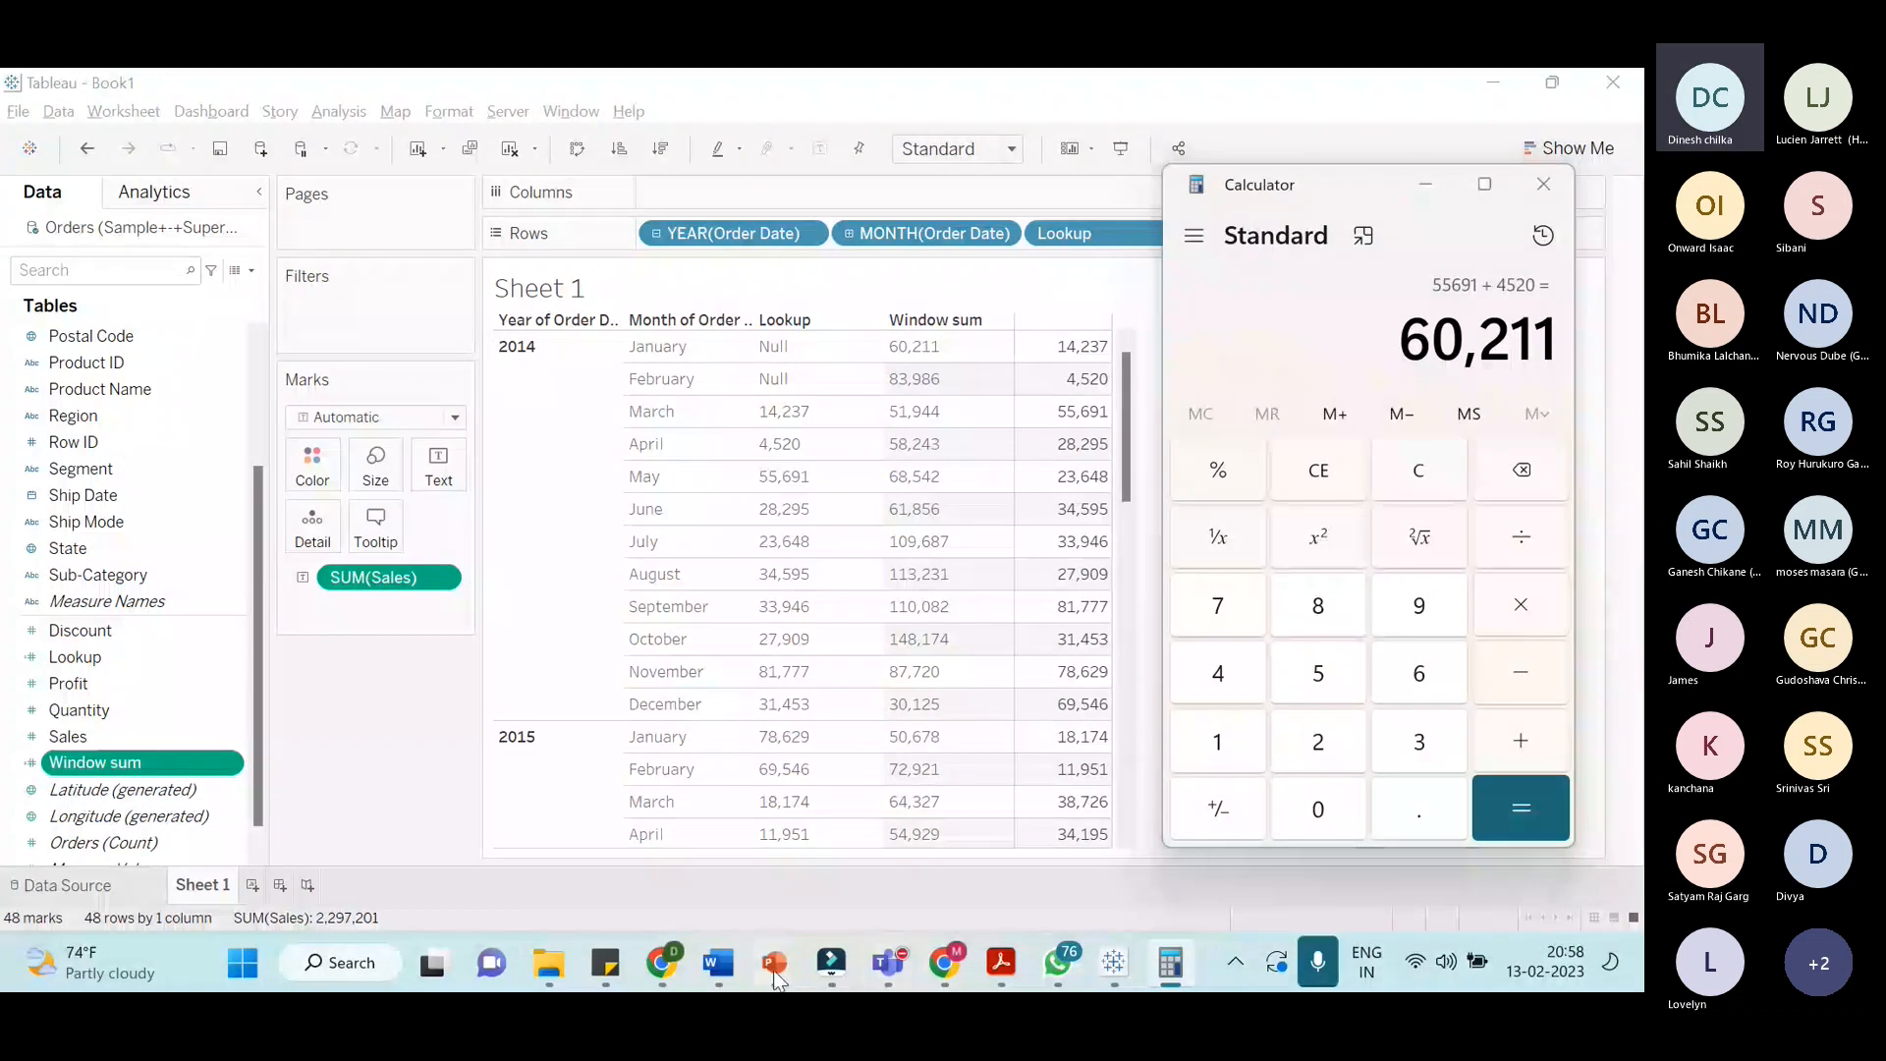
Switch to the Tableau workshop presentation in PowerPoint and review the window function slide 28 and the LOOKUP slide 27
{"action": "mouse_move", "coordinate": [775, 977]}
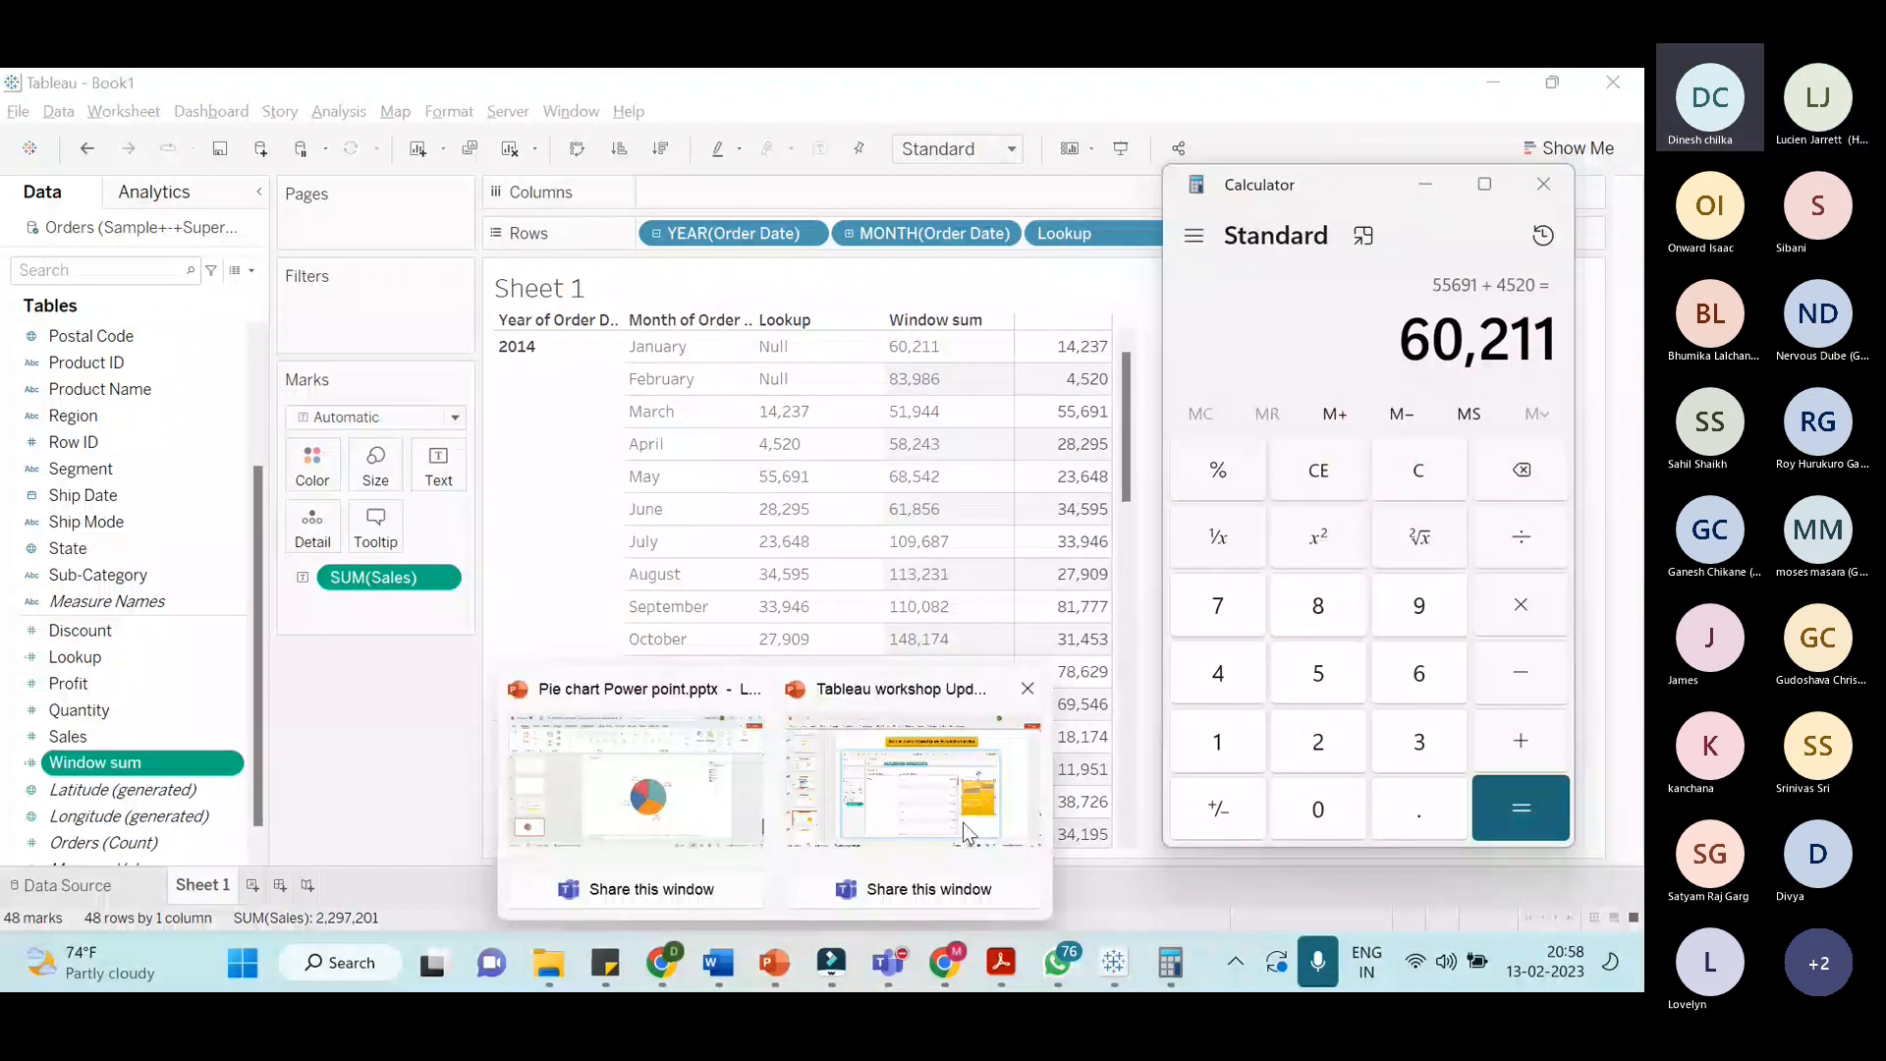
{"action": "left_click", "coordinate": [963, 825]}
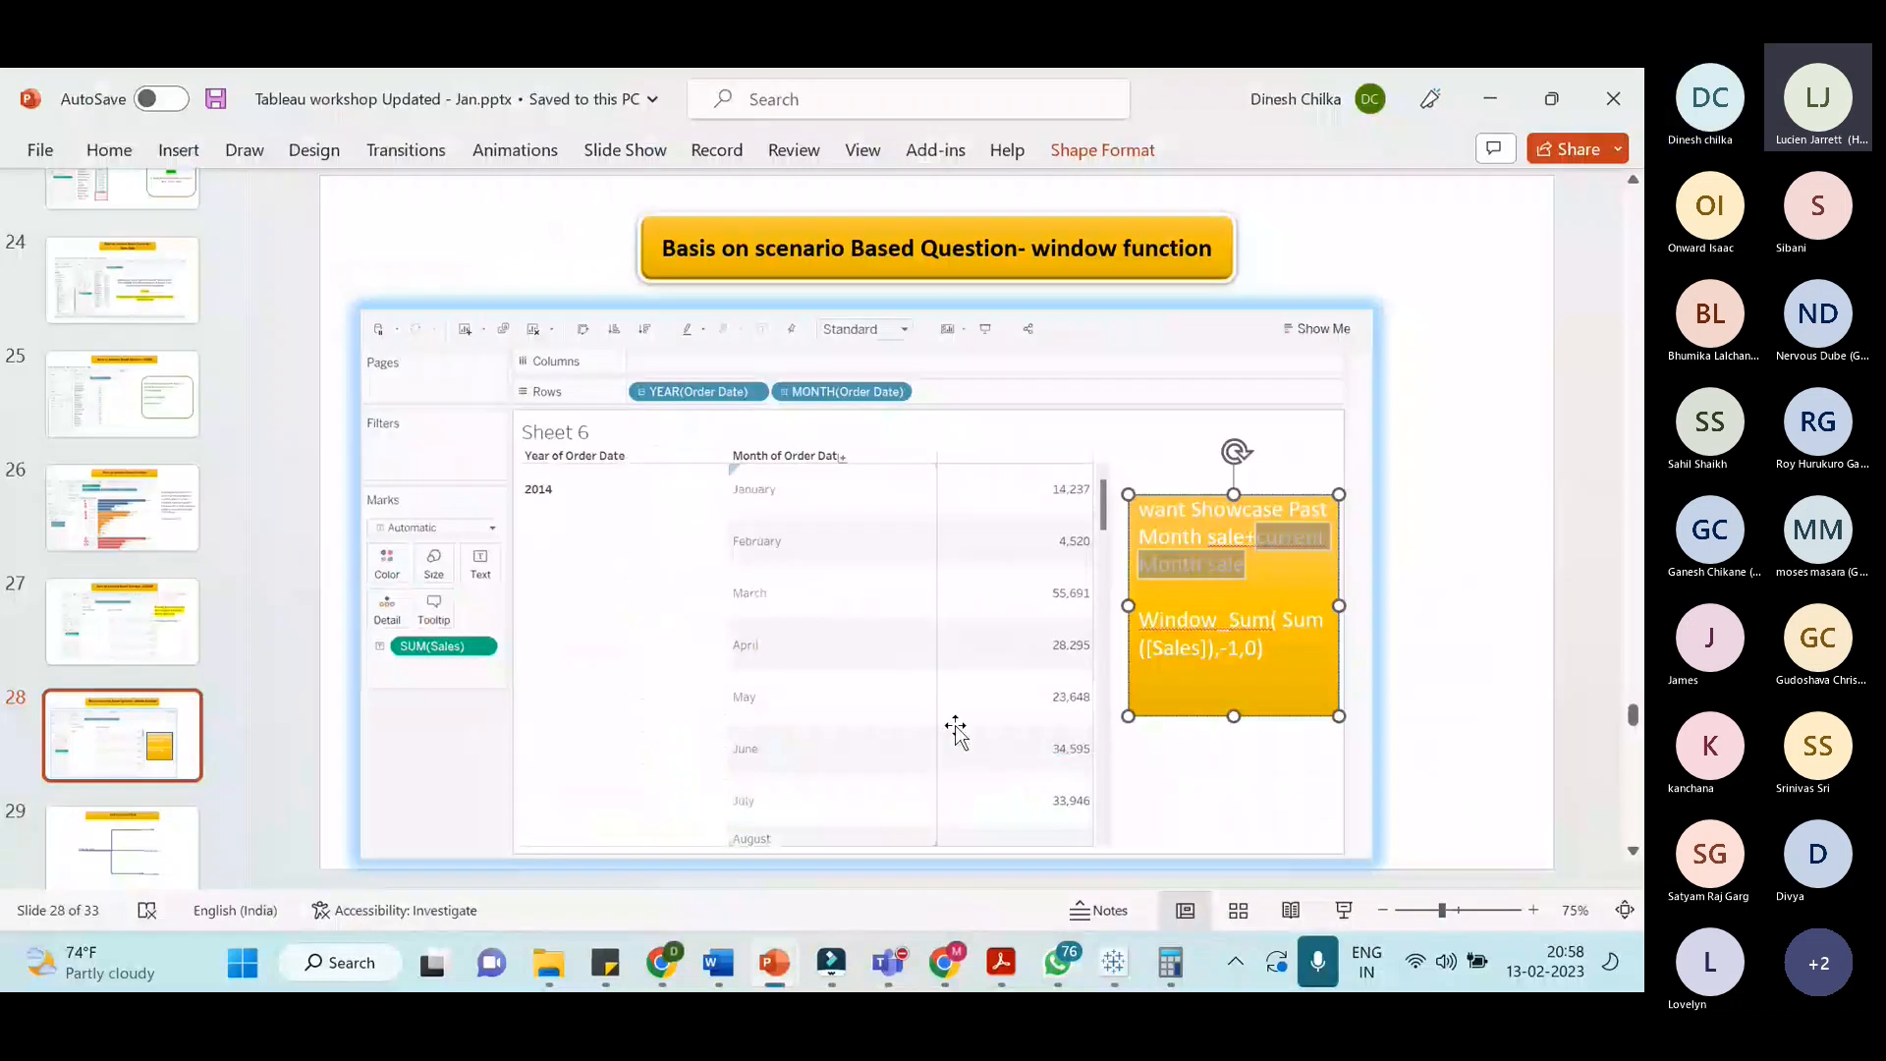
{"action": "left_click", "coordinate": [995, 747]}
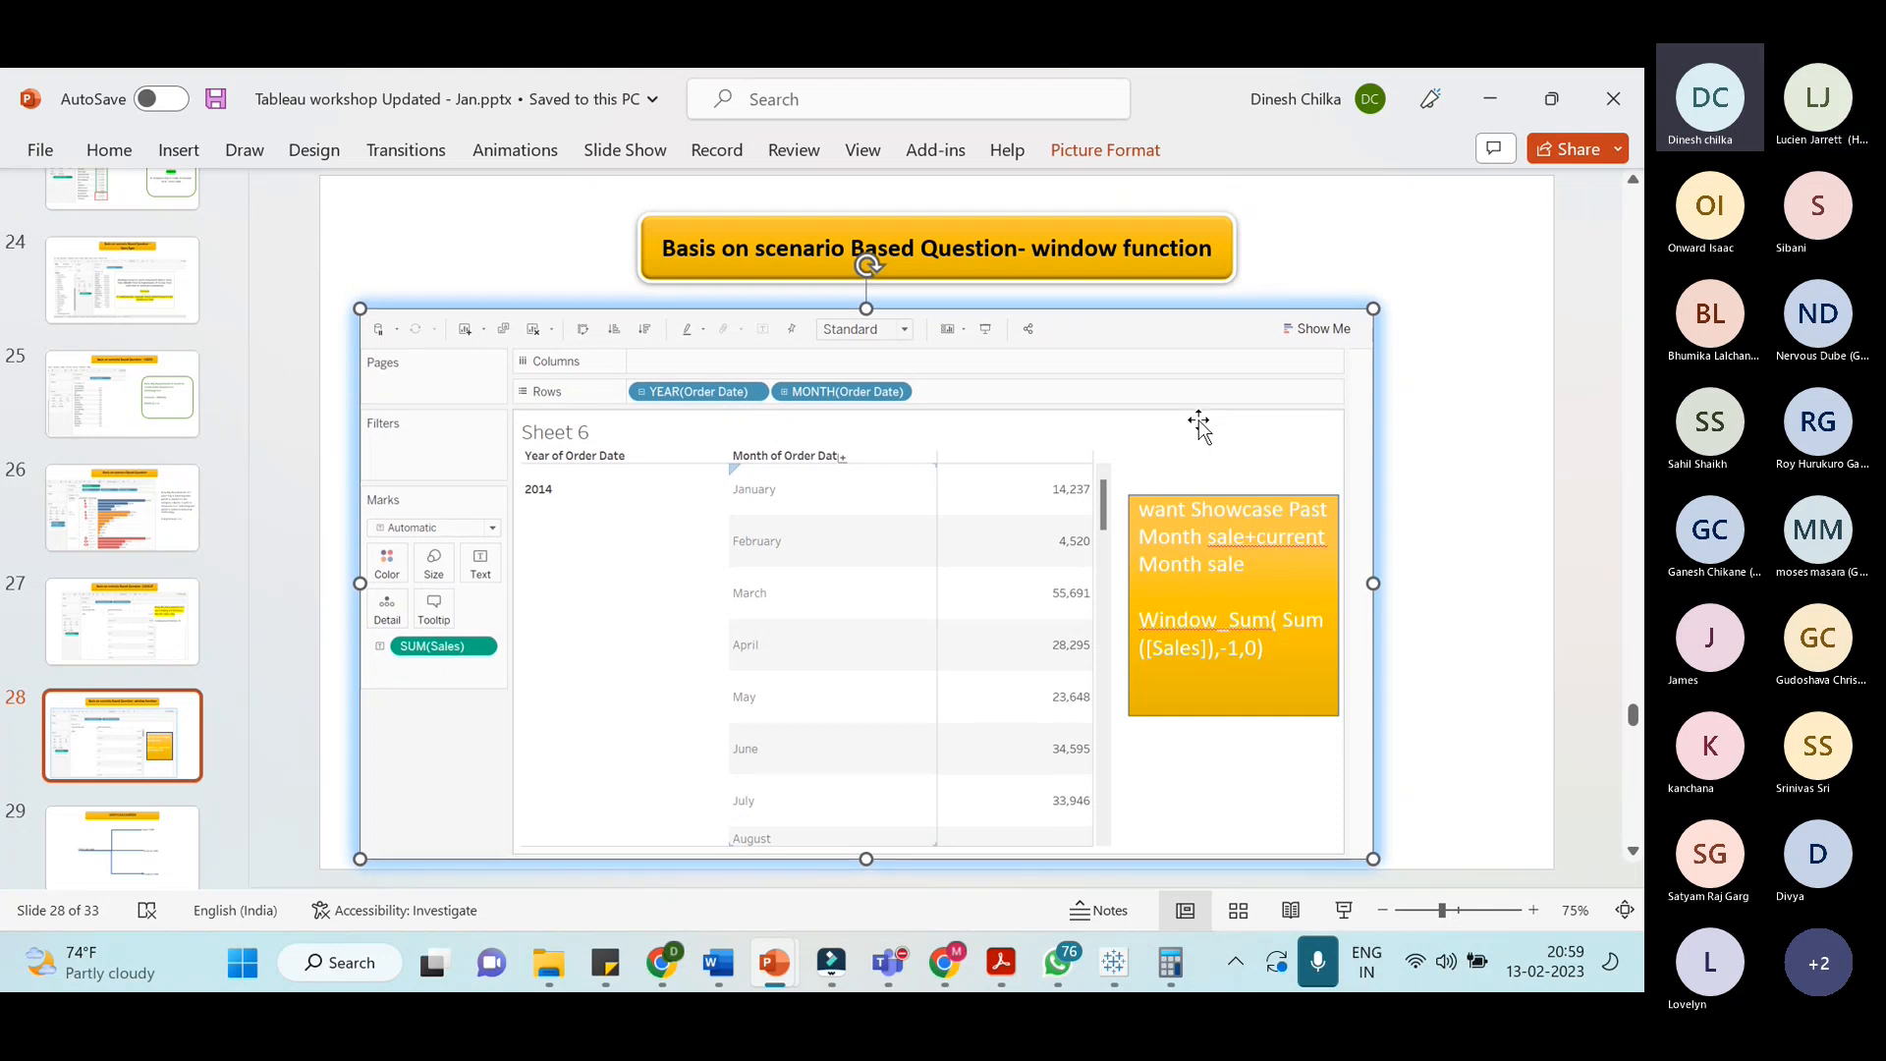
{"action": "left_click", "coordinate": [94, 635]}
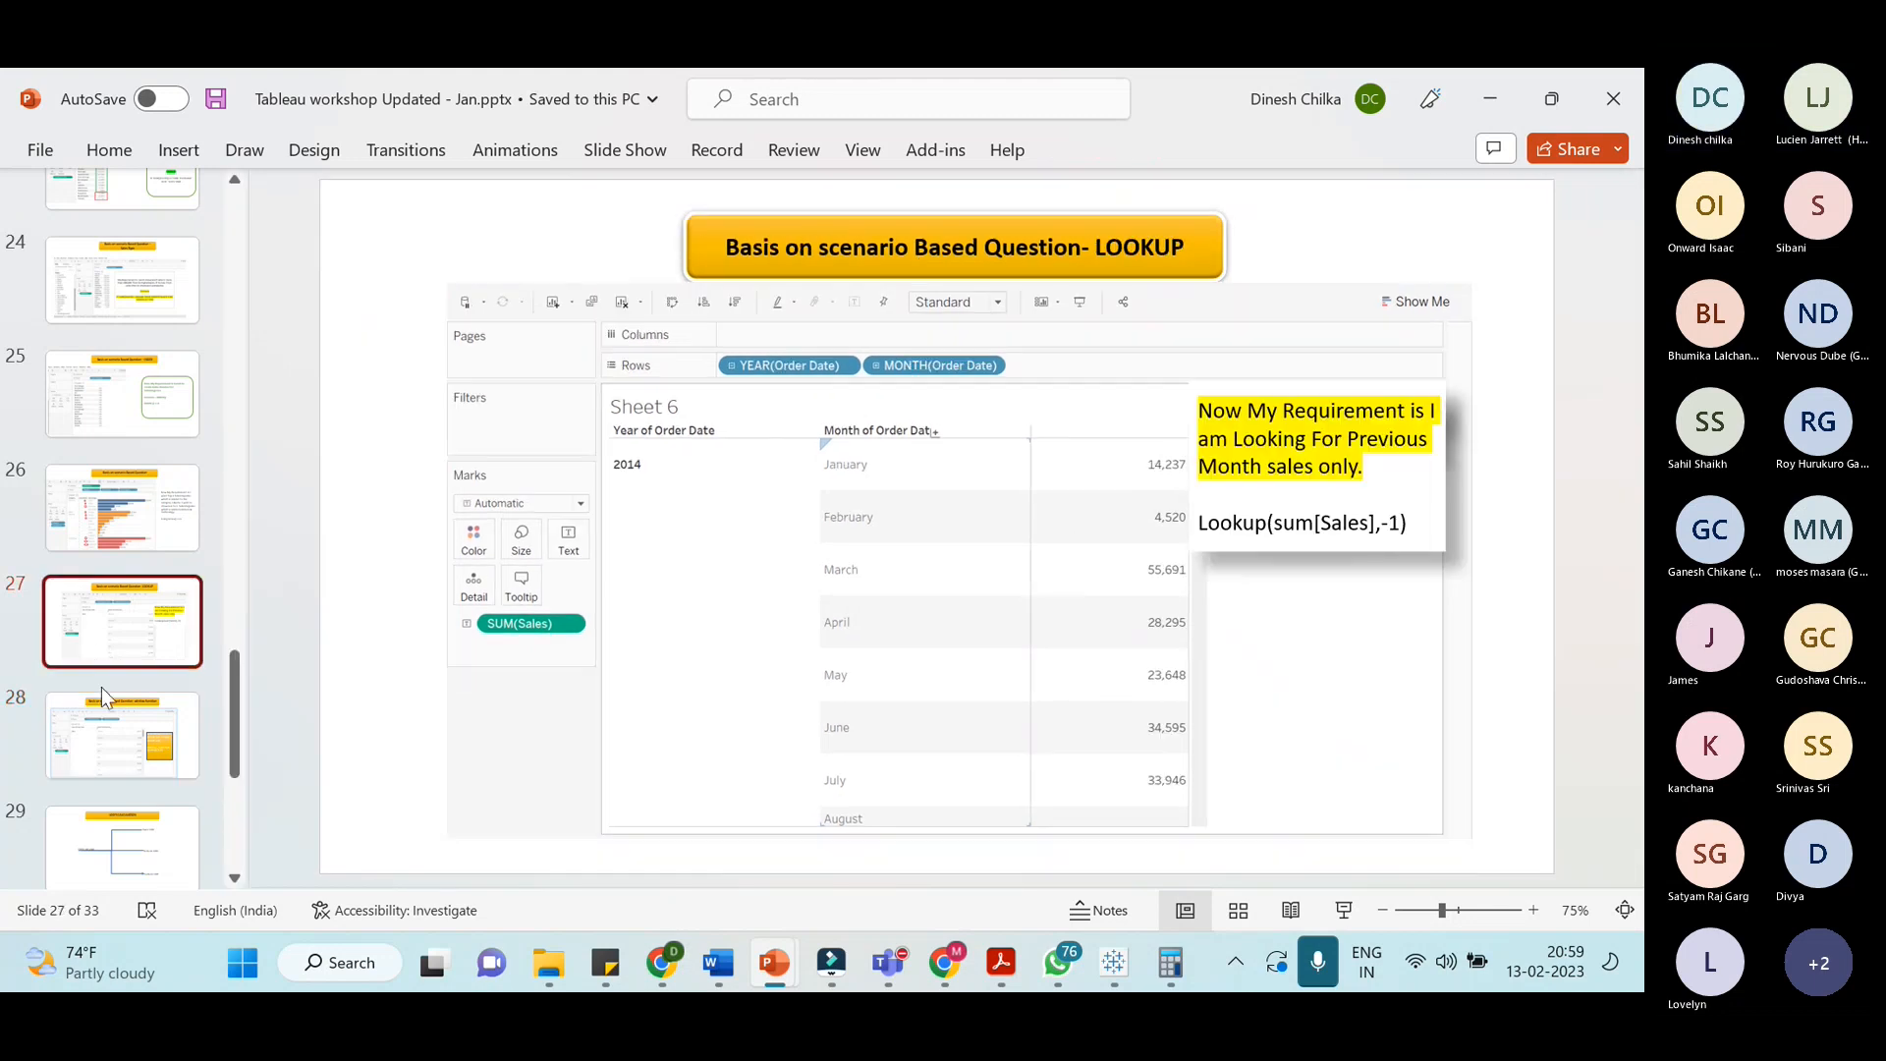
{"action": "left_click", "coordinate": [112, 711]}
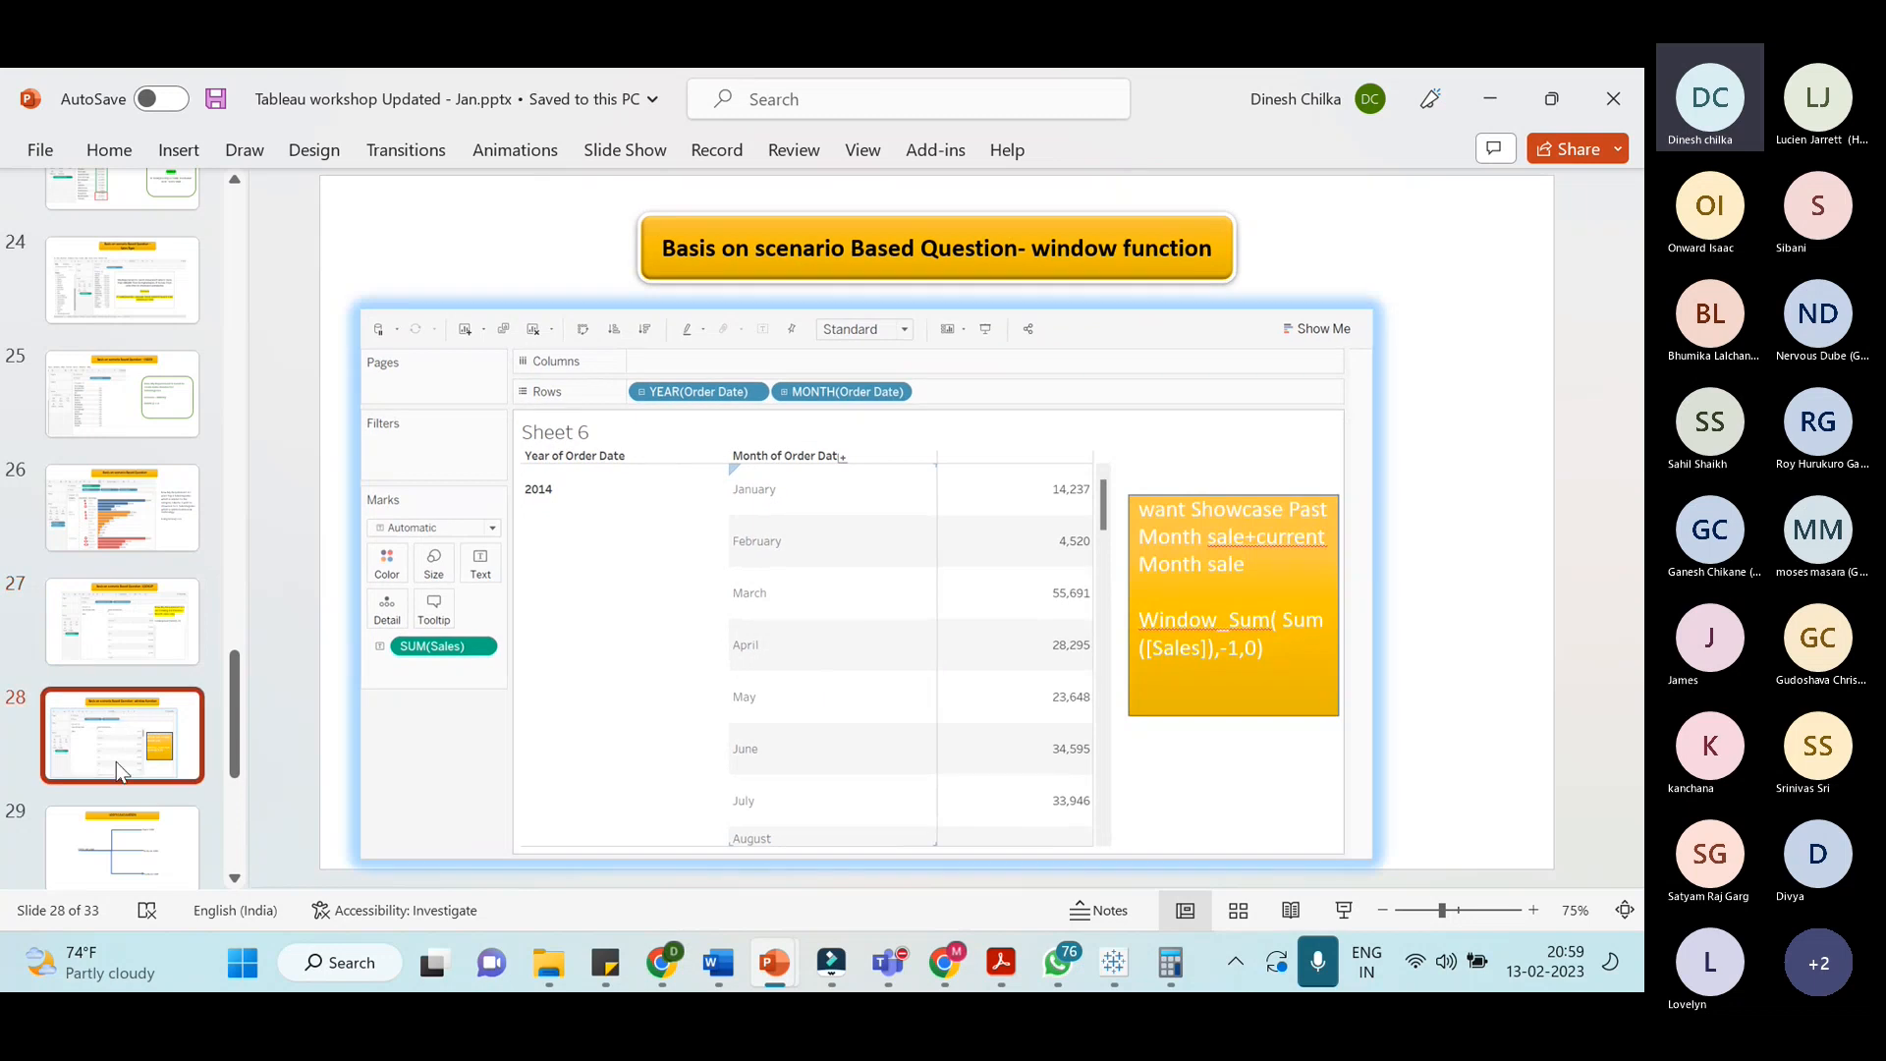
Show slide 29 on LOD's Calculation and look back through the earlier slide thumbnails
{"action": "left_click", "coordinate": [119, 823]}
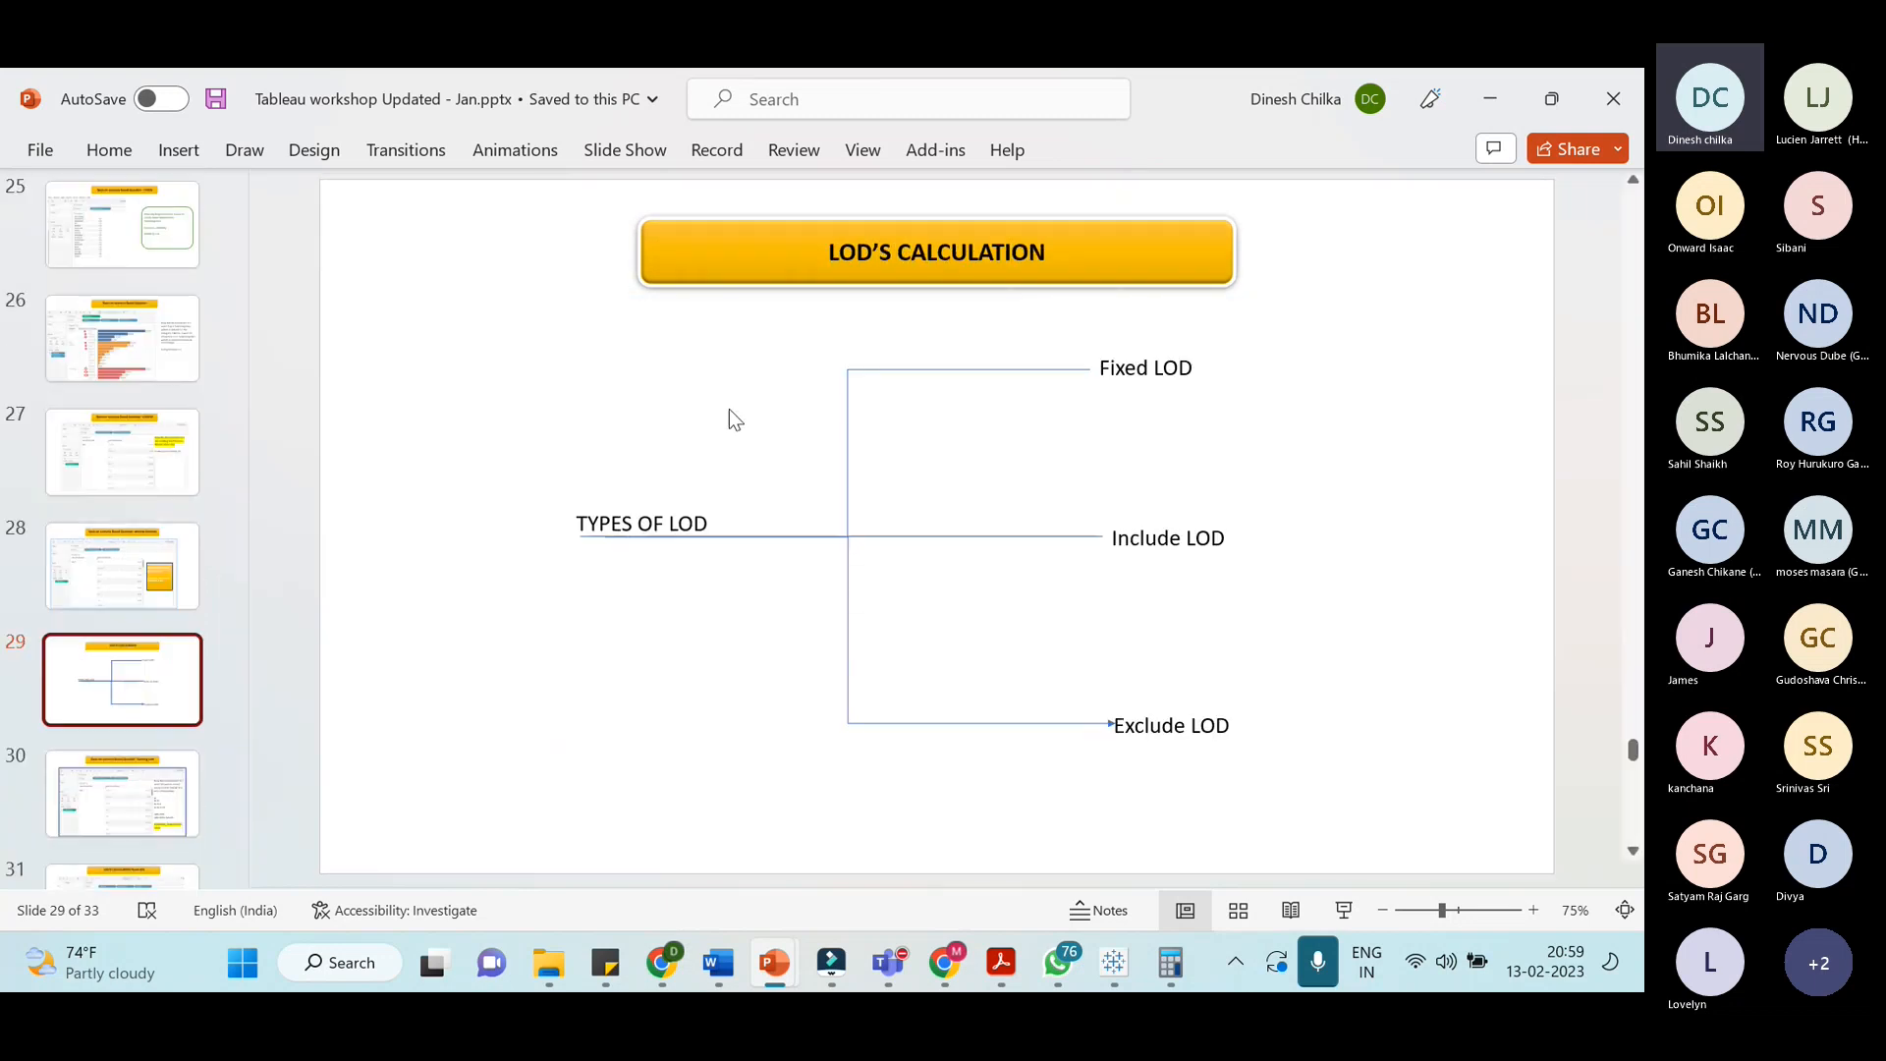
{"action": "scroll", "coordinate": [169, 542], "scroll_direction": "up", "scroll_amount": 3}
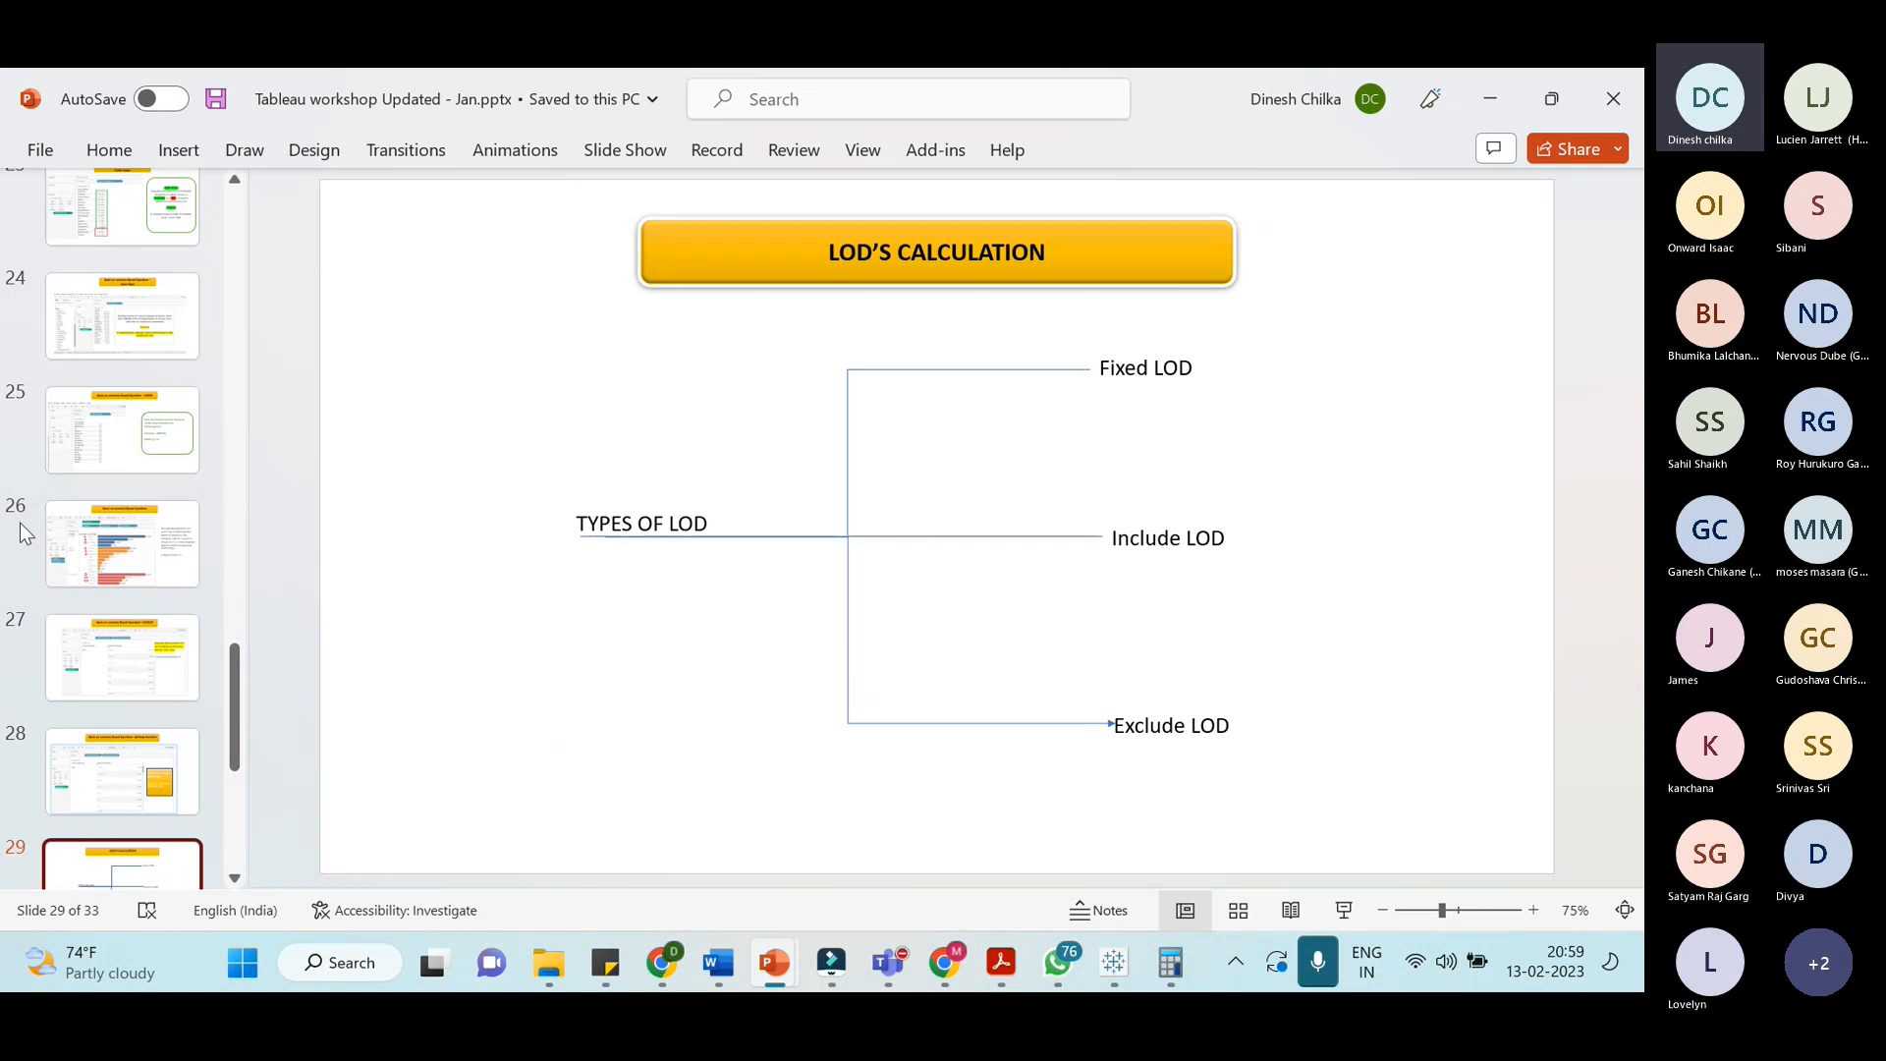
{"action": "scroll", "coordinate": [180, 422], "scroll_direction": "up", "scroll_amount": 6}
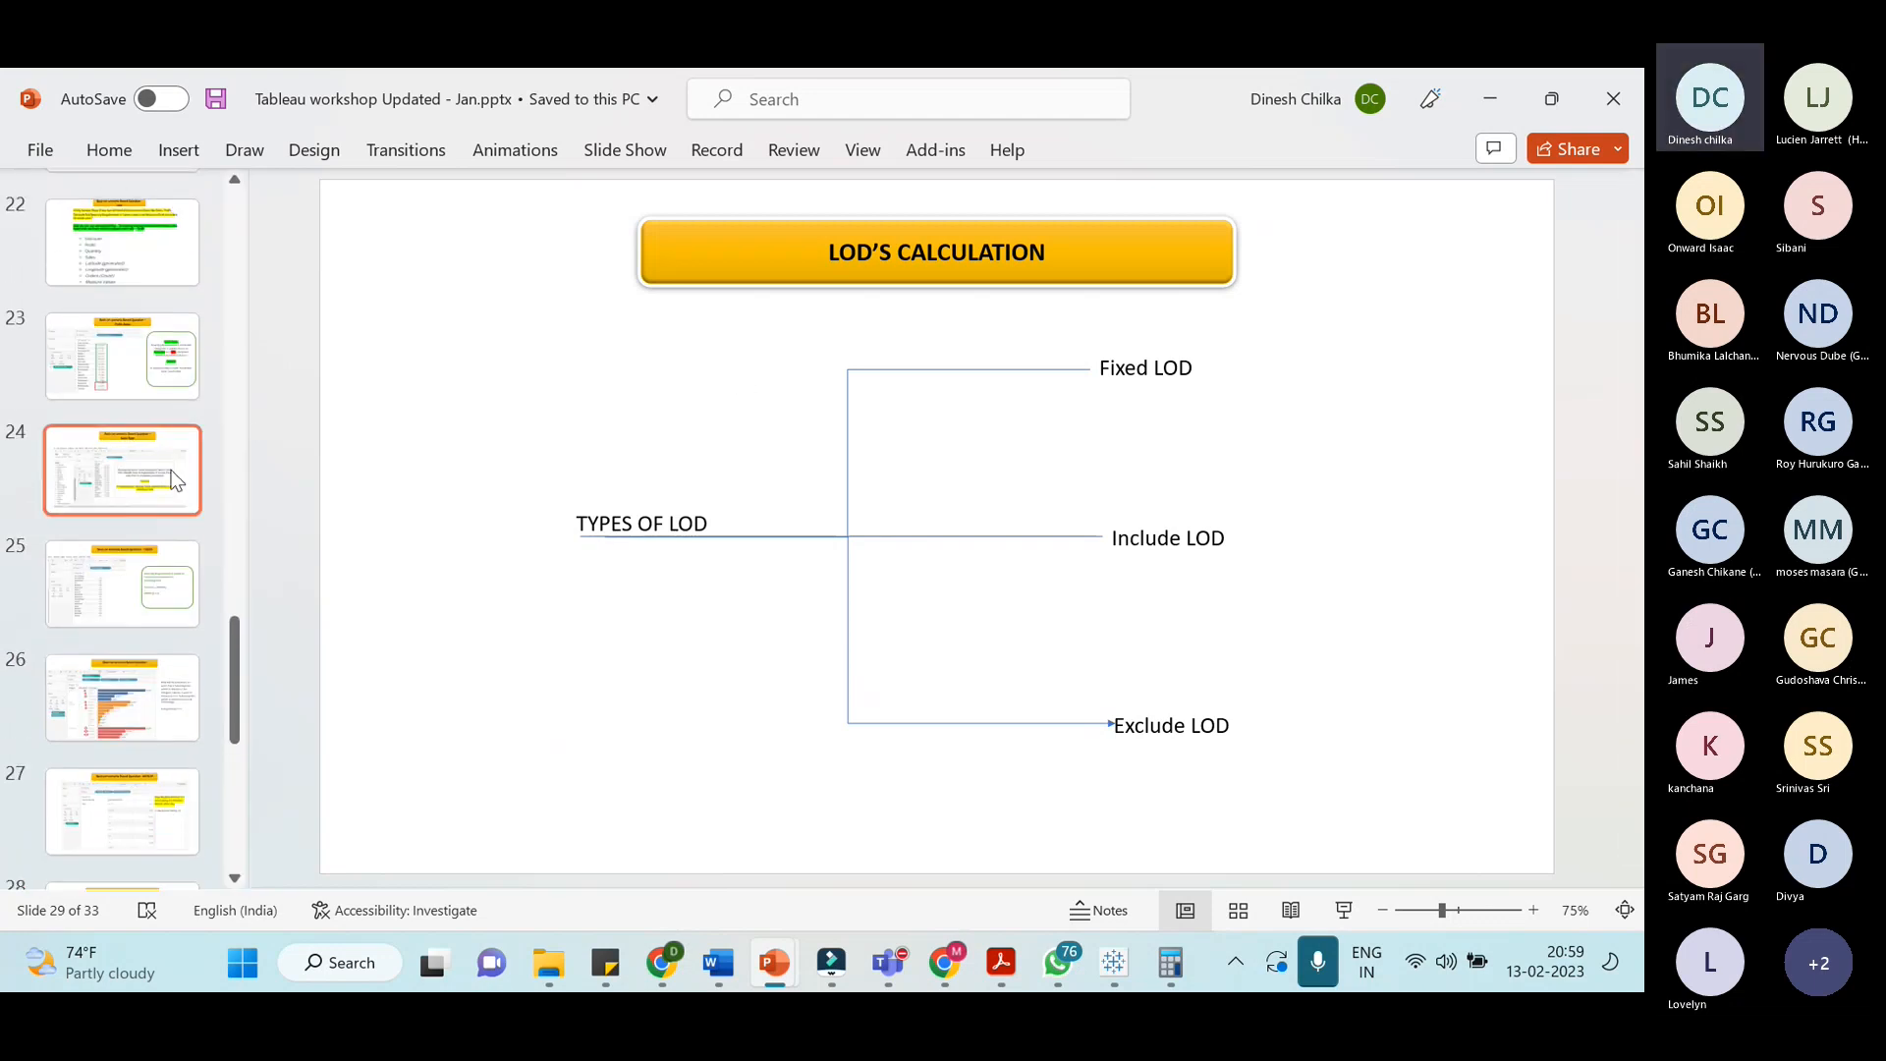
{"action": "scroll", "coordinate": [161, 367], "scroll_direction": "up", "scroll_amount": 5}
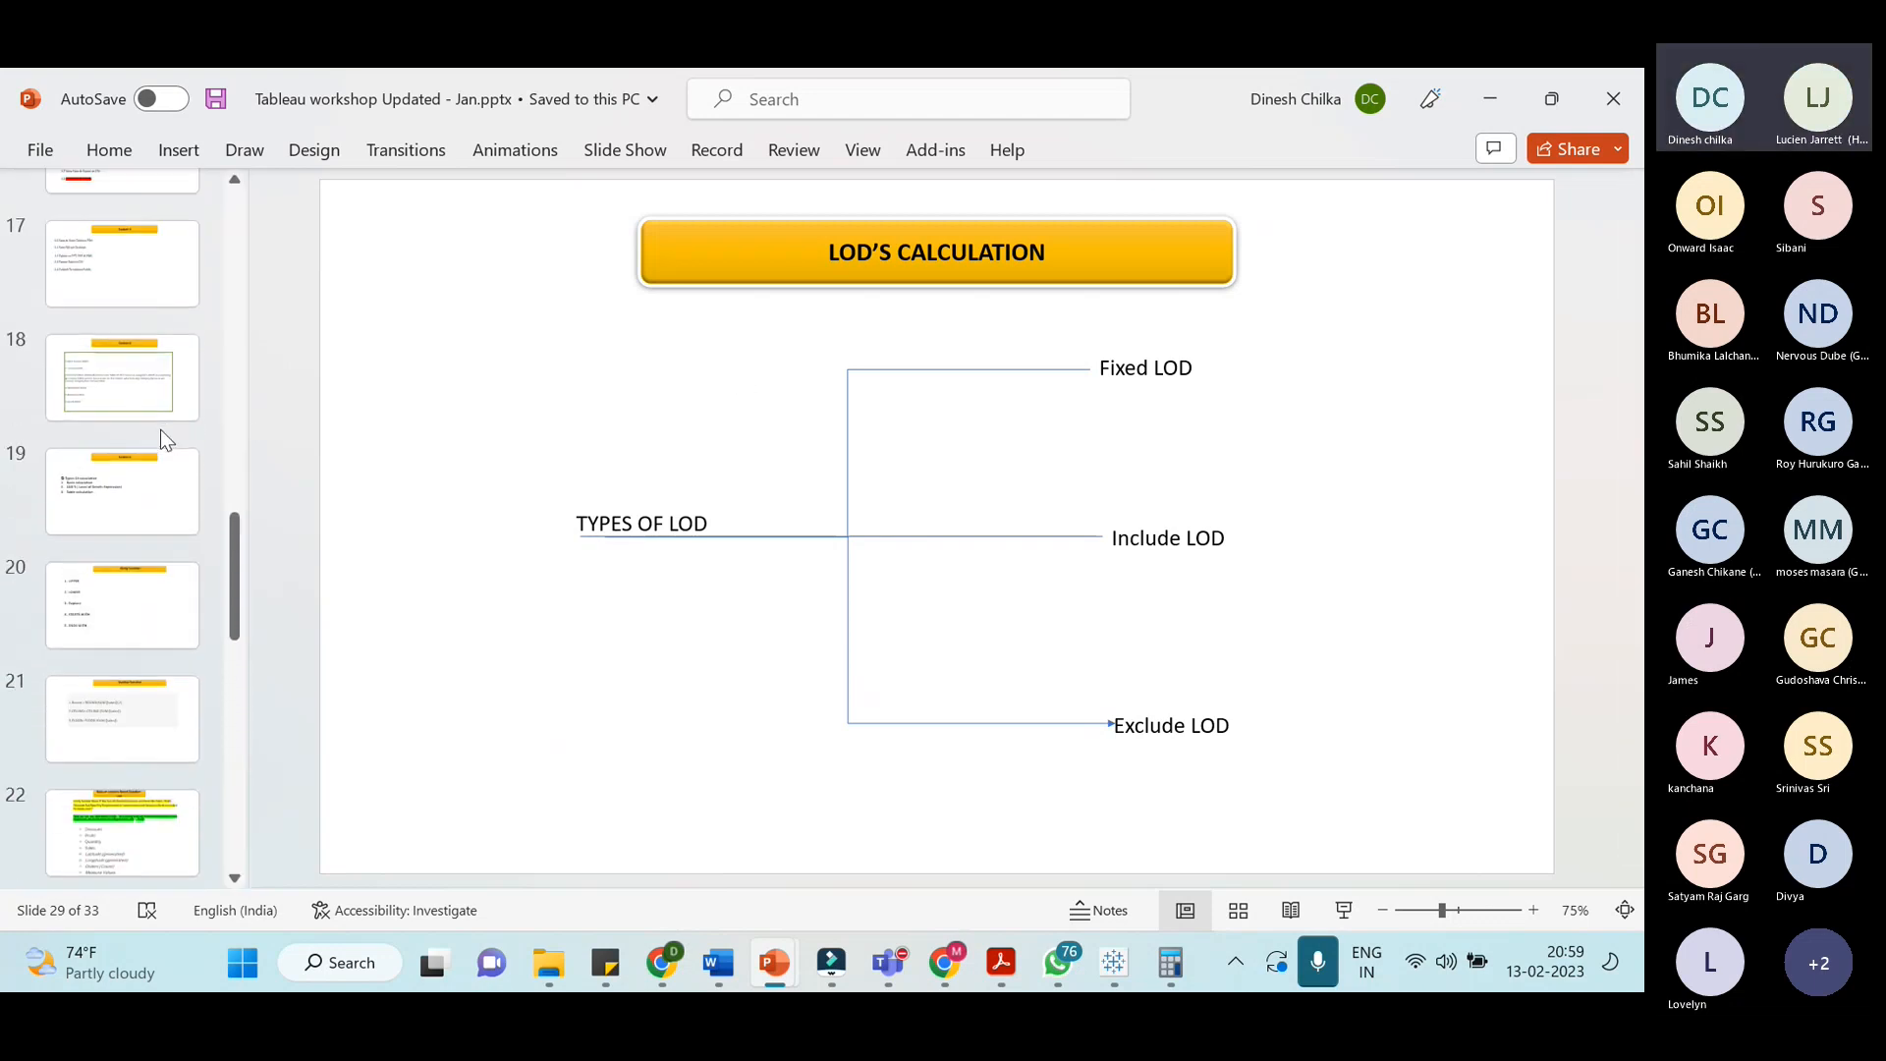
{"action": "scroll", "coordinate": [163, 445], "scroll_direction": "down", "scroll_amount": 3}
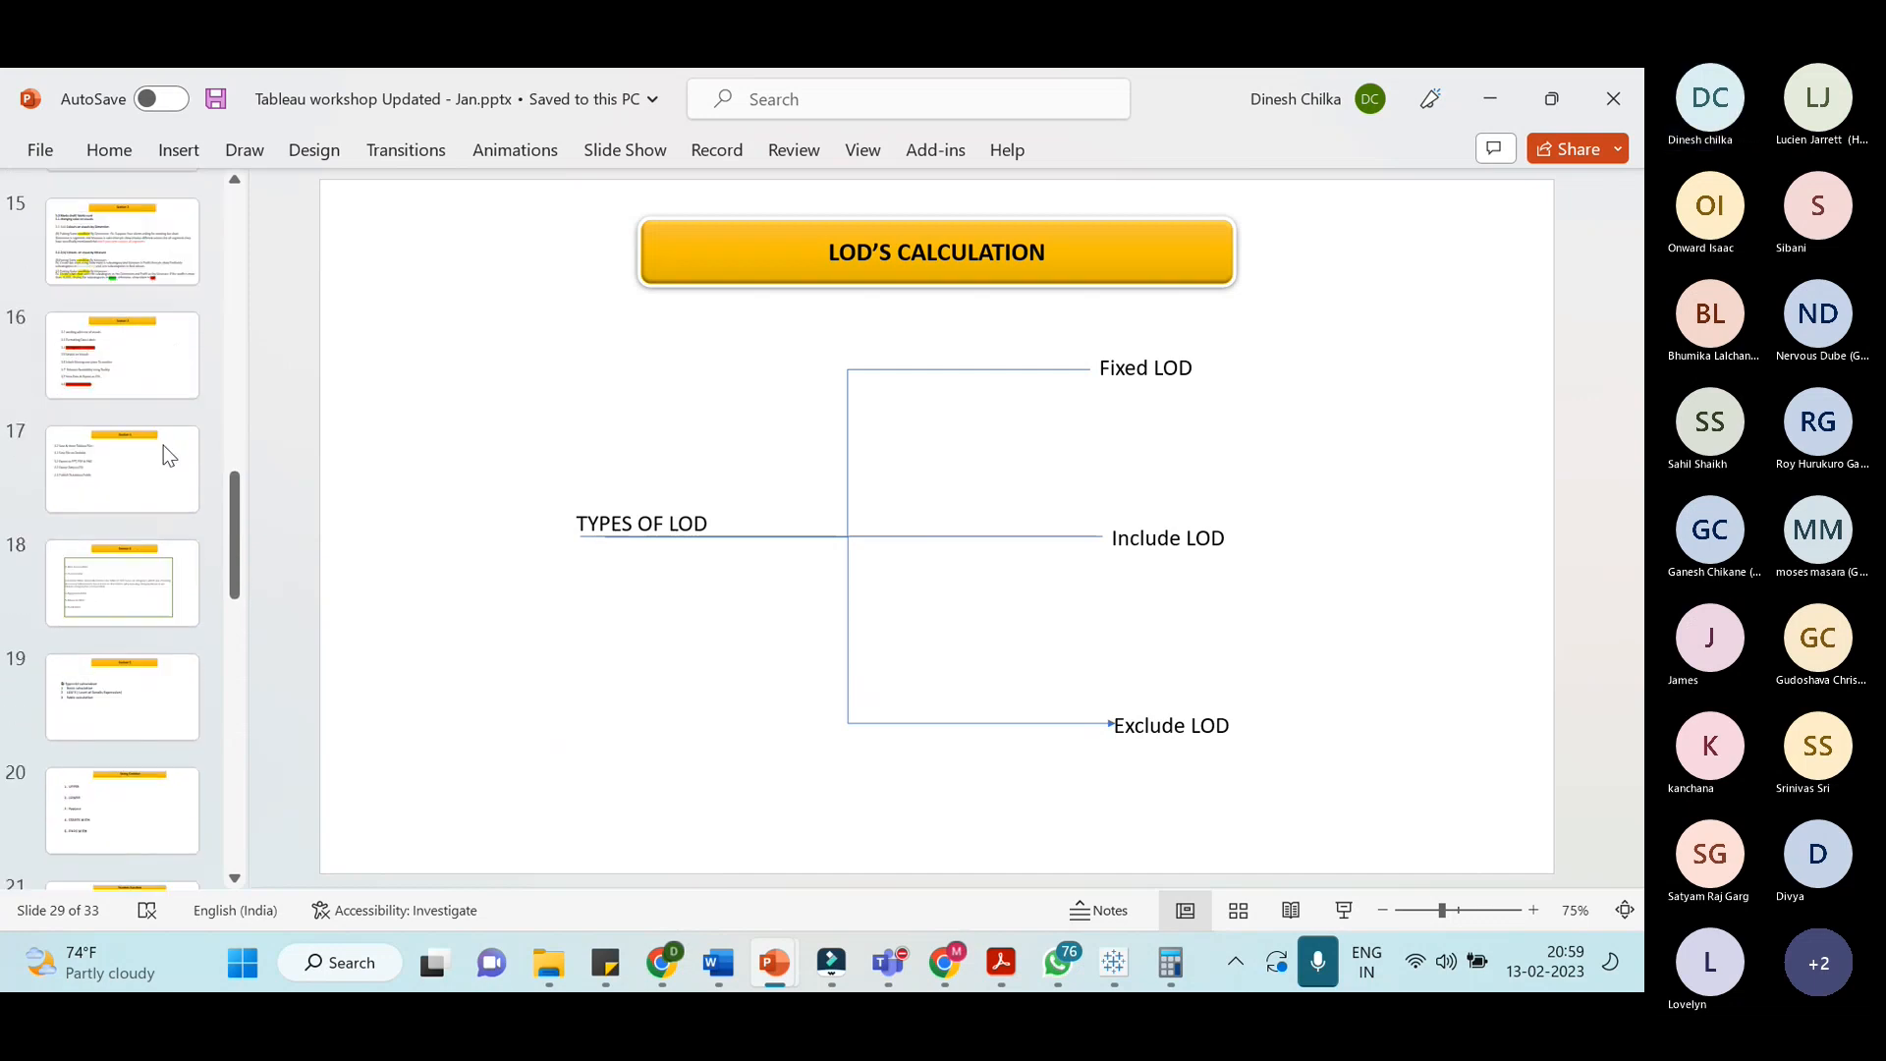
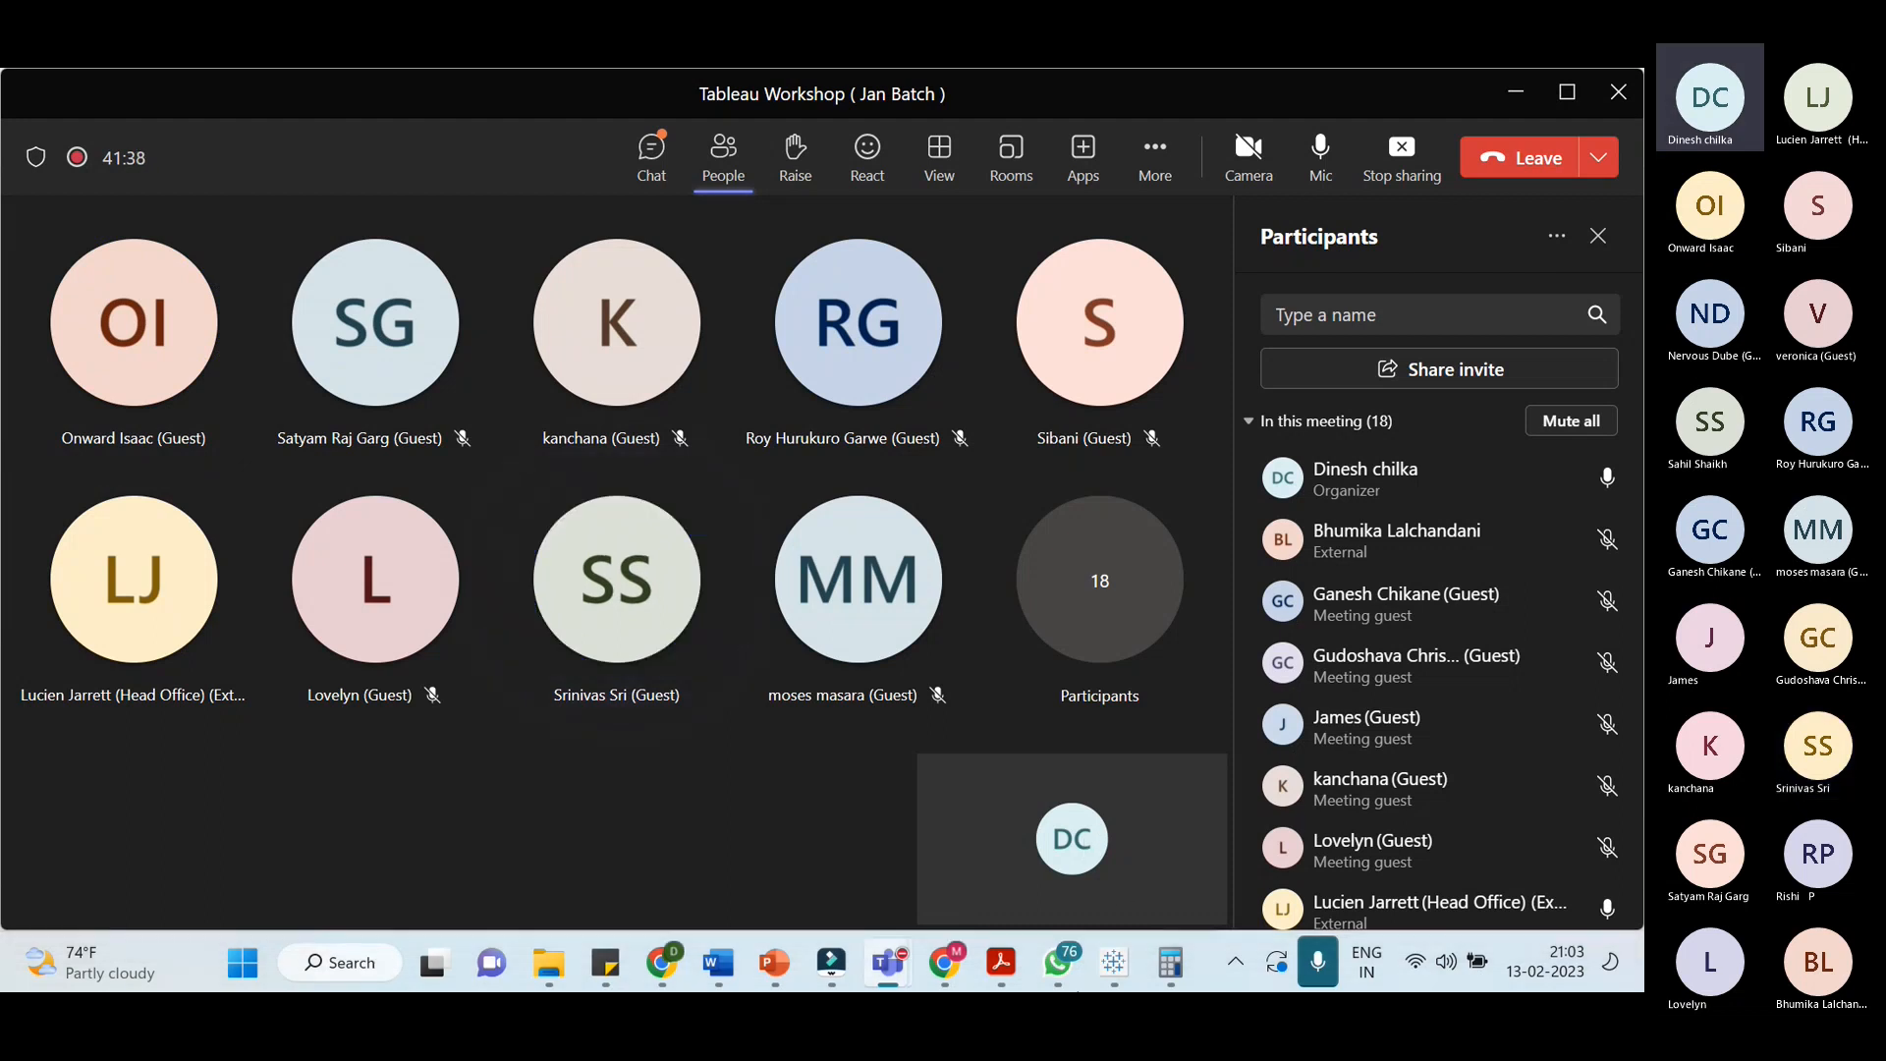
Switch to the Tableau workshop deck in PowerPoint and examine the Running Sum scenario on slide 30
{"action": "mouse_move", "coordinate": [1057, 968]}
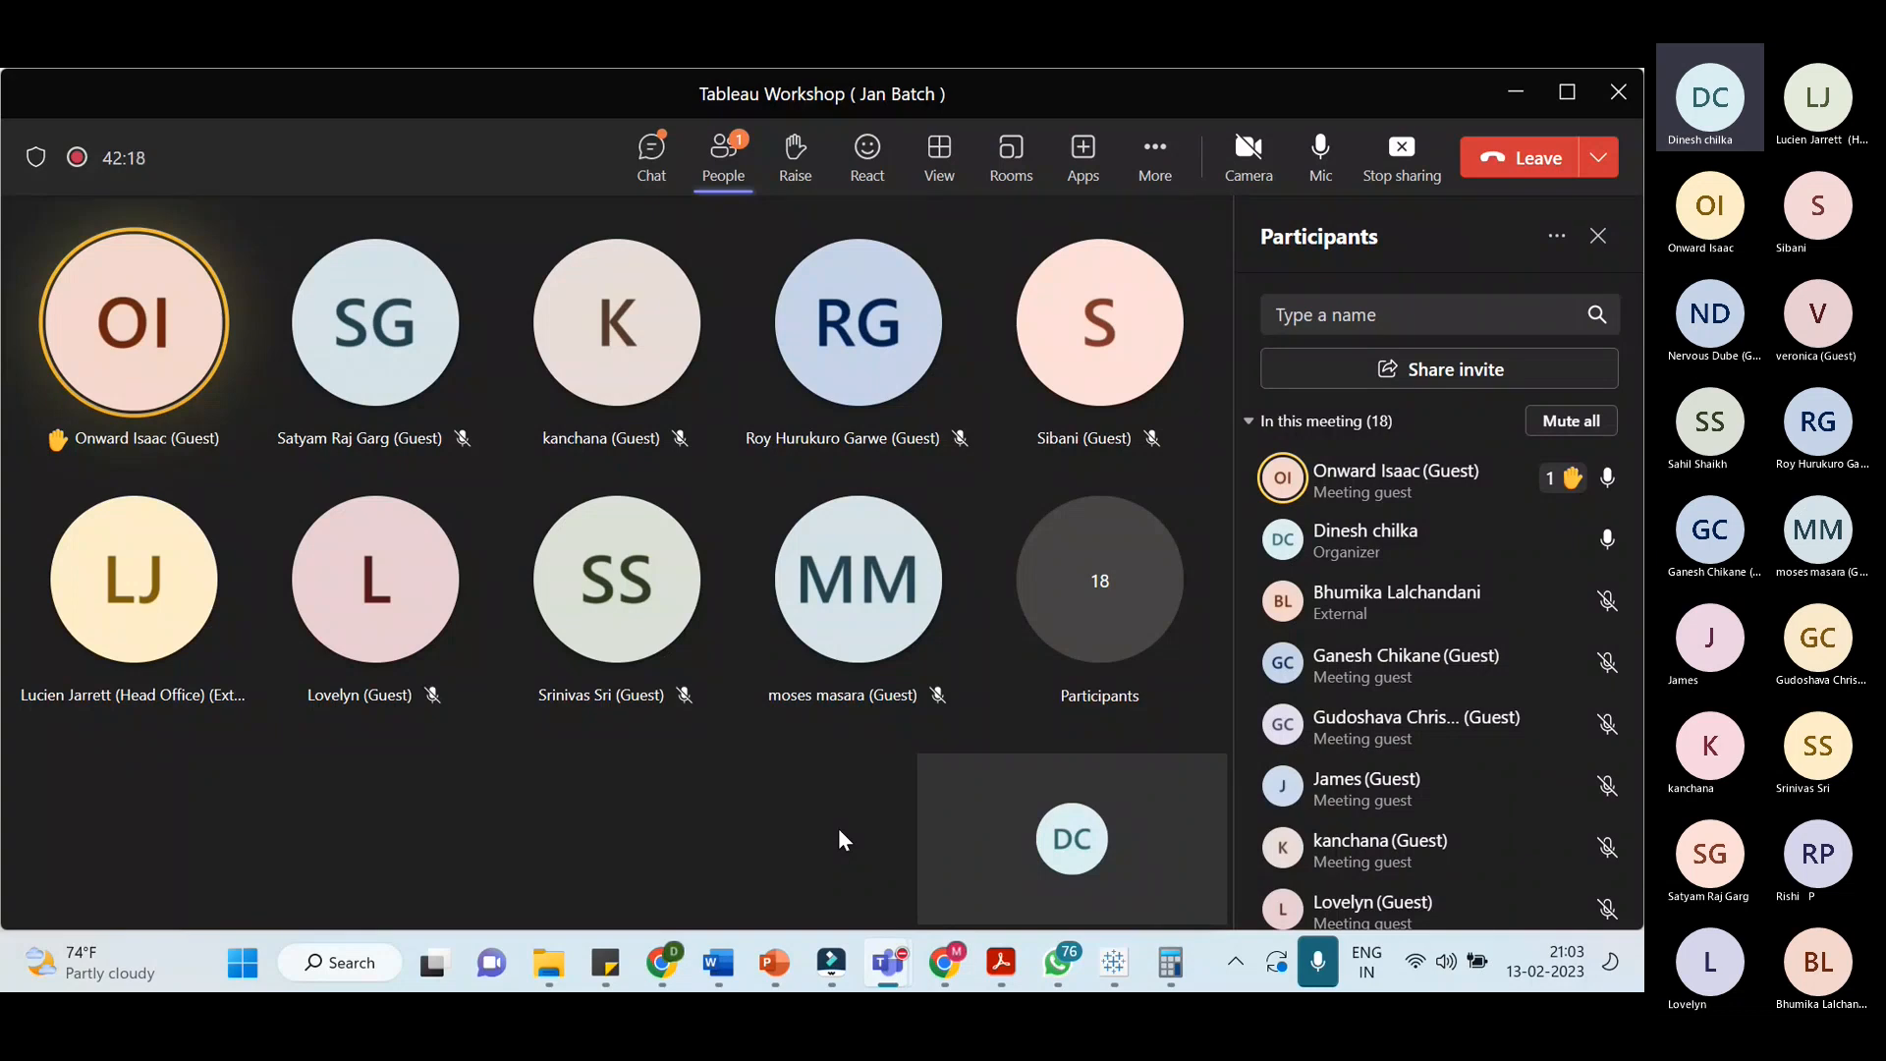
{"action": "mouse_move", "coordinate": [775, 962]}
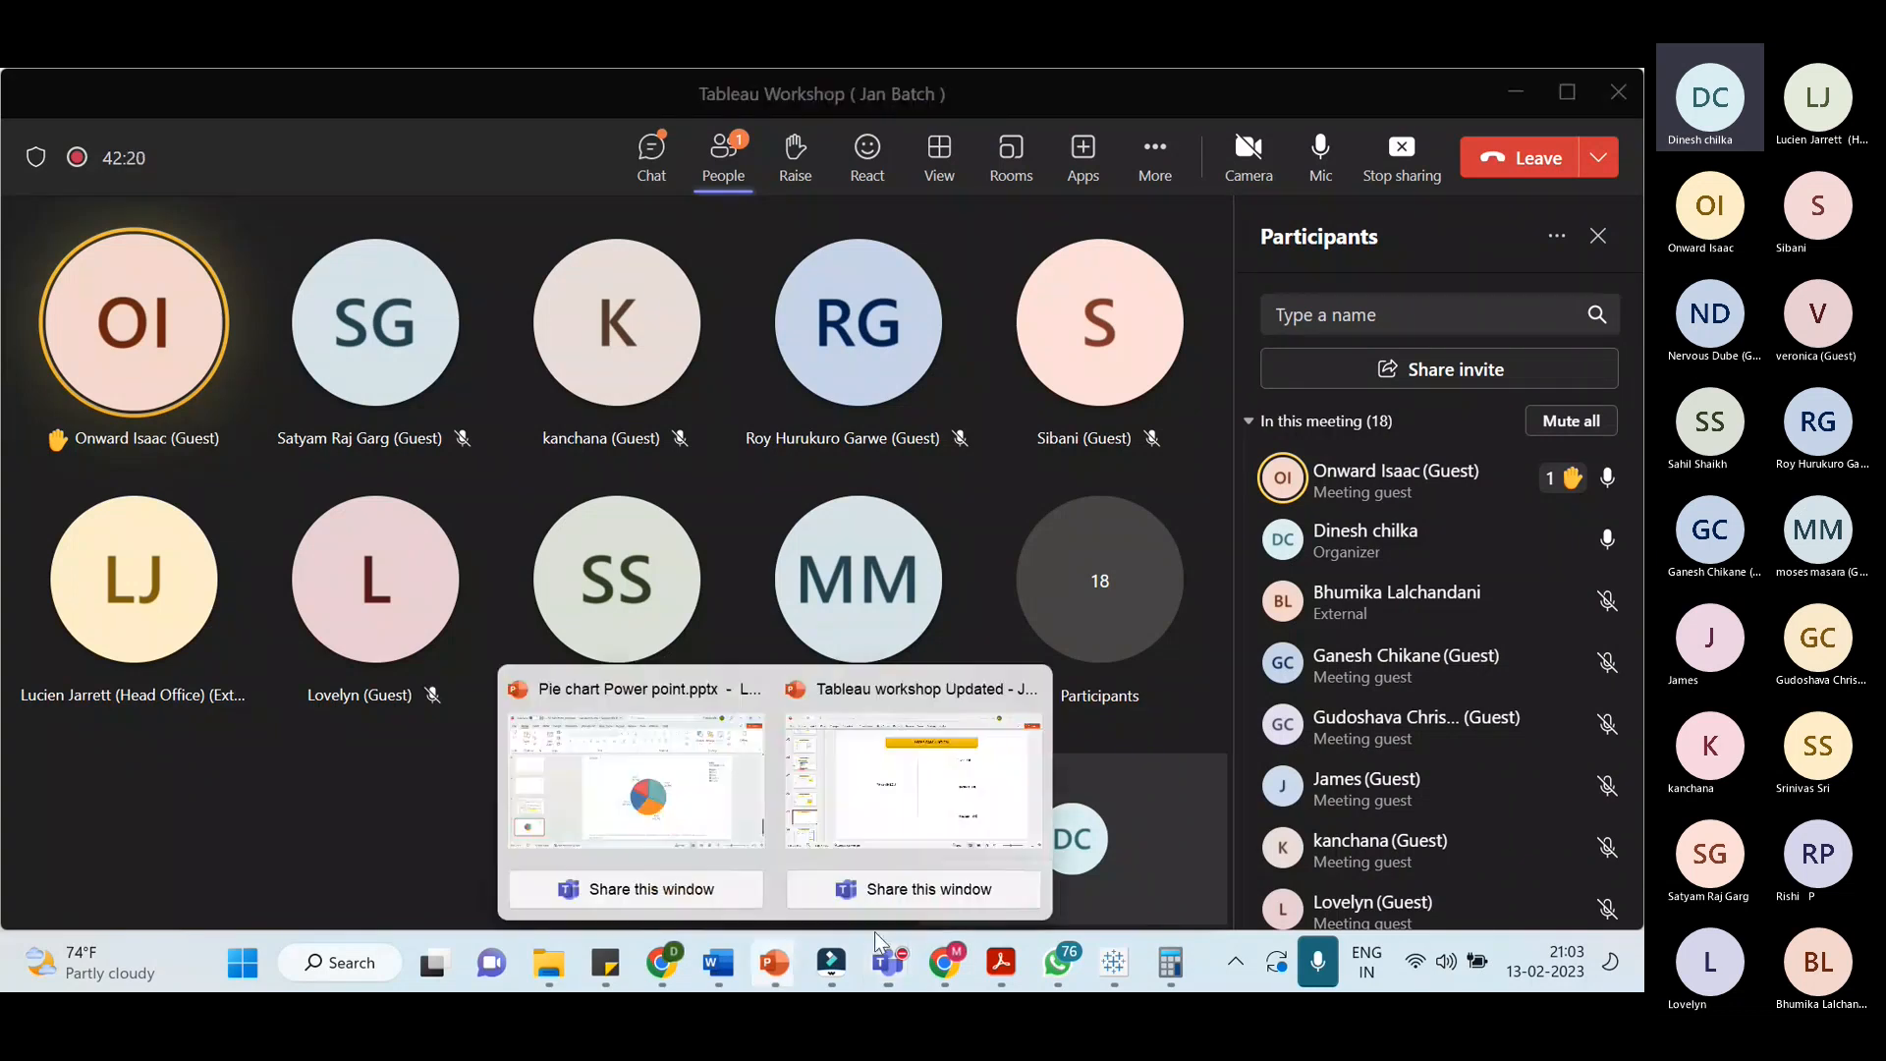
{"action": "left_click", "coordinate": [925, 795]}
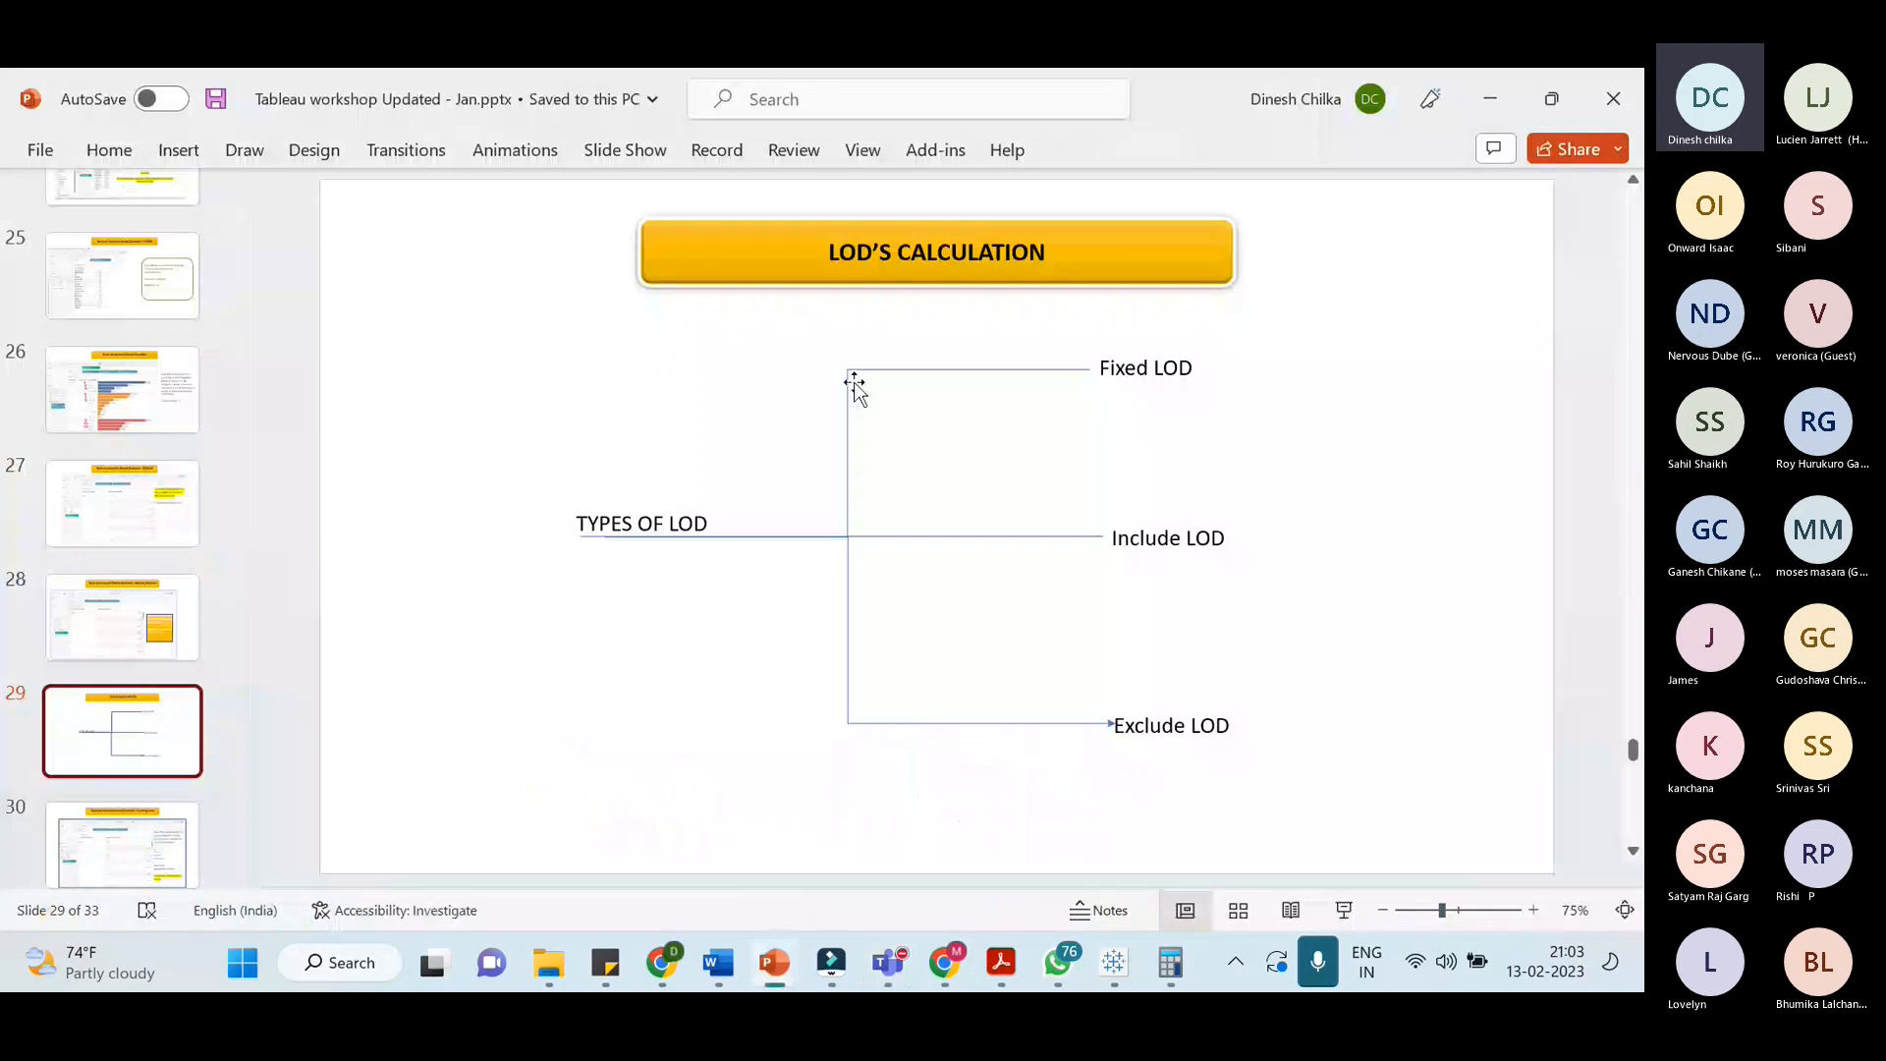
{"action": "left_click", "coordinate": [182, 820]}
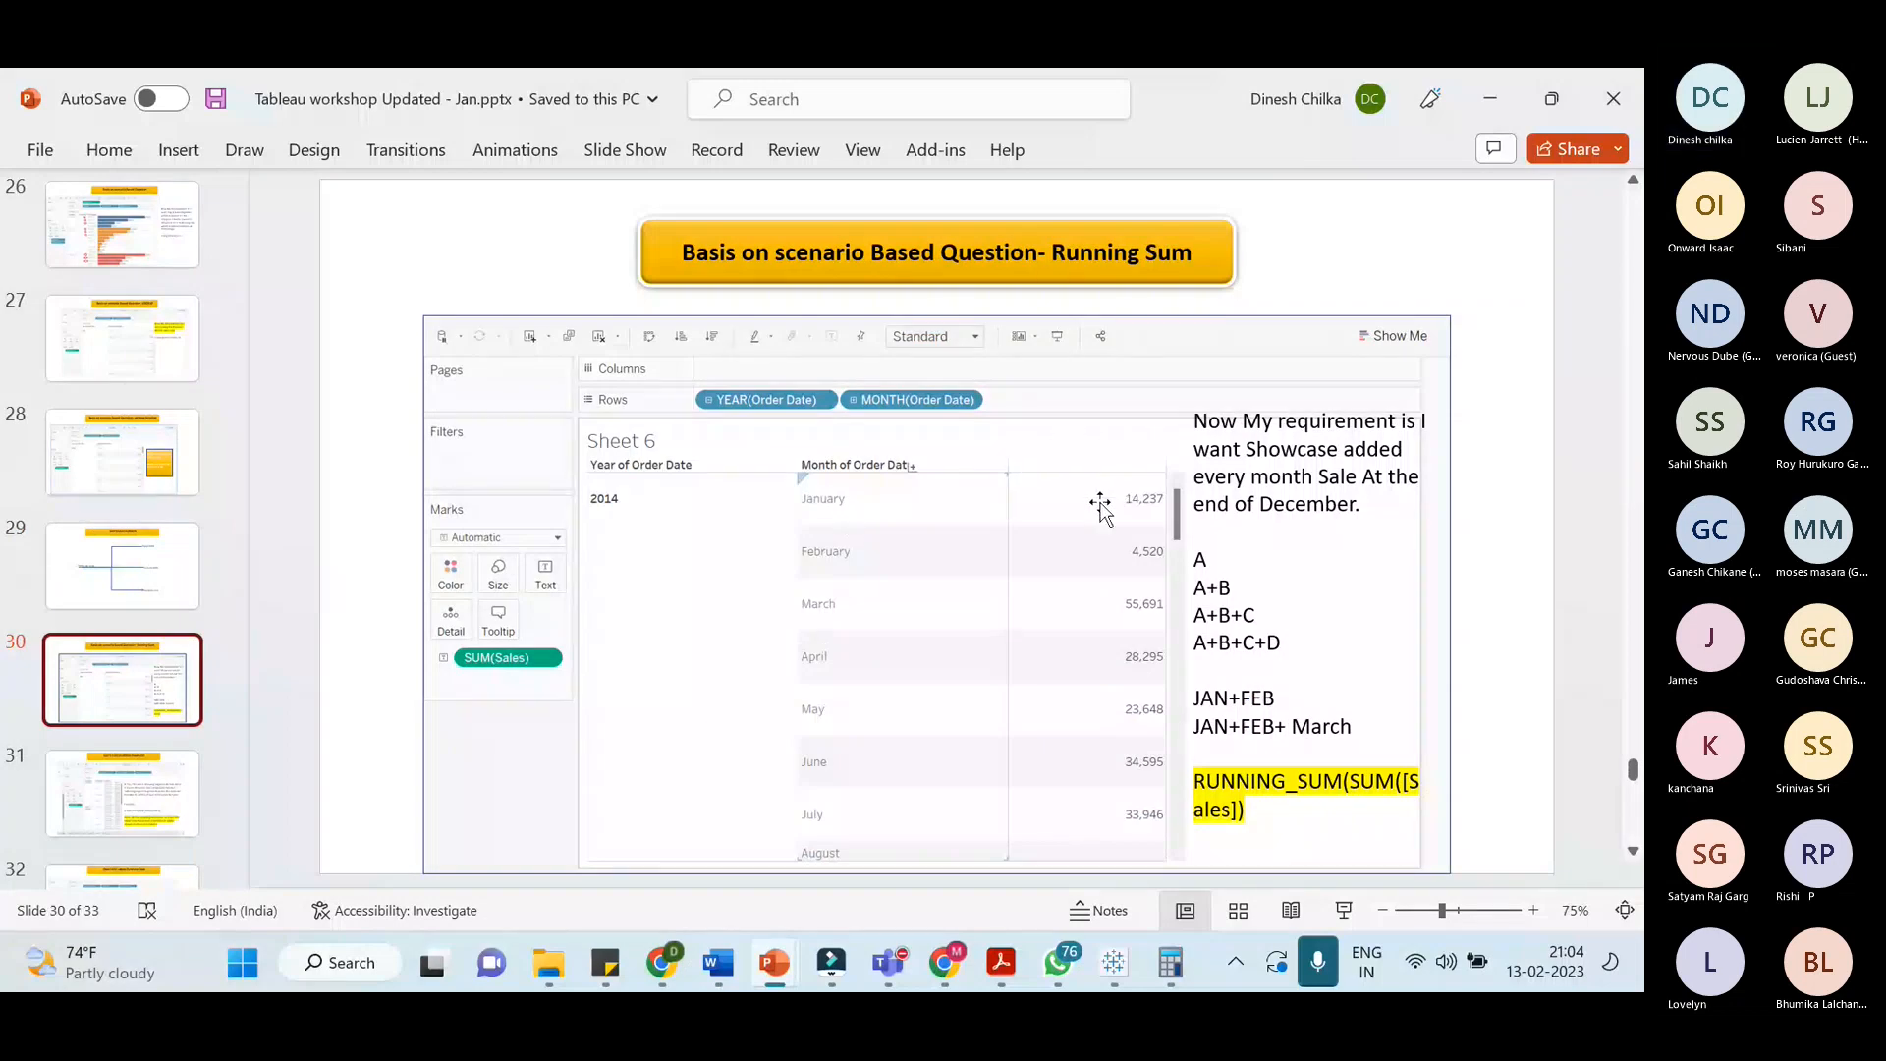
{"action": "left_click", "coordinate": [109, 780]}
{"action": "left_click_drag", "start_coordinate": [109, 780], "coordinate": [208, 650]}
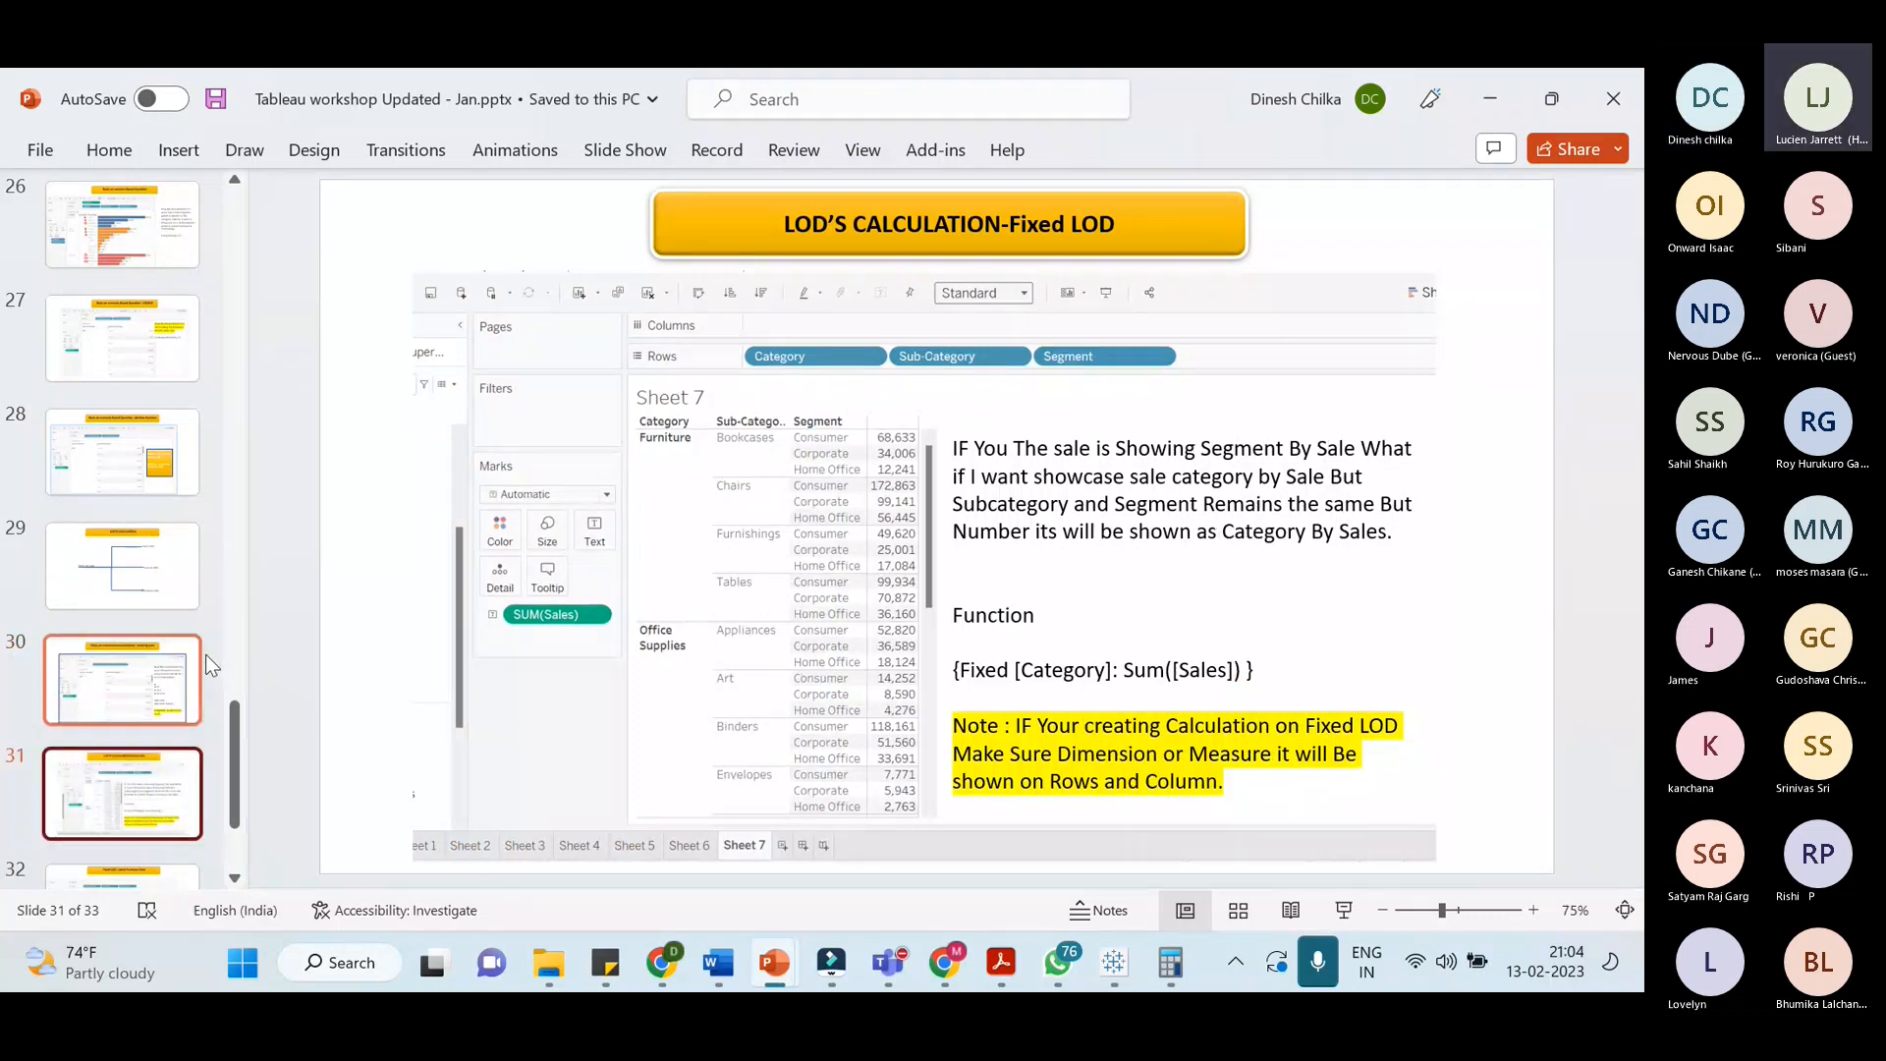
{"action": "left_click", "coordinate": [167, 669]}
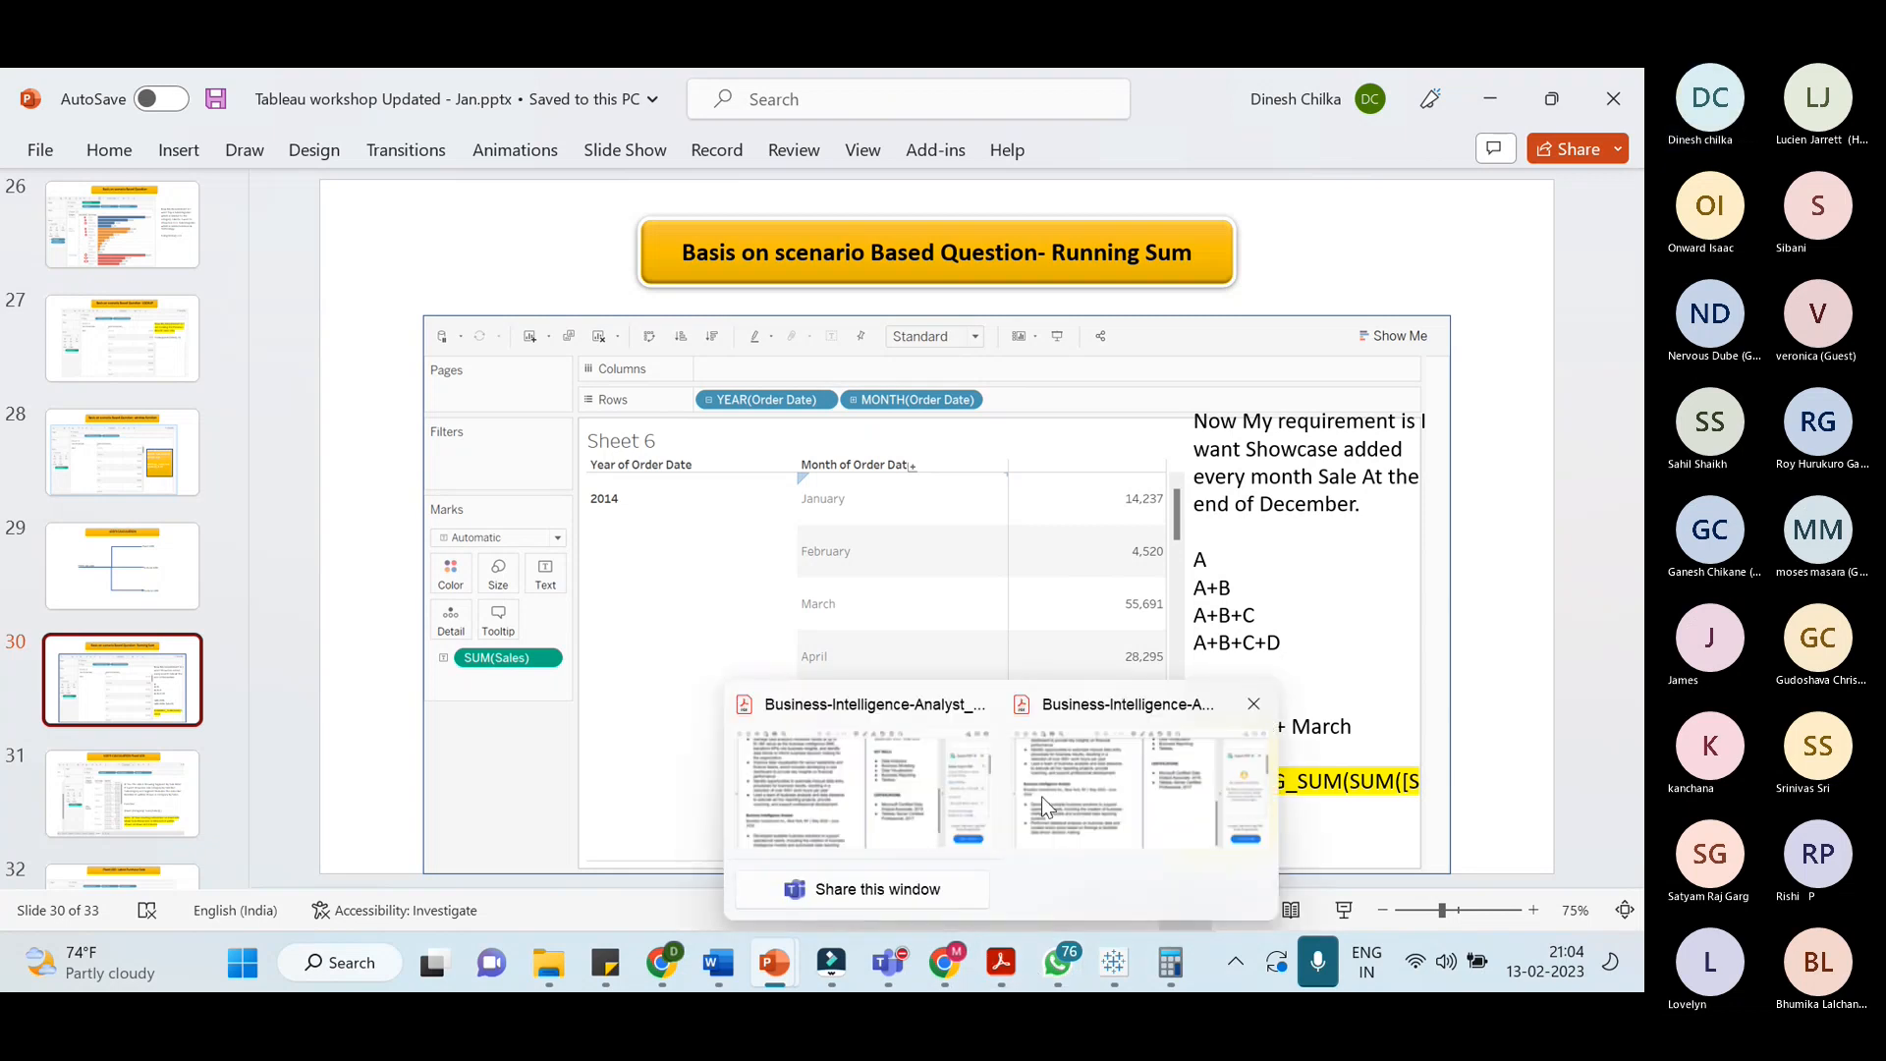
Switch to Tableau, take Window sum off Rows, and add it back after Lookup as a discrete field
{"action": "left_click", "coordinate": [1115, 967]}
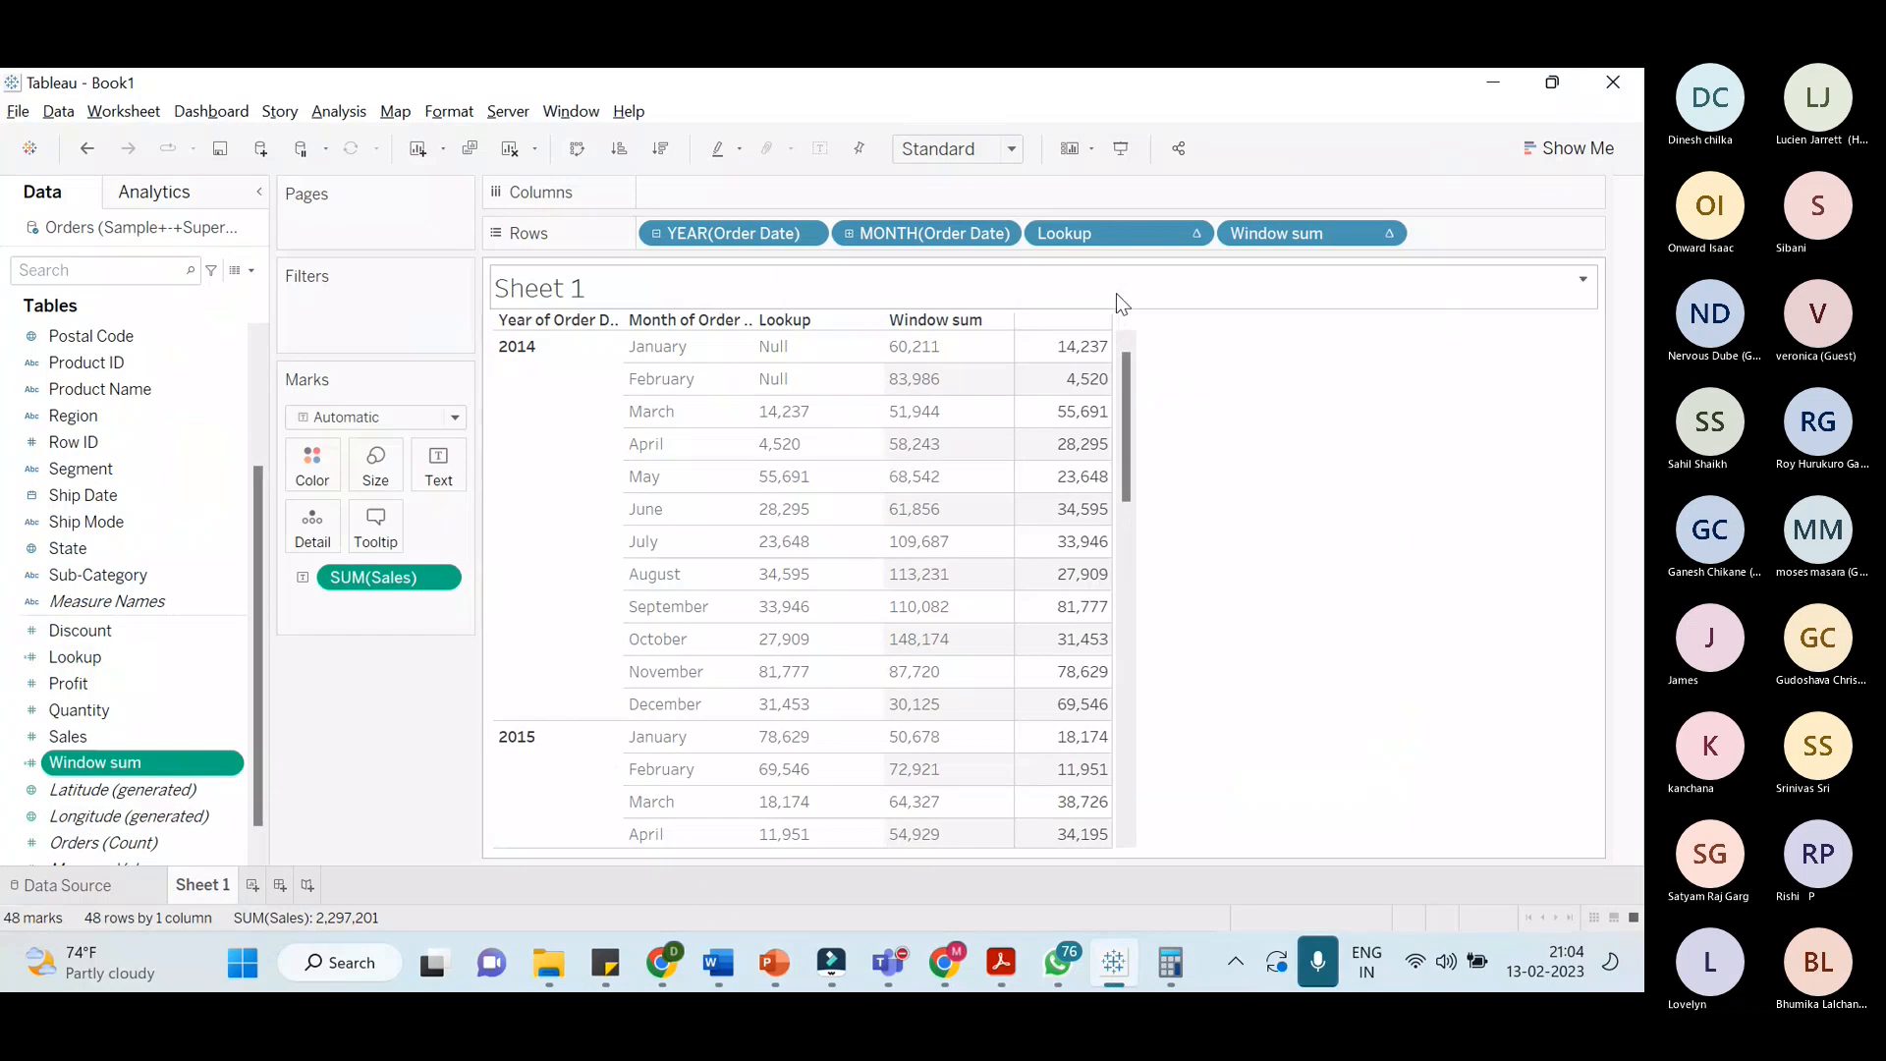
{"action": "left_click_drag", "start_coordinate": [1277, 233], "coordinate": [1086, 253]}
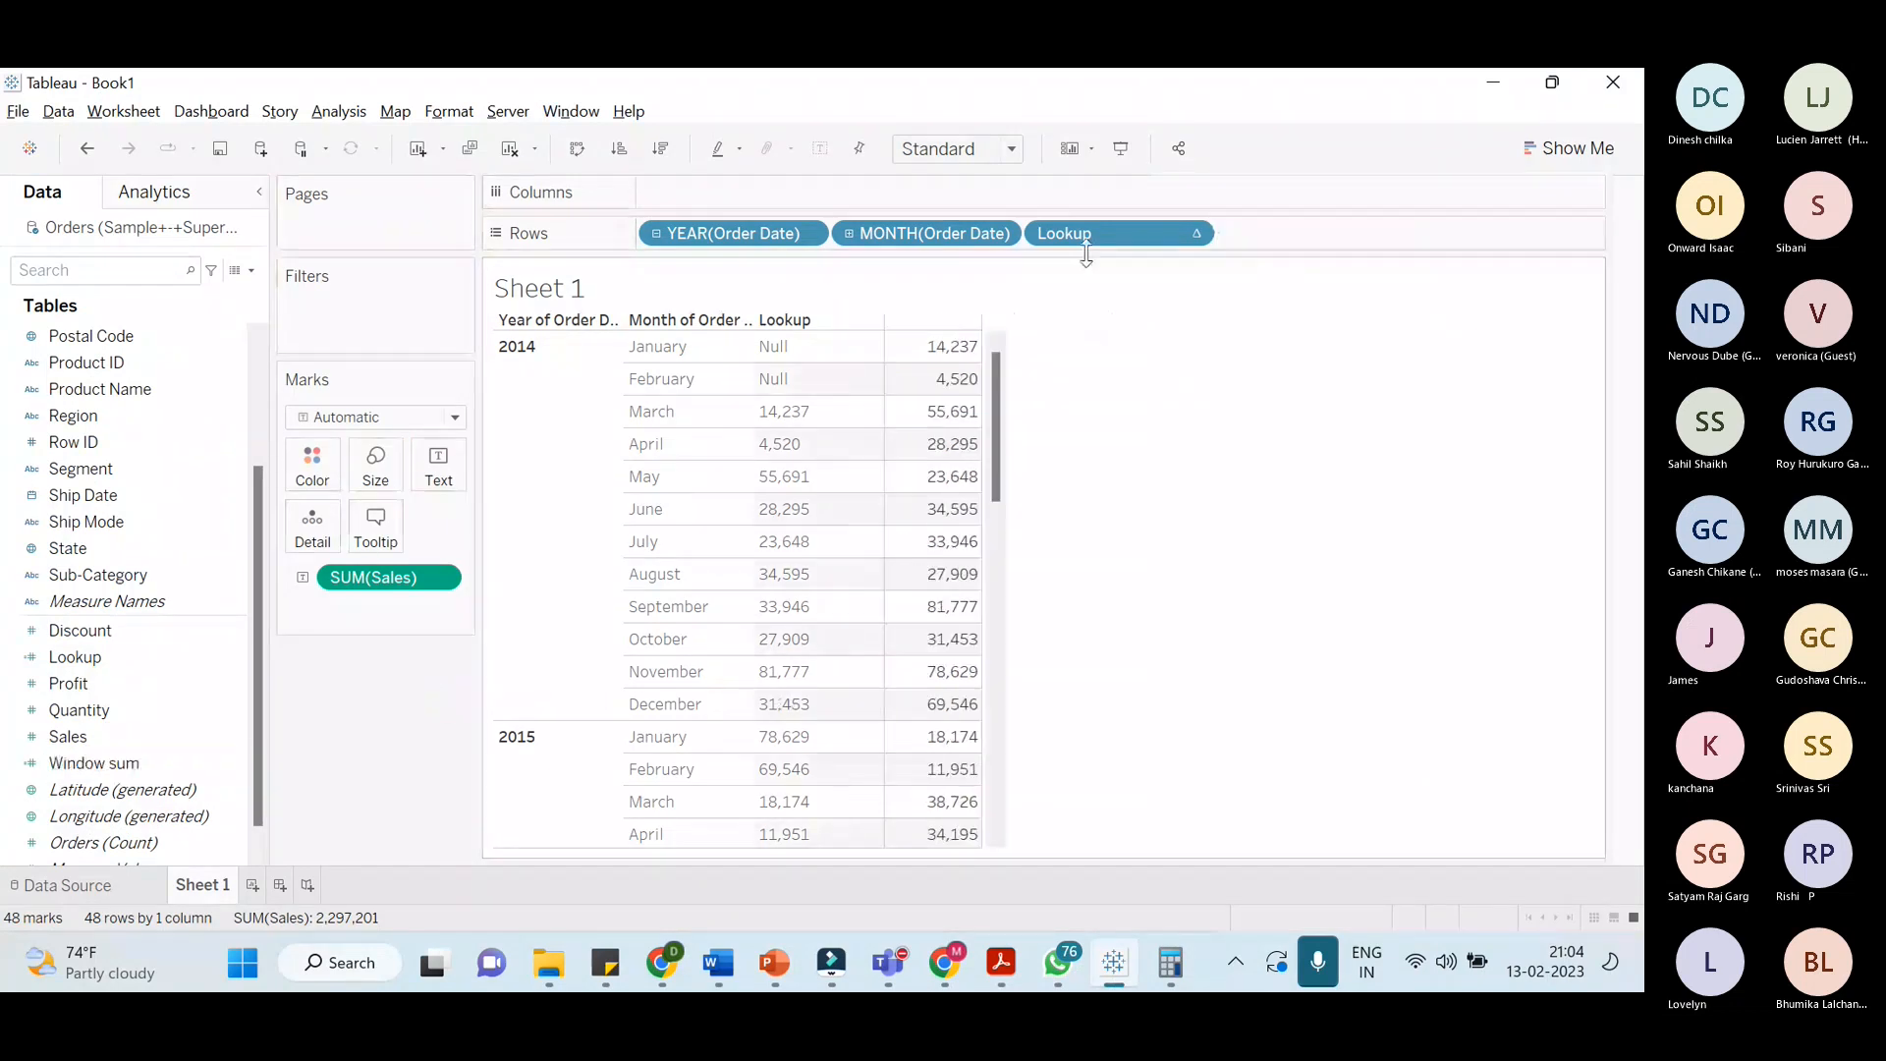
{"action": "left_click_drag", "start_coordinate": [94, 763], "coordinate": [1359, 261]}
{"action": "right_click", "coordinate": [1359, 236]}
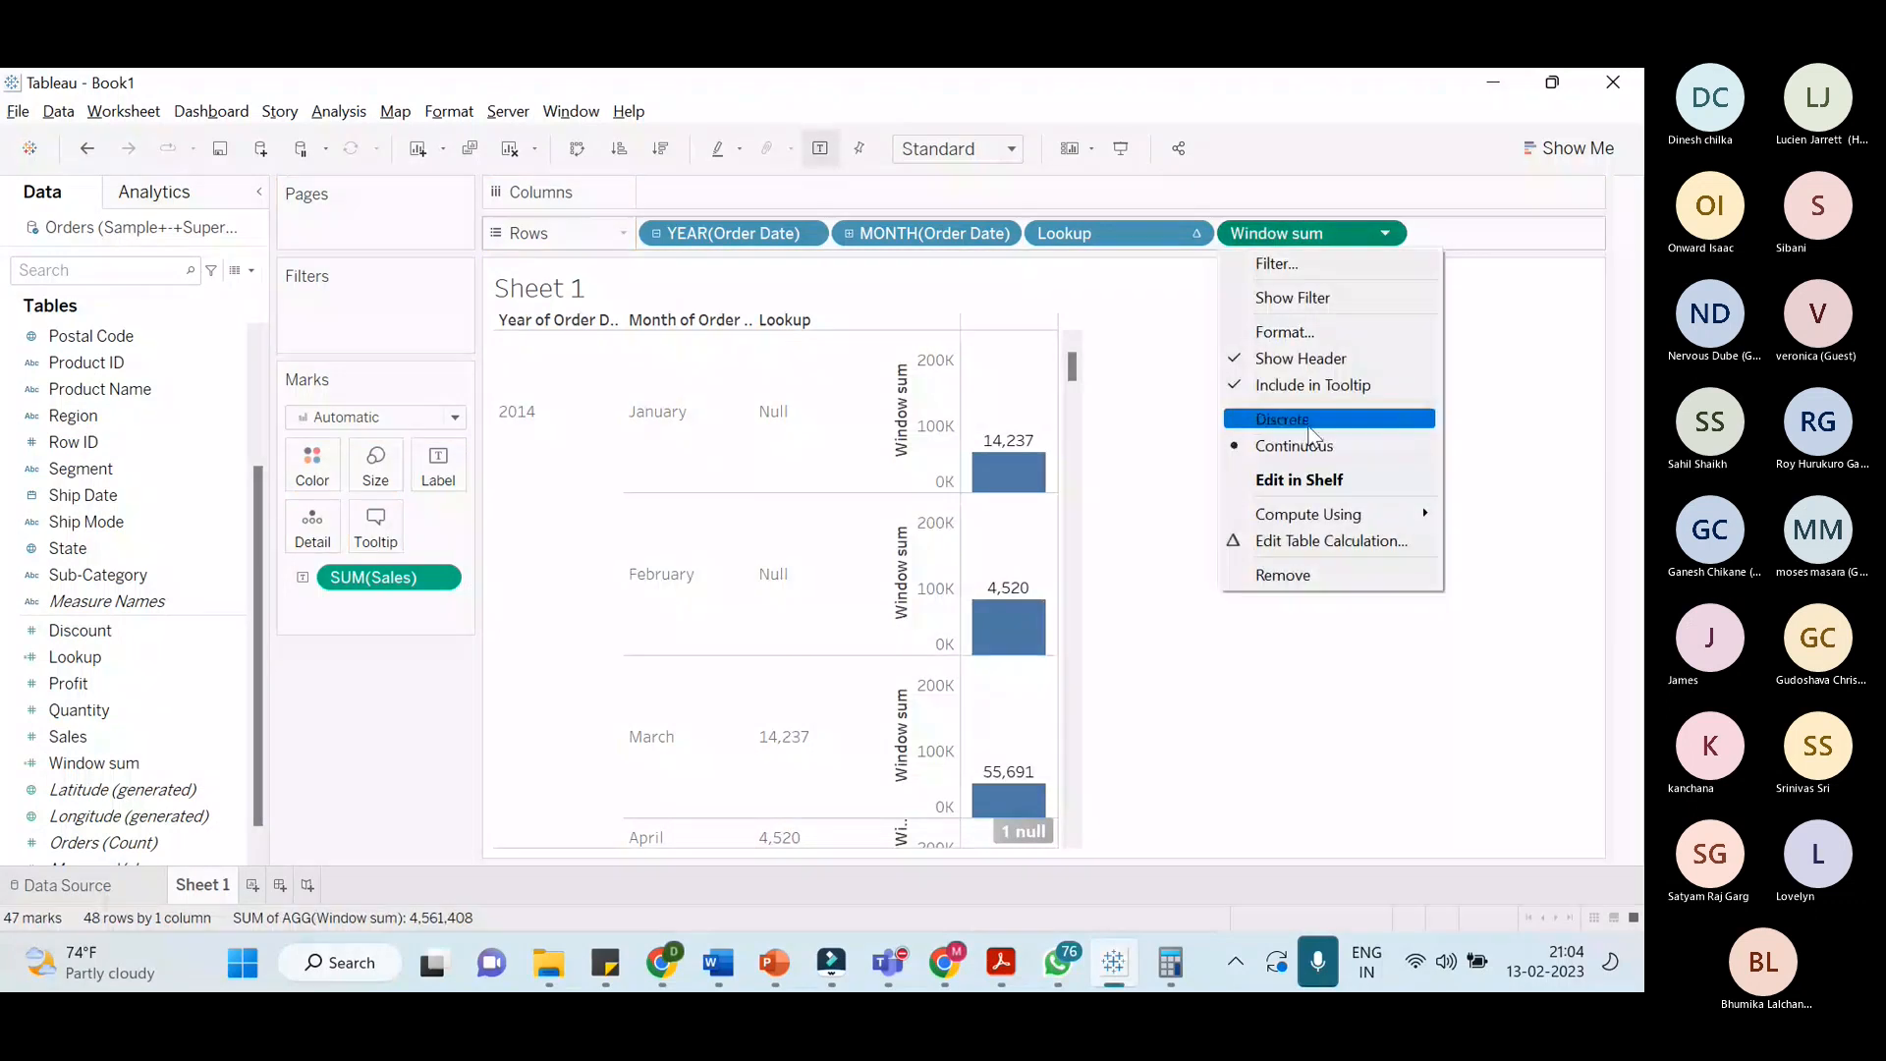
{"action": "left_click", "coordinate": [1282, 419]}
{"action": "scroll", "coordinate": [877, 510], "scroll_direction": "down", "scroll_amount": 5}
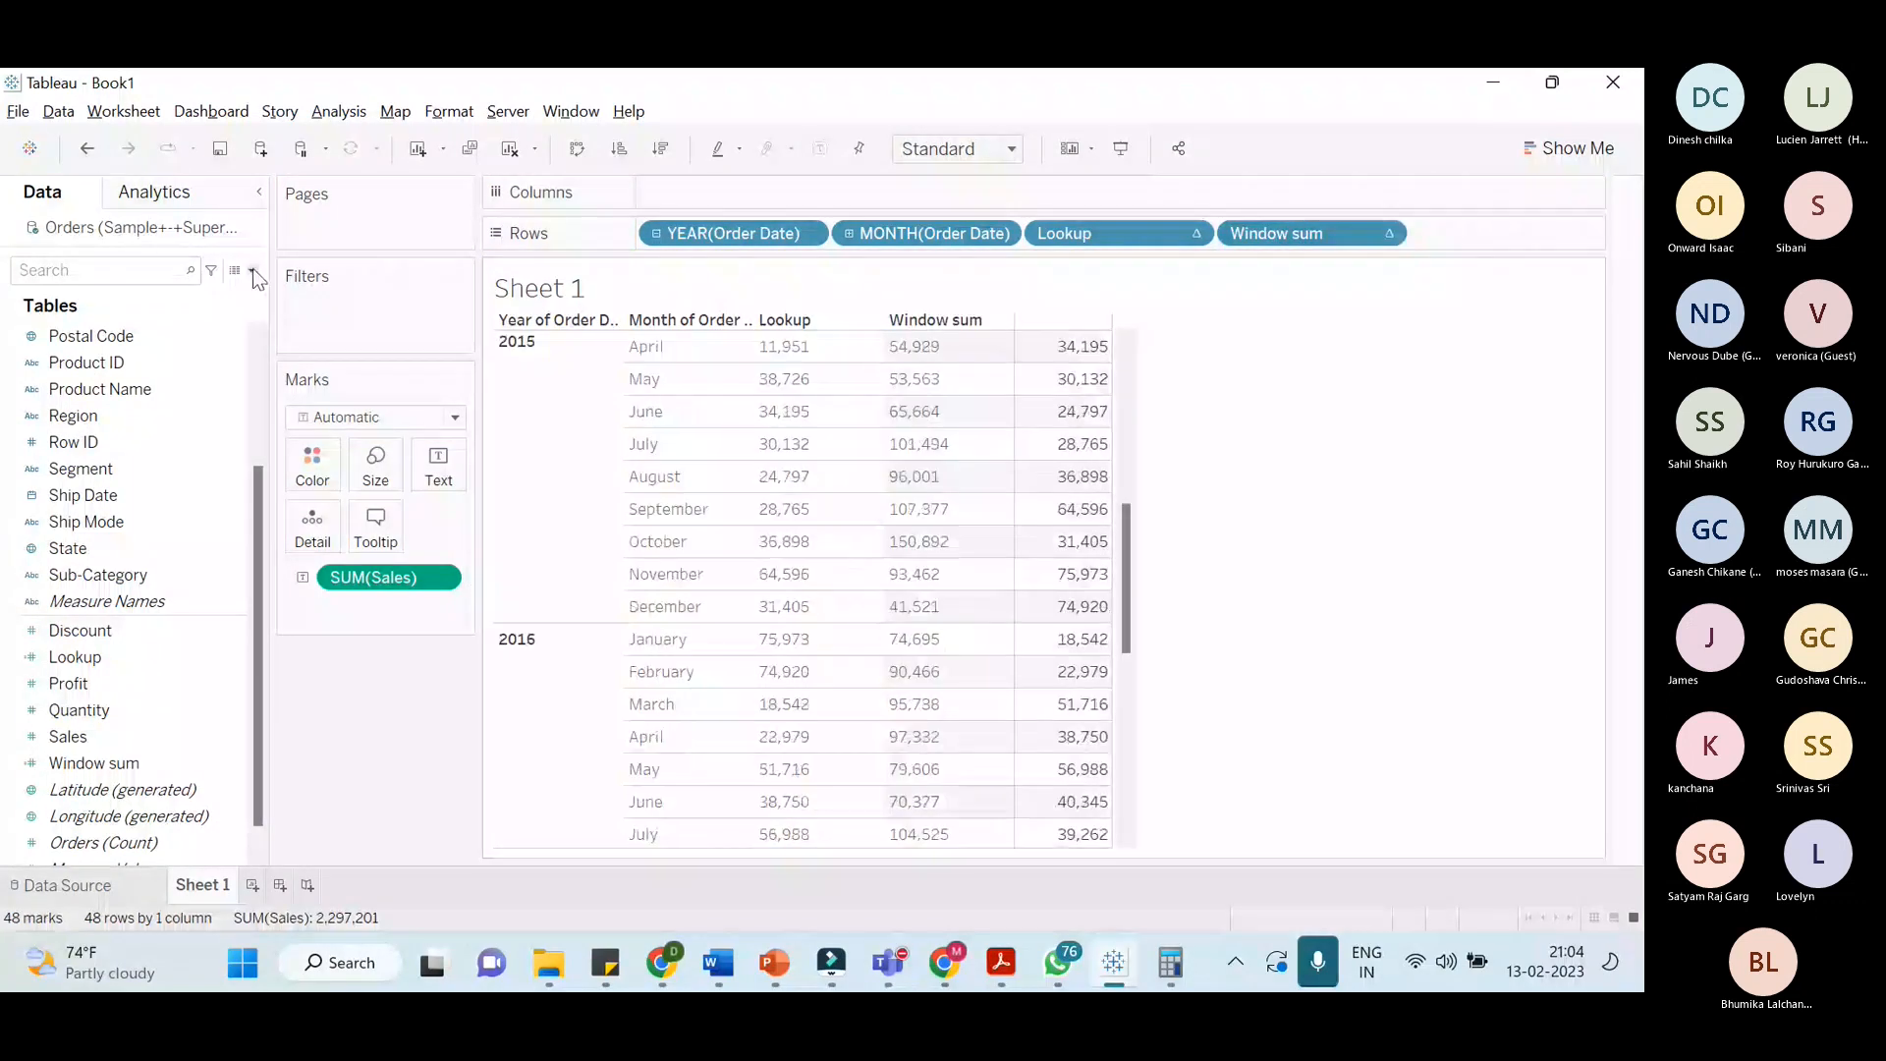
Start a new calculated field named "Running Sum", consulting the formula on the PowerPoint slide
{"action": "left_click", "coordinate": [251, 270]}
{"action": "left_click", "coordinate": [98, 292]}
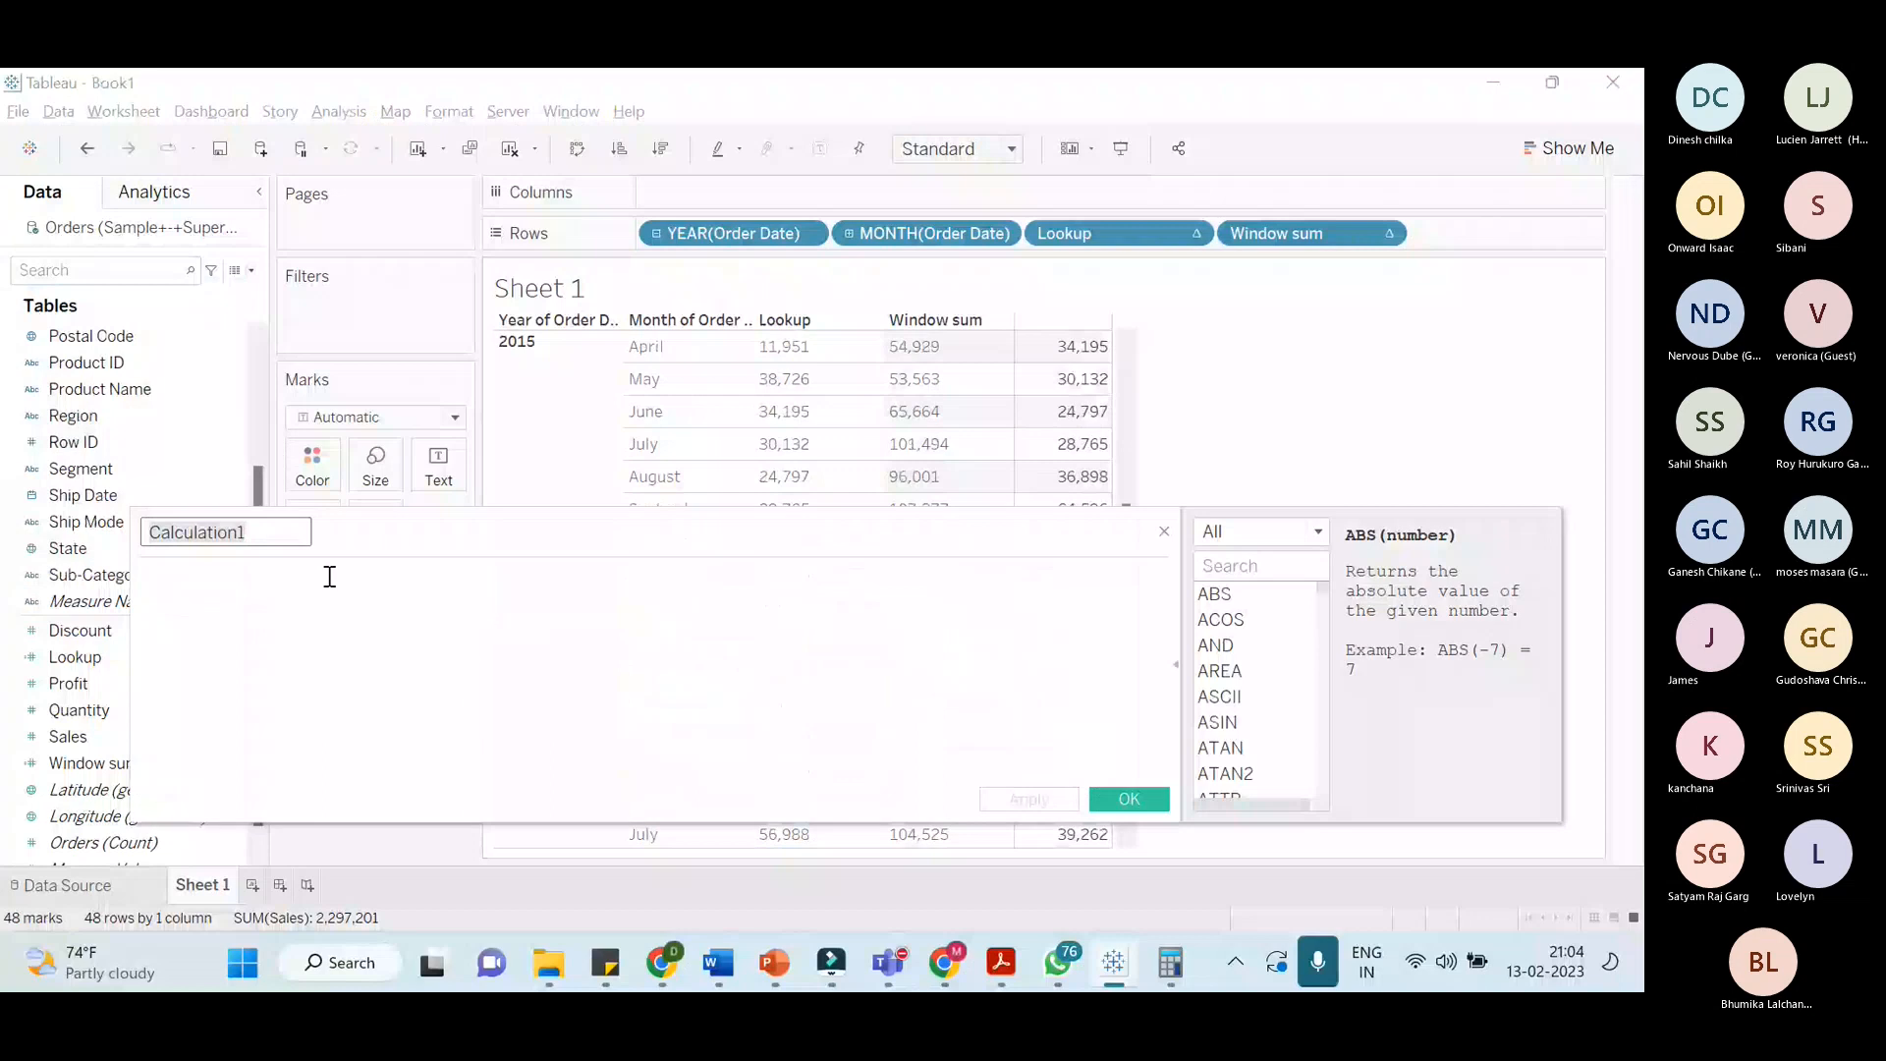
{"action": "key", "text": "BackSpace"}
{"action": "type", "text": "R"}
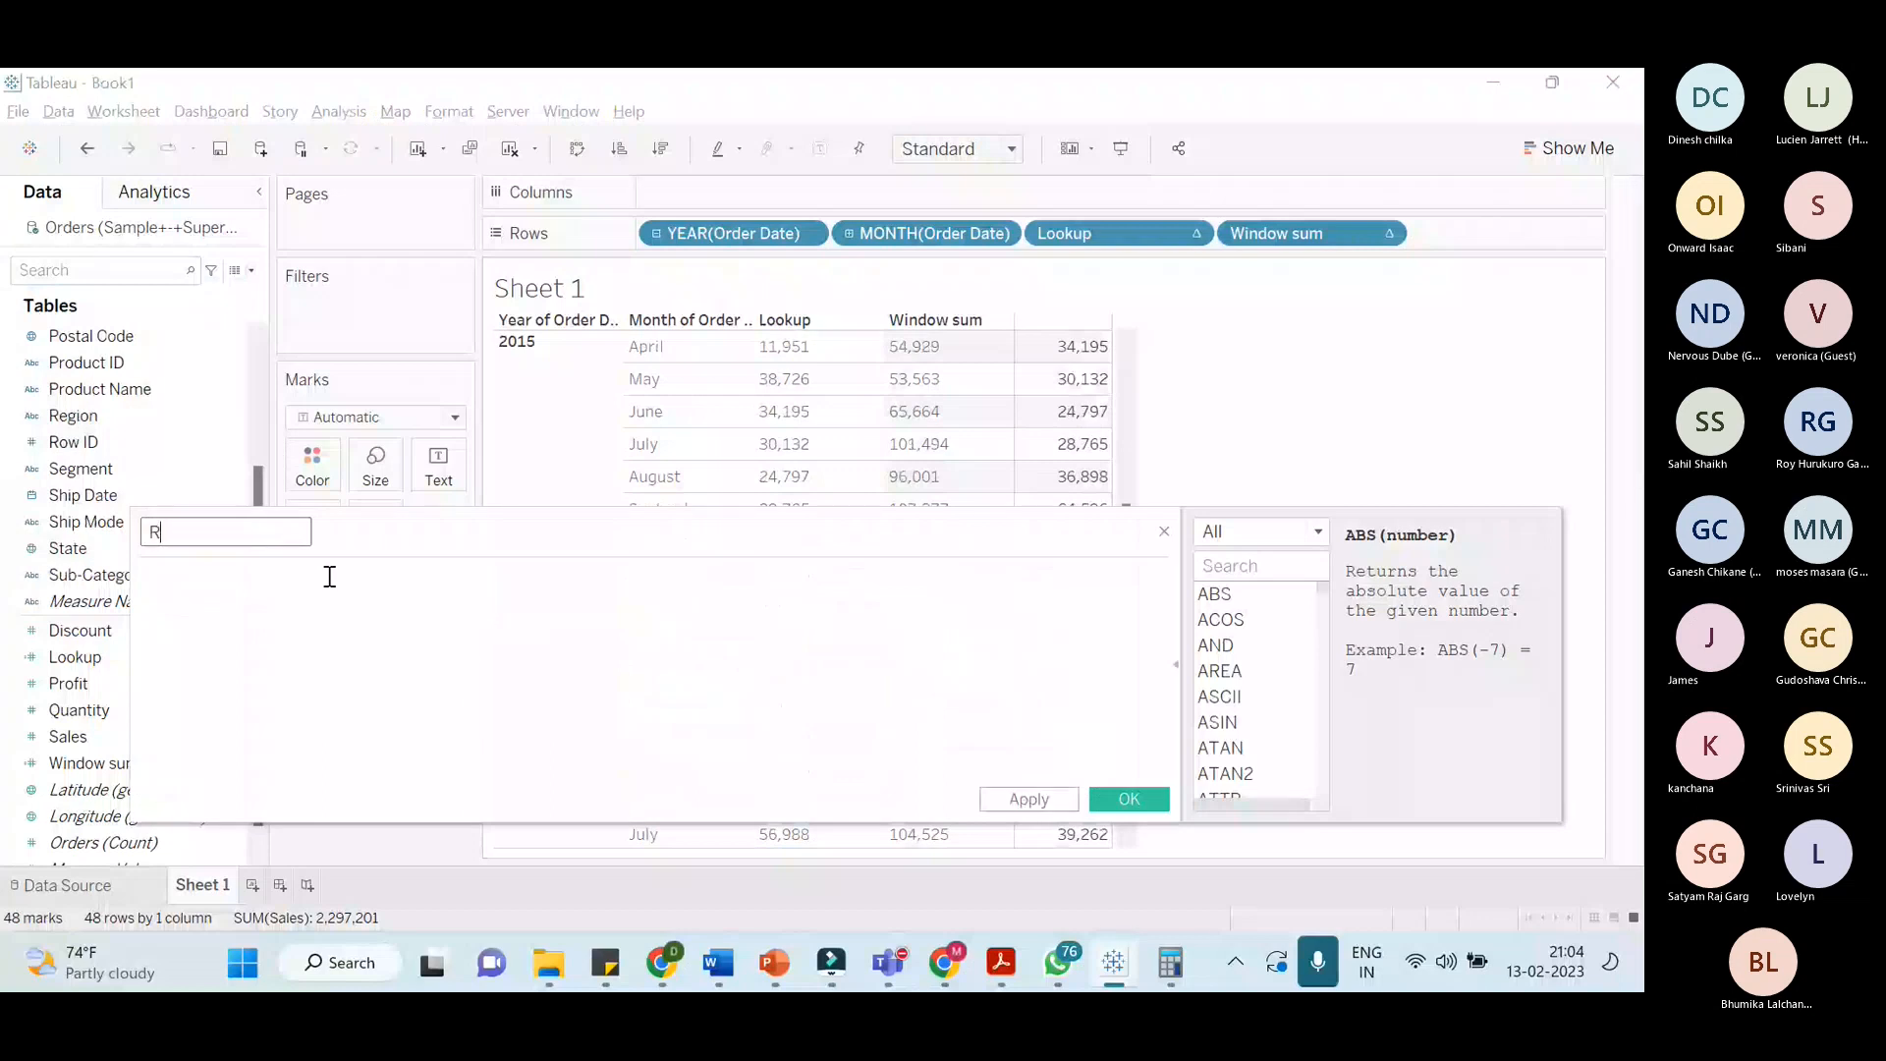
{"action": "type", "text": "unning Sum"}
{"action": "key", "text": "alt+Tab"}
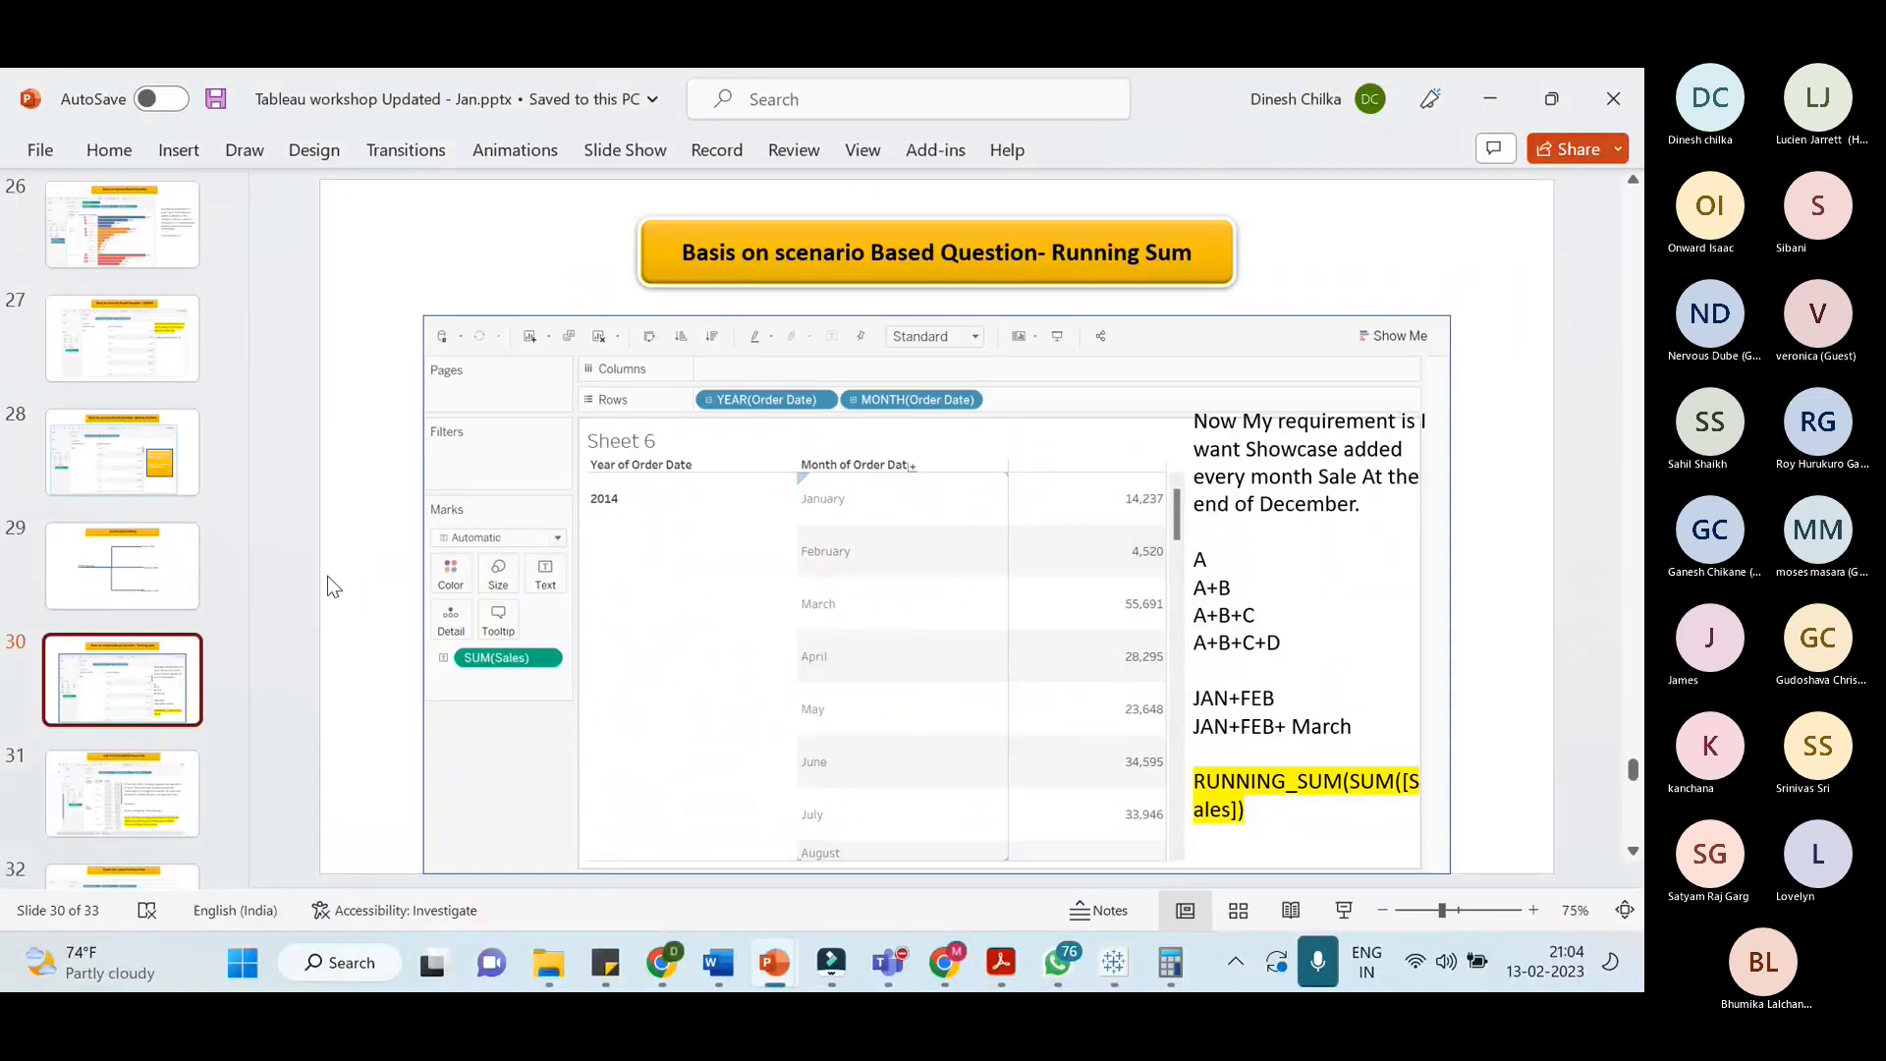
{"action": "key", "text": "alt+Tab"}
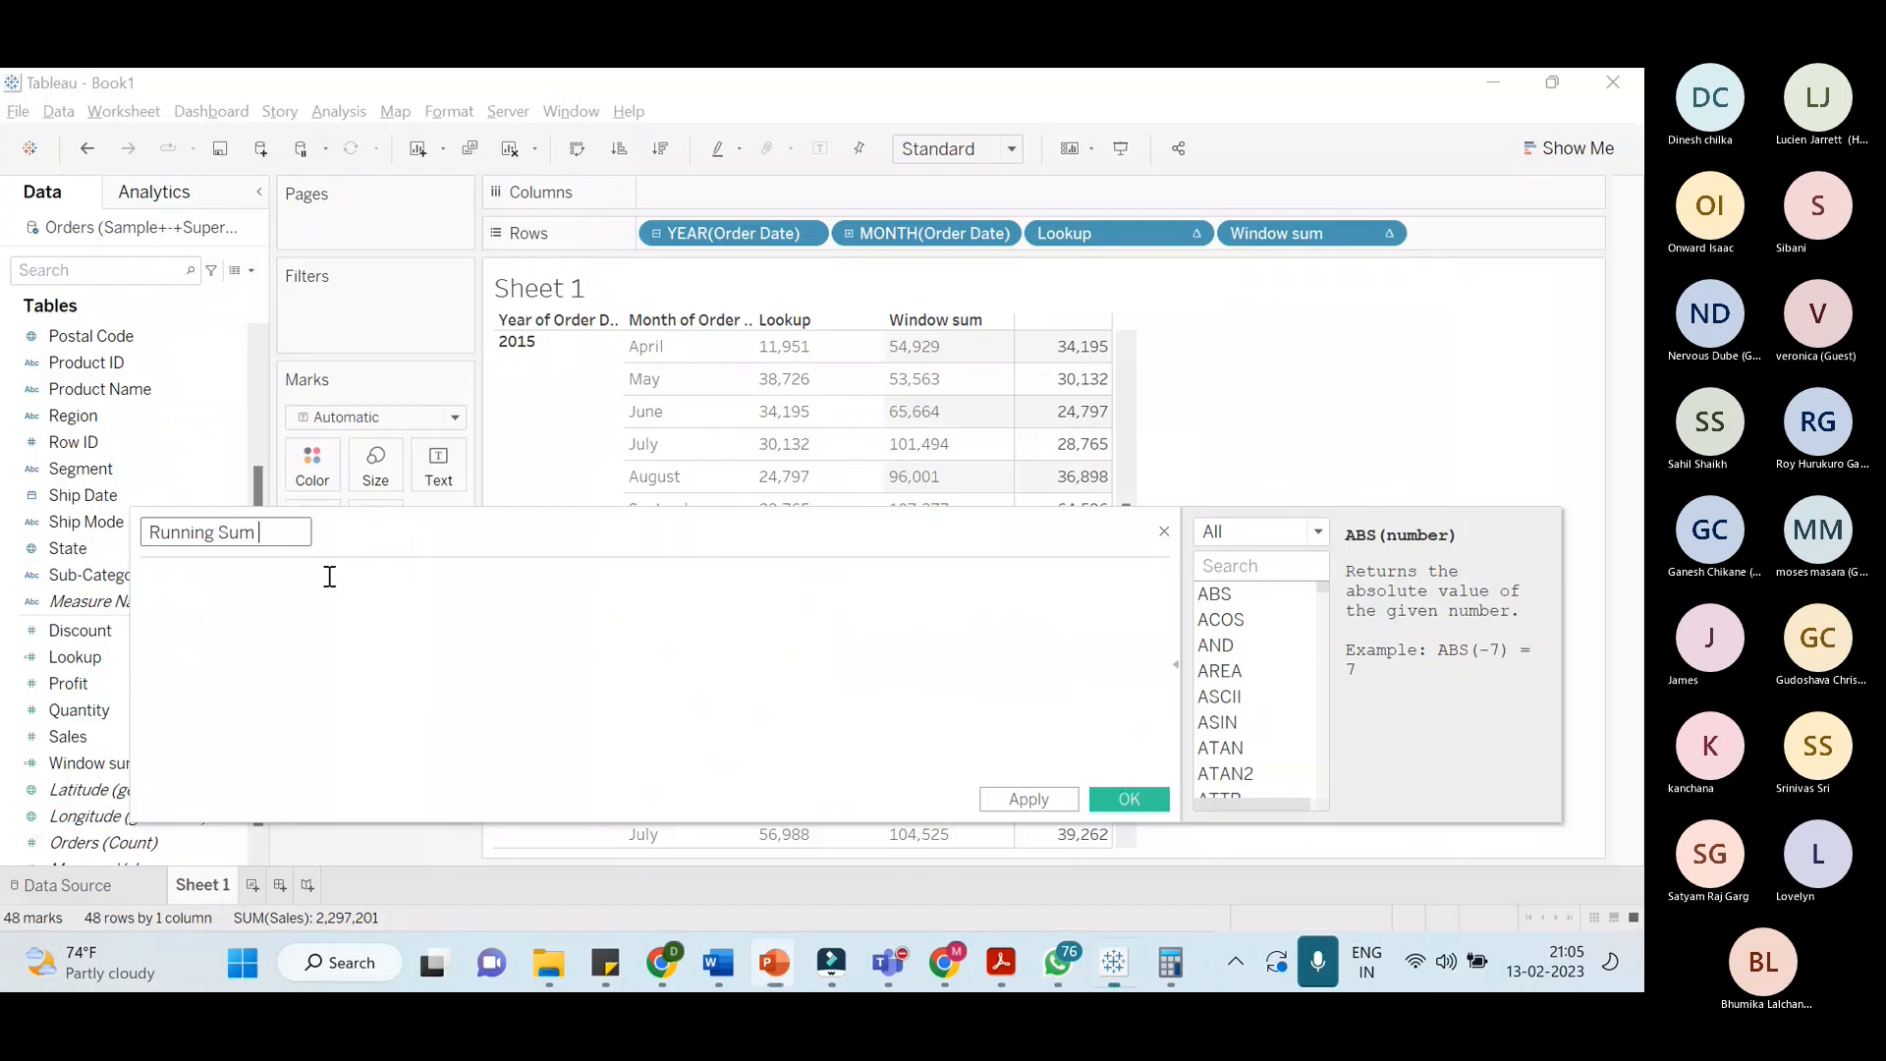
Enter the formula RUNNING_SUM(SUM([Sales])) for the calculated field and save it
{"action": "left_click", "coordinate": [330, 577]}
{"action": "type", "text": "r"}
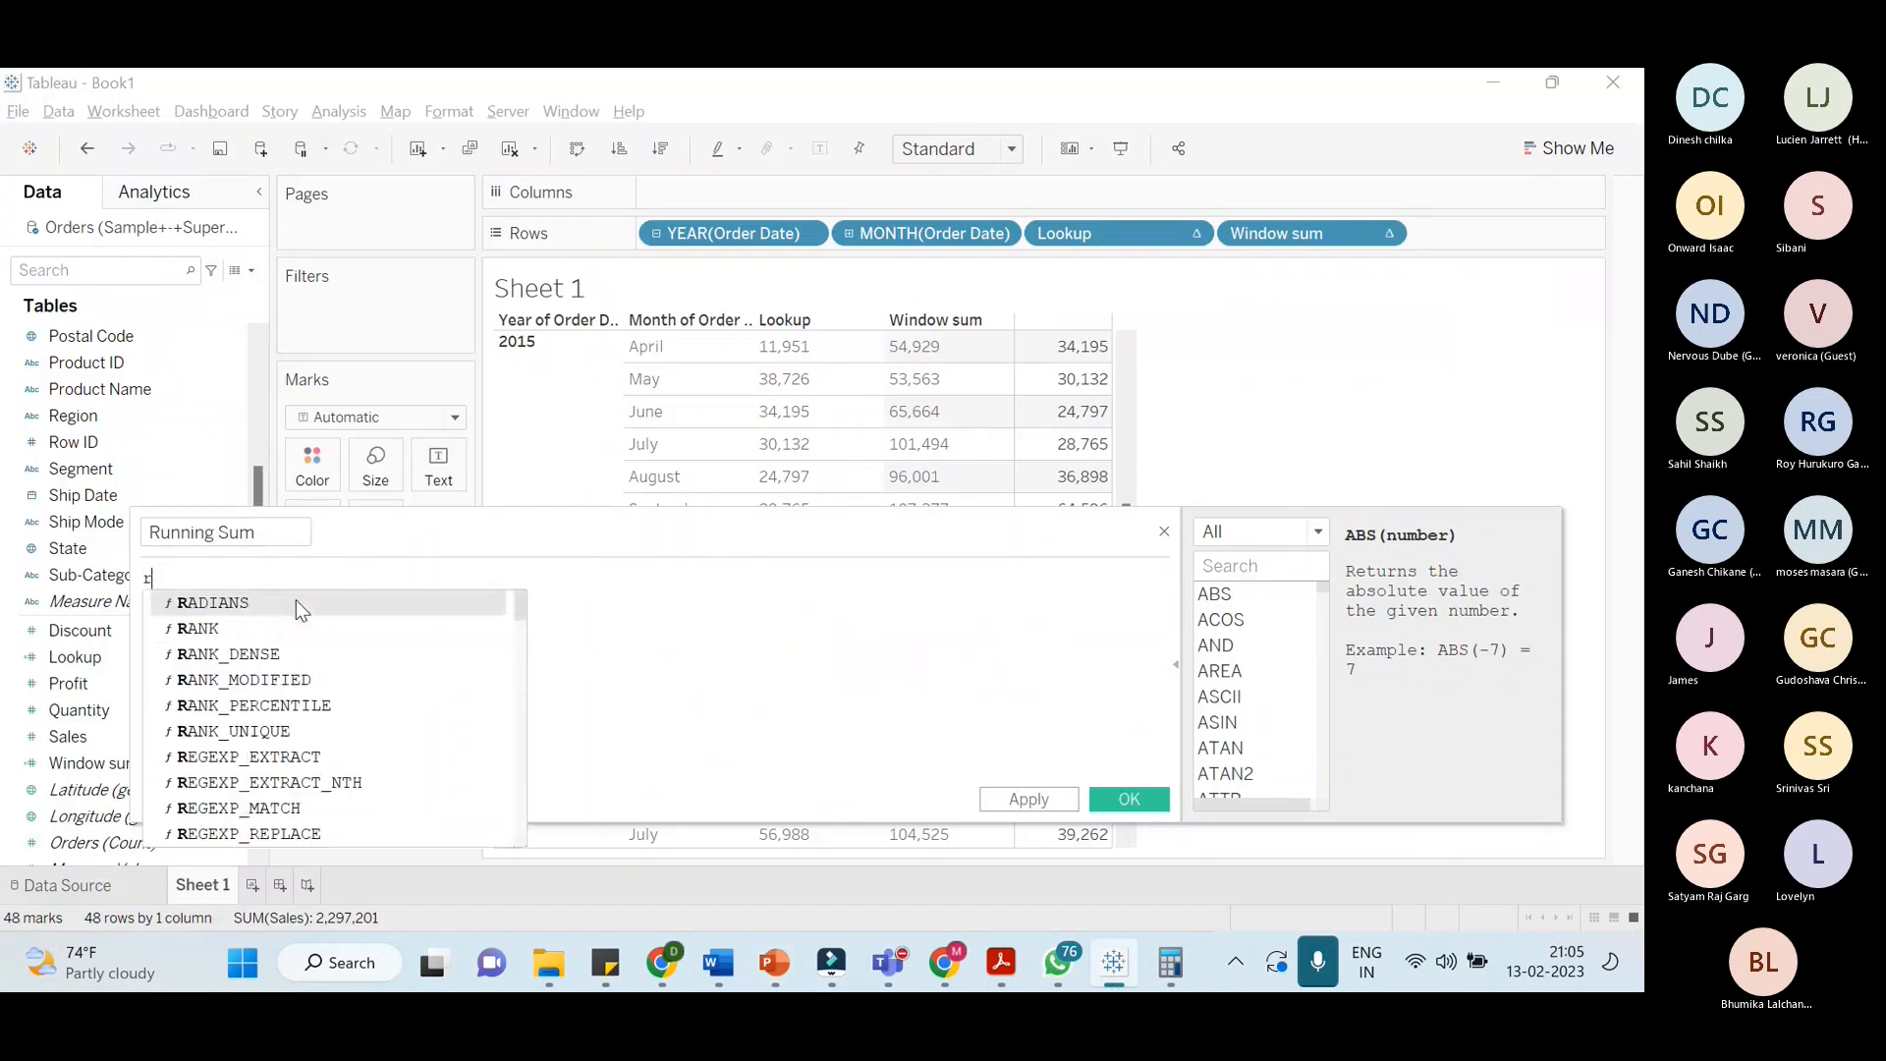
{"action": "type", "text": "un"}
{"action": "key", "text": "Down"}
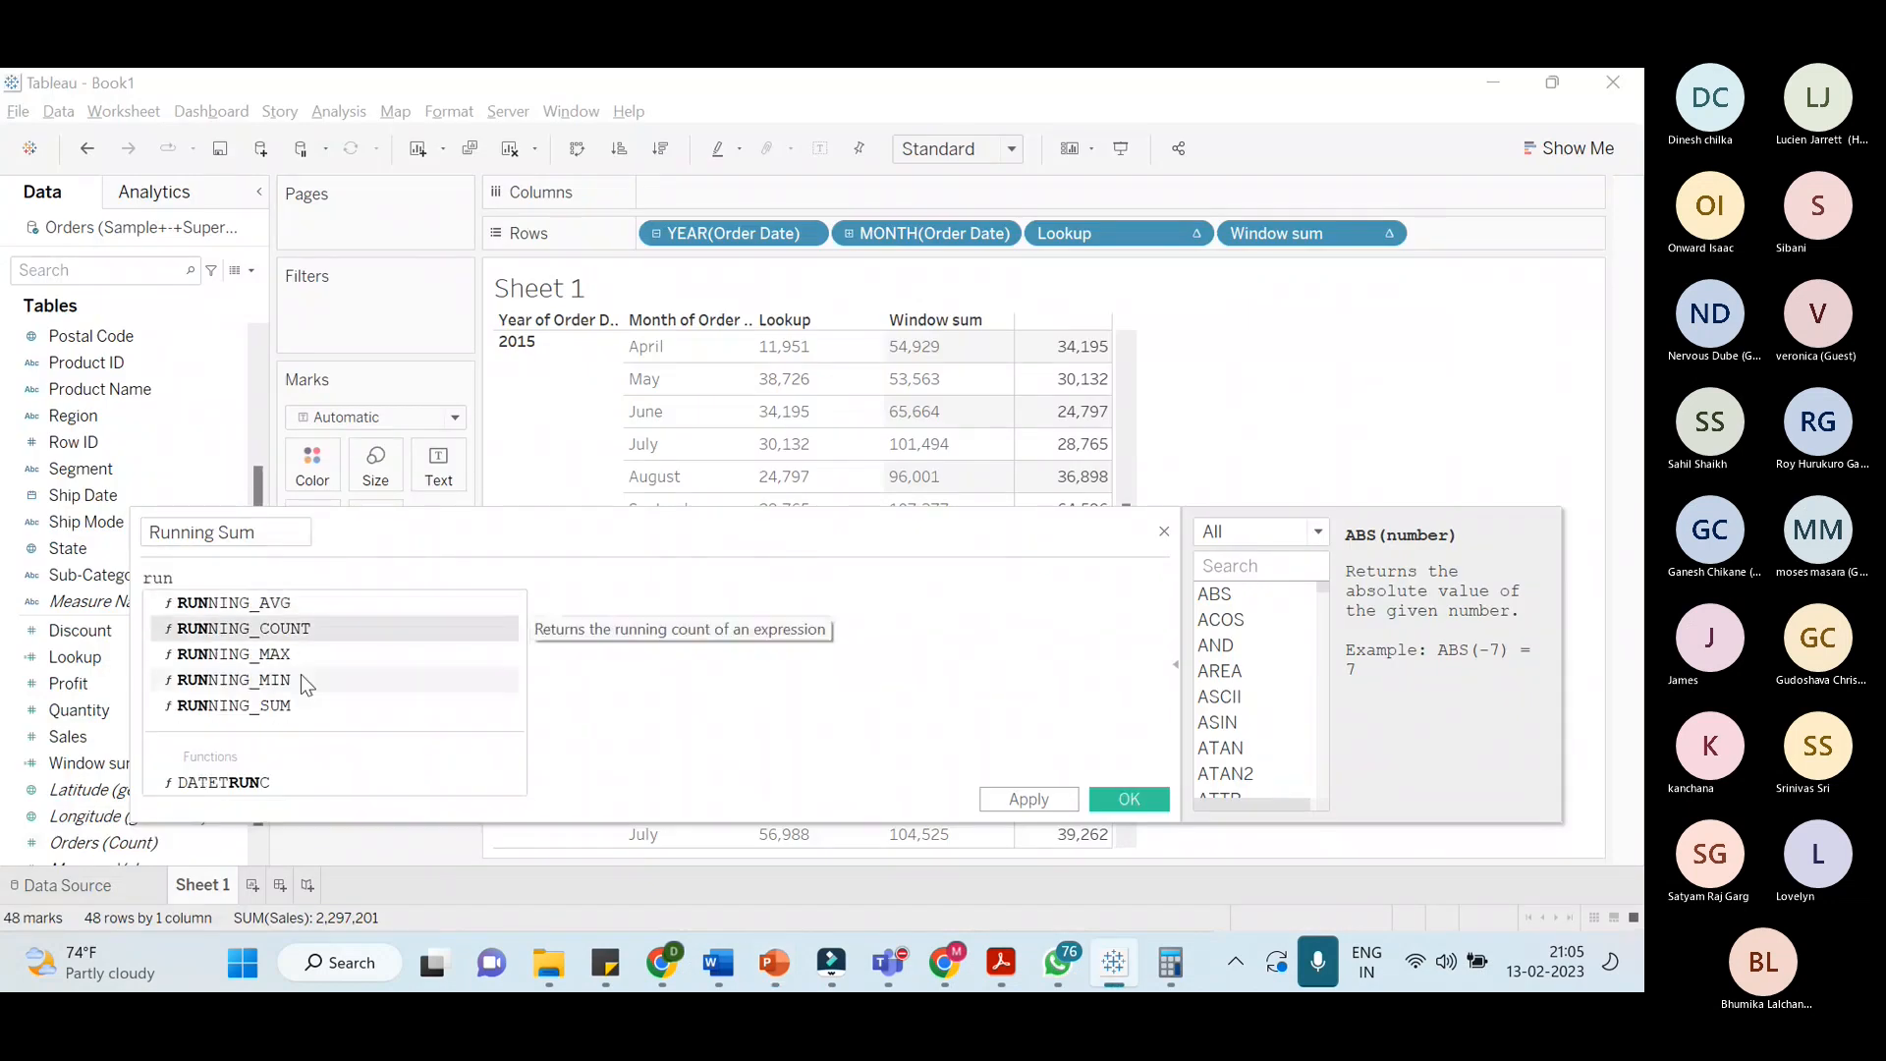
{"action": "key", "text": "Down"}
{"action": "key", "text": "Down"}
{"action": "key", "text": "Down"}
{"action": "key", "text": "Return"}
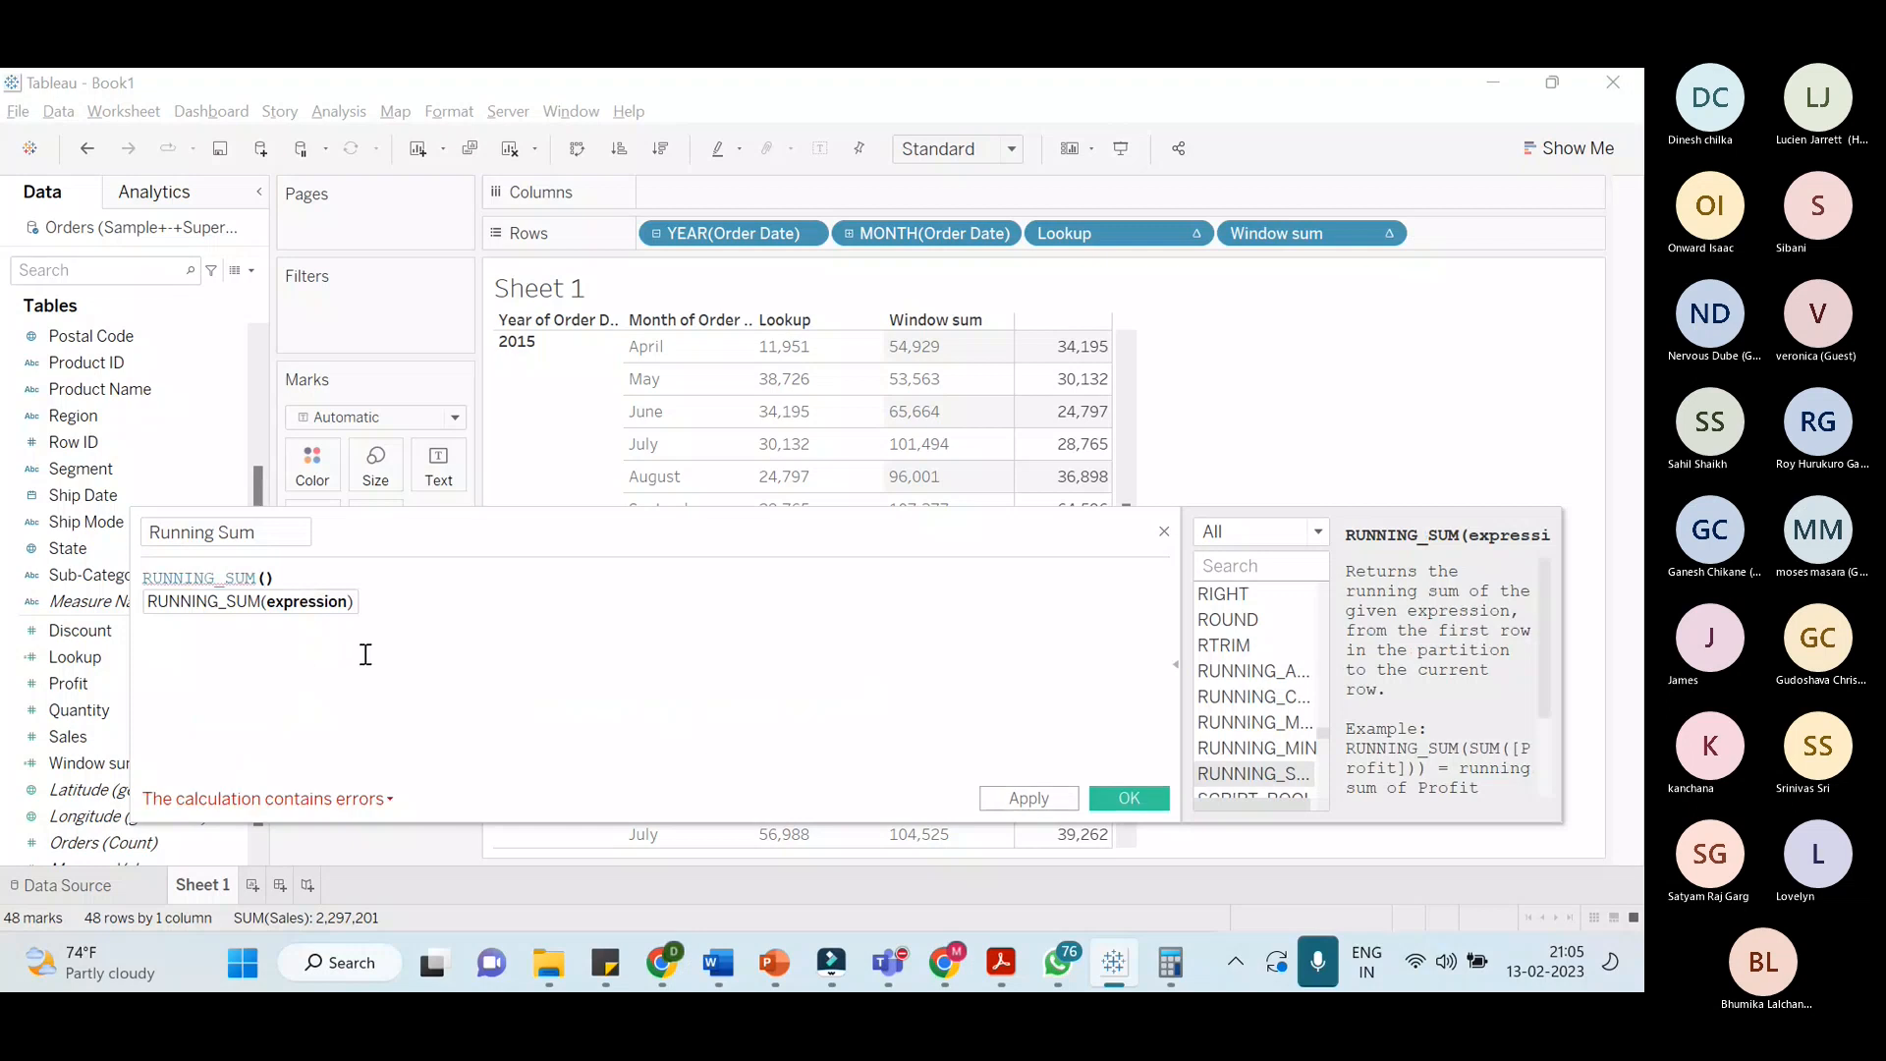
{"action": "type", "text": "sum"}
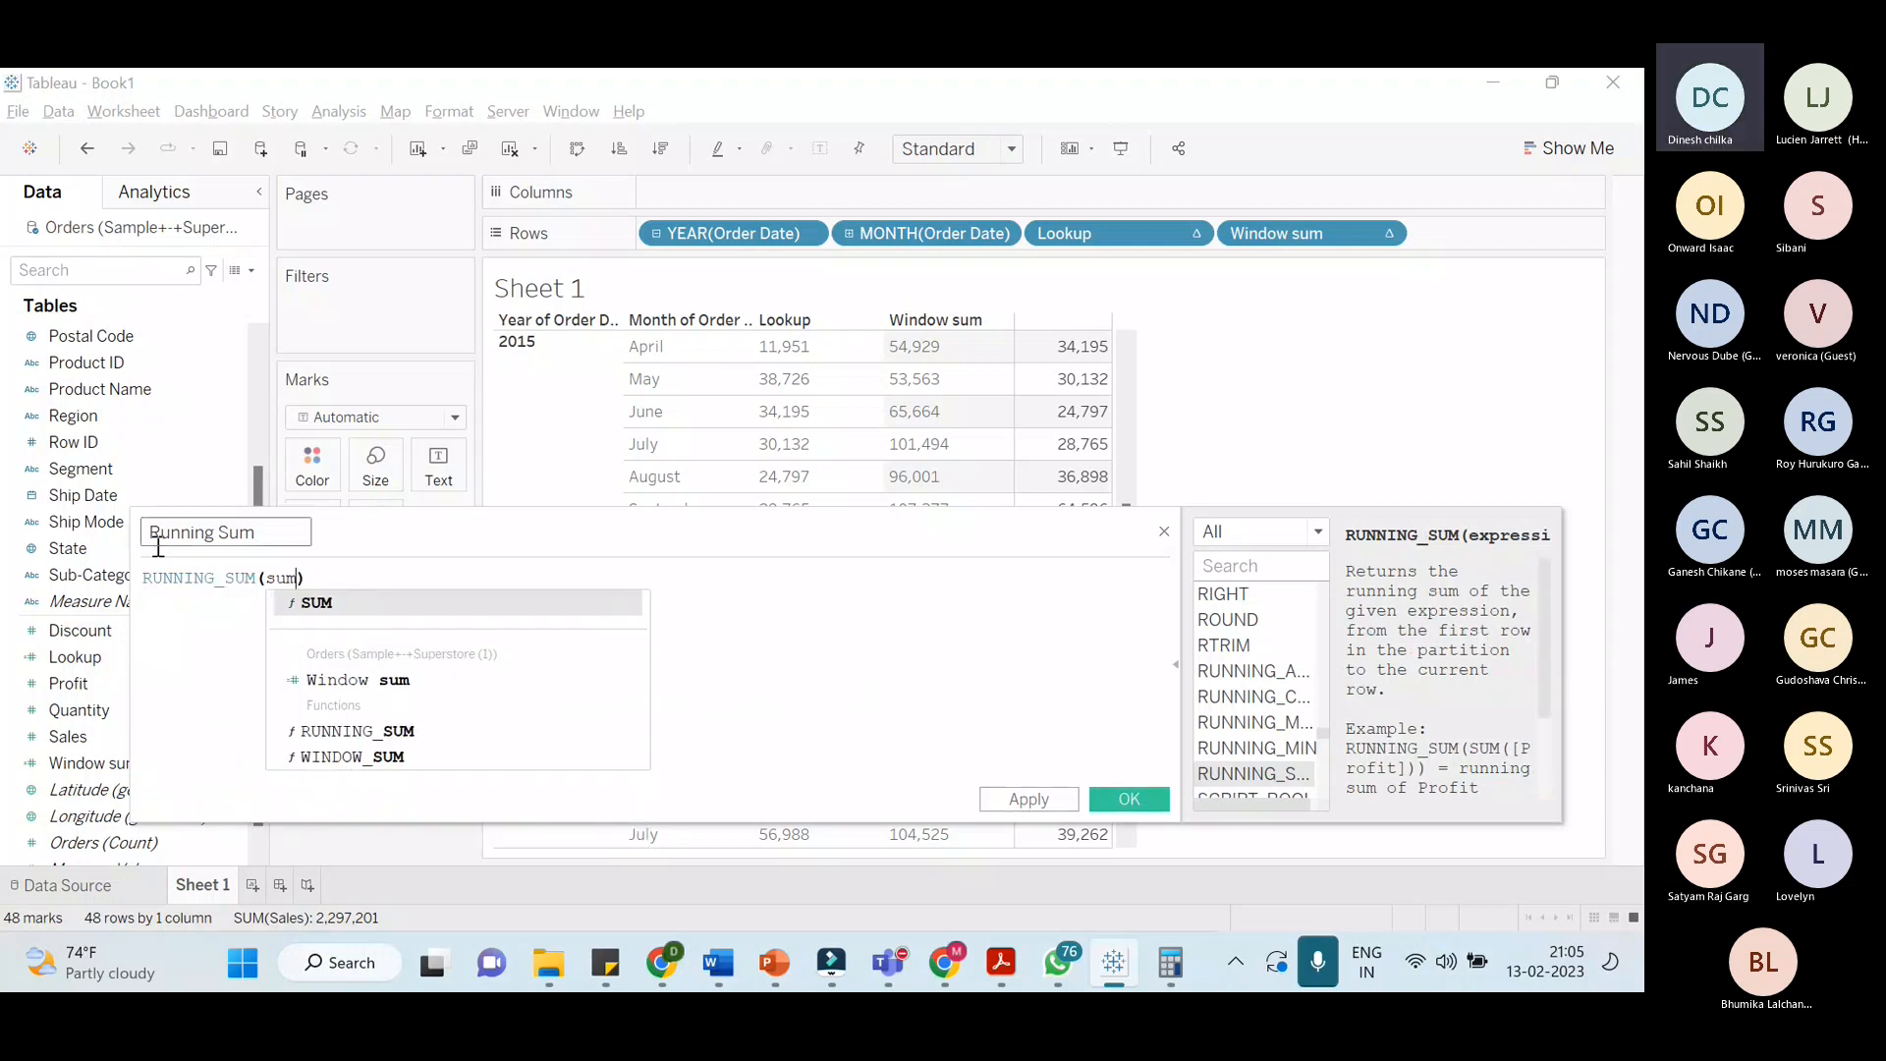
{"action": "key", "text": "Return"}
{"action": "type", "text": "[Sales]"}
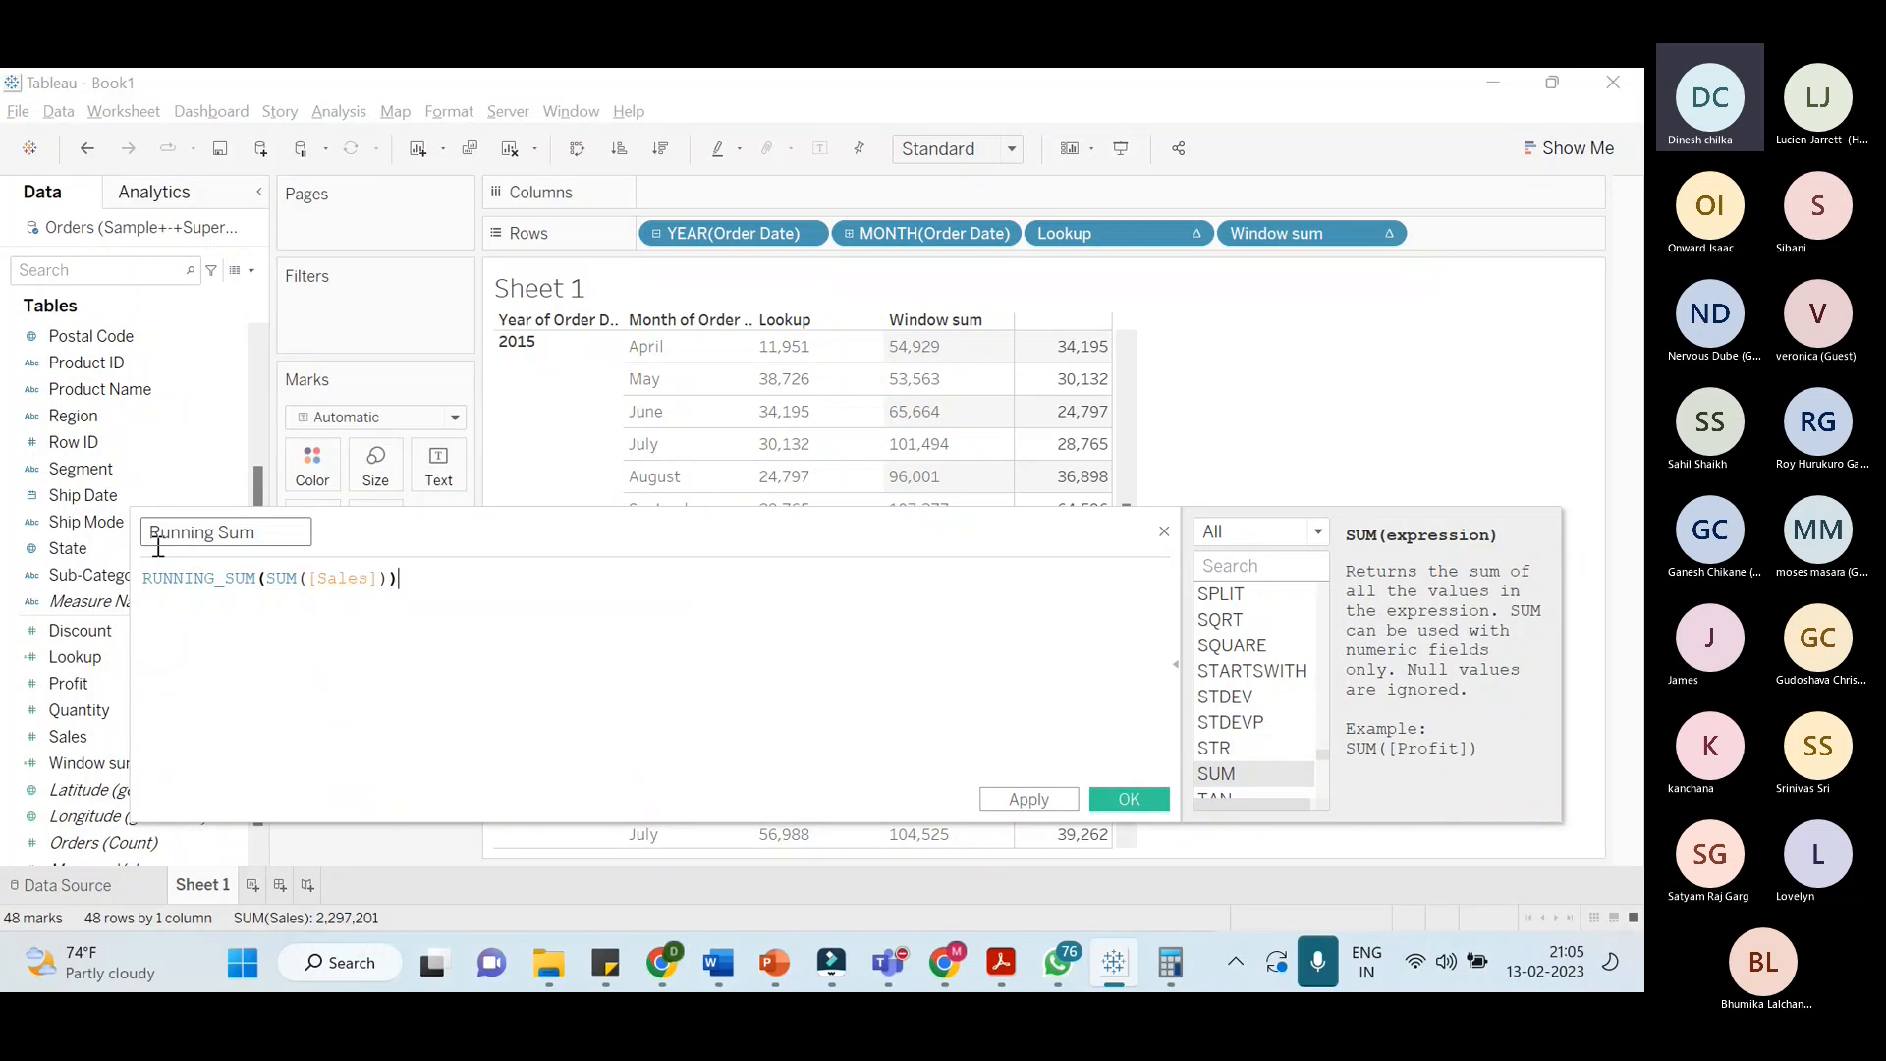
{"action": "left_click", "coordinate": [1041, 798]}
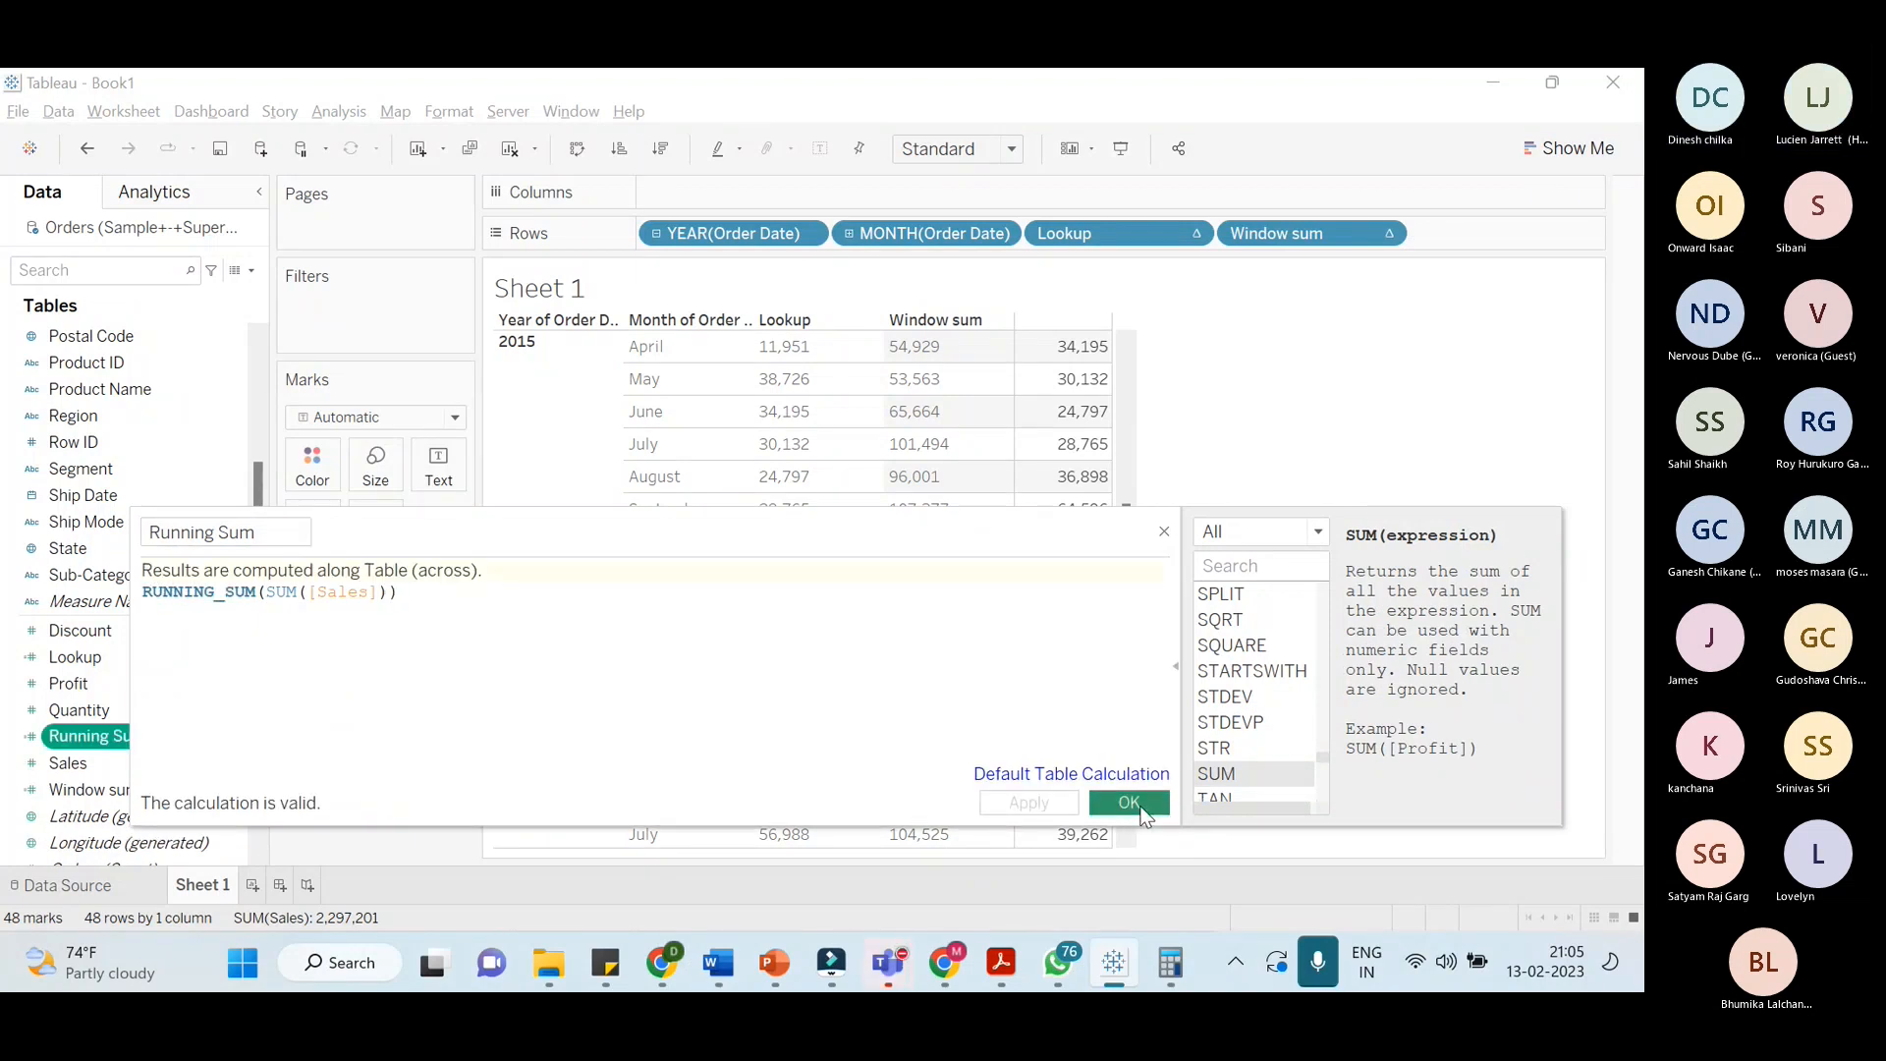
{"action": "left_click", "coordinate": [1129, 799]}
Add the Running Sum field to Rows after Window sum and make it discrete
{"action": "left_click_drag", "start_coordinate": [96, 736], "coordinate": [1562, 232]}
{"action": "left_click", "coordinate": [1549, 236]}
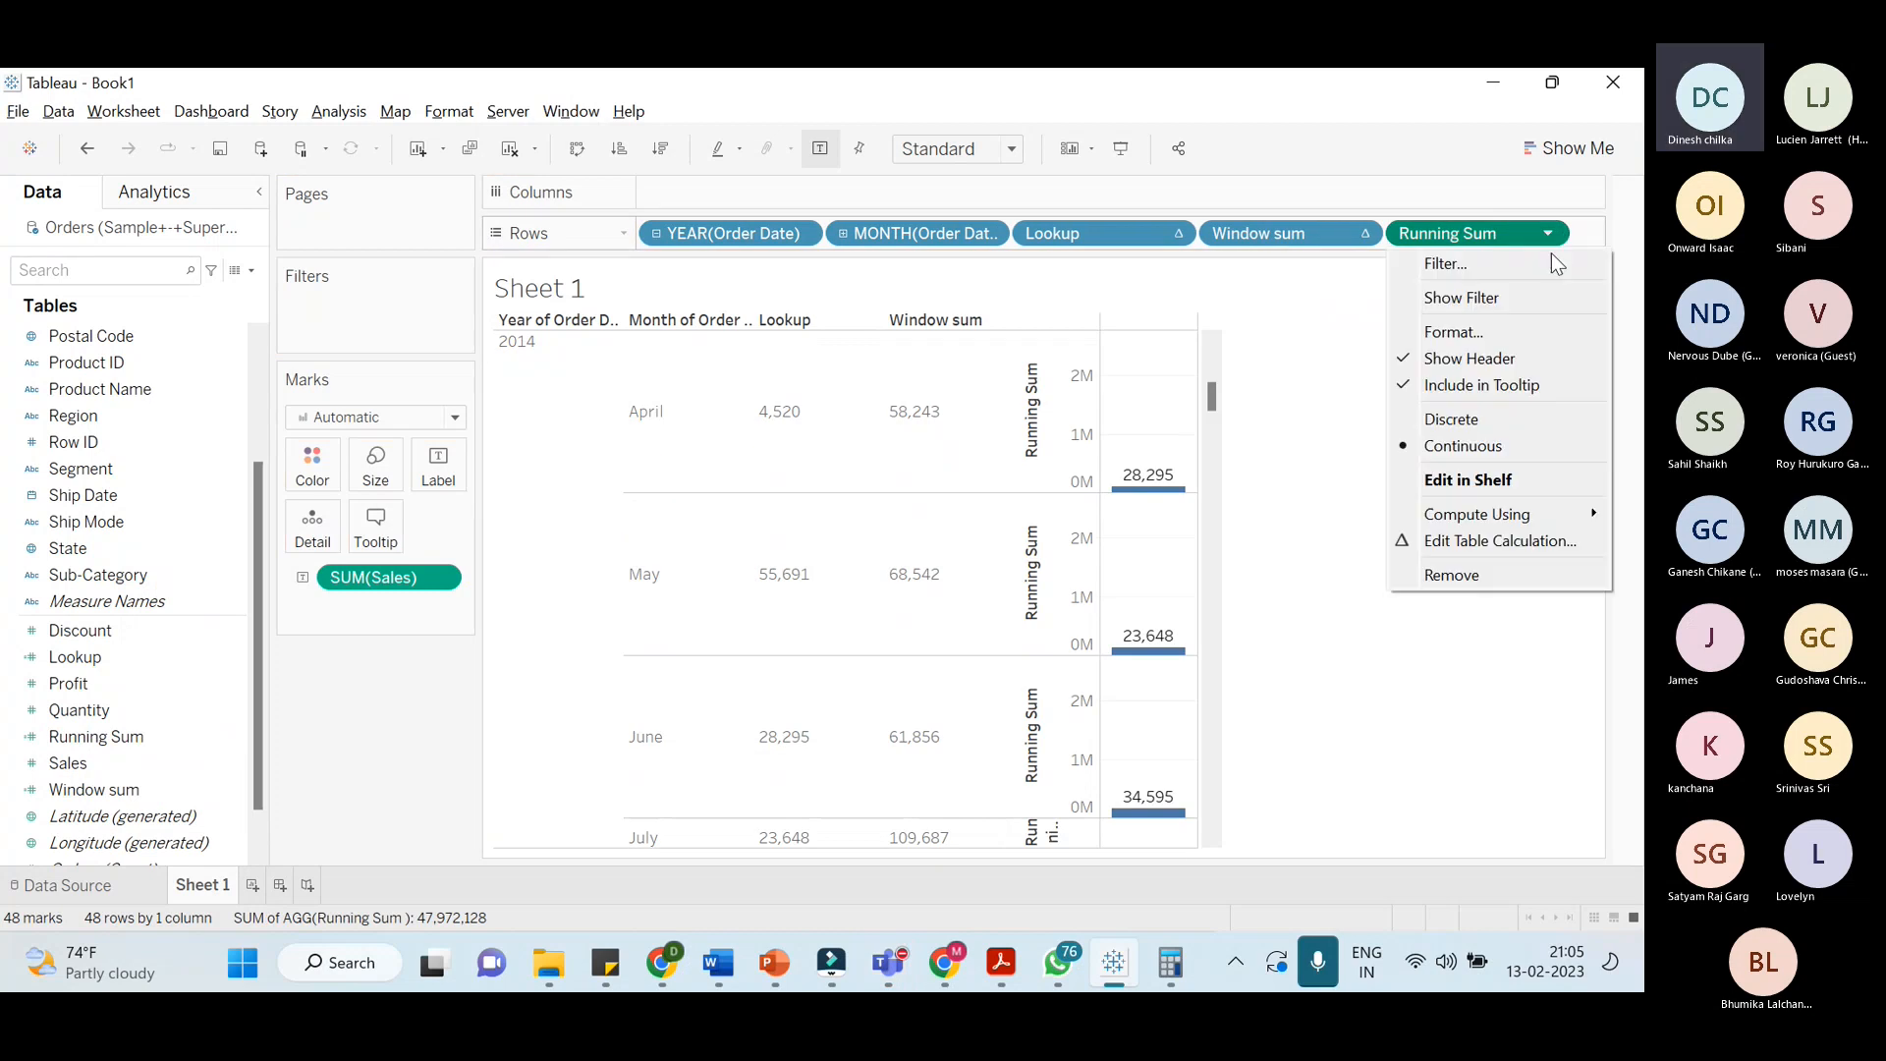
{"action": "left_click", "coordinate": [1488, 423]}
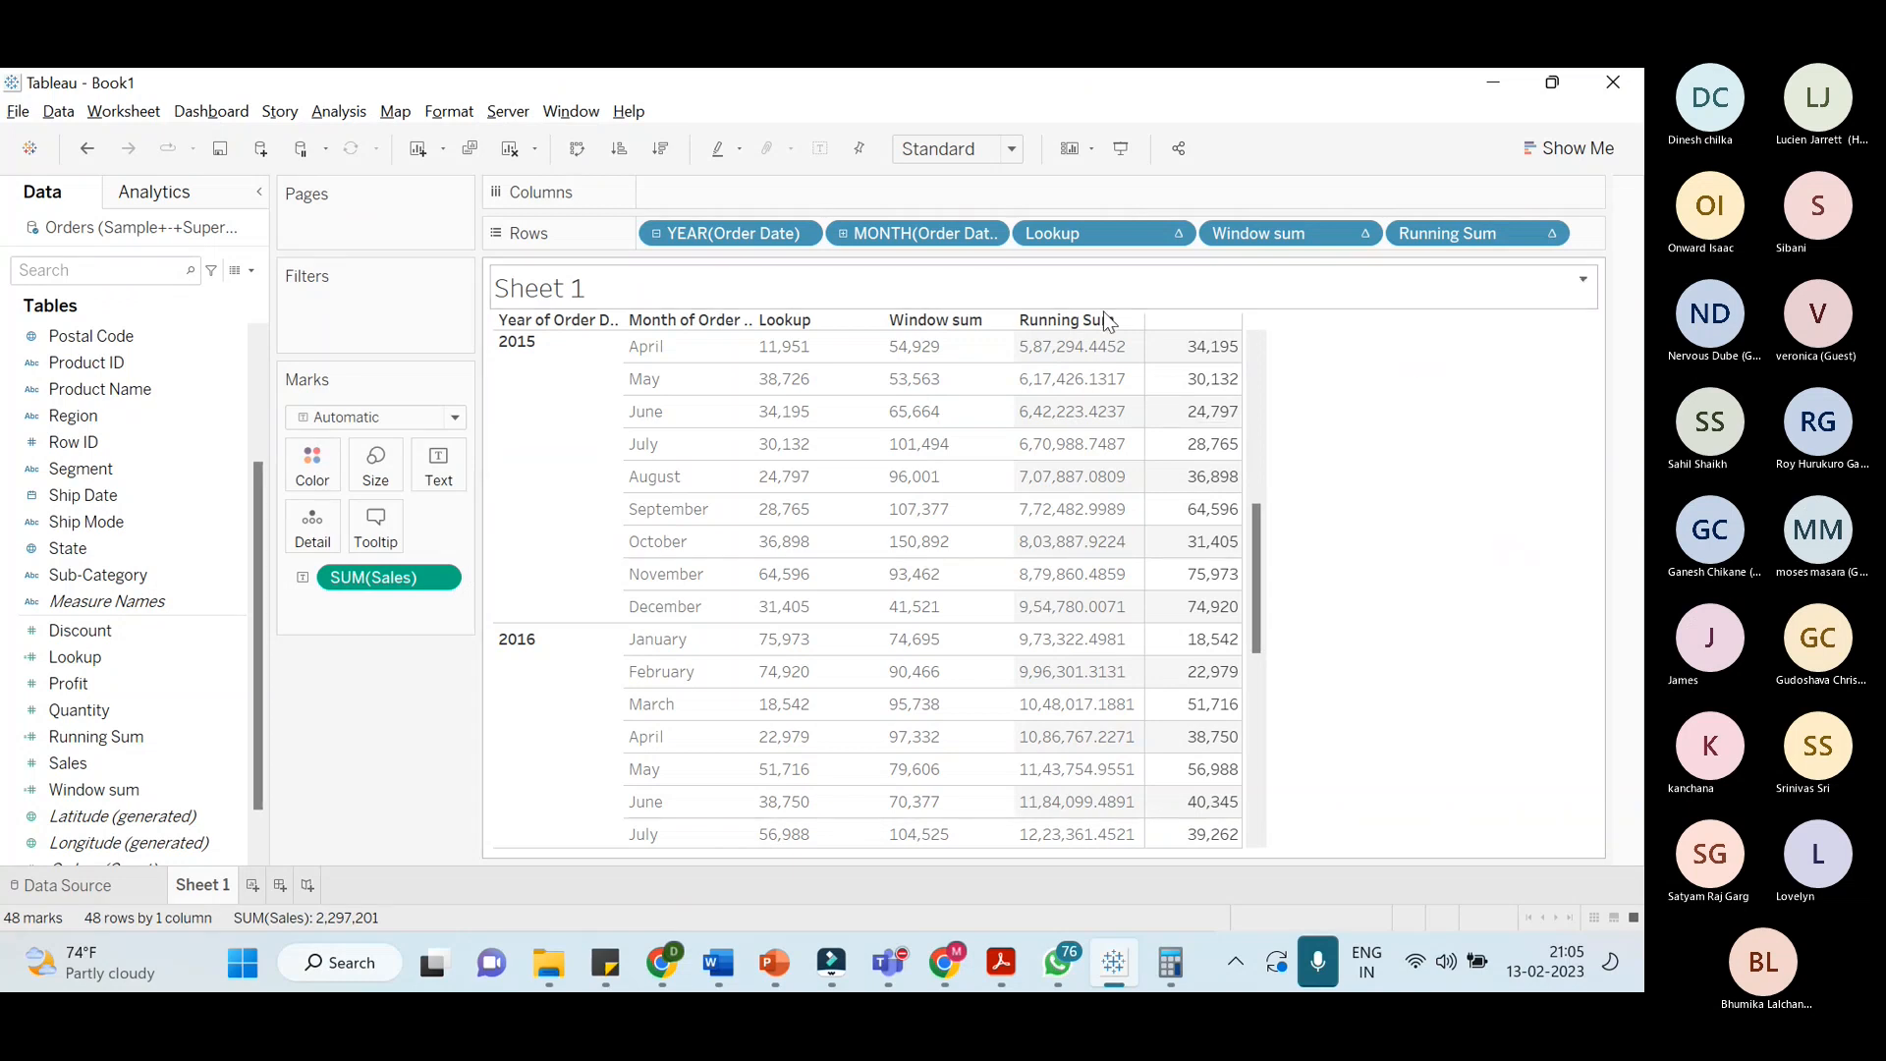
Format the Running Sum header numbers as Number (Custom) with 2 decimal places and thousands separators
{"action": "left_click", "coordinate": [1548, 233]}
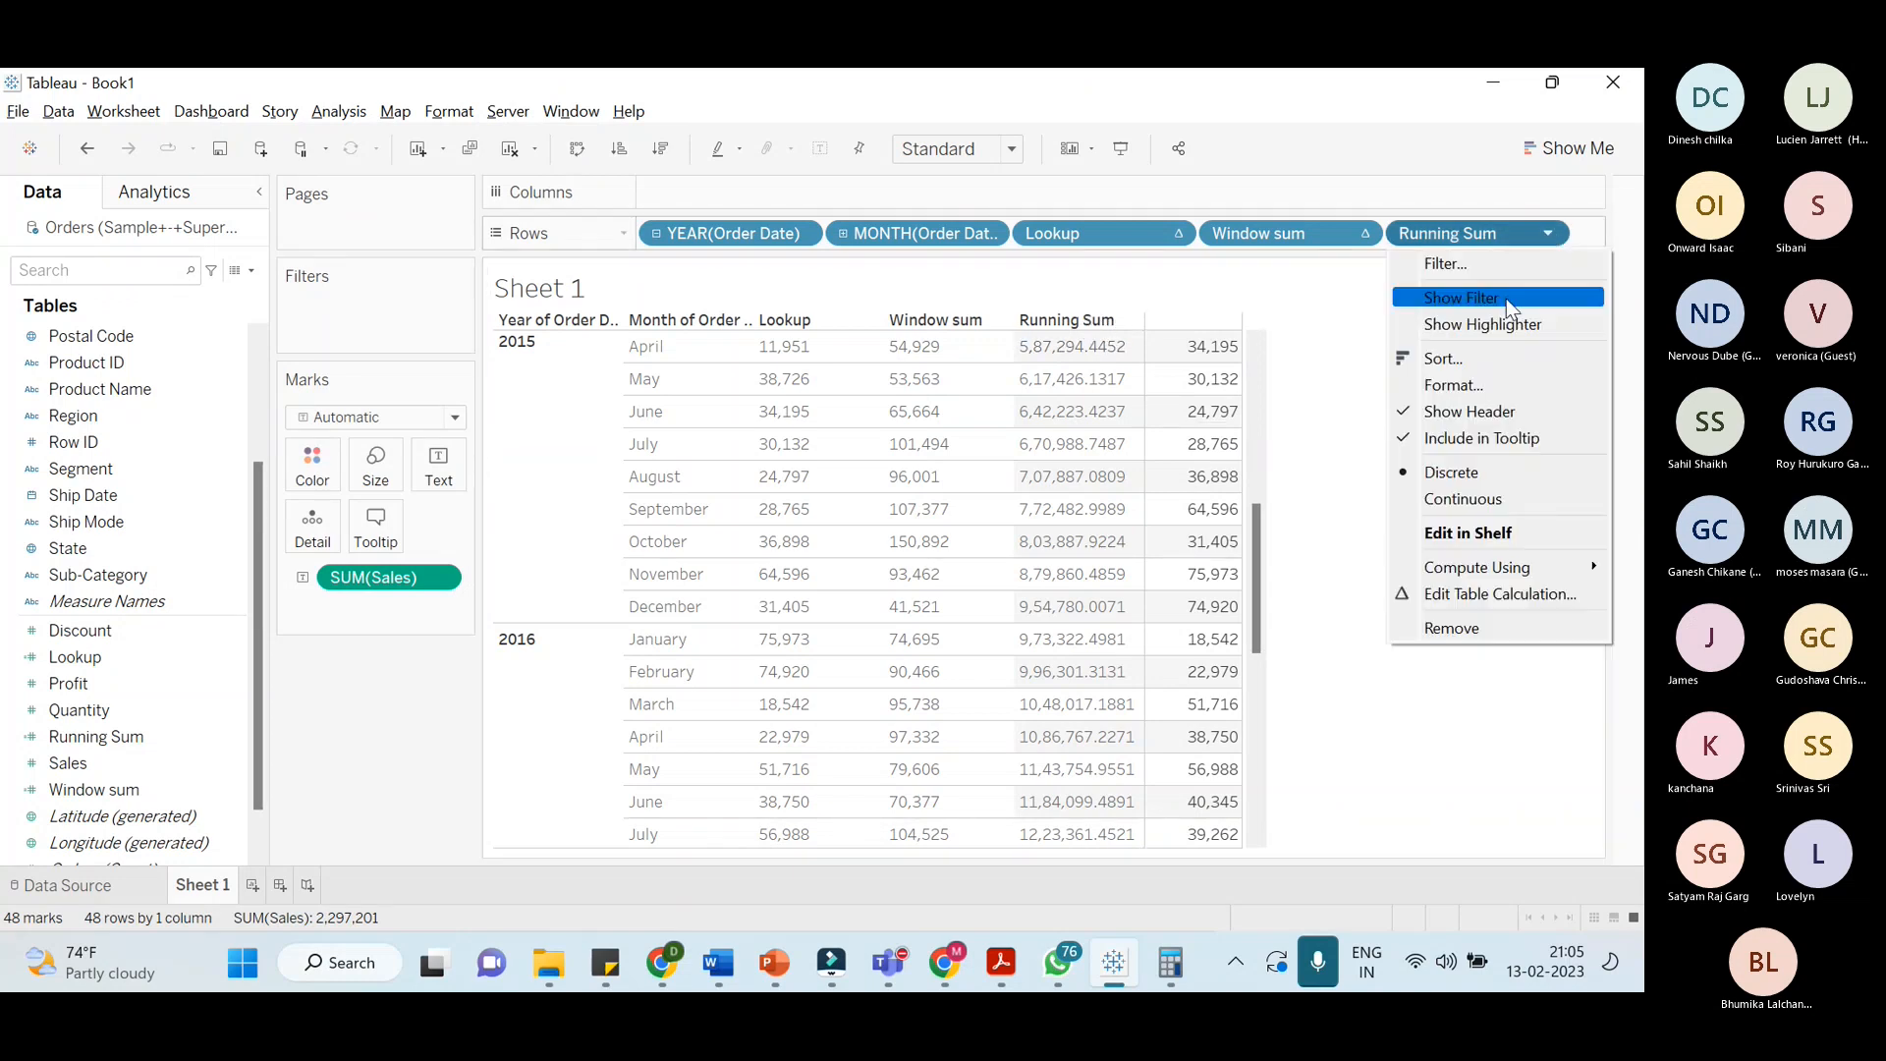
{"action": "left_click", "coordinate": [1452, 385]}
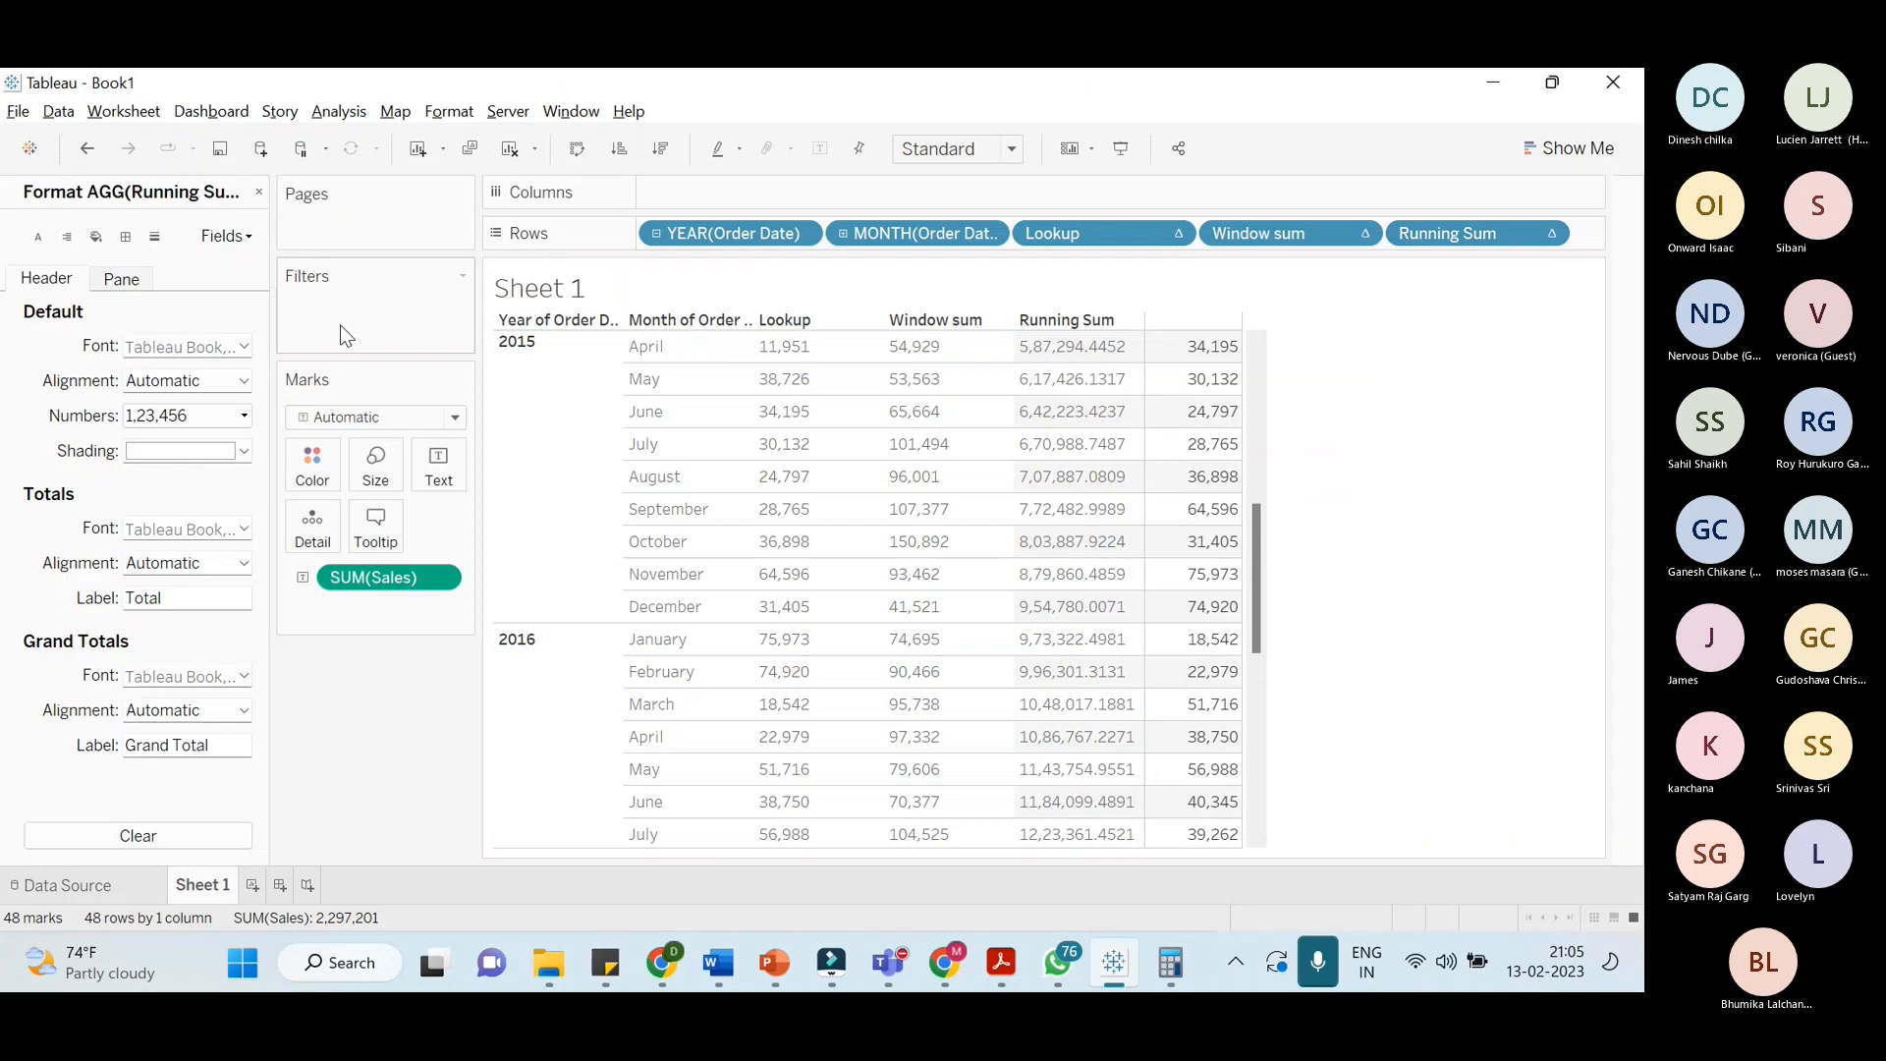
{"action": "left_click", "coordinate": [211, 416]}
{"action": "left_click", "coordinate": [231, 483]}
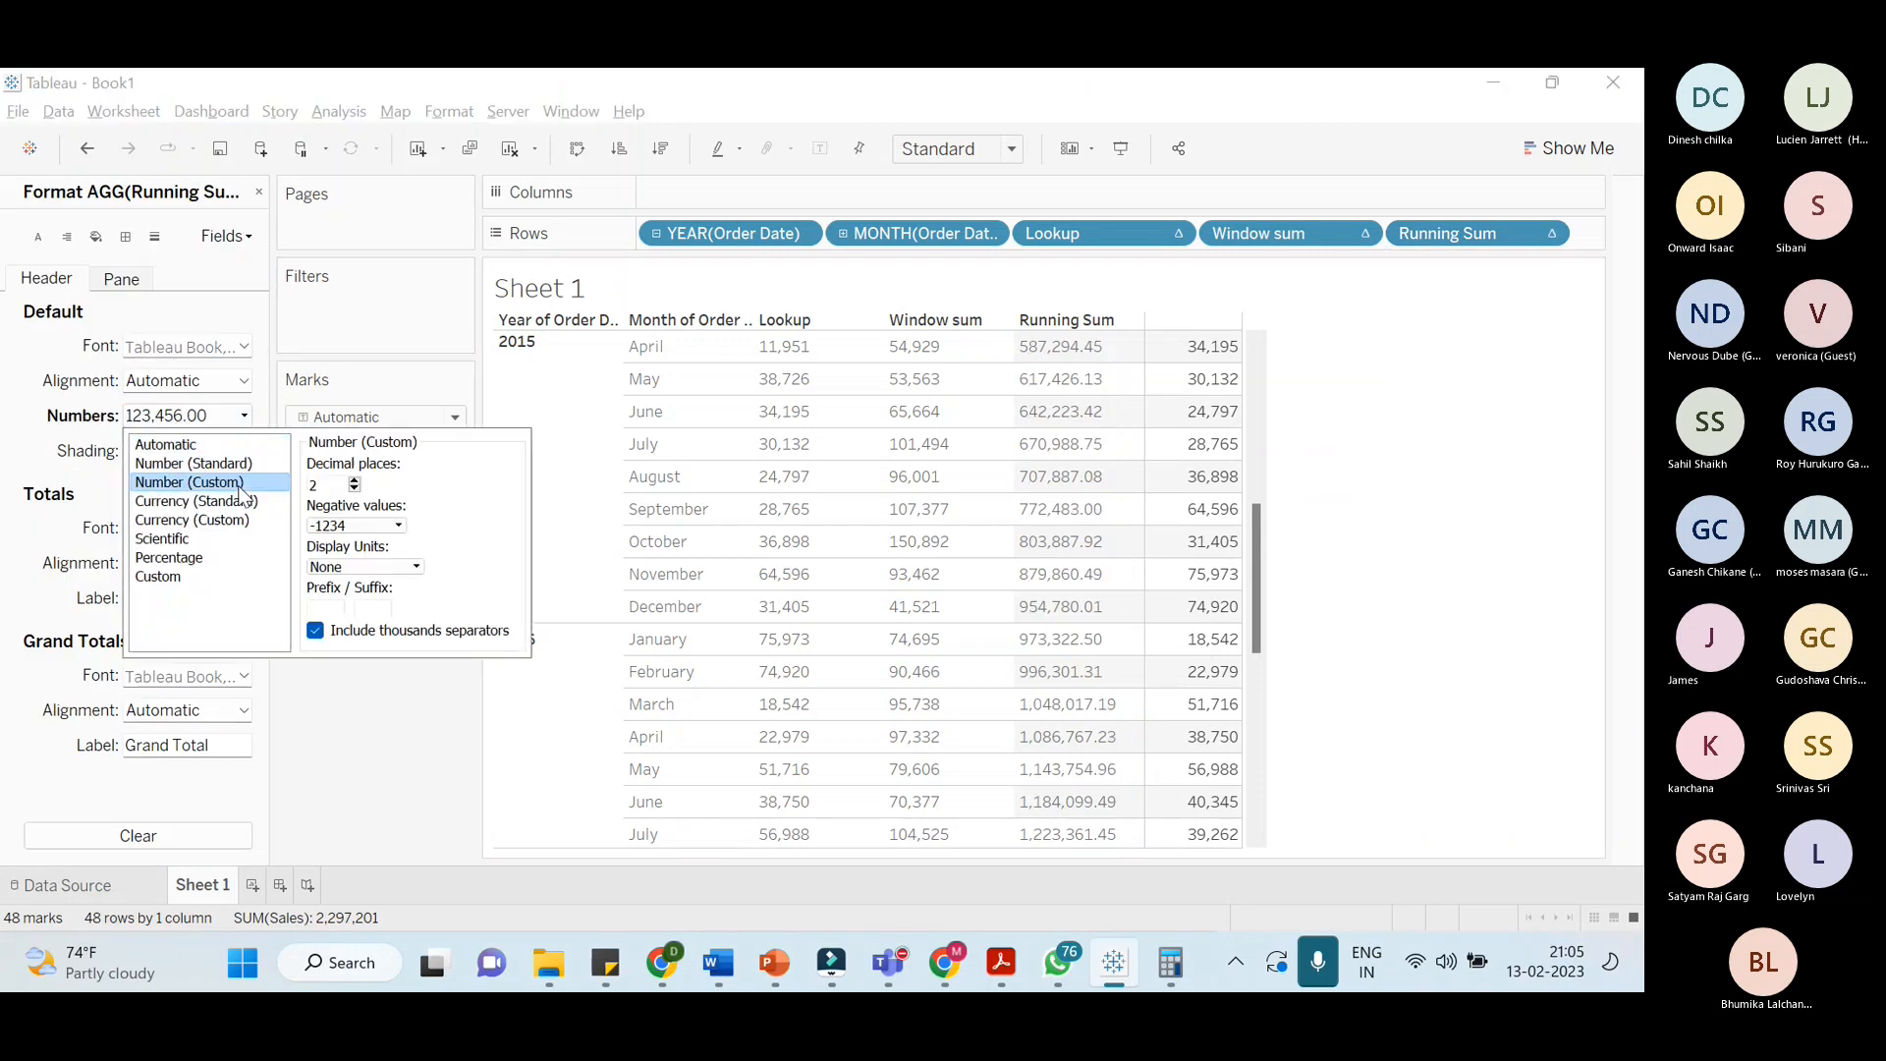
{"action": "left_click", "coordinate": [235, 500]}
{"action": "left_click", "coordinate": [245, 483]}
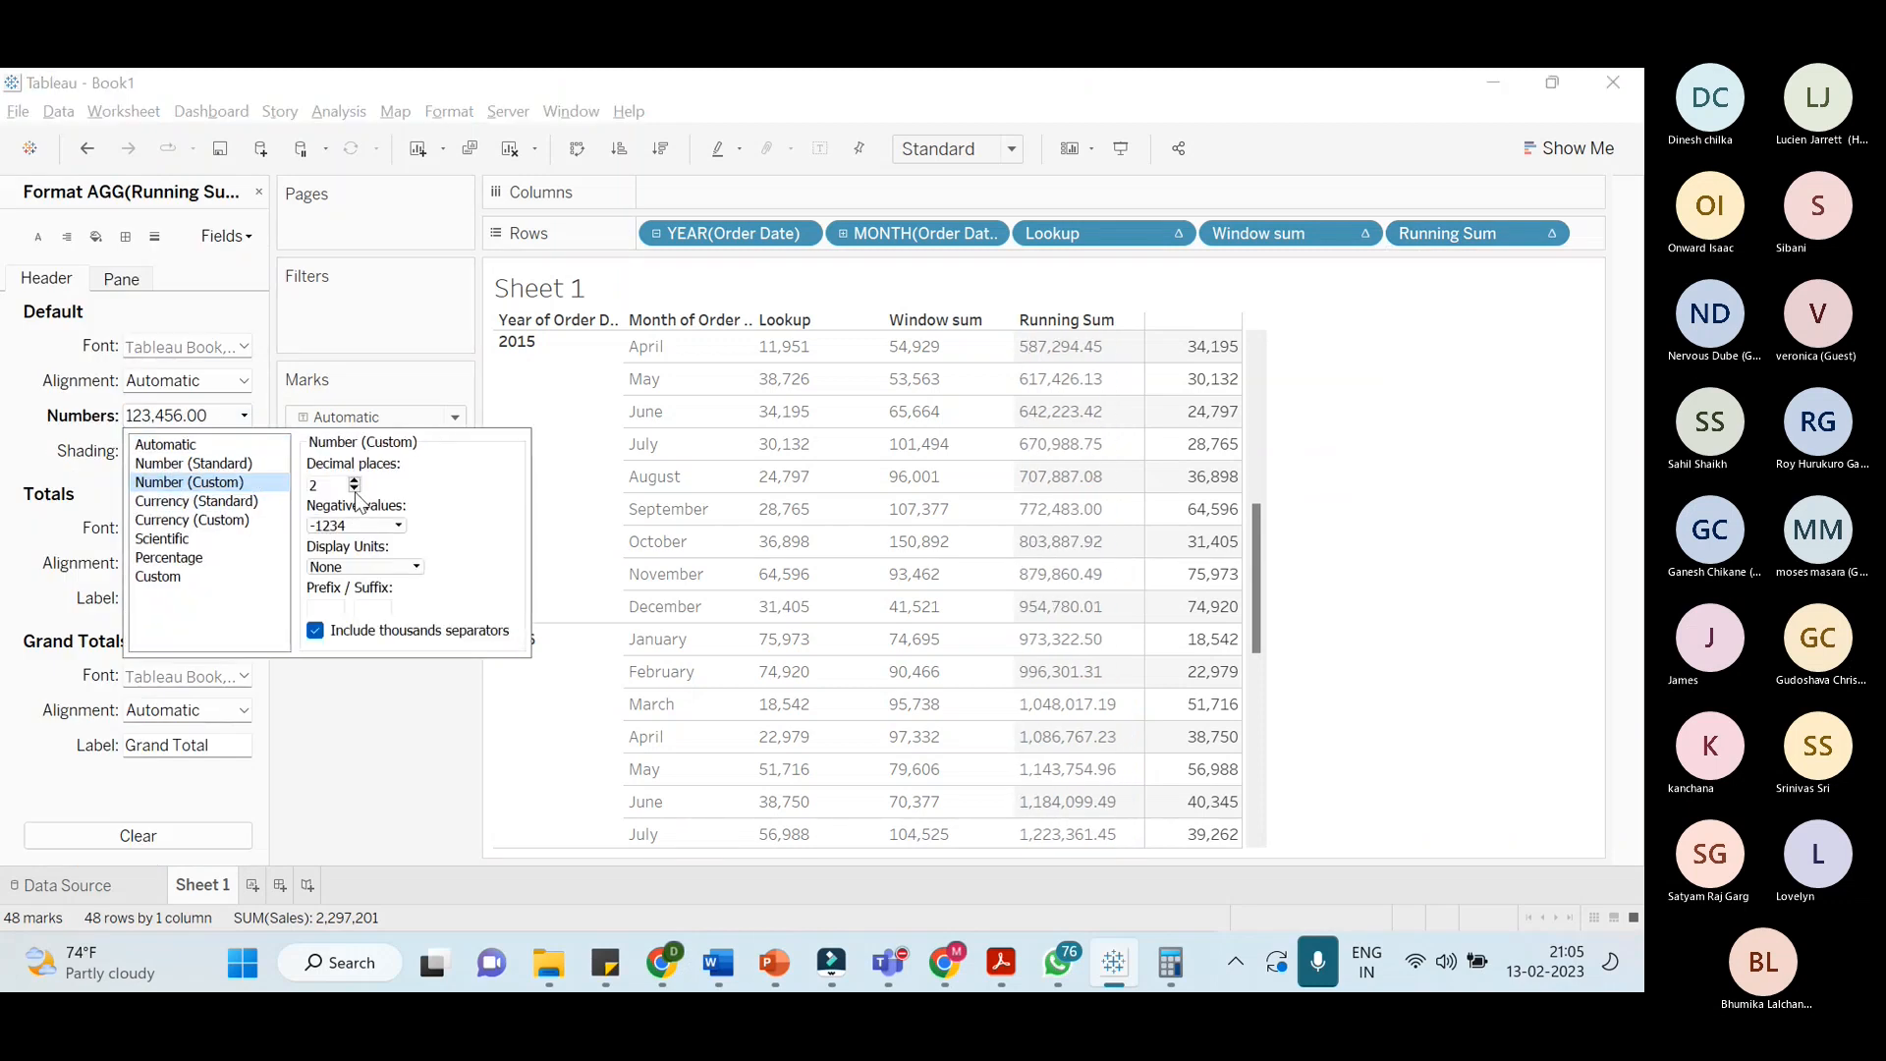
{"action": "left_click", "coordinate": [356, 525]}
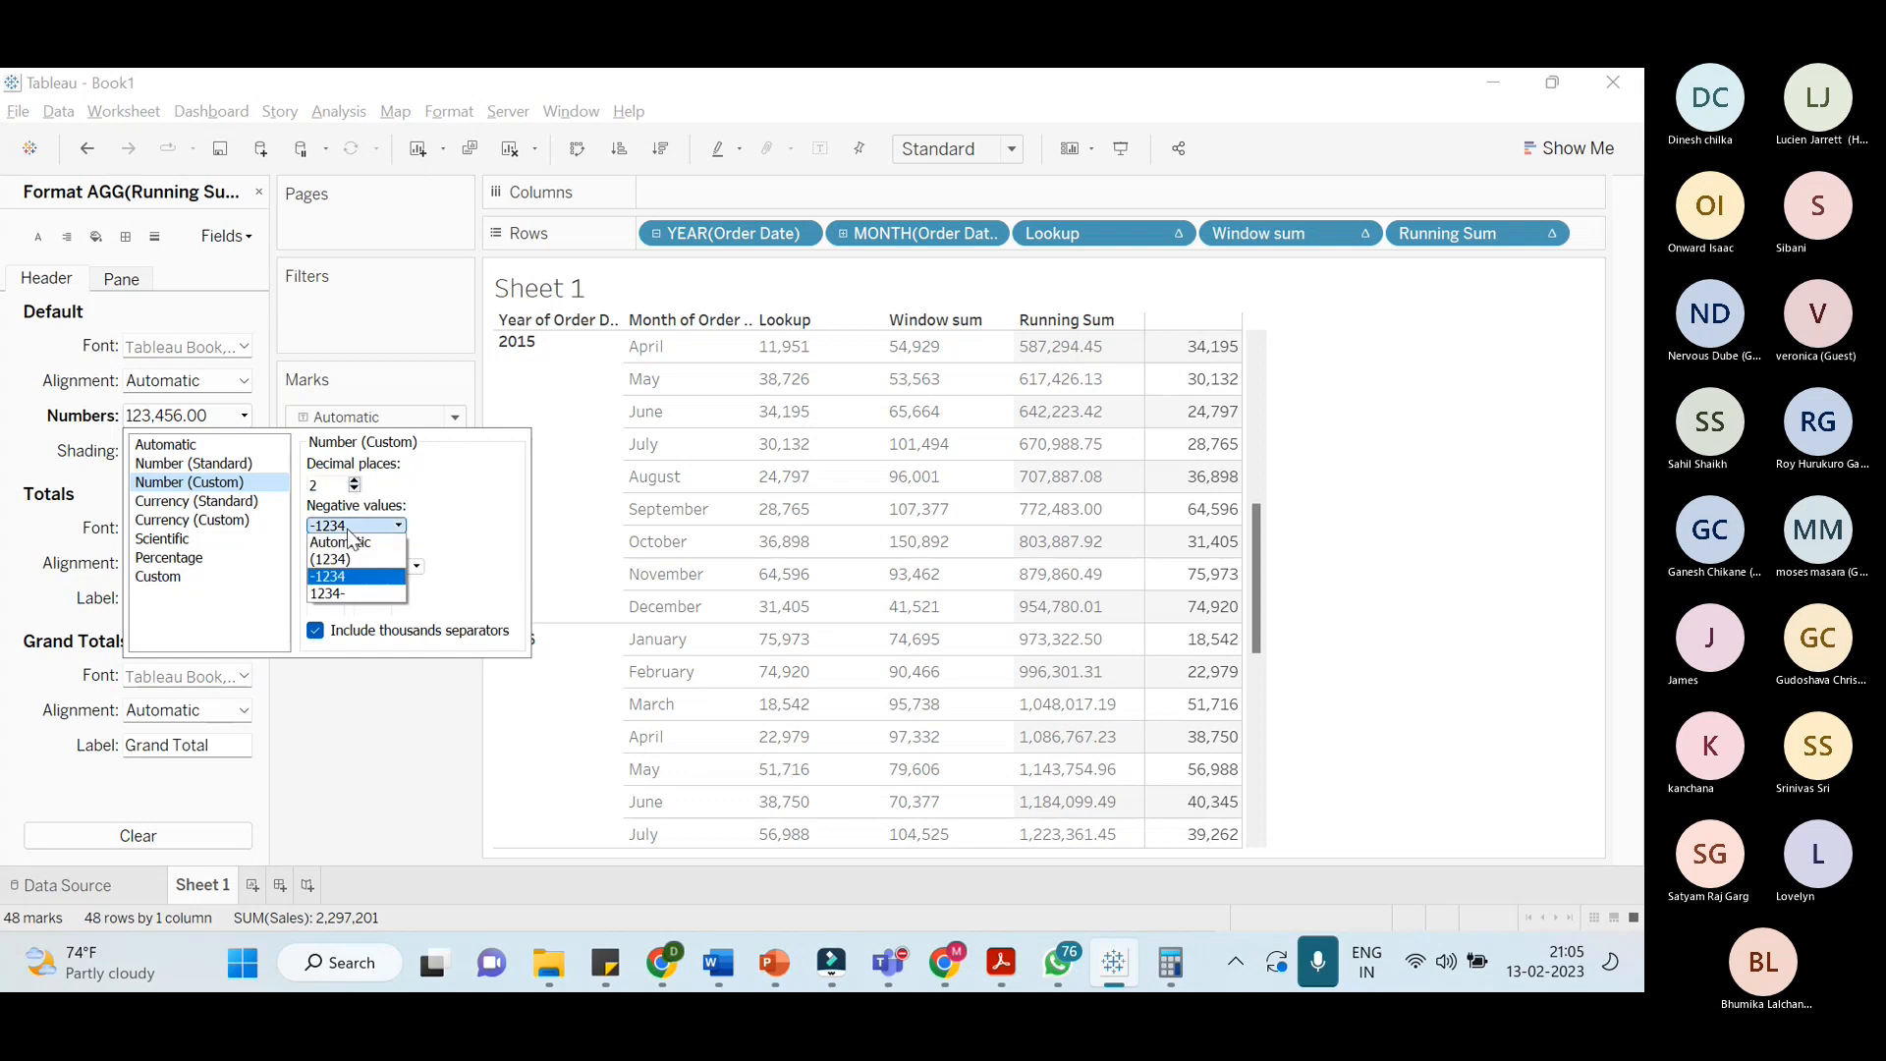
{"action": "left_click", "coordinate": [334, 538]}
{"action": "left_click", "coordinate": [298, 340]}
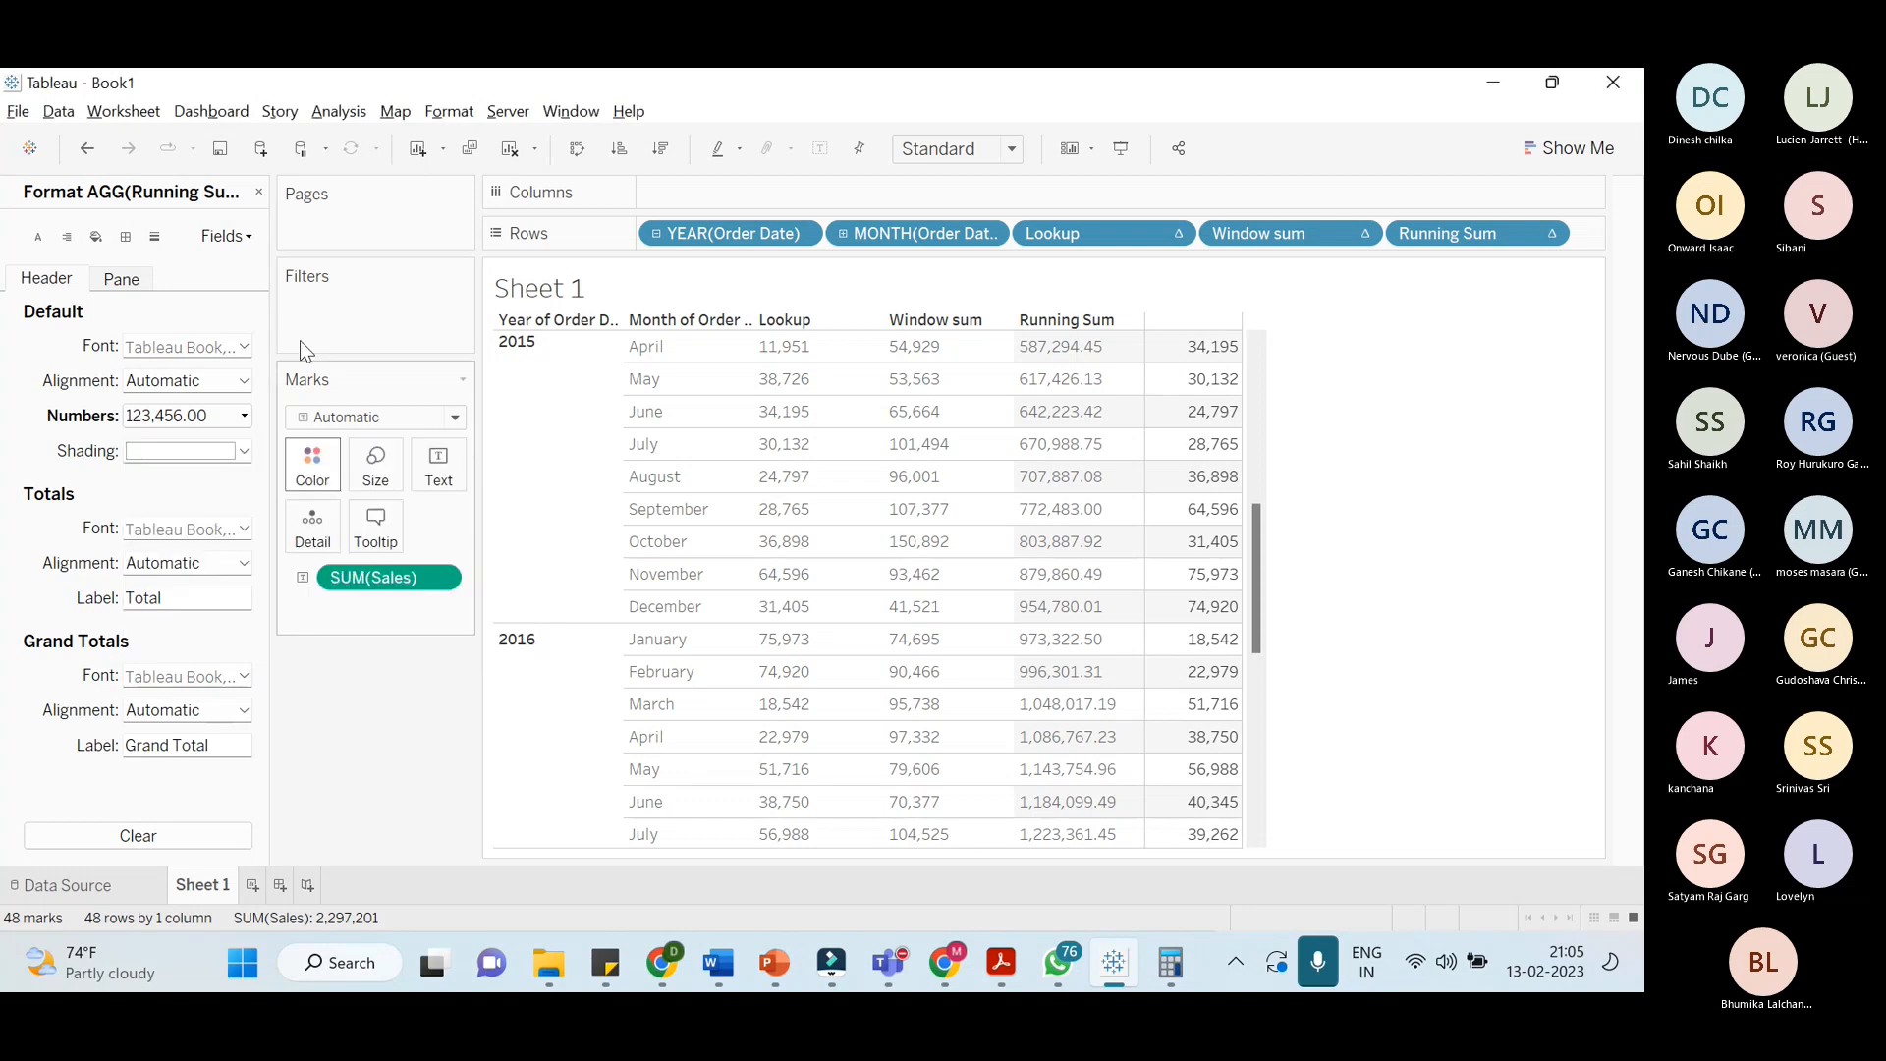
{"action": "left_click", "coordinate": [259, 193]}
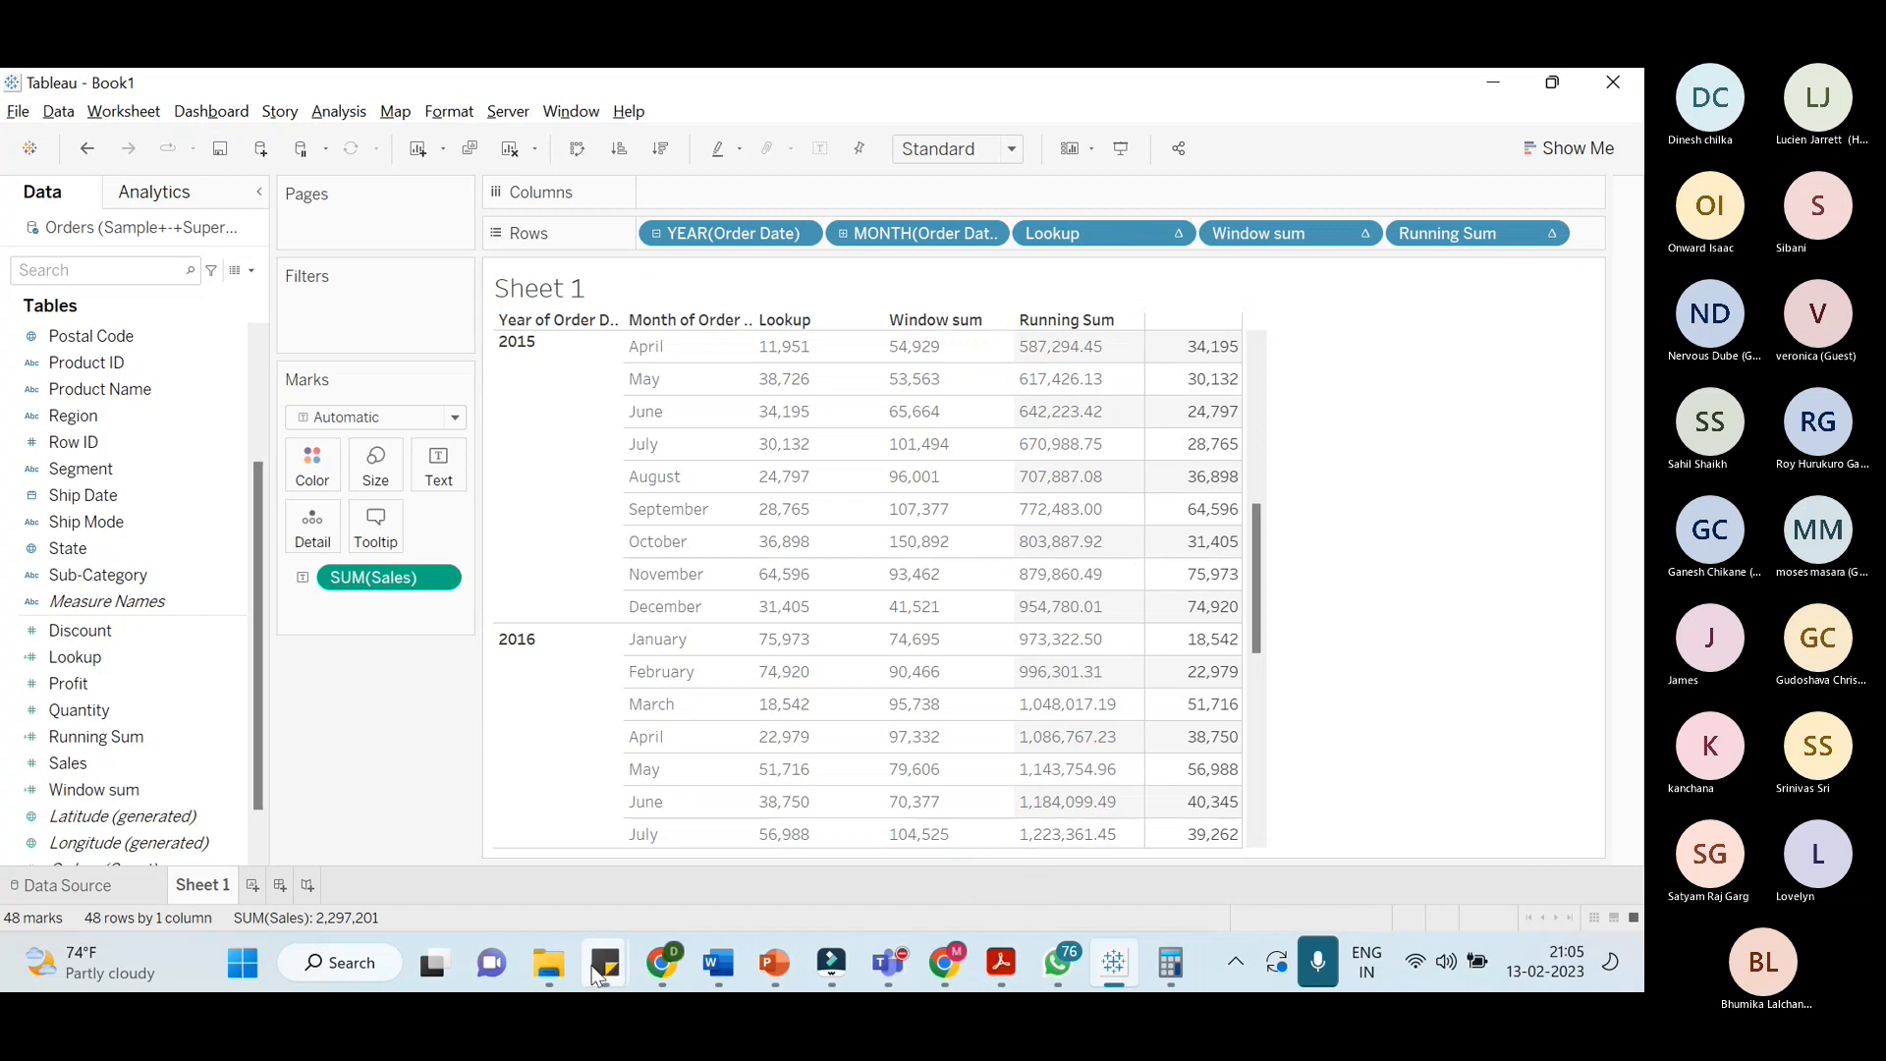
Switch to Sticky Notes, create a new blank note and place it beside the Tableau table
{"action": "mouse_move", "coordinate": [601, 968]}
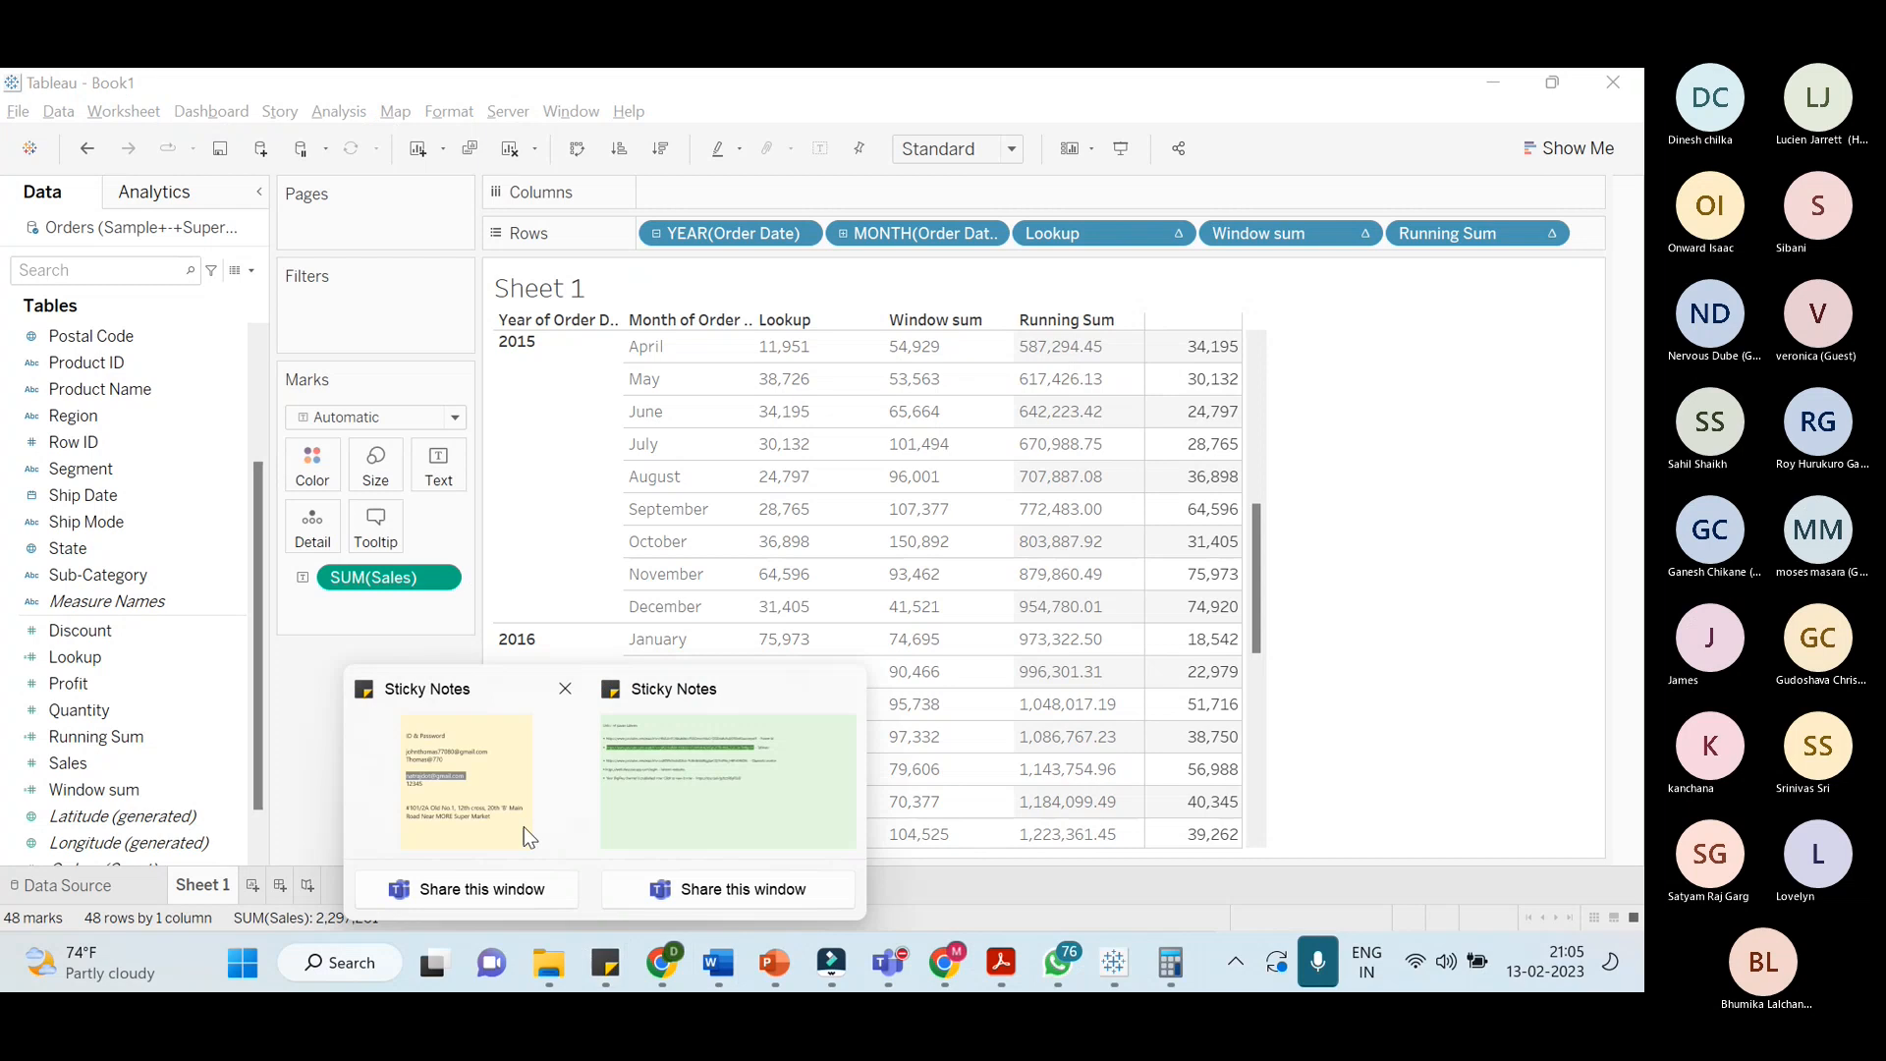
{"action": "mouse_move", "coordinate": [511, 821]}
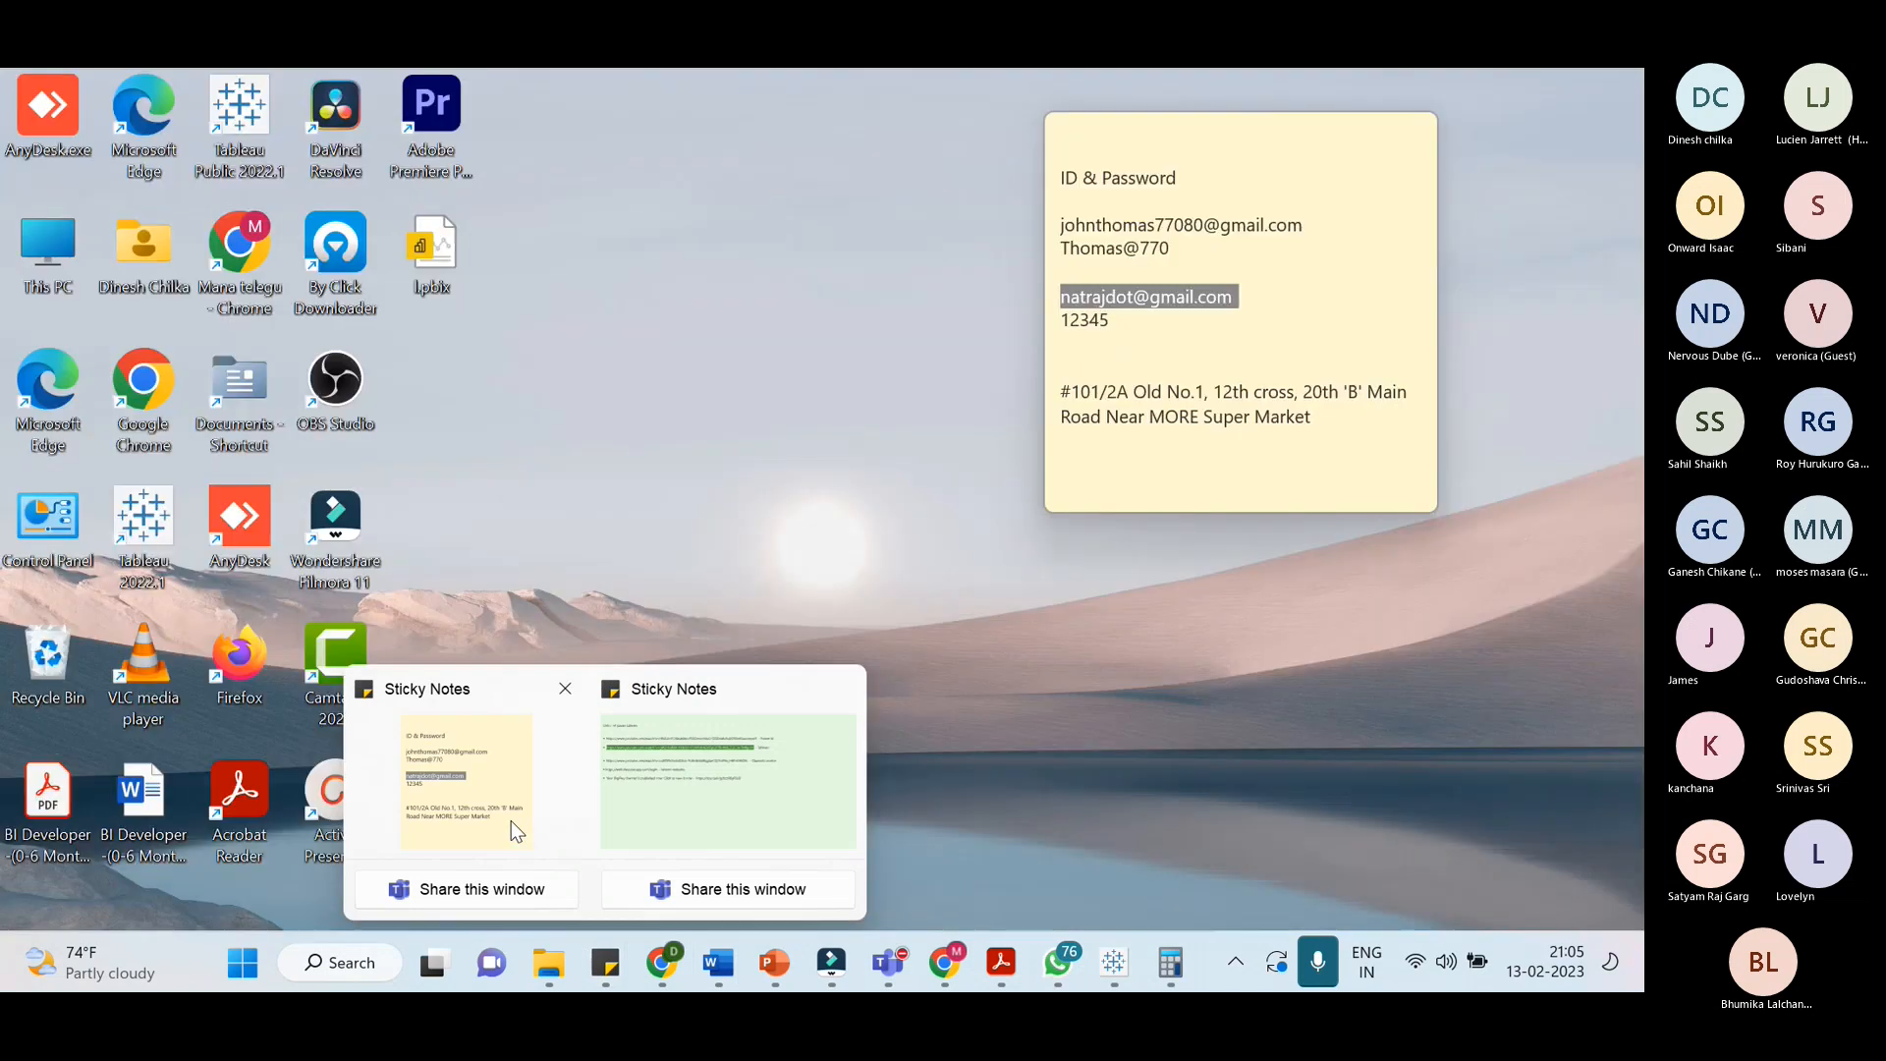
{"action": "left_click", "coordinate": [511, 822]}
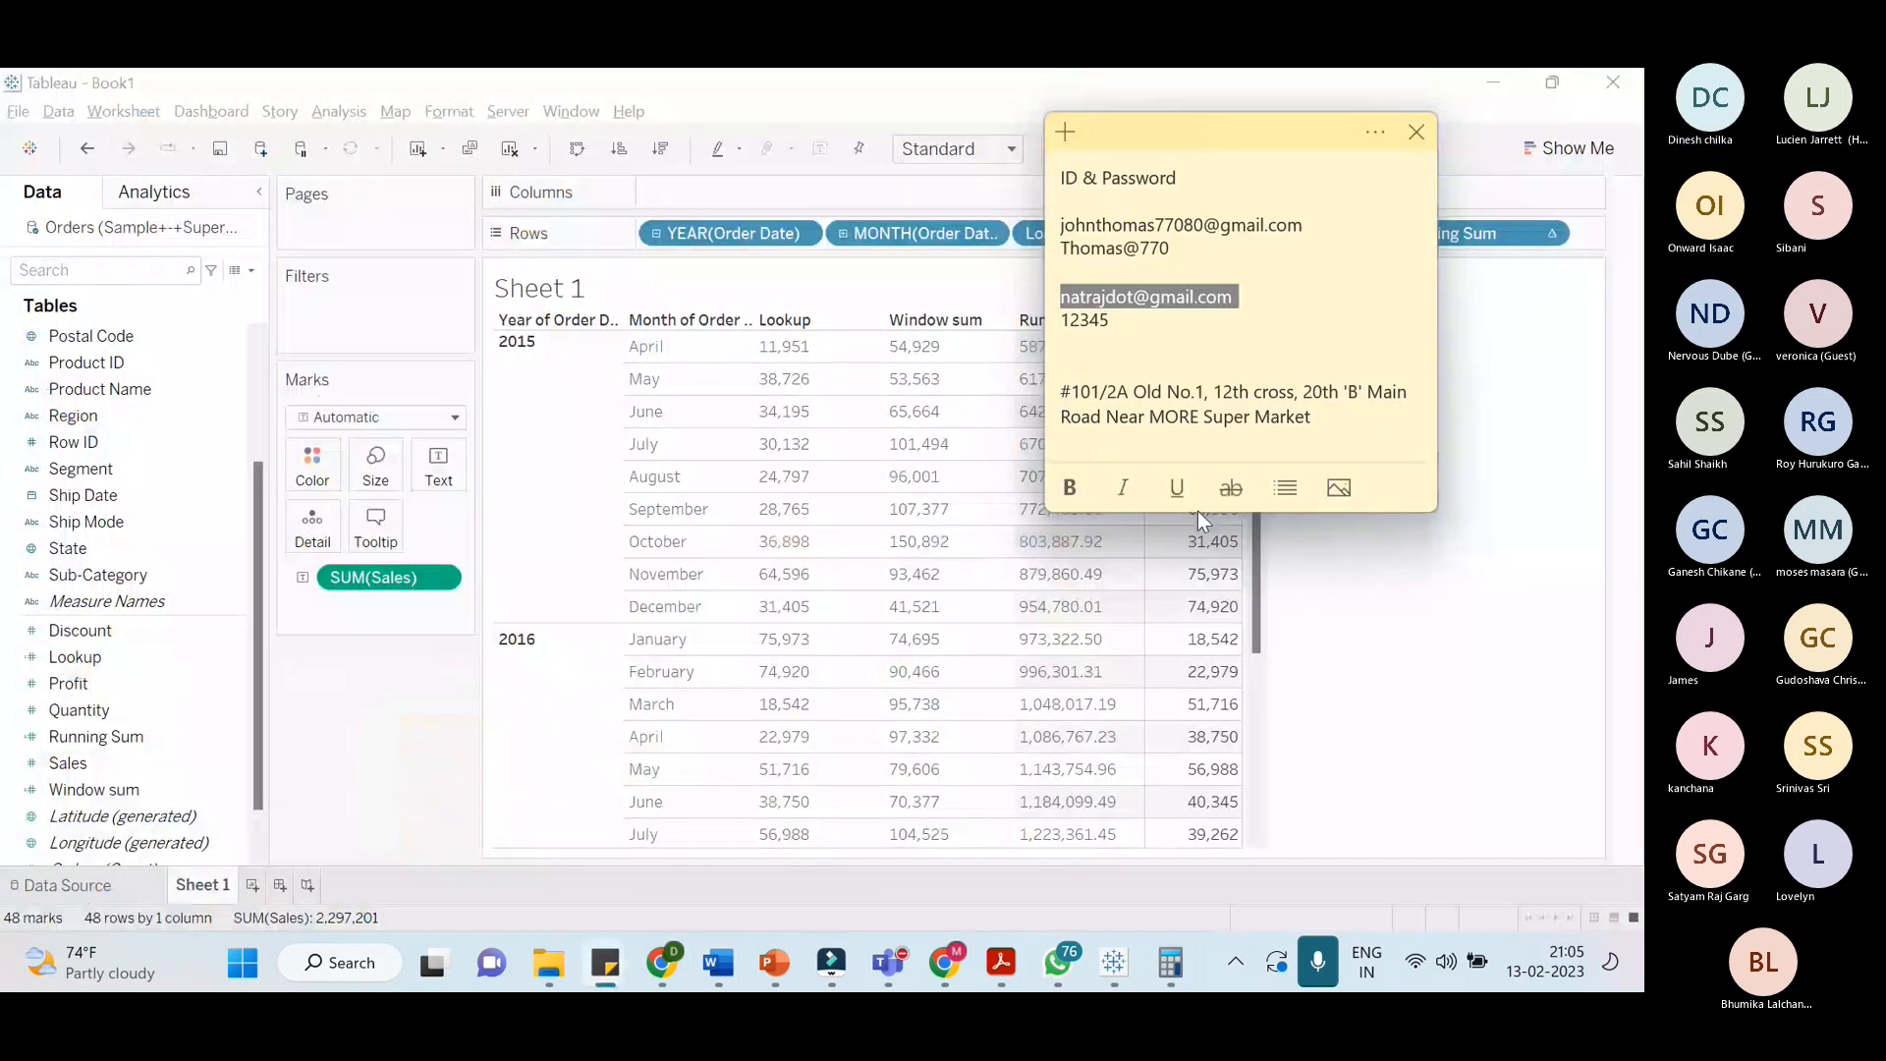
{"action": "key", "text": "ctrl+n"}
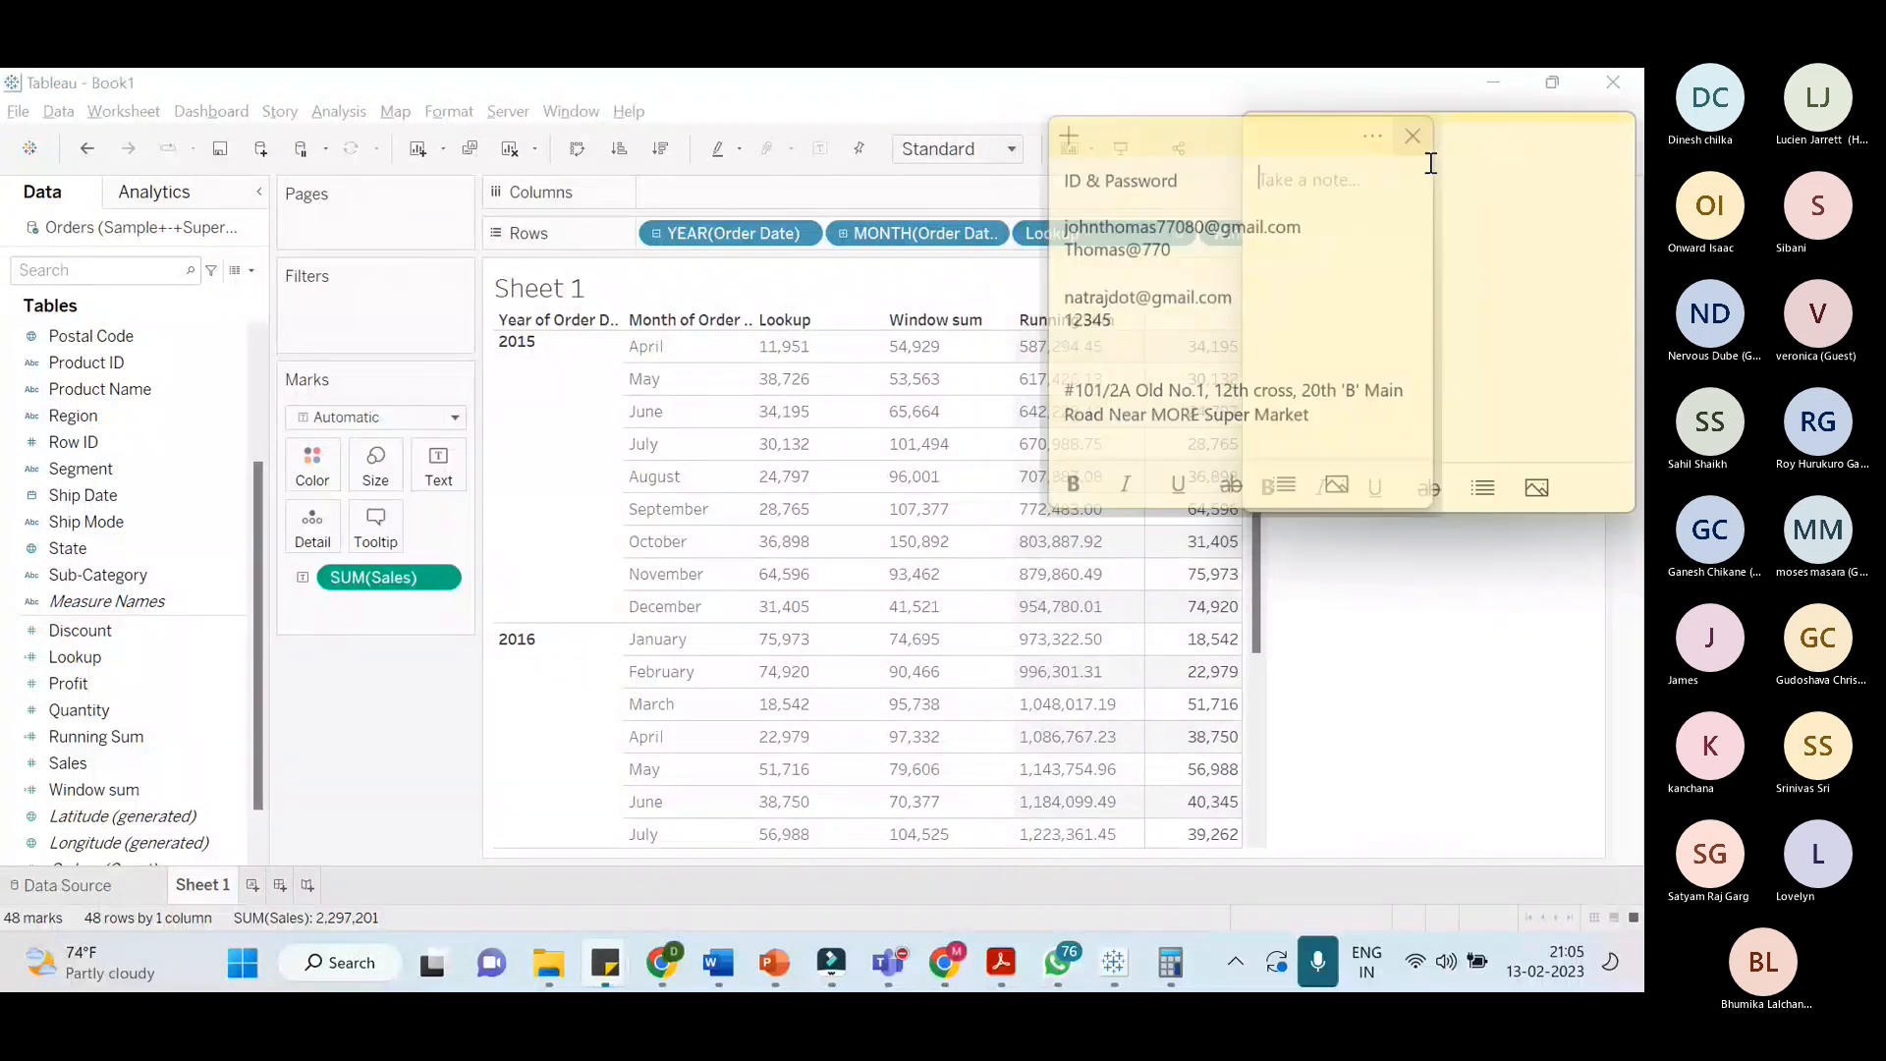
{"action": "left_click_drag", "start_coordinate": [1425, 135], "coordinate": [1472, 349]}
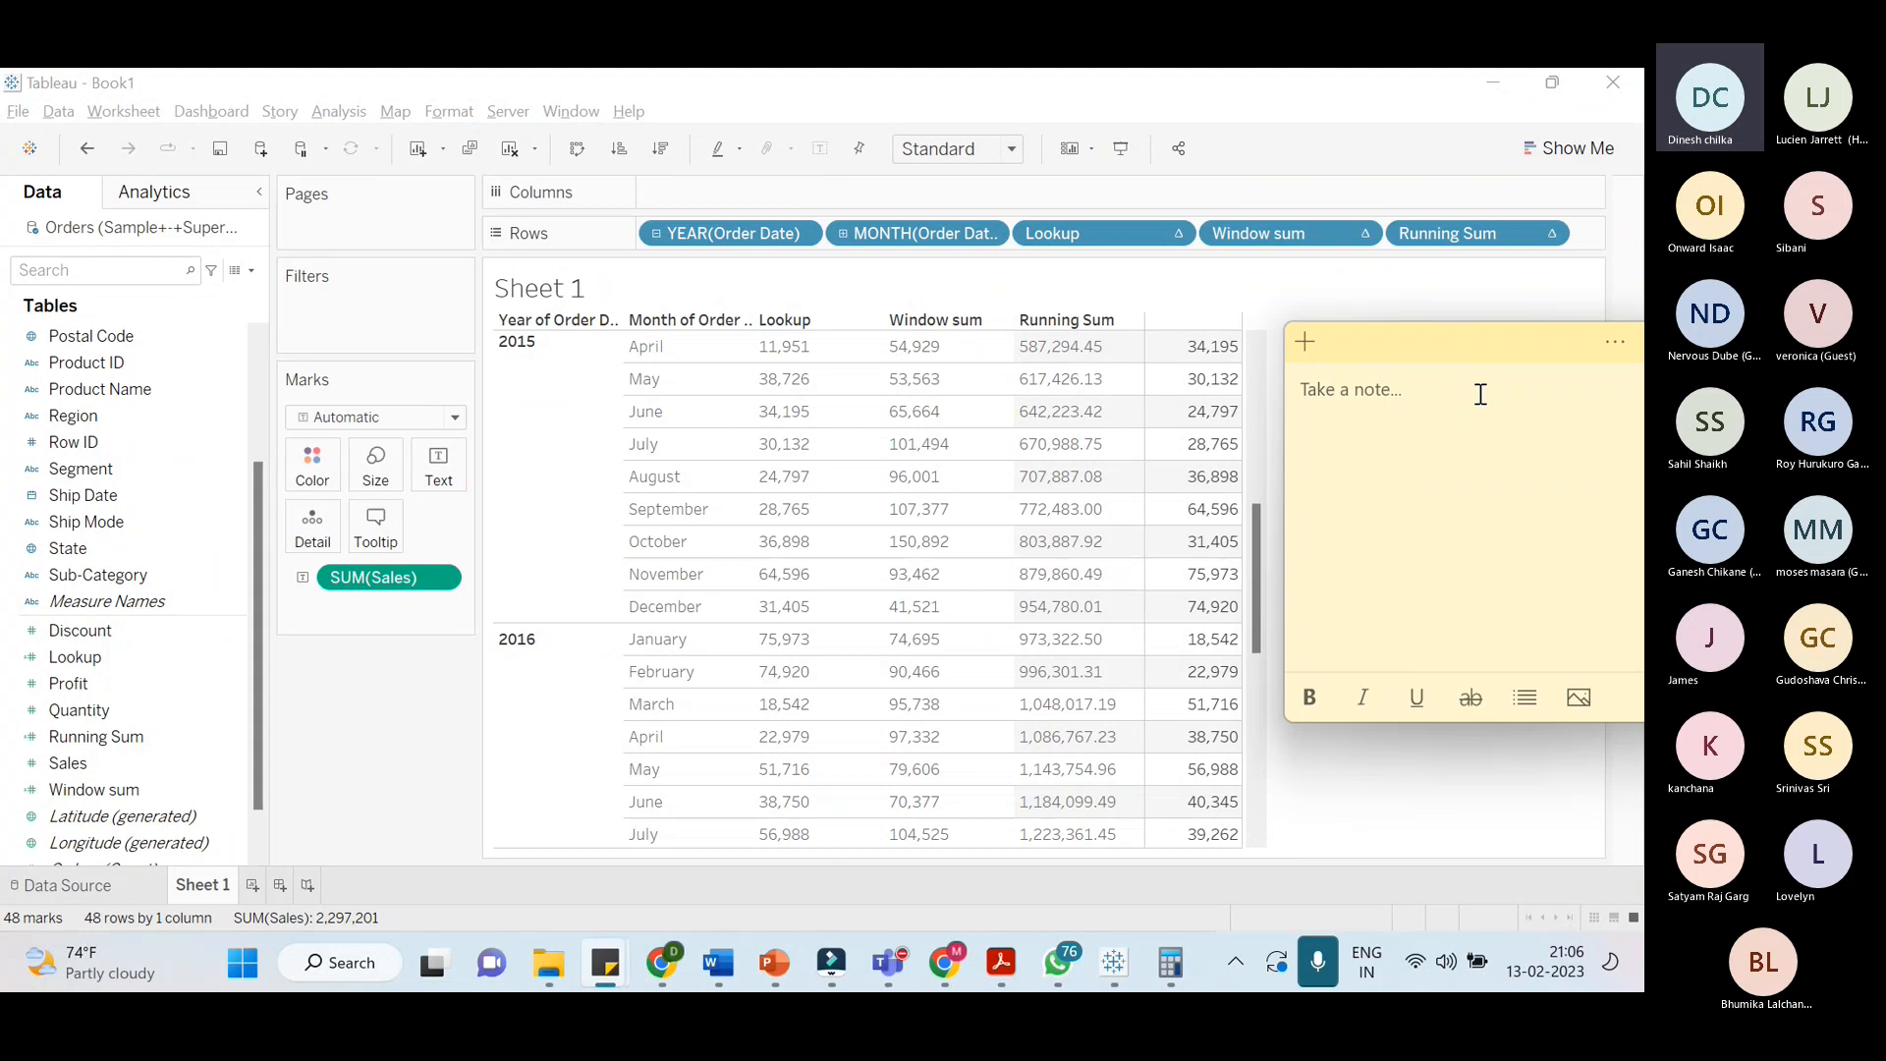
Write the heading "Window Sume" in the new note with the lines A+B, B+C and C+D below it
{"action": "type", "text": "Window Sume"}
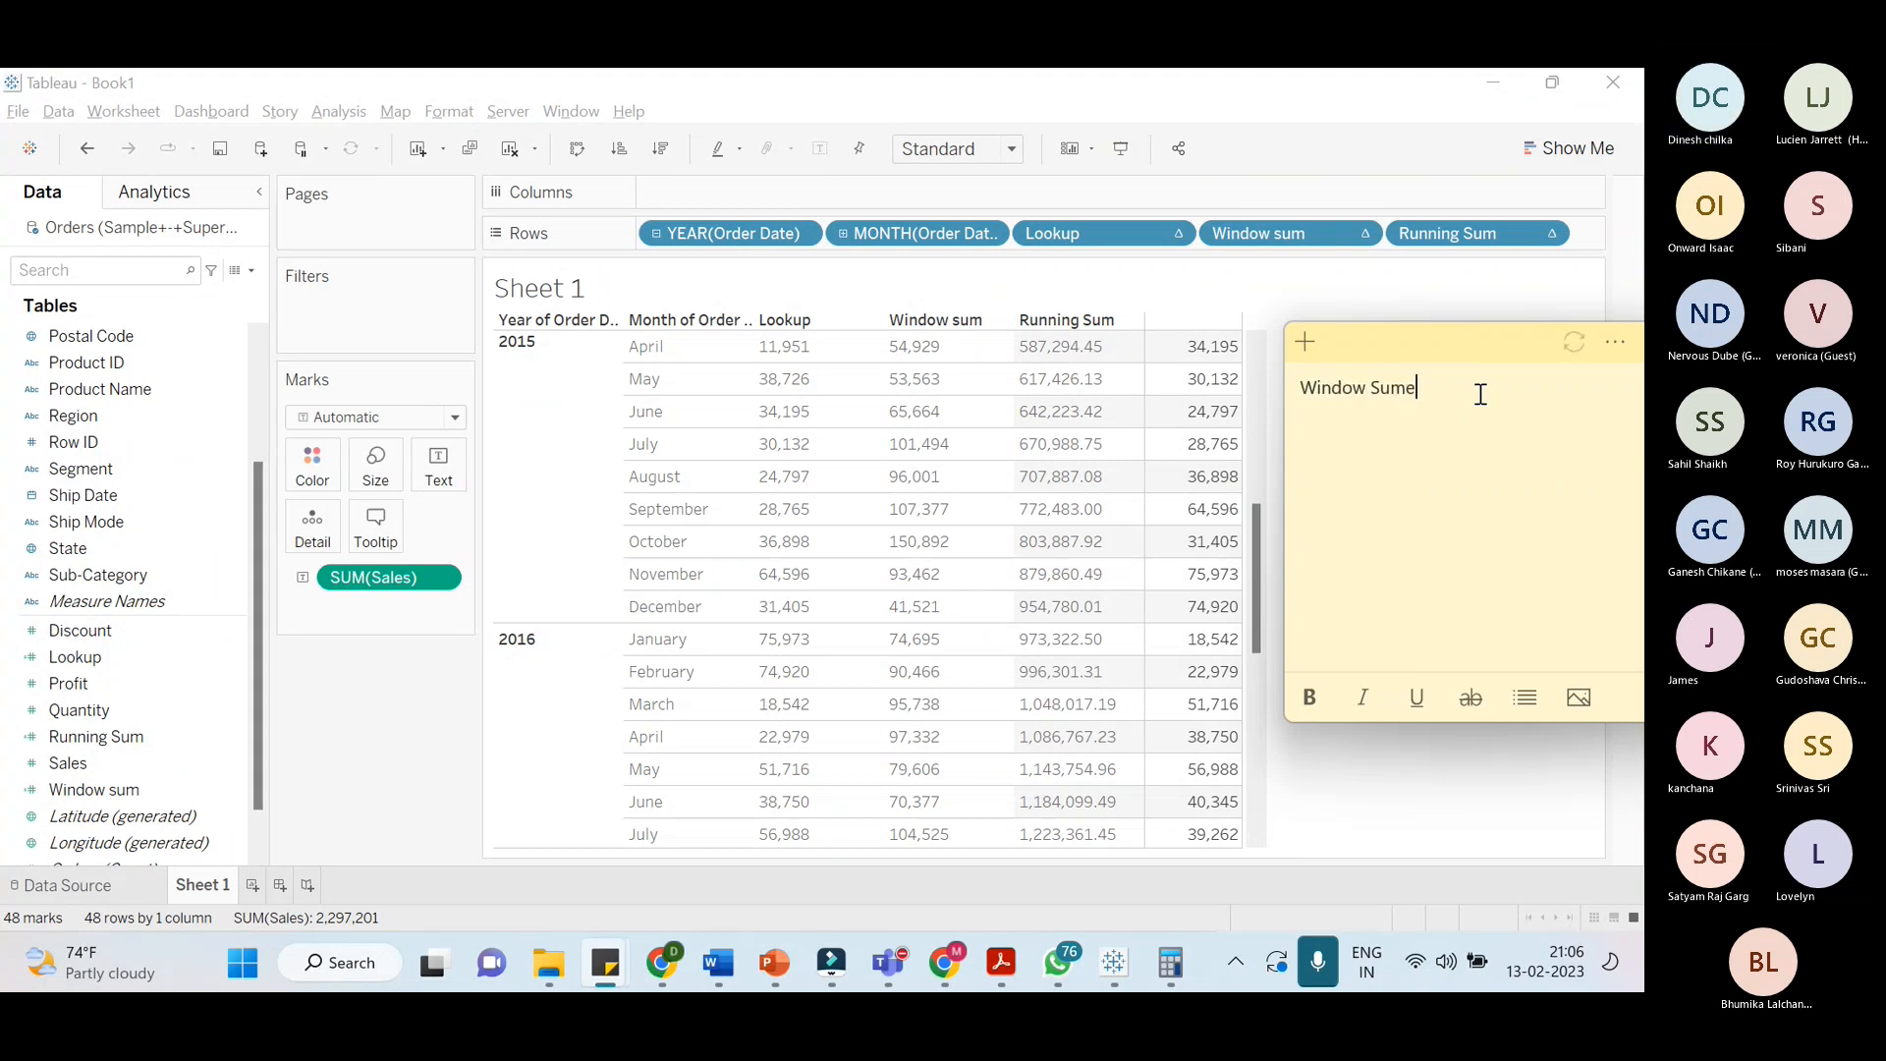
{"action": "key", "text": "Return"}
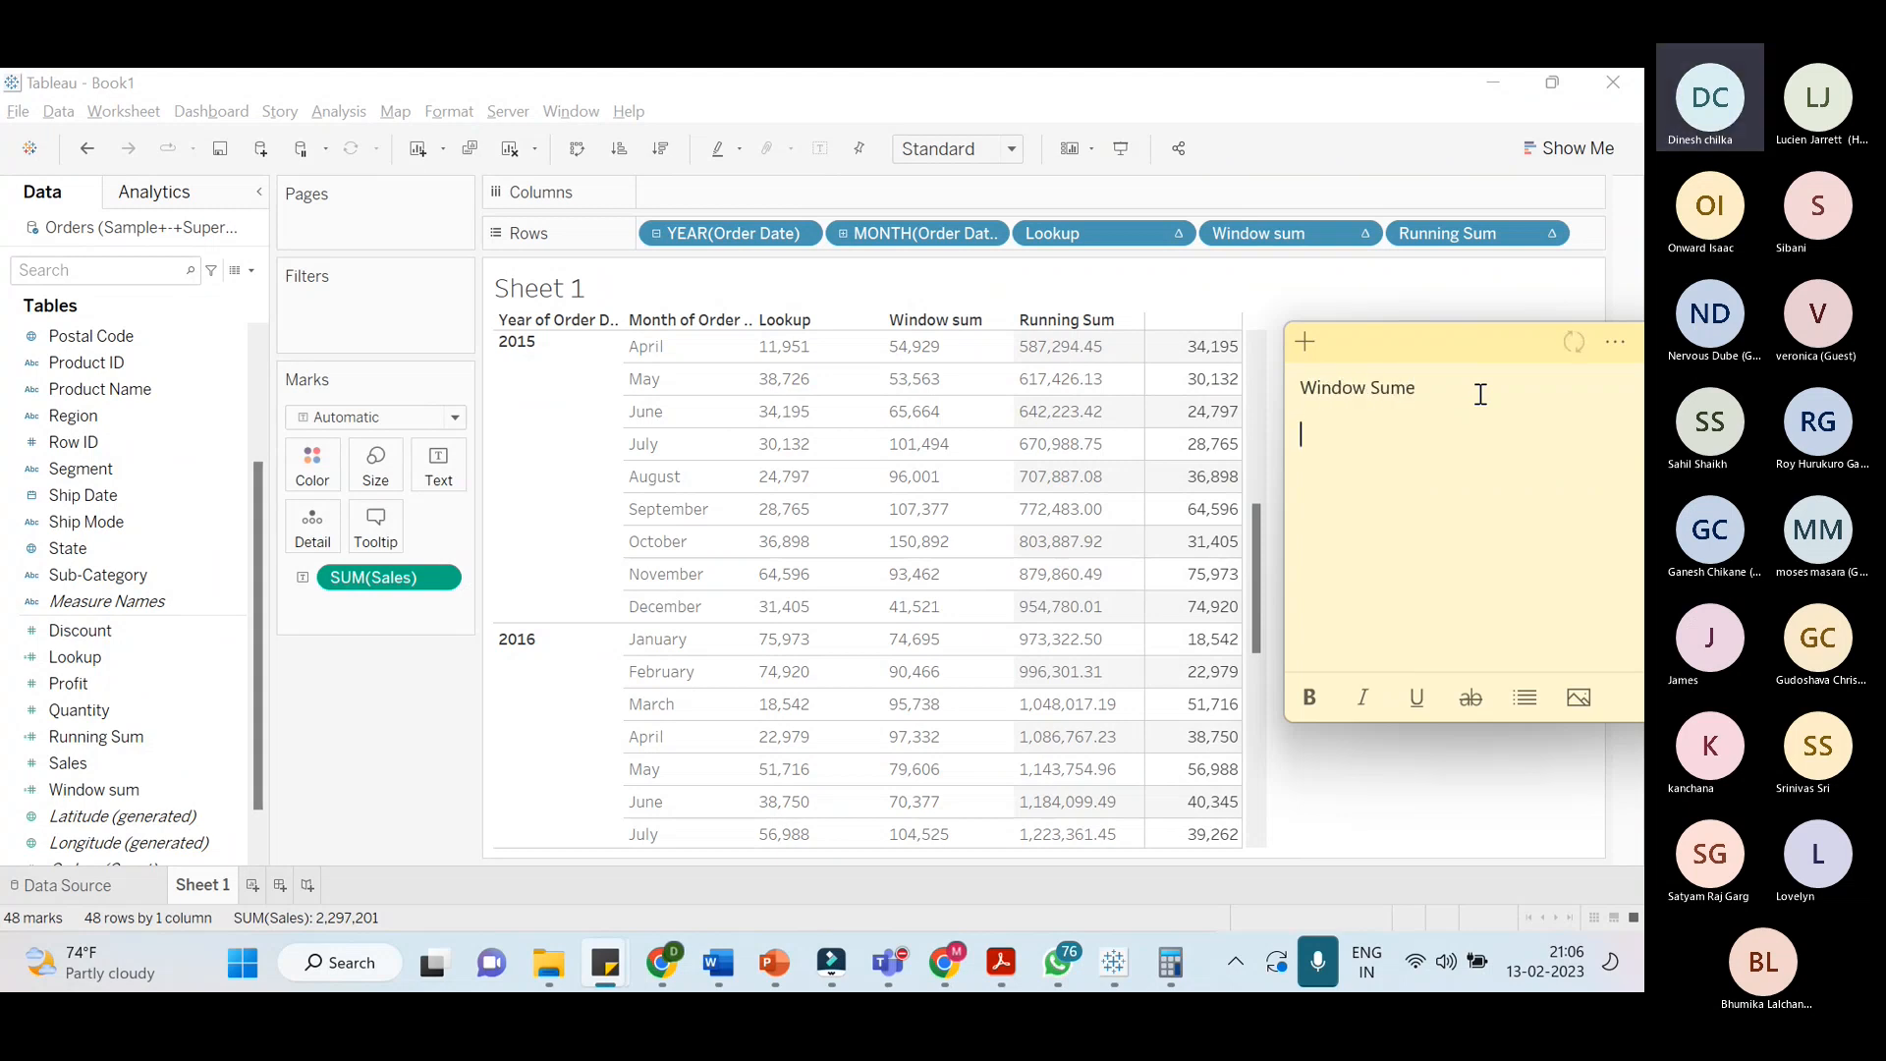
{"action": "type", "text": "A+"}
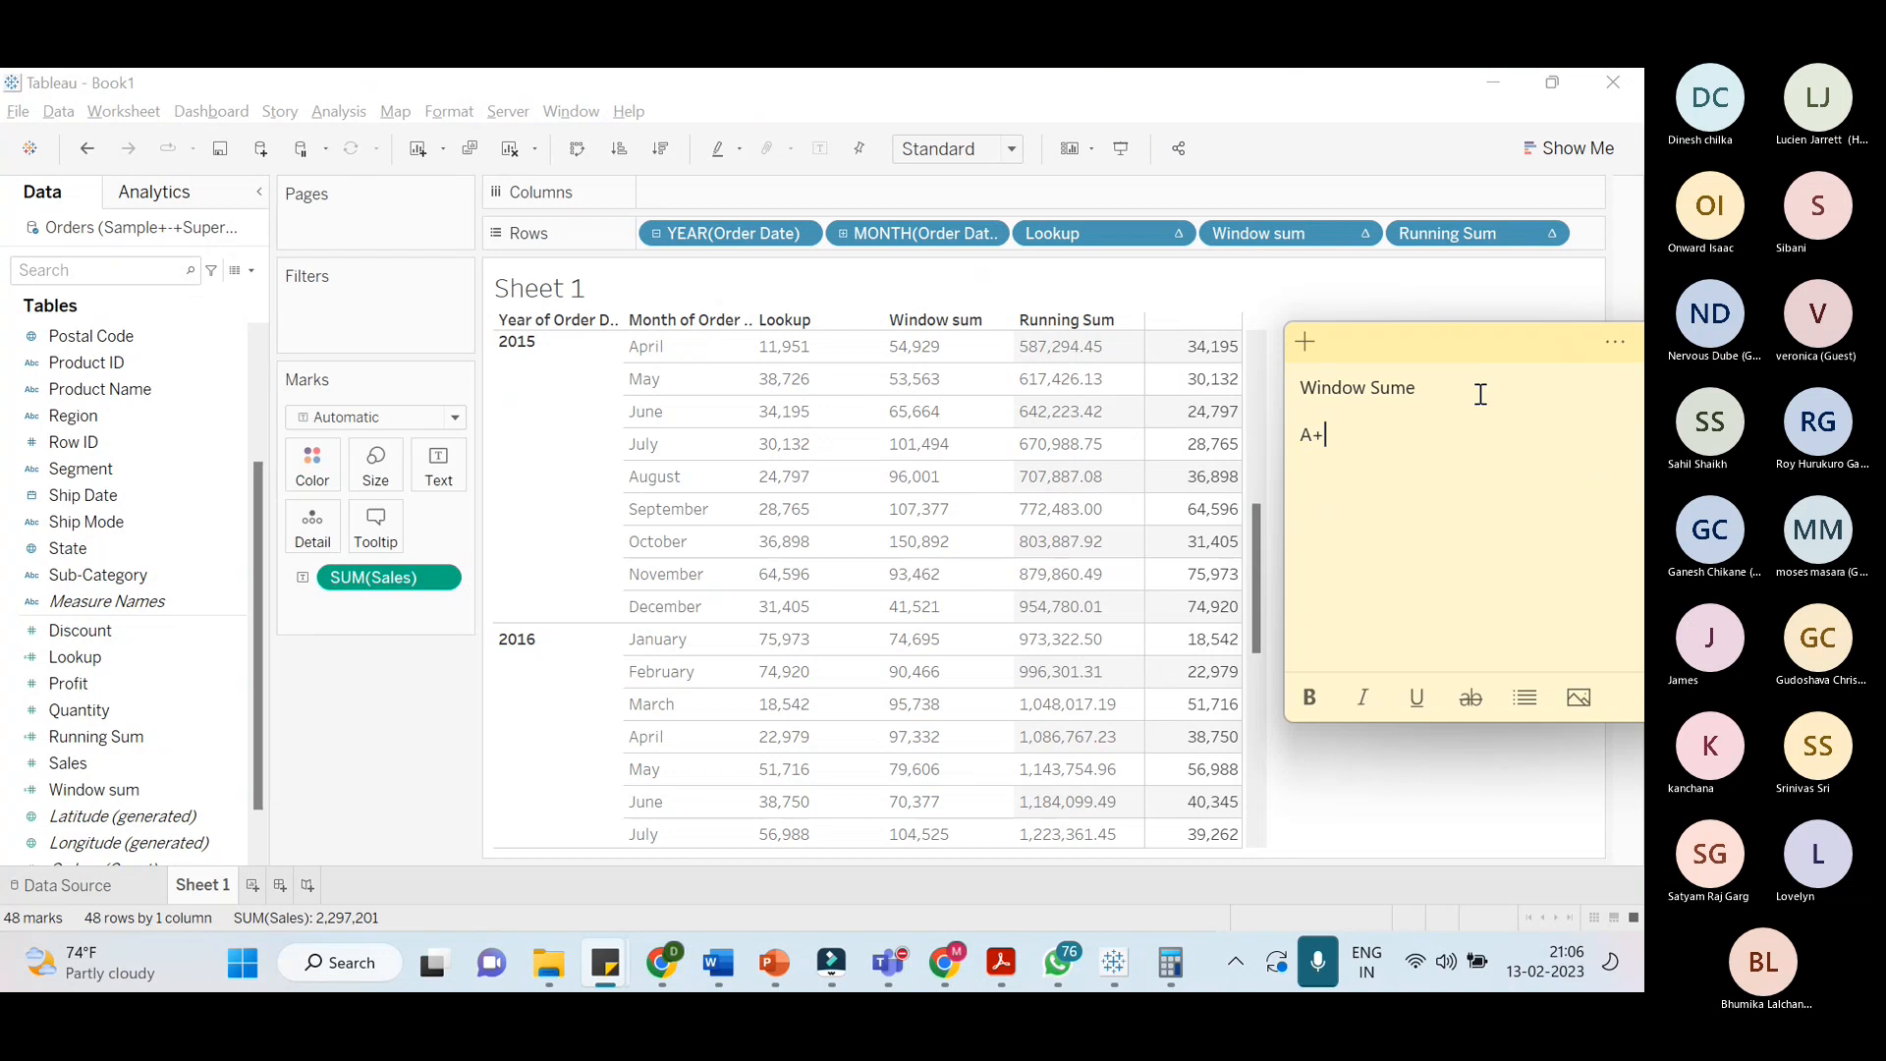
{"action": "type", "text": "B"}
{"action": "key", "text": "Return"}
{"action": "type", "text": "B"}
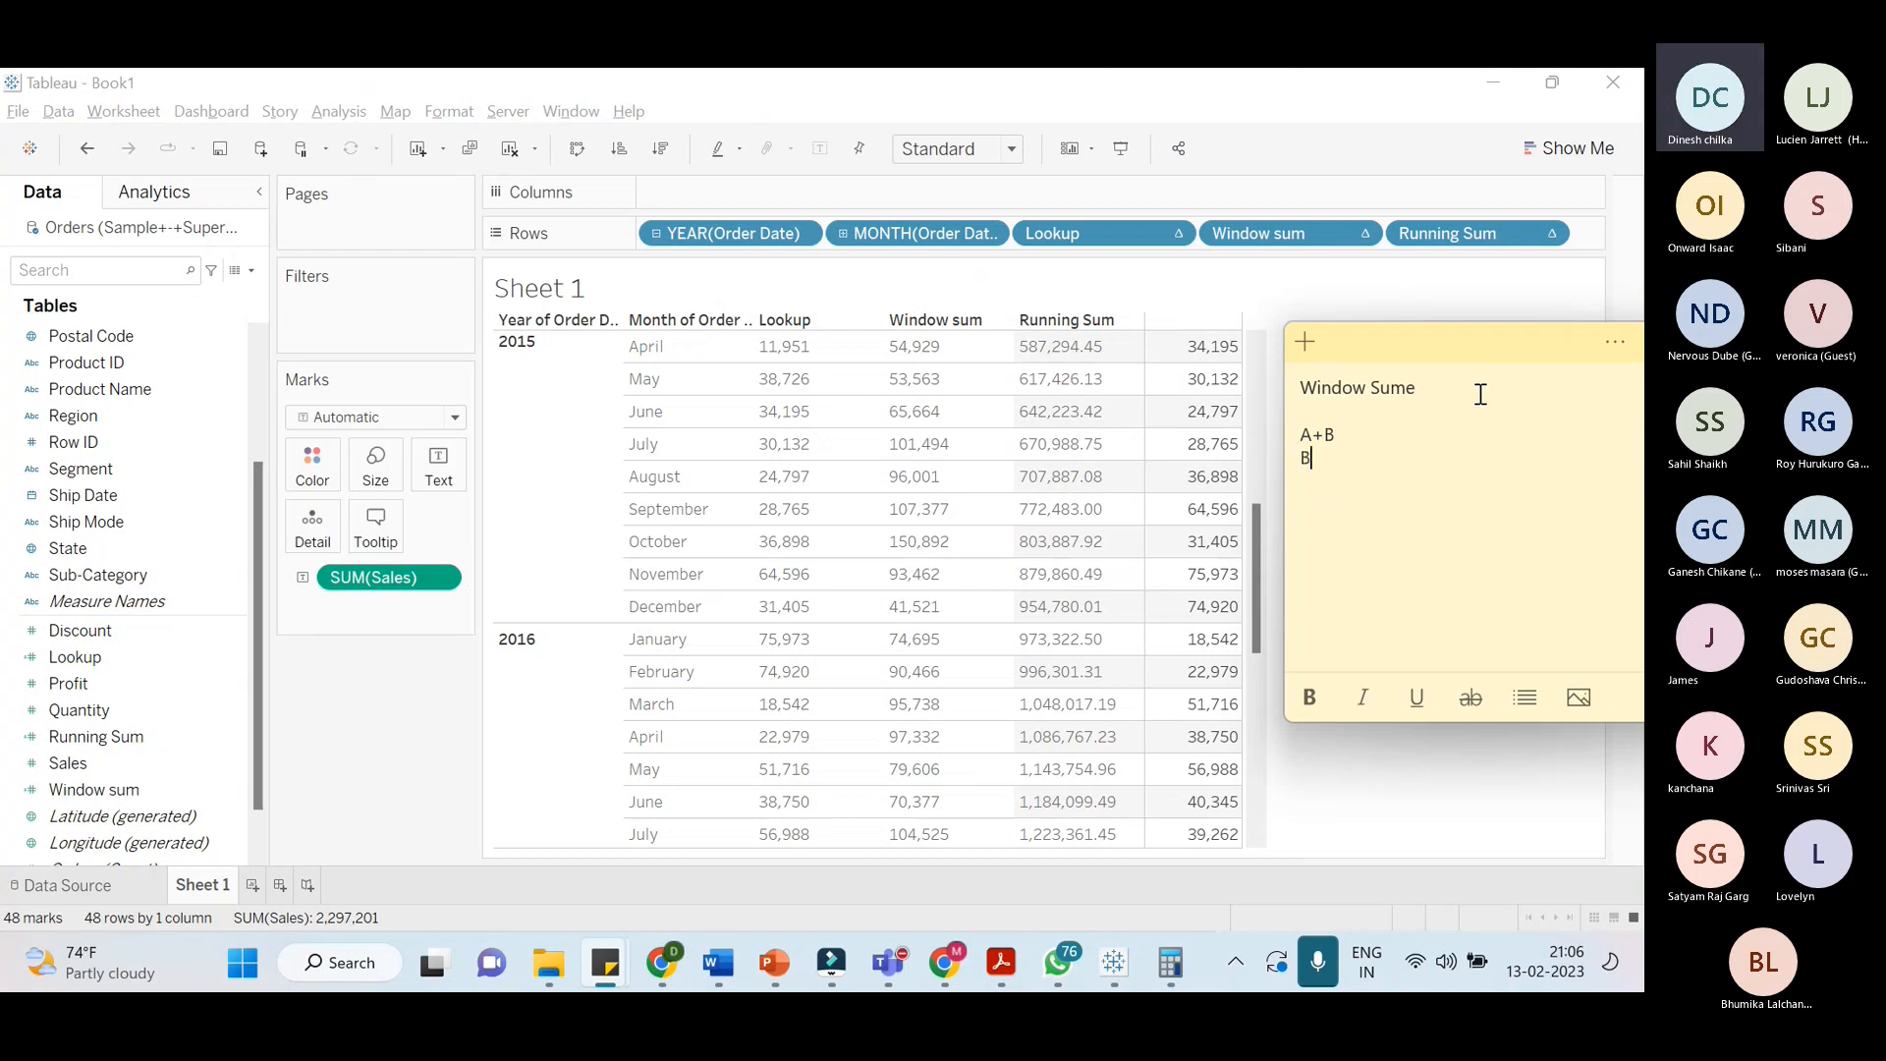
{"action": "type", "text": "+"}
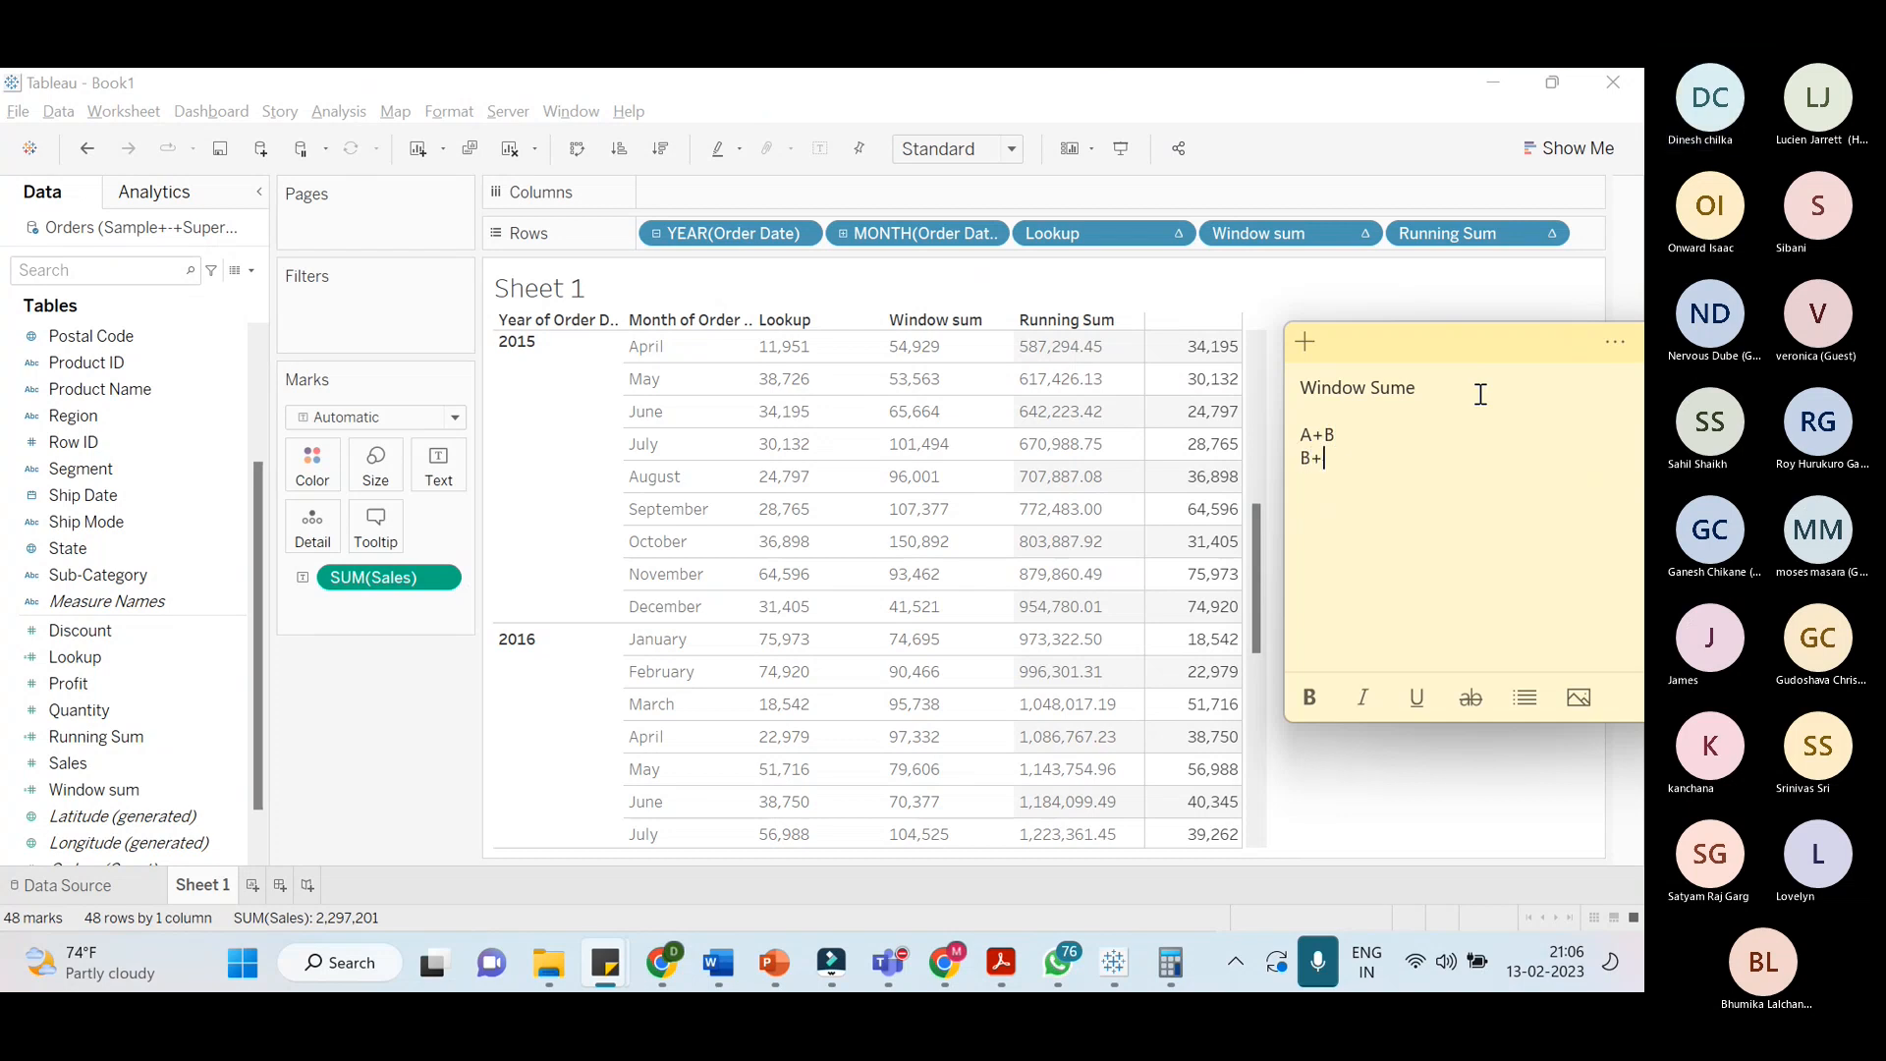
{"action": "type", "text": "C"}
{"action": "key", "text": "Return"}
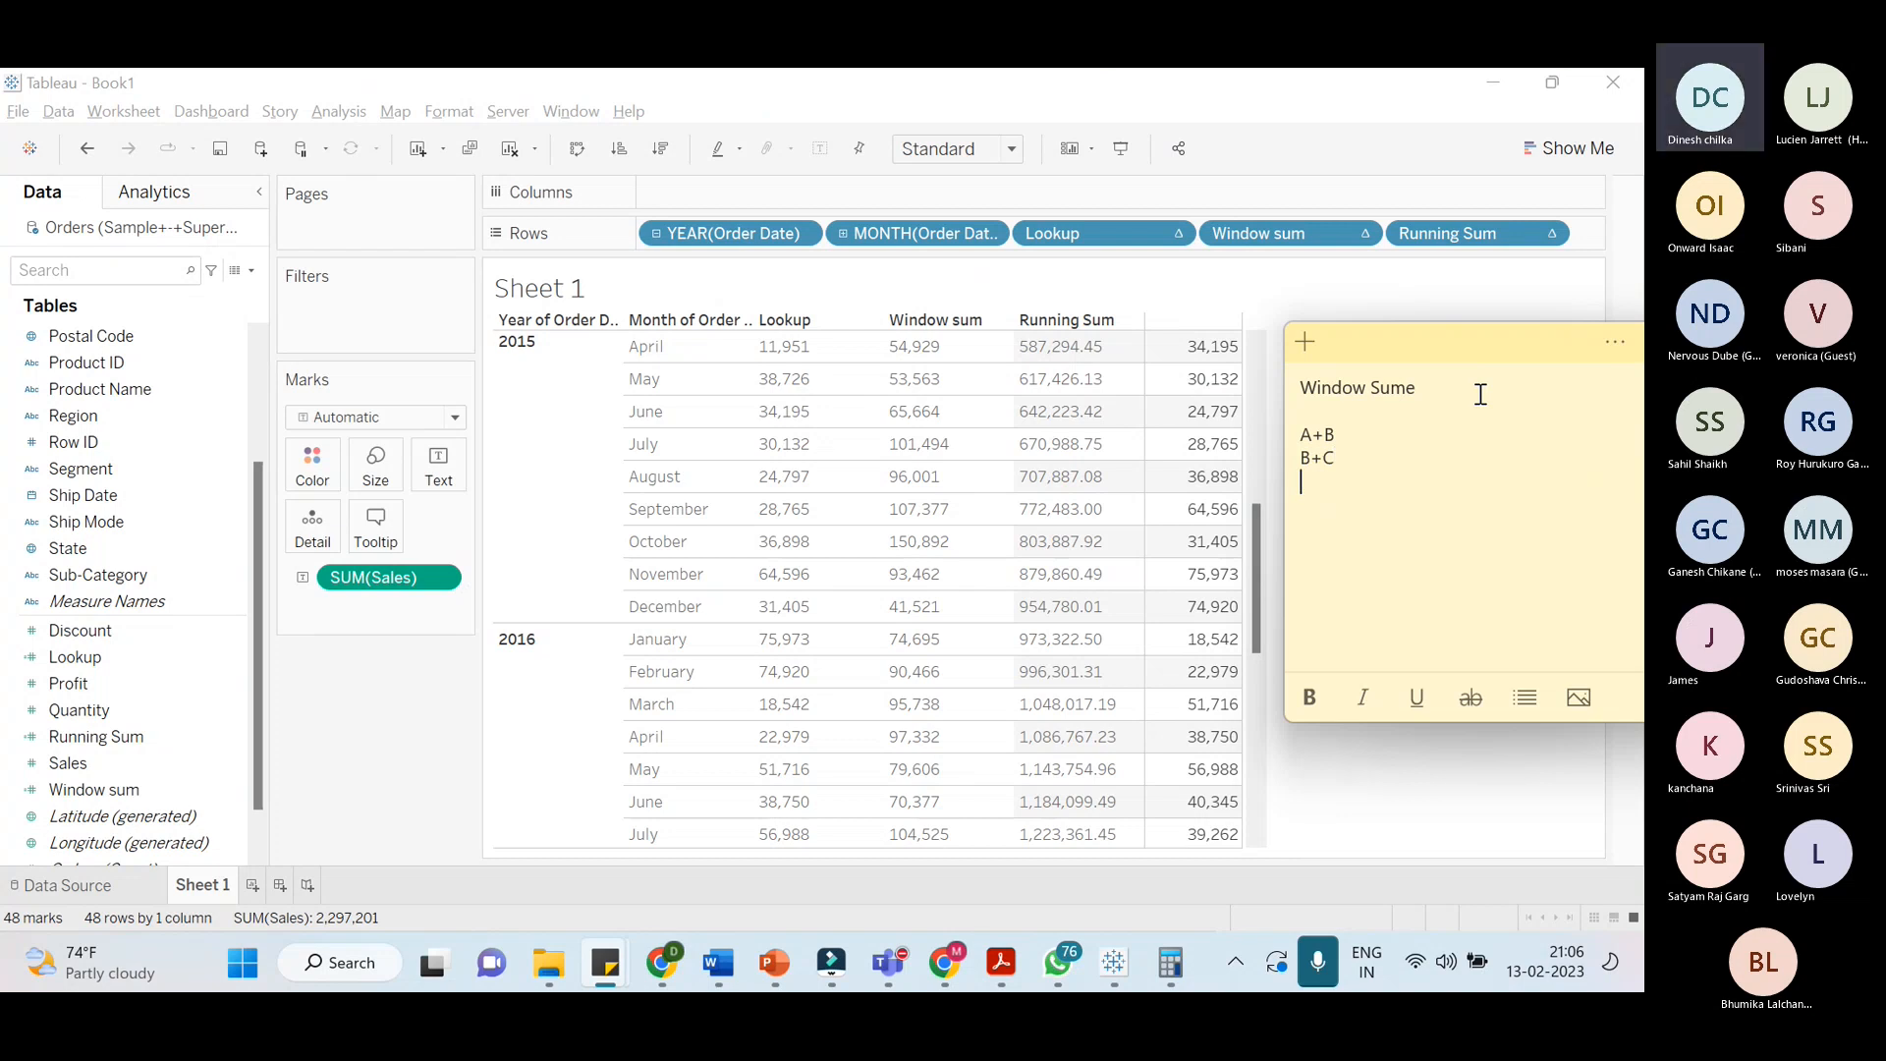
{"action": "type", "text": "C+"}
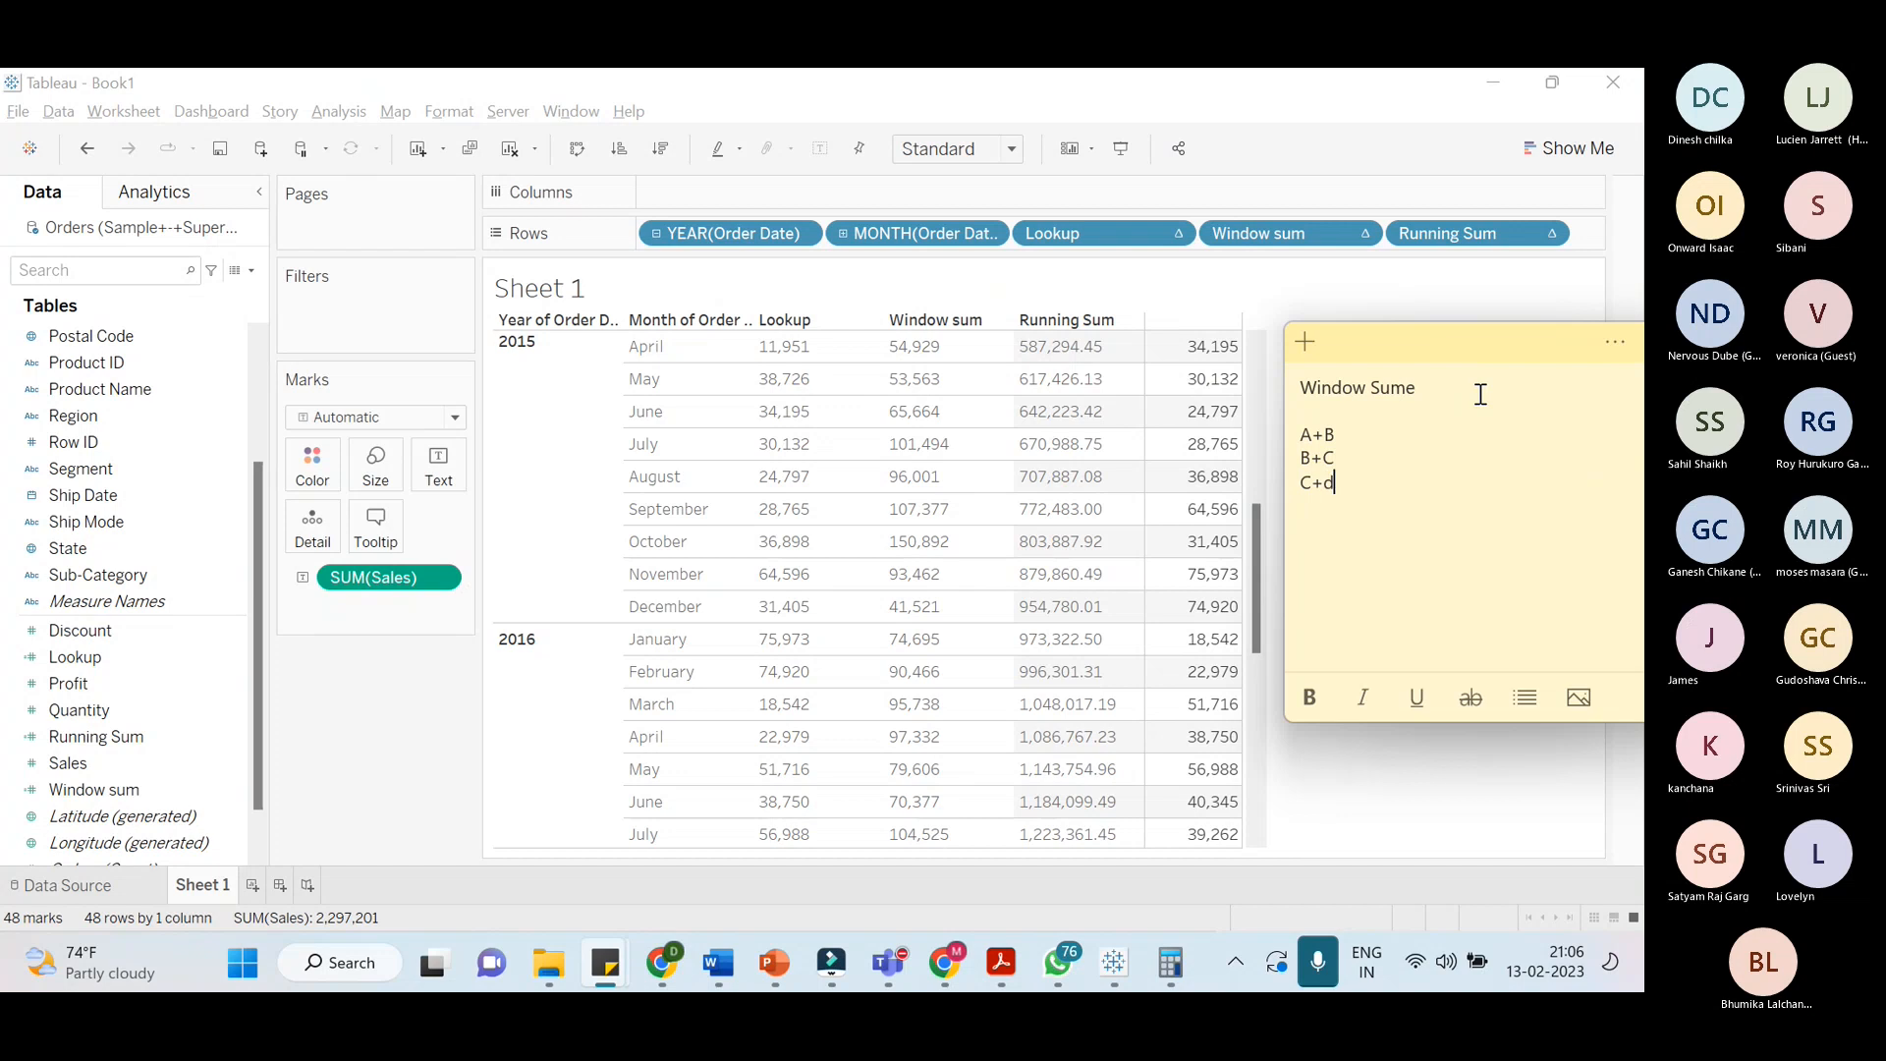
{"action": "type", "text": "D  "}
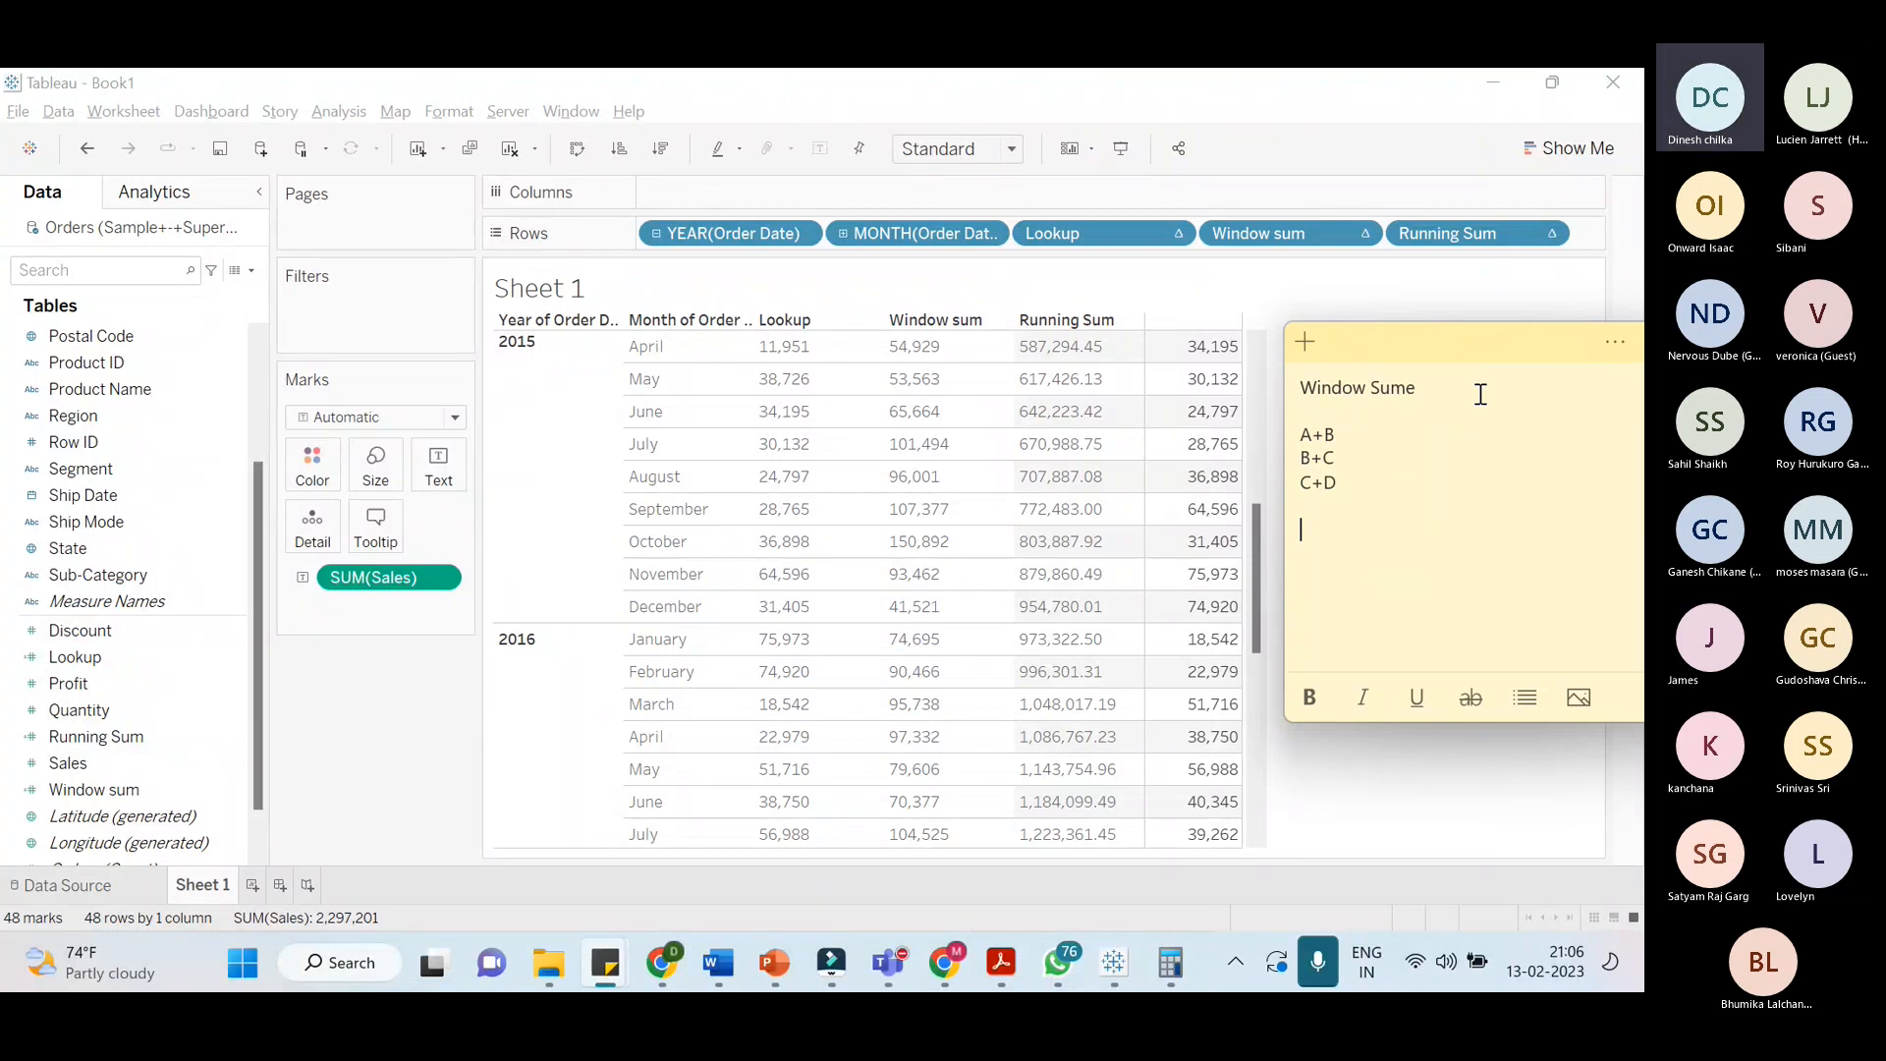
Add the heading "Runing sum" to the note with the lines A, A+B and A+B+C below it
{"action": "type", "text": "Ru"}
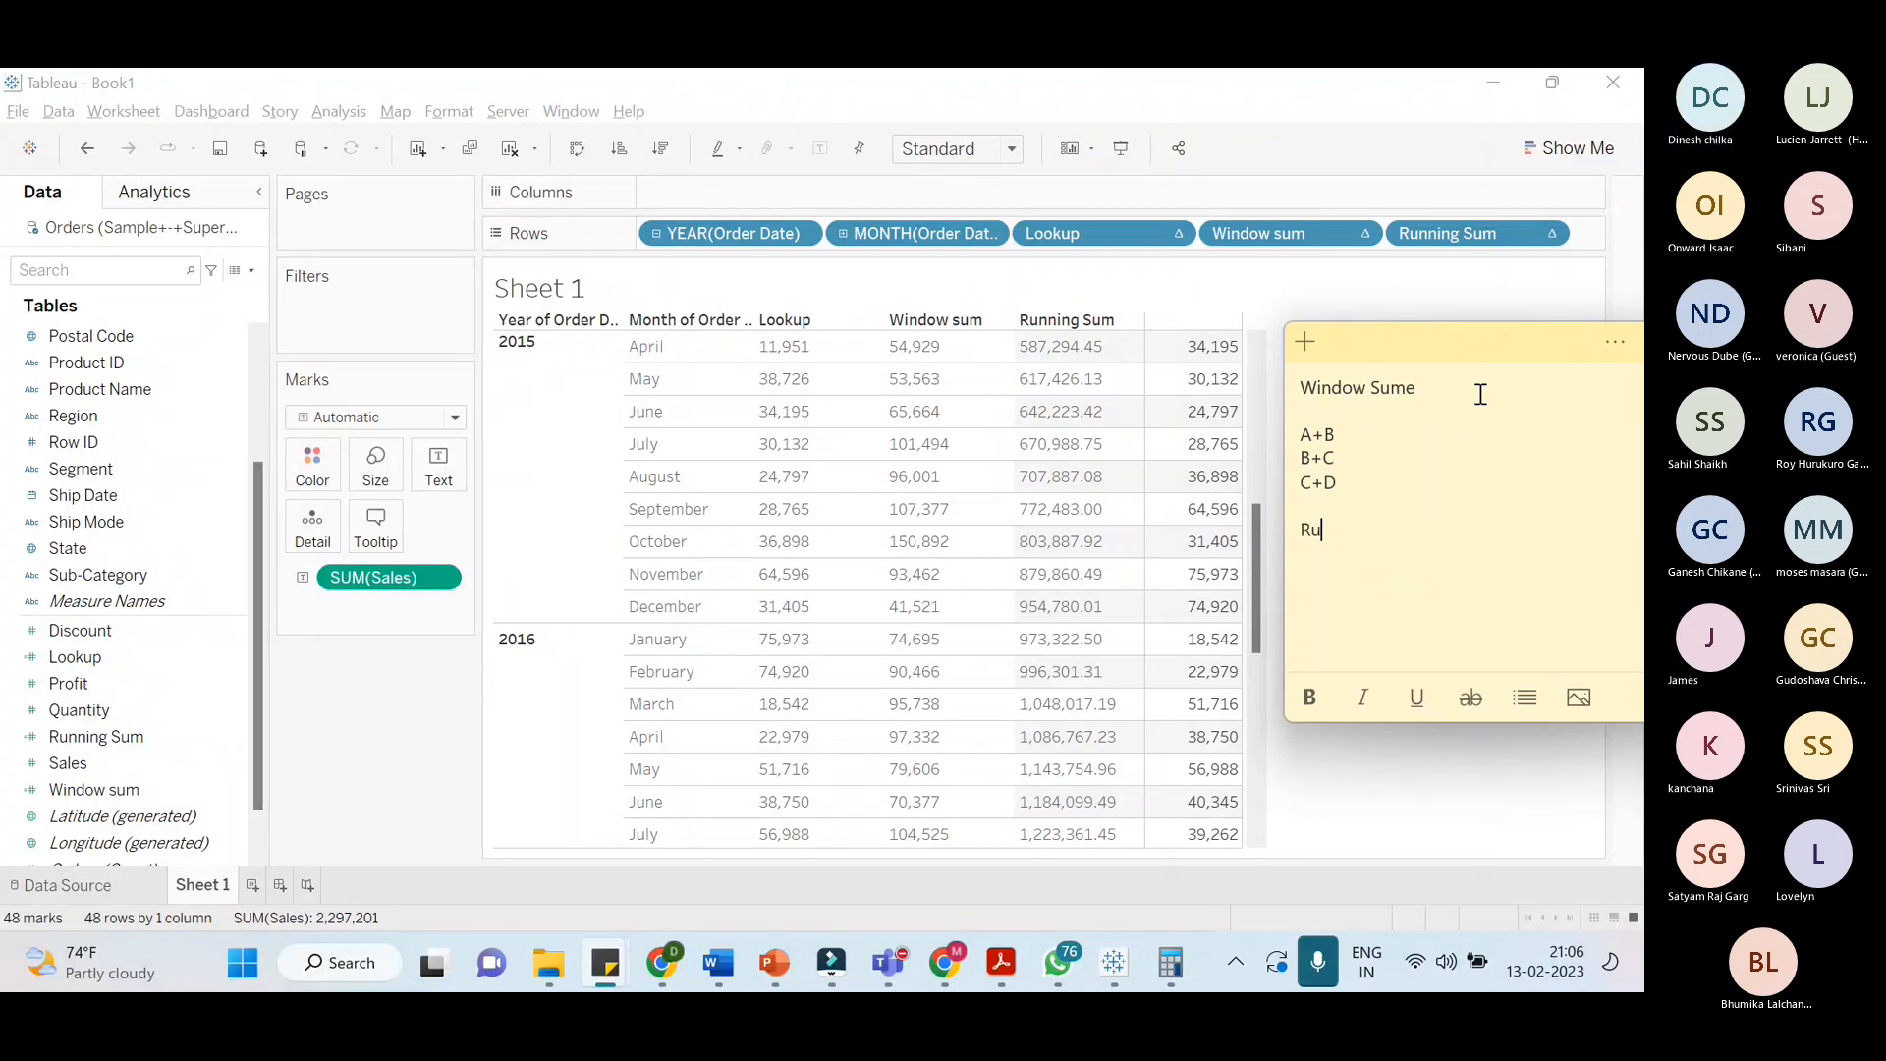
{"action": "type", "text": "ning sum"}
{"action": "key", "text": "Return"}
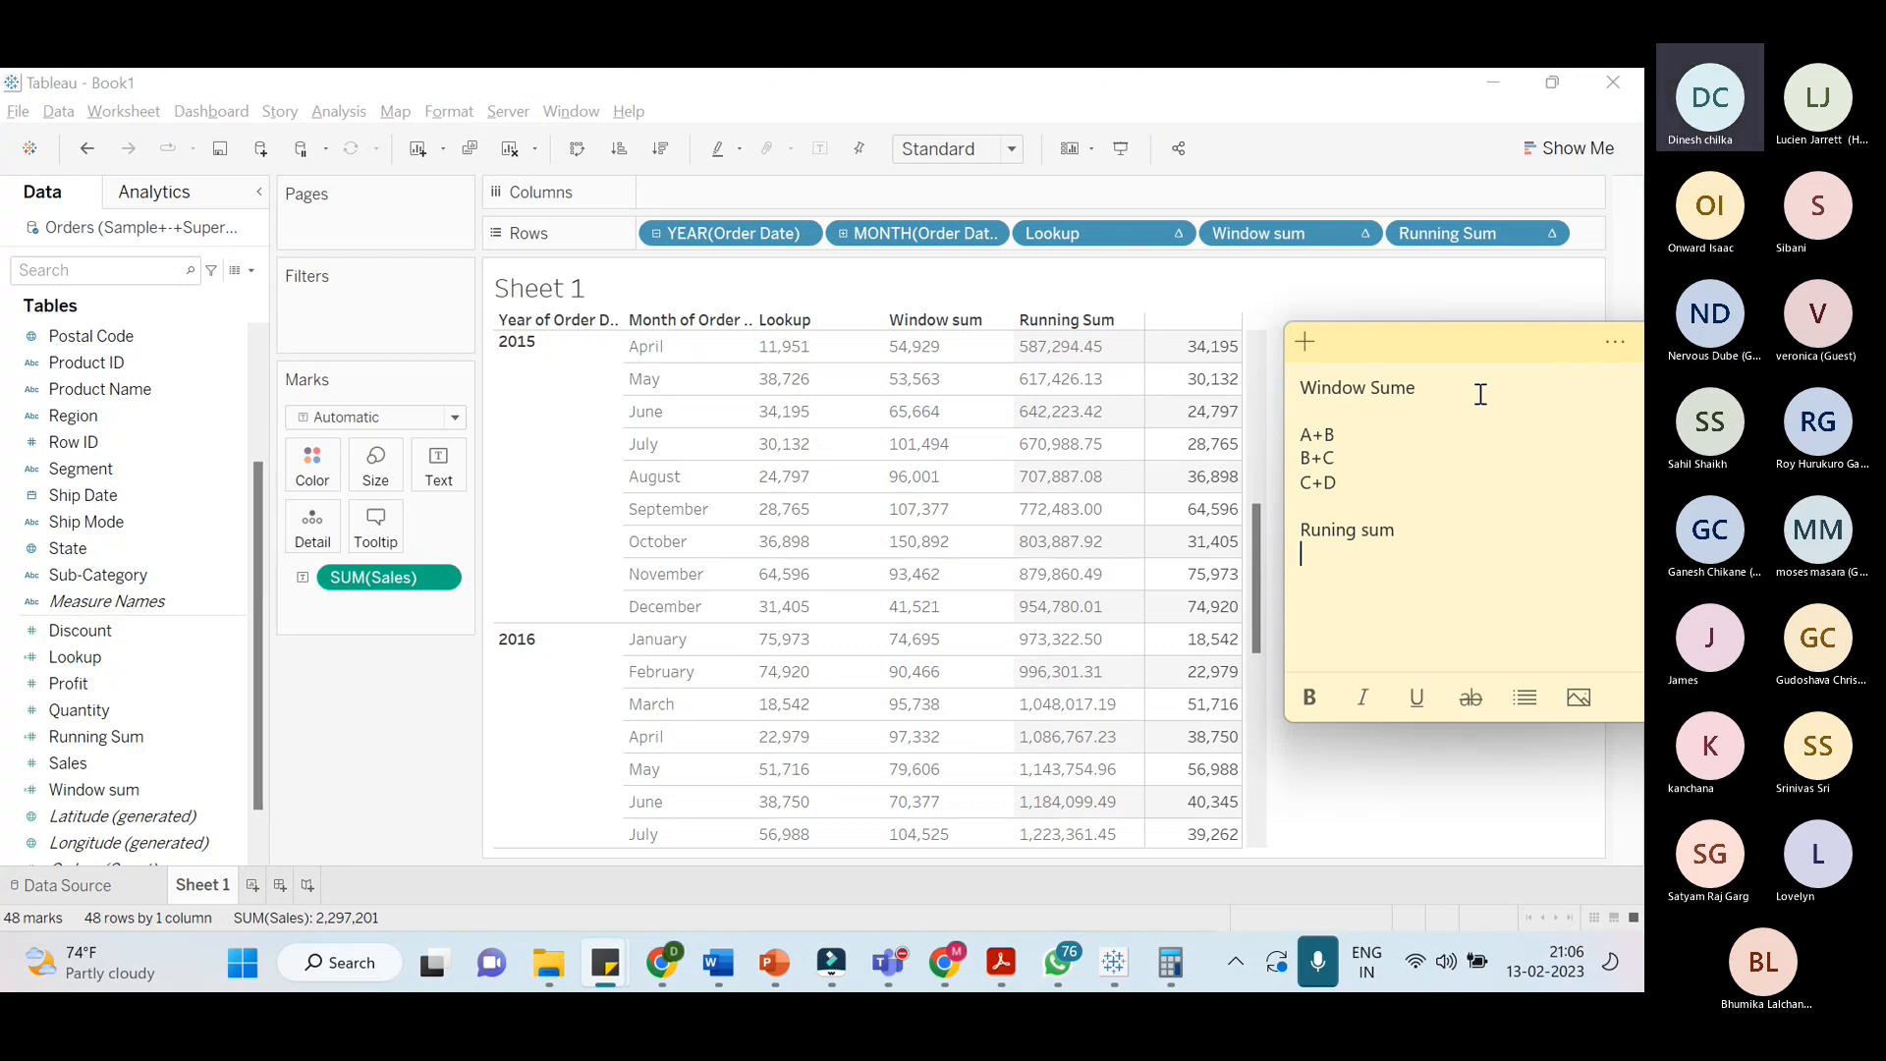
{"action": "type", "text": "A"}
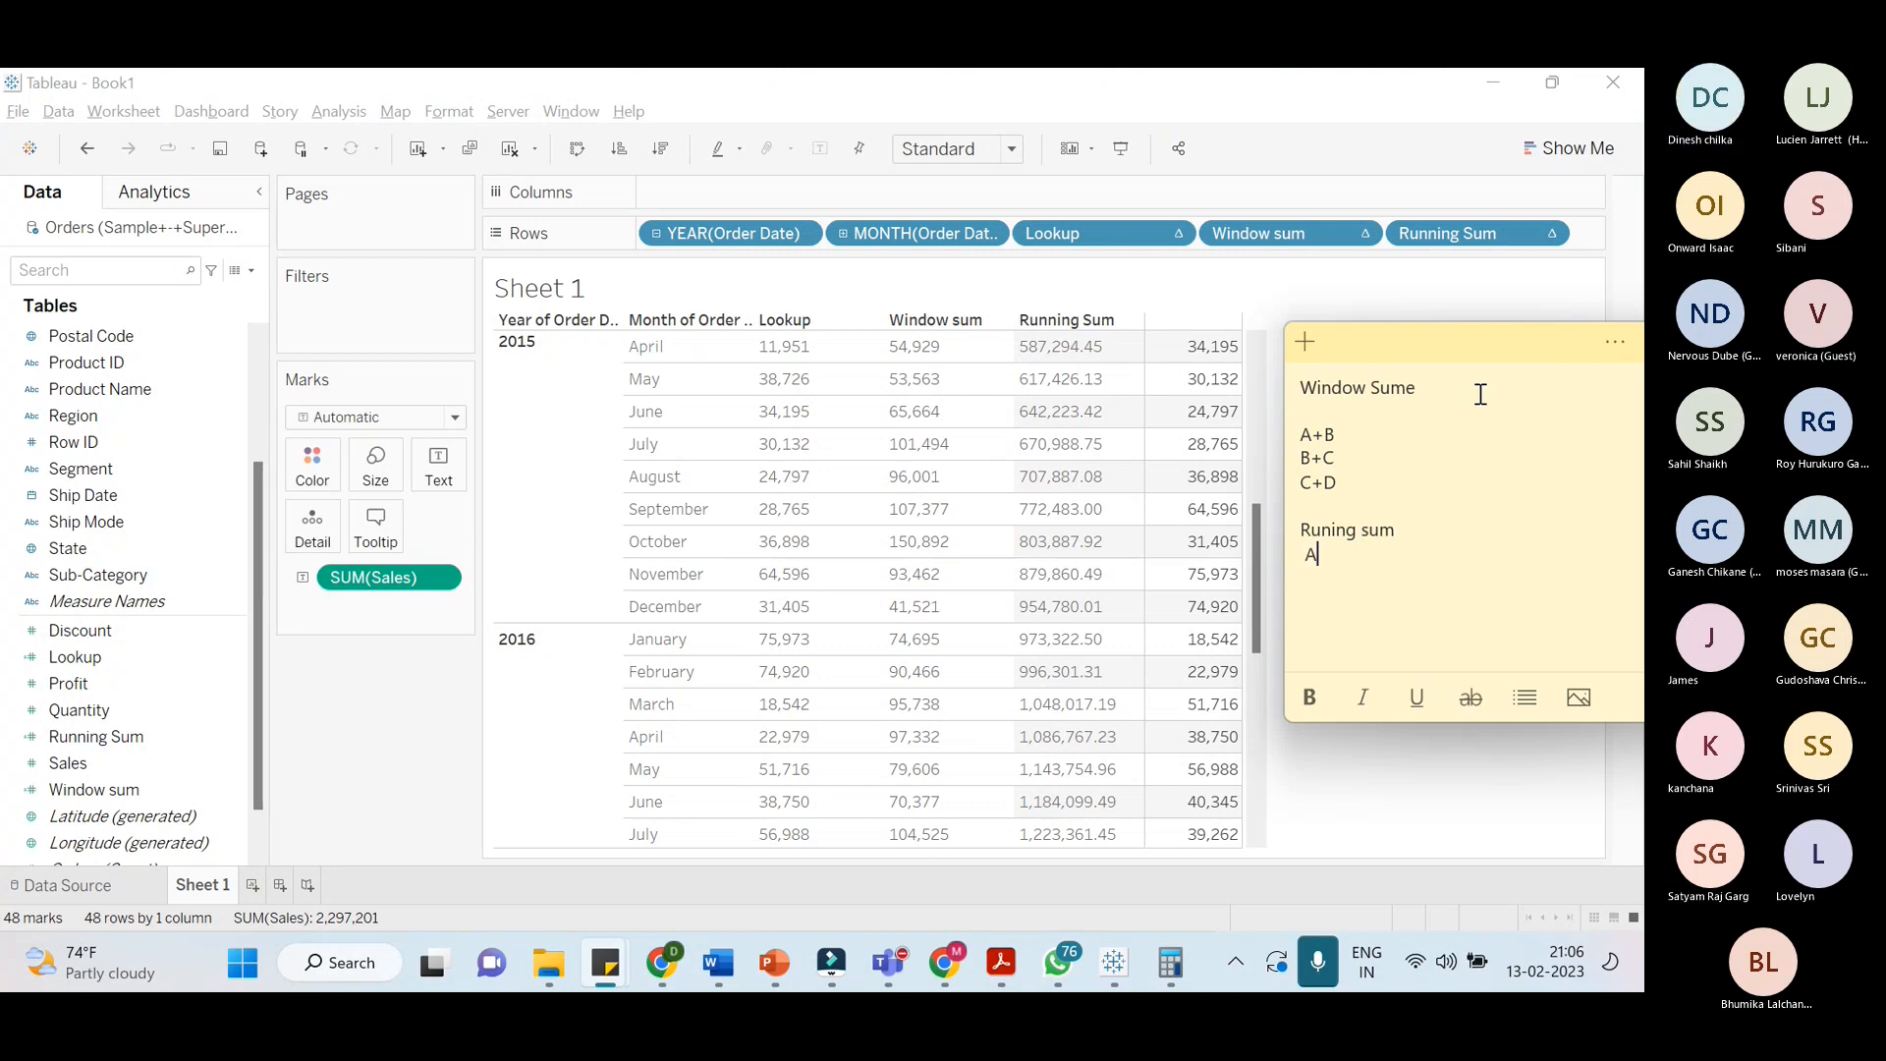
{"action": "key", "text": "Return"}
{"action": "type", "text": "A+B"}
{"action": "key", "text": "Return"}
{"action": "type", "text": "A+B+C"}
{"action": "key", "text": "Return"}
{"action": "key", "text": "Return"}
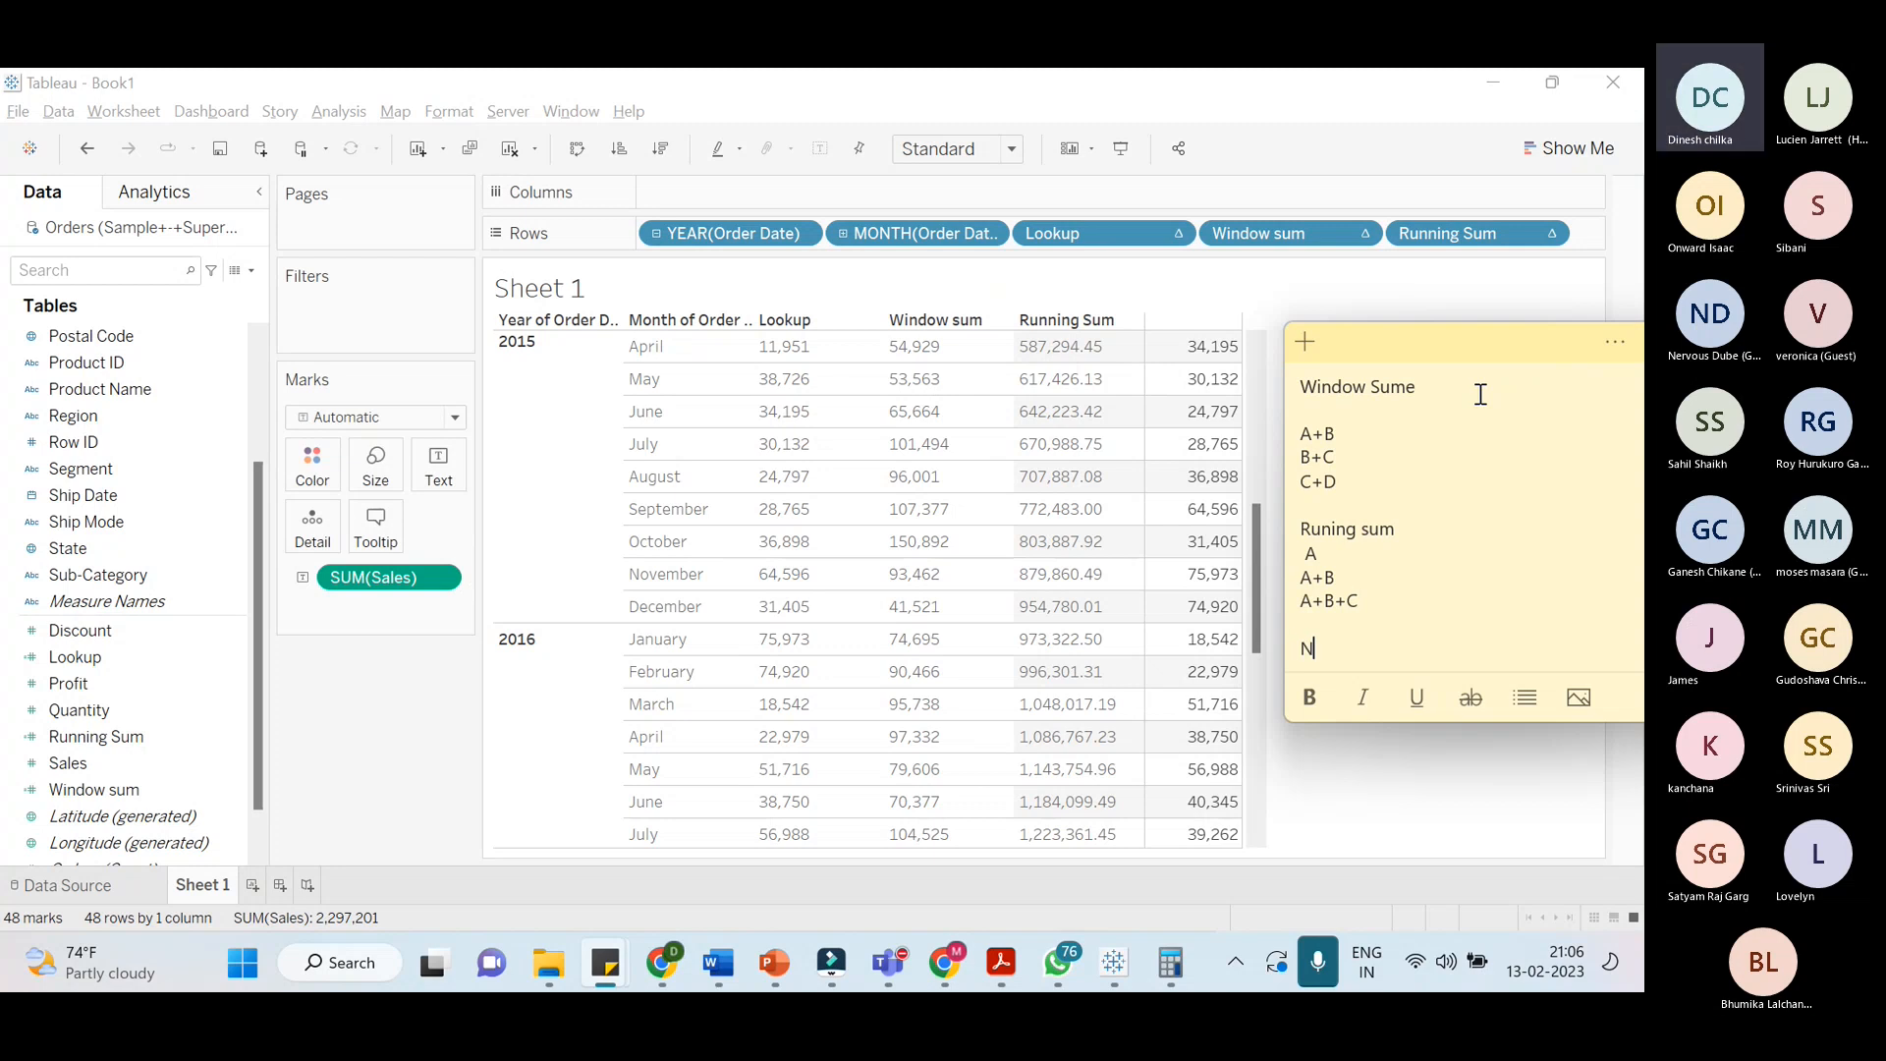
Add the month examples JAN+FEB, JAN+FEB+March and JAN+FEB+March+April on separate lines at the end of the note
{"action": "type", "text": "JAN"}
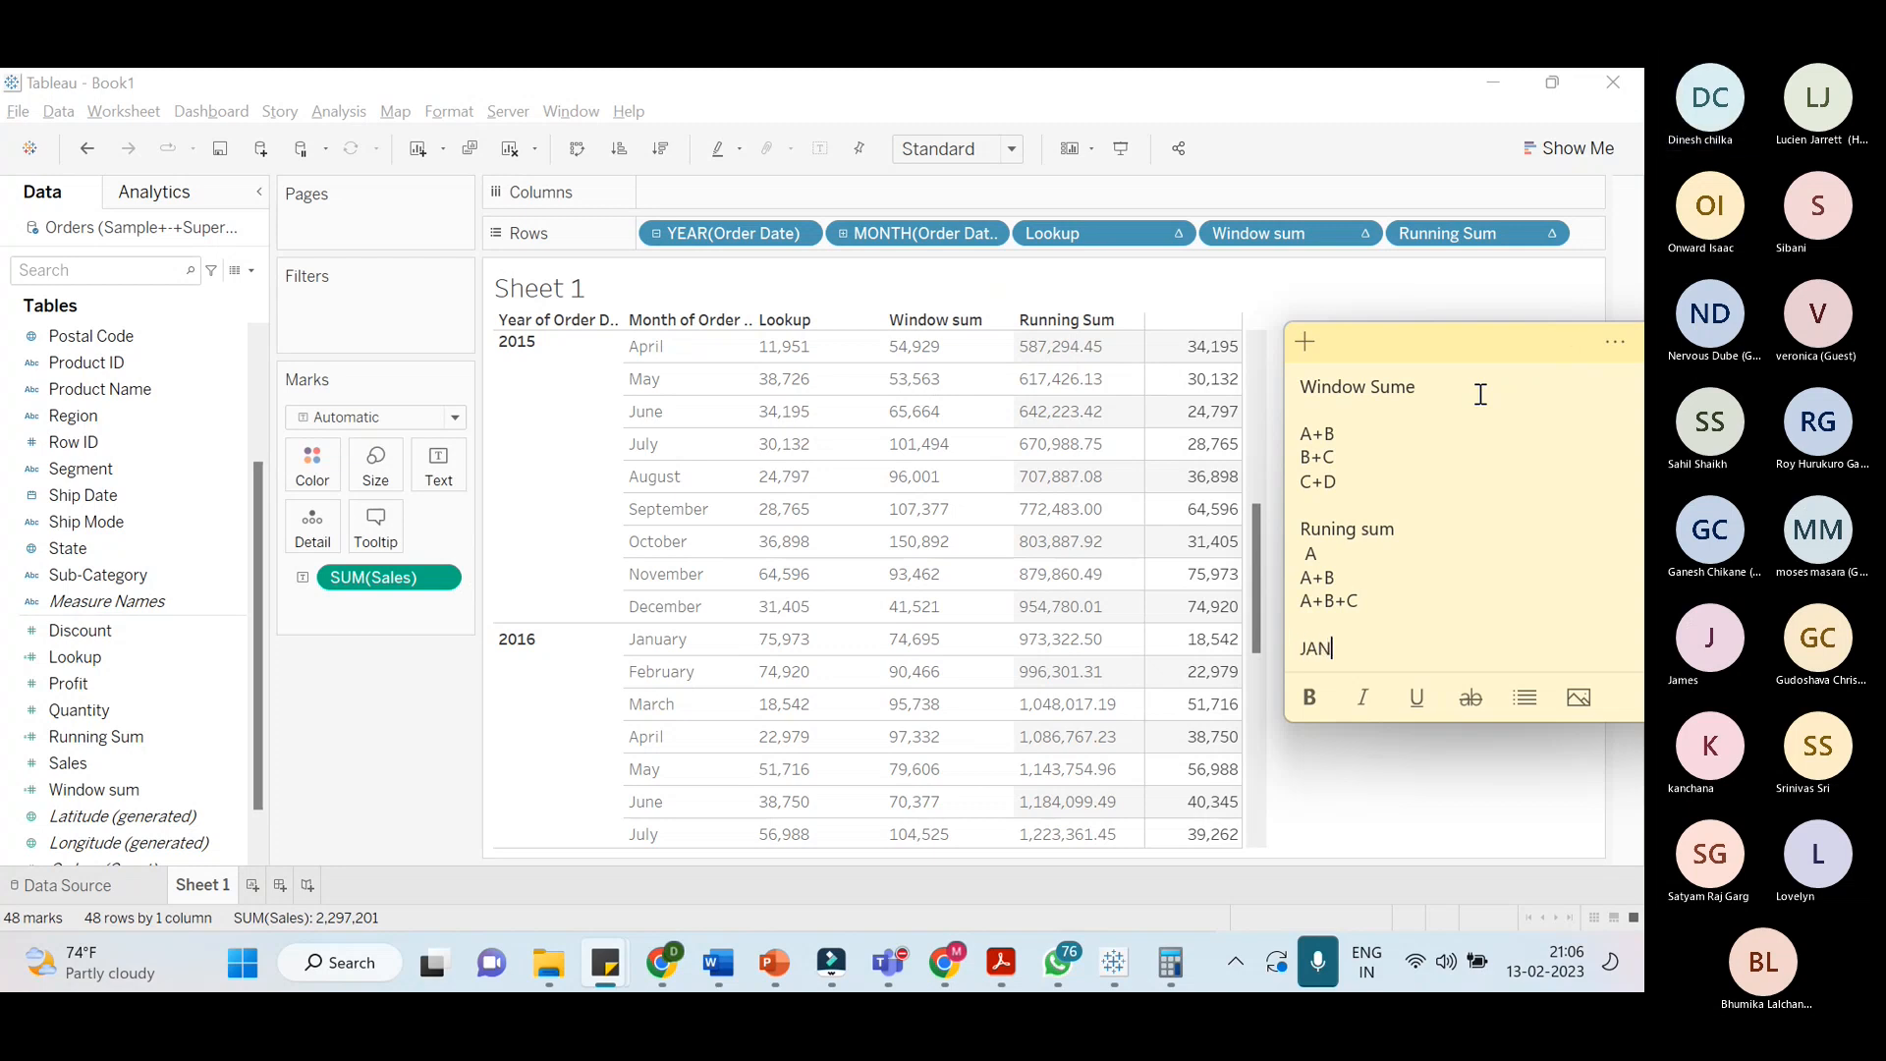
{"action": "type", "text": "+FEC"}
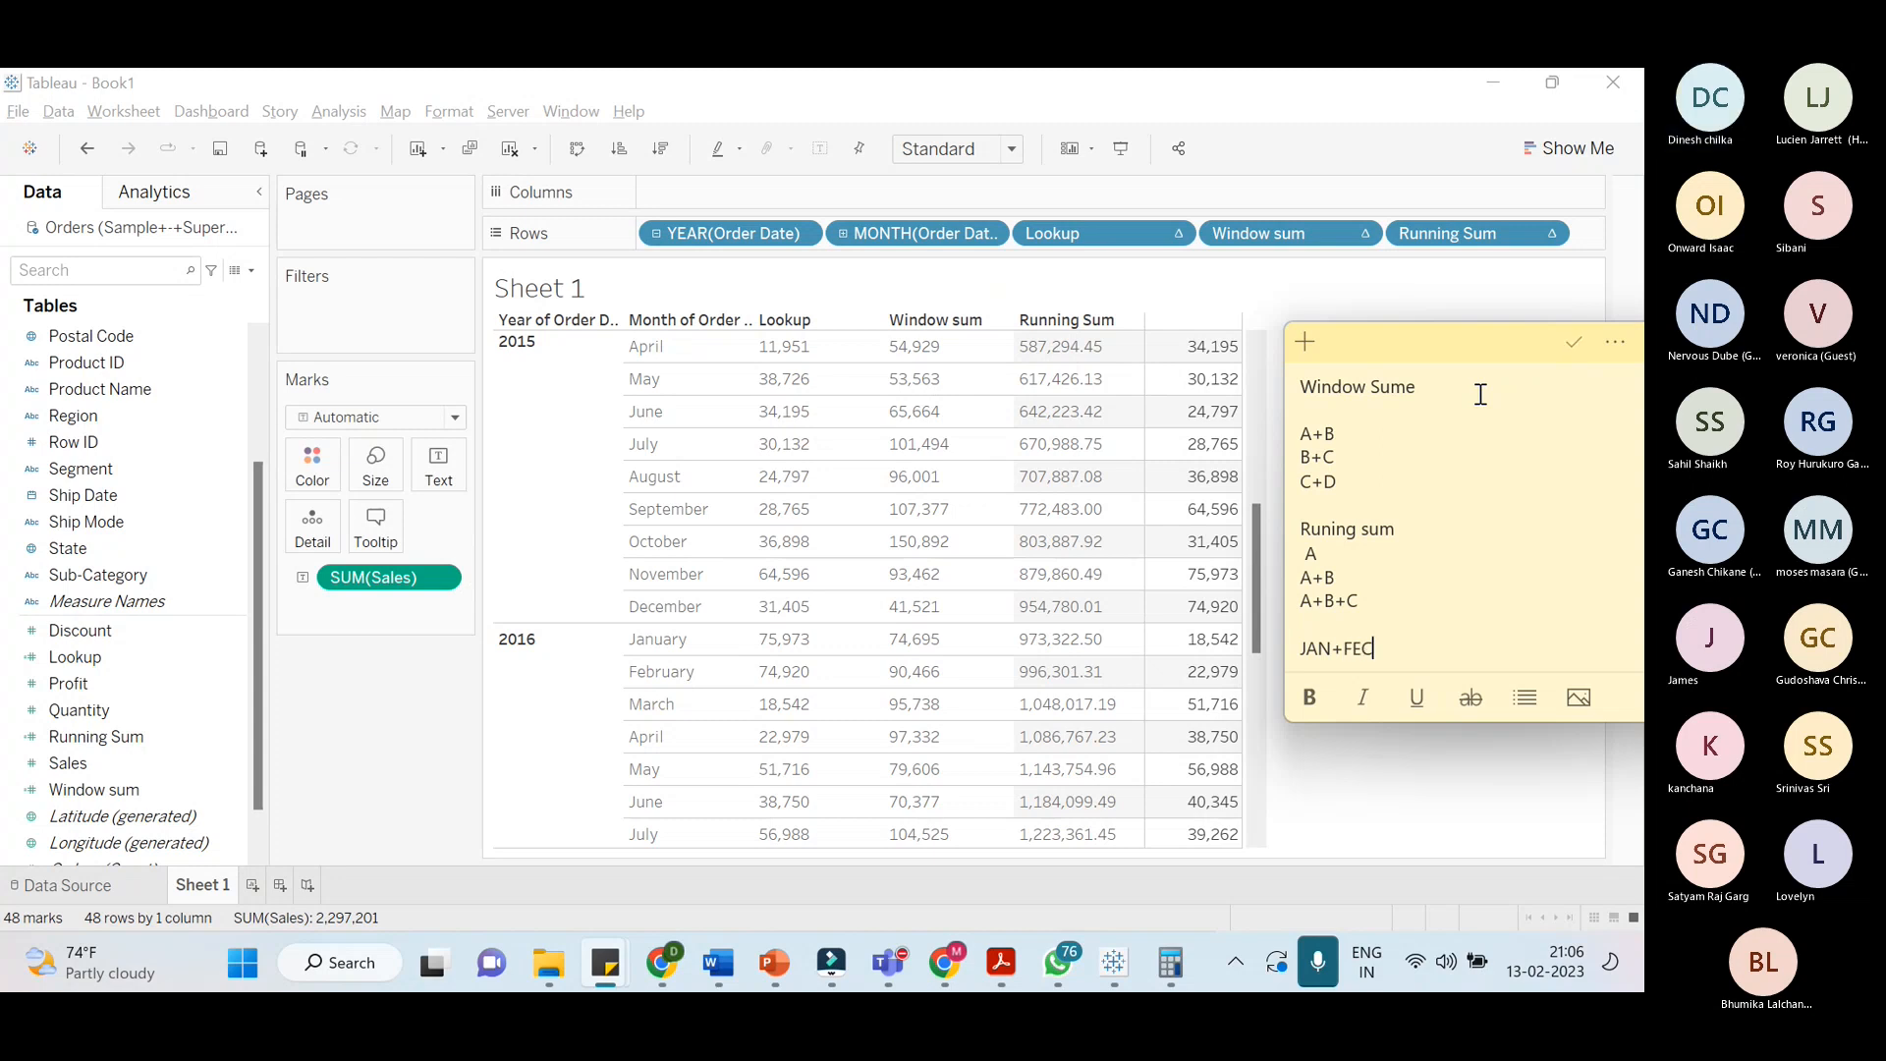
{"action": "key", "text": "BackSpace"}
{"action": "type", "text": "B="}
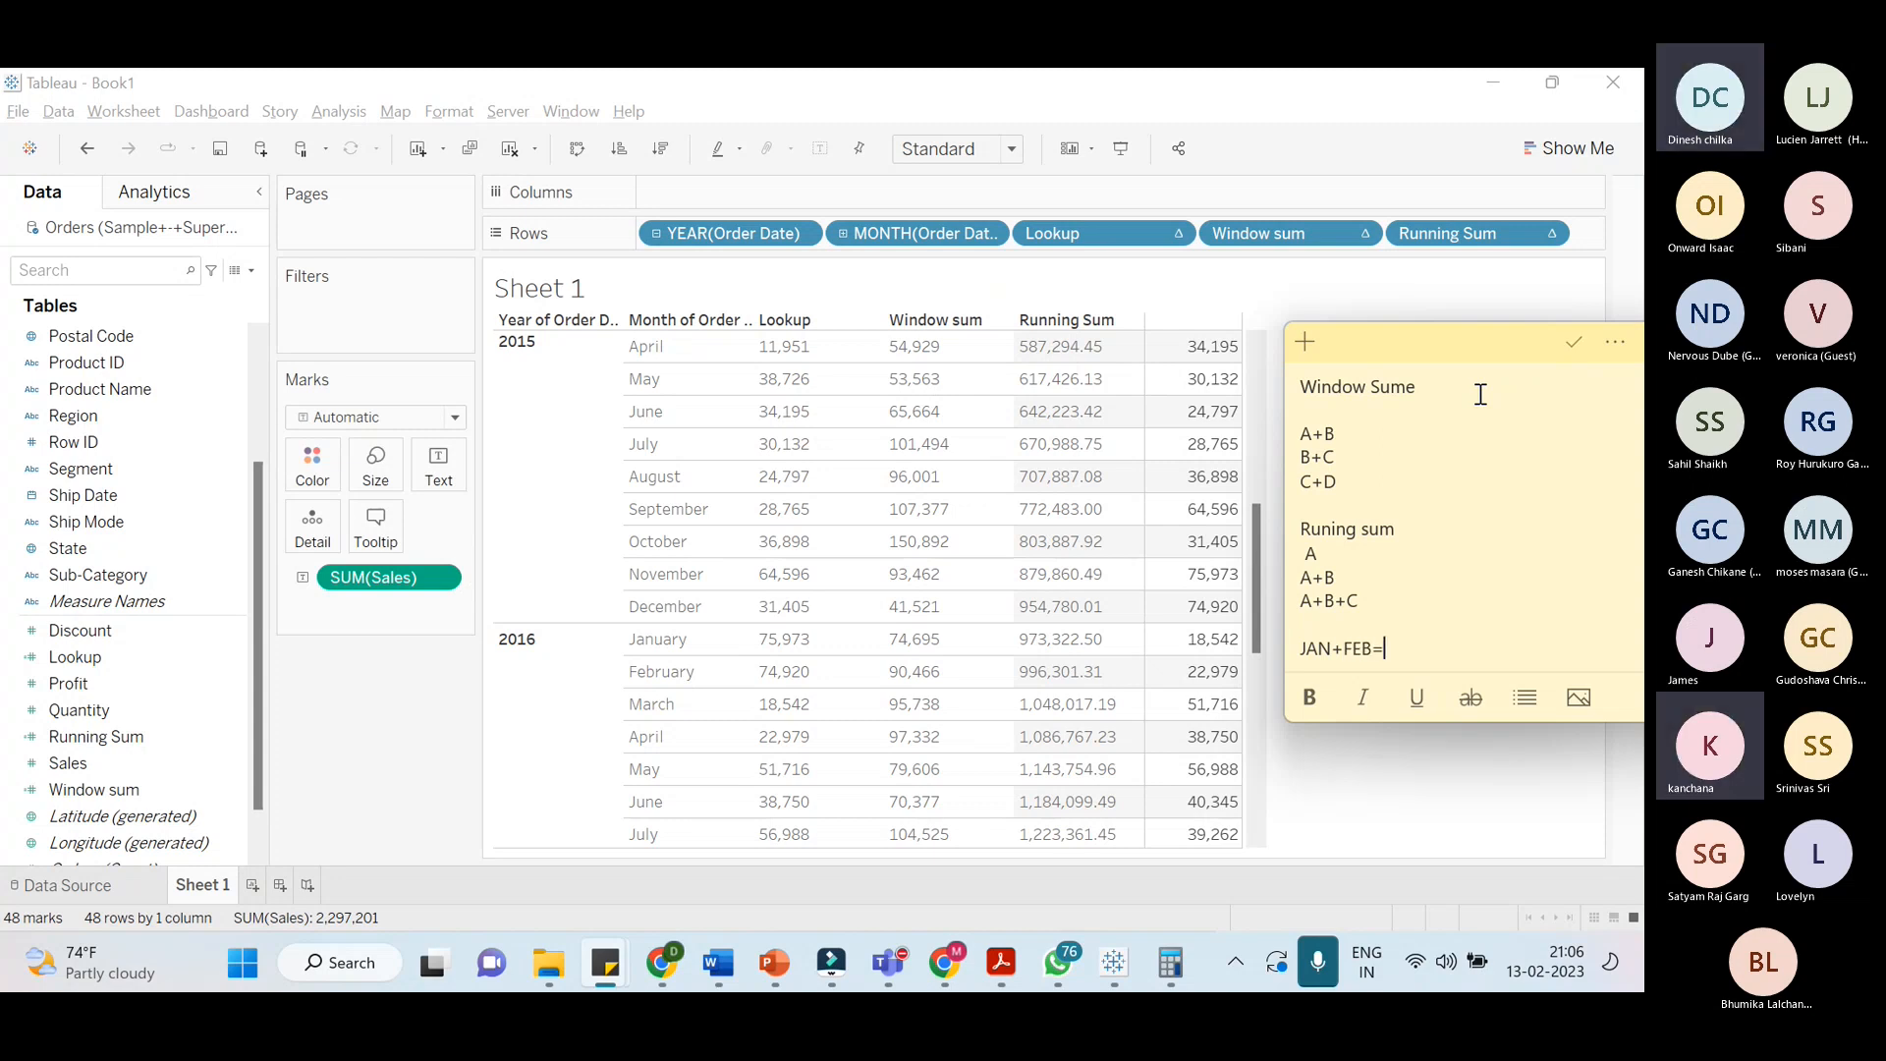
{"action": "key", "text": "BackSpace"}
{"action": "key", "text": "Return"}
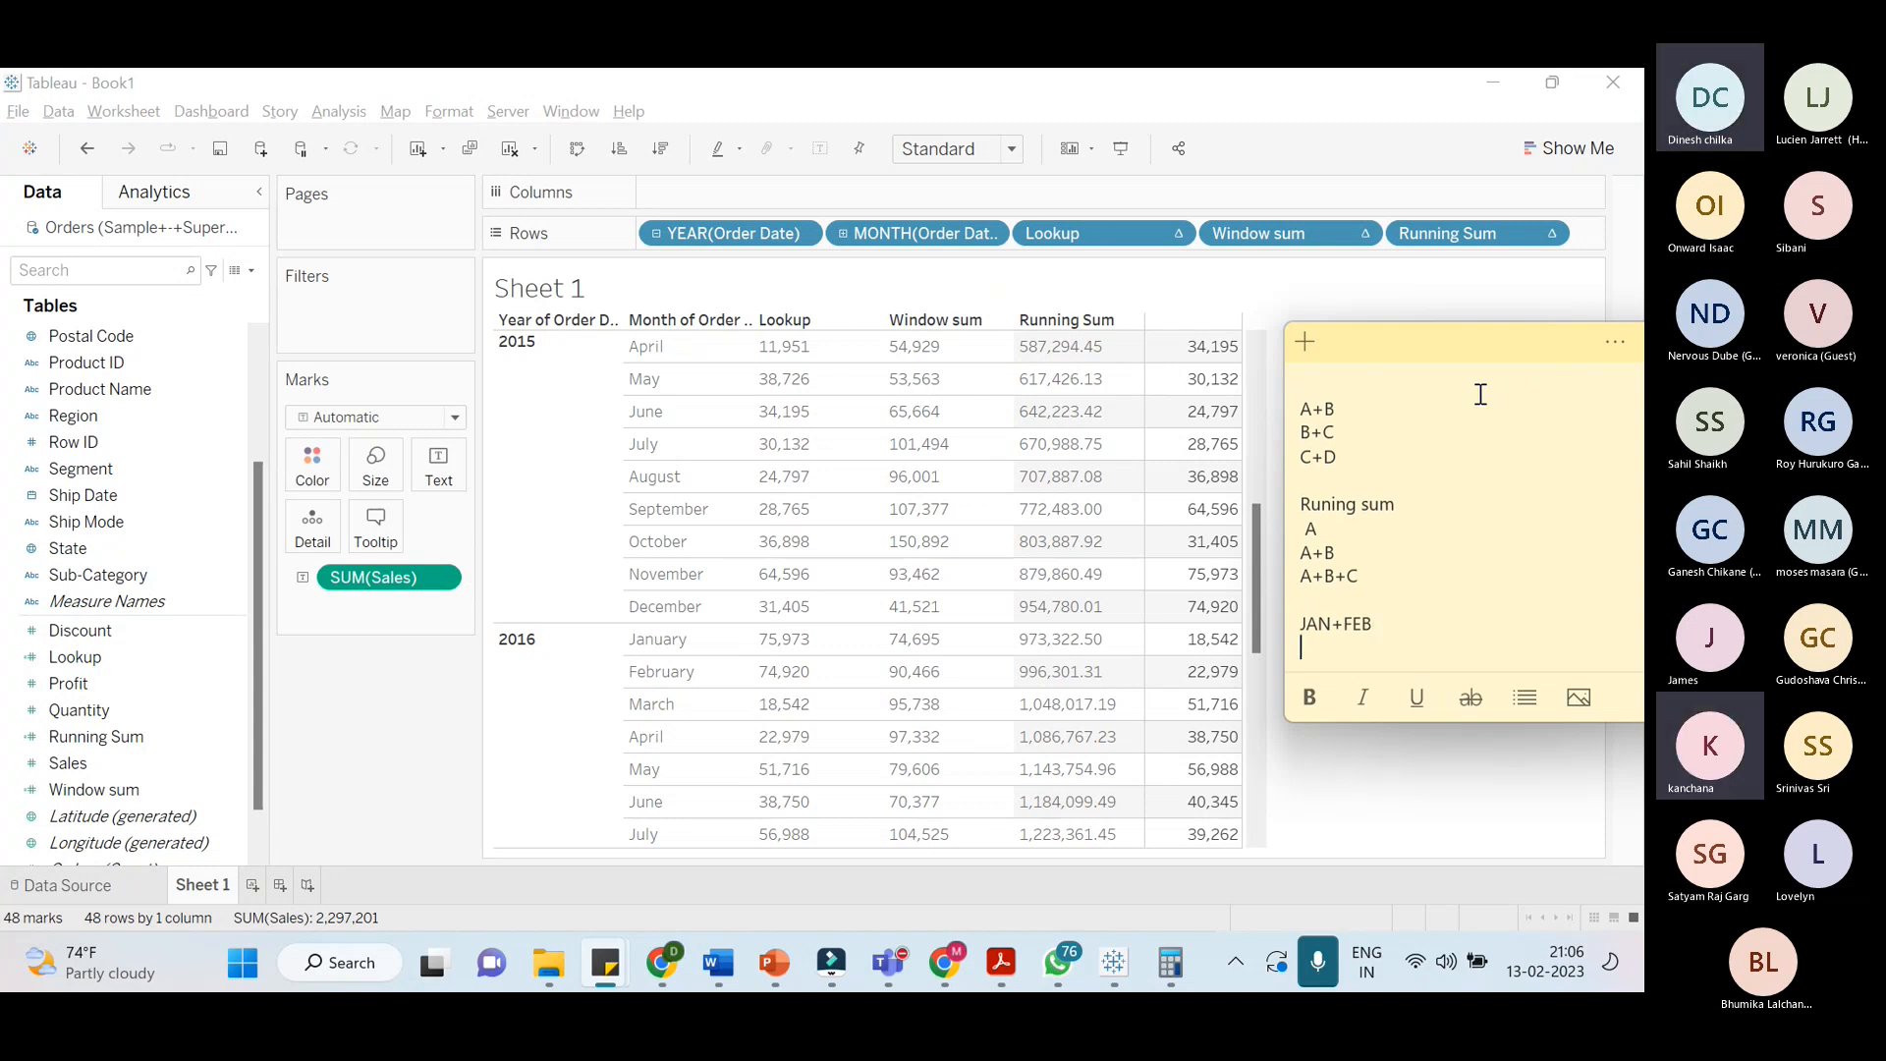
{"action": "type", "text": "JA"}
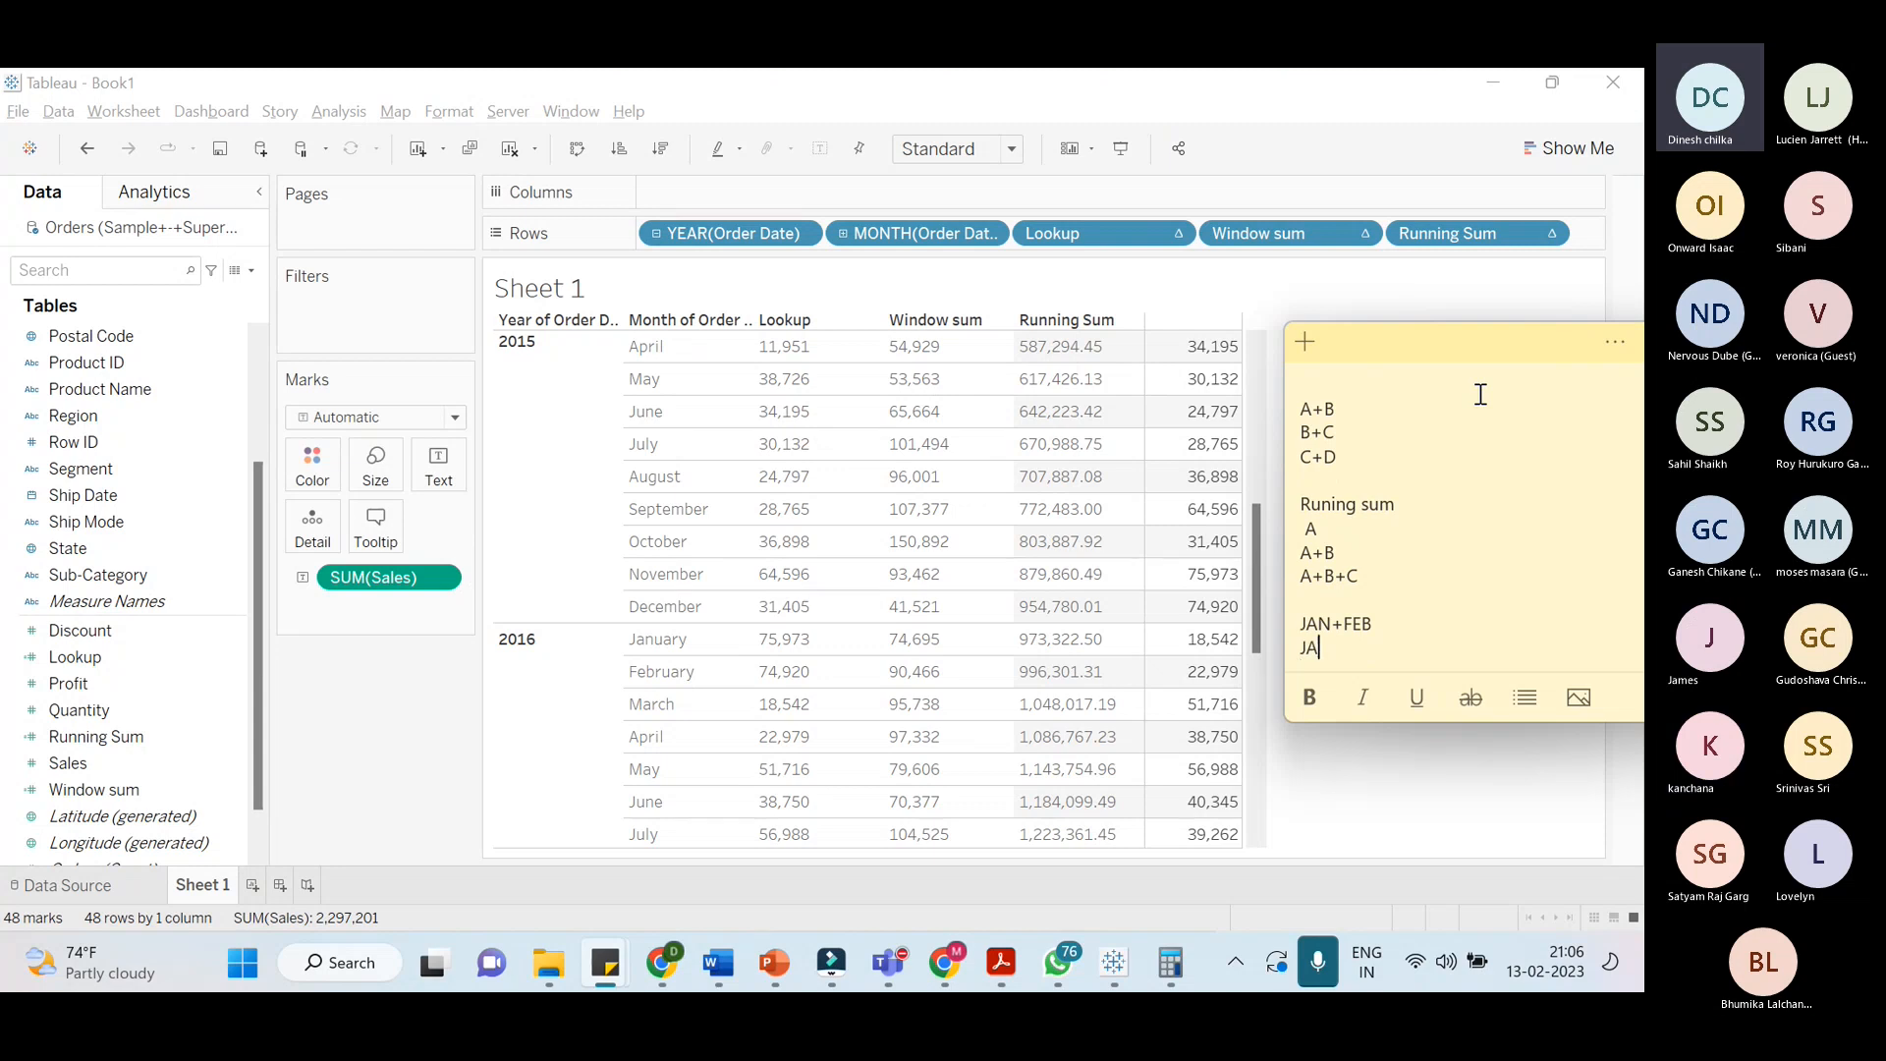
{"action": "type", "text": "N+FE"}
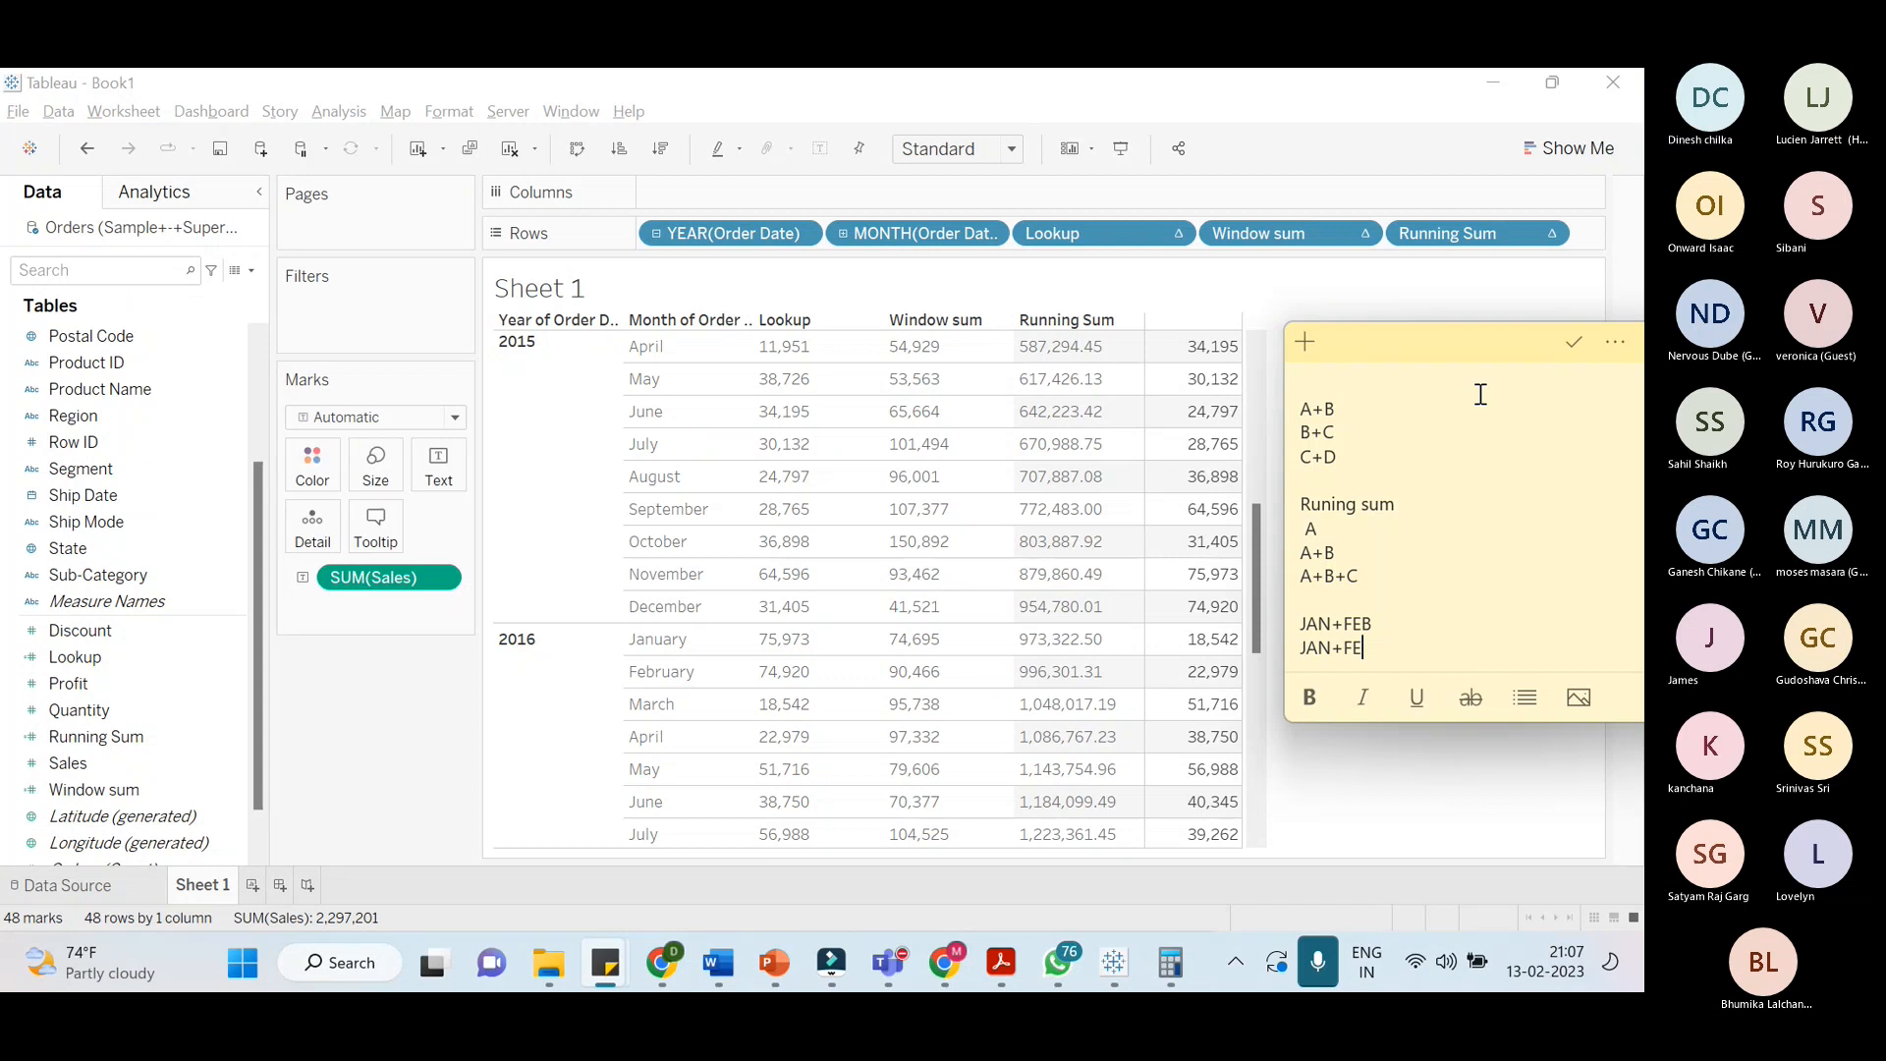
{"action": "type", "text": "B+March"}
{"action": "key", "text": "Return"}
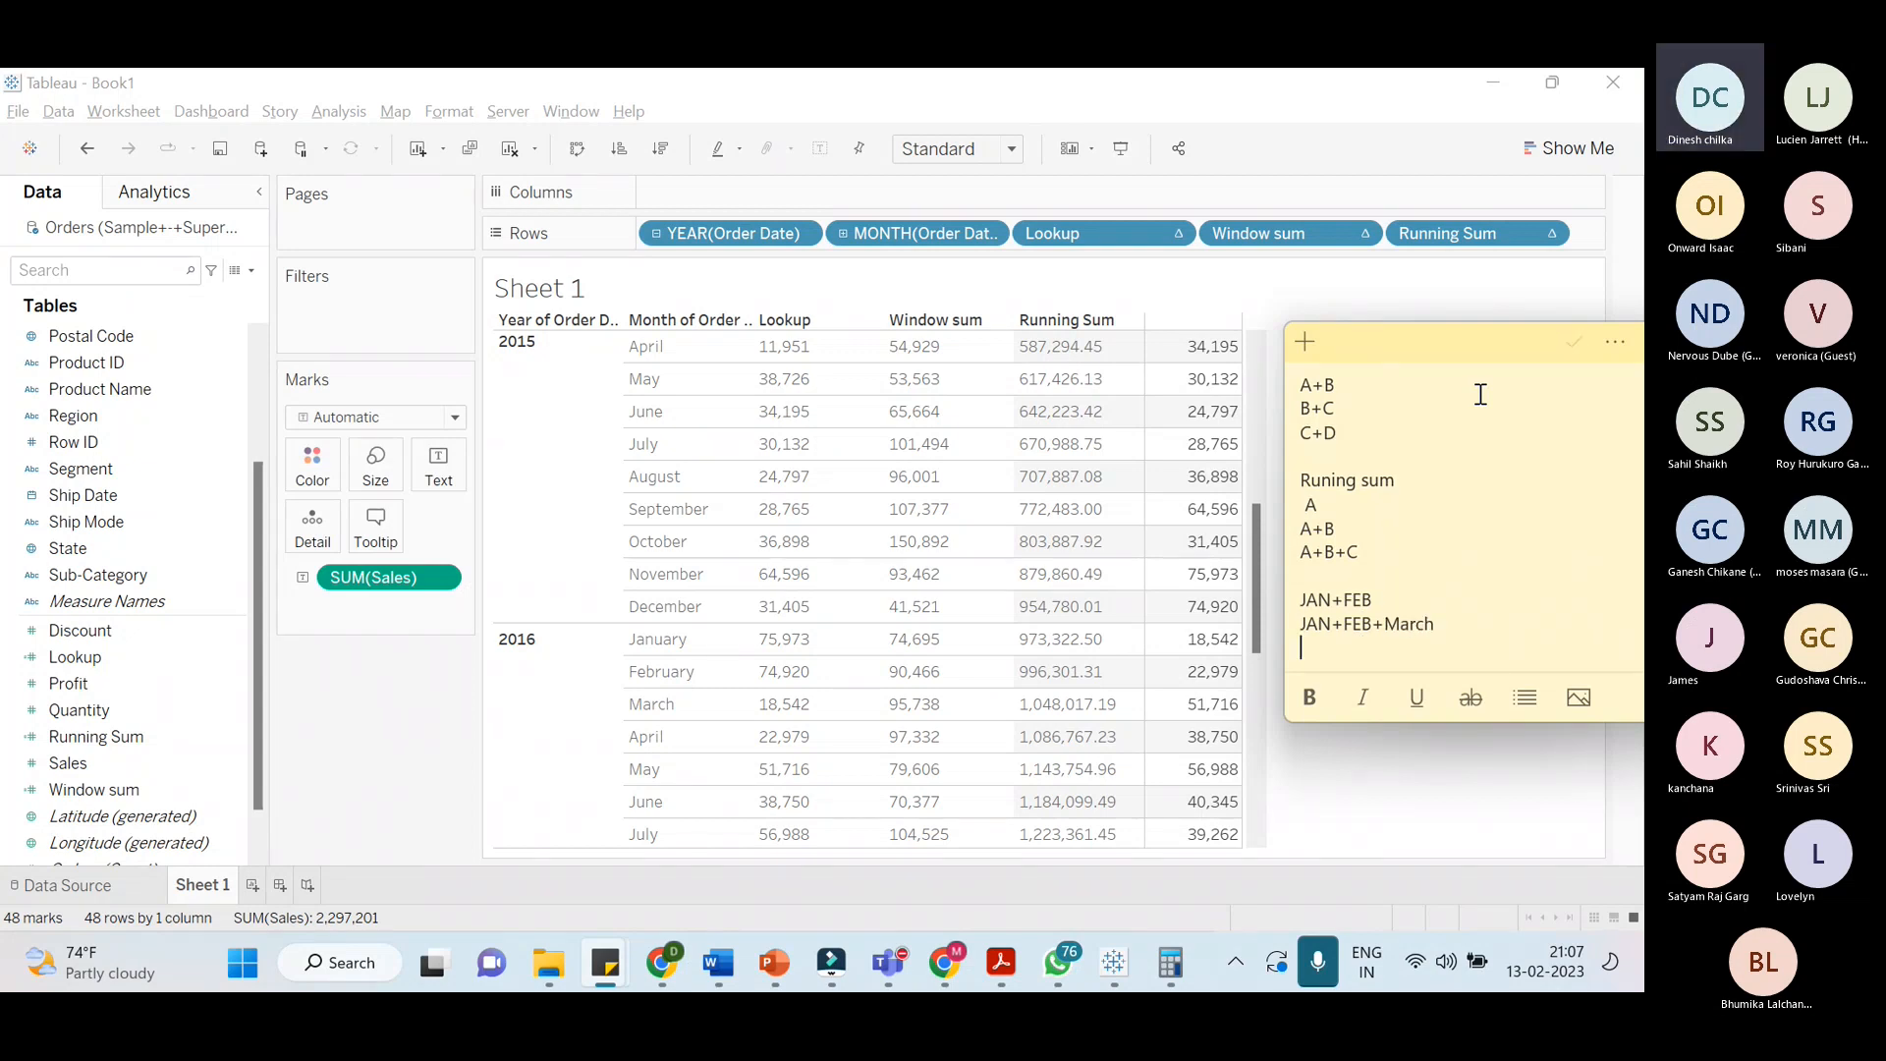
{"action": "type", "text": "JA"}
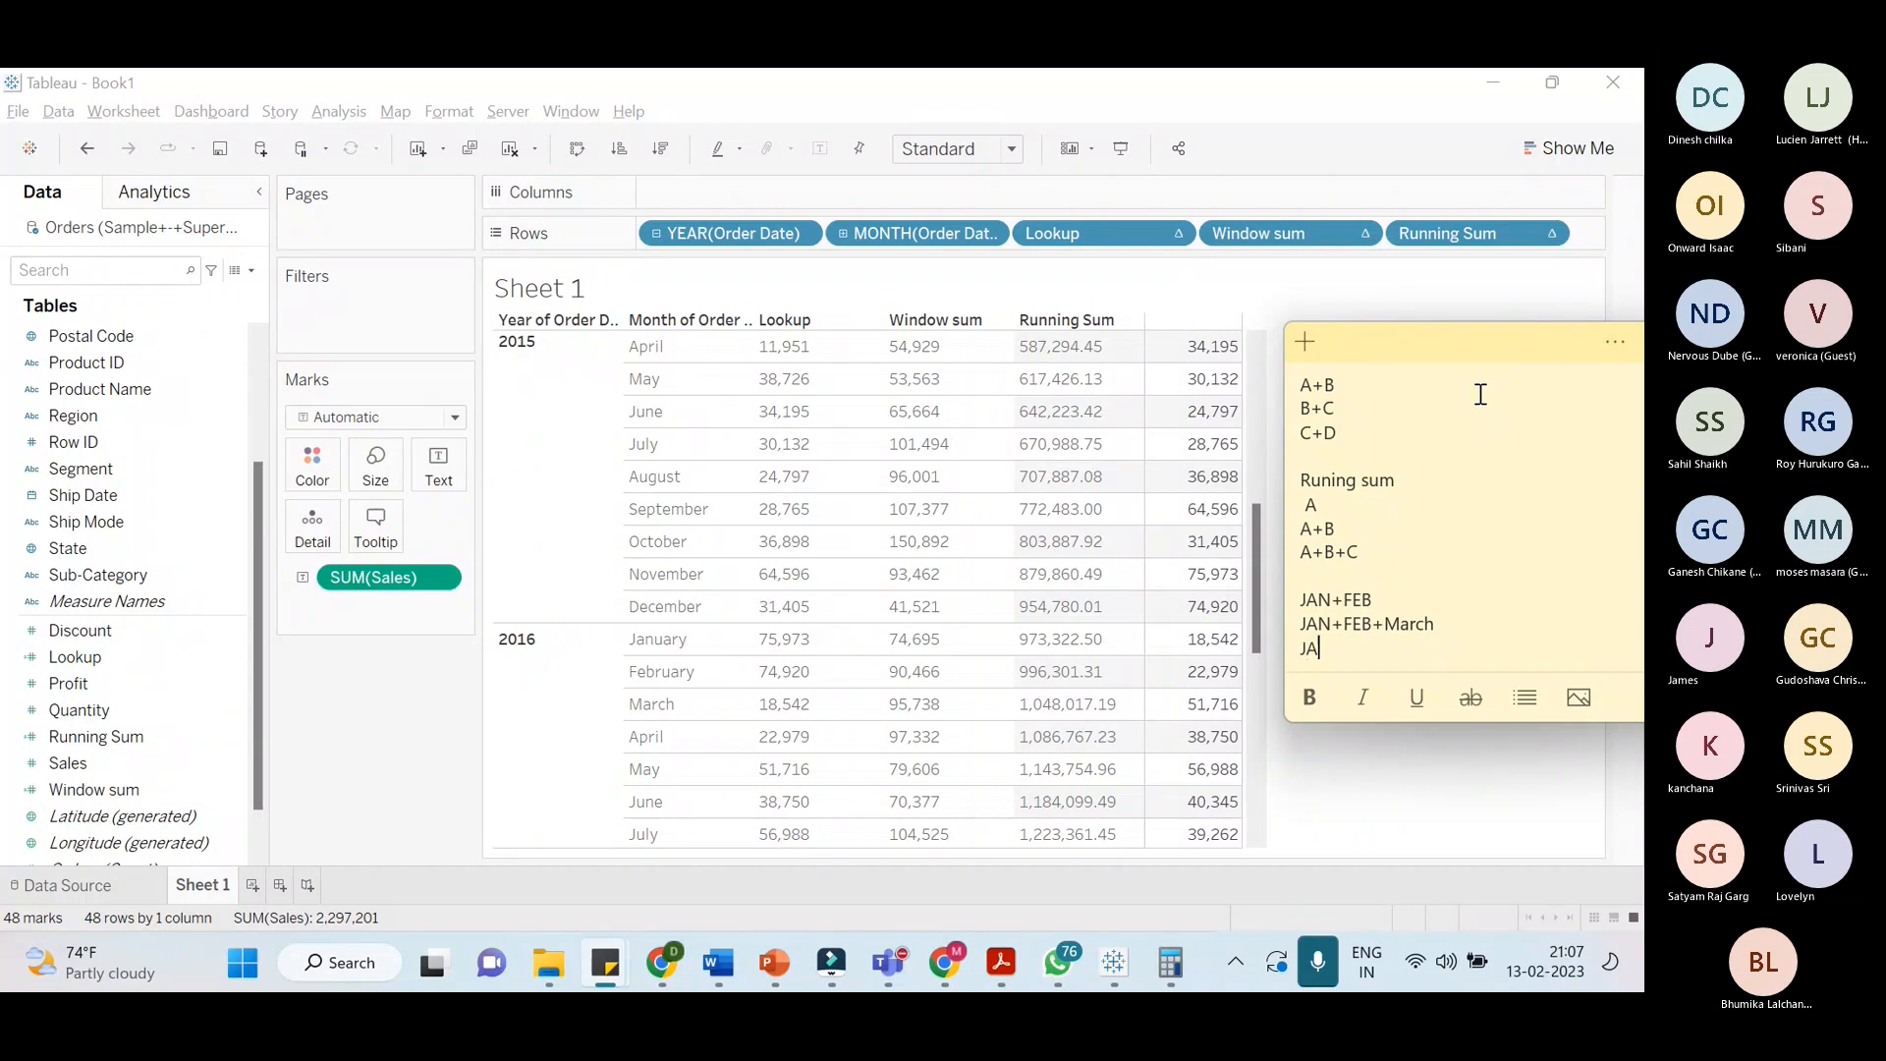
{"action": "type", "text": "N+FEB+March+April"}
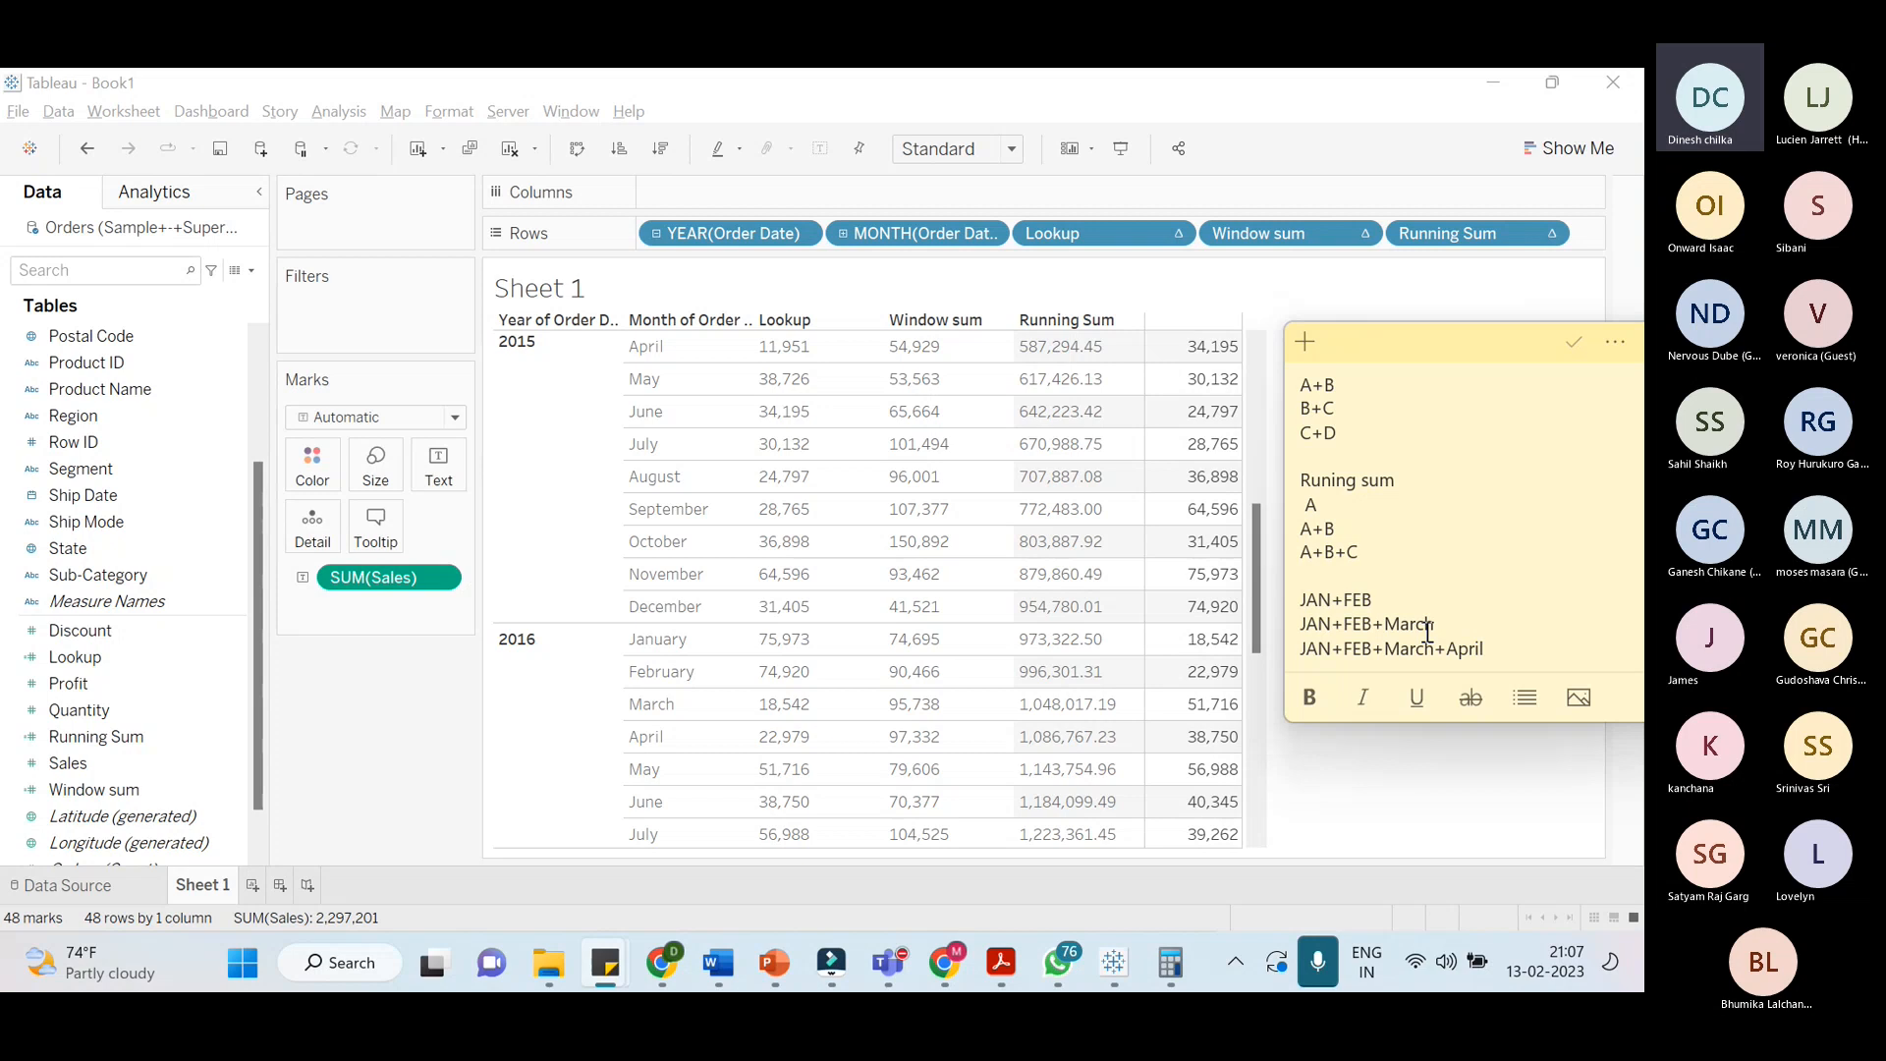
Switch to PowerPoint and review the requirement, addition pattern and formula on the Running Sum slide
{"action": "key", "text": "alt+Tab"}
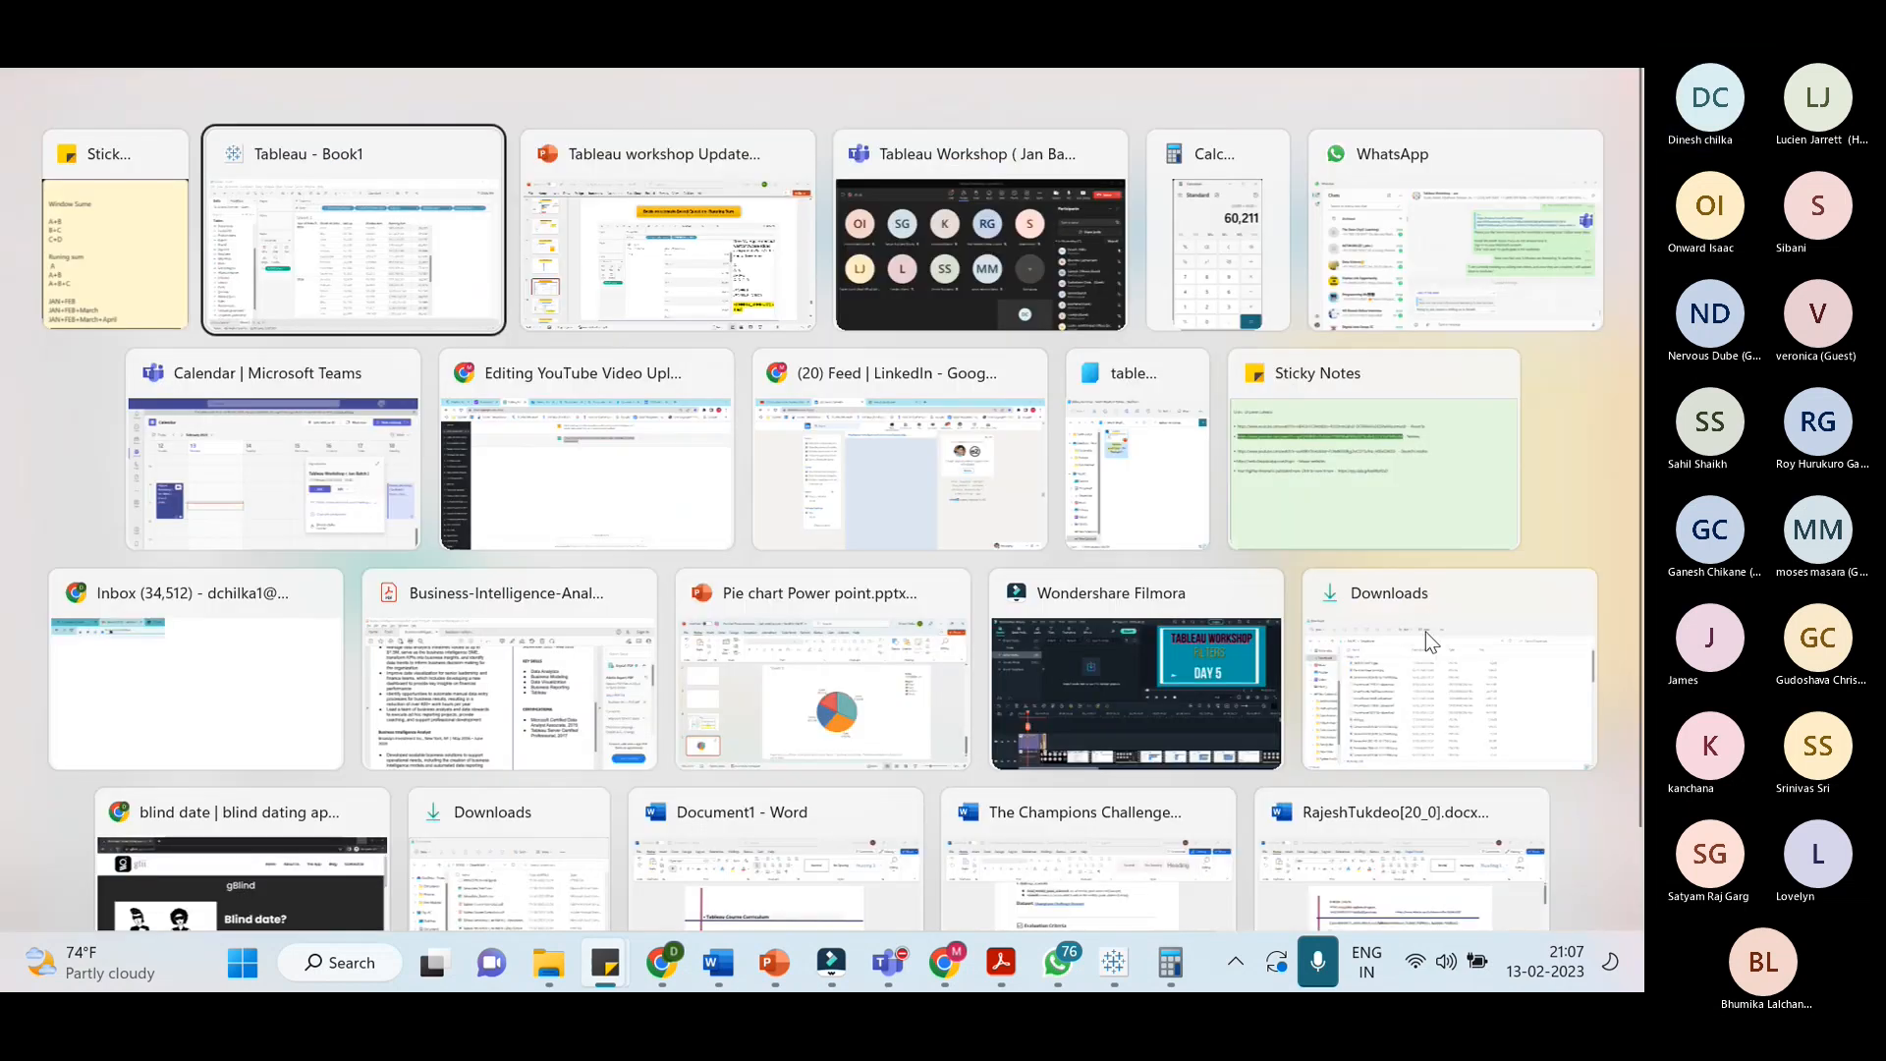
{"action": "key", "text": "alt+Tab"}
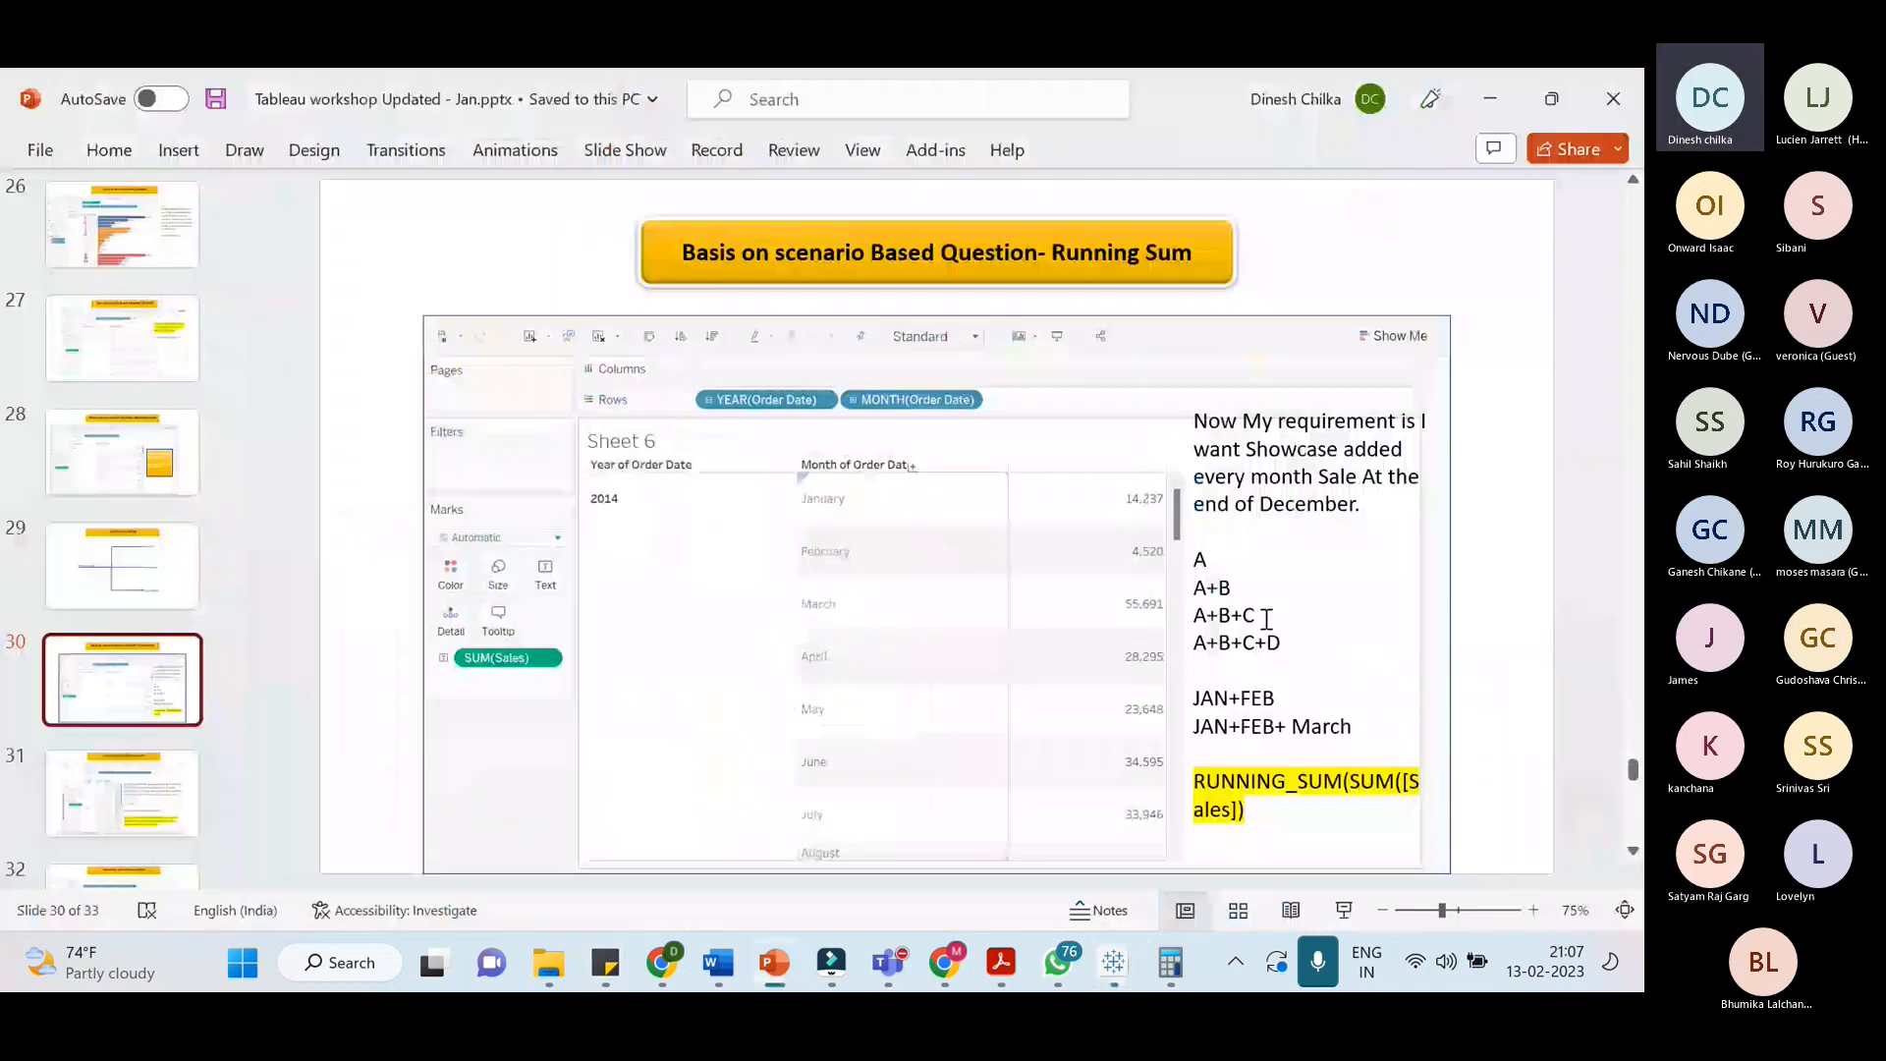
{"action": "left_click", "coordinate": [872, 506]}
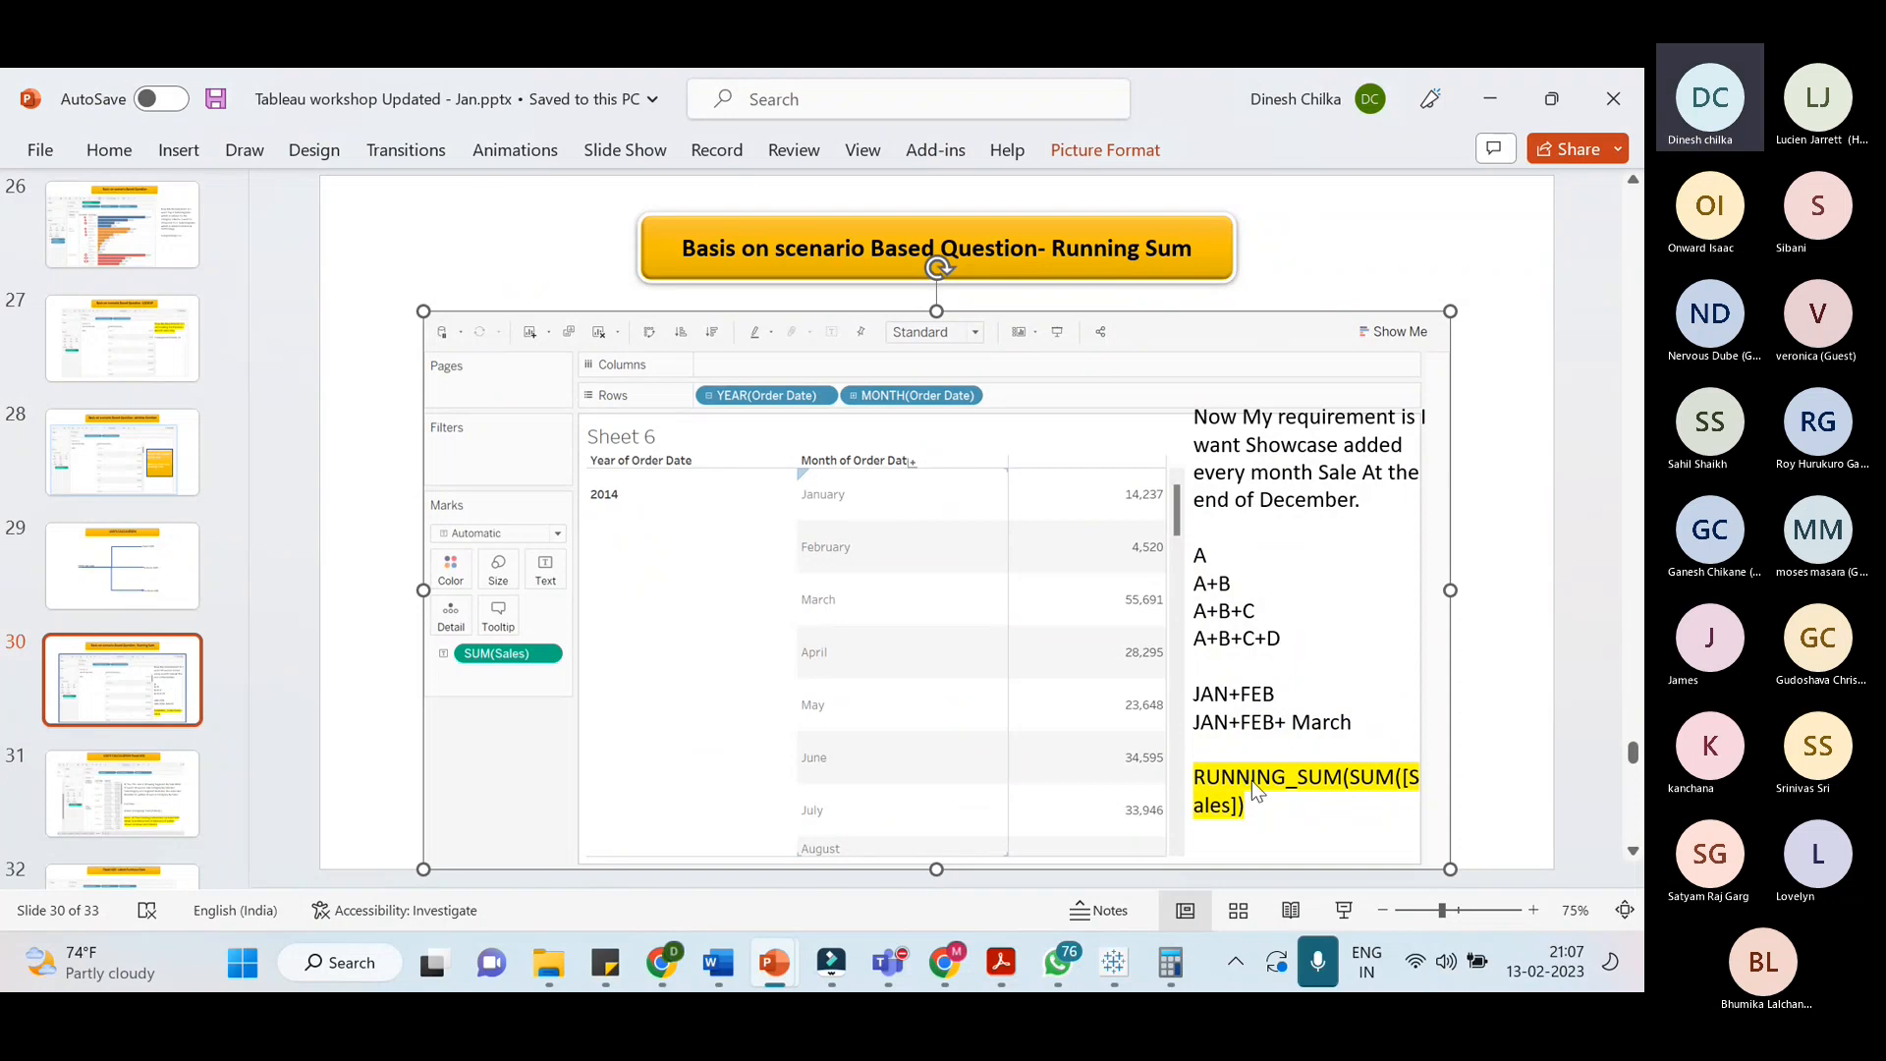
Switch back to Tableau and set the Running Sum header numbers to 0 decimal places
{"action": "key", "text": "alt+Tab"}
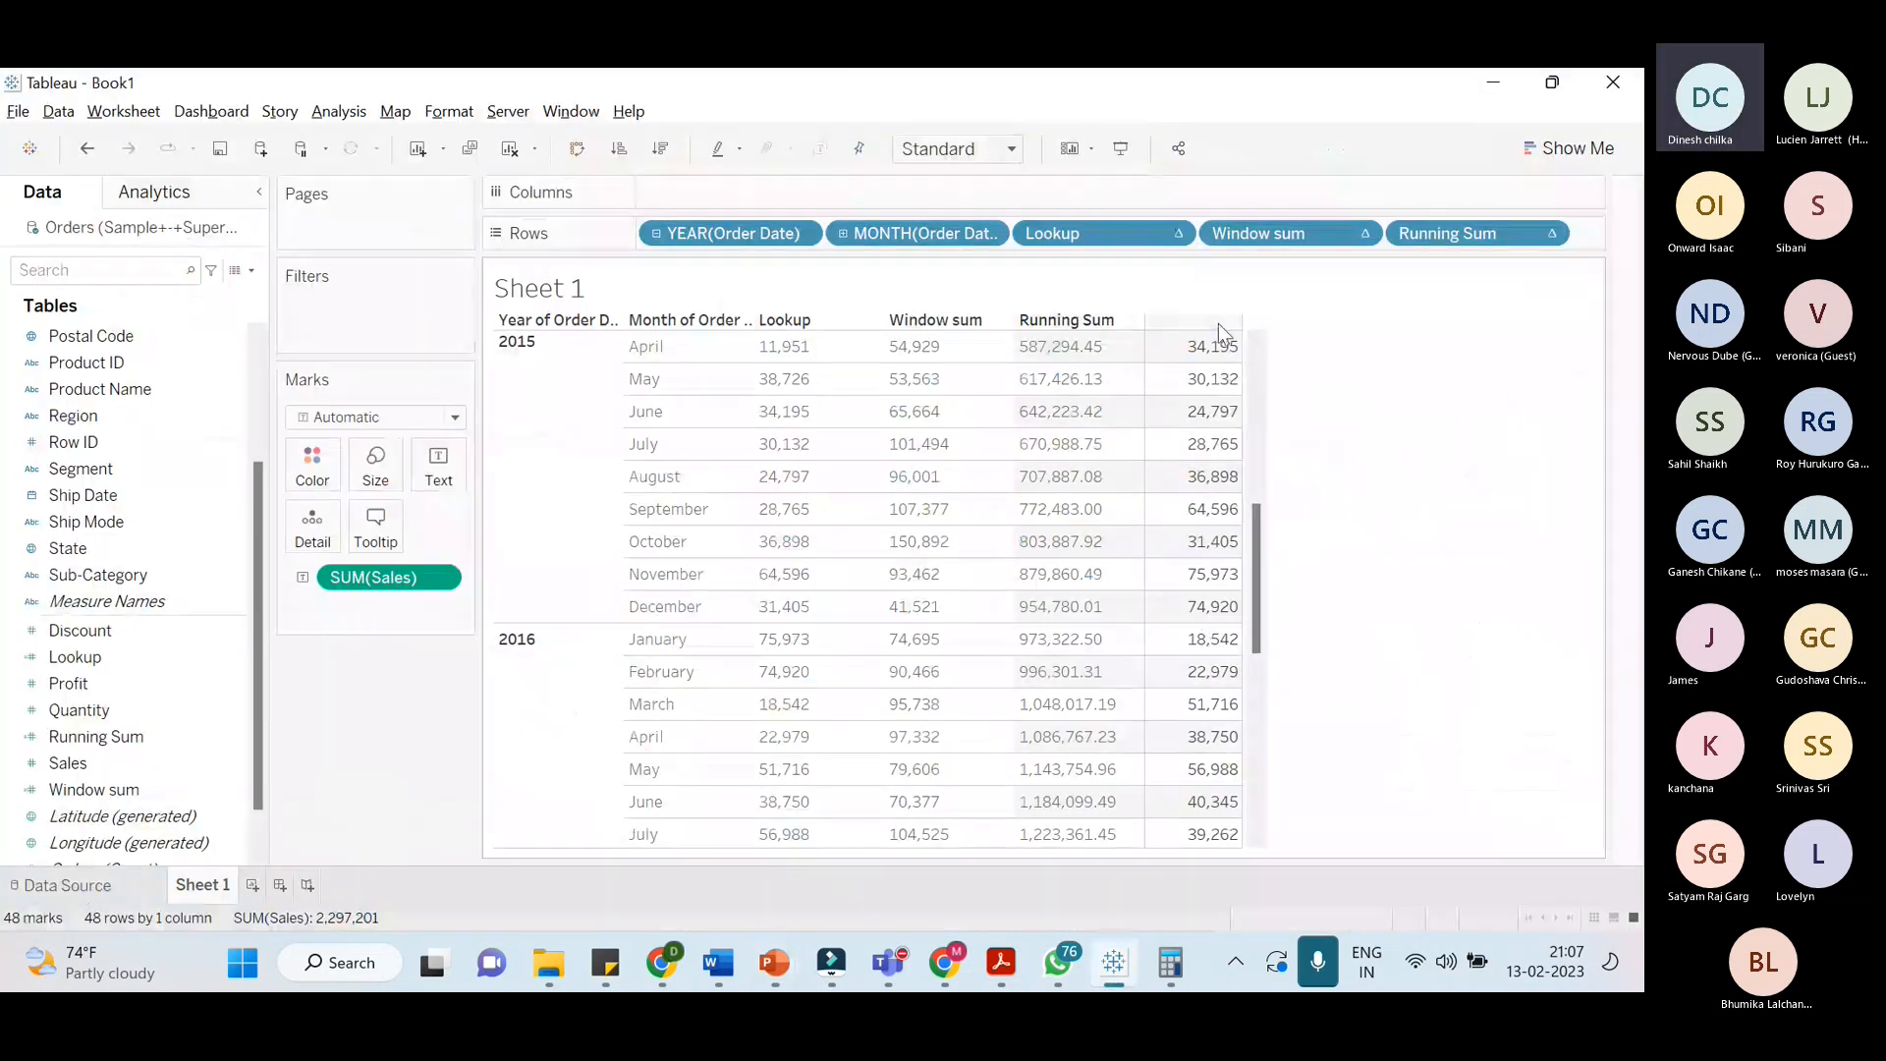
{"action": "left_click", "coordinate": [1548, 234]}
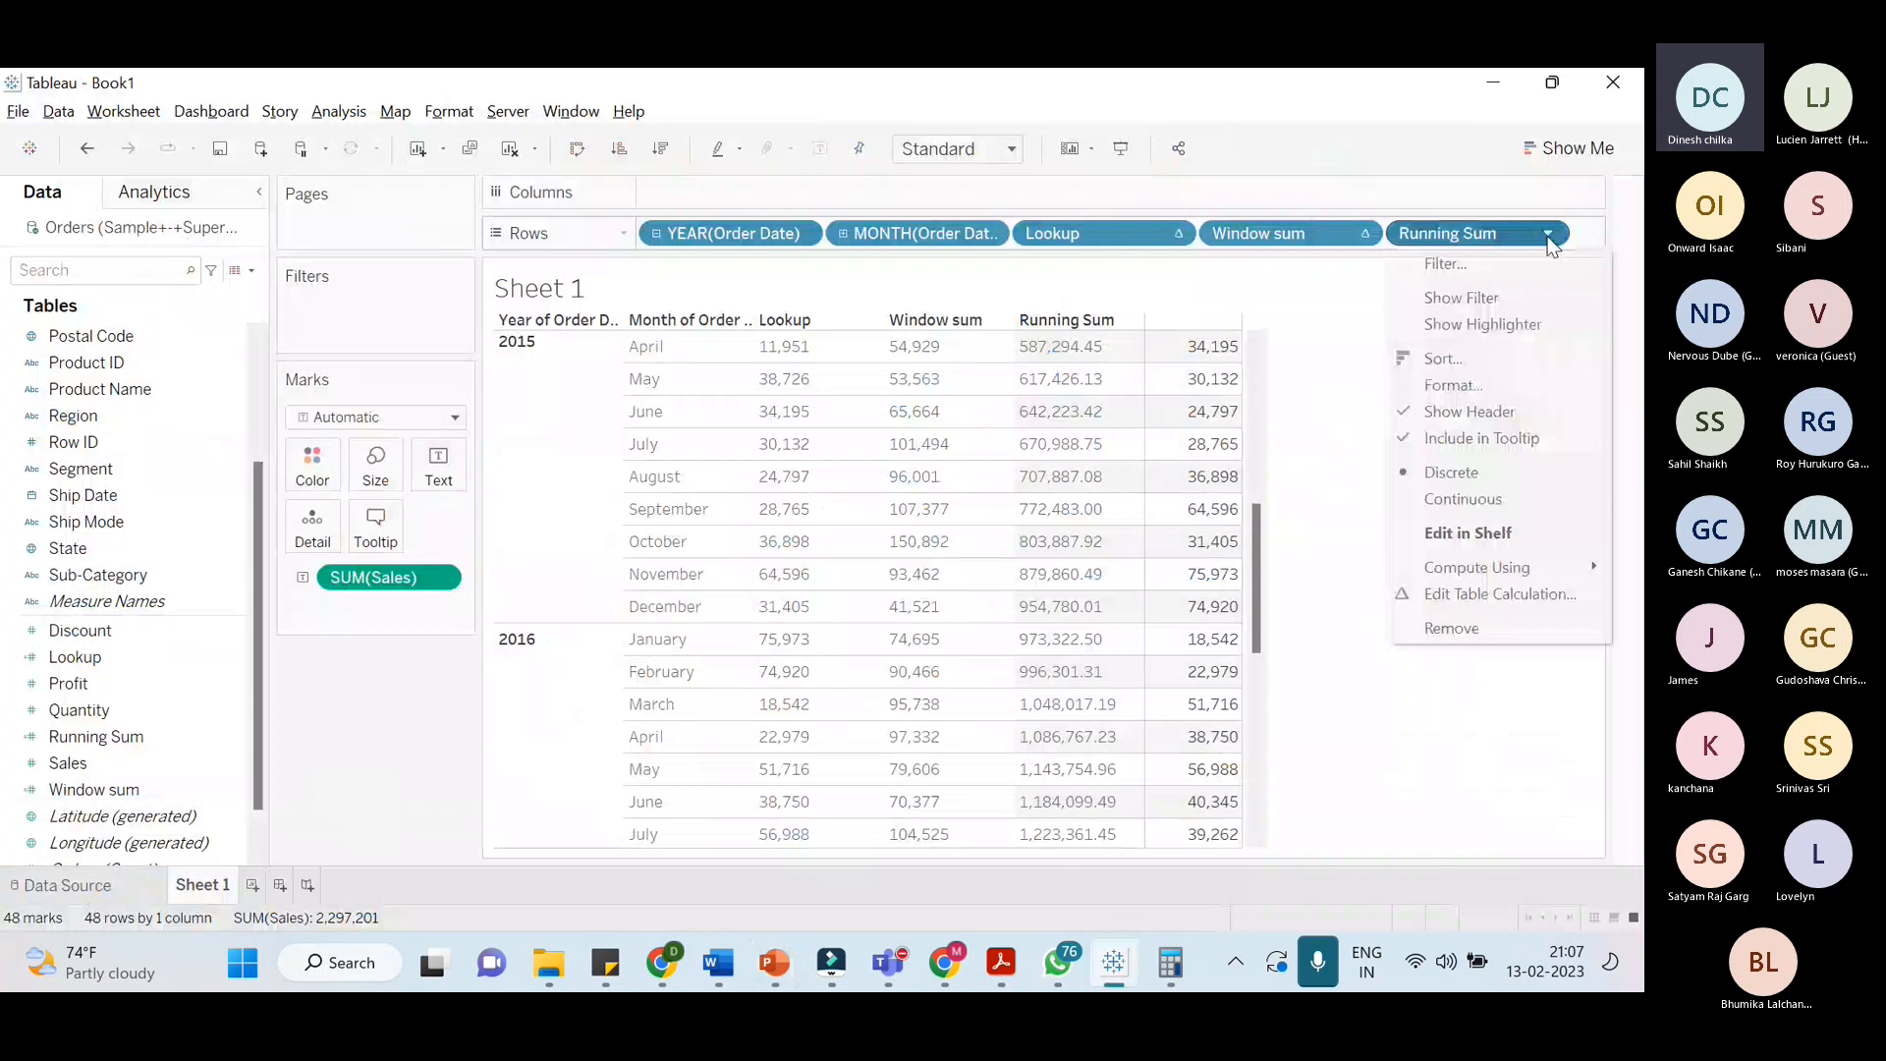
{"action": "left_click", "coordinate": [1474, 385]}
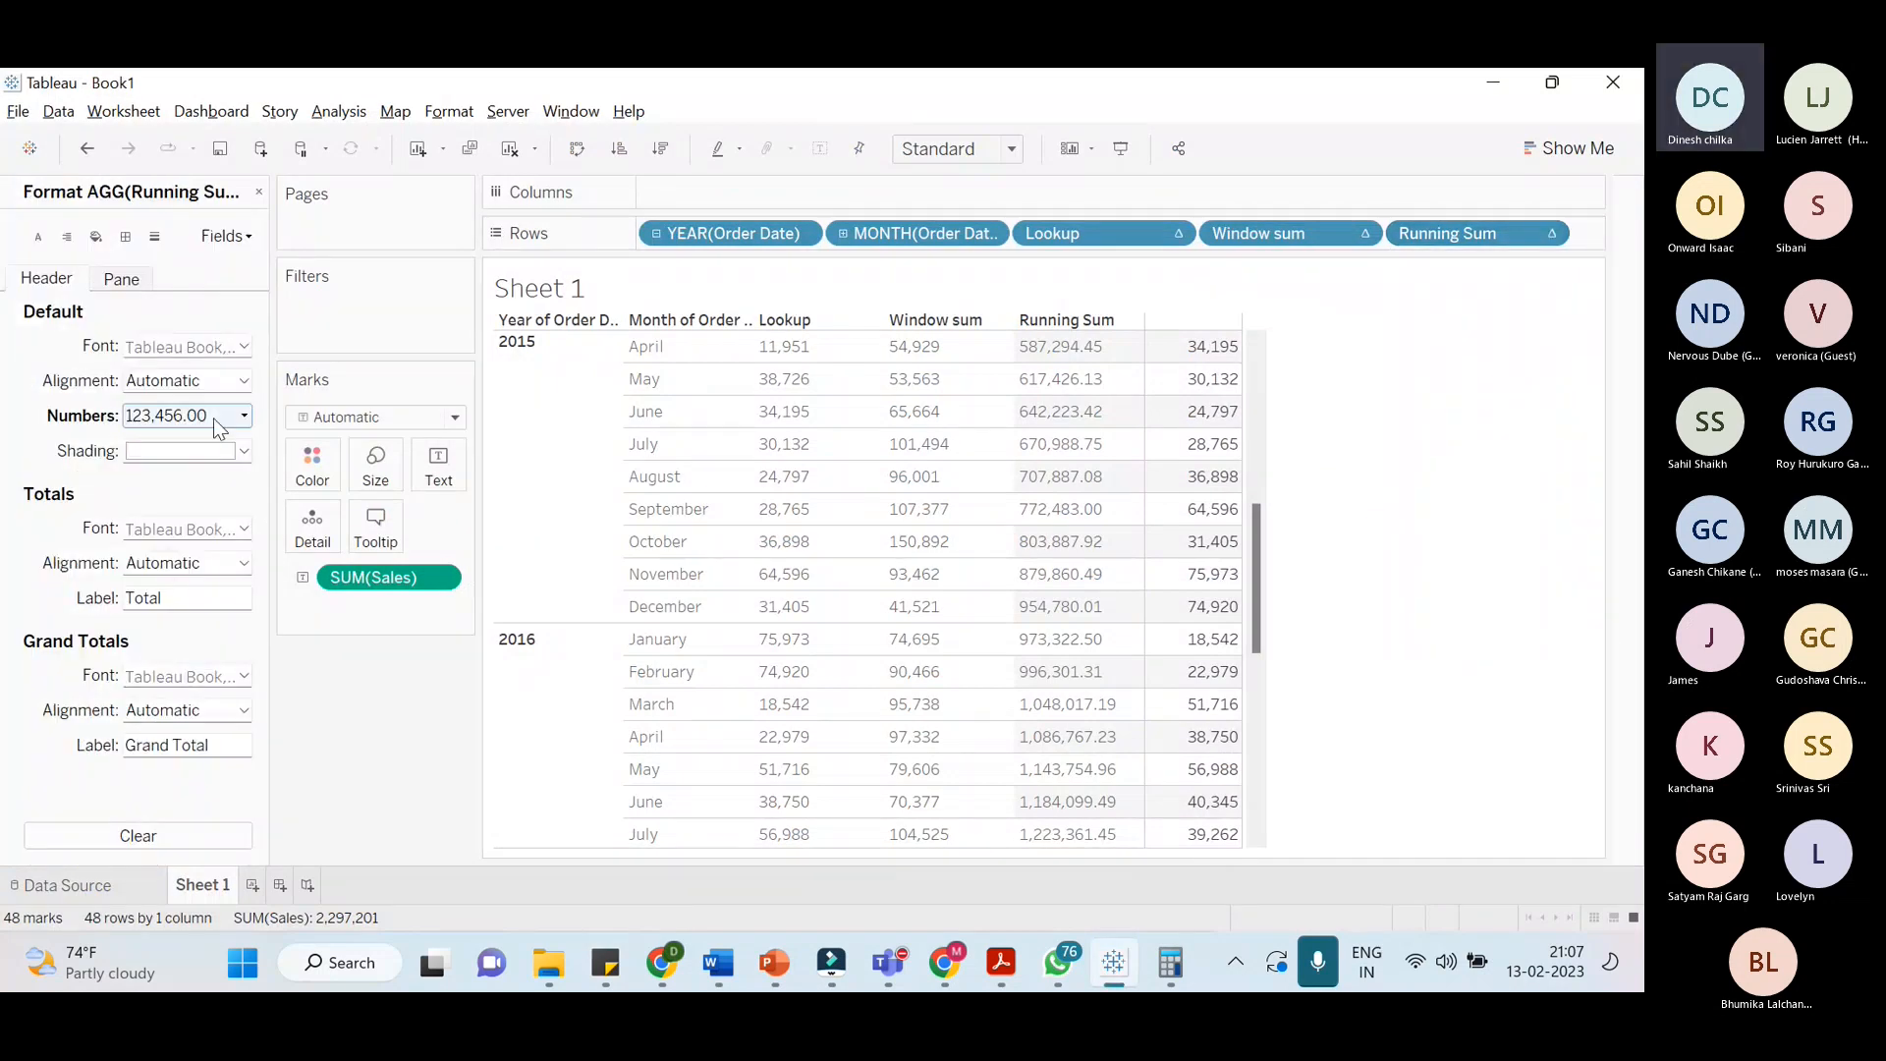
{"action": "left_click", "coordinate": [244, 416]}
{"action": "double_click", "coordinate": [354, 488]}
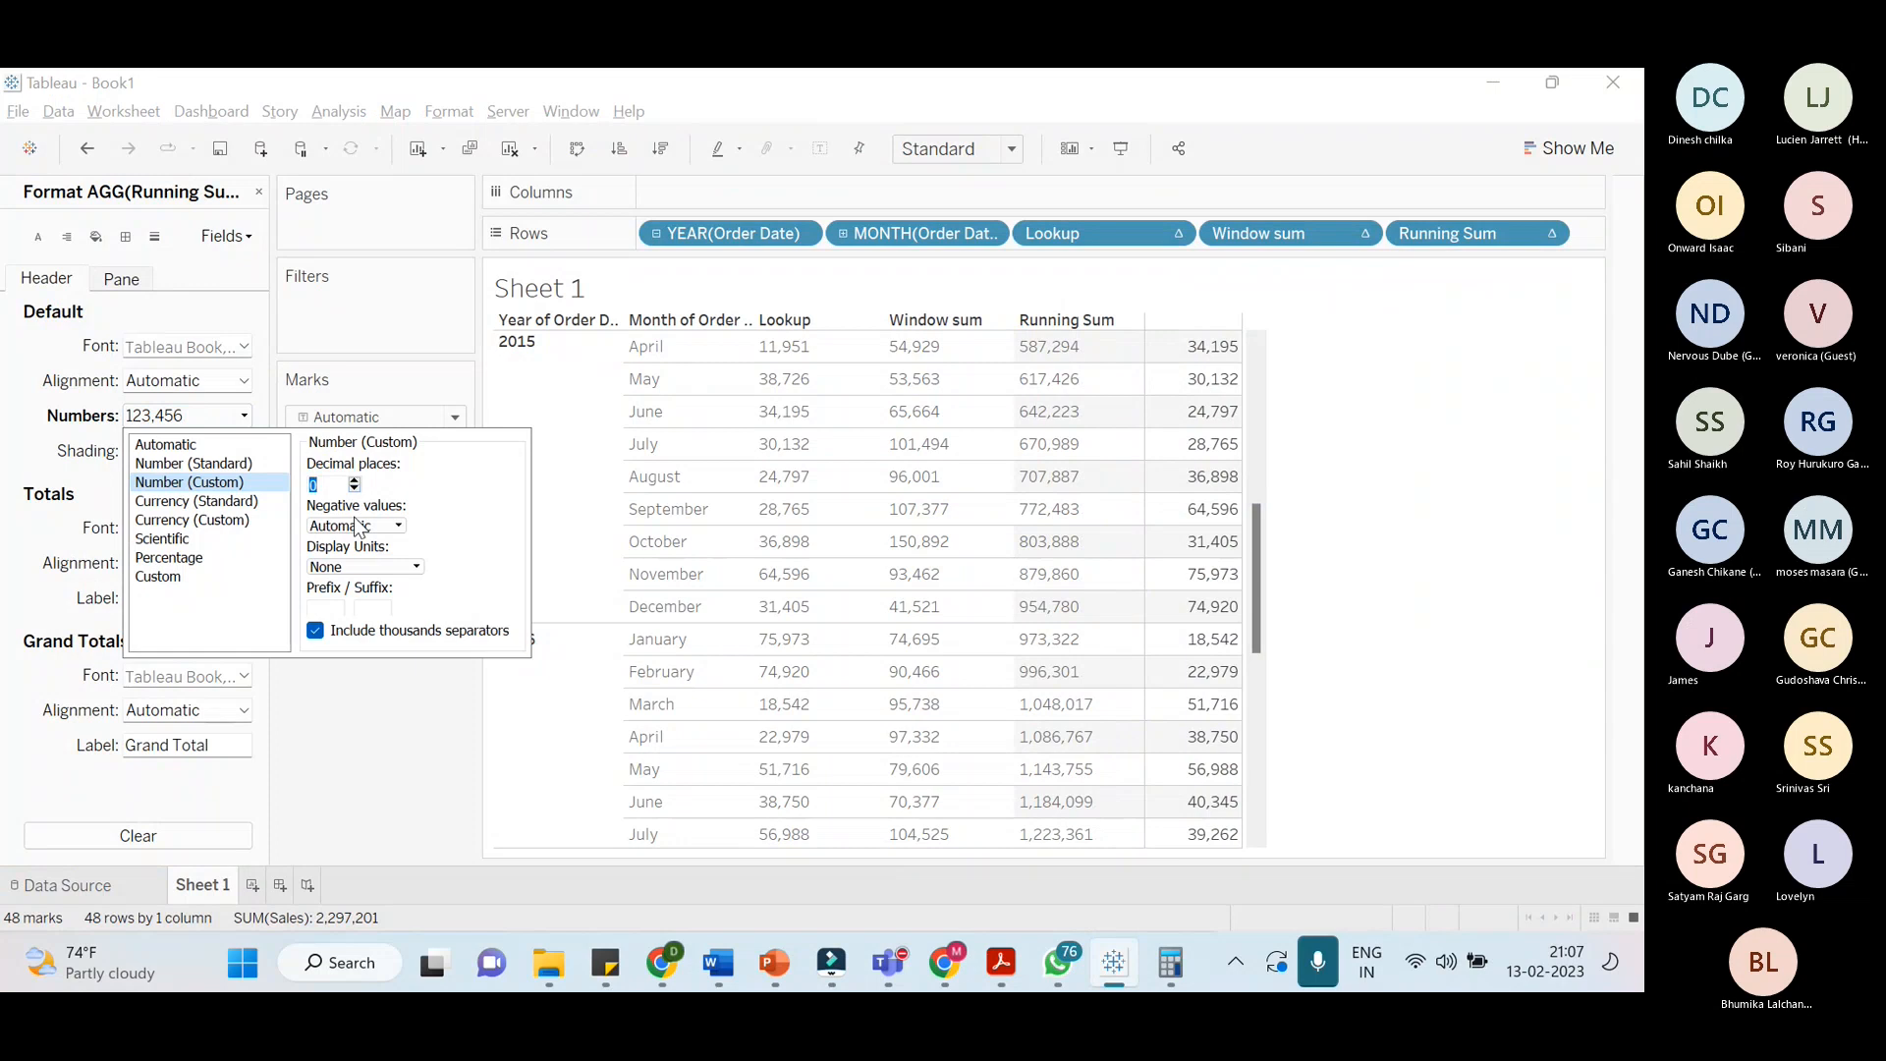
{"action": "left_click", "coordinate": [258, 191]}
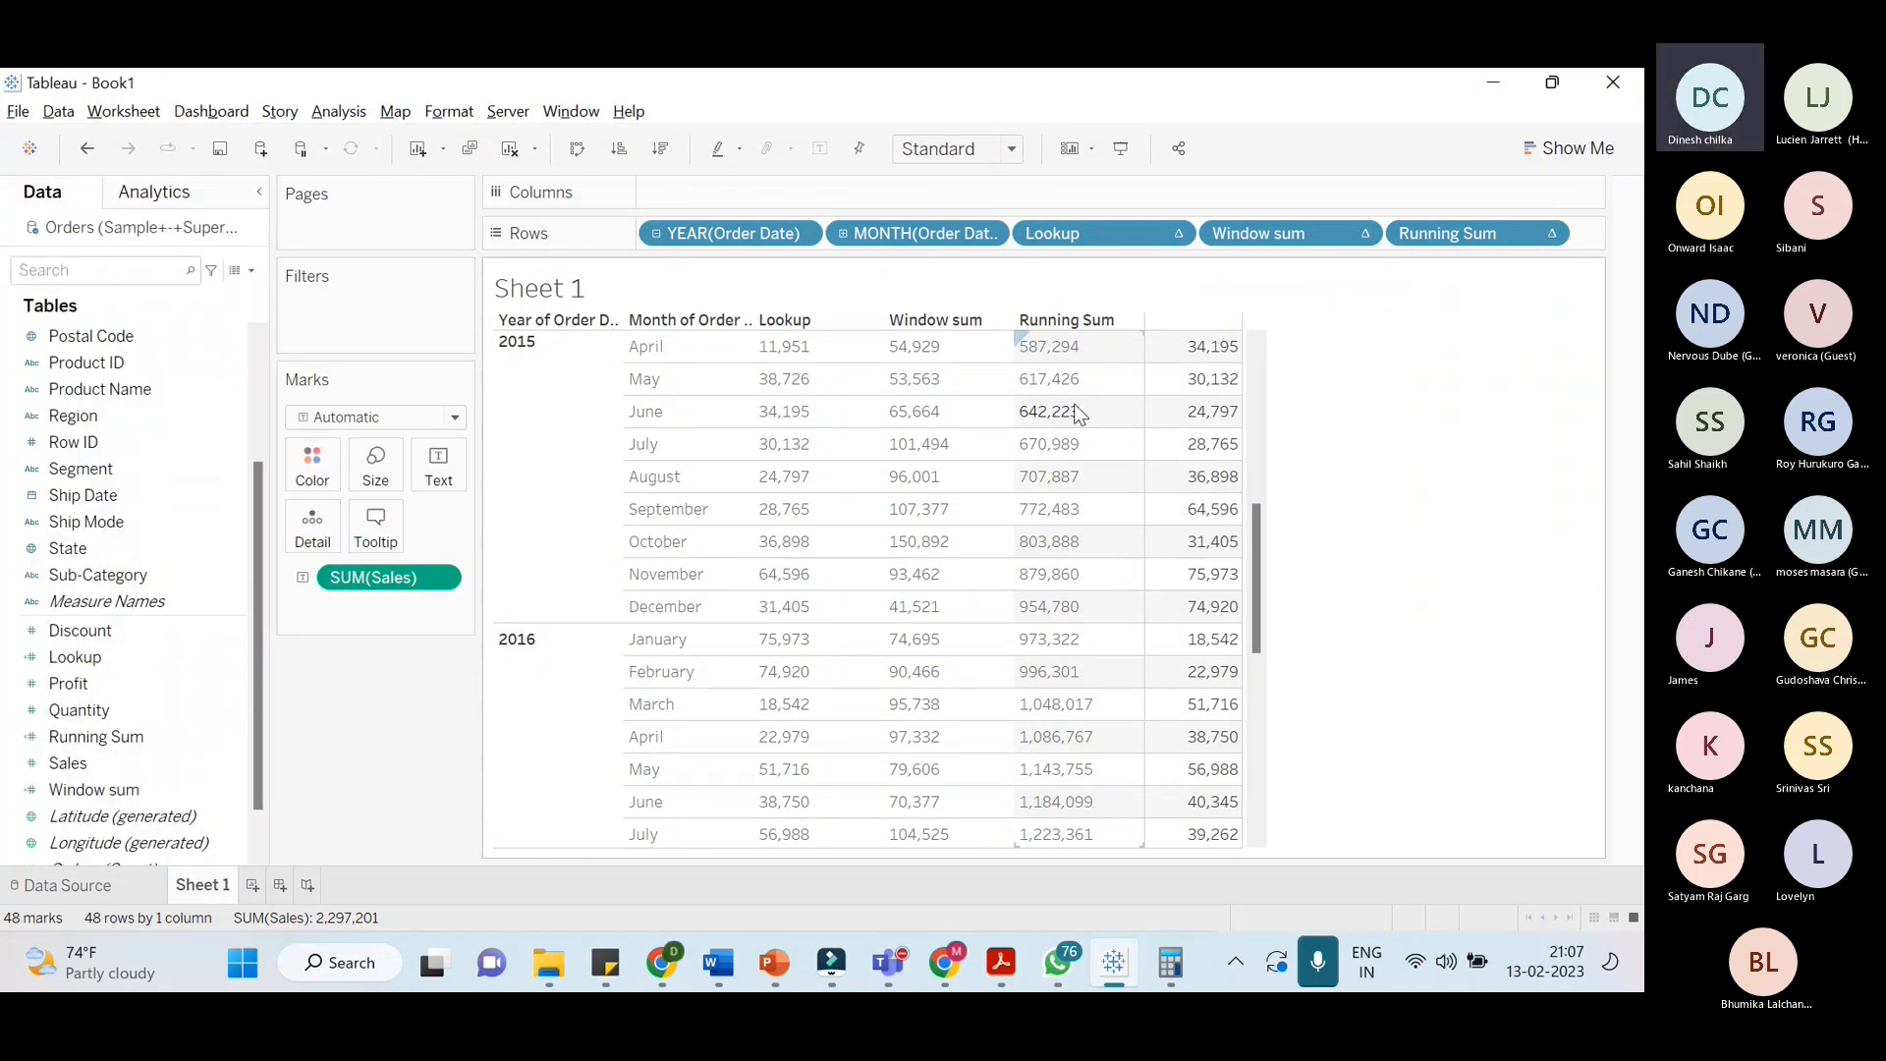
{"action": "scroll", "coordinate": [1079, 416], "scroll_direction": "up", "scroll_amount": 5}
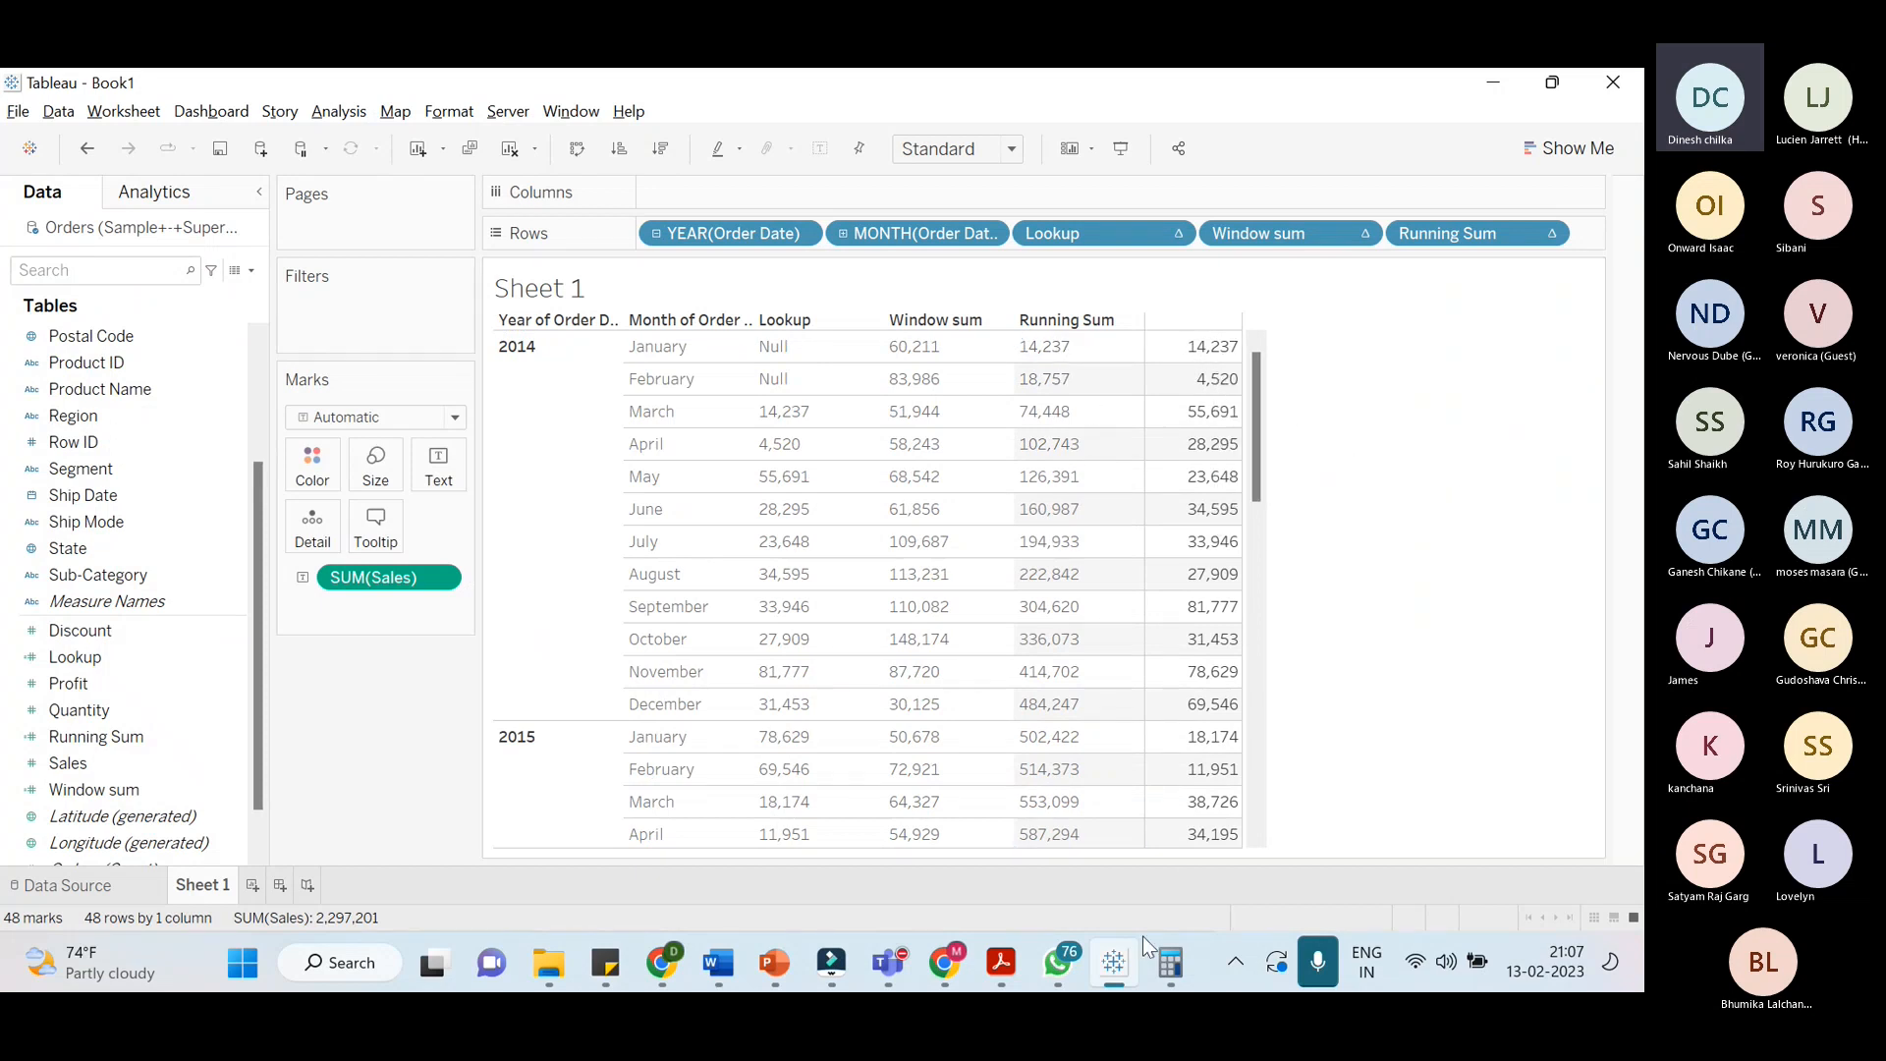
Switch to Calculator, clear the old result and enter the January 2014 sales, 14237, as the first addend
{"action": "left_click", "coordinate": [1169, 963]}
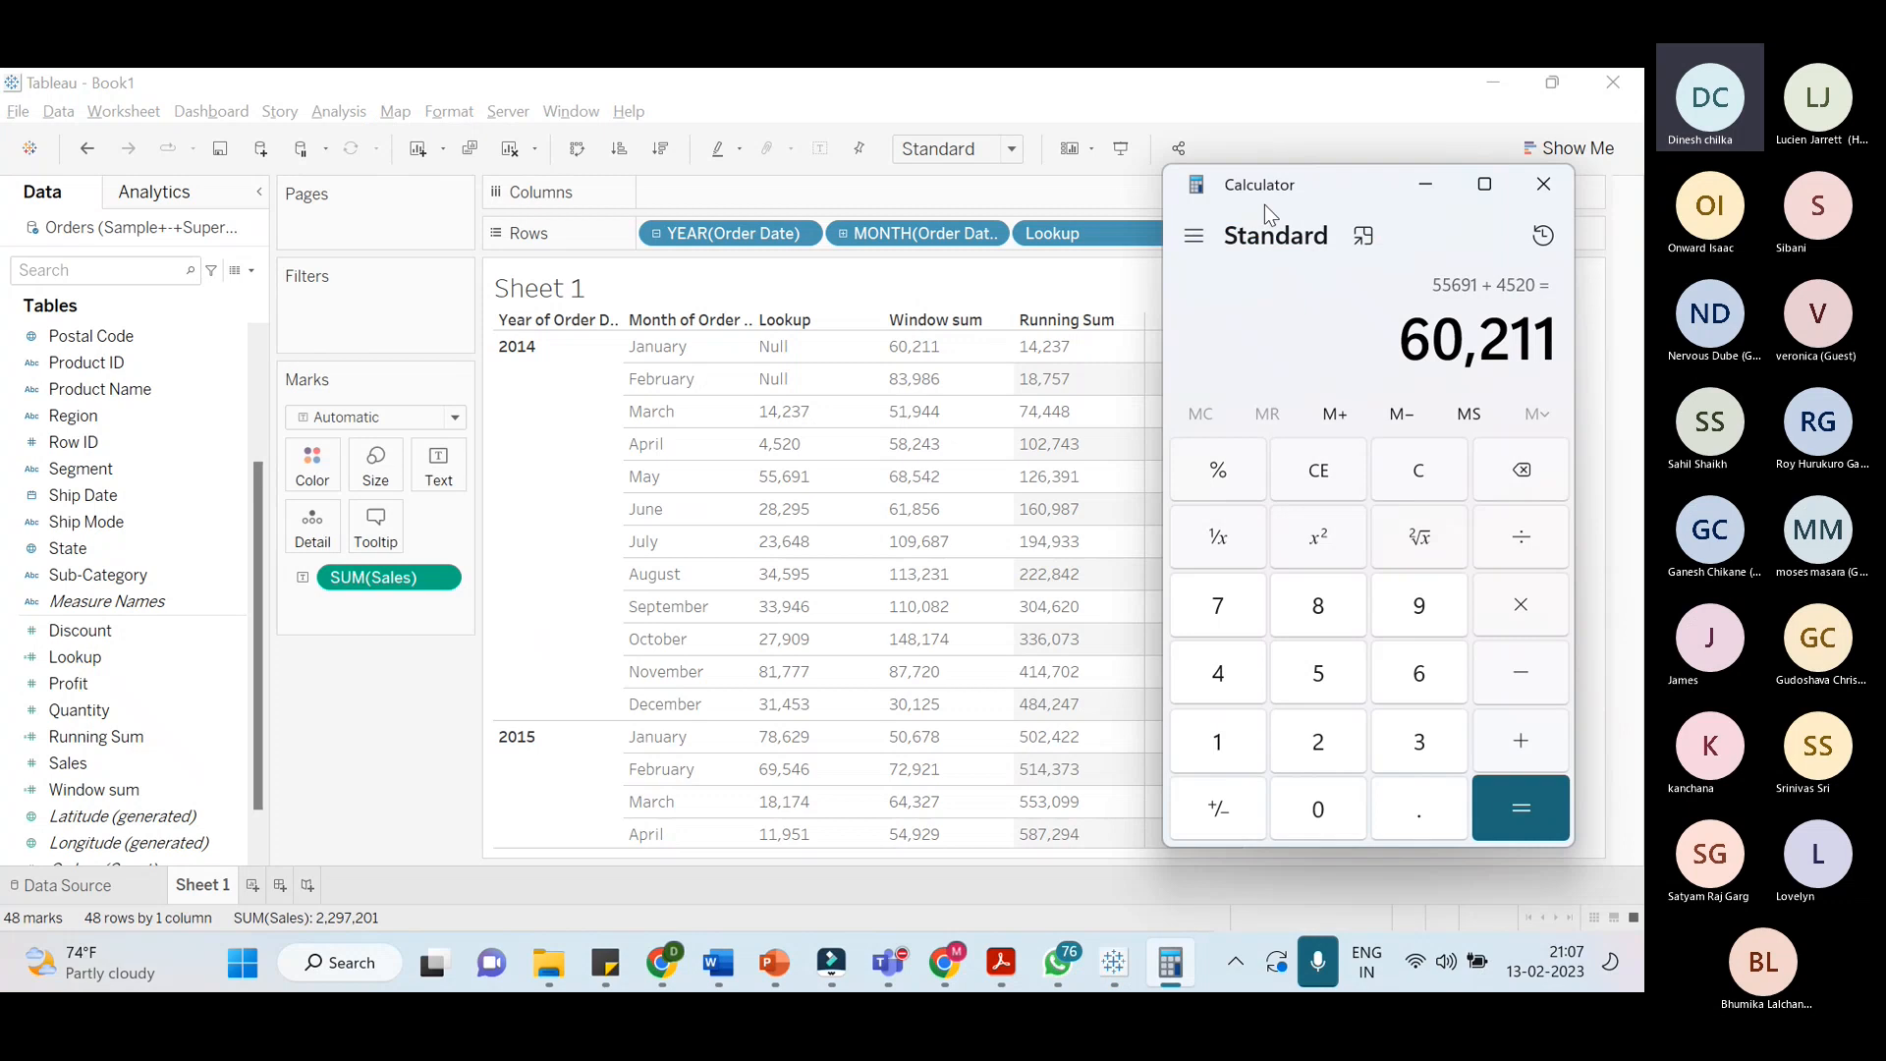
{"action": "left_click_drag", "start_coordinate": [1265, 205], "coordinate": [1313, 206]}
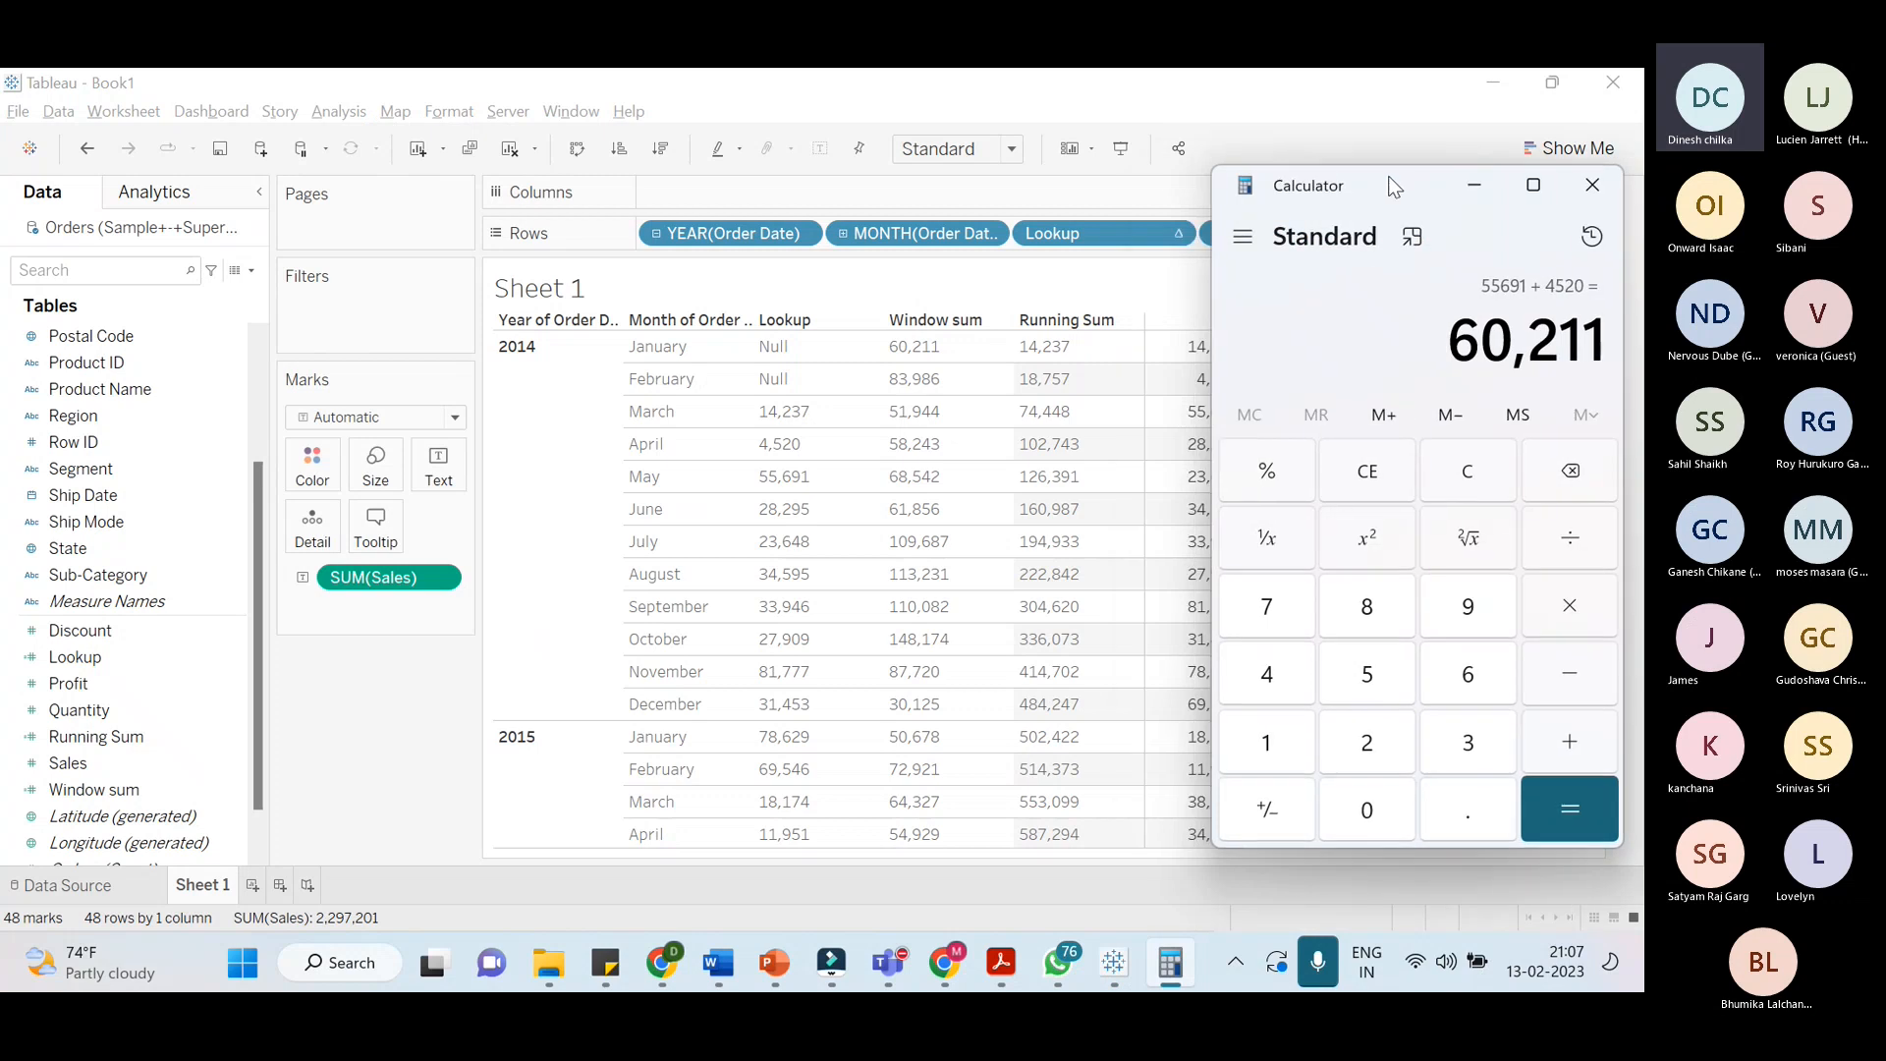
{"action": "left_click", "coordinate": [1458, 466]}
{"action": "left_click", "coordinate": [1266, 739]}
{"action": "left_click", "coordinate": [1266, 676]}
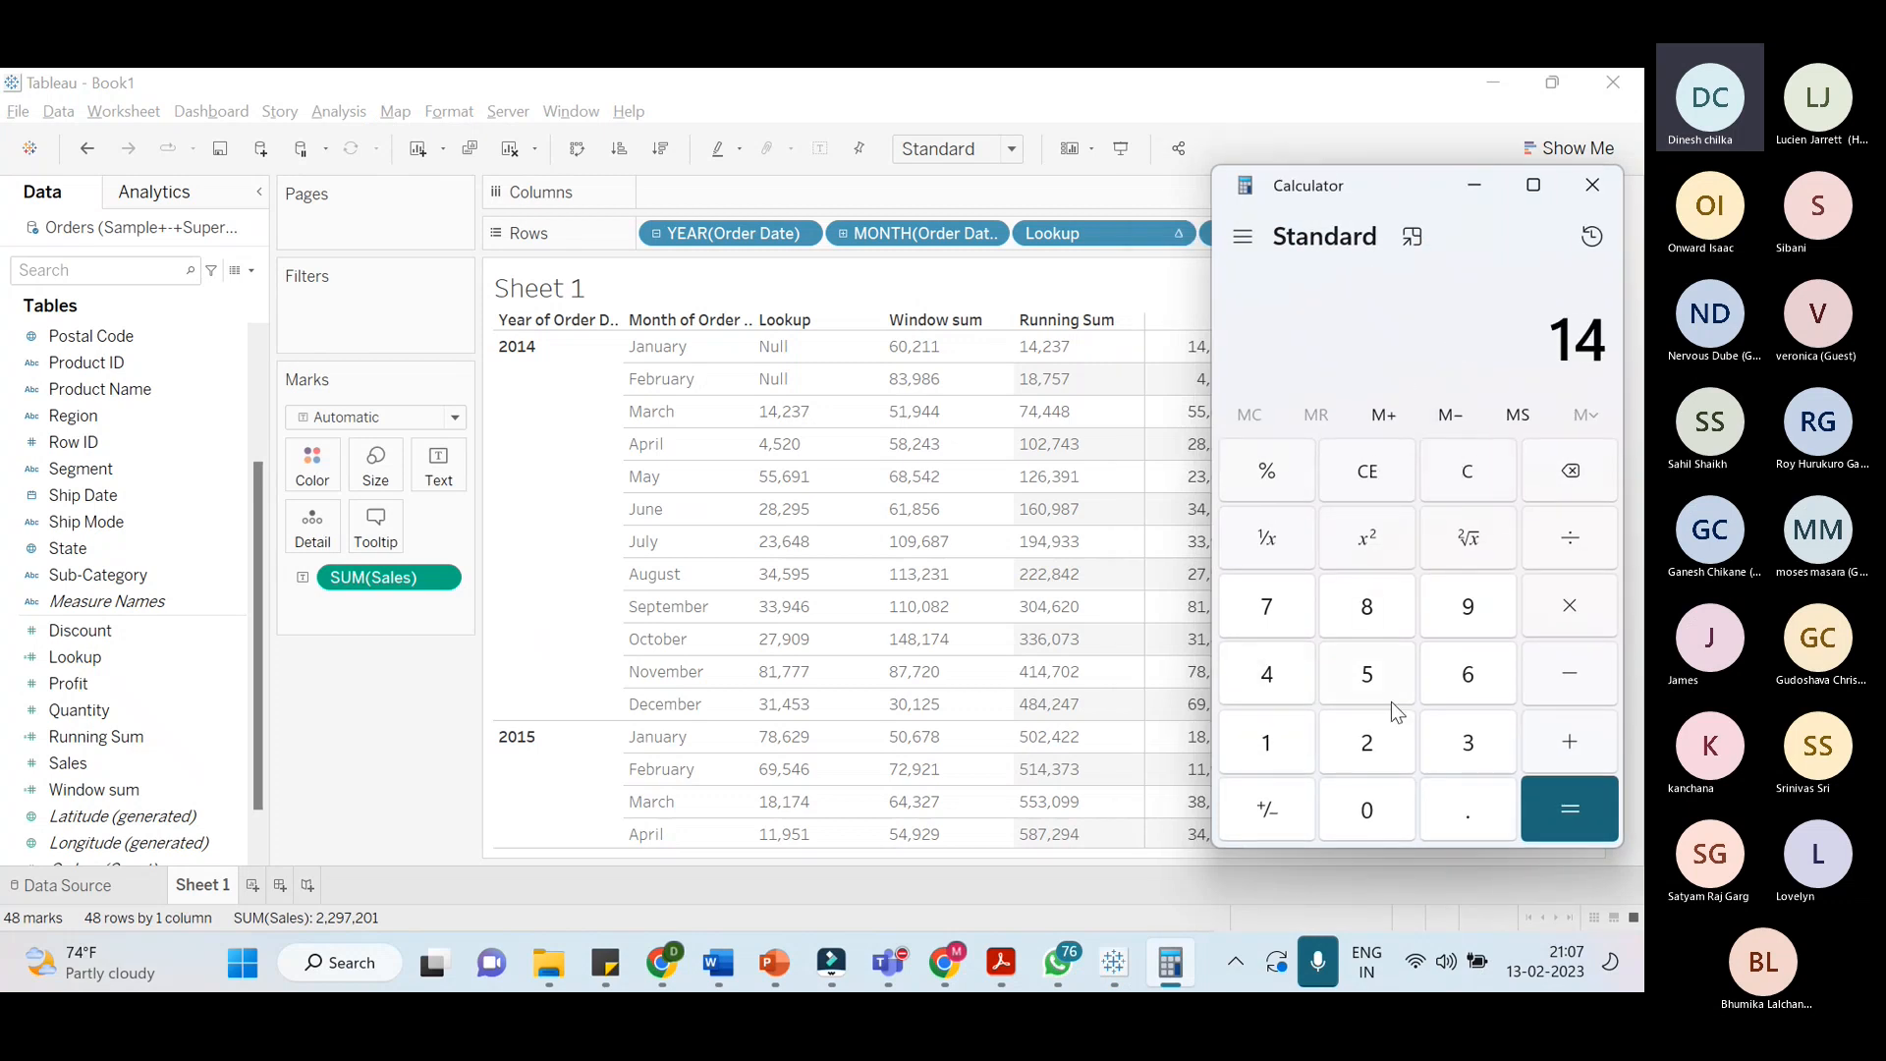
{"action": "left_click_drag", "start_coordinate": [1380, 197], "coordinate": [703, 151]}
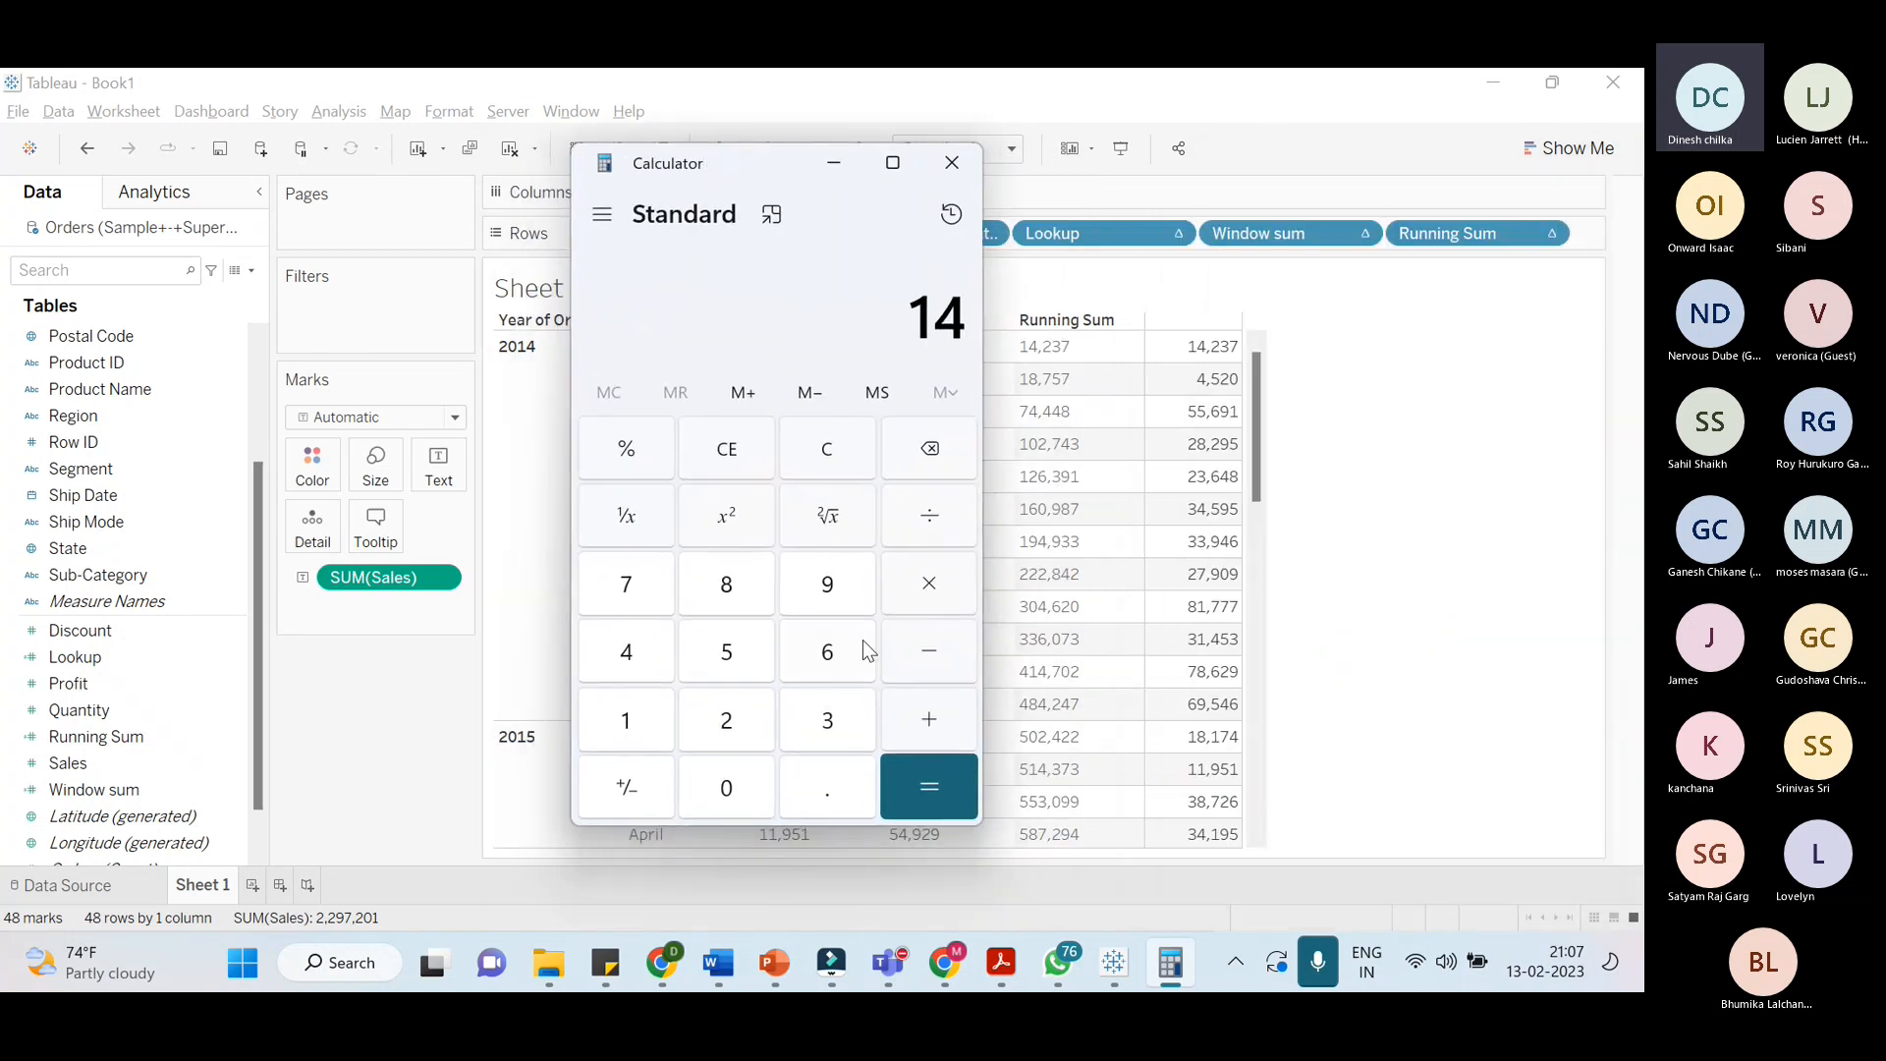
{"action": "left_click", "coordinate": [806, 725]}
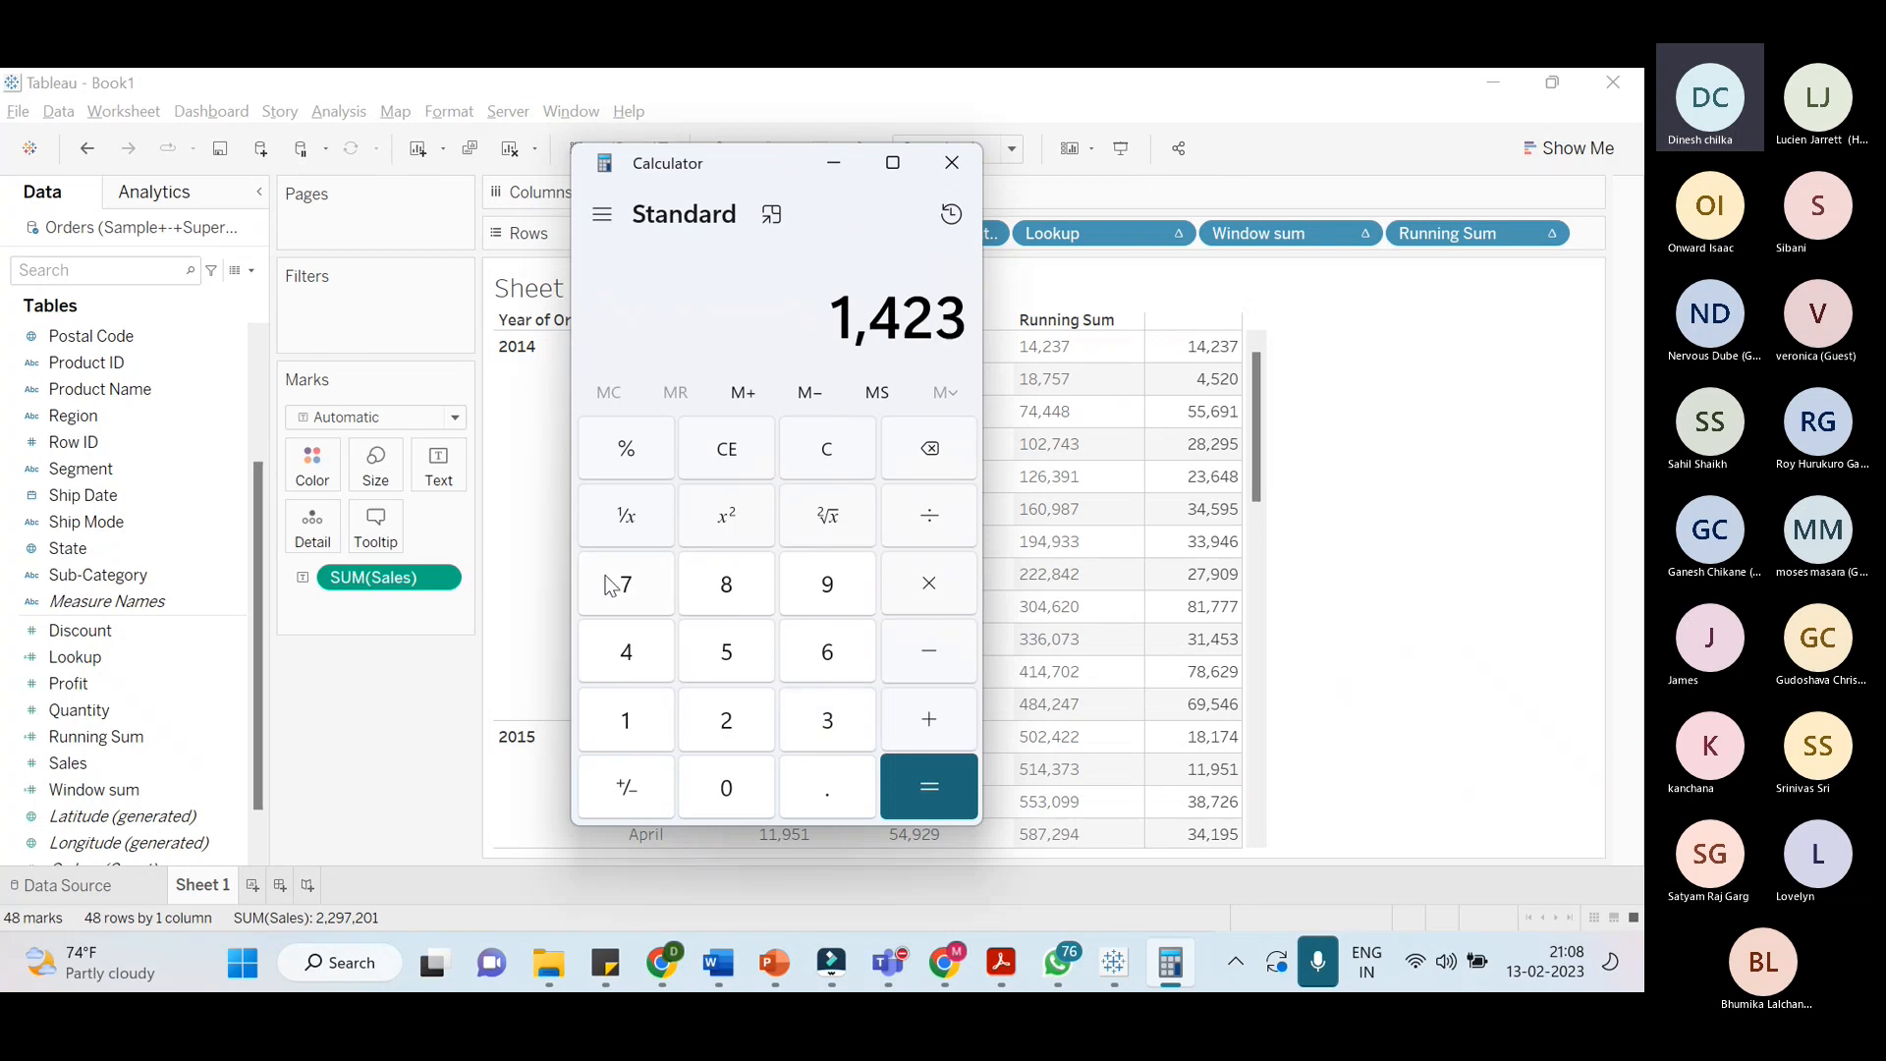
{"action": "left_click", "coordinate": [634, 580]}
{"action": "left_click", "coordinate": [945, 718]}
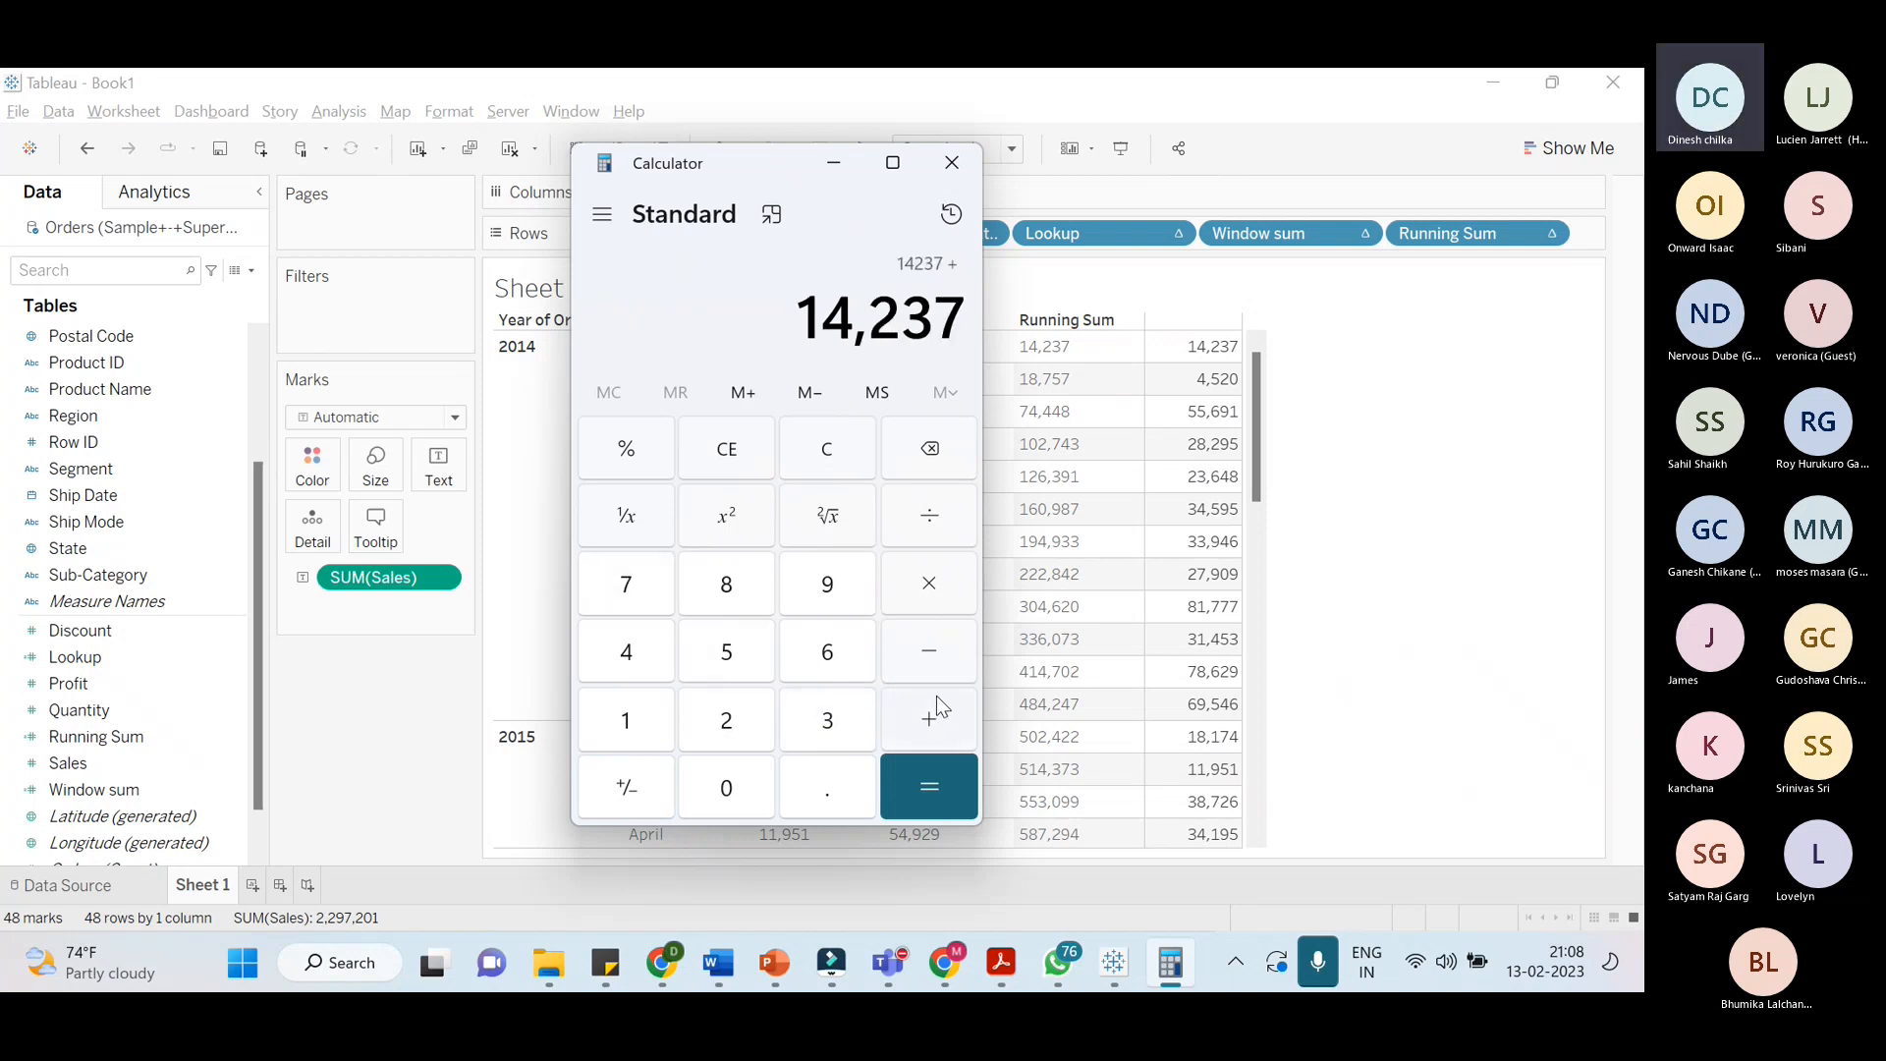
Add the February 2014 sales of 4520 and calculate the two-month total
{"action": "left_click", "coordinate": [639, 661]}
{"action": "left_click", "coordinate": [752, 668]}
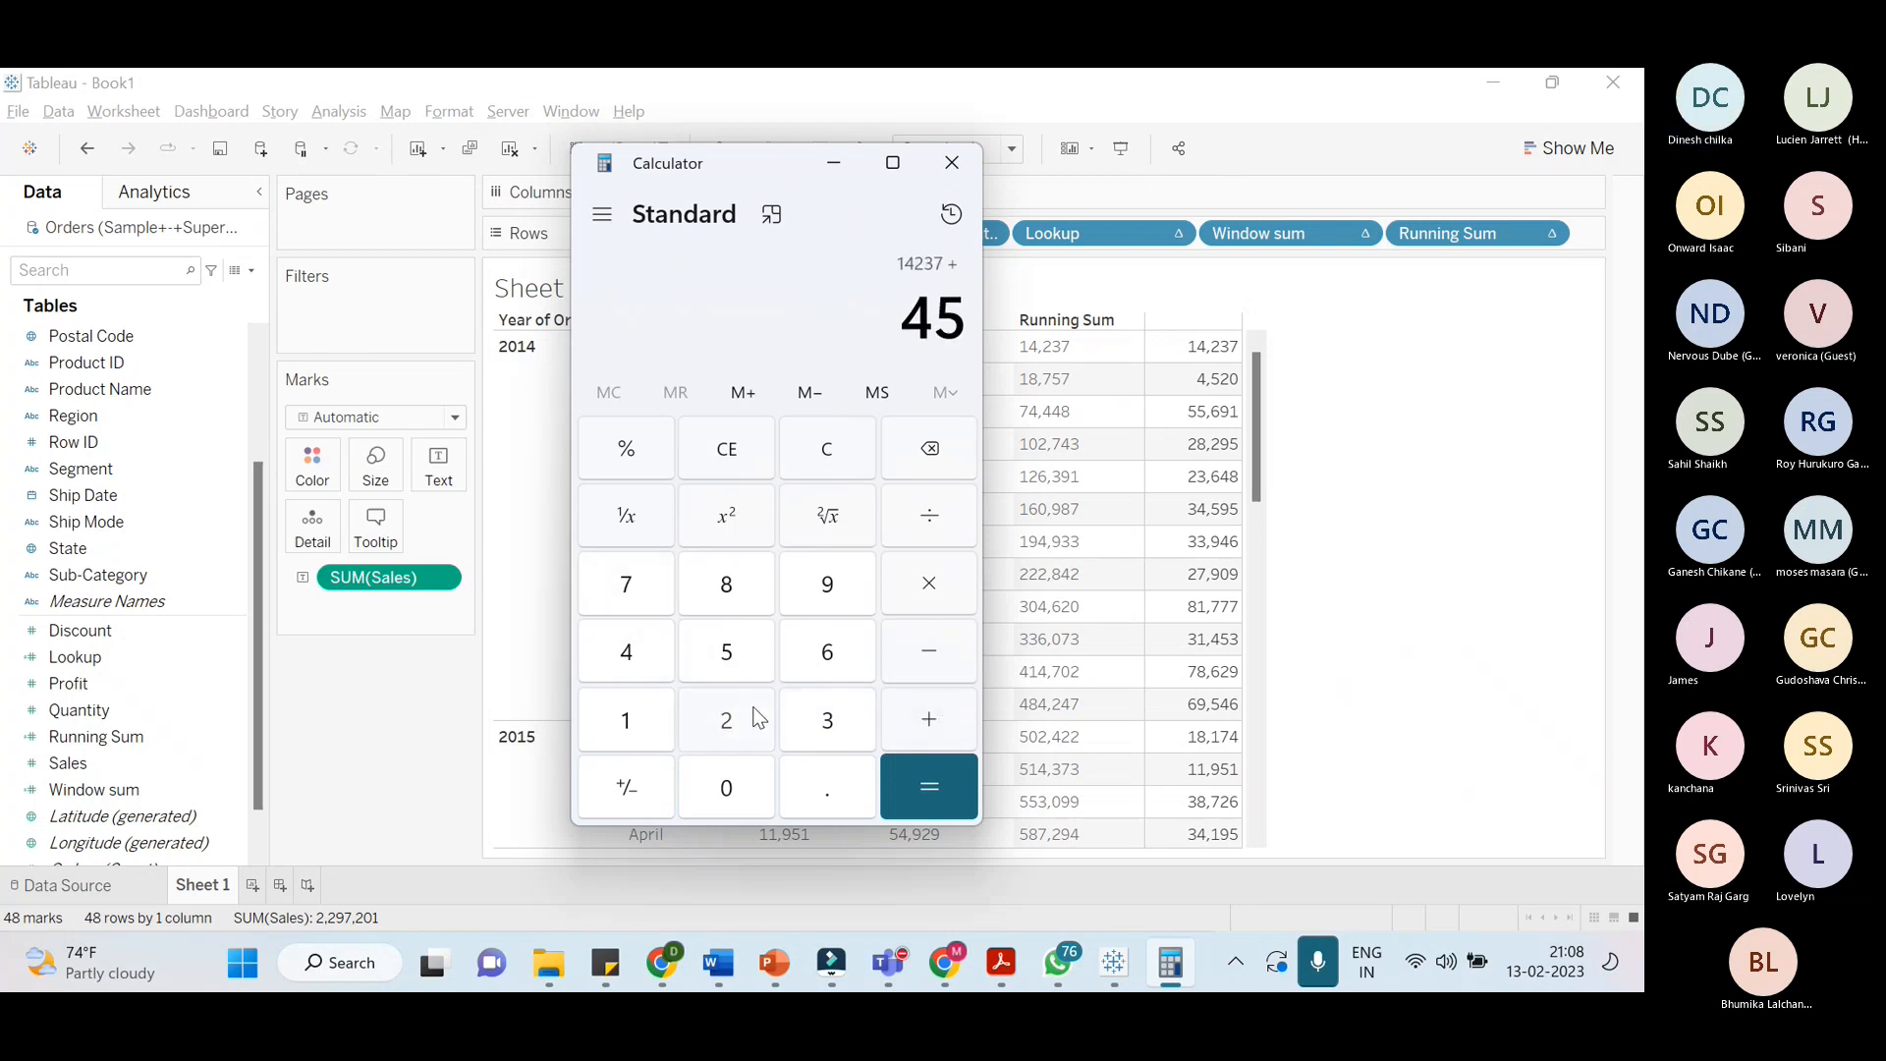
{"action": "left_click", "coordinate": [756, 709]}
{"action": "left_click", "coordinate": [769, 791]}
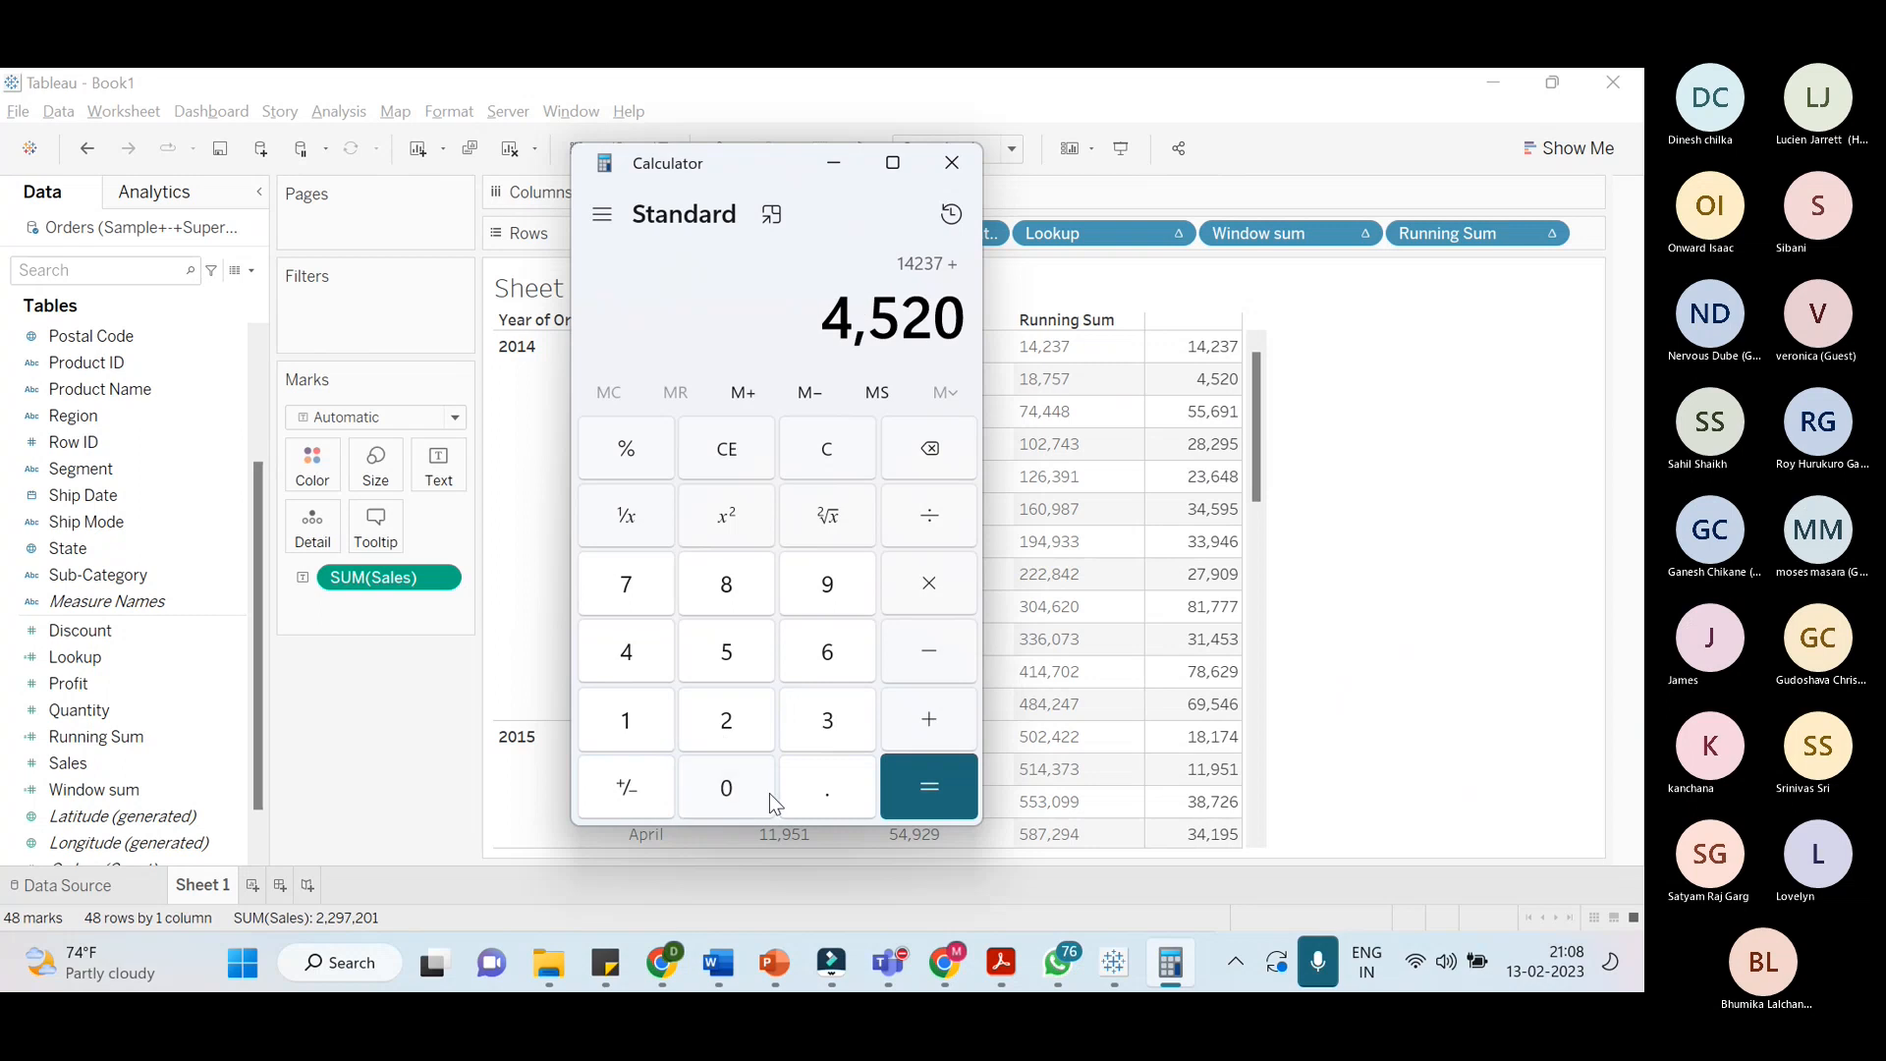
{"action": "left_click", "coordinate": [928, 786]}
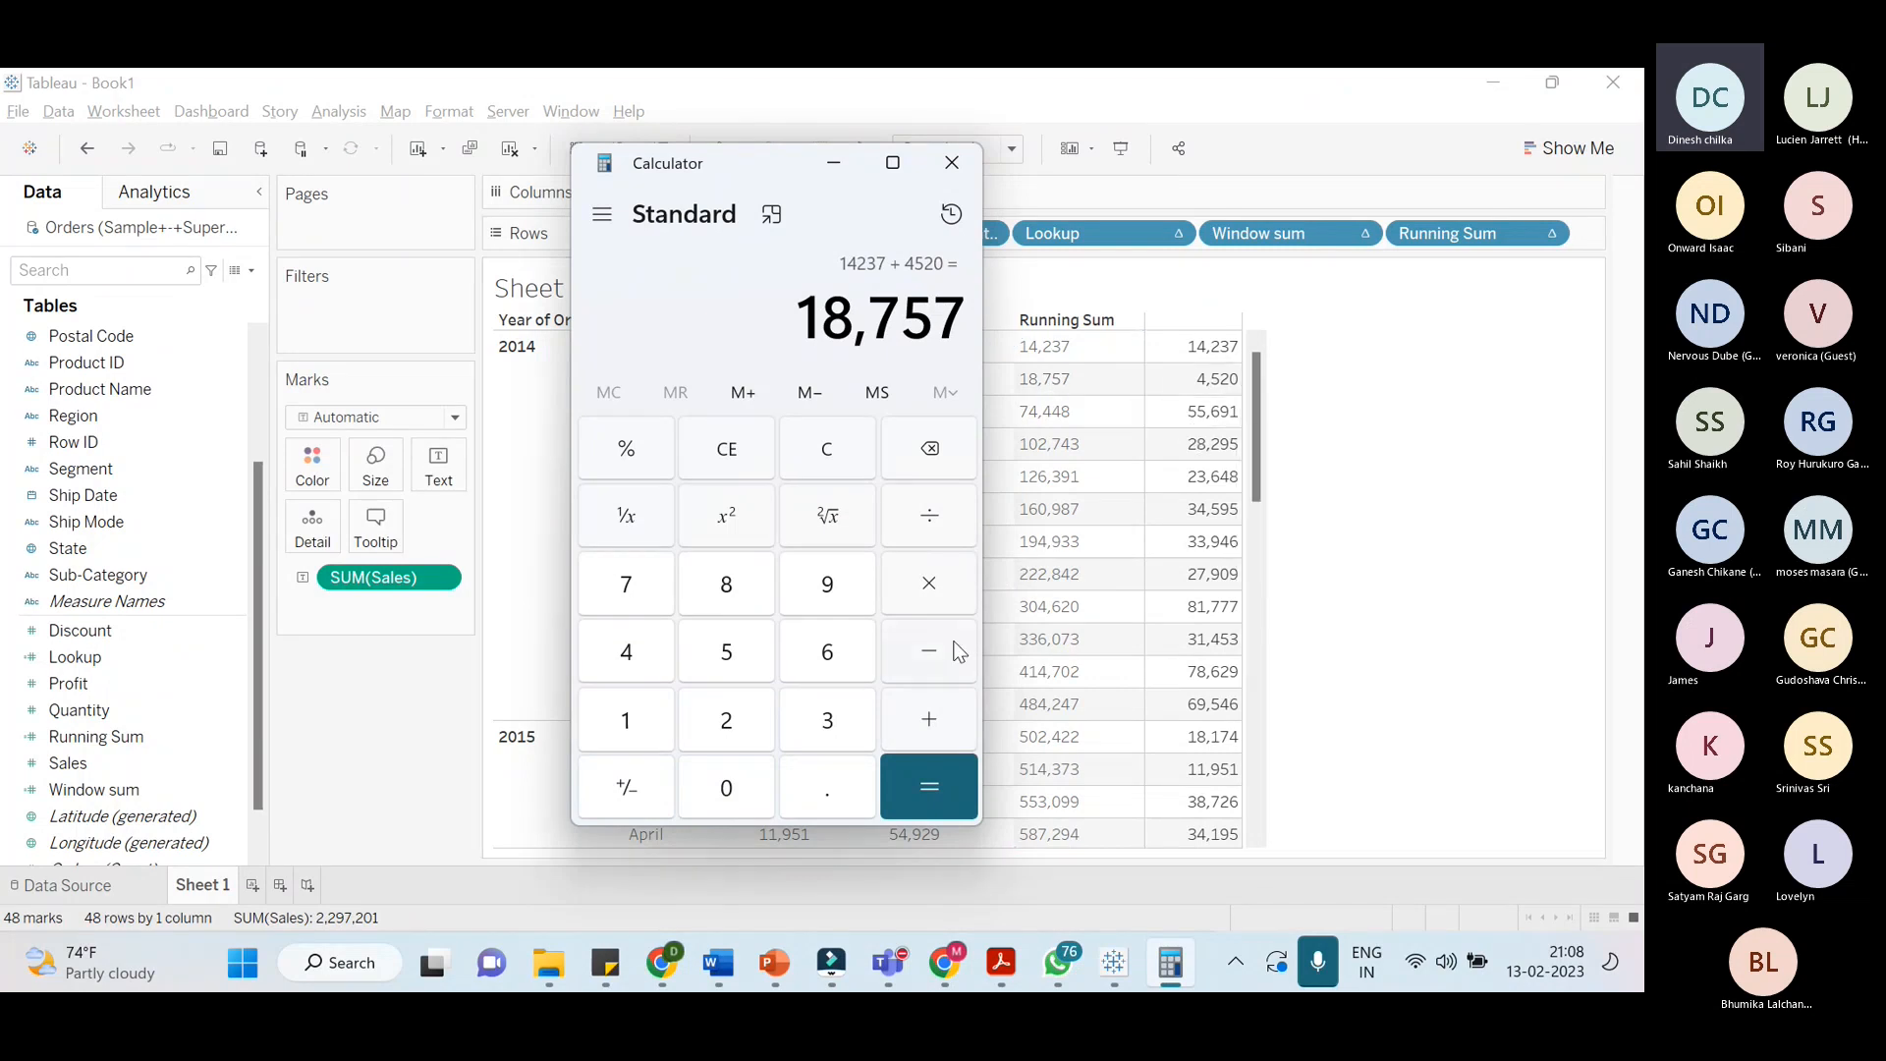
Add the March 2014 sales of 55691 to the running total
{"action": "left_click", "coordinate": [934, 706]}
{"action": "left_click", "coordinate": [734, 673]}
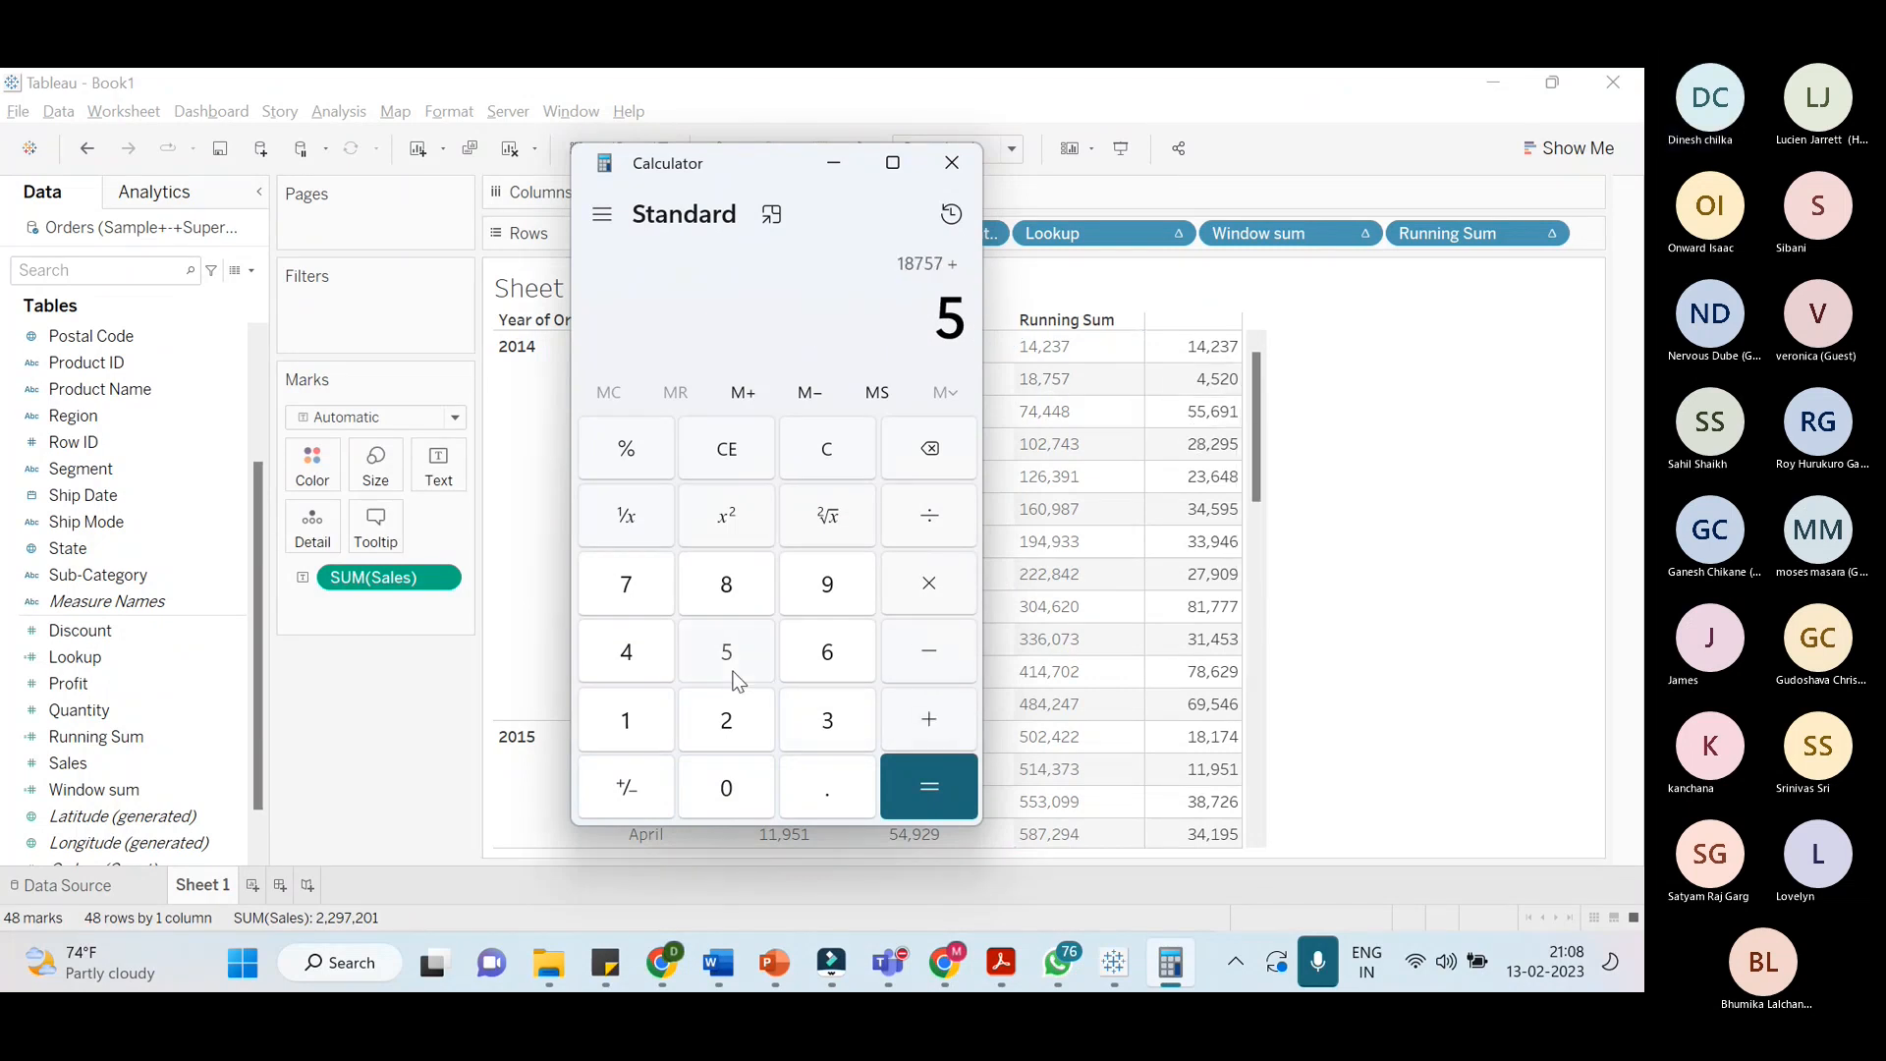
{"action": "left_click", "coordinate": [734, 673]}
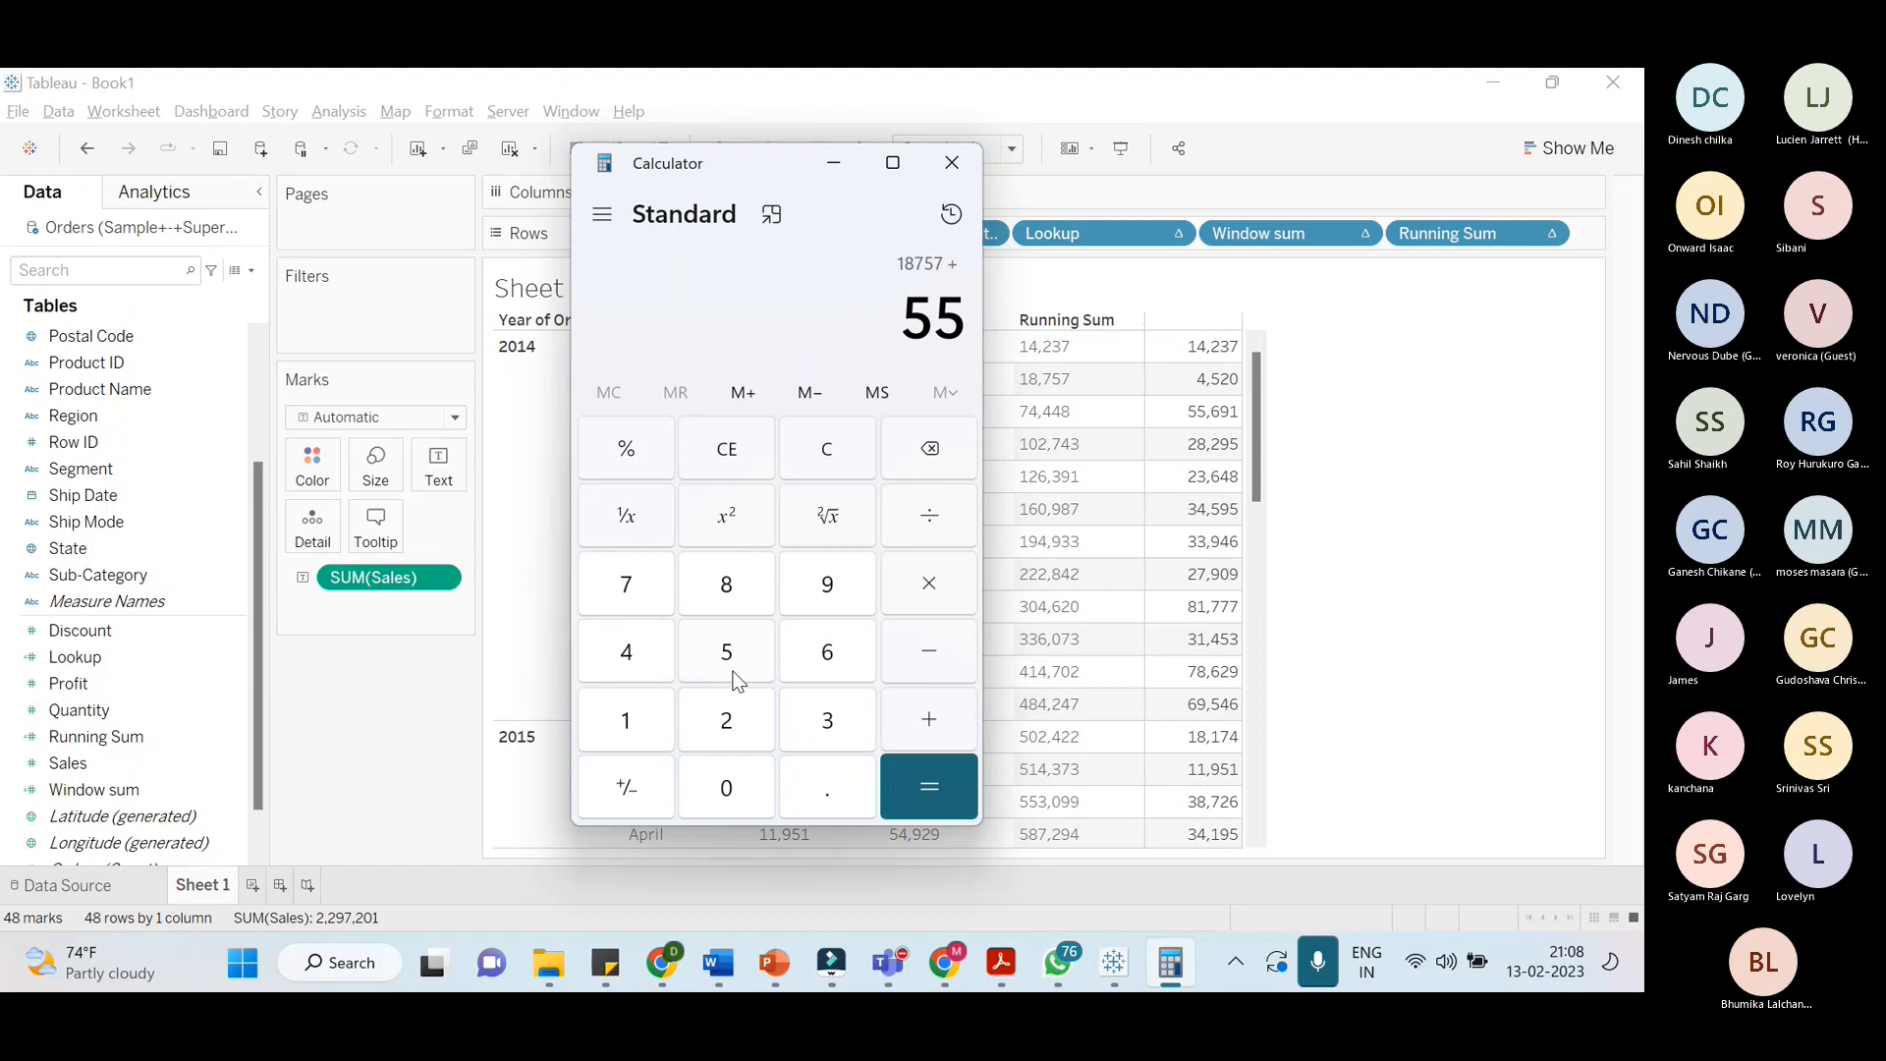
{"action": "left_click", "coordinate": [832, 666]}
{"action": "left_click", "coordinate": [835, 594]}
{"action": "left_click", "coordinate": [644, 725]}
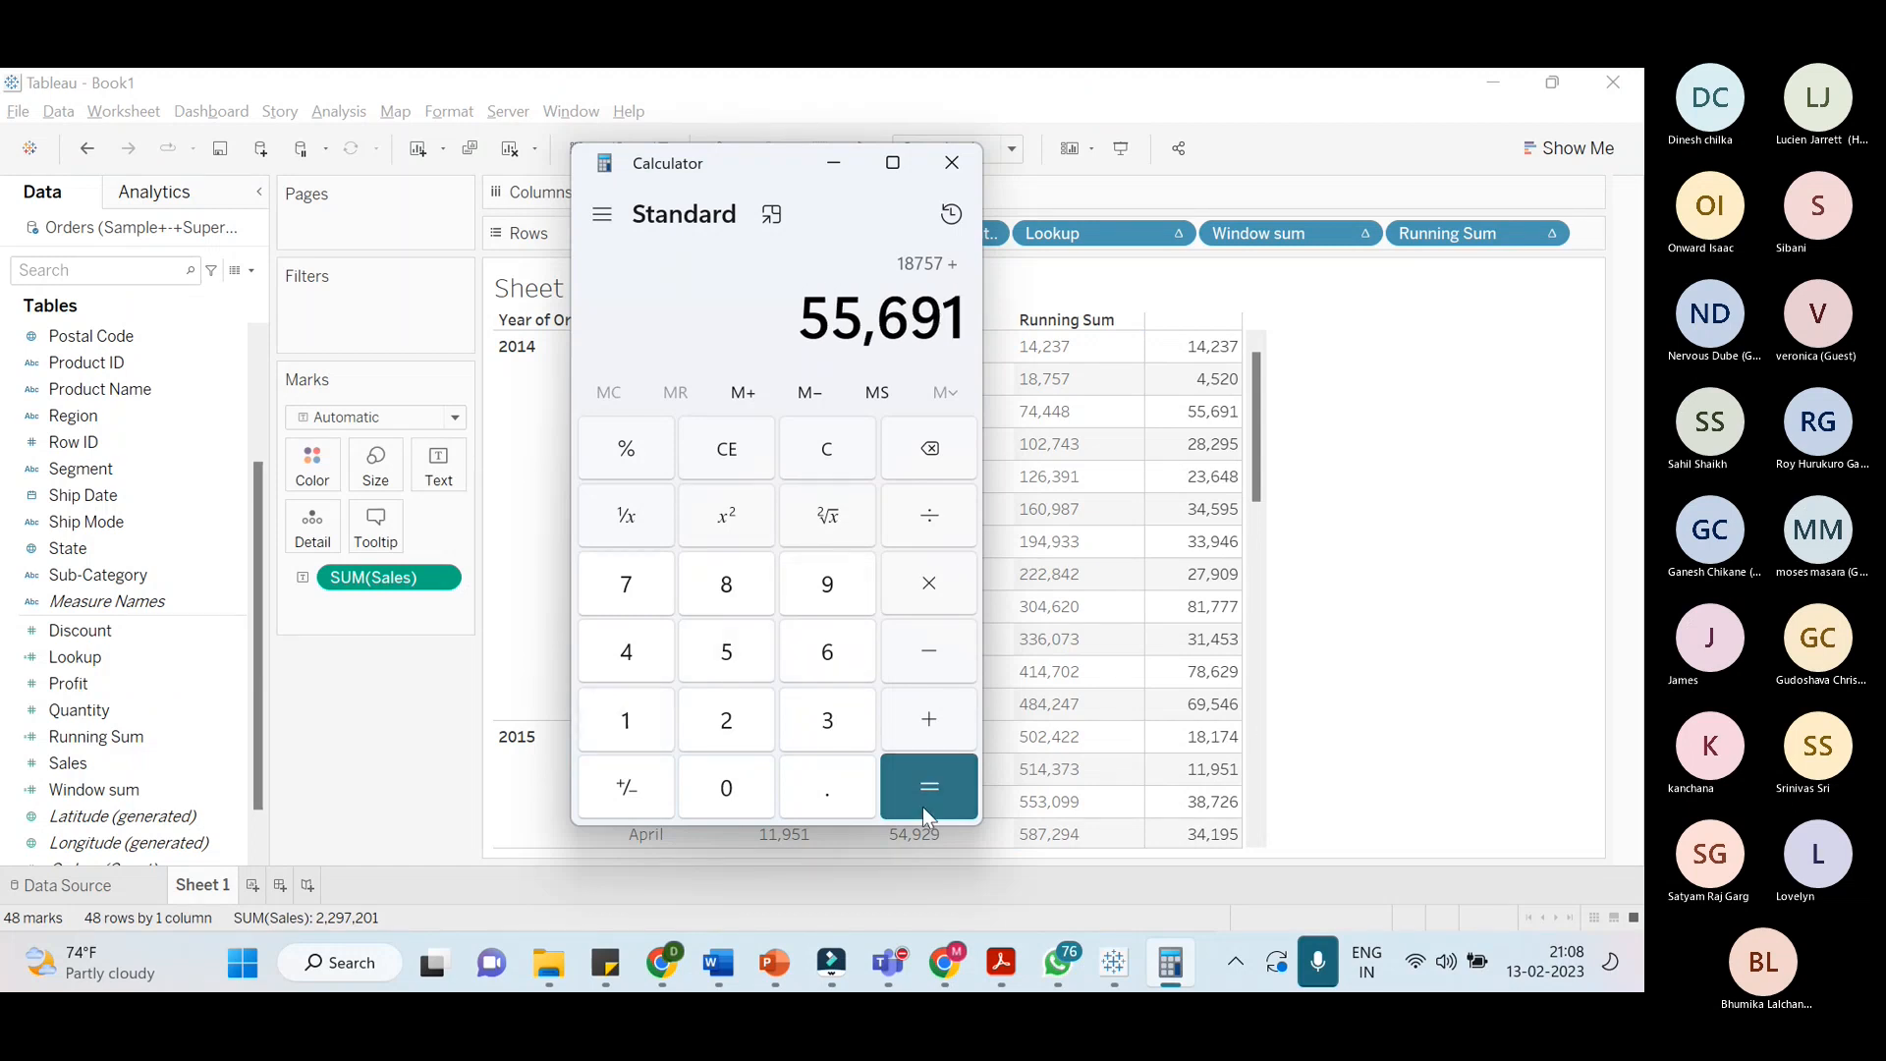
{"action": "left_click", "coordinate": [923, 801]}
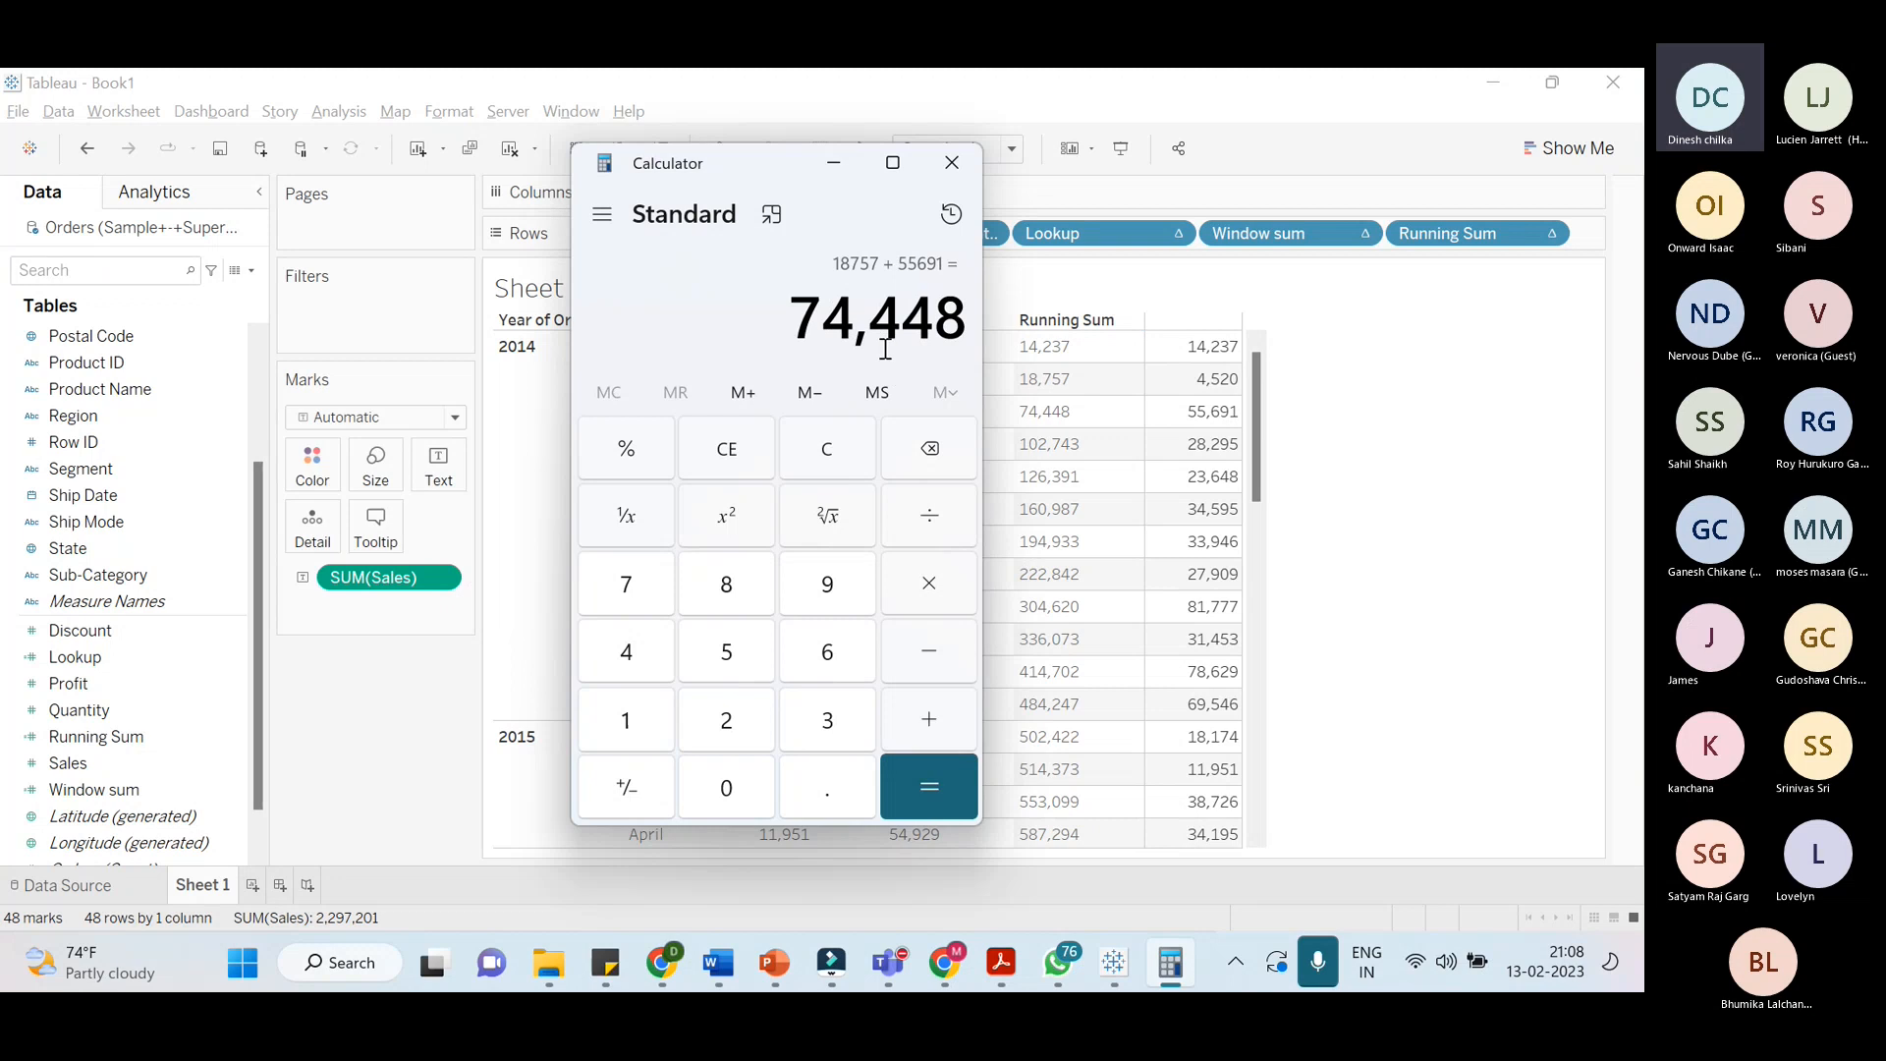
Add the April 2014 sales of 28295 to the running total, clearing any wrong entry first
{"action": "left_click", "coordinate": [930, 713]}
{"action": "mouse_move", "coordinate": [1208, 506]}
{"action": "key", "text": "2"}
{"action": "key", "text": "q"}
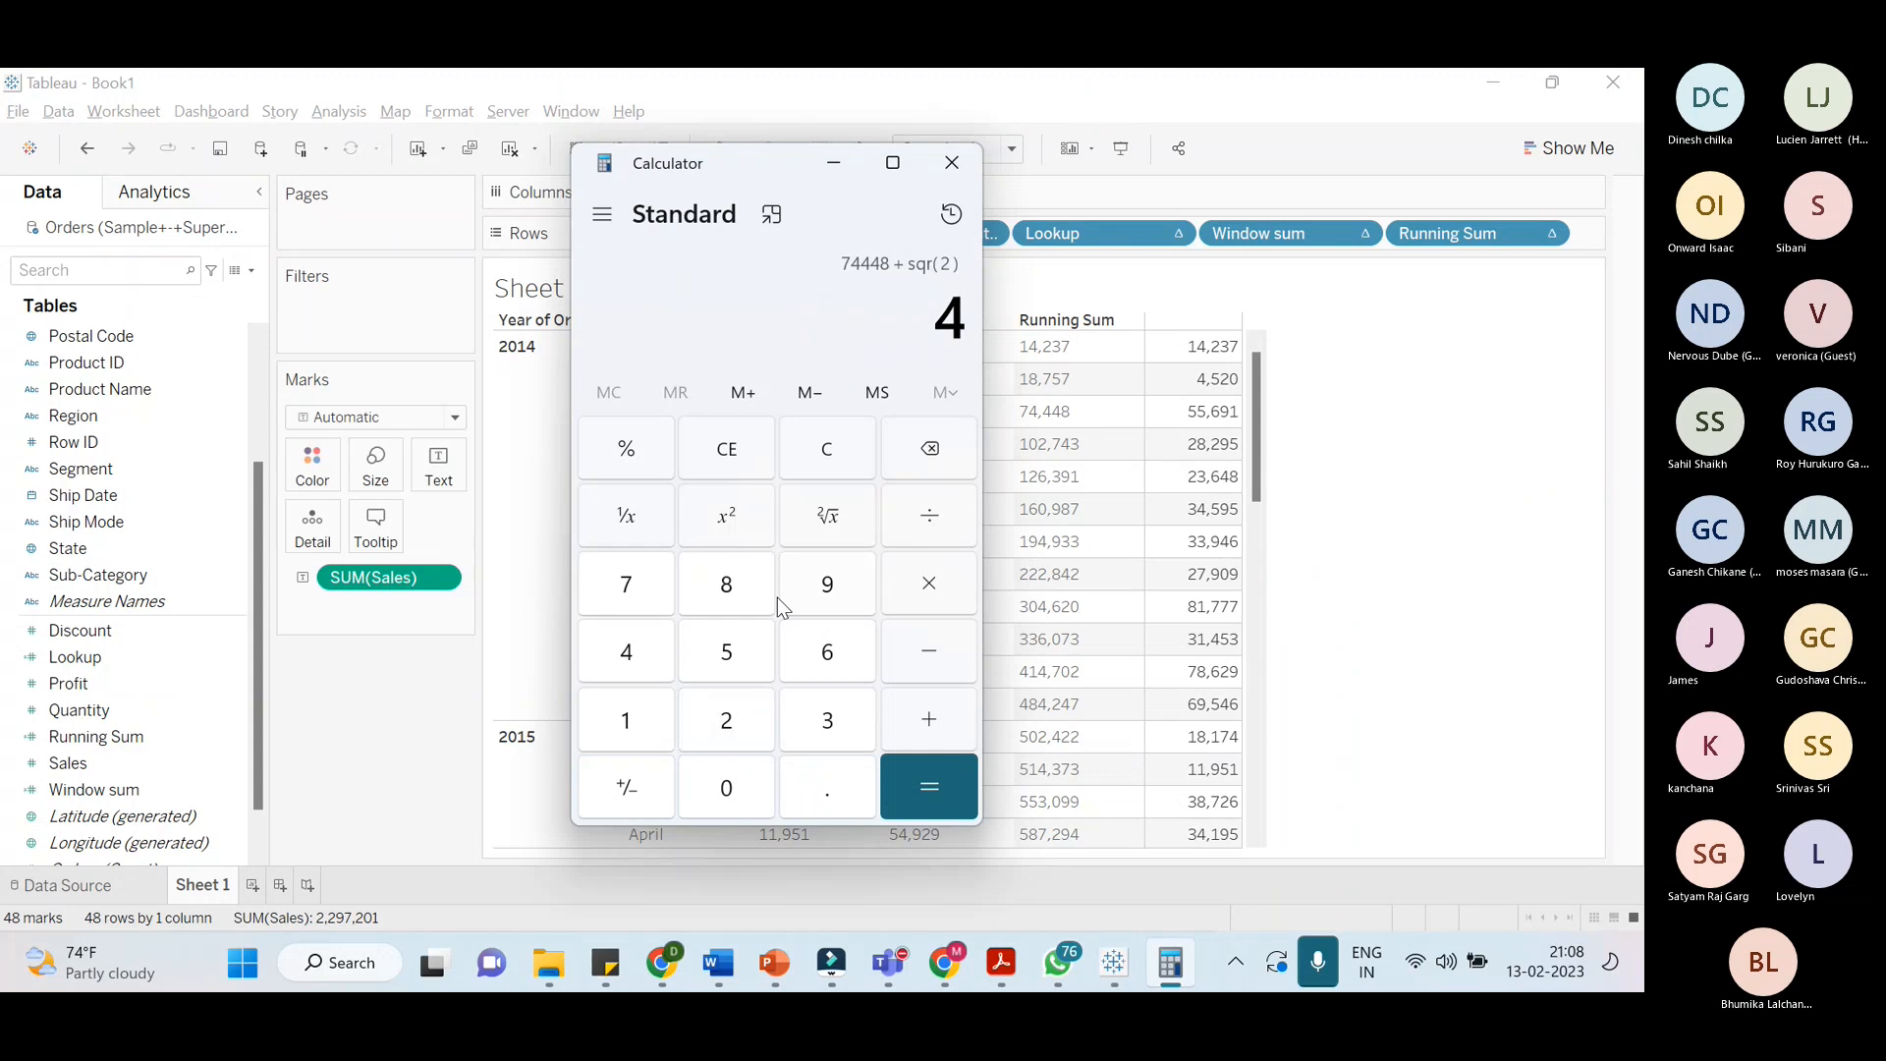
{"action": "left_click", "coordinate": [738, 462]}
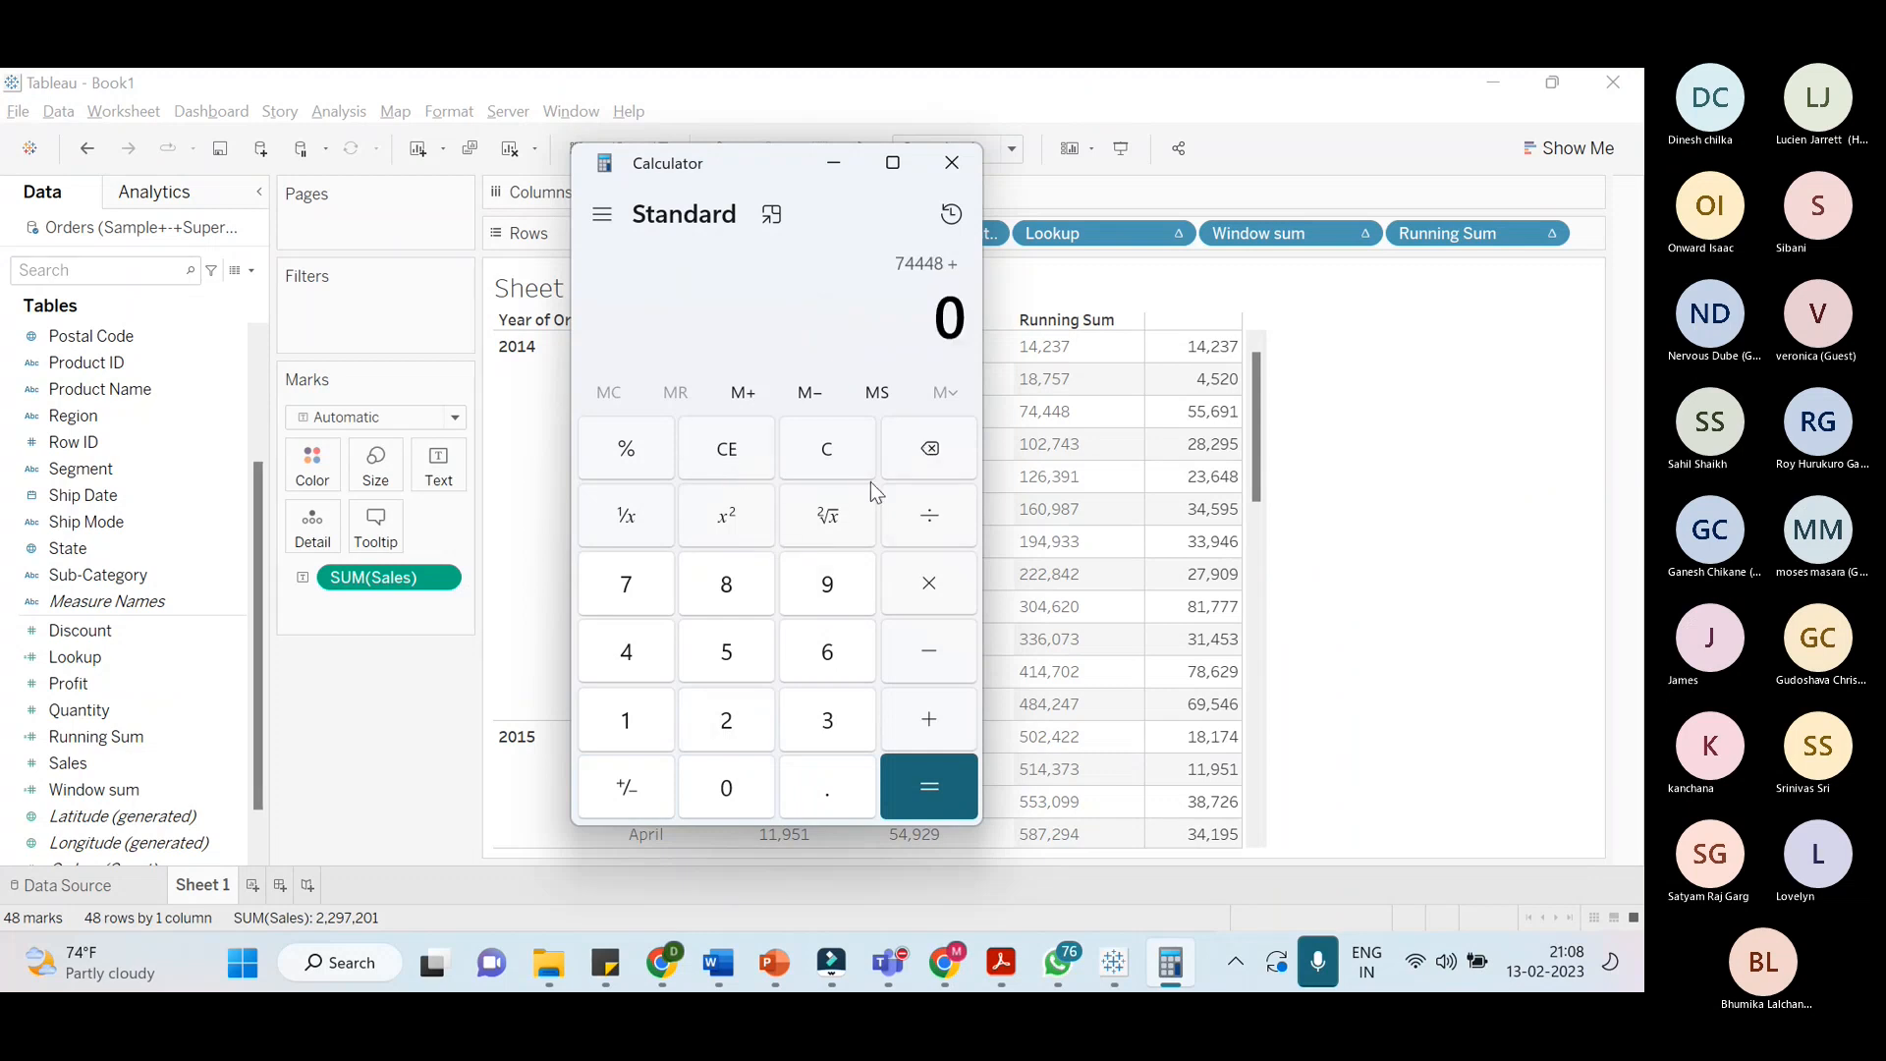
{"action": "left_click", "coordinate": [716, 691]}
{"action": "left_click", "coordinate": [737, 598]}
{"action": "left_click", "coordinate": [731, 729]}
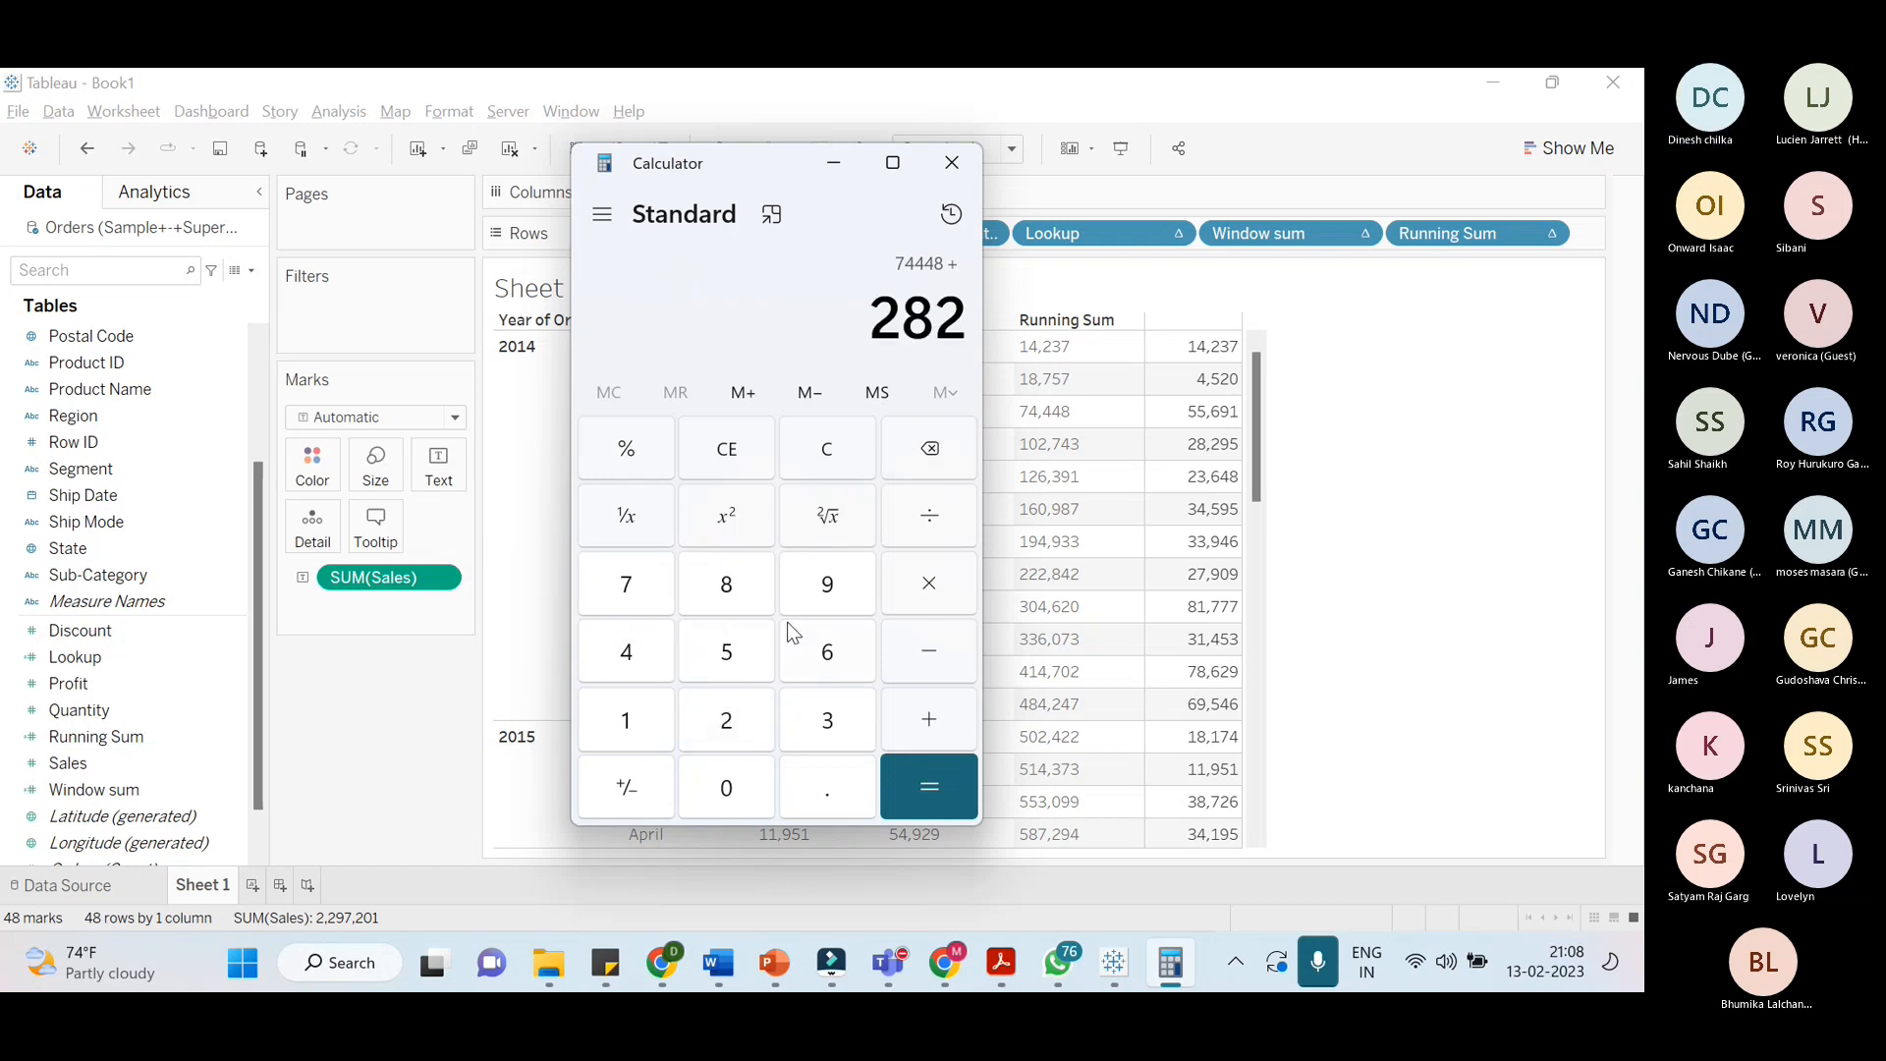
{"action": "left_click", "coordinate": [829, 588]}
{"action": "left_click", "coordinate": [760, 638]}
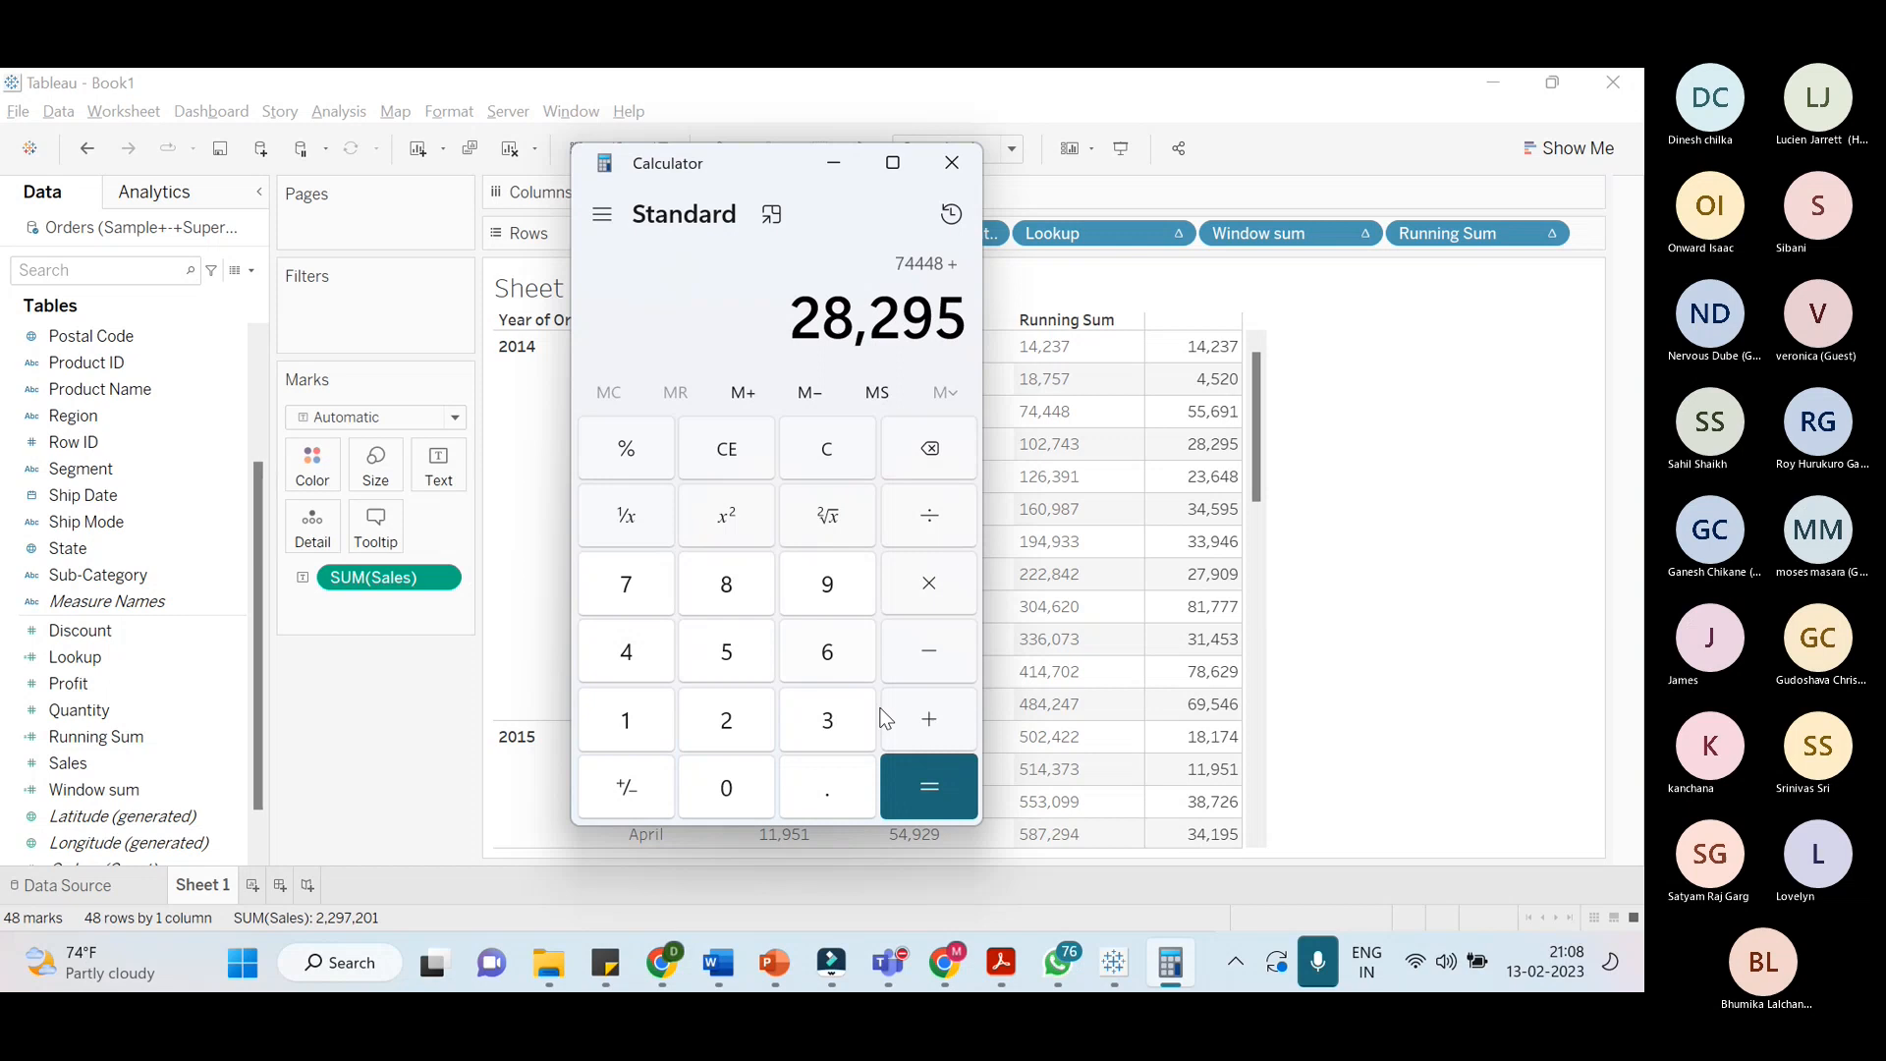
{"action": "left_click", "coordinate": [917, 776]}
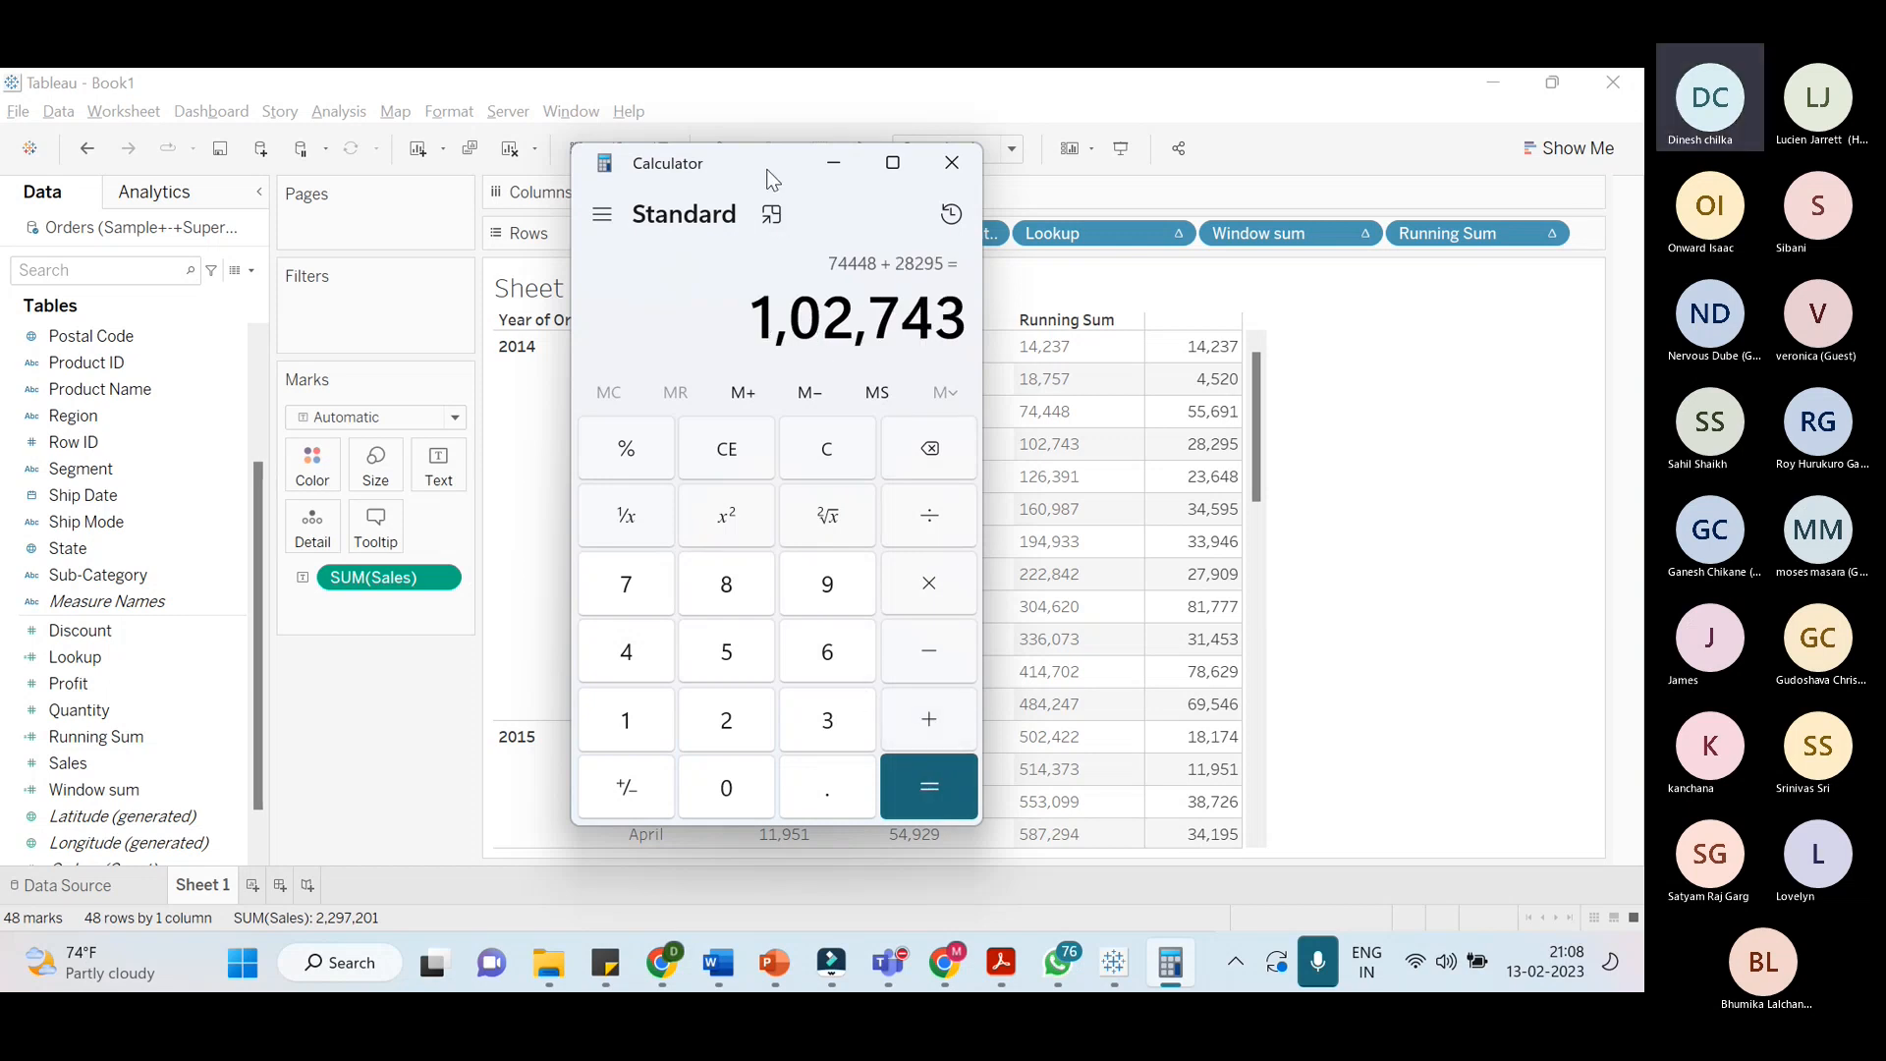
Move the calculator clear of the table and compare the monthly 2014 Sales with the Running Sum values
{"action": "left_click_drag", "start_coordinate": [772, 177], "coordinate": [701, 199]}
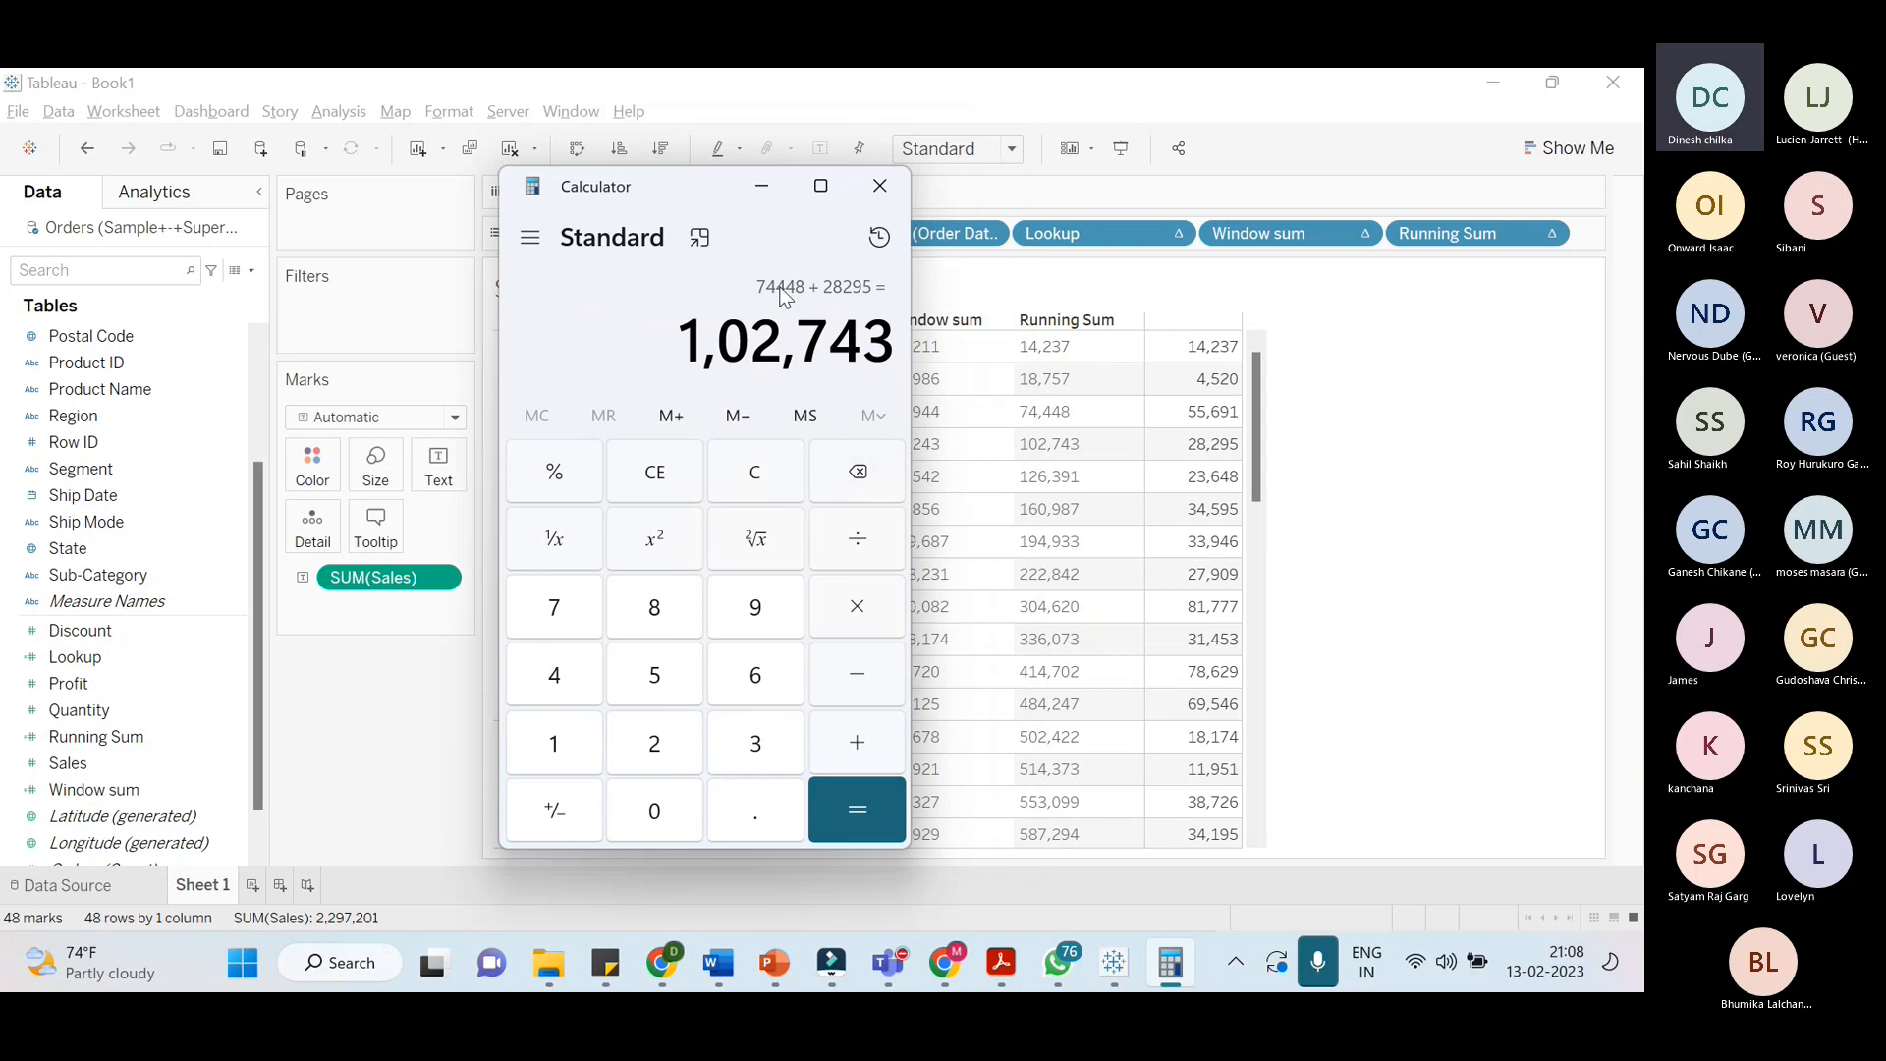
{"action": "left_click_drag", "start_coordinate": [664, 177], "coordinate": [336, 252]}
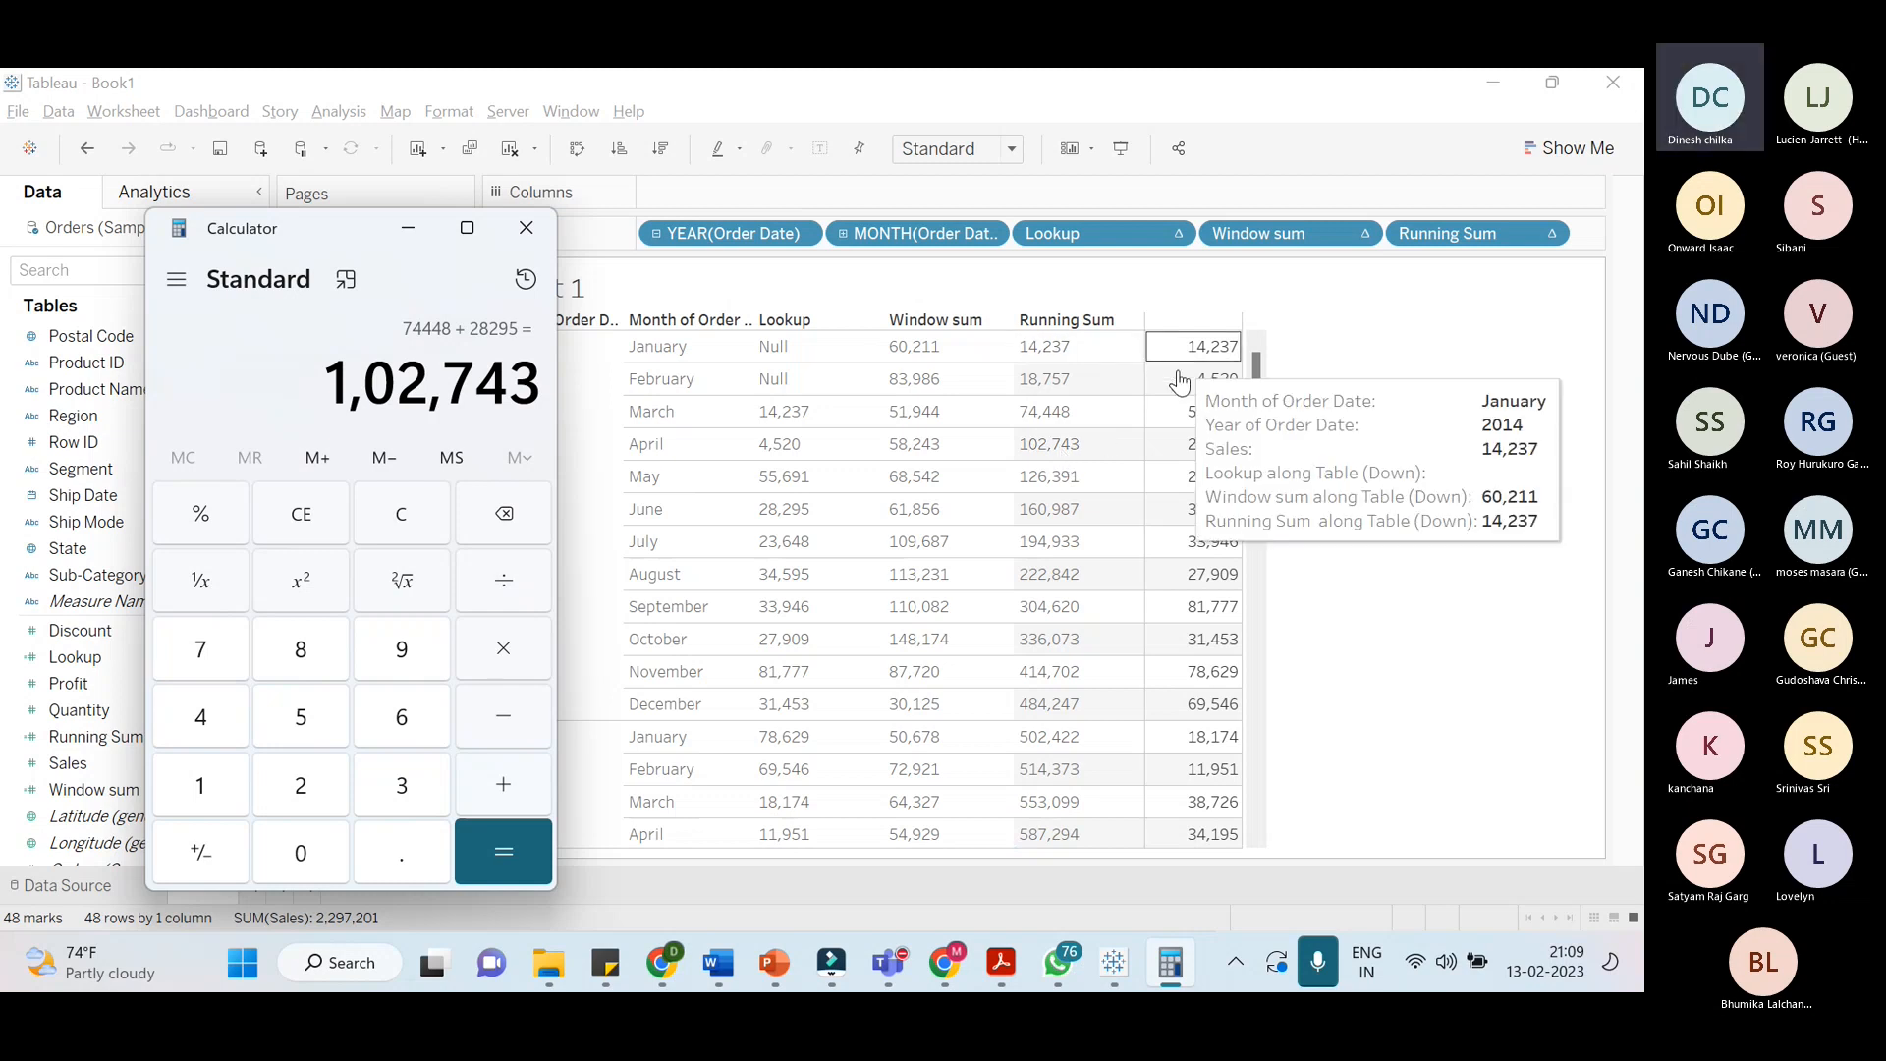
{"action": "mouse_move", "coordinate": [1213, 439]}
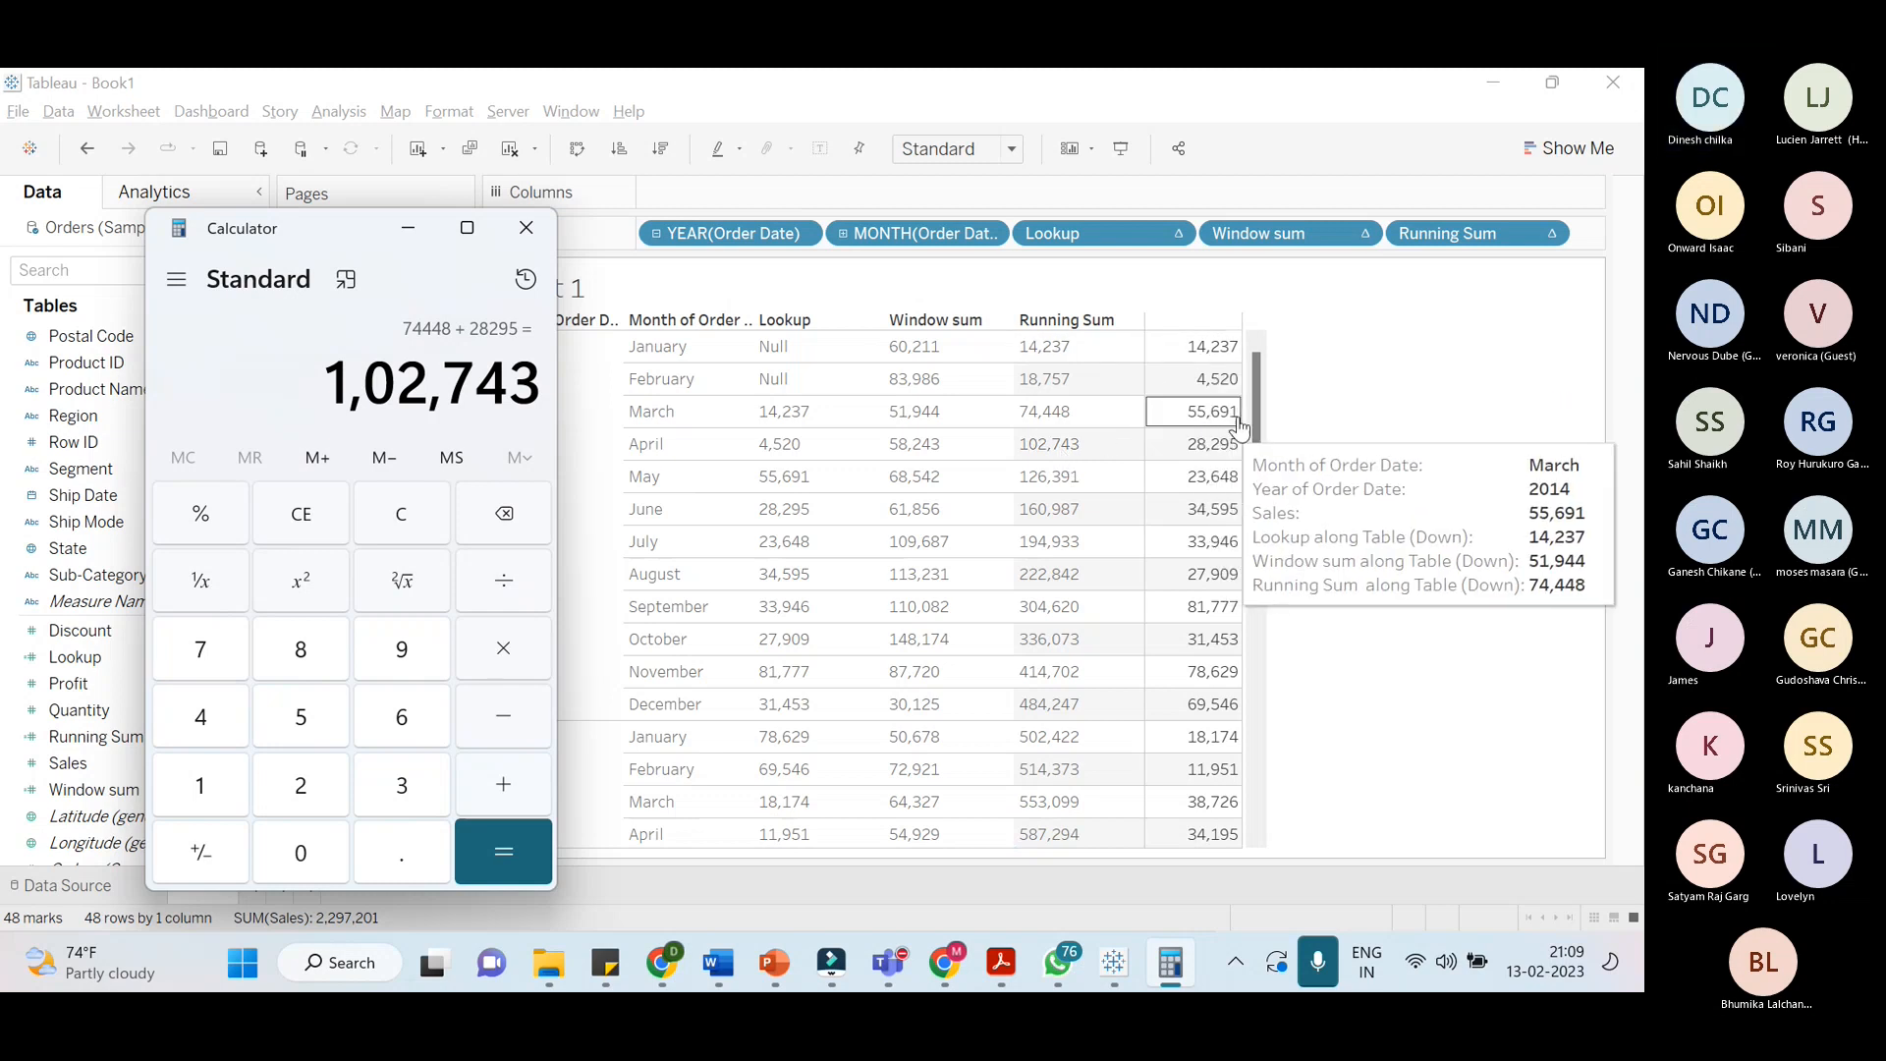
Clear the calculator and compute 1 + 2 as a simple running sum example
{"action": "left_click", "coordinate": [416, 526]}
{"action": "type", "text": "1"}
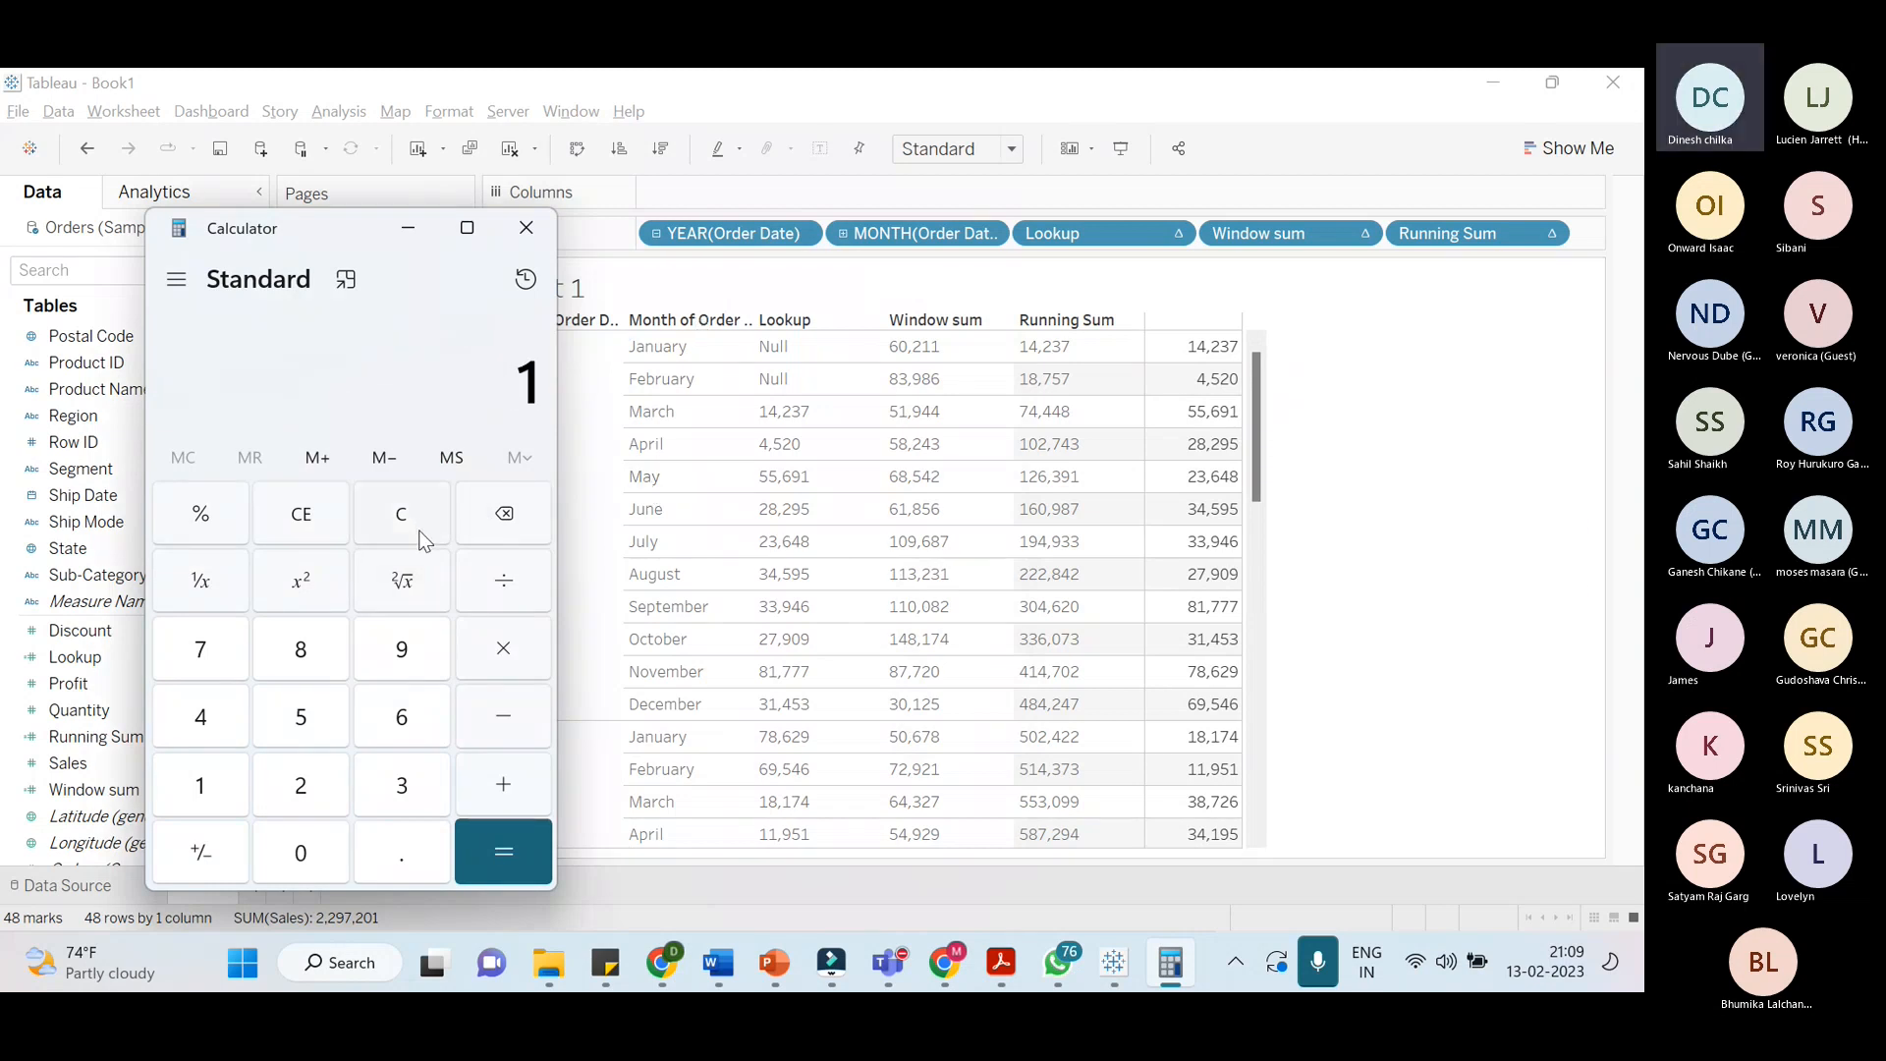
{"action": "type", "text": "1"}
{"action": "key", "text": "BackSpace"}
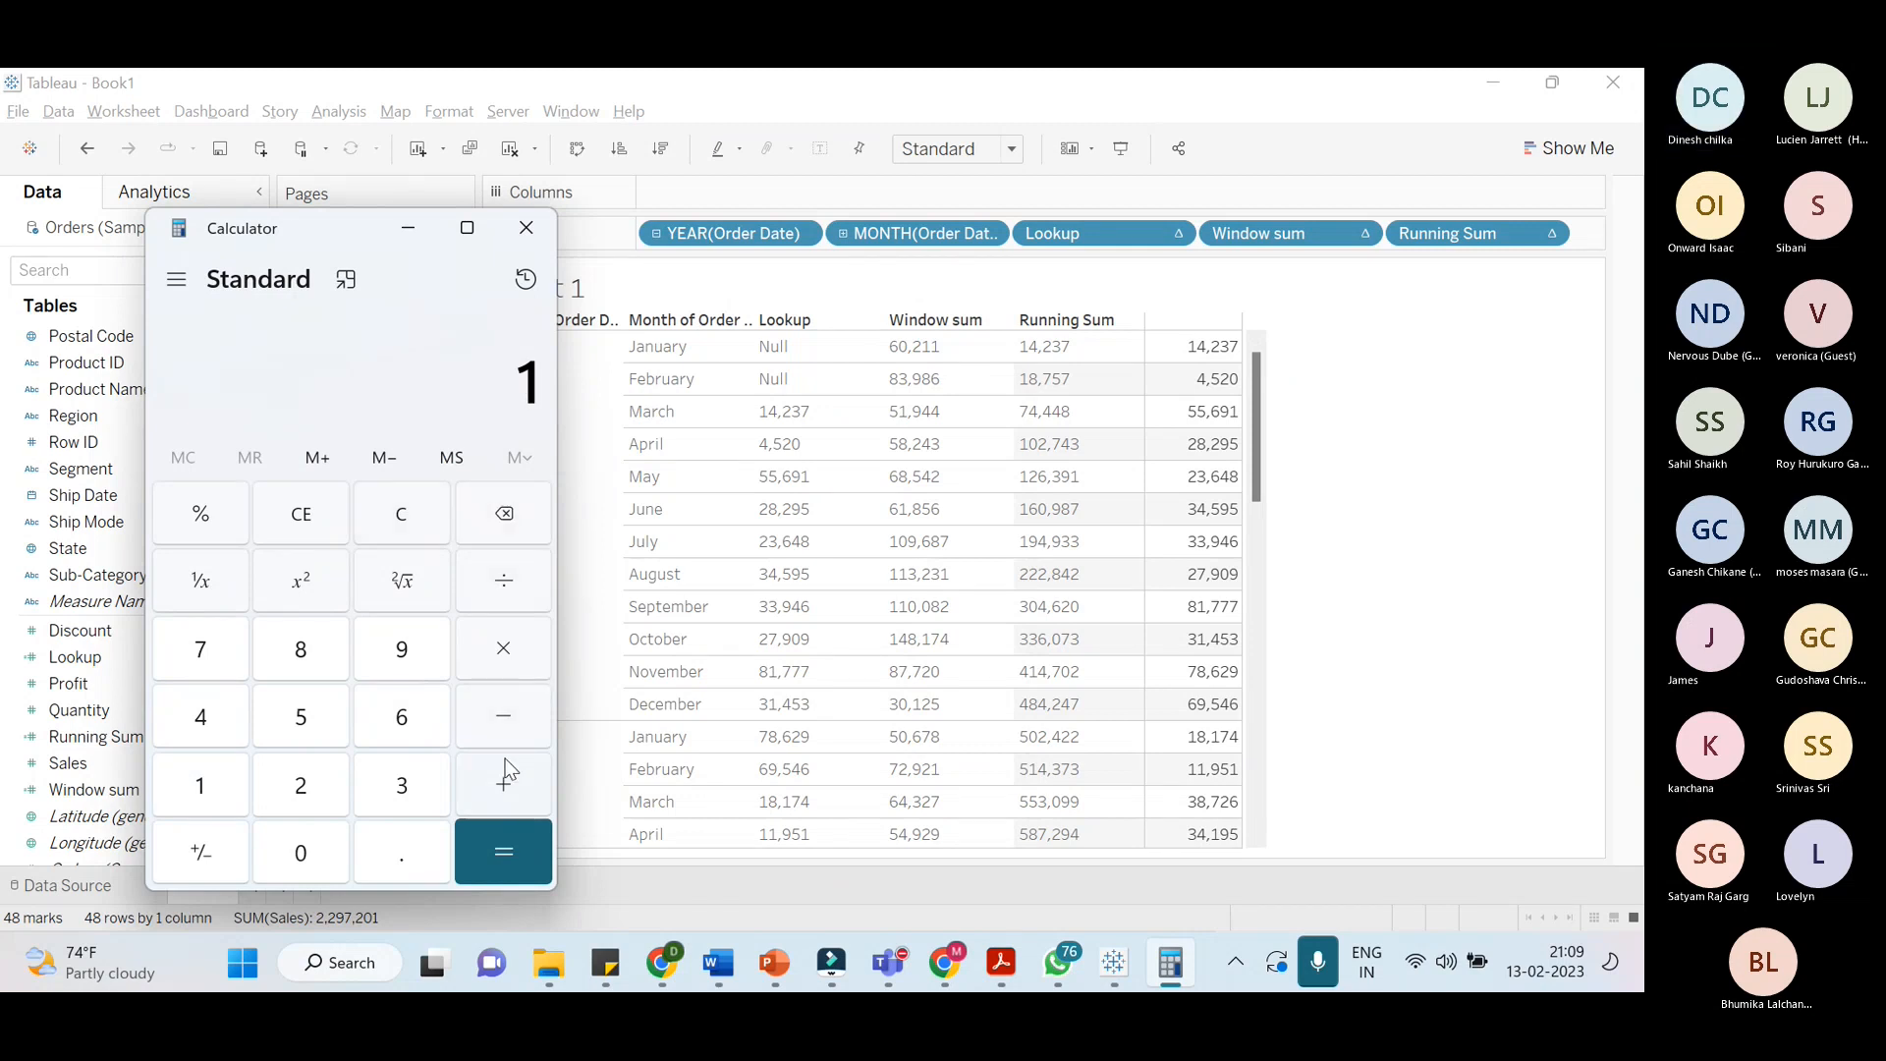
{"action": "left_click", "coordinate": [509, 783]}
{"action": "type", "text": "2"}
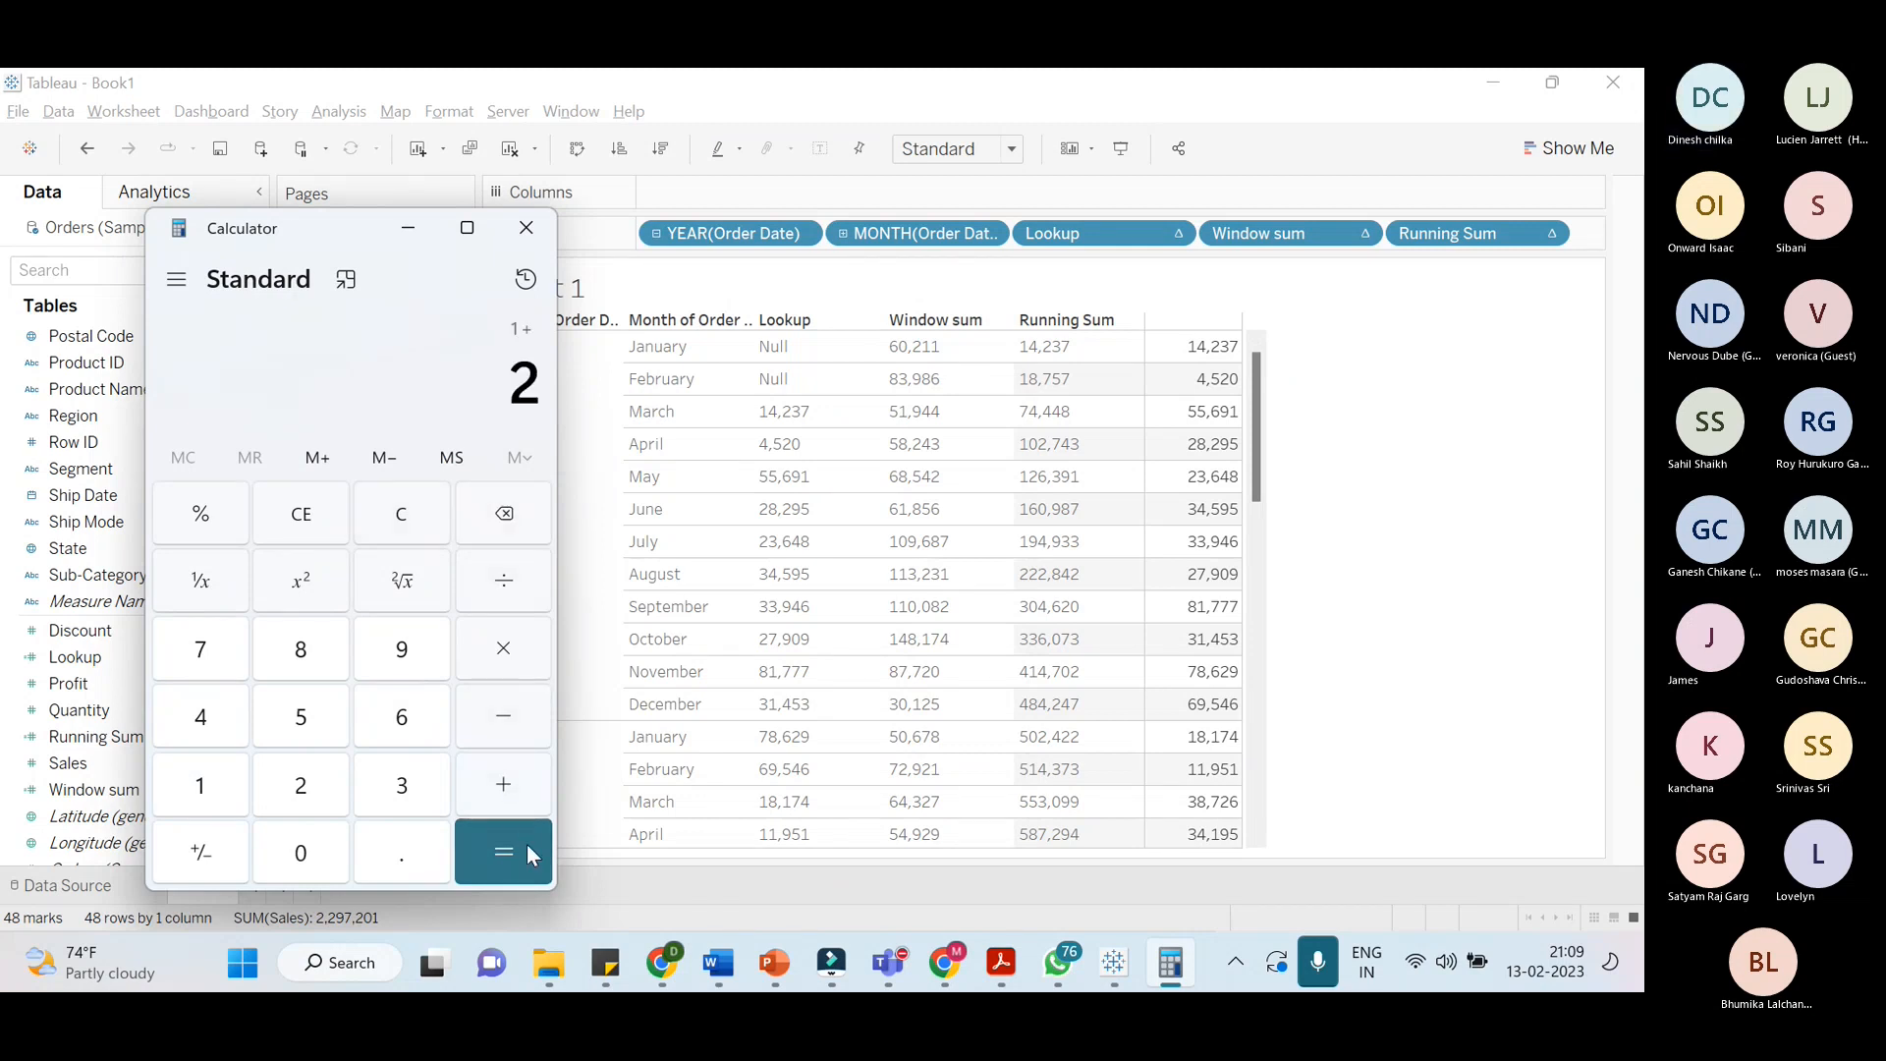
{"action": "left_click", "coordinate": [526, 845]}
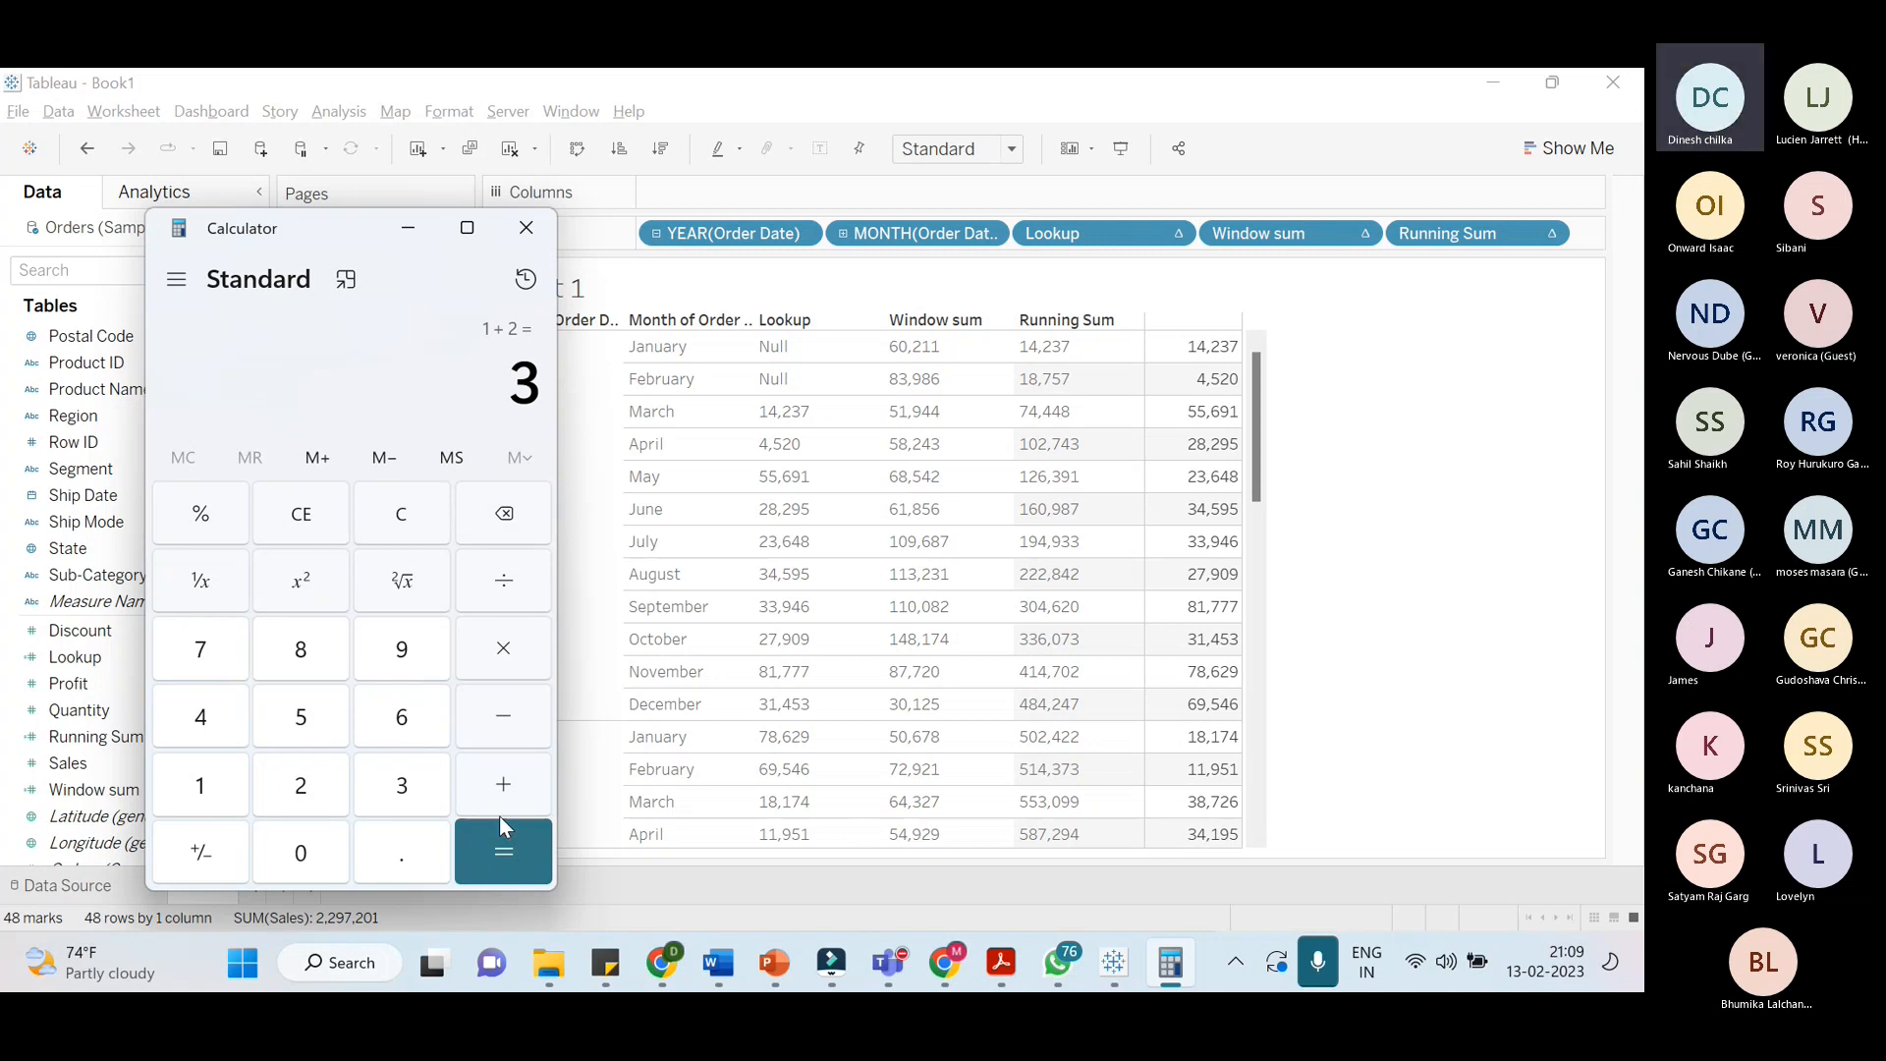
Extend the example by adding 4 and 5 one after the other to the accumulated total
{"action": "left_click", "coordinate": [517, 786]}
{"action": "key", "text": "4"}
{"action": "key", "text": "Return"}
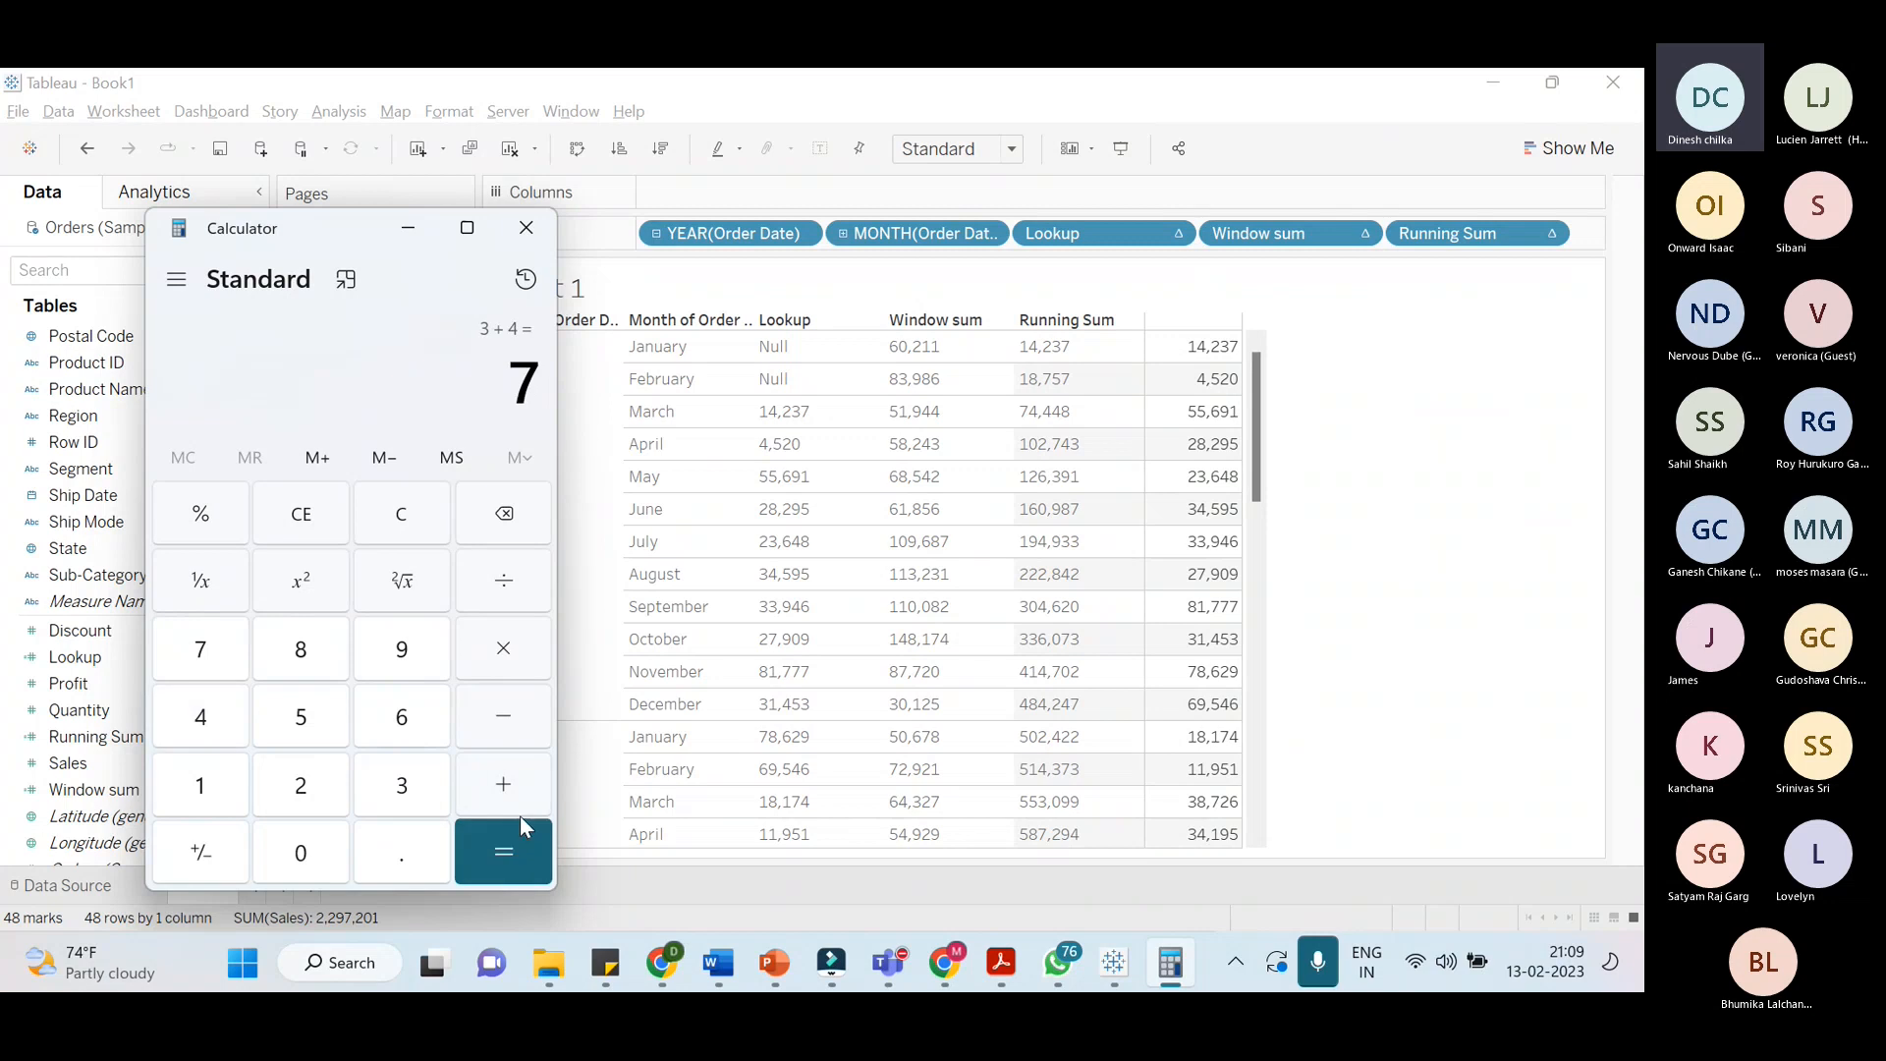
{"action": "left_click", "coordinate": [522, 788]}
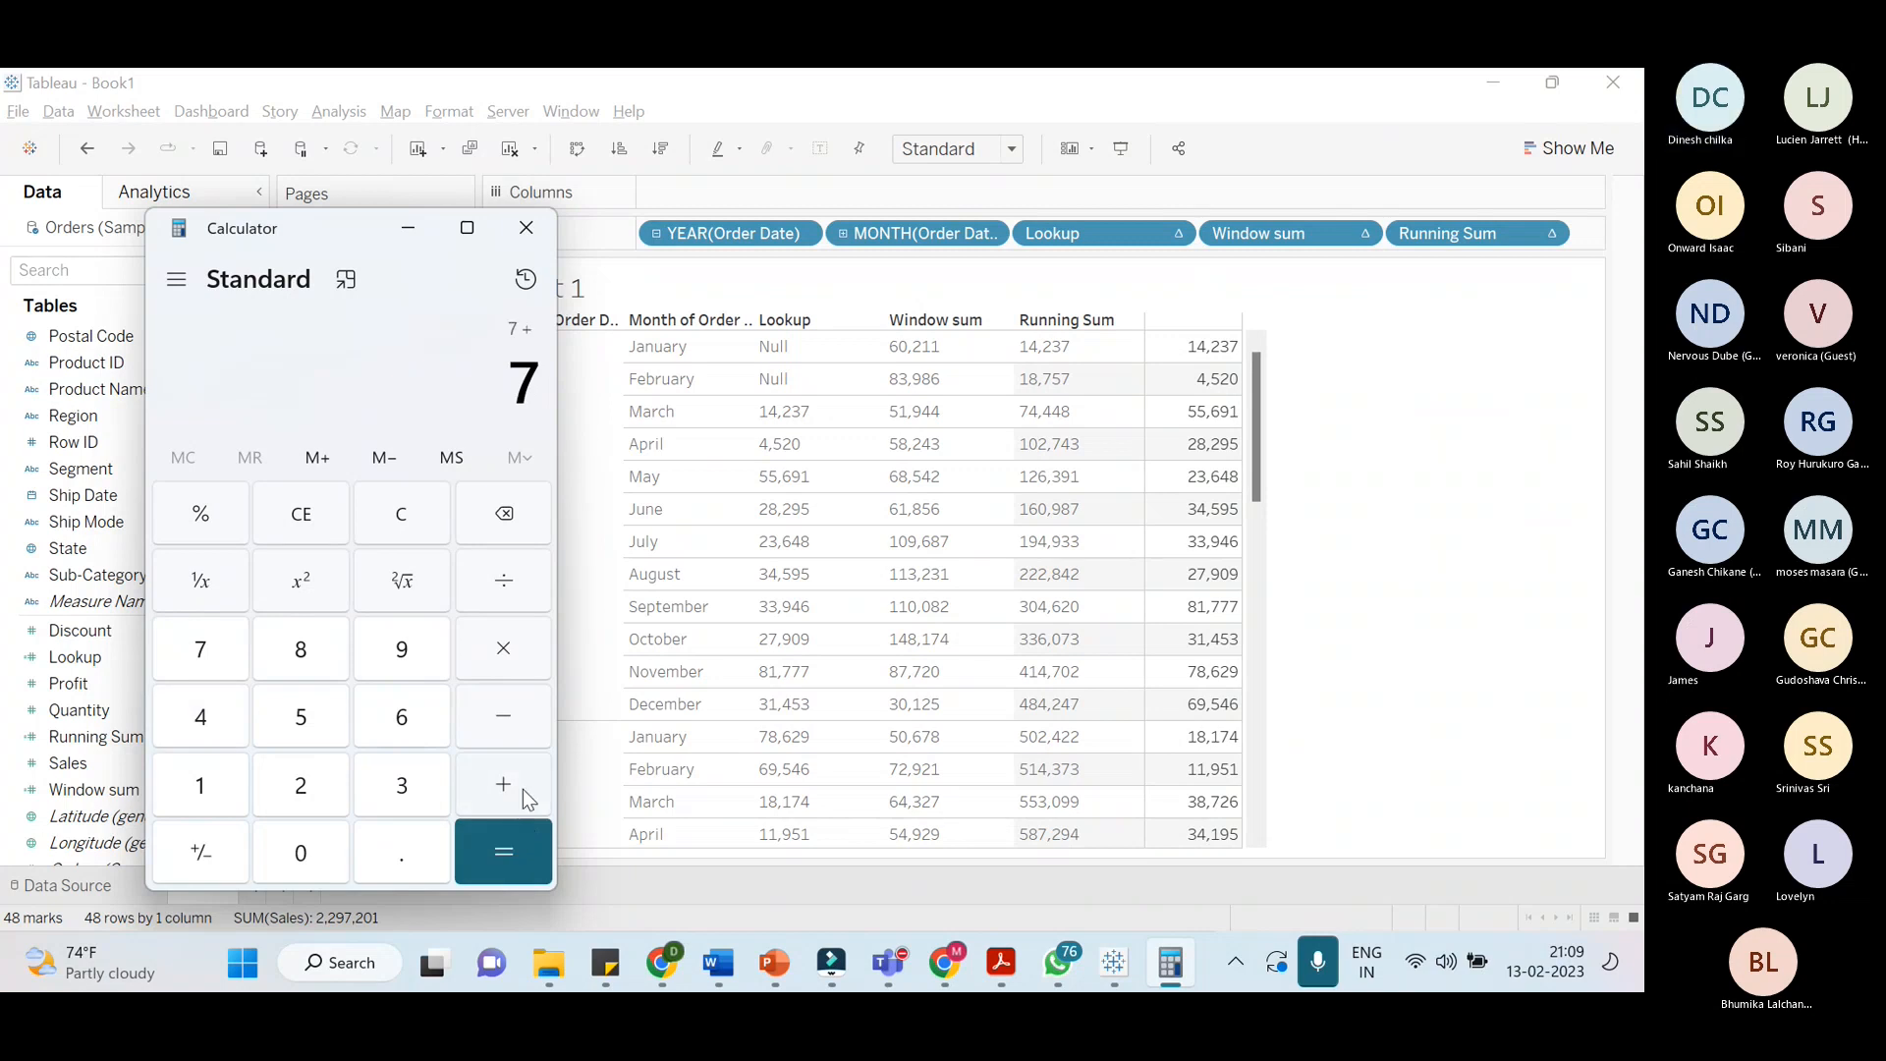
{"action": "key", "text": "5"}
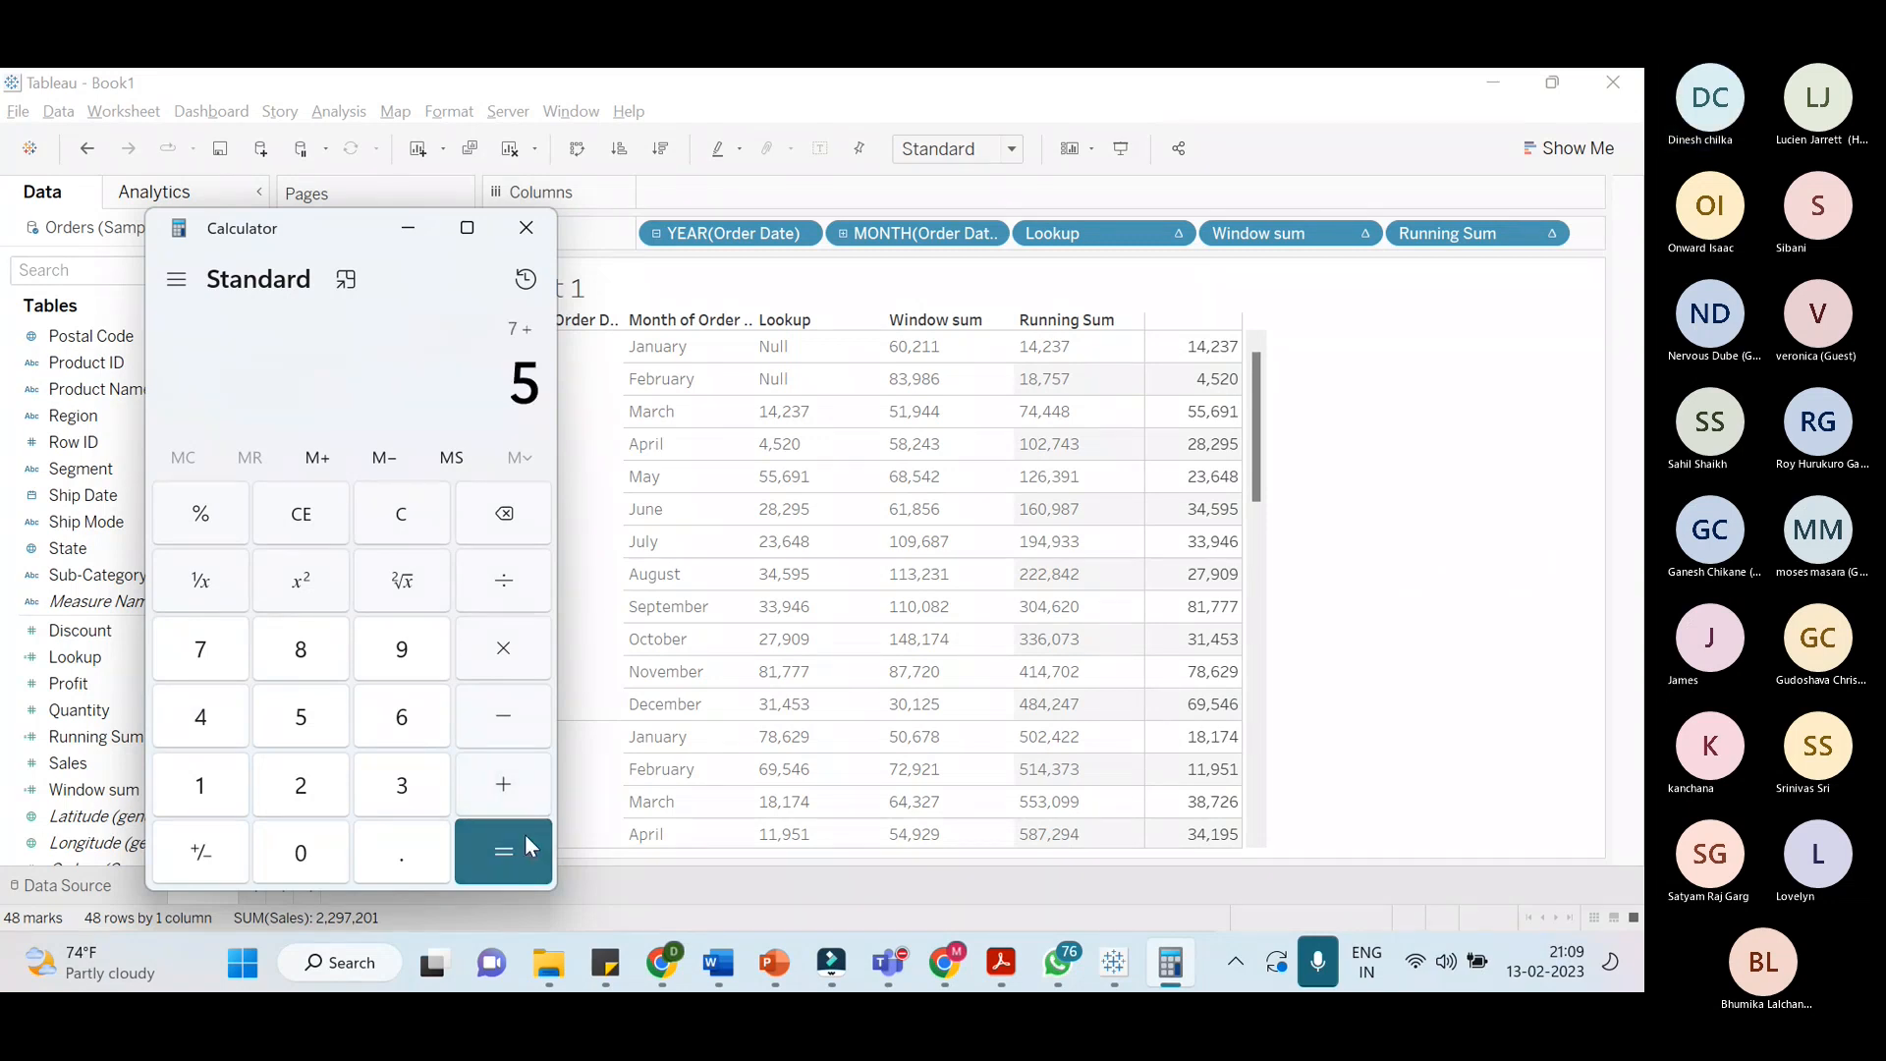
{"action": "left_click", "coordinate": [525, 834]}
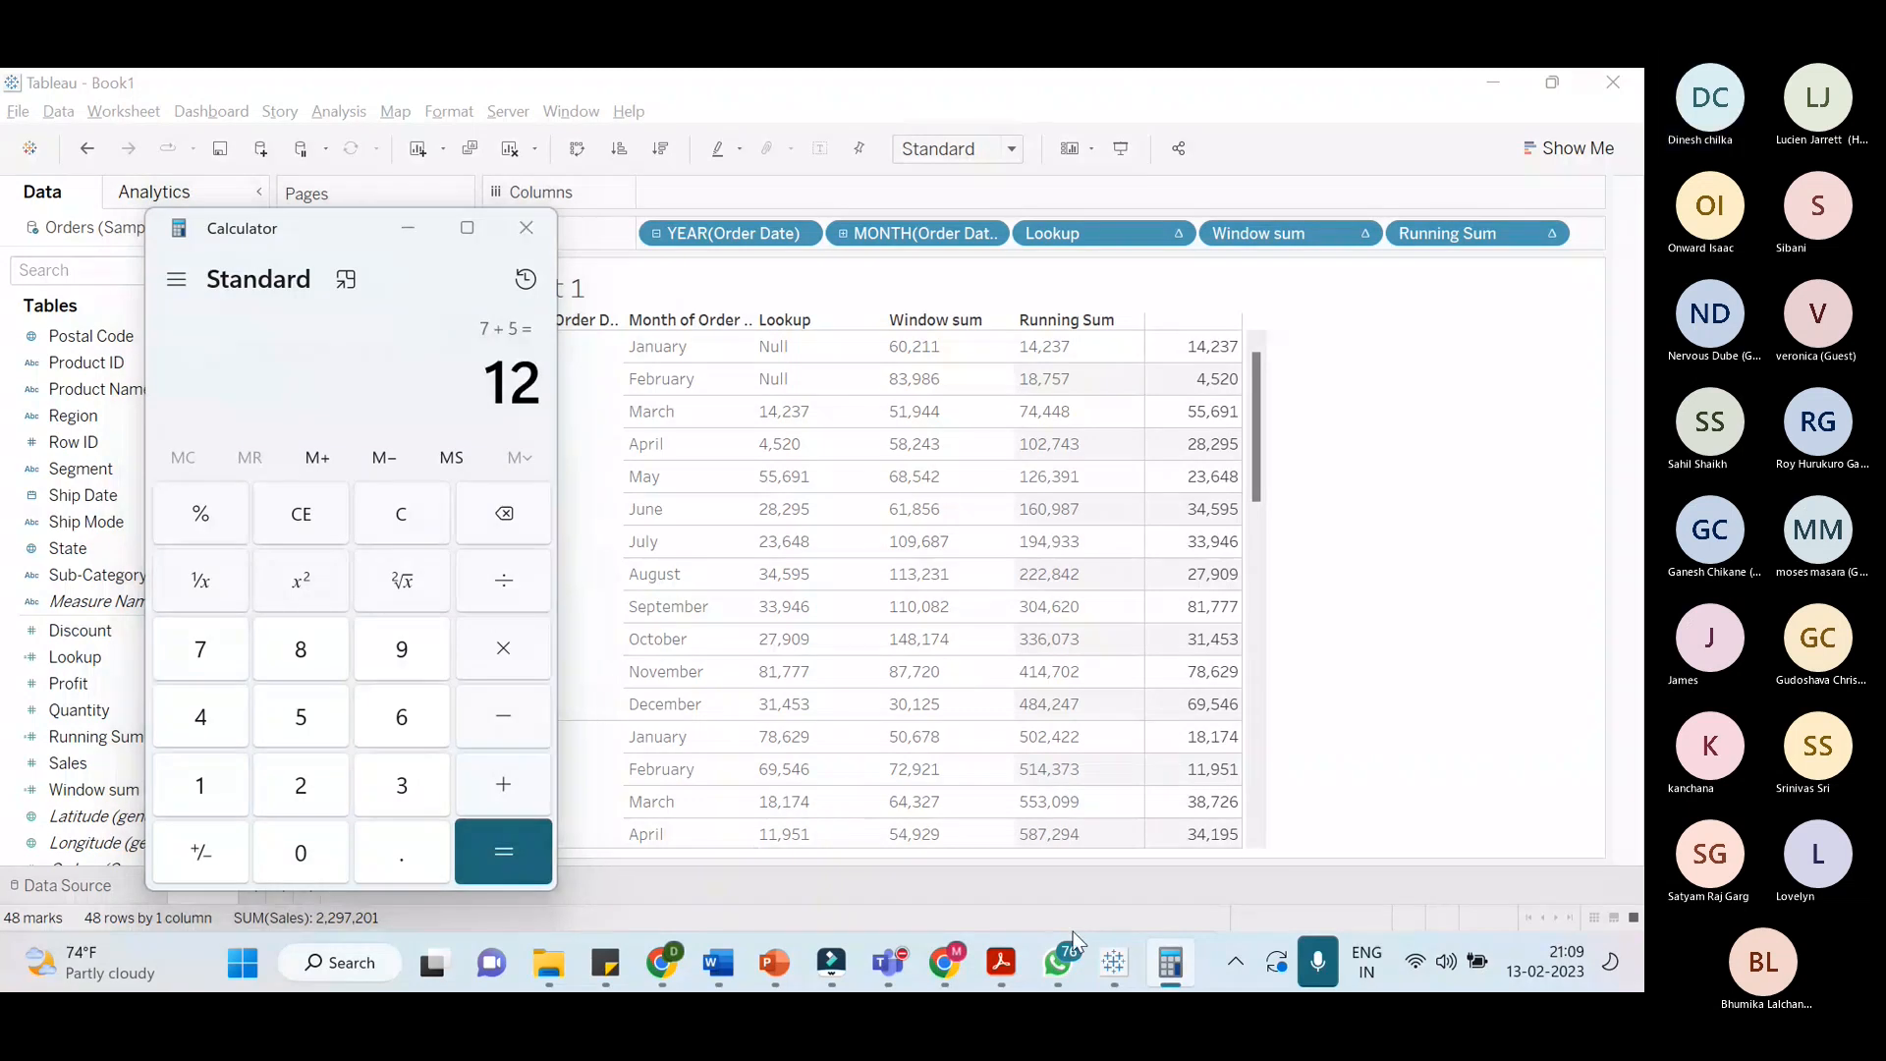
Switch to PowerPoint and review the A+B+C and A+B+C+D lines on the Running Sum slide
{"action": "key", "text": "alt+Tab"}
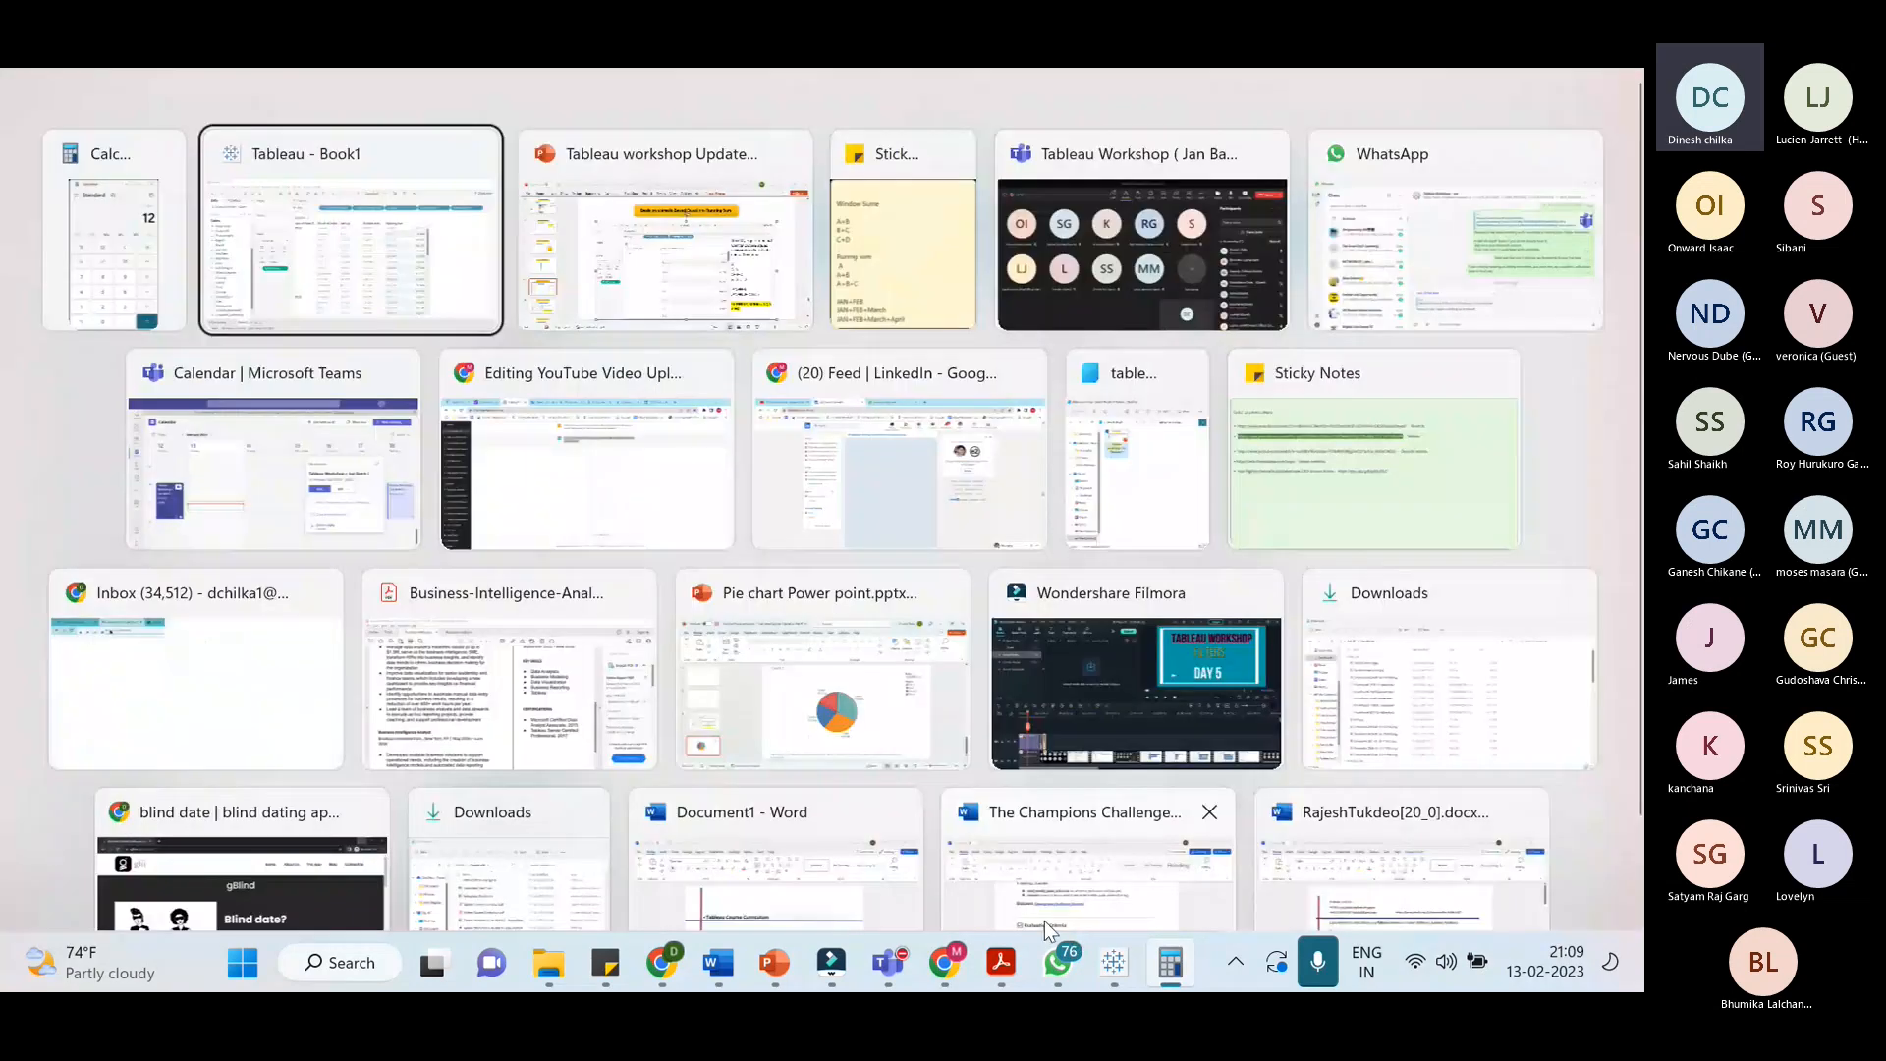
{"action": "key", "text": "alt+Tab"}
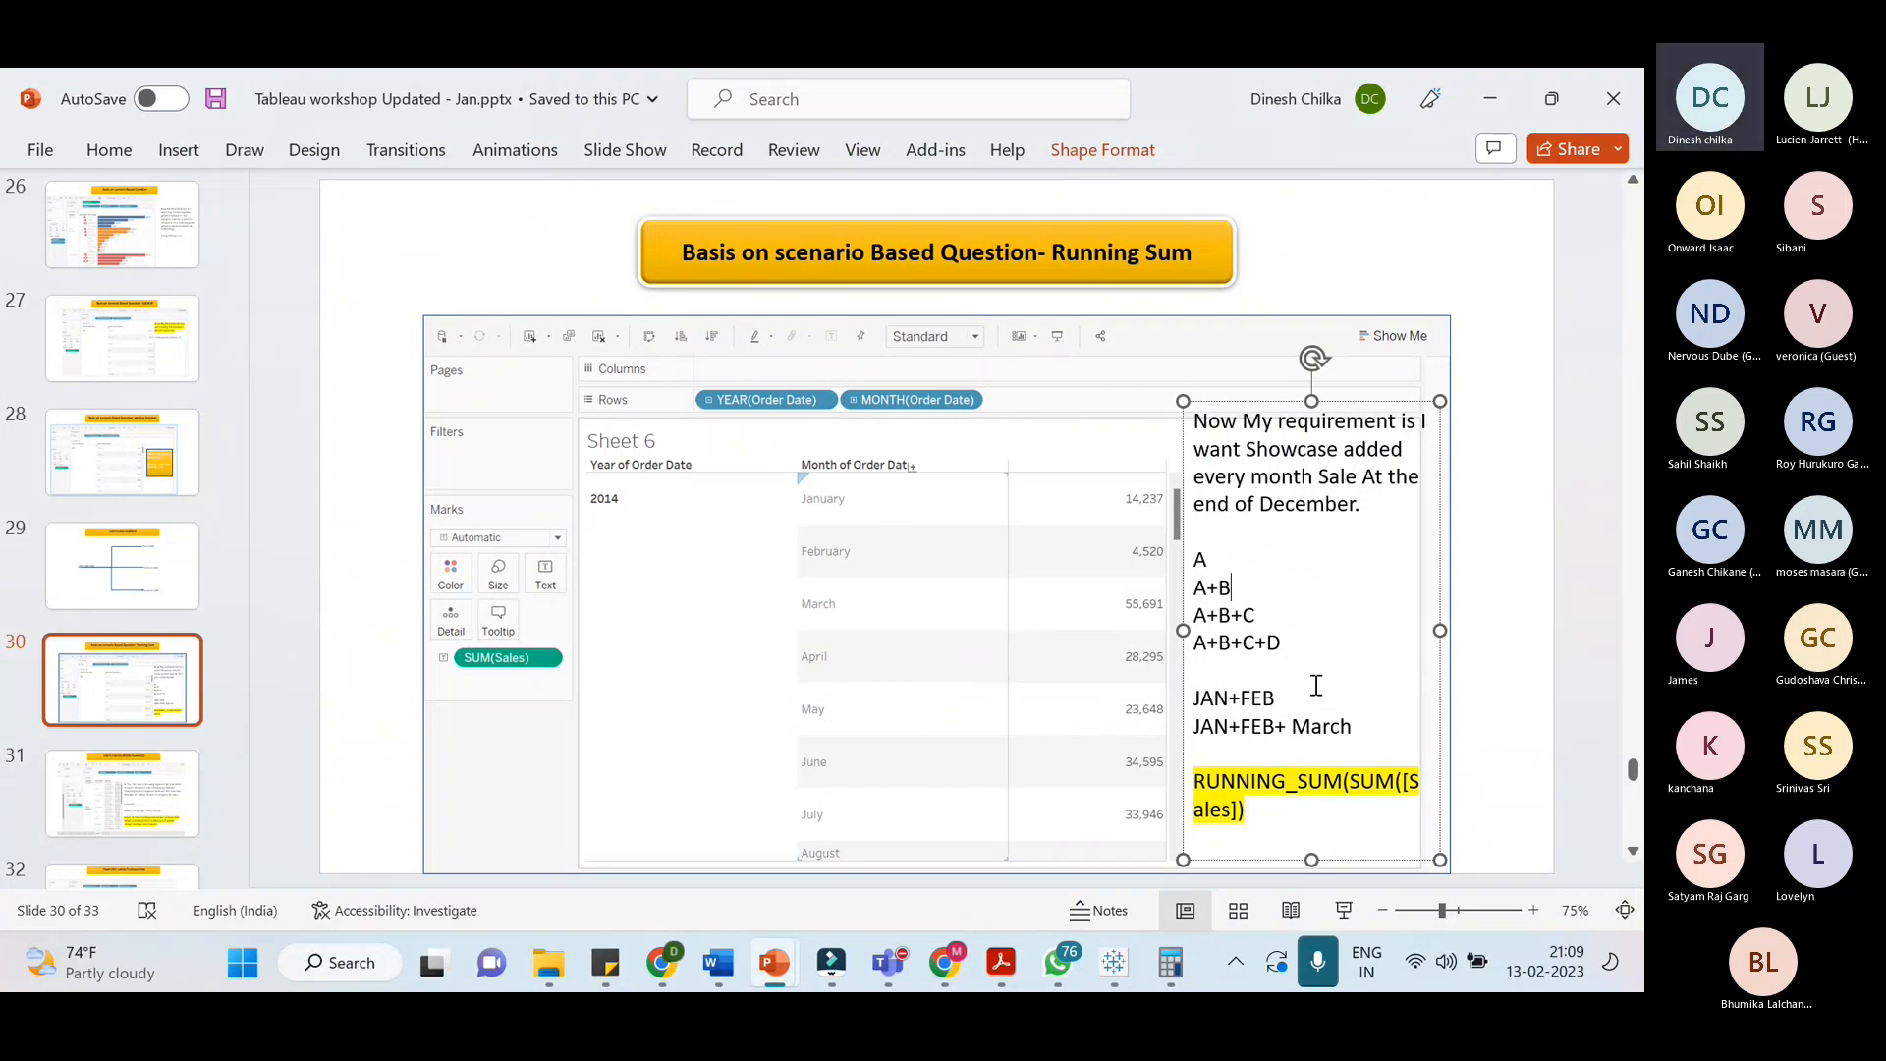
{"action": "left_click", "coordinate": [1256, 616]}
{"action": "left_click", "coordinate": [1294, 640]}
Switch back to Tableau to inspect the monthly Running Sum values and bring Calculator back over the sheet
{"action": "key", "text": "alt+Tab"}
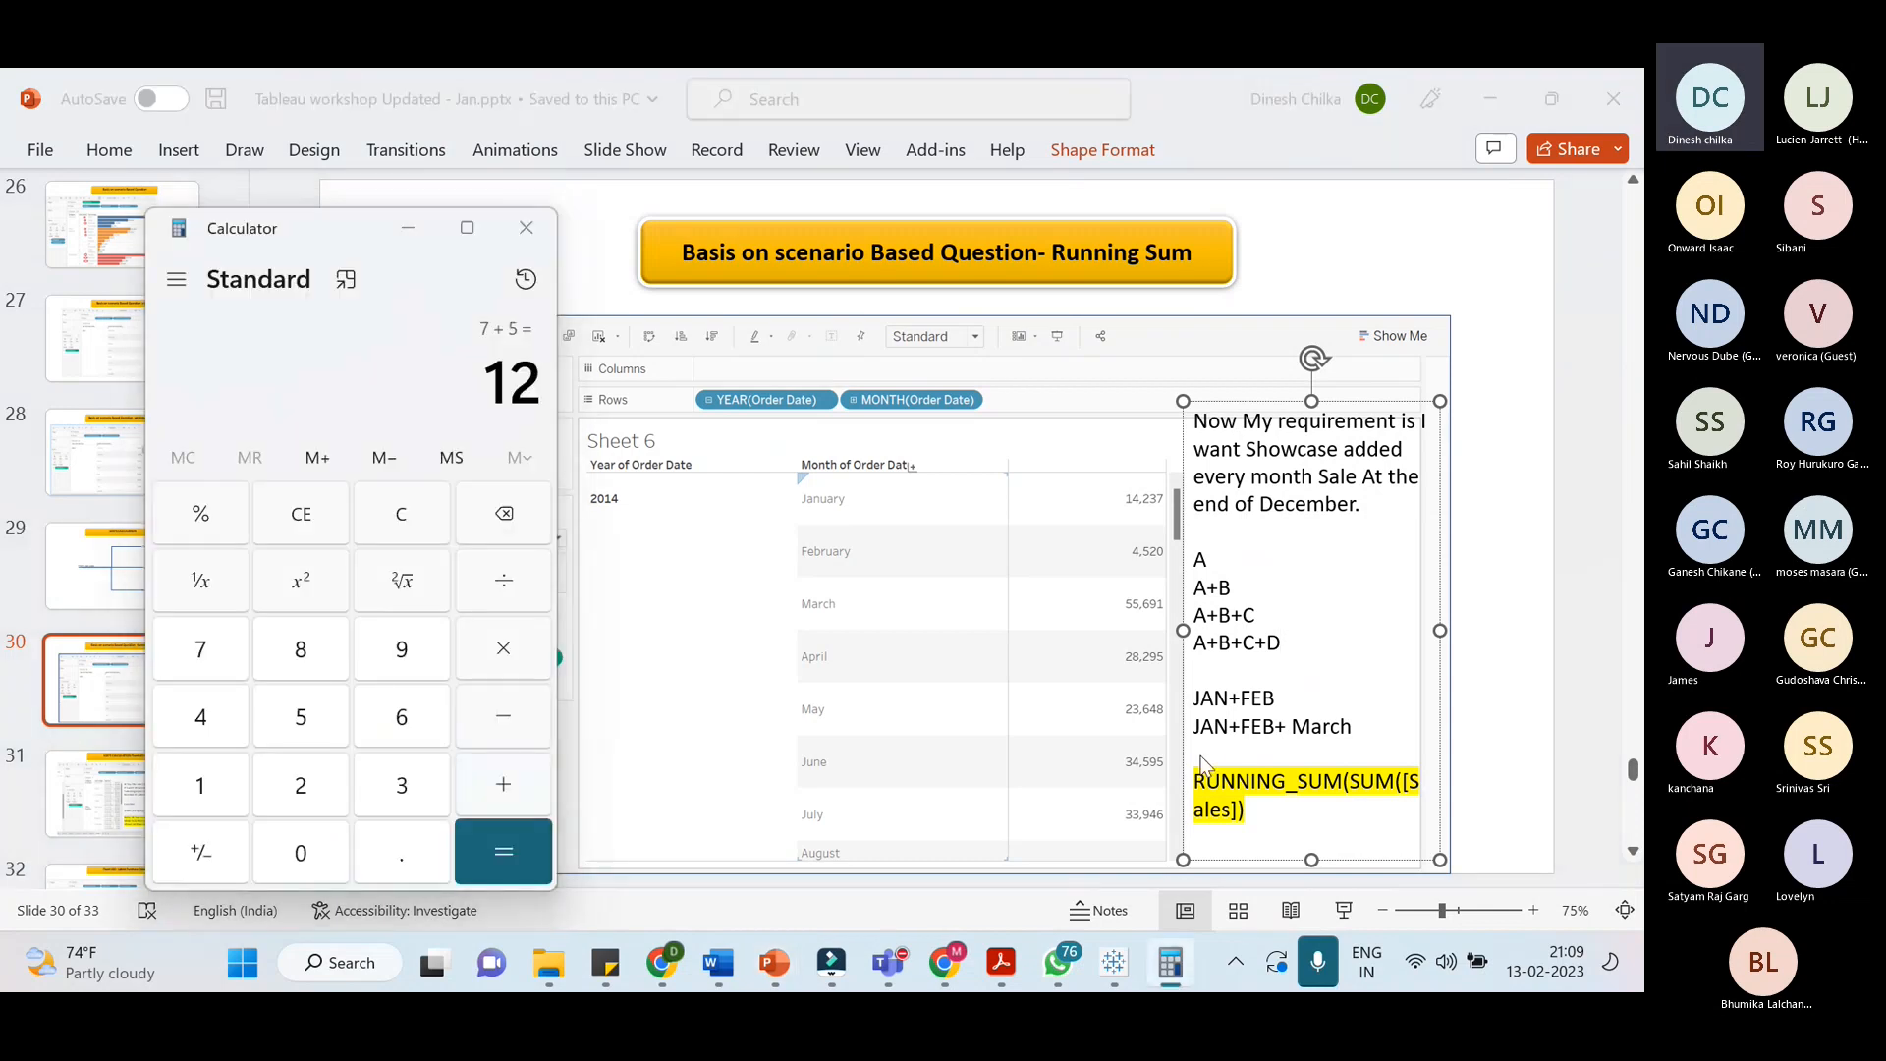
{"action": "key", "text": "alt+Tab"}
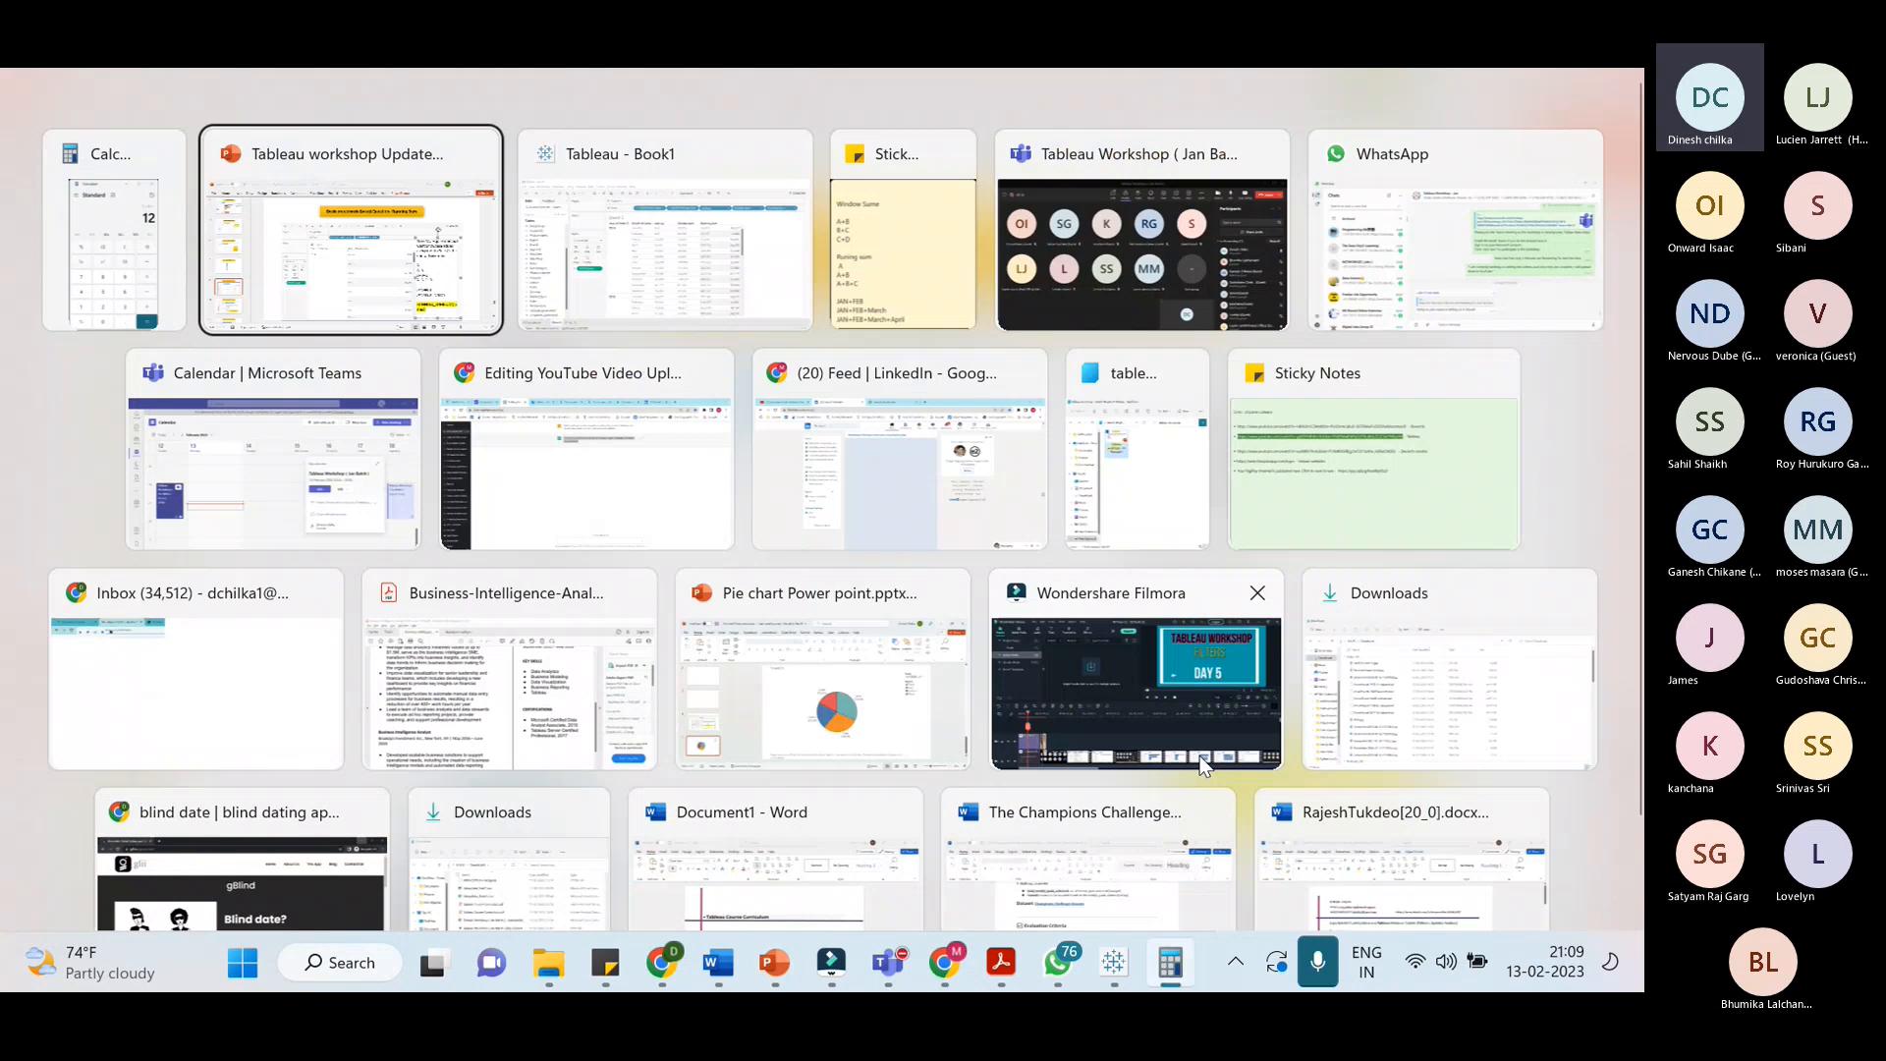
{"action": "key", "text": "alt+Tab"}
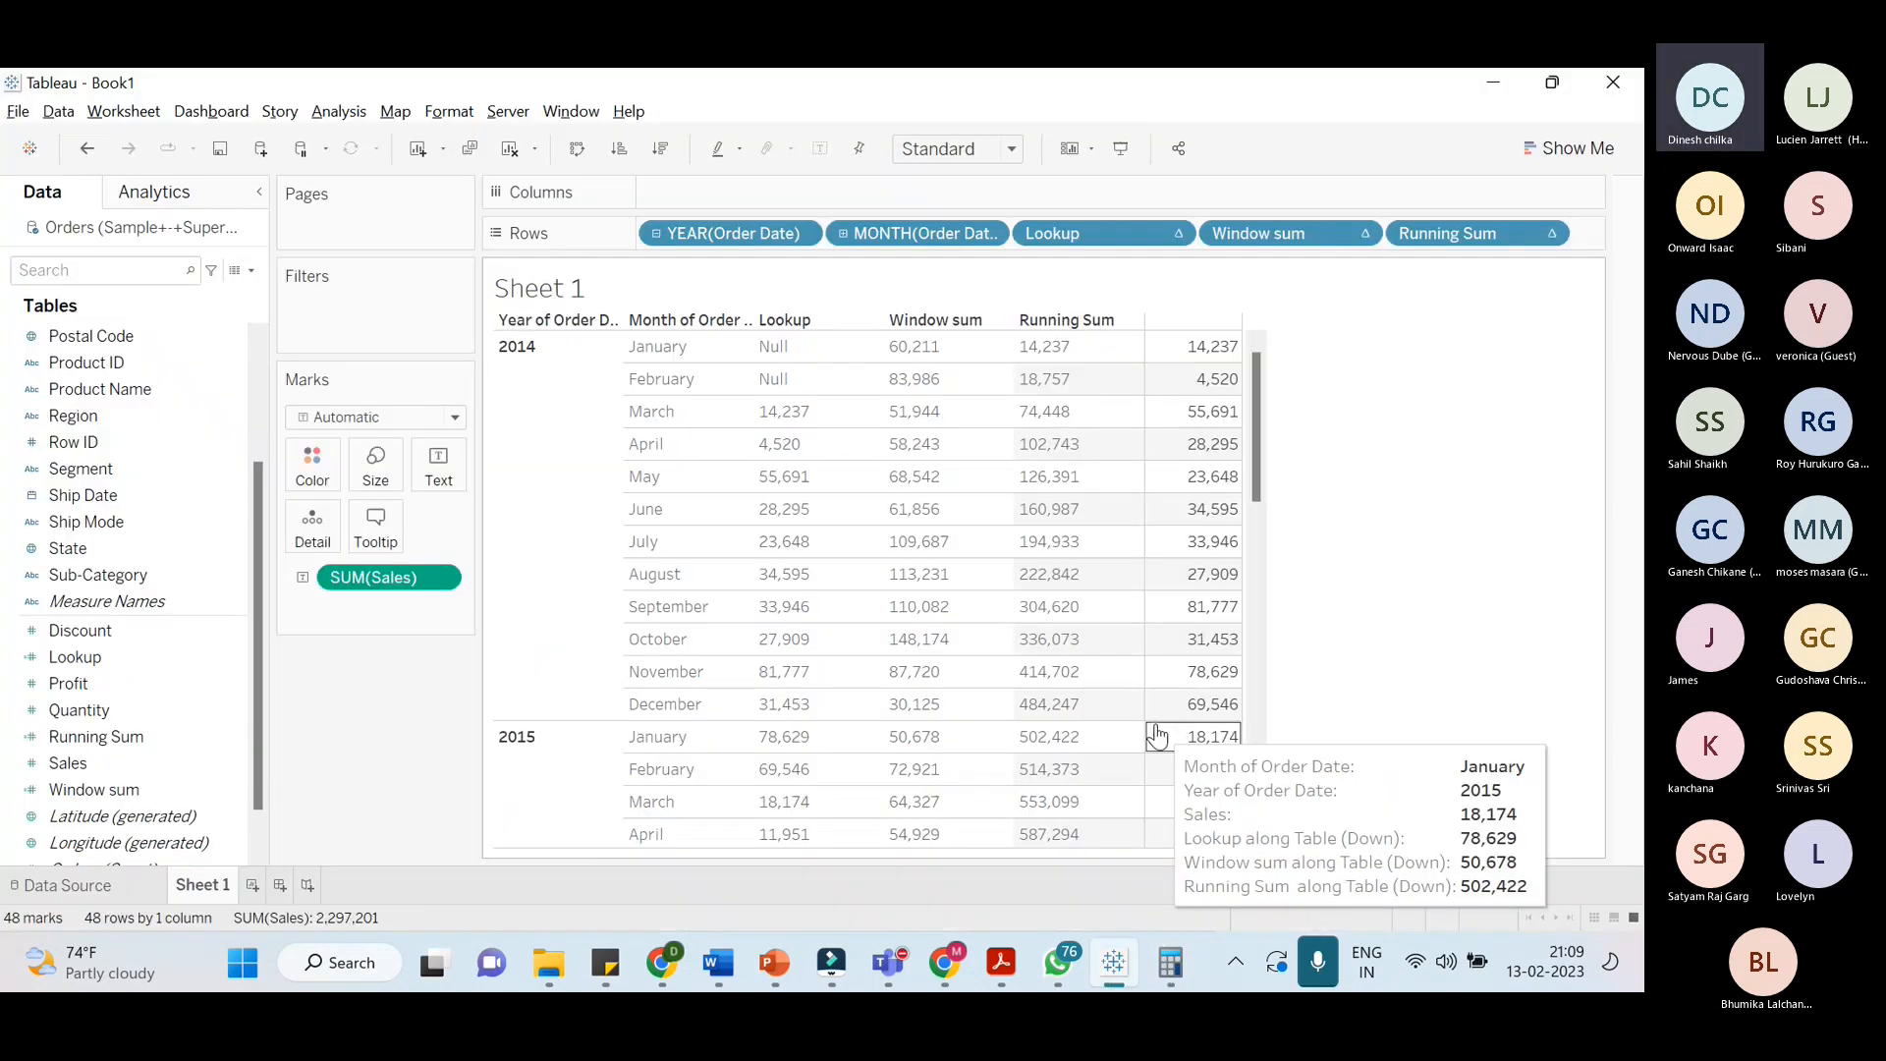
{"action": "key", "text": "alt+Tab"}
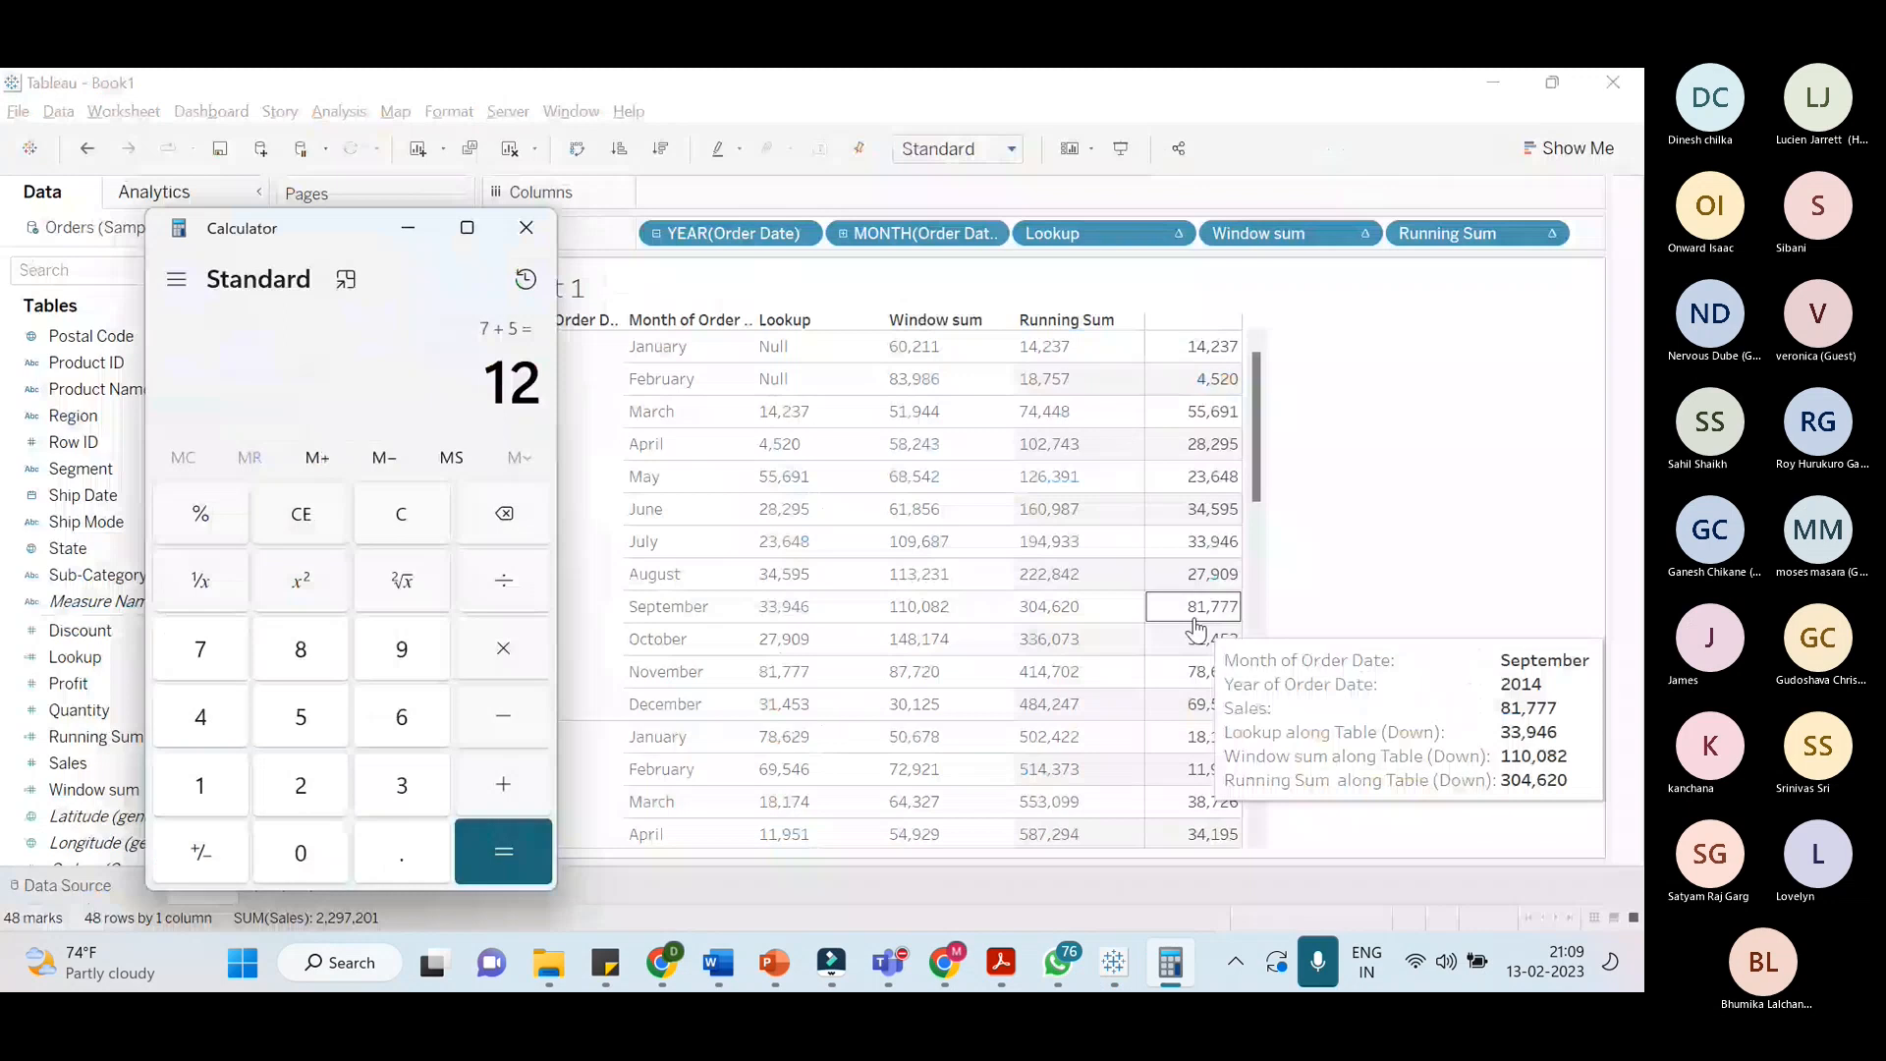
Switch to PowerPoint and move the Running Sum slide ahead of the LOD types slide, directly after the window function slide
{"action": "key", "text": "alt+Tab"}
{"action": "key", "text": "alt+Tab"}
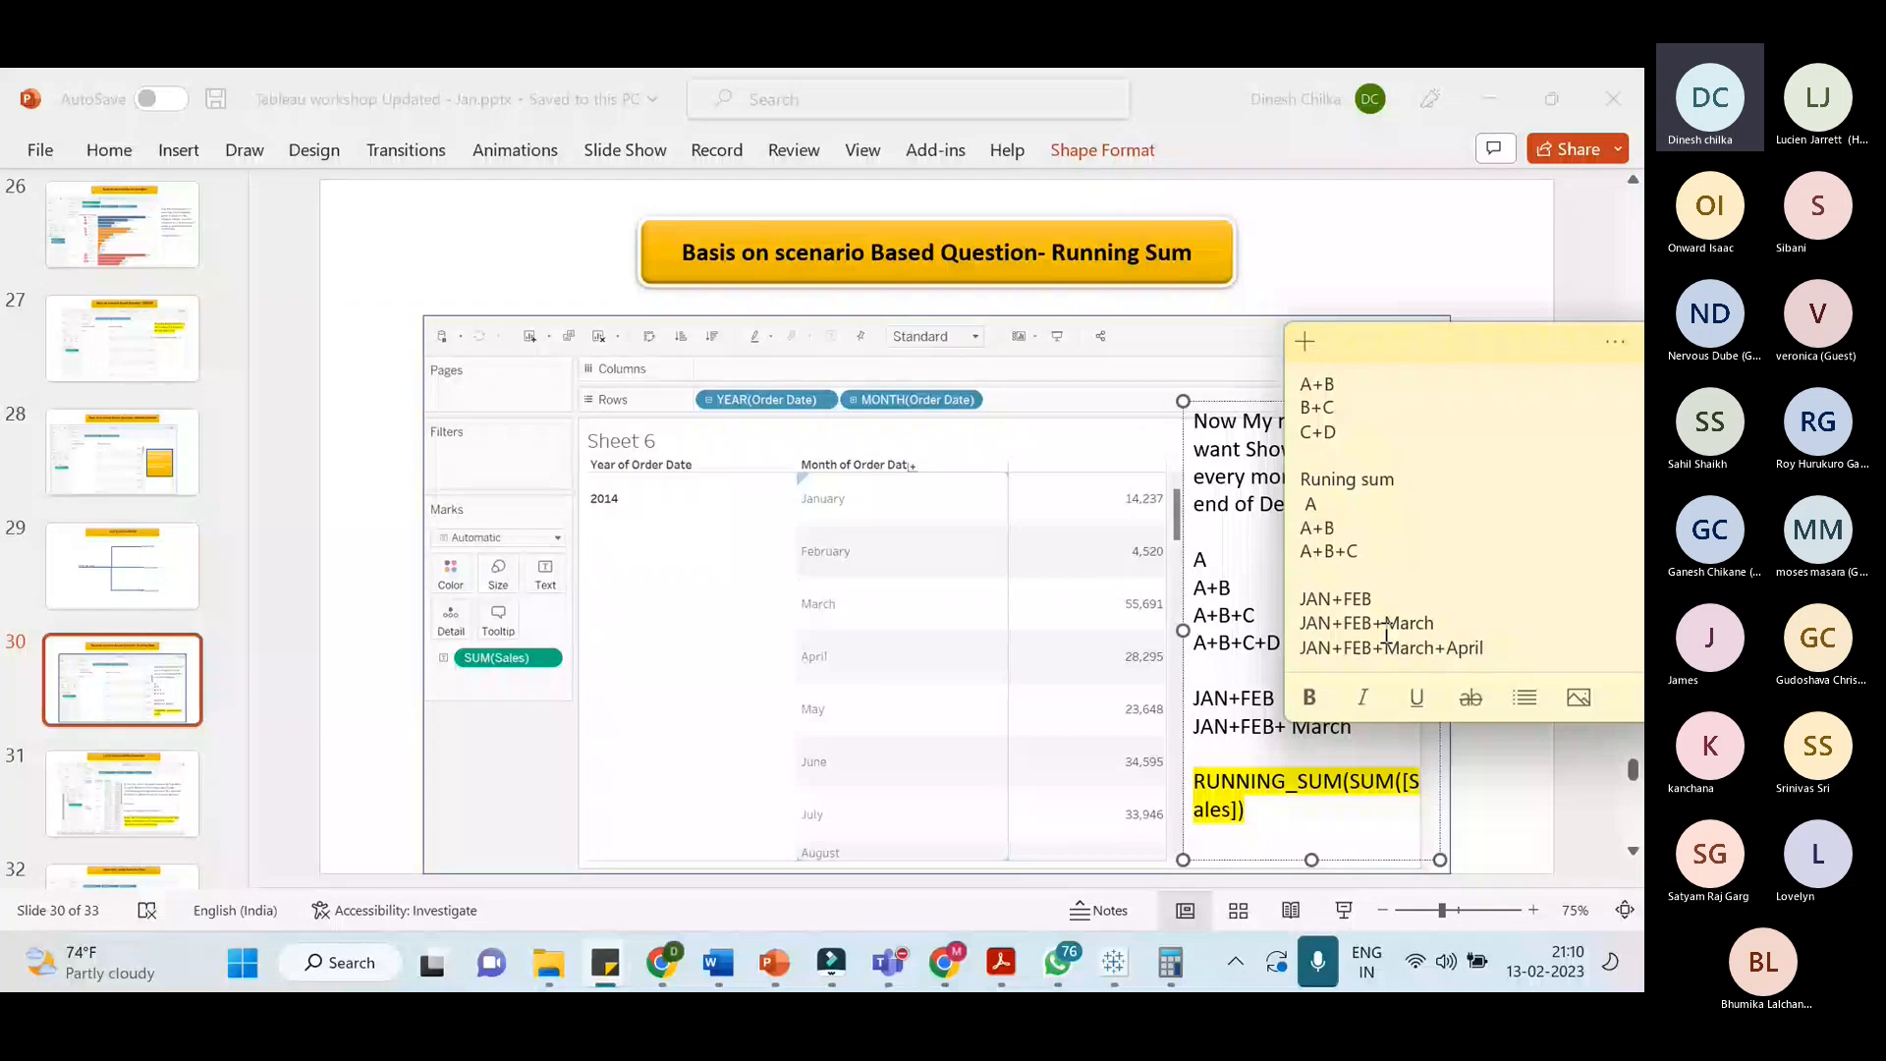
{"action": "key", "text": "alt+Tab"}
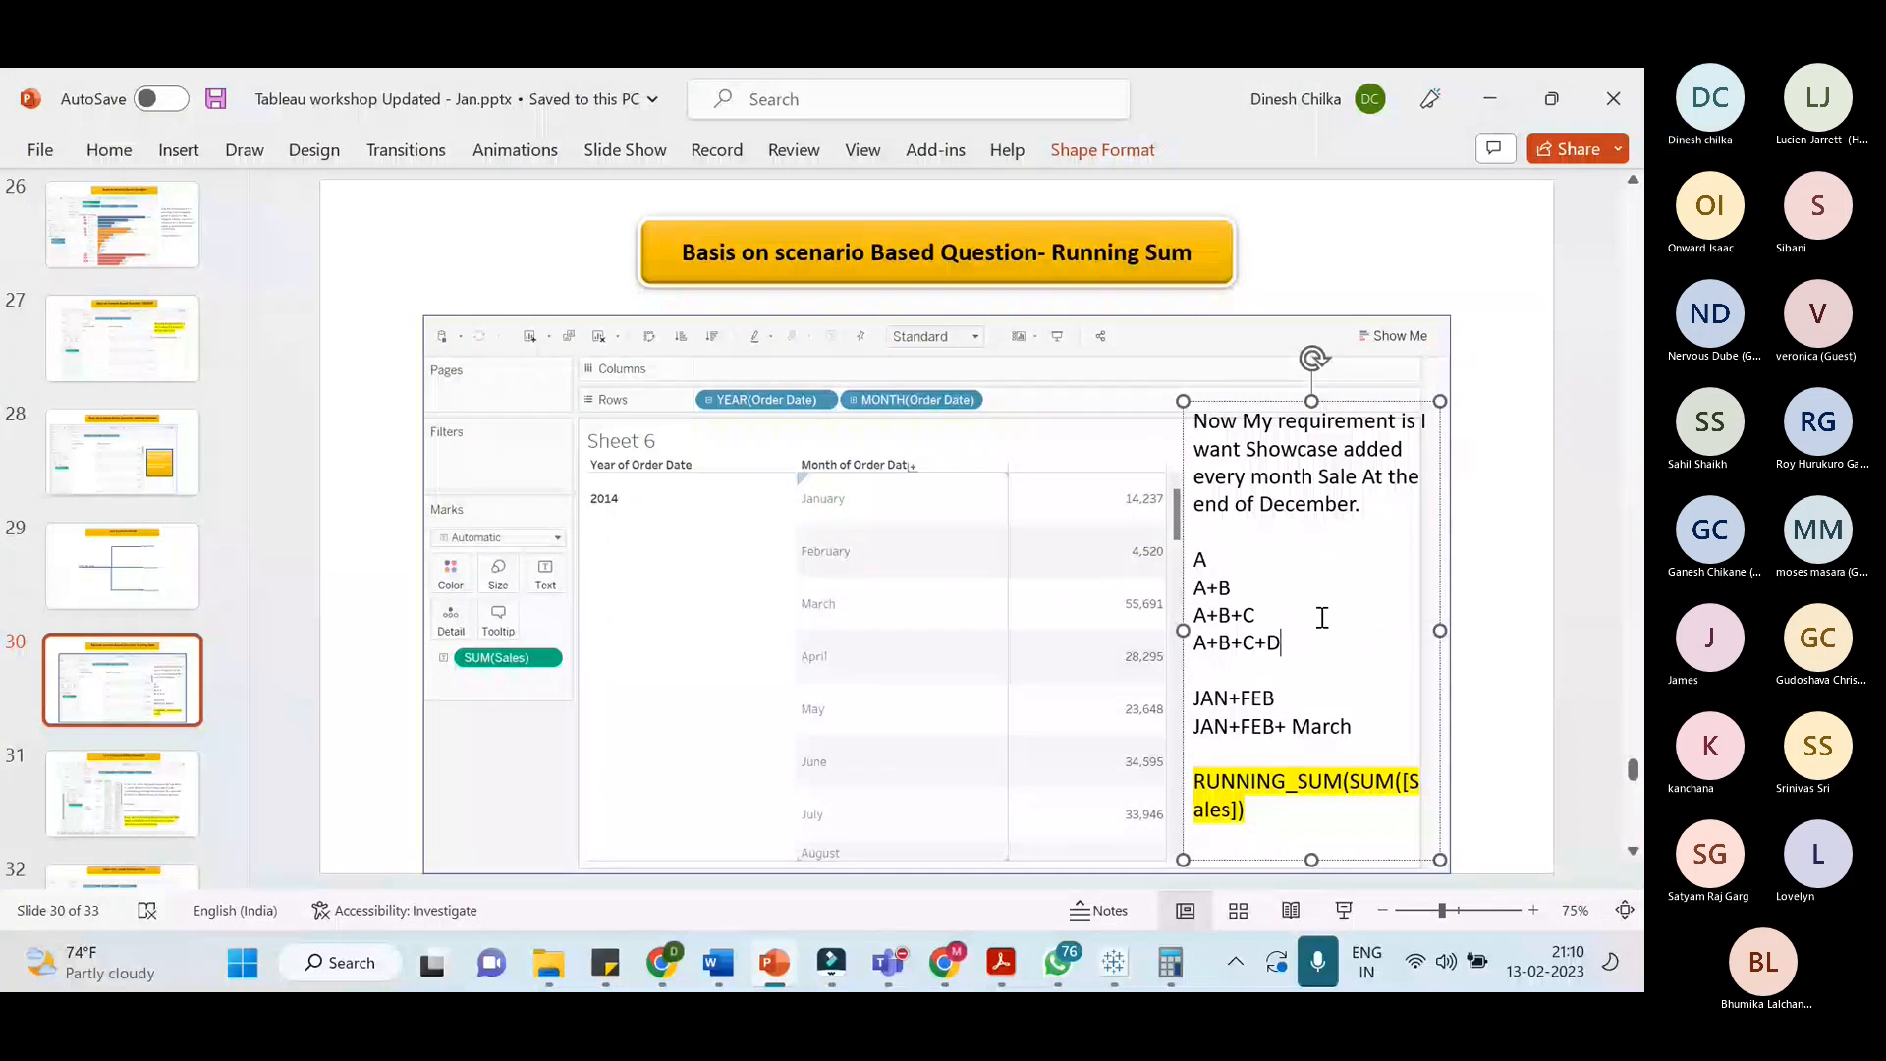
{"action": "left_click", "coordinate": [122, 452]}
{"action": "left_click_drag", "start_coordinate": [182, 688], "coordinate": [206, 538]}
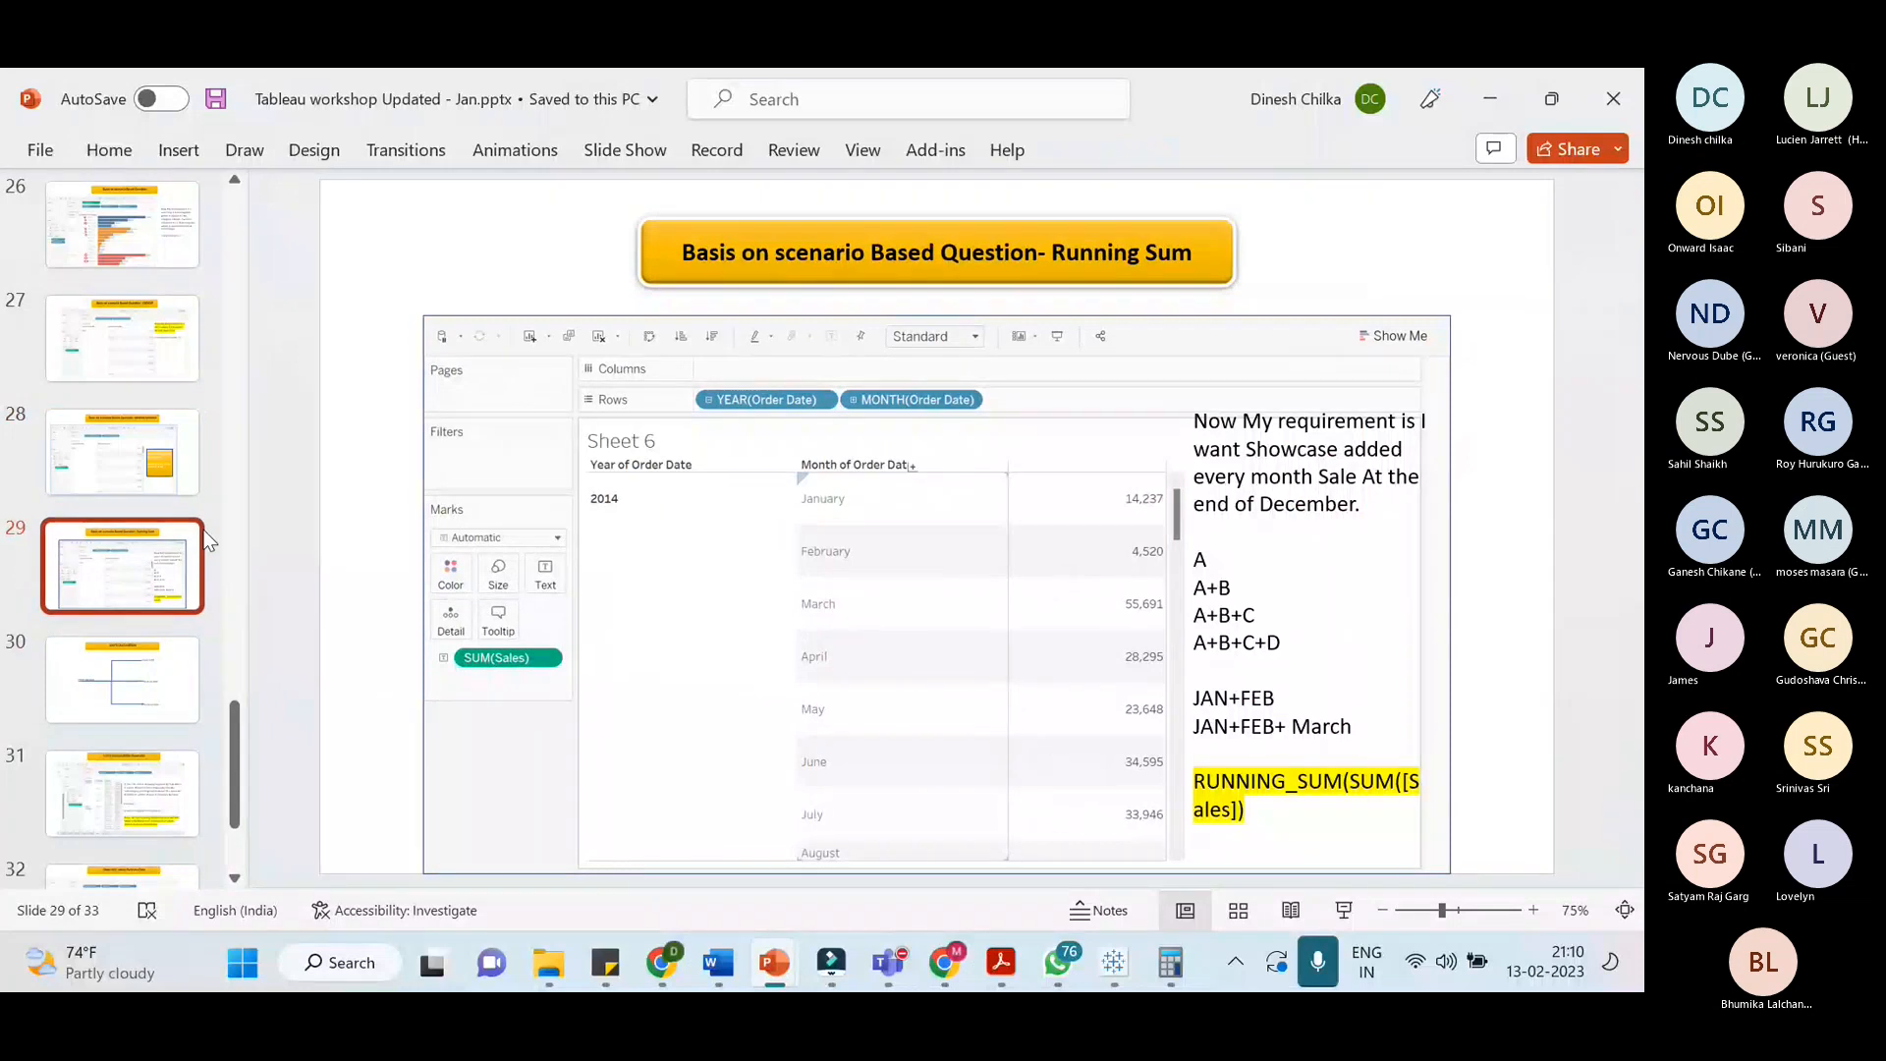
Compare the window function slide with the Running Sum slide
{"action": "left_click", "coordinate": [168, 492]}
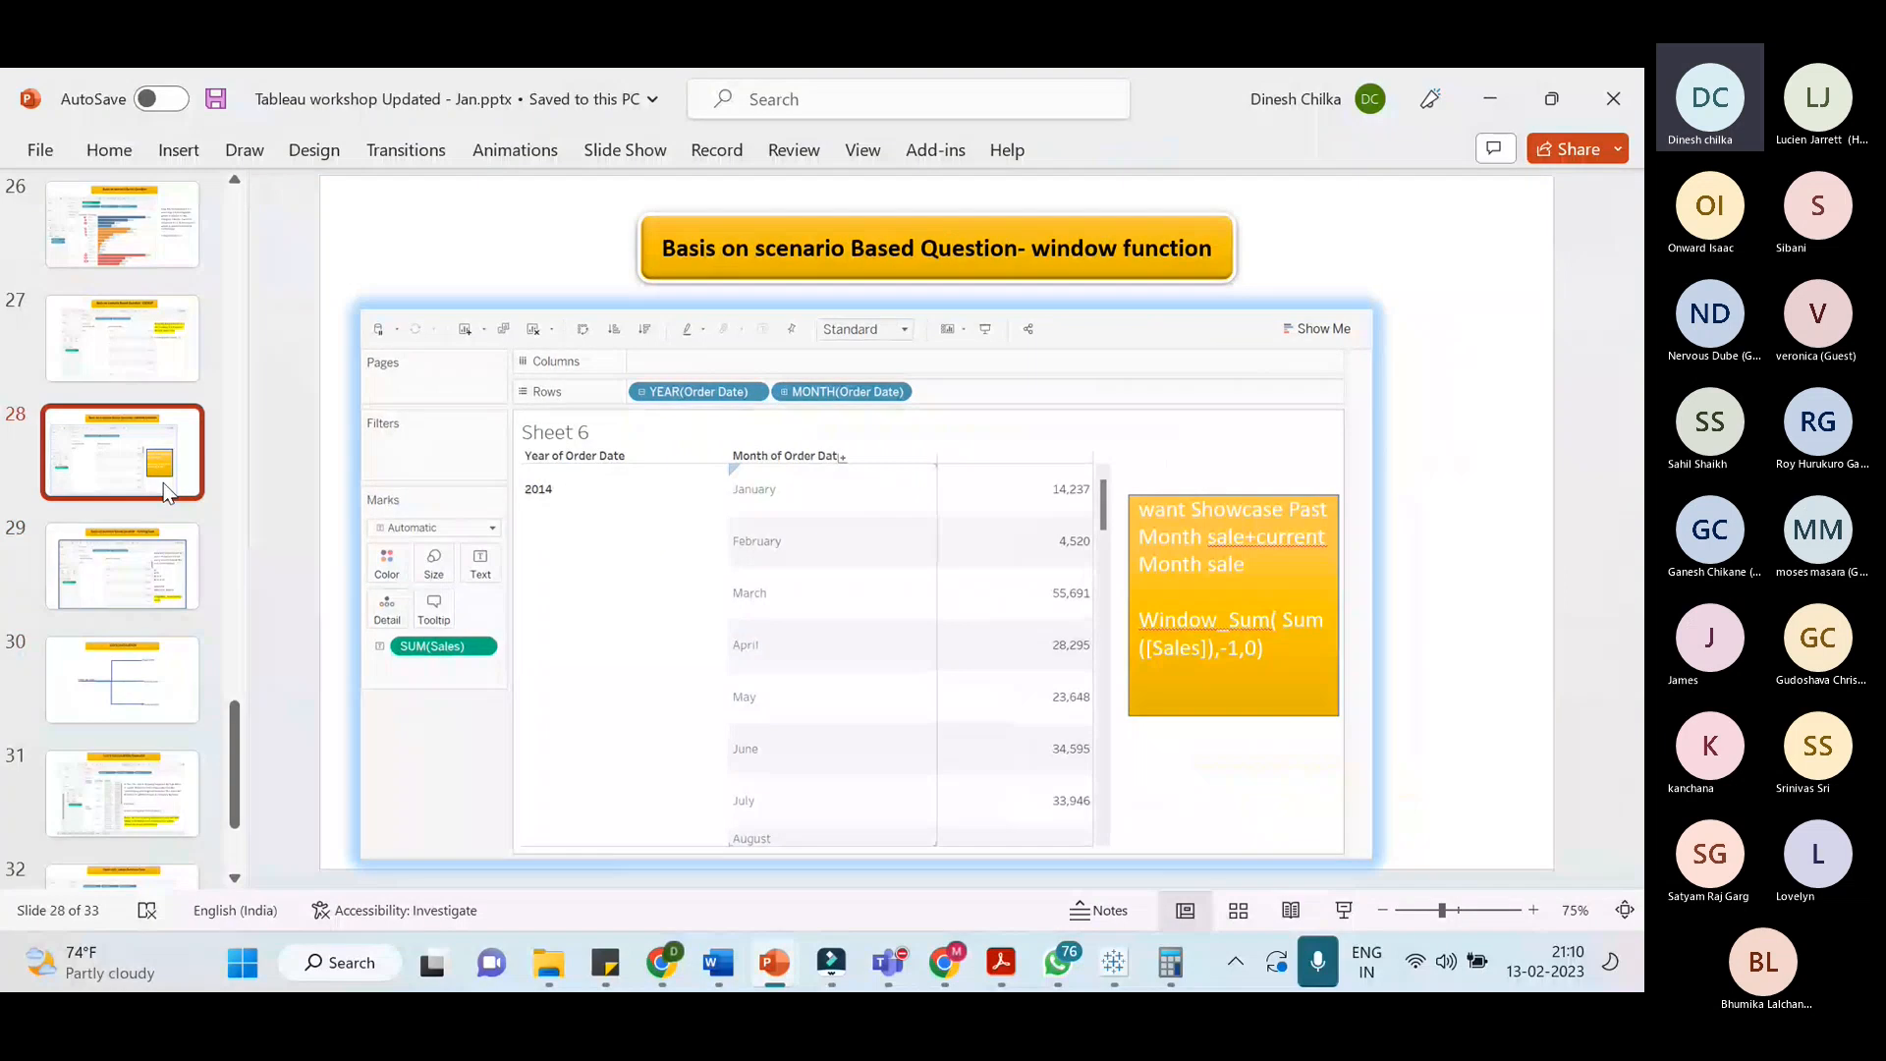
{"action": "left_click", "coordinate": [175, 594]}
{"action": "left_click", "coordinate": [157, 483]}
{"action": "left_click", "coordinate": [162, 565]}
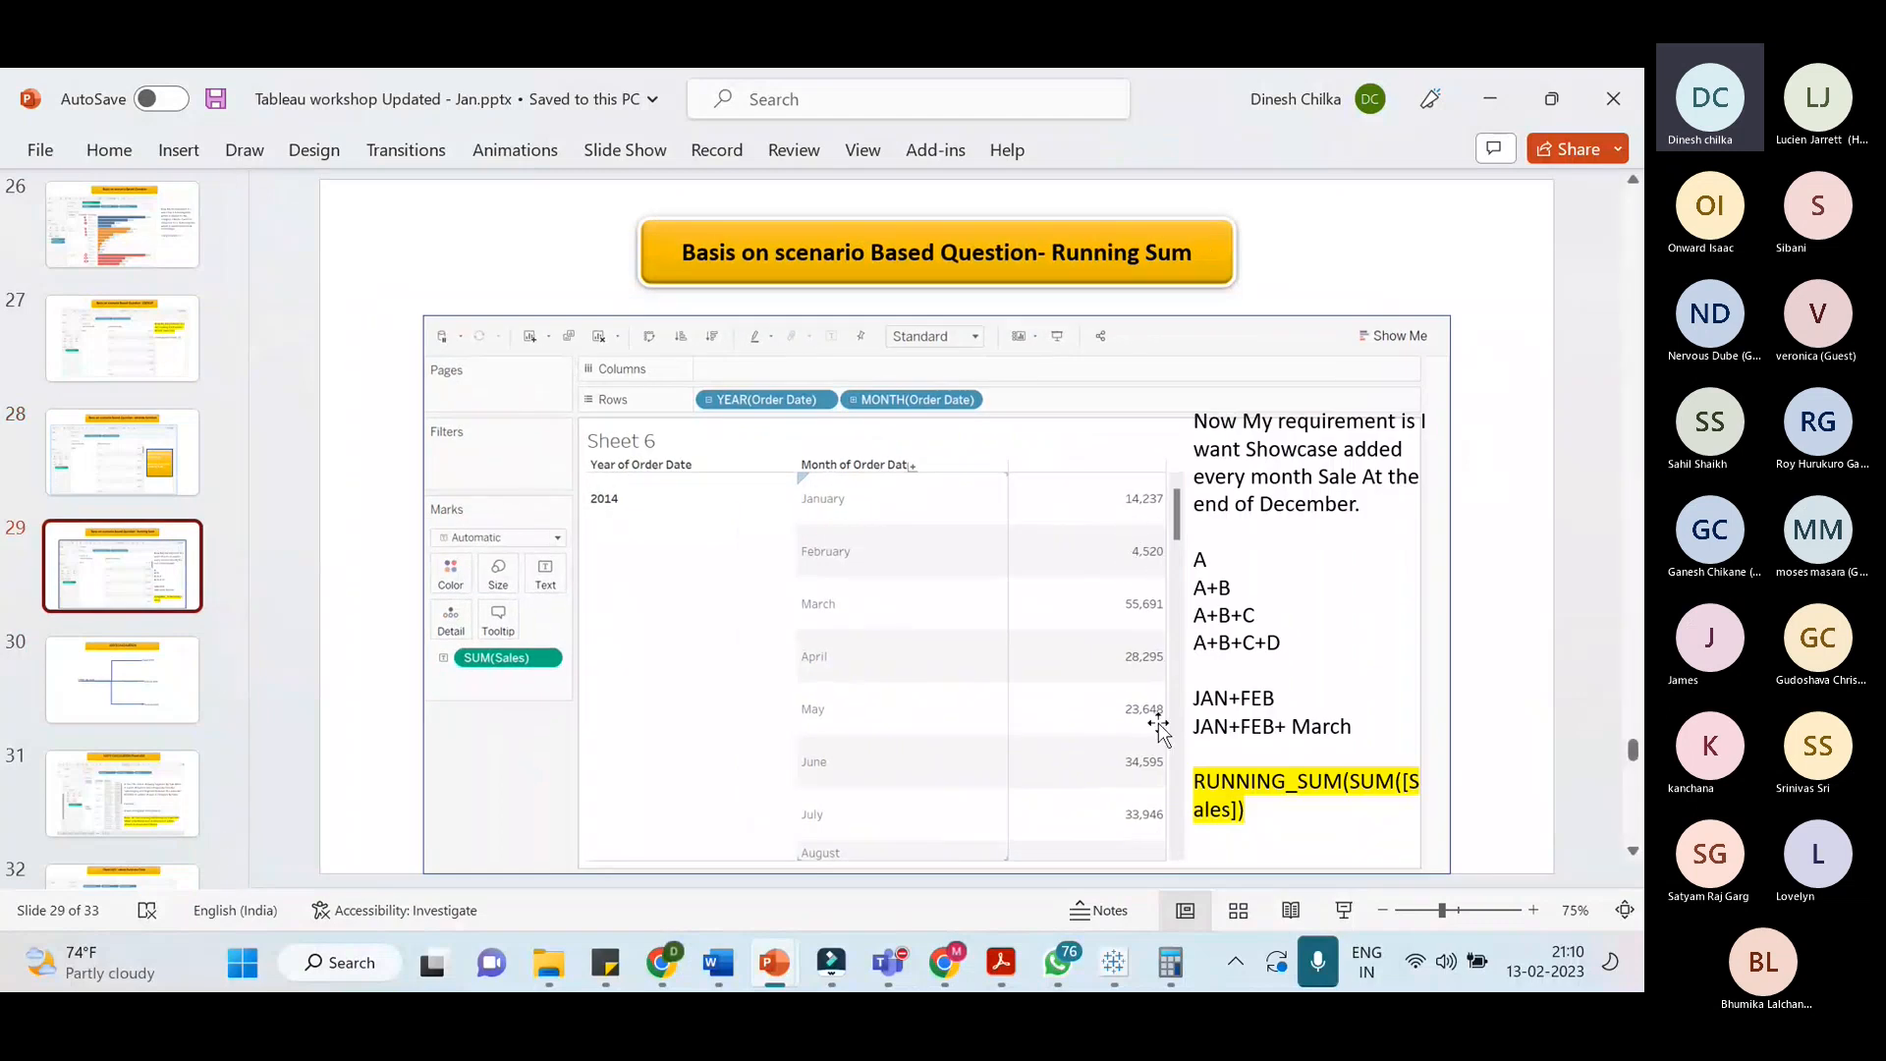
Switch to Tableau and examine the Running Sum column from January 2014 through December 2017
{"action": "left_click", "coordinate": [1092, 965]}
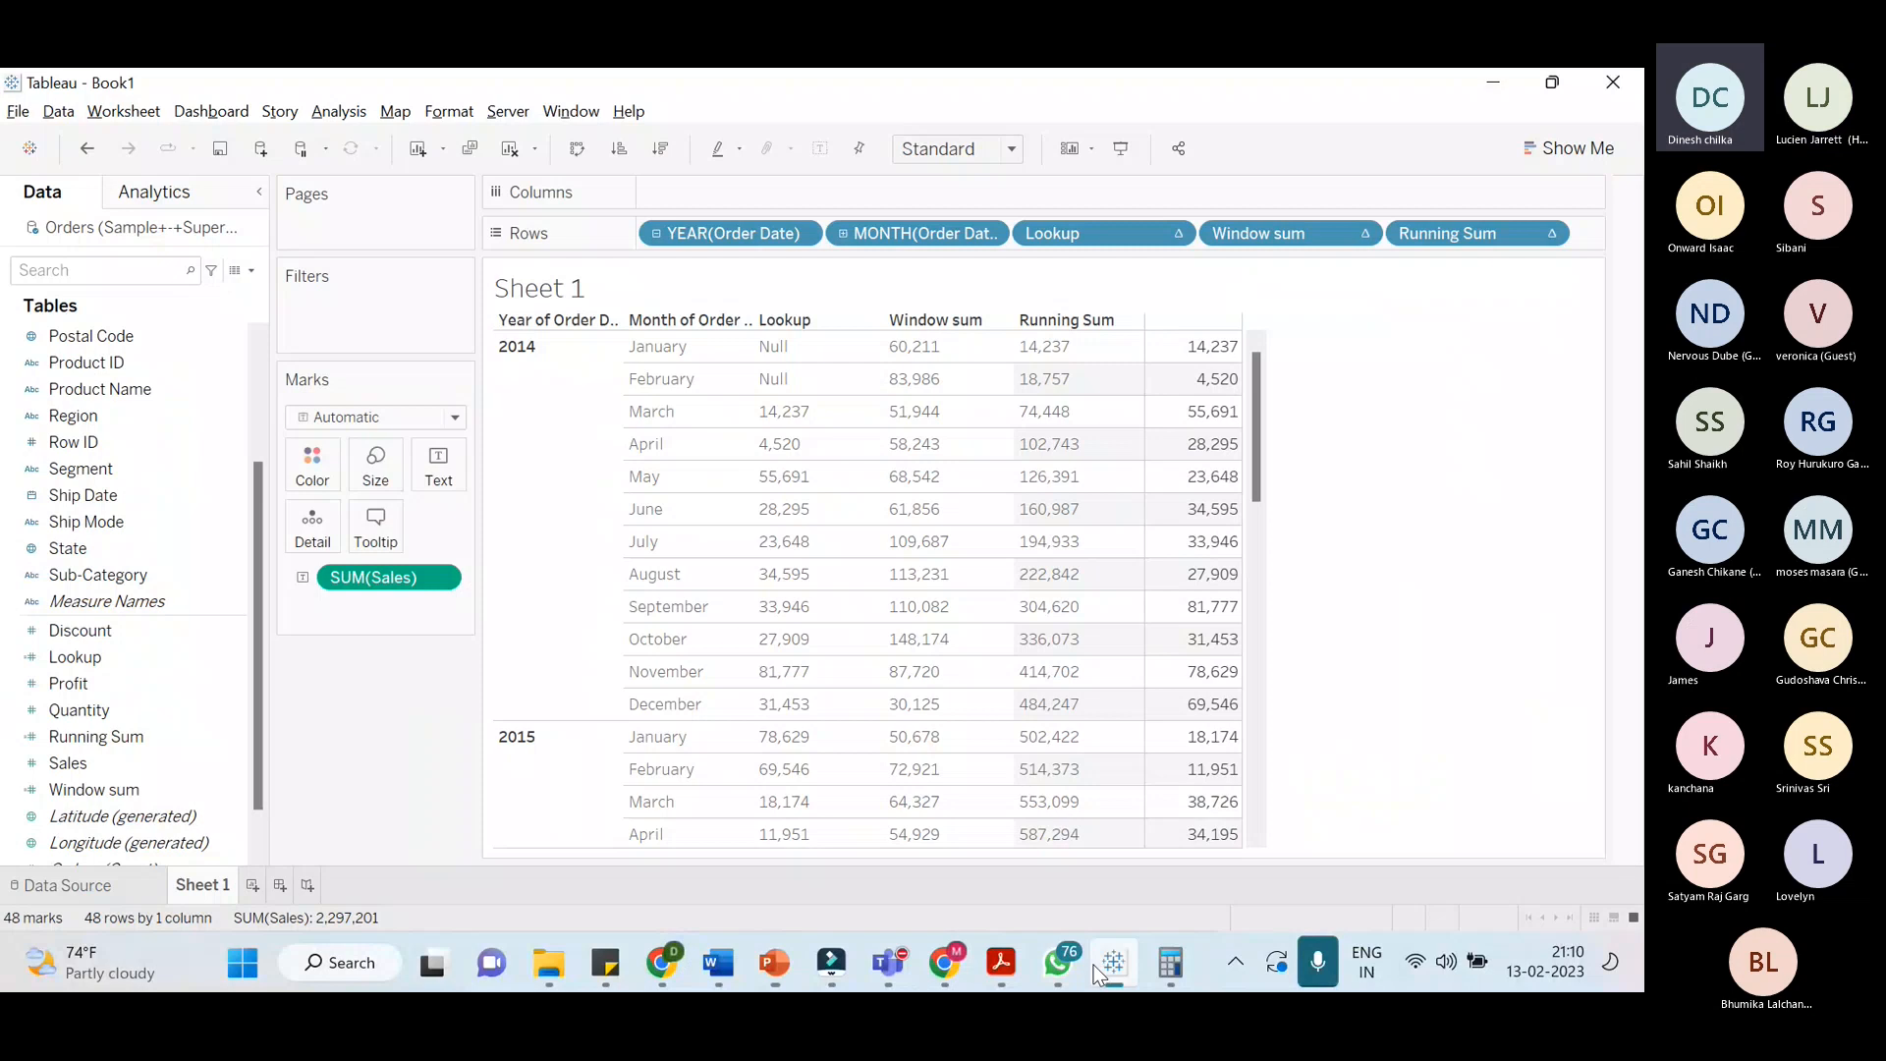
{"action": "scroll", "coordinate": [1280, 601], "scroll_direction": "down", "scroll_amount": 5}
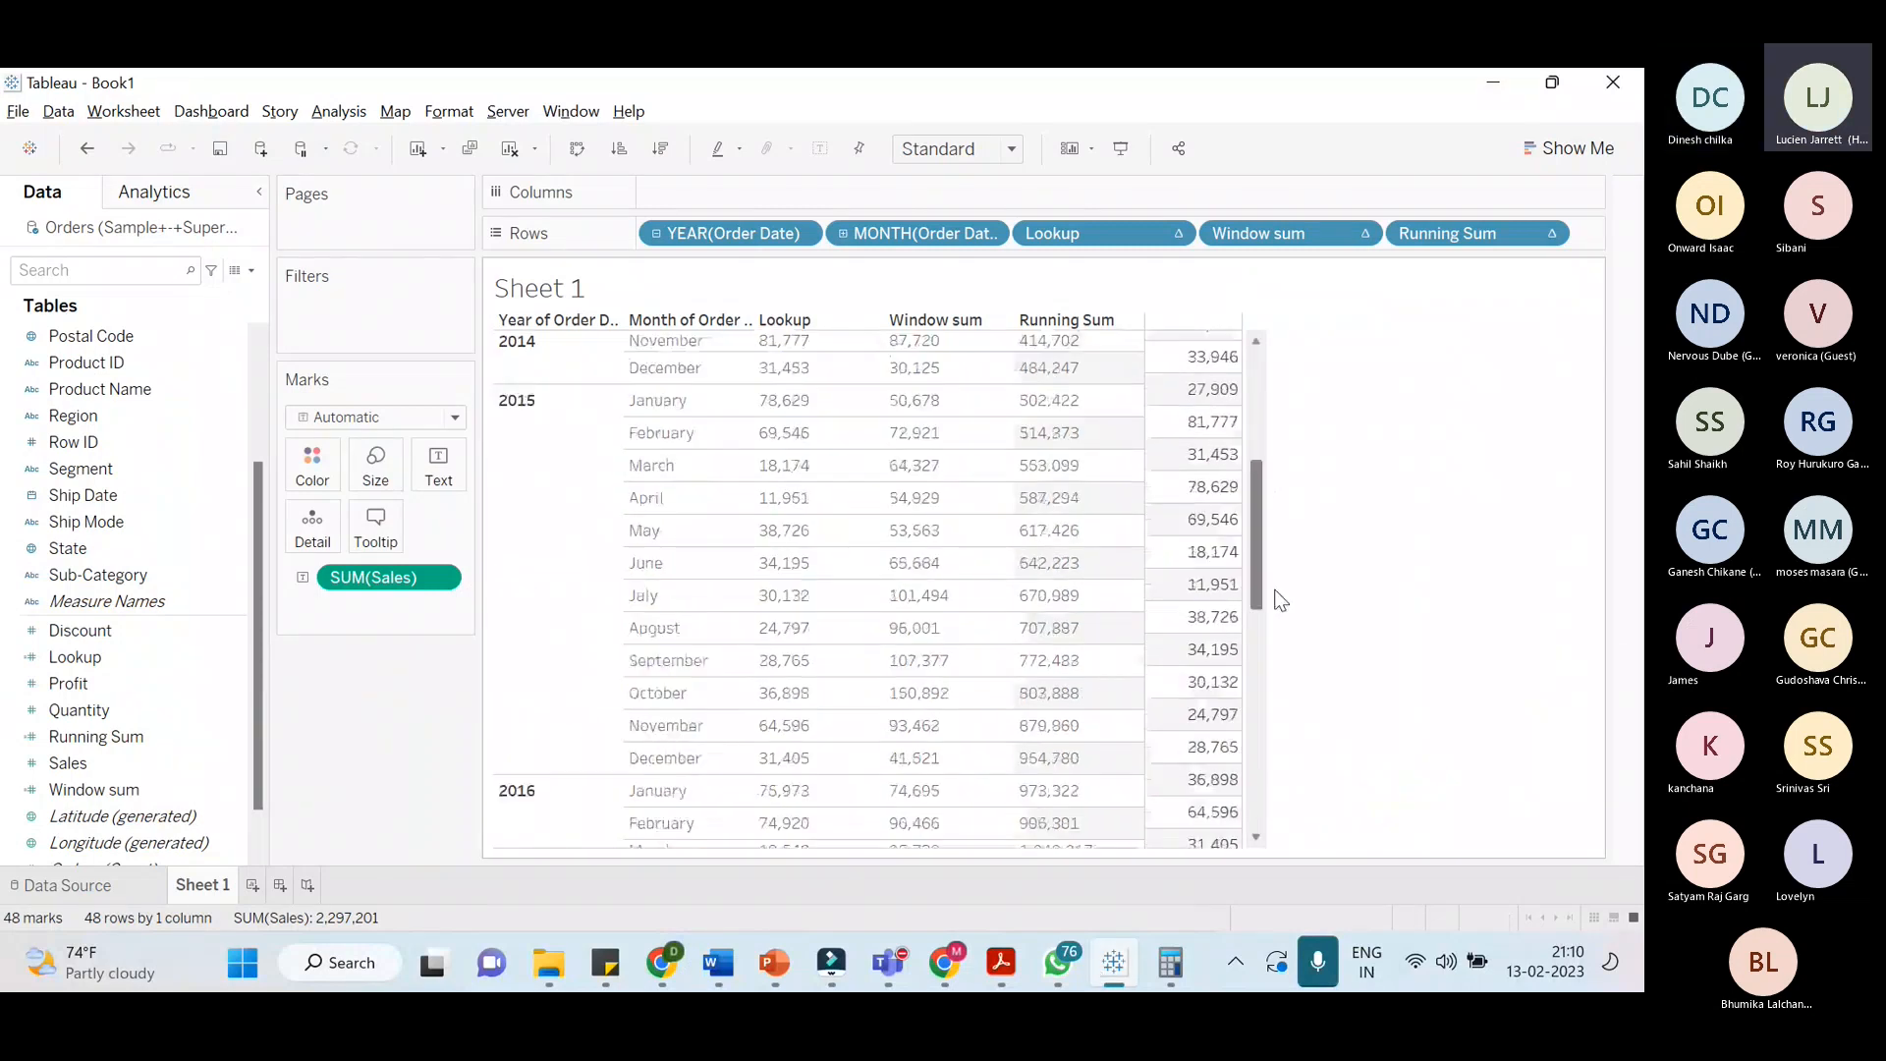
{"action": "scroll", "coordinate": [1280, 600], "scroll_direction": "down", "scroll_amount": 8}
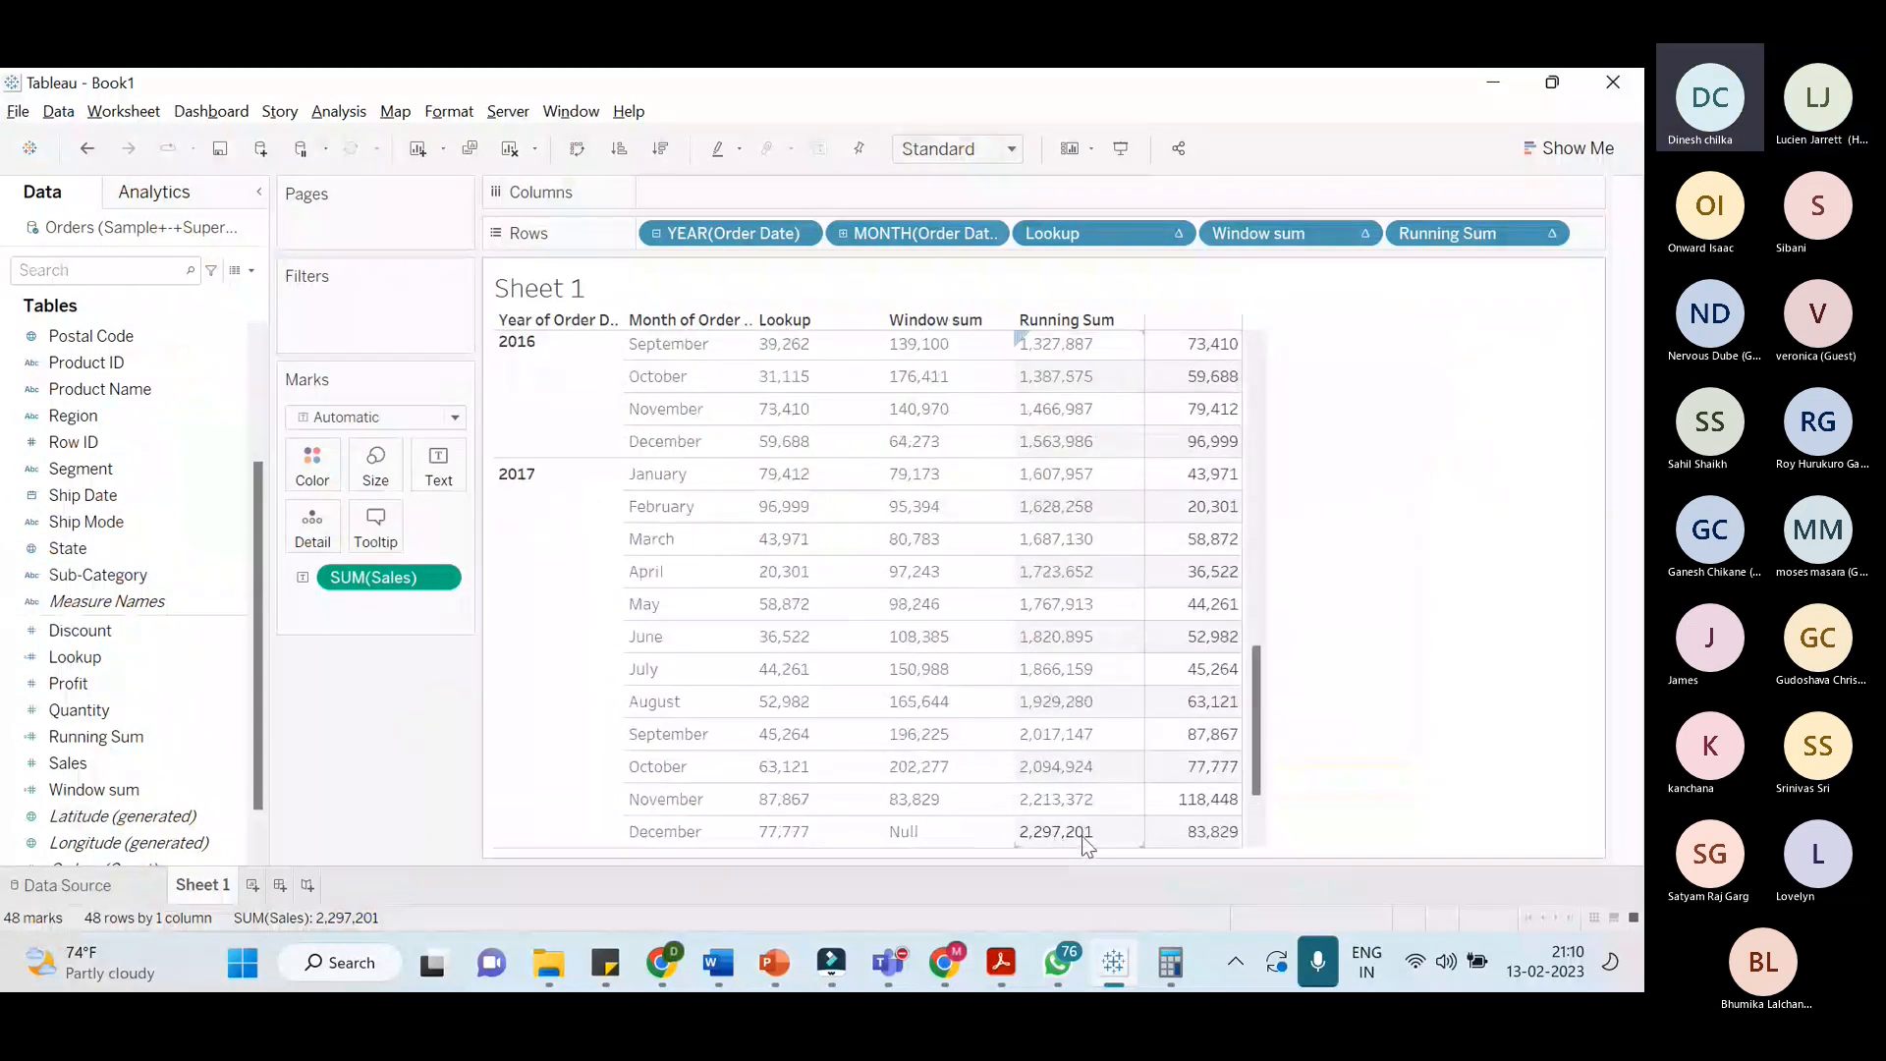
{"action": "scroll", "coordinate": [1084, 845], "scroll_direction": "up", "scroll_amount": 5}
{"action": "scroll", "coordinate": [930, 805], "scroll_direction": "down", "scroll_amount": 10}
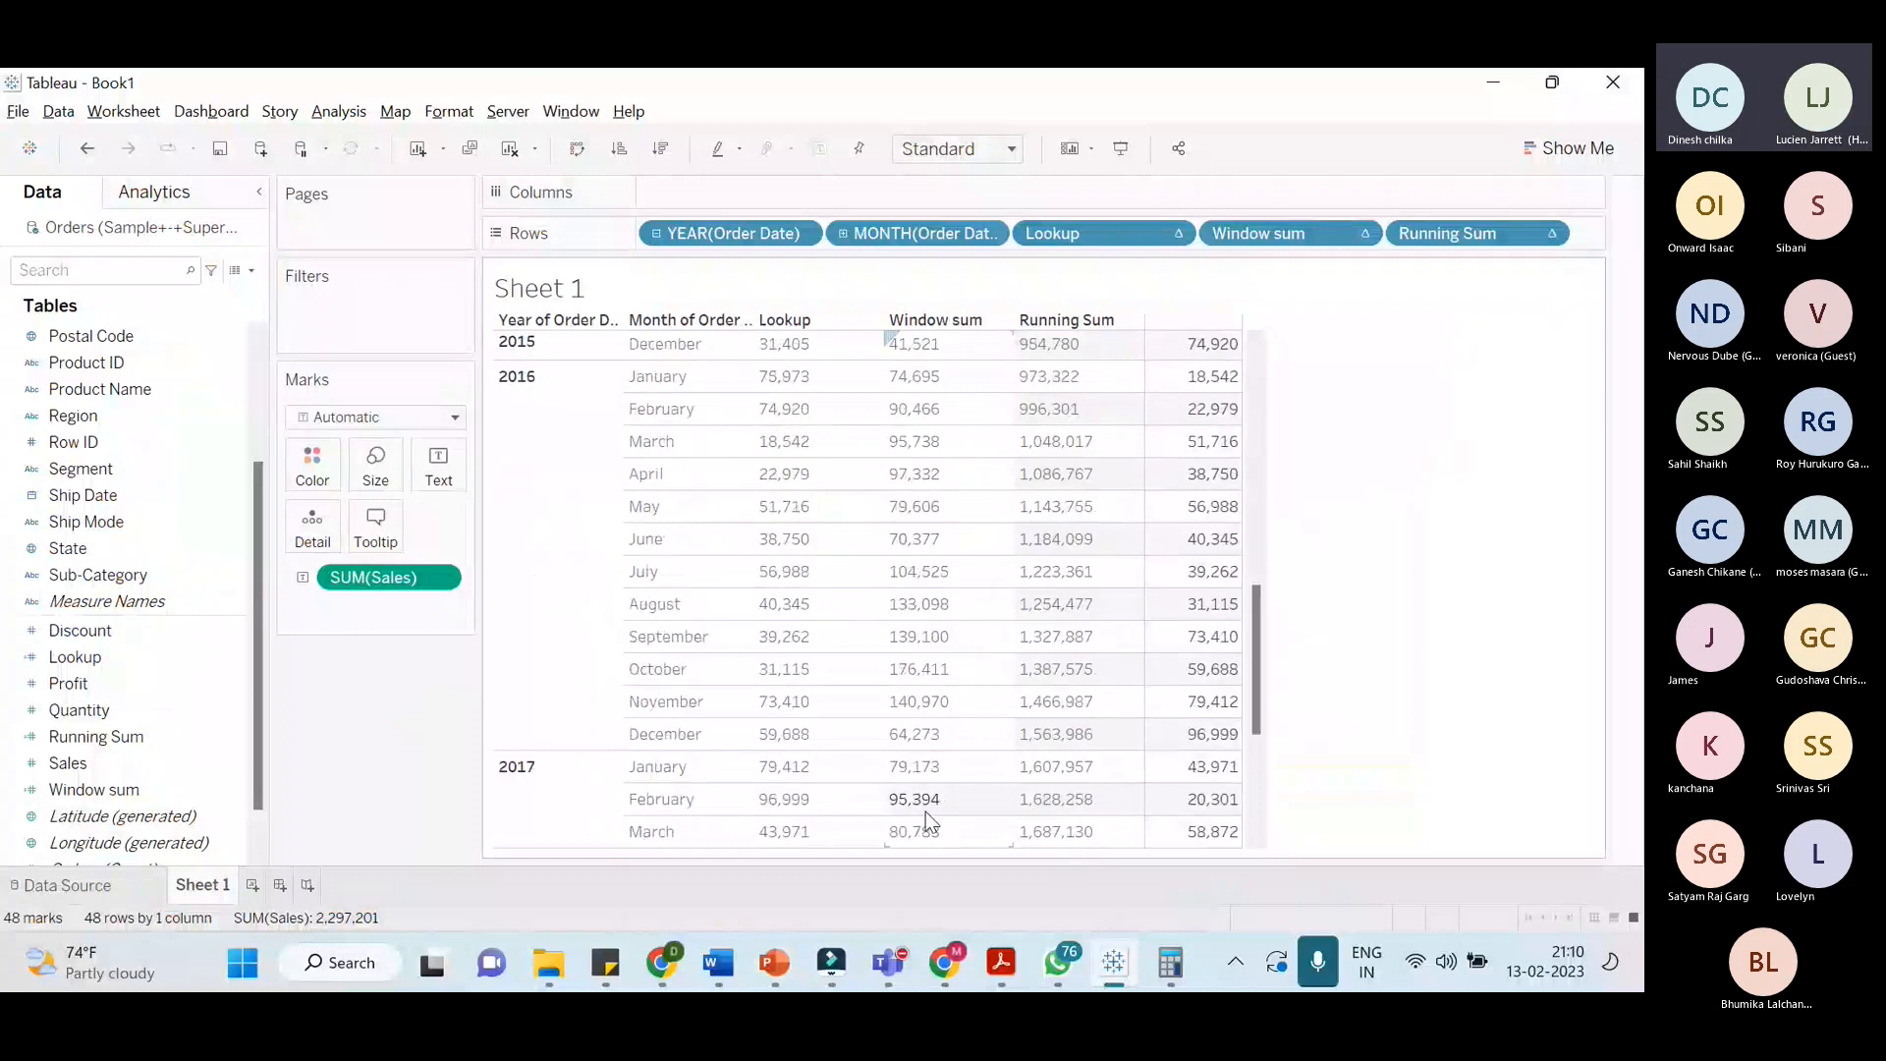
{"action": "scroll", "coordinate": [925, 816], "scroll_direction": "down", "scroll_amount": 3}
{"action": "scroll", "coordinate": [930, 828], "scroll_direction": "up", "scroll_amount": 15}
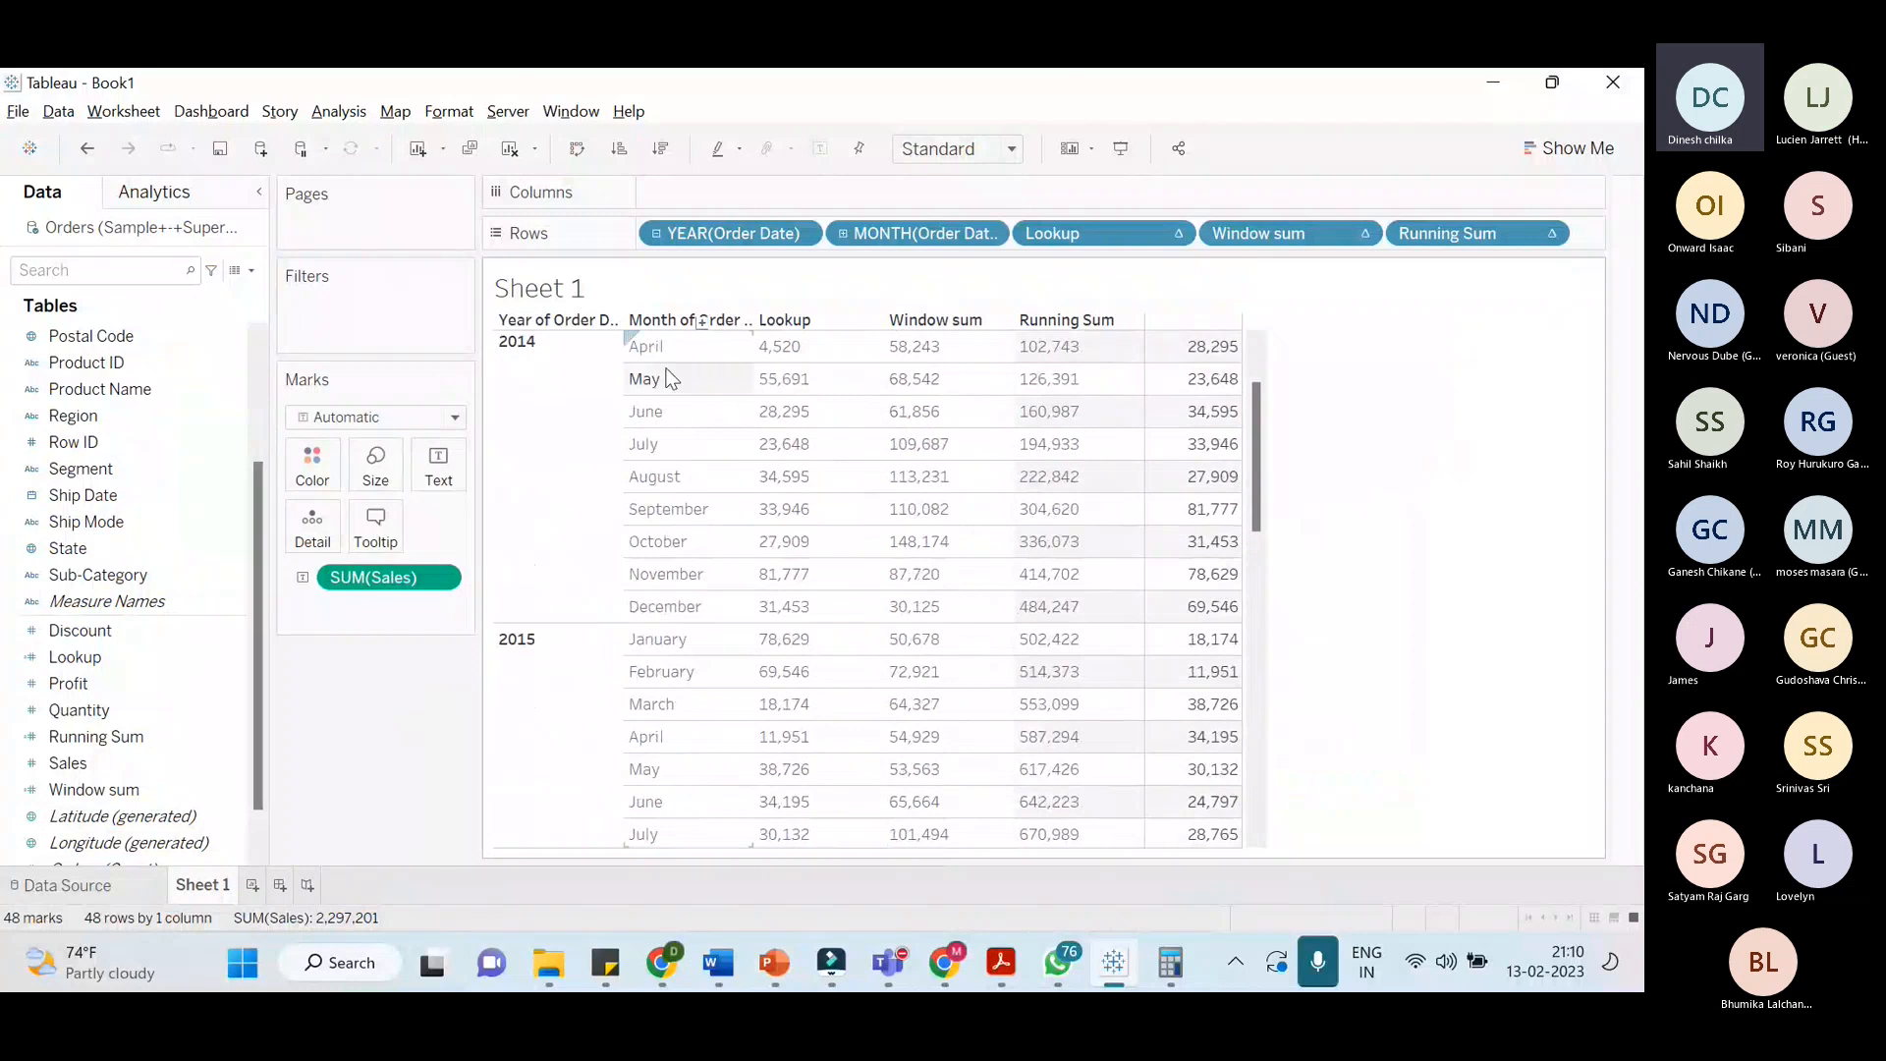
{"action": "scroll", "coordinate": [723, 541], "scroll_direction": "up", "scroll_amount": 2}
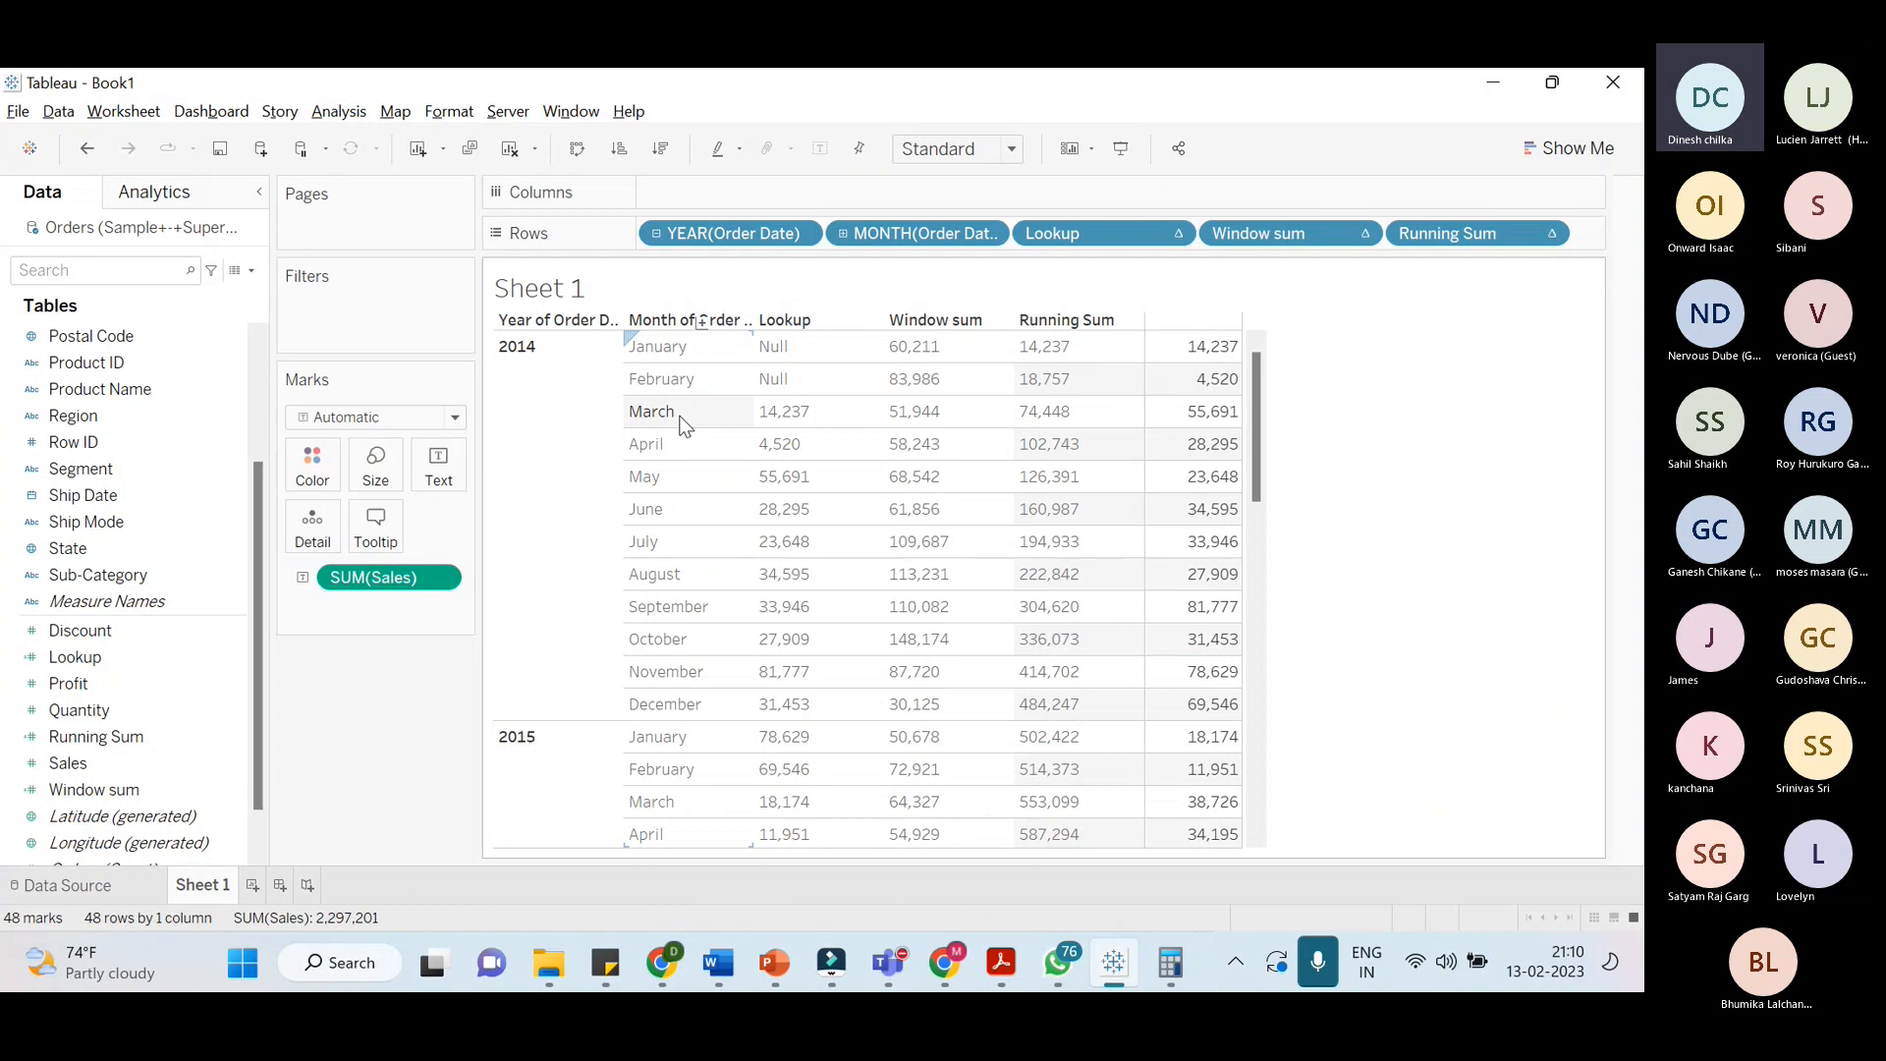
Switch to PowerPoint and review the LOOKUP, window function and Running Sum scenario slides
{"action": "left_click", "coordinate": [774, 962]}
{"action": "left_click", "coordinate": [157, 457]}
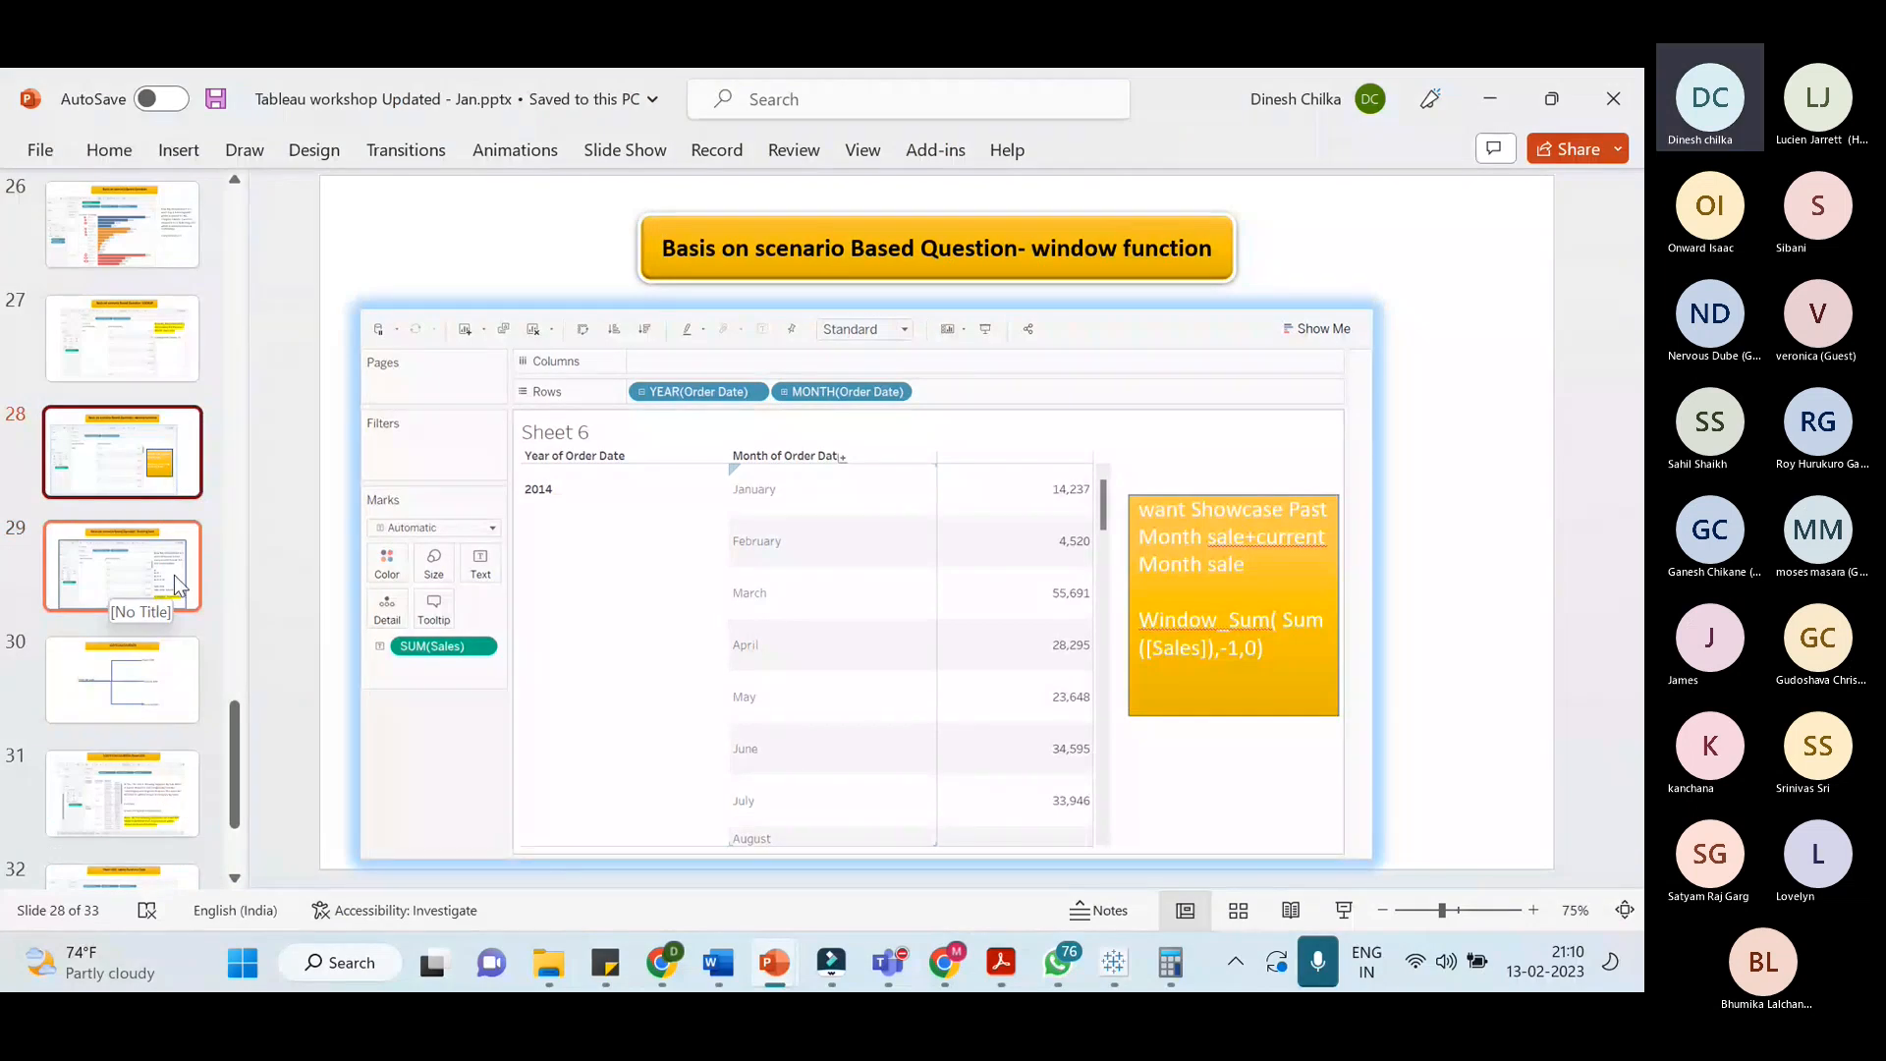
{"action": "left_click", "coordinate": [174, 574]}
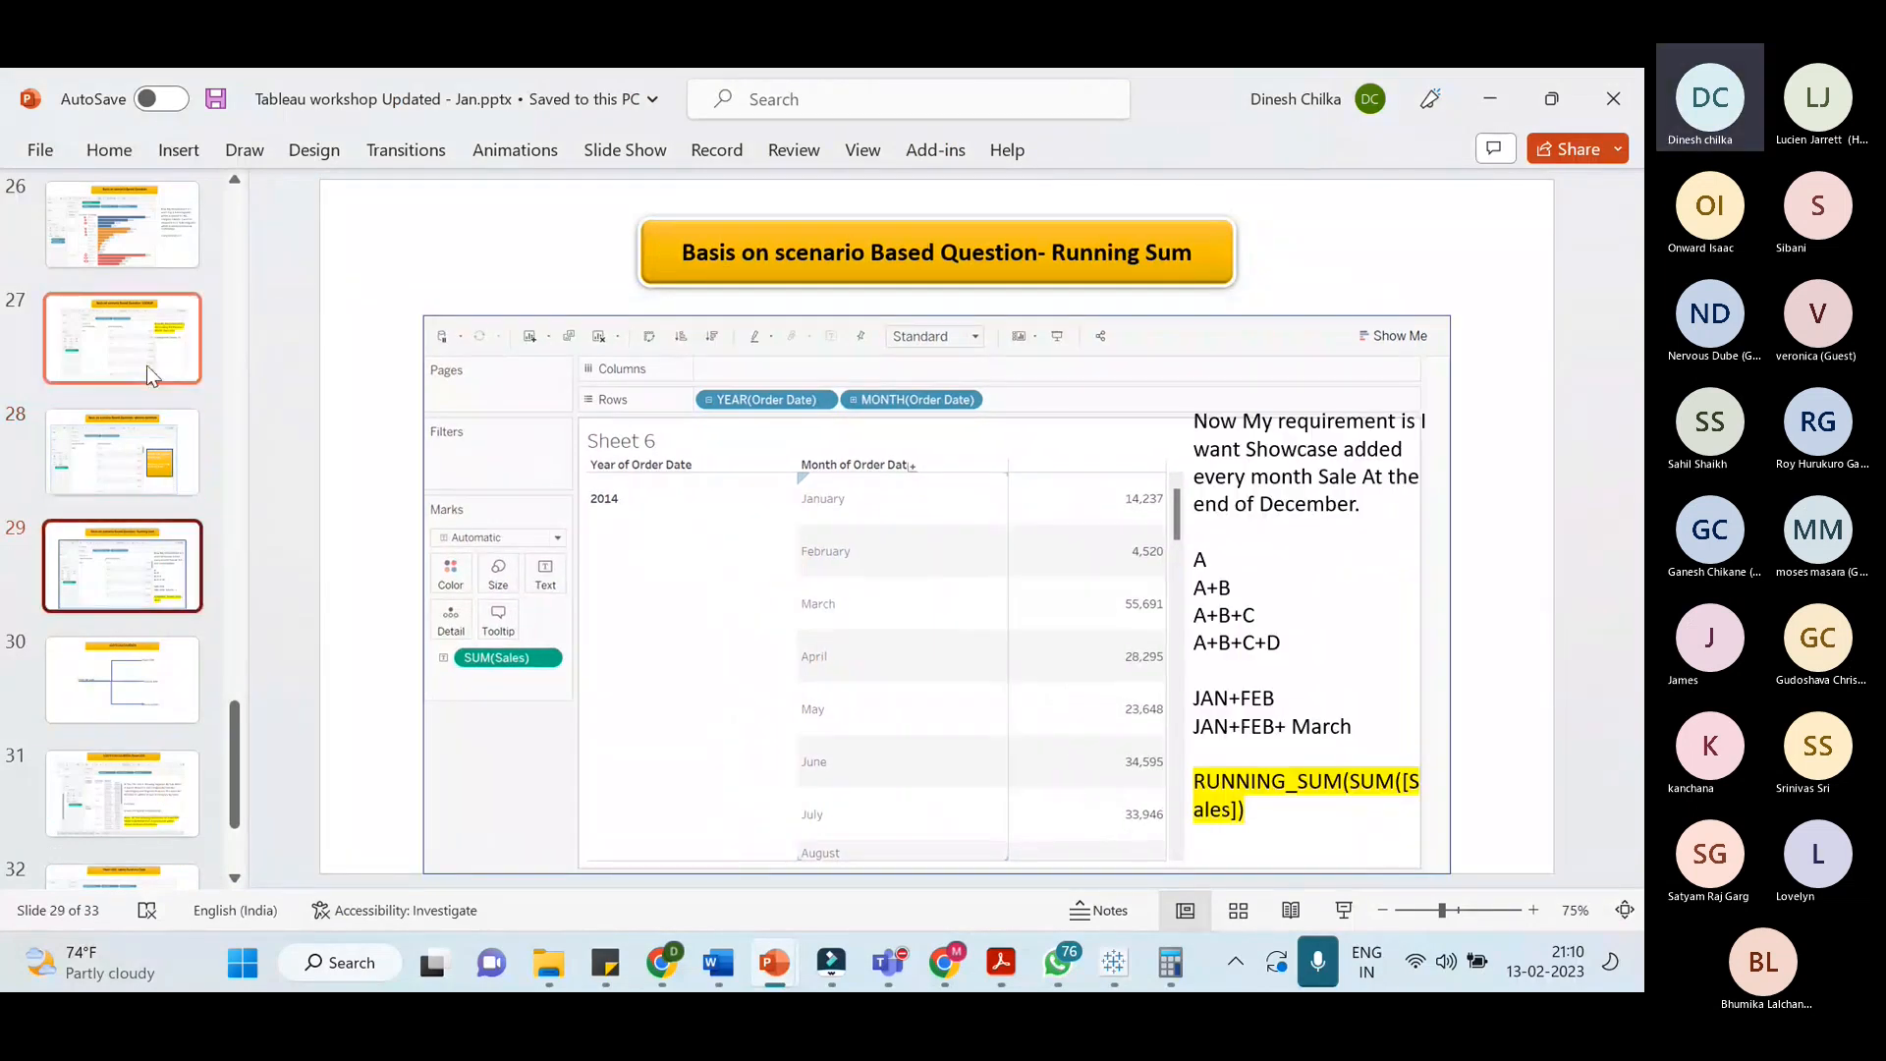
{"action": "left_click", "coordinate": [149, 375]}
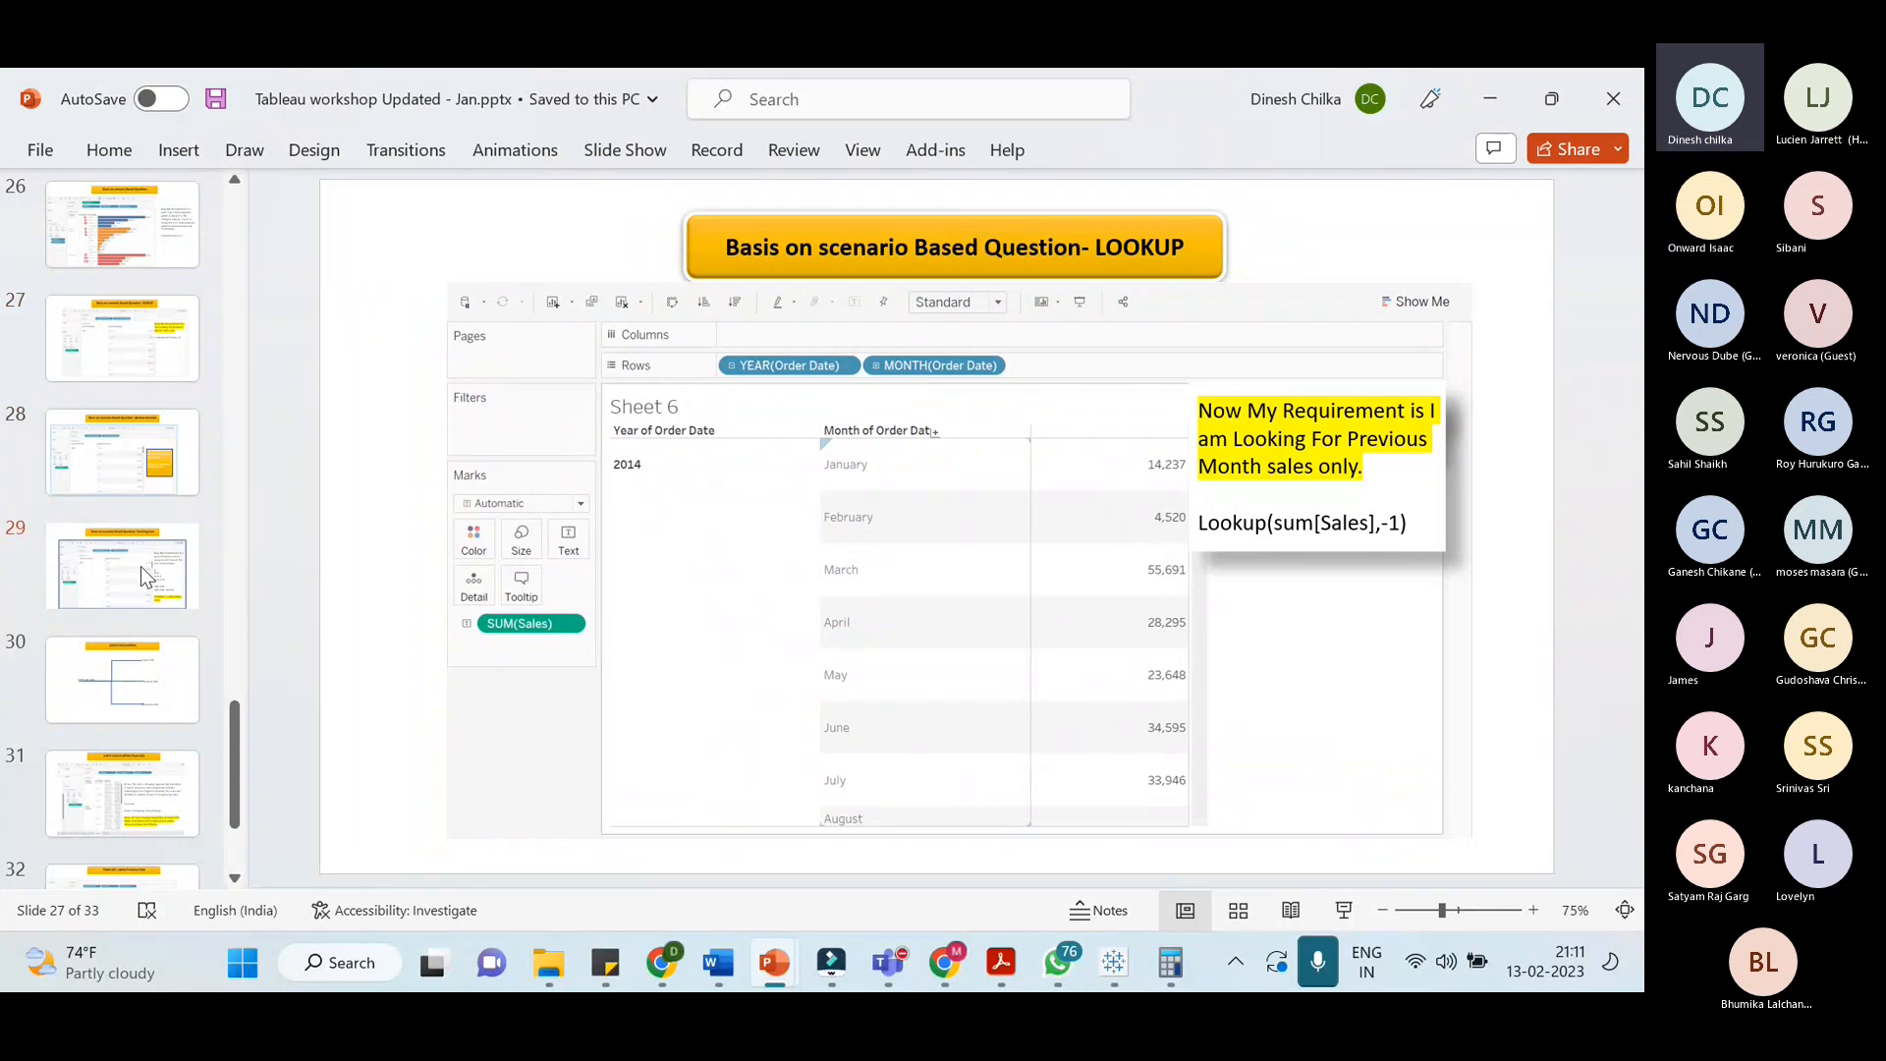
{"action": "left_click", "coordinate": [143, 565]}
{"action": "left_click", "coordinate": [155, 358]}
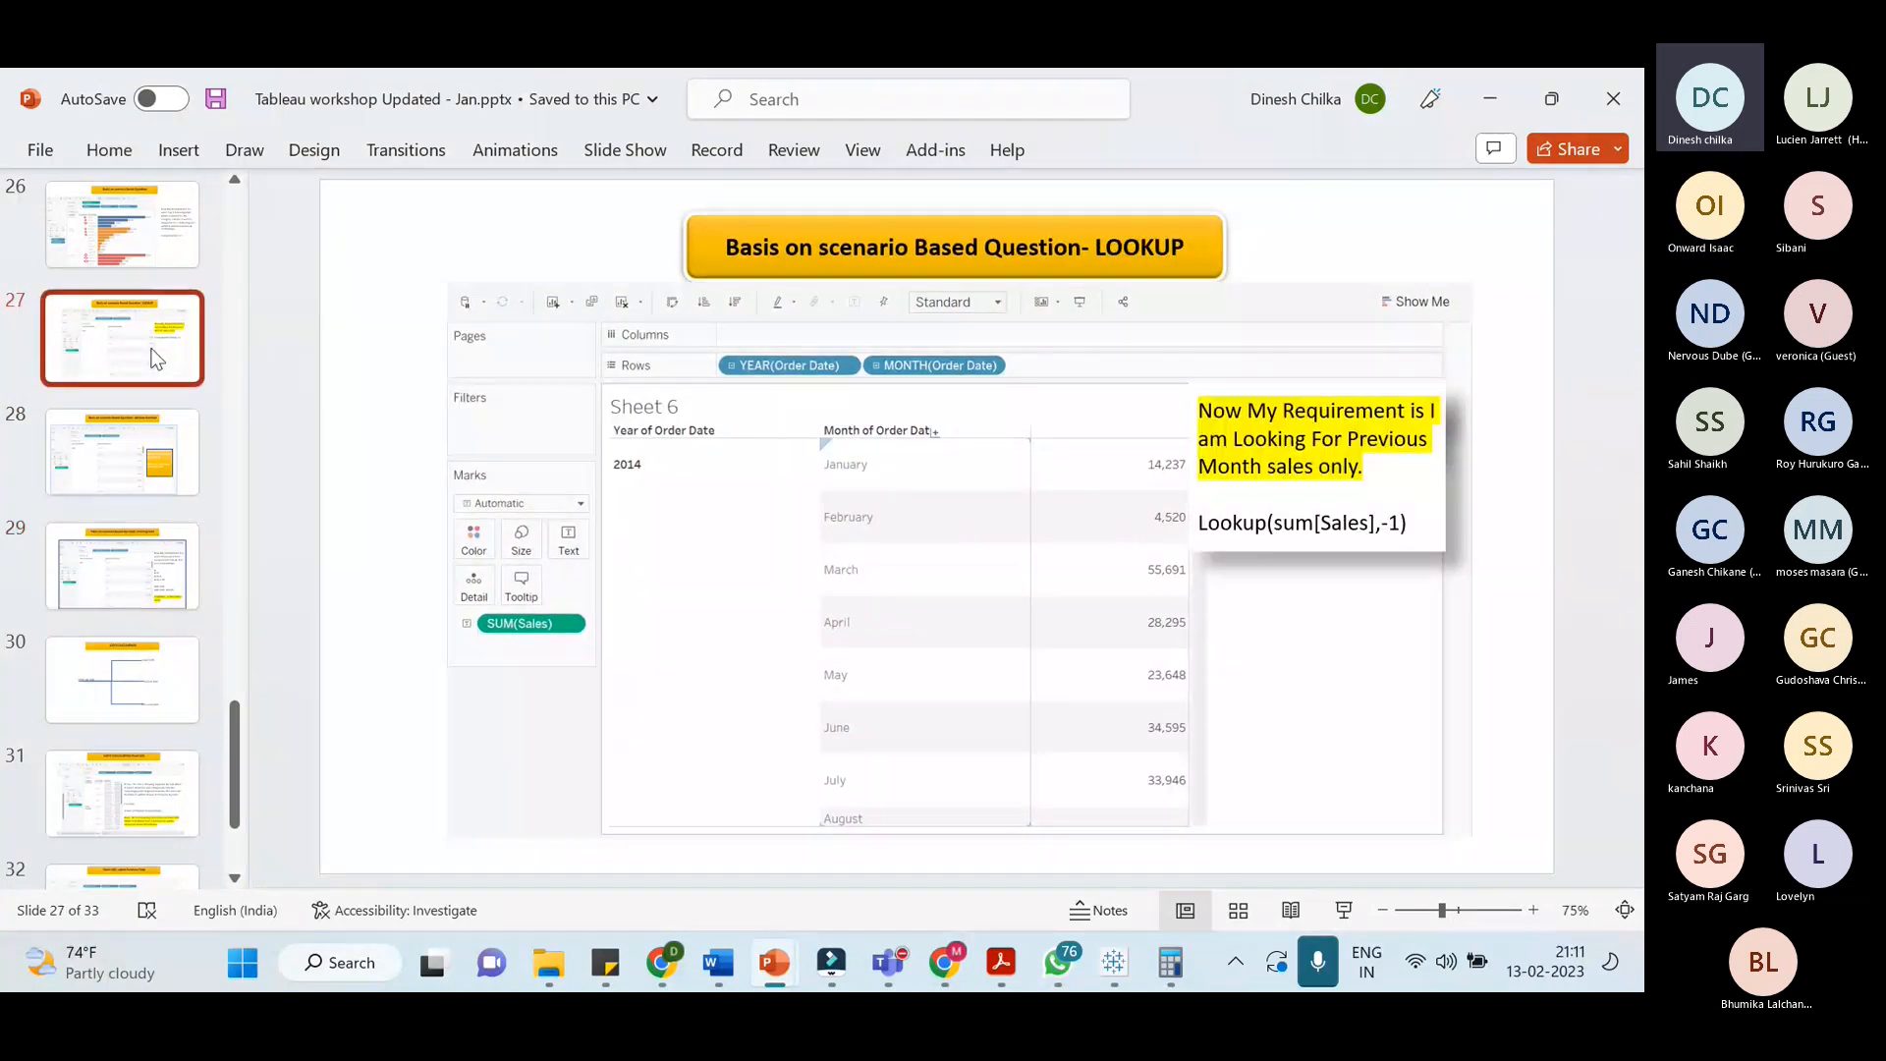
{"action": "left_click", "coordinate": [173, 440]}
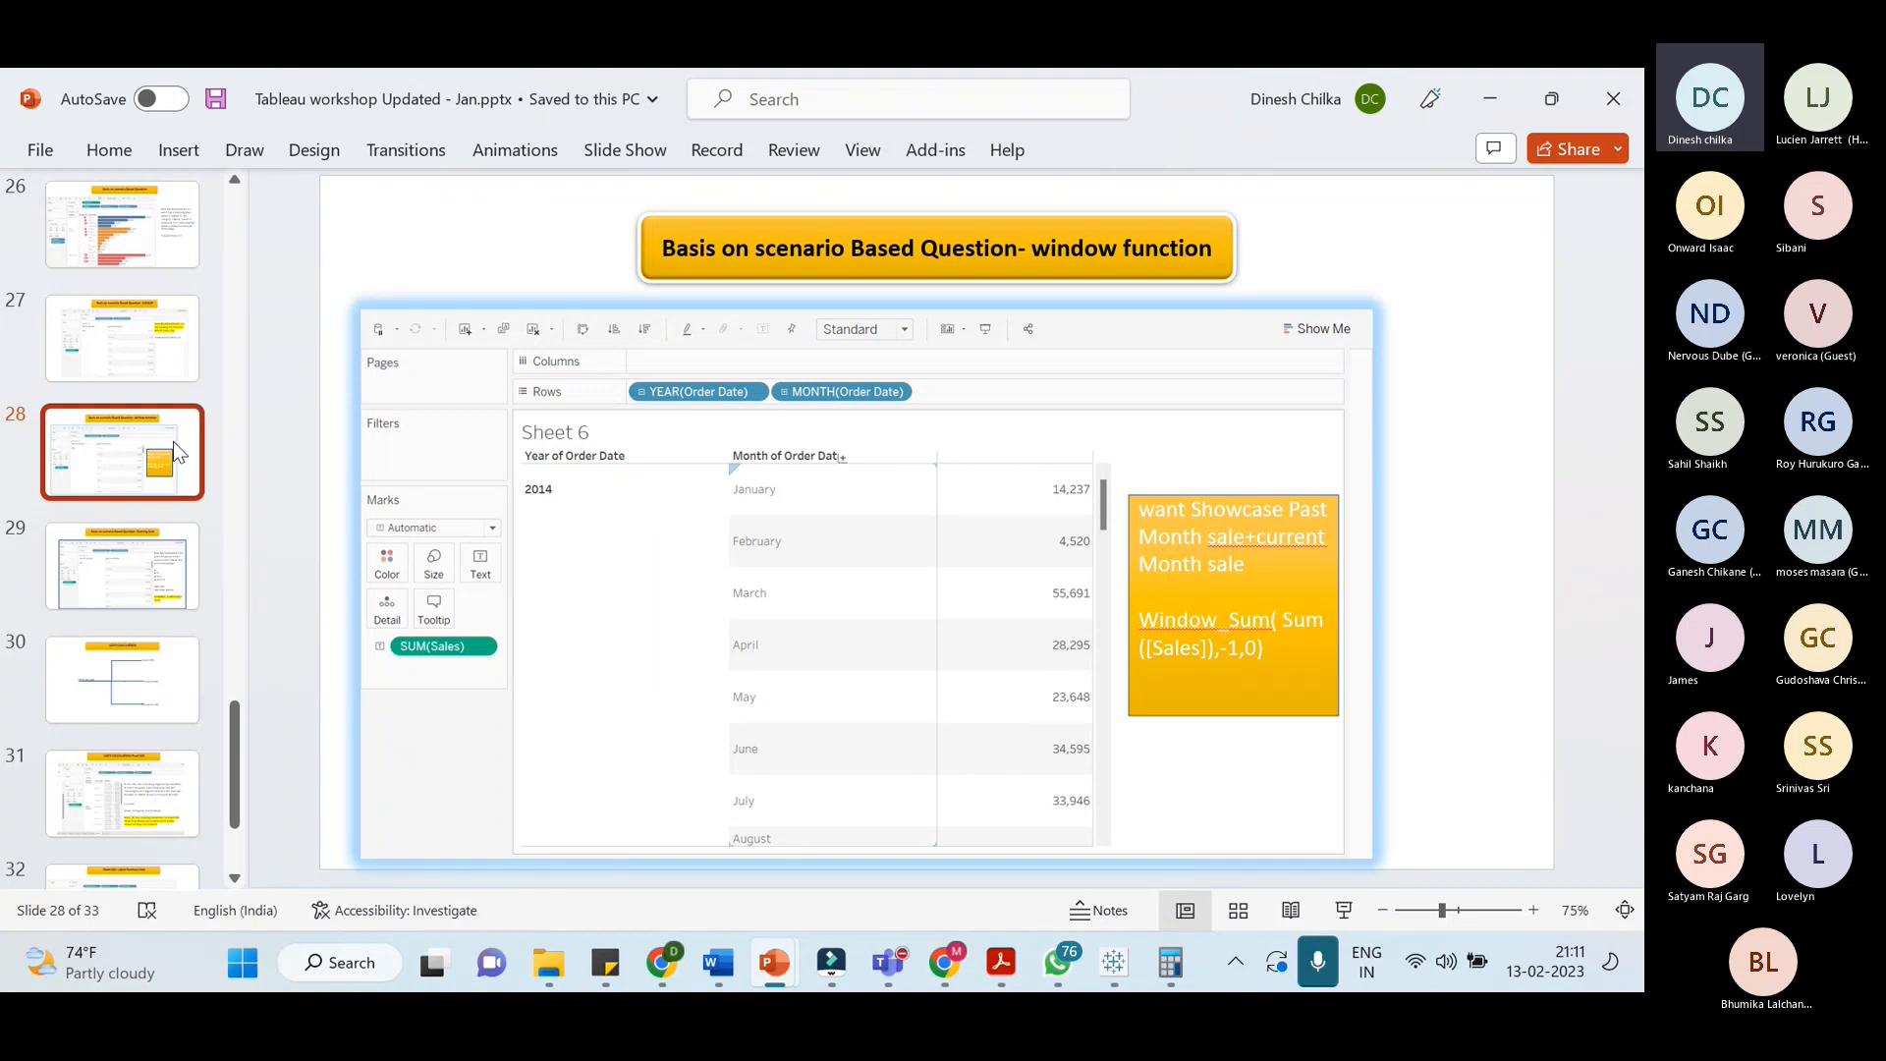
Advance past the Running Sum and LOD types slides to review the Fixed LOD slide
{"action": "key", "text": "Down"}
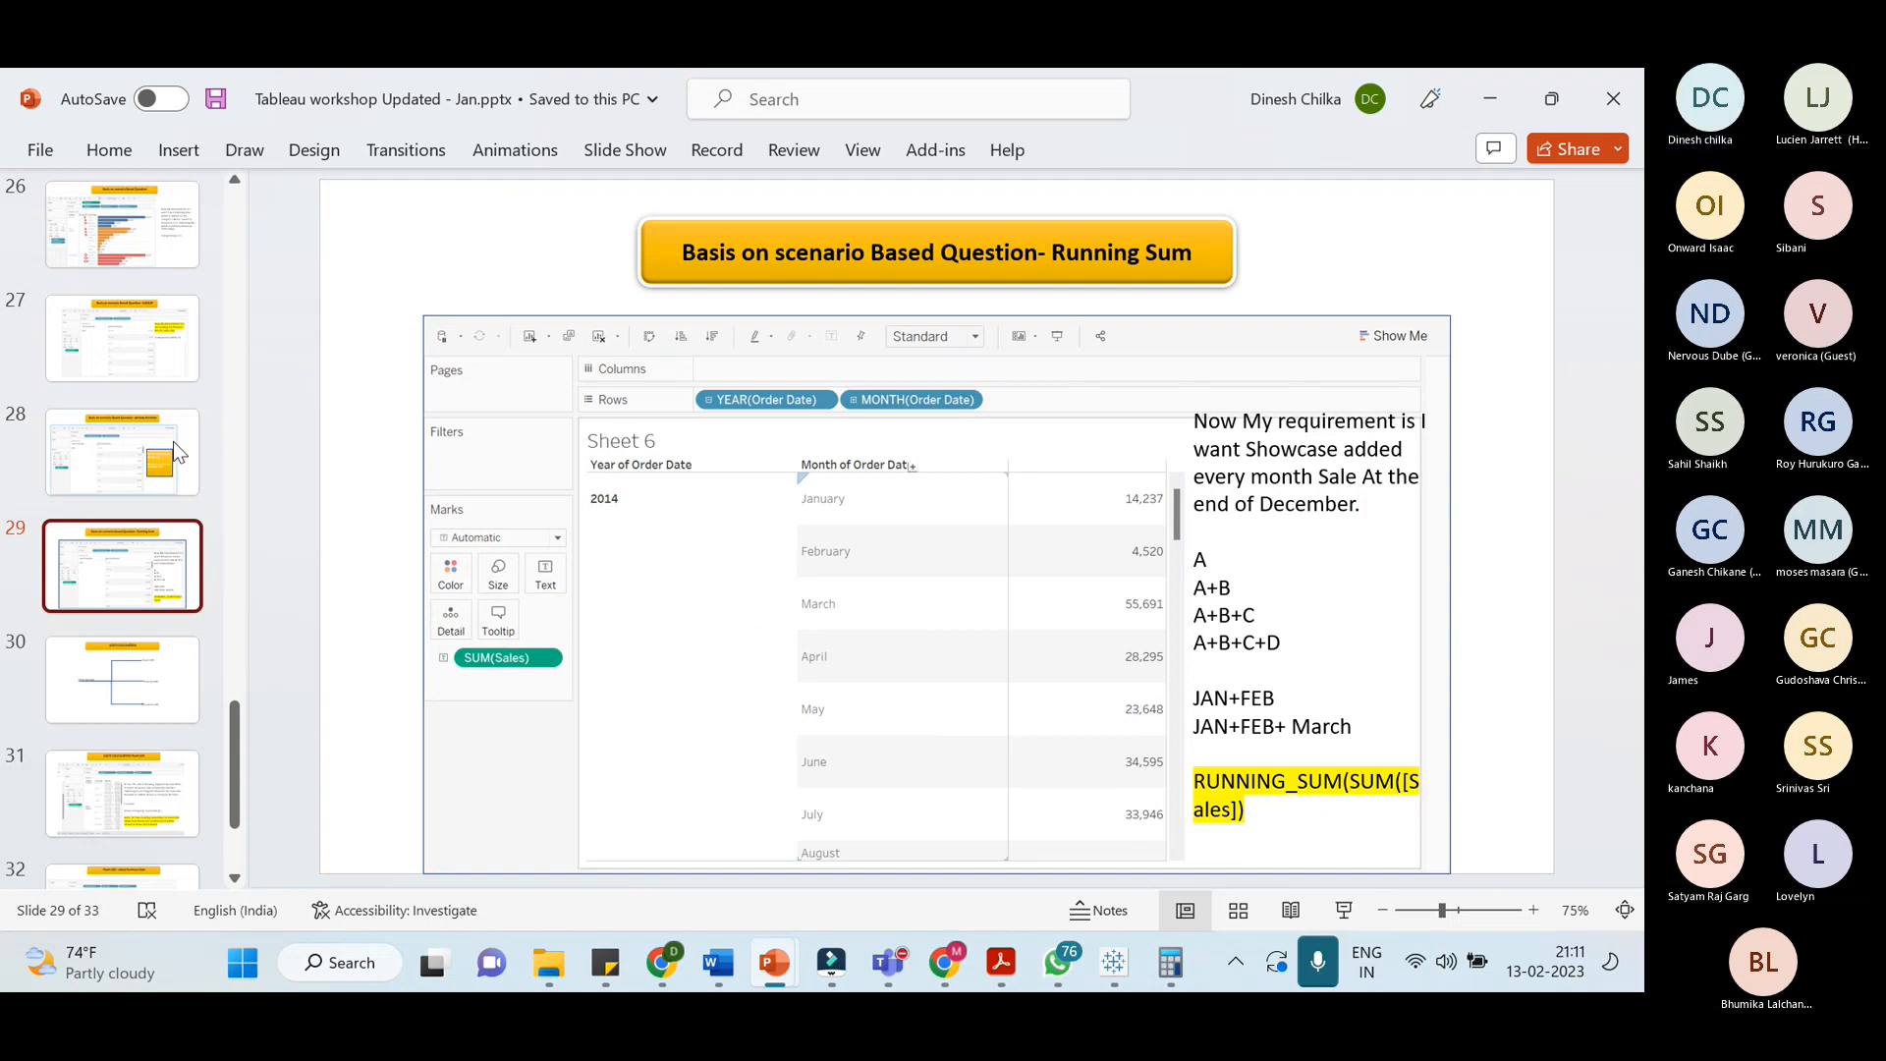
{"action": "key", "text": "Down"}
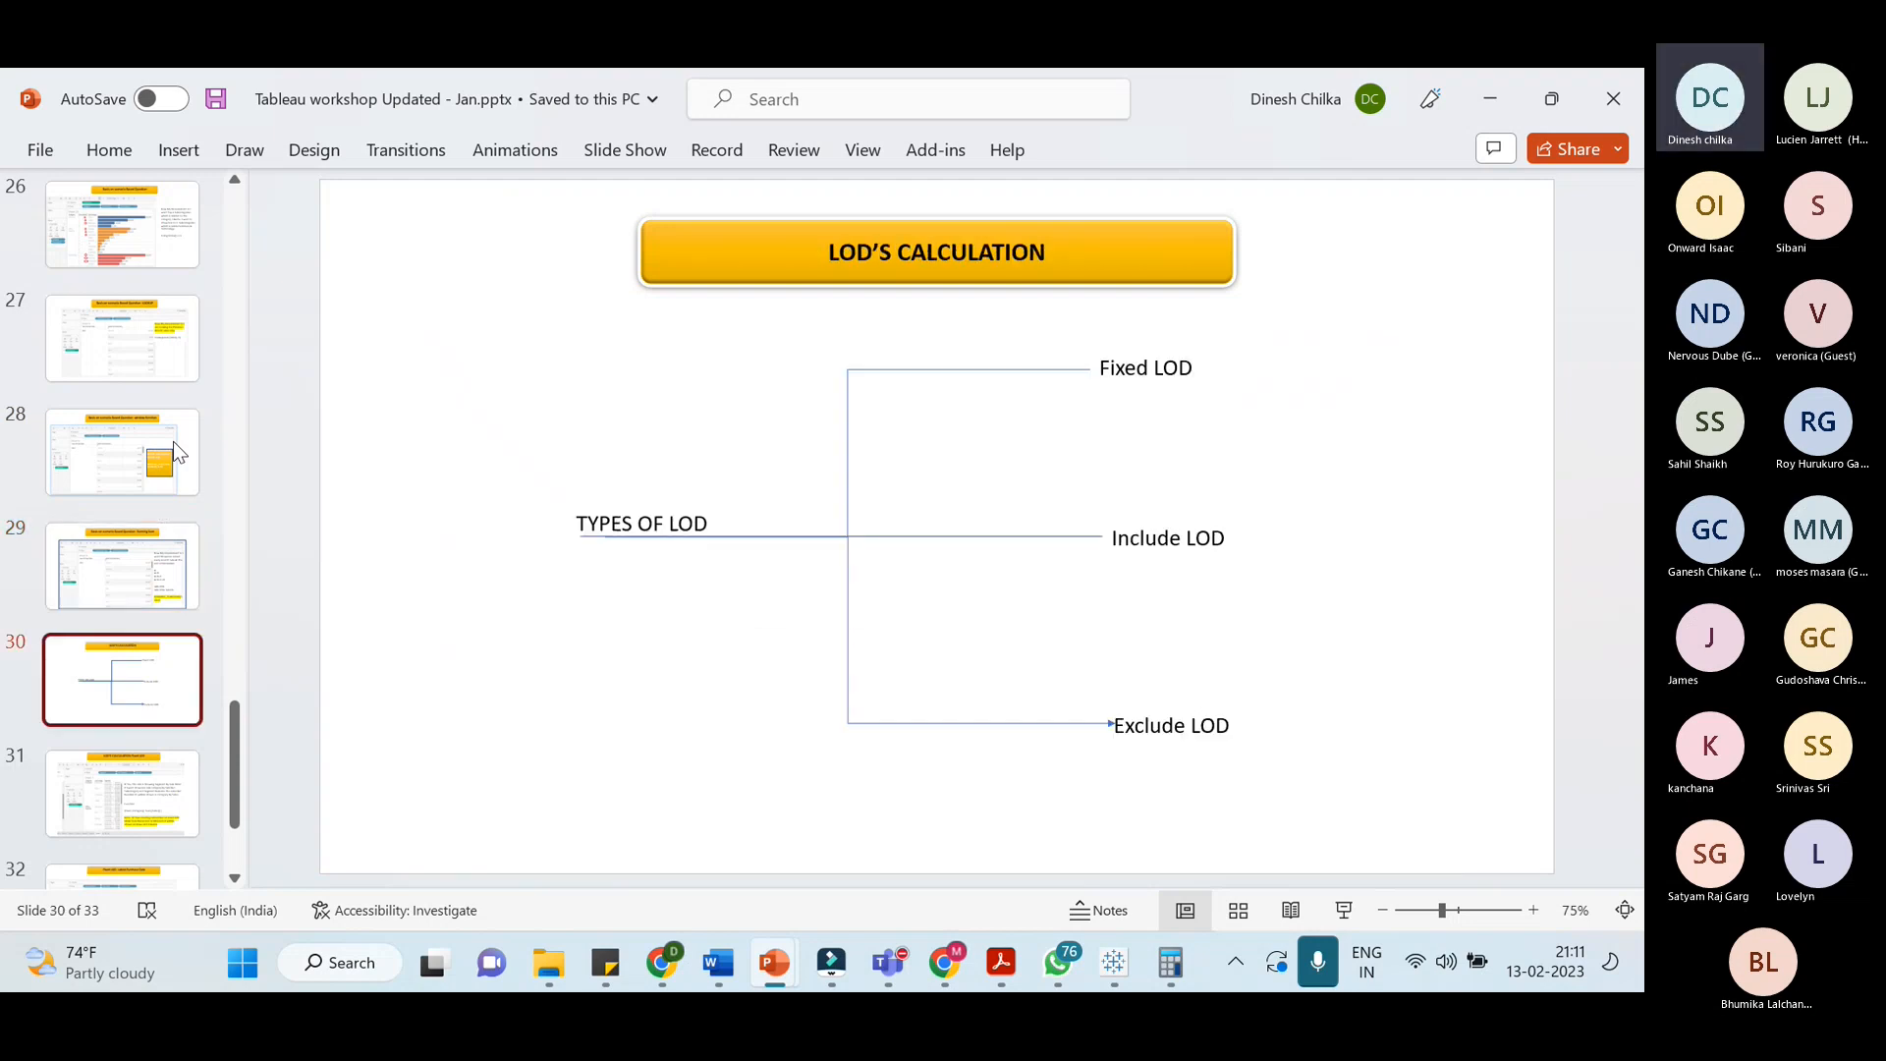
{"action": "key", "text": "Down"}
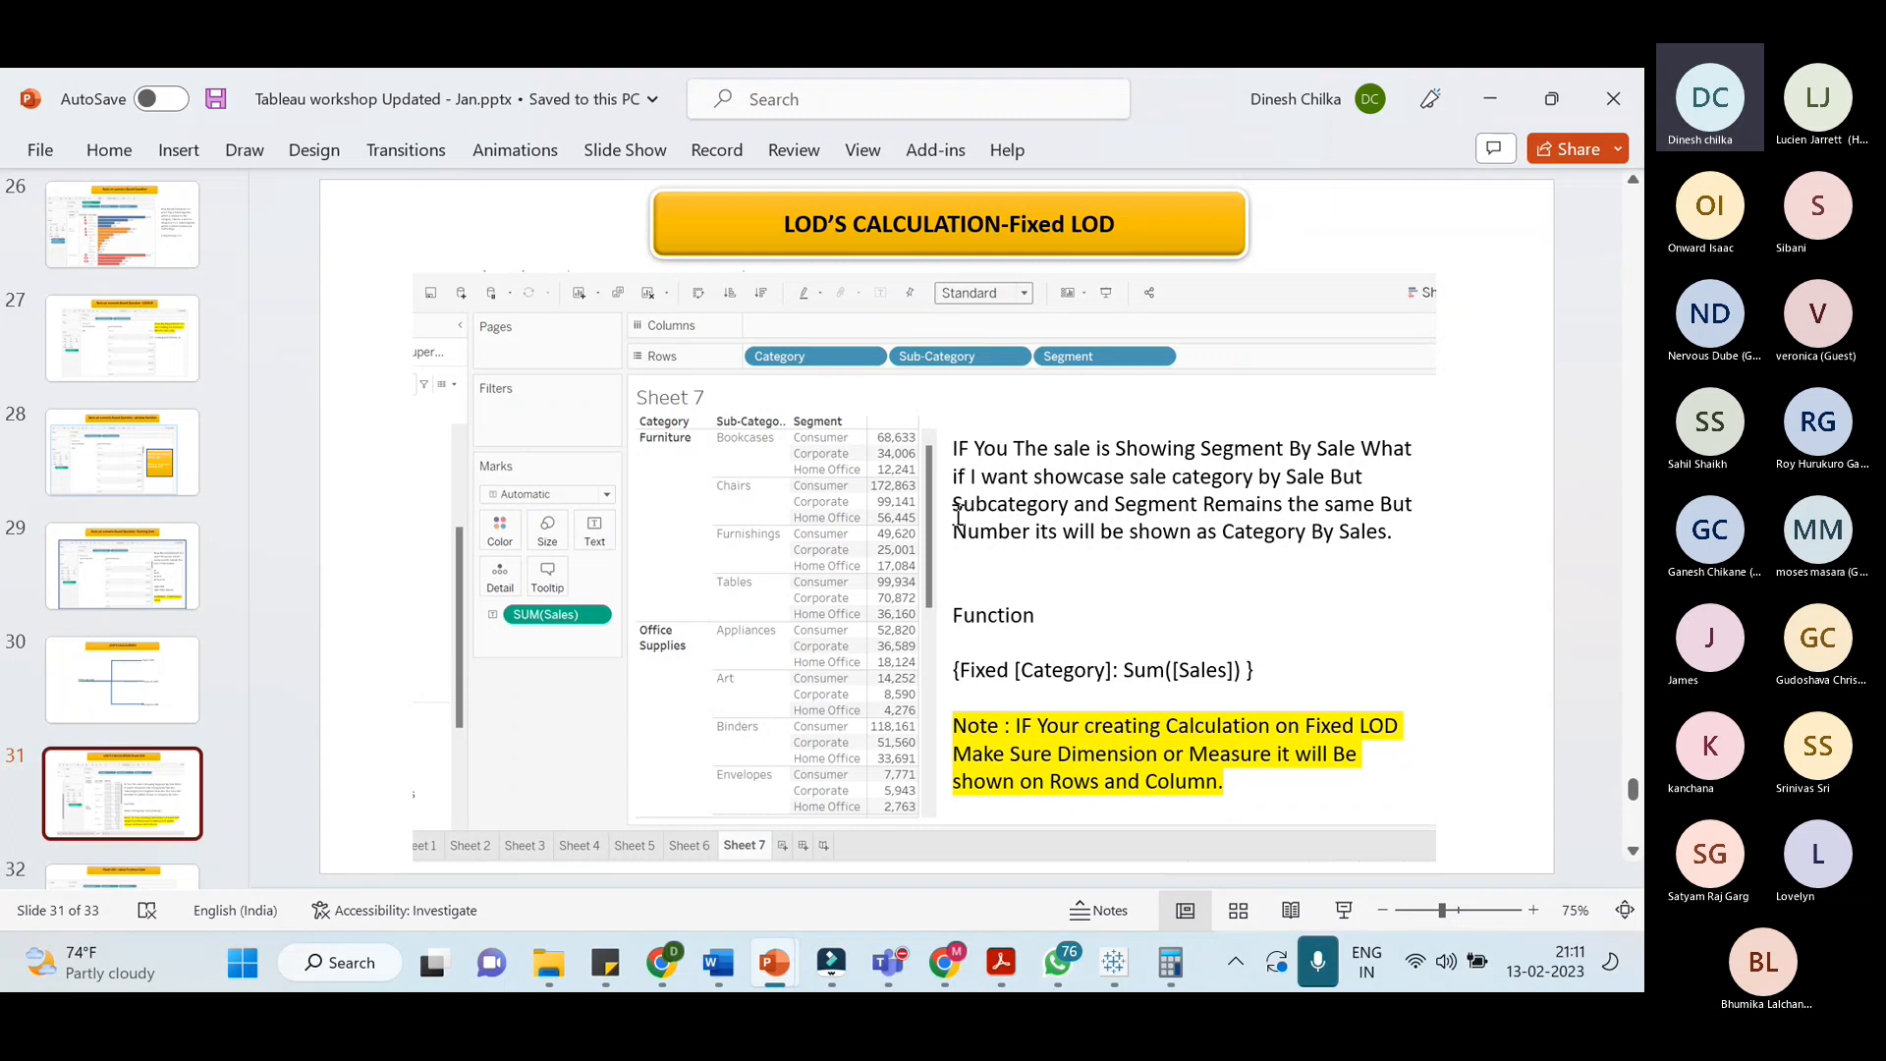
Switch to Tableau and build a text table of Sales by Category on a new worksheet
{"action": "key", "text": "alt+Tab"}
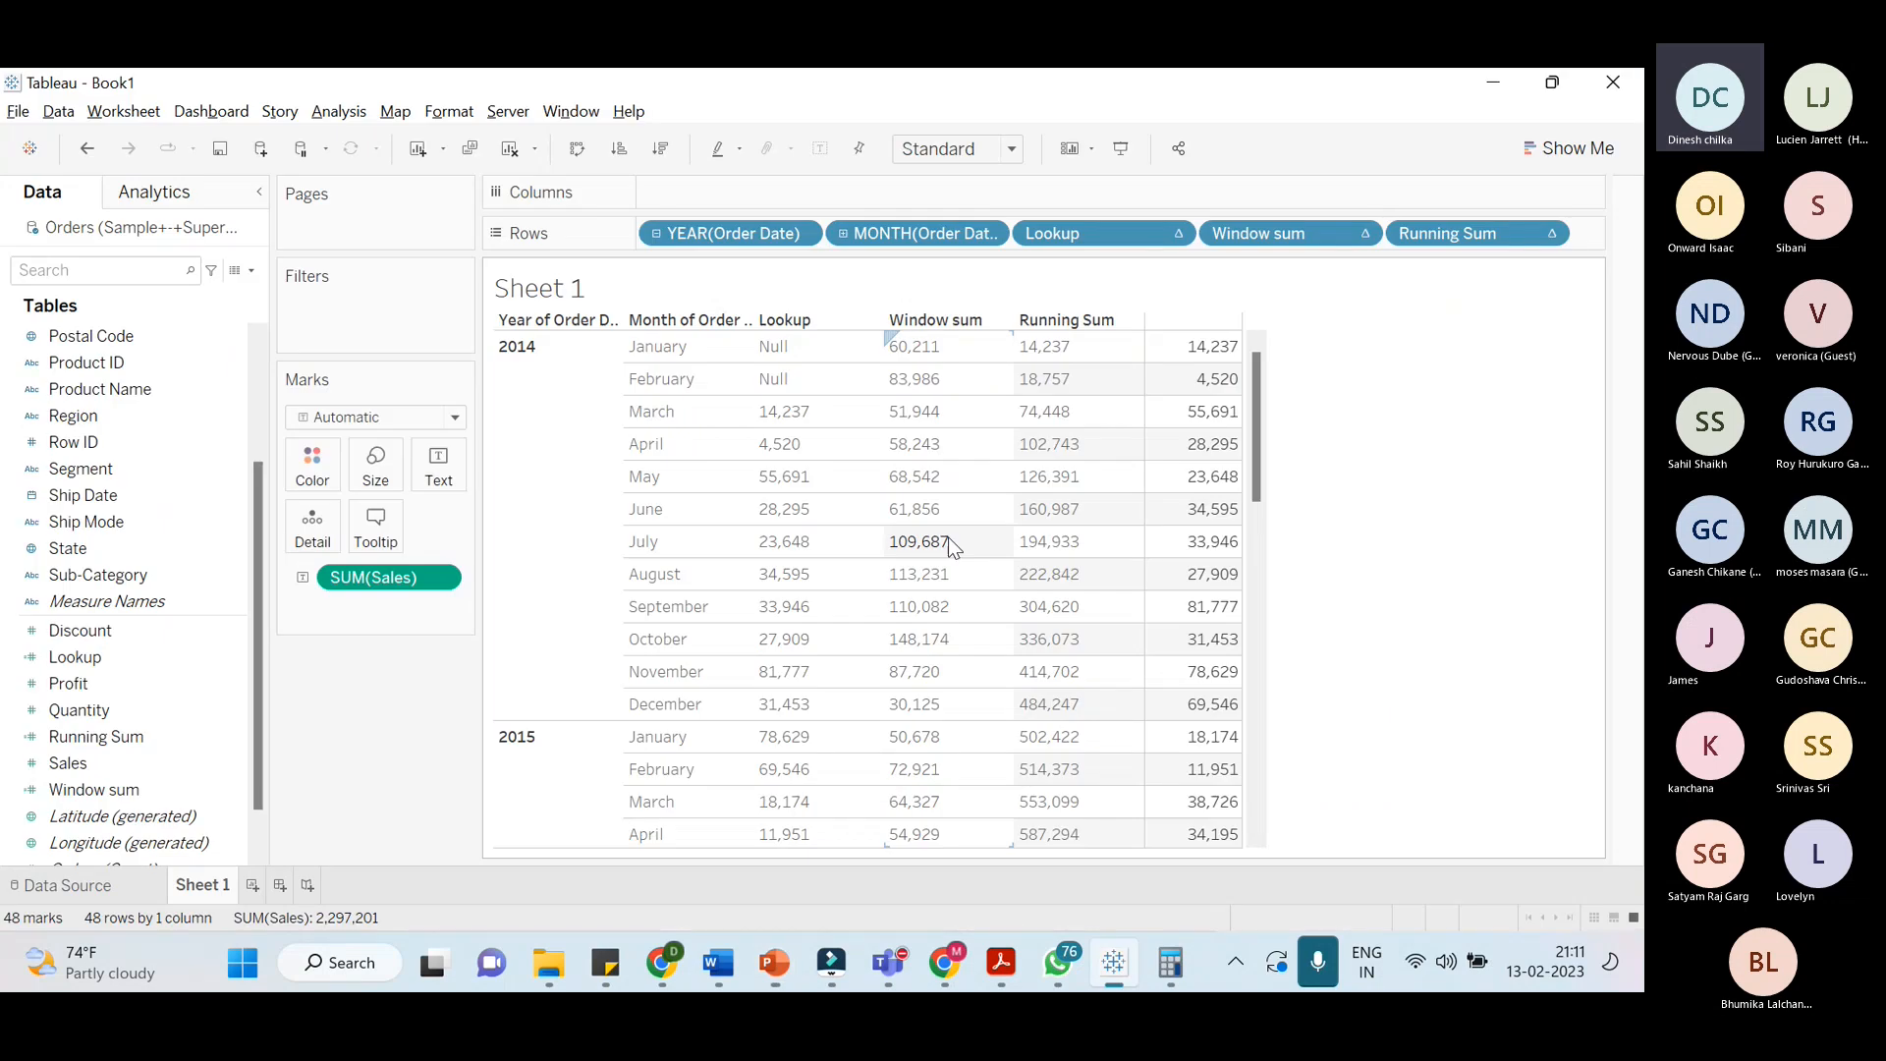
{"action": "key", "text": "ctrl+m"}
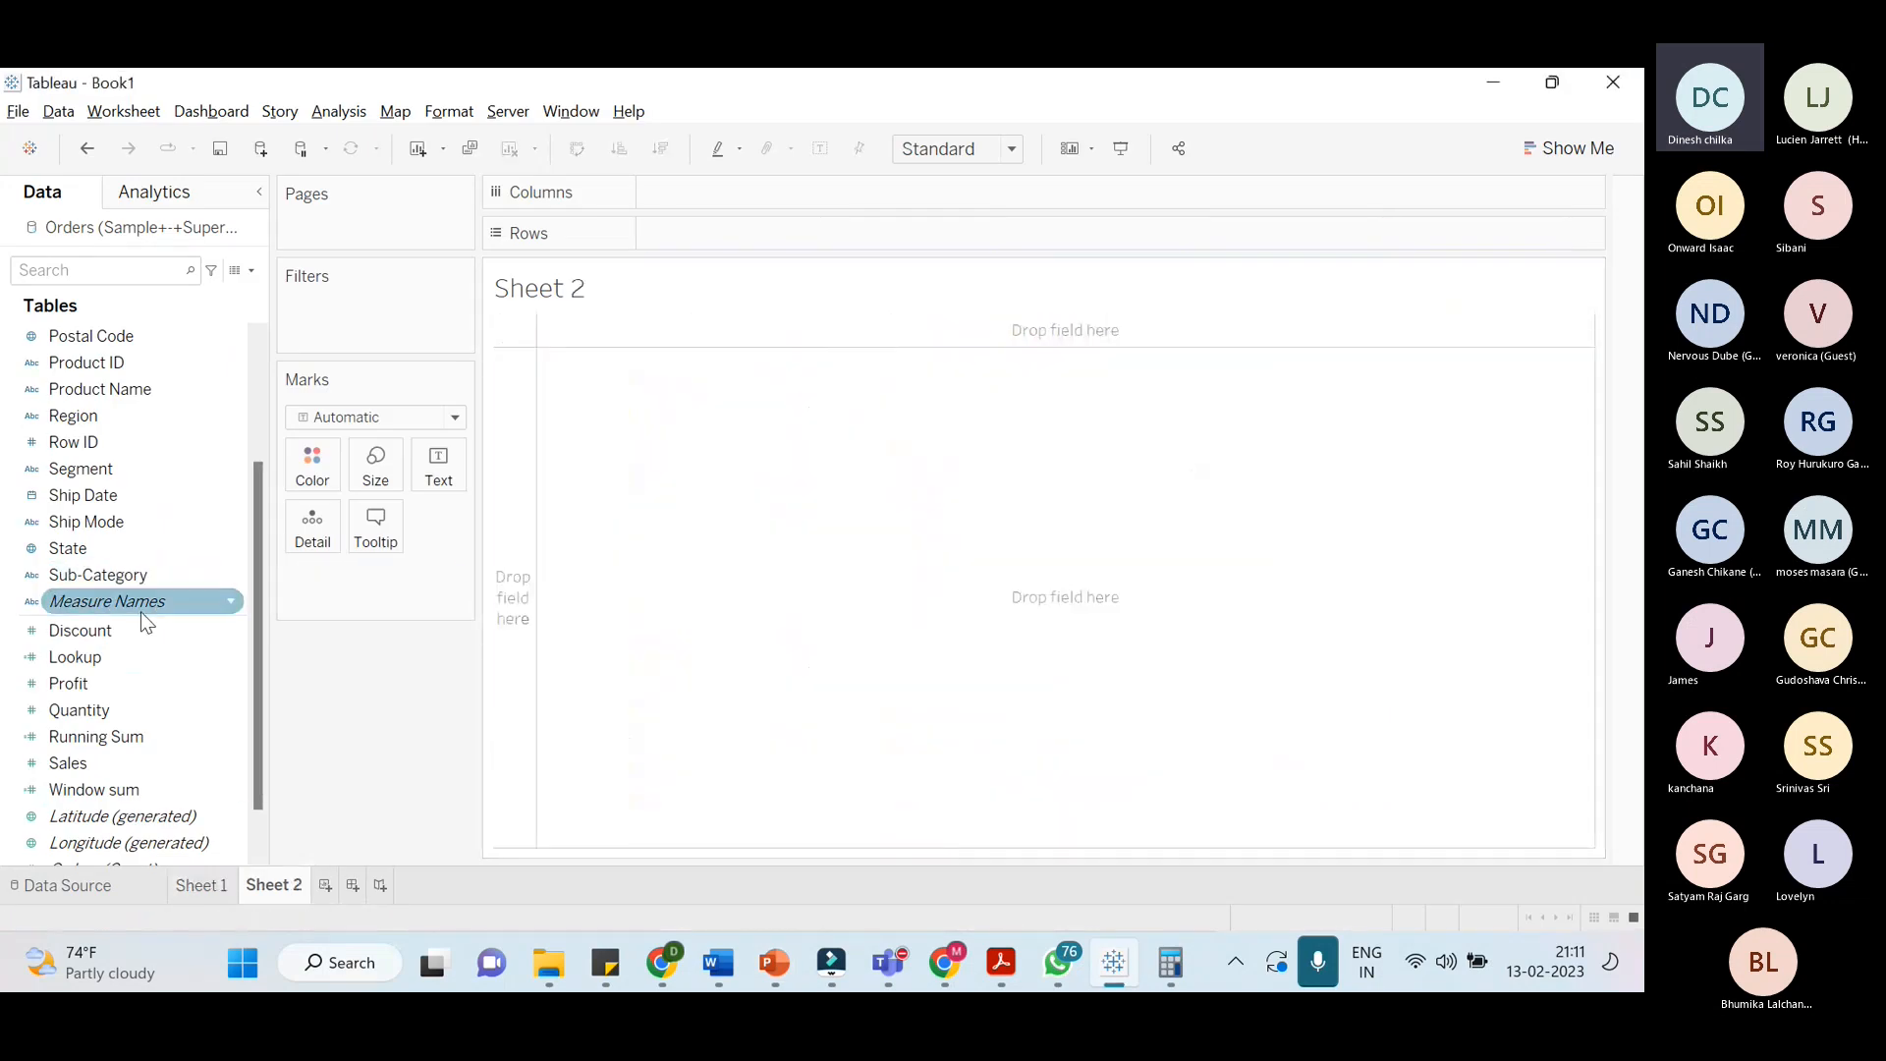
{"action": "scroll", "coordinate": [172, 705], "scroll_direction": "up", "scroll_amount": 3}
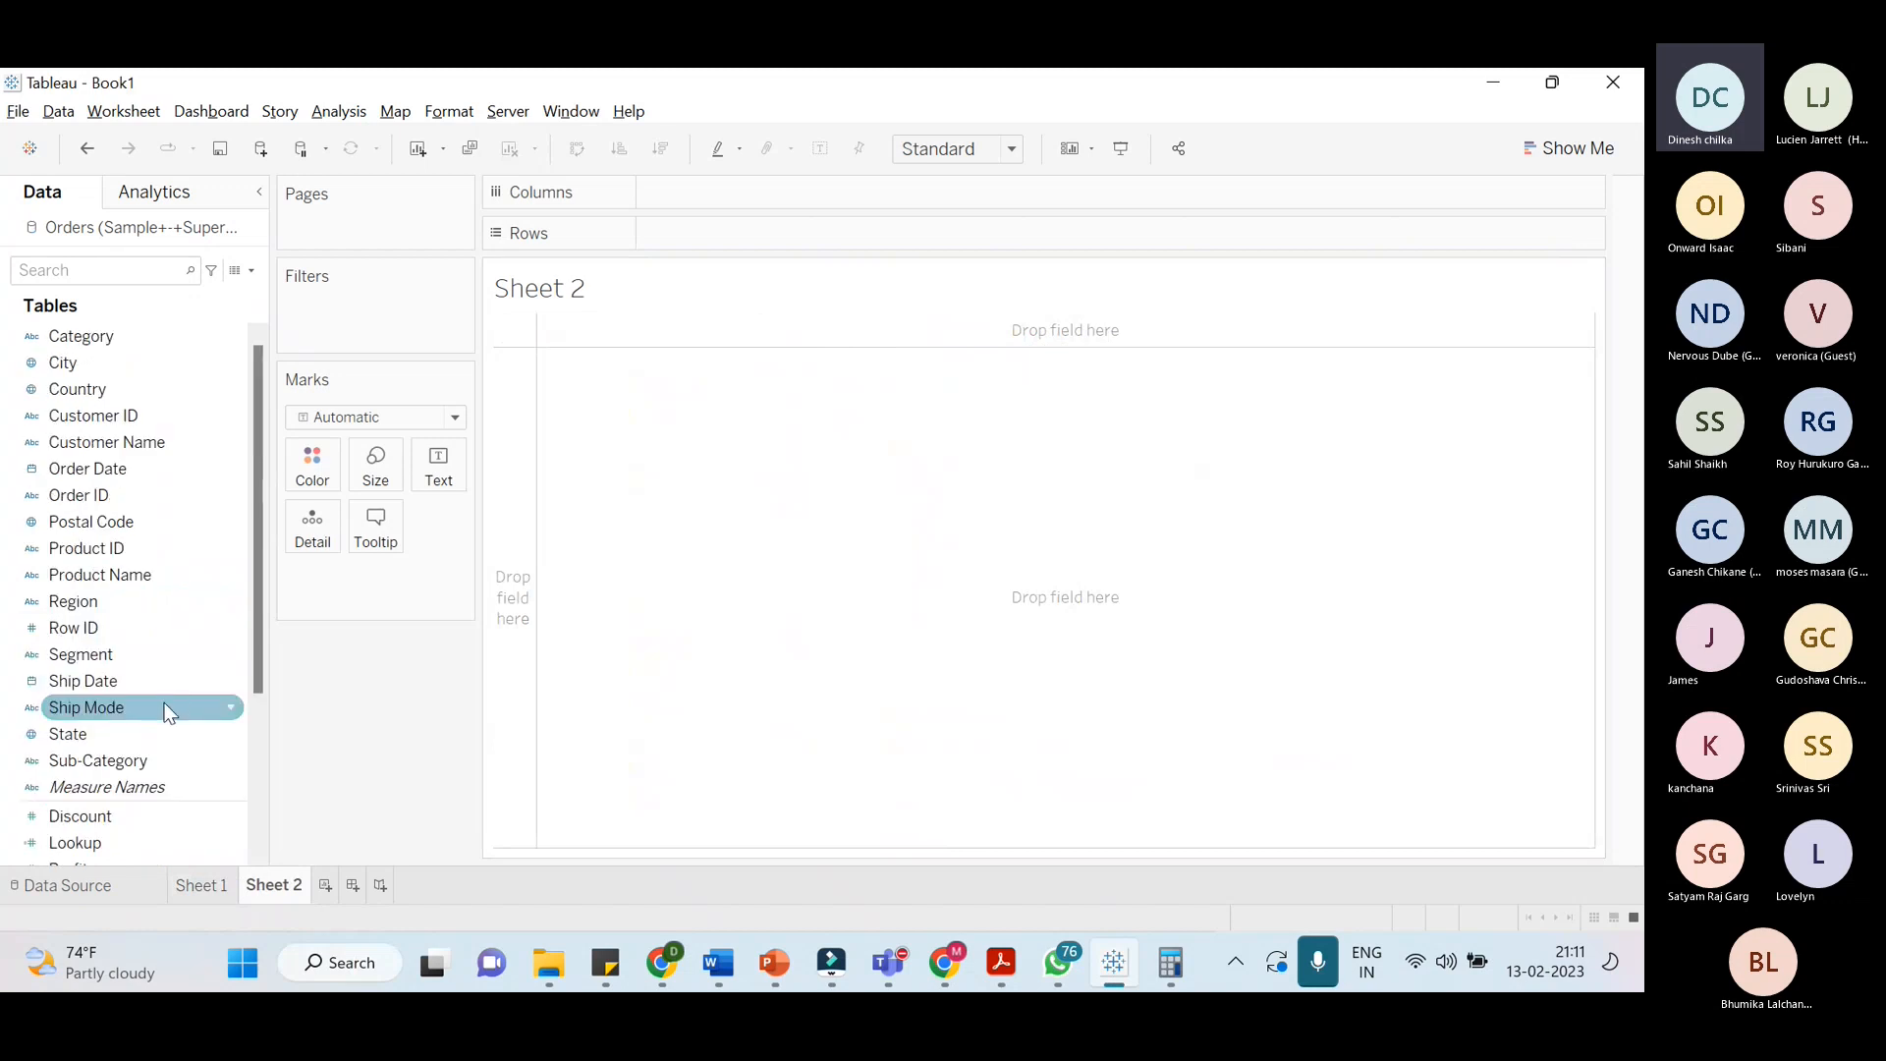
{"action": "scroll", "coordinate": [159, 723], "scroll_direction": "down", "scroll_amount": 3}
{"action": "scroll", "coordinate": [120, 550], "scroll_direction": "up", "scroll_amount": 3}
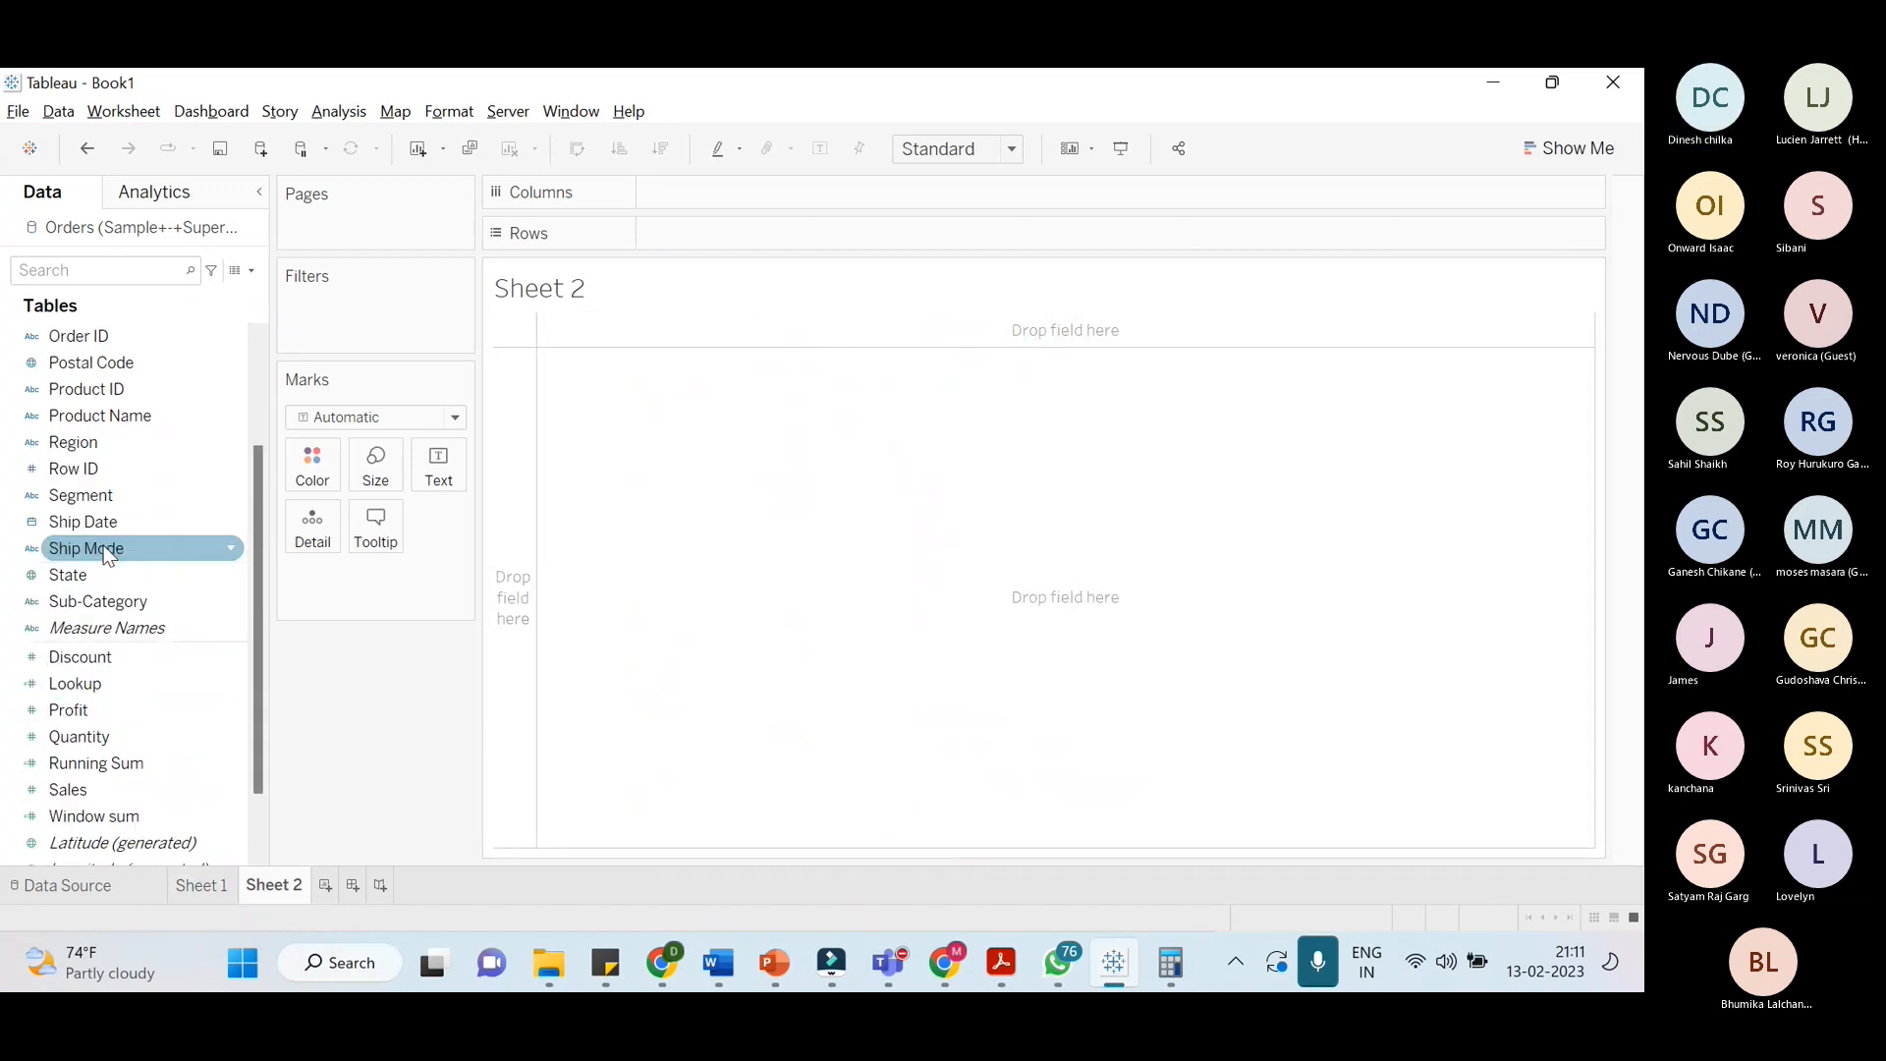
{"action": "left_click", "coordinate": [116, 335]}
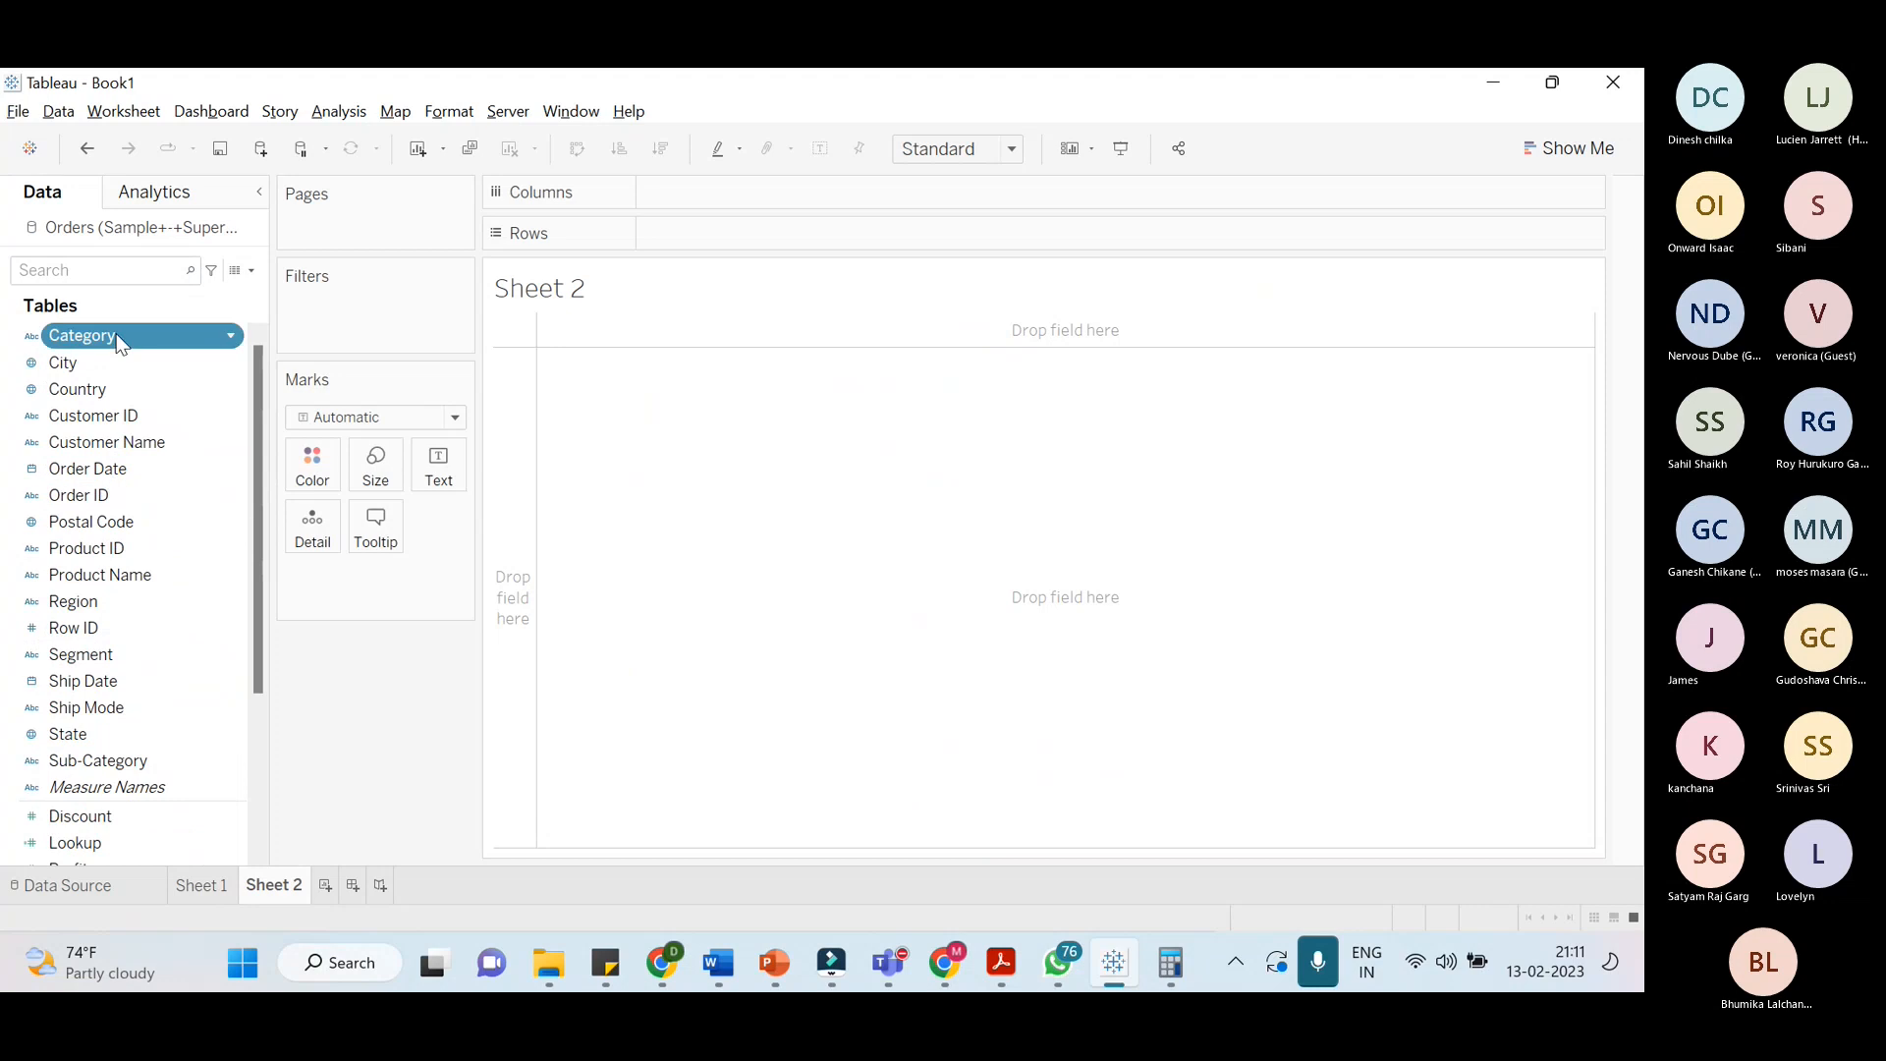
{"action": "double_click", "coordinate": [116, 335]}
{"action": "scroll", "coordinate": [134, 683], "scroll_direction": "down", "scroll_amount": 3}
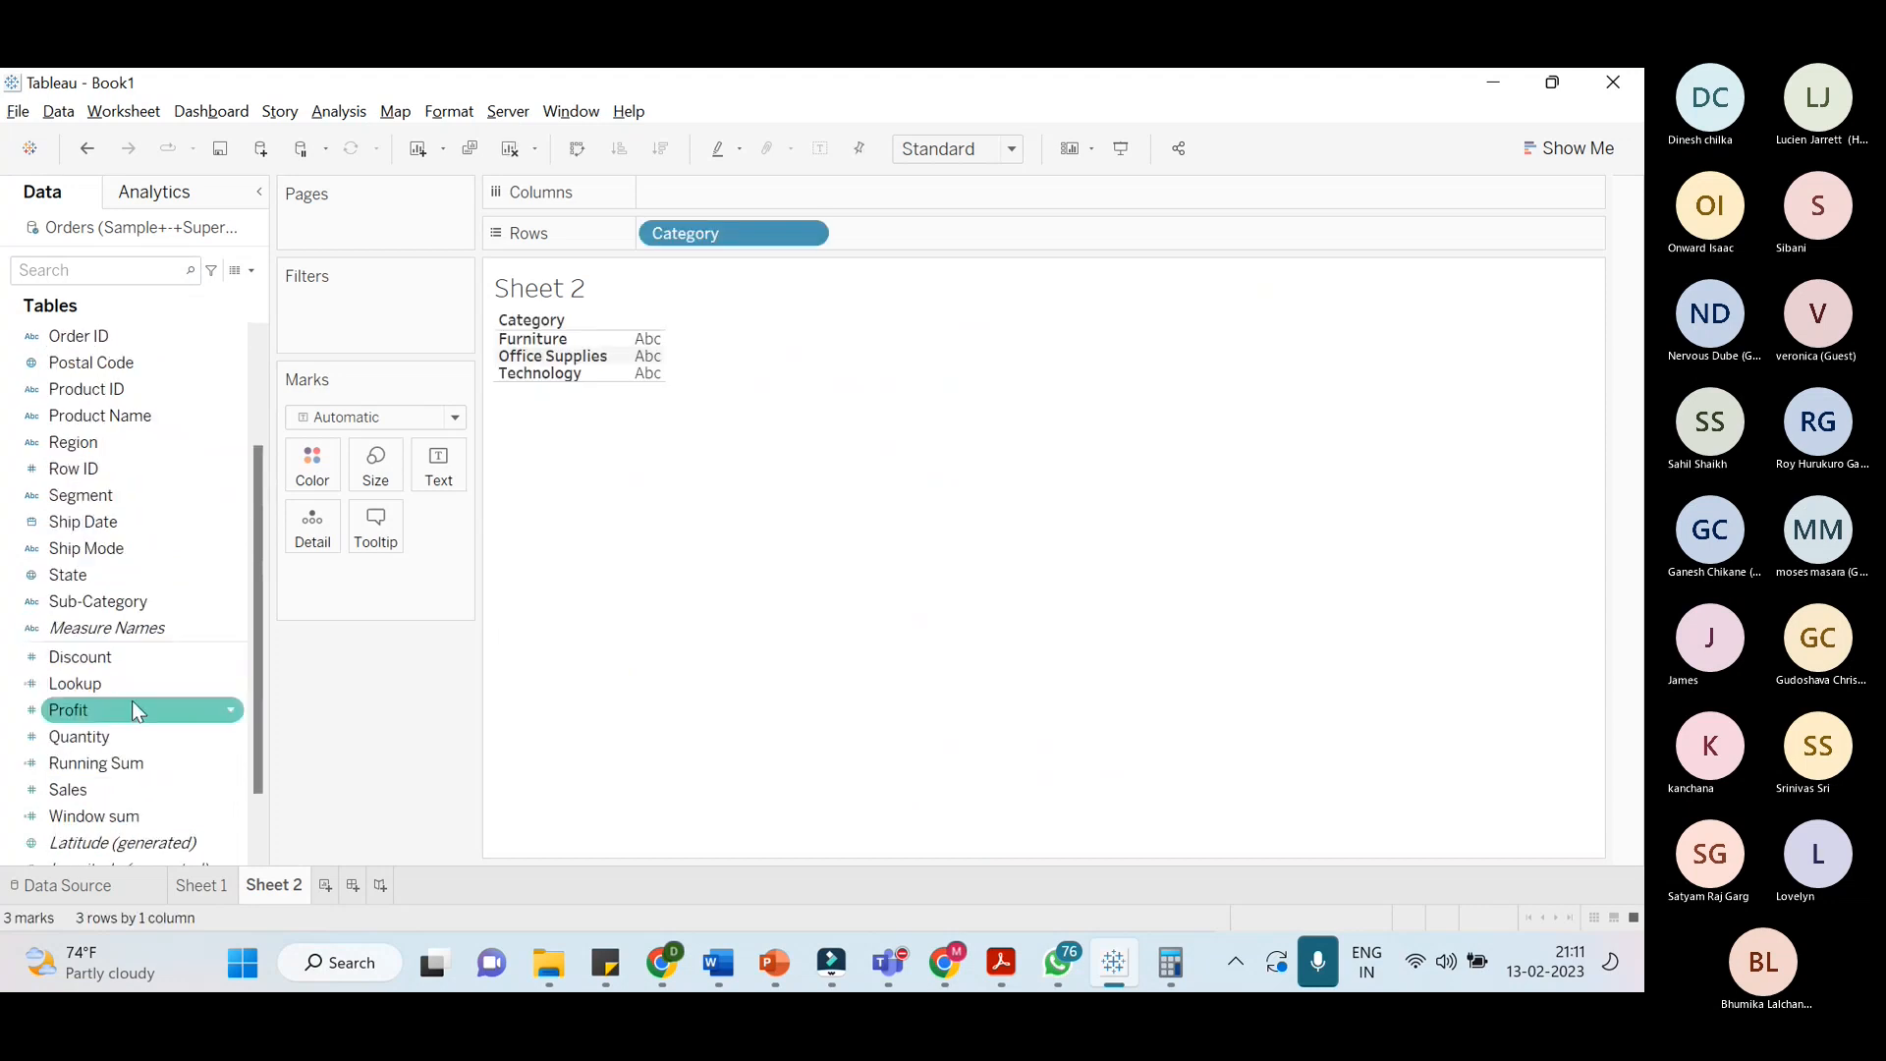
{"action": "double_click", "coordinate": [126, 790]}
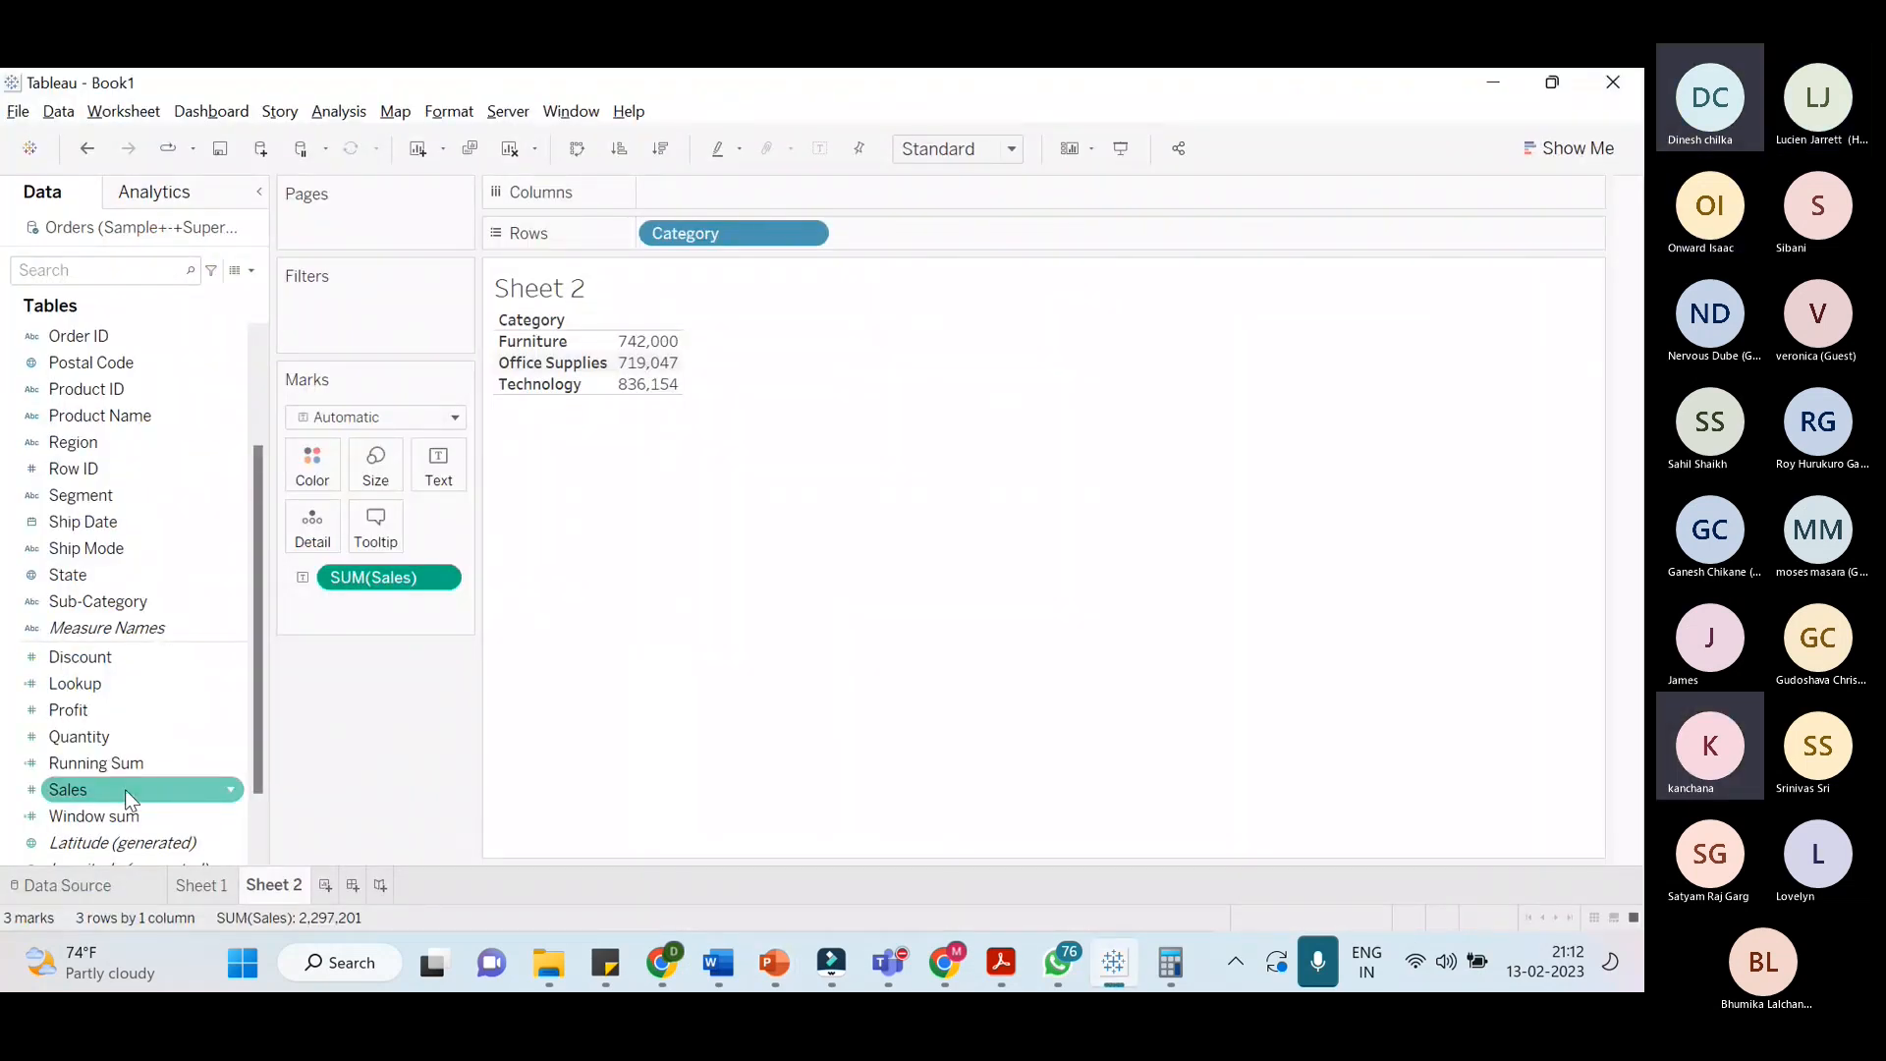
Check the Fixed LOD slide in PowerPoint, then return to Tableau and add Sub-Category and Segment to the rows after Category
{"action": "key", "text": "alt+Tab"}
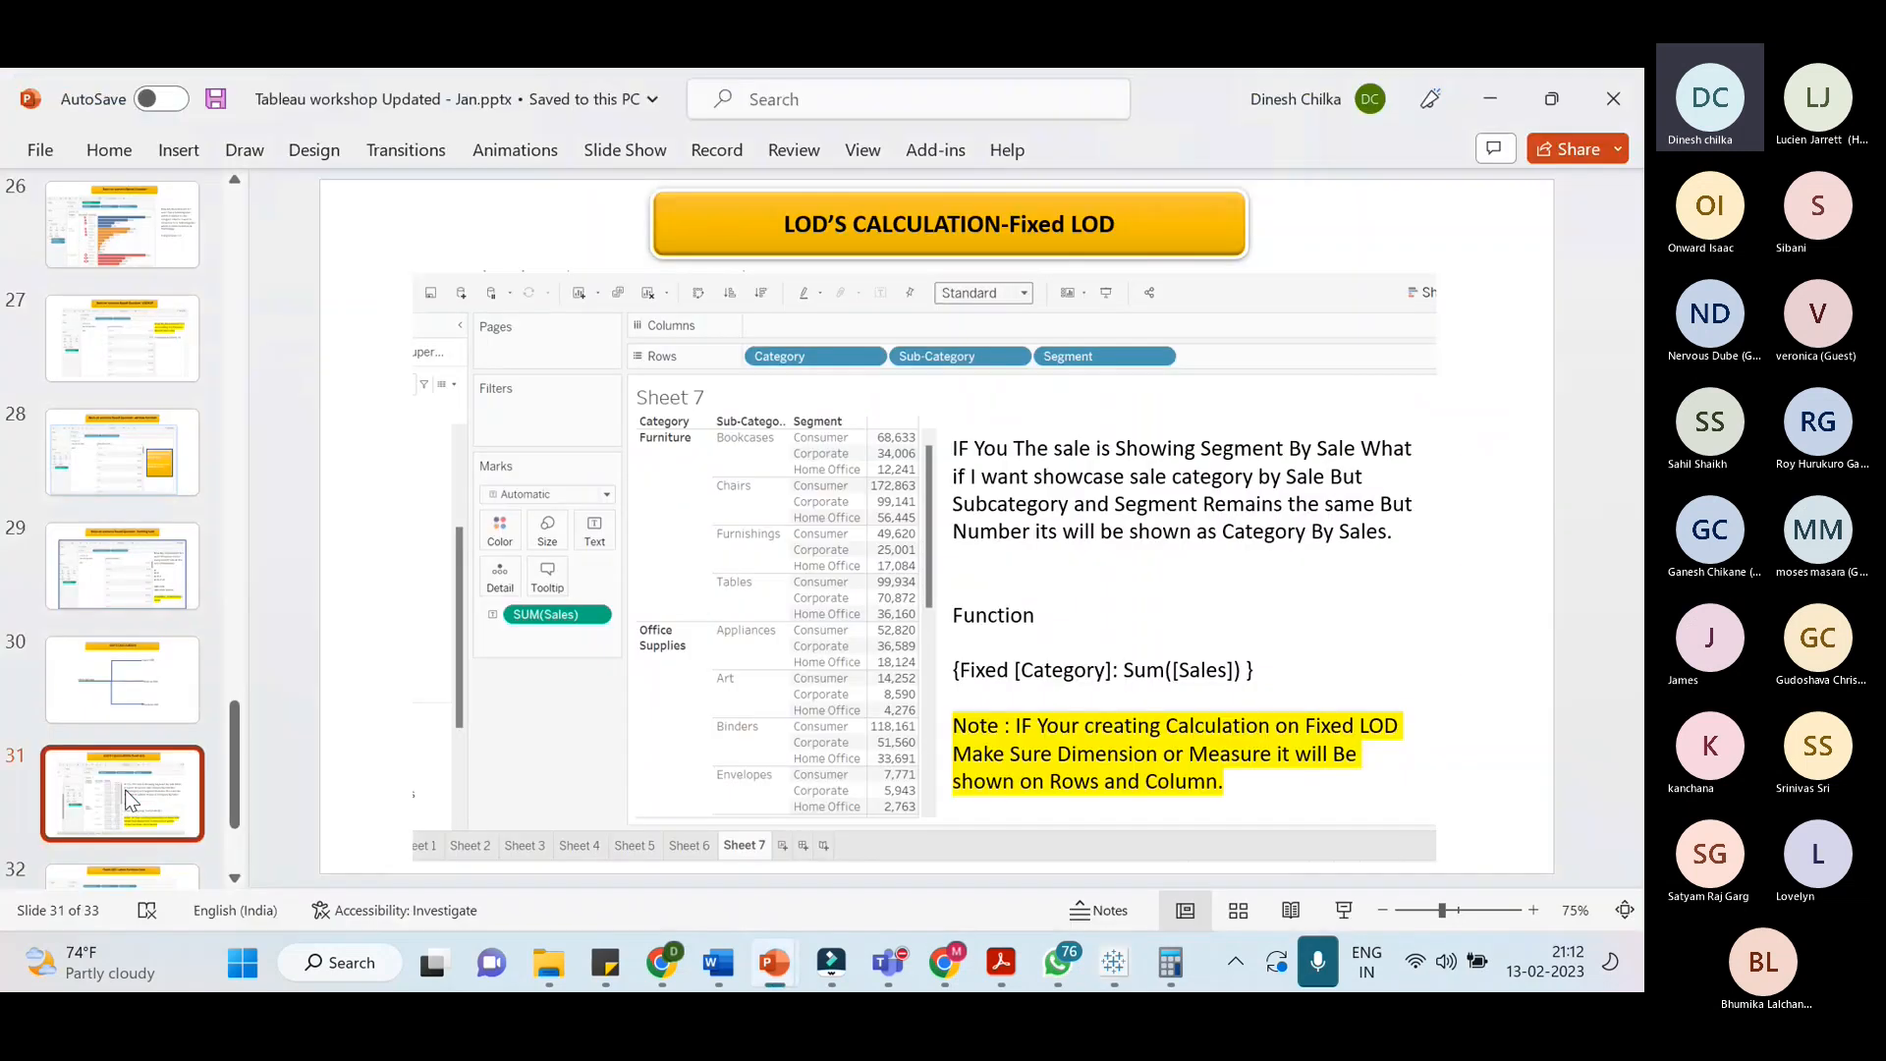
{"action": "key", "text": "alt+Tab"}
{"action": "scroll", "coordinate": [122, 506], "scroll_direction": "up", "scroll_amount": 2}
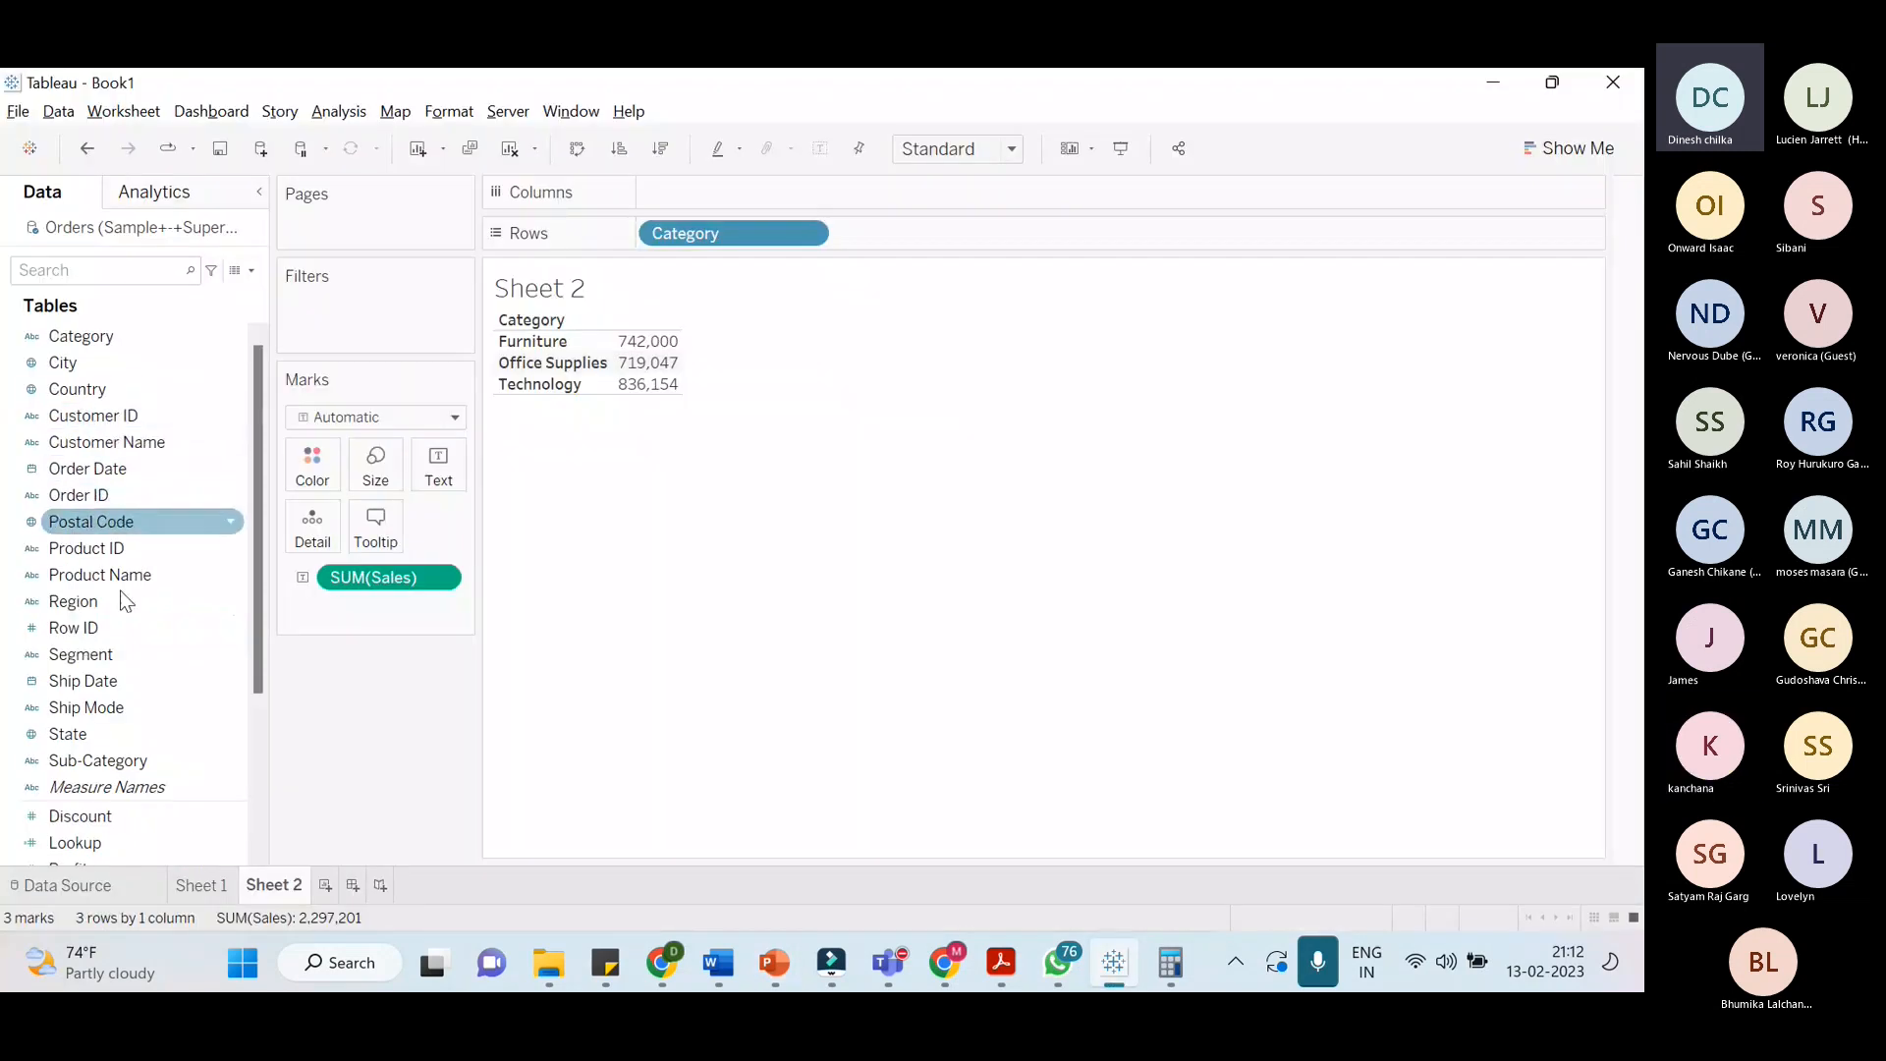
{"action": "scroll", "coordinate": [143, 603], "scroll_direction": "down", "scroll_amount": 2}
{"action": "double_click", "coordinate": [143, 603]}
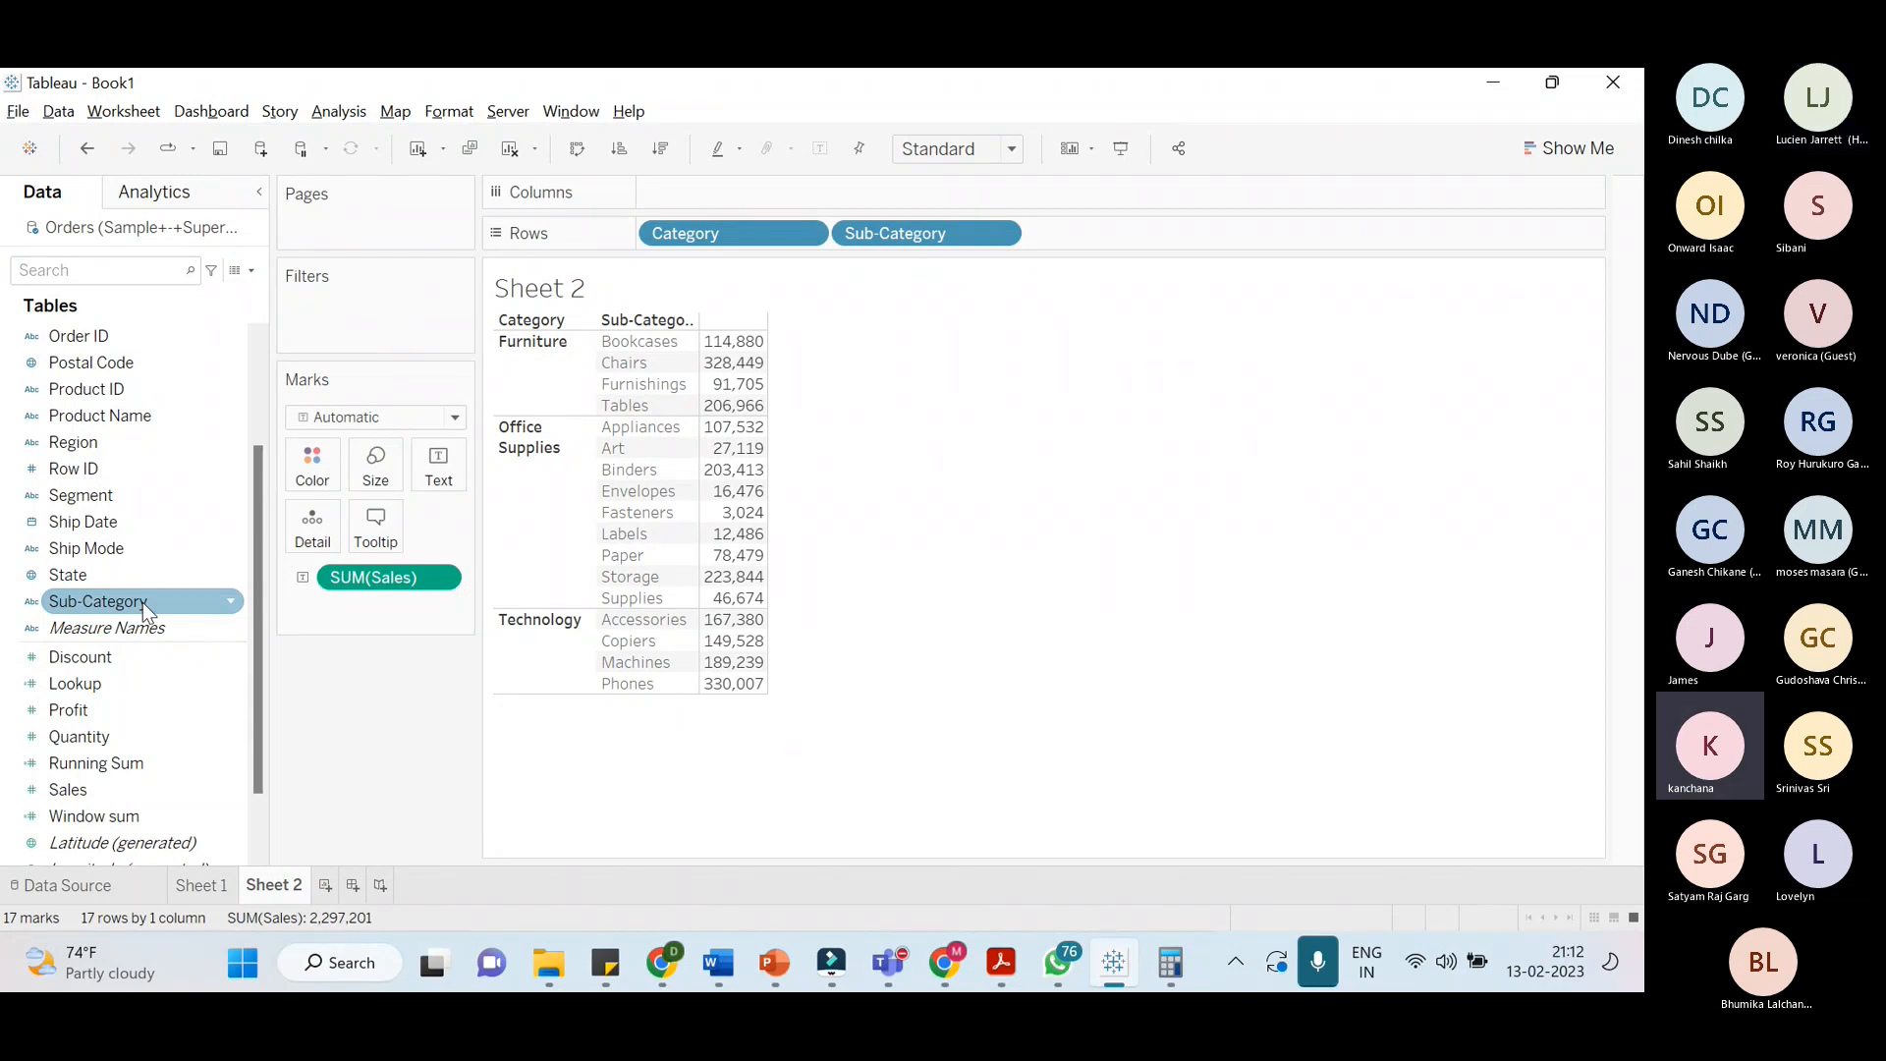
{"action": "scroll", "coordinate": [139, 622], "scroll_direction": "up", "scroll_amount": 3}
{"action": "scroll", "coordinate": [111, 644], "scroll_direction": "down", "scroll_amount": 3}
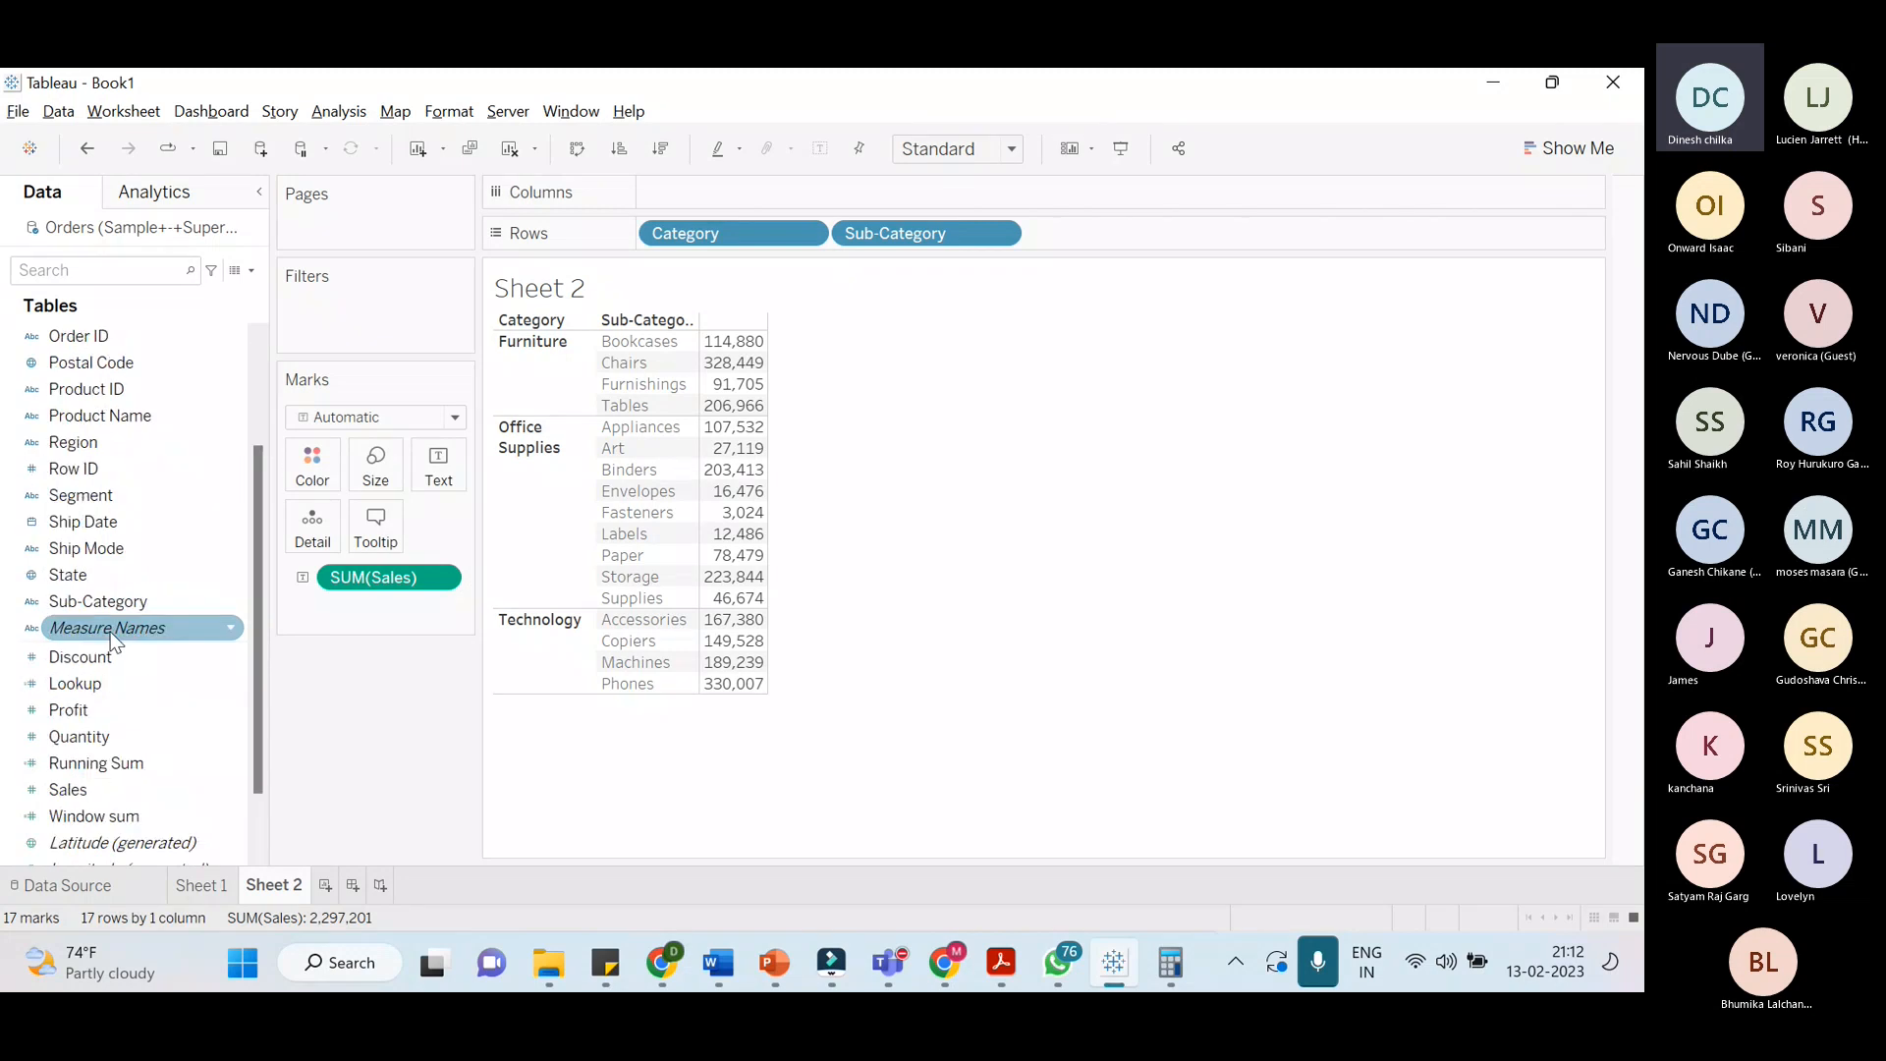
{"action": "left_click_drag", "start_coordinate": [108, 495], "coordinate": [1220, 239]}
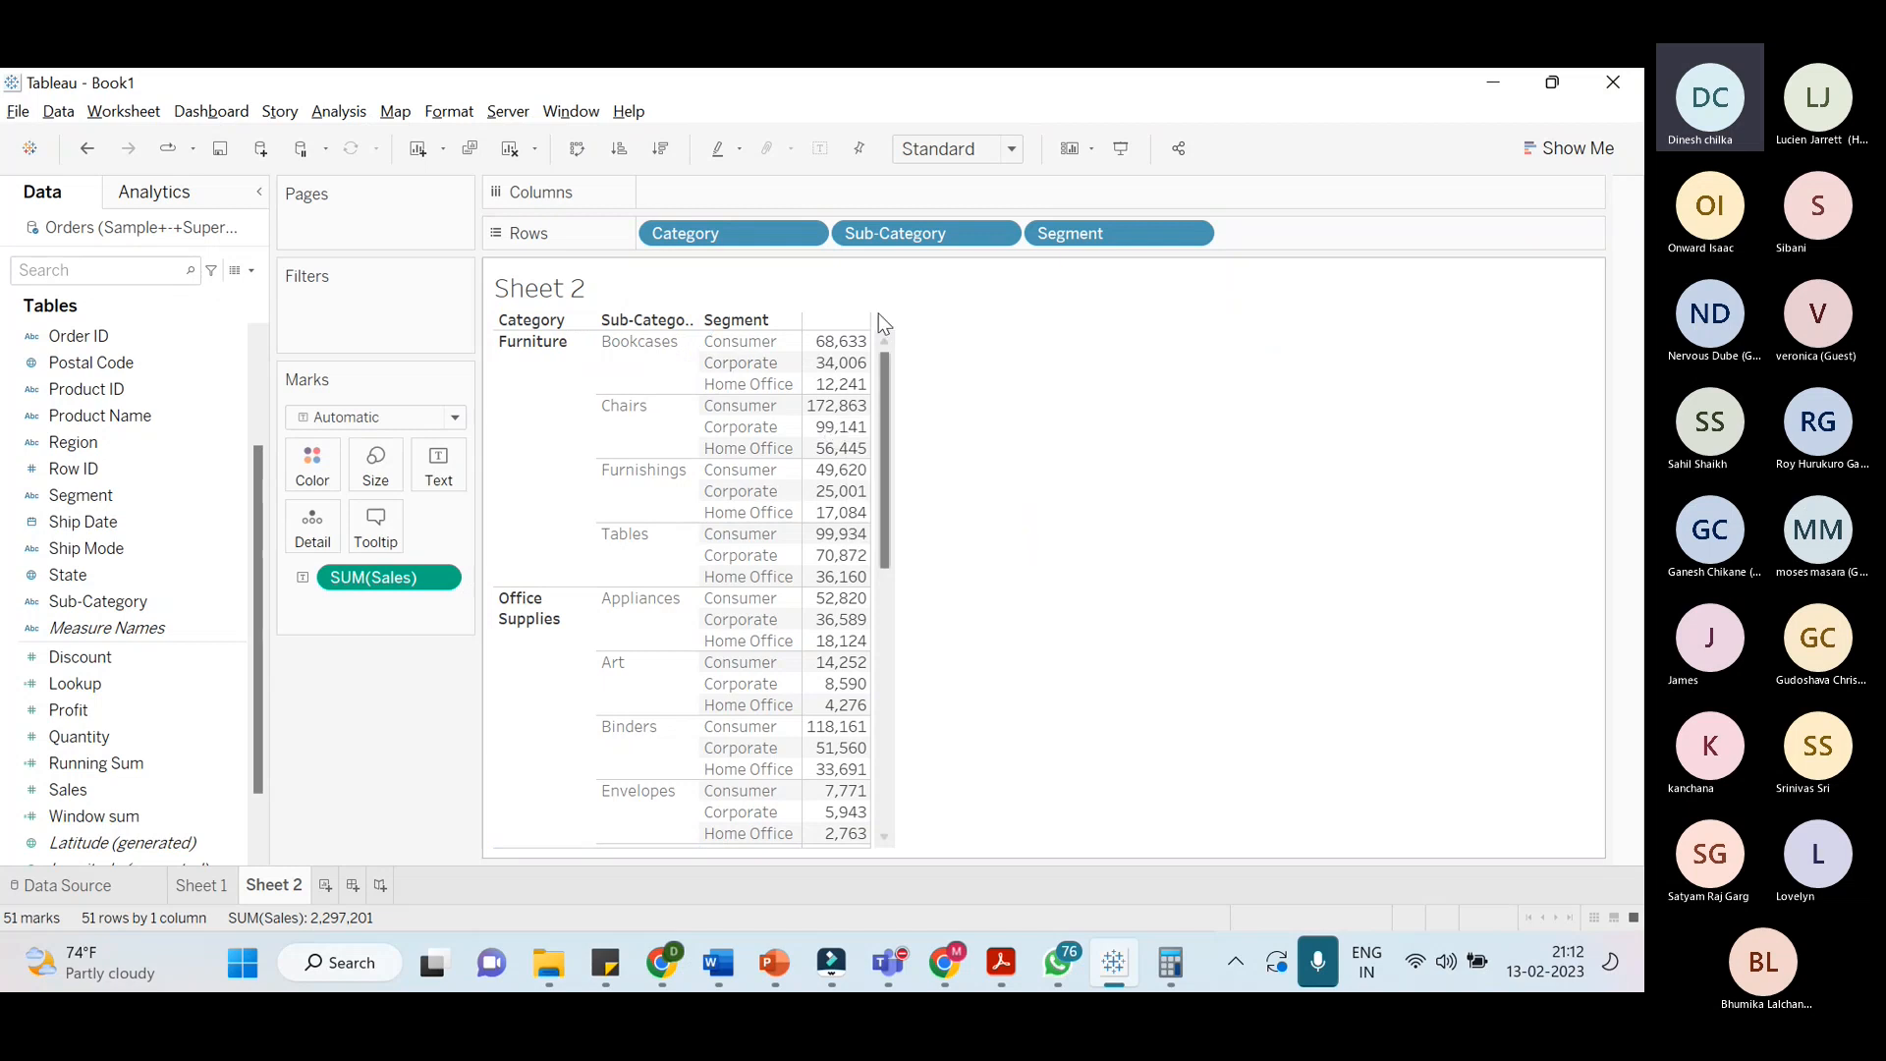
{"action": "mouse_move", "coordinate": [867, 341]}
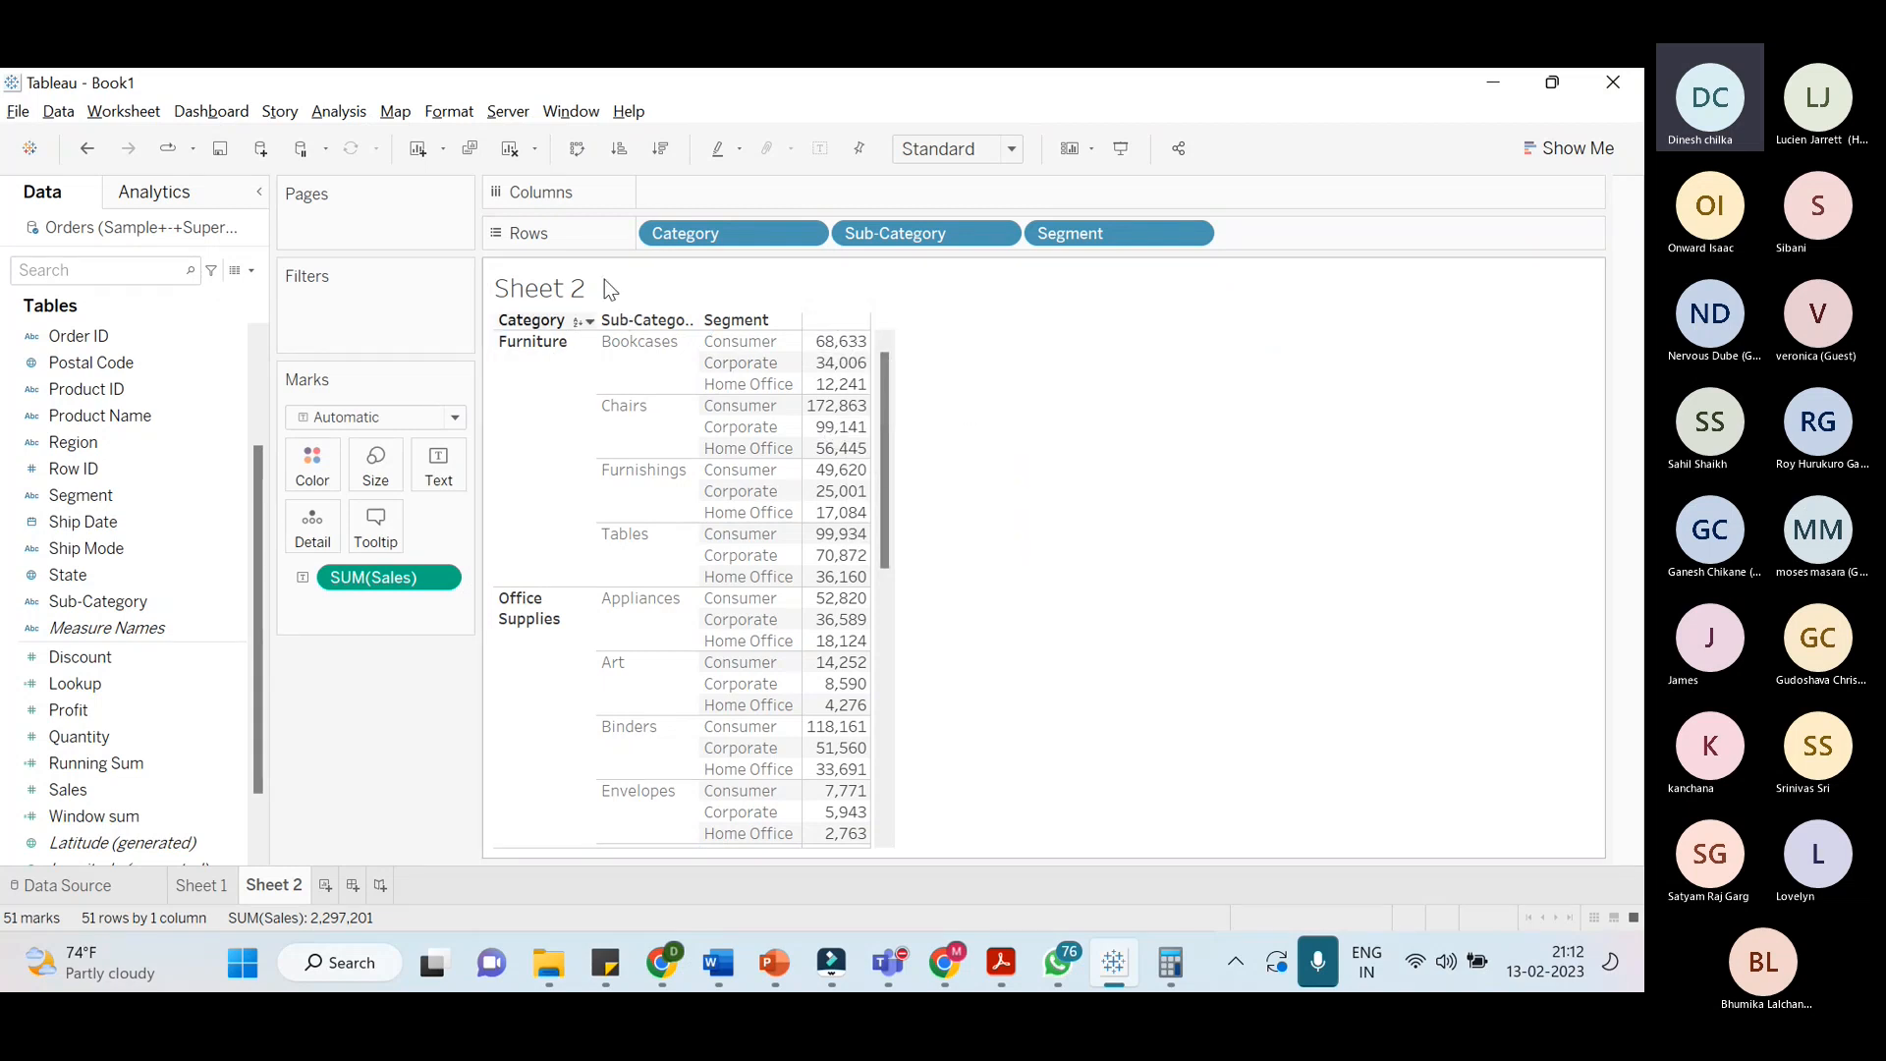
{"action": "mouse_move", "coordinate": [860, 453]}
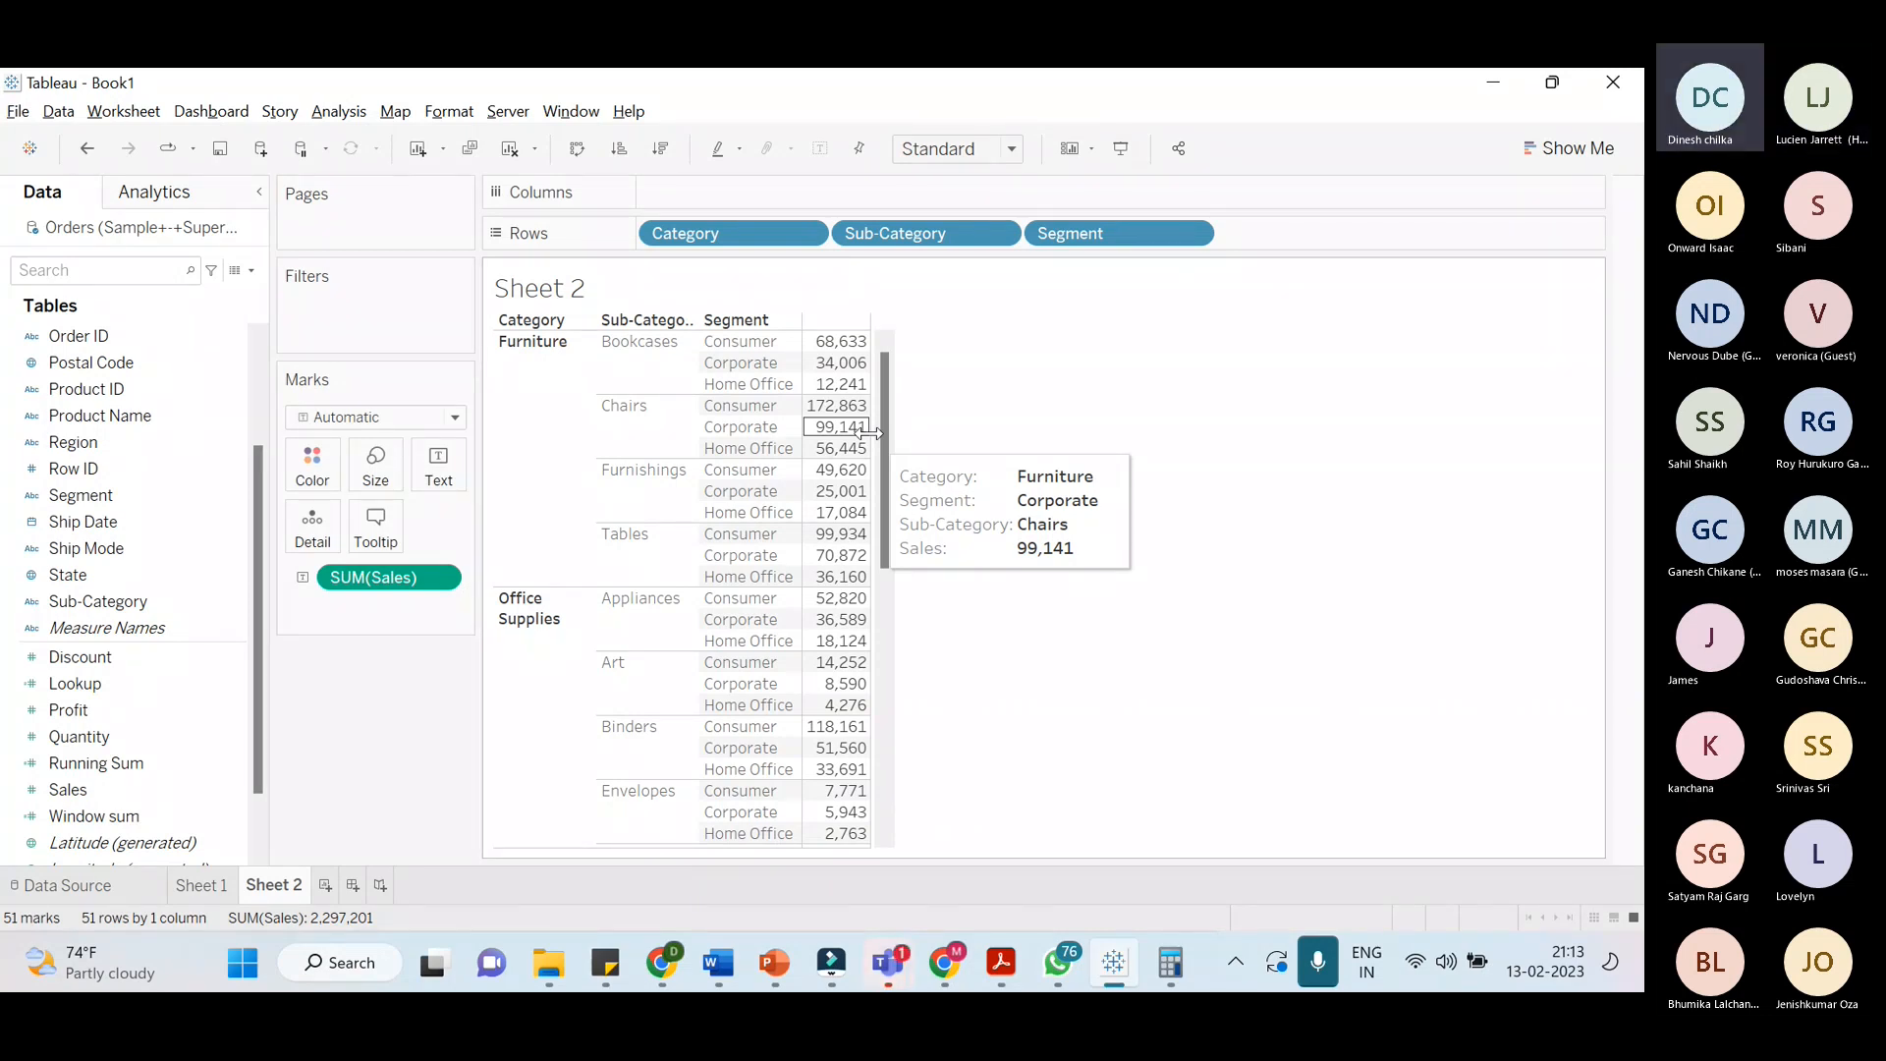
Create a new worksheet with a text table of Sales by Category for comparison
{"action": "left_click", "coordinate": [326, 885]}
{"action": "scroll", "coordinate": [157, 403], "scroll_direction": "up", "scroll_amount": 3}
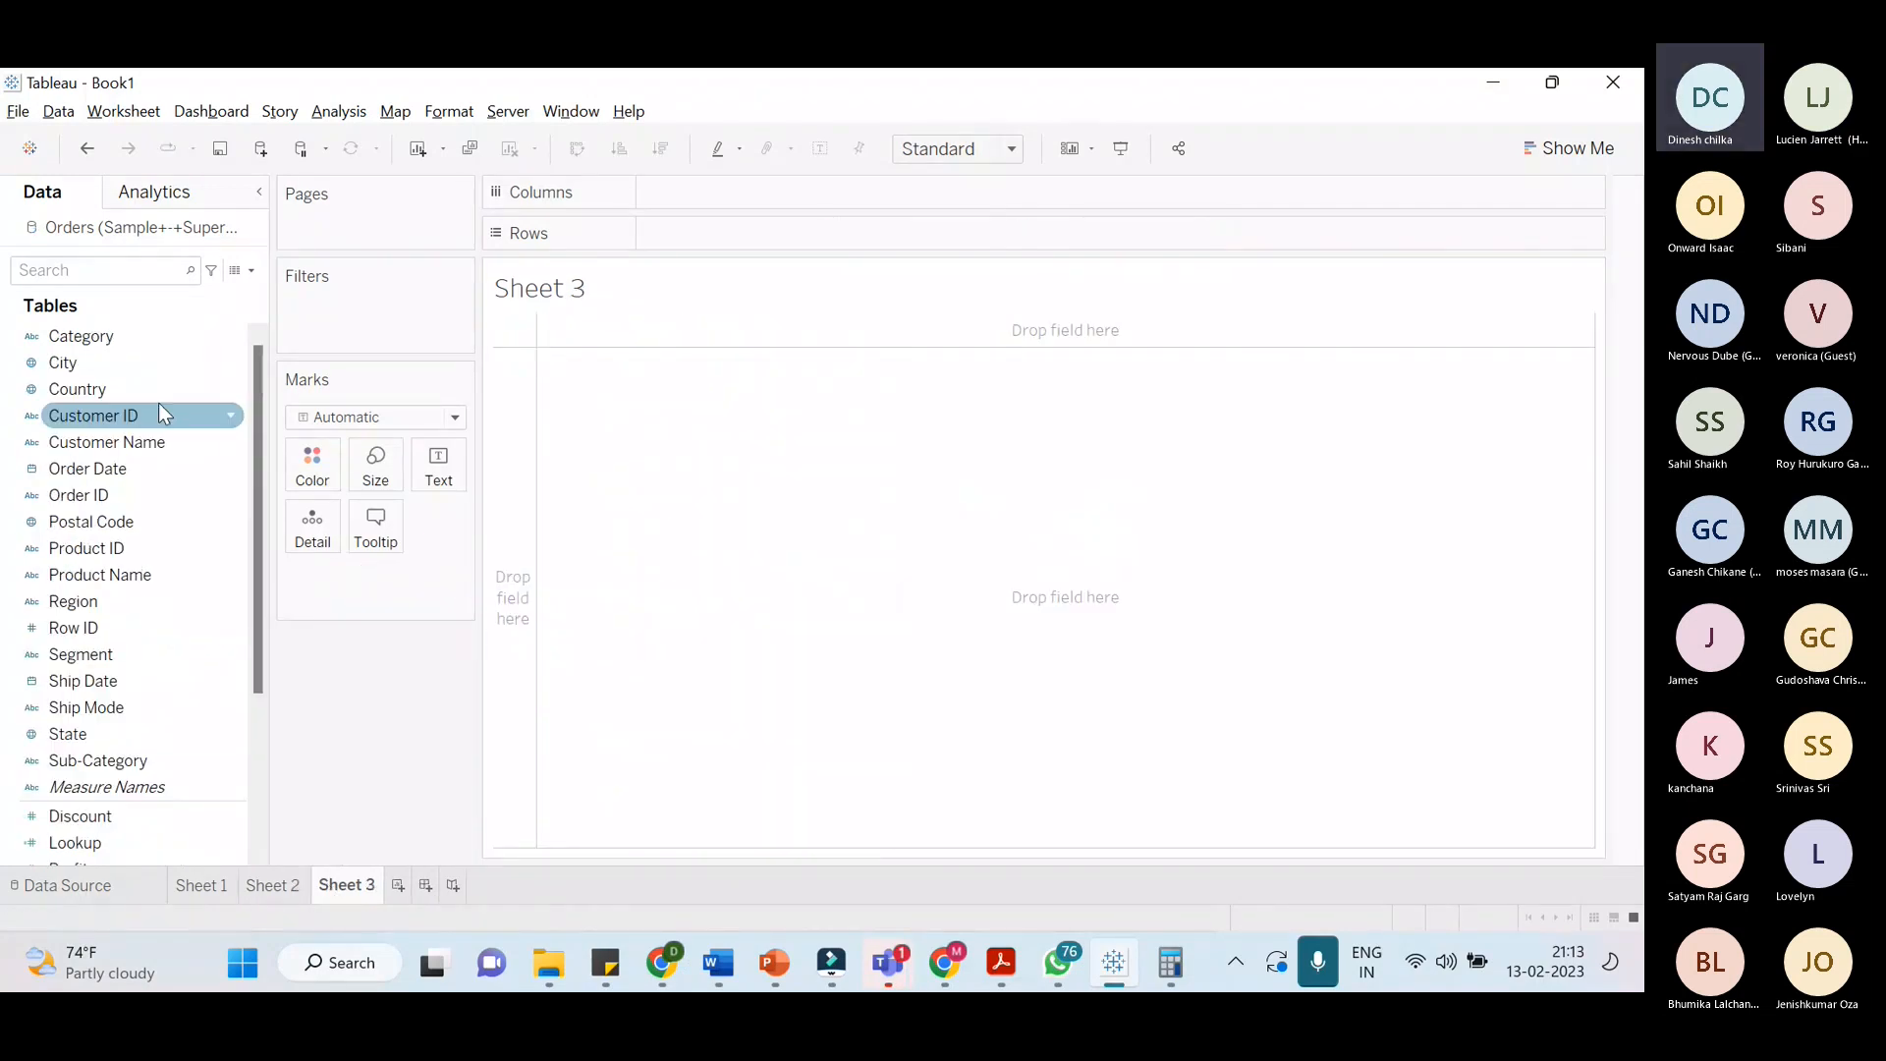
{"action": "double_click", "coordinate": [167, 337]}
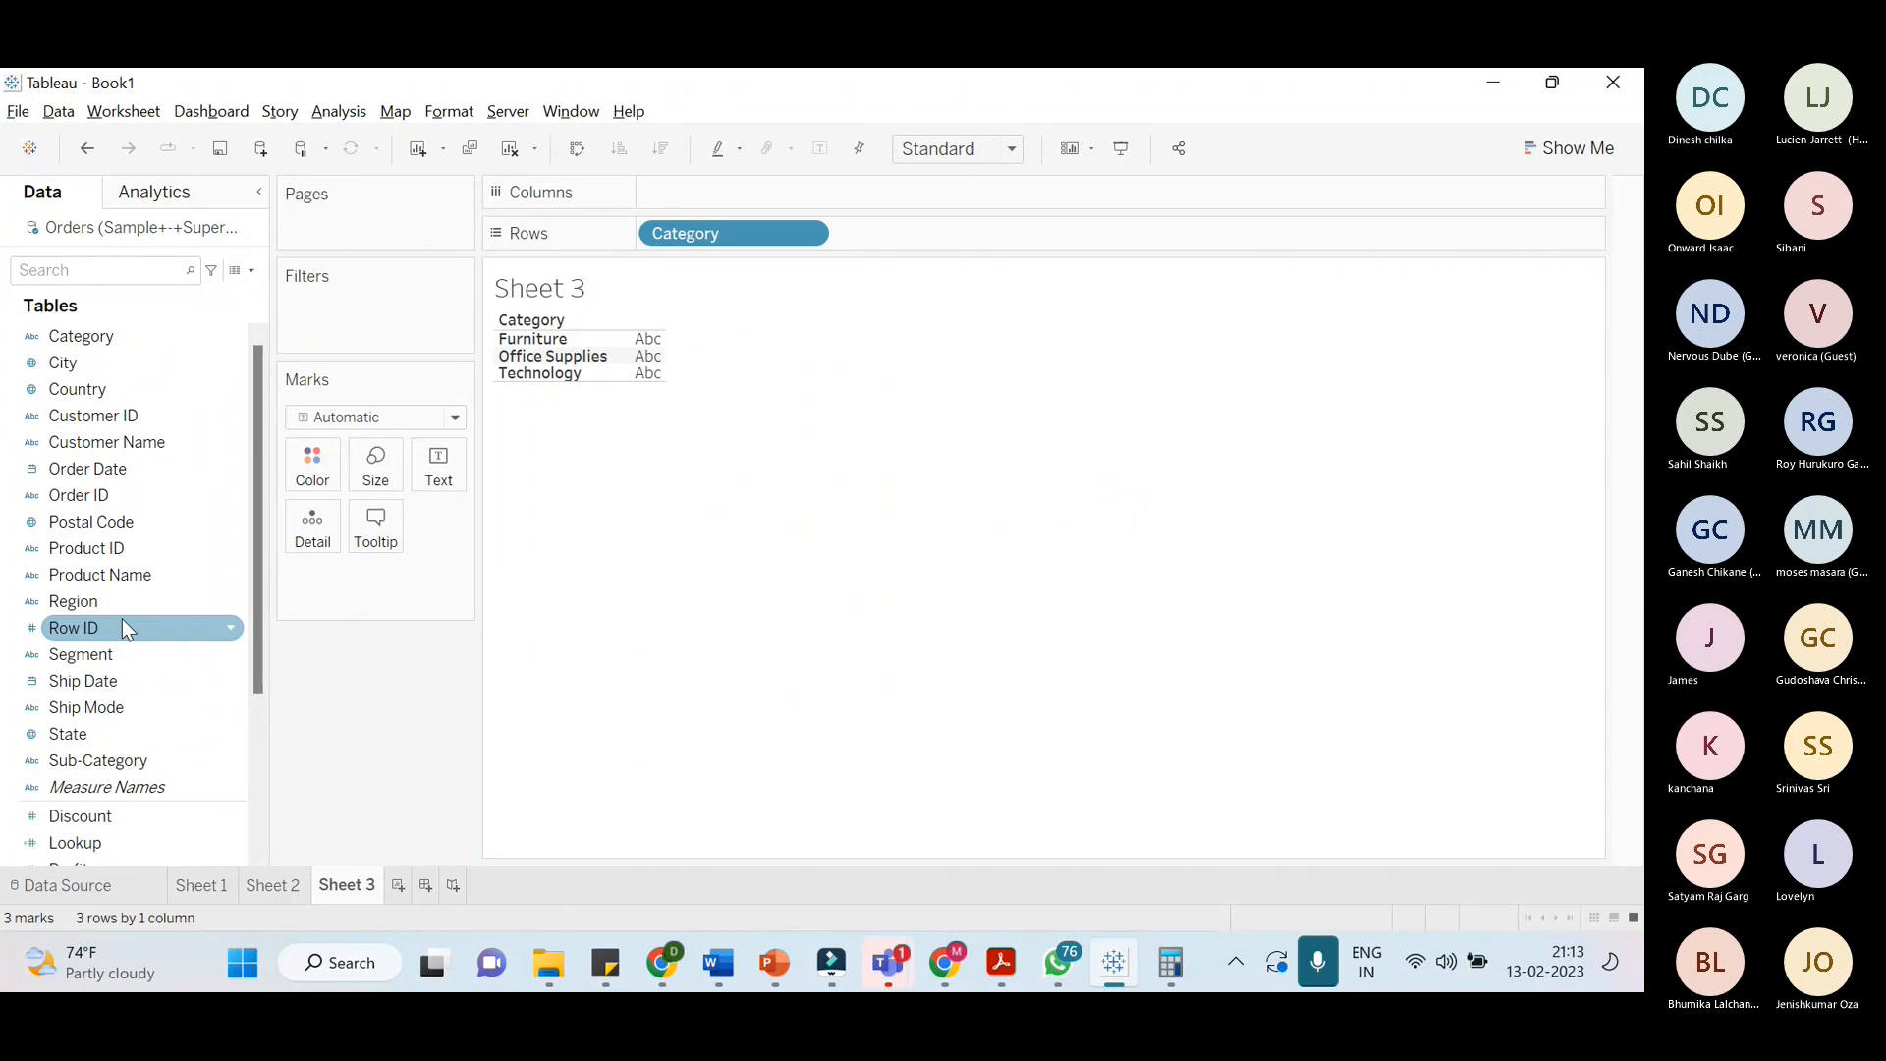
{"action": "scroll", "coordinate": [122, 629], "scroll_direction": "down", "scroll_amount": 3}
{"action": "double_click", "coordinate": [133, 710]}
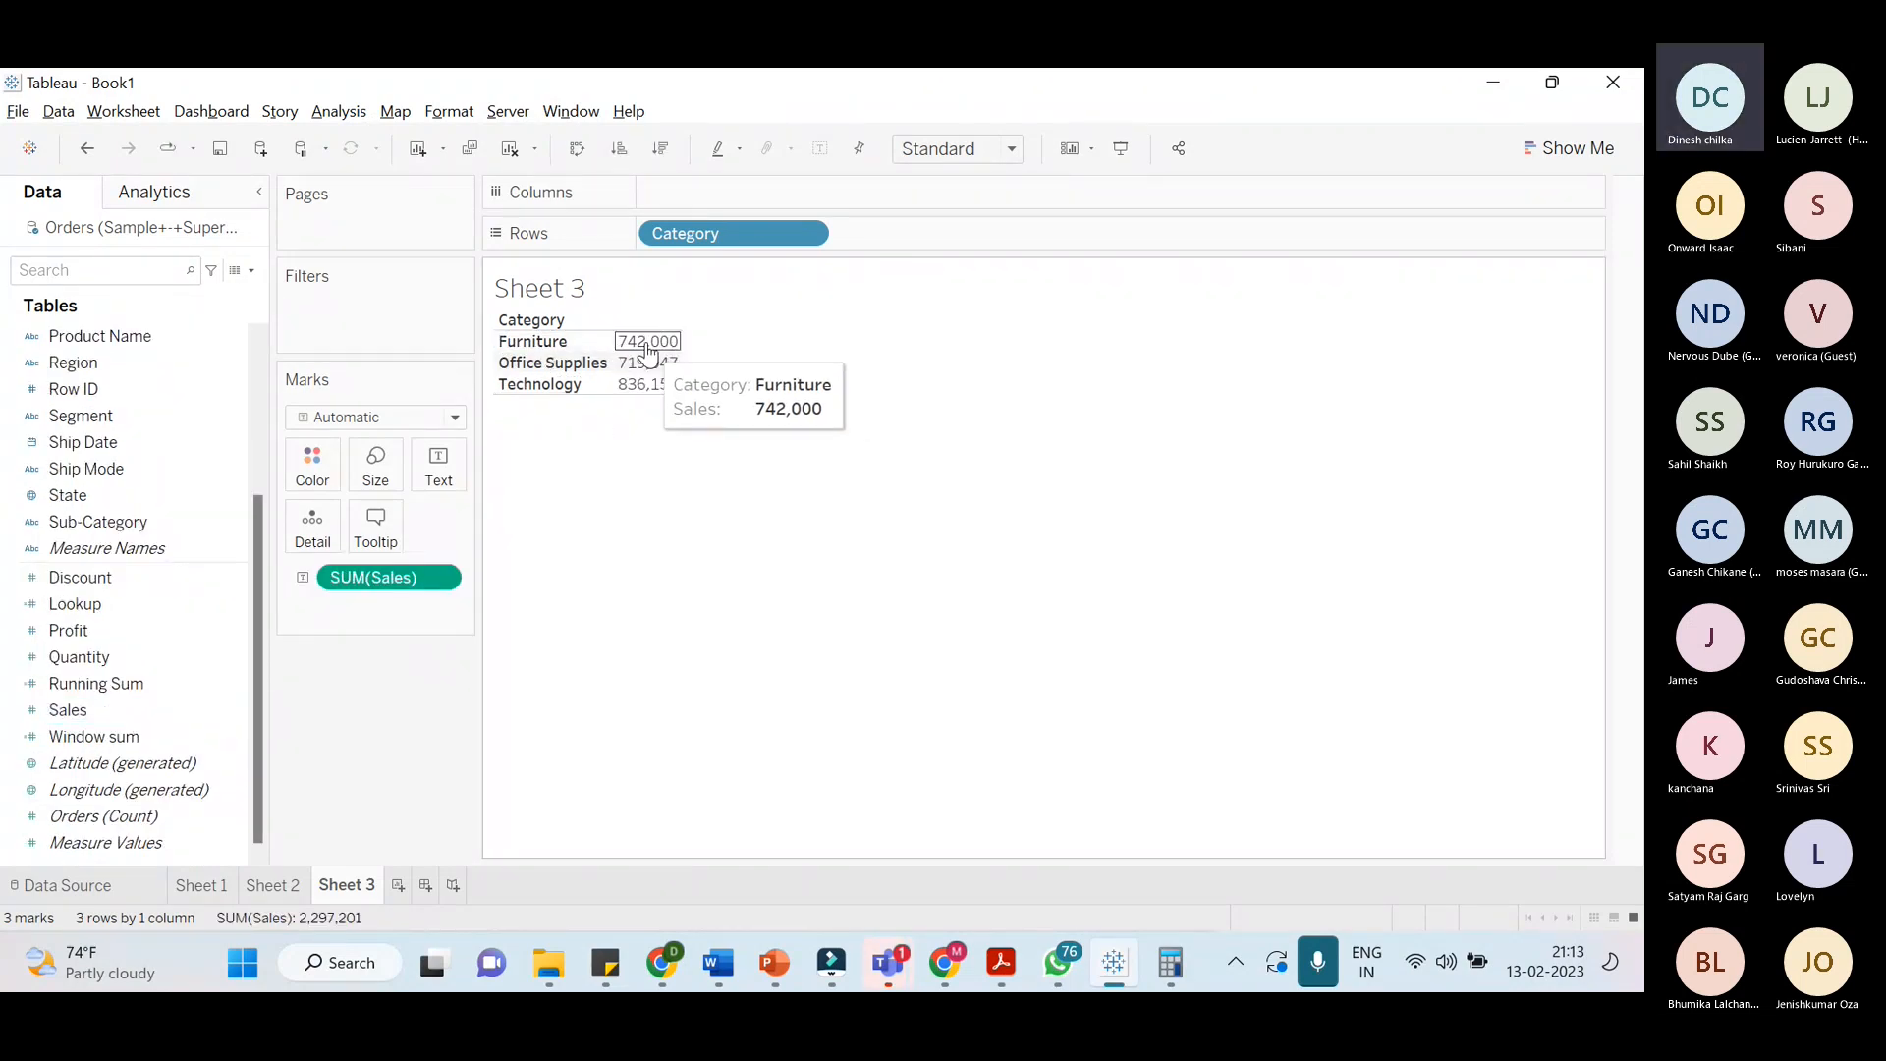
Compare the detailed sales table on Sheet 2 with Sheet 3's category totals, and check the Fixed LOD slide in PowerPoint before returning to Tableau
{"action": "left_click", "coordinate": [275, 886]}
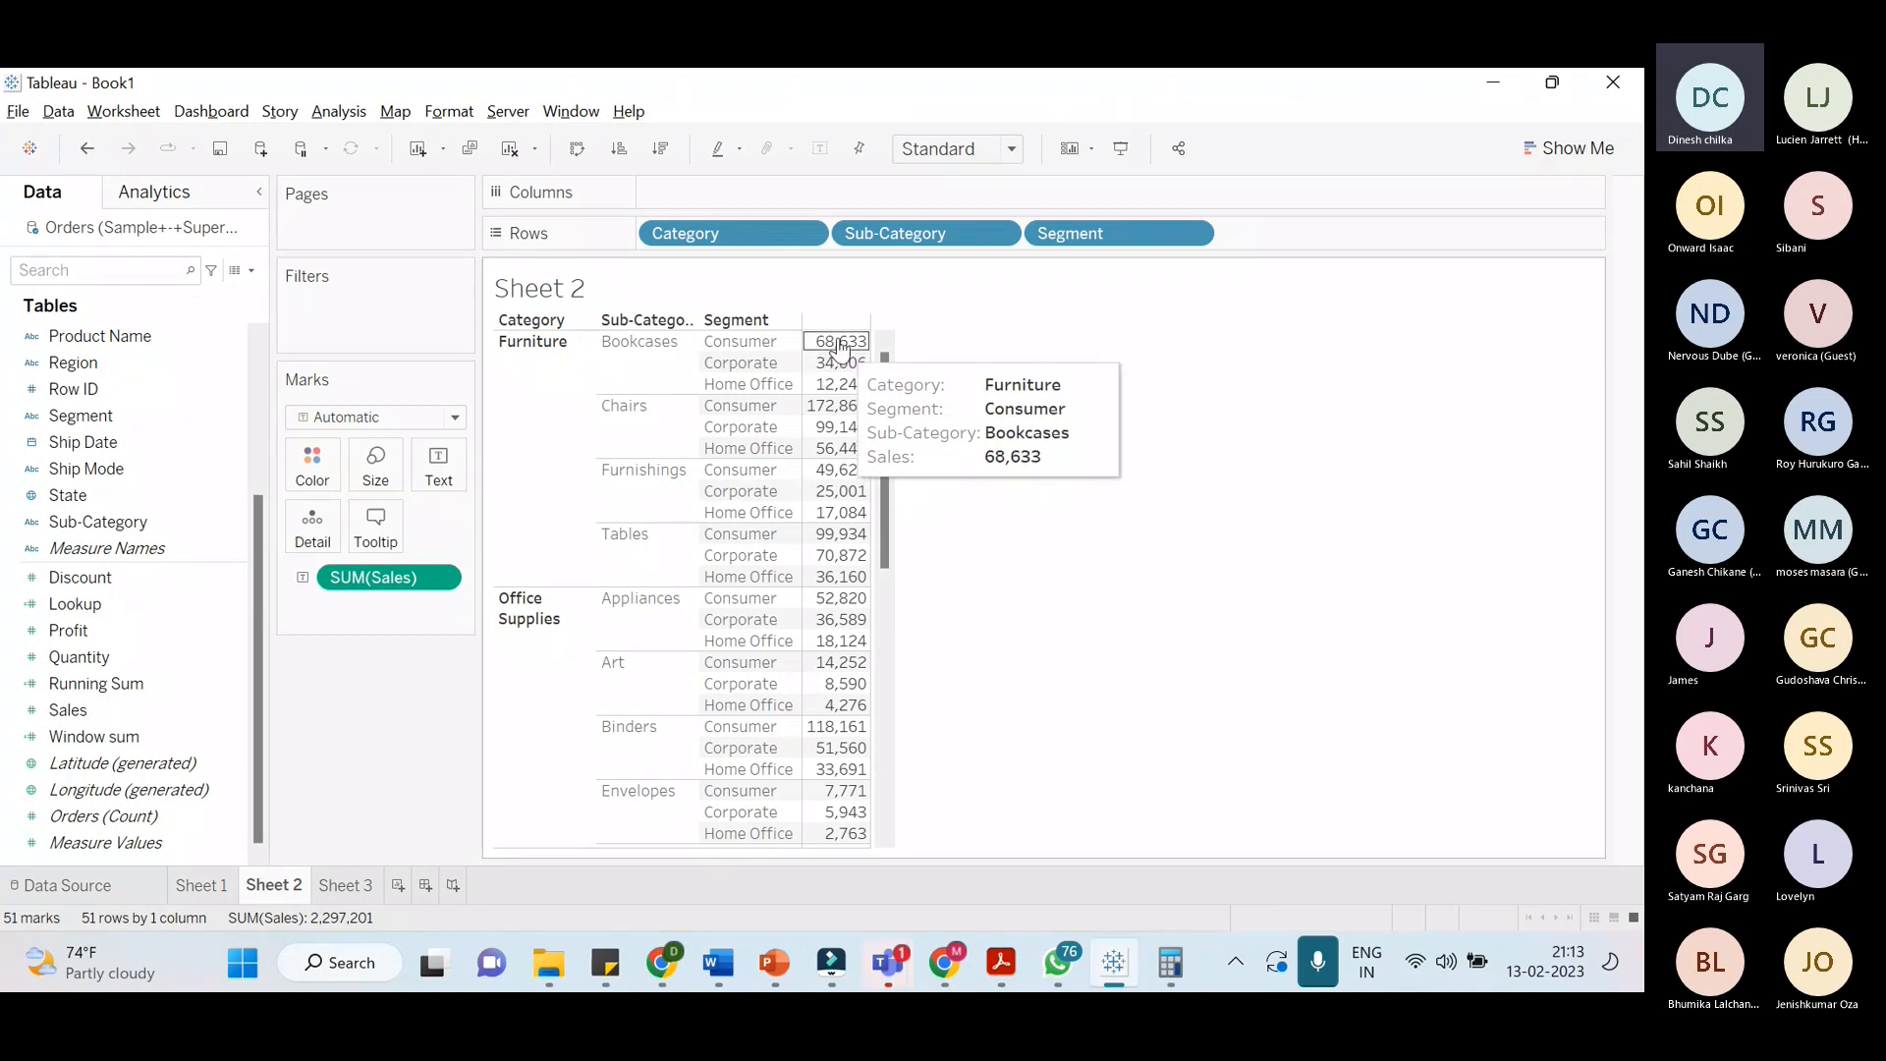
{"action": "left_click", "coordinate": [346, 884]}
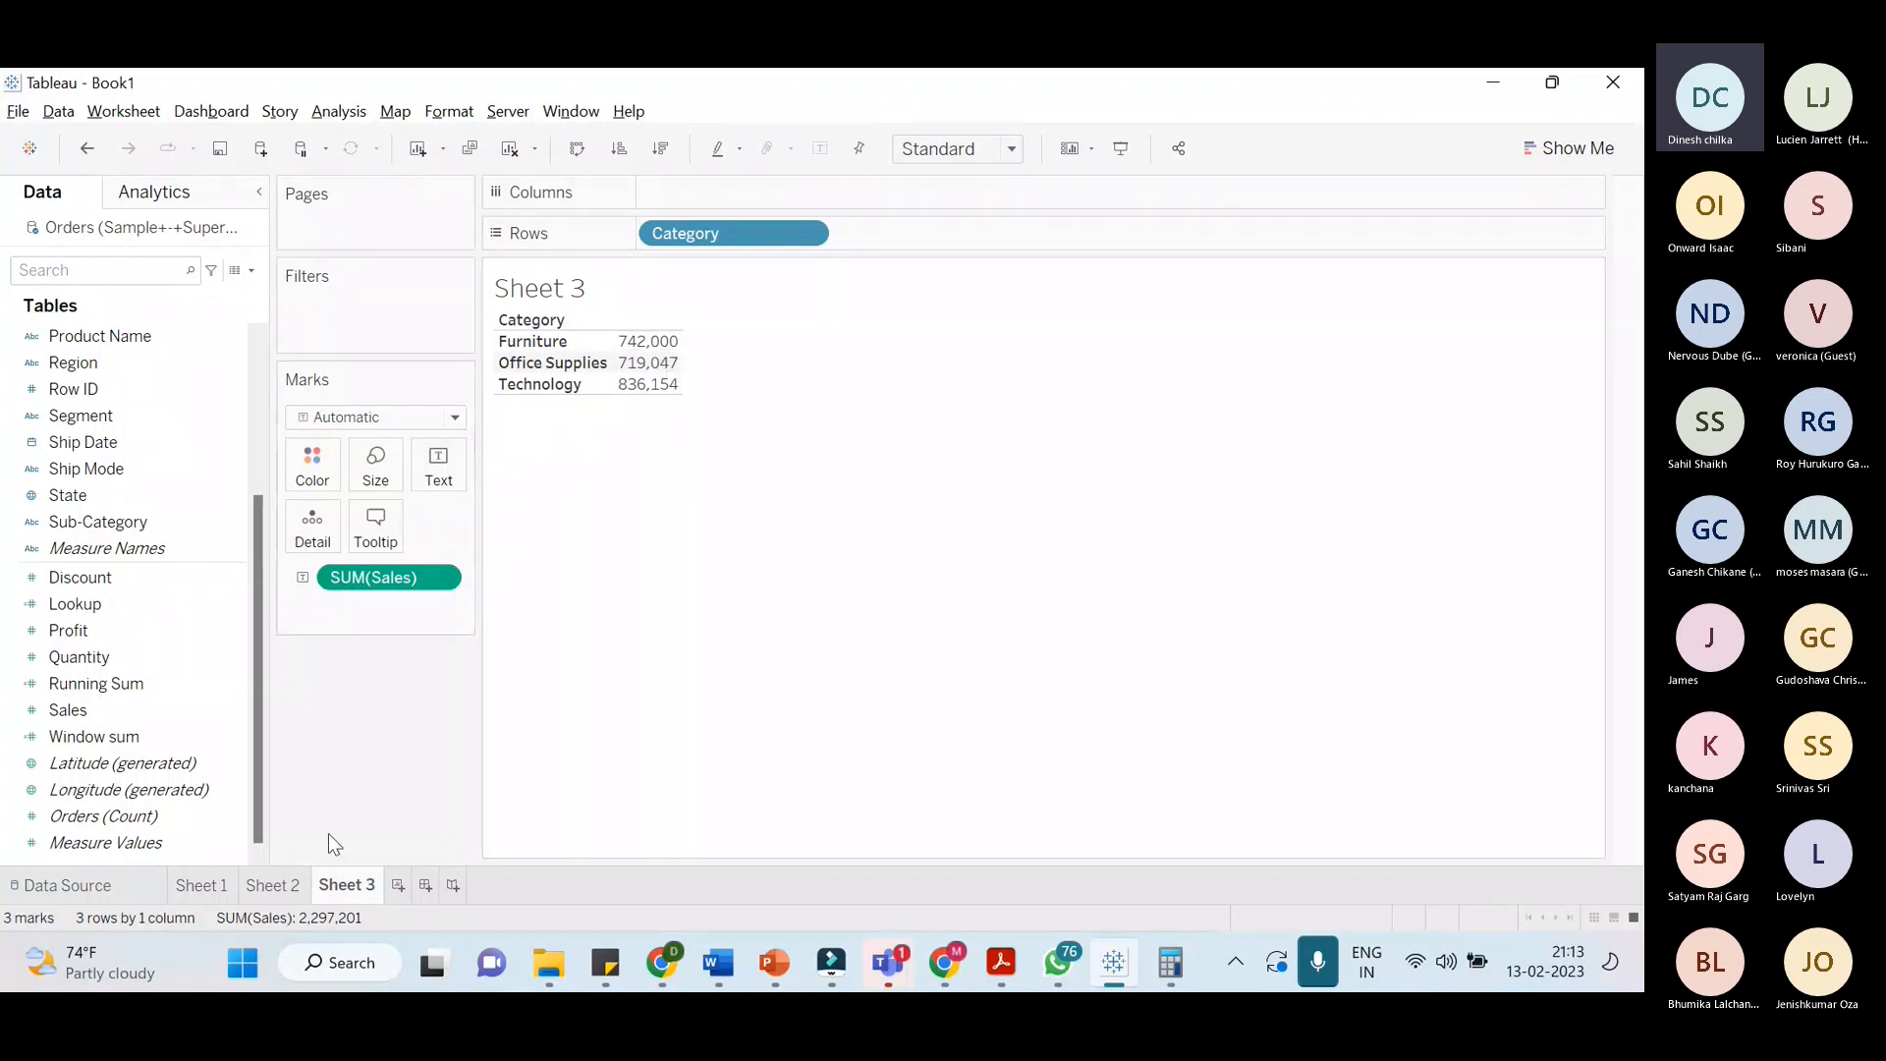
{"action": "left_click", "coordinate": [270, 888]}
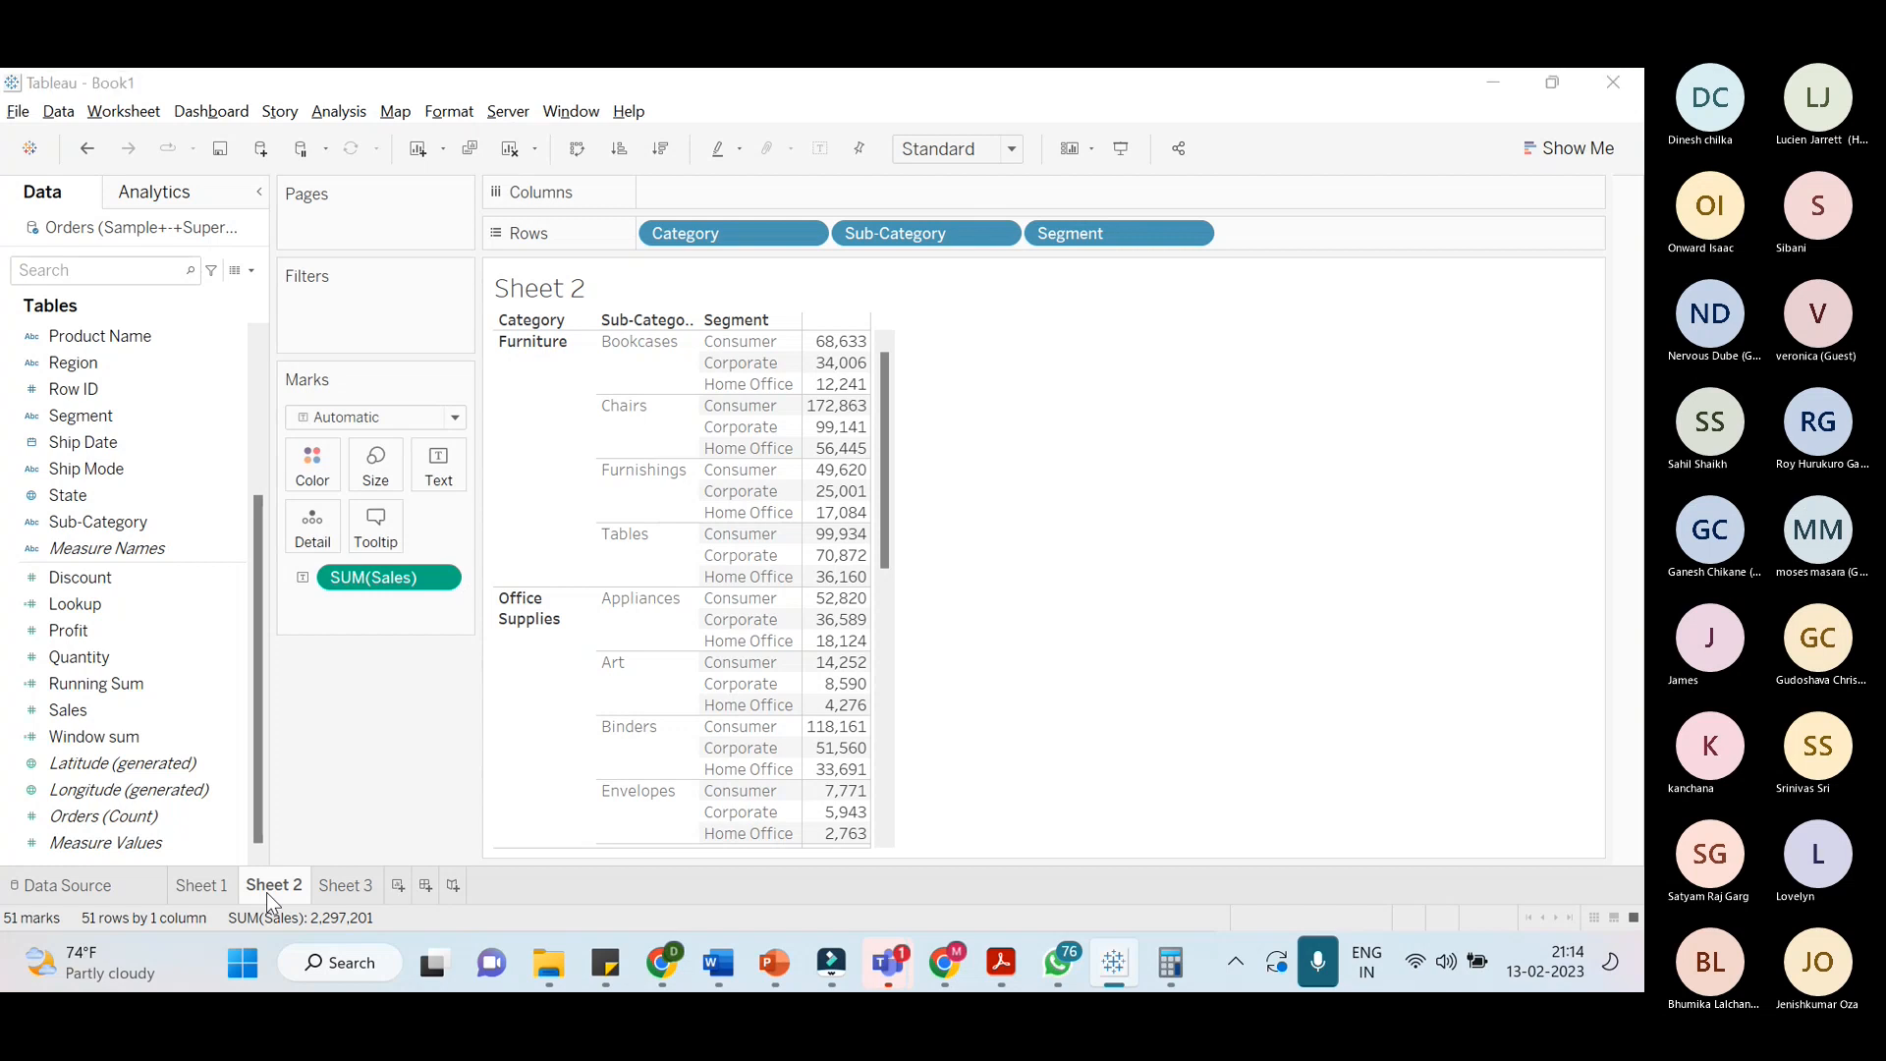
{"action": "key", "text": "alt+Tab"}
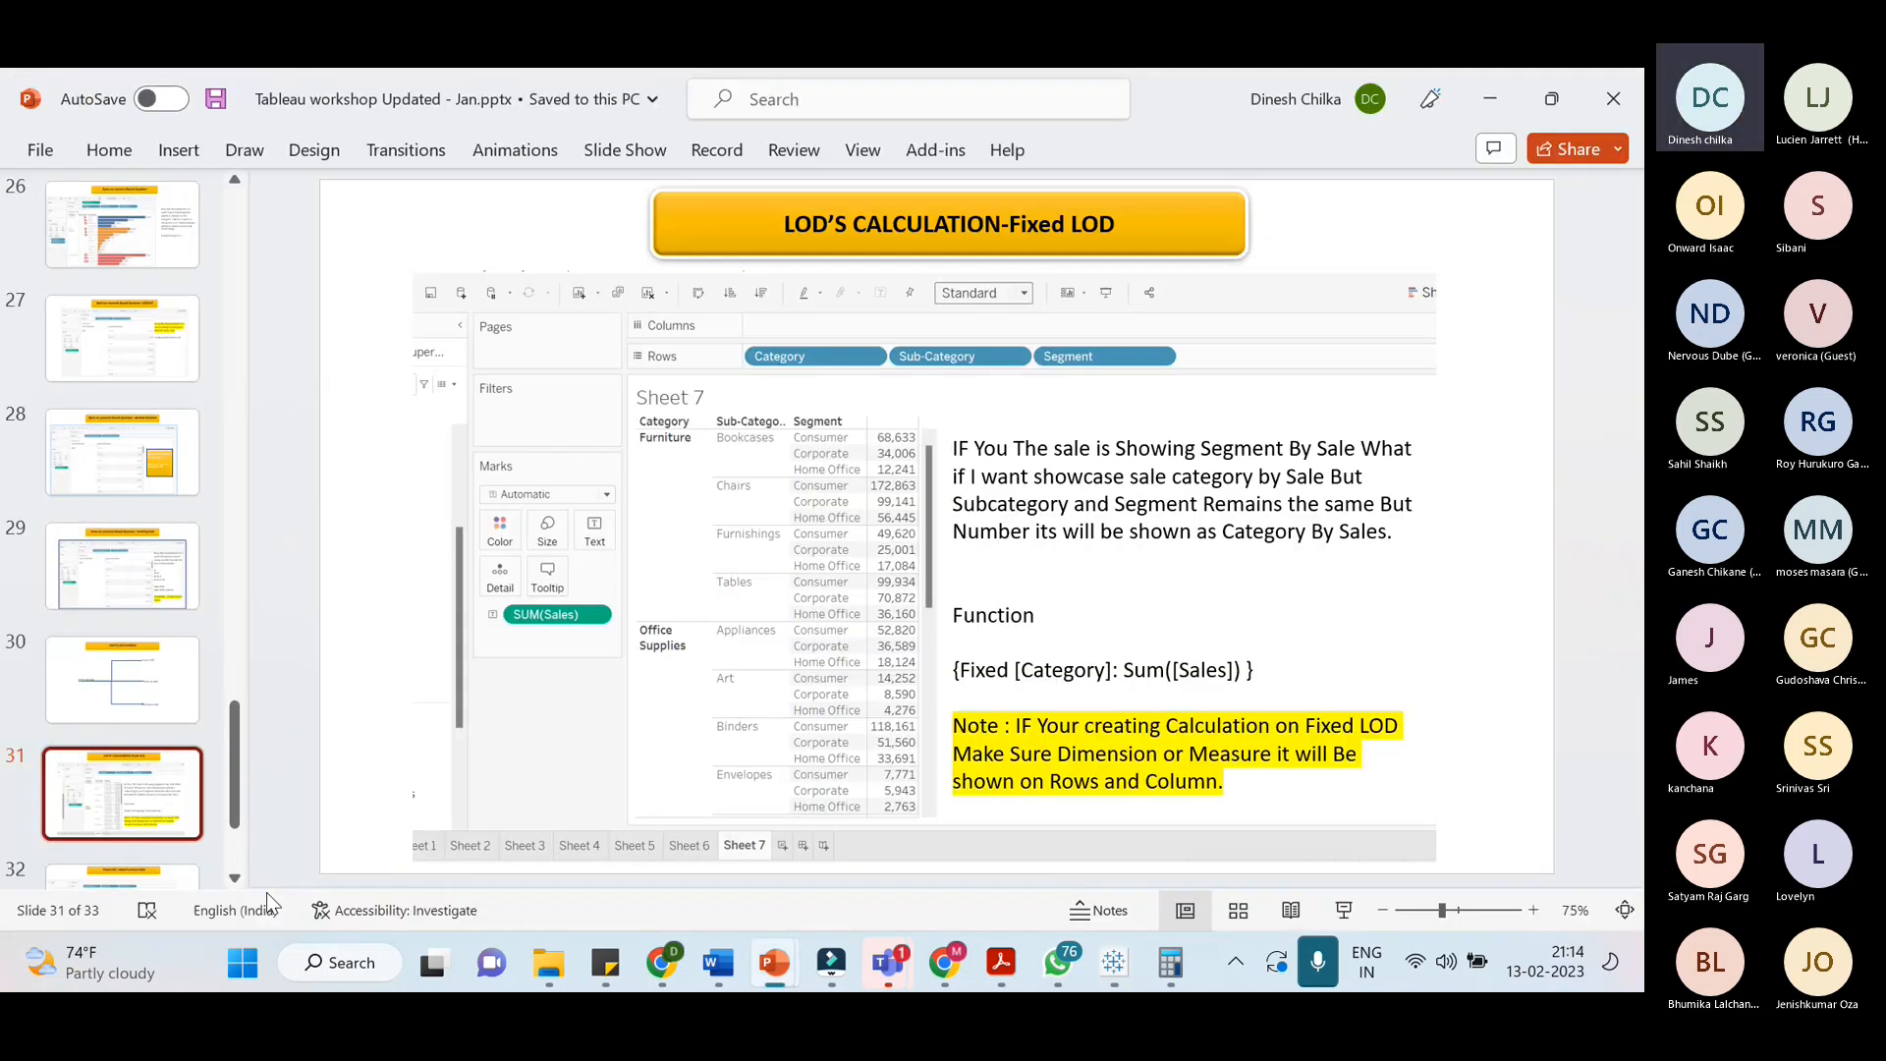
{"action": "key", "text": "alt+Tab"}
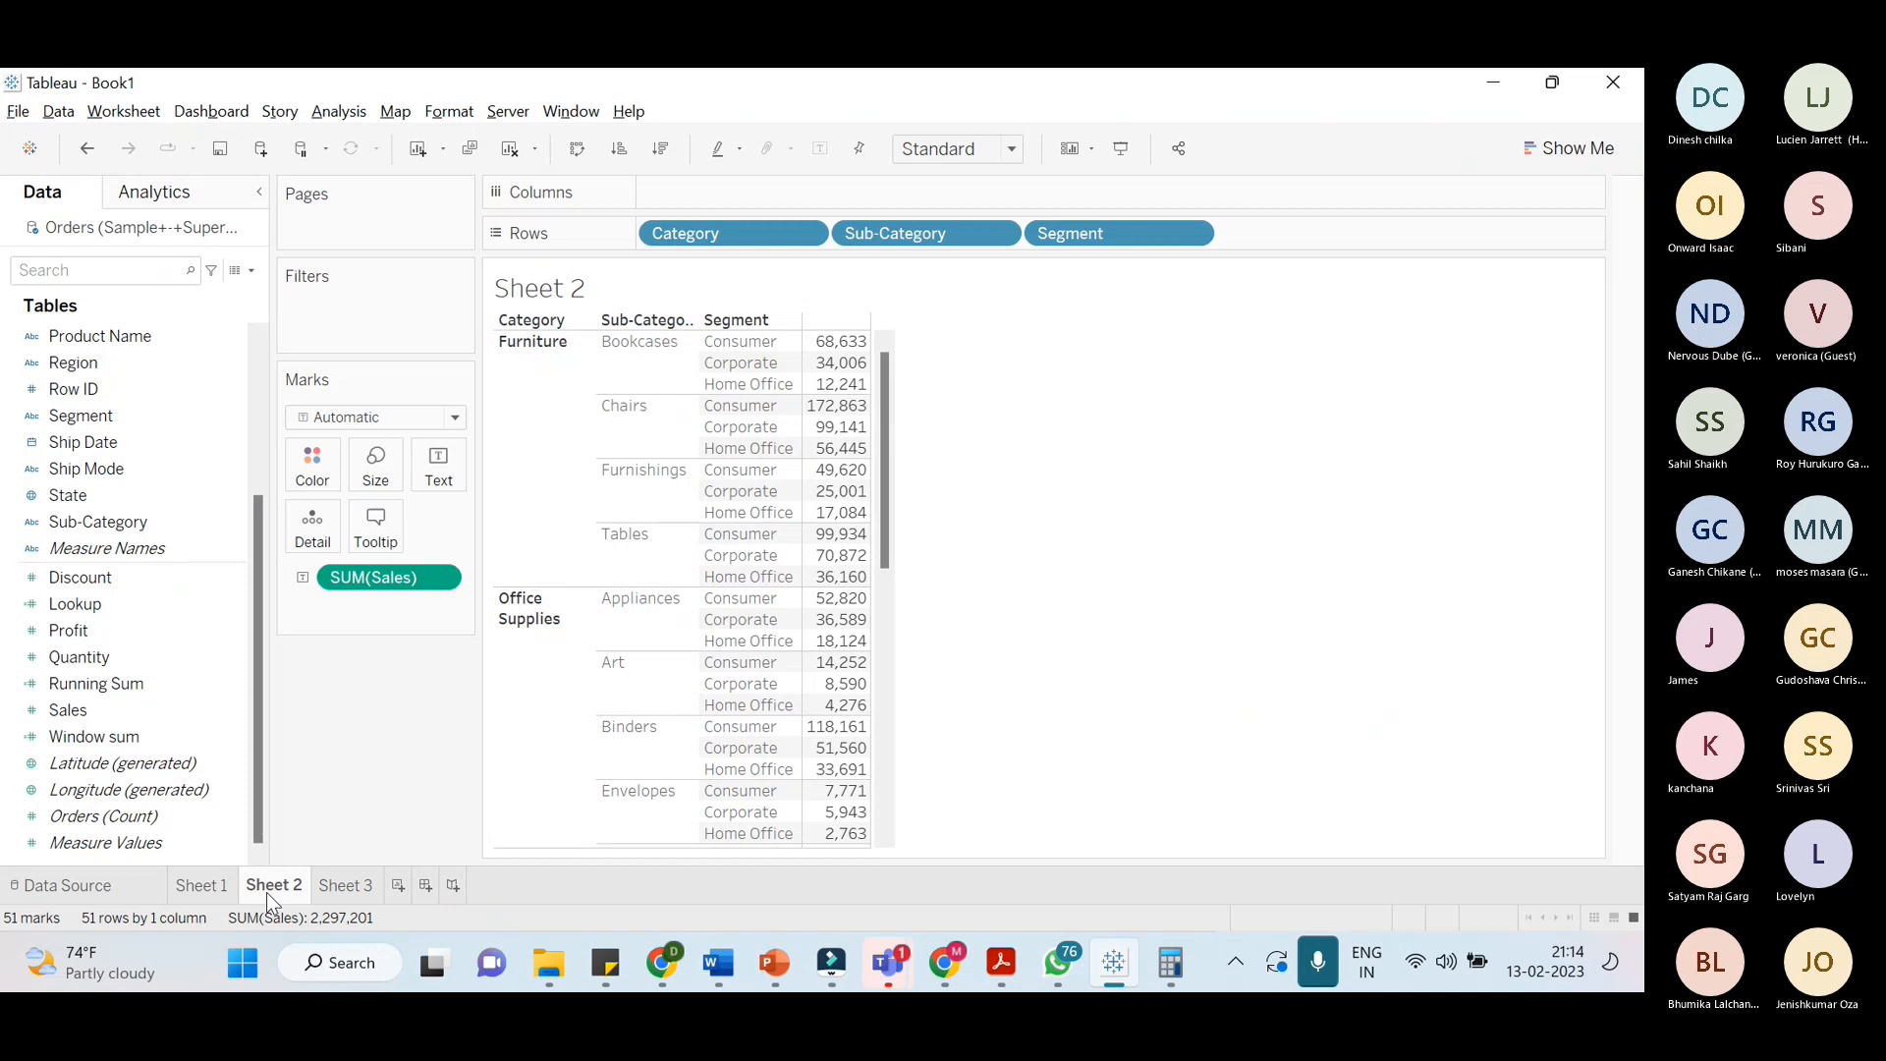
Create a calculated field on Sheet 2 and name it Fixed LOD, glancing at the PowerPoint slide for reference
{"action": "scroll", "coordinate": [102, 397], "scroll_direction": "up", "scroll_amount": 3}
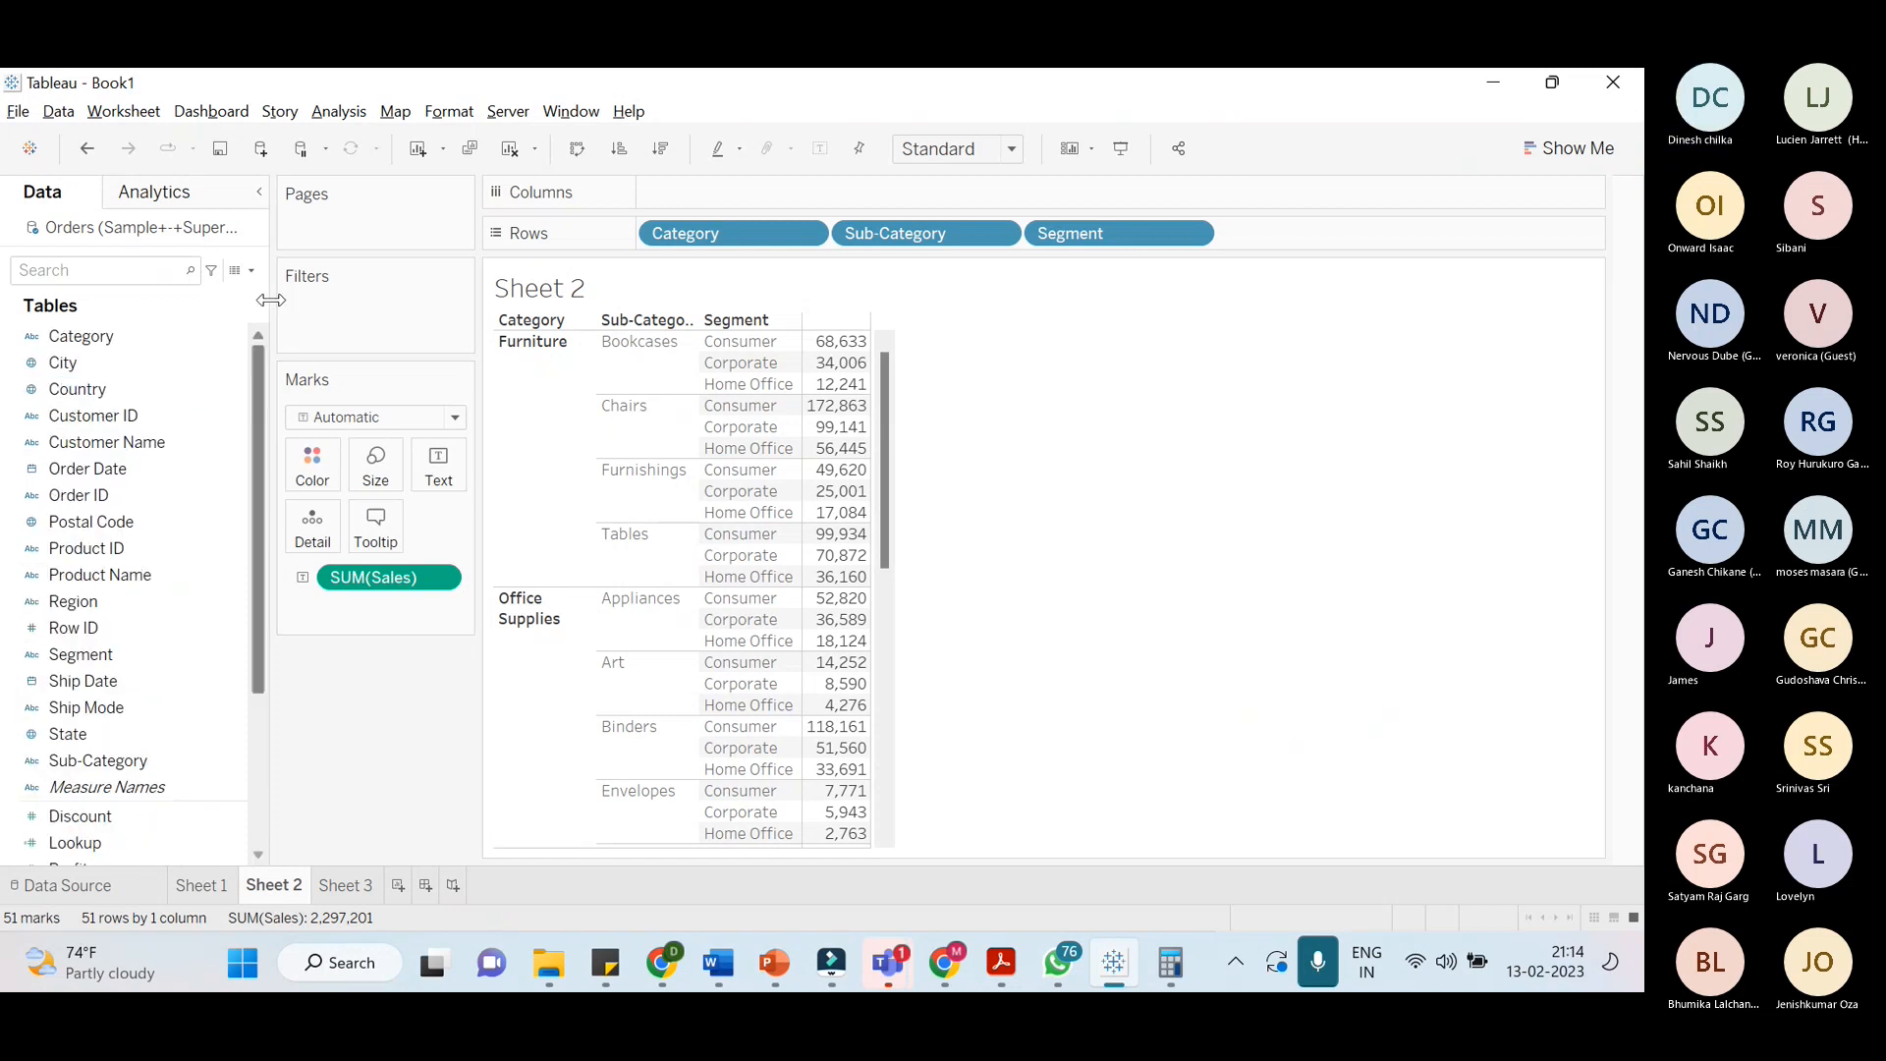
{"action": "left_click", "coordinate": [254, 271]}
{"action": "left_click", "coordinate": [216, 298]}
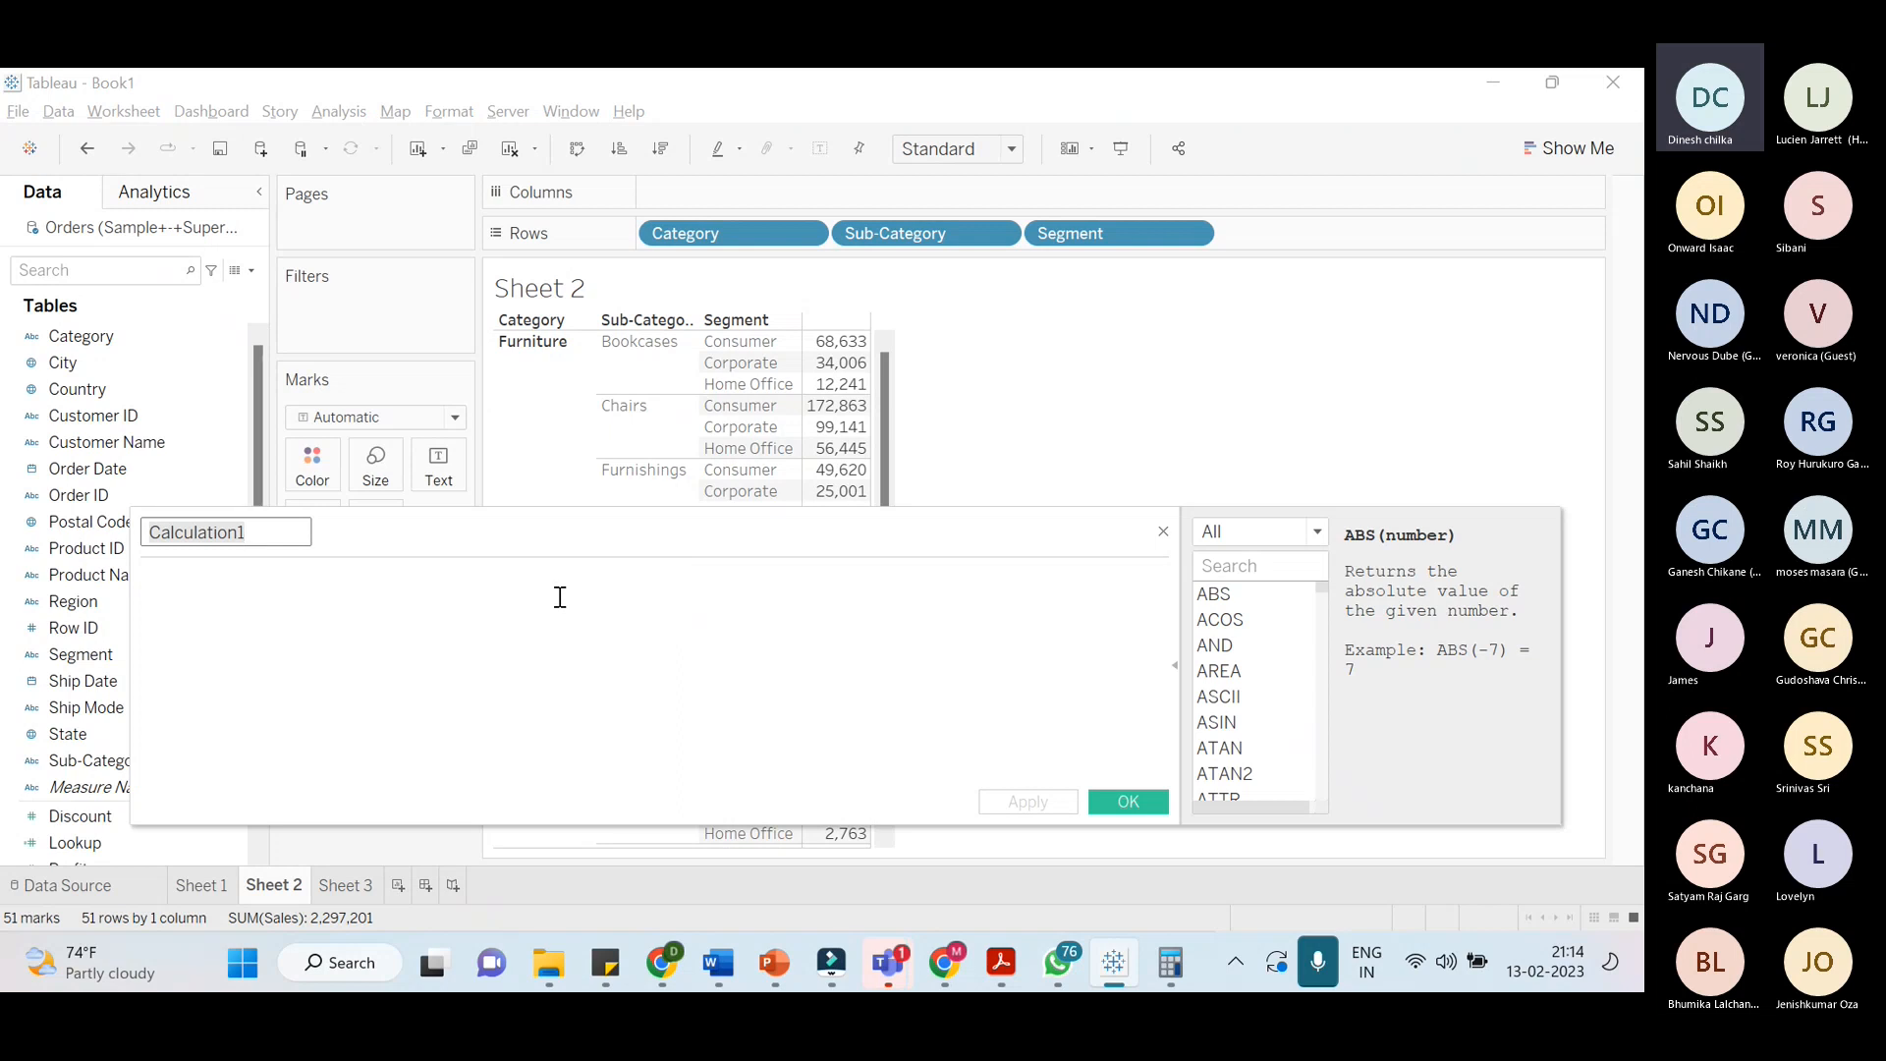
{"action": "key", "text": "BackSpace"}
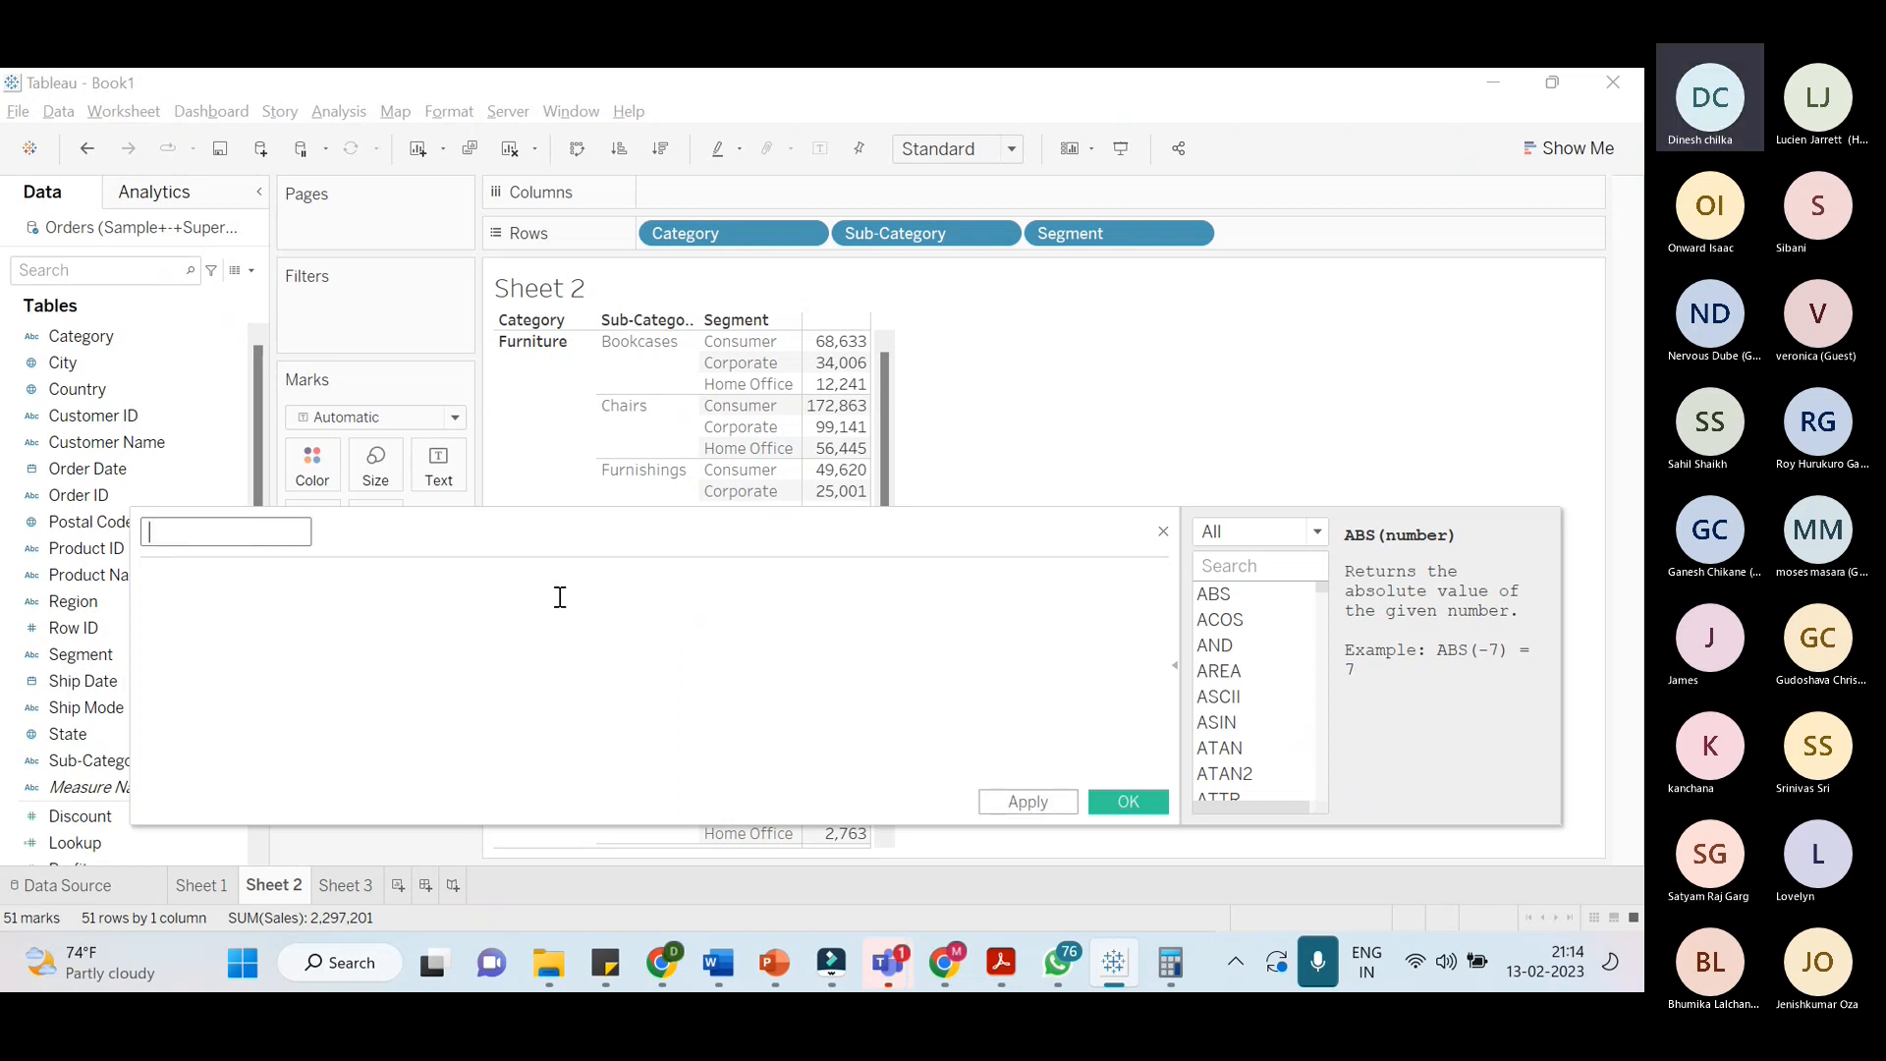
{"action": "key", "text": "alt+Tab"}
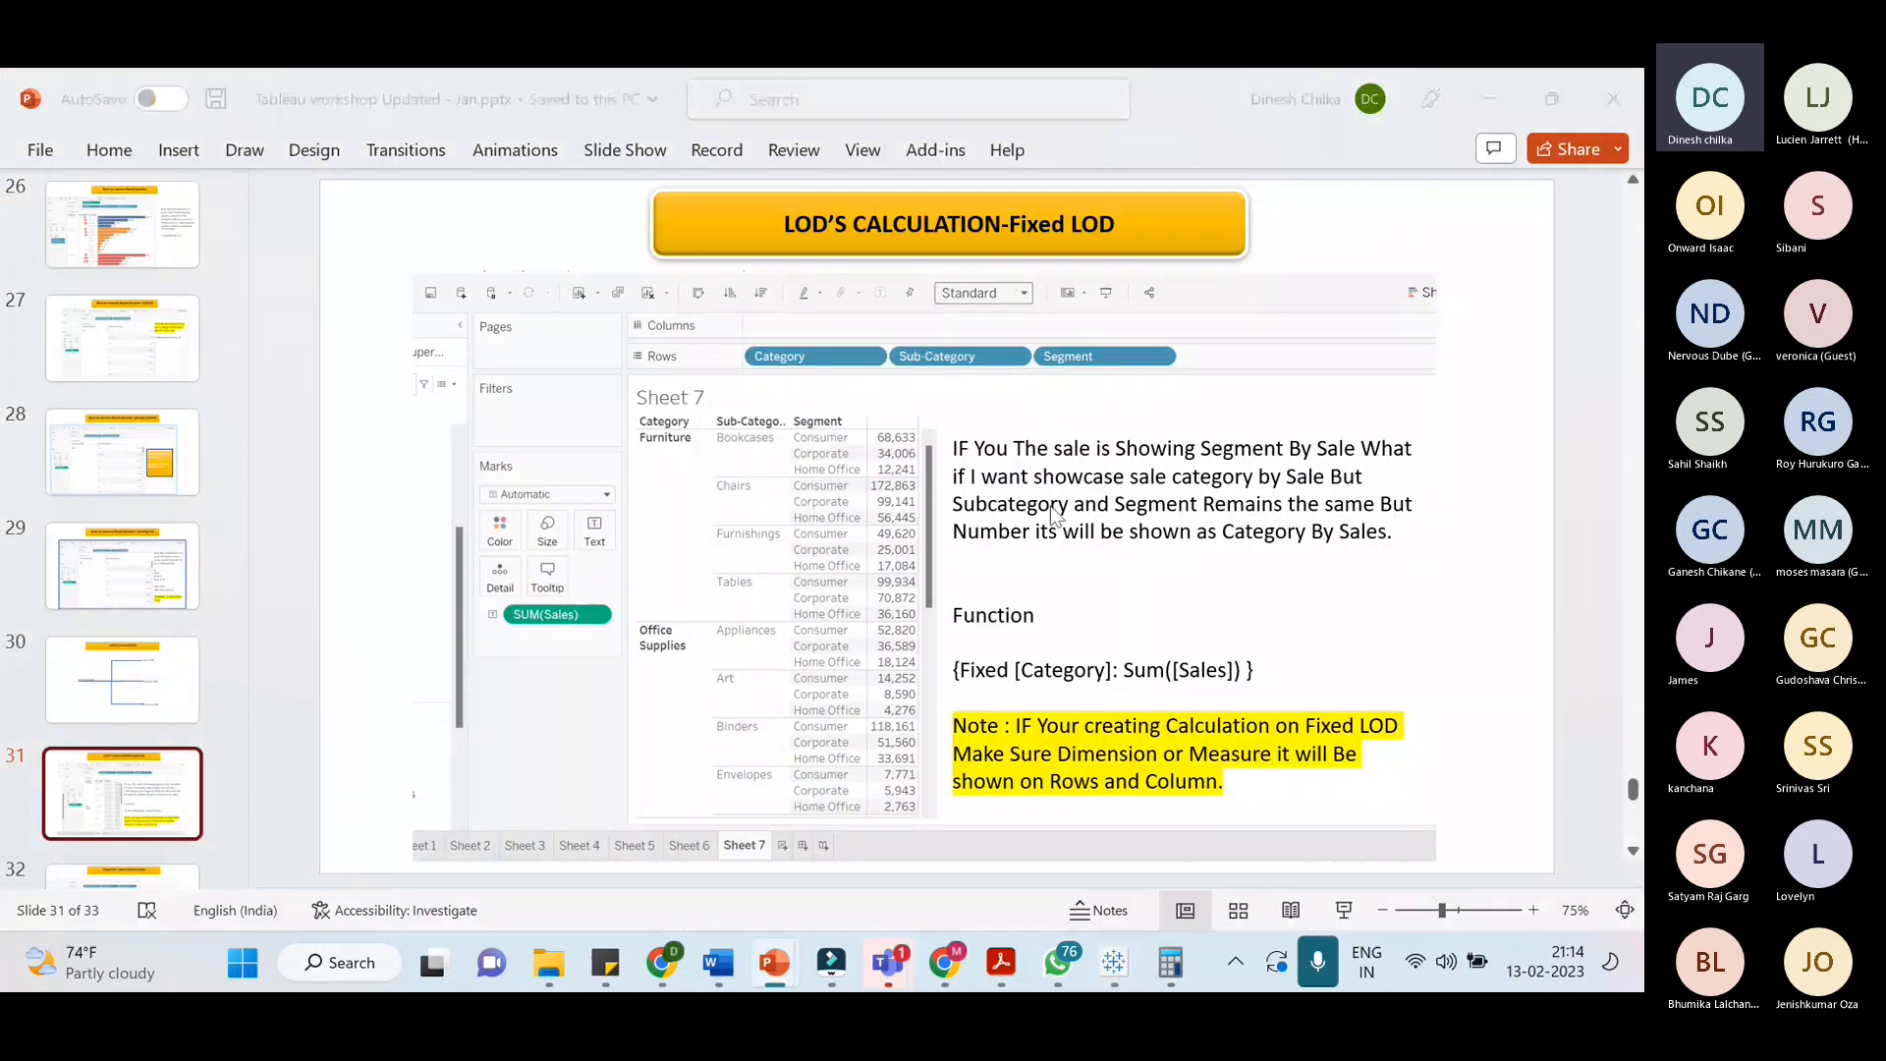
{"action": "key", "text": "alt+Tab"}
{"action": "type", "text": "Fi"}
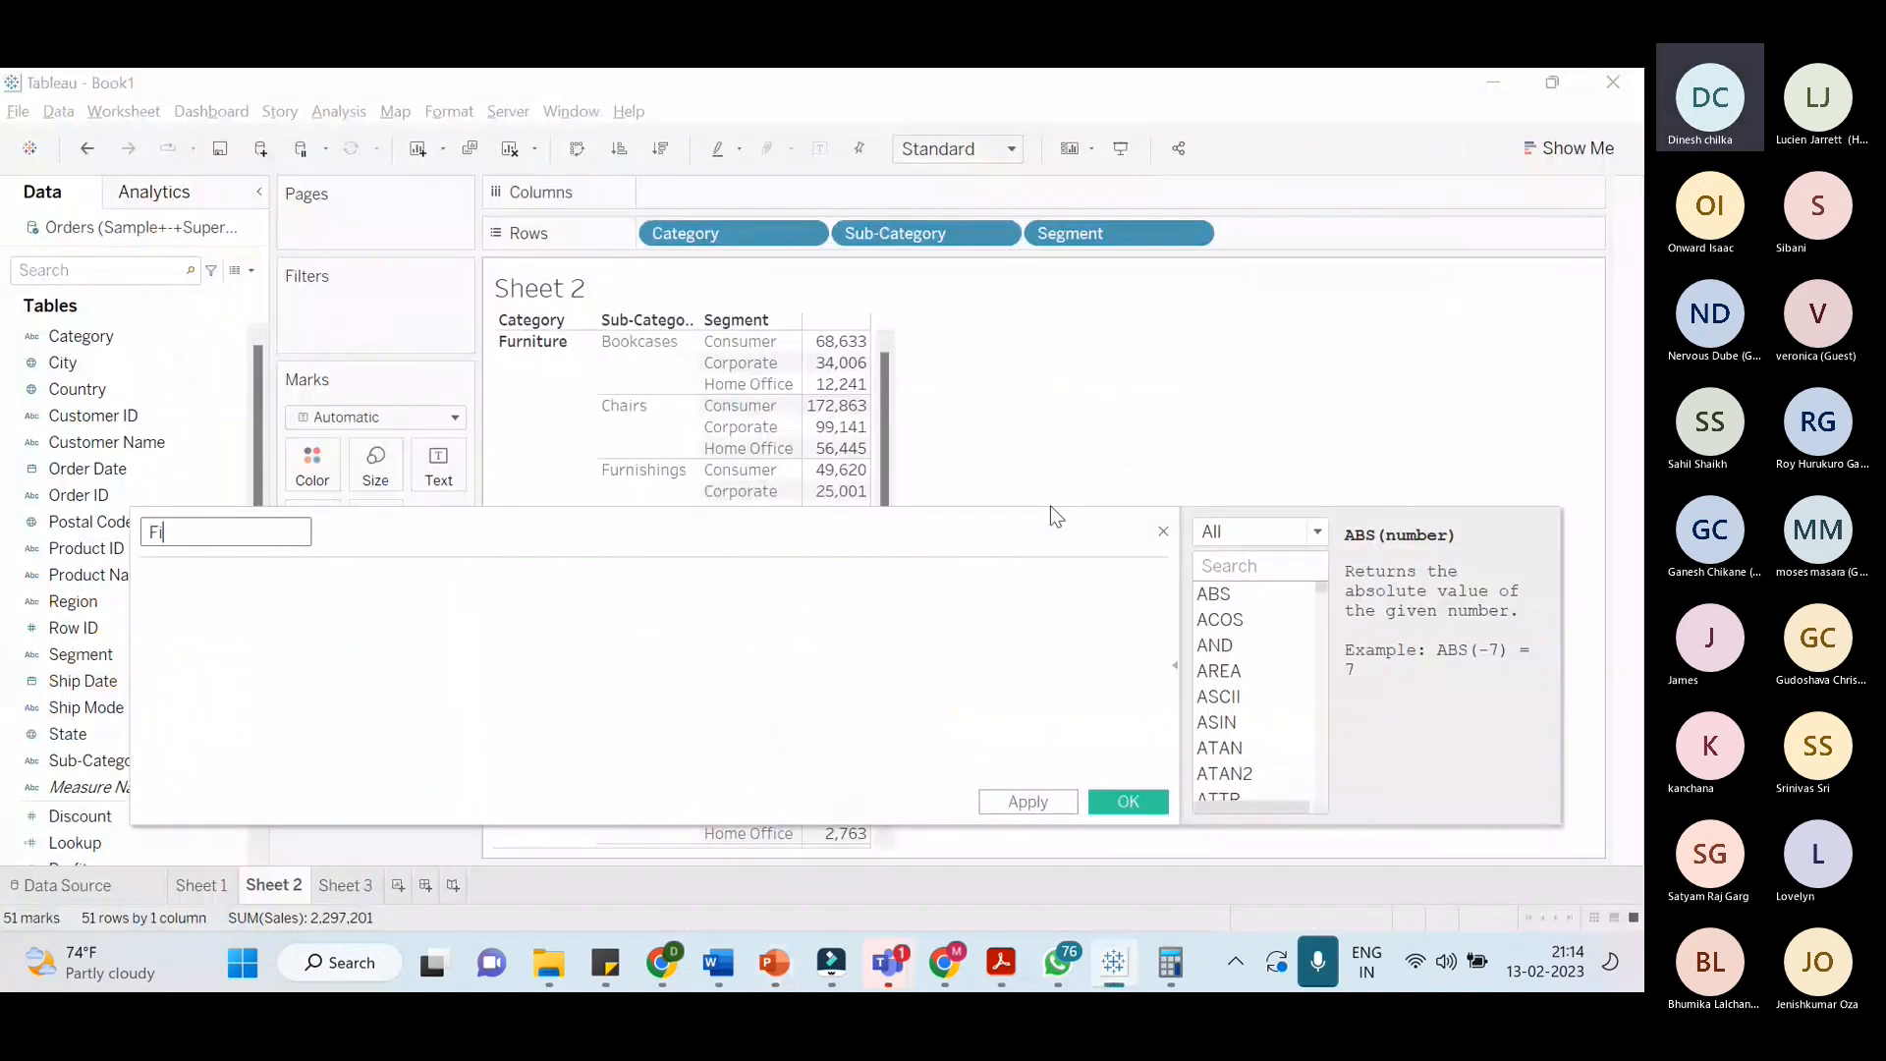
{"action": "type", "text": "xed "}
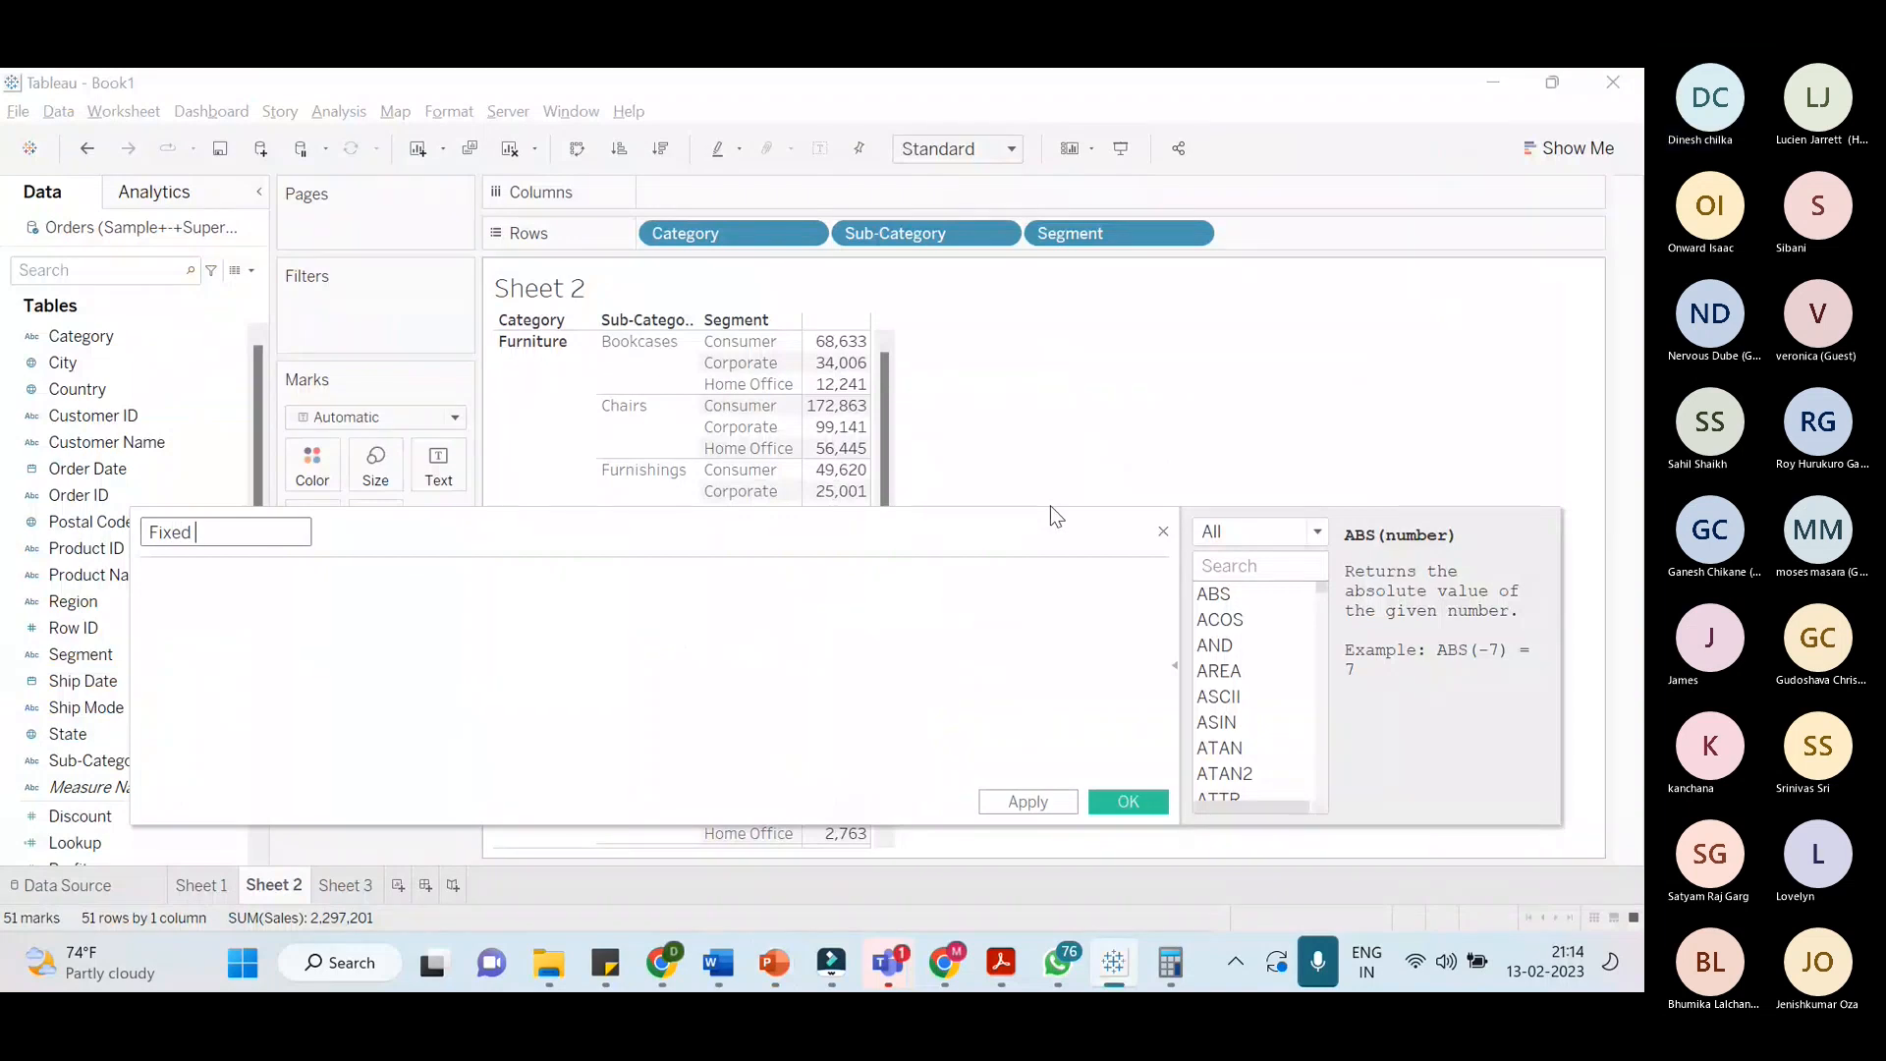
{"action": "type", "text": "LOD"}
Start the Fixed LOD formula with an empty pair of curly braces
{"action": "left_click", "coordinate": [990, 676]}
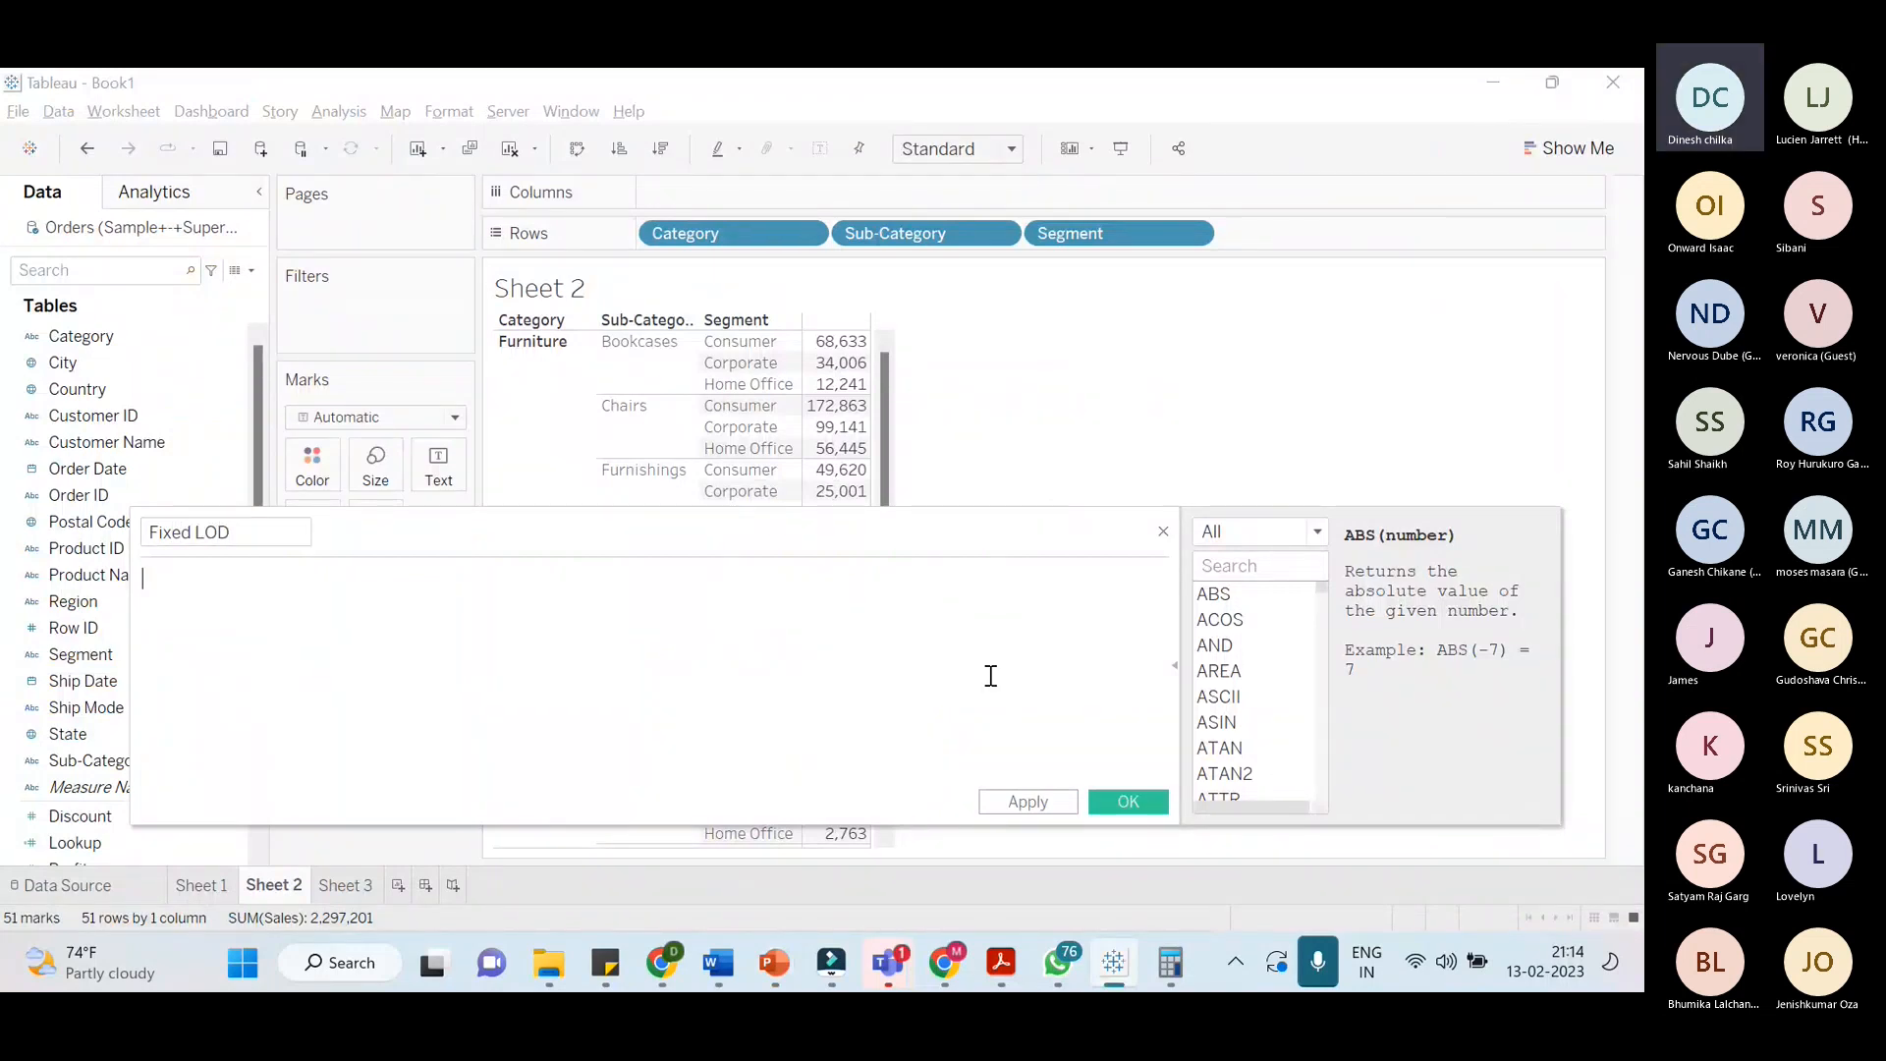
{"action": "type", "text": "Fi"}
{"action": "type", "text": "e"}
{"action": "key", "text": "Return"}
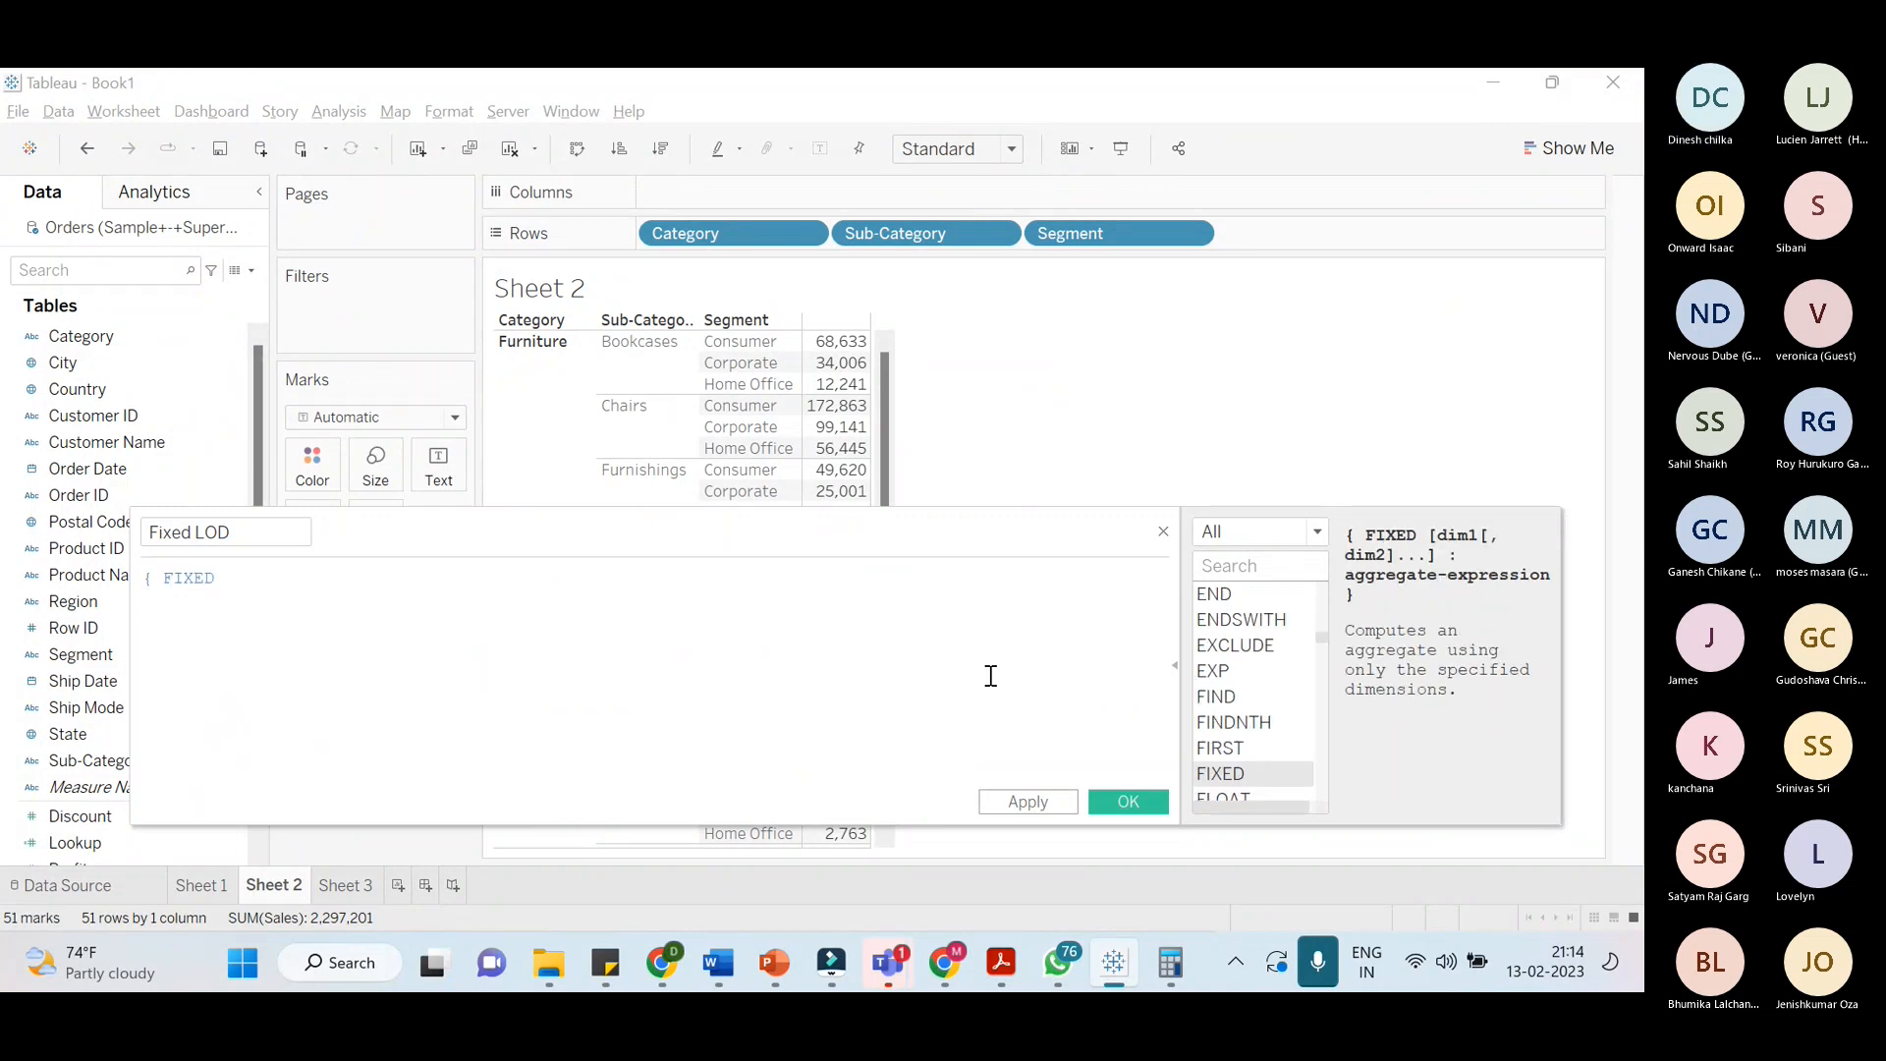
{"action": "key", "text": "BackSpace"}
{"action": "key", "text": "BackSpace"}
{"action": "key", "text": "BackSpace"}
{"action": "key", "text": "BackSpace"}
{"action": "key", "text": "BackSpace"}
{"action": "key", "text": "BackSpace"}
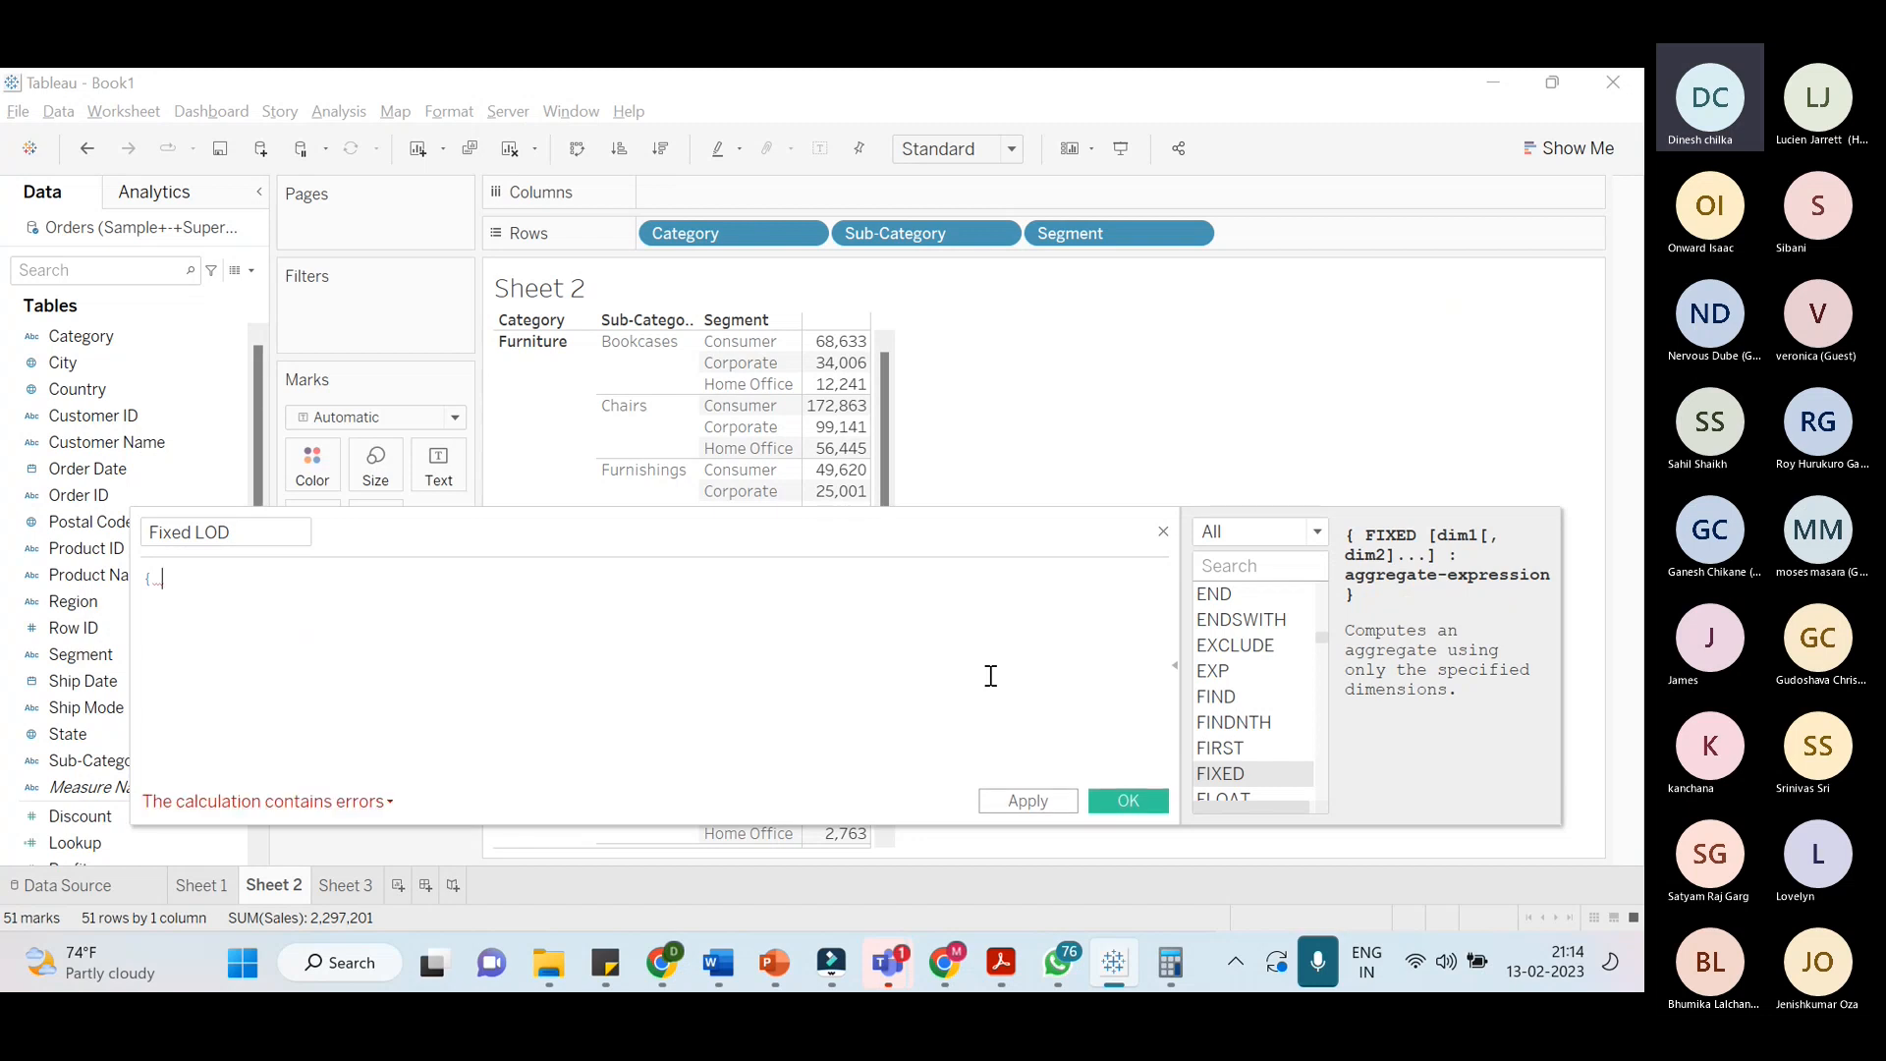
{"action": "type", "text": "}"}
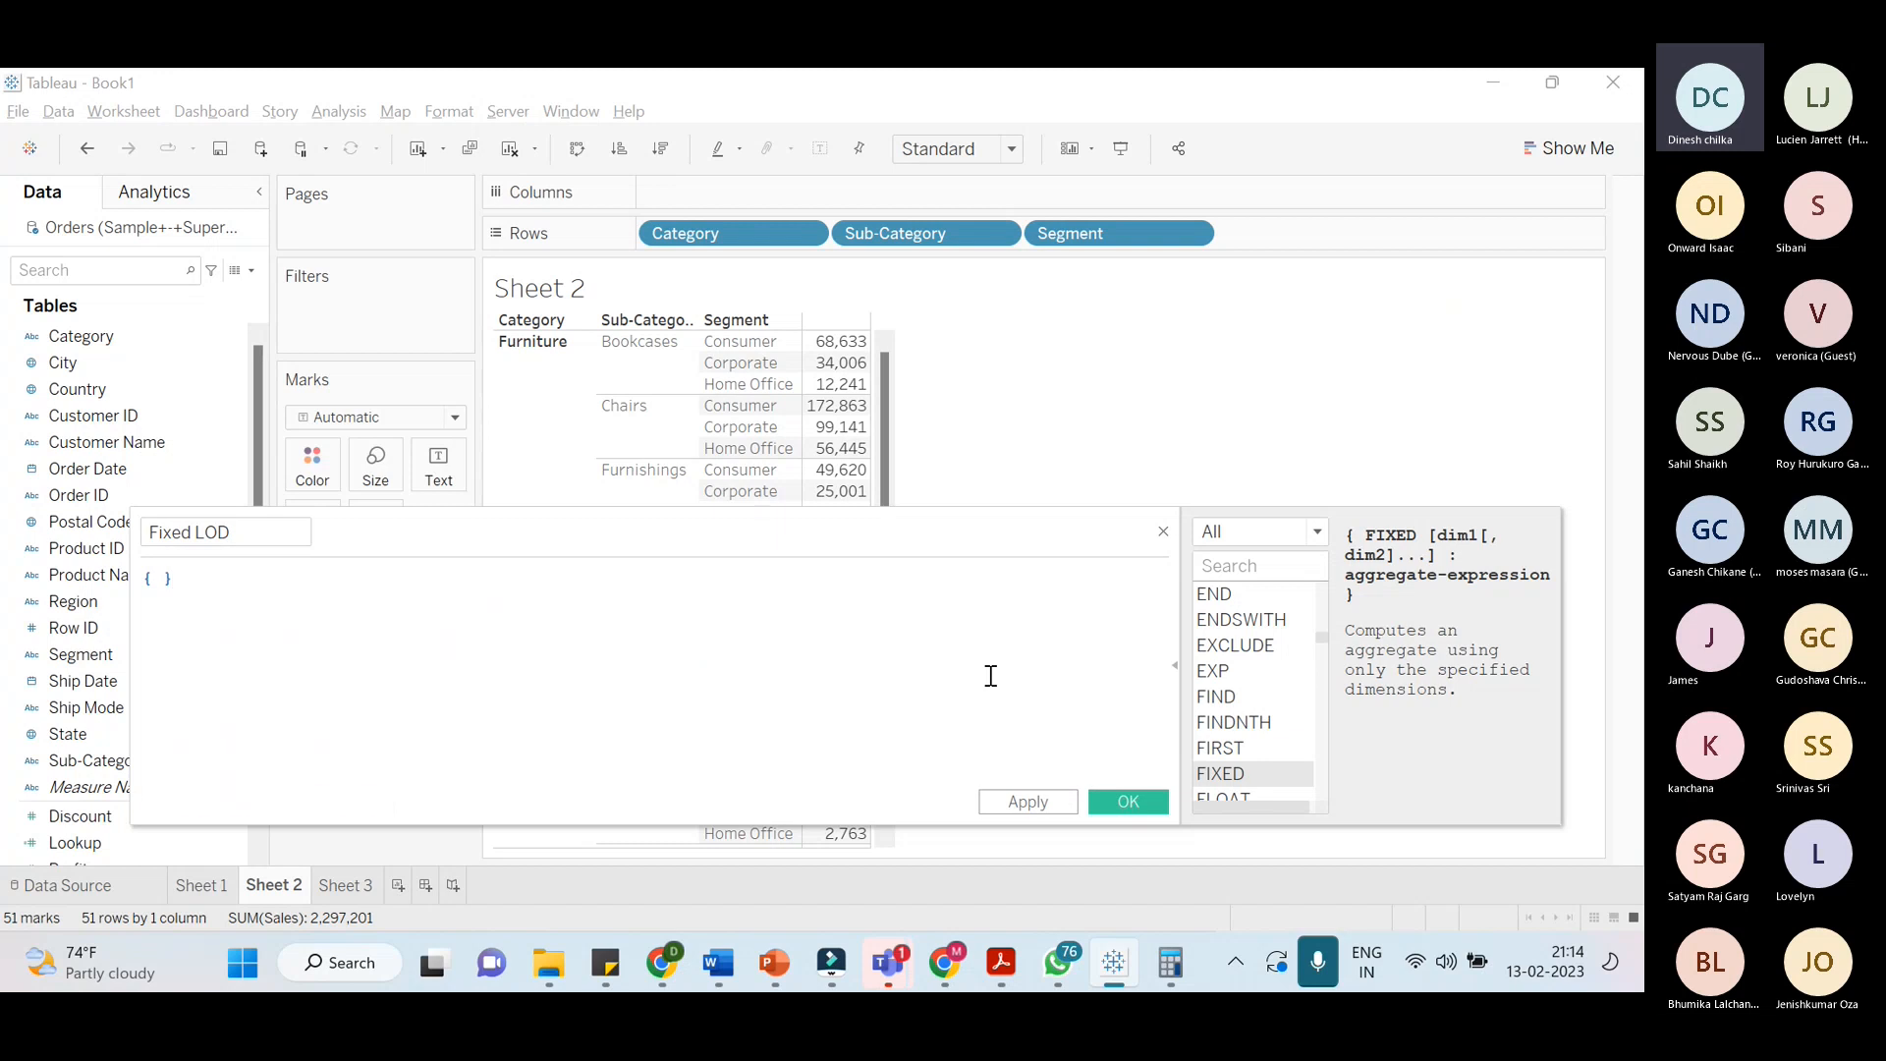
{"action": "key", "text": "Left"}
{"action": "key", "text": "Left"}
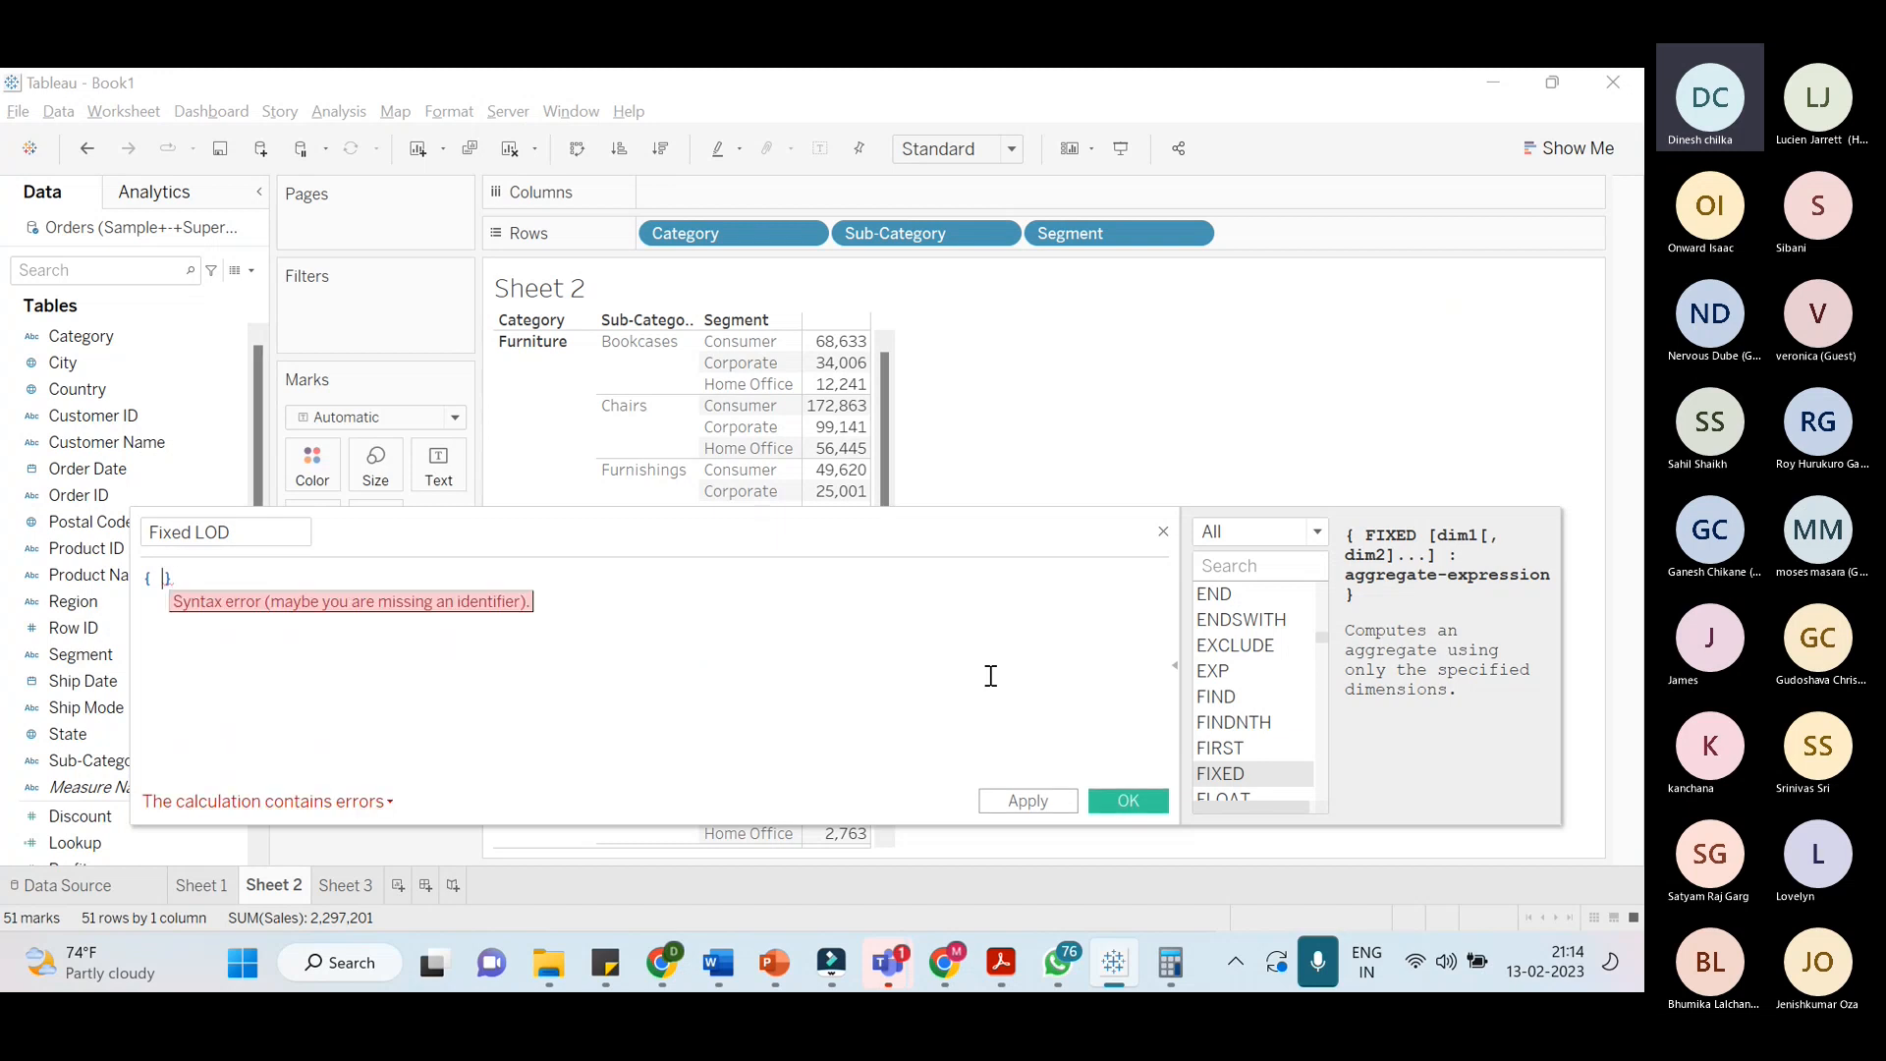
Enter FIXED [Category]: inside the curly braces to fix the calculation at category level
{"action": "type", "text": "fi"}
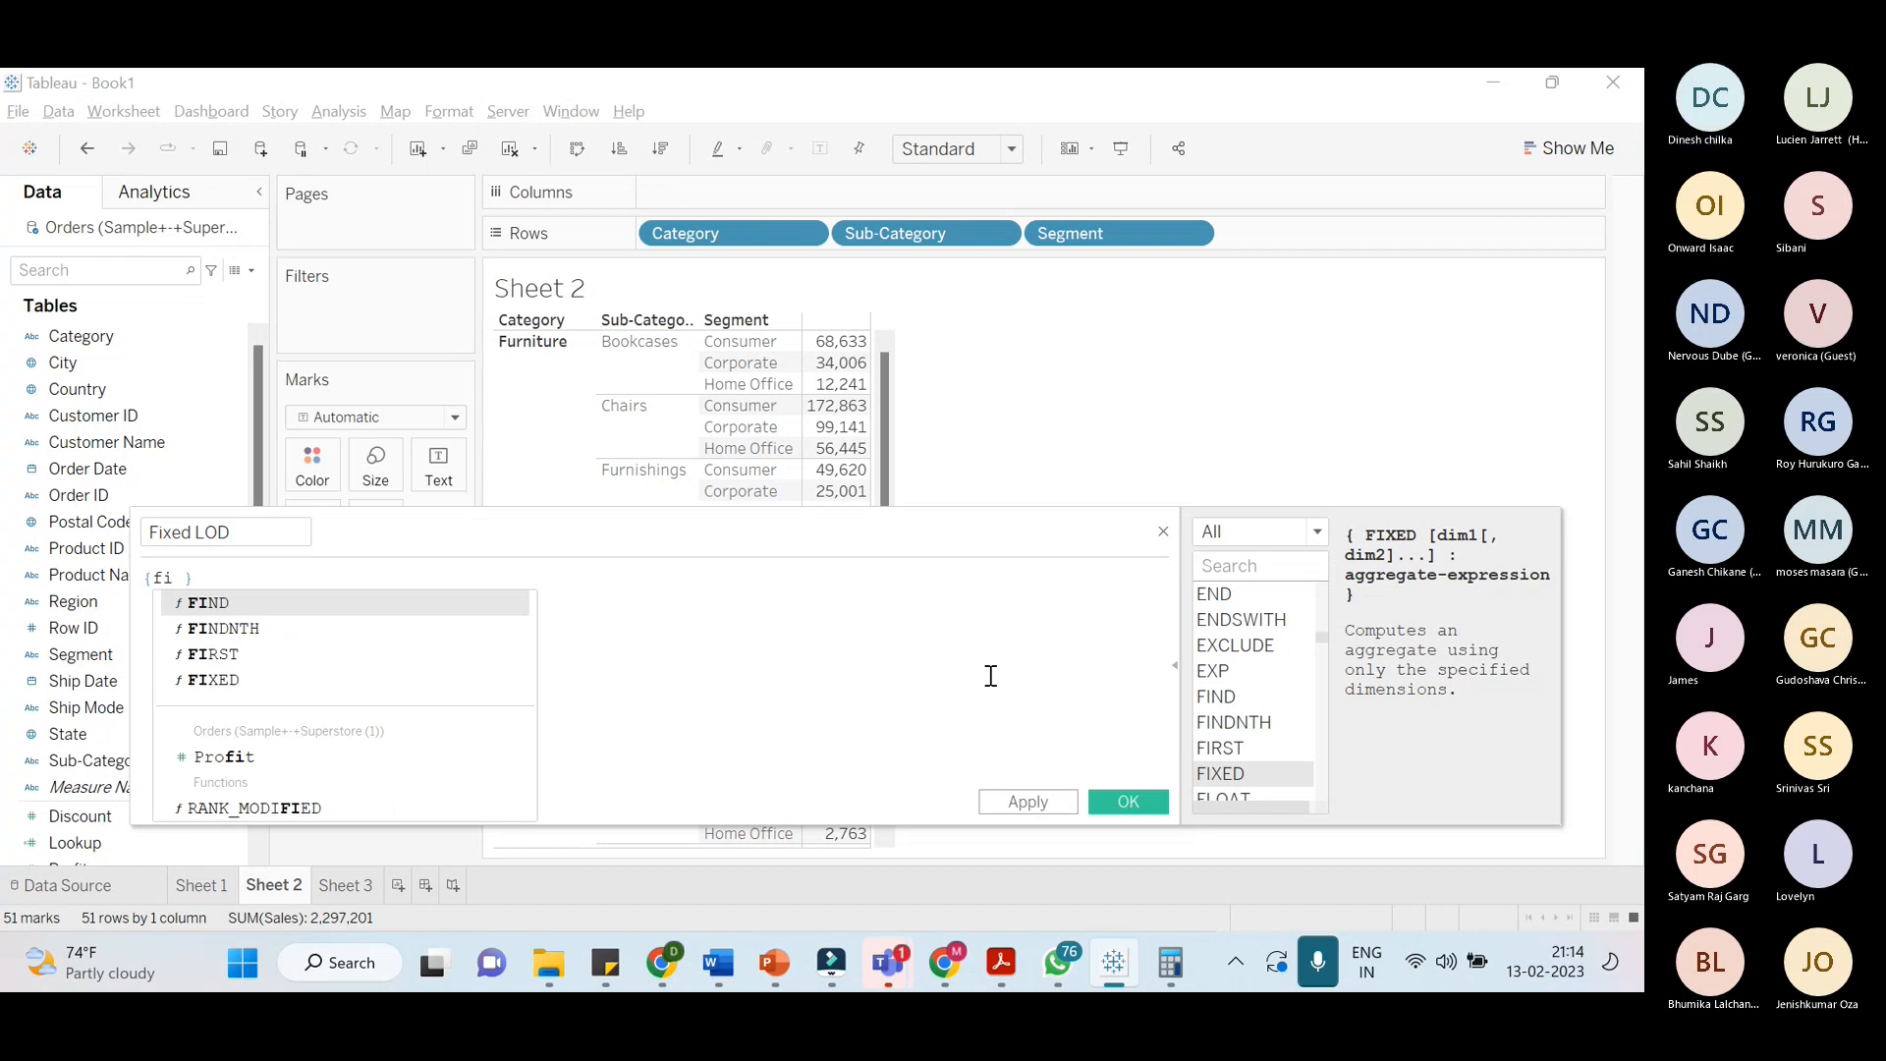
{"action": "type", "text": "x"}
{"action": "key", "text": "Return"}
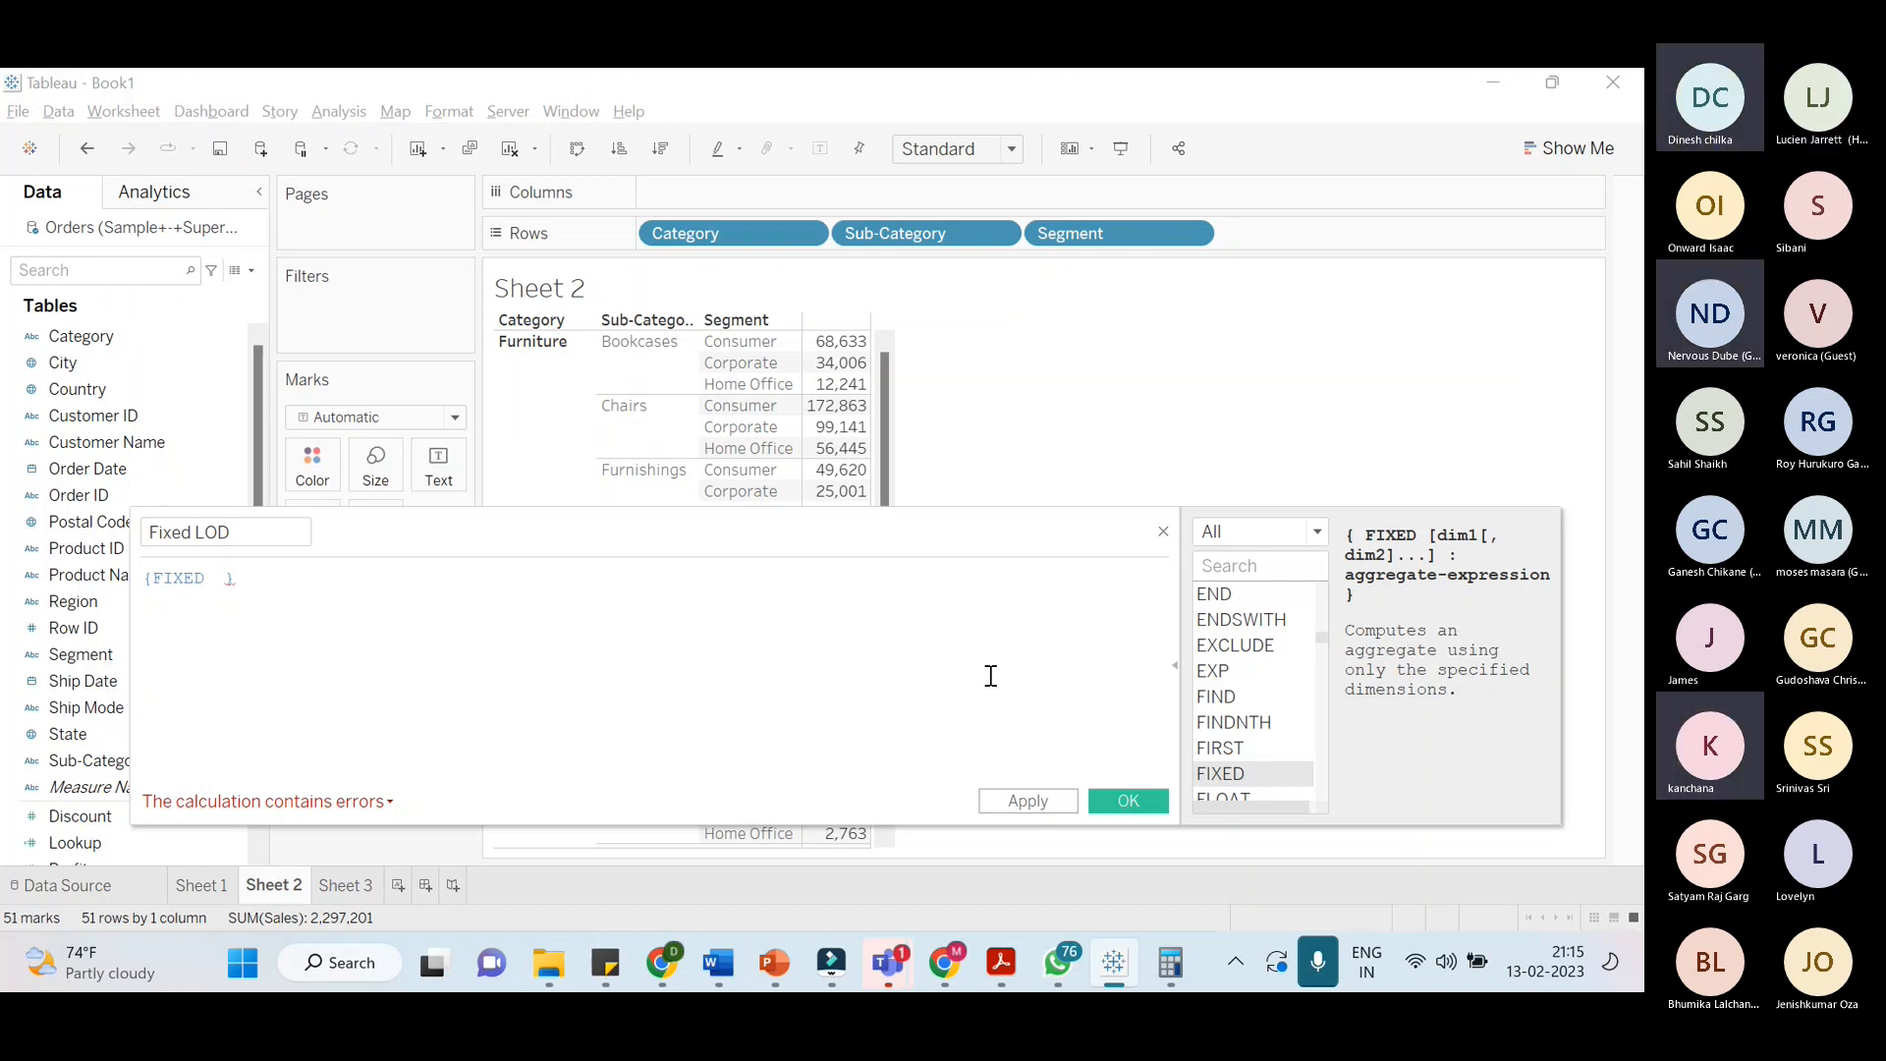
{"action": "type", "text": "cat"}
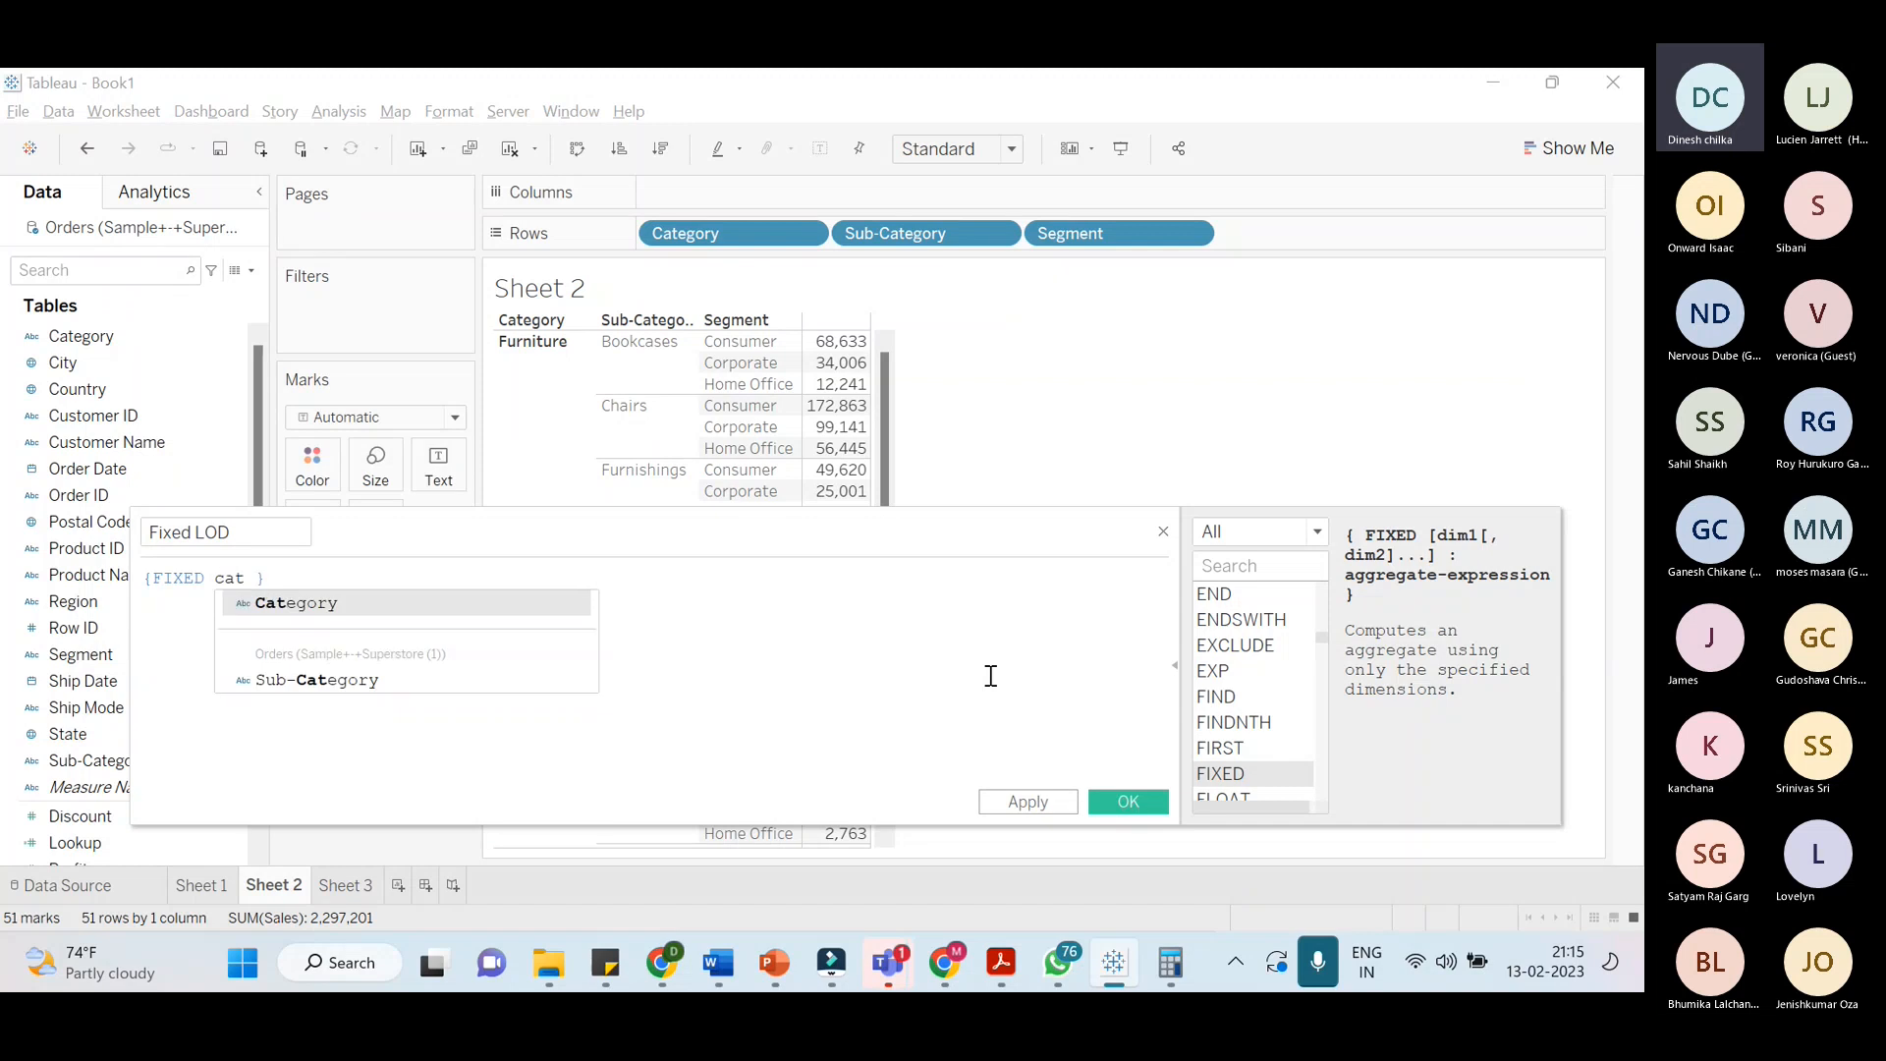
{"action": "key", "text": "Return"}
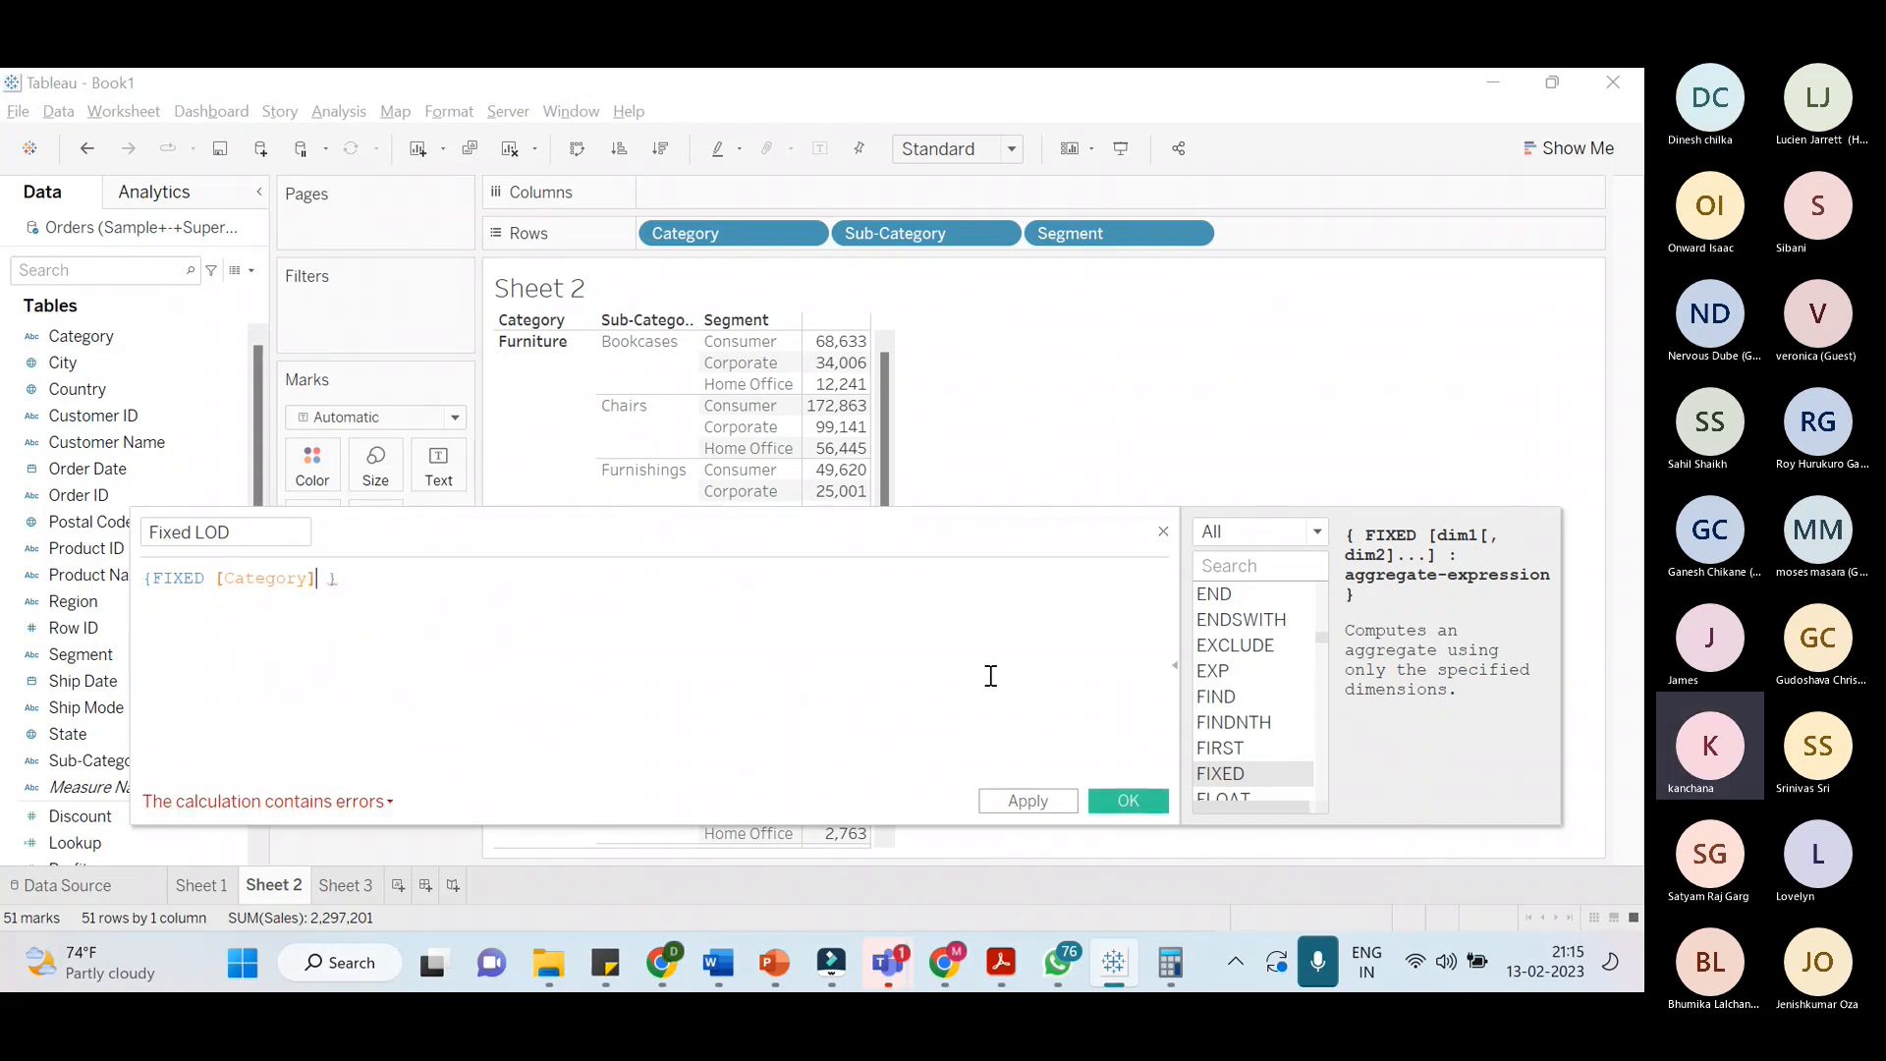
{"action": "type", "text": ":"}
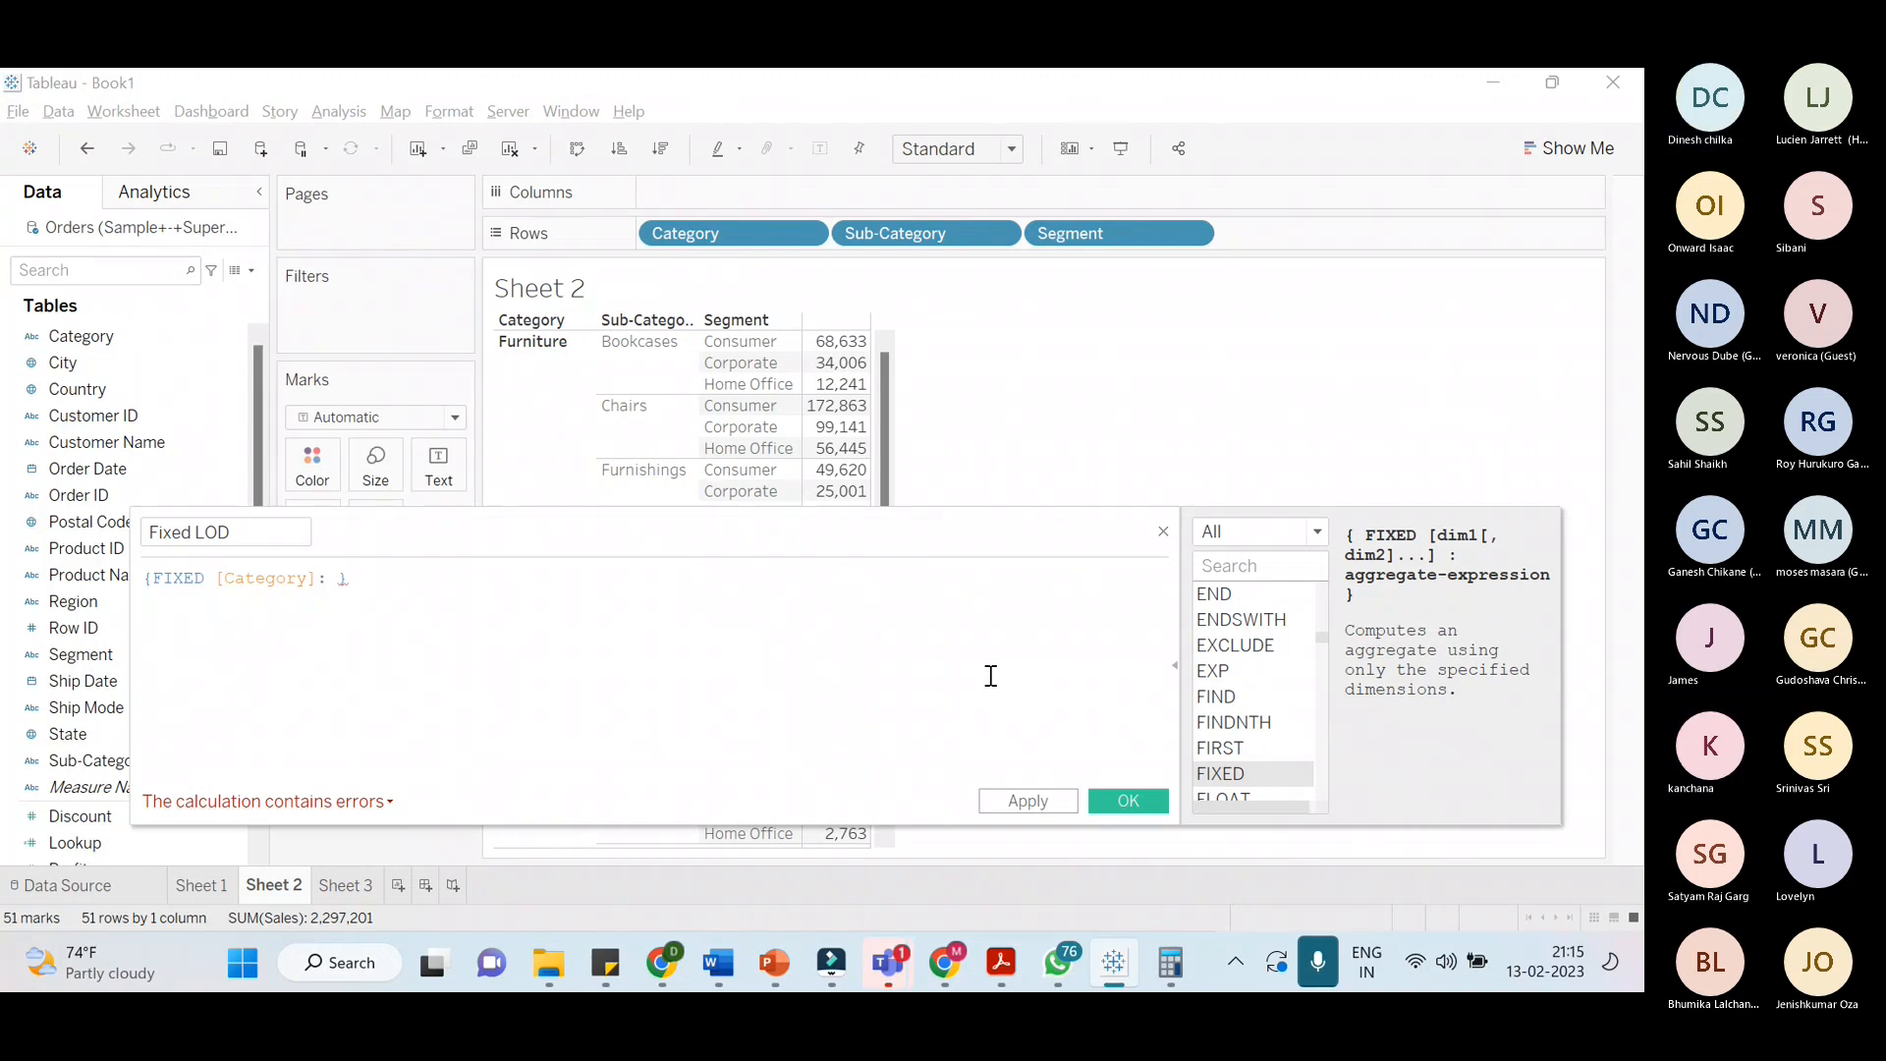
Add SUM([Sales]) as the aggregate expression after the colon, checking the syntax against the PowerPoint slide
{"action": "type", "text": "s"}
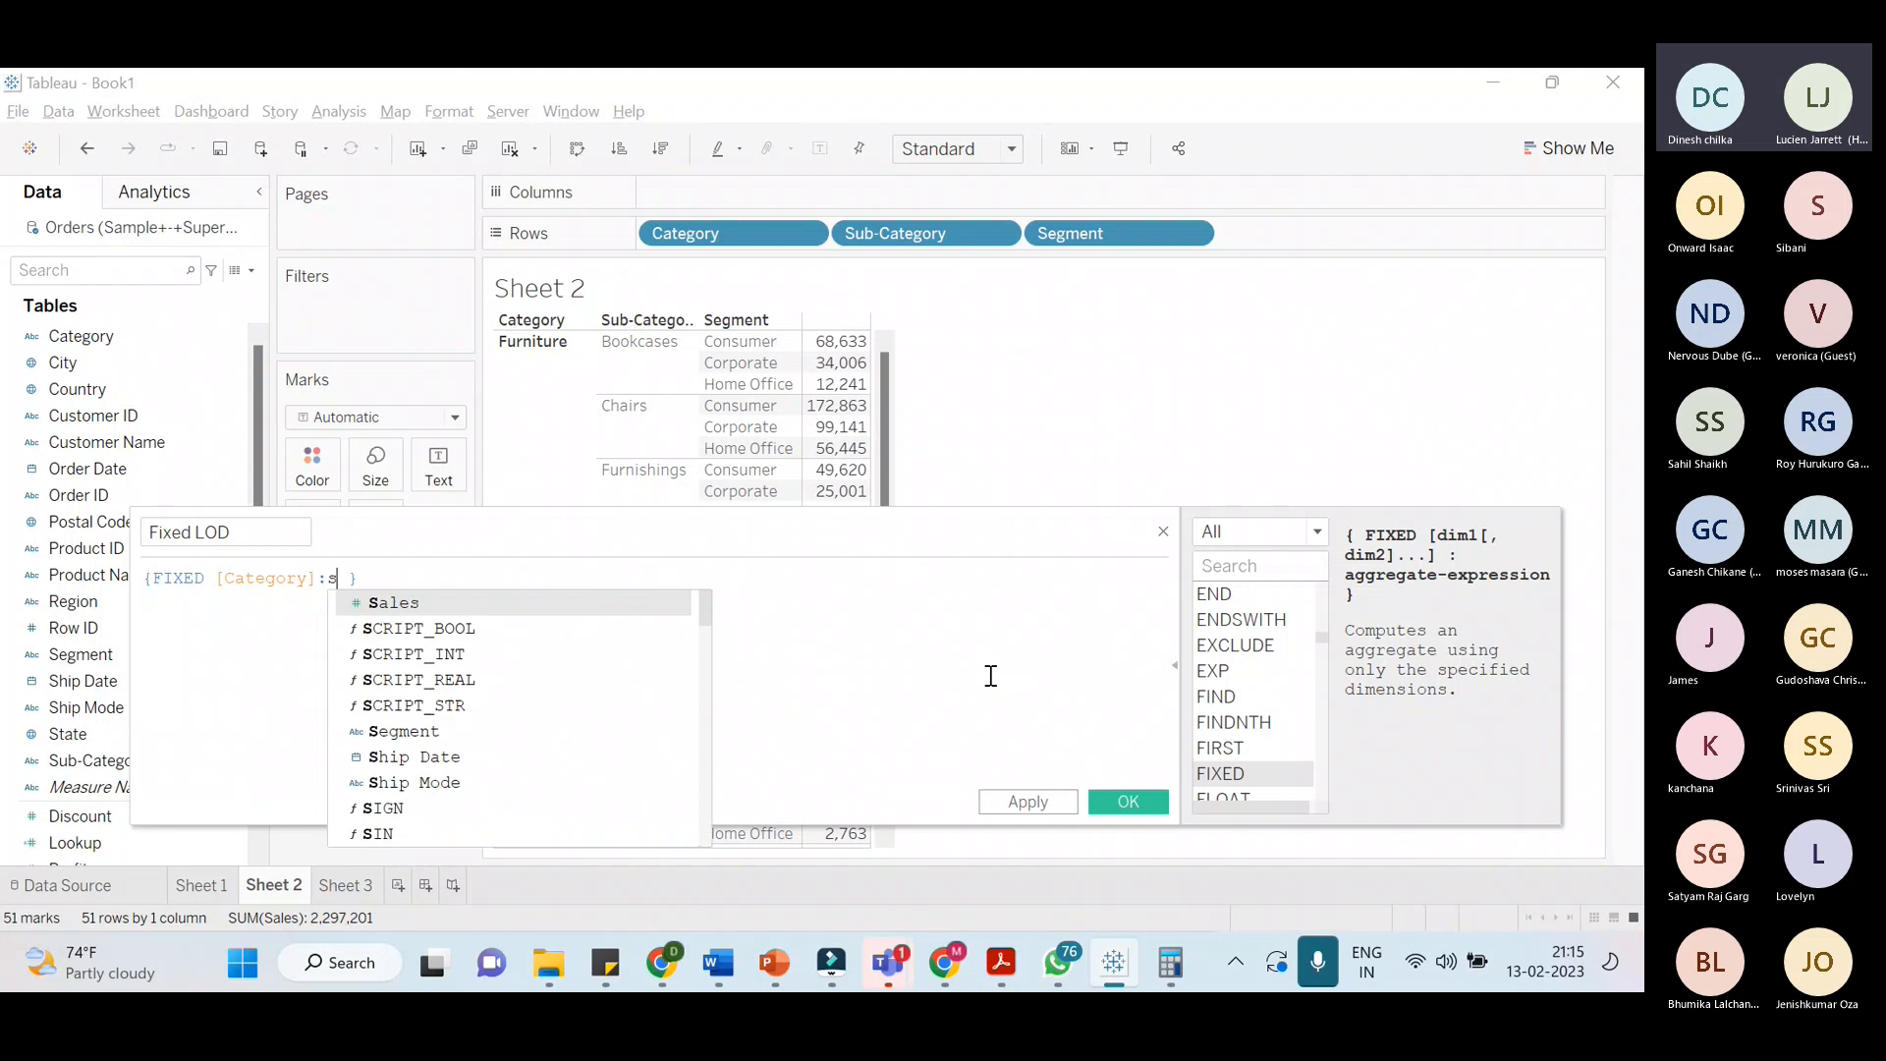
{"action": "type", "text": "um"}
{"action": "key", "text": "Return"}
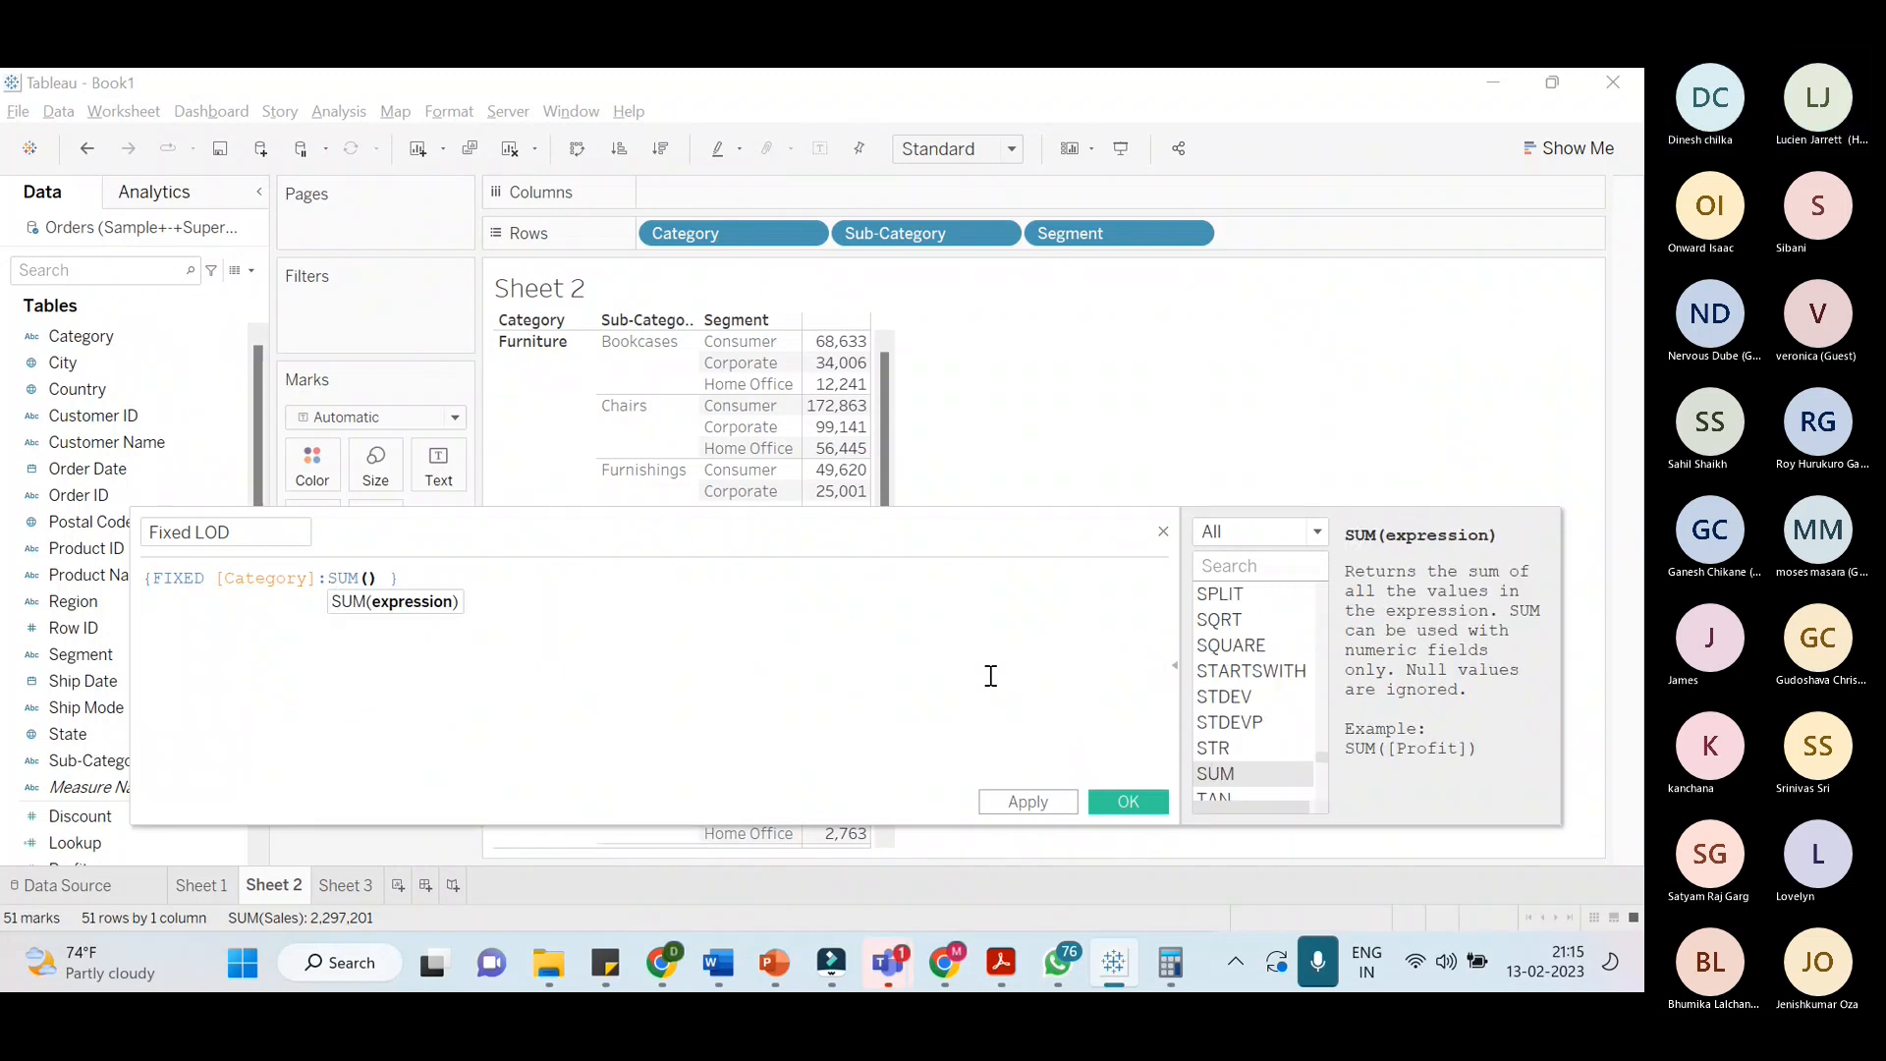
{"action": "key", "text": "alt+Tab"}
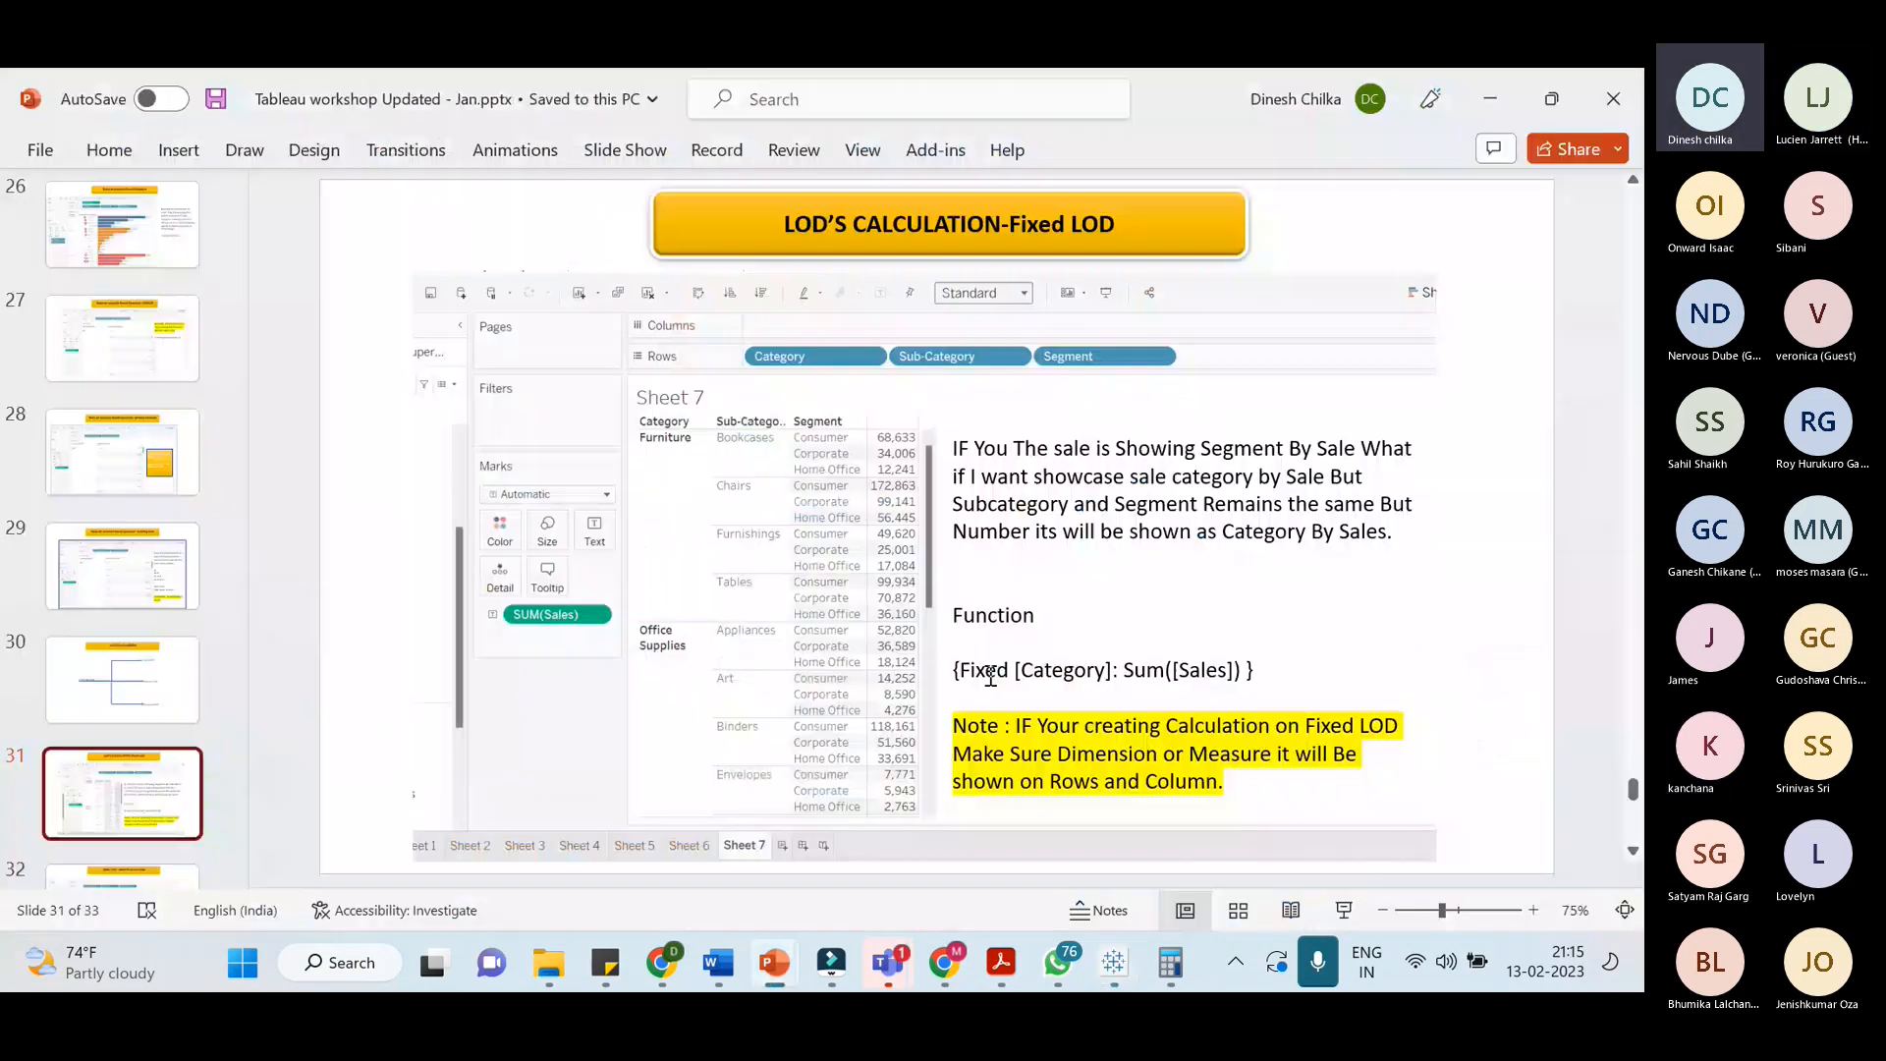
{"action": "key", "text": "alt+Tab"}
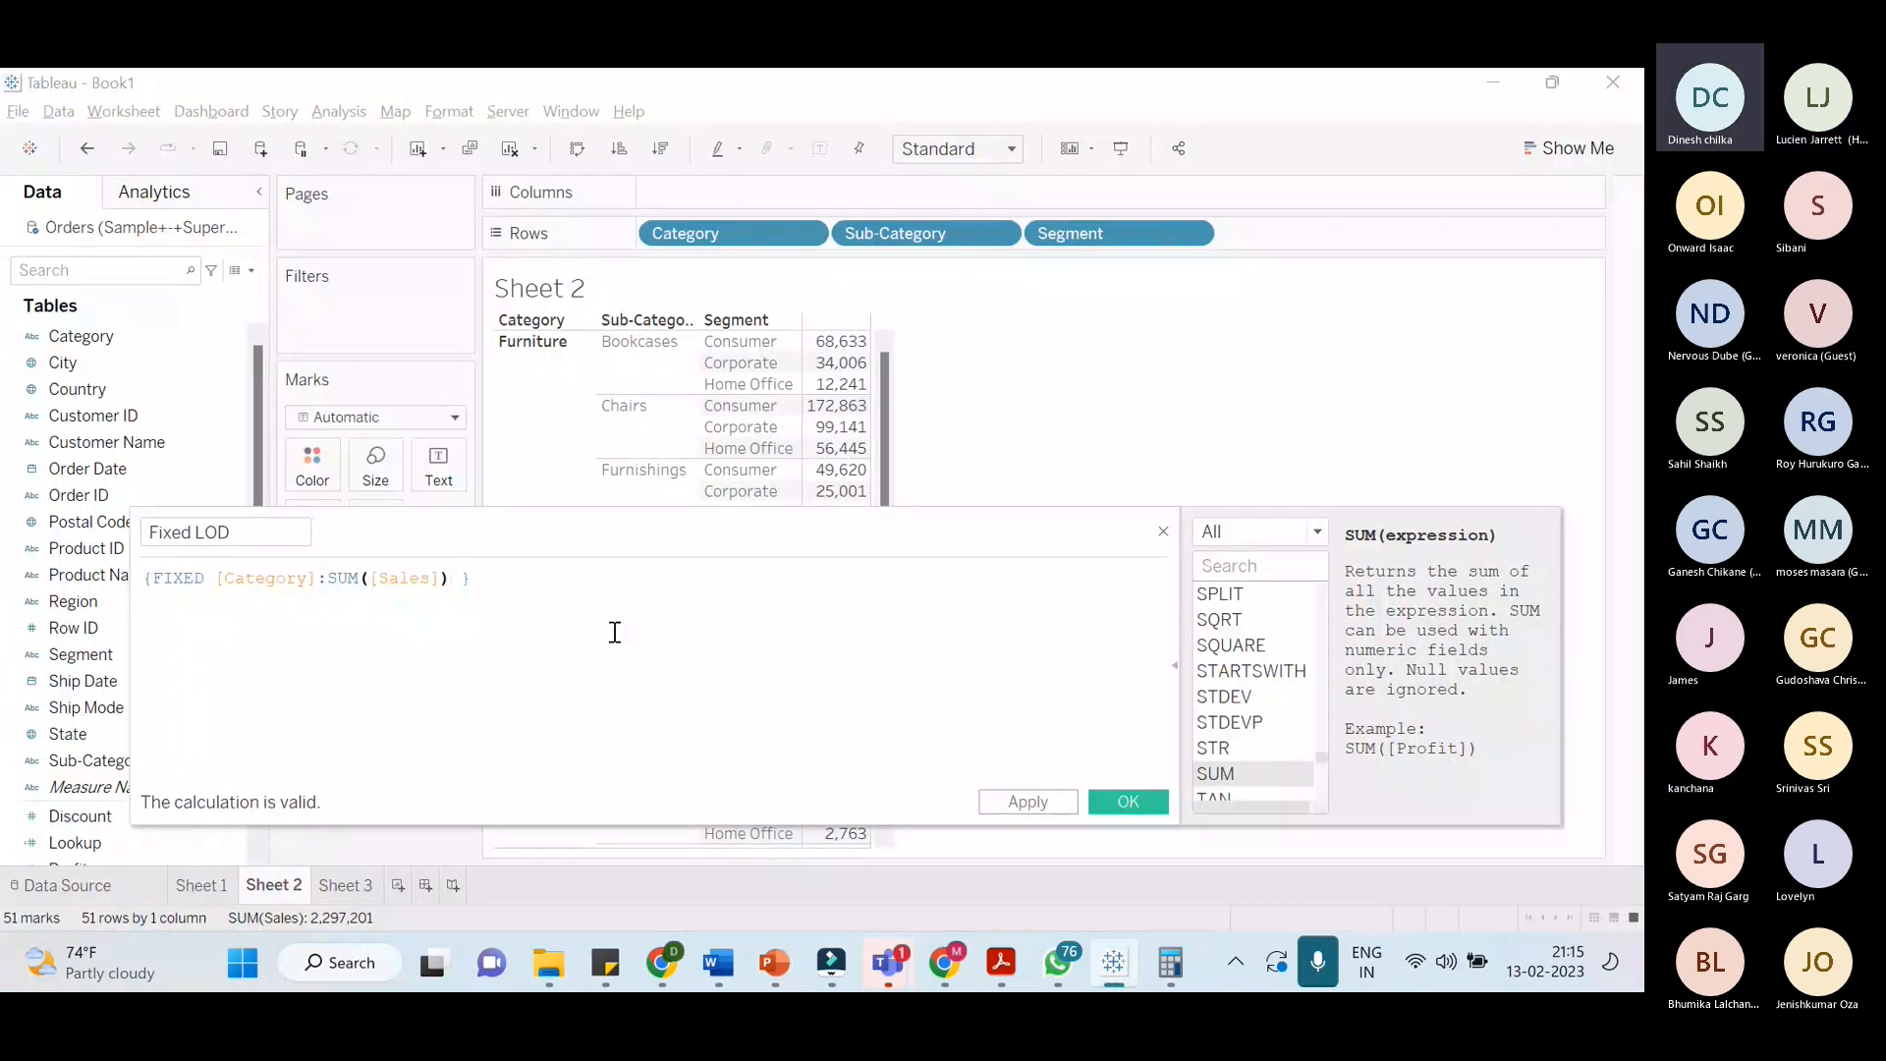
Review the FIXED, [Category] and SUM parts of the formula and save the calculated field
{"action": "double_click", "coordinate": [186, 579]}
{"action": "double_click", "coordinate": [260, 582]}
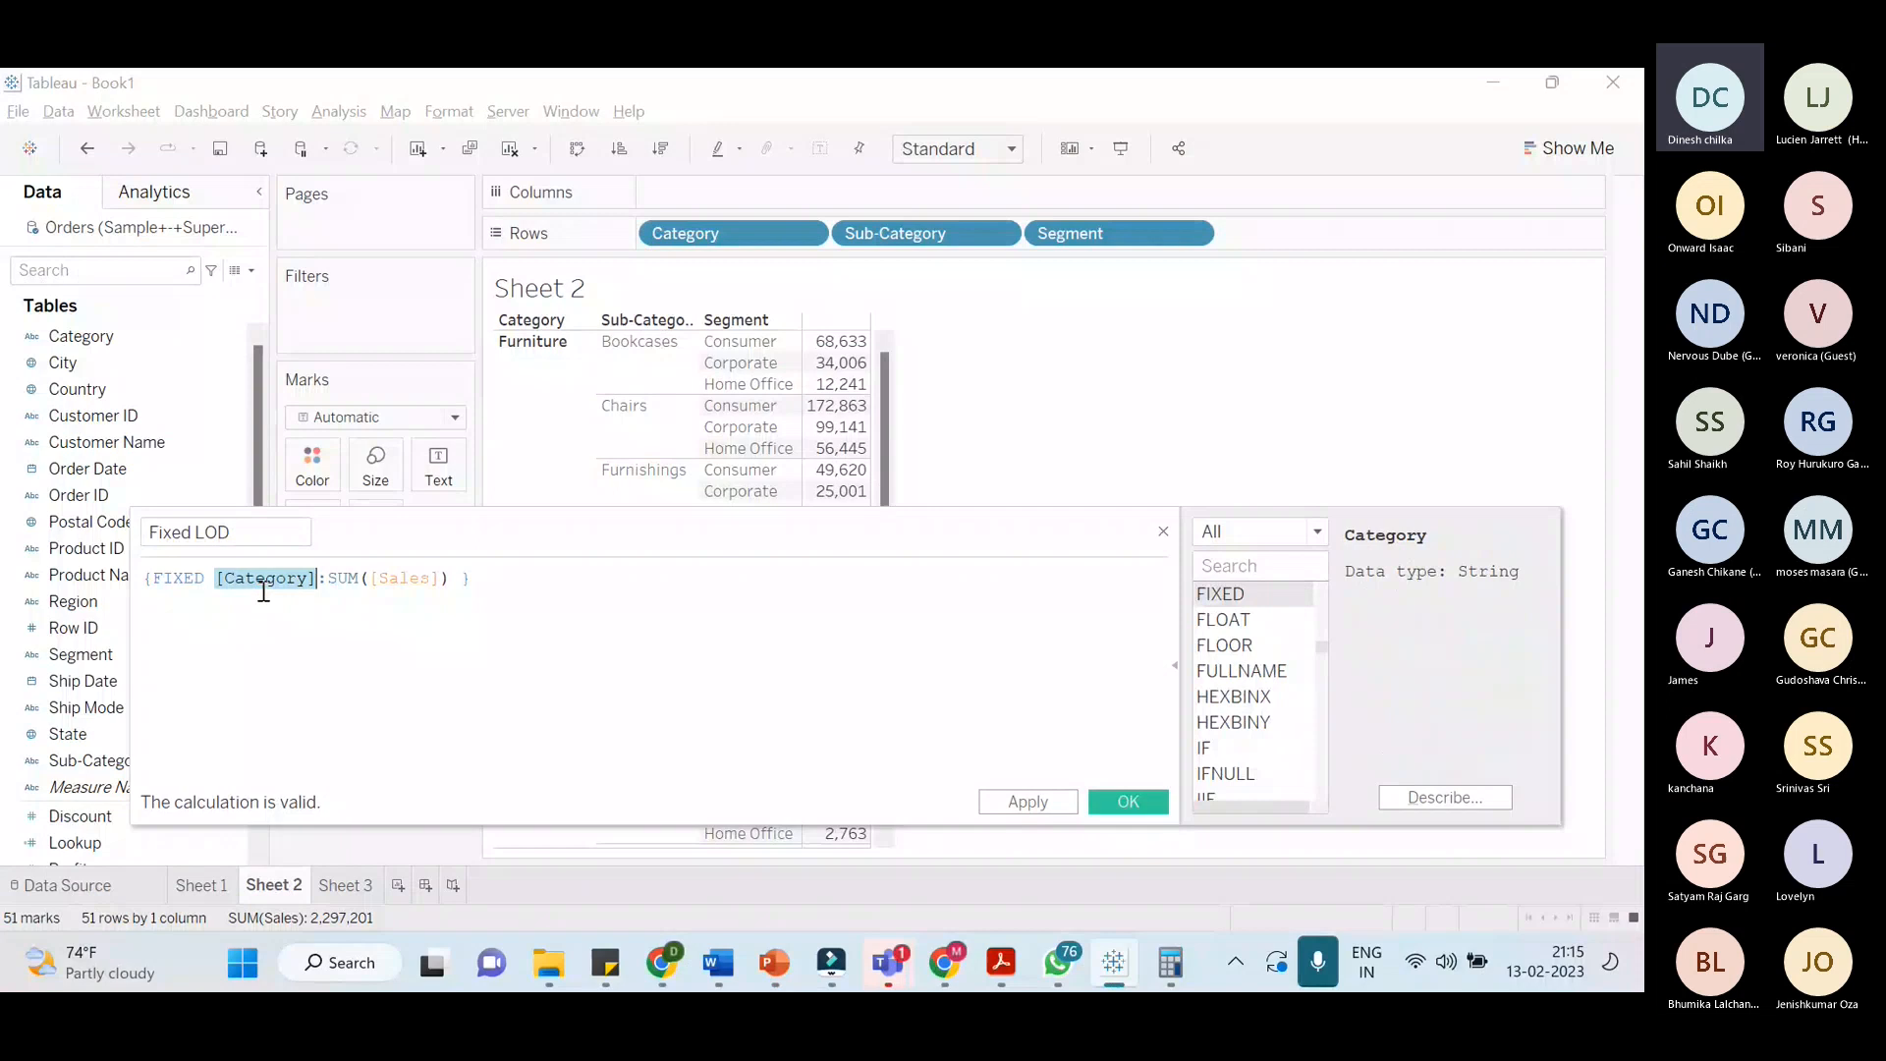
{"action": "left_click", "coordinate": [339, 577]}
{"action": "double_click", "coordinate": [341, 577]}
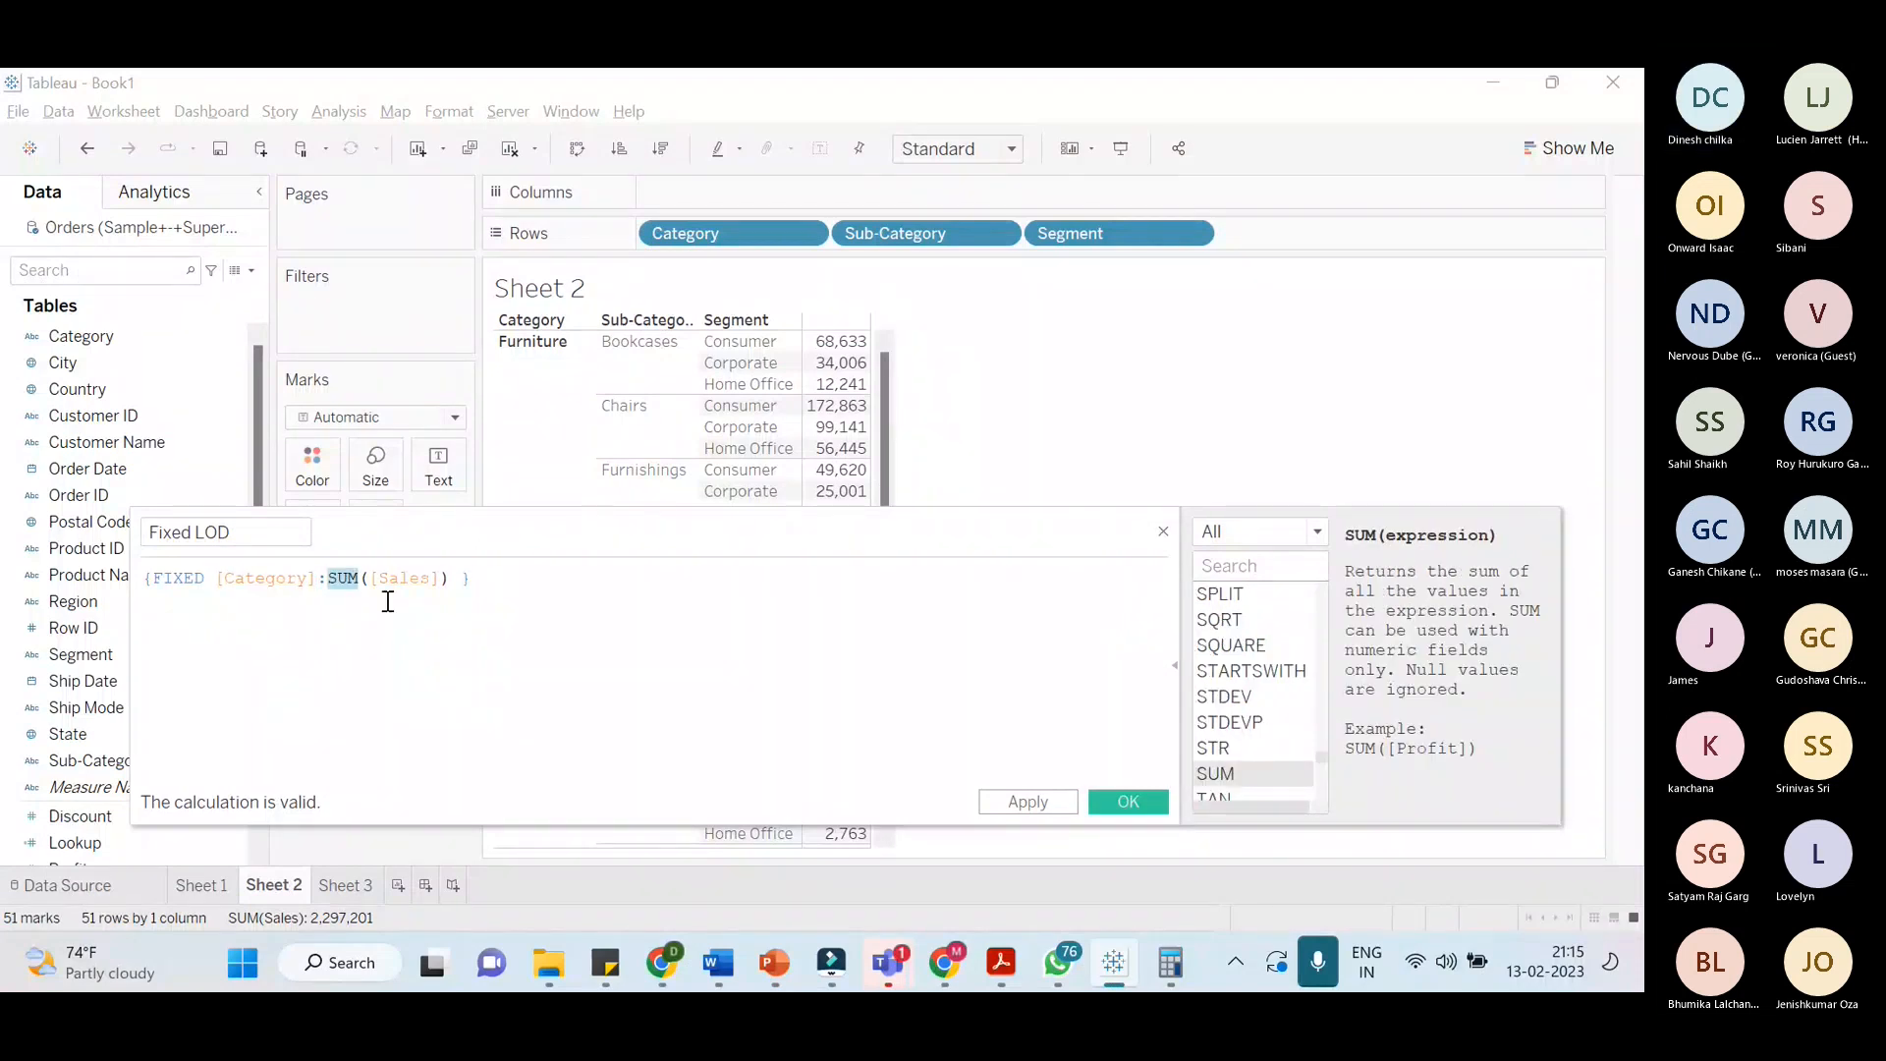
{"action": "left_click", "coordinate": [1124, 802]}
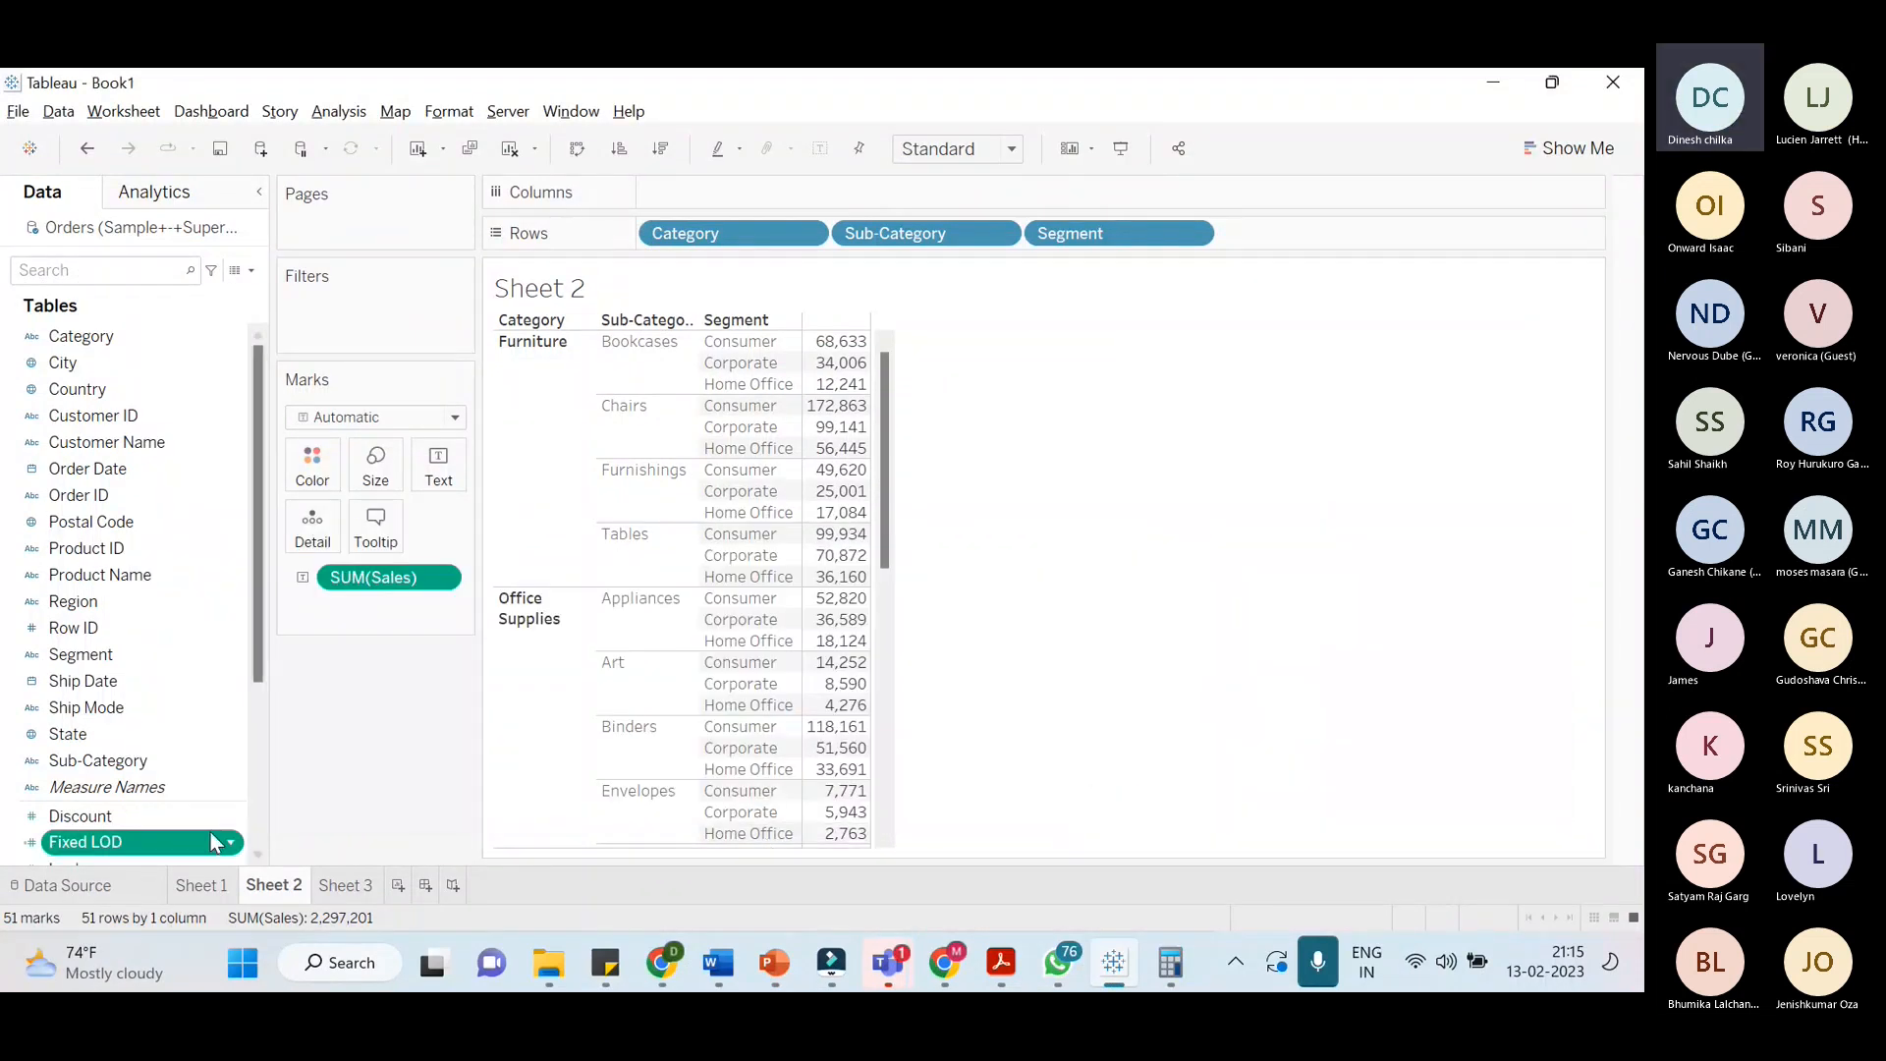
Add Fixed LOD to the rows after Segment and make it discrete
{"action": "left_click_drag", "start_coordinate": [85, 842], "coordinate": [1355, 236]}
{"action": "left_click", "coordinate": [1395, 232]}
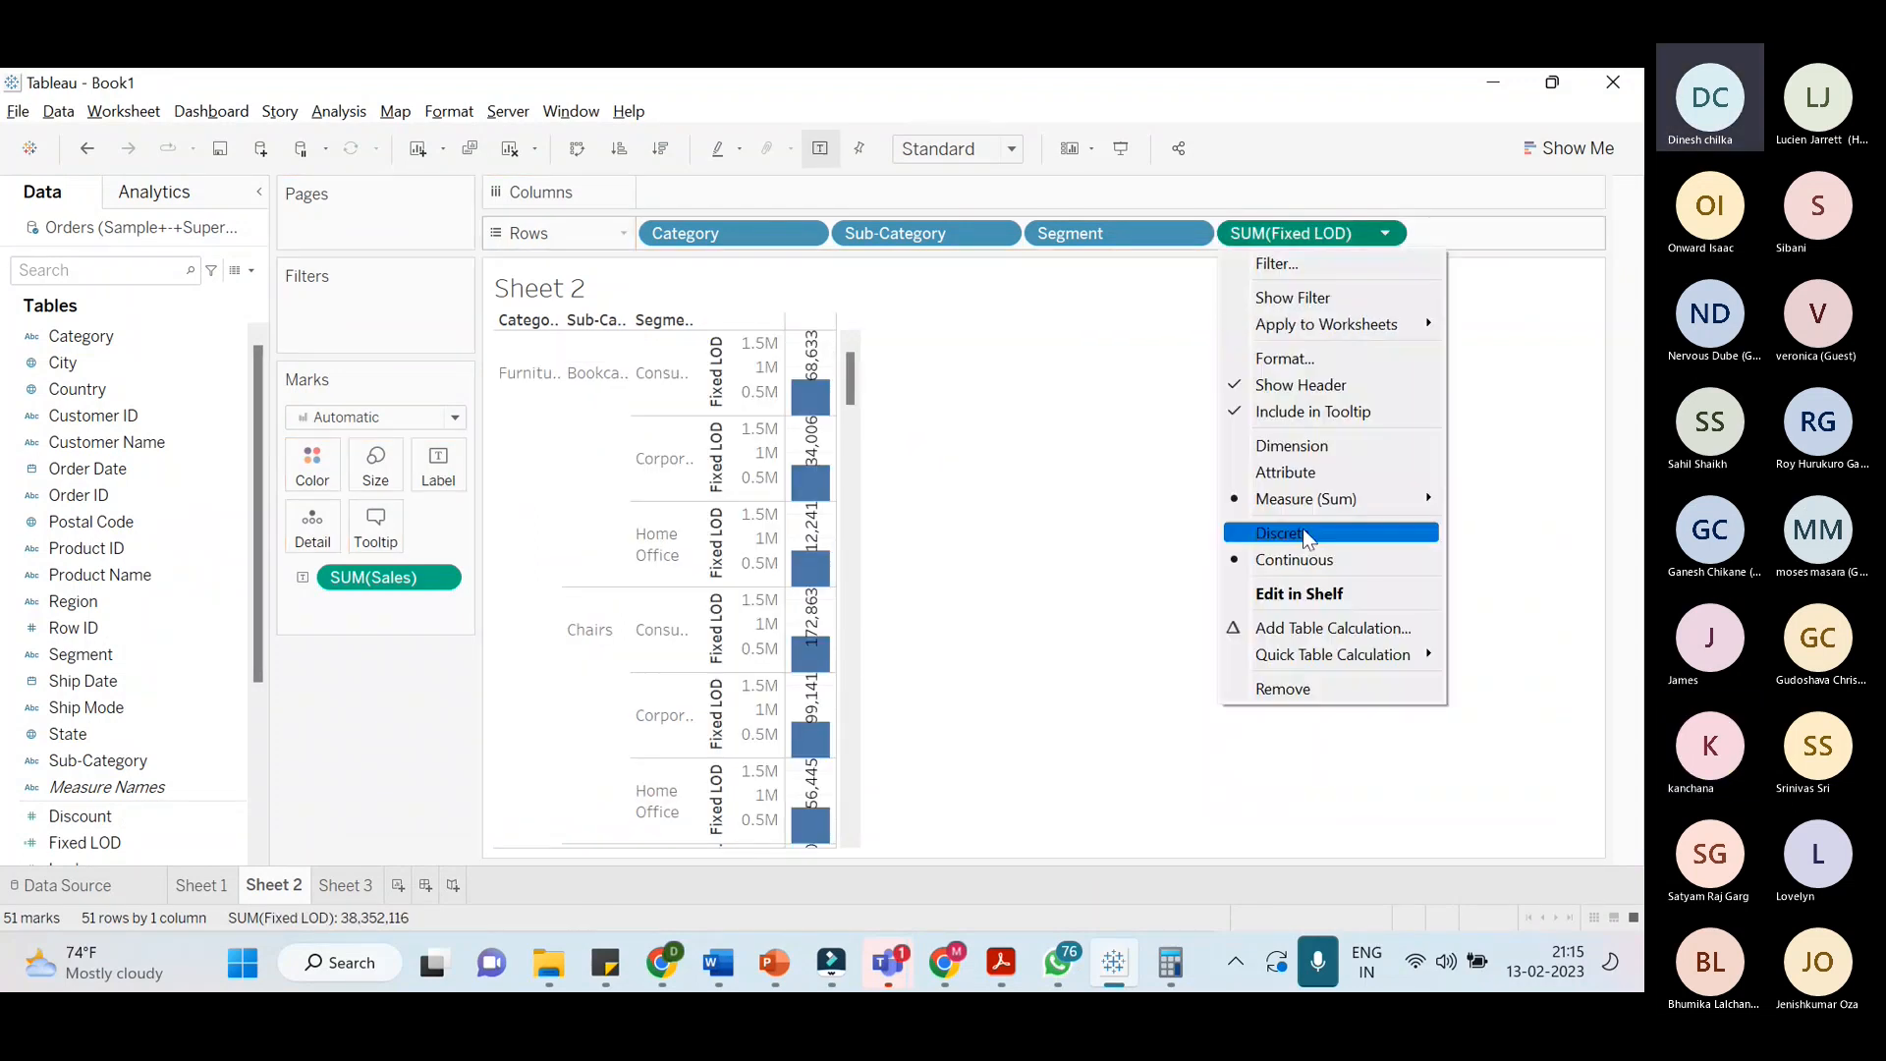
{"action": "left_click", "coordinate": [1277, 527]}
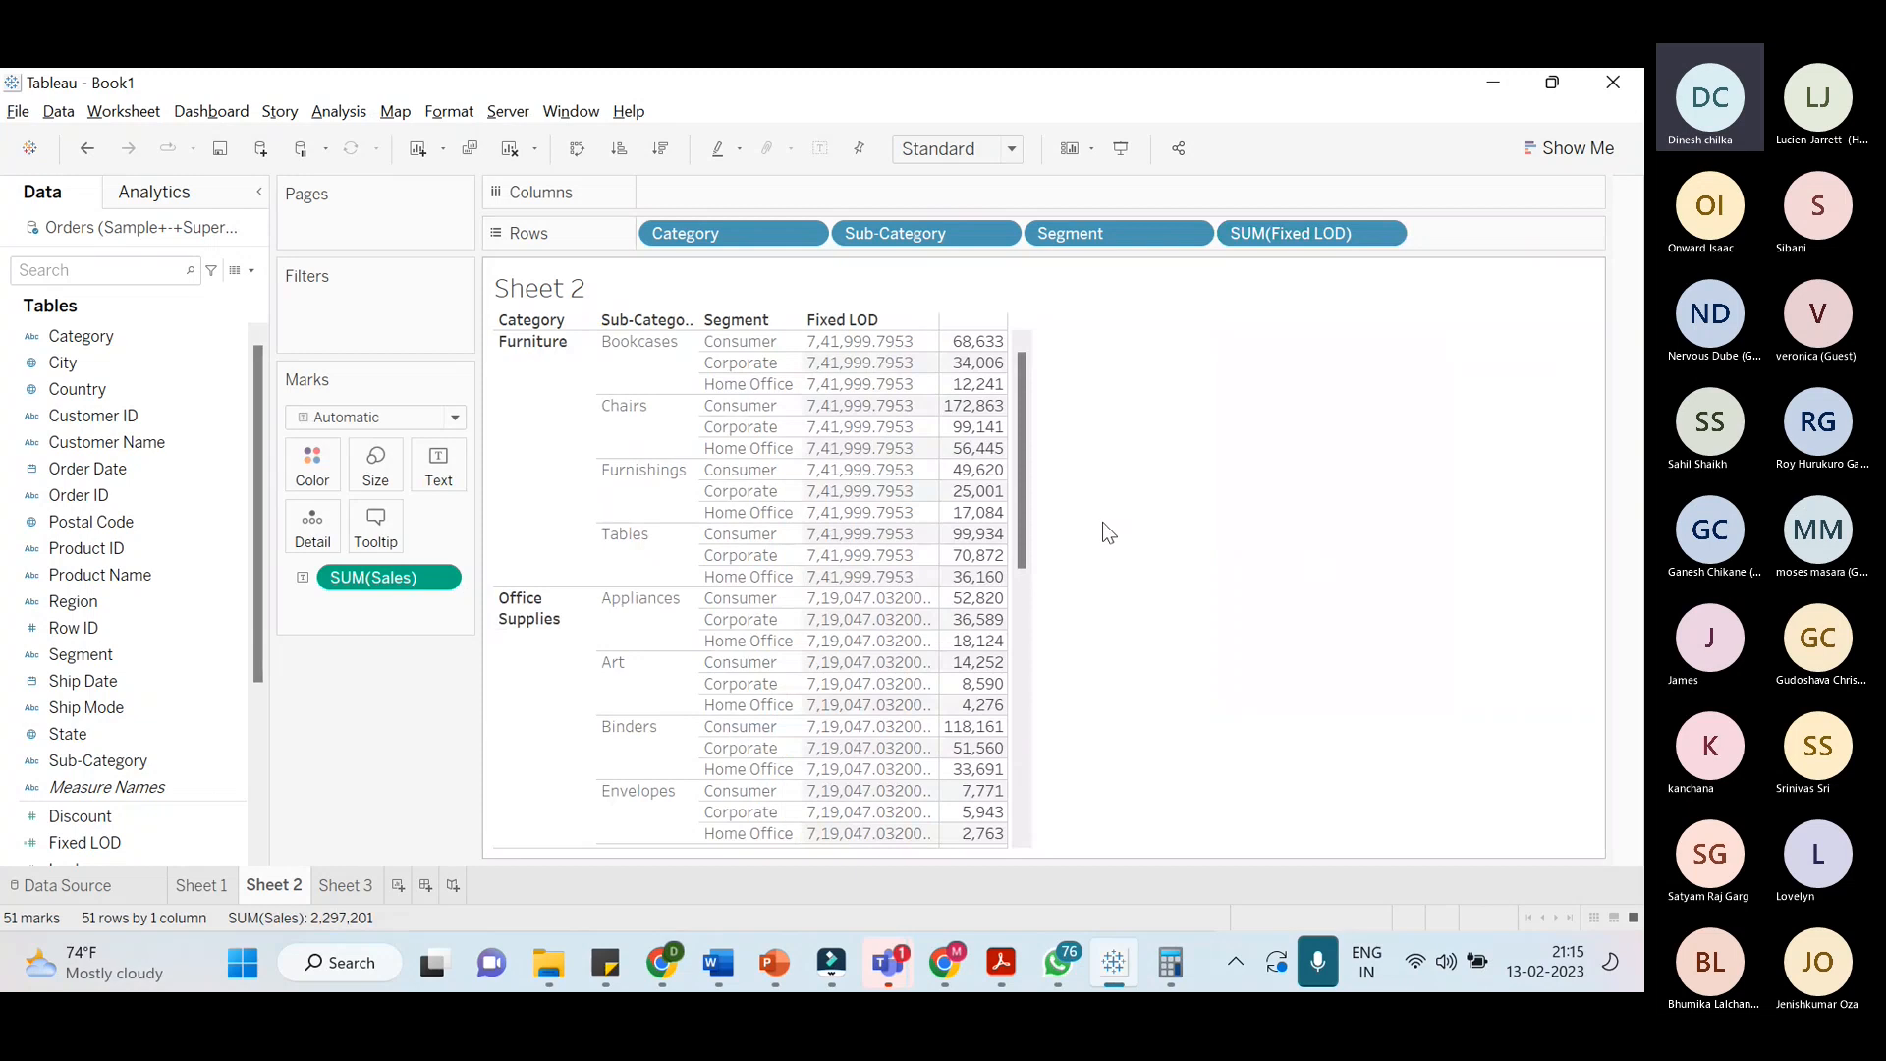
Format the Fixed LOD header numbers as Number (Custom) with 4 decimal places and automatic negative values
{"action": "left_click", "coordinate": [1395, 233]}
{"action": "left_click", "coordinate": [1287, 345]}
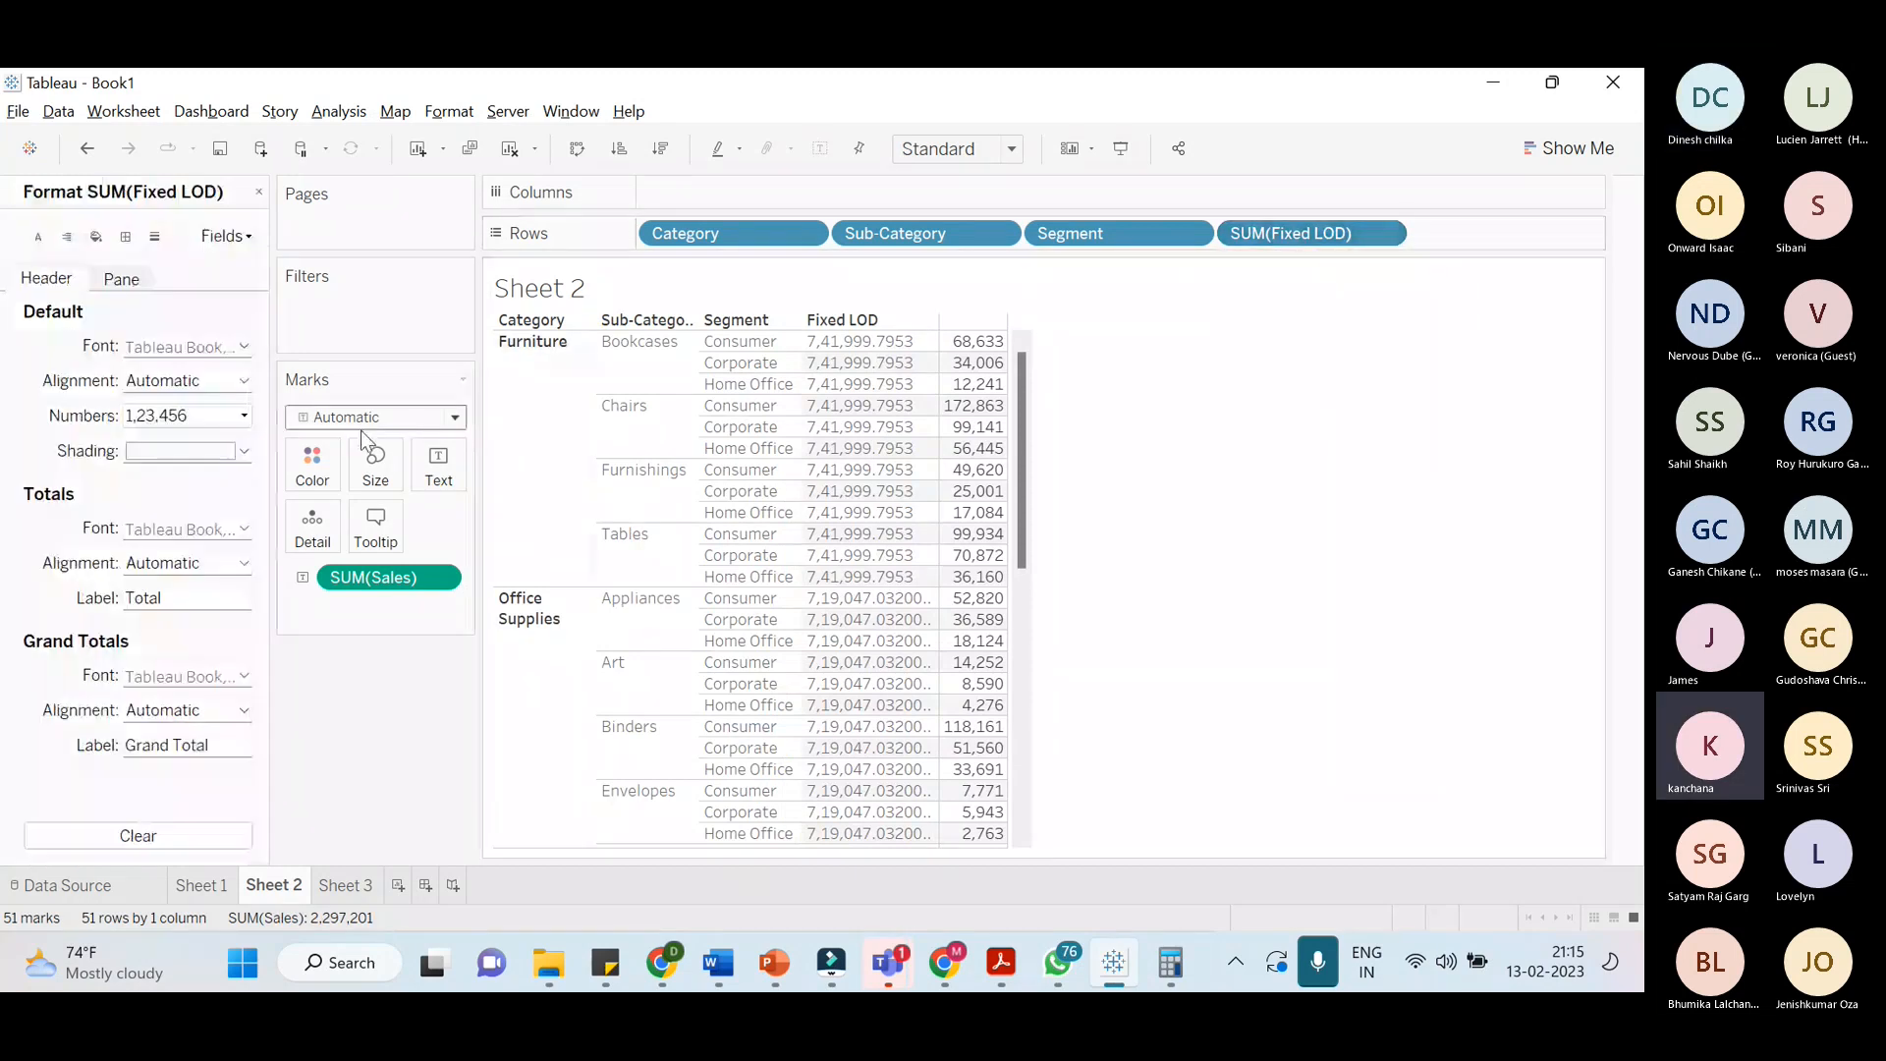
{"action": "left_click", "coordinate": [221, 417]}
{"action": "left_click", "coordinate": [188, 482]}
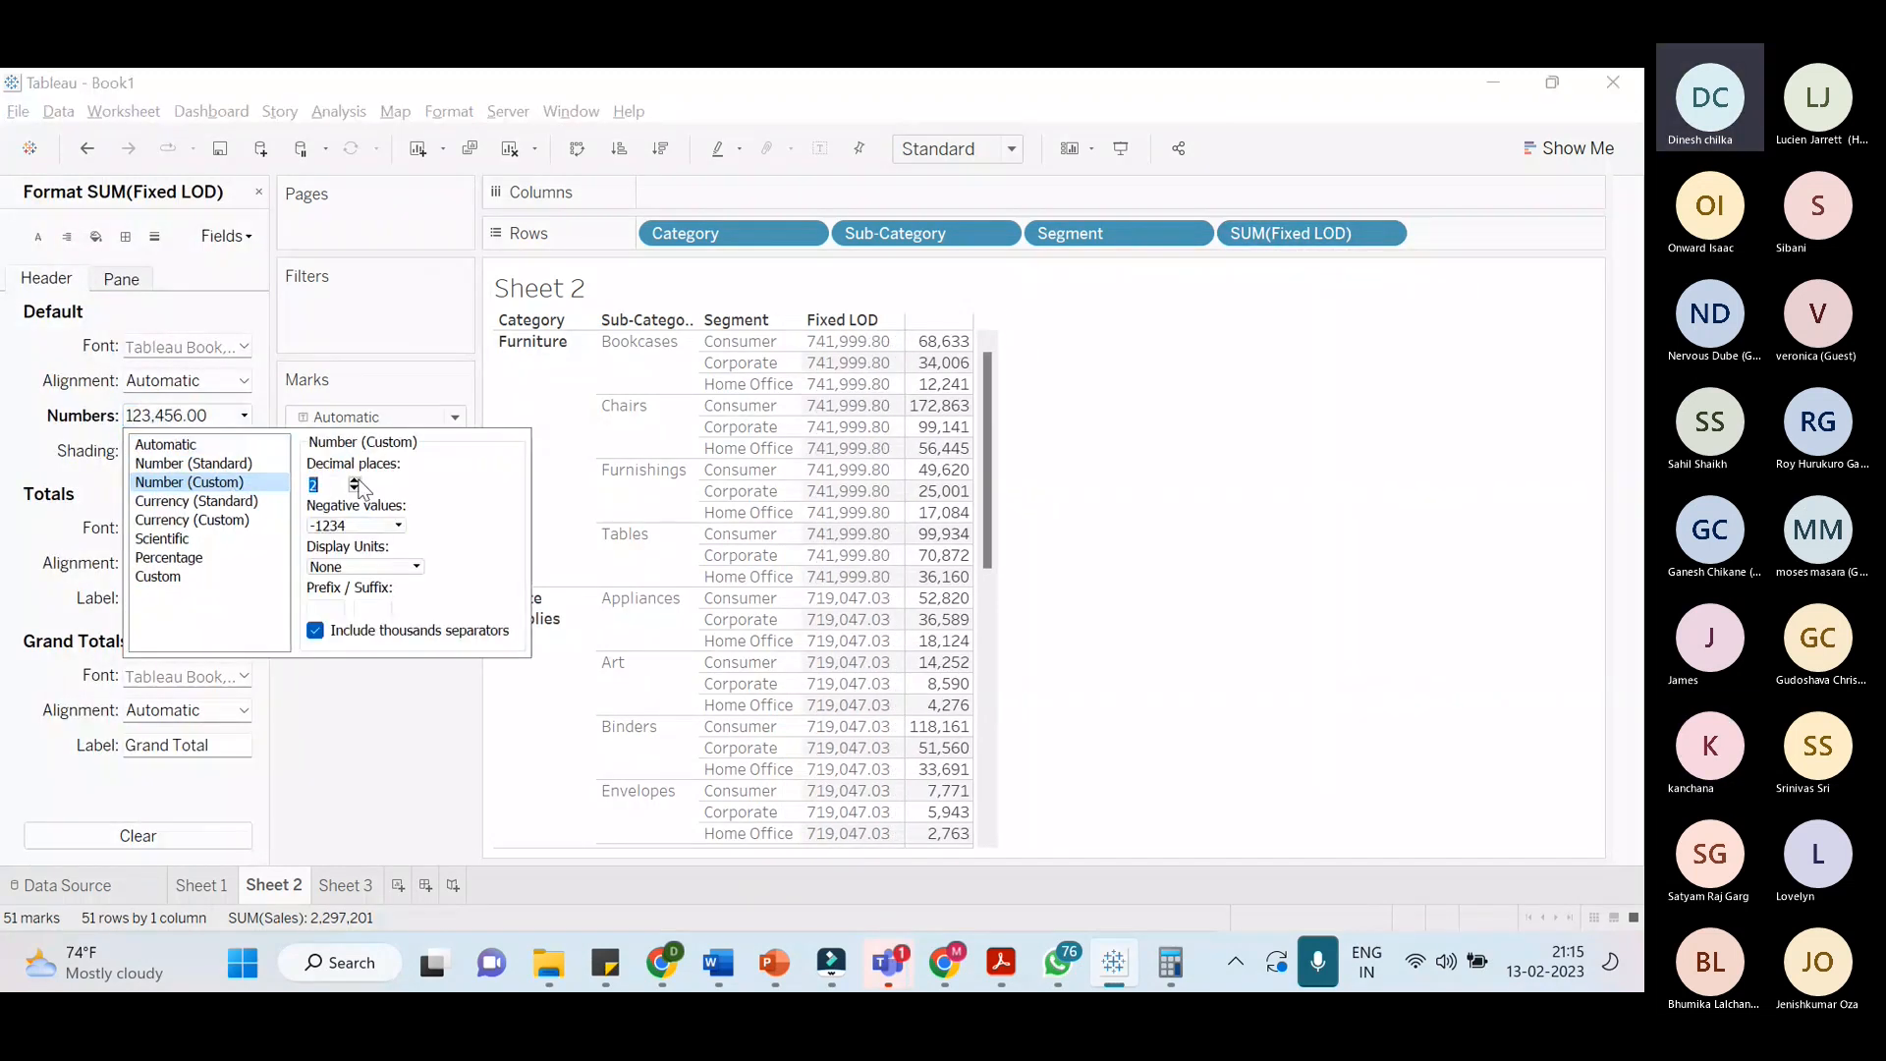
{"action": "left_click", "coordinate": [355, 480]}
{"action": "left_click", "coordinate": [362, 524]}
{"action": "left_click", "coordinate": [364, 537]}
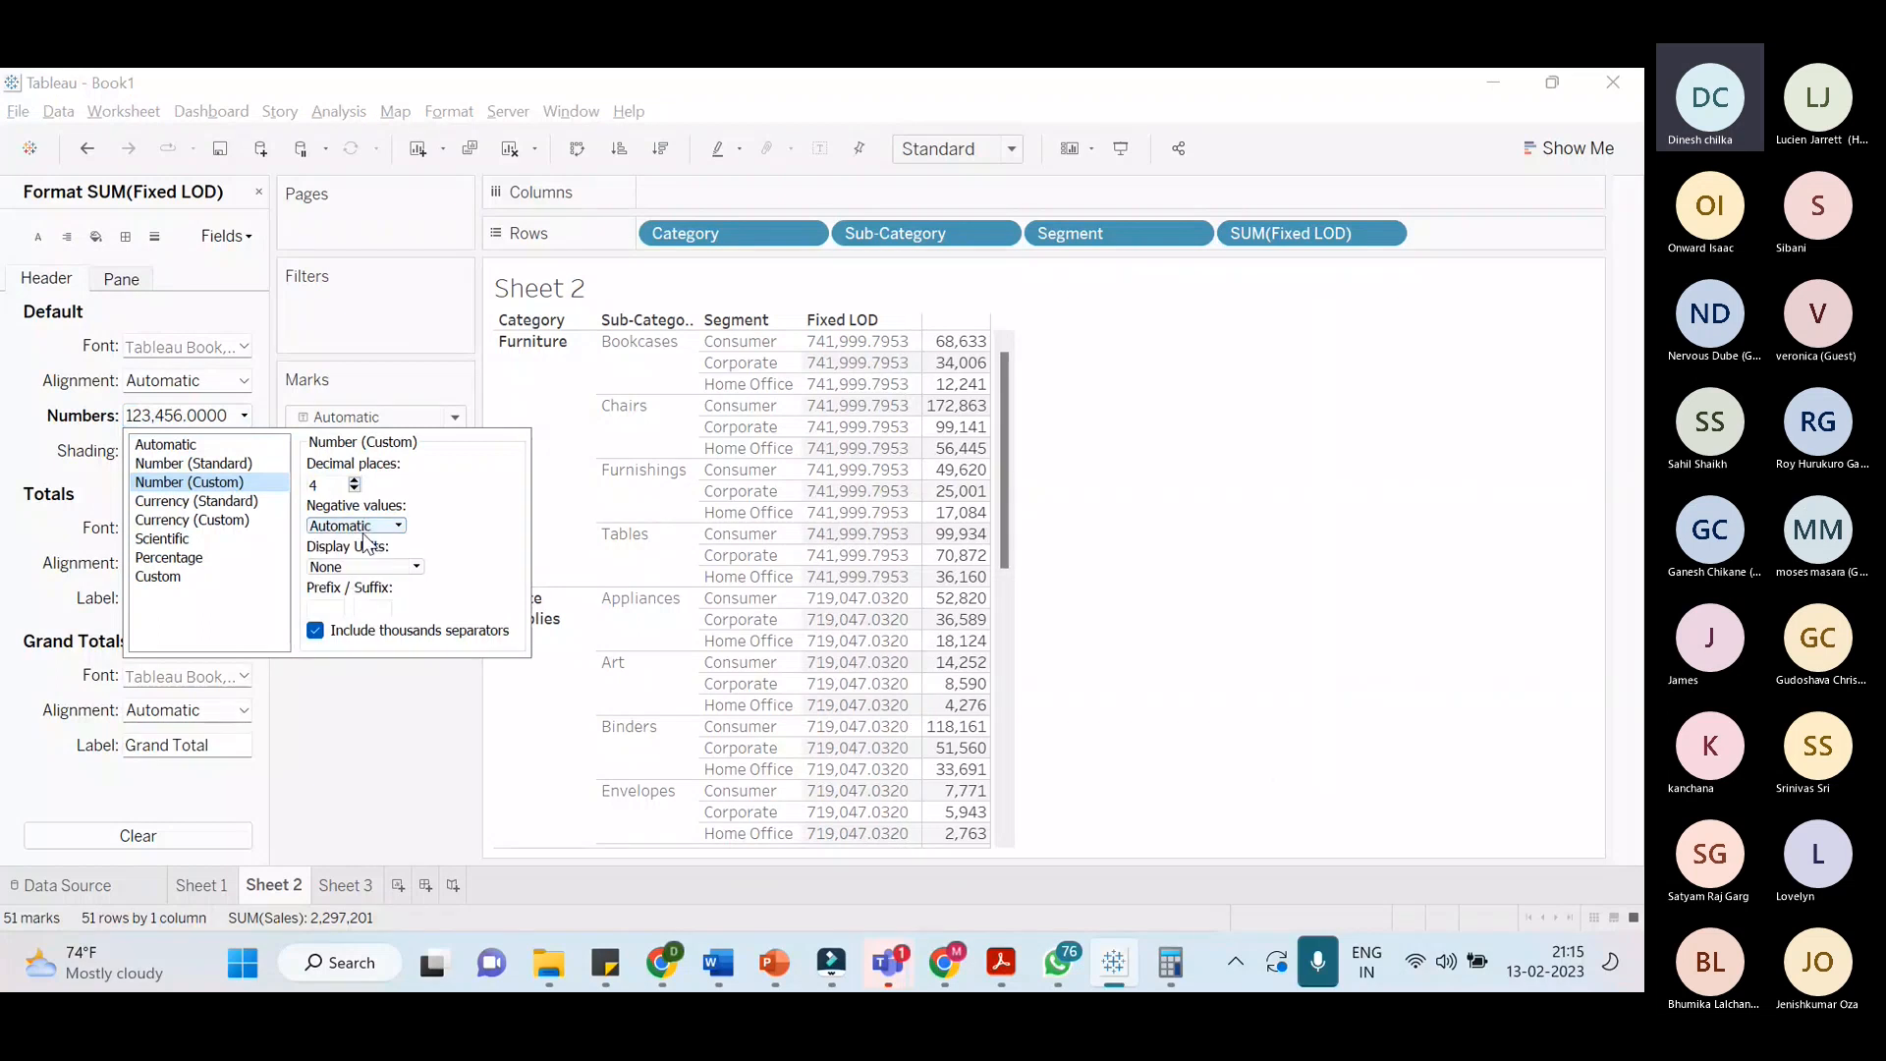
{"action": "left_click", "coordinate": [257, 208]}
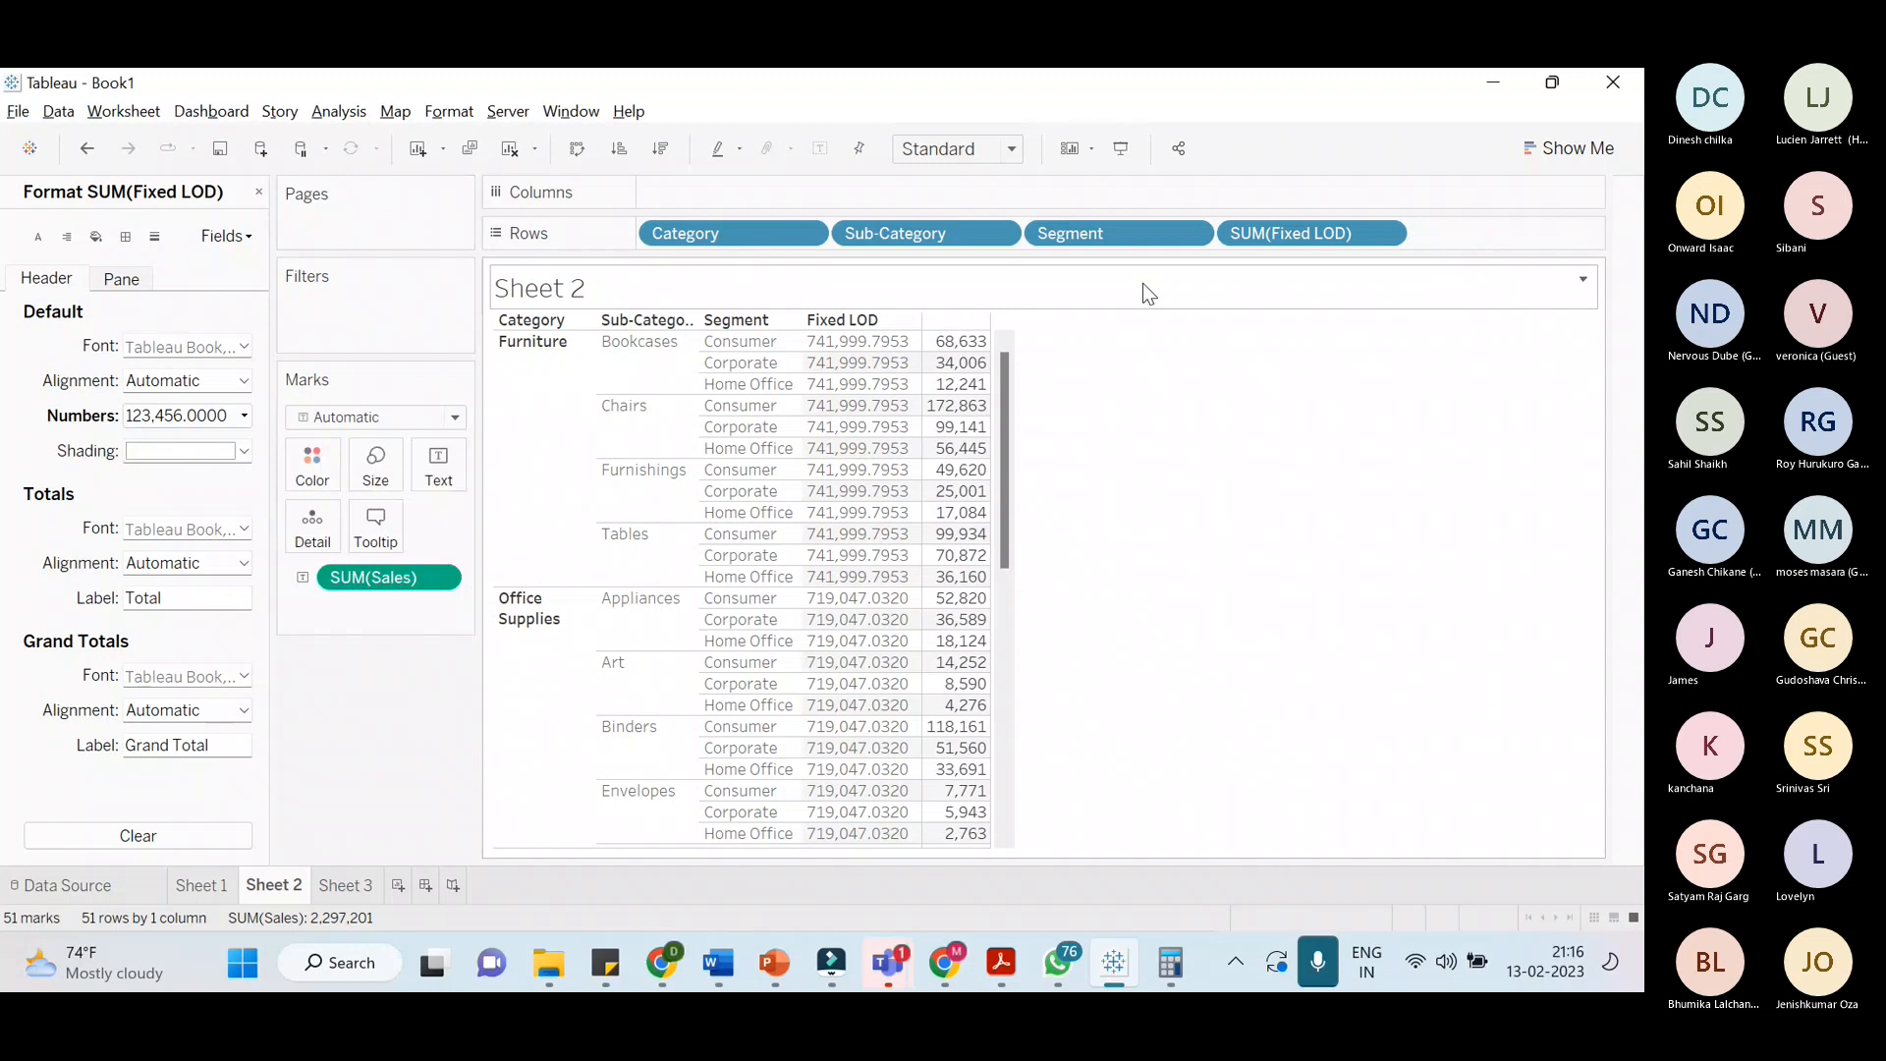
Set the custom number format of the Fixed LOD headers to 0 decimal places and close the formatting pane
{"action": "left_click", "coordinate": [1394, 233]}
{"action": "left_click", "coordinate": [1267, 383]}
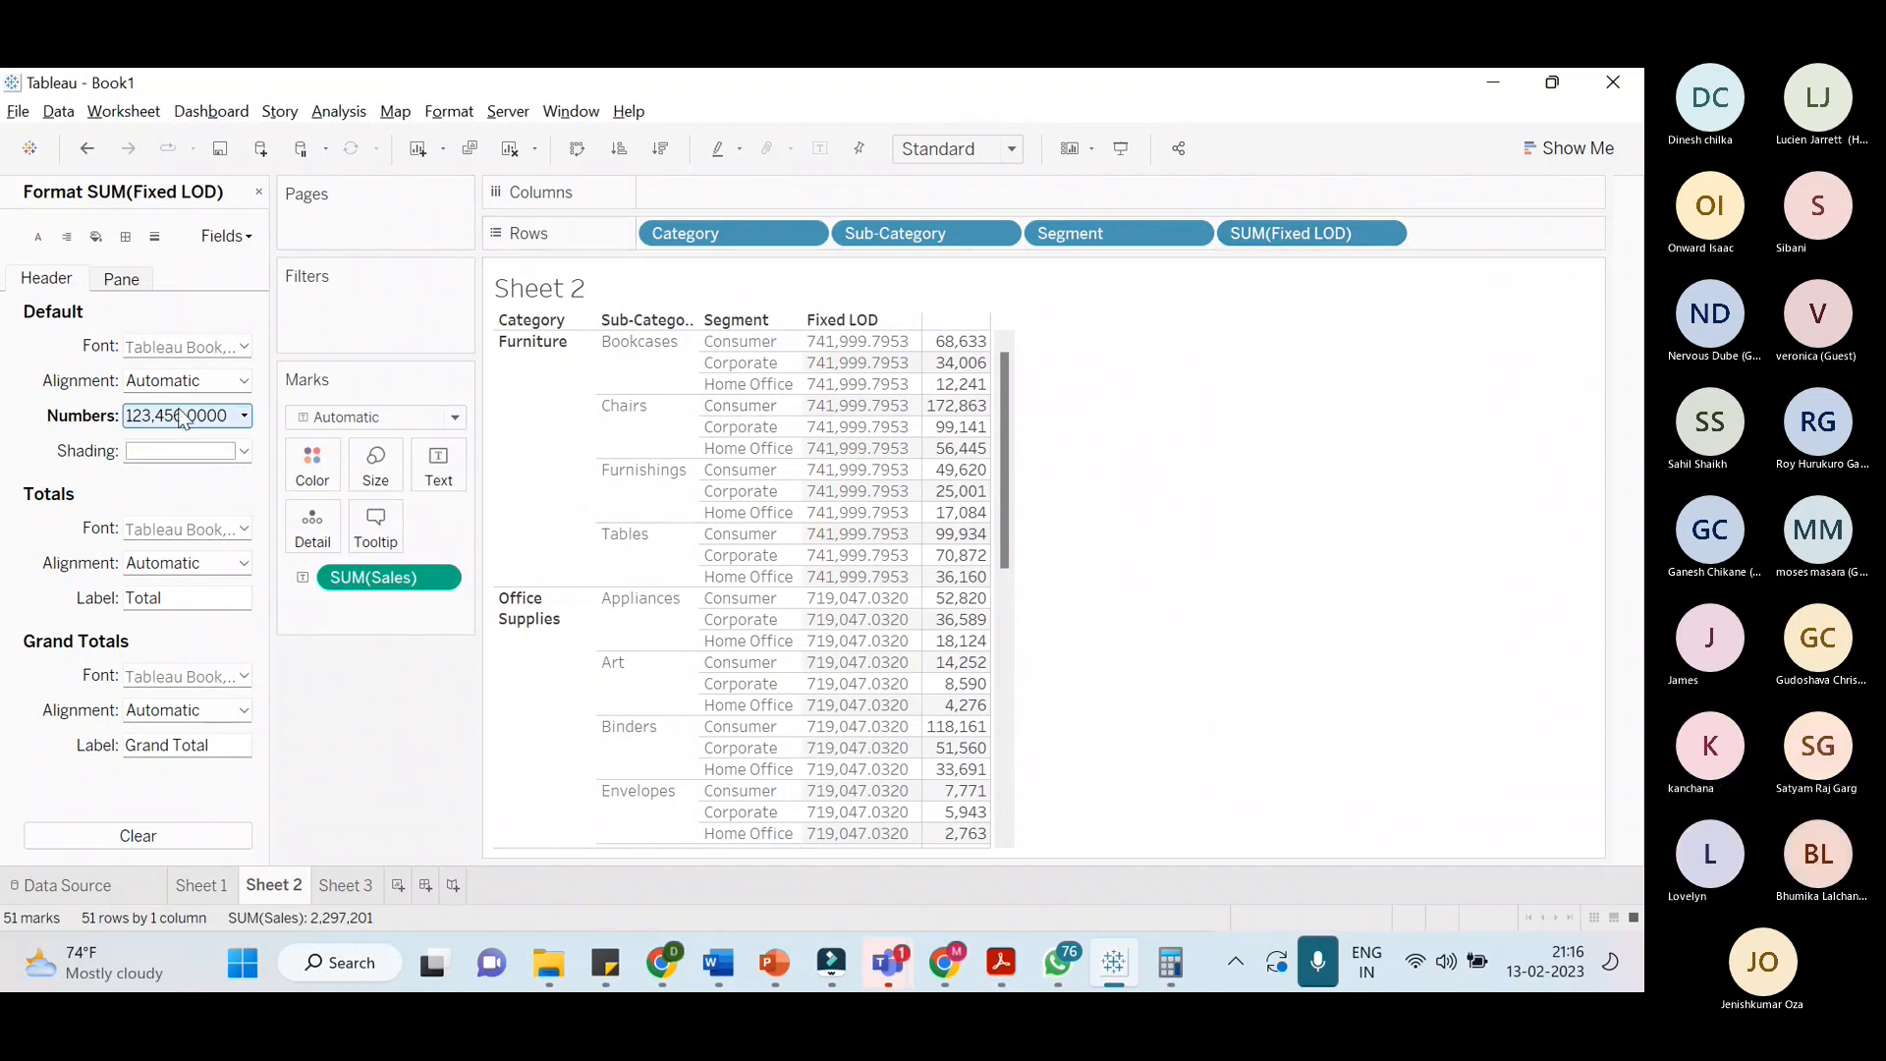
{"action": "left_click", "coordinate": [180, 417]}
{"action": "left_click", "coordinate": [355, 489]}
{"action": "left_click", "coordinate": [354, 489]}
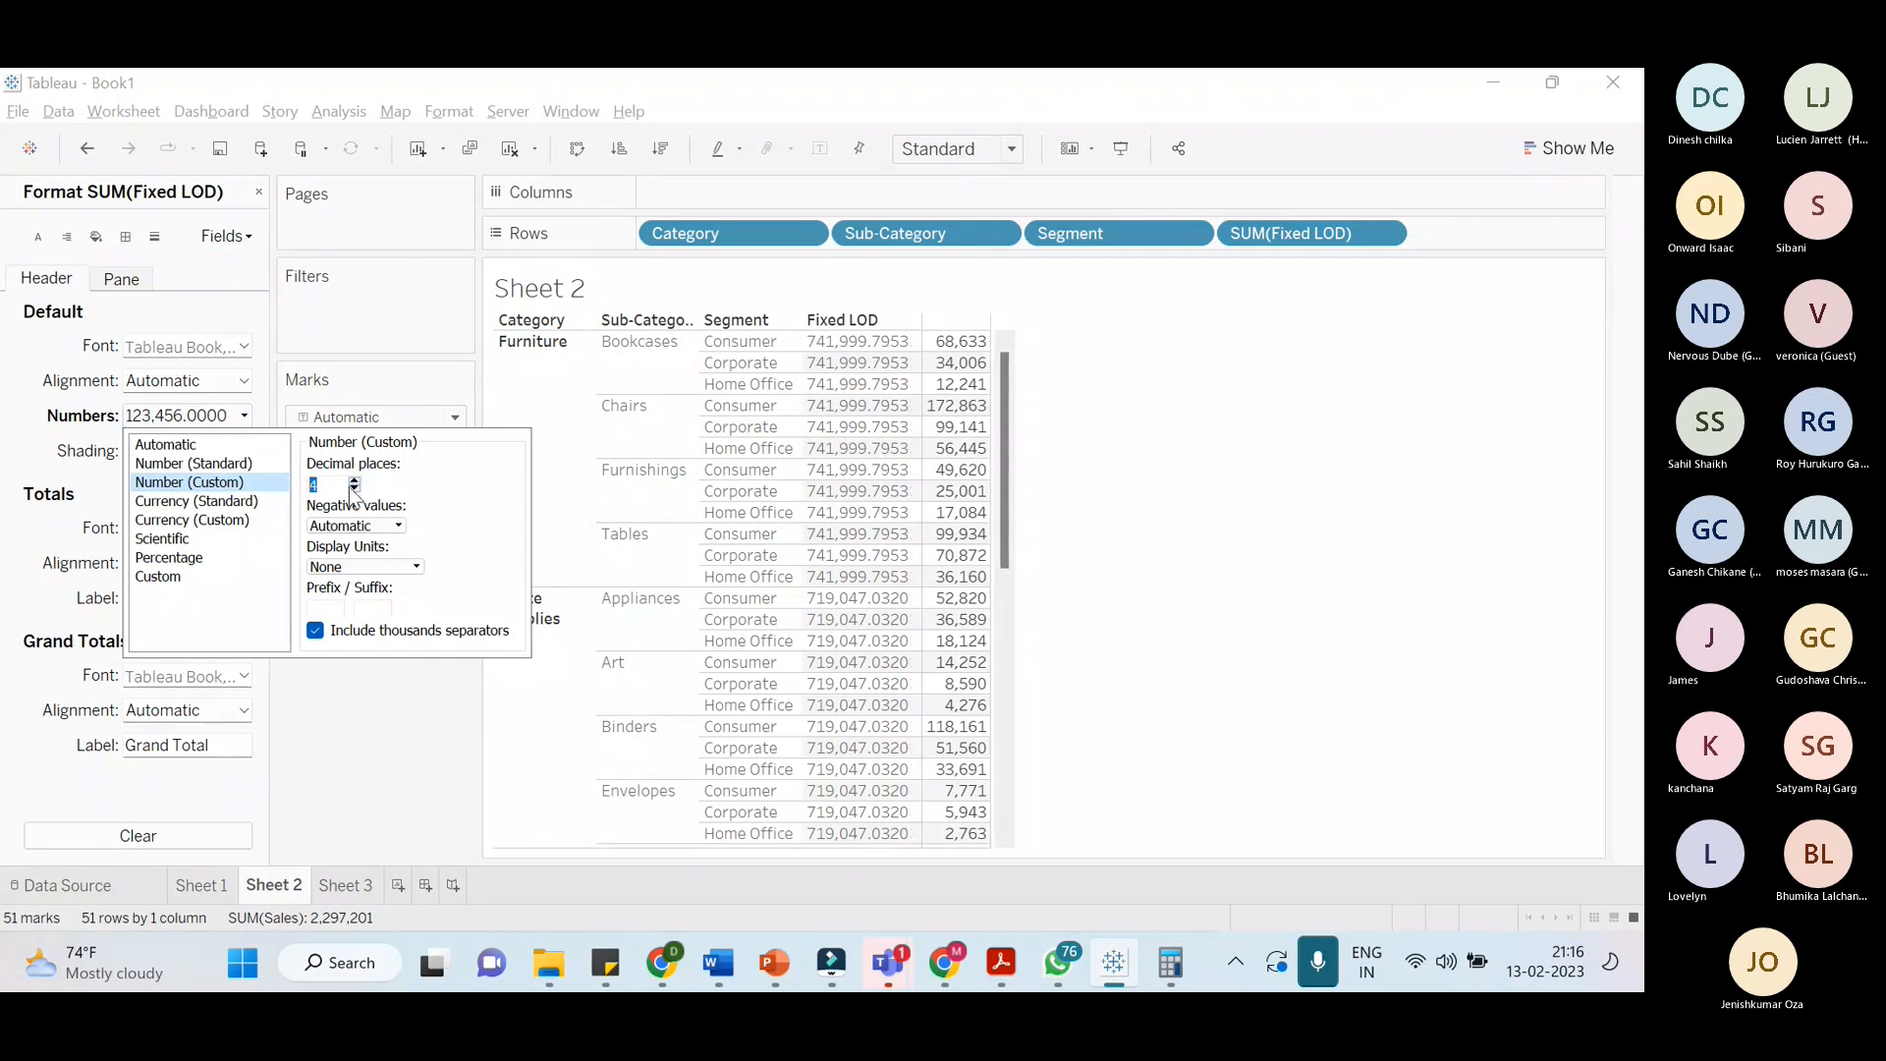
{"action": "left_click", "coordinate": [354, 489]}
{"action": "left_click", "coordinate": [355, 488]}
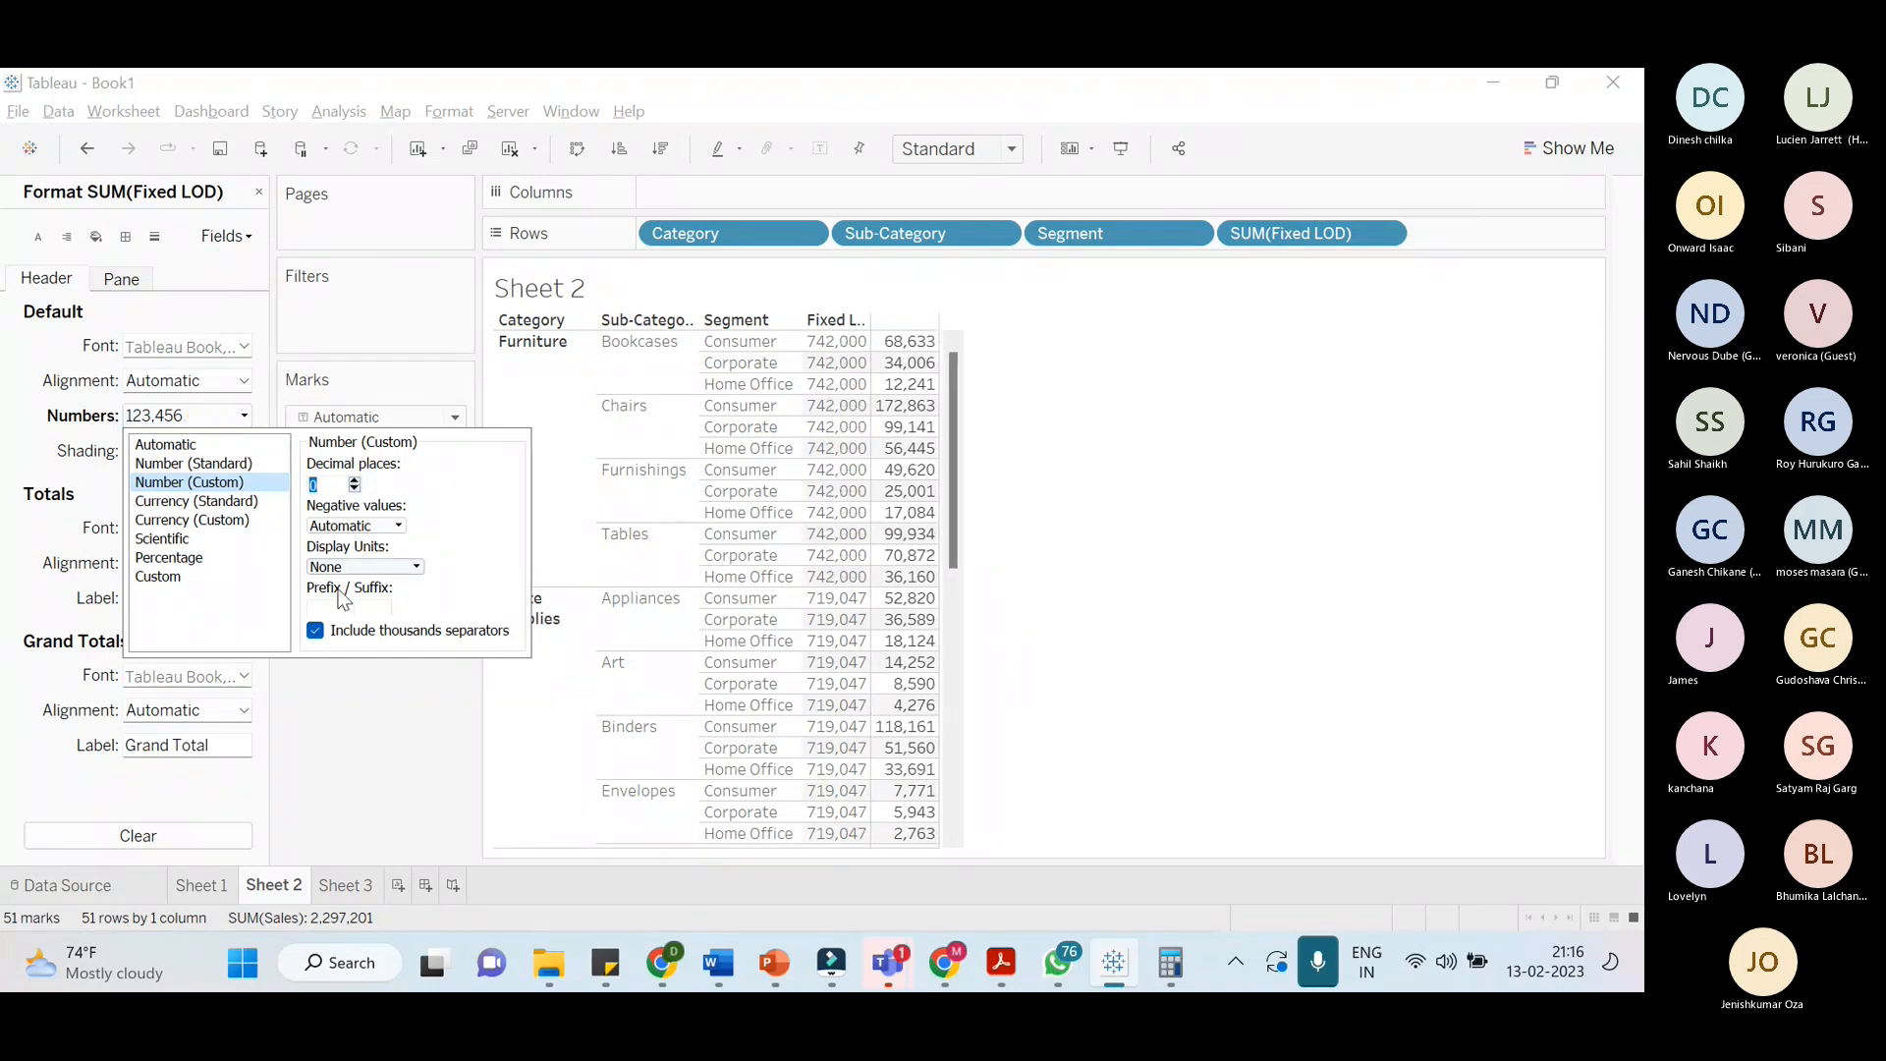
{"action": "left_click", "coordinate": [258, 192]}
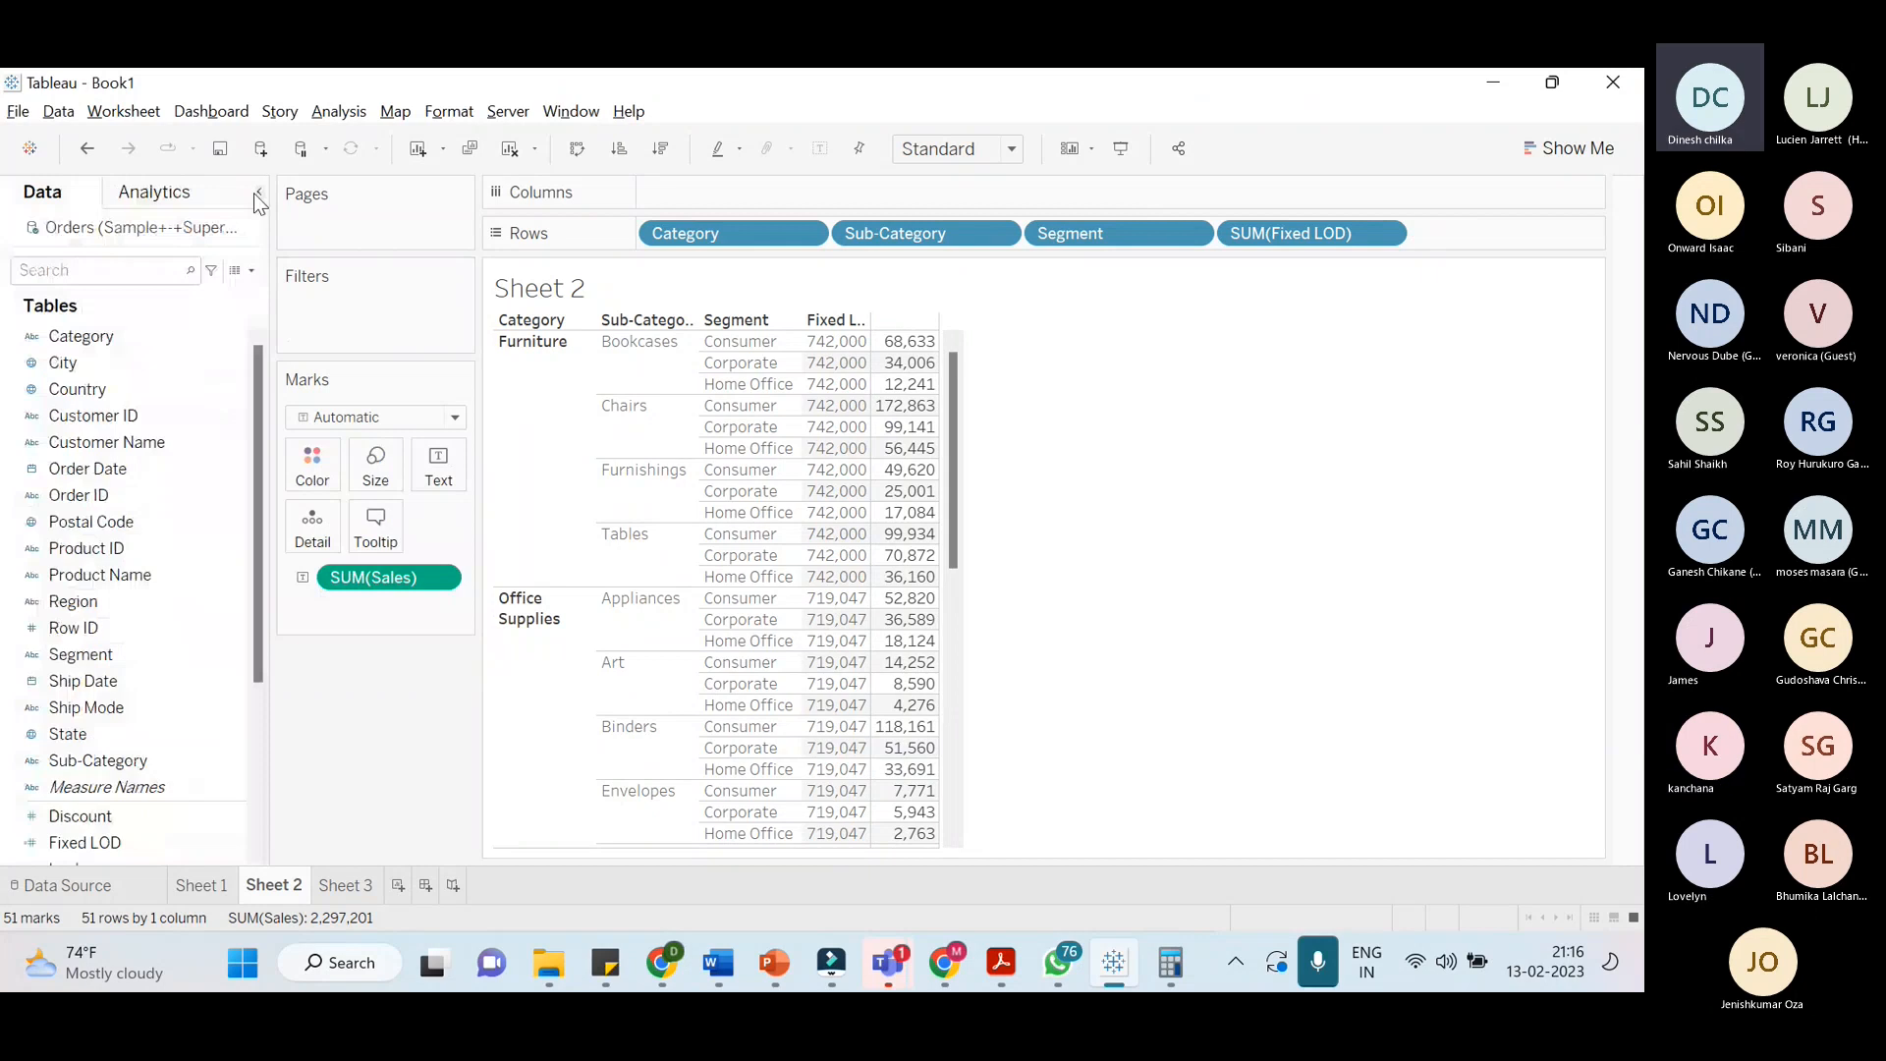
Compare the category sales on Sheet 3 with the Fixed LOD values on Sheet 2
{"action": "left_click", "coordinate": [360, 889]}
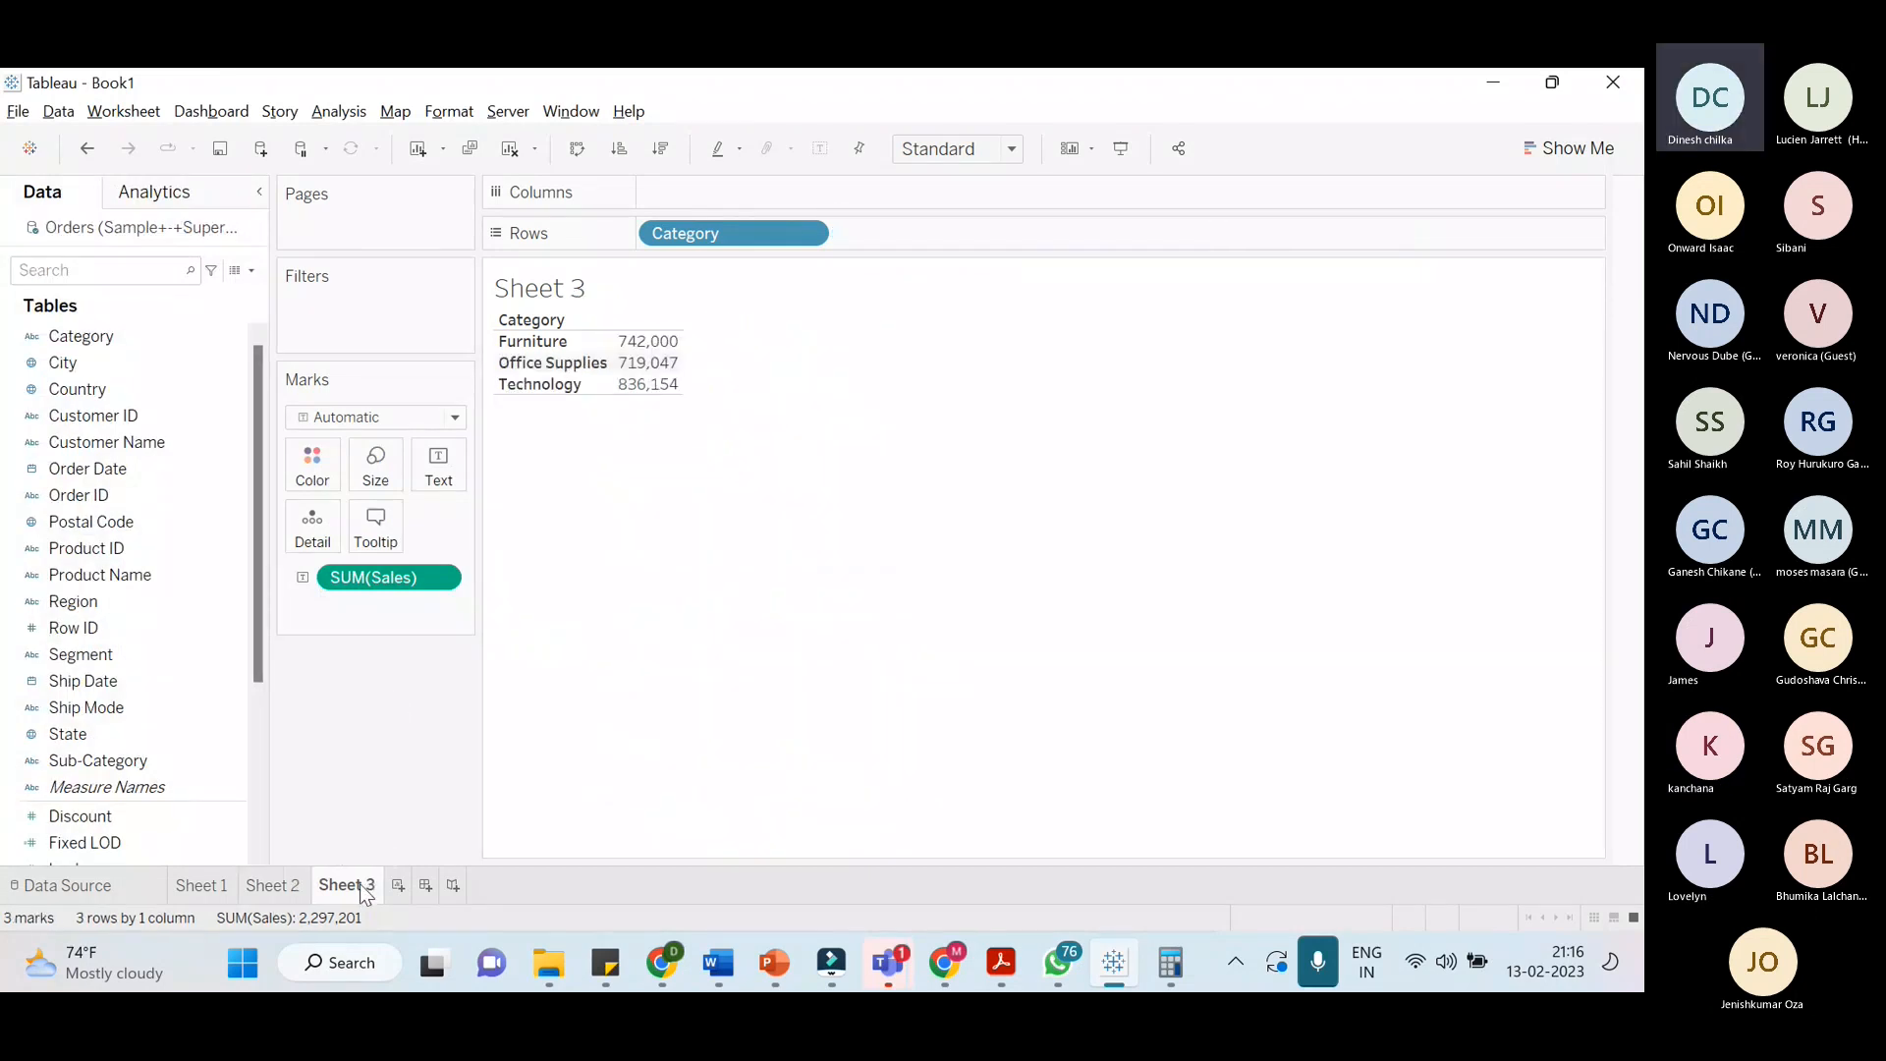
{"action": "mouse_move", "coordinate": [361, 890]}
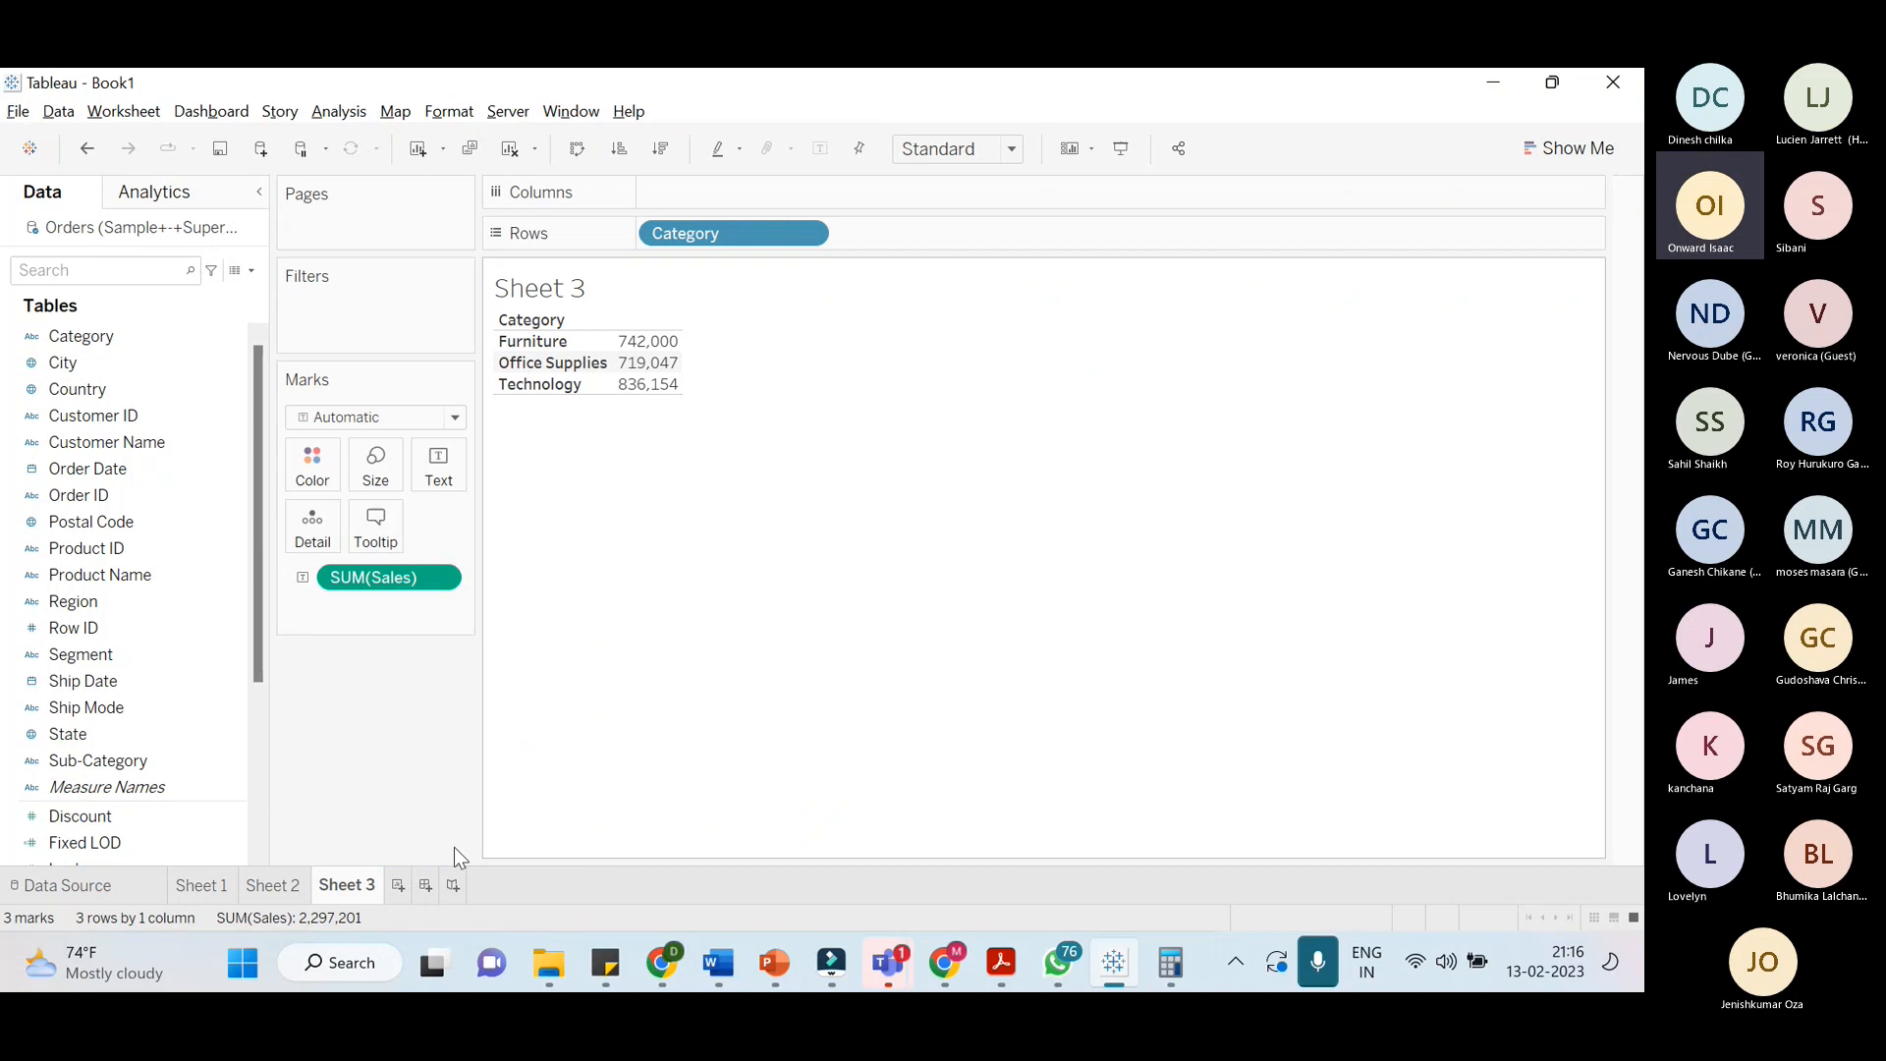
{"action": "left_click", "coordinate": [275, 886]}
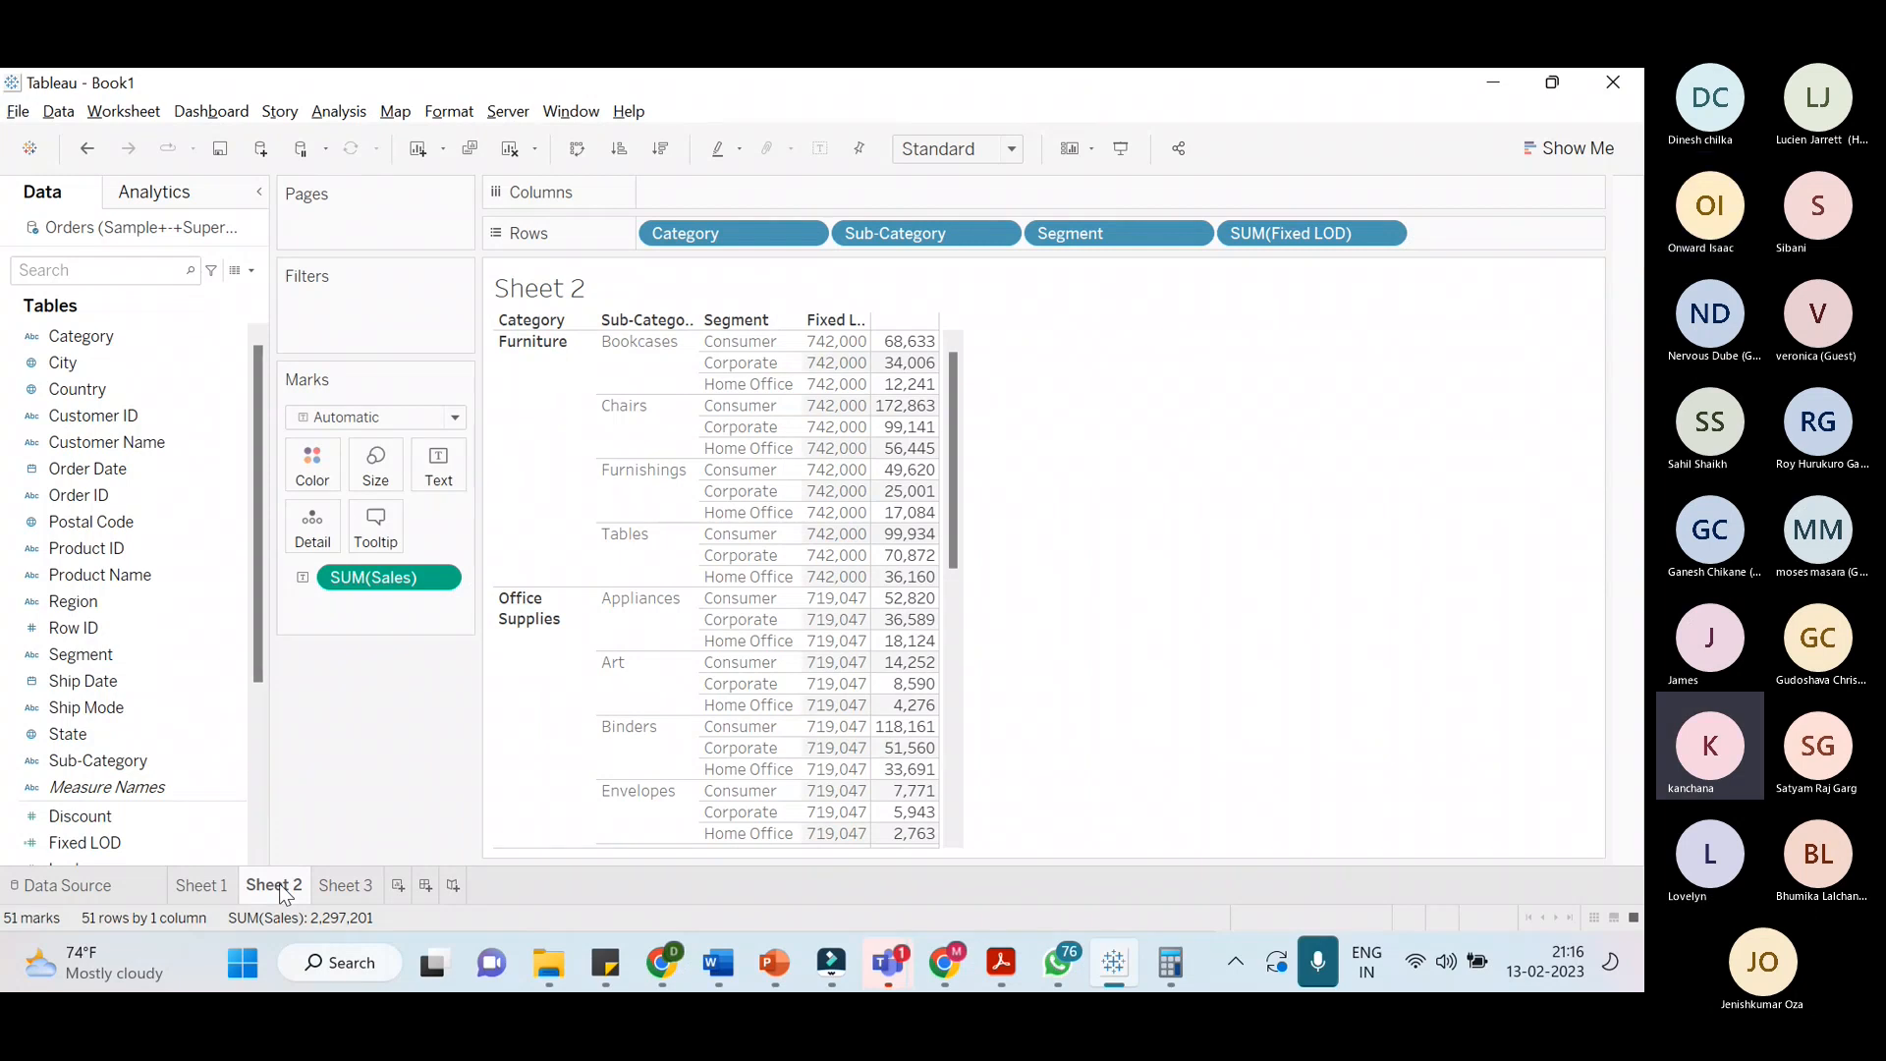
Enlarge the cells of the Sheet 2 table and consult the Fixed LOD calculation slide in PowerPoint
{"action": "key", "text": "ctrl+b"}
{"action": "key", "text": "ctrl+b"}
{"action": "key", "text": "ctrl+b"}
{"action": "key", "text": "ctrl+b"}
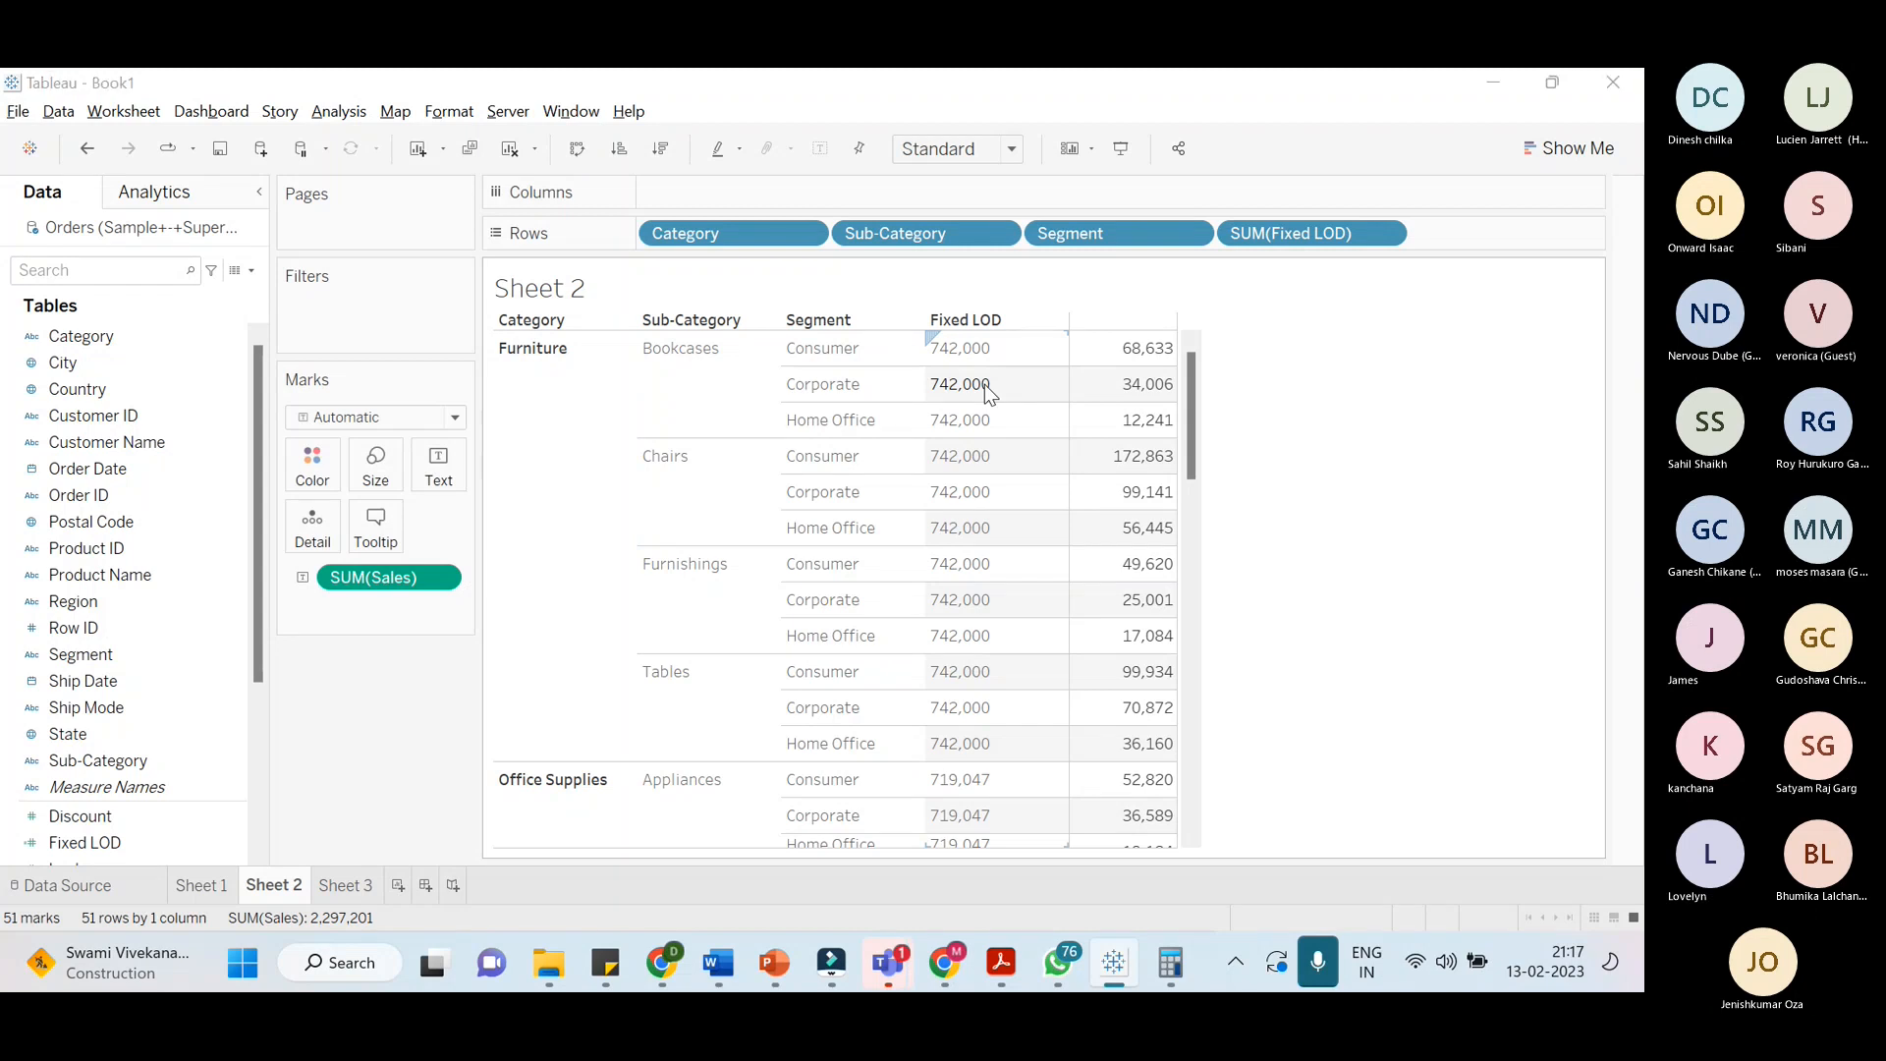
{"action": "key", "text": "alt+Tab"}
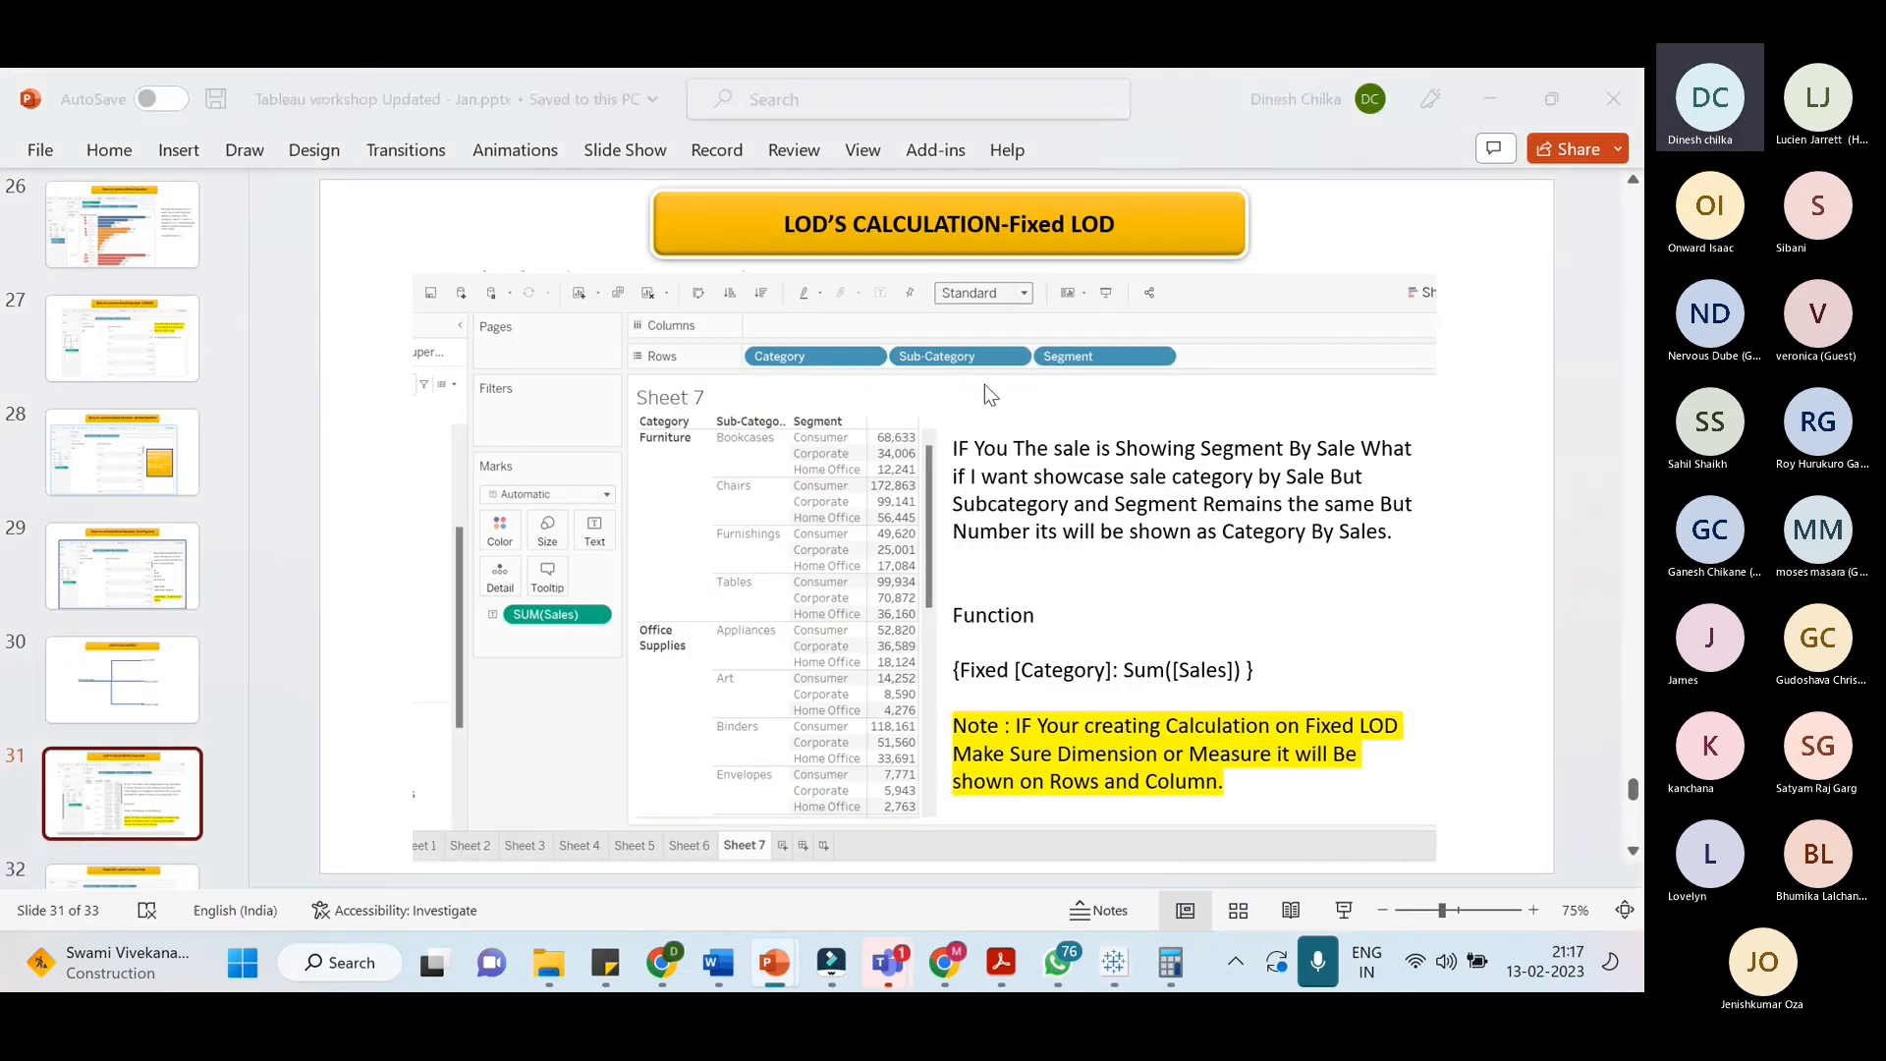
{"action": "key", "text": "alt+Tab"}
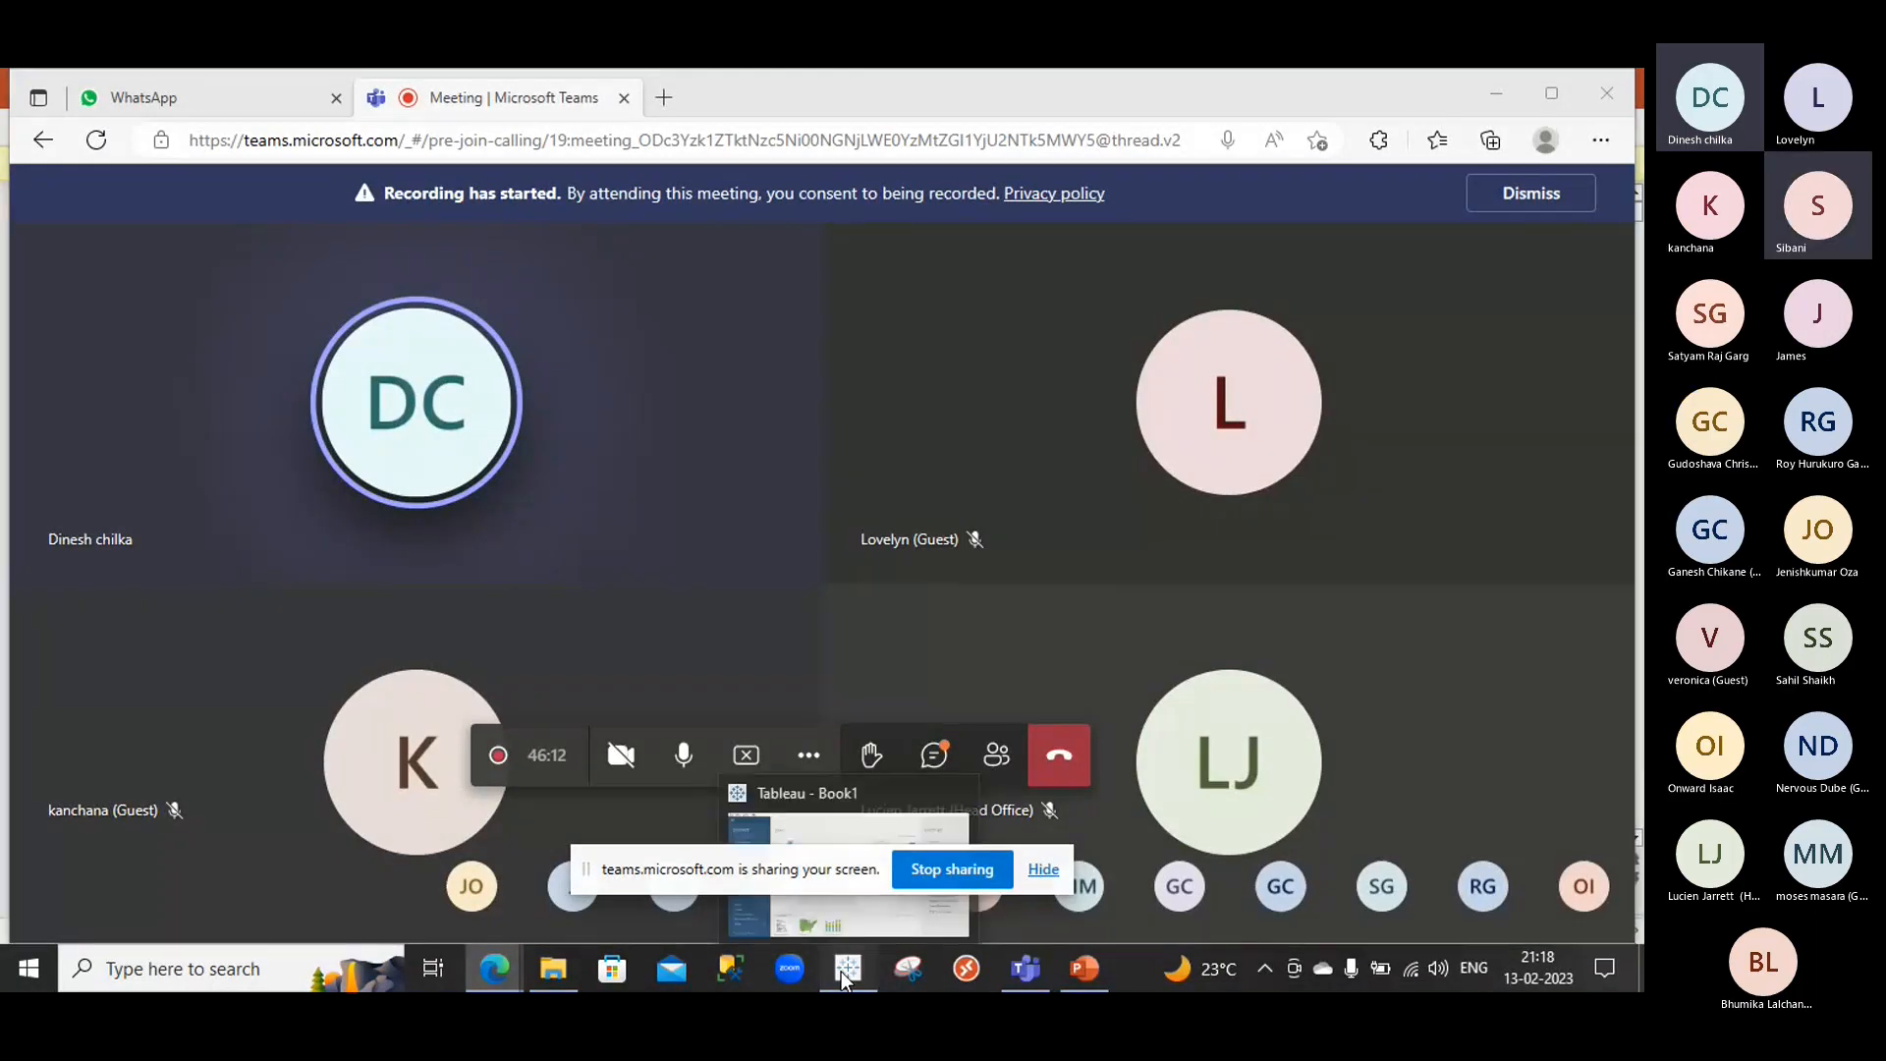
Switch to Tableau and connect to the Sample+-+Superstore Excel workbook from Downloads, using its Orders table as the data source
{"action": "left_click", "coordinate": [842, 975]}
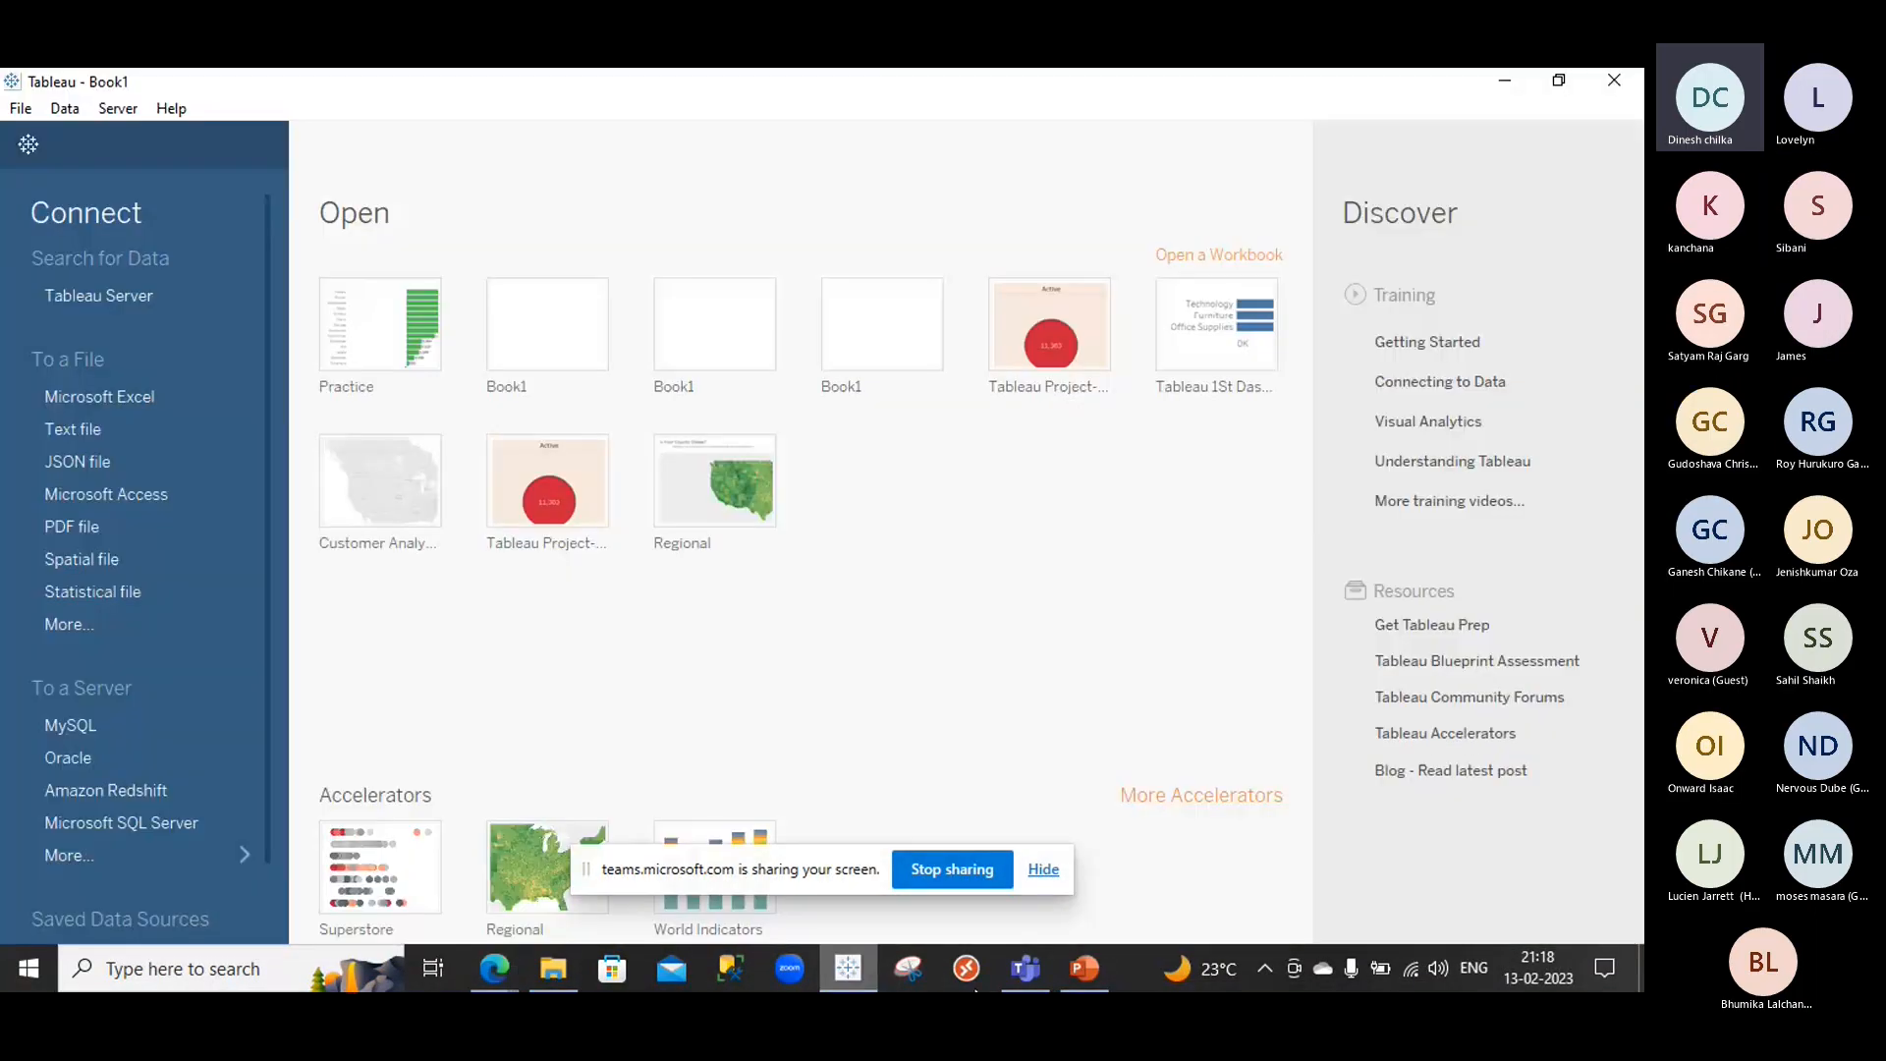
{"action": "left_click", "coordinate": [98, 393]}
{"action": "left_click", "coordinate": [330, 311]}
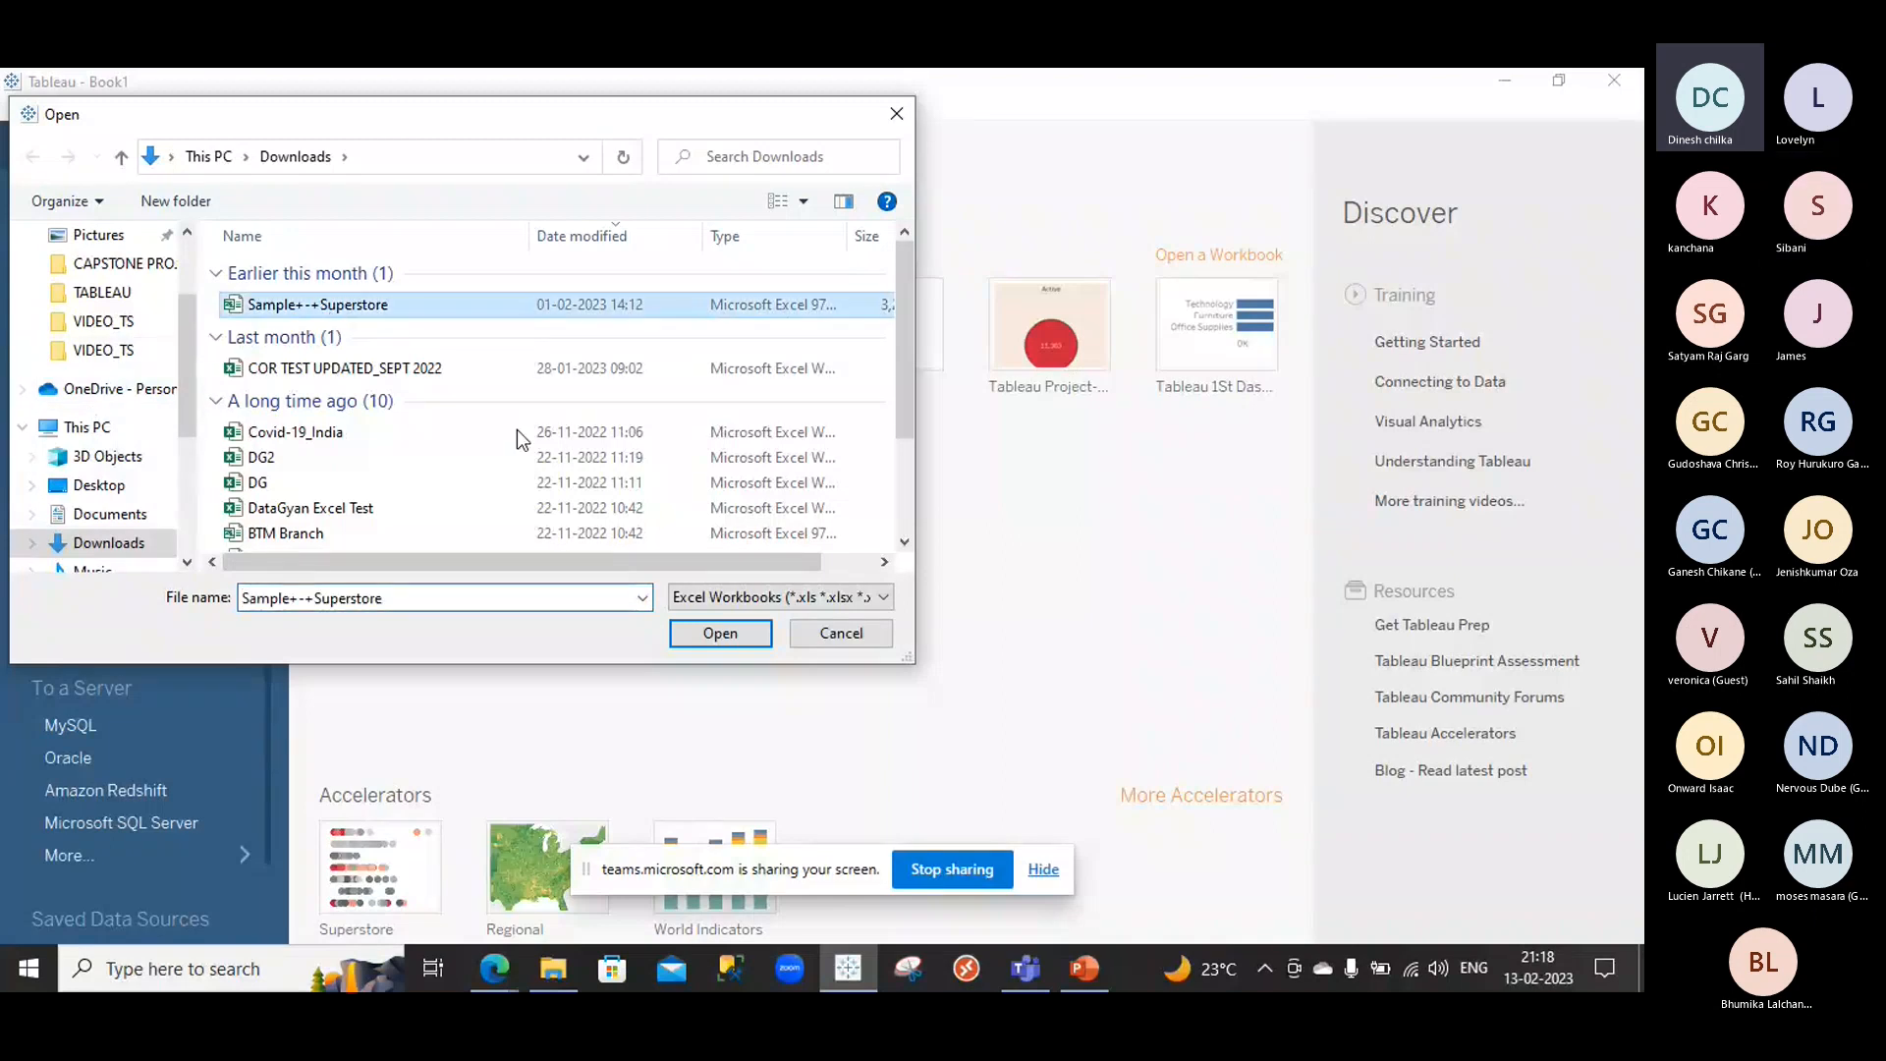
{"action": "left_click", "coordinate": [702, 643]}
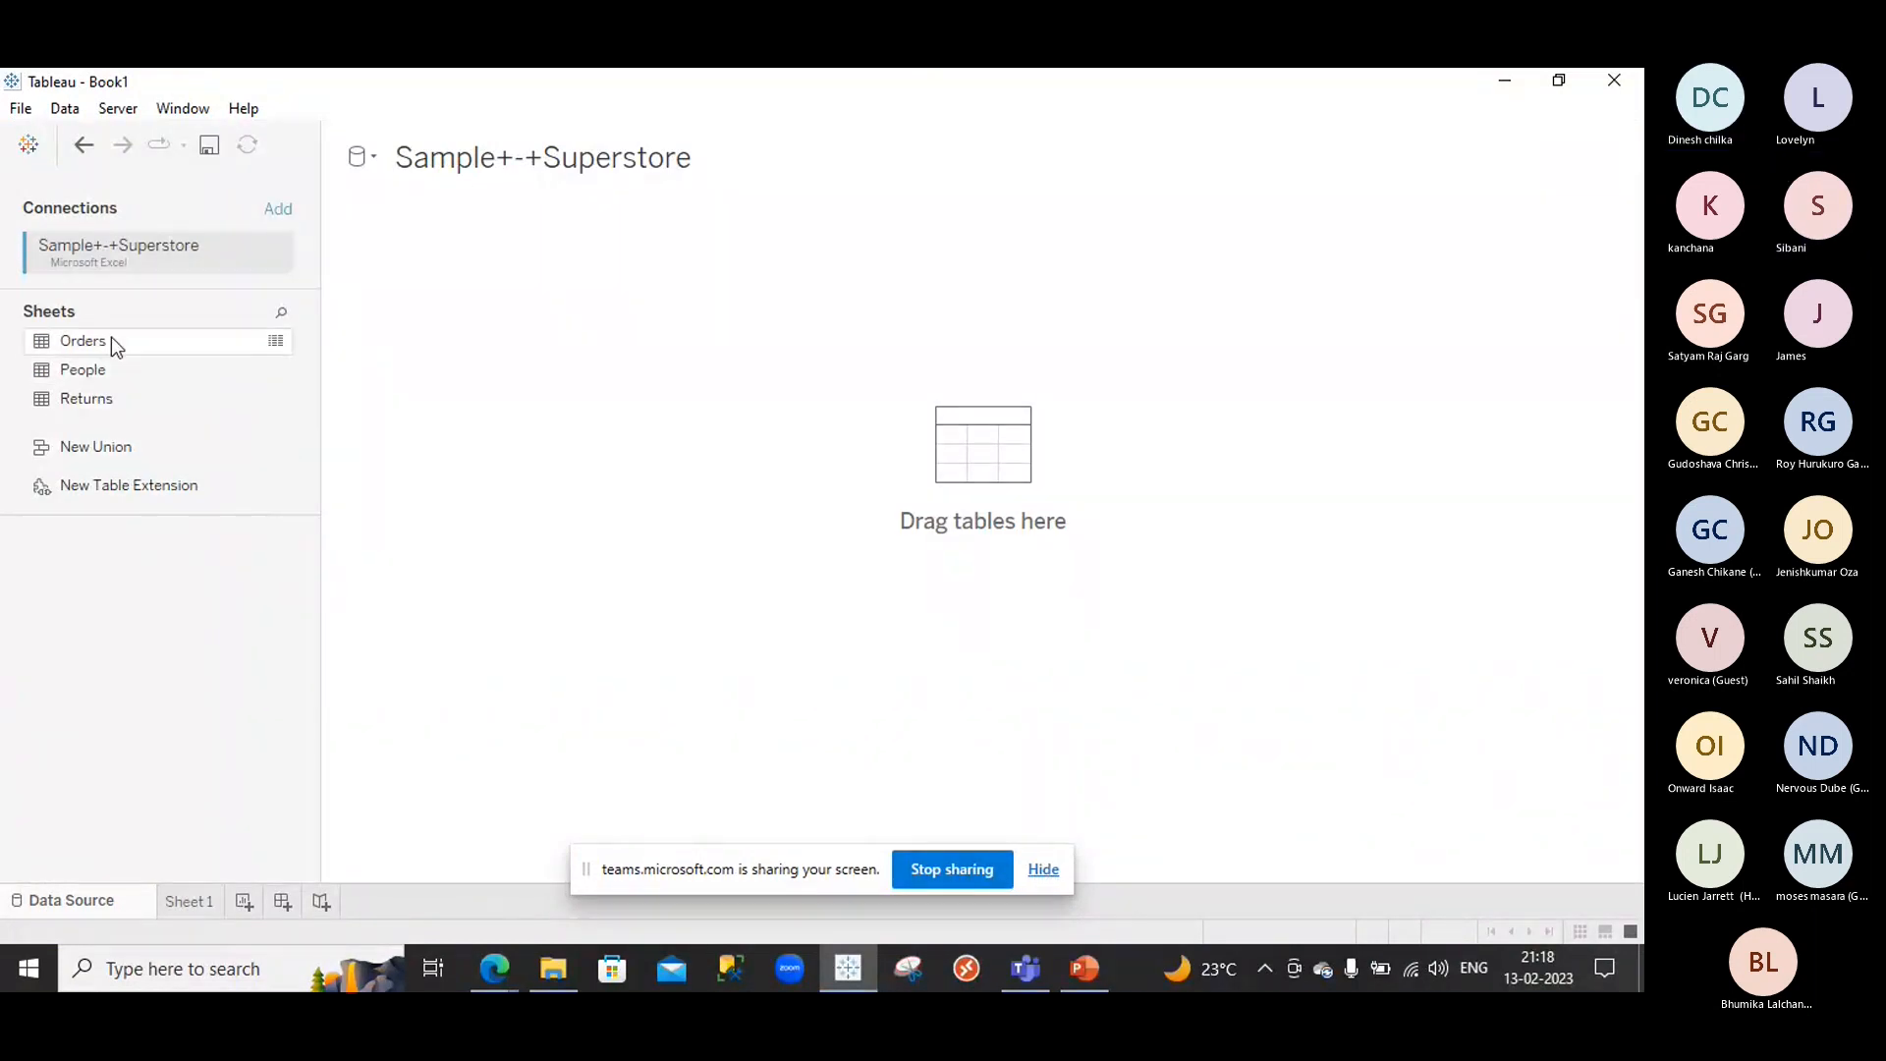
{"action": "left_click_drag", "start_coordinate": [119, 345], "coordinate": [643, 257]}
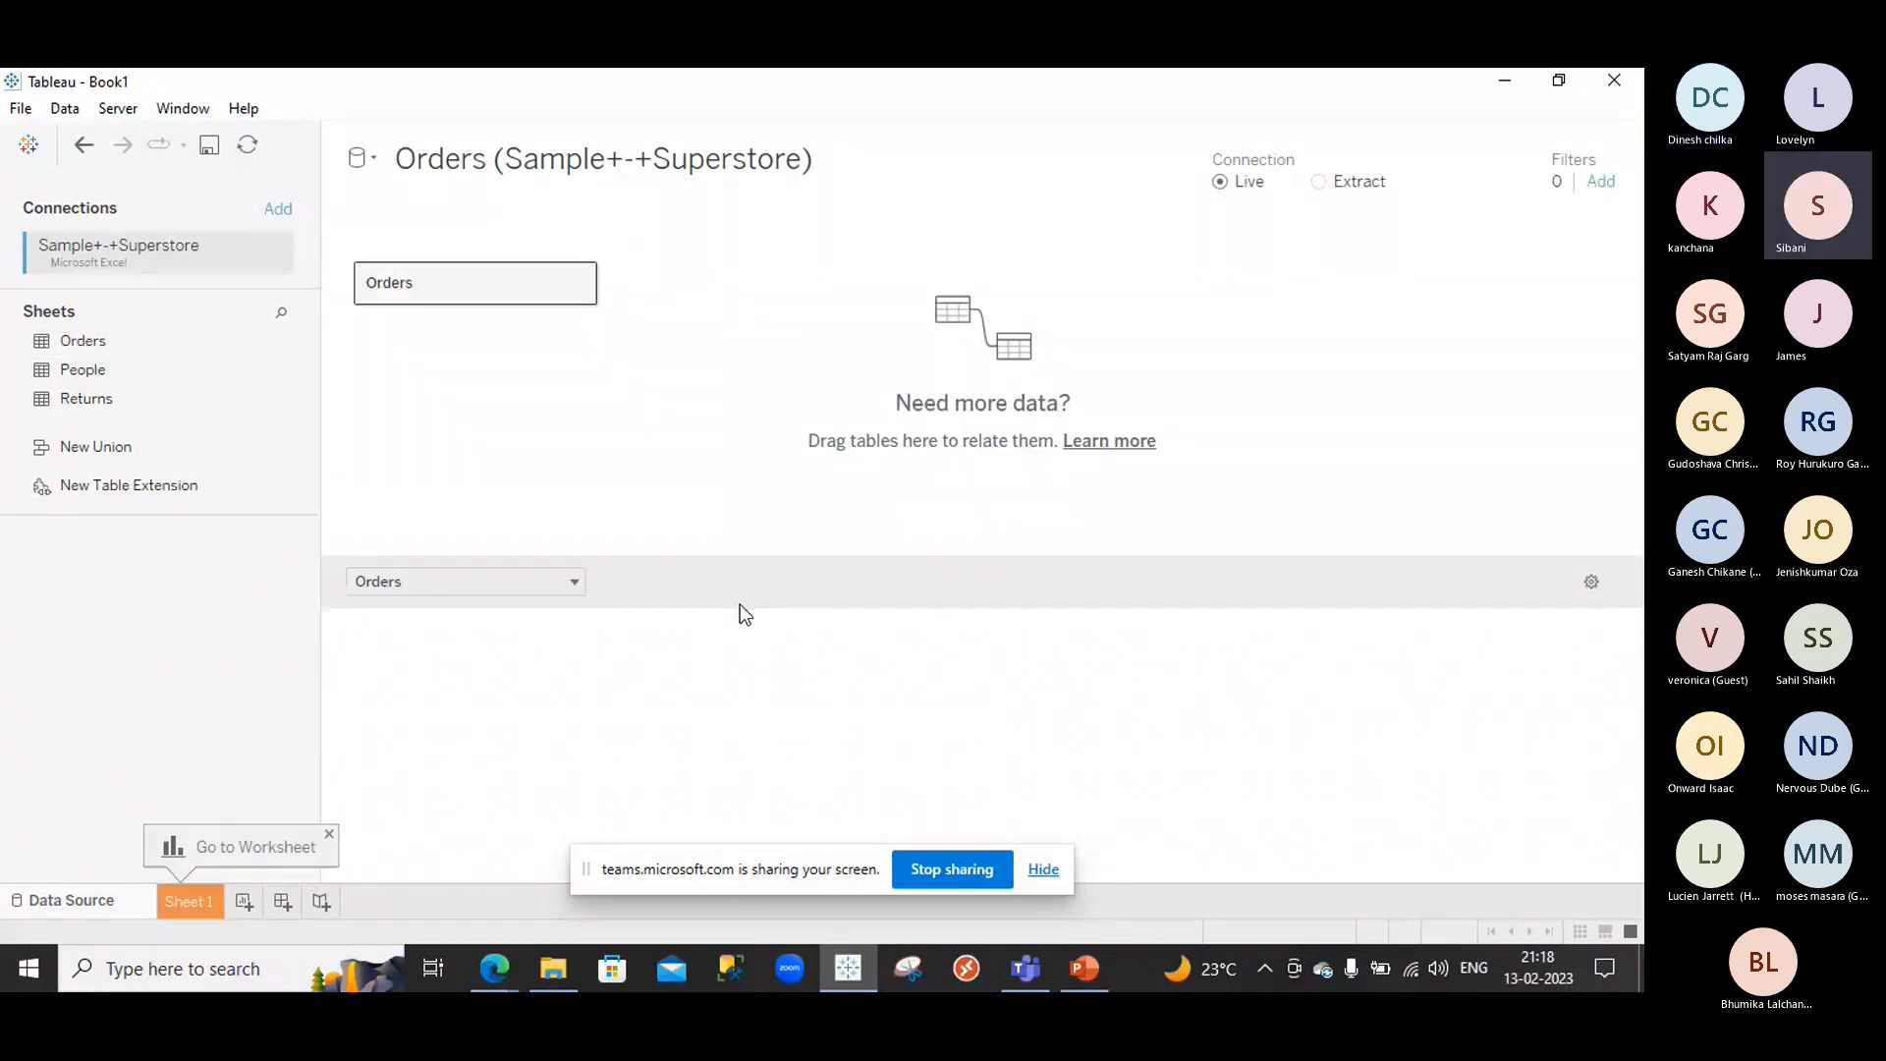
Create a new worksheet and add Category, Sub-Category and Segment to its rows
{"action": "left_click", "coordinate": [247, 910]}
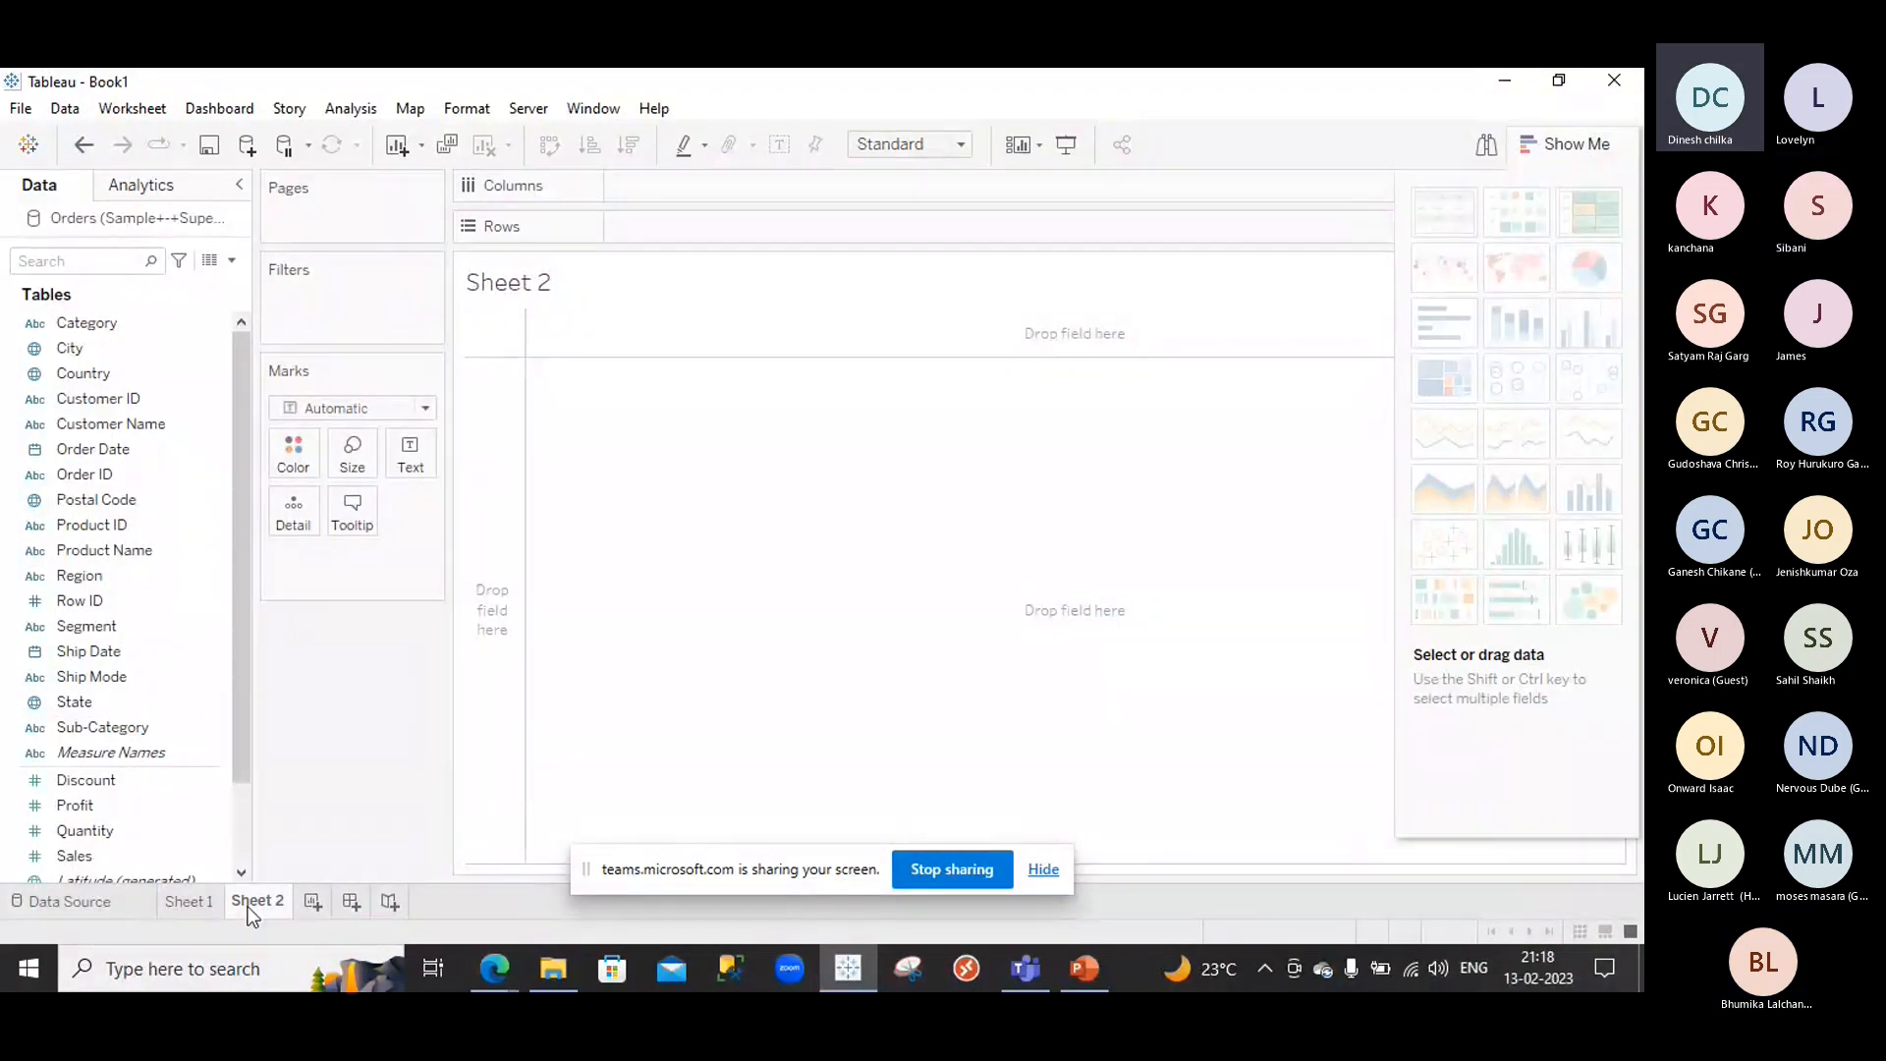
{"action": "left_click", "coordinate": [110, 509]}
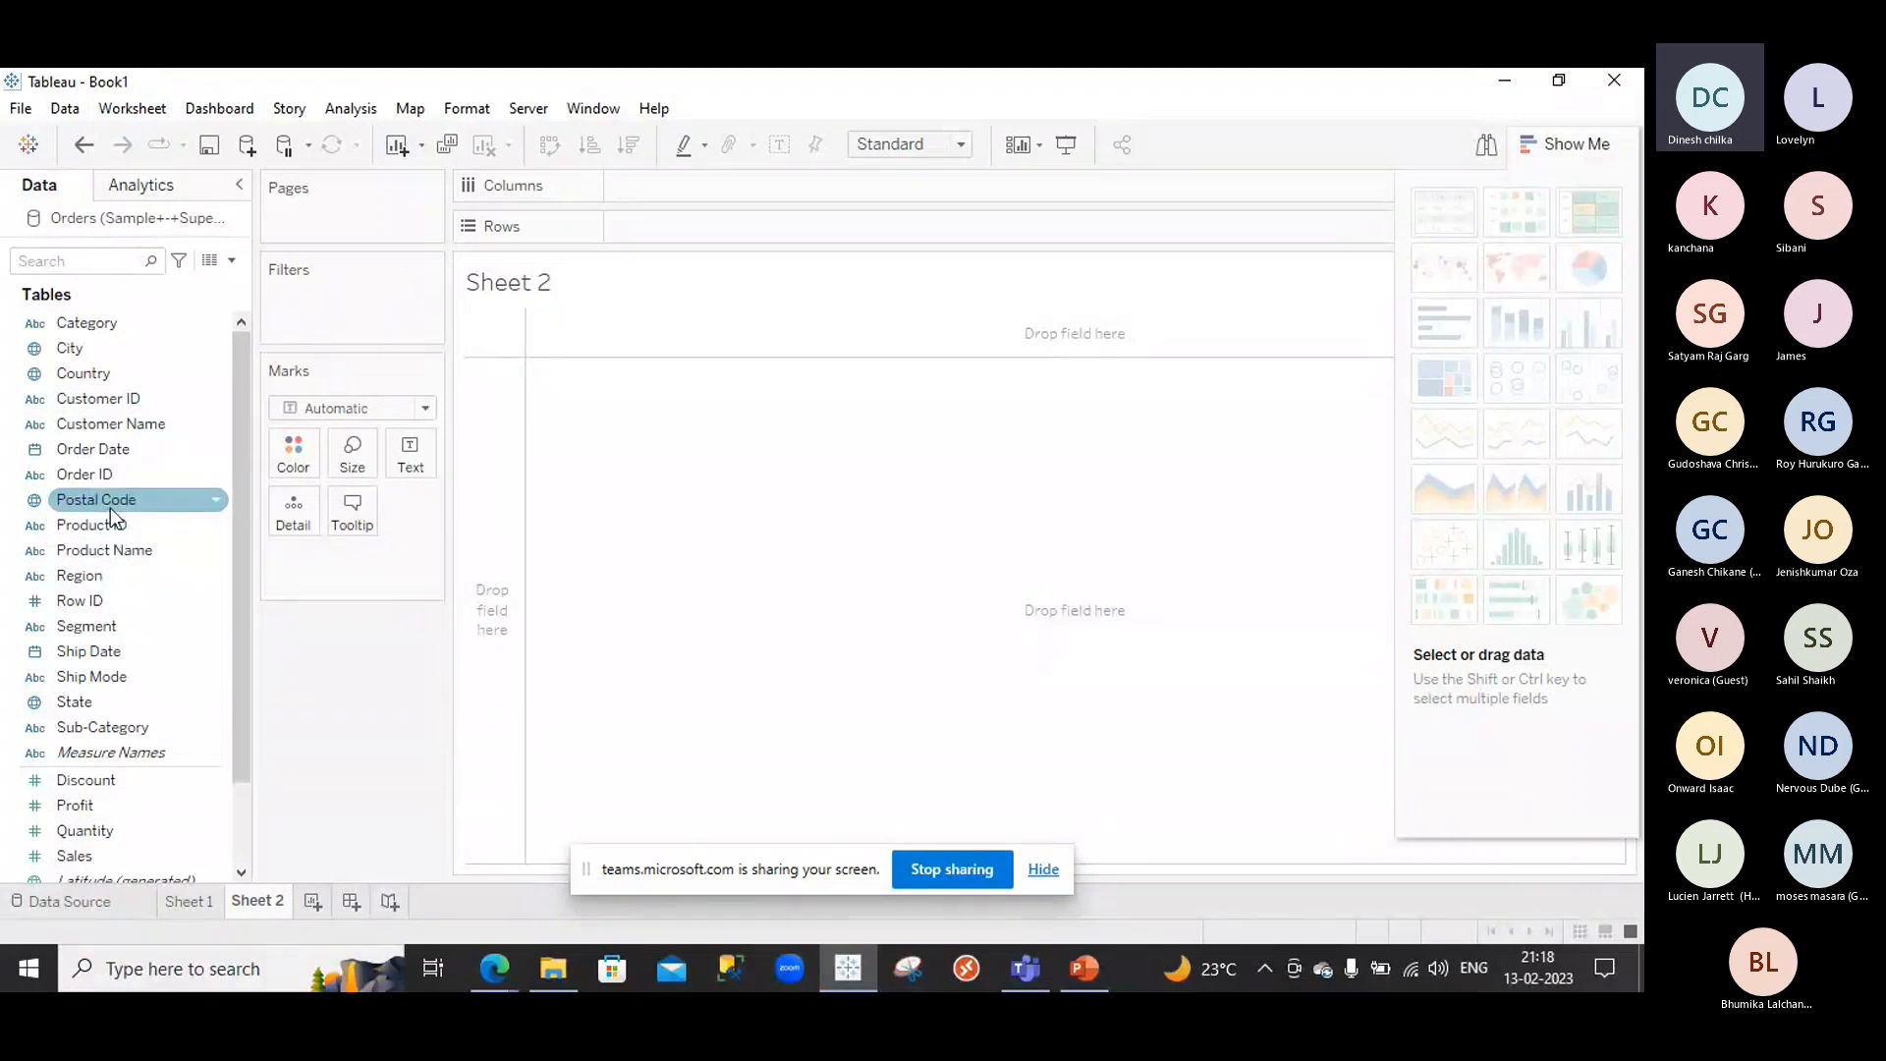
{"action": "left_click_drag", "start_coordinate": [110, 320], "coordinate": [672, 228]}
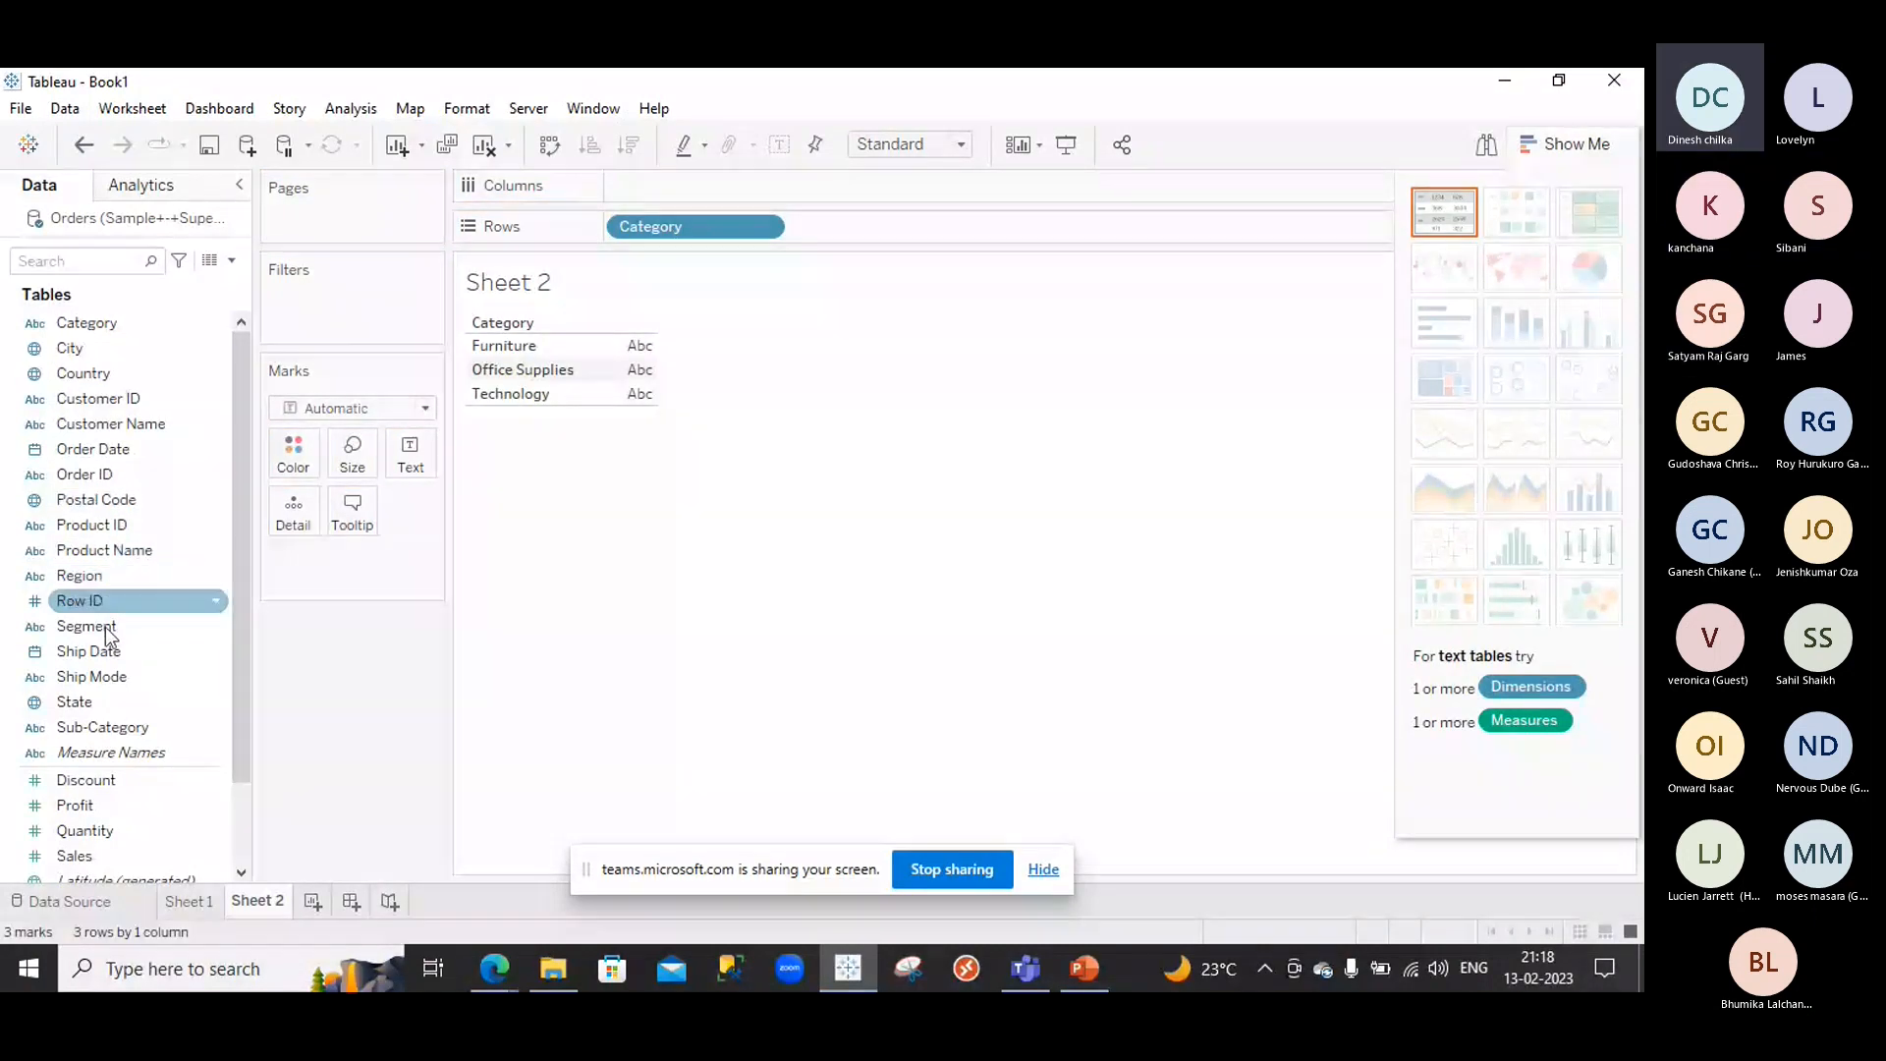
{"action": "left_click_drag", "start_coordinate": [103, 727], "coordinate": [905, 230]}
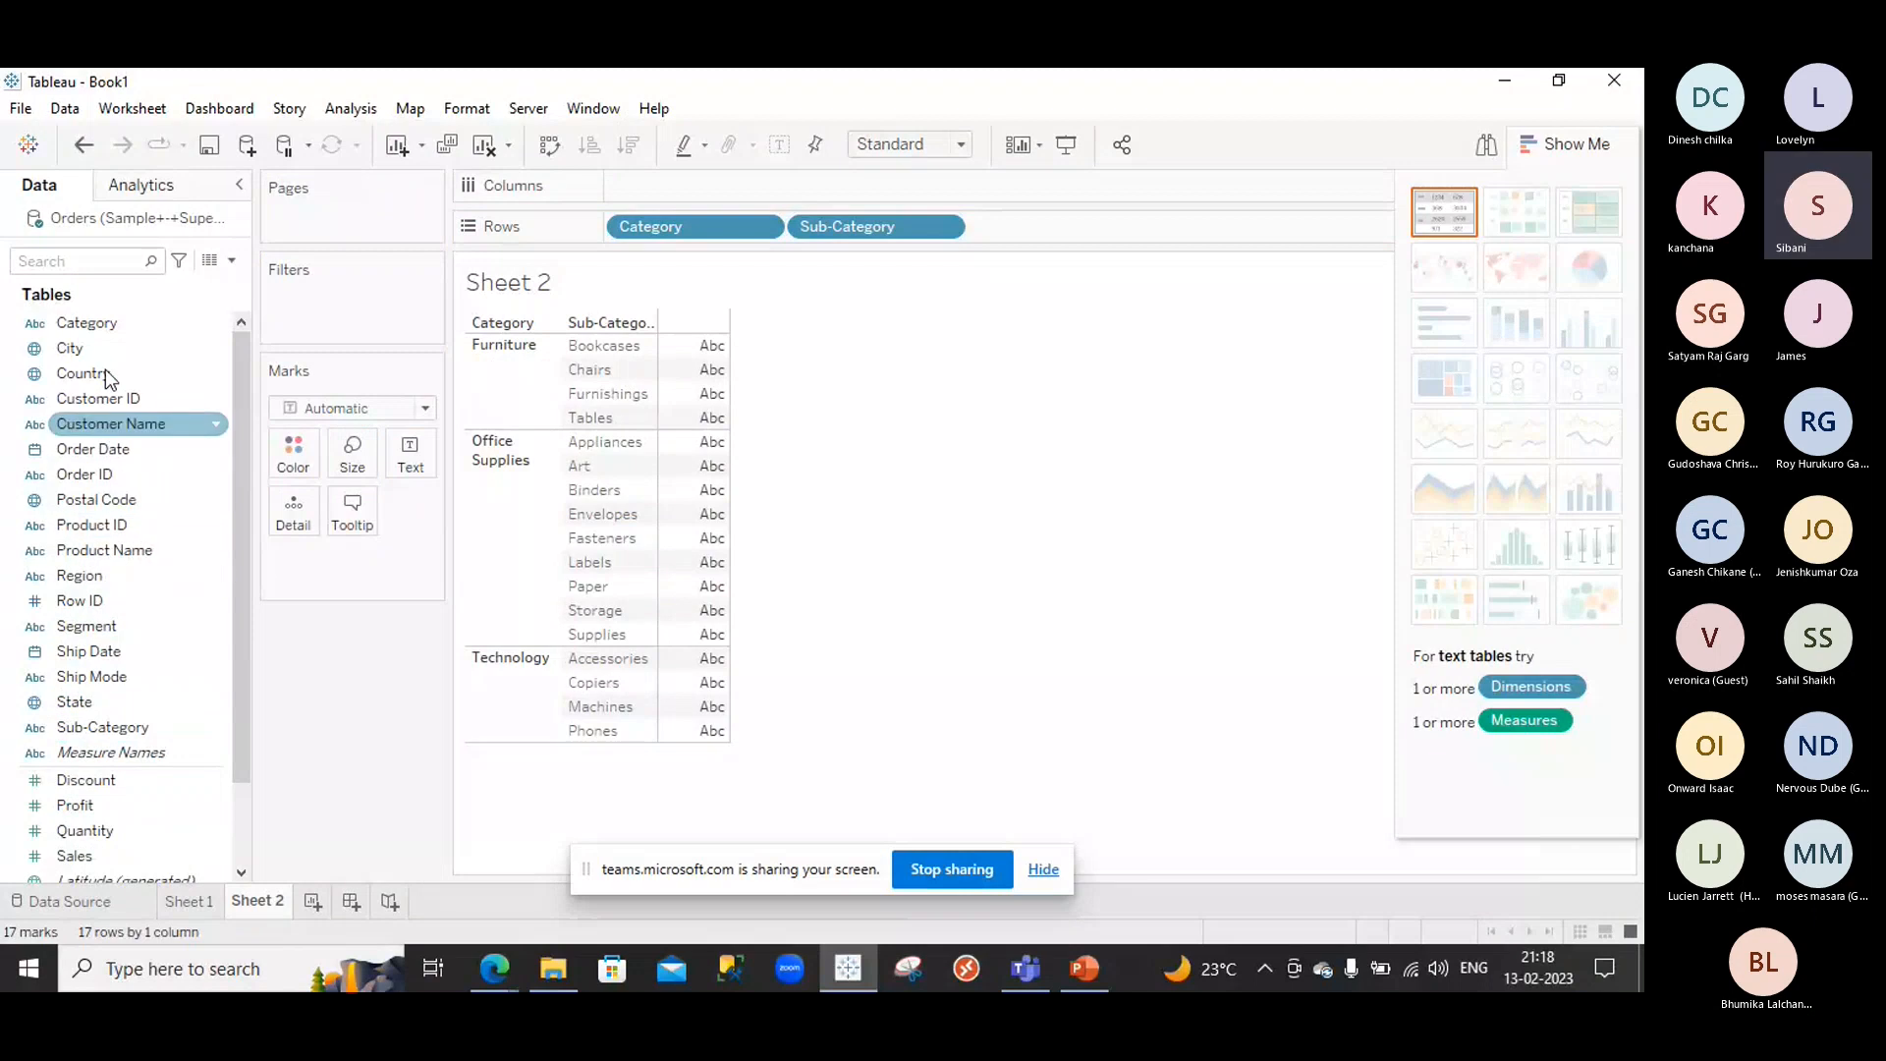
{"action": "left_click_drag", "start_coordinate": [88, 626], "coordinate": [1035, 227]}
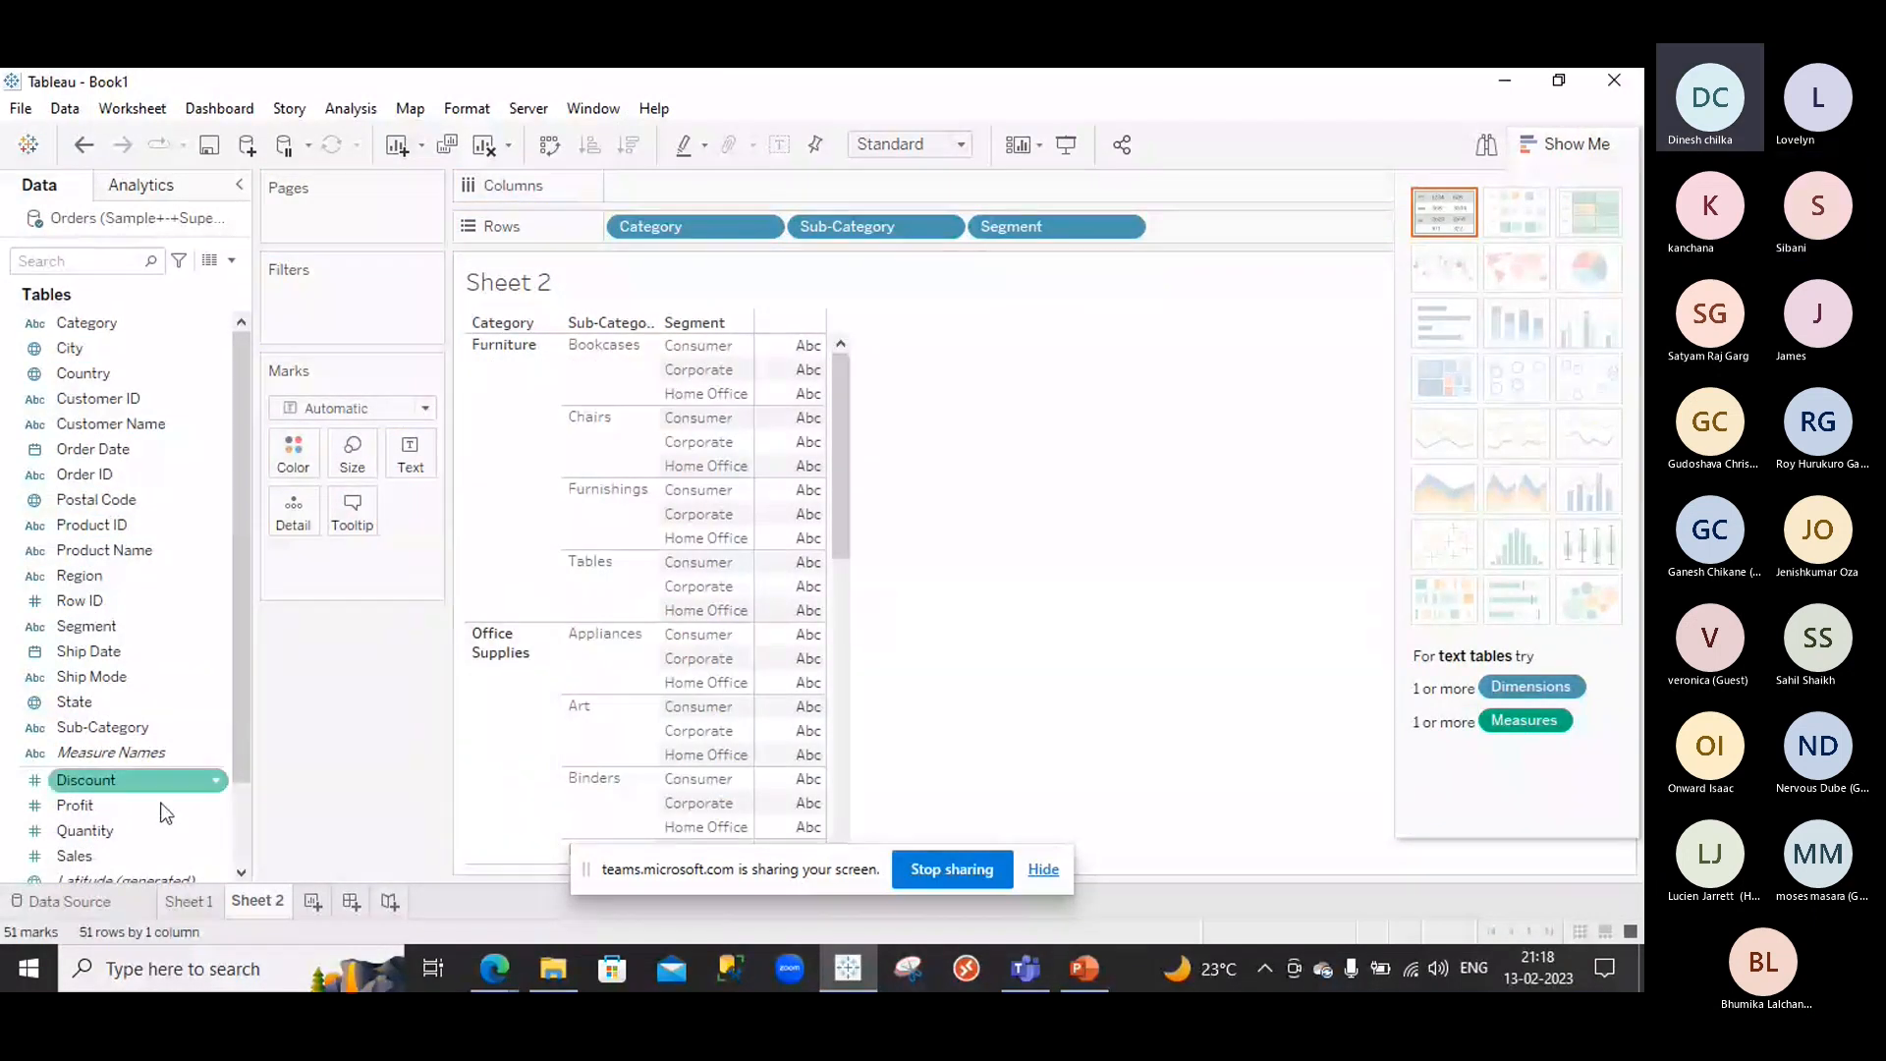
{"action": "scroll", "coordinate": [118, 831], "scroll_direction": "down", "scroll_amount": 2}
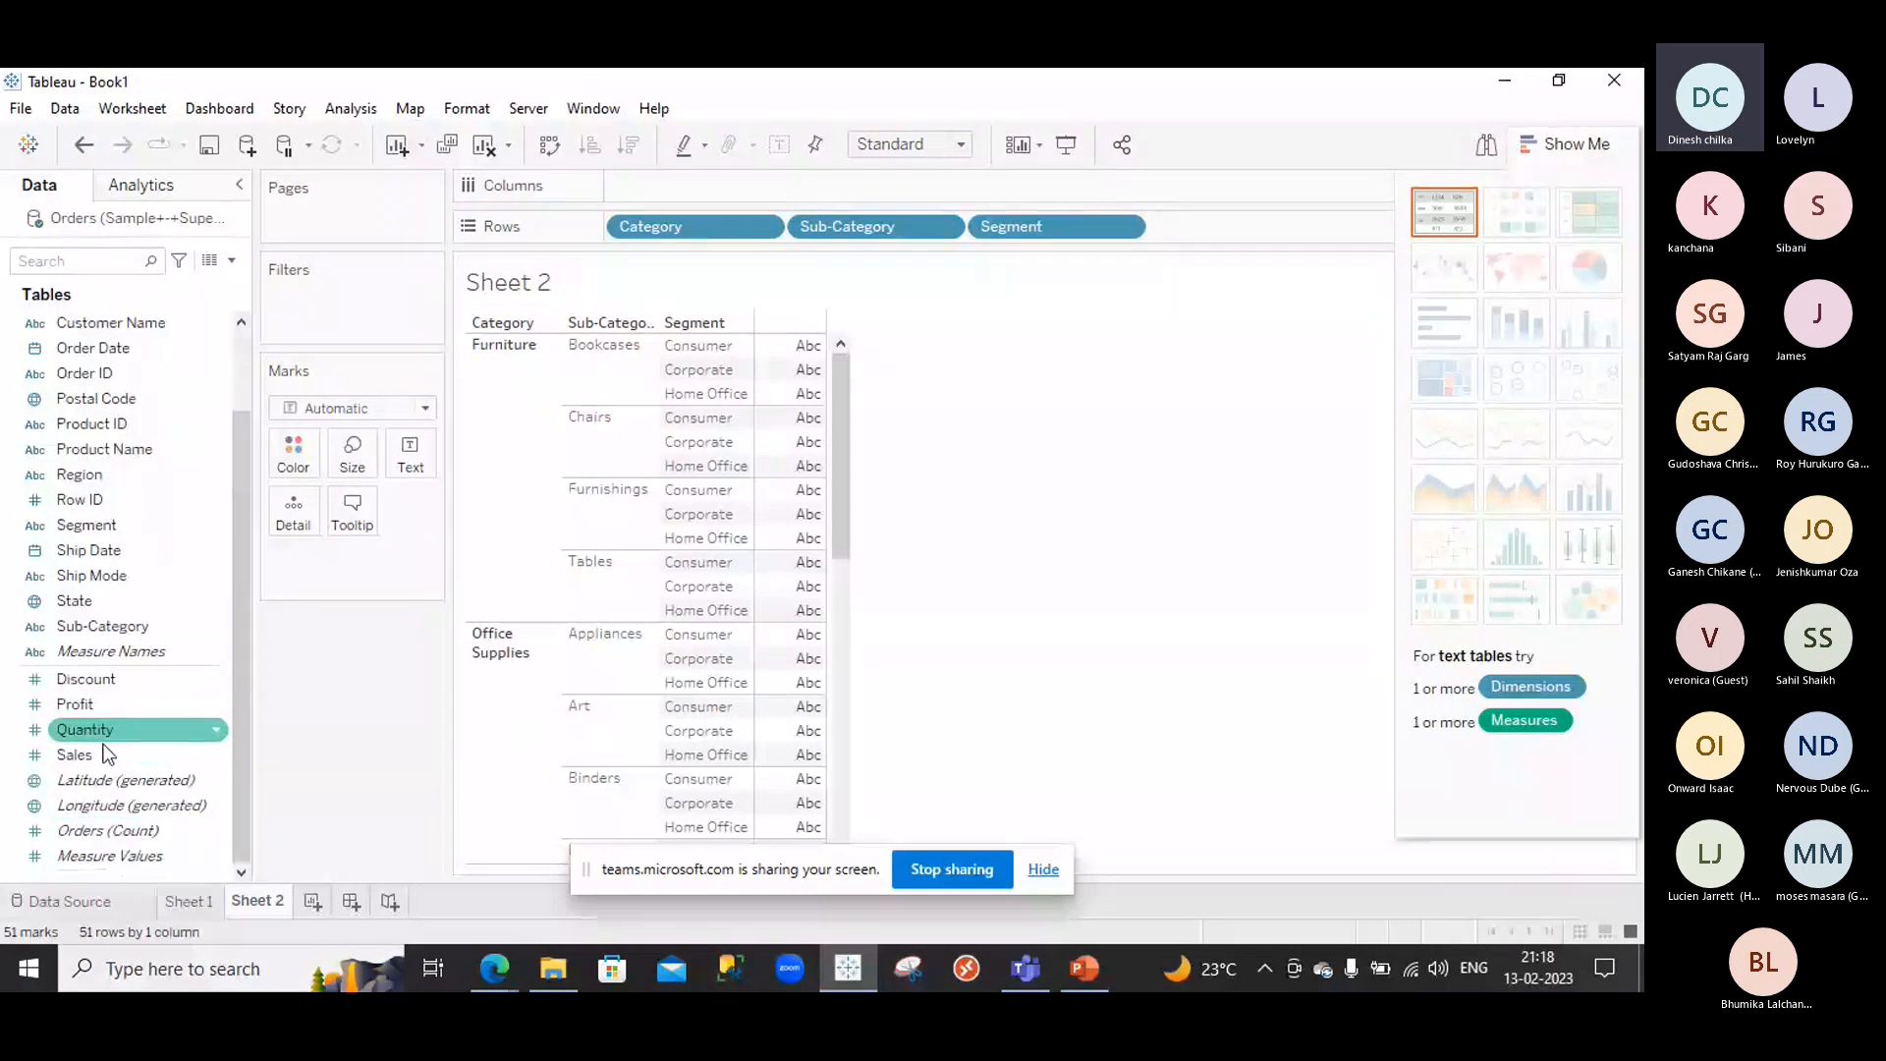
{"action": "left_click_drag", "start_coordinate": [108, 755], "coordinate": [305, 557]}
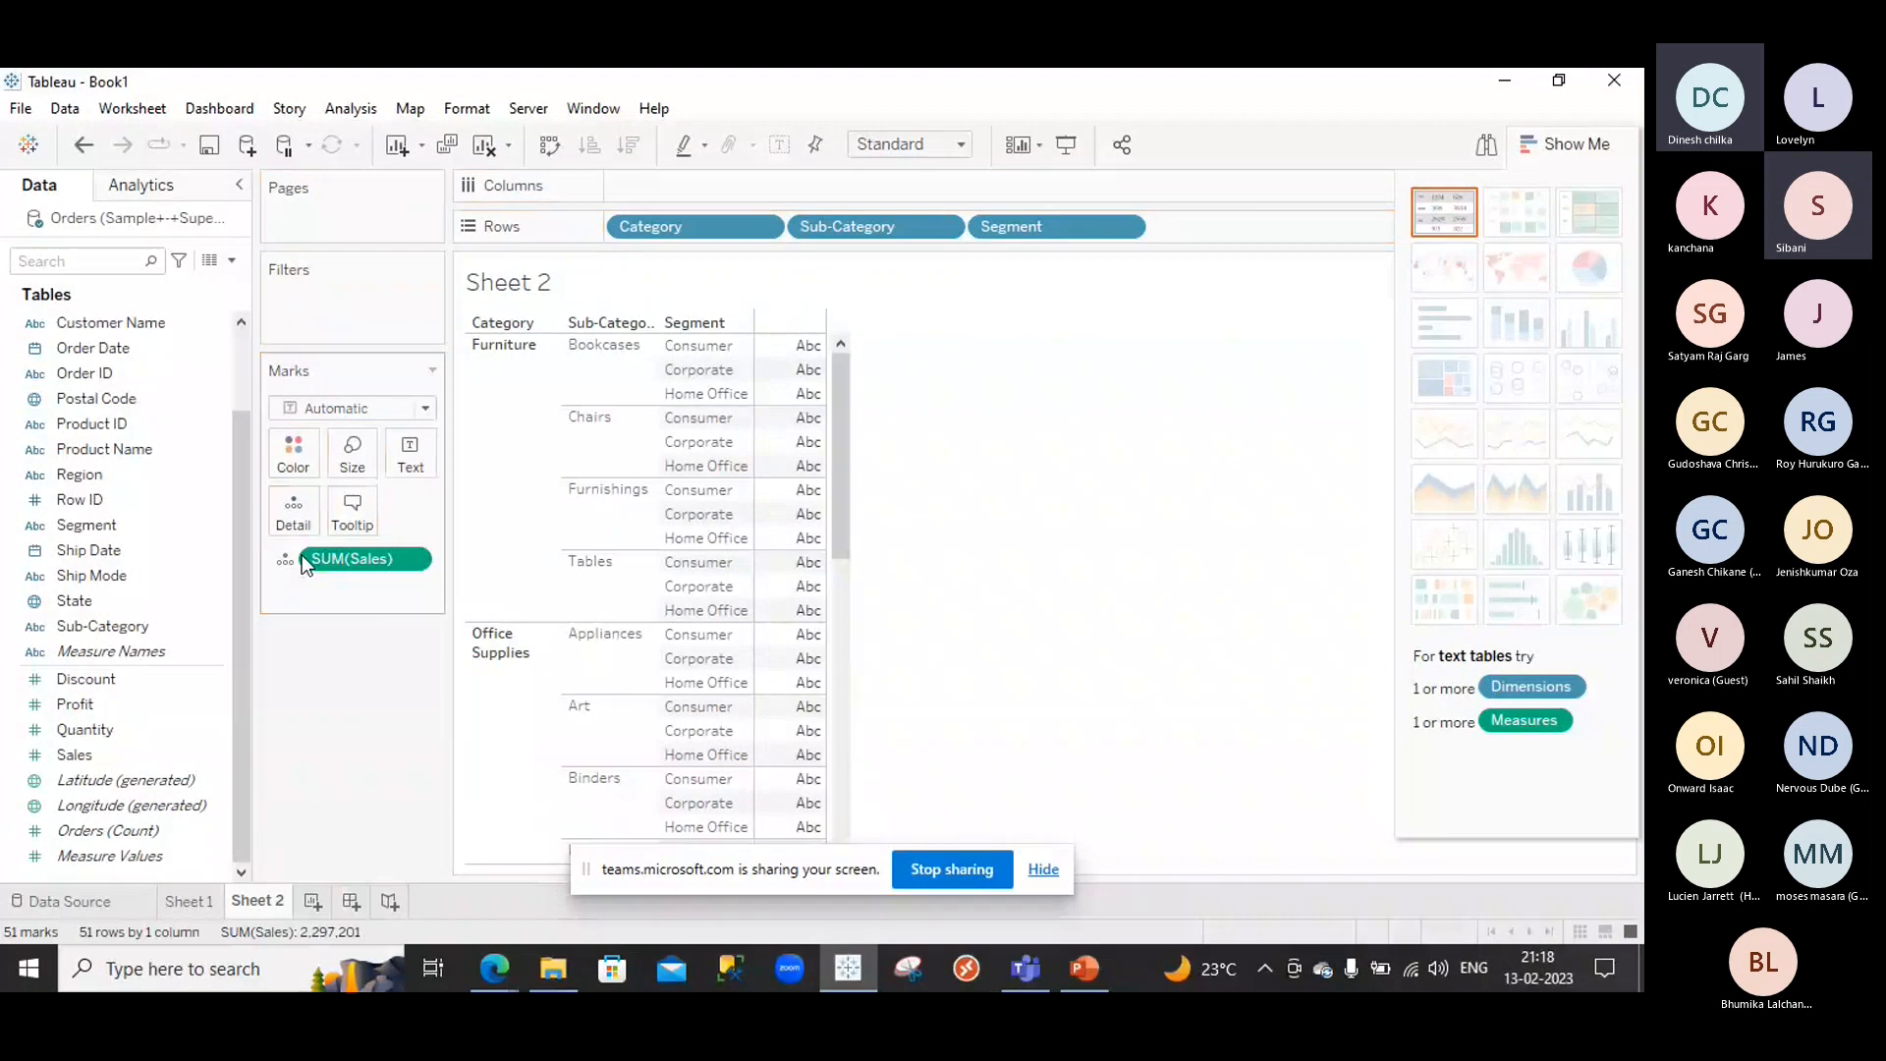
{"action": "left_click", "coordinate": [412, 560]}
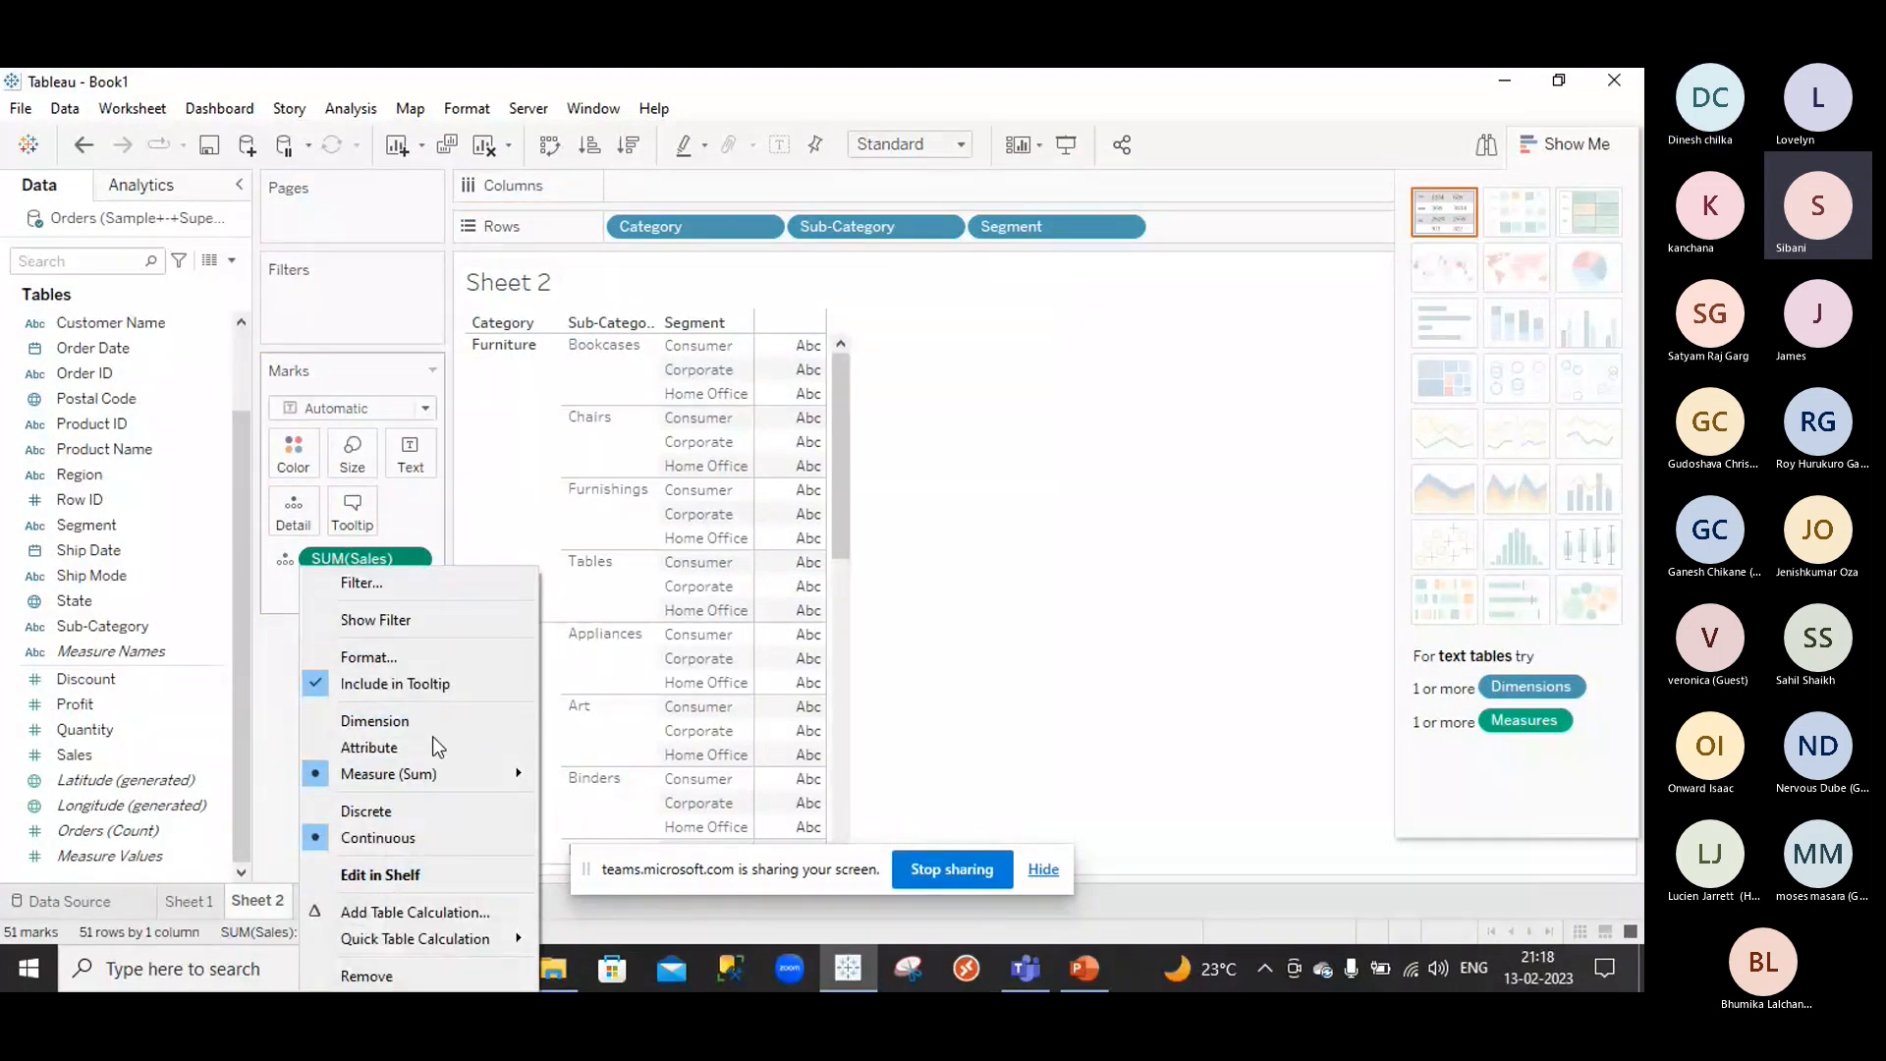
{"action": "left_click", "coordinate": [1128, 653]}
{"action": "left_click_drag", "start_coordinate": [306, 557], "coordinate": [283, 715]}
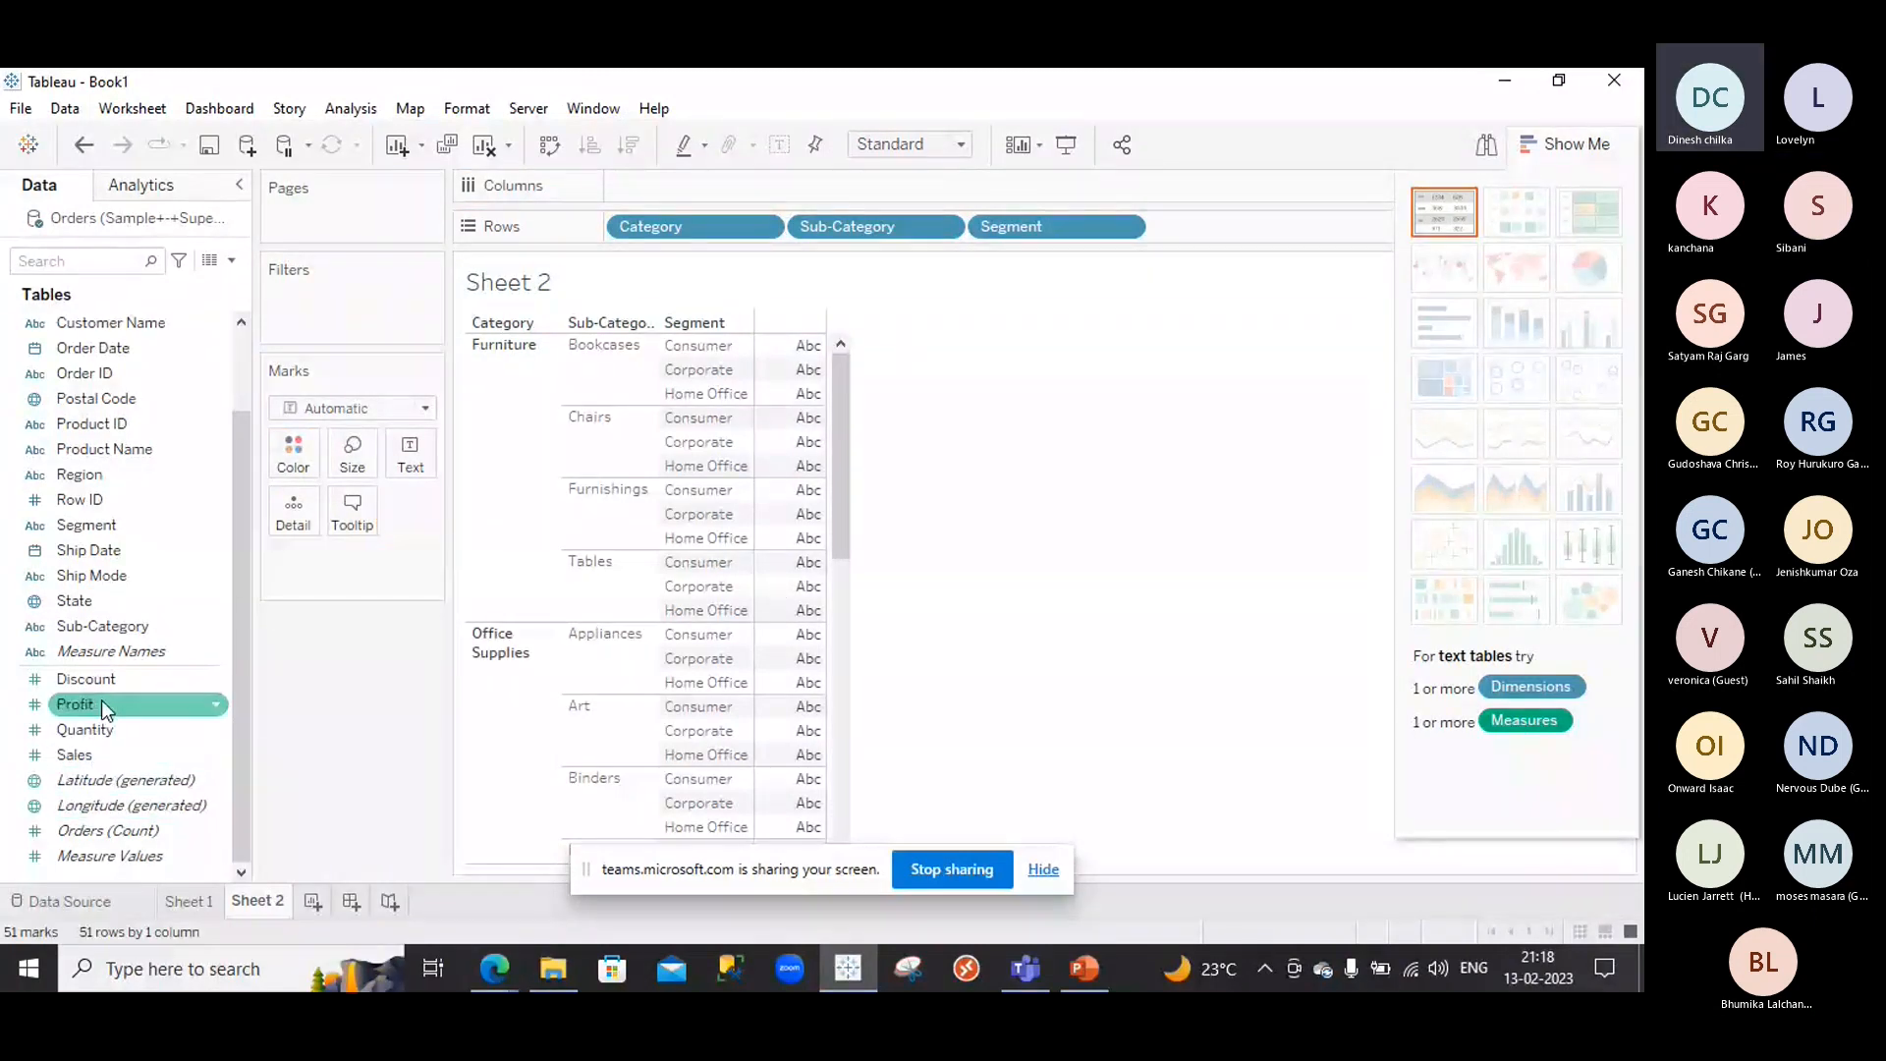
Show Sales as text values in the Category, Sub-Category and Segment table
{"action": "left_click", "coordinate": [102, 754]}
{"action": "left_click", "coordinate": [100, 811]}
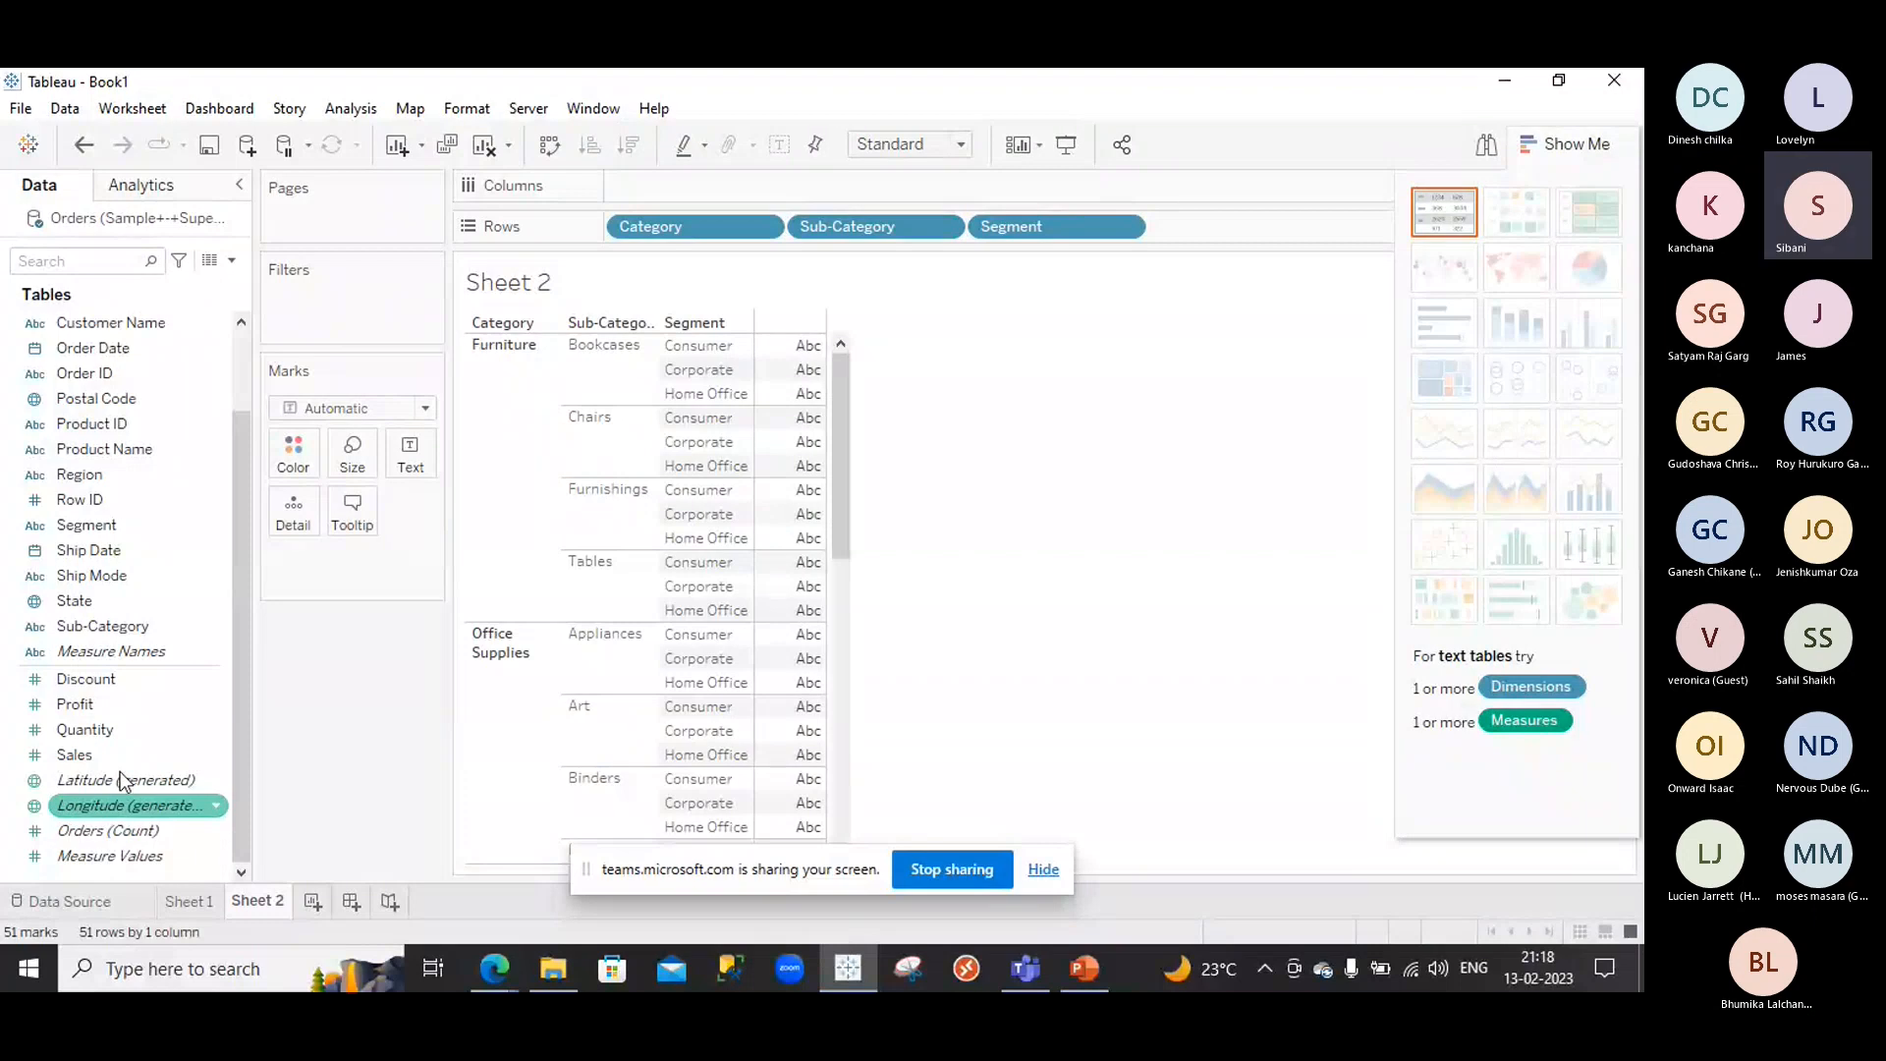
{"action": "left_click", "coordinate": [144, 748]}
{"action": "left_click_drag", "start_coordinate": [143, 748], "coordinate": [433, 446]}
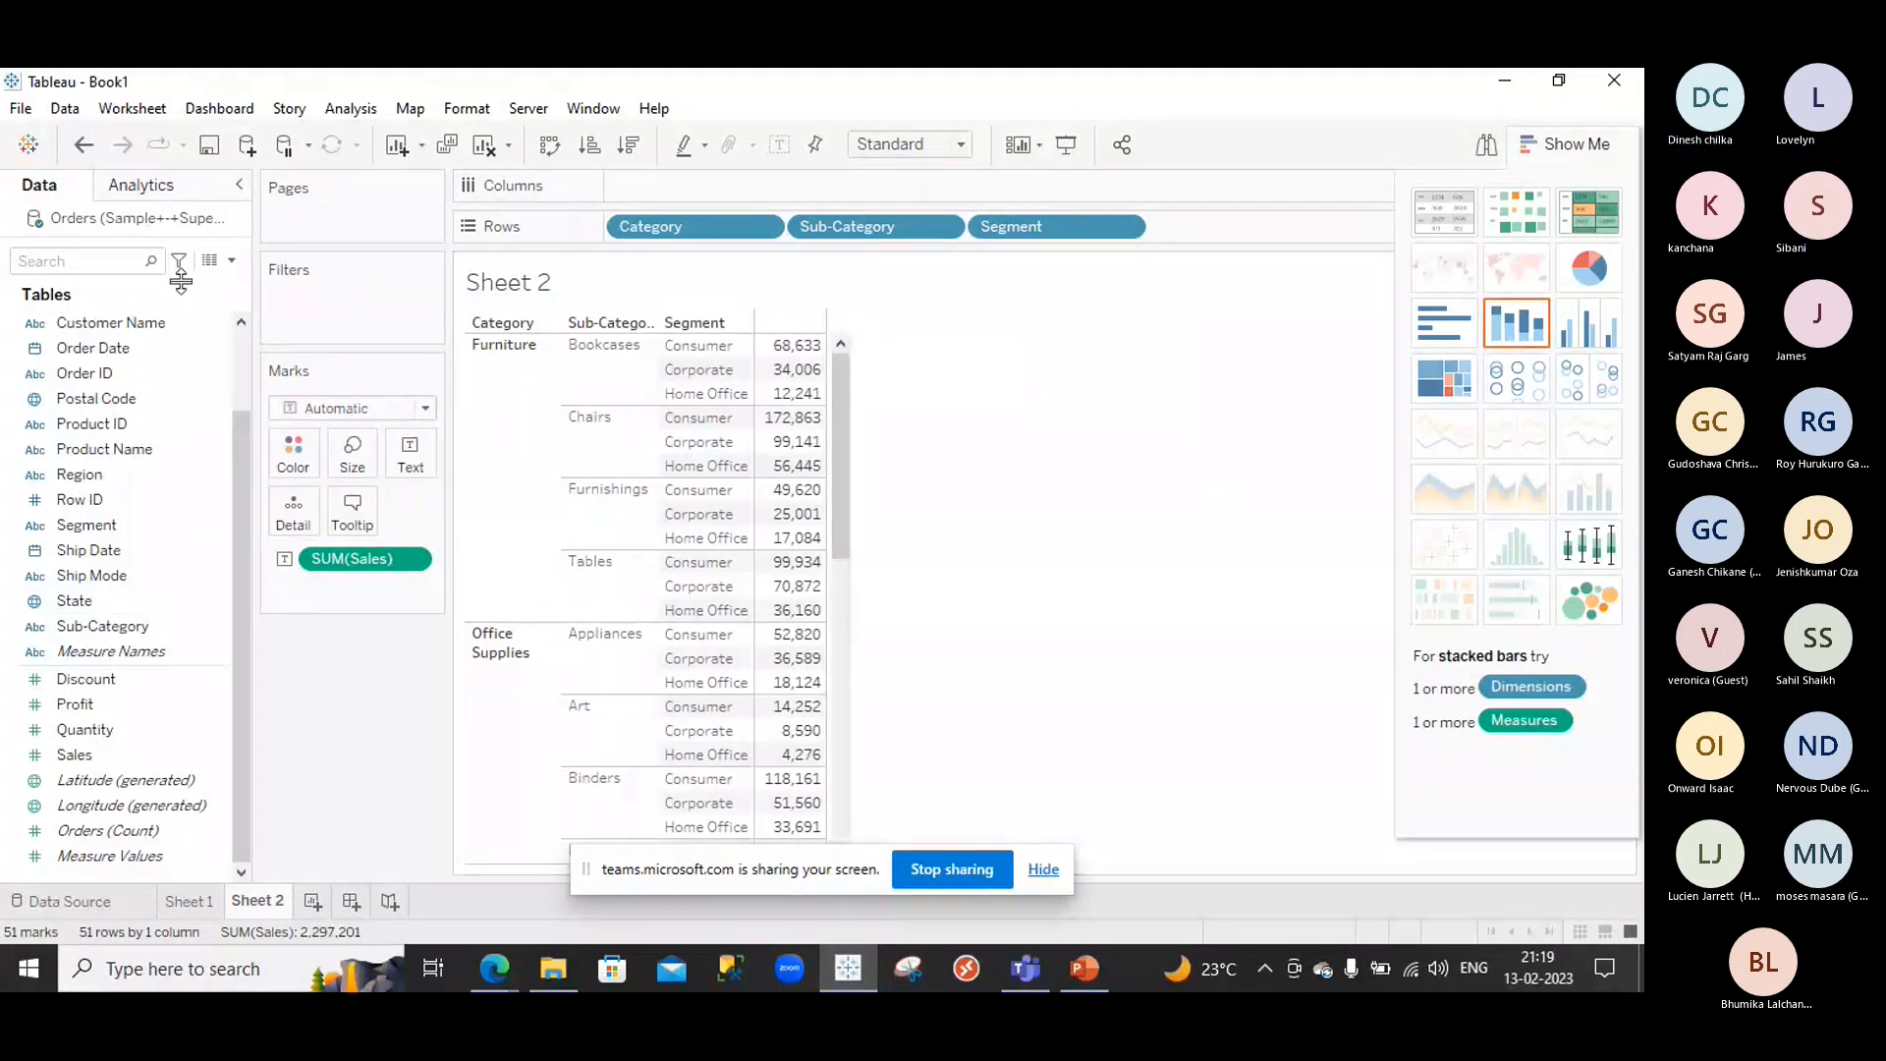
Create a calculated field named fixed LOD
{"action": "left_click", "coordinate": [232, 263]}
{"action": "left_click", "coordinate": [187, 284]}
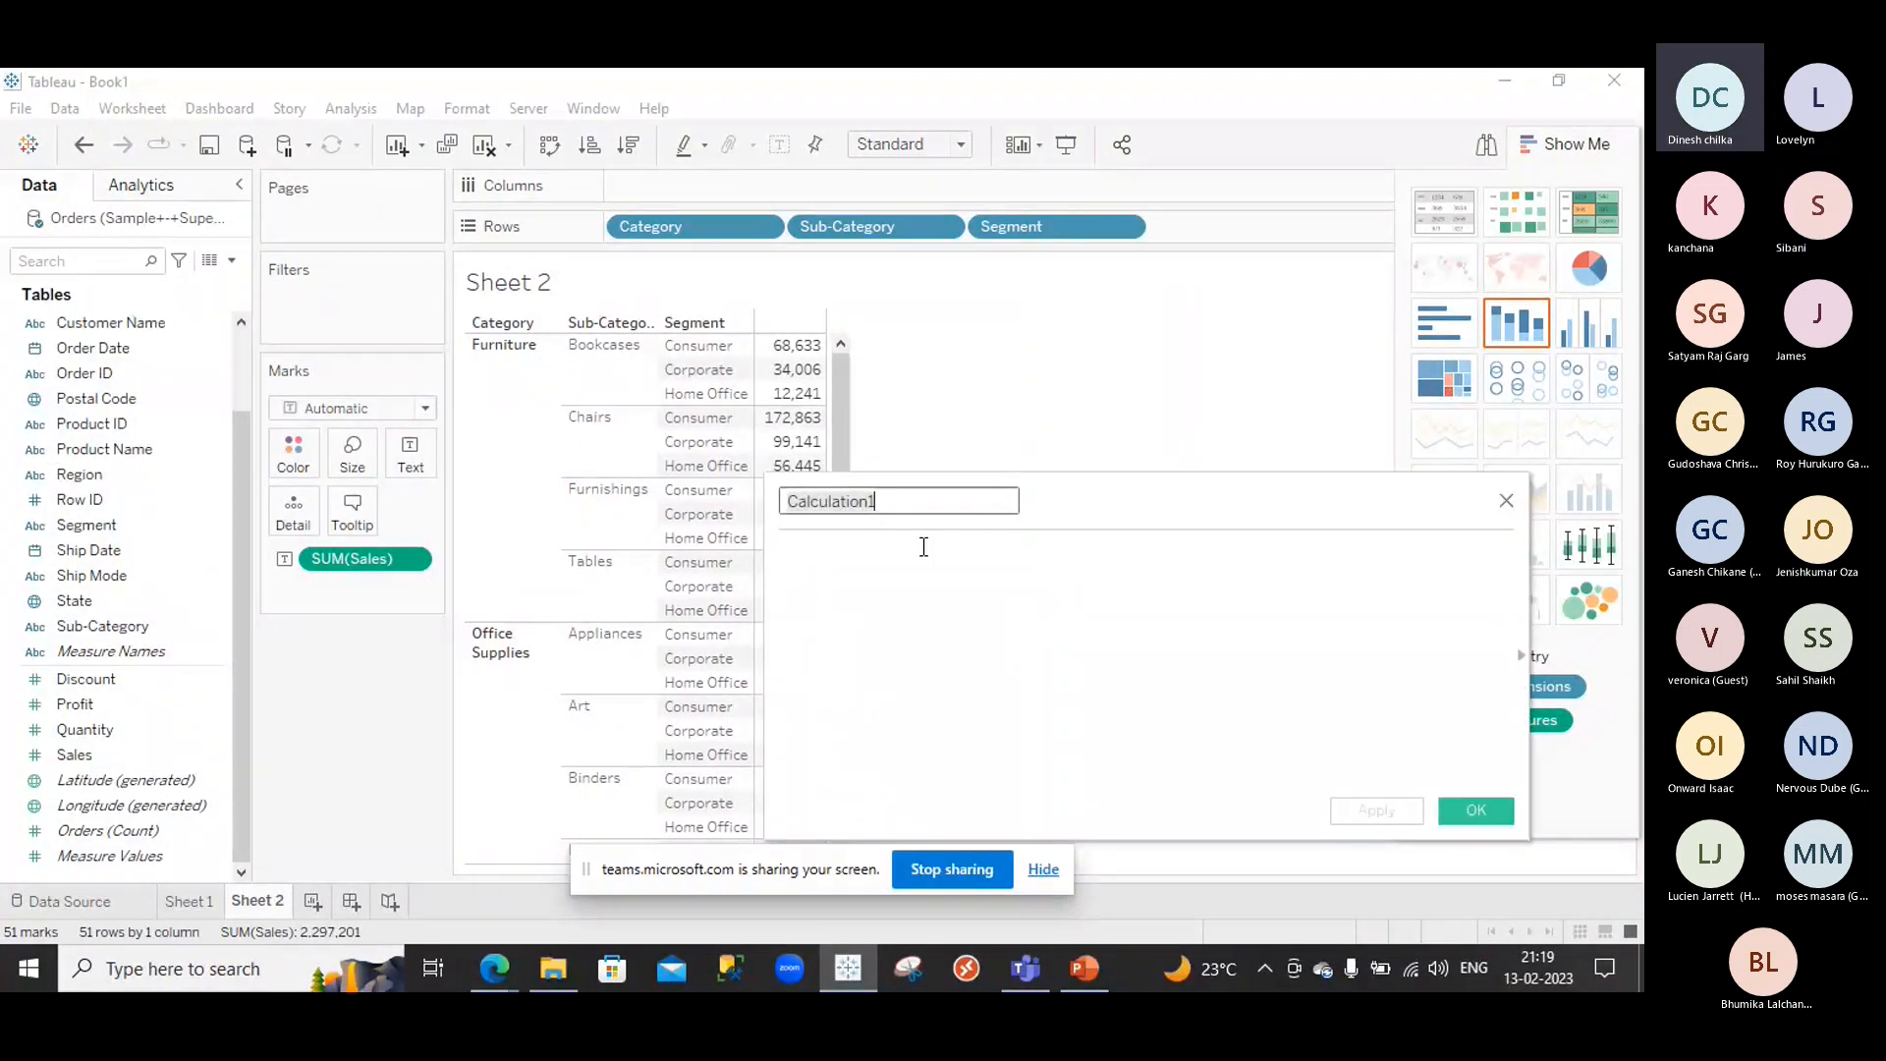
{"action": "key", "text": "BackSpace"}
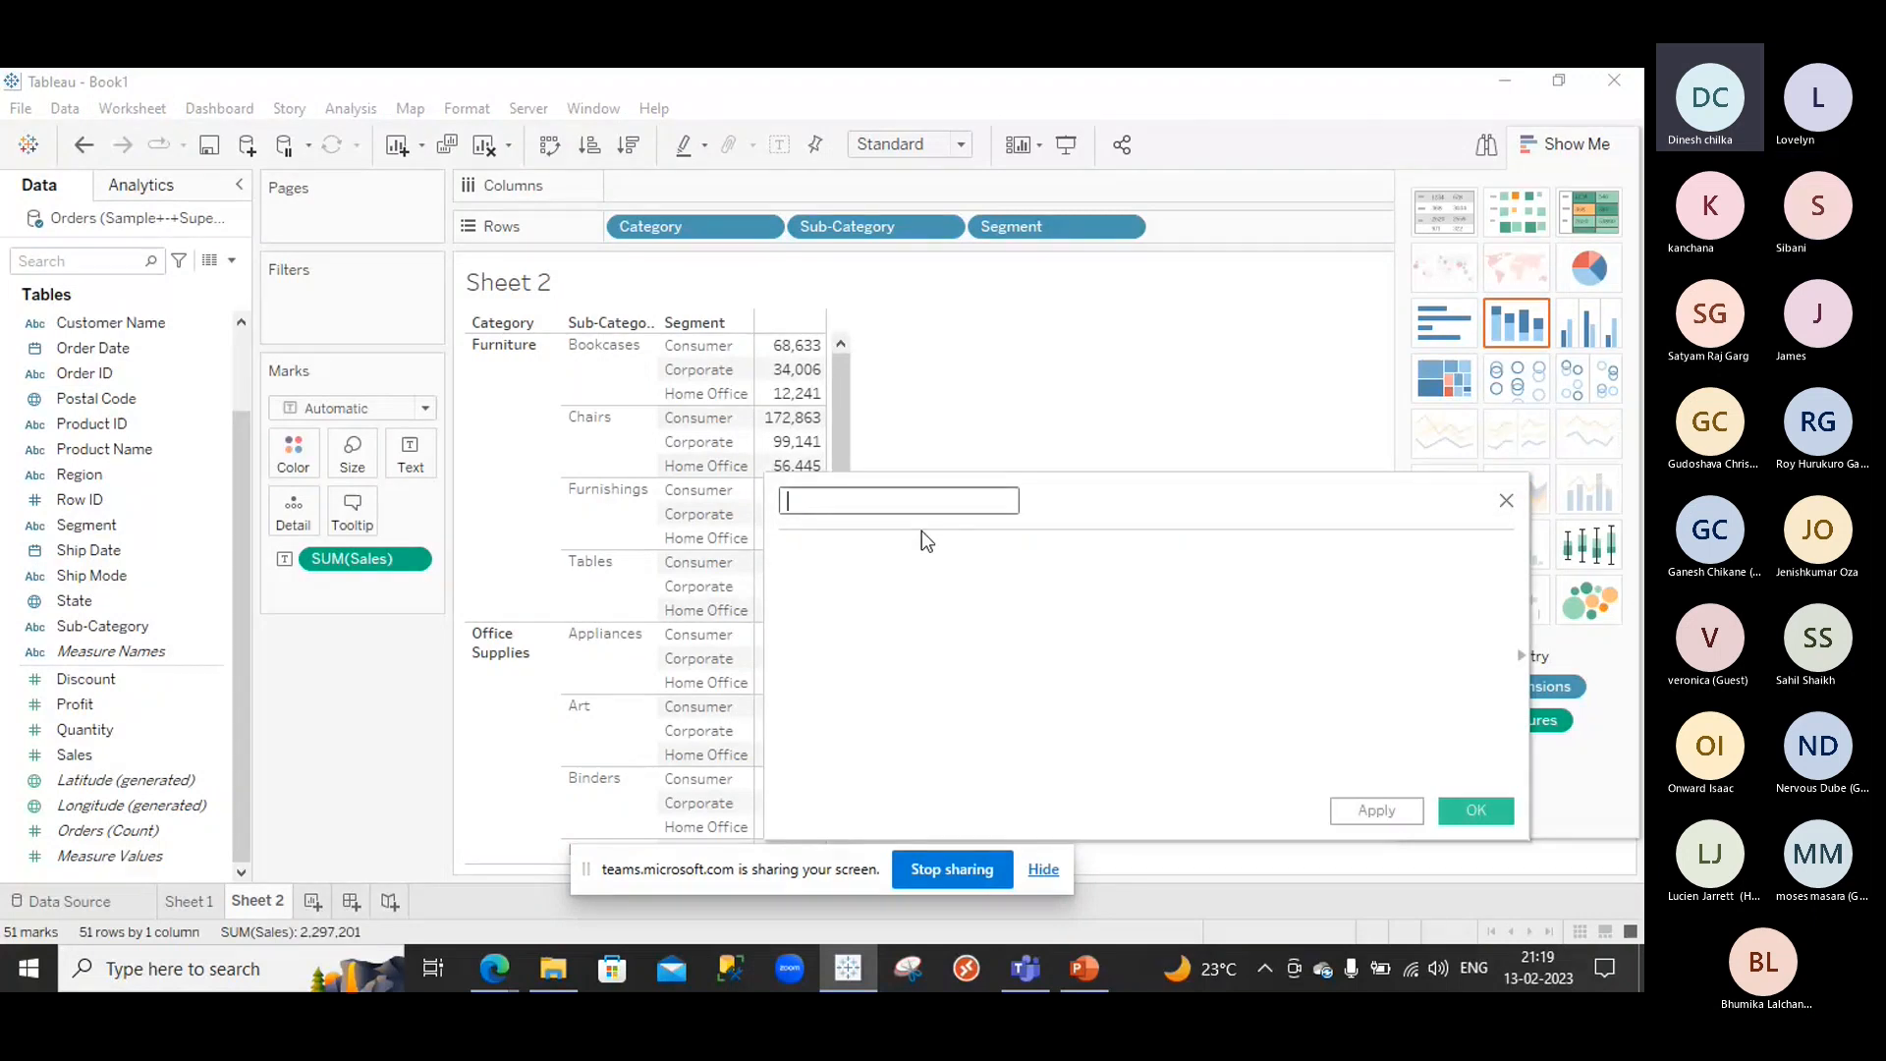
{"action": "type", "text": "fixed "}
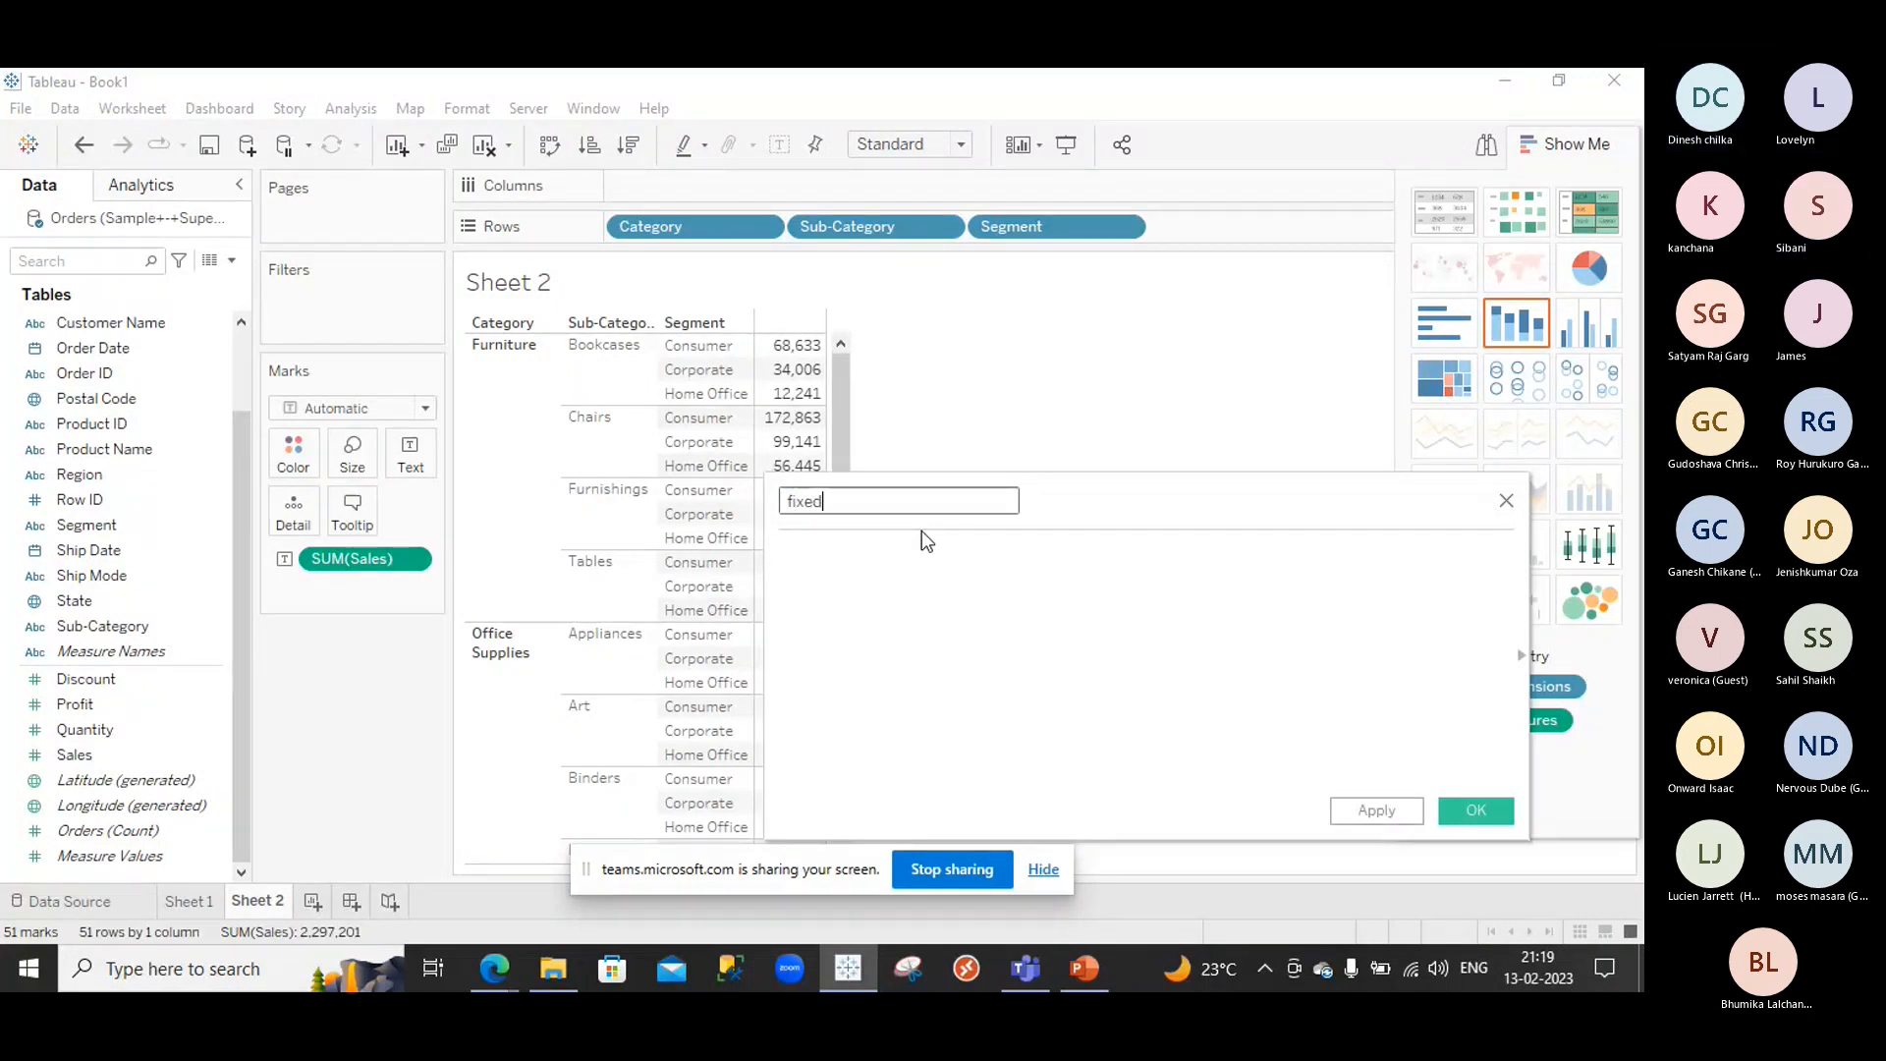
{"action": "type", "text": "LOD"}
{"action": "type", "text": "("}
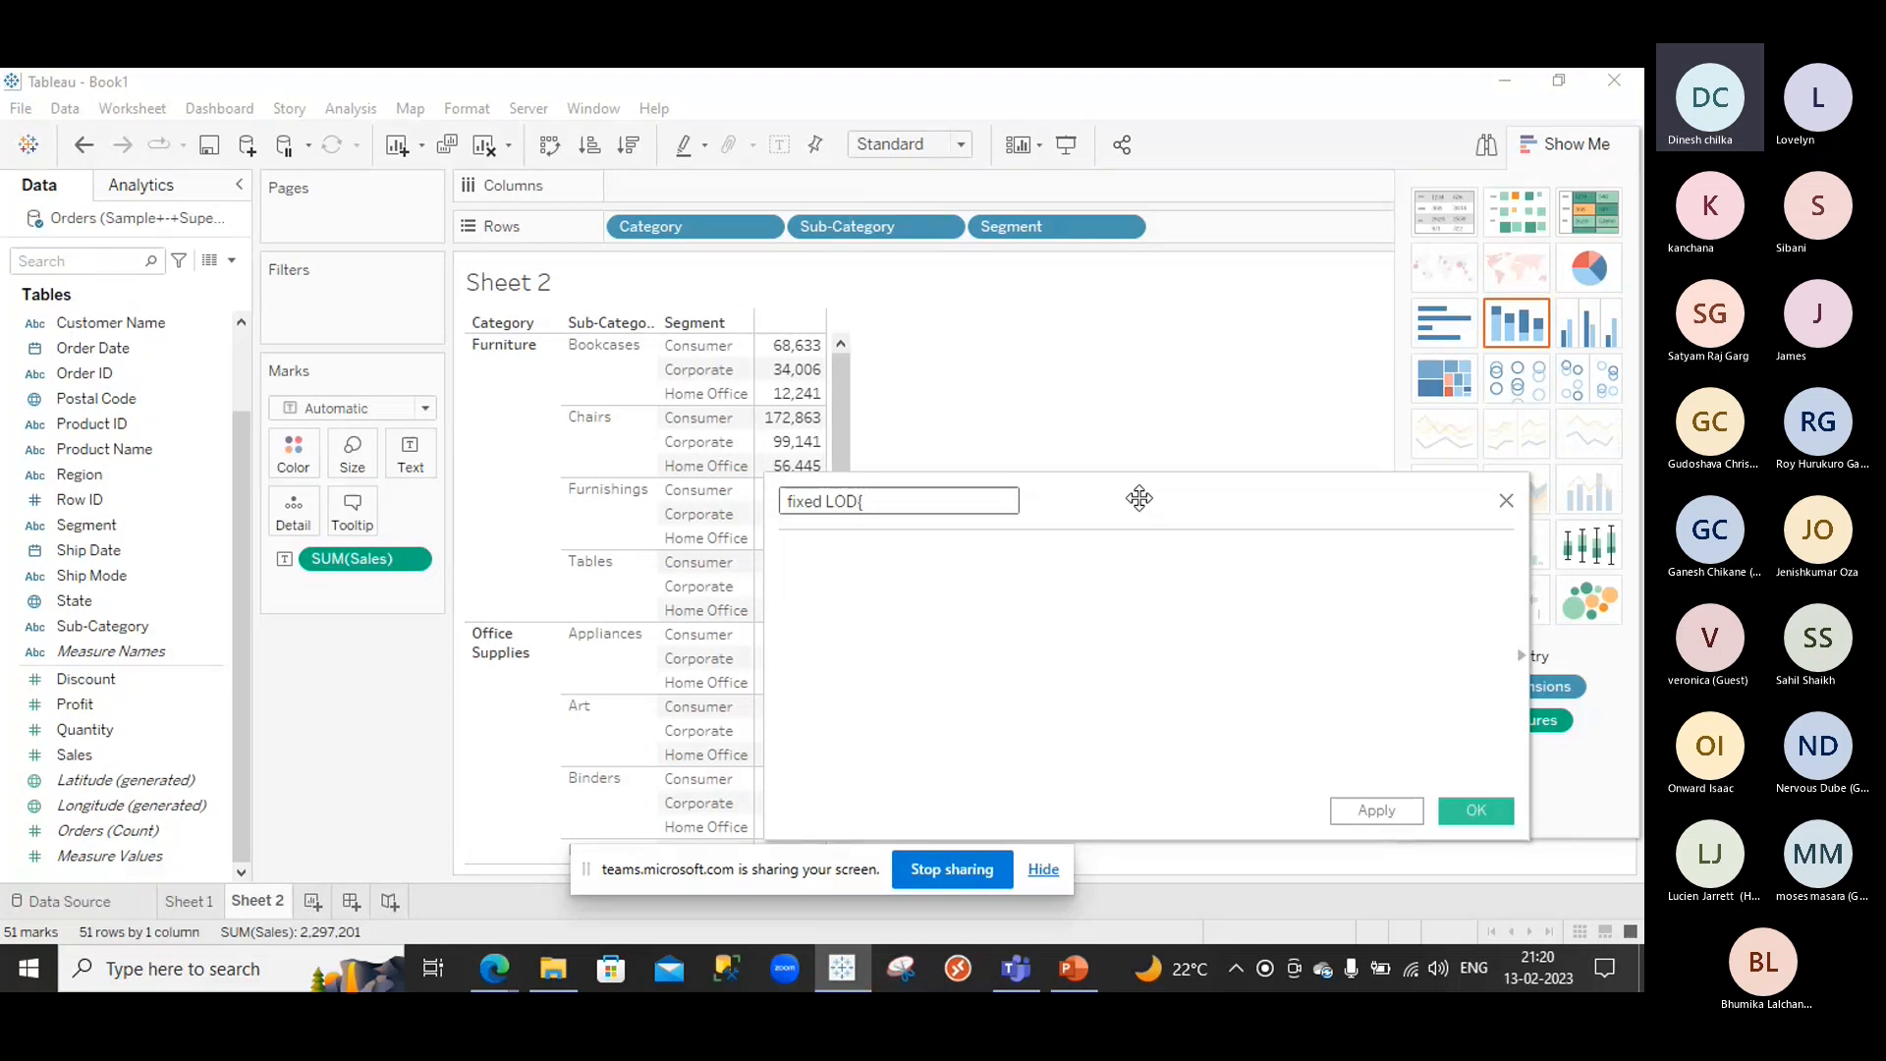
{"action": "key", "text": "BackSpace"}
{"action": "key", "text": "Tab"}
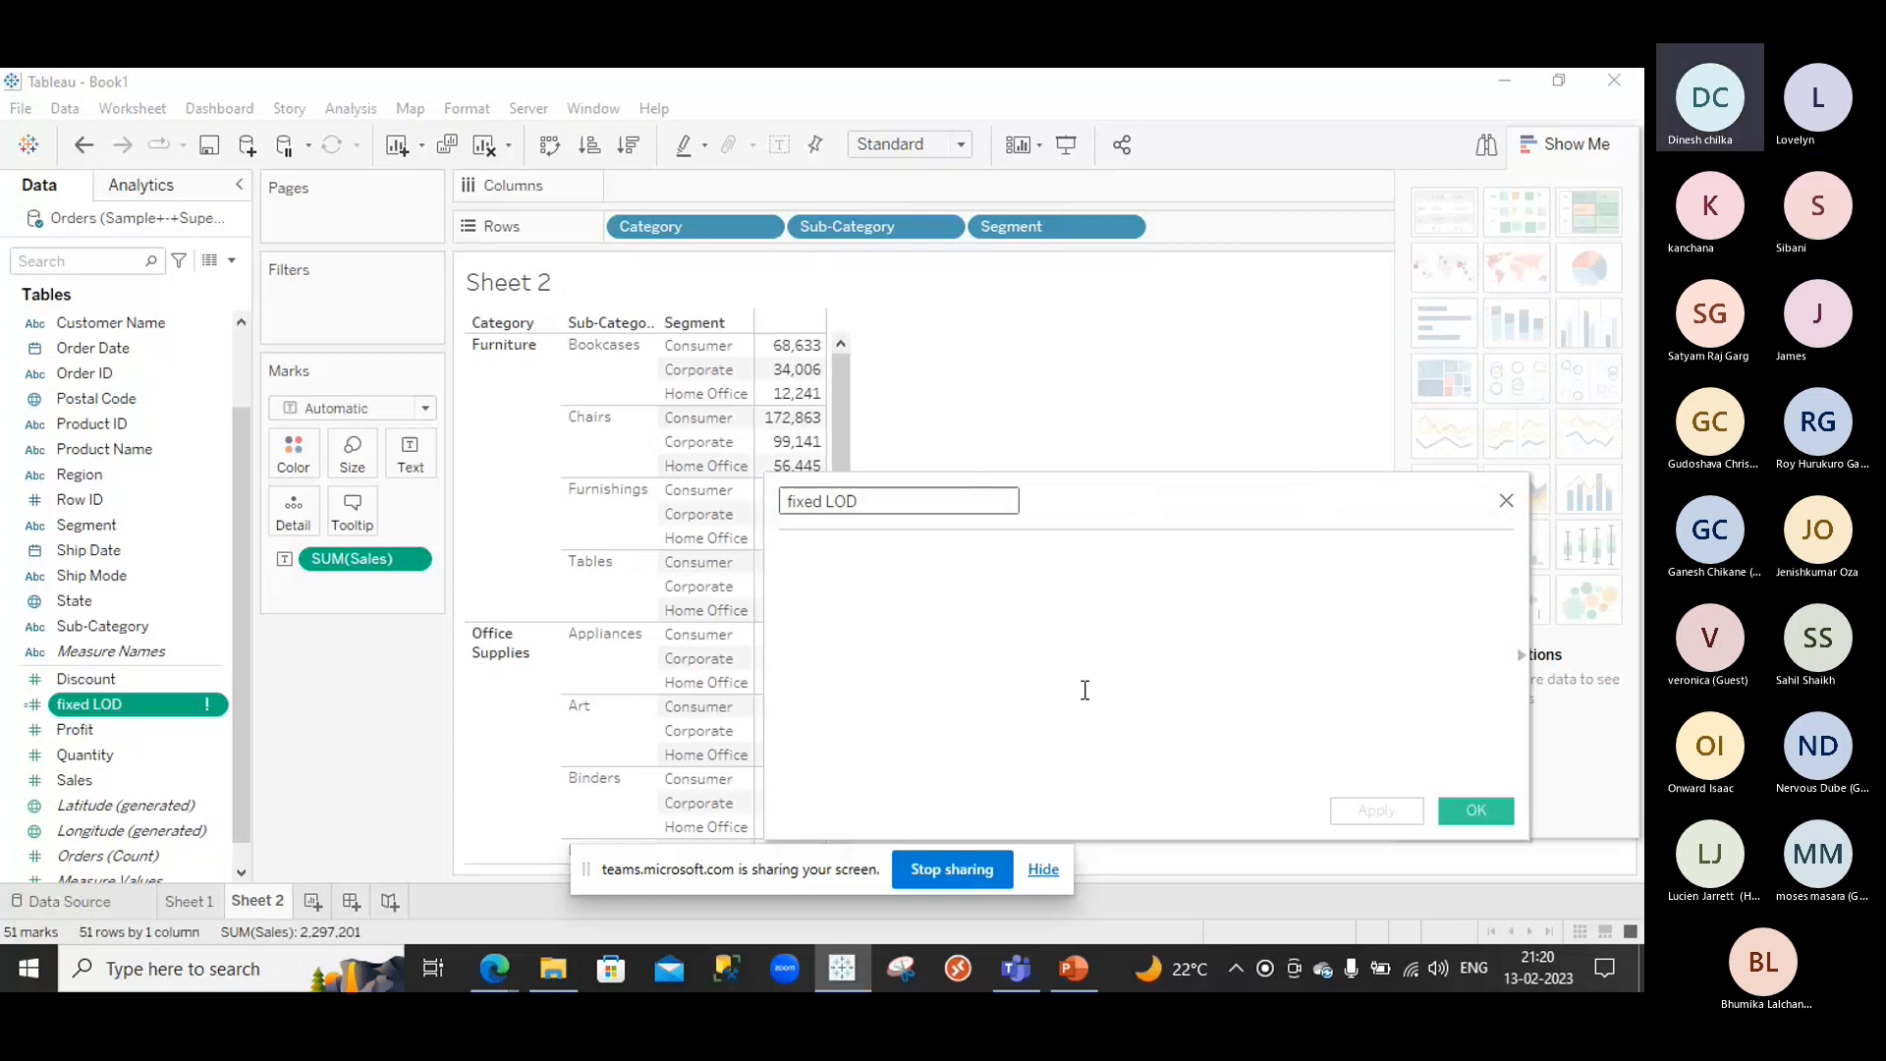
Close the fixed LOD calculation editor with its formula left empty
{"action": "key", "text": "BackSpace"}
{"action": "key", "text": "BackSpace"}
{"action": "key", "text": "BackSpace"}
{"action": "key", "text": "BackSpace"}
{"action": "key", "text": "BackSpace"}
{"action": "key", "text": "BackSpace"}
{"action": "key", "text": "BackSpace"}
{"action": "key", "text": "BackSpace"}
{"action": "key", "text": "BackSpace"}
{"action": "left_click", "coordinate": [1506, 500]}
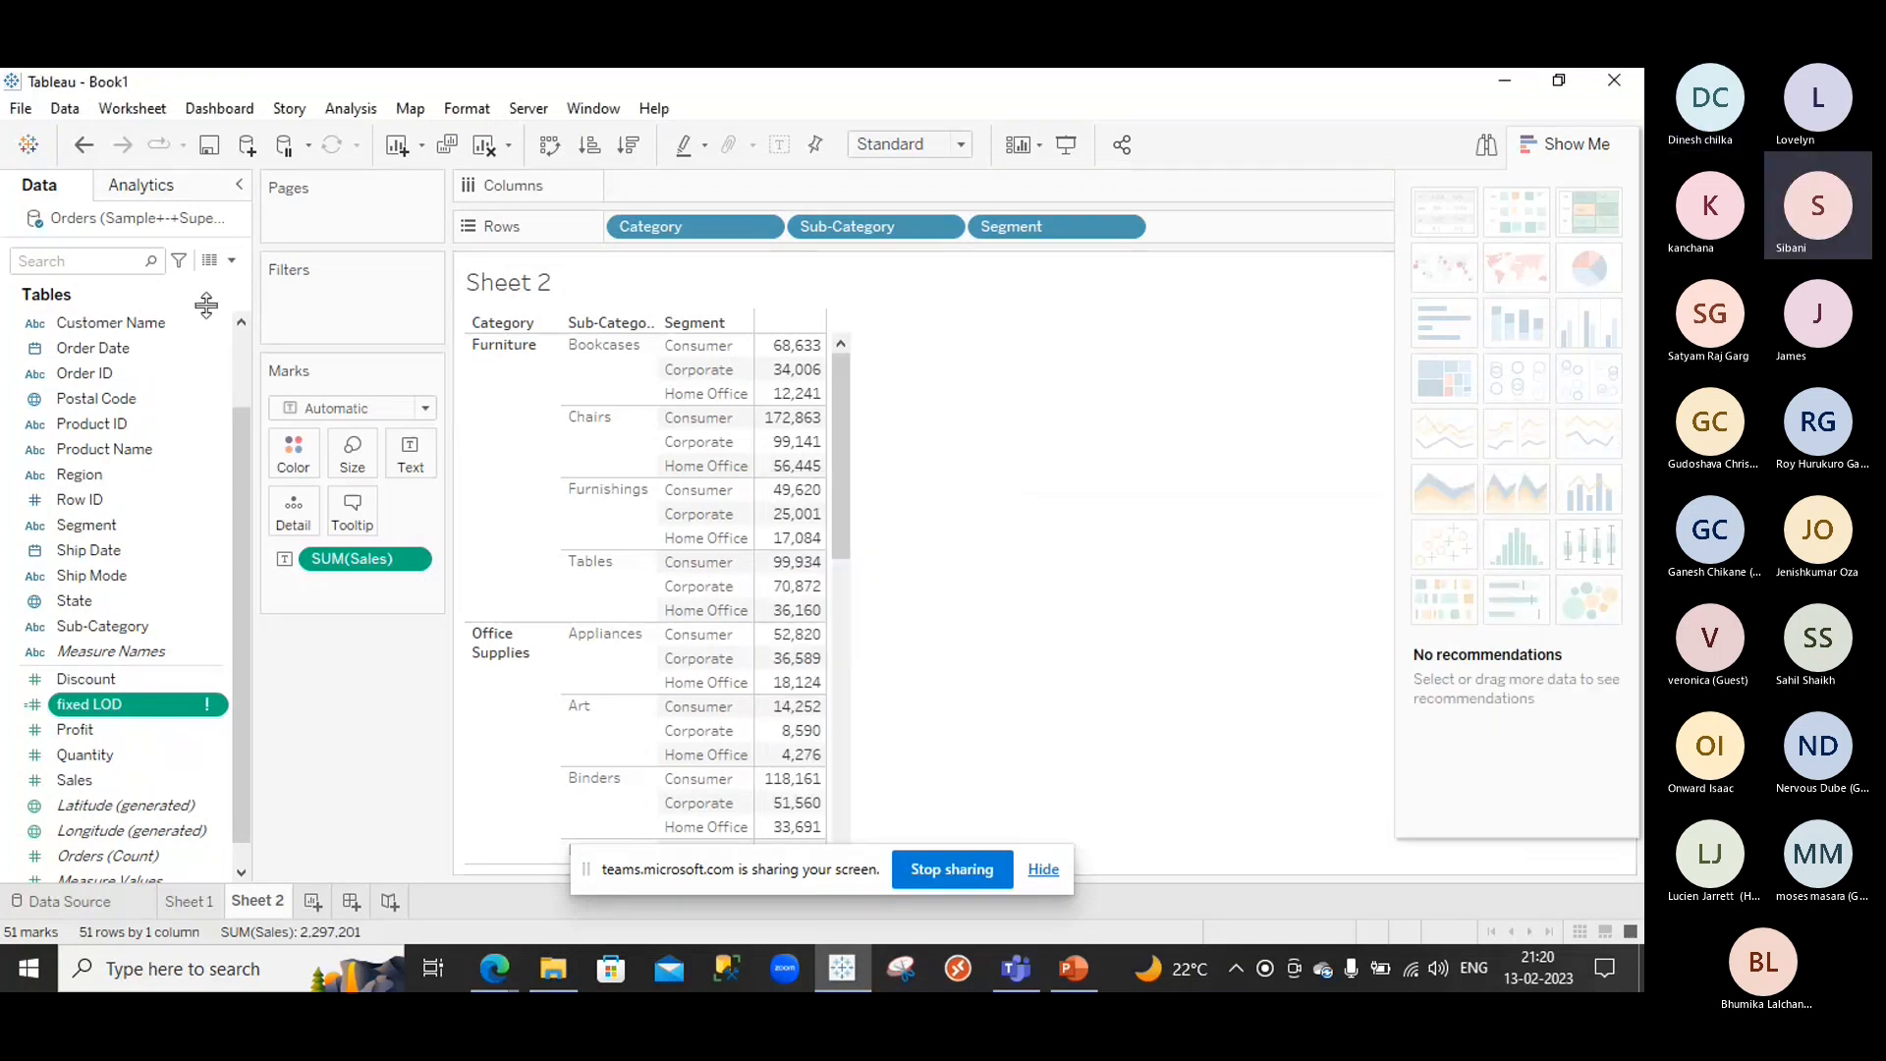
Start another calculated field beside the Category, Sub-Category and Segment table and name it fixed LOD
{"action": "left_click", "coordinate": [233, 260]}
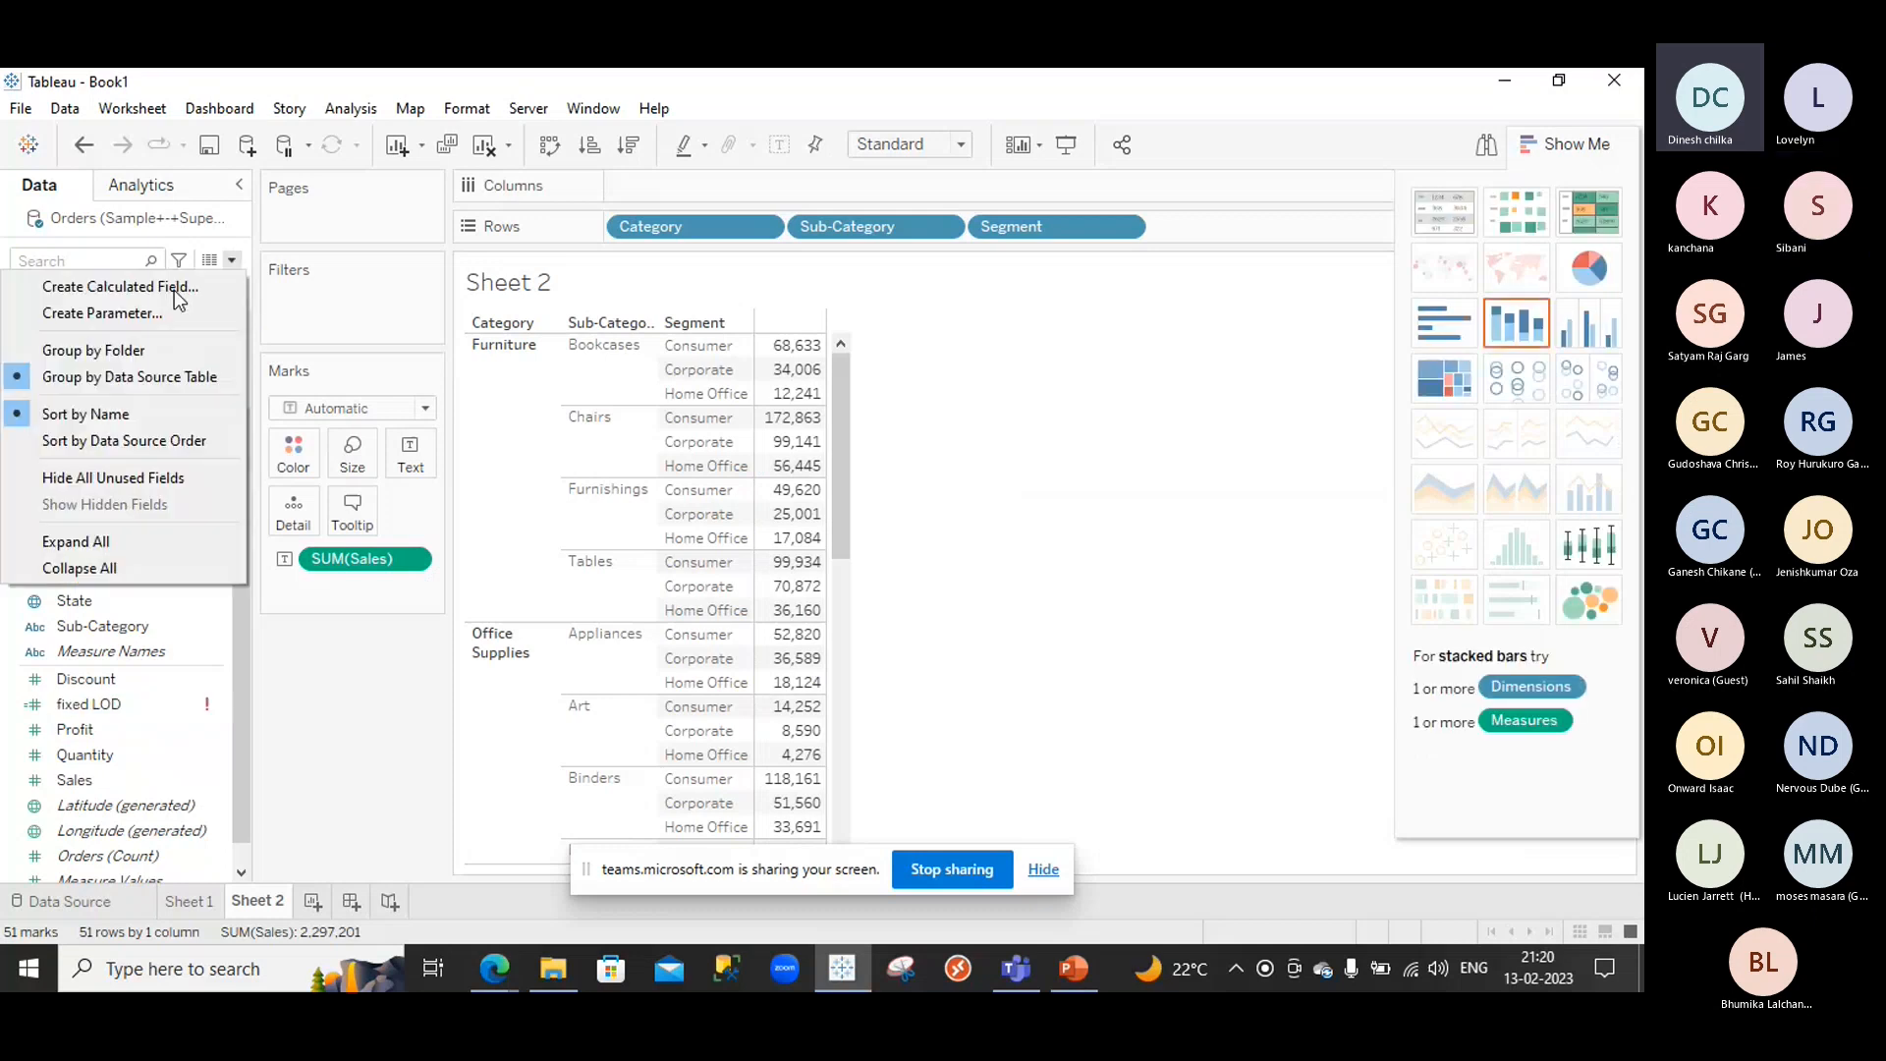
{"action": "left_click", "coordinate": [174, 291]}
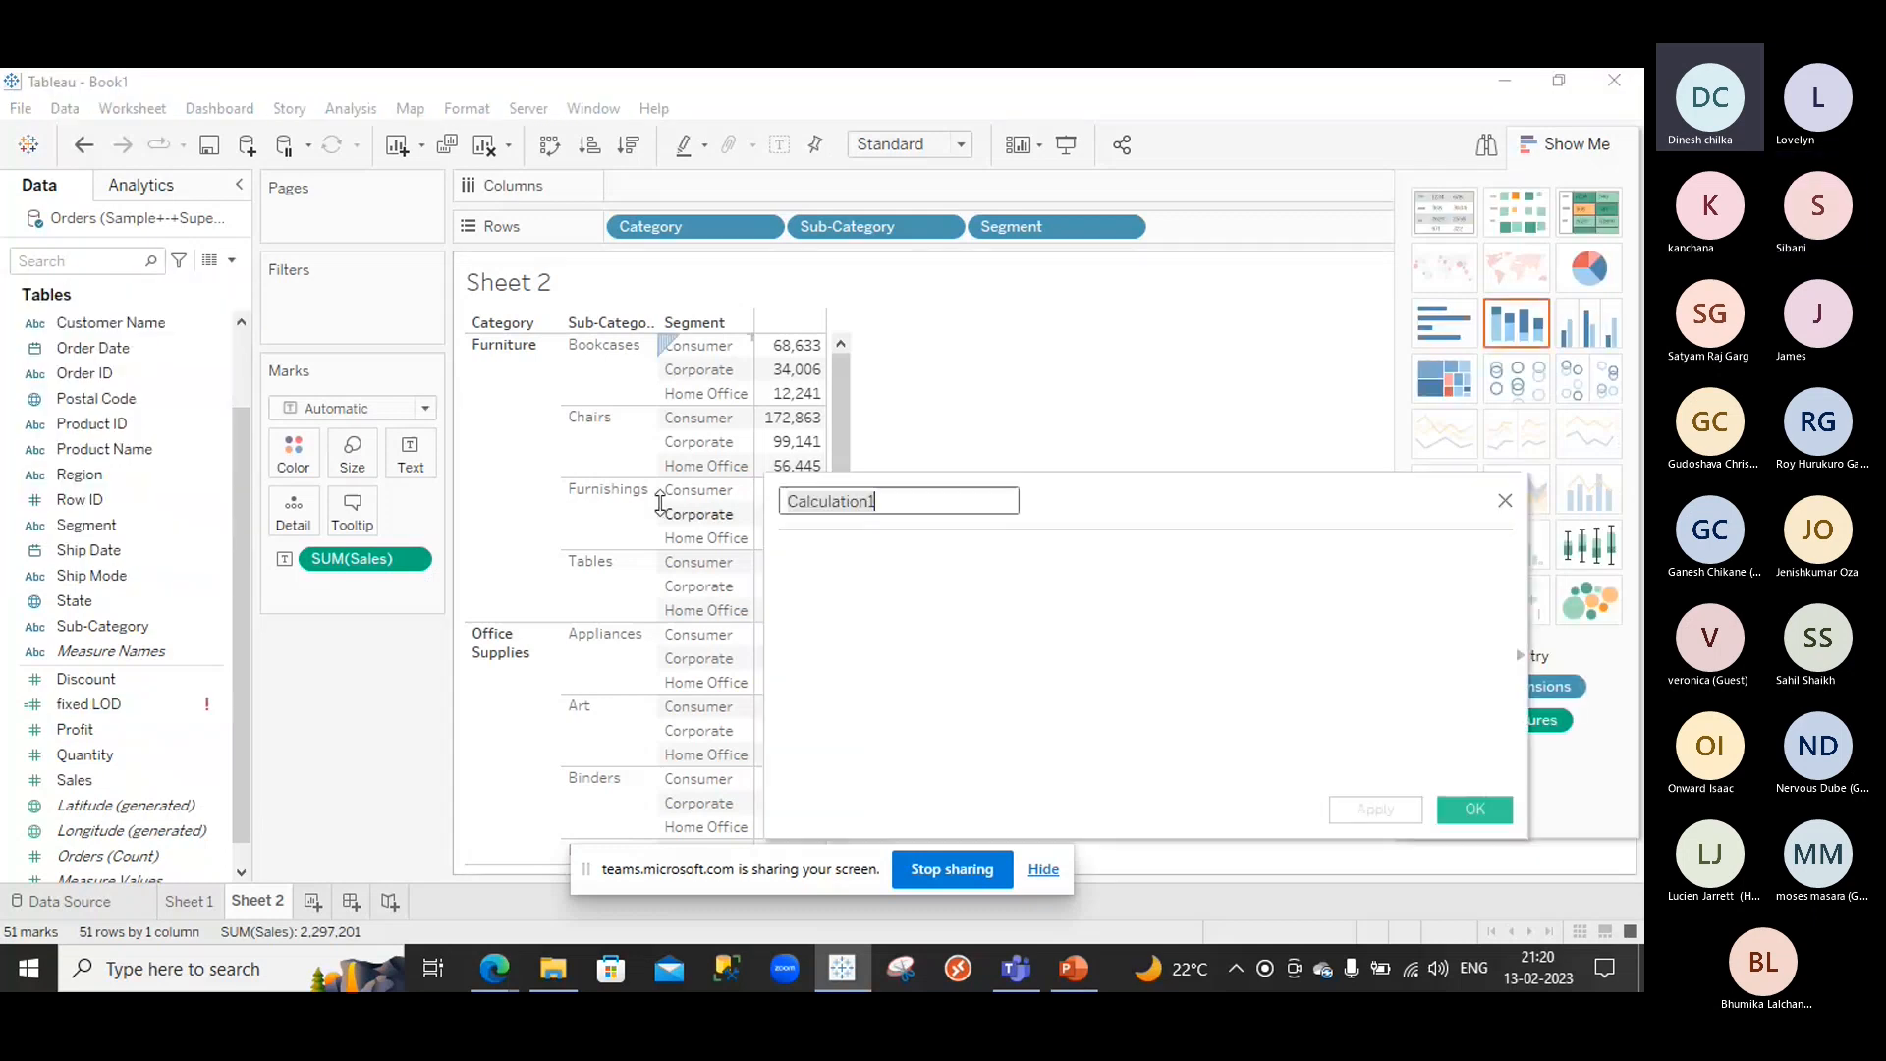
{"action": "type", "text": "f"}
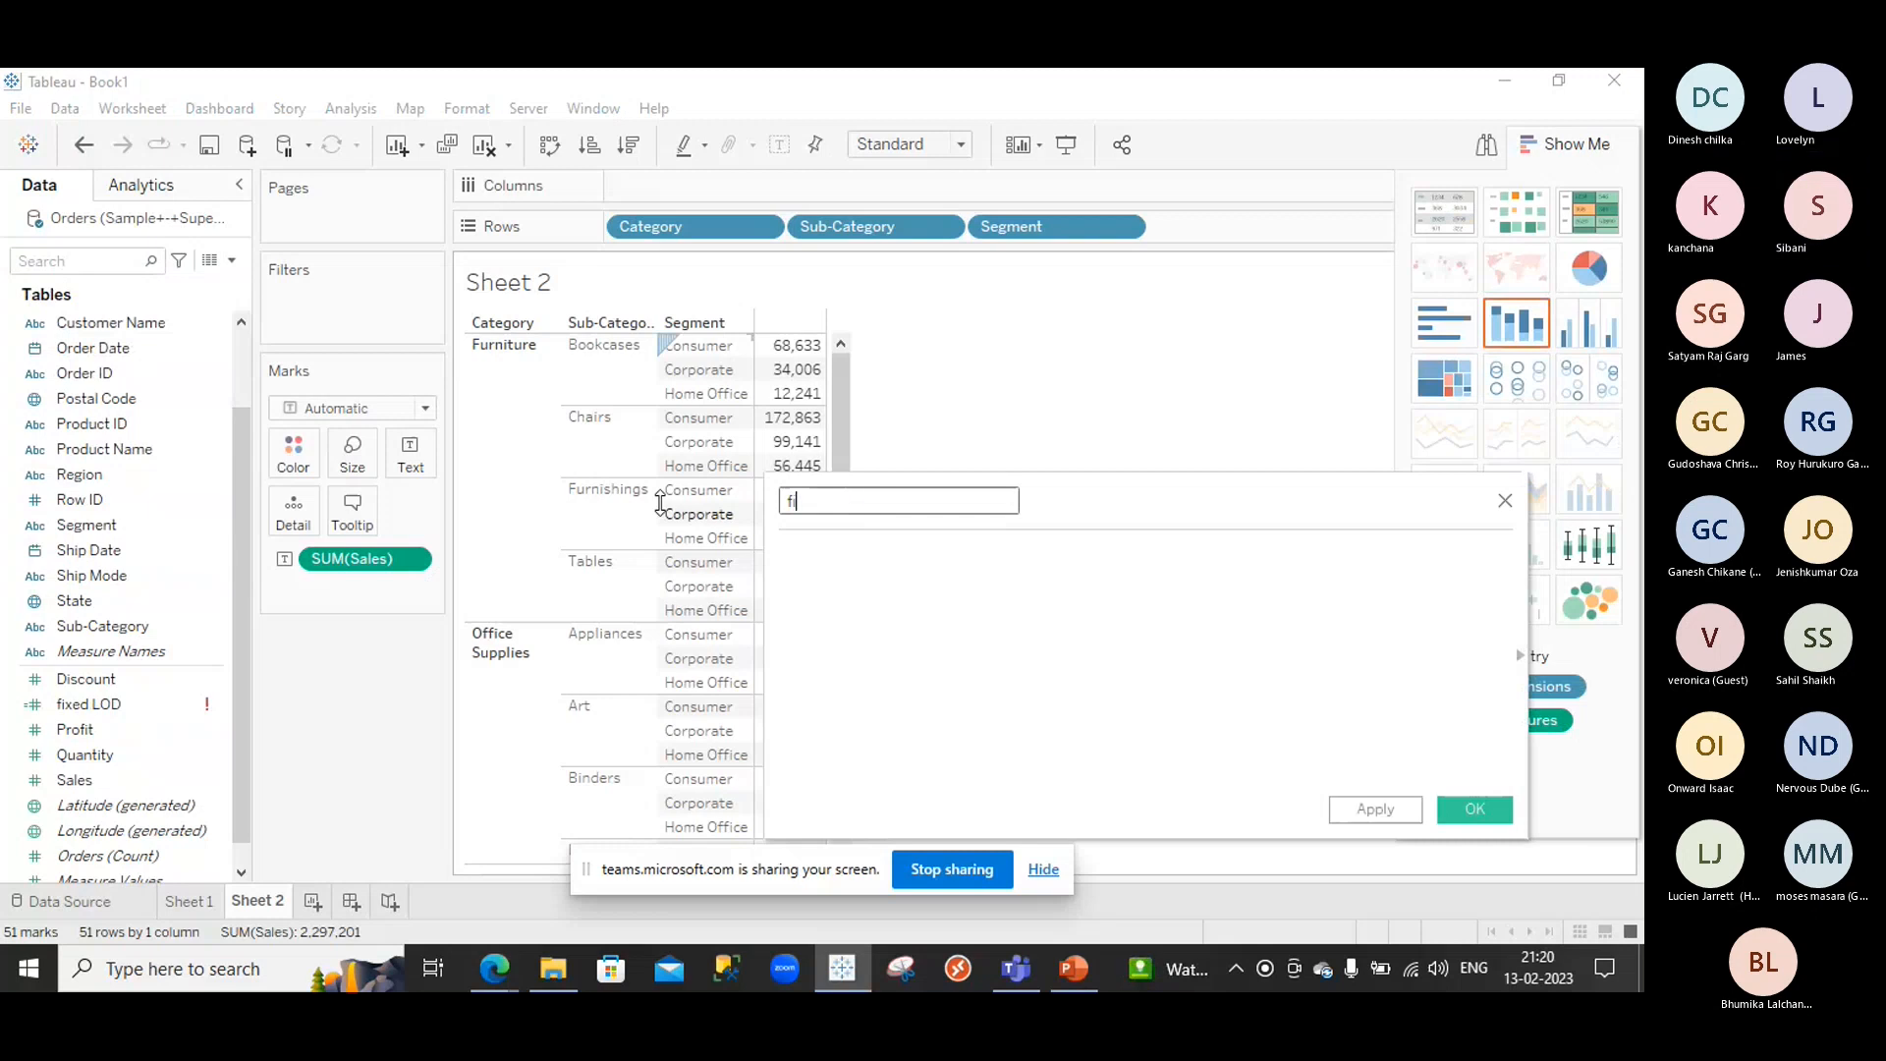
{"action": "type", "text": "ixed "}
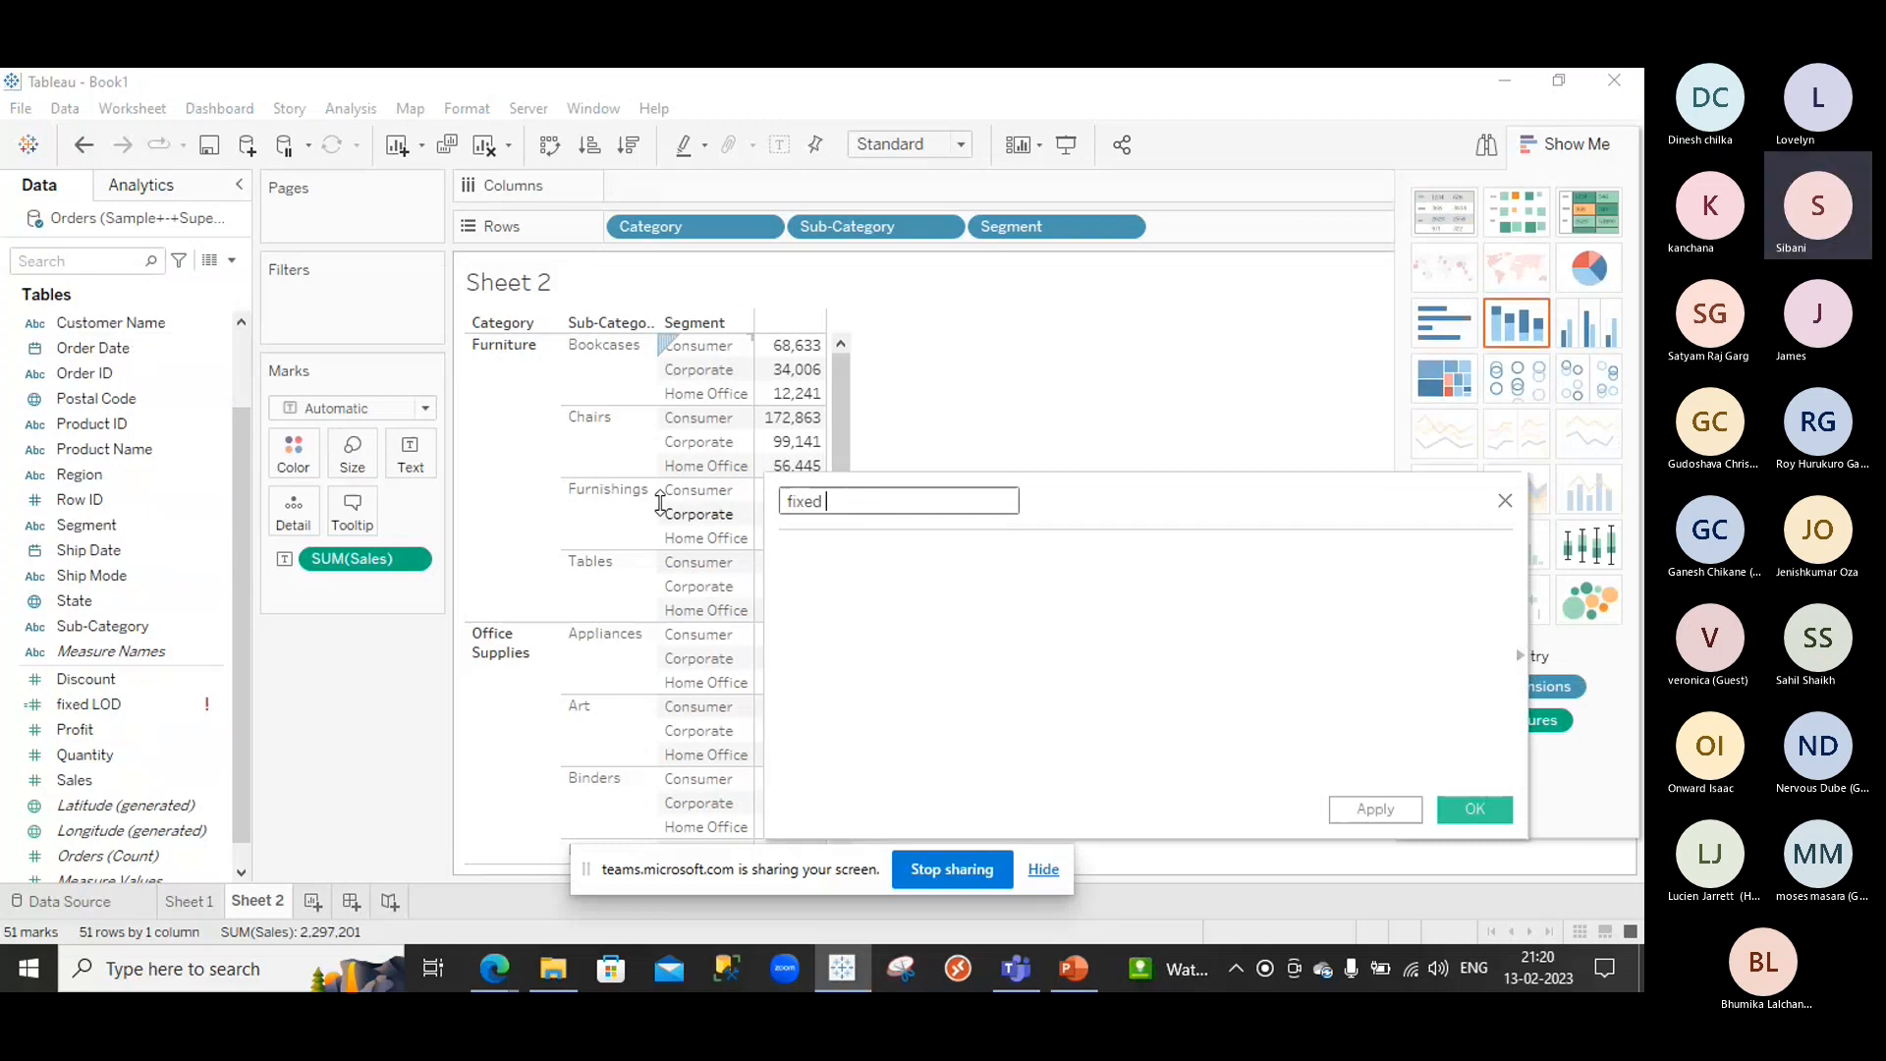
{"action": "type", "text": "LOD"}
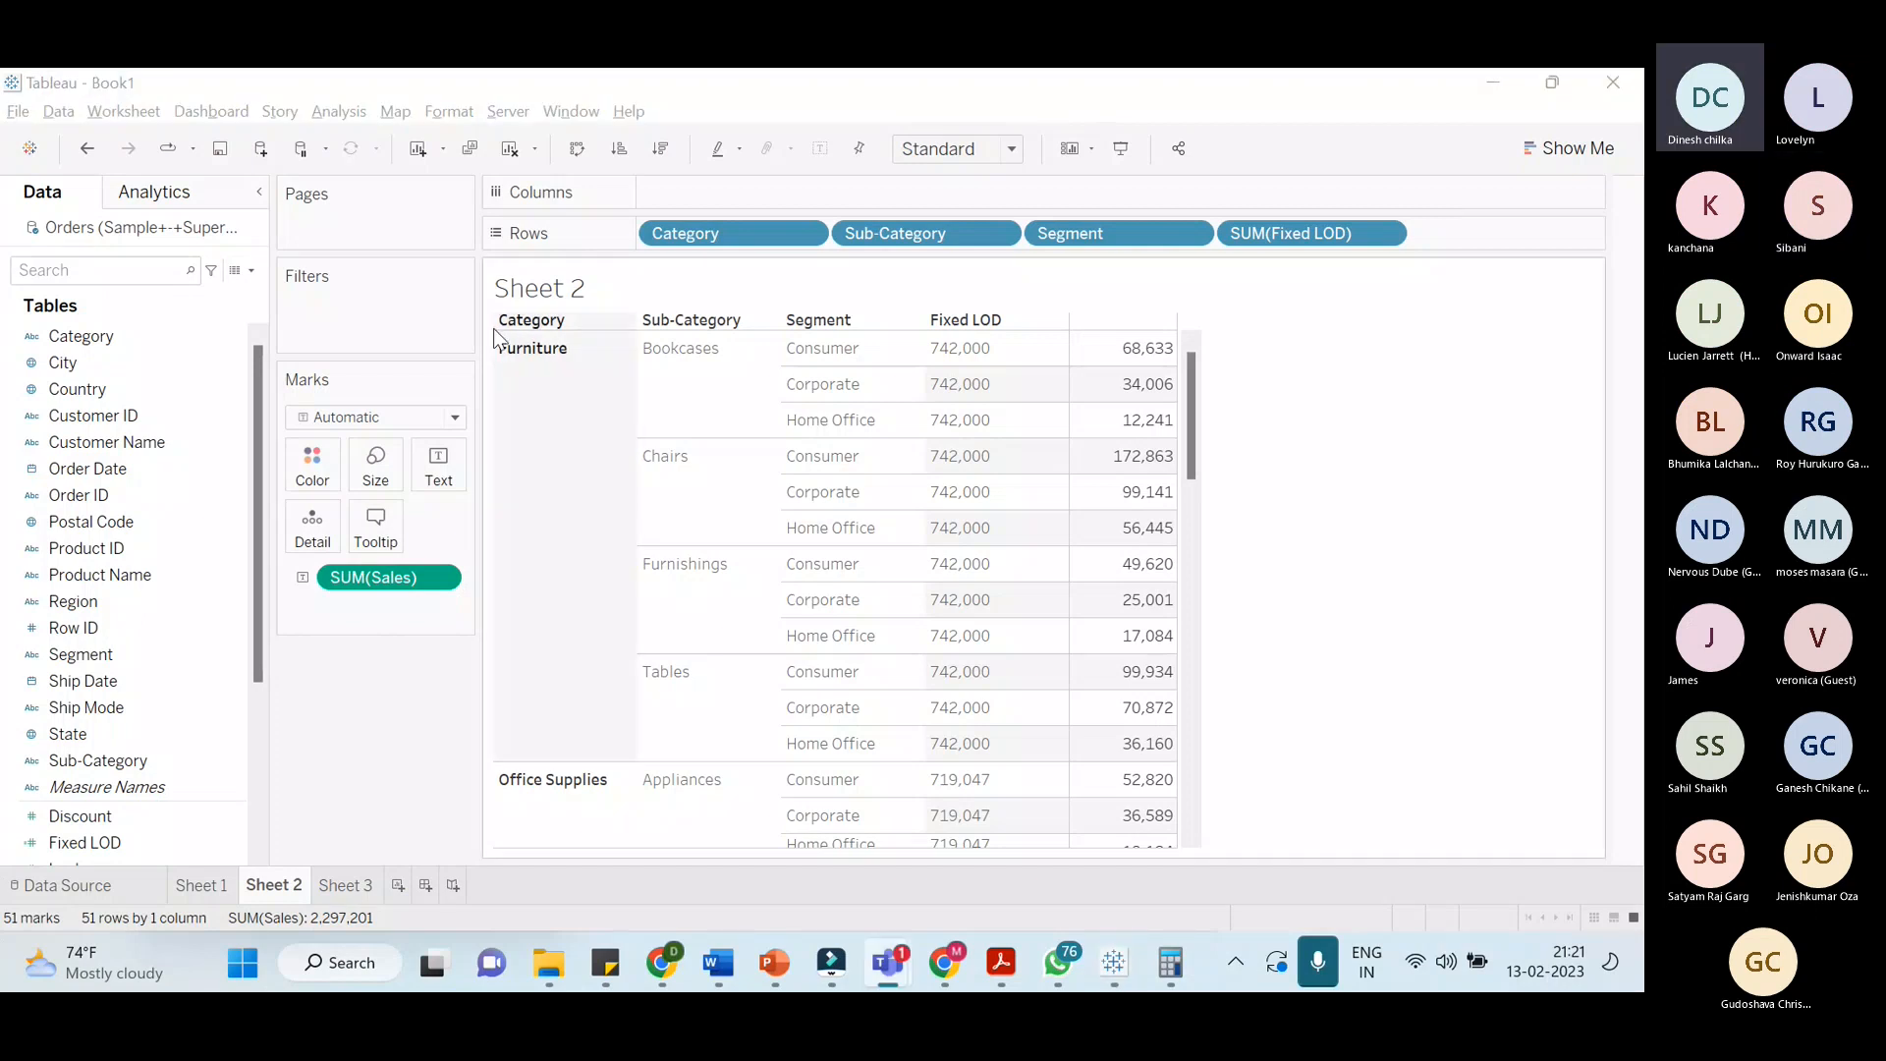
Start a new calculated field in the workbook that already shows SUM(Fixed LOD), leaving its formula area empty
{"action": "left_click", "coordinate": [251, 269]}
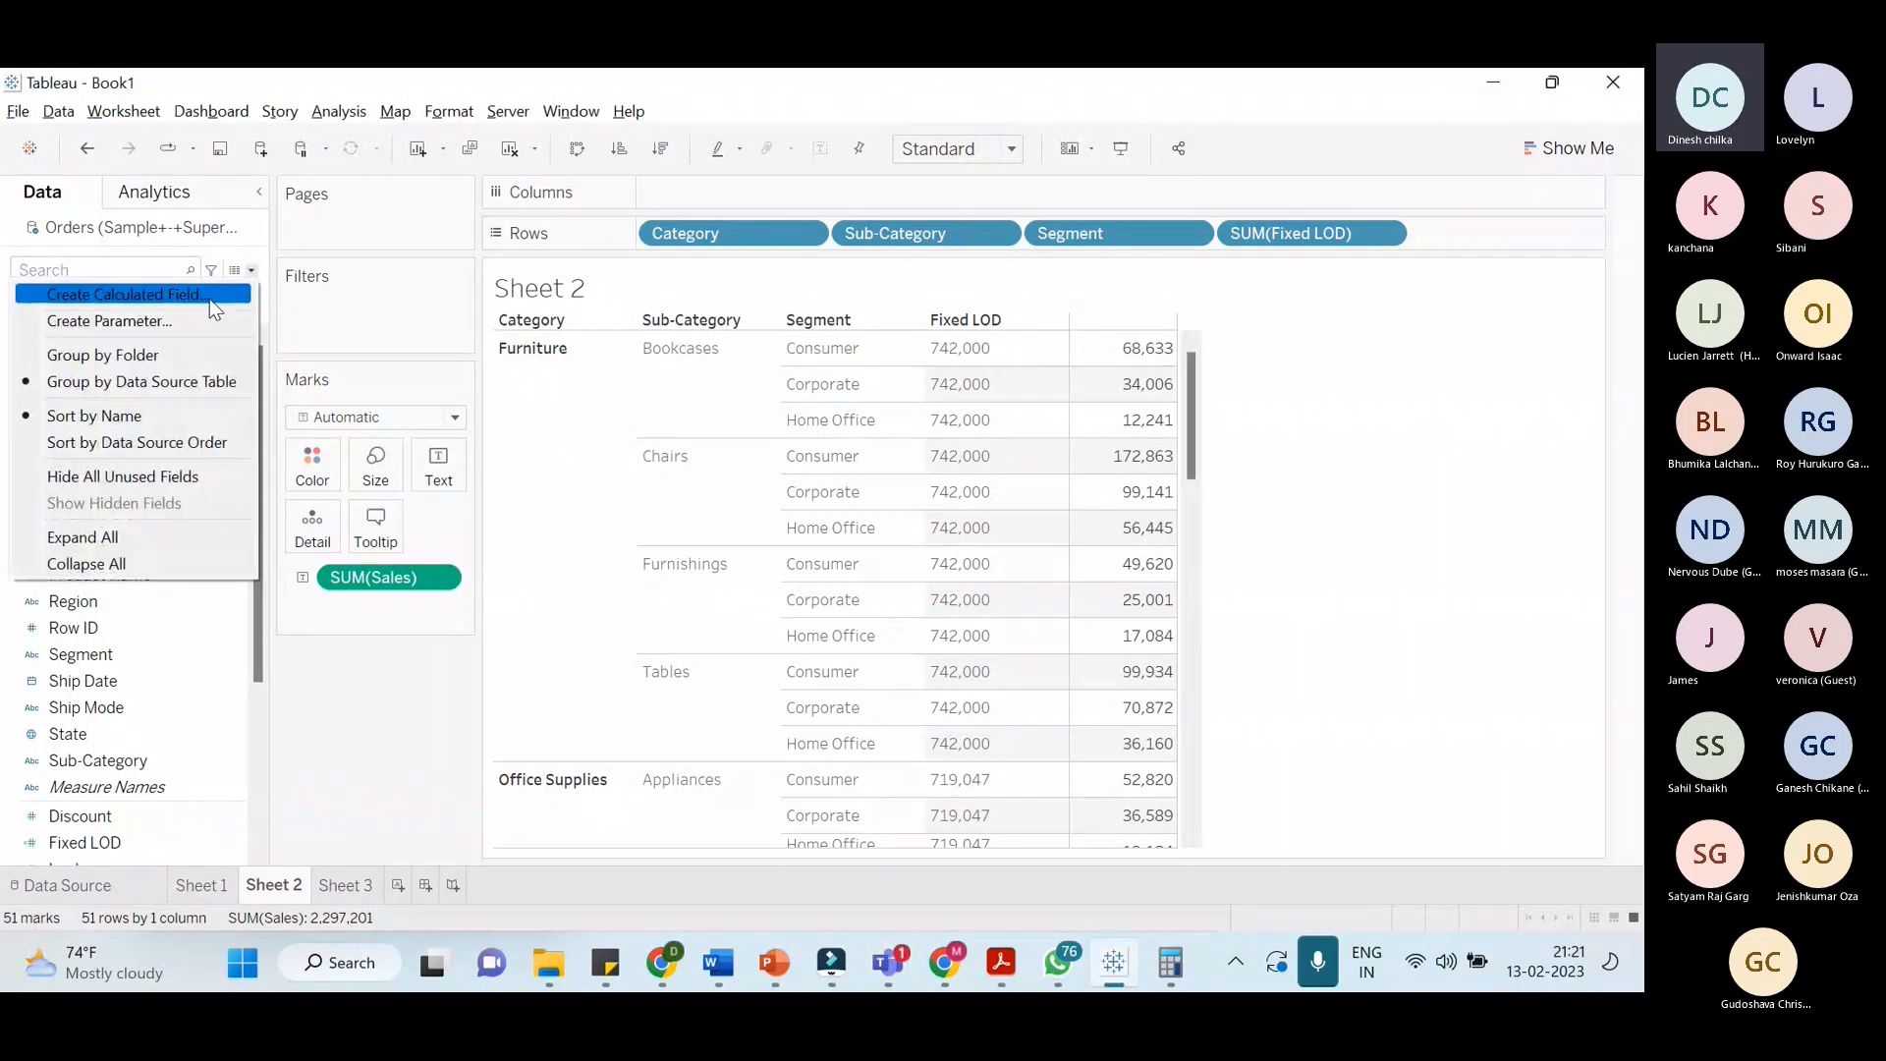
{"action": "left_click", "coordinate": [209, 297]}
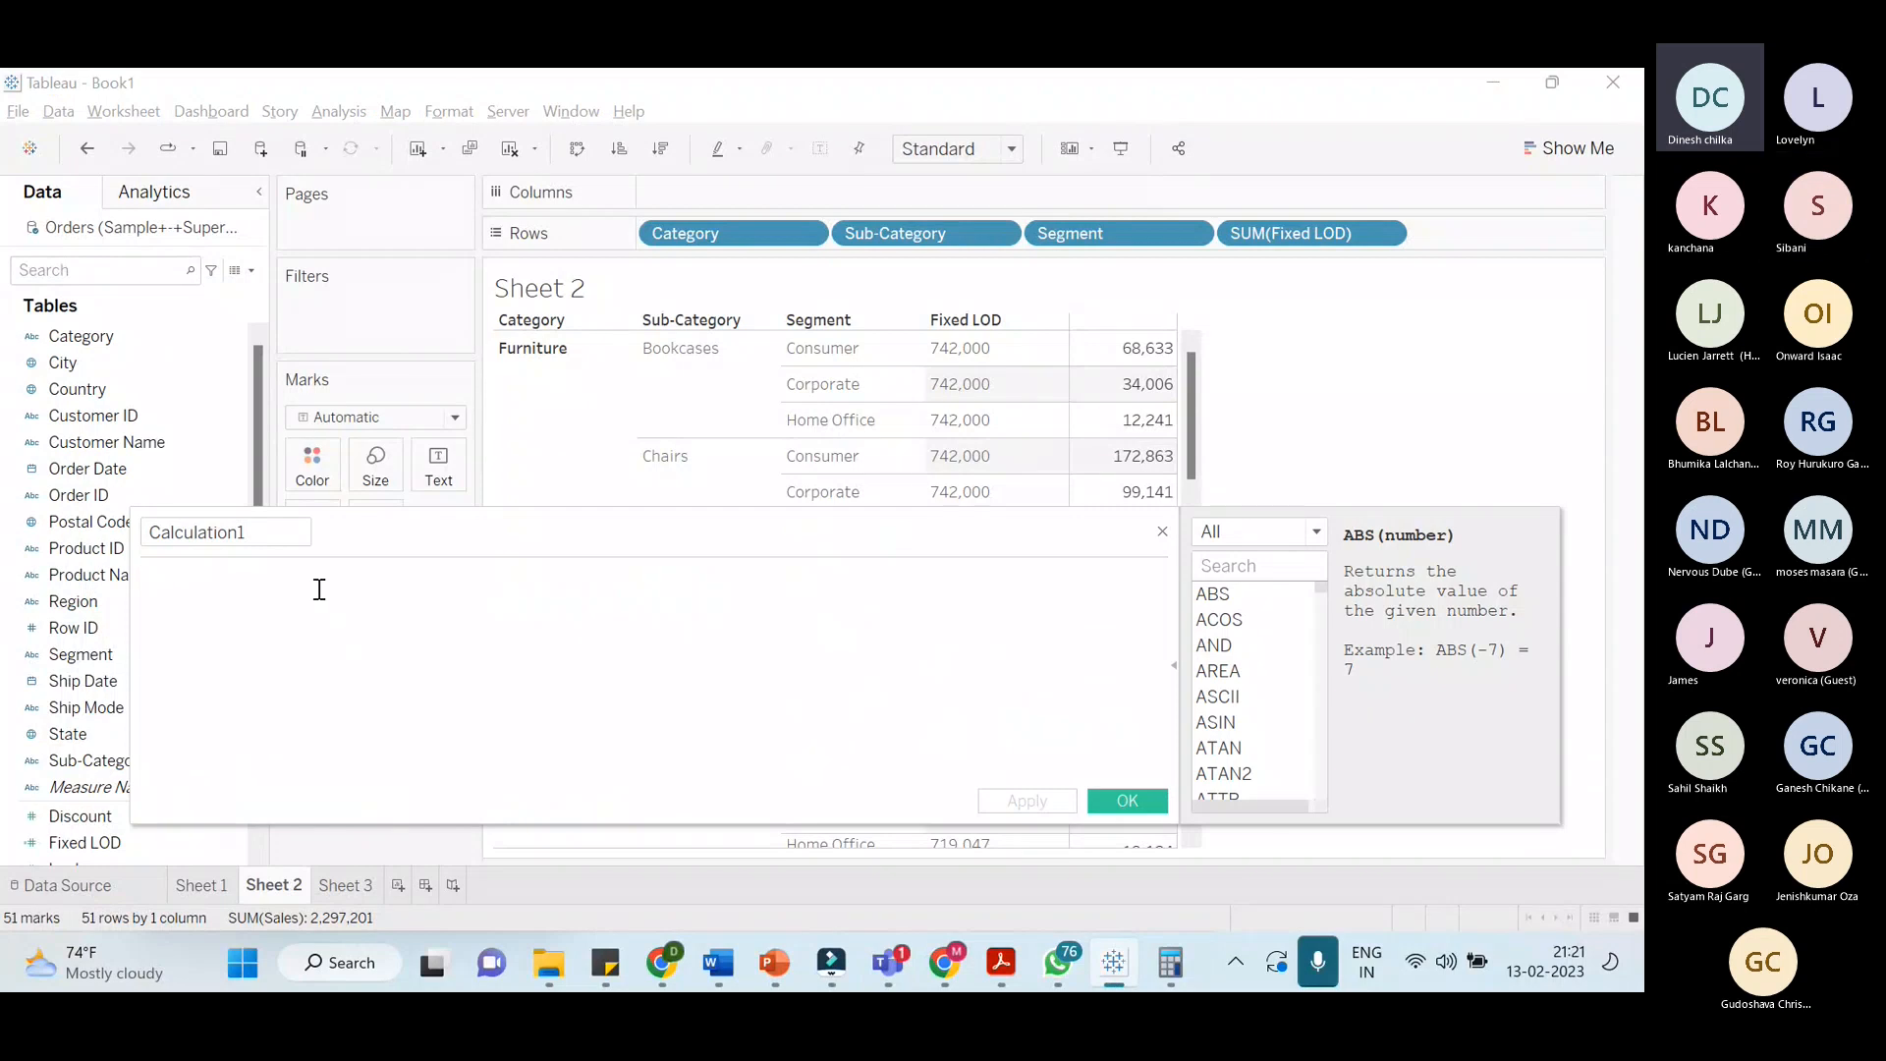
{"action": "type", "text": "aefef"}
{"action": "key", "text": "BackSpace"}
{"action": "key", "text": "BackSpace"}
{"action": "key", "text": "BackSpace"}
{"action": "key", "text": "BackSpace"}
{"action": "key", "text": "BackSpace"}
{"action": "left_click", "coordinate": [283, 539]}
{"action": "left_click", "coordinate": [381, 543]}
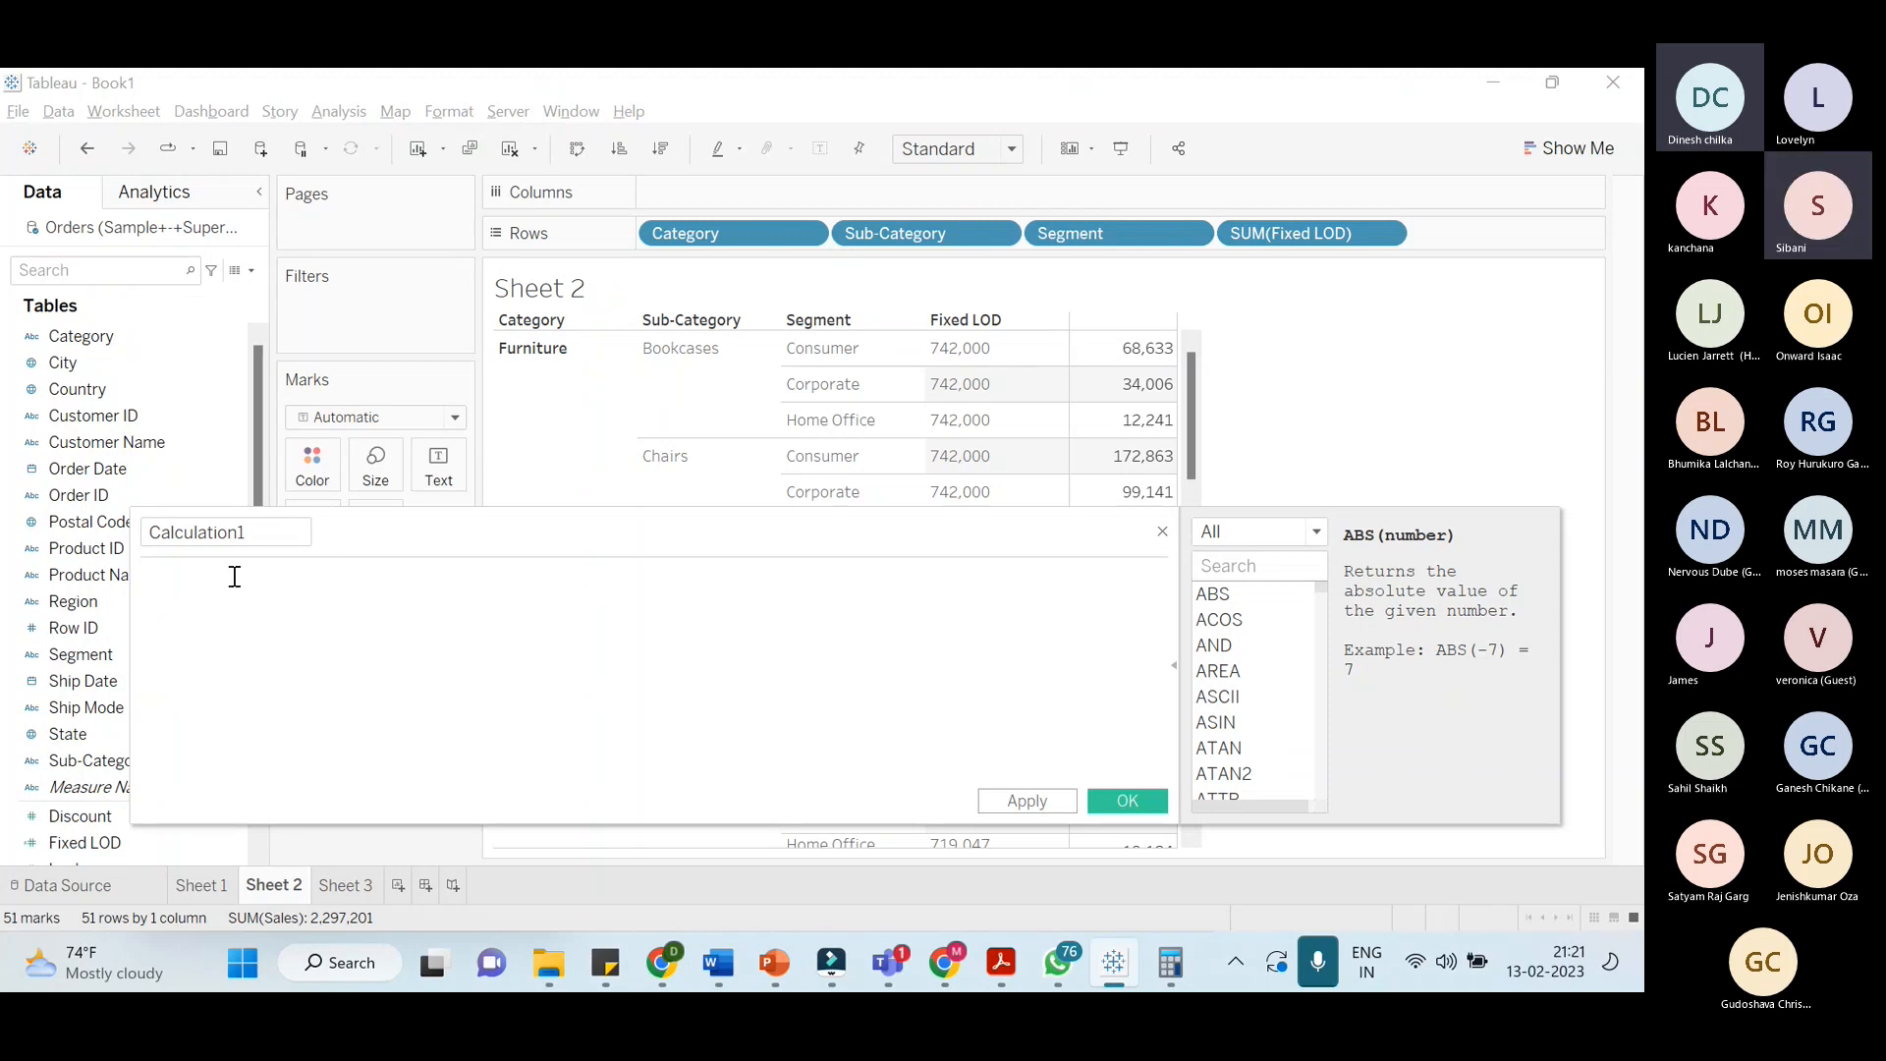
{"action": "left_click", "coordinate": [241, 535]}
{"action": "key", "text": "Escape"}
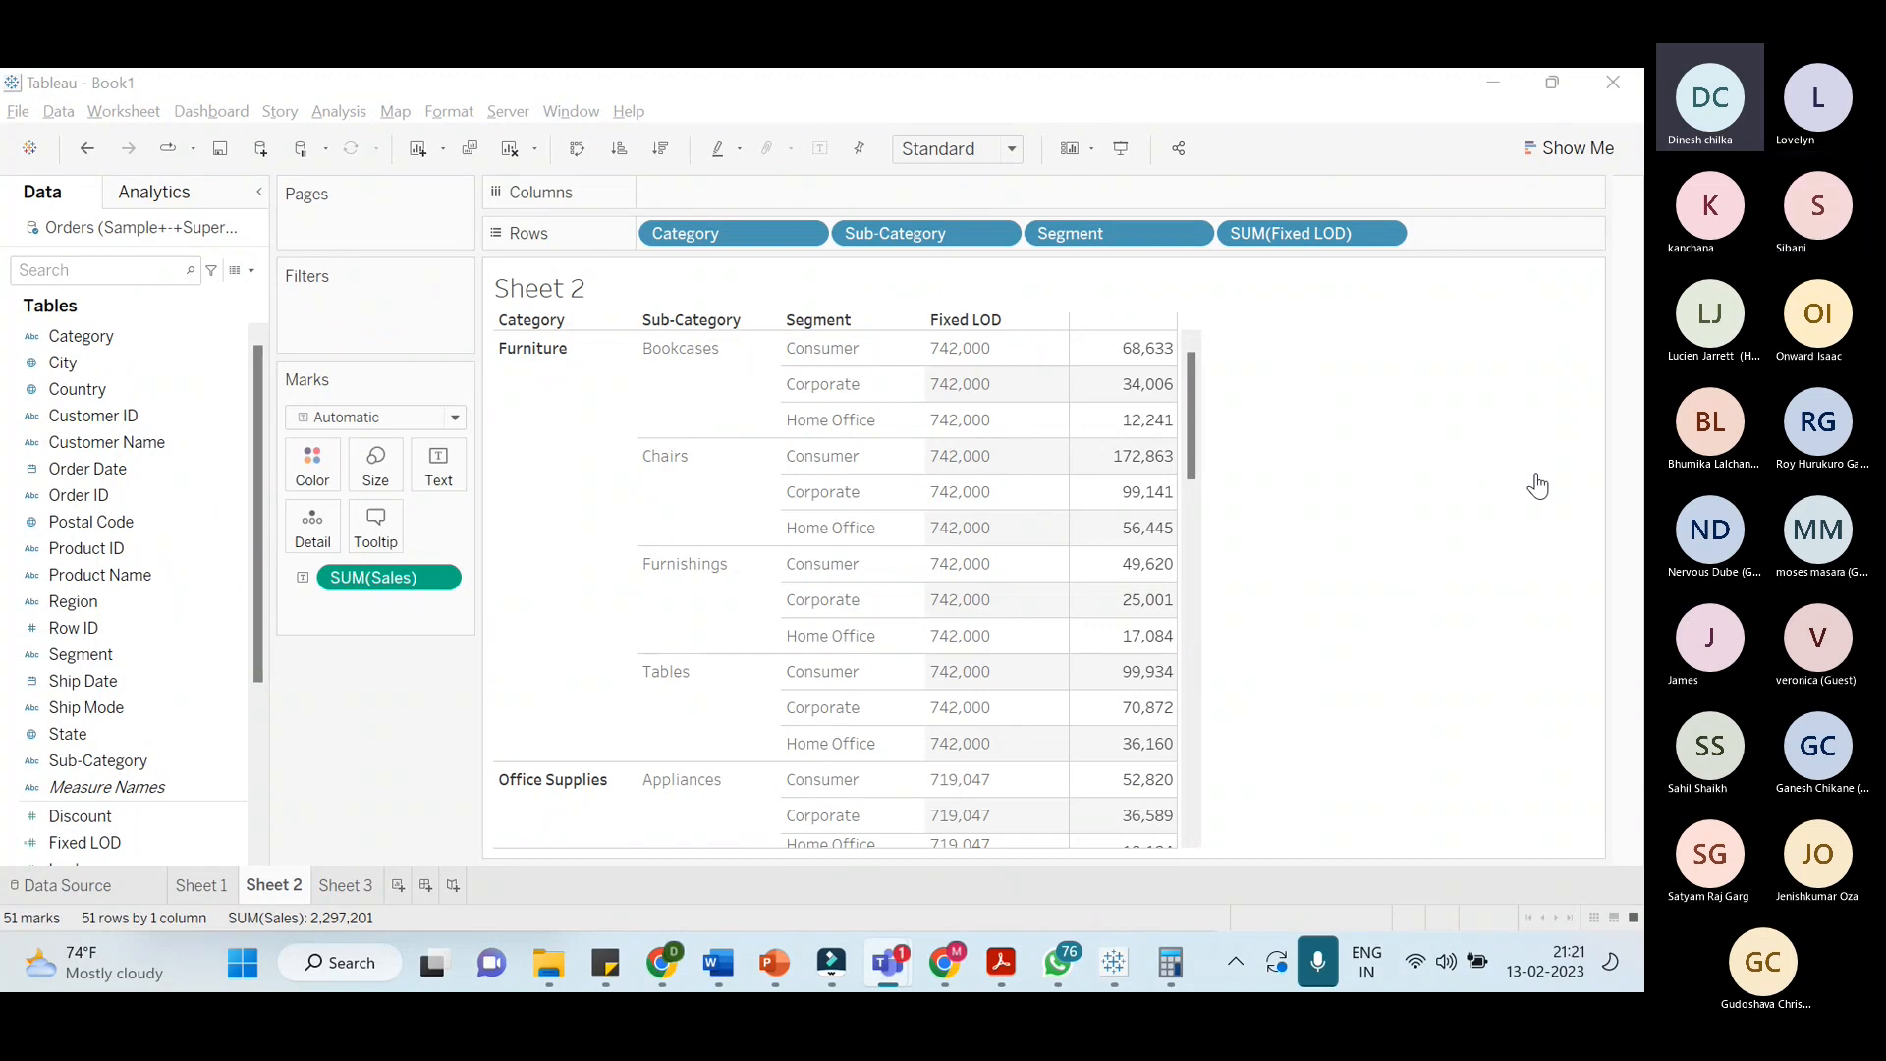
{"action": "key", "text": "alt+Tab"}
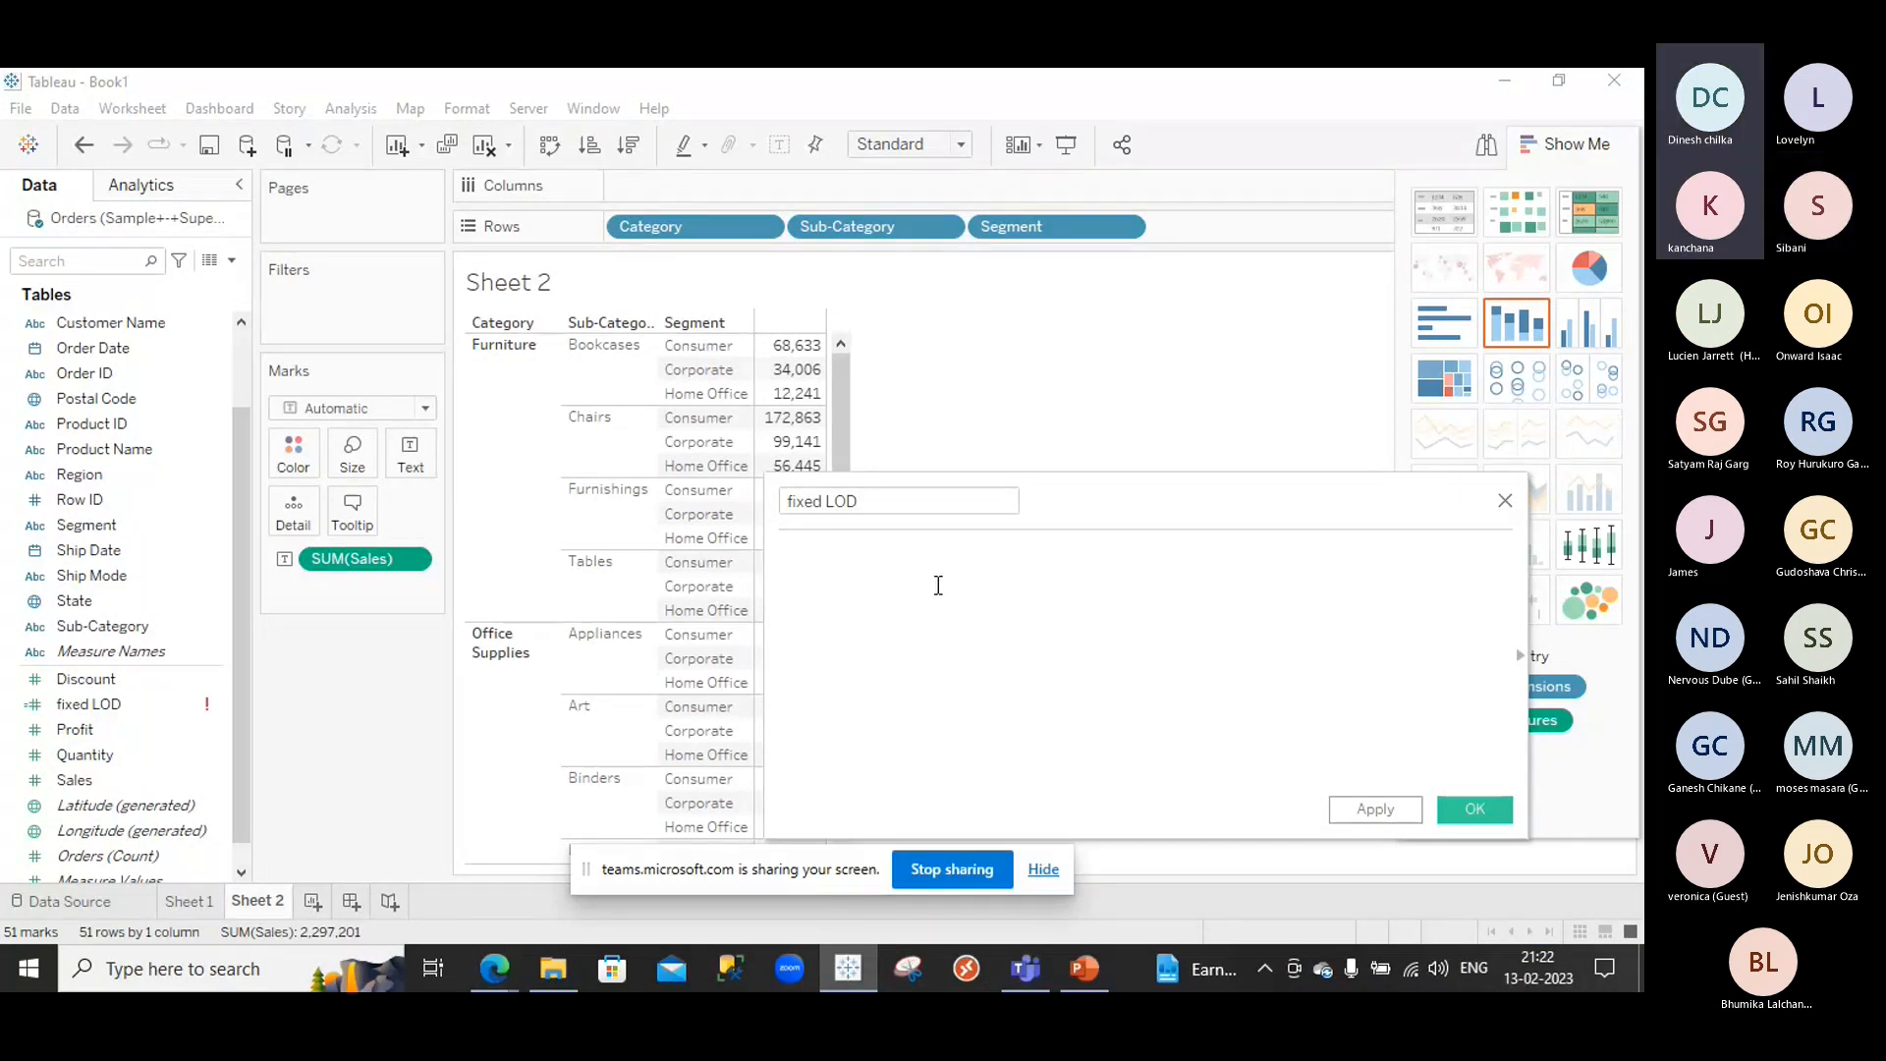
Try entering an opening curly brace in the fixed LOD formula
{"action": "type", "text": "{"}
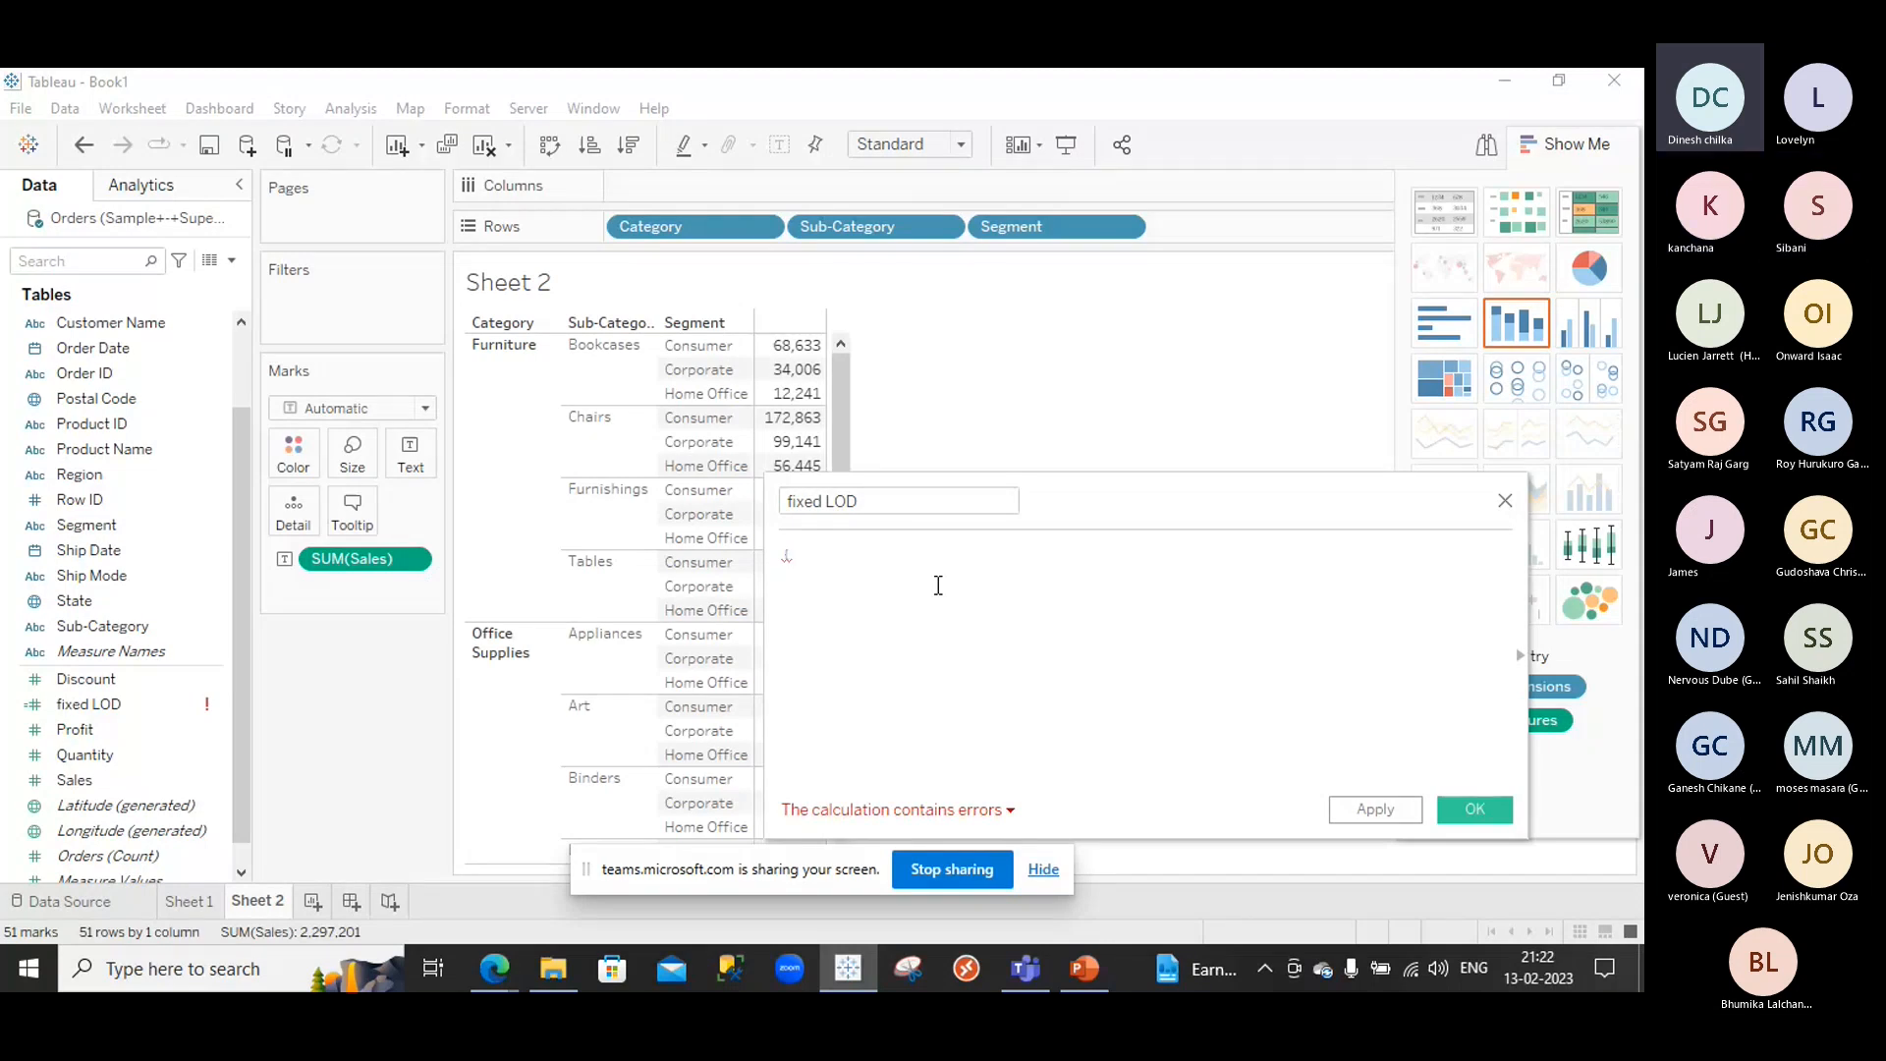
{"action": "type", "text": "{"}
{"action": "key", "text": "BackSpace"}
{"action": "key", "text": "BackSpace"}
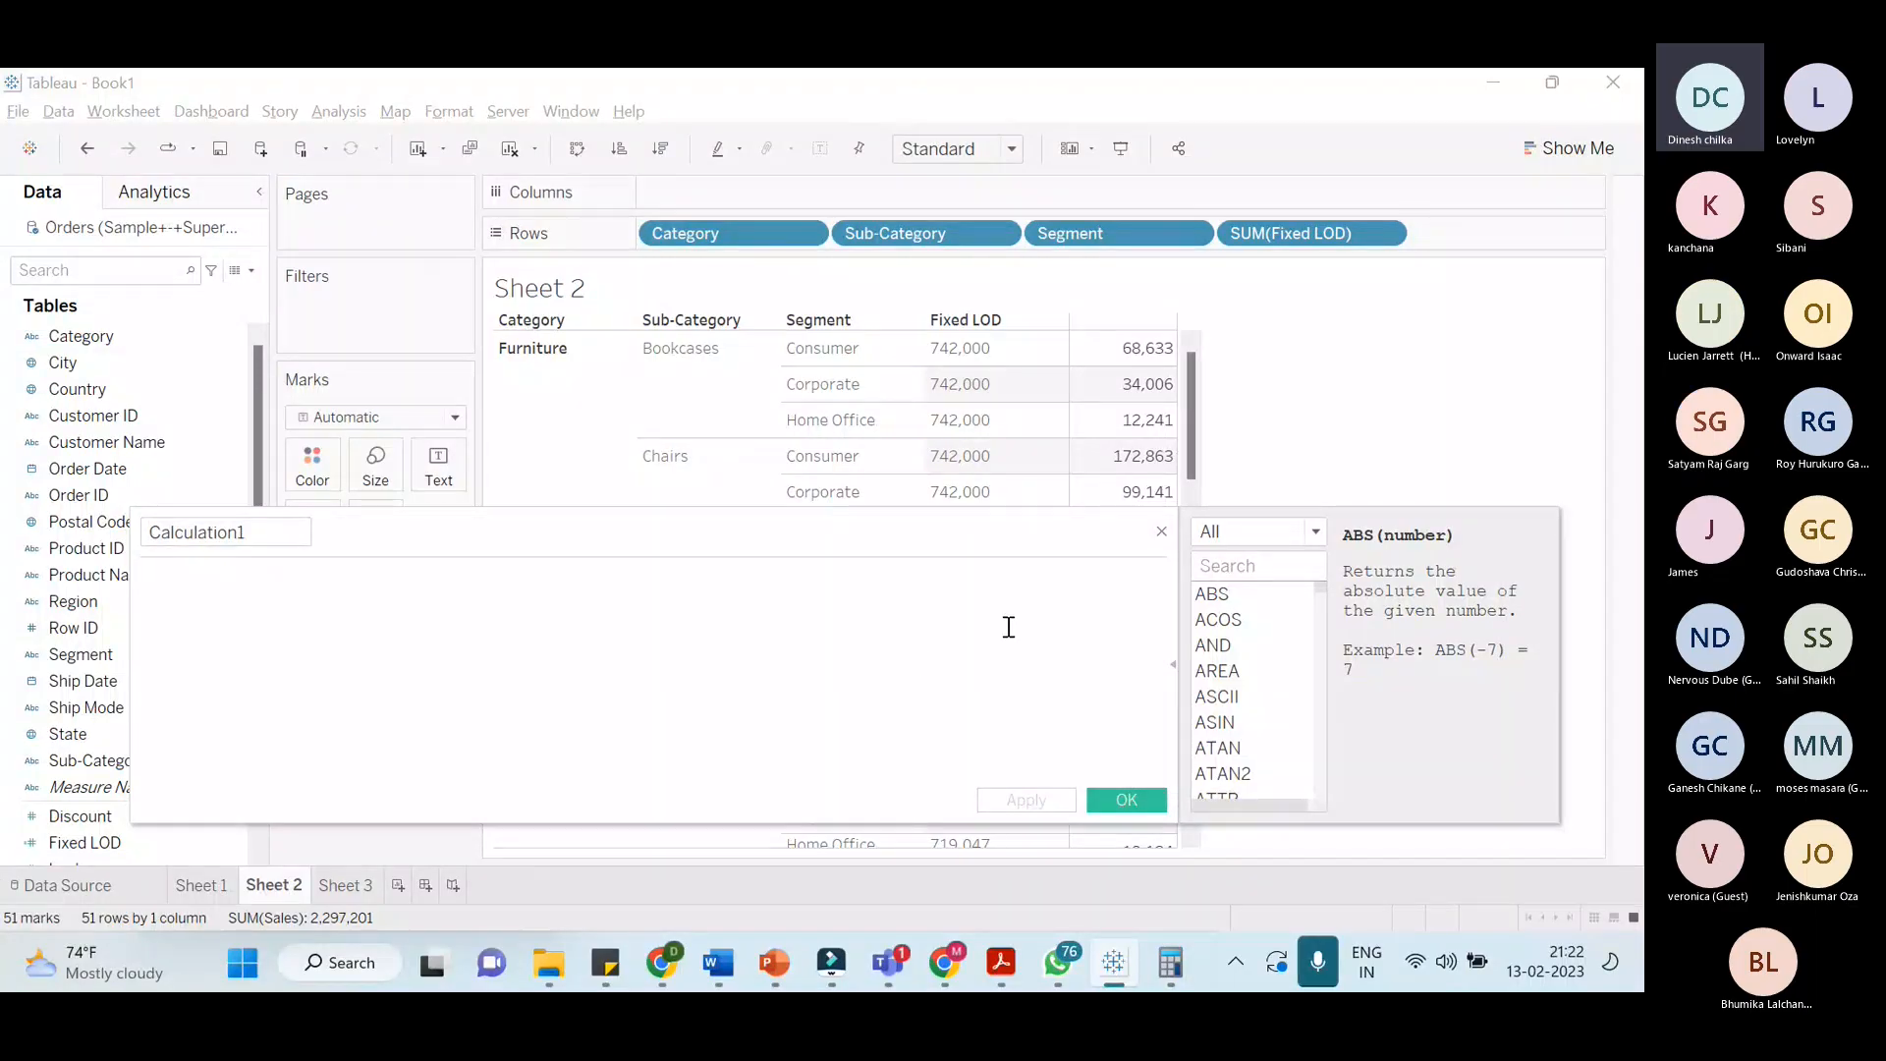
{"action": "key", "text": "alt+Tab"}
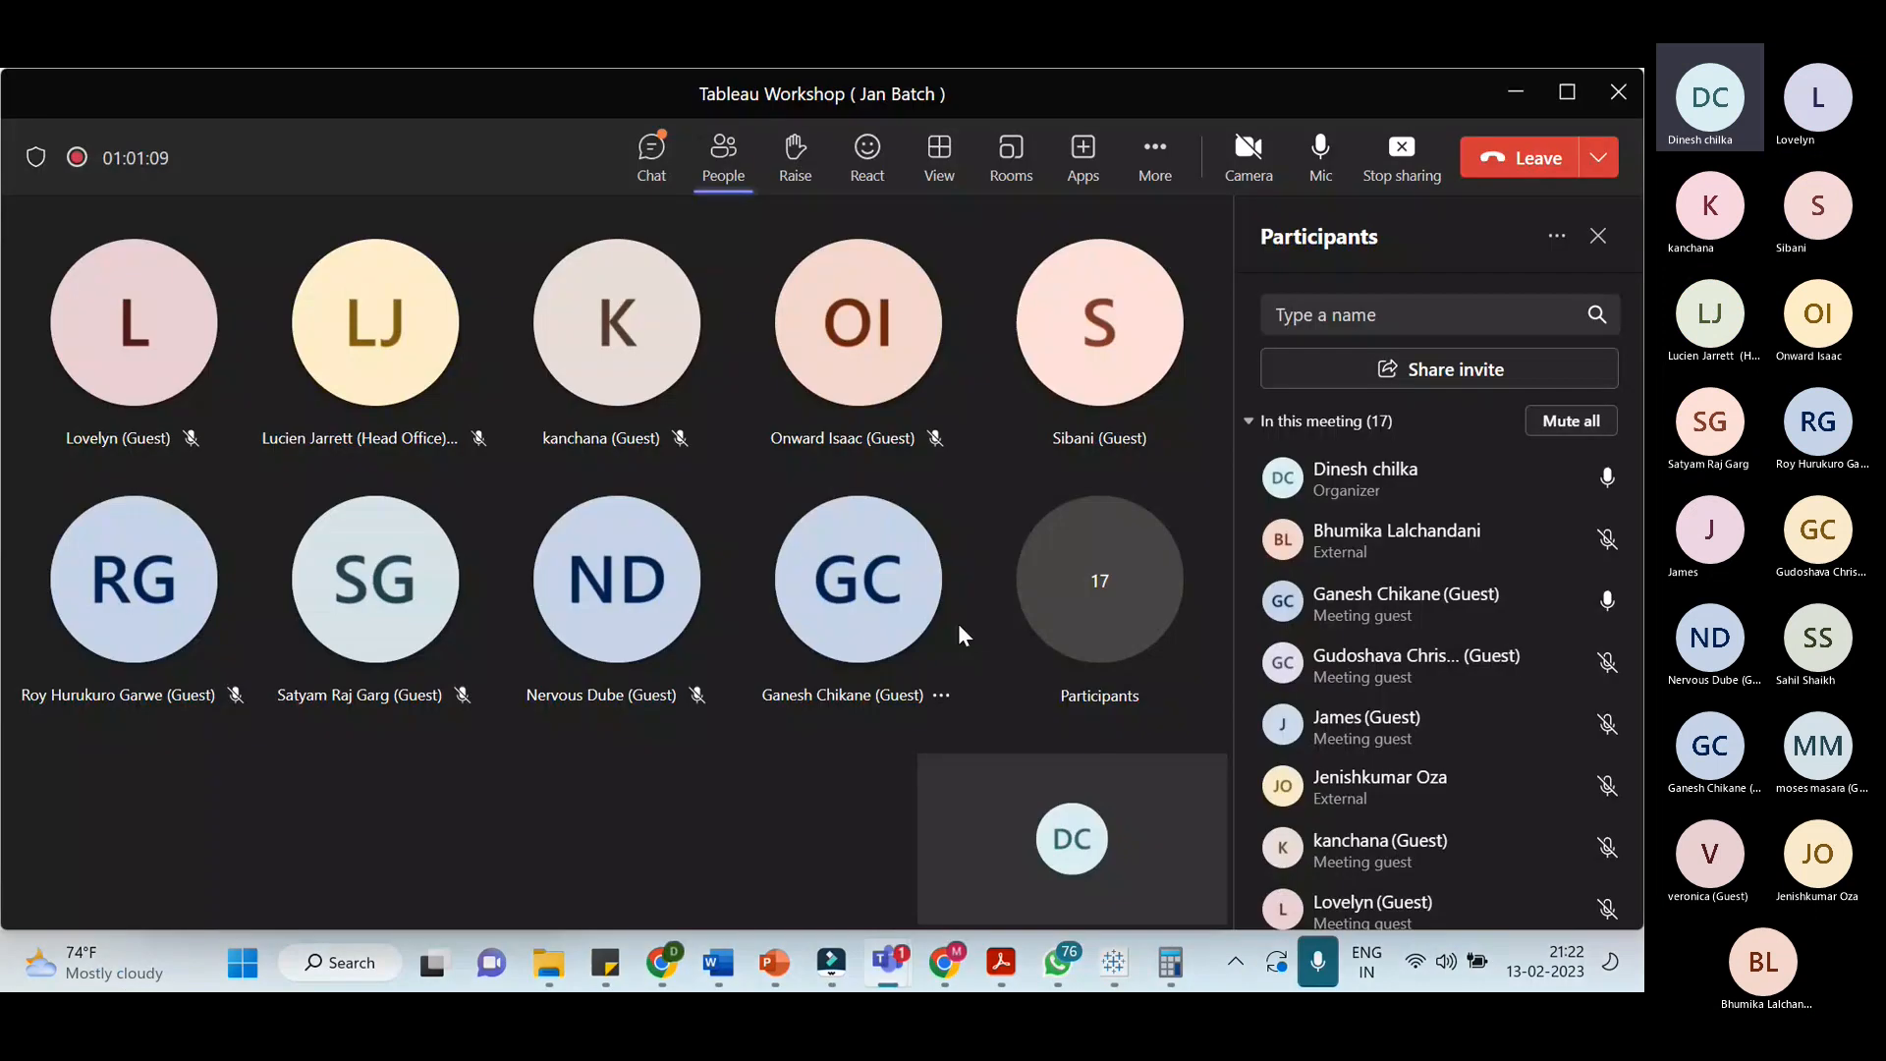
{"action": "key", "text": "alt+Tab"}
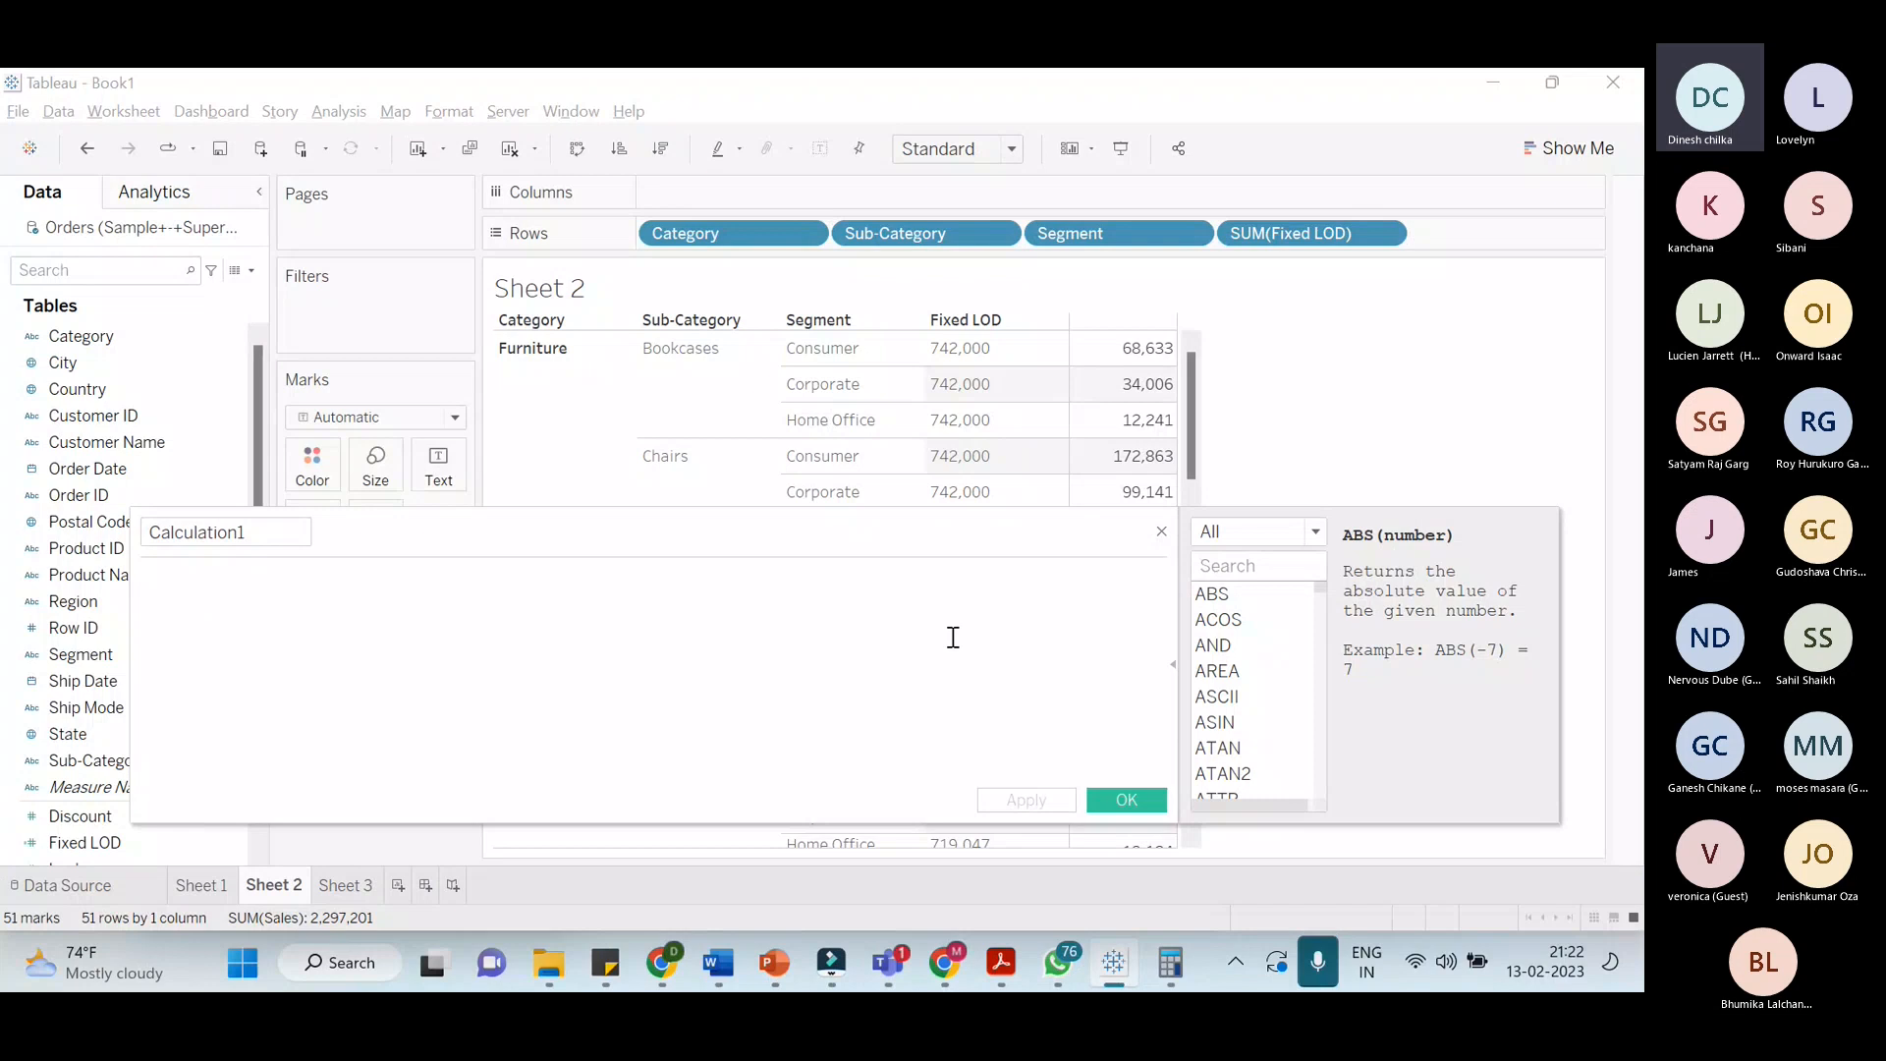
{"action": "key", "text": "alt+Tab"}
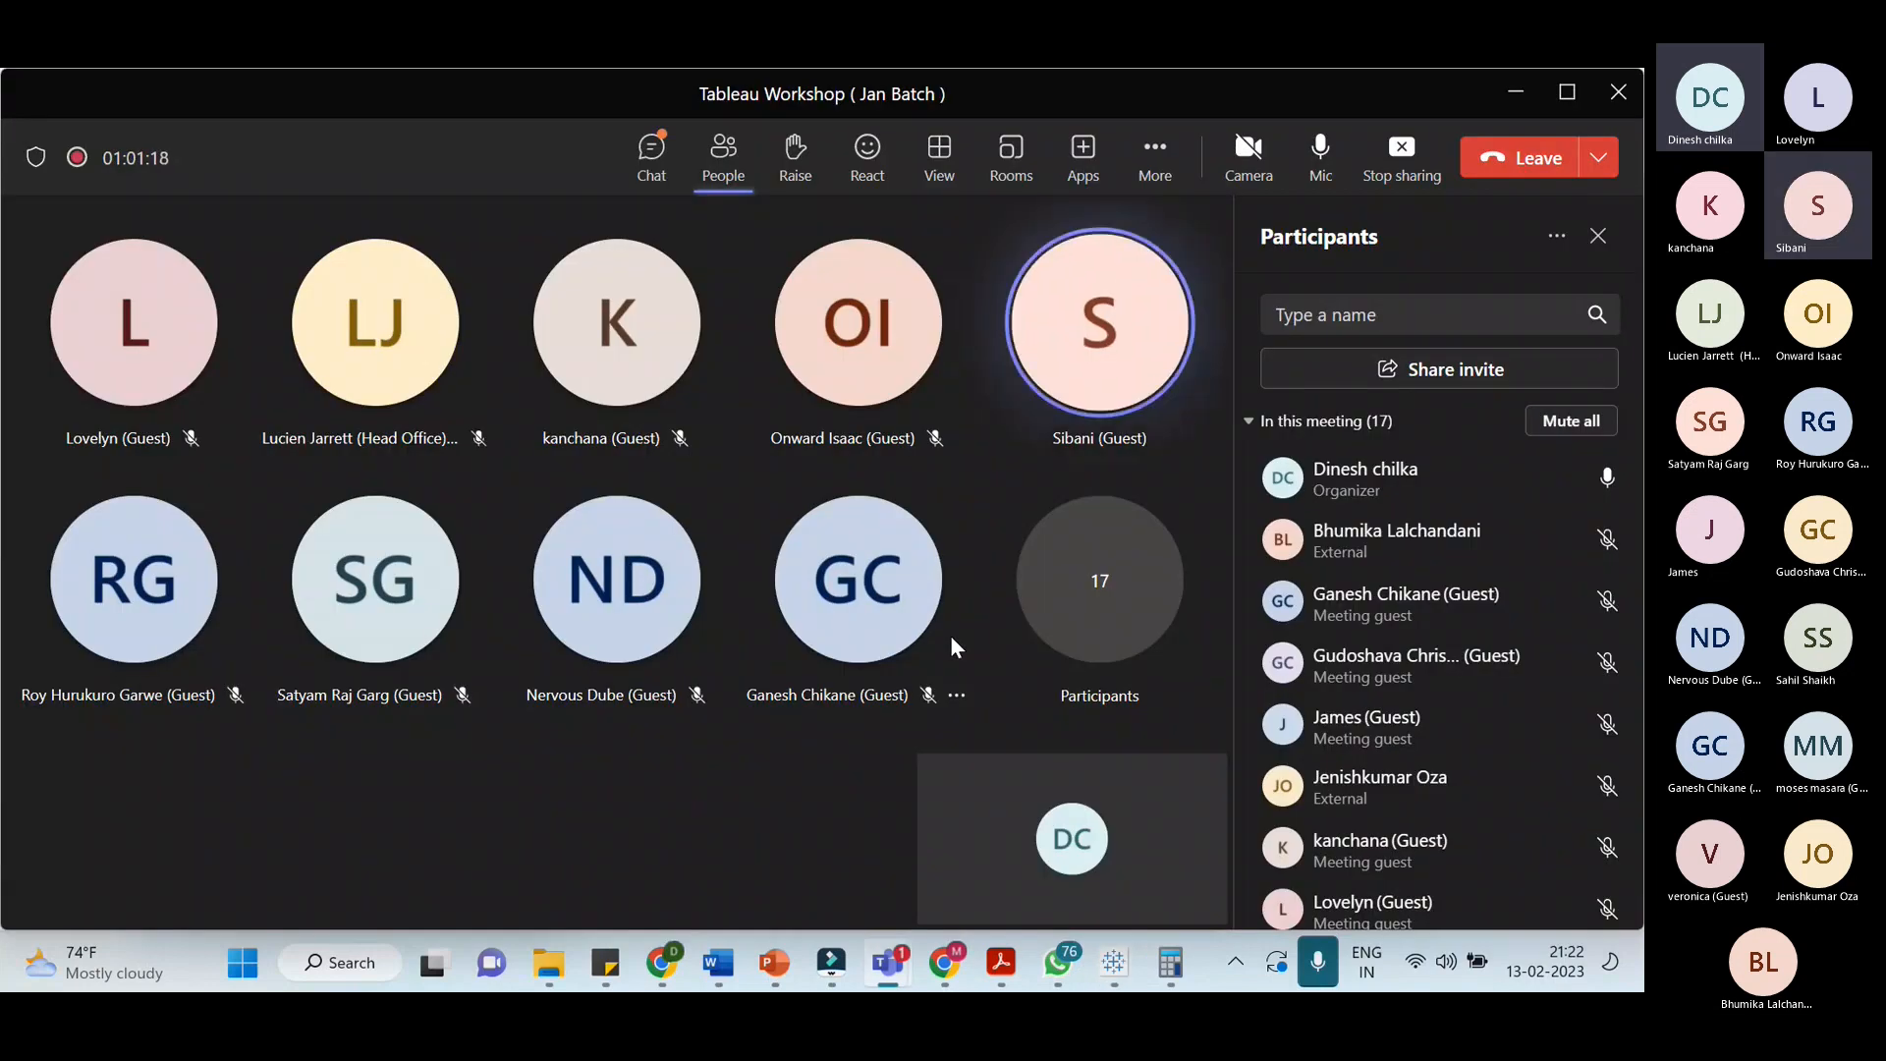
{"action": "key", "text": "alt+Tab"}
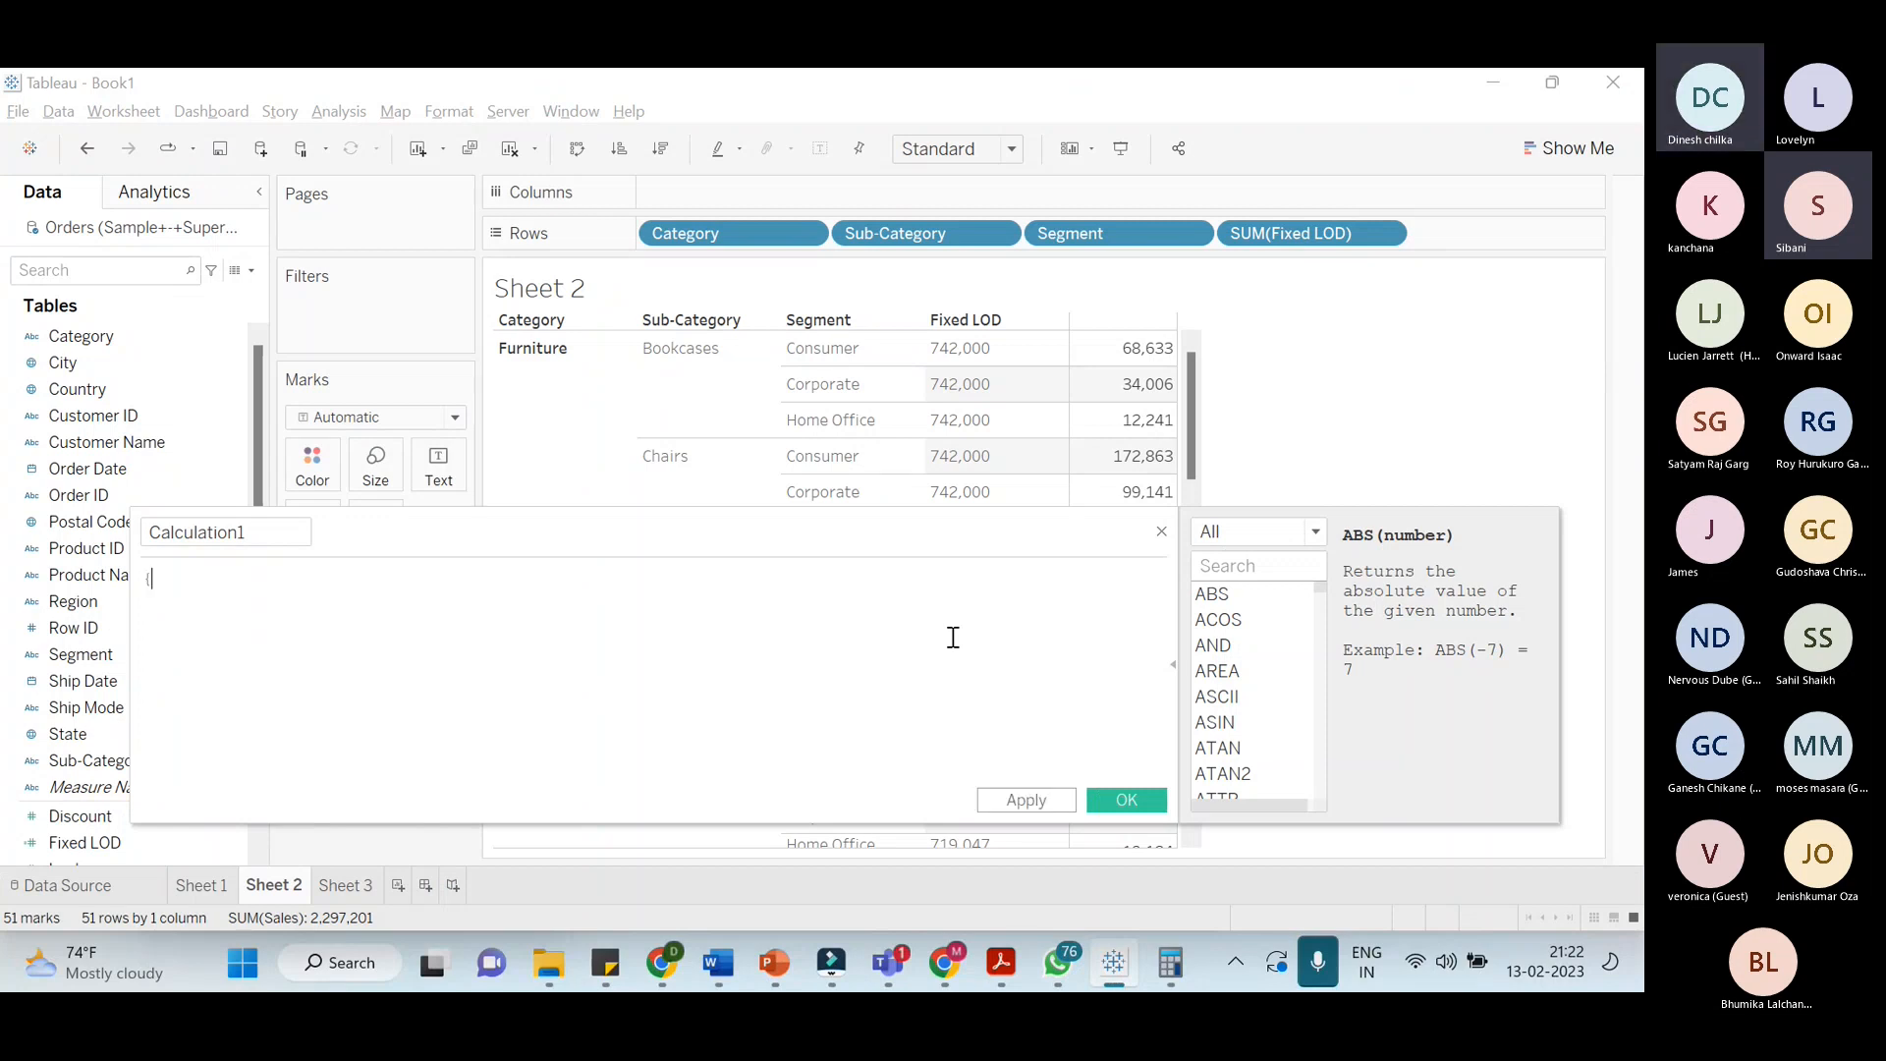
Enter the formula {FIXED [Category]:SUM([Sales])} in the Calculation1 editor
{"action": "type", "text": "{}"}
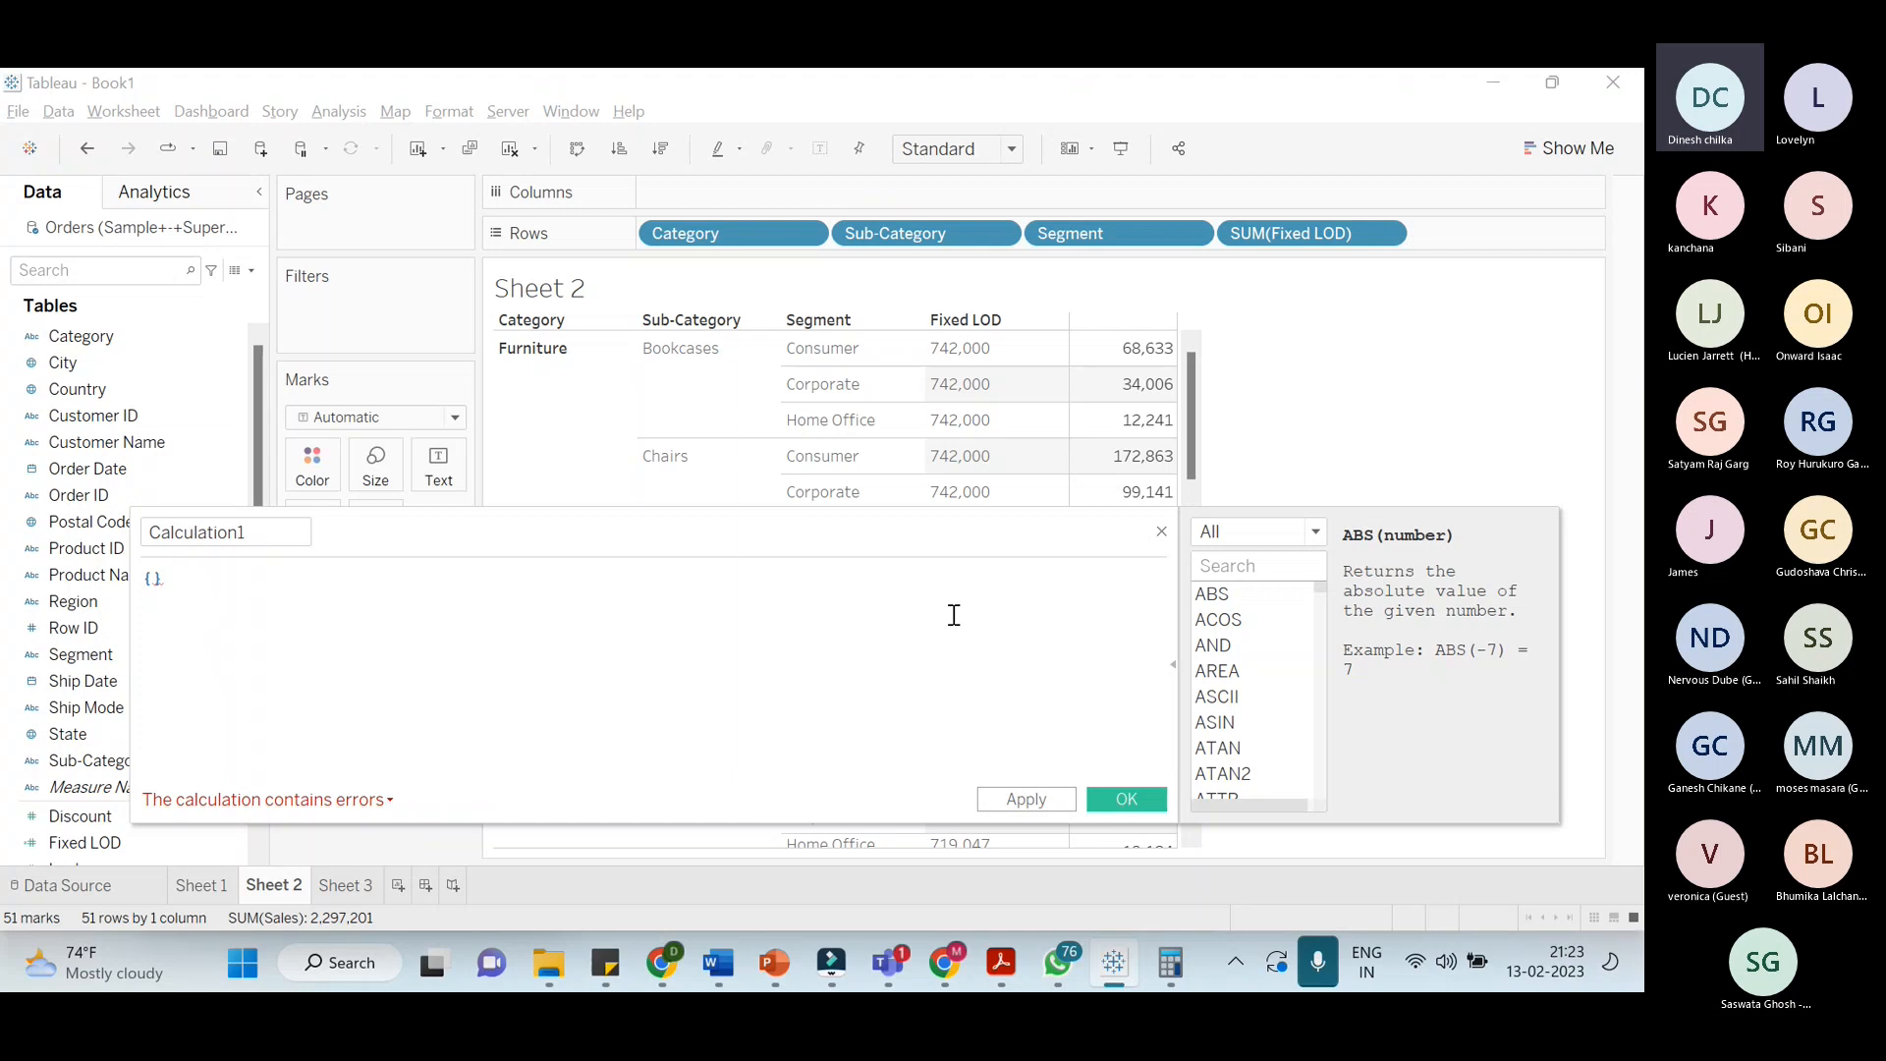
{"action": "type", "text": "f"}
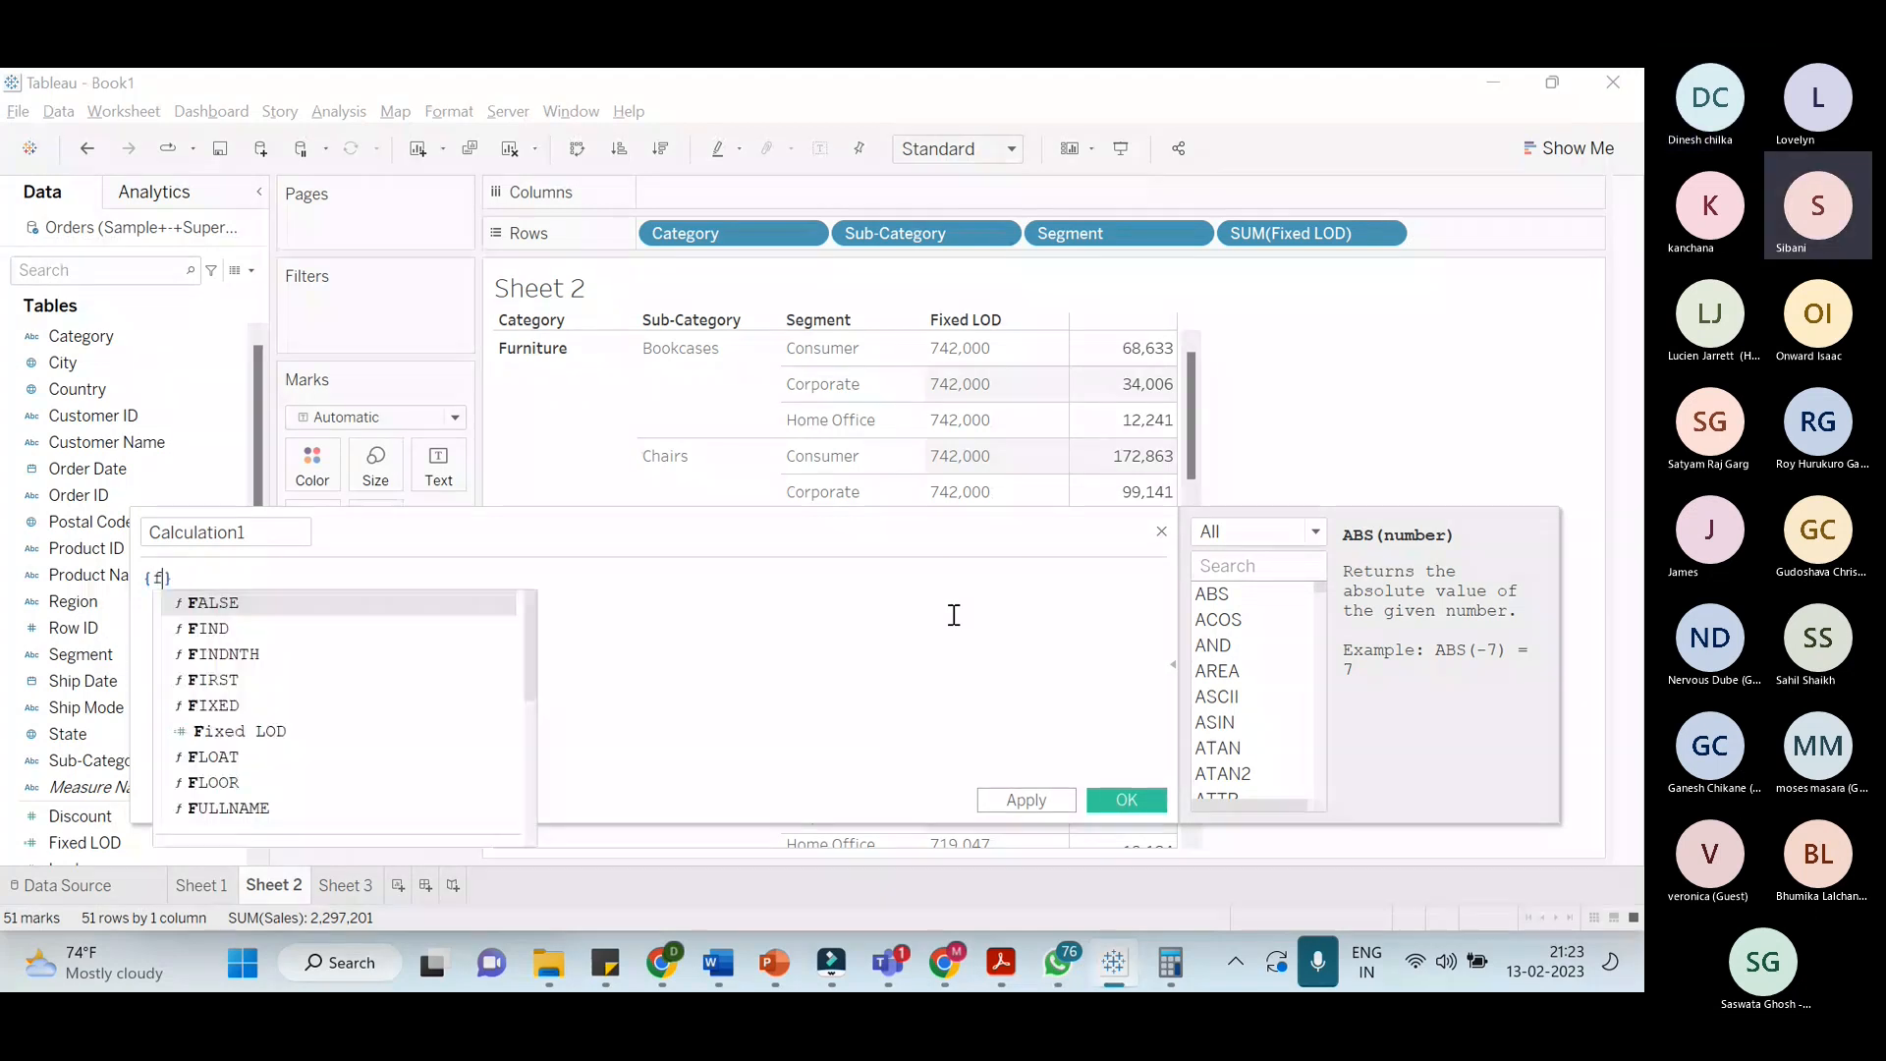
{"action": "type", "text": "ix"}
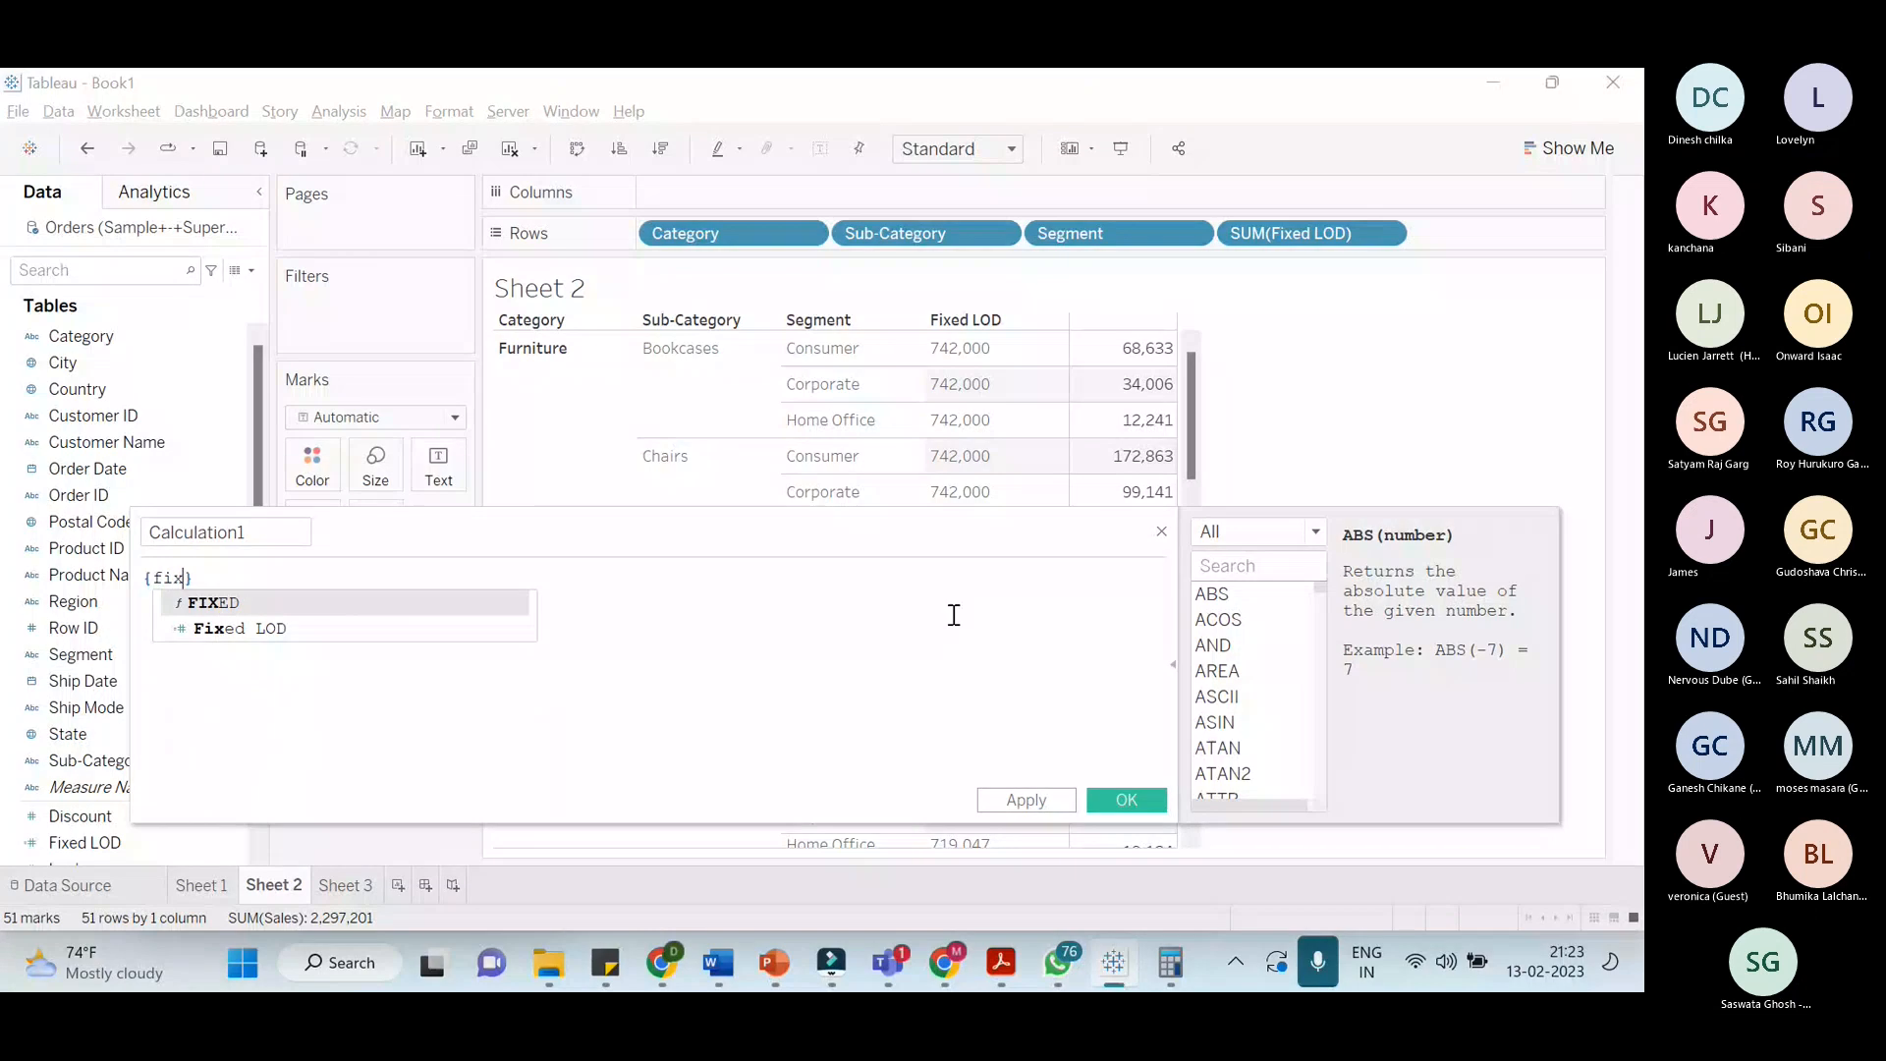
{"action": "key", "text": "Return"}
{"action": "type", "text": "c"}
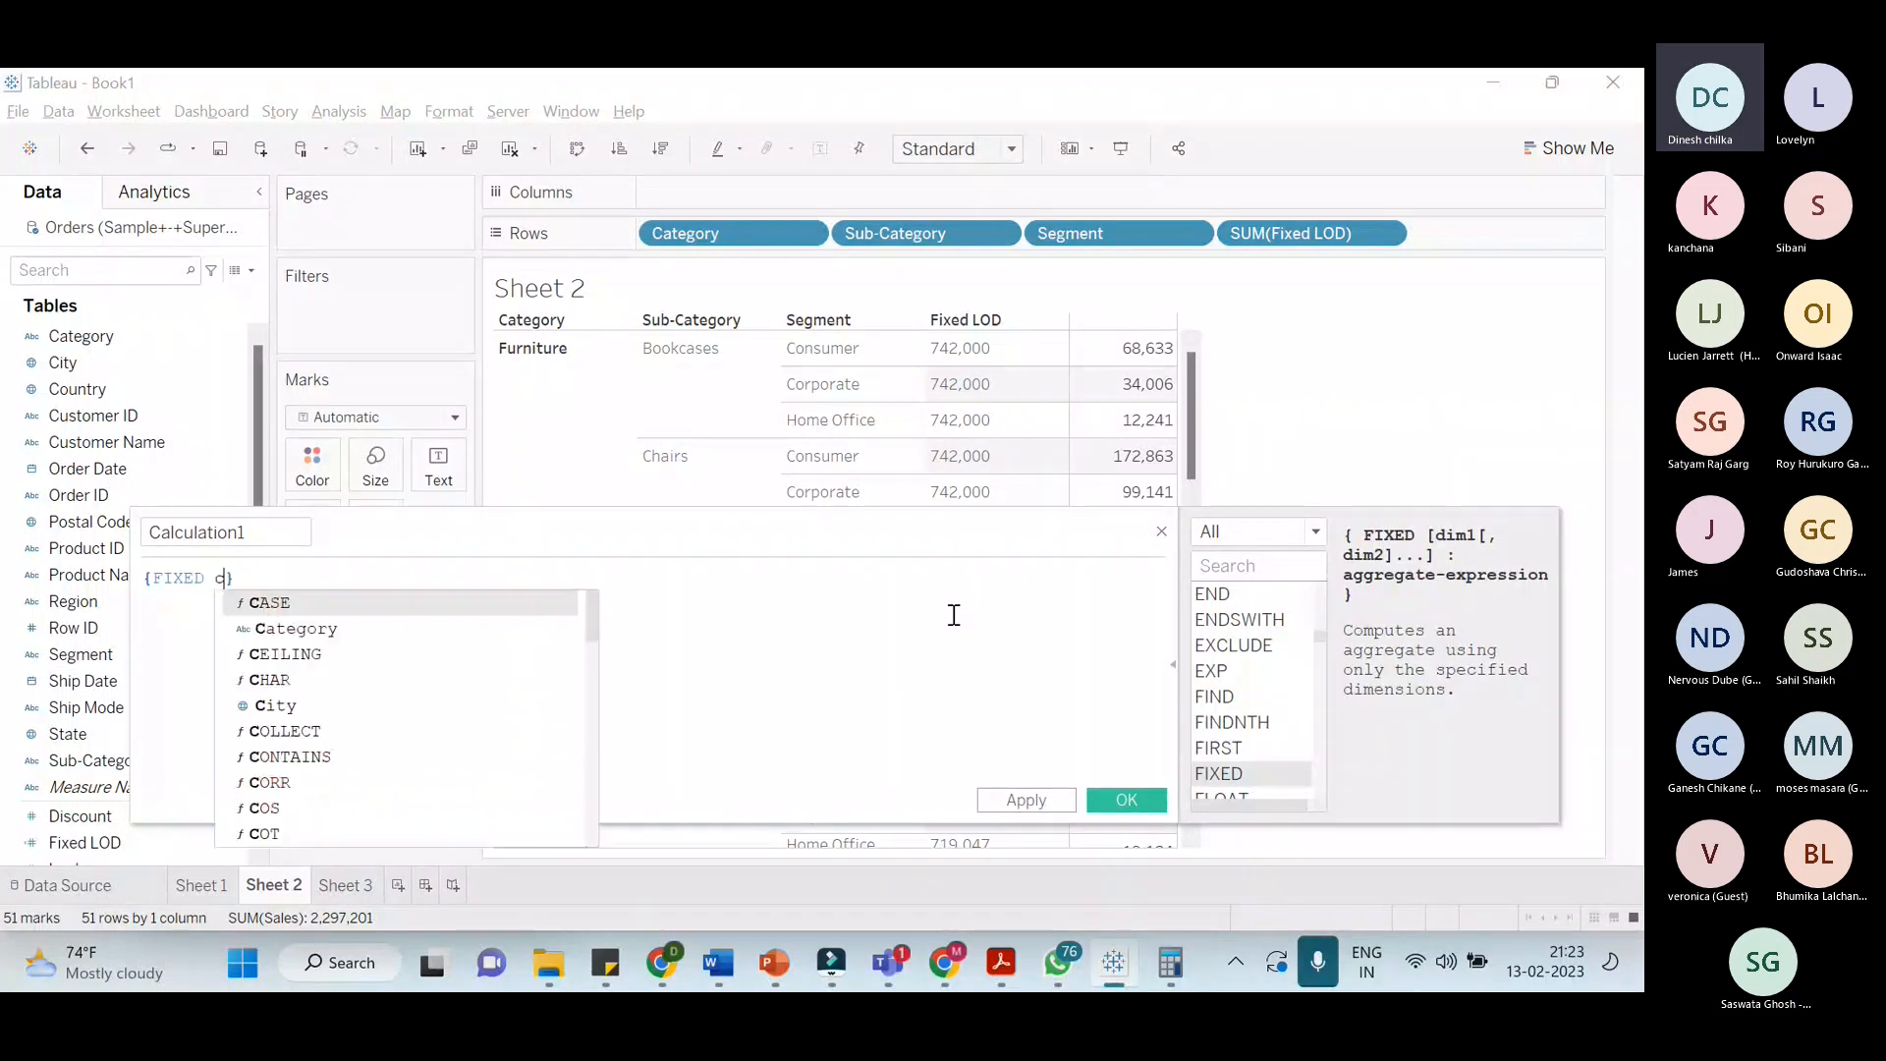
{"action": "type", "text": "at"}
{"action": "key", "text": "Return"}
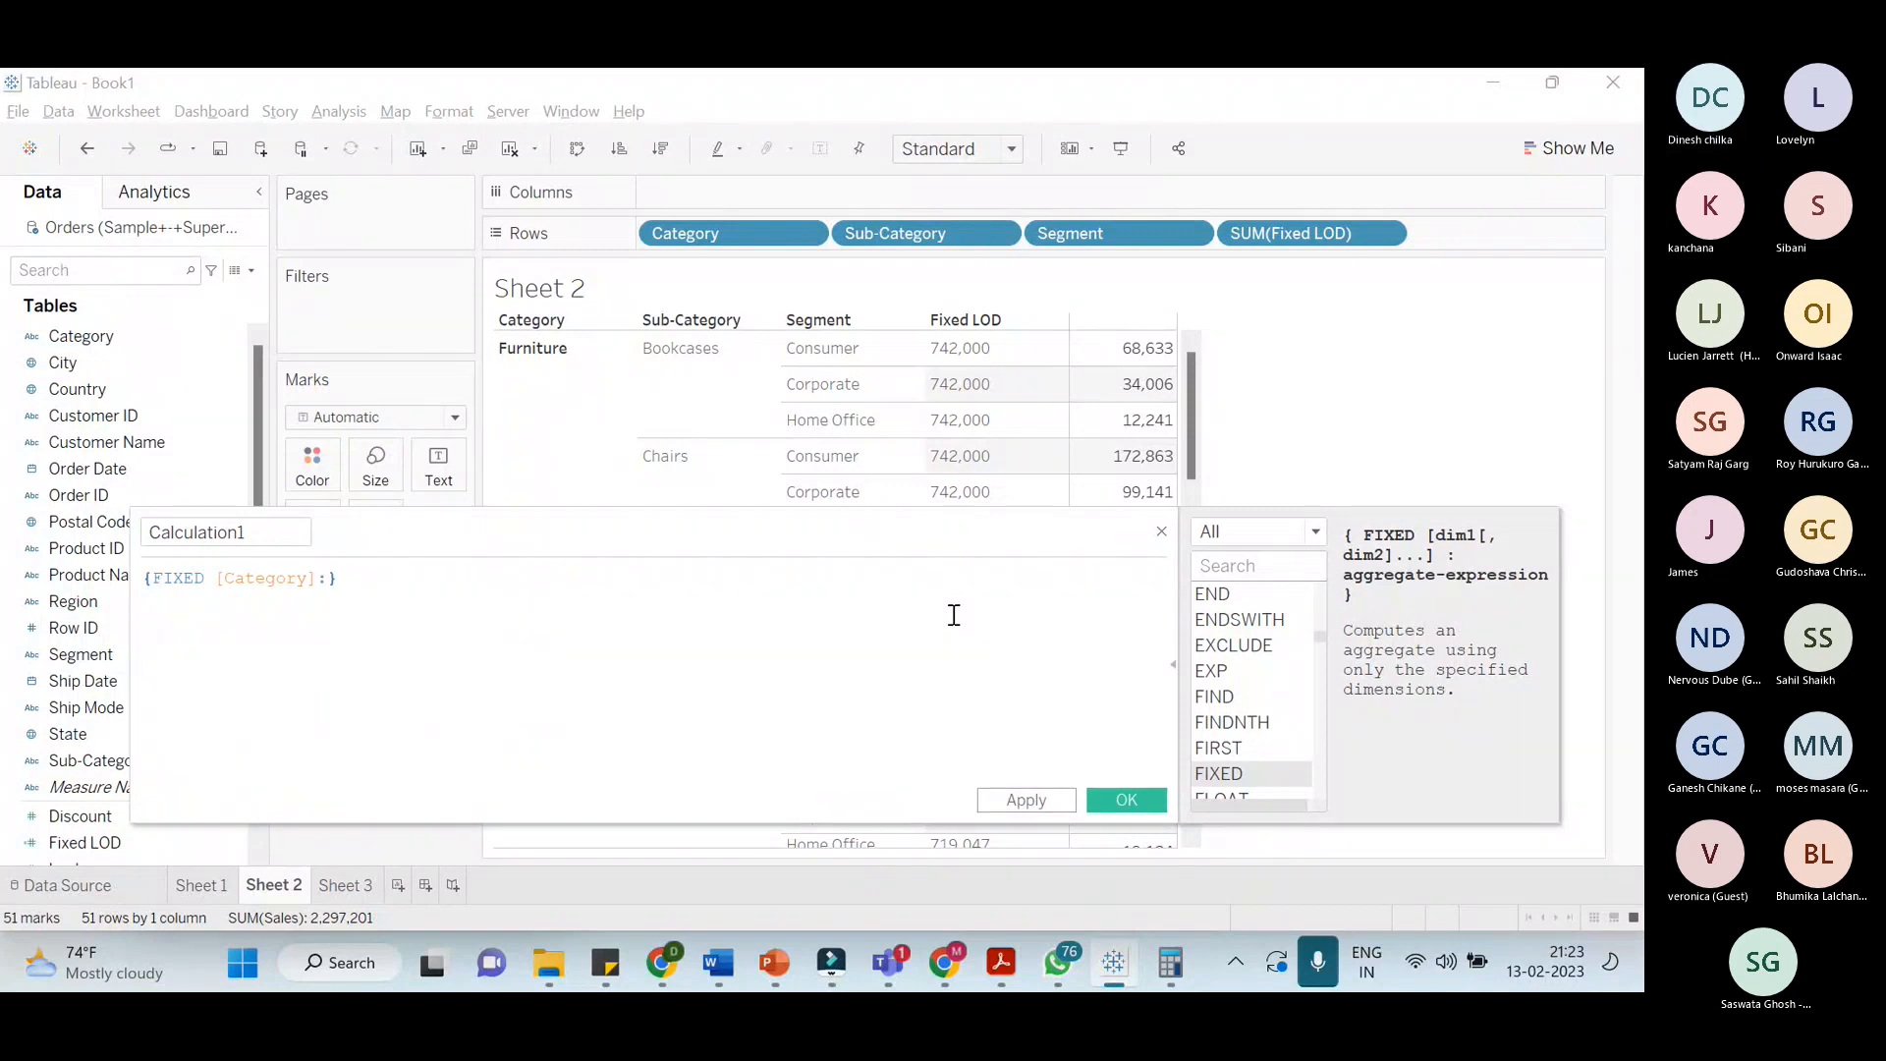
{"action": "type", "text": ":"}
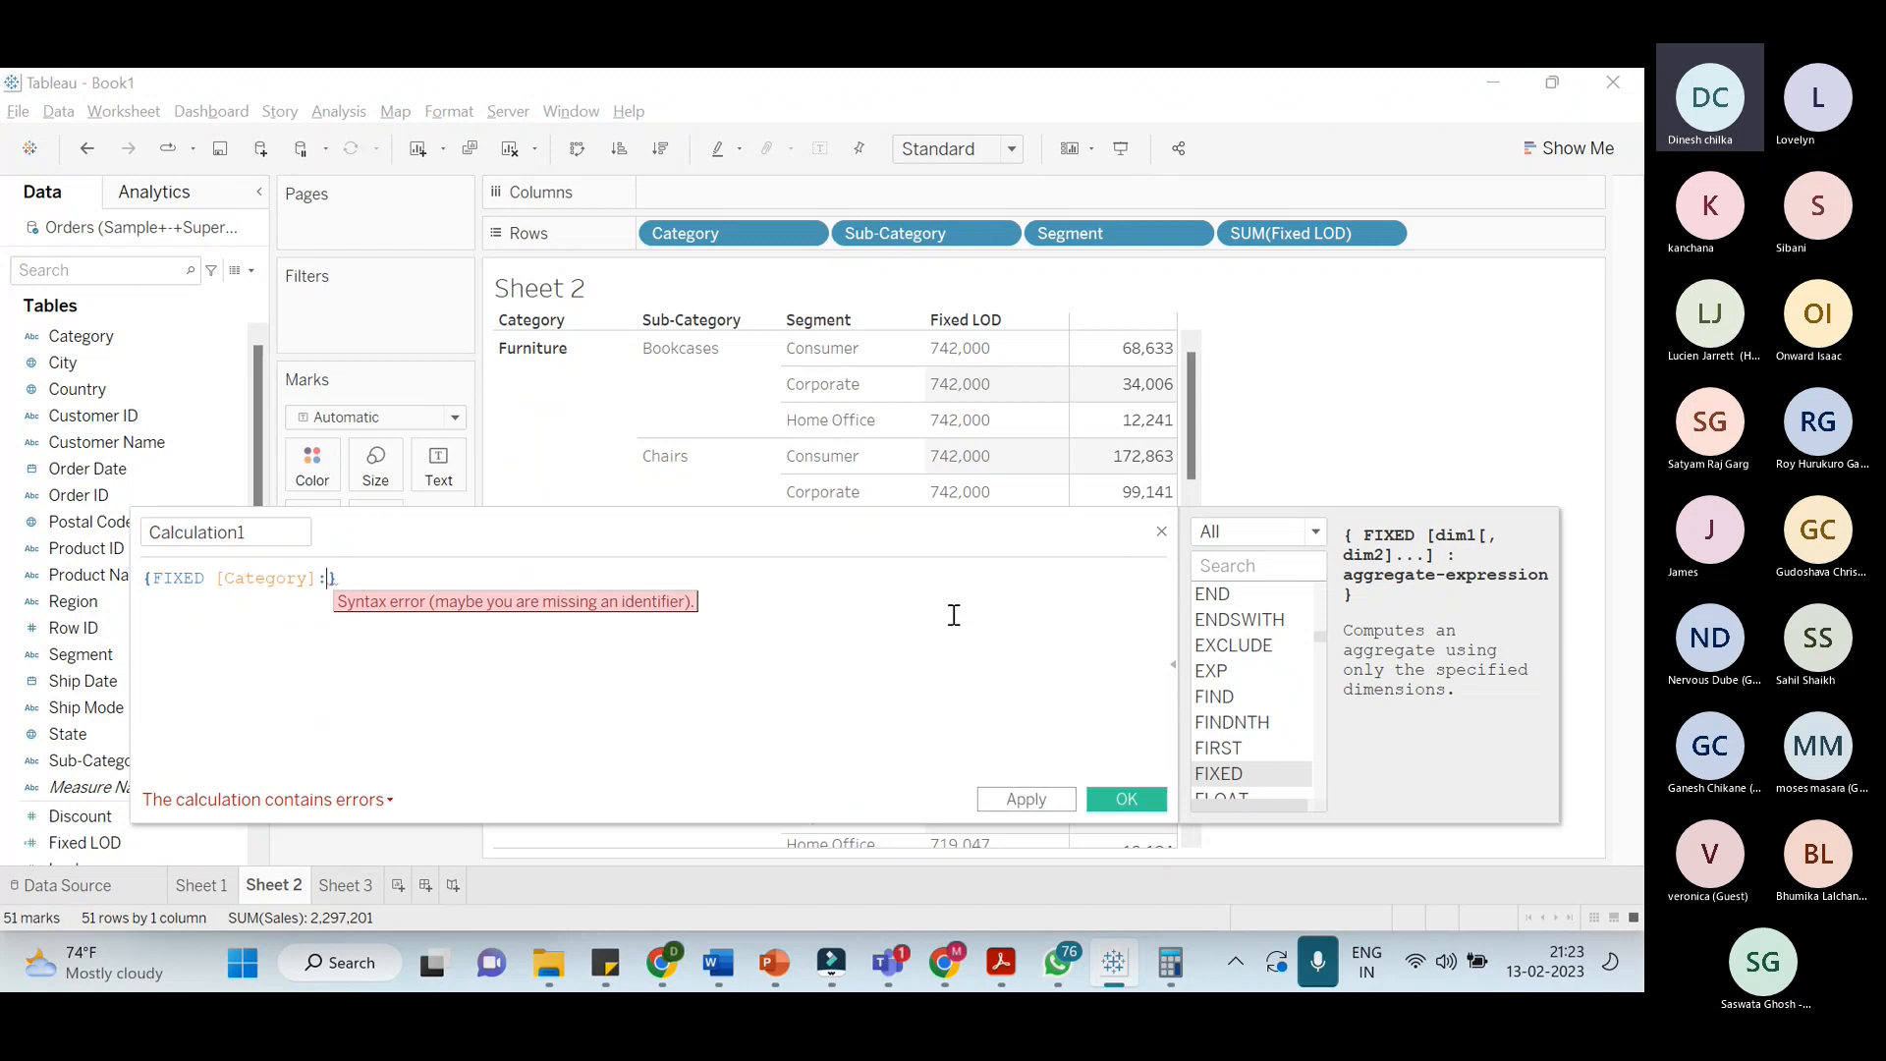
{"action": "type", "text": "SUM("}
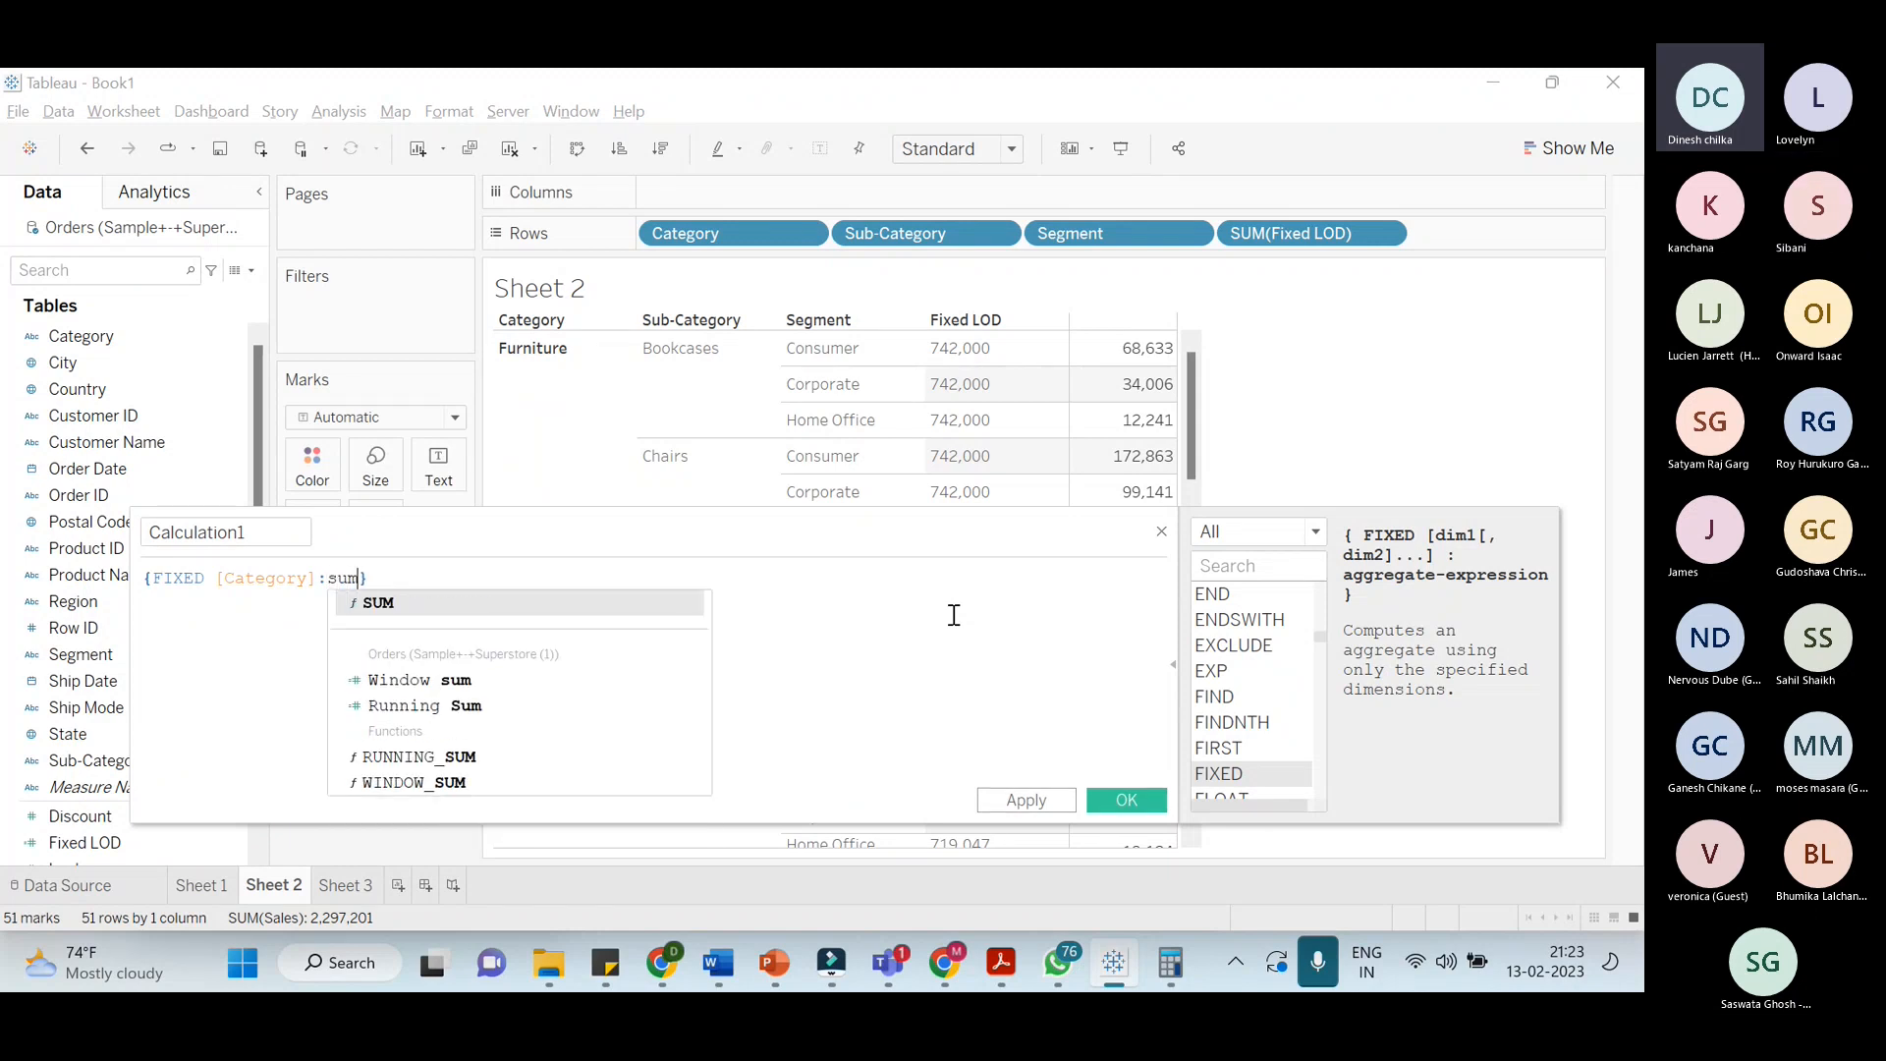
{"action": "type", "text": "[Sales]"}
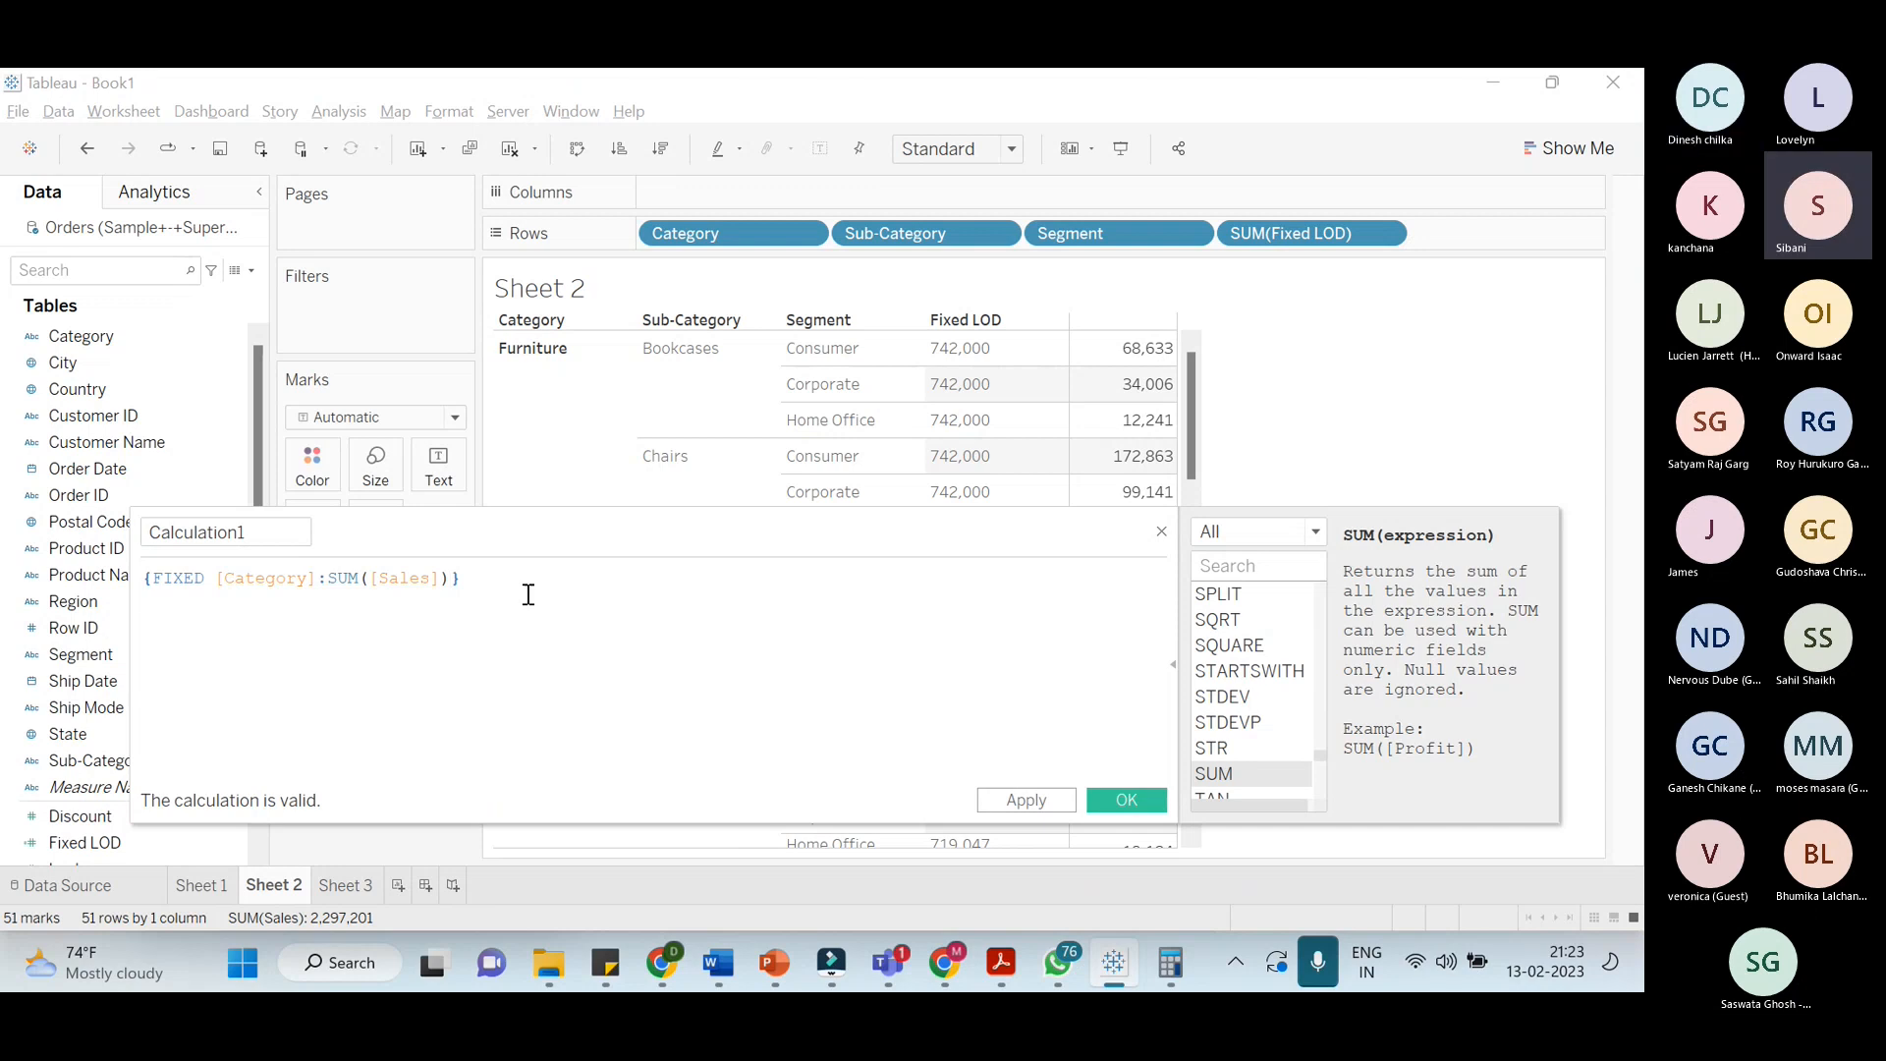
Copy the {FIXED [Category]:SUM([Sales])} formula into the Teams meeting chat, send it and stop sharing the screen
{"action": "key", "text": "shift+Home"}
{"action": "key", "text": "ctrl+c"}
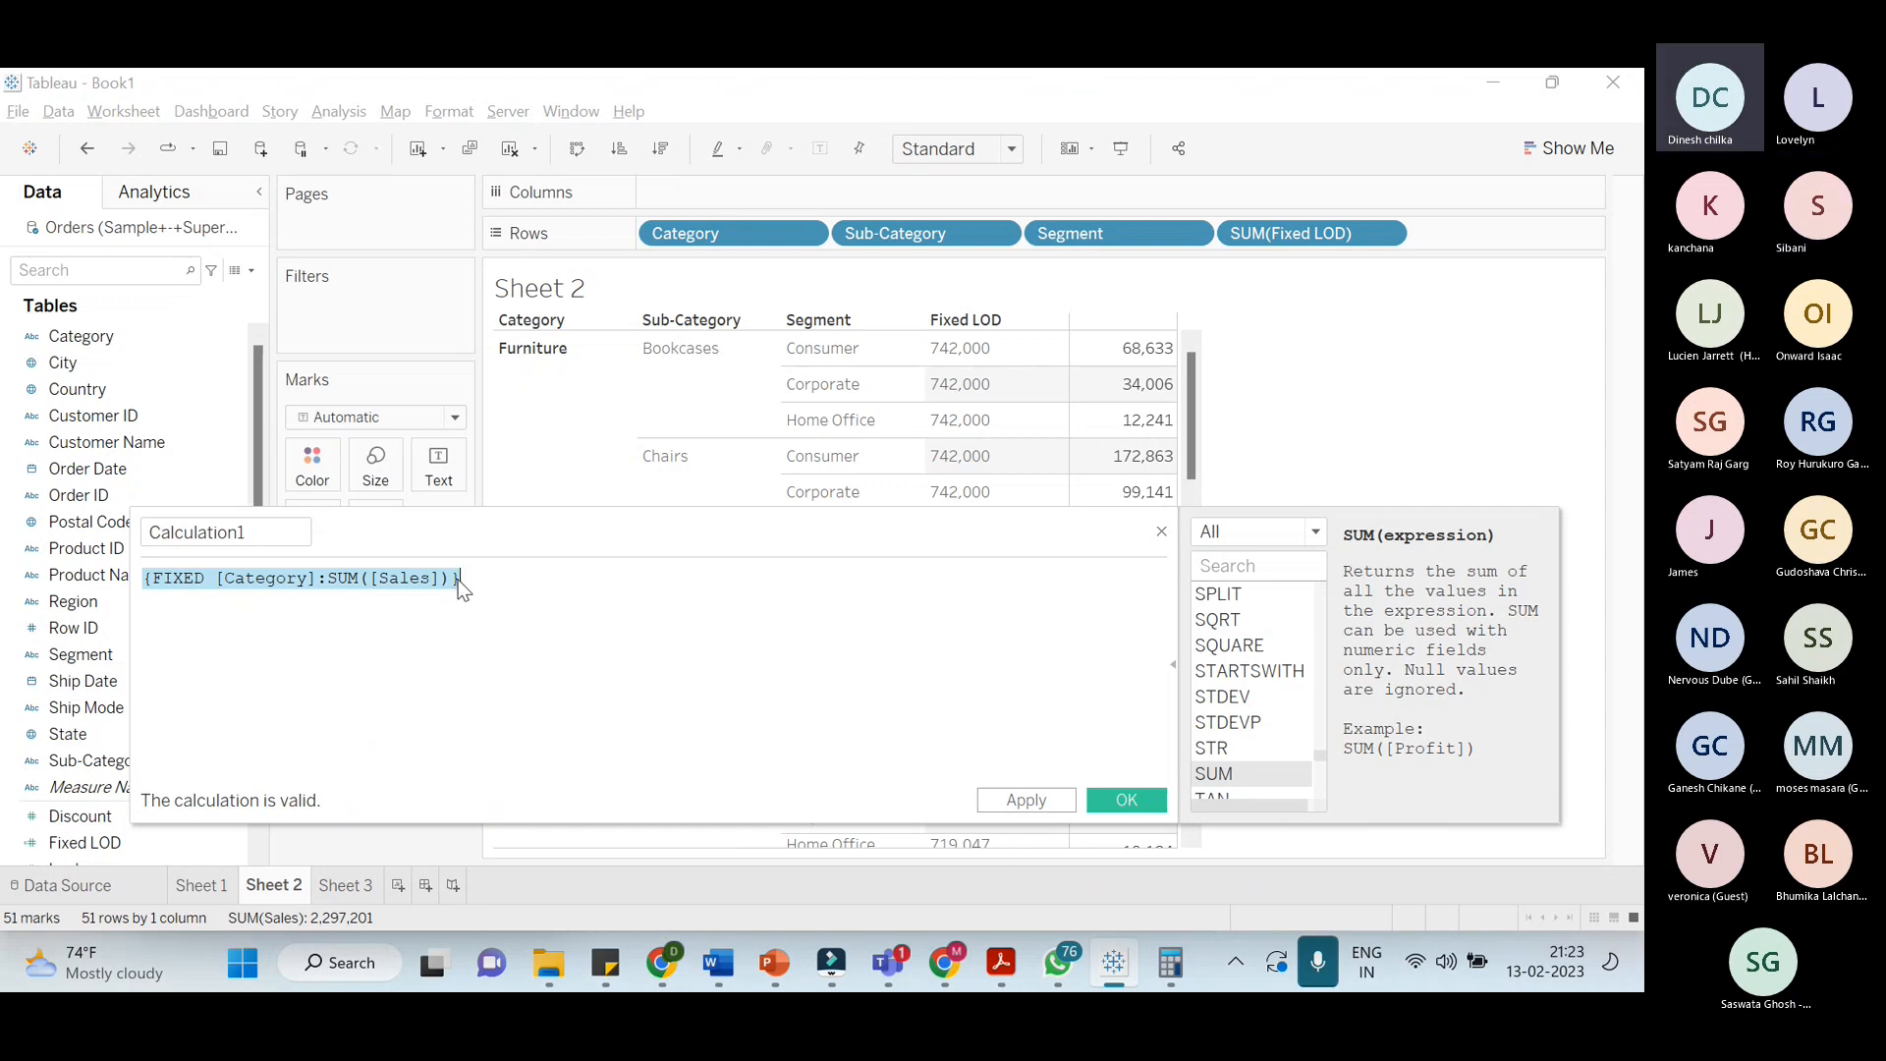
{"action": "key", "text": "Right"}
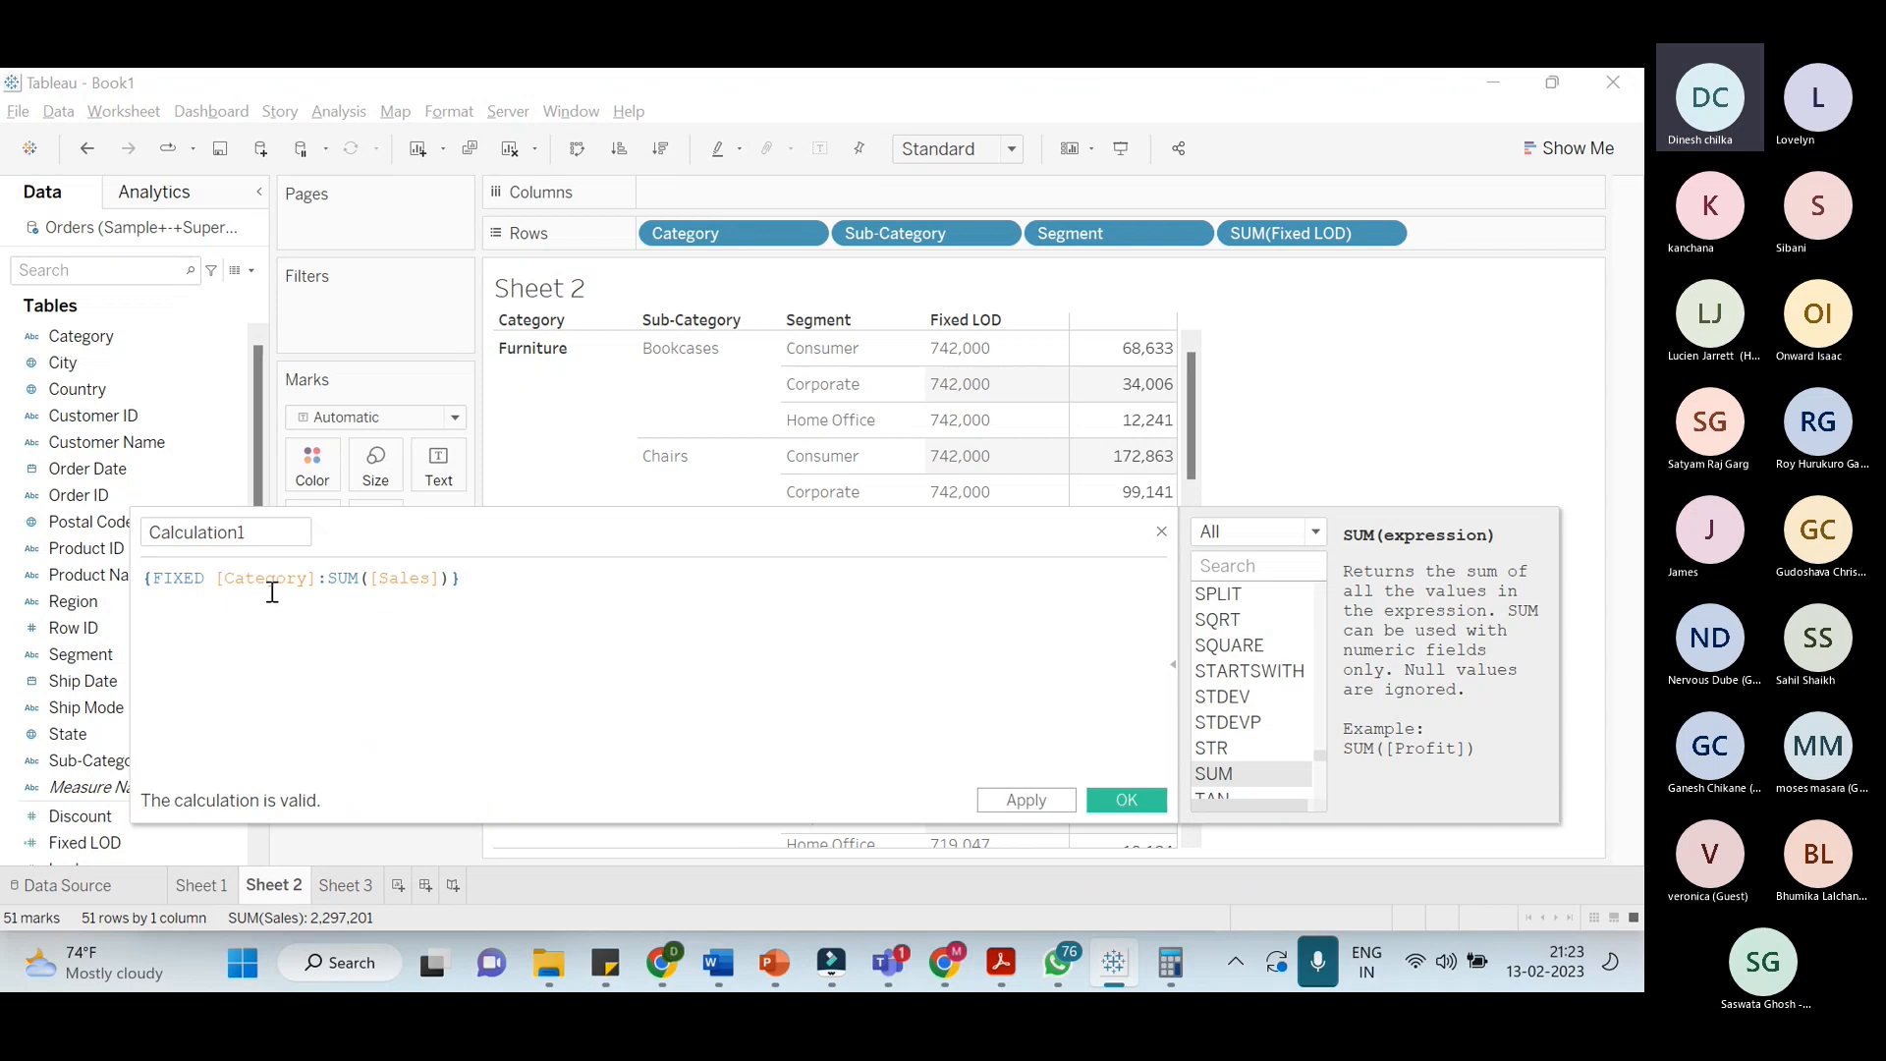
{"action": "left_click", "coordinate": [327, 580]}
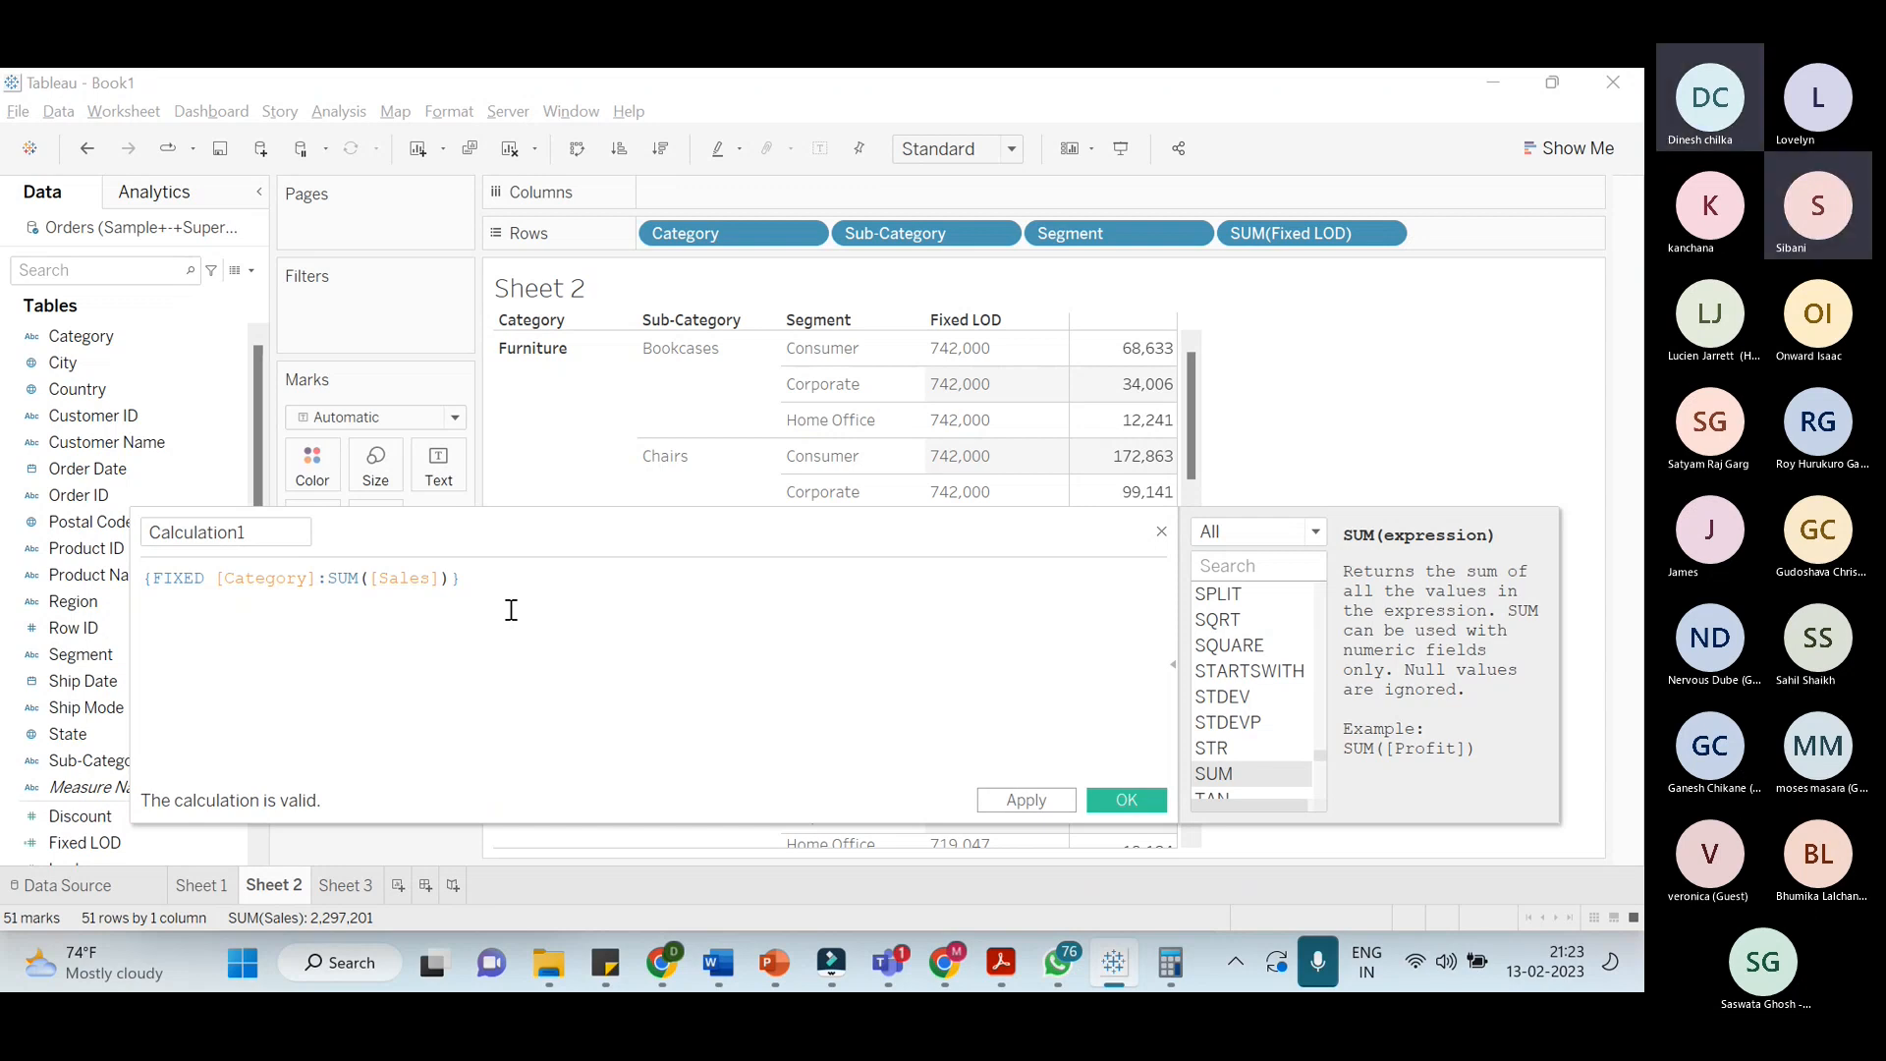
{"action": "key", "text": "alt+Tab"}
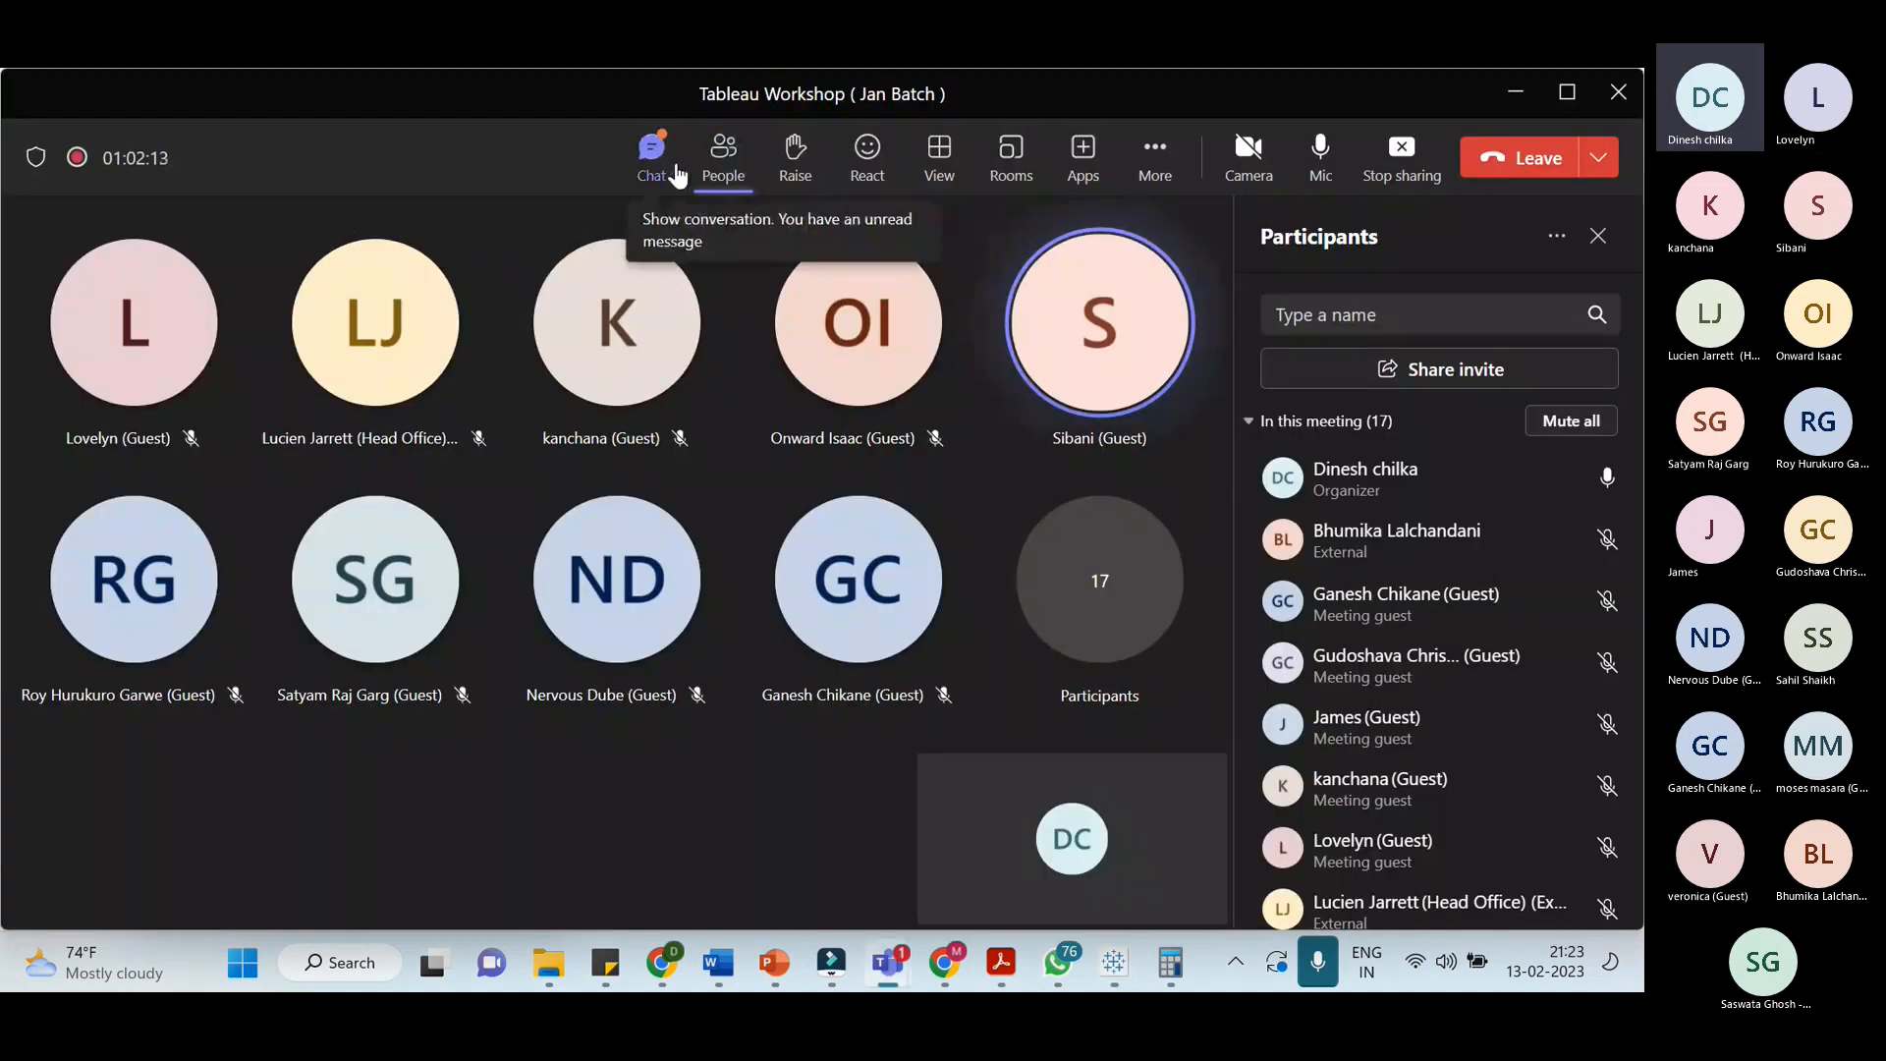
{"action": "left_click", "coordinate": [678, 174]}
{"action": "key", "text": "ctrl+v"}
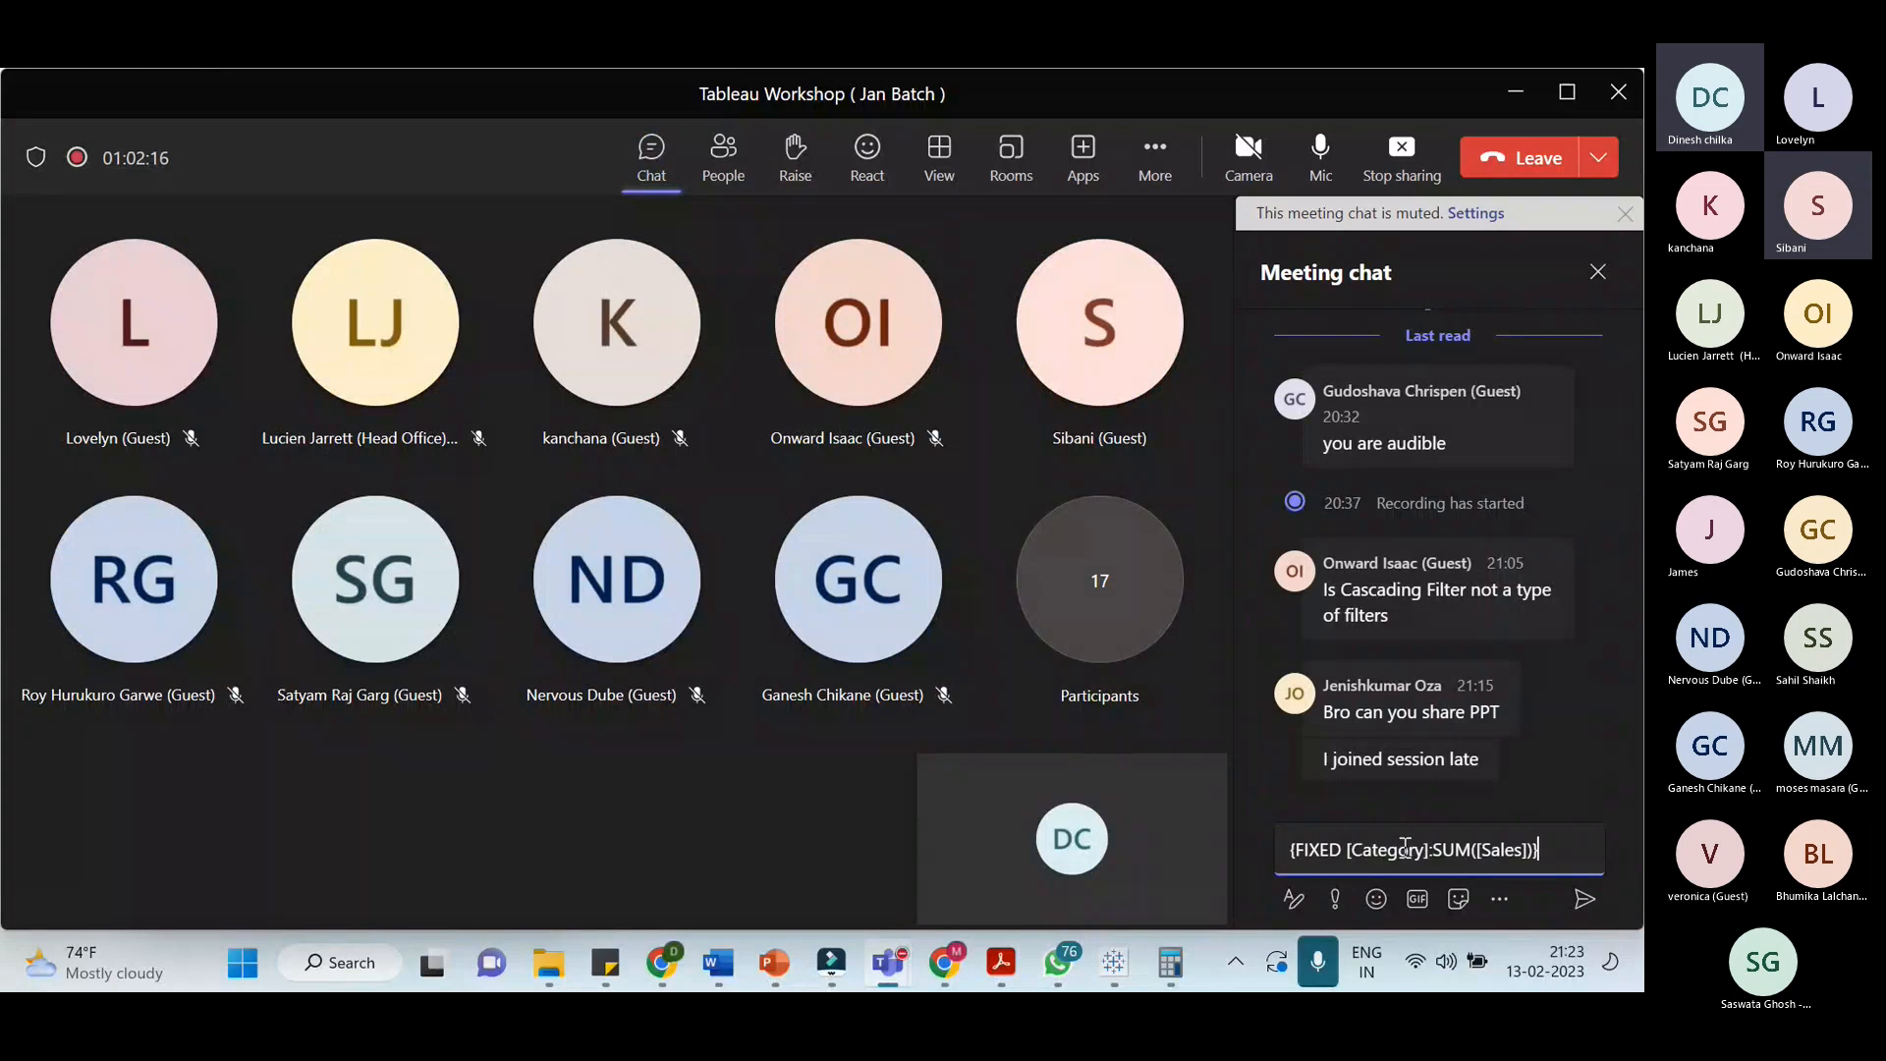
{"action": "key", "text": "Return"}
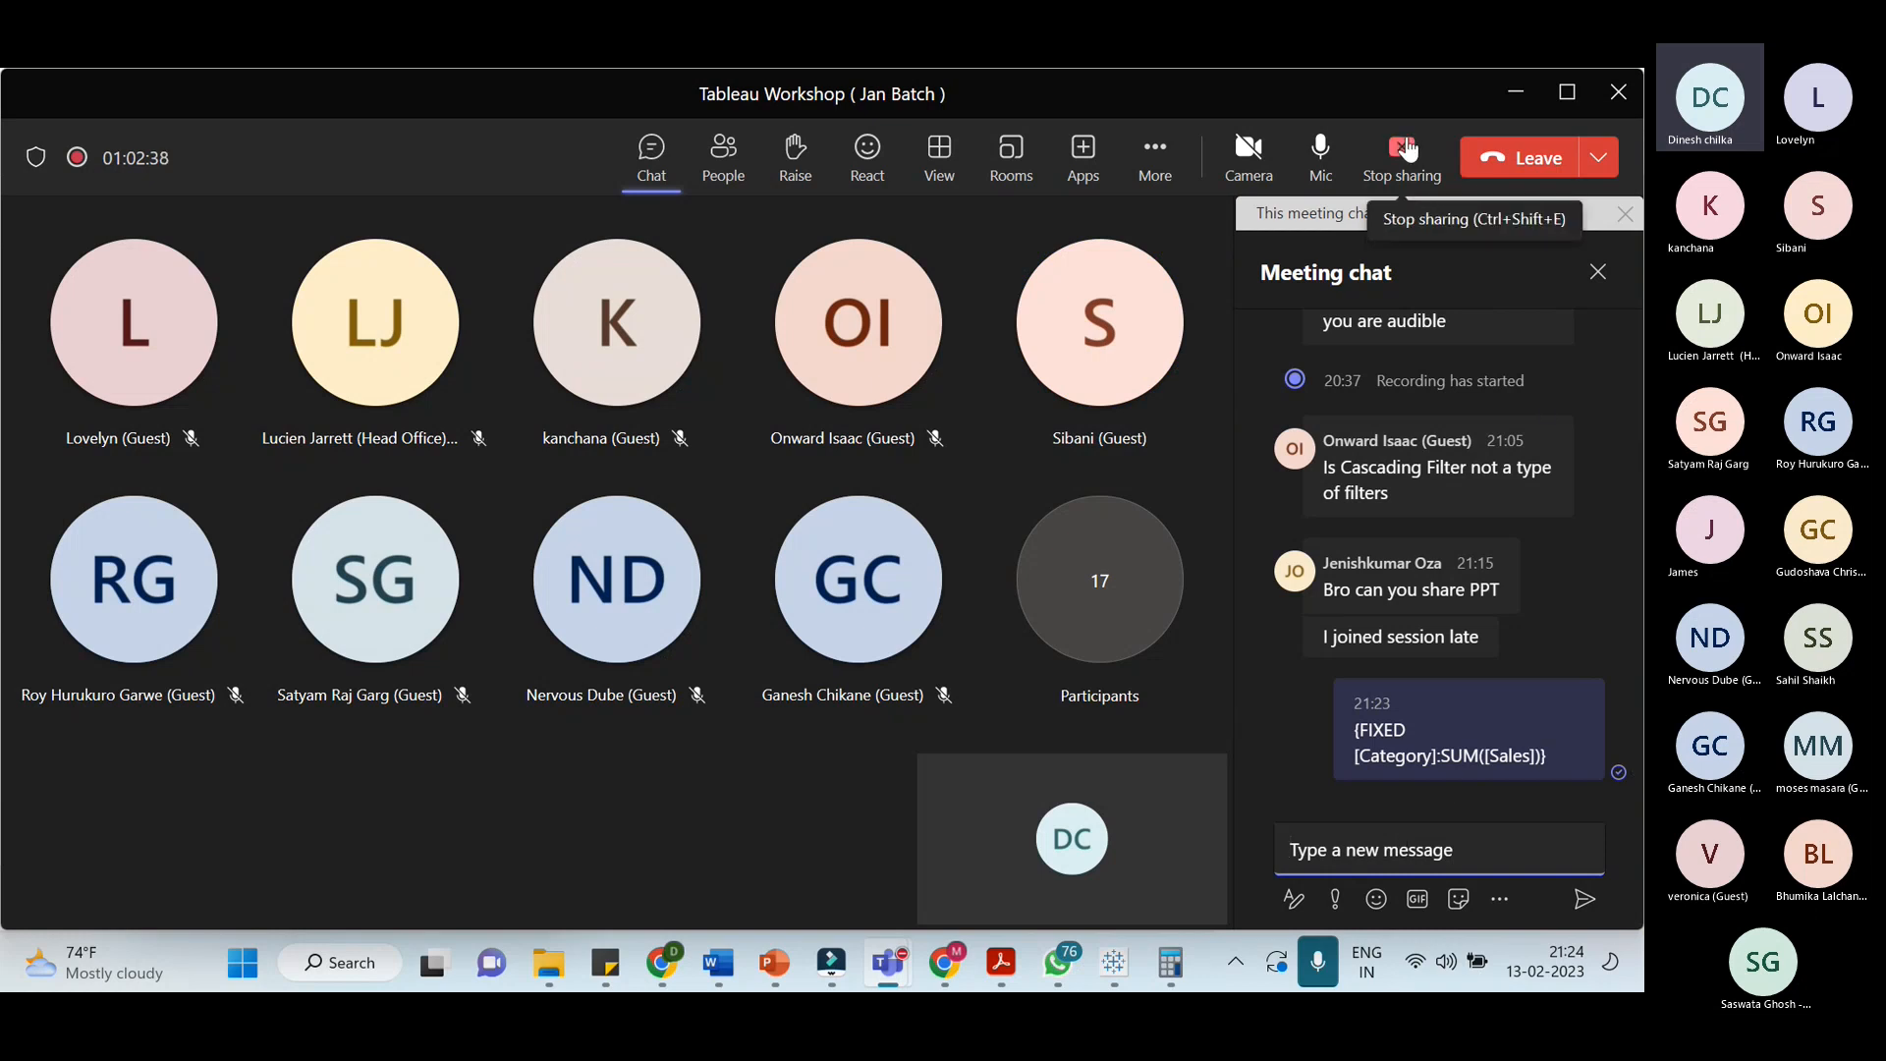
{"action": "left_click", "coordinate": [1403, 152]}
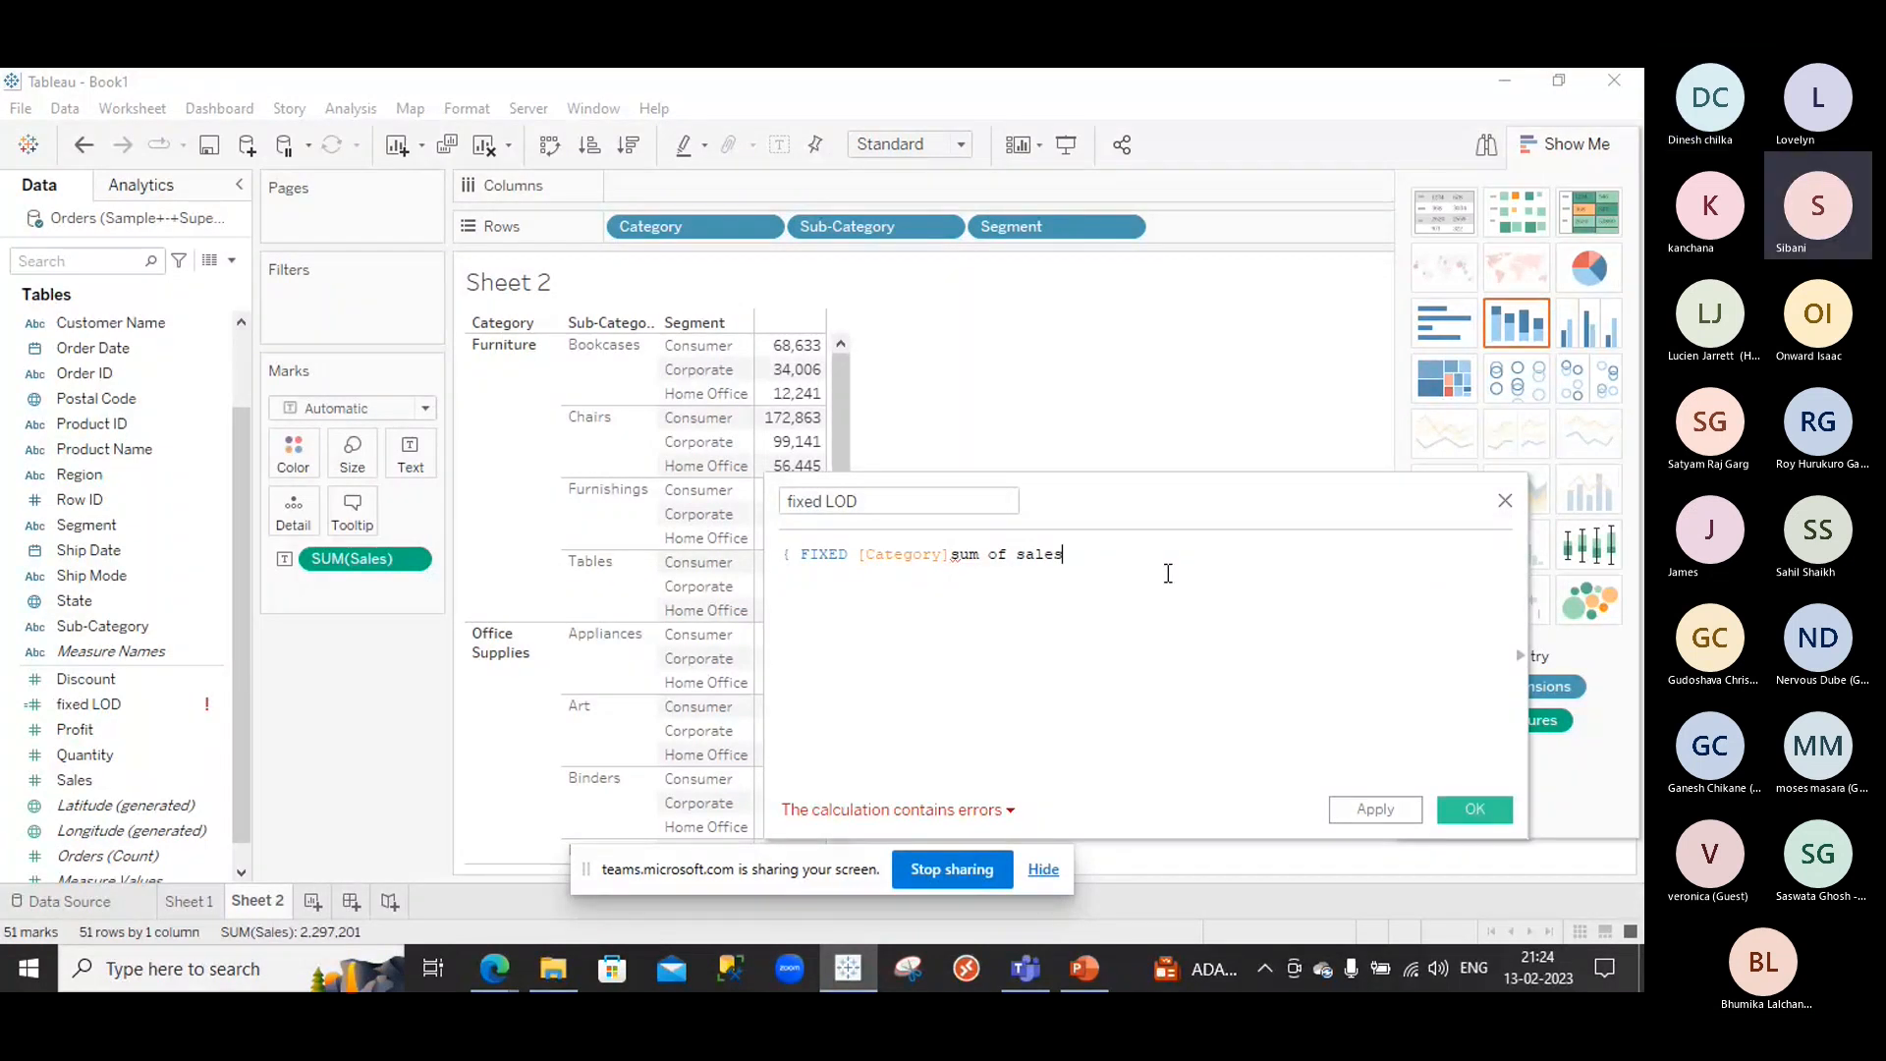
Remove the text "sum of sales" after [Category] in the fixed LOD formula, keeping { FIXED [Category]
{"action": "key", "text": "BackSpace"}
{"action": "key", "text": "BackSpace"}
{"action": "key", "text": "BackSpace"}
{"action": "key", "text": "BackSpace"}
{"action": "key", "text": "BackSpace"}
{"action": "key", "text": "BackSpace"}
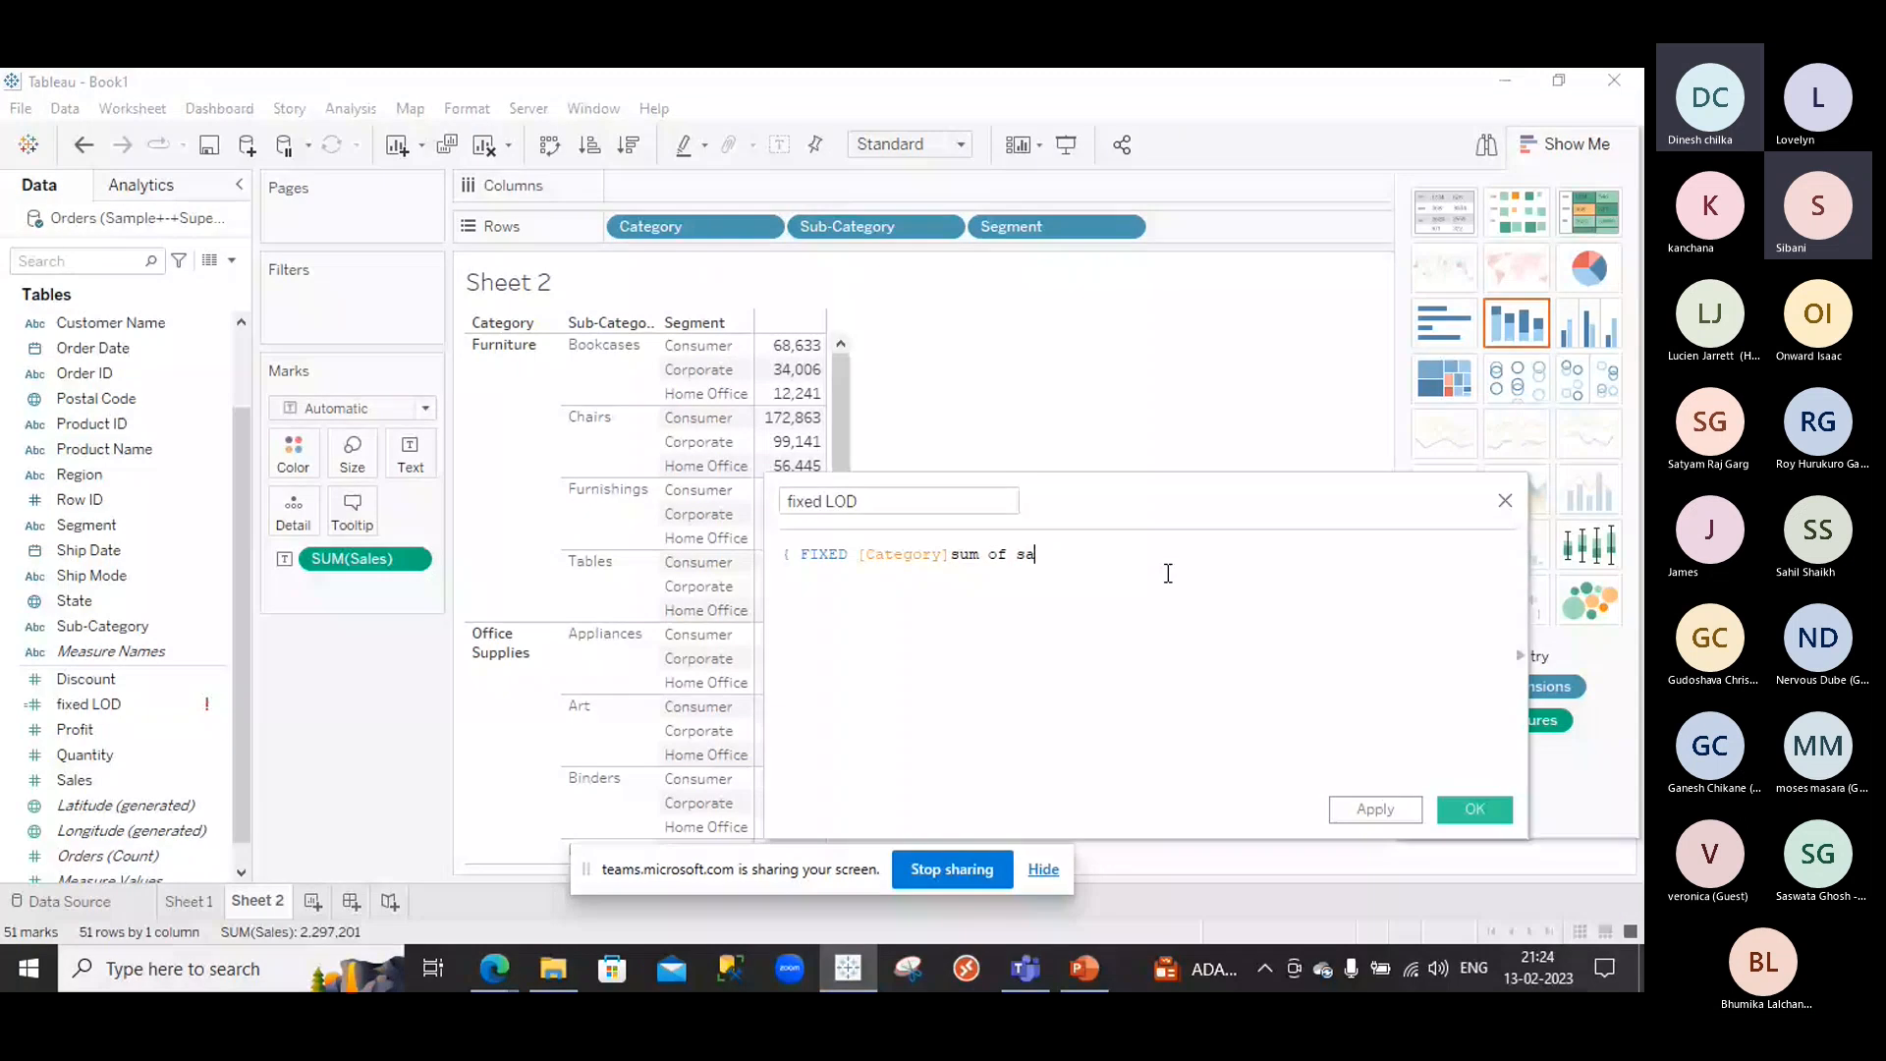
{"action": "key", "text": "BackSpace"}
{"action": "key", "text": "BackSpace"}
{"action": "key", "text": "BackSpace"}
{"action": "key", "text": "BackSpace"}
{"action": "key", "text": "BackSpace"}
{"action": "key", "text": "BackSpace"}
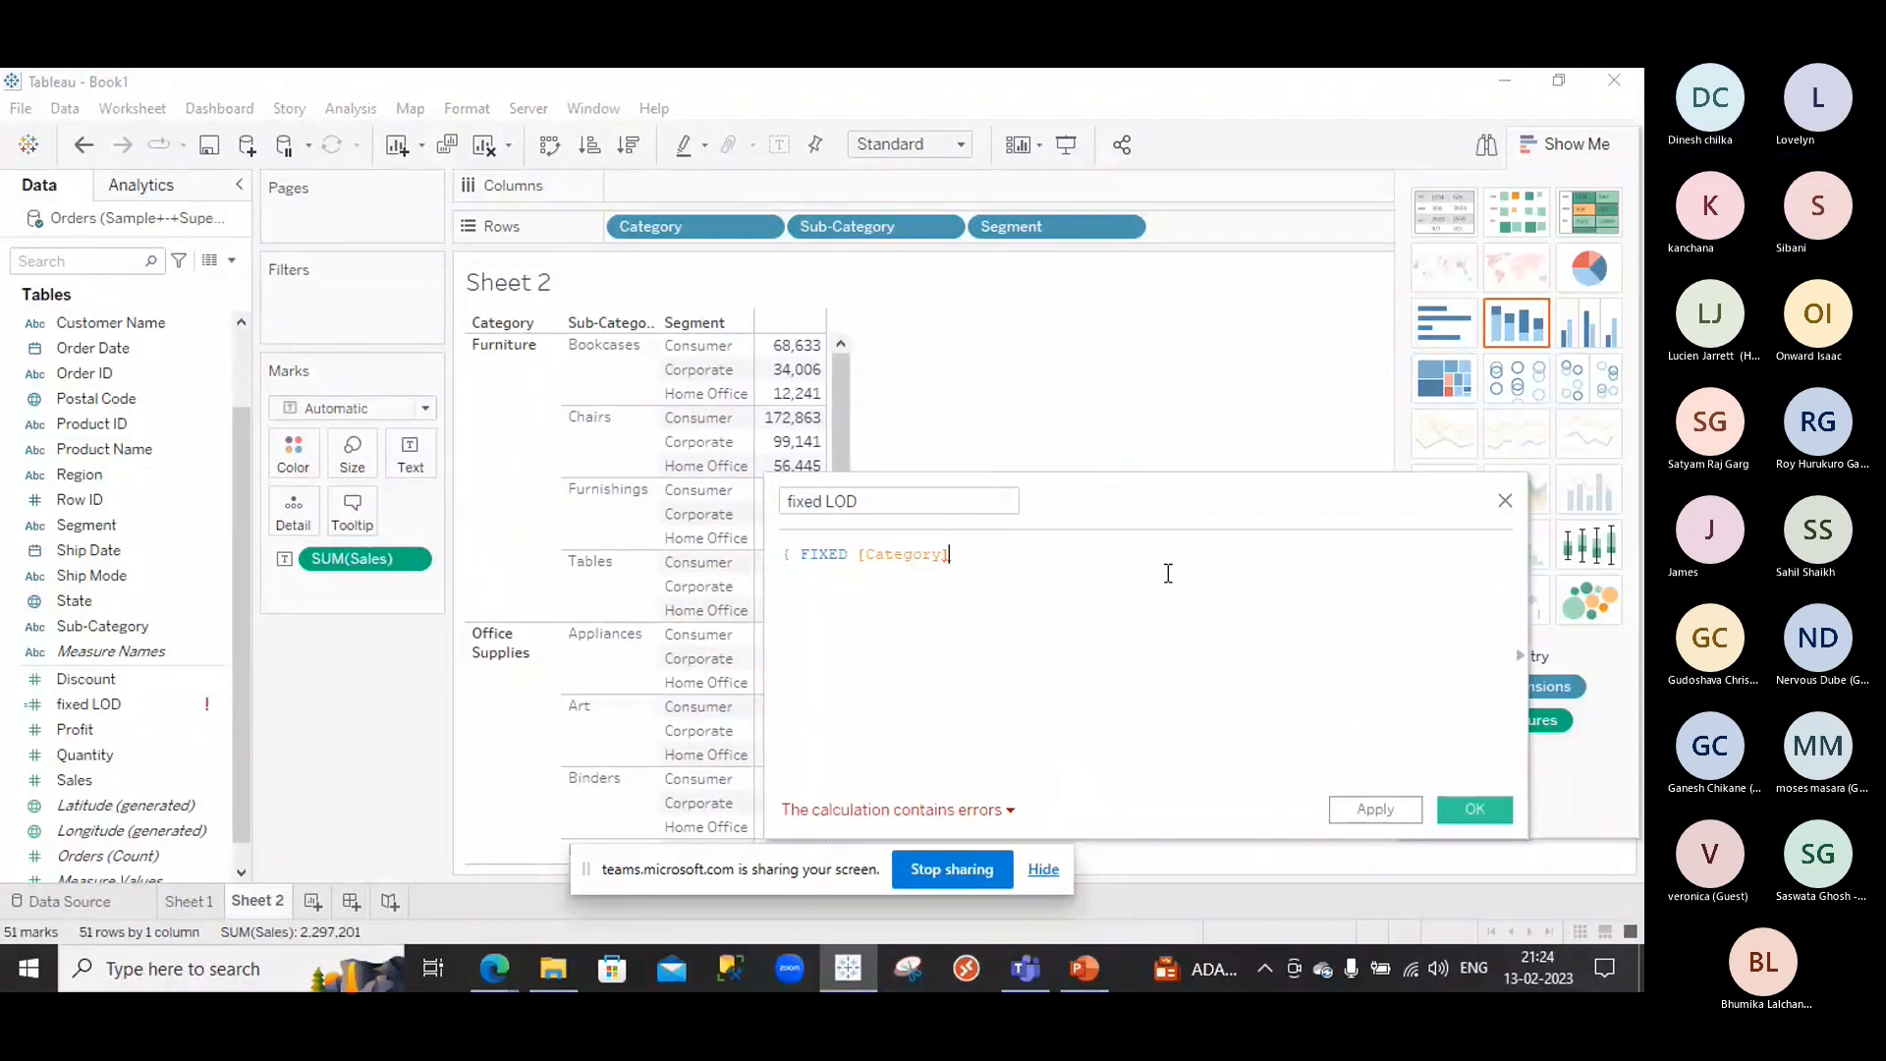
{"action": "type", "text": ":"}
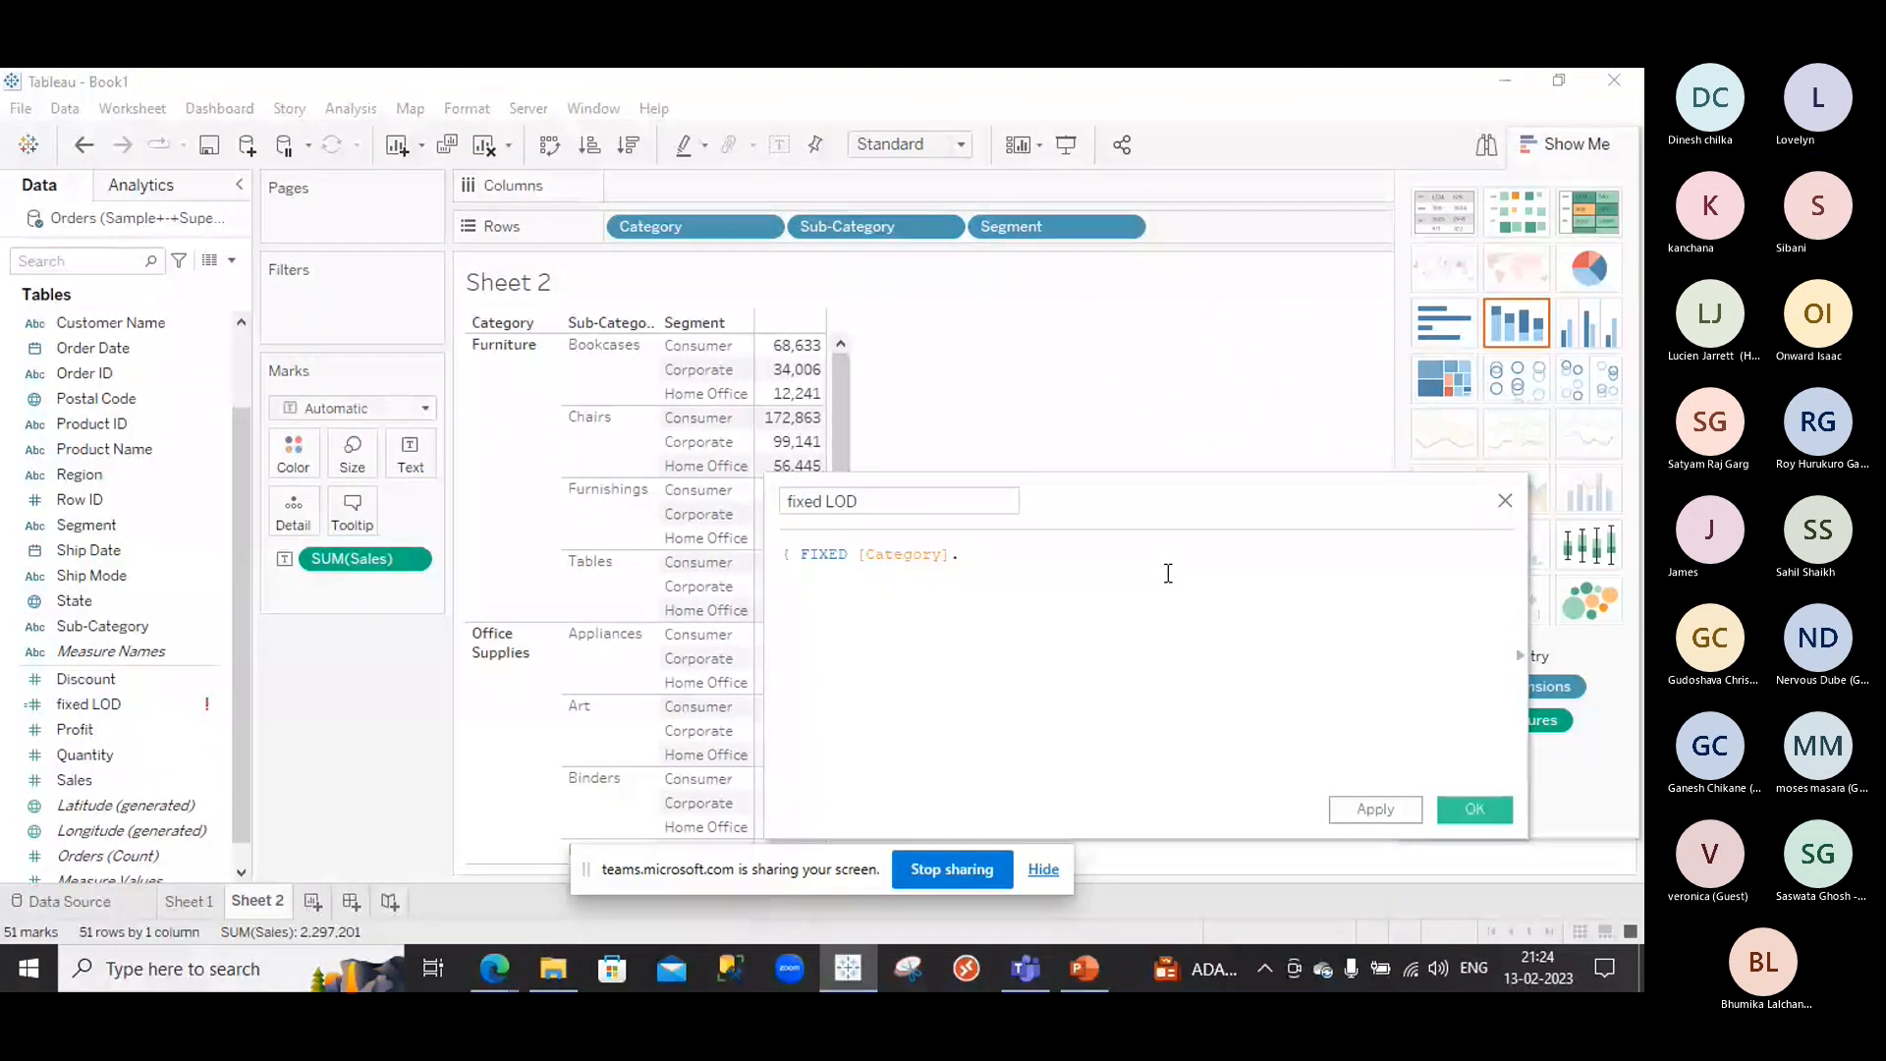
{"action": "key", "text": "BackSpace"}
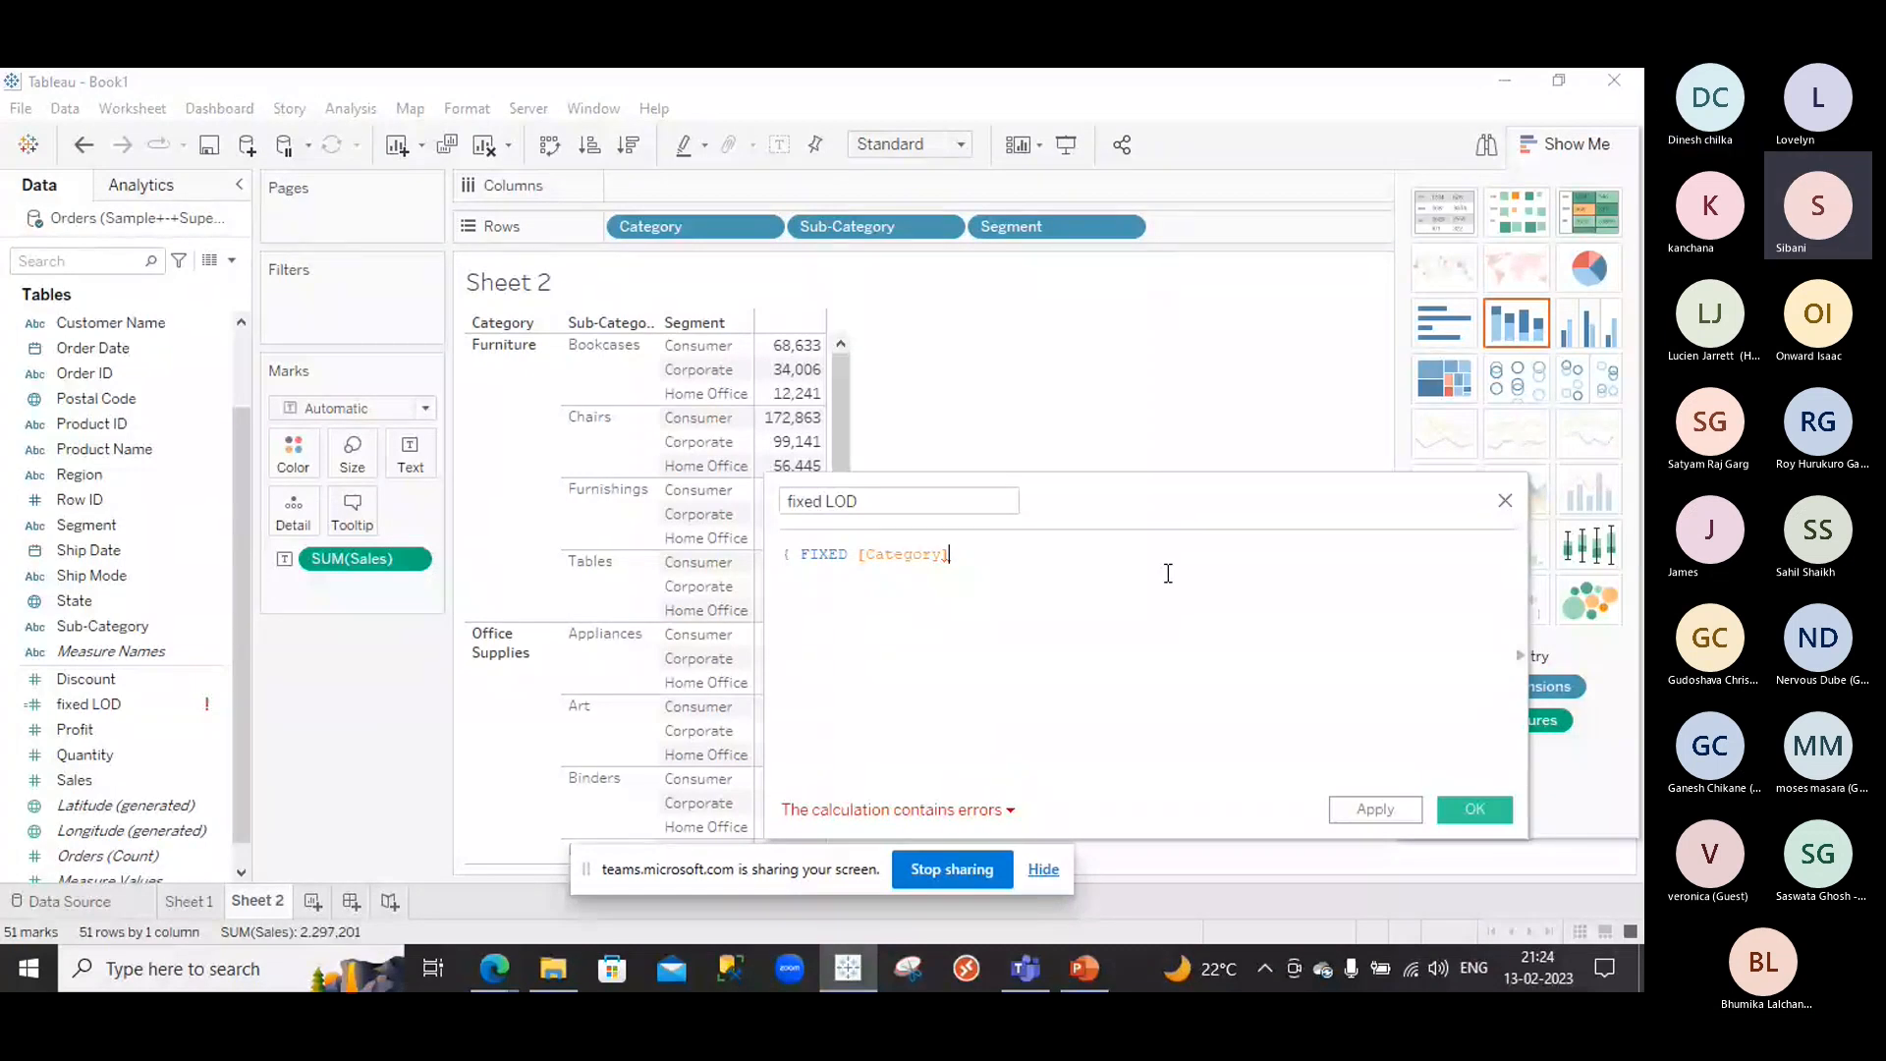
Try to enter the colon separator after [Category] in the fixed LOD formula
{"action": "type", "text": ".."}
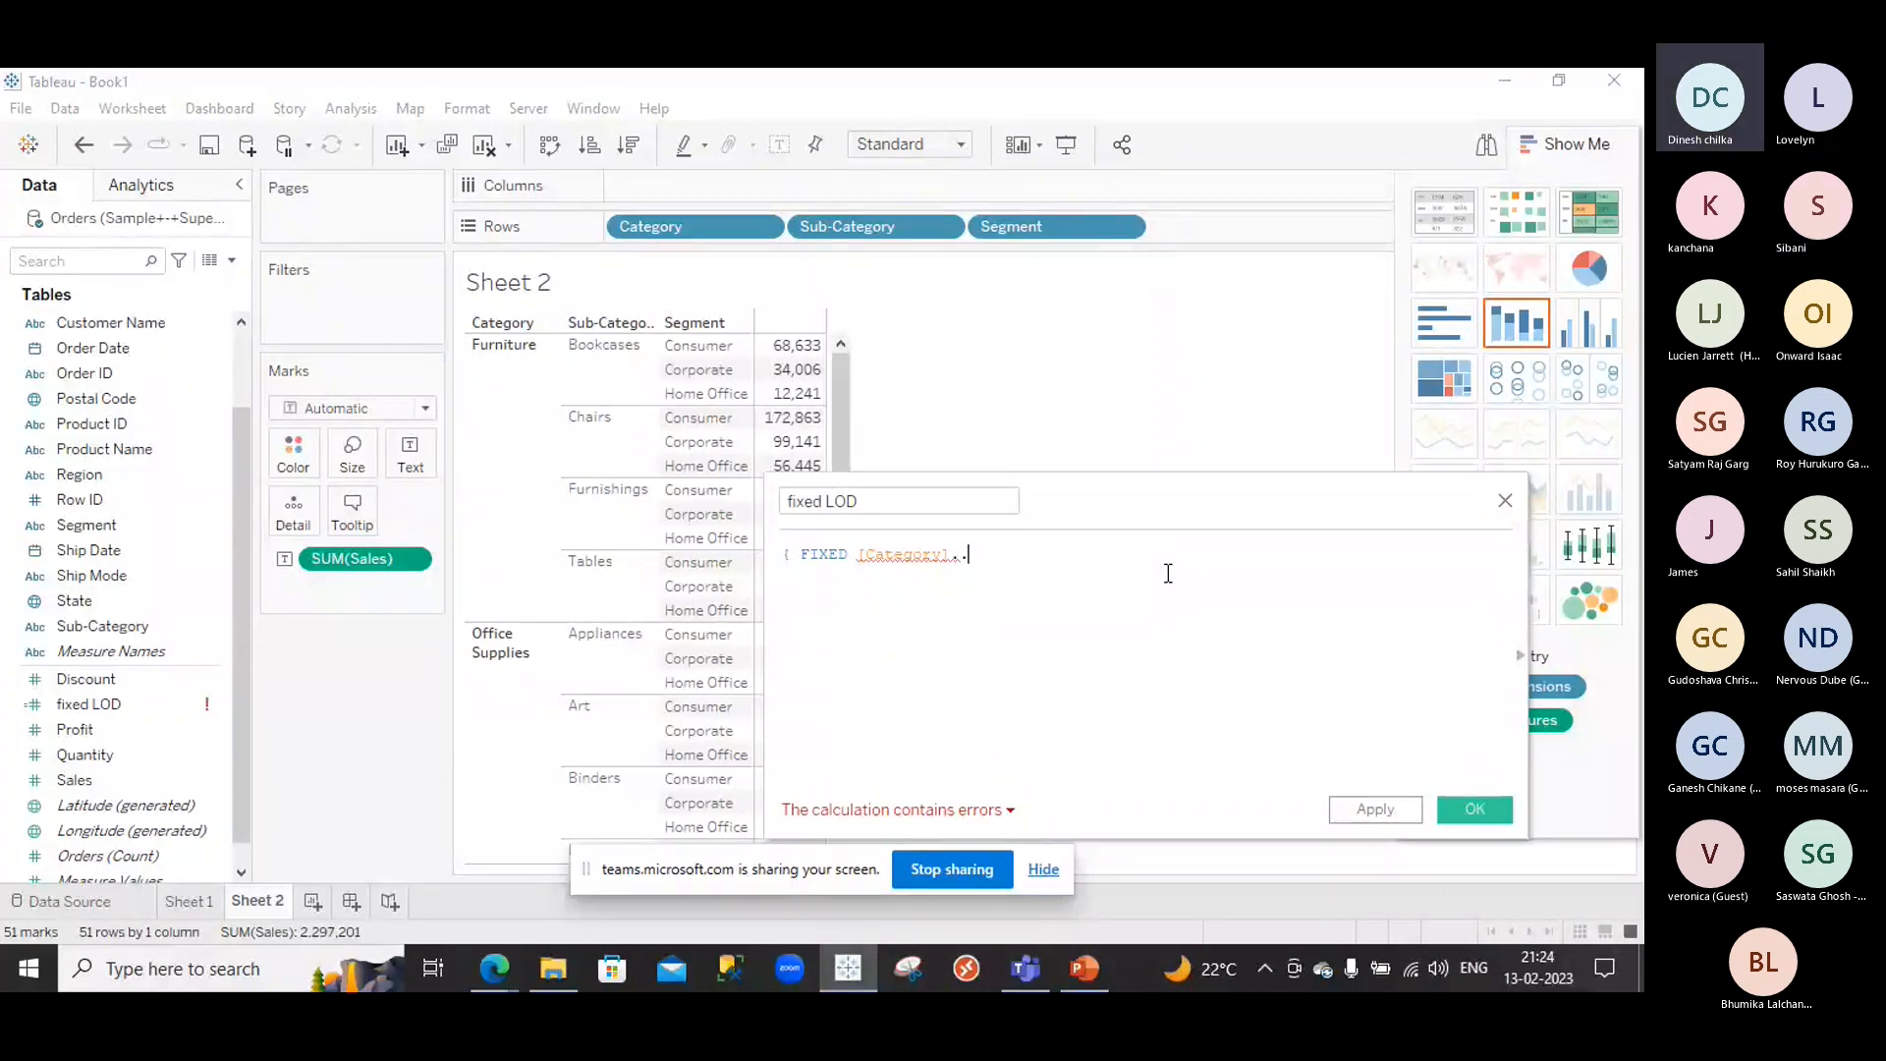
{"action": "key", "text": "BackSpace"}
{"action": "key", "text": "BackSpace"}
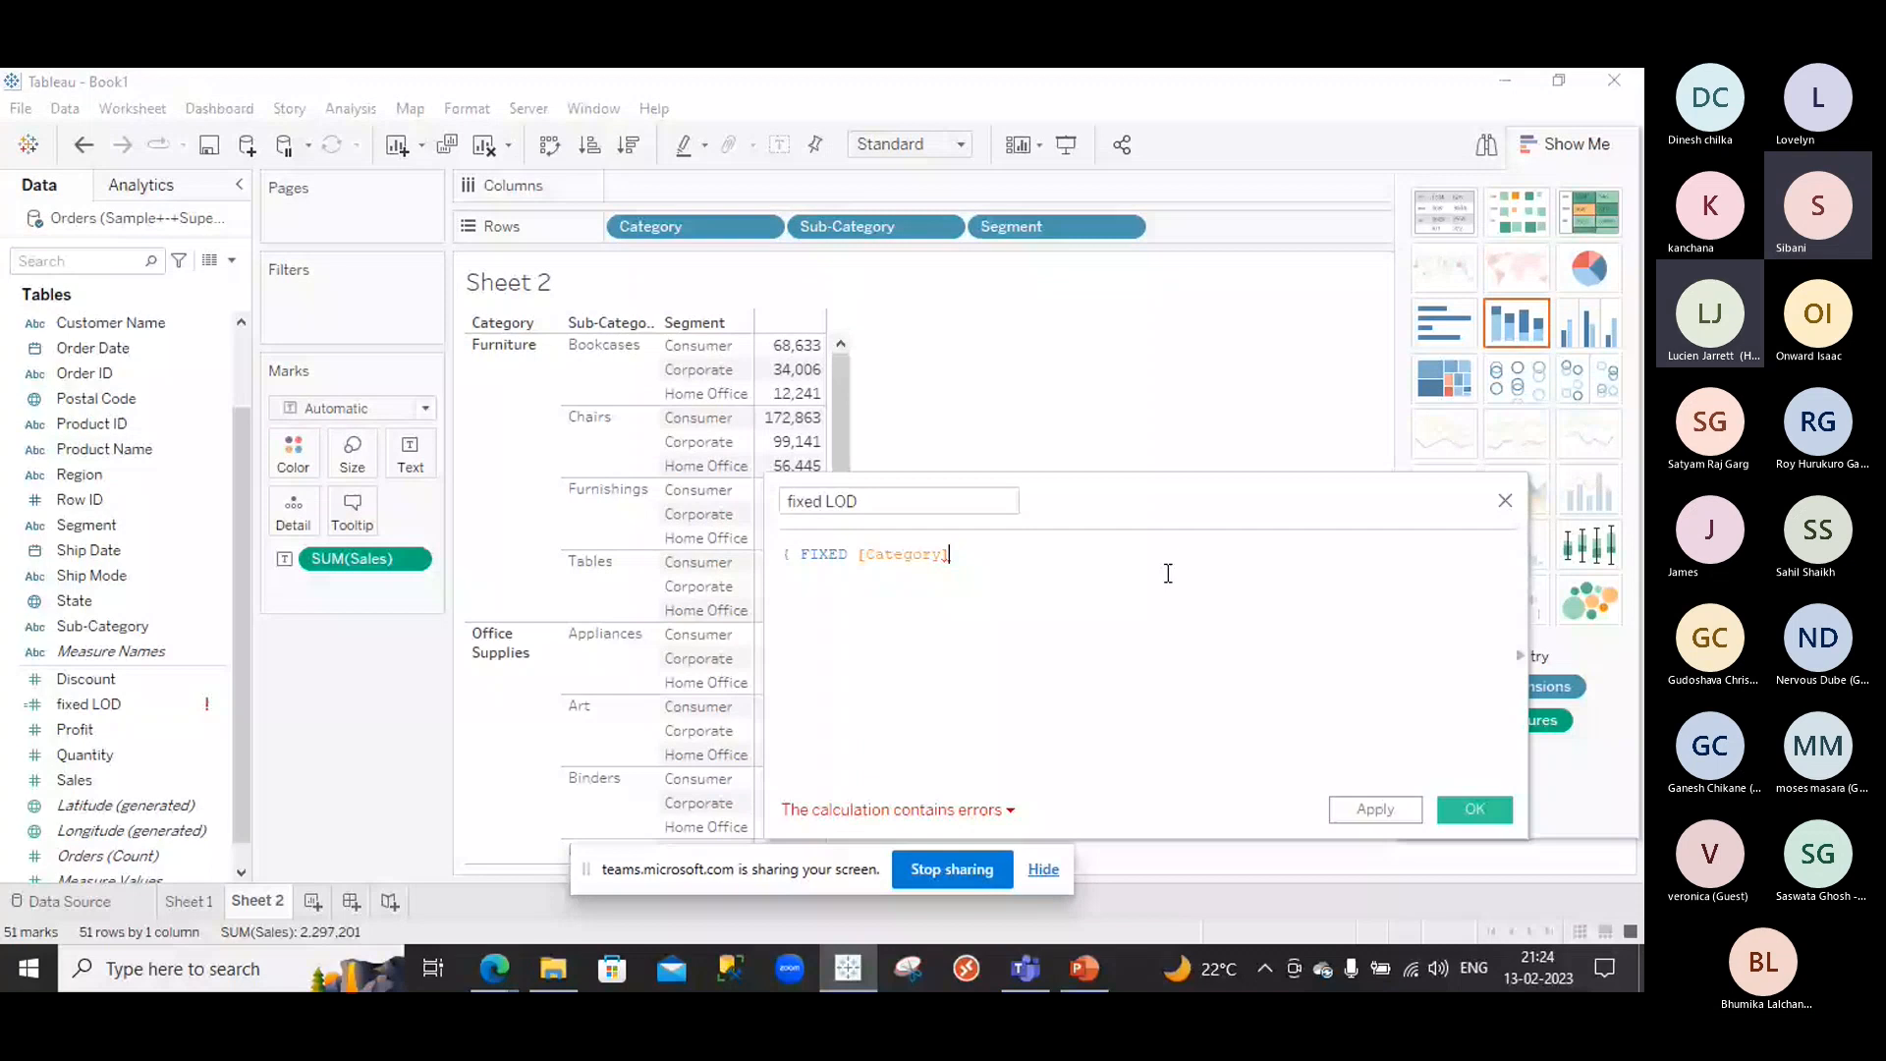
{"action": "type", "text": ","}
{"action": "key", "text": "BackSpace"}
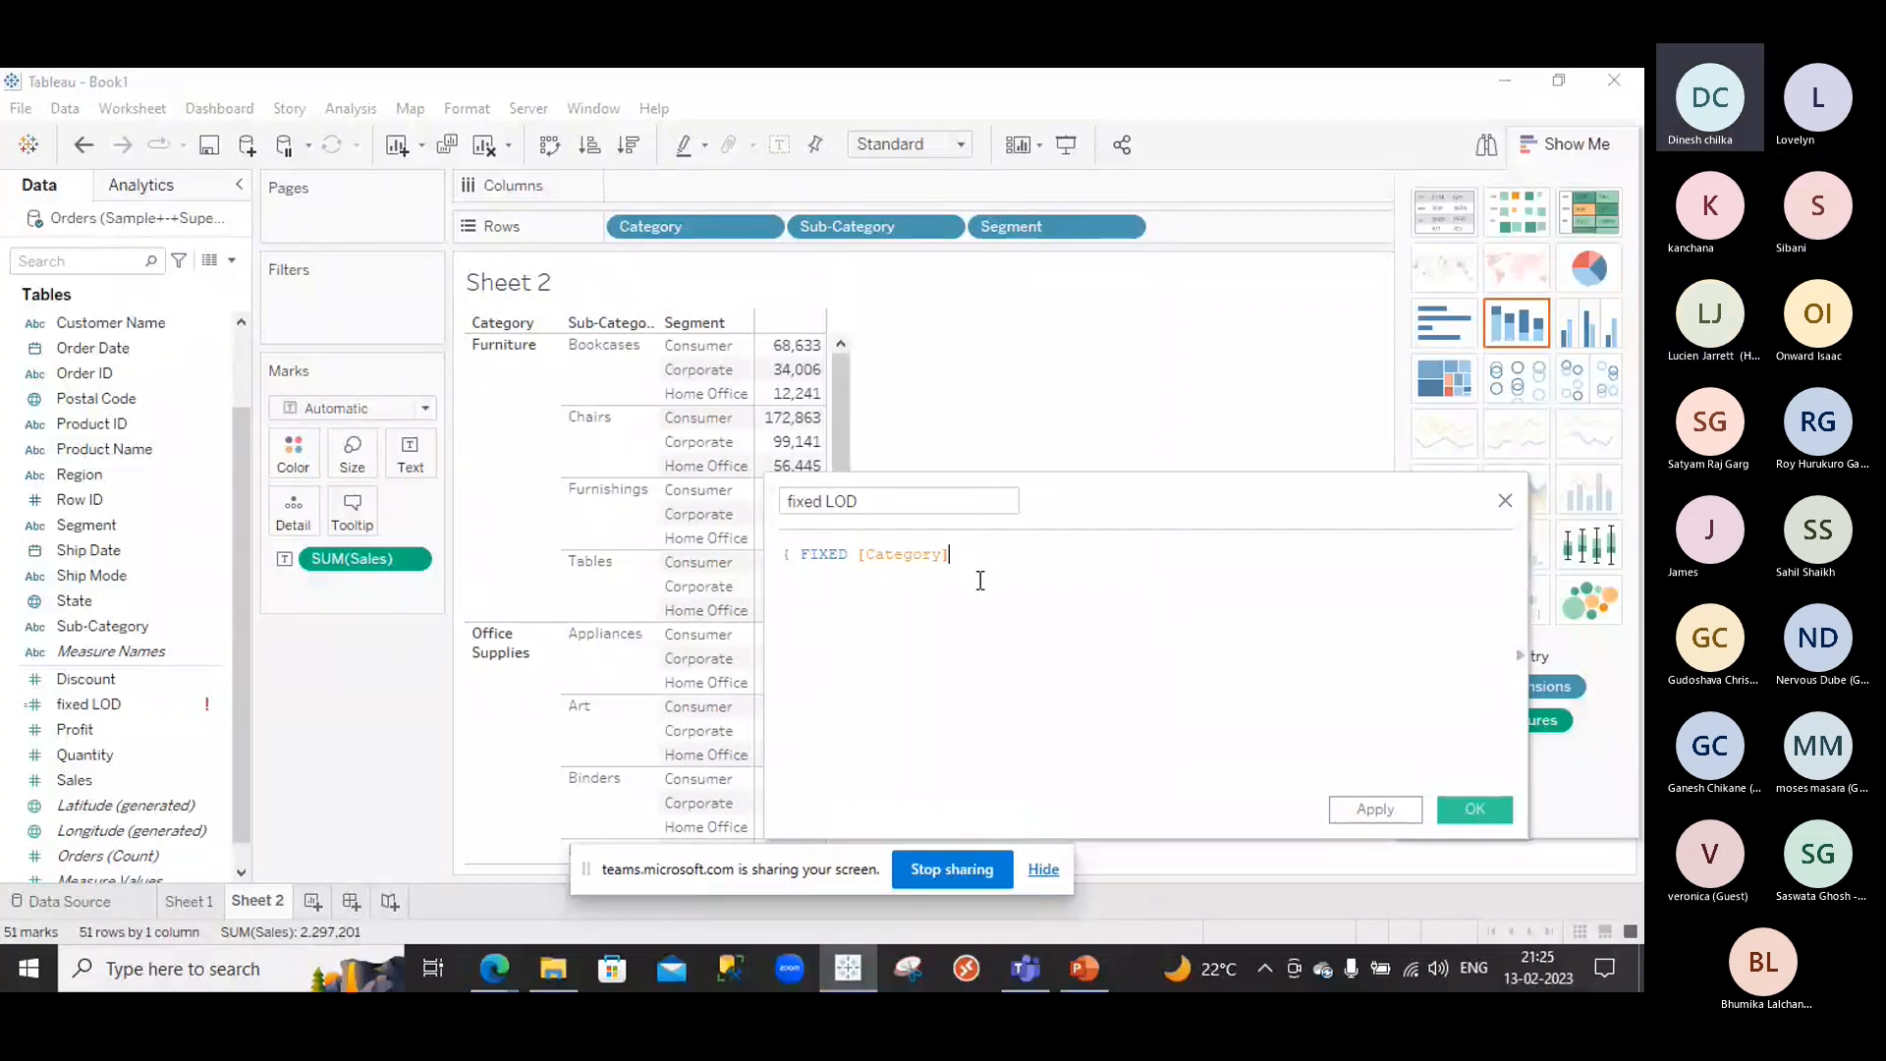
{"action": "type", "text": ":"}
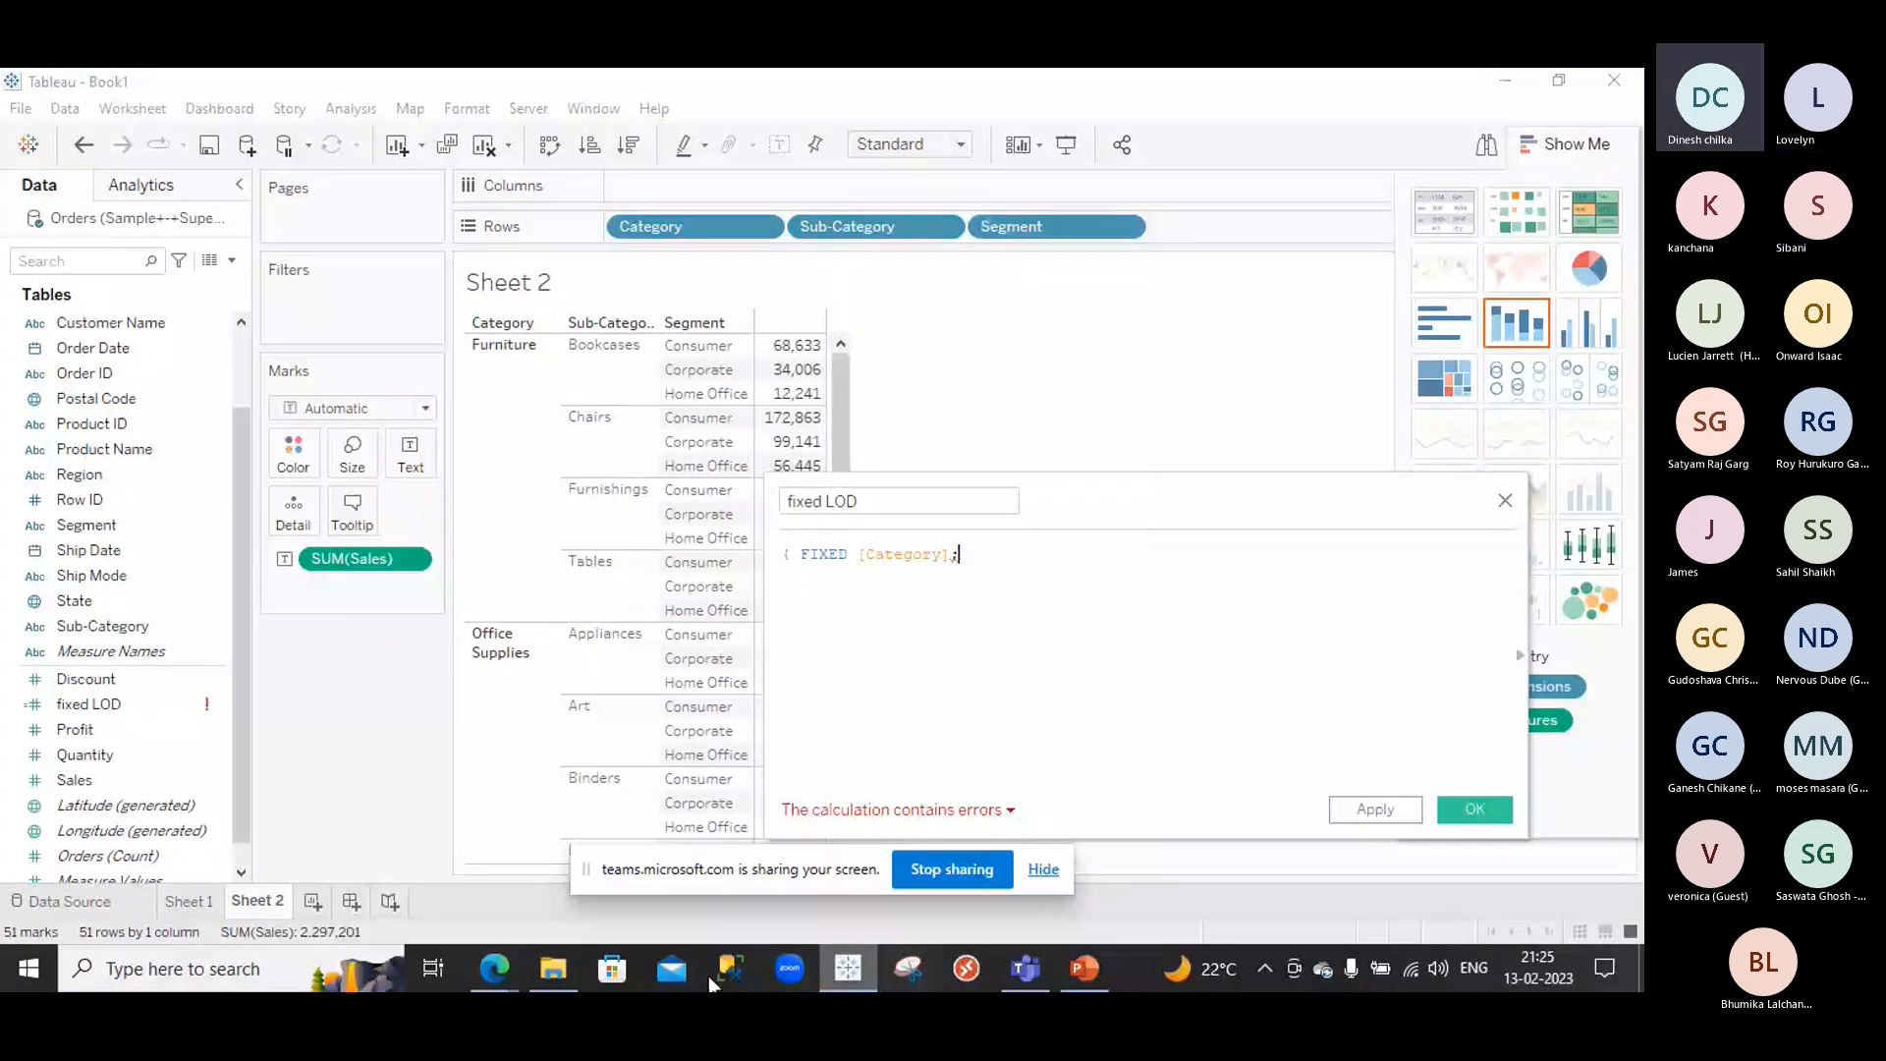
Switch to the Teams meeting in the browser and open the meeting chat
{"action": "mouse_move", "coordinate": [493, 968]}
{"action": "left_click", "coordinate": [470, 902]}
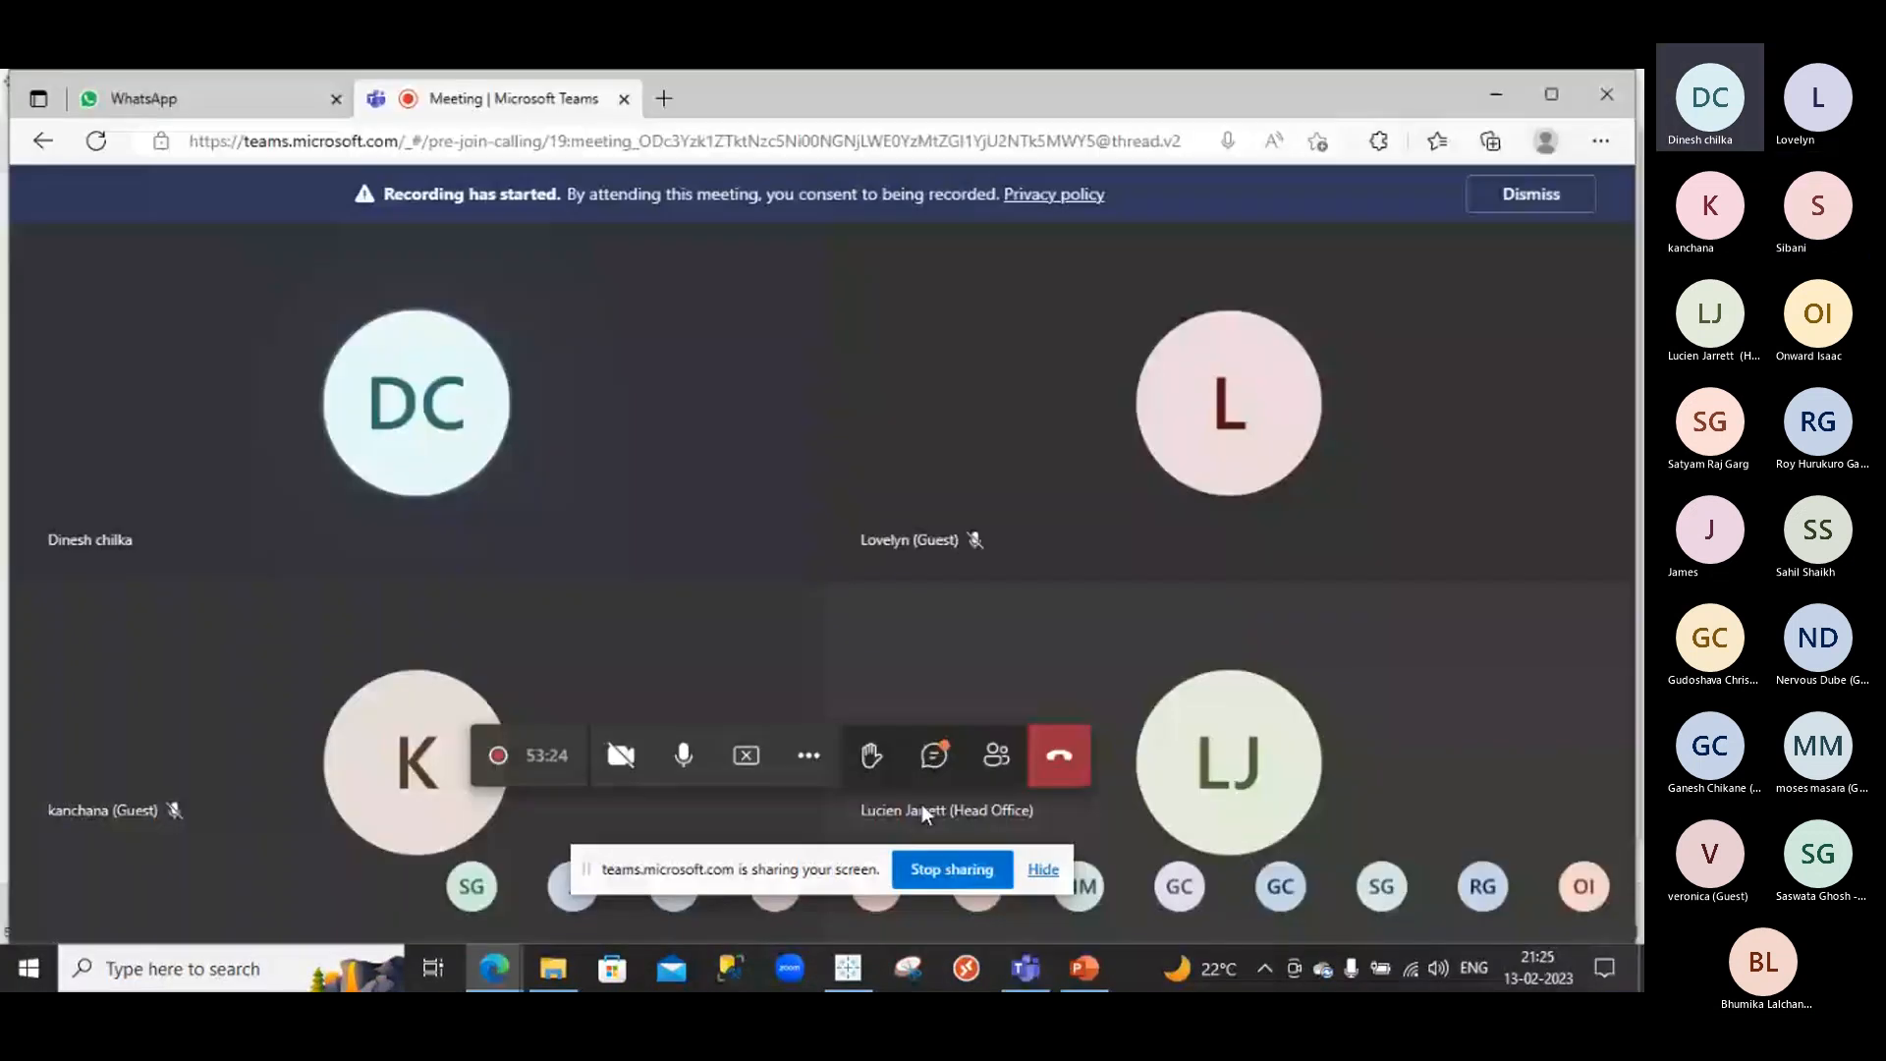
{"action": "left_click", "coordinate": [933, 756]}
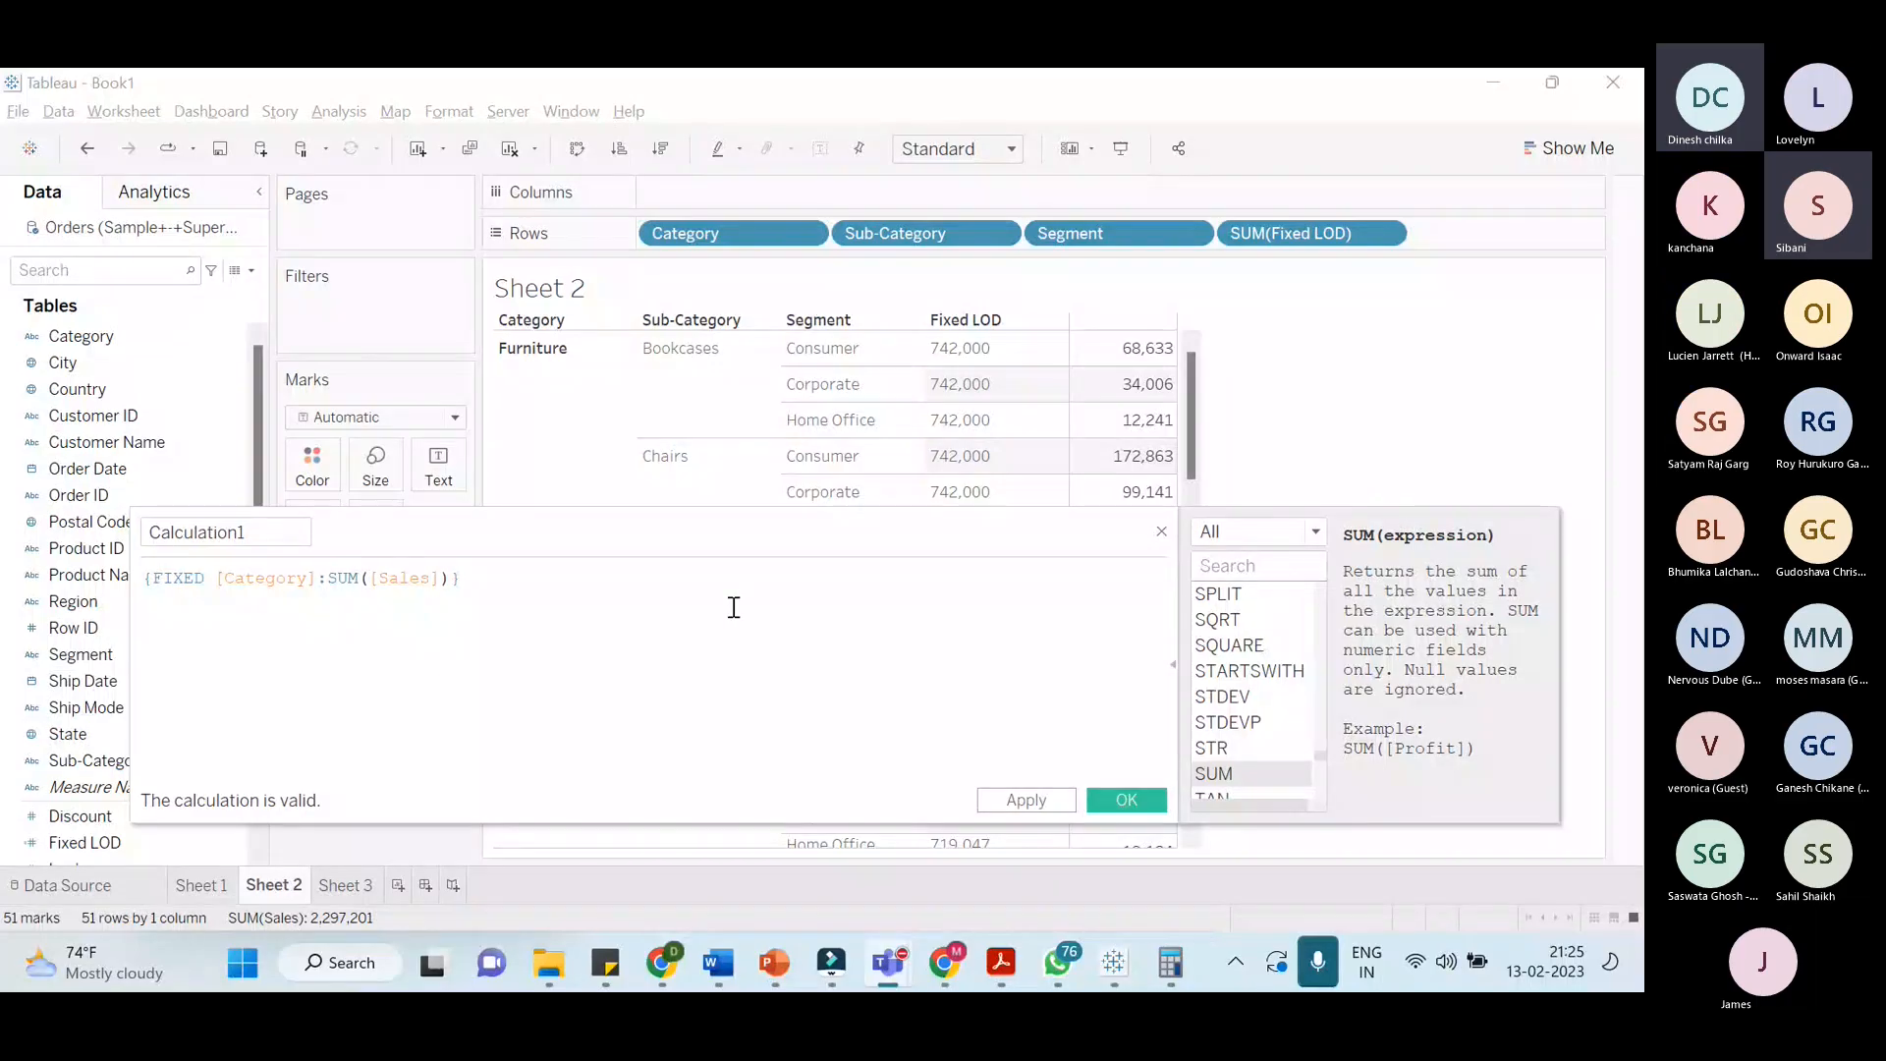
Clear the existing fixed LOD formula from the Calculation1 editor
{"action": "left_click", "coordinate": [509, 593]}
{"action": "key", "text": "BackSpace"}
{"action": "key", "text": "BackSpace"}
{"action": "key", "text": "BackSpace"}
{"action": "key", "text": "BackSpace"}
{"action": "key", "text": "BackSpace"}
{"action": "key", "text": "BackSpace"}
{"action": "key", "text": "BackSpace"}
{"action": "key", "text": "BackSpace"}
{"action": "key", "text": "BackSpace"}
{"action": "key", "text": "BackSpace"}
{"action": "key", "text": "BackSpace"}
{"action": "key", "text": "BackSpace"}
{"action": "key", "text": "BackSpace"}
{"action": "key", "text": "BackSpace"}
{"action": "key", "text": "BackSpace"}
{"action": "key", "text": "BackSpace"}
{"action": "key", "text": "BackSpace"}
{"action": "key", "text": "BackSpace"}
{"action": "key", "text": "BackSpace"}
{"action": "key", "text": "BackSpace"}
{"action": "key", "text": "BackSpace"}
{"action": "key", "text": "BackSpace"}
{"action": "key", "text": "BackSpace"}
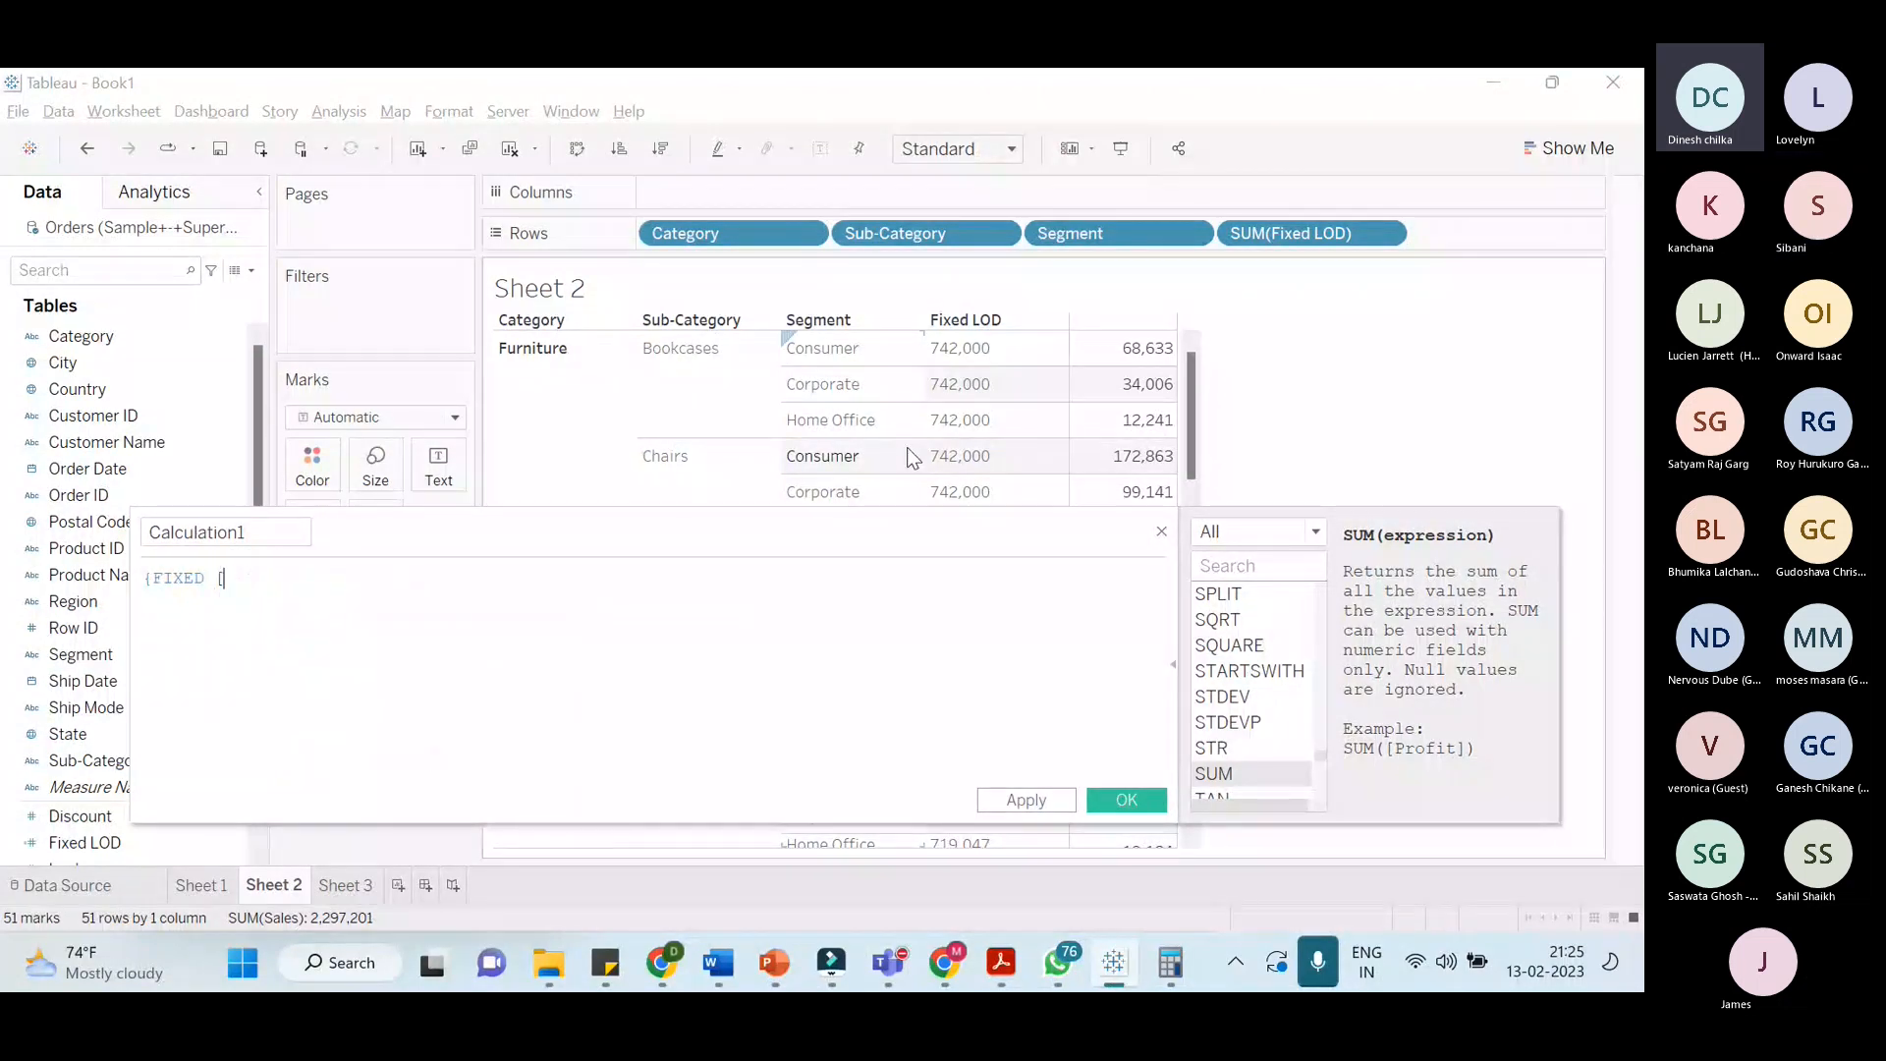
{"action": "key", "text": "BackSpace"}
{"action": "key", "text": "BackSpace"}
{"action": "key", "text": "BackSpace"}
{"action": "key", "text": "BackSpace"}
{"action": "key", "text": "BackSpace"}
{"action": "key", "text": "BackSpace"}
{"action": "key", "text": "BackSpace"}
{"action": "key", "text": "BackSpace"}
Rebuild the formula {FIXED [Category]:SUM([Sales])} in Calculation1 from the suggested functions and fields, and close the editor without saving
{"action": "type", "text": "{}"}
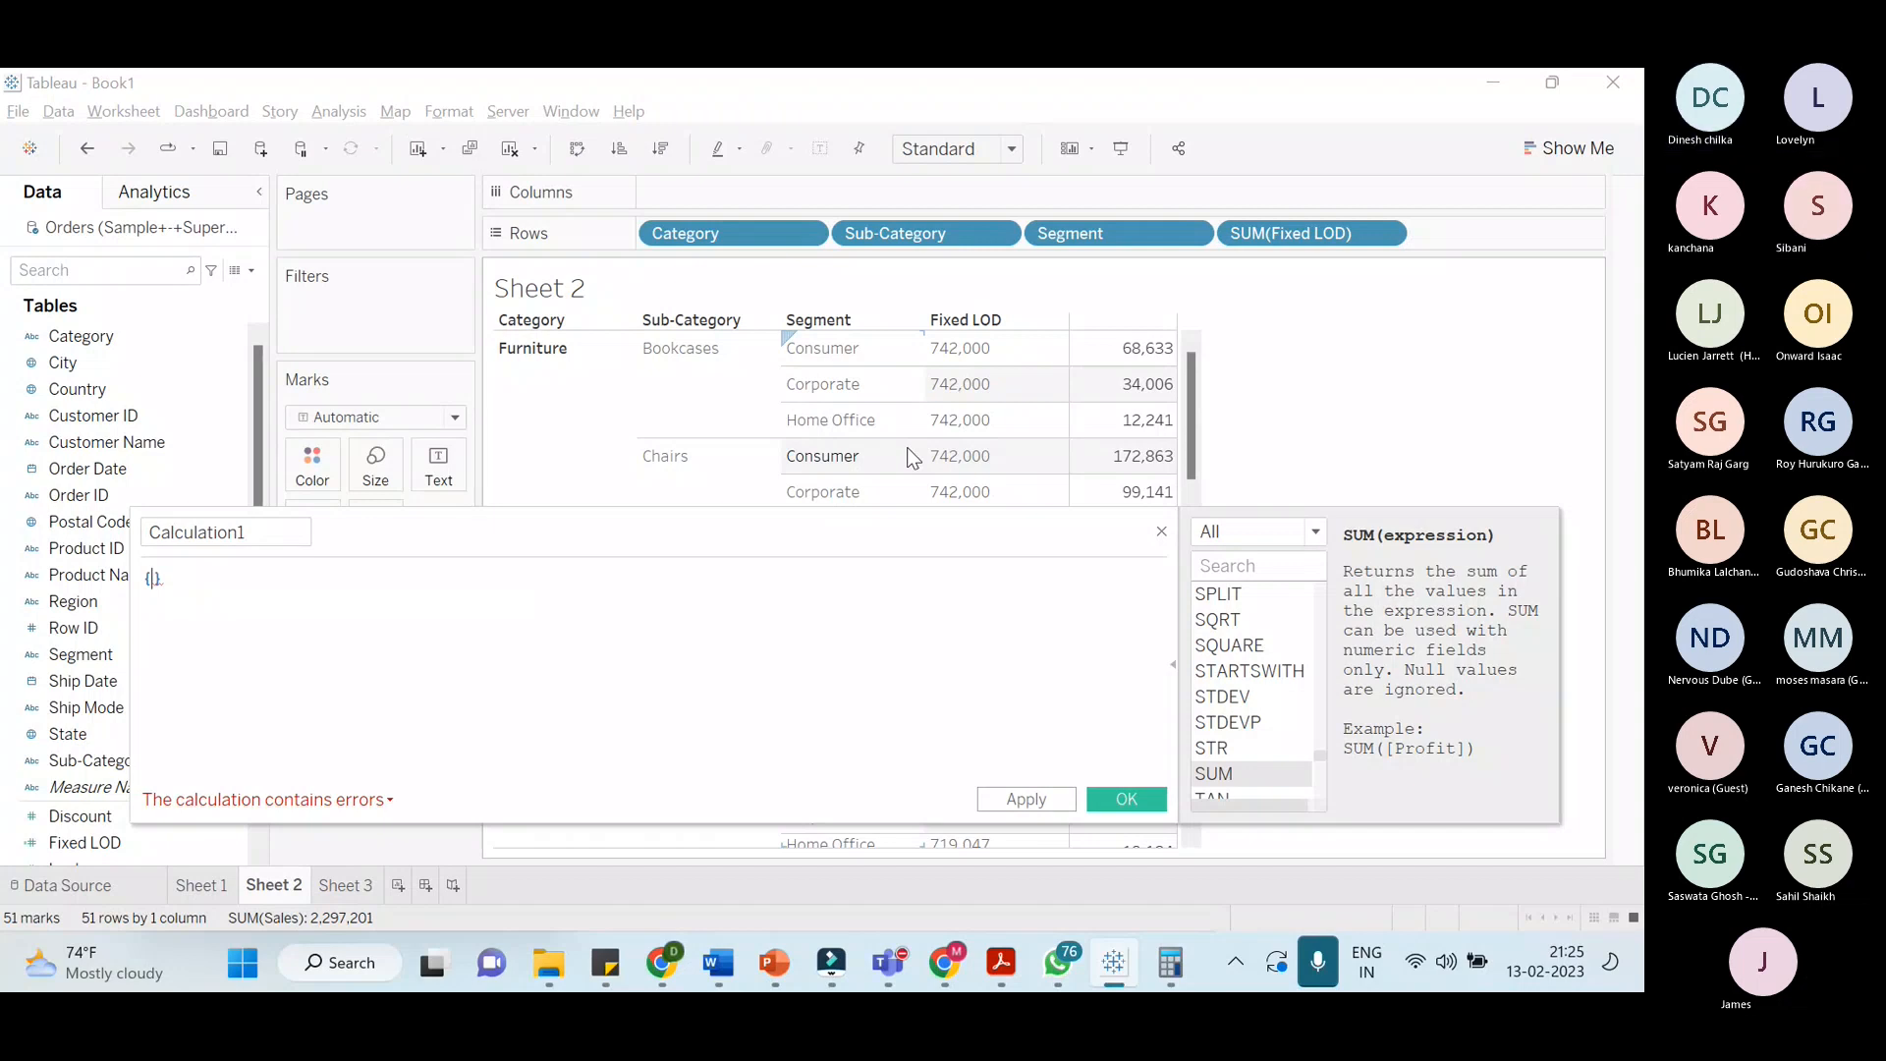
{"action": "type", "text": "Fi"}
{"action": "key", "text": "Down"}
{"action": "key", "text": "Return"}
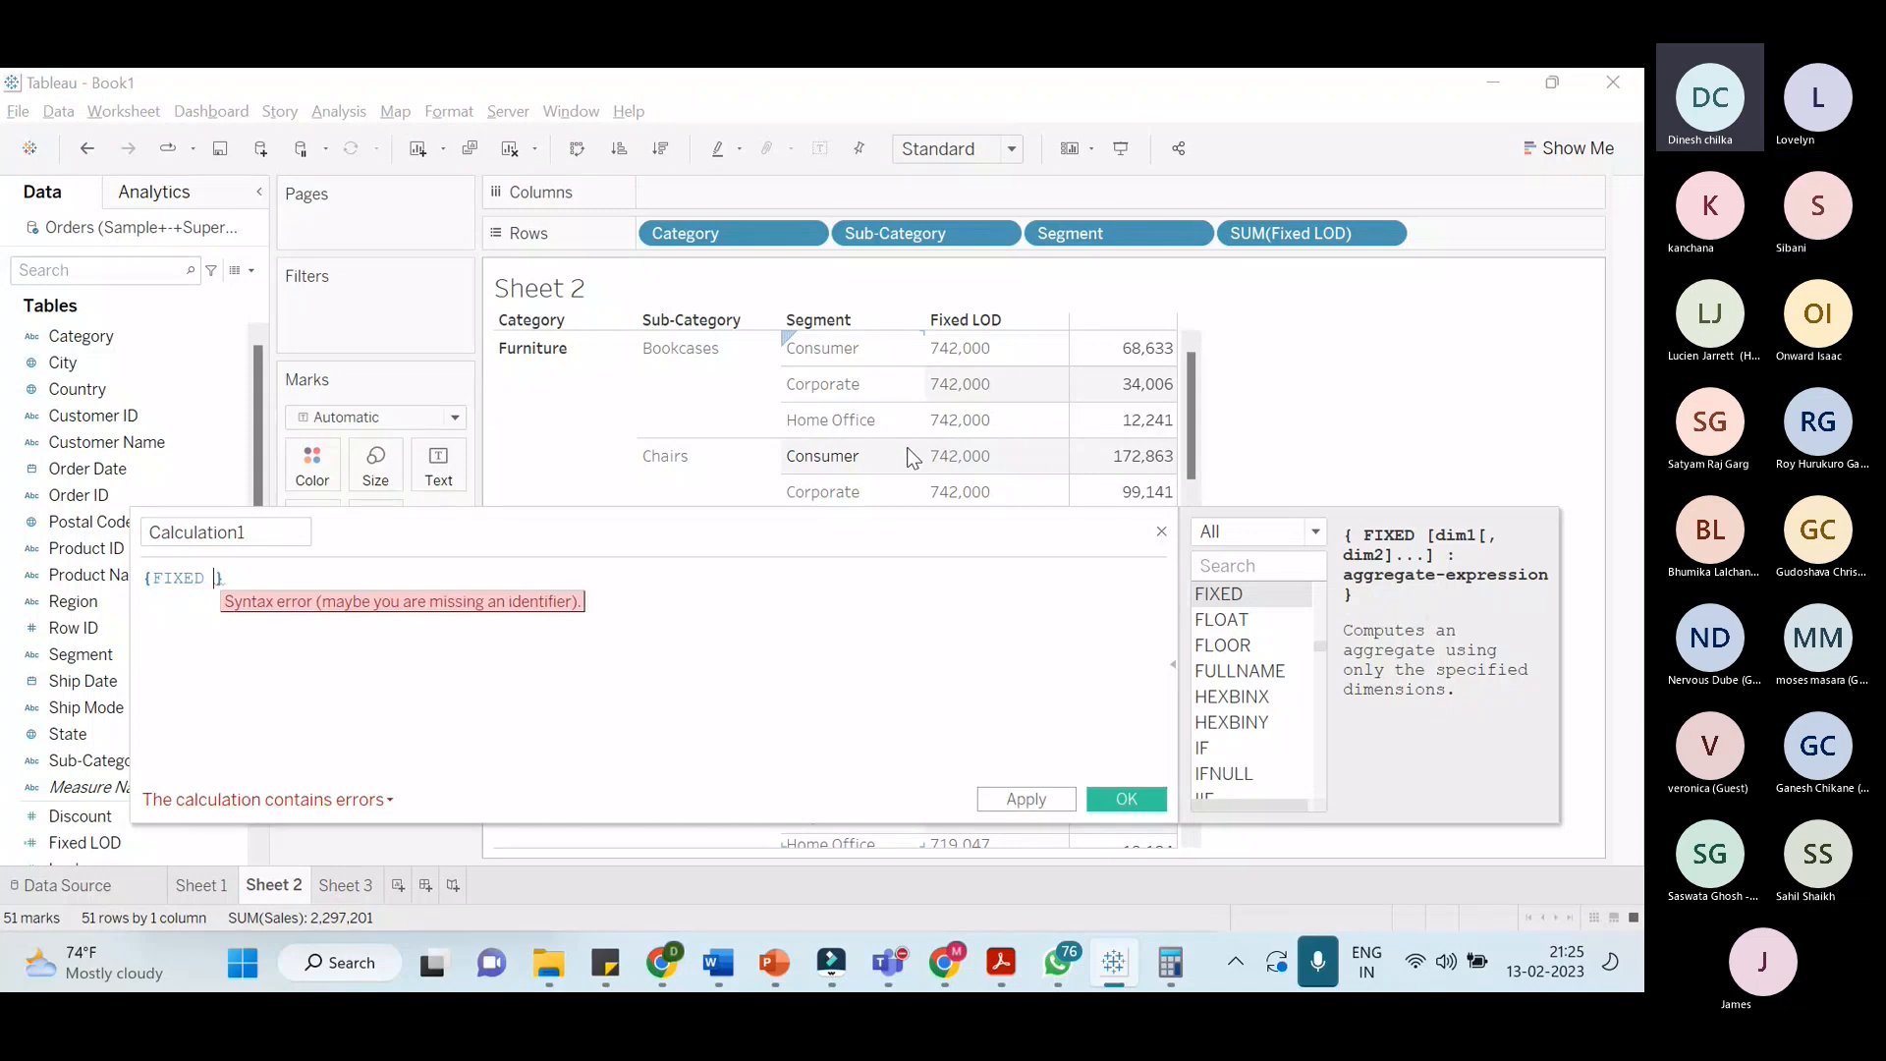
{"action": "type", "text": "cat"}
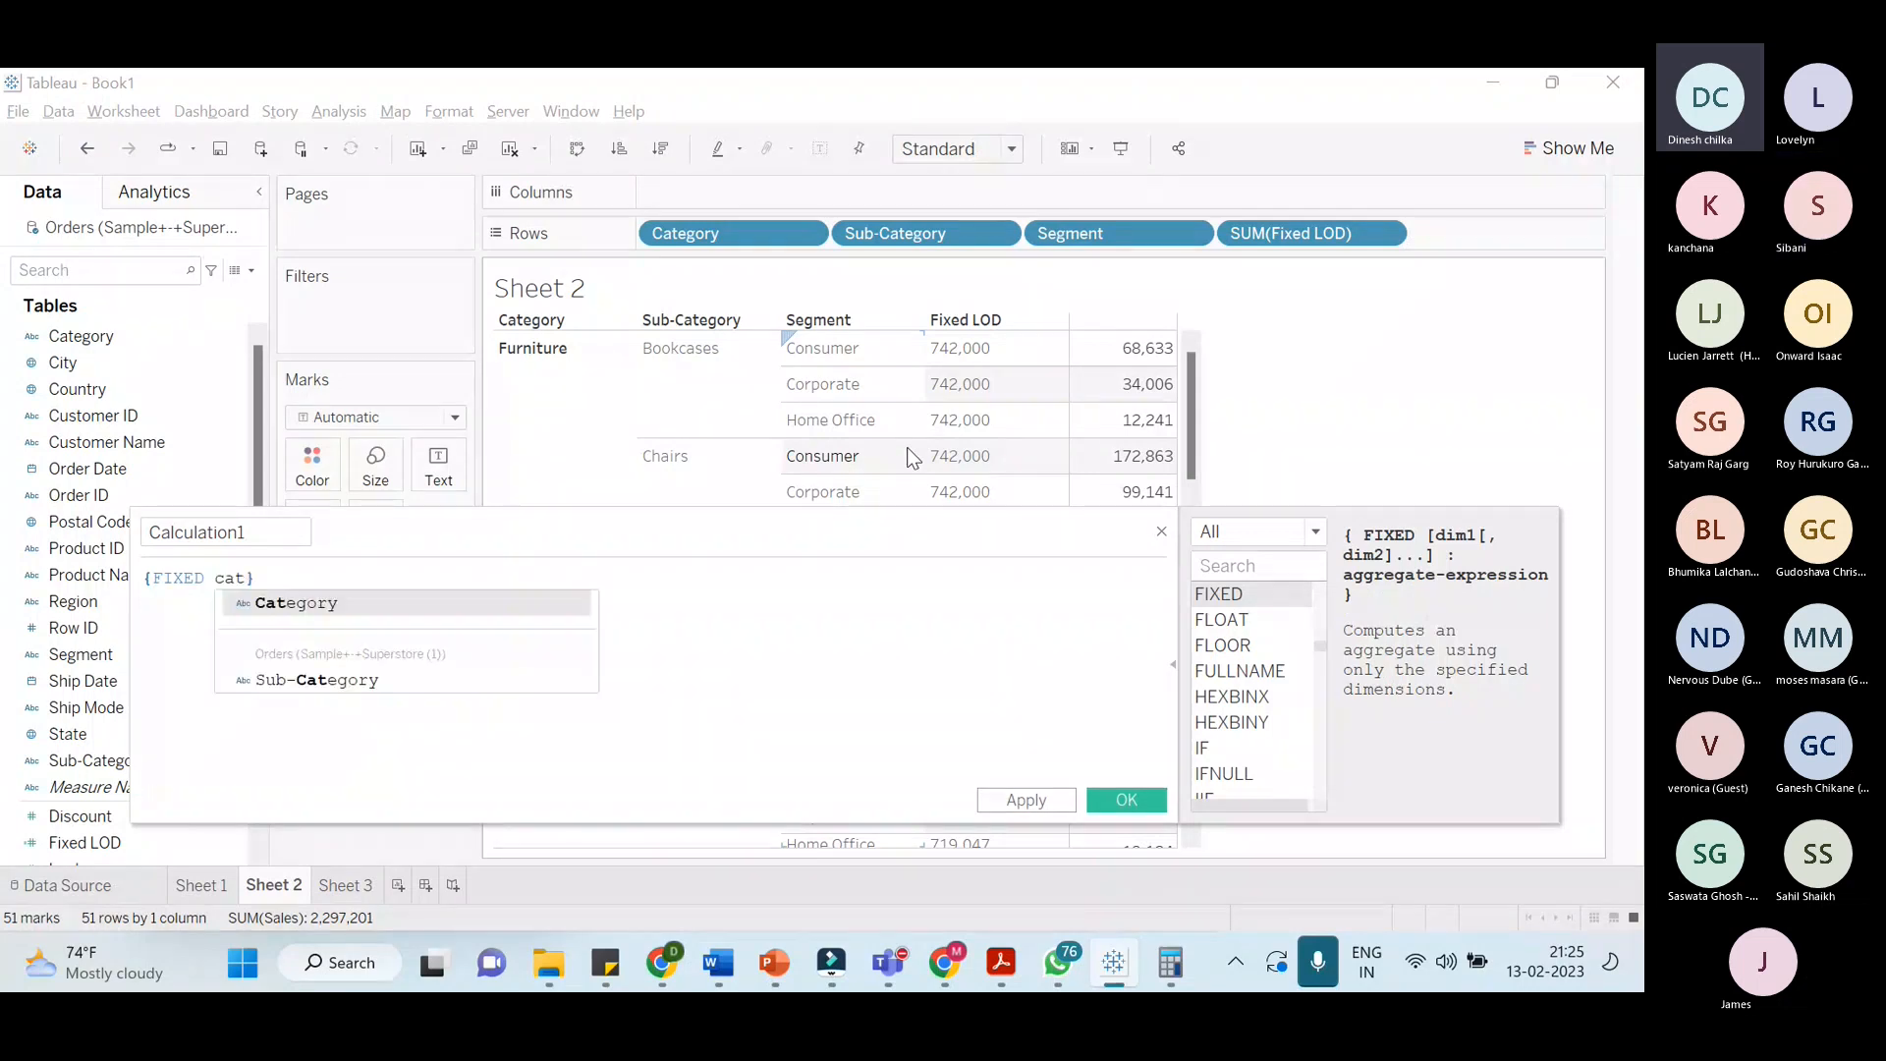
{"action": "key", "text": "Return"}
{"action": "type", "text": ":"}
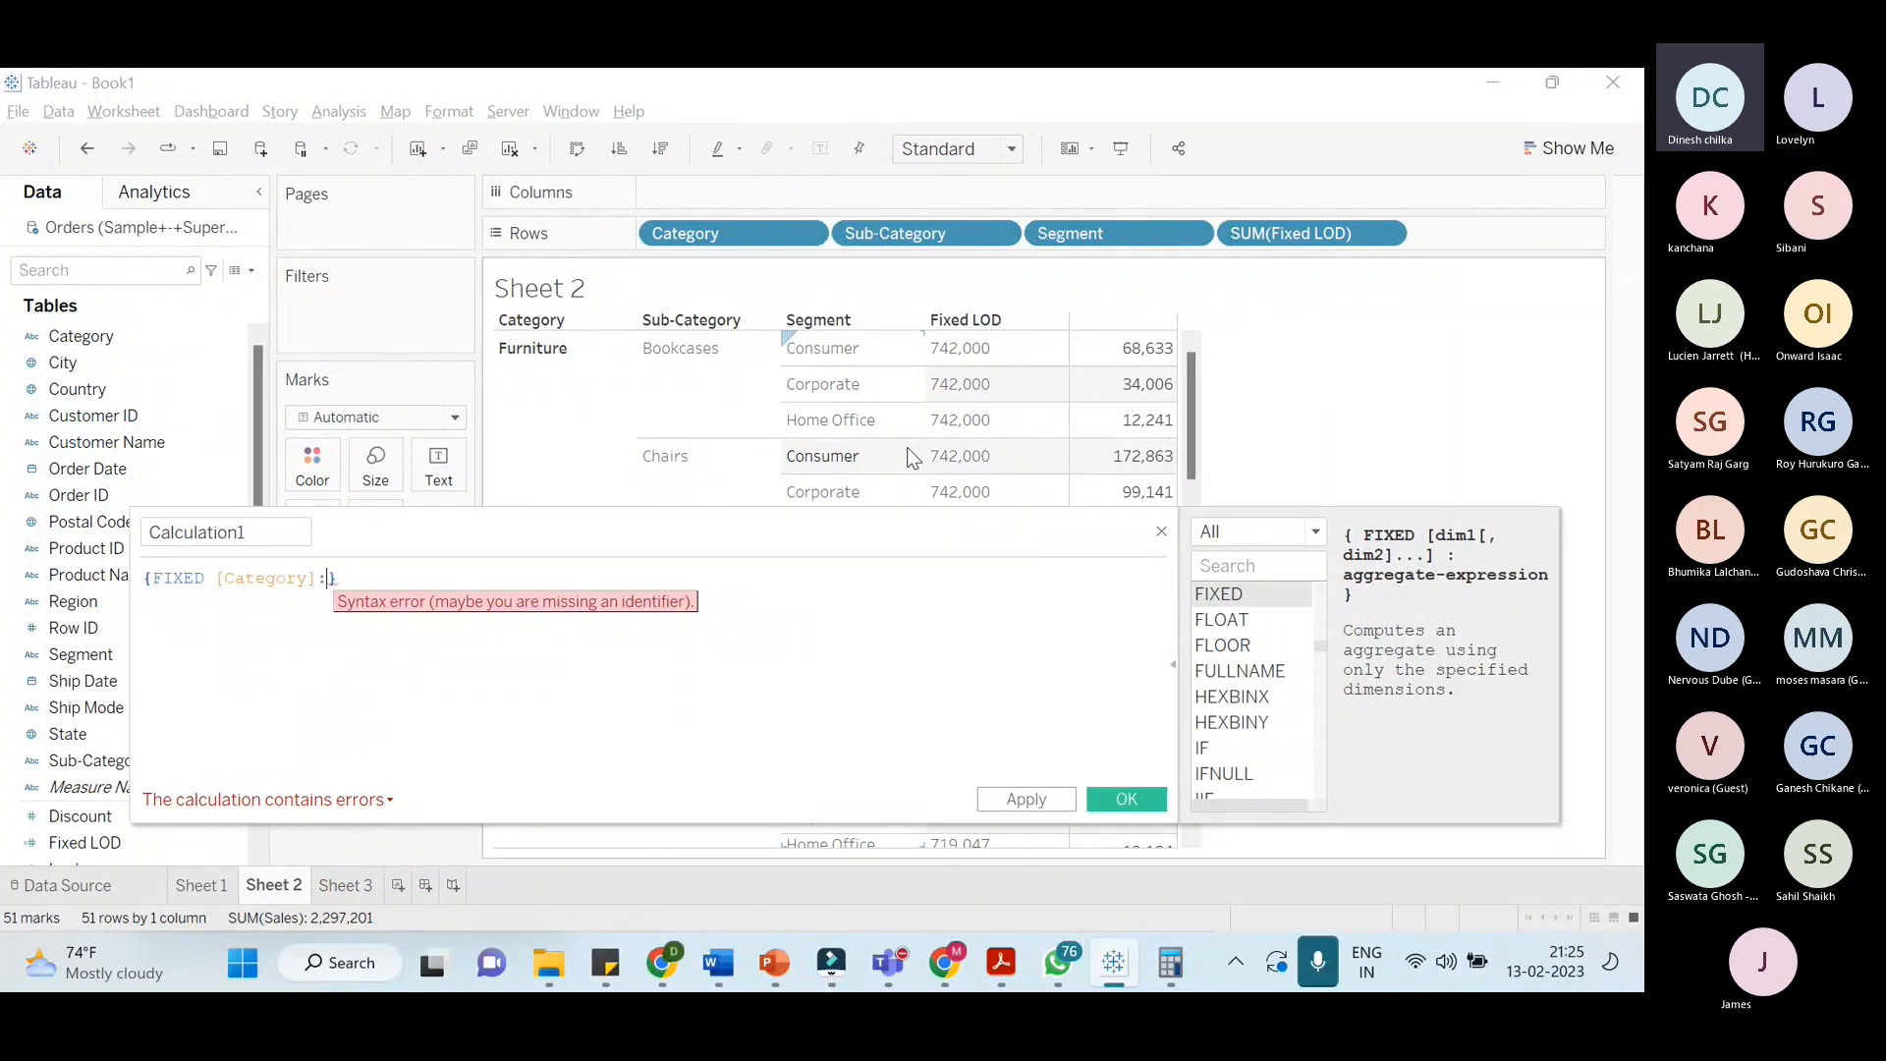
{"action": "type", "text": "sum"}
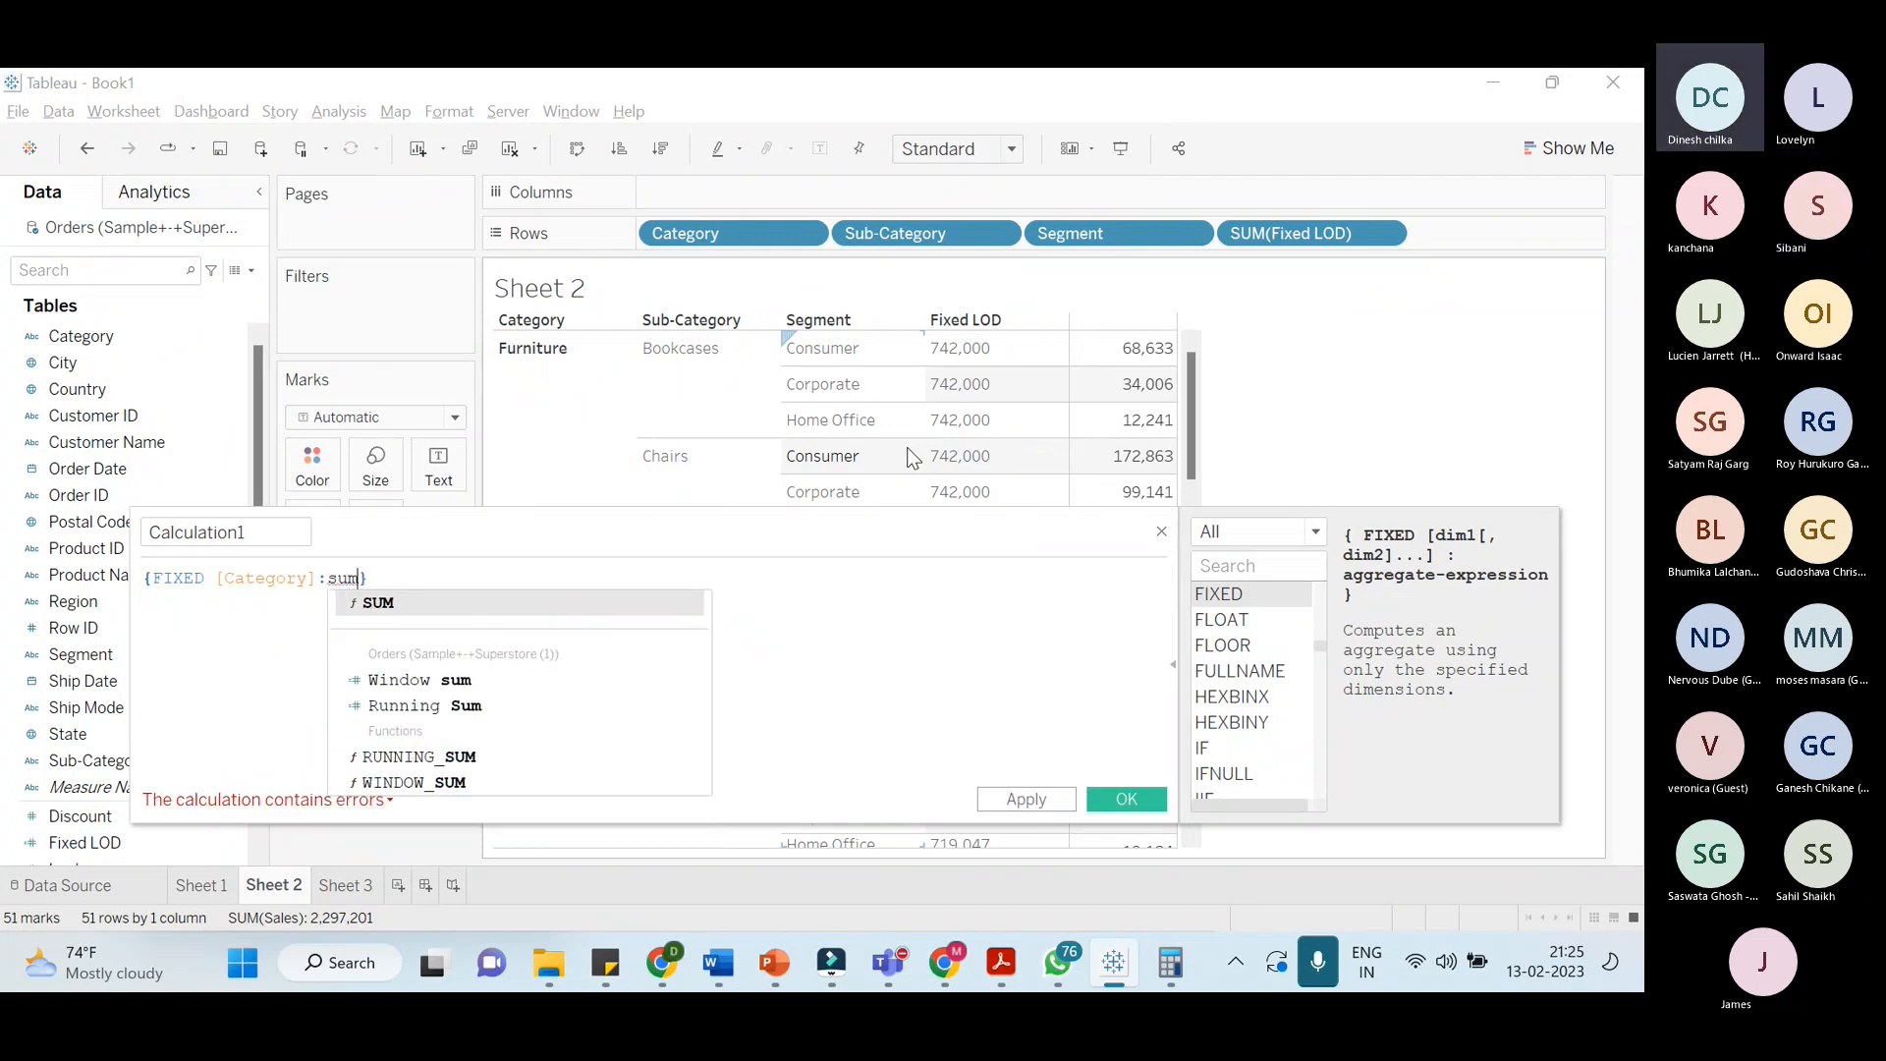
{"action": "key", "text": "Return"}
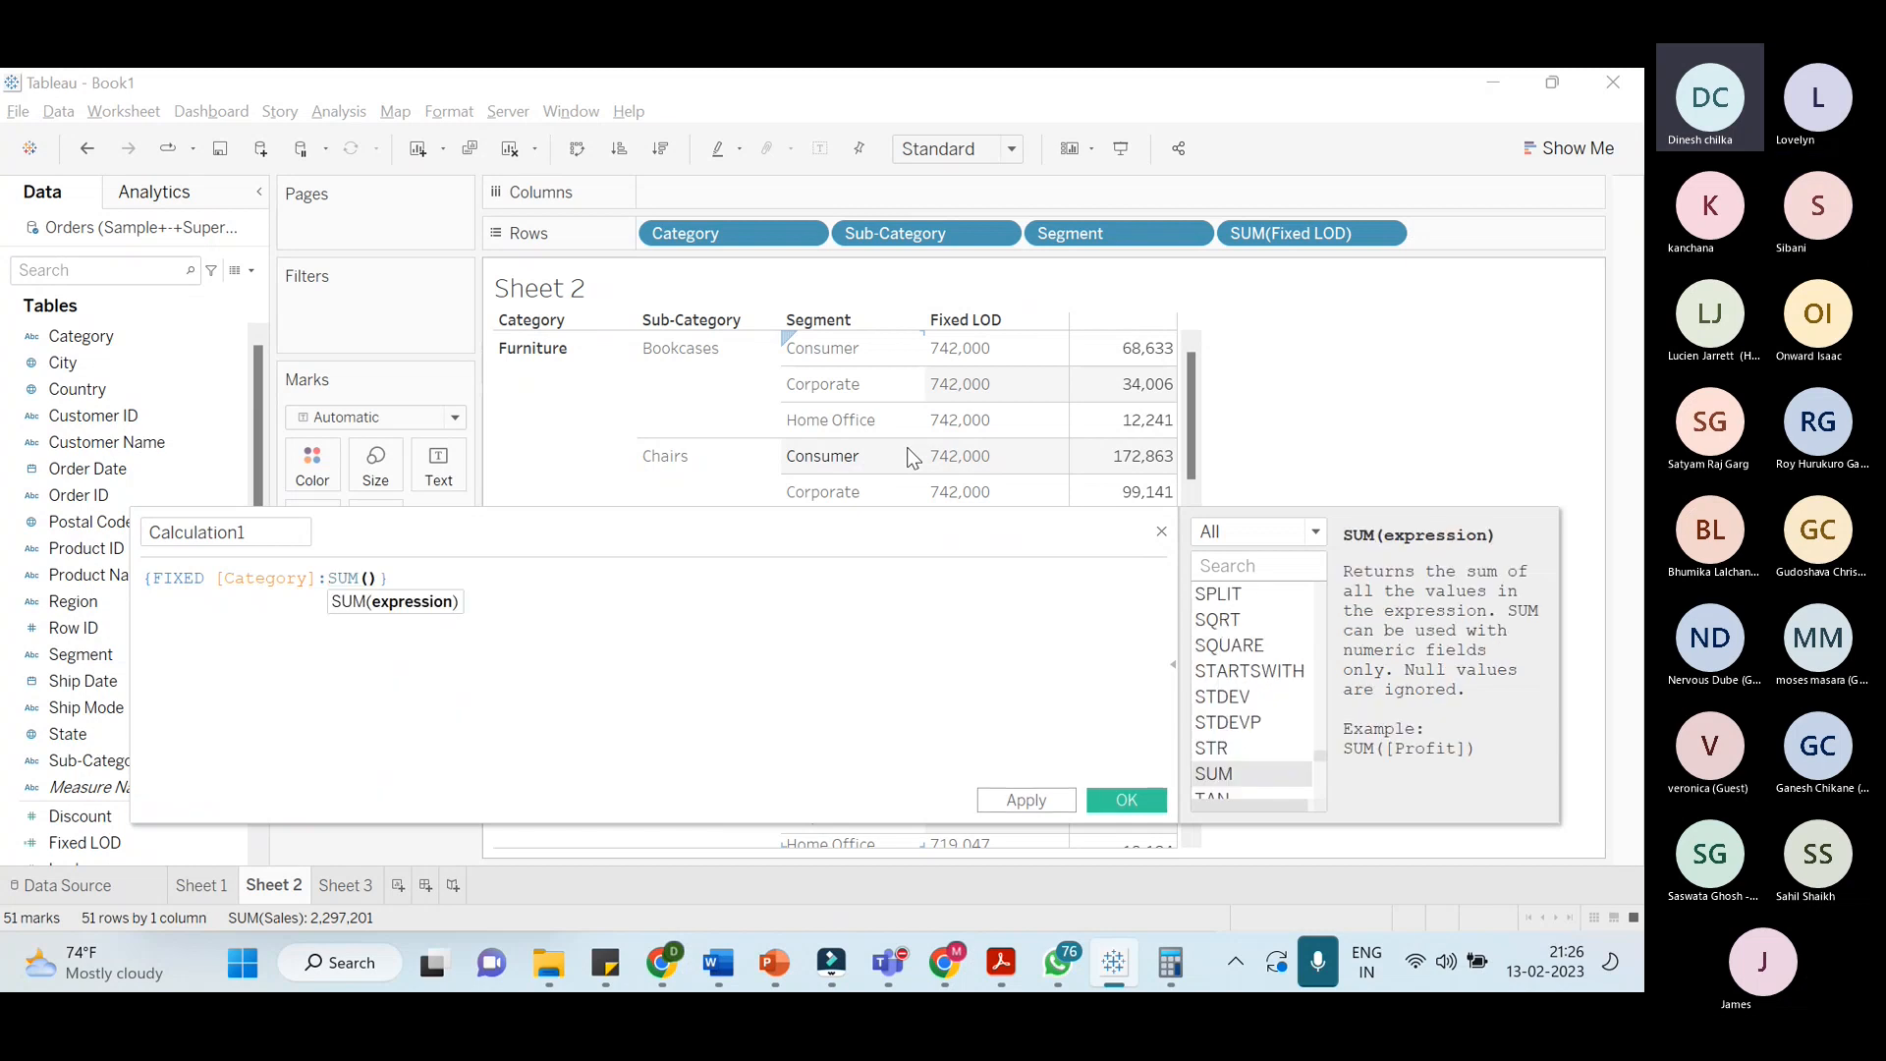
{"action": "type", "text": "[sa"}
{"action": "key", "text": "Return"}
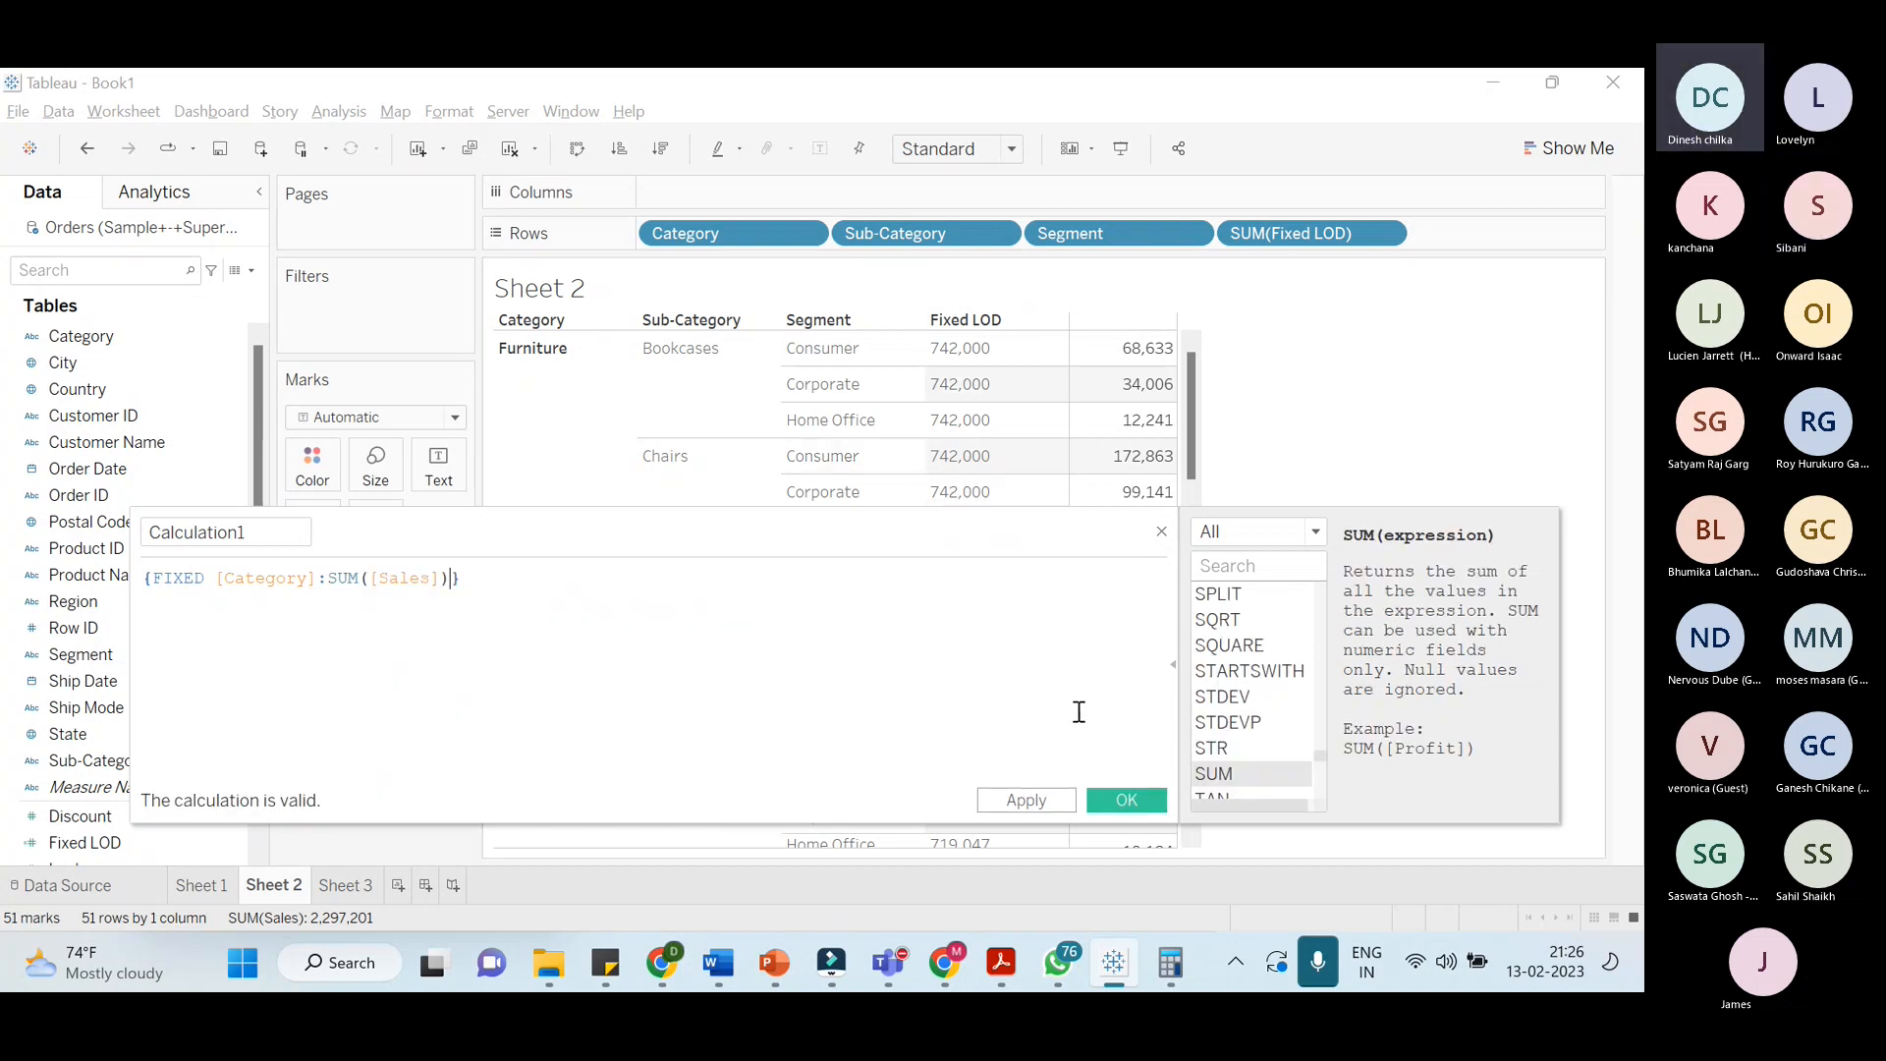
{"action": "left_click", "coordinate": [1162, 530]}
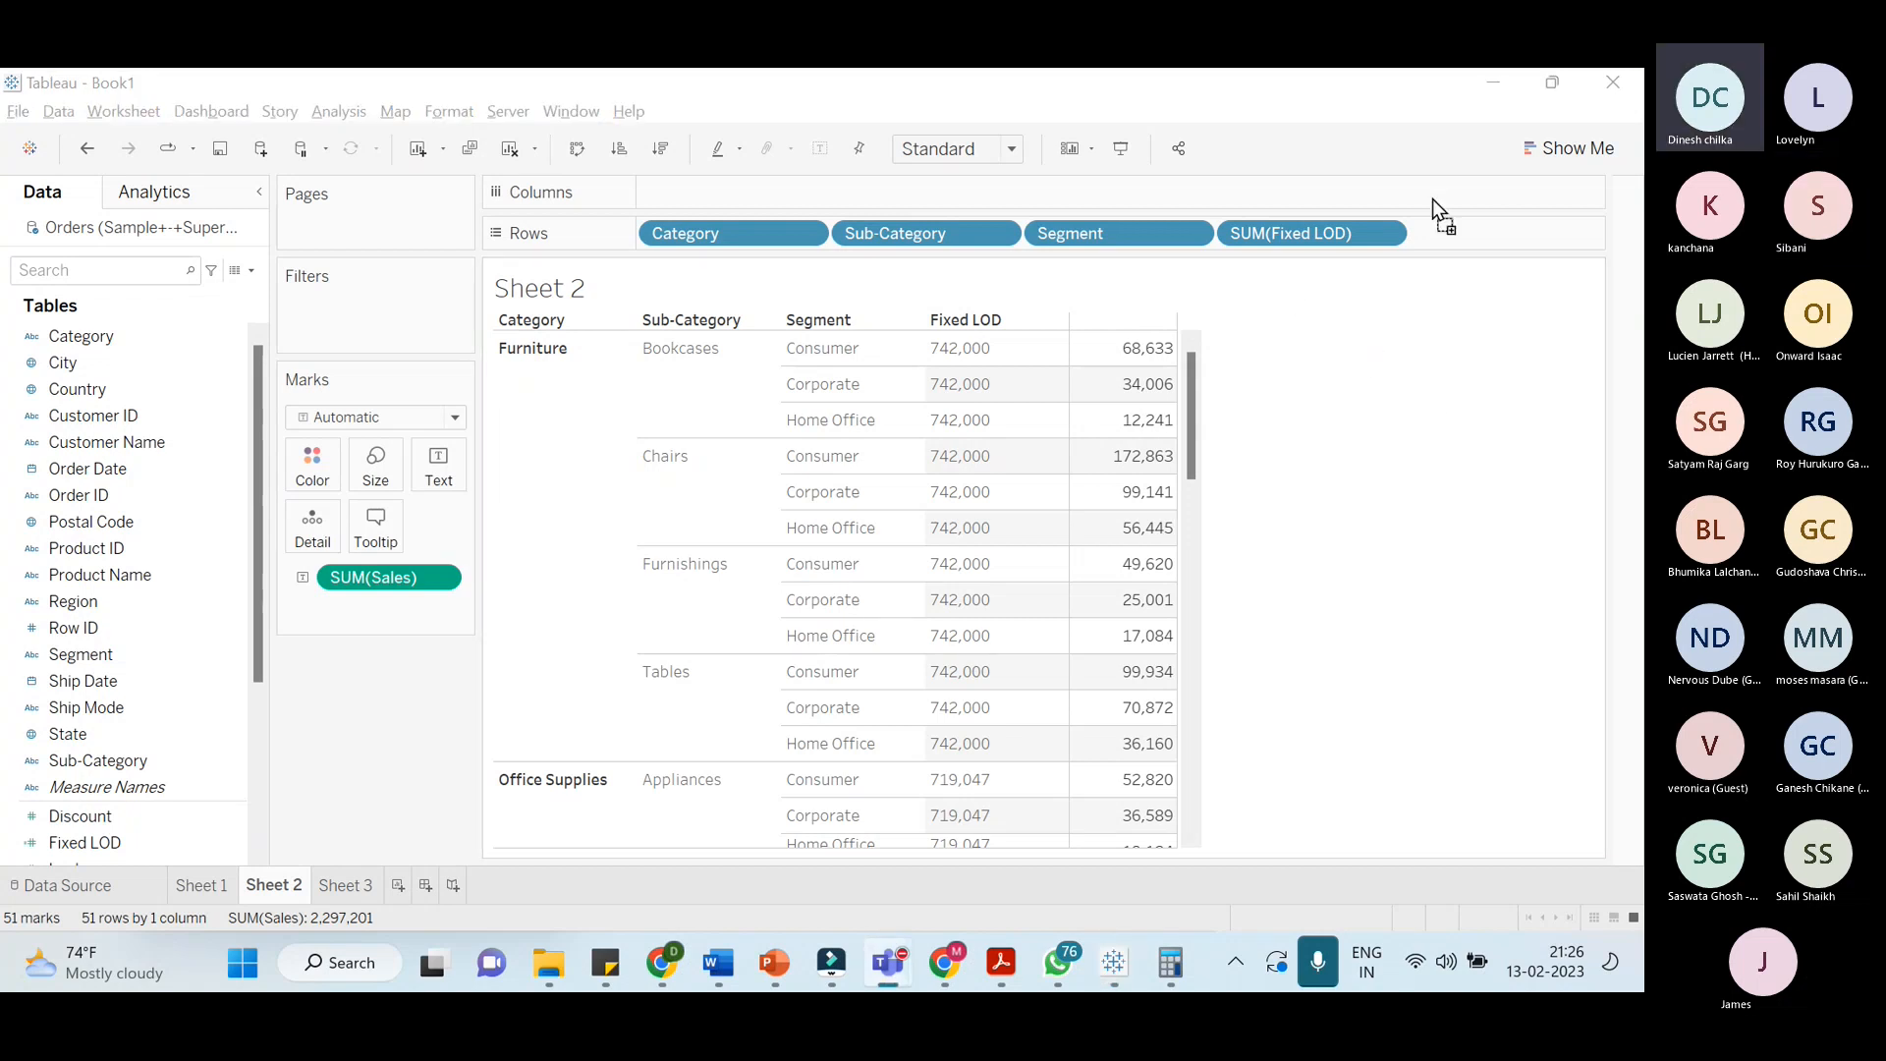
Switch to the Tableau Workshop meeting window in Teams to view the meeting chat
{"action": "left_click_drag", "start_coordinate": [1433, 198], "coordinate": [1216, 222]}
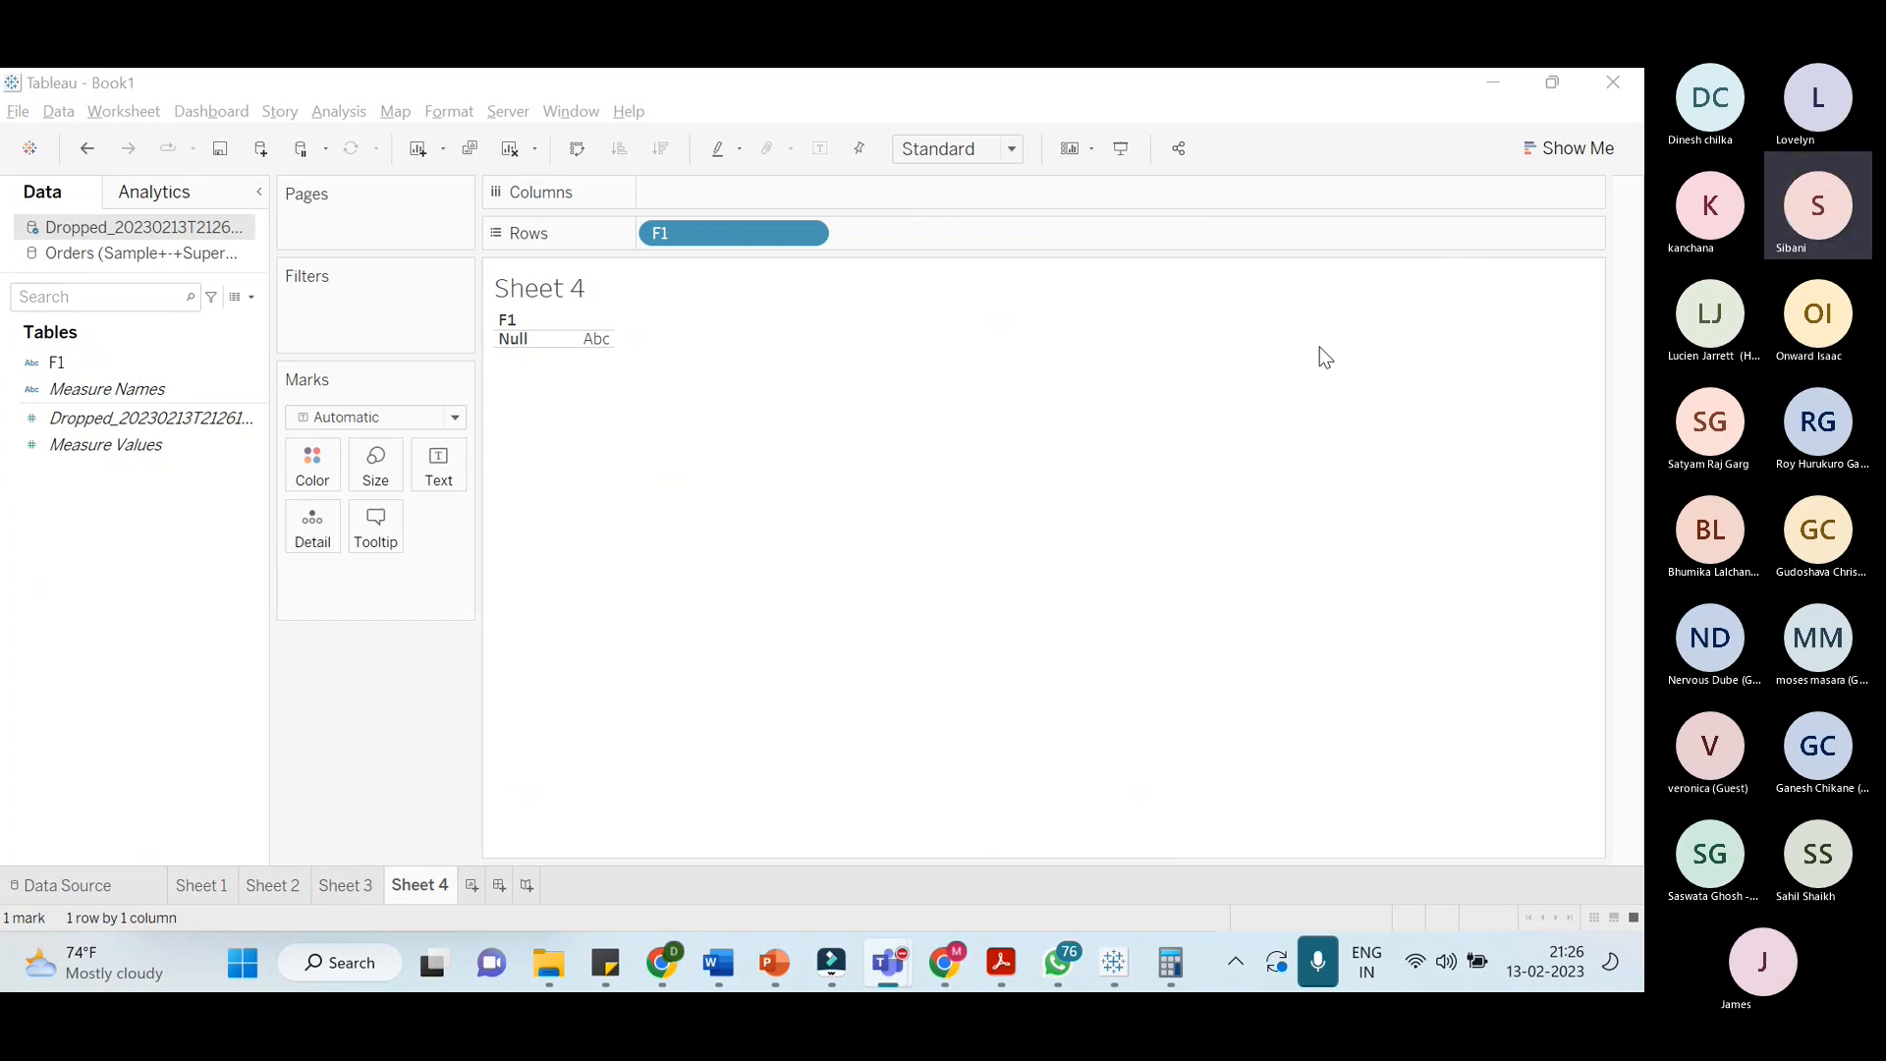
{"action": "key", "text": "alt+Tab"}
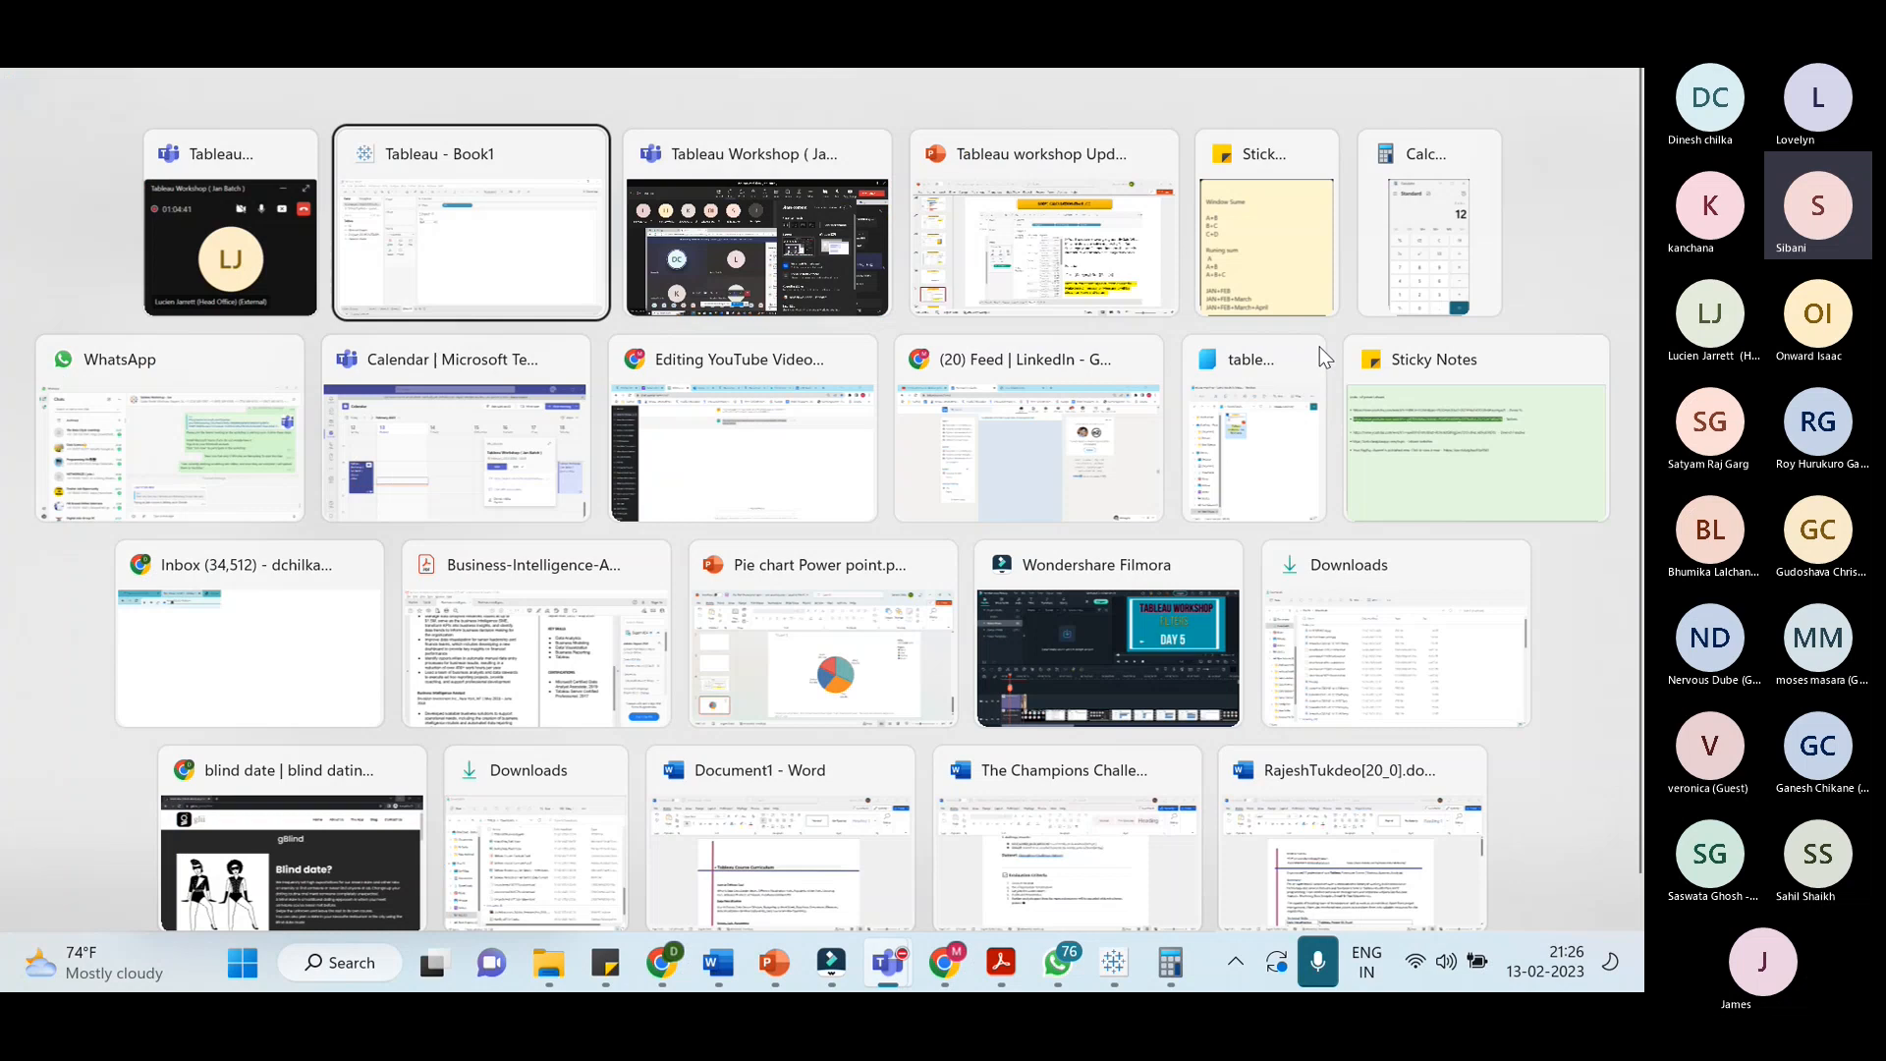
{"action": "key", "text": "Escape"}
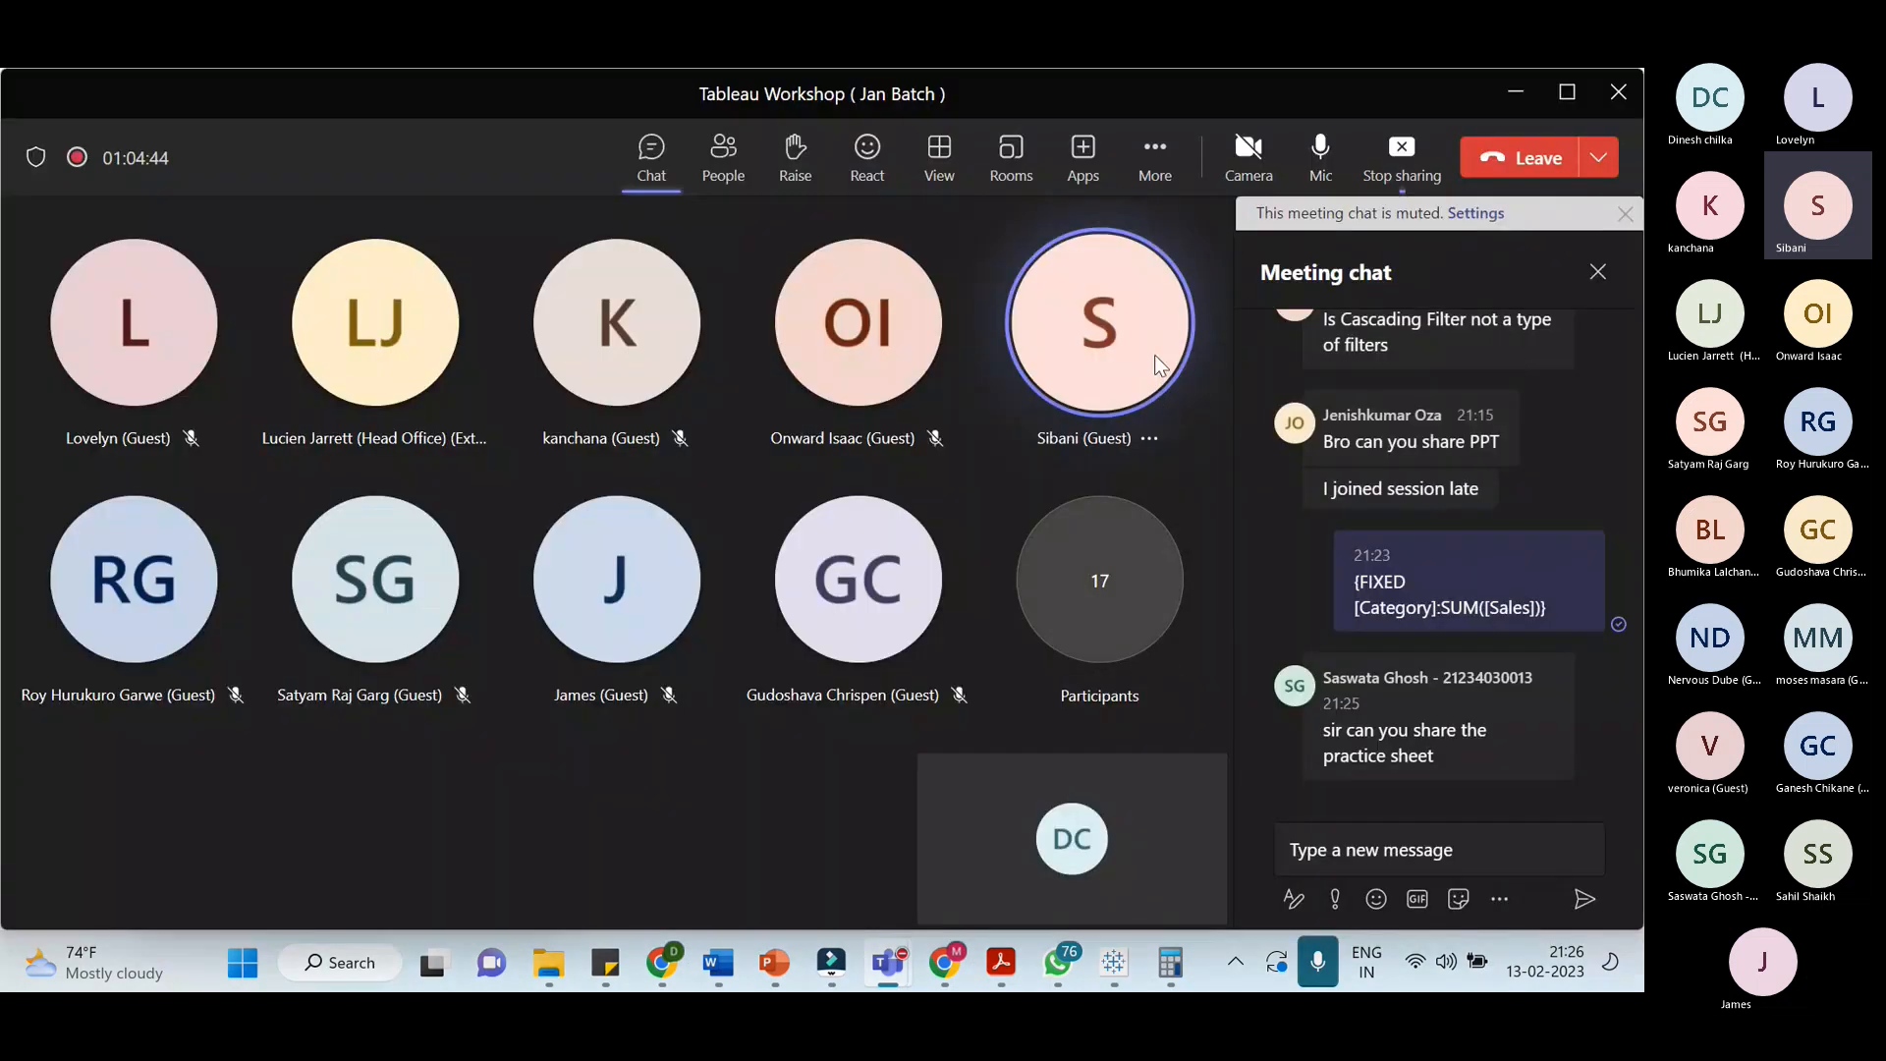
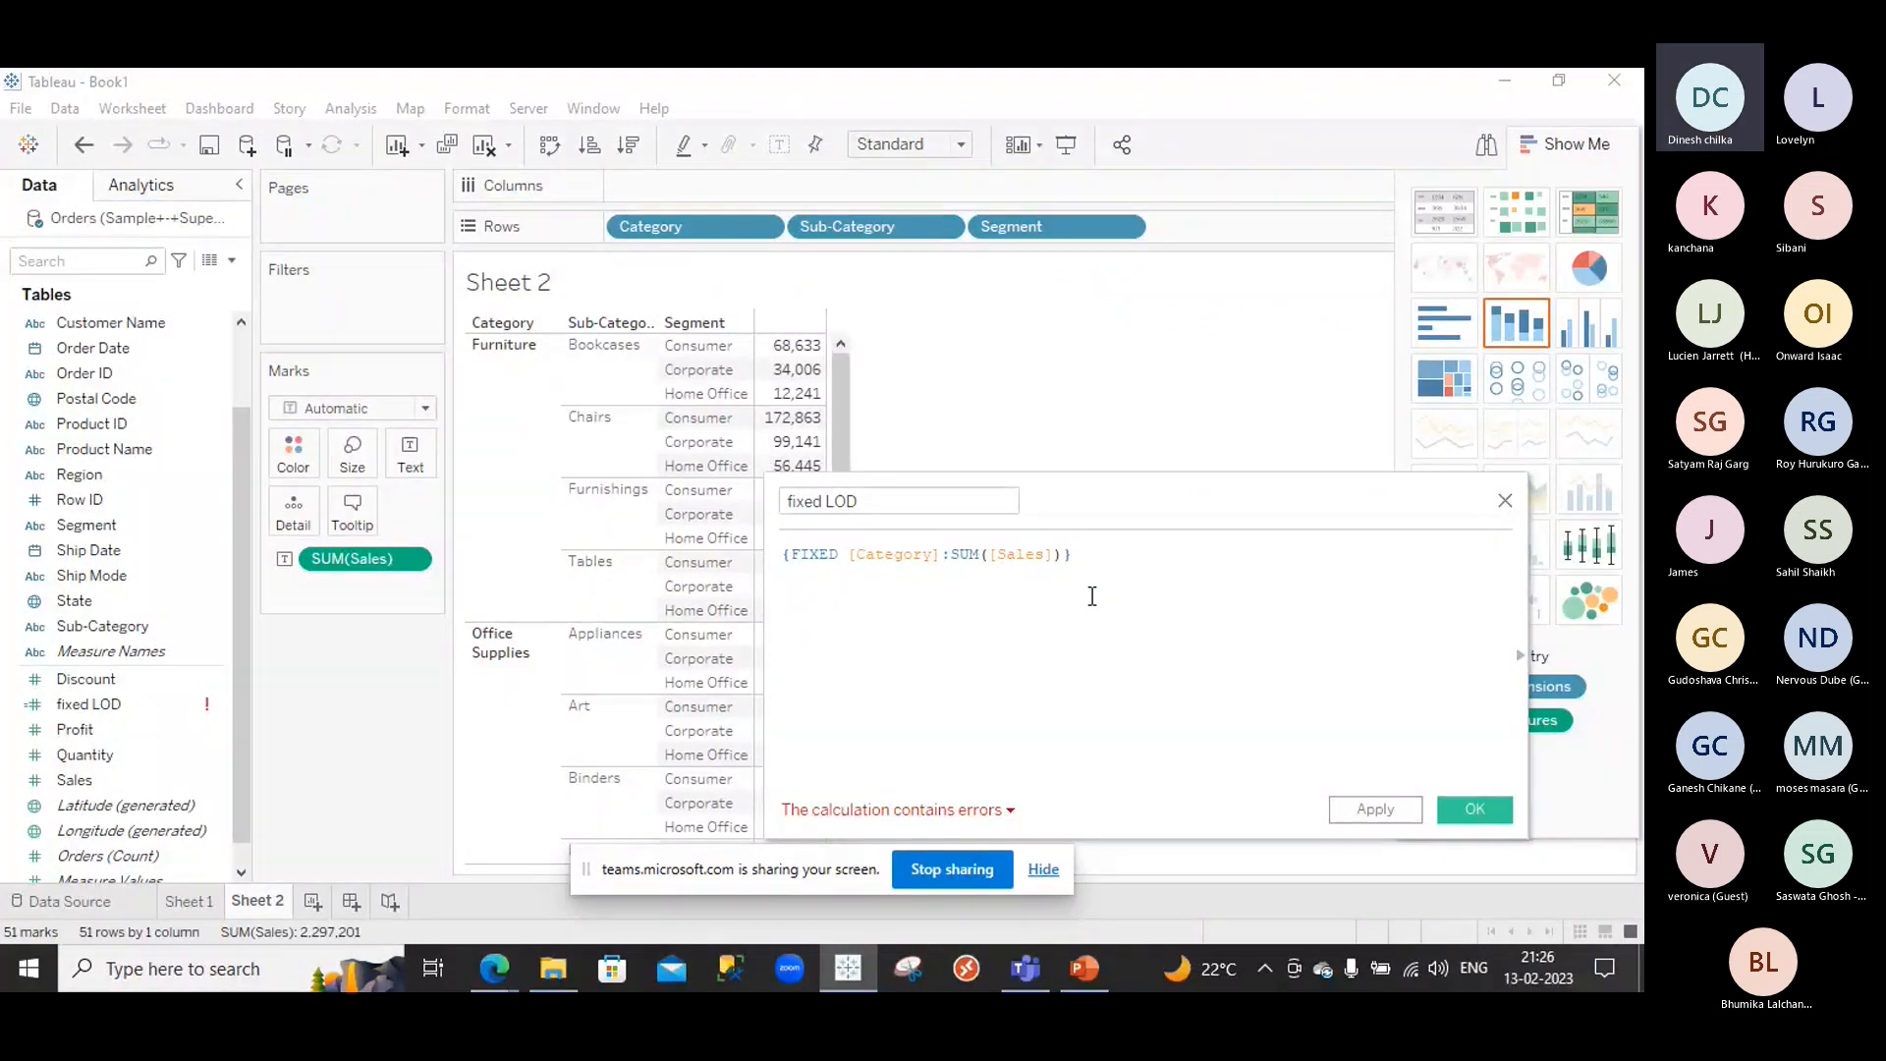
Show the error details for the fixed LOD calculation
{"action": "left_click", "coordinate": [851, 499]}
{"action": "left_click", "coordinate": [1023, 558]}
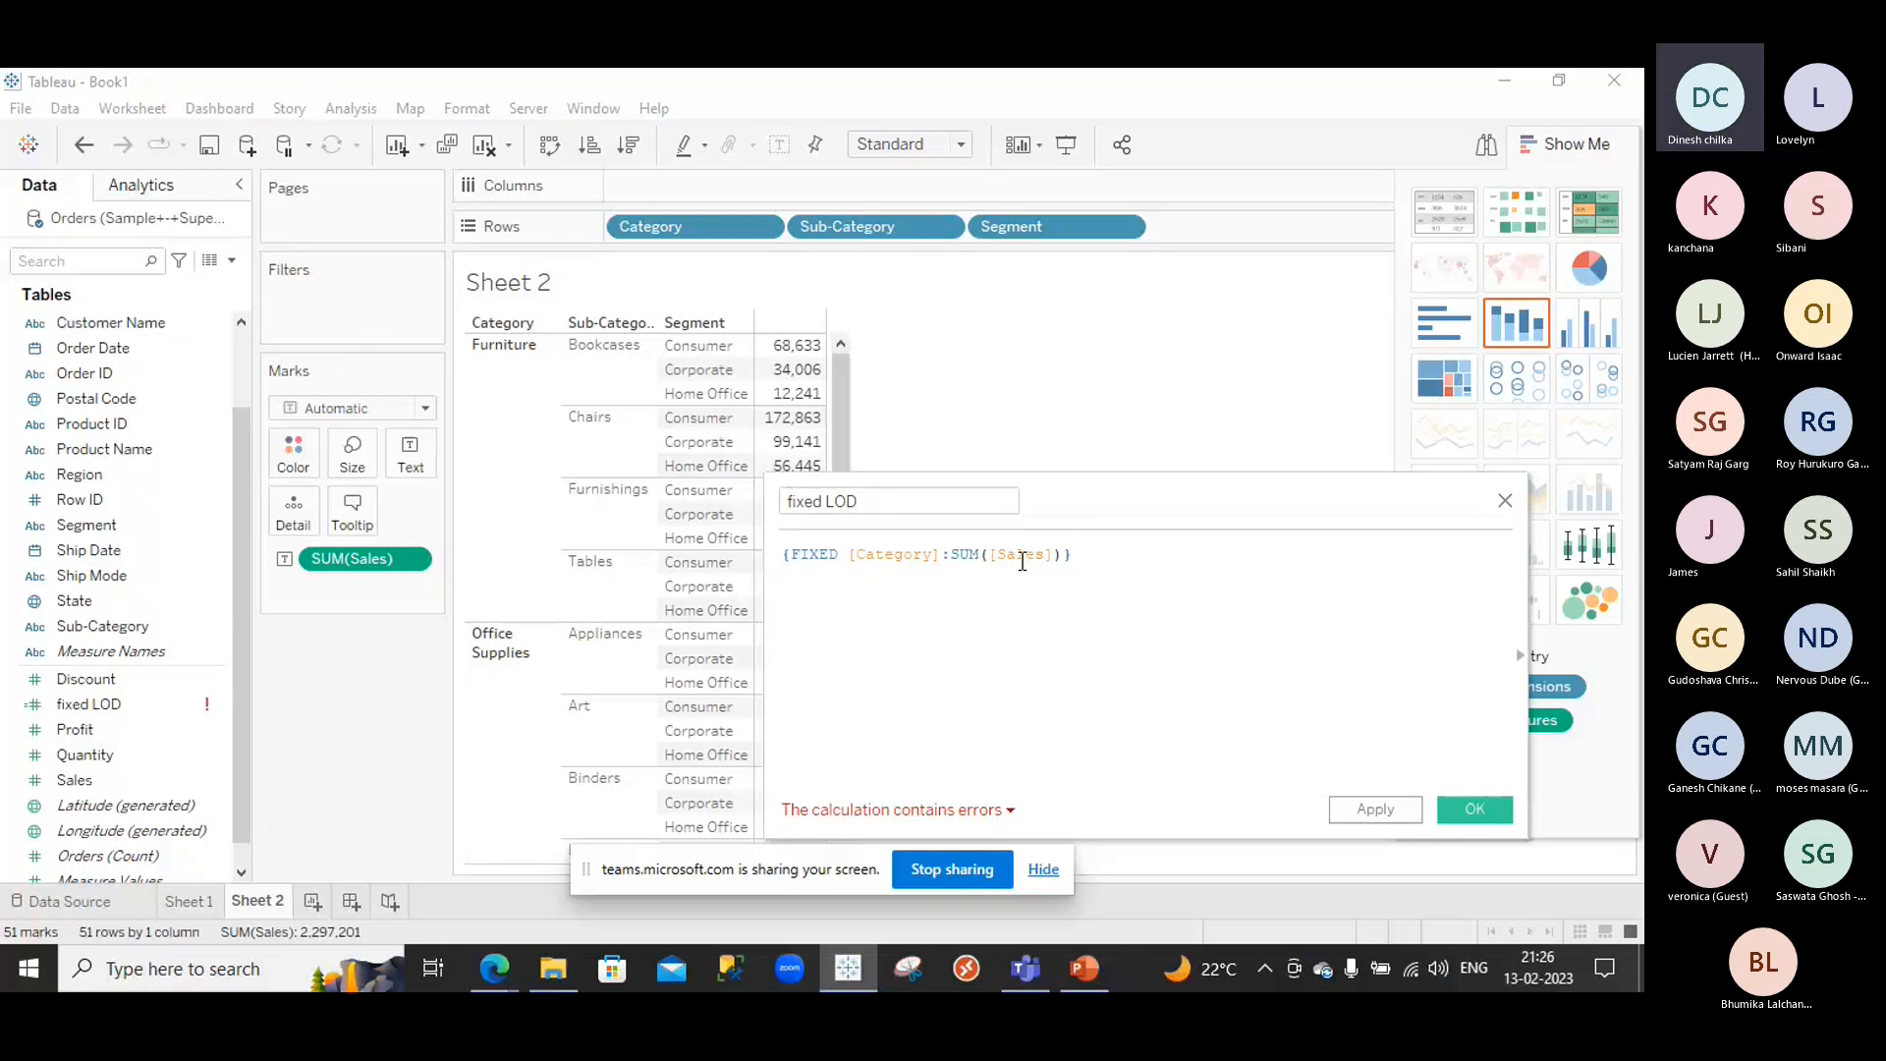
{"action": "left_click", "coordinate": [1008, 811]}
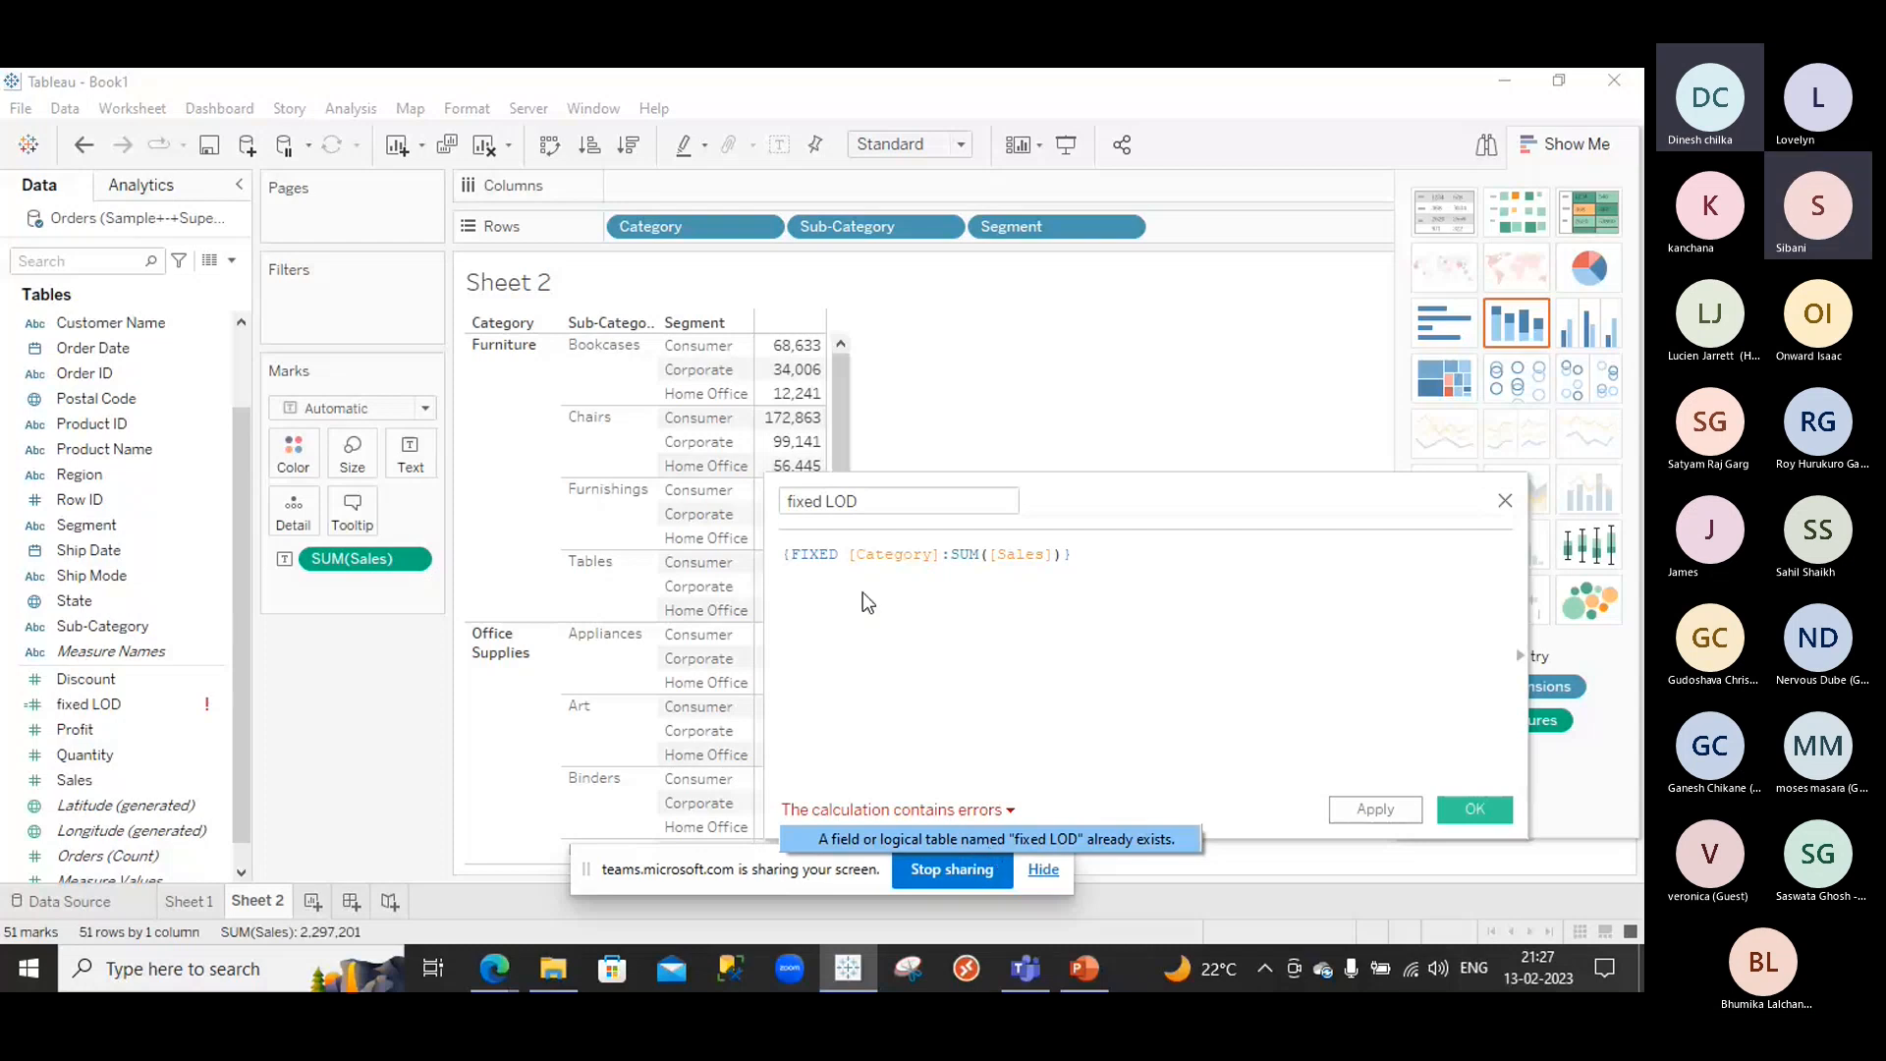
Rename the calculation as "fixed" and save it
{"action": "left_click", "coordinate": [832, 502]}
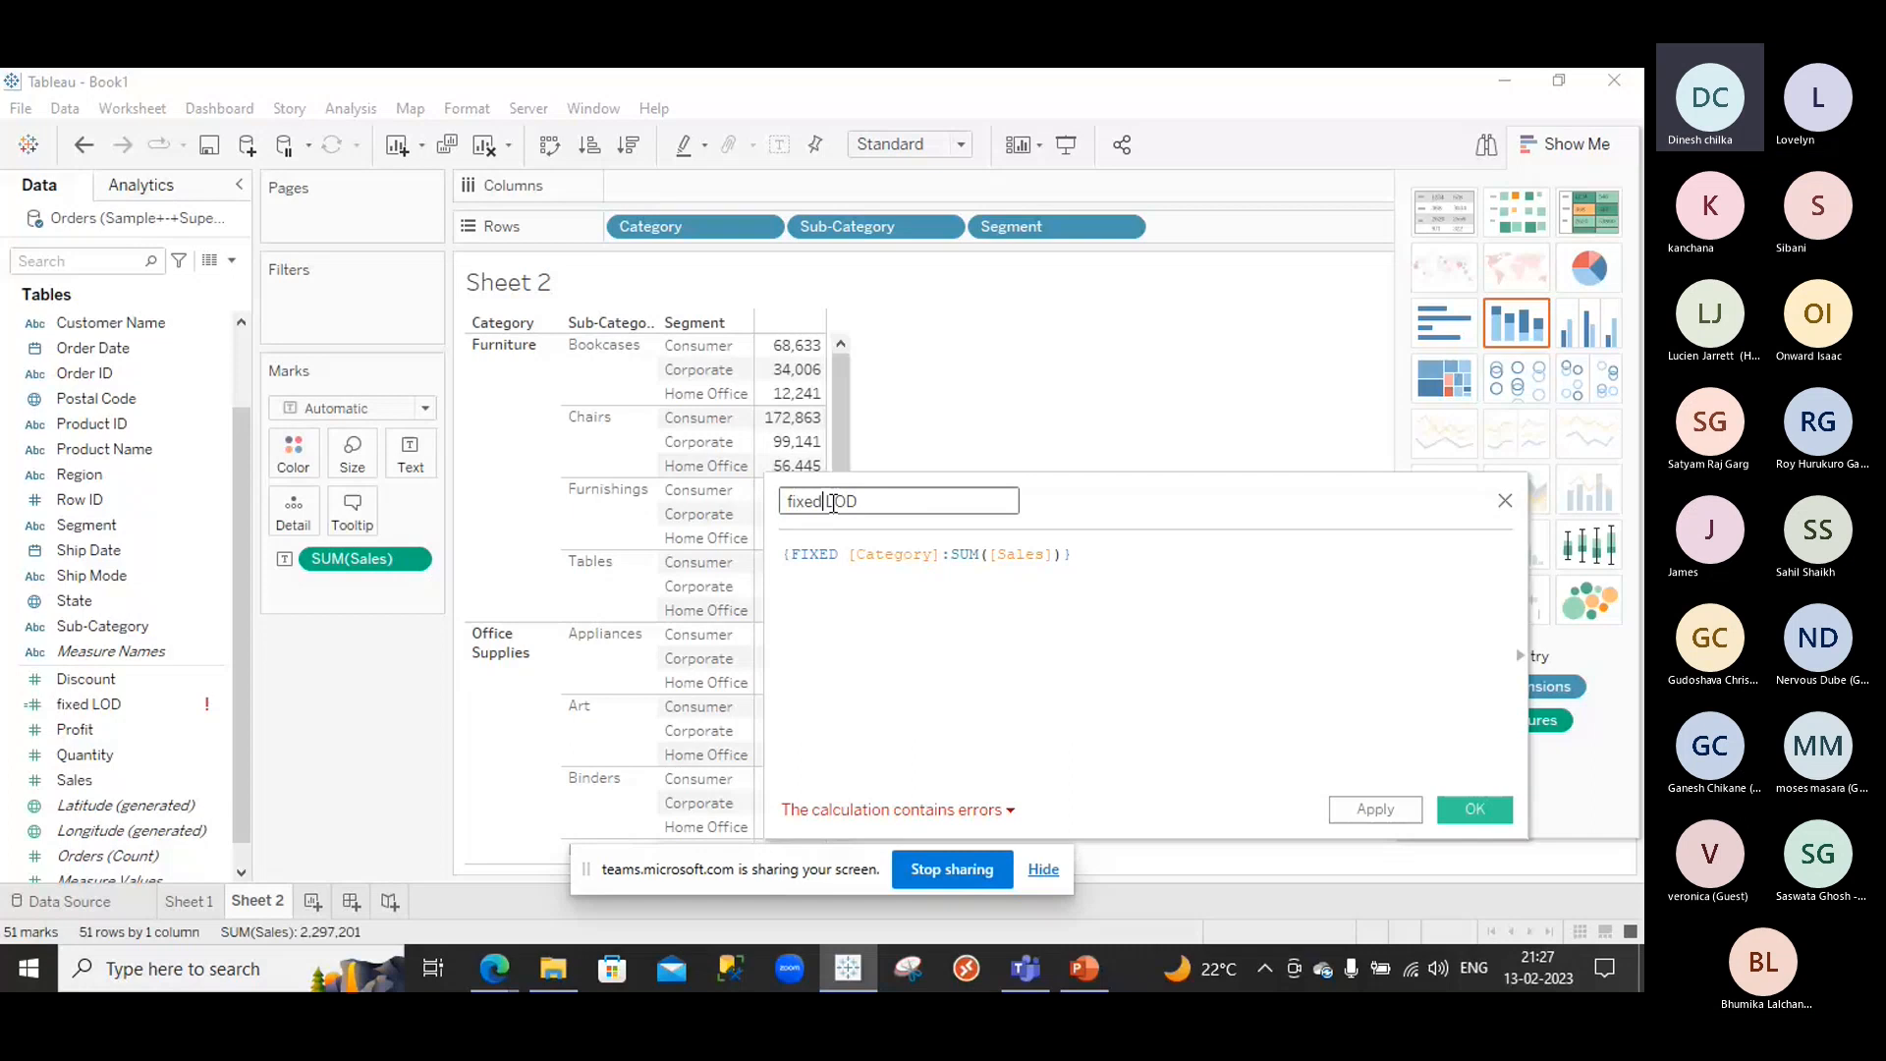
{"action": "double_click", "coordinate": [833, 502]}
{"action": "key", "text": "BackSpace"}
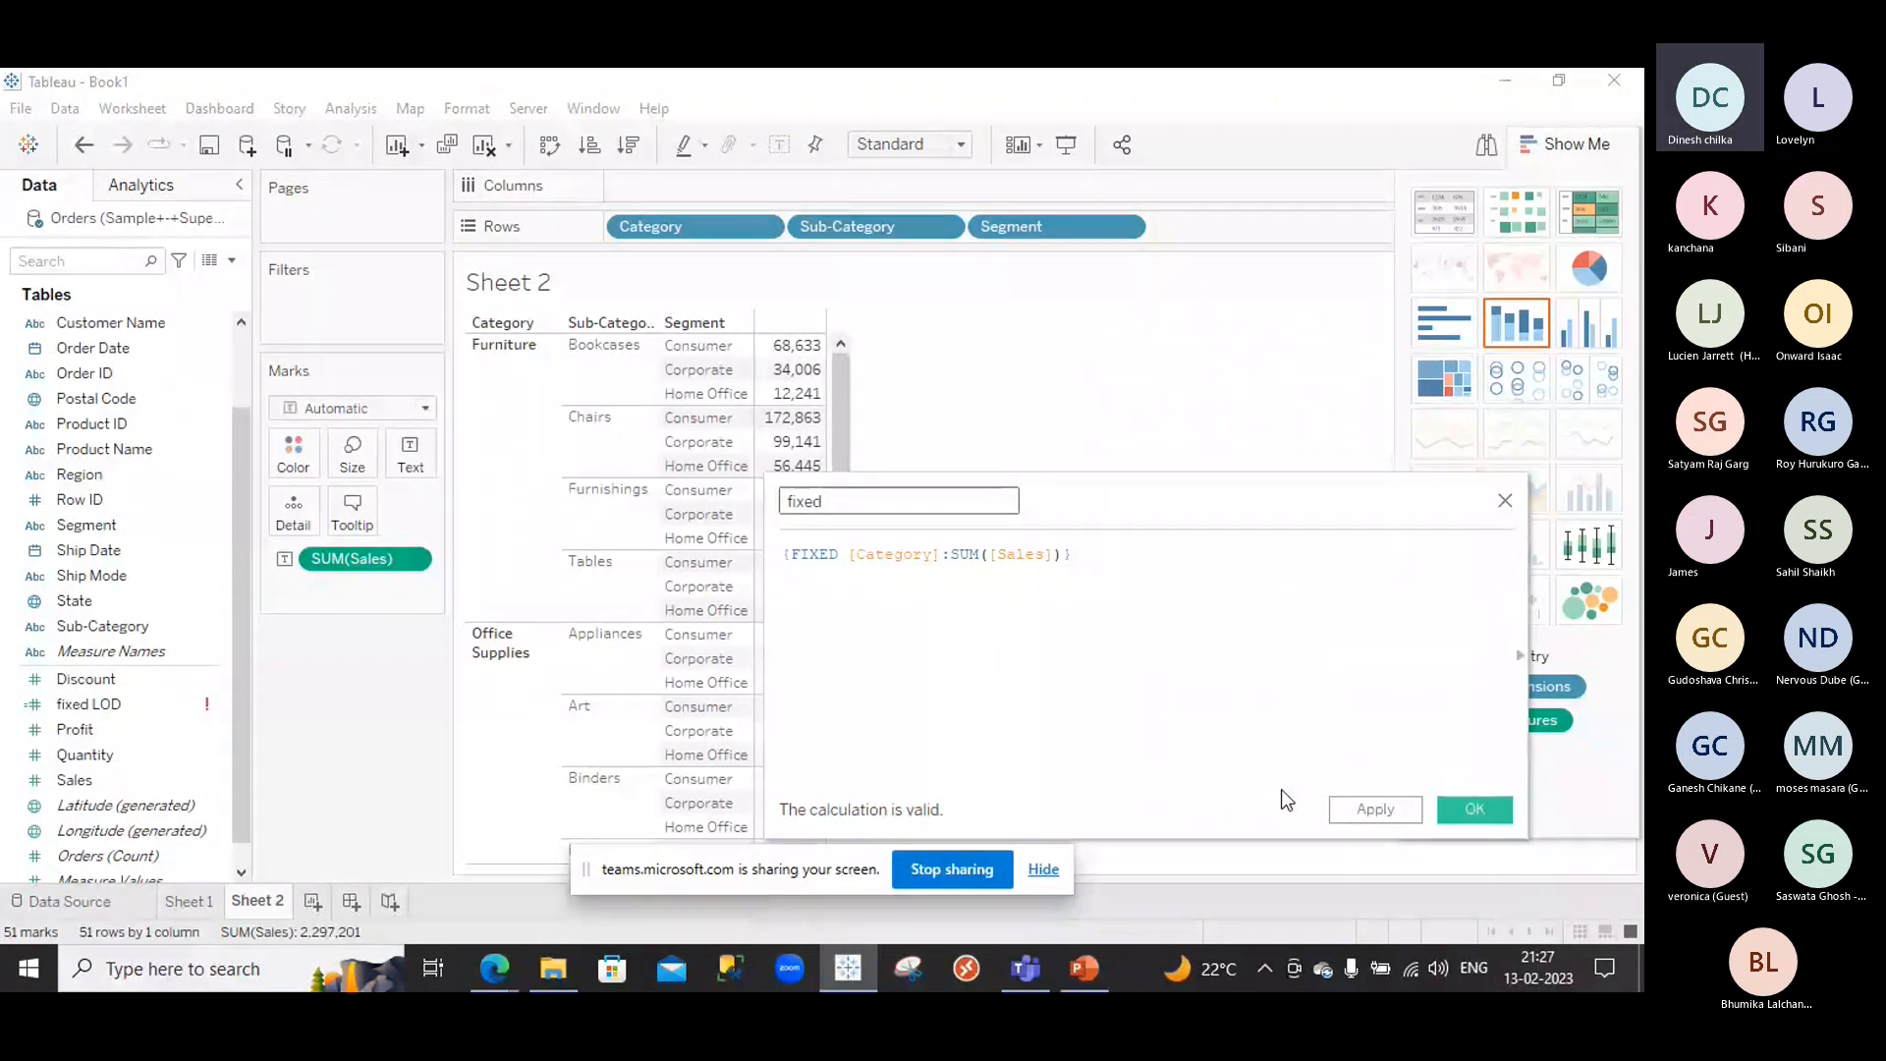
{"action": "left_click", "coordinate": [1369, 814]}
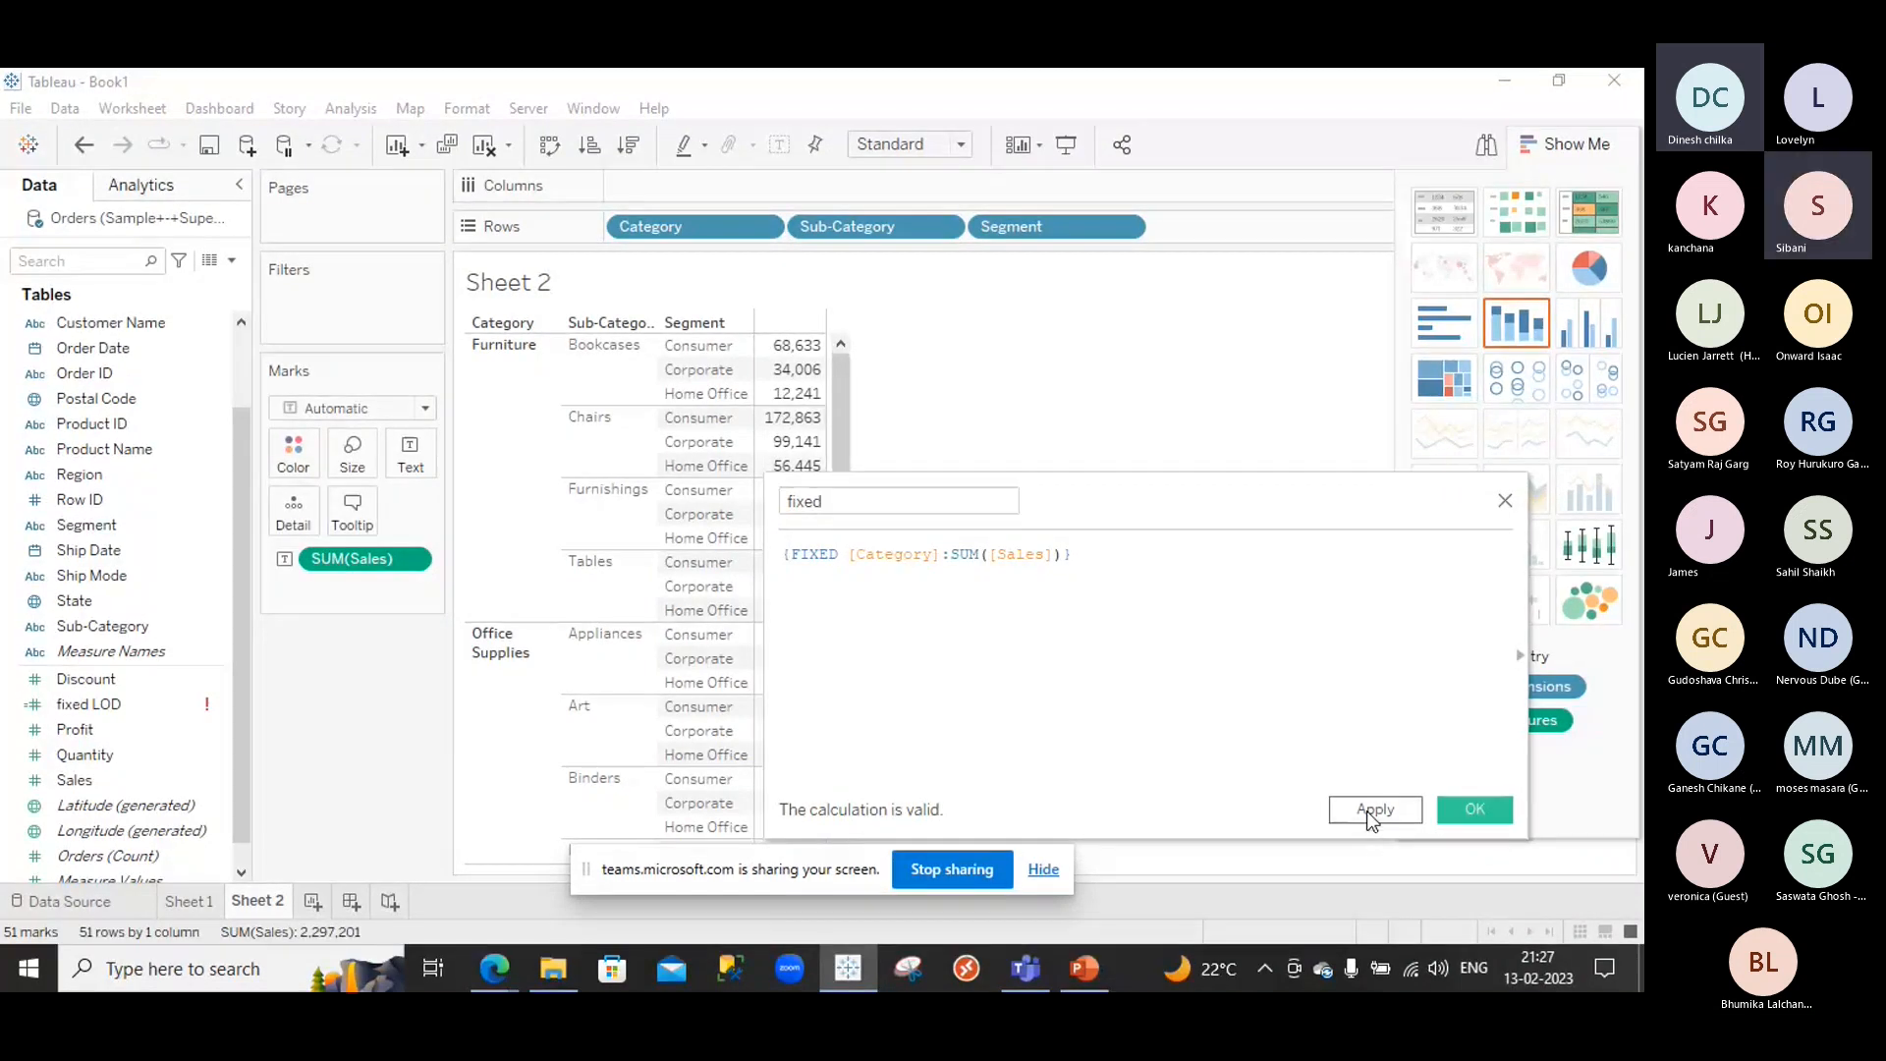
{"action": "left_click", "coordinate": [1483, 812]}
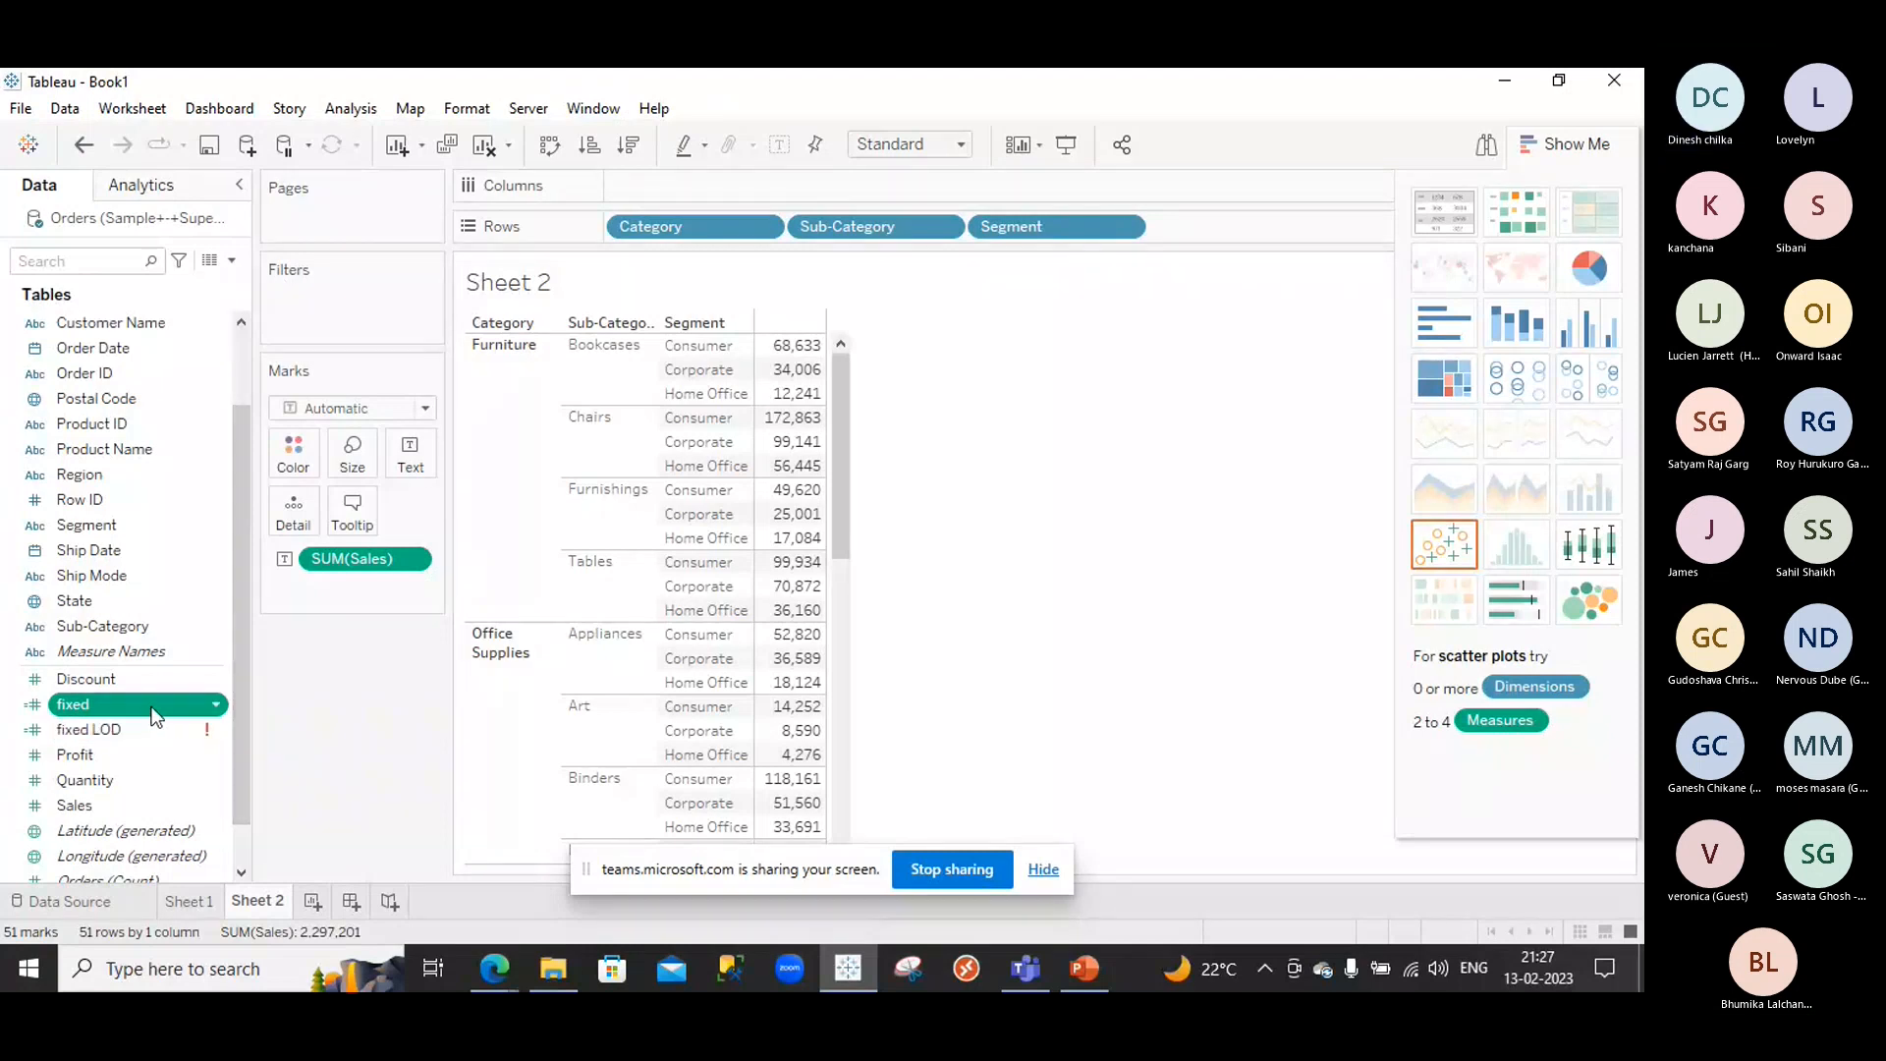
Add the fixed field to Rows after Segment and make it discrete
{"action": "left_click_drag", "start_coordinate": [147, 706], "coordinate": [1253, 228]}
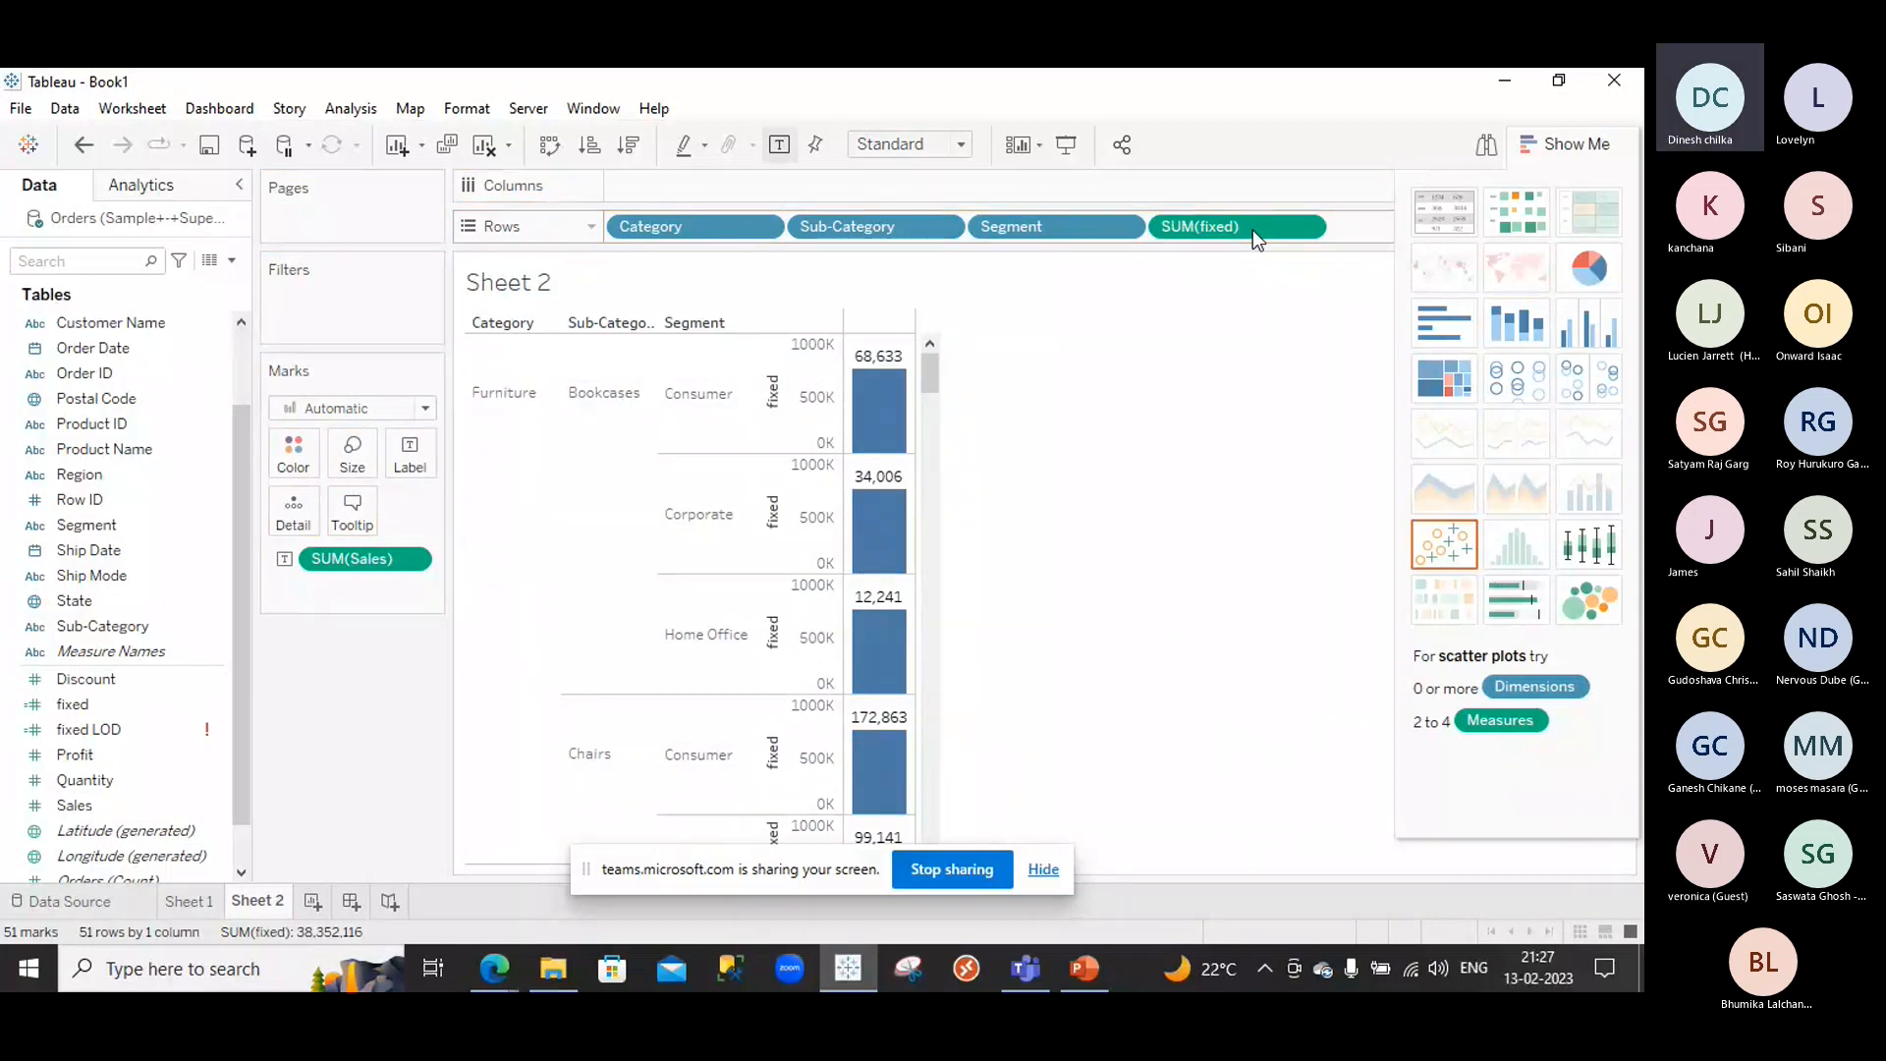
{"action": "right_click", "coordinate": [1253, 230]}
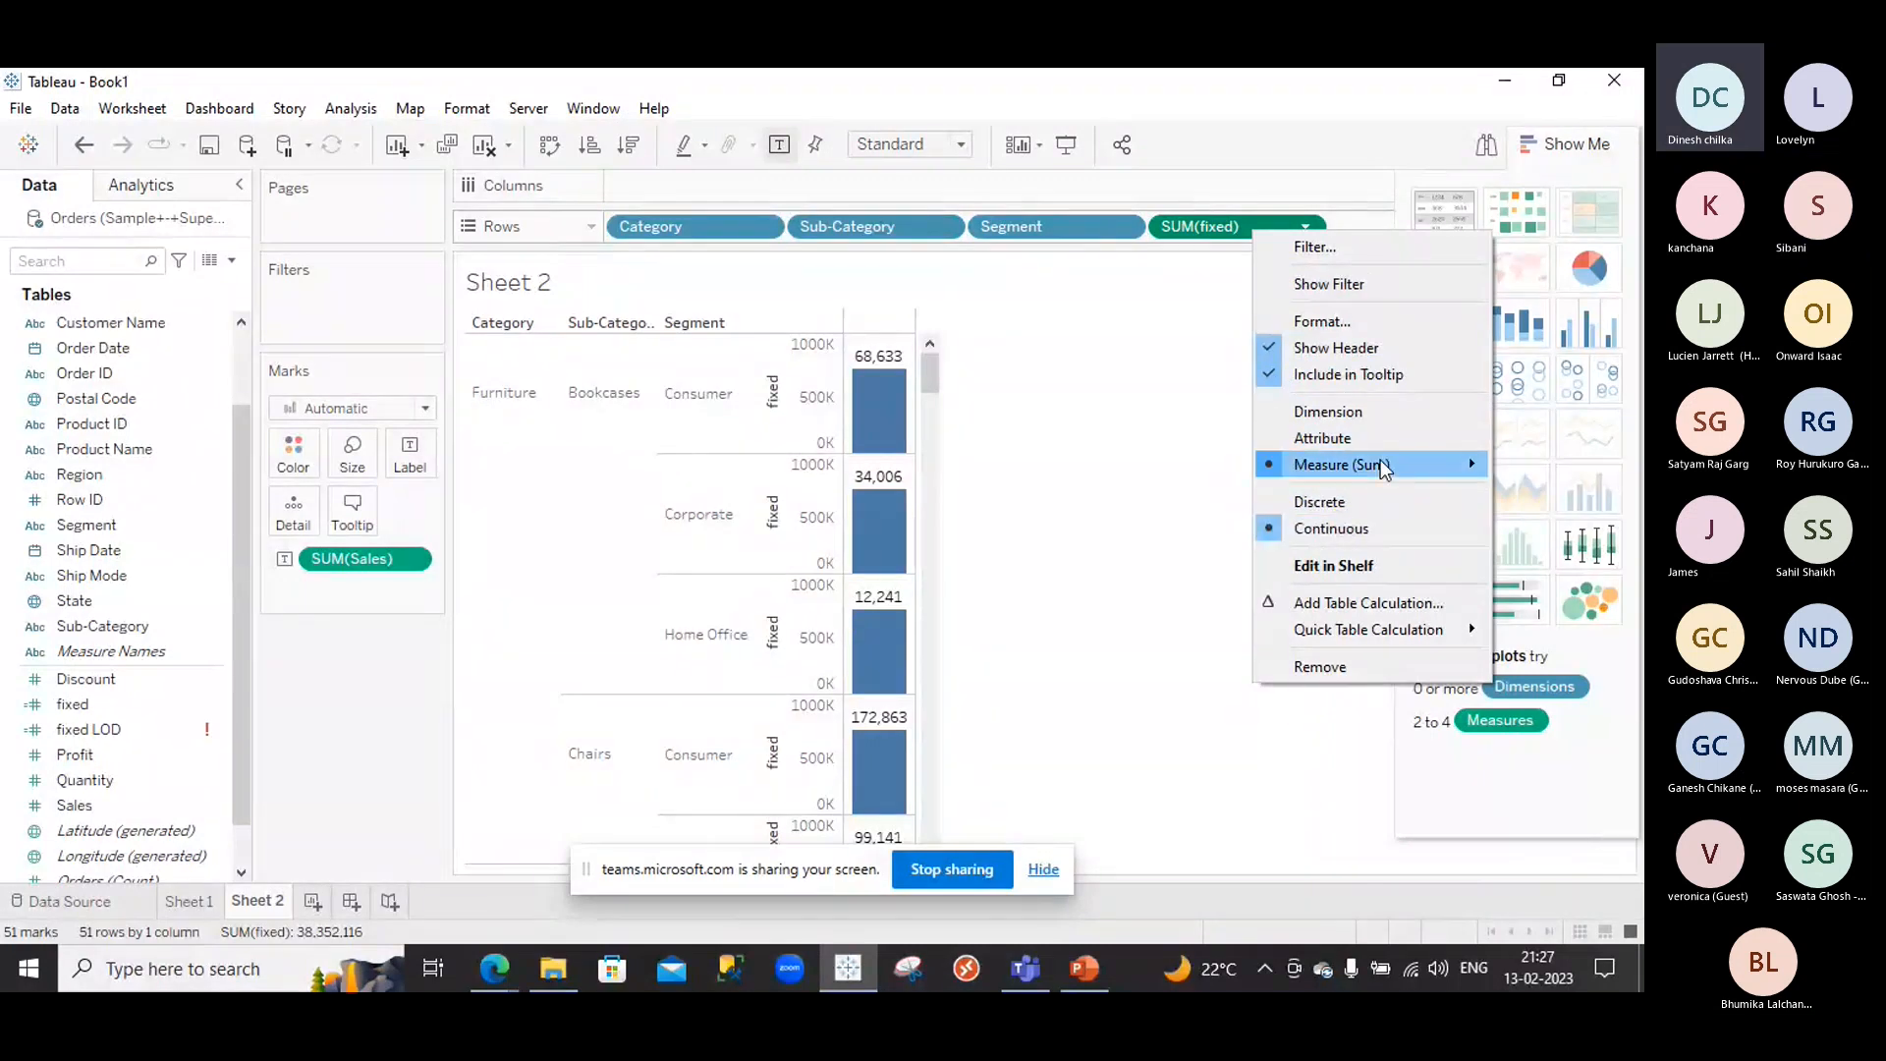
{"action": "mouse_move", "coordinate": [1412, 463]}
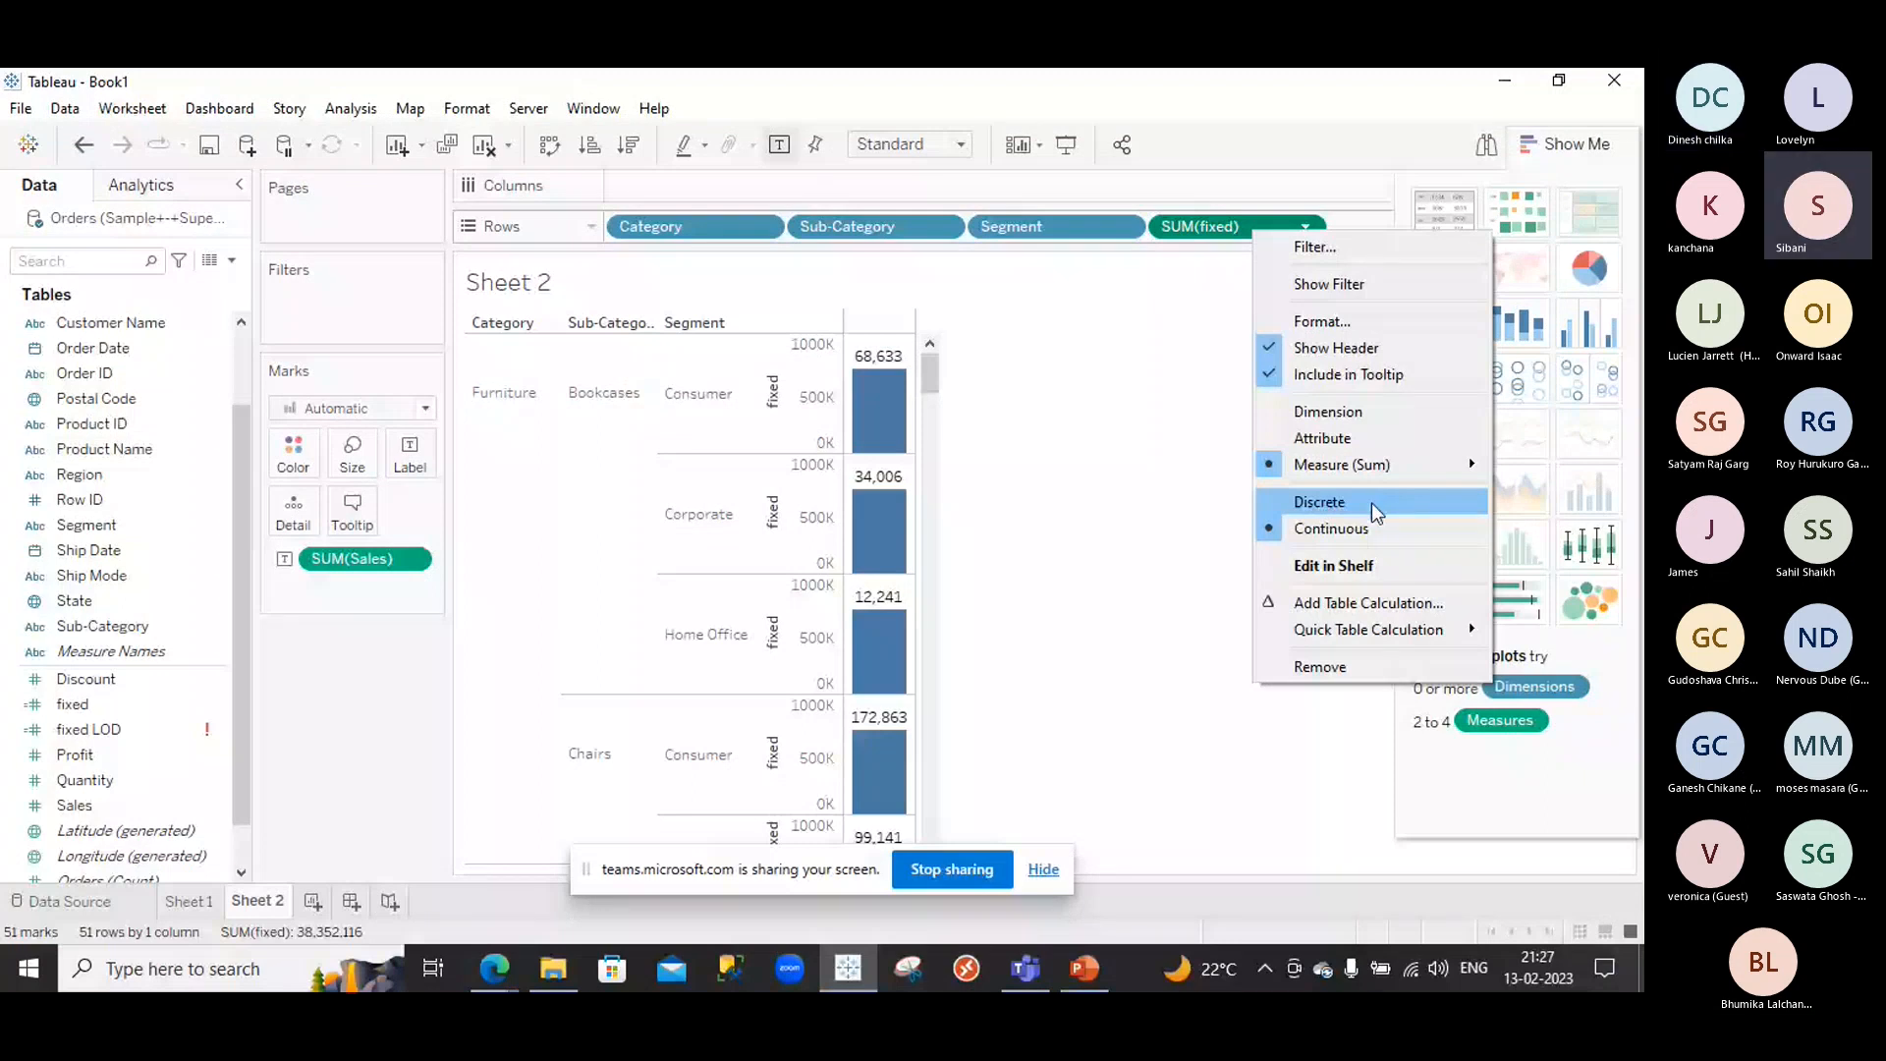
{"action": "left_click", "coordinate": [1377, 509]}
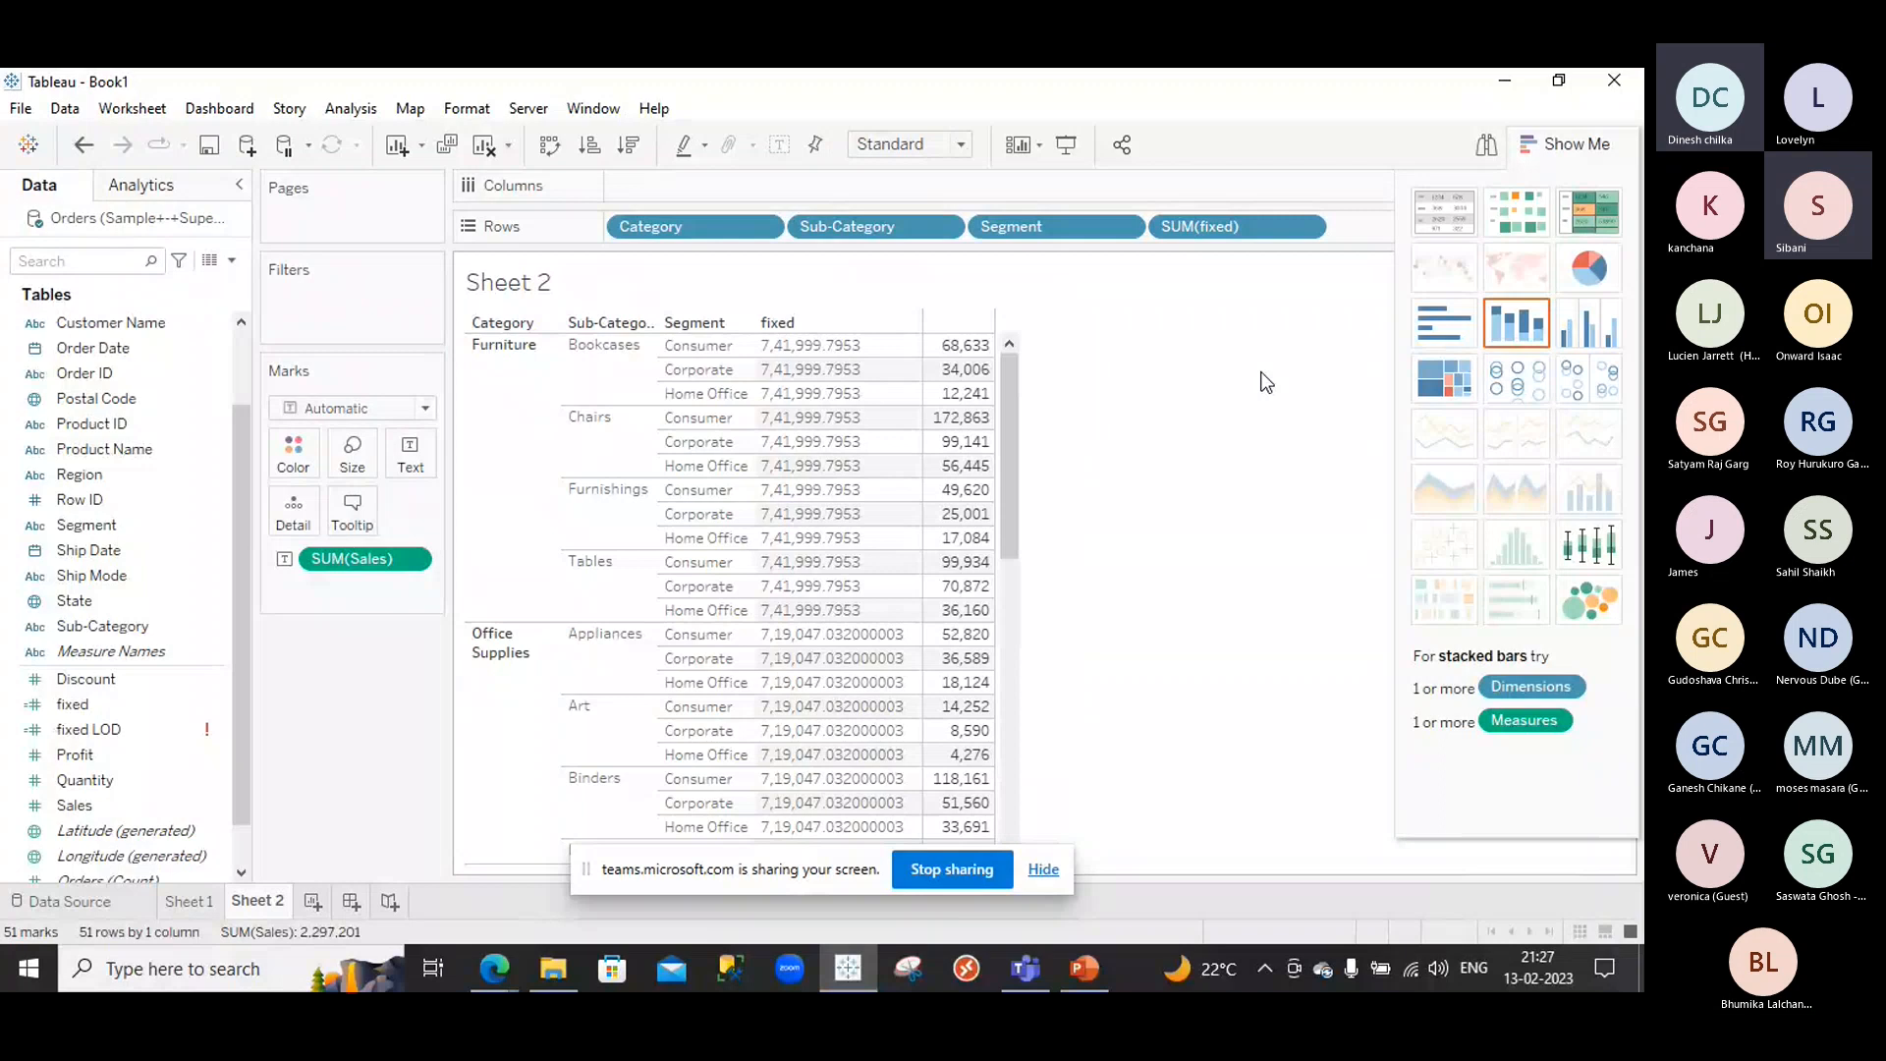
Format the numbers of SUM(fixed) as Number (Custom) with 0 decimal places
{"action": "right_click", "coordinate": [1259, 228]}
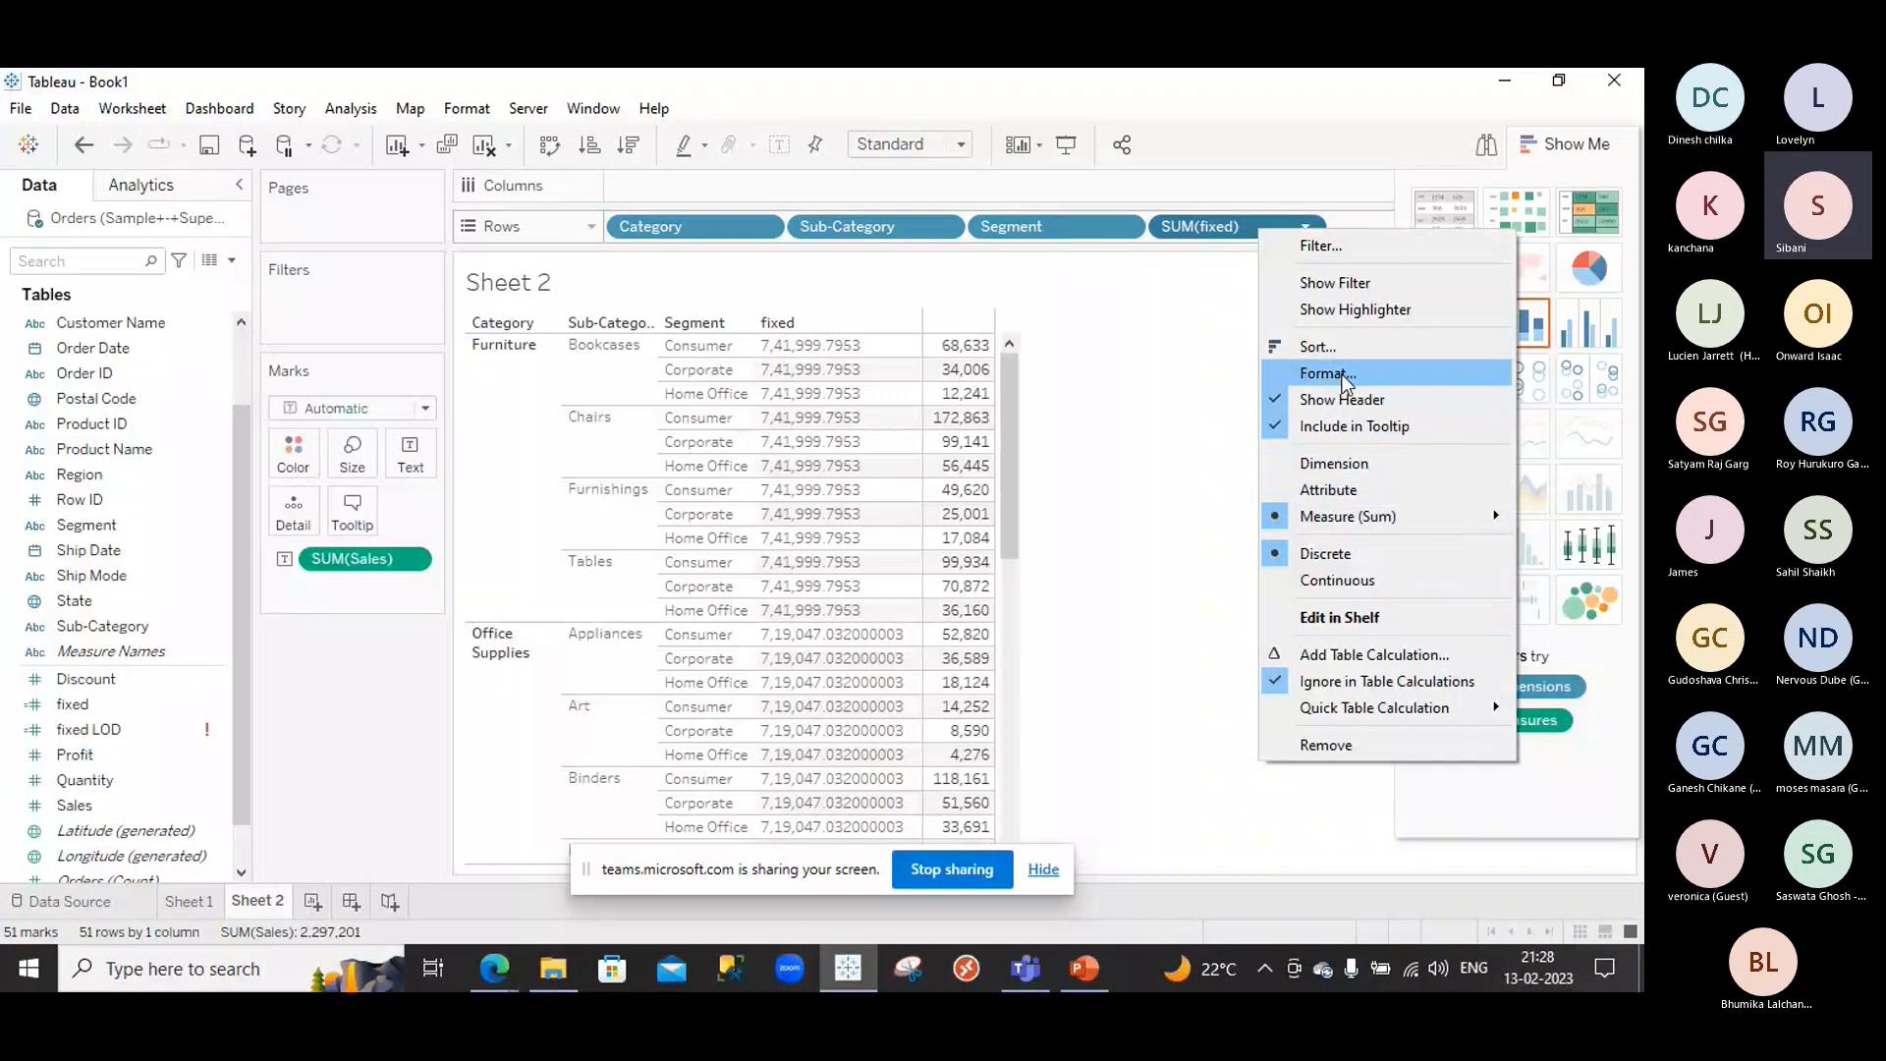
{"action": "left_click", "coordinate": [1326, 373]}
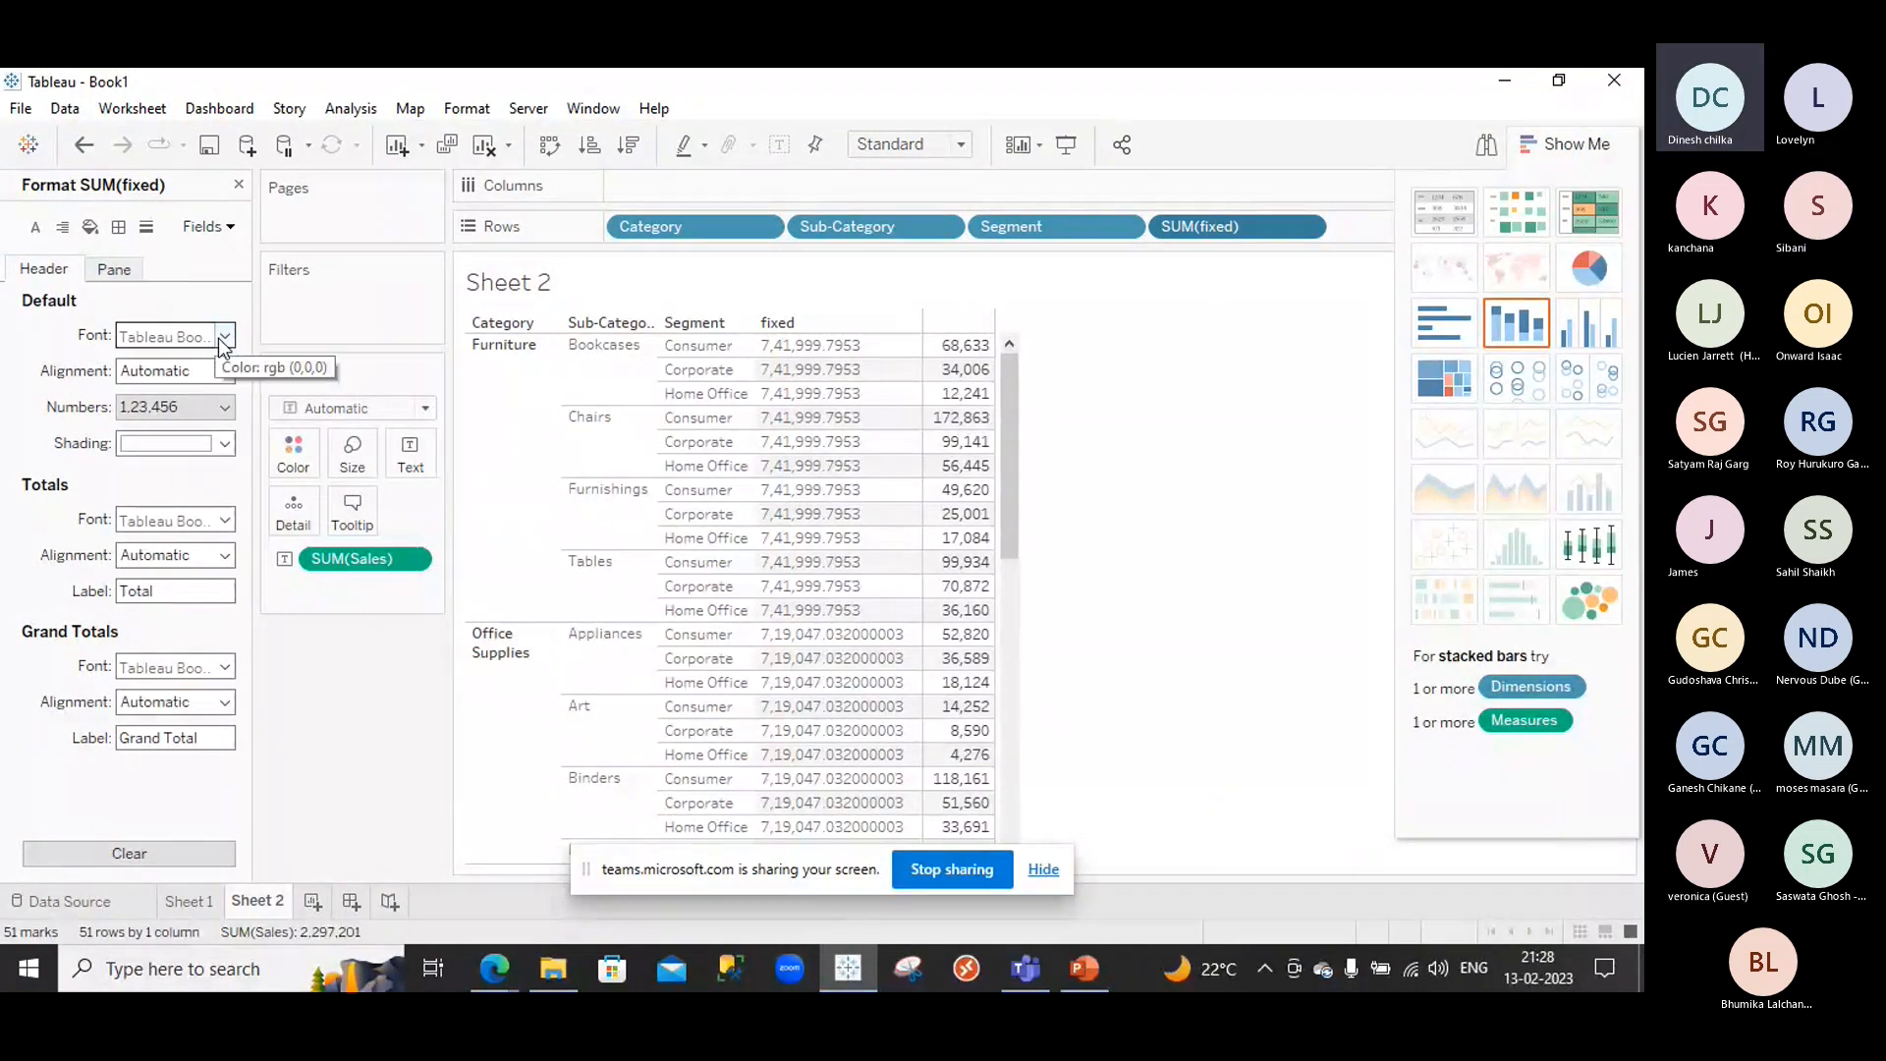
{"action": "left_click", "coordinate": [205, 412]}
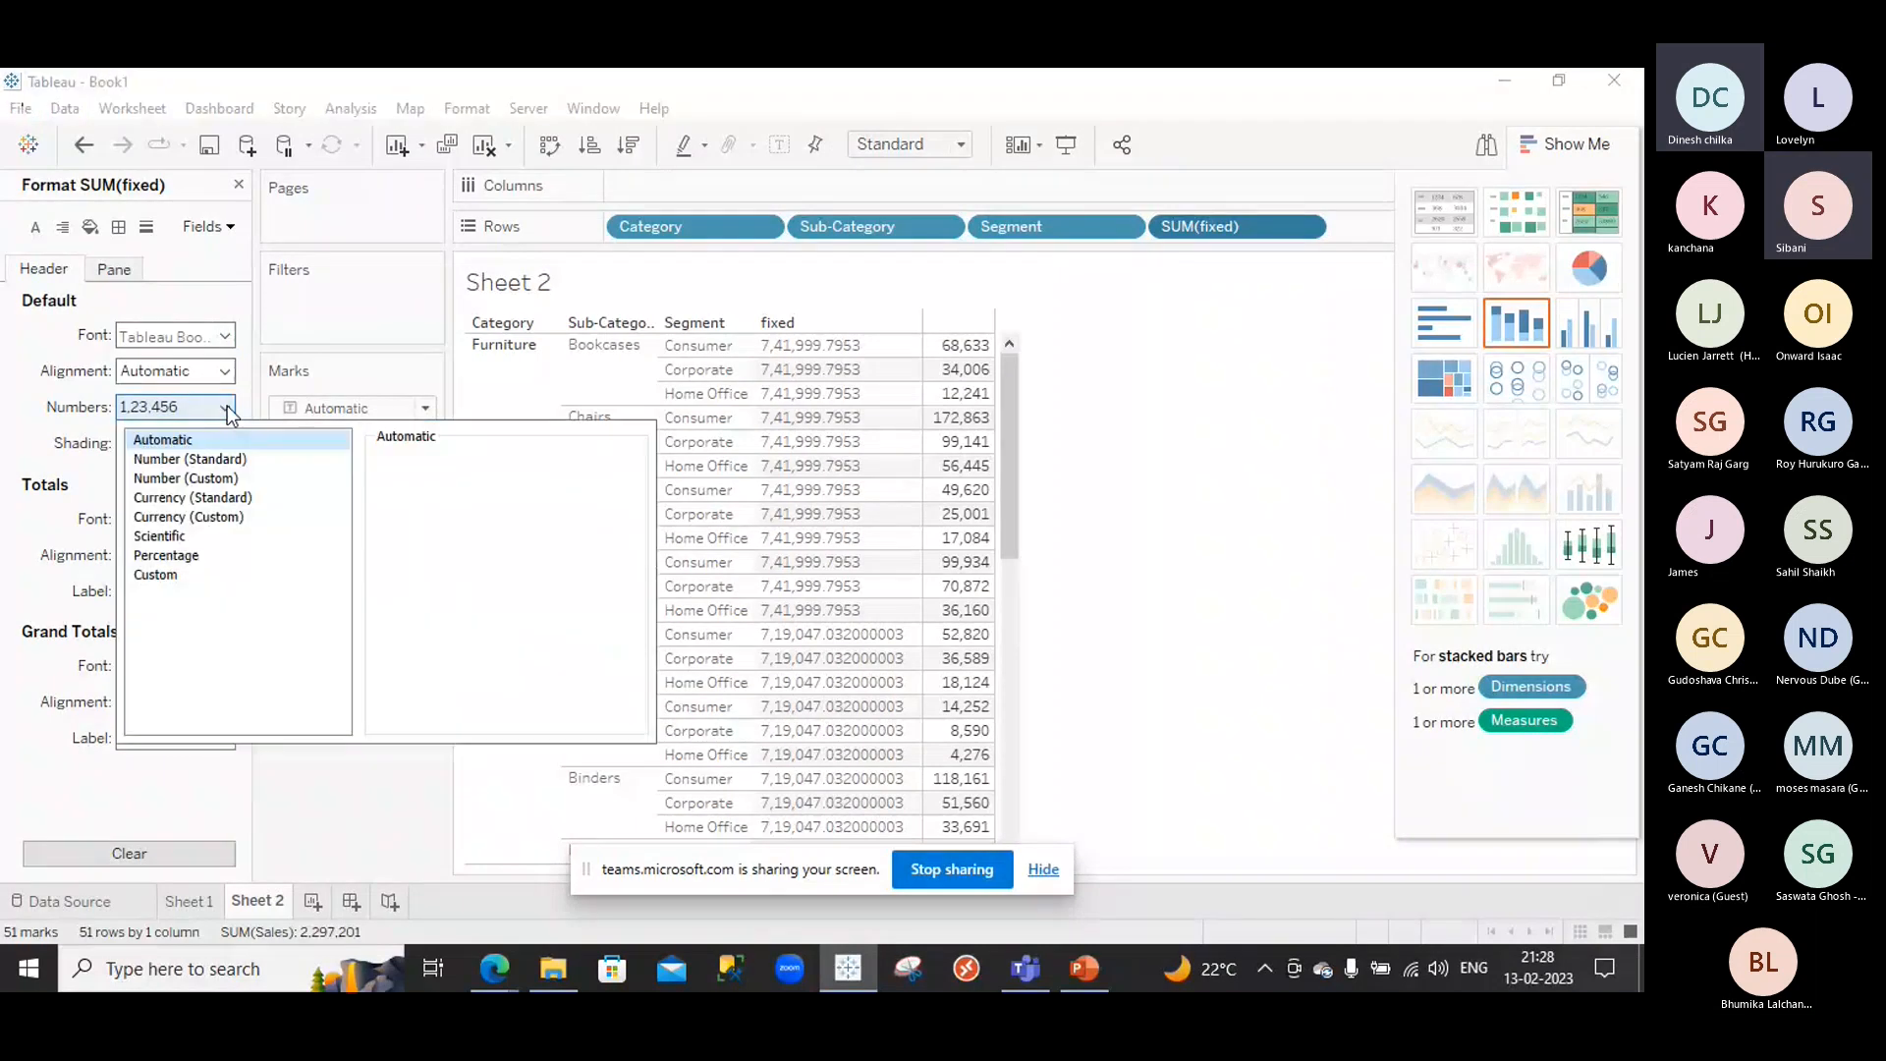
{"action": "left_click", "coordinate": [208, 479]}
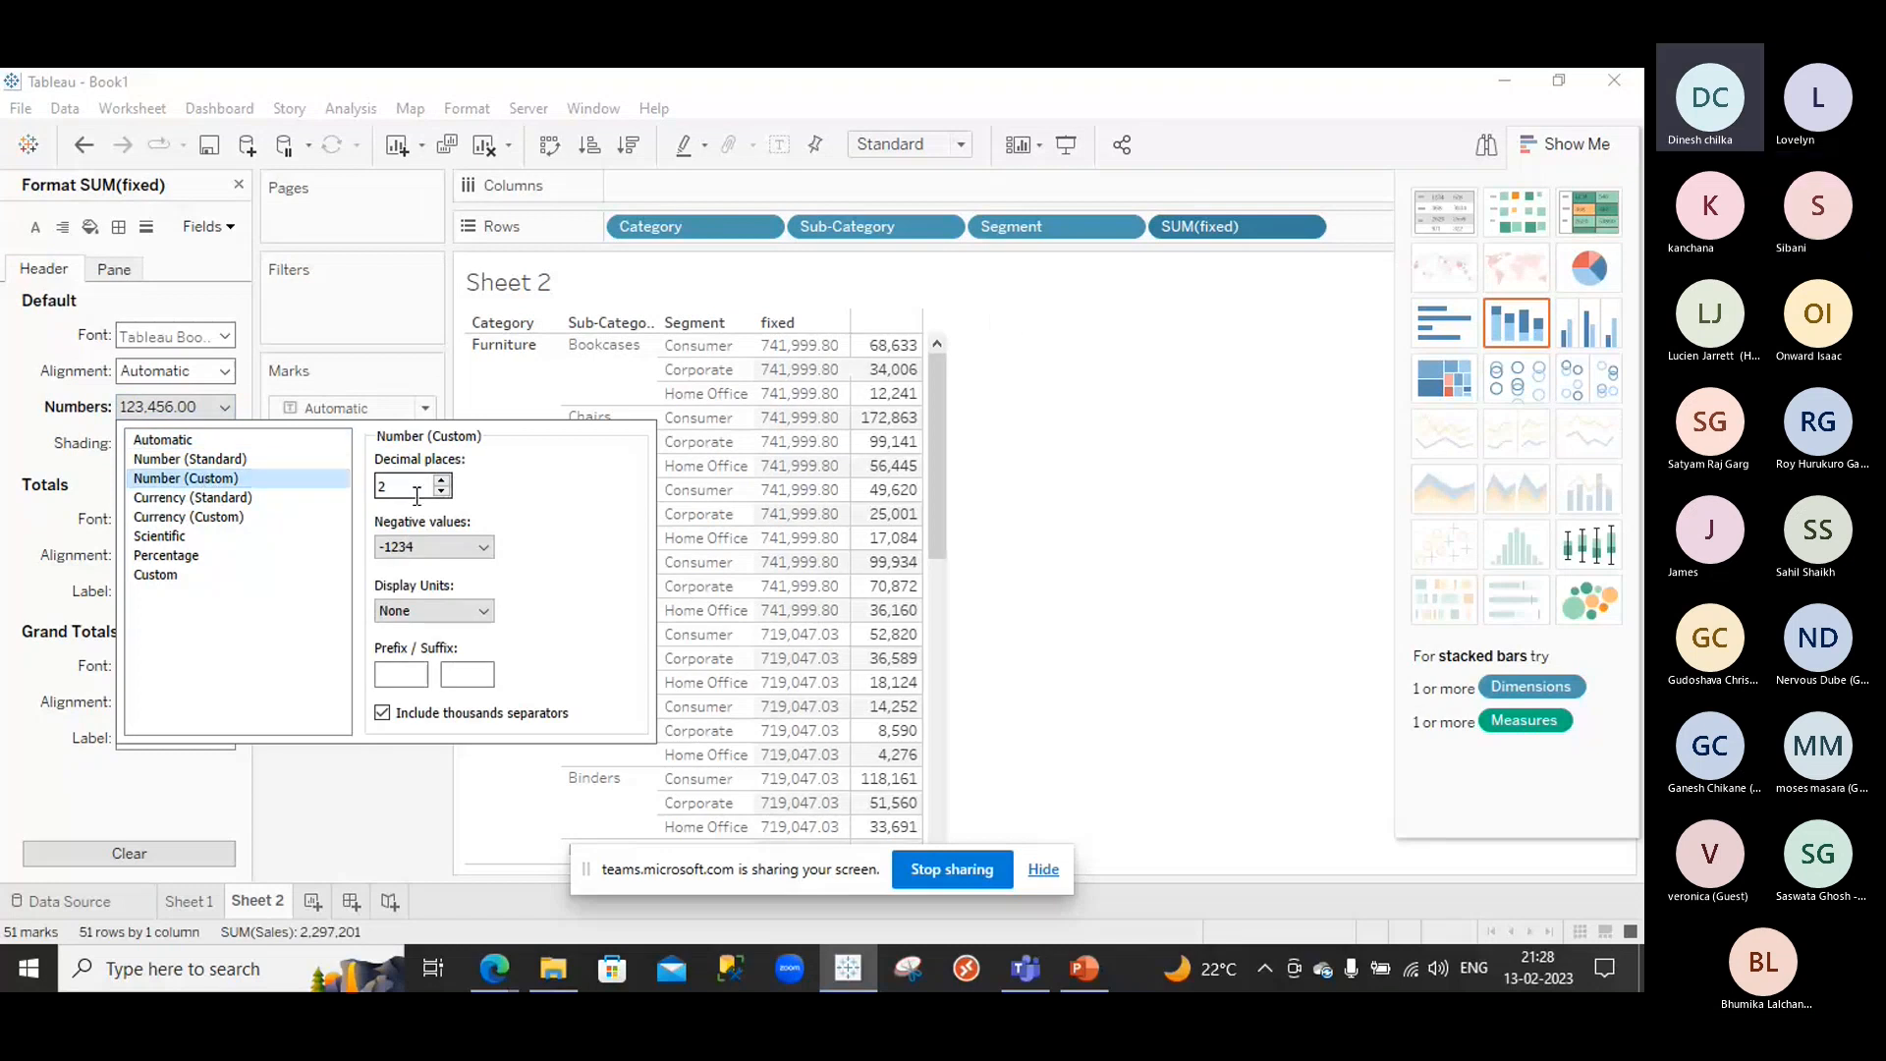
{"action": "left_click", "coordinate": [447, 549]}
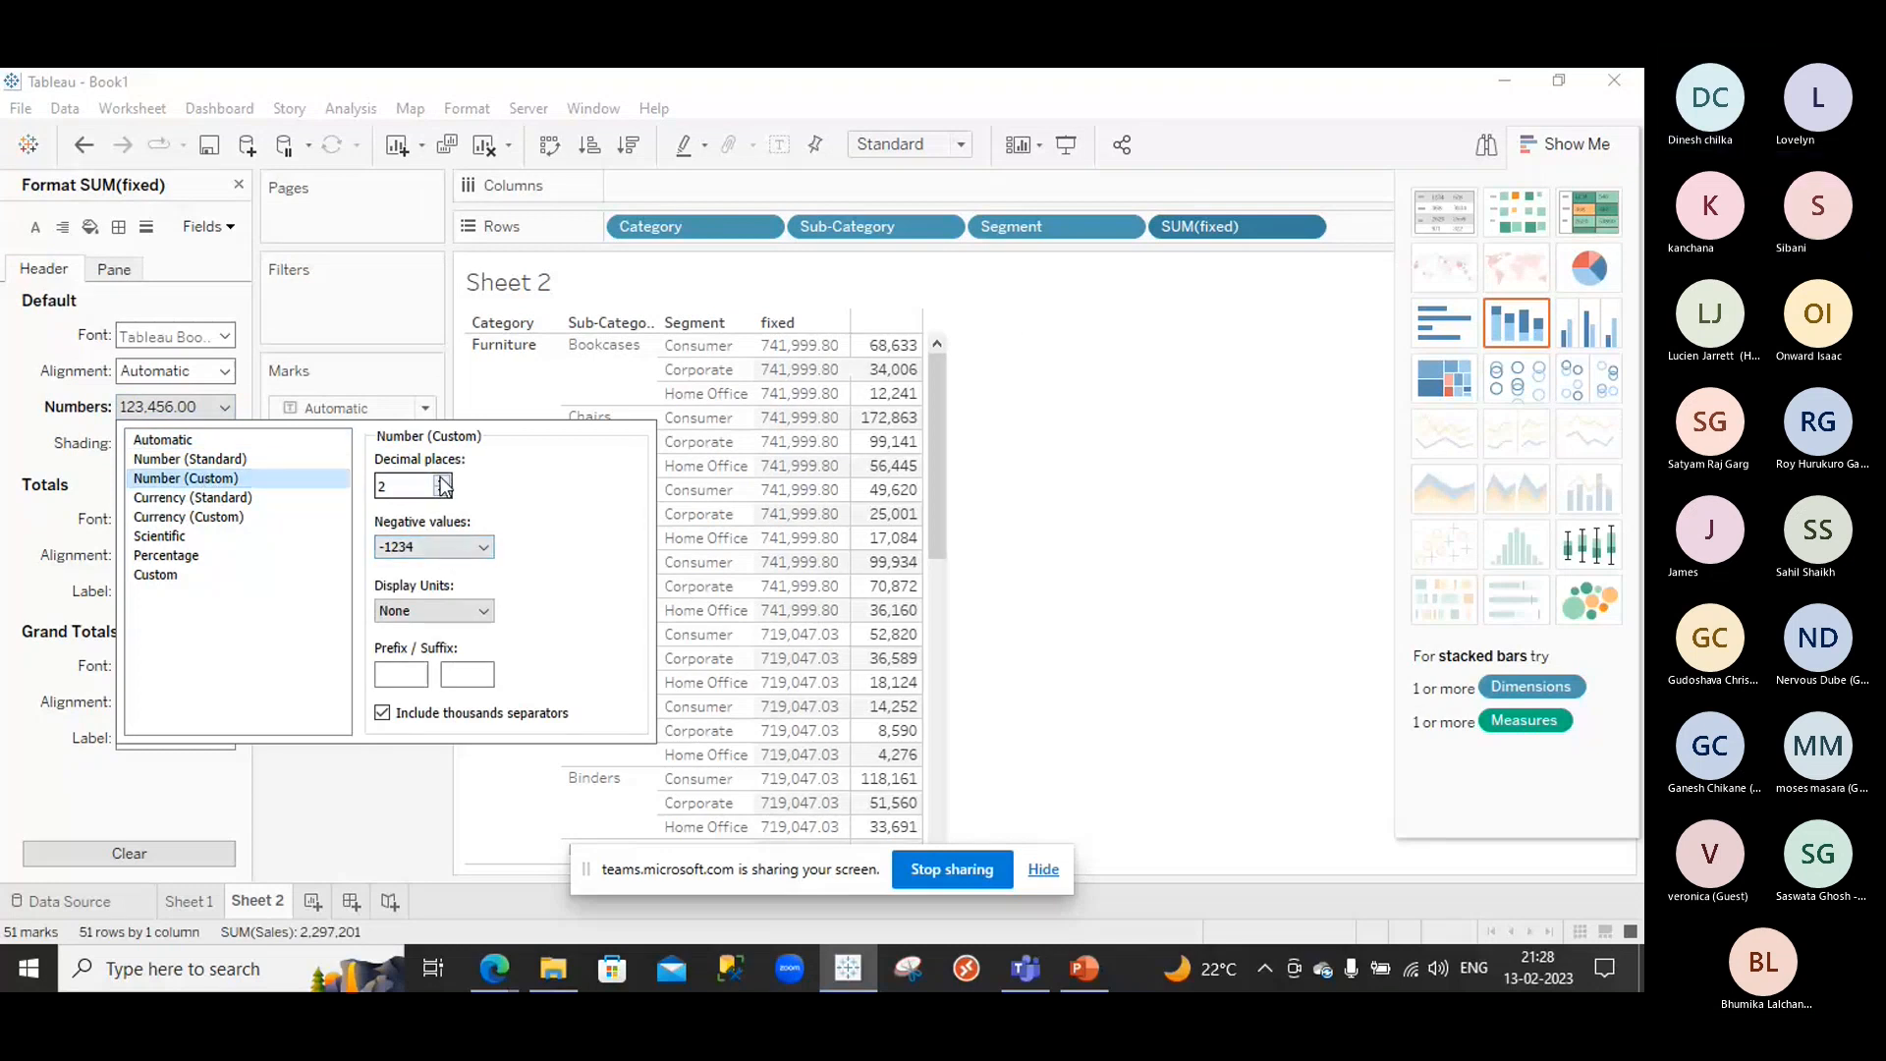
{"action": "left_click", "coordinate": [442, 492]}
{"action": "left_click", "coordinate": [442, 491]}
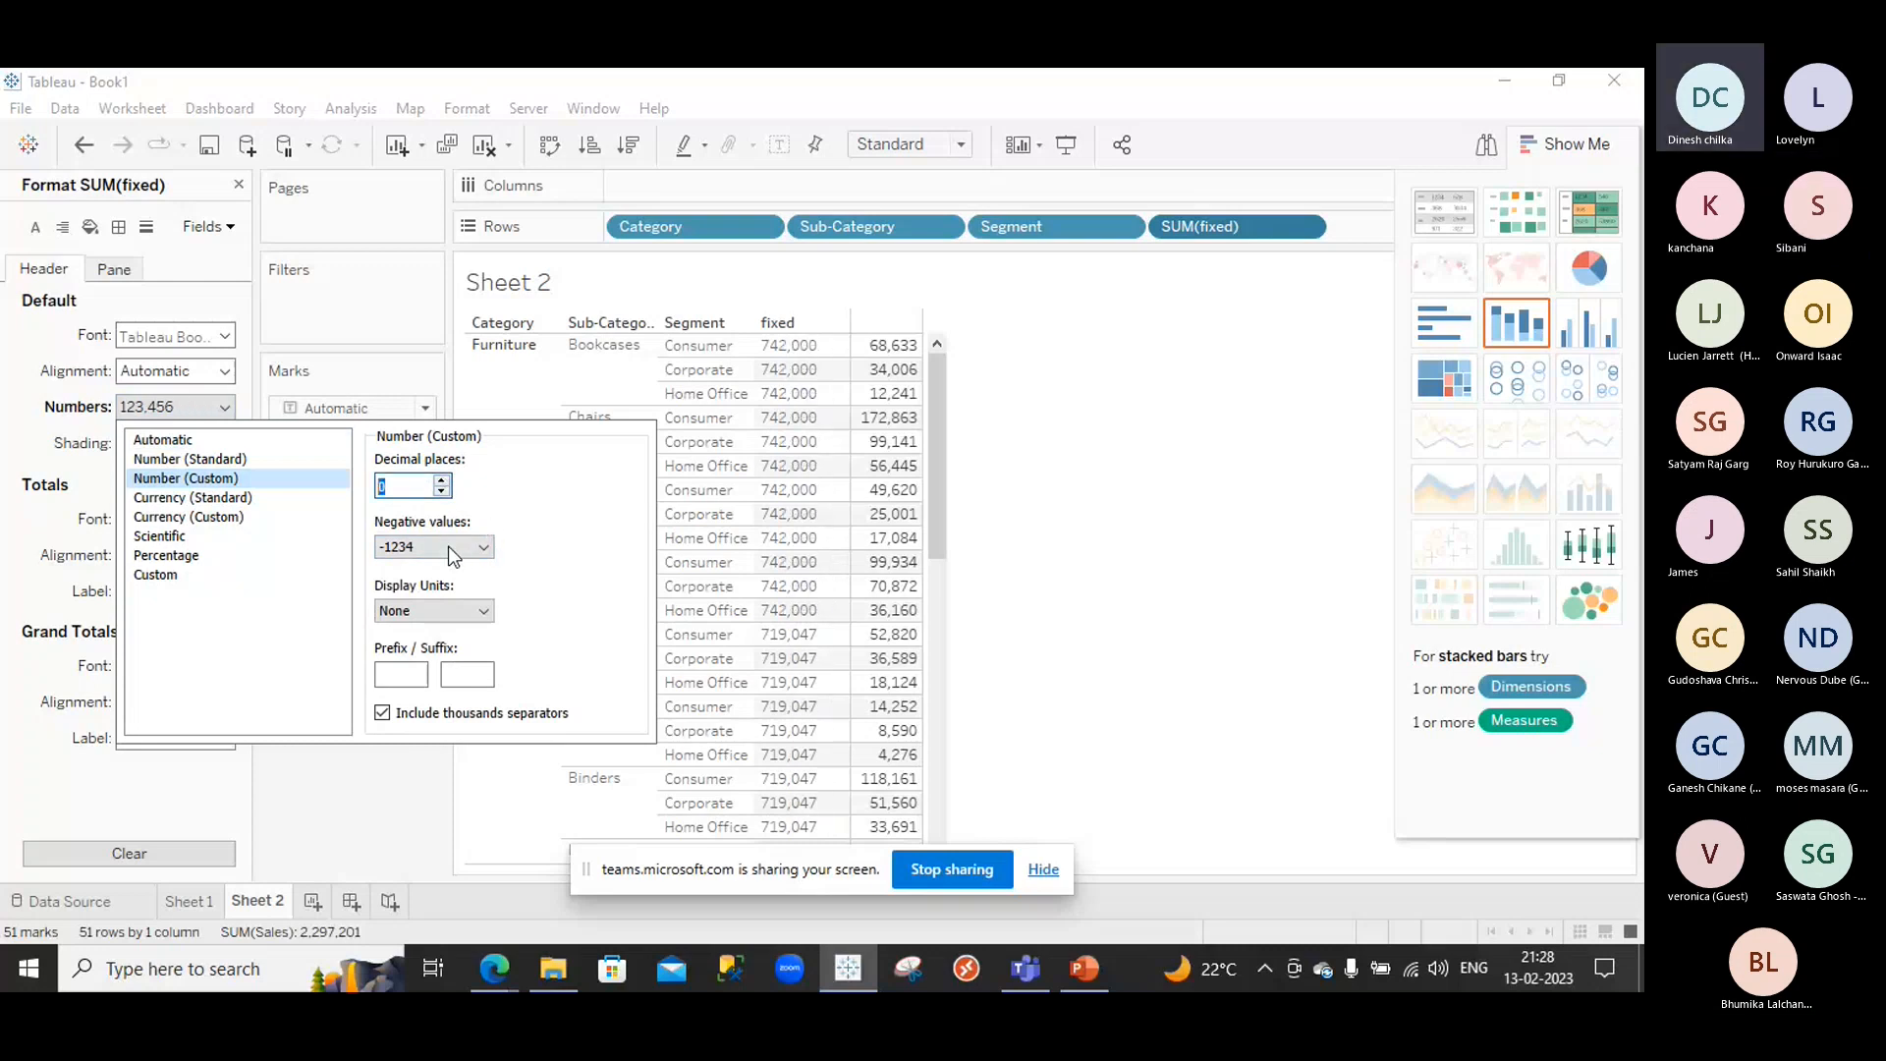
Set the negative values format of SUM(fixed) to Automatic and close the number format options
{"action": "left_click", "coordinate": [485, 550]}
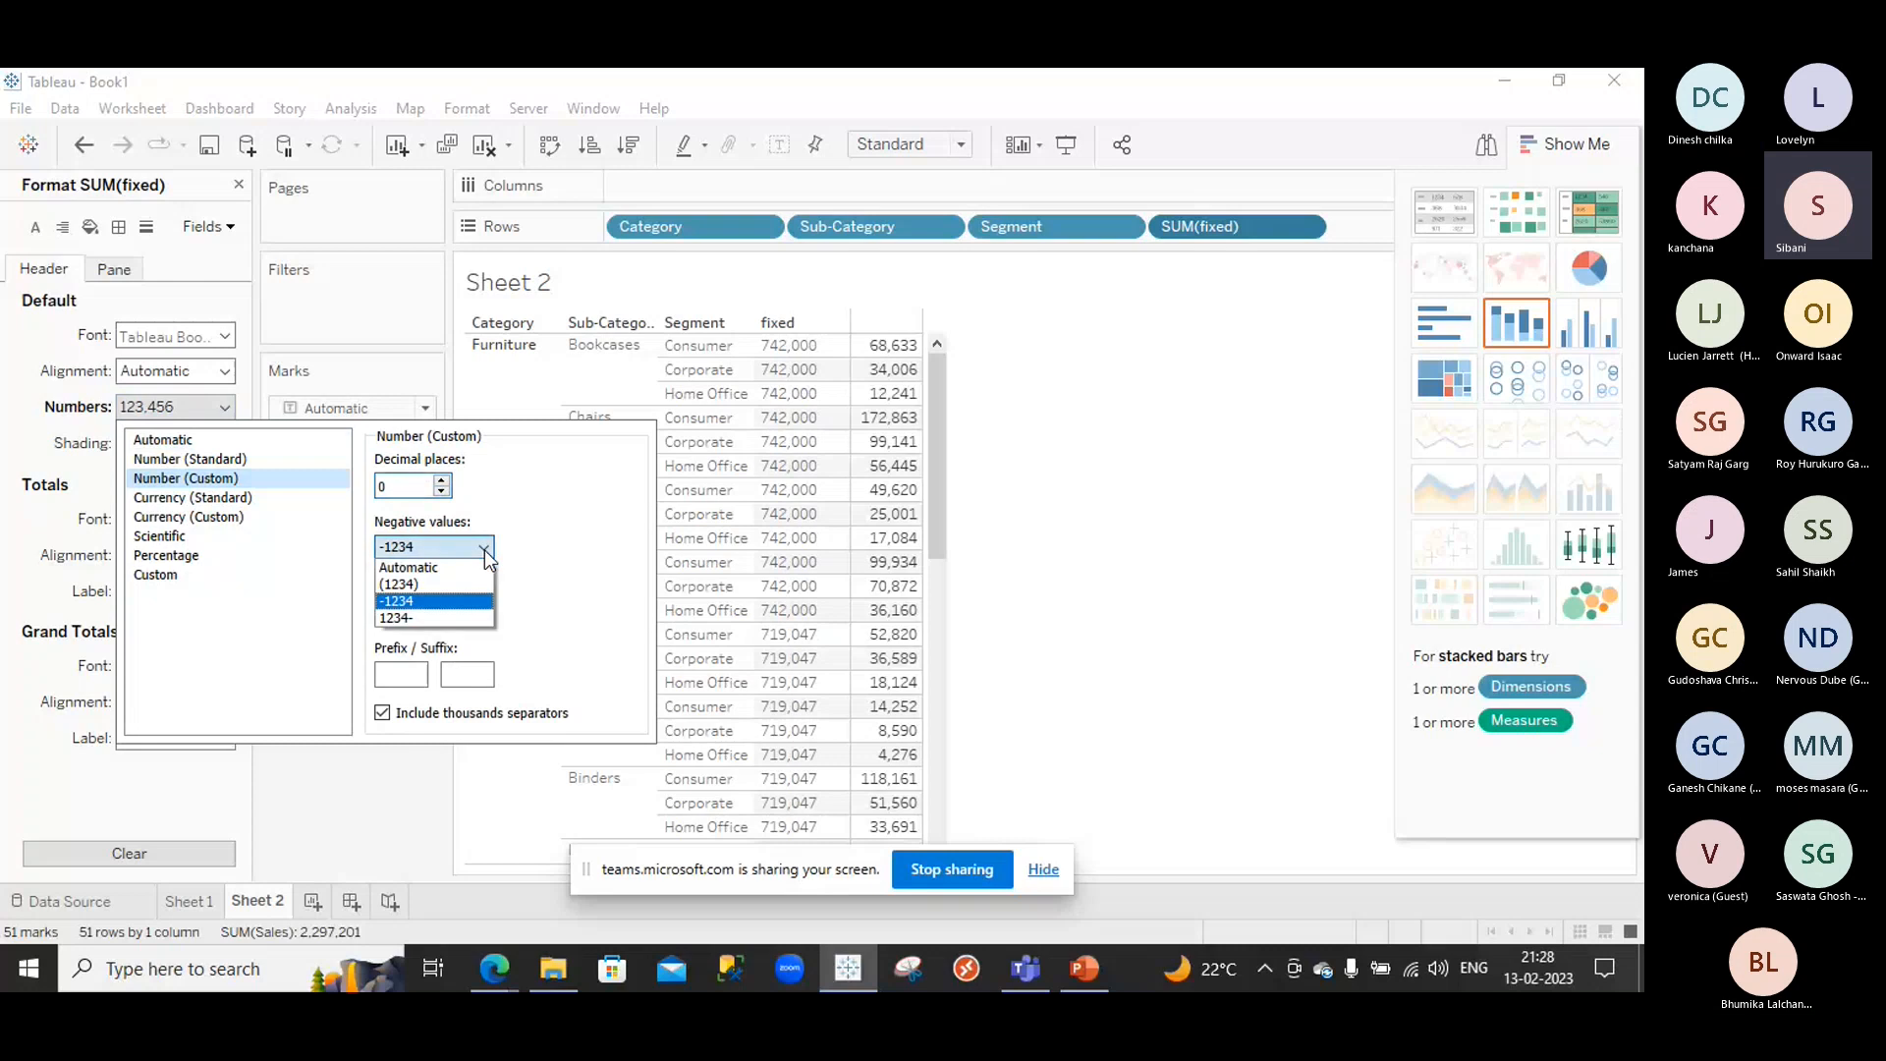
{"action": "left_click", "coordinate": [433, 568]}
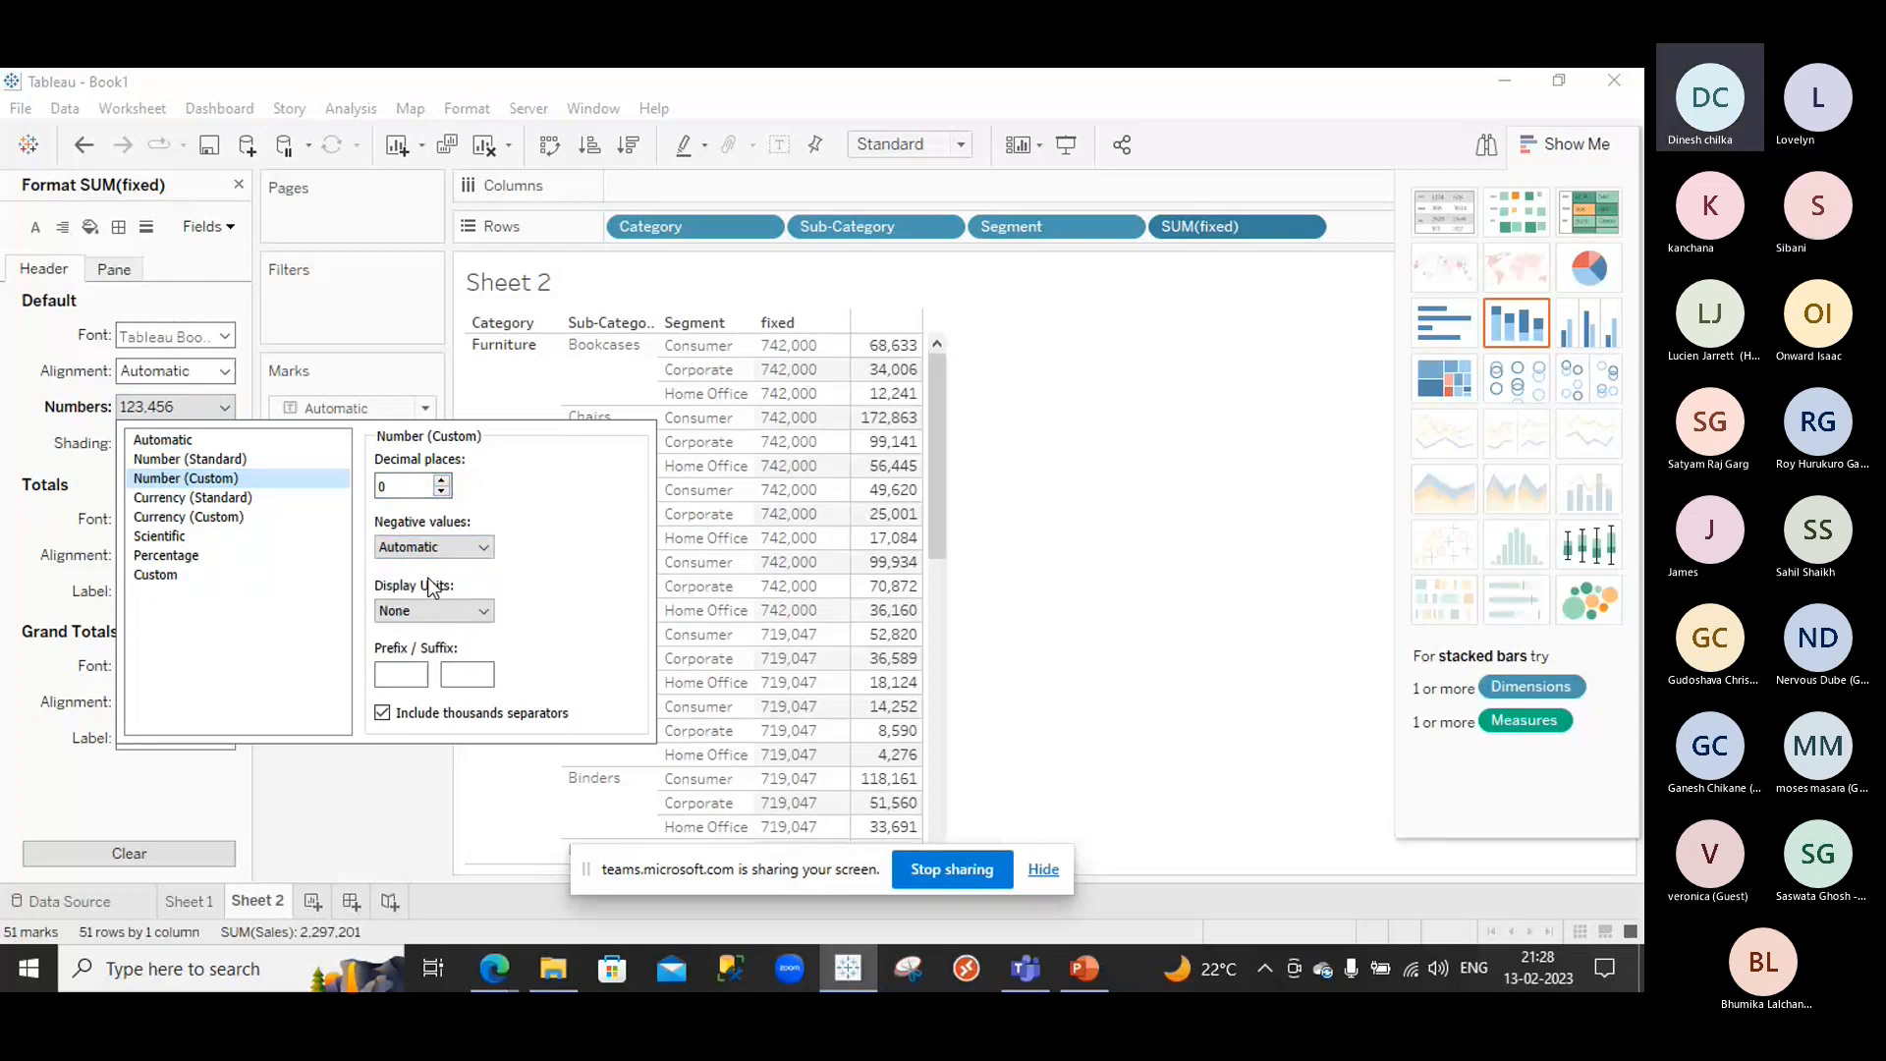
{"action": "left_click", "coordinate": [406, 799]}
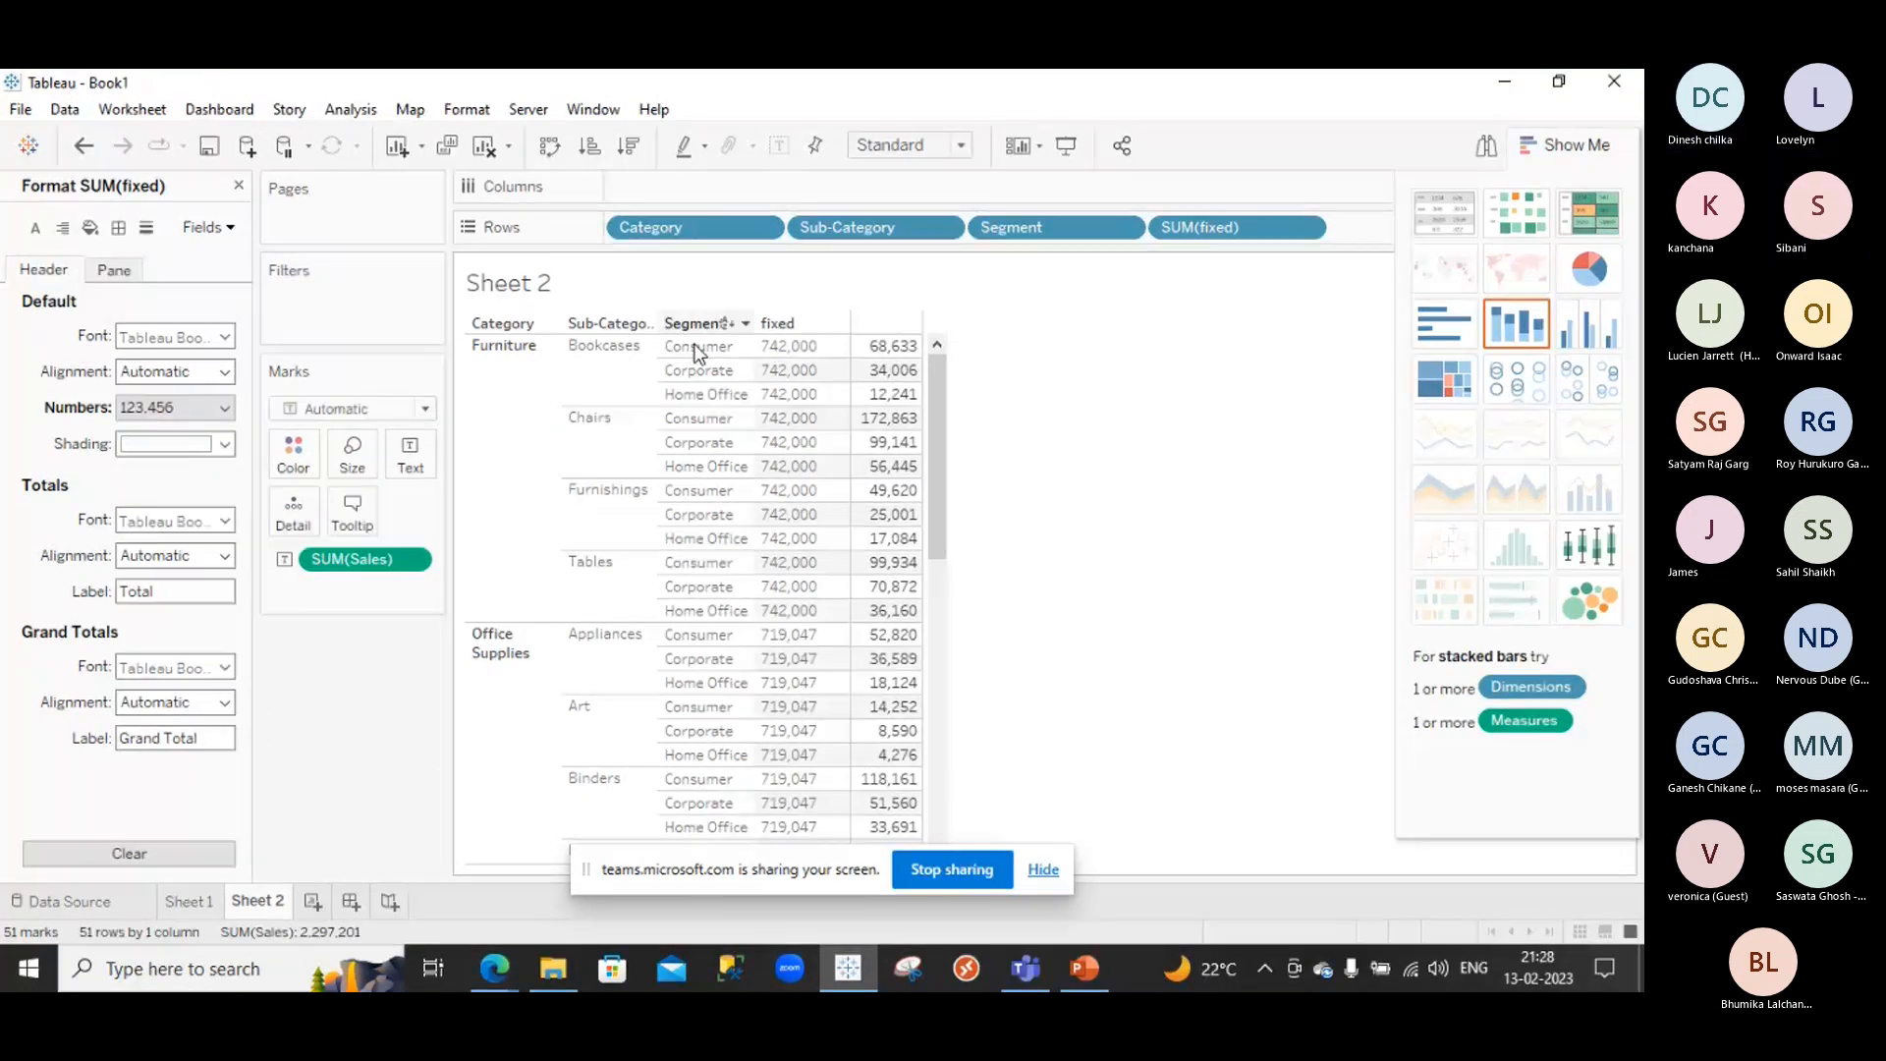
Inspect the sales marks for Bookcases by segment, and stop sharing the screen in the meeting
{"action": "mouse_move", "coordinate": [890, 430]}
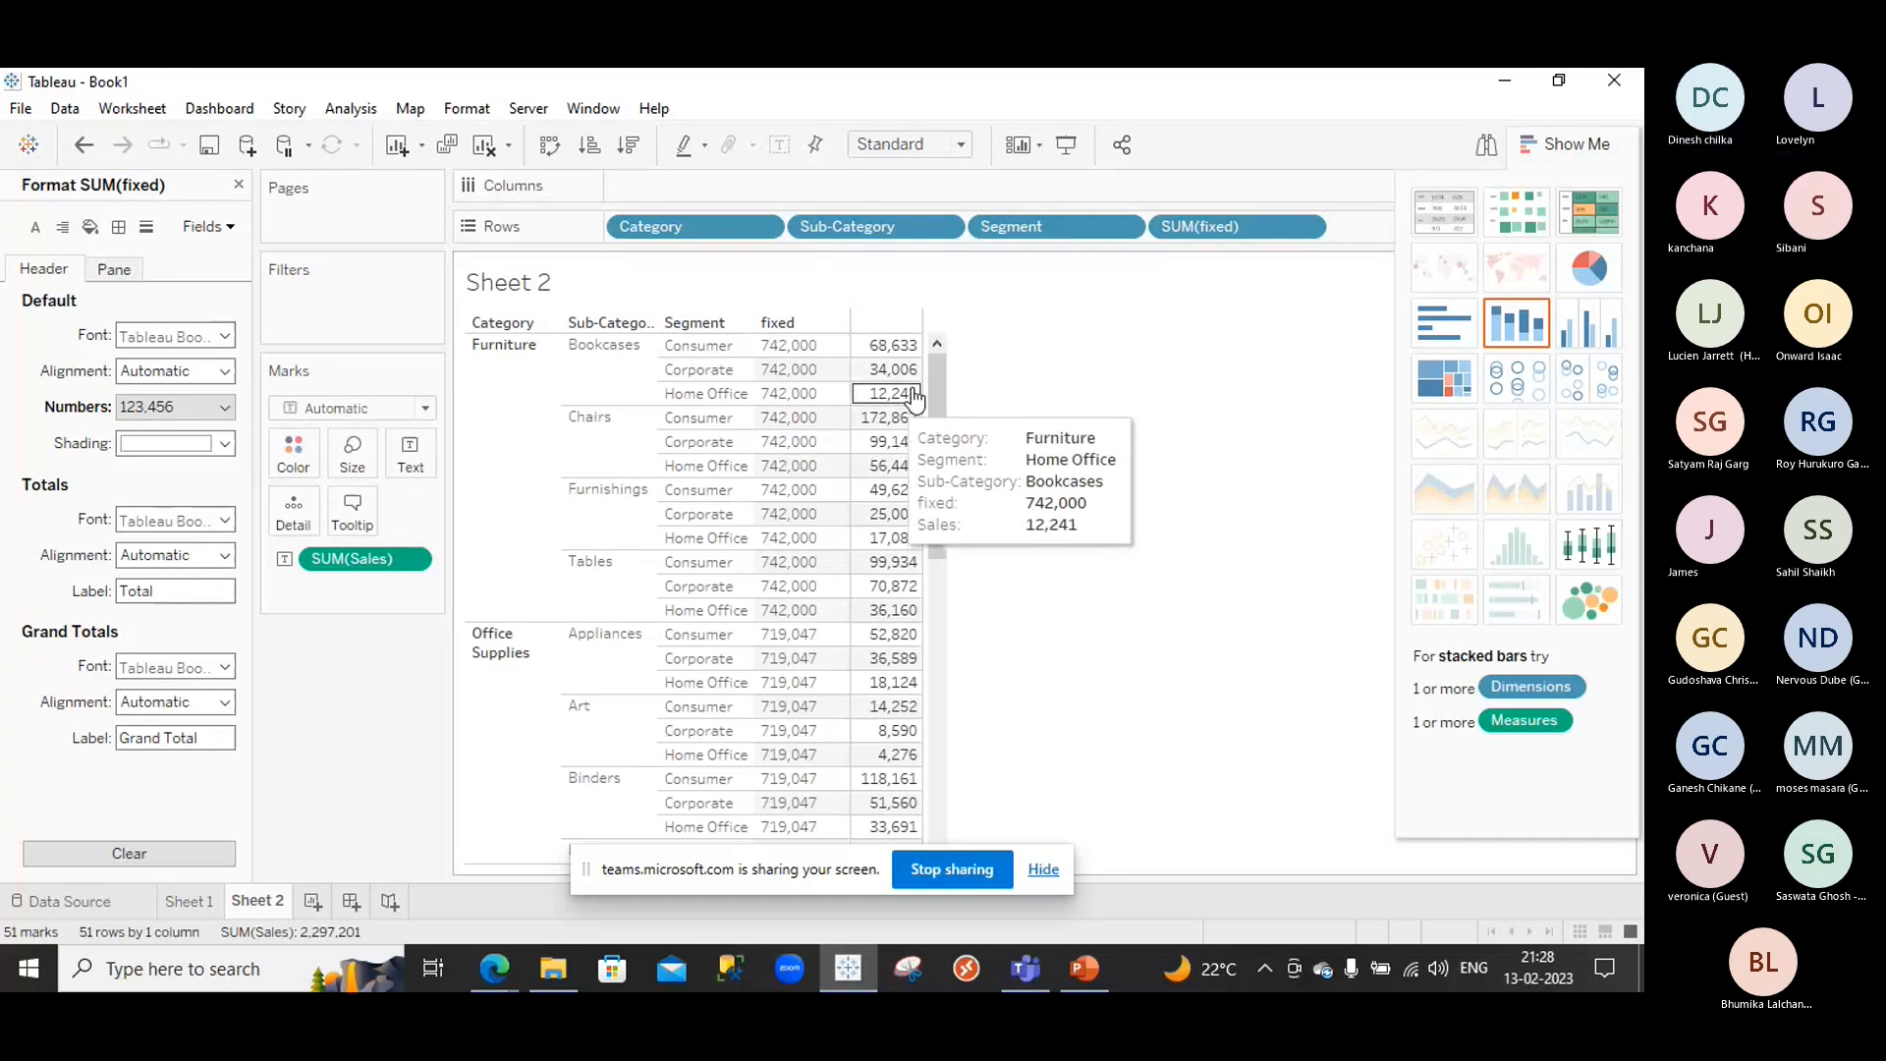
{"action": "mouse_move", "coordinate": [913, 363]}
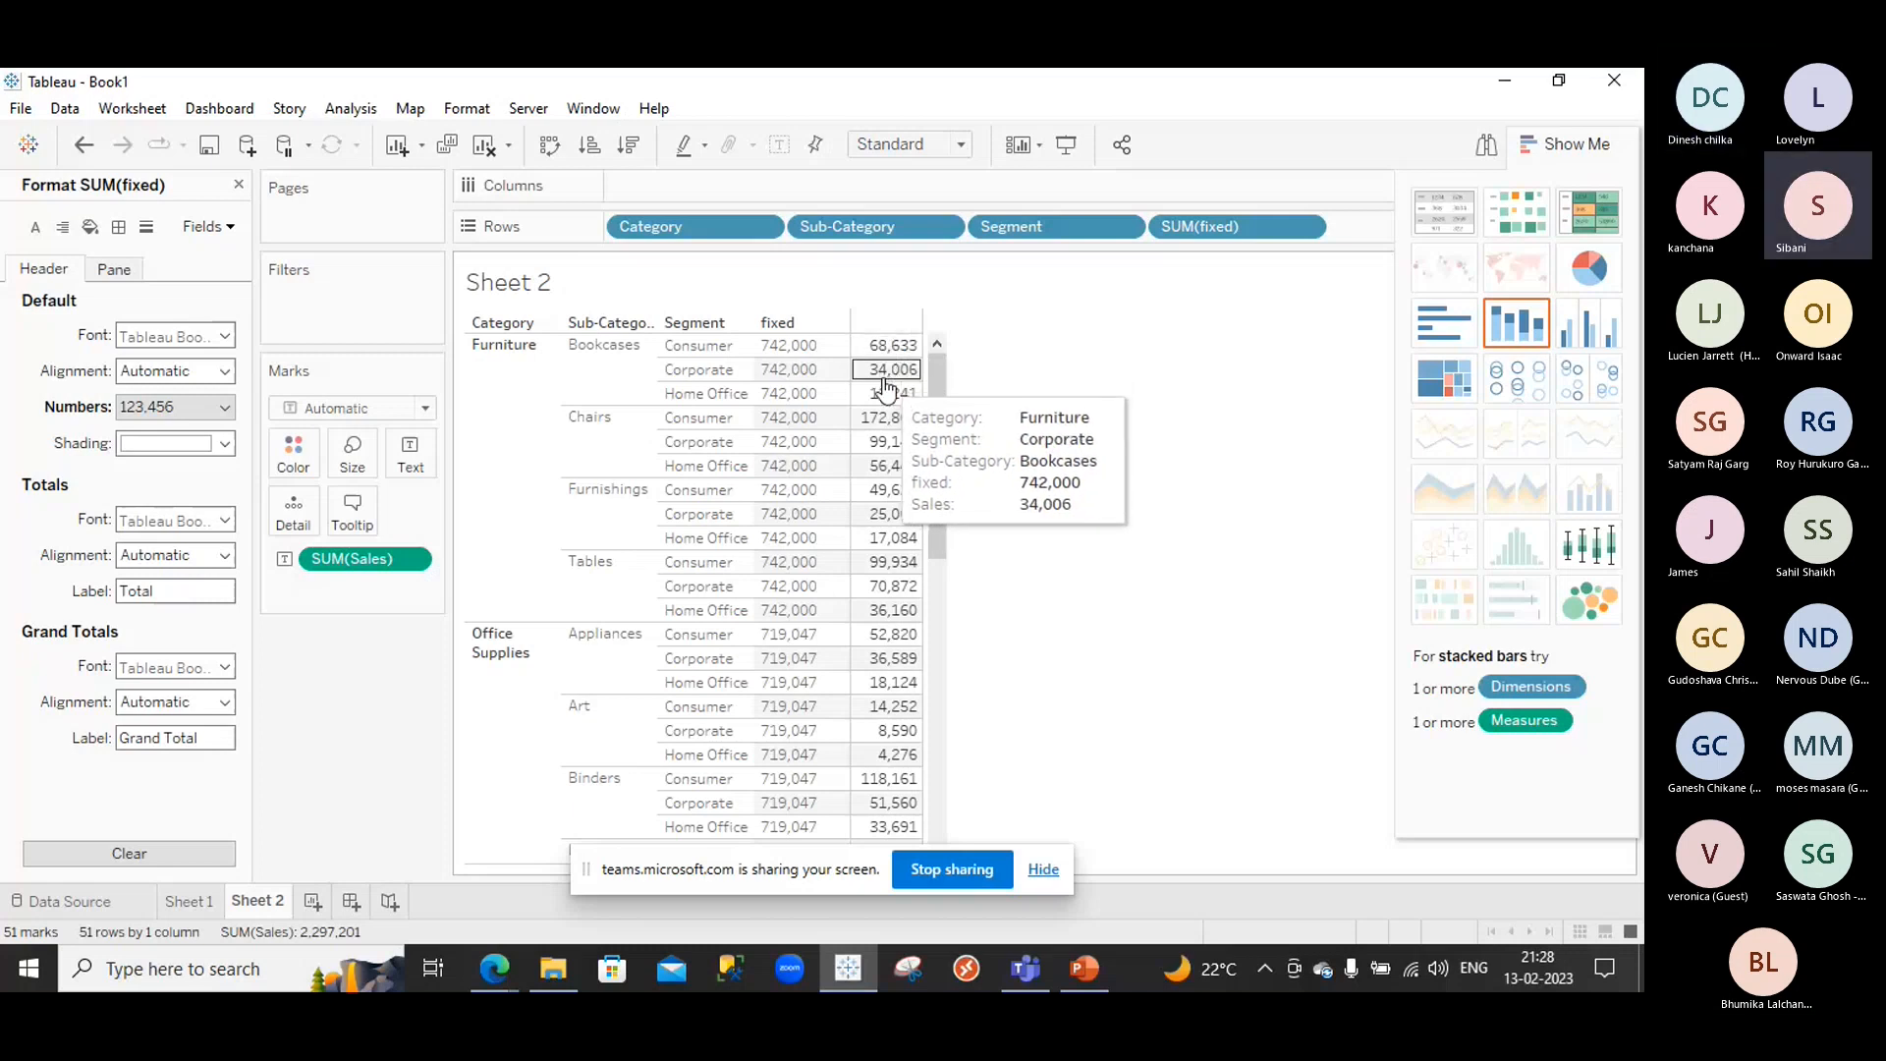
{"action": "left_click", "coordinate": [953, 874]}
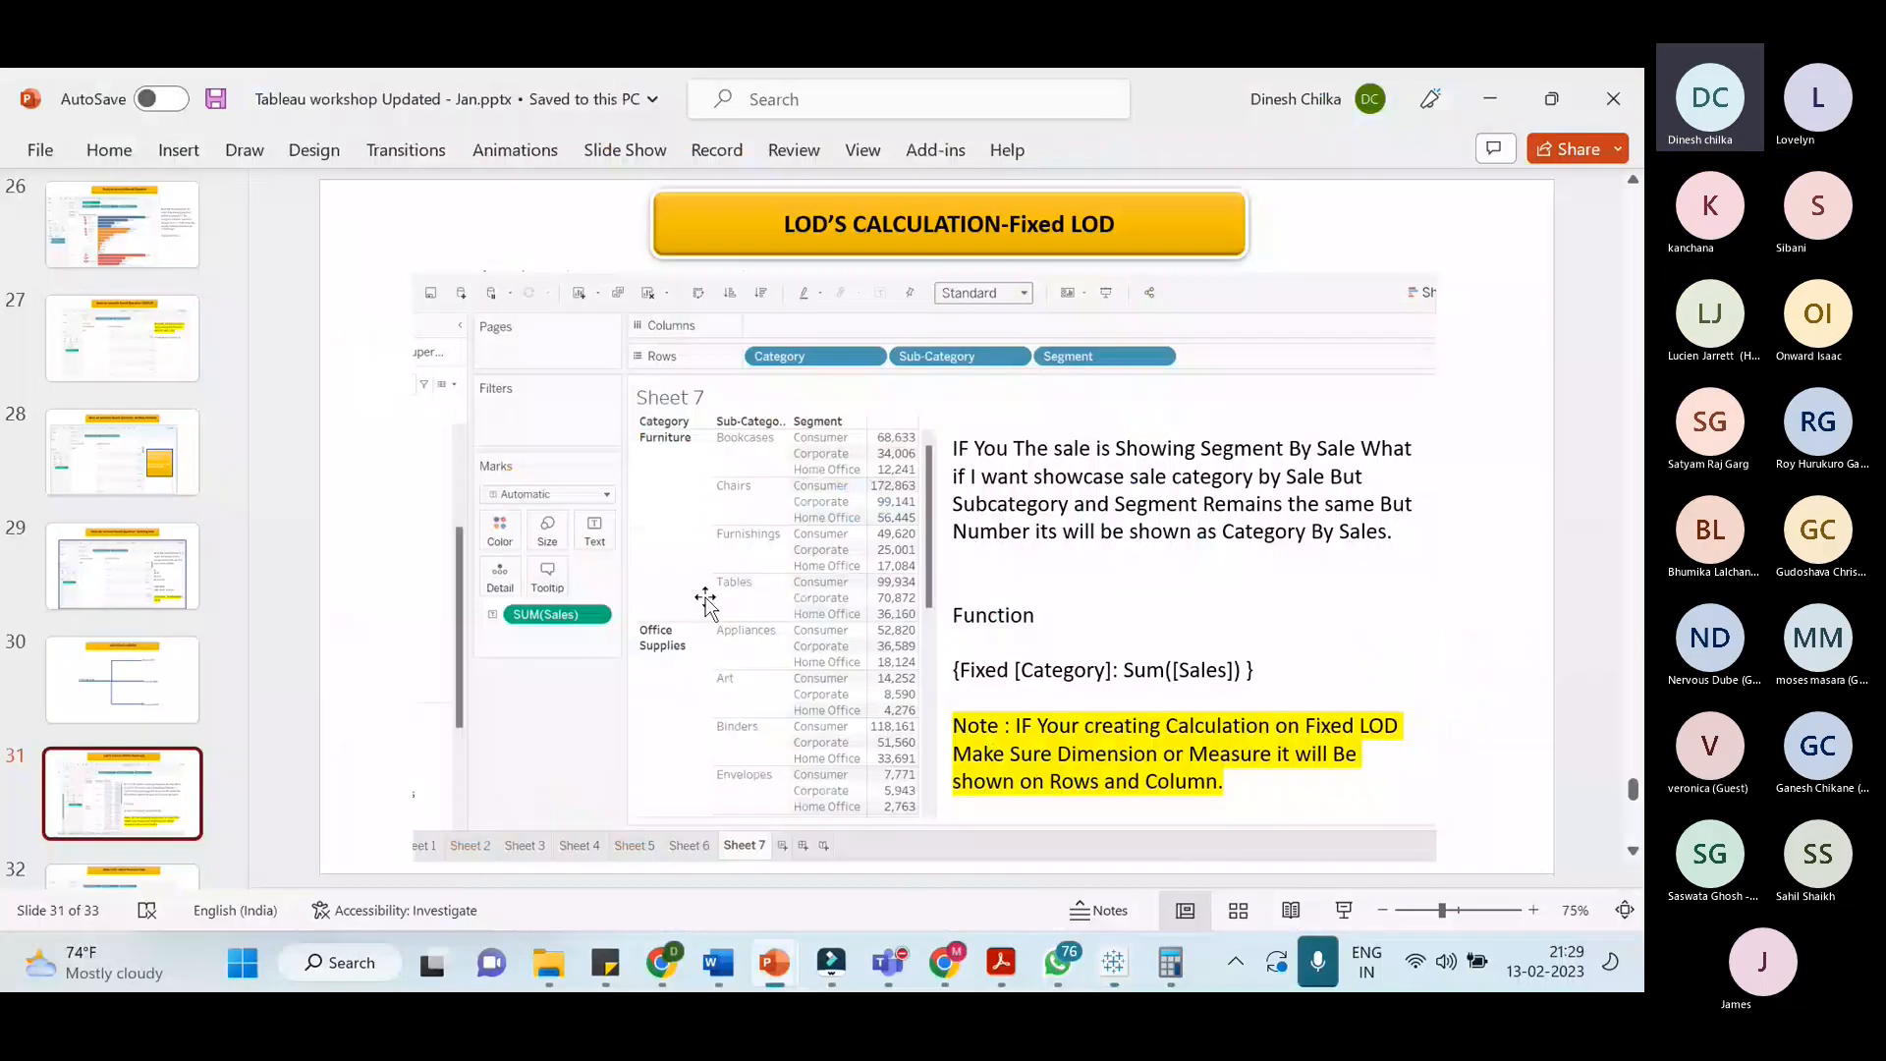
Show slide 32, "Fixed LOD- Latest Purchase Date", and shift its worksheet picture slightly to the right
{"action": "left_click", "coordinate": [187, 709]}
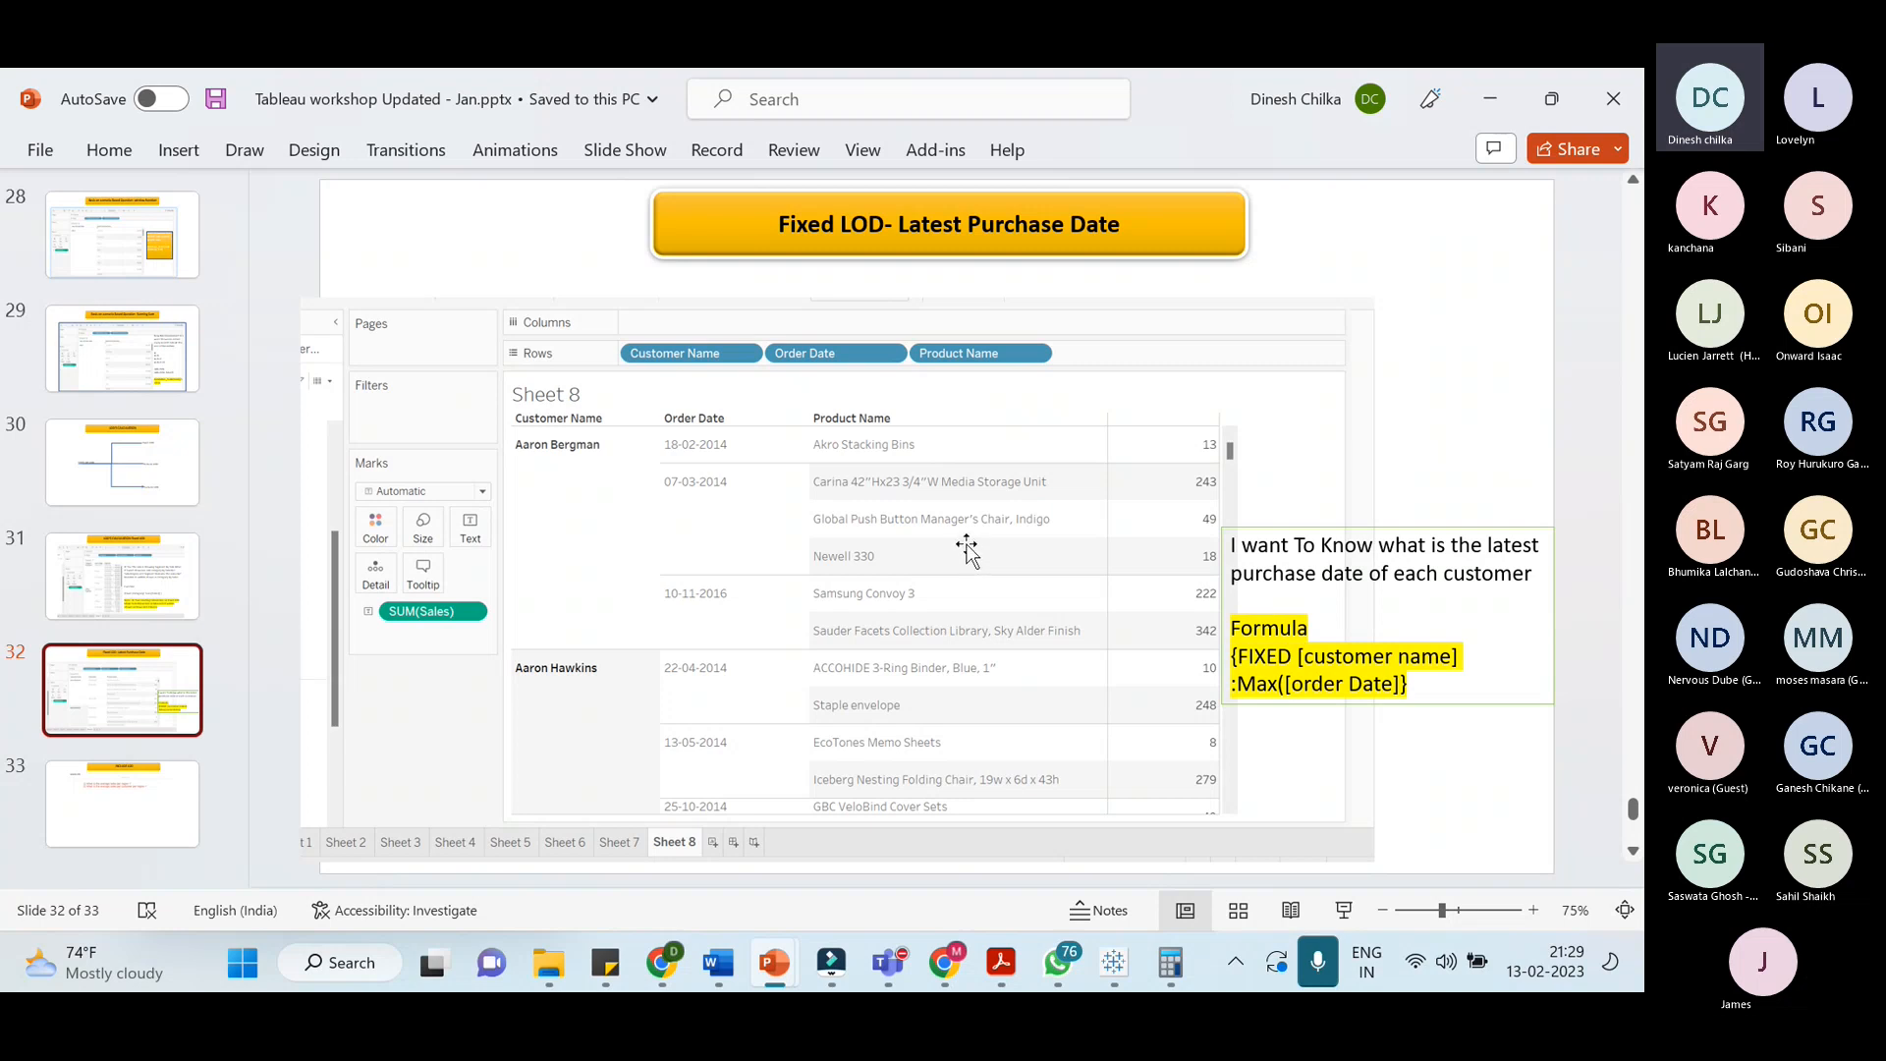
{"action": "left_click_drag", "start_coordinate": [973, 547], "coordinate": [993, 539]}
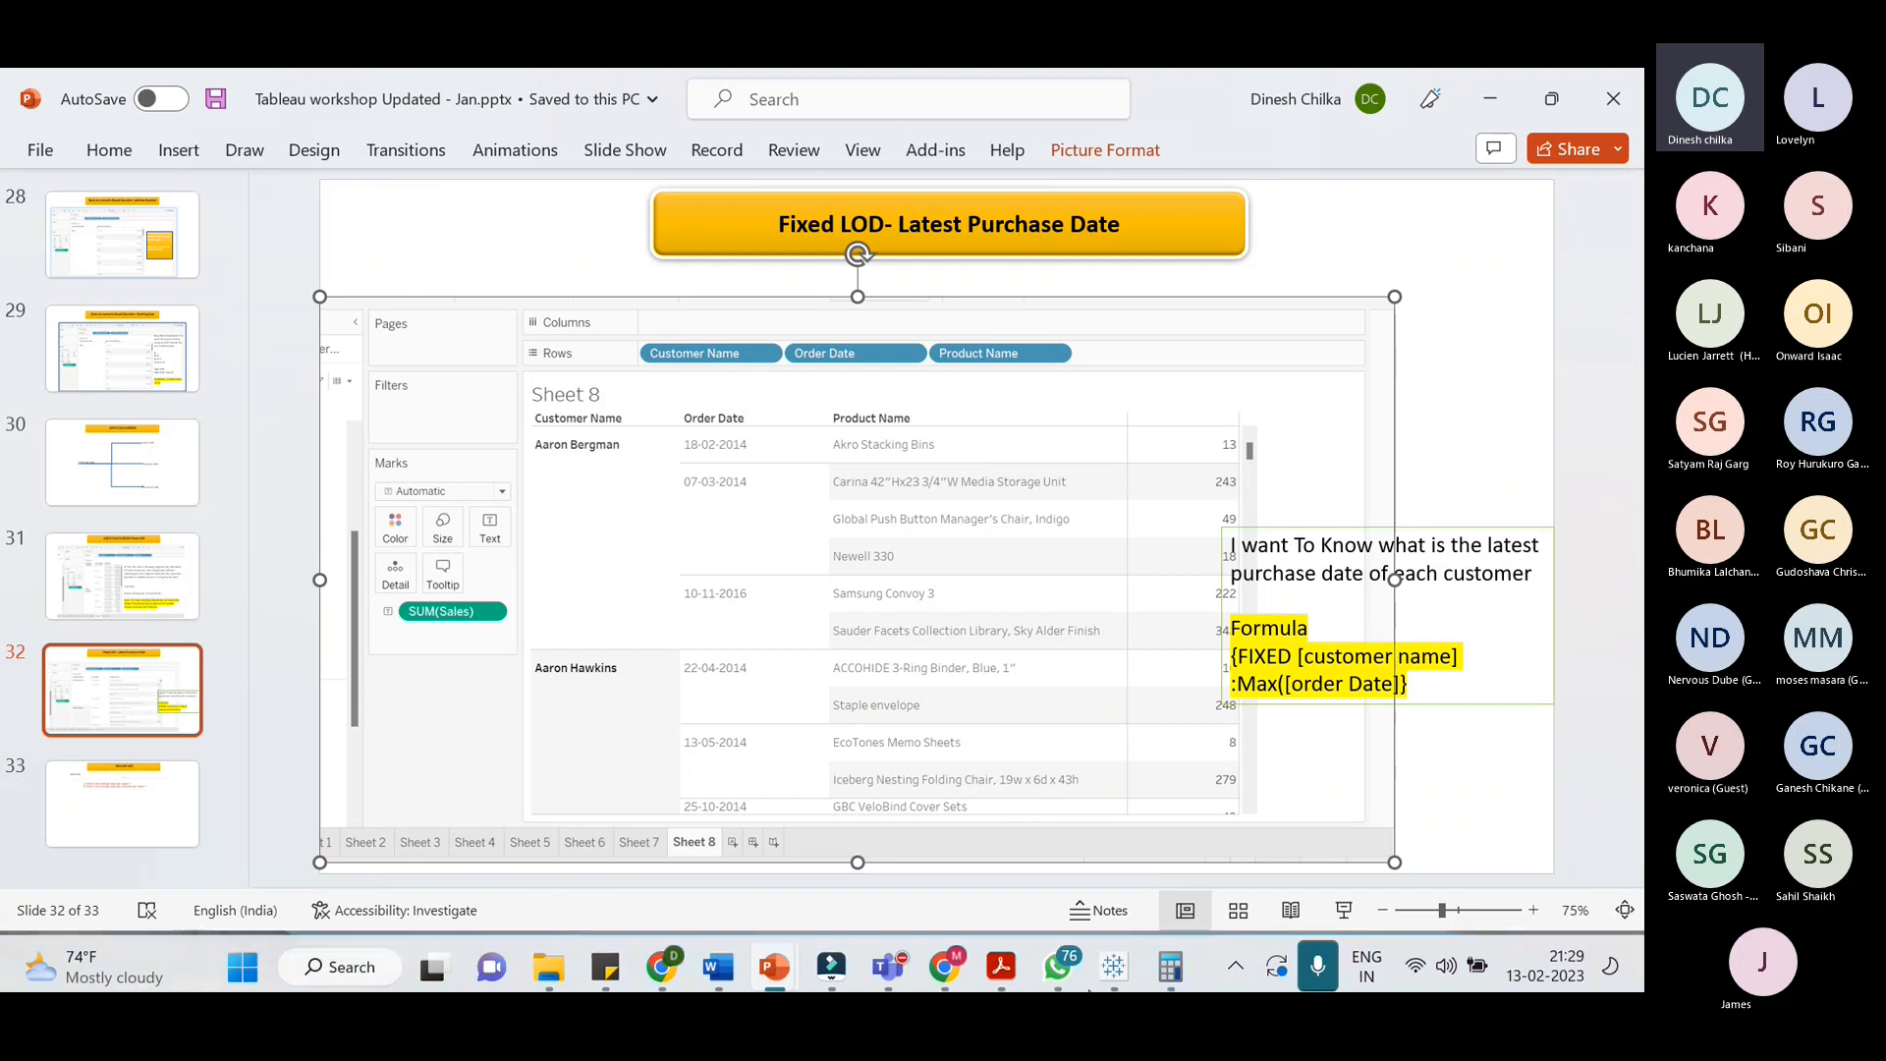
Switch to Tableau and remove the F1 field from Rows on Sheet 4
{"action": "left_click", "coordinate": [1106, 980]}
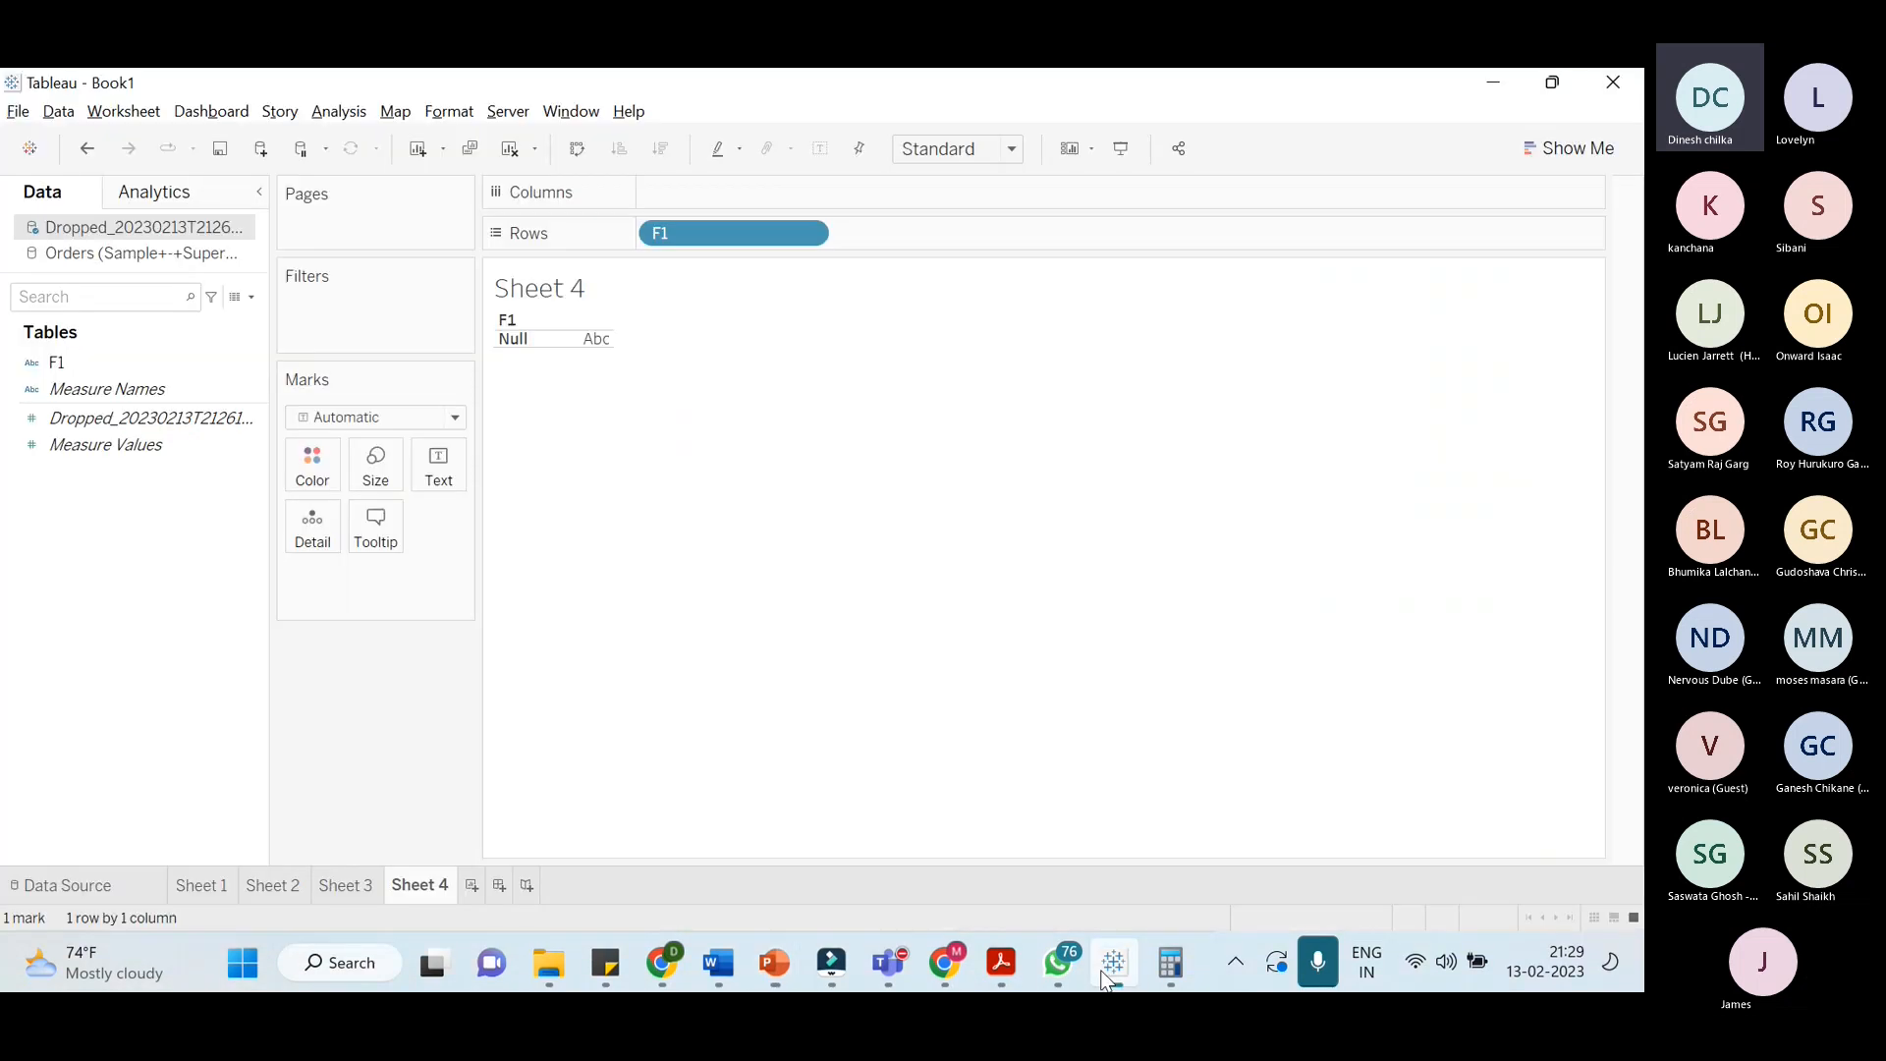
{"action": "left_click_drag", "start_coordinate": [682, 236], "coordinate": [400, 619]}
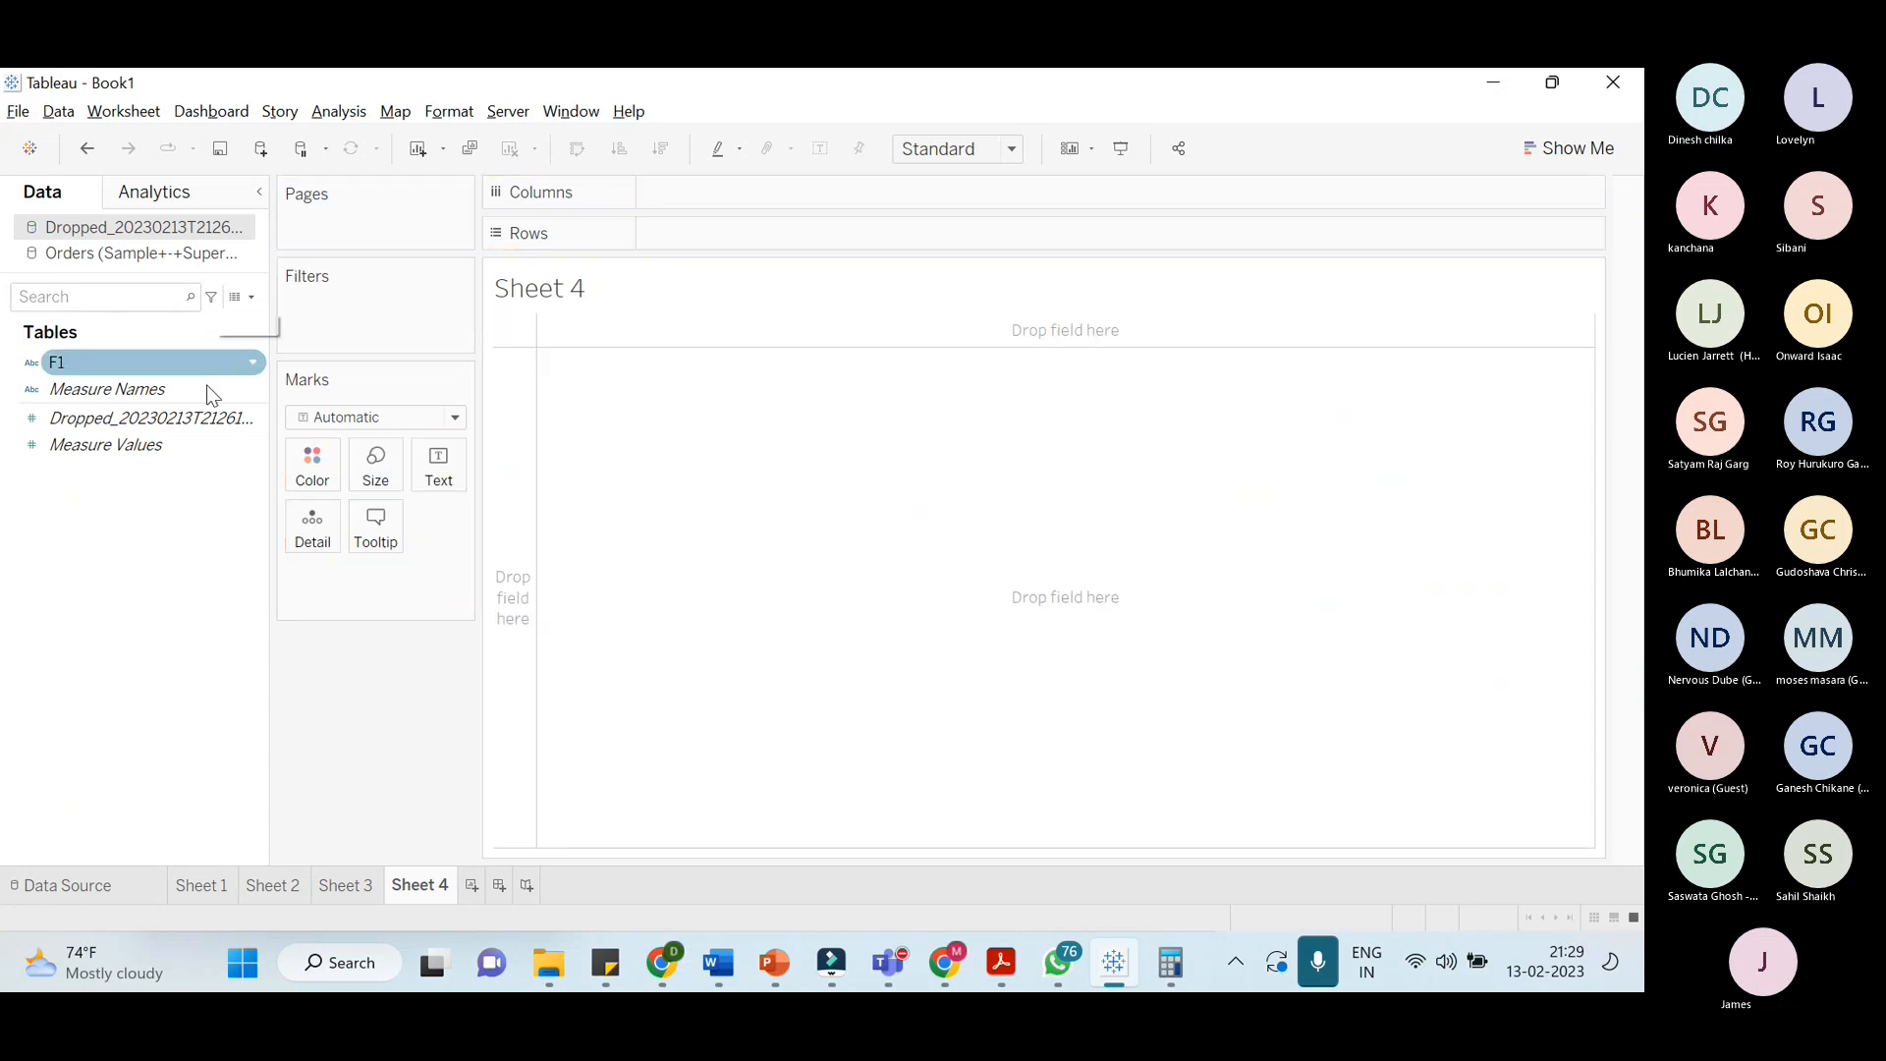
Close the Dropped_20230213T212613 data source, keeping only Orders, and look through the Orders fields
{"action": "left_click", "coordinate": [94, 888]}
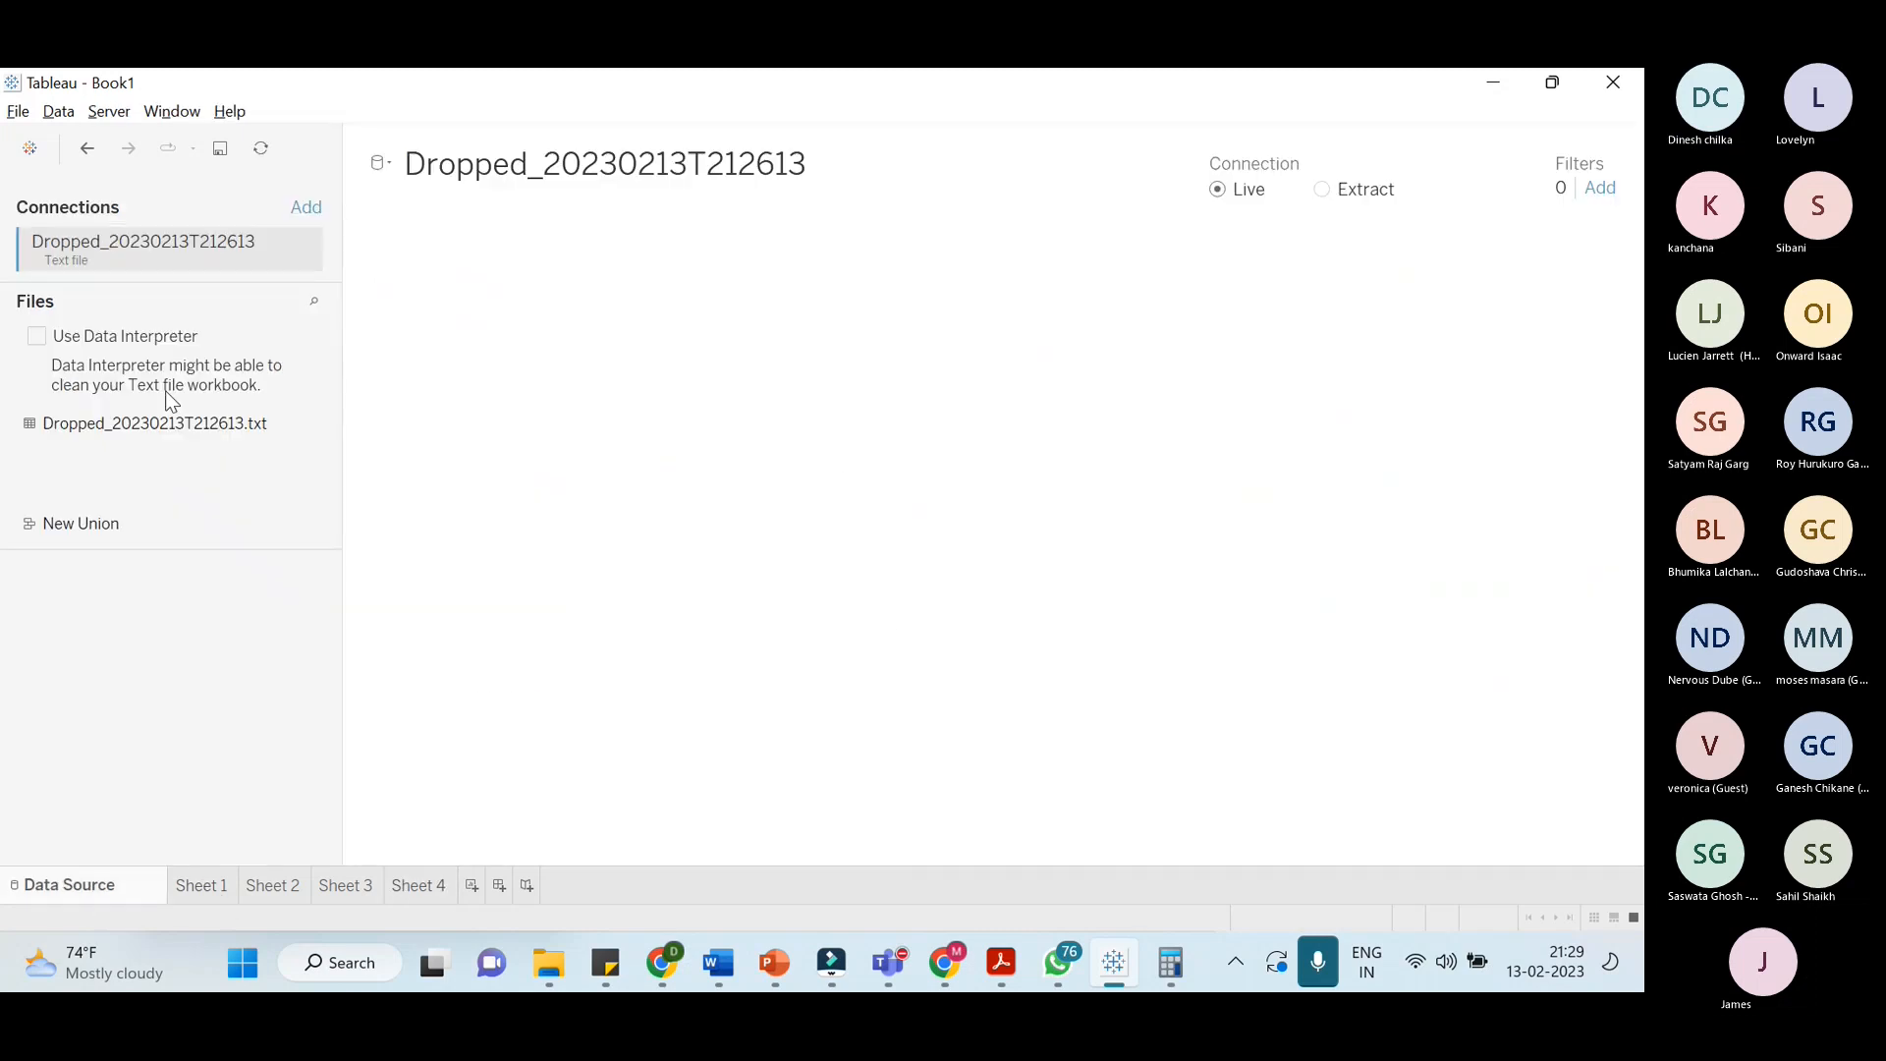
{"action": "left_click", "coordinate": [444, 883]}
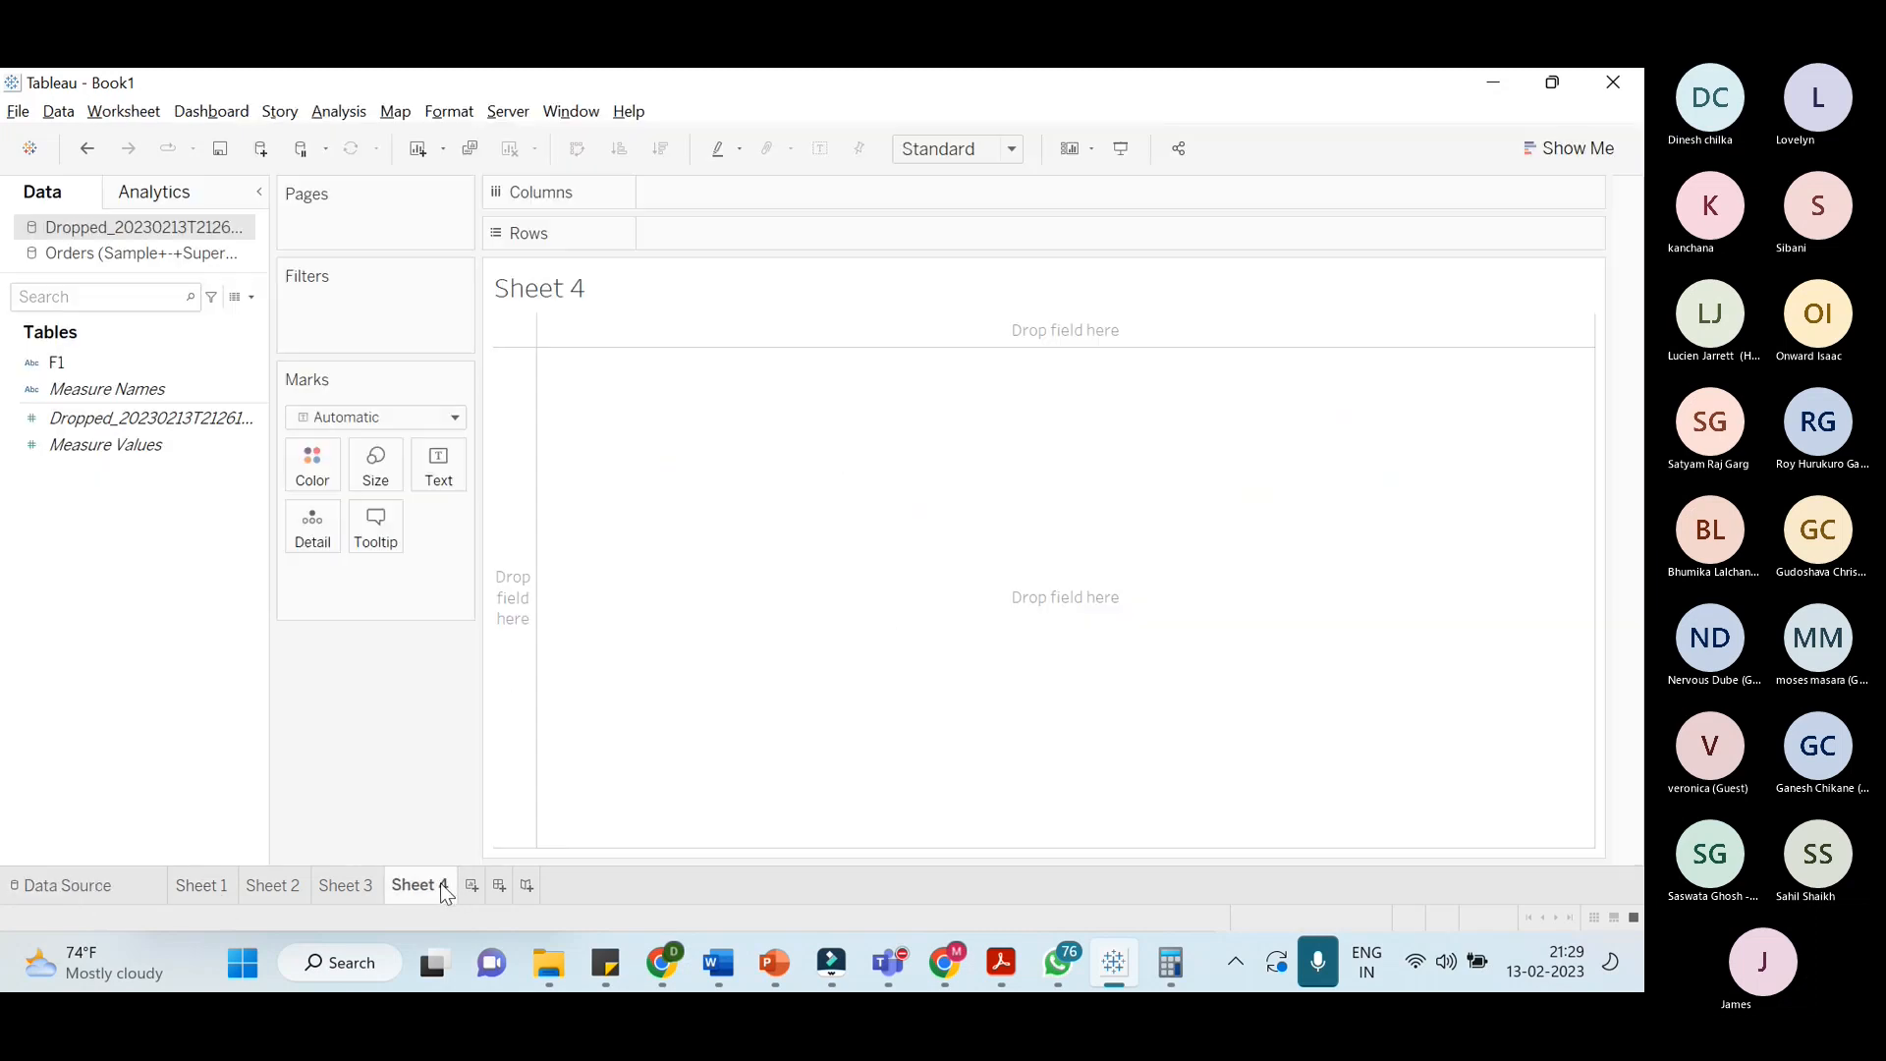
{"action": "left_click", "coordinate": [200, 257]}
{"action": "left_click", "coordinate": [206, 234]}
{"action": "right_click", "coordinate": [222, 242]}
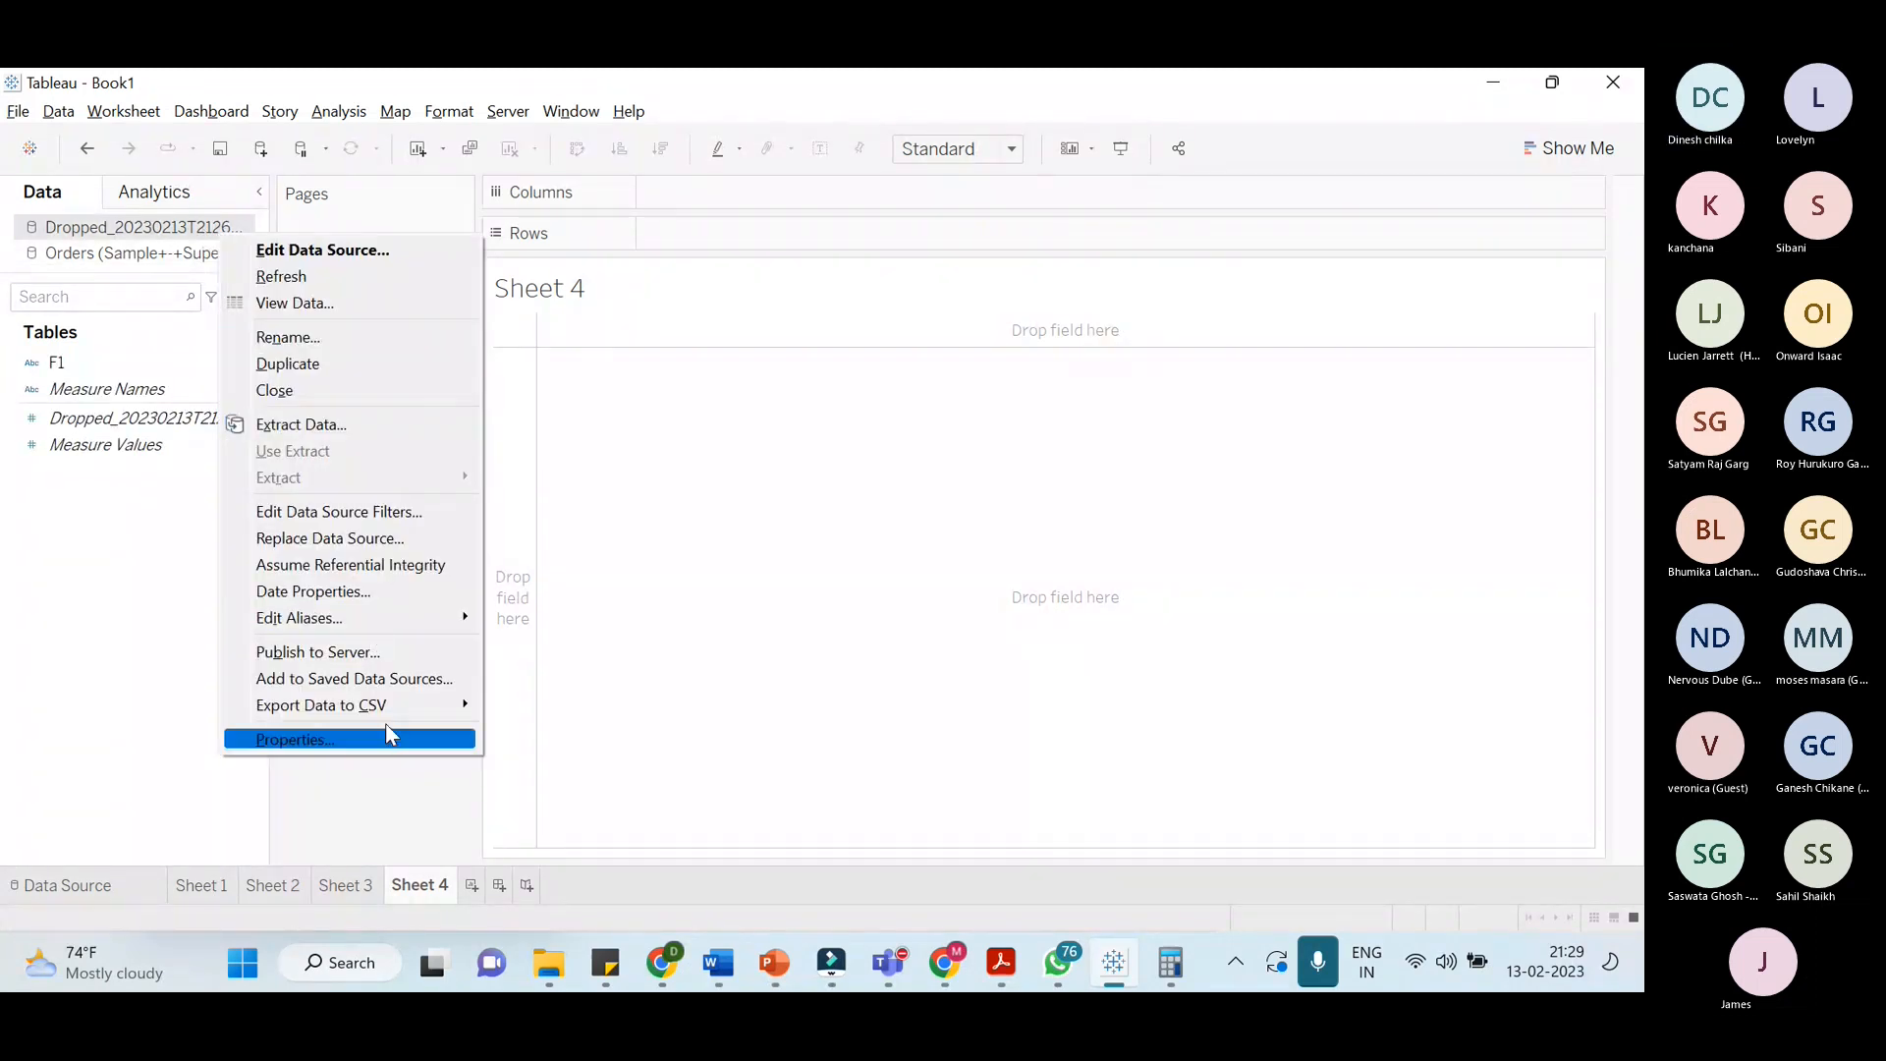
{"action": "left_click", "coordinate": [315, 391]}
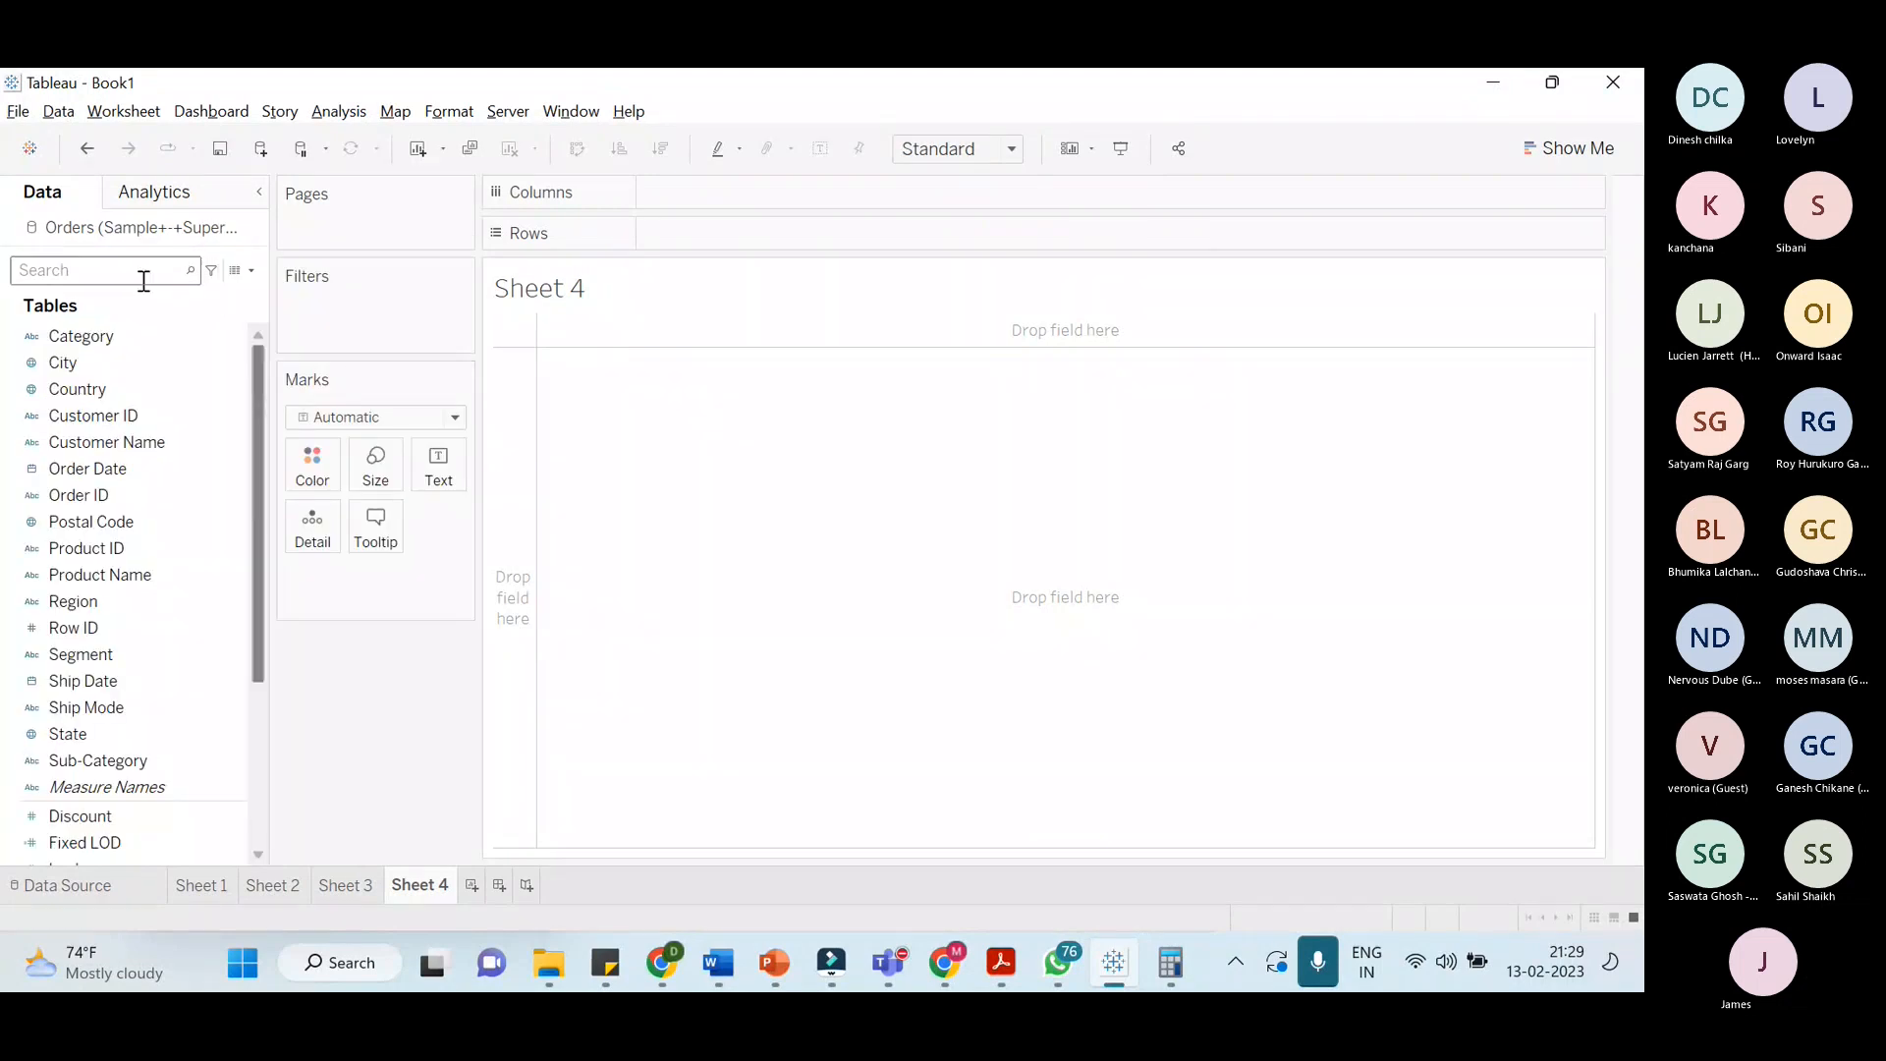
{"action": "scroll", "coordinate": [136, 474], "scroll_direction": "down", "scroll_amount": 1}
{"action": "scroll", "coordinate": [146, 486], "scroll_direction": "down", "scroll_amount": 3}
{"action": "scroll", "coordinate": [153, 486], "scroll_direction": "up", "scroll_amount": 4}
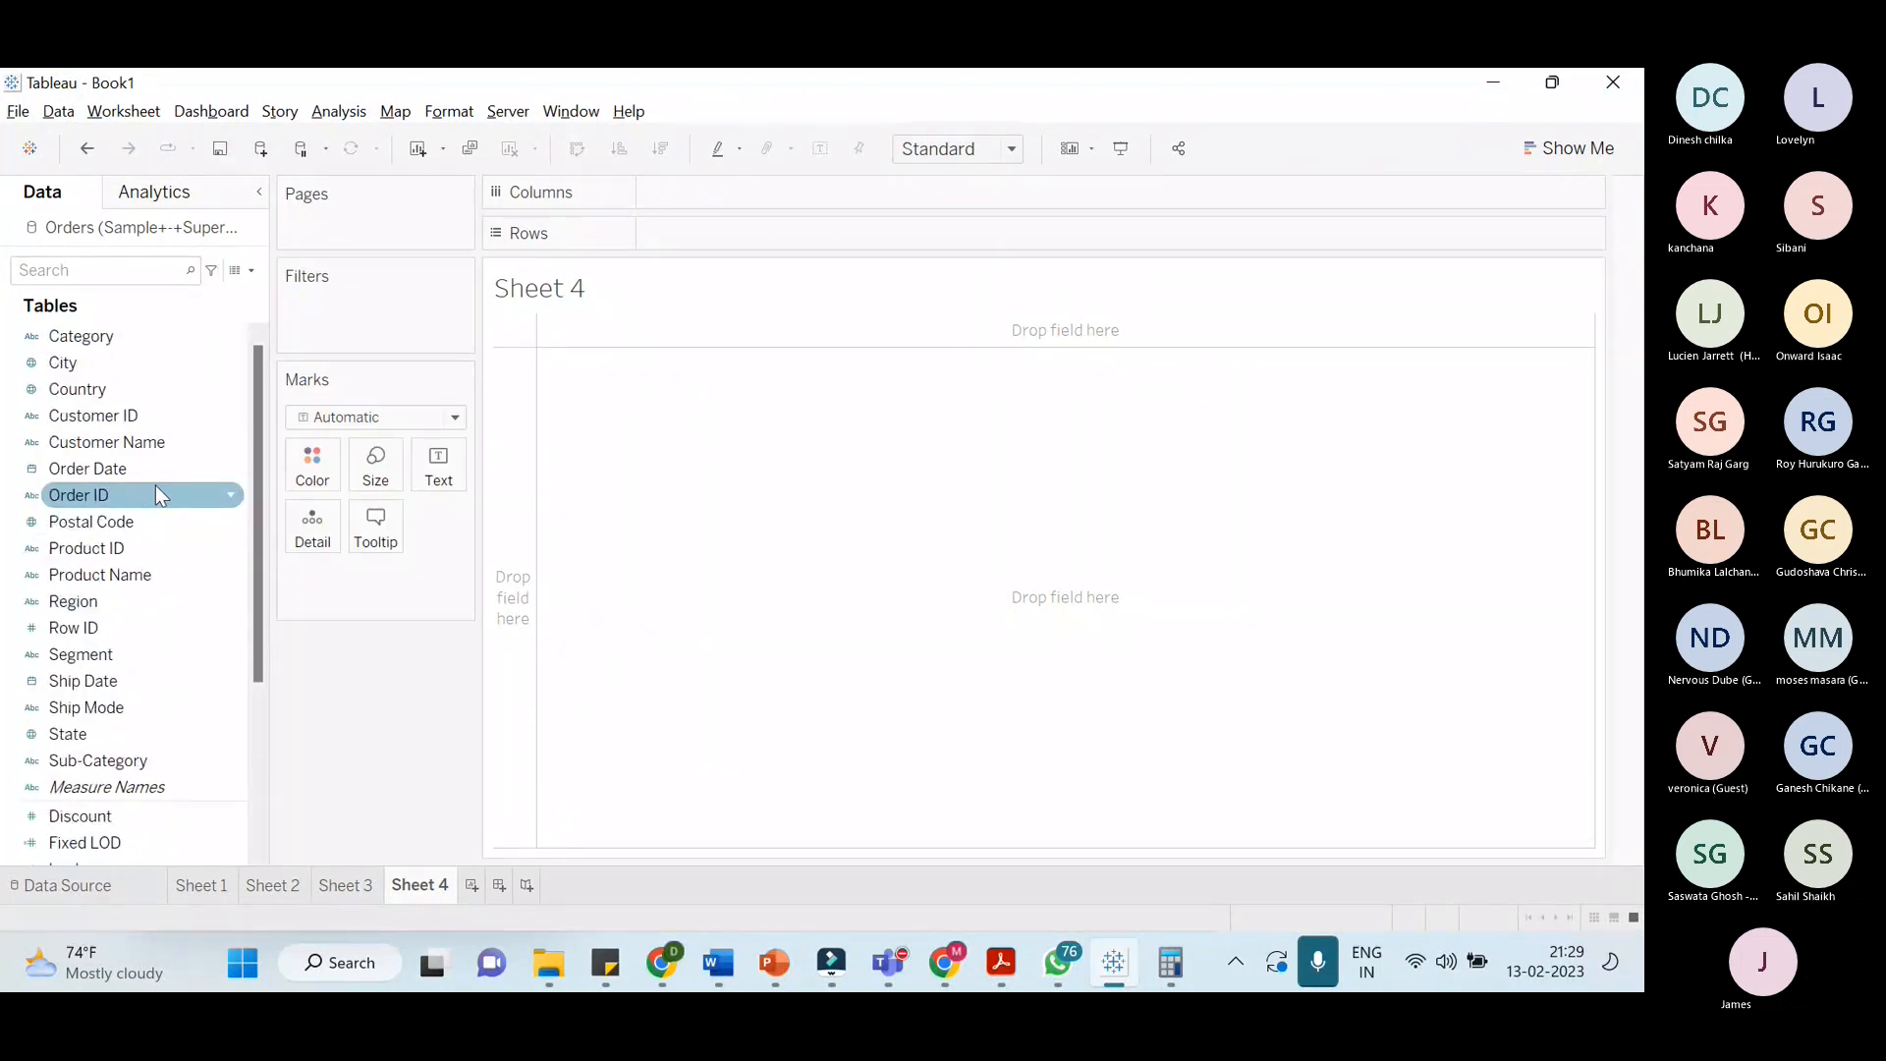
Place Customer Name on the Rows shelf of Sheet 4
{"action": "key", "text": "alt+Tab"}
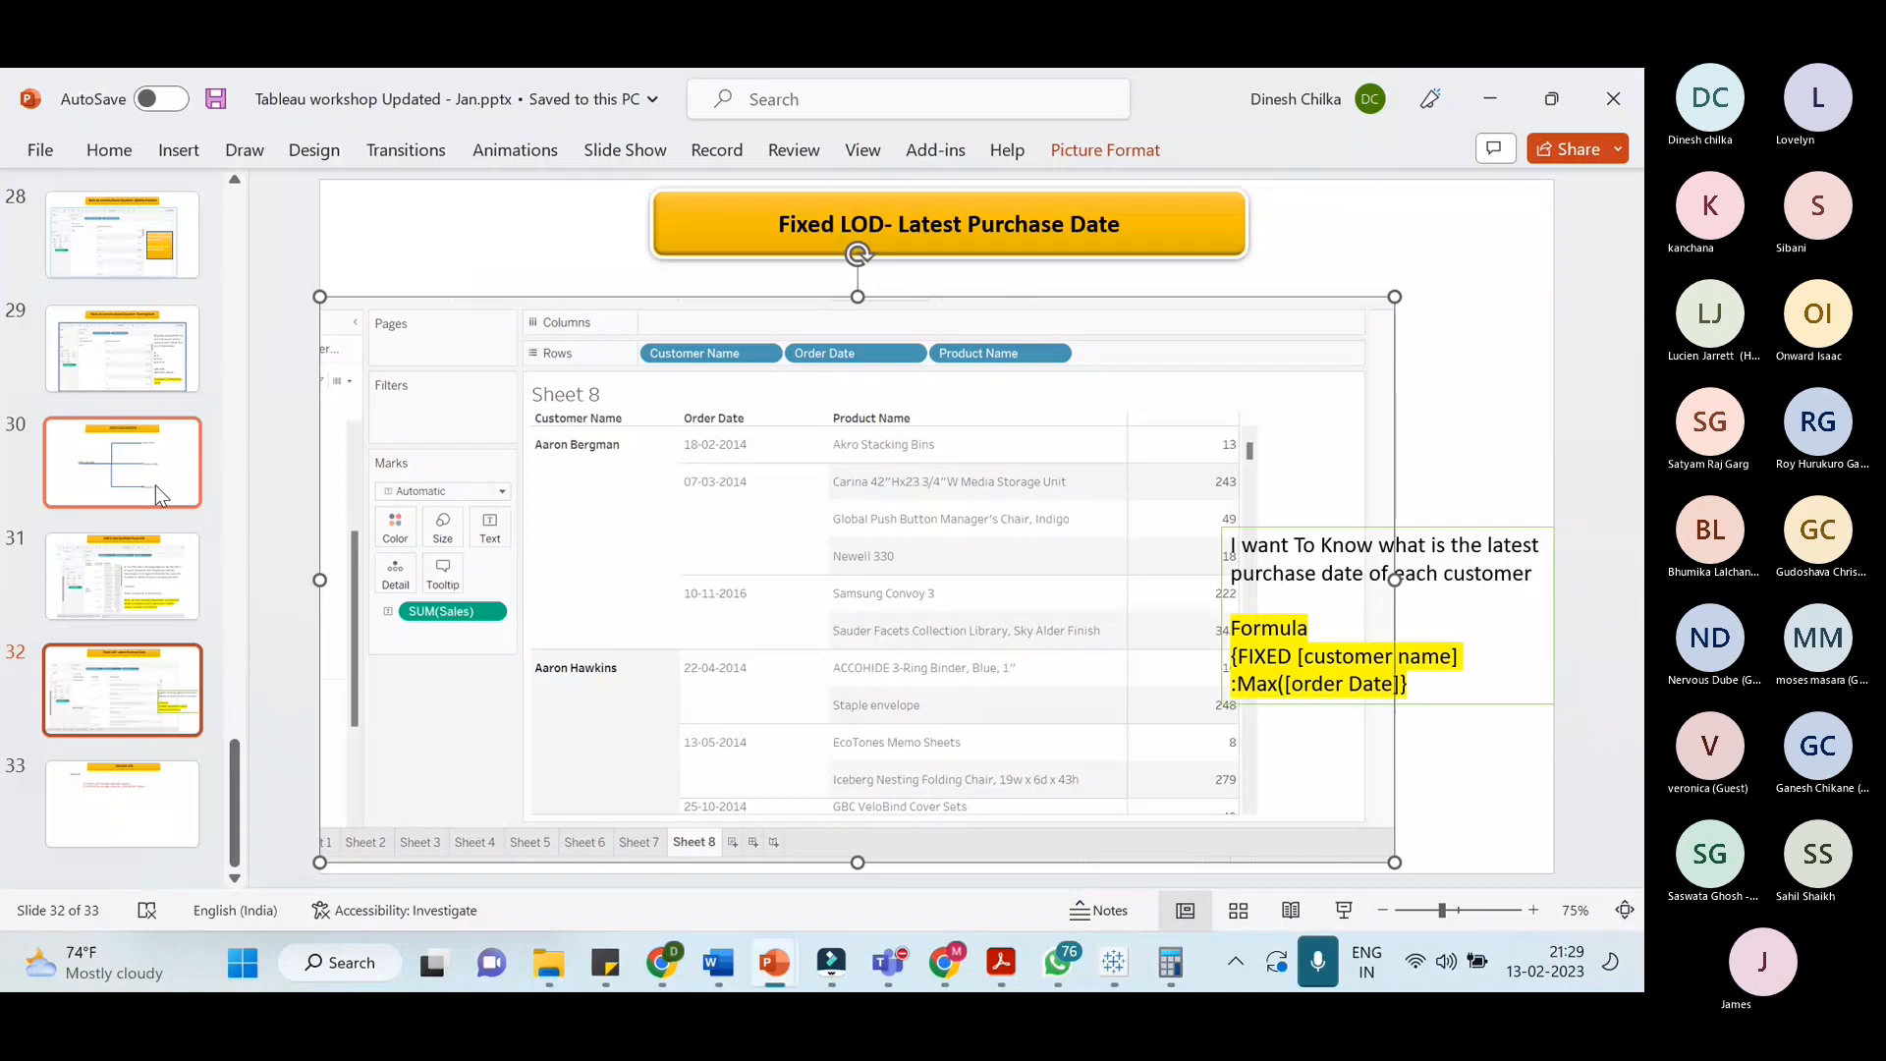
{"action": "key", "text": "alt+Tab"}
{"action": "left_click_drag", "start_coordinate": [108, 442], "coordinate": [753, 242]}
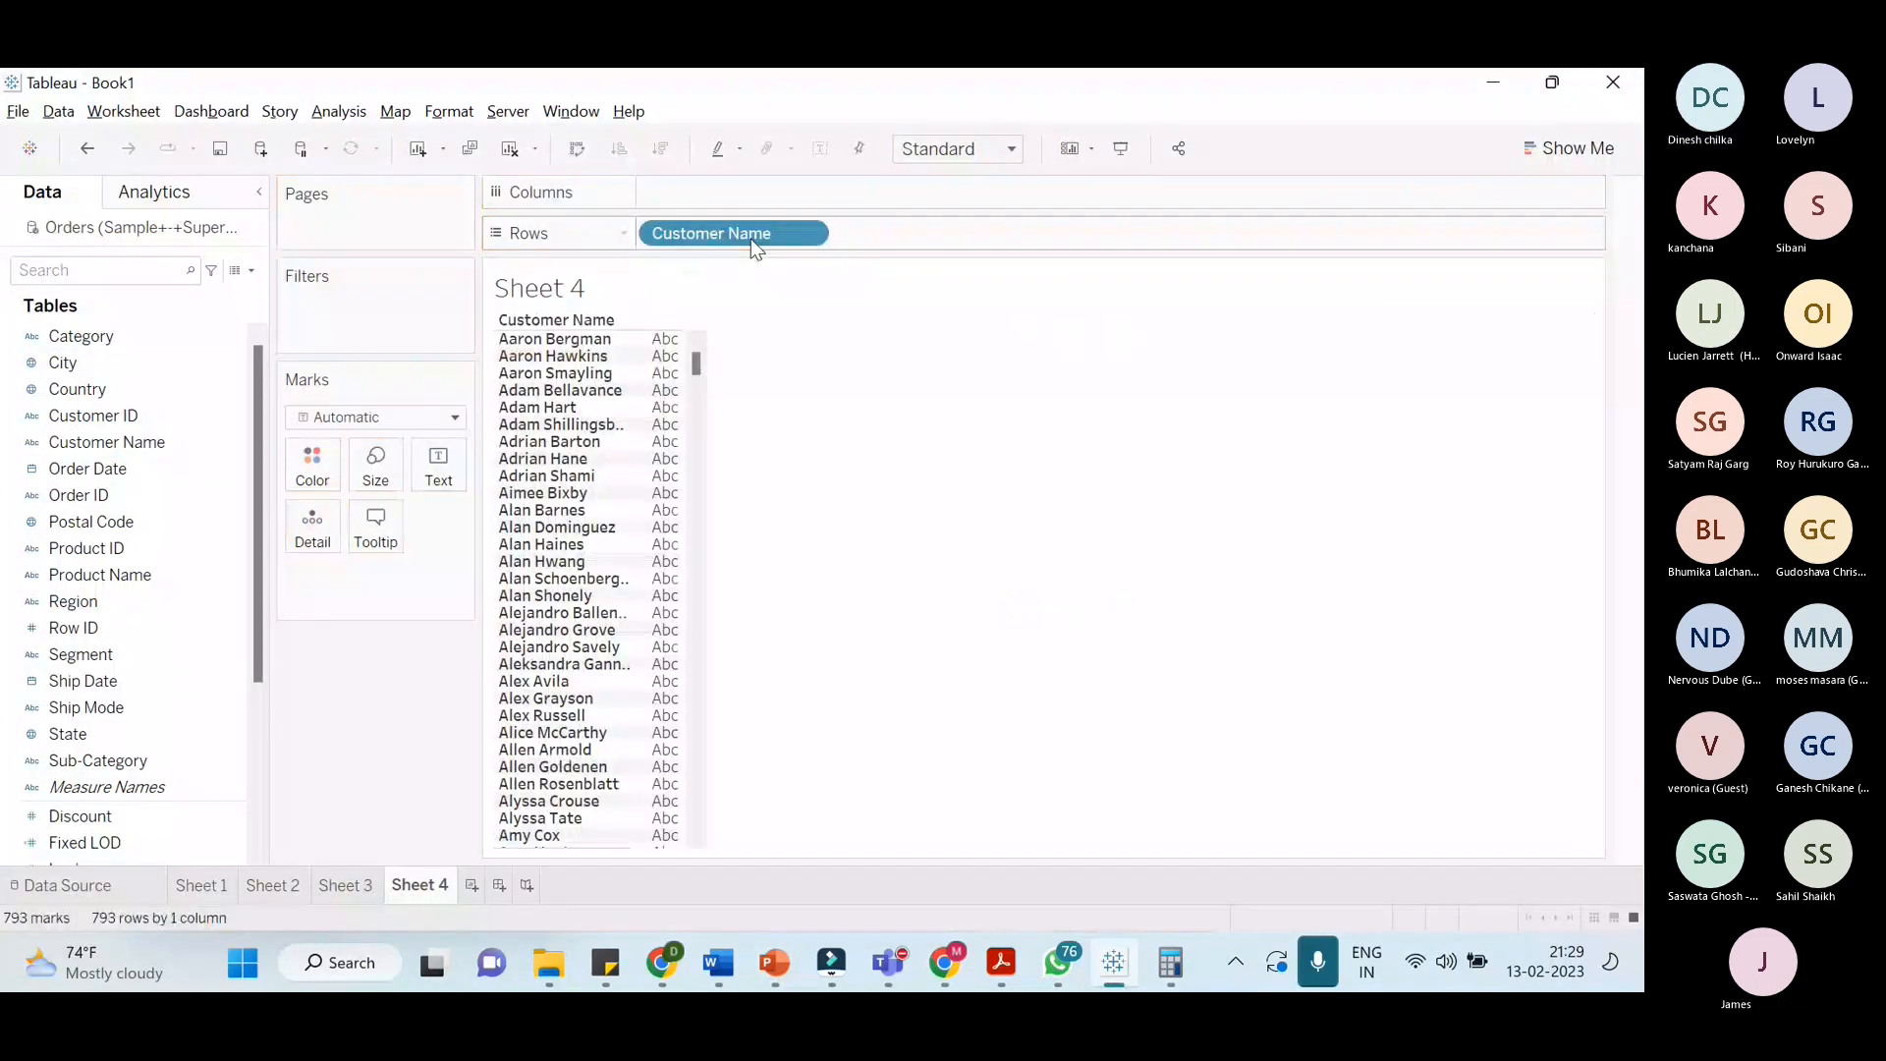
Add Order Date to Rows after Customer Name and display it as discrete exact dates
{"action": "scroll", "coordinate": [157, 450], "scroll_direction": "down", "scroll_amount": 4}
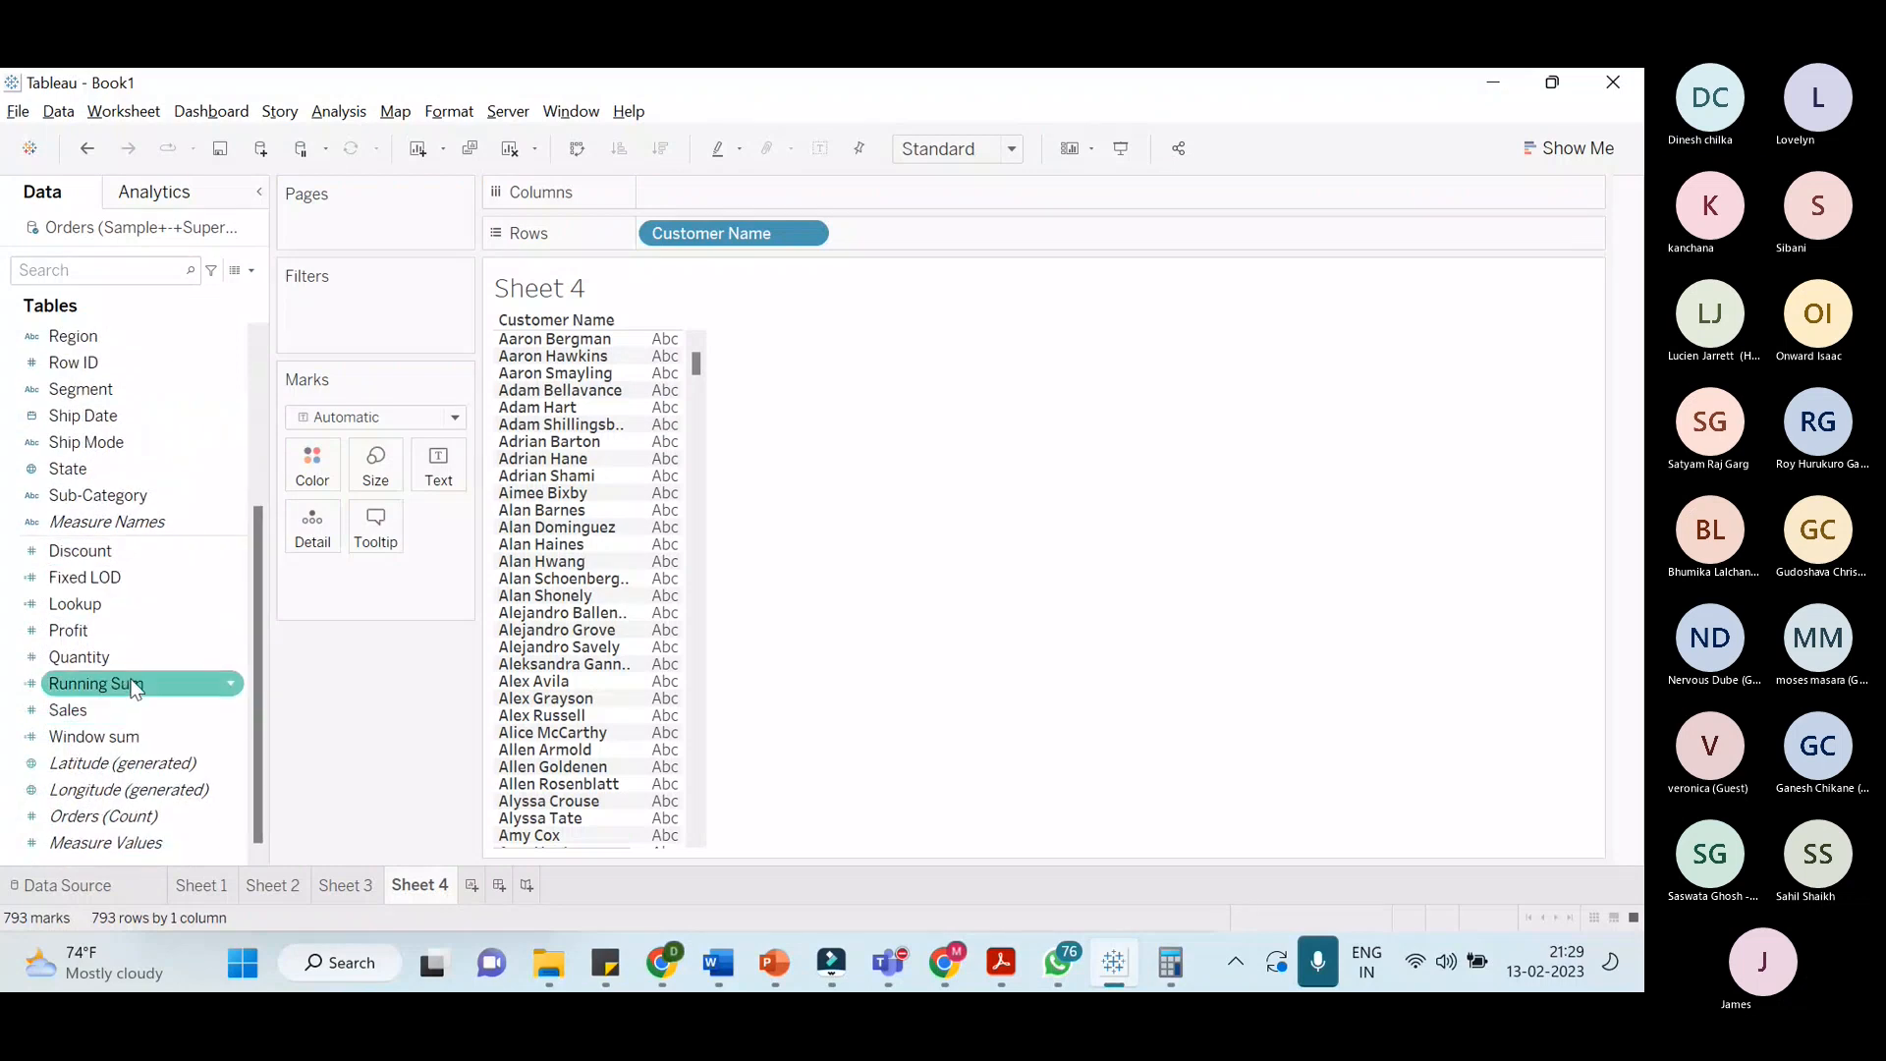
{"action": "scroll", "coordinate": [134, 683], "scroll_direction": "up", "scroll_amount": 4}
{"action": "scroll", "coordinate": [129, 676], "scroll_direction": "down", "scroll_amount": 2}
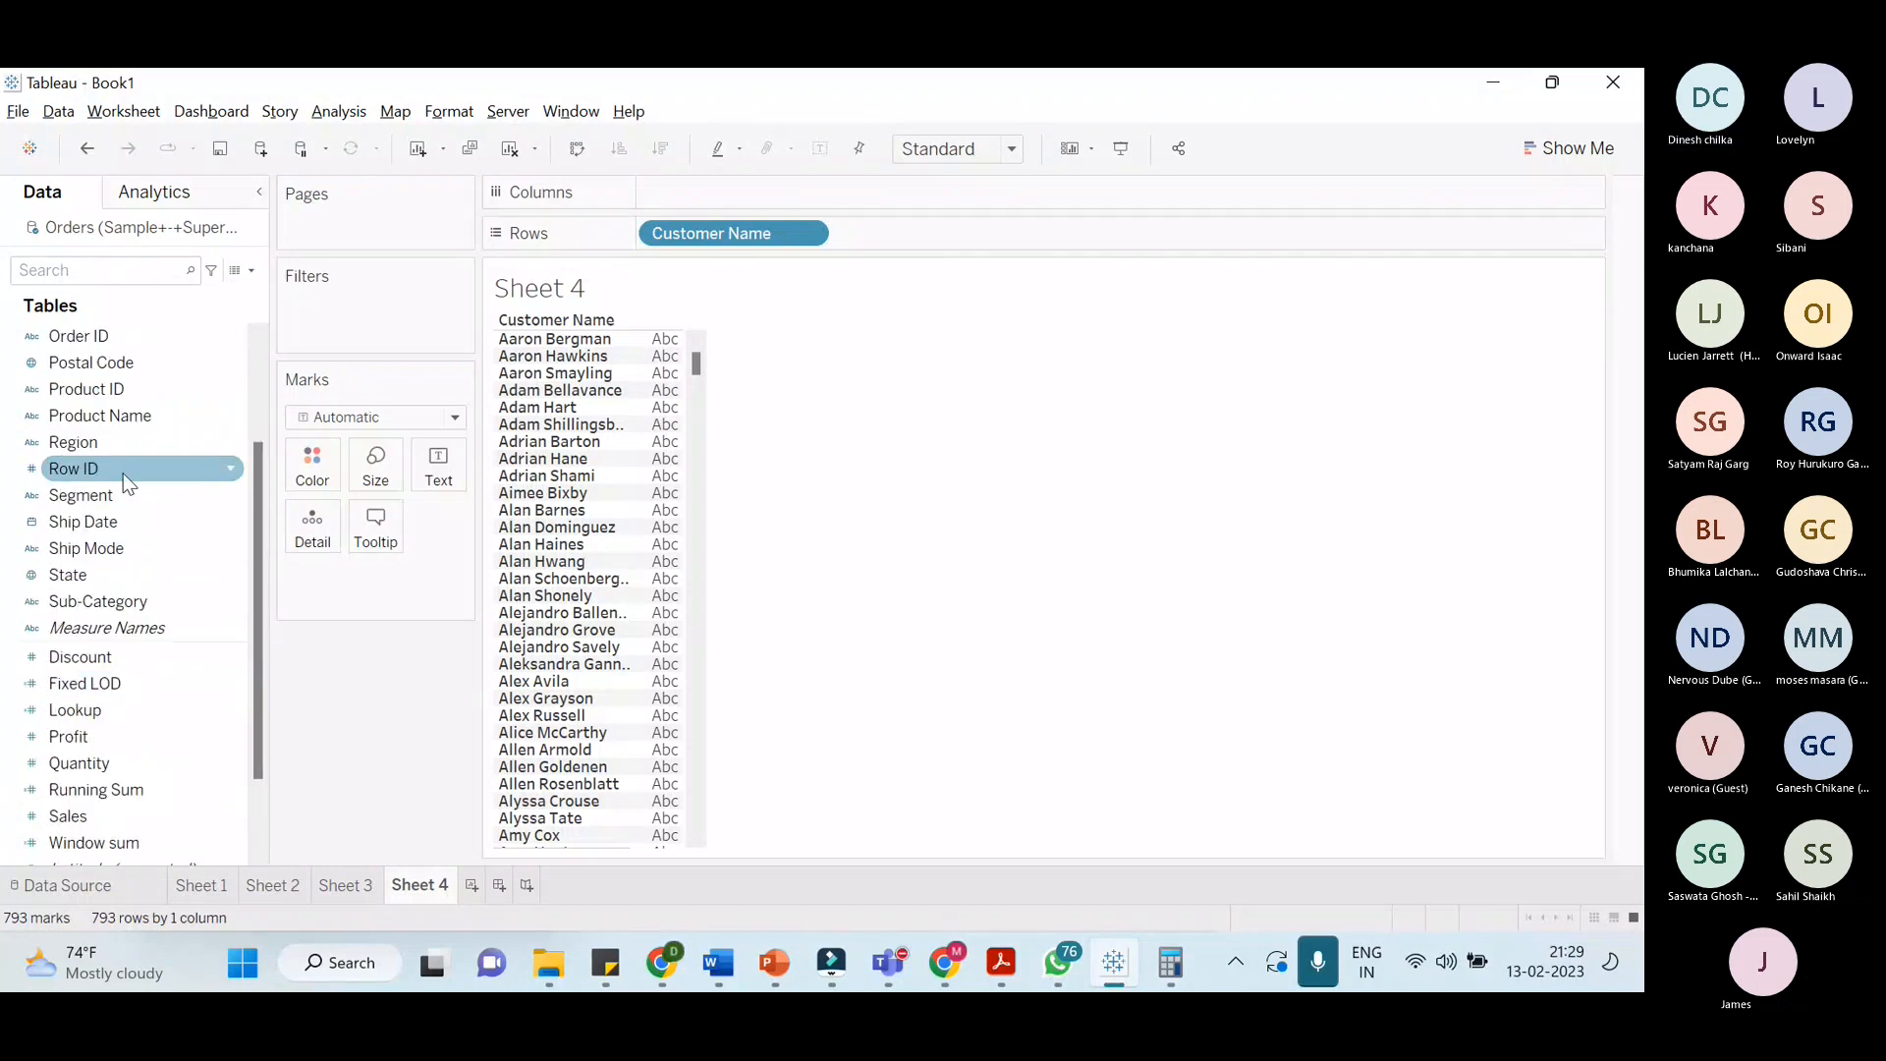
{"action": "scroll", "coordinate": [122, 470], "scroll_direction": "up", "scroll_amount": 2}
{"action": "left_click_drag", "start_coordinate": [122, 469], "coordinate": [916, 234]}
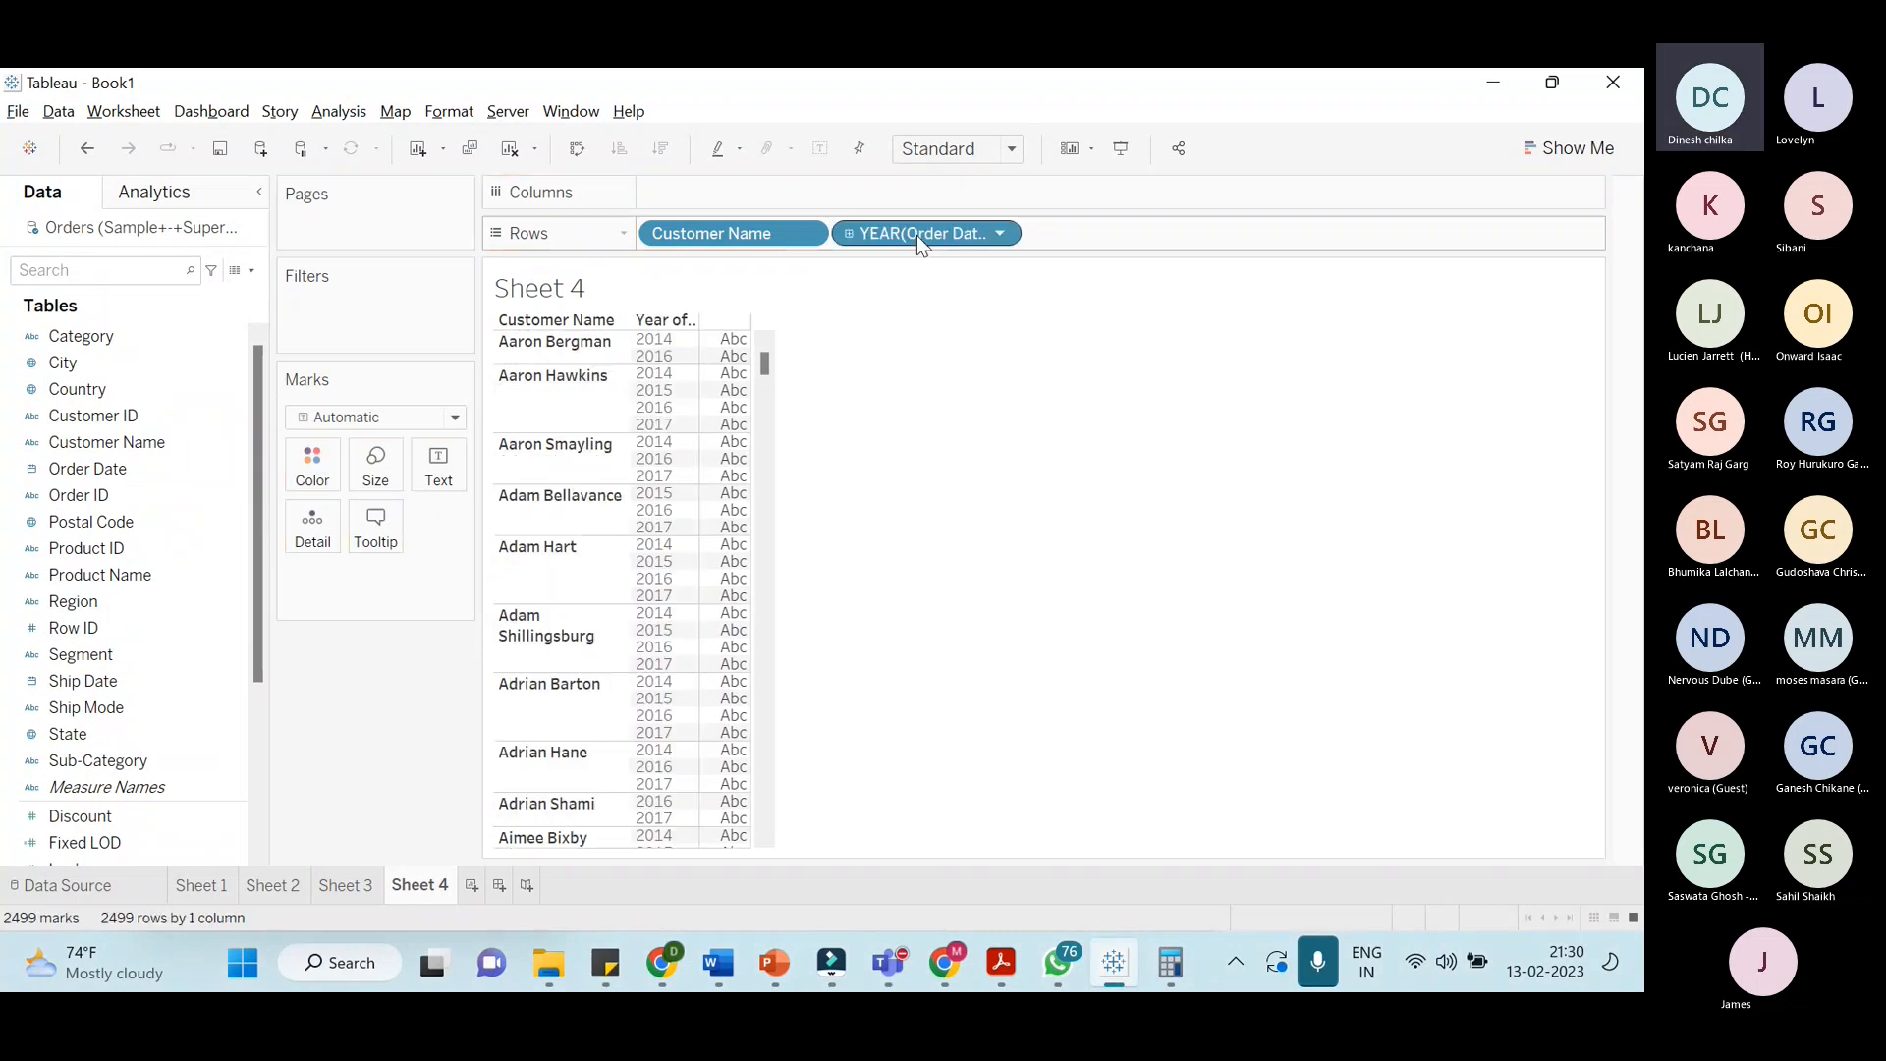
{"action": "left_click", "coordinate": [1008, 239]}
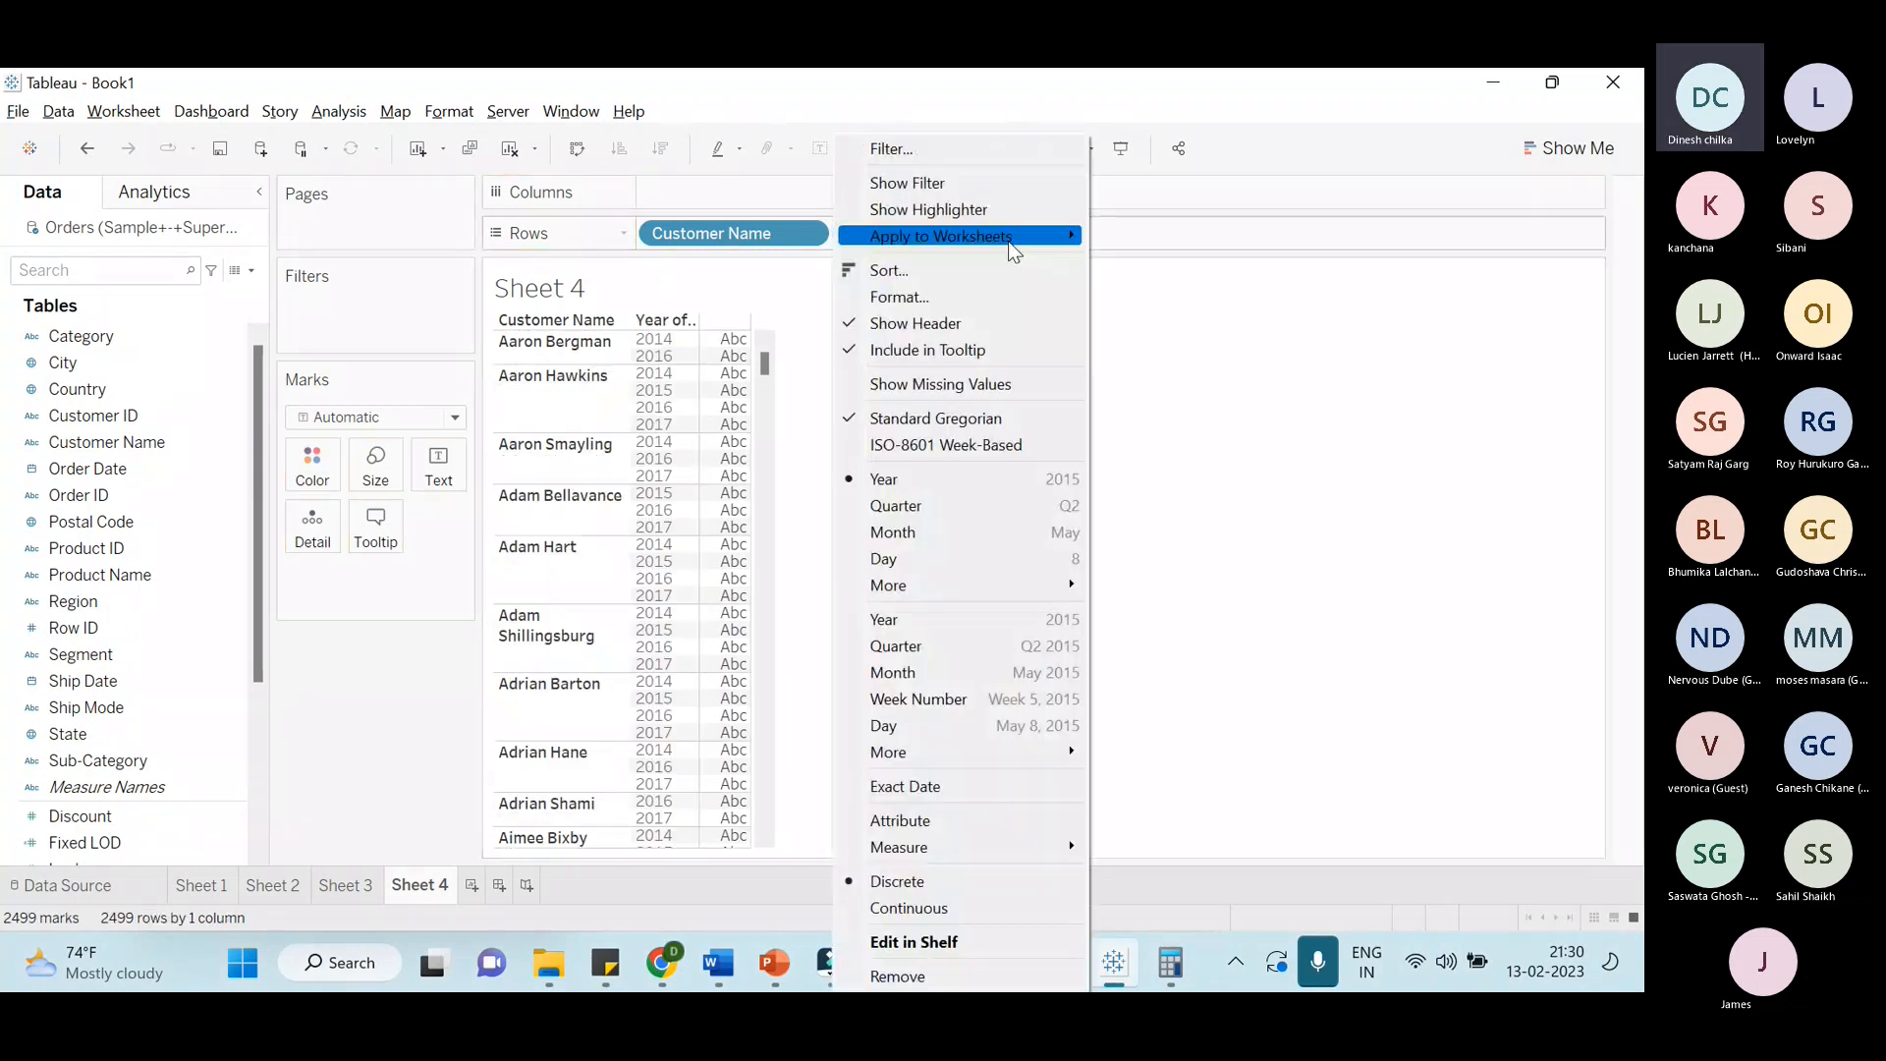
{"action": "left_click", "coordinate": [979, 797]}
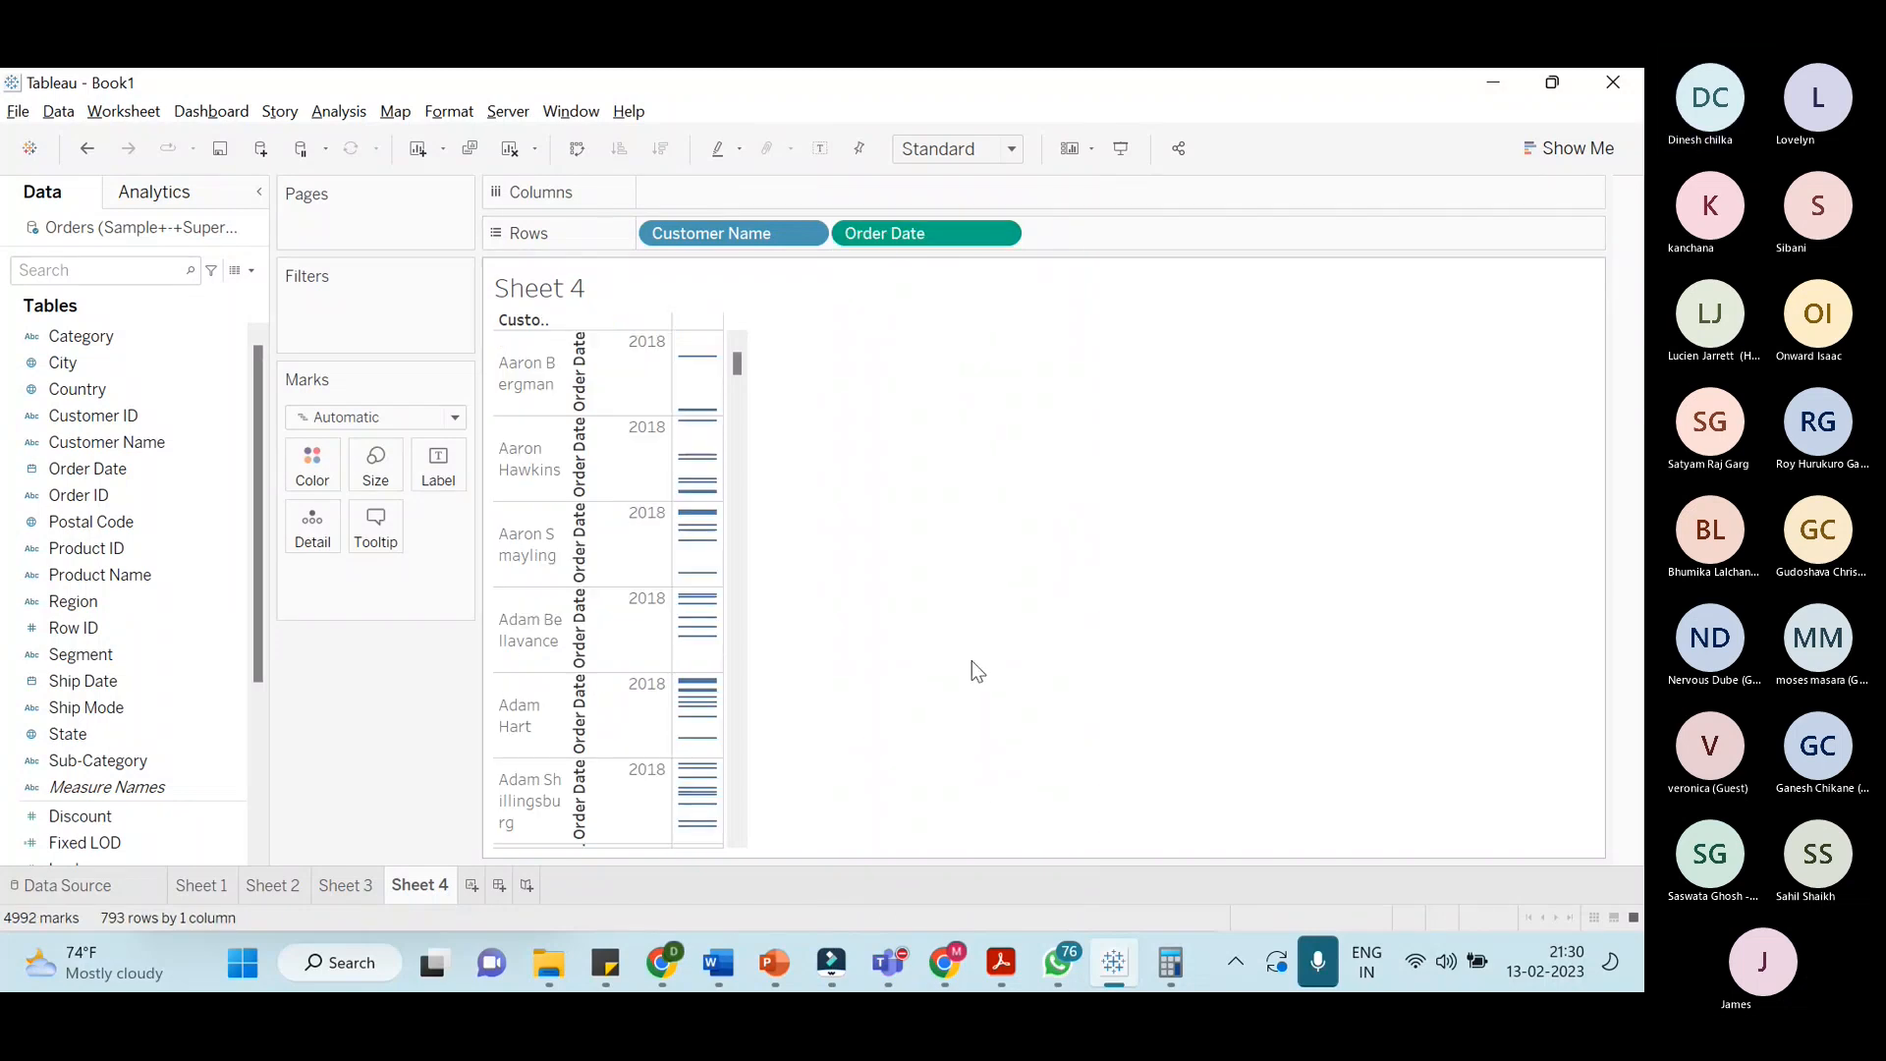
{"action": "left_click", "coordinate": [1004, 233]}
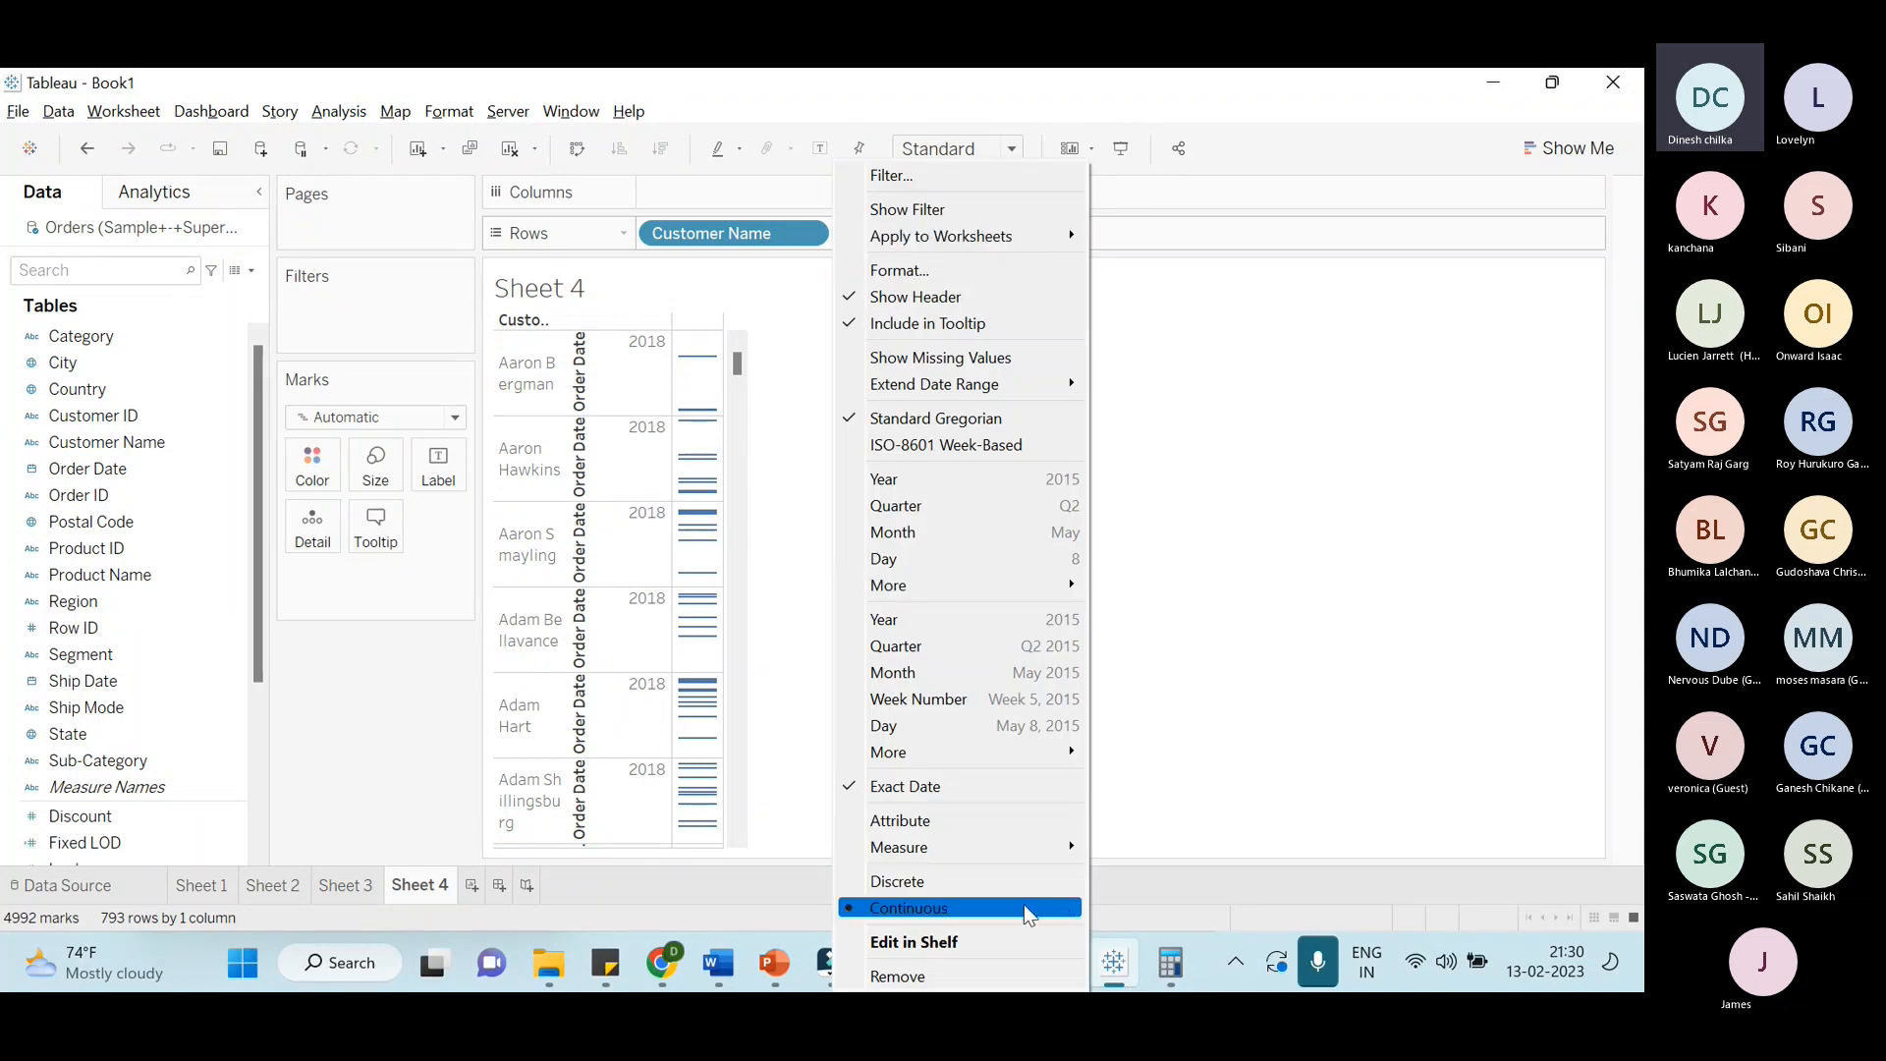
{"action": "left_click", "coordinate": [1002, 881]}
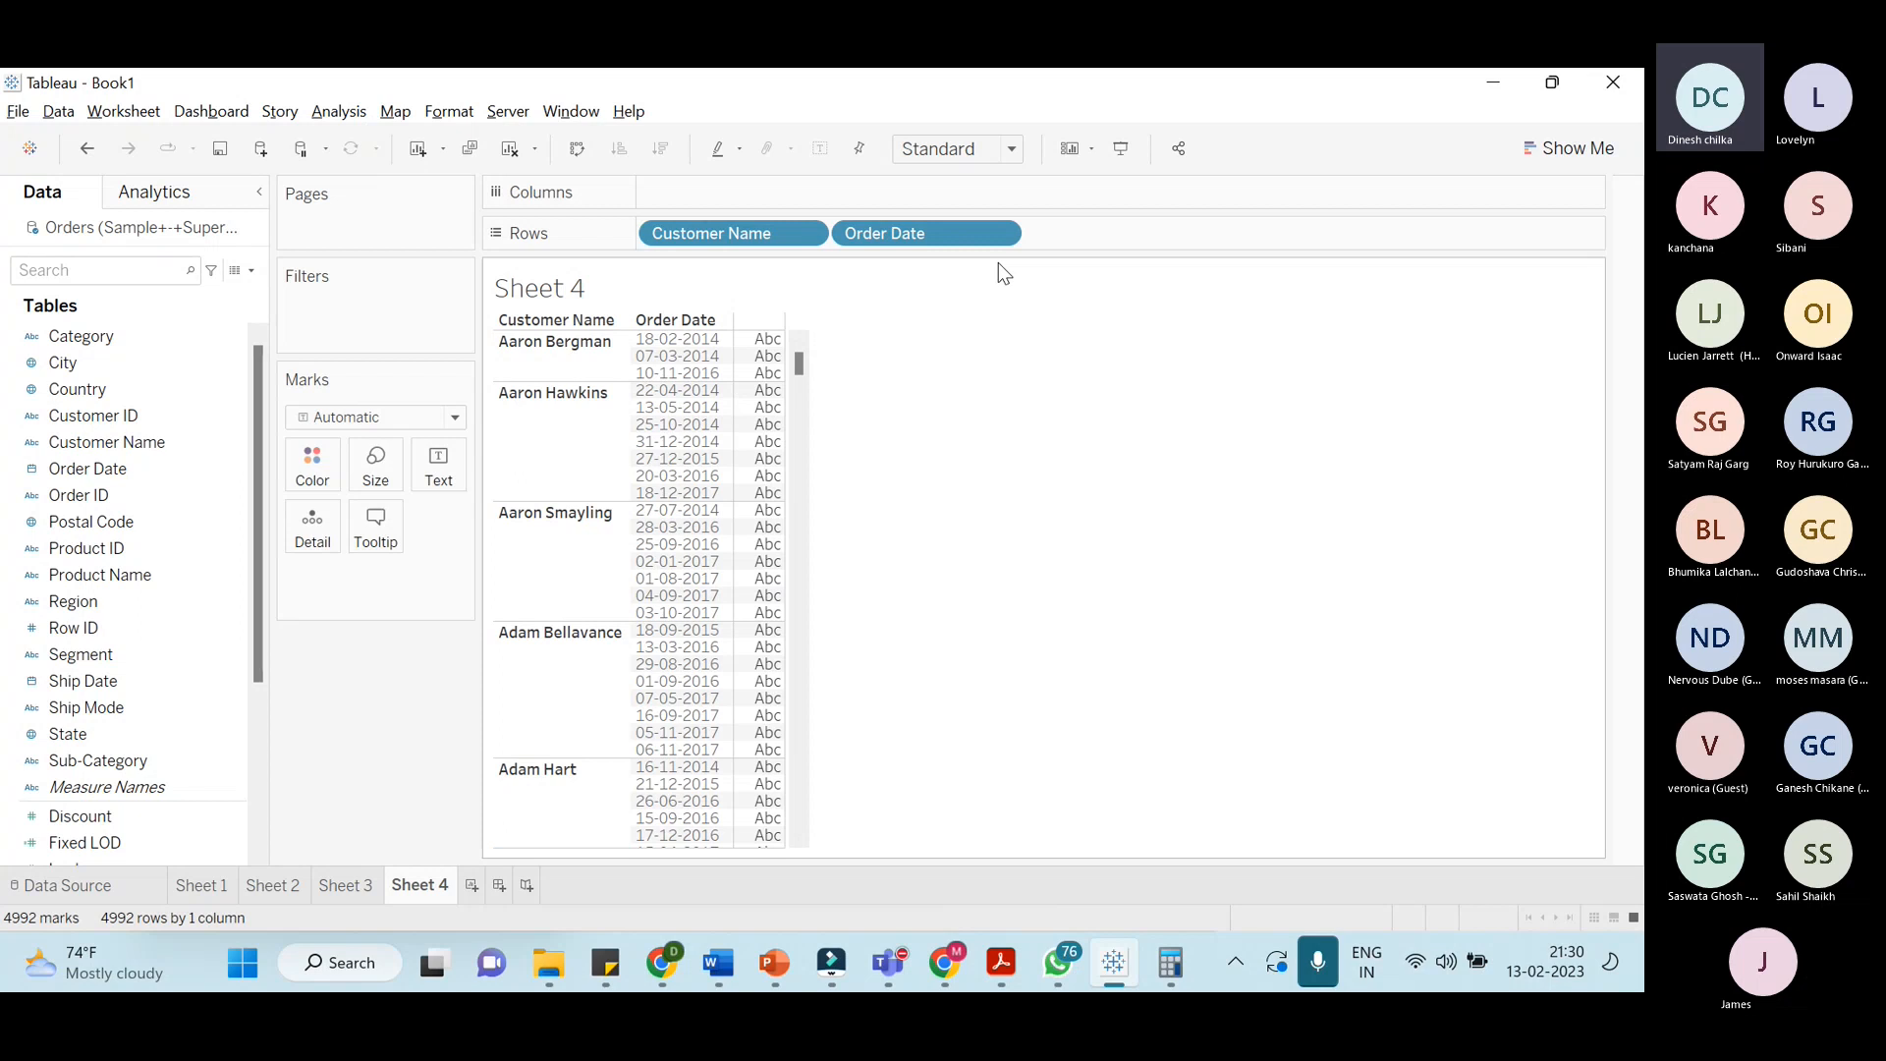
Widen the table's cells by one increment and increase the row height by two increments
{"action": "key", "text": "ctrl+Right"}
{"action": "key", "text": "ctrl+Up"}
{"action": "key", "text": "ctrl+Up"}
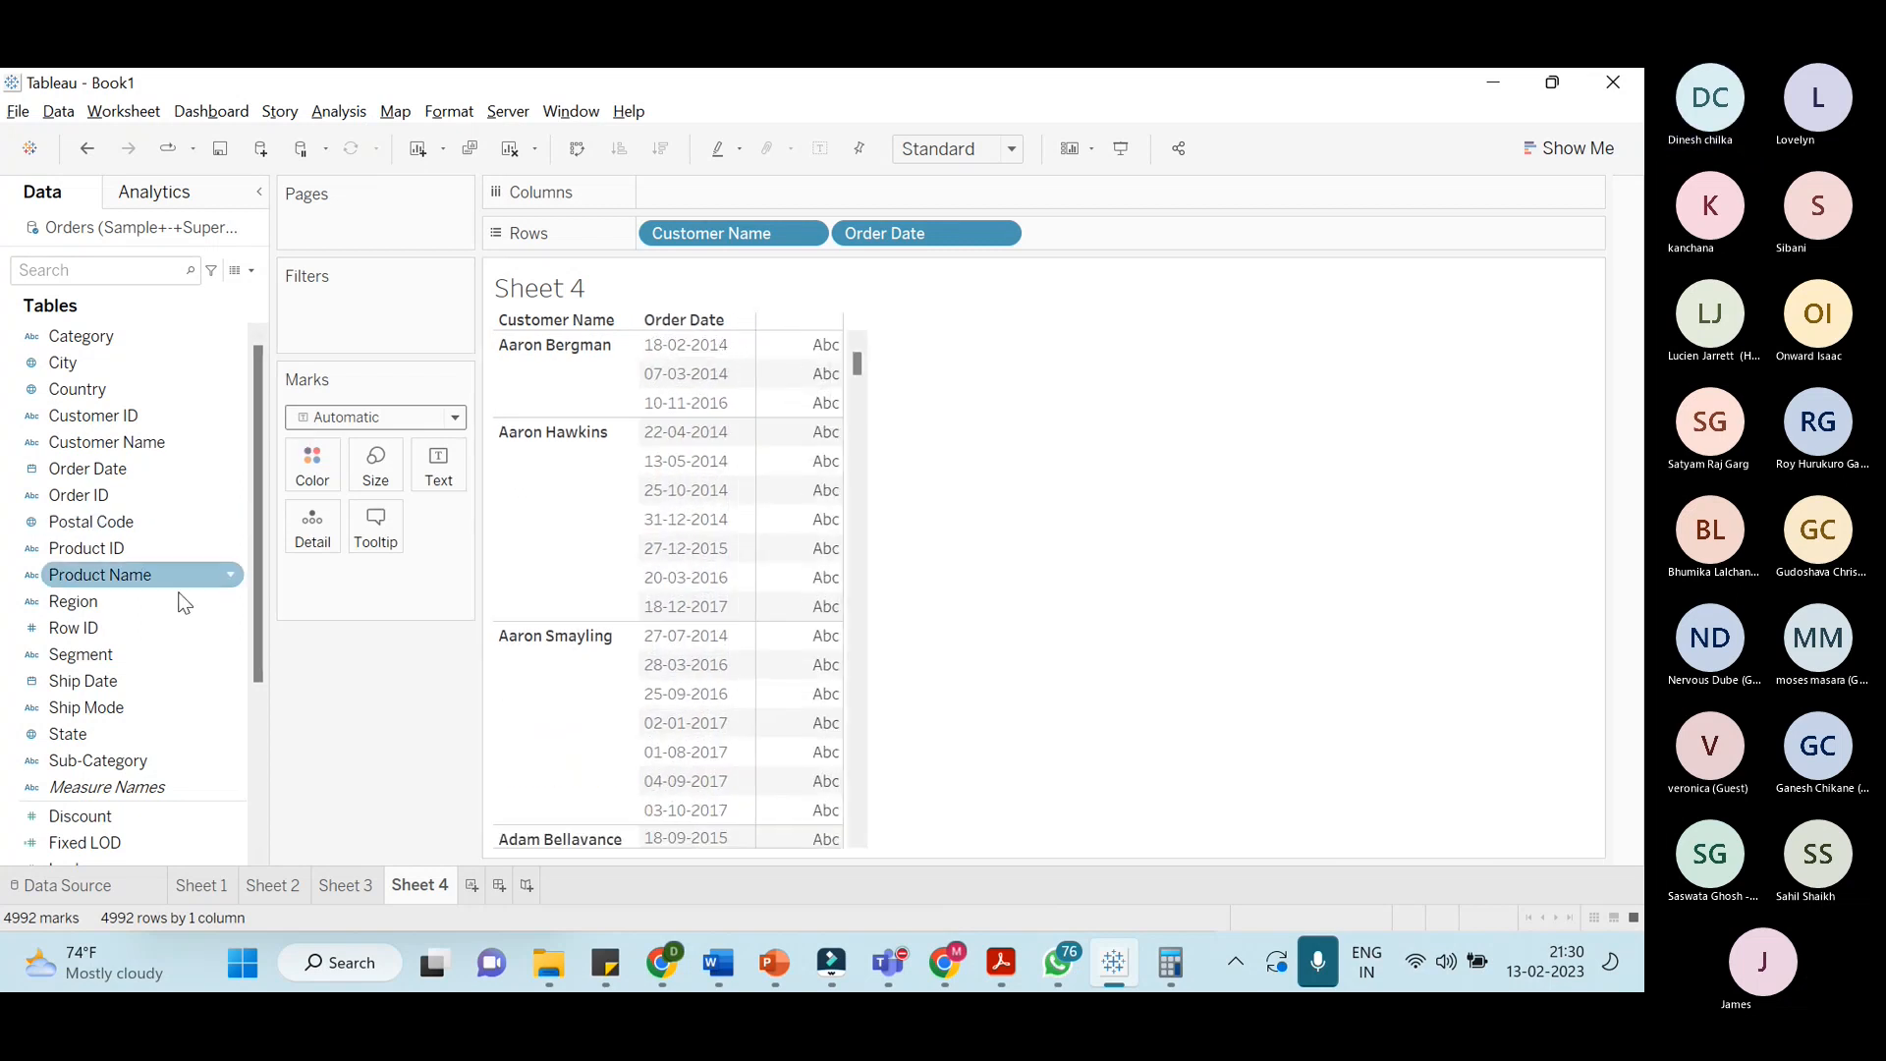
Show Sales as the text values in the table and sort the order dates in descending order of sales
{"action": "scroll", "coordinate": [137, 704], "scroll_direction": "down", "scroll_amount": 3}
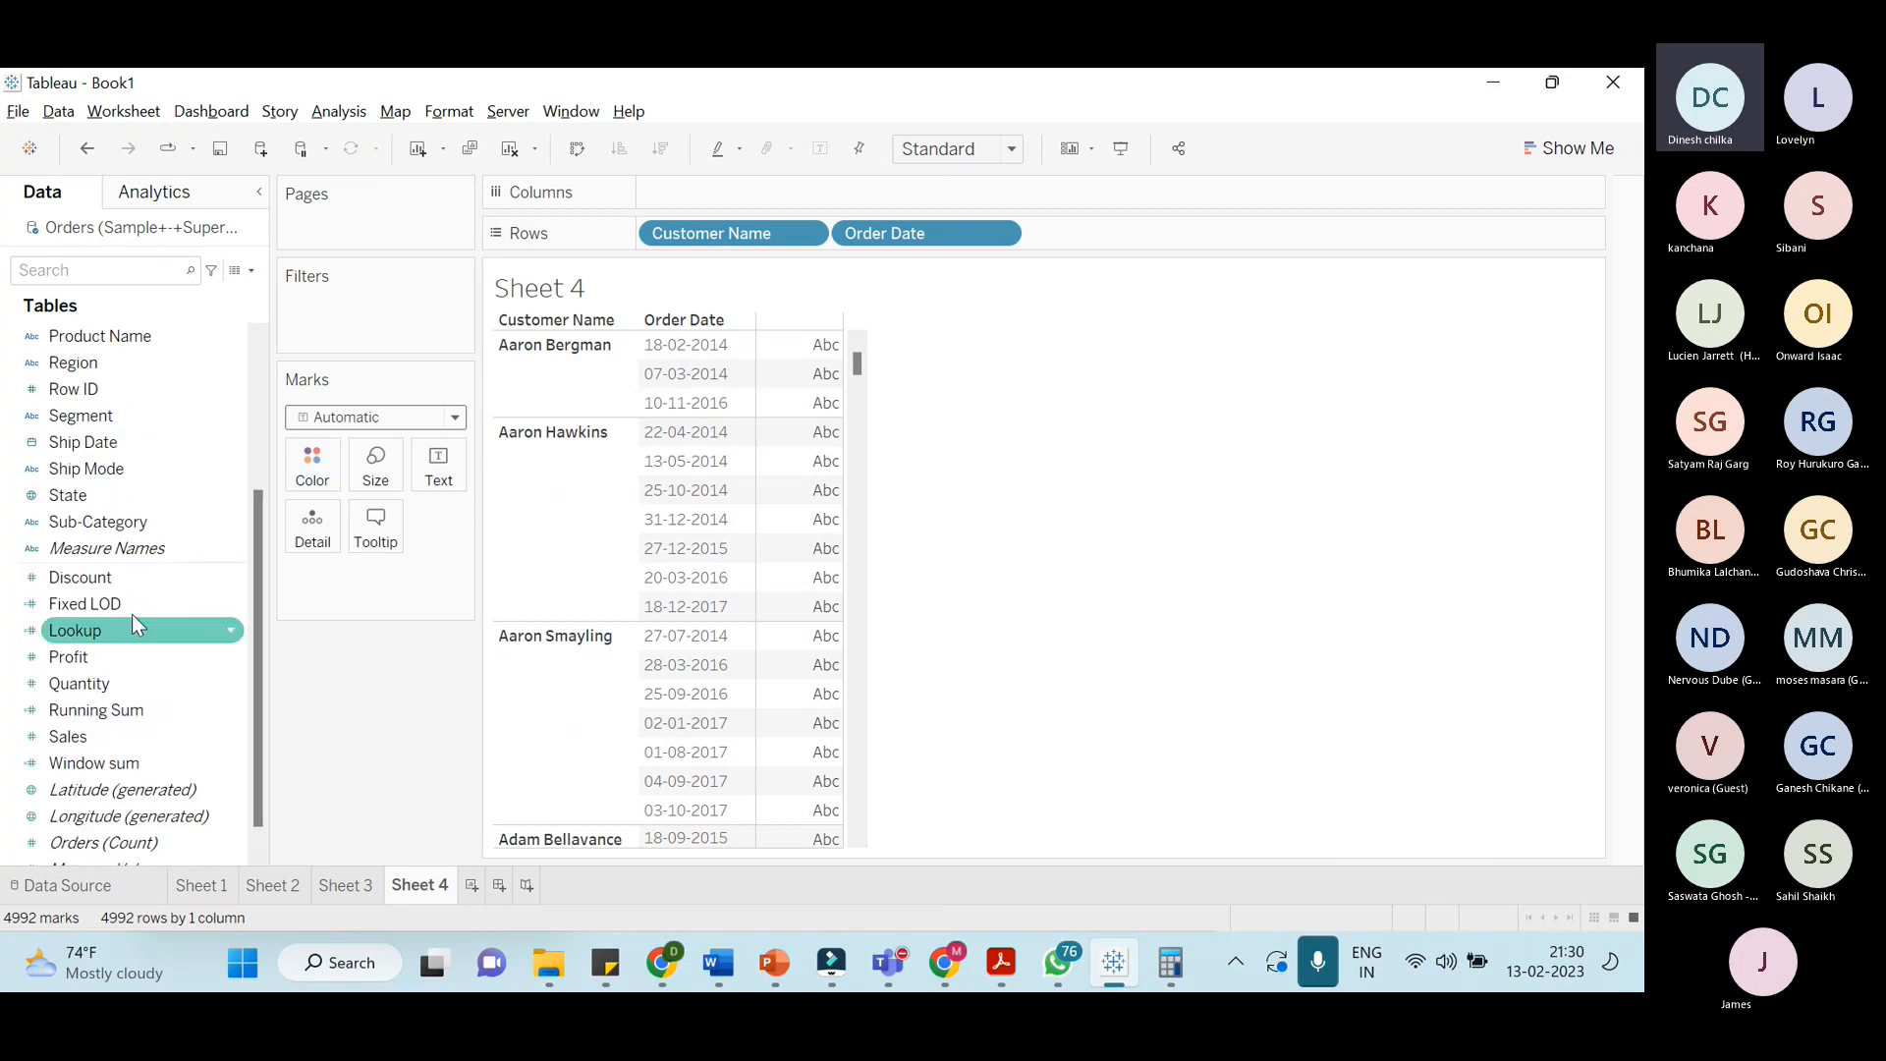
{"action": "scroll", "coordinate": [132, 615], "scroll_direction": "up", "scroll_amount": 3}
{"action": "scroll", "coordinate": [127, 598], "scroll_direction": "down", "scroll_amount": 4}
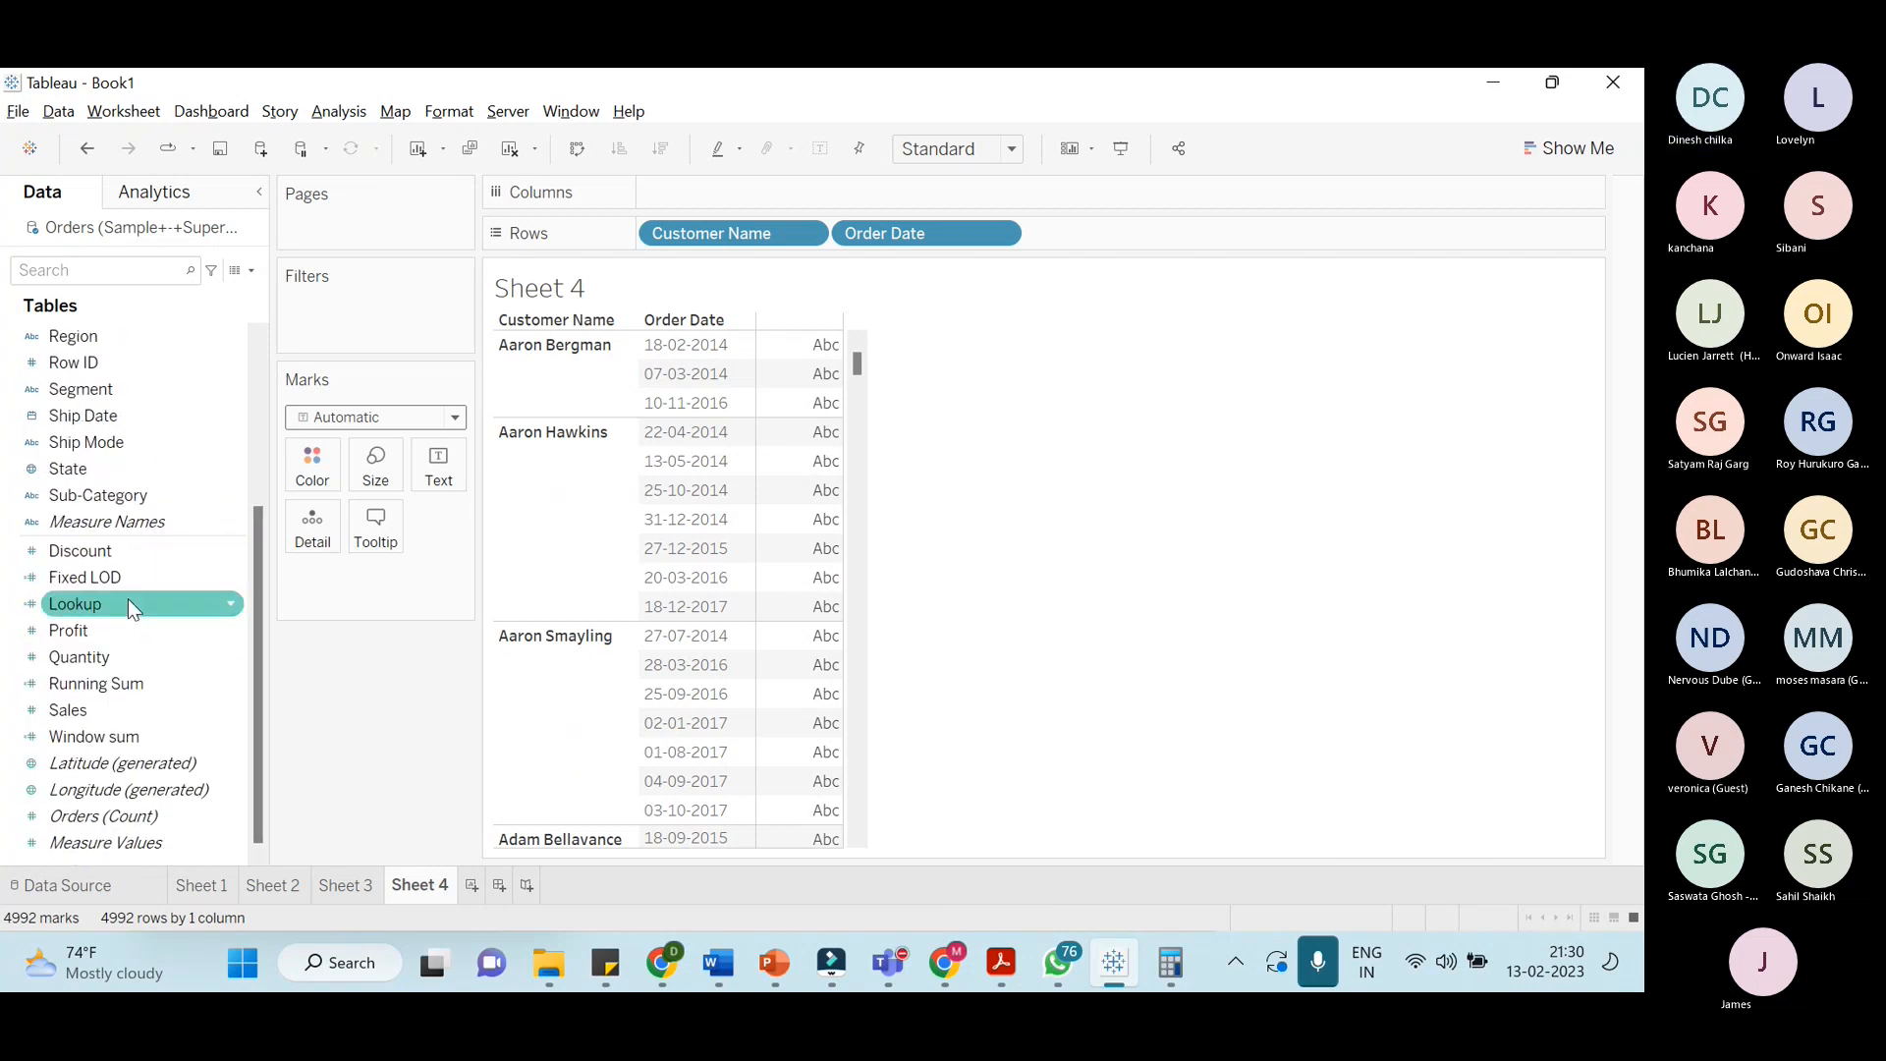
{"action": "scroll", "coordinate": [128, 601], "scroll_direction": "up", "scroll_amount": 3}
{"action": "scroll", "coordinate": [128, 602], "scroll_direction": "down", "scroll_amount": 3}
{"action": "left_click_drag", "start_coordinate": [117, 710], "coordinate": [438, 462]}
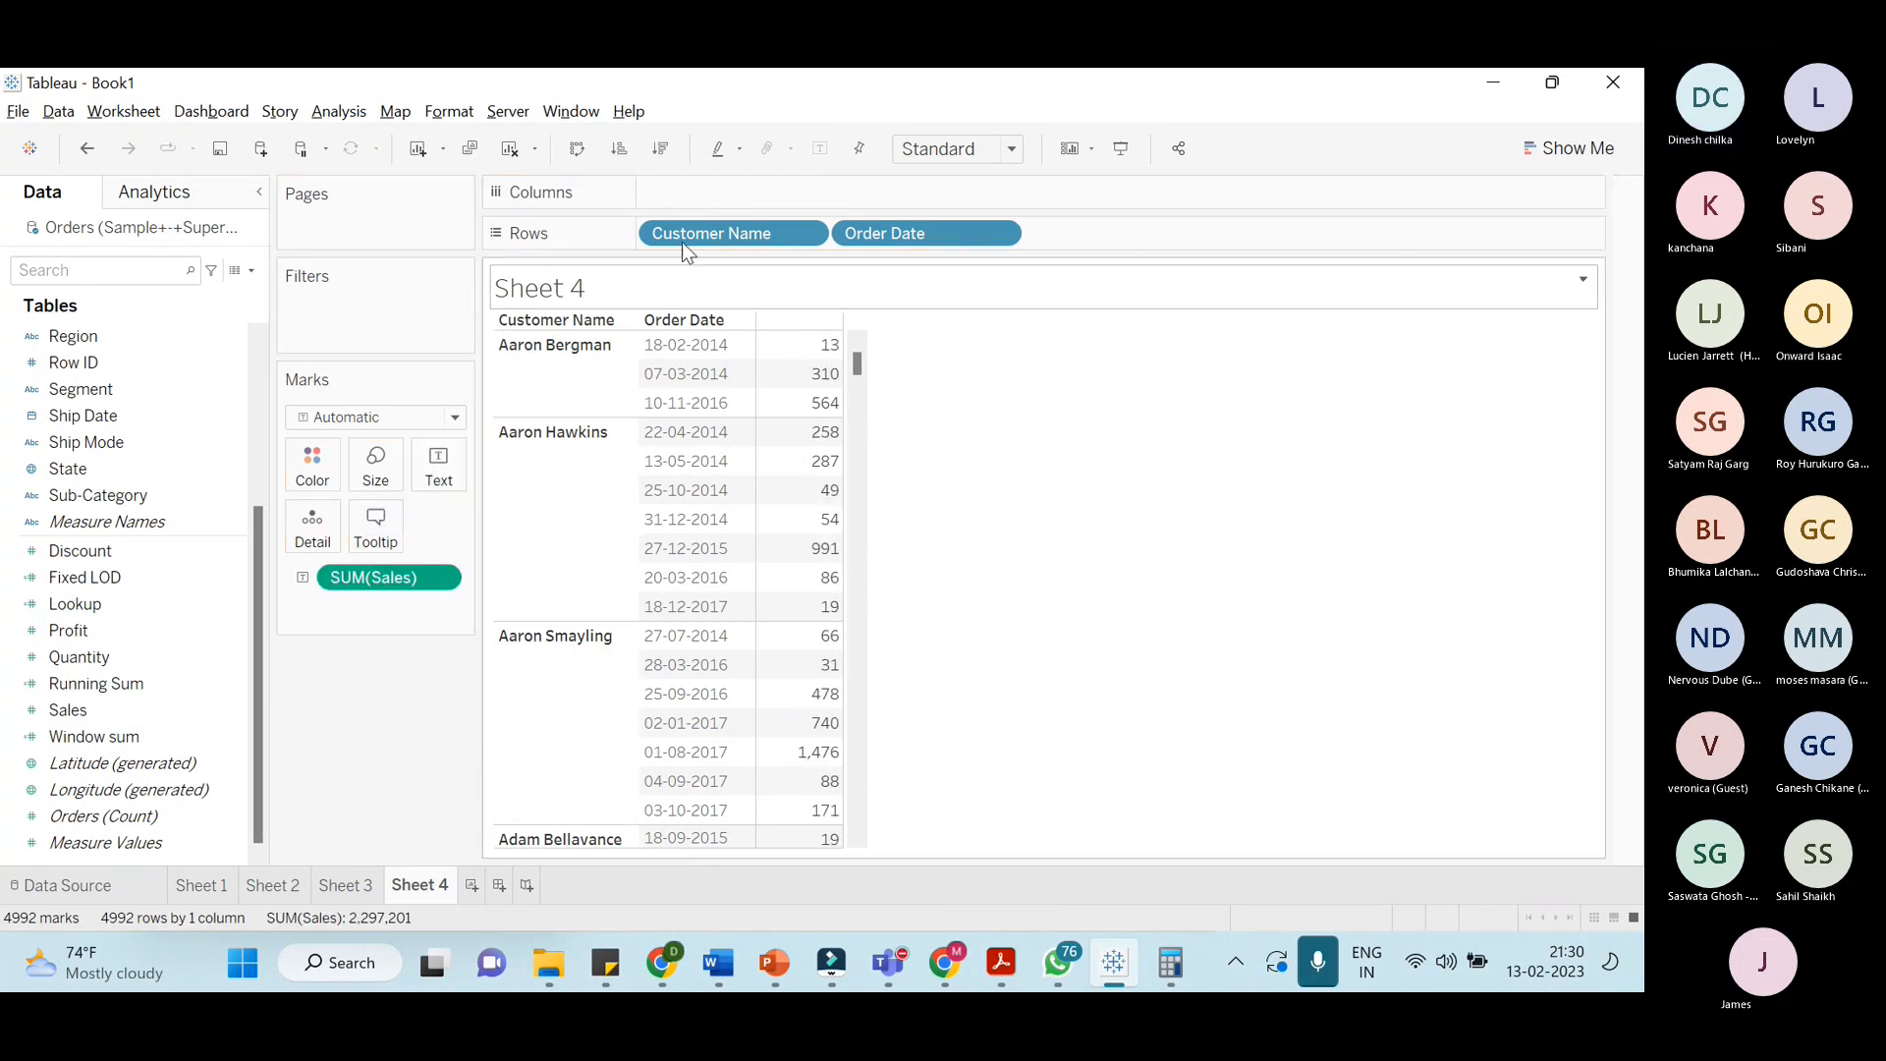
{"action": "left_click", "coordinate": [660, 149]}
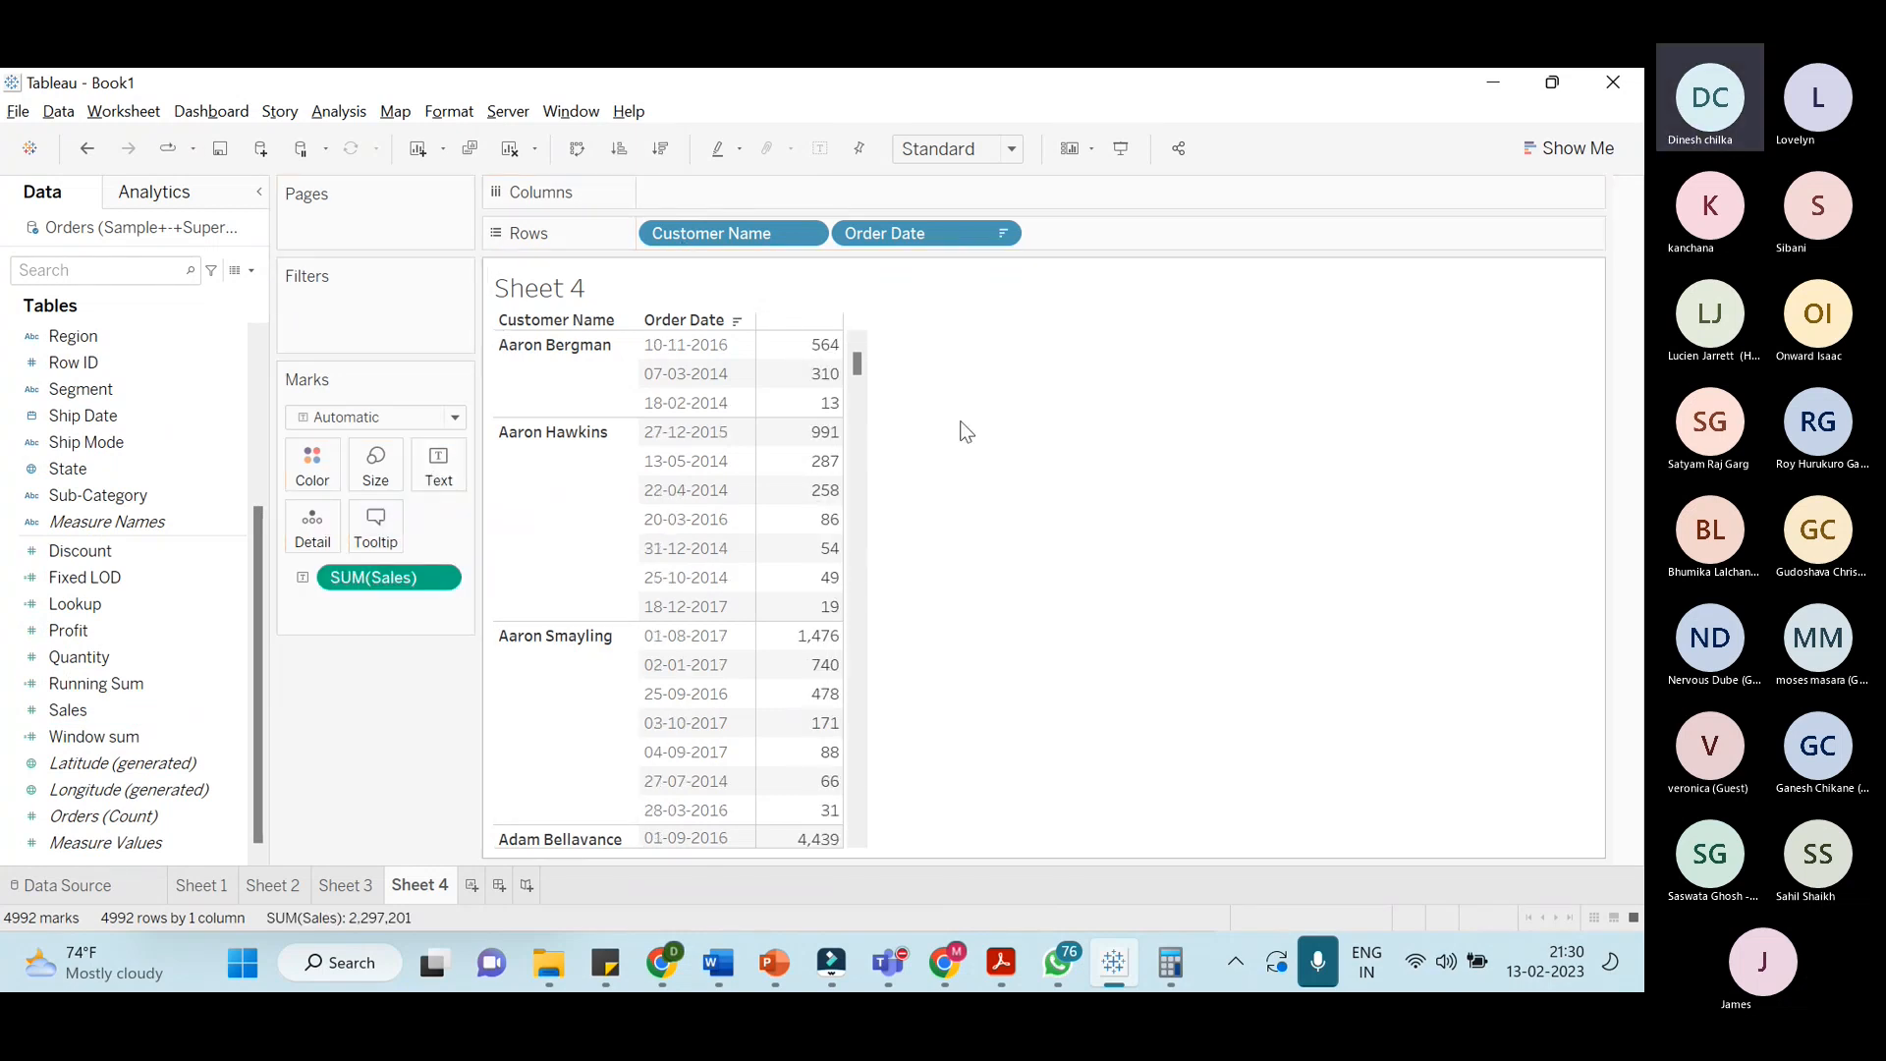
Add Product Name to Rows after Order Date to list the products bought on each date
{"action": "scroll", "coordinate": [89, 707], "scroll_direction": "up", "scroll_amount": 3}
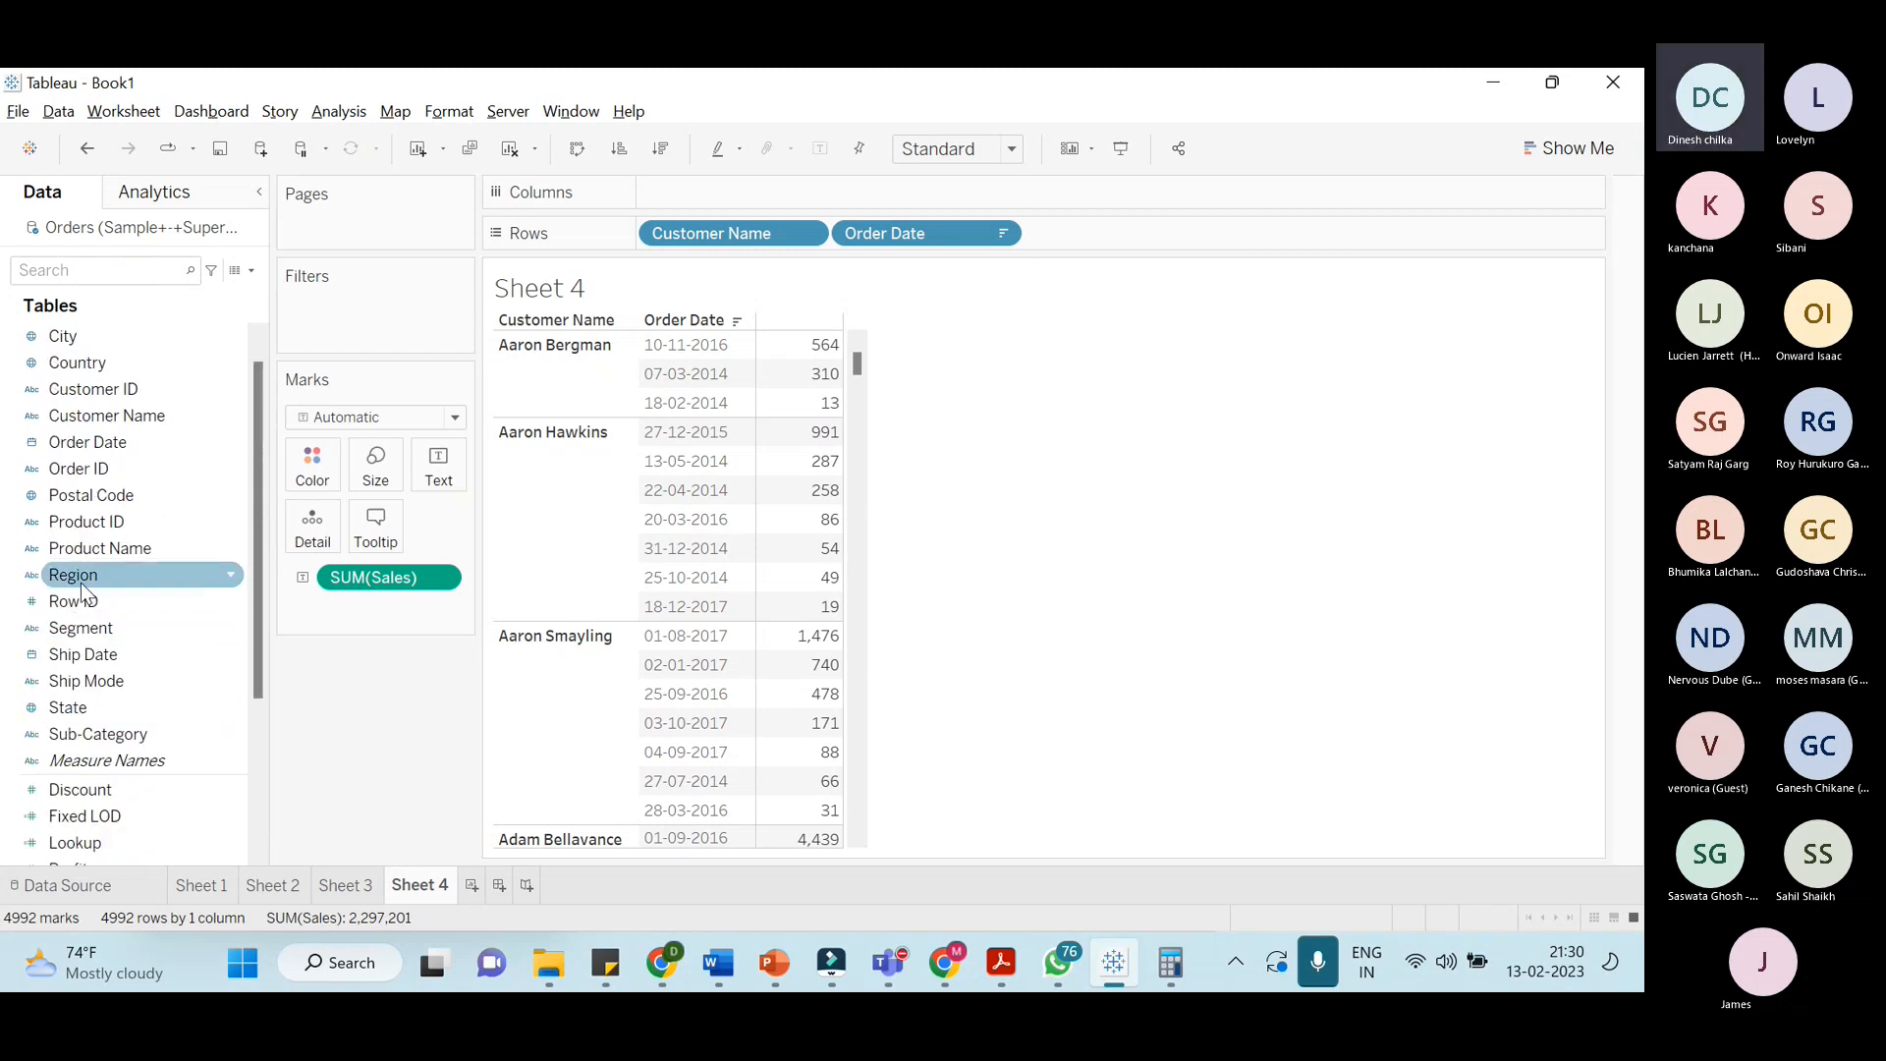
{"action": "left_click_drag", "start_coordinate": [86, 560], "coordinate": [1089, 247]}
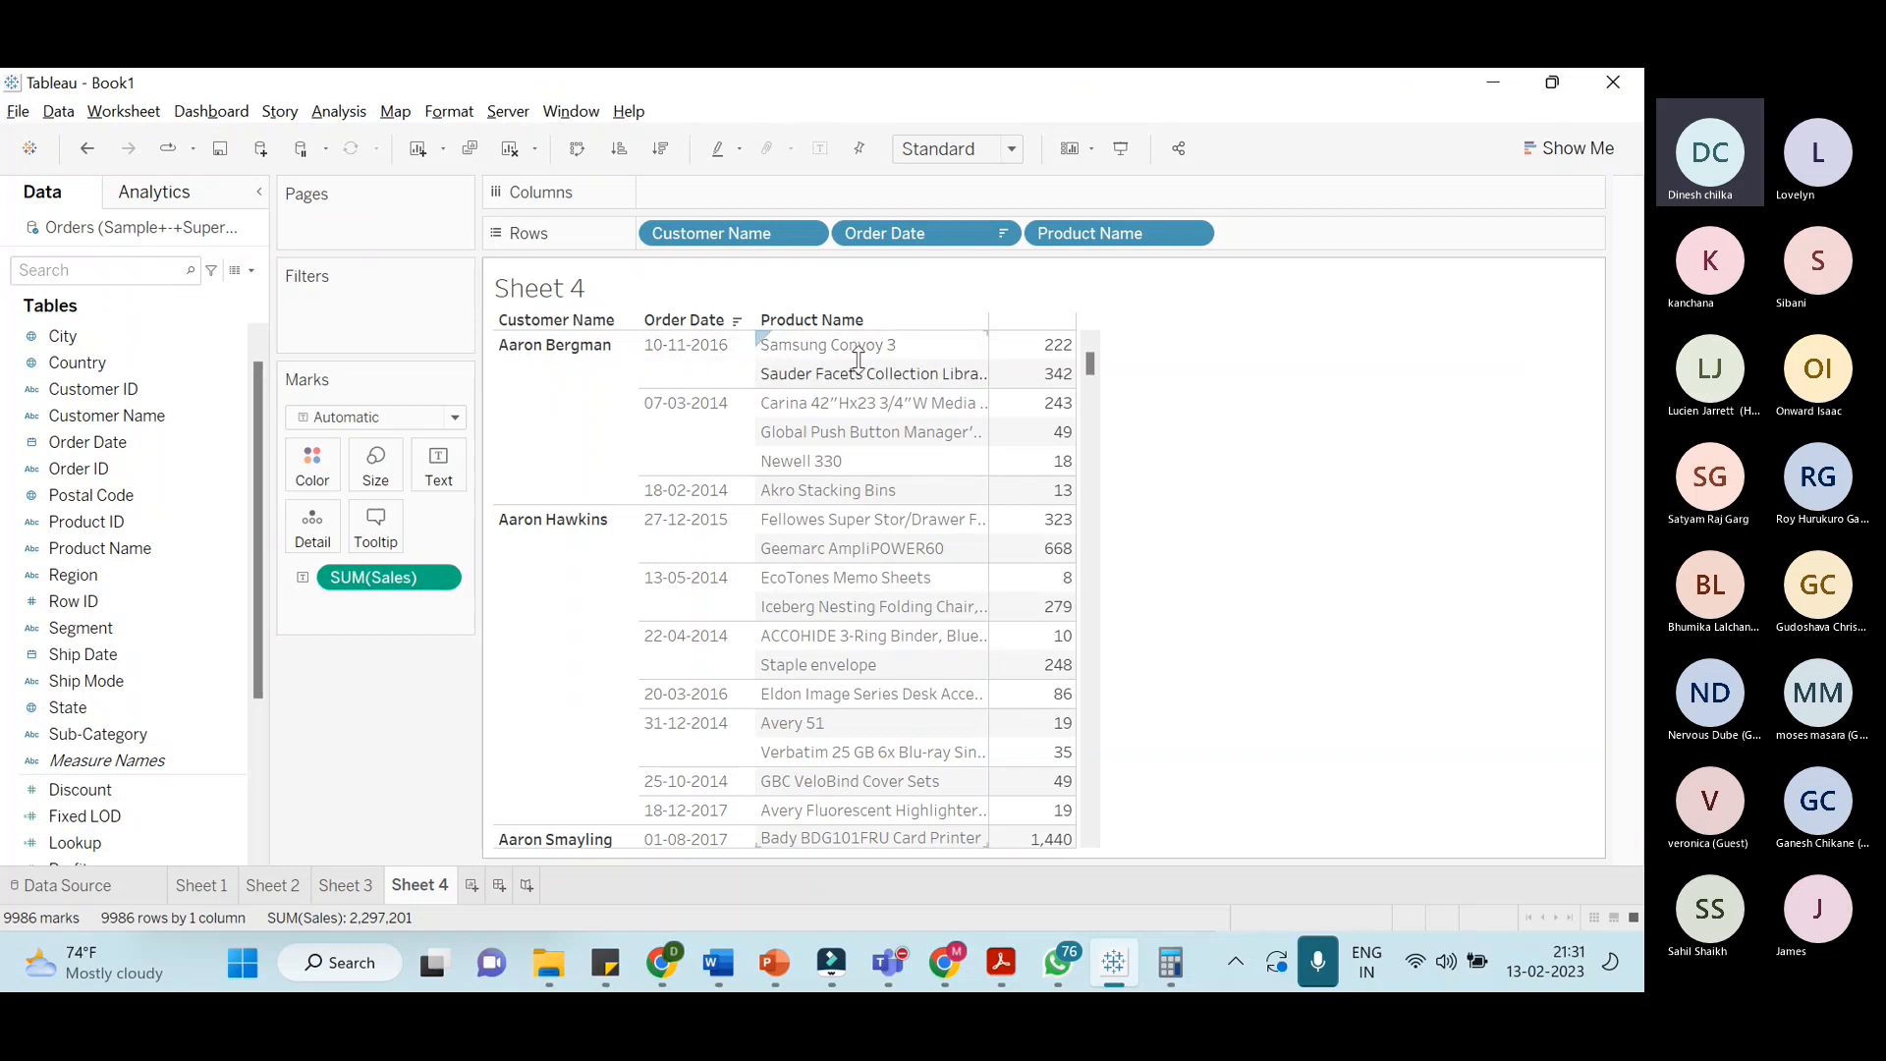
{"action": "mouse_move", "coordinate": [1036, 362]}
{"action": "mouse_move", "coordinate": [1021, 432]}
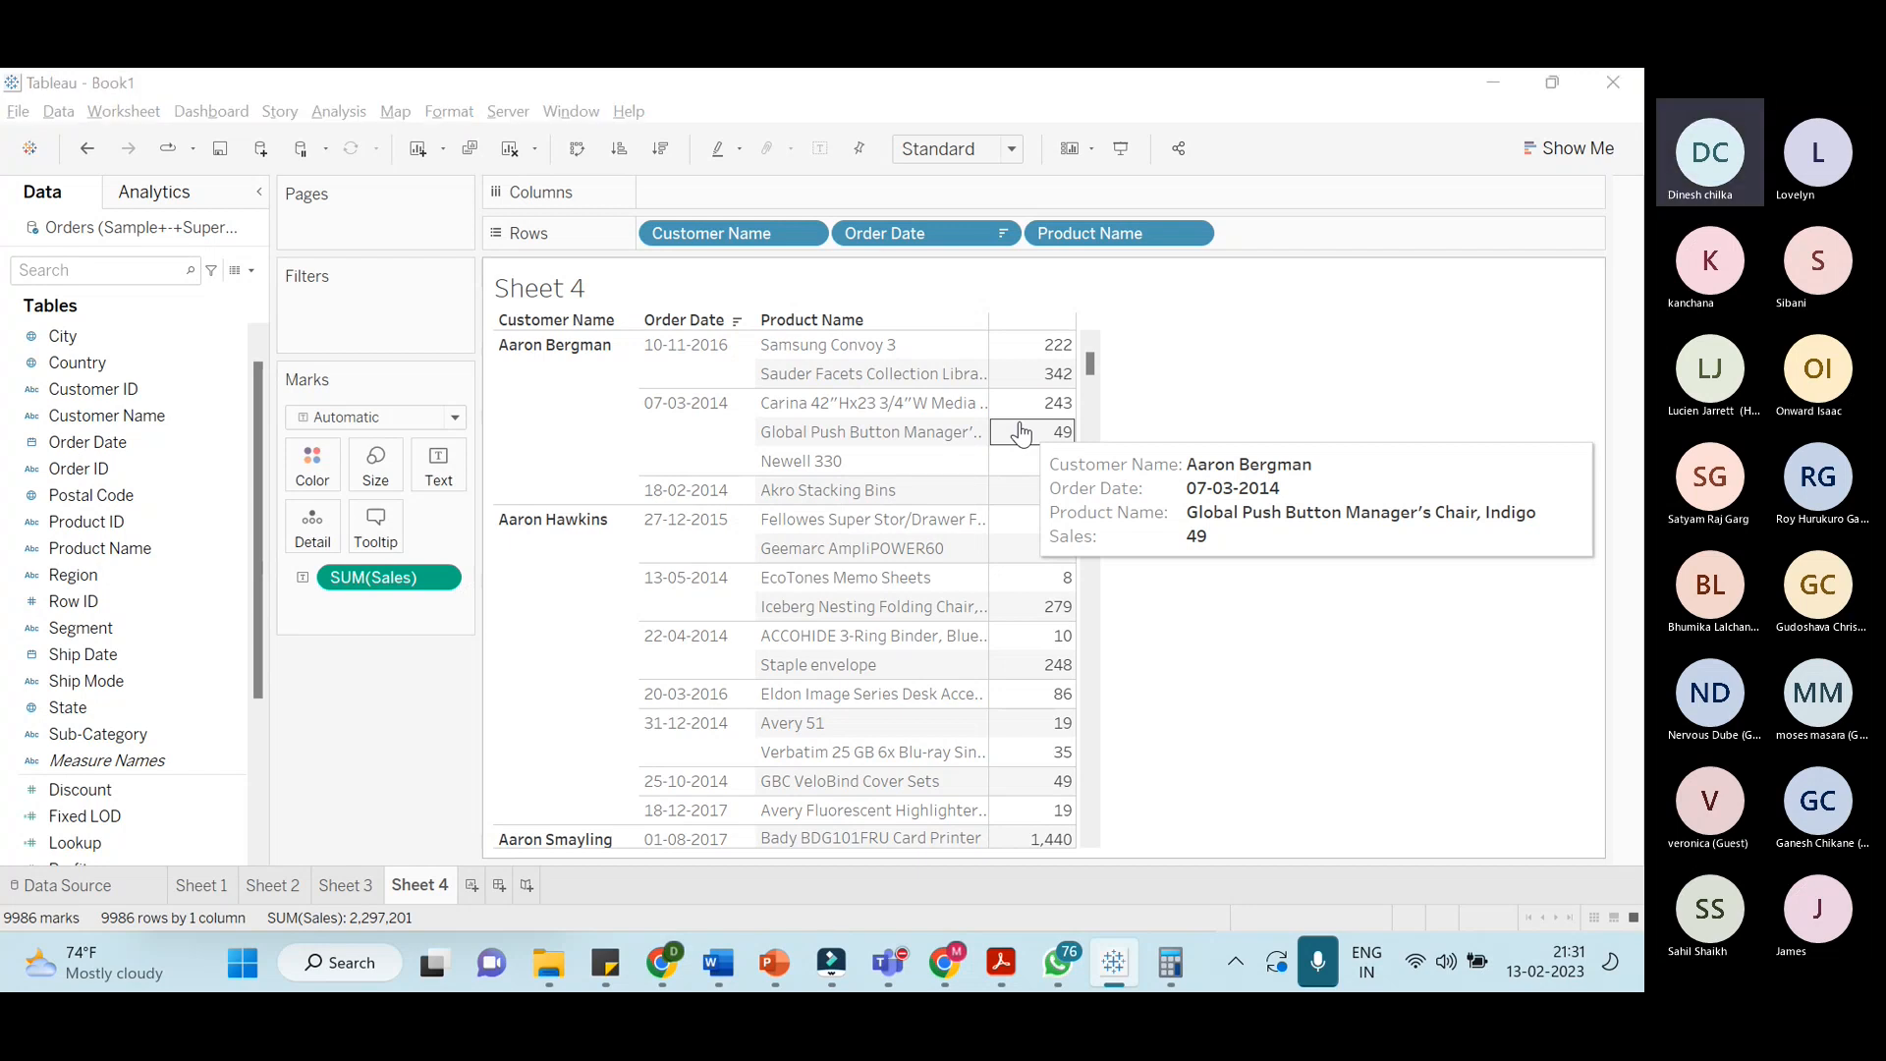
Review the Fixed LOD latest purchase date slide in PowerPoint and return to Tableau to examine each customer's order dates
{"action": "key", "text": "alt+Tab"}
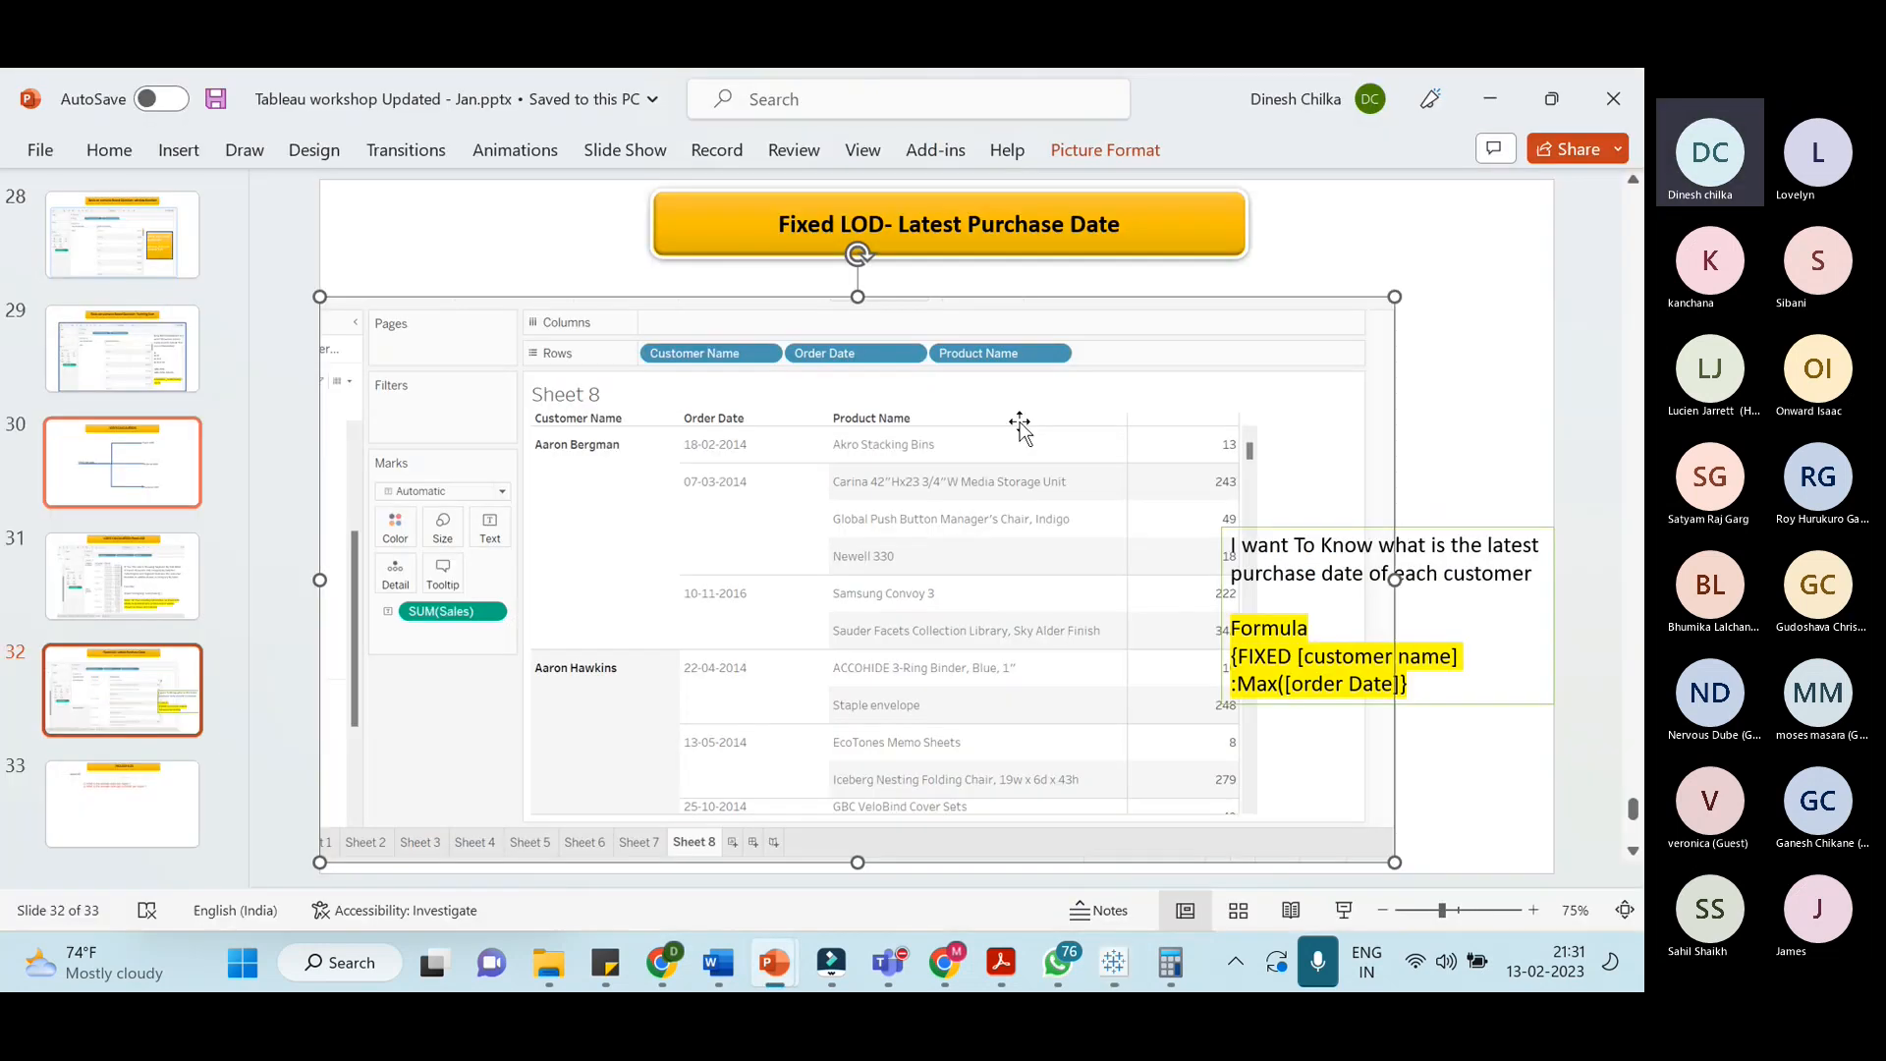
{"action": "key", "text": "alt+Tab"}
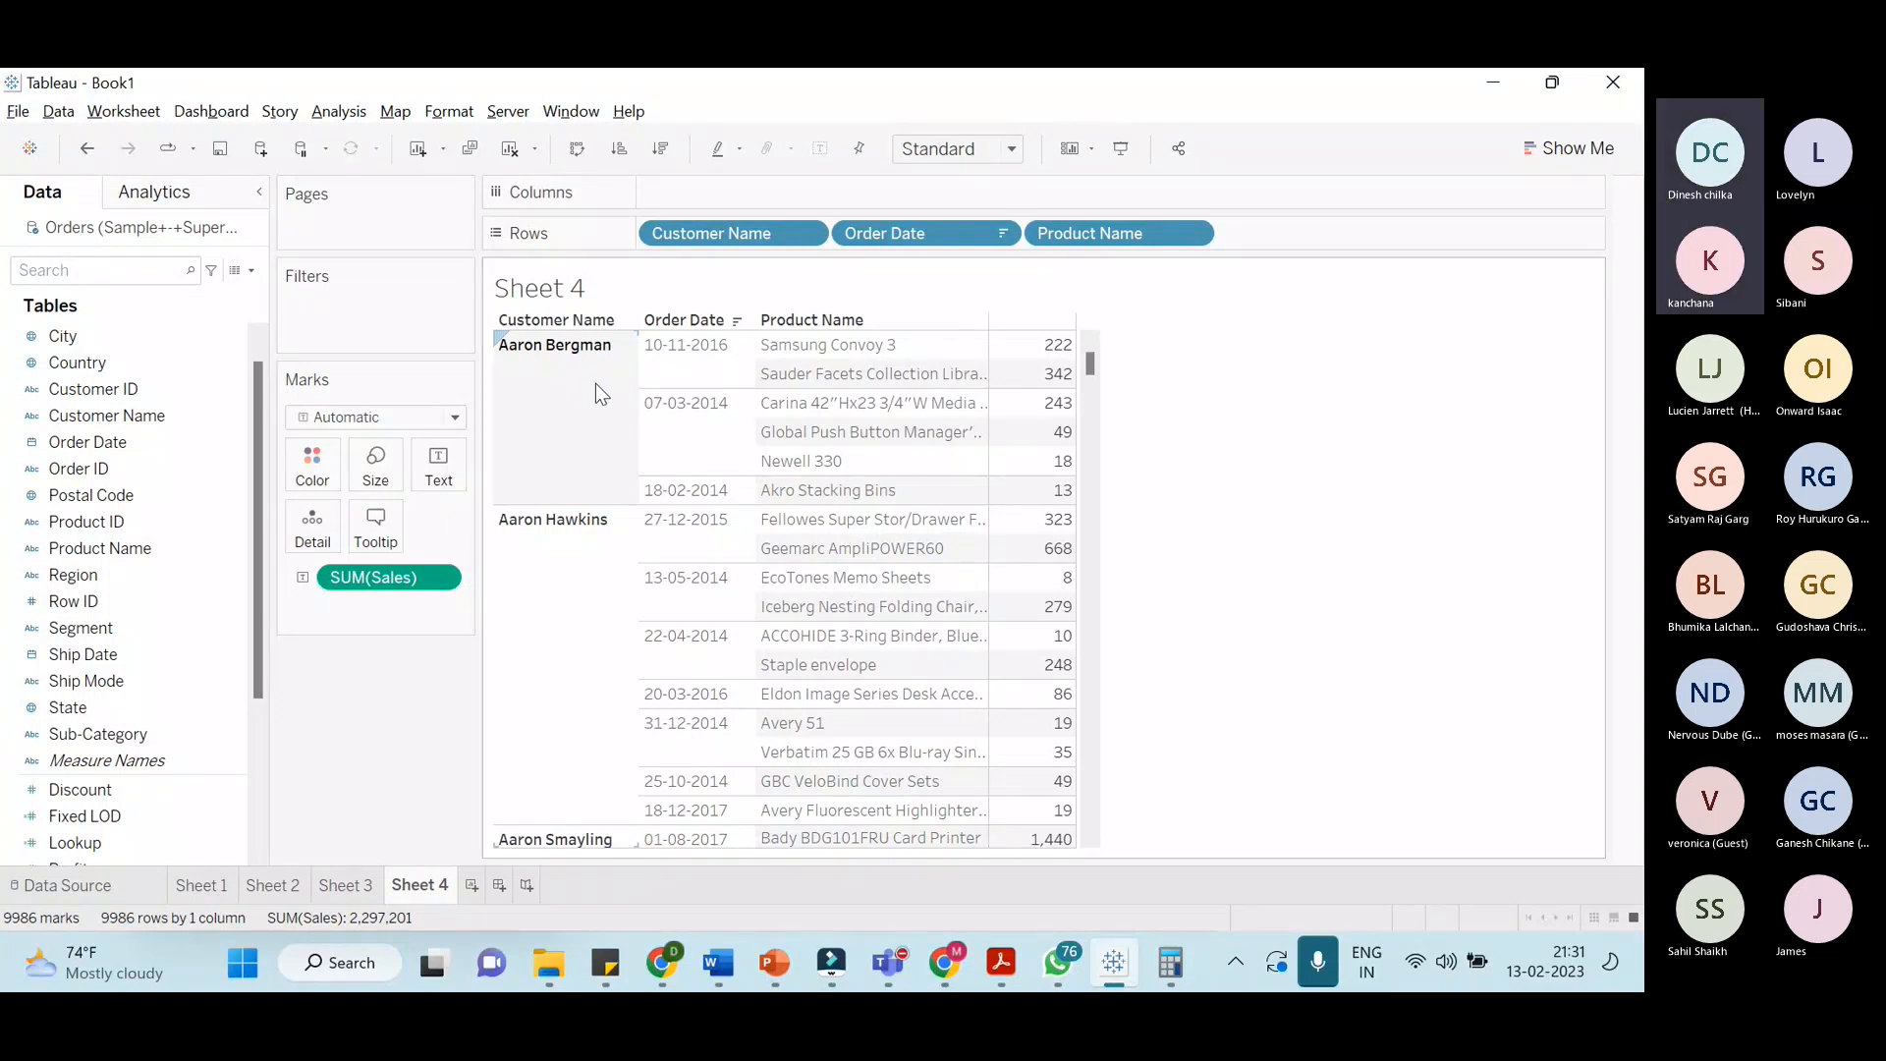
{"action": "scroll", "coordinate": [603, 433], "scroll_direction": "down", "scroll_amount": 2}
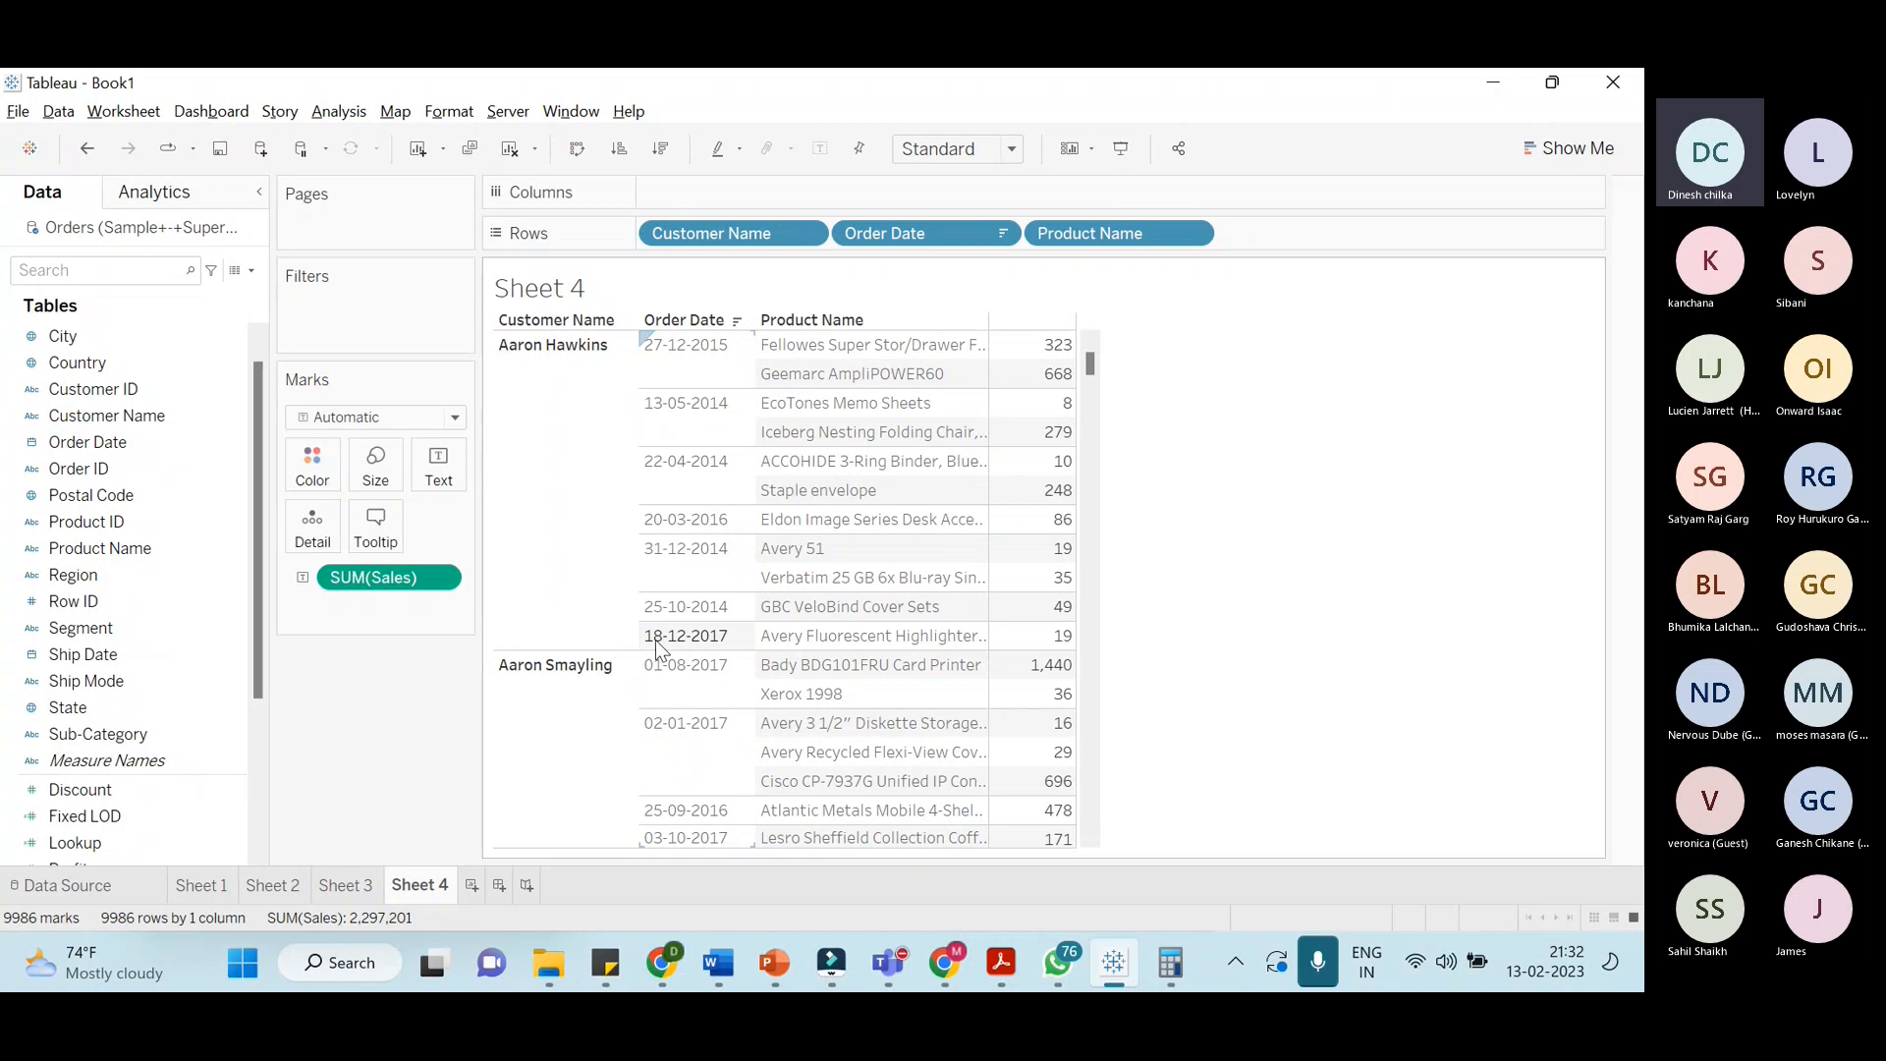
Re-sort Order Date so that each customer's order dates run from newest to oldest
{"action": "left_click", "coordinate": [738, 323]}
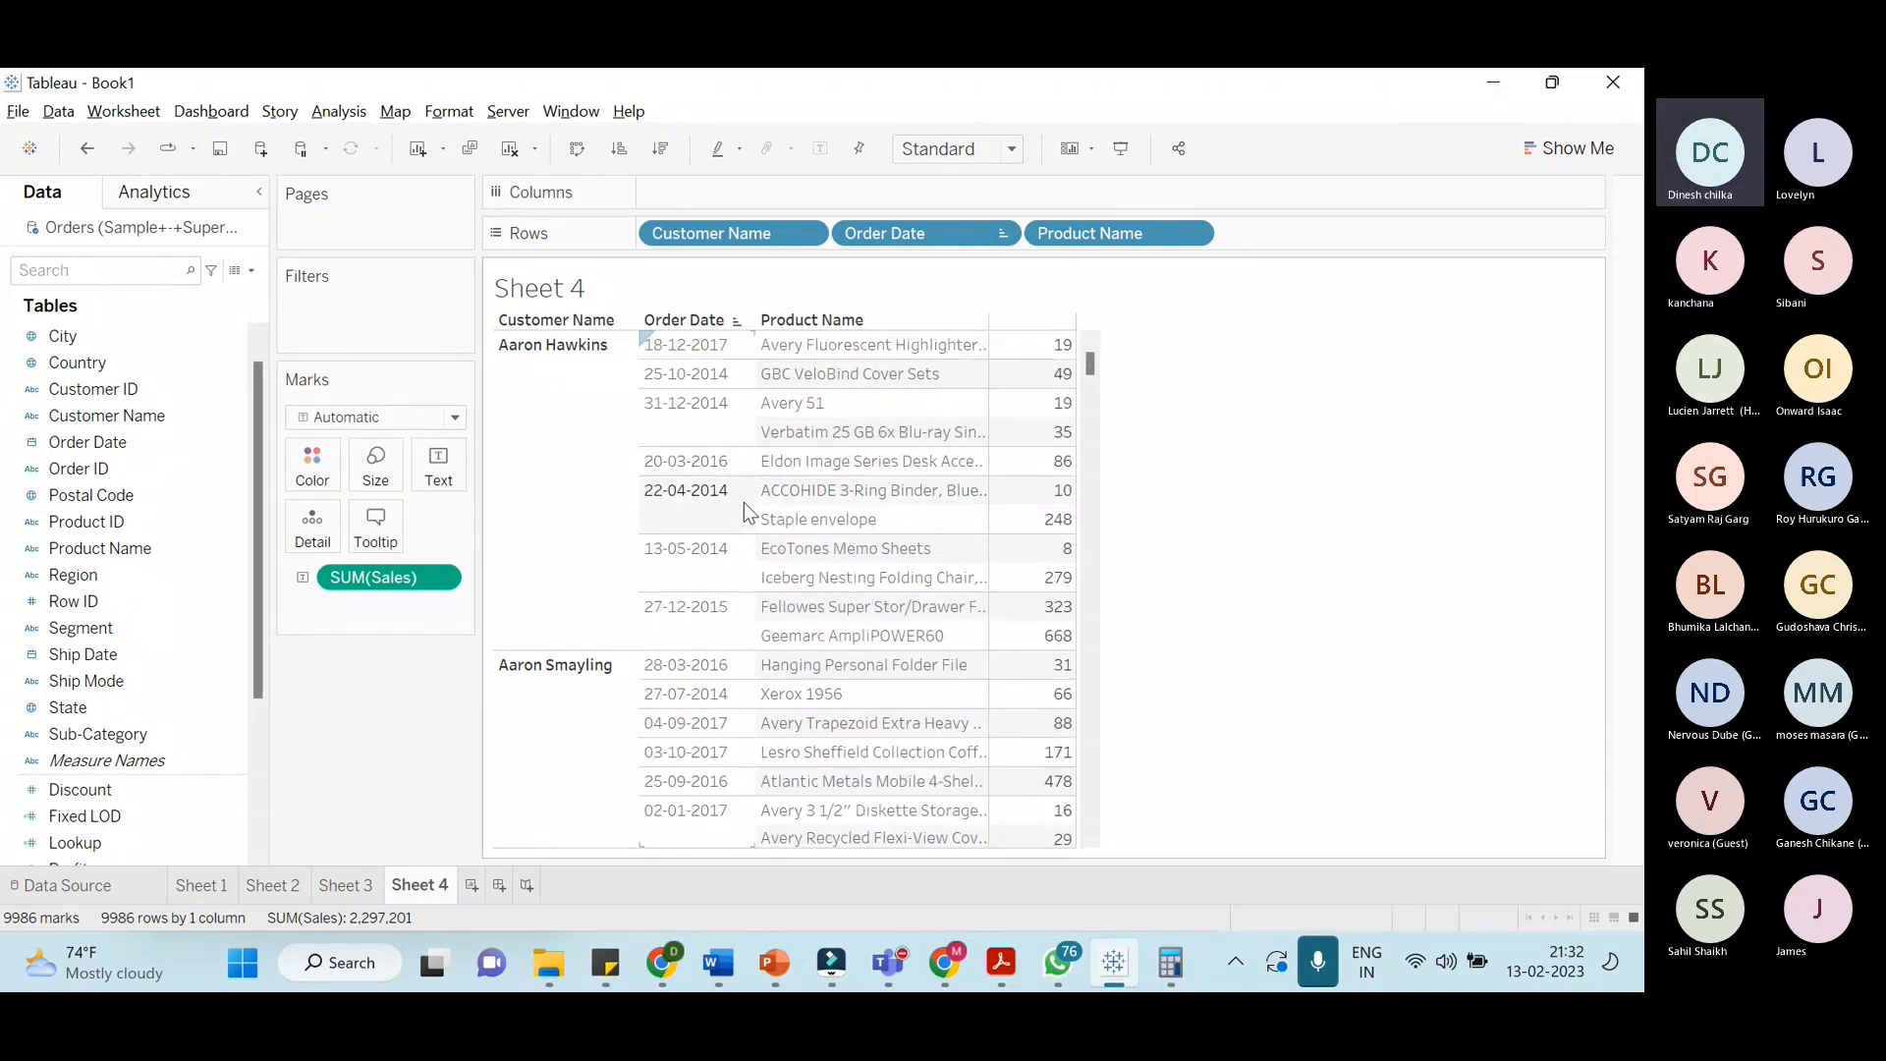
{"action": "scroll", "coordinate": [729, 545], "scroll_direction": "up", "scroll_amount": 2}
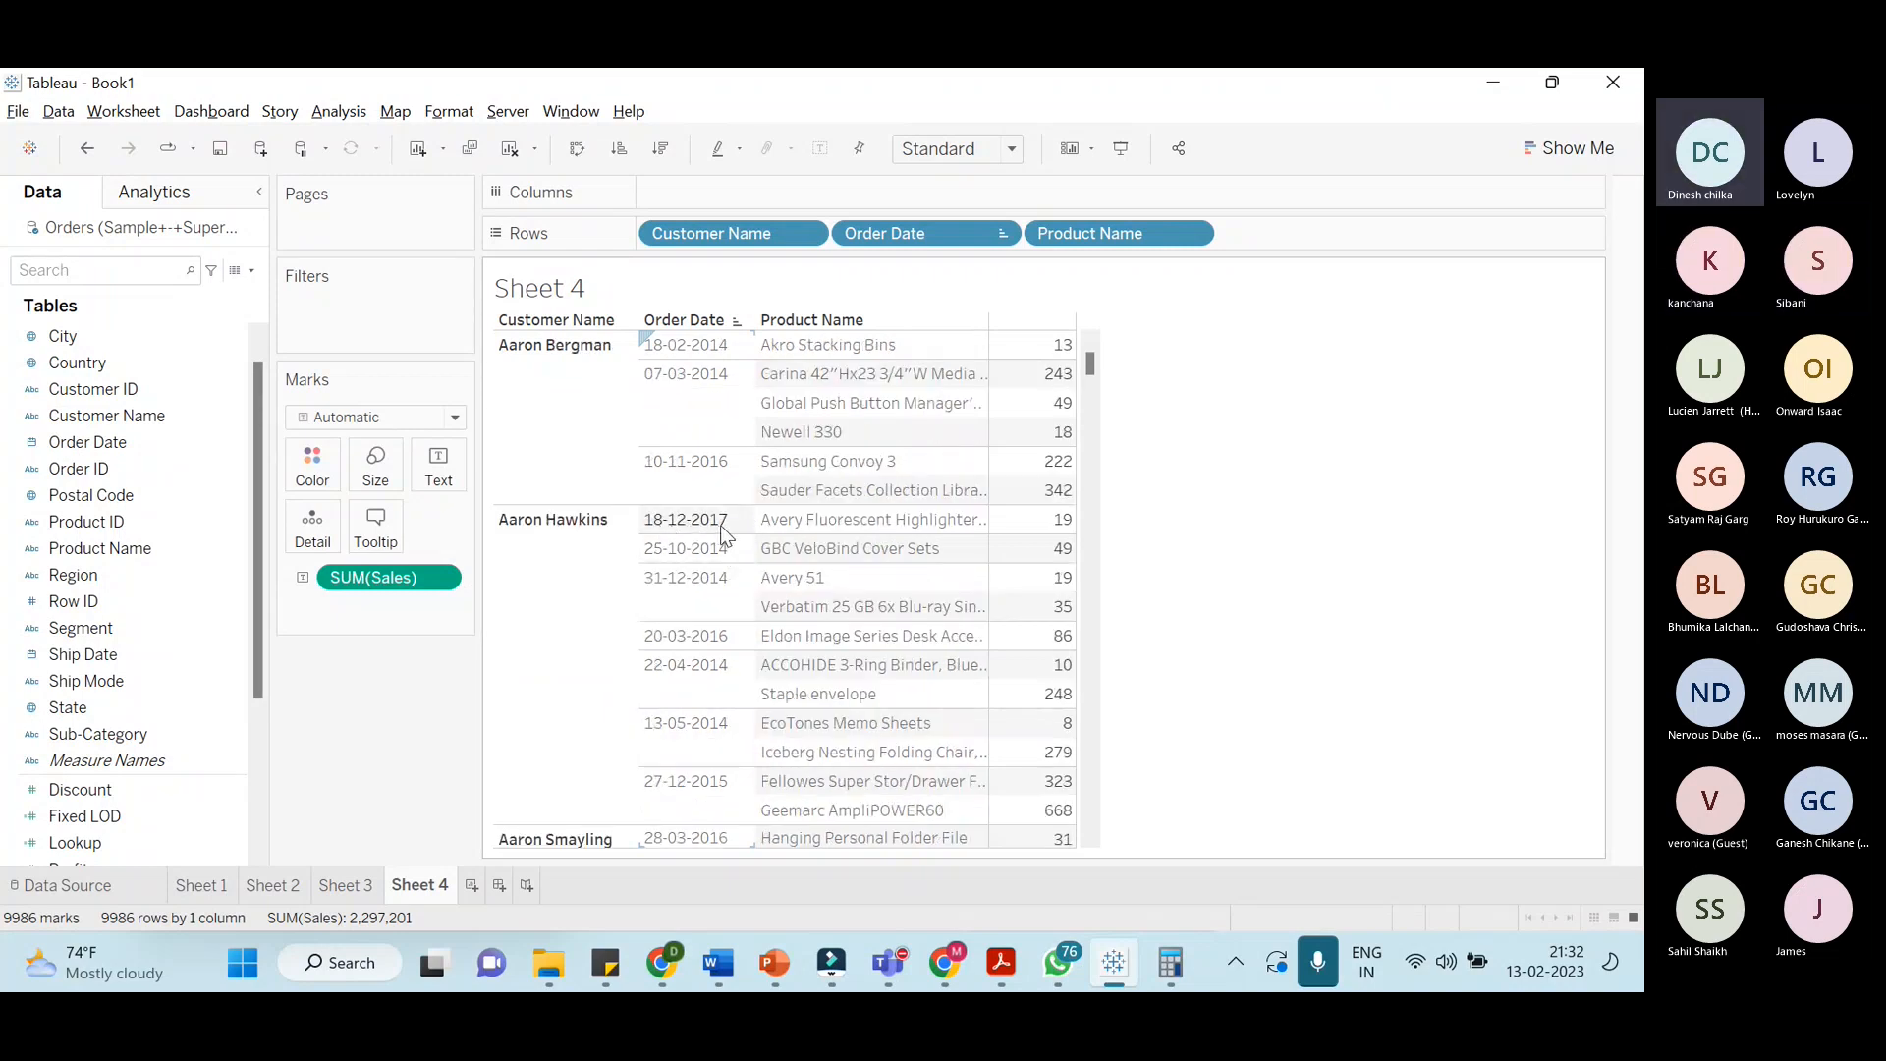
{"action": "scroll", "coordinate": [725, 536], "scroll_direction": "down", "scroll_amount": 4}
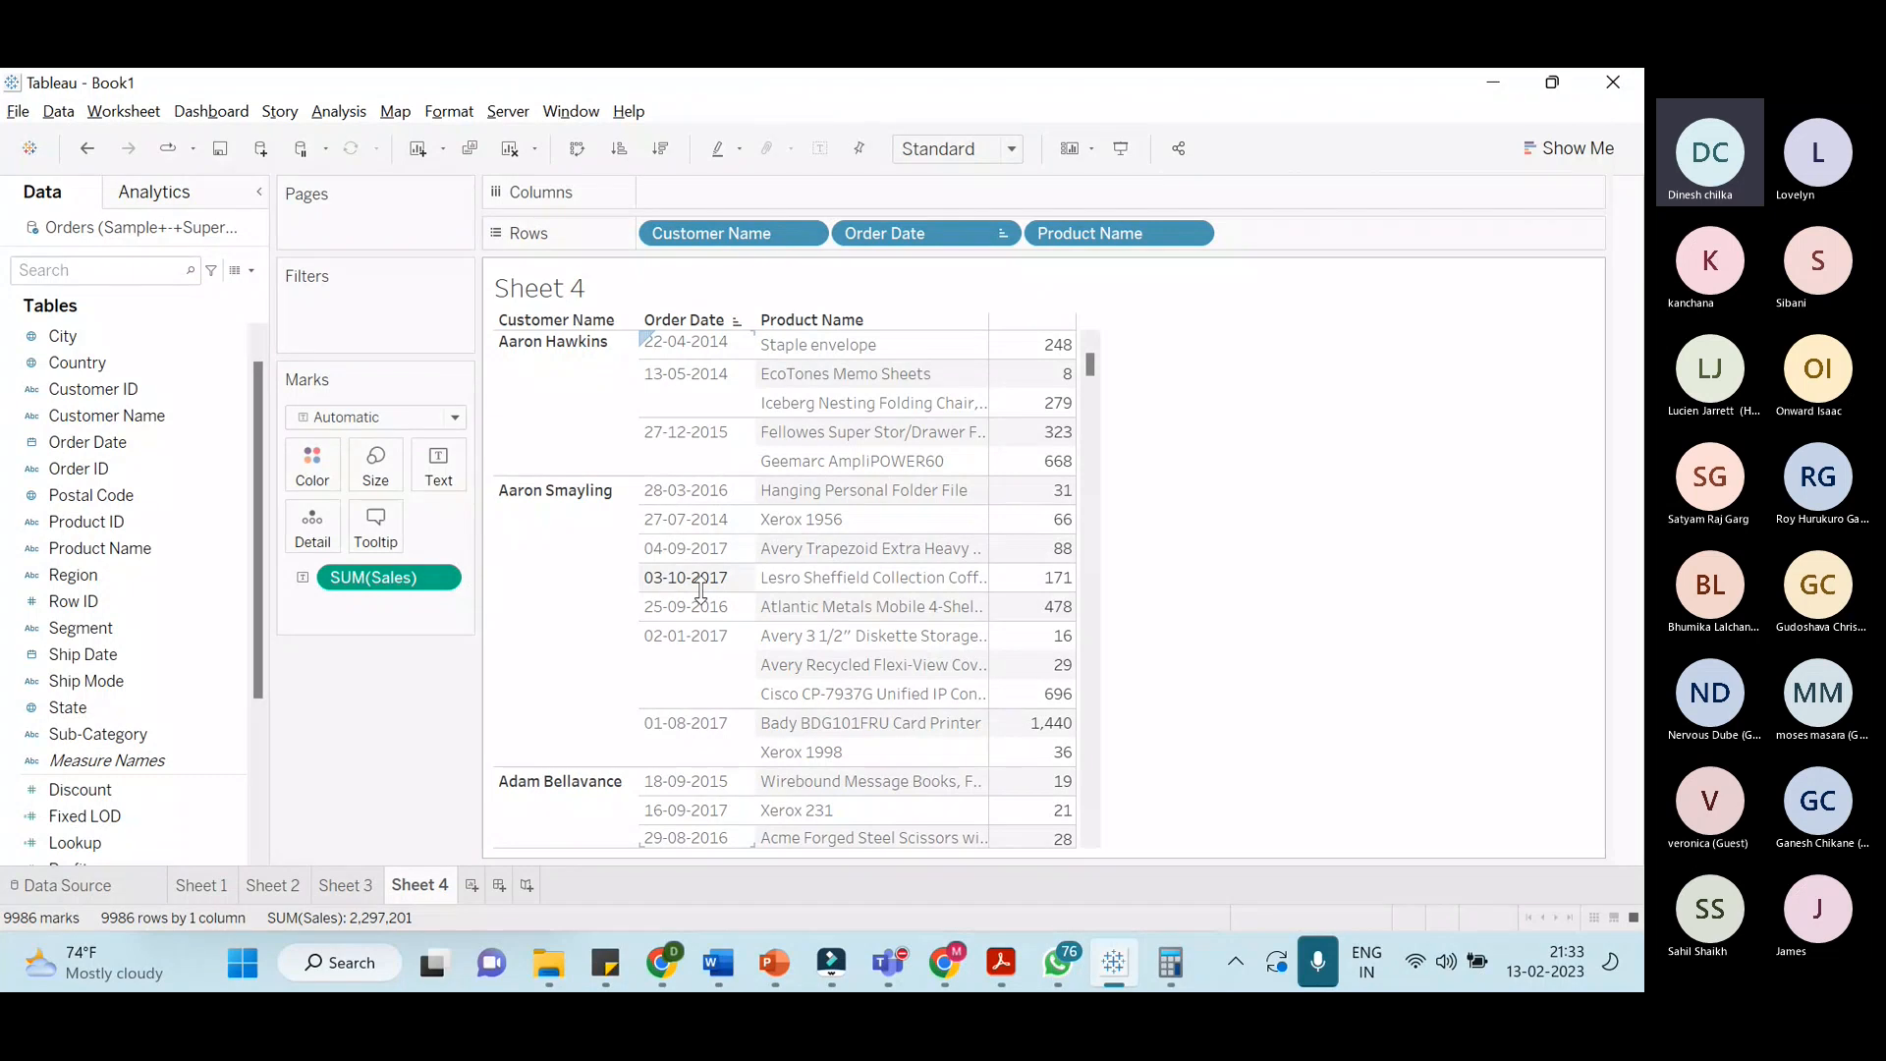
{"action": "scroll", "coordinate": [715, 599], "scroll_direction": "up", "scroll_amount": 1}
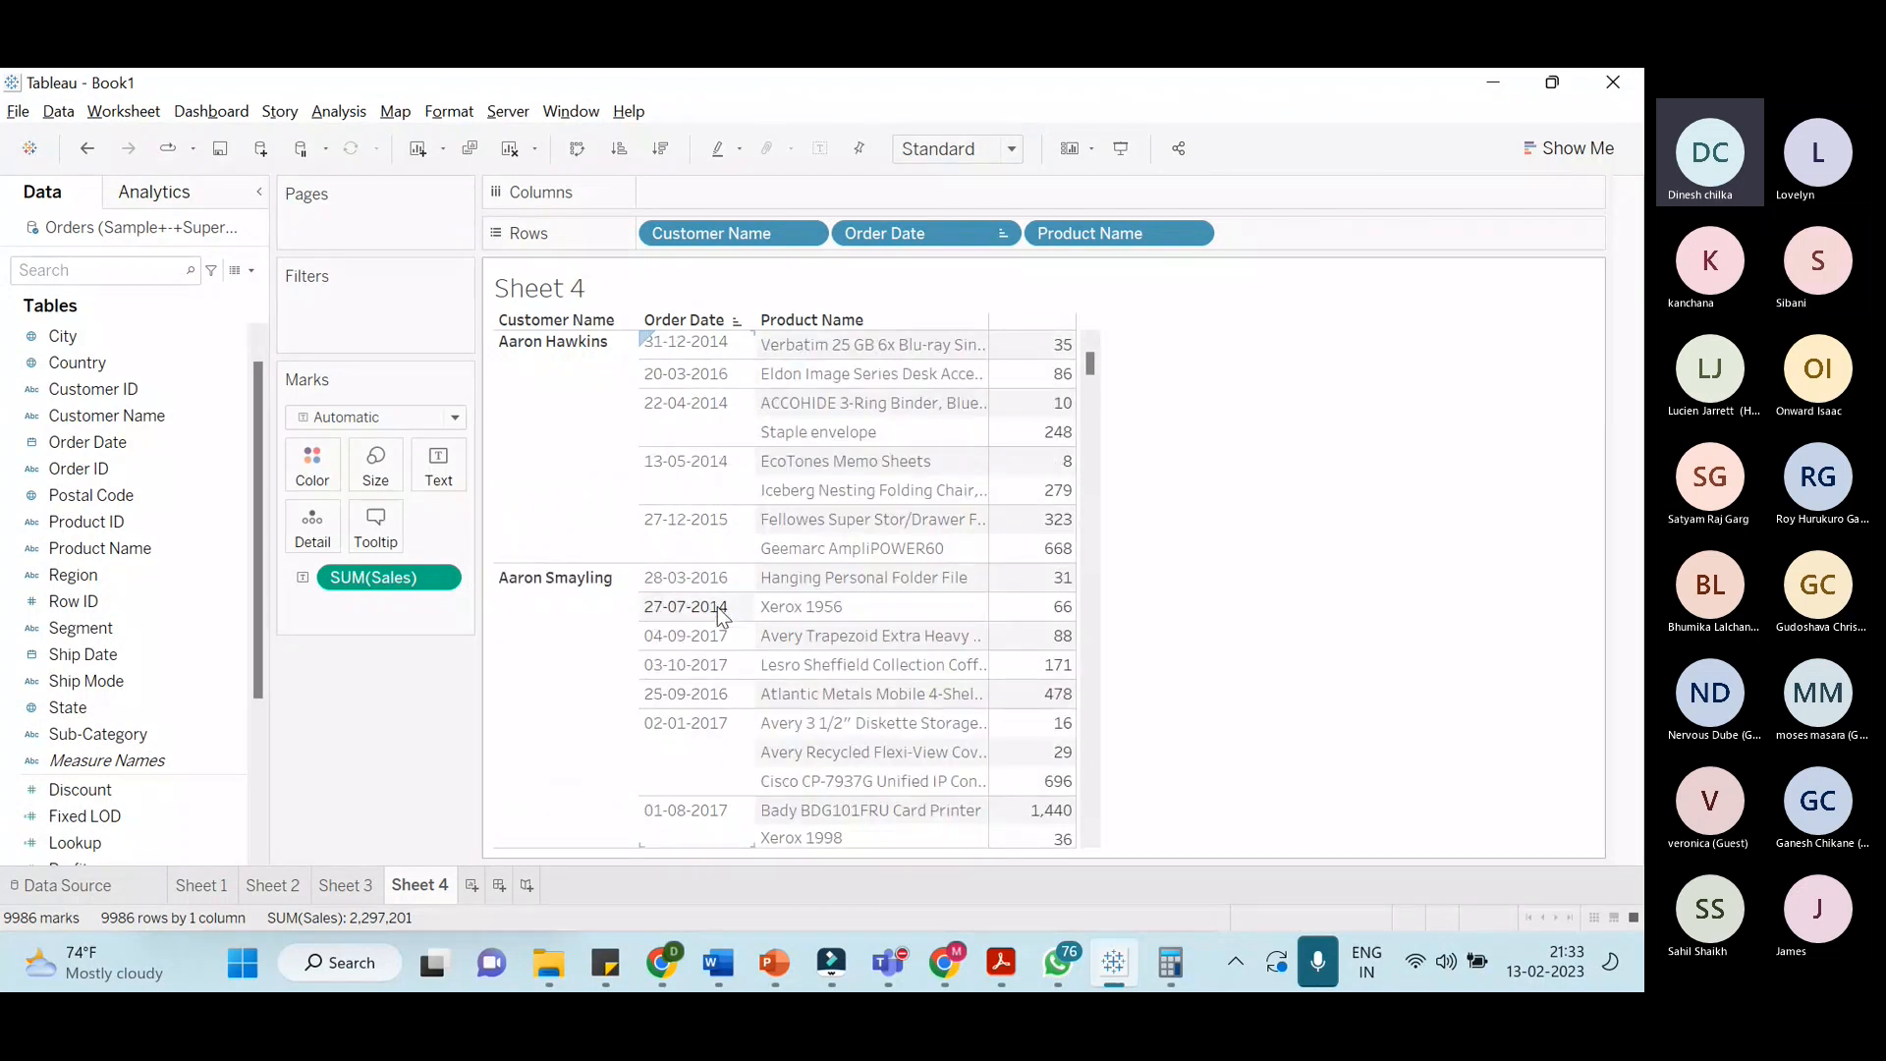
{"action": "left_click", "coordinate": [741, 326]}
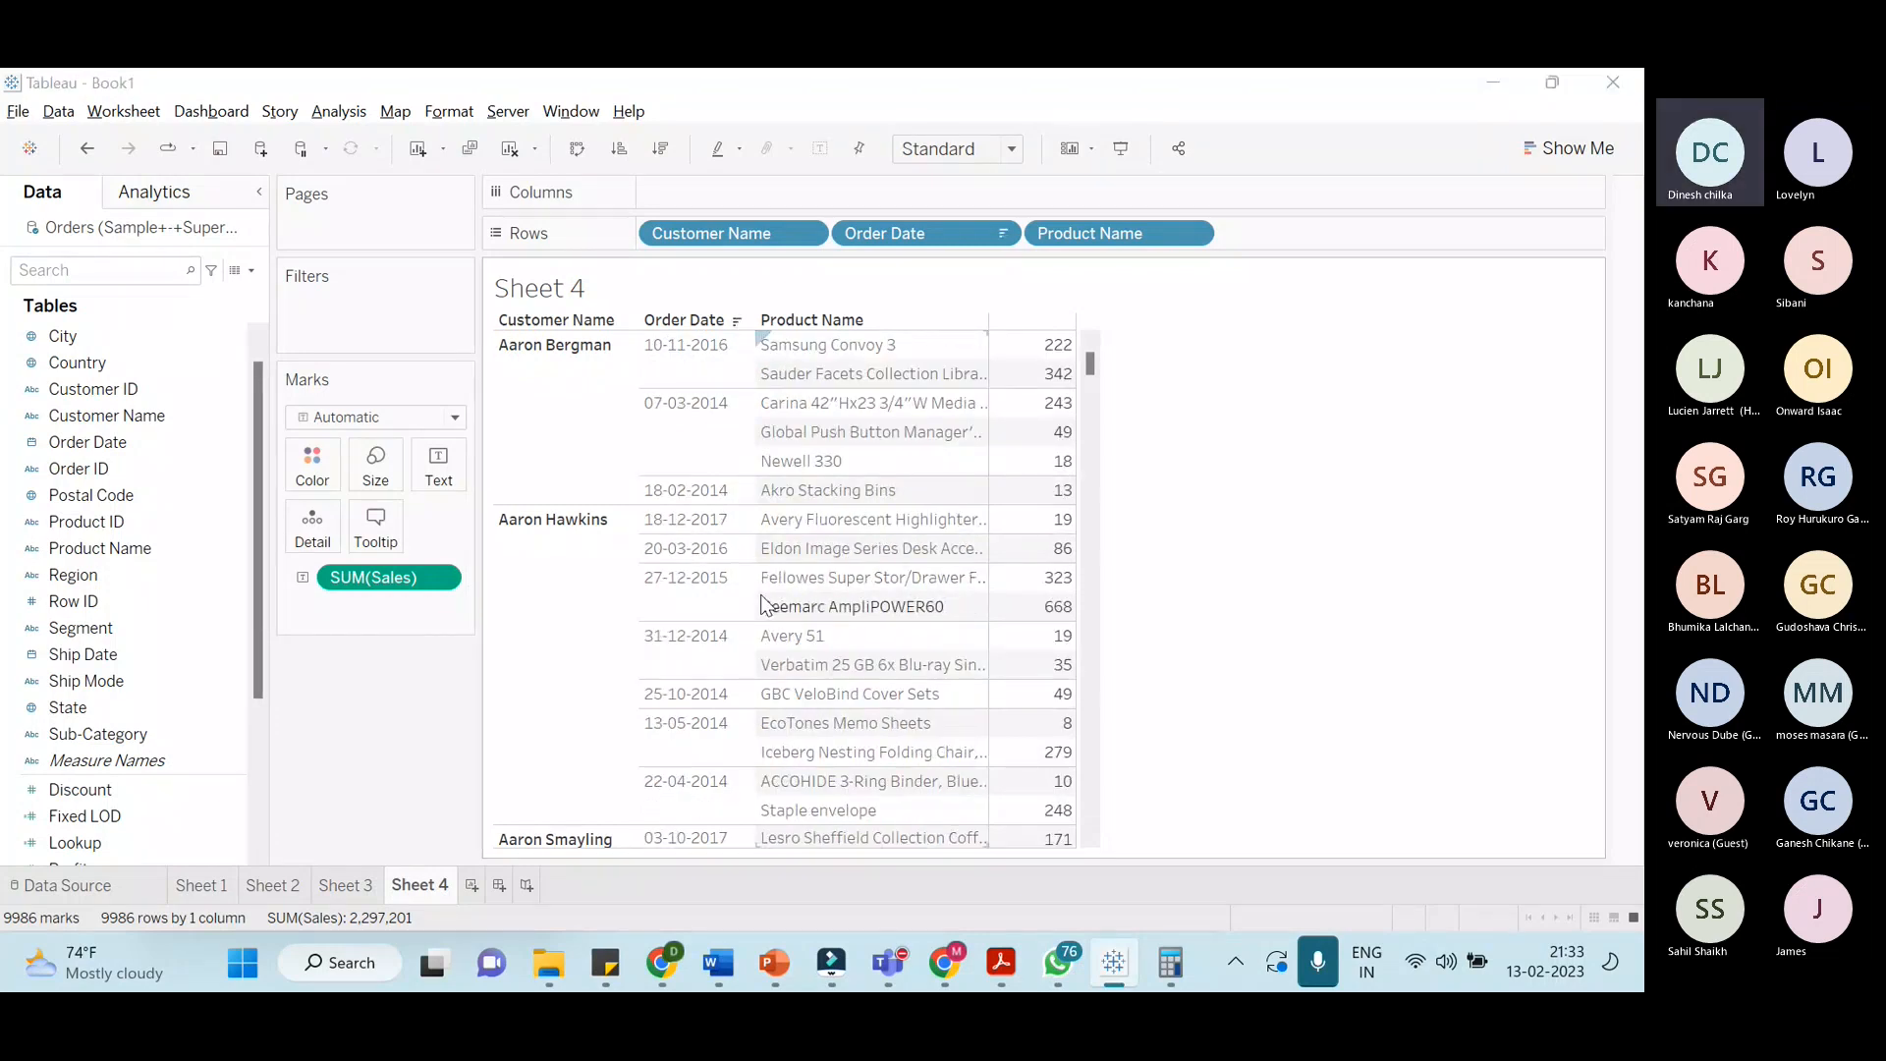
Switch to PowerPoint to read the text box with the latest purchase date formula, and return to the Tableau workbook
{"action": "key", "text": "alt+Tab"}
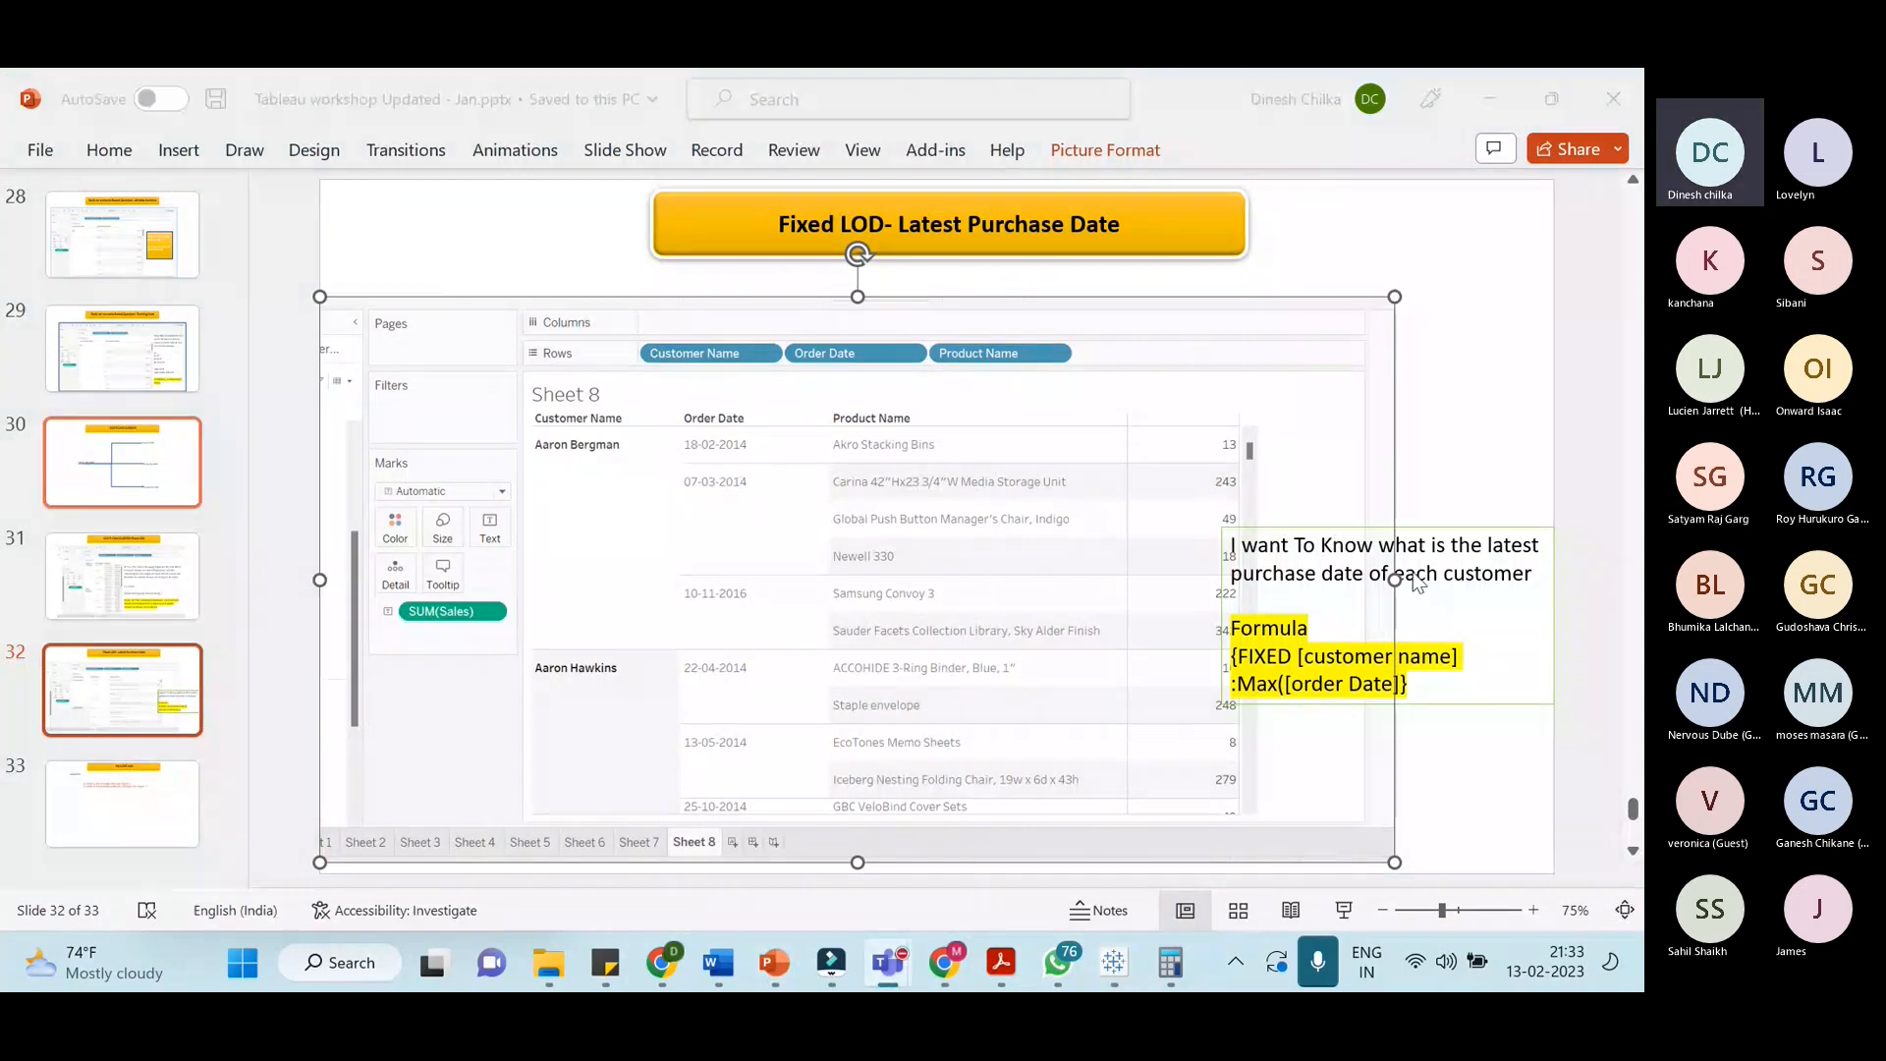
{"action": "left_click", "coordinate": [1267, 591]}
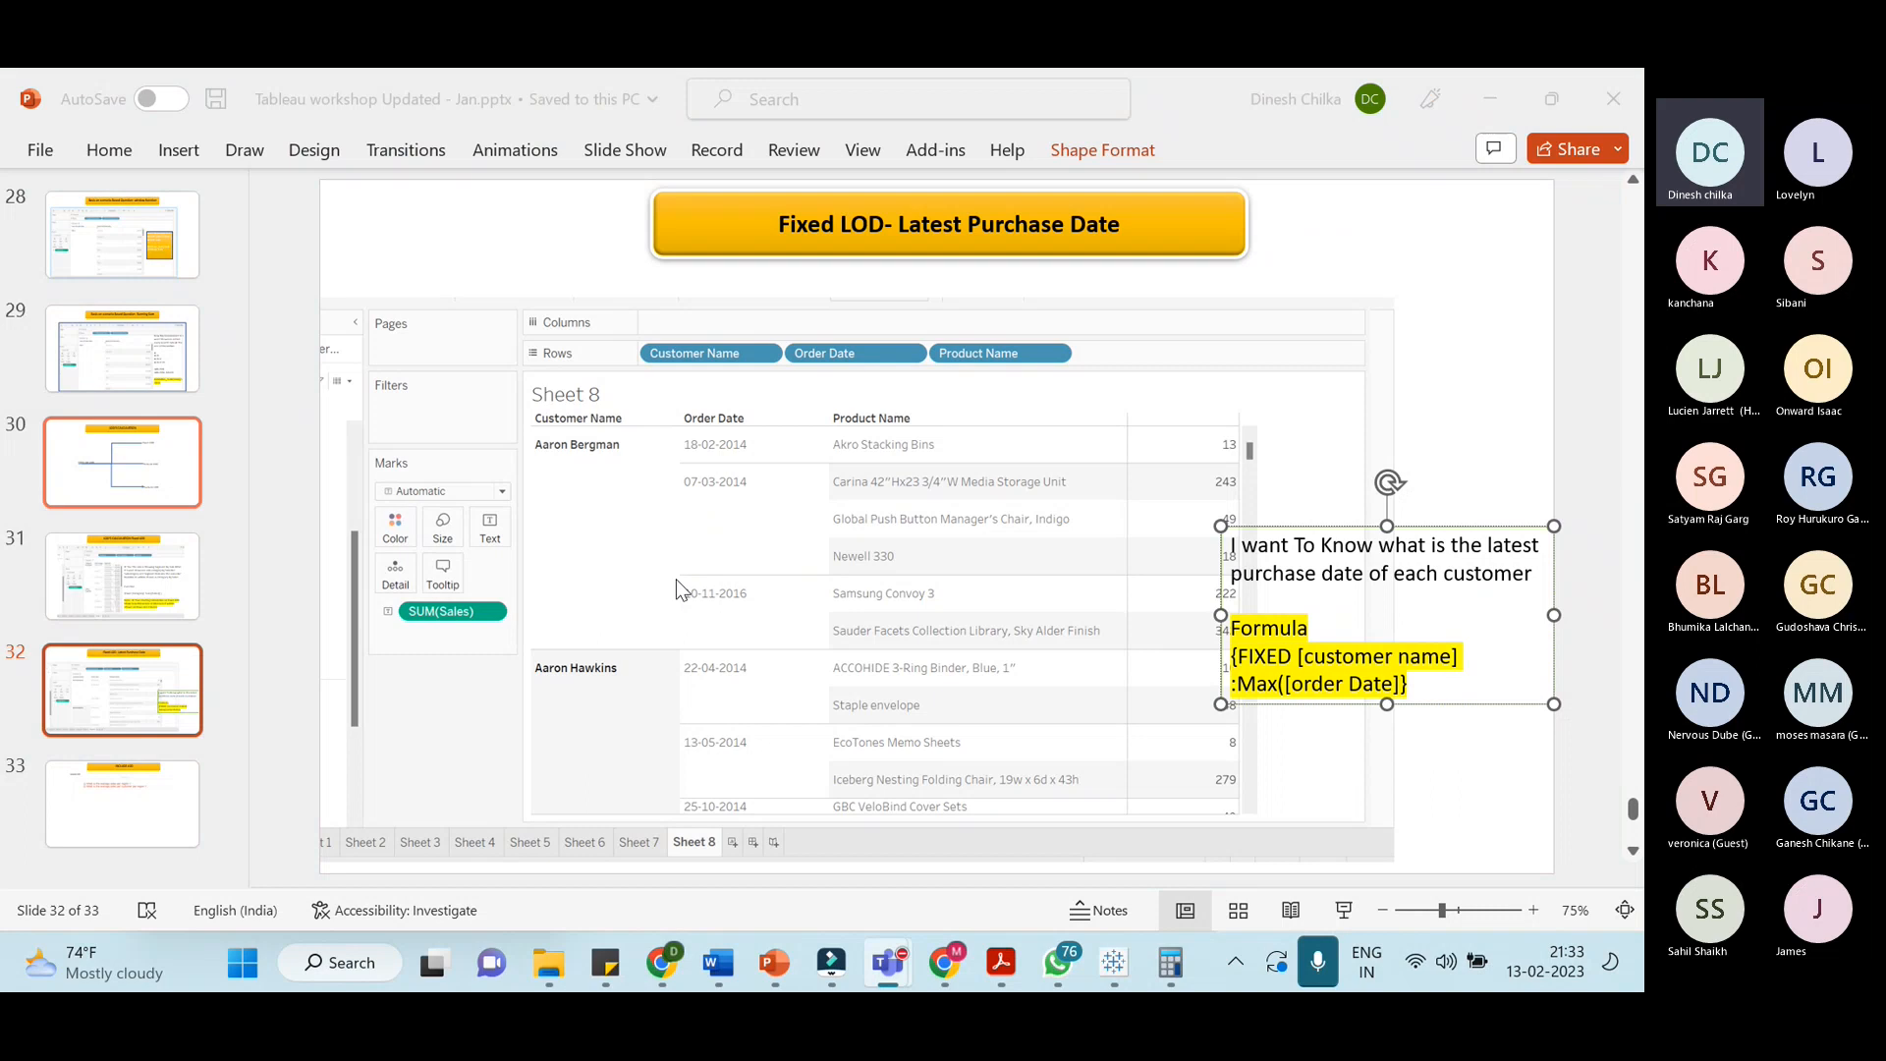
{"action": "key", "text": "super+Tab"}
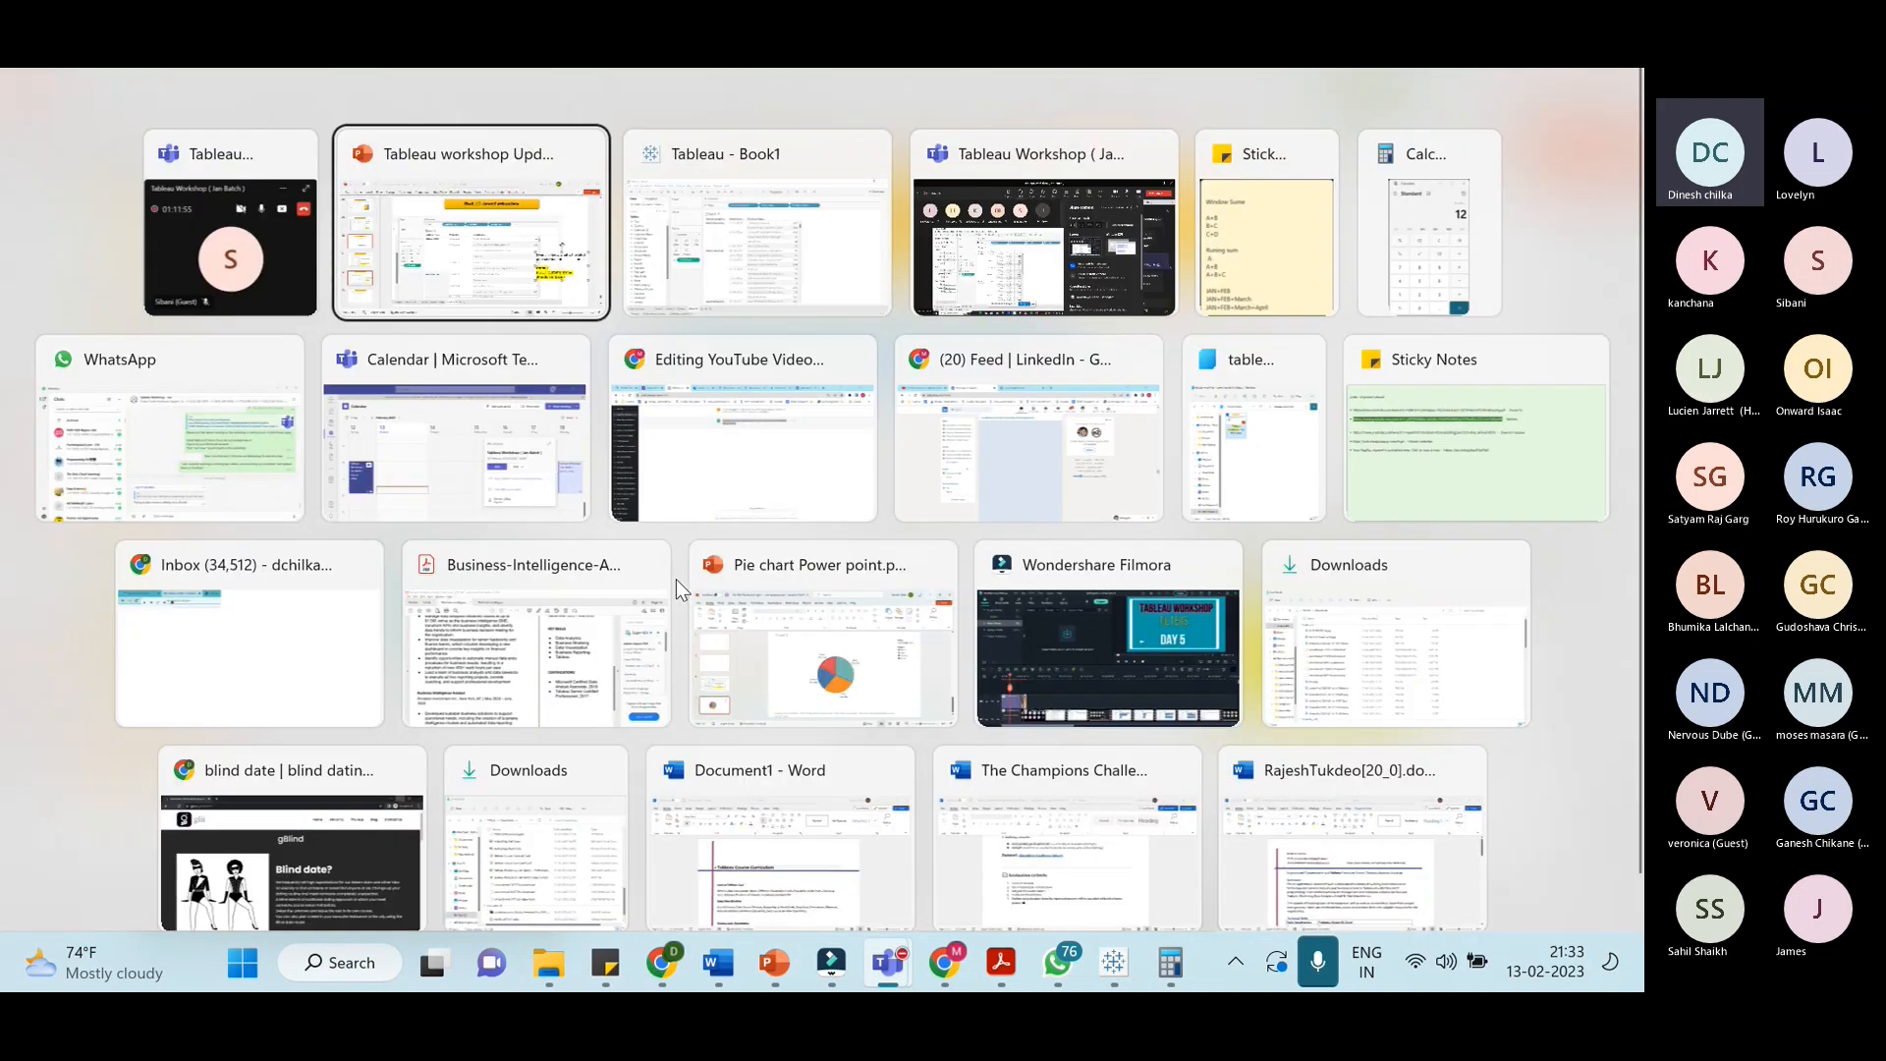
{"action": "key", "text": "Right"}
{"action": "key", "text": "Return"}
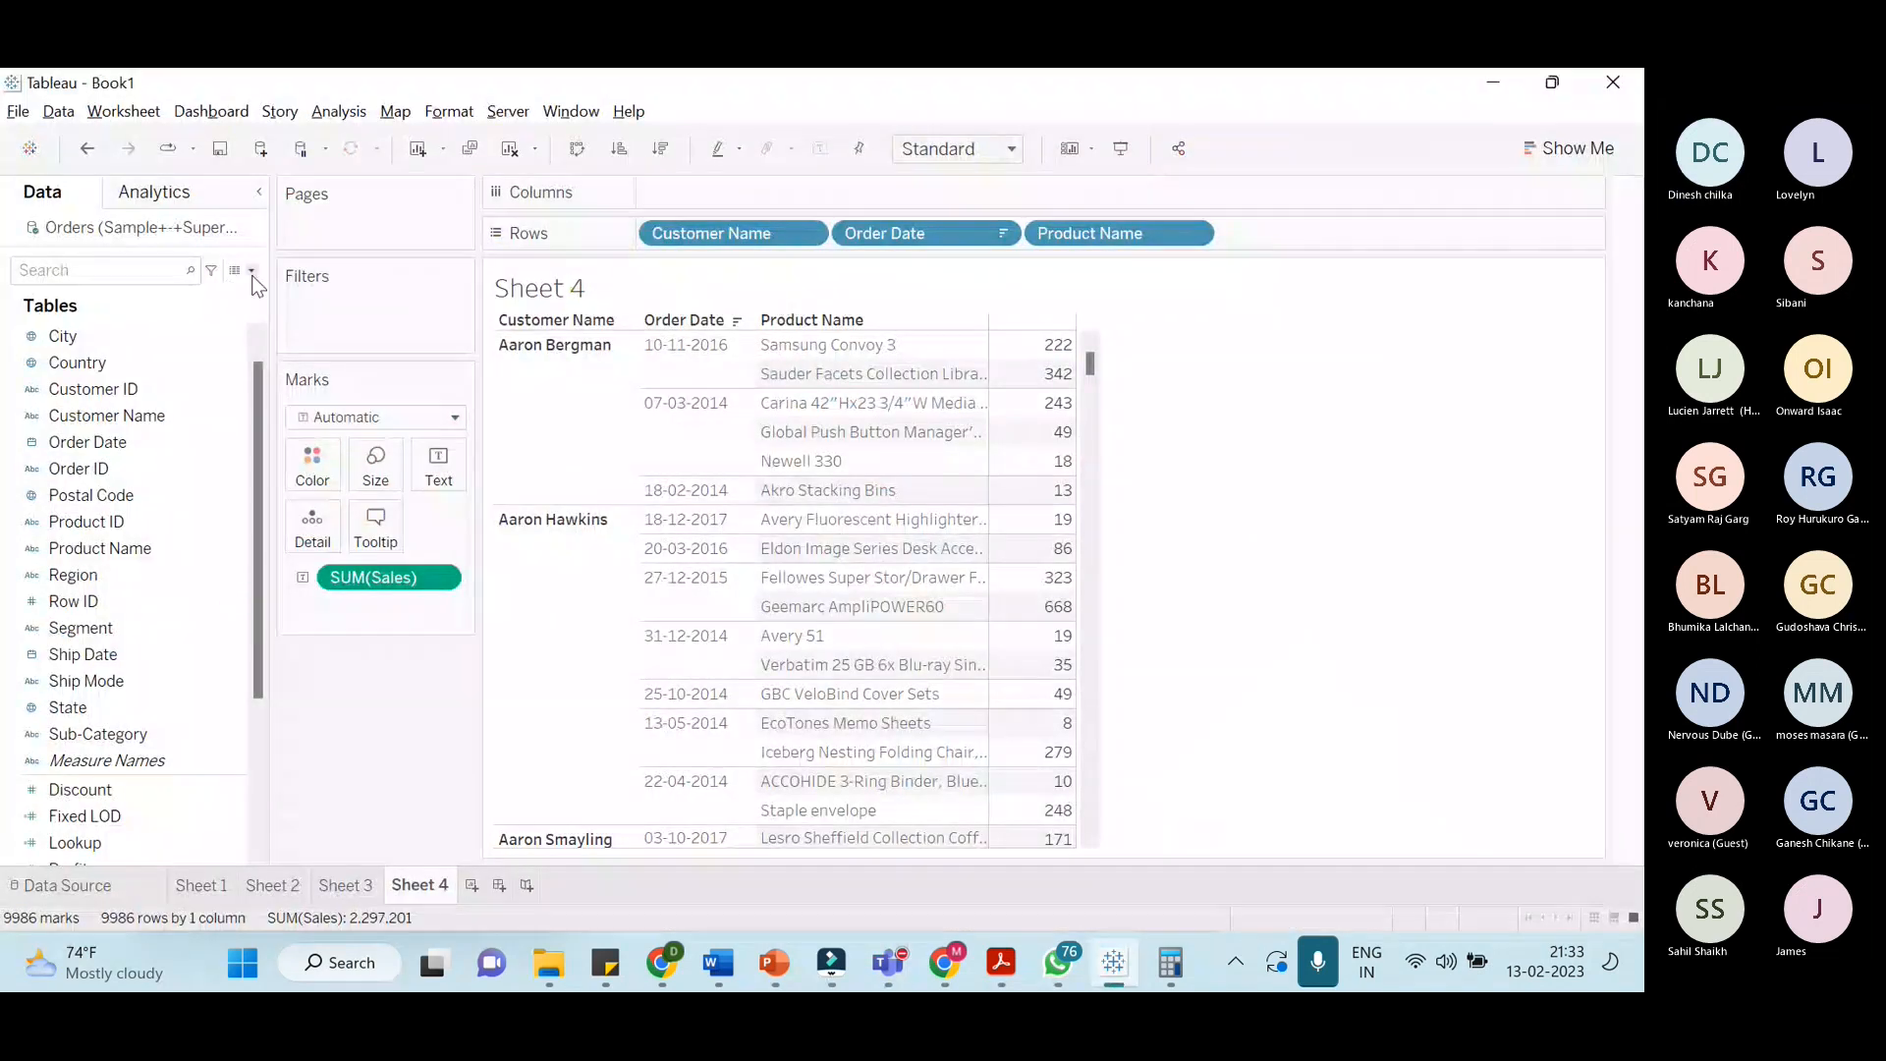
Create a new calculated field and clear its default name
{"action": "left_click", "coordinate": [252, 271]}
{"action": "left_click", "coordinate": [240, 293]}
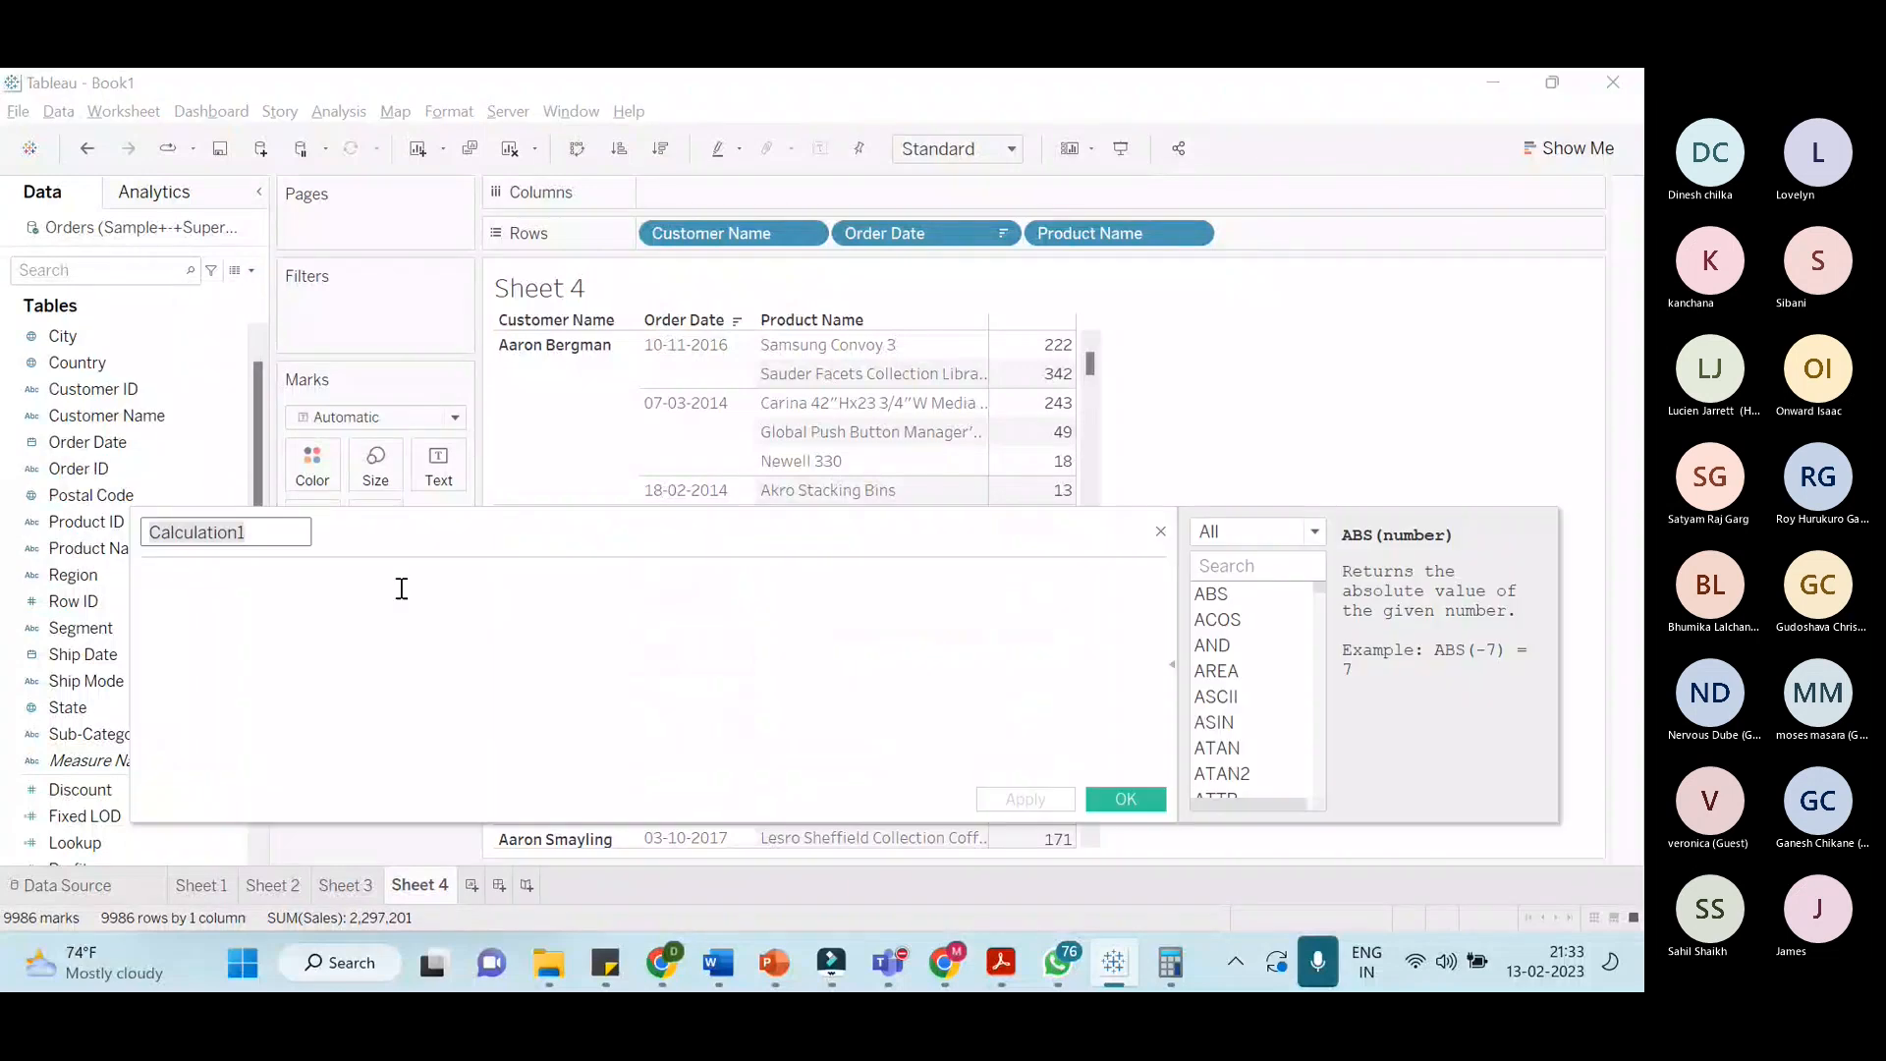
{"action": "key", "text": "BackSpace"}
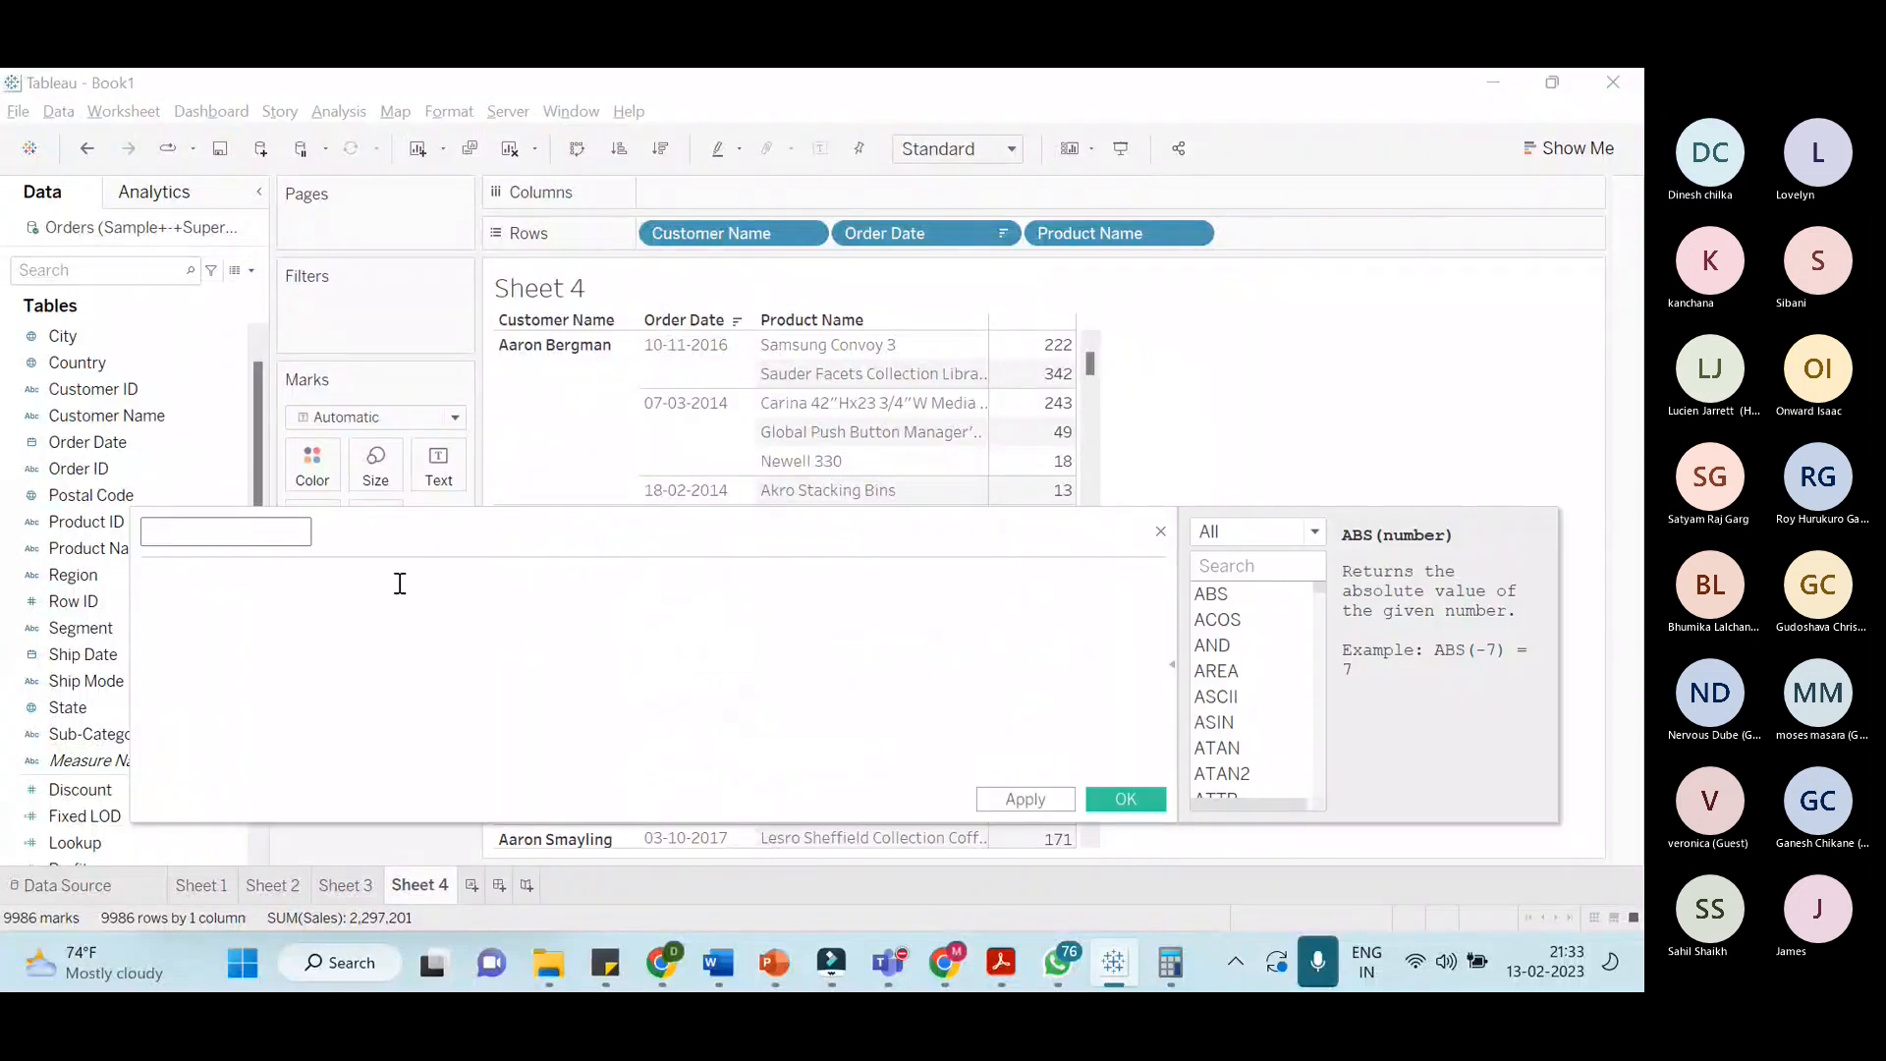
{"action": "type", "text": "Fixed-"}
{"action": "key", "text": "BackSpace"}
{"action": "key", "text": "BackSpace"}
{"action": "key", "text": "BackSpace"}
{"action": "key", "text": "BackSpace"}
{"action": "key", "text": "BackSpace"}
{"action": "key", "text": "BackSpace"}
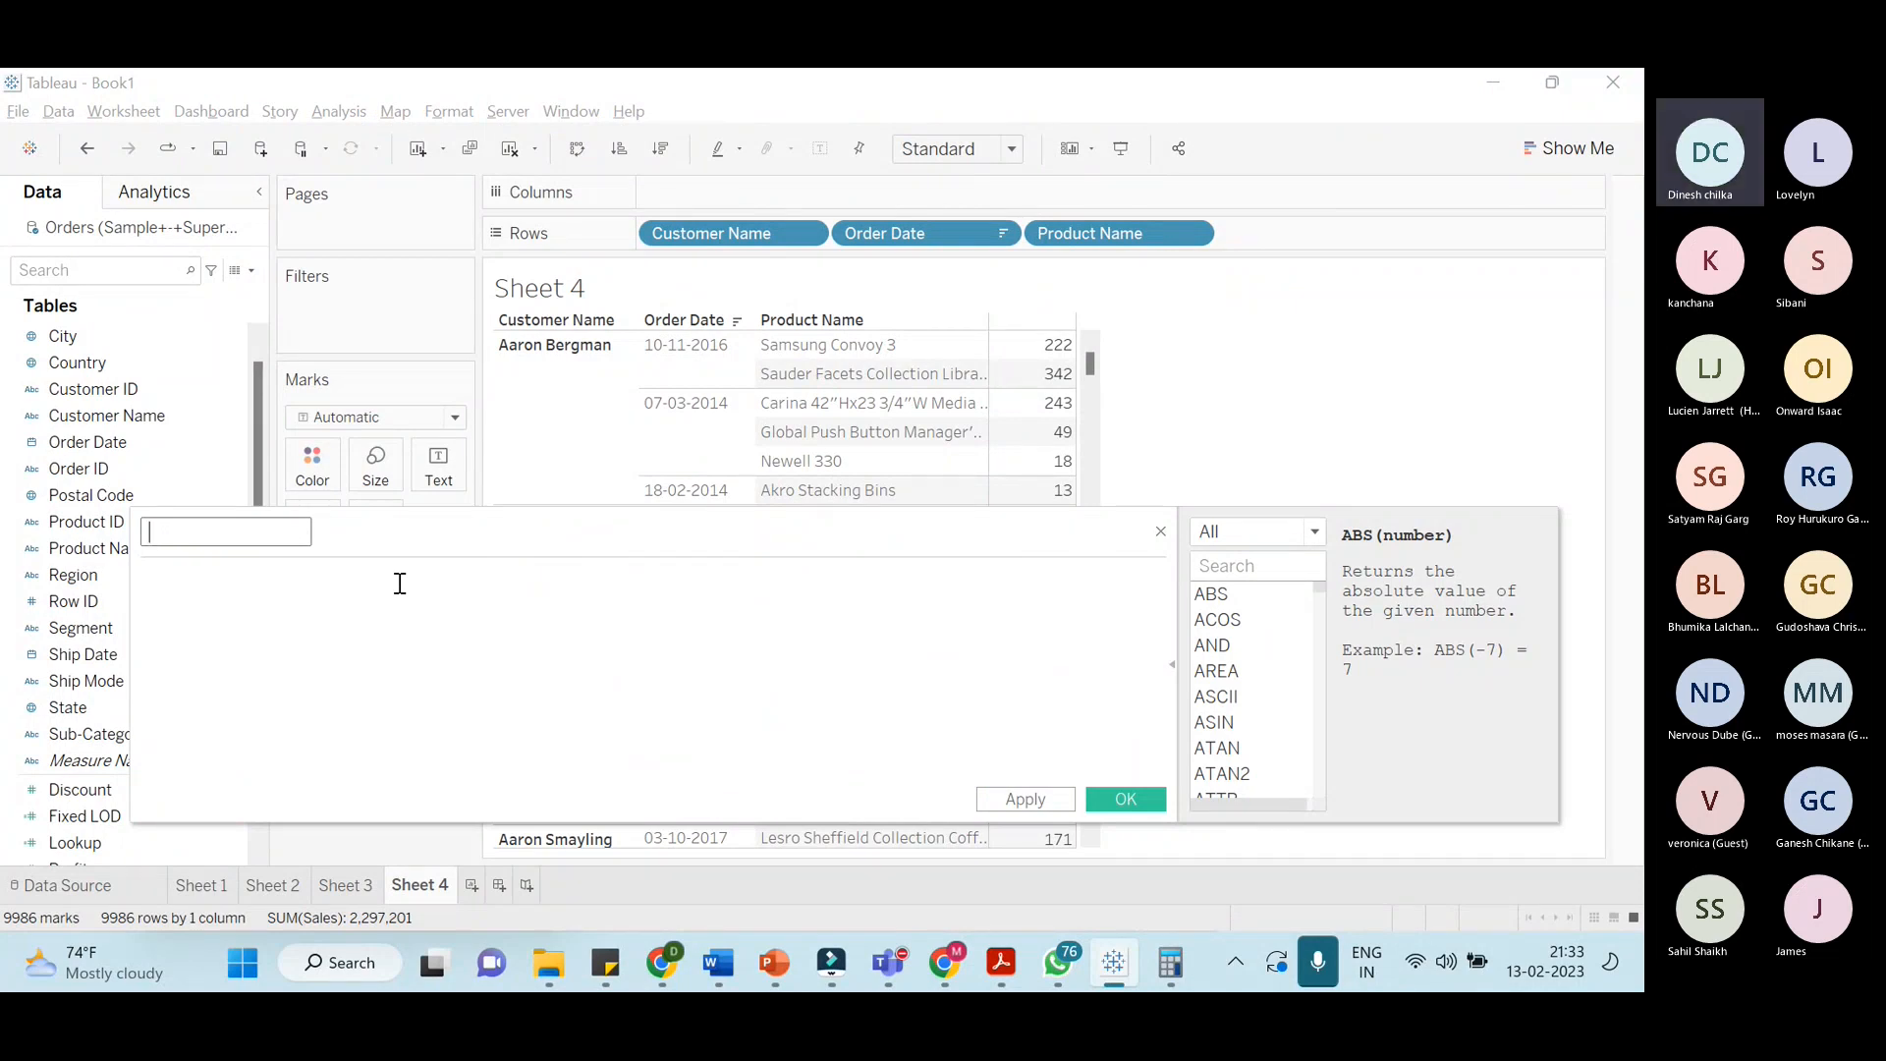
Name the calculated field Latest Purchase and start its formula with the FIXED keyword inside curly braces
{"action": "type", "text": "Lates"}
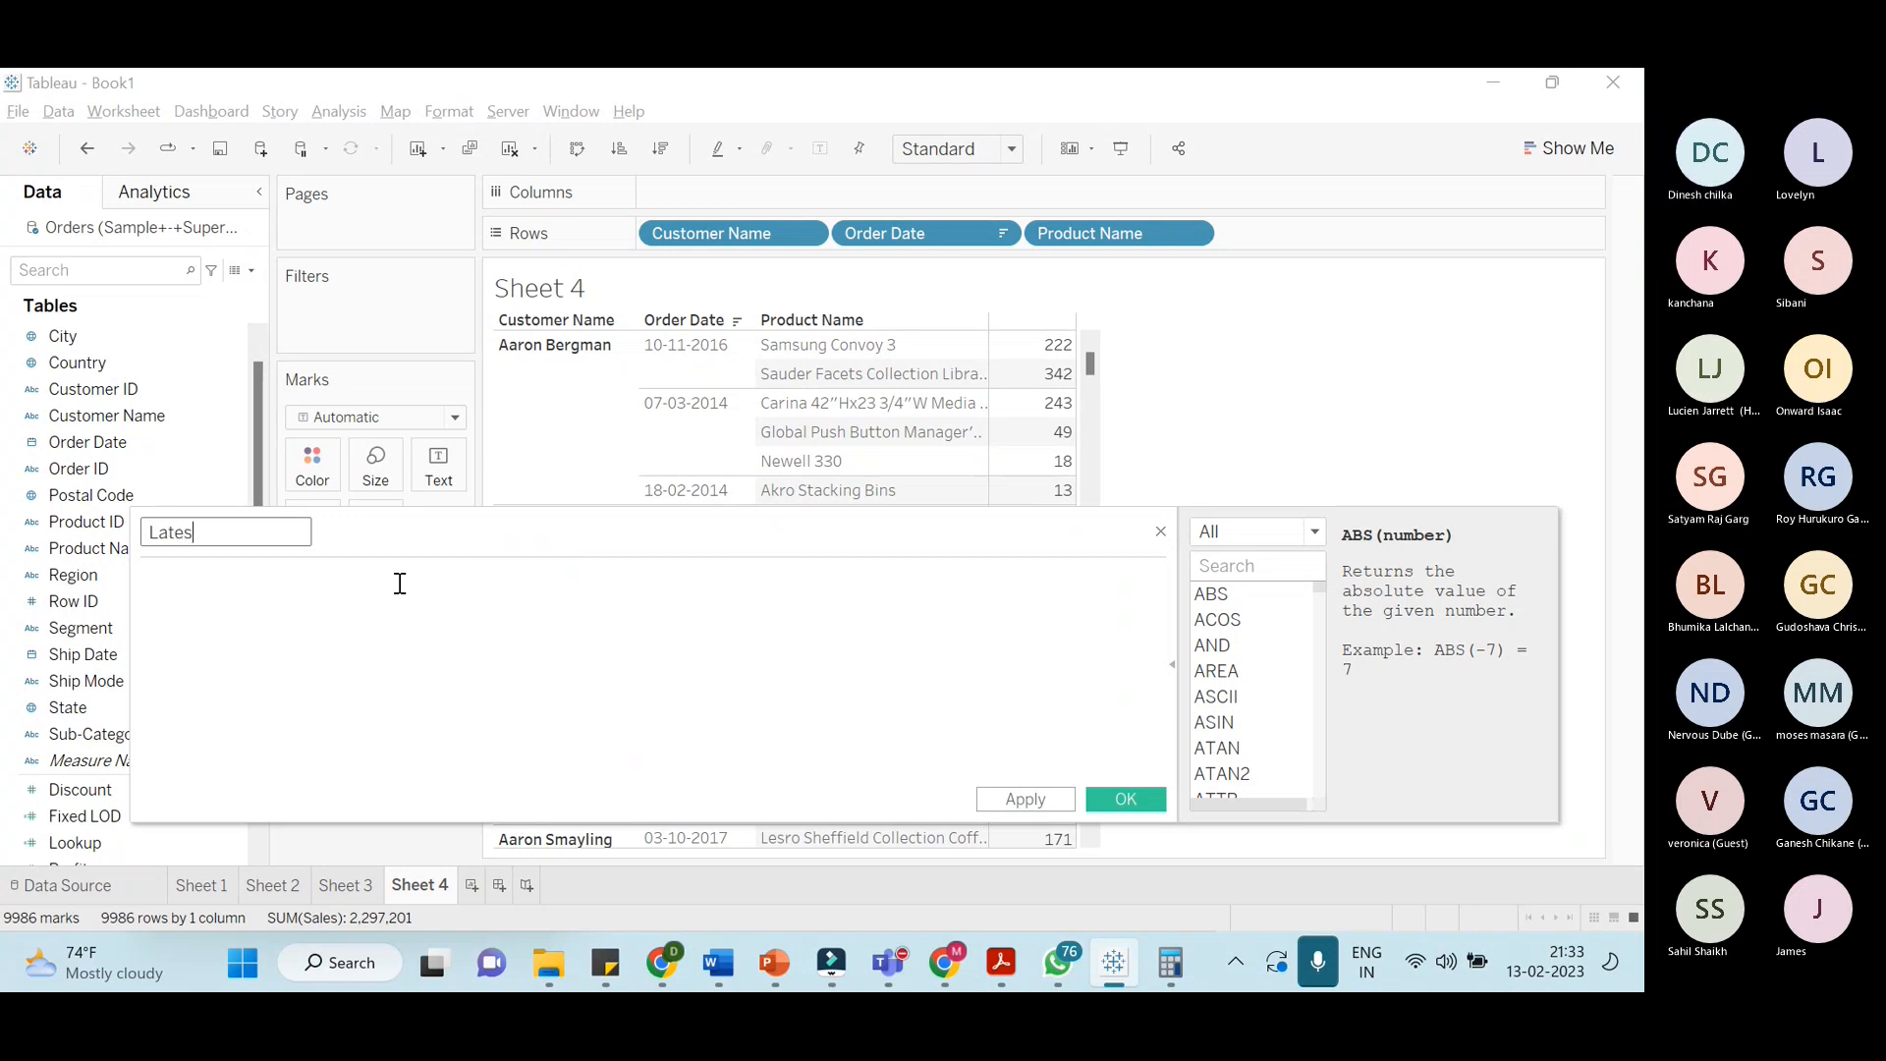
{"action": "type", "text": "t Purchase"}
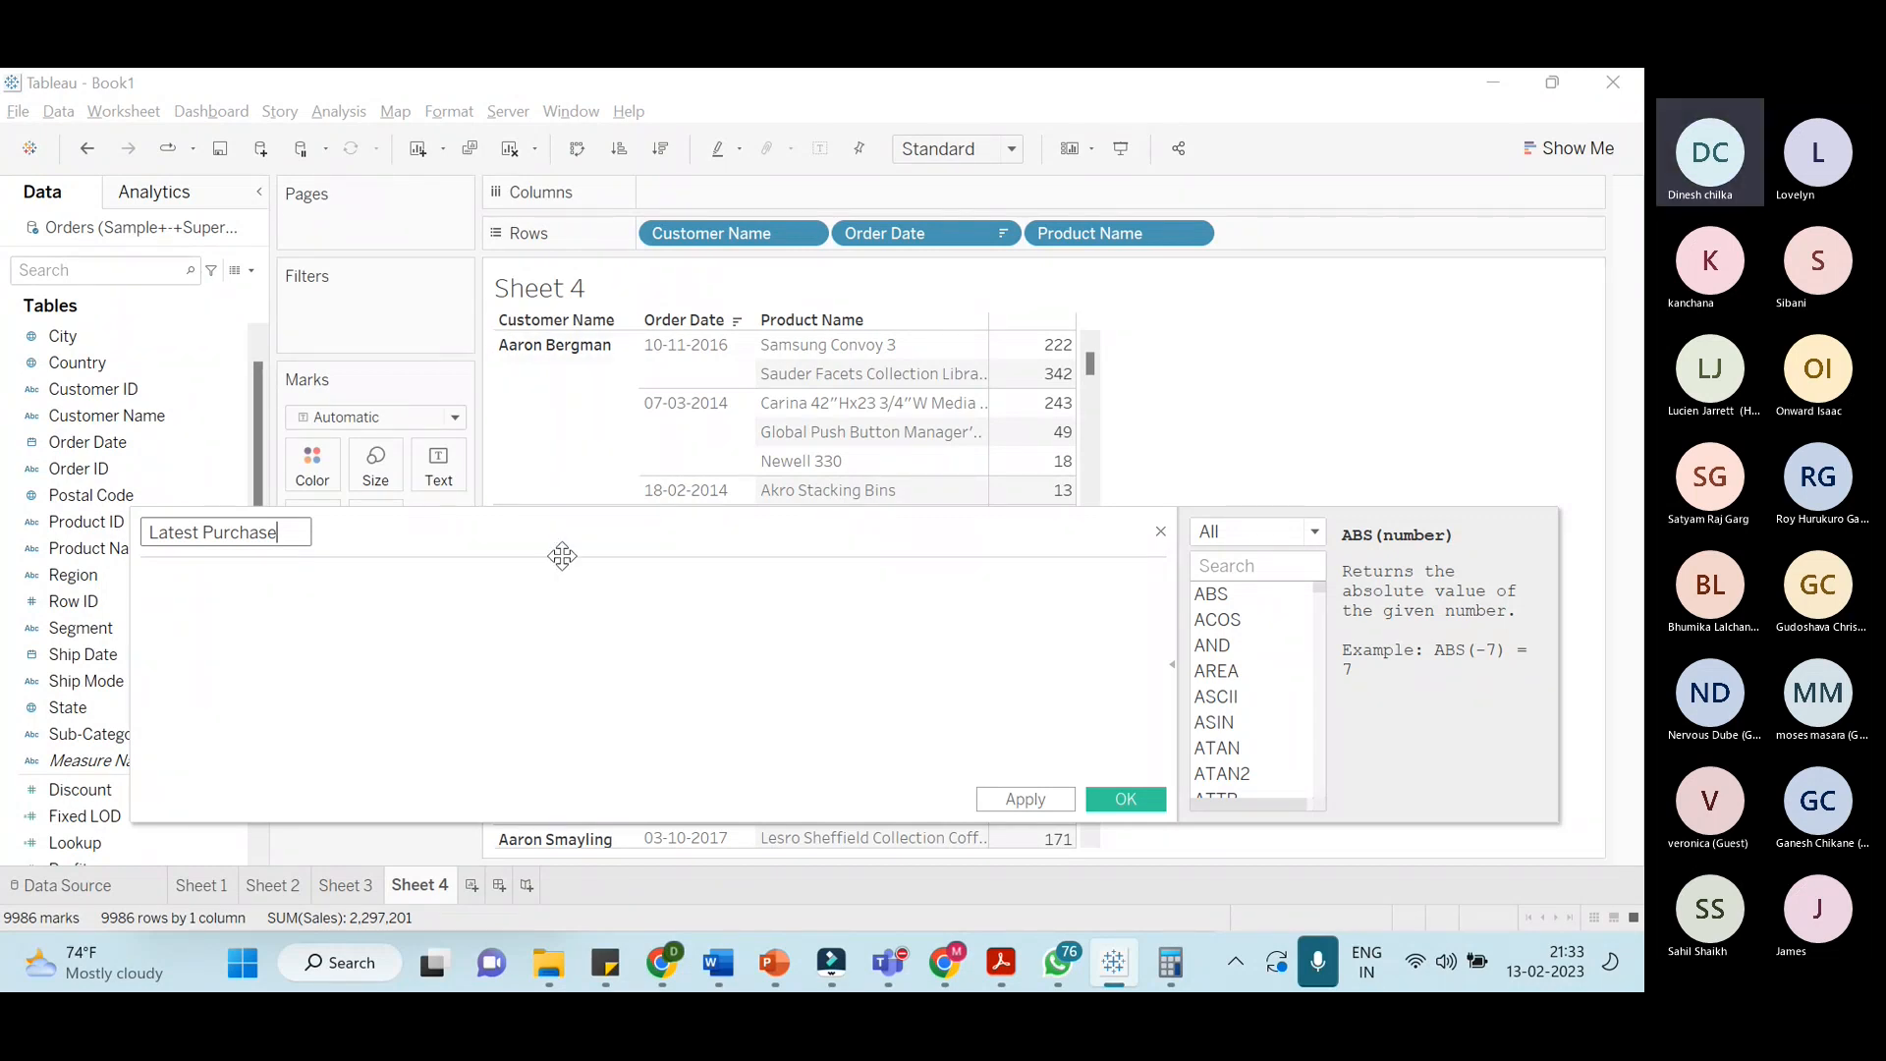
{"action": "left_click", "coordinate": [506, 632]}
{"action": "type", "text": "{ }"}
{"action": "key", "text": "Left"}
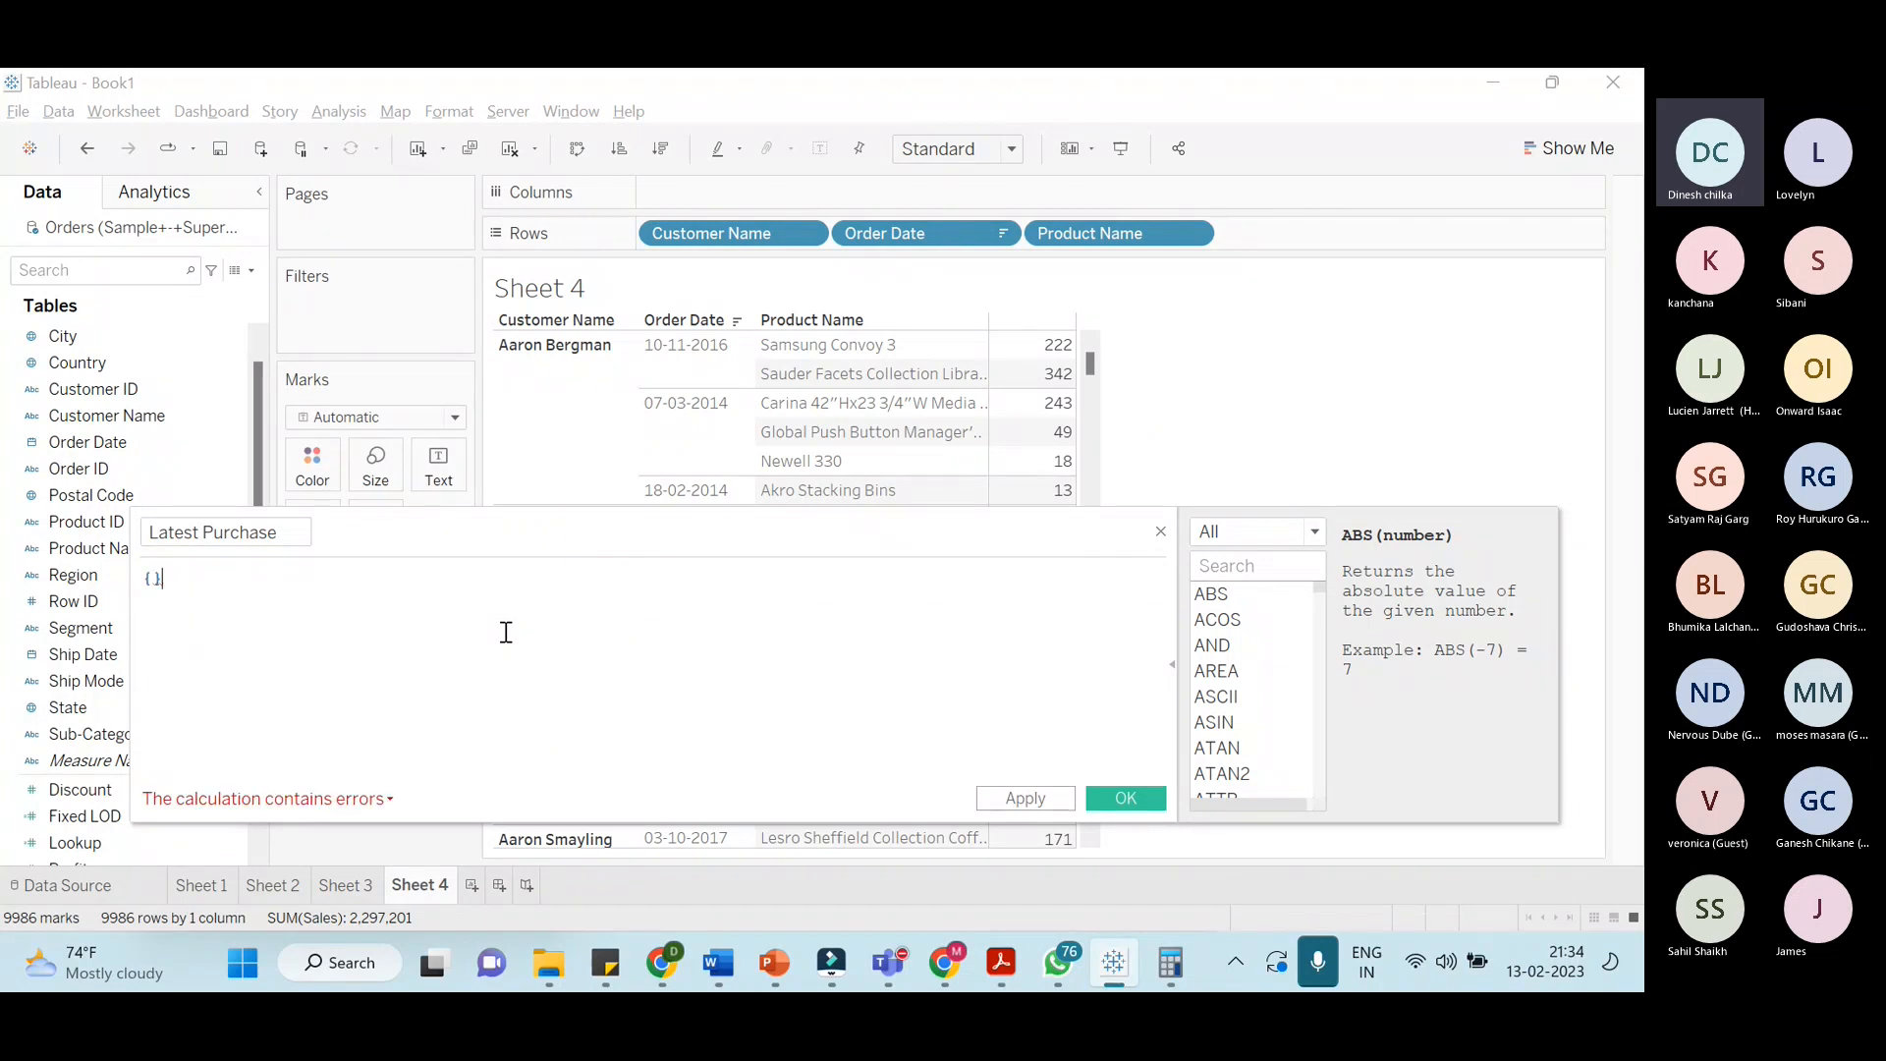
{"action": "type", "text": "fi"}
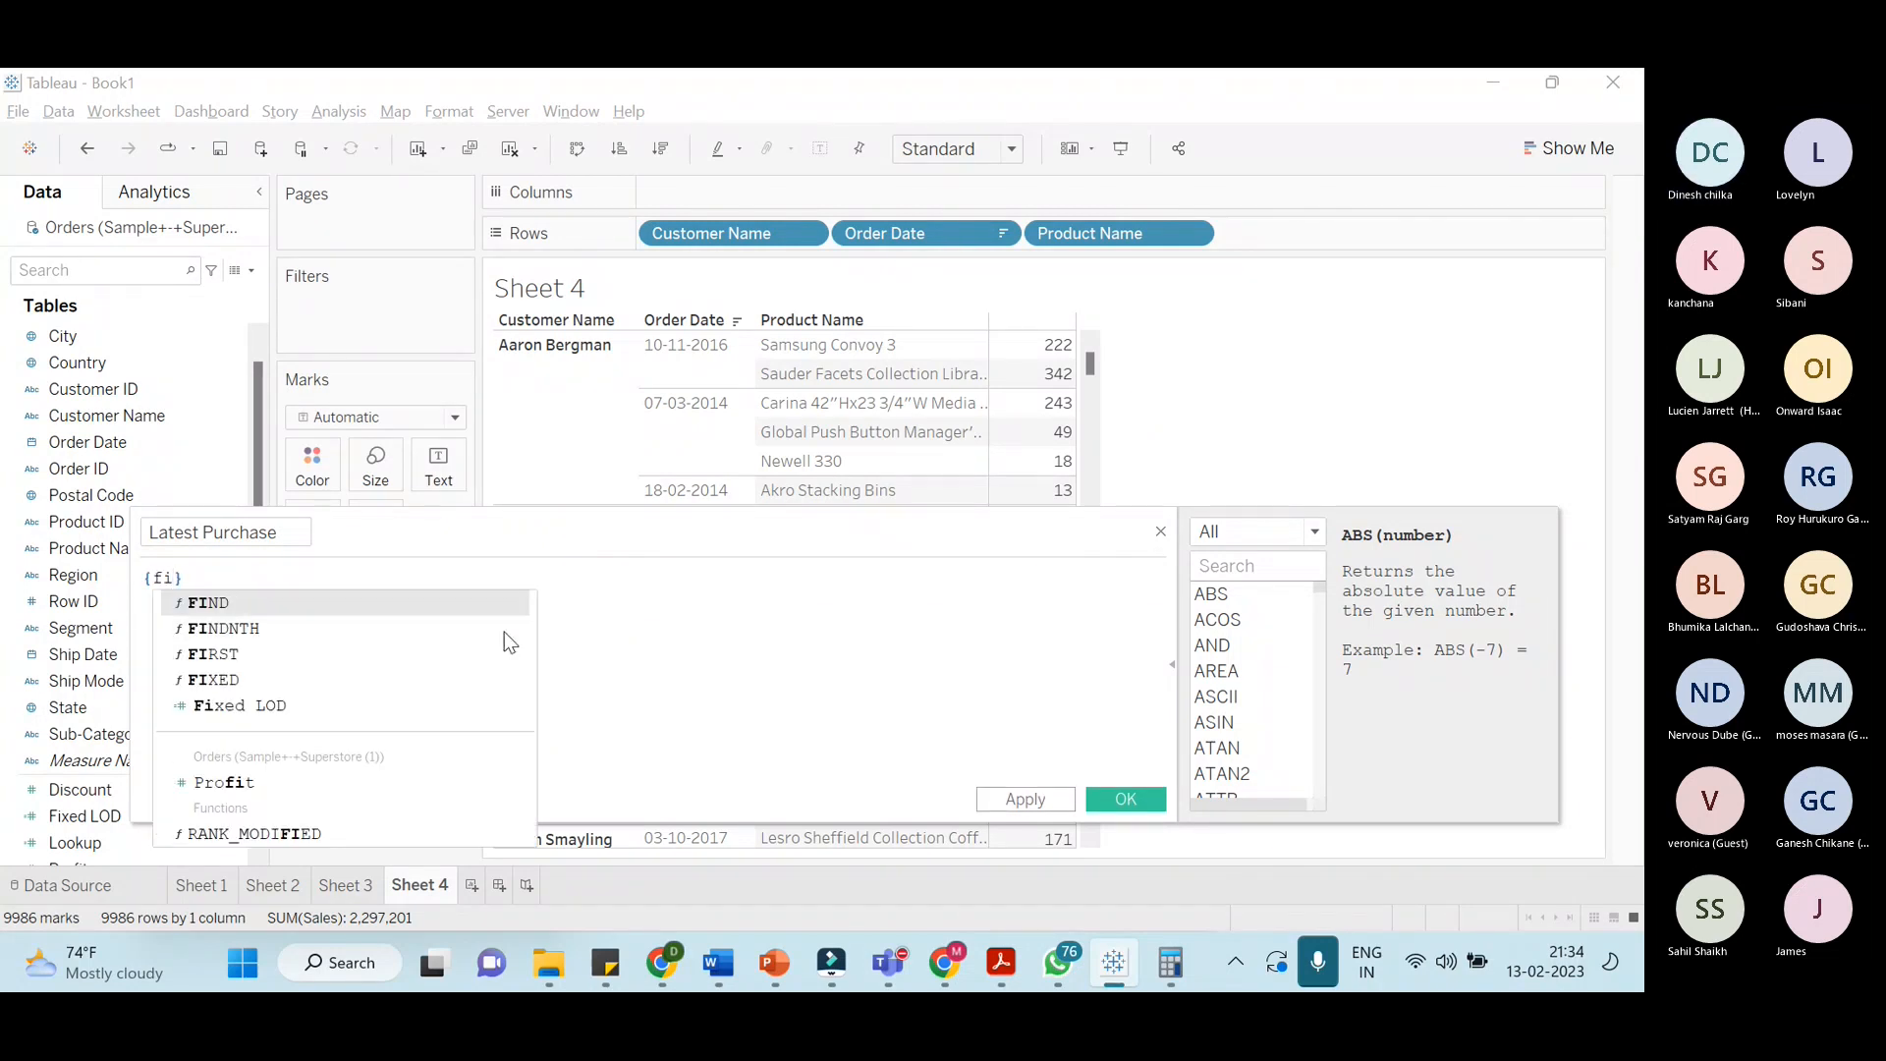
{"action": "type", "text": "xe"}
{"action": "key", "text": "Return"}
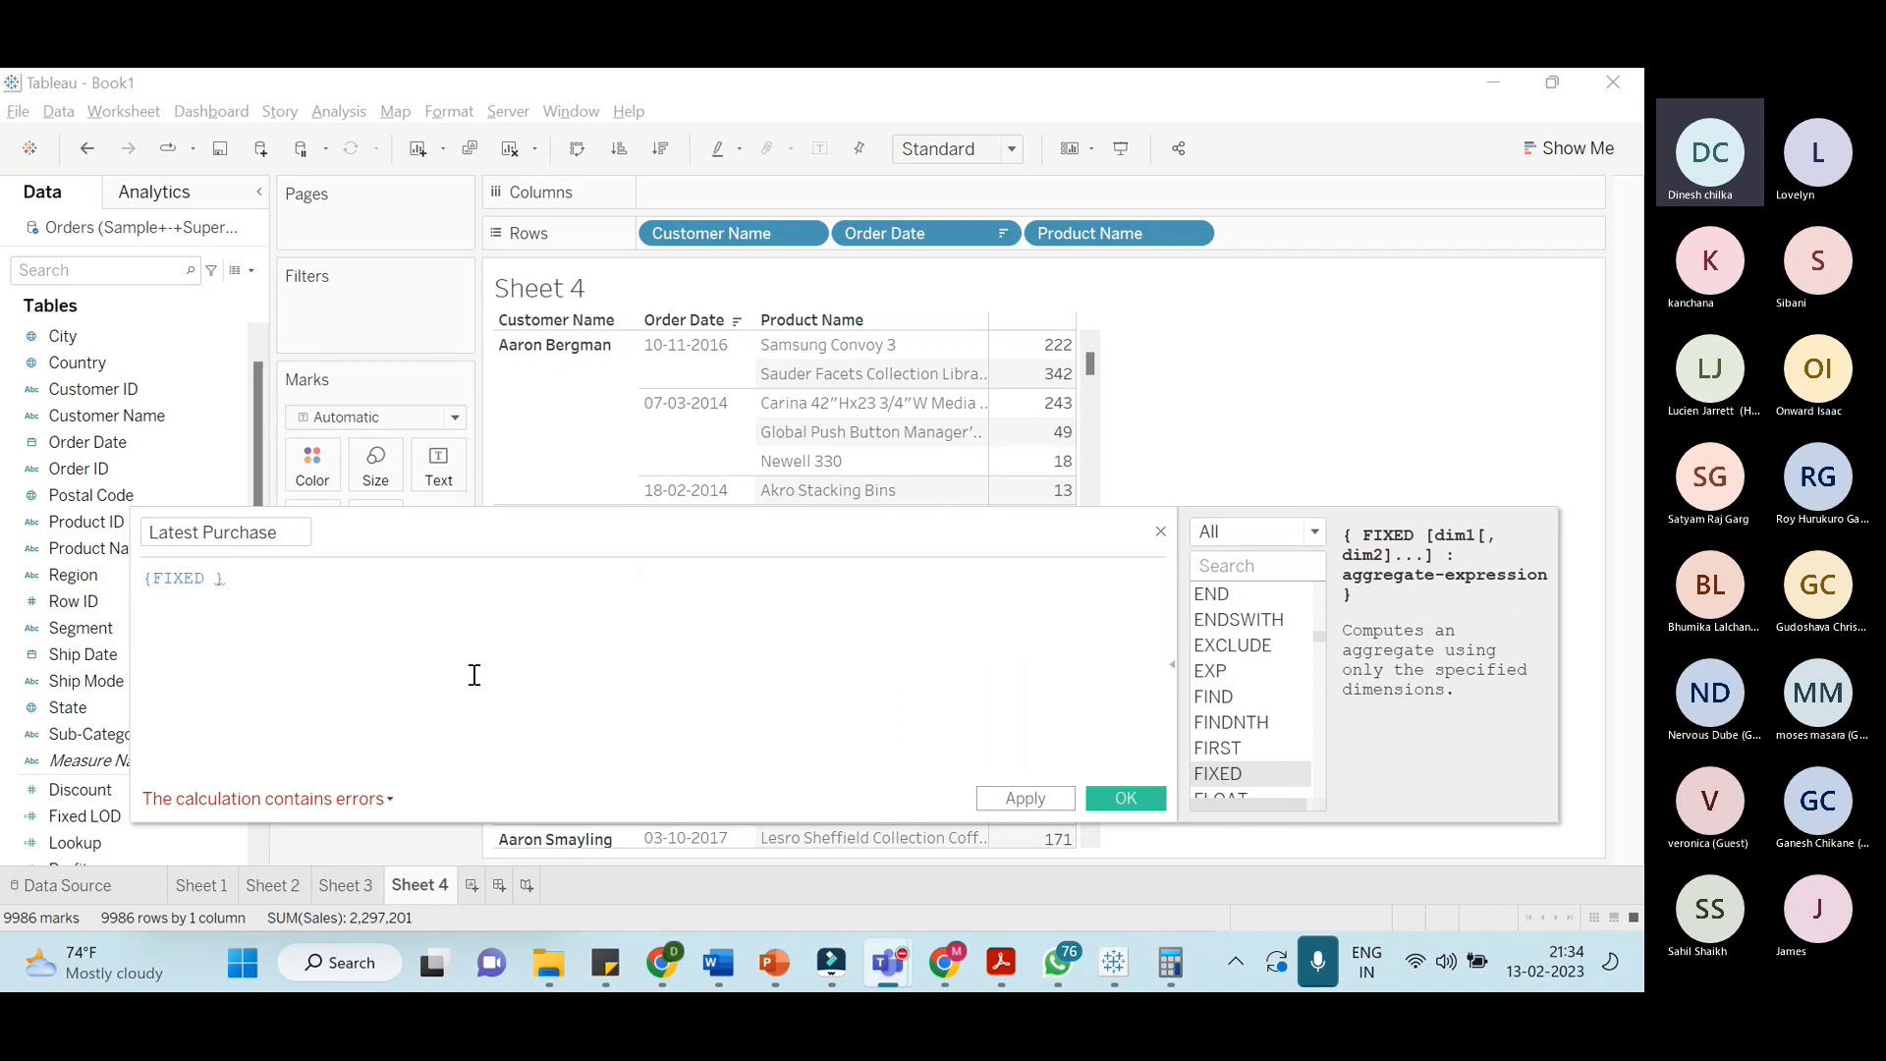
Check the formula on the PowerPoint slide, return to Tableau and add [Customer Name] followed by a colon after FIXED
{"action": "key", "text": "alt+Tab"}
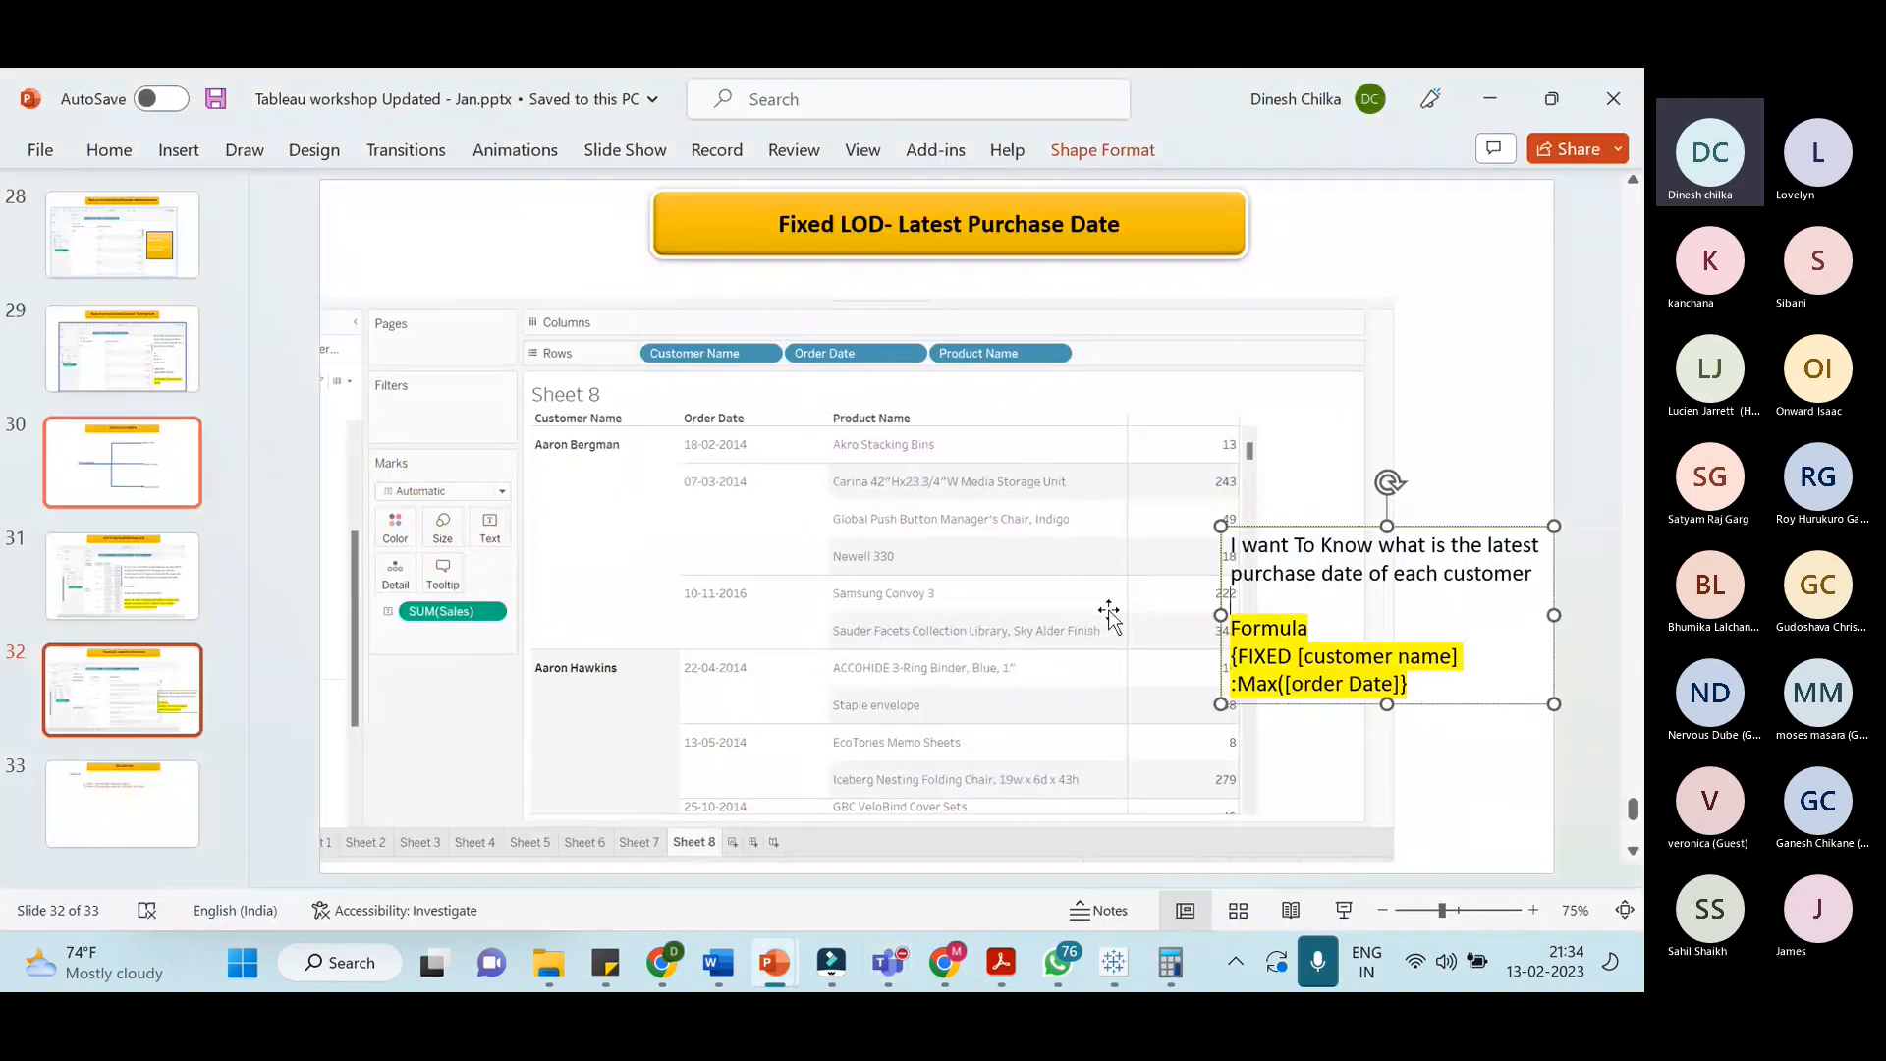
{"action": "key", "text": "alt+Tab"}
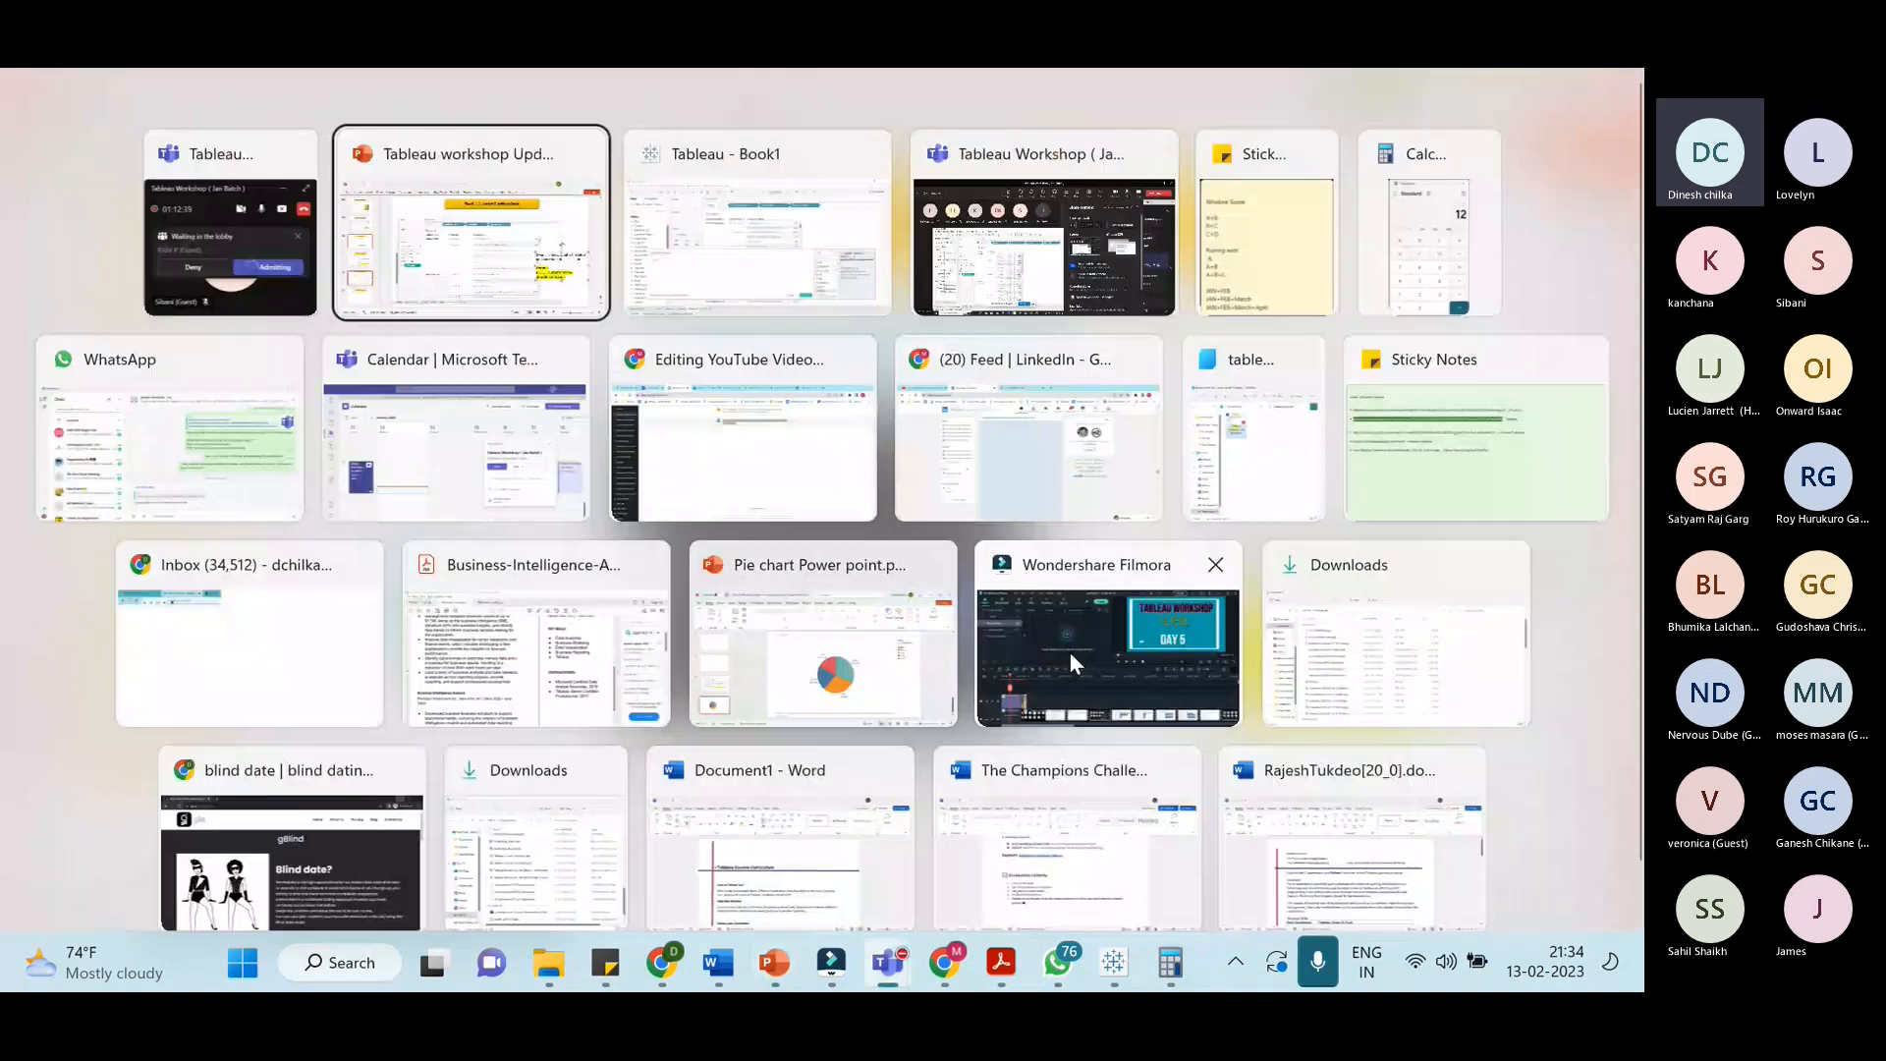
{"action": "key", "text": "alt+Tab"}
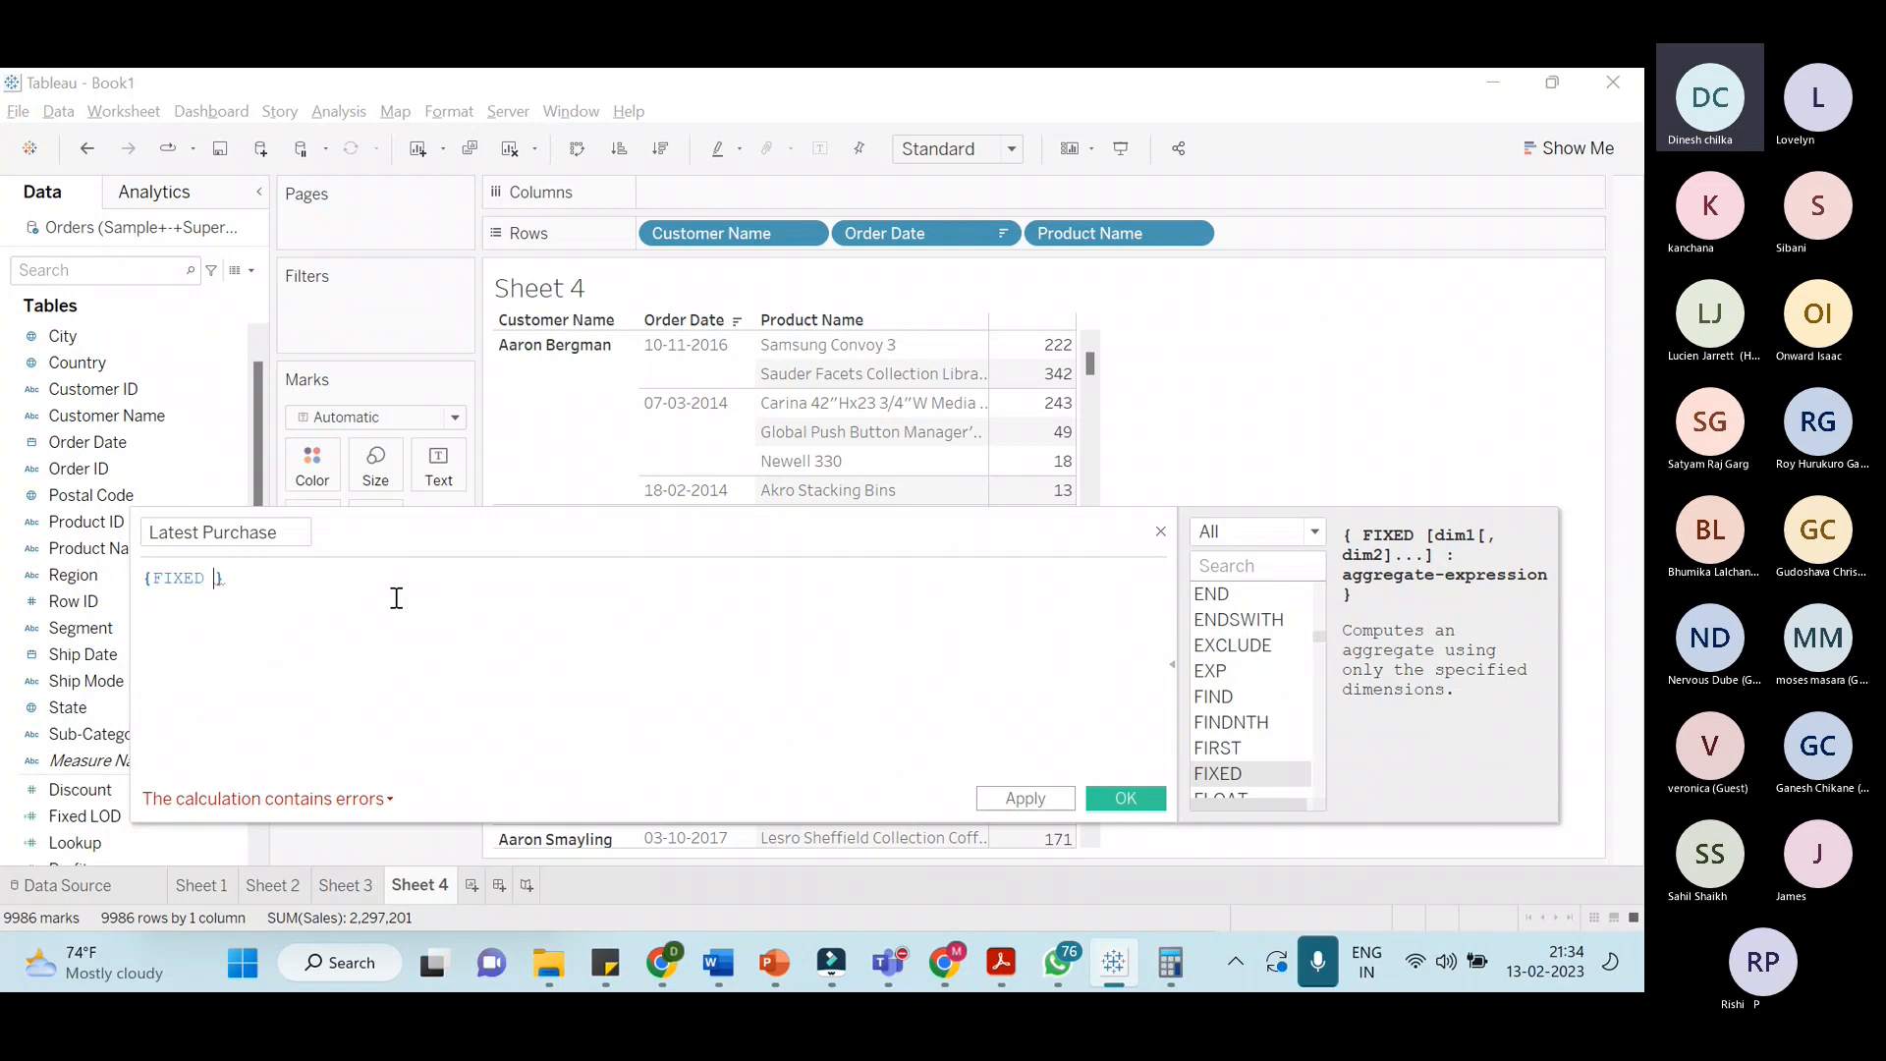
{"action": "type", "text": "cu"}
{"action": "key", "text": "Down"}
{"action": "key", "text": "Return"}
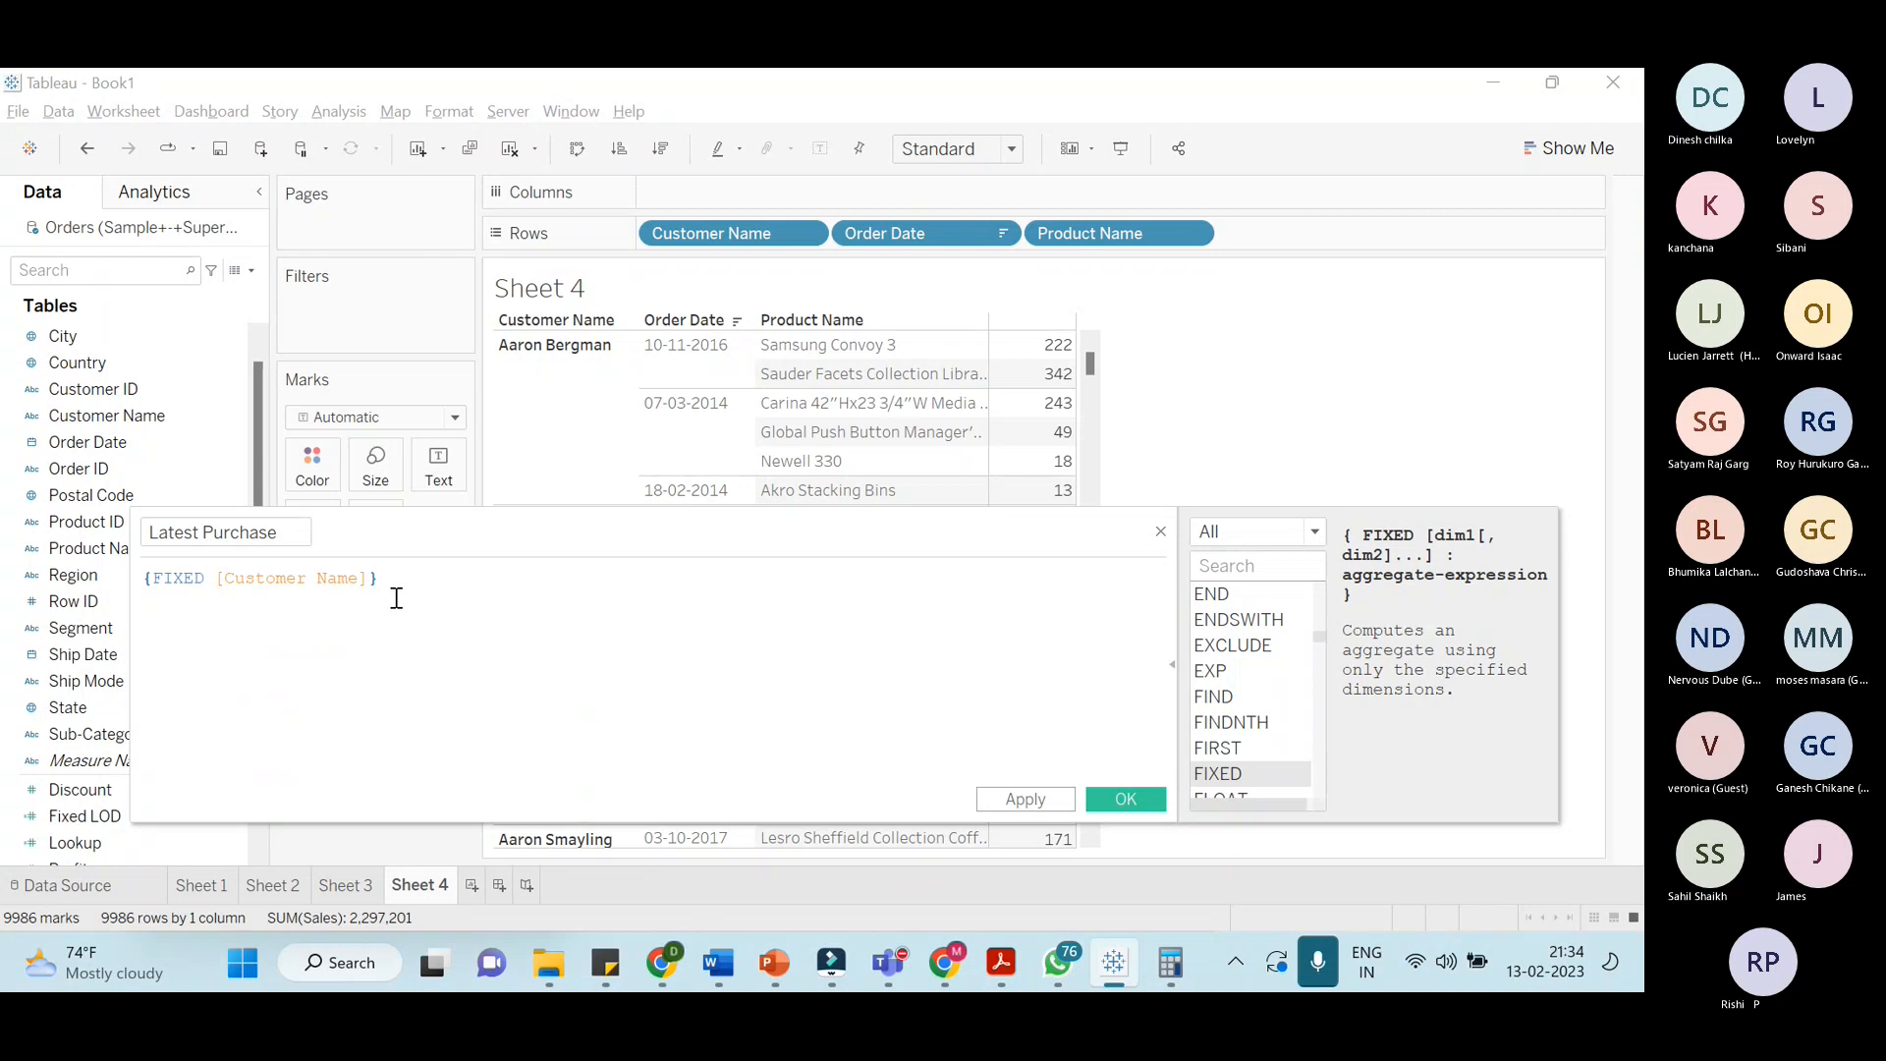
{"action": "type", "text": ":"}
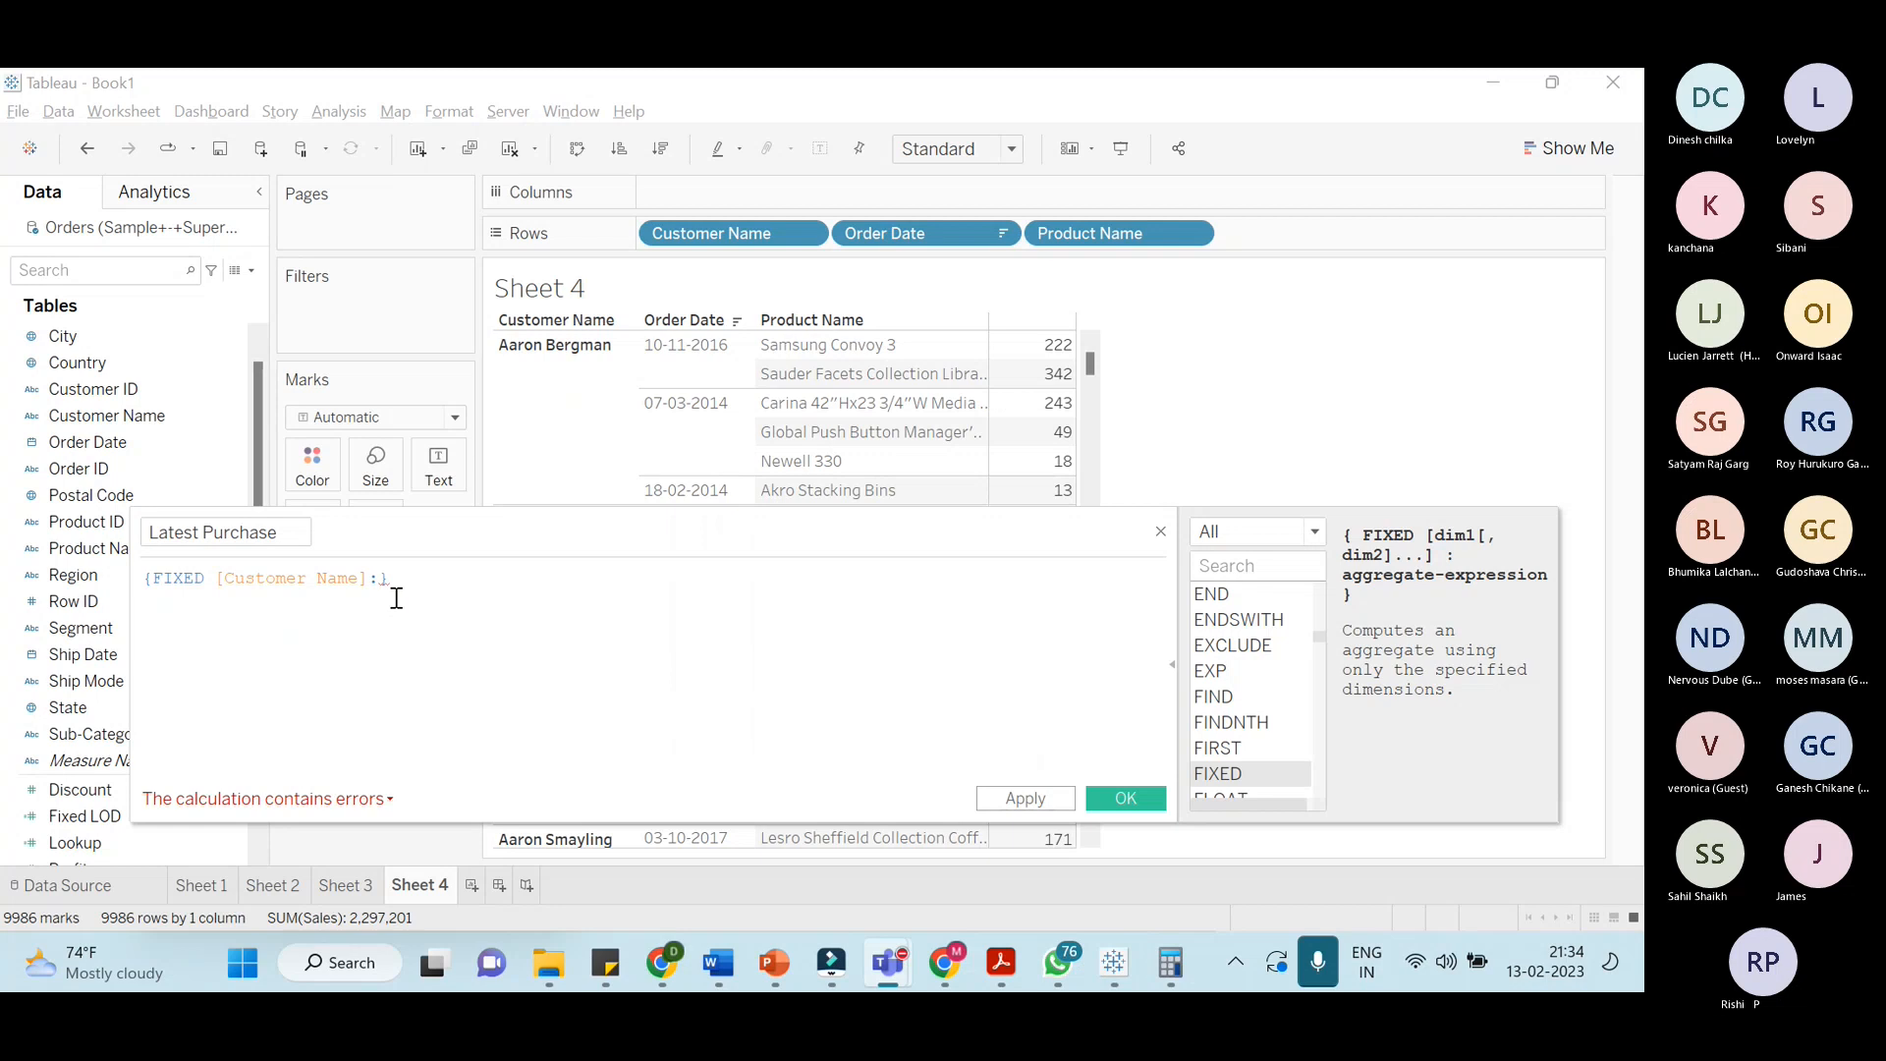
Recheck the PowerPoint slide, return to Tableau and add MAX([Order Date]) after the colon in the formula
{"action": "key", "text": "alt+Tab"}
{"action": "key", "text": "Tab"}
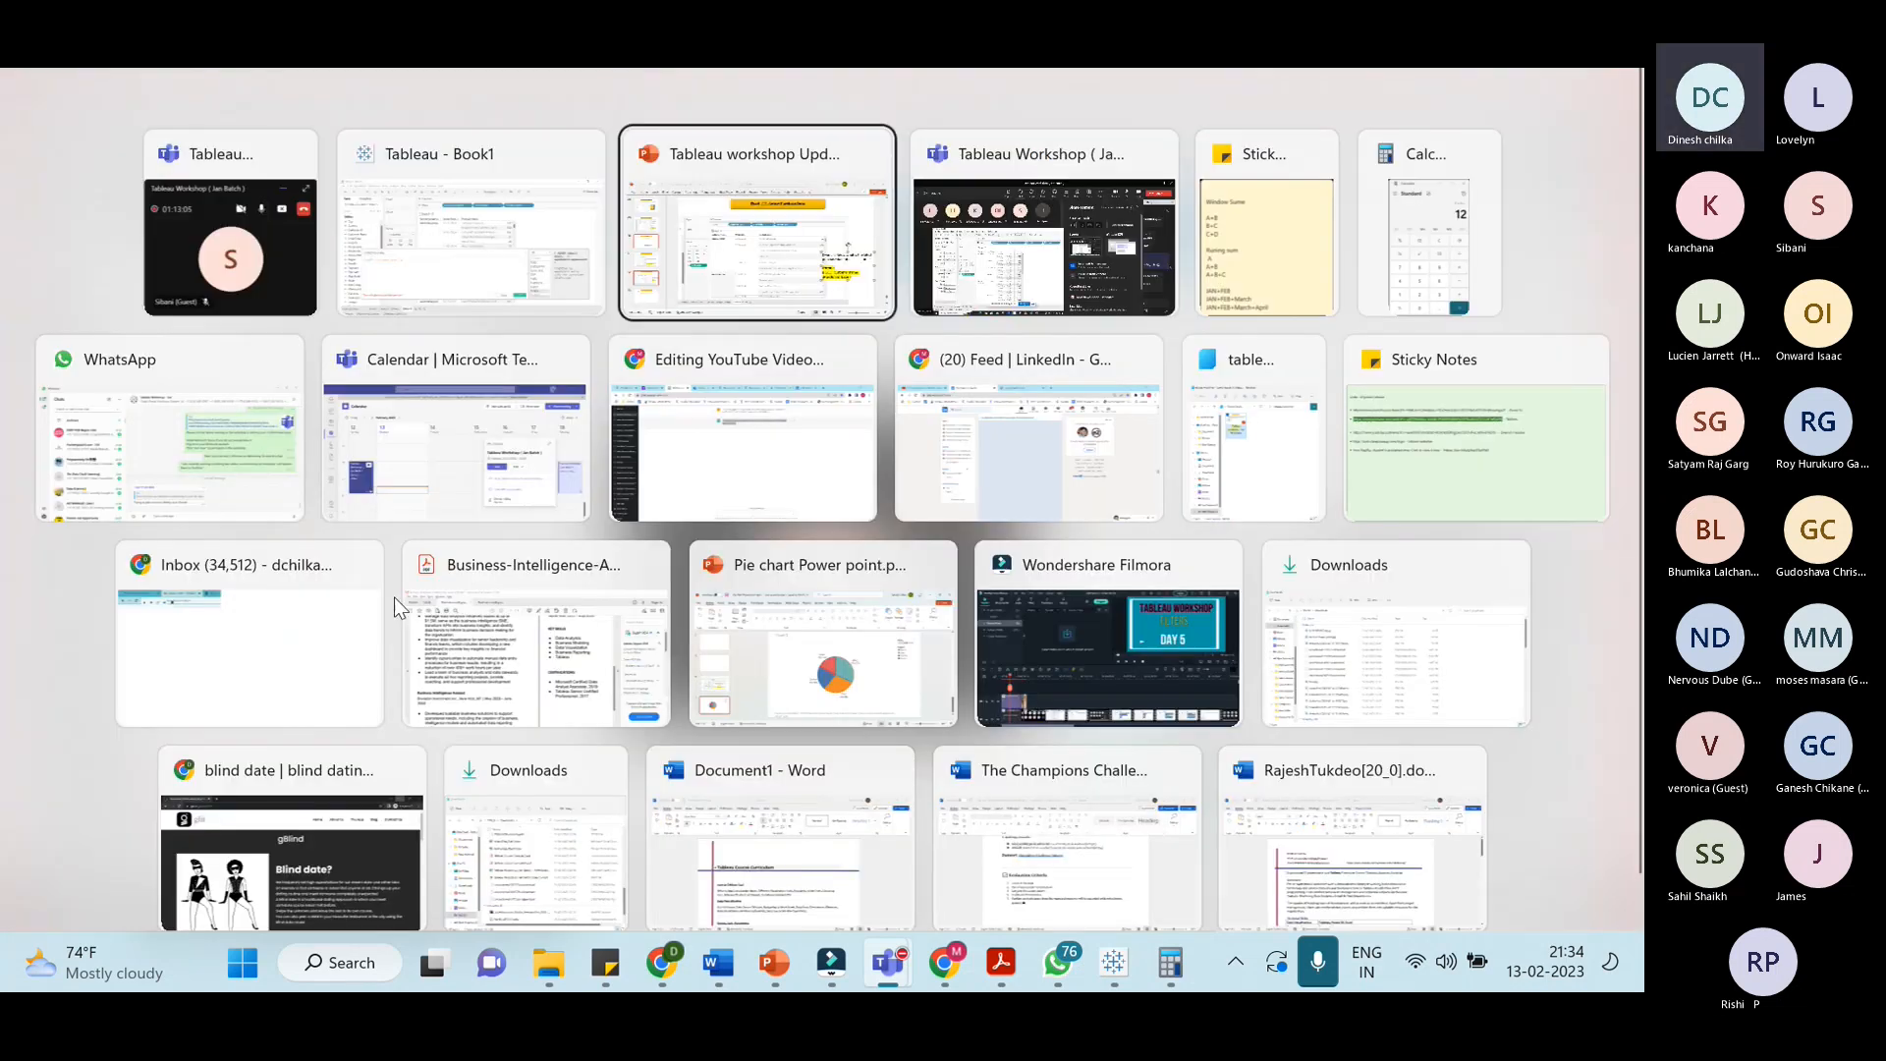
{"action": "key", "text": "alt+Tab"}
{"action": "key", "text": "Tab"}
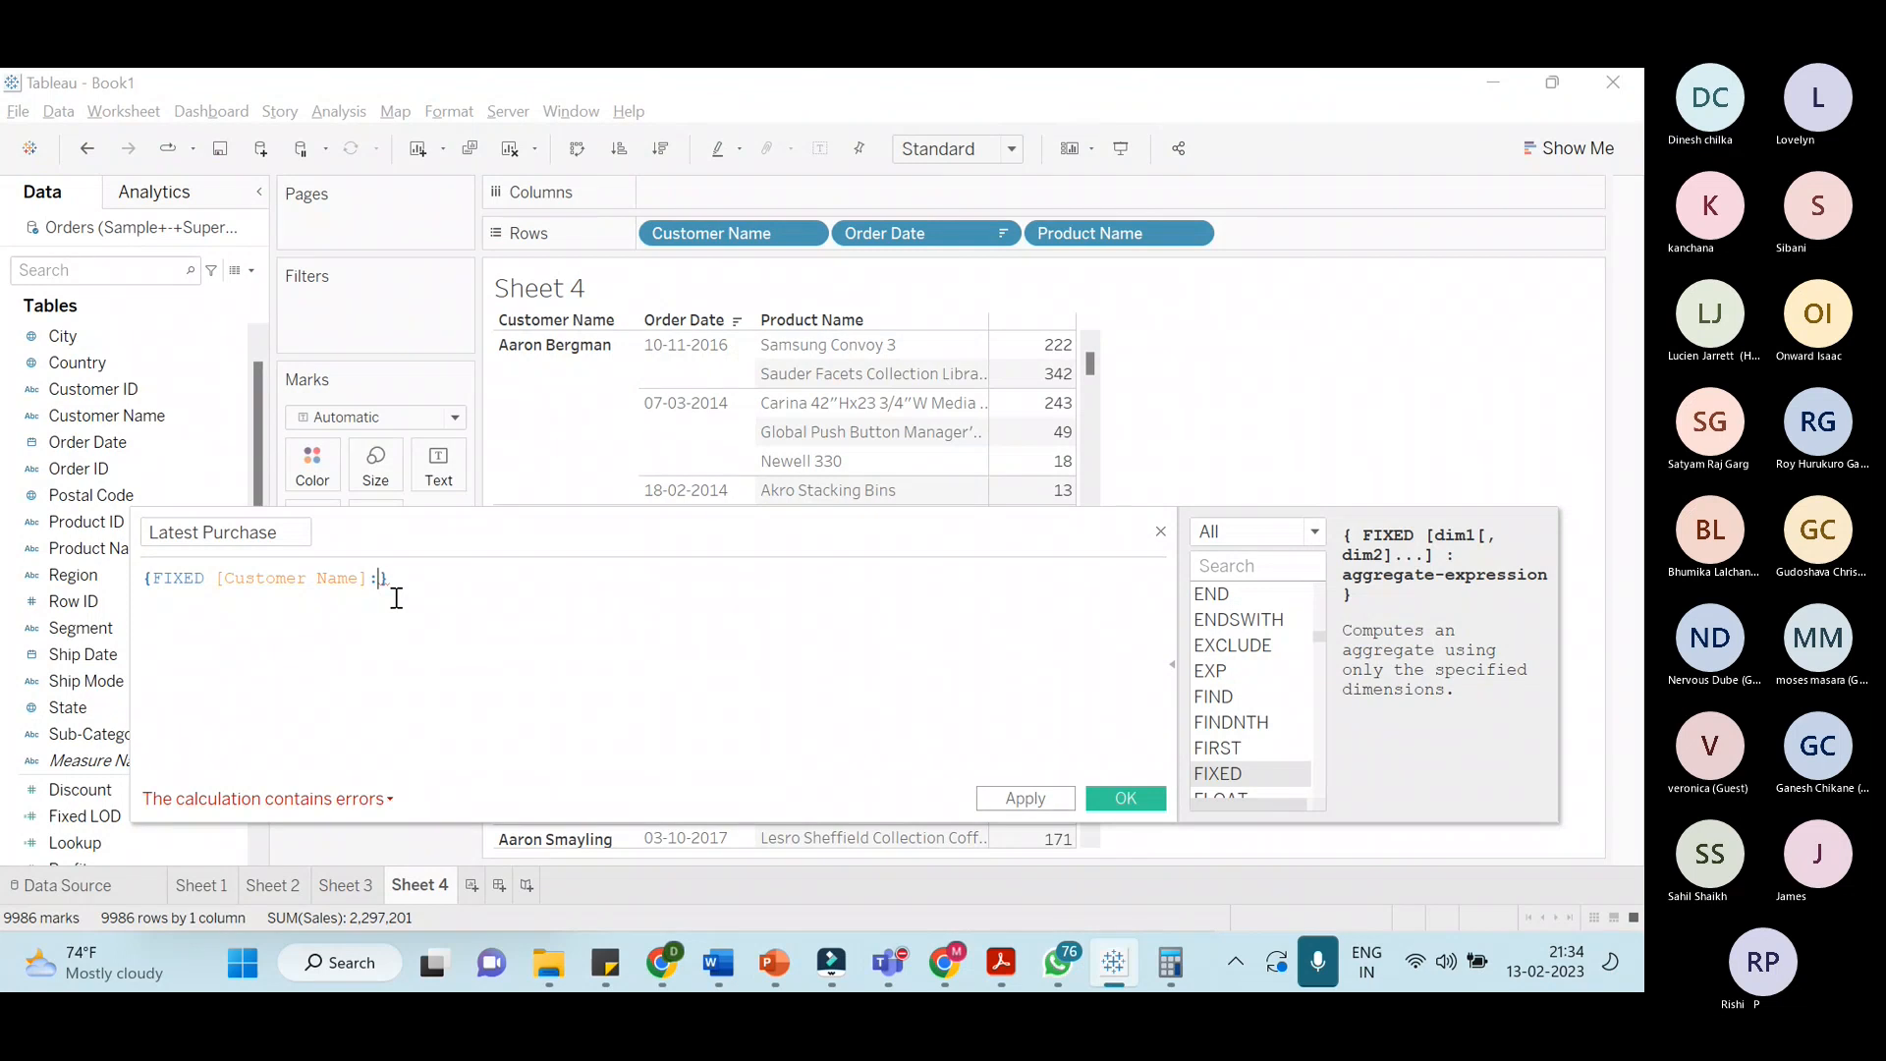
{"action": "type", "text": "MAx"}
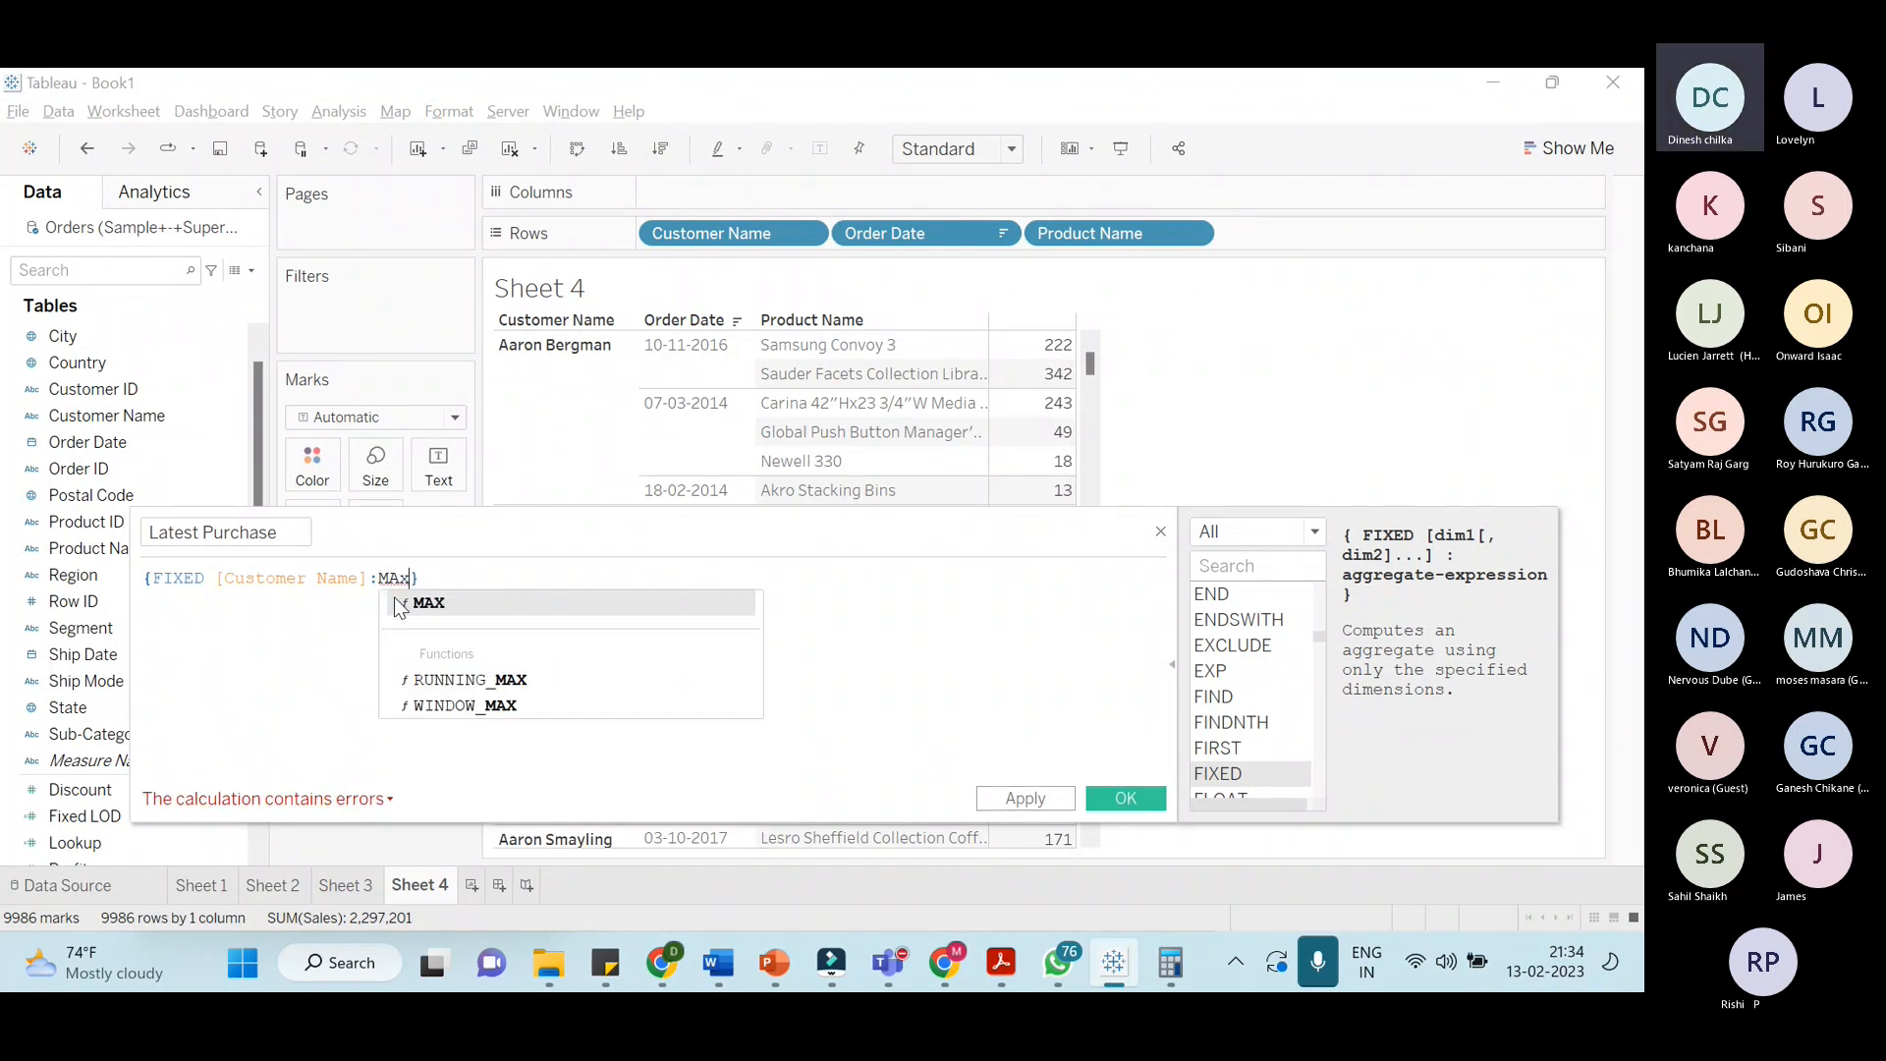
{"action": "left_click", "coordinate": [400, 606]}
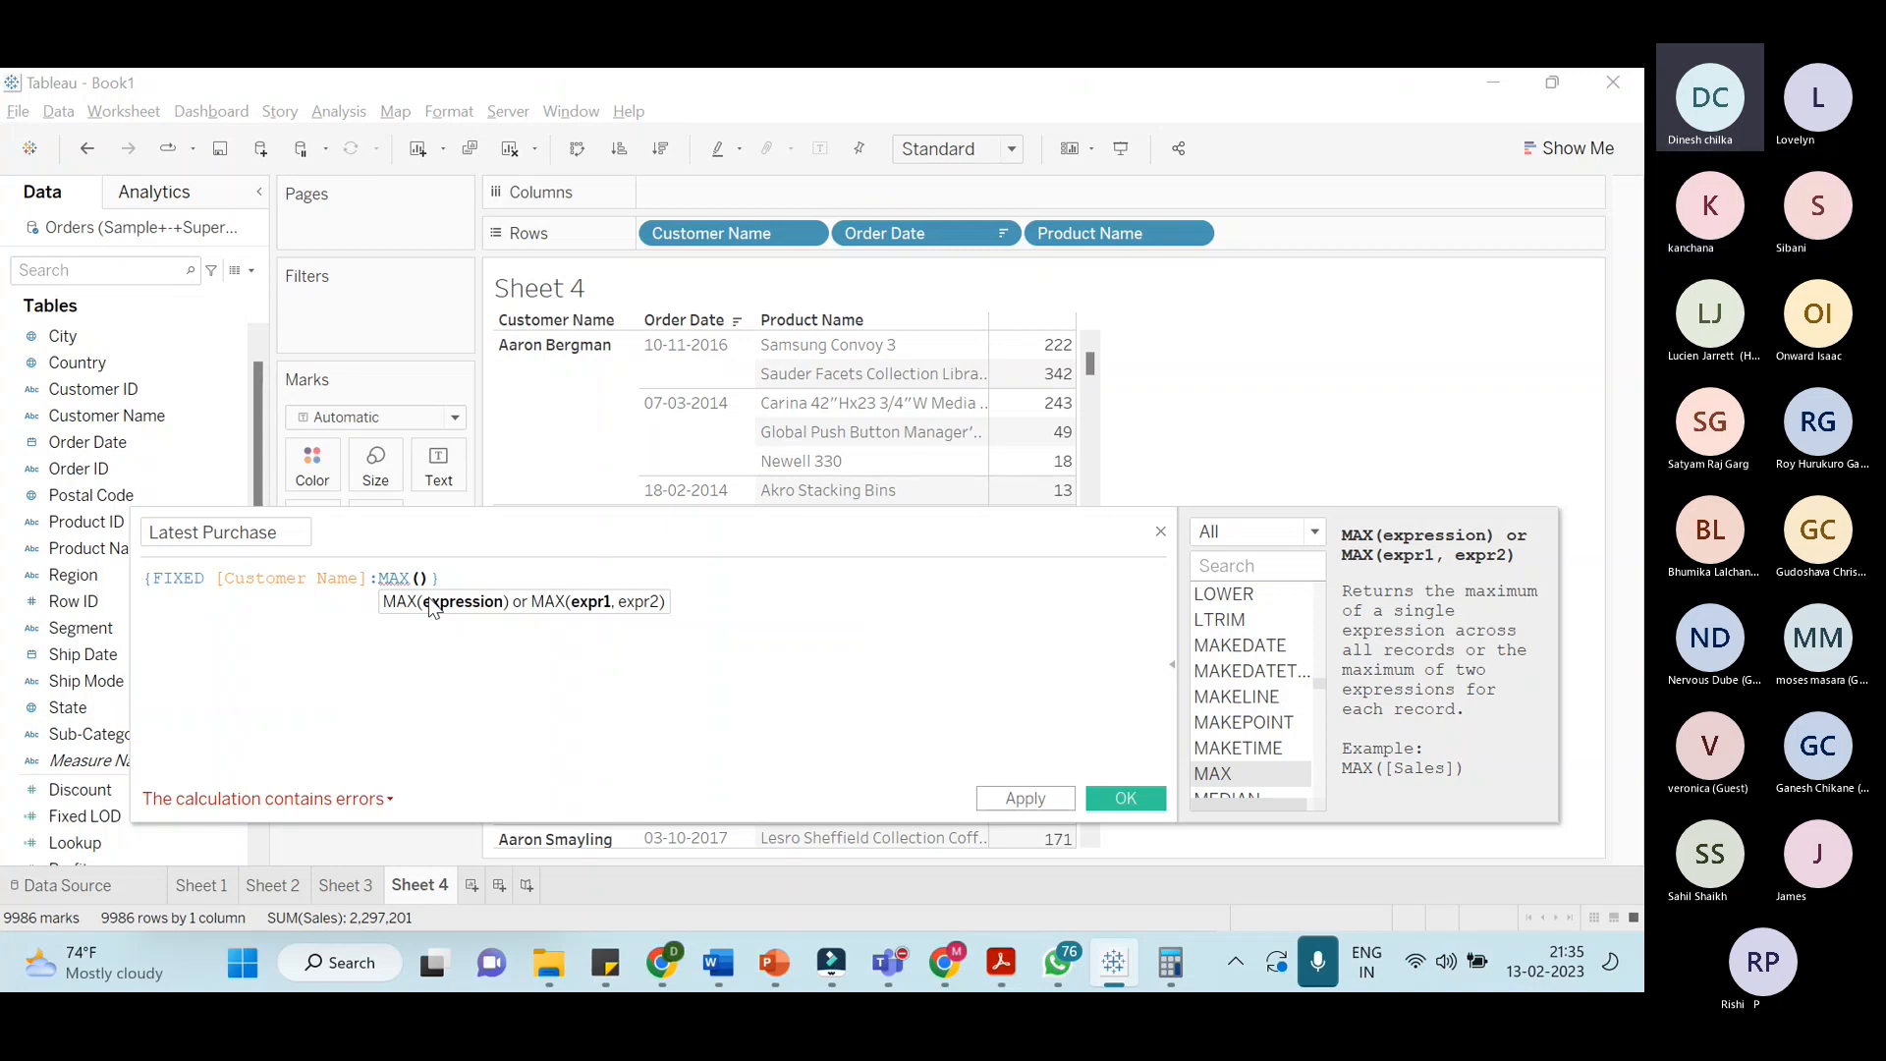
{"action": "type", "text": "[Order Date]"}
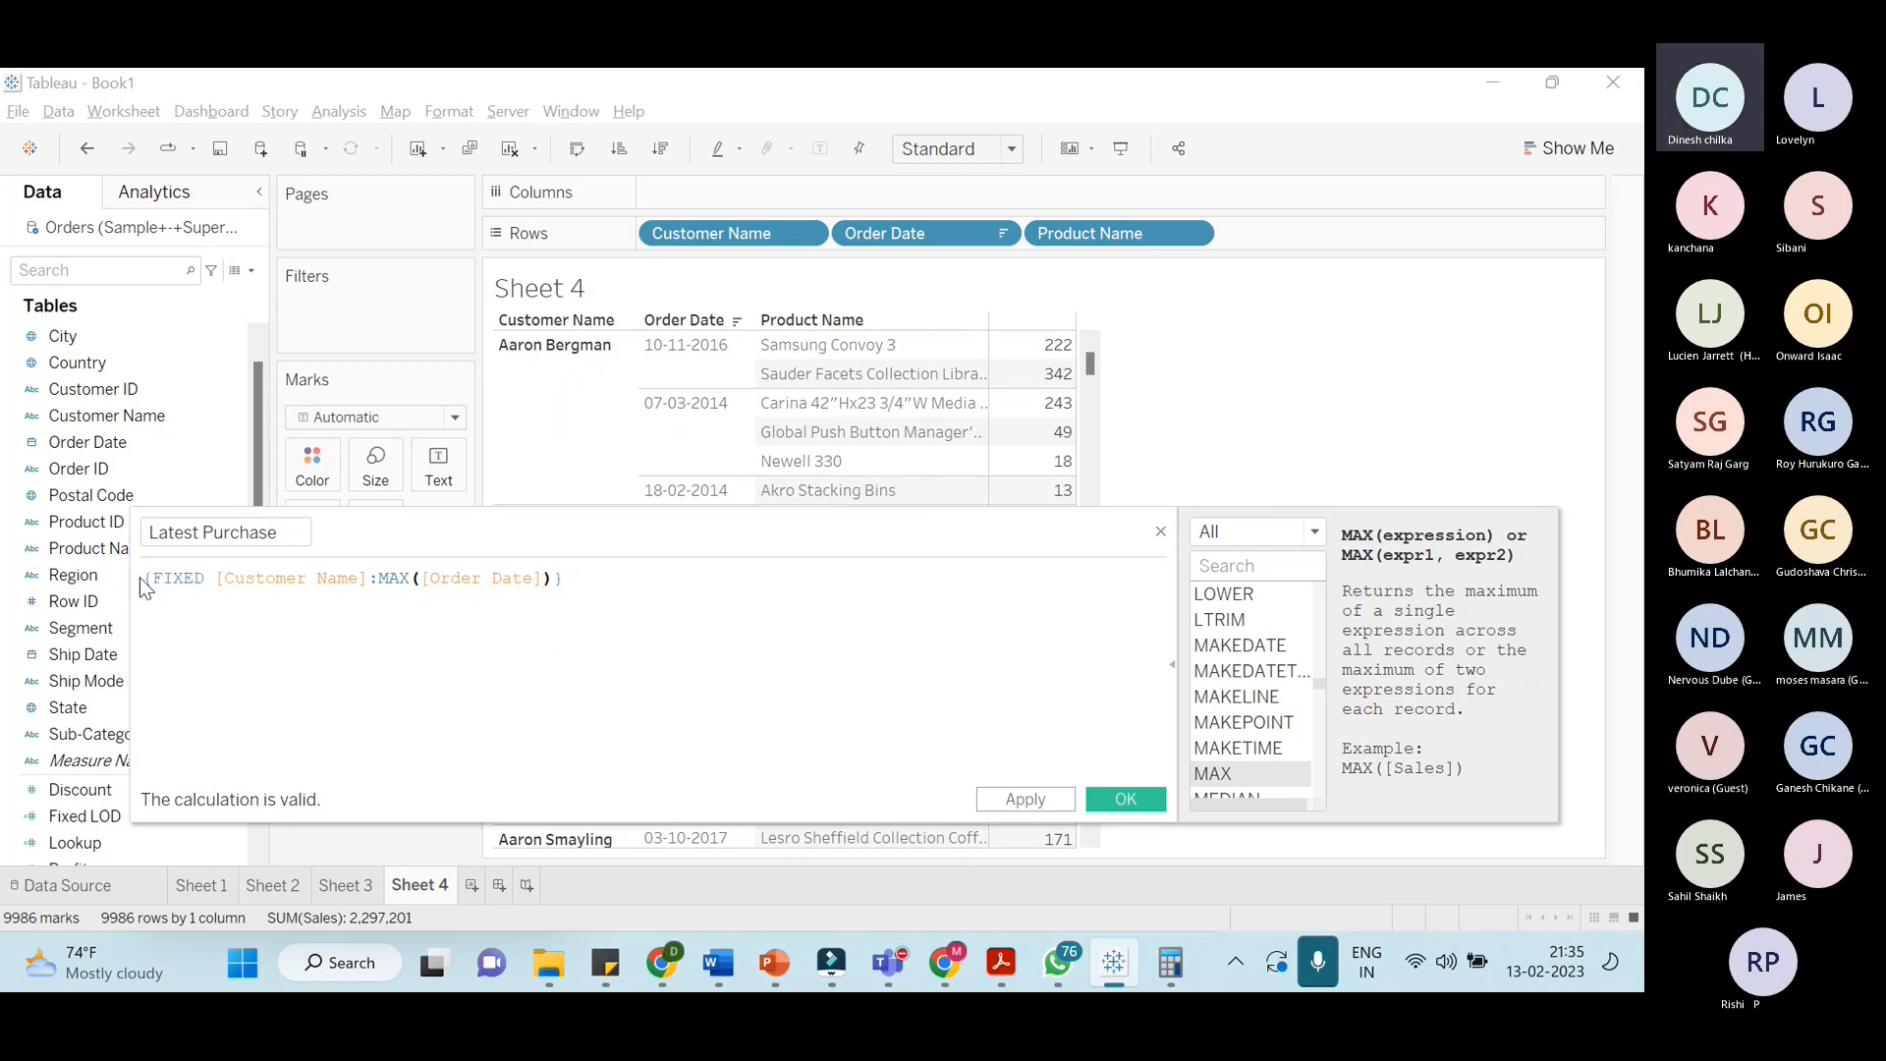
Remove the space between FIXED and [Customer Name], review the parts of the formula, and save the Latest Purchase calculated field
{"action": "left_click", "coordinate": [175, 578]}
{"action": "left_click_drag", "start_coordinate": [175, 579], "coordinate": [367, 585]}
{"action": "left_click", "coordinate": [218, 577]}
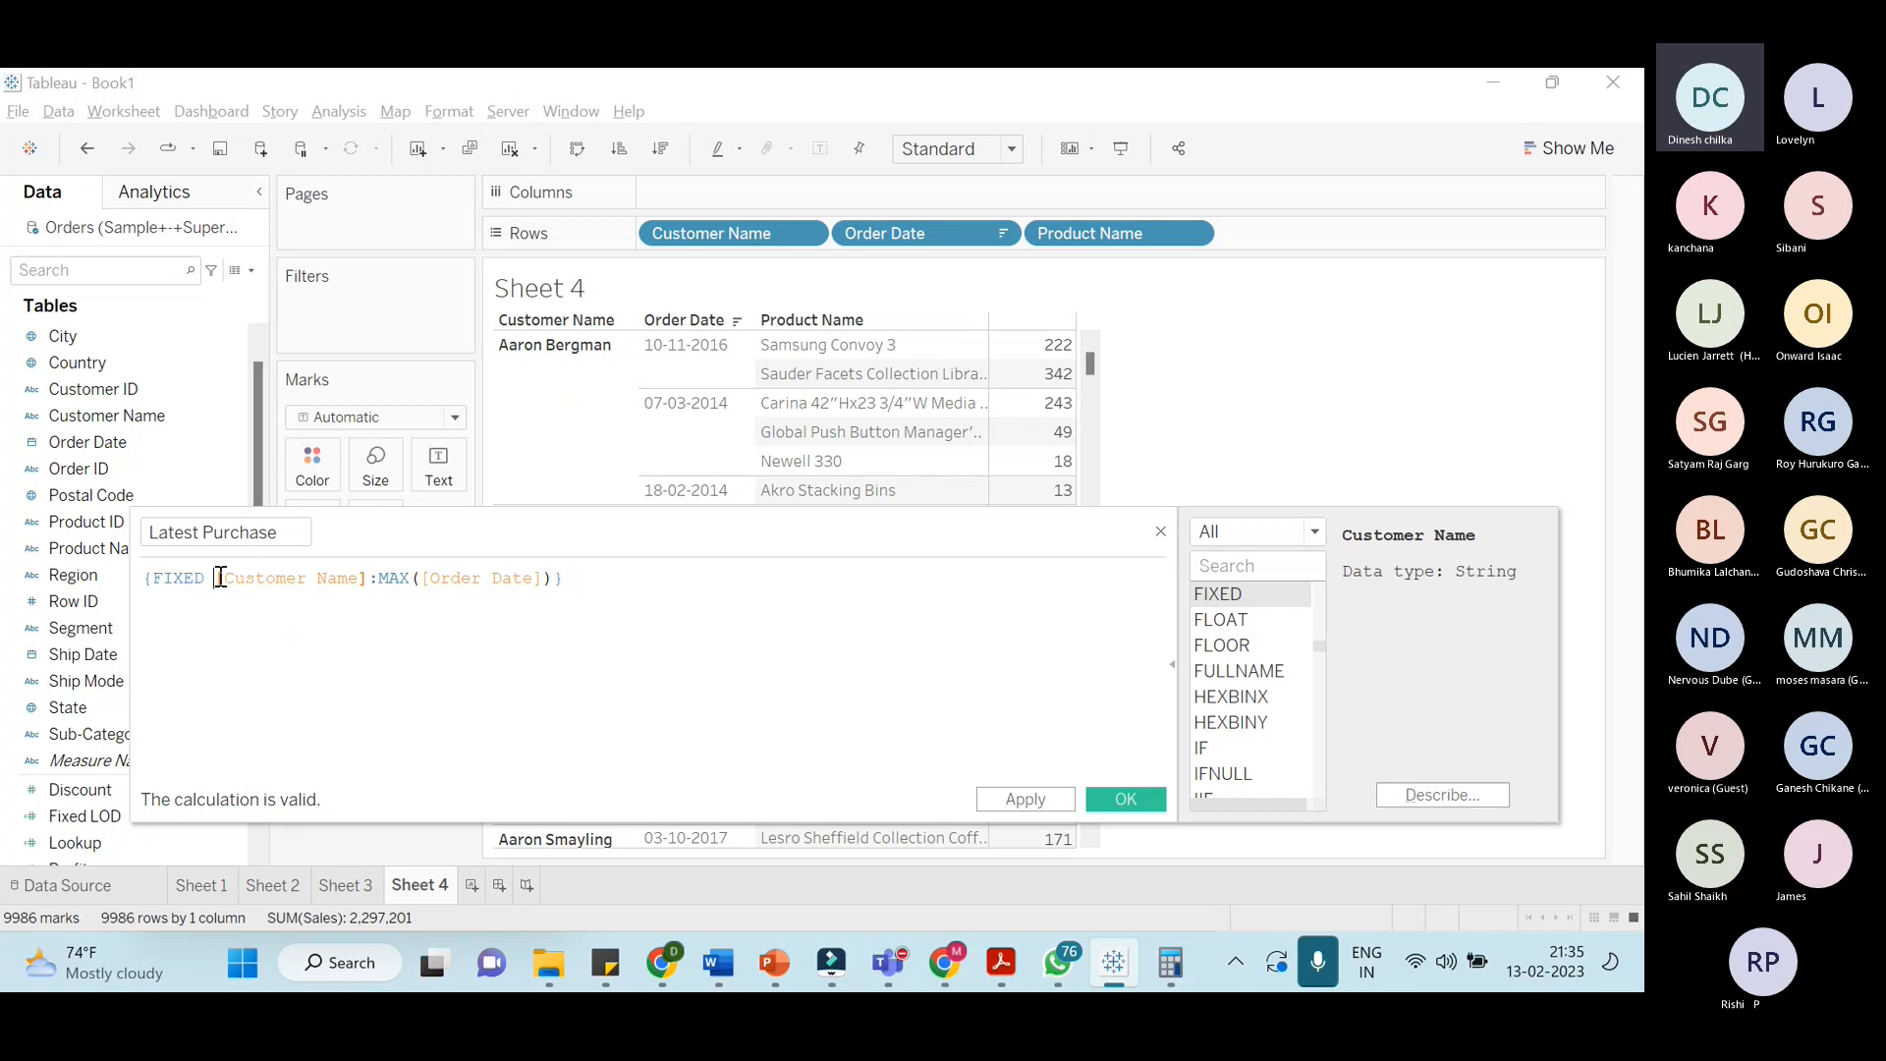
{"action": "key", "text": "BackSpace"}
{"action": "triple_click", "coordinate": [142, 575]}
{"action": "left_click", "coordinate": [212, 607]}
{"action": "left_click_drag", "start_coordinate": [359, 577], "coordinate": [554, 578]}
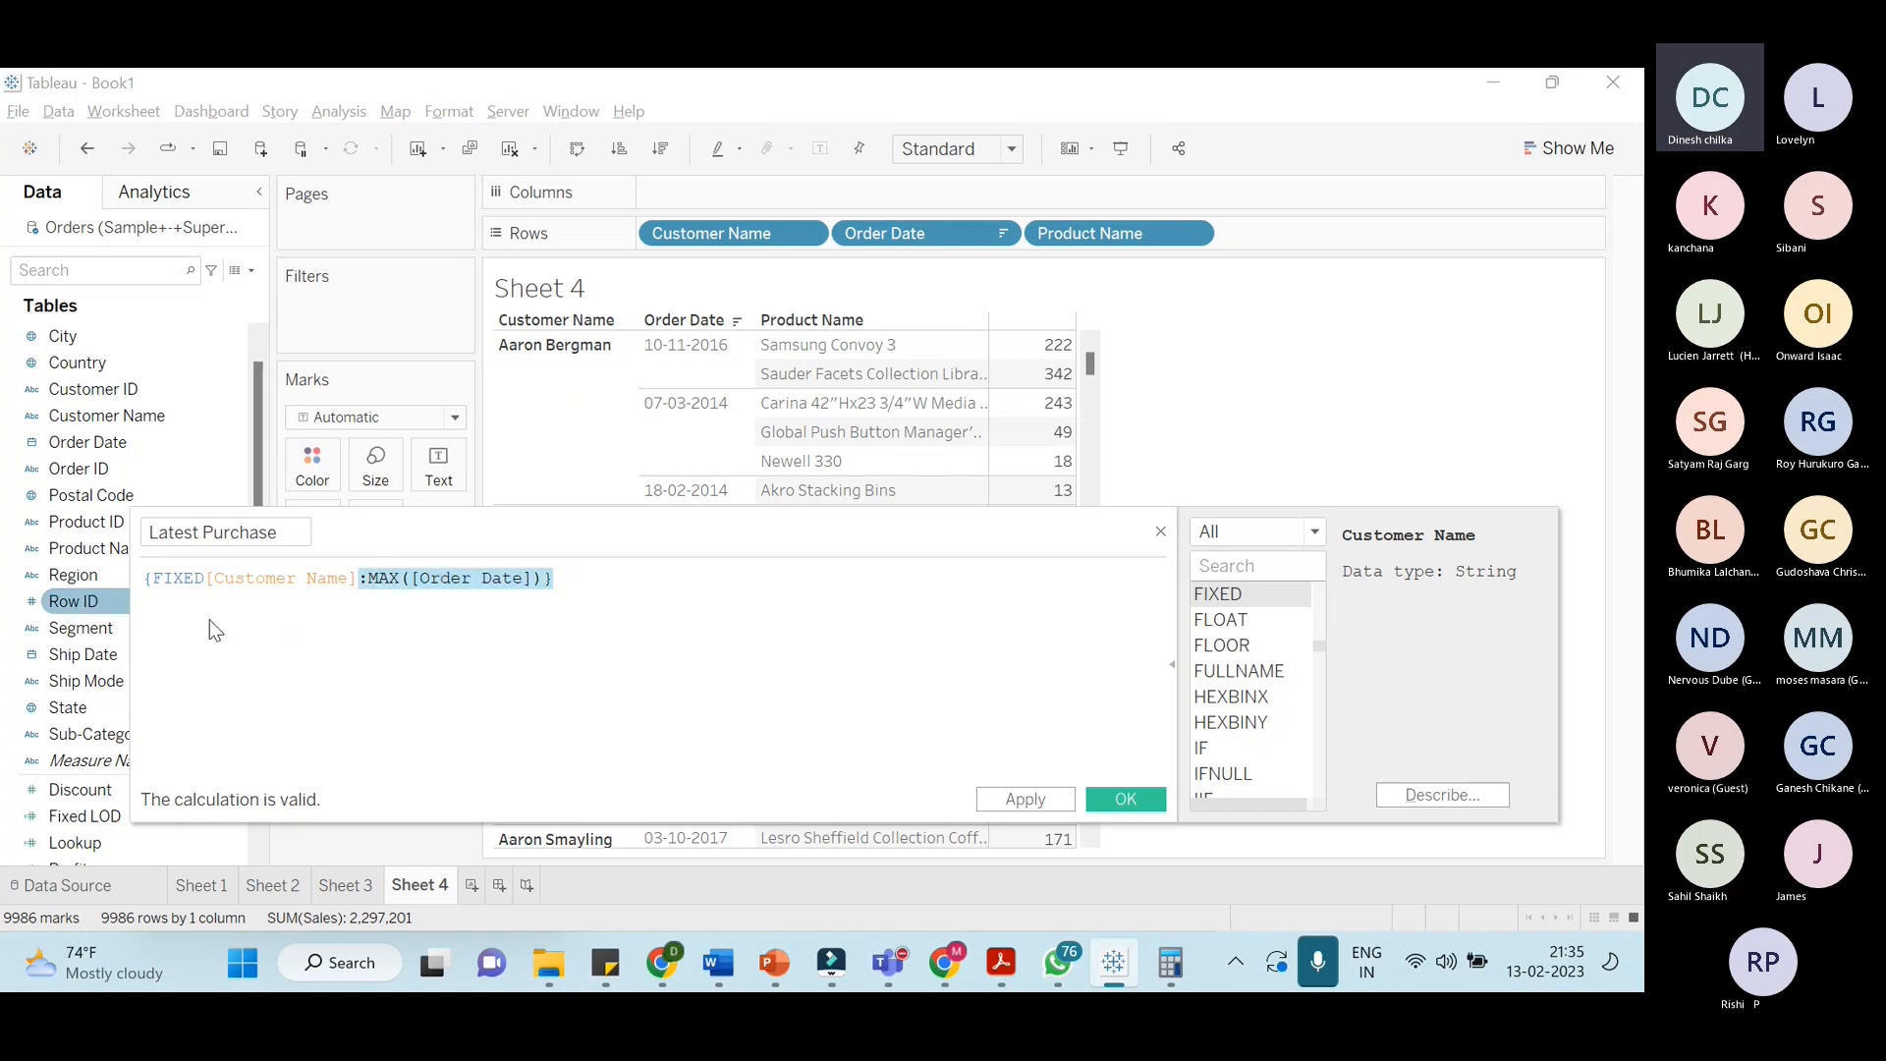
{"action": "left_click", "coordinate": [291, 632]}
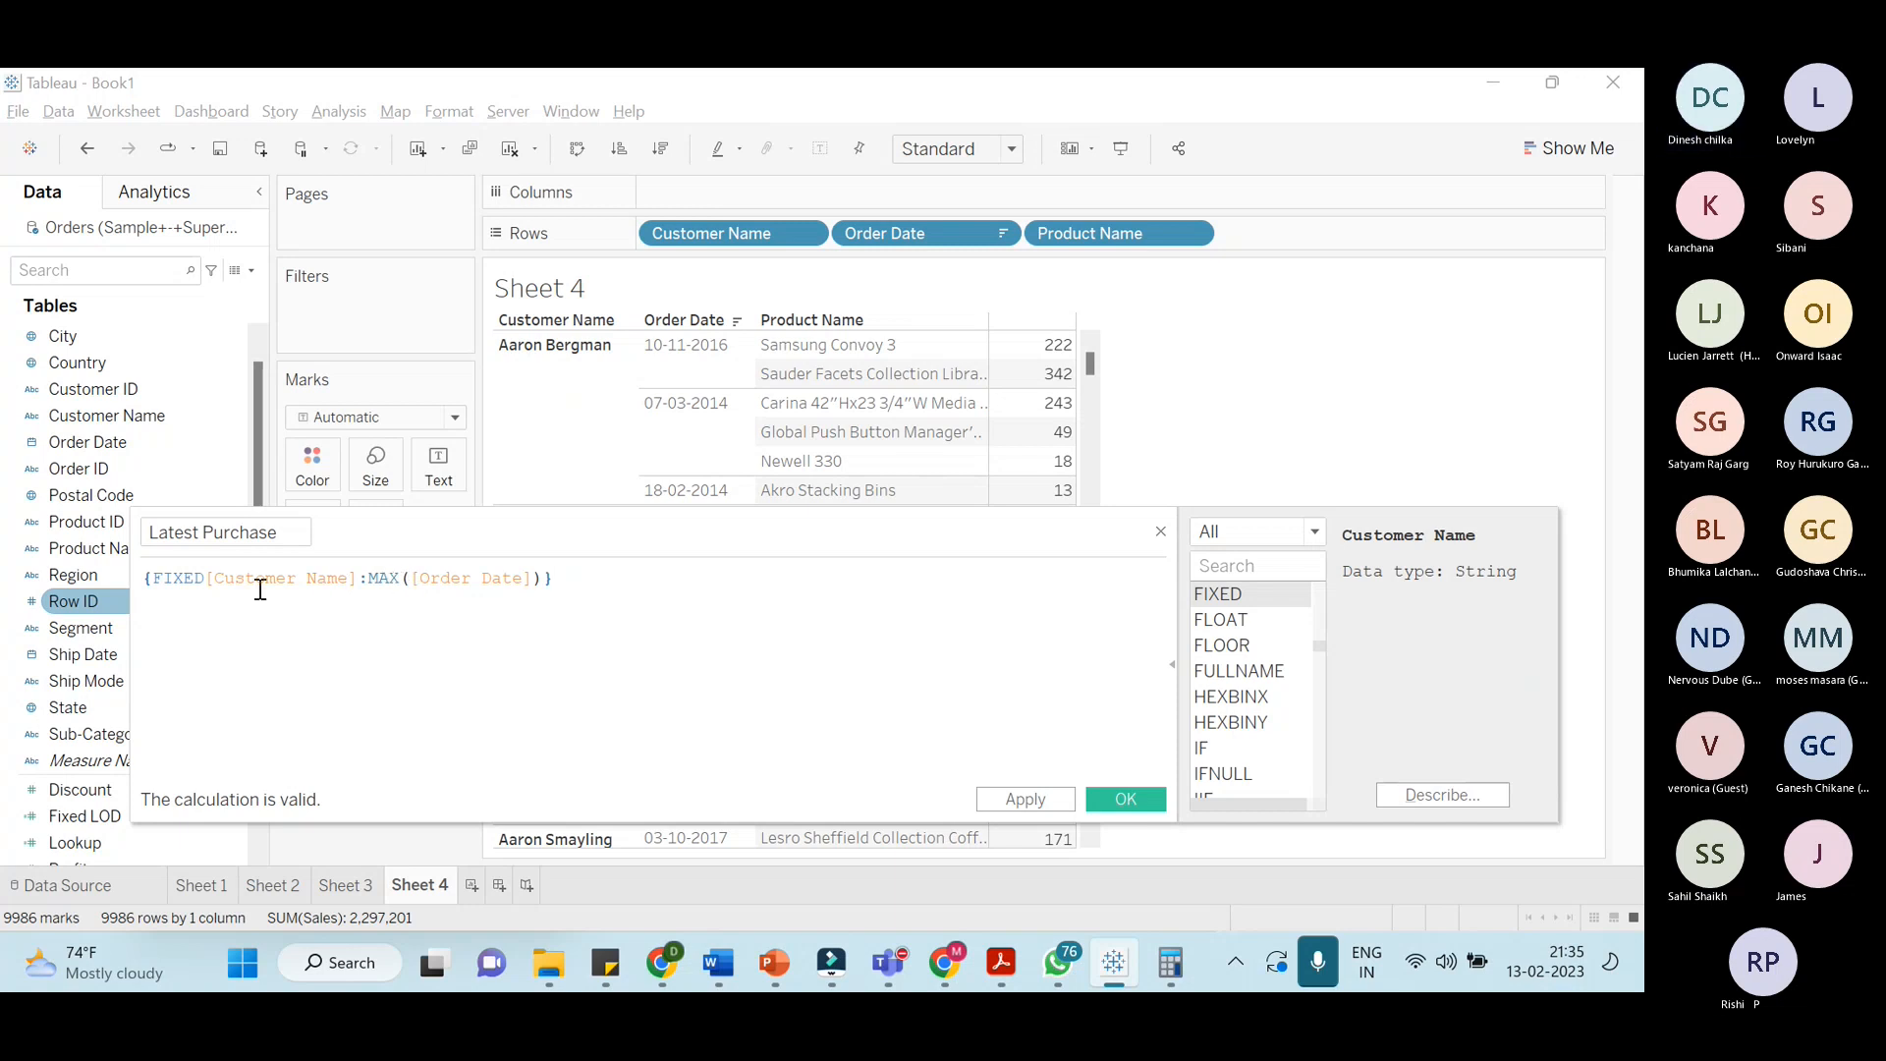
{"action": "left_click", "coordinate": [1024, 797]}
{"action": "left_click", "coordinate": [1128, 797]}
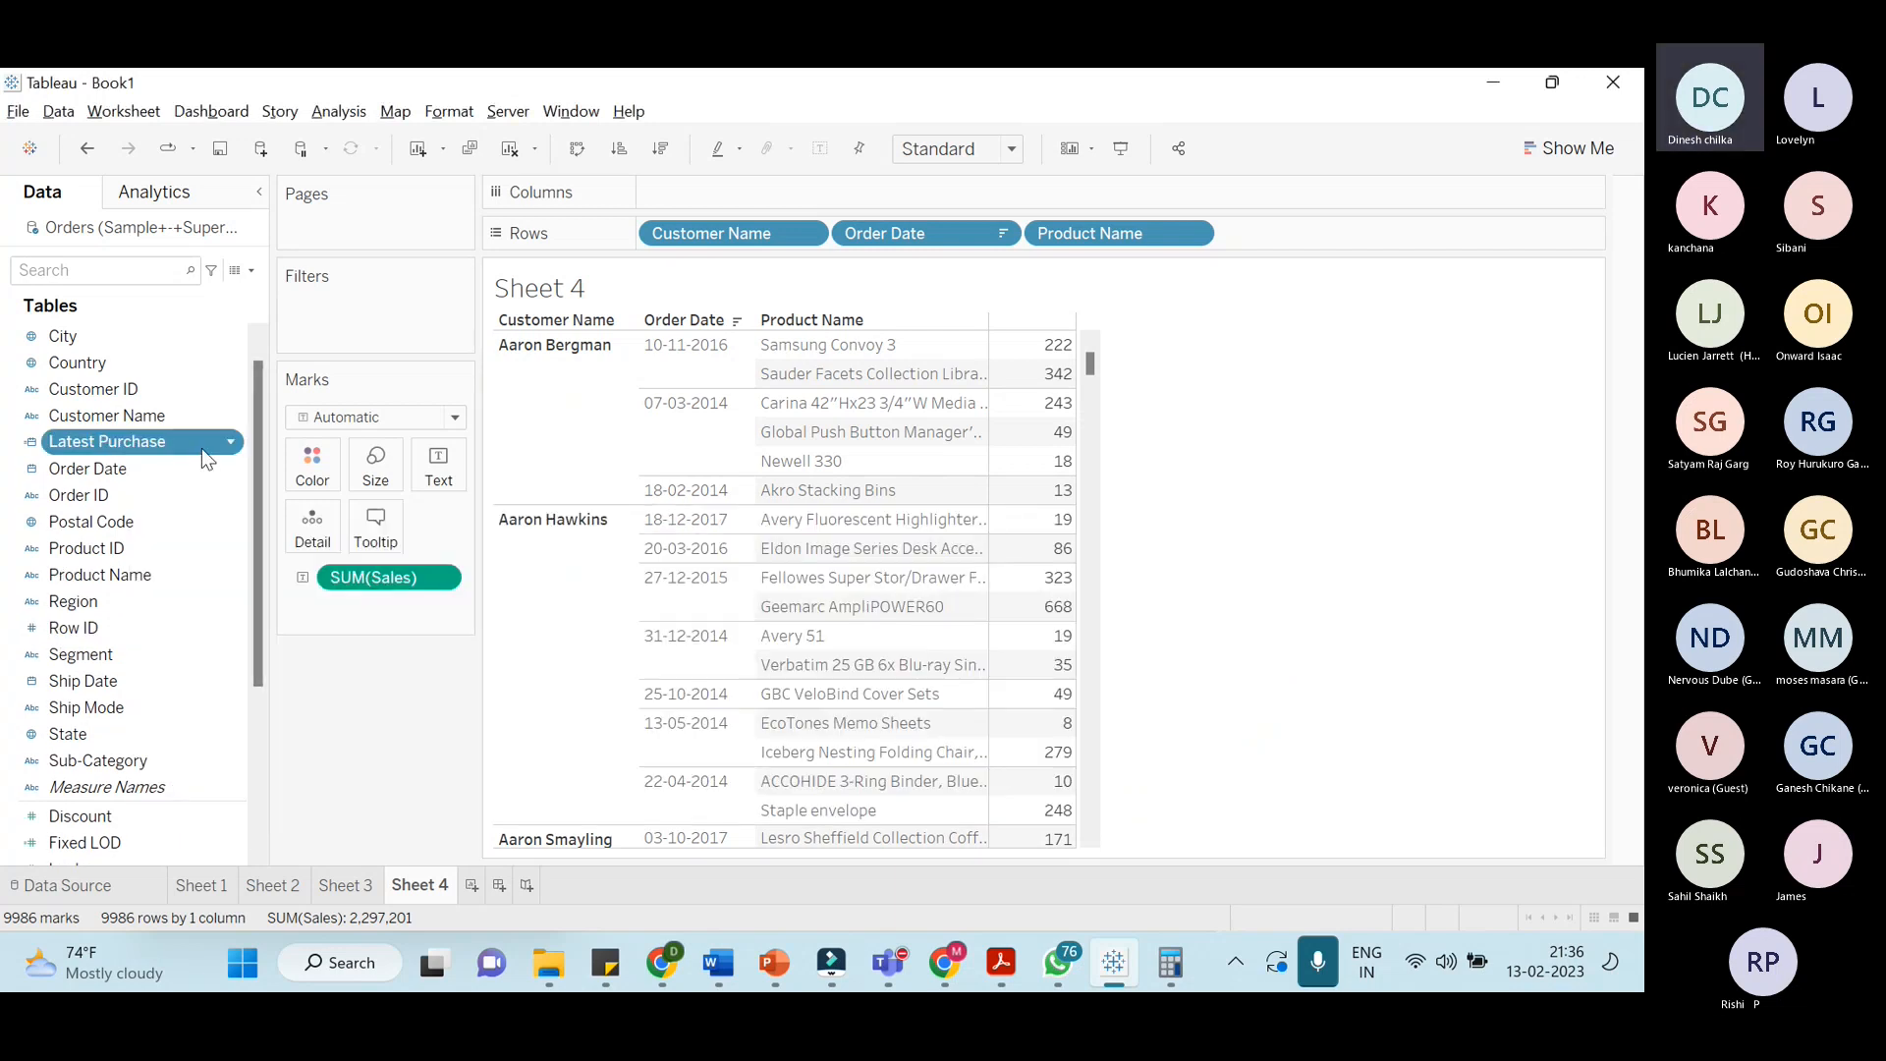
Add Latest Purchase to Rows after Product Name and show it as a discrete exact date
{"action": "left_click_drag", "start_coordinate": [202, 448], "coordinate": [1425, 240]}
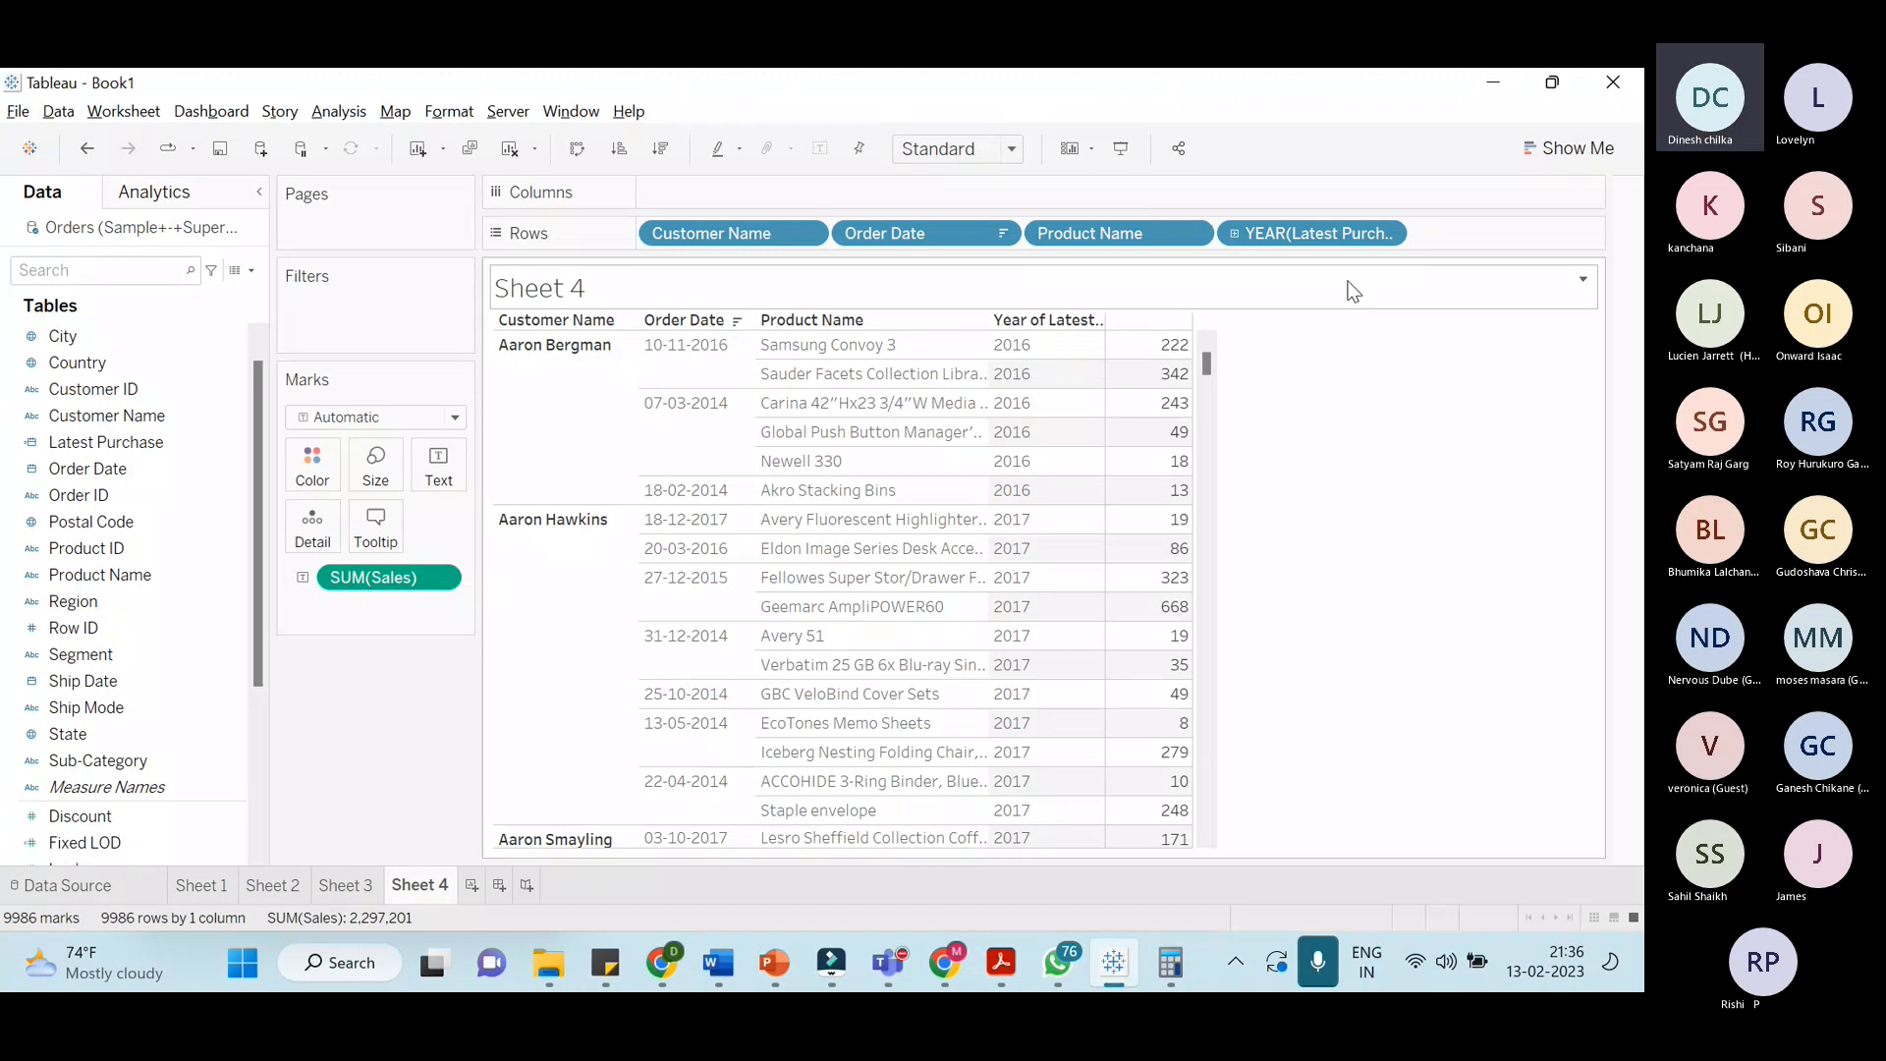
{"action": "left_click", "coordinate": [1386, 233]}
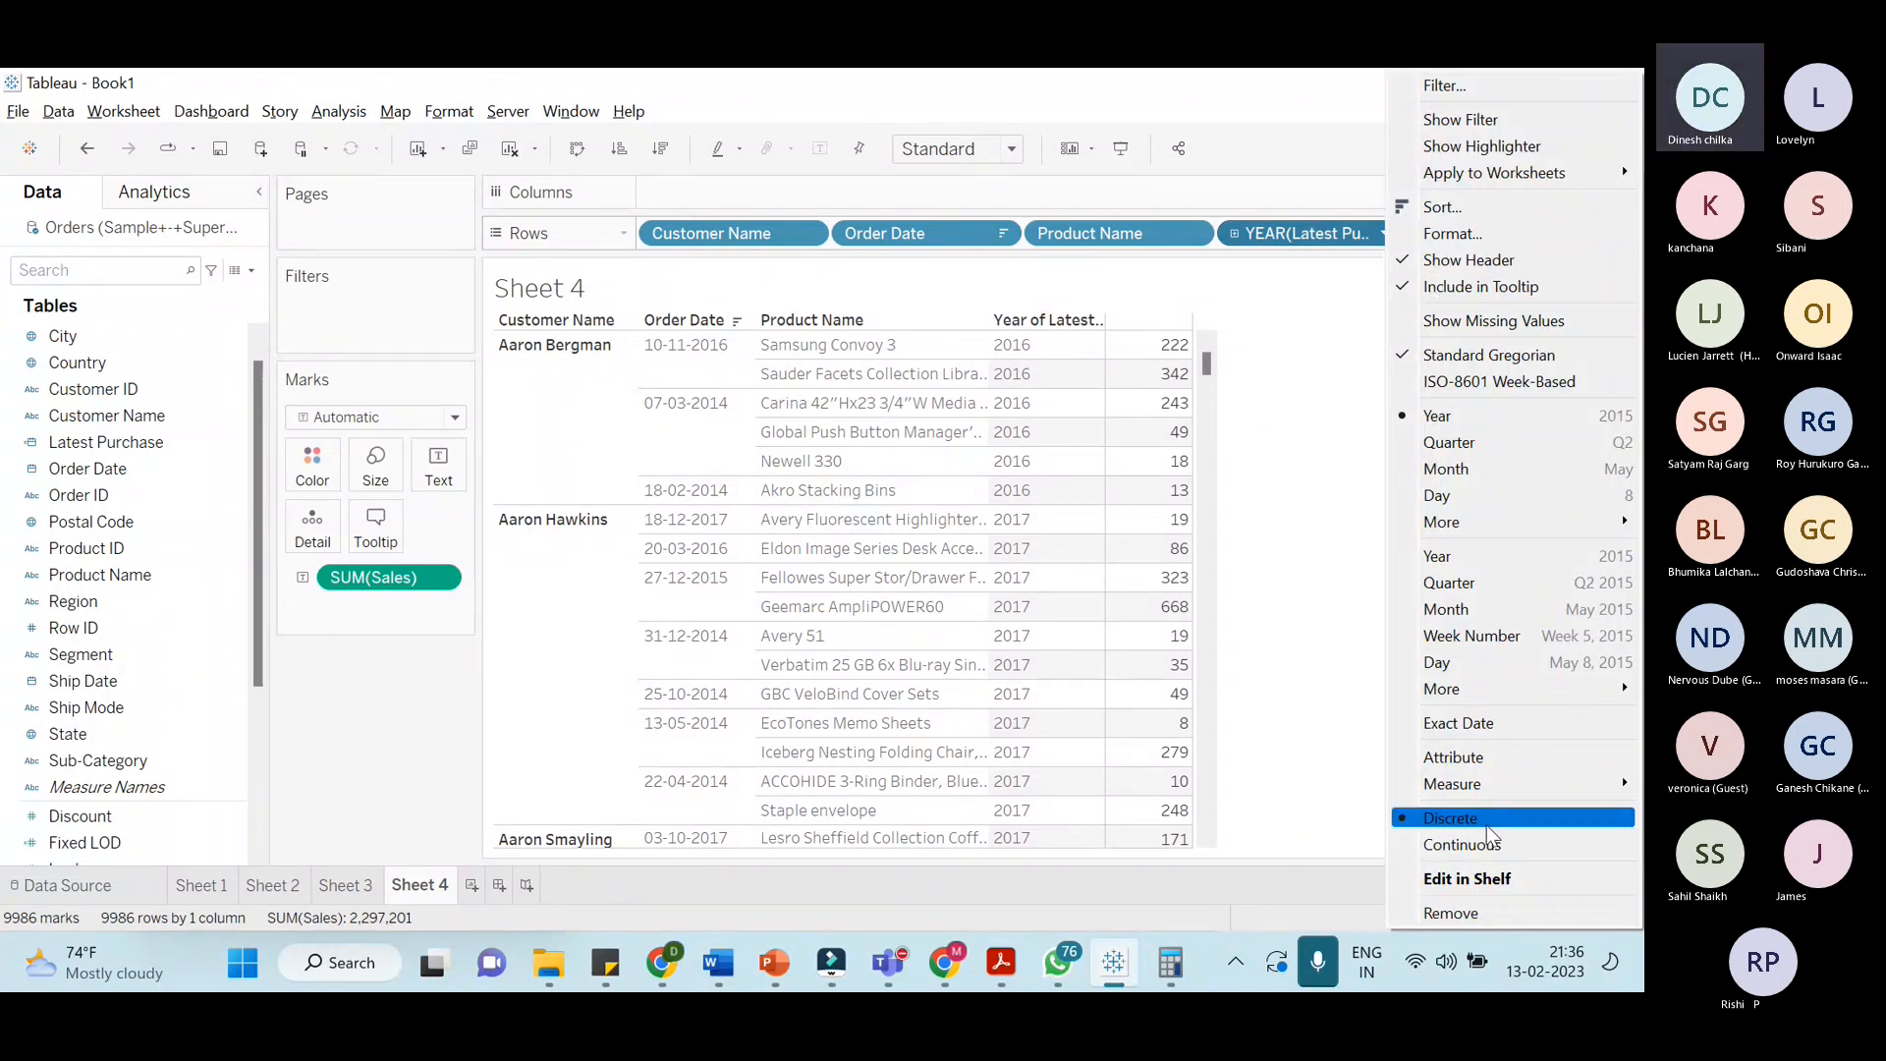
{"action": "left_click", "coordinate": [1474, 727]}
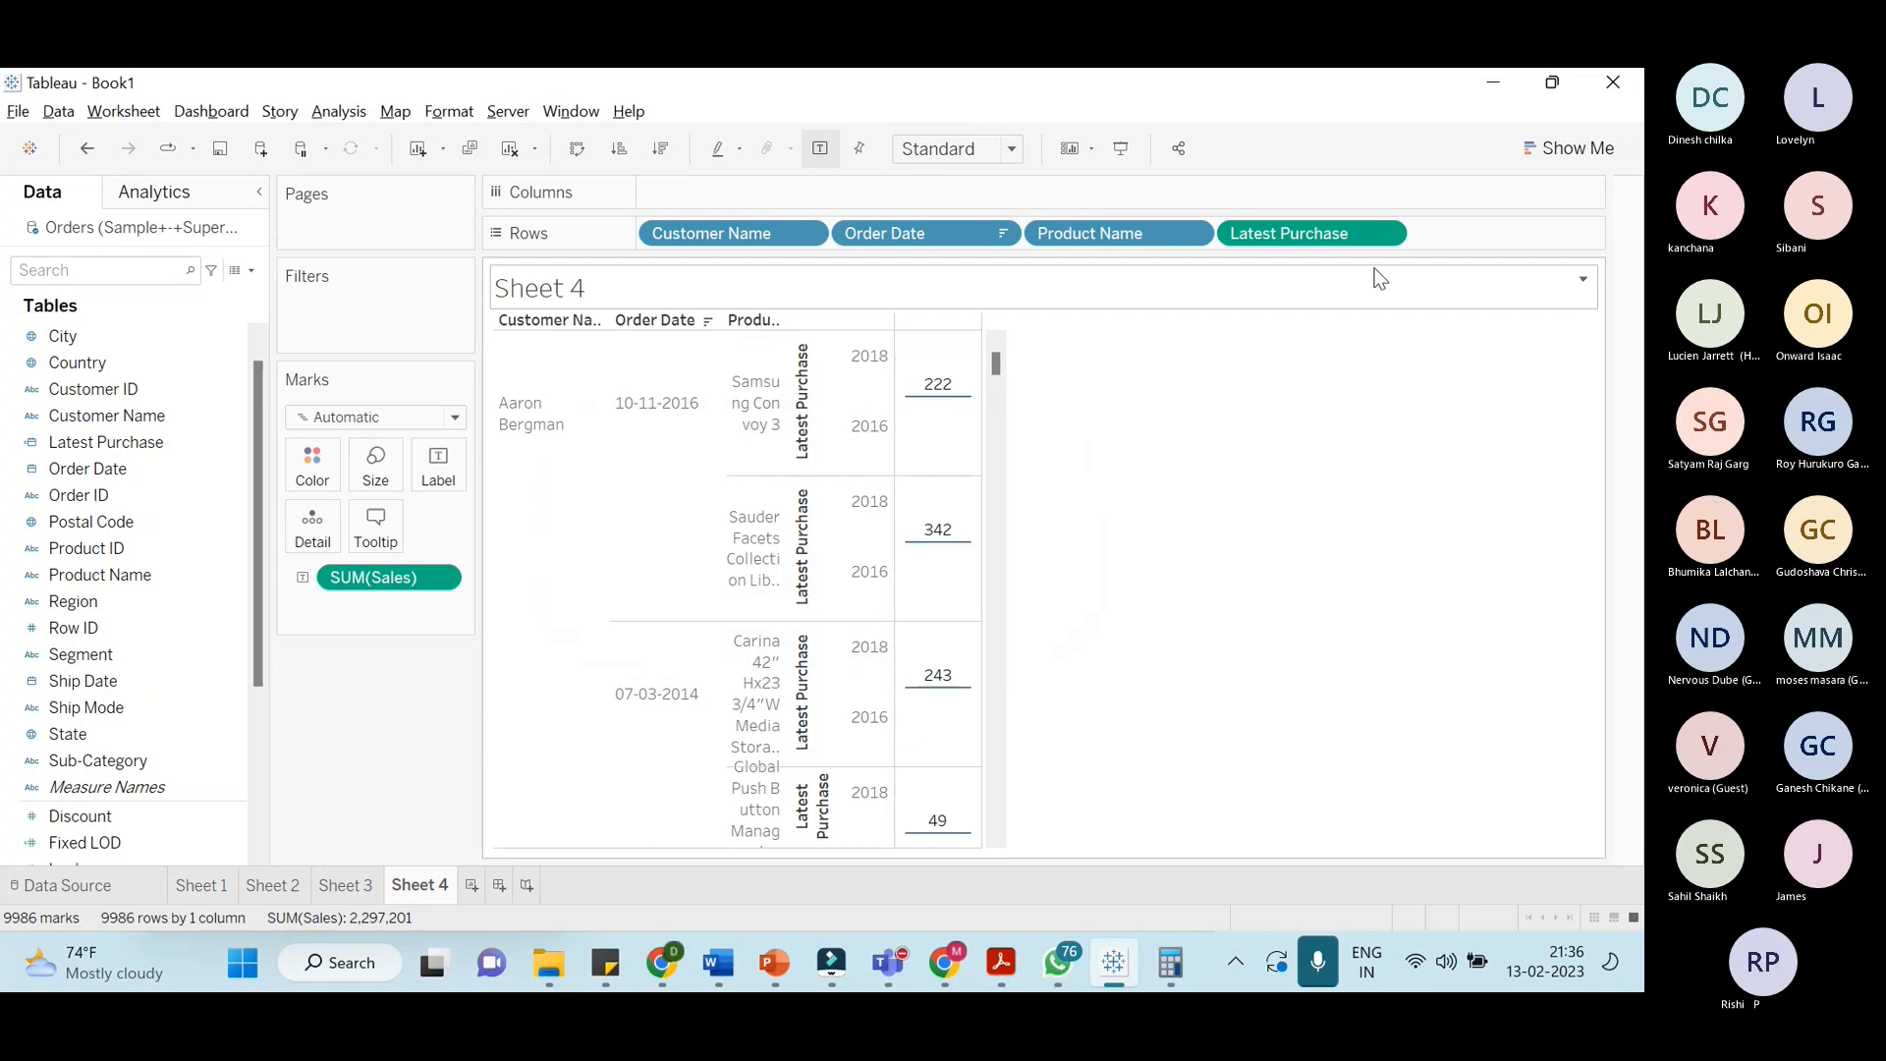
{"action": "left_click", "coordinate": [1387, 235]}
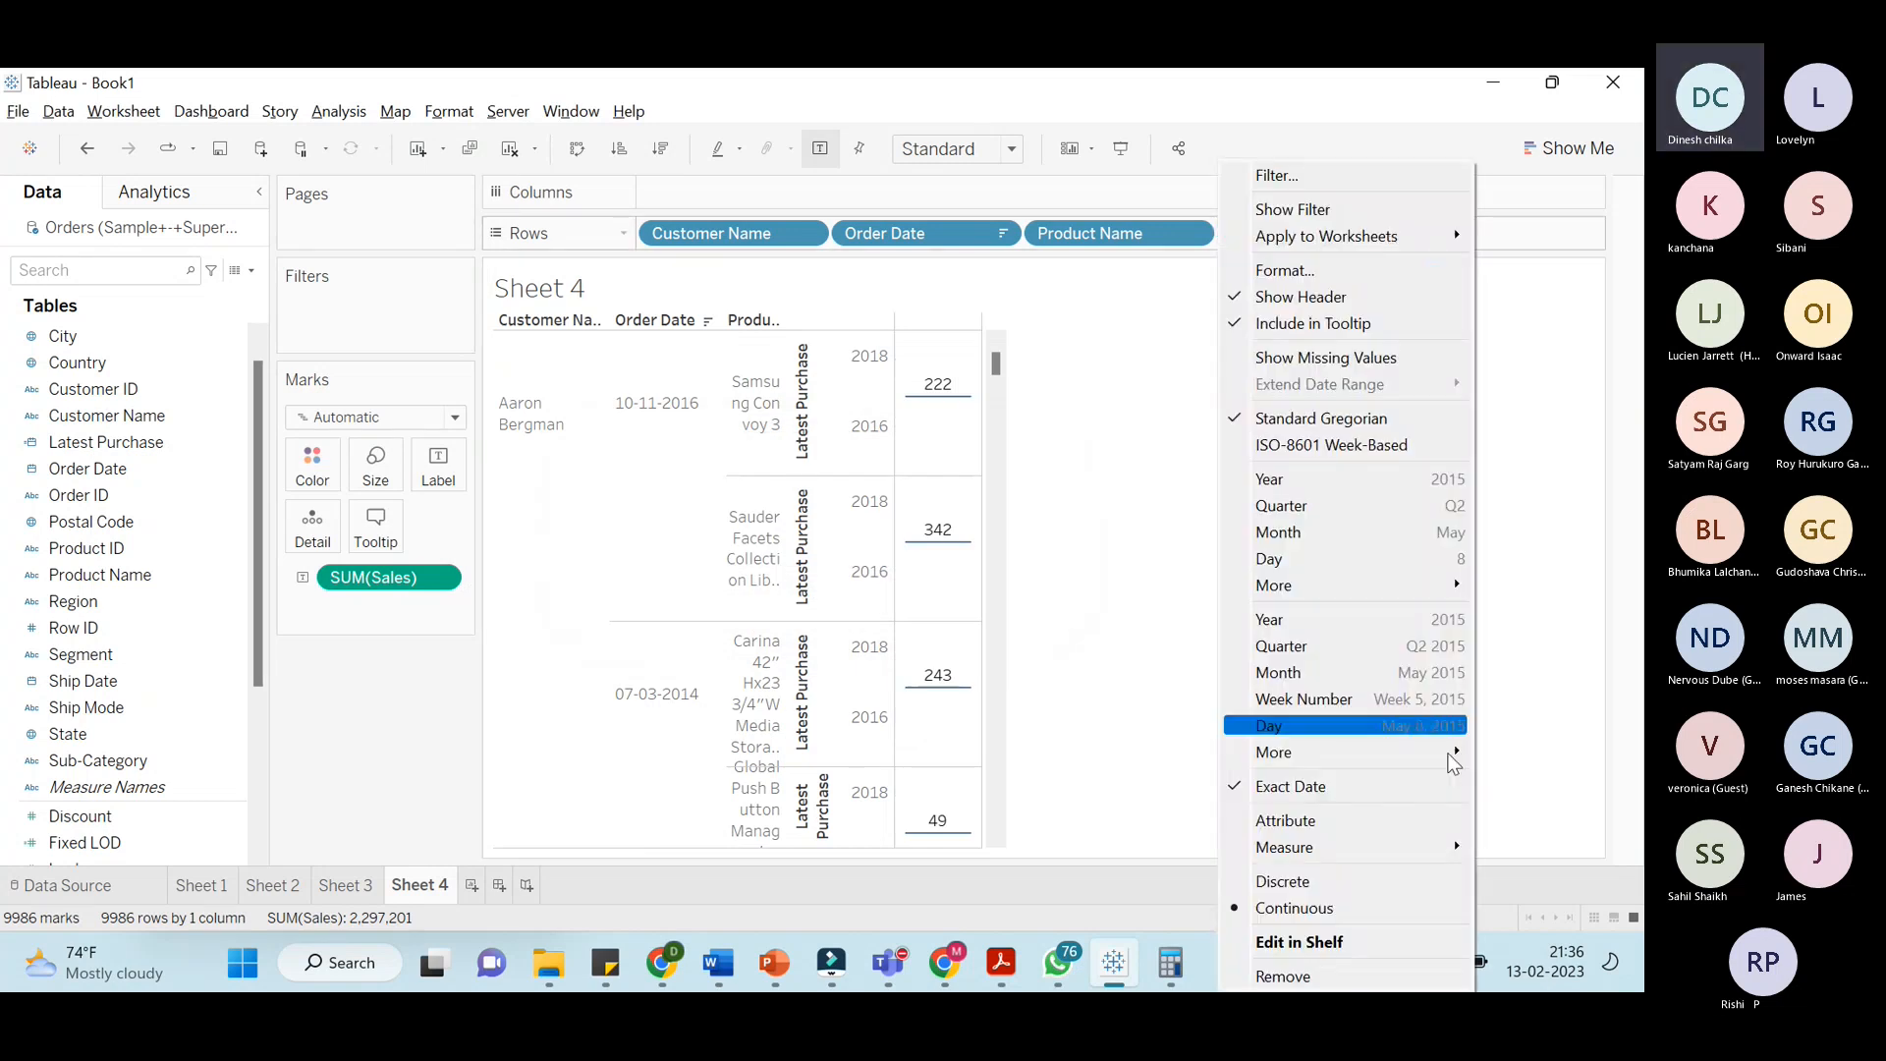
{"action": "left_click", "coordinate": [1325, 883]}
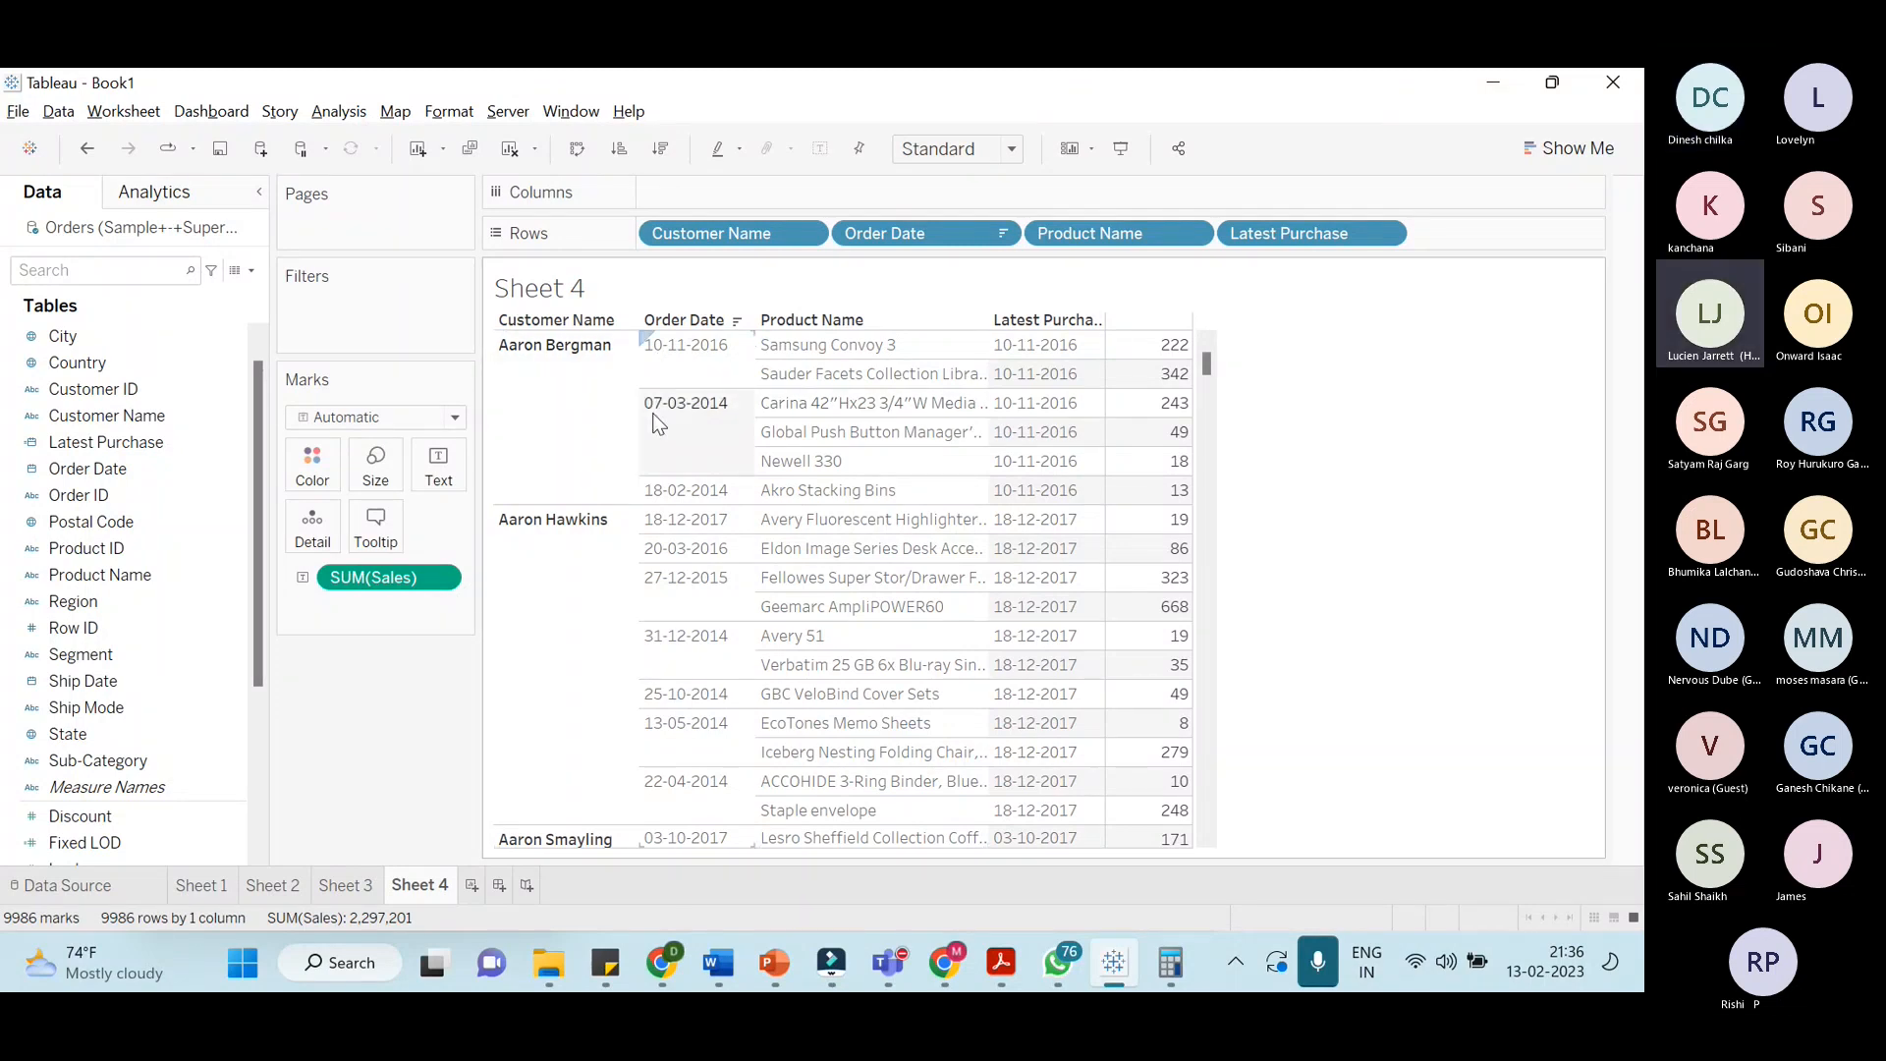
Compare the Latest Purchase date with the order dates of each customer throughout the table
{"action": "scroll", "coordinate": [702, 486], "scroll_direction": "down", "scroll_amount": 3}
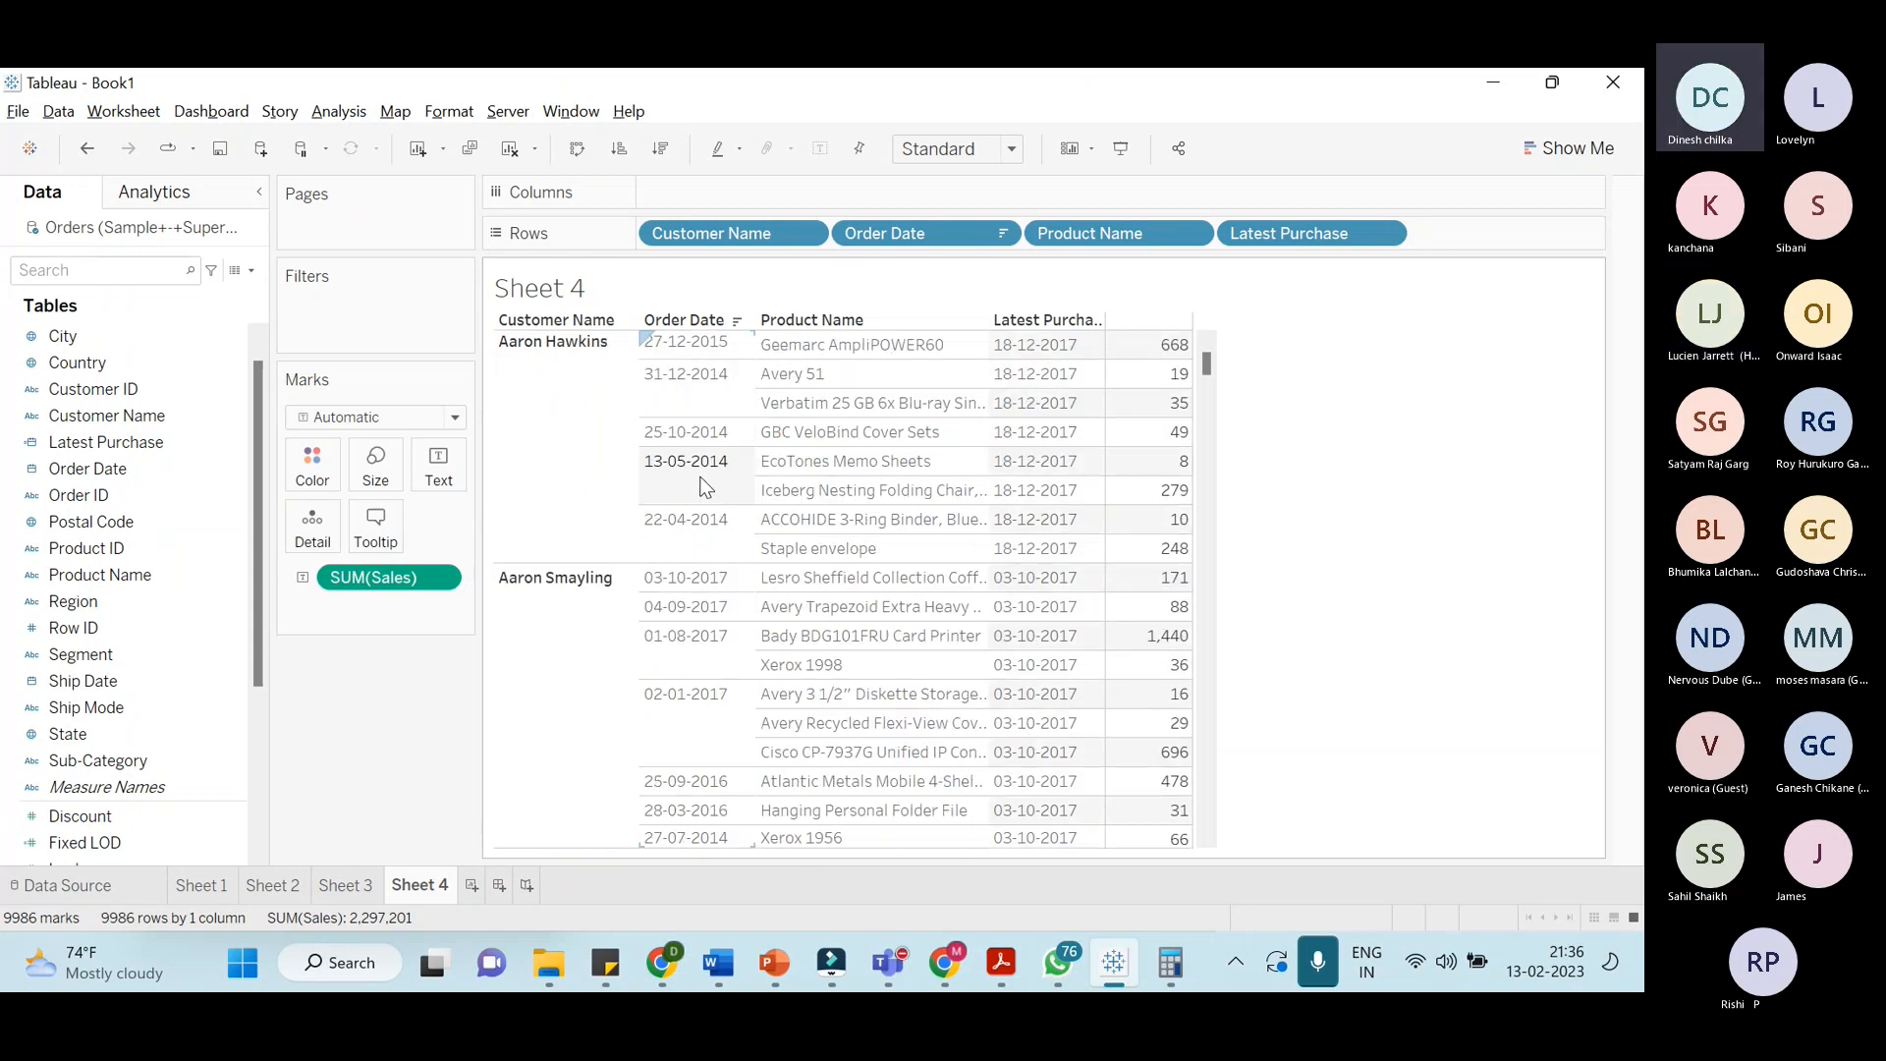
{"action": "scroll", "coordinate": [727, 538], "scroll_direction": "down", "scroll_amount": 10}
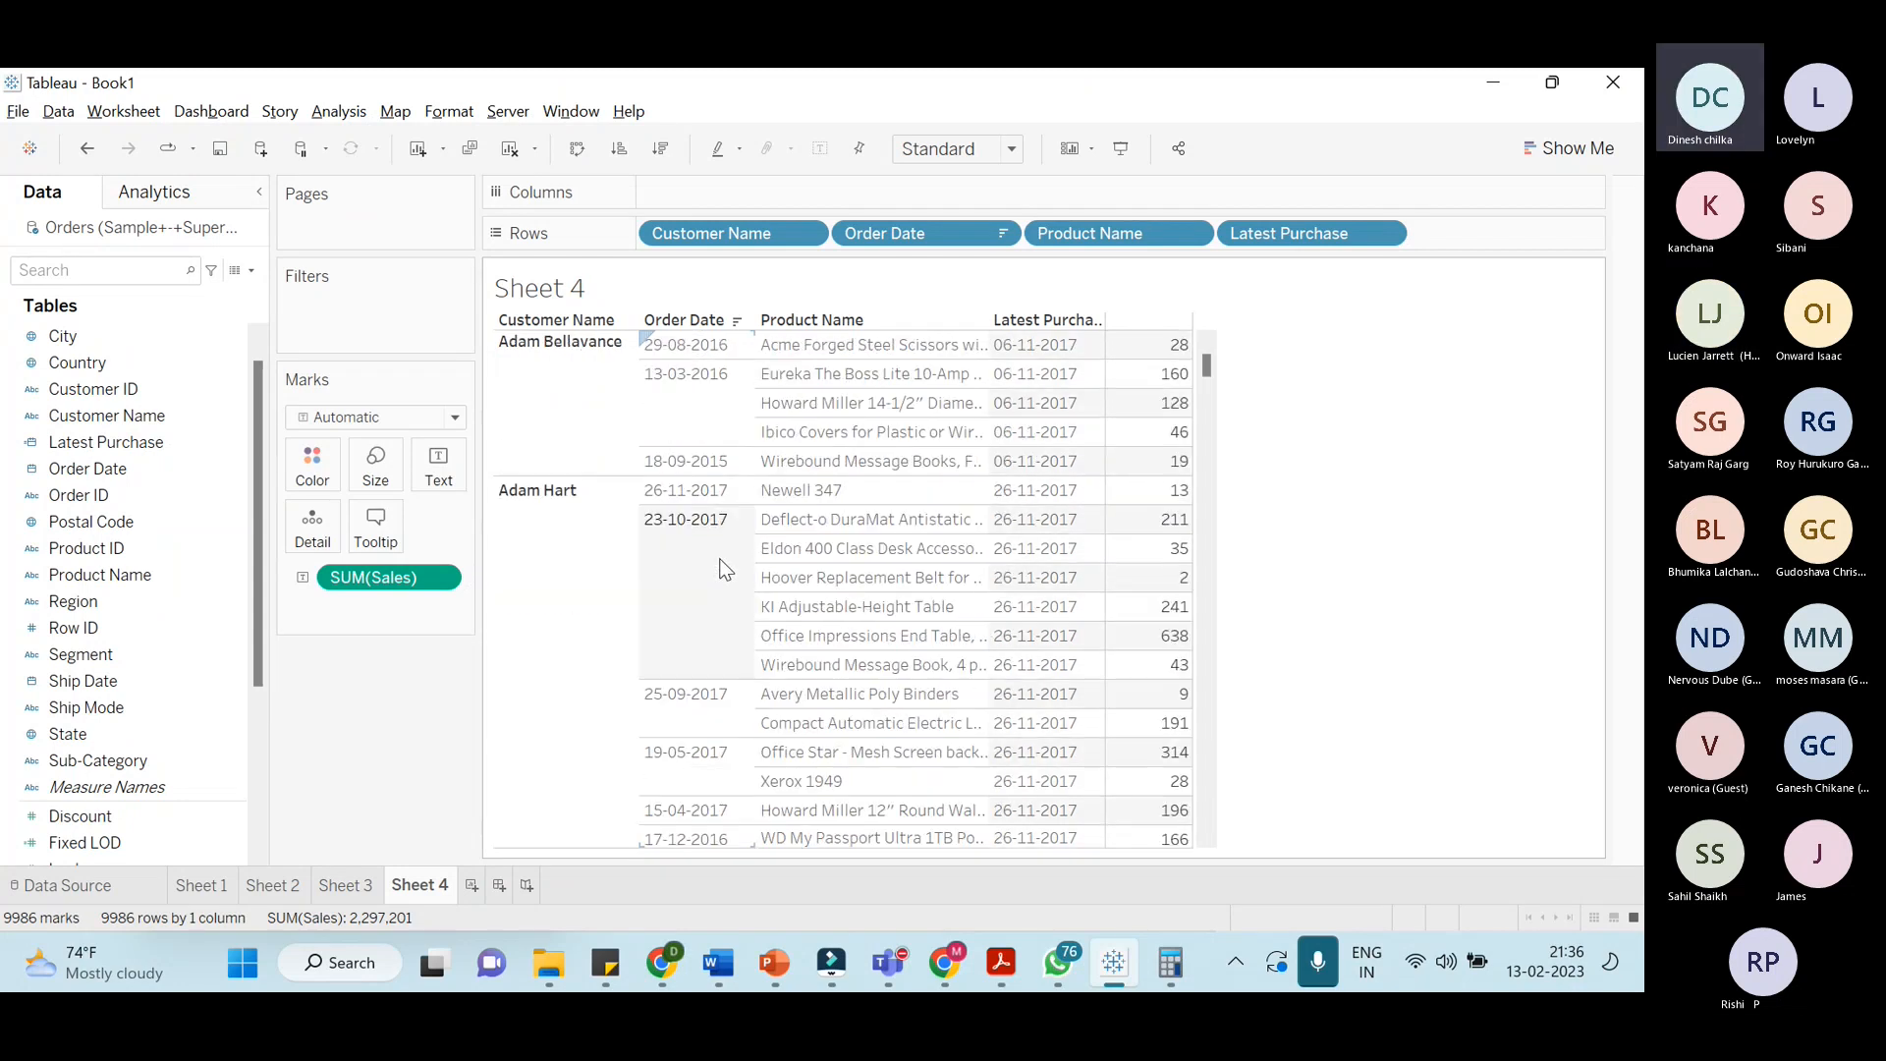
{"action": "scroll", "coordinate": [718, 593], "scroll_direction": "down", "scroll_amount": 2}
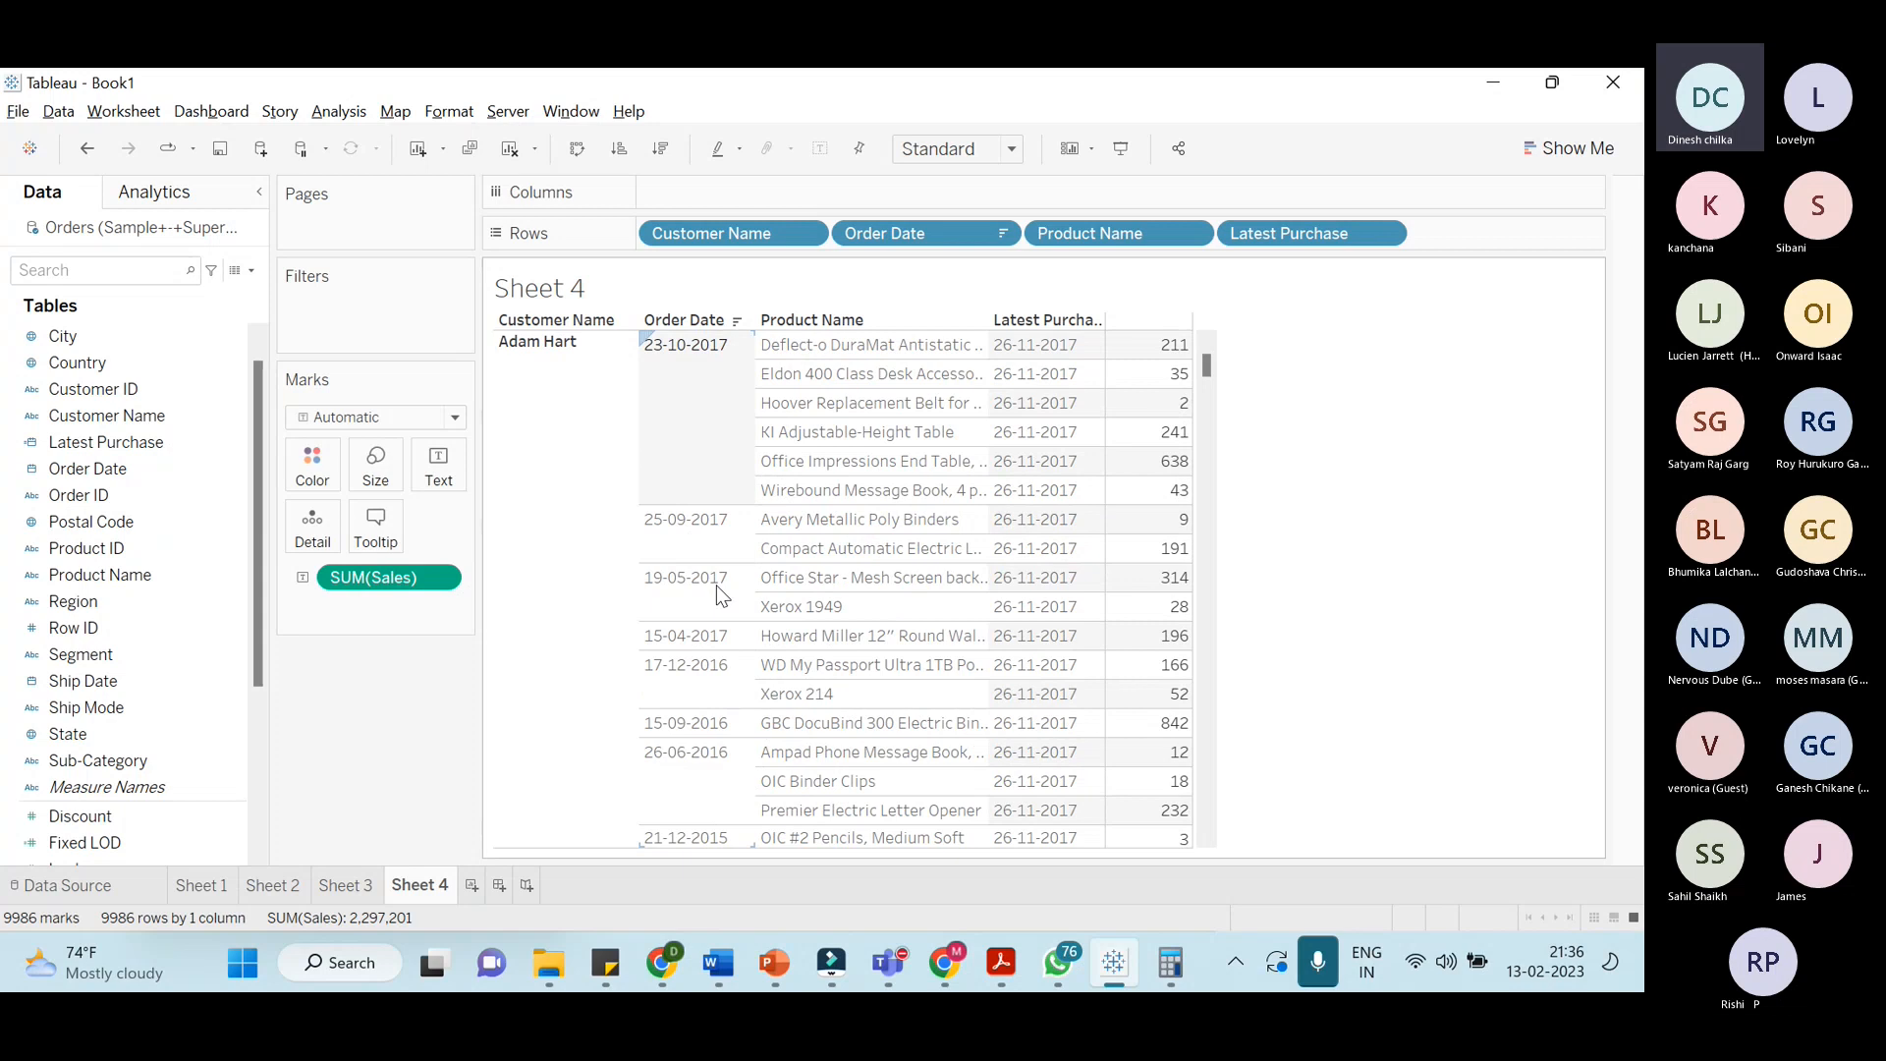
{"action": "scroll", "coordinate": [718, 588], "scroll_direction": "up", "scroll_amount": 2}
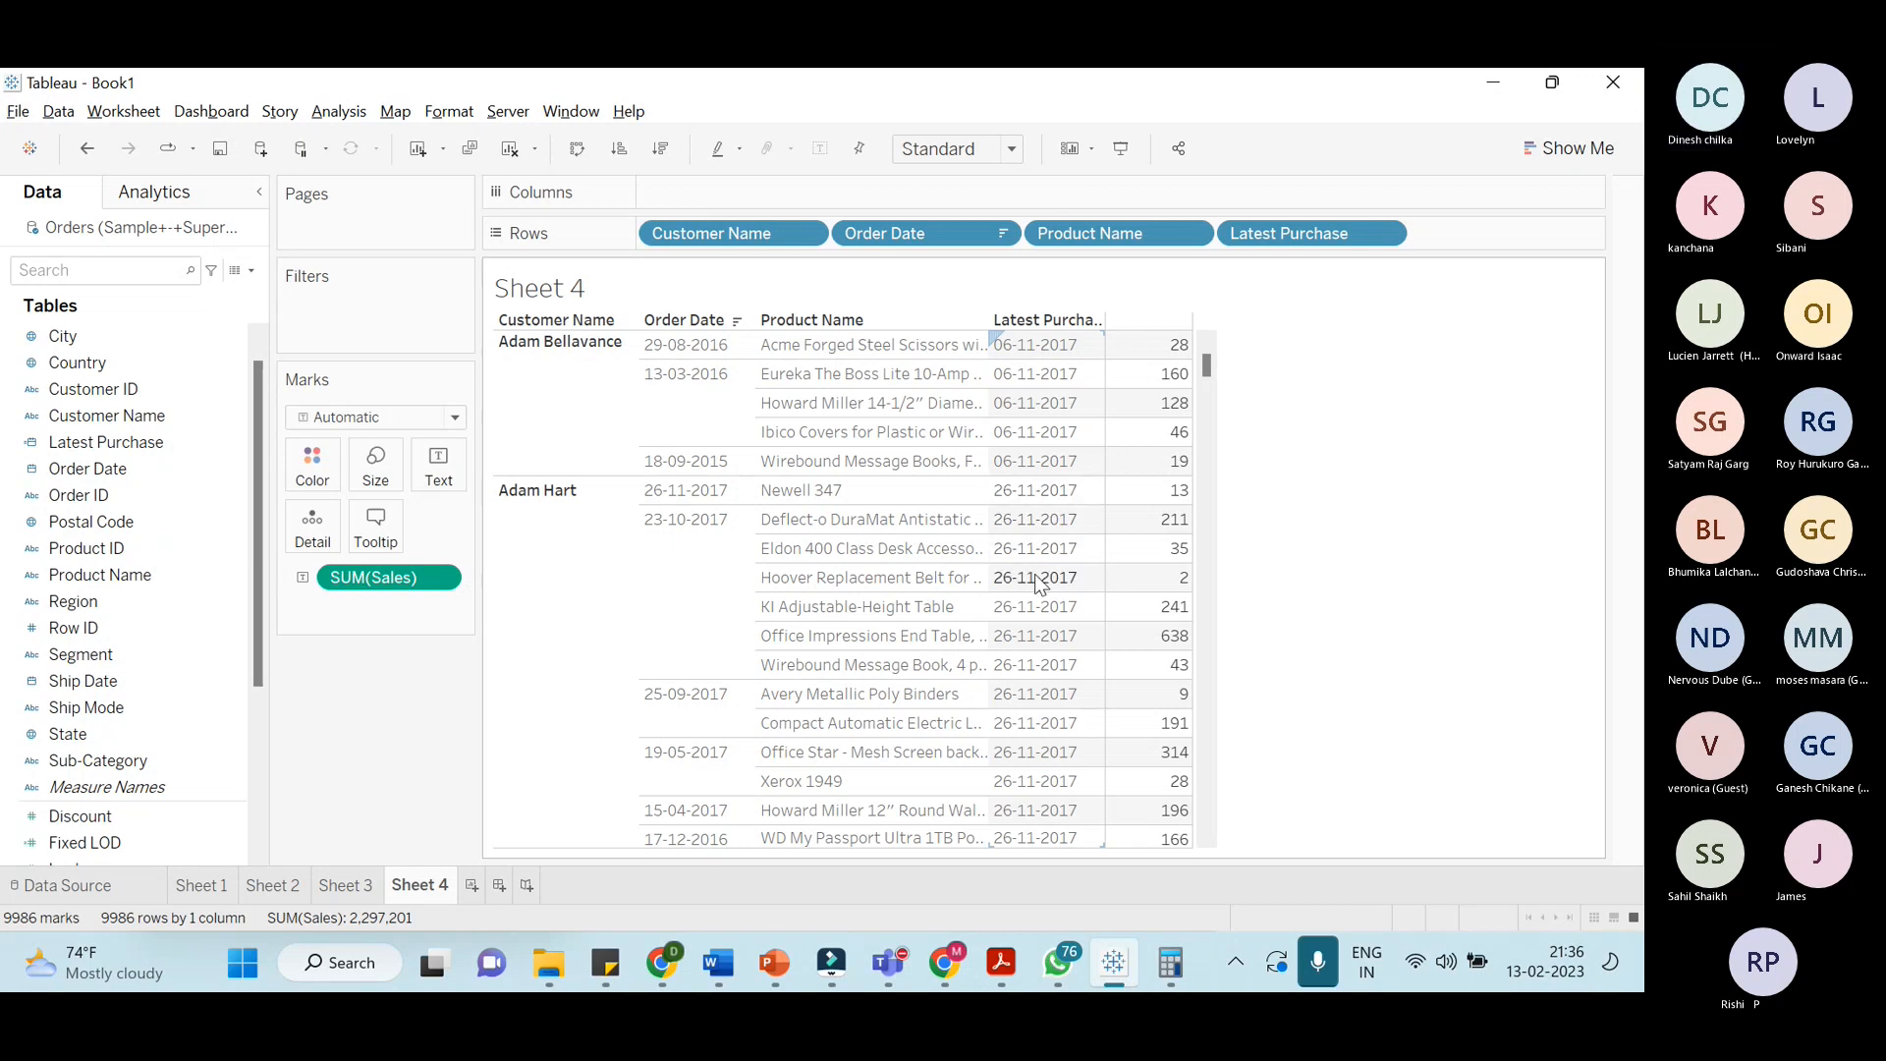
{"action": "scroll", "coordinate": [1039, 585], "scroll_direction": "down", "scroll_amount": 1}
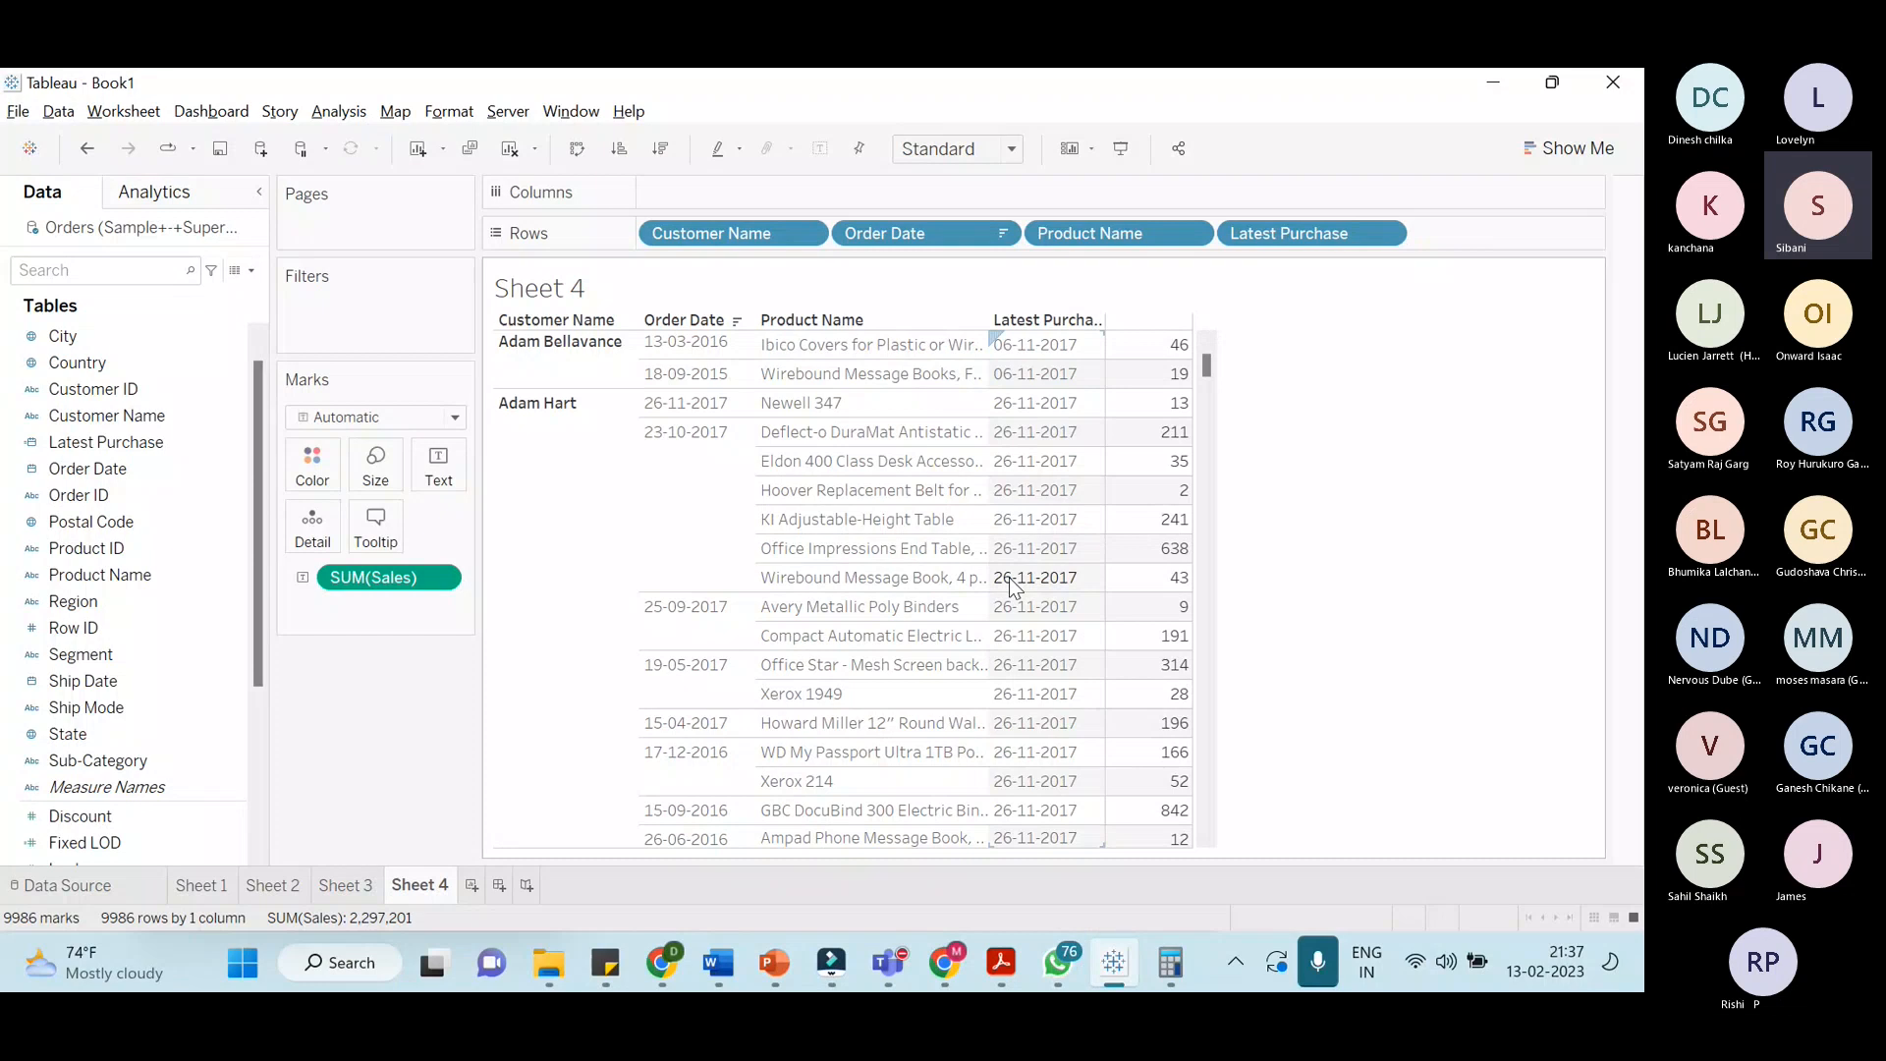
{"action": "scroll", "coordinate": [1015, 586], "scroll_direction": "down", "scroll_amount": 3}
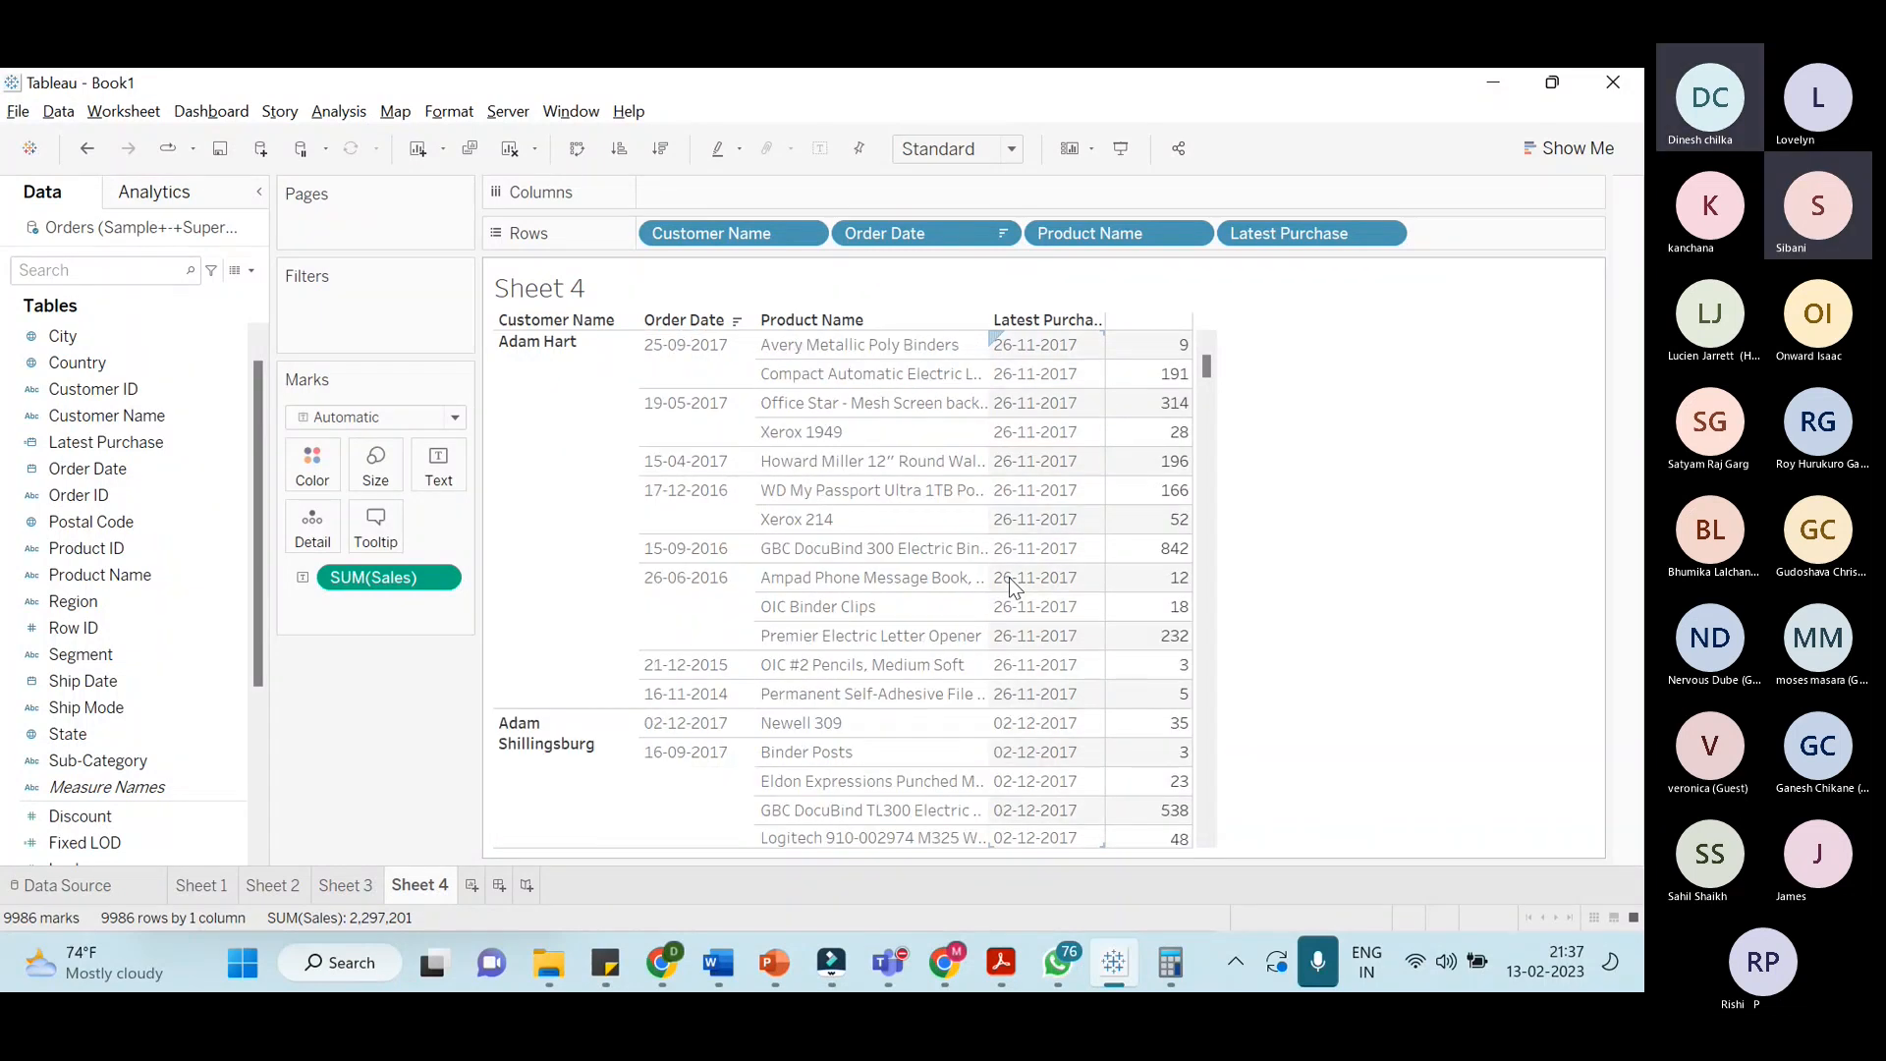
{"action": "scroll", "coordinate": [1014, 587], "scroll_direction": "down", "scroll_amount": 3}
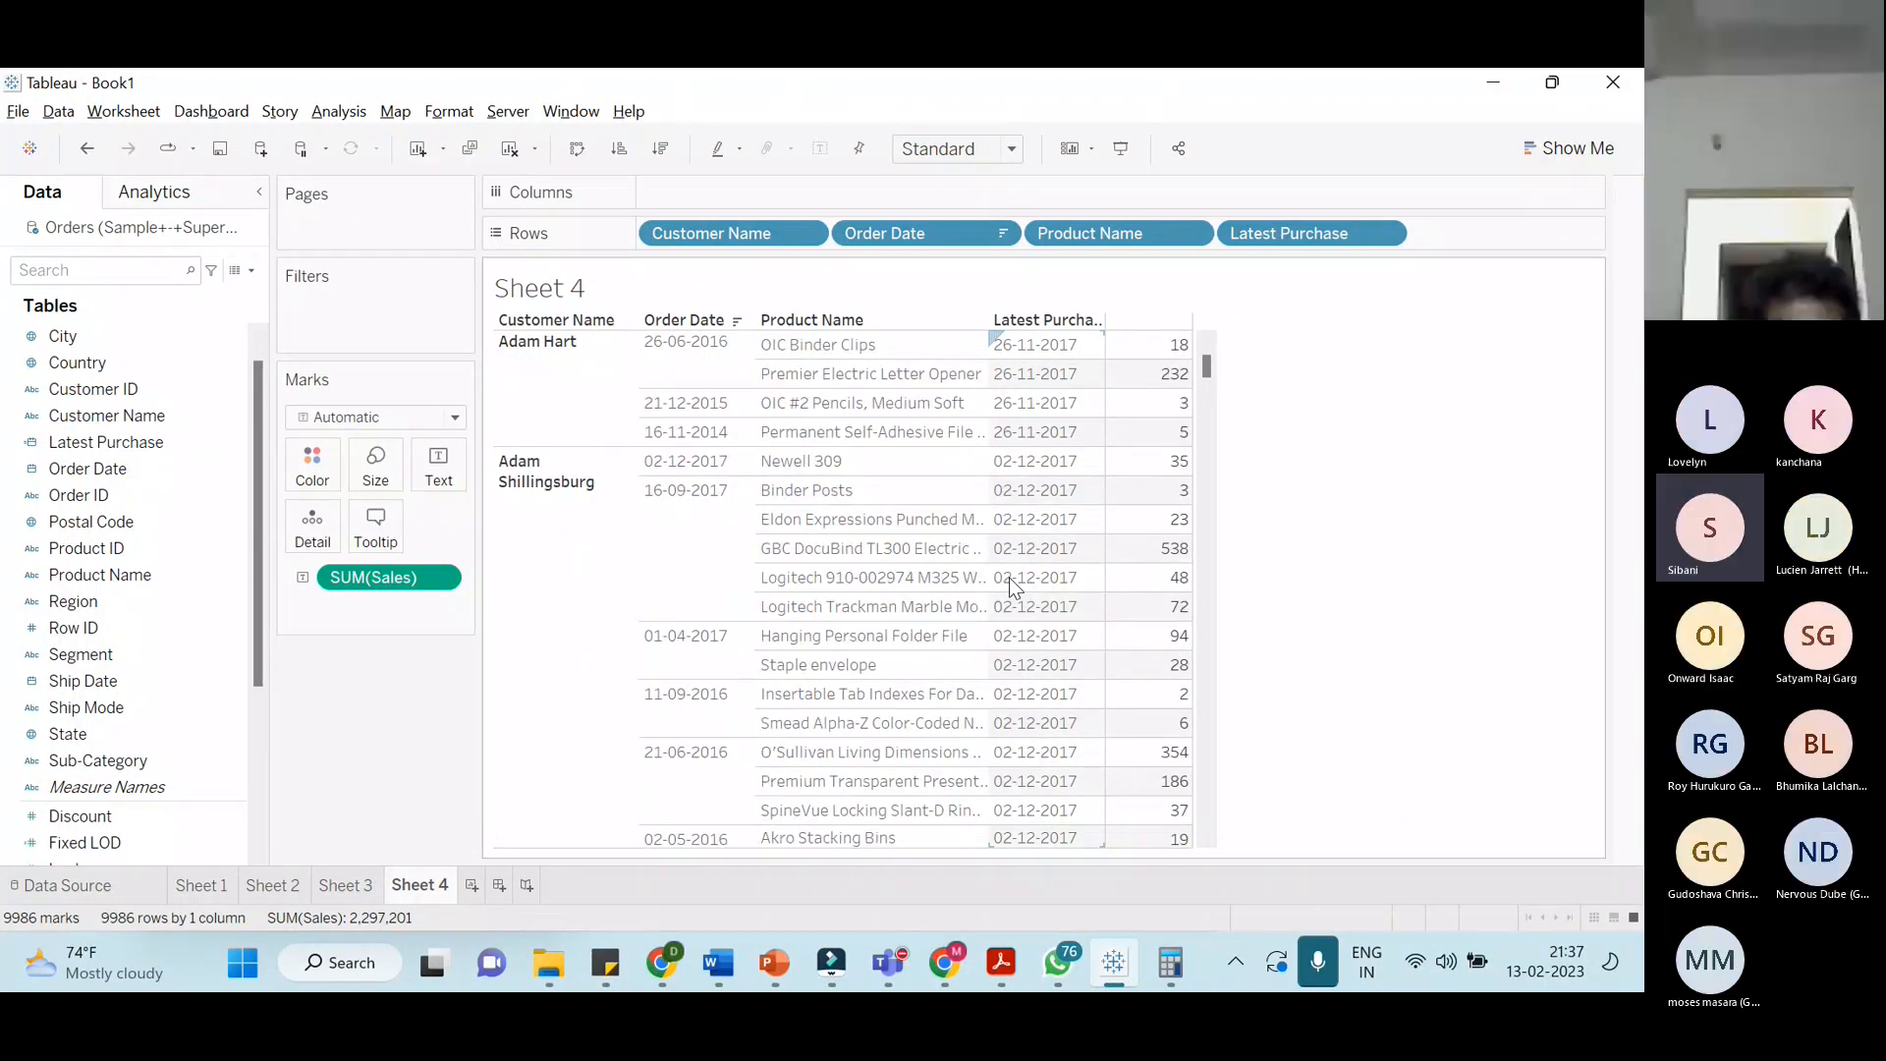
{"action": "scroll", "coordinate": [1012, 588], "scroll_direction": "down", "scroll_amount": 6}
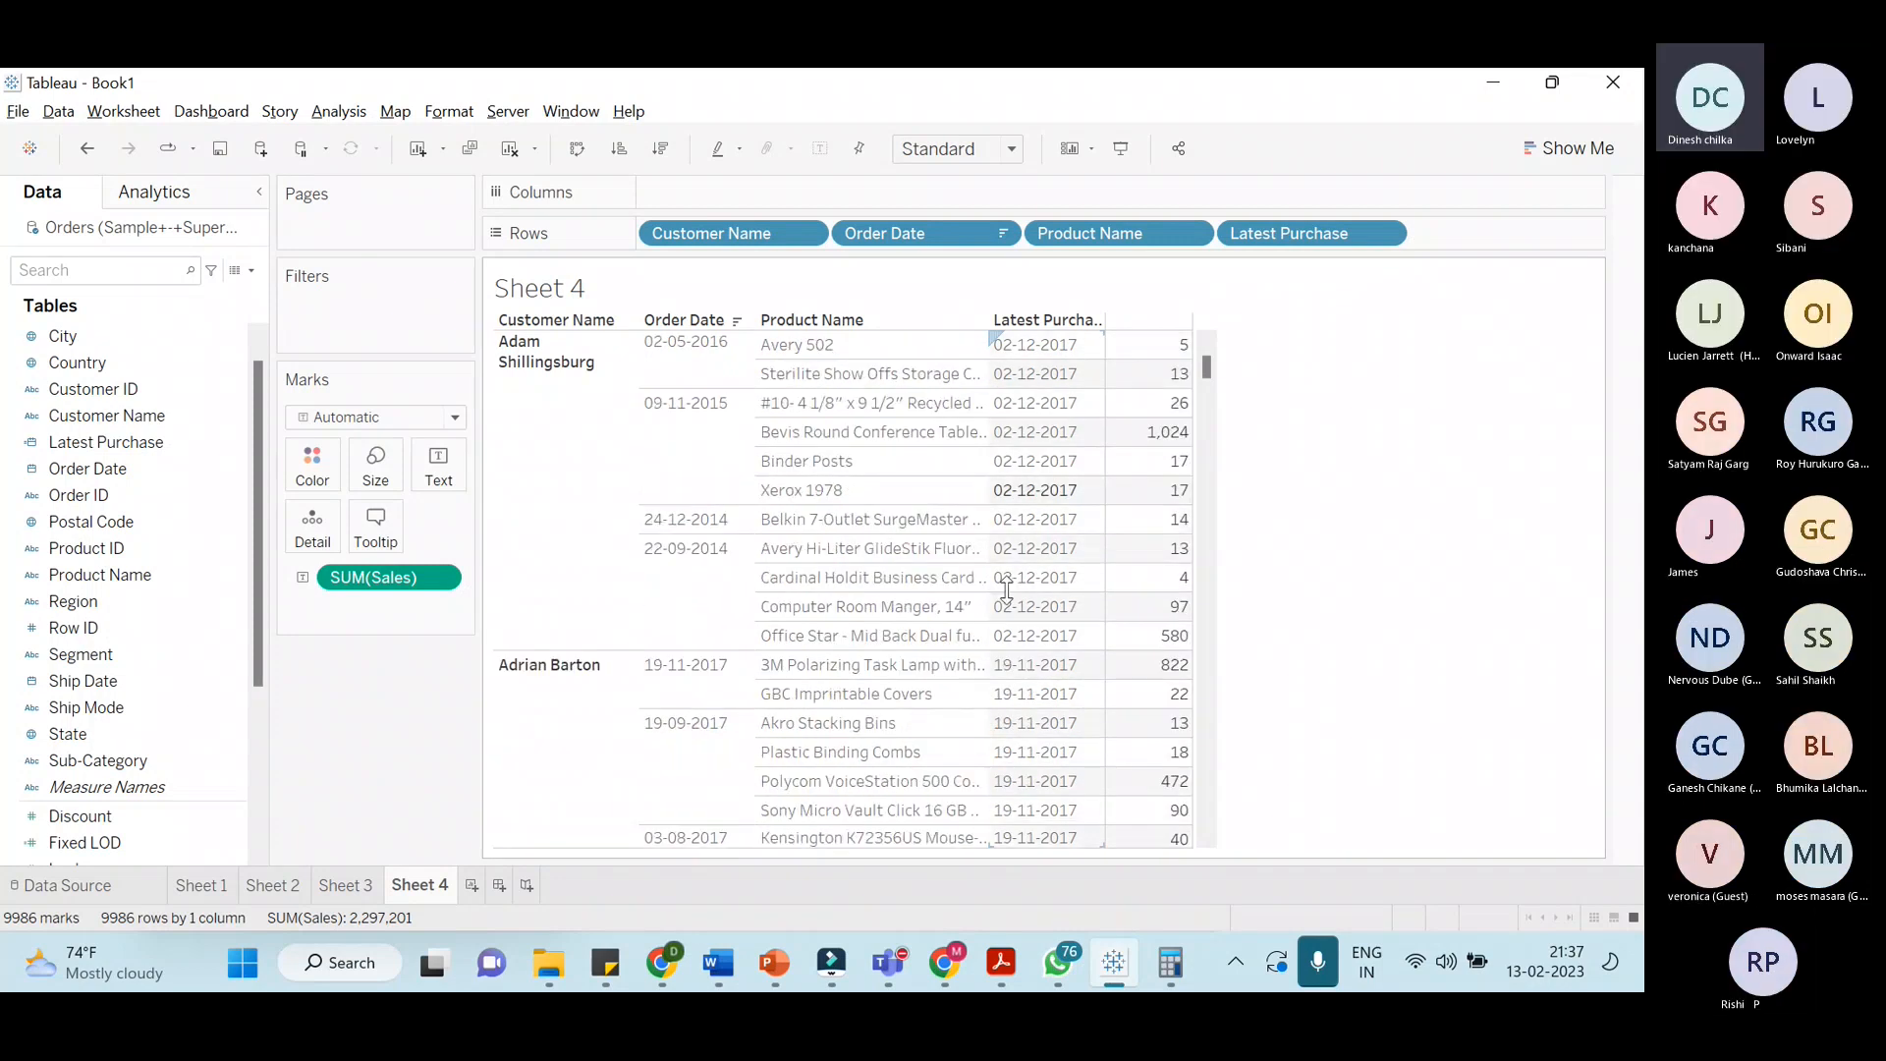
{"action": "scroll", "coordinate": [1007, 589], "scroll_direction": "down", "scroll_amount": 15}
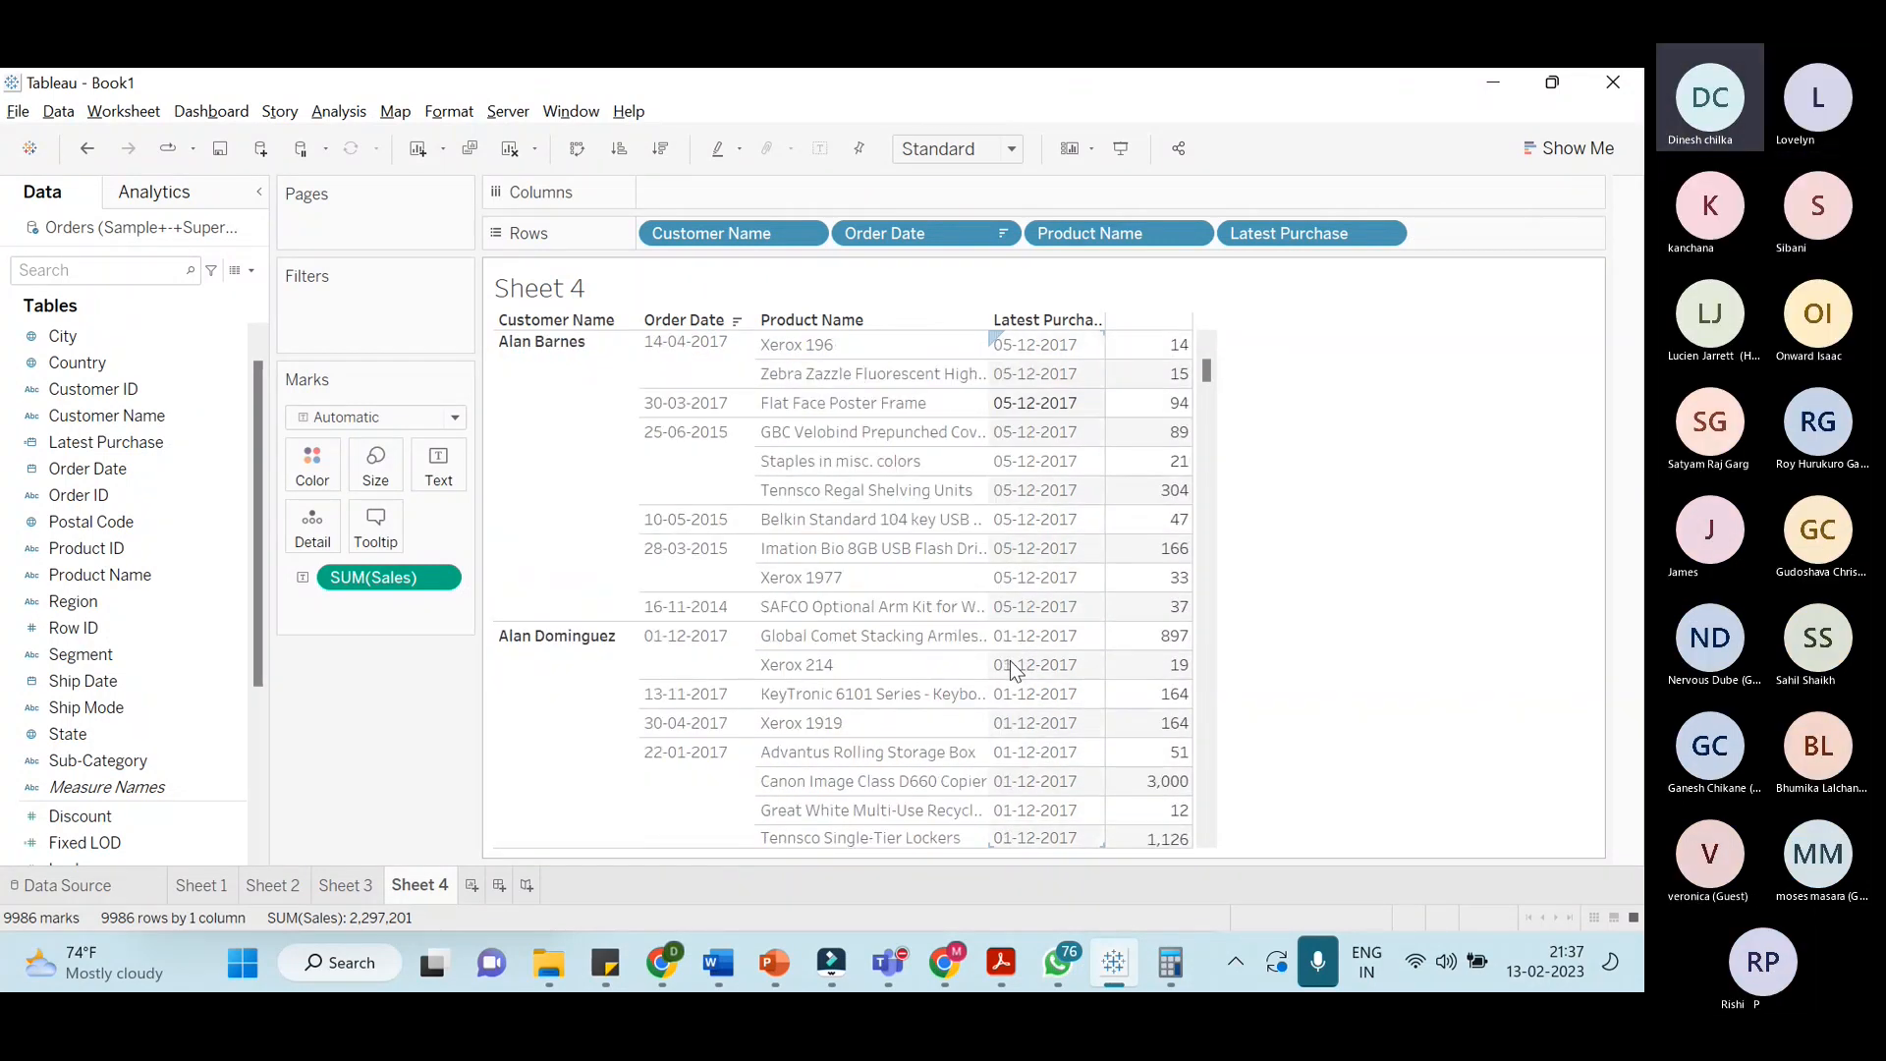
{"action": "scroll", "coordinate": [1010, 662], "scroll_direction": "down", "scroll_amount": 5}
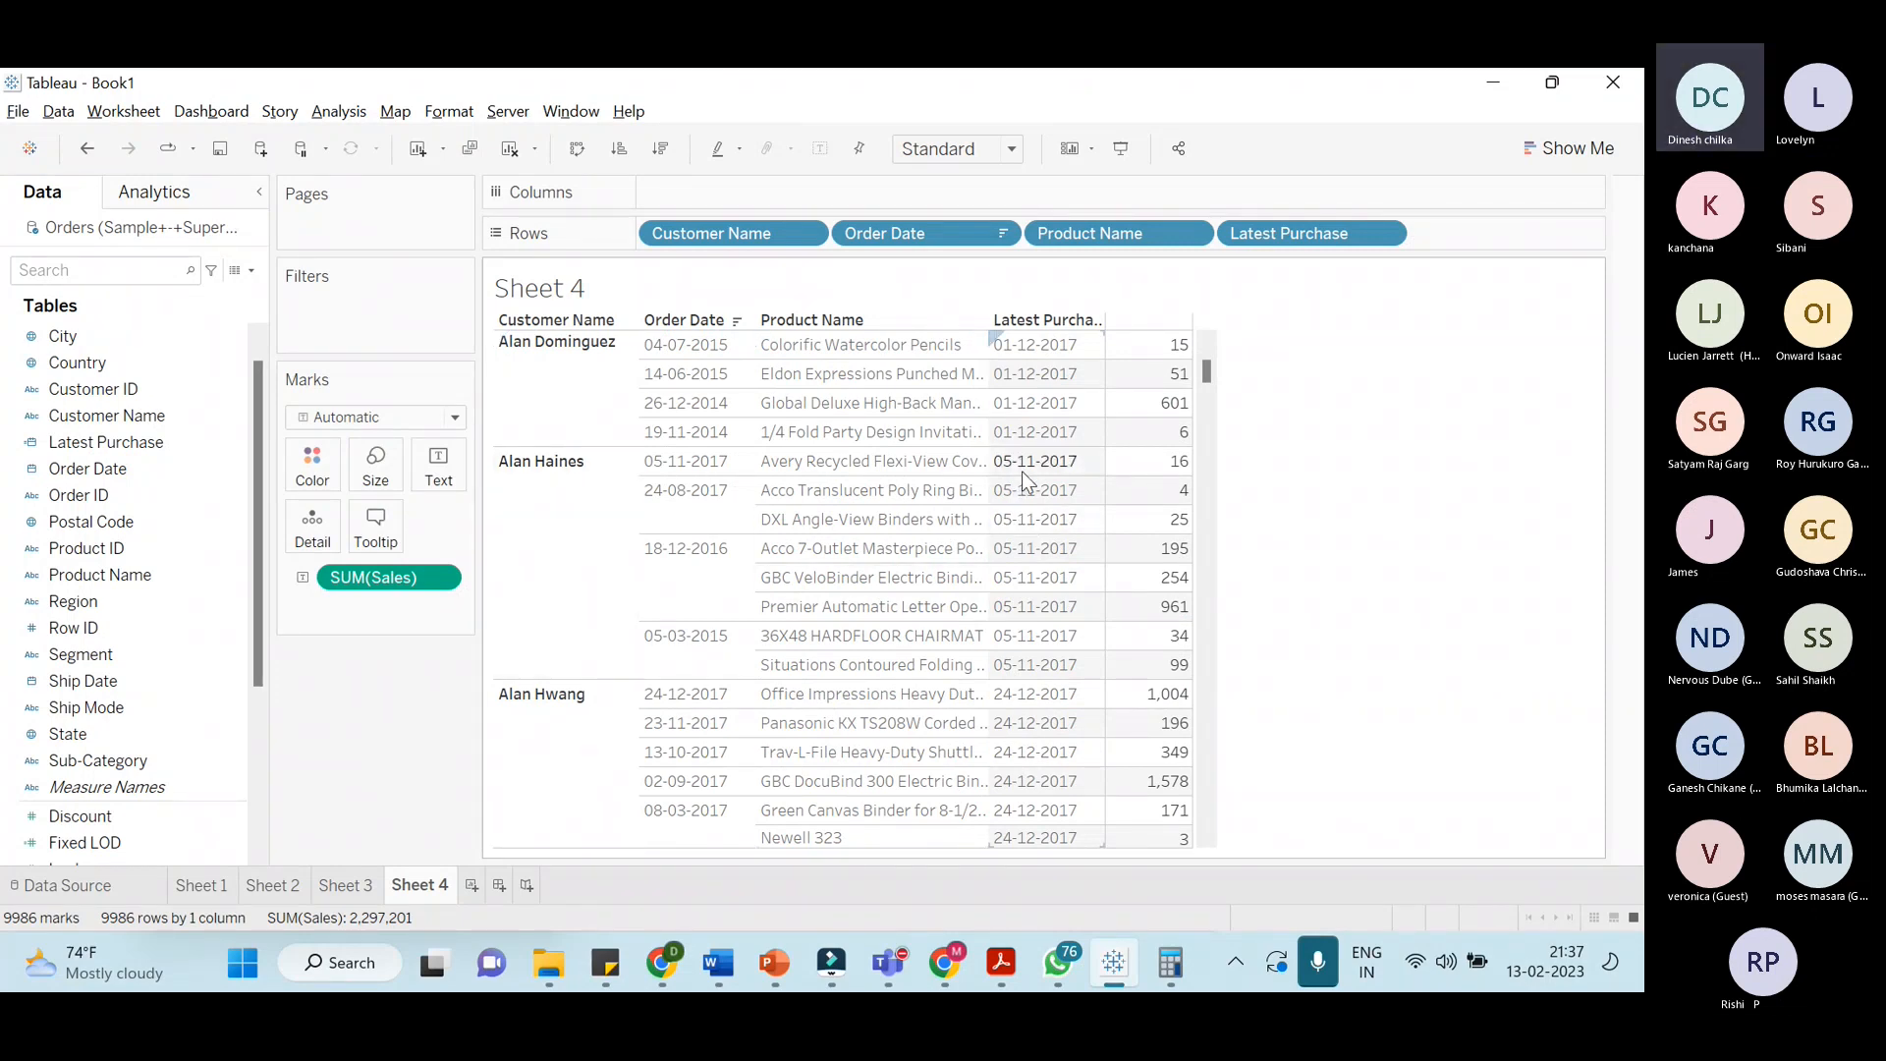
{"action": "scroll", "coordinate": [1010, 681], "scroll_direction": "down", "scroll_amount": 5}
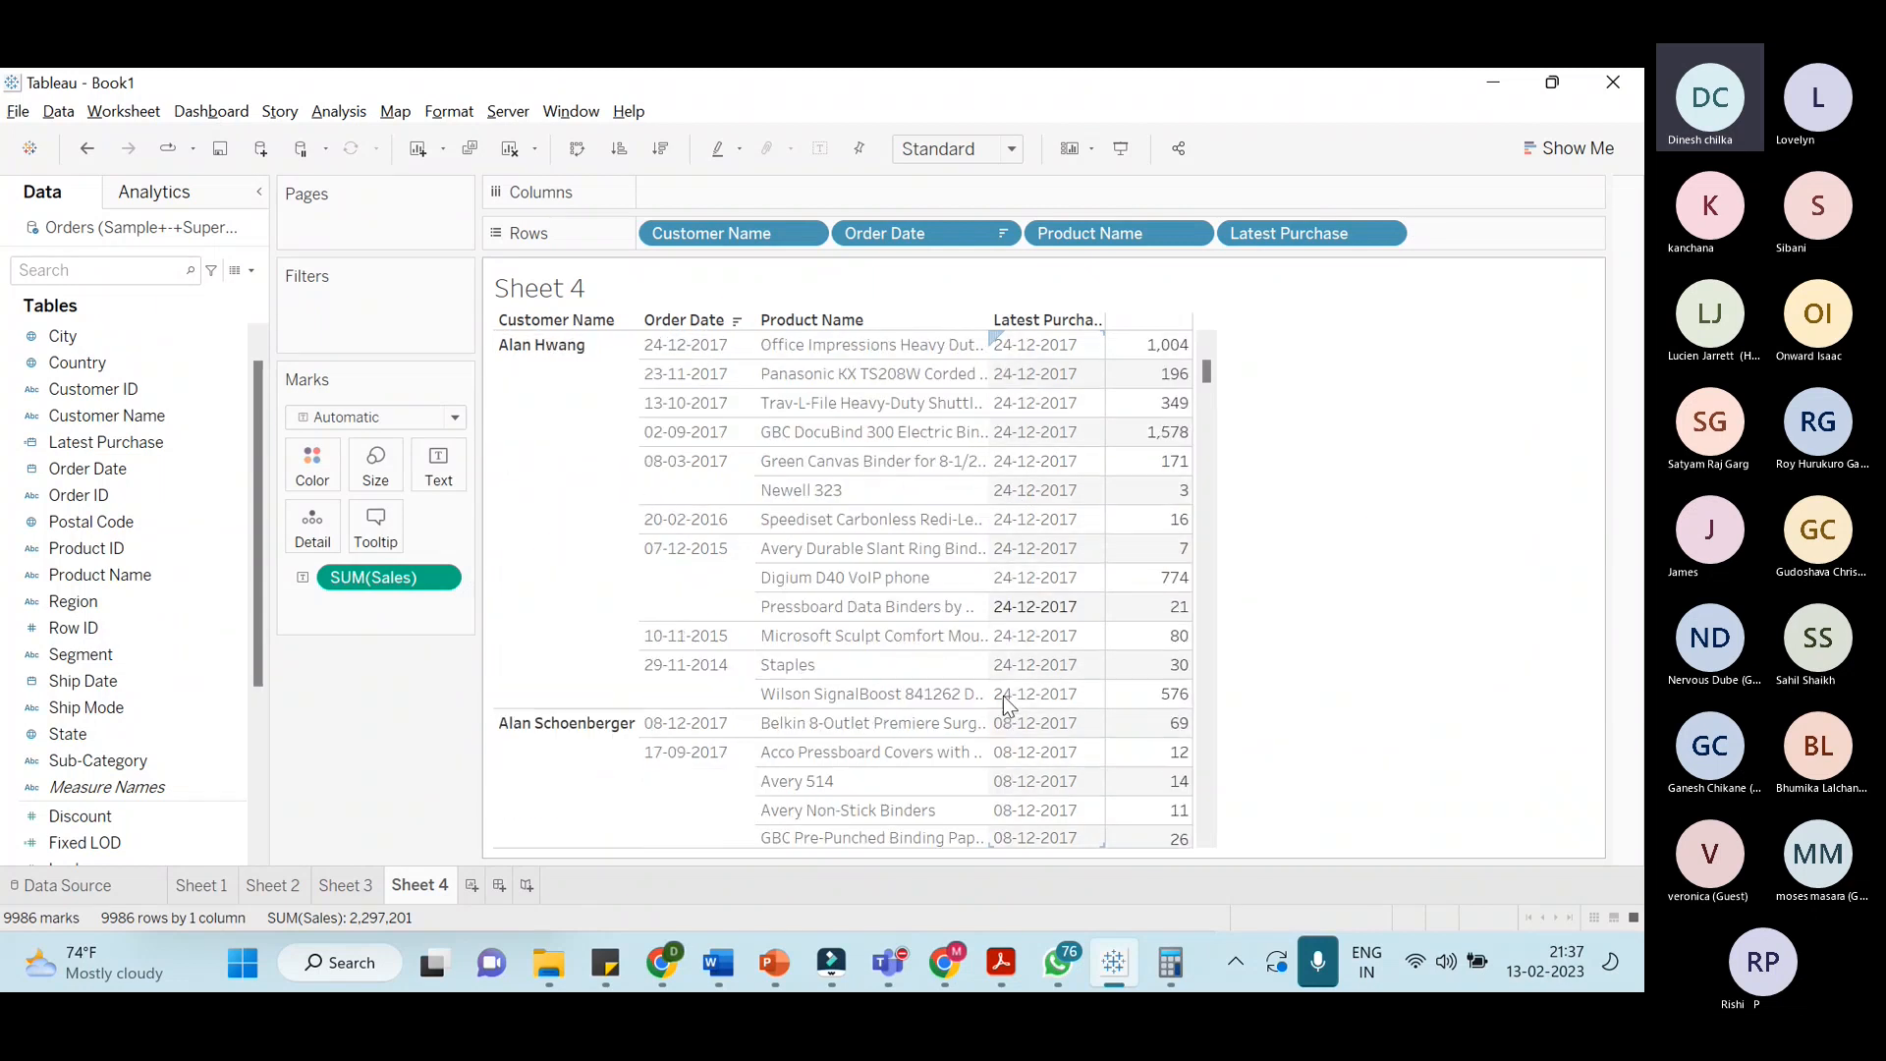
Examine the Latest Purchase dates beside the order dates for customers in widely separated parts of the Sheet 4 table
{"action": "scroll", "coordinate": [1022, 705], "scroll_direction": "down", "scroll_amount": 10}
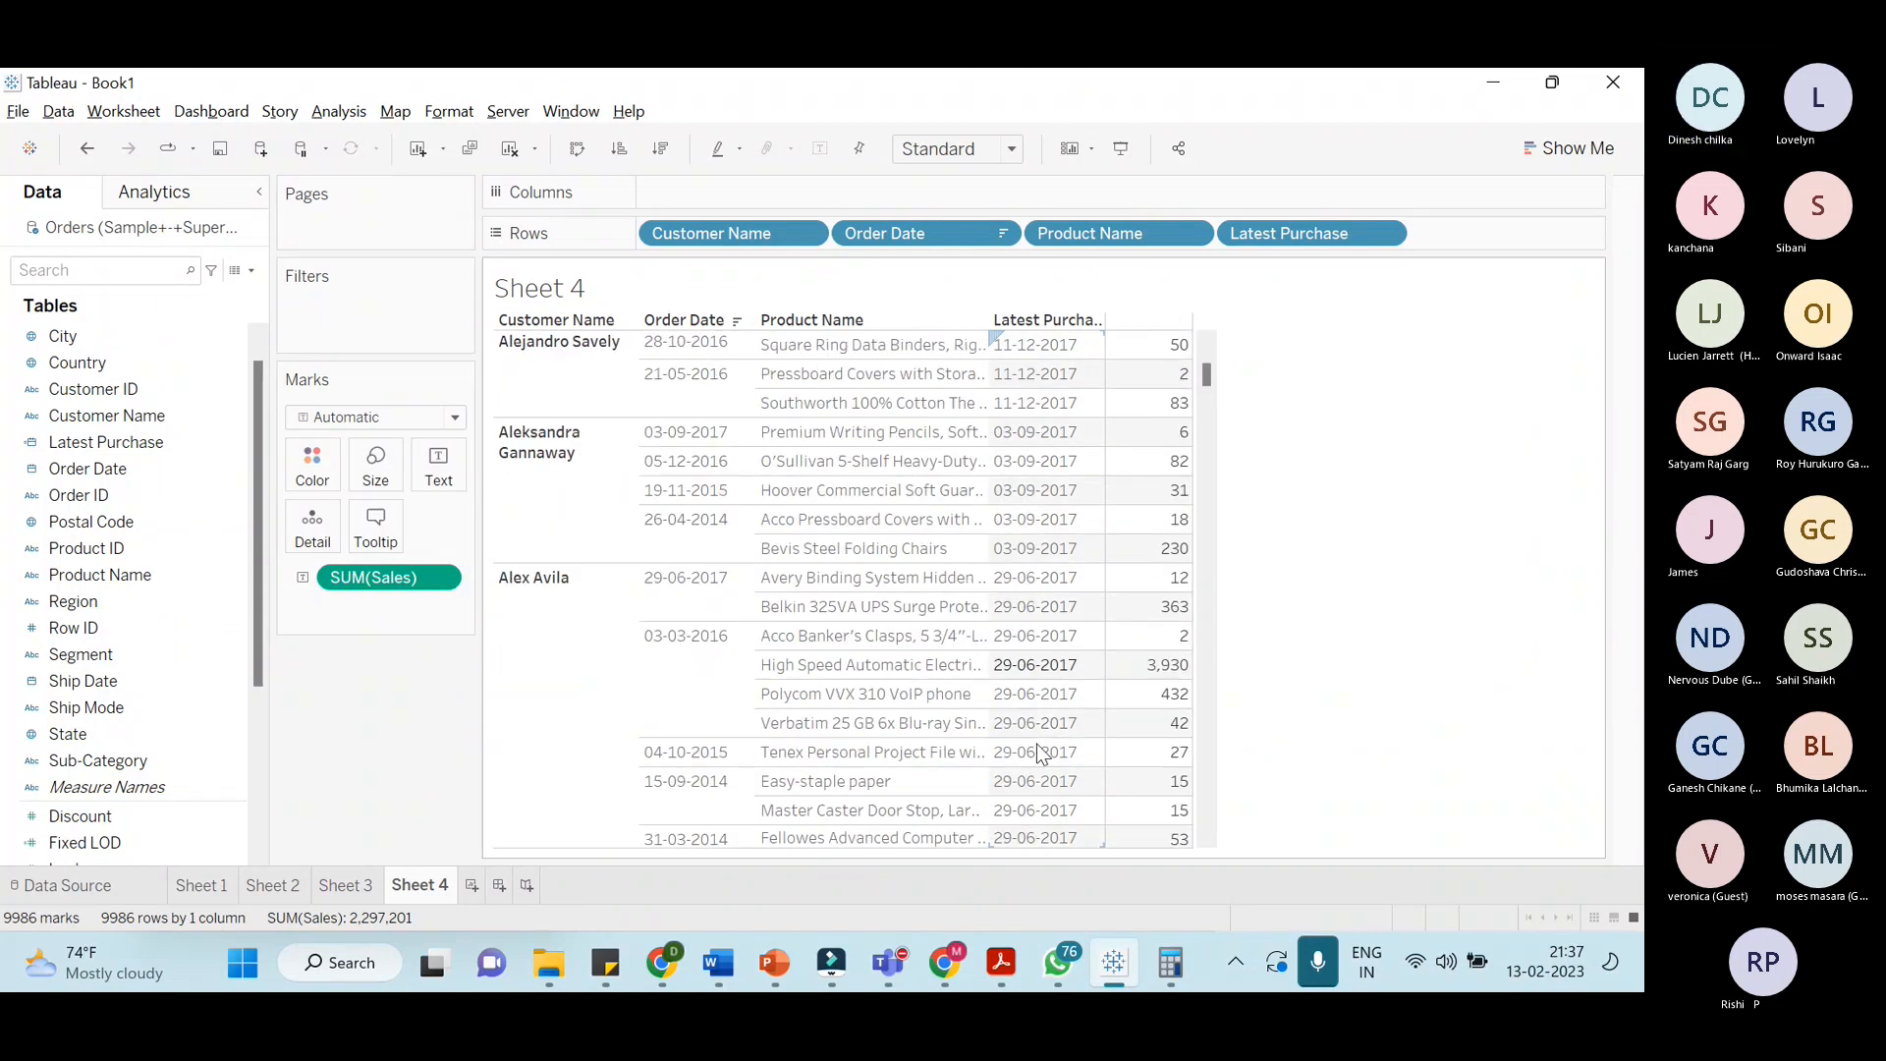
{"action": "scroll", "coordinate": [1036, 769], "scroll_direction": "down", "scroll_amount": 5}
{"action": "scroll", "coordinate": [1211, 383], "scroll_direction": "down", "scroll_amount": 3}
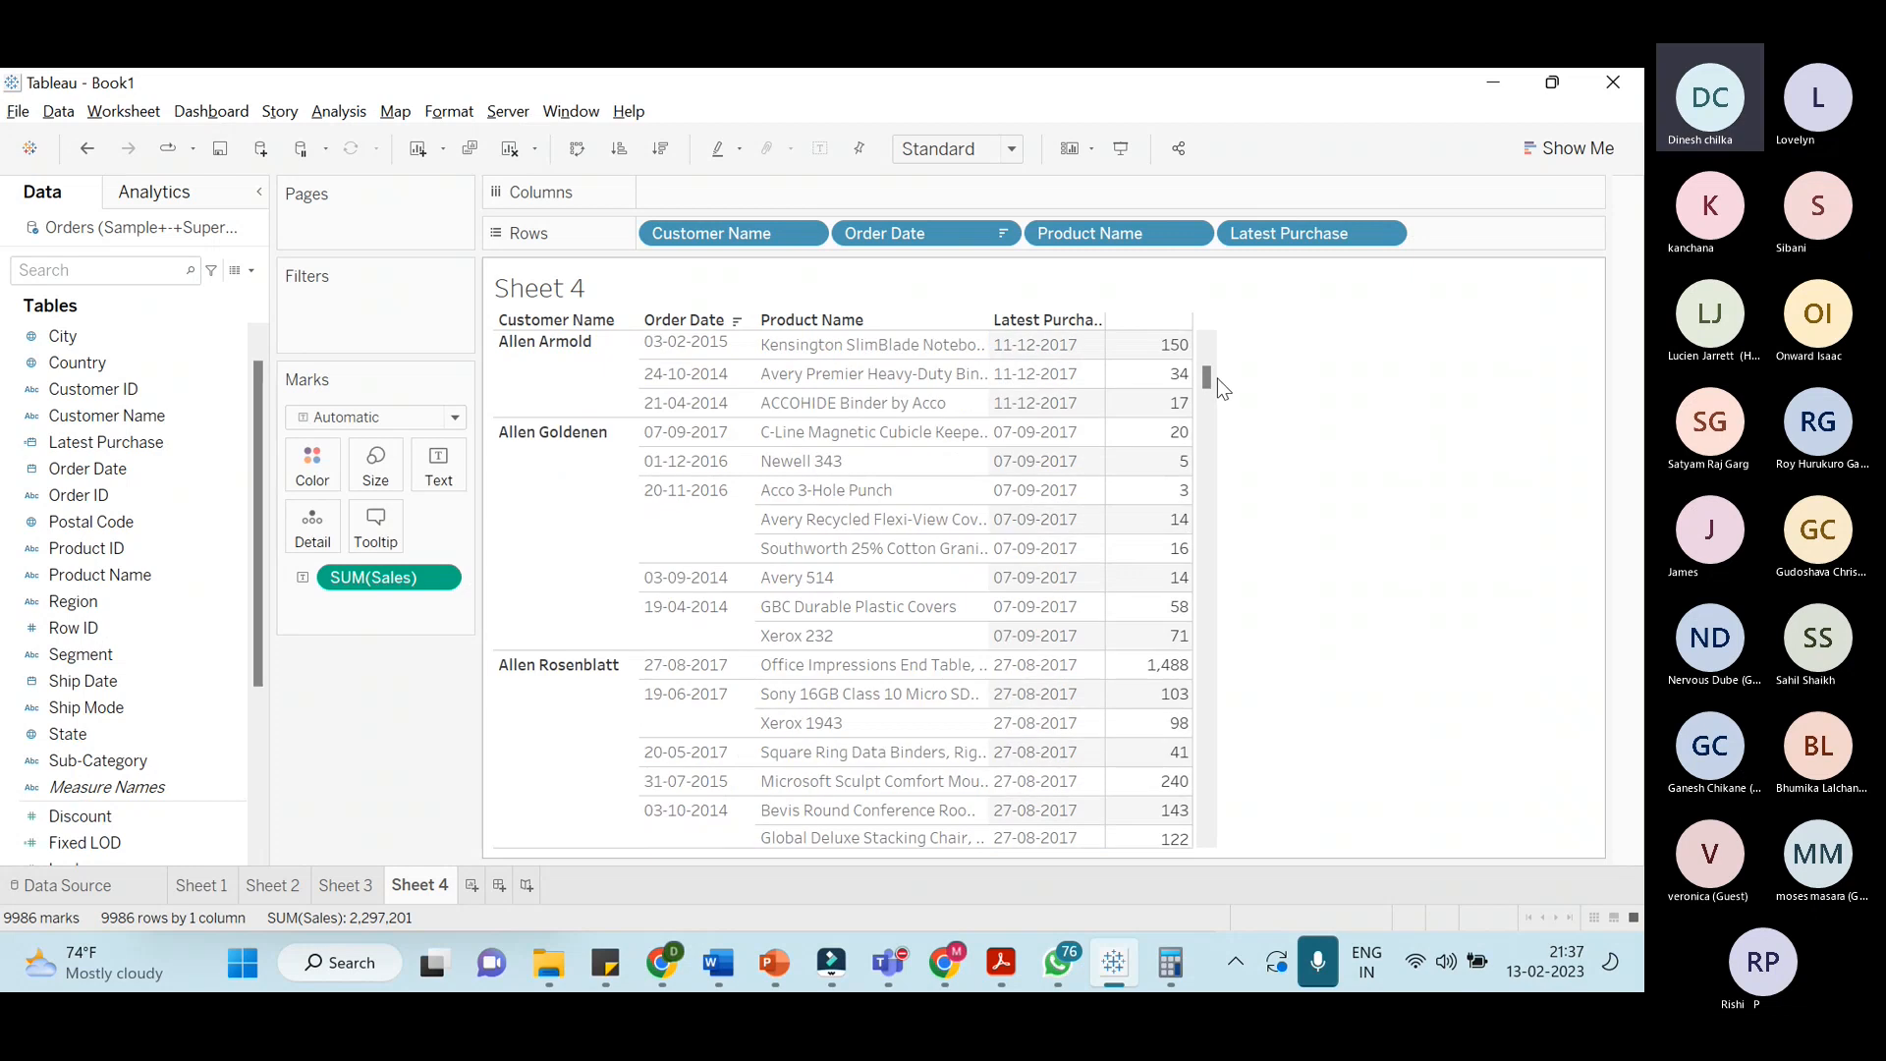
{"action": "left_click_drag", "start_coordinate": [1211, 391], "coordinate": [1218, 761]}
{"action": "scroll", "coordinate": [1043, 687], "scroll_direction": "up", "scroll_amount": 10}
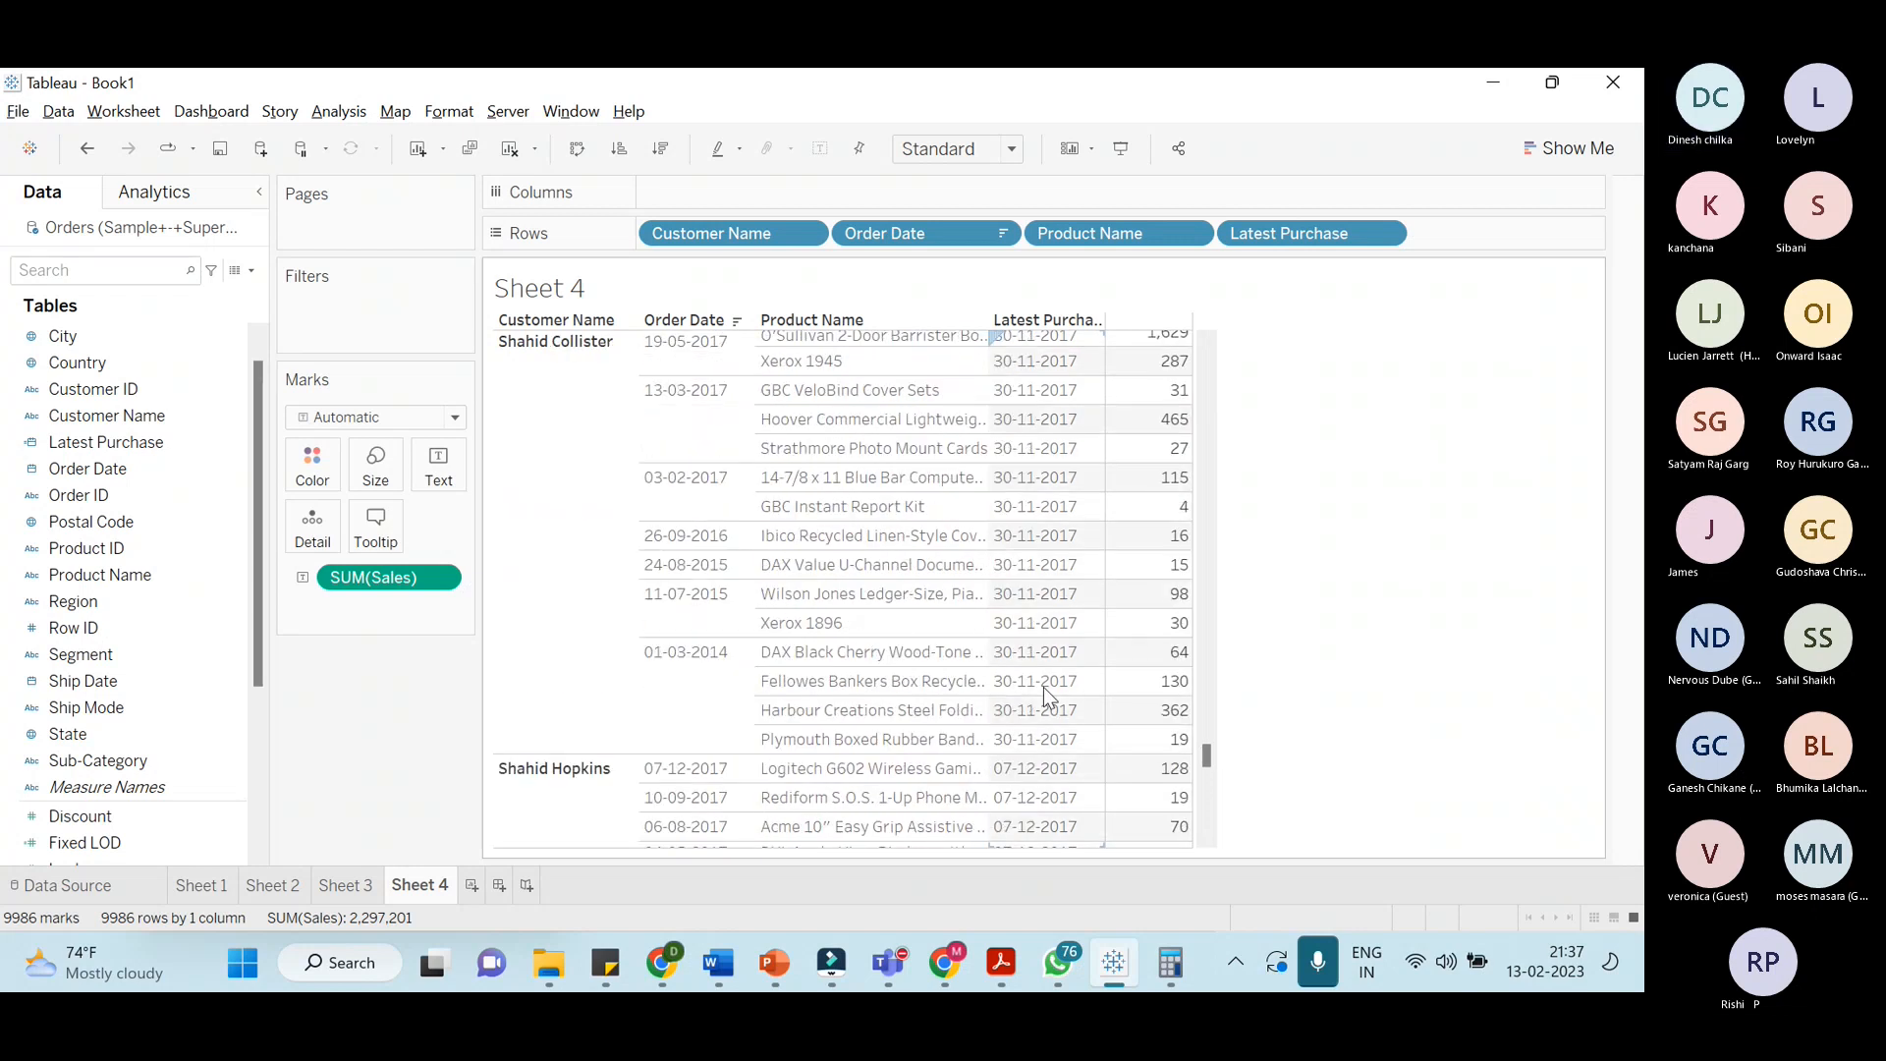
{"action": "scroll", "coordinate": [1044, 687], "scroll_direction": "up", "scroll_amount": 10}
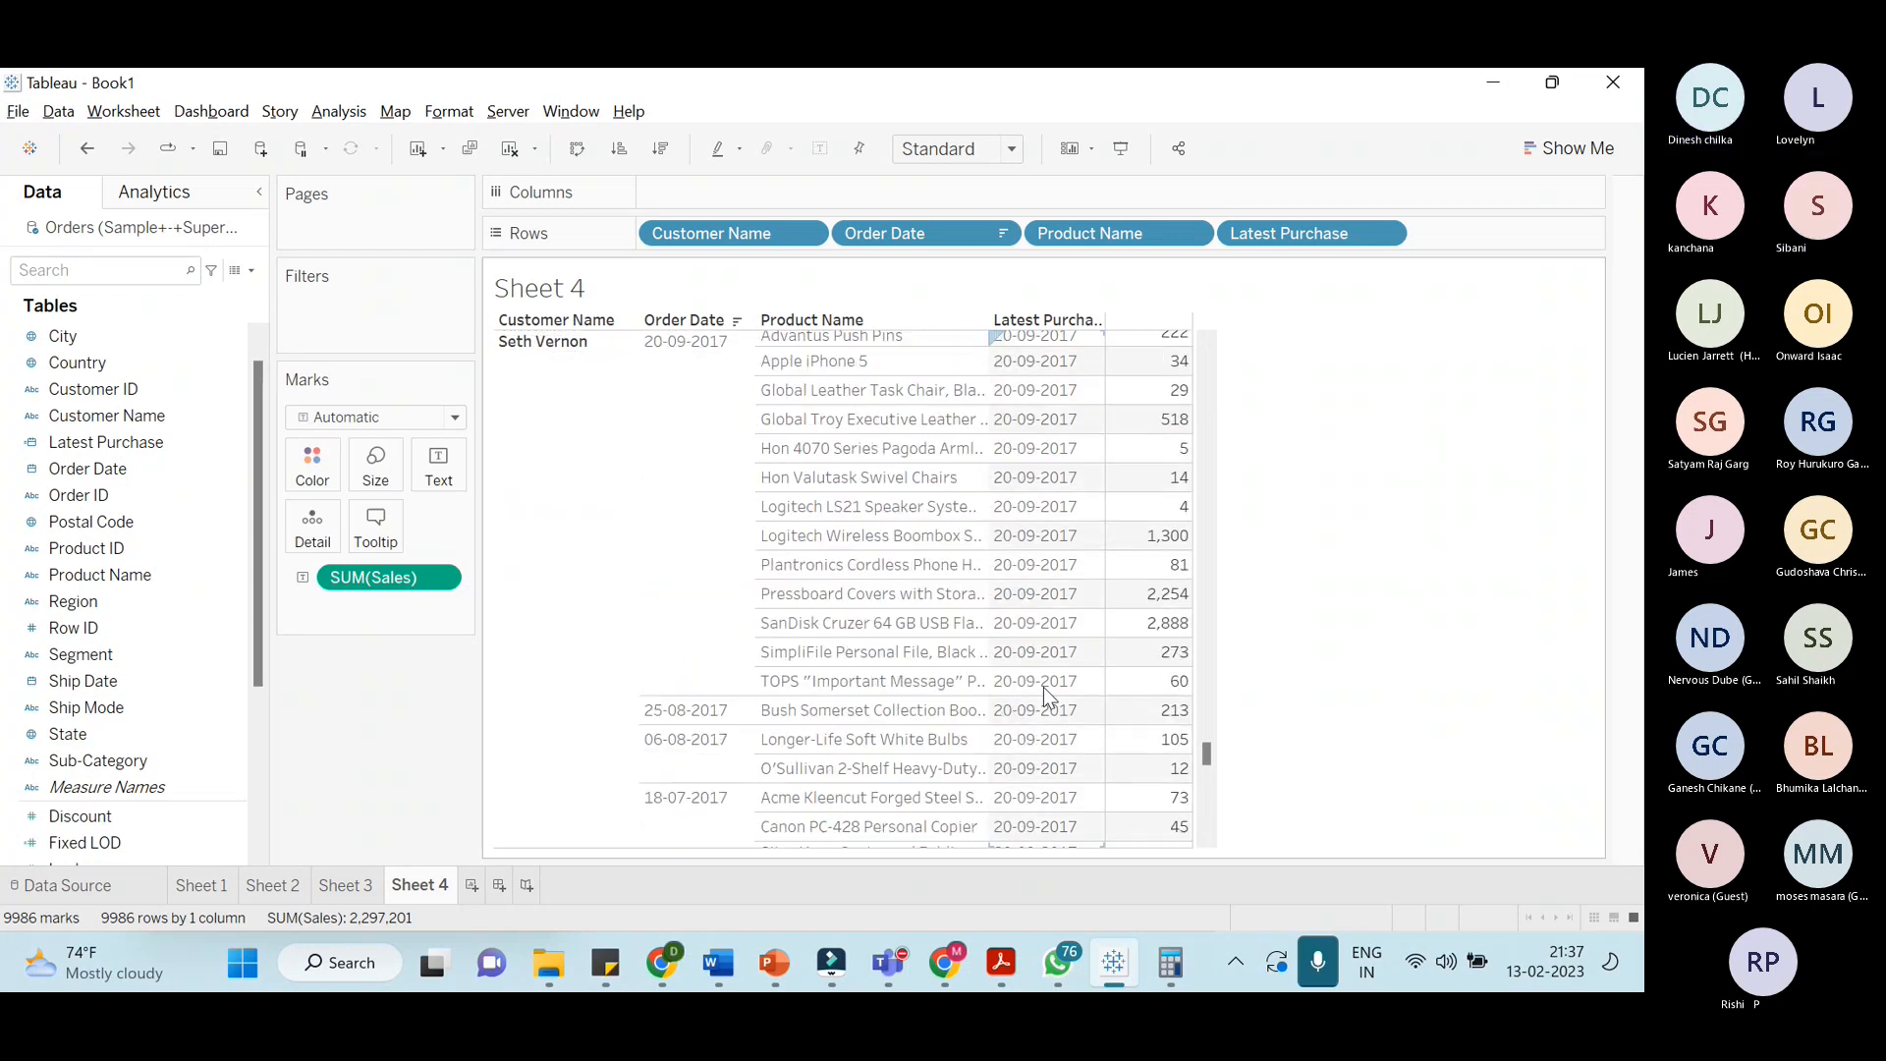
{"action": "scroll", "coordinate": [1043, 690], "scroll_direction": "up", "scroll_amount": 10}
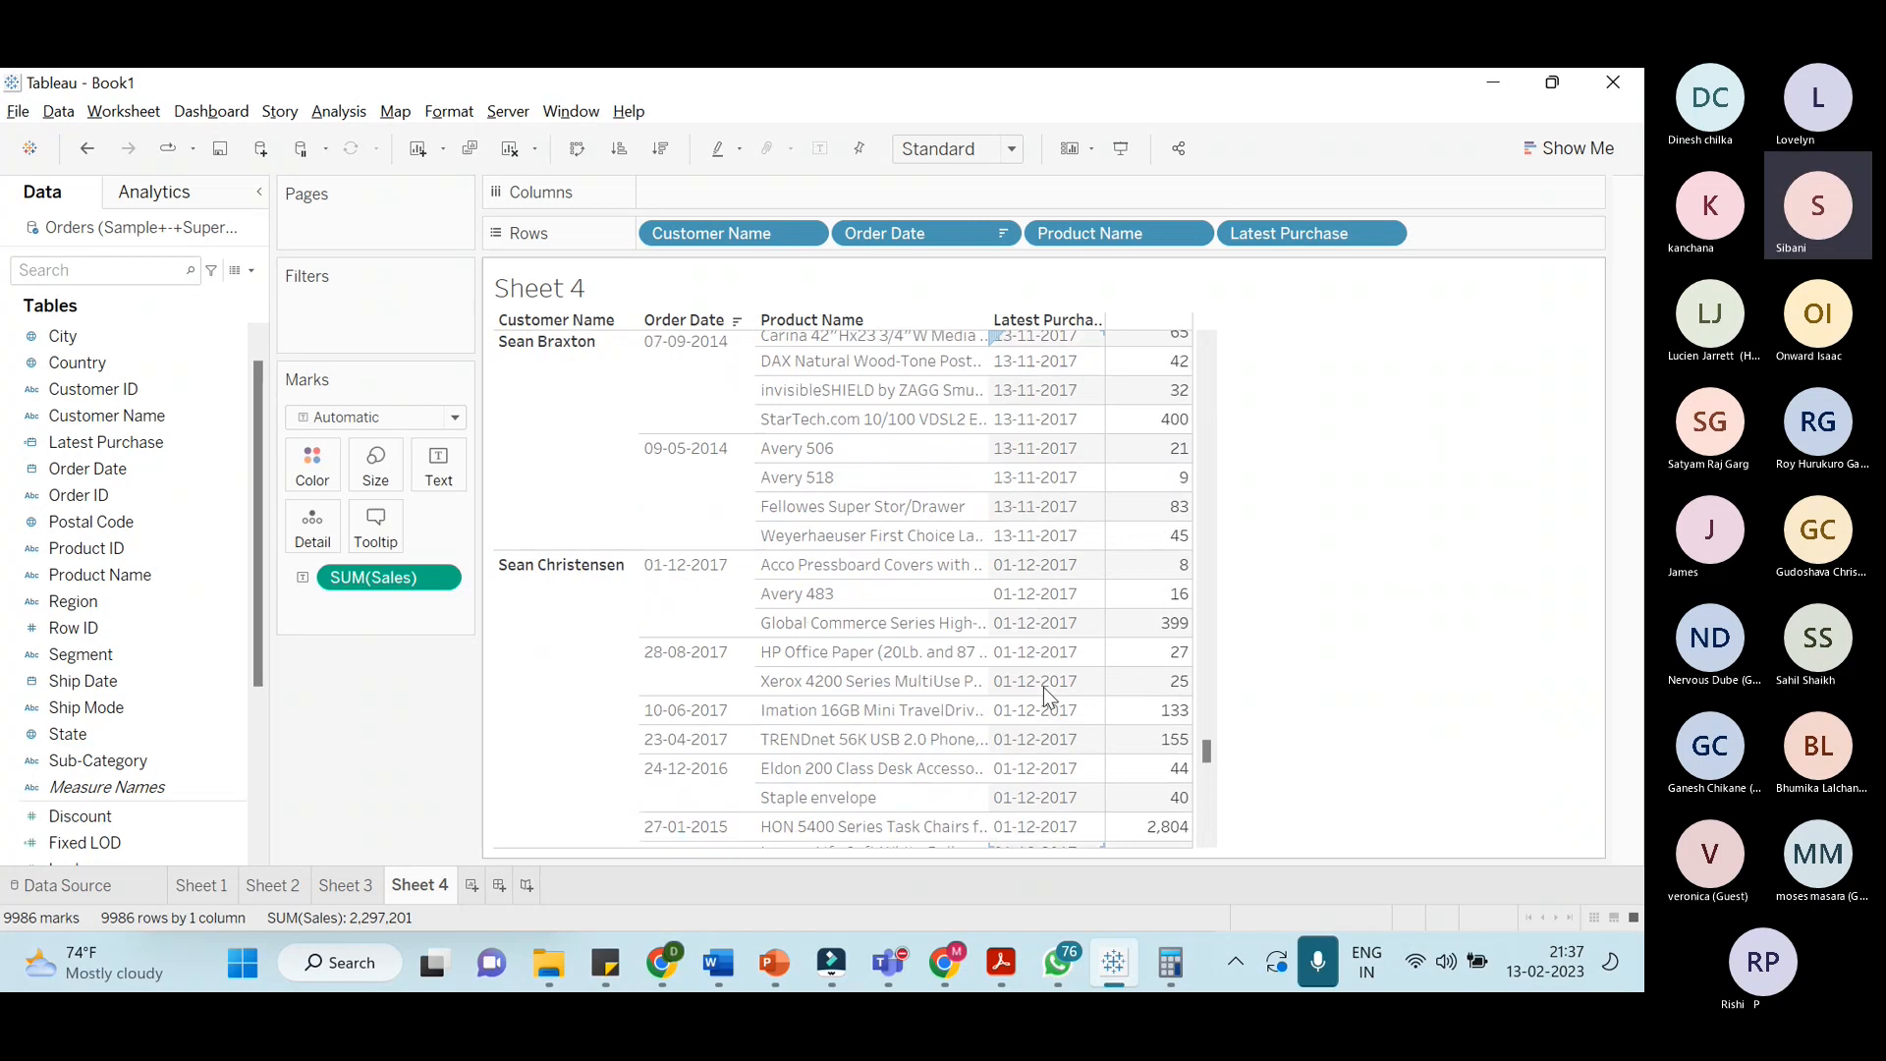
{"action": "scroll", "coordinate": [1044, 686], "scroll_direction": "up", "scroll_amount": 10}
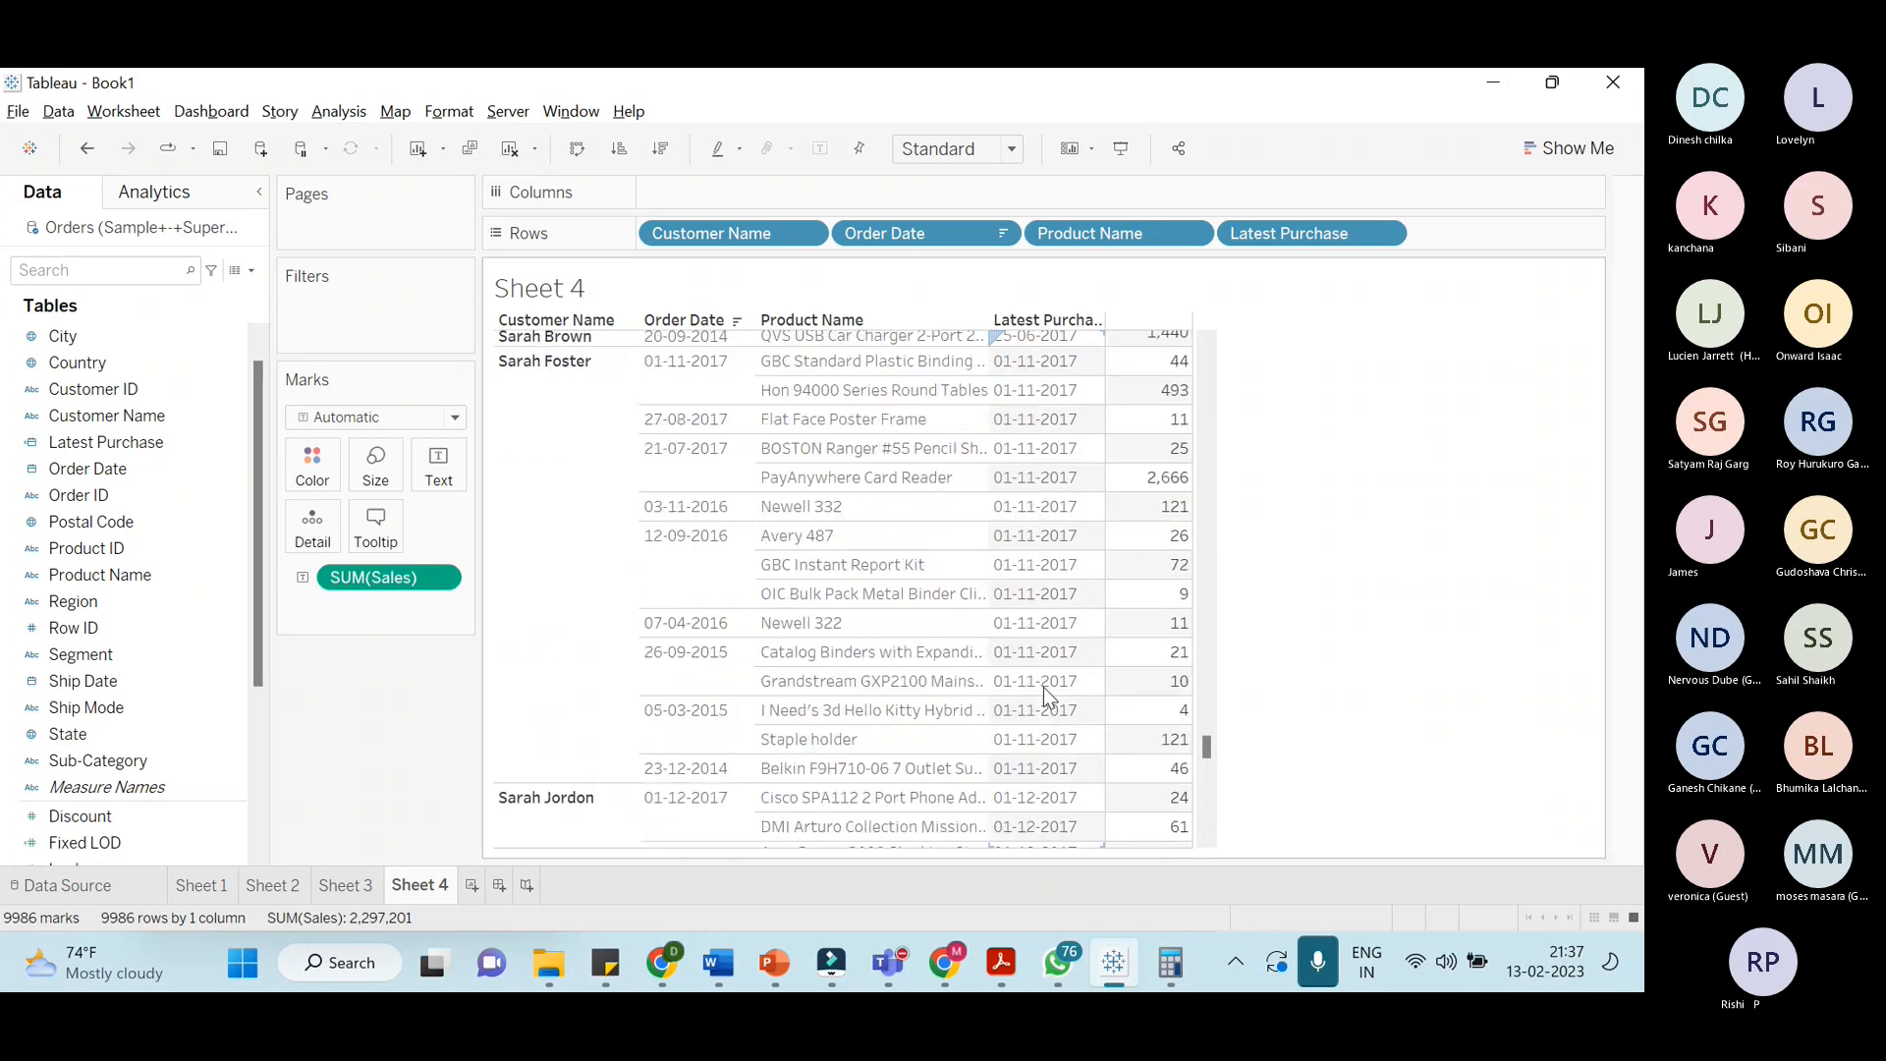
{"action": "scroll", "coordinate": [1043, 687], "scroll_direction": "up", "scroll_amount": 10}
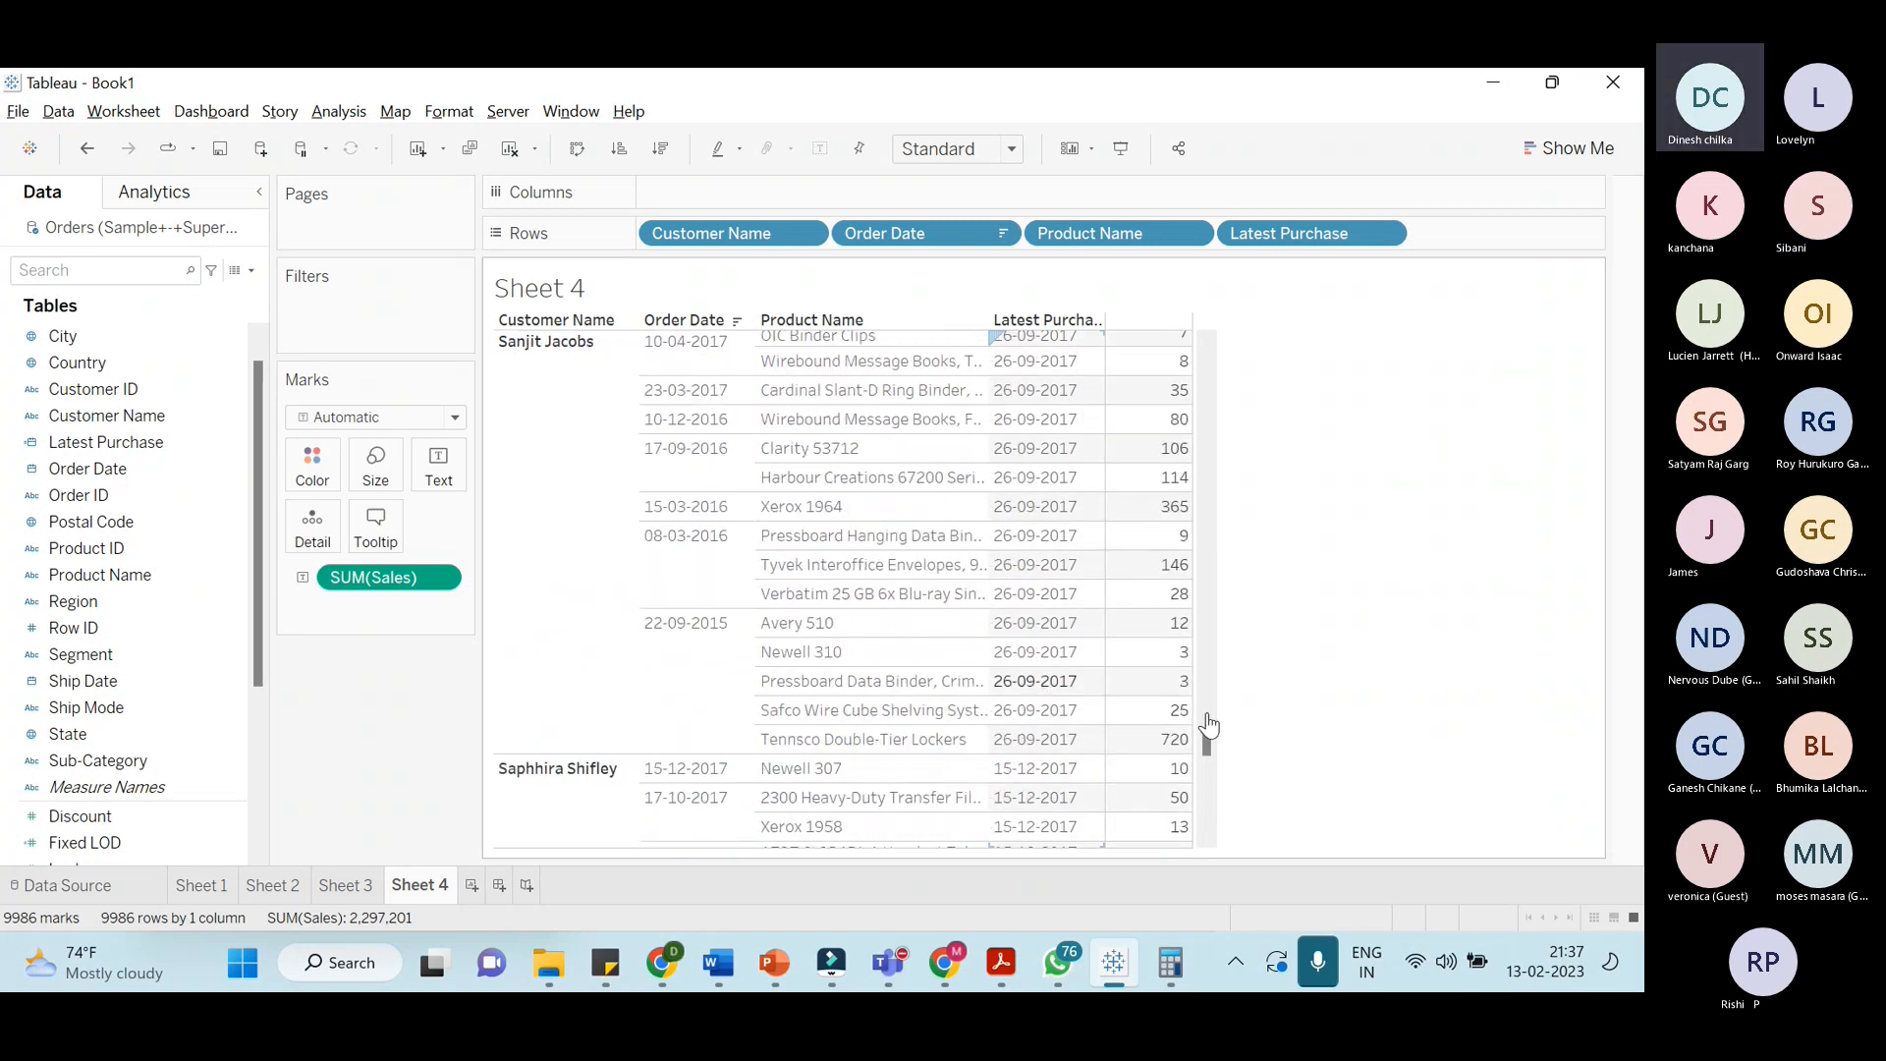
{"action": "left_click_drag", "start_coordinate": [1209, 743], "coordinate": [1199, 706]}
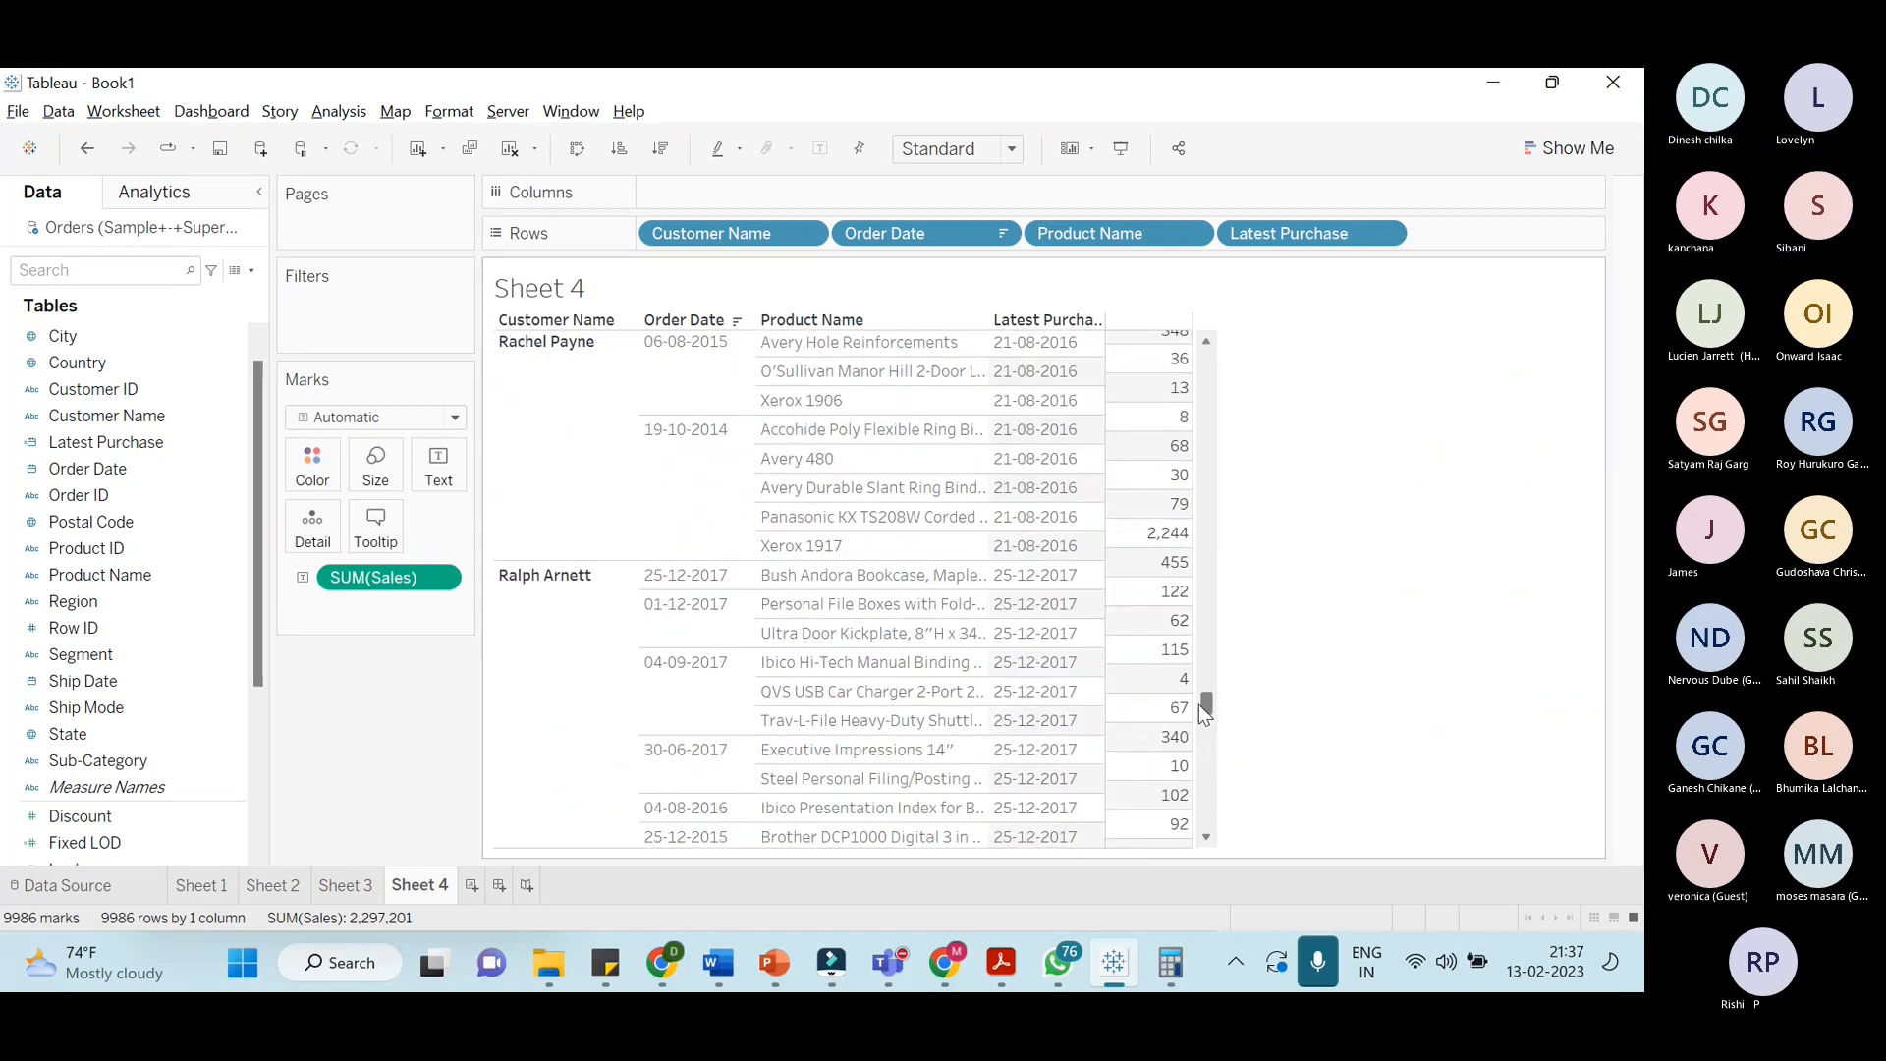
{"action": "scroll", "coordinate": [1077, 747], "scroll_direction": "down", "scroll_amount": 5}
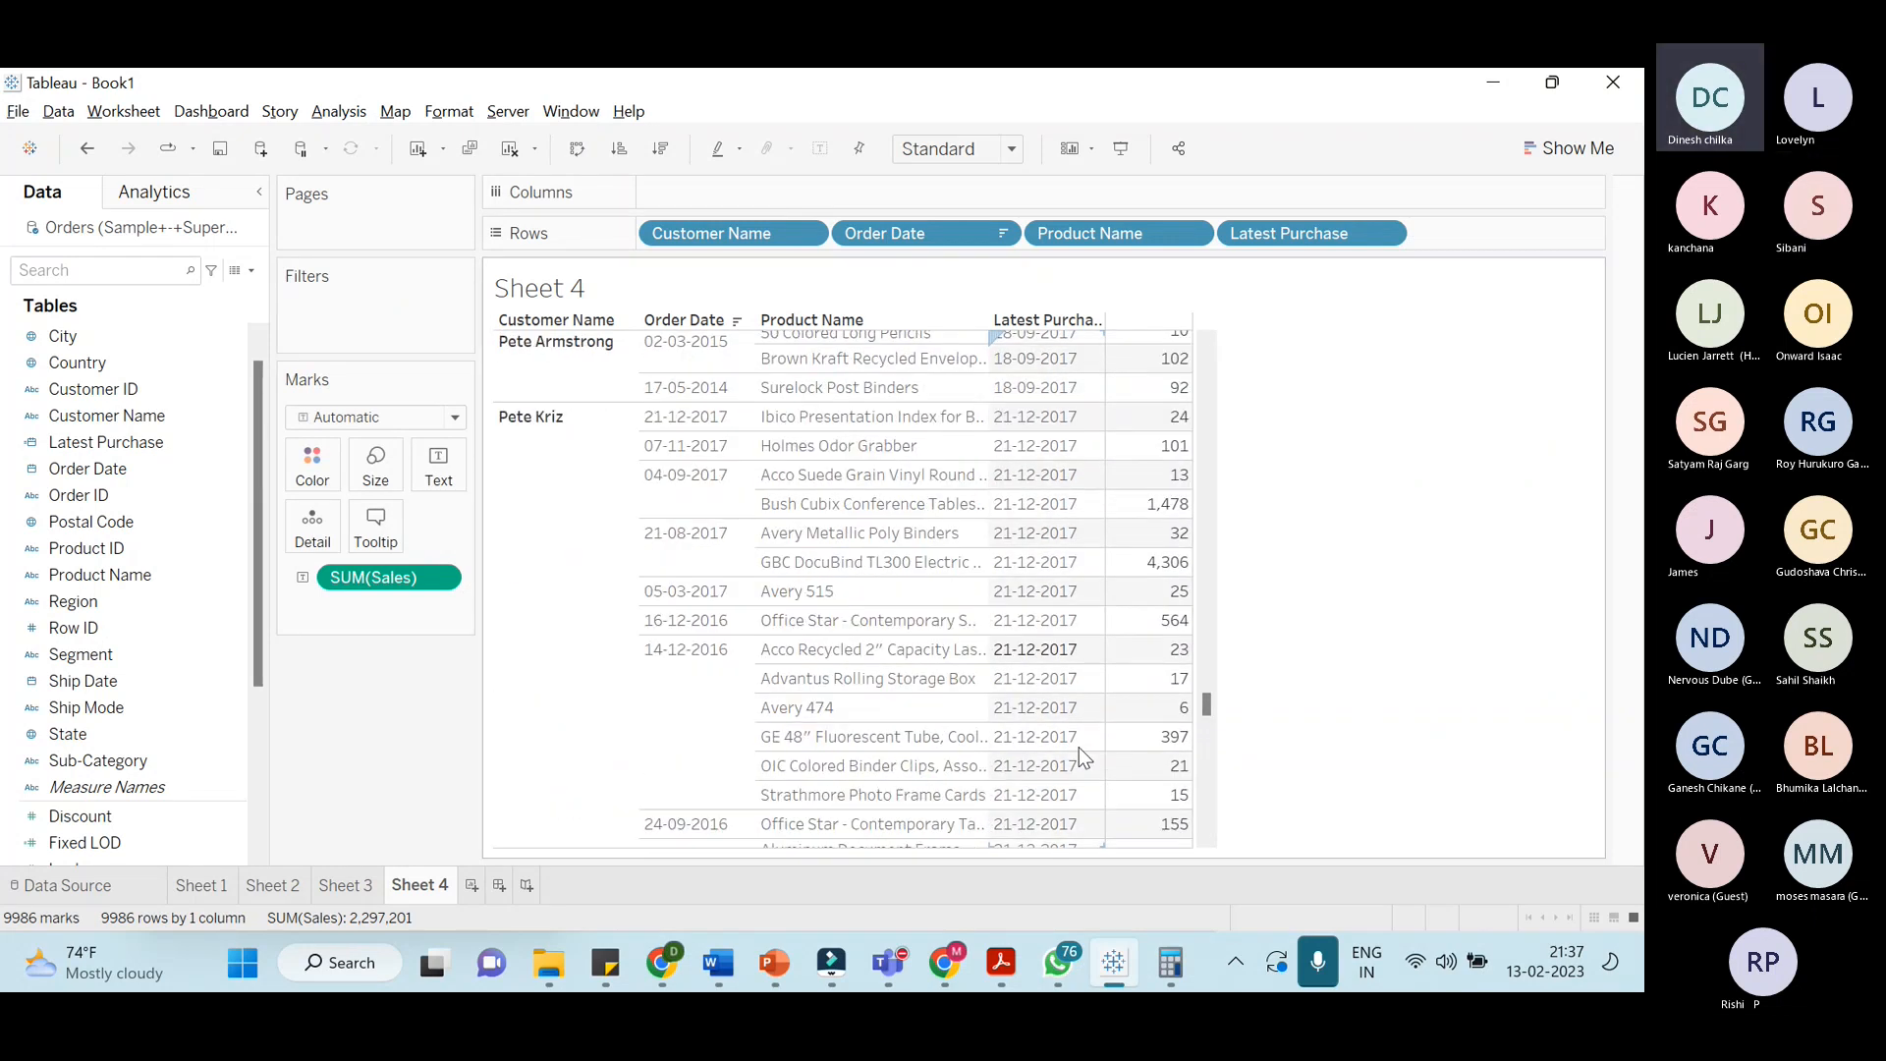
{"action": "scroll", "coordinate": [1079, 747], "scroll_direction": "down", "scroll_amount": 5}
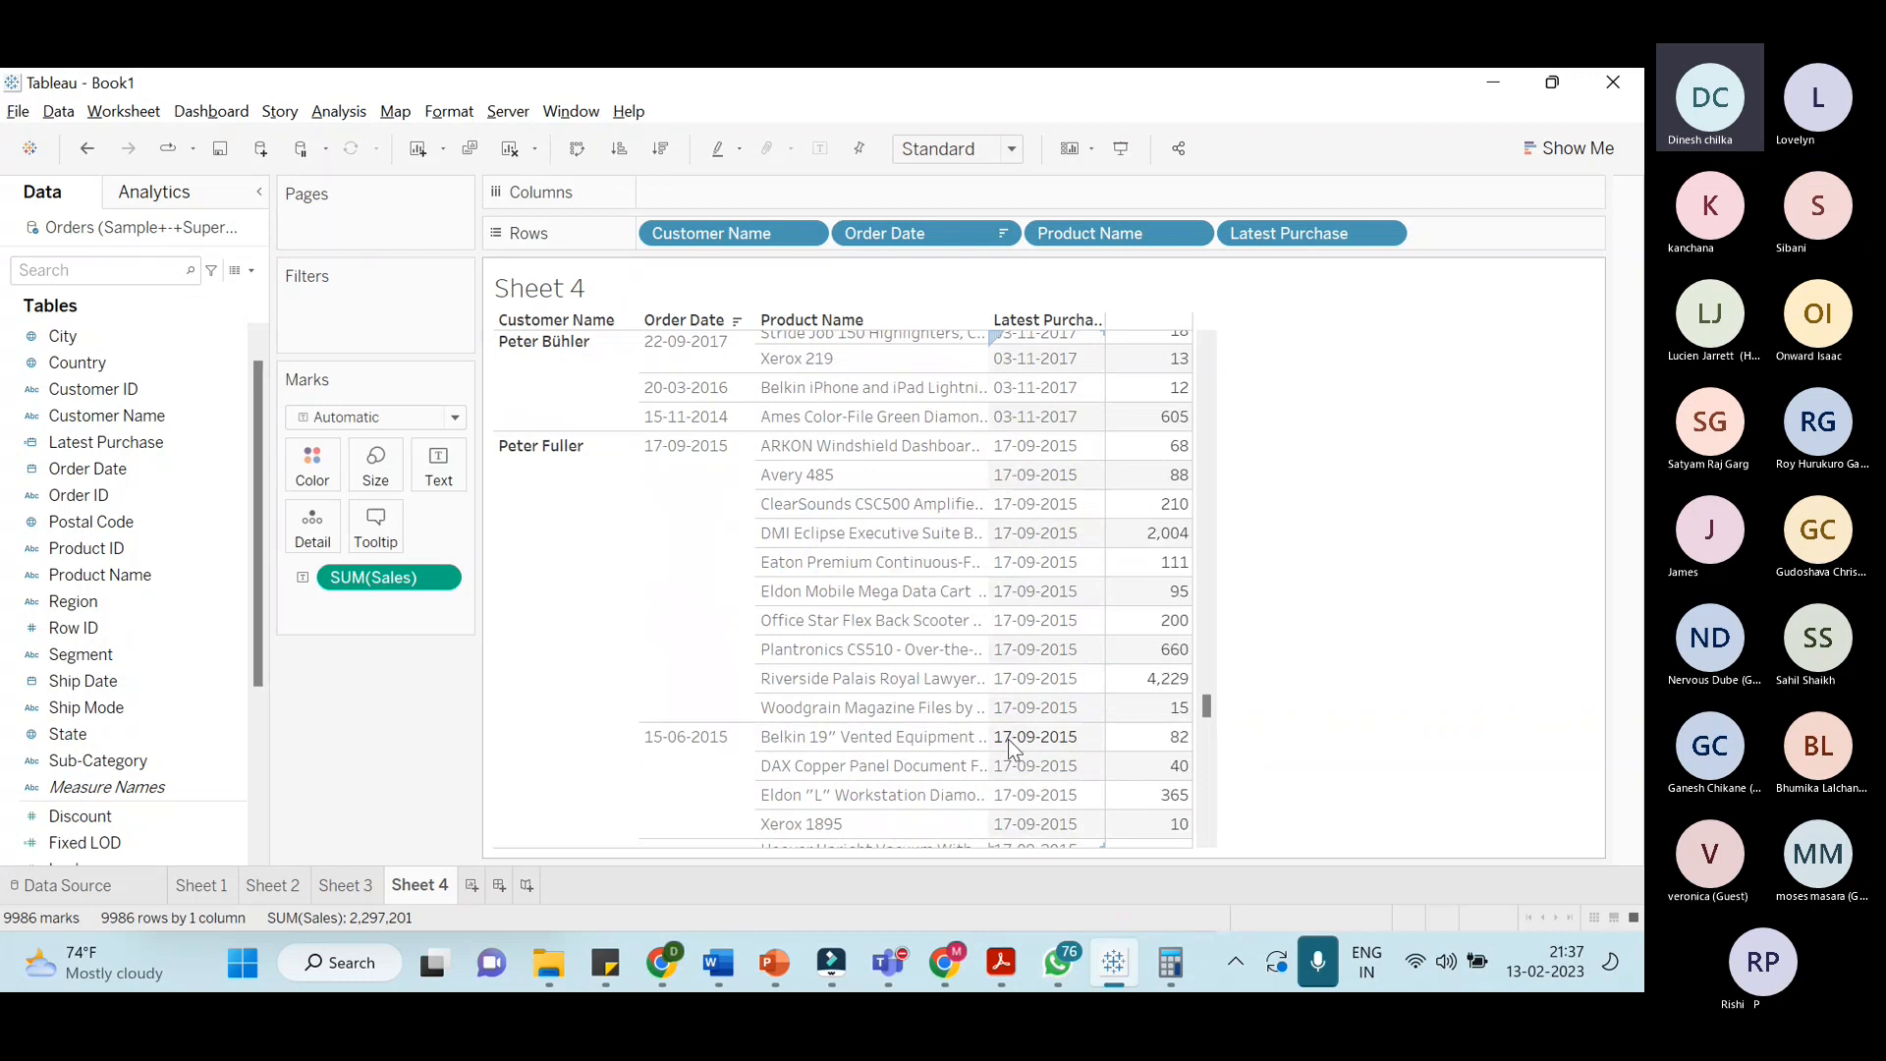
{"action": "scroll", "coordinate": [1056, 742], "scroll_direction": "down", "scroll_amount": 5}
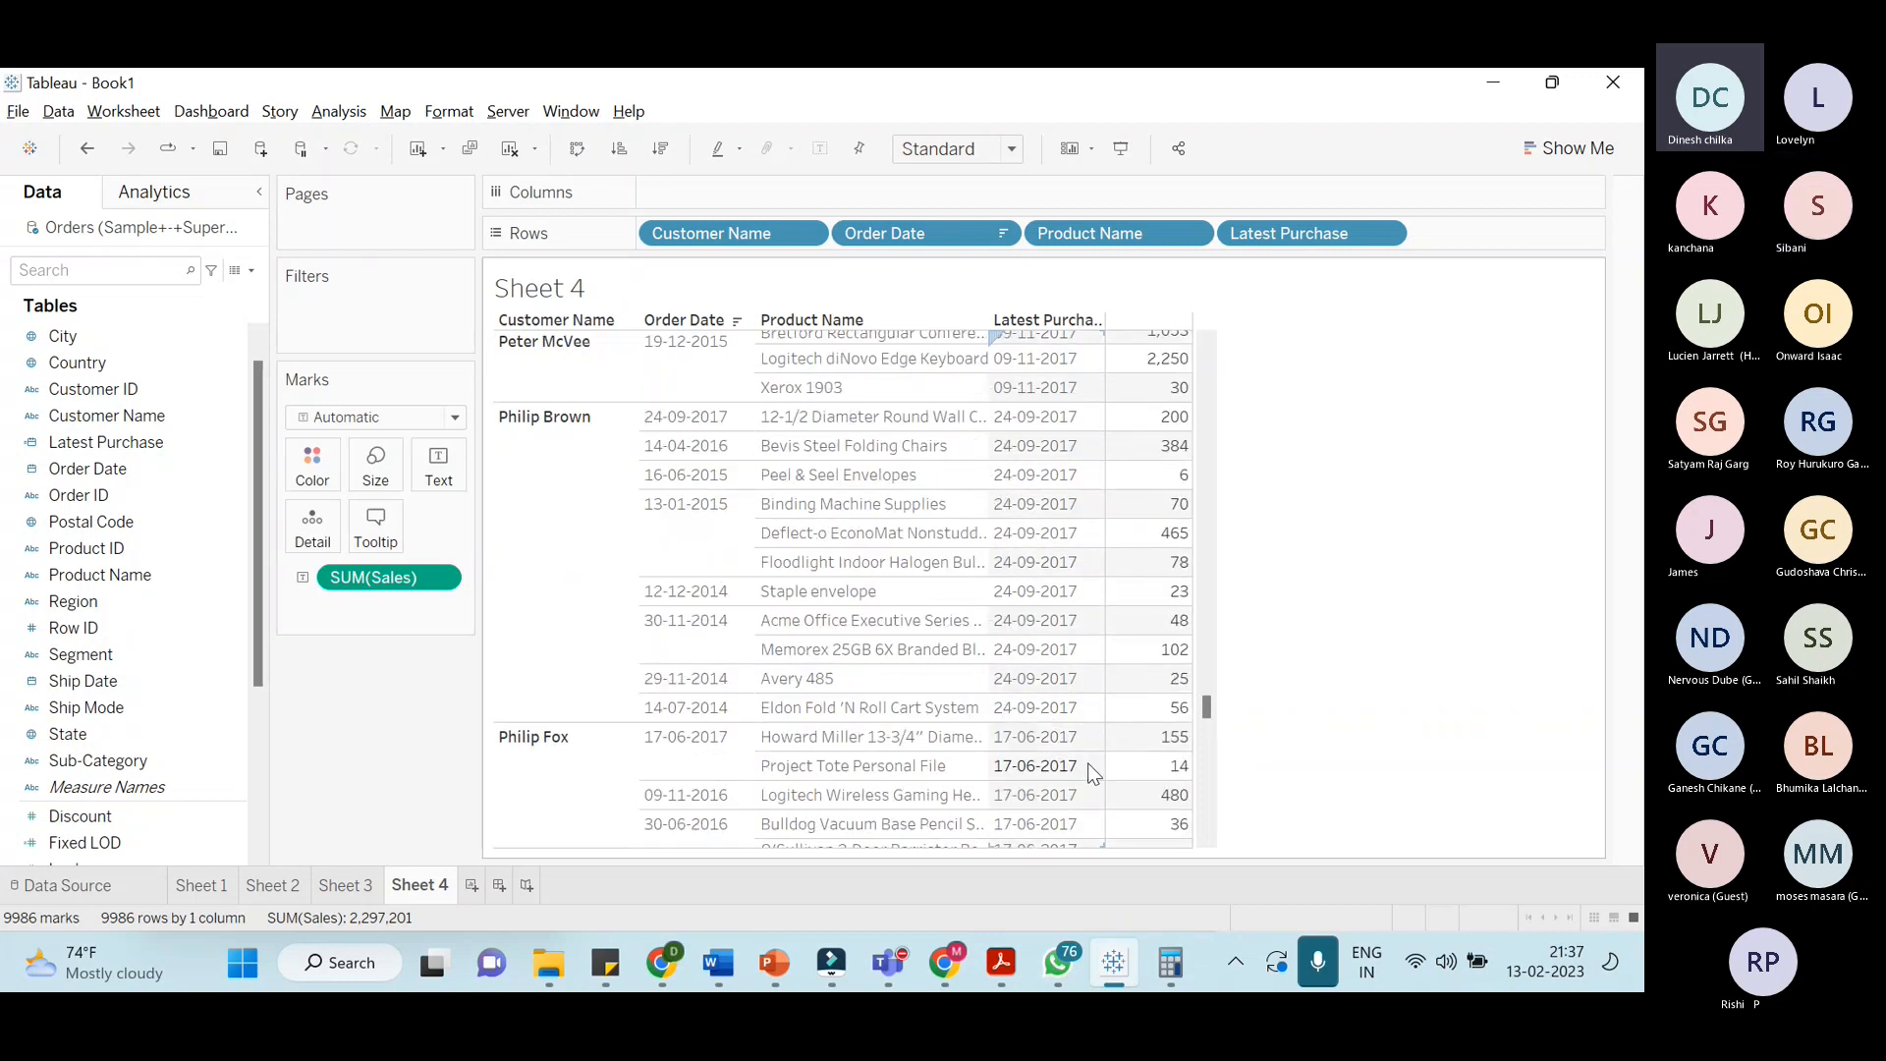
{"action": "scroll", "coordinate": [1085, 771], "scroll_direction": "down", "scroll_amount": 10}
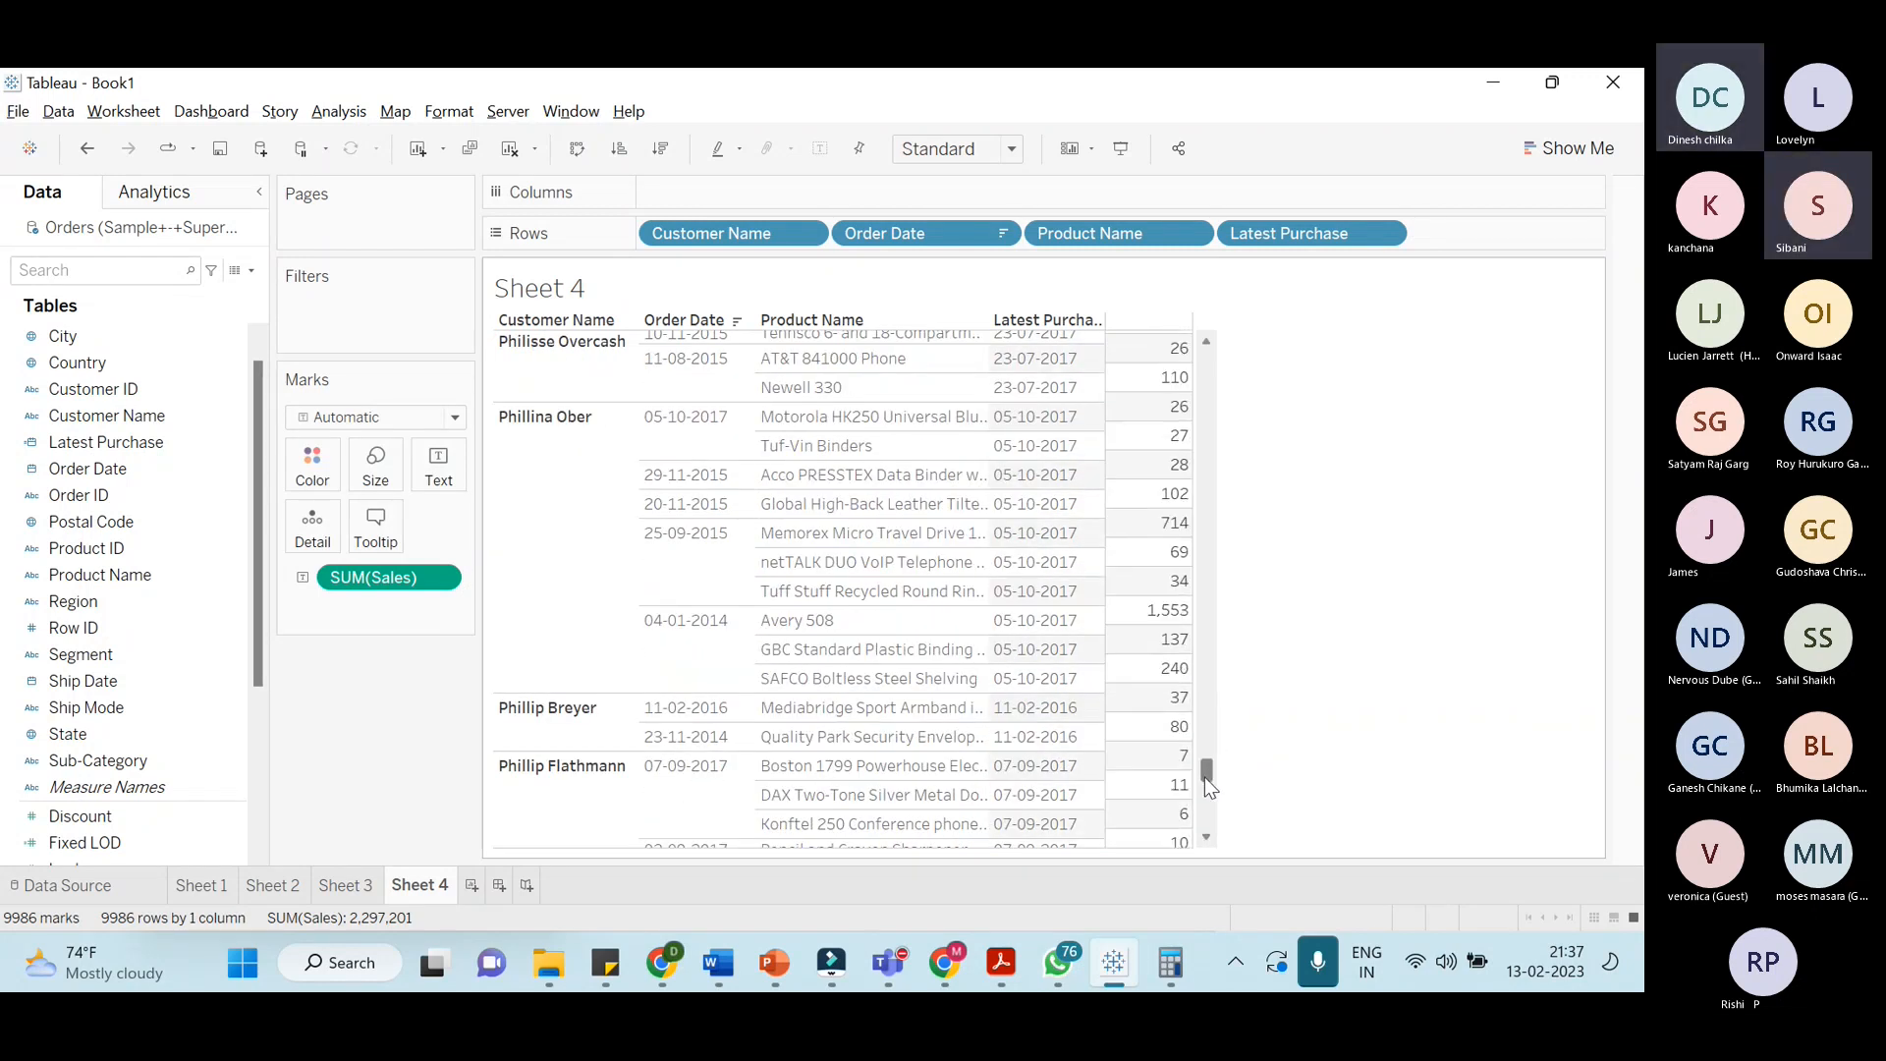
{"action": "left_click_drag", "start_coordinate": [1207, 777], "coordinate": [1207, 801]}
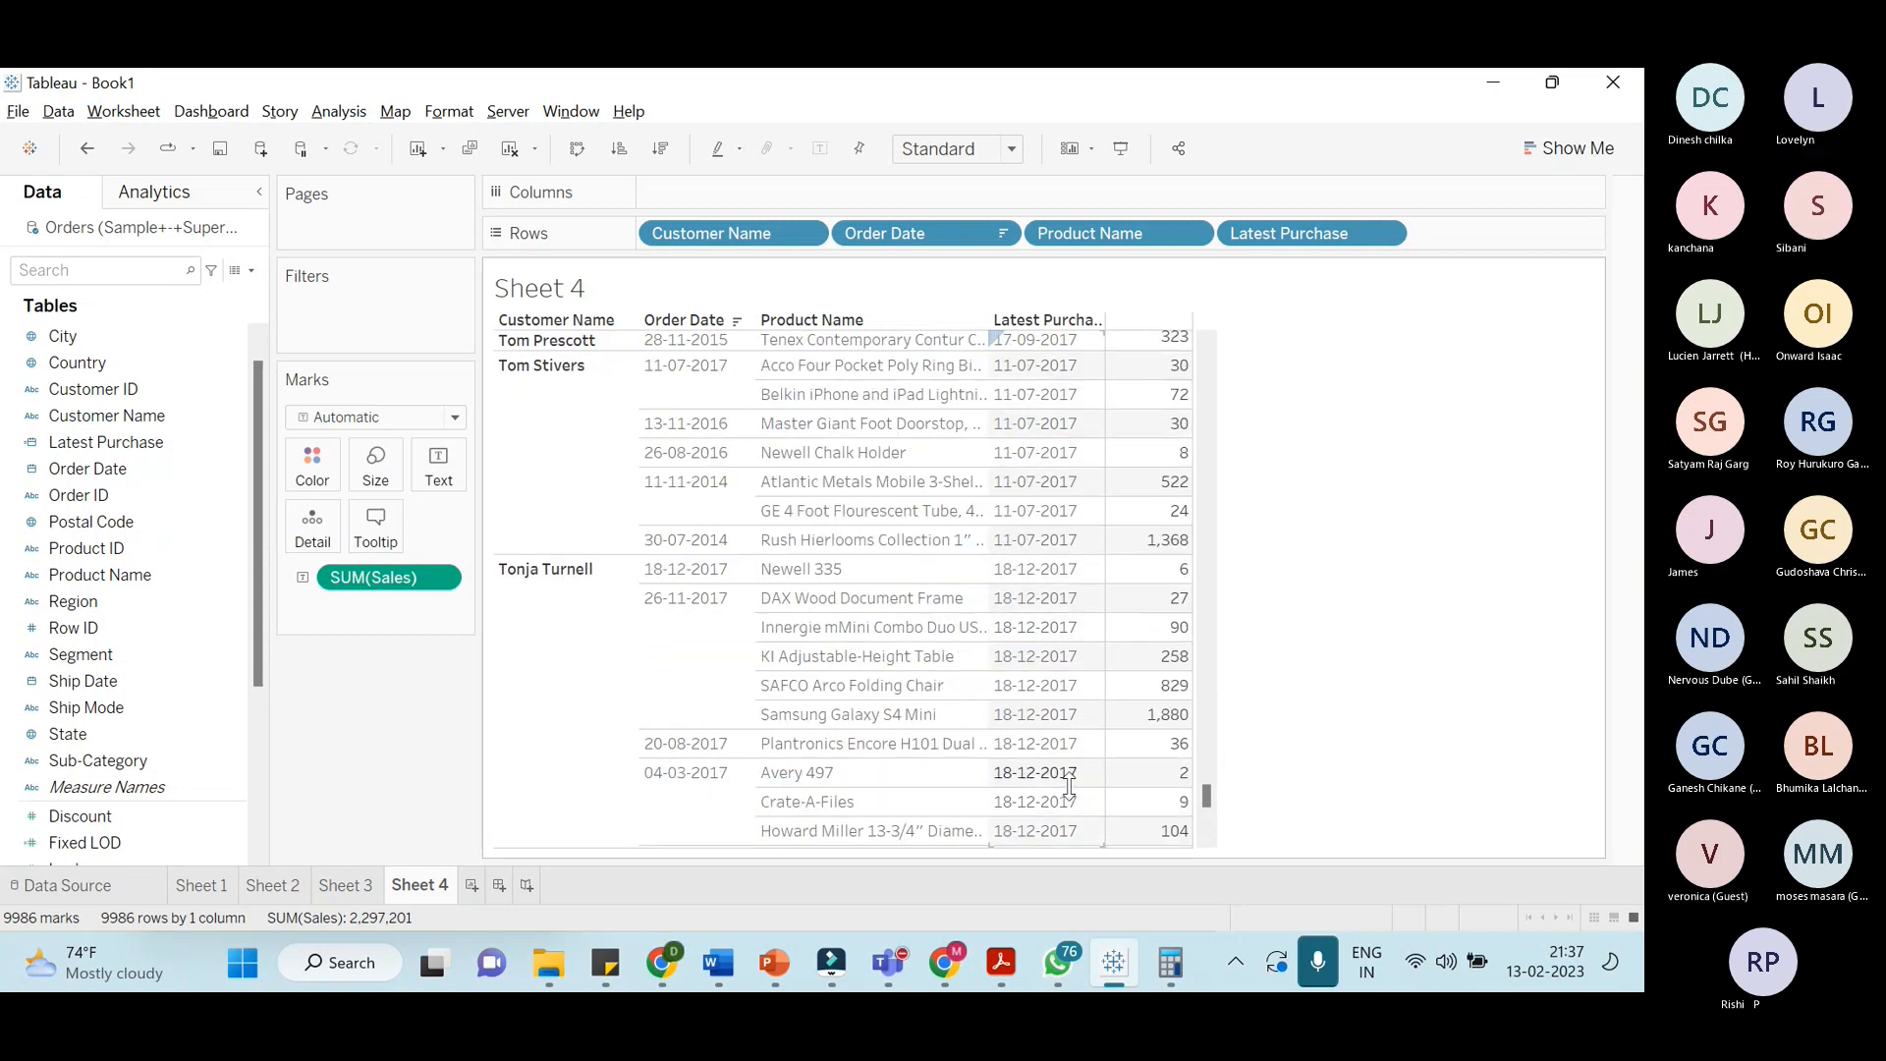
Compare the newest order date with the Latest Purchase date for customers from the T names to the table's end
{"action": "scroll", "coordinate": [1068, 788], "scroll_direction": "down", "scroll_amount": 7}
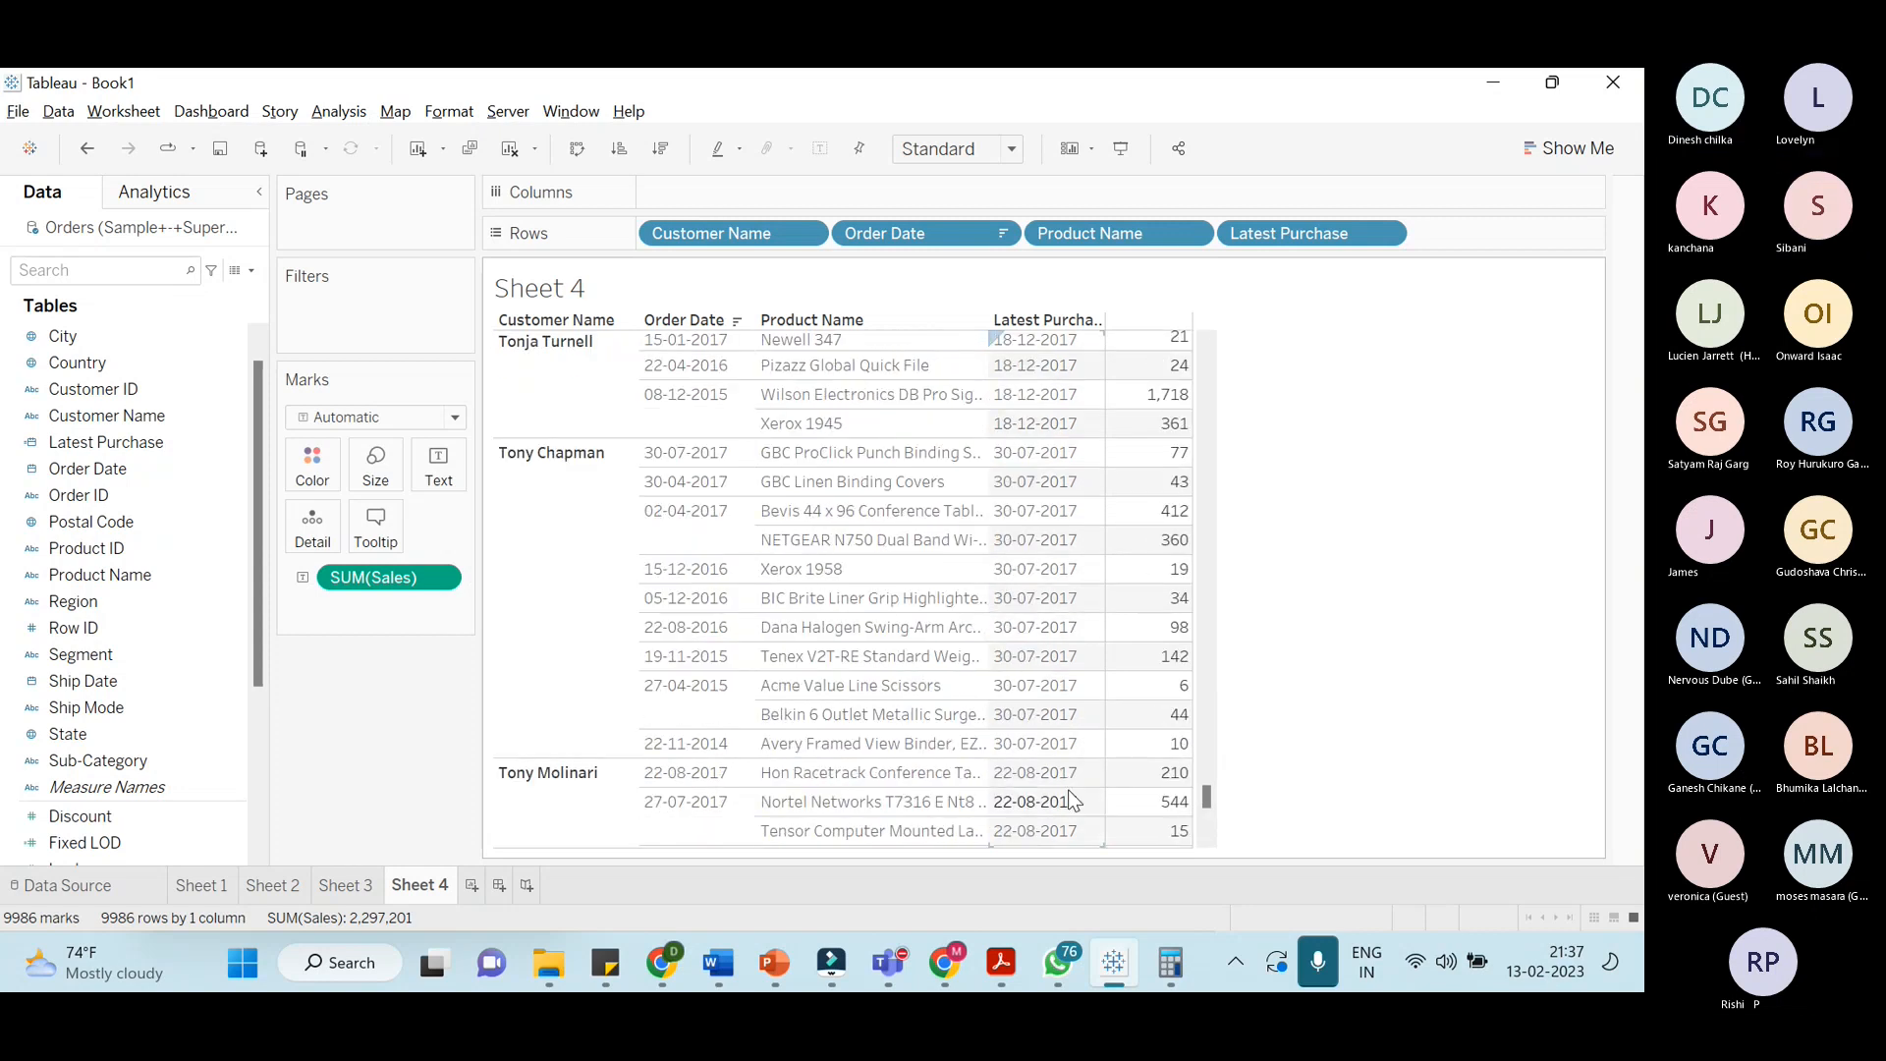
{"action": "scroll", "coordinate": [1069, 789], "scroll_direction": "down", "scroll_amount": 10}
{"action": "scroll", "coordinate": [1068, 791], "scroll_direction": "down", "scroll_amount": 15}
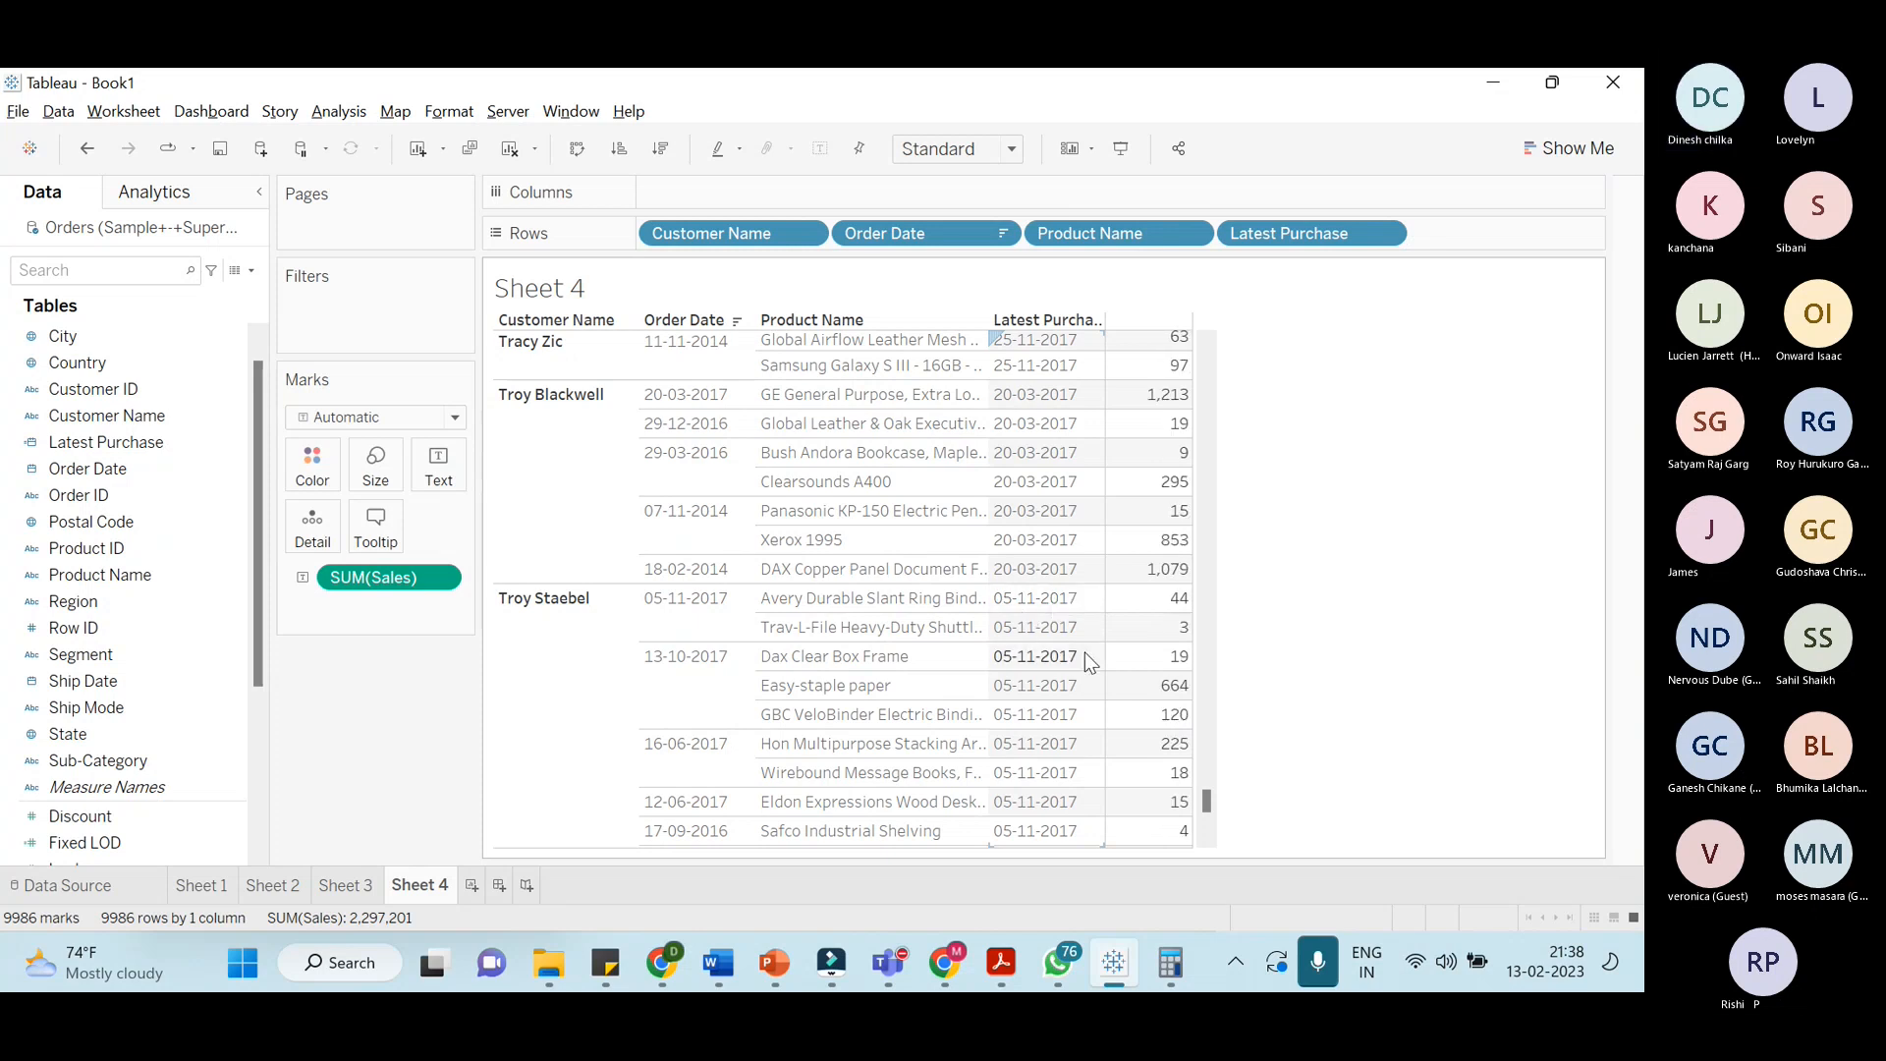
{"action": "scroll", "coordinate": [1085, 652], "scroll_direction": "down", "scroll_amount": 10}
{"action": "scroll", "coordinate": [1076, 751], "scroll_direction": "down", "scroll_amount": 10}
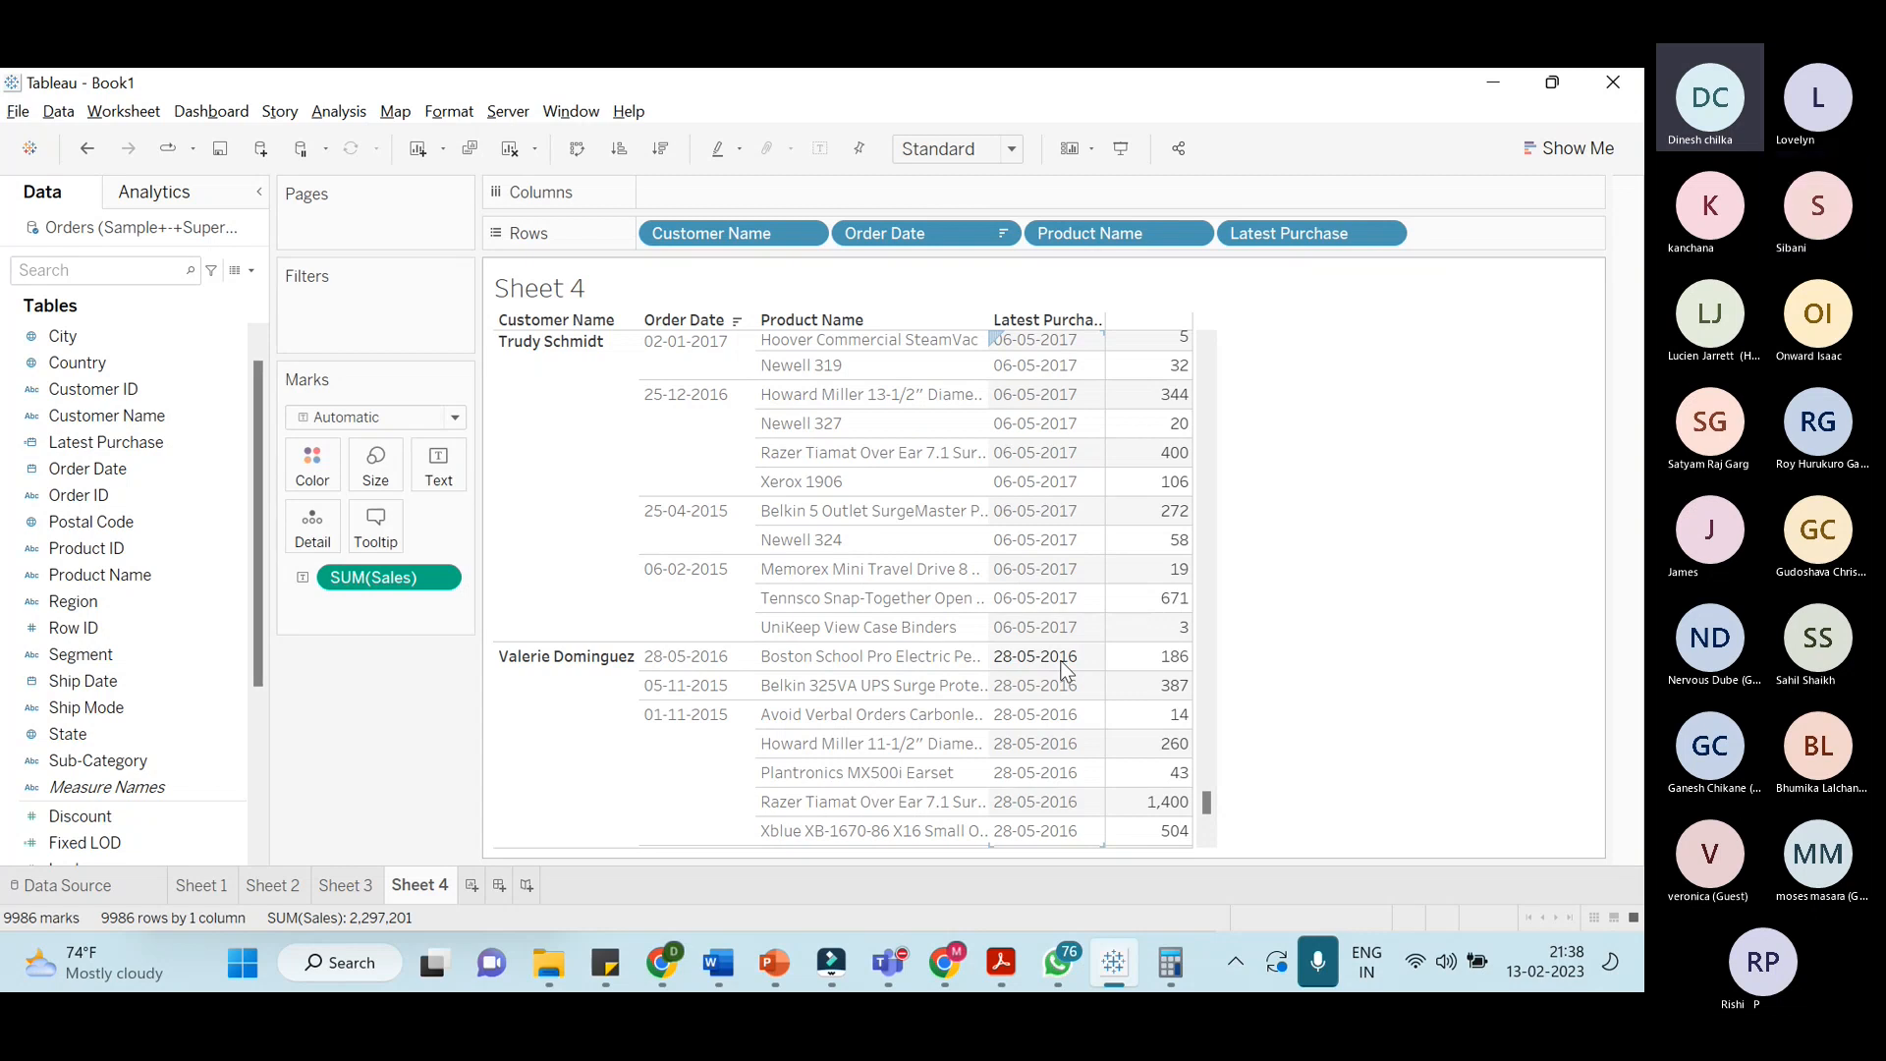
{"action": "scroll", "coordinate": [1061, 660], "scroll_direction": "down", "scroll_amount": 2}
{"action": "scroll", "coordinate": [1064, 665], "scroll_direction": "down", "scroll_amount": 2}
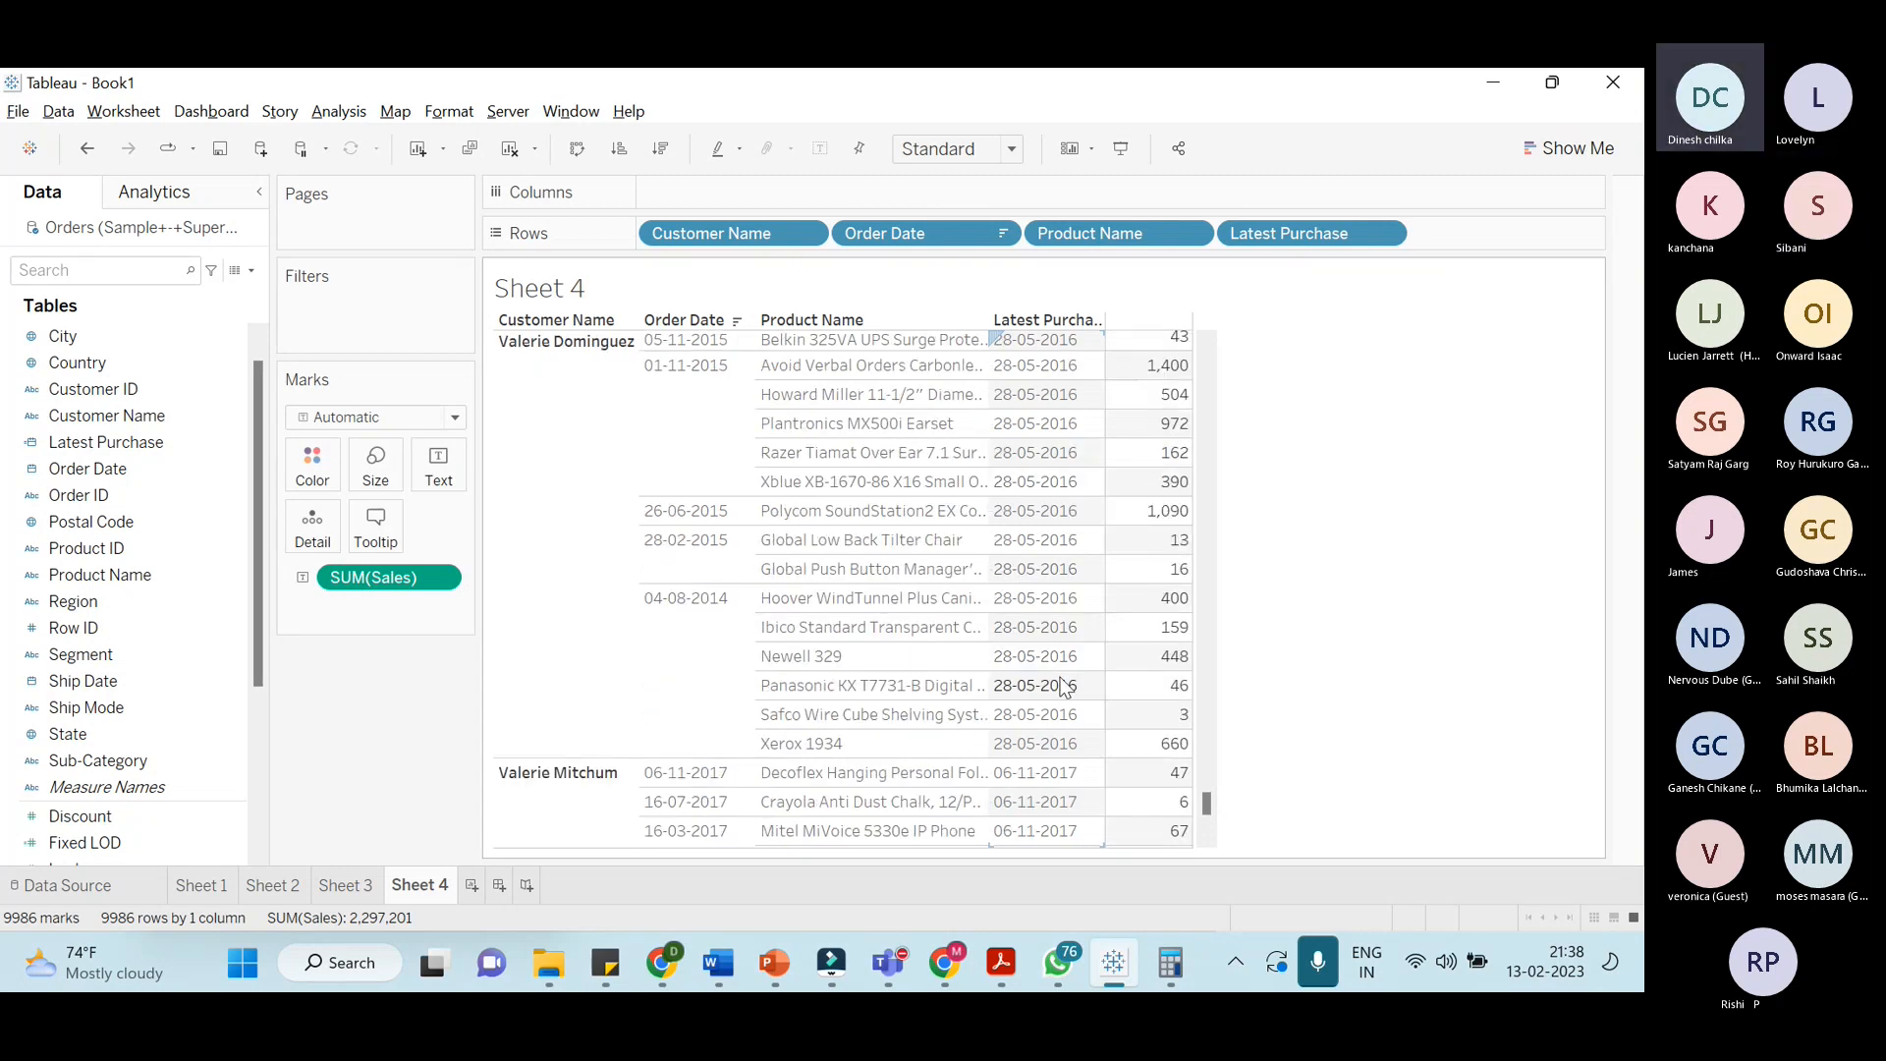
{"action": "scroll", "coordinate": [1064, 685], "scroll_direction": "down", "scroll_amount": 1}
{"action": "scroll", "coordinate": [1071, 634], "scroll_direction": "up", "scroll_amount": 3}
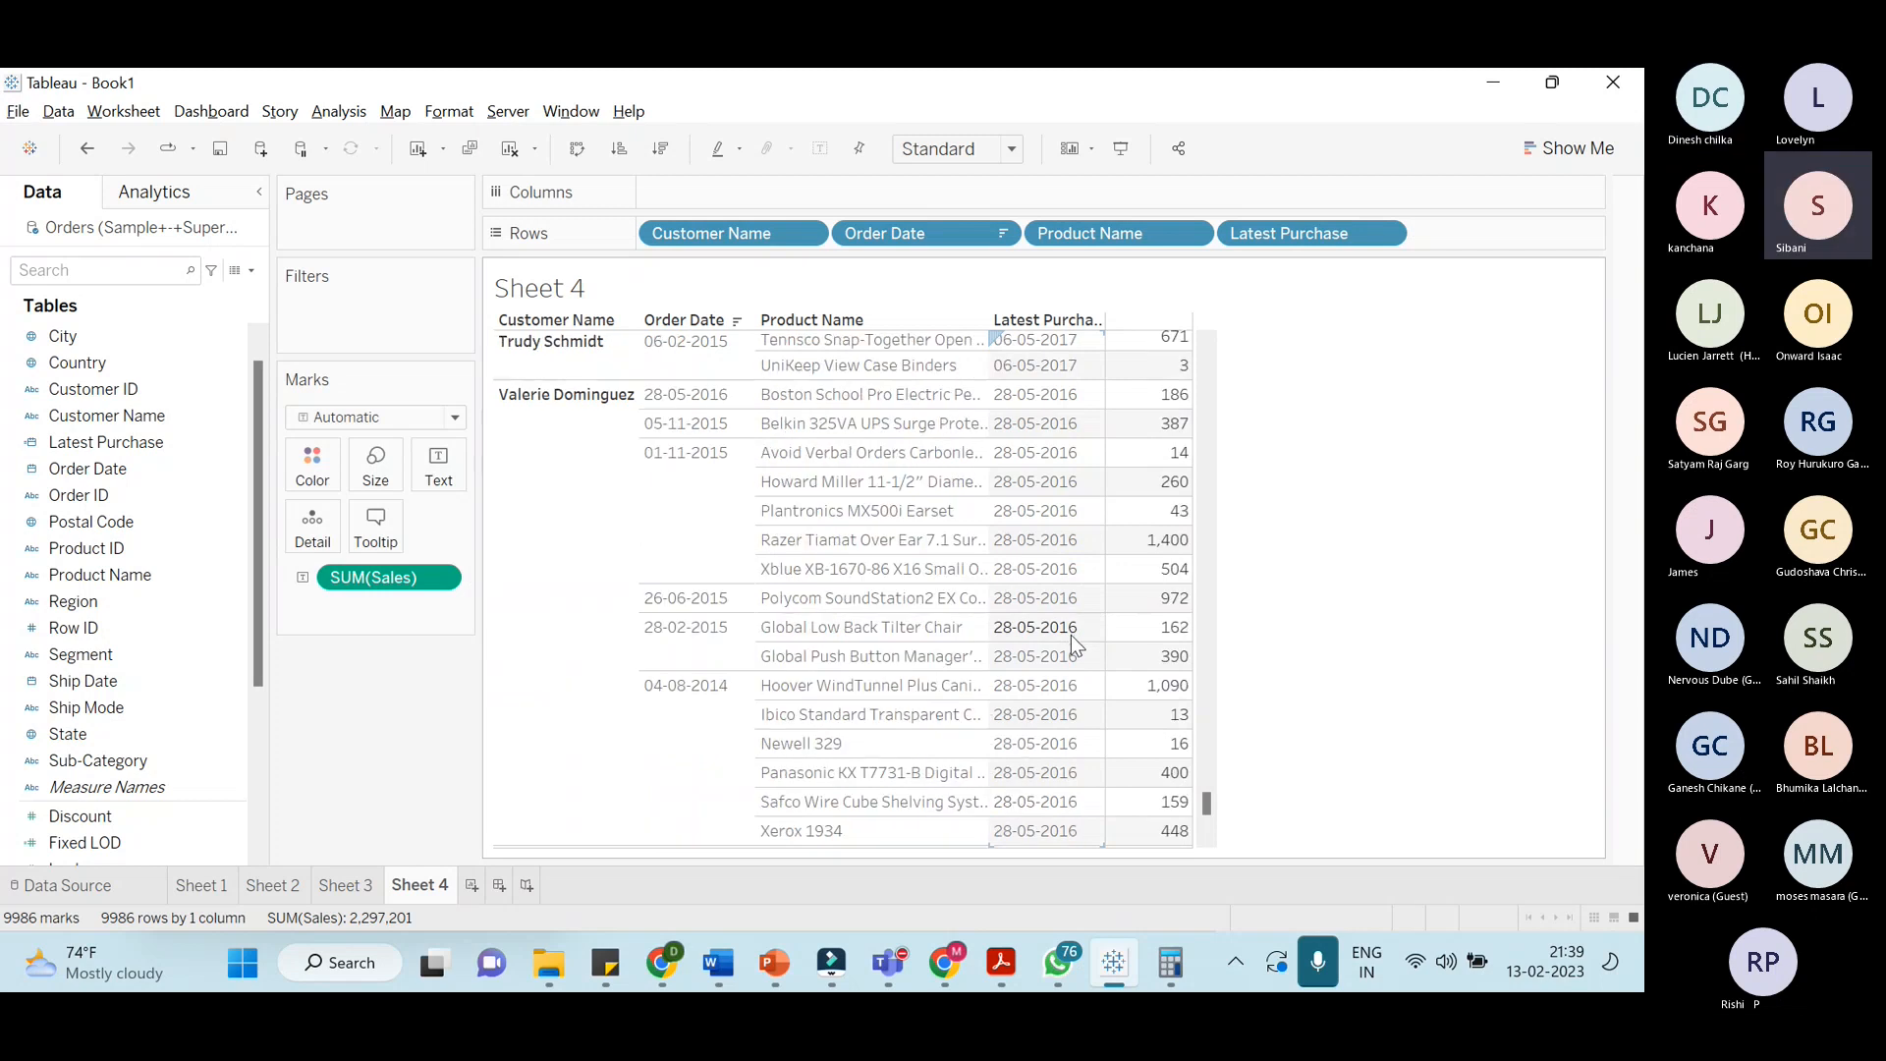
{"action": "scroll", "coordinate": [1071, 648], "scroll_direction": "down", "scroll_amount": 5}
{"action": "scroll", "coordinate": [1071, 648], "scroll_direction": "down", "scroll_amount": 15}
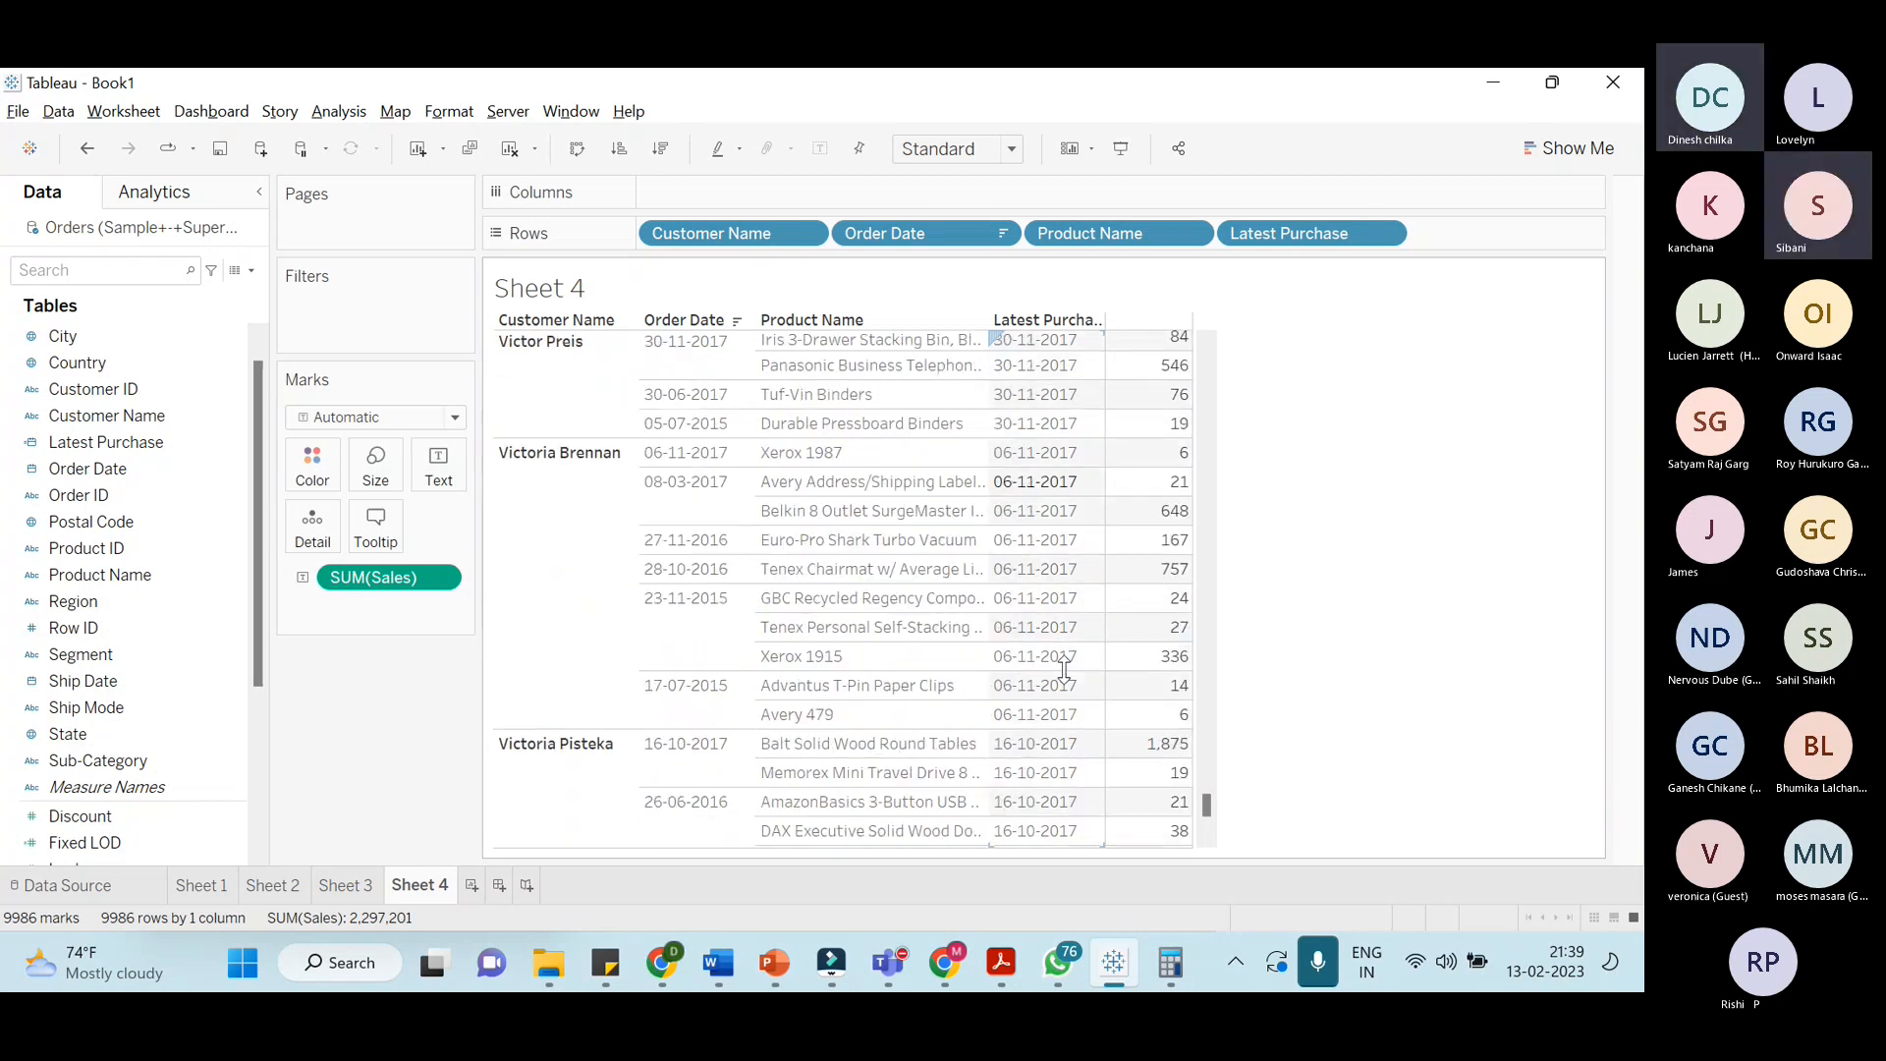
{"action": "scroll", "coordinate": [1068, 685], "scroll_direction": "down", "scroll_amount": 15}
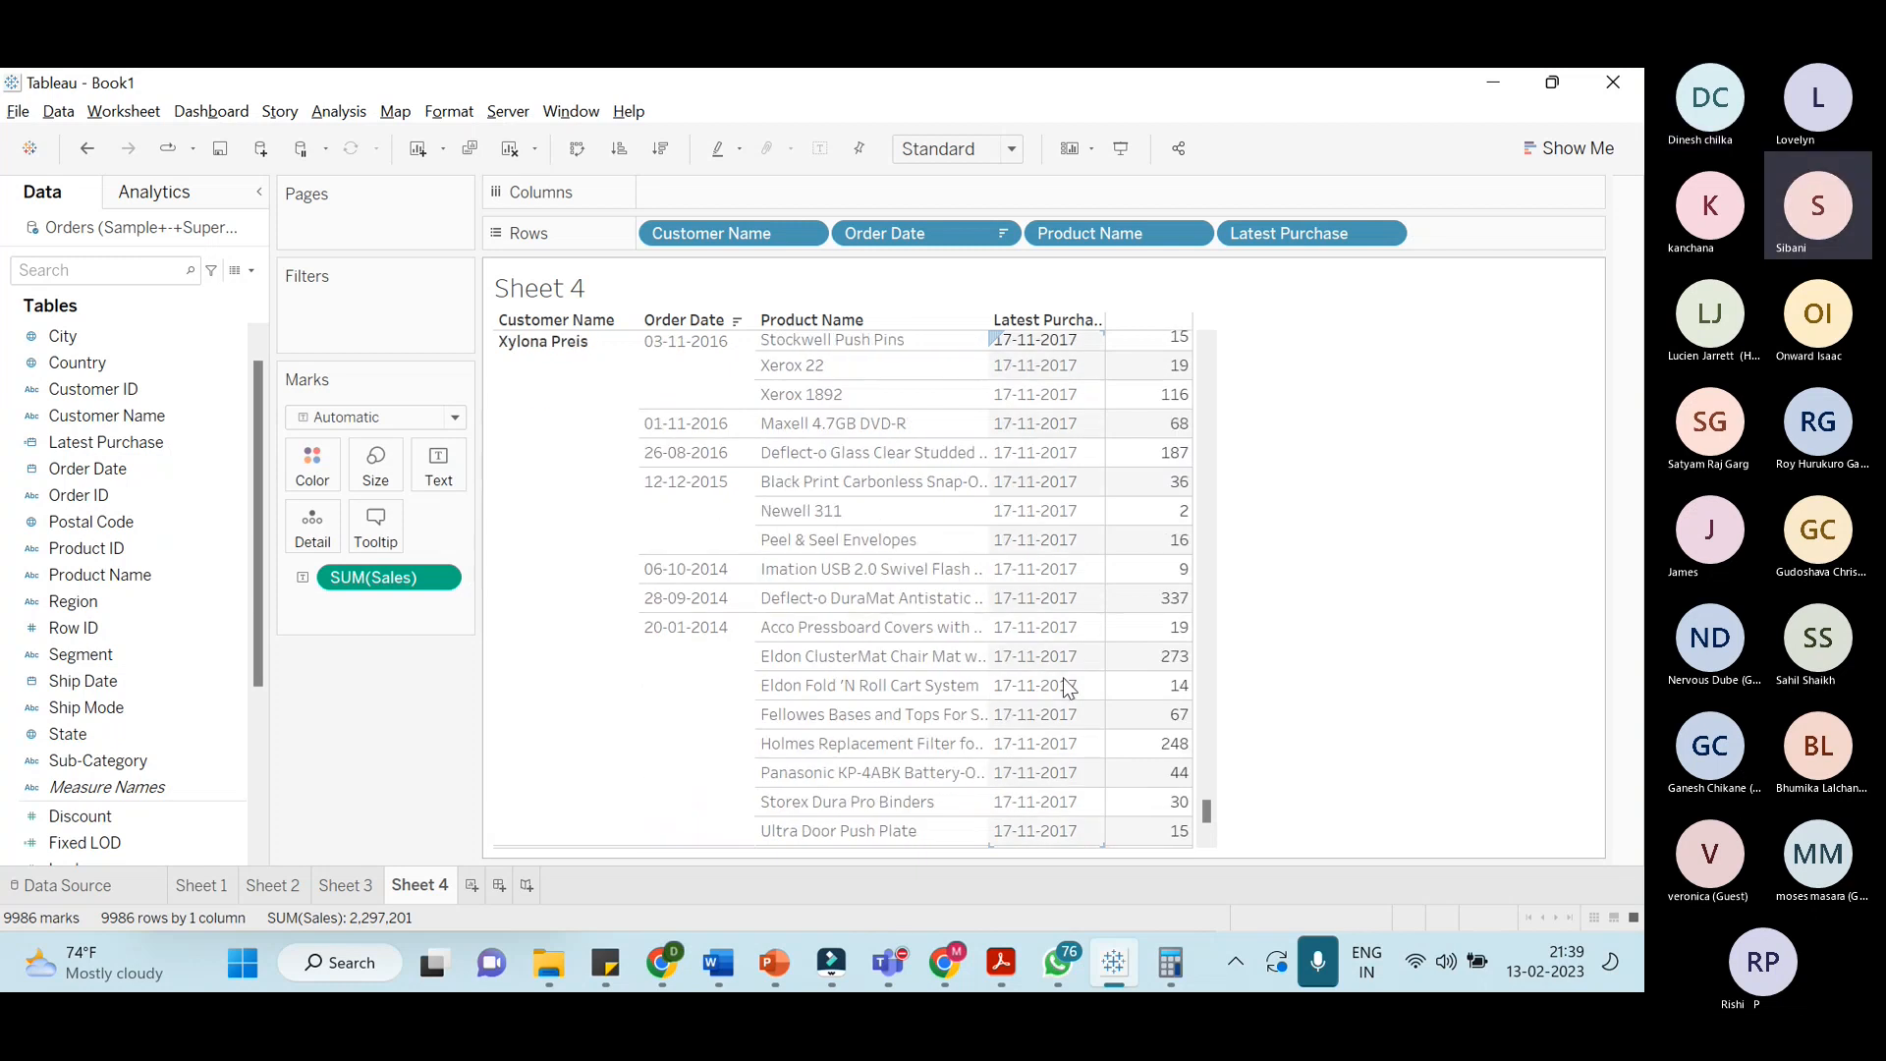
{"action": "scroll", "coordinate": [1069, 686], "scroll_direction": "down", "scroll_amount": 5}
{"action": "scroll", "coordinate": [1068, 678], "scroll_direction": "up", "scroll_amount": 6}
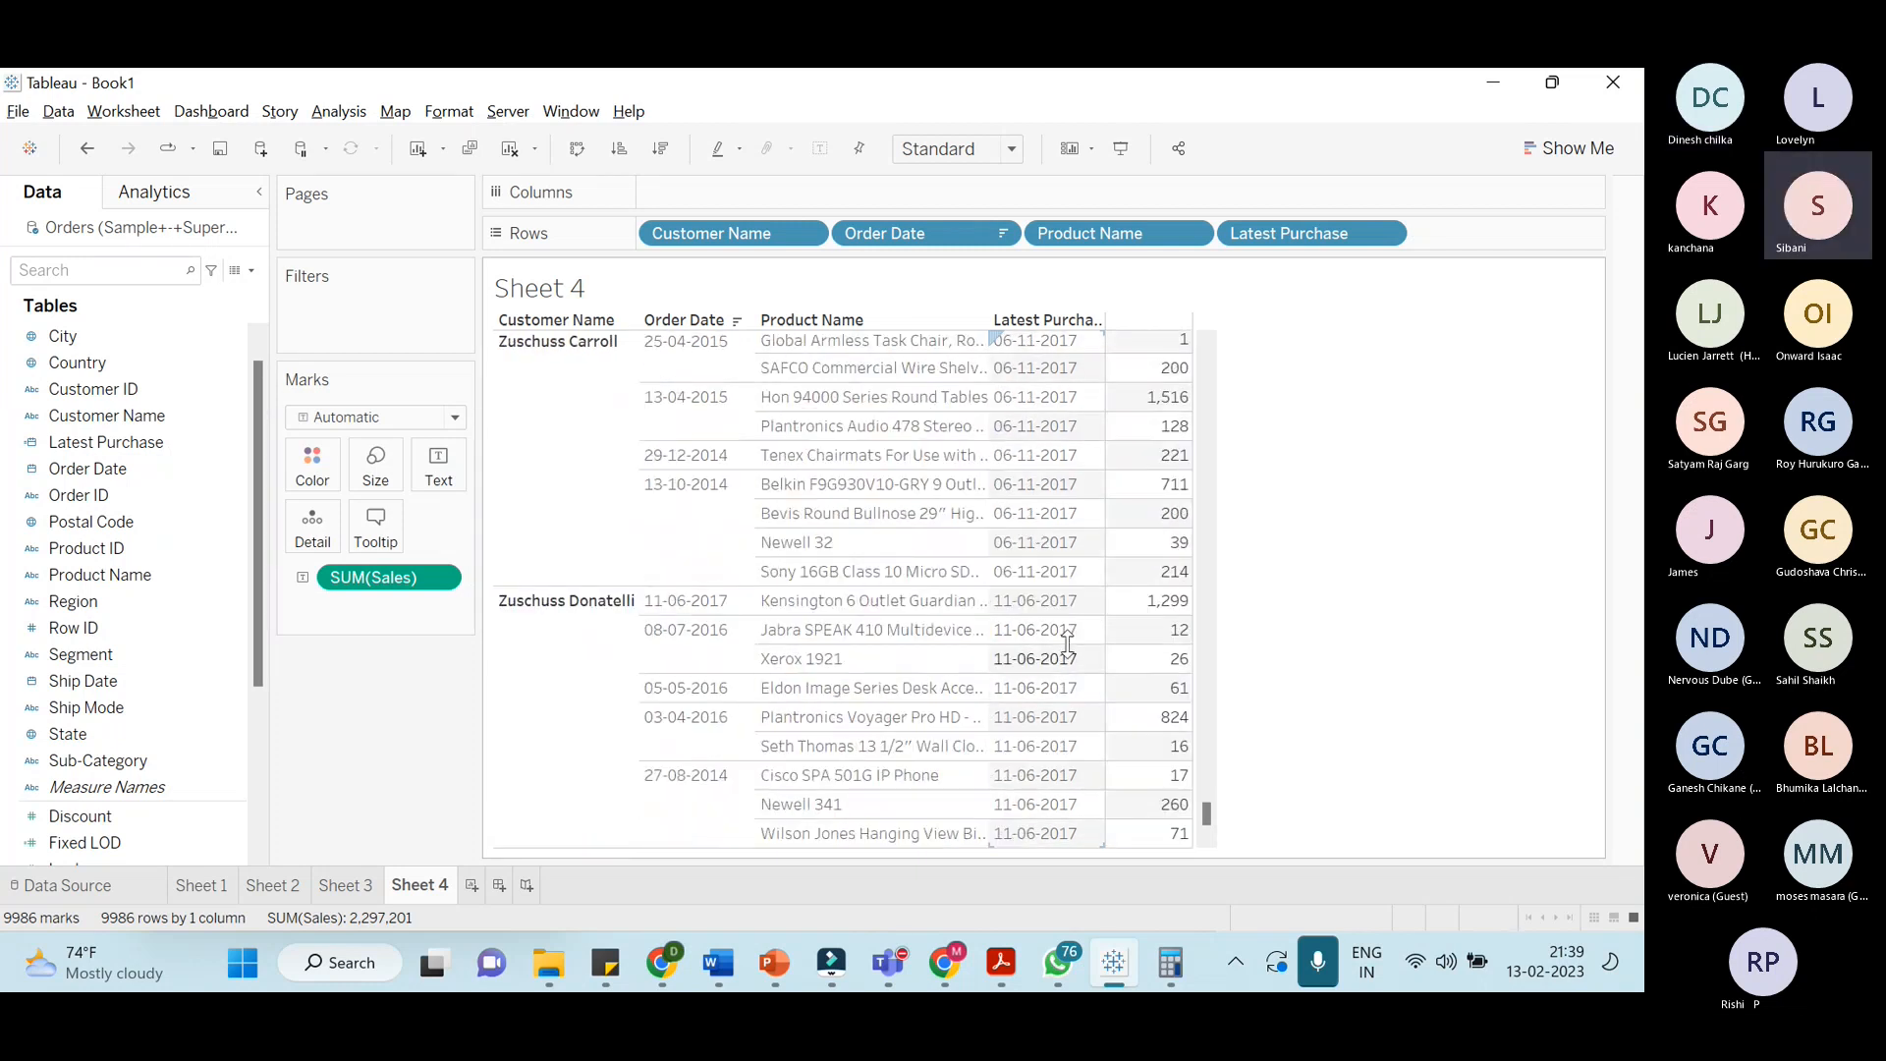
{"action": "scroll", "coordinate": [1068, 643], "scroll_direction": "up", "scroll_amount": 8}
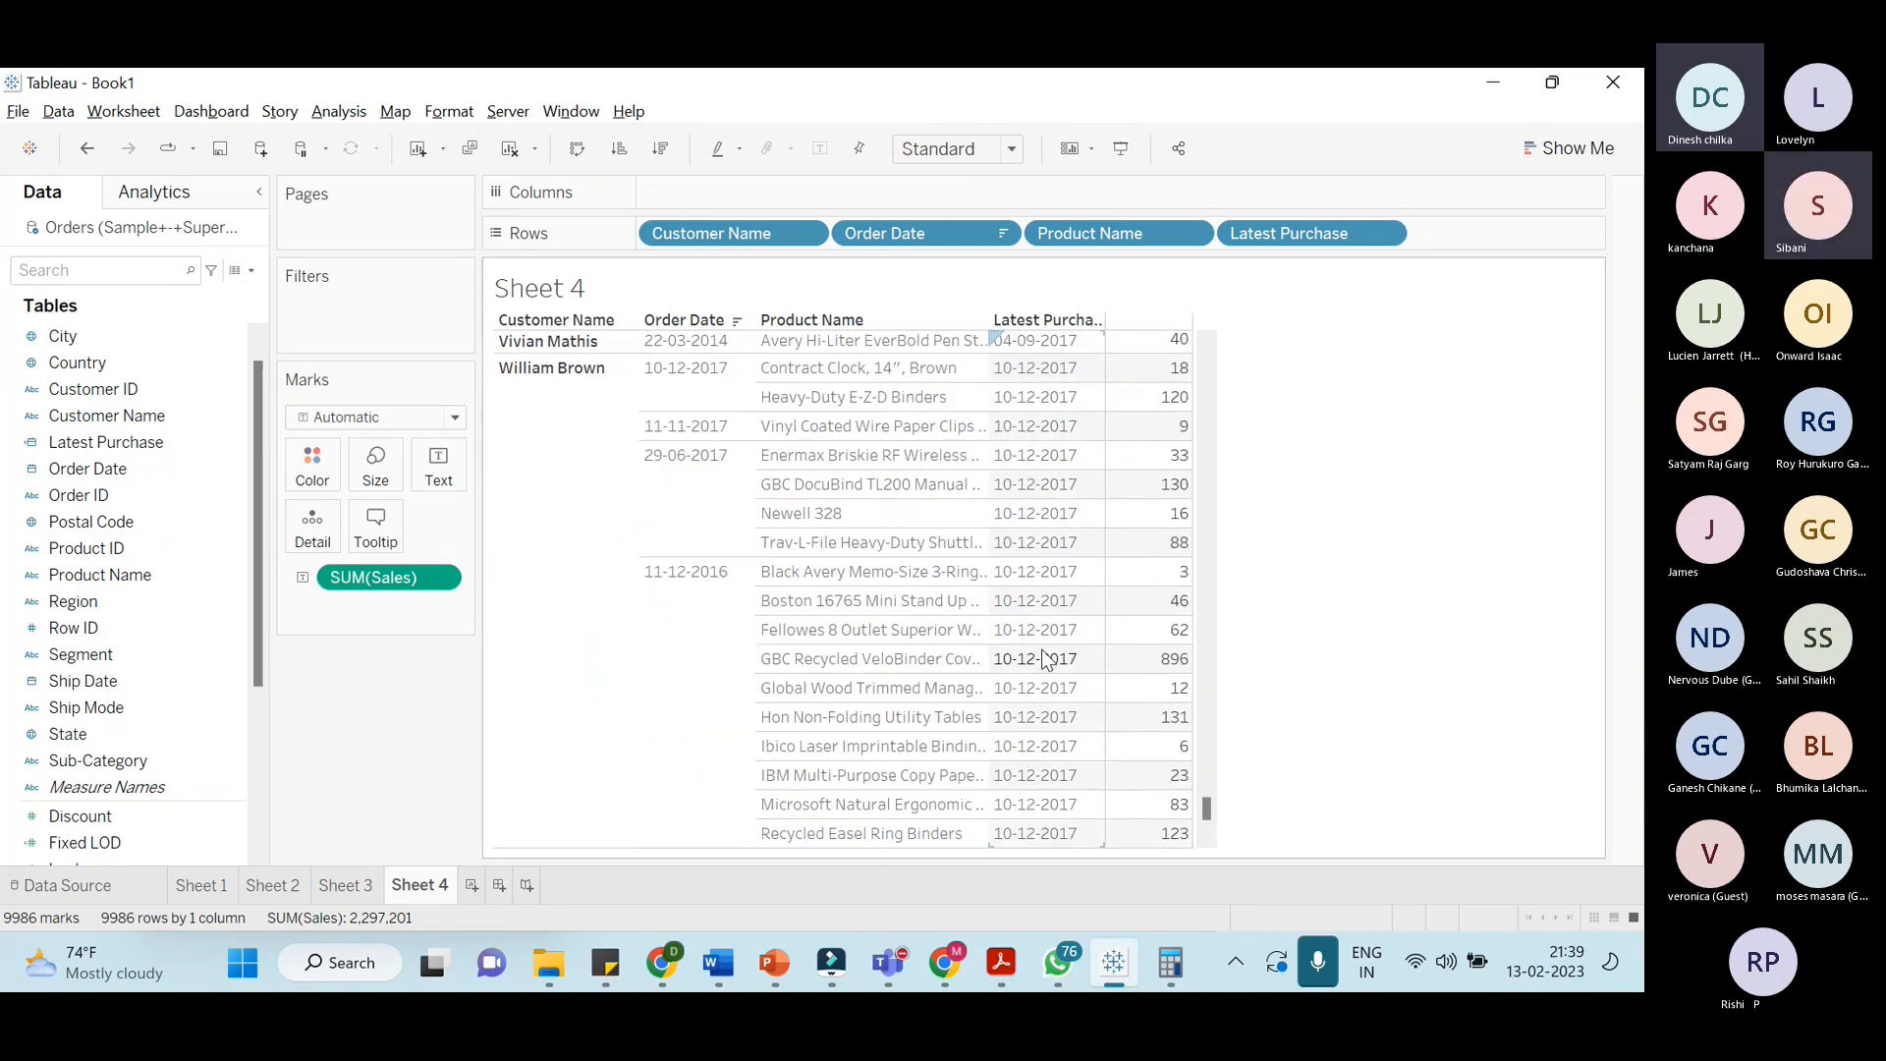
{"action": "scroll", "coordinate": [1068, 648], "scroll_direction": "up", "scroll_amount": 3}
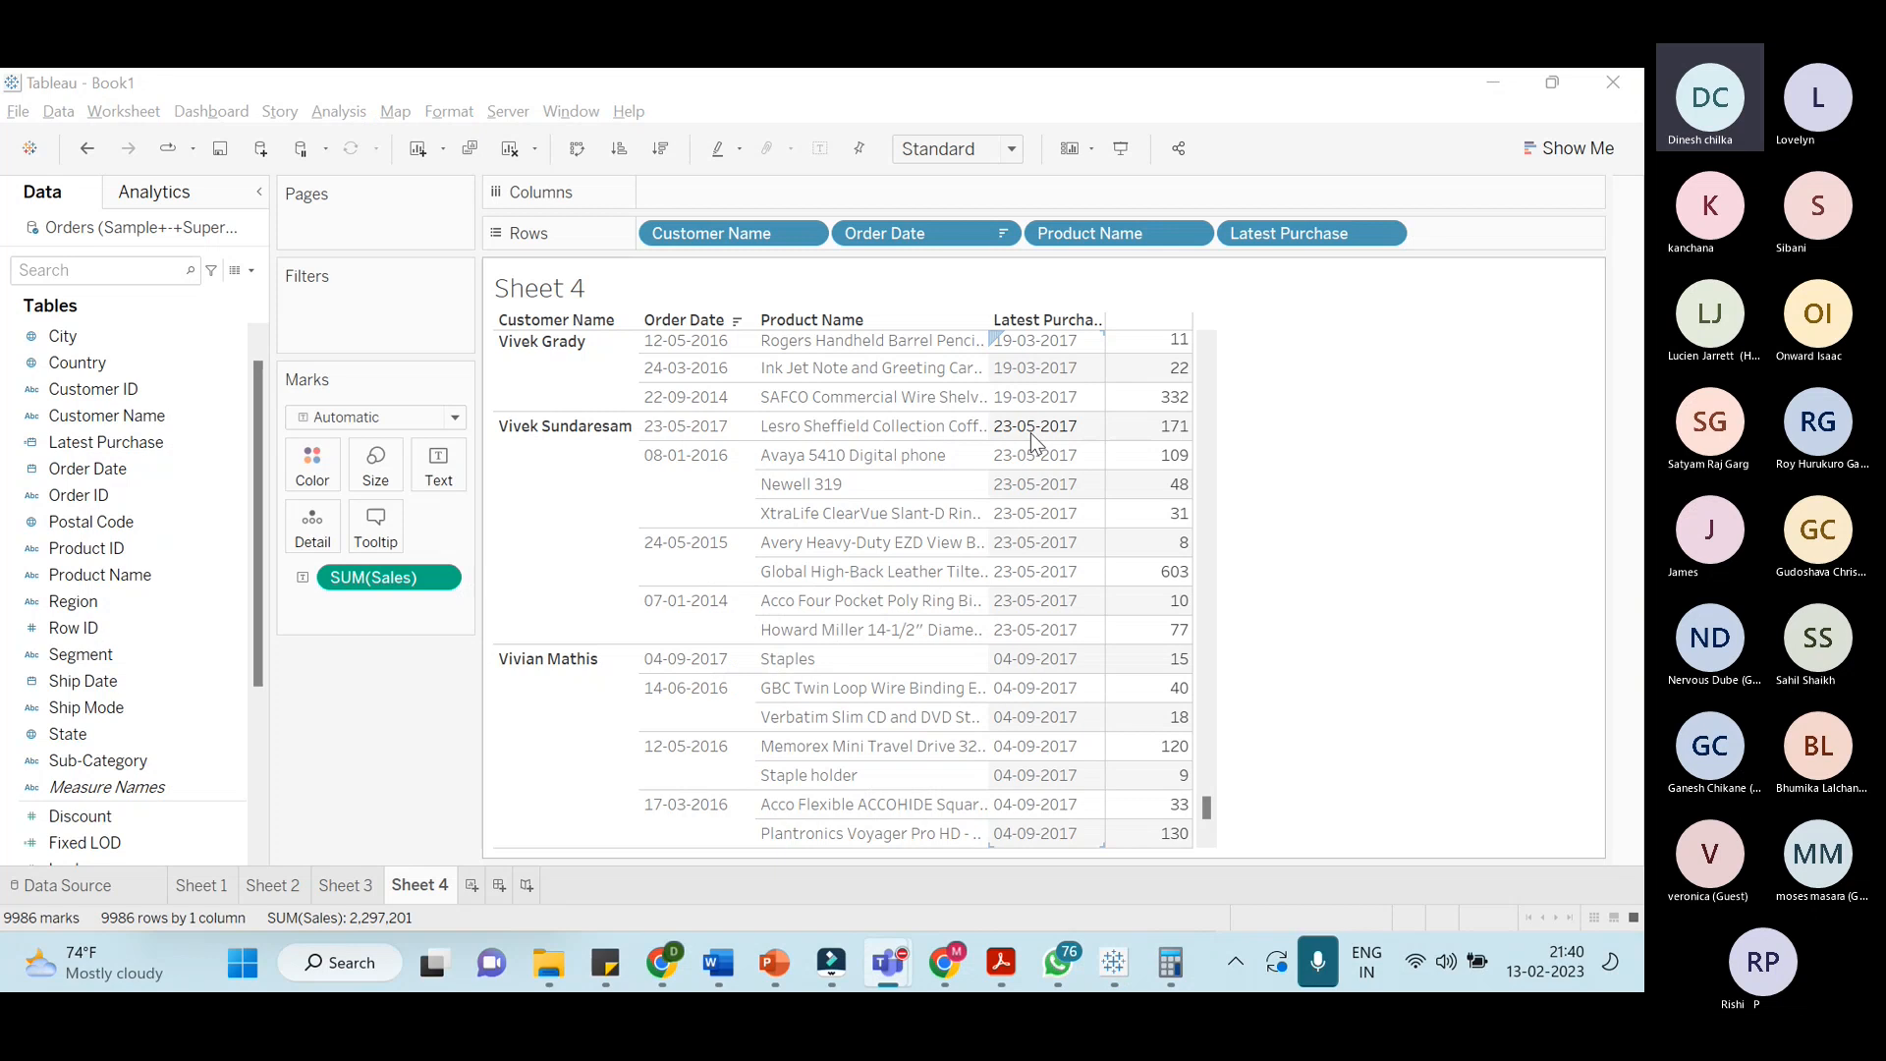
Consult the Fixed LOD latest purchase slide in PowerPoint, then return to Tableau and check the customers from V to W
{"action": "key", "text": "alt+Tab"}
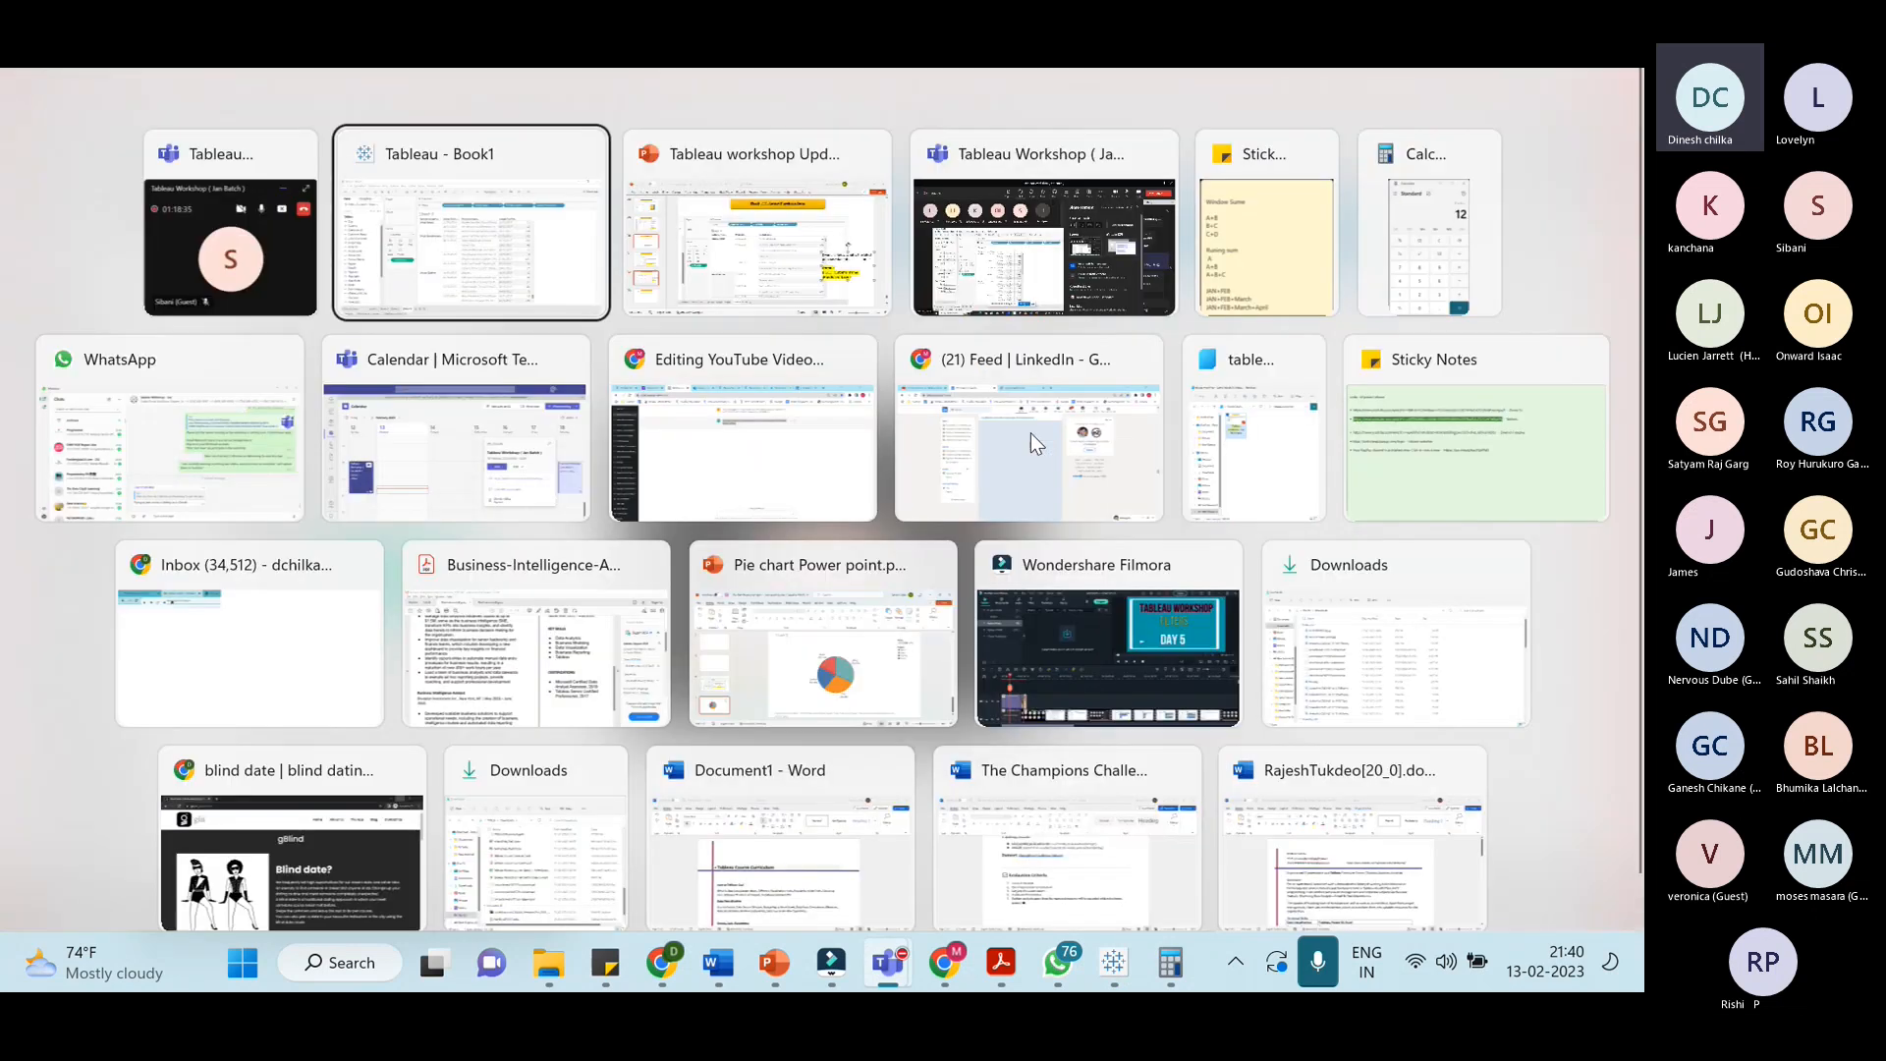
{"action": "key", "text": "alt+Tab"}
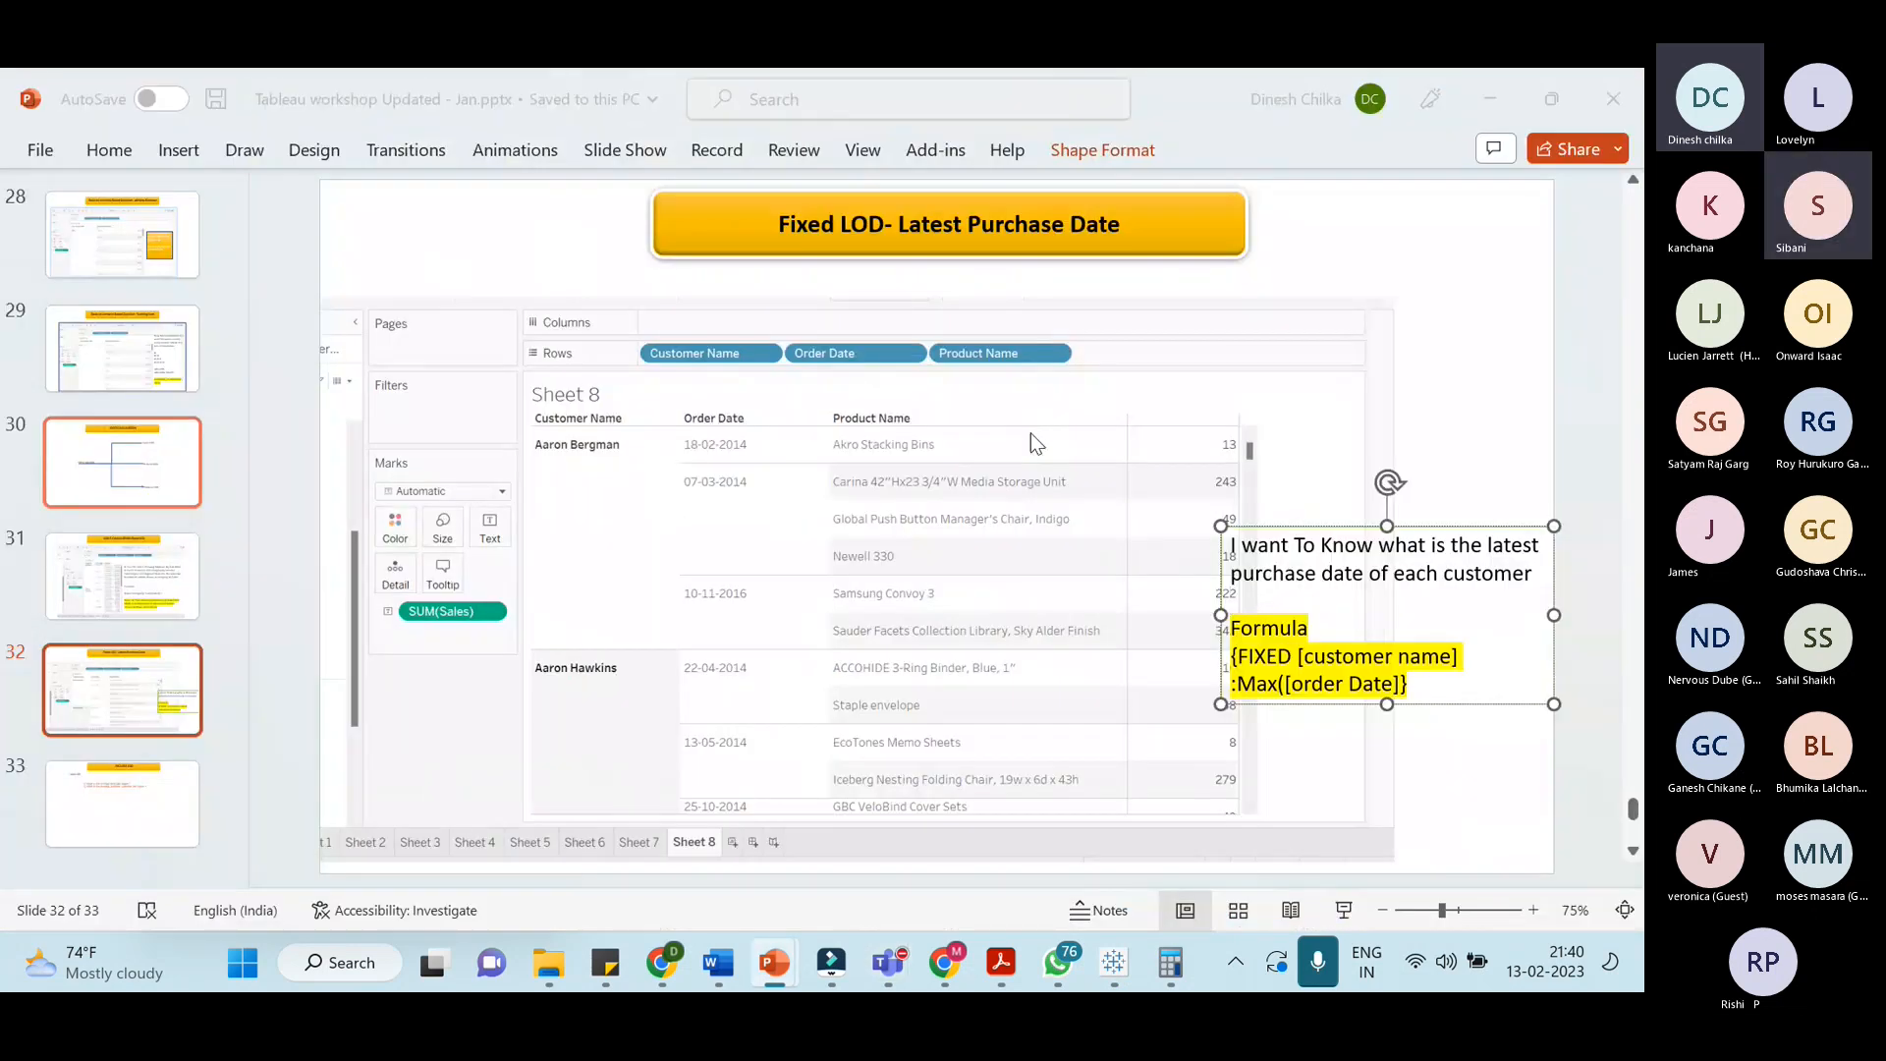
{"action": "key", "text": "alt+Tab"}
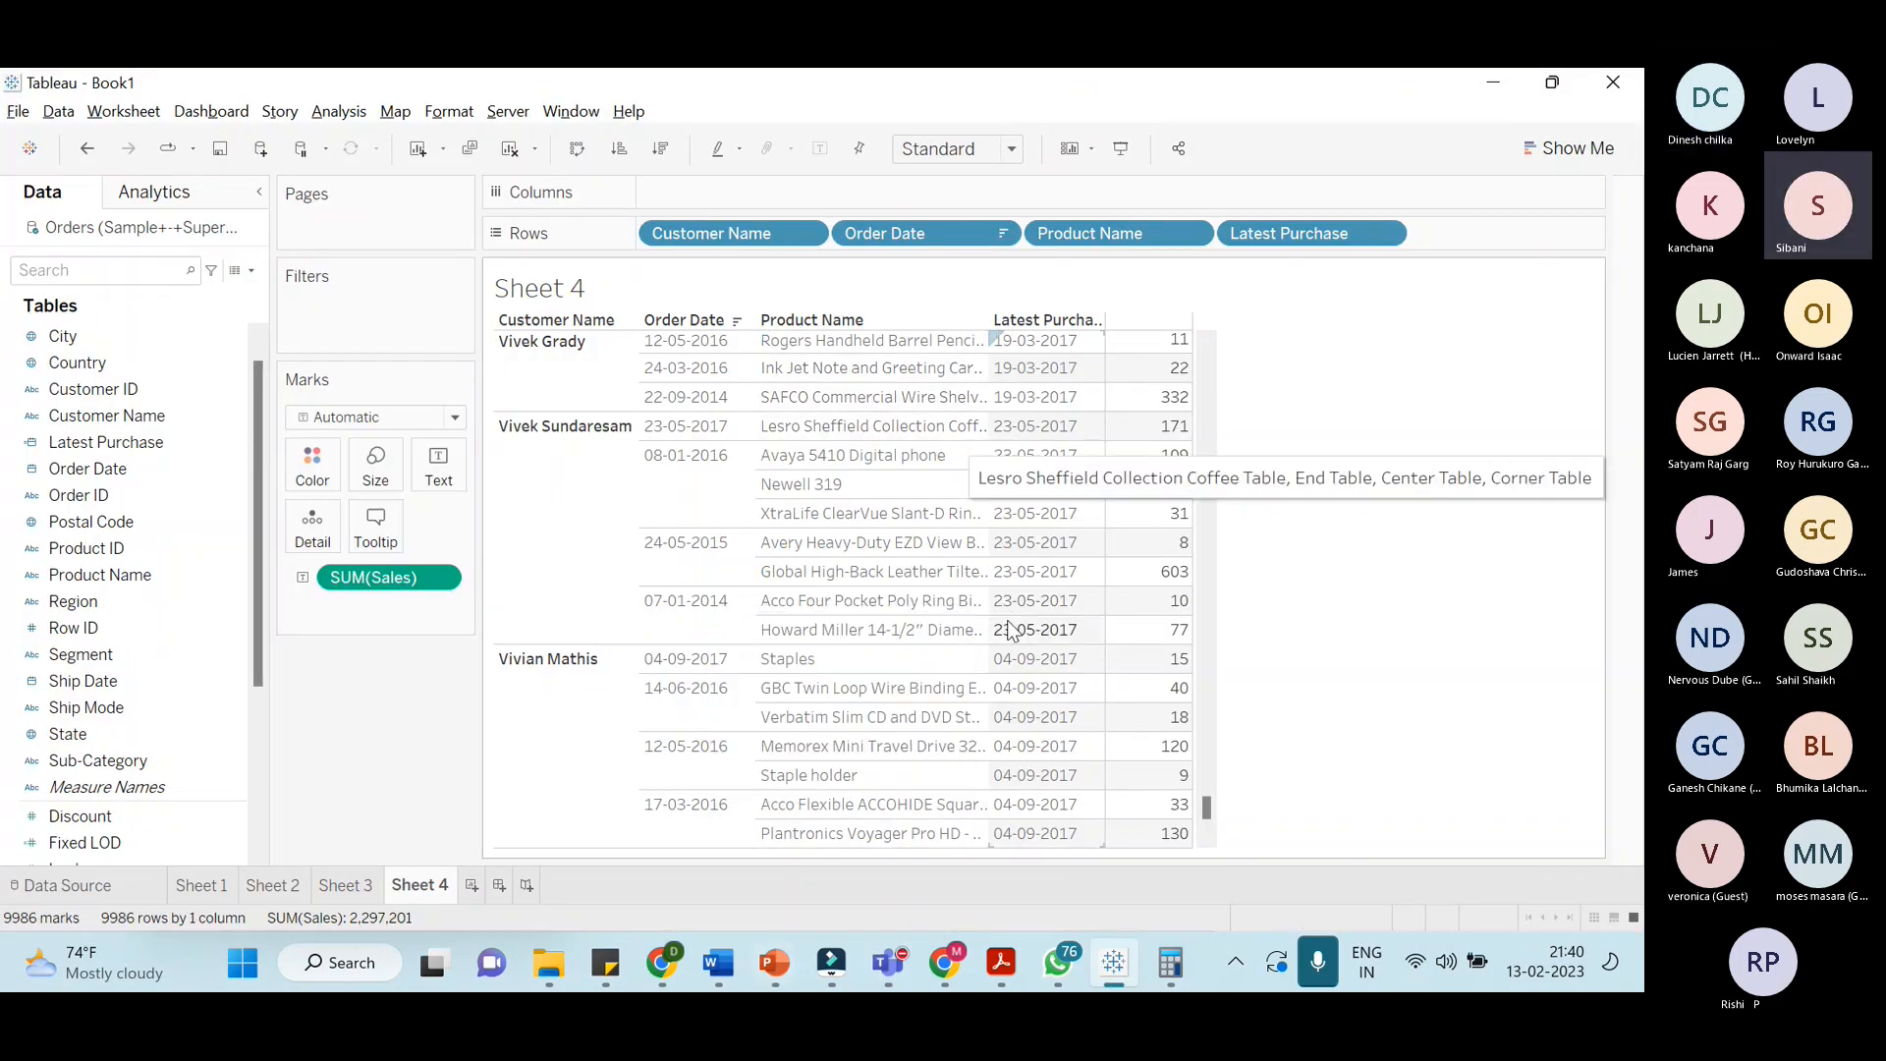
{"action": "scroll", "coordinate": [1007, 611], "scroll_direction": "down", "scroll_amount": 4}
{"action": "scroll", "coordinate": [1095, 860], "scroll_direction": "down", "scroll_amount": 3}
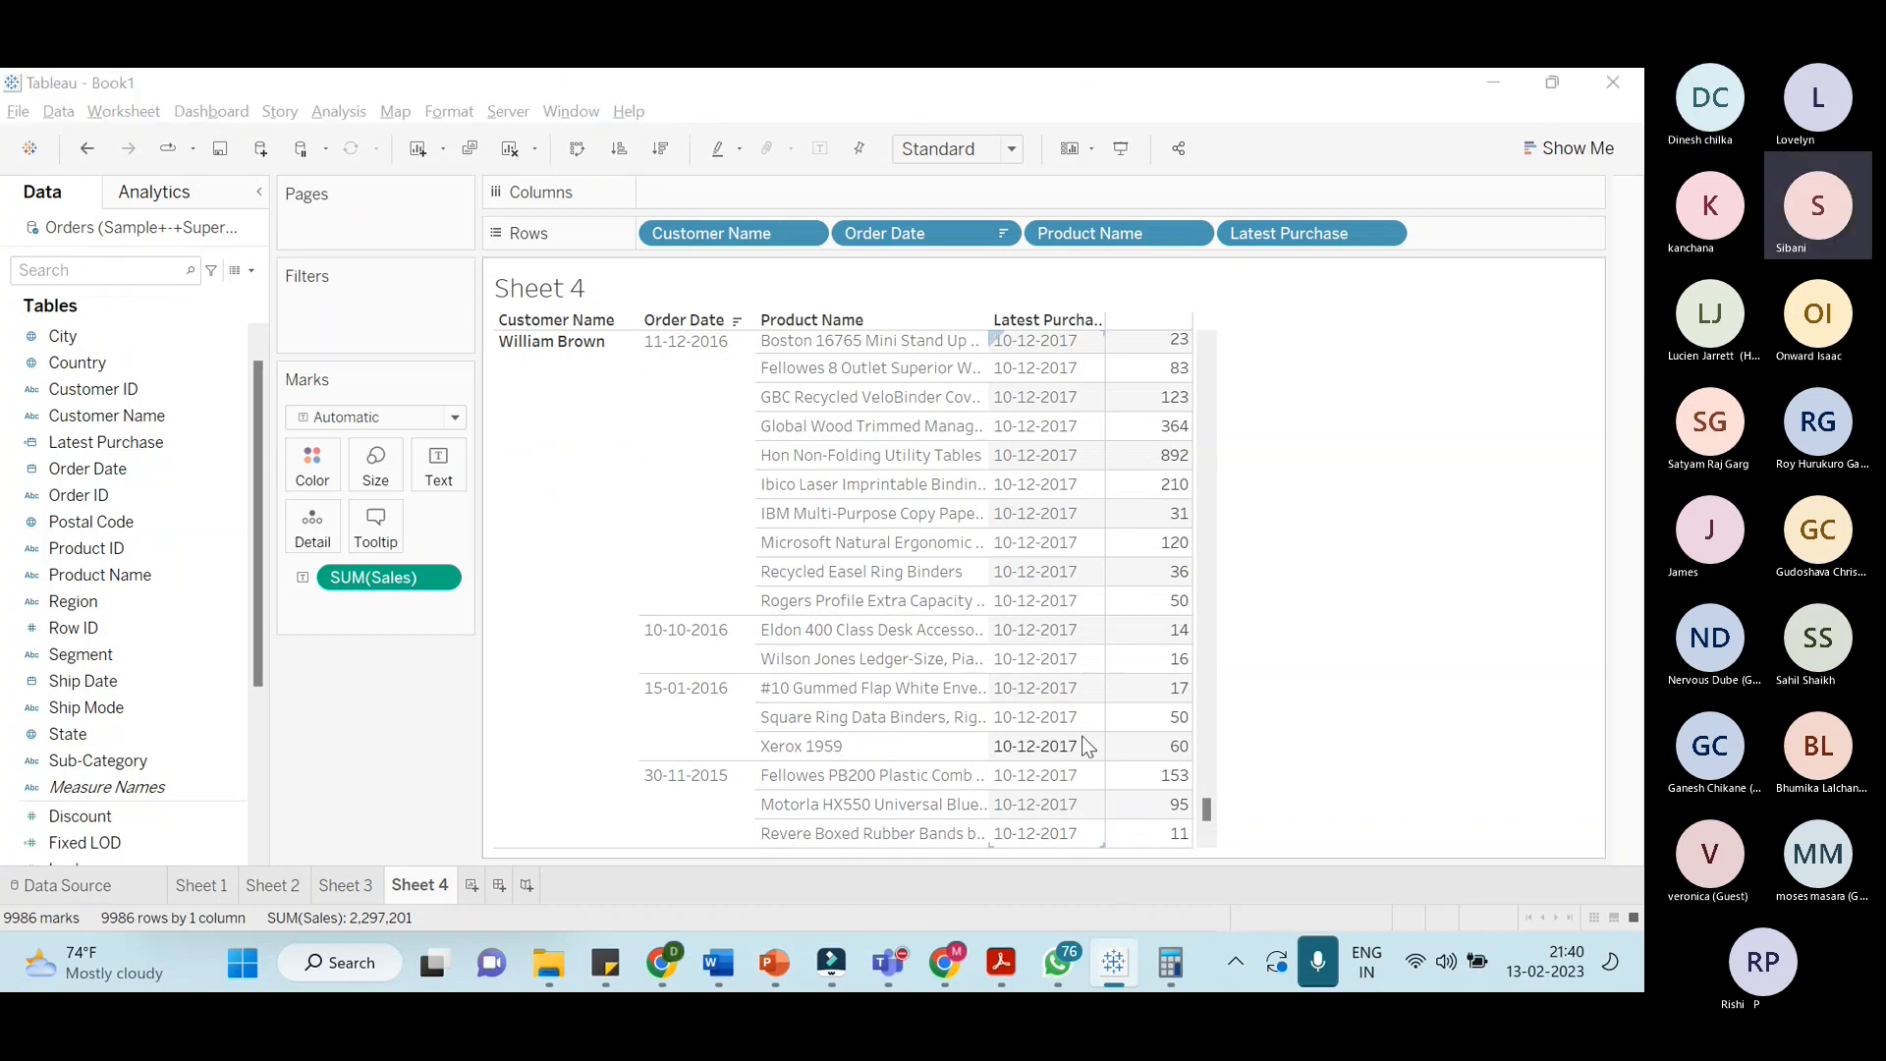
Switch to PowerPoint, narrow the text box holding the question and FIXED formula slightly, and move it up just below the slide title's right end
{"action": "key", "text": "alt+Tab"}
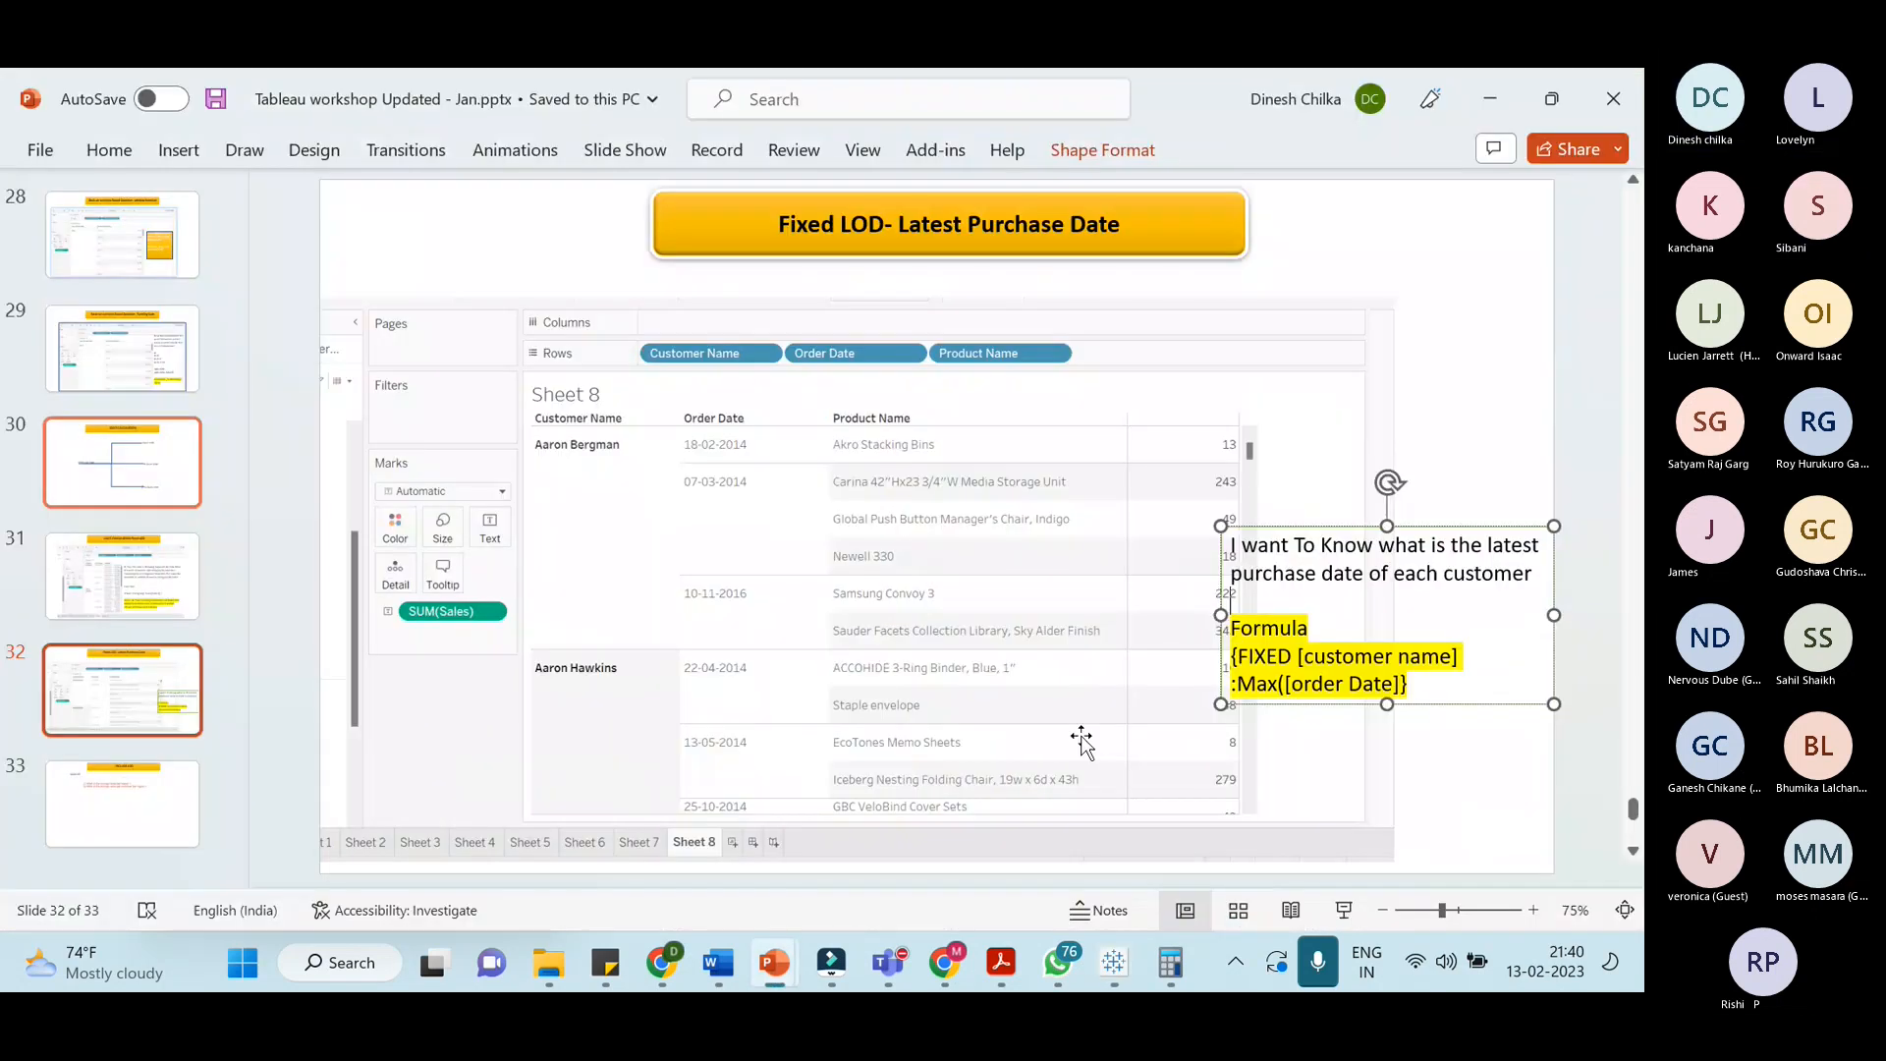
{"action": "left_click_drag", "start_coordinate": [1300, 457], "coordinate": [1164, 318]}
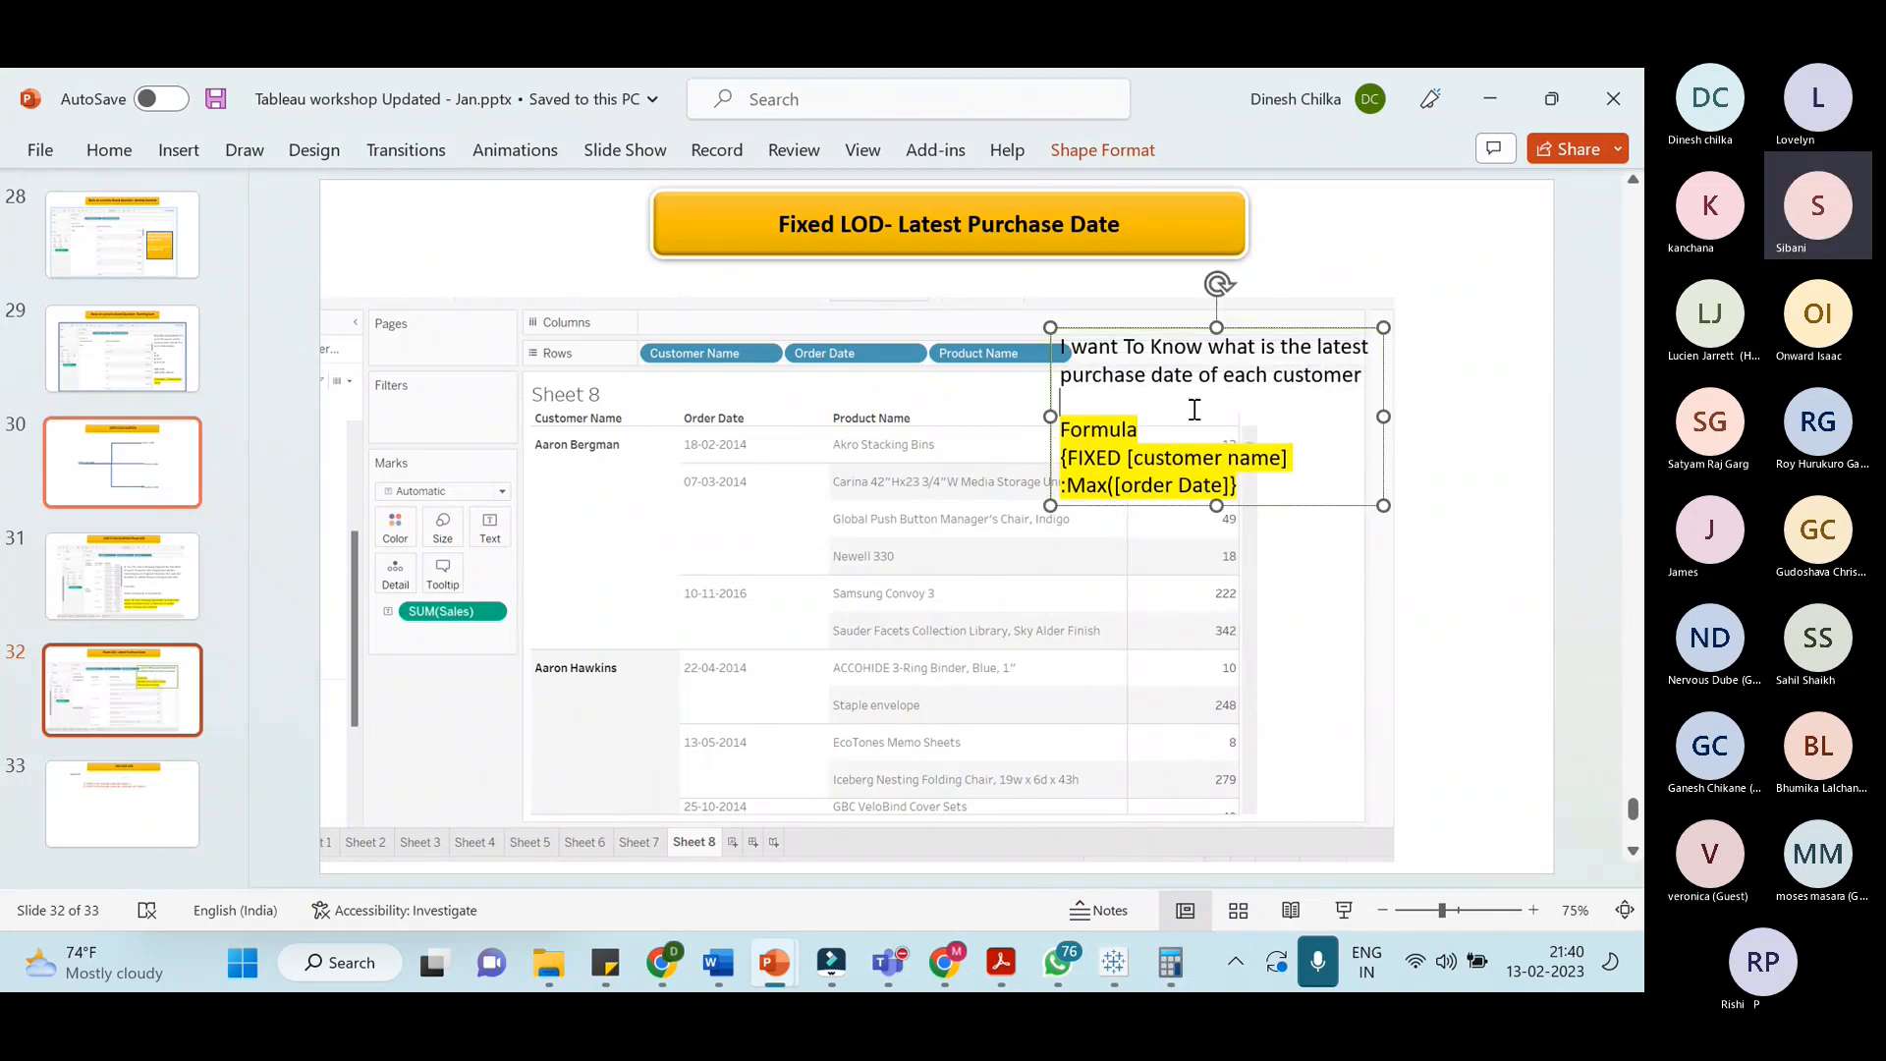
{"action": "left_click", "coordinate": [1123, 335]}
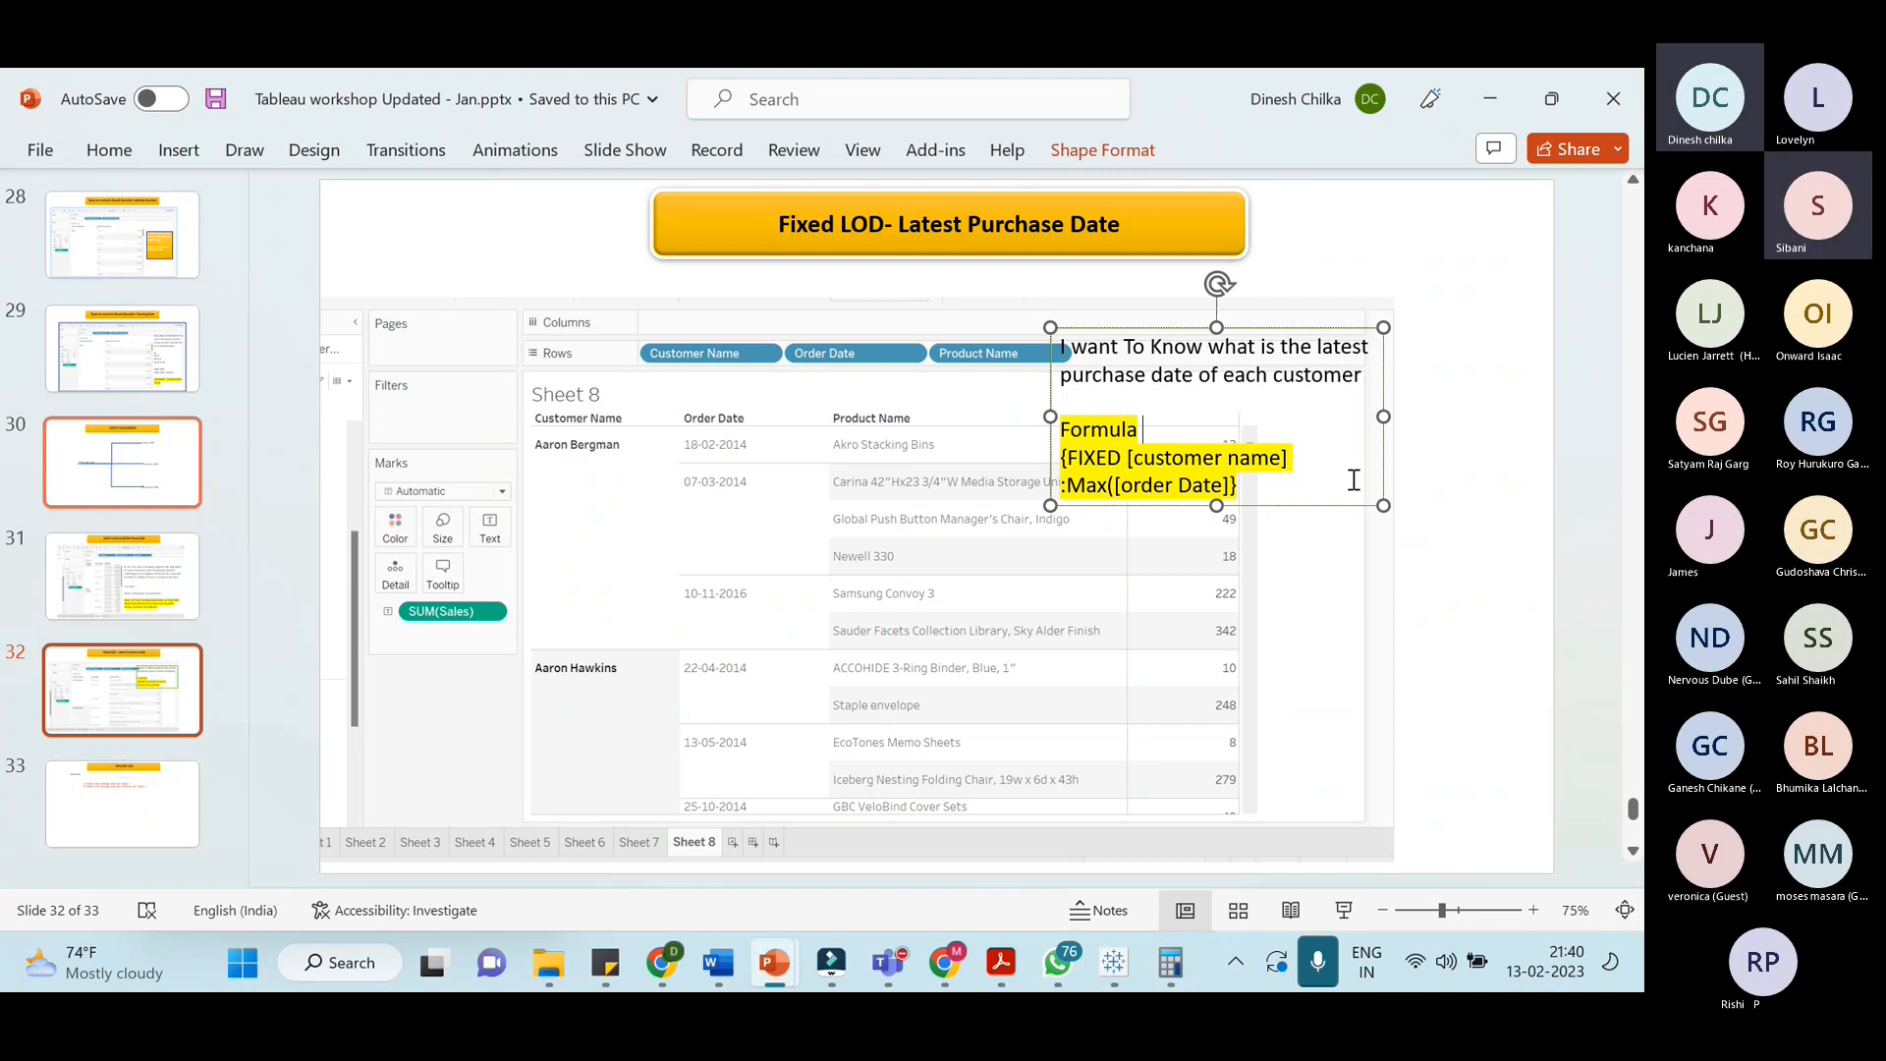
{"action": "left_click_drag", "start_coordinate": [1384, 505], "coordinate": [1366, 476]}
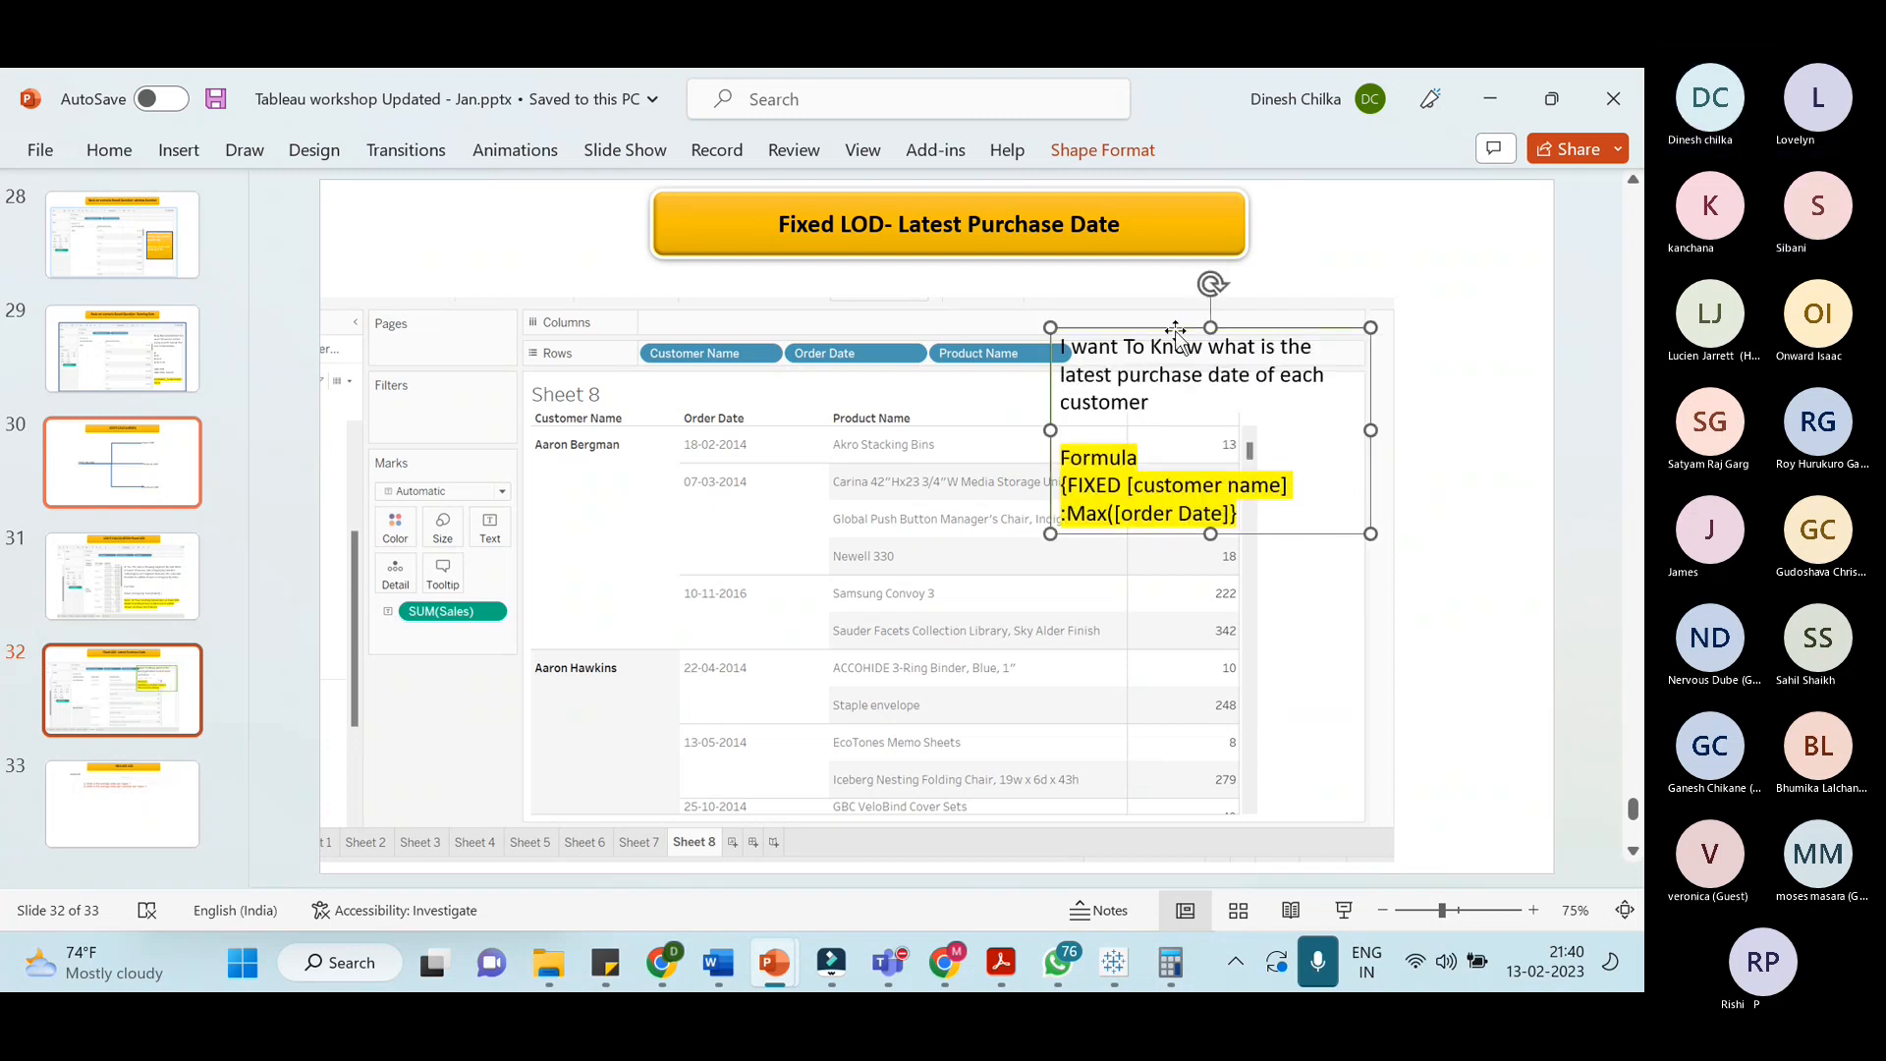
{"action": "left_click_drag", "start_coordinate": [1171, 322], "coordinate": [1208, 250]}
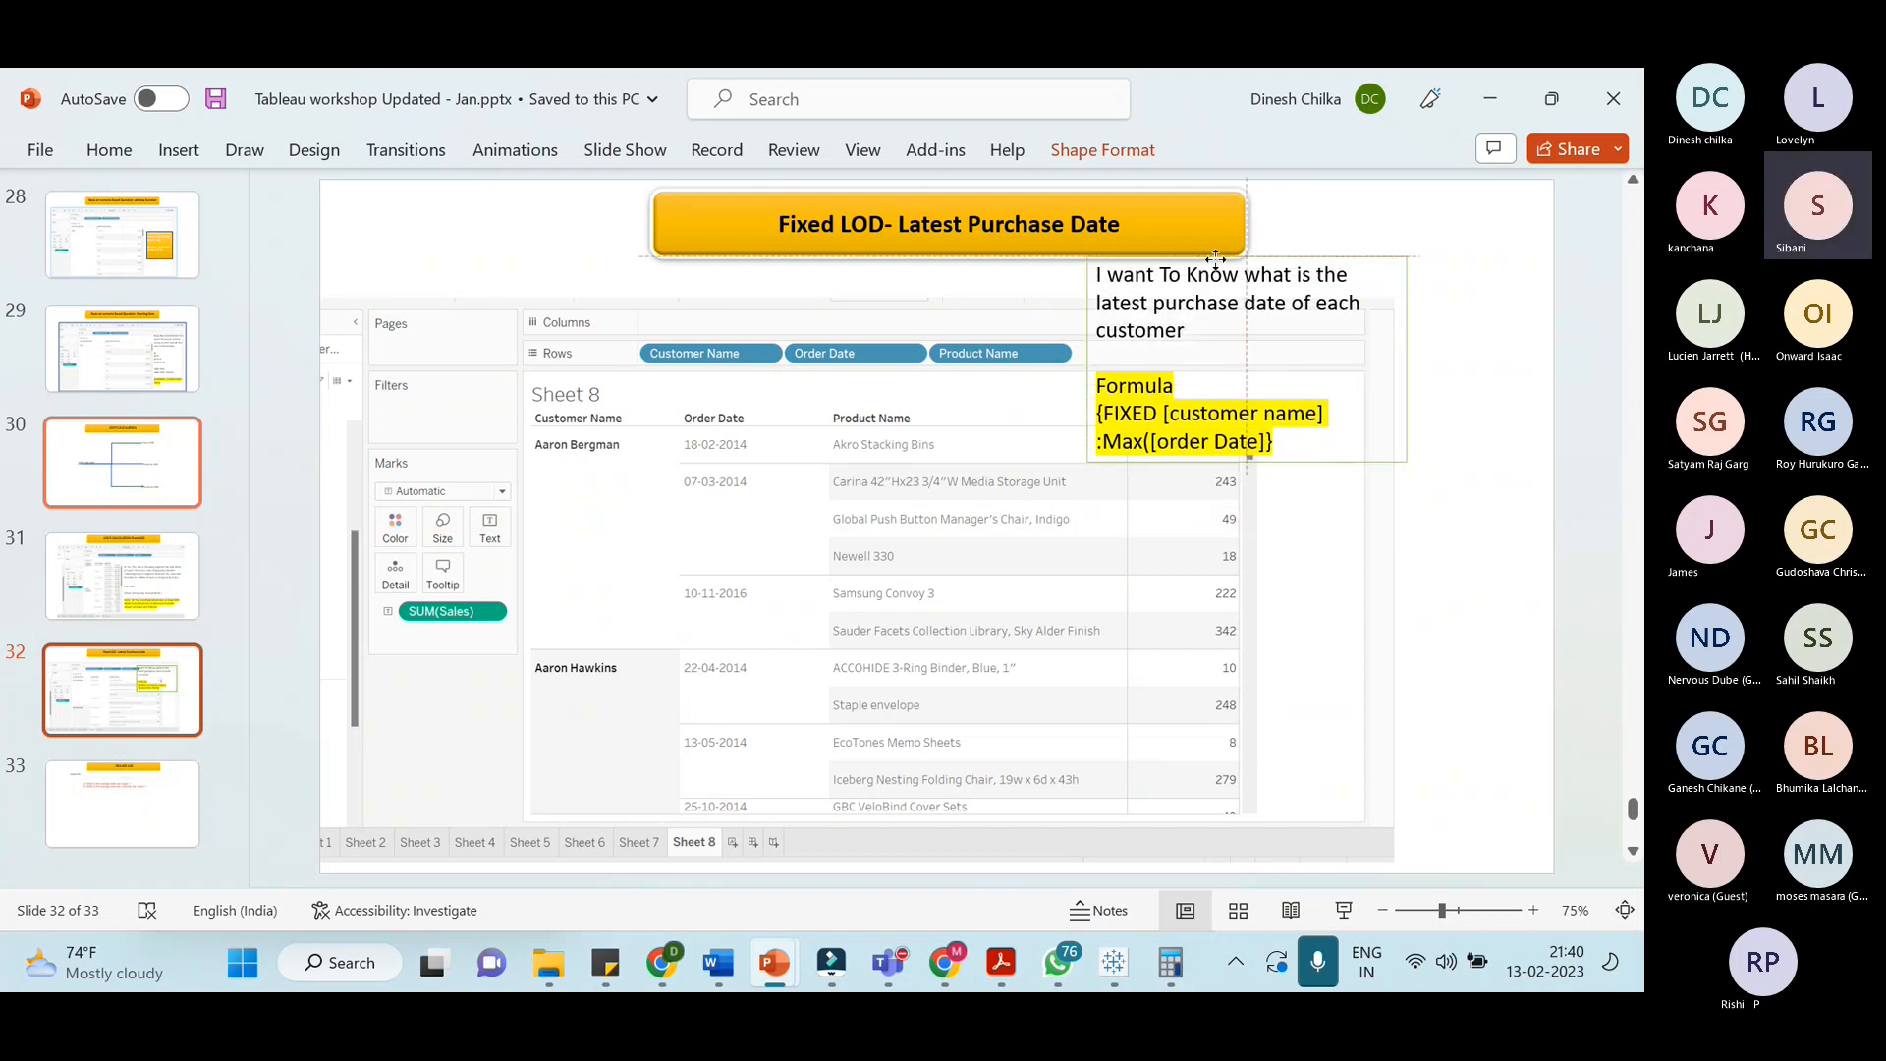
{"action": "left_click", "coordinate": [1295, 553]}
Return to Tableau and review the Latest Purchase dates of the last customers in the table
{"action": "key", "text": "alt+Tab"}
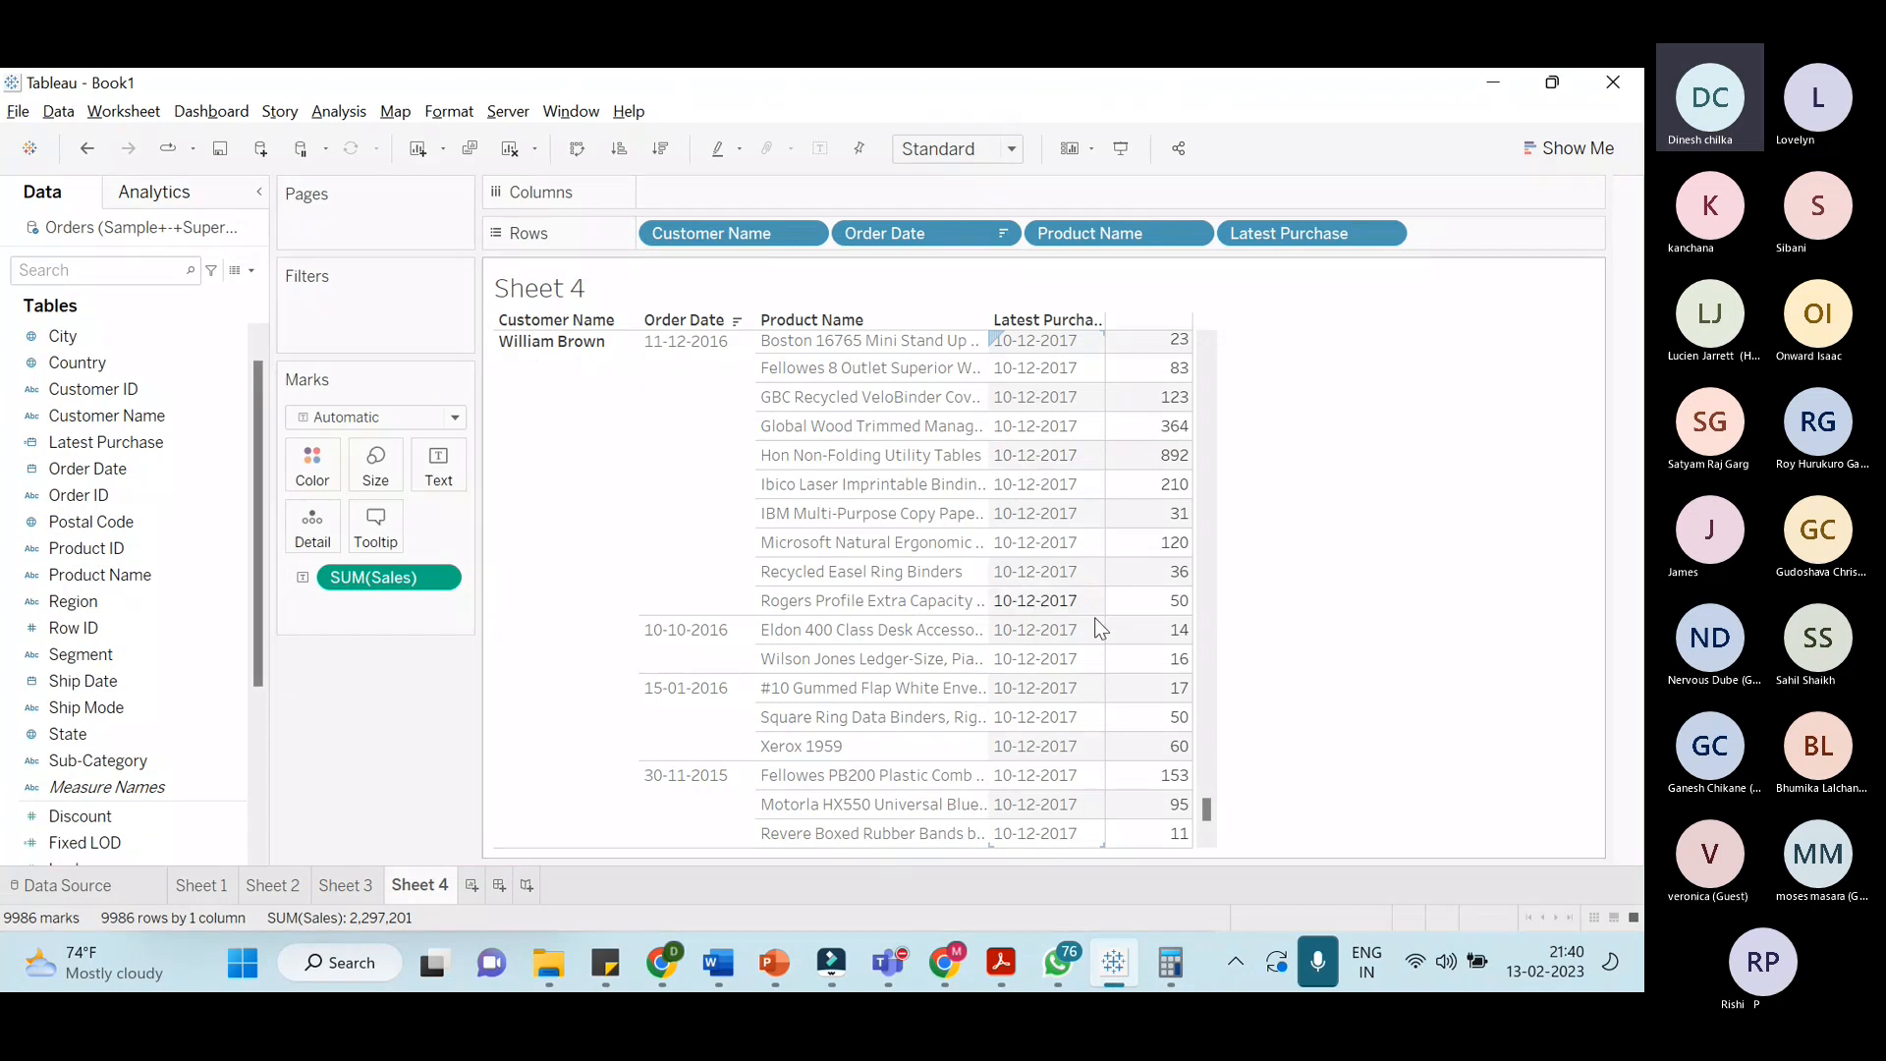
{"action": "scroll", "coordinate": [1092, 679], "scroll_direction": "down", "scroll_amount": 8}
{"action": "scroll", "coordinate": [1053, 728], "scroll_direction": "down", "scroll_amount": 3}
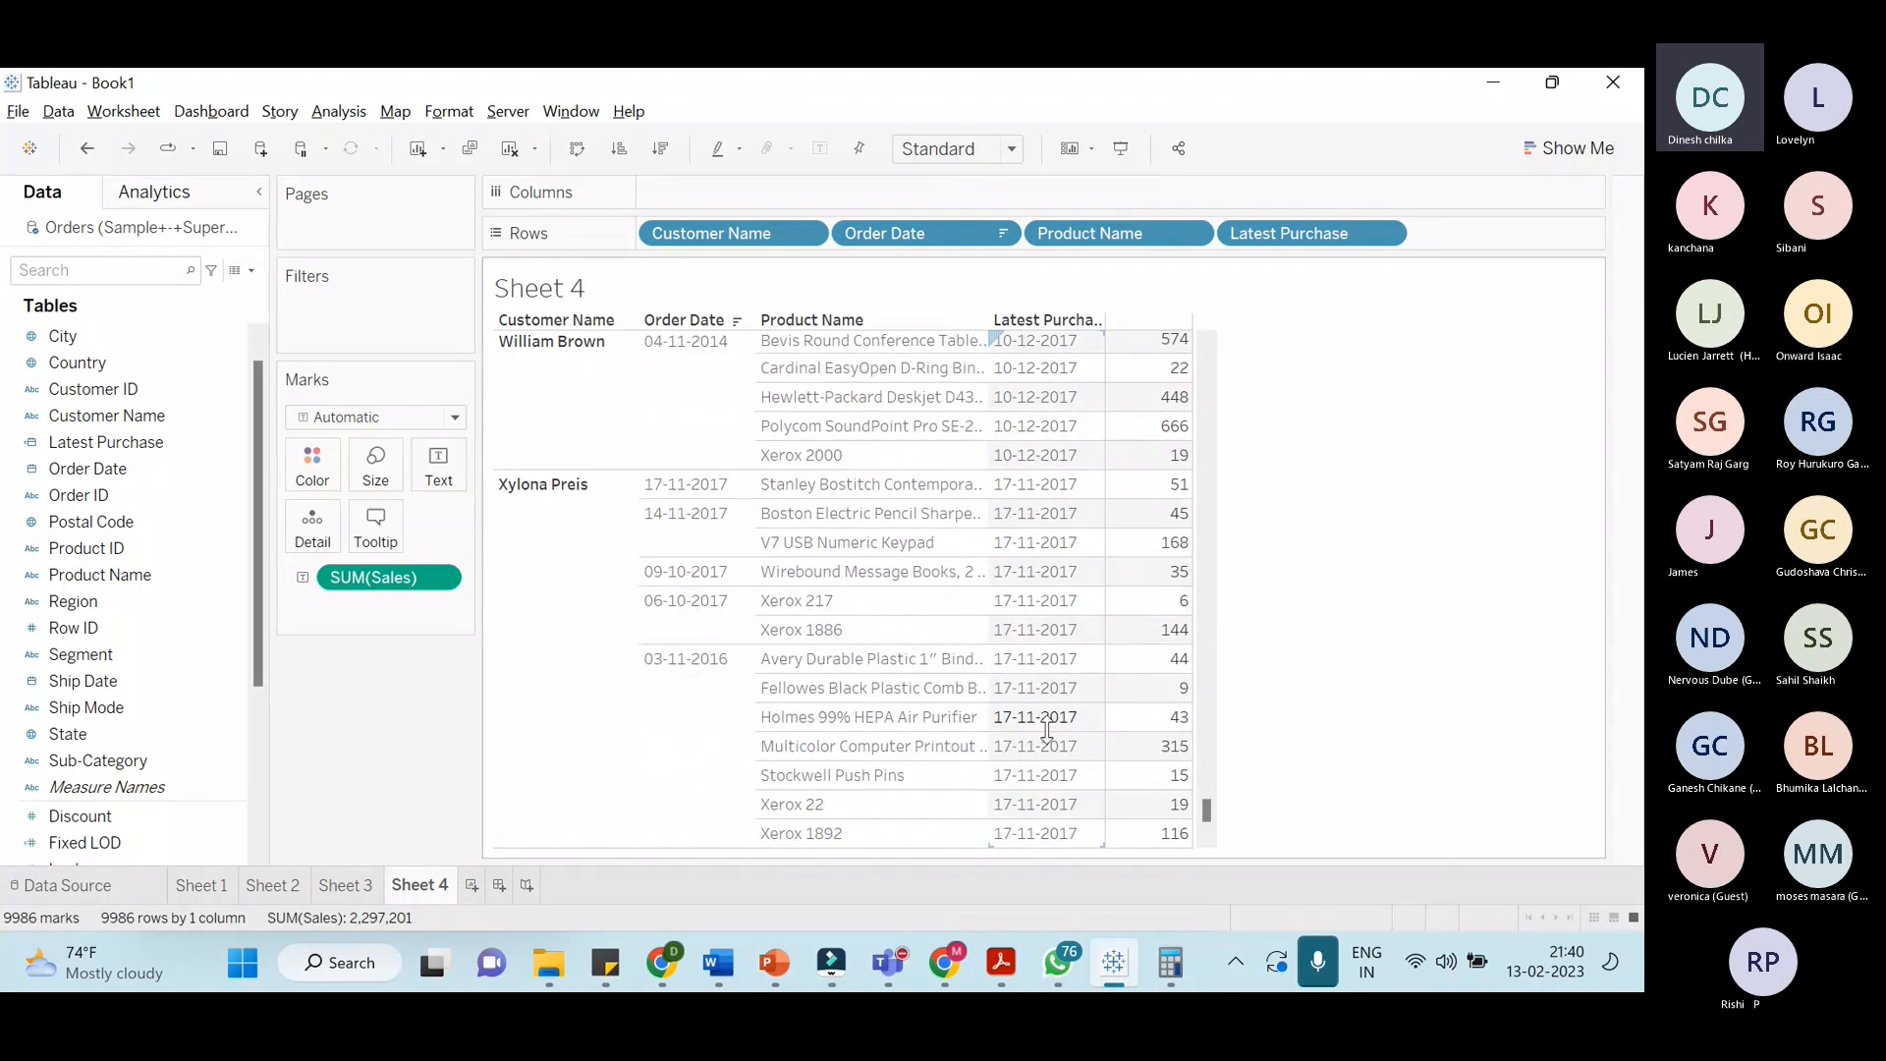
{"action": "scroll", "coordinate": [1047, 729], "scroll_direction": "down", "scroll_amount": 5}
{"action": "scroll", "coordinate": [1040, 762], "scroll_direction": "down", "scroll_amount": 15}
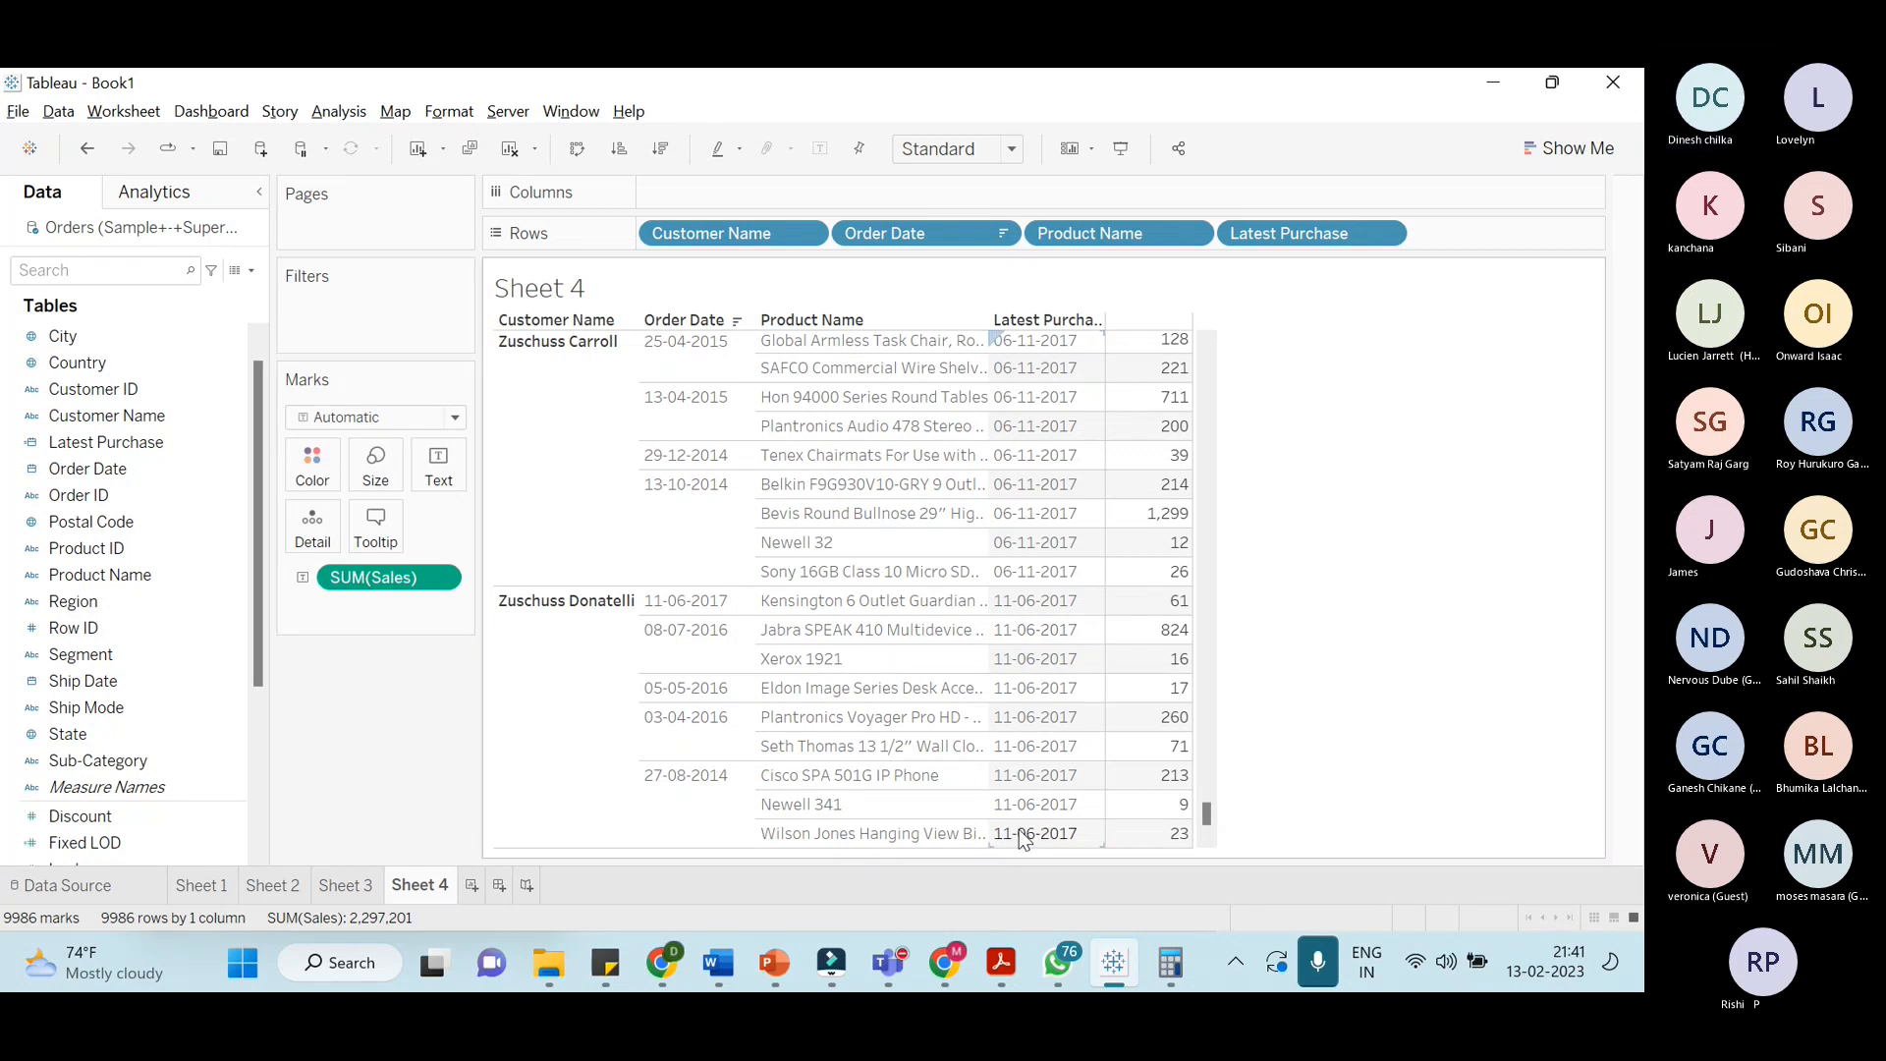
Consult the Fixed LOD latest purchase slide in PowerPoint, then switch to Teams and check the meeting chat
{"action": "key", "text": "alt+Tab"}
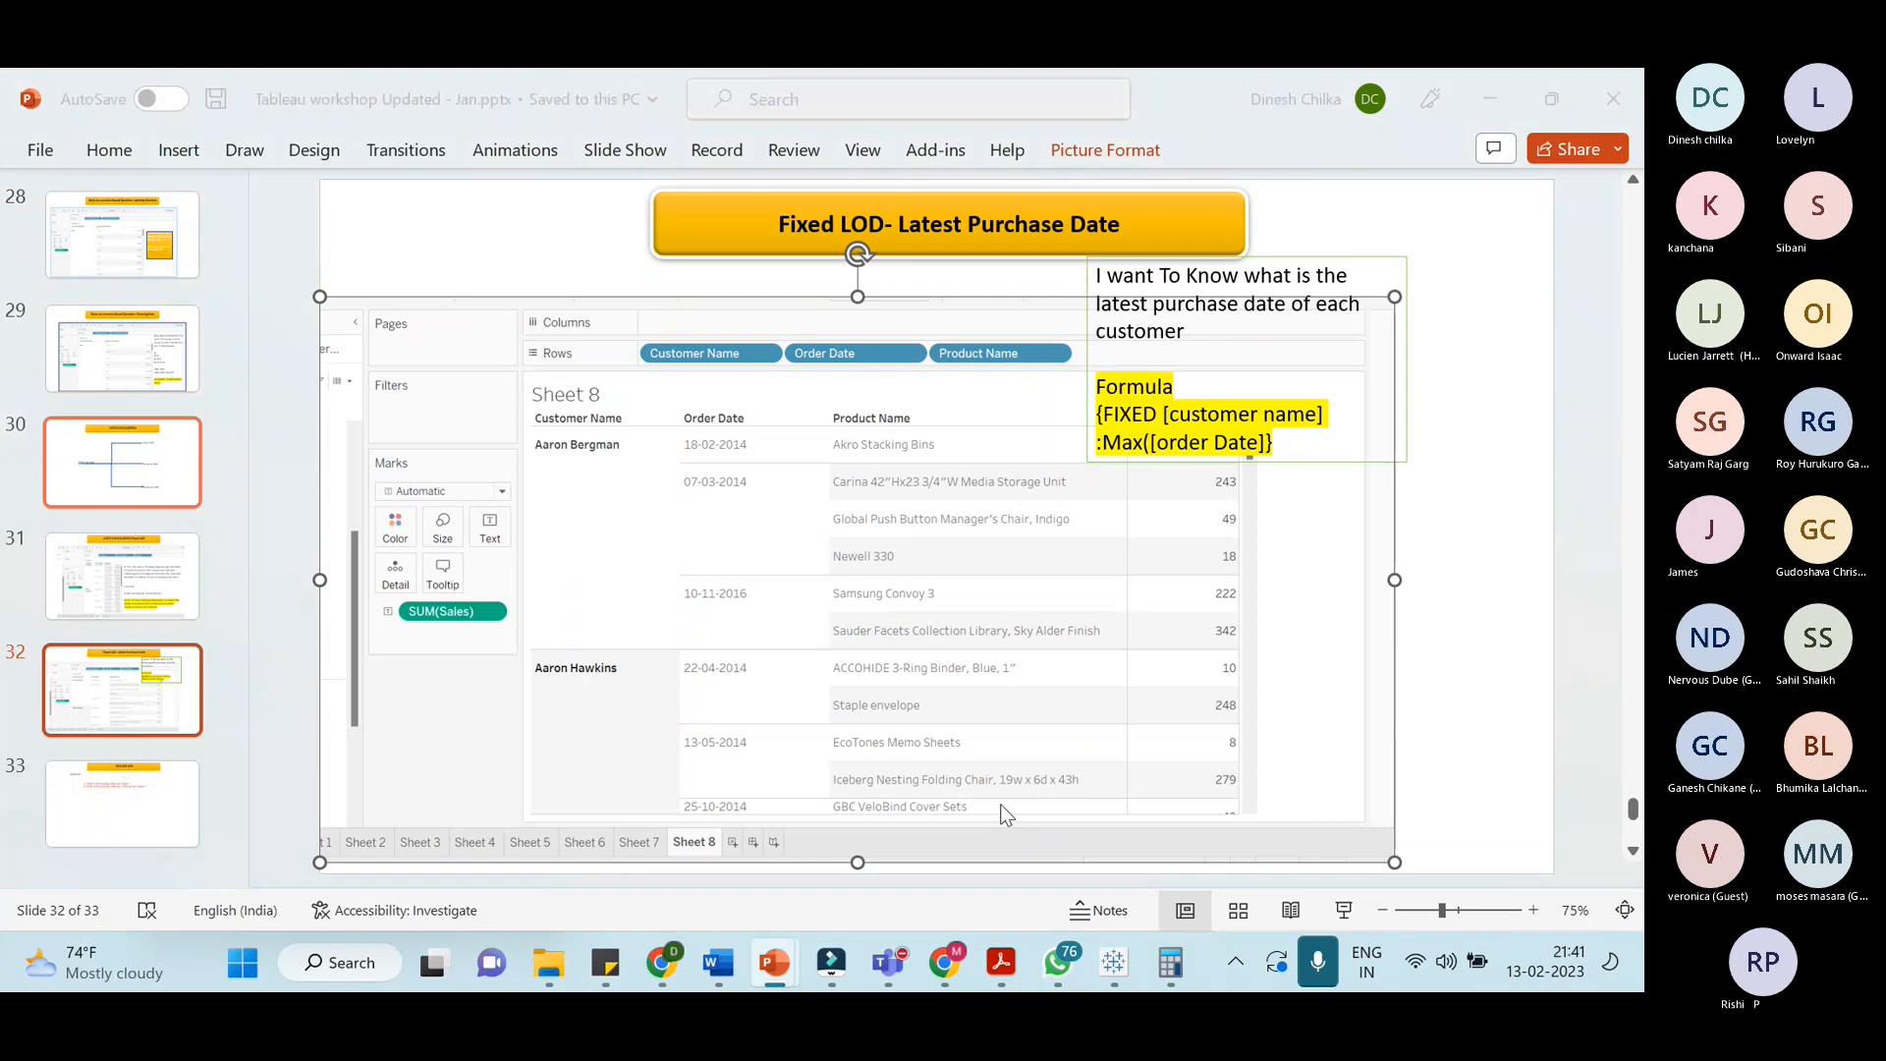
{"action": "key", "text": "alt+Tab"}
{"action": "key", "text": "Tab"}
{"action": "key", "text": "Tab"}
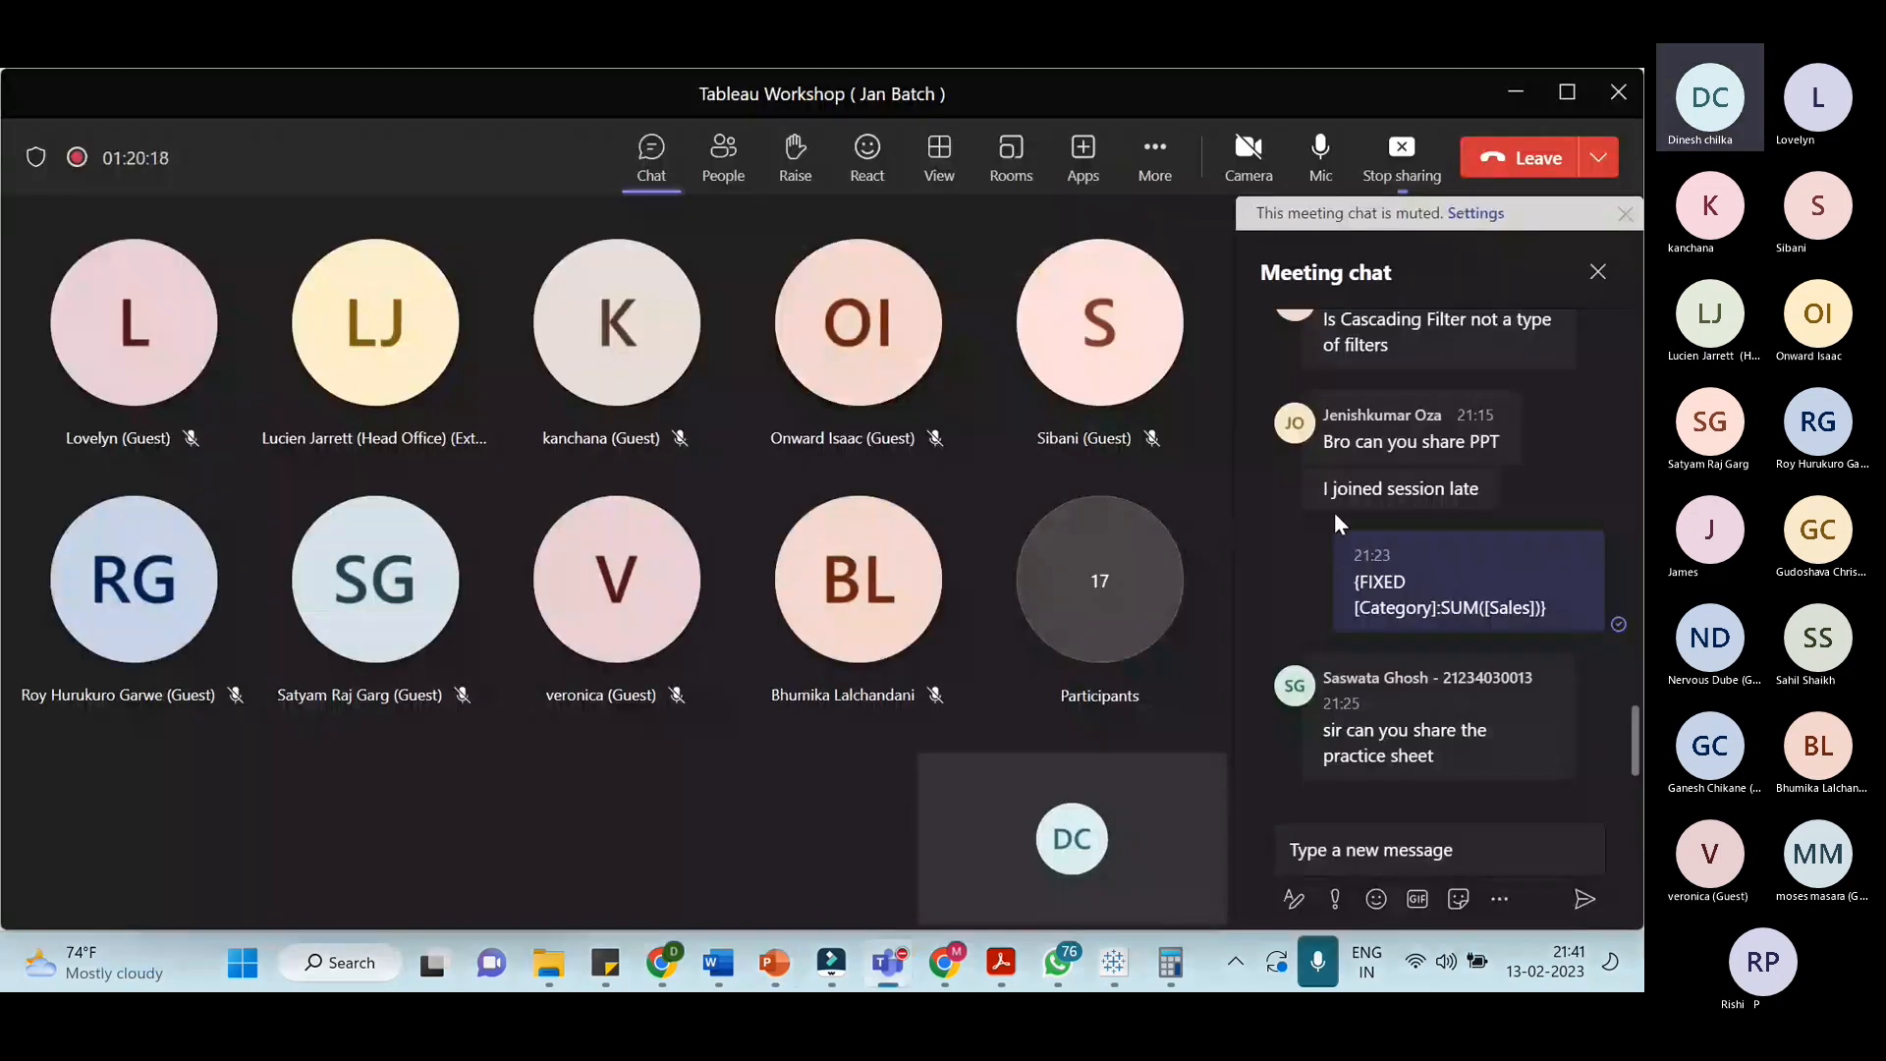
{"action": "mouse_move", "coordinate": [1348, 487]}
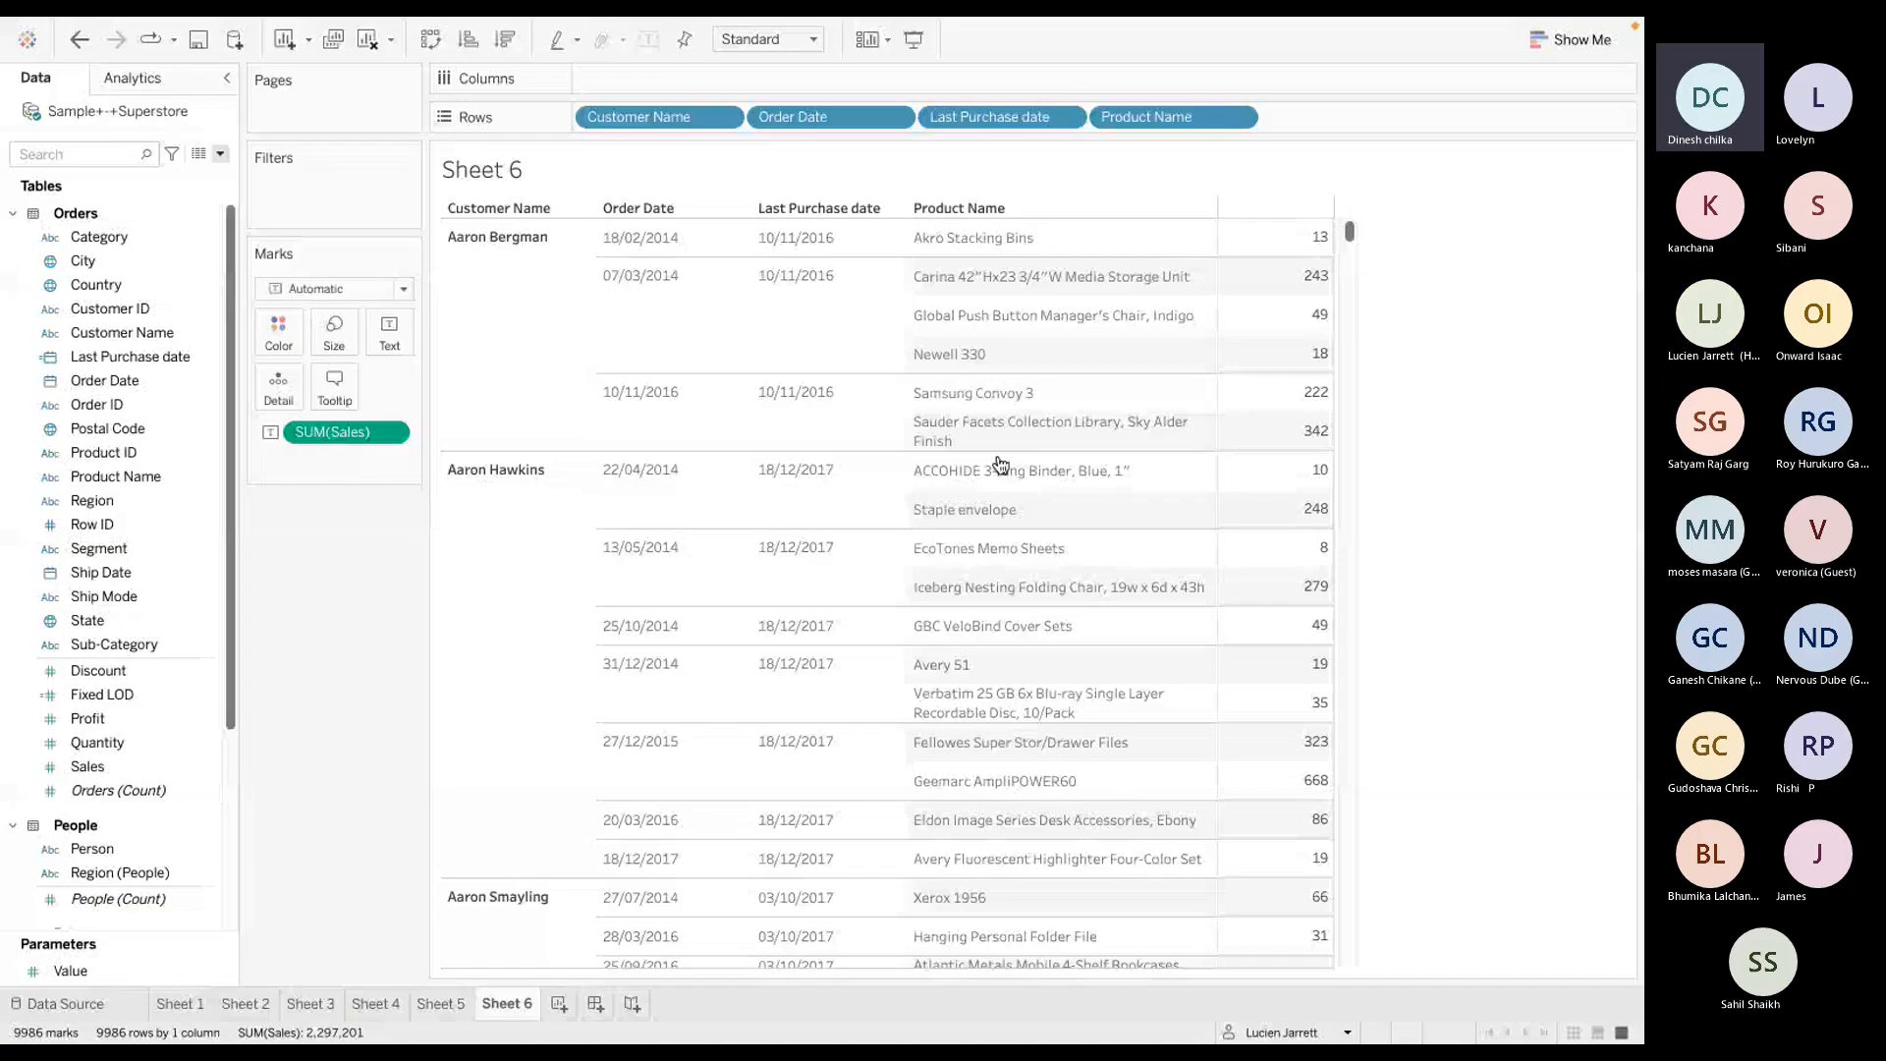
Highlight a product row in the shared Tableau Sheet 6, clear the selection, and hide the worksheet title
{"action": "left_click", "coordinate": [946, 426]}
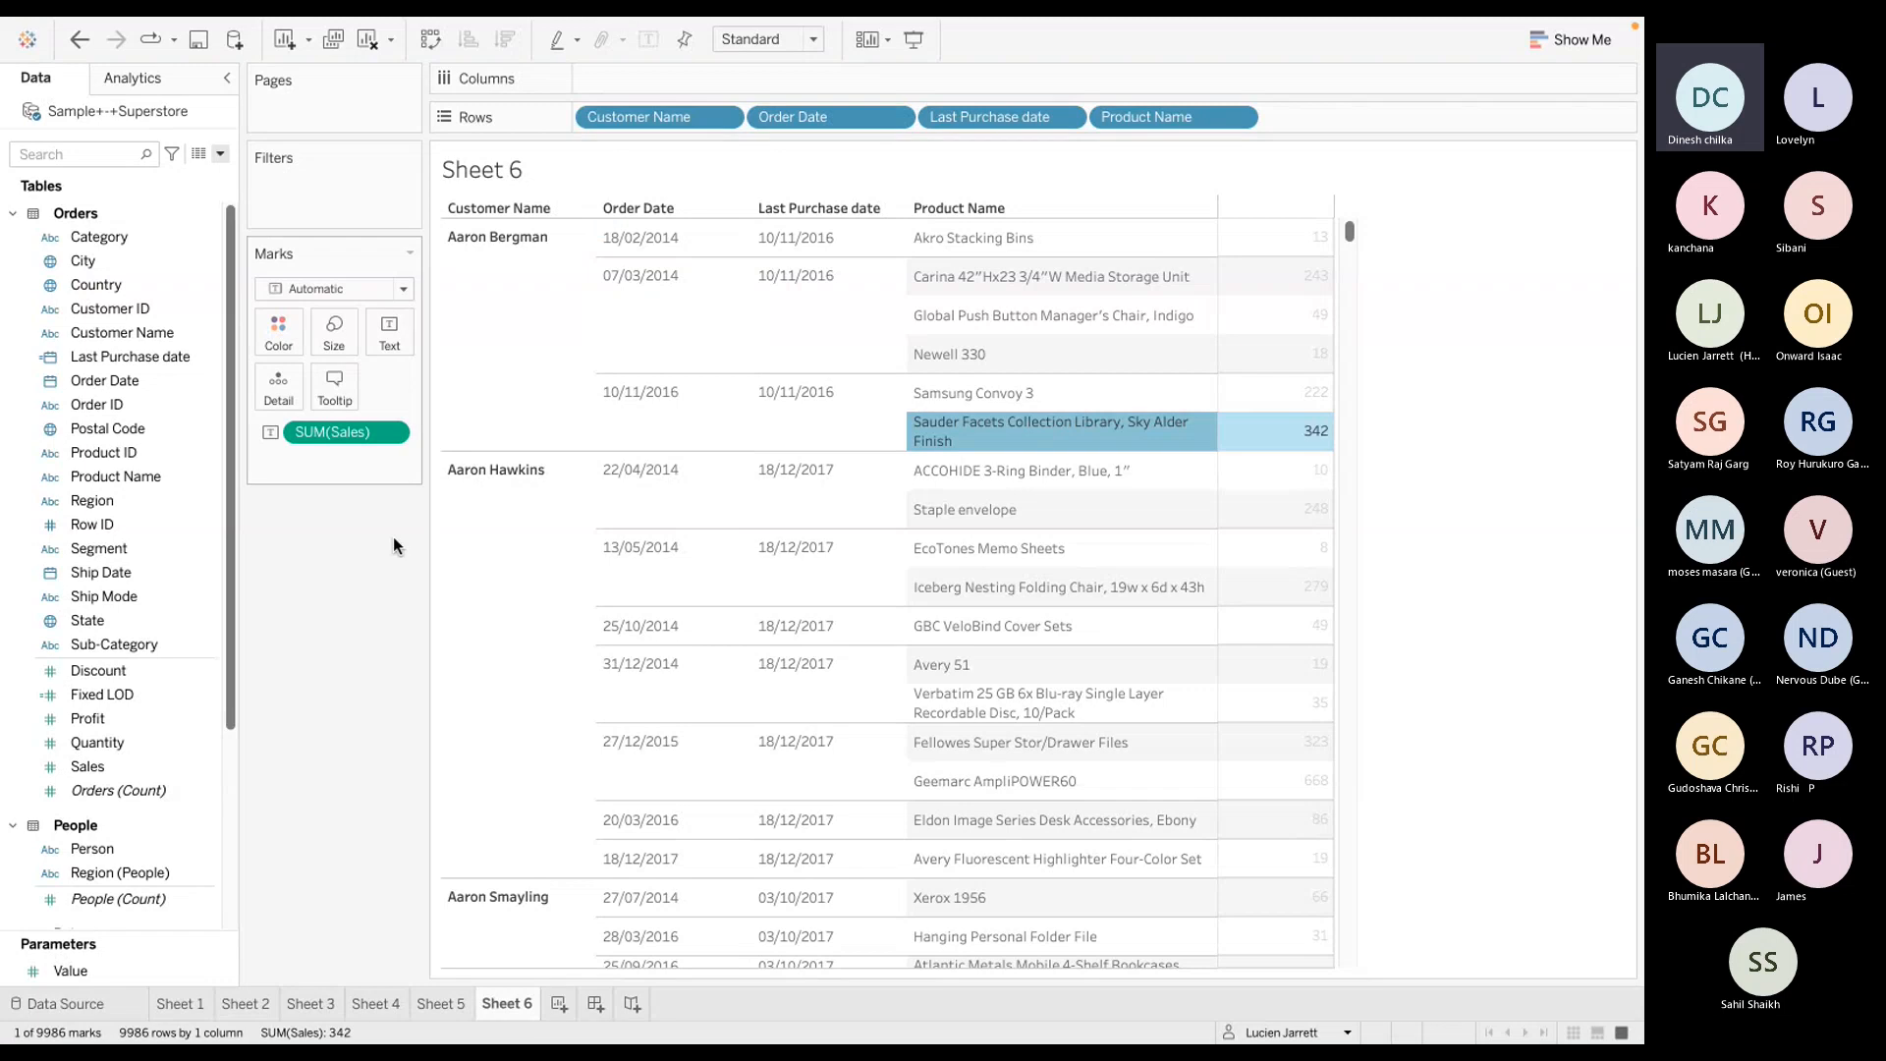
{"action": "mouse_move", "coordinate": [1279, 870]}
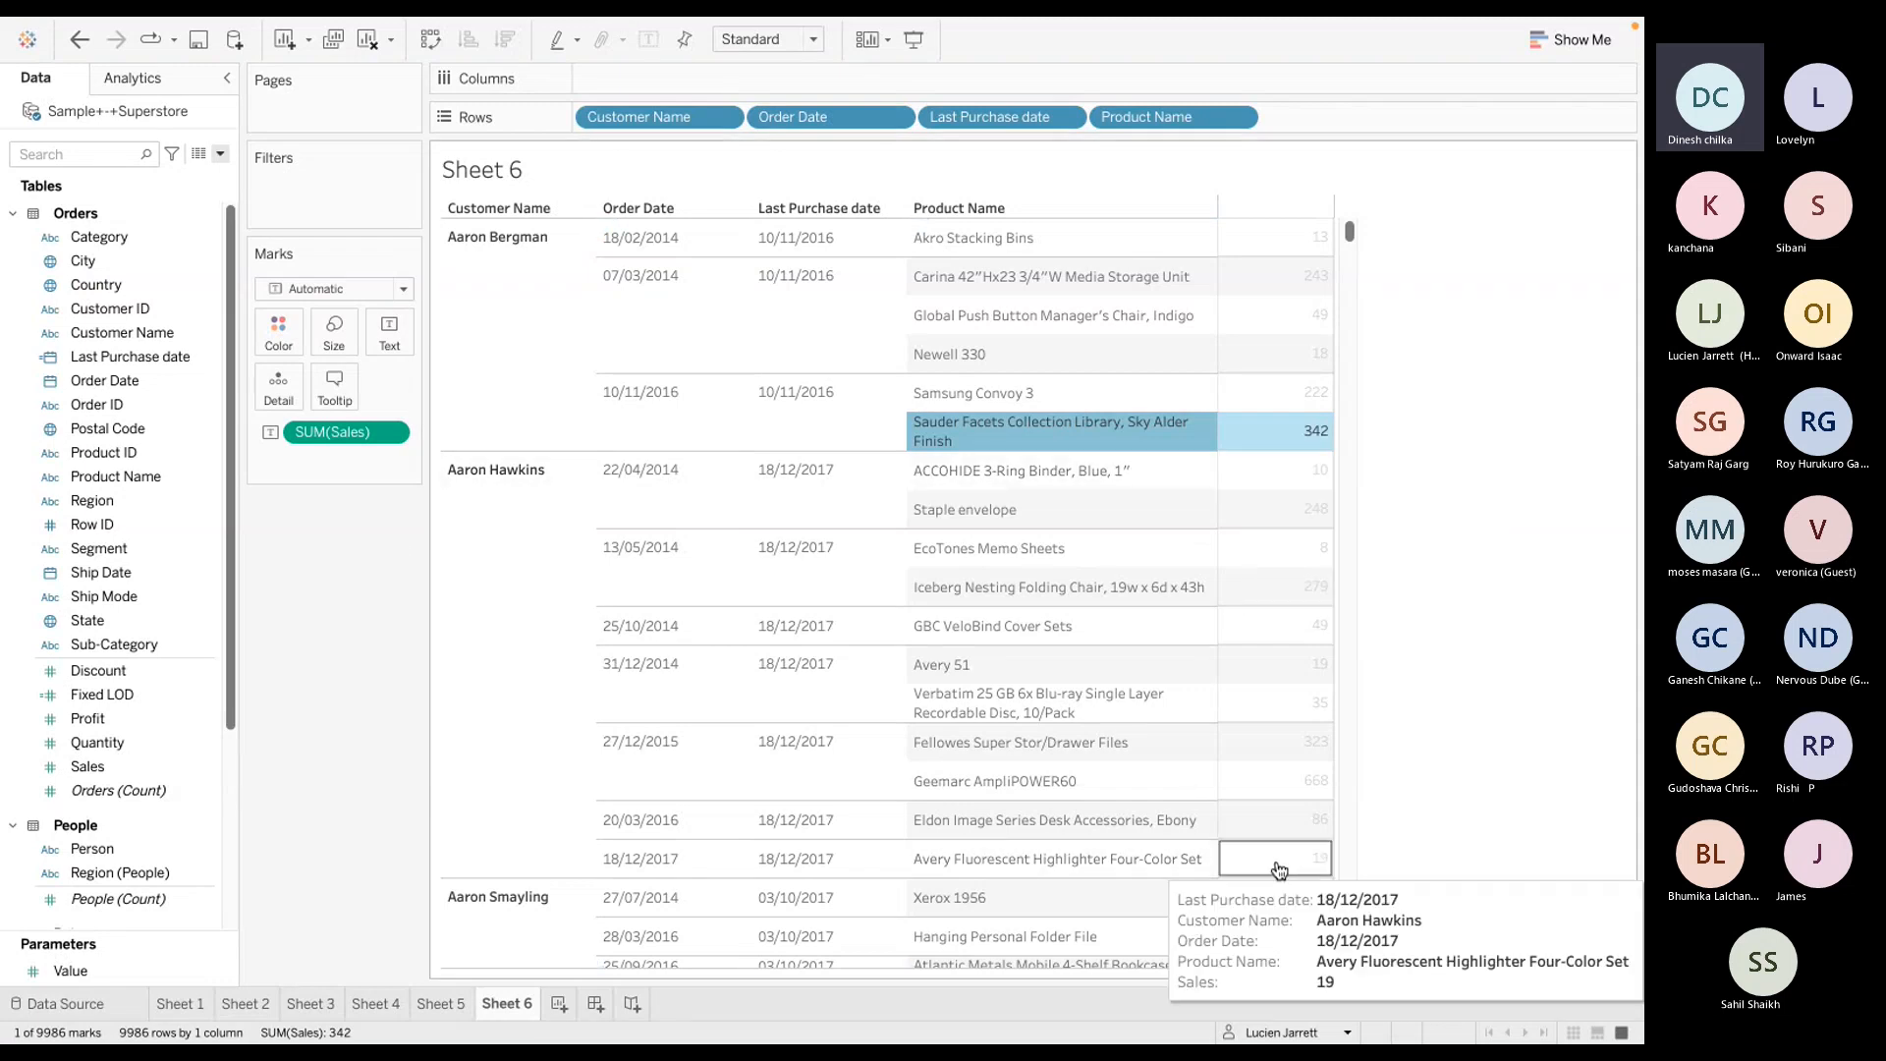
{"action": "left_click", "coordinate": [1482, 509]}
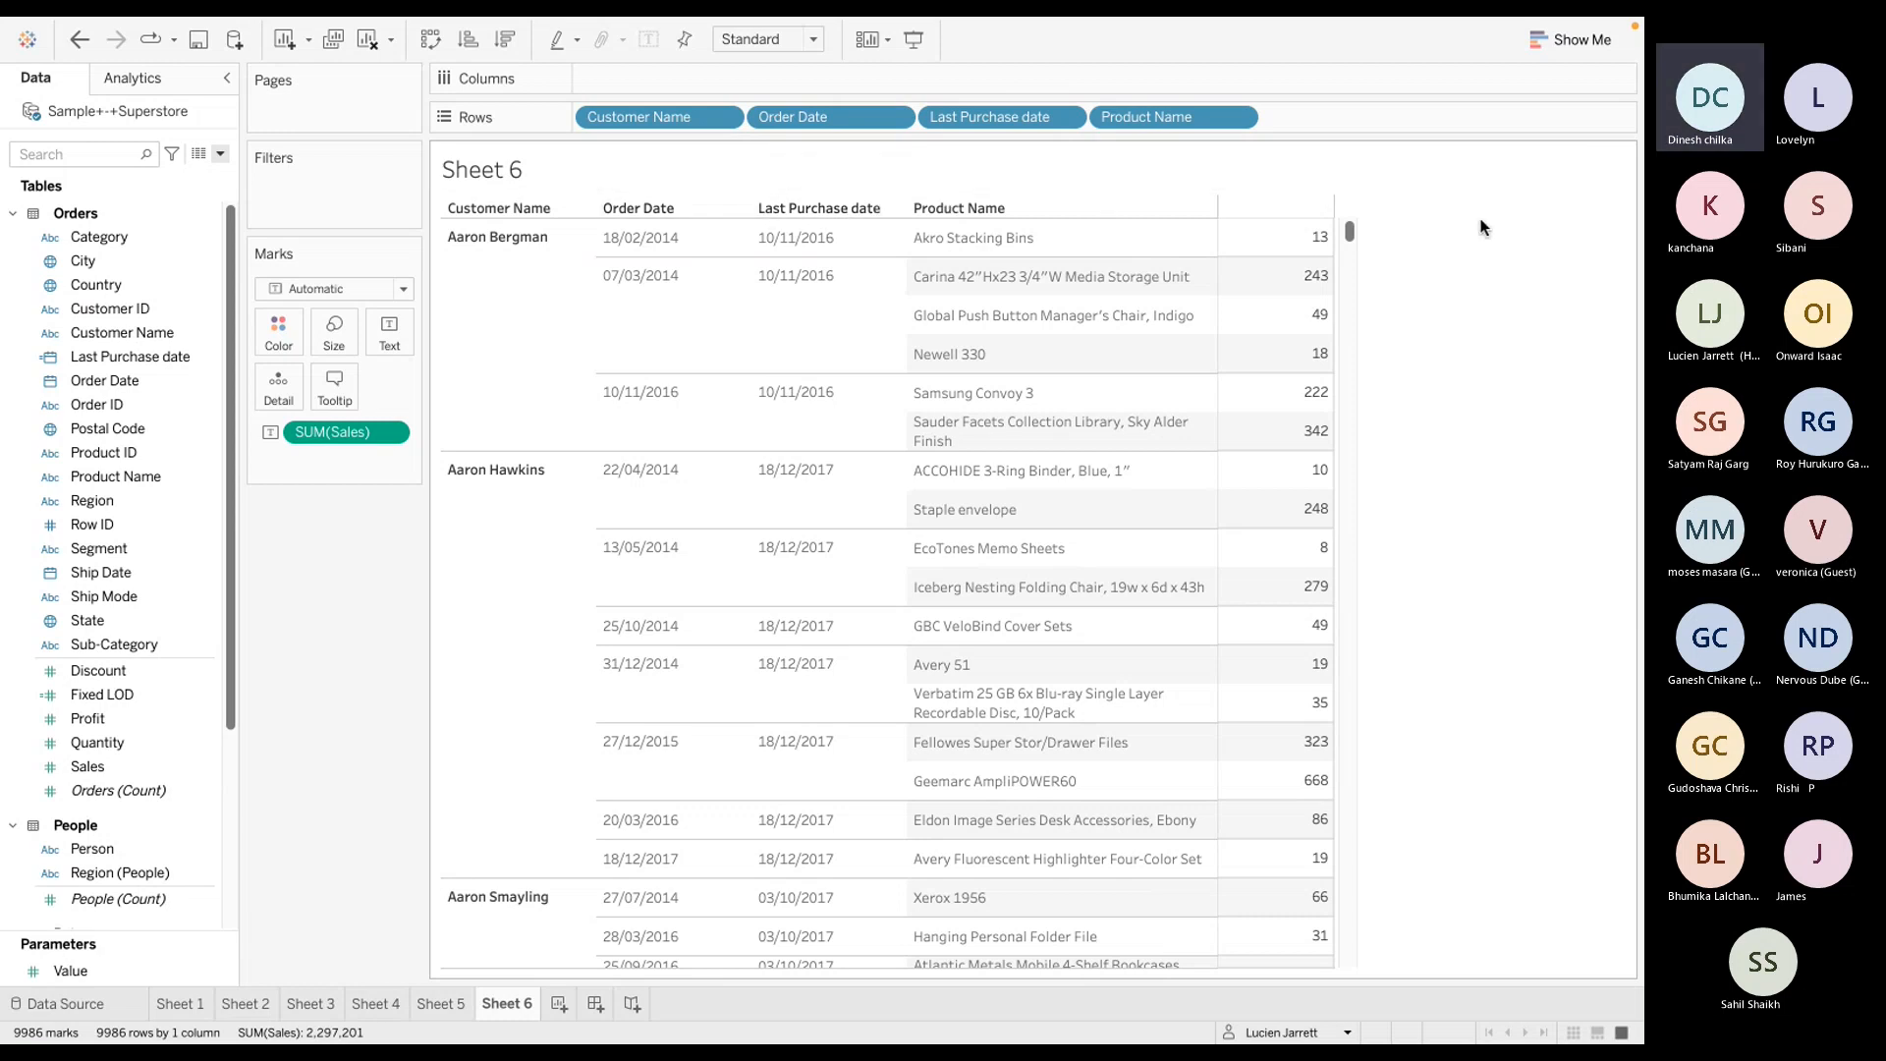
{"action": "left_click", "coordinate": [1618, 160]}
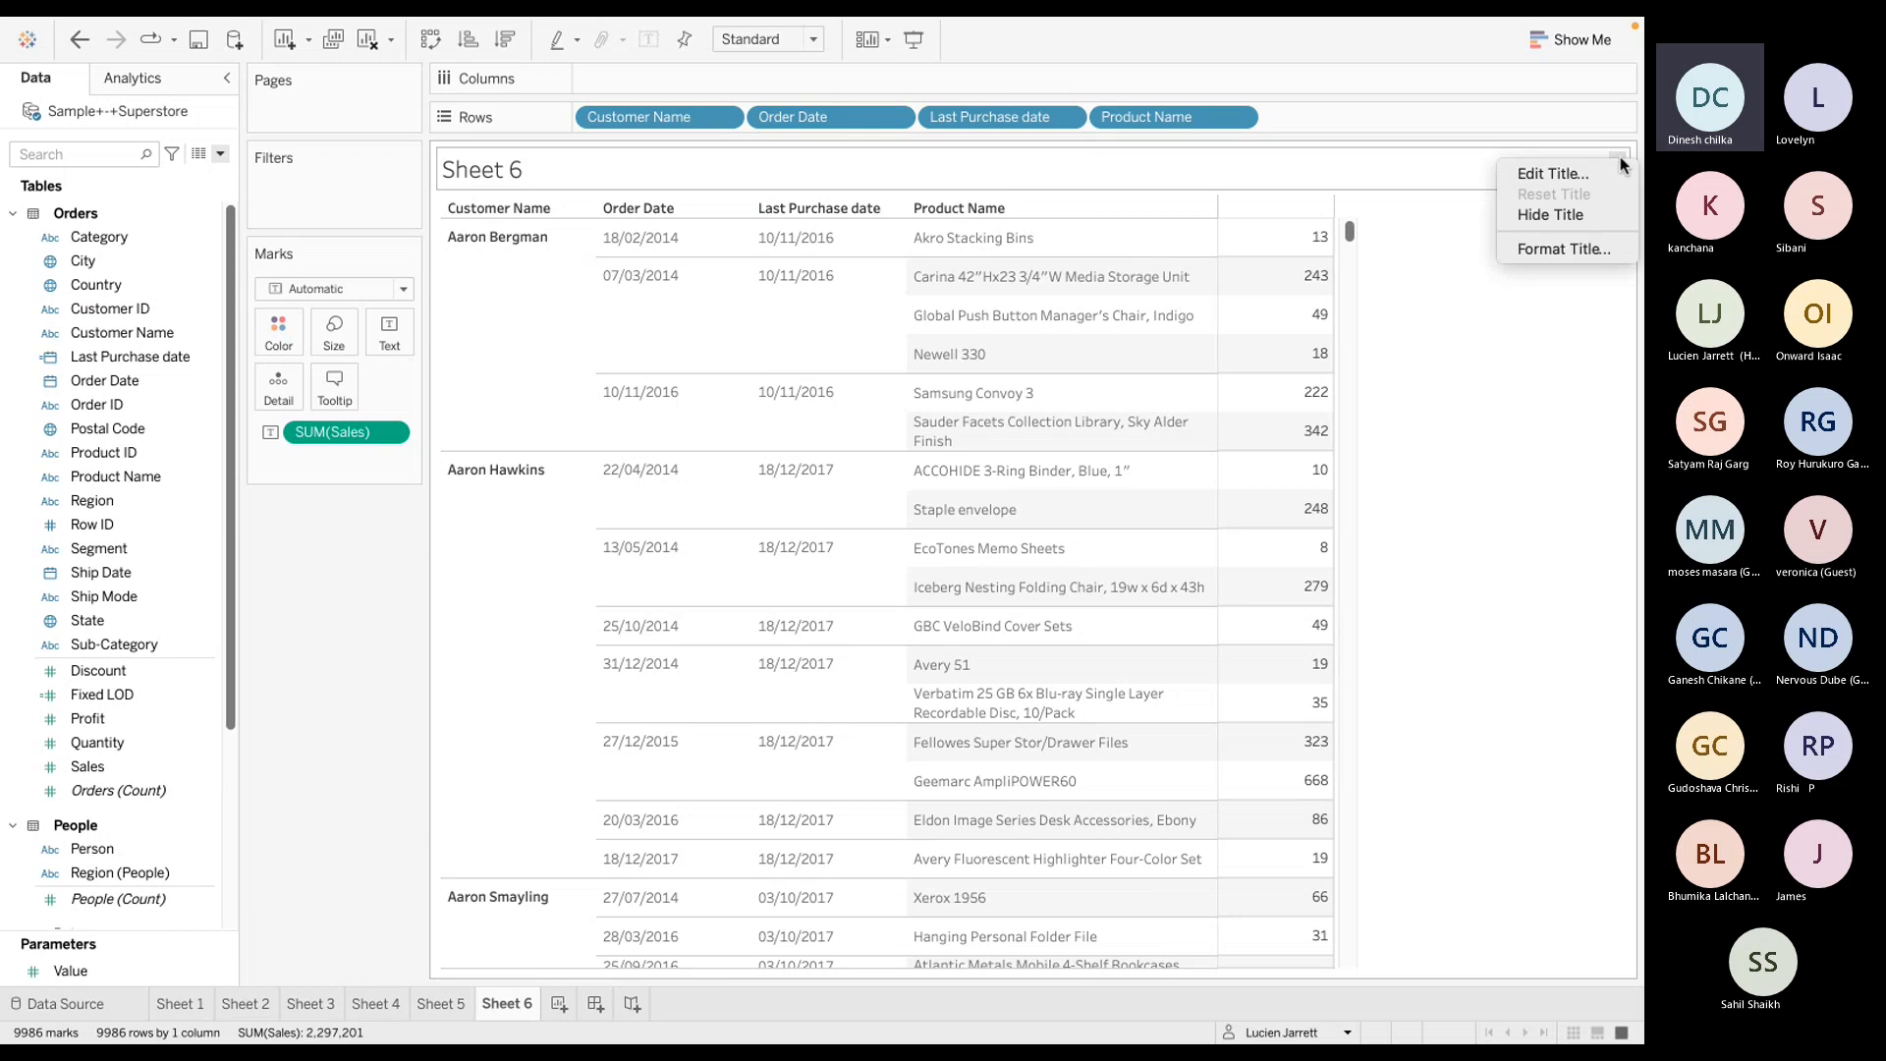
{"action": "left_click", "coordinate": [1574, 220]}
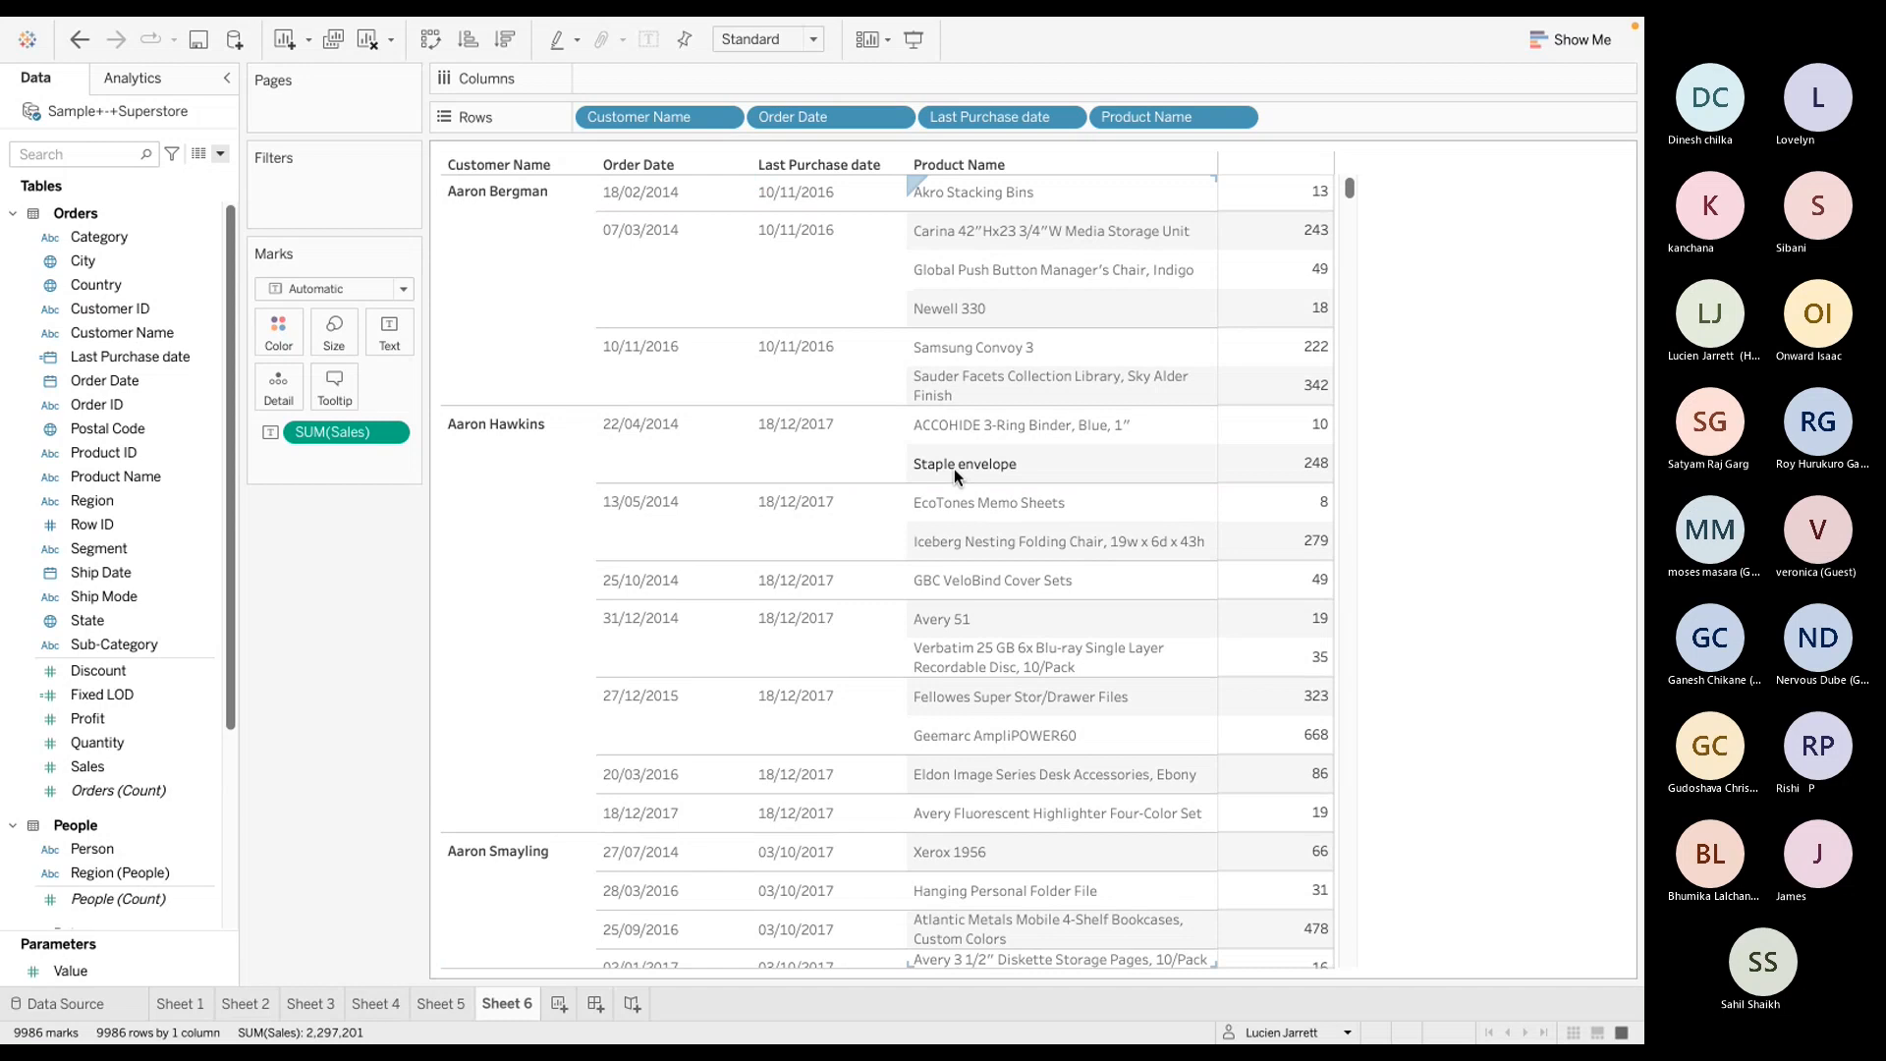
Compare the Order Date and Last Purchase date of the first customers in Sheet 6
{"action": "scroll", "coordinate": [953, 471], "scroll_direction": "down", "scroll_amount": 4}
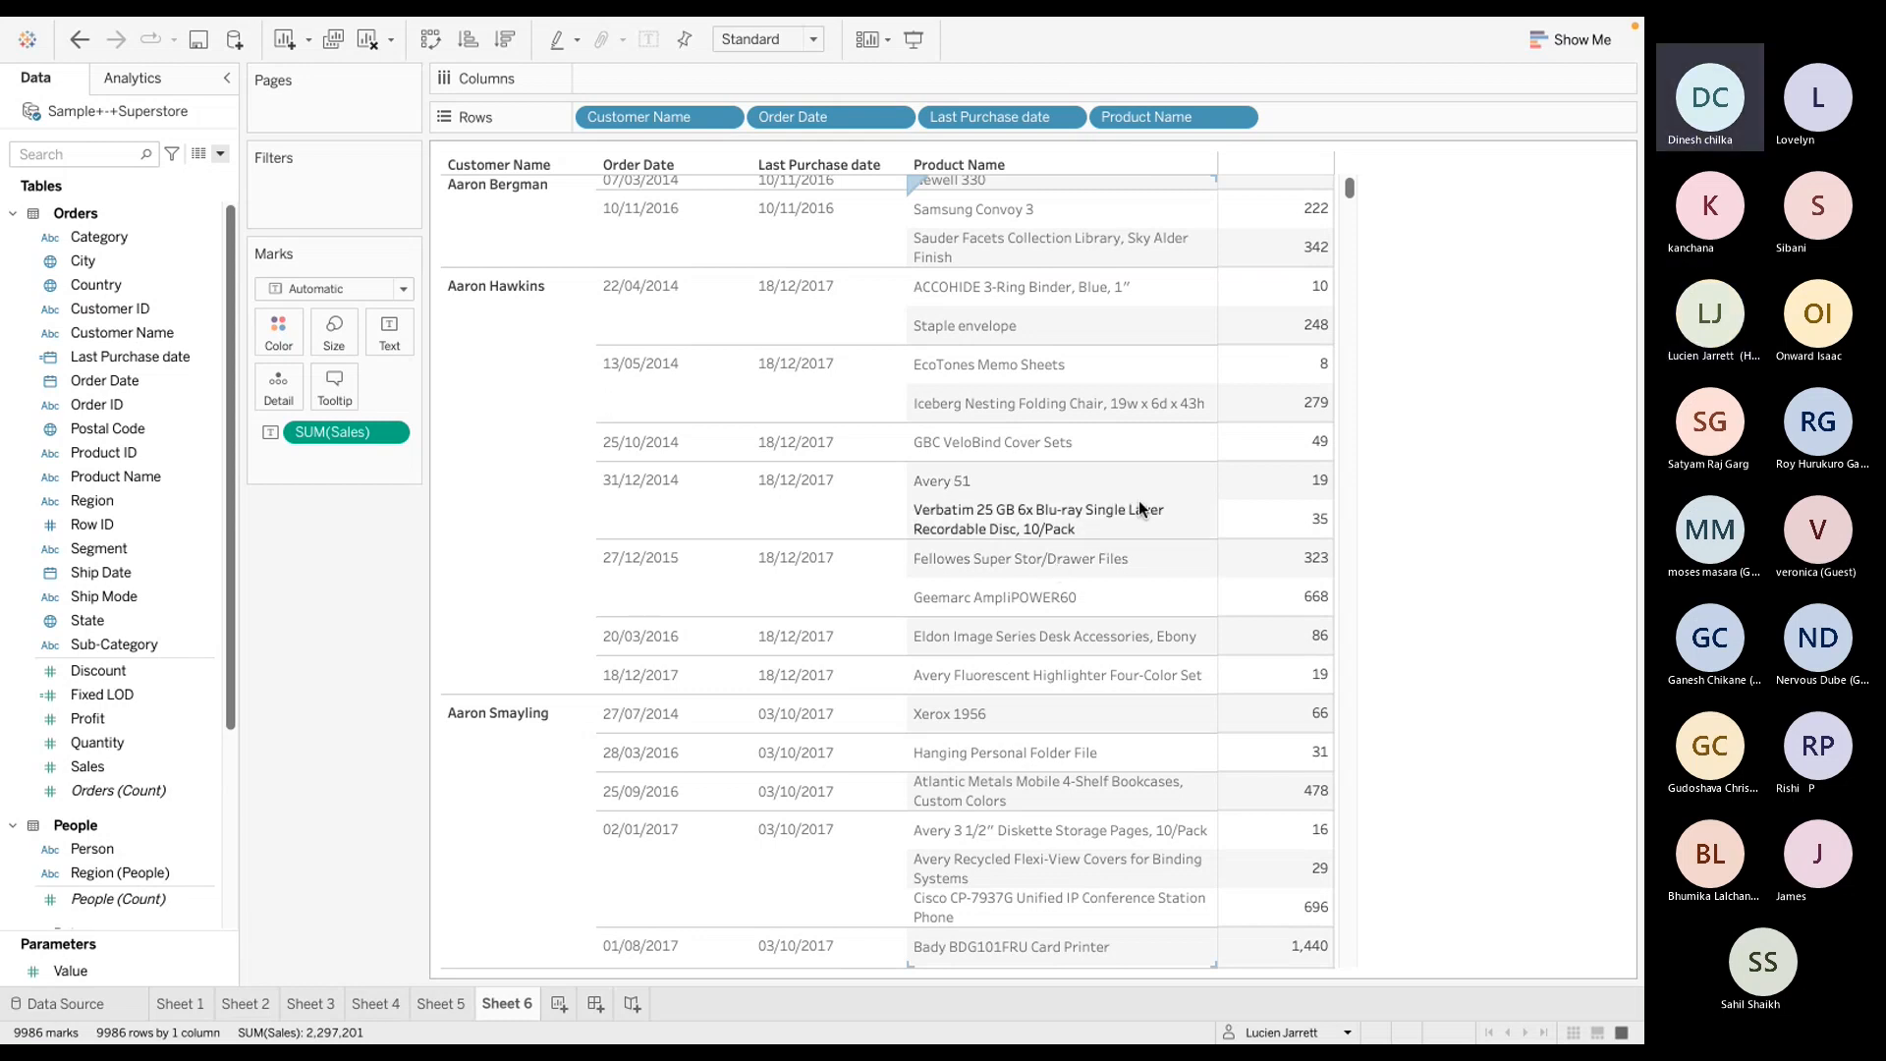
{"action": "scroll", "coordinate": [1146, 493], "scroll_direction": "up", "scroll_amount": 3}
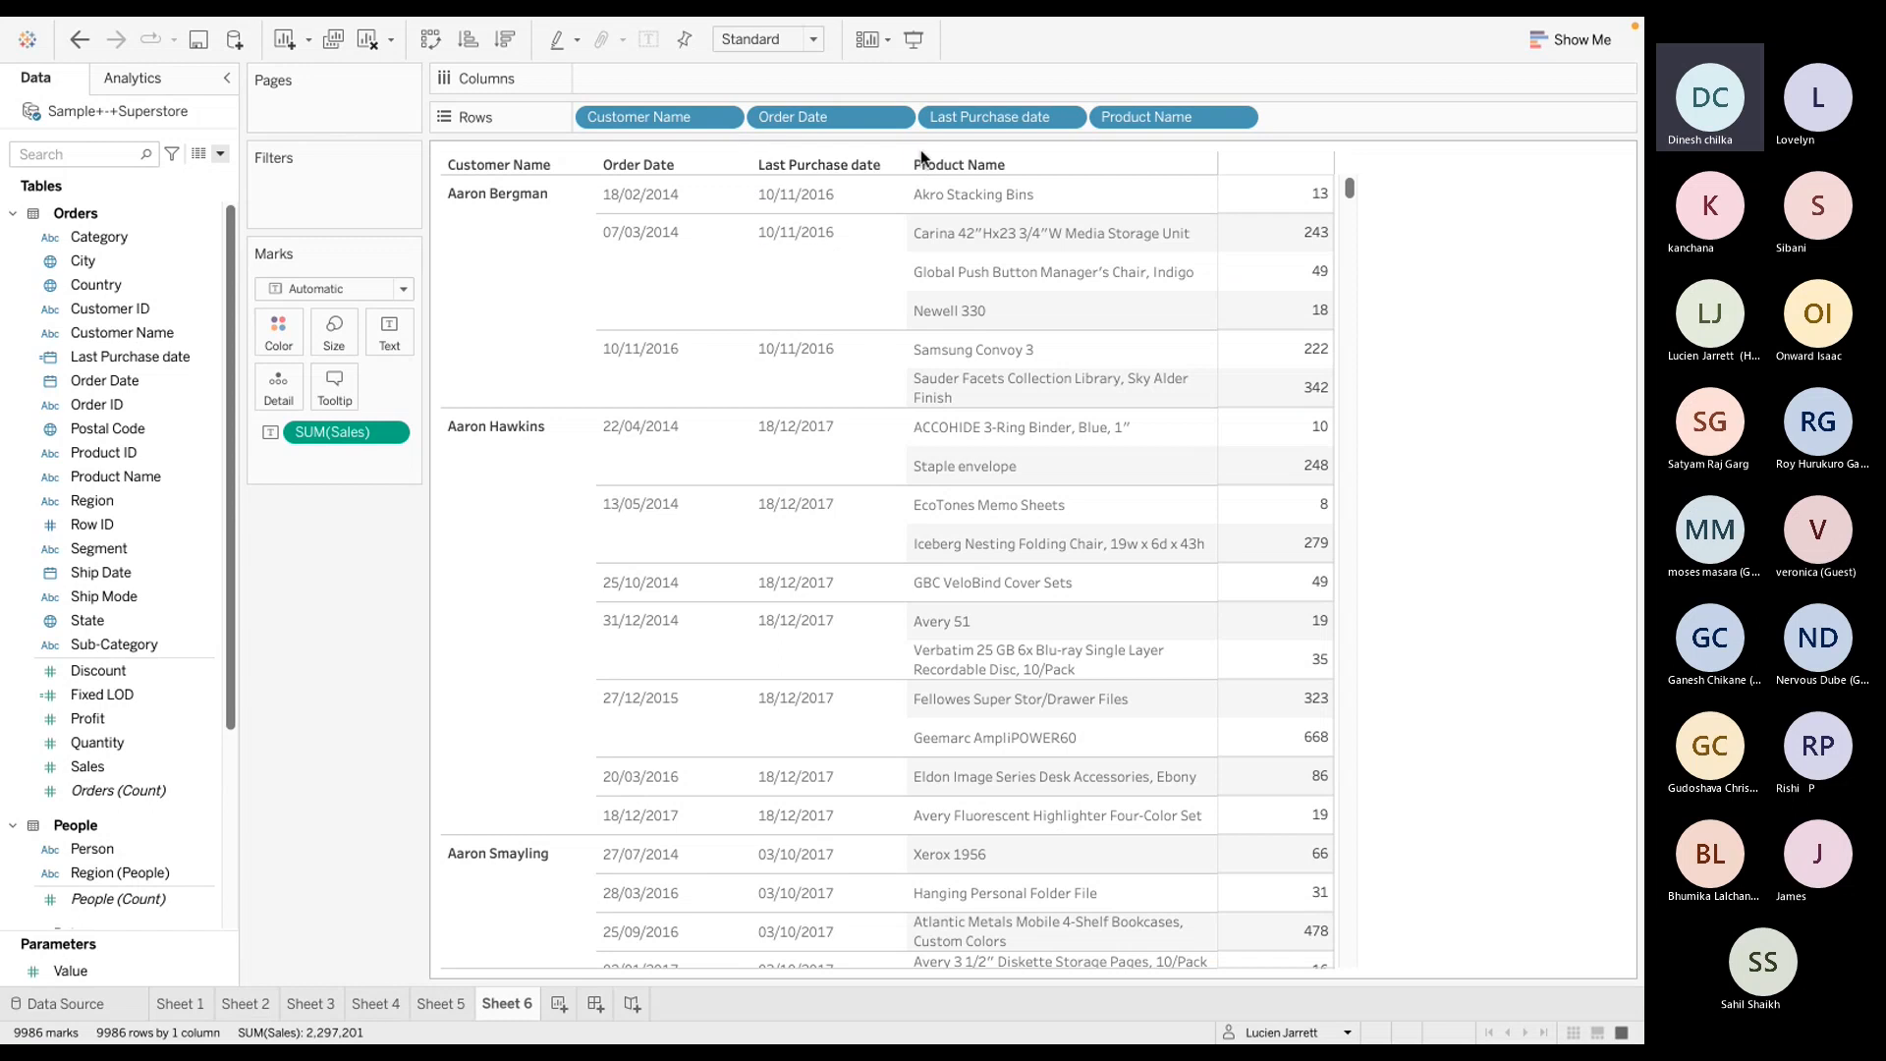
{"action": "mouse_move", "coordinate": [776, 163]}
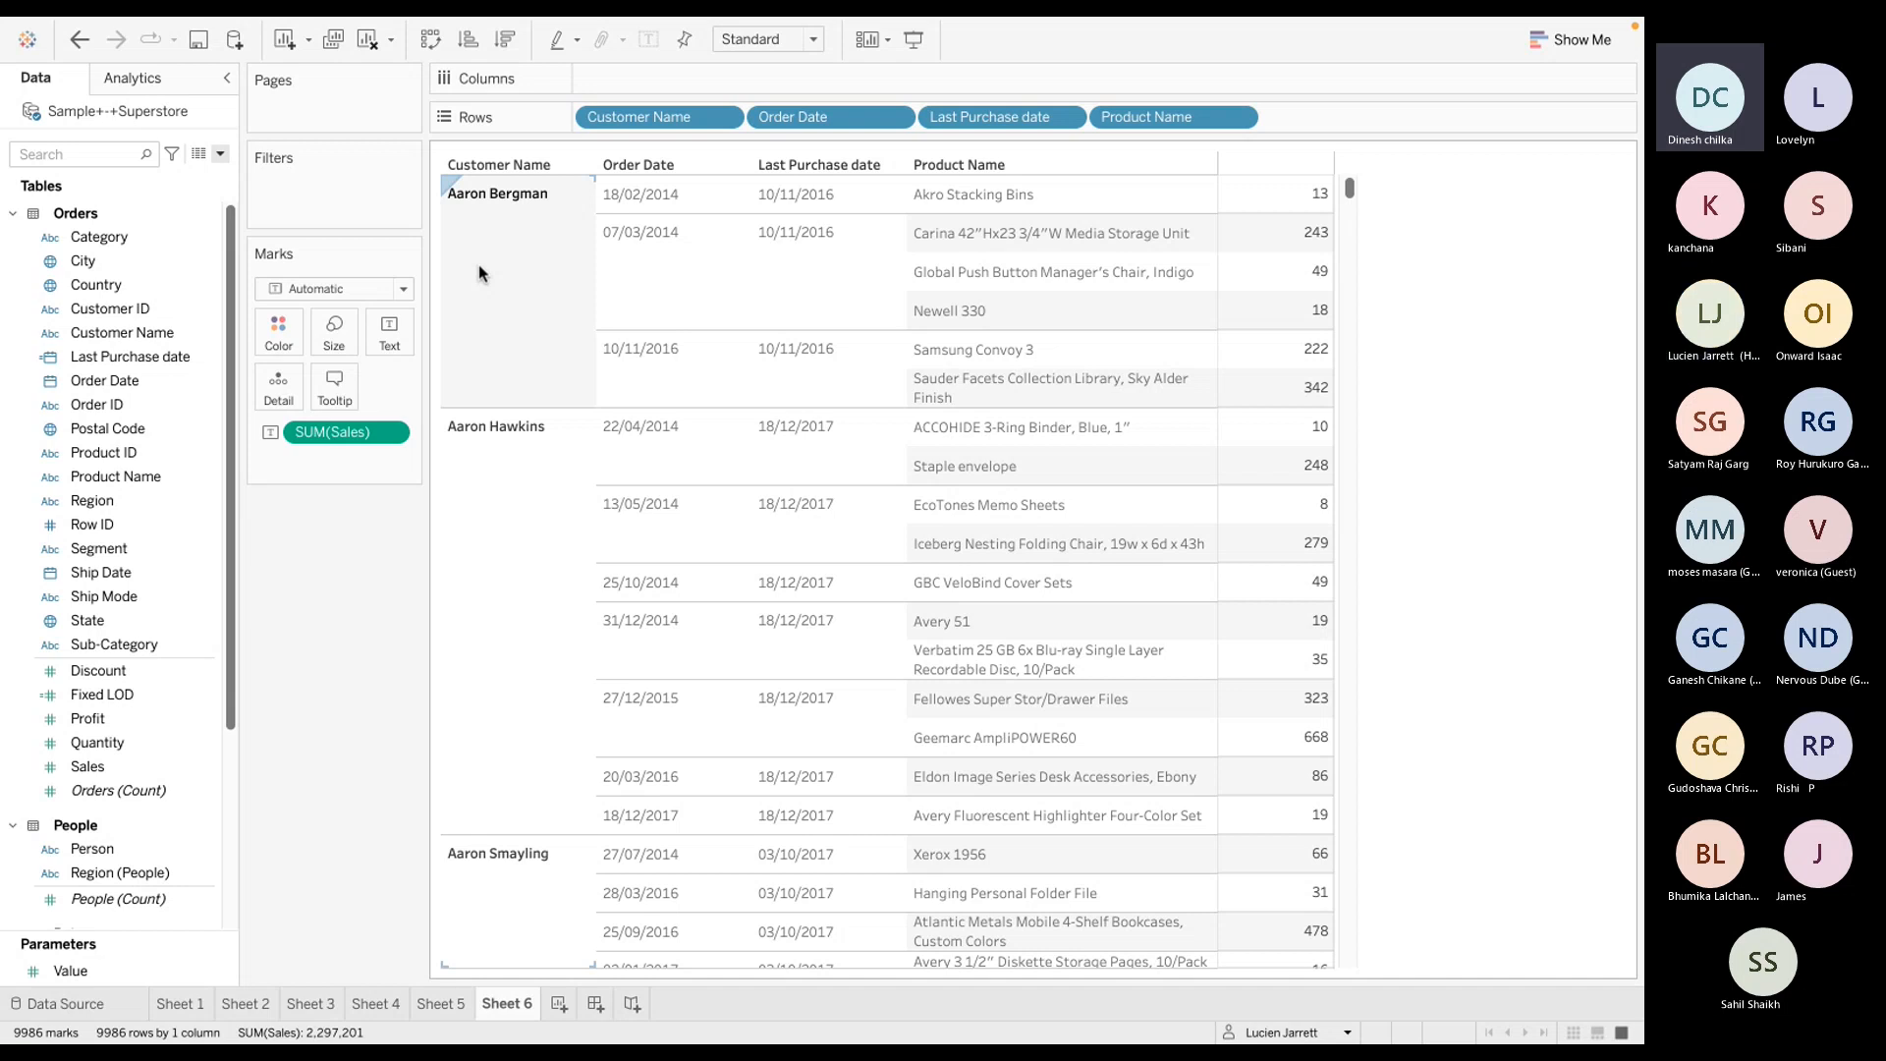
{"action": "left_click", "coordinate": [660, 198]}
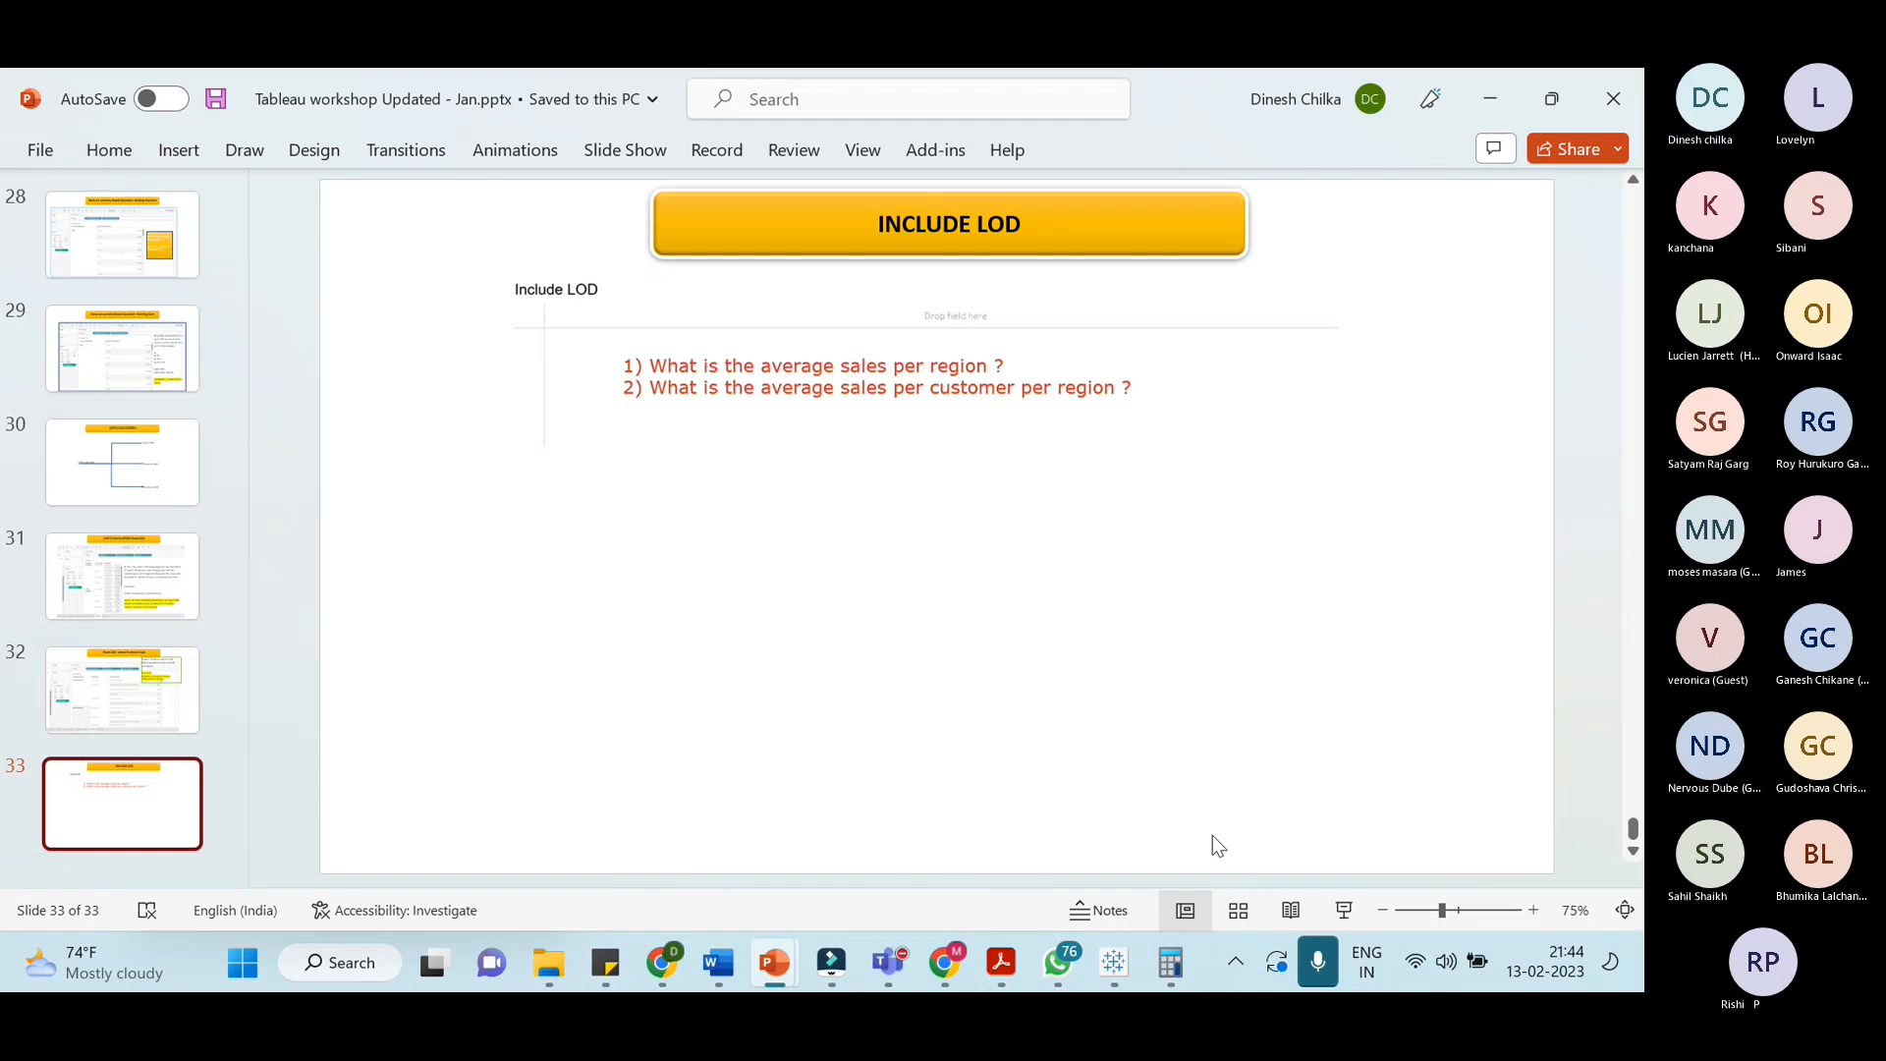
Switch to Tableau Book1, add a new worksheet, and check the INCLUDE LOD questions in PowerPoint before returning to Tableau
{"action": "left_click", "coordinate": [1128, 969]}
{"action": "left_click", "coordinate": [462, 892]}
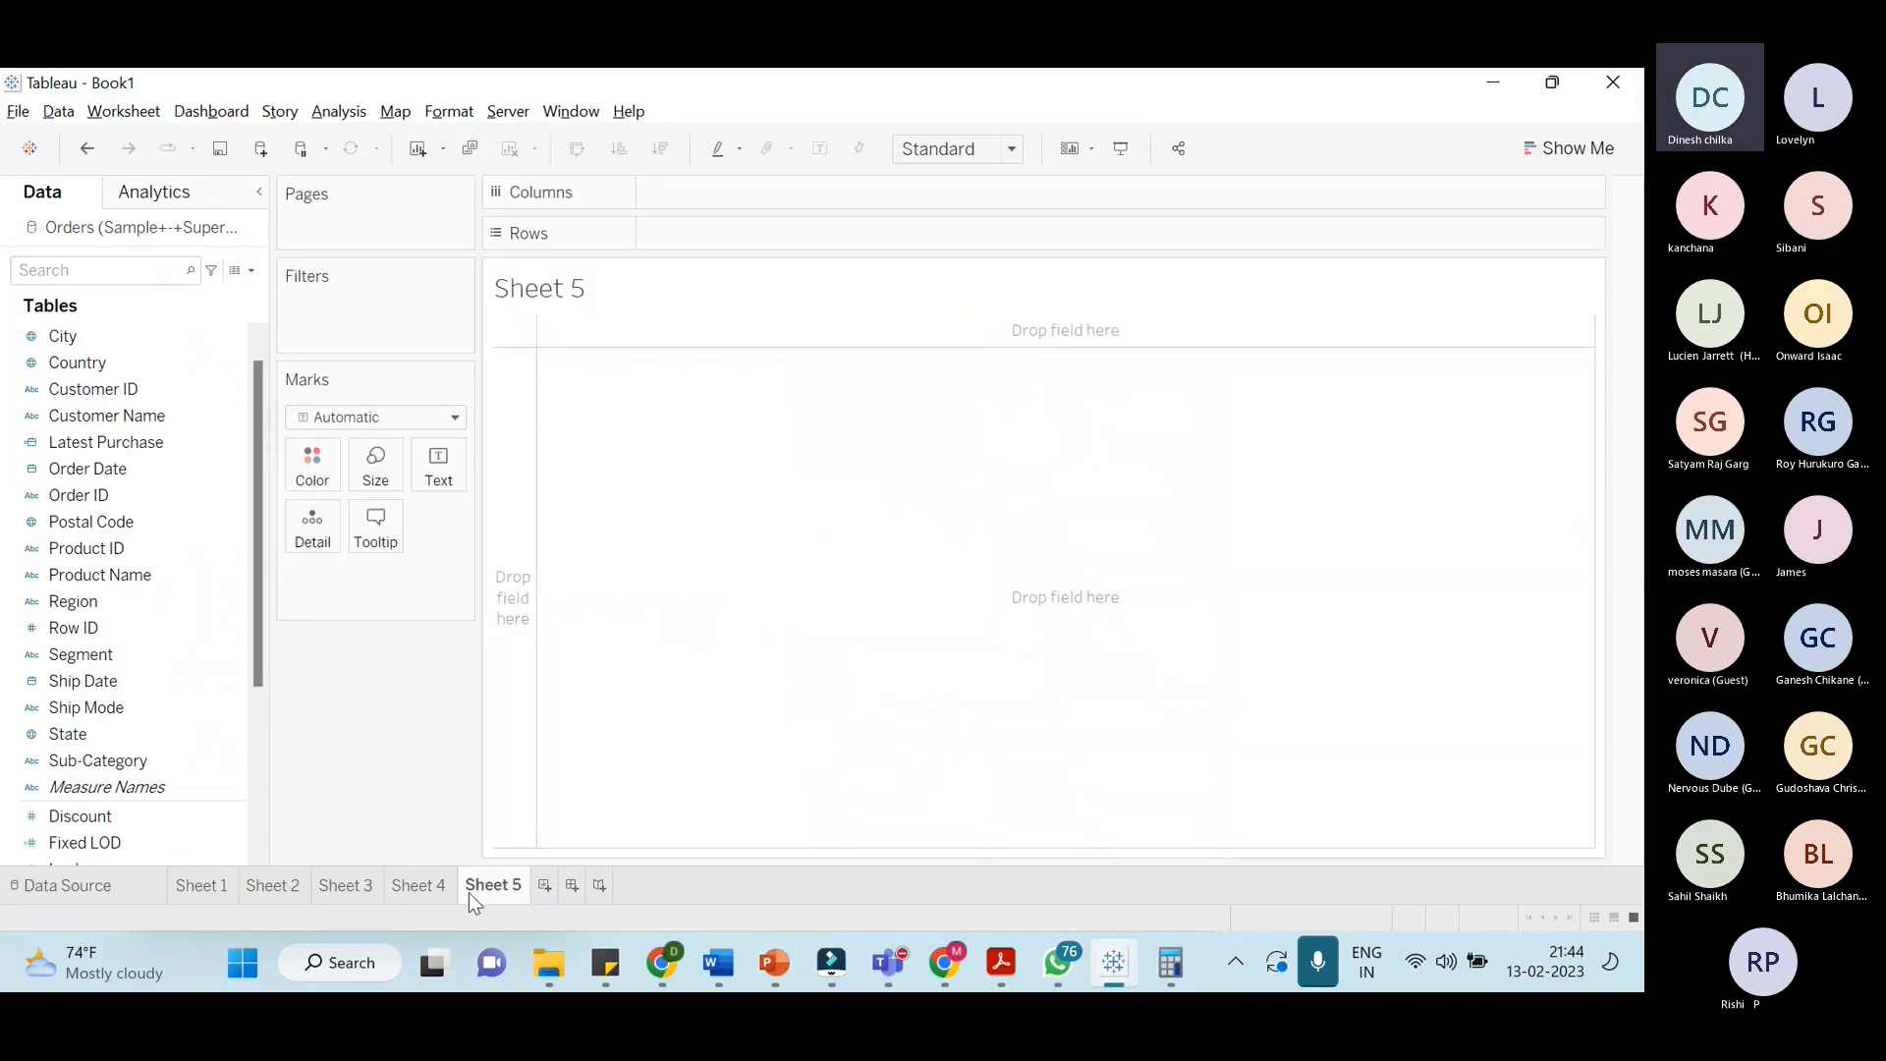
{"action": "key", "text": "alt+Tab"}
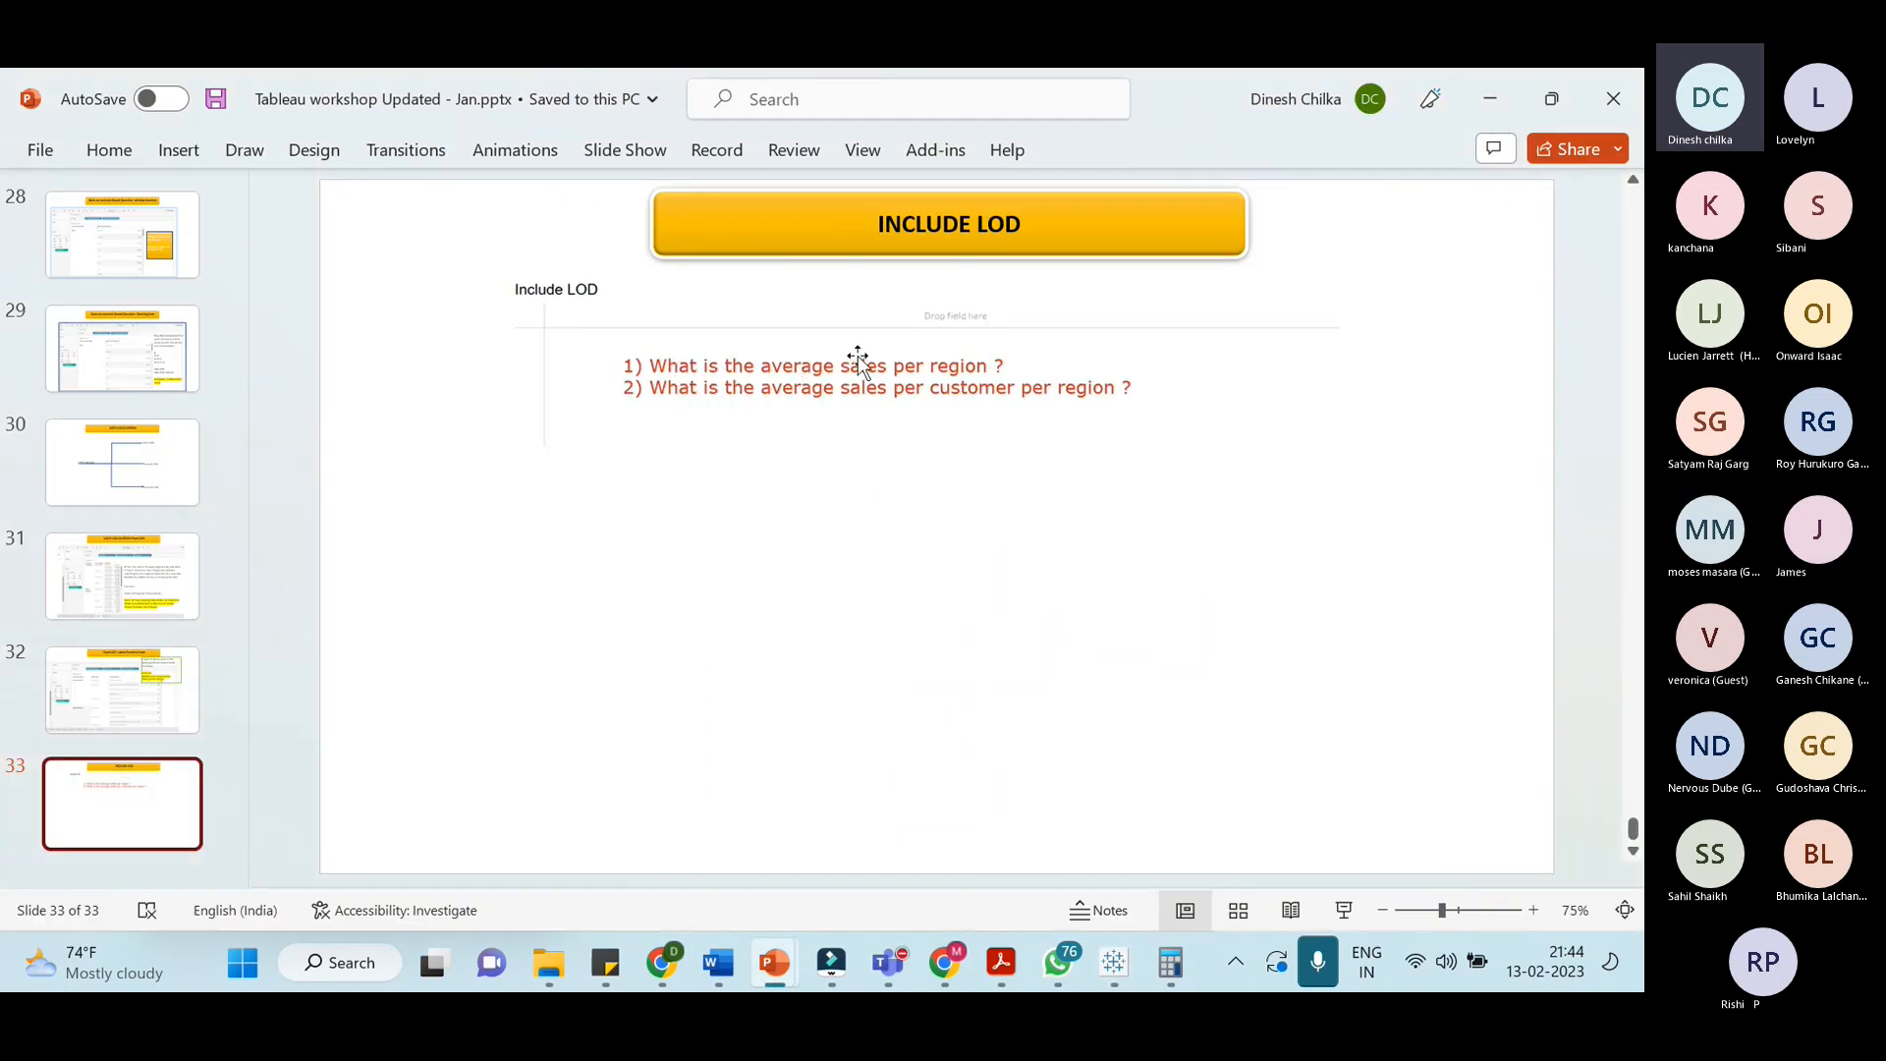
{"action": "key", "text": "alt+Tab"}
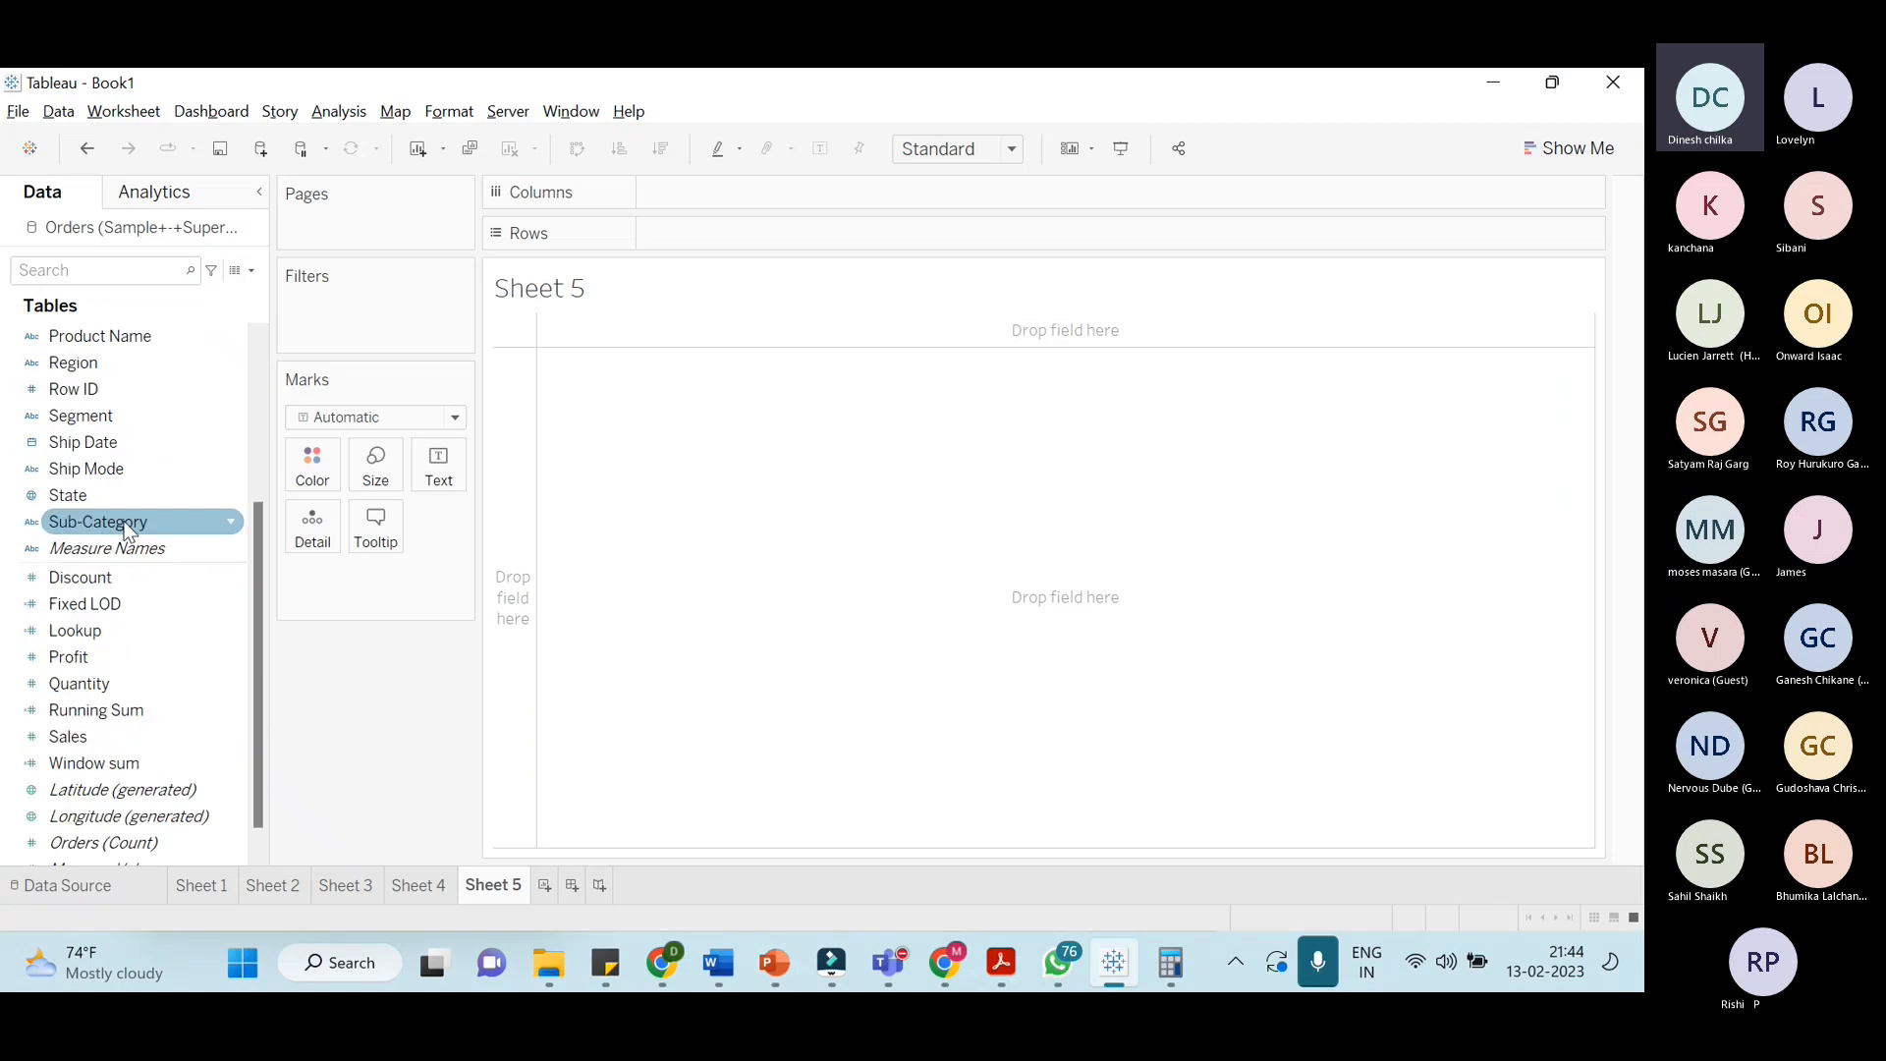
Build a horizontal bar chart of Sales by Region on Sheet 5
{"action": "scroll", "coordinate": [168, 634], "scroll_direction": "up", "scroll_amount": 3}
{"action": "scroll", "coordinate": [162, 688], "scroll_direction": "down", "scroll_amount": 3}
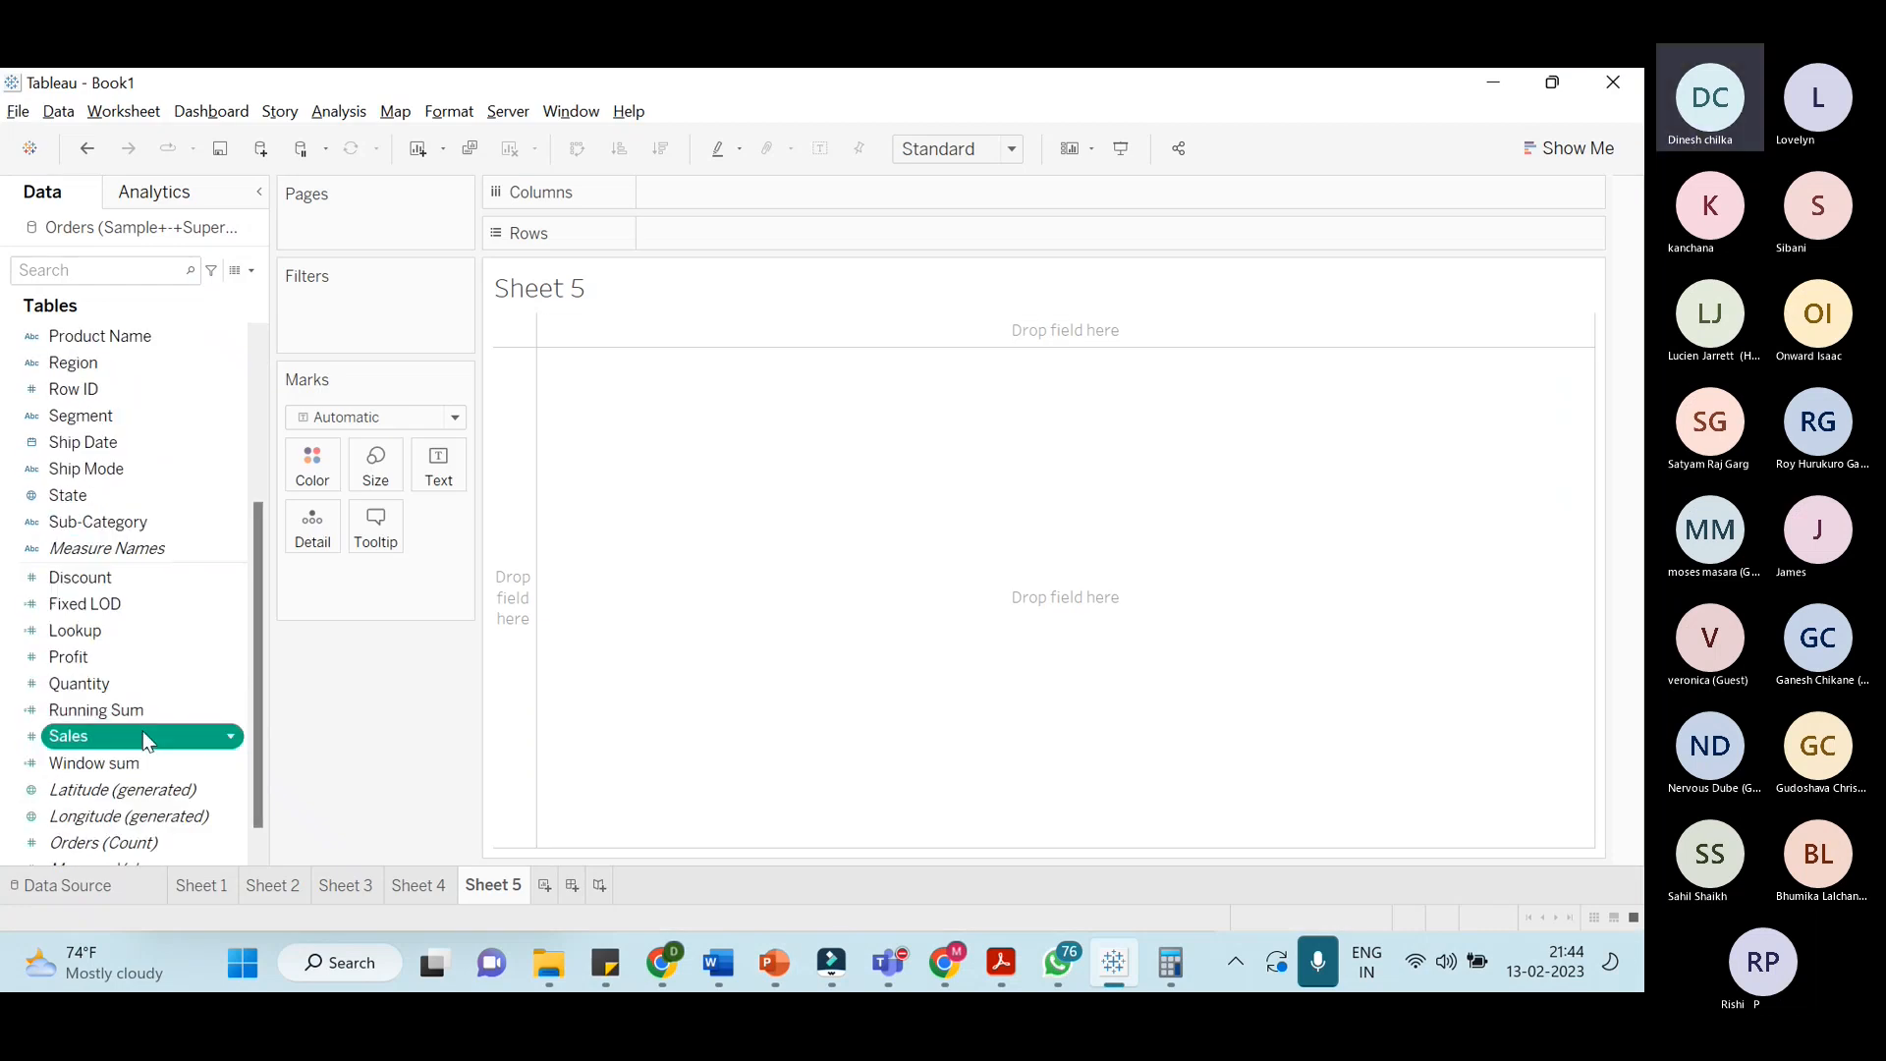
{"action": "scroll", "coordinate": [161, 503], "scroll_direction": "up", "scroll_amount": 3}
{"action": "scroll", "coordinate": [155, 491], "scroll_direction": "down", "scroll_amount": 3}
{"action": "scroll", "coordinate": [155, 432], "scroll_direction": "up", "scroll_amount": 3}
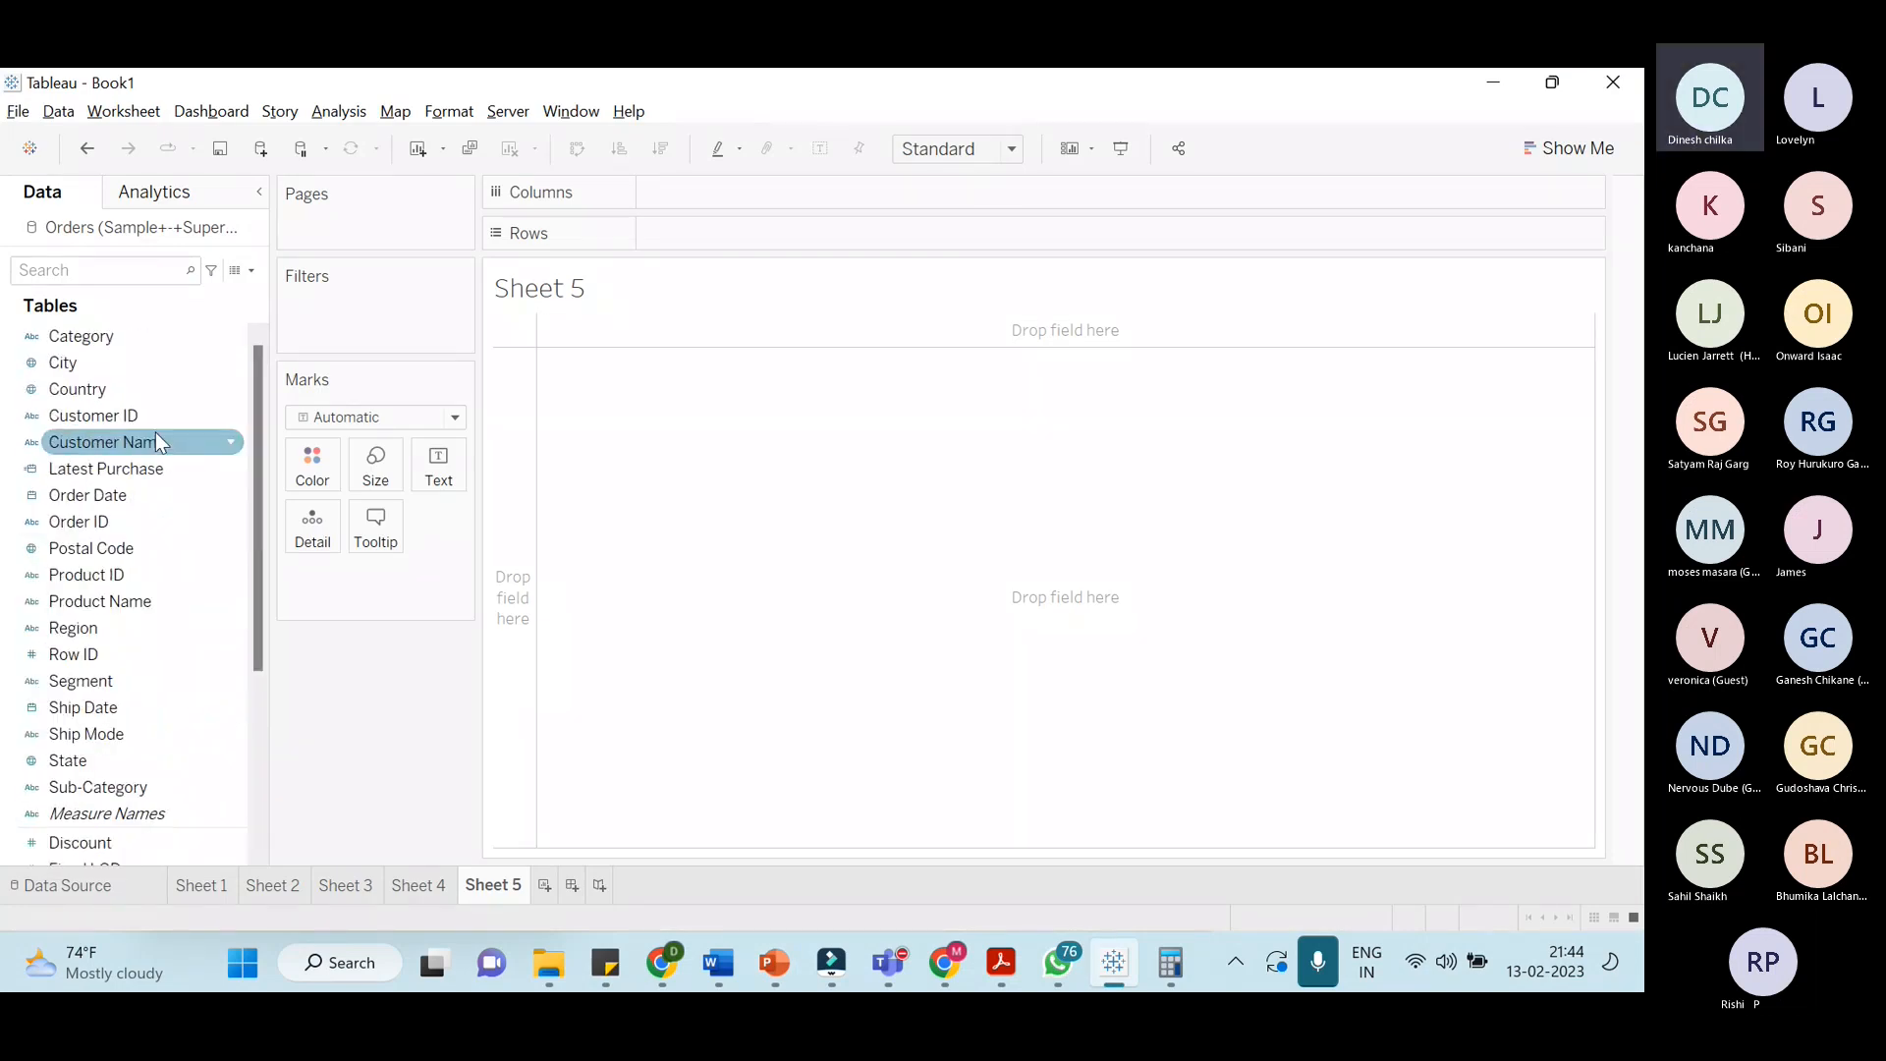
{"action": "left_click", "coordinate": [128, 634]}
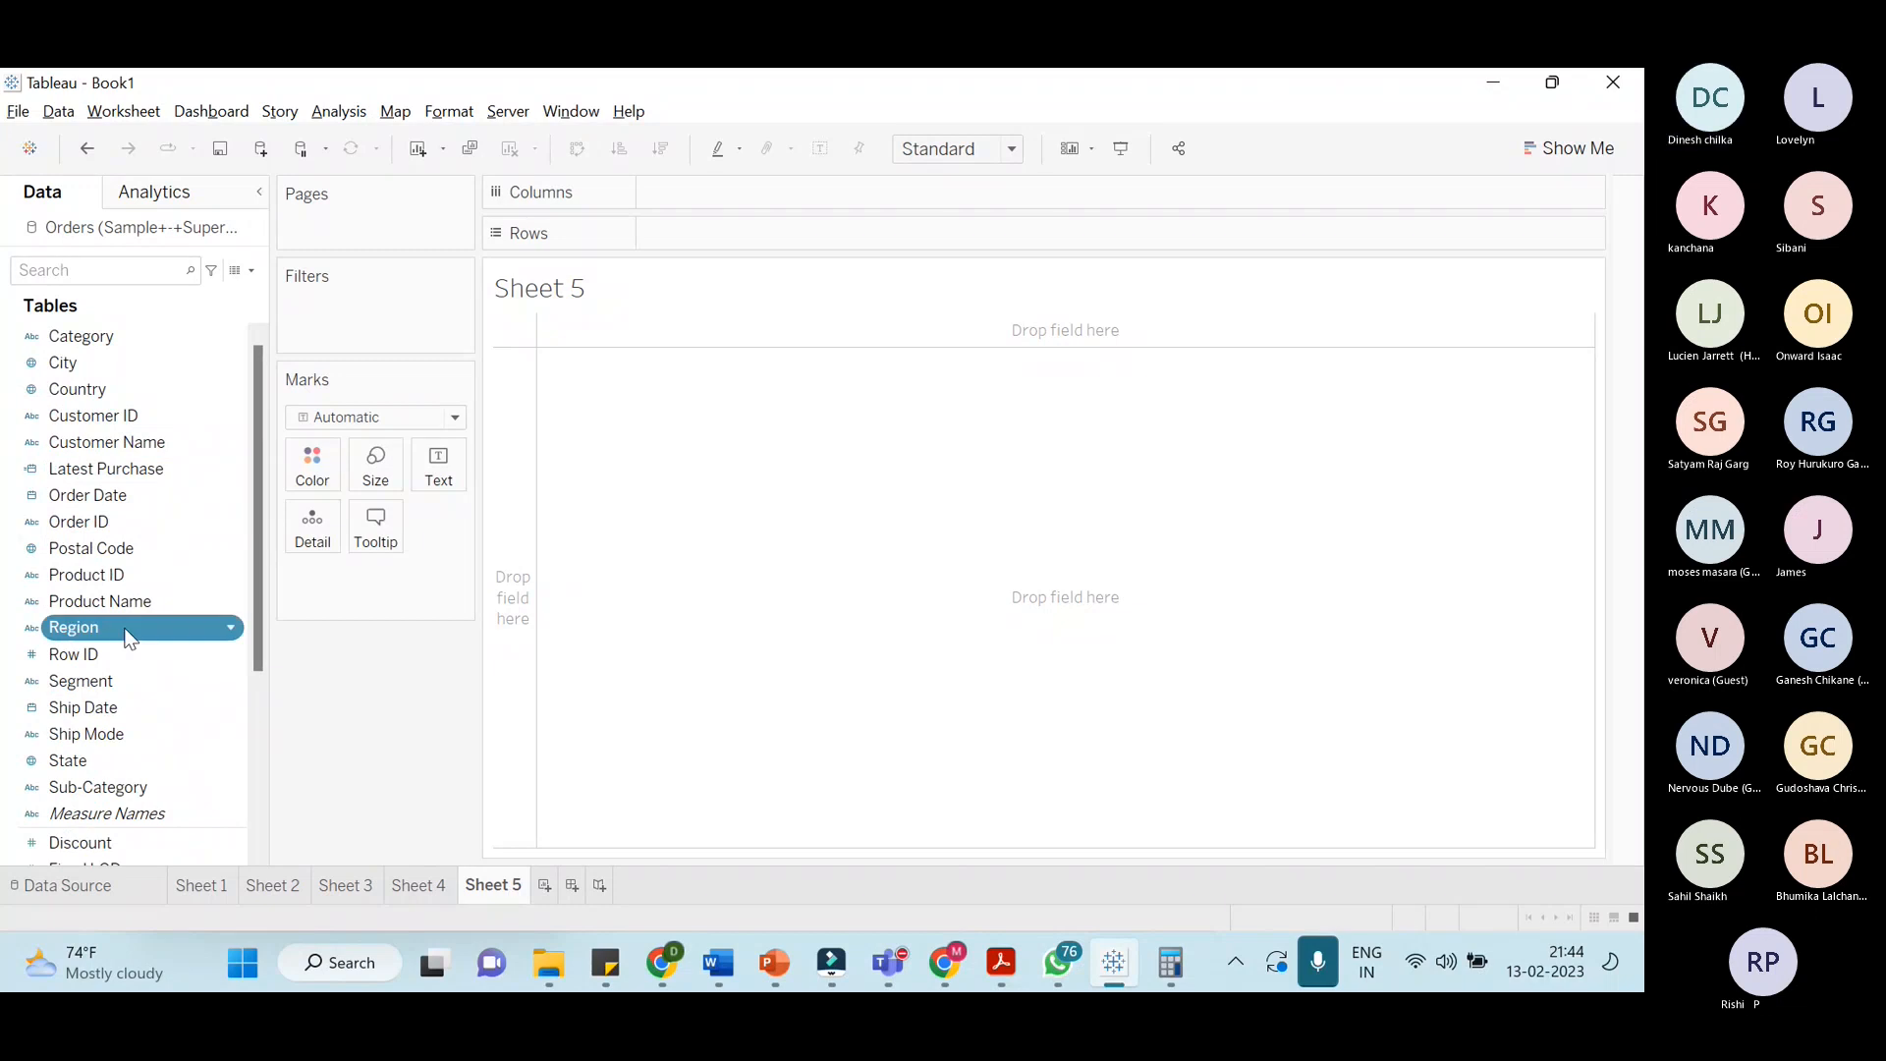
{"action": "left_click", "coordinate": [1547, 159]}
{"action": "left_click", "coordinate": [1431, 339]}
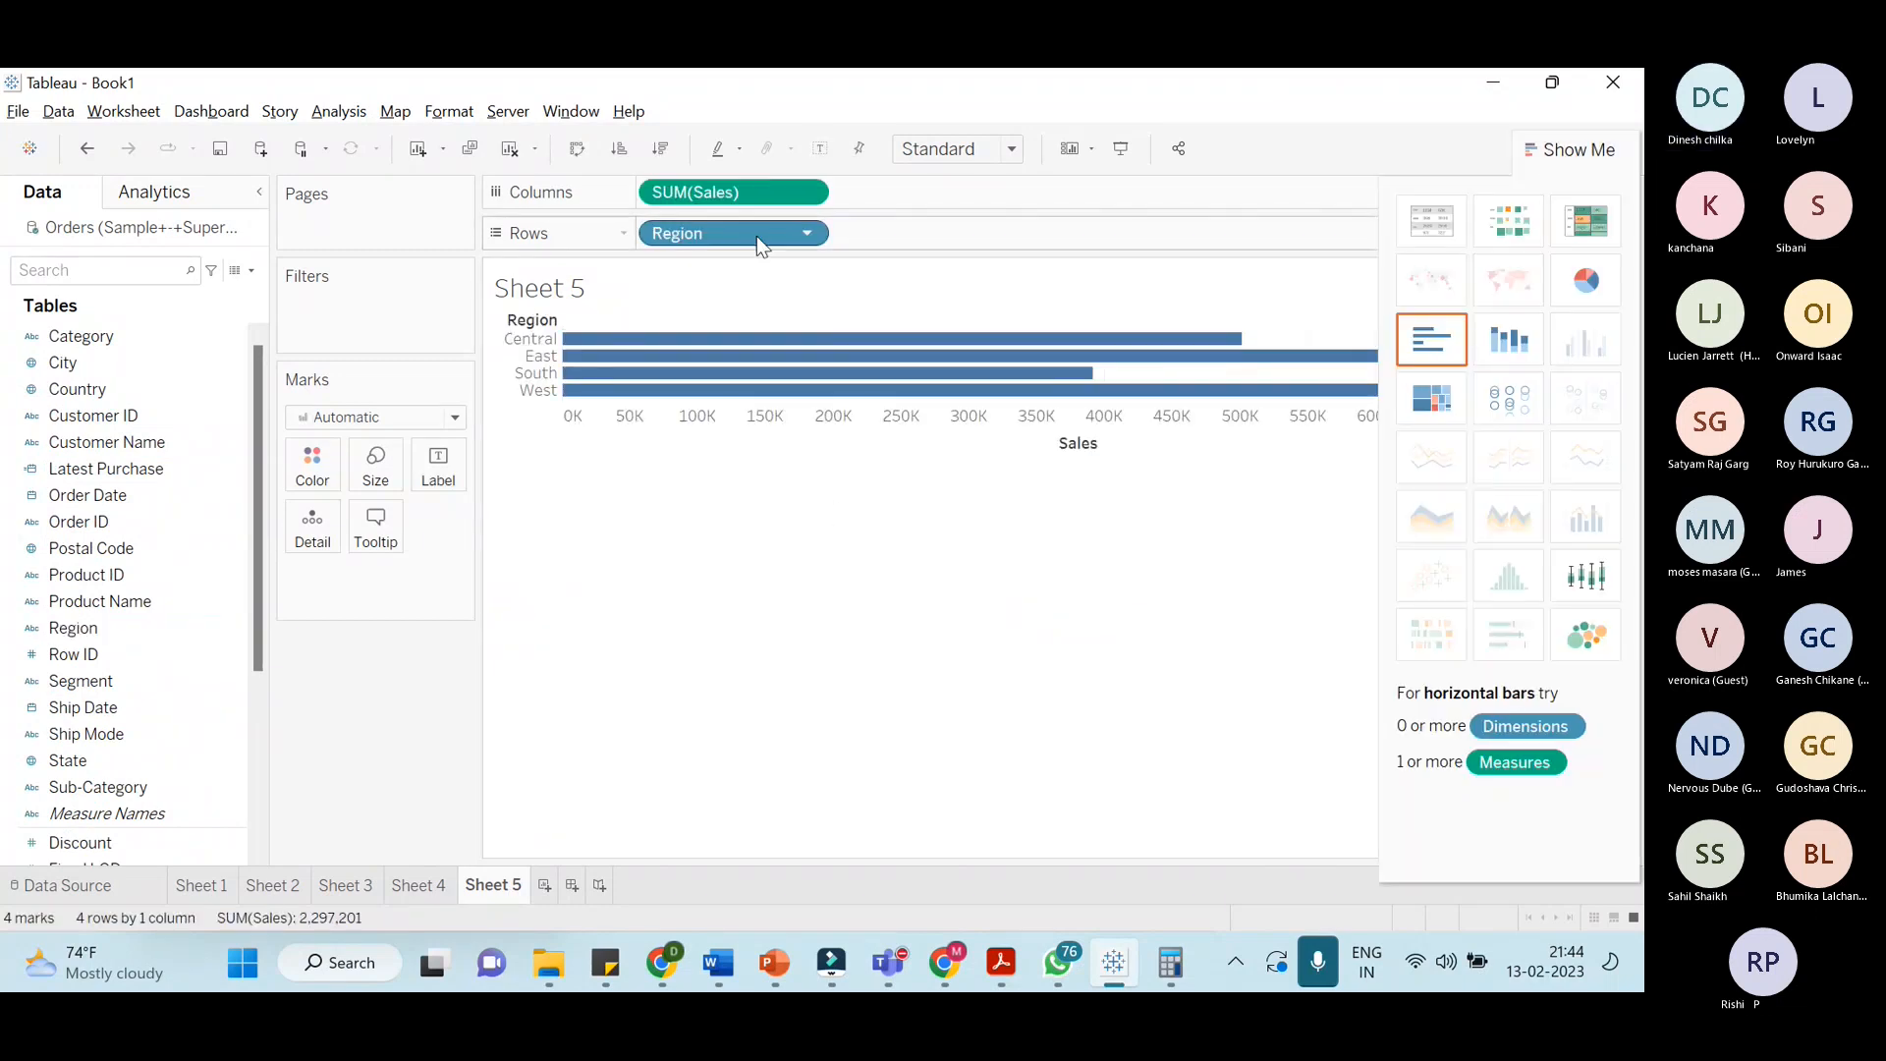
Check the chart against the average sales questions on the INCLUDE LOD slide in PowerPoint, then switch to the Teams meeting
{"action": "key", "text": "alt+Tab"}
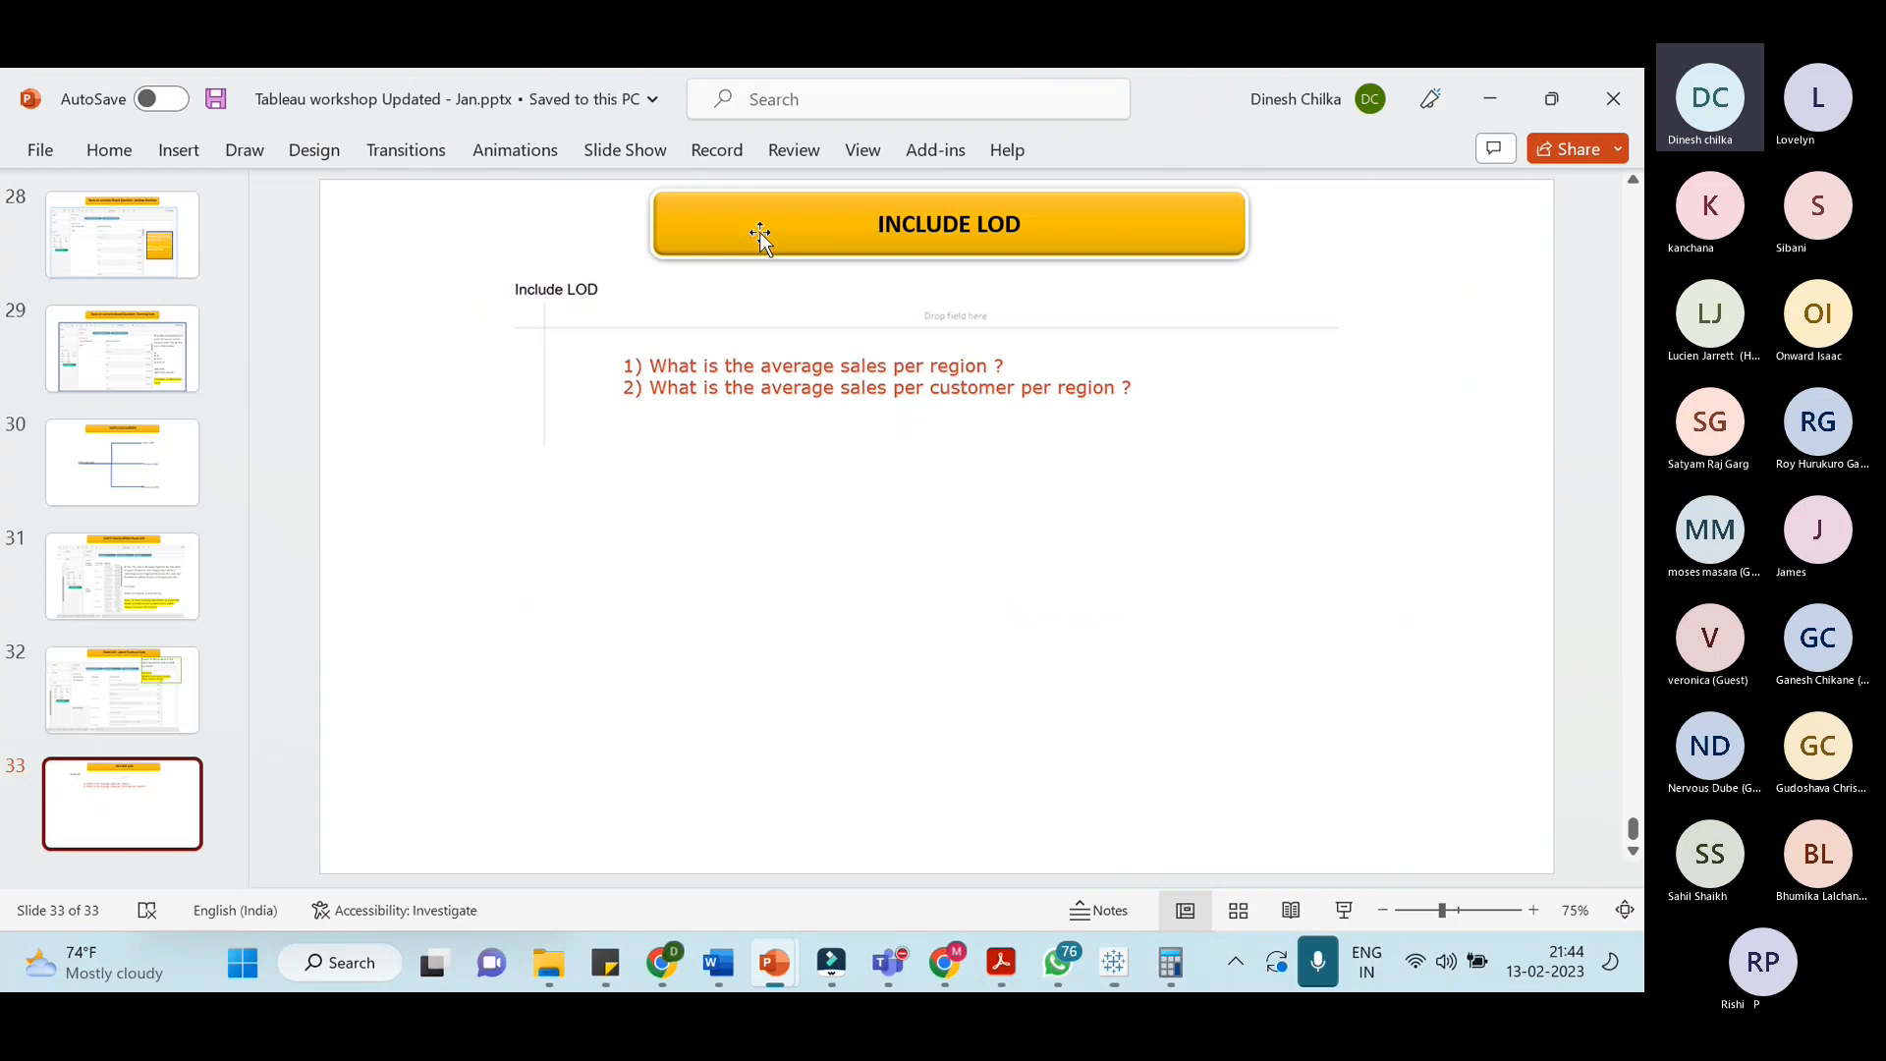
{"action": "key", "text": "alt+Tab"}
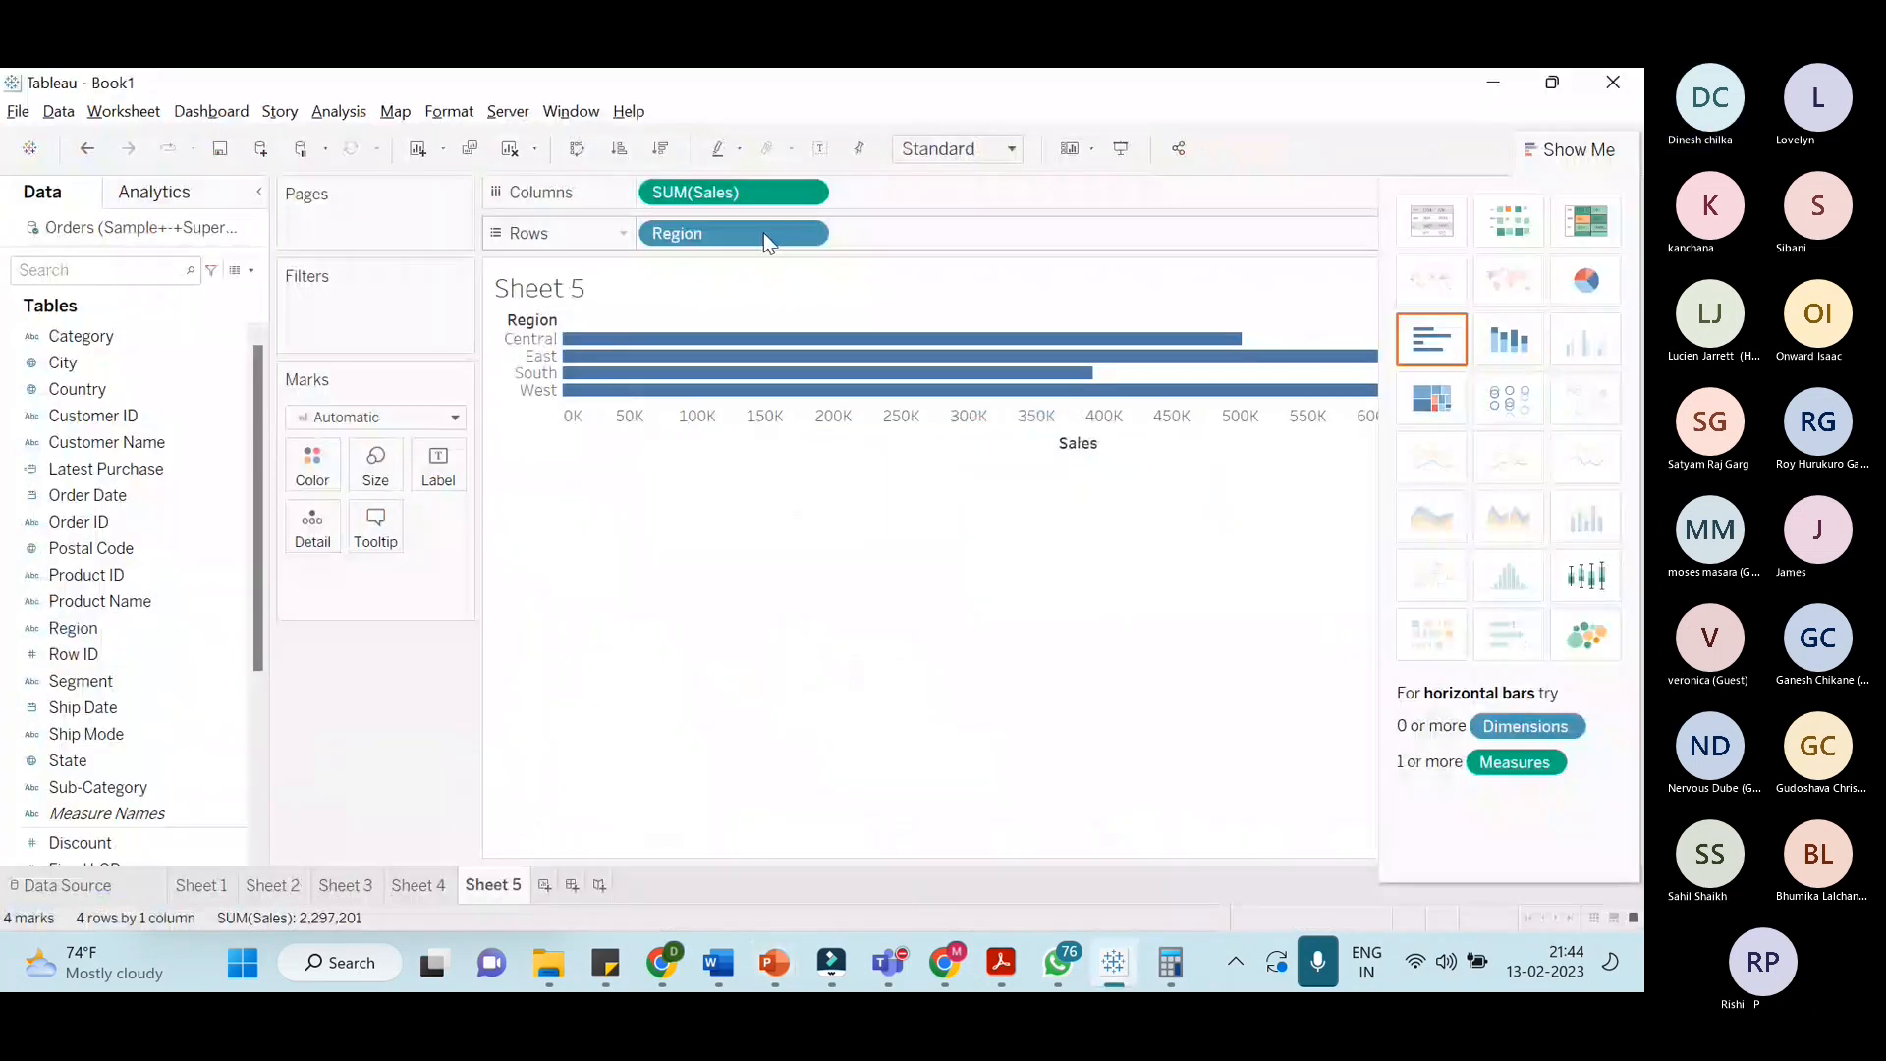
{"action": "key", "text": "alt+Tab"}
{"action": "key", "text": "Tab"}
{"action": "key", "text": "Tab"}
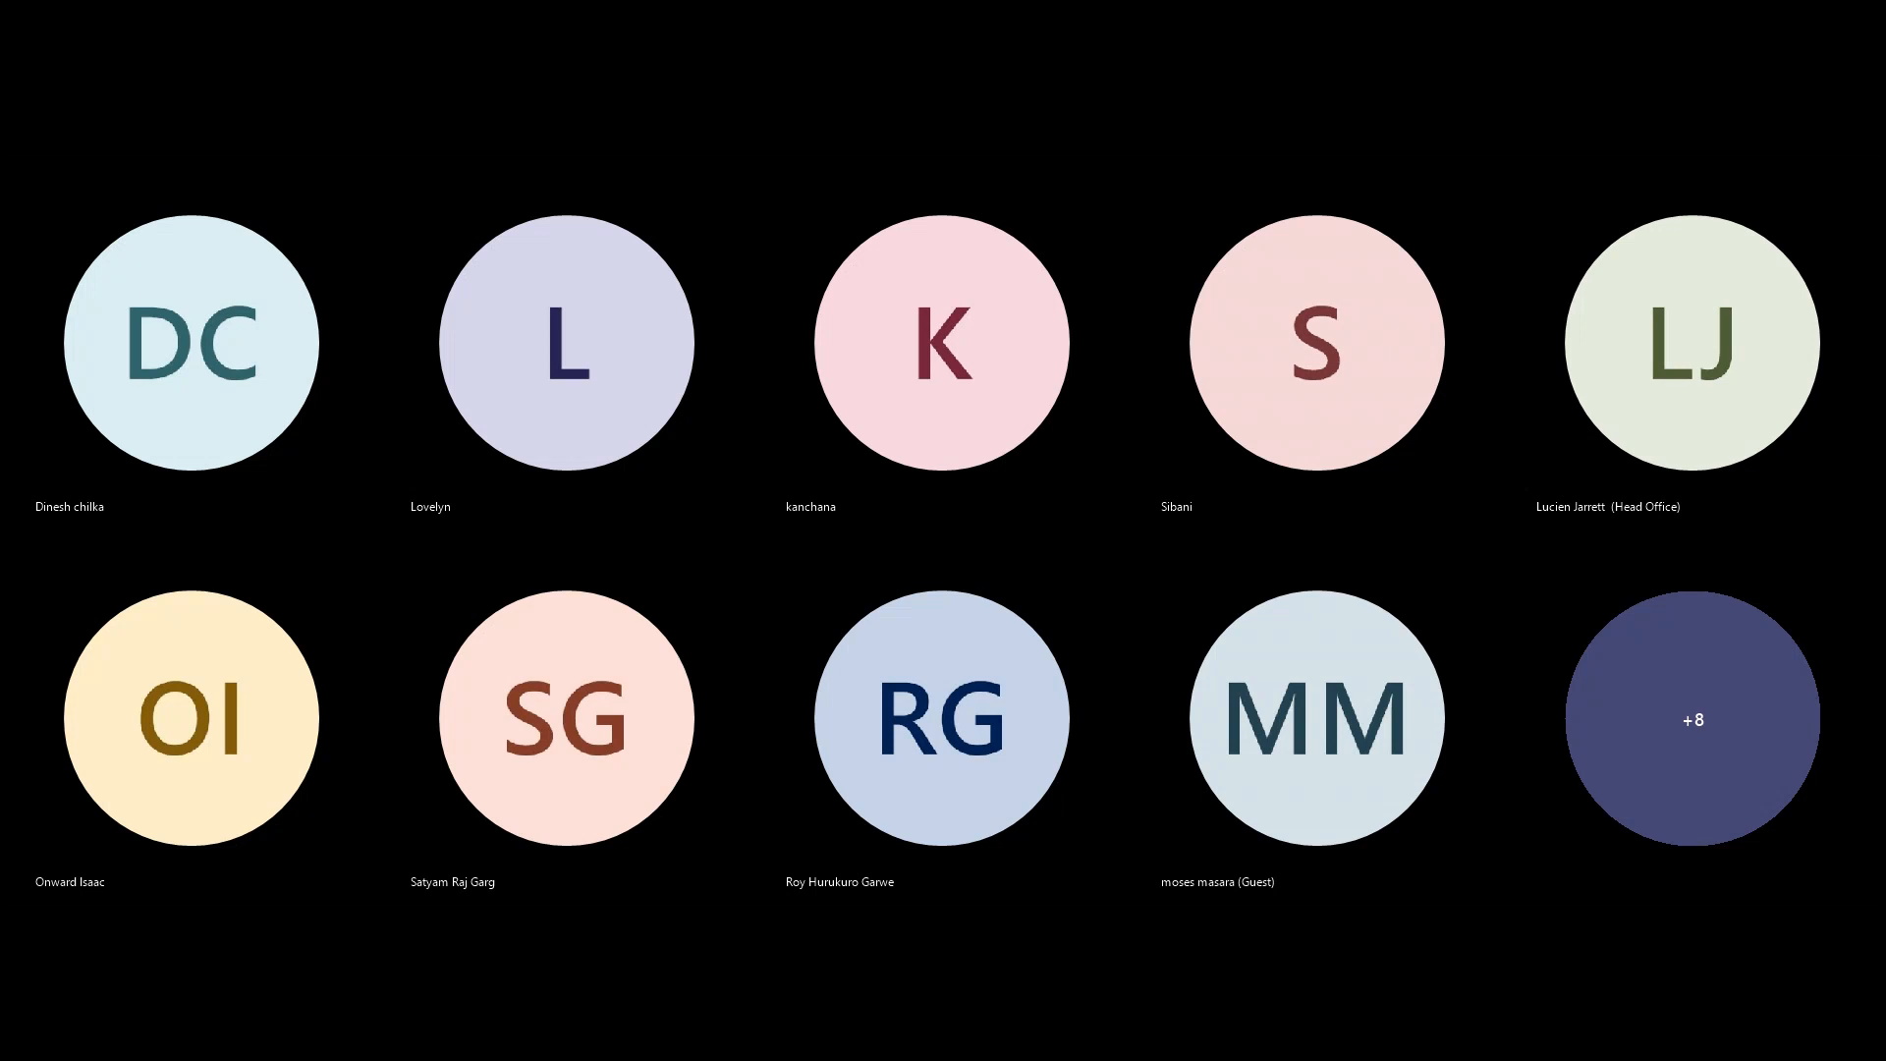
Return to Tableau, swap rows and columns for vertical bars, and sort the regions by Sales in descending order
{"action": "key", "text": "alt+Tab"}
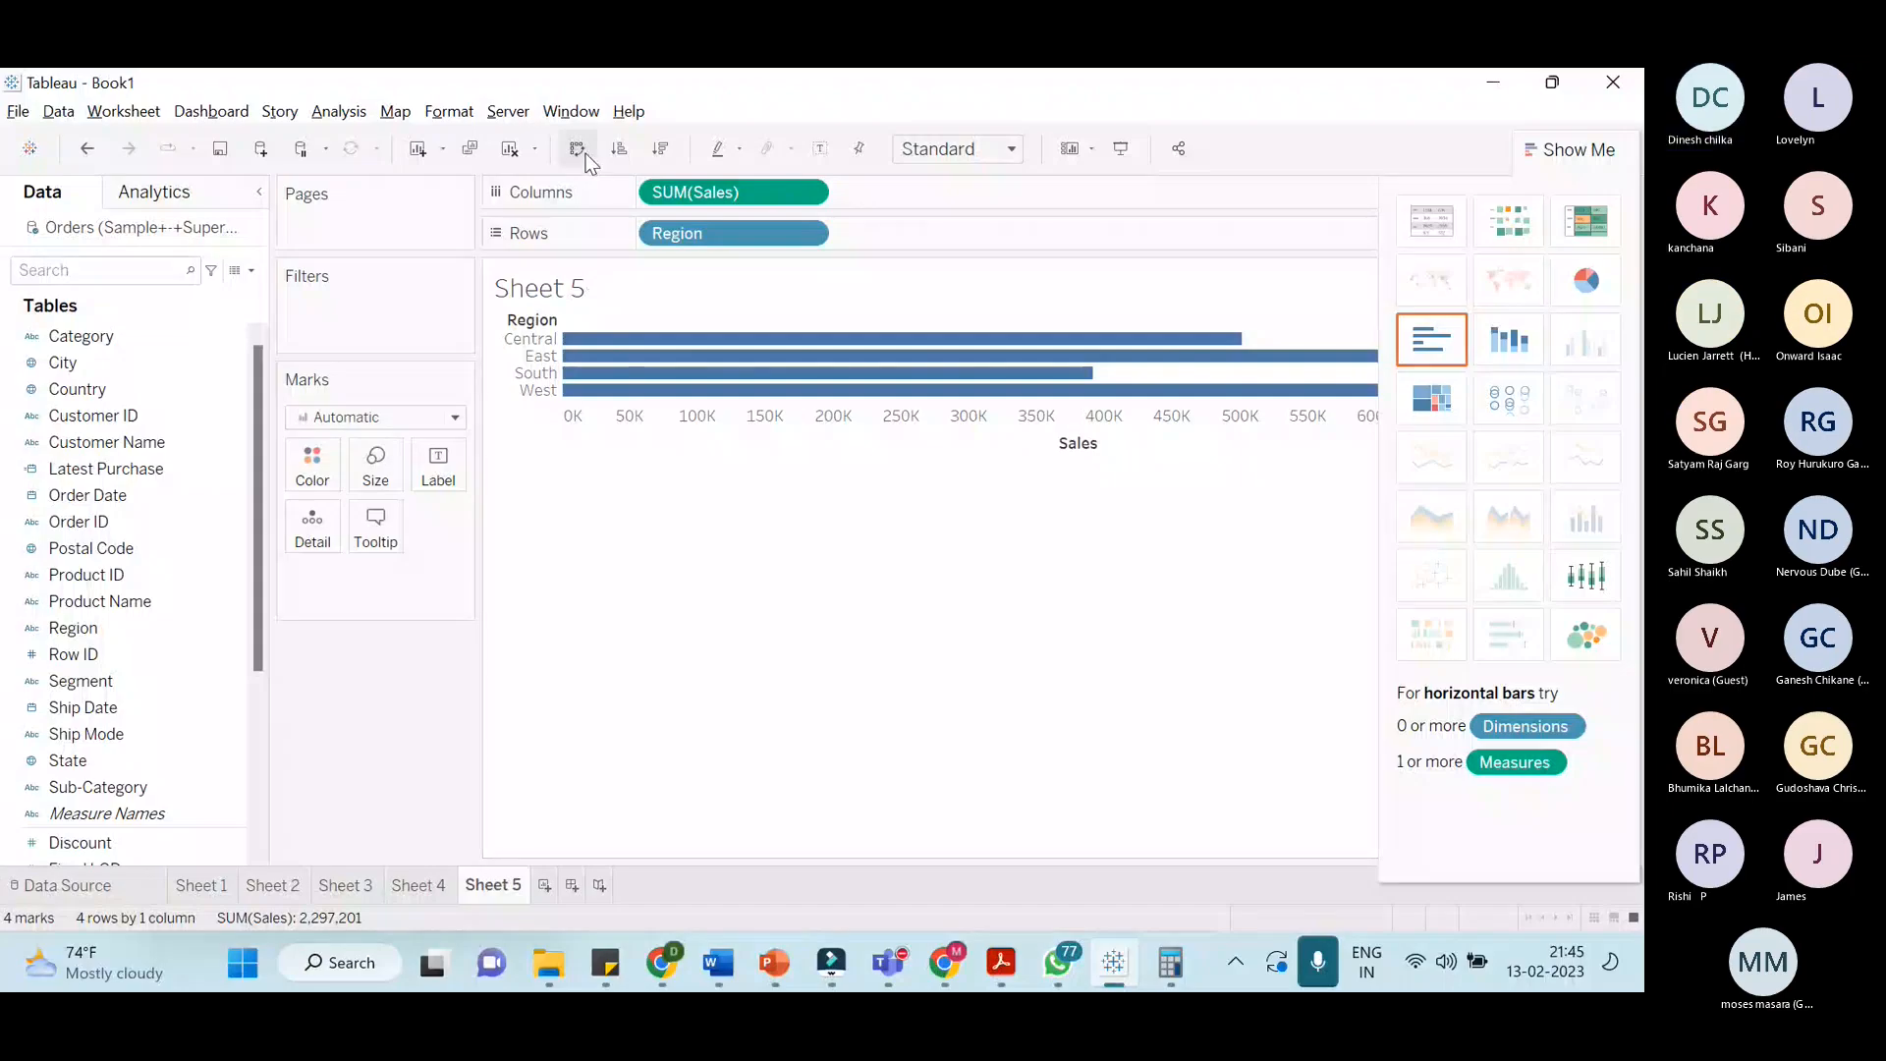
{"action": "left_click", "coordinate": [576, 148]}
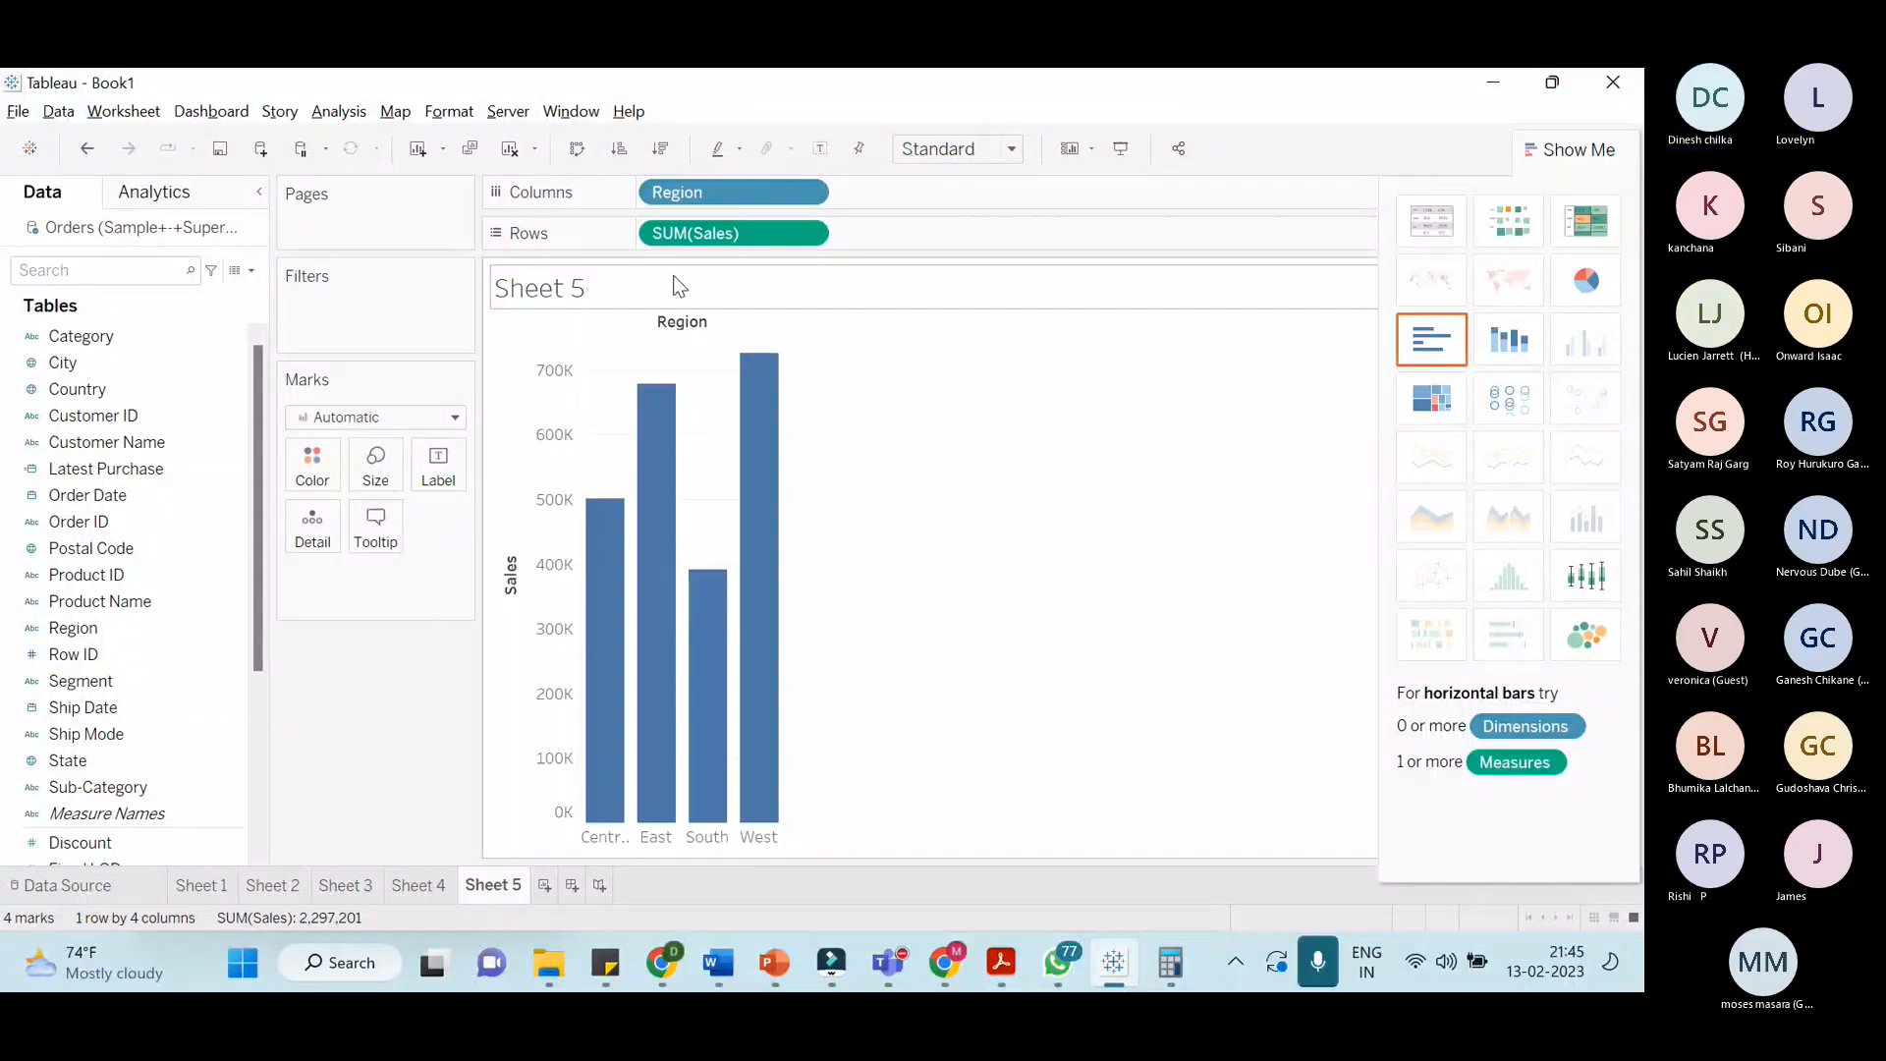
{"action": "left_click", "coordinate": [664, 153]}
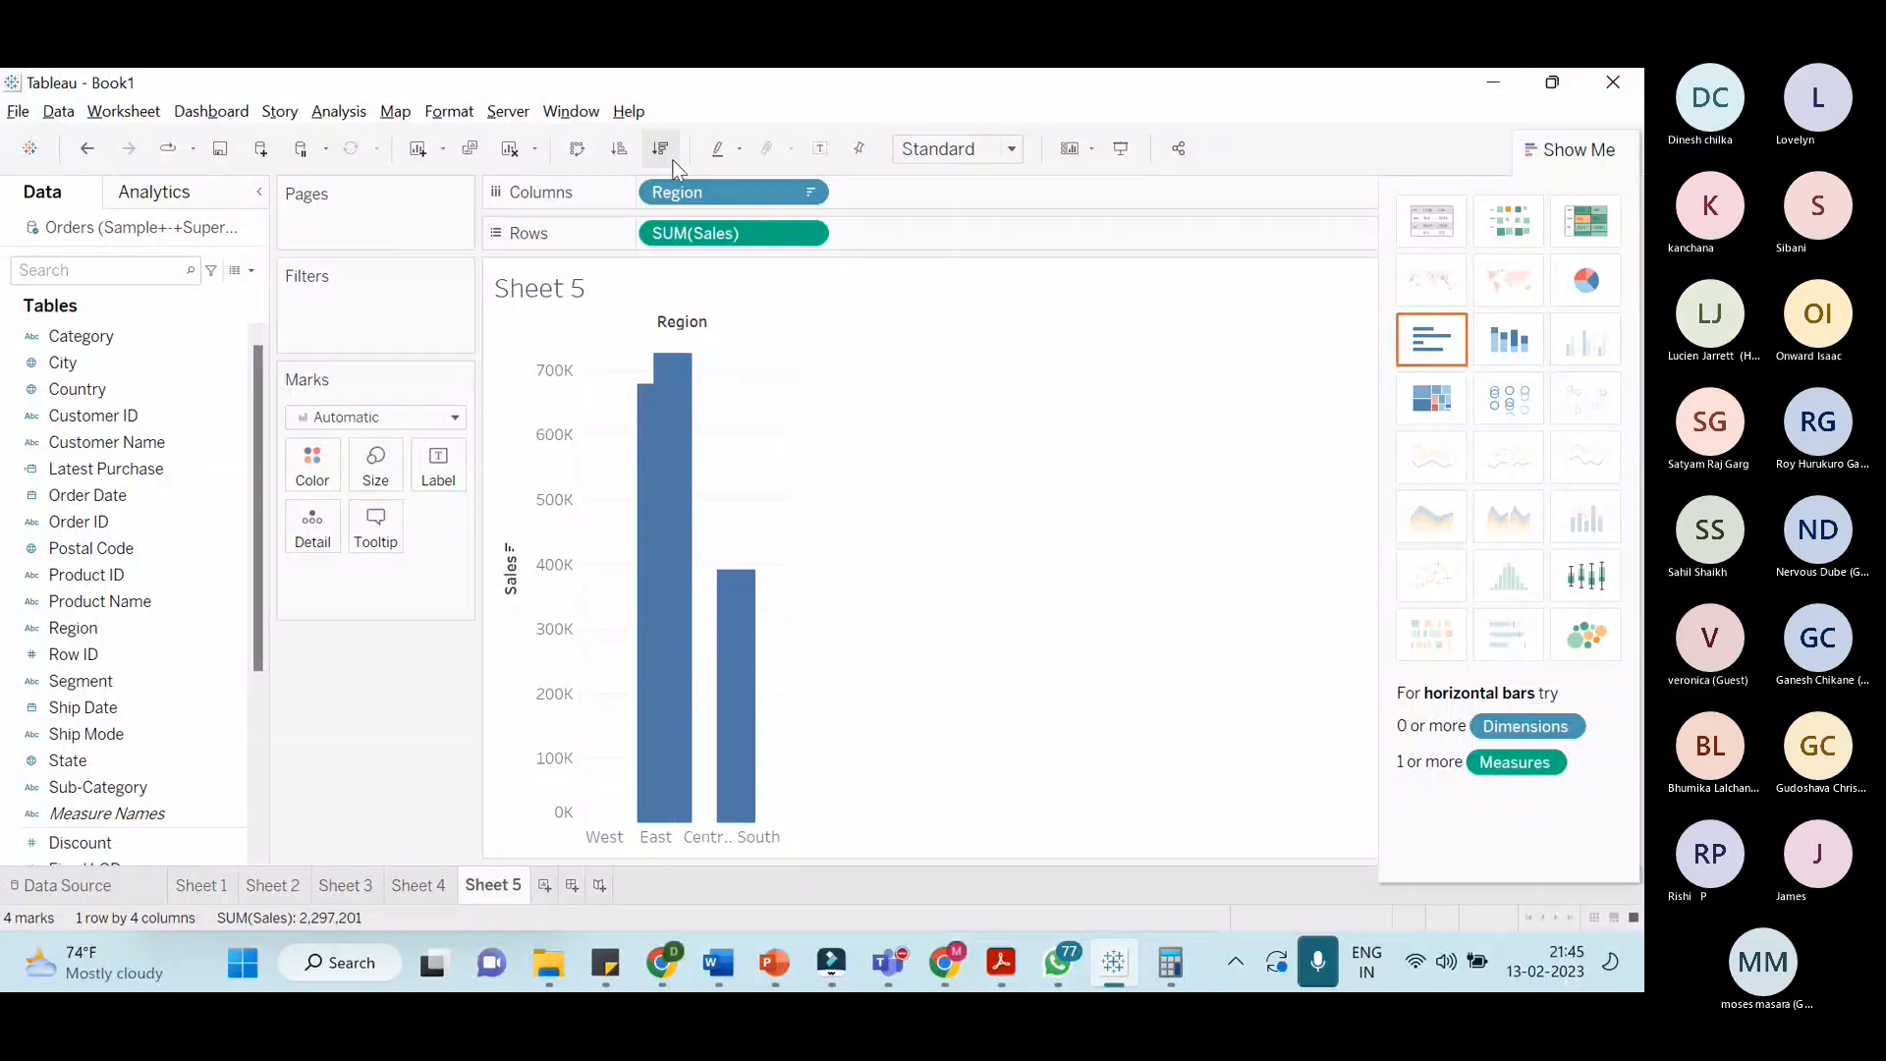
Show mark labels on the region bars and set the label direction to horizontal
{"action": "left_click", "coordinate": [821, 151]}
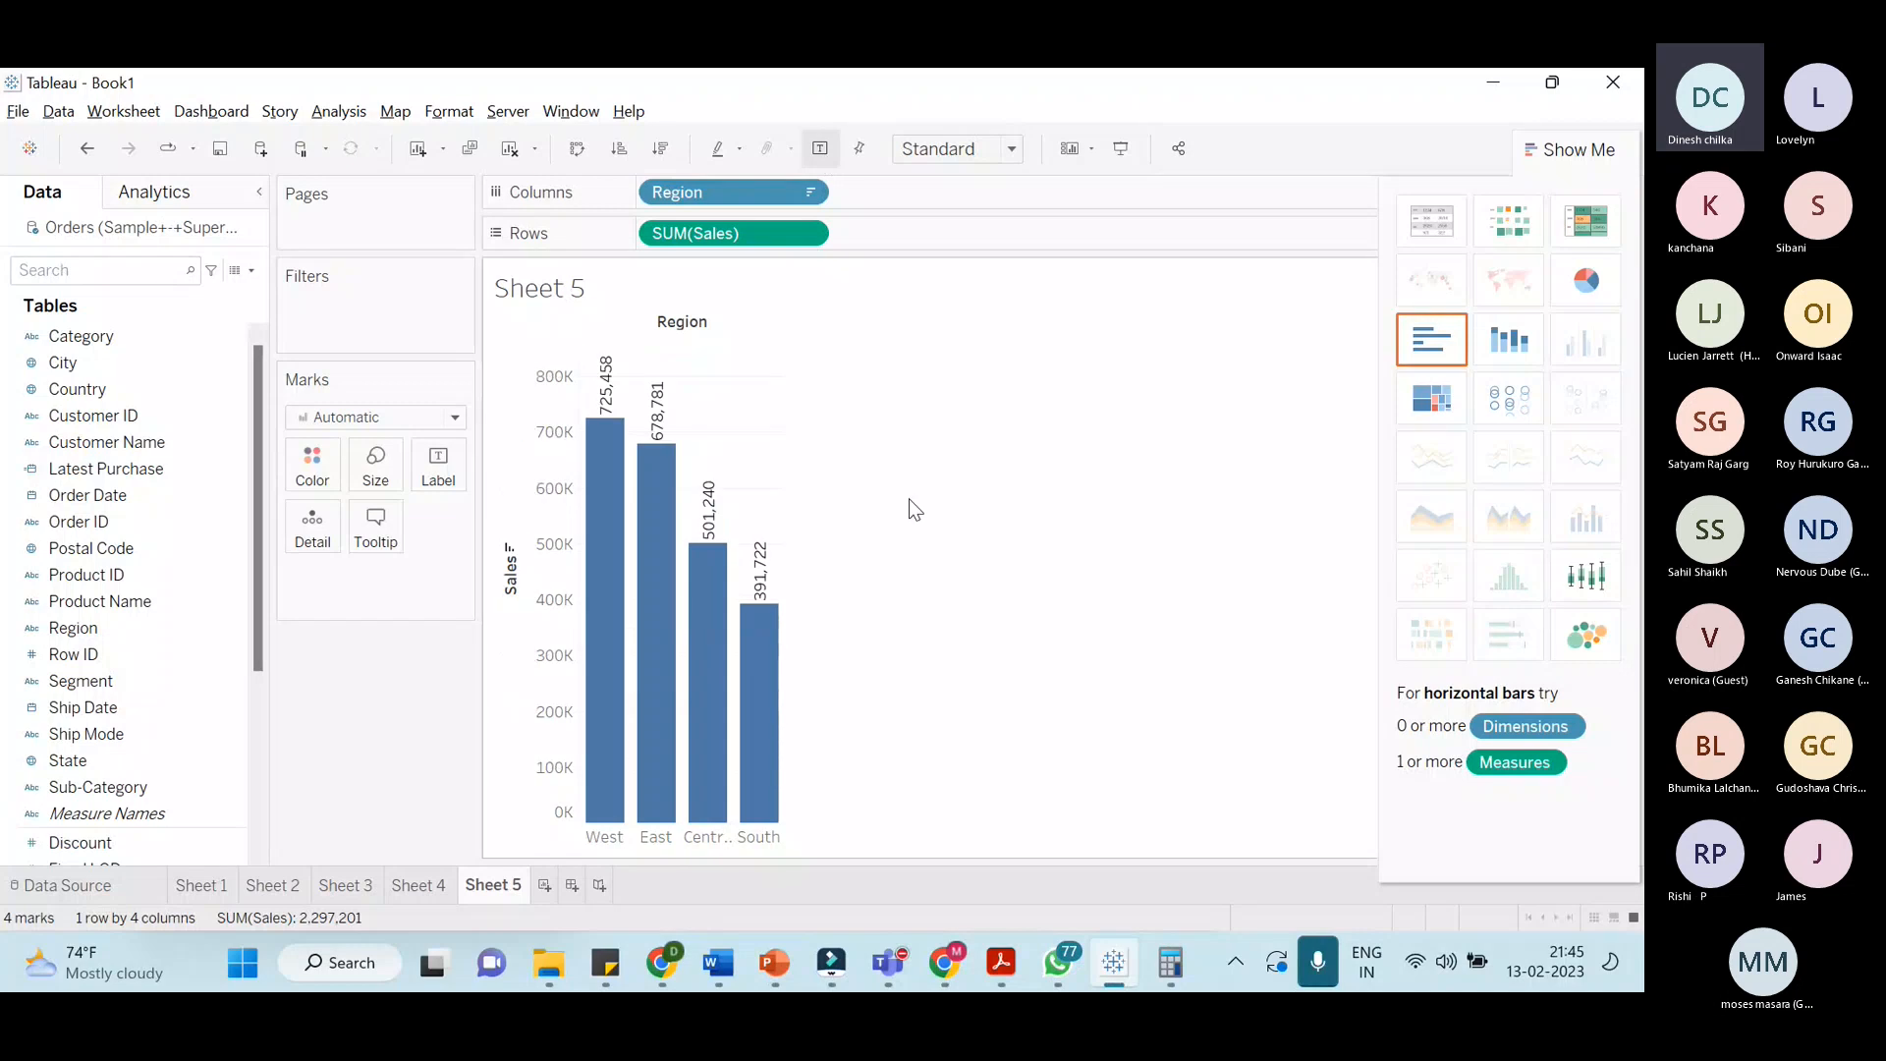
{"action": "left_click", "coordinate": [458, 477]}
{"action": "left_click", "coordinate": [580, 625]}
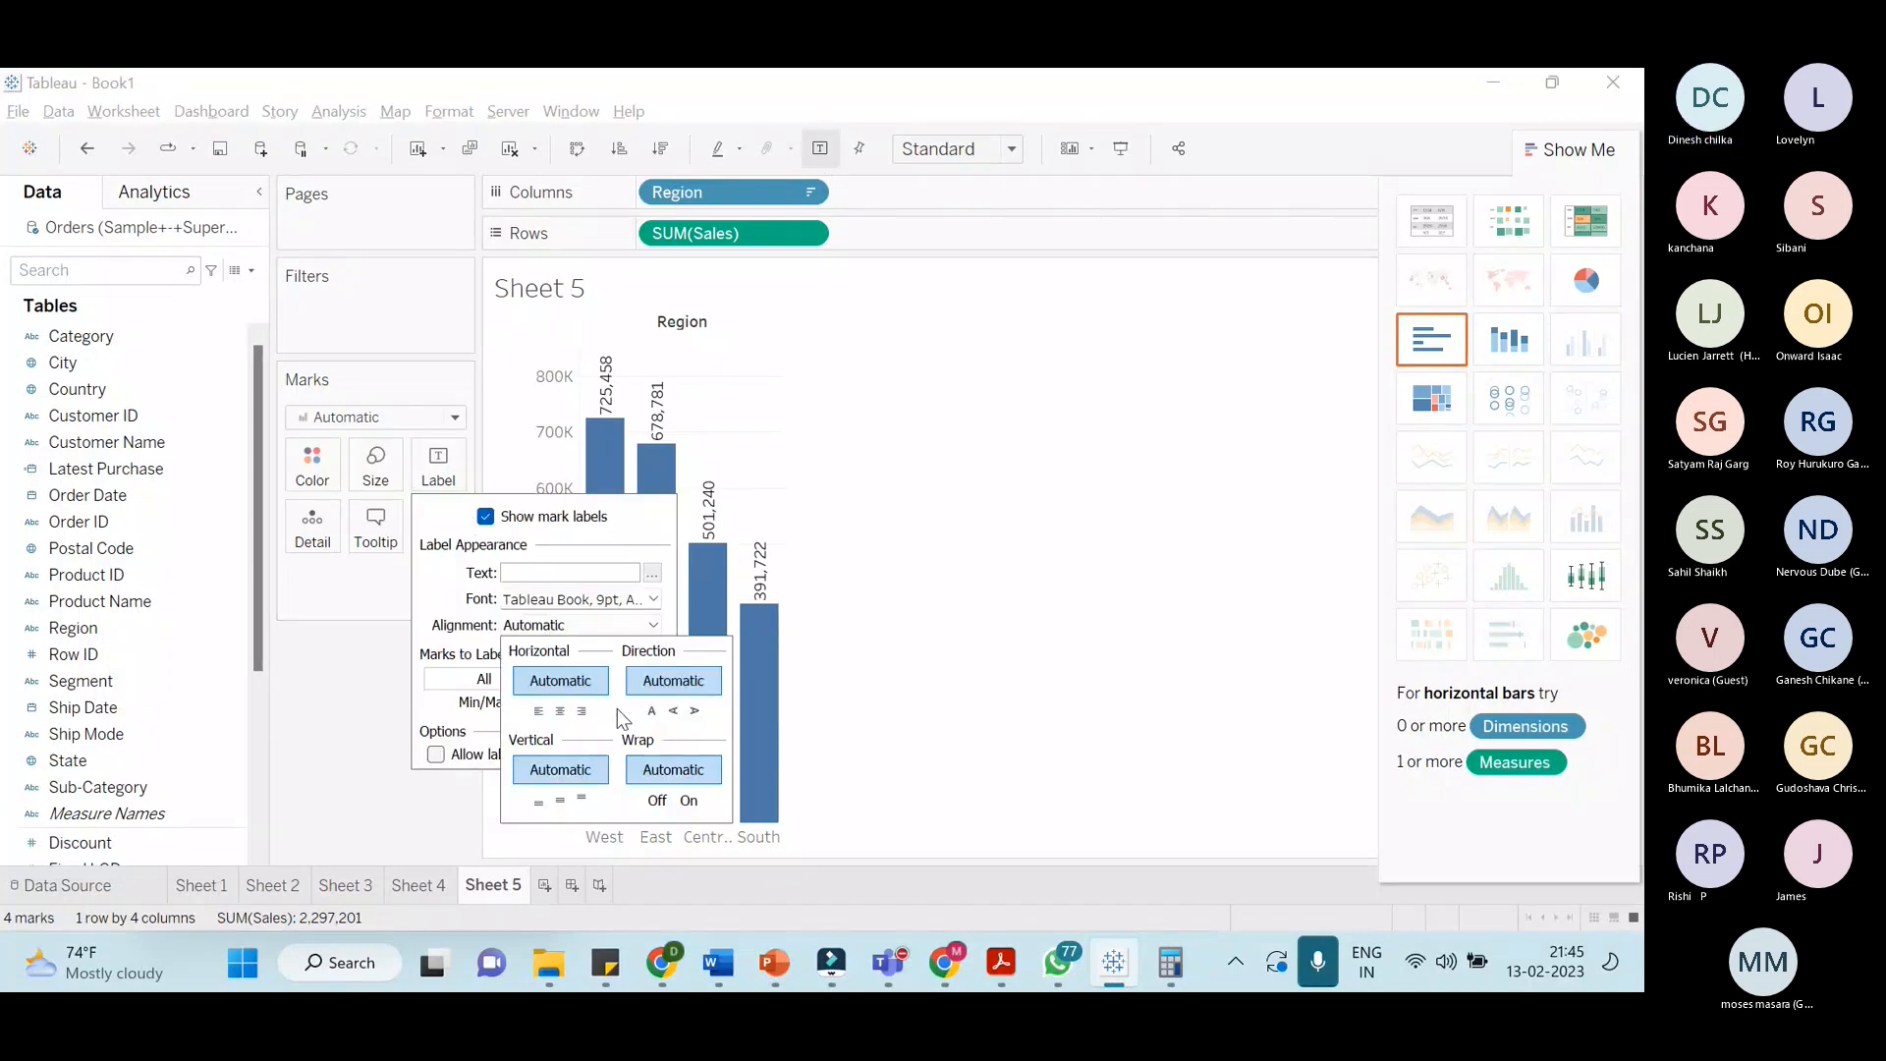
{"action": "left_click", "coordinate": [652, 710]}
Fit the Region chart to Entire View and hide the chart type suggestions
{"action": "left_click", "coordinate": [1011, 150]}
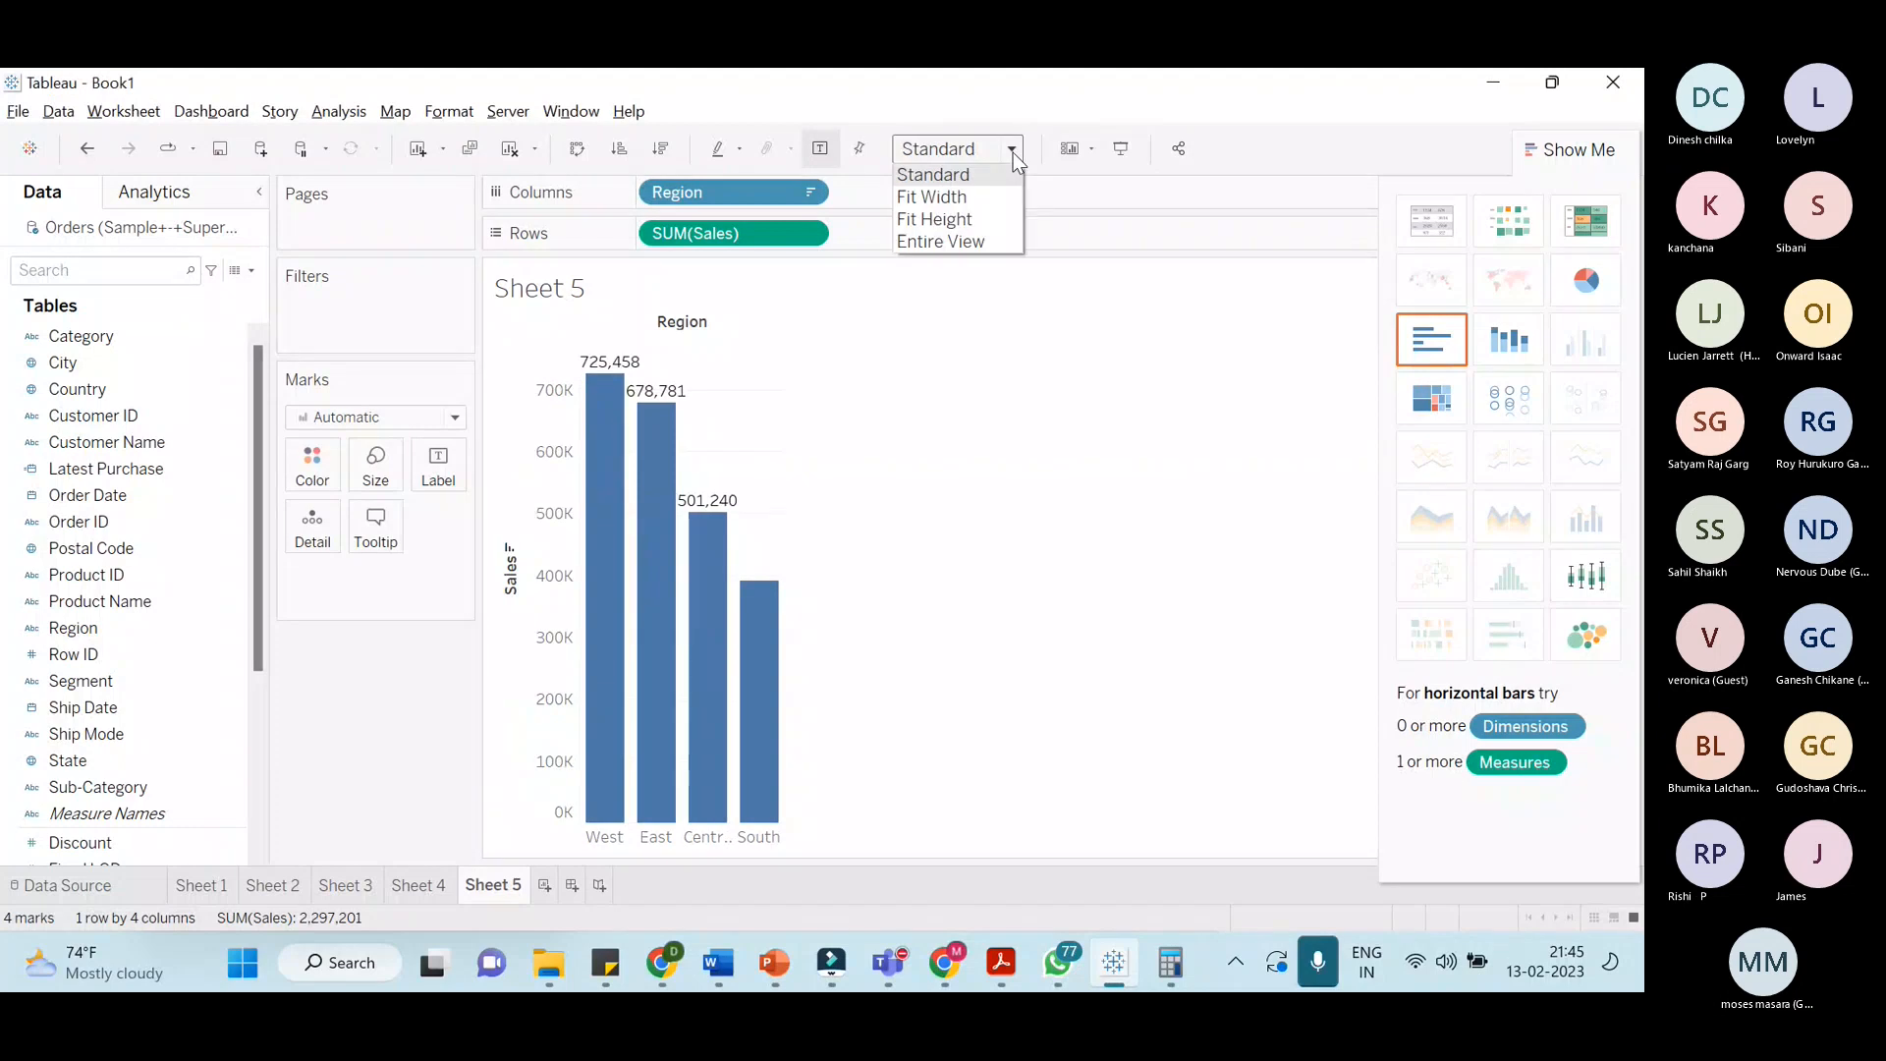
{"action": "left_click", "coordinate": [992, 242]}
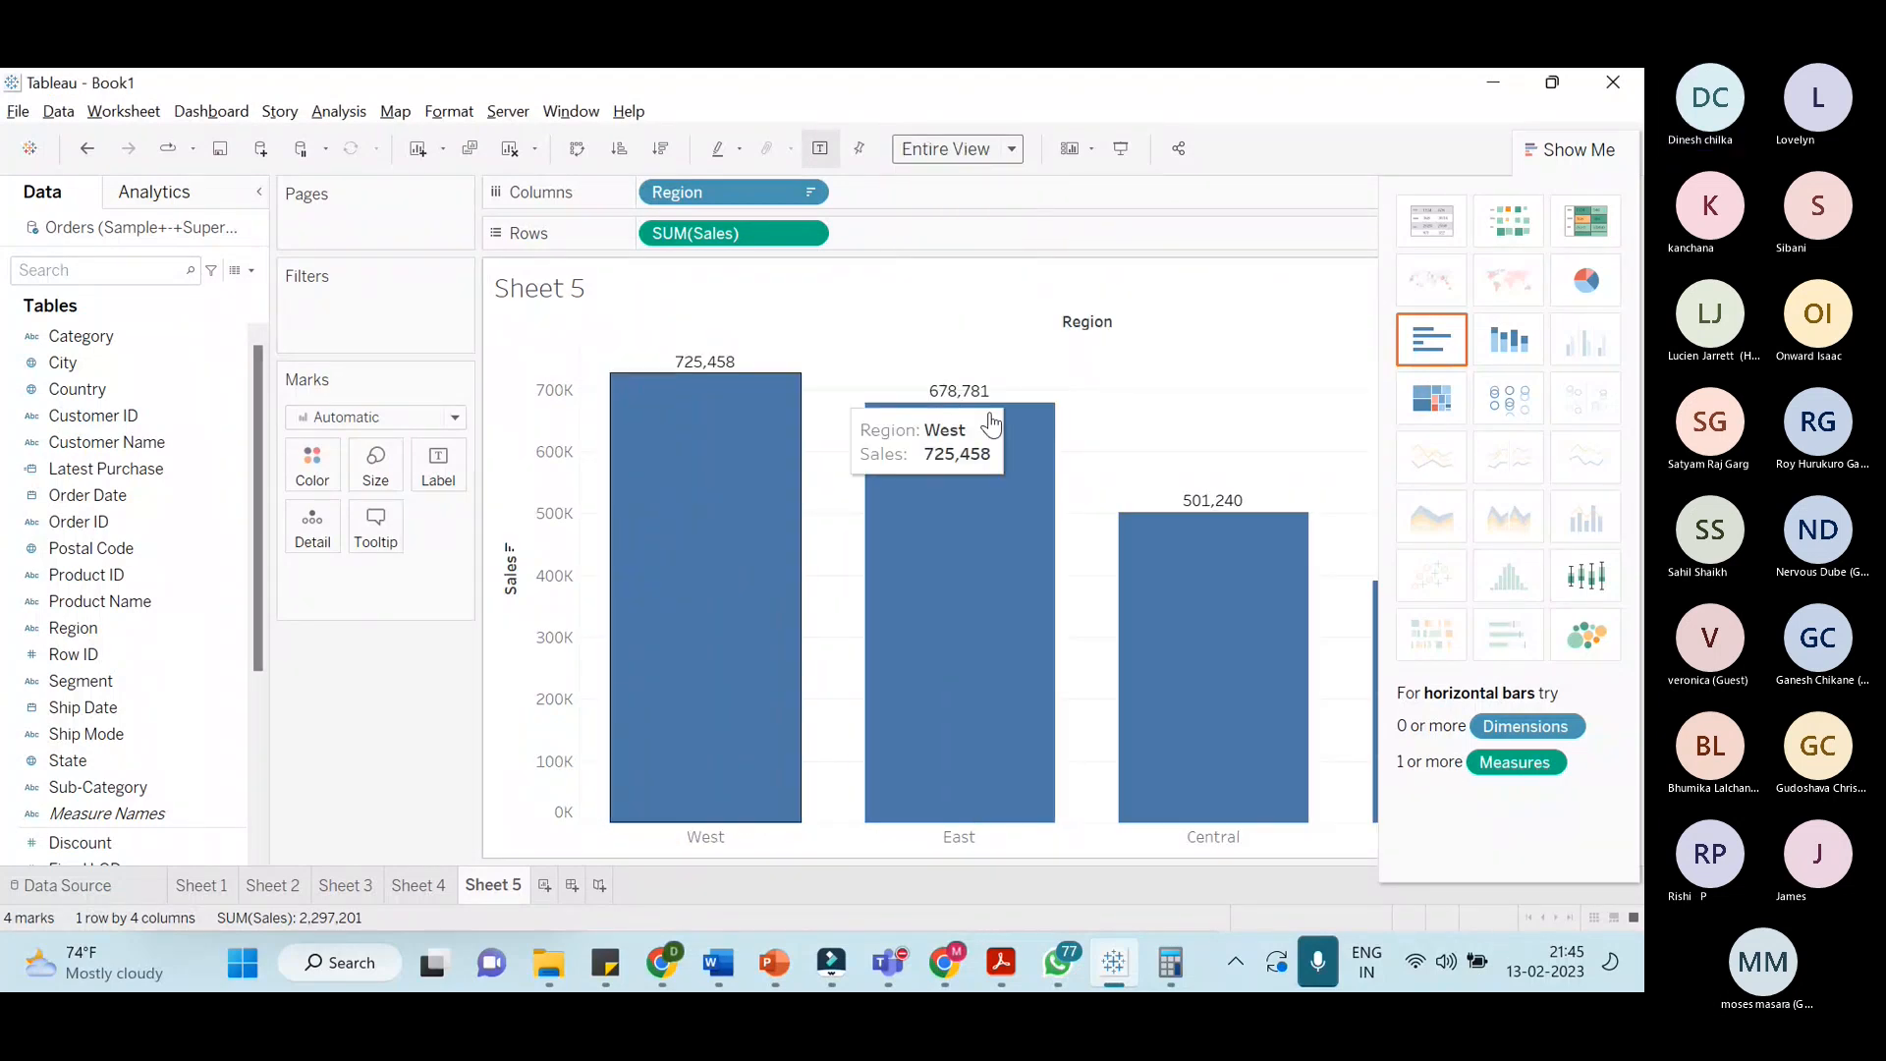
{"action": "left_click", "coordinate": [1569, 149]}
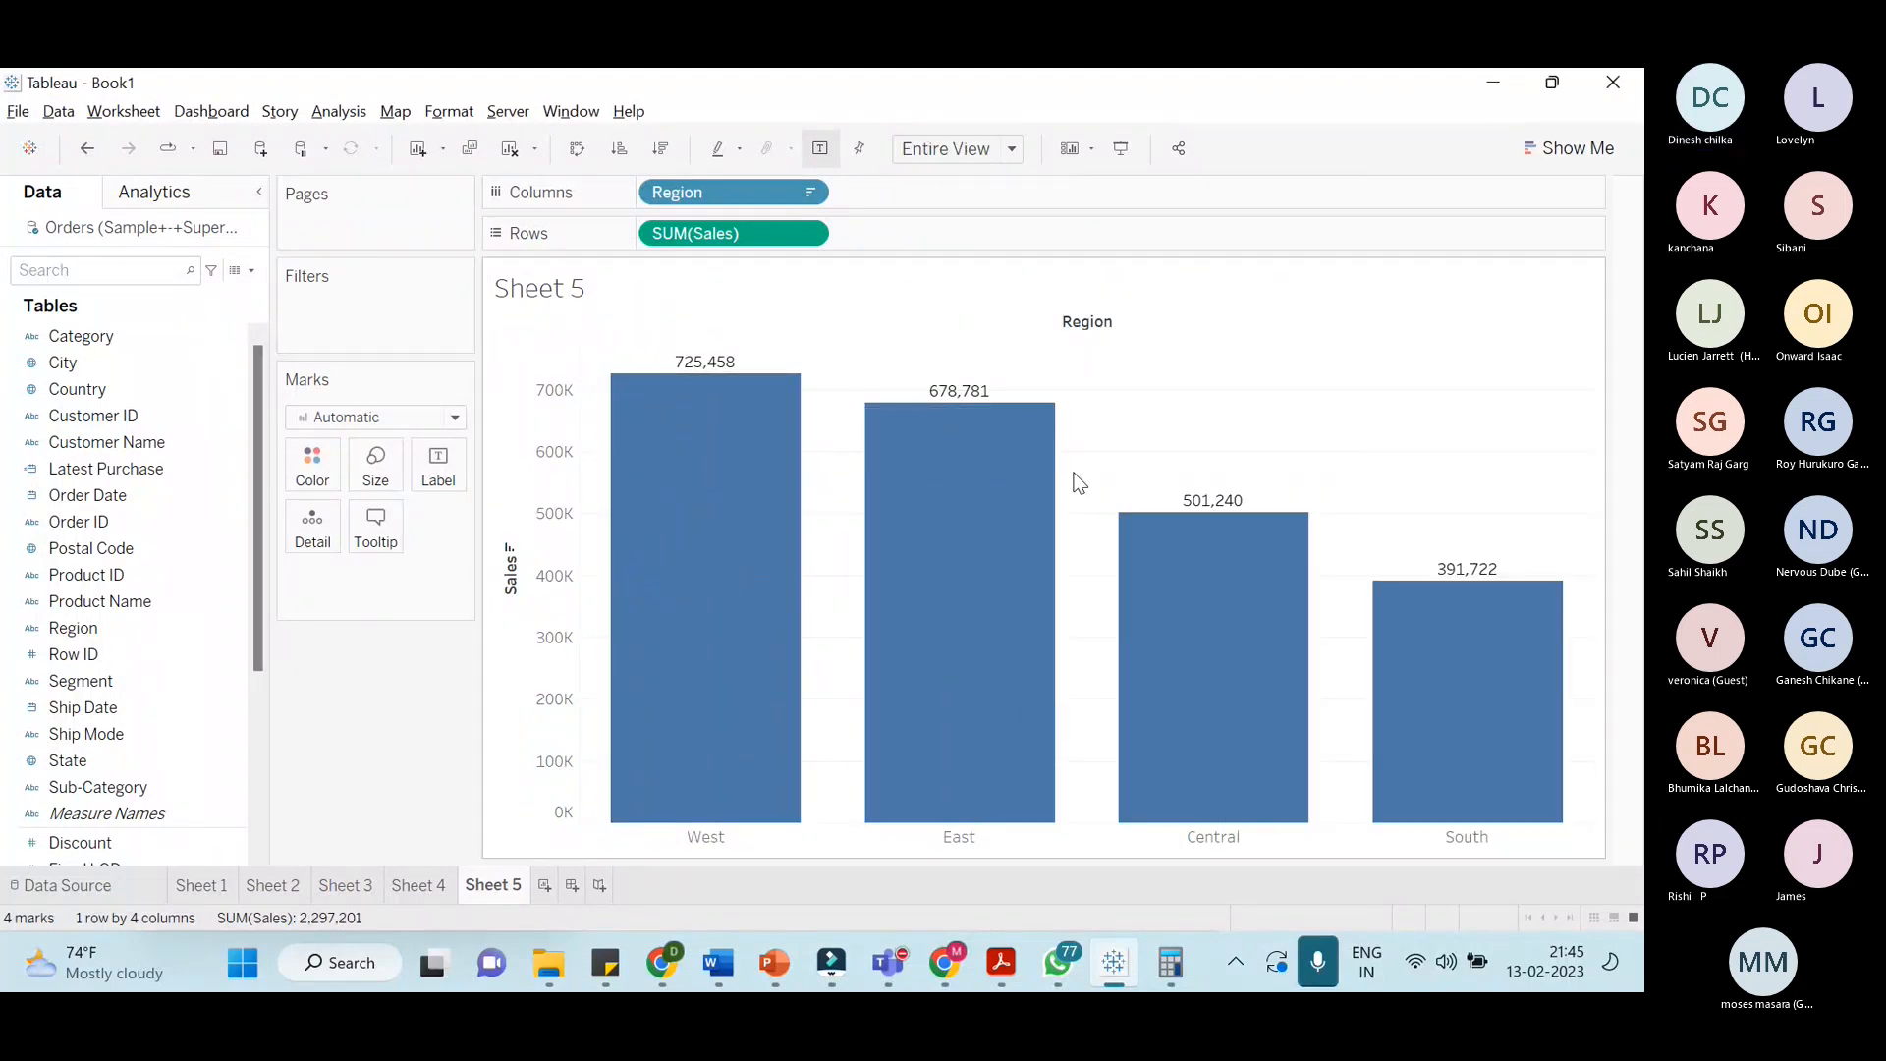
Check the average sales per region question in PowerPoint, then return to Tableau and change the Sales aggregation to Average
{"action": "mouse_move", "coordinate": [608, 407]}
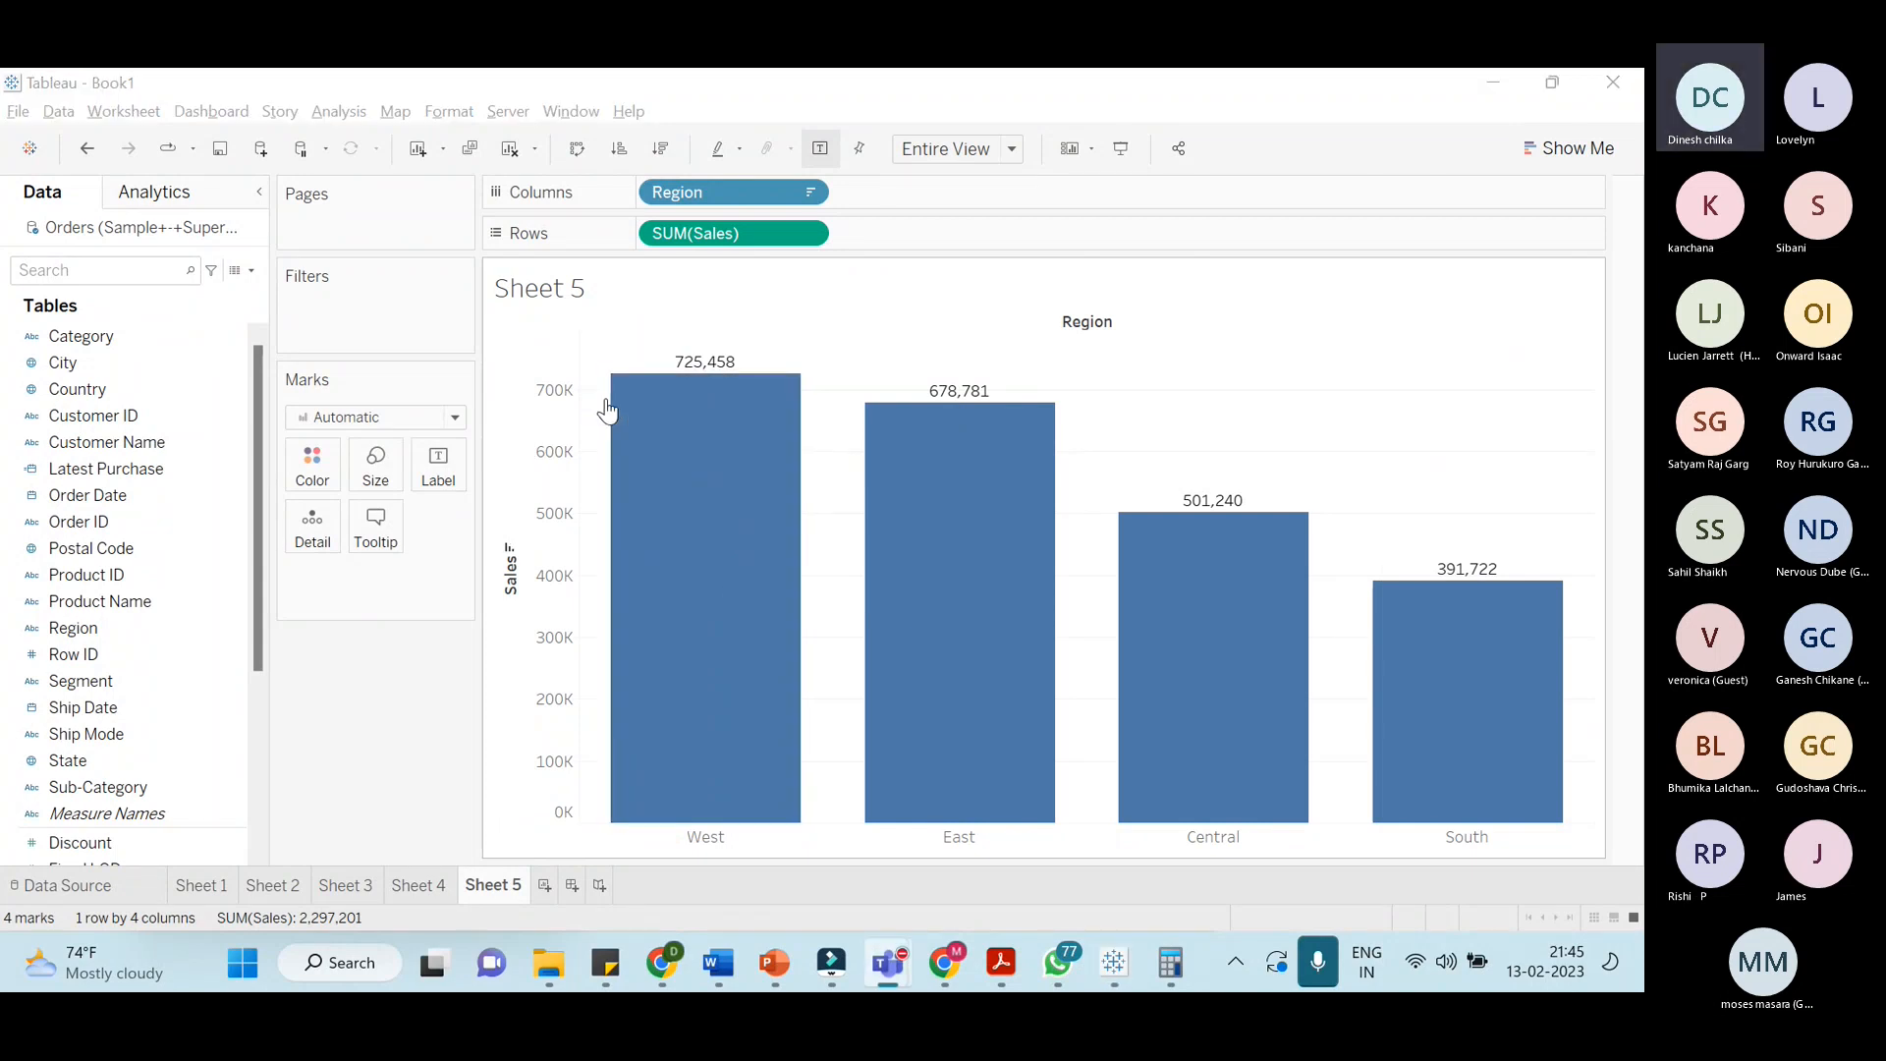
{"action": "key", "text": "alt+Tab"}
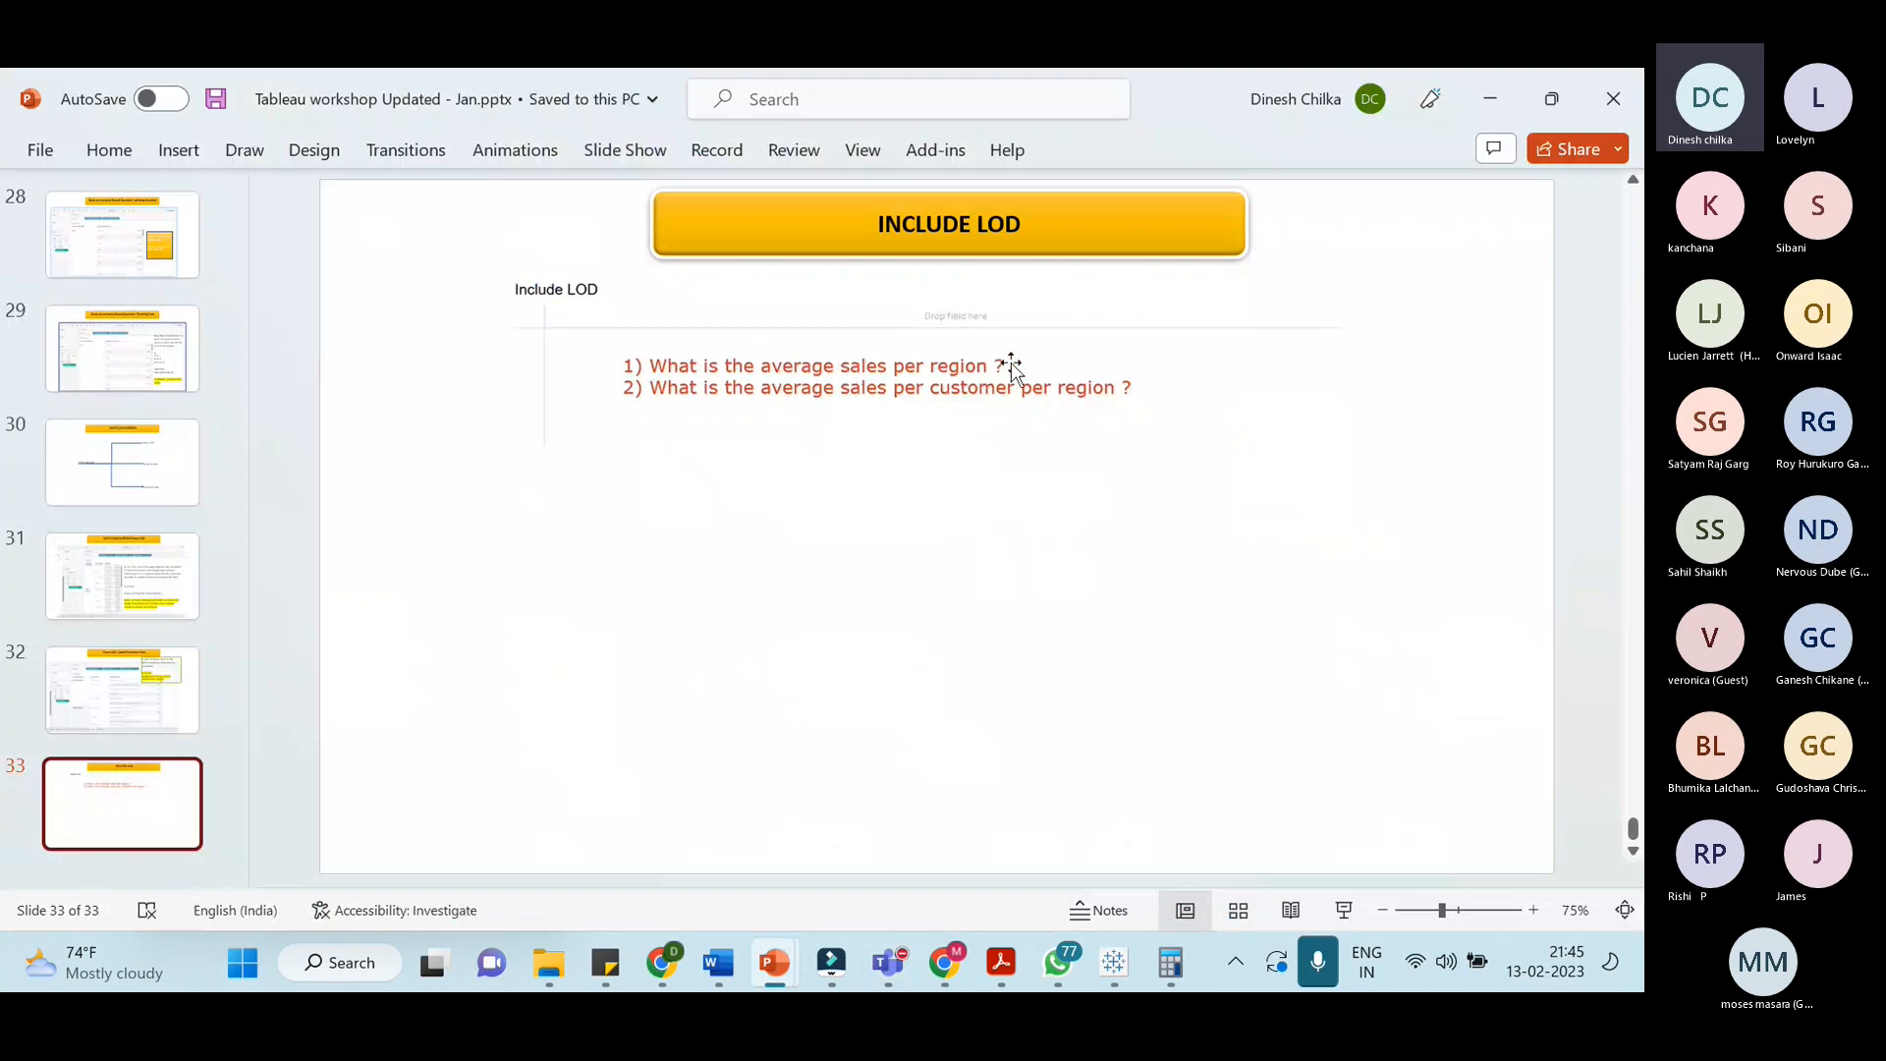
{"action": "key", "text": "alt+Tab"}
{"action": "left_click", "coordinate": [815, 235]}
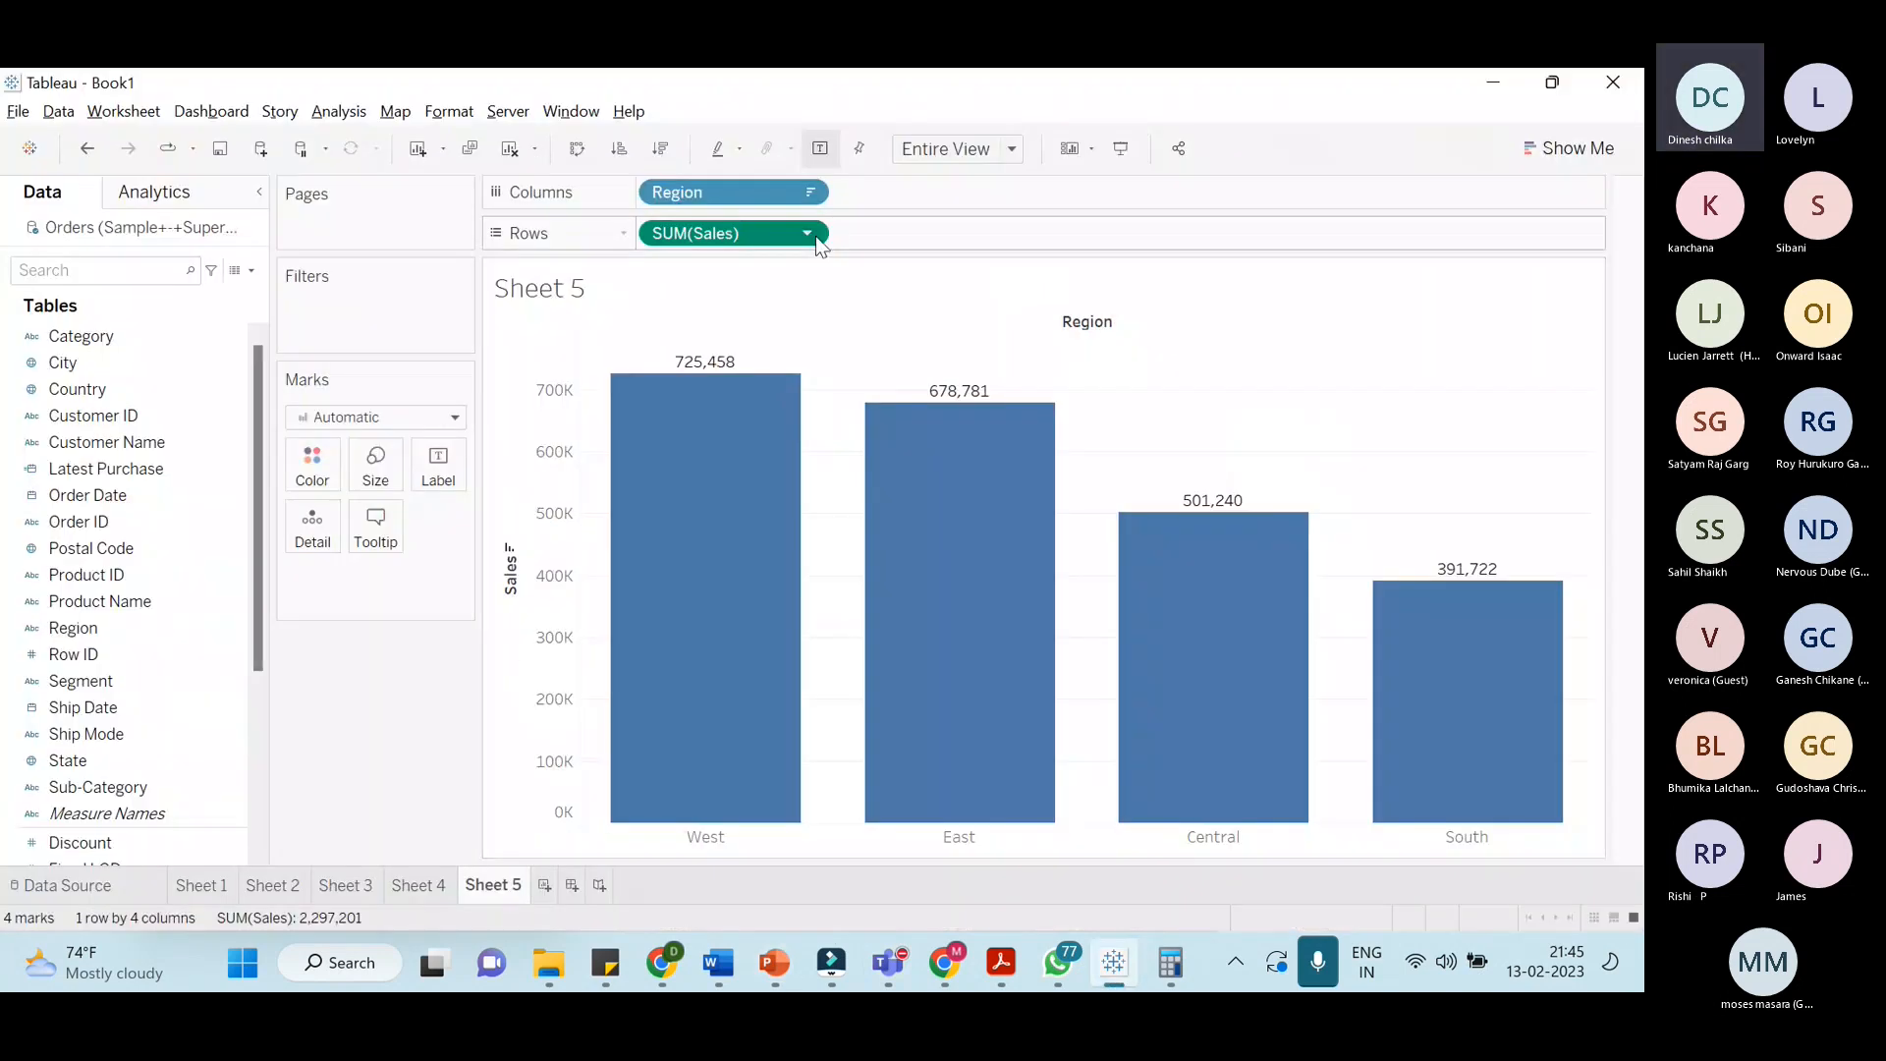
{"action": "left_click", "coordinate": [816, 239]}
{"action": "mouse_move", "coordinate": [853, 501]}
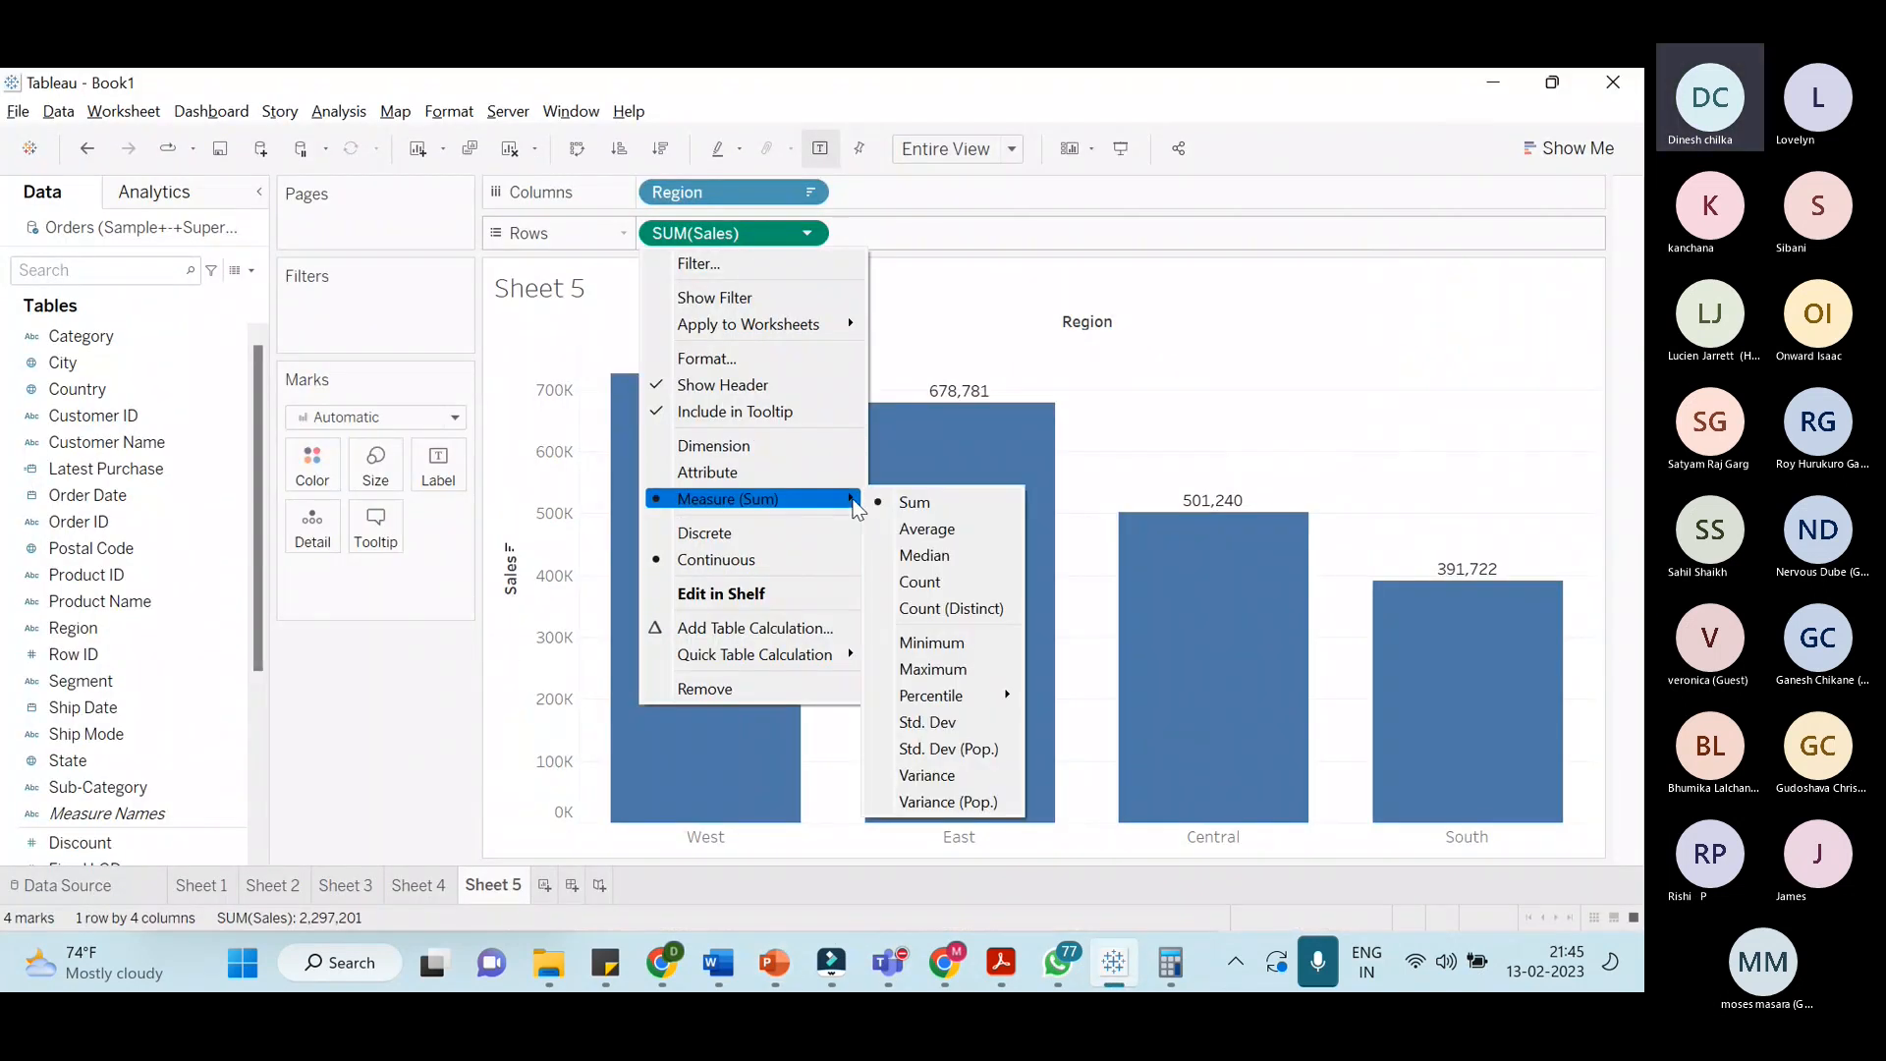
{"action": "left_click", "coordinate": [927, 528]}
{"action": "mouse_move", "coordinate": [1470, 424]}
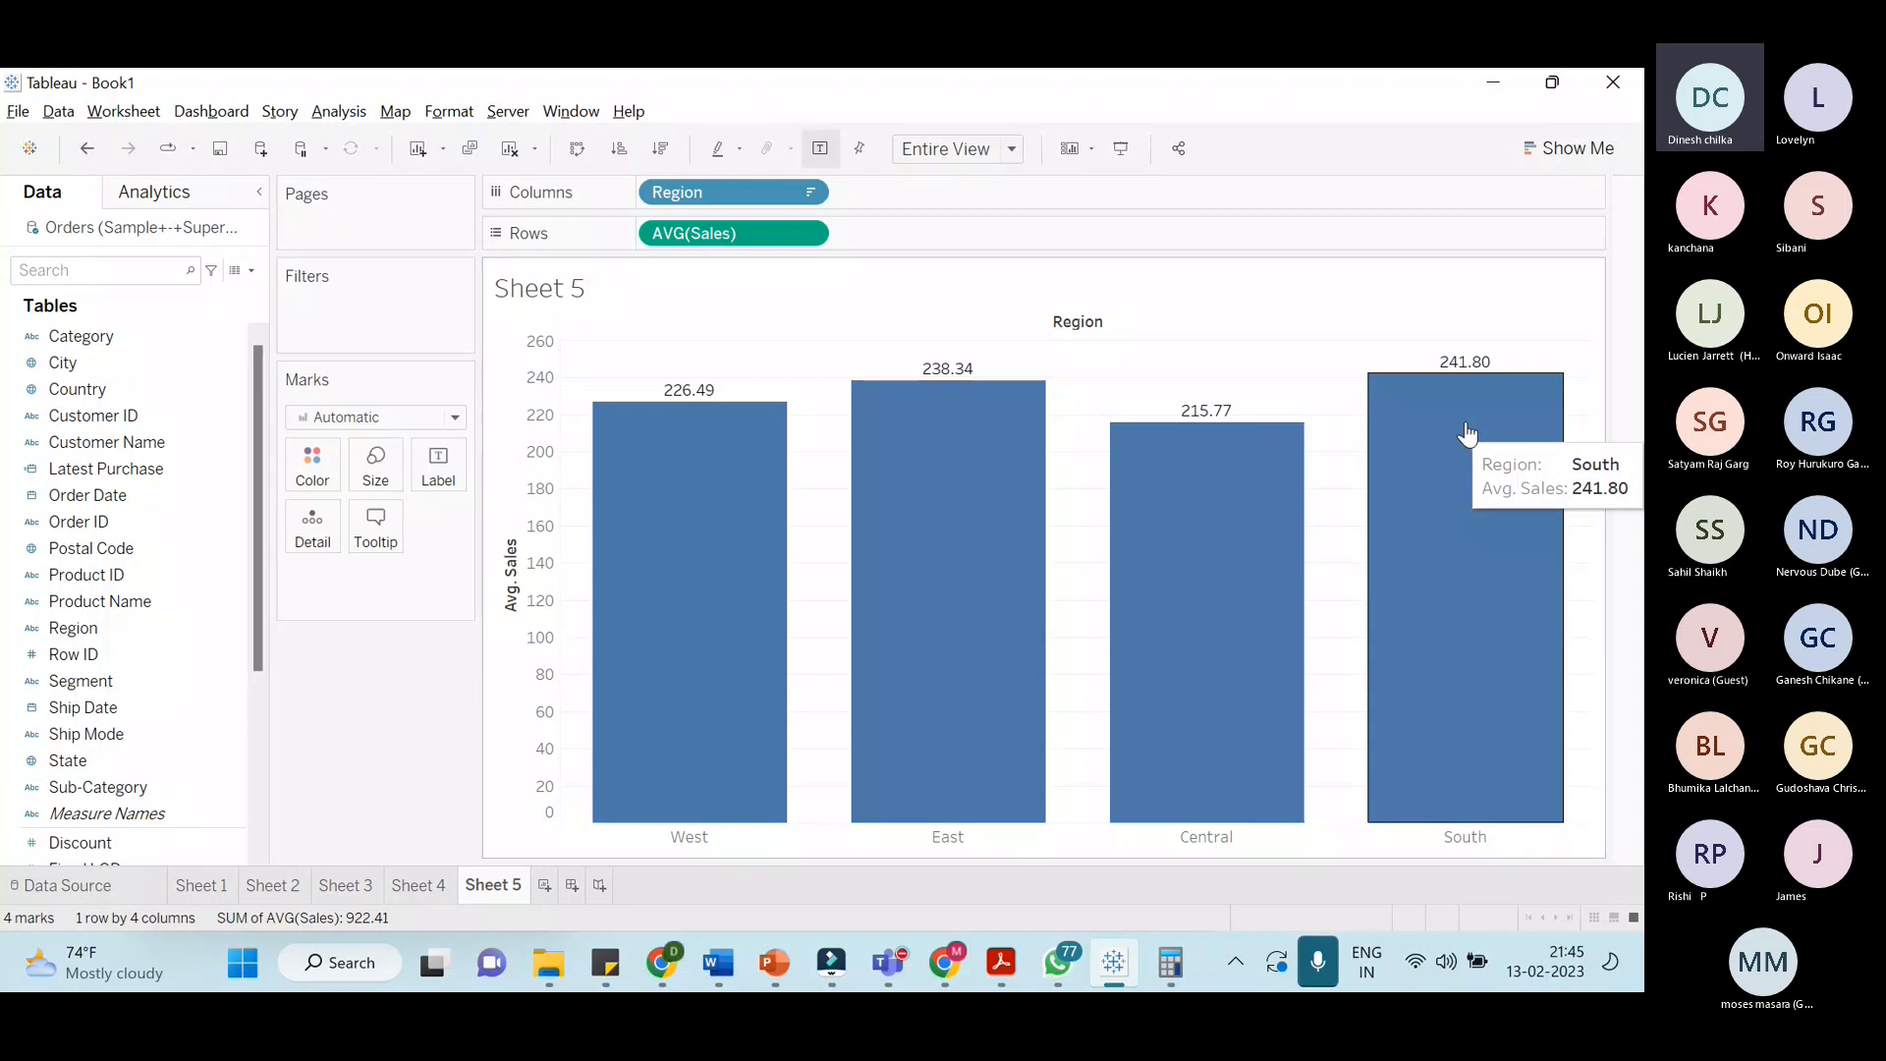
Examine the average sales of the West, East and Central bars against the average sales per region question in PowerPoint
{"action": "mouse_move", "coordinate": [724, 649]}
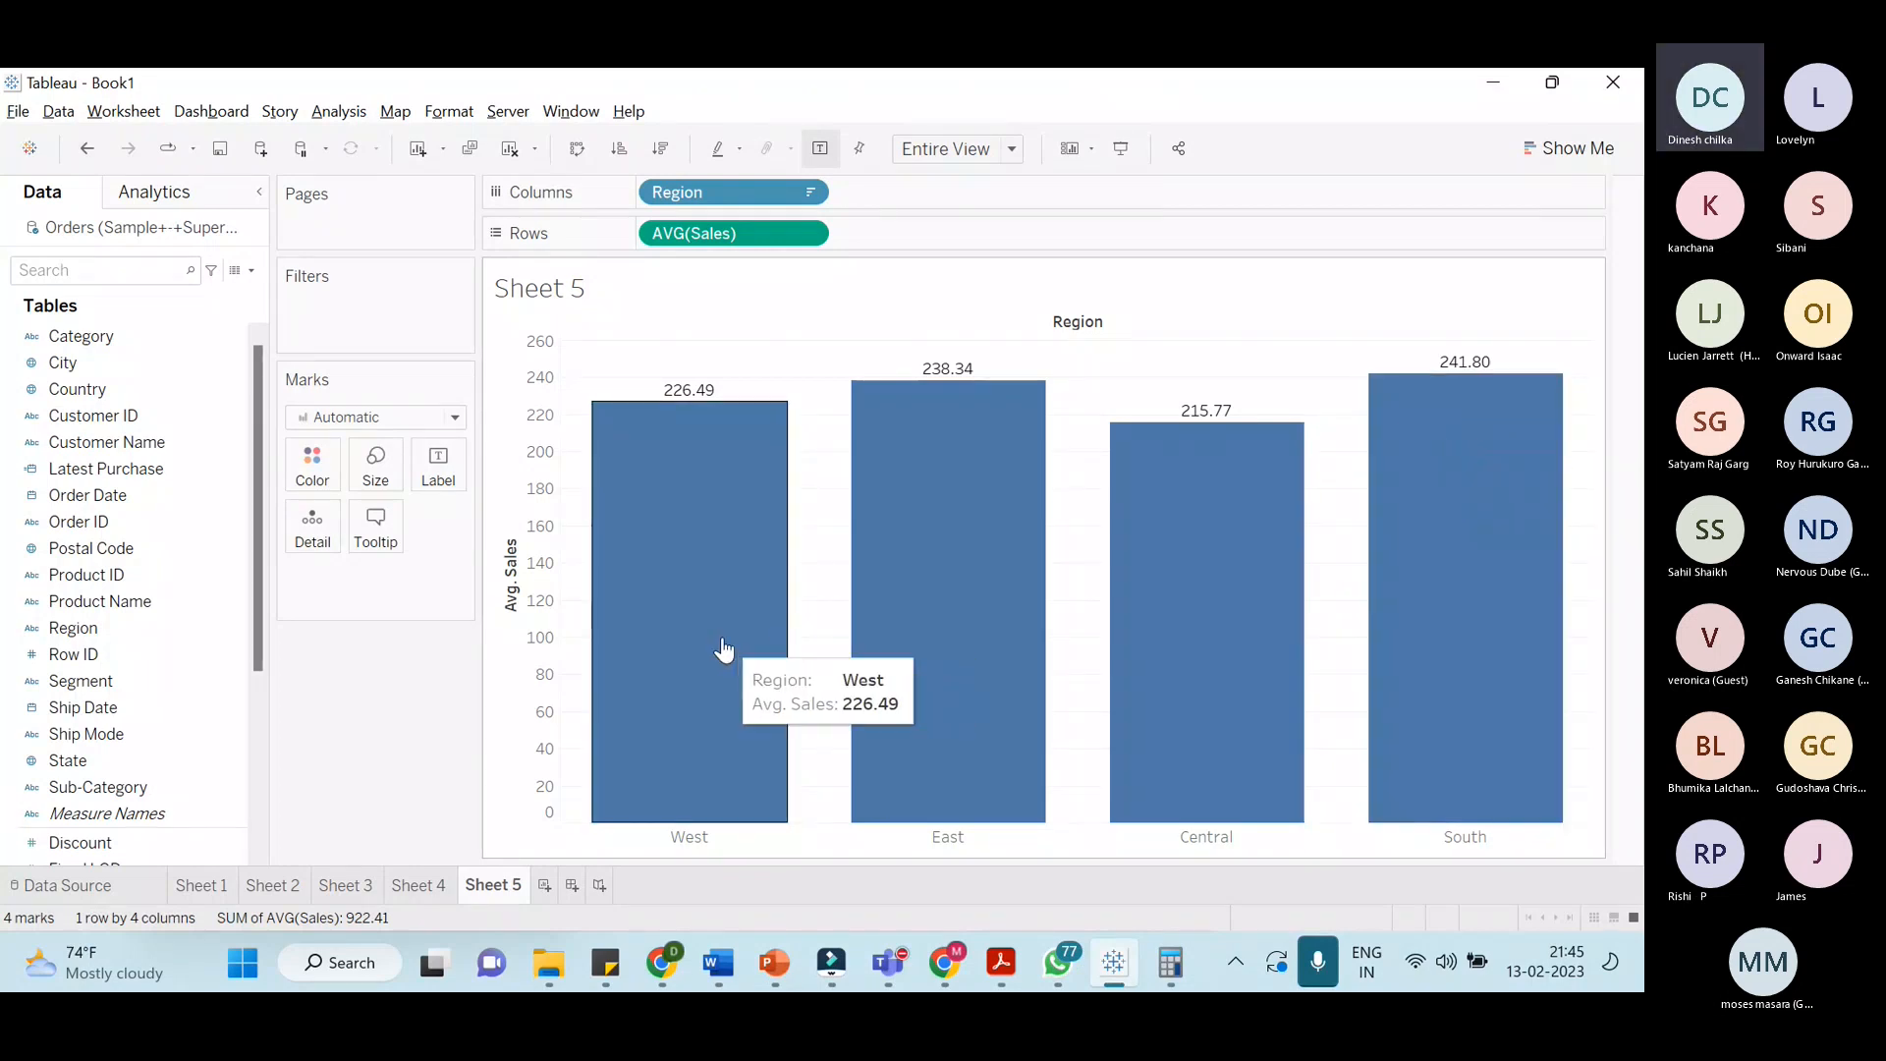
{"action": "key", "text": "alt+Tab"}
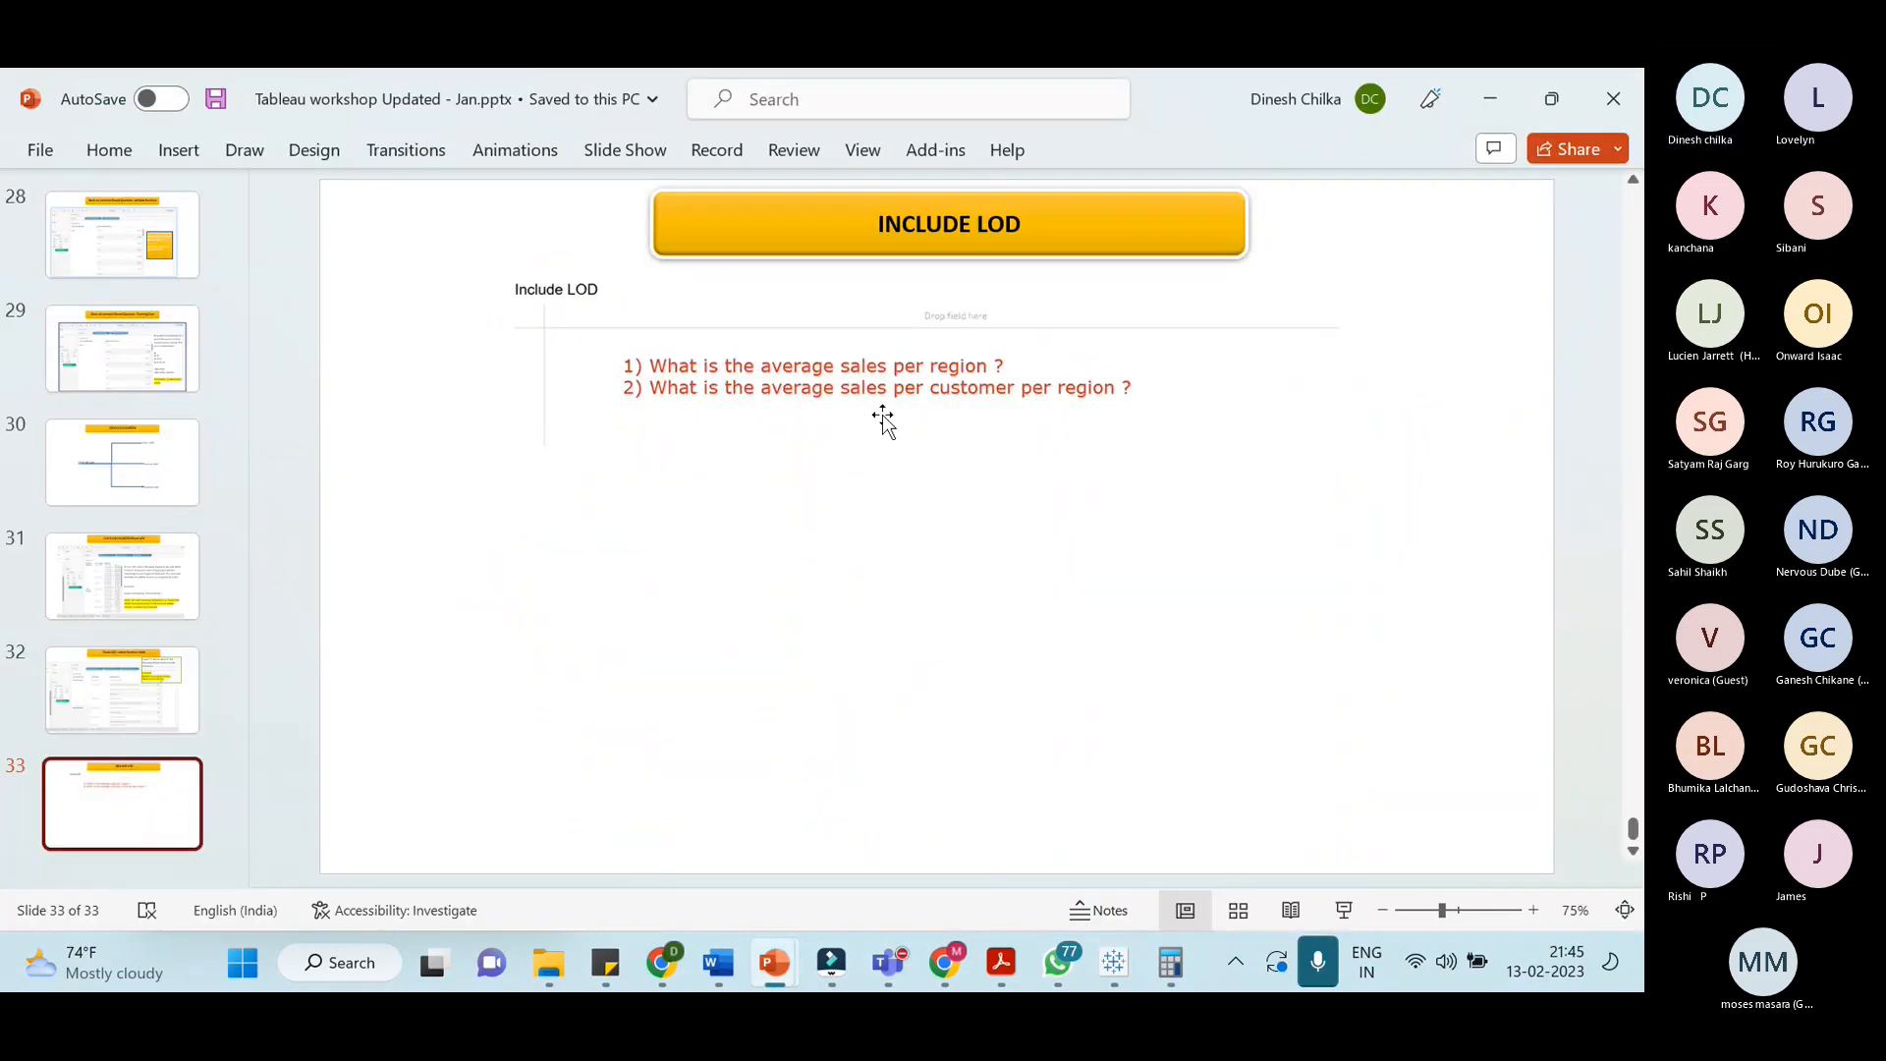
{"action": "key", "text": "alt+Tab"}
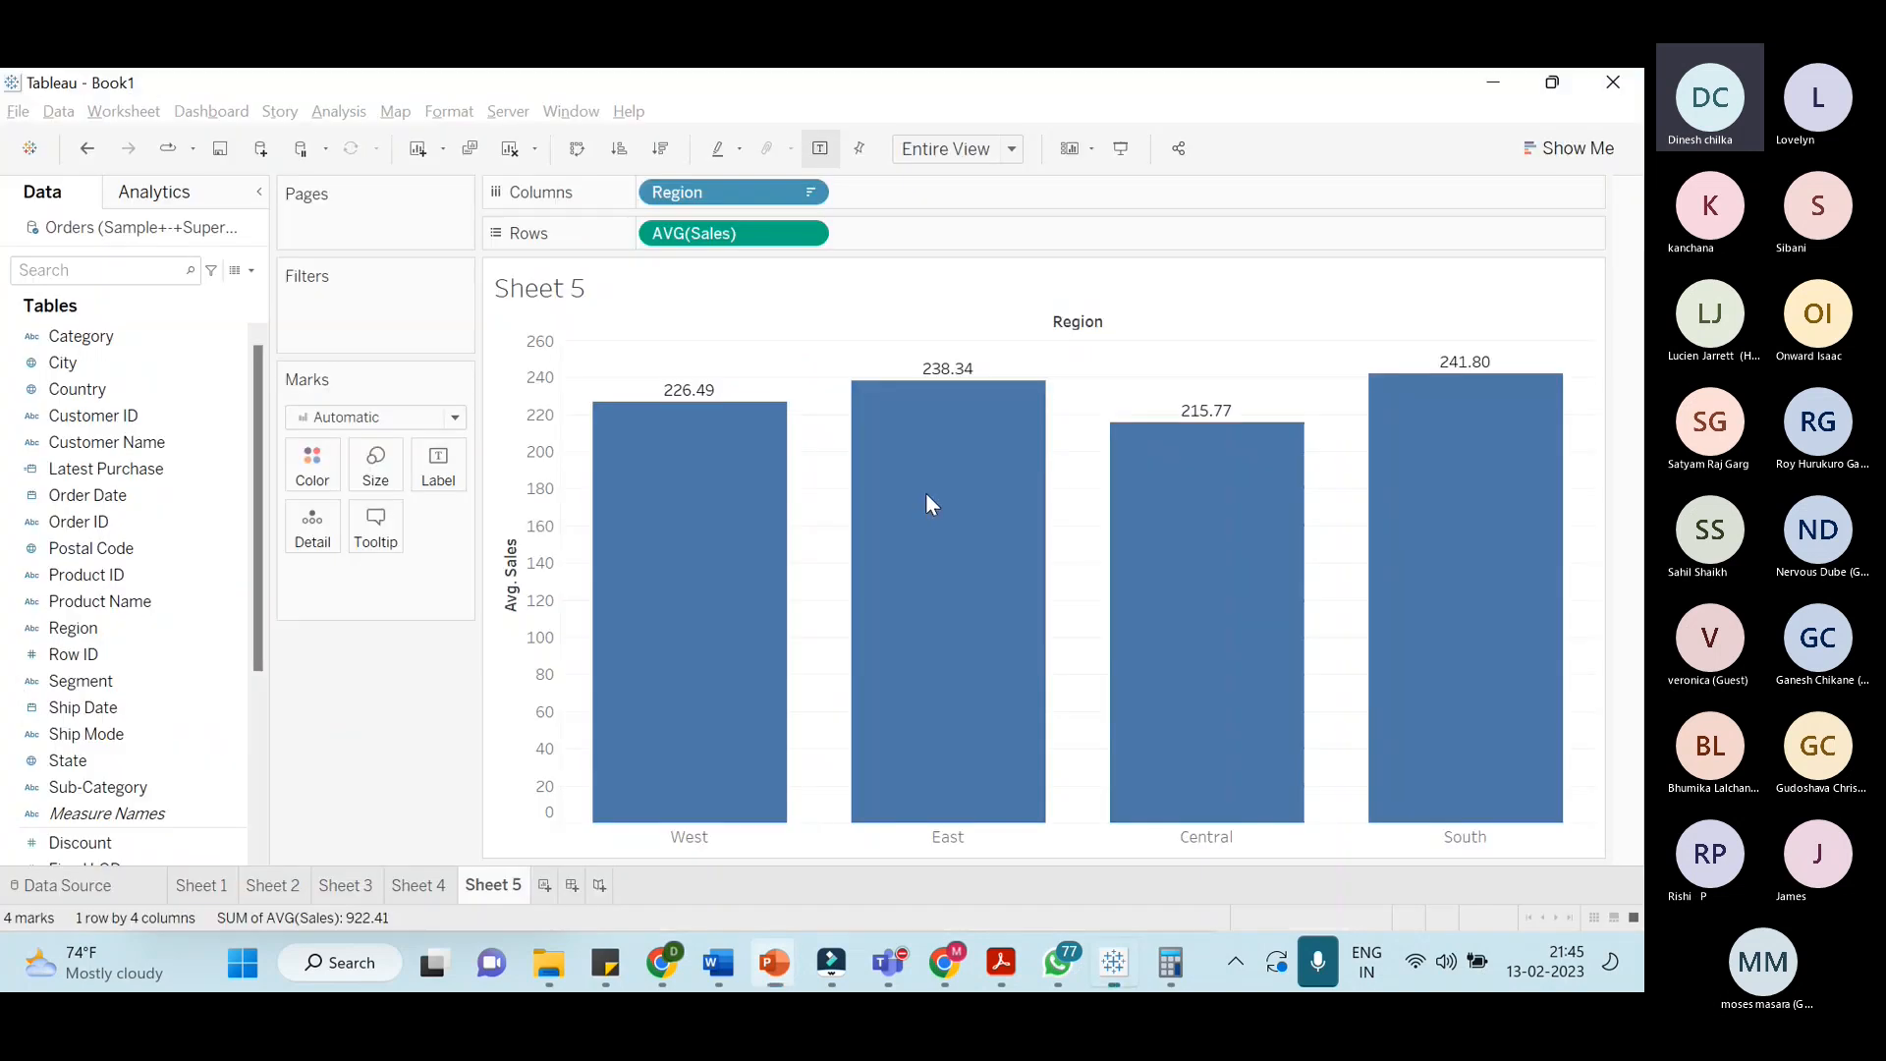
{"action": "left_click", "coordinate": [745, 677]}
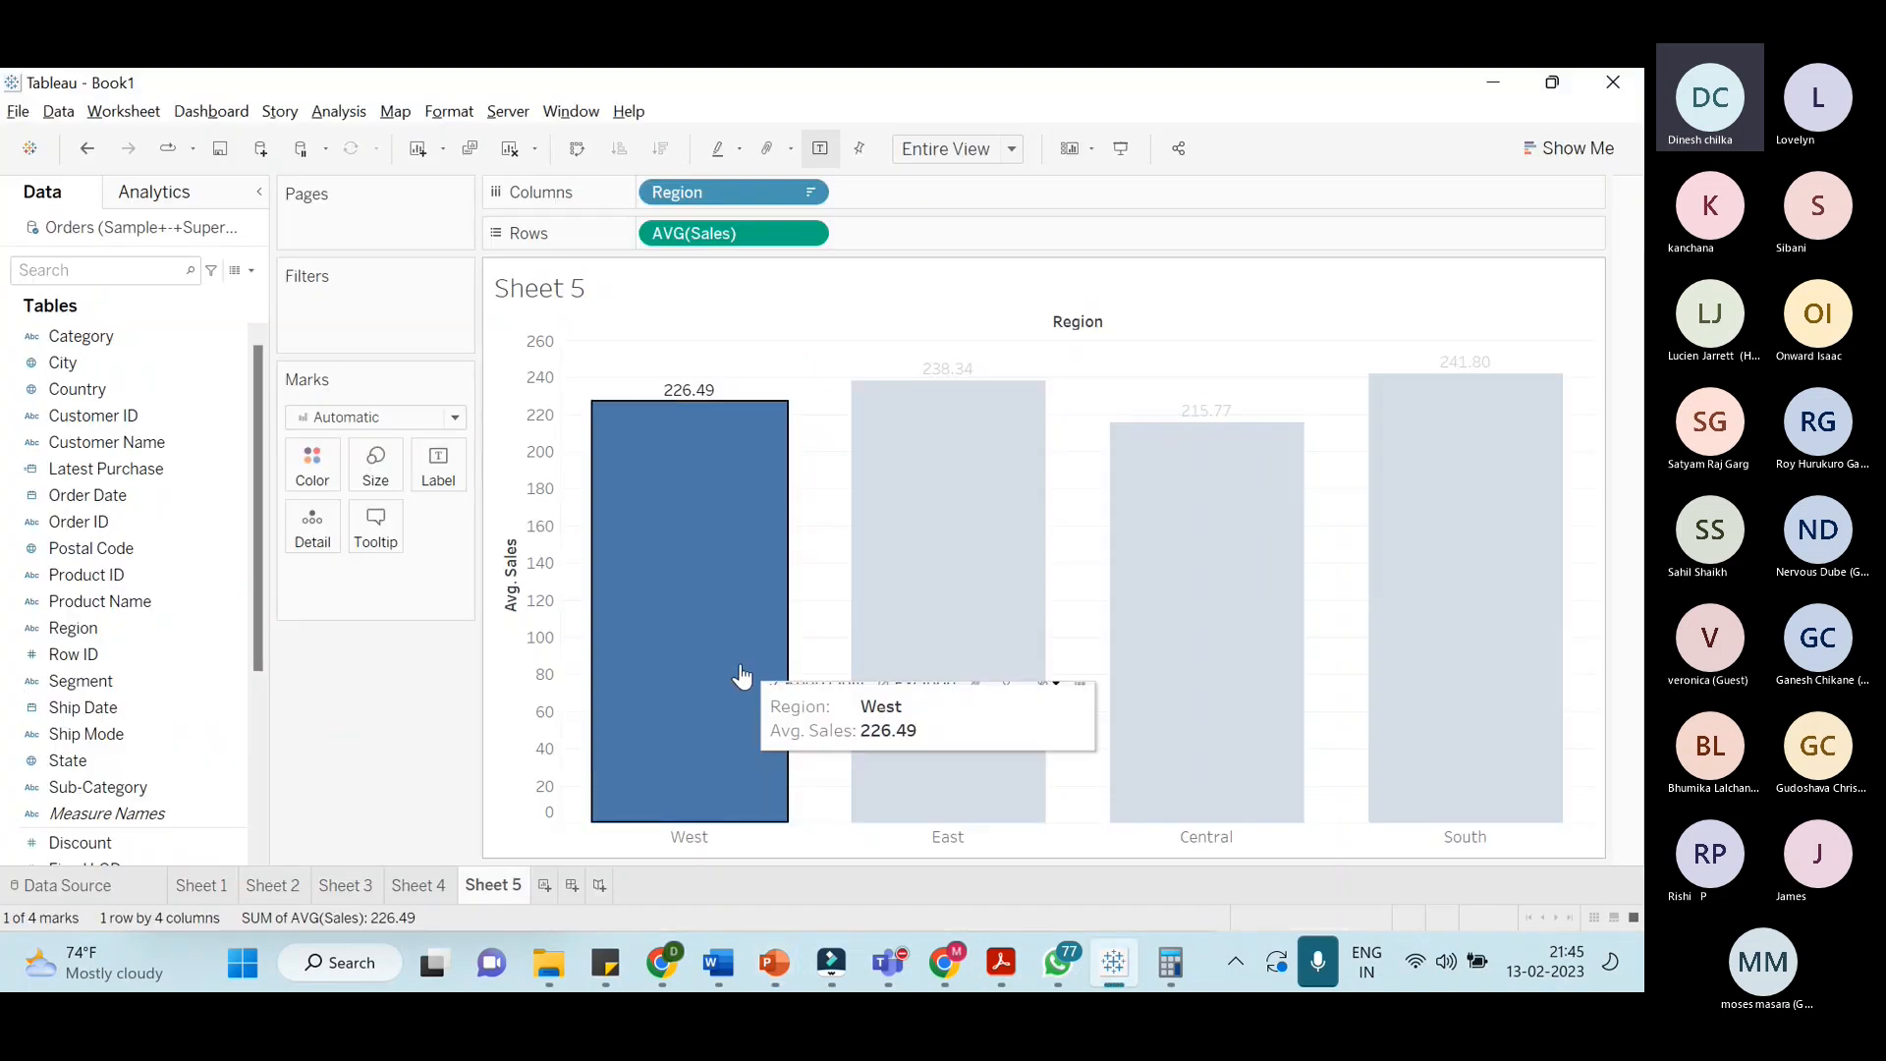
{"action": "left_click", "coordinate": [950, 621]}
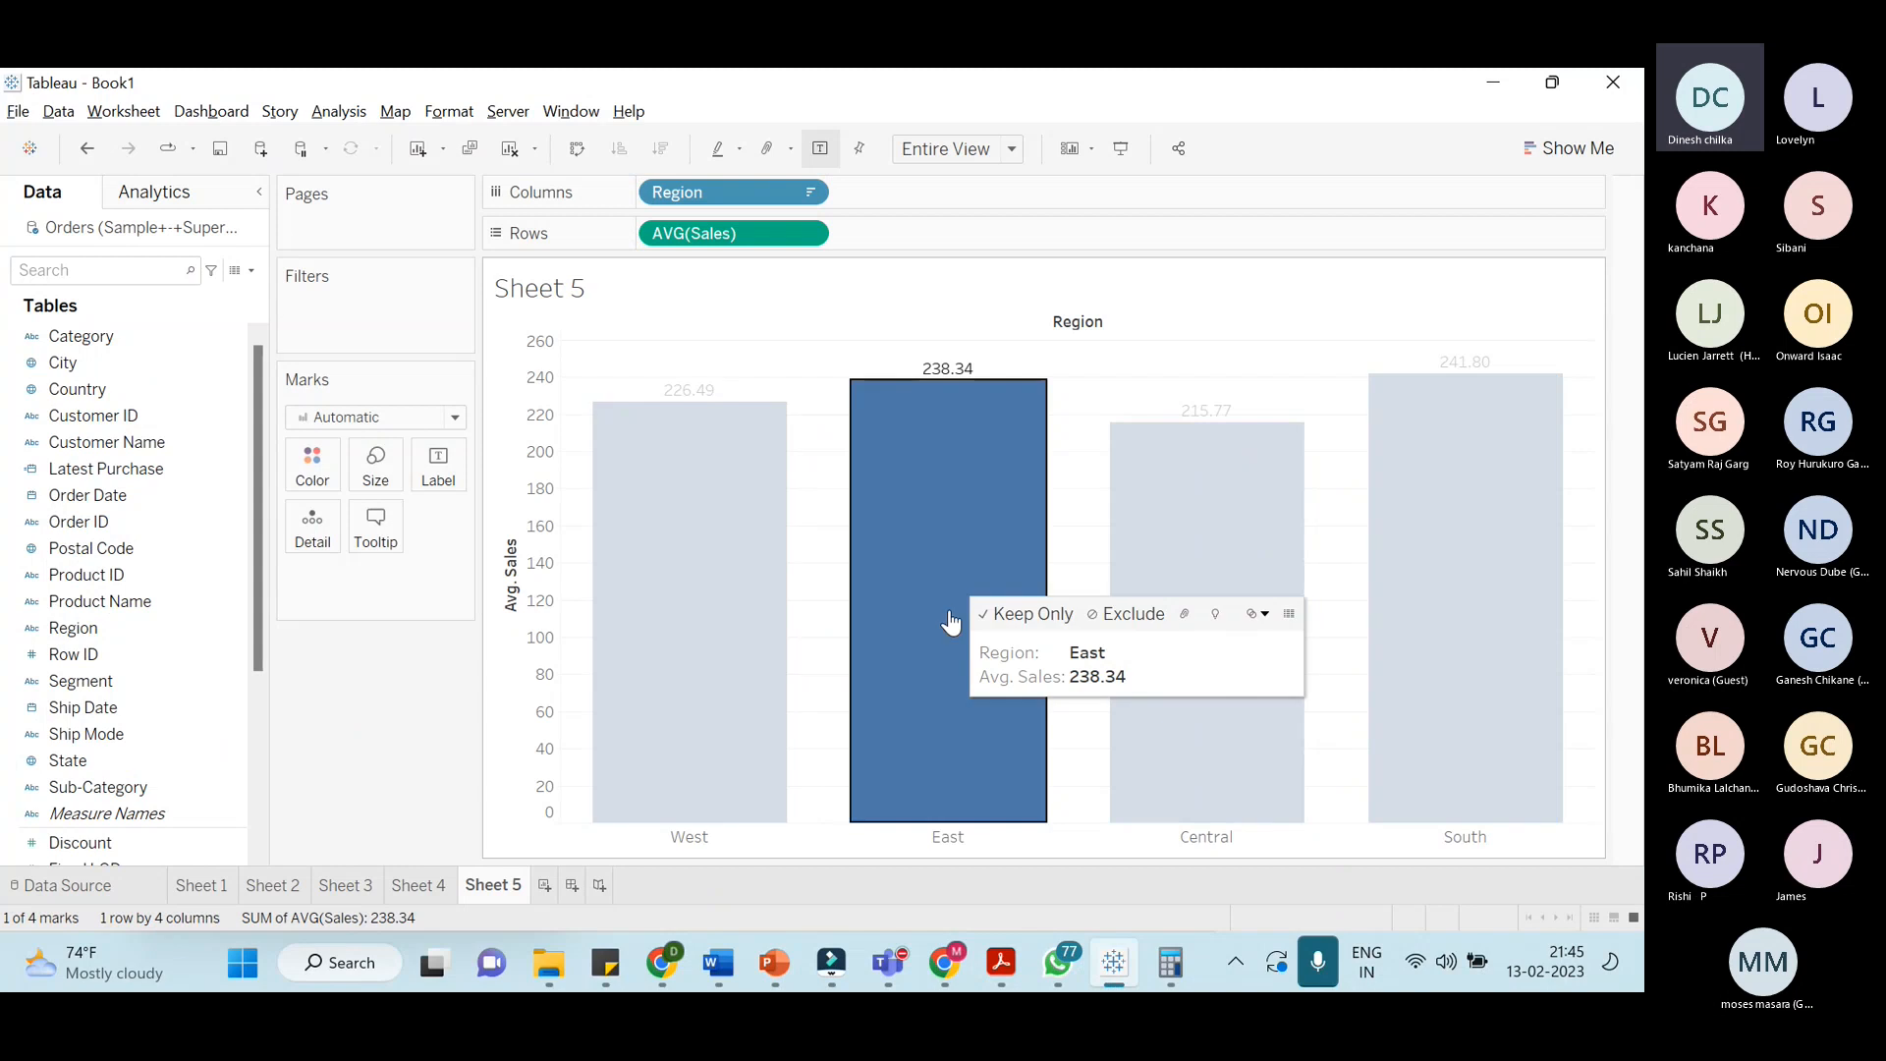
{"action": "left_click", "coordinate": [1184, 466]}
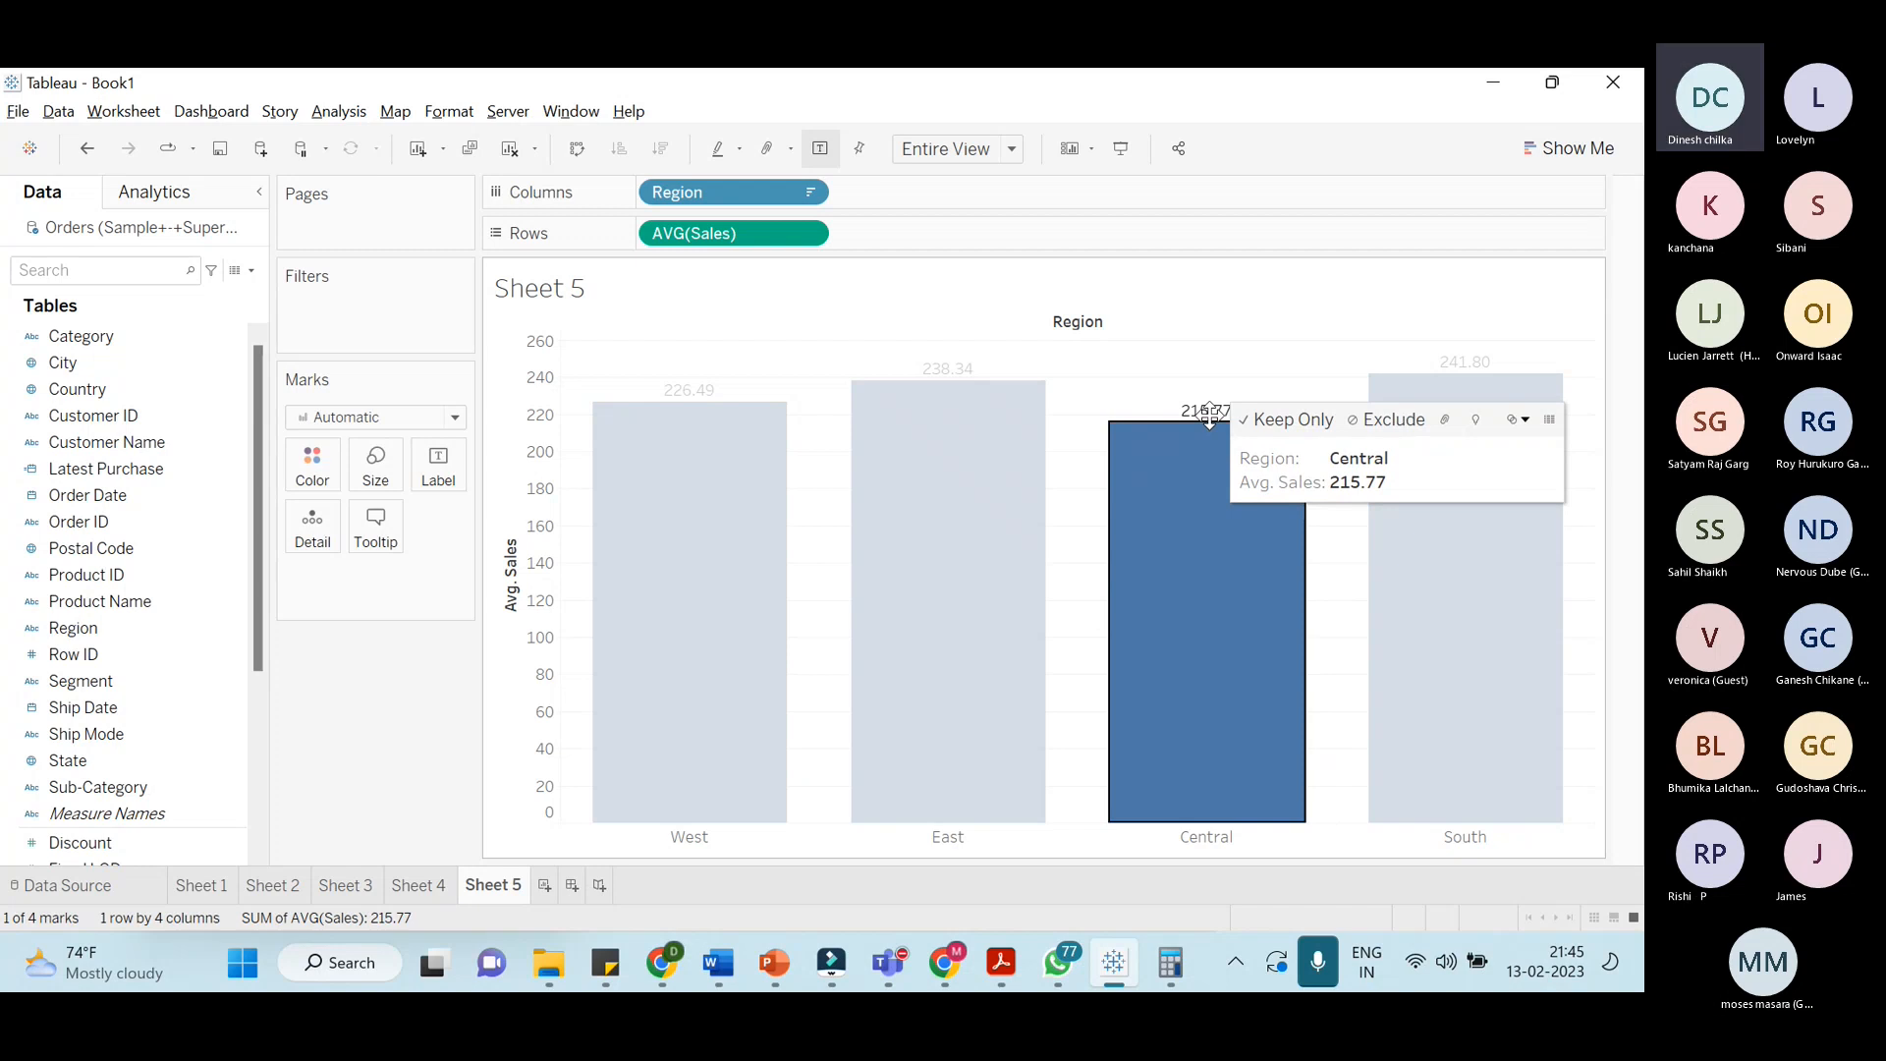
{"action": "key", "text": "alt+Tab"}
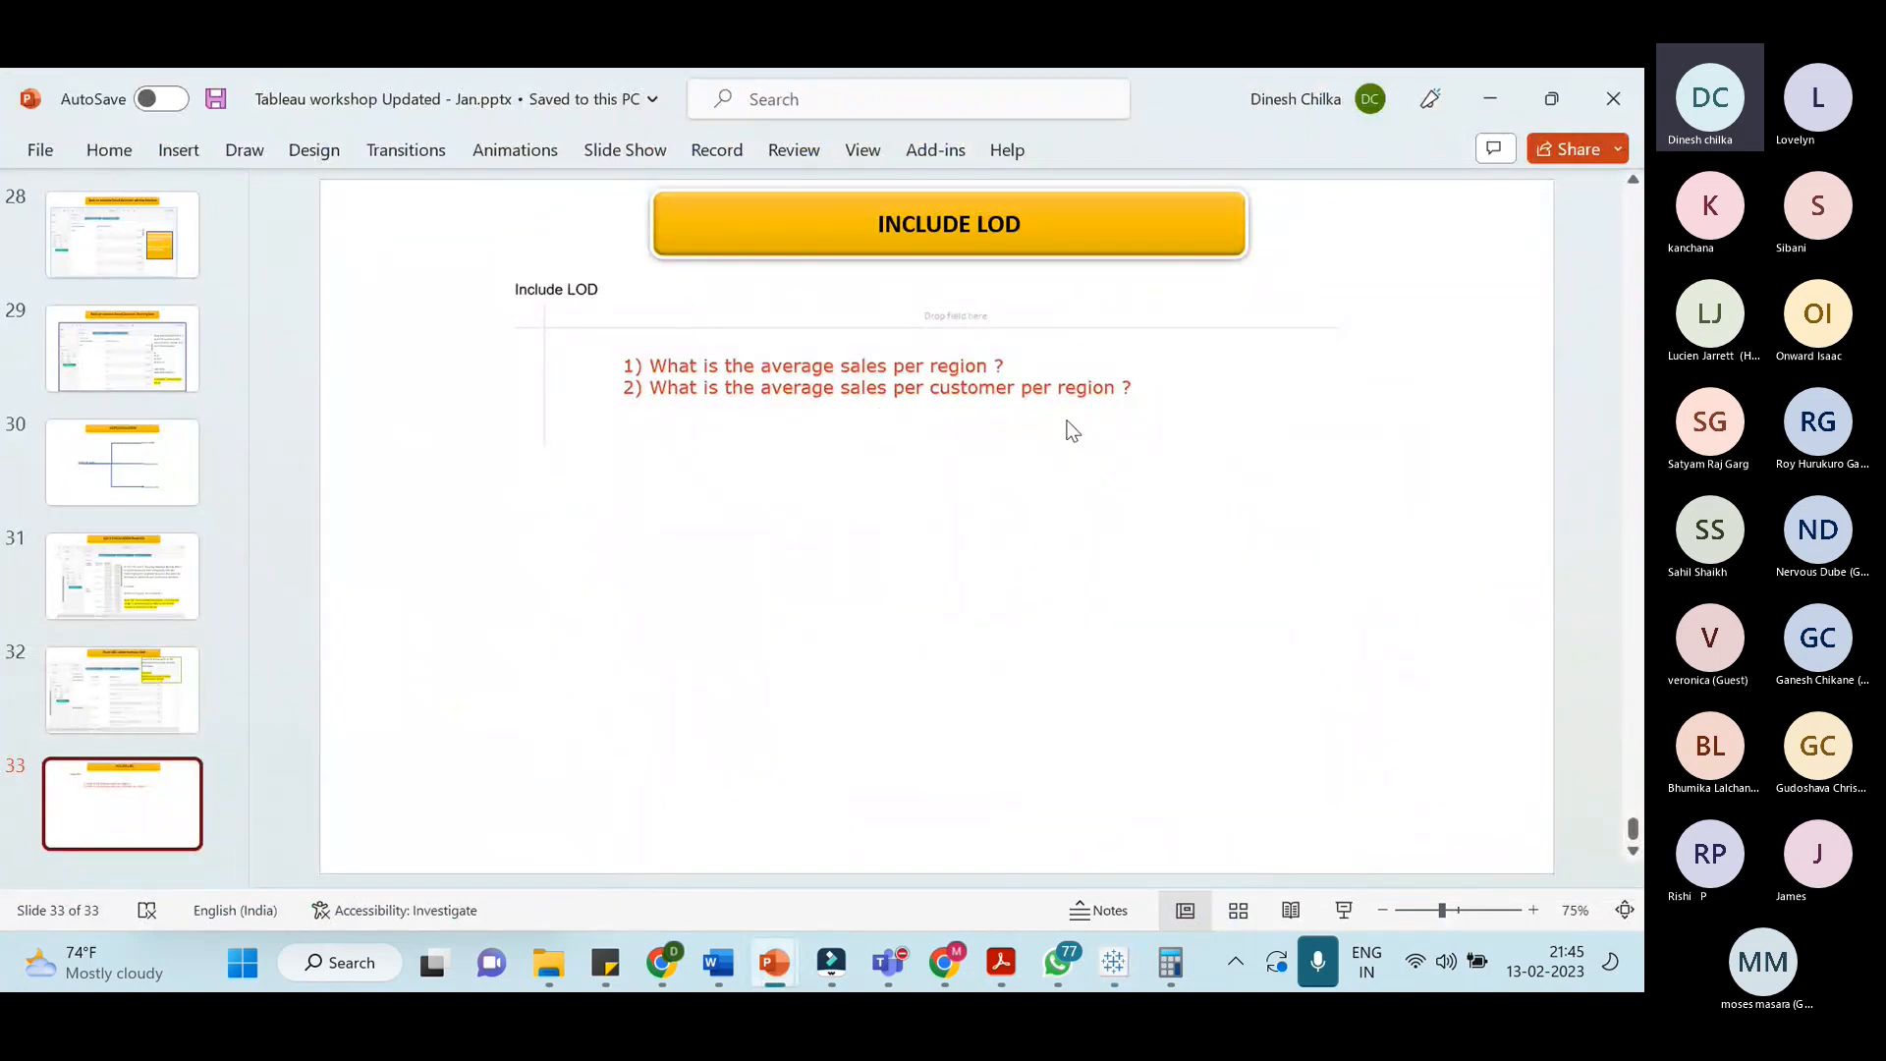
{"action": "key", "text": "alt+Tab"}
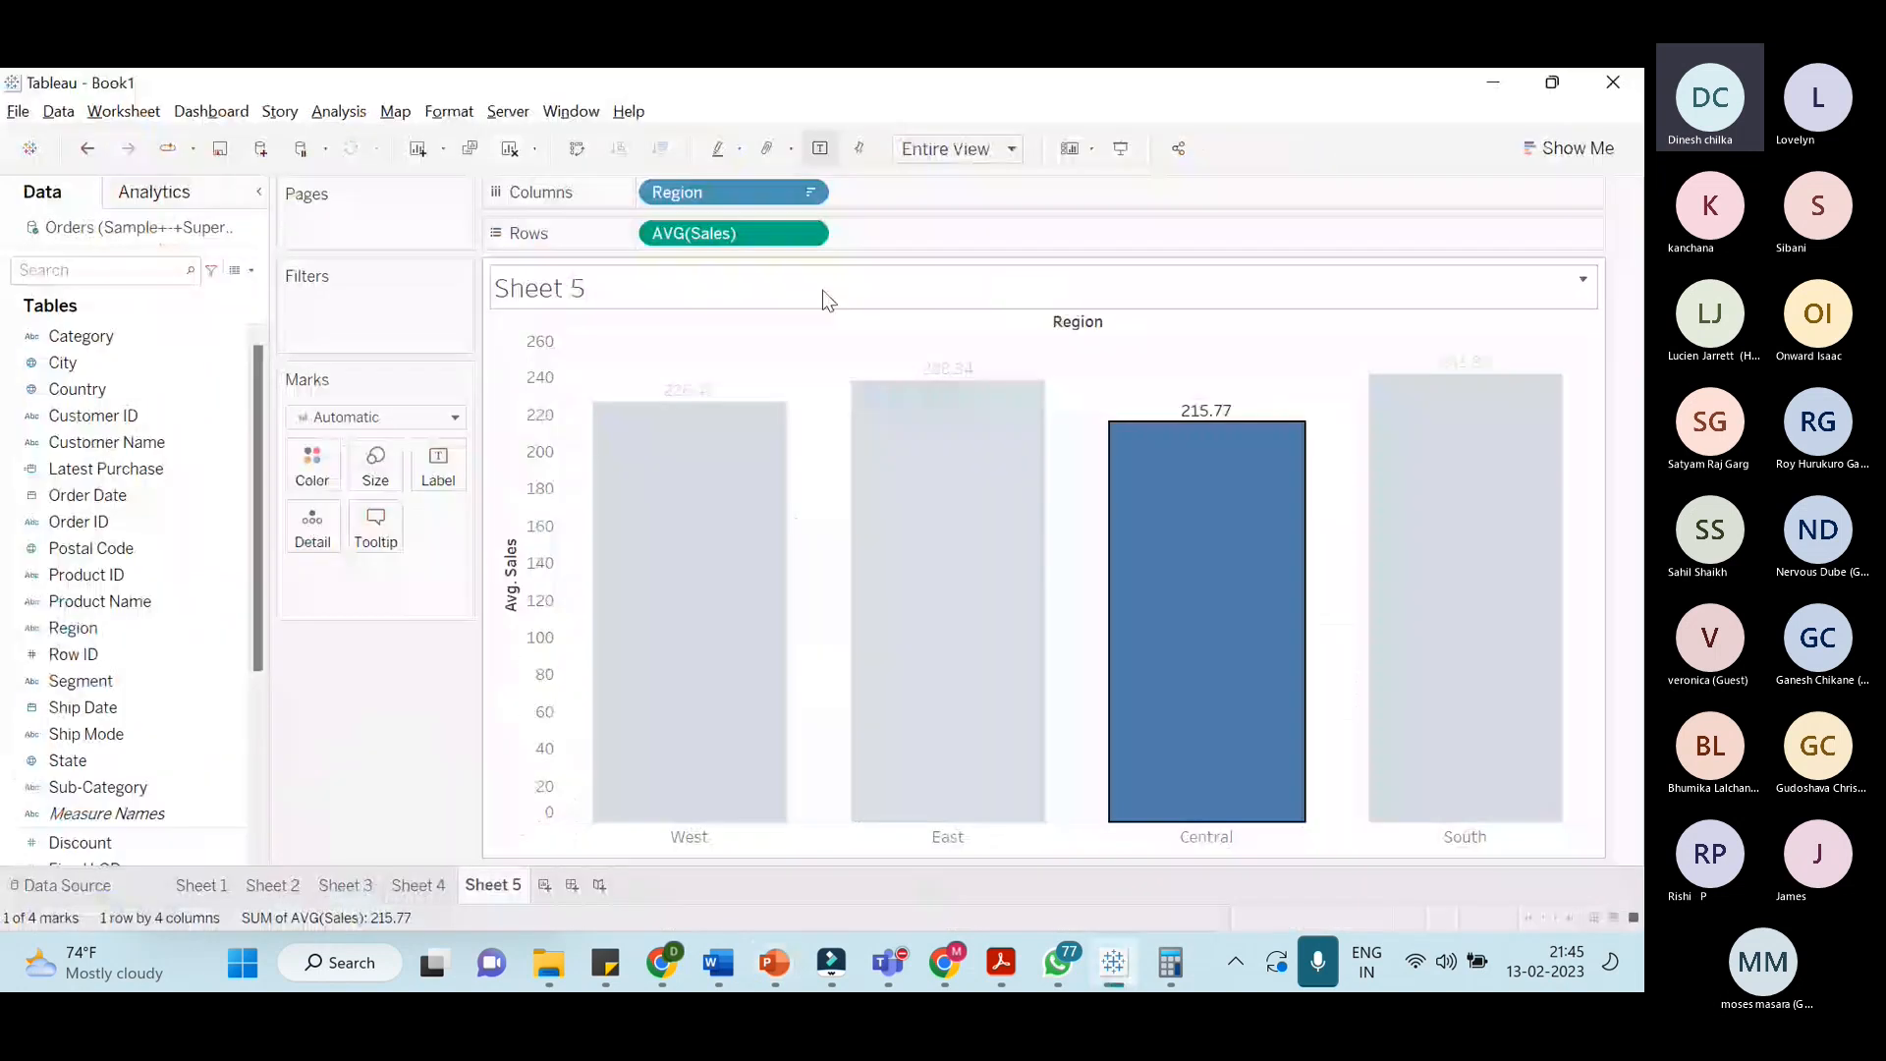
{"action": "left_click", "coordinate": [822, 291]}
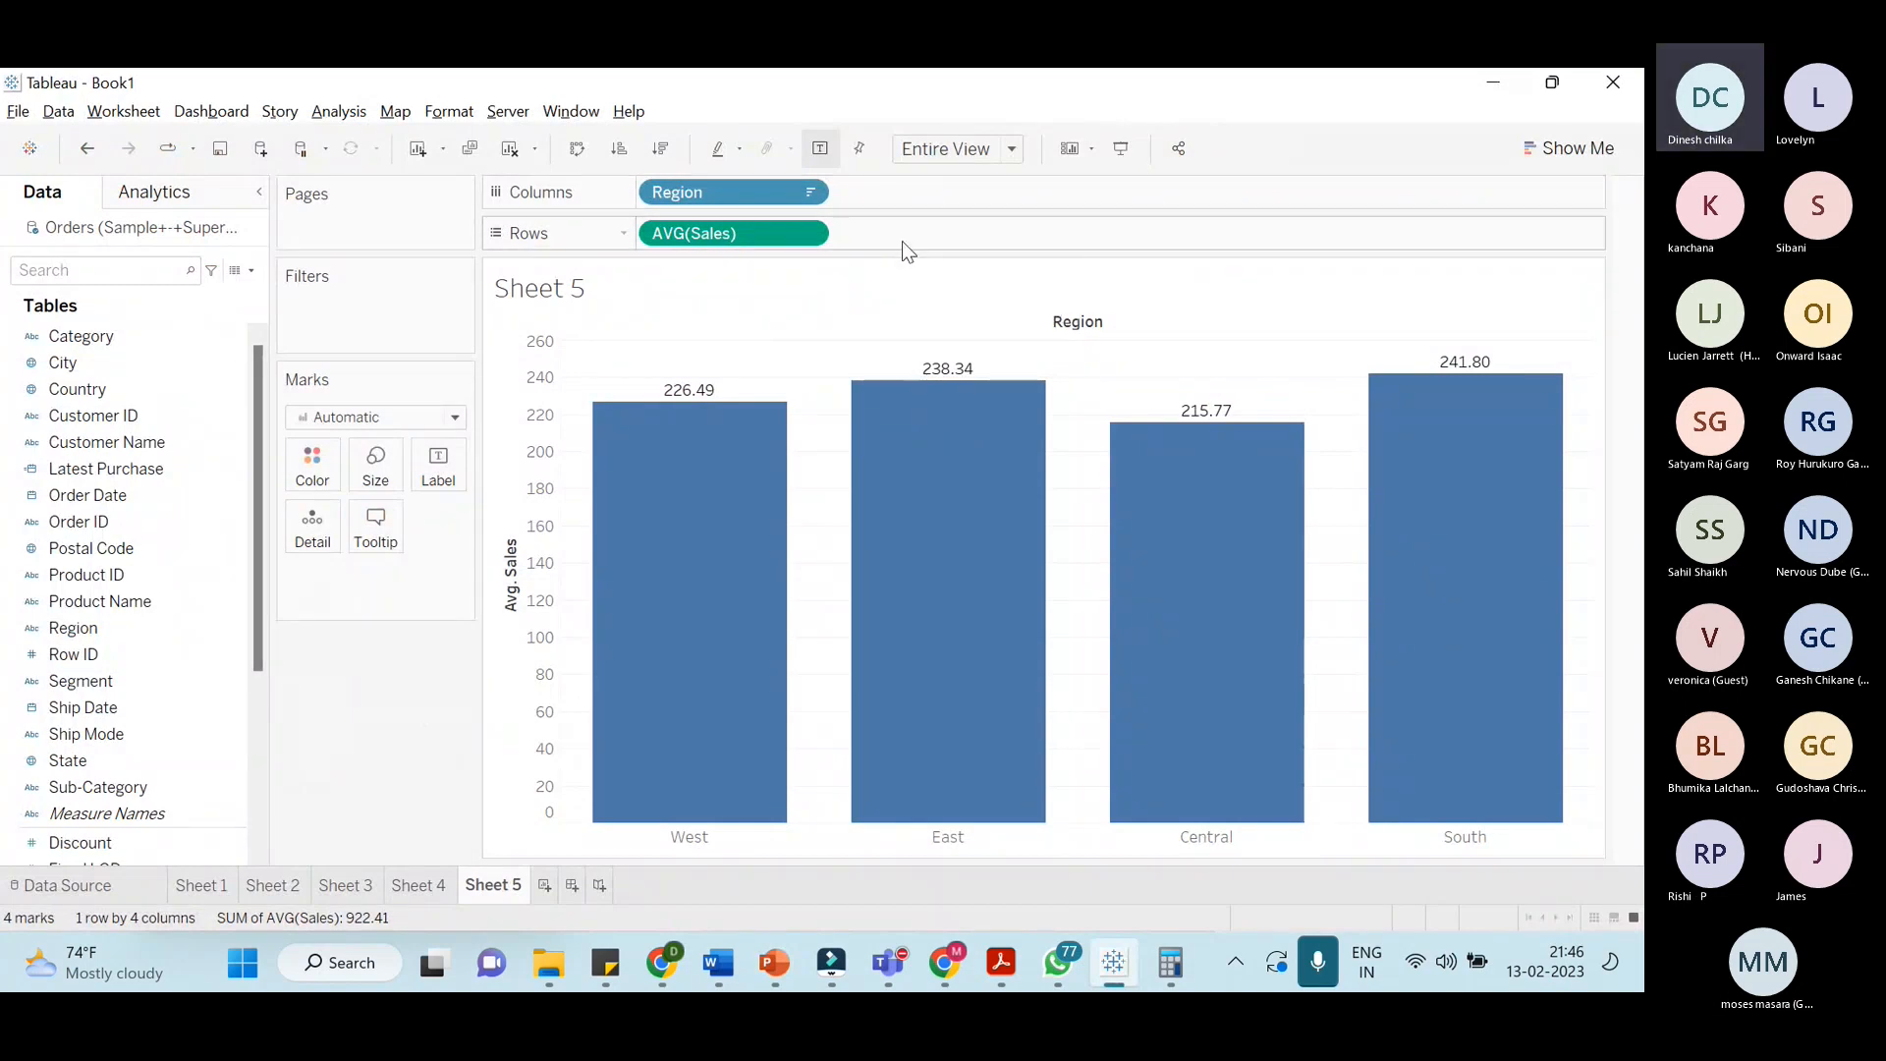
Compare the Region chart in Tableau with the average sales per customer per region question on the PowerPoint slide
{"action": "key", "text": "alt+Tab"}
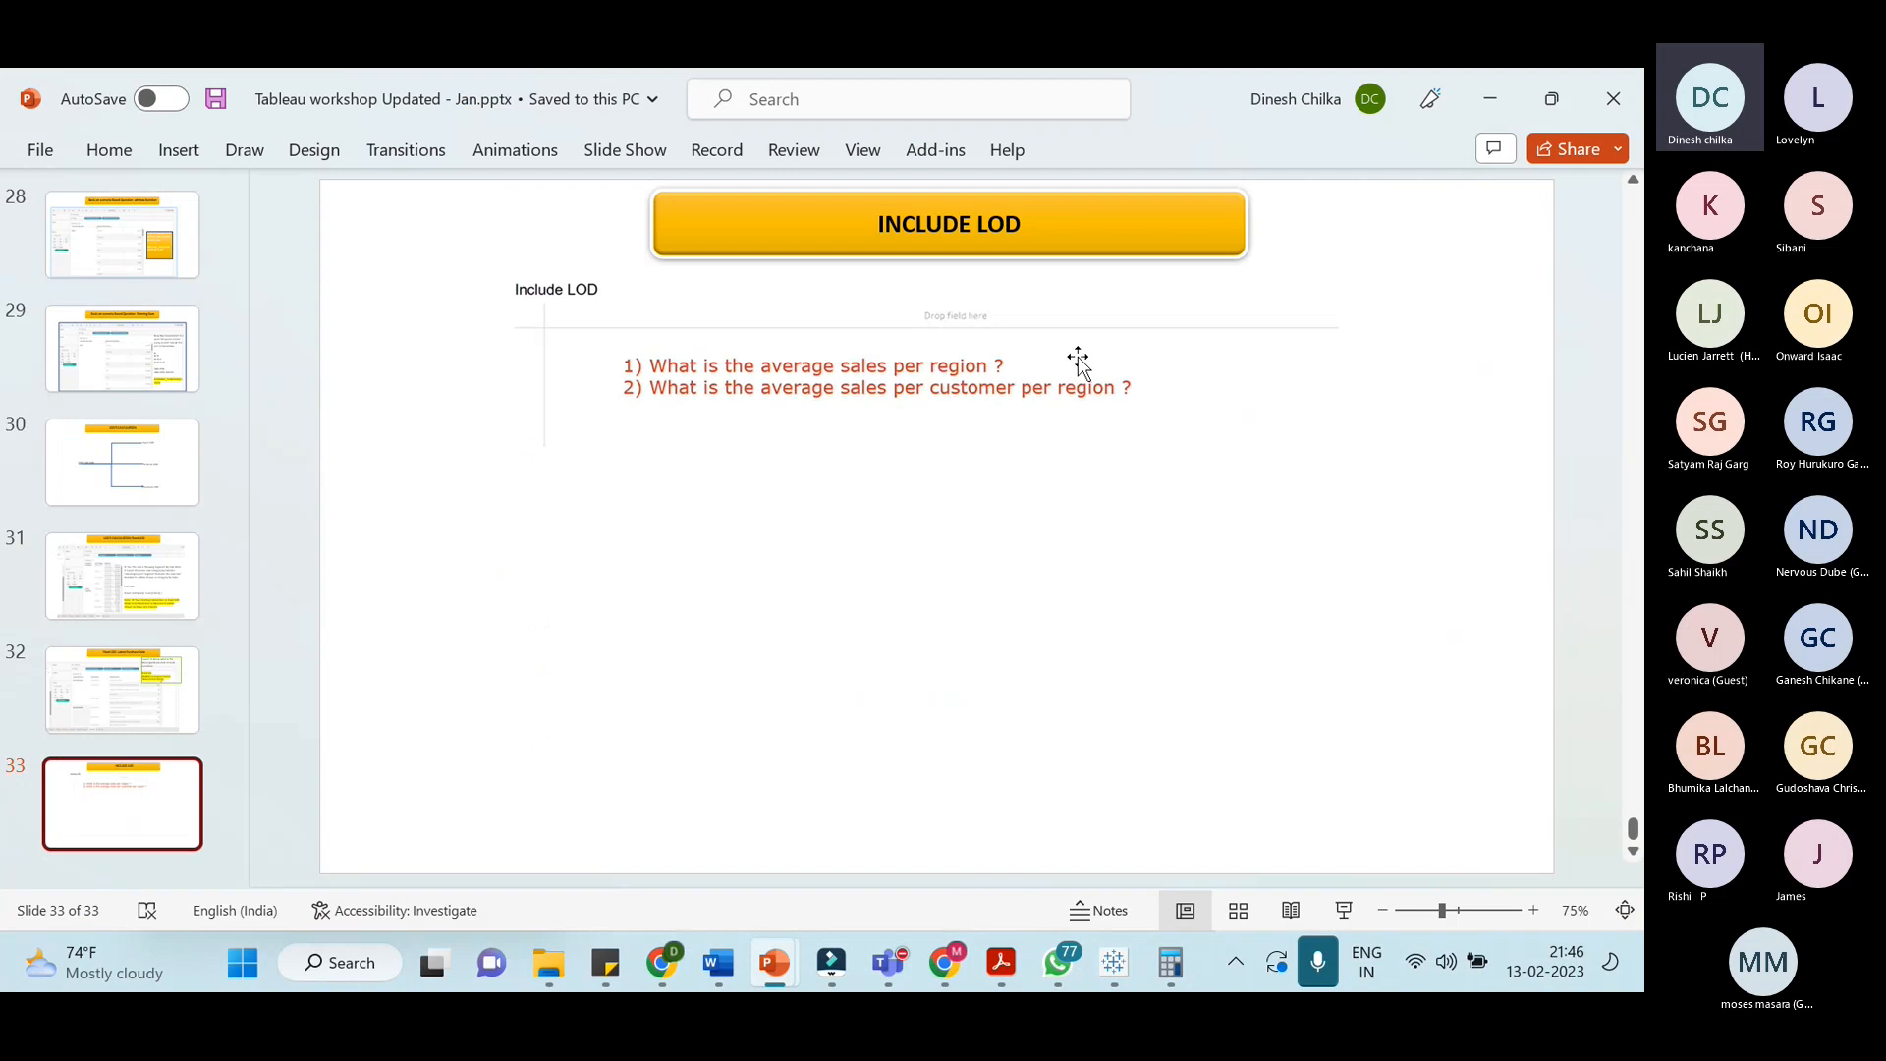
{"action": "key", "text": "alt+Tab"}
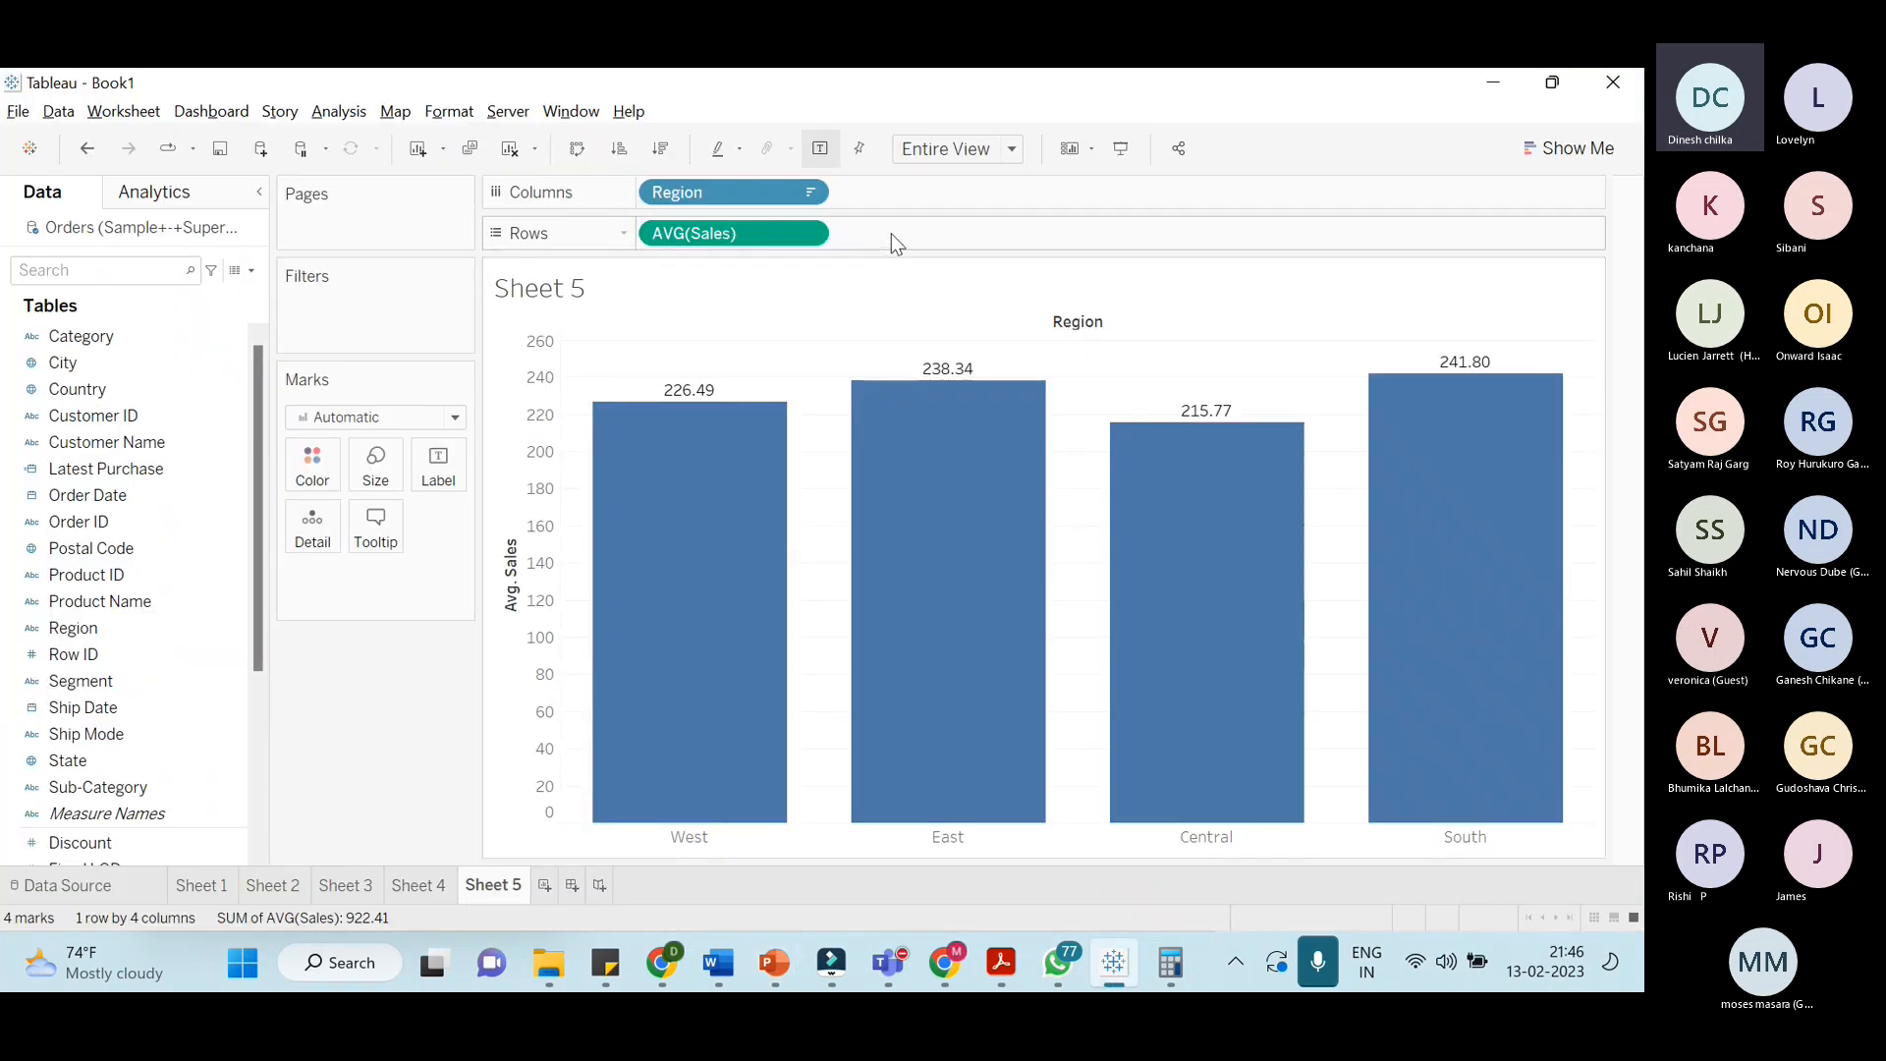
{"action": "mouse_move", "coordinate": [730, 471]}
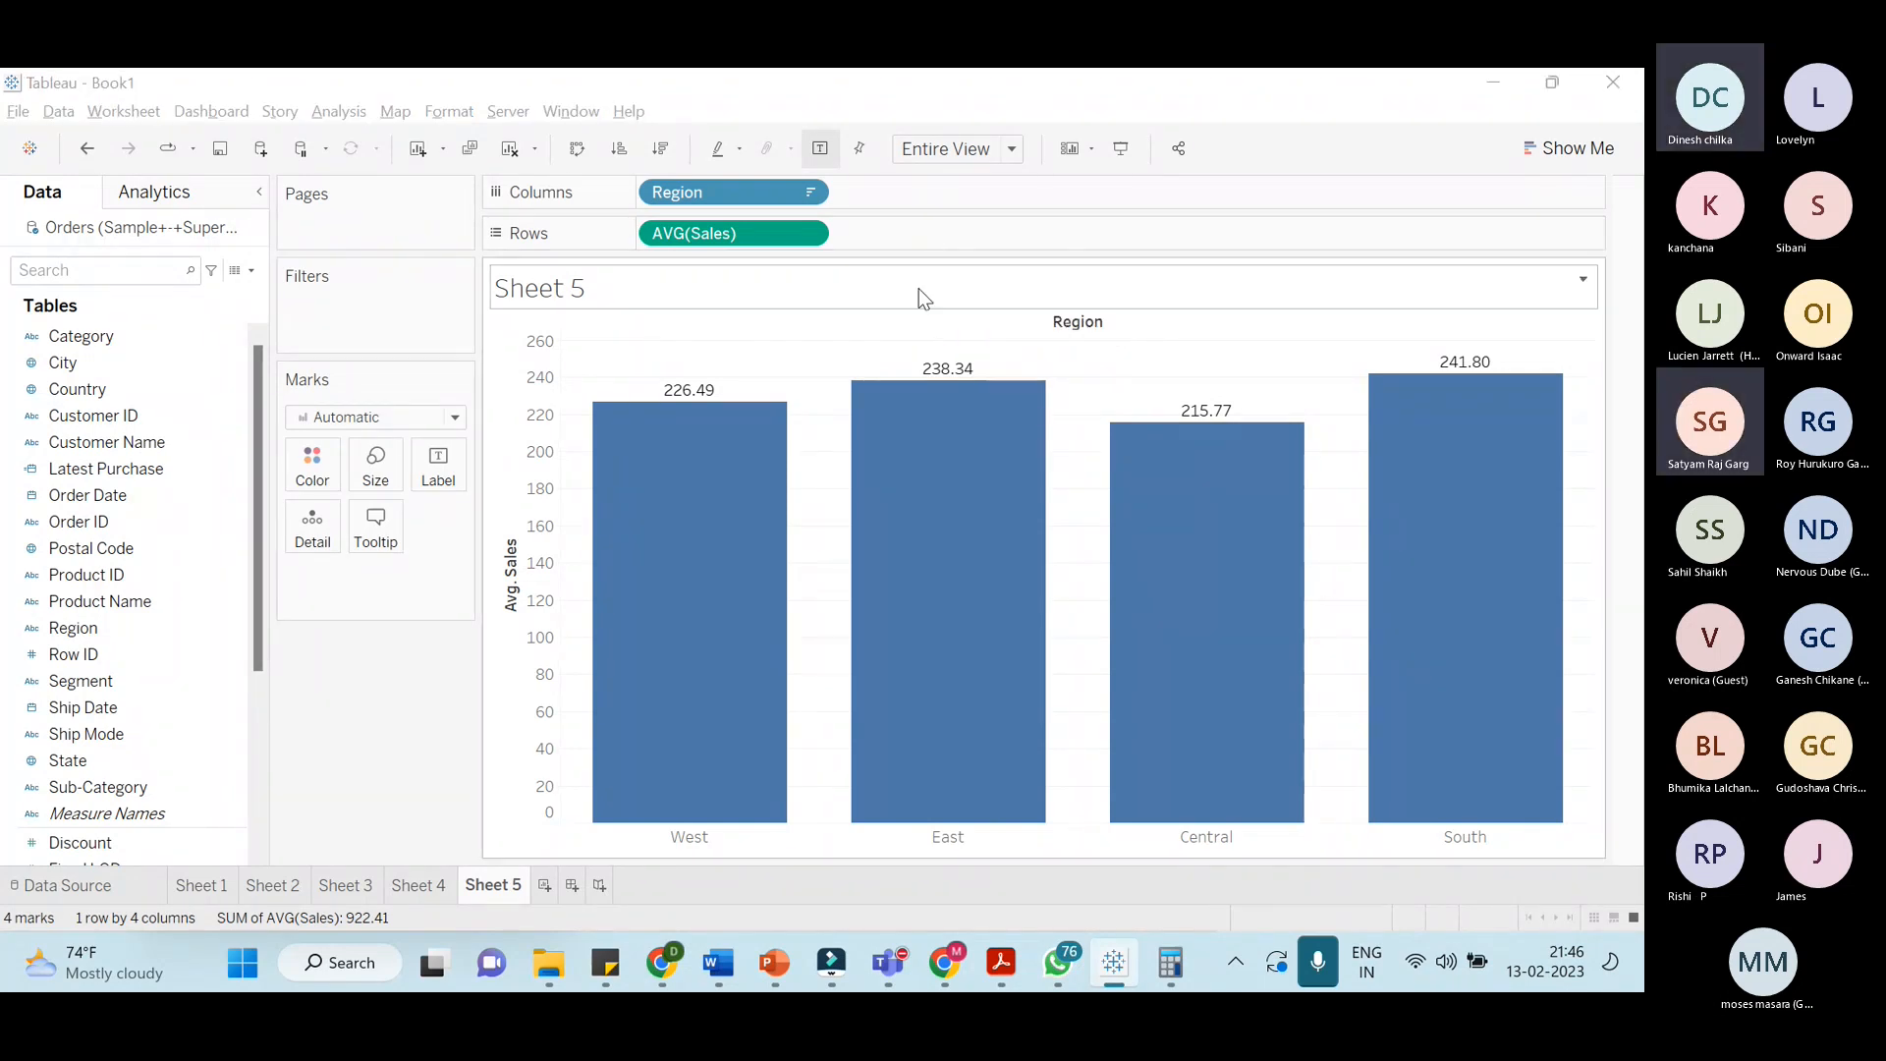
{"action": "key", "text": "alt+Tab"}
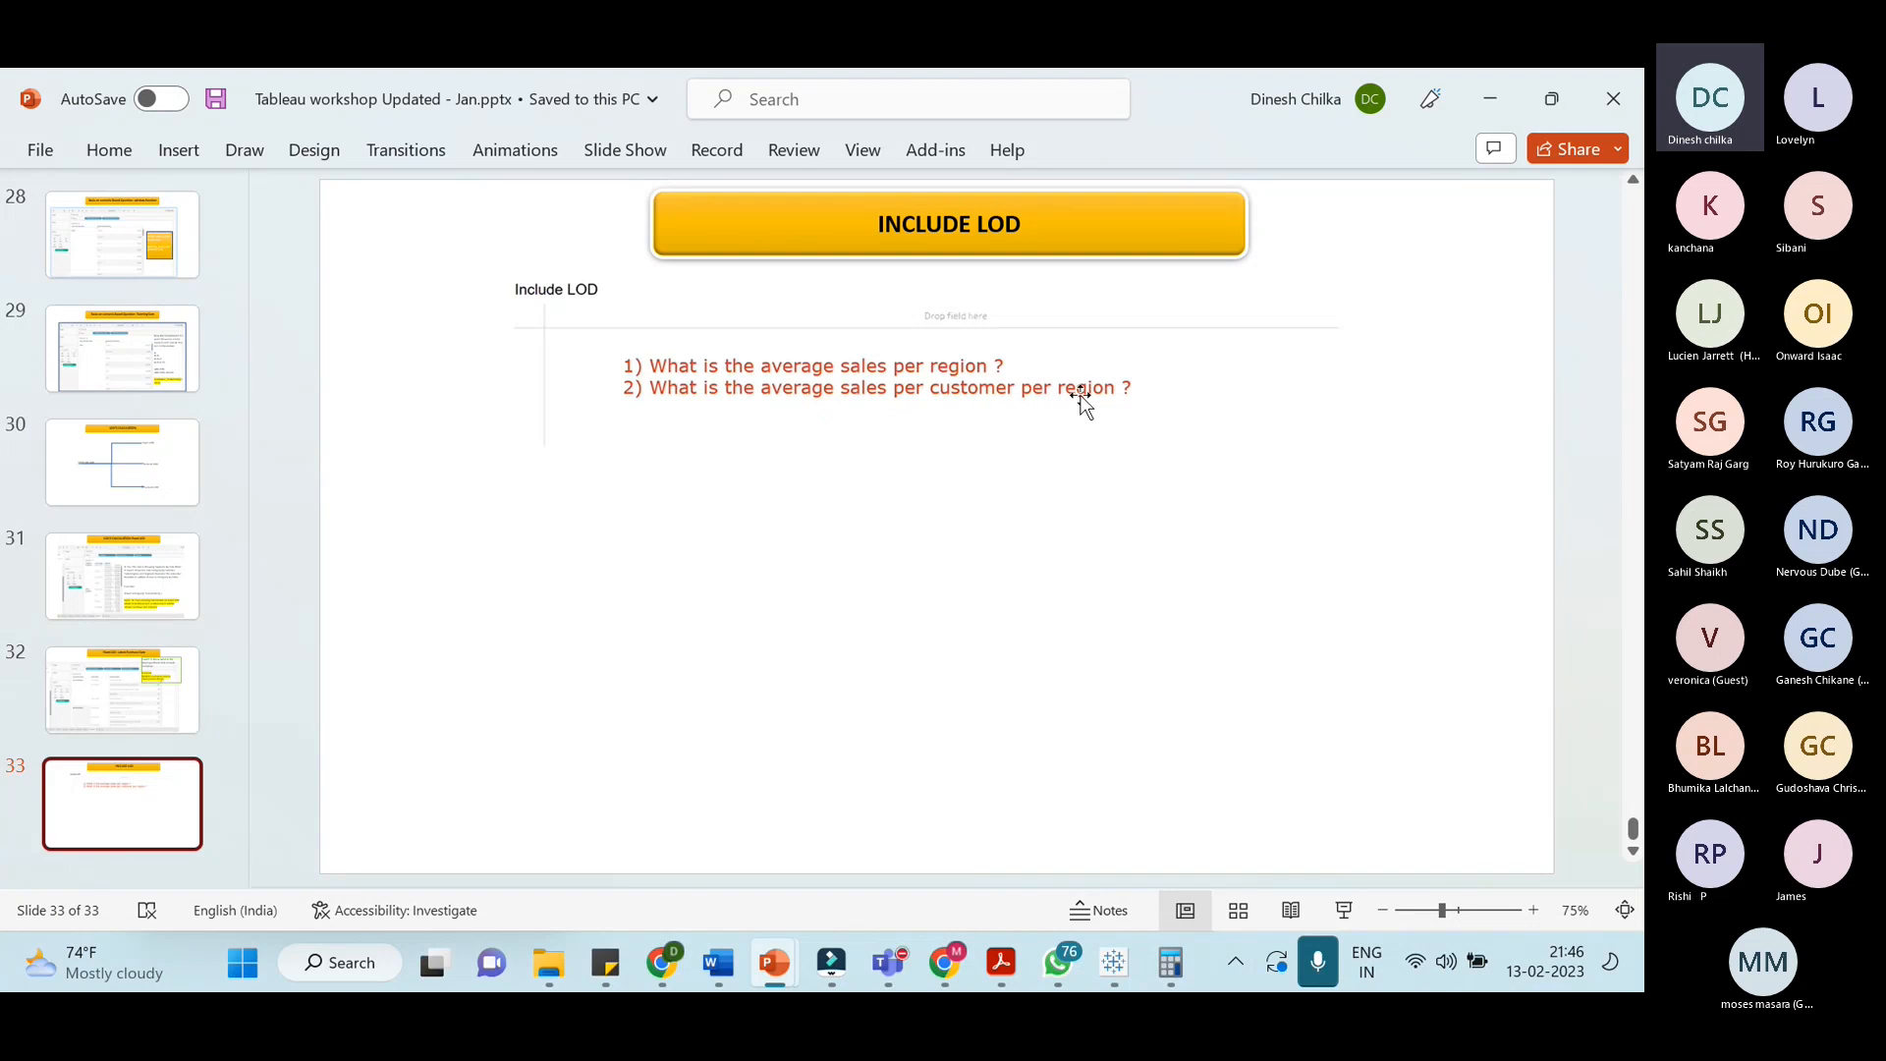
{"action": "key", "text": "alt+Tab"}
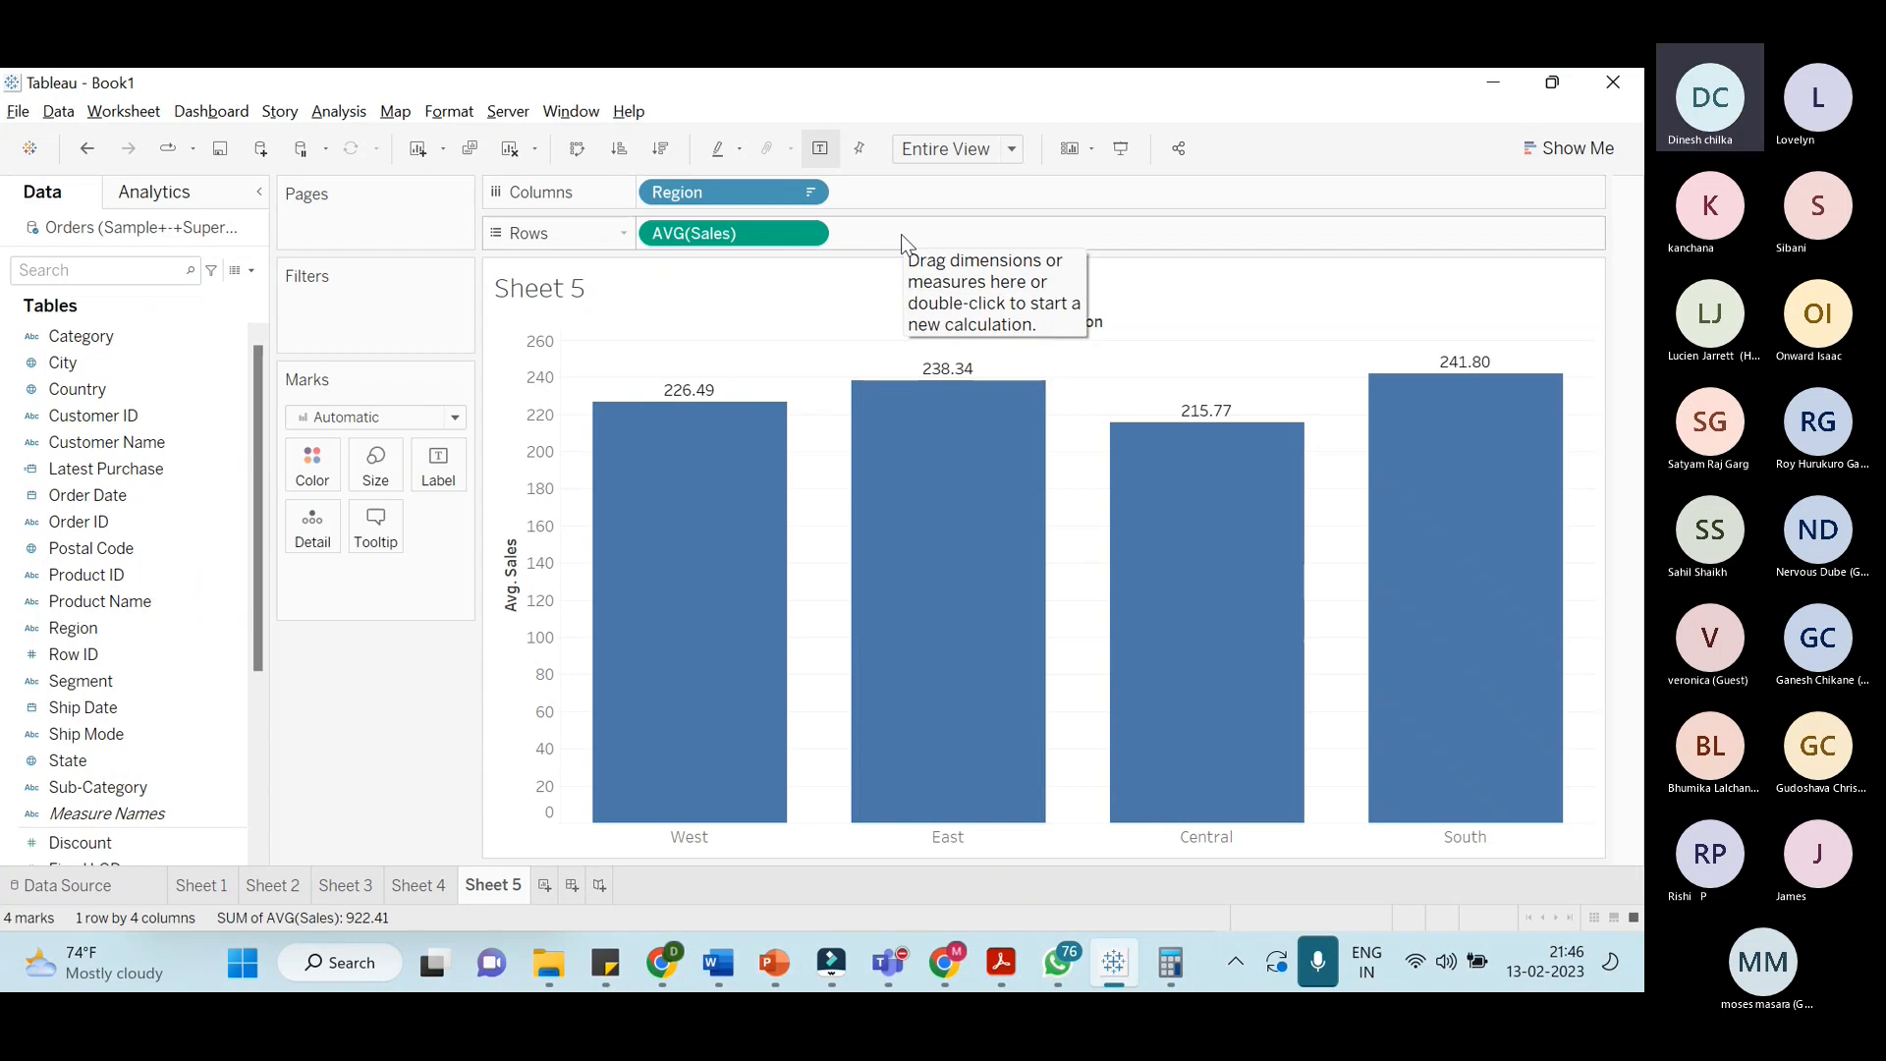
{"action": "key", "text": "alt+Tab"}
{"action": "key", "text": "alt+Tab"}
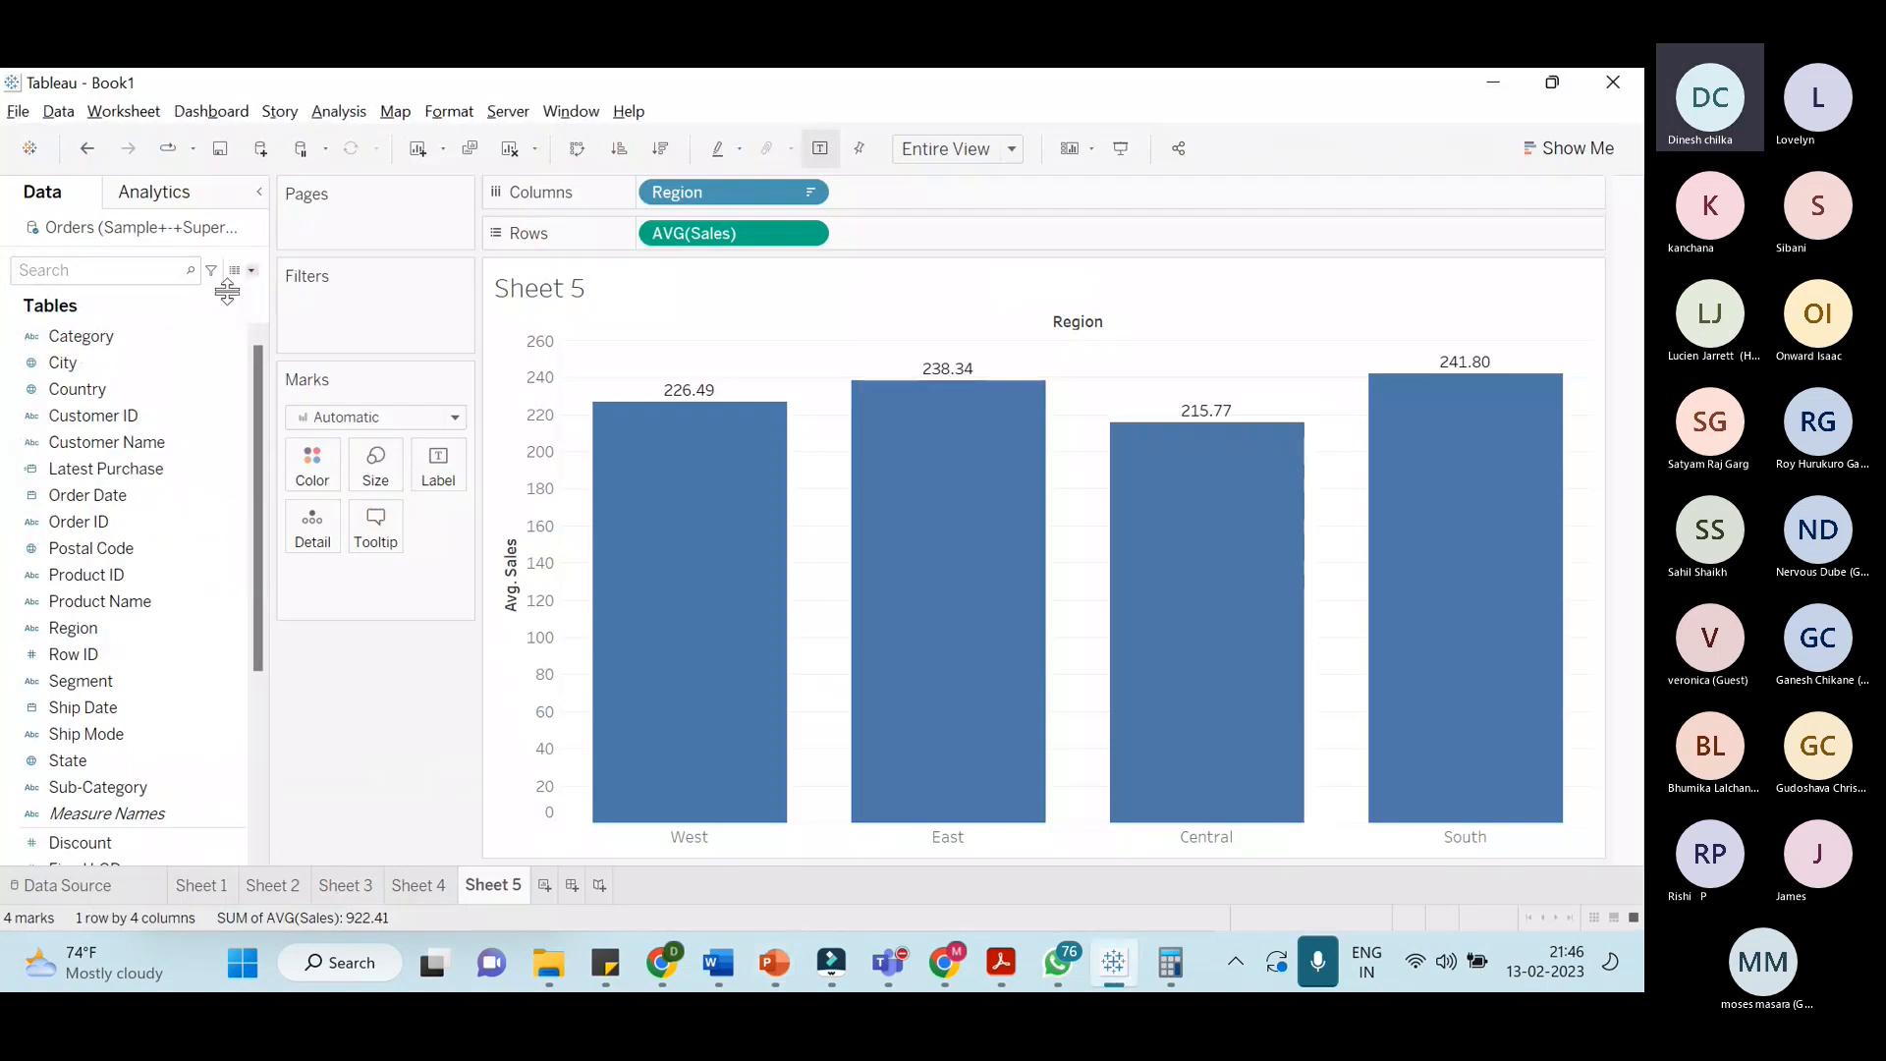
Name the new calculated field AVG Customer, check the per-customer question in PowerPoint and return to Tableau
{"action": "key", "text": "BackSpace"}
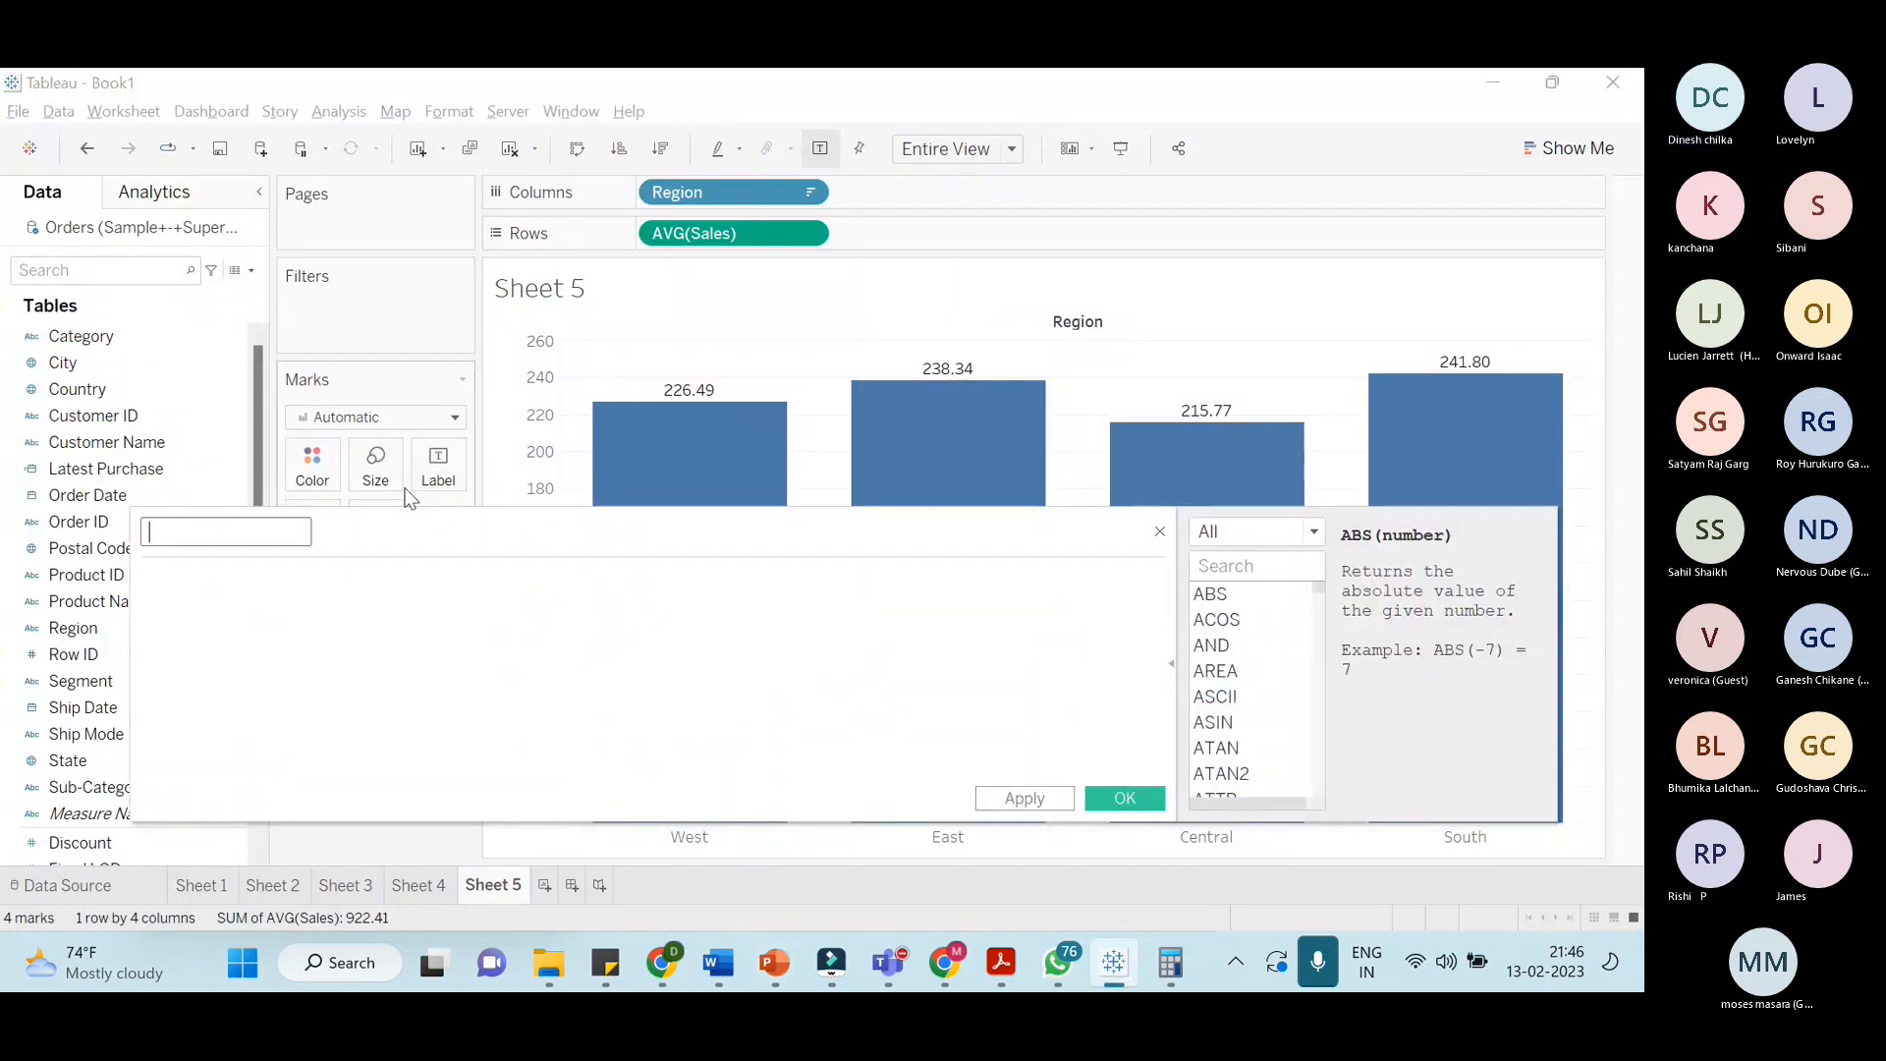
{"action": "type", "text": "AVG Customer"}
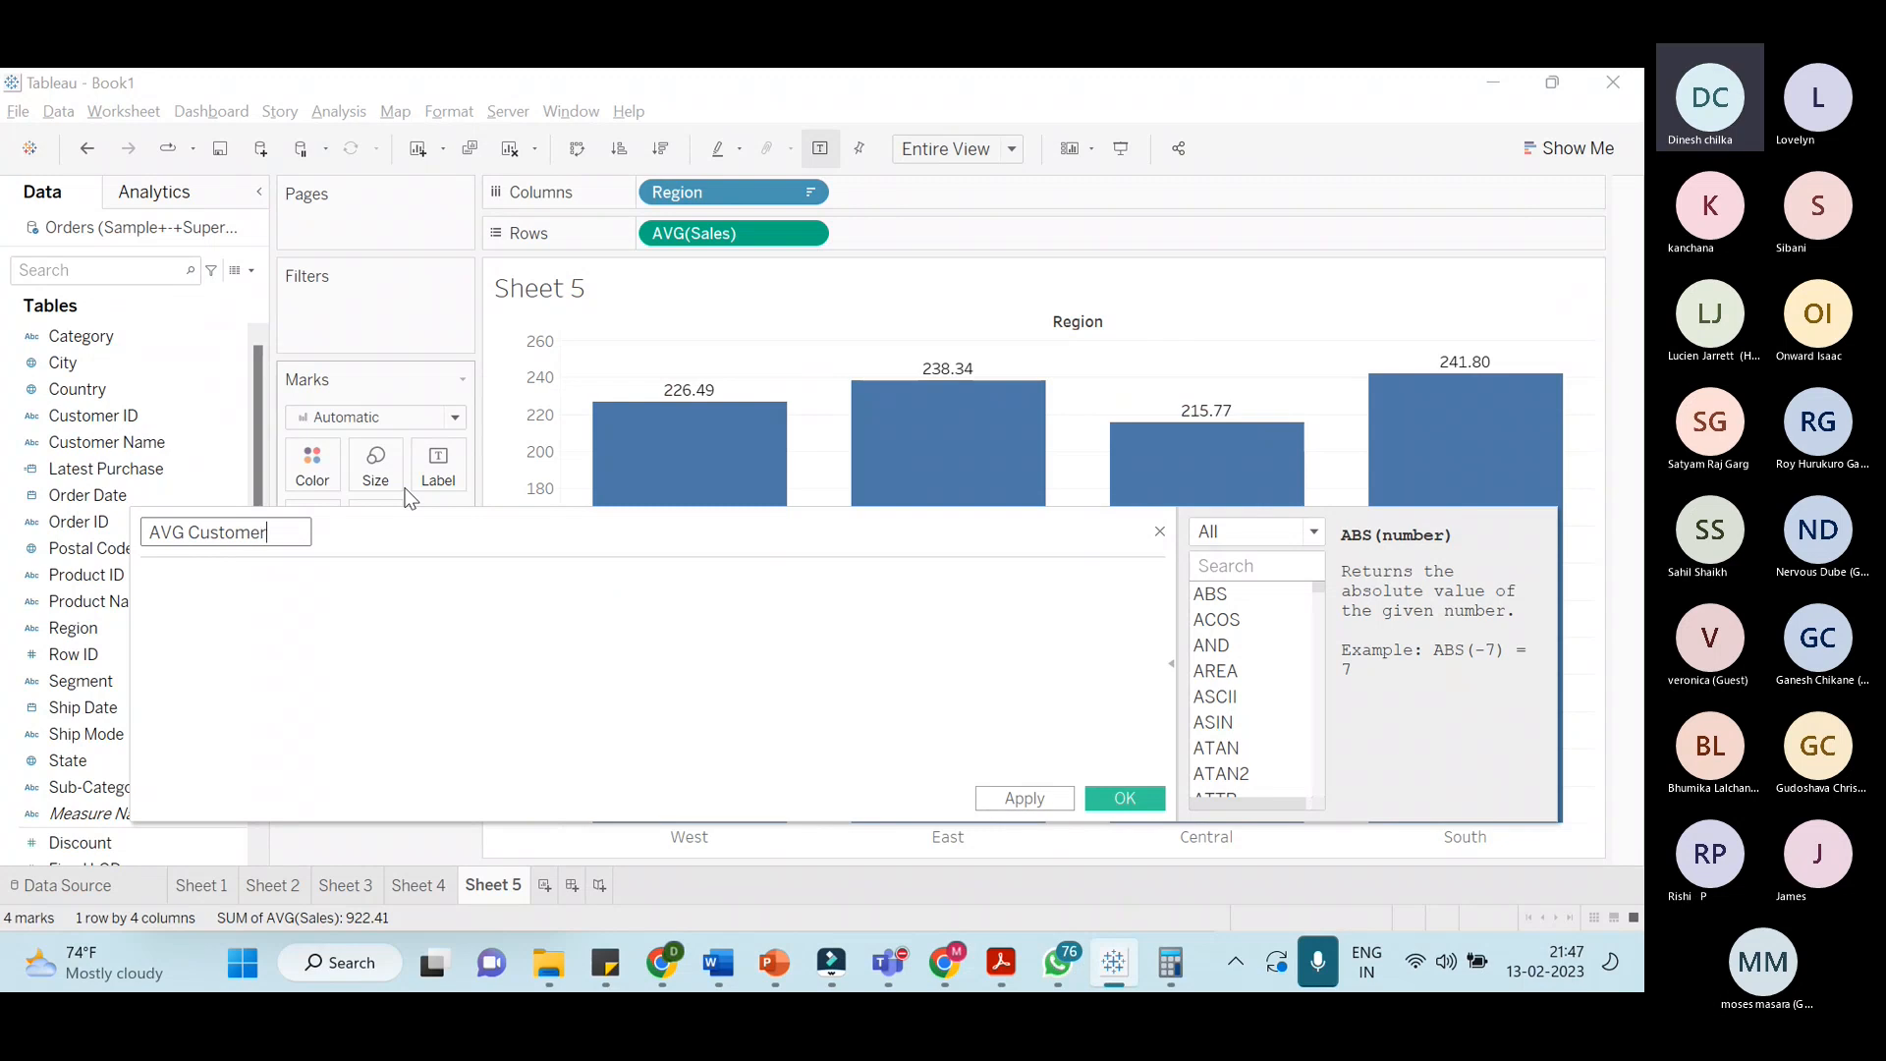
{"action": "key", "text": "alt+Tab"}
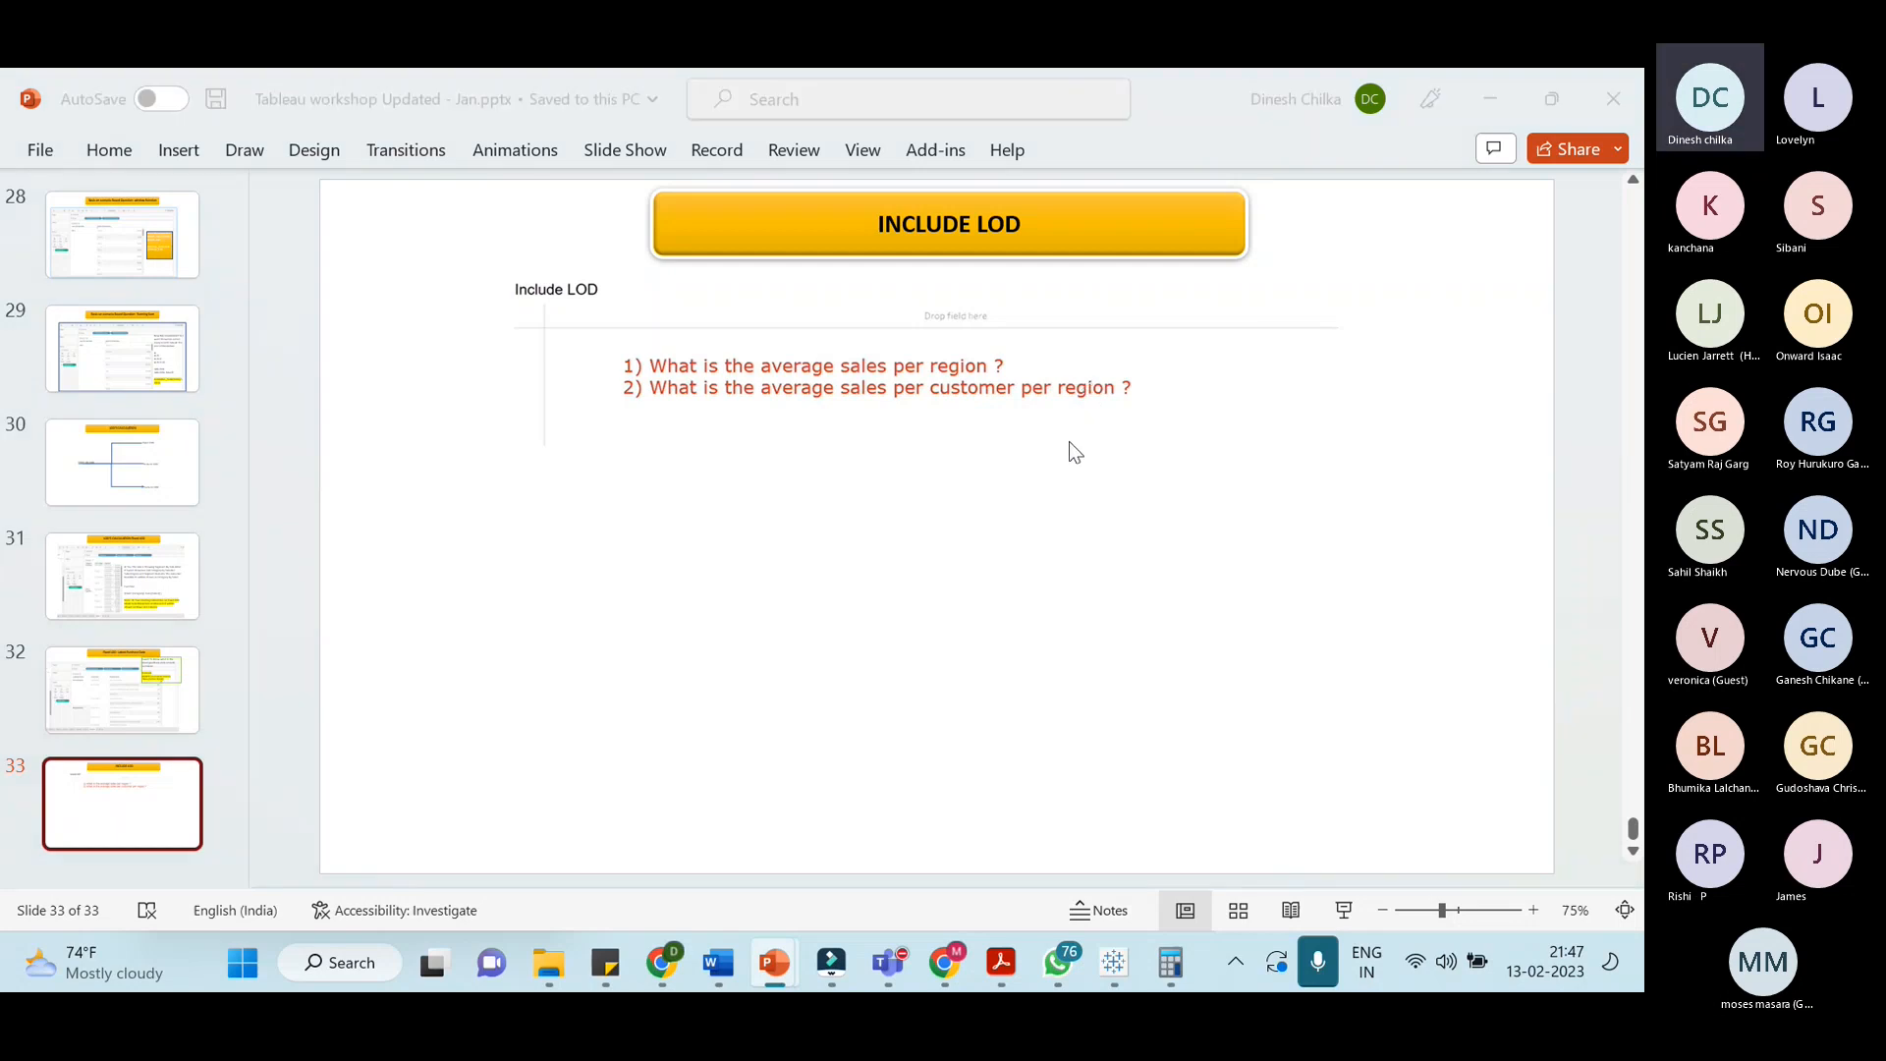
{"action": "key", "text": "alt+Tab"}
Begin the AVG Customer formula with the level of detail expression {INCLUDE [Customer Name]}
{"action": "type", "text": "{ }"}
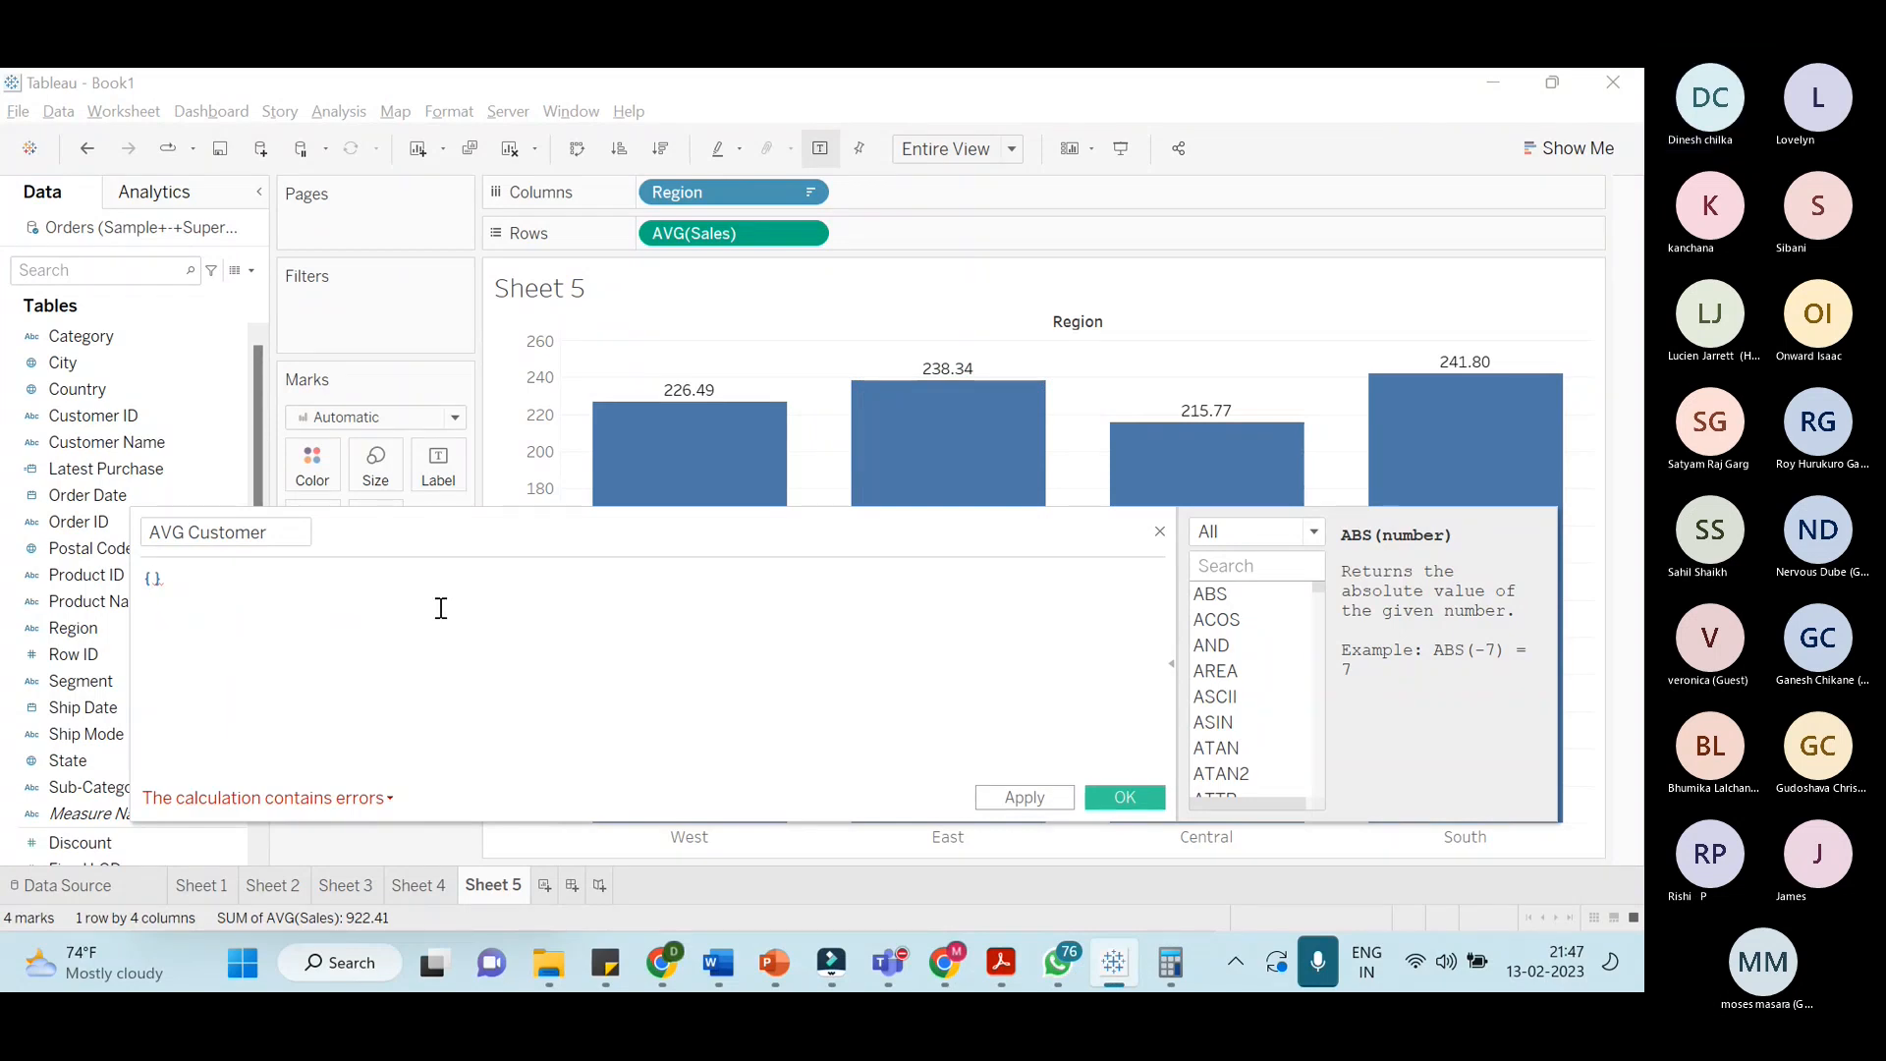
{"action": "type", "text": "fi"}
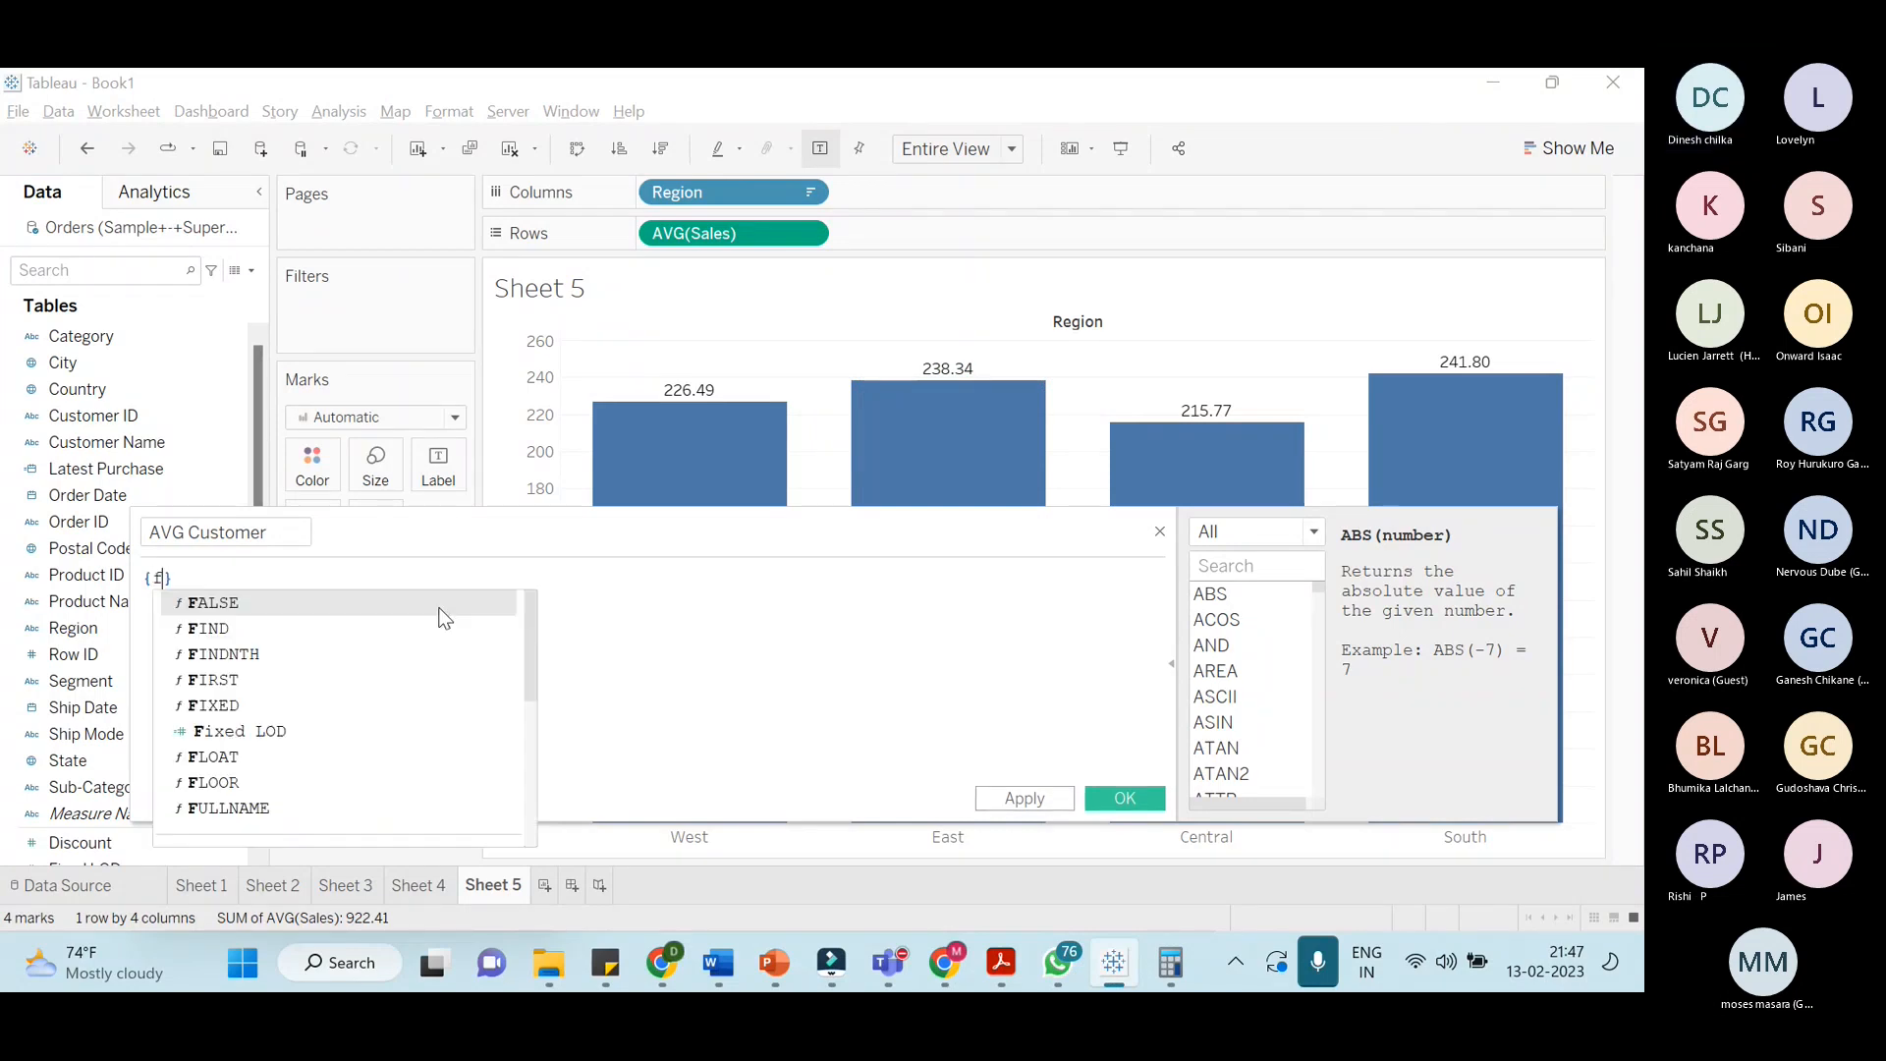
{"action": "key", "text": "BackSpace"}
{"action": "key", "text": "BackSpace"}
{"action": "type", "text": "in"}
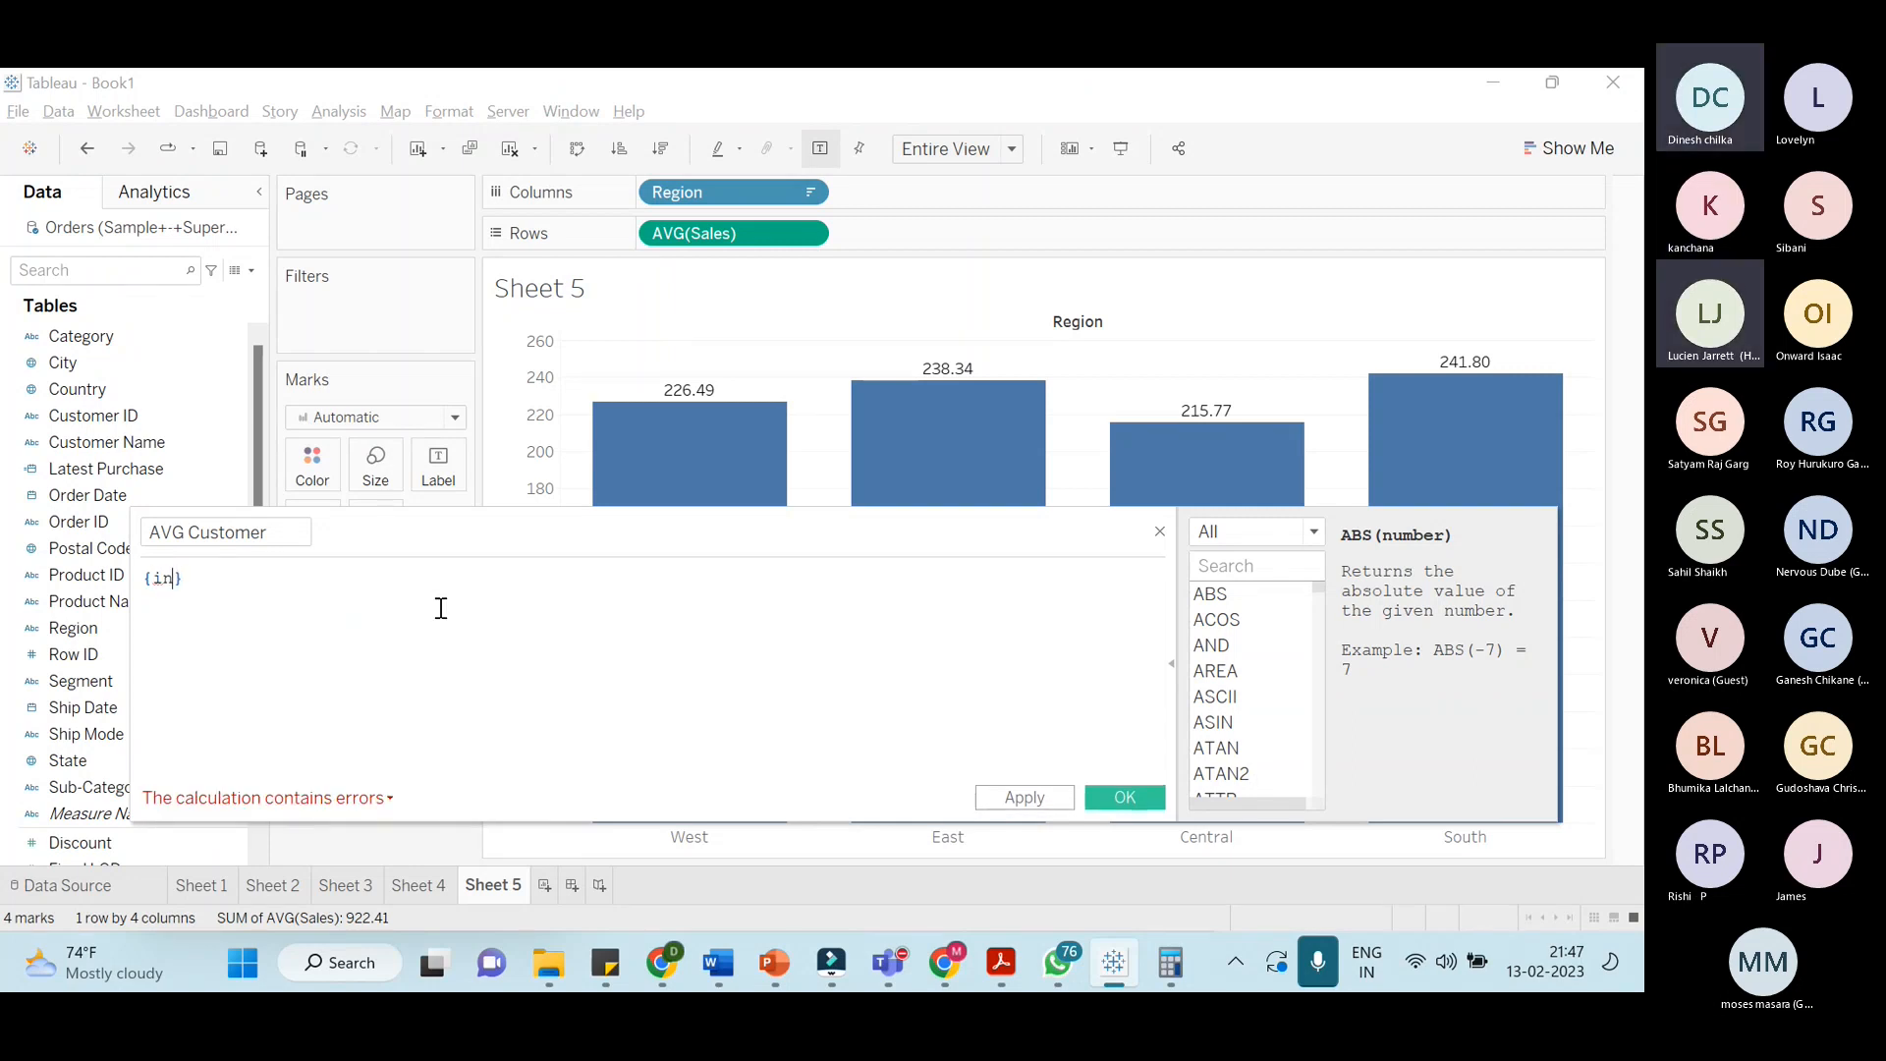
{"action": "type", "text": "c"}
{"action": "key", "text": "Return"}
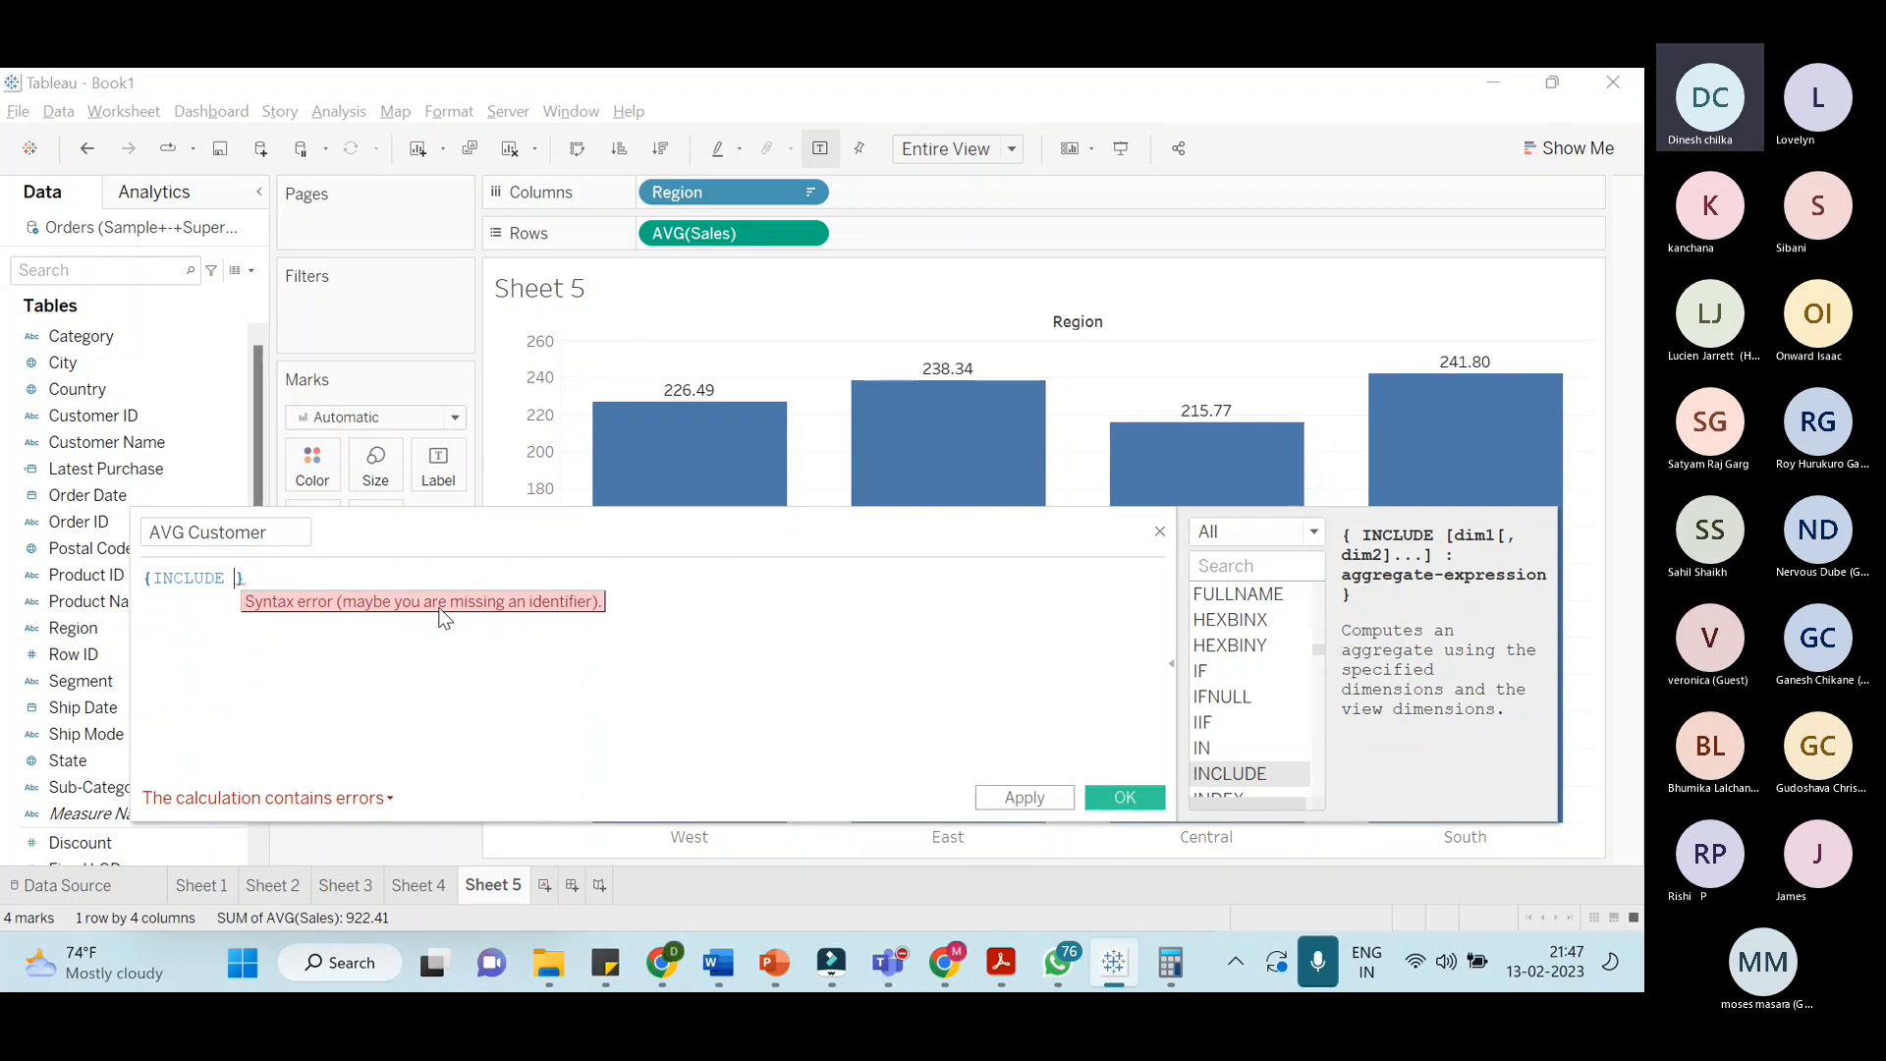
{"action": "type", "text": "cu"}
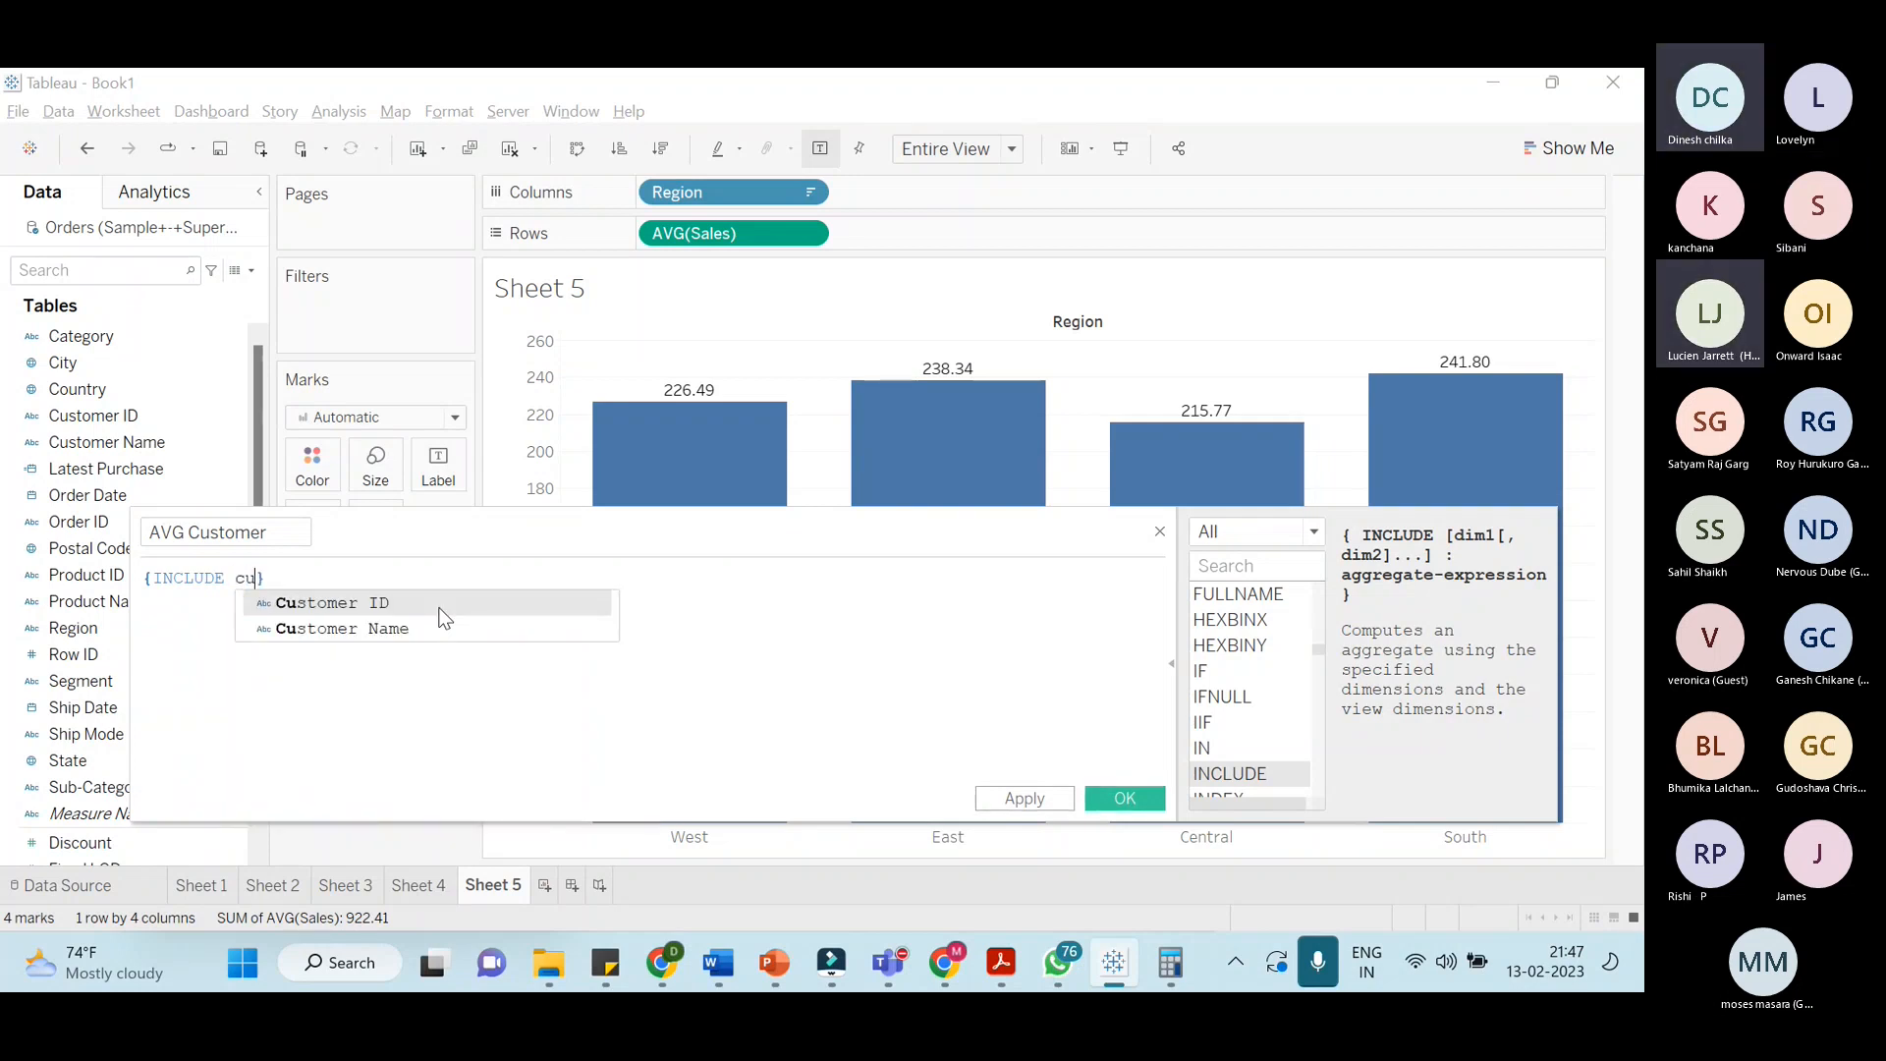
{"action": "key", "text": "Return"}
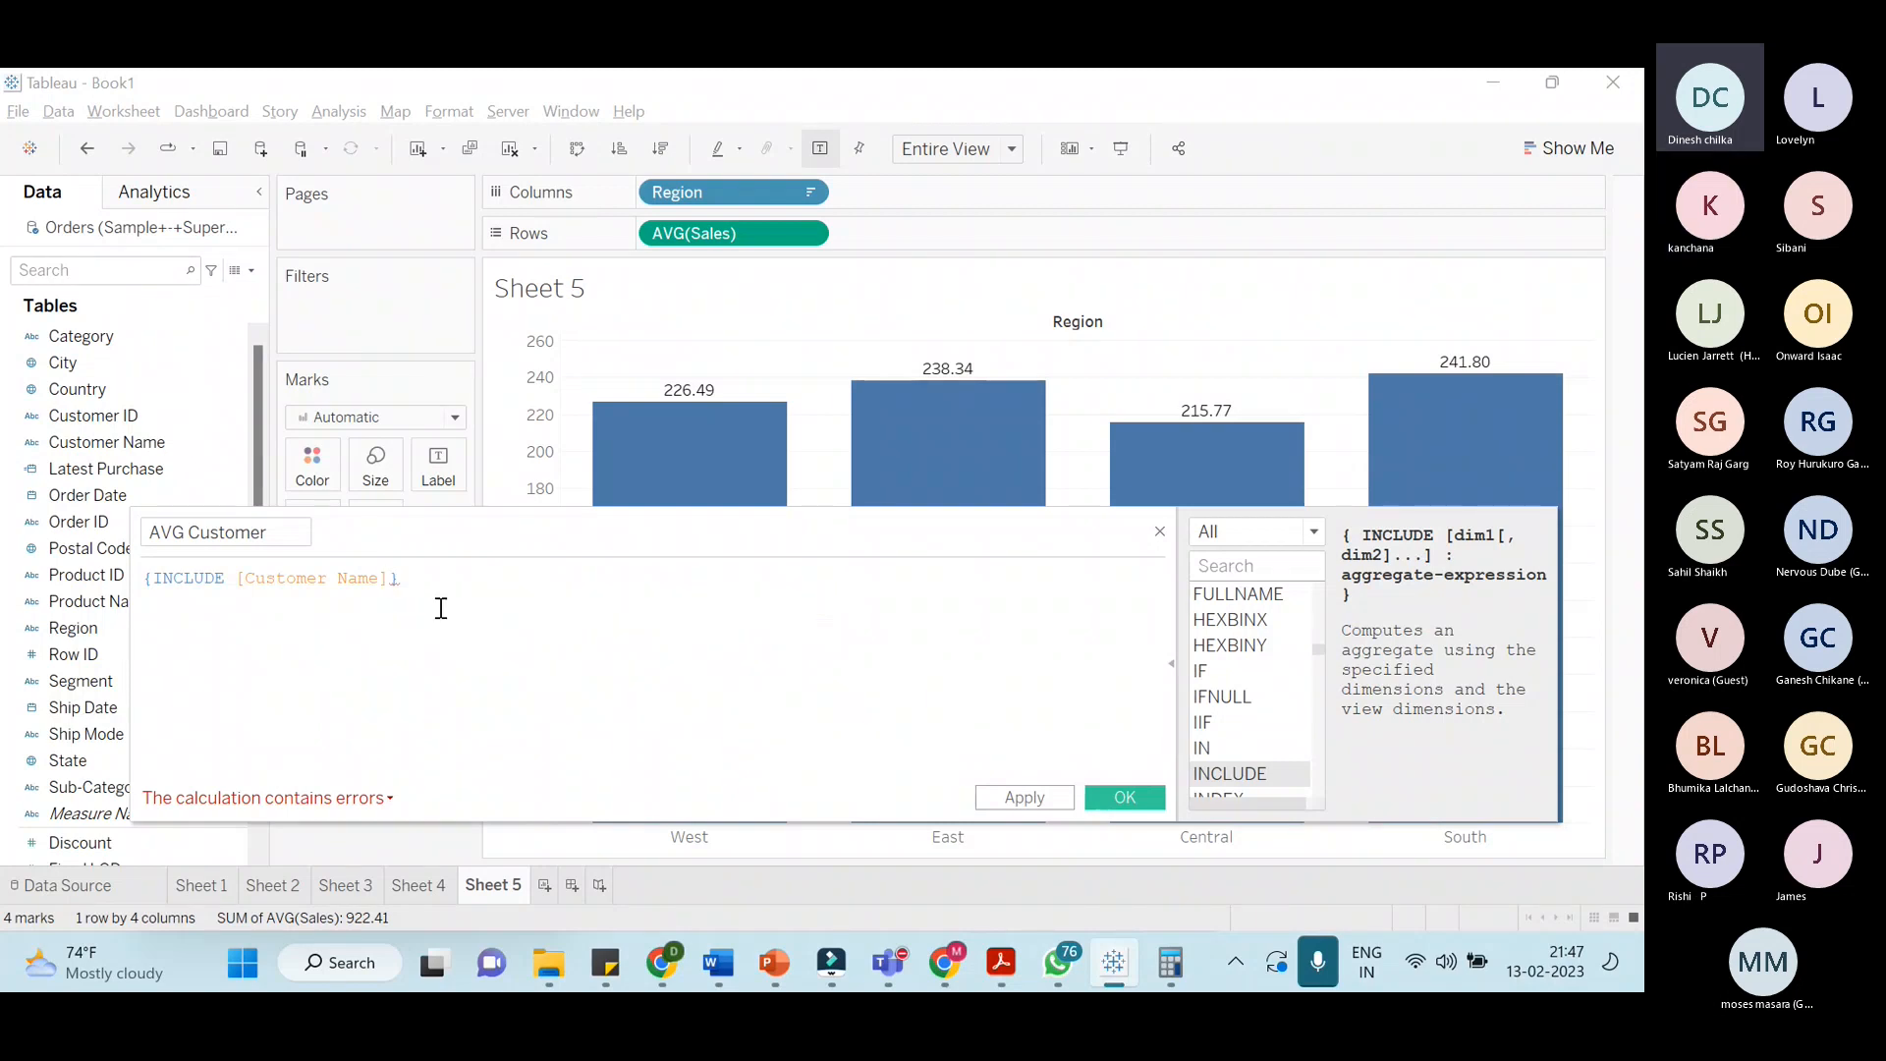
Recheck the question in PowerPoint, then complete the formula in Tableau as {INCLUDE [Customer Name]:SUM([Sales])} and save the calculated field
{"action": "key", "text": "alt+Tab"}
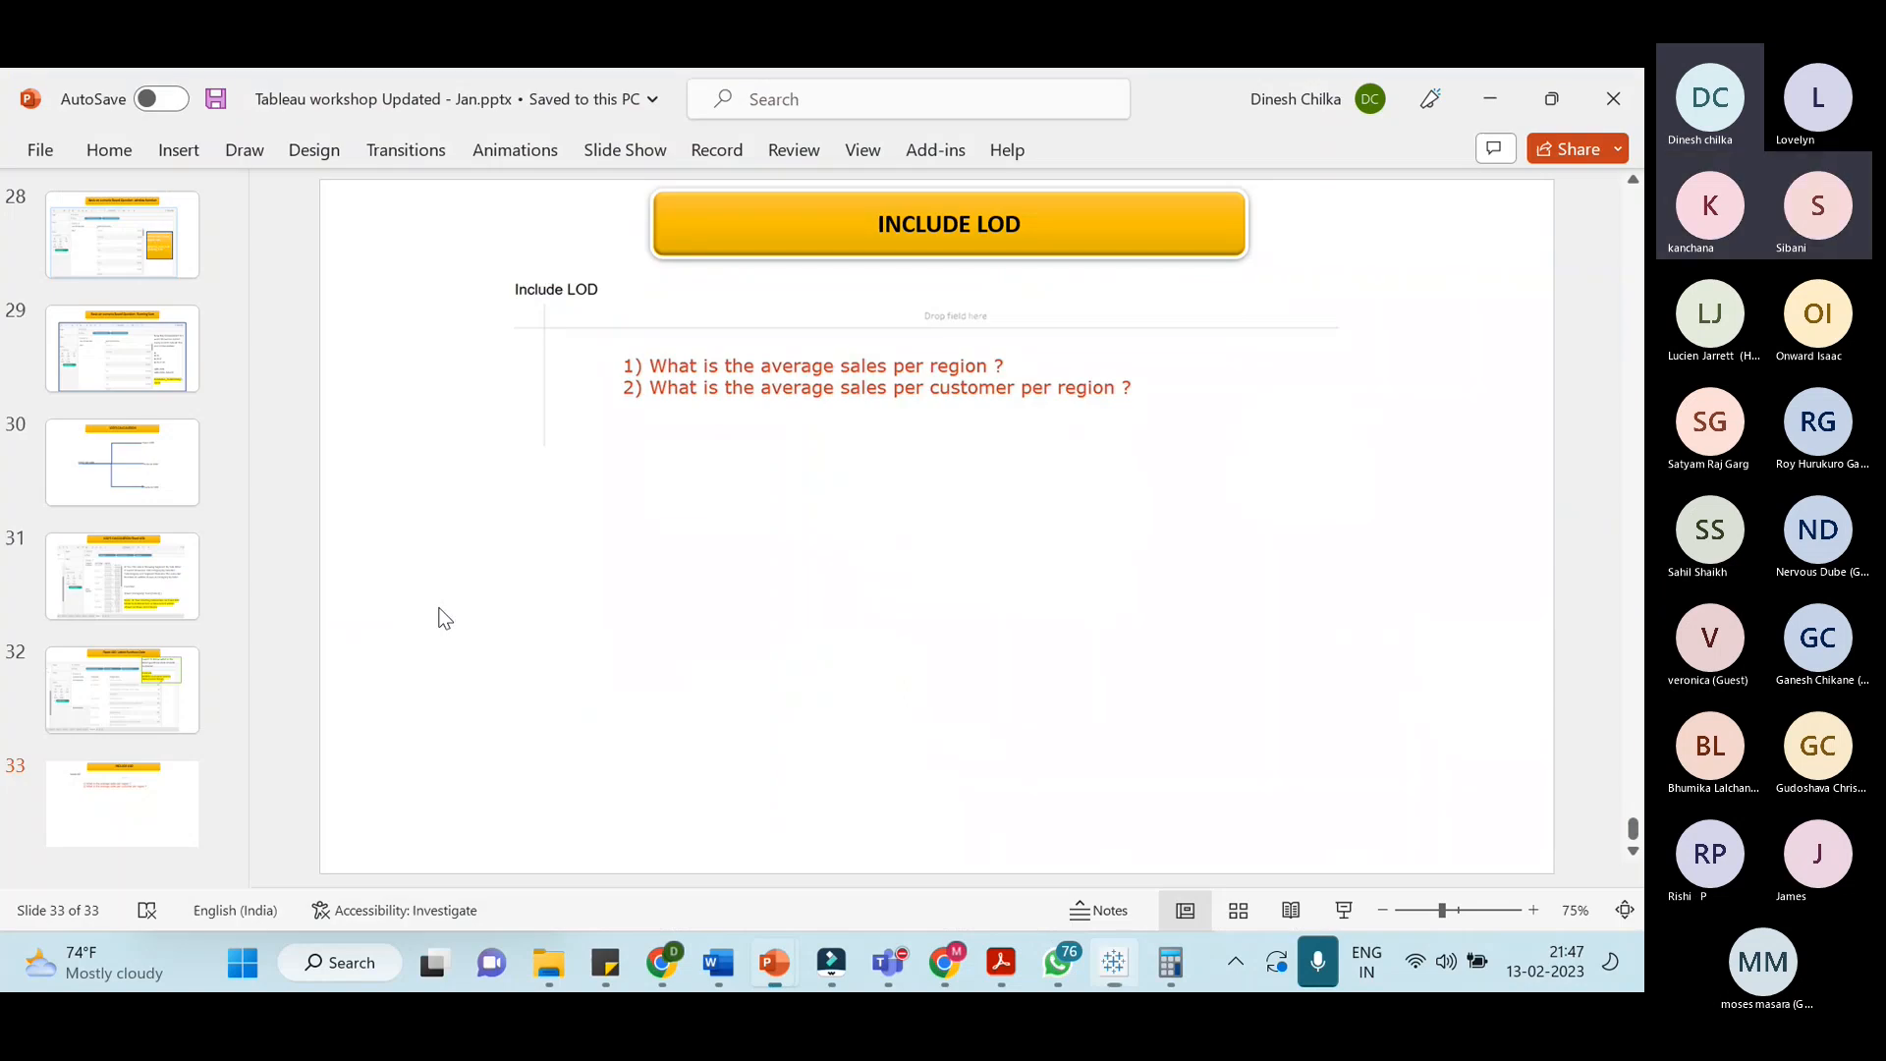
{"action": "key", "text": "alt+Tab"}
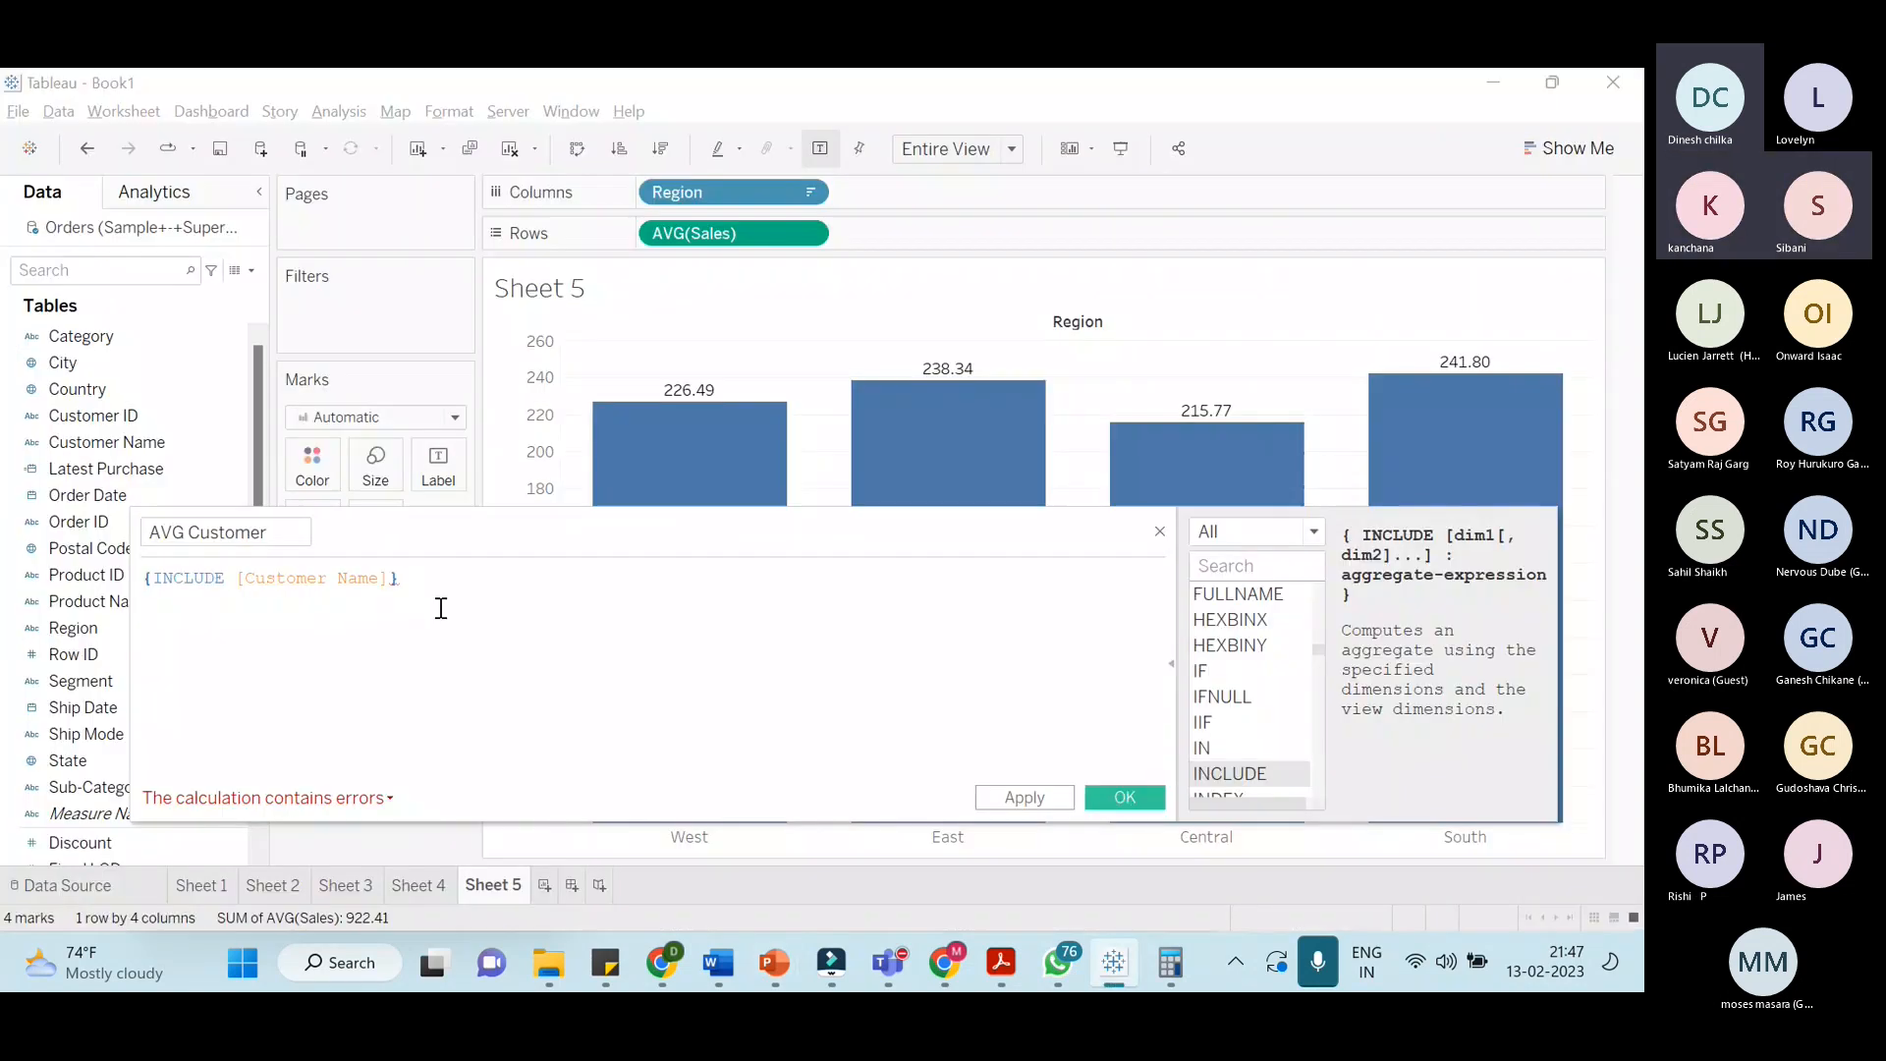
{"action": "type", "text": ":"}
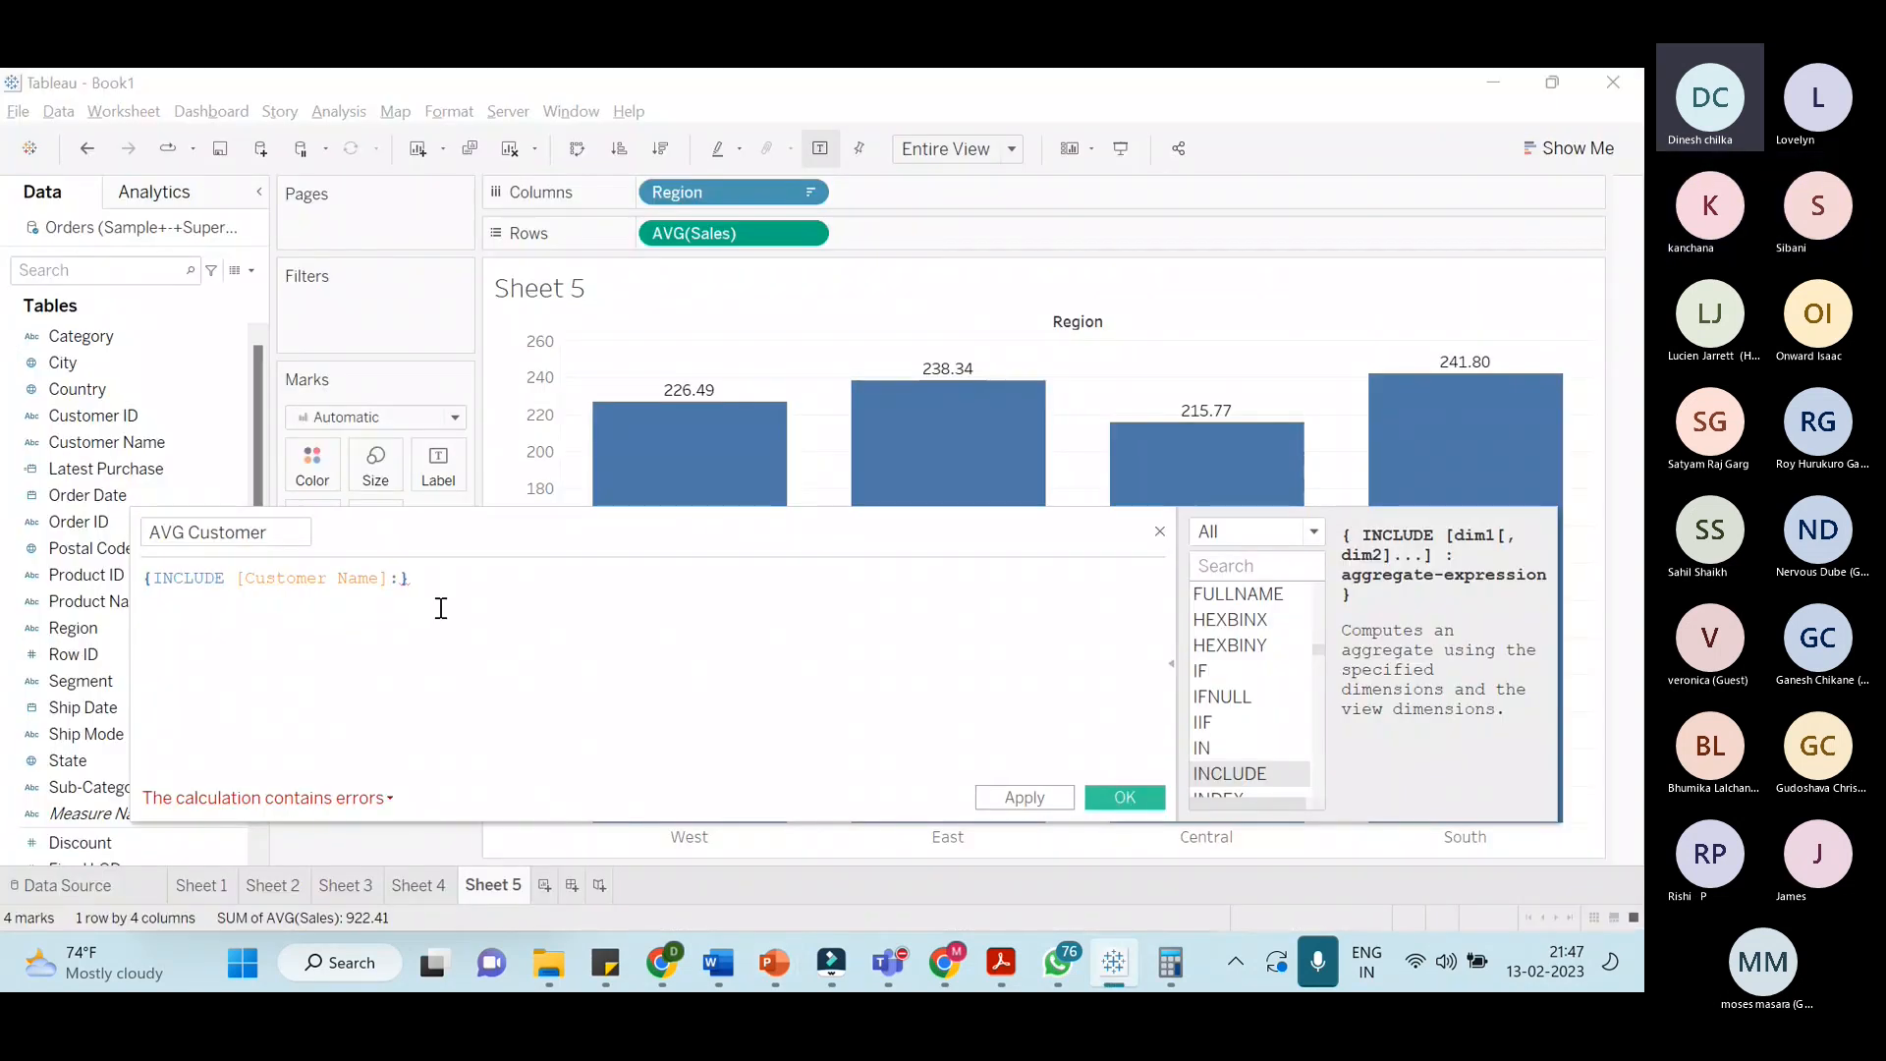
{"action": "type", "text": "sum"}
{"action": "left_click", "coordinate": [439, 604]}
{"action": "type", "text": "sa"}
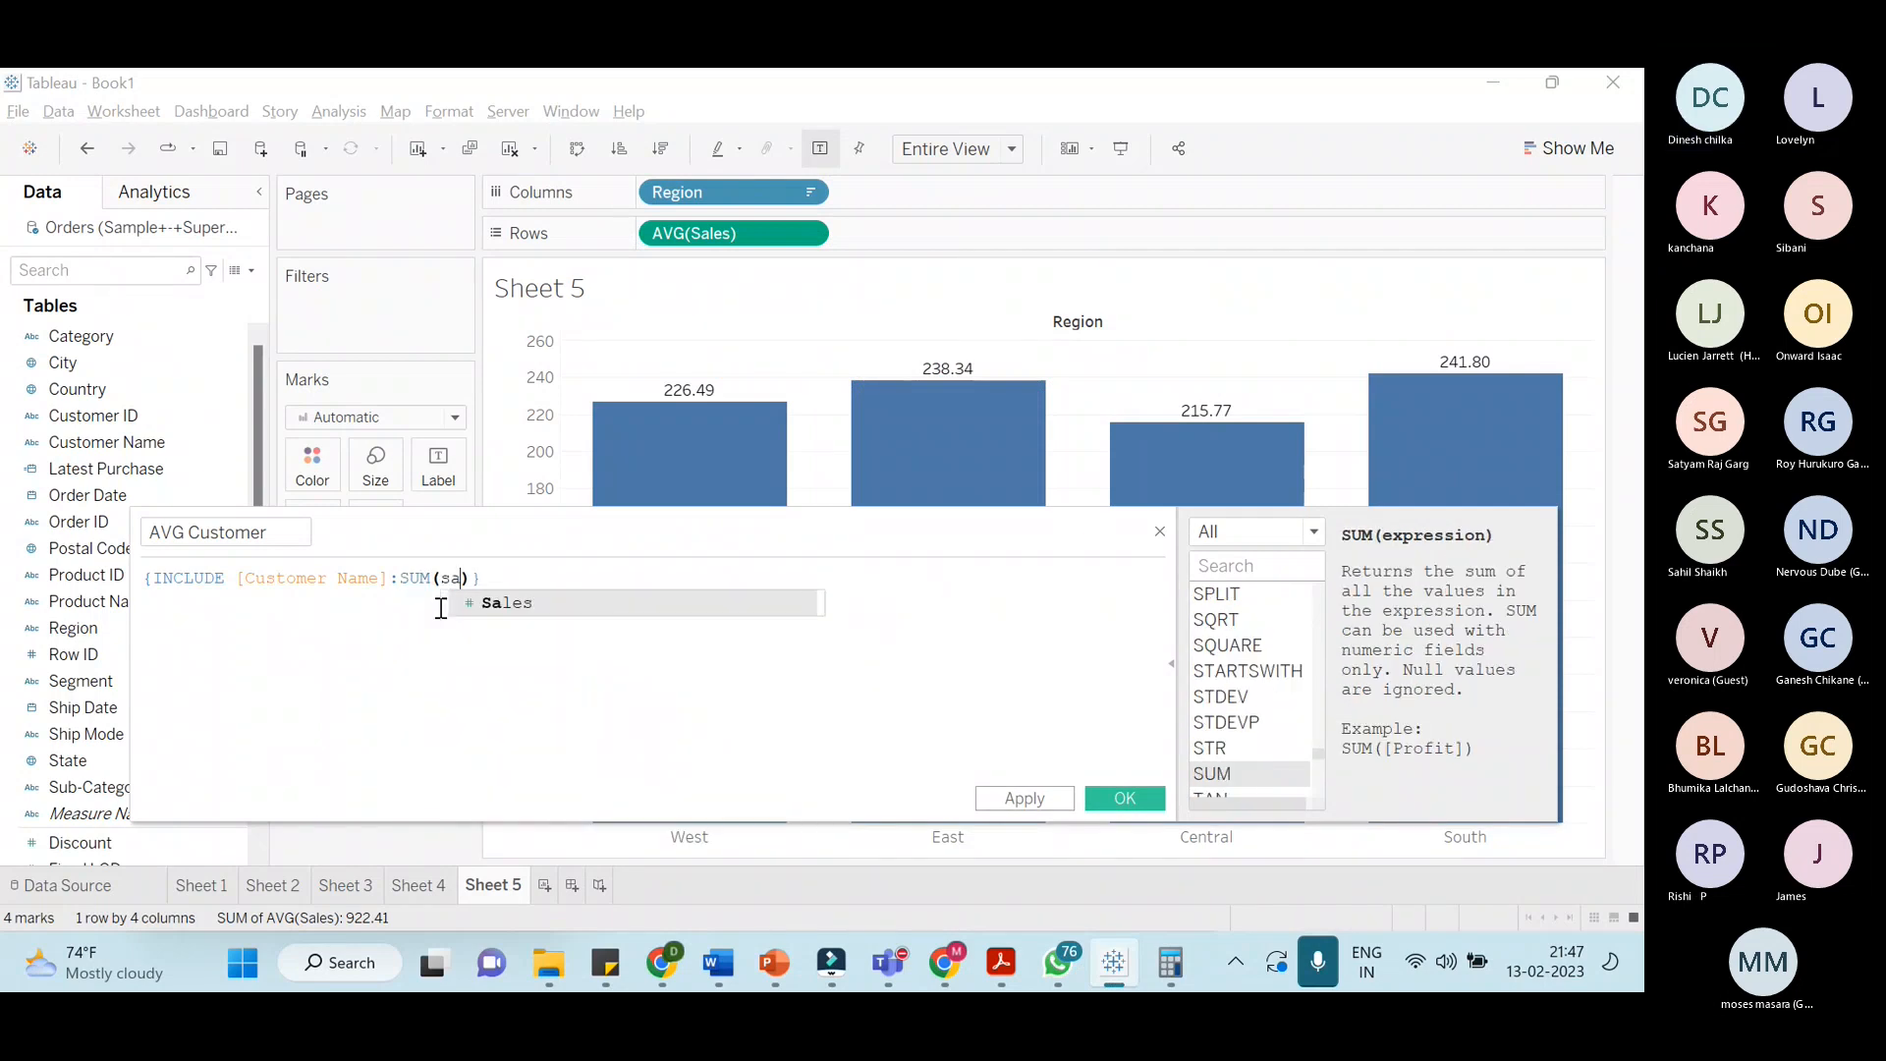
{"action": "key", "text": "Return"}
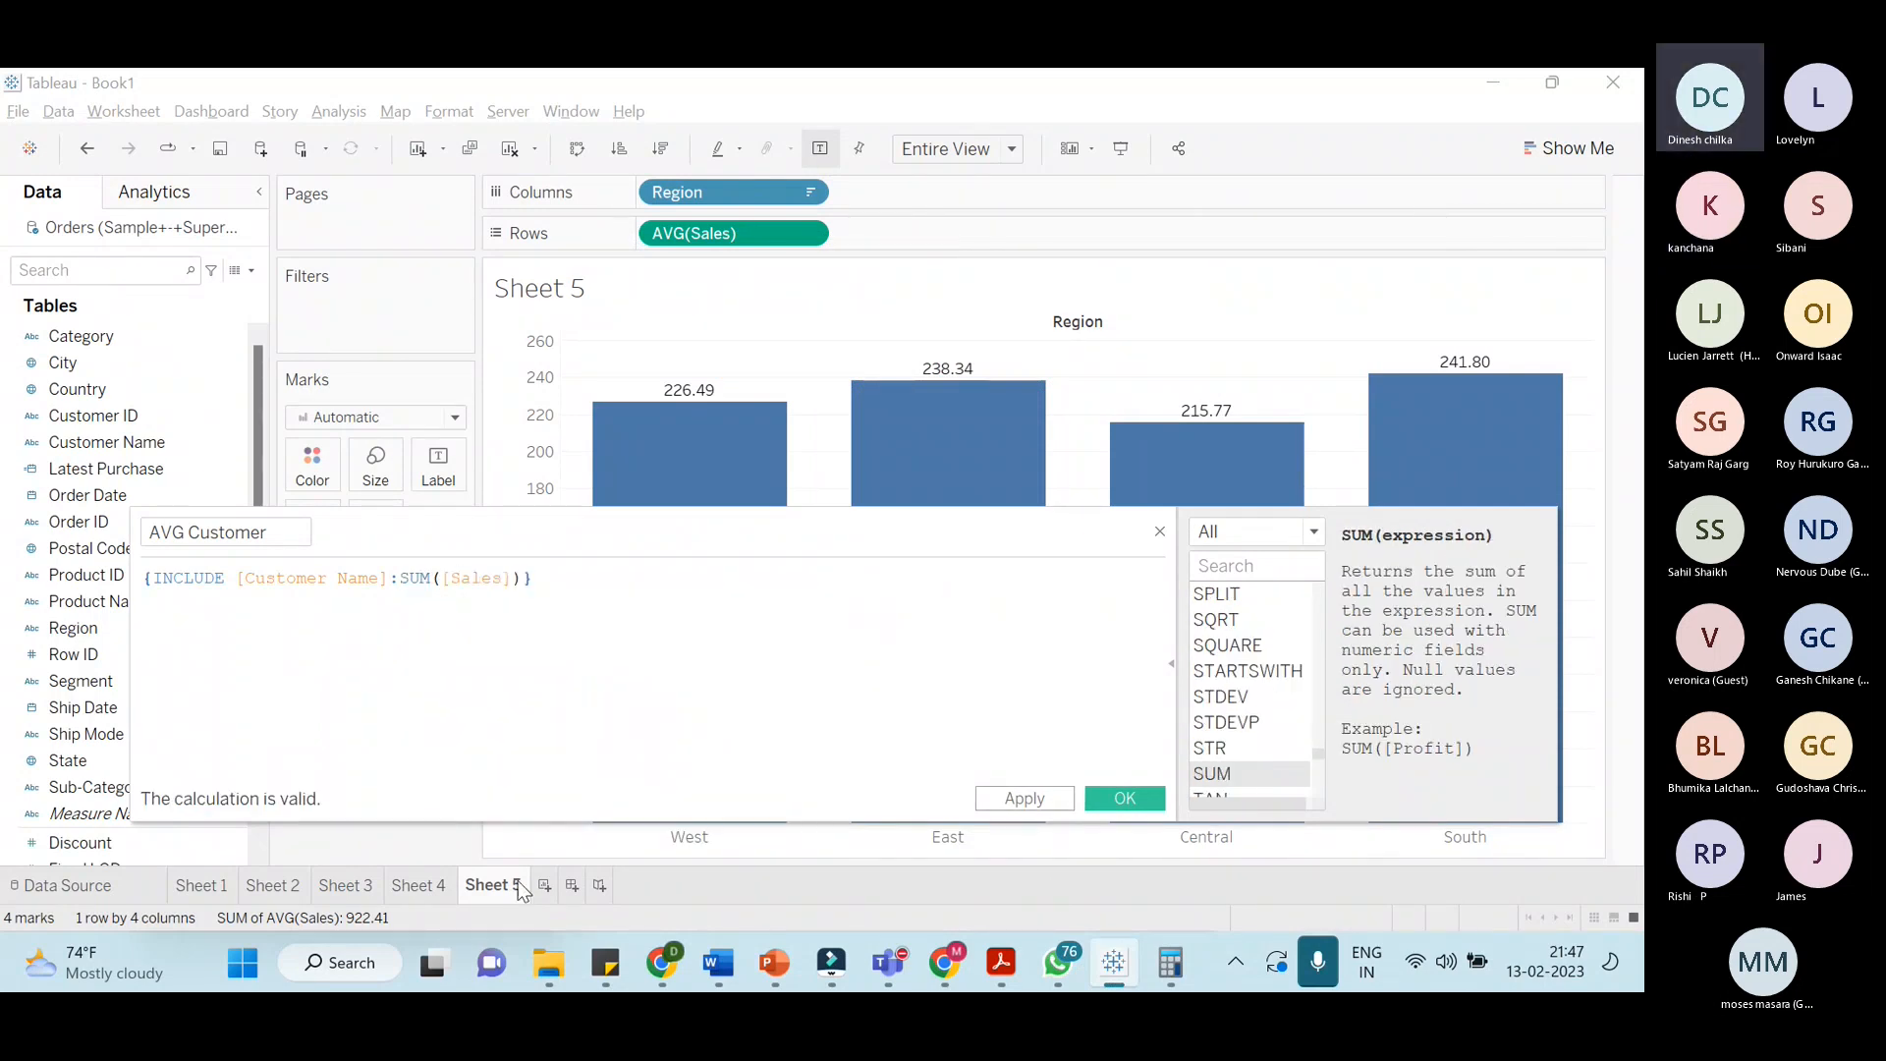
{"action": "left_click", "coordinate": [1024, 799]}
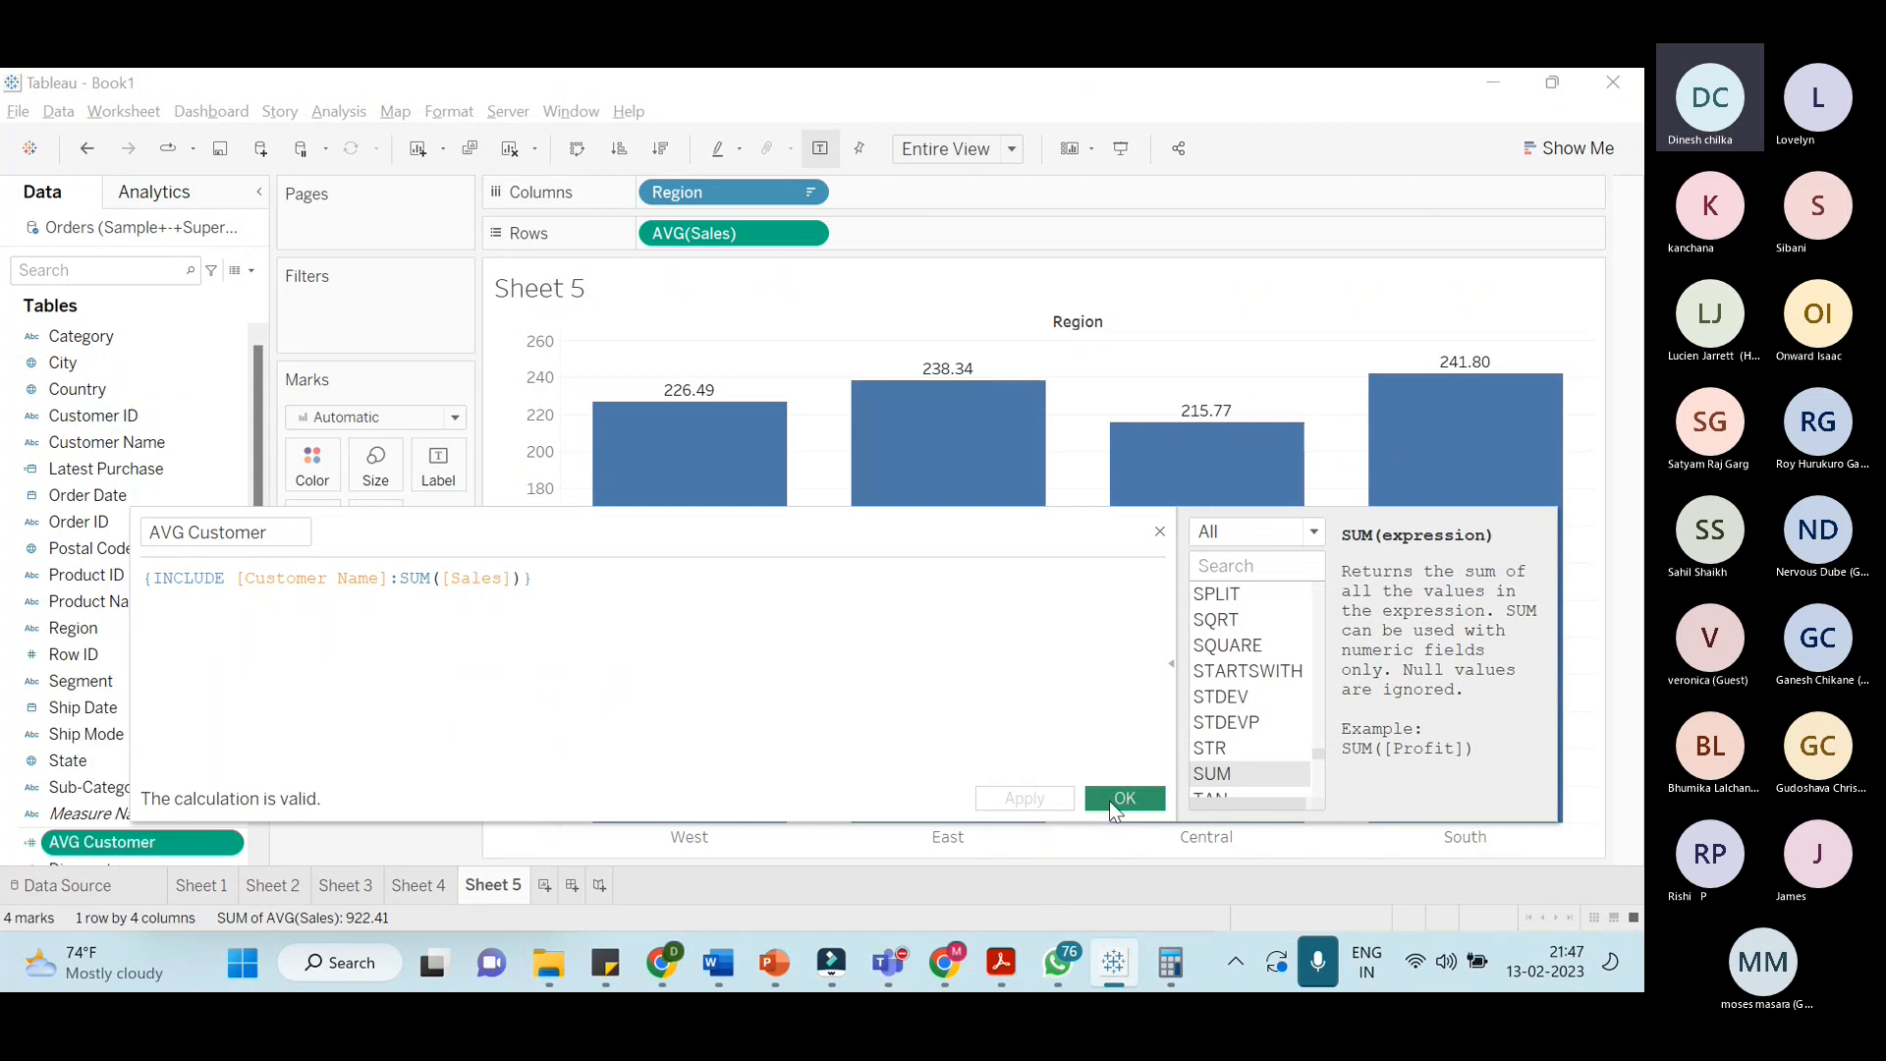
{"action": "left_click", "coordinate": [1113, 800]}
Add AVG Customer to the rows after AVG(Sales) and change its aggregation to Average
{"action": "left_click_drag", "start_coordinate": [55, 841], "coordinate": [324, 314]}
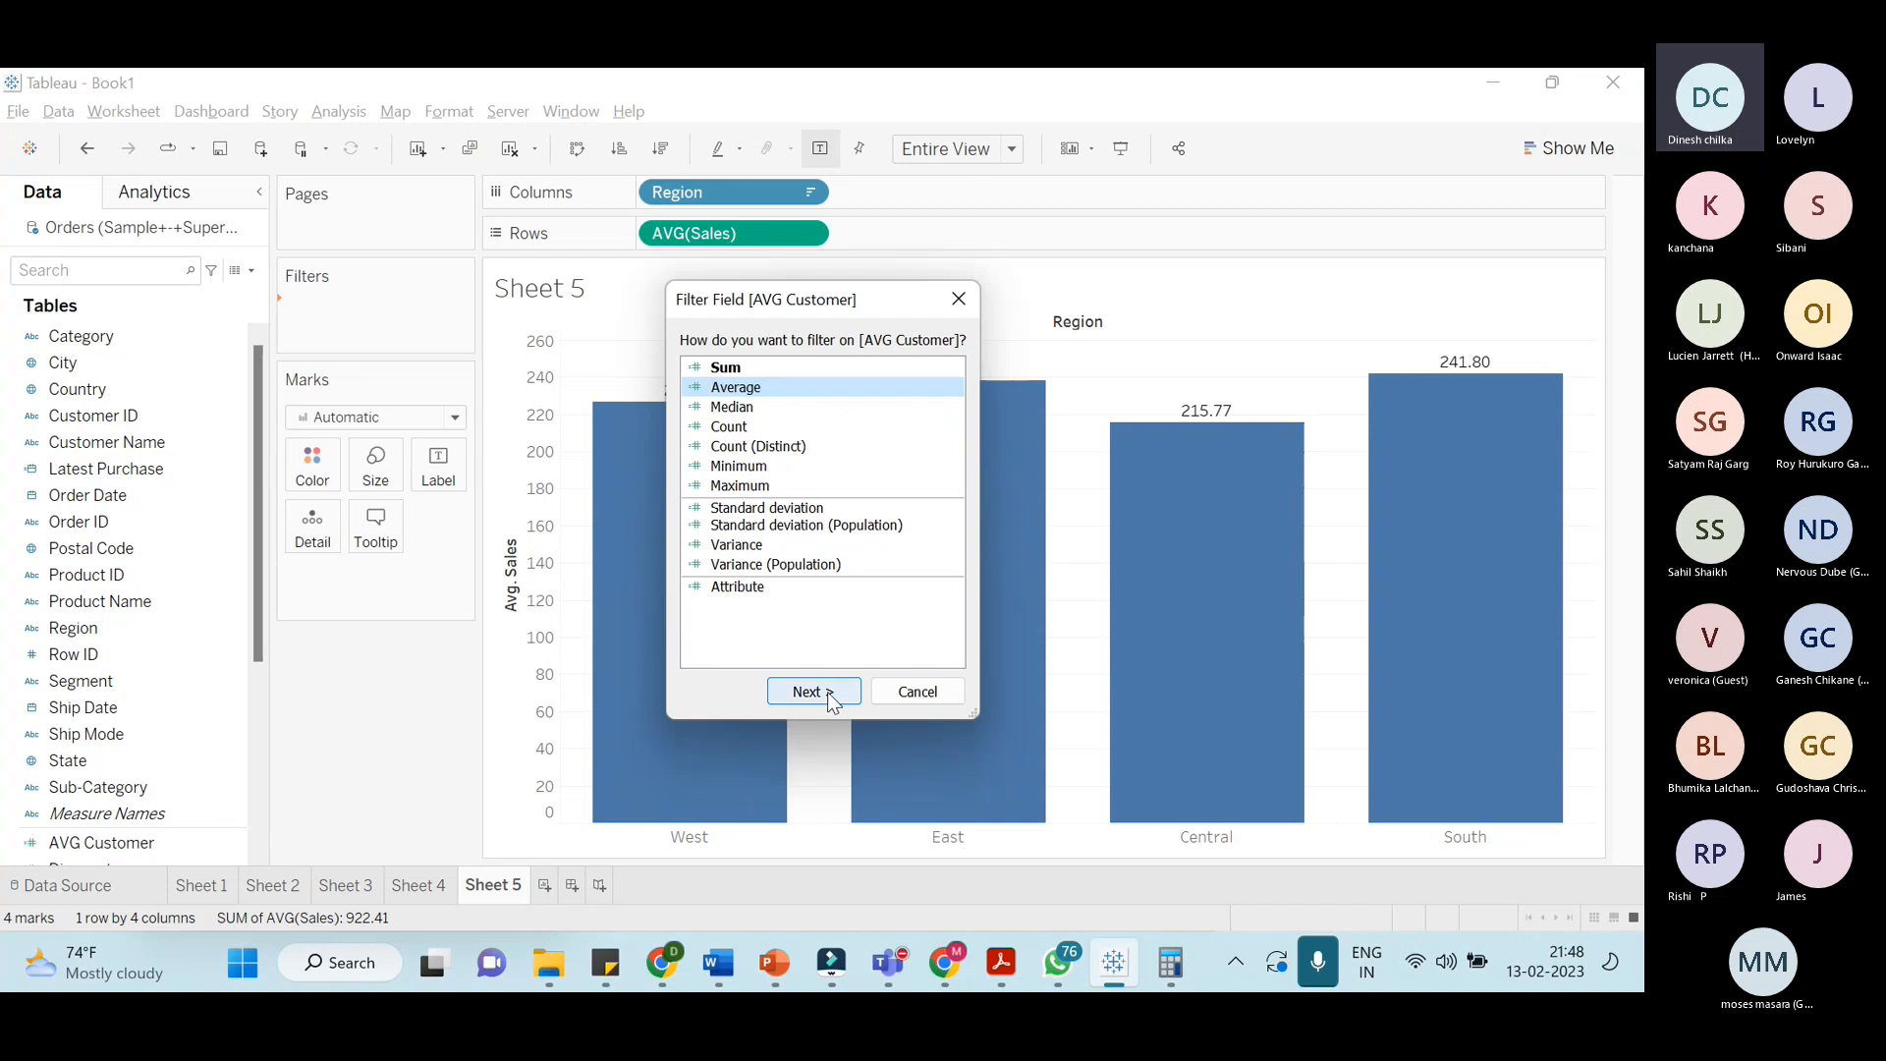
{"action": "left_click", "coordinate": [957, 299]}
{"action": "scroll", "coordinate": [120, 827], "scroll_direction": "down", "scroll_amount": 2}
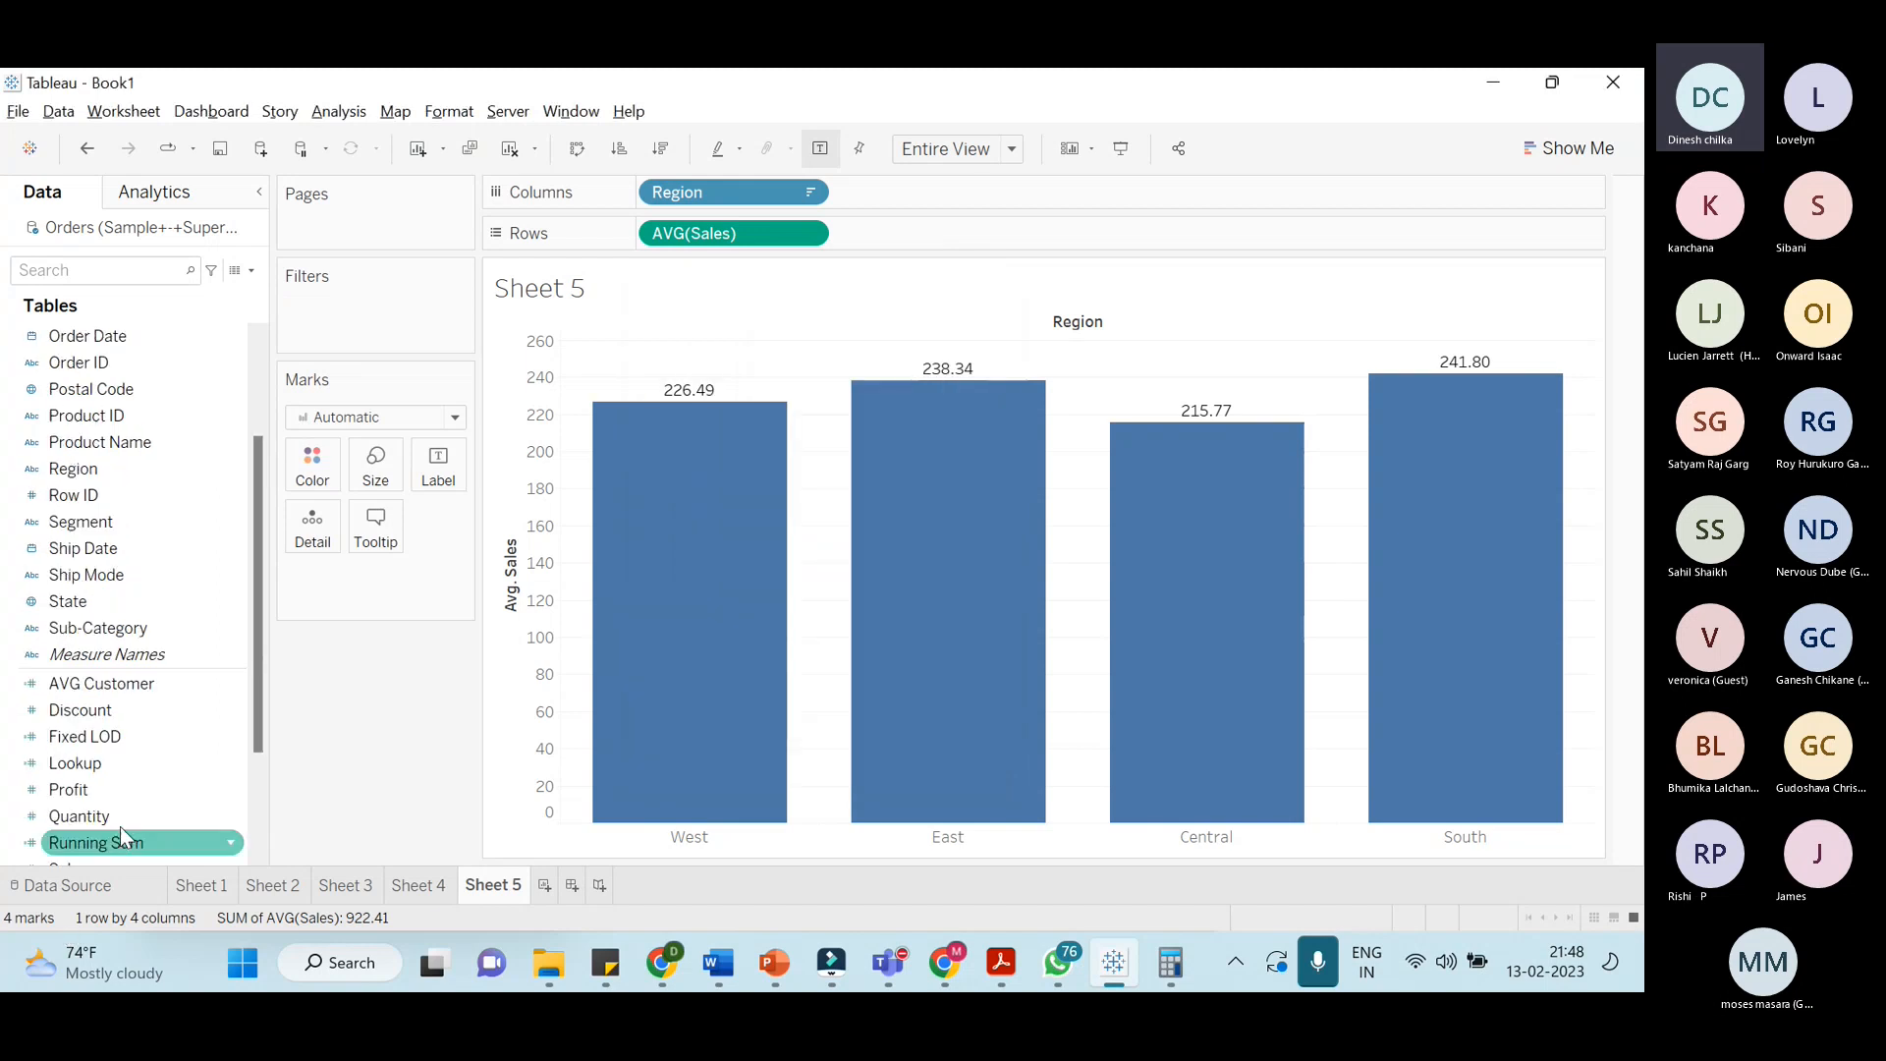
{"action": "left_click_drag", "start_coordinate": [114, 694], "coordinate": [988, 238]}
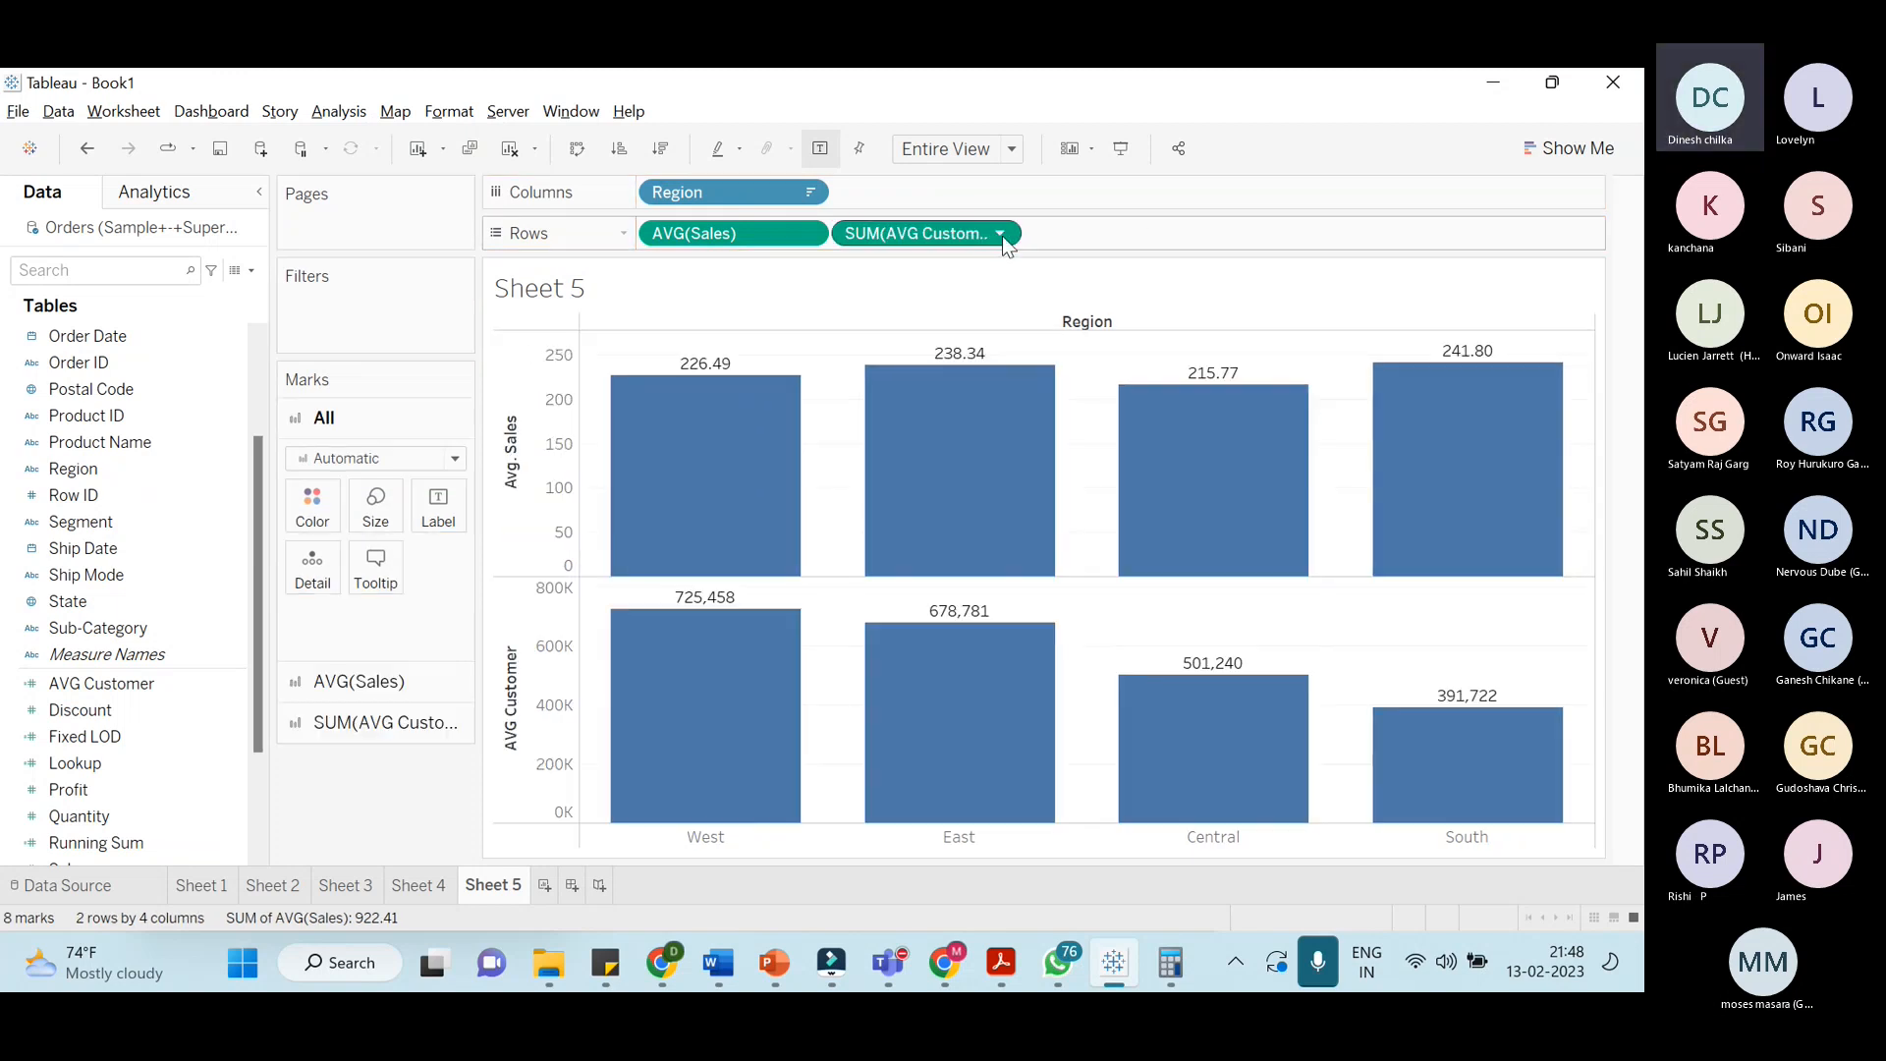
{"action": "left_click", "coordinate": [1000, 232]}
{"action": "mouse_move", "coordinate": [1022, 473]}
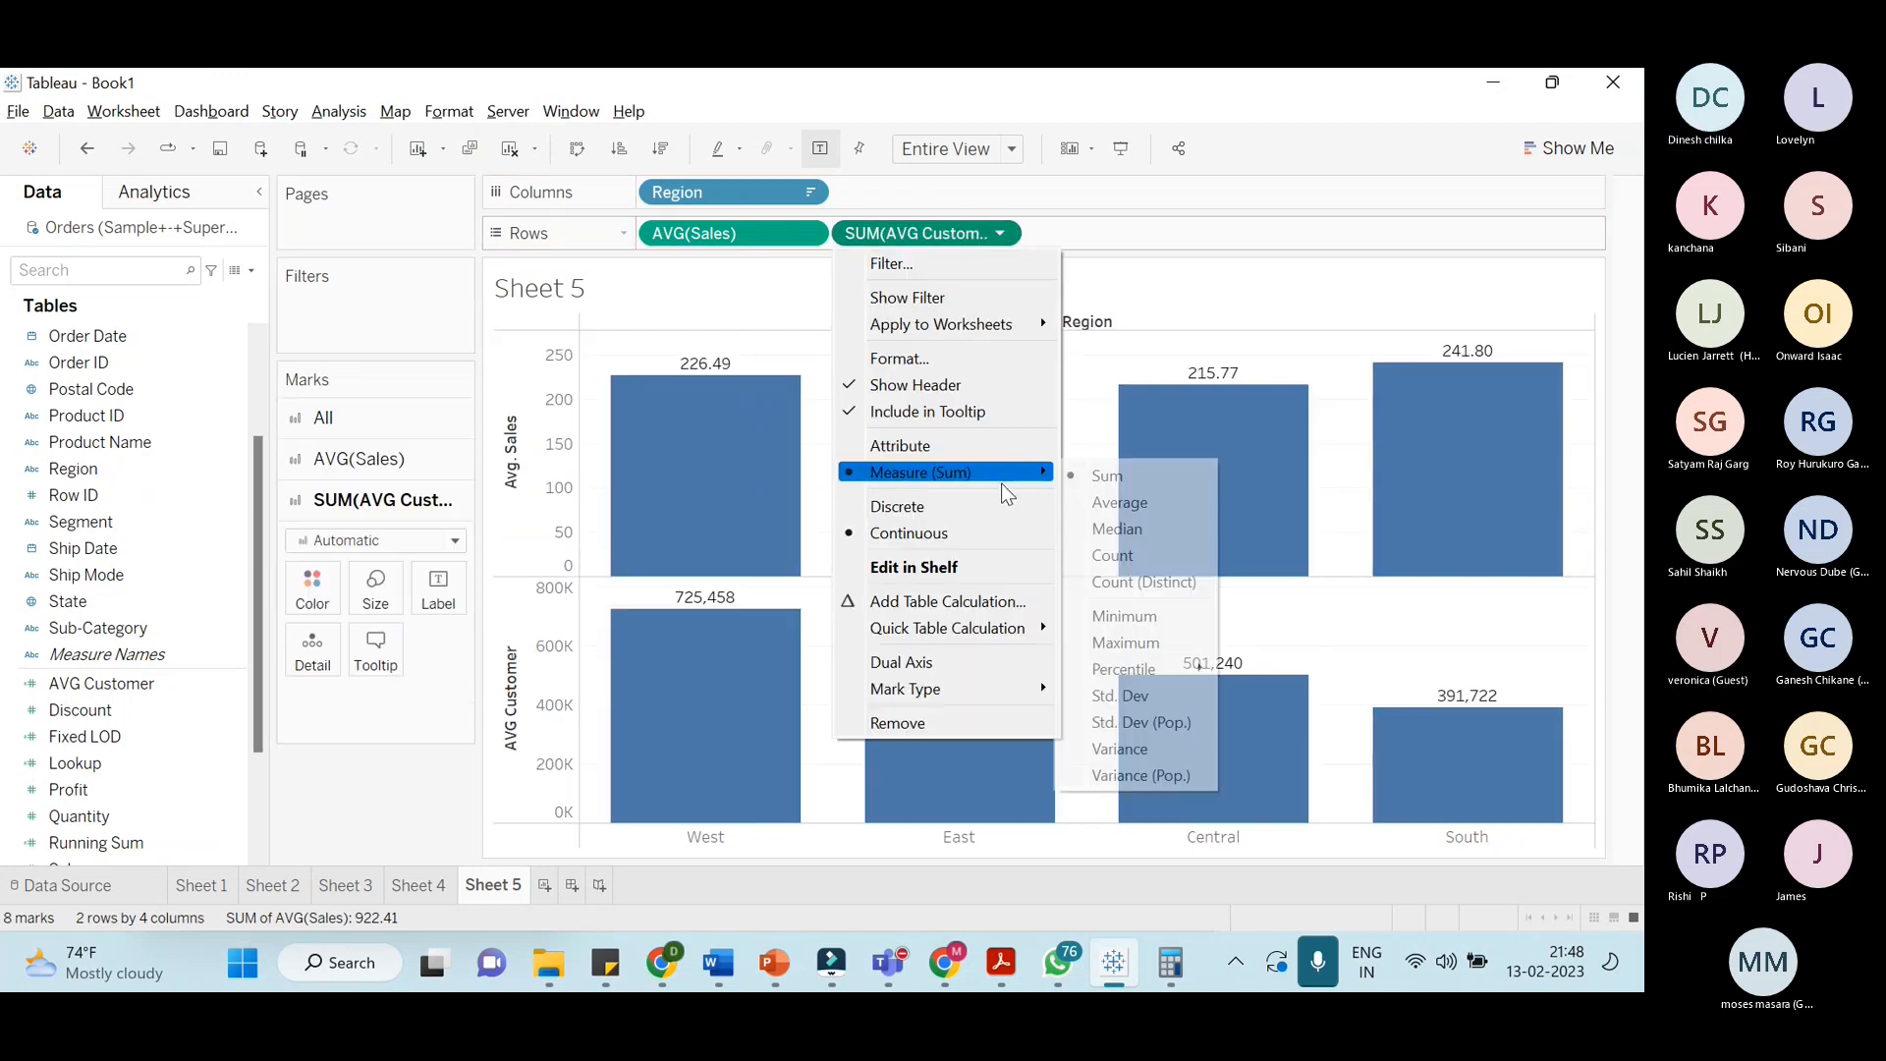
{"action": "left_click", "coordinate": [1100, 503]}
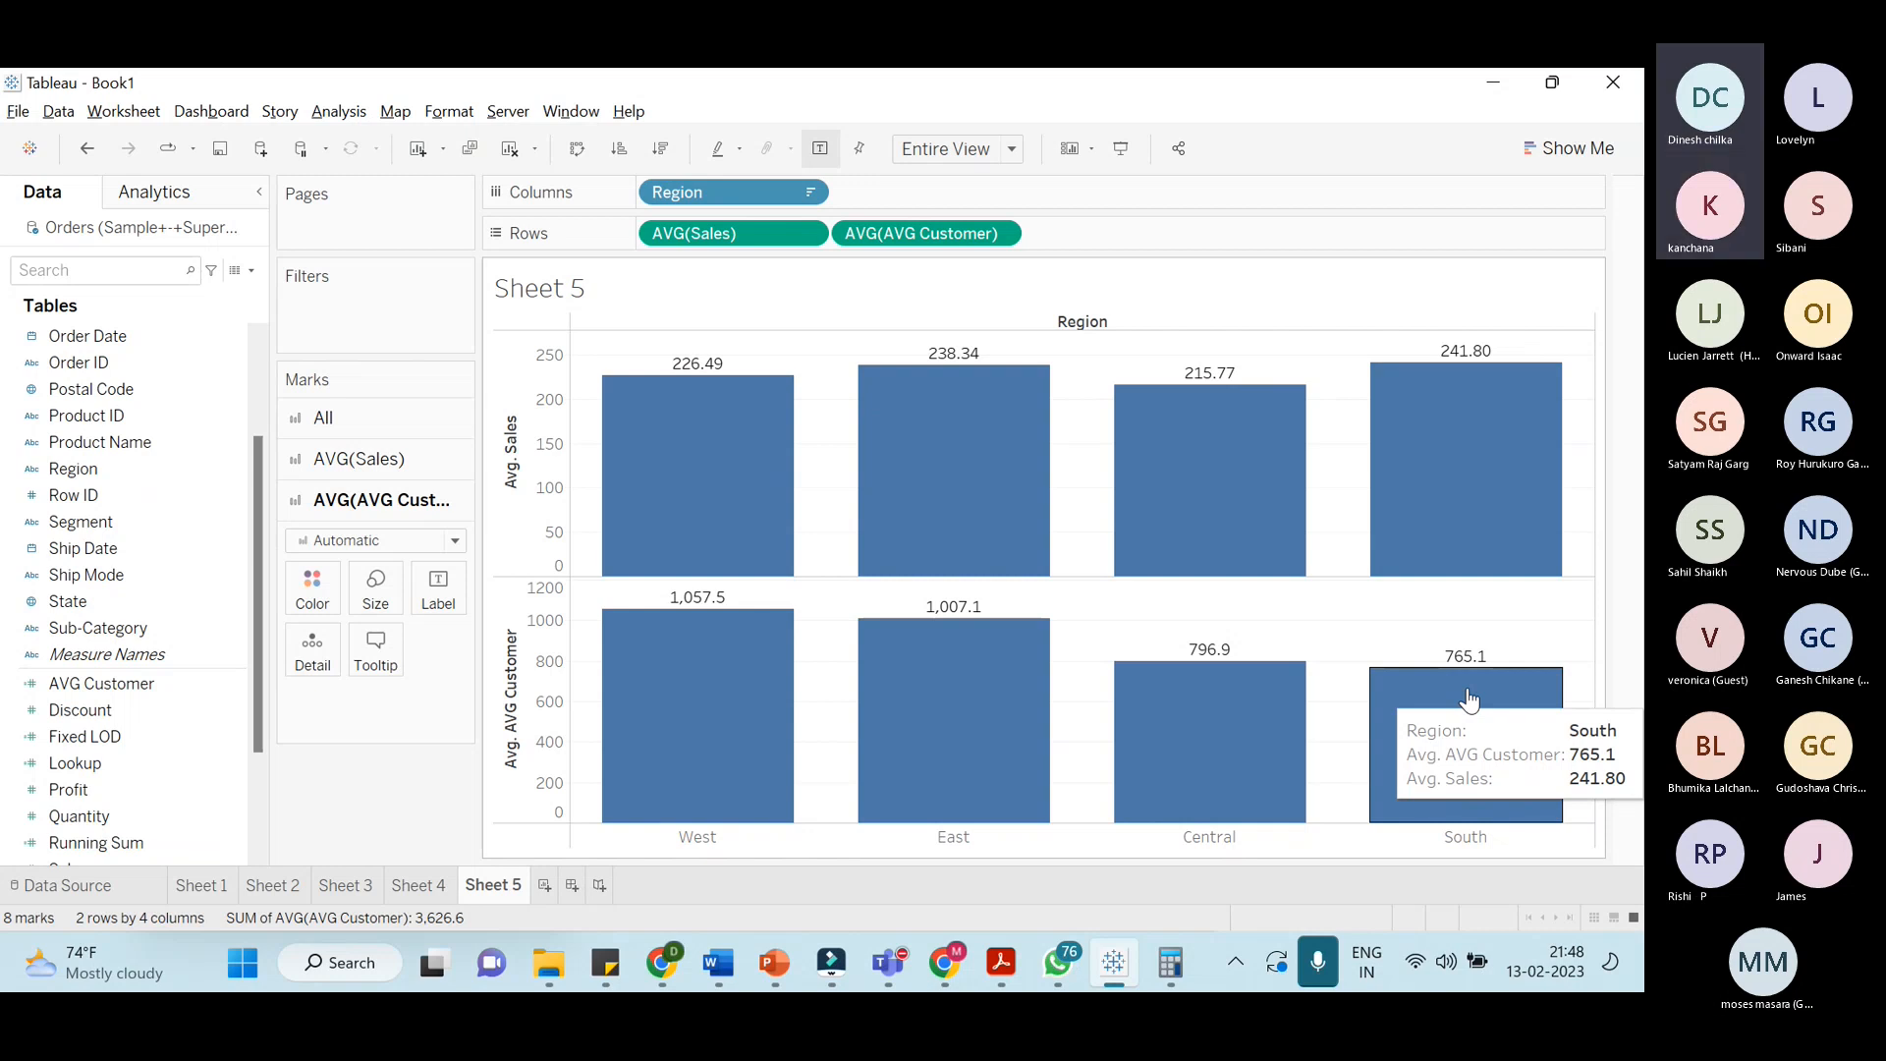
Examine the Central bar of the average sales per customer chart, then create a new blank worksheet
{"action": "mouse_move", "coordinate": [1194, 722]}
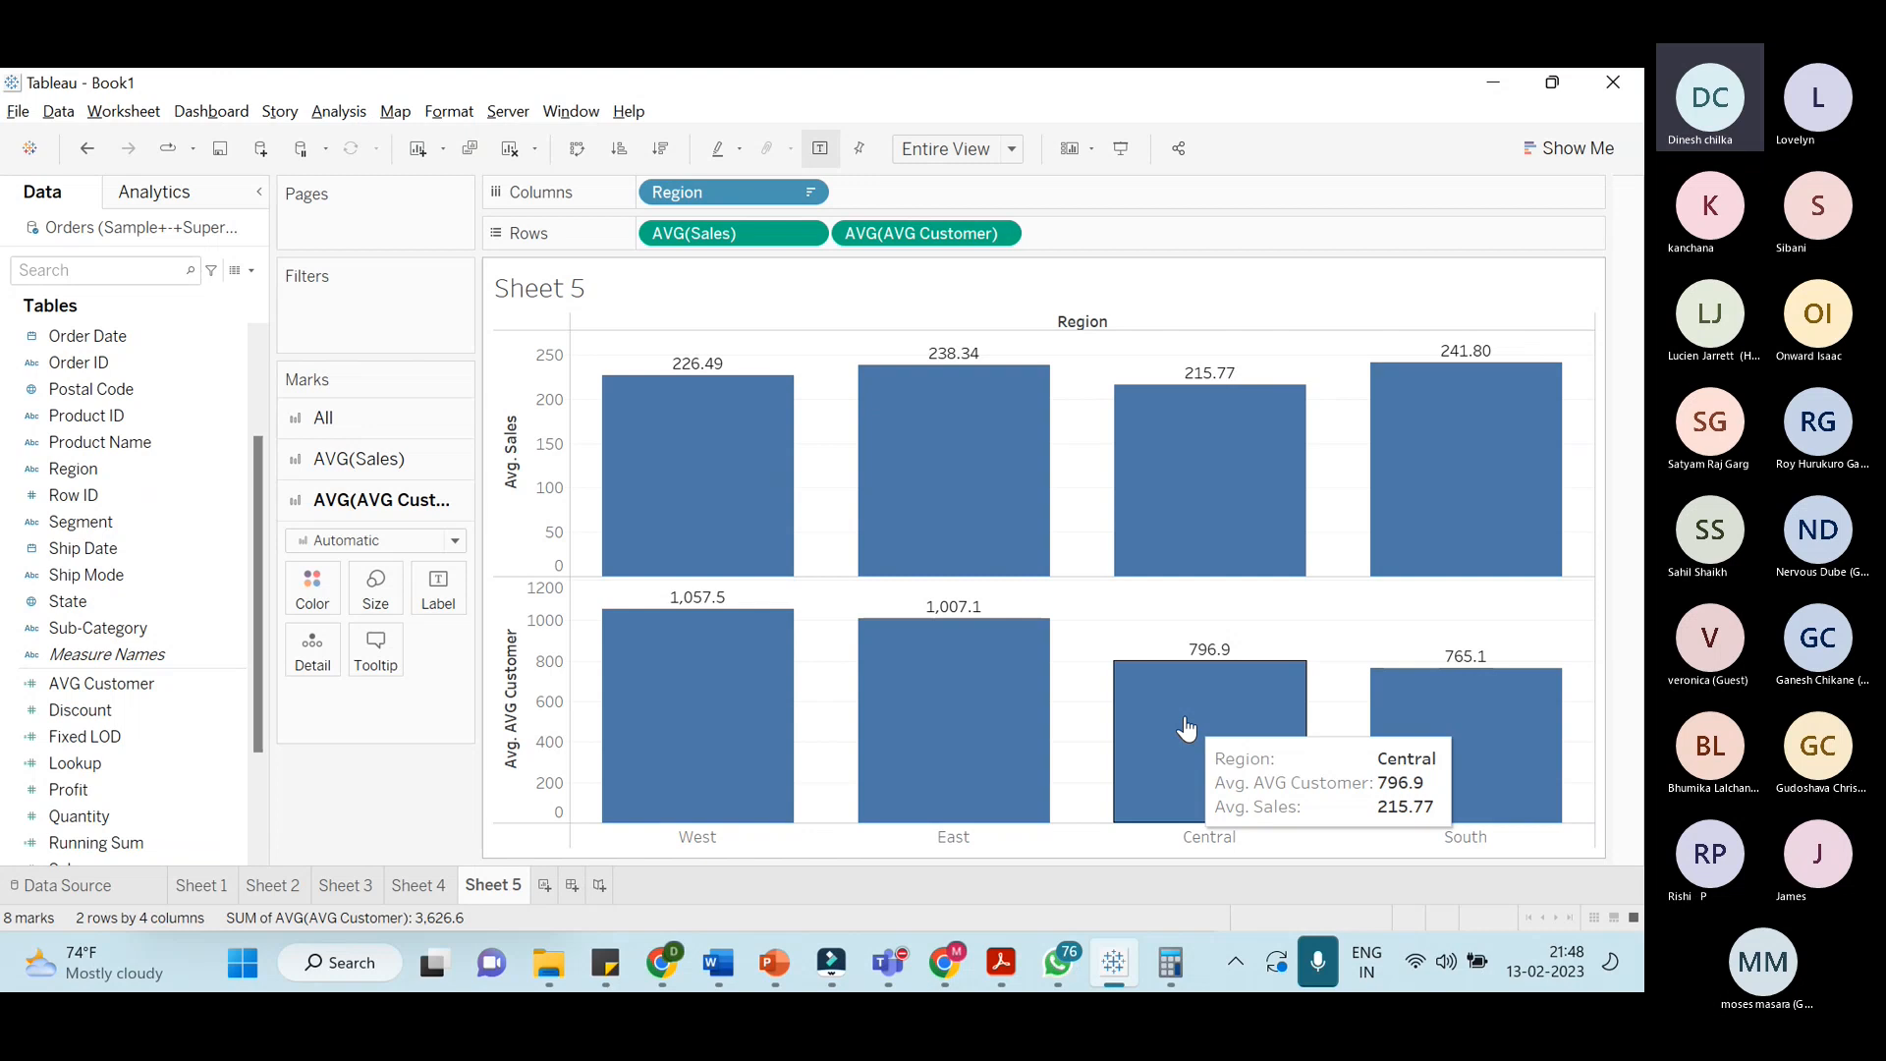
{"action": "left_click", "coordinate": [546, 888]}
{"action": "scroll", "coordinate": [167, 643], "scroll_direction": "down", "scroll_amount": 2}
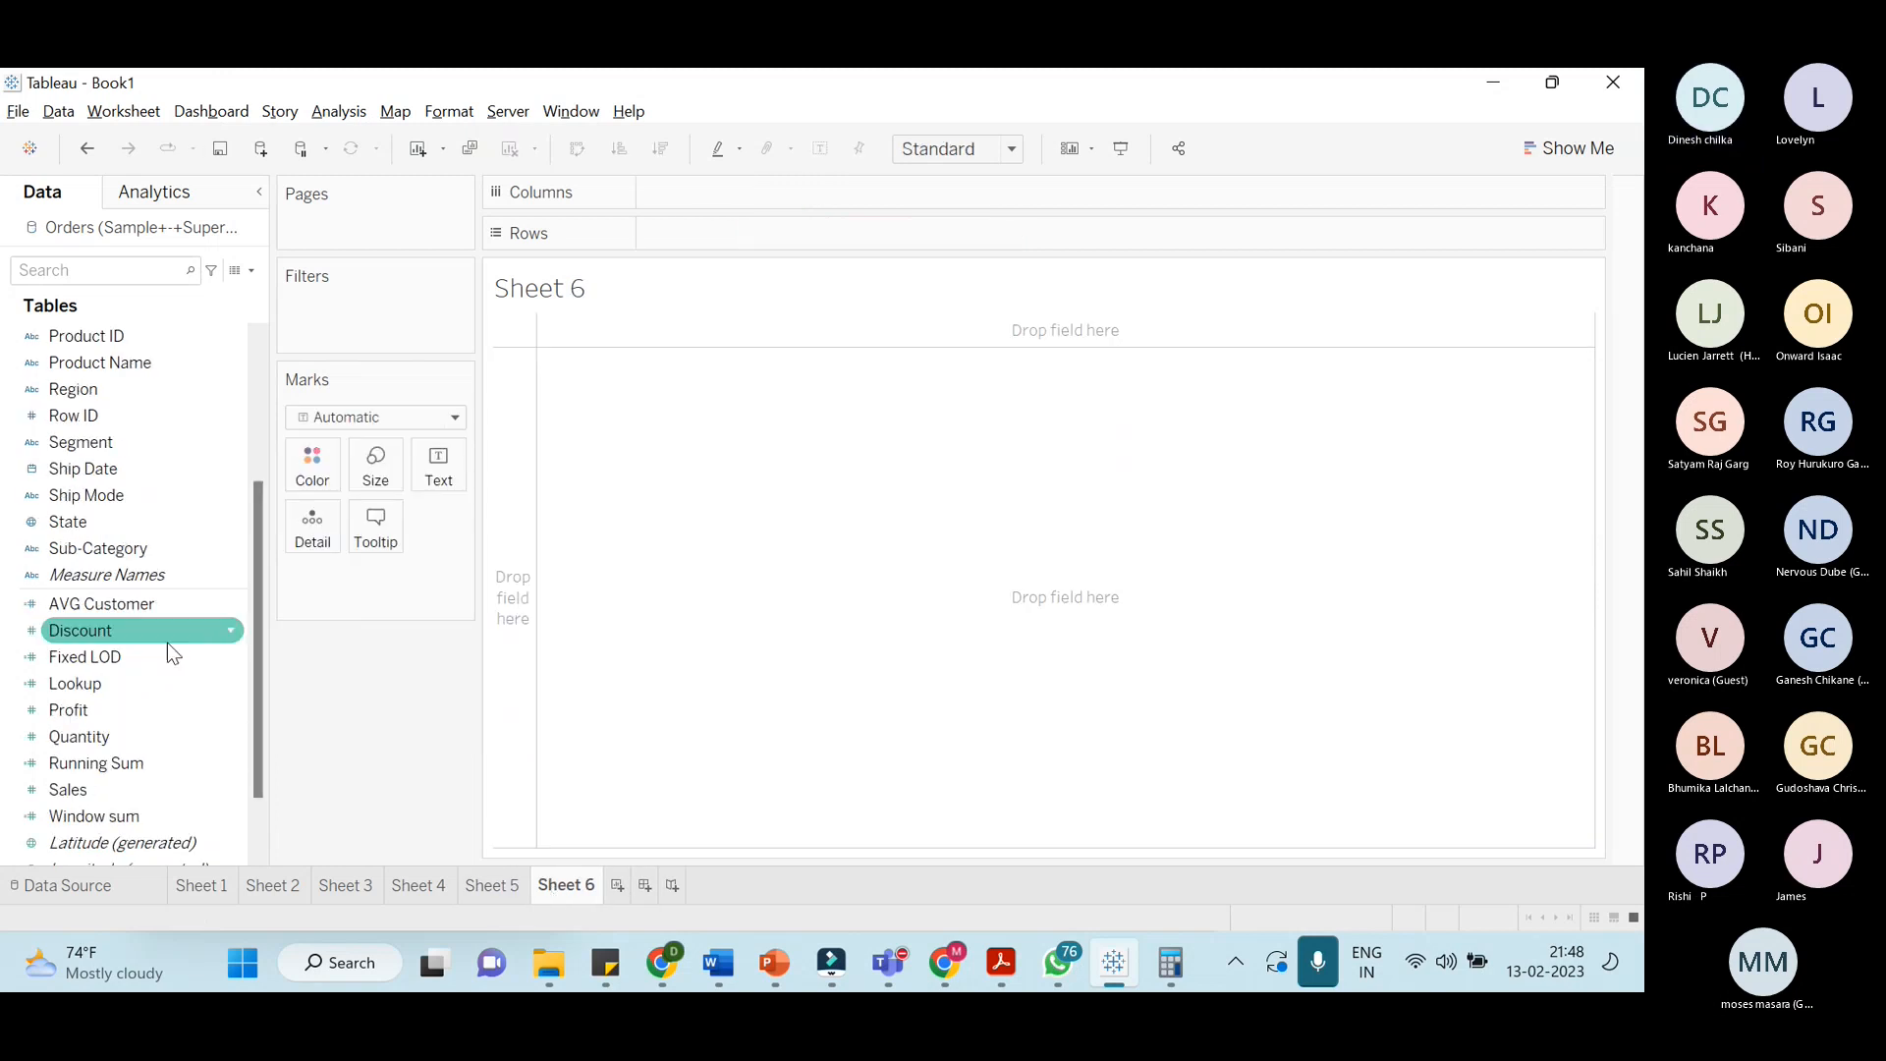
{"action": "scroll", "coordinate": [179, 639], "scroll_direction": "up", "scroll_amount": 4}
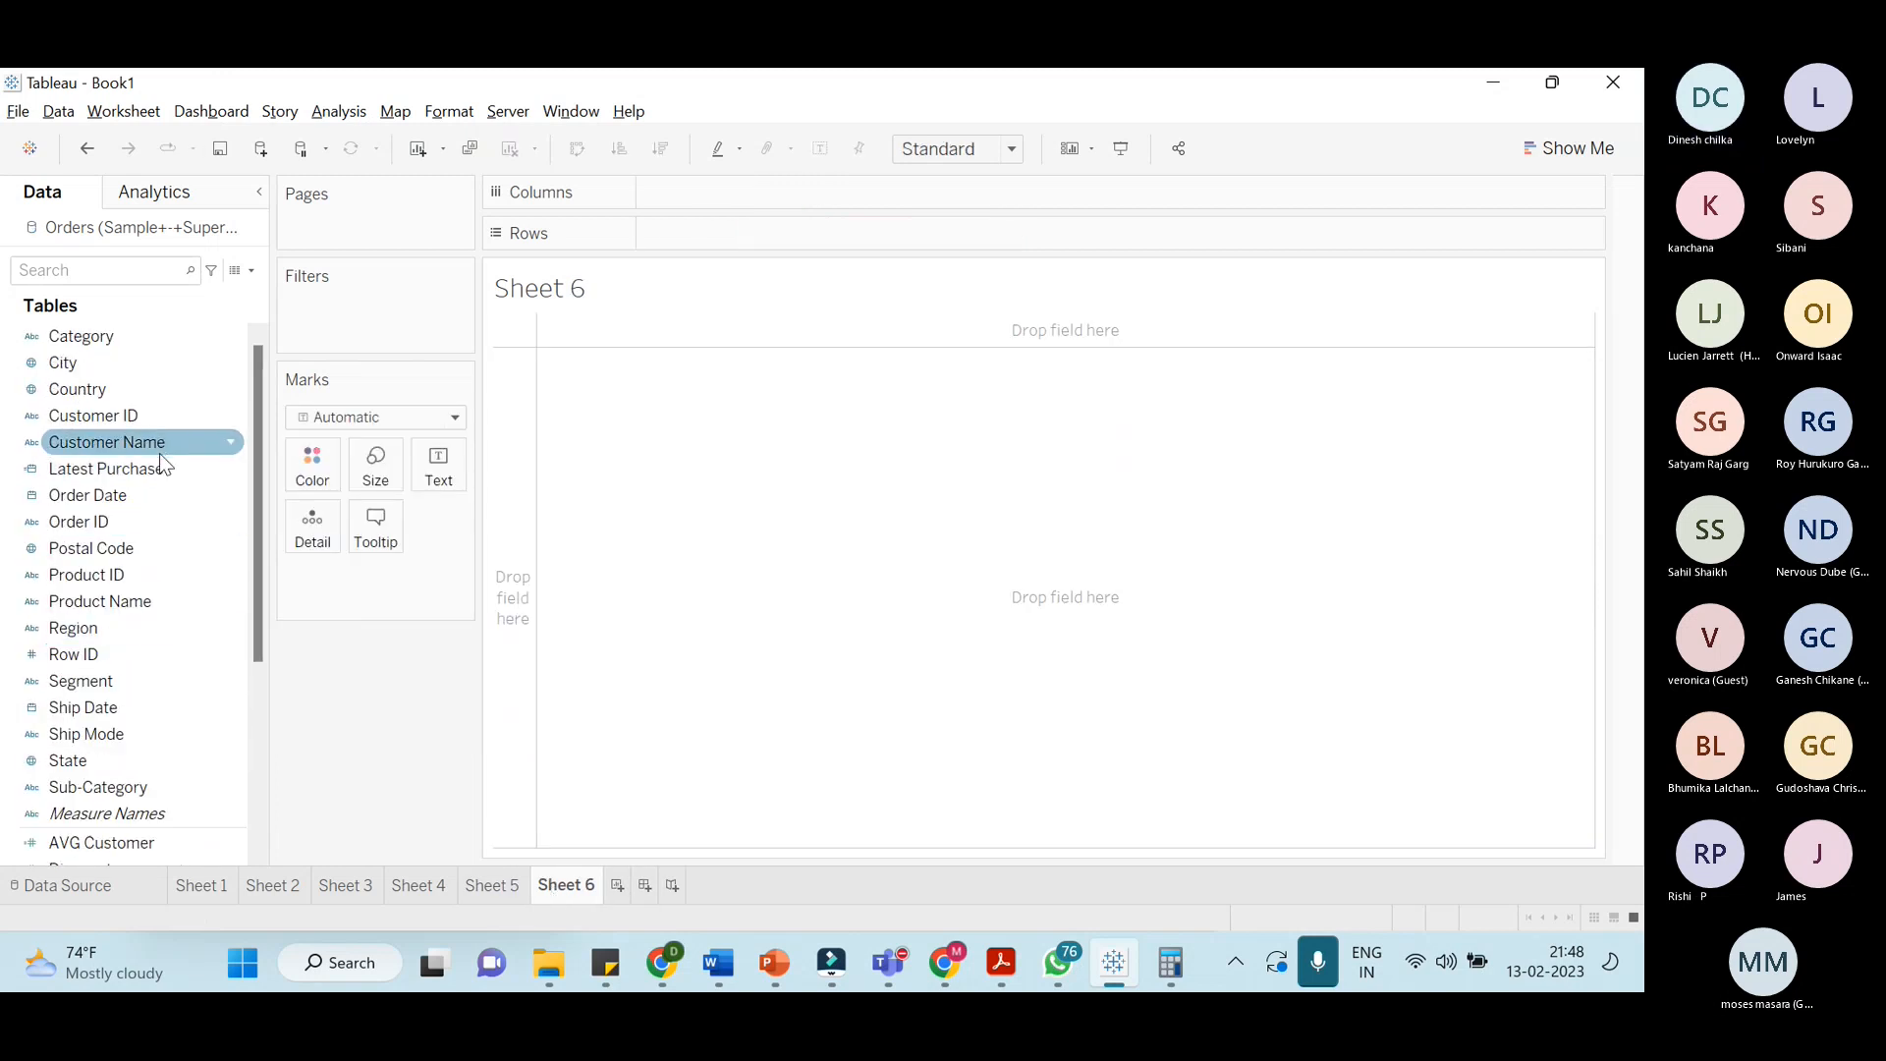
{"action": "left_click_drag", "start_coordinate": [118, 442], "coordinate": [782, 236]}
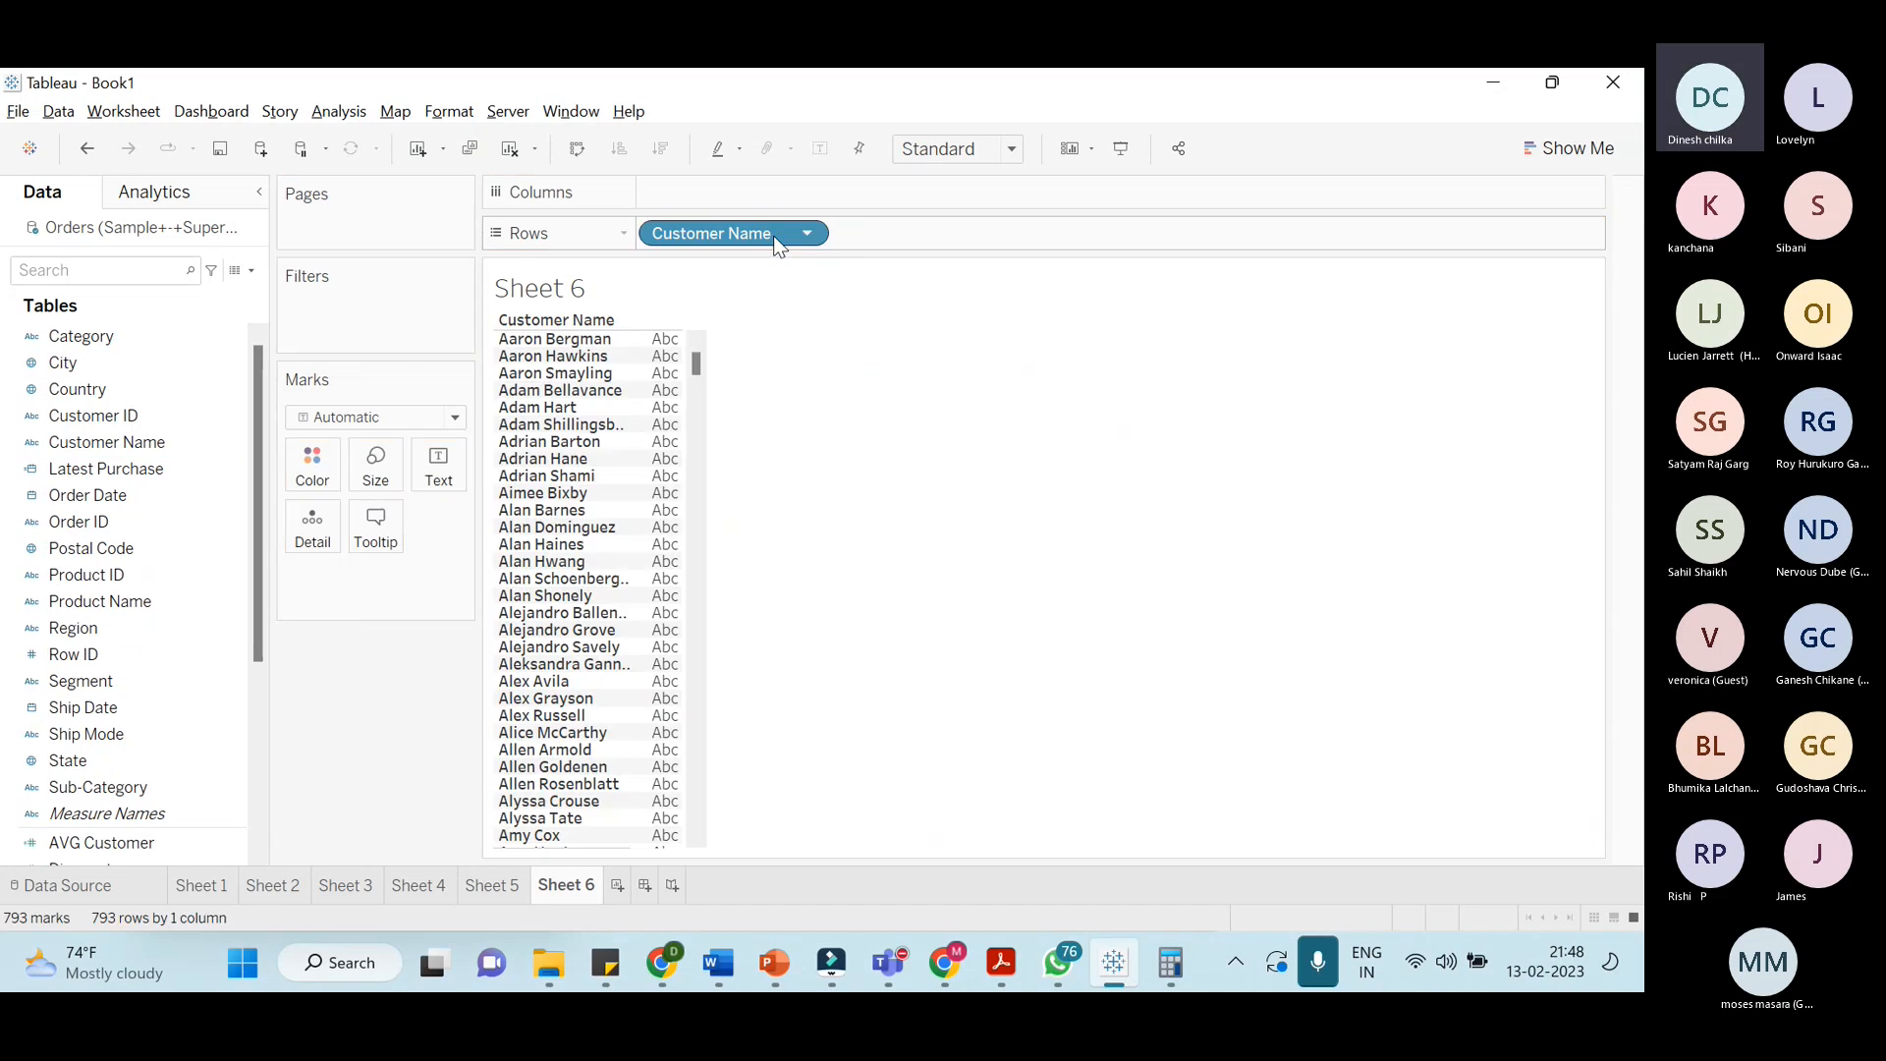
{"action": "scroll", "coordinate": [167, 669], "scroll_direction": "down", "scroll_amount": 3}
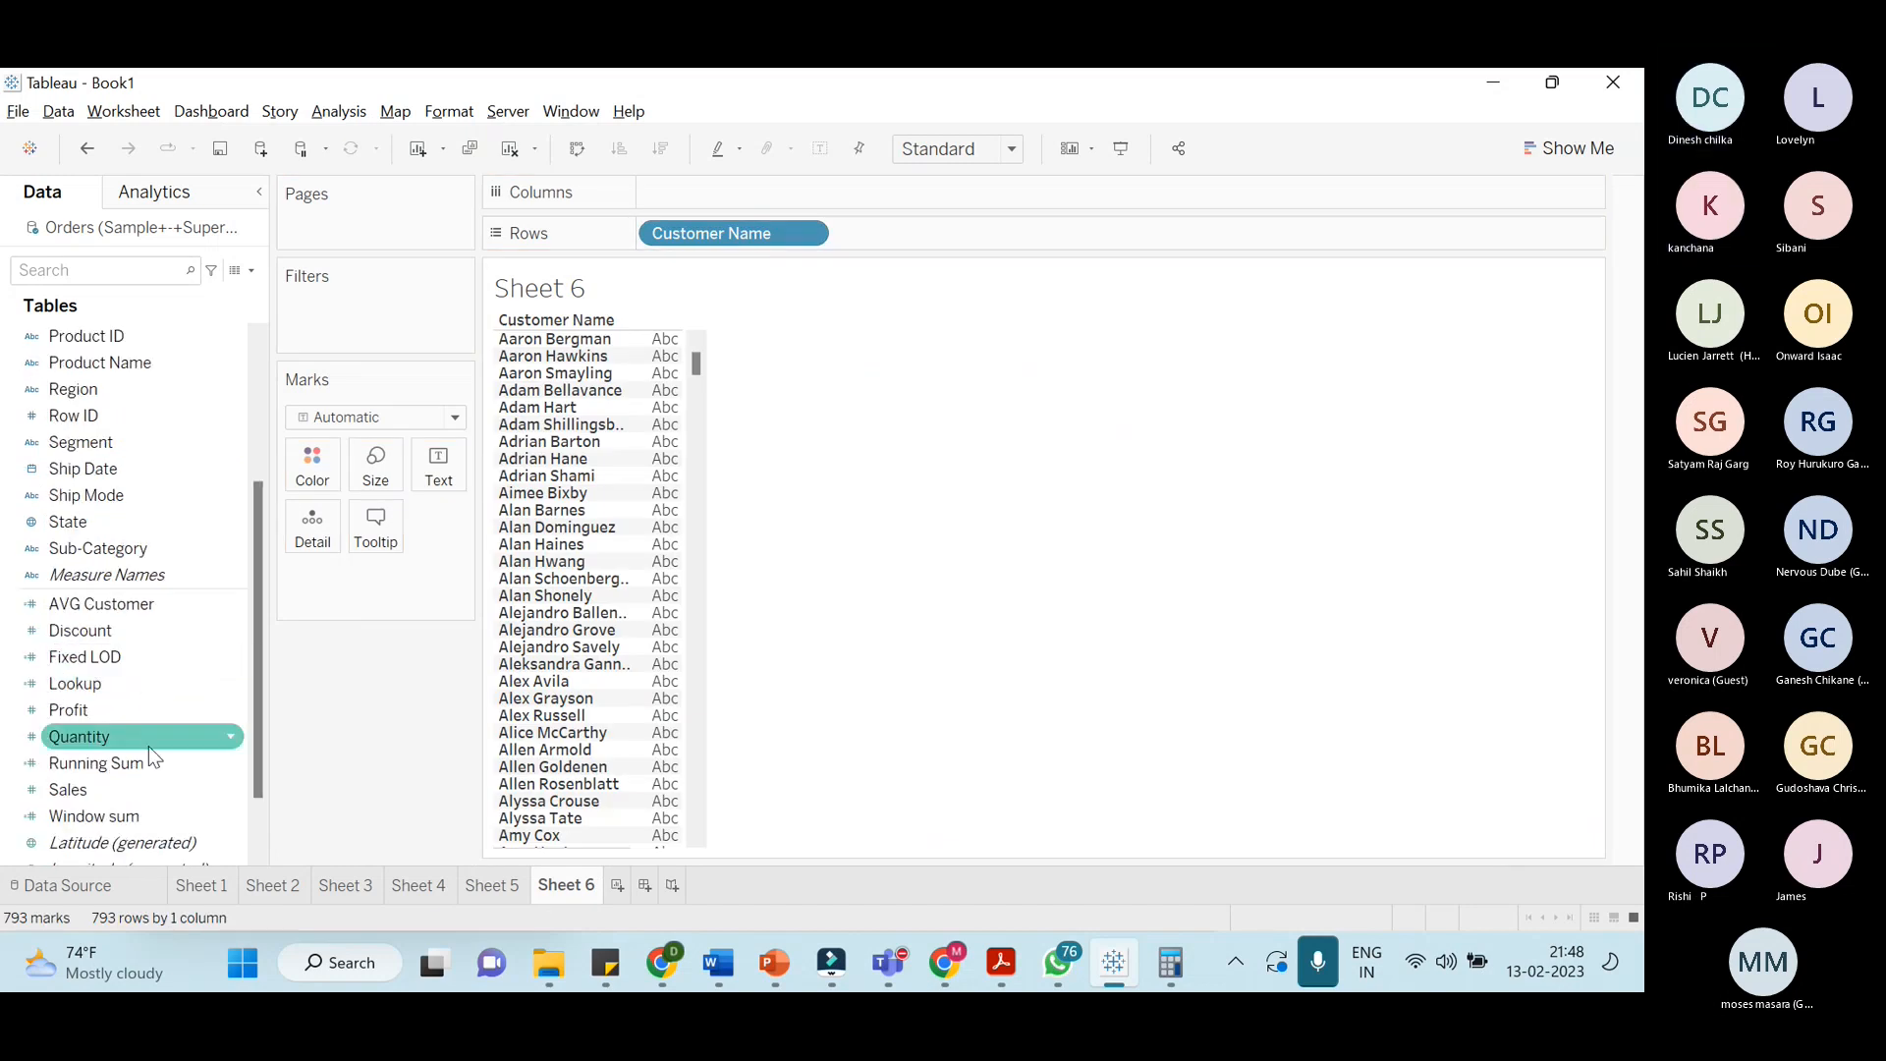
{"action": "scroll", "coordinate": [149, 746], "scroll_direction": "down", "scroll_amount": 1}
{"action": "left_click_drag", "start_coordinate": [746, 233], "coordinate": [413, 628]}
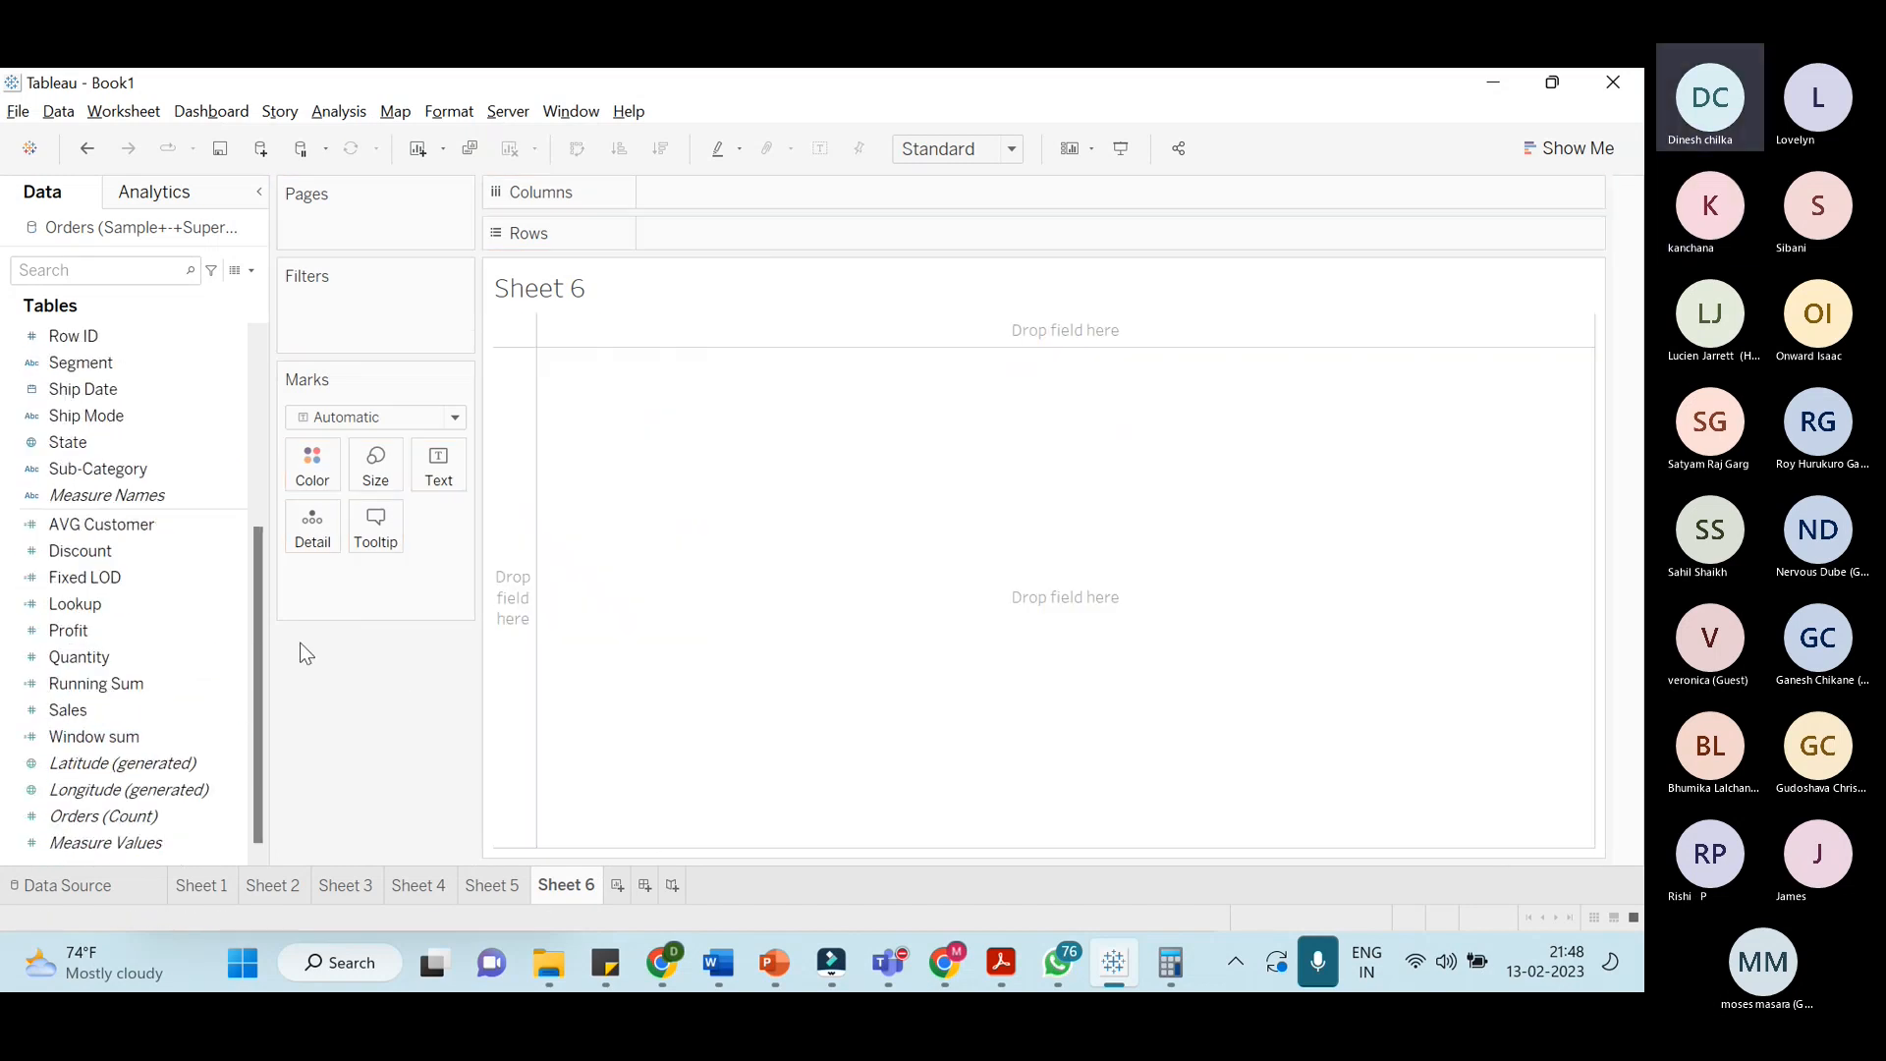
{"action": "left_click", "coordinate": [199, 629]}
Build a text table on the new worksheet with Region and then Customer Name on the rows
{"action": "scroll", "coordinate": [186, 609], "scroll_direction": "up", "scroll_amount": 4}
{"action": "scroll", "coordinate": [128, 569], "scroll_direction": "down", "scroll_amount": 2}
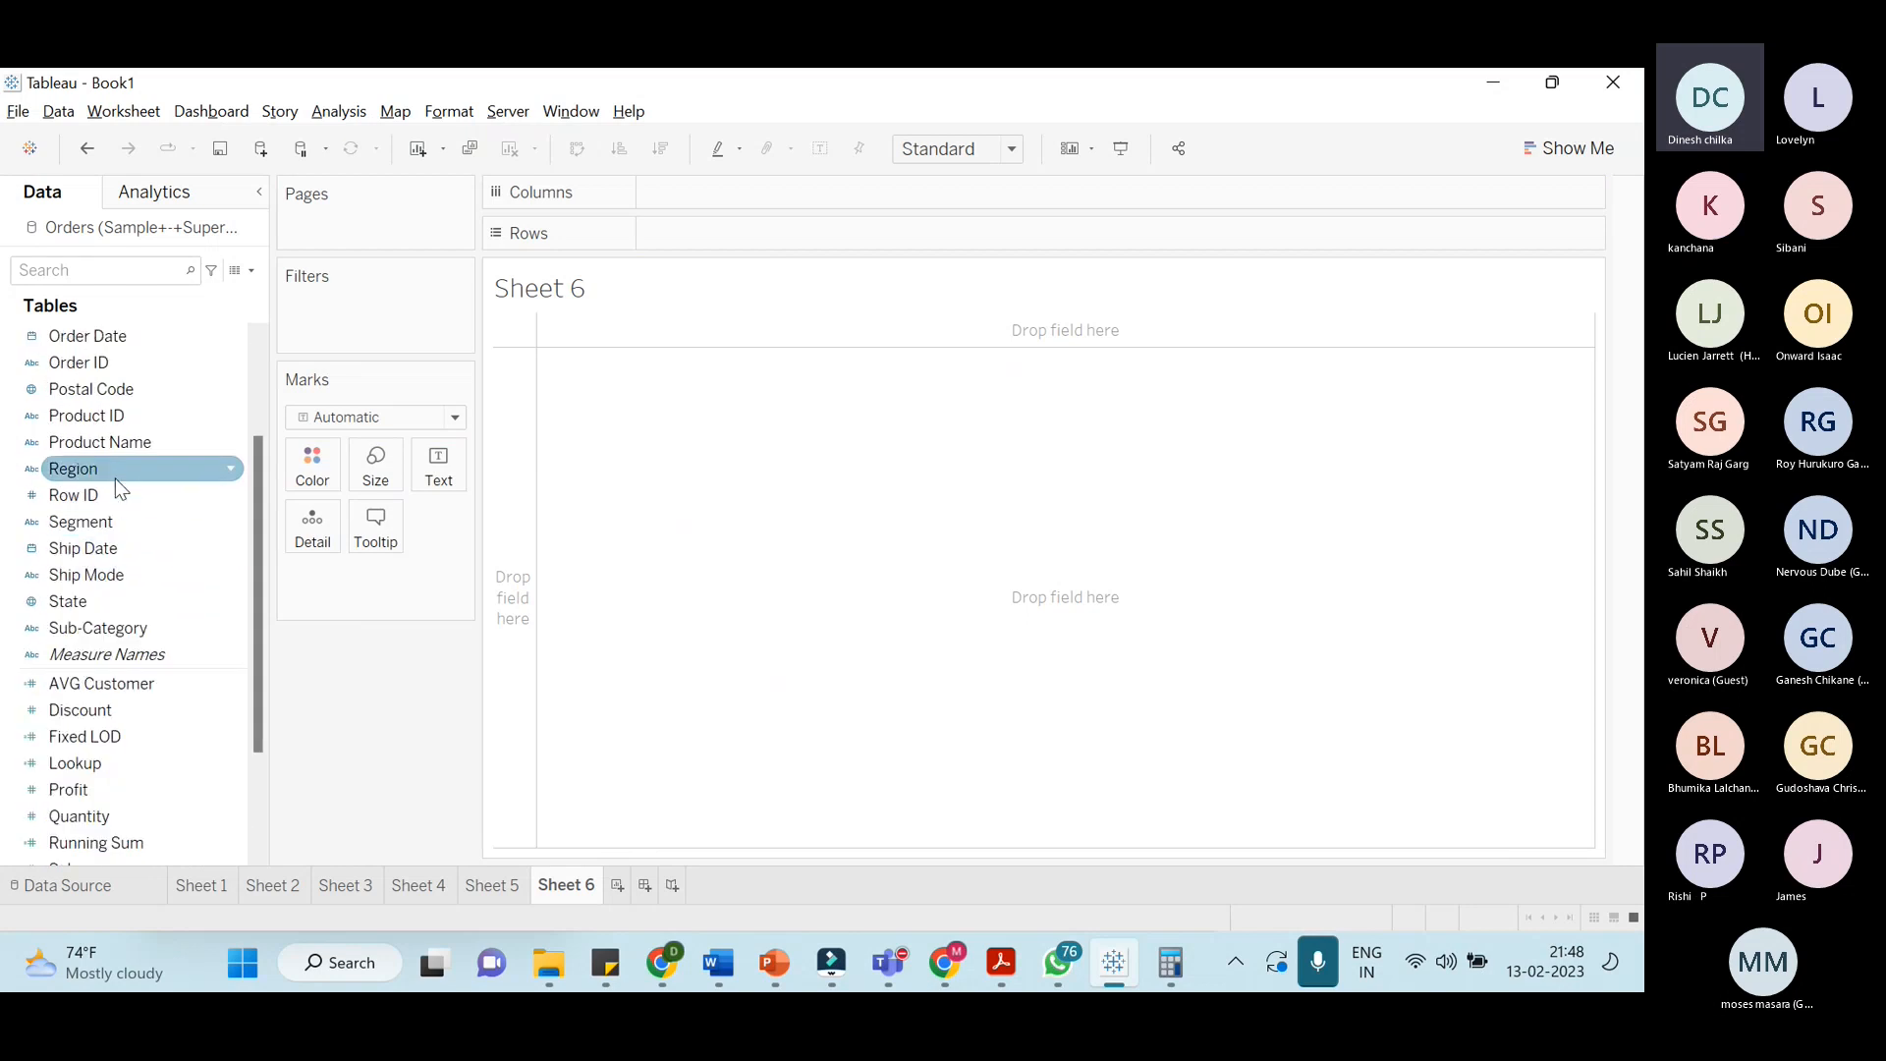
{"action": "left_click_drag", "start_coordinate": [115, 472], "coordinate": [747, 233]}
{"action": "scroll", "coordinate": [89, 652], "scroll_direction": "down", "scroll_amount": 2}
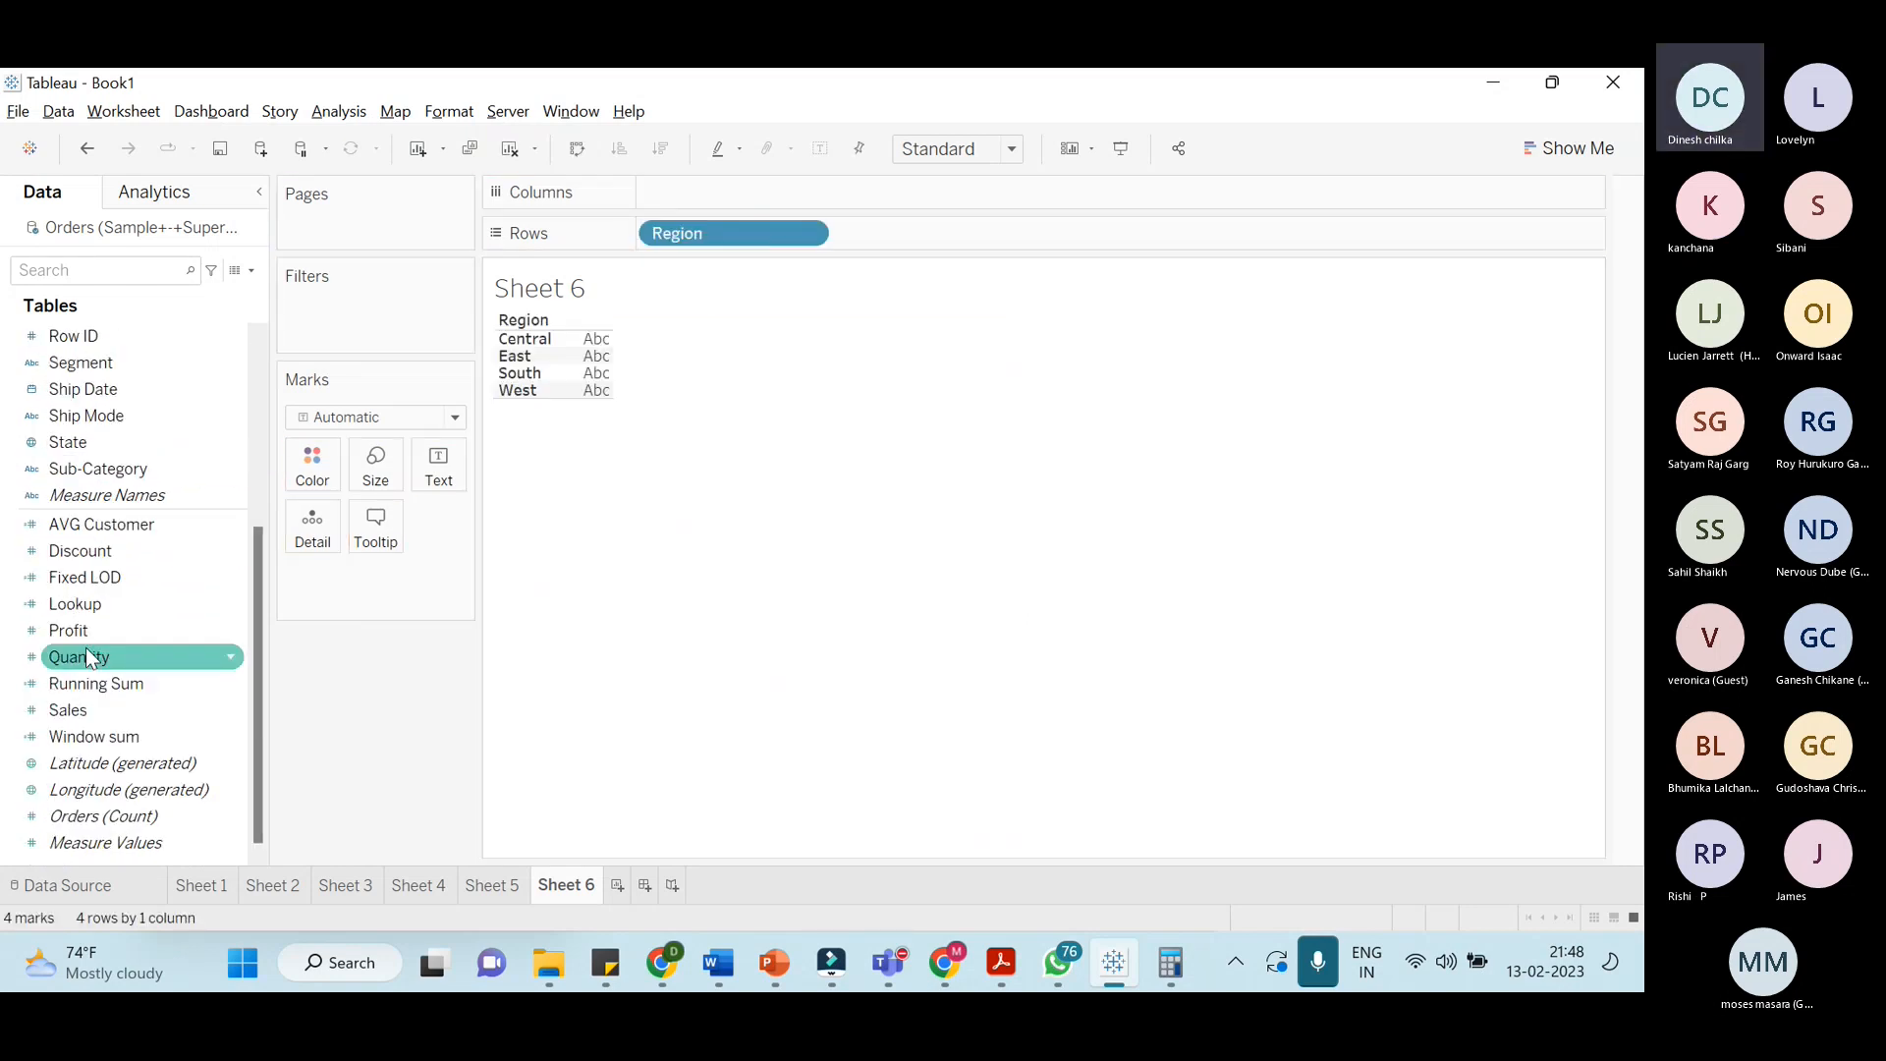
{"action": "scroll", "coordinate": [151, 438], "scroll_direction": "up", "scroll_amount": 1}
{"action": "scroll", "coordinate": [156, 444], "scroll_direction": "up", "scroll_amount": 3}
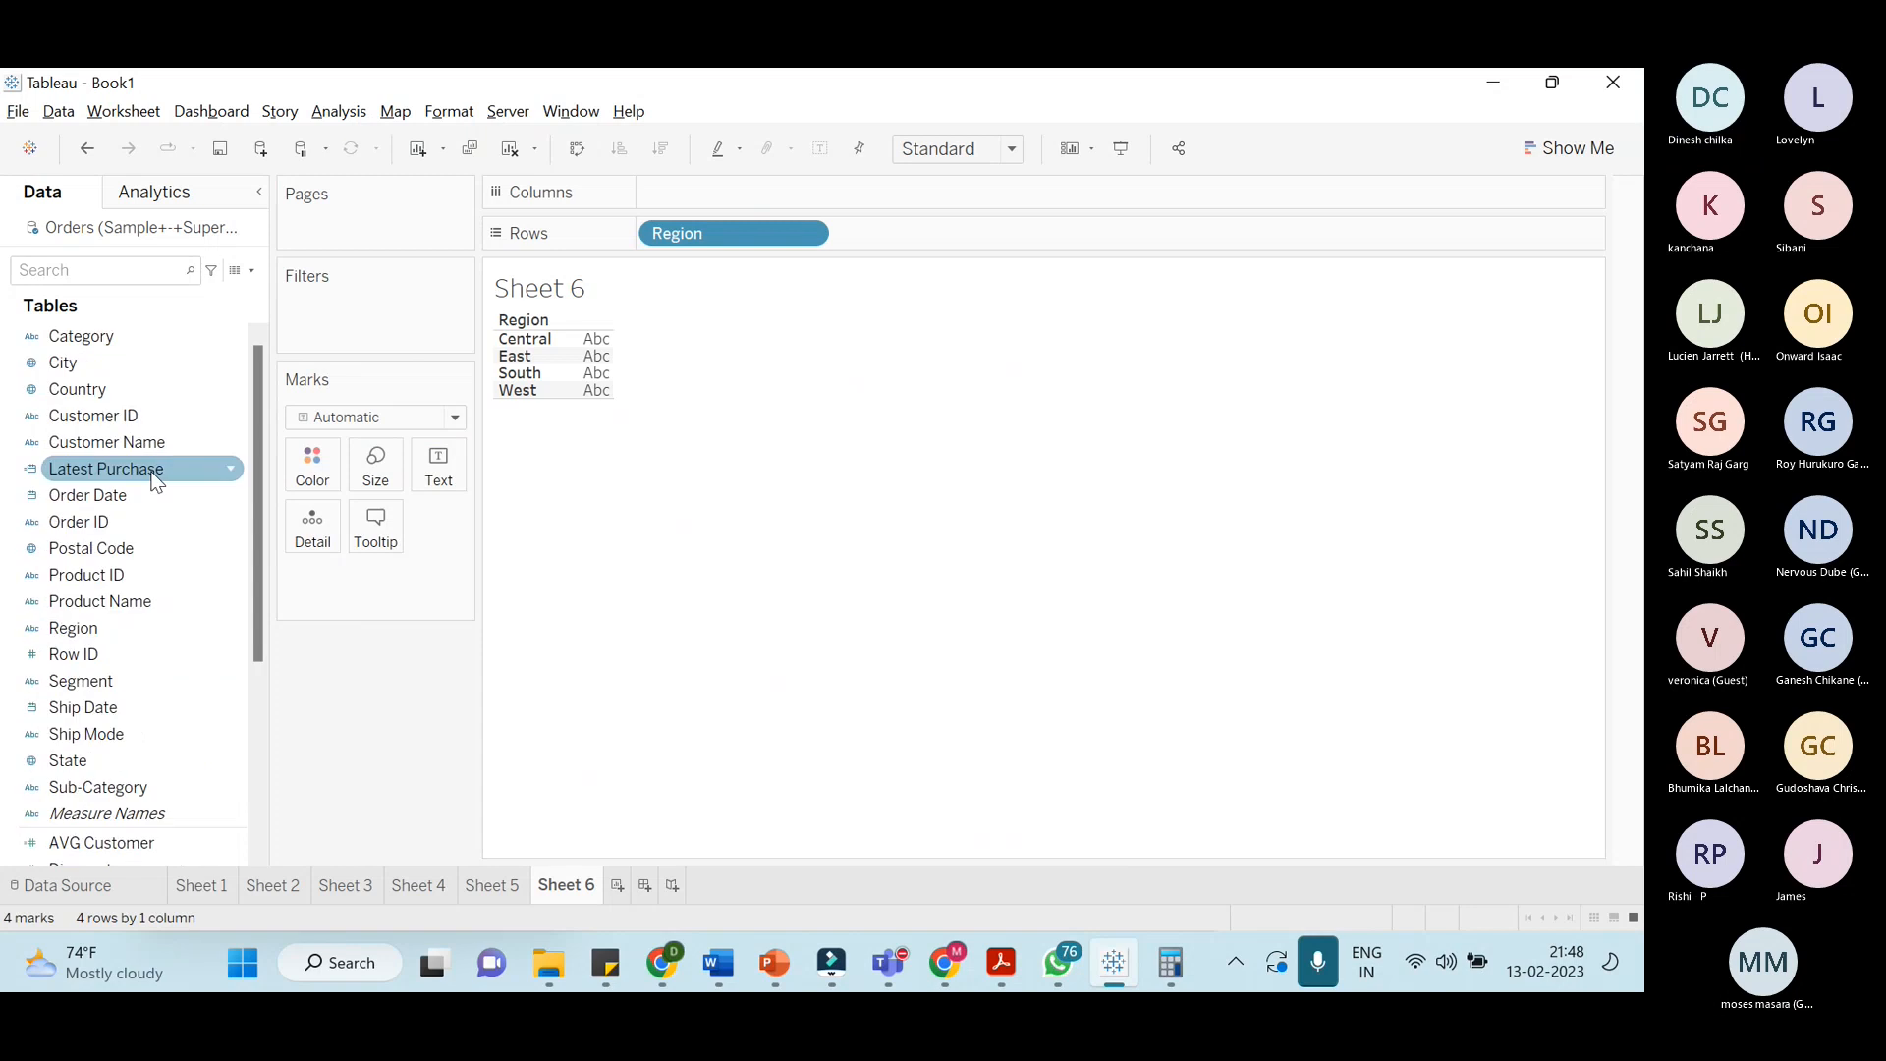
{"action": "left_click_drag", "start_coordinate": [157, 448], "coordinate": [1010, 221]}
Show Sales as the text value for each customer within each region
{"action": "scroll", "coordinate": [238, 699], "scroll_direction": "down", "scroll_amount": 3}
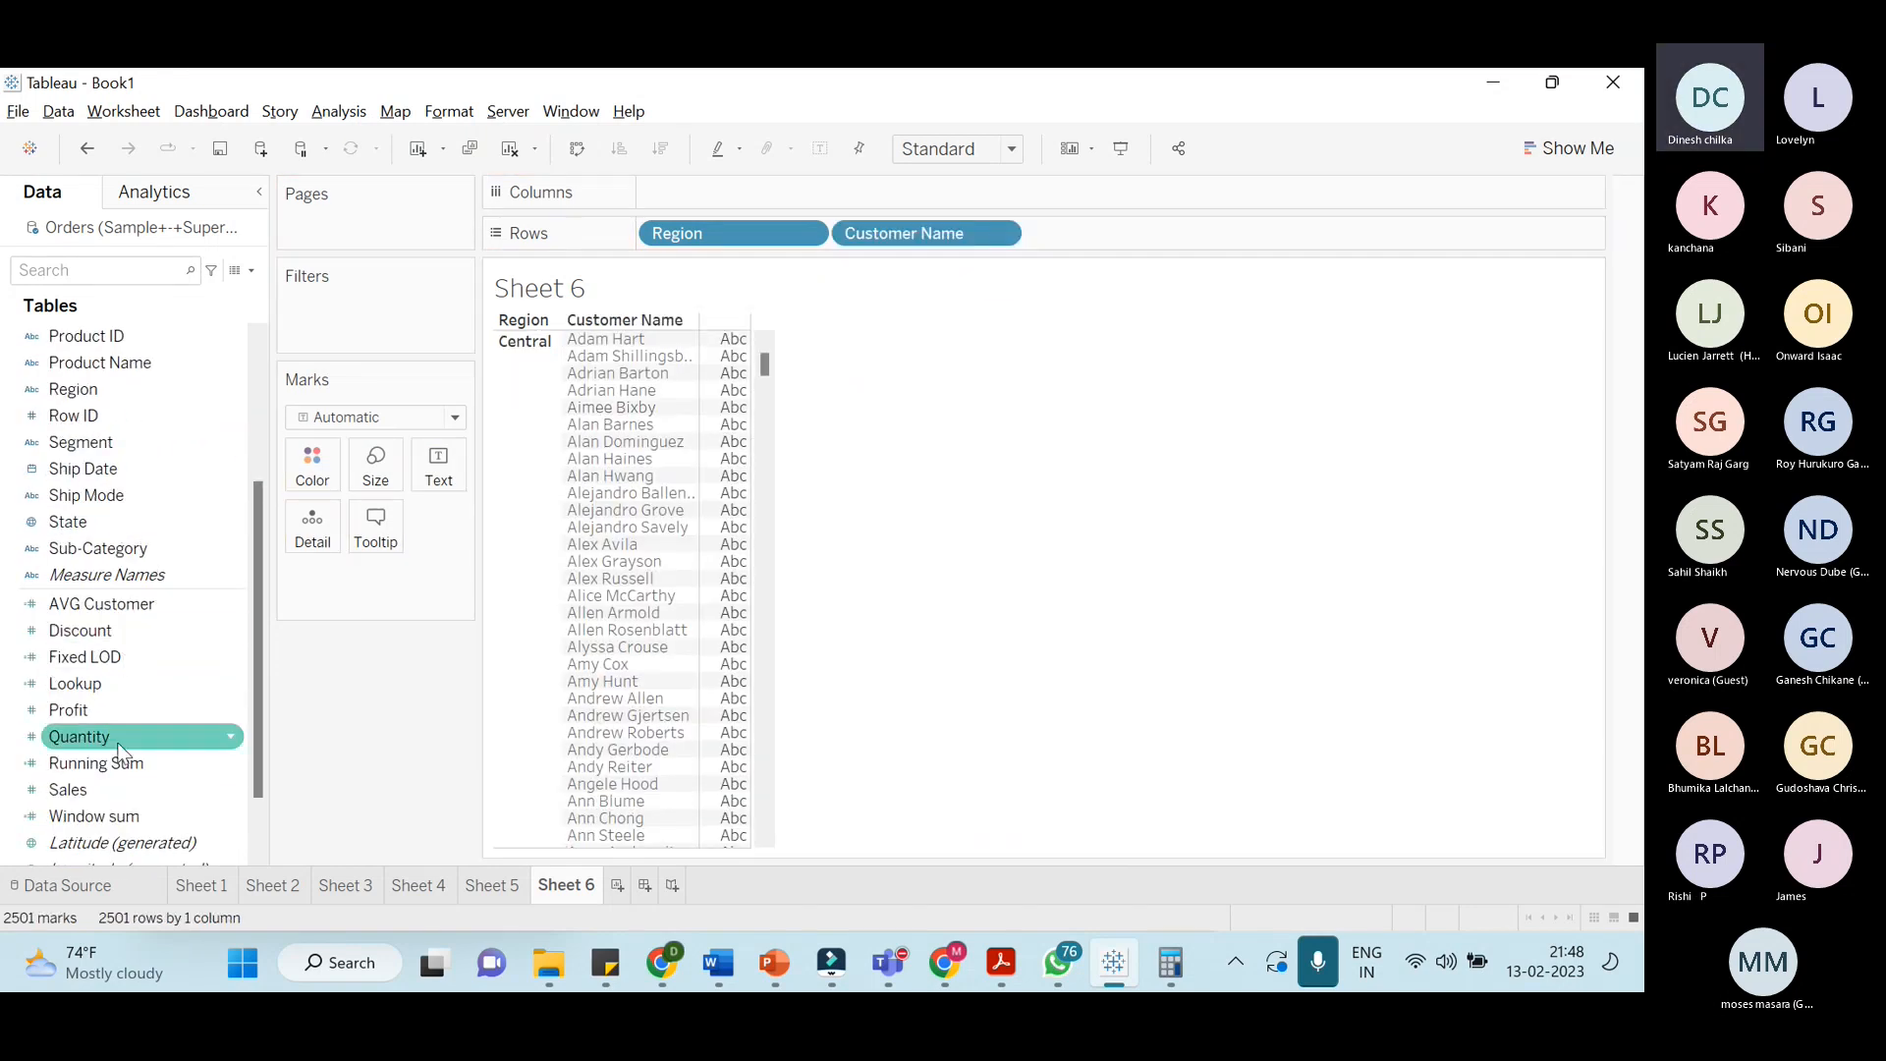
{"action": "left_click_drag", "start_coordinate": [118, 793], "coordinate": [432, 469]}
{"action": "scroll", "coordinate": [781, 620], "scroll_direction": "down", "scroll_amount": 5}
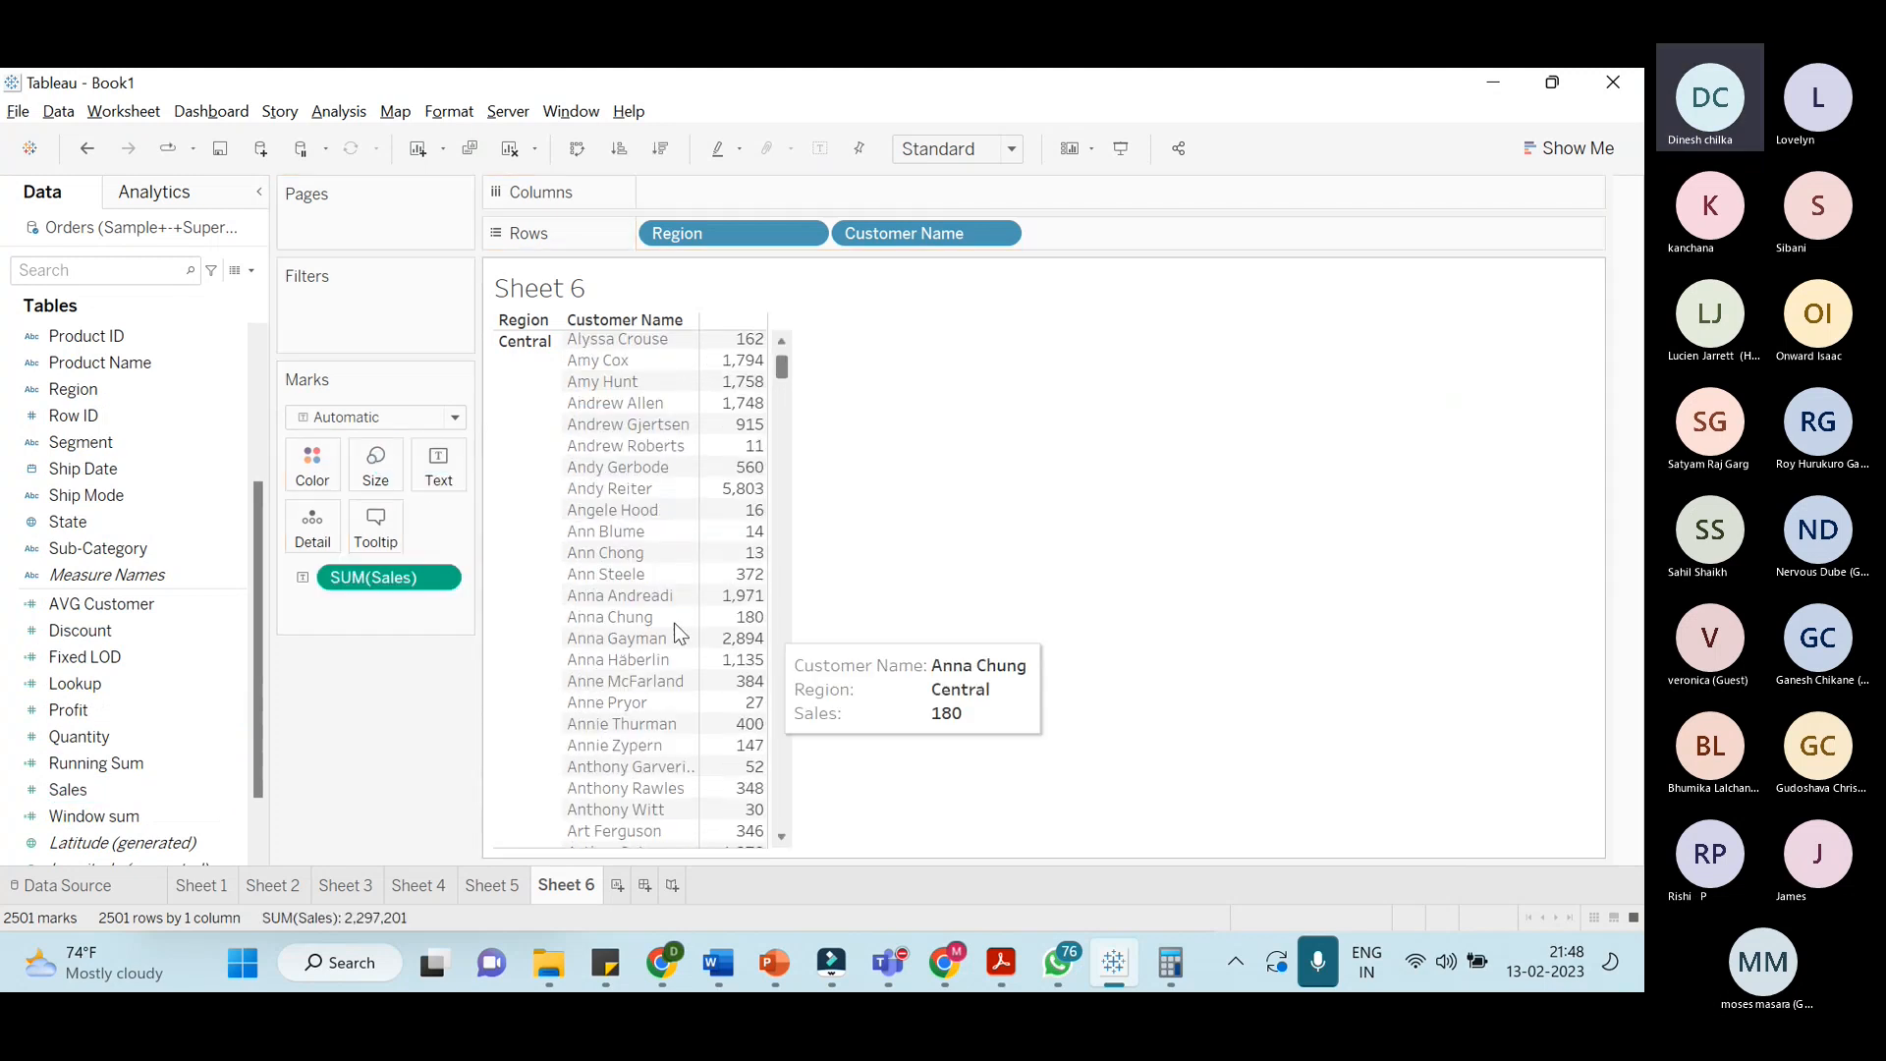
Add all subtotals to the Region and Customer Name table
{"action": "left_click", "coordinate": [342, 112]}
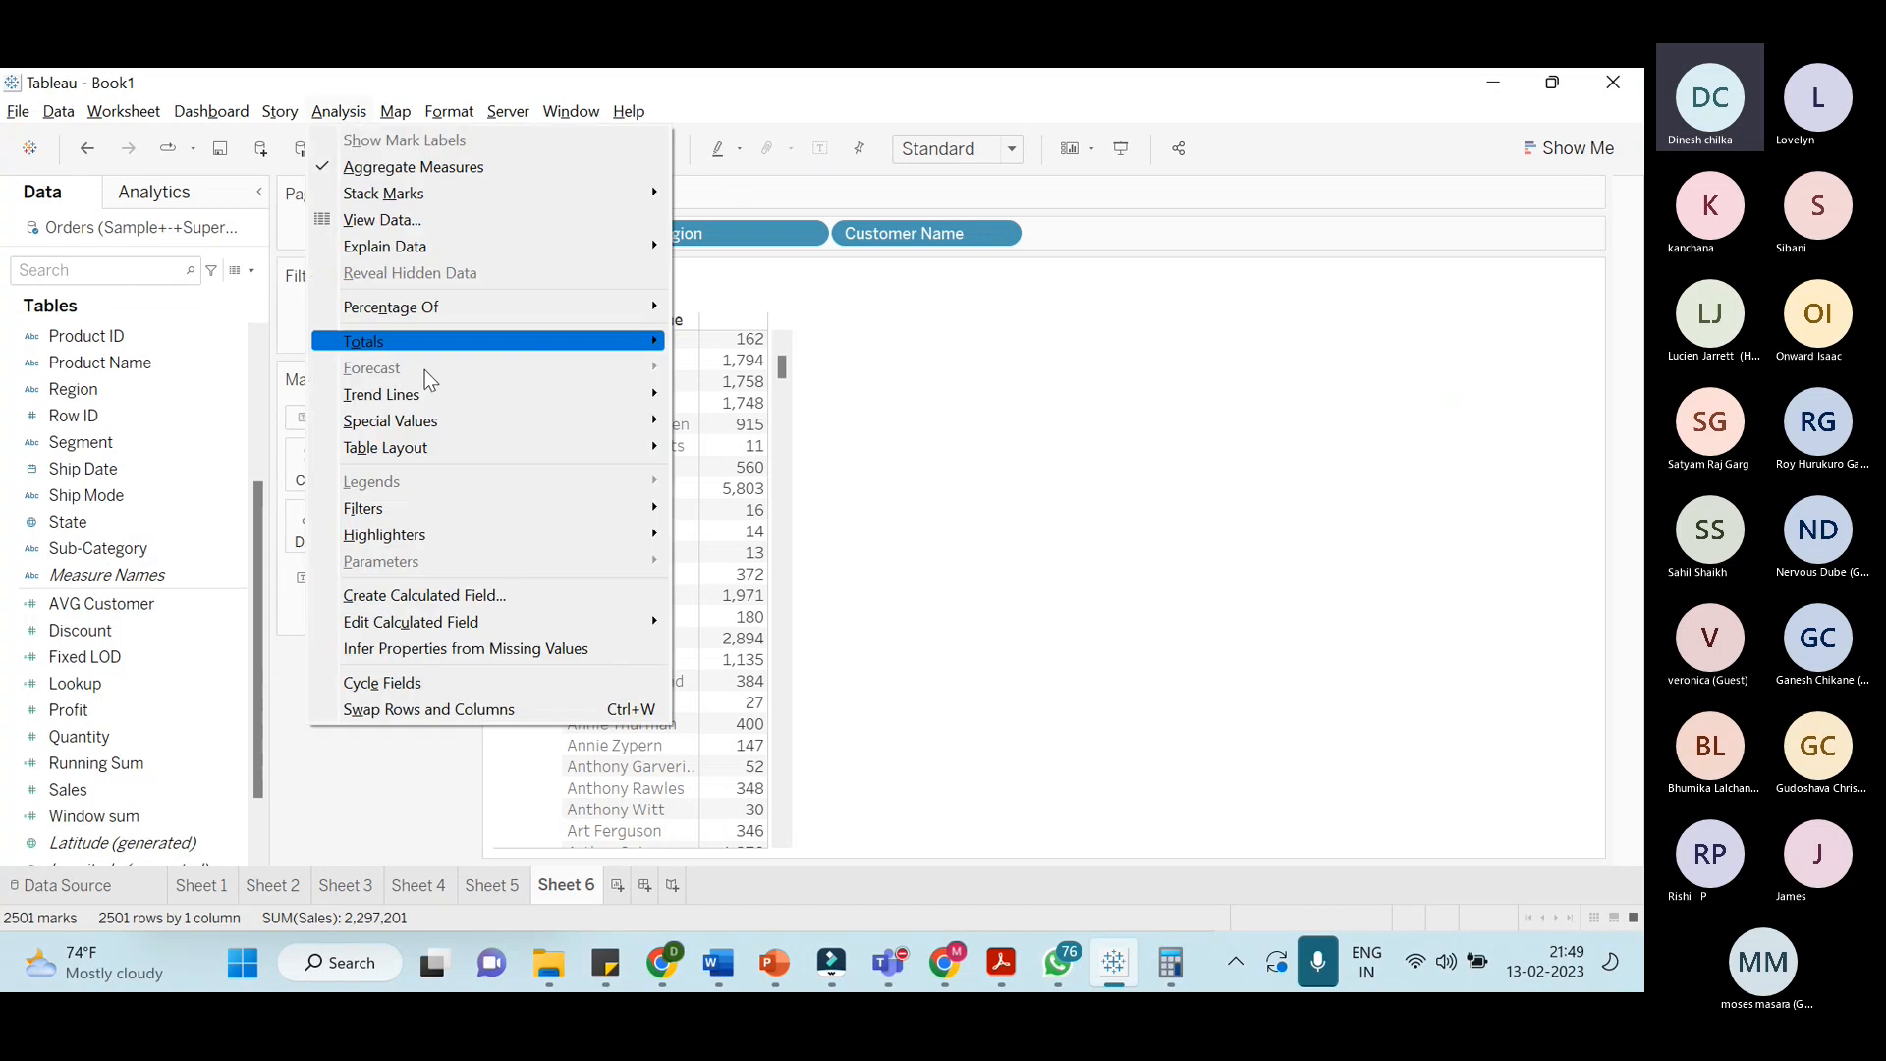
{"action": "mouse_move", "coordinate": [429, 346]}
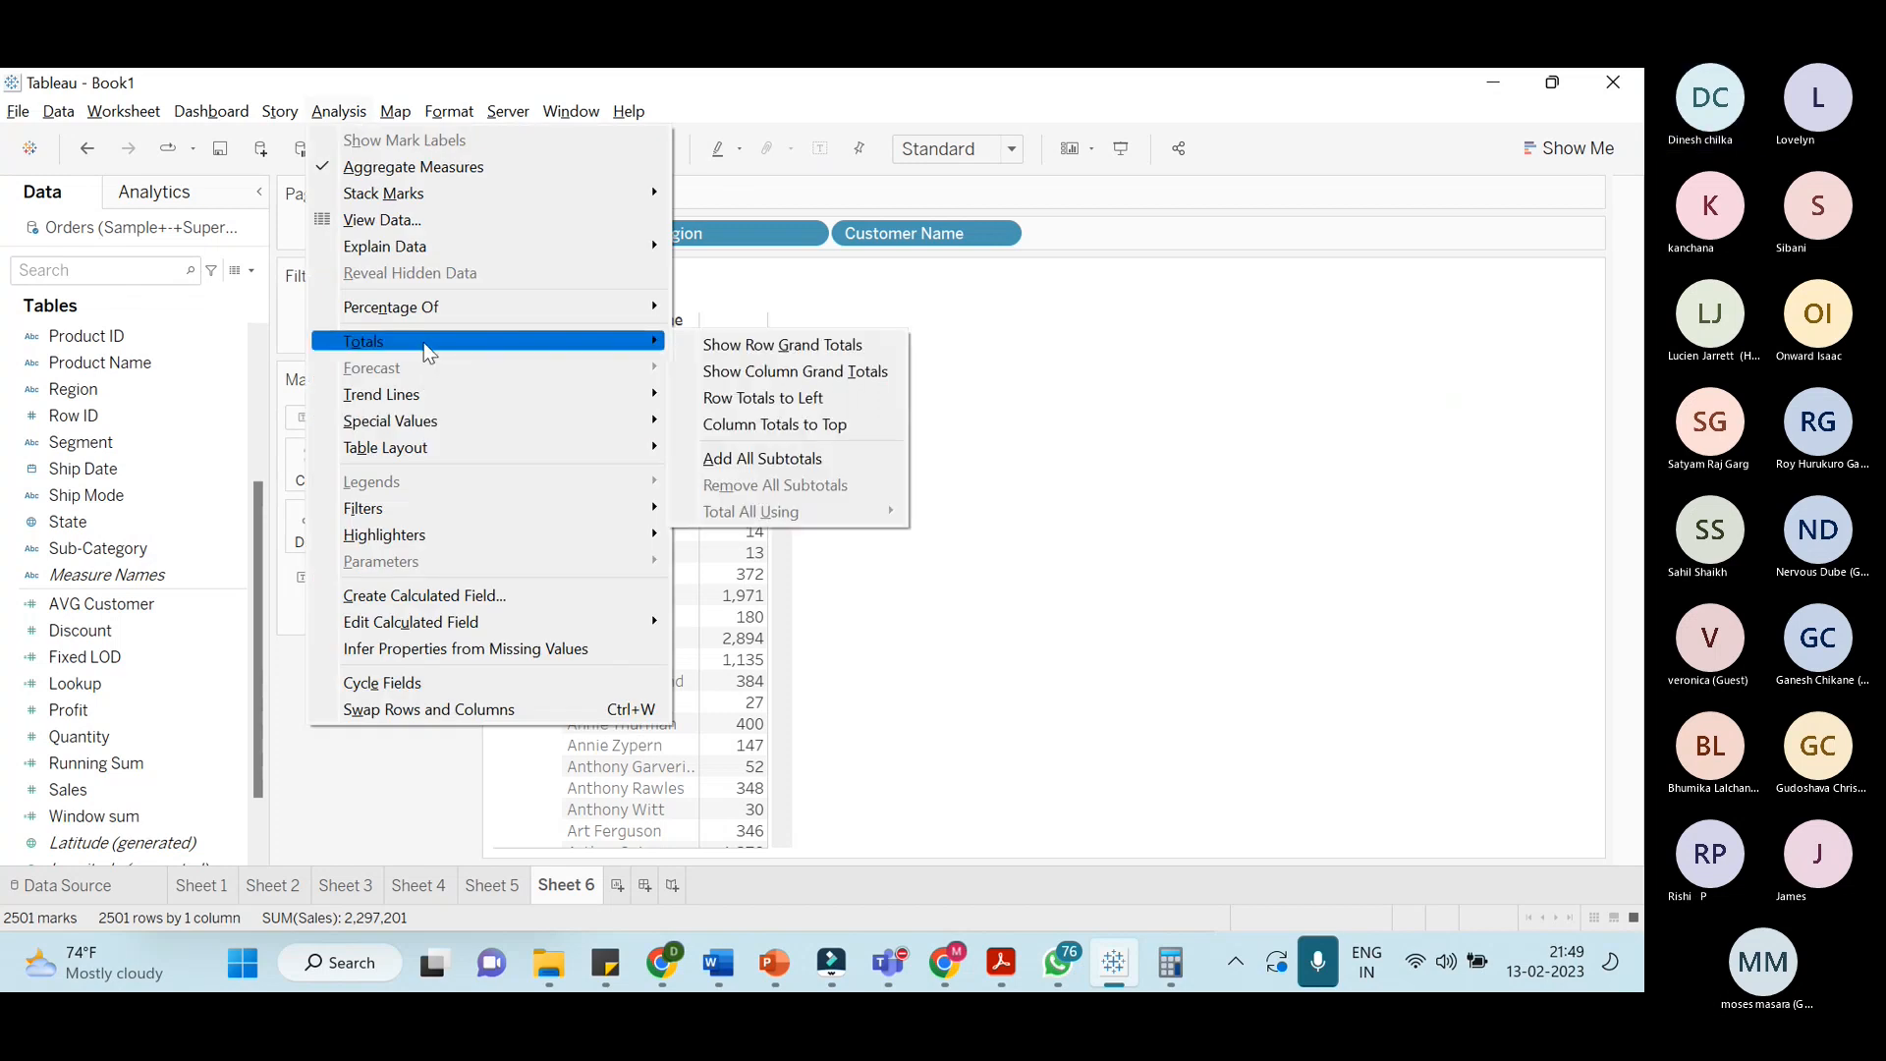
{"action": "left_click", "coordinate": [800, 457]}
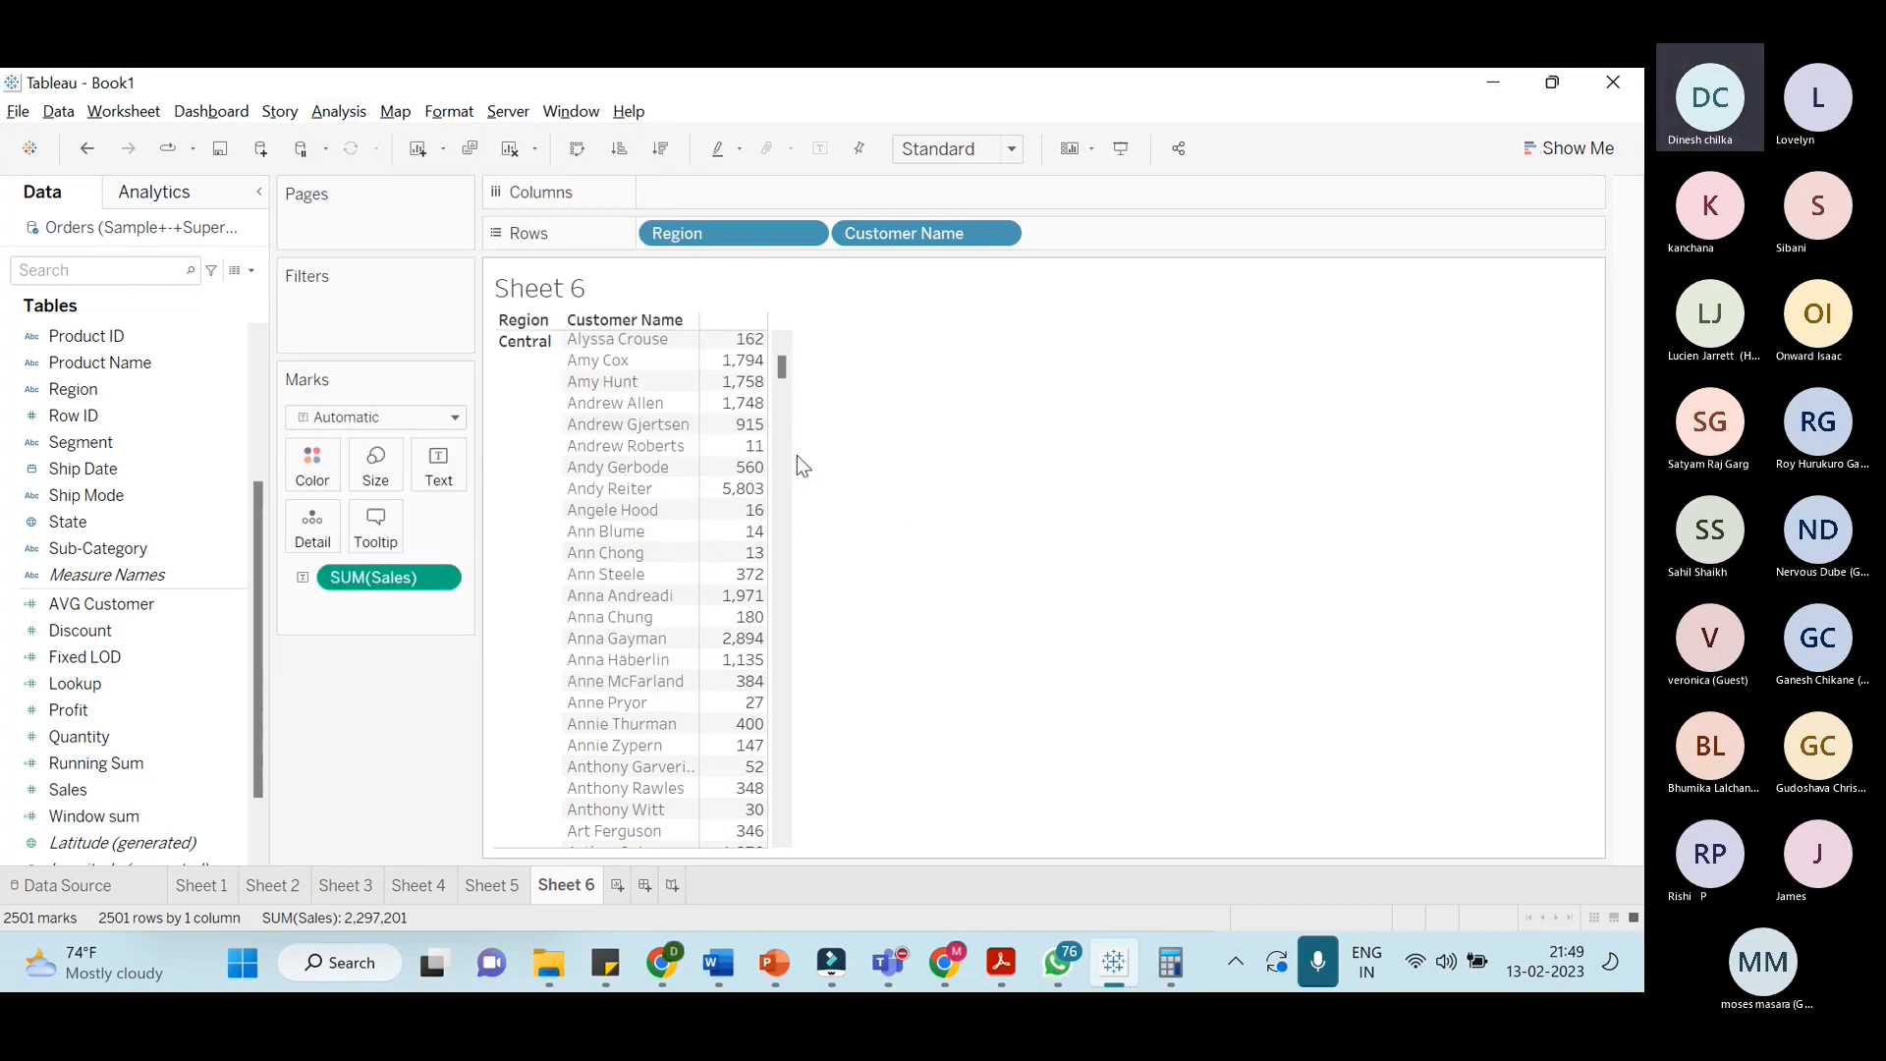
Set all totals in the table to be computed using Average
{"action": "left_click", "coordinate": [439, 111]}
{"action": "left_click", "coordinate": [395, 111]}
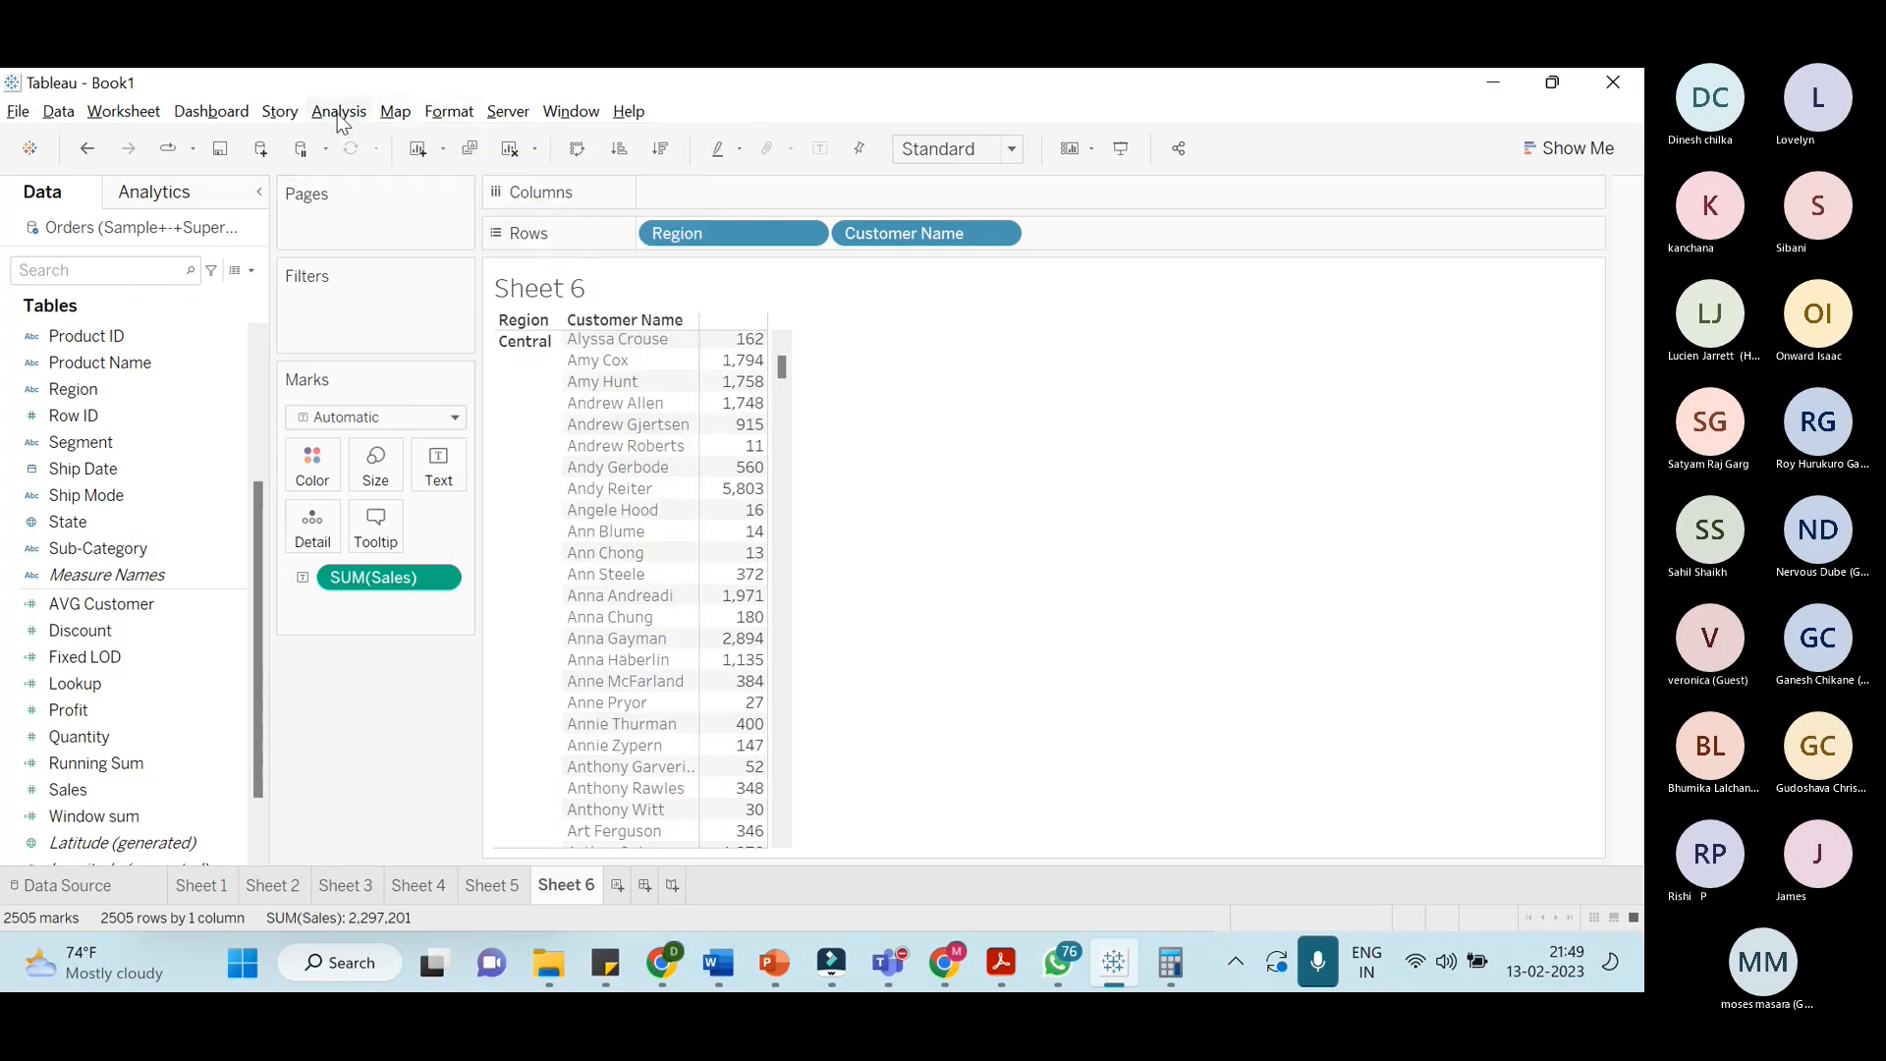
{"action": "left_click", "coordinate": [336, 108]}
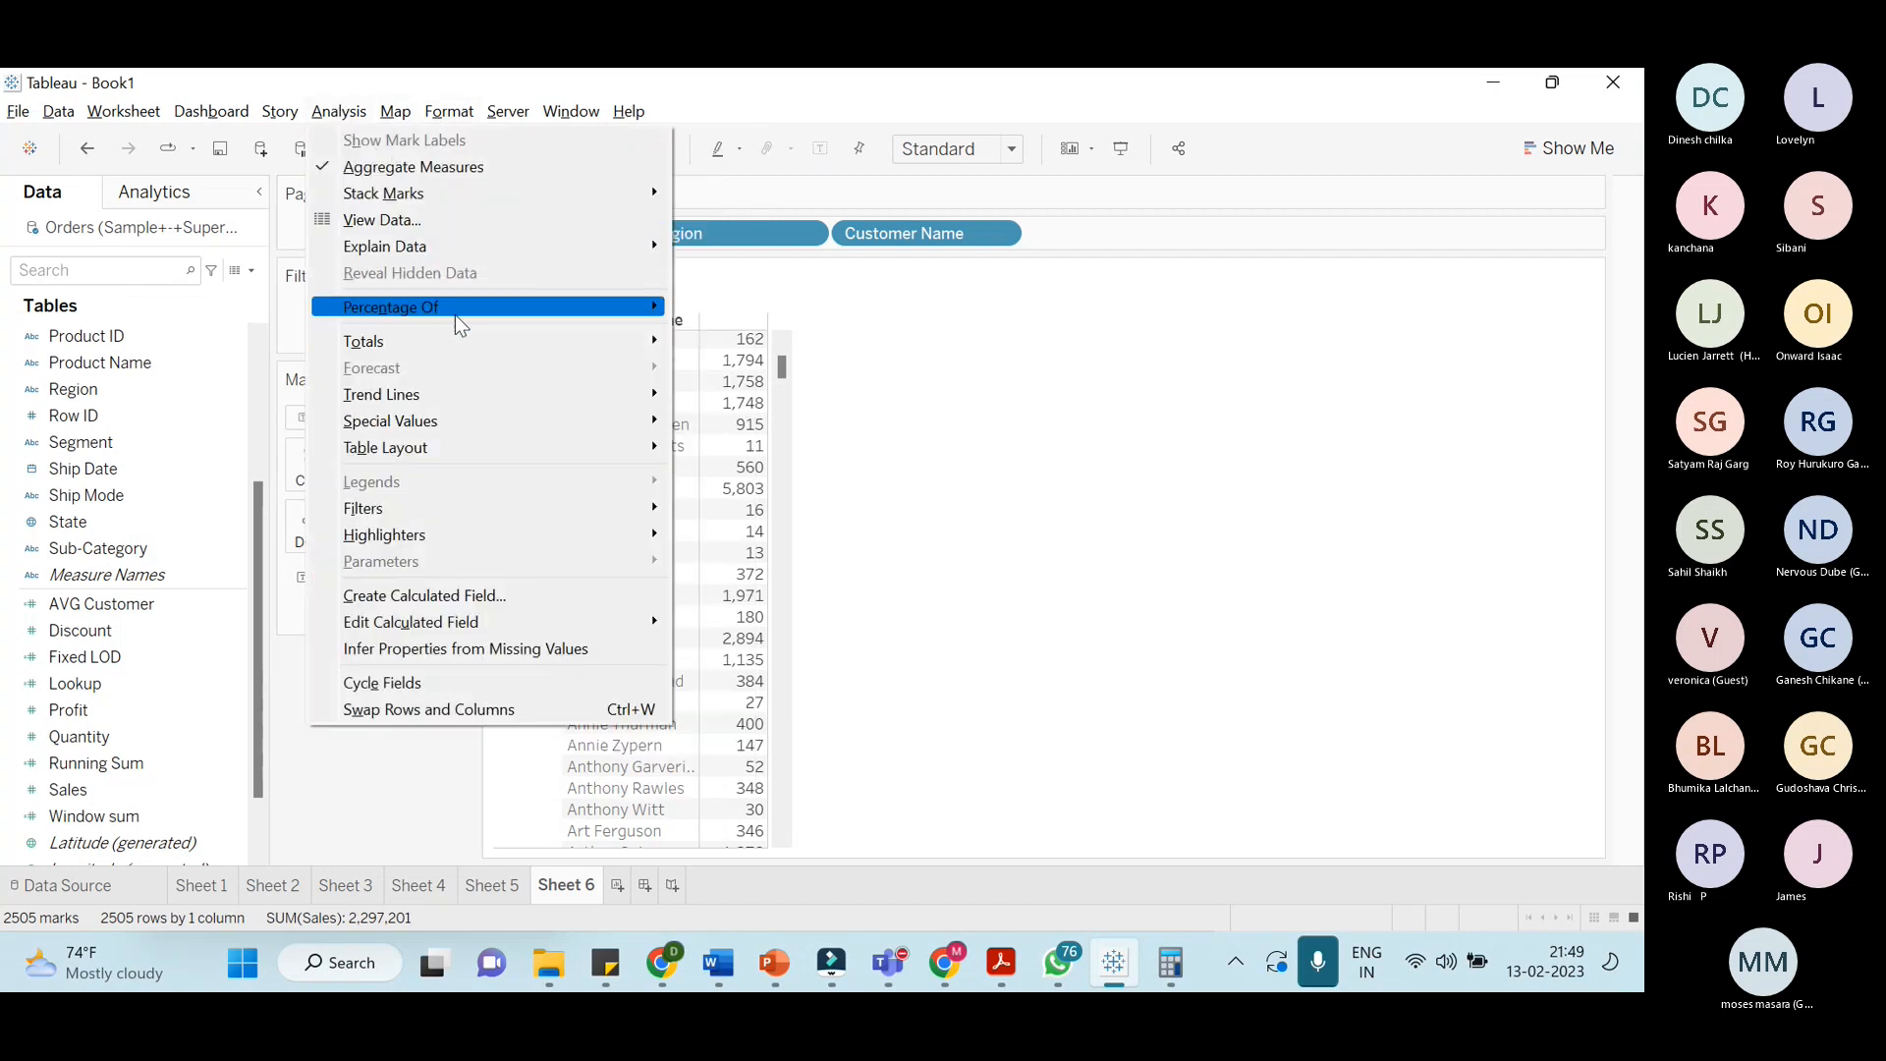
{"action": "mouse_move", "coordinate": [438, 356]}
{"action": "mouse_move", "coordinate": [753, 510]}
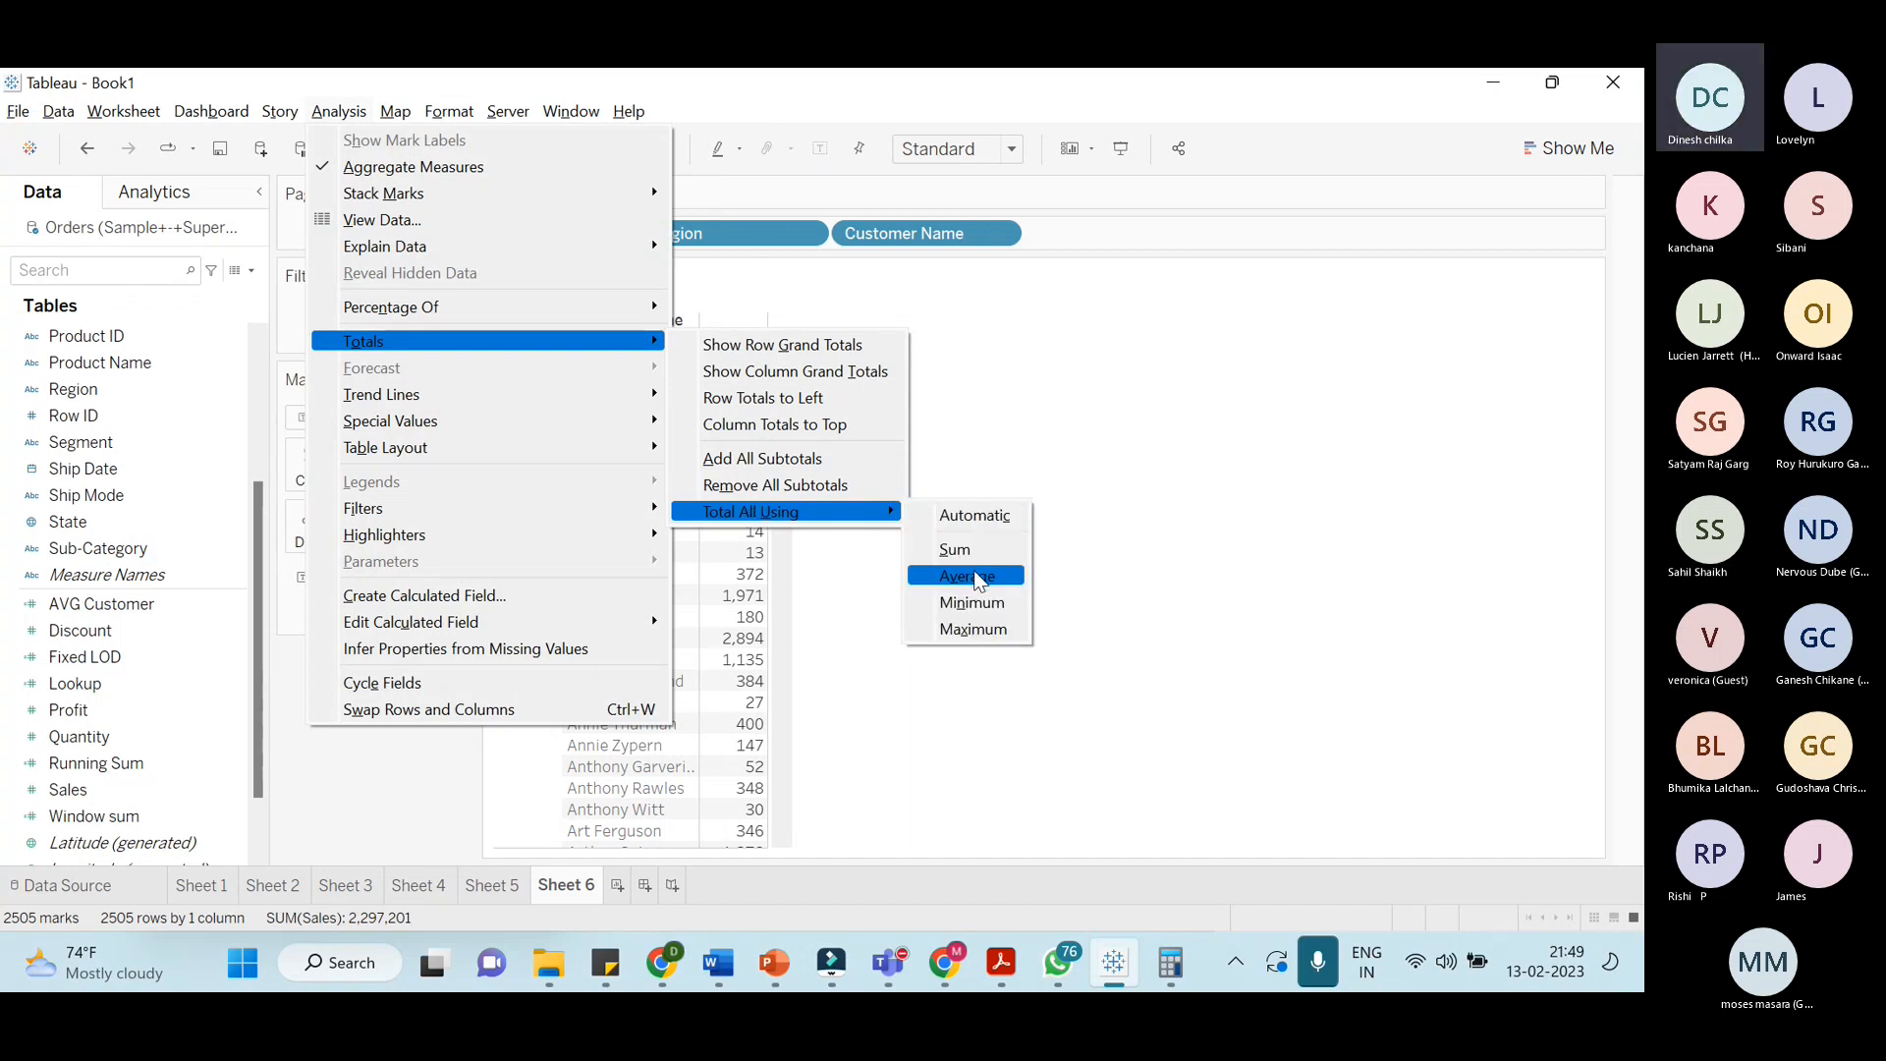
{"action": "left_click", "coordinate": [978, 576]}
Look through the customer rows to the end of the Central region and examine its average total
{"action": "scroll", "coordinate": [747, 648], "scroll_direction": "down", "scroll_amount": 4}
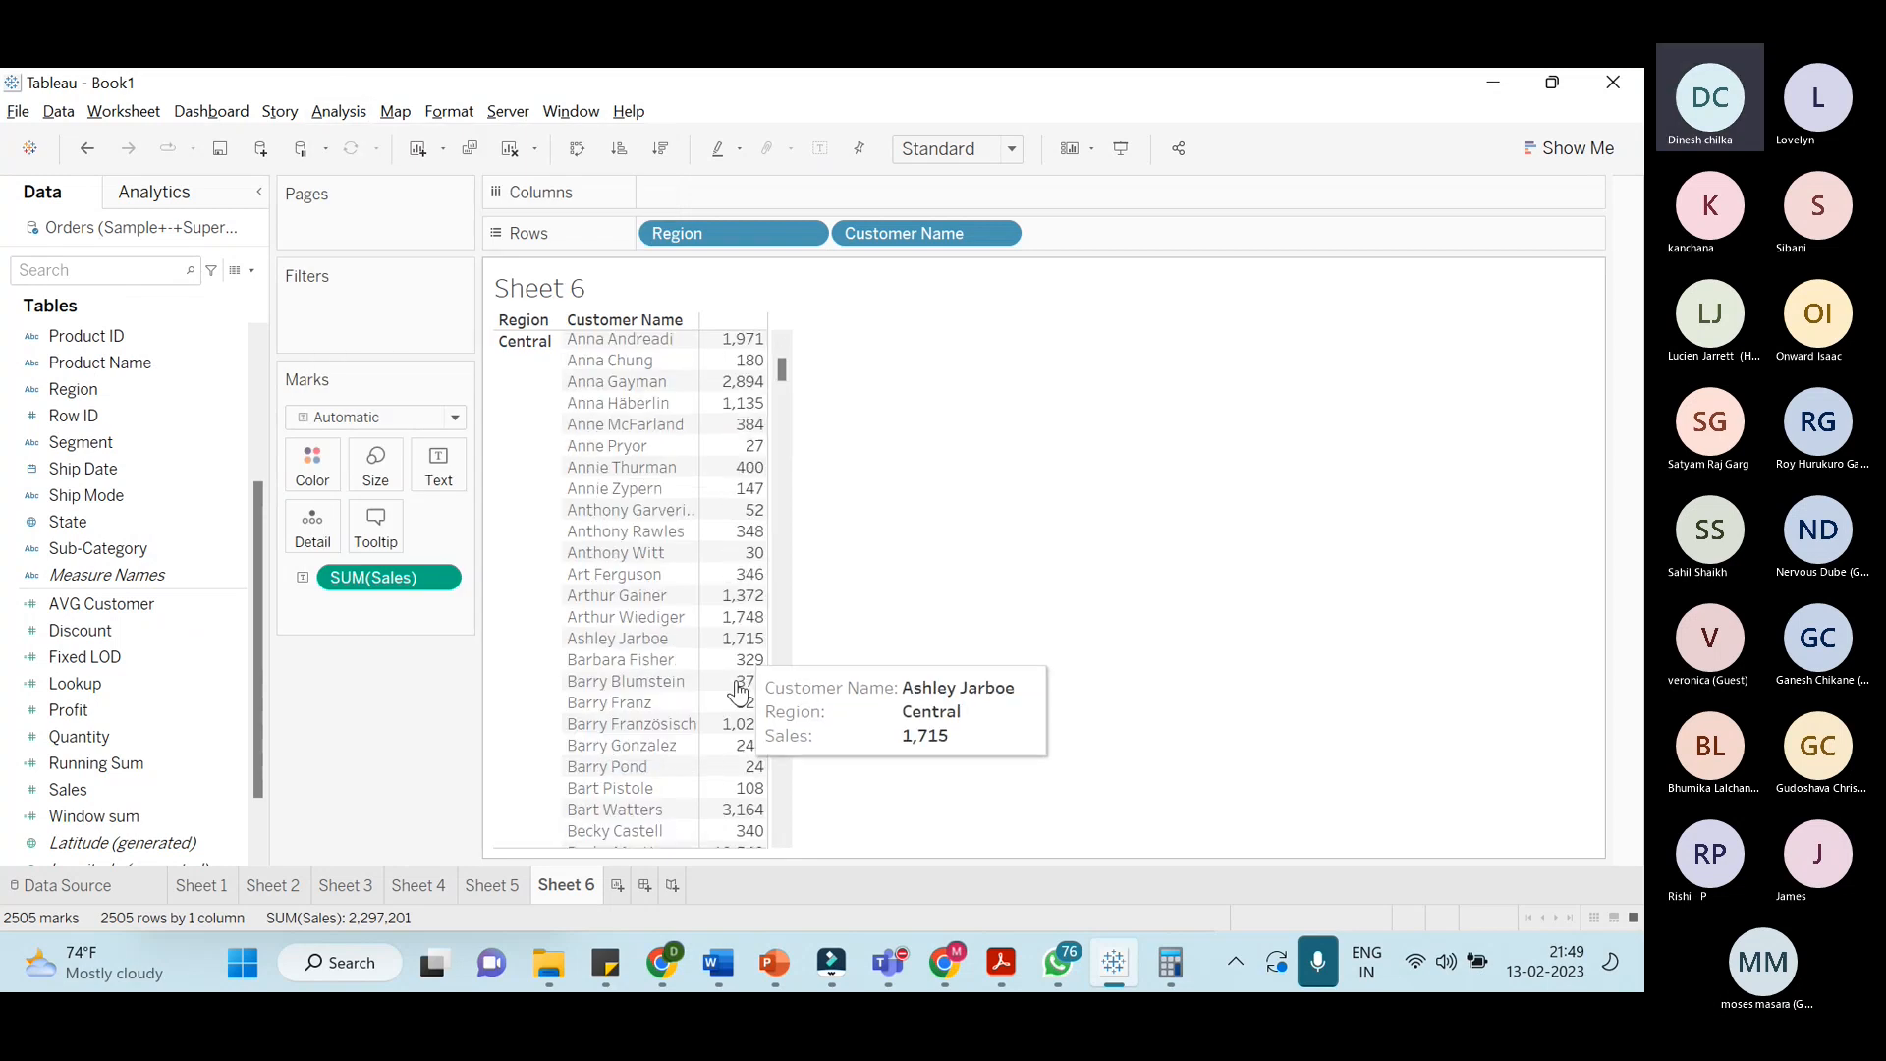
{"action": "scroll", "coordinate": [738, 689], "scroll_direction": "down", "scroll_amount": 15}
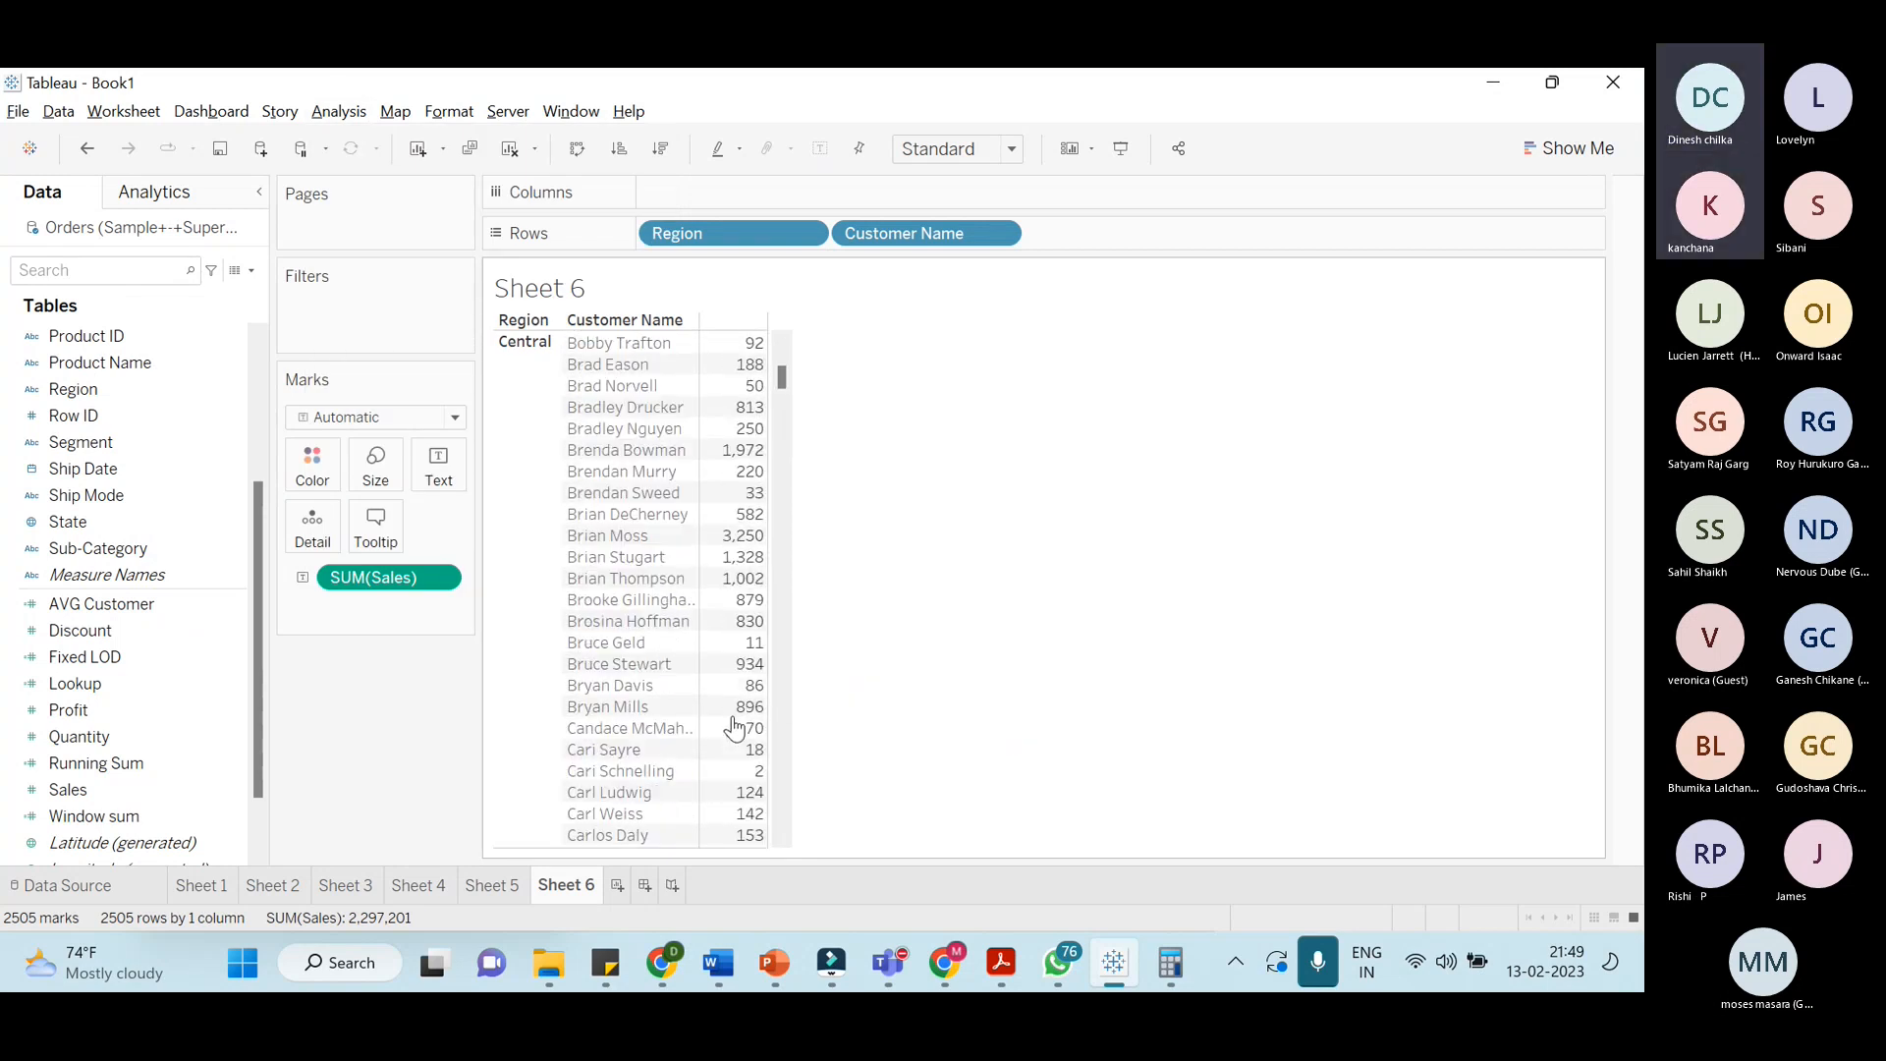
{"action": "scroll", "coordinate": [737, 732], "scroll_direction": "down", "scroll_amount": 18}
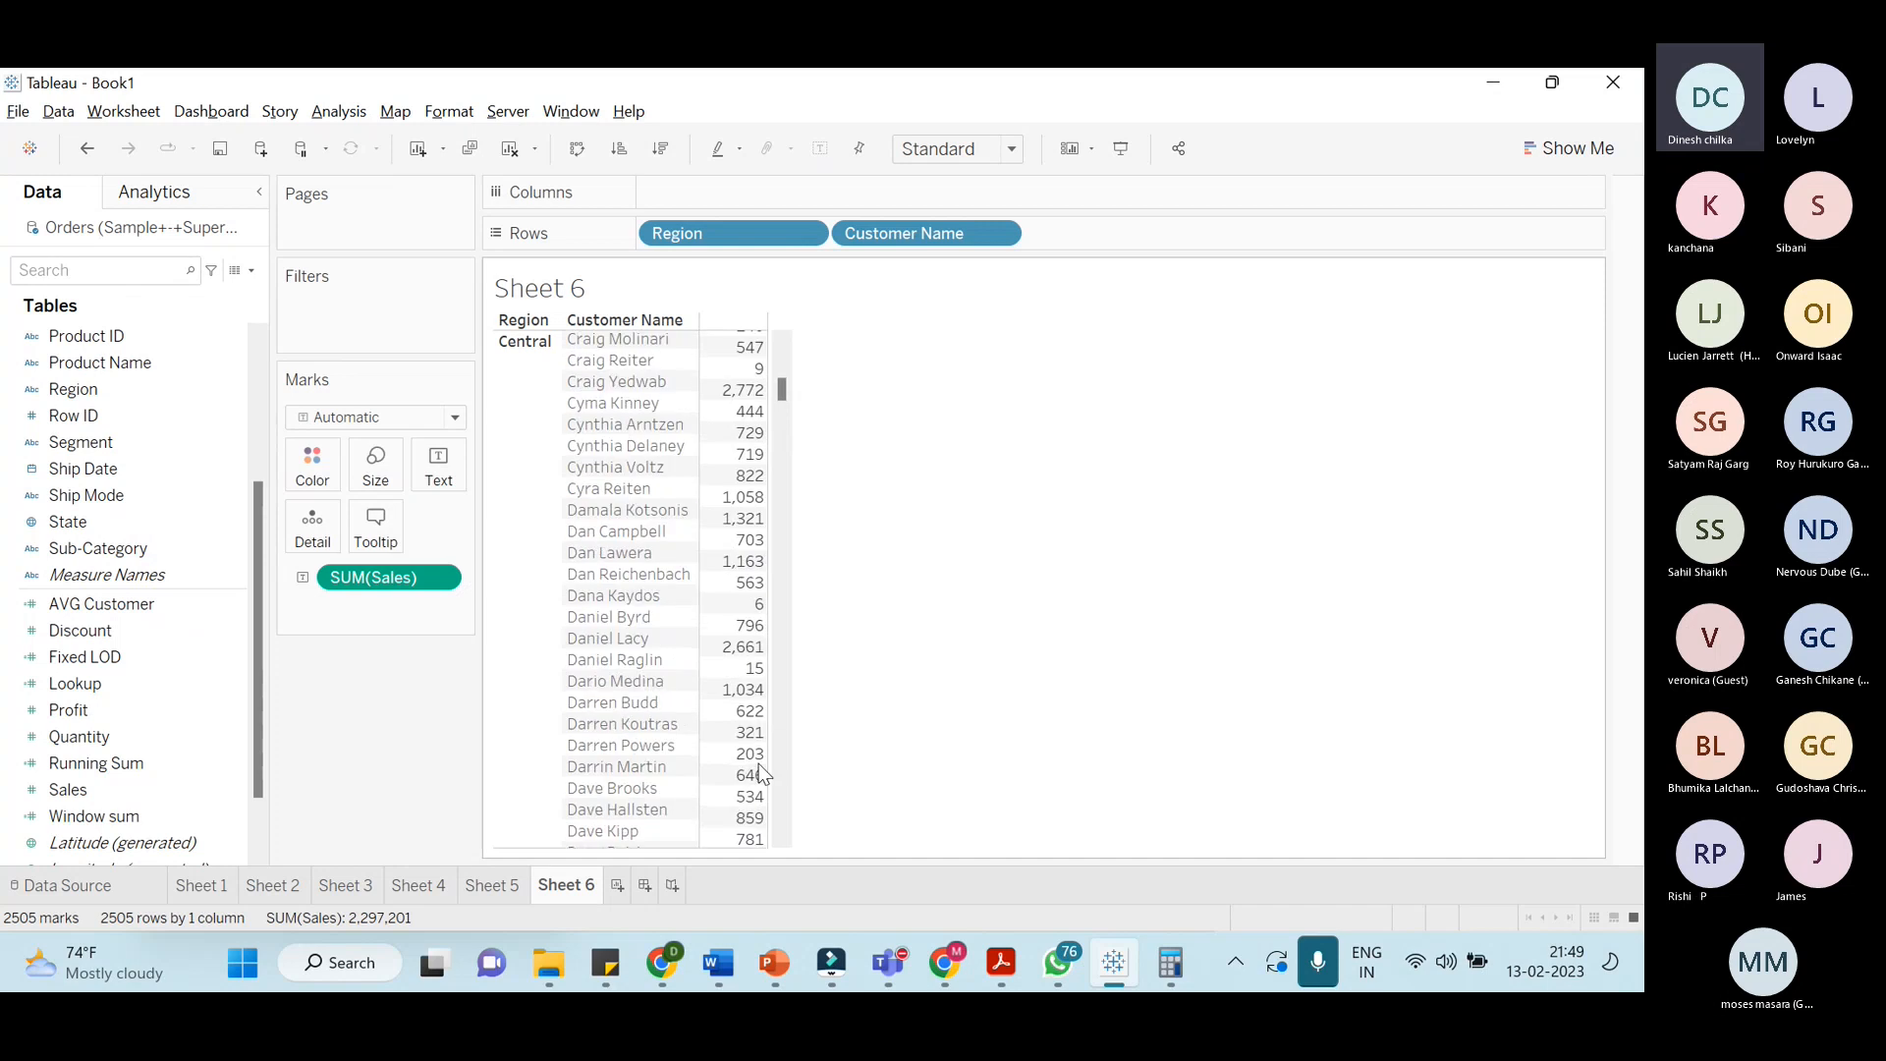
{"action": "scroll", "coordinate": [759, 773], "scroll_direction": "down", "scroll_amount": 16}
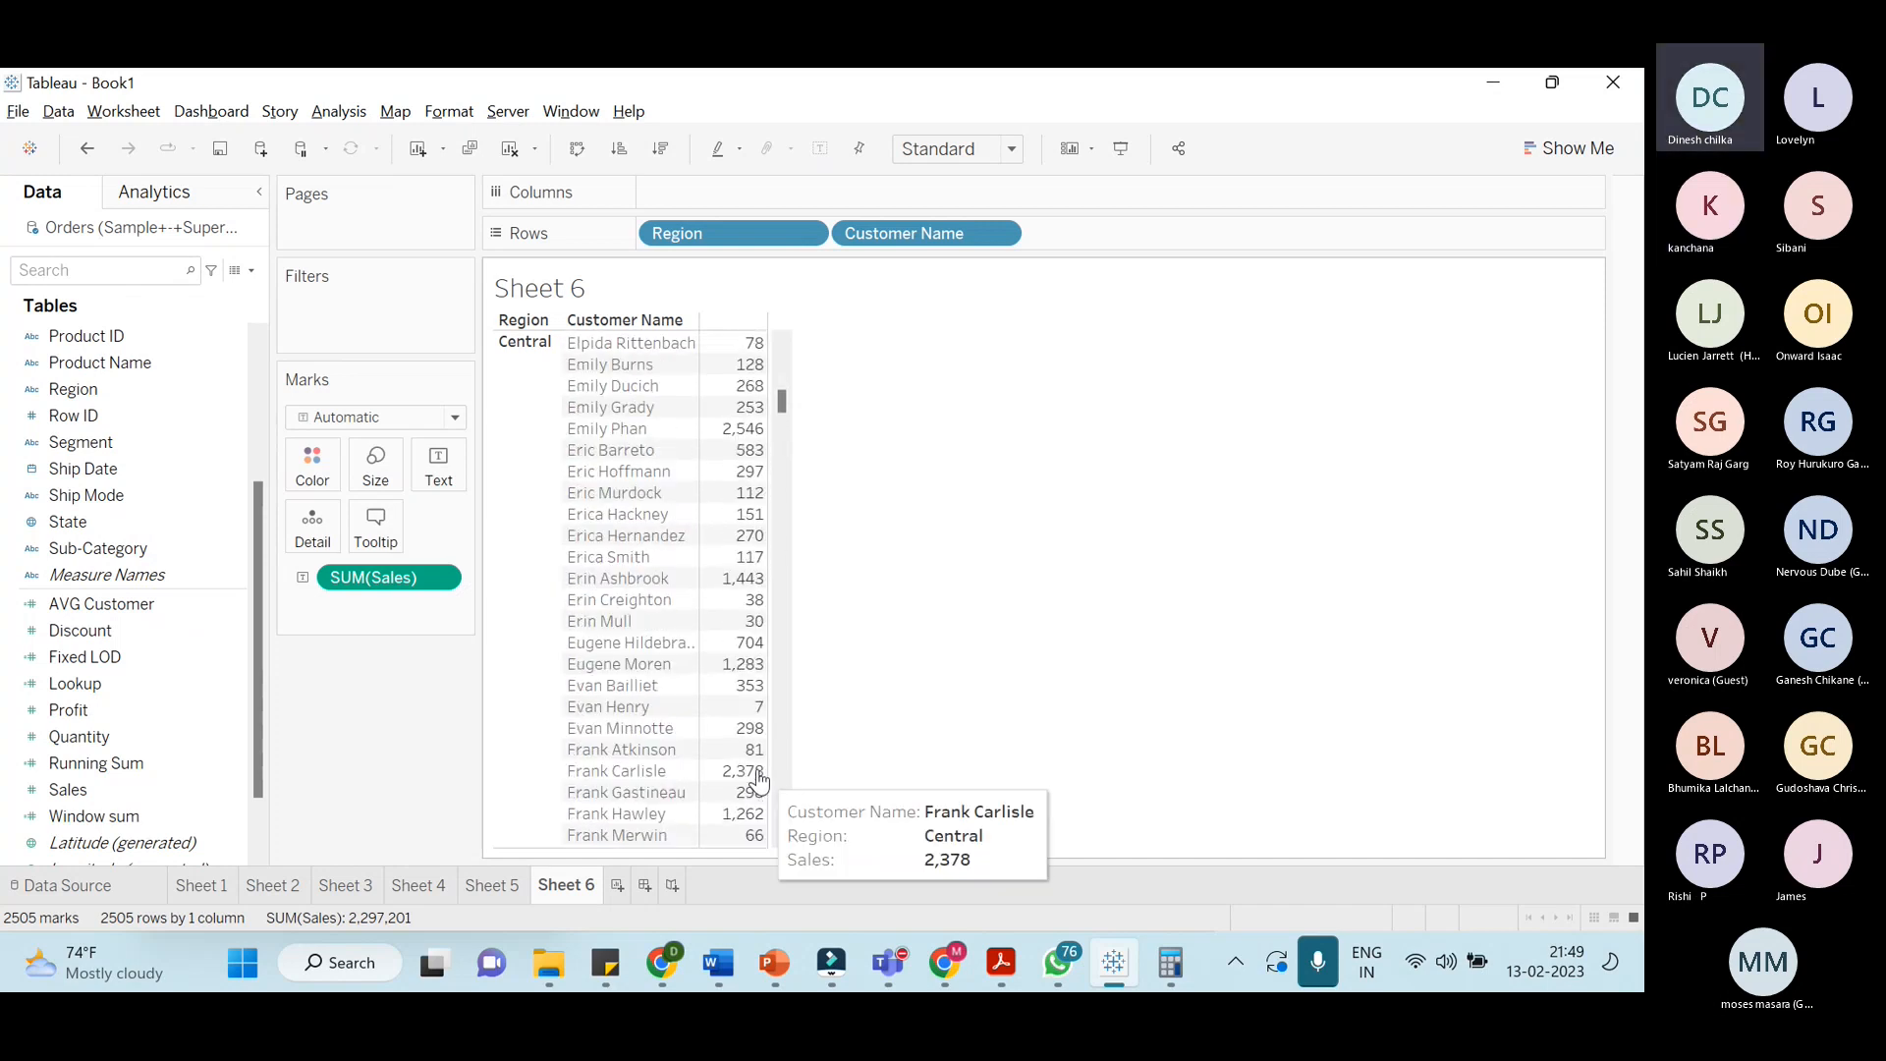
{"action": "scroll", "coordinate": [756, 756], "scroll_direction": "down", "scroll_amount": 6}
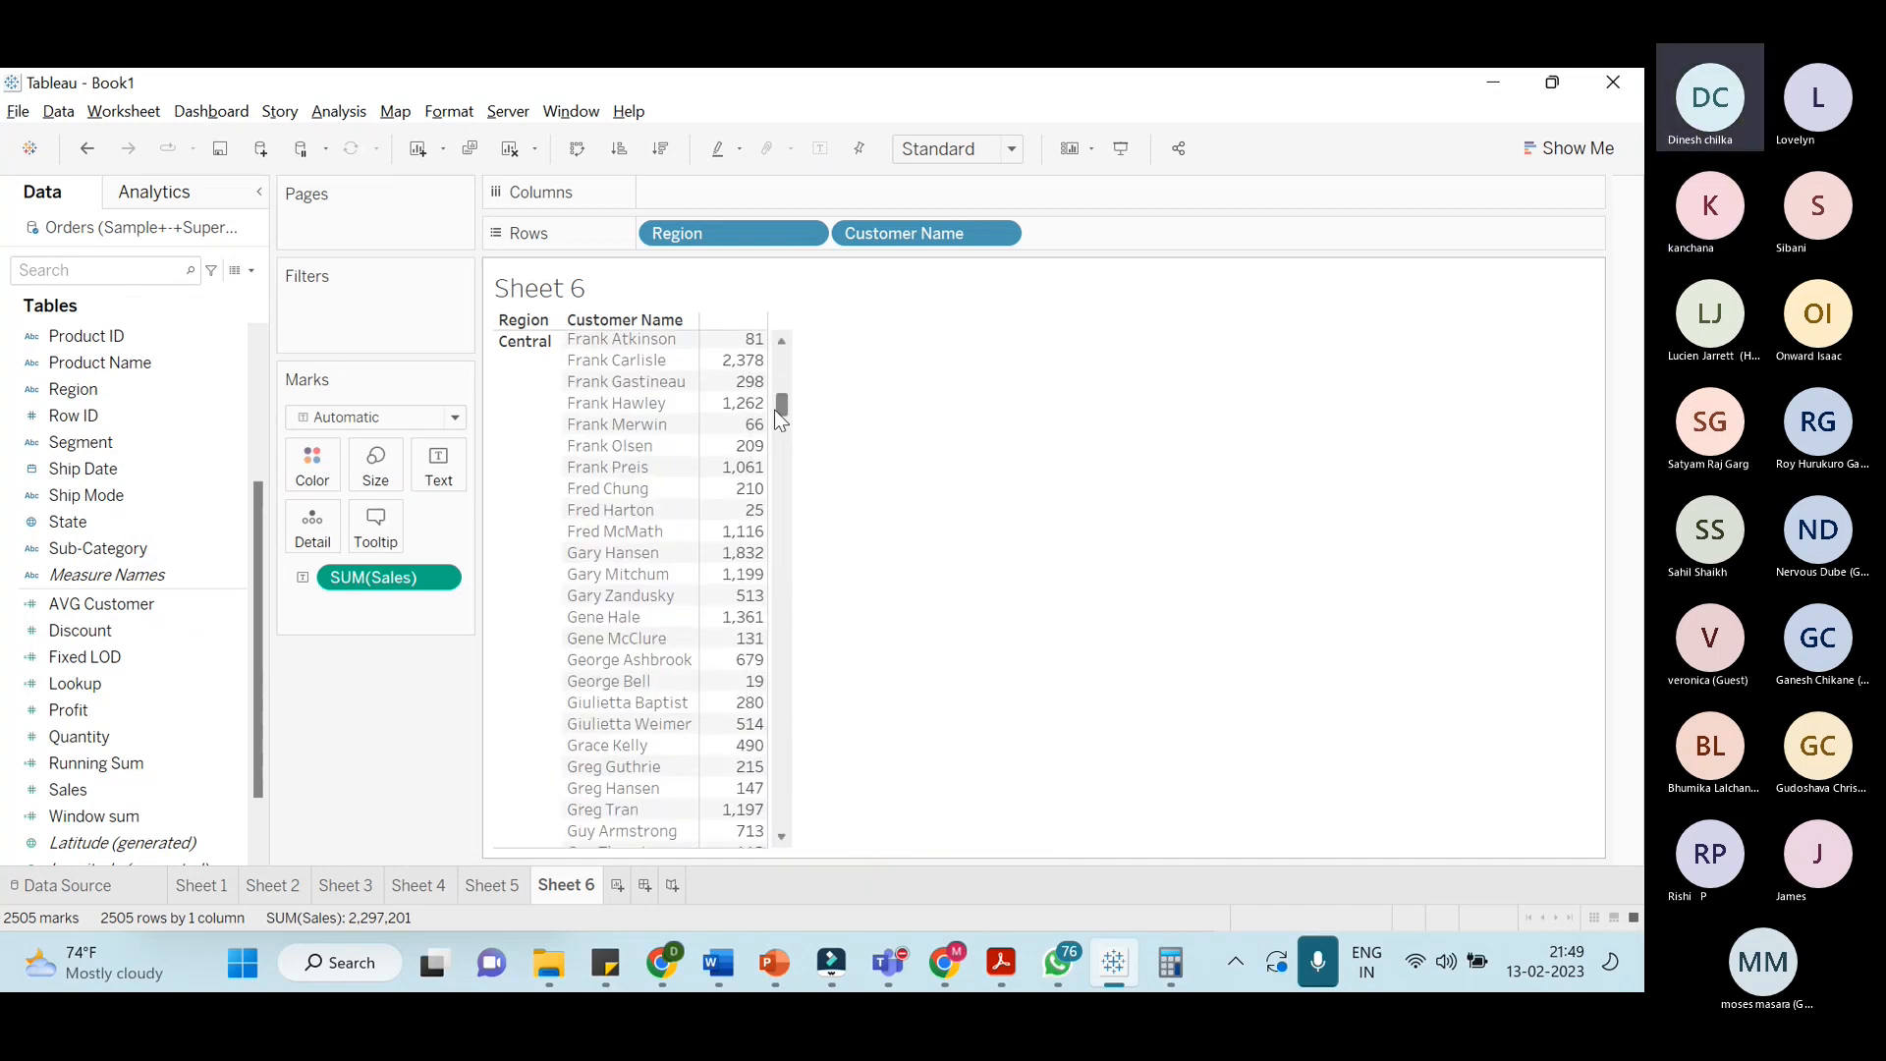
{"action": "left_click_drag", "start_coordinate": [781, 414], "coordinate": [798, 495]}
{"action": "scroll", "coordinate": [688, 550], "scroll_direction": "up", "scroll_amount": 15}
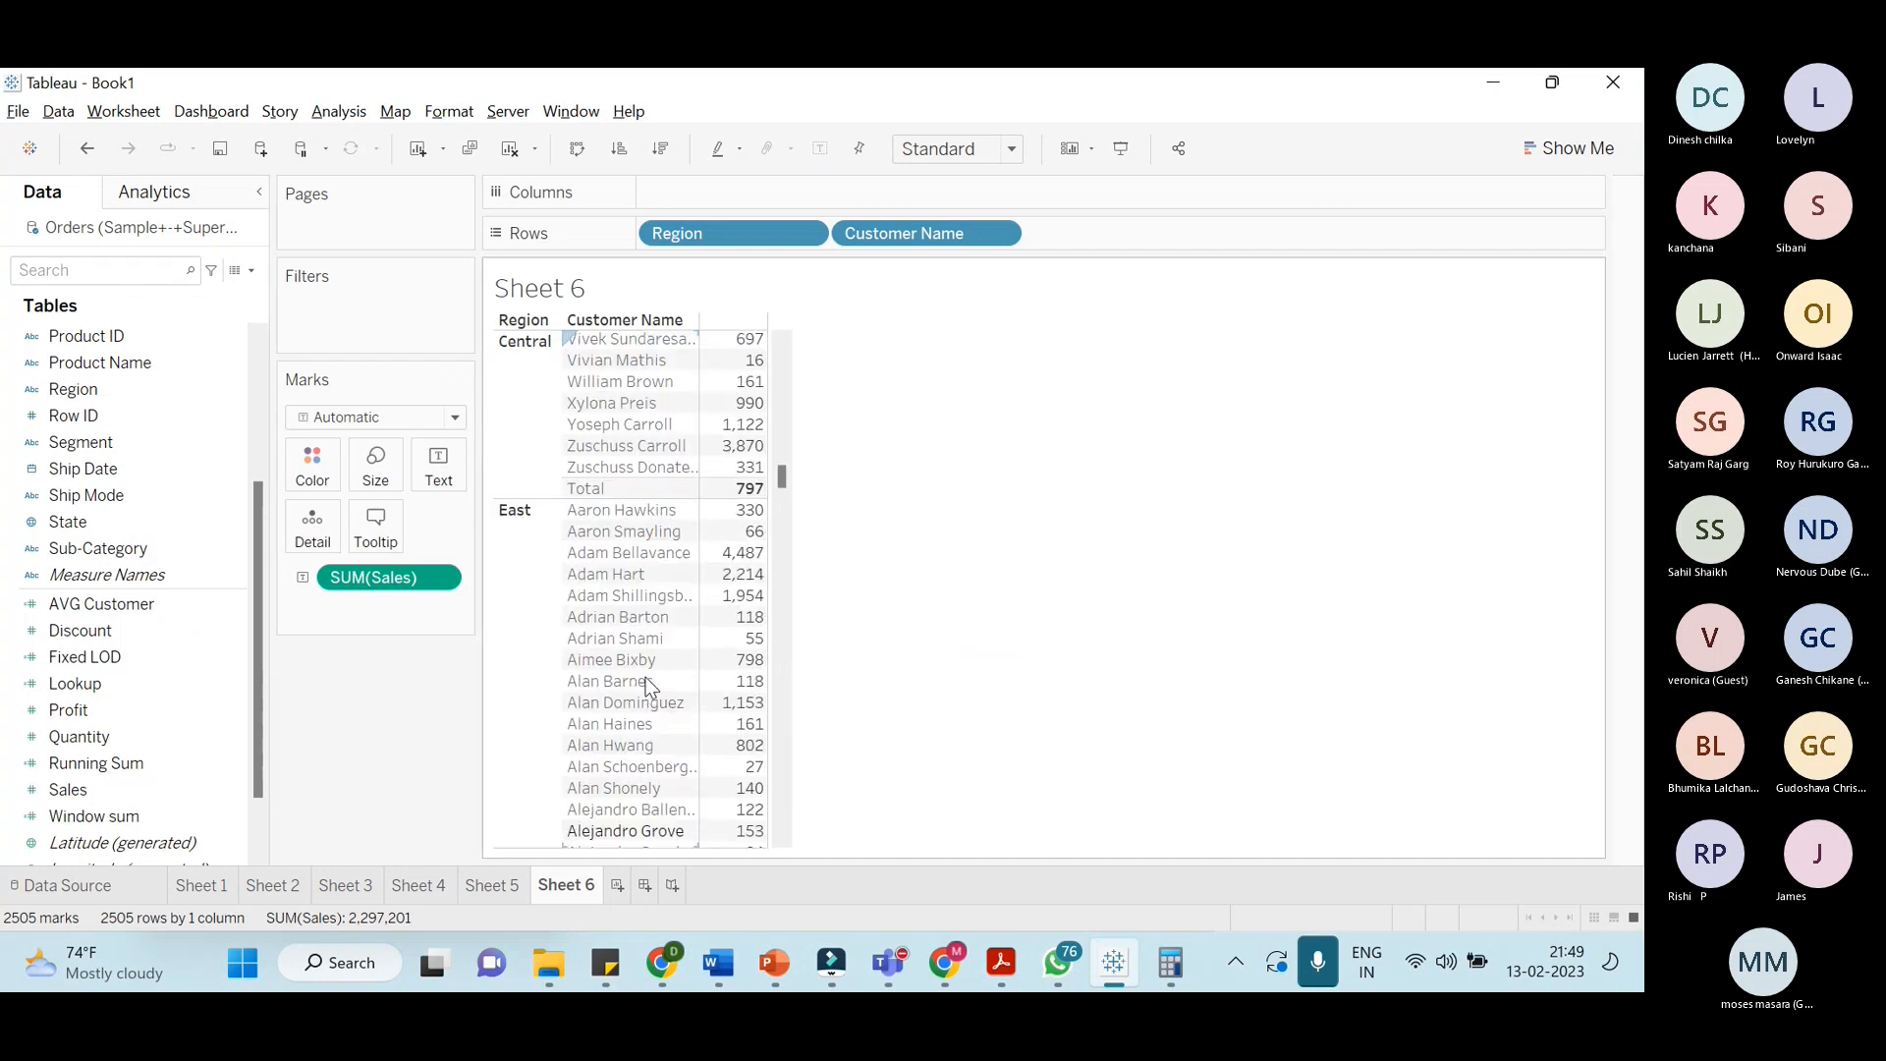
{"action": "mouse_move", "coordinate": [753, 499]}
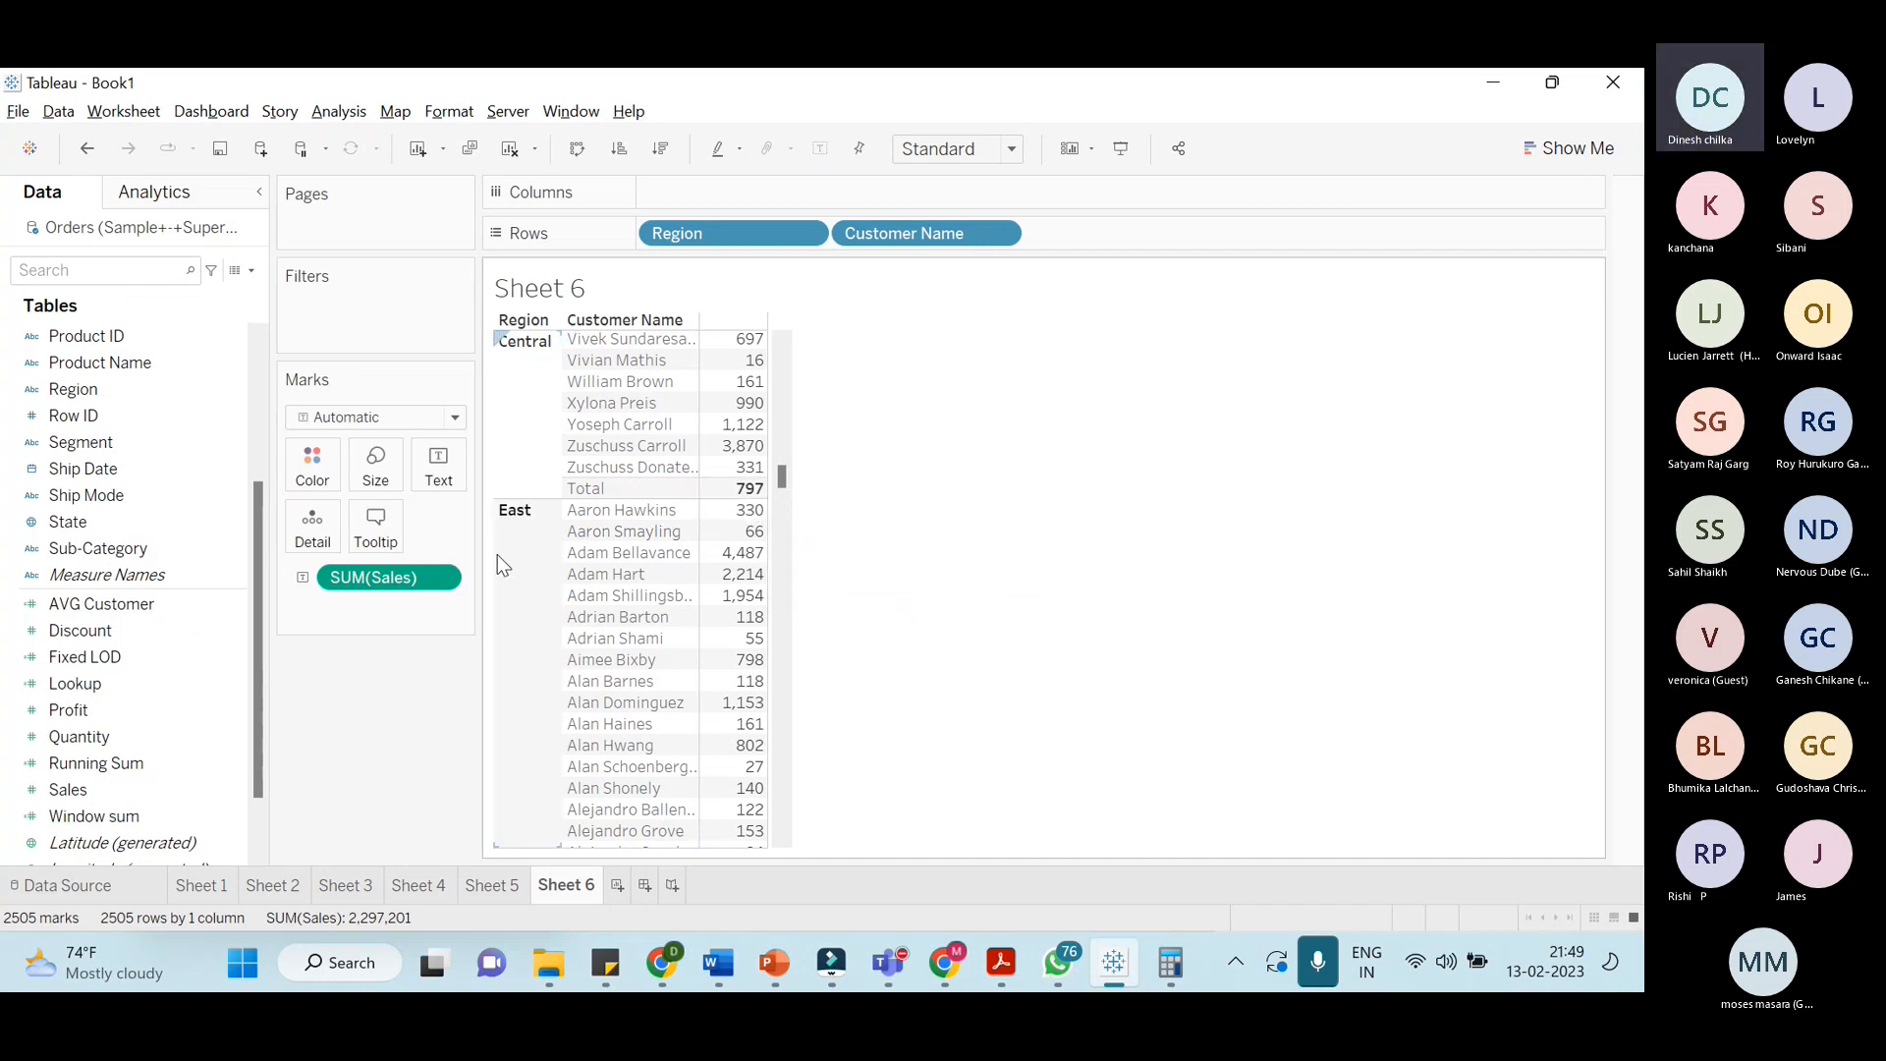
Format the SUM(Sales) numbers in the pane as Number (Custom) with 1 decimal place
{"action": "left_click", "coordinate": [440, 580]}
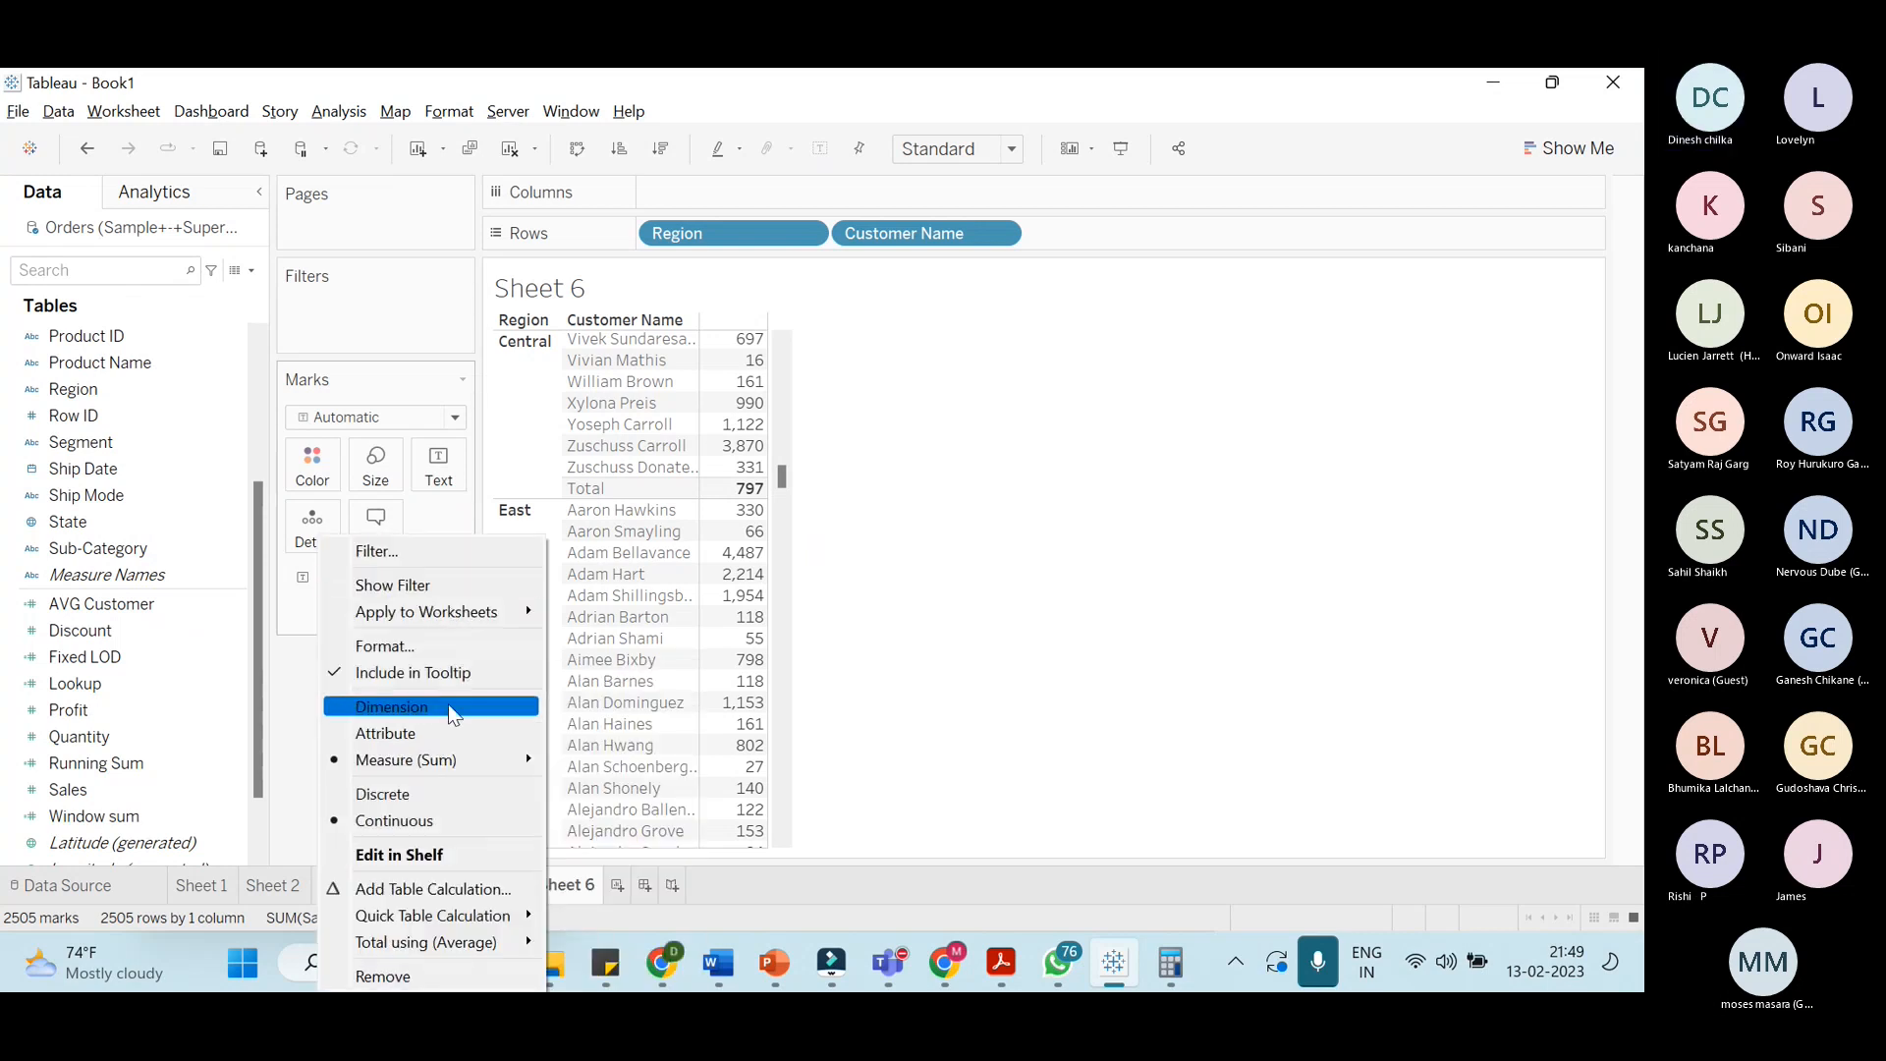
{"action": "left_click", "coordinate": [414, 649]}
{"action": "left_click", "coordinate": [218, 416]}
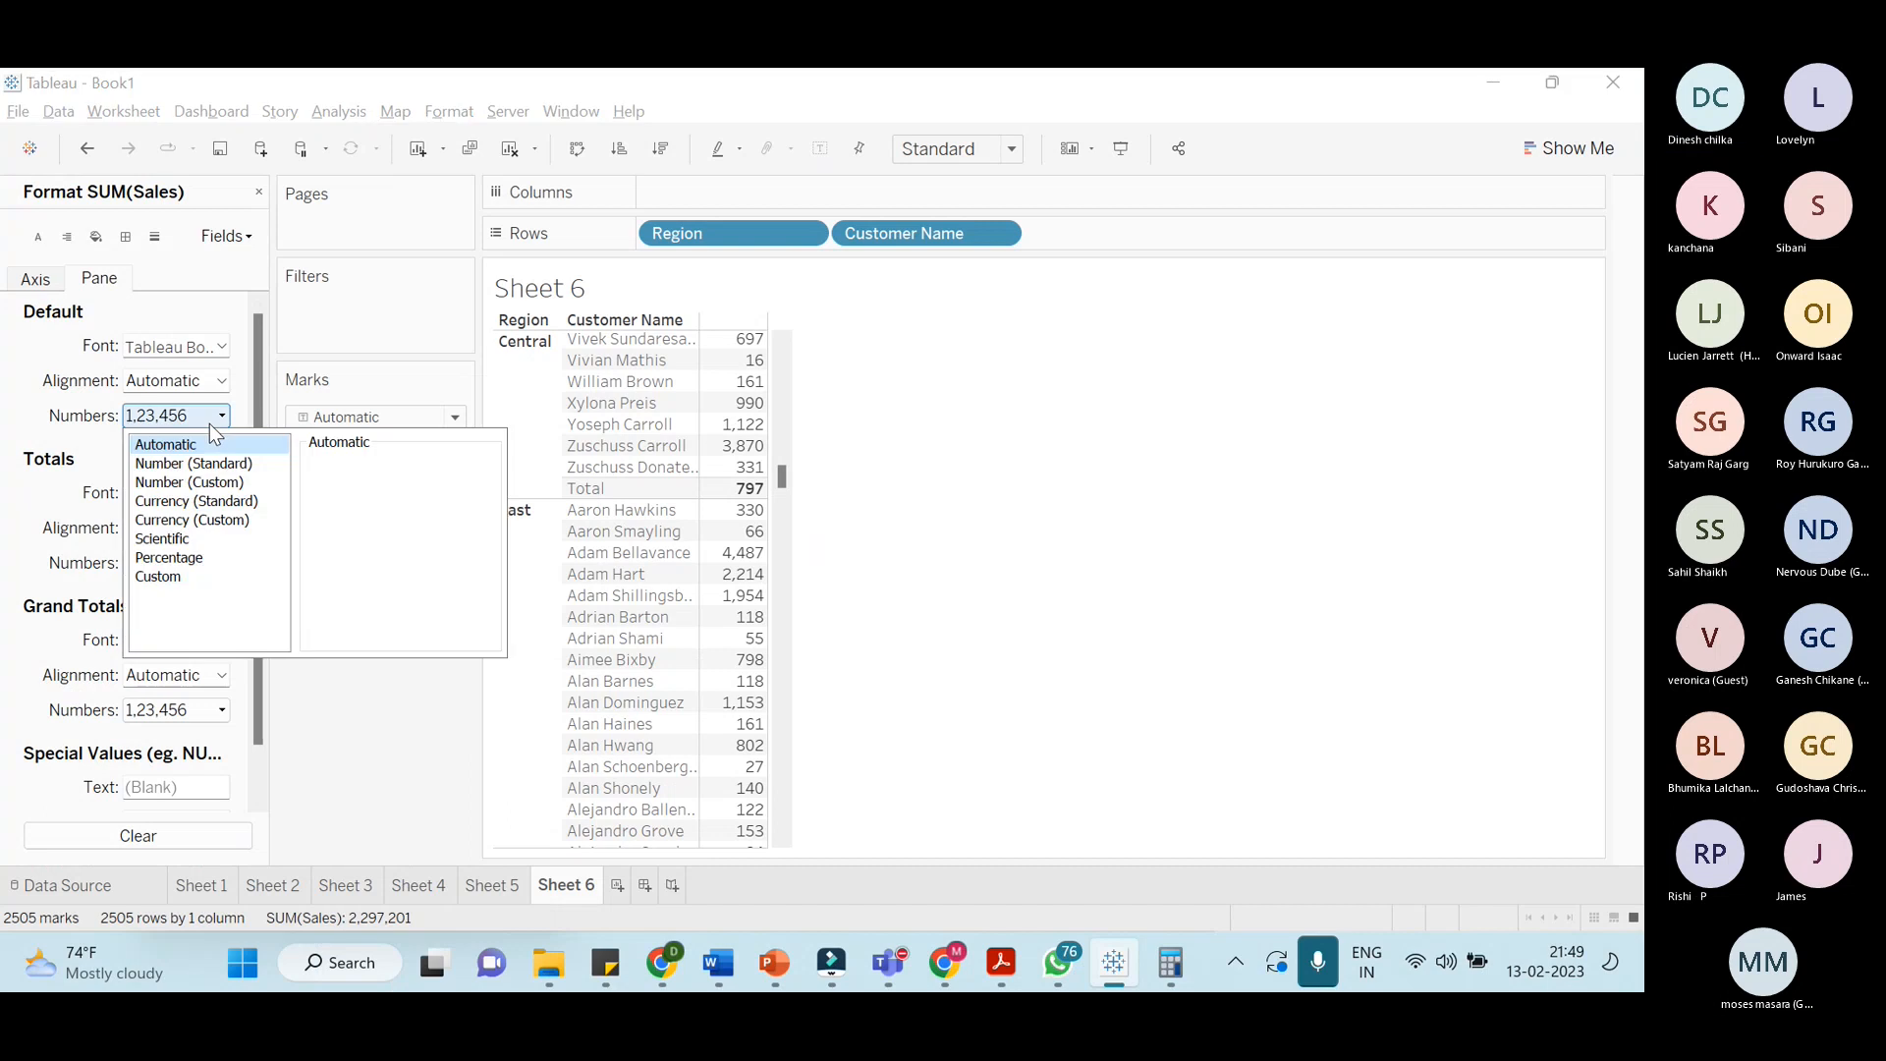
{"action": "left_click", "coordinate": [189, 481]}
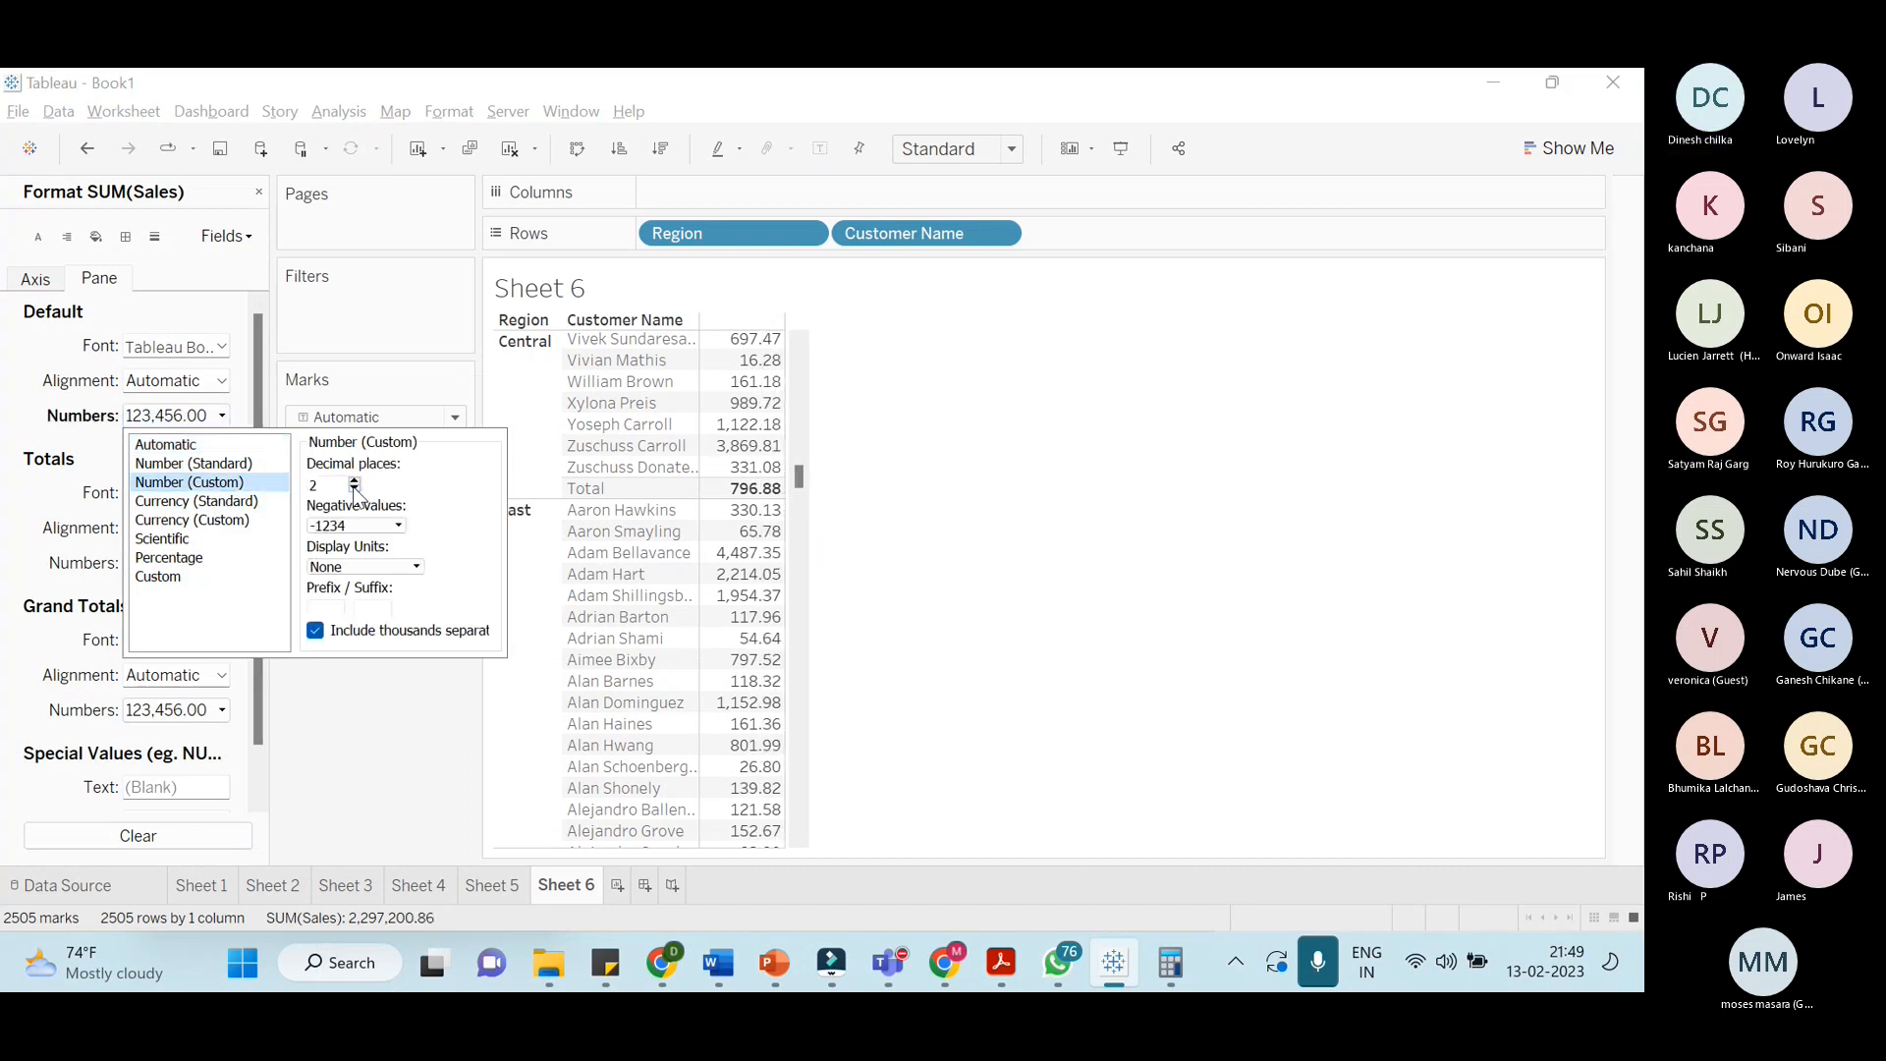
{"action": "left_click", "coordinate": [354, 489]}
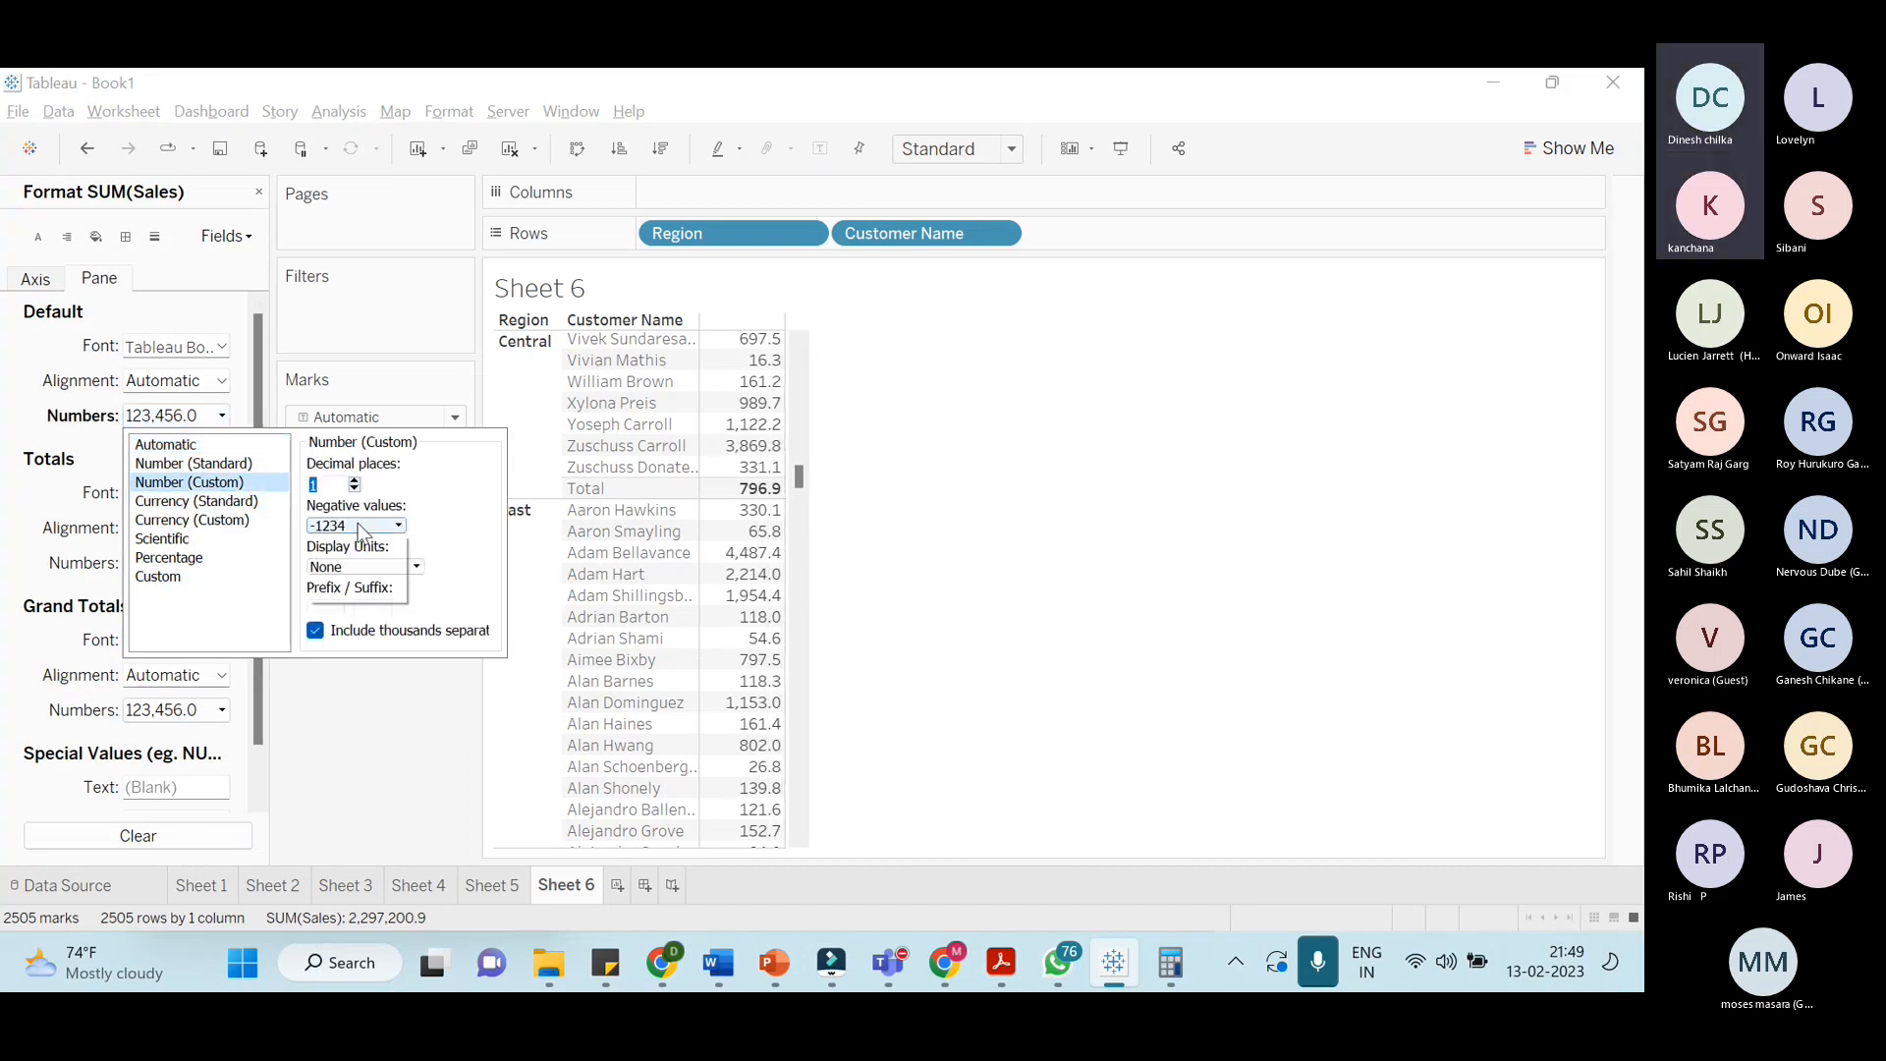
{"action": "left_click", "coordinate": [398, 526]}
{"action": "left_click", "coordinate": [344, 540]}
{"action": "left_click", "coordinate": [349, 727]}
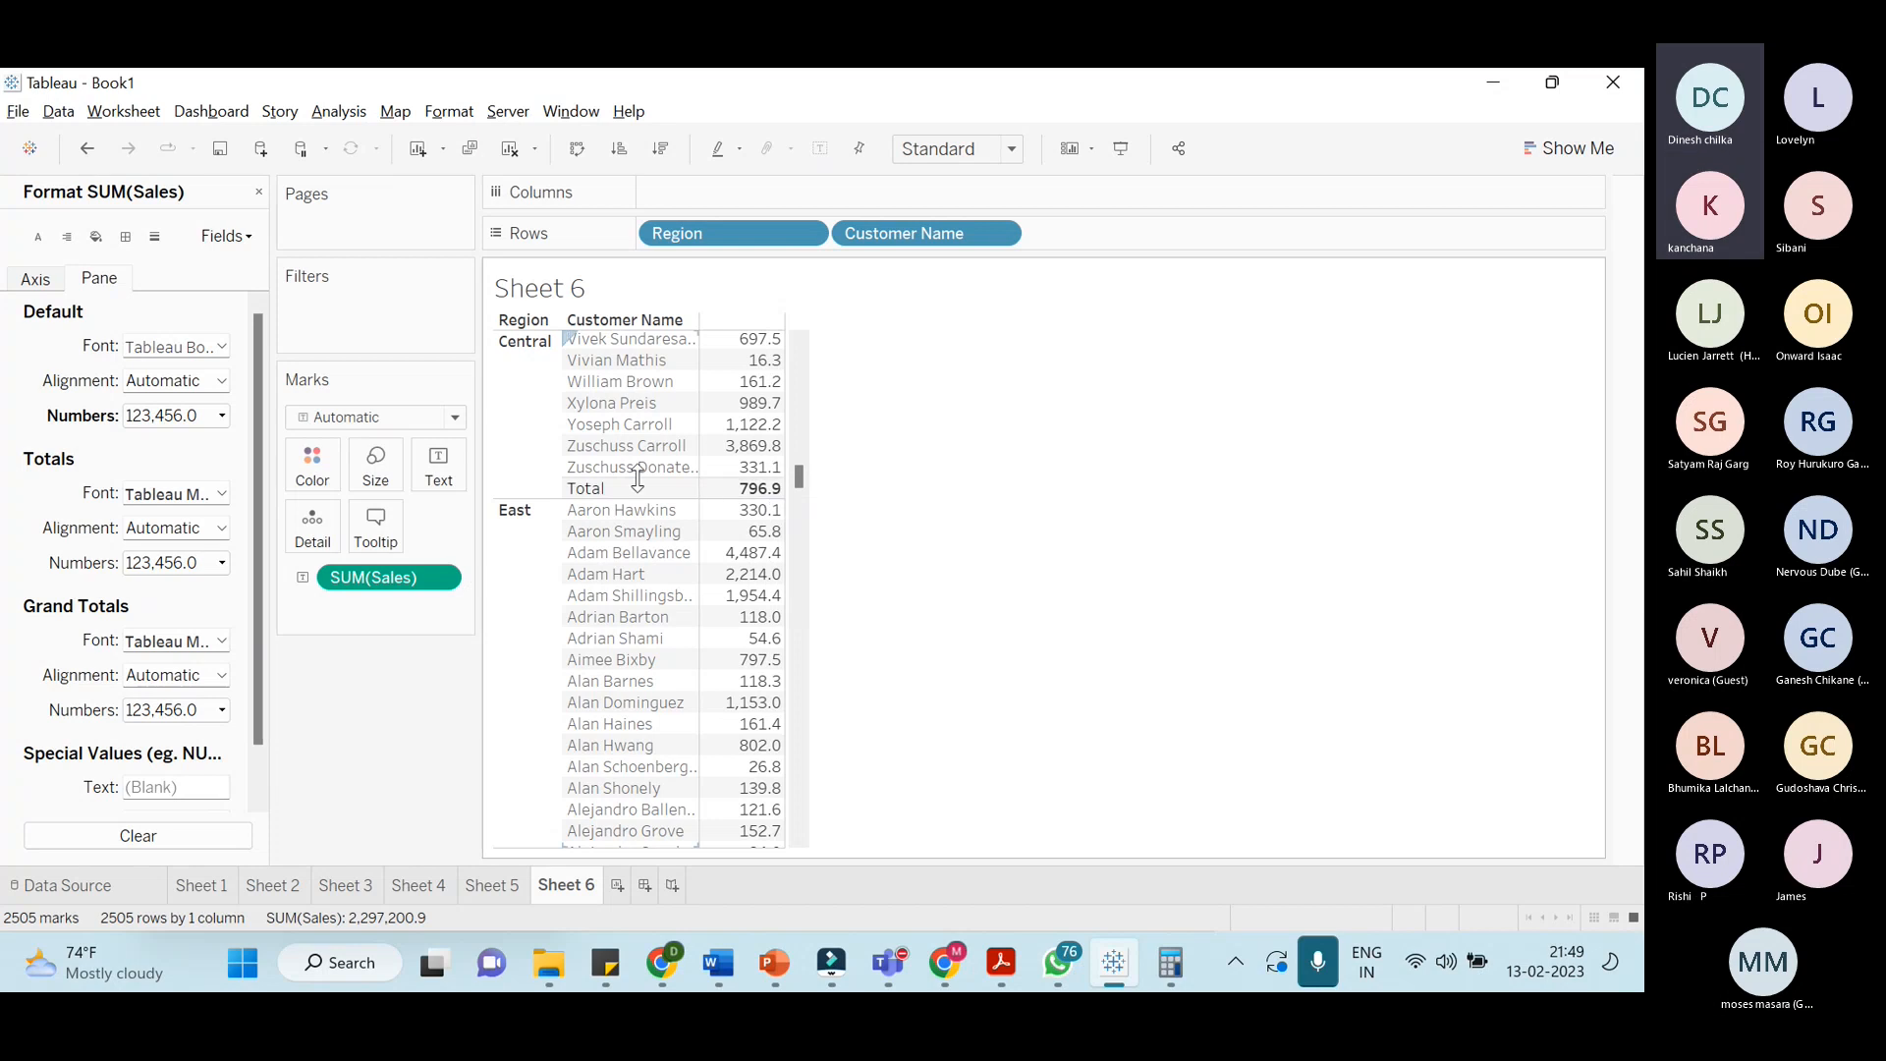
Compare the Central customer average on Sheet 5 with the Central total on Sheet 6, rechecking the Include LOD questions in PowerPoint
{"action": "left_click", "coordinate": [513, 886]}
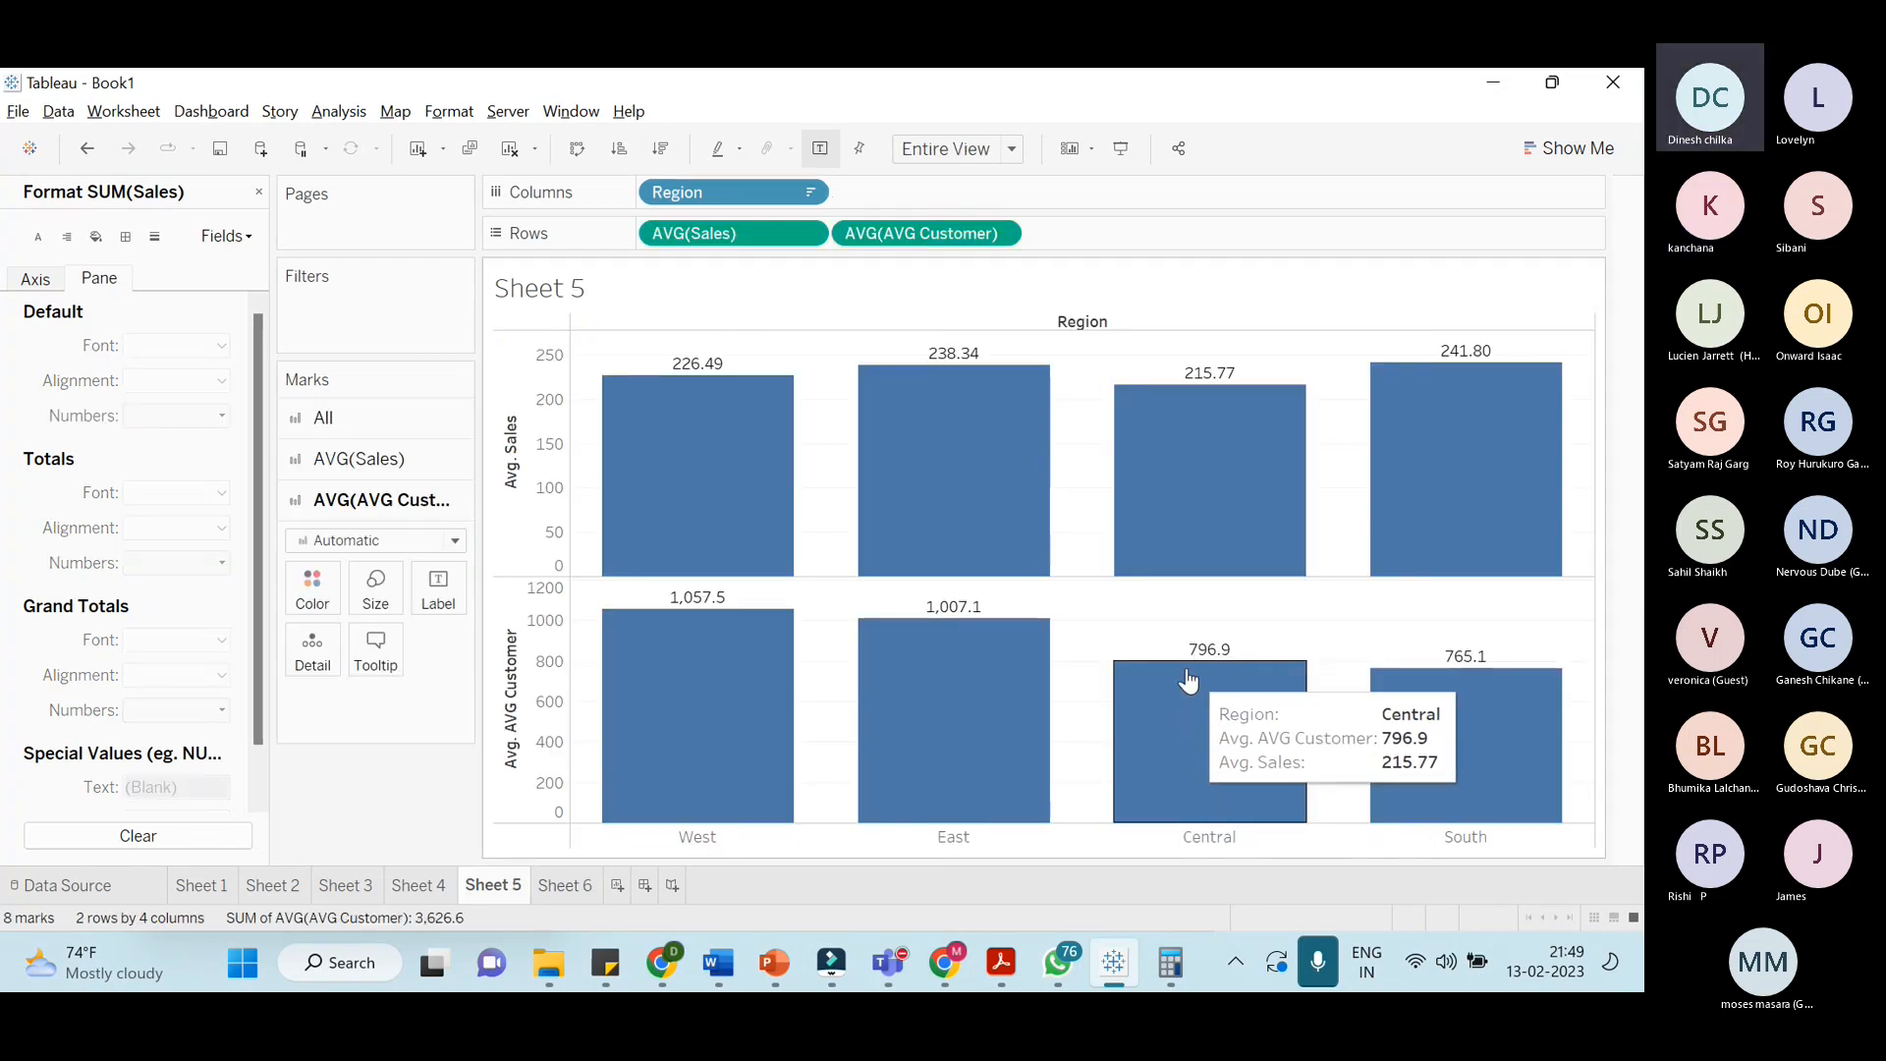
{"action": "left_click", "coordinate": [563, 885]}
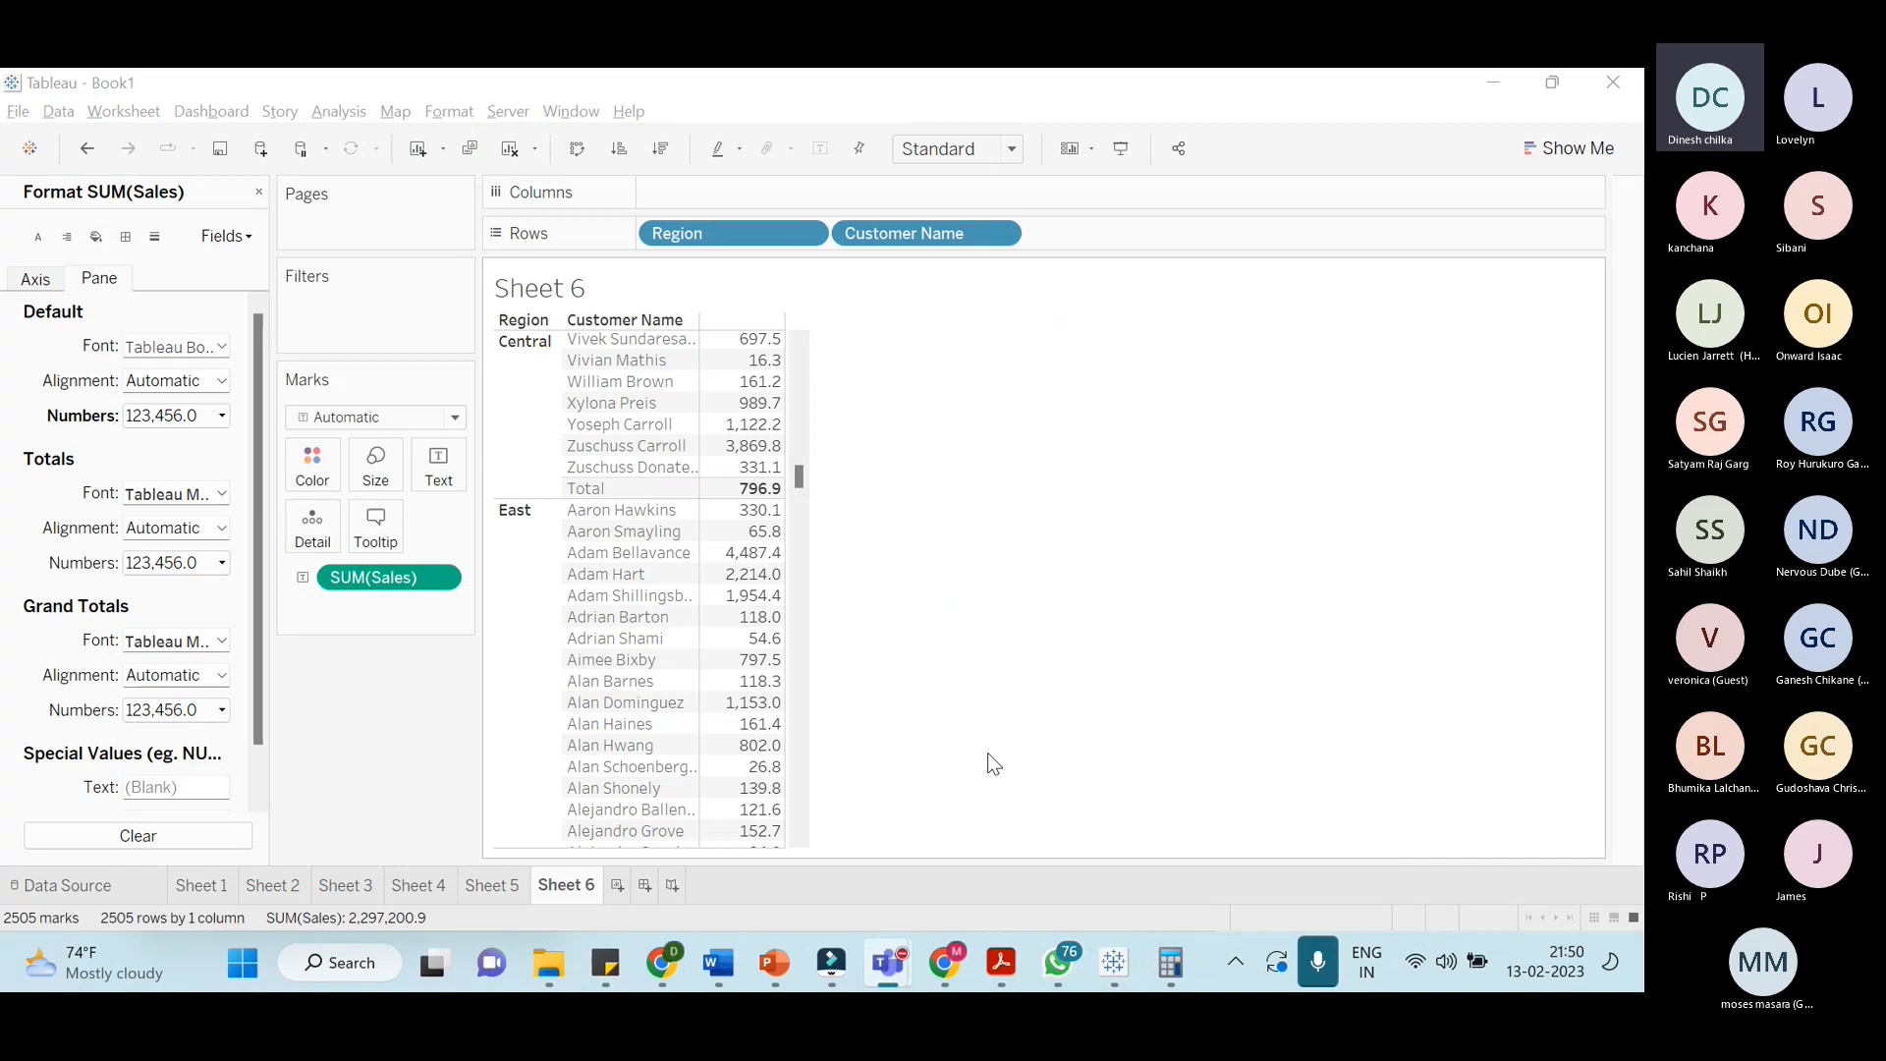
{"action": "key", "text": "alt+Tab"}
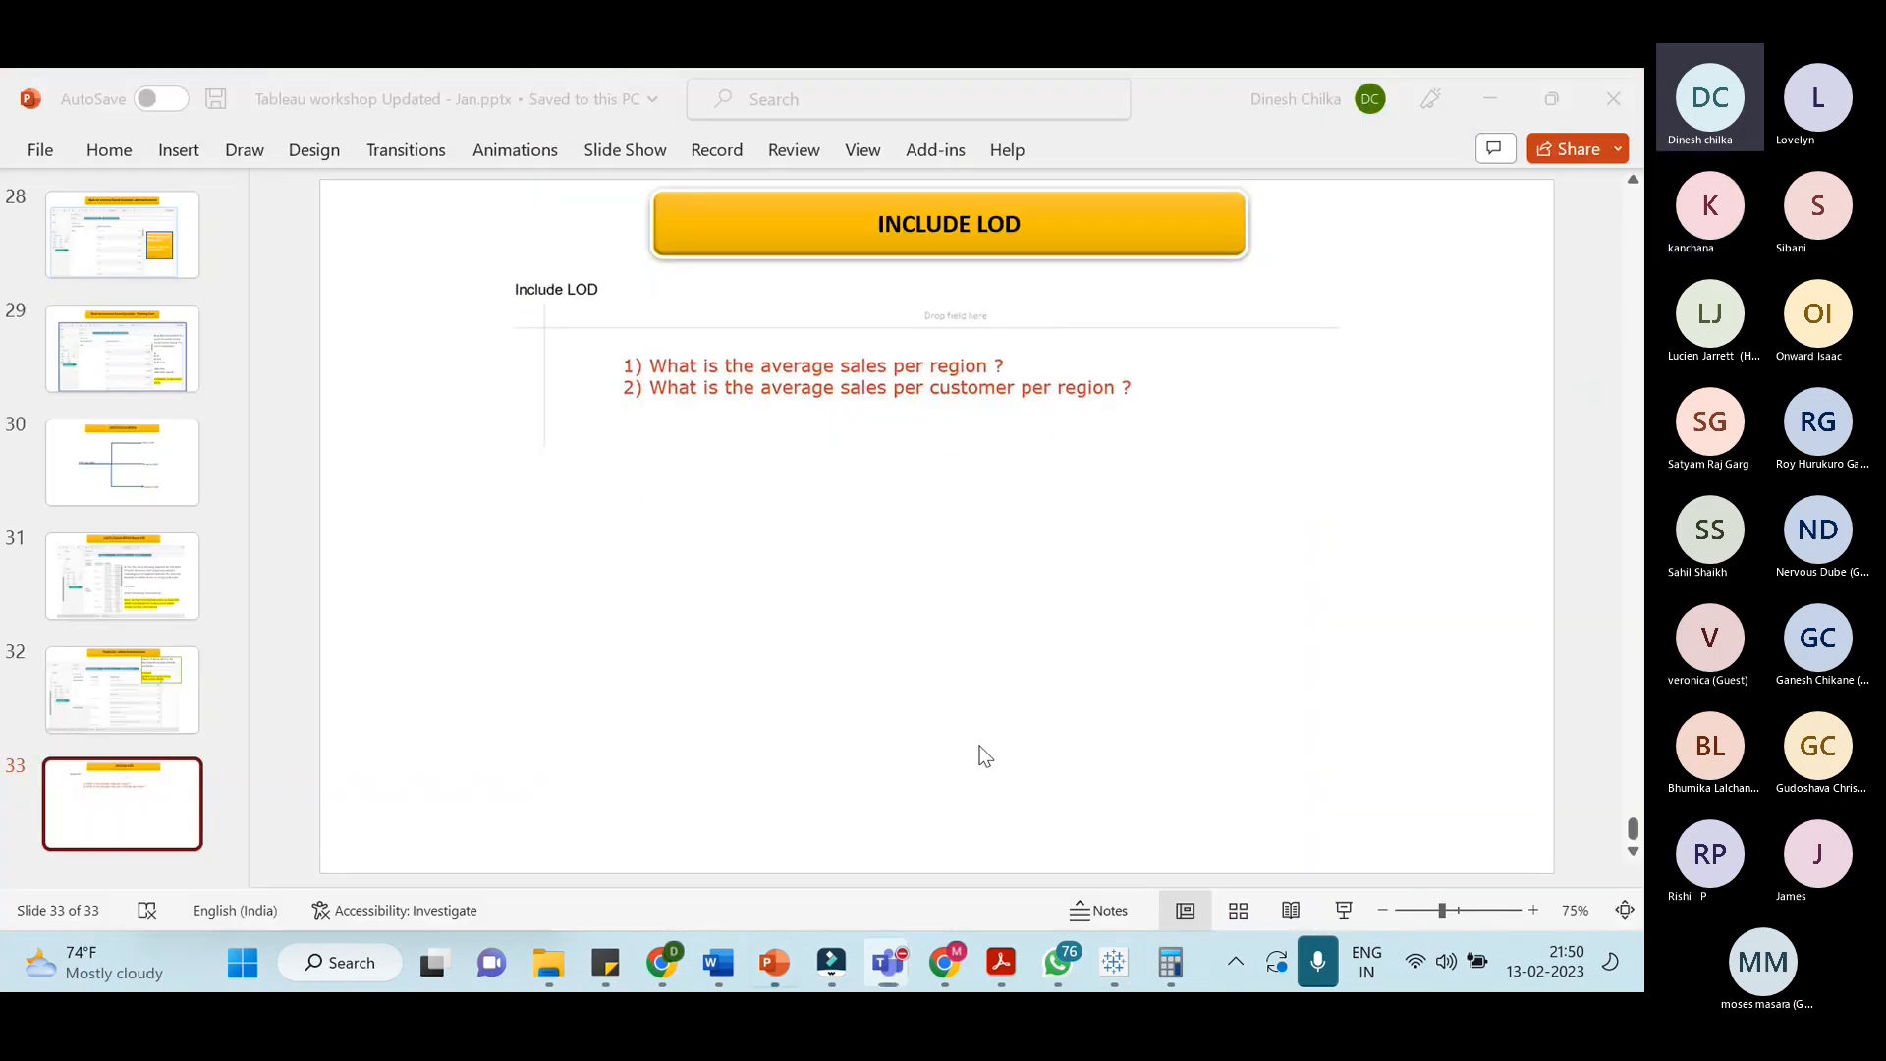
{"action": "key", "text": "alt+Tab"}
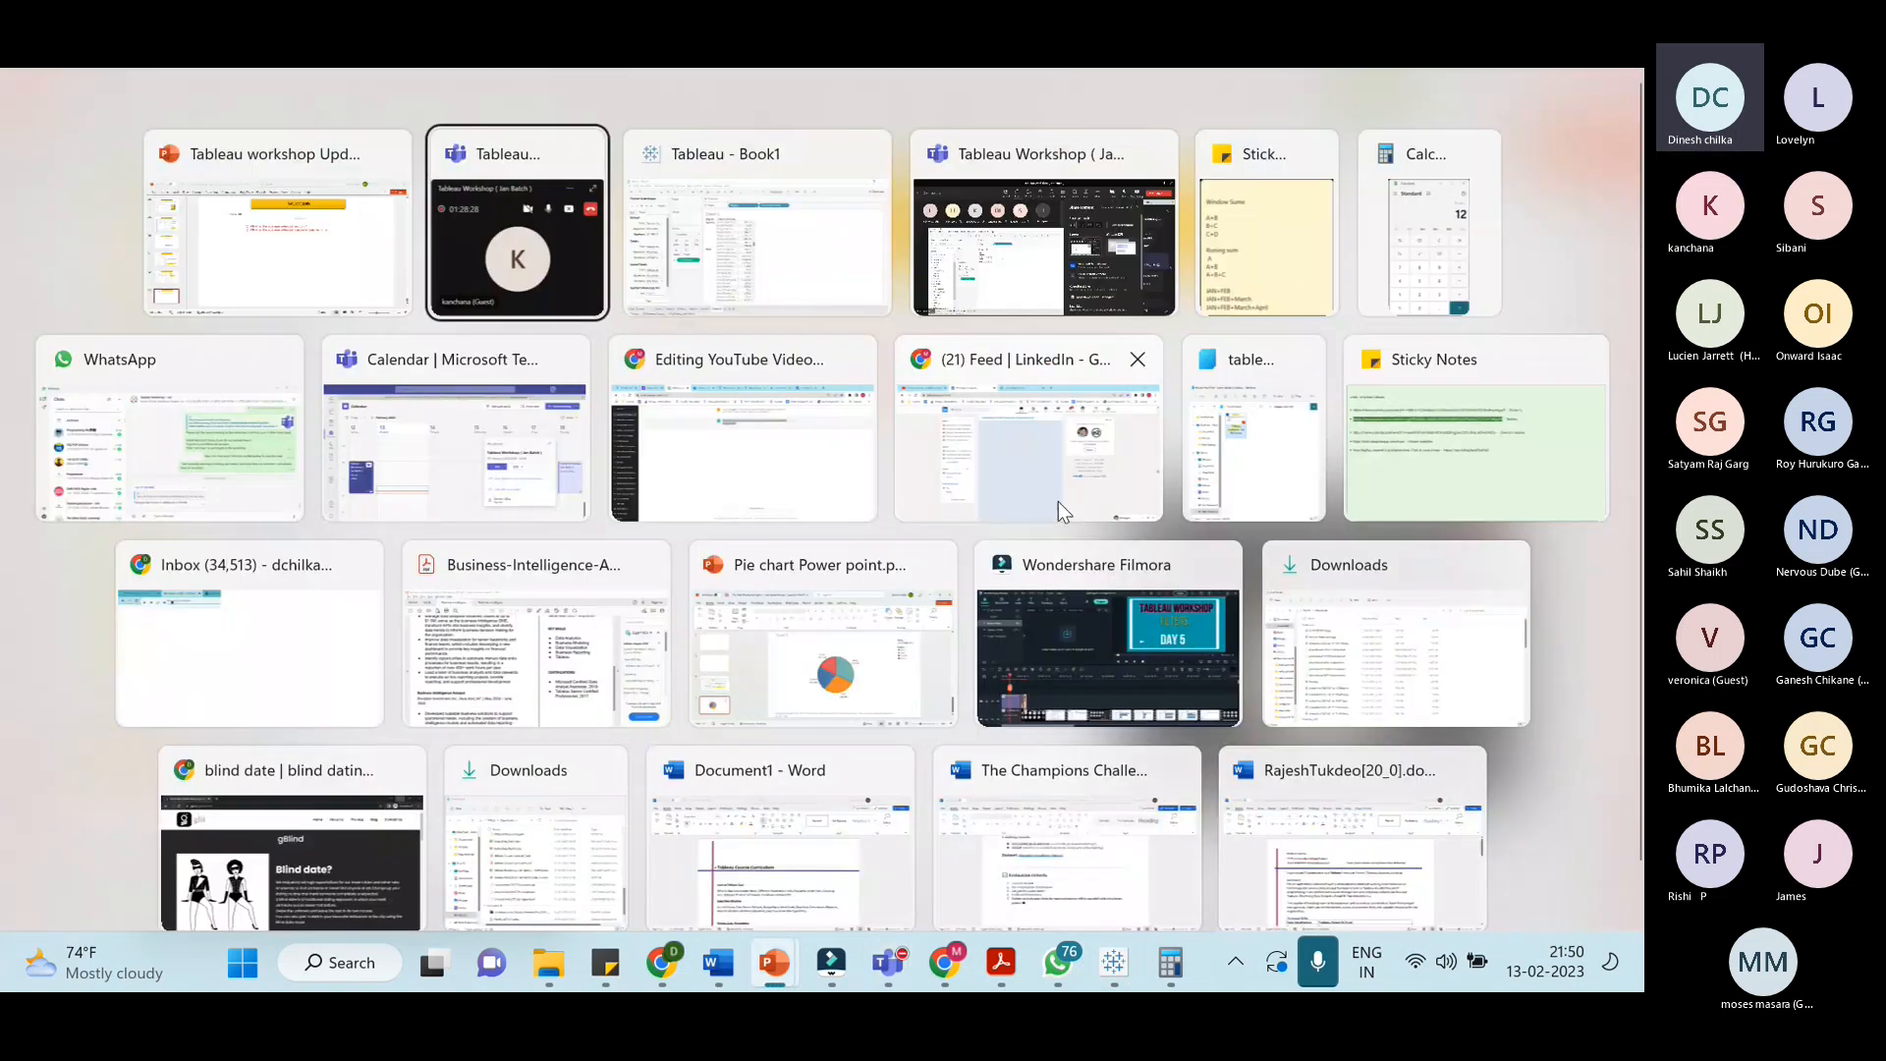
{"action": "key", "text": "alt+Tab"}
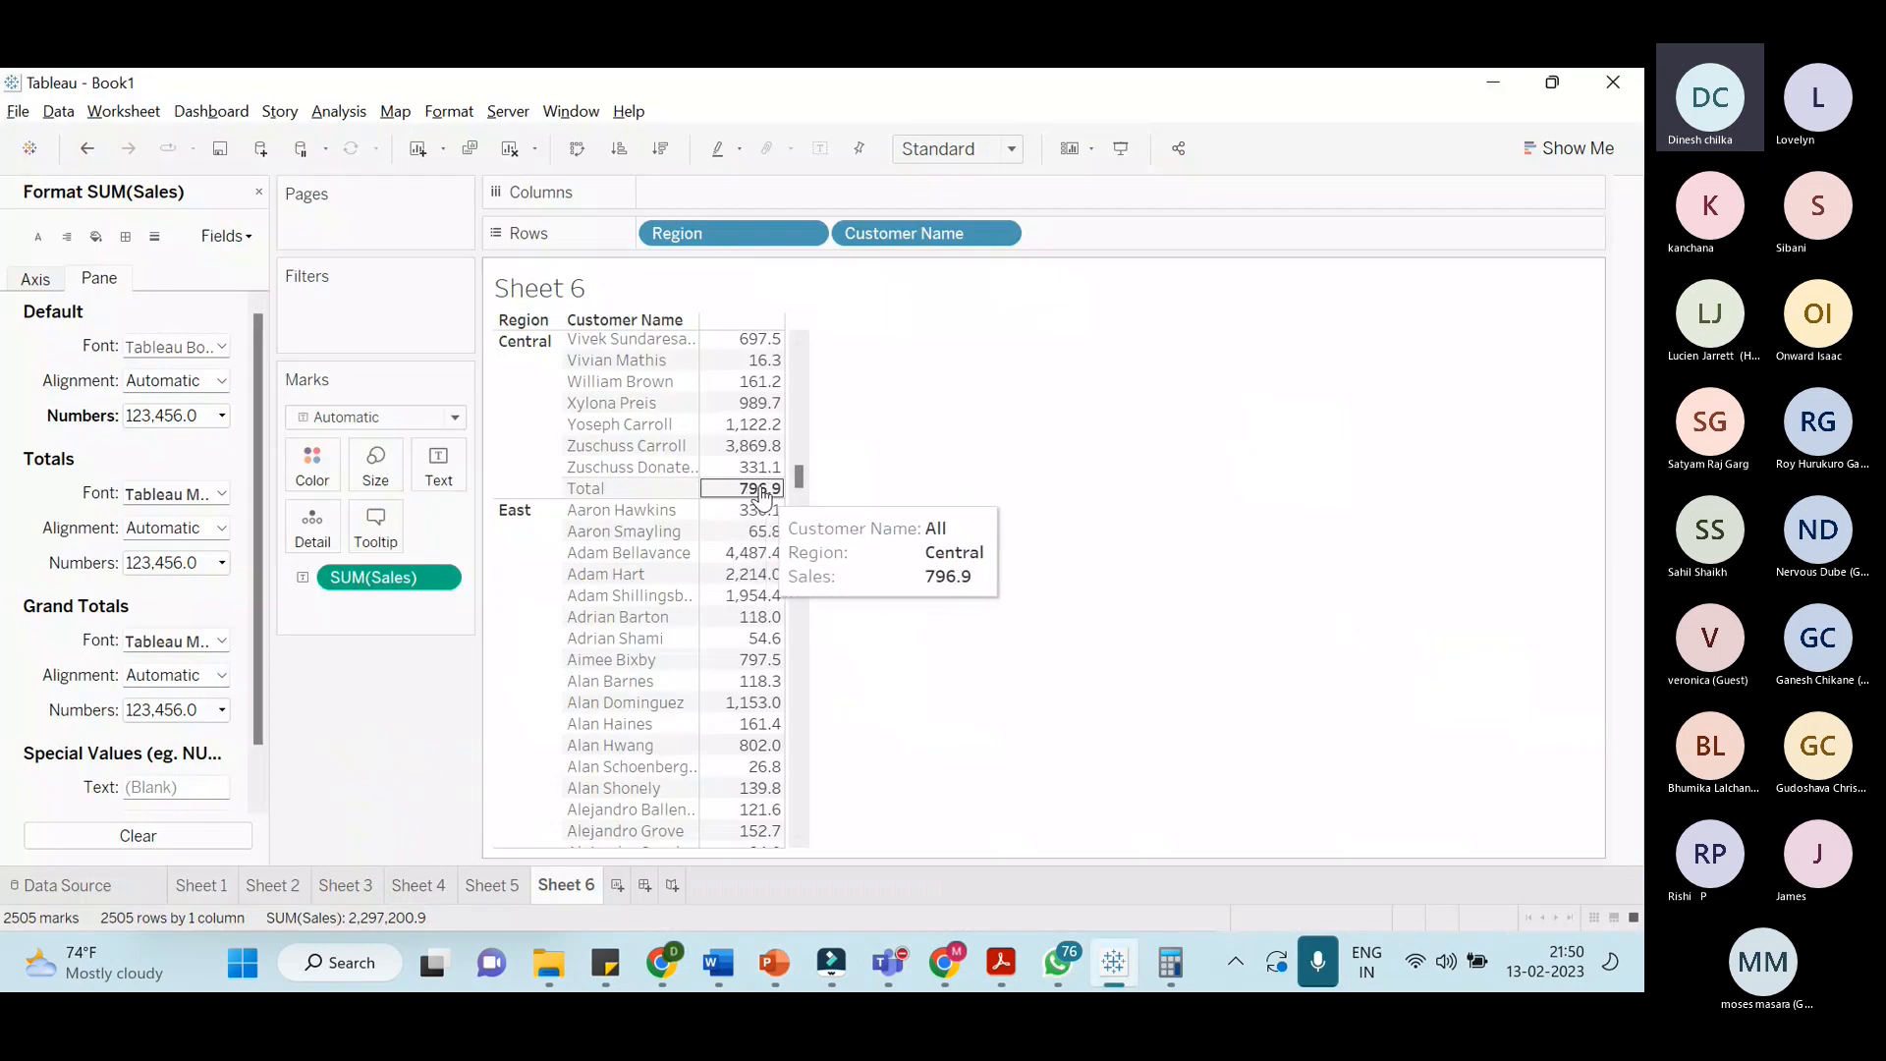
{"action": "left_click", "coordinate": [503, 884]}
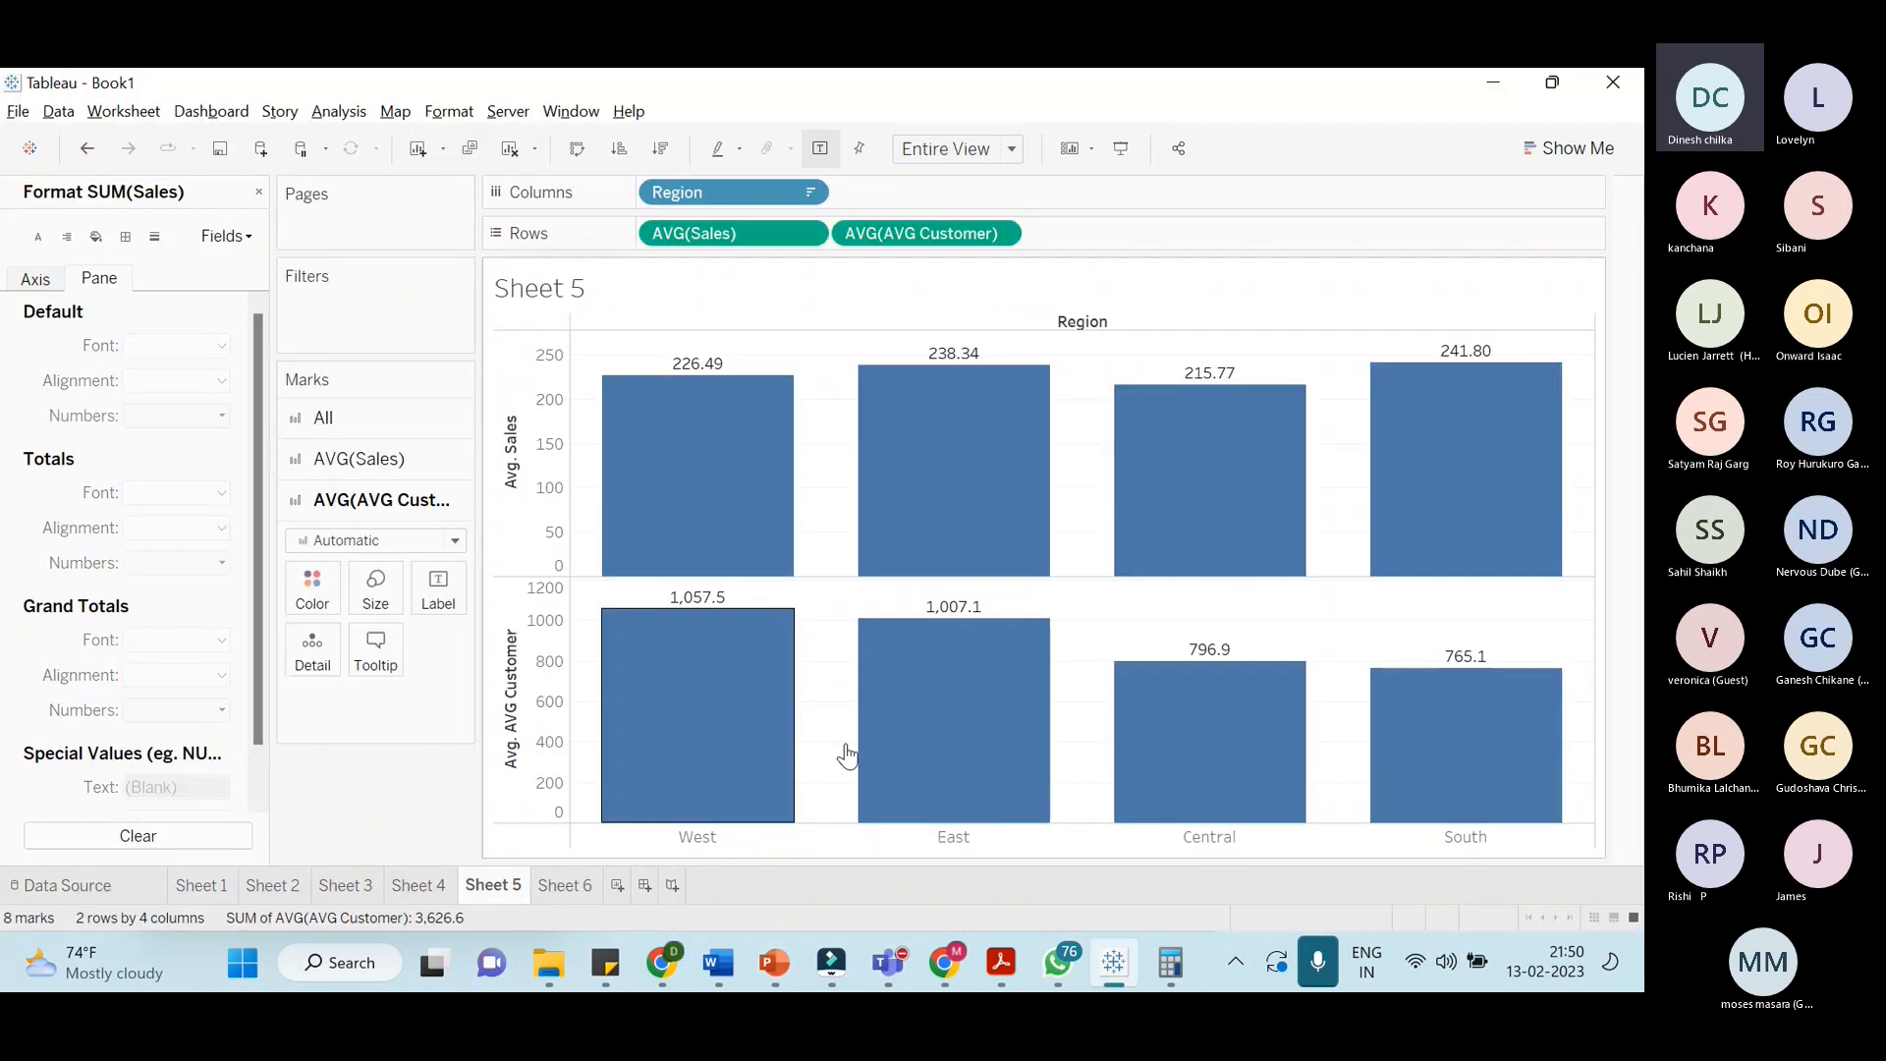
Inspect the Central bar's customer average on Sheet 5 and close the number formatting pane
{"action": "mouse_move", "coordinate": [1262, 678]}
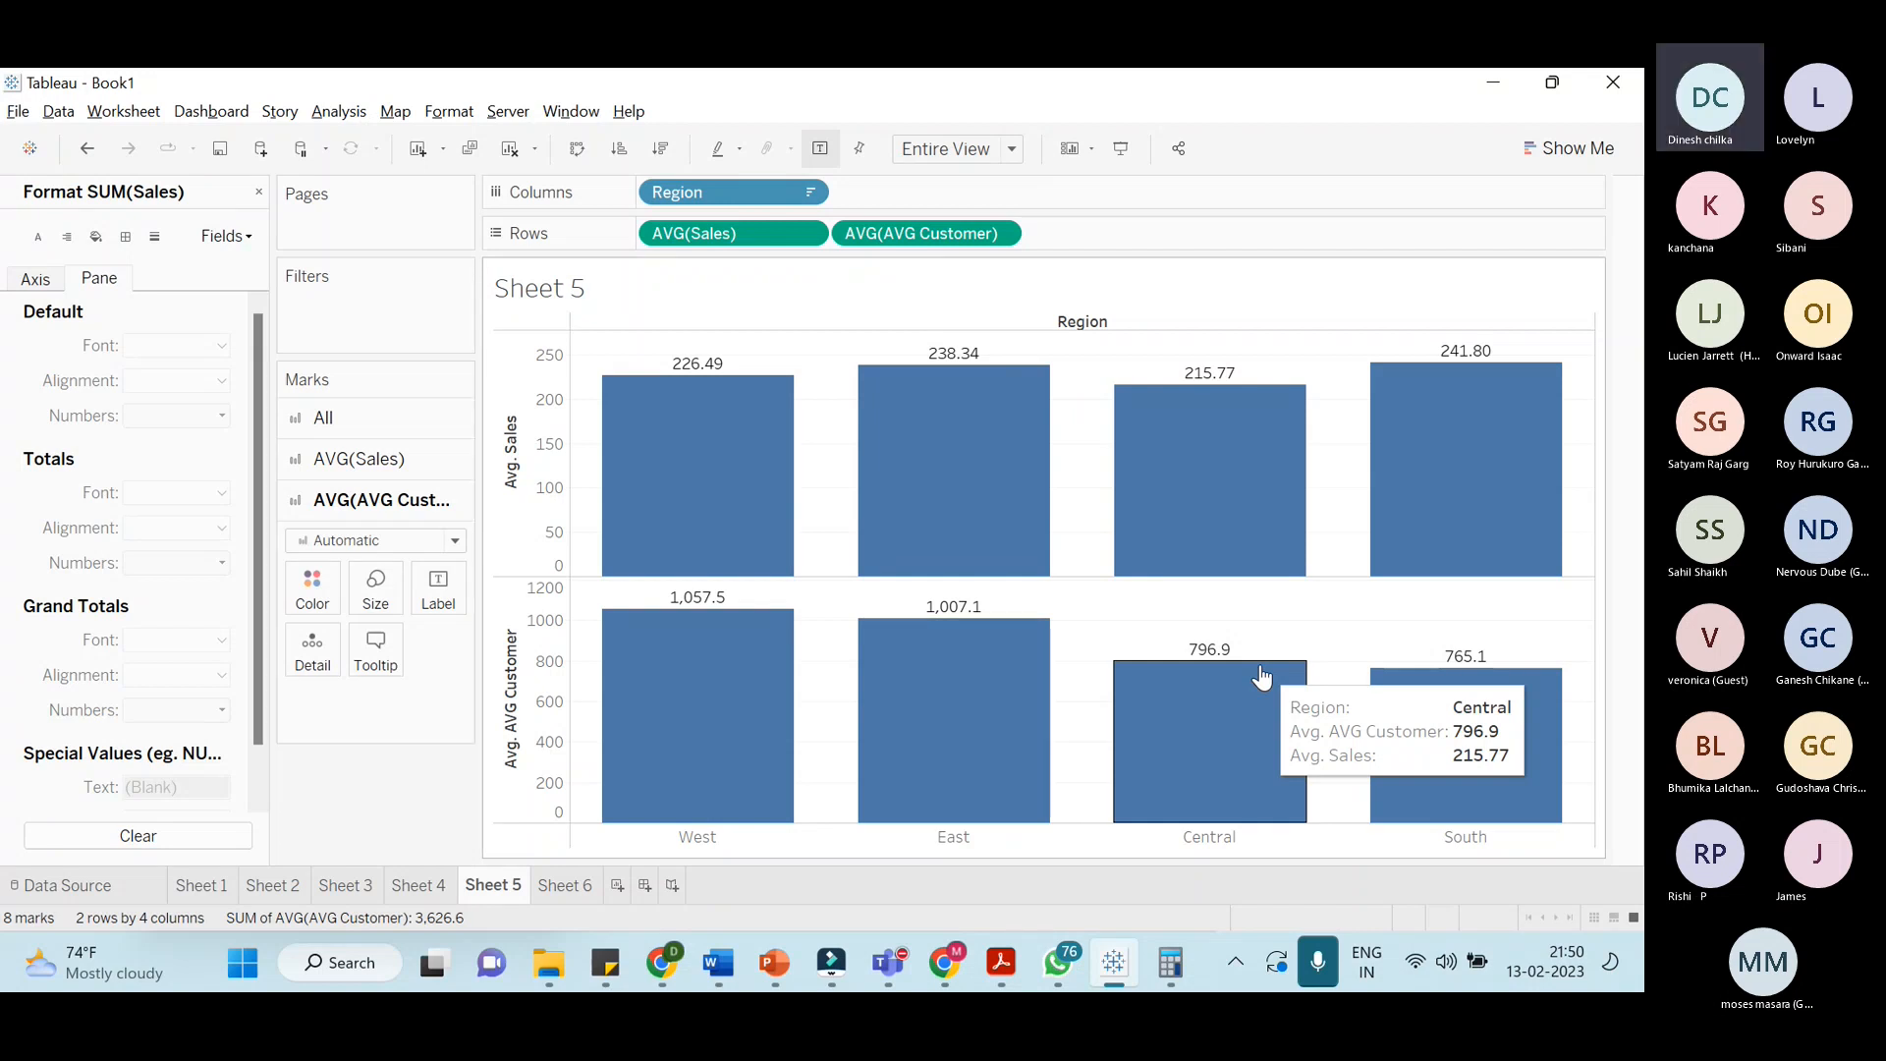
{"action": "key", "text": "alt+Tab"}
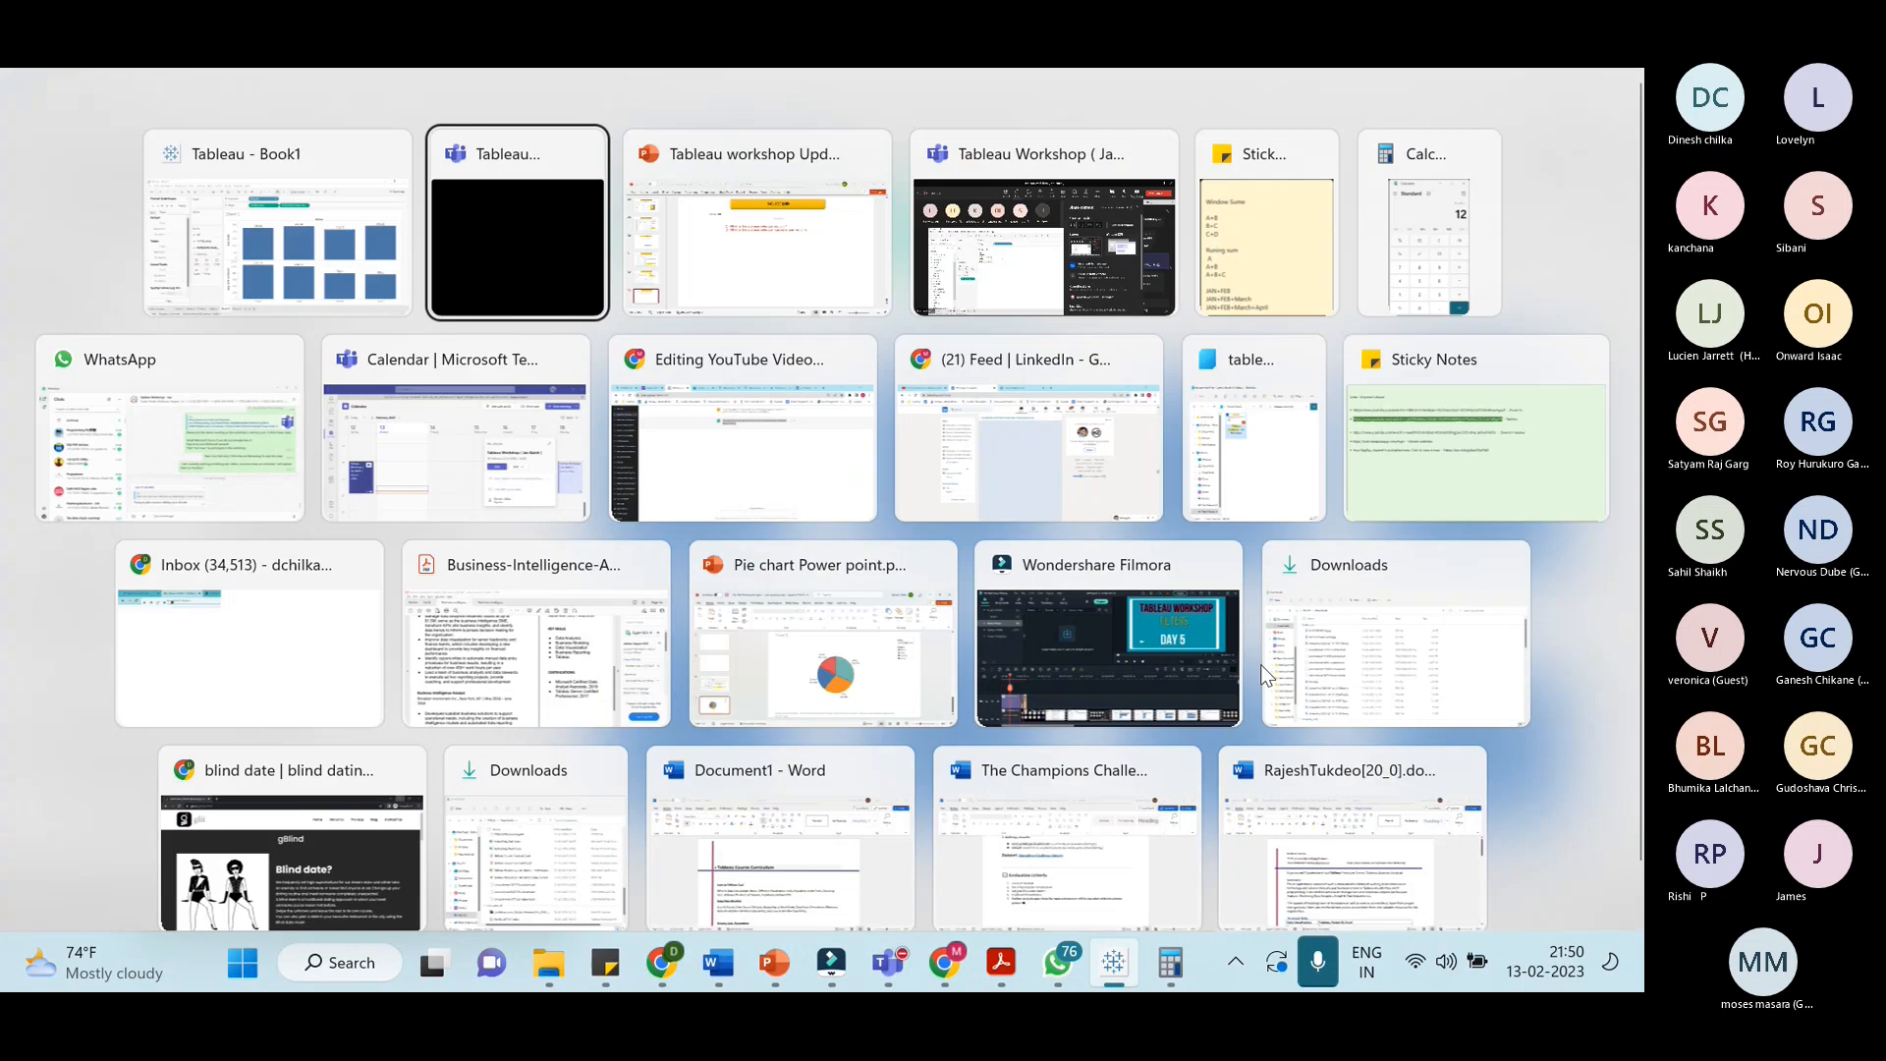
{"action": "key", "text": "alt+Tab"}
{"action": "key", "text": "alt+Tab"}
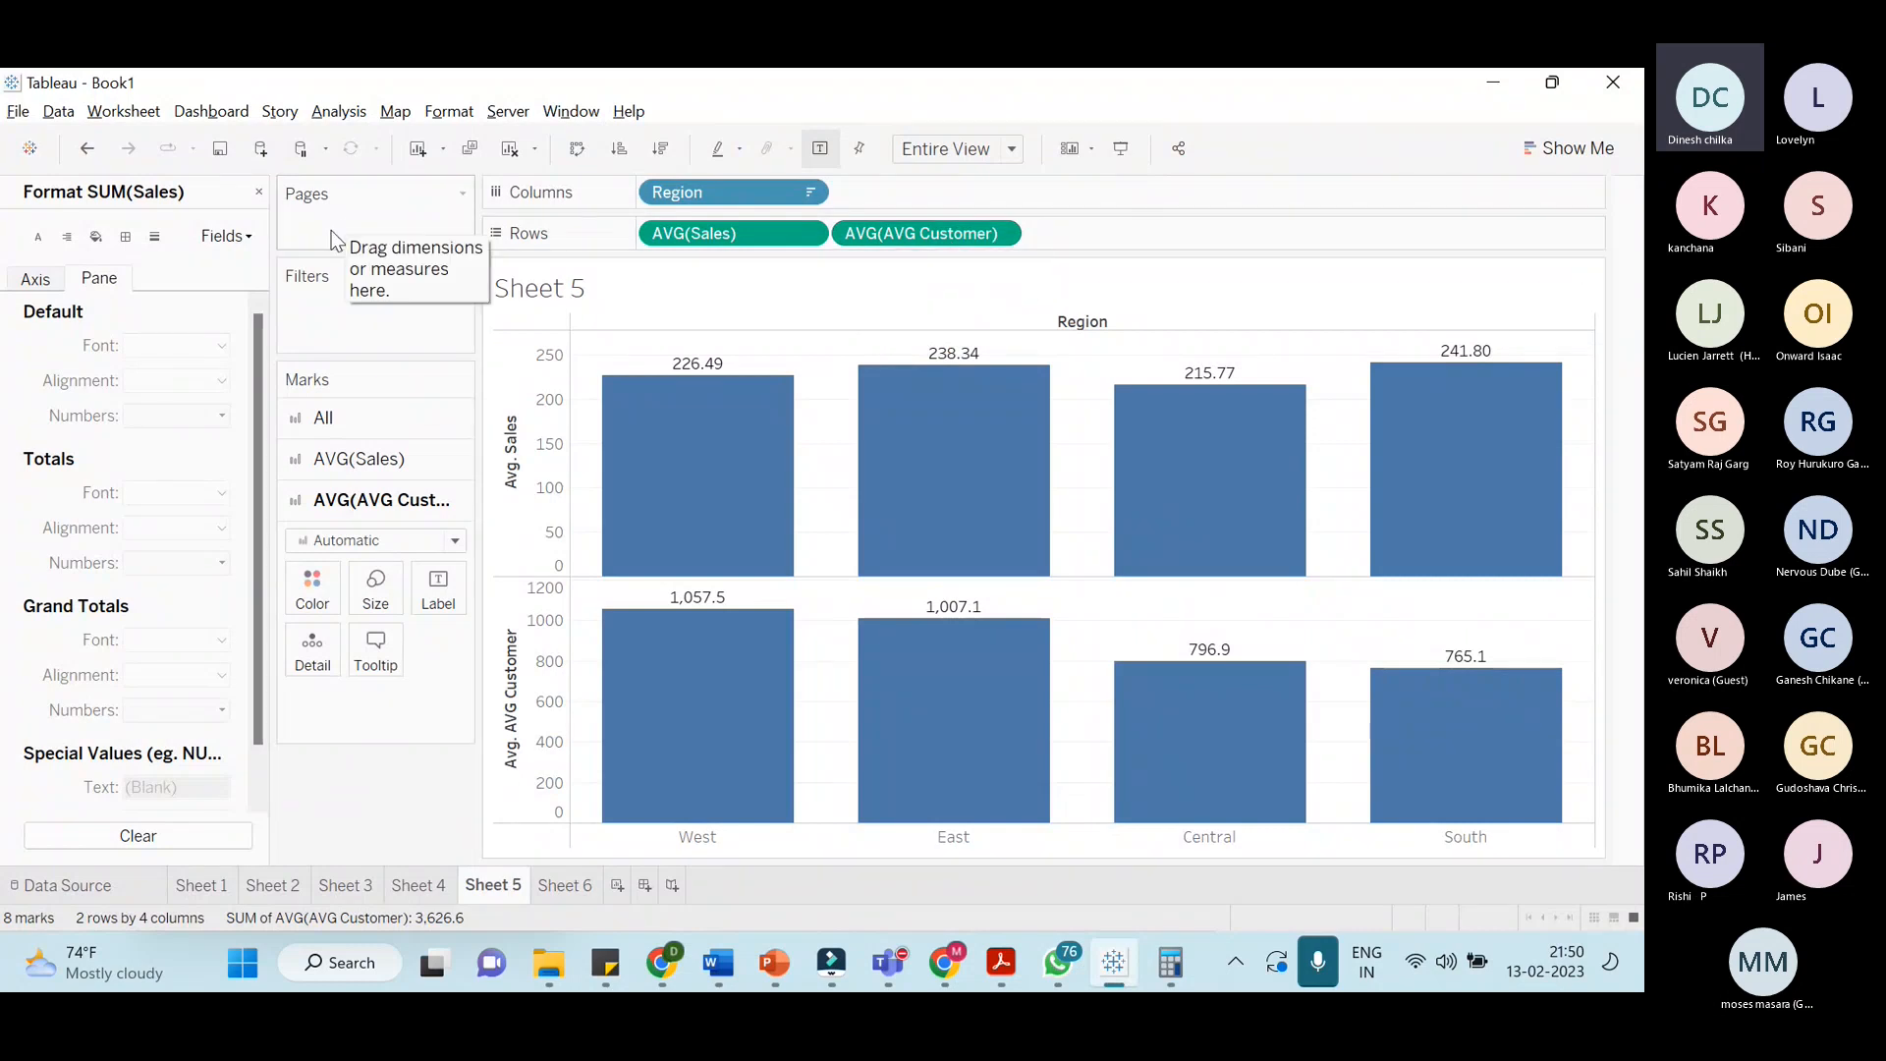
{"action": "left_click", "coordinate": [260, 192]}
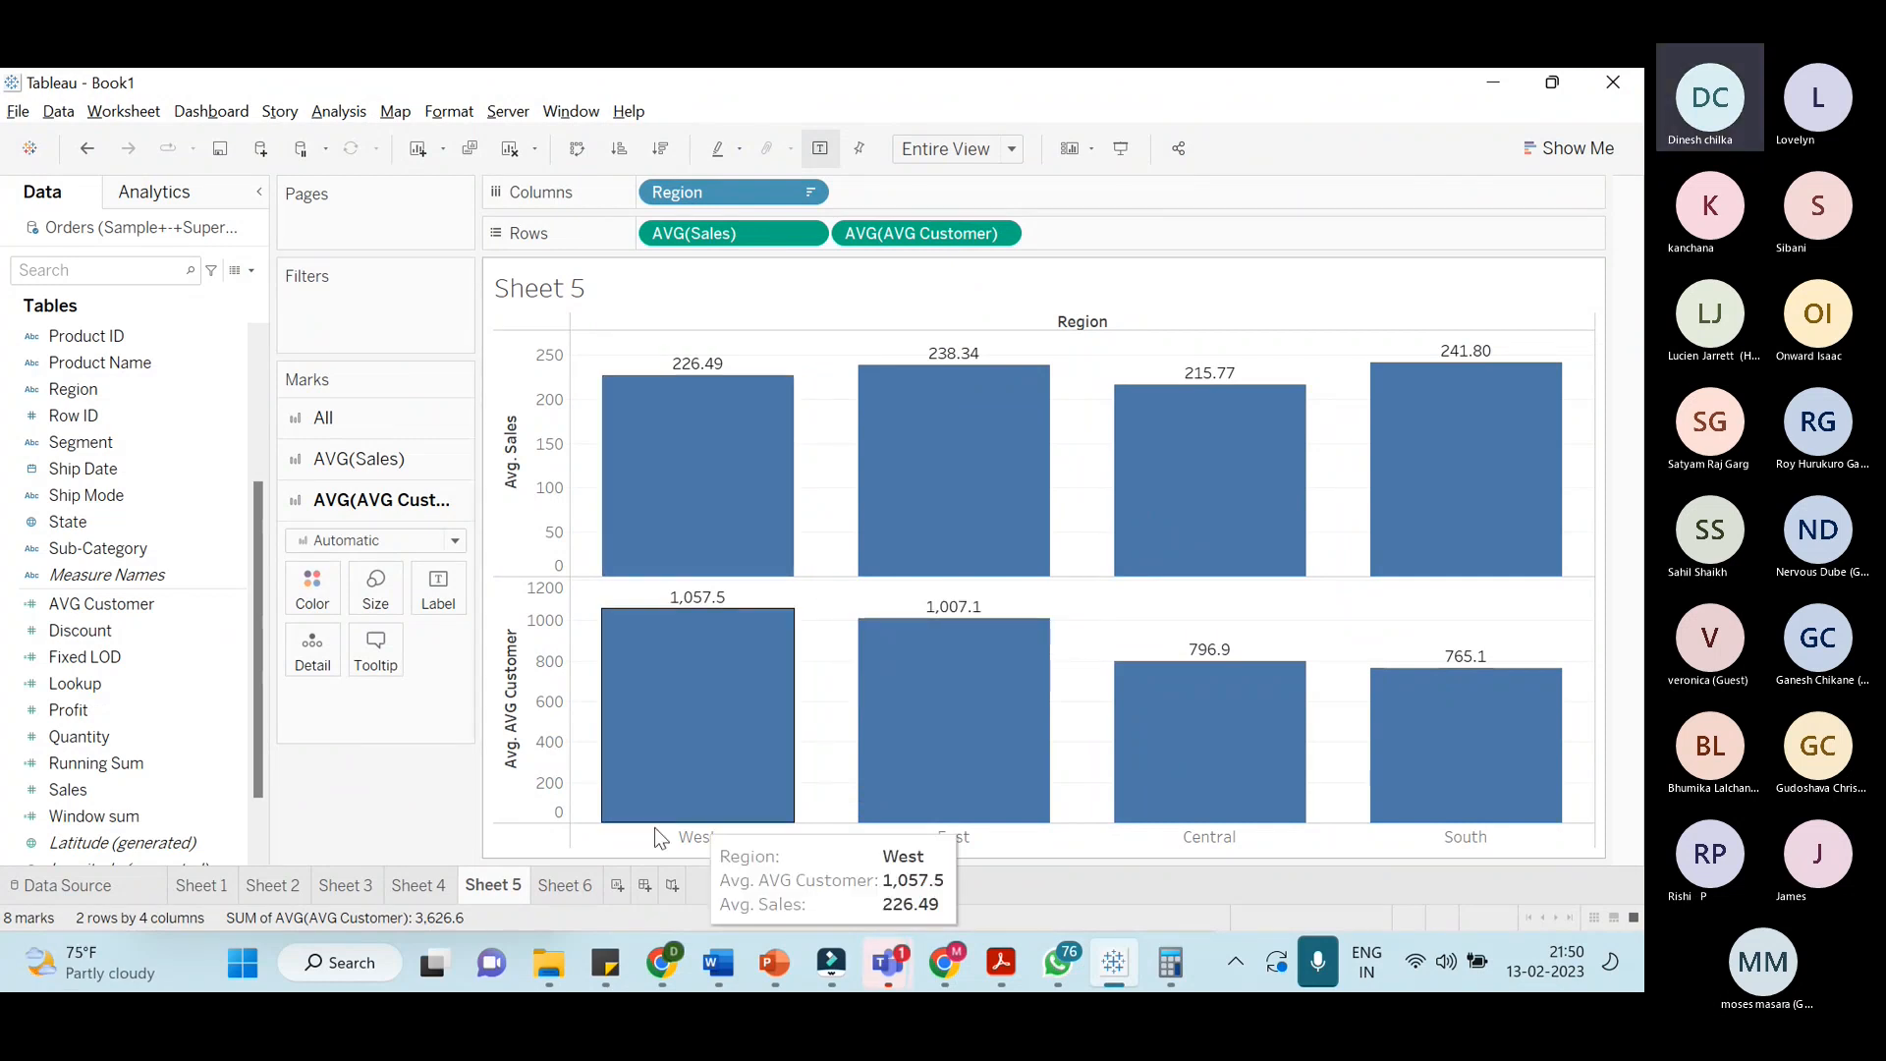
Open Sheet 6 and return to the first customers of the Central region
{"action": "left_click", "coordinate": [581, 891]}
{"action": "left_click_drag", "start_coordinate": [798, 343], "coordinate": [703, 474]}
{"action": "scroll", "coordinate": [703, 475], "scroll_direction": "up", "scroll_amount": 20}
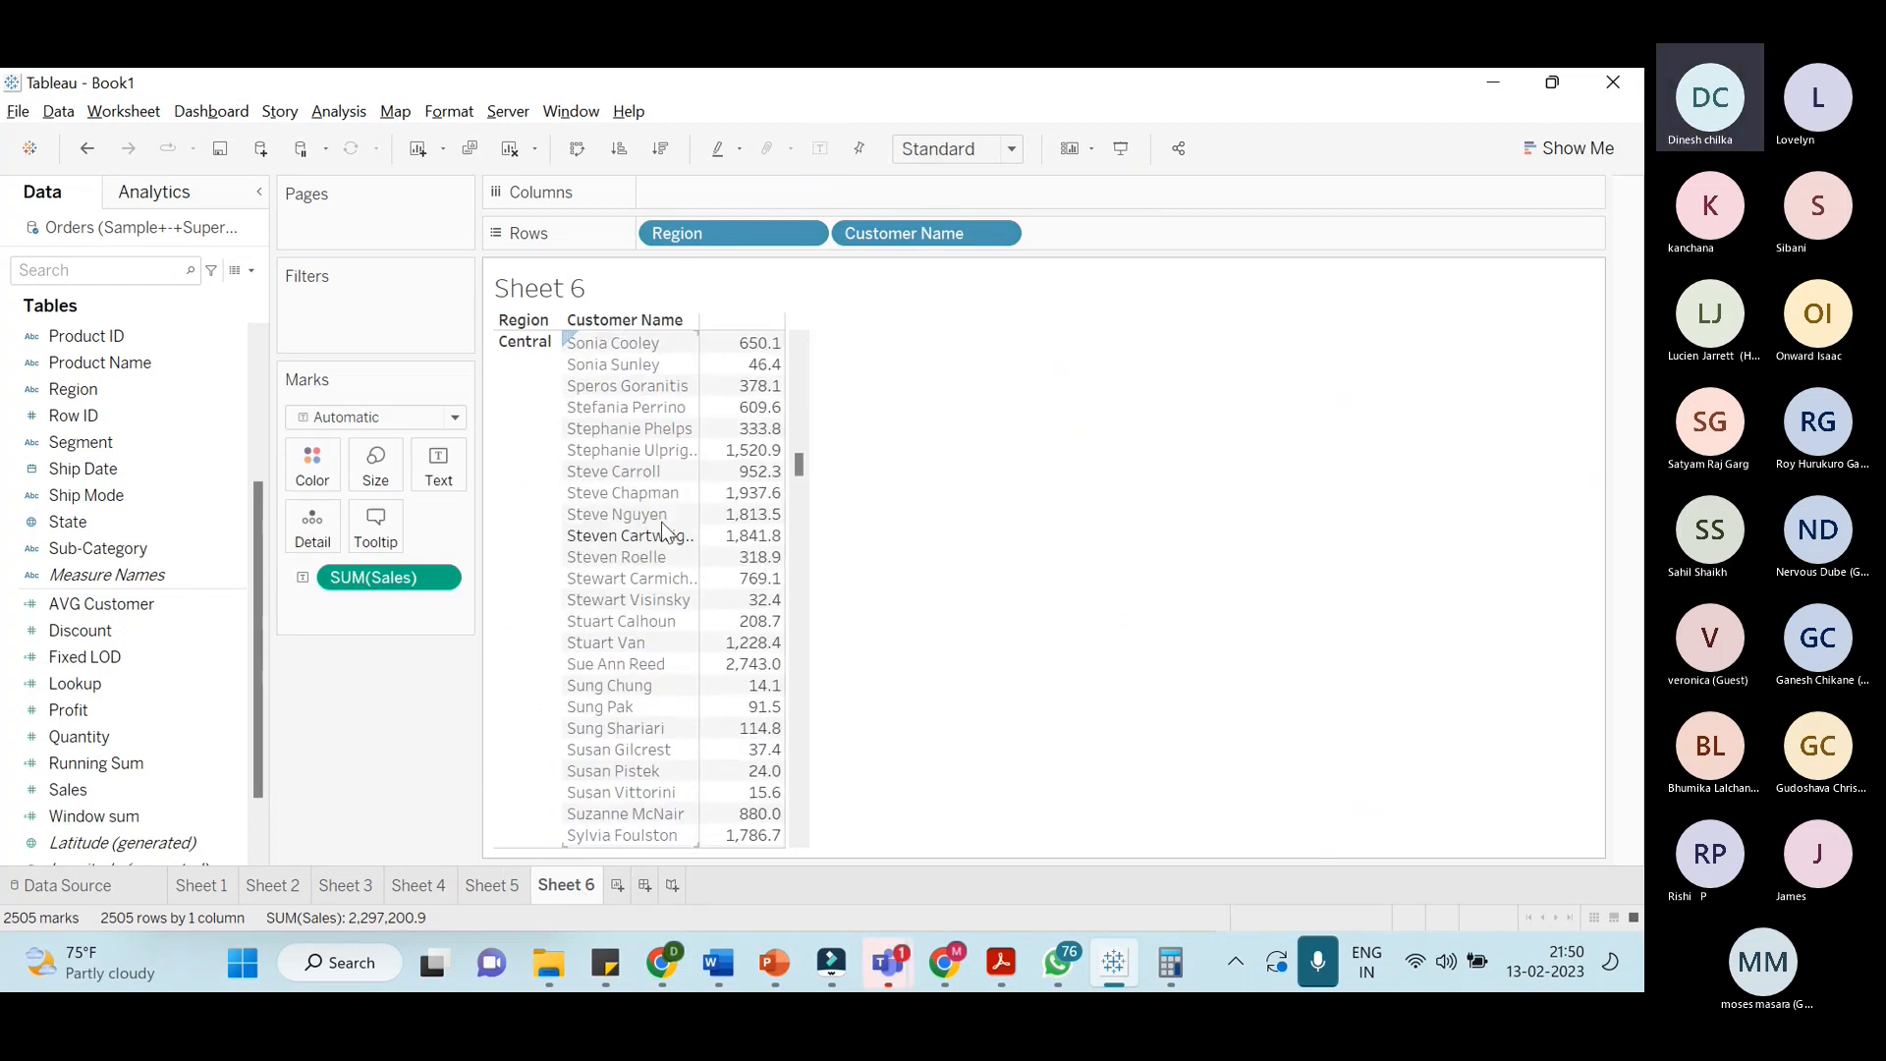
{"action": "scroll", "coordinate": [638, 433], "scroll_direction": "up", "scroll_amount": 2}
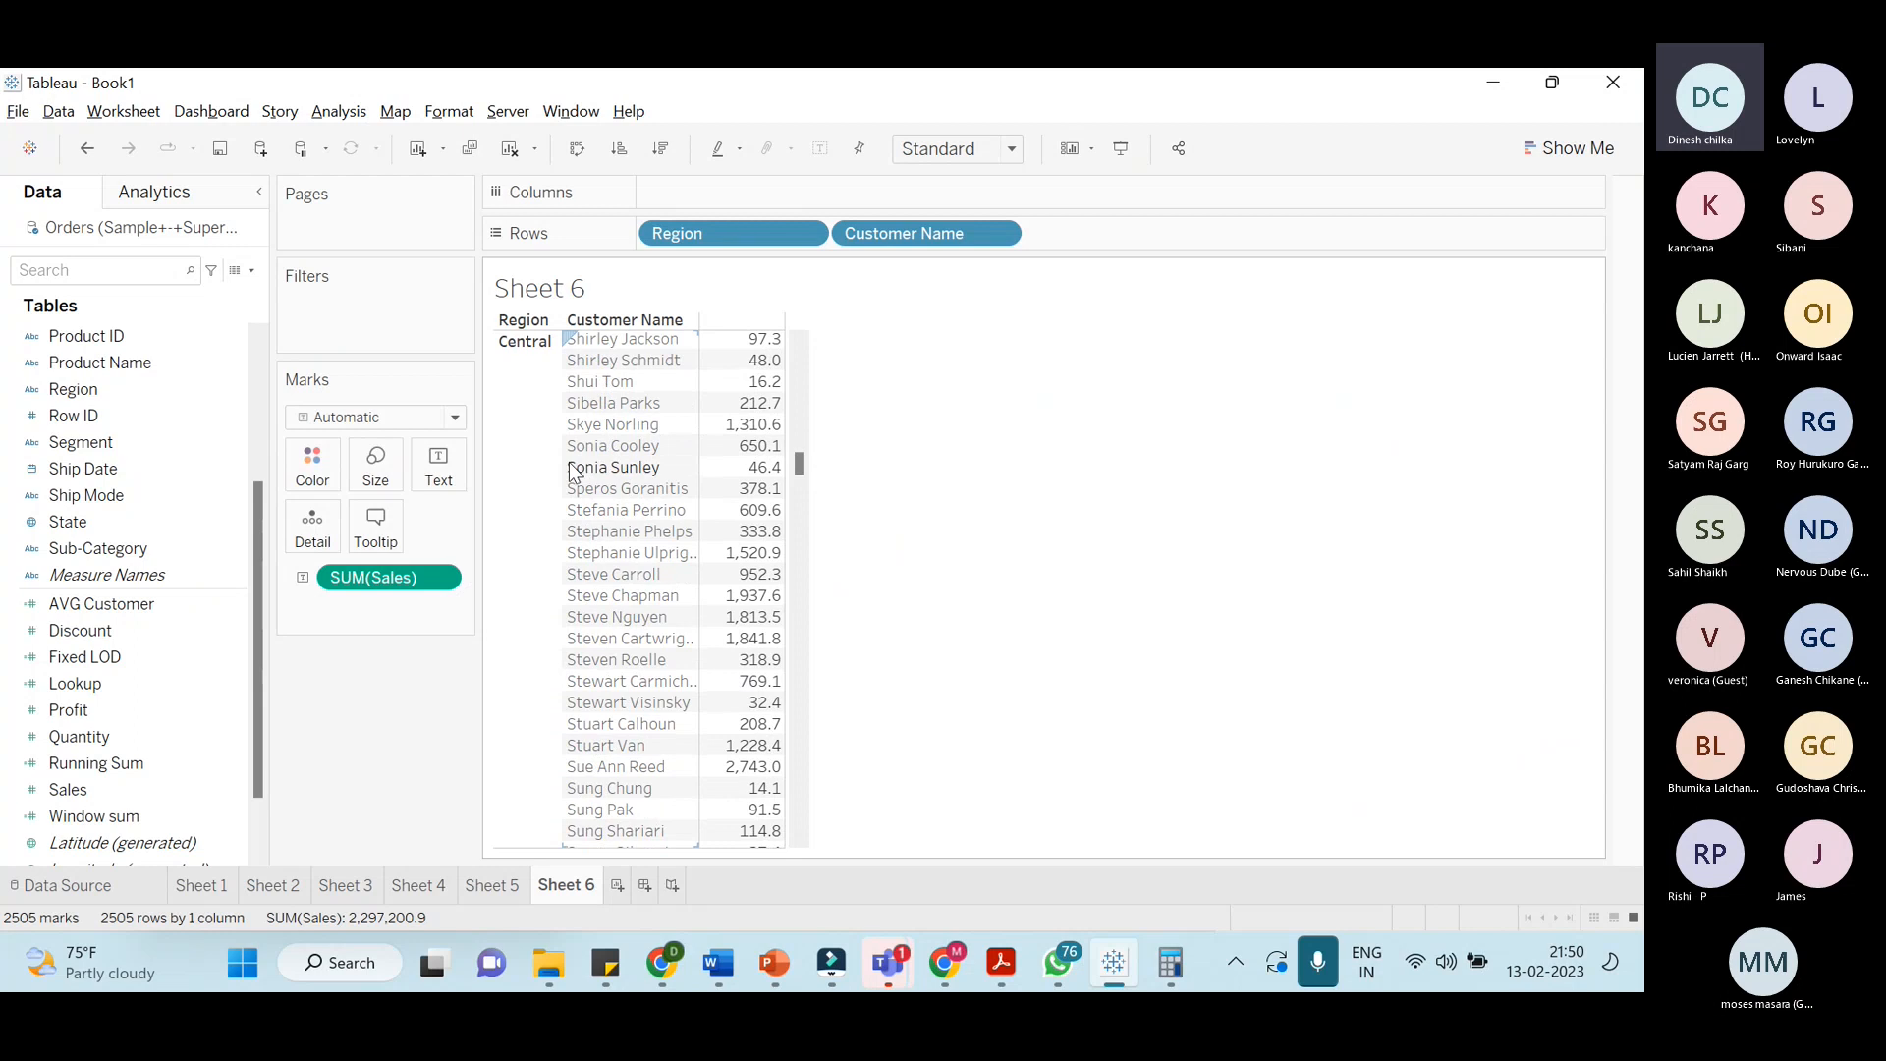
{"action": "scroll", "coordinate": [678, 478], "scroll_direction": "up", "scroll_amount": 1}
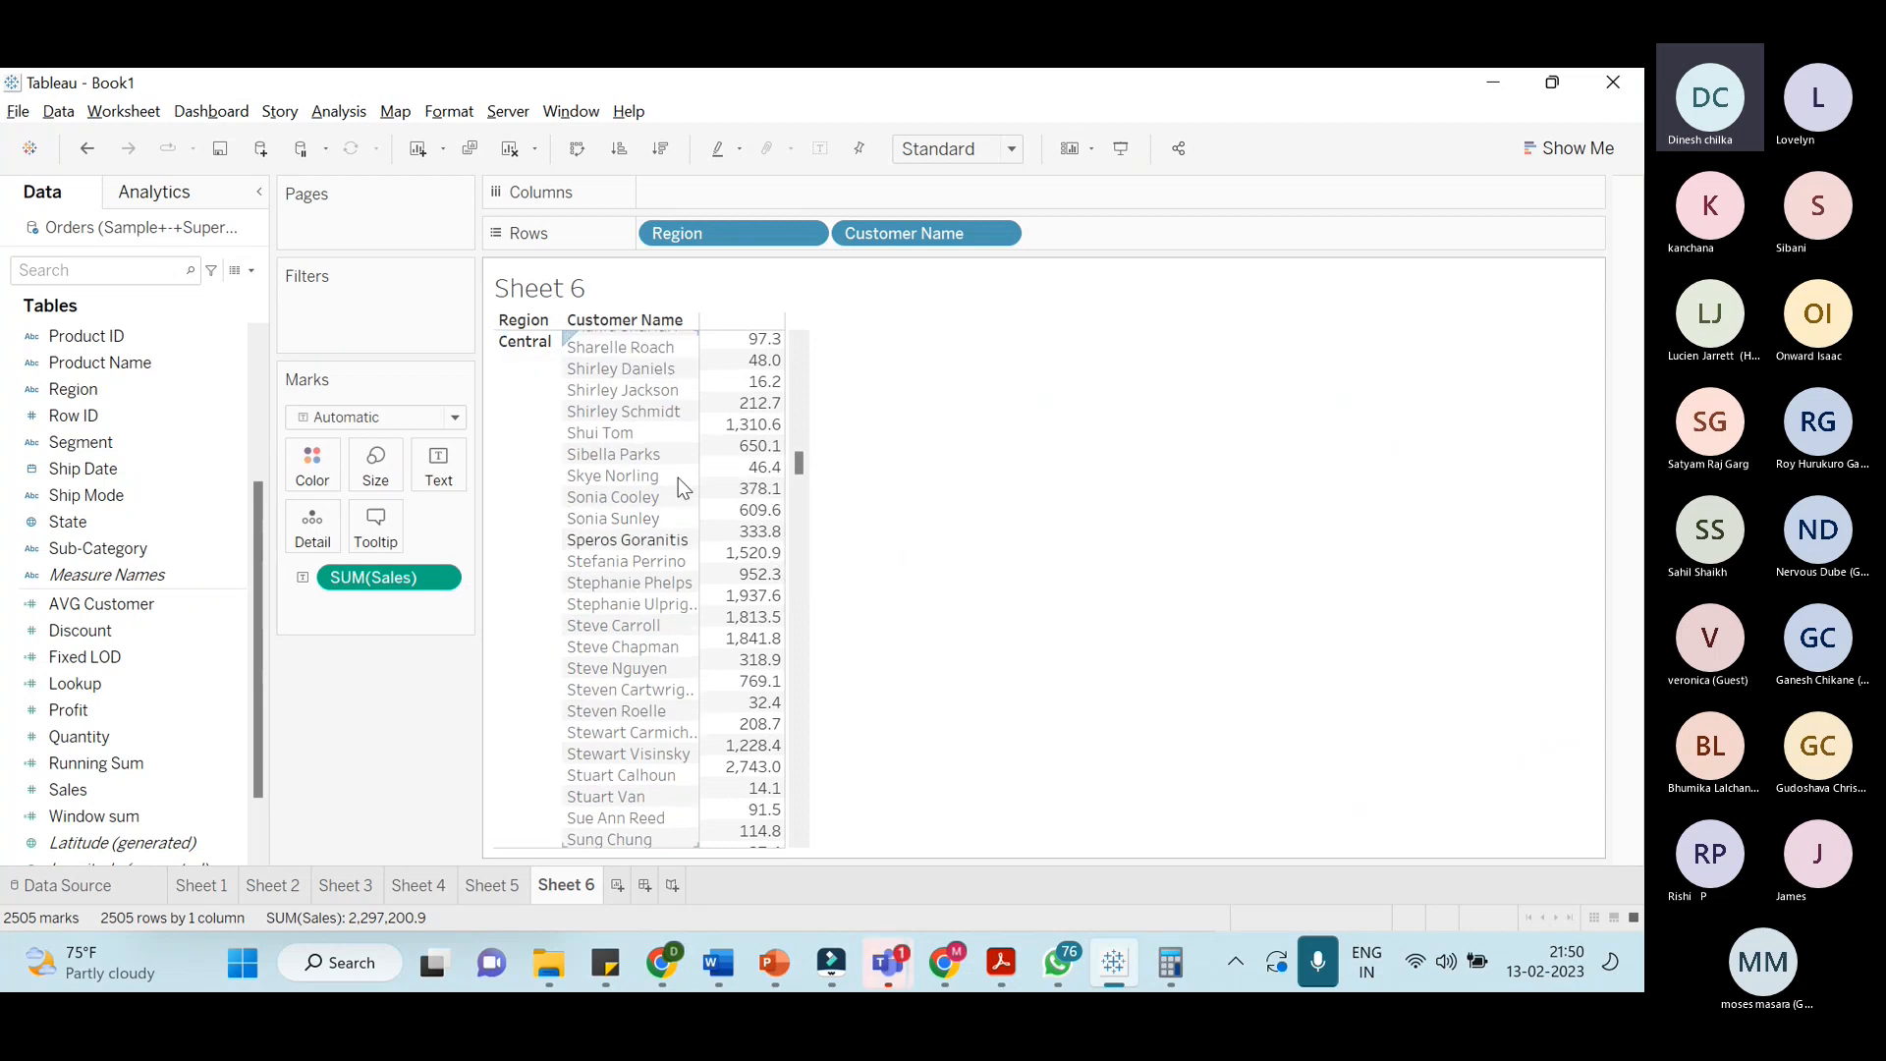
{"action": "scroll", "coordinate": [677, 477], "scroll_direction": "up", "scroll_amount": 15}
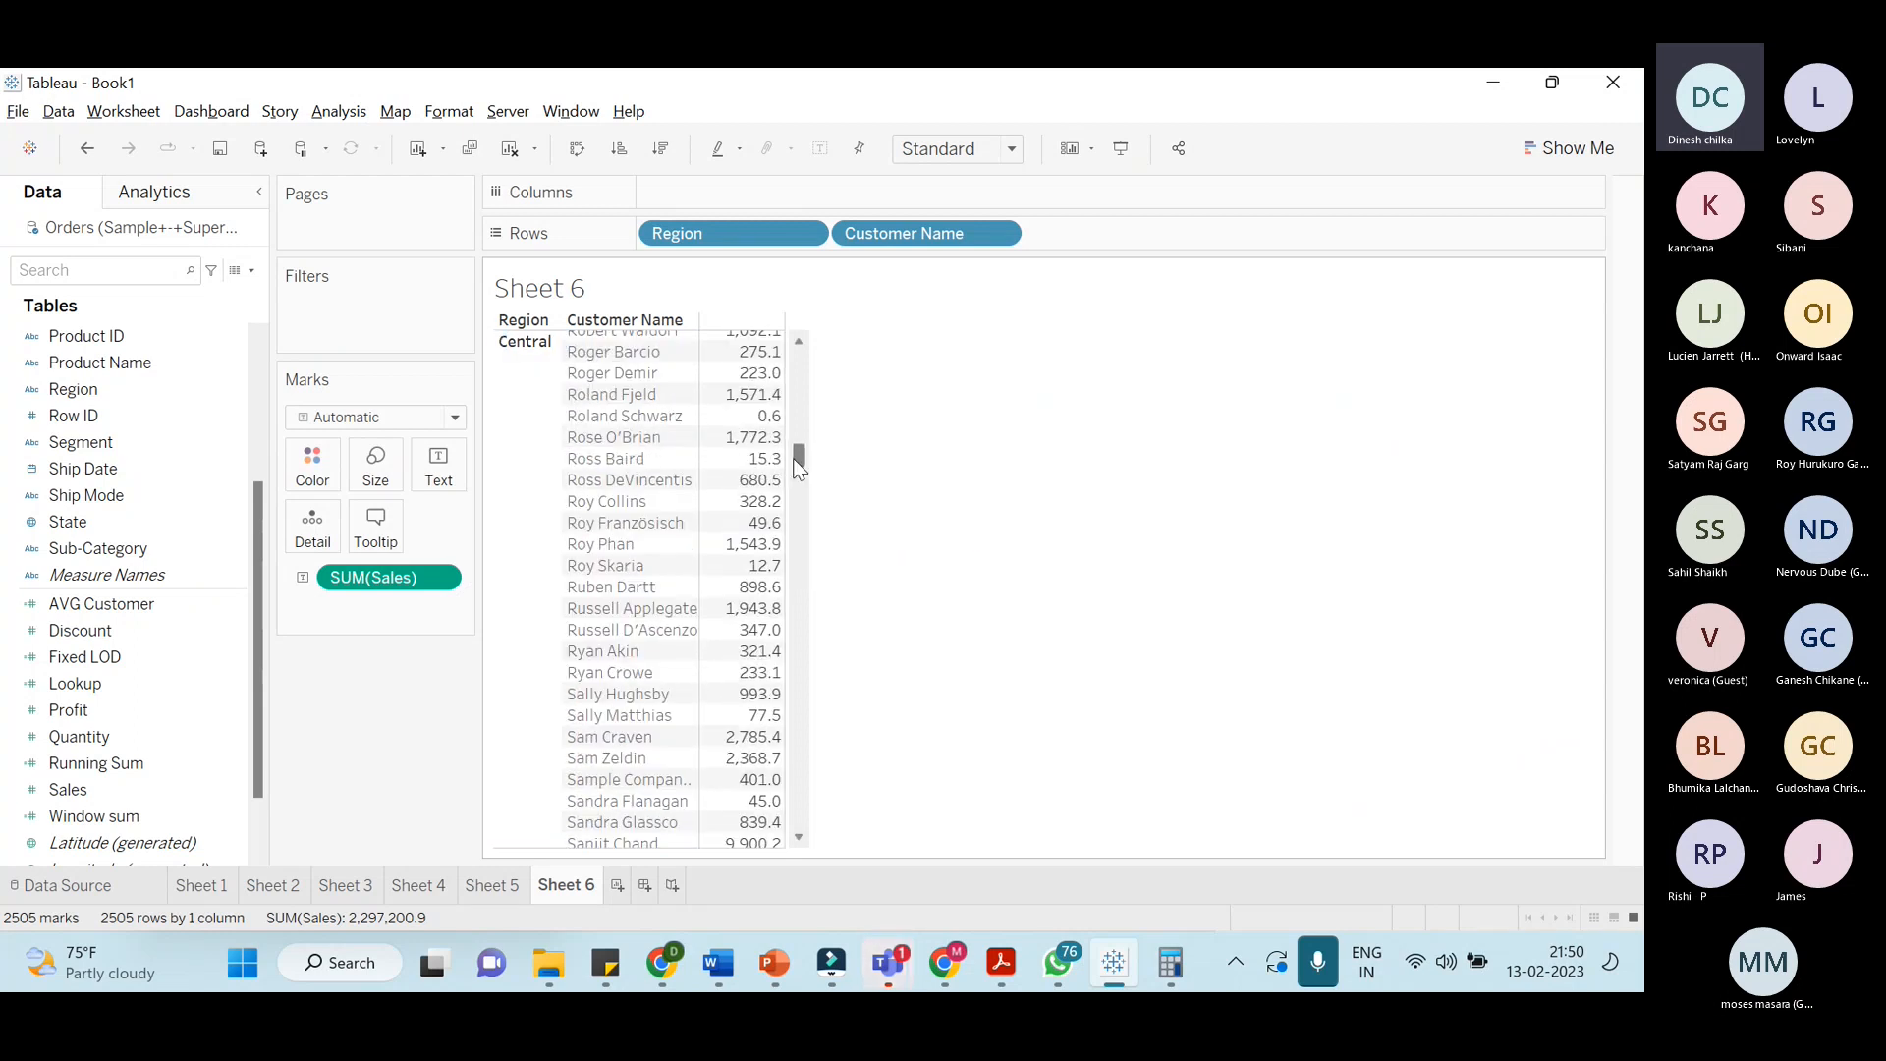
{"action": "left_click_drag", "start_coordinate": [799, 468], "coordinate": [799, 339]}
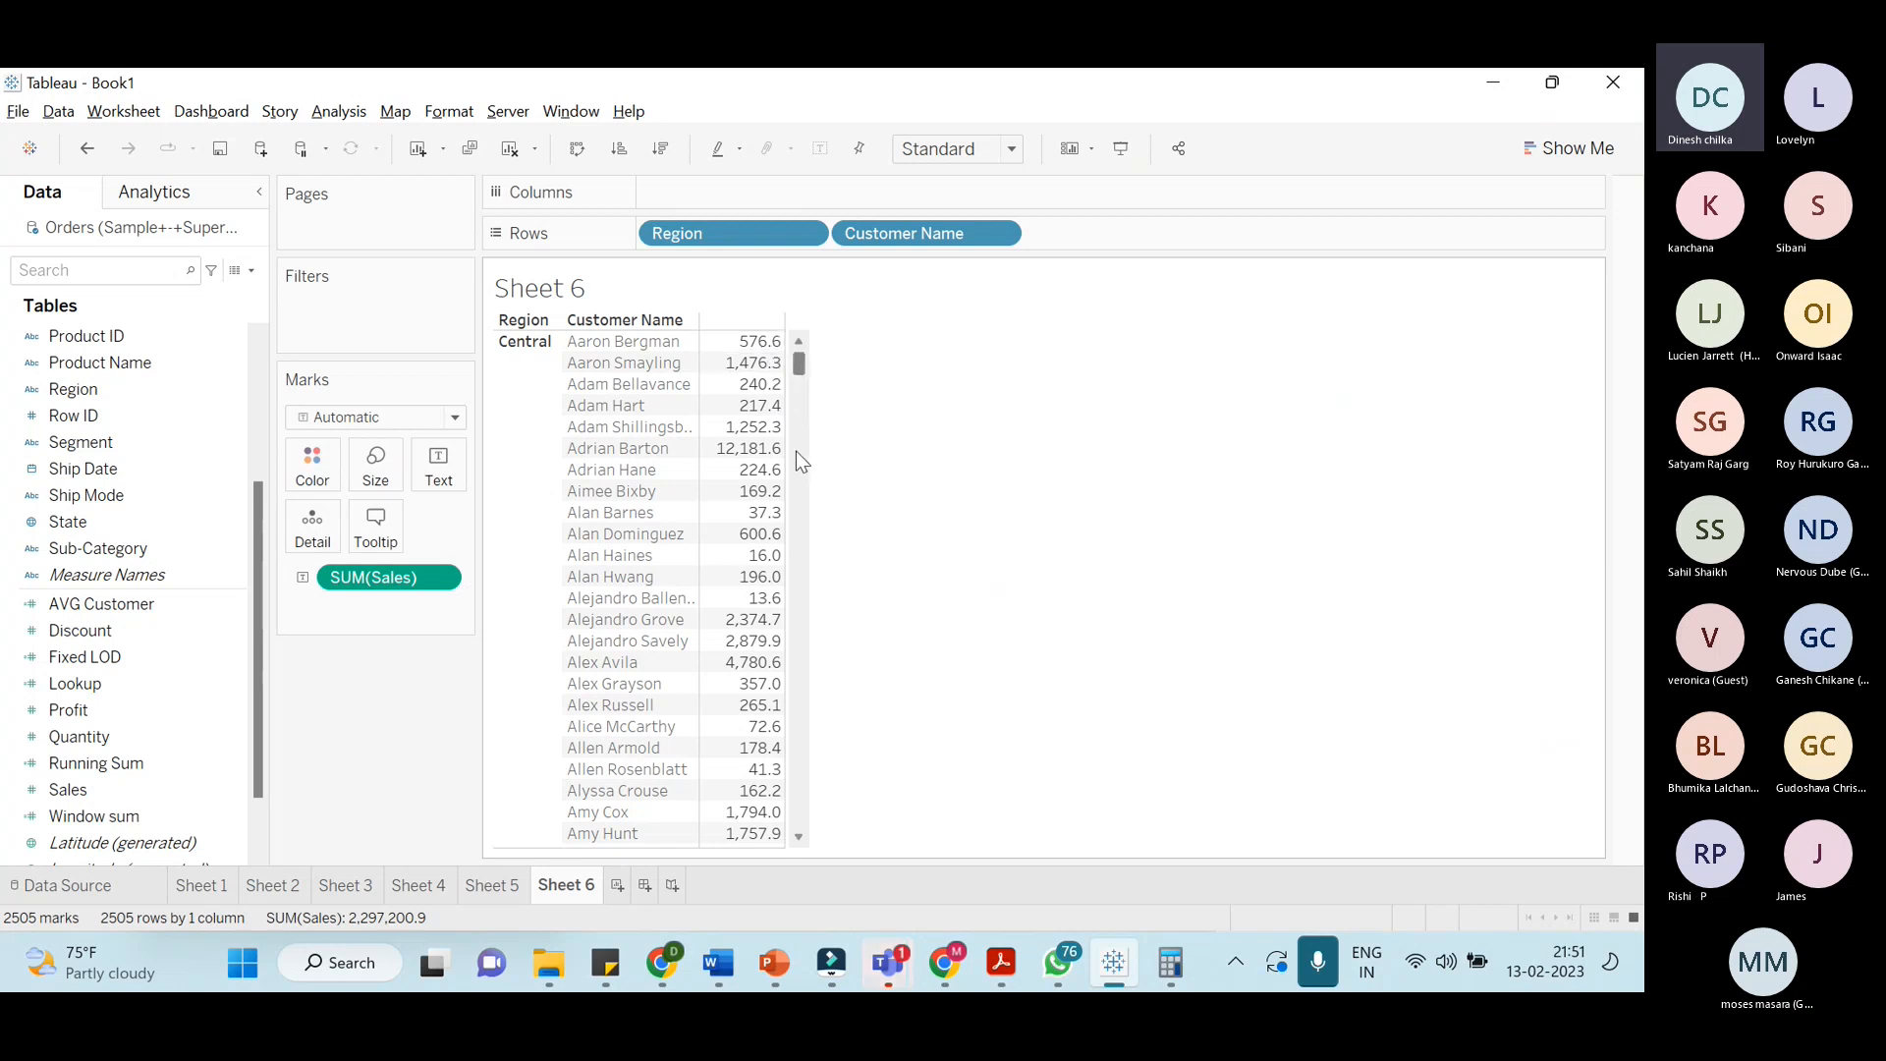
Examine the individual customer sales throughout the Central region's rows
{"action": "scroll", "coordinate": [796, 450], "scroll_direction": "down", "scroll_amount": 1}
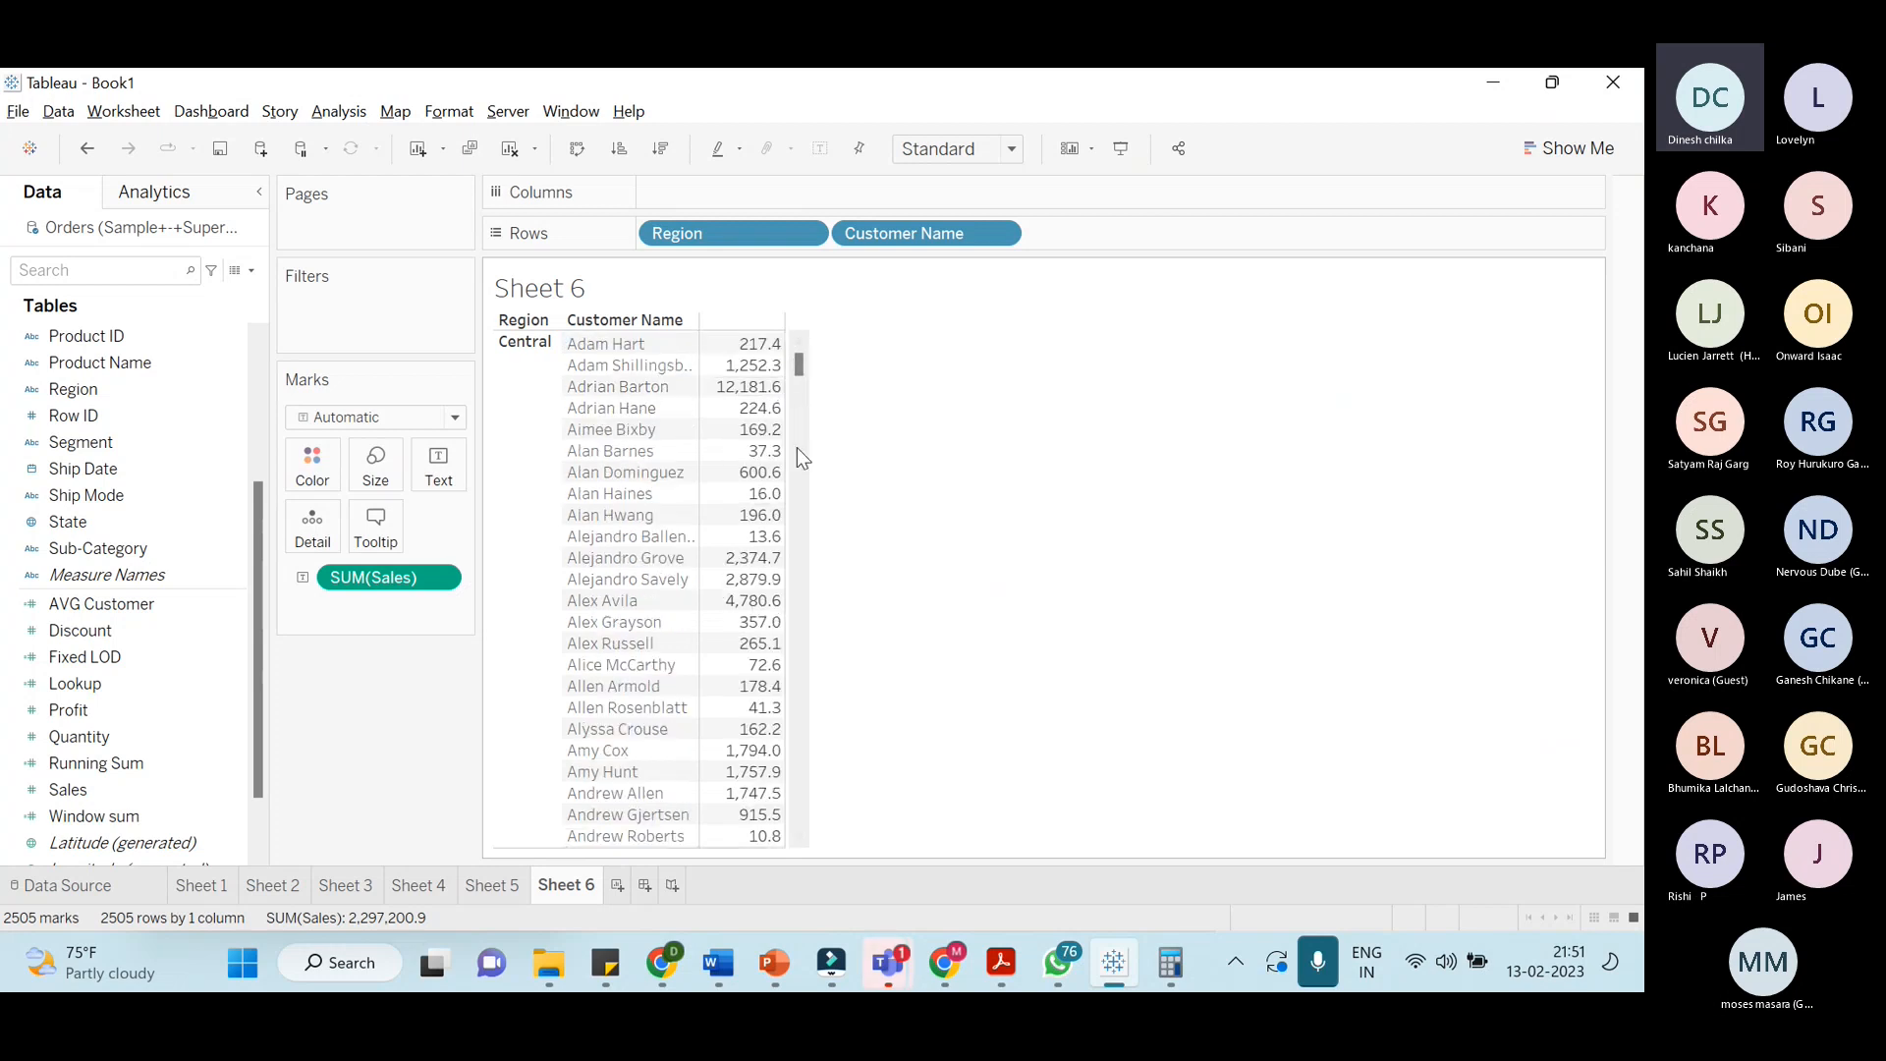
{"action": "scroll", "coordinate": [812, 528], "scroll_direction": "down", "scroll_amount": 2}
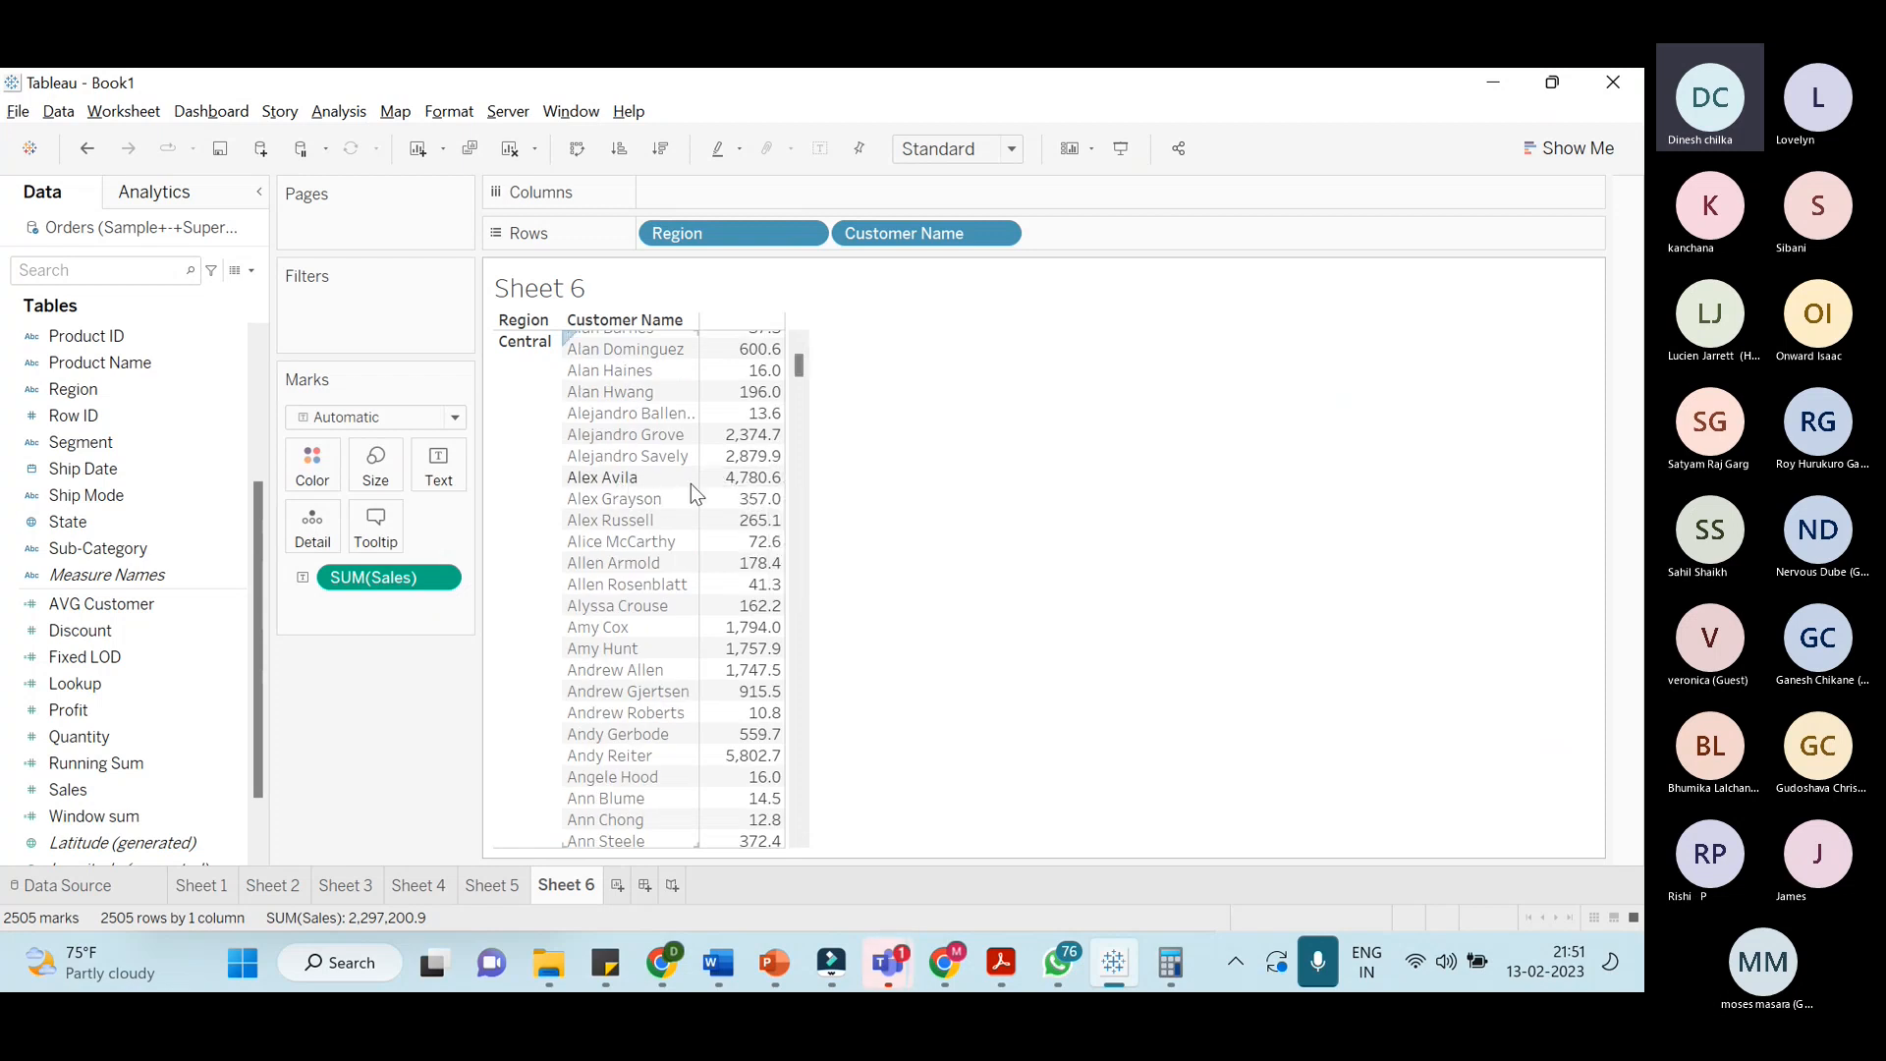
{"action": "mouse_move", "coordinate": [736, 484]}
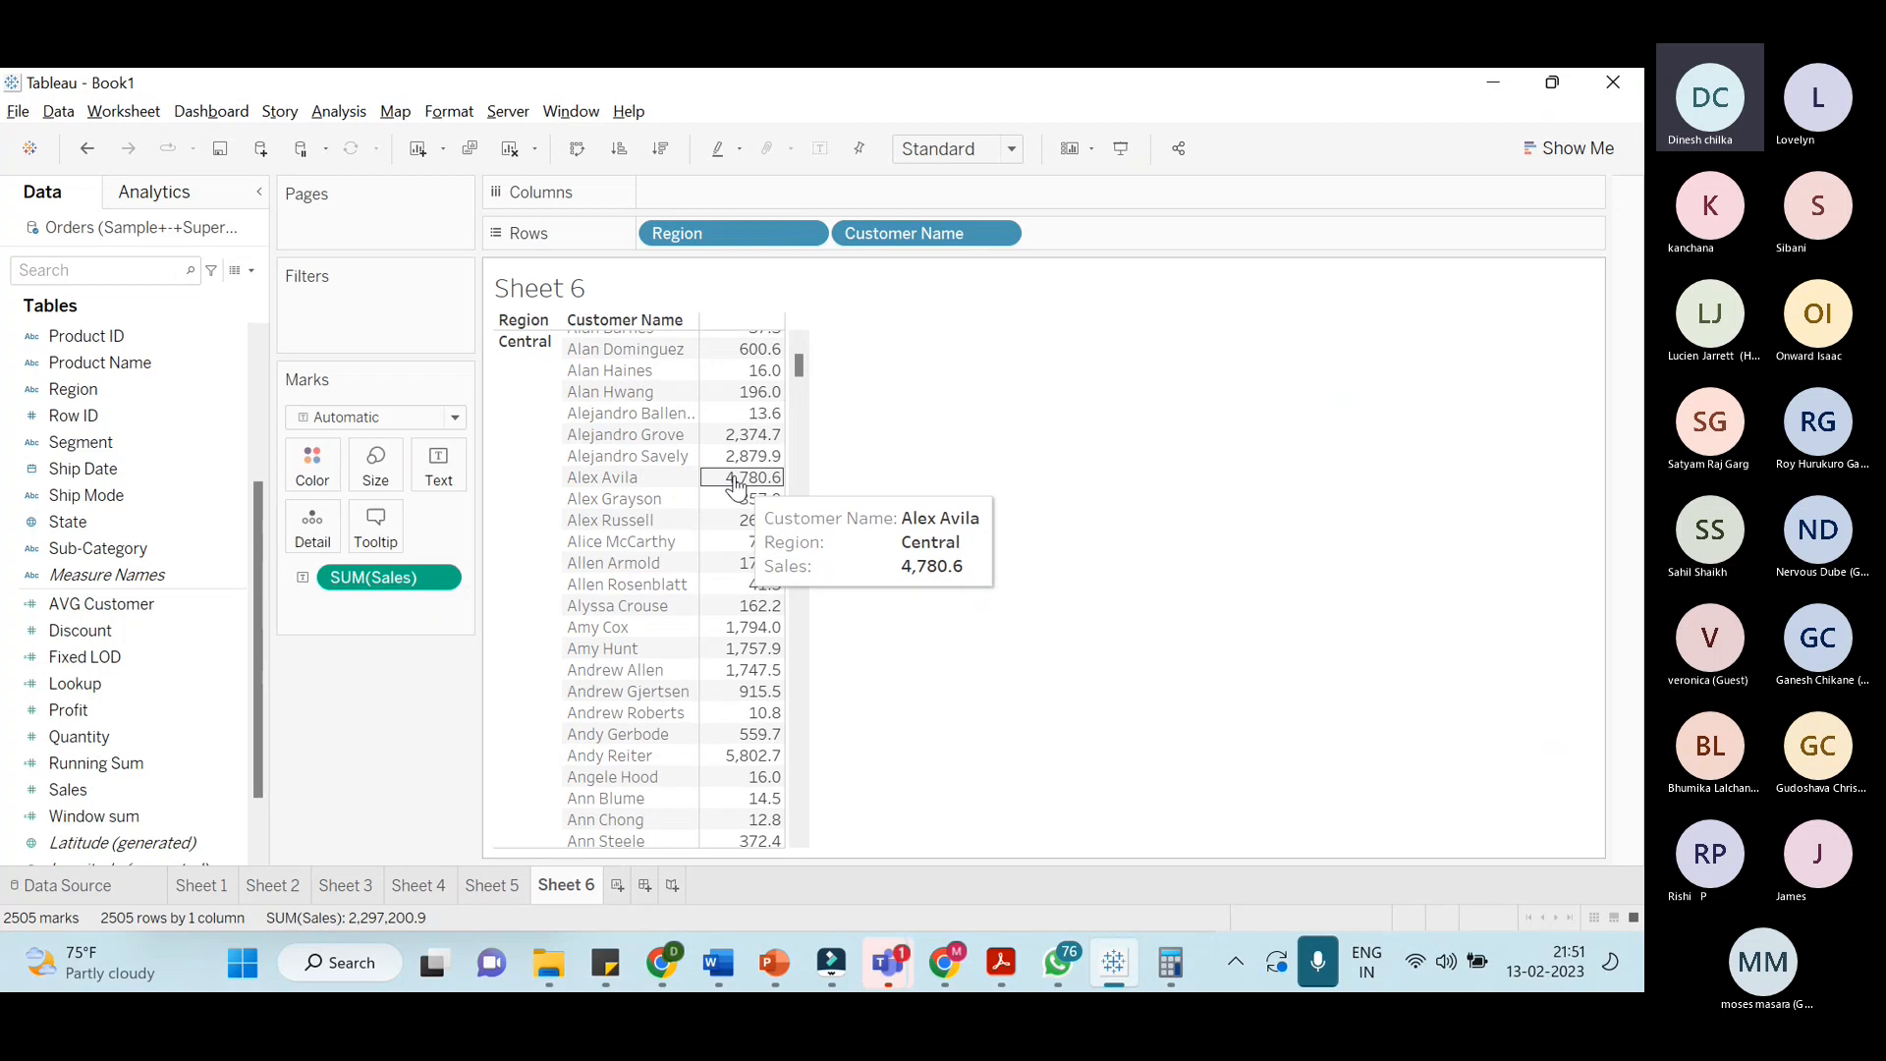
{"action": "scroll", "coordinate": [735, 485], "scroll_direction": "down", "scroll_amount": 5}
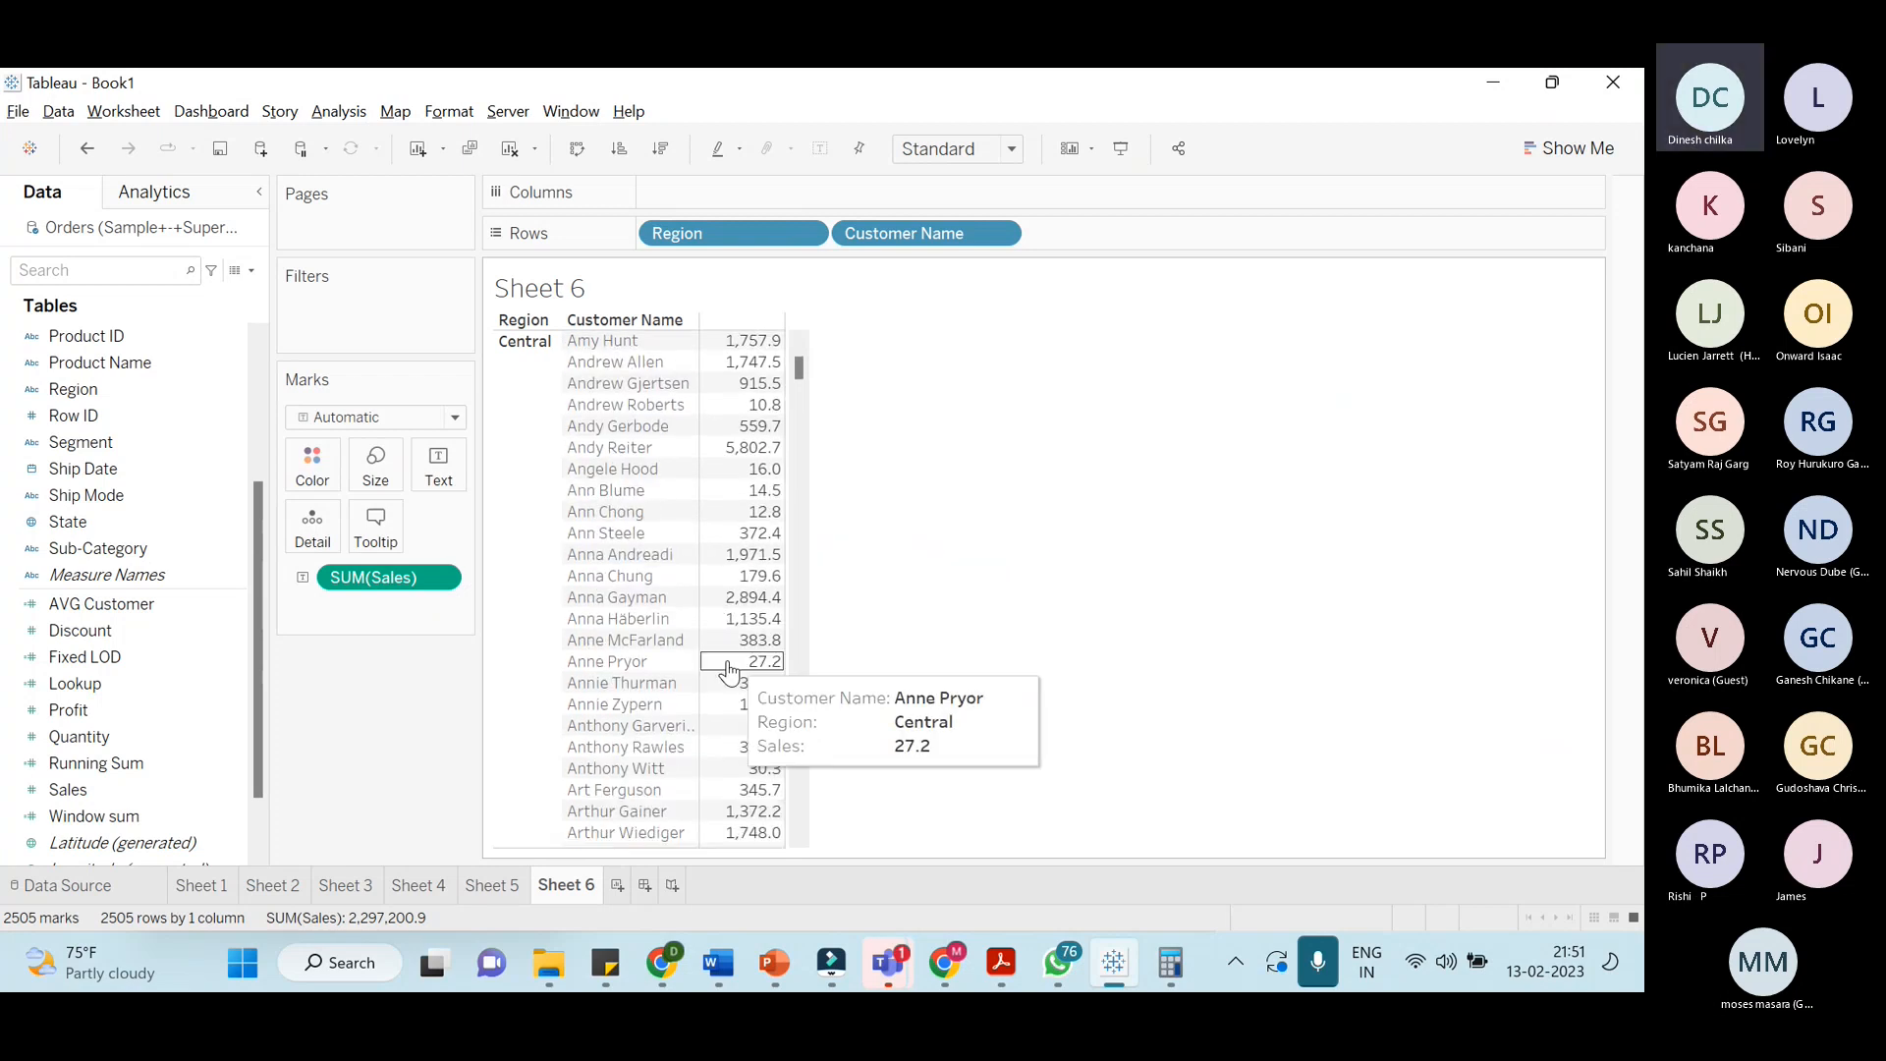
{"action": "scroll", "coordinate": [728, 671], "scroll_direction": "down", "scroll_amount": 15}
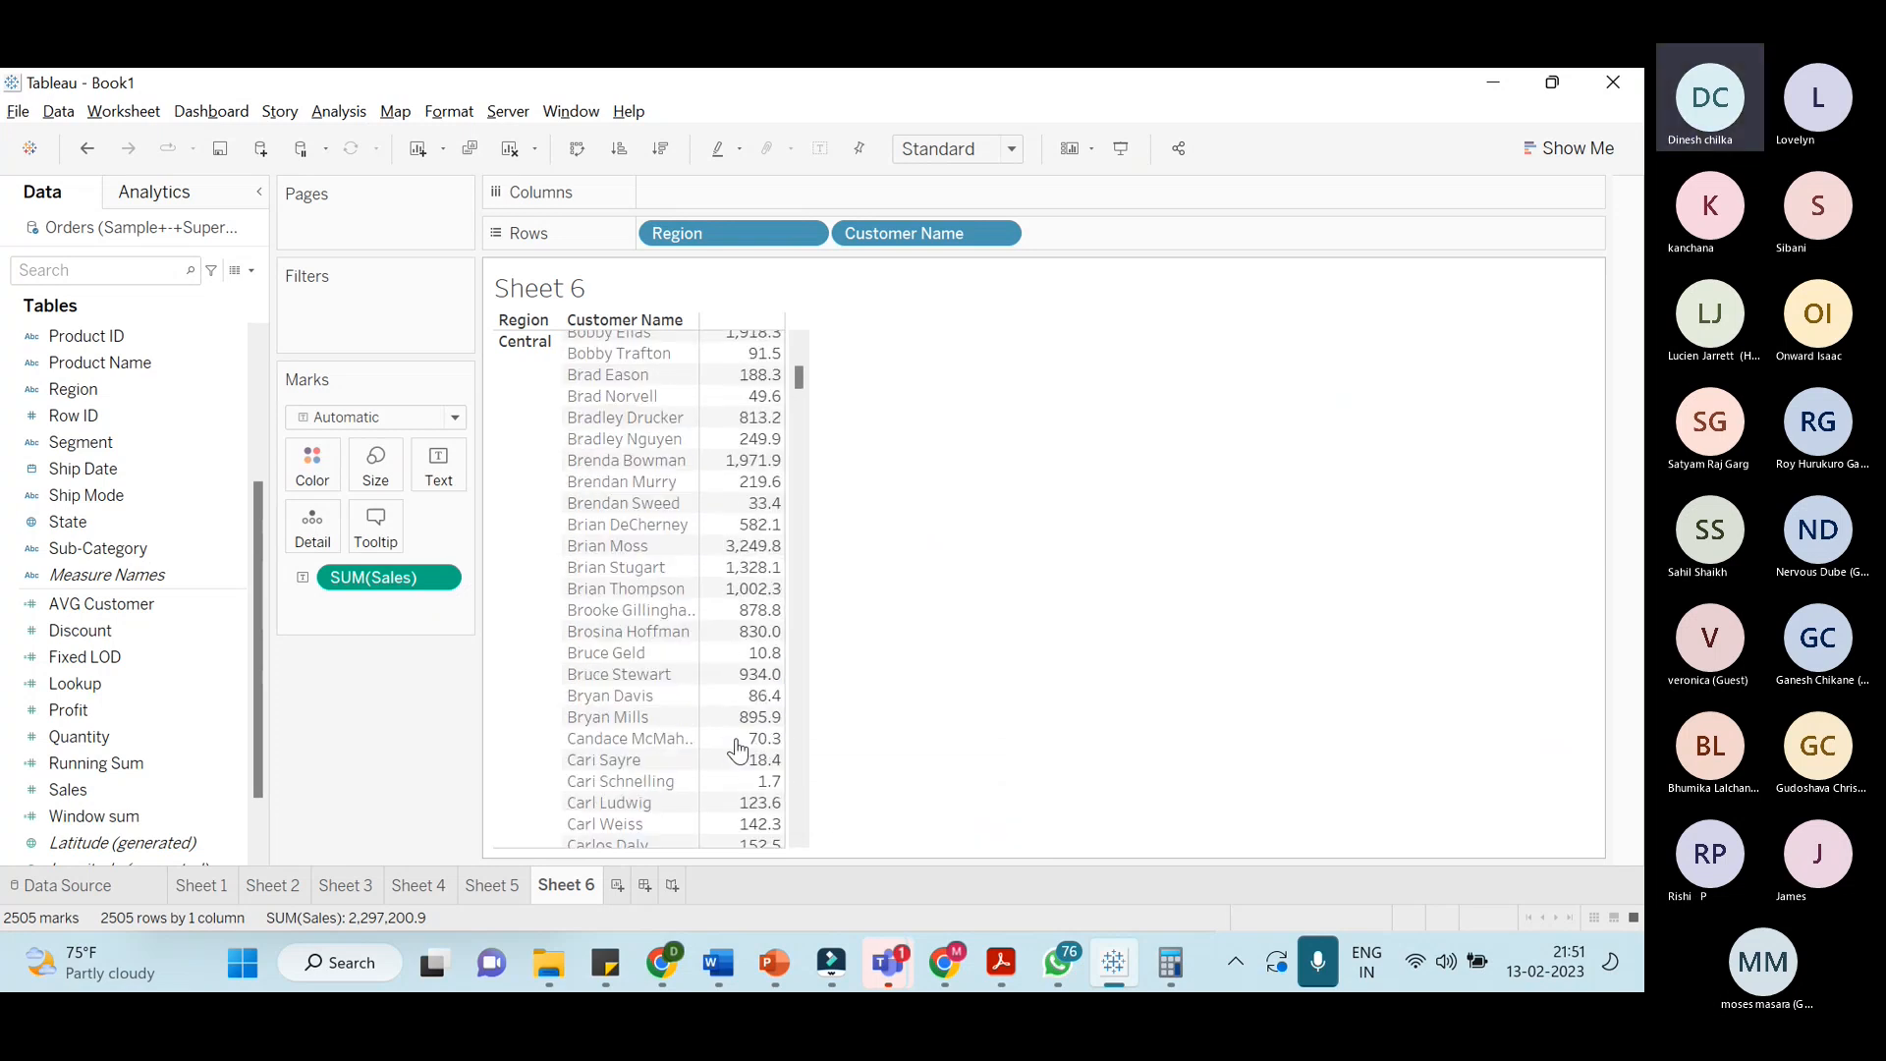
{"action": "scroll", "coordinate": [737, 751], "scroll_direction": "down", "scroll_amount": 2}
{"action": "left_click_drag", "start_coordinate": [802, 379], "coordinate": [800, 433]}
{"action": "scroll", "coordinate": [783, 629], "scroll_direction": "down", "scroll_amount": 3}
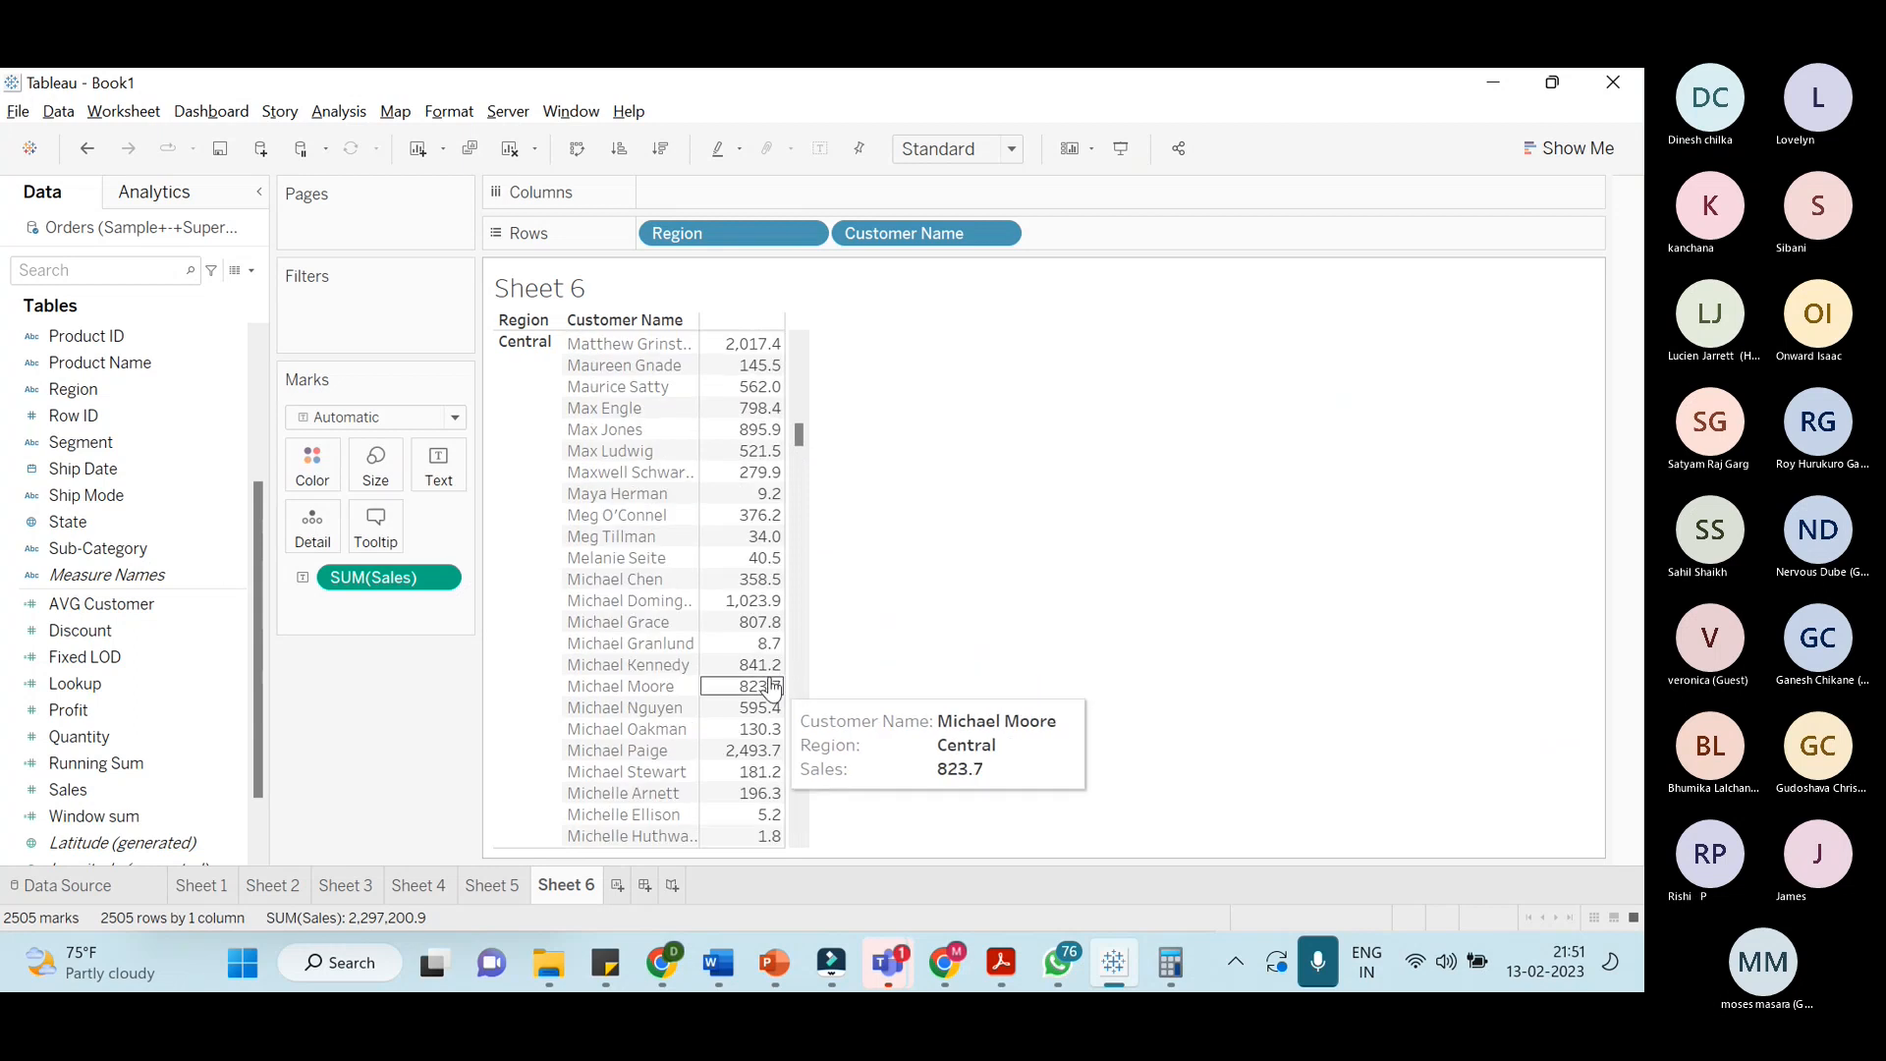
{"action": "scroll", "coordinate": [759, 481], "scroll_direction": "down", "scroll_amount": 3}
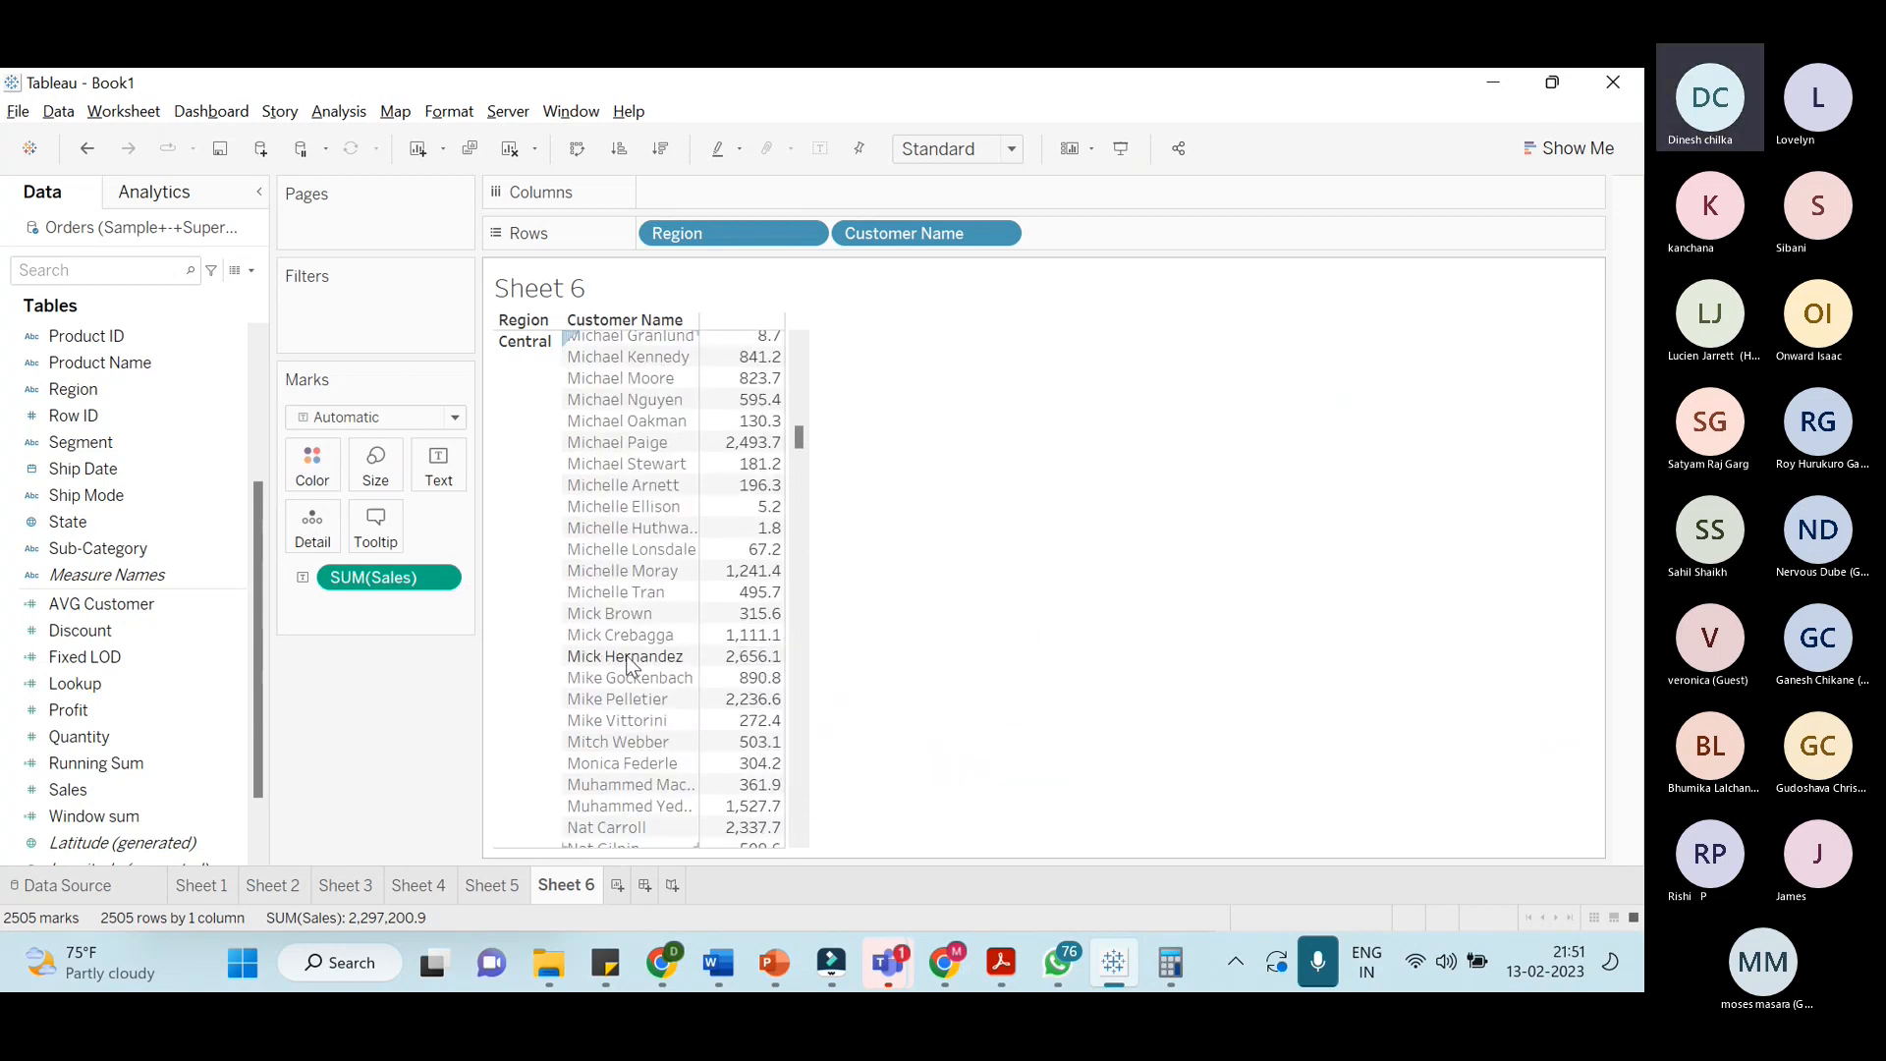
{"action": "mouse_move", "coordinate": [758, 664]}
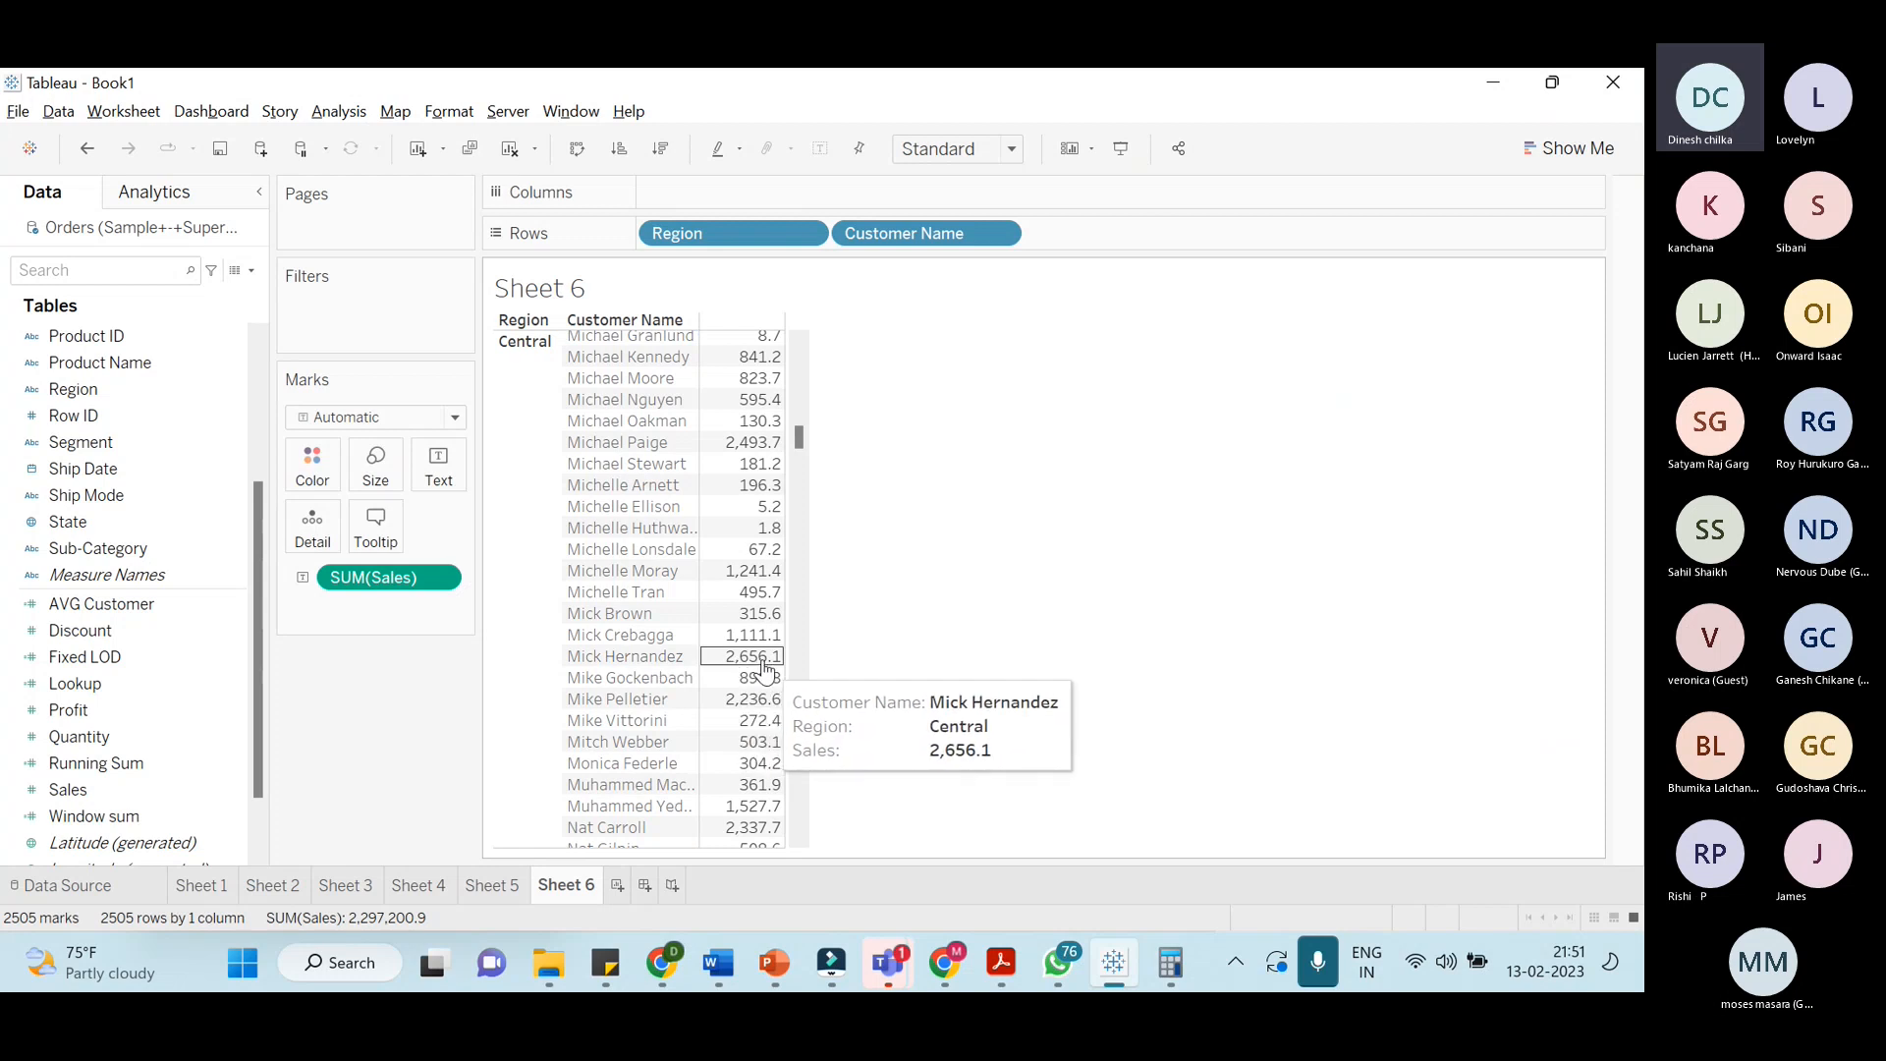
{"action": "scroll", "coordinate": [764, 668], "scroll_direction": "up", "scroll_amount": 1}
{"action": "scroll", "coordinate": [776, 666], "scroll_direction": "down", "scroll_amount": 5}
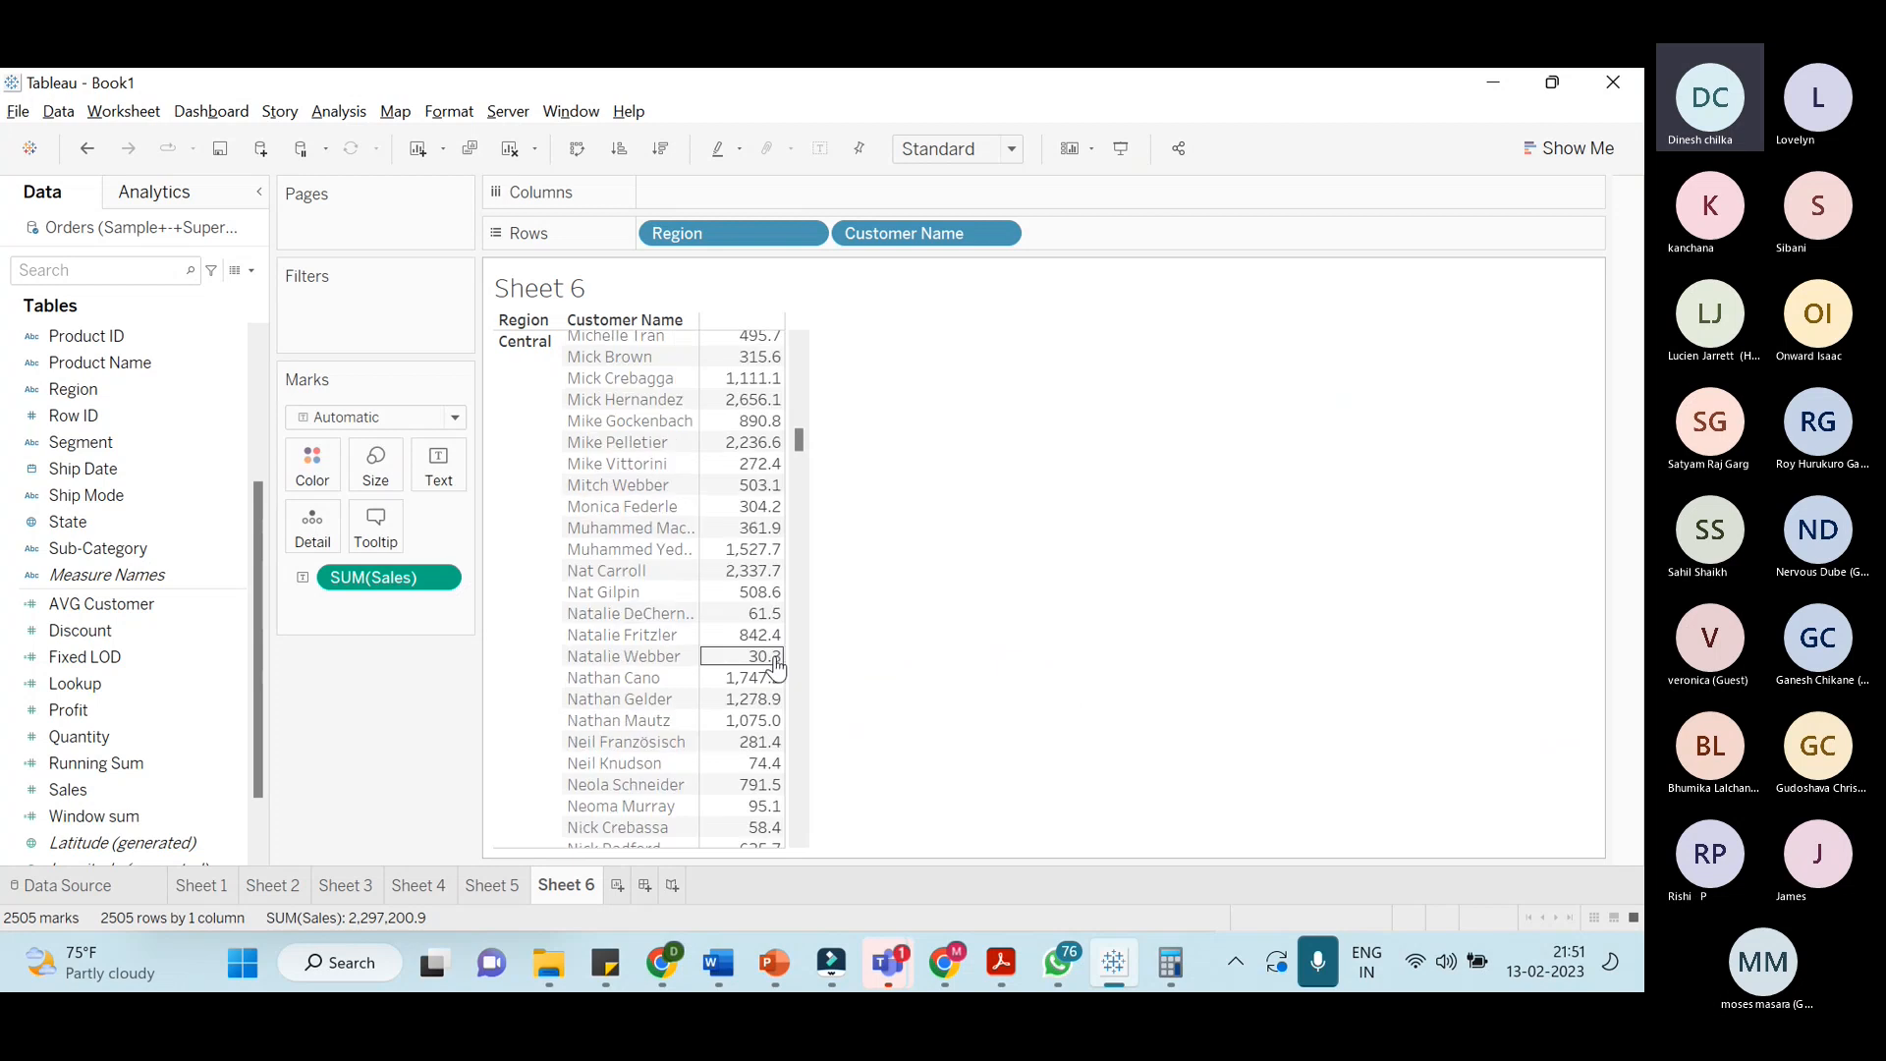
{"action": "scroll", "coordinate": [776, 666], "scroll_direction": "down", "scroll_amount": 15}
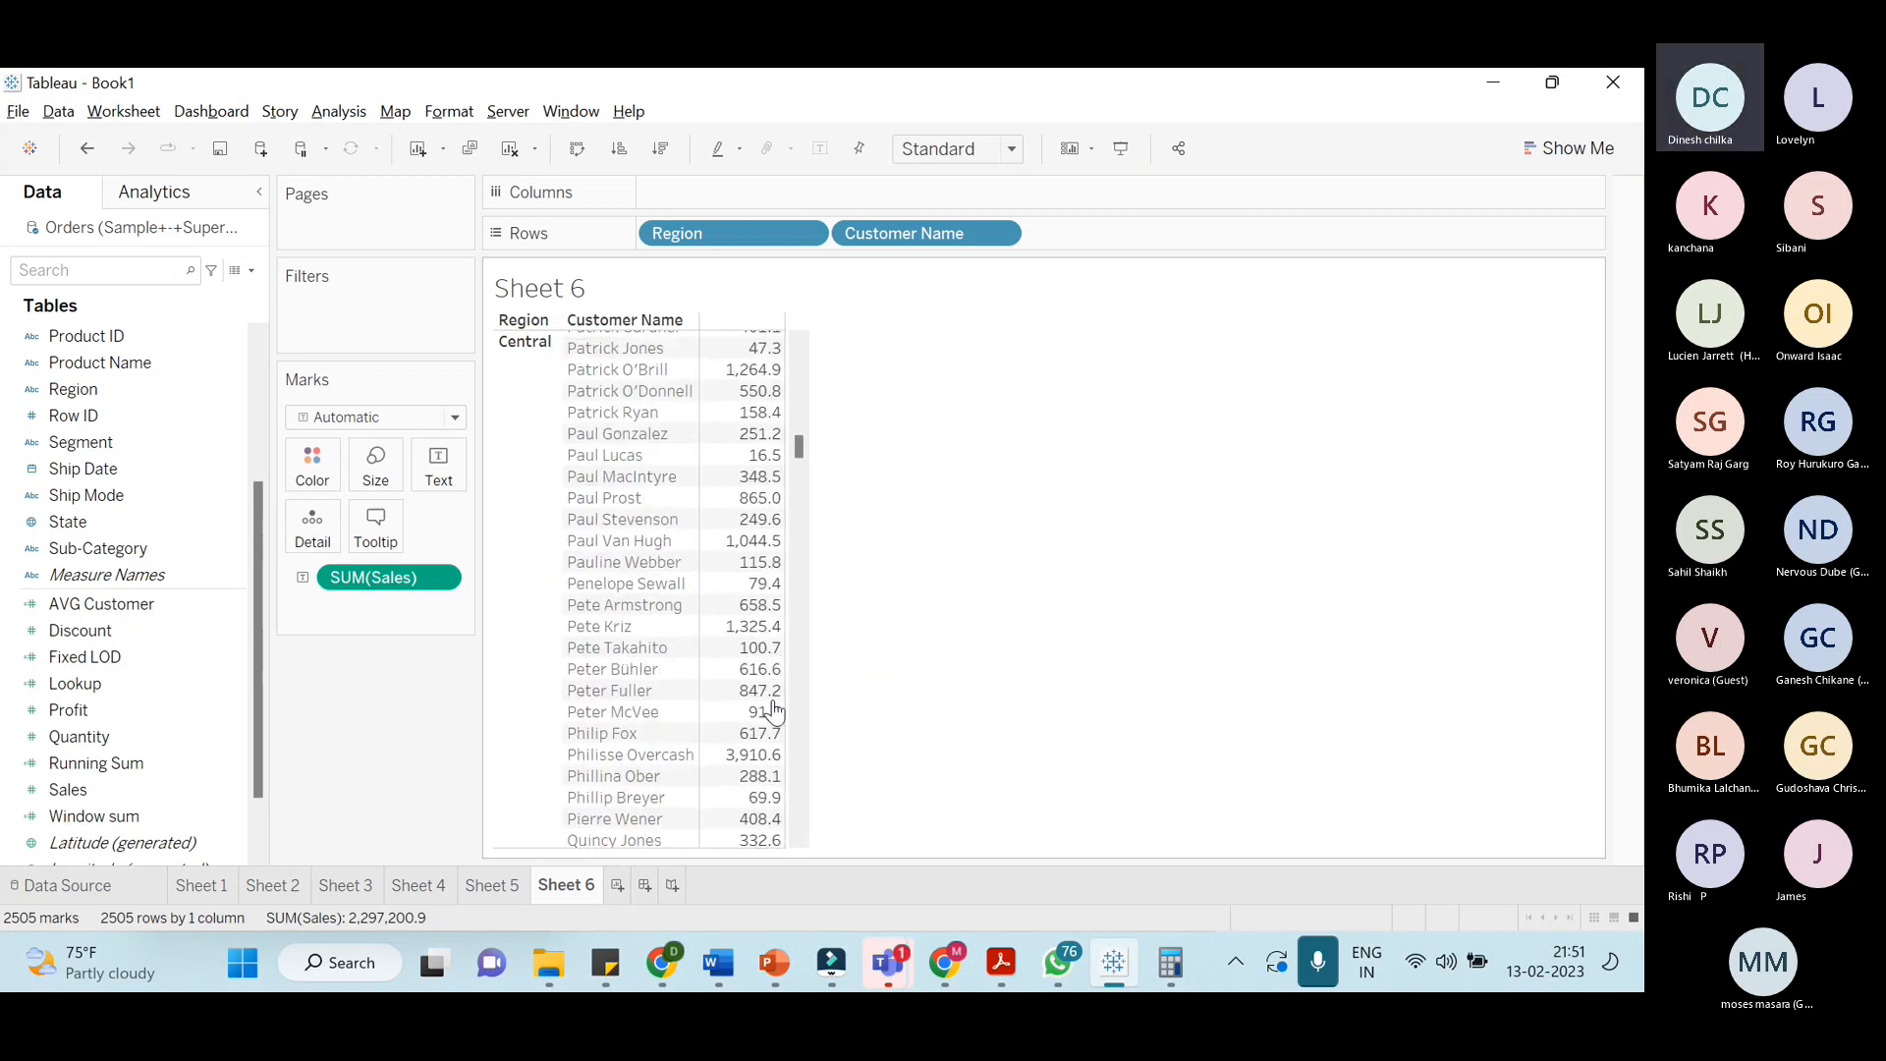
{"action": "scroll", "coordinate": [776, 710], "scroll_direction": "down", "scroll_amount": 8}
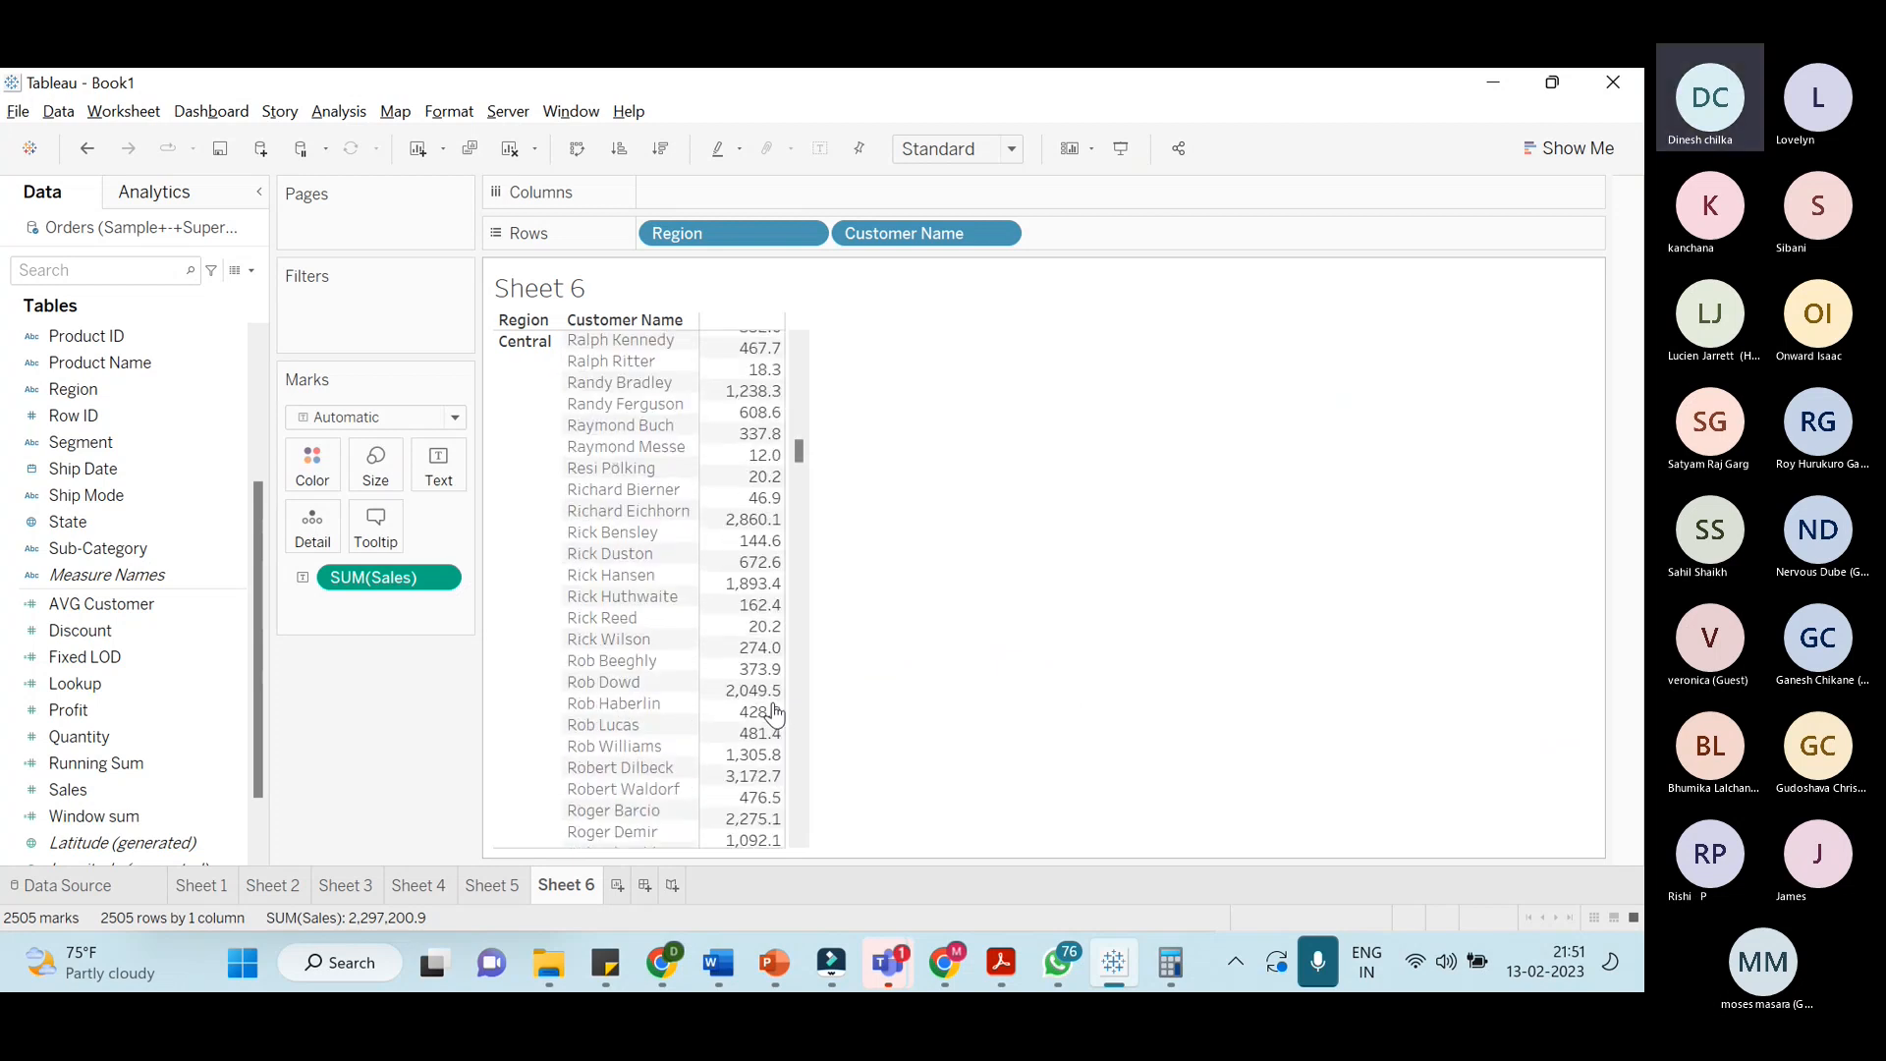
{"action": "scroll", "coordinate": [776, 709], "scroll_direction": "down", "scroll_amount": 5}
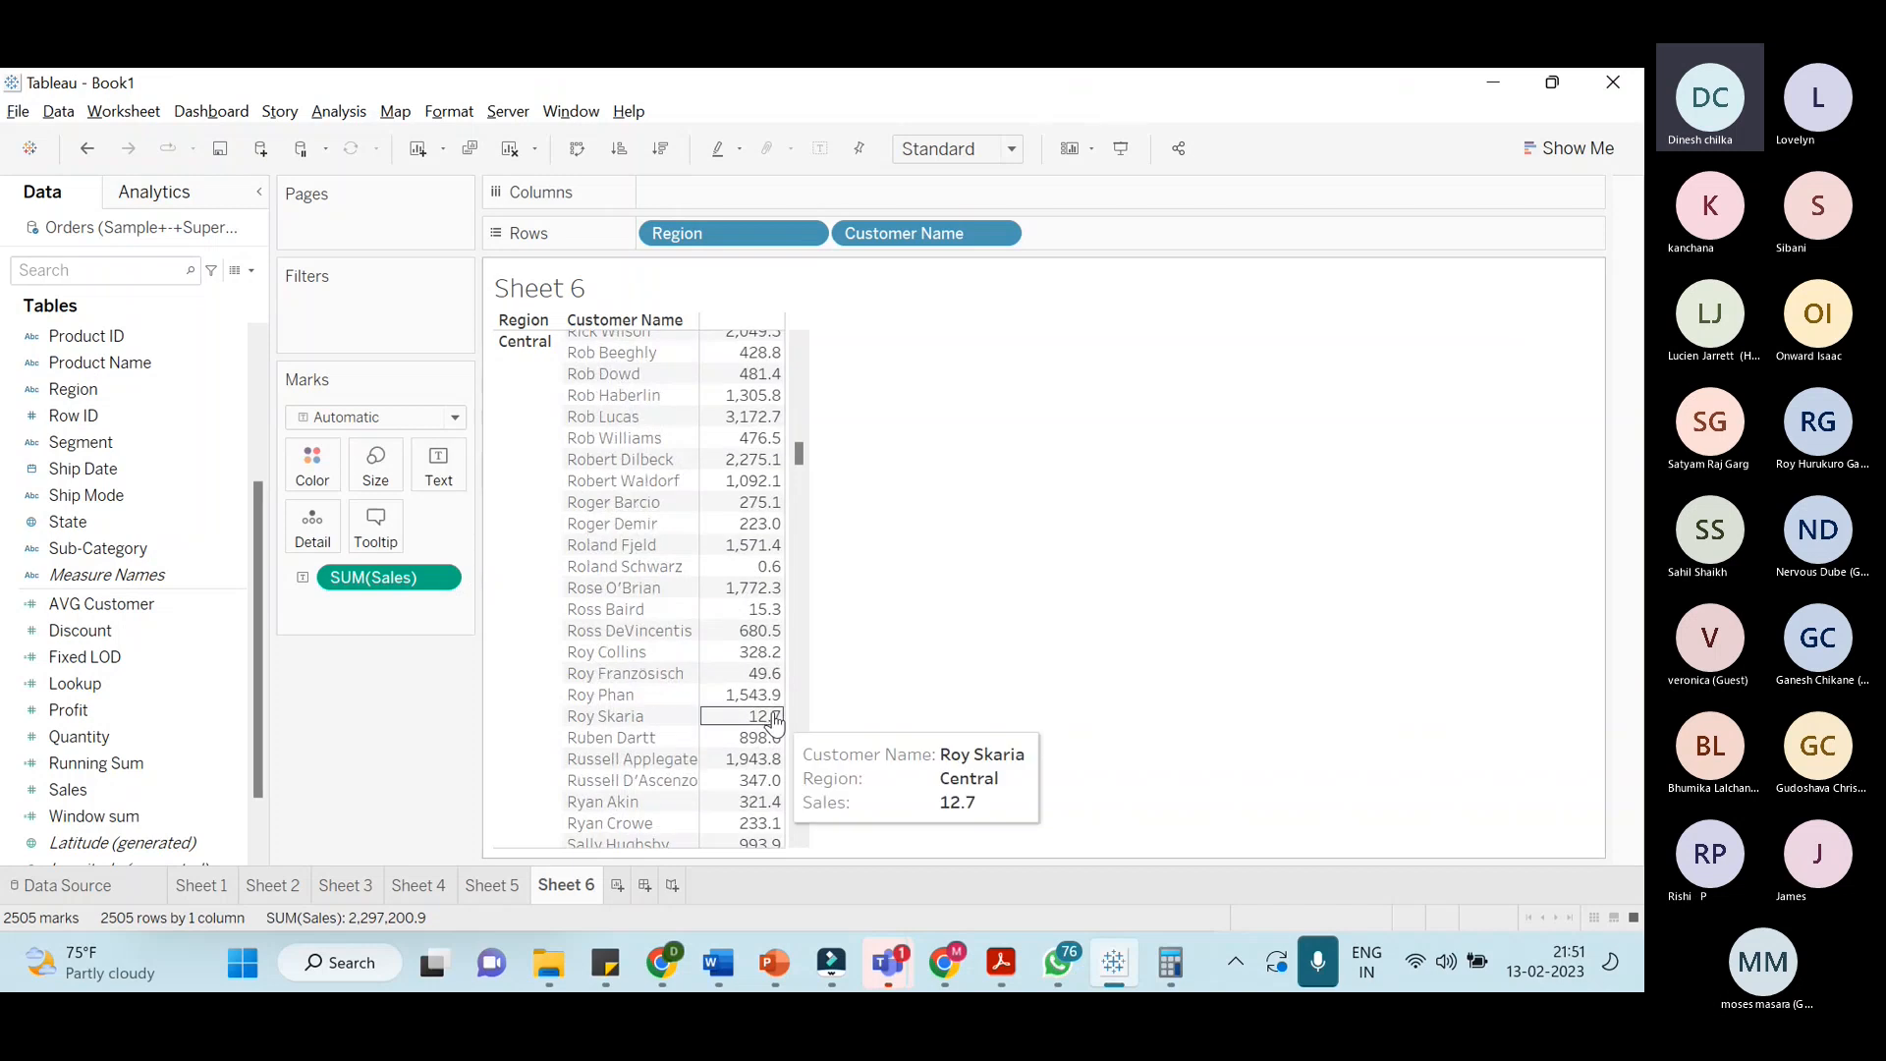
{"action": "scroll", "coordinate": [775, 724], "scroll_direction": "down", "scroll_amount": 2}
{"action": "scroll", "coordinate": [775, 724], "scroll_direction": "down", "scroll_amount": 5}
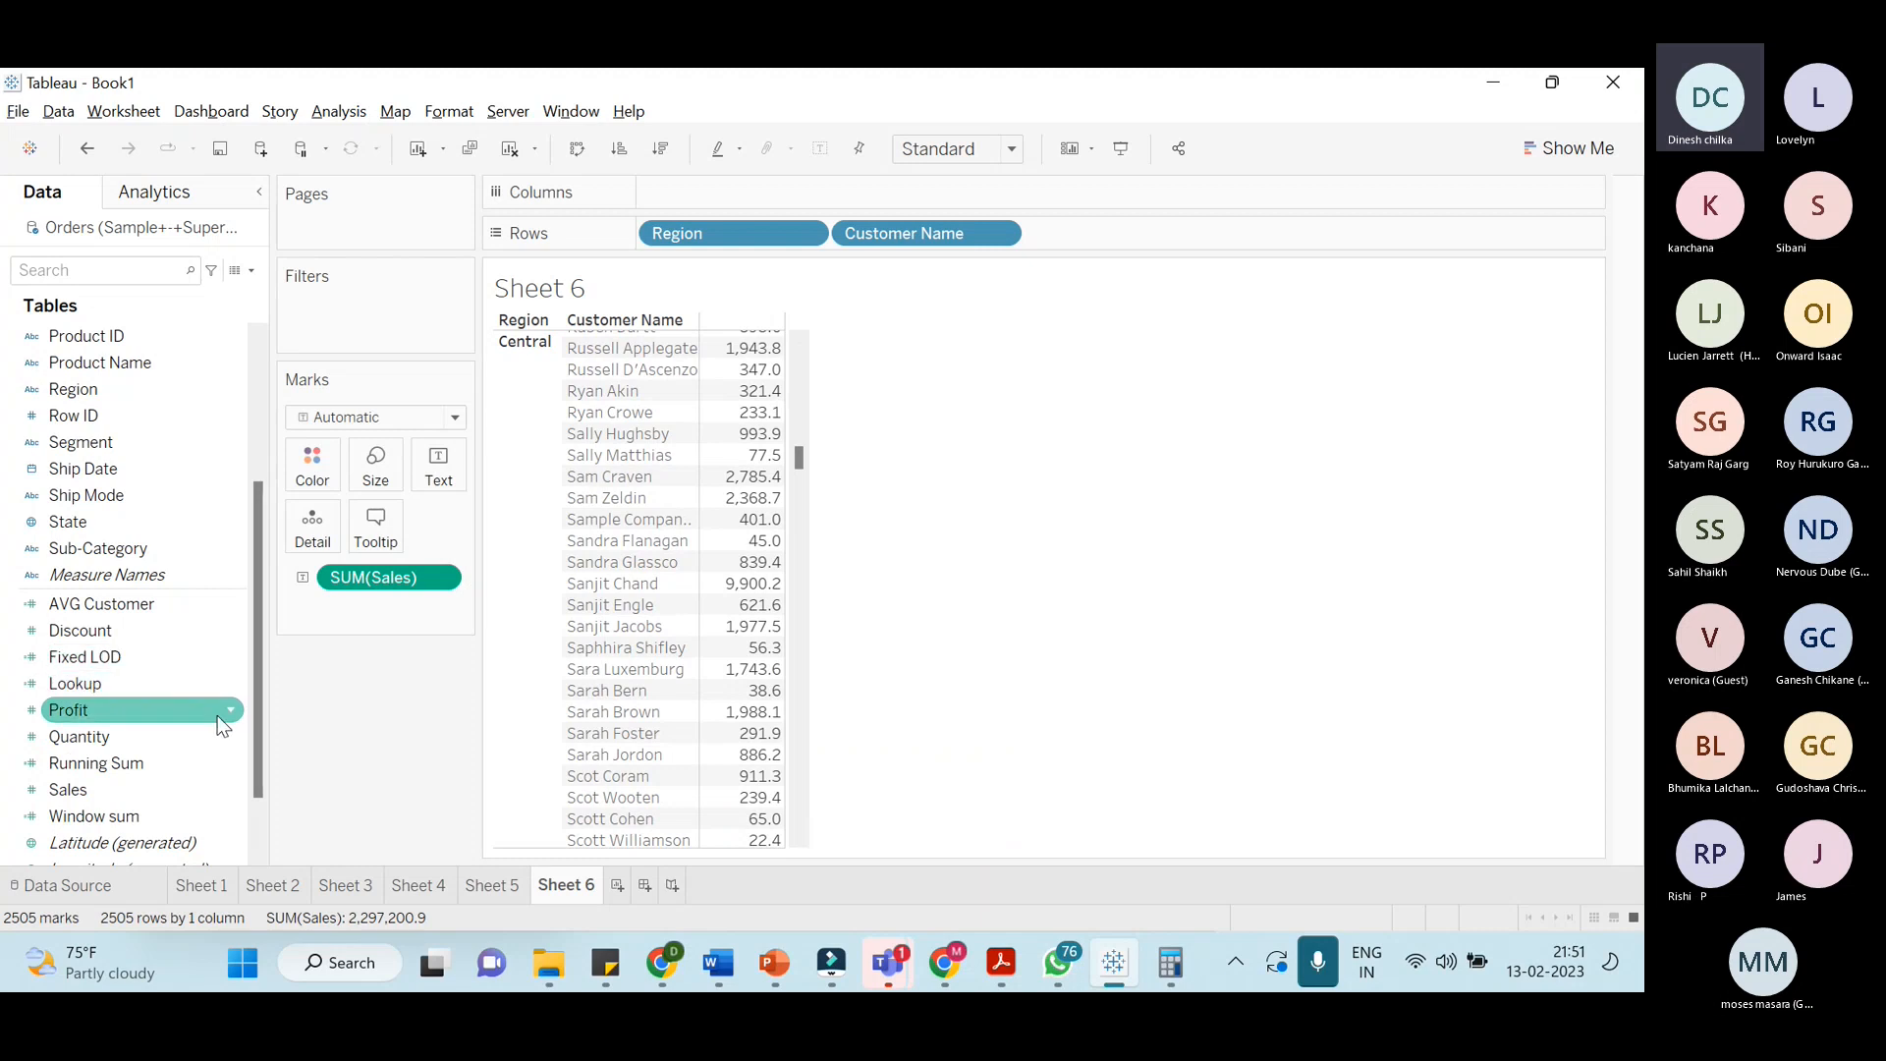
Open the AVG Customer calculated field for editing and copy its entire formula
{"action": "scroll", "coordinate": [218, 717], "scroll_direction": "up", "scroll_amount": 2}
{"action": "scroll", "coordinate": [218, 713], "scroll_direction": "down", "scroll_amount": 1}
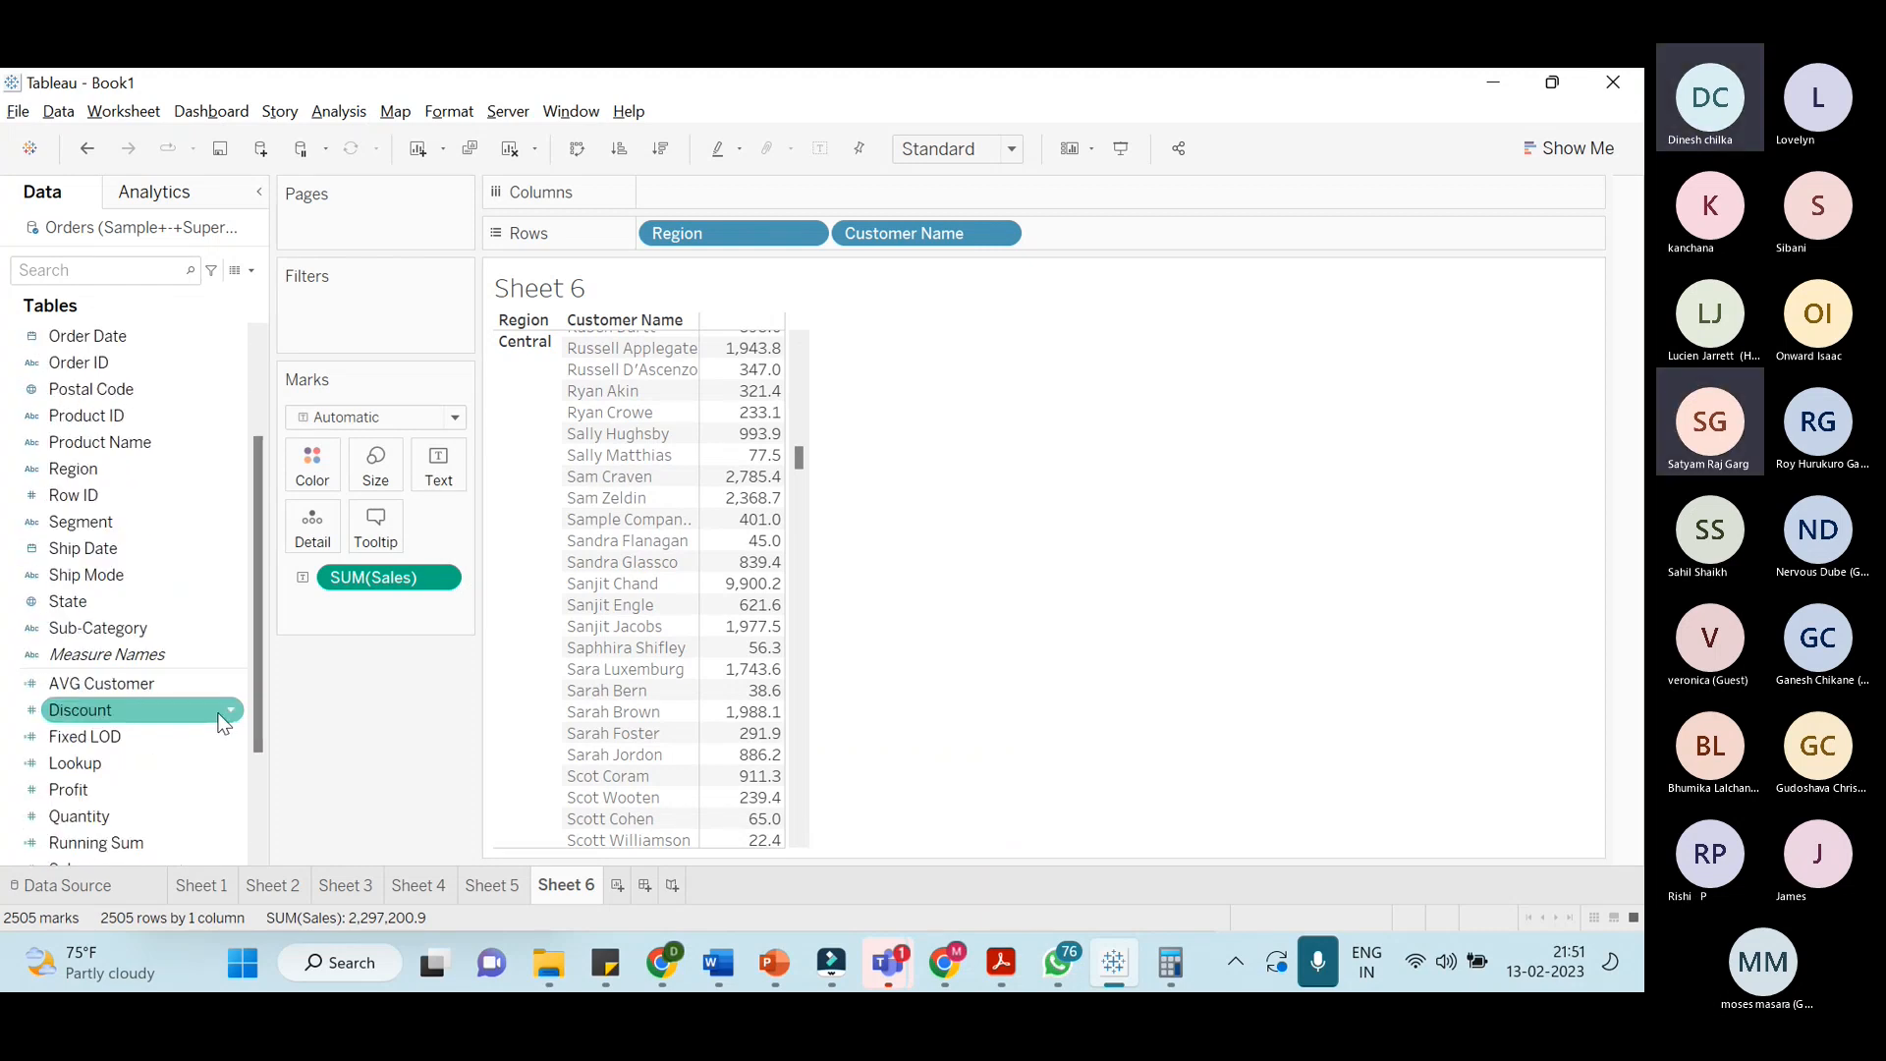
{"action": "scroll", "coordinate": [218, 713], "scroll_direction": "up", "scroll_amount": 2}
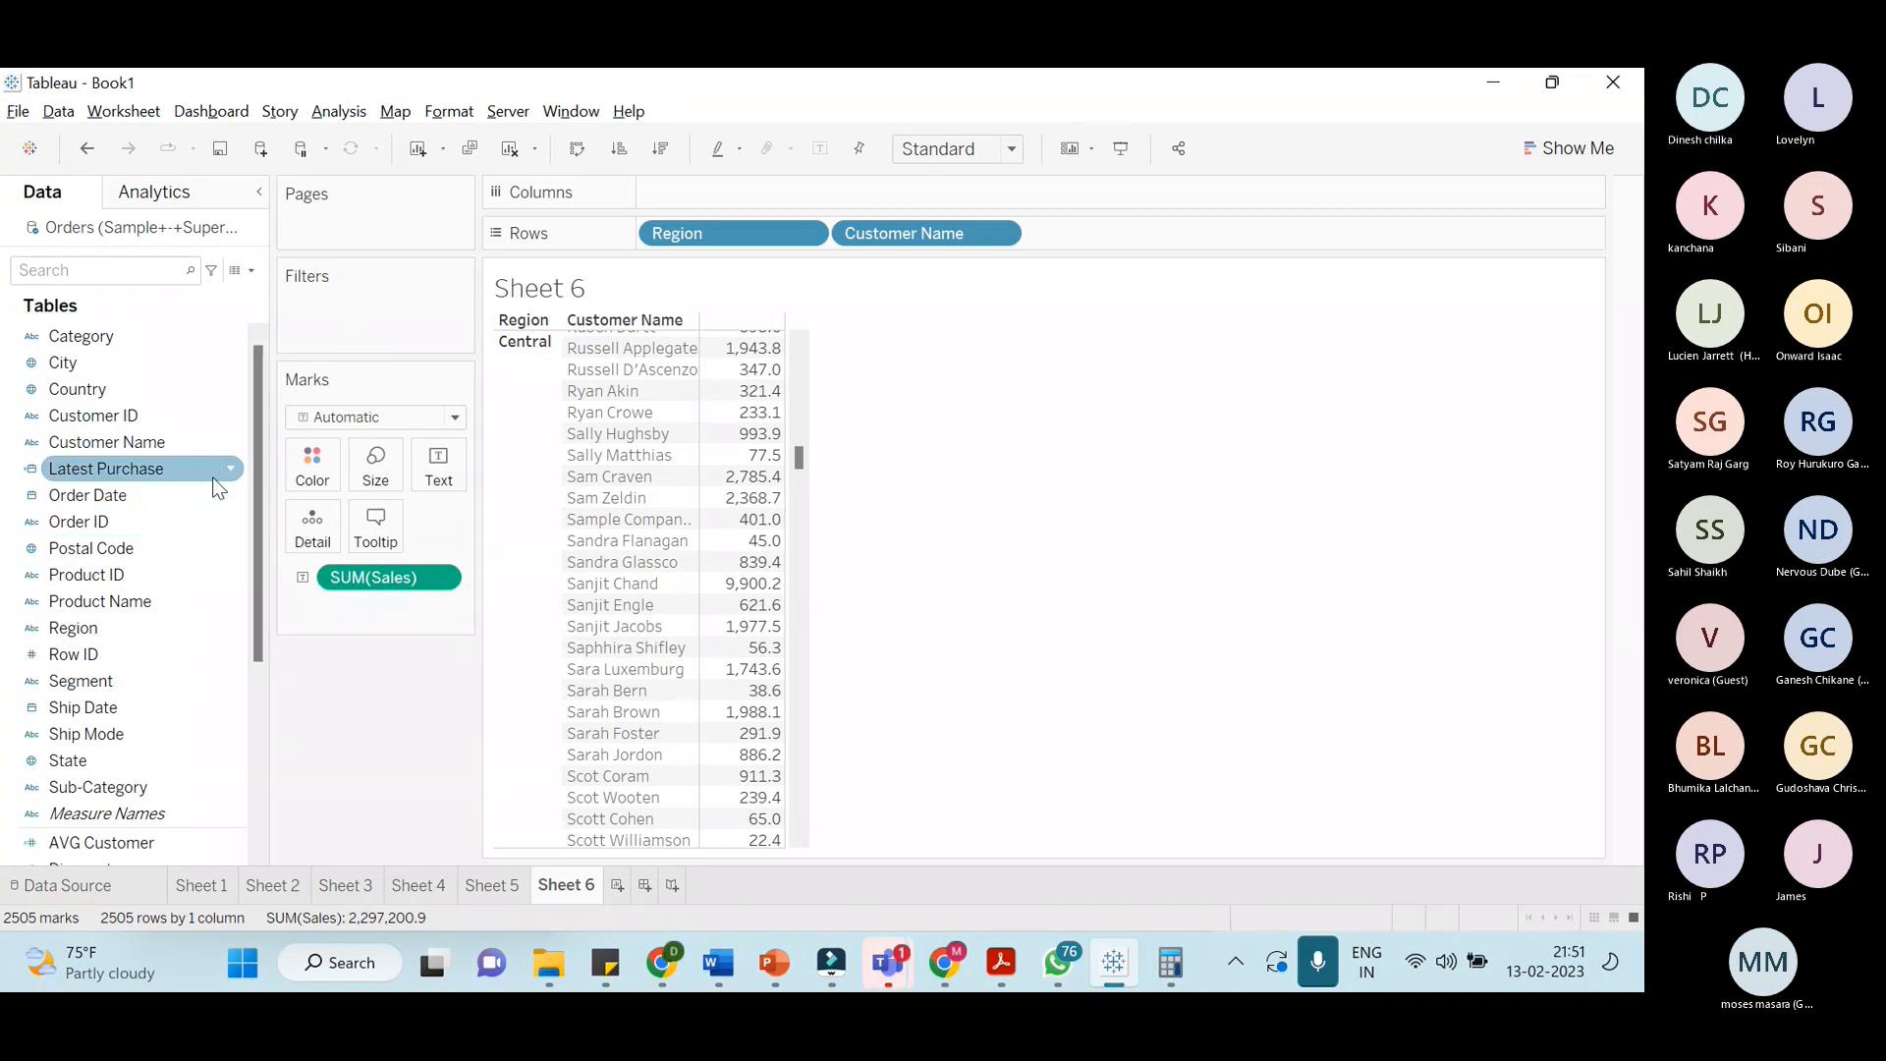
{"action": "key", "text": "alt+Tab"}
{"action": "key", "text": "alt+Tab"}
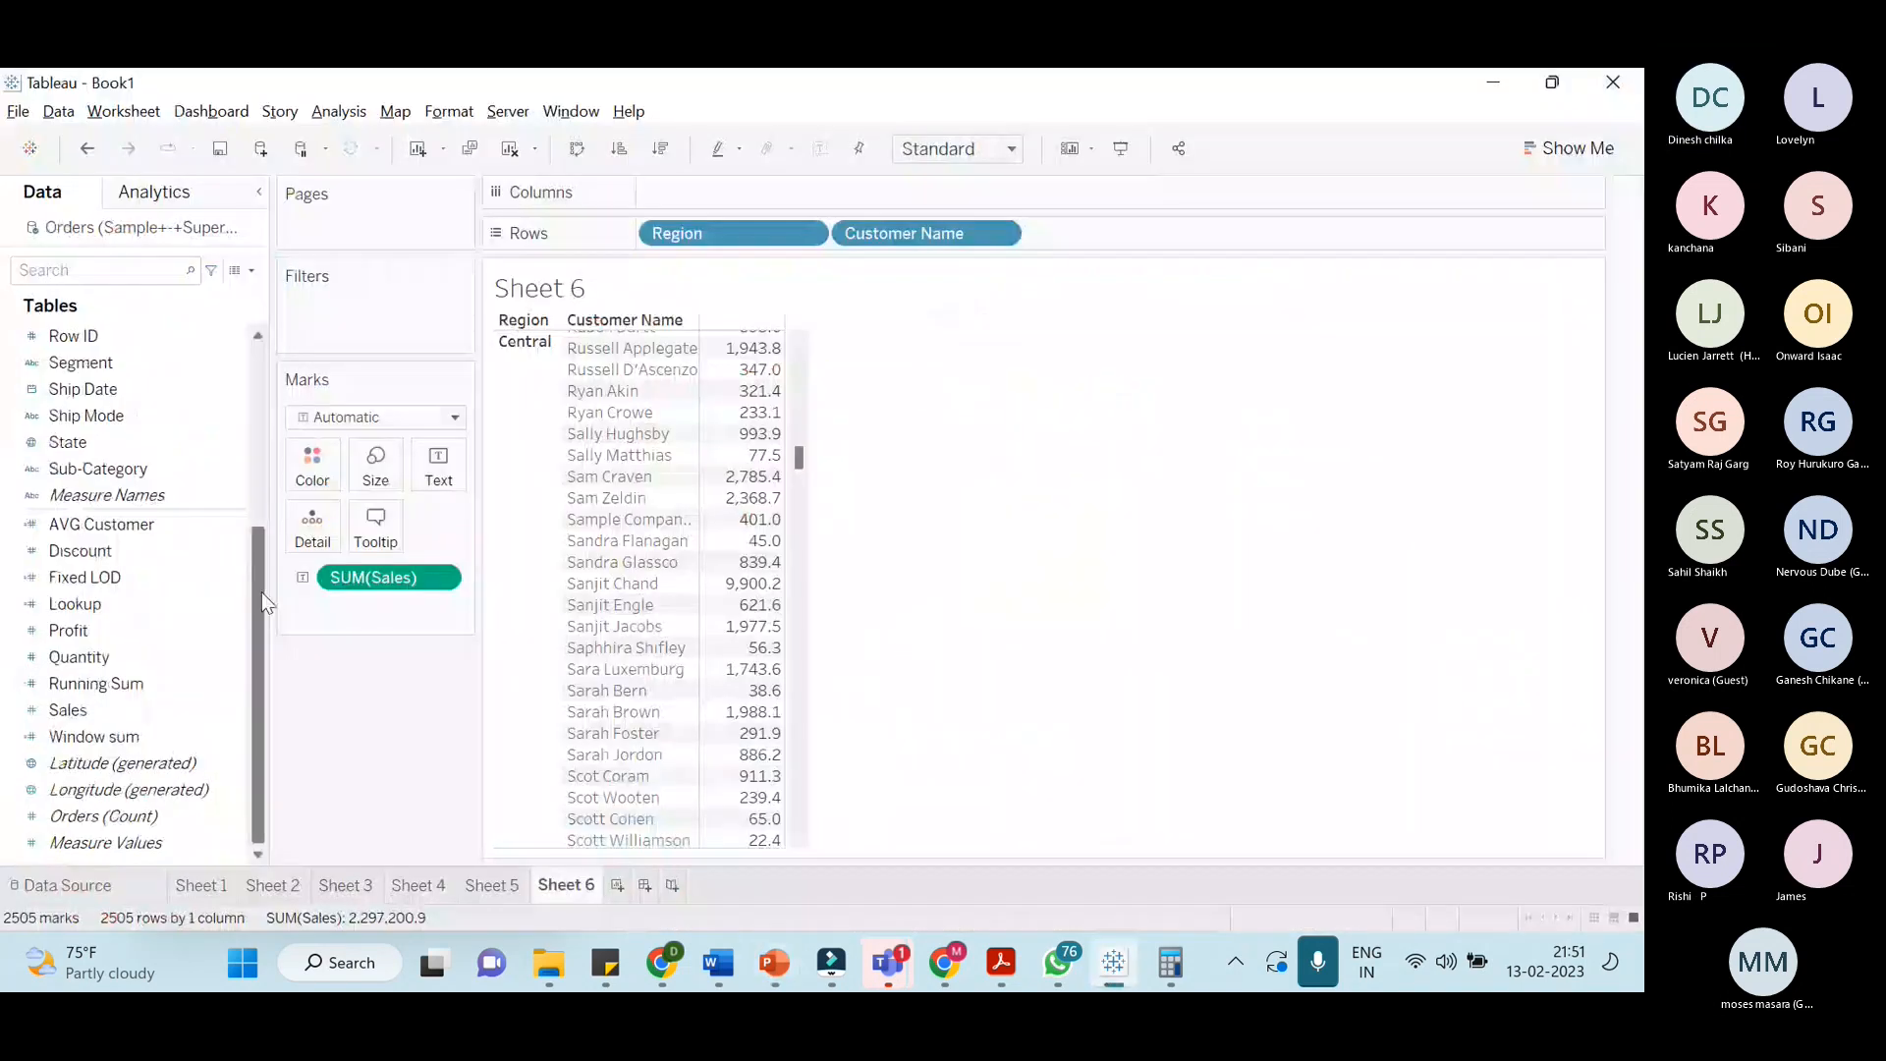
{"action": "left_click", "coordinate": [215, 528]}
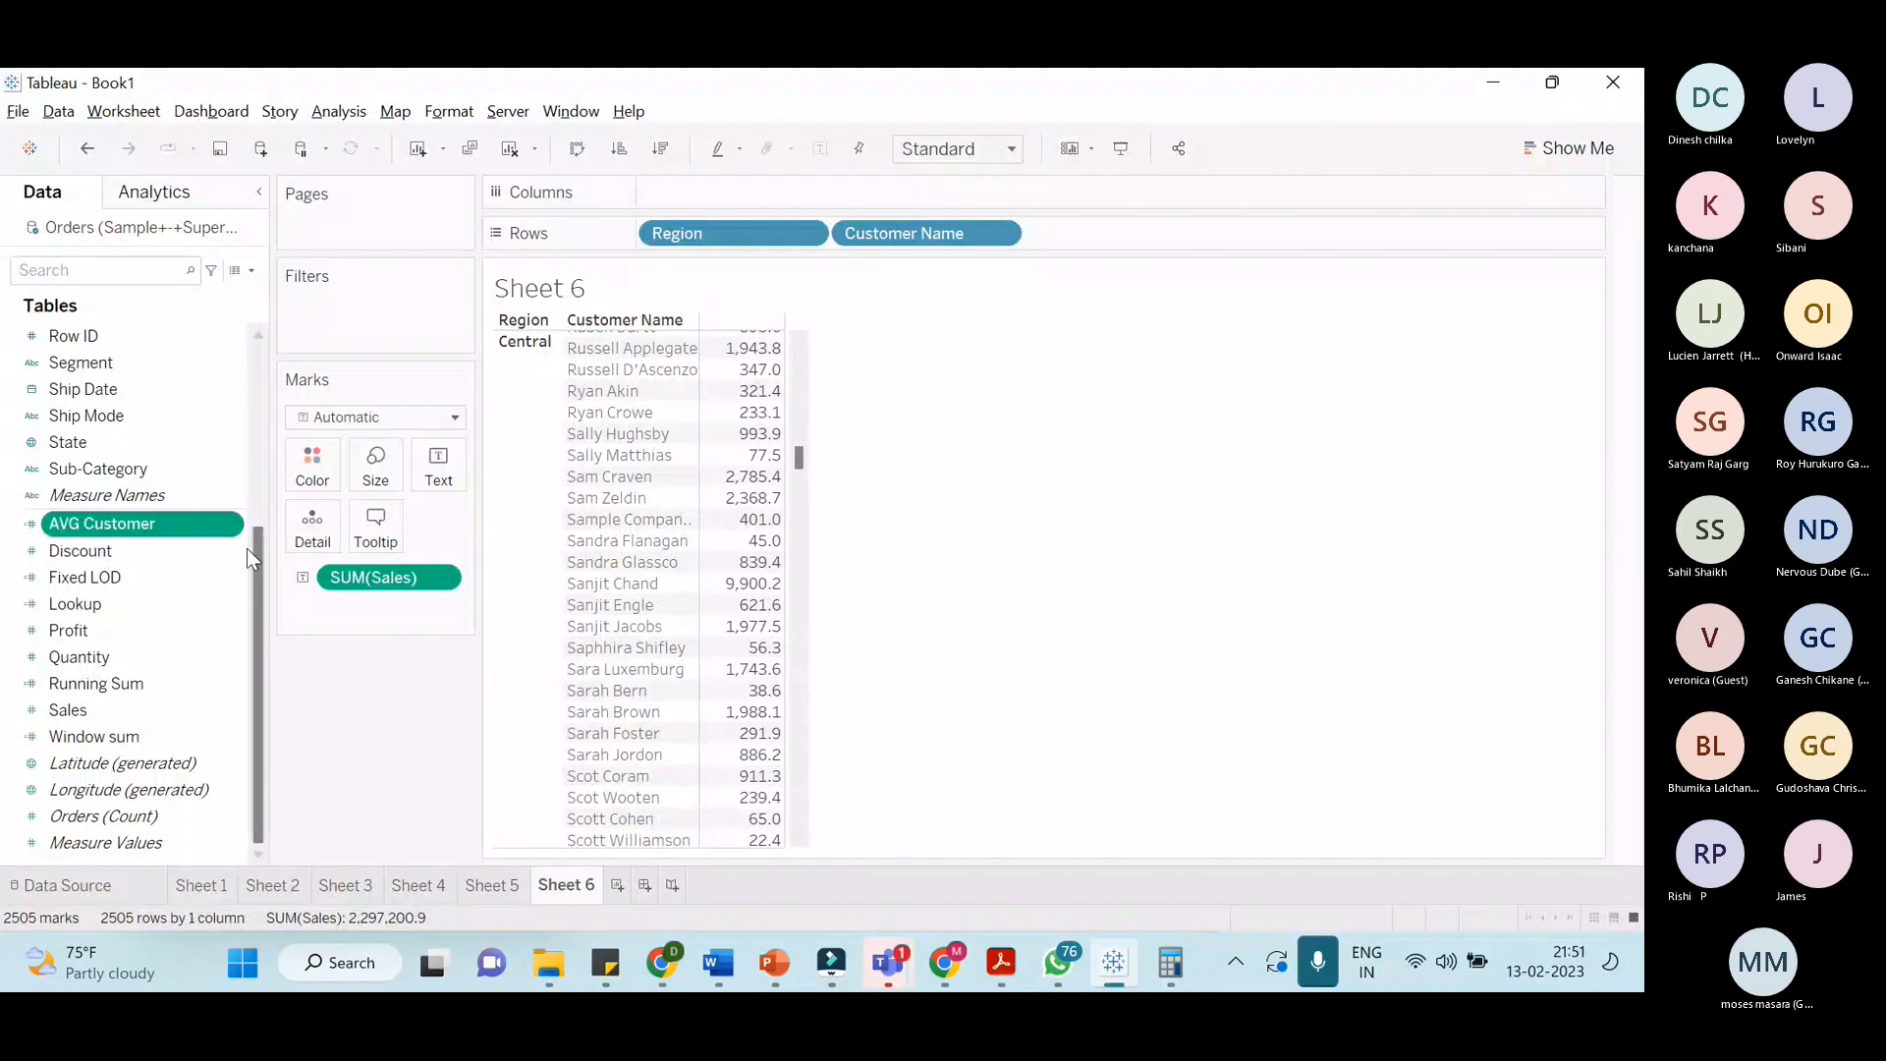
{"action": "right_click", "coordinate": [243, 517]}
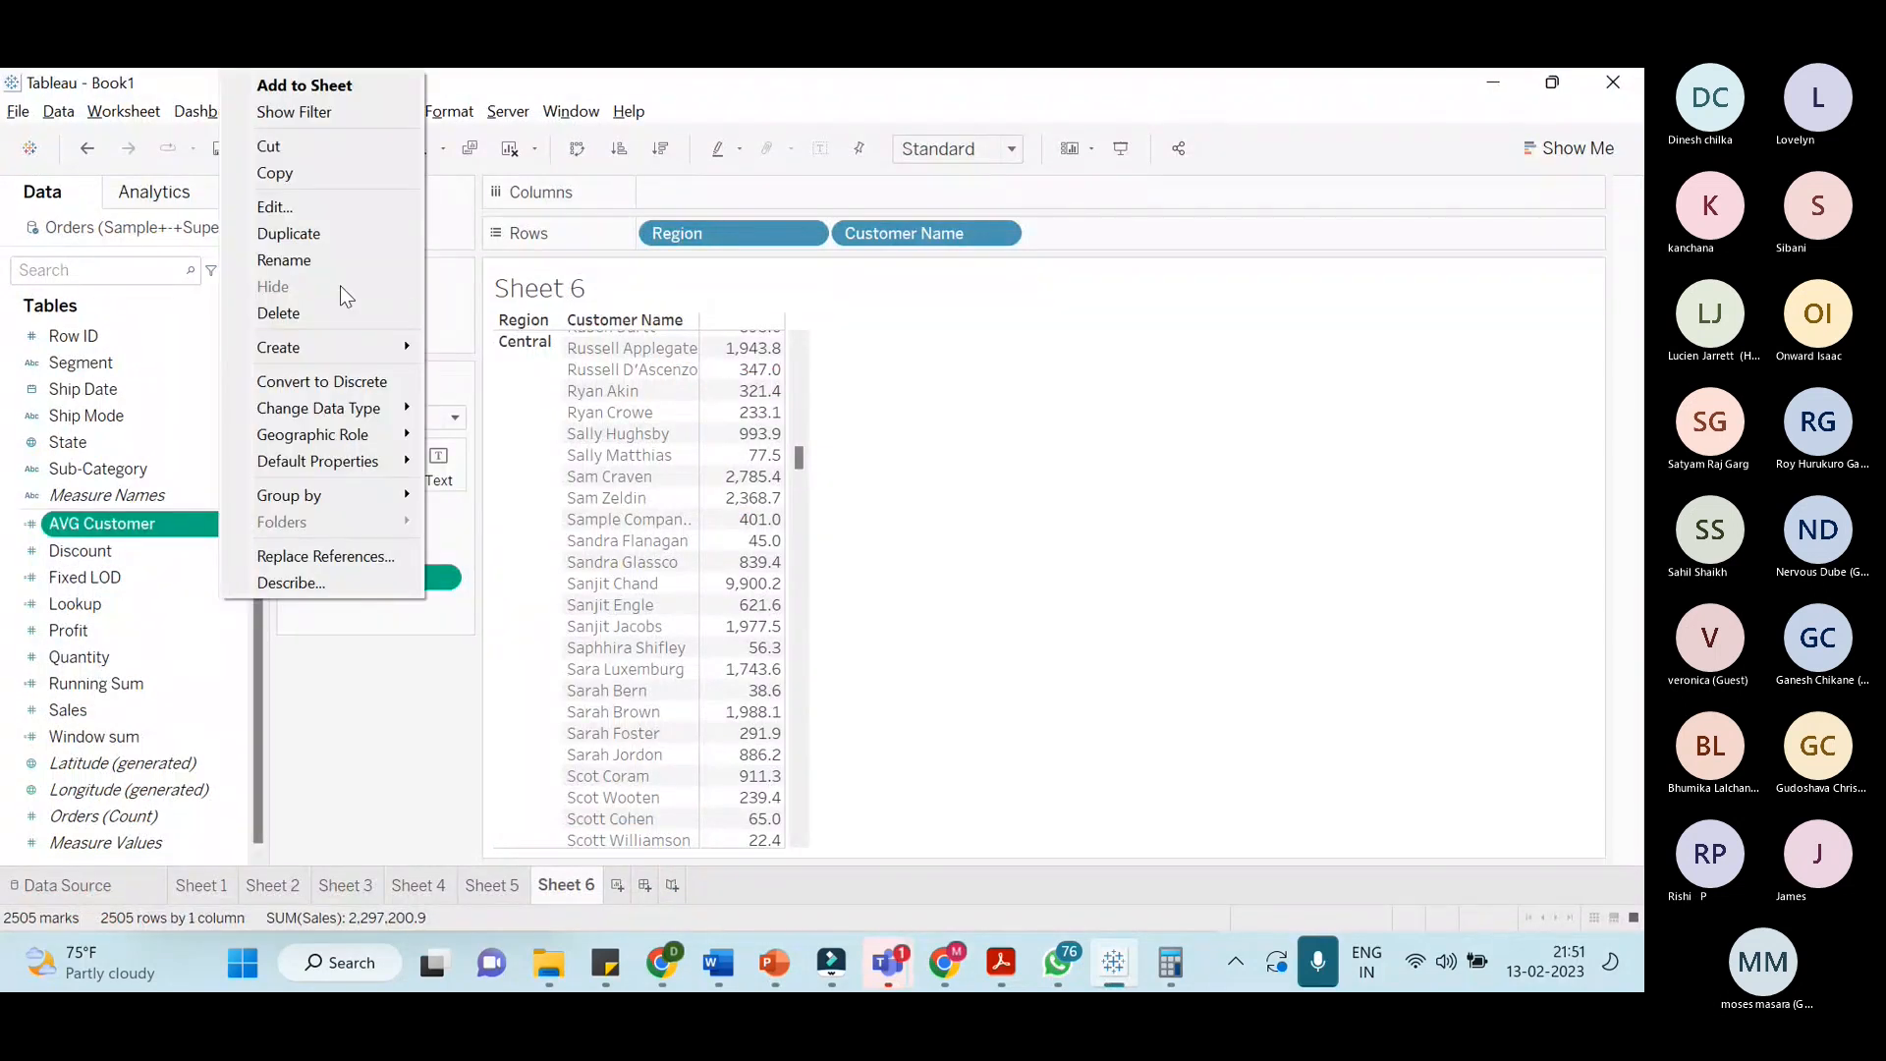
{"action": "left_click", "coordinate": [346, 202]}
{"action": "double_click", "coordinate": [292, 580]}
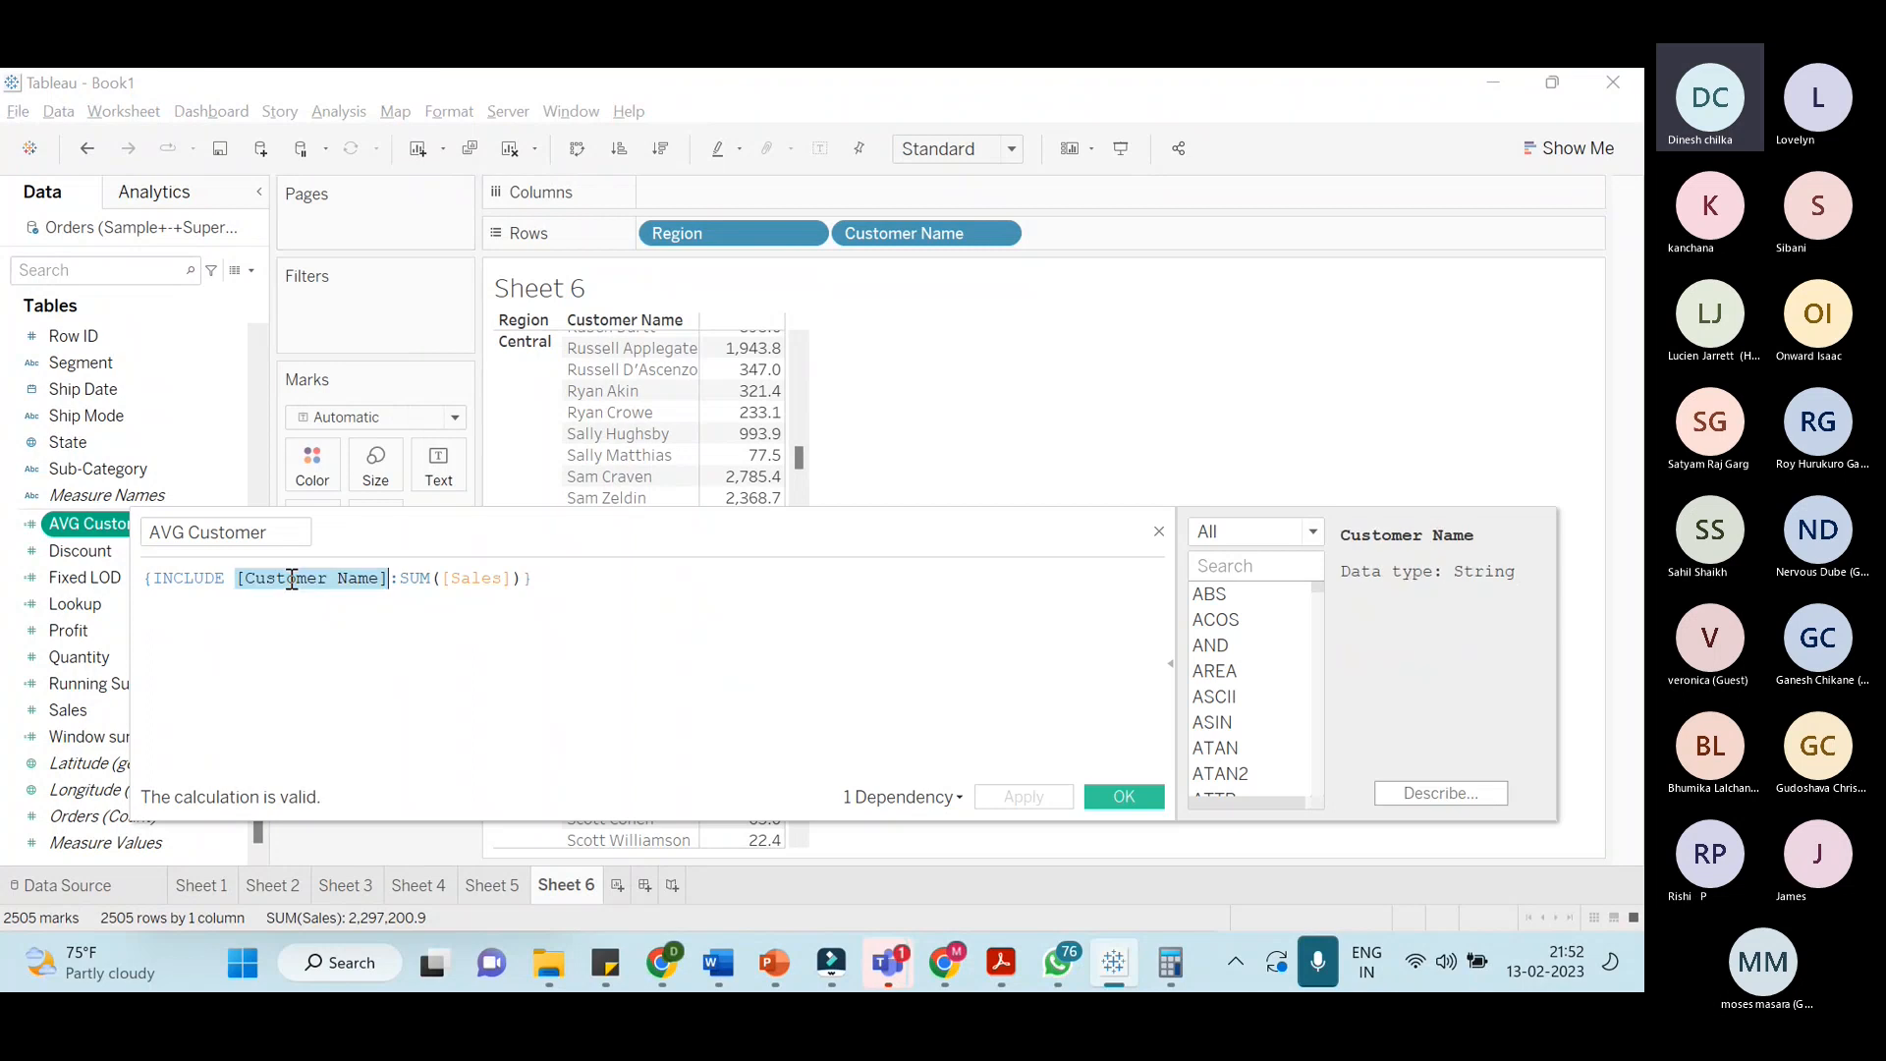
{"action": "key", "text": "ctrl+a"}
{"action": "key", "text": "ctrl+c"}
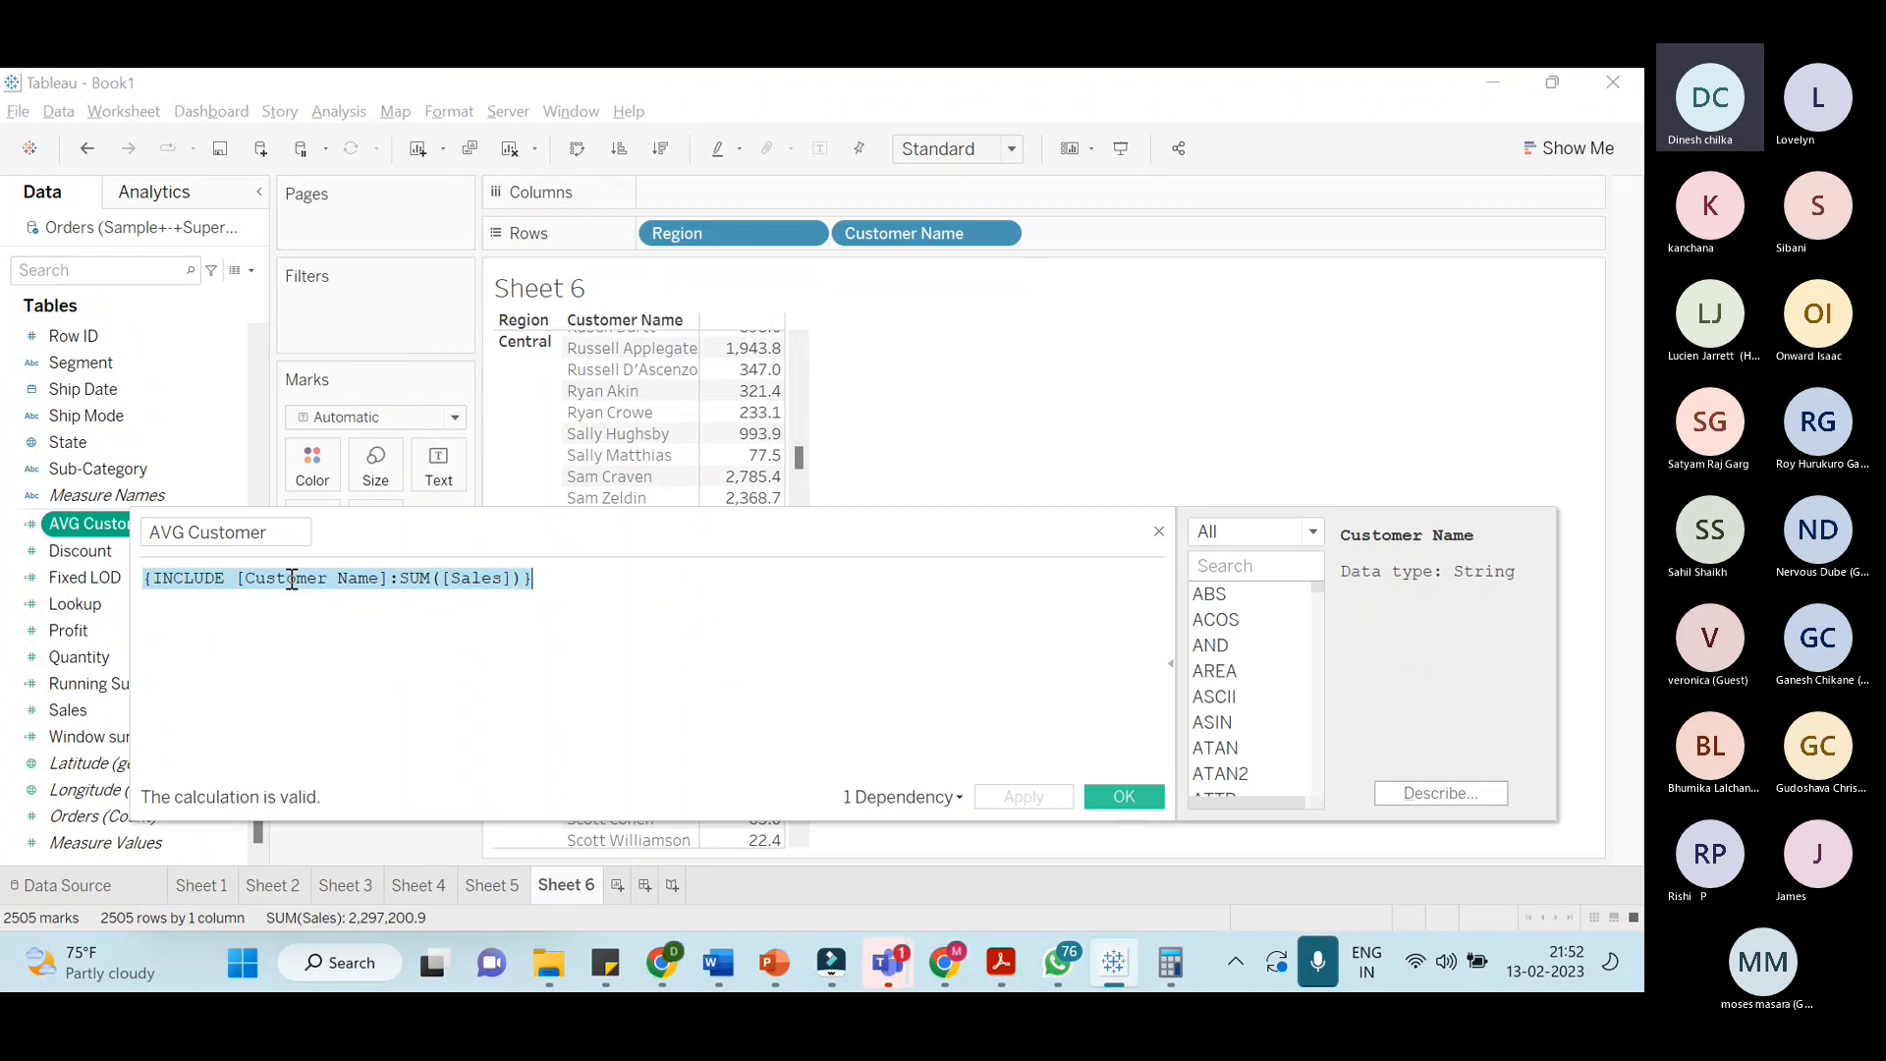
Switch to the Microsoft Teams meeting and send the formula {INCLUDE [Customer Name]:SUM([Sales])} in the meeting chat
{"action": "key", "text": "alt+Tab"}
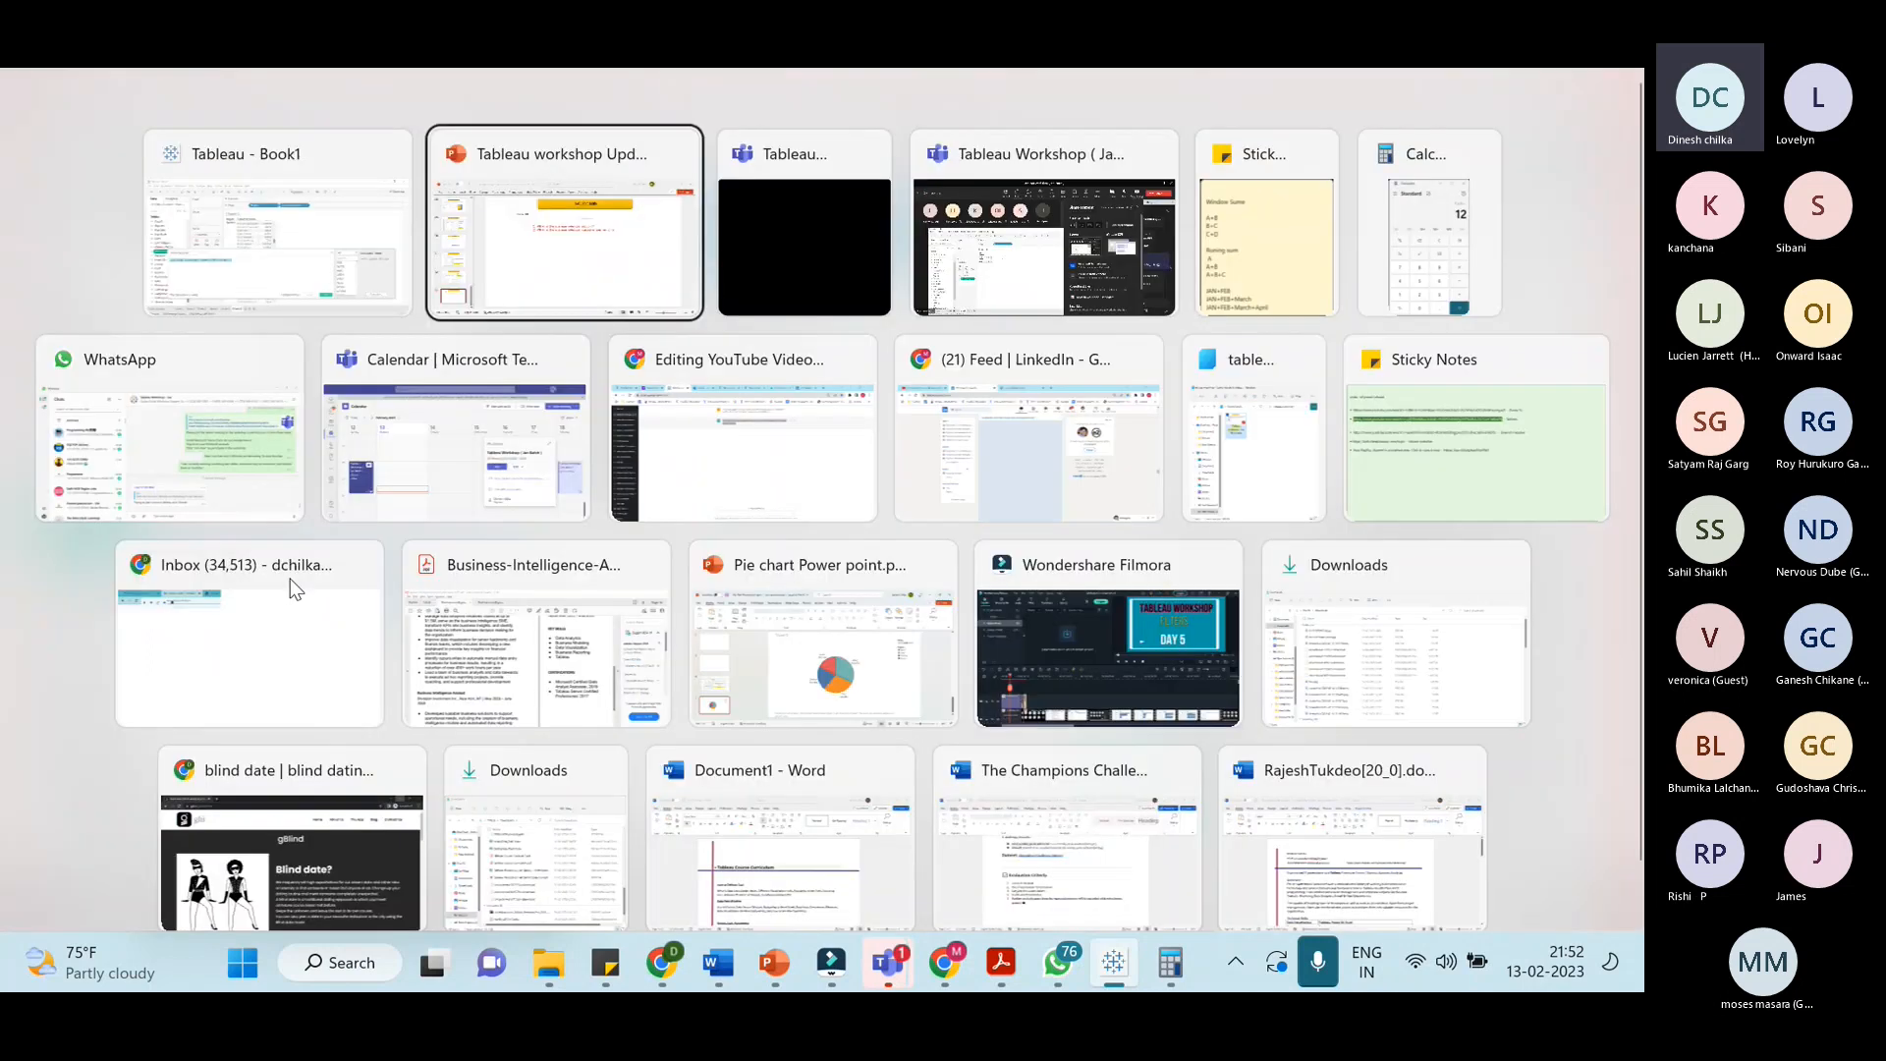
{"action": "key", "text": "alt+Tab"}
{"action": "key", "text": "ctrl+v"}
{"action": "key", "text": "Return"}
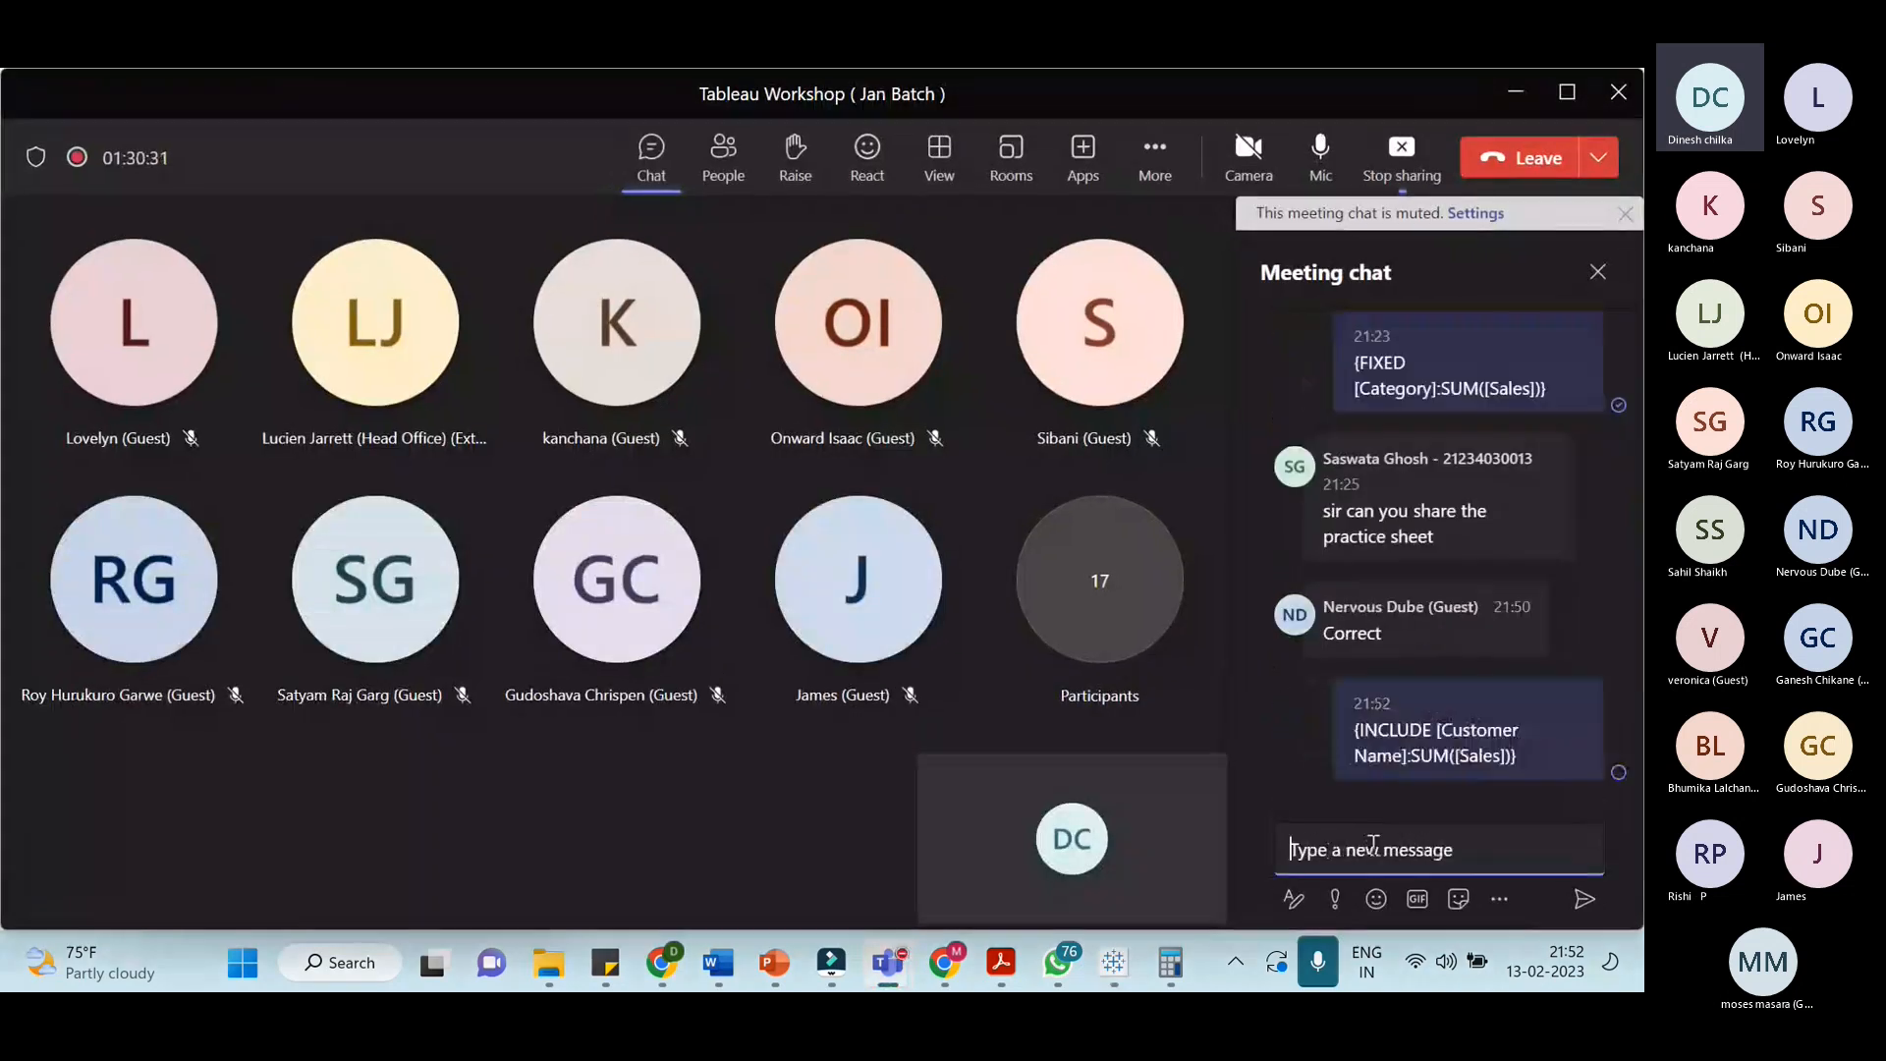
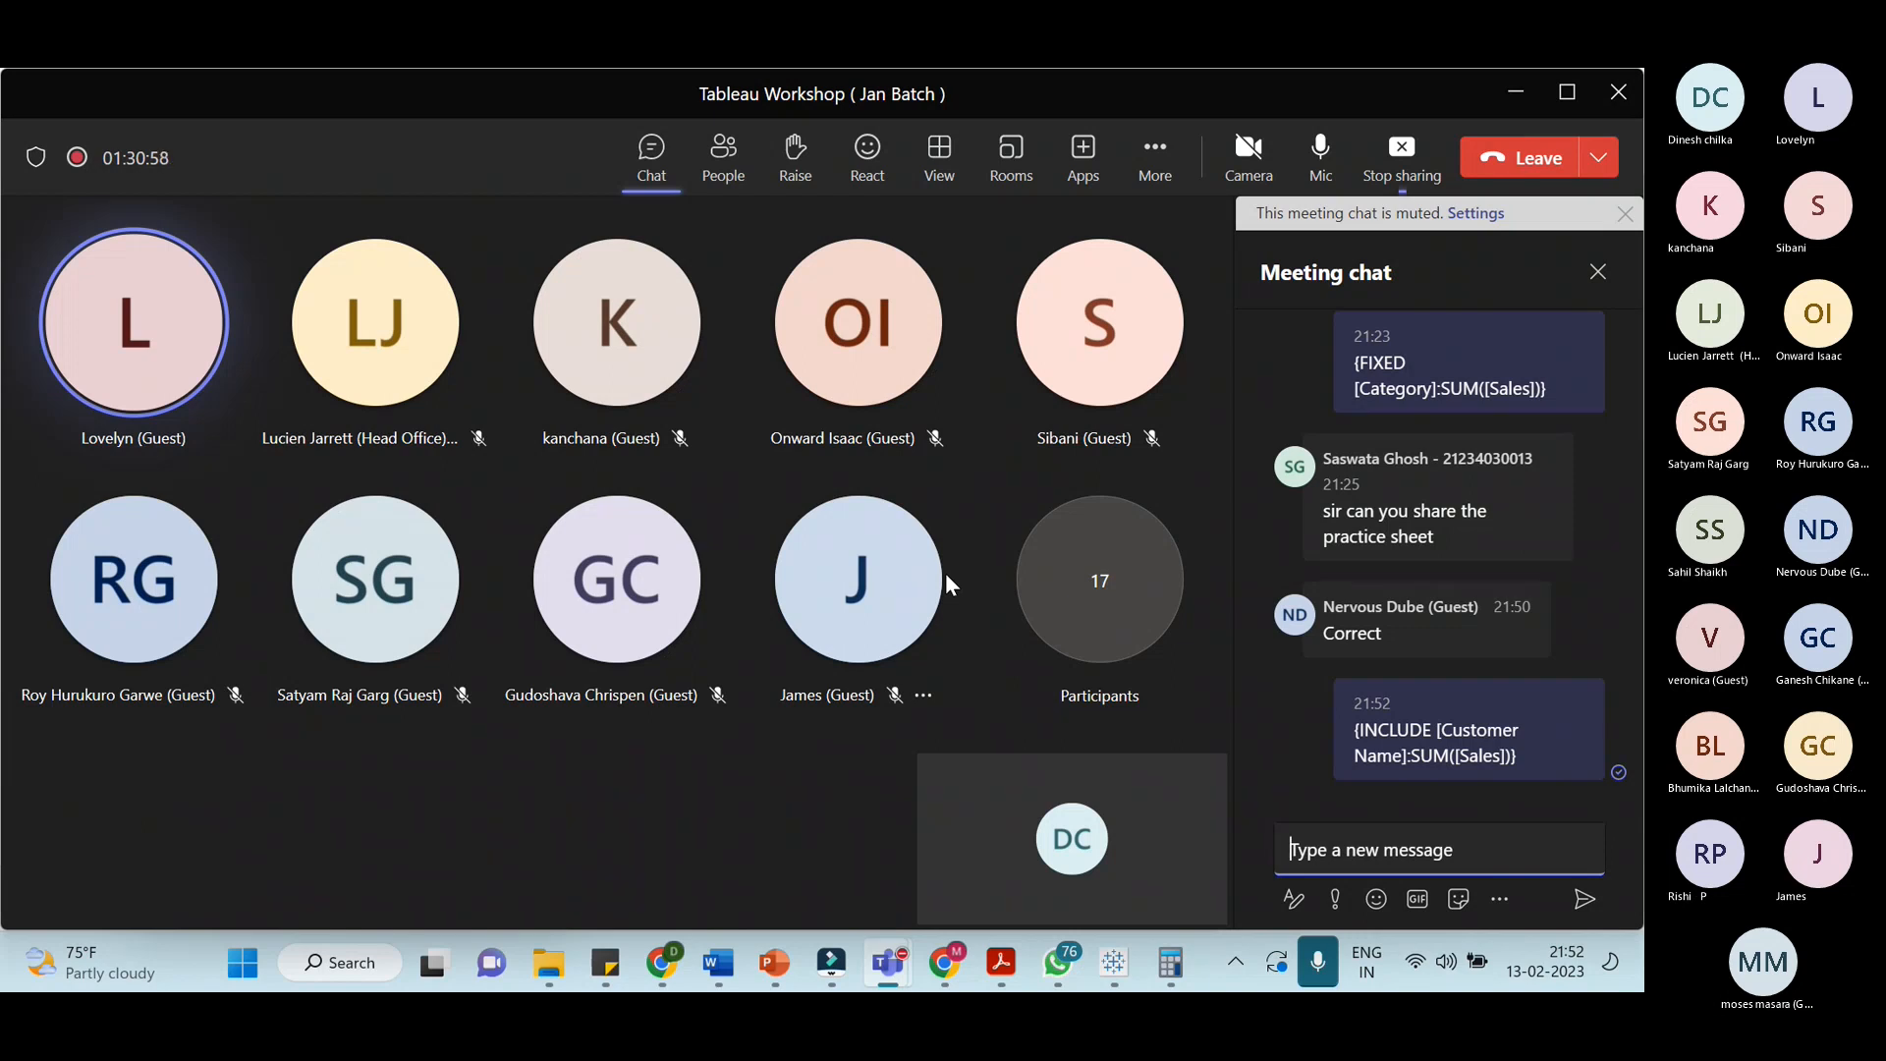
Return to Tableau and open Sheet 3 of the other Book1 workbook to examine its average sales by region
{"action": "key", "text": "alt+Tab"}
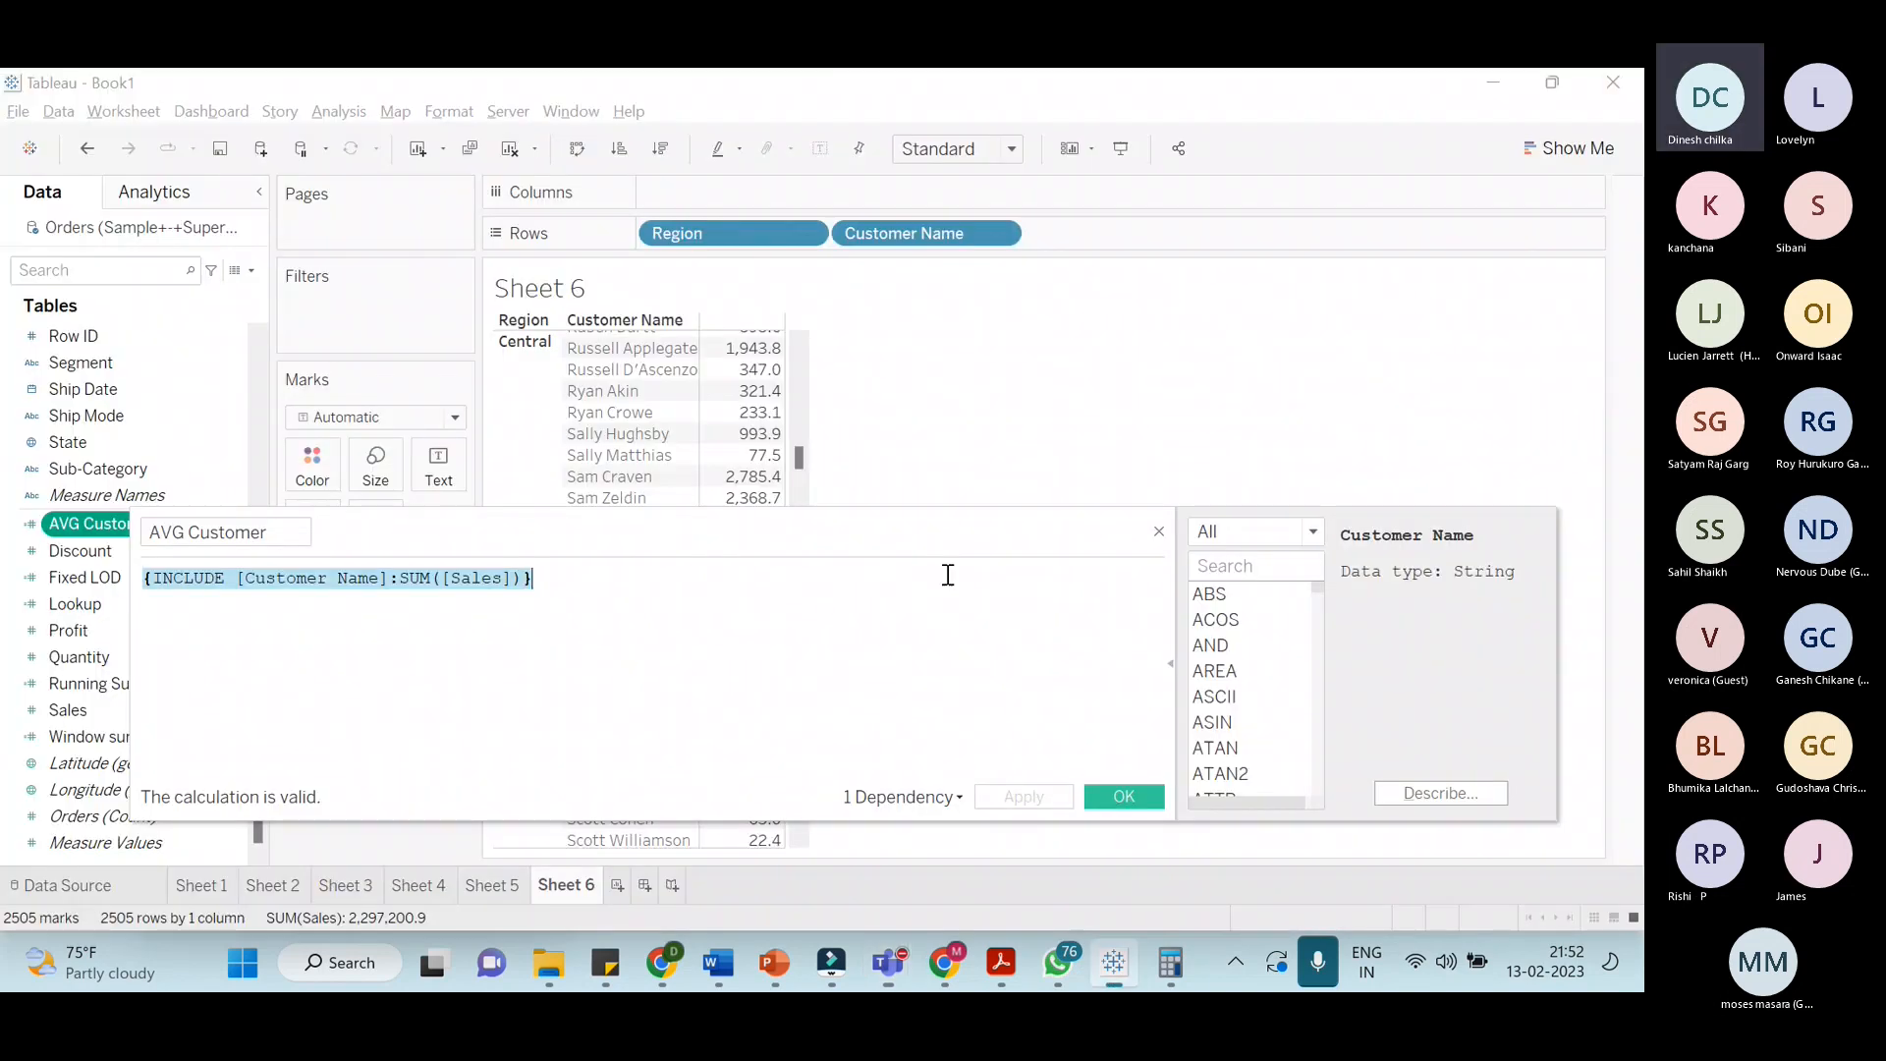
{"action": "key", "text": "alt+Tab"}
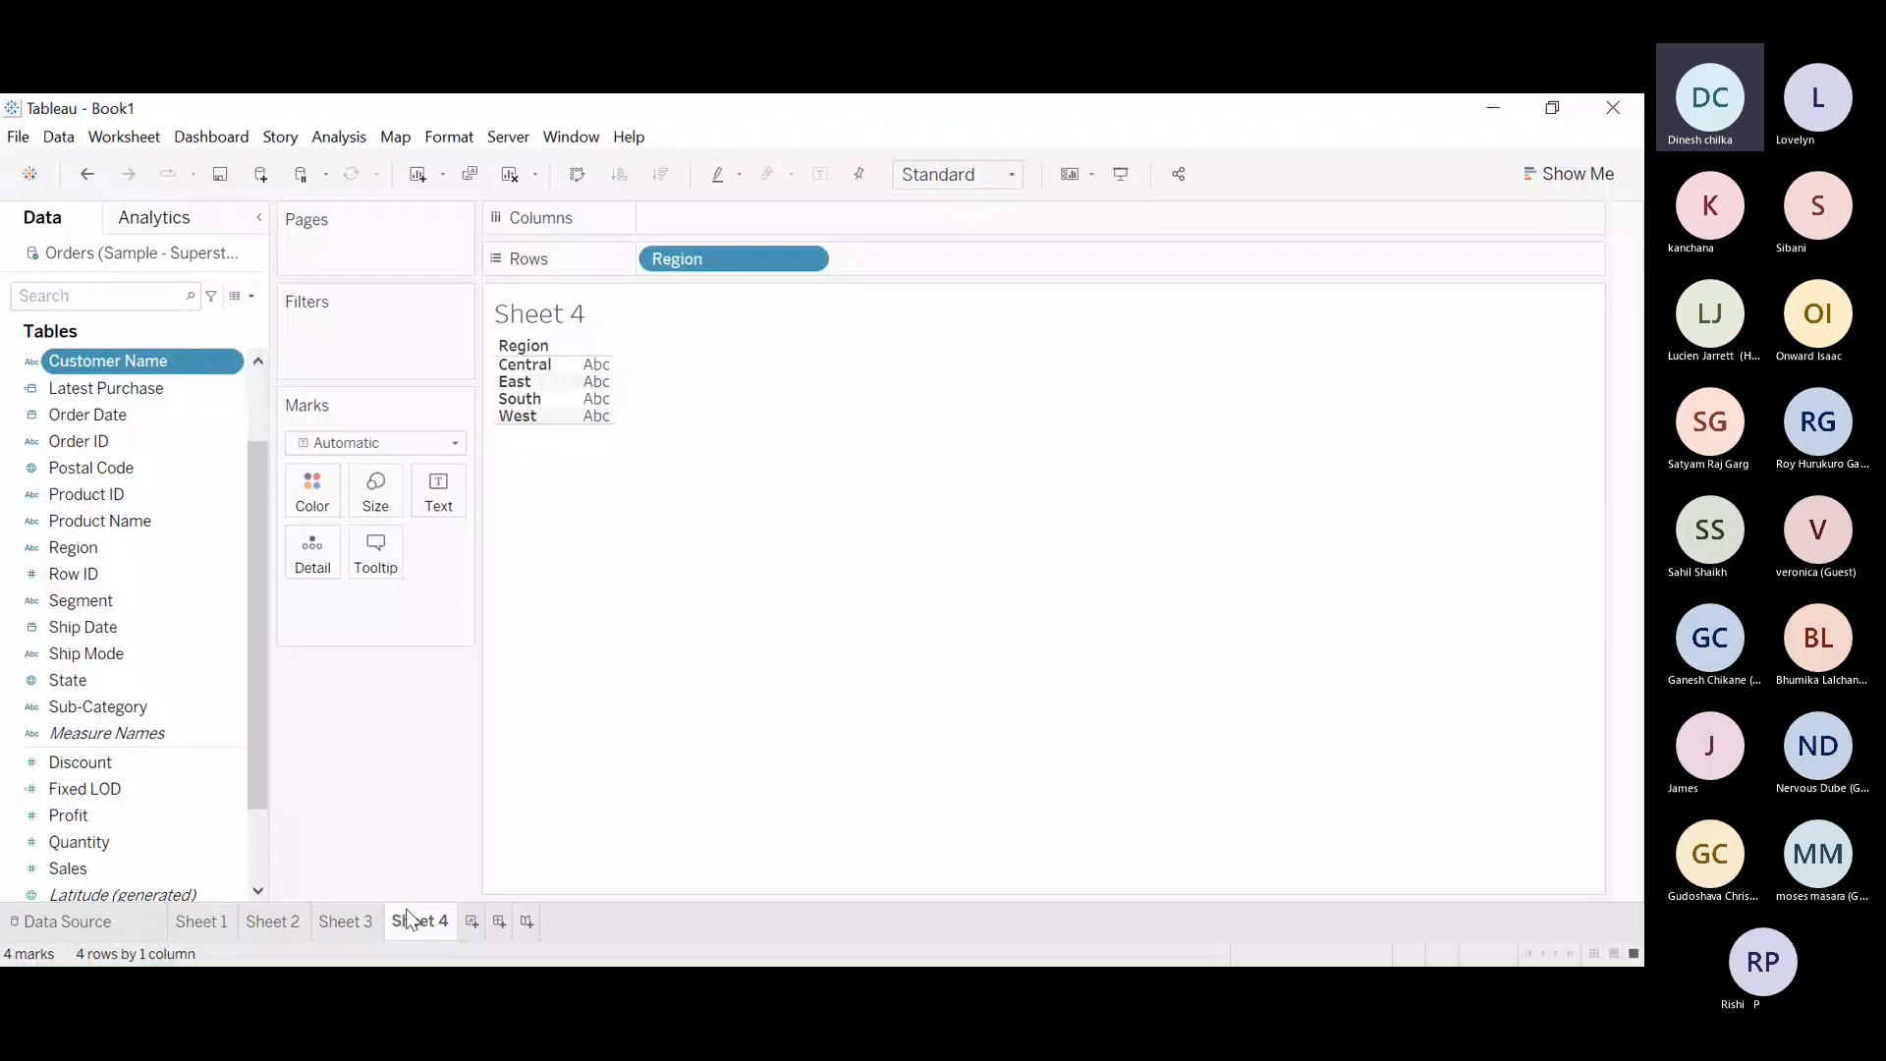
{"action": "left_click", "coordinate": [346, 920]}
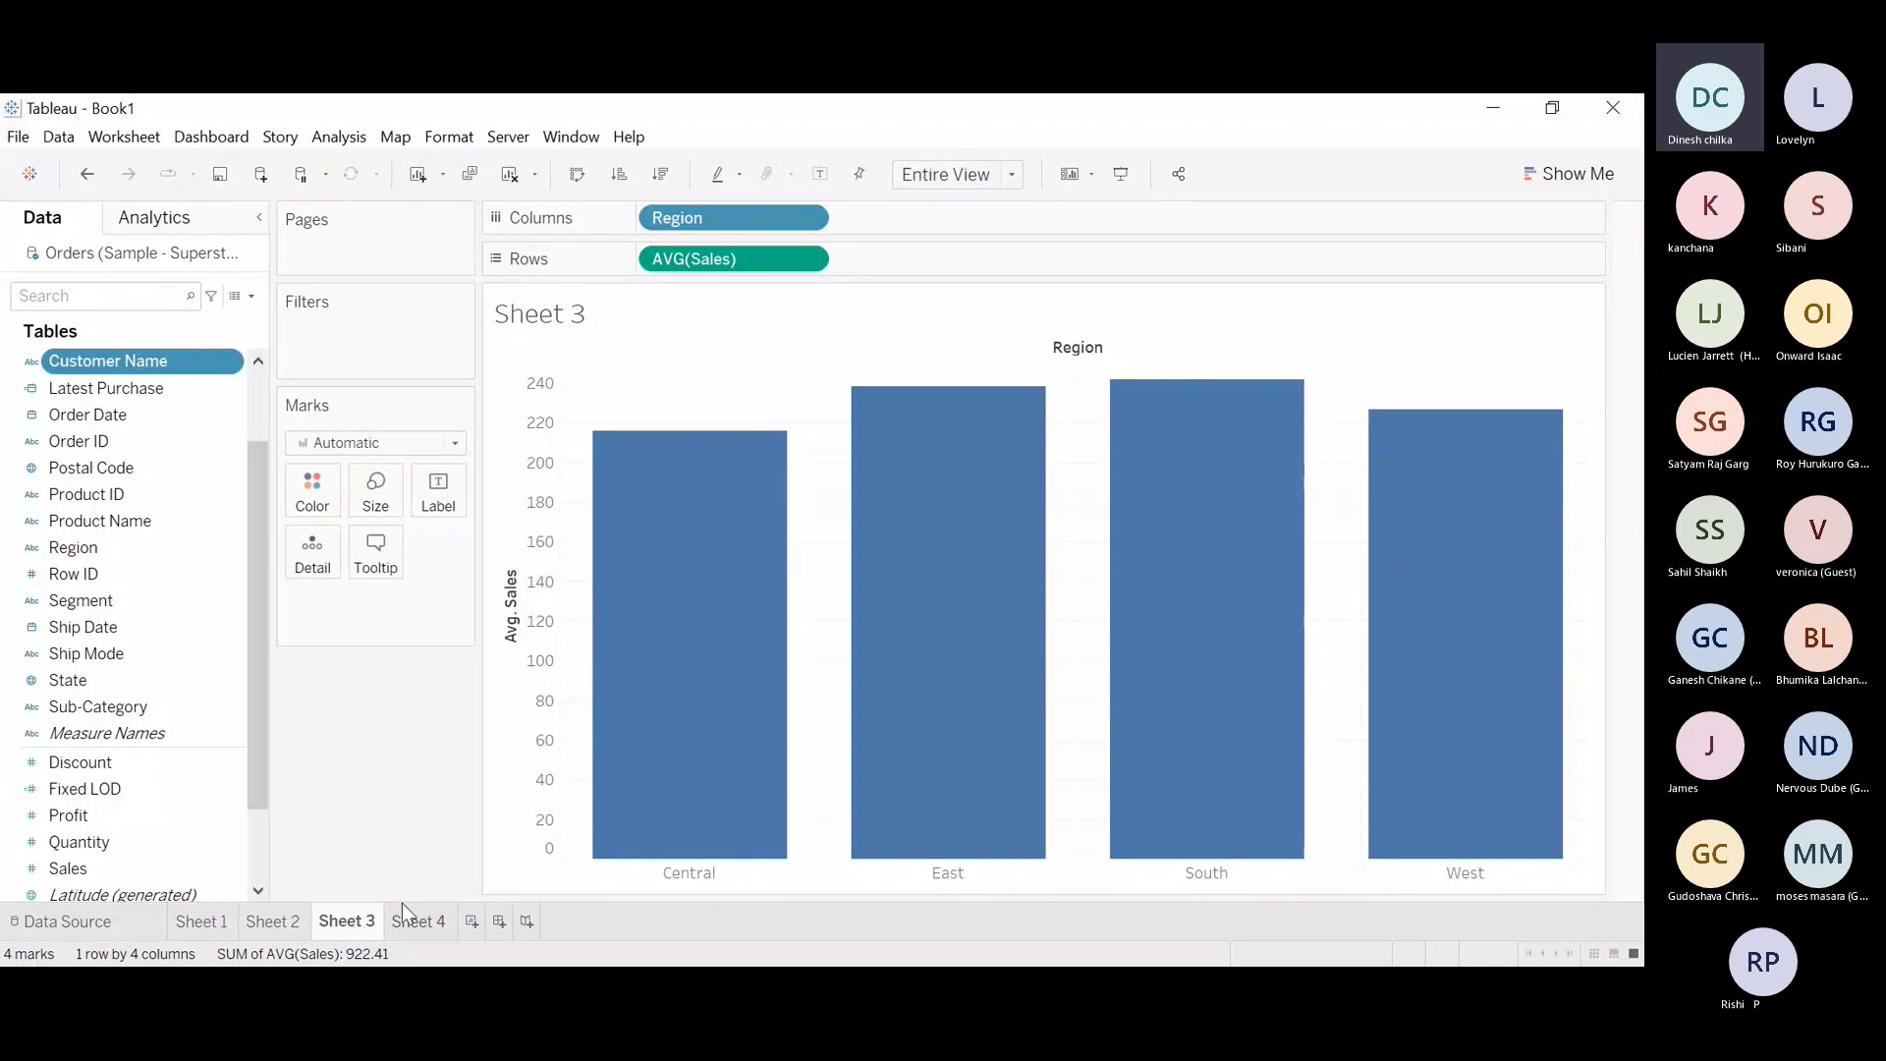
Create a new calculated field and name it Customers Average
{"action": "mouse_move", "coordinate": [703, 771]}
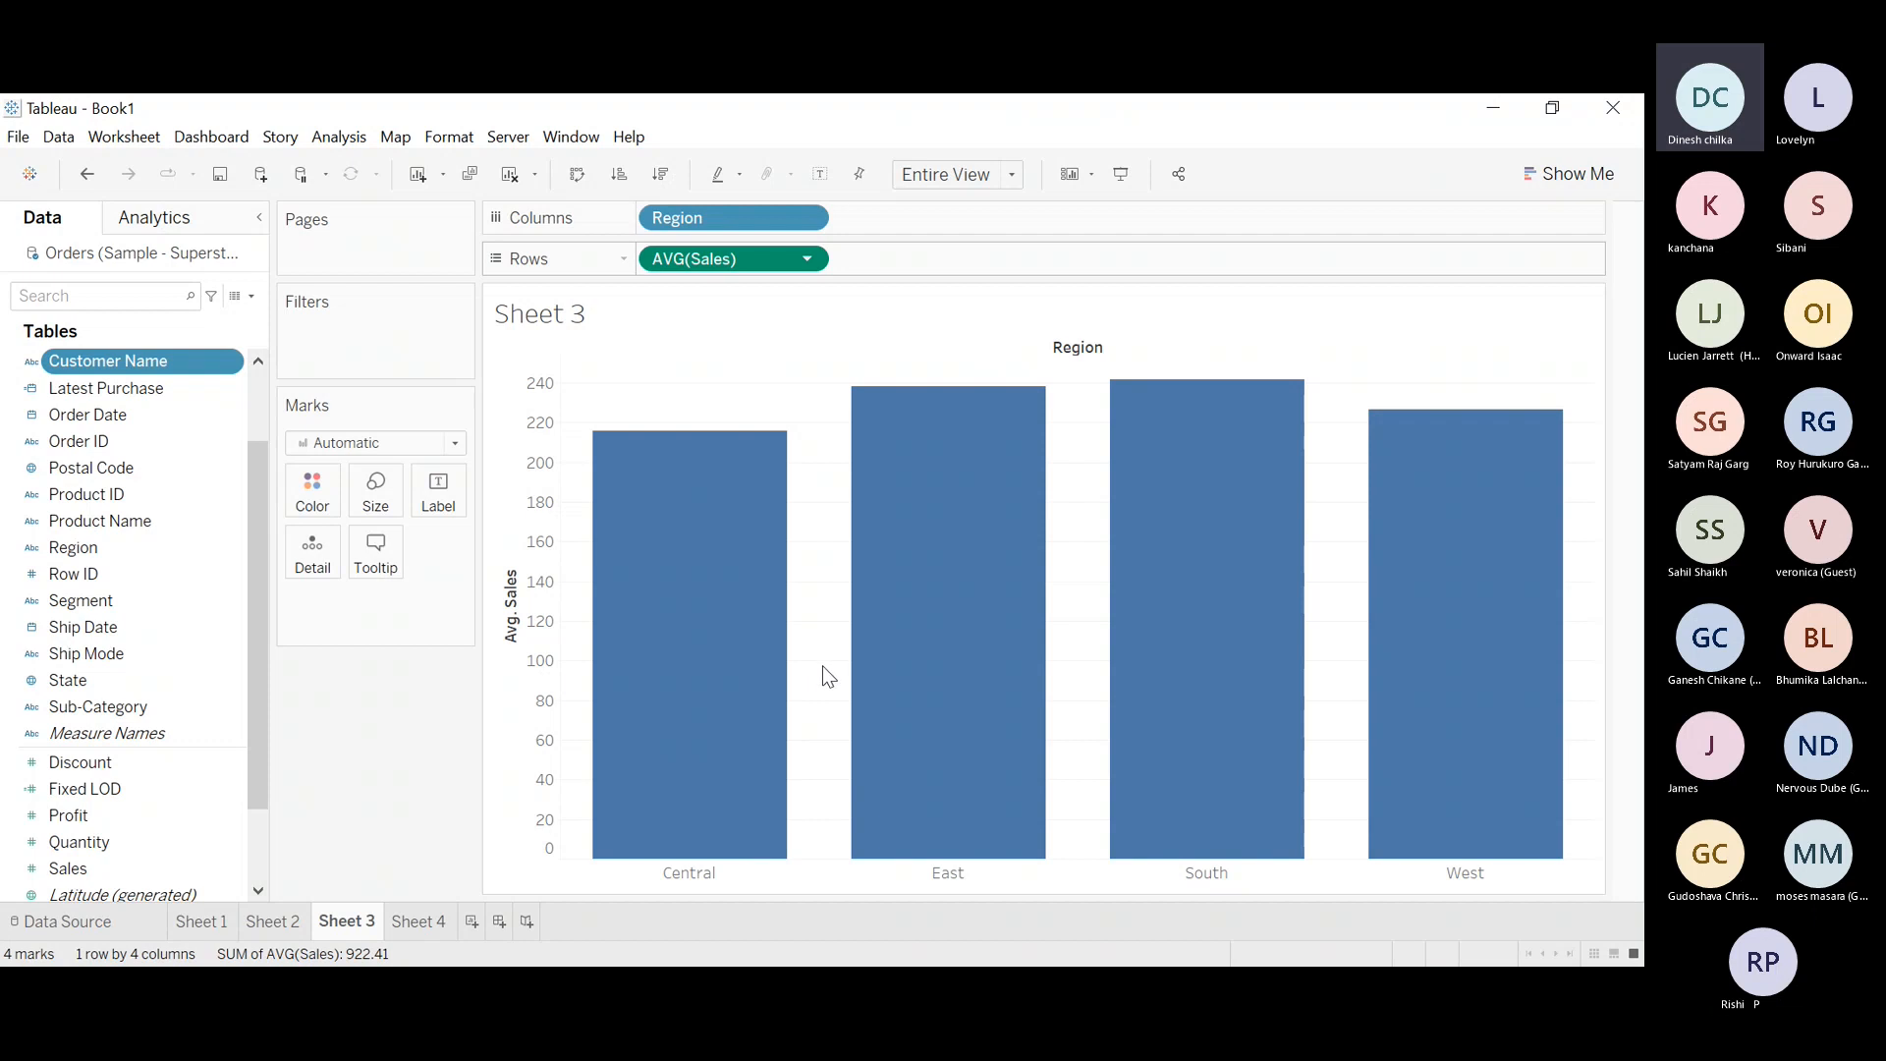
{"action": "left_click", "coordinate": [251, 294]}
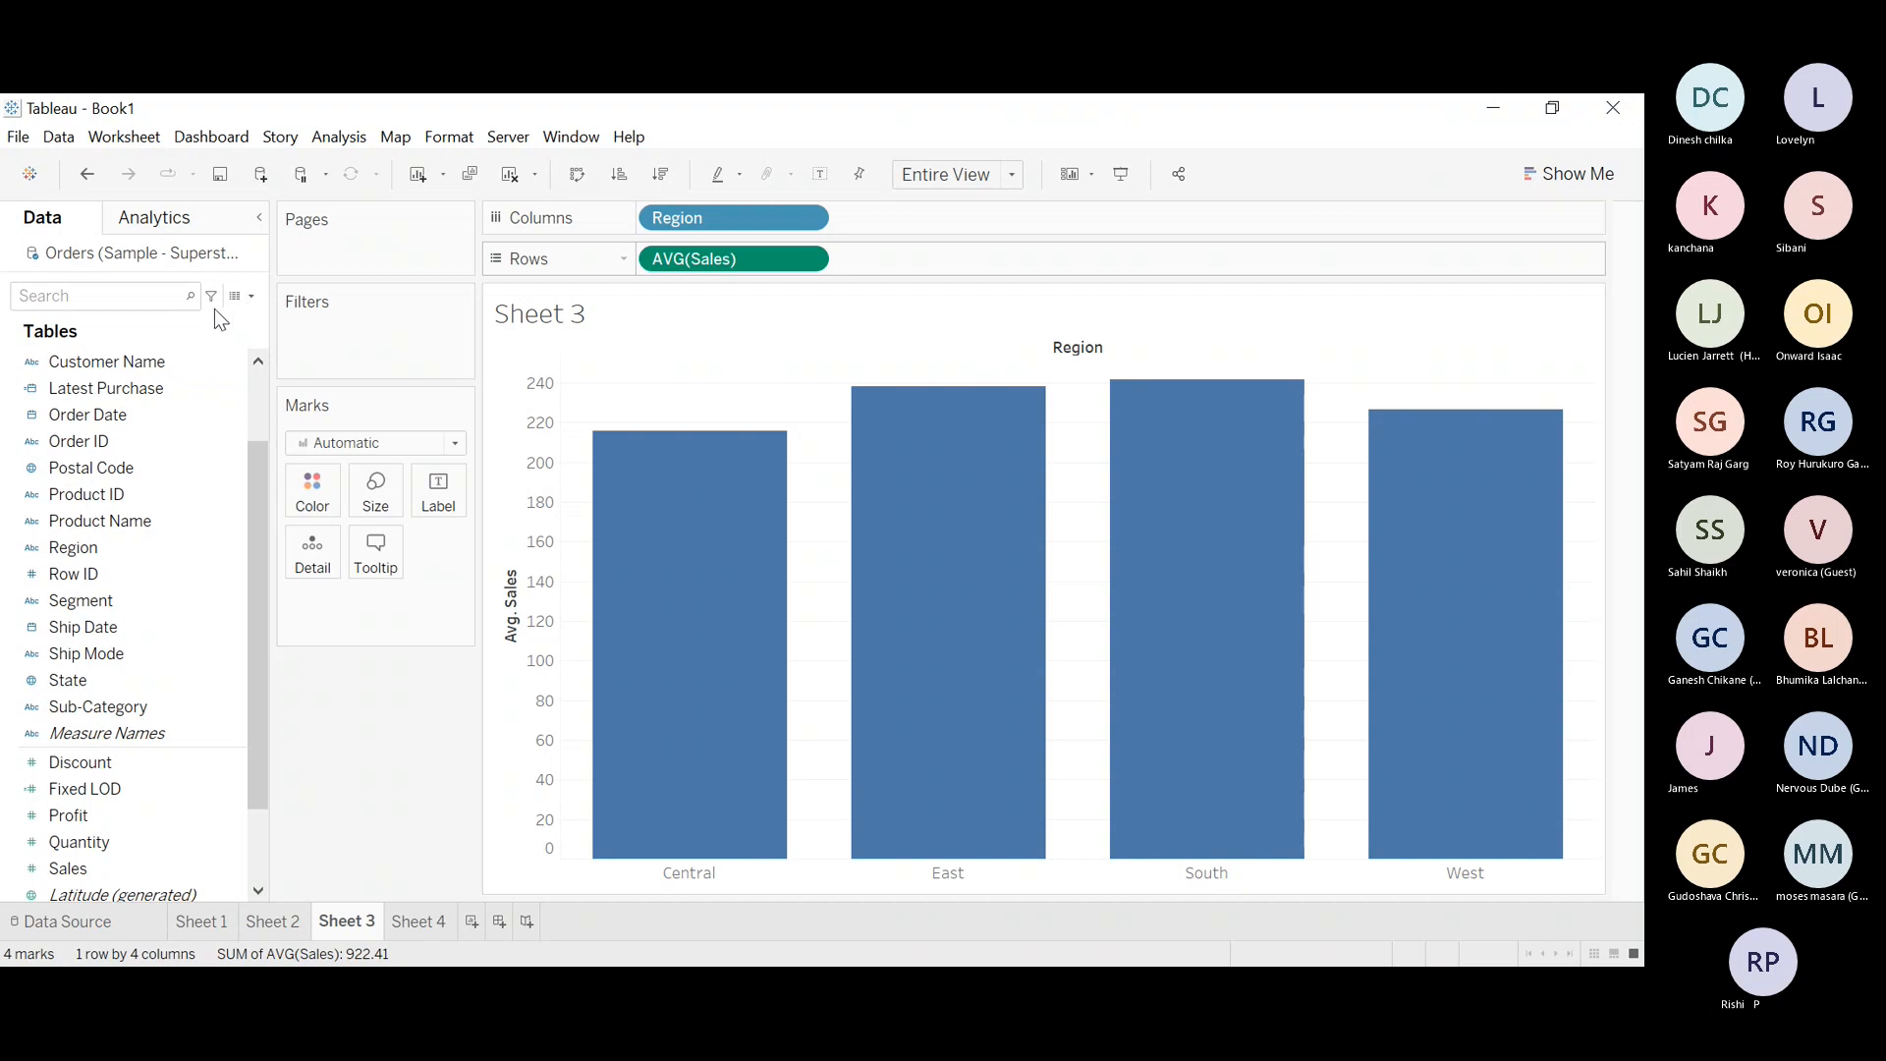
{"action": "left_click", "coordinate": [214, 309]}
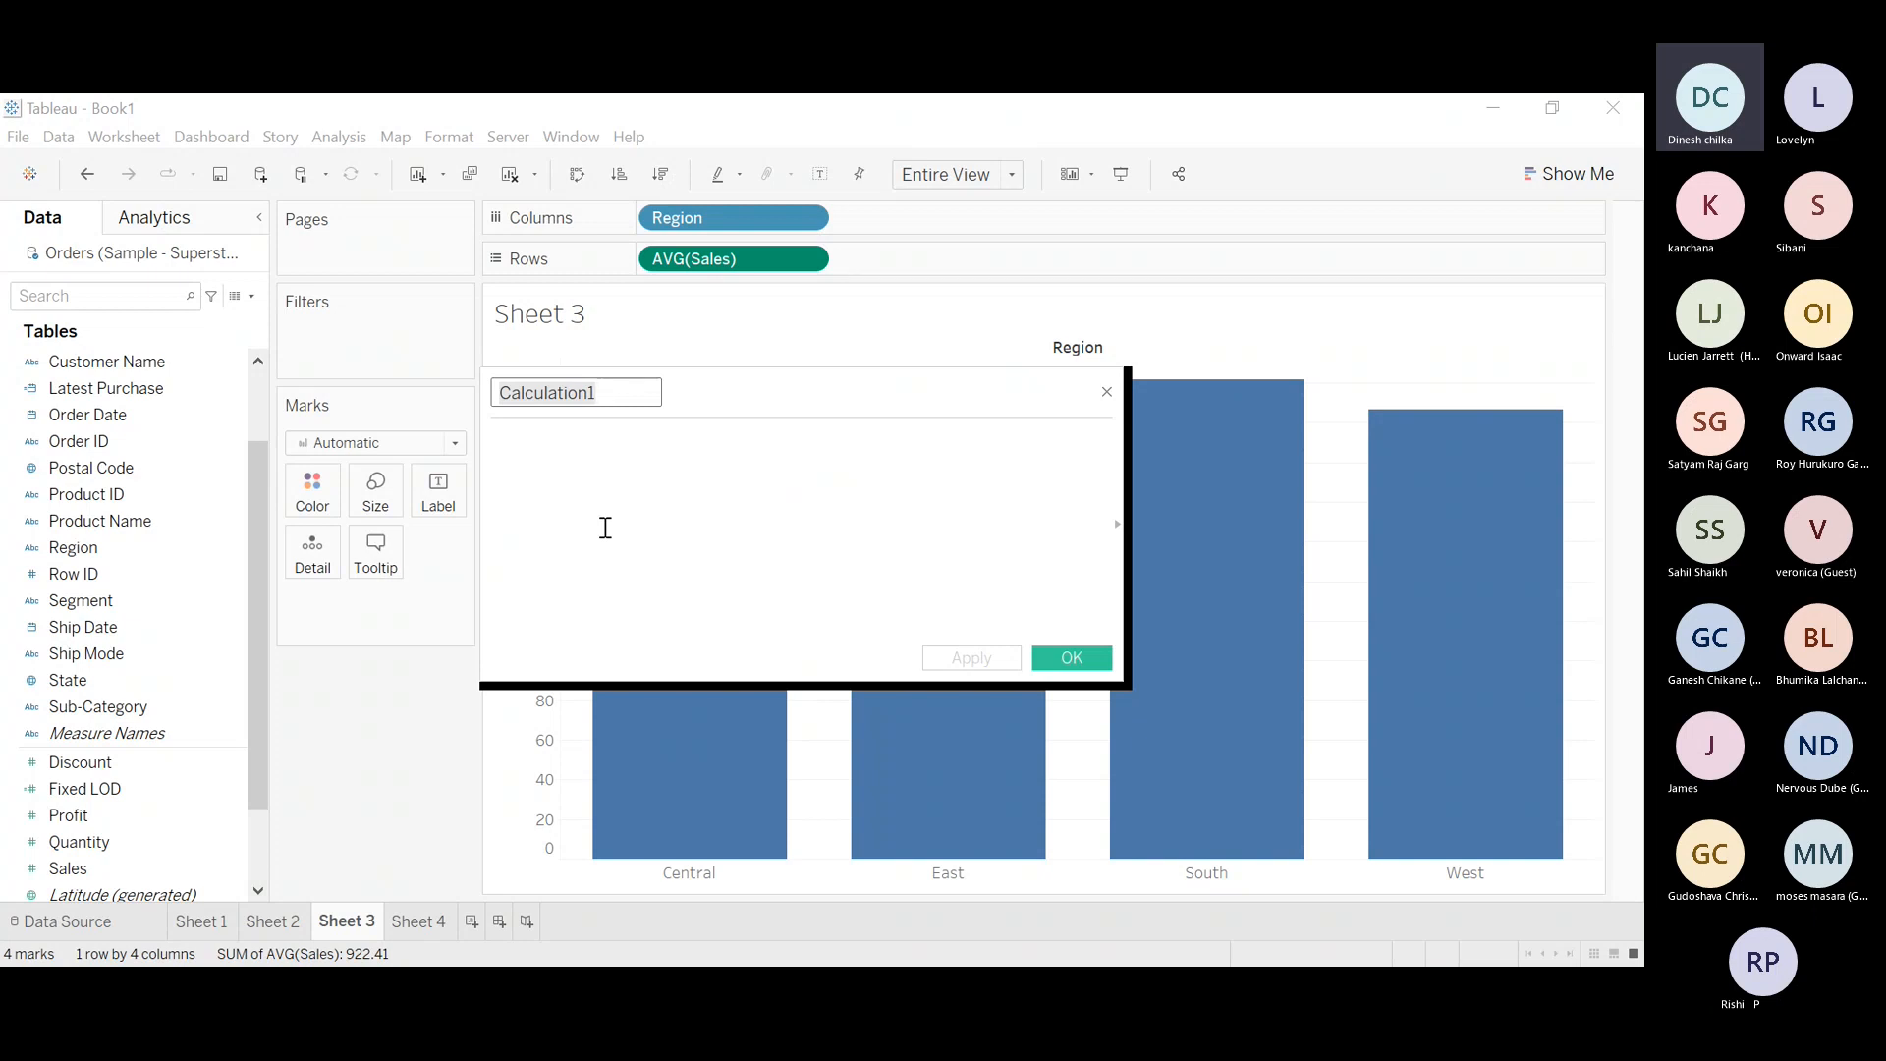
{"action": "left_click", "coordinate": [605, 527]}
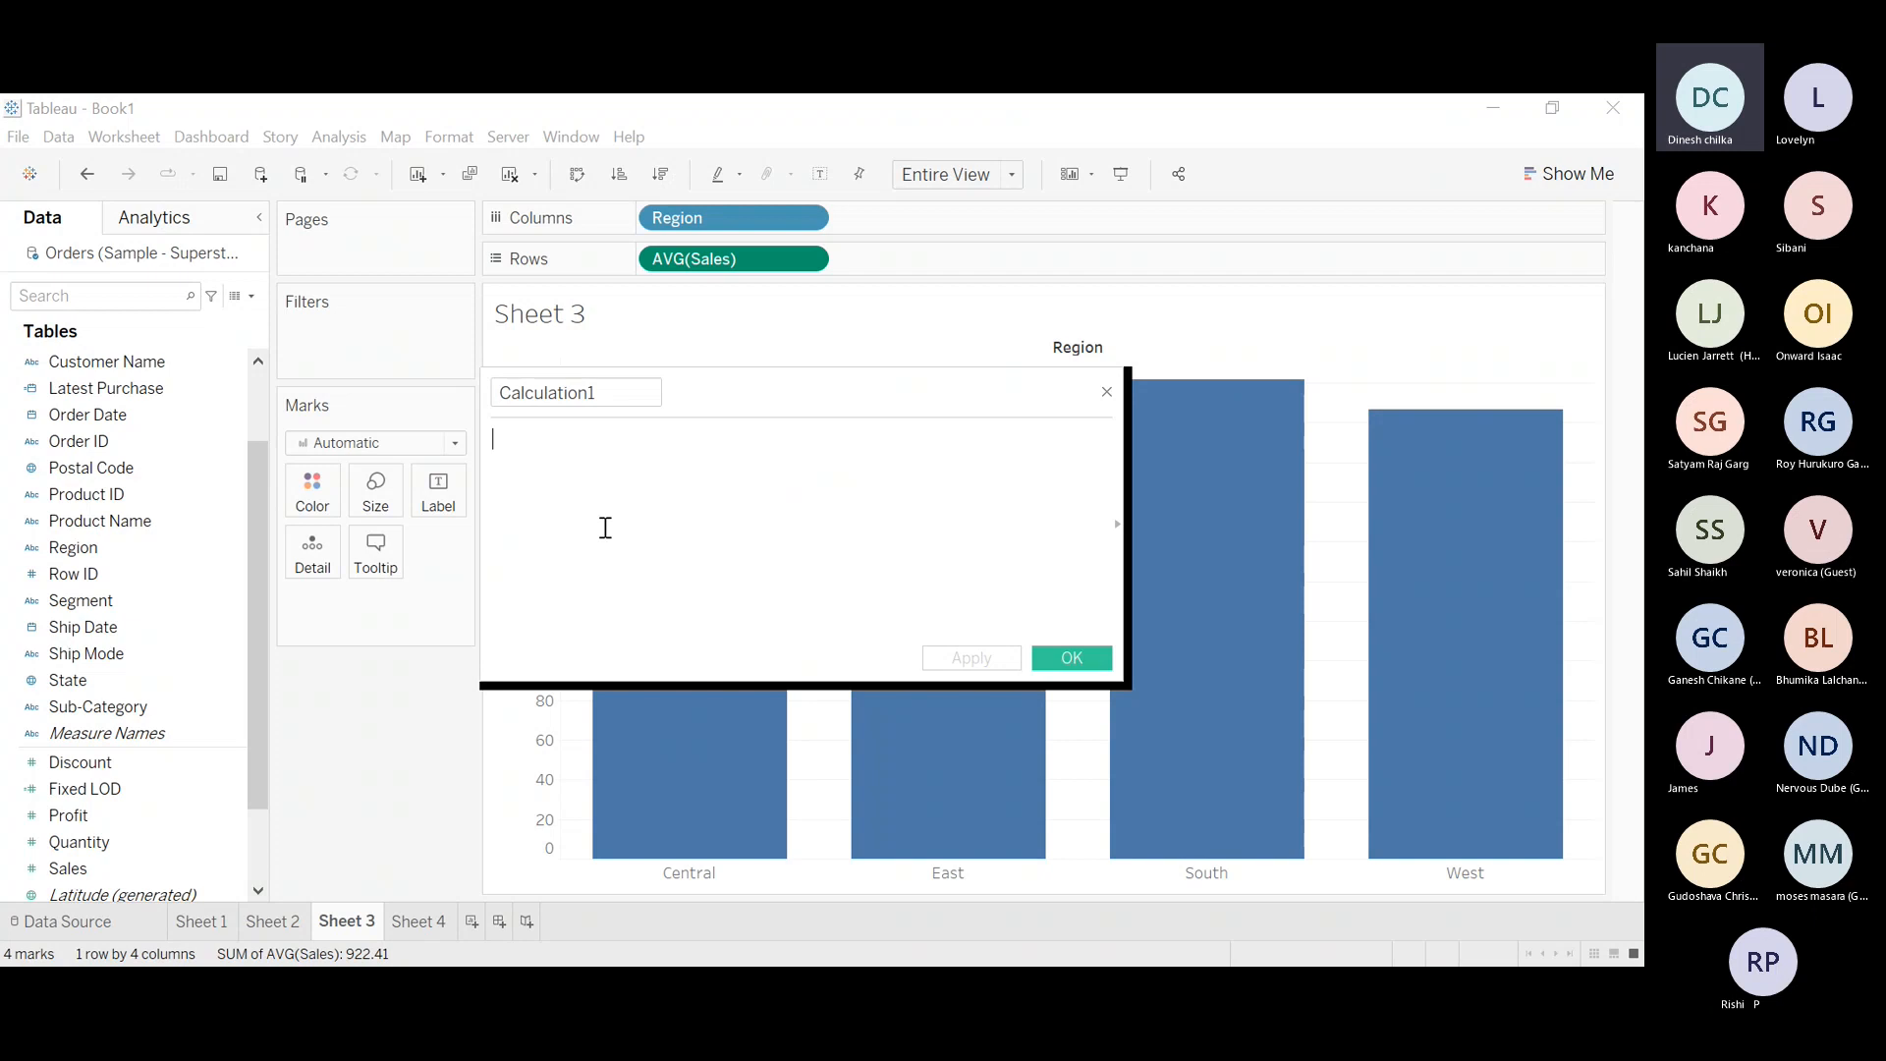
{"action": "left_click", "coordinate": [615, 394]}
{"action": "type", "text": "C"}
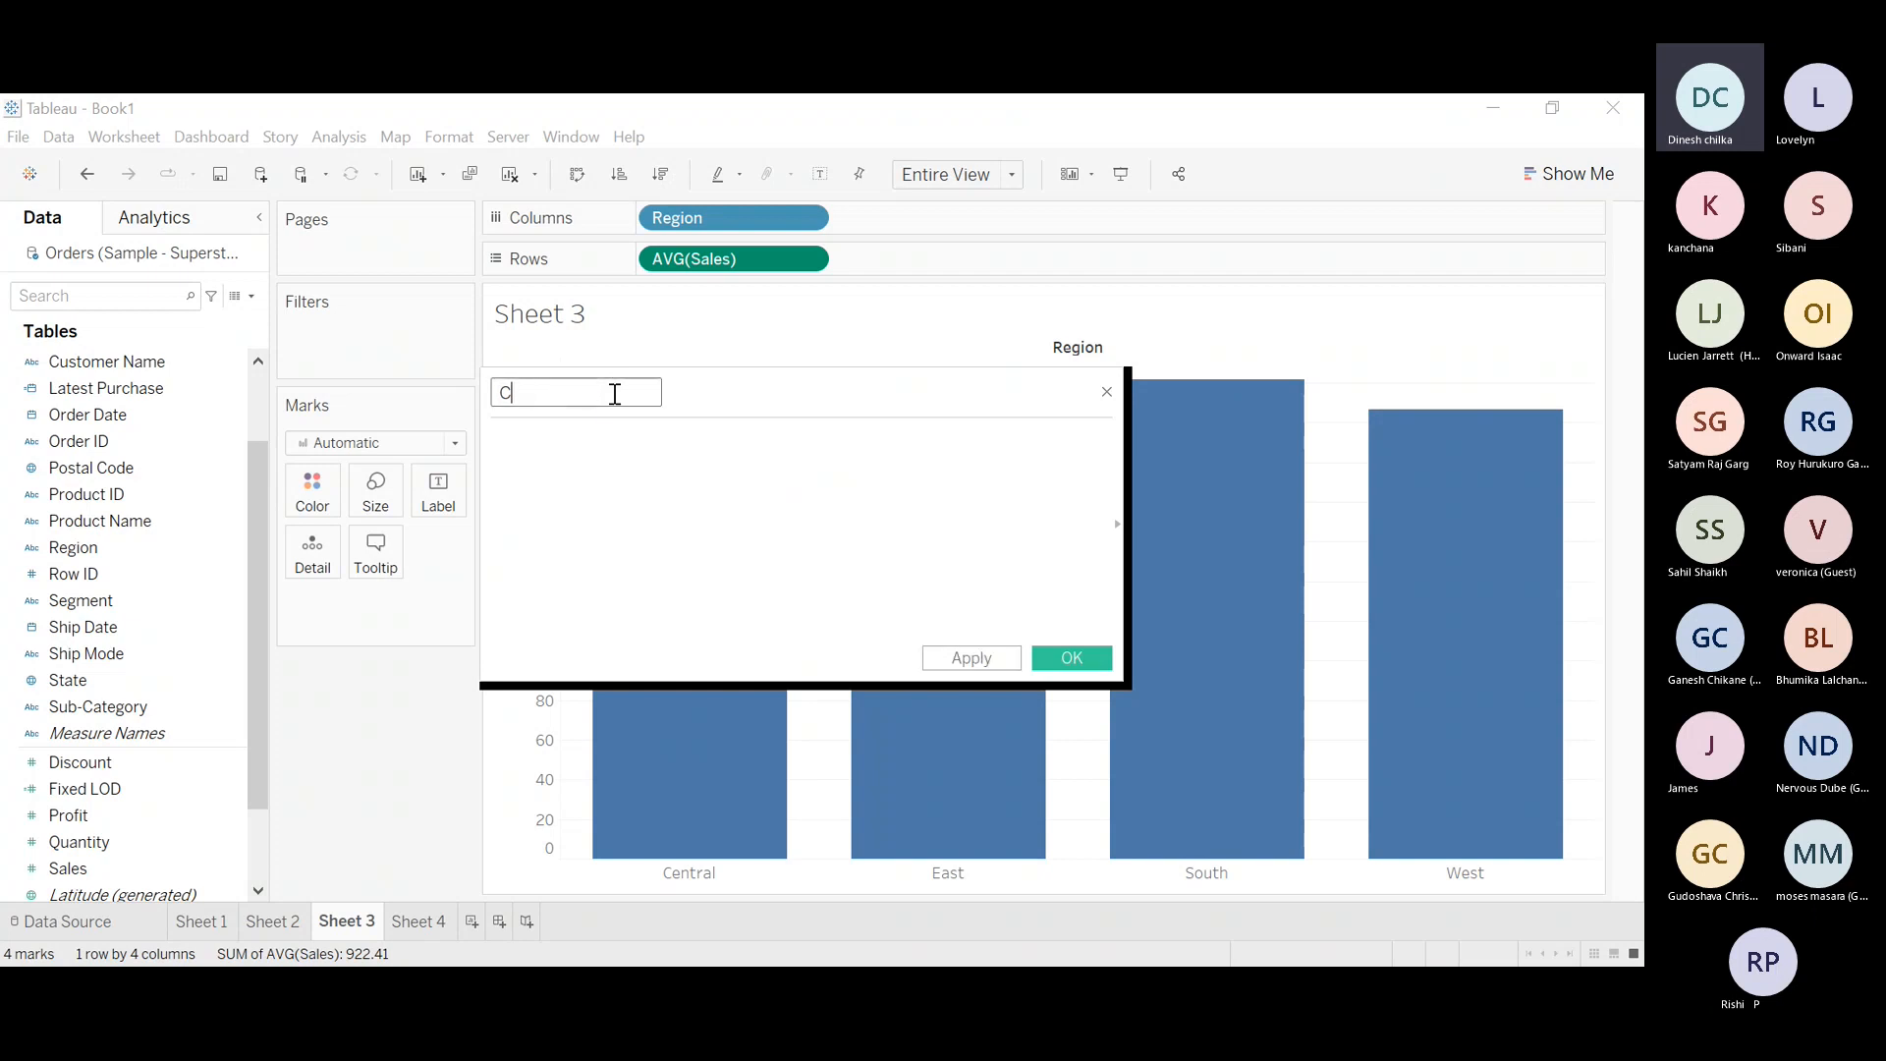
{"action": "type", "text": "ustomers"}
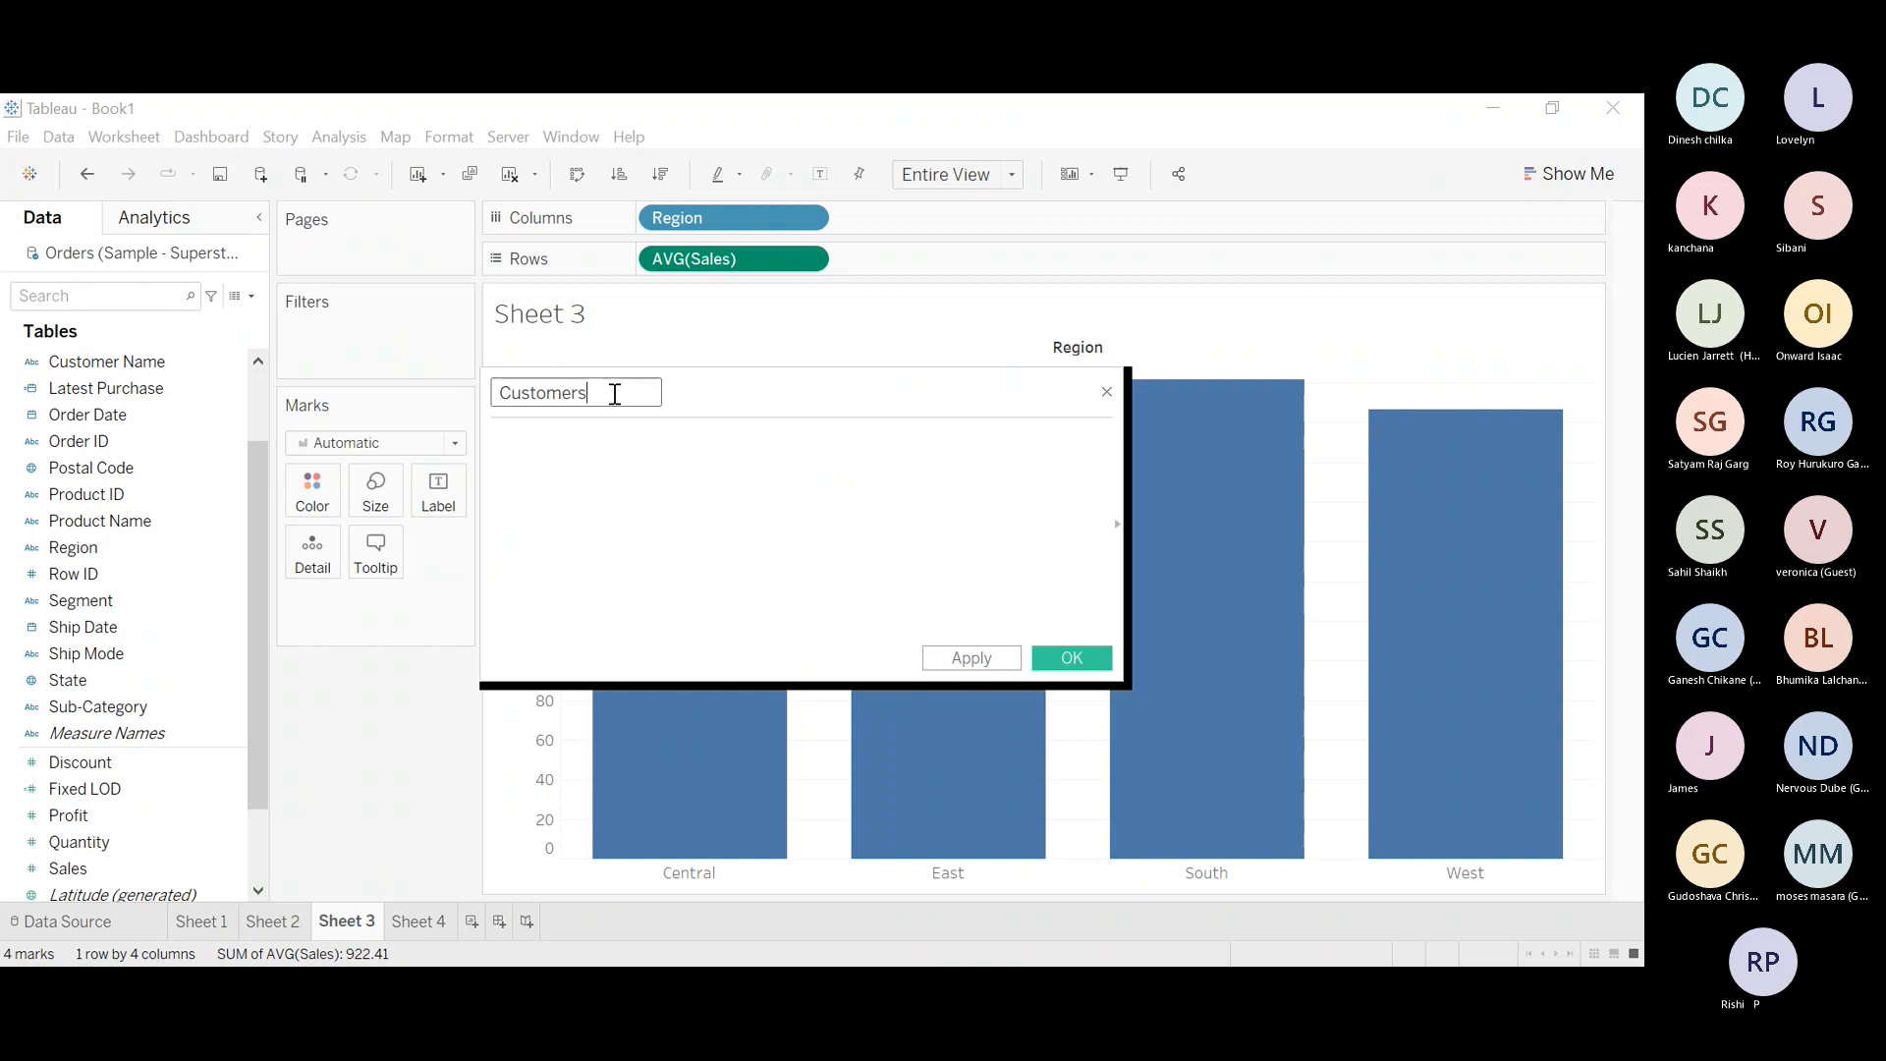
{"action": "type", "text": " Average"}
{"action": "left_click", "coordinate": [560, 452]}
{"action": "type", "text": "{Fi"}
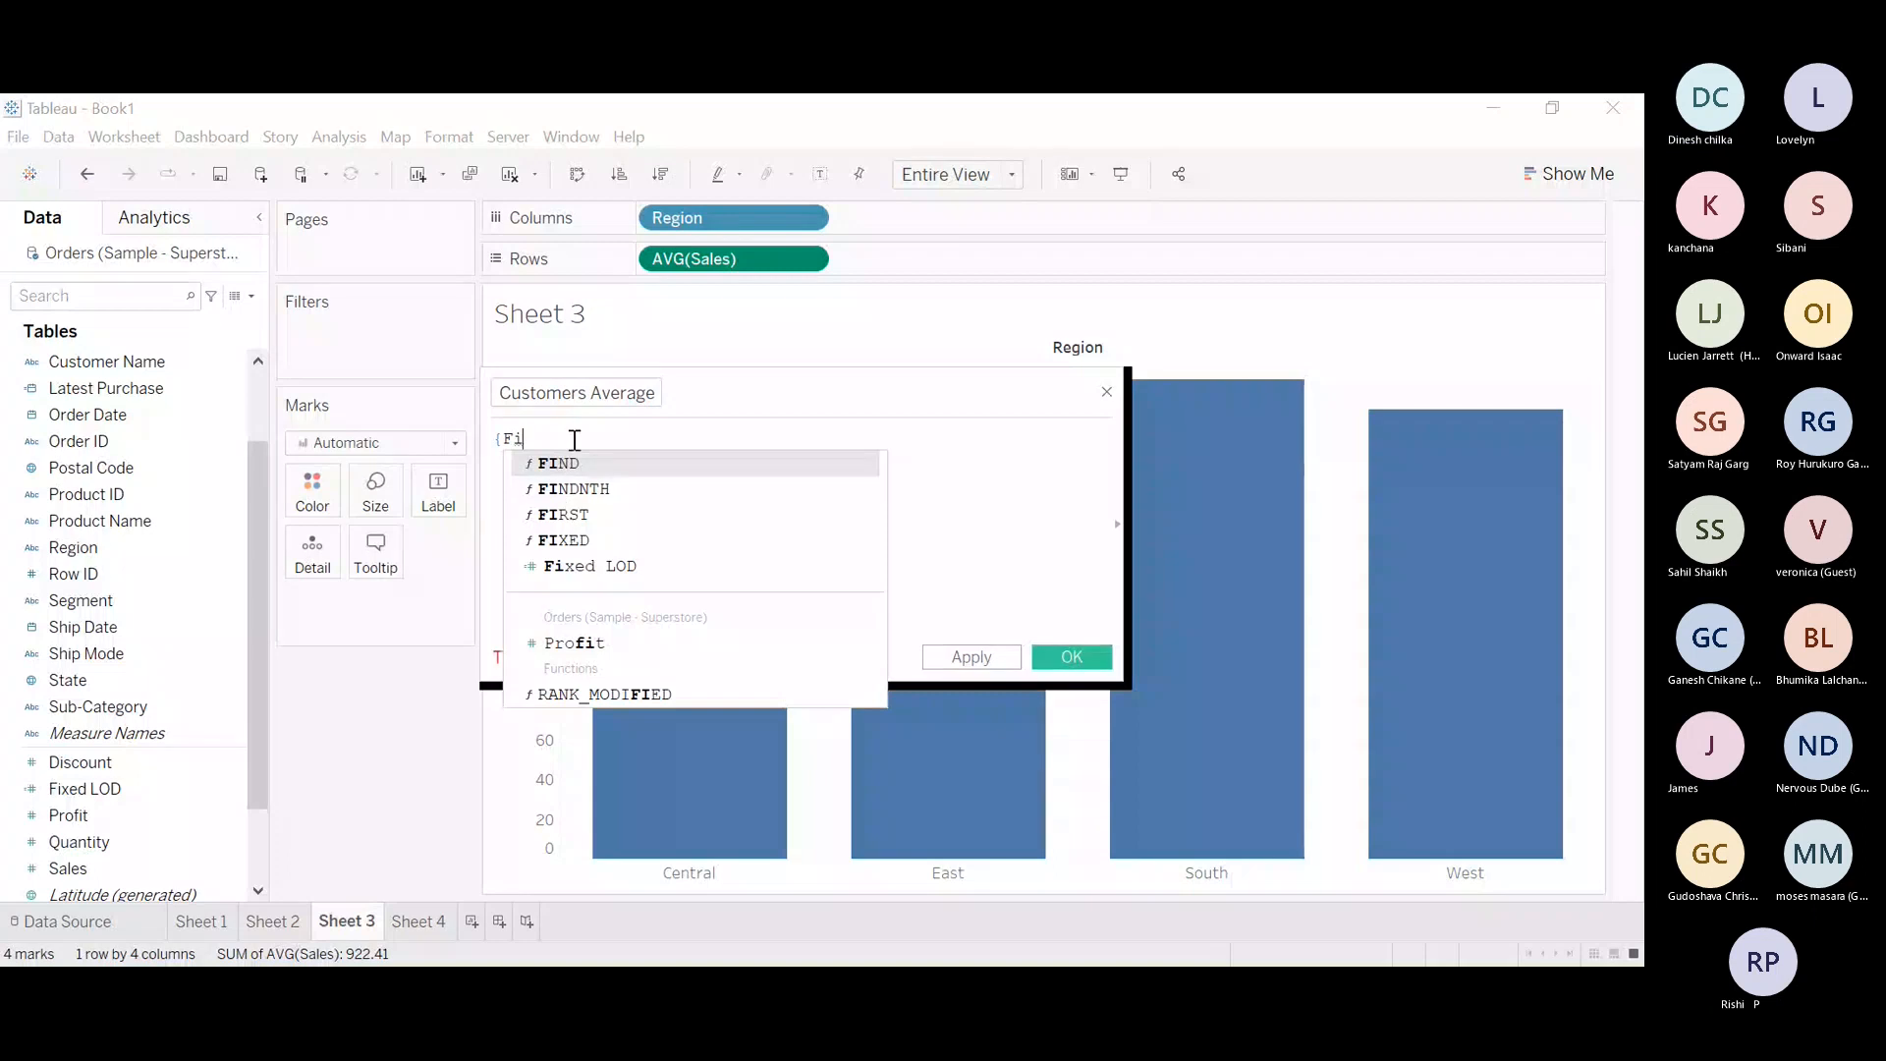
{"action": "left_click", "coordinate": [564, 539]}
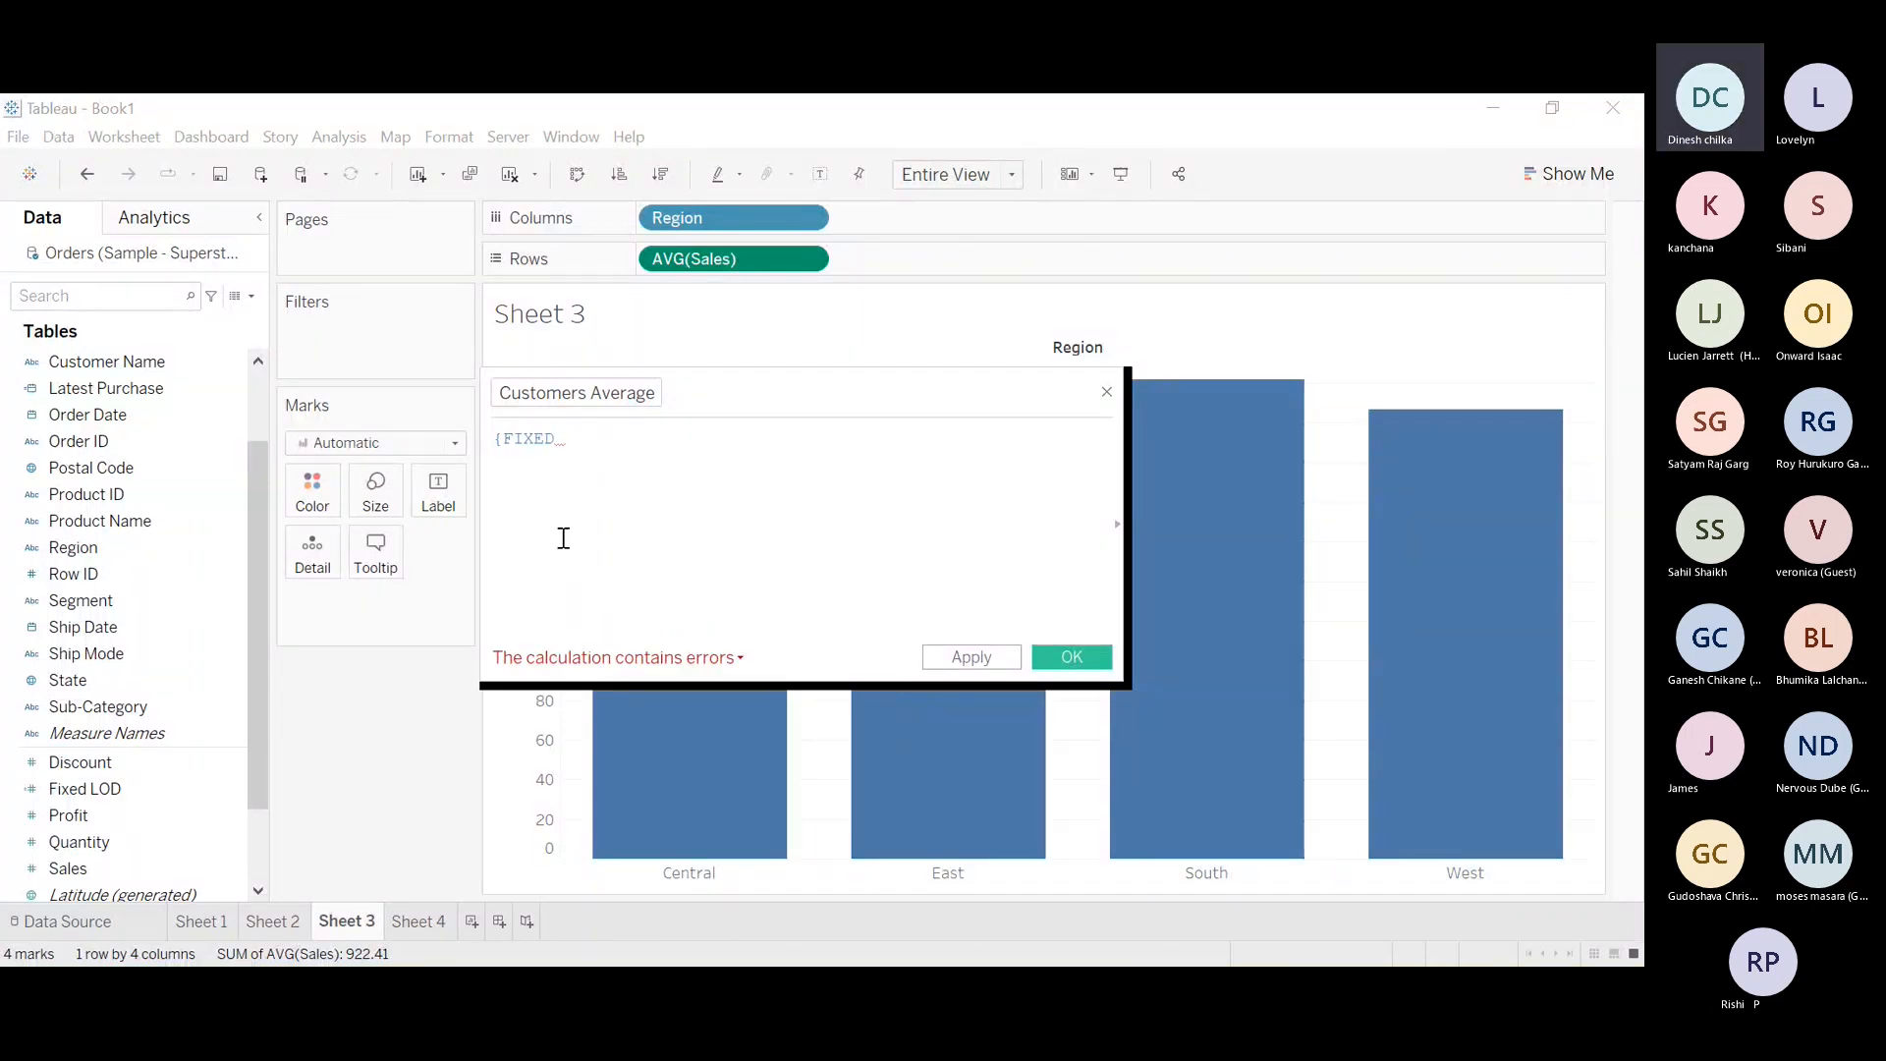
{"action": "key", "text": "BackSpace"}
{"action": "key", "text": "BackSpace"}
{"action": "key", "text": "BackSpace"}
{"action": "key", "text": "BackSpace"}
{"action": "key", "text": "BackSpace"}
{"action": "key", "text": "BackSpace"}
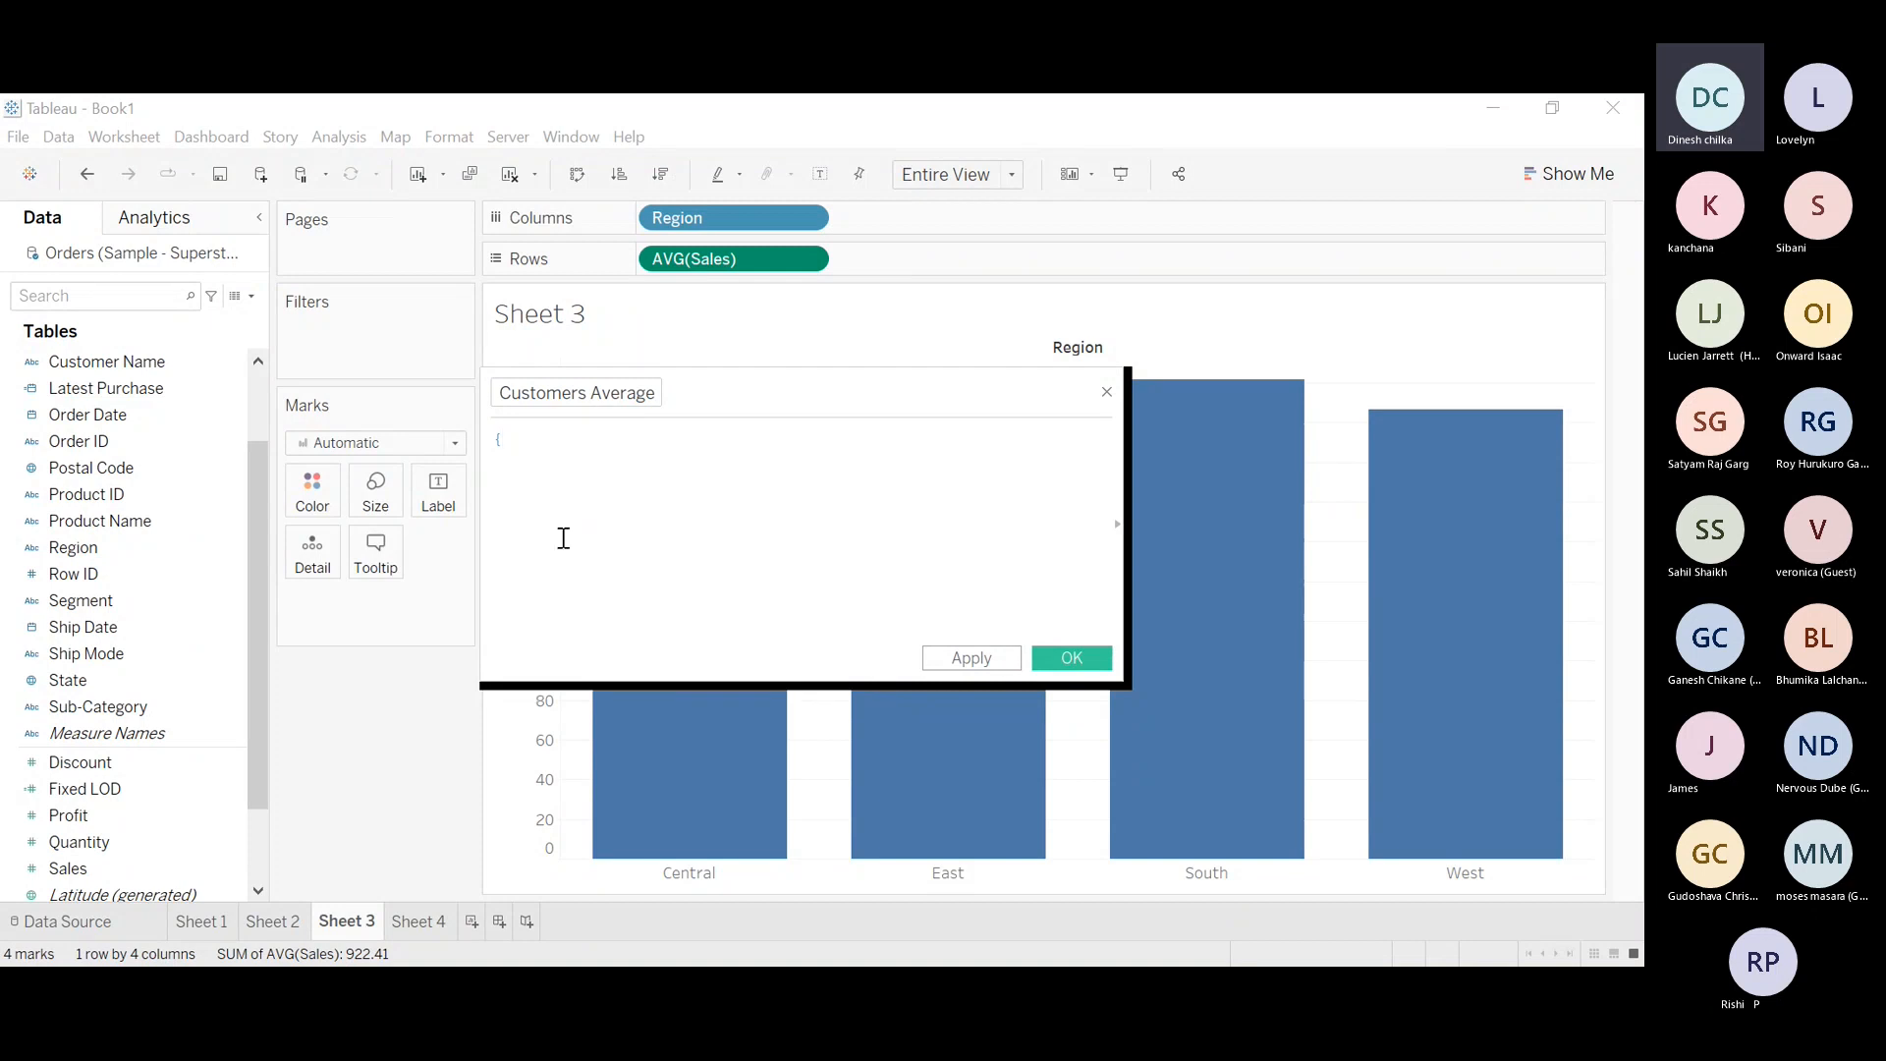
Begin the Customers Average formula with {INCLUDE [Customer Name]
{"action": "type", "text": "In"}
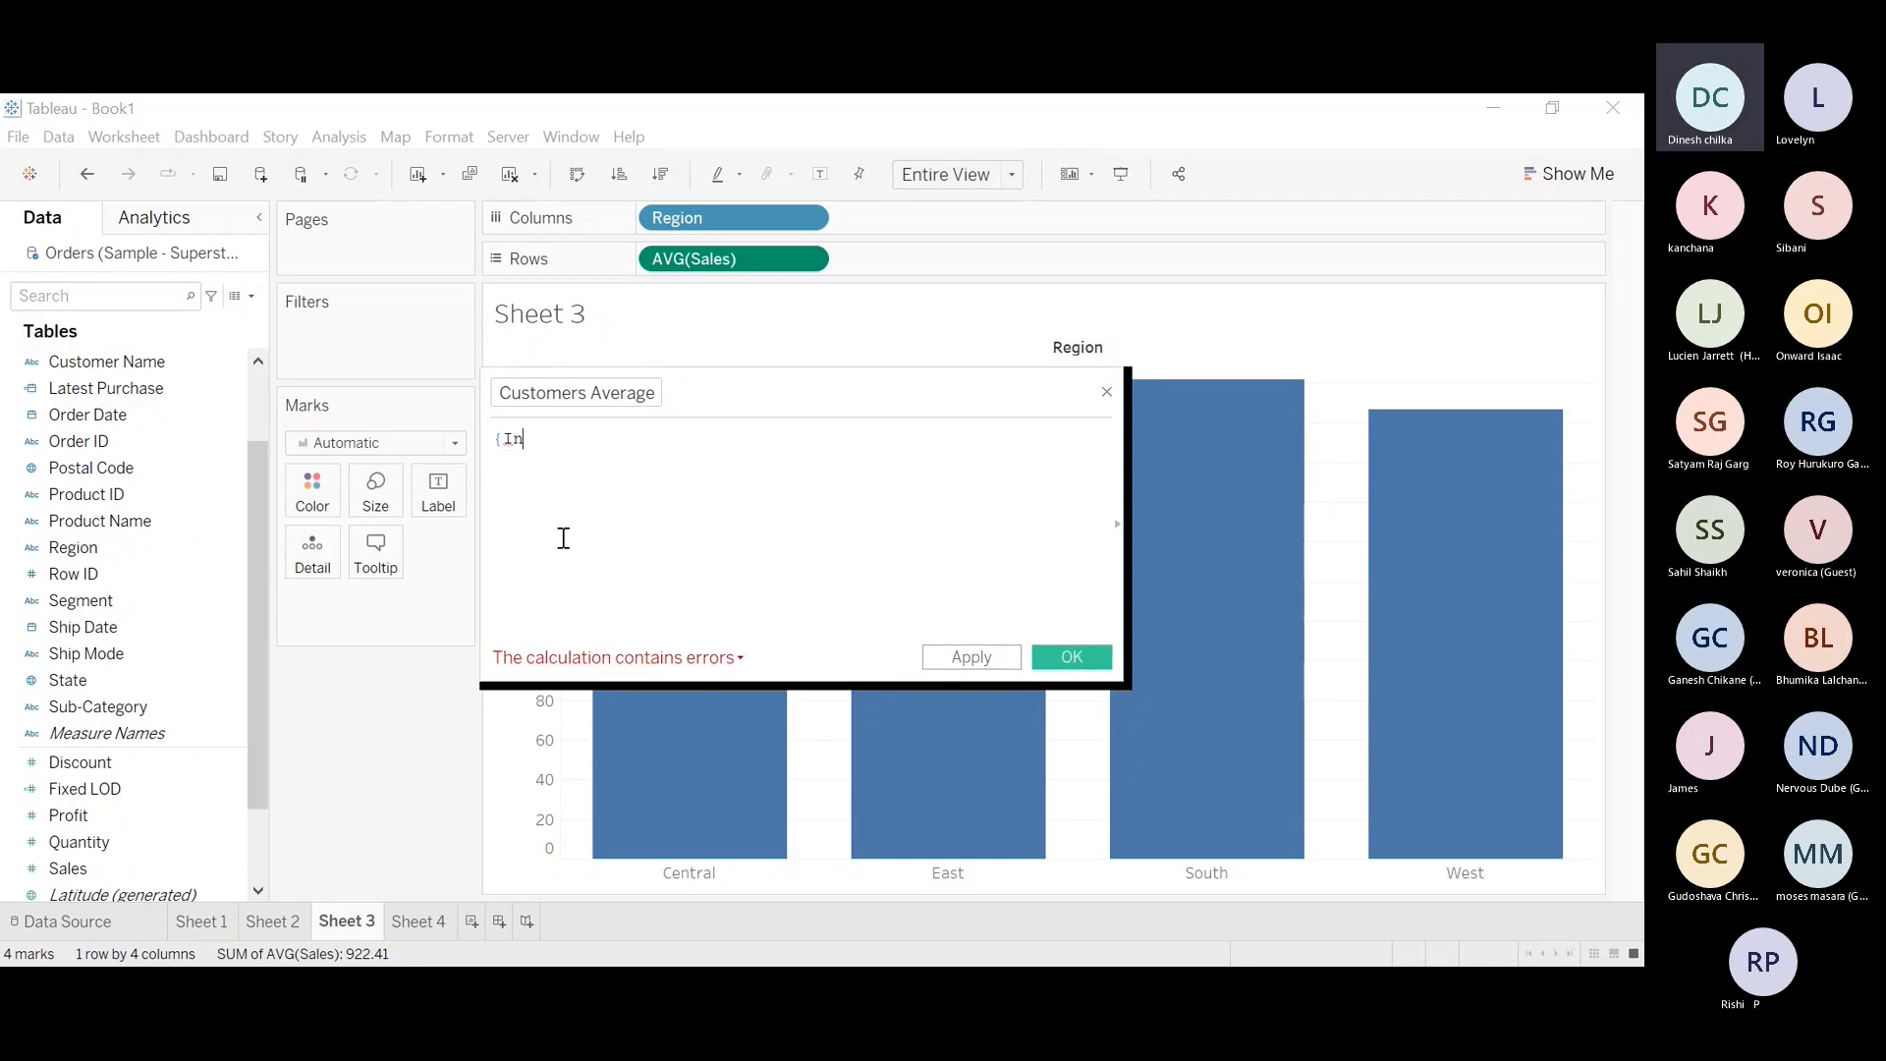
{"action": "type", "text": "cl"}
{"action": "double_click", "coordinate": [590, 463]}
{"action": "type", "text": "cus"}
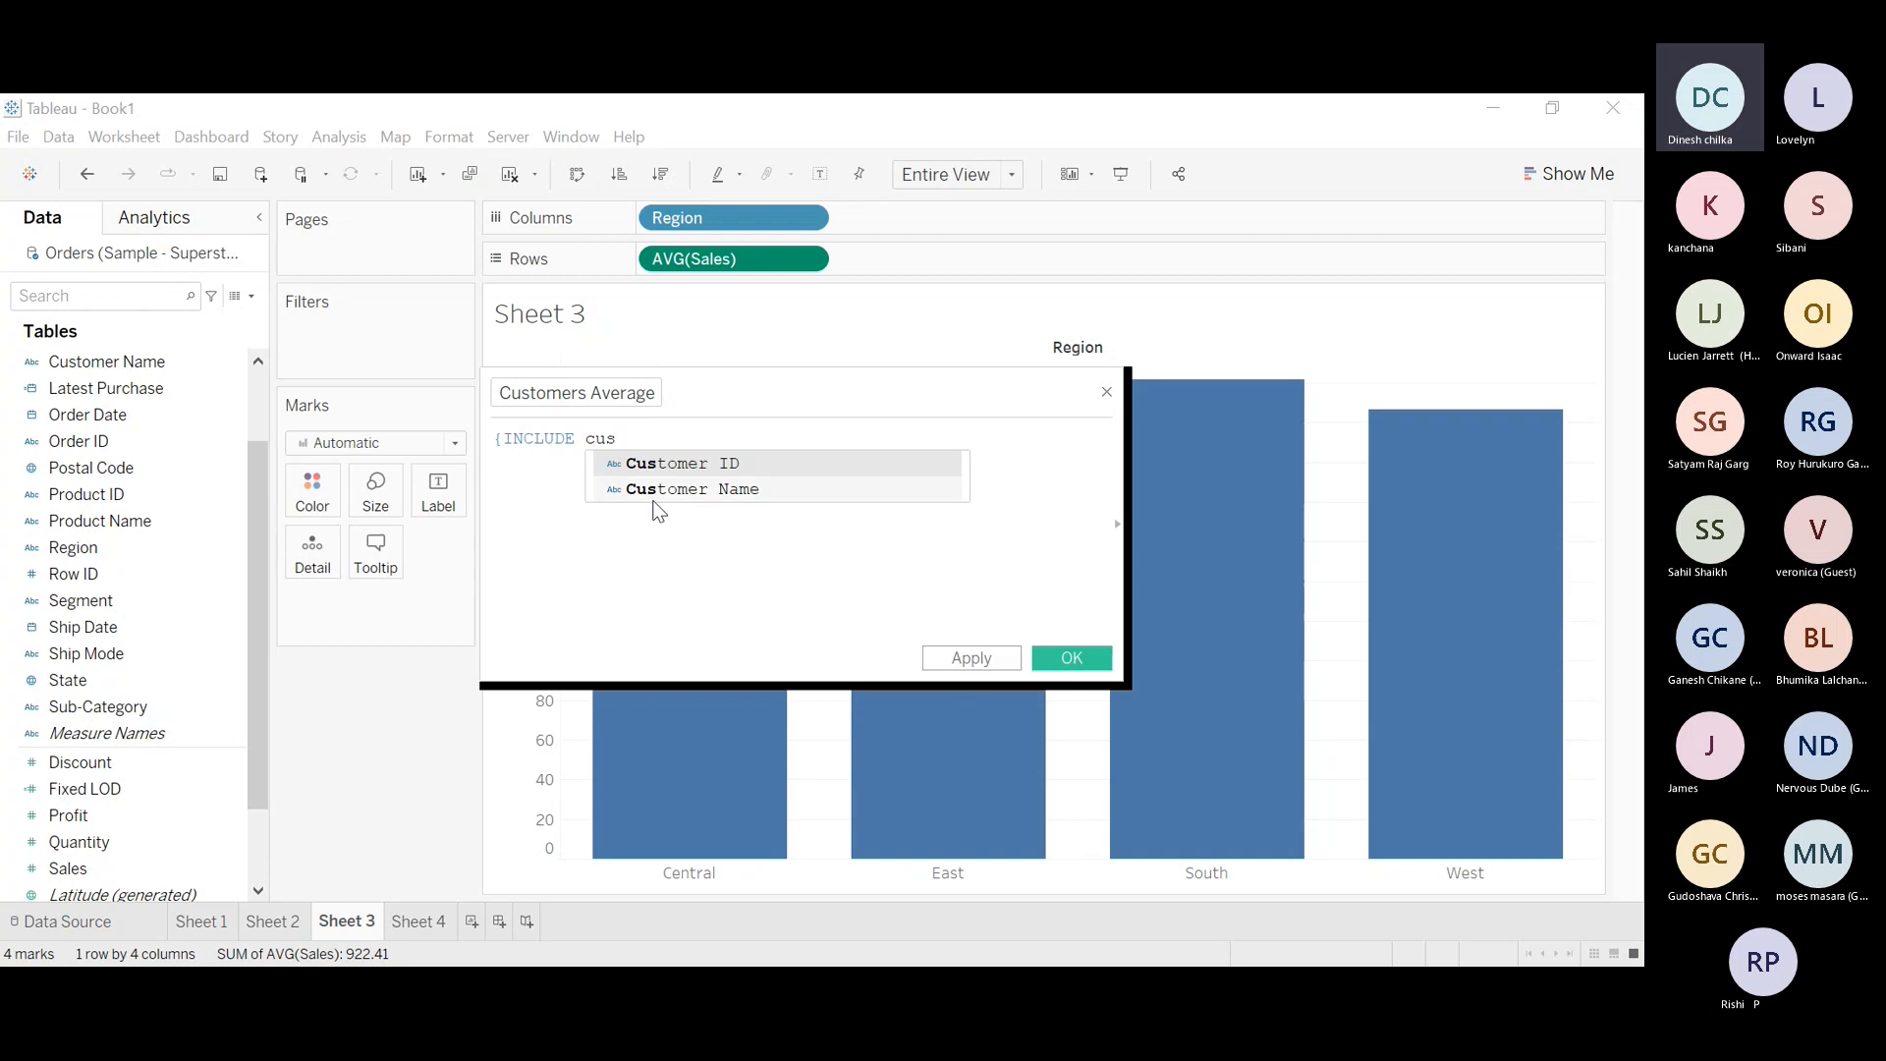
{"action": "left_click", "coordinate": [651, 489]}
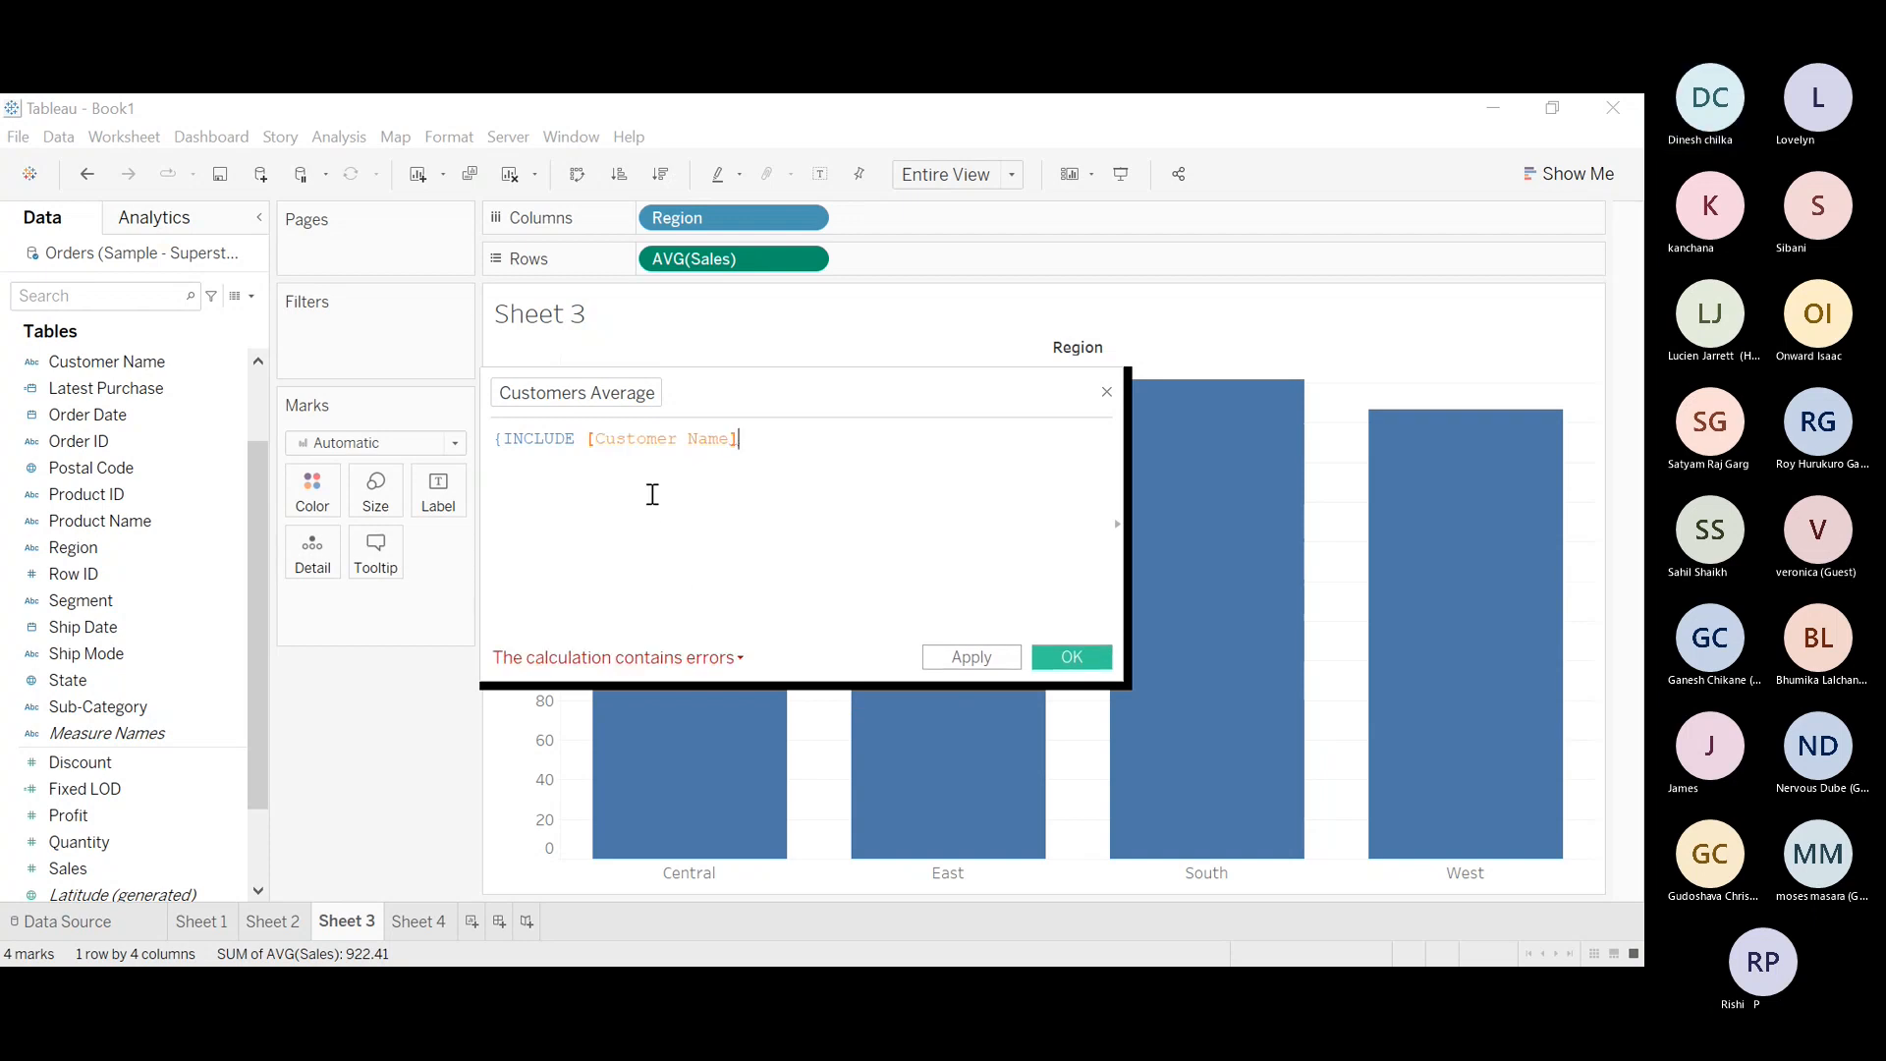
Complete the formula as {INCLUDE [Customer Name]:SUM([Sales])} and save the calculated field
{"action": "type", "text": ":"}
{"action": "type", "text": "SUM"}
{"action": "double_click", "coordinate": [815, 470]}
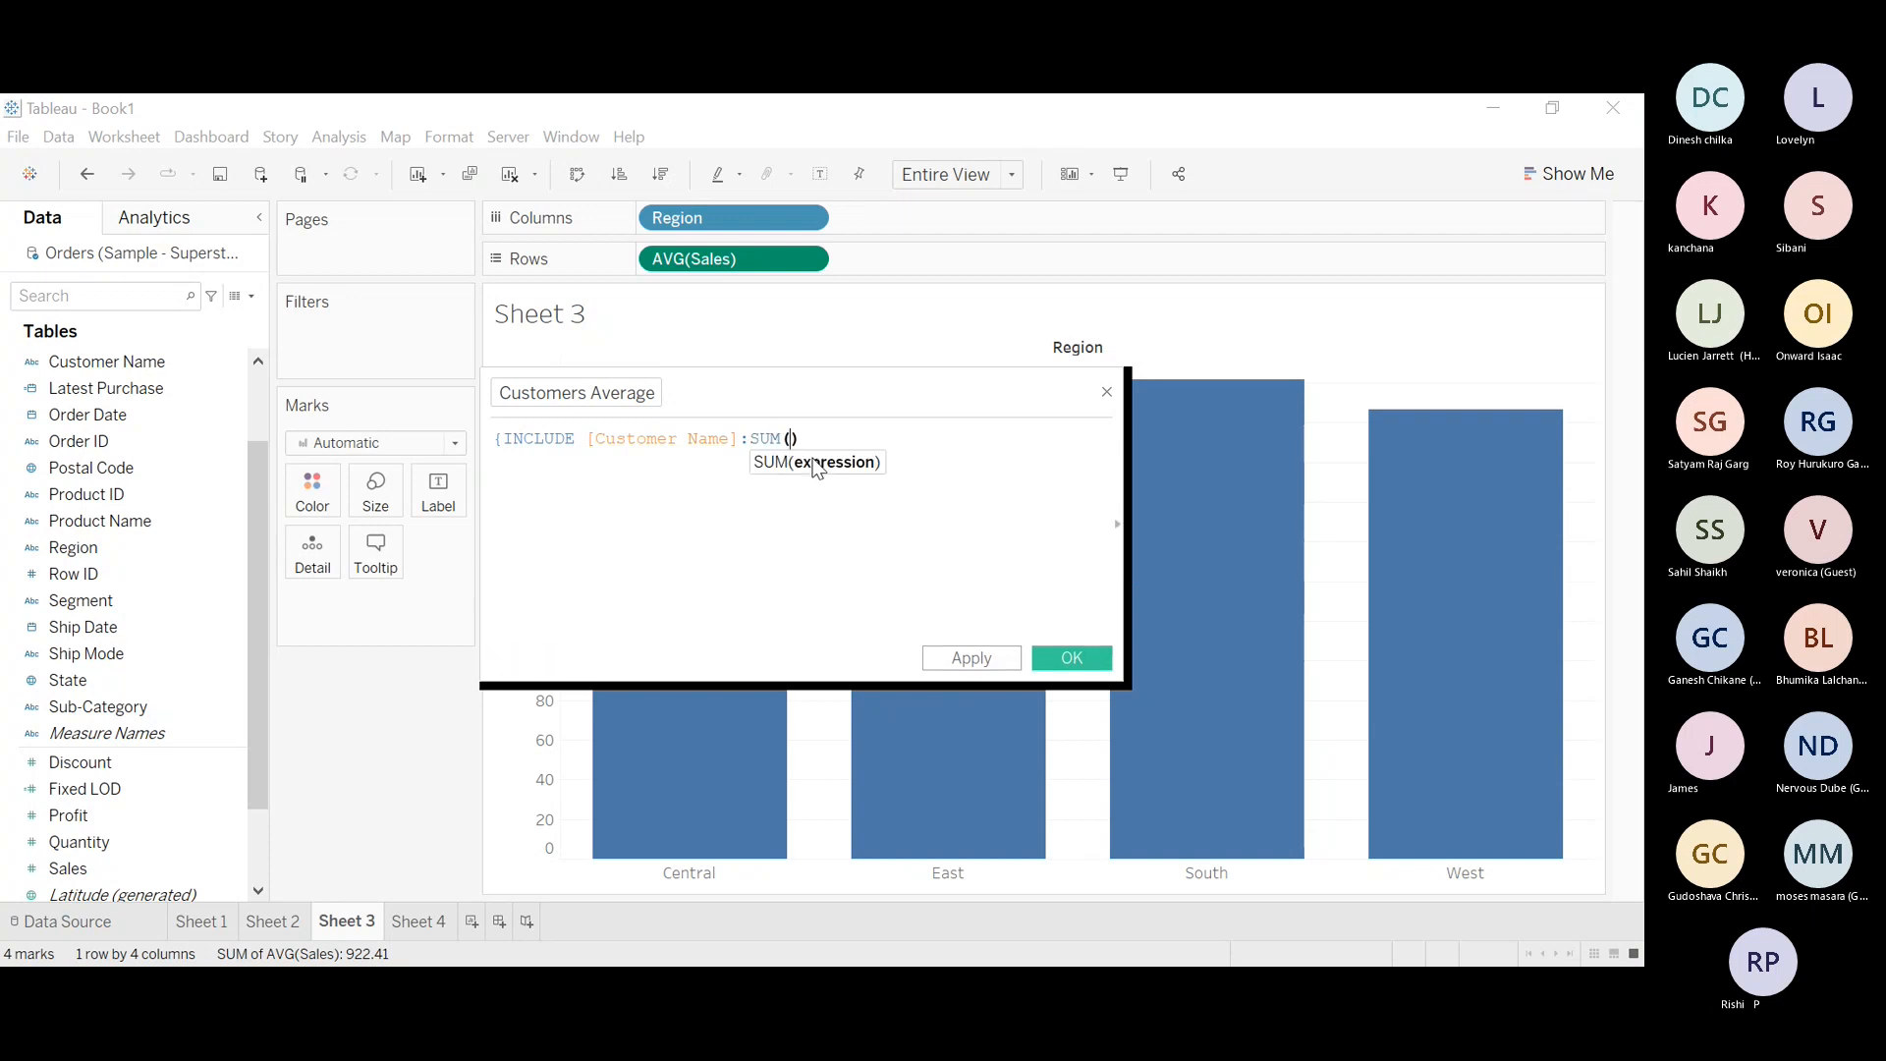
{"action": "type", "text": "Sa"}
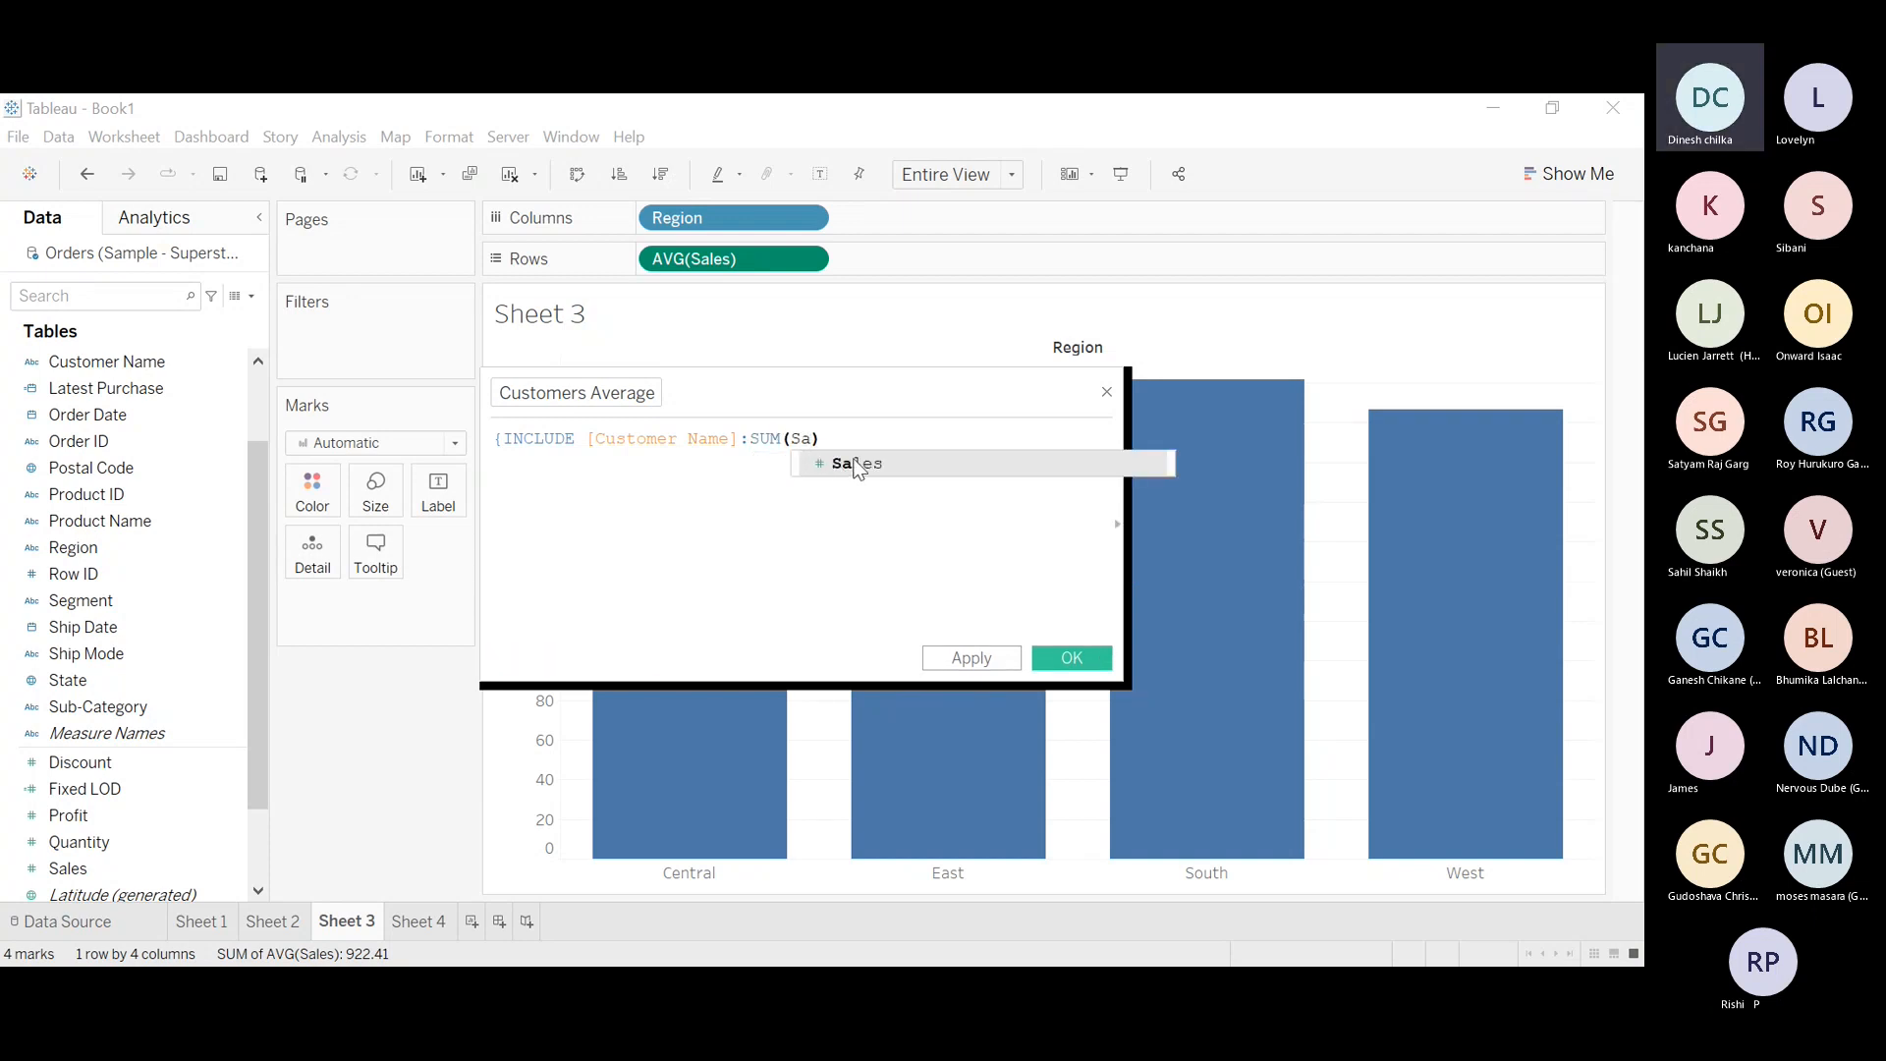
{"action": "double_click", "coordinate": [857, 464]}
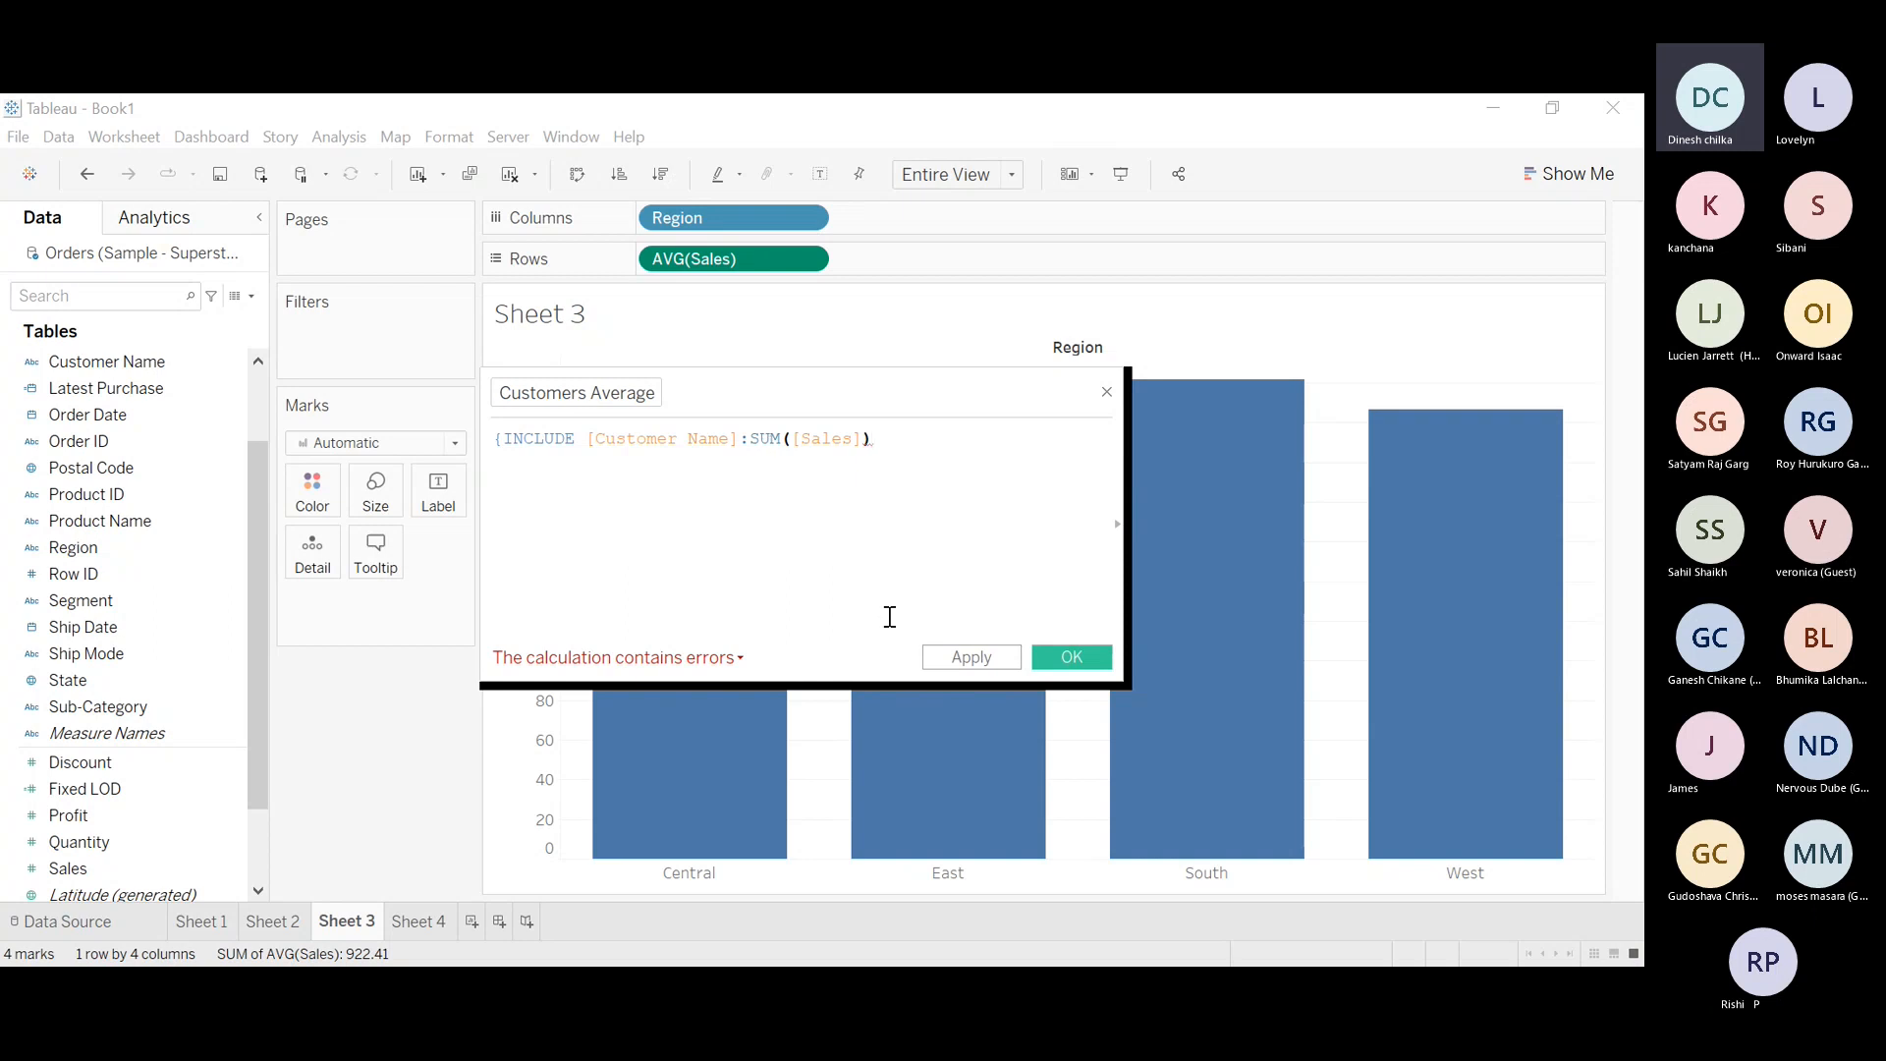
{"action": "type", "text": "}"}
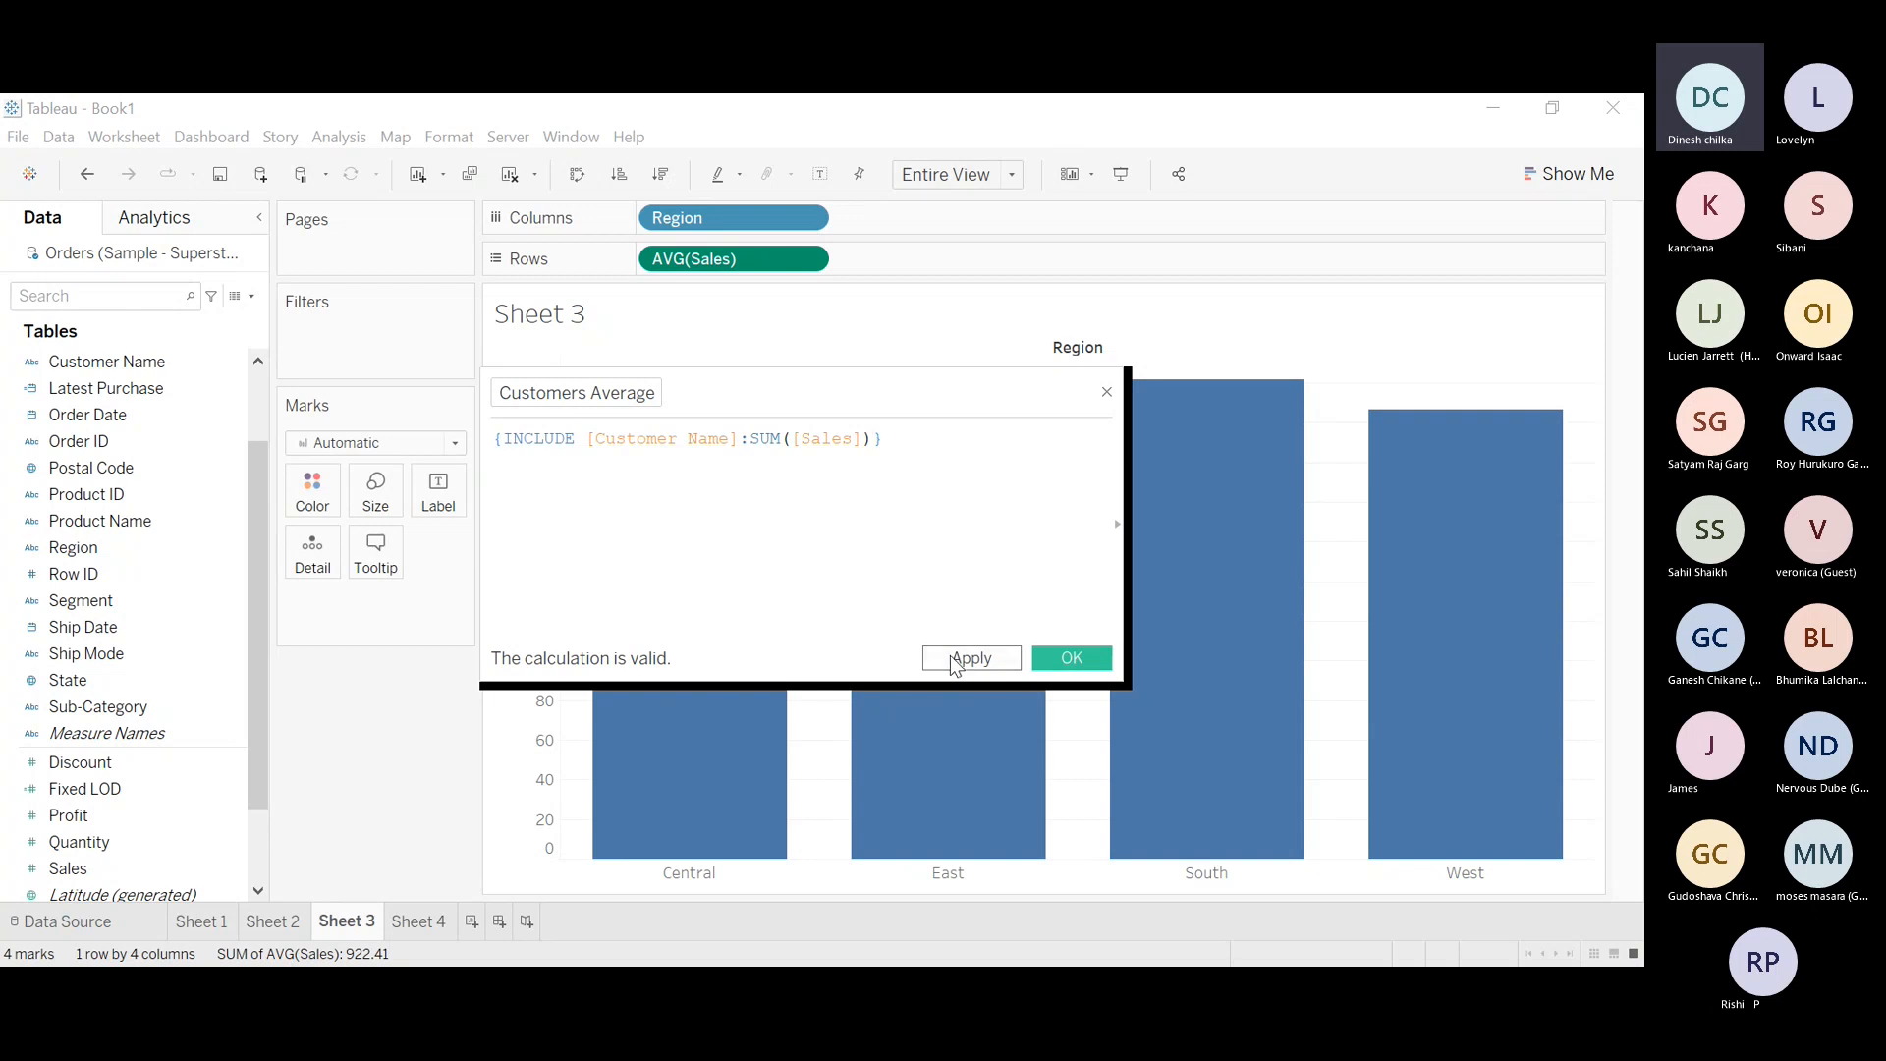
{"action": "left_click", "coordinate": [952, 659]}
{"action": "left_click", "coordinate": [1057, 656]}
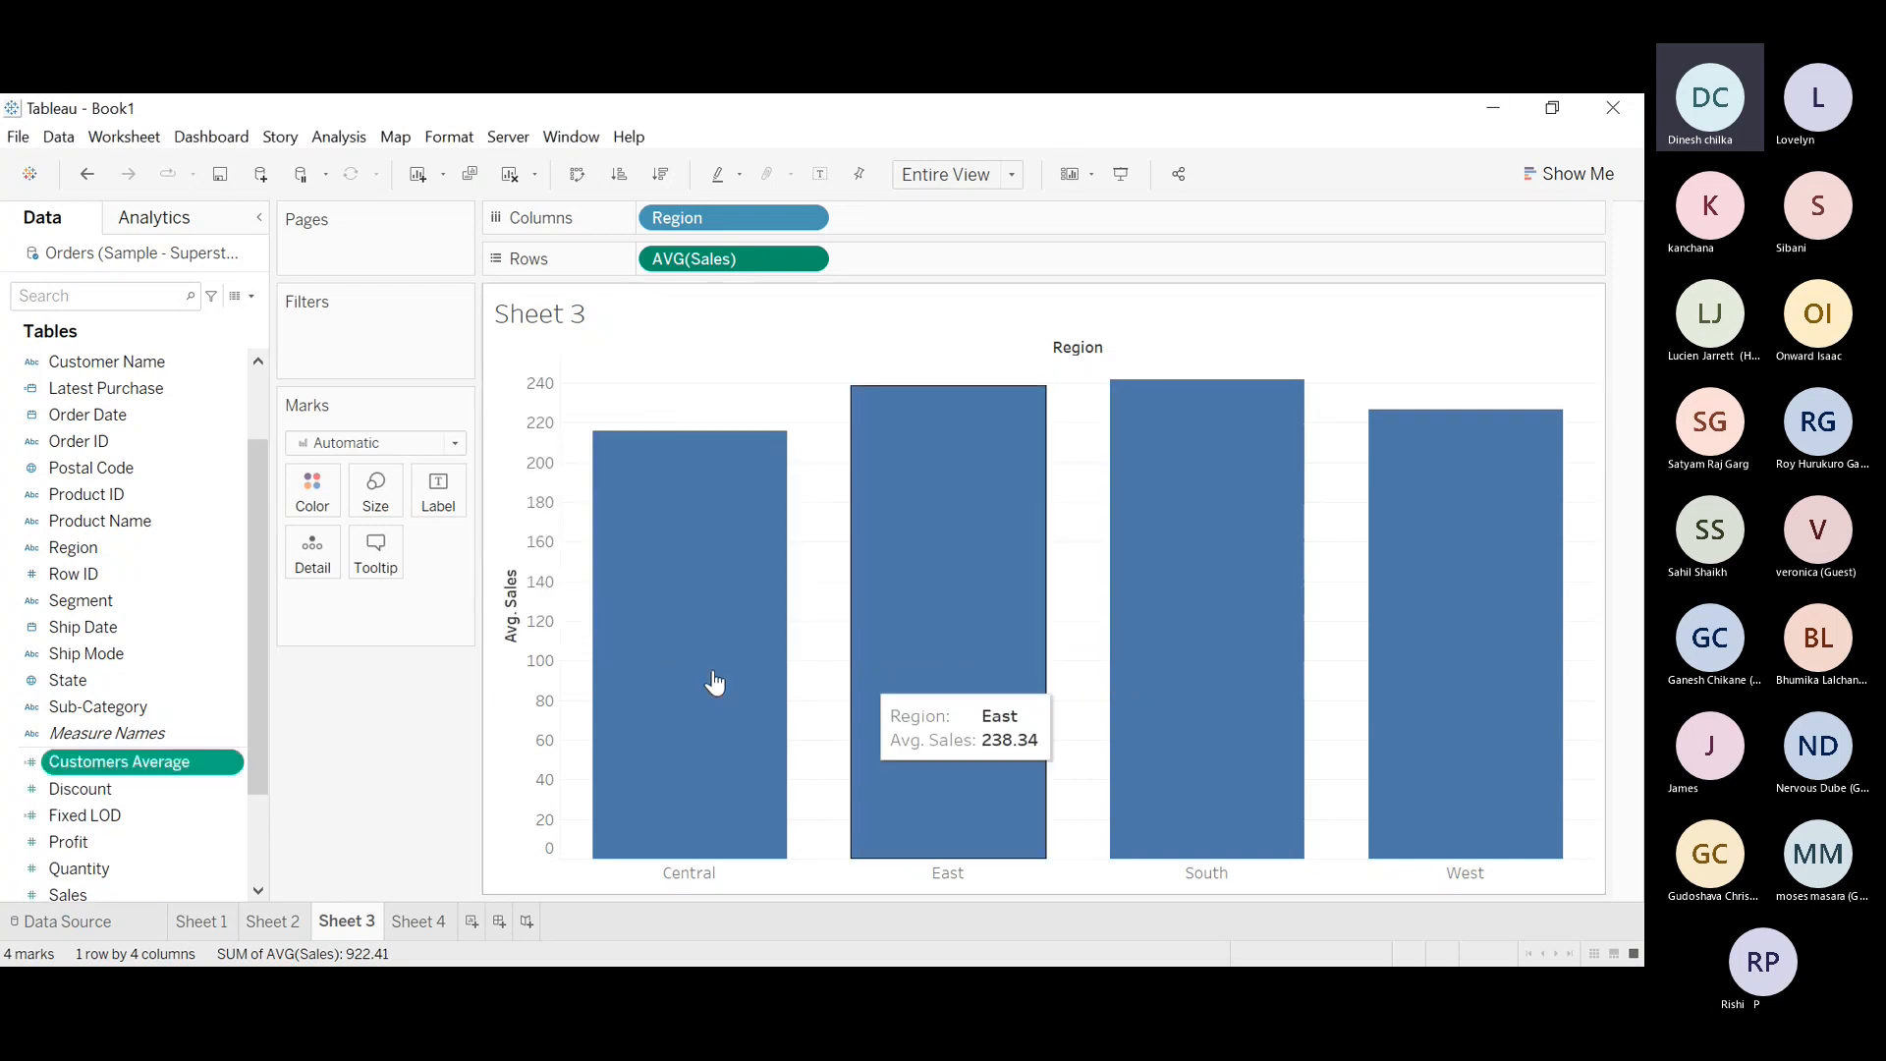
Add Customers Average to the rows after AVG(Sales) and set its aggregation to average
{"action": "left_click_drag", "start_coordinate": [121, 760], "coordinate": [929, 259]}
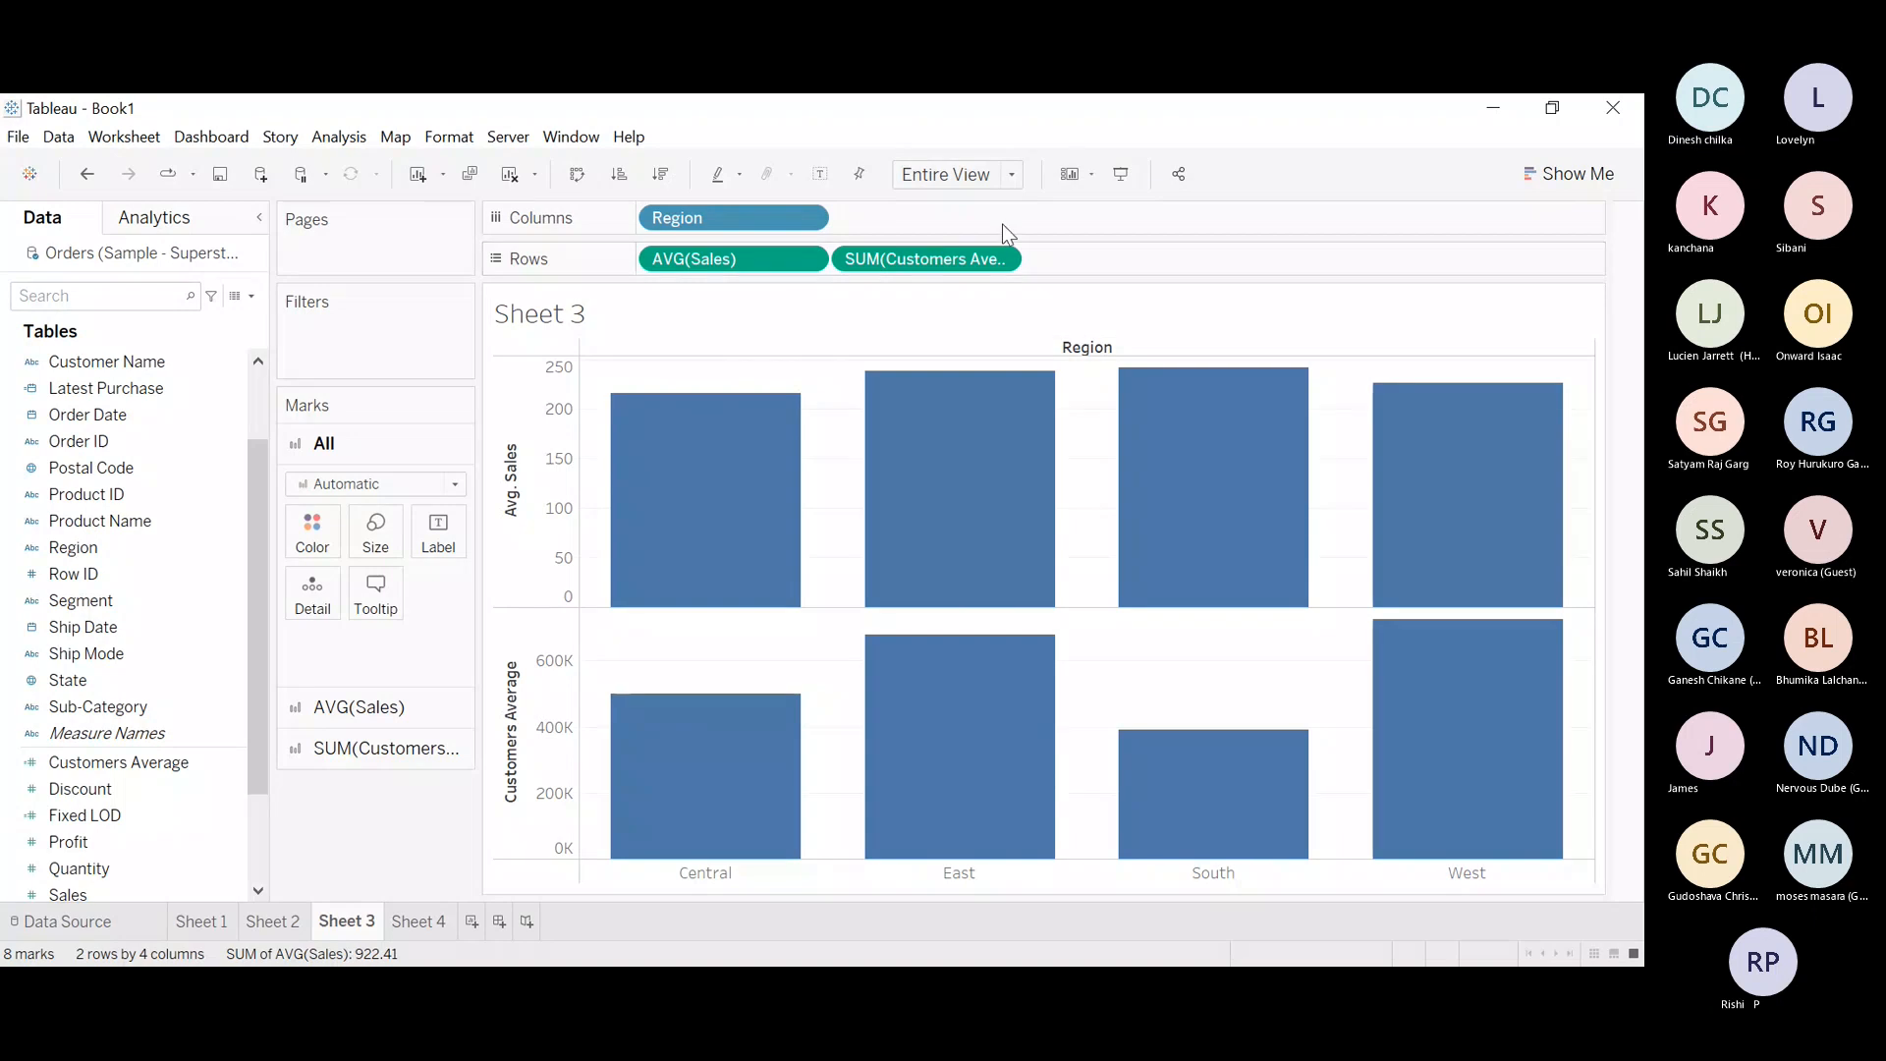
{"action": "left_click", "coordinate": [923, 259]}
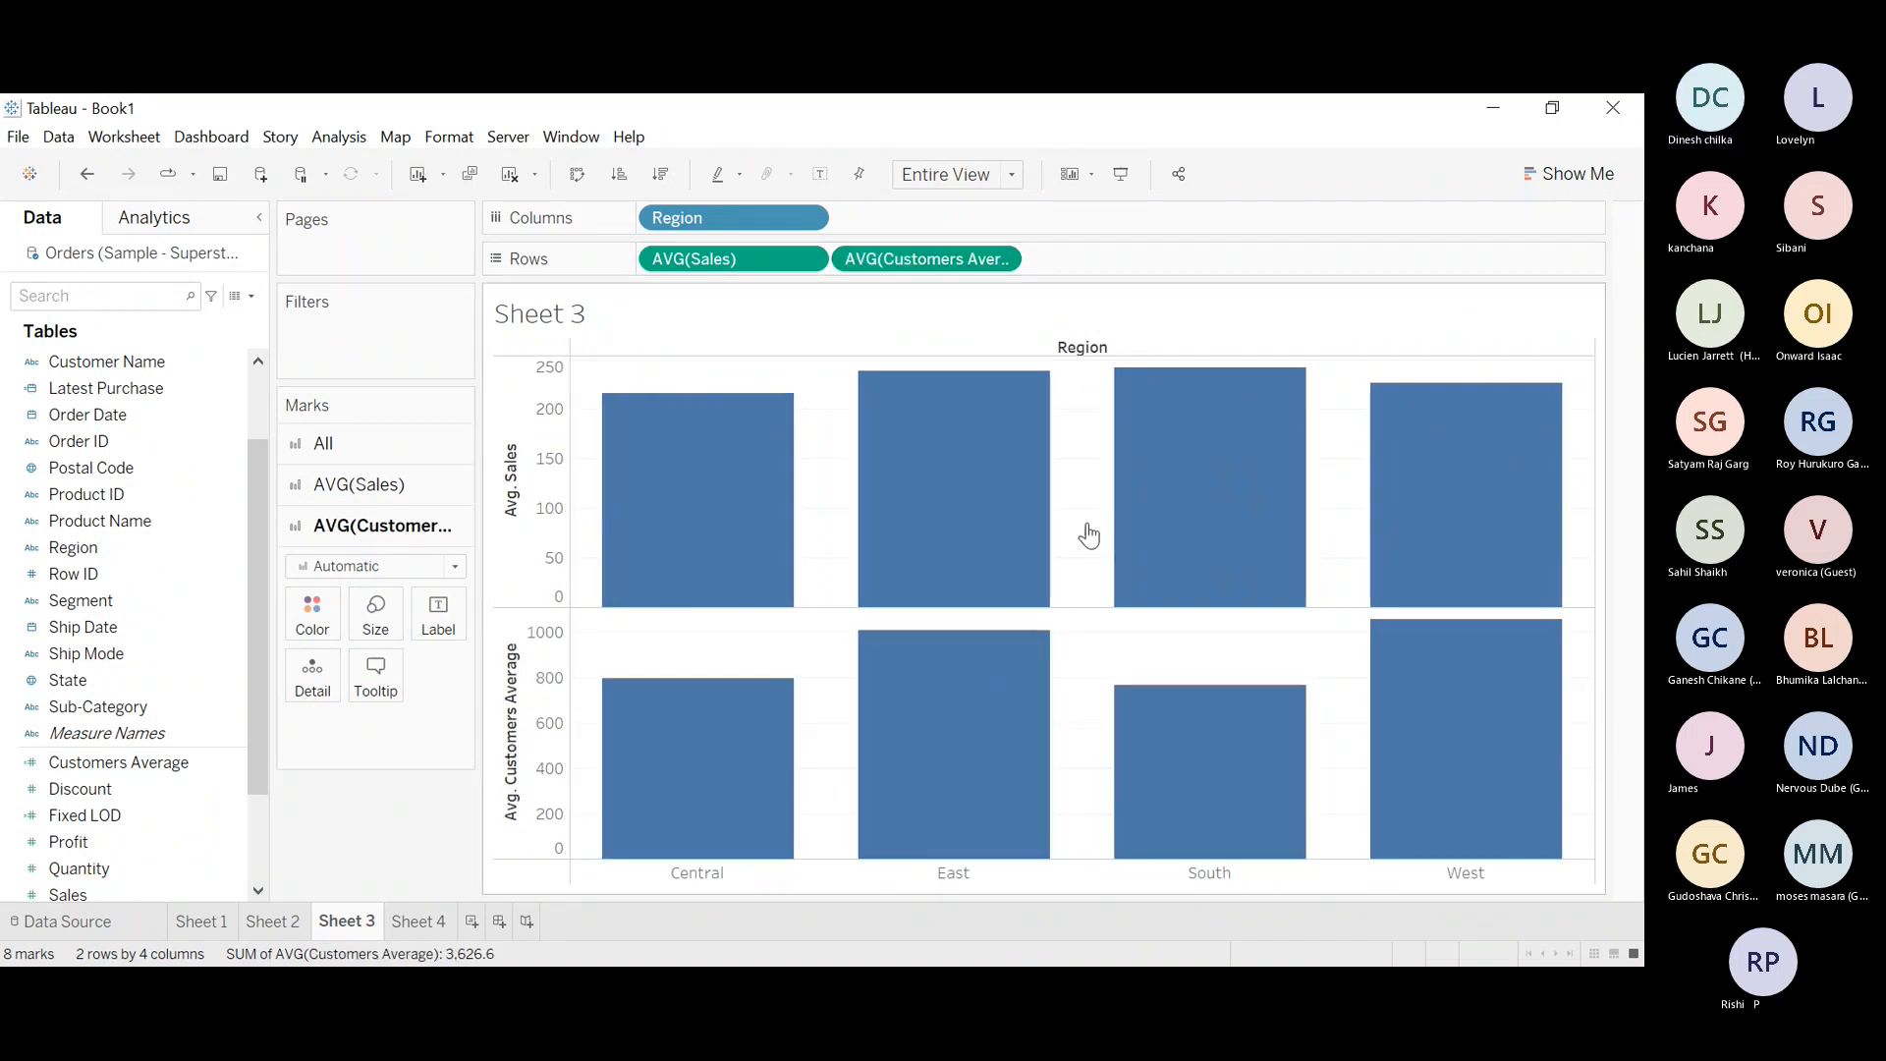
{"action": "mouse_move", "coordinate": [889, 424]}
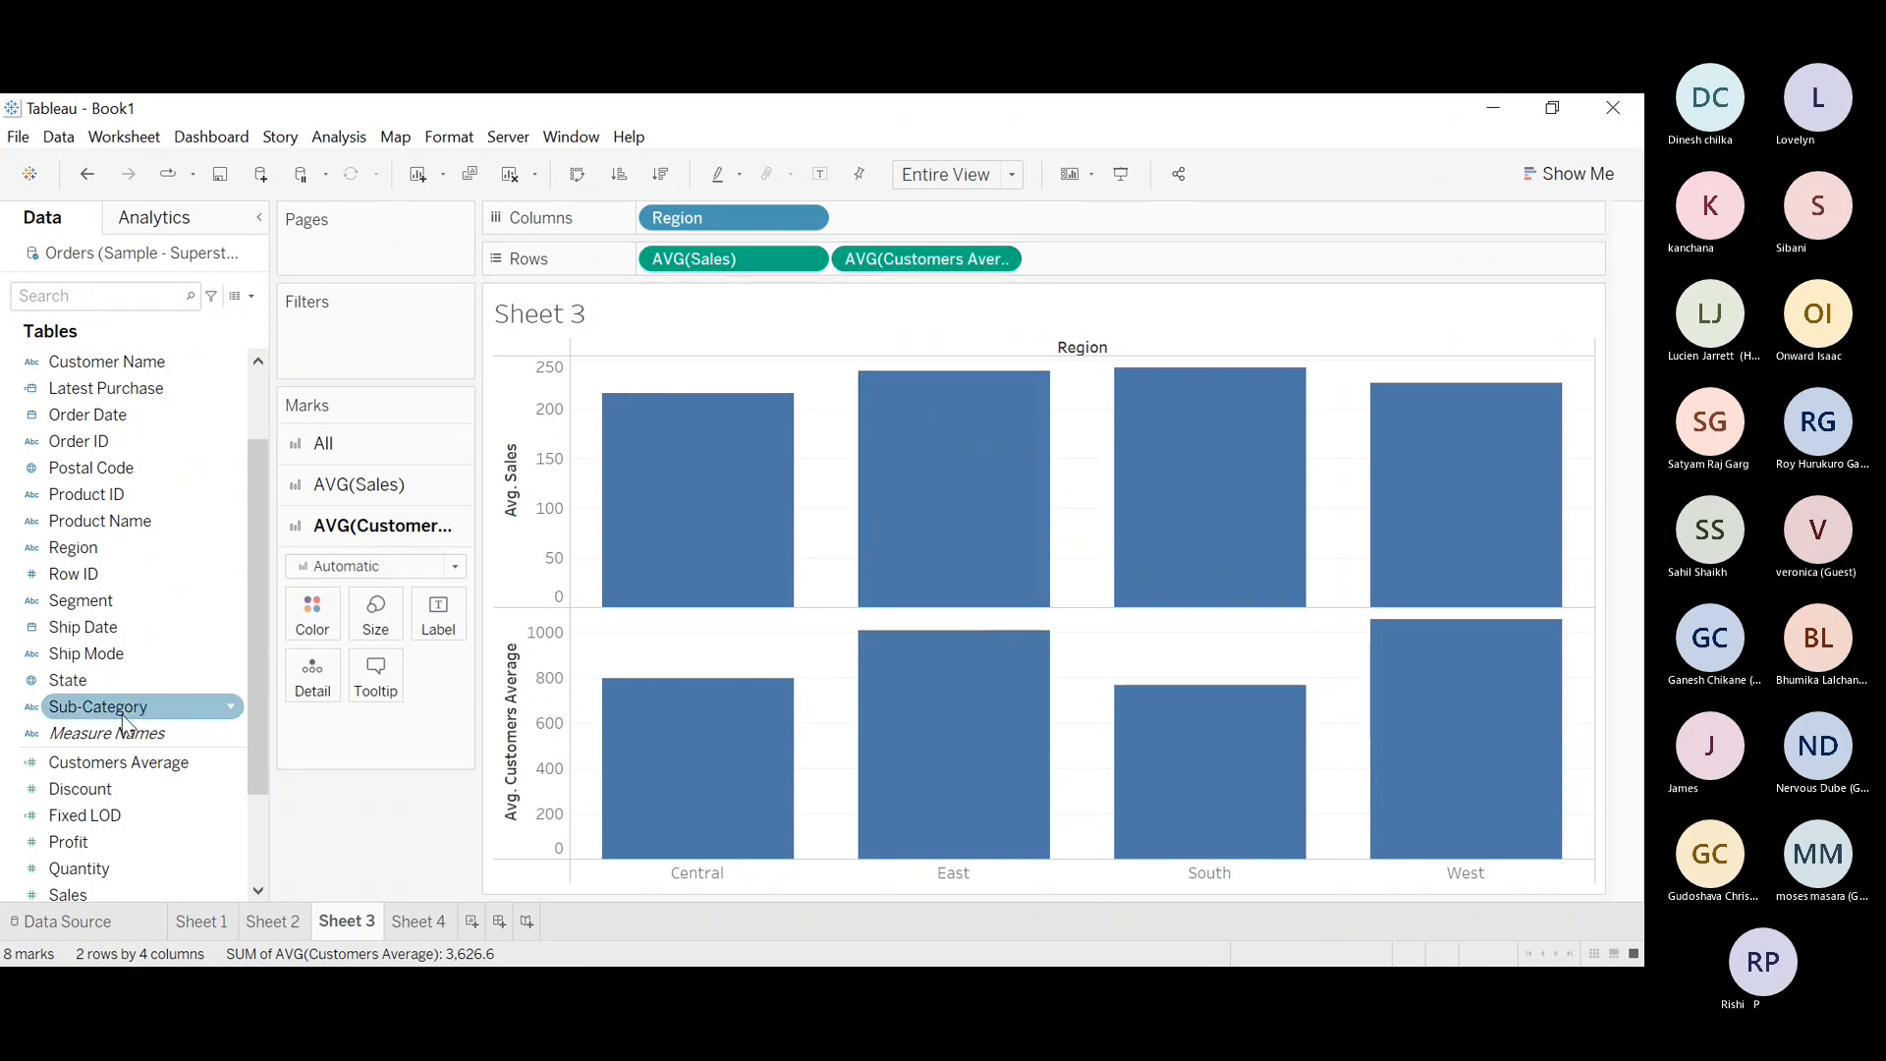
Show mark labels on both bar charts and sort the regions in descending order of average Customers Average
{"action": "left_click", "coordinate": [259, 361]}
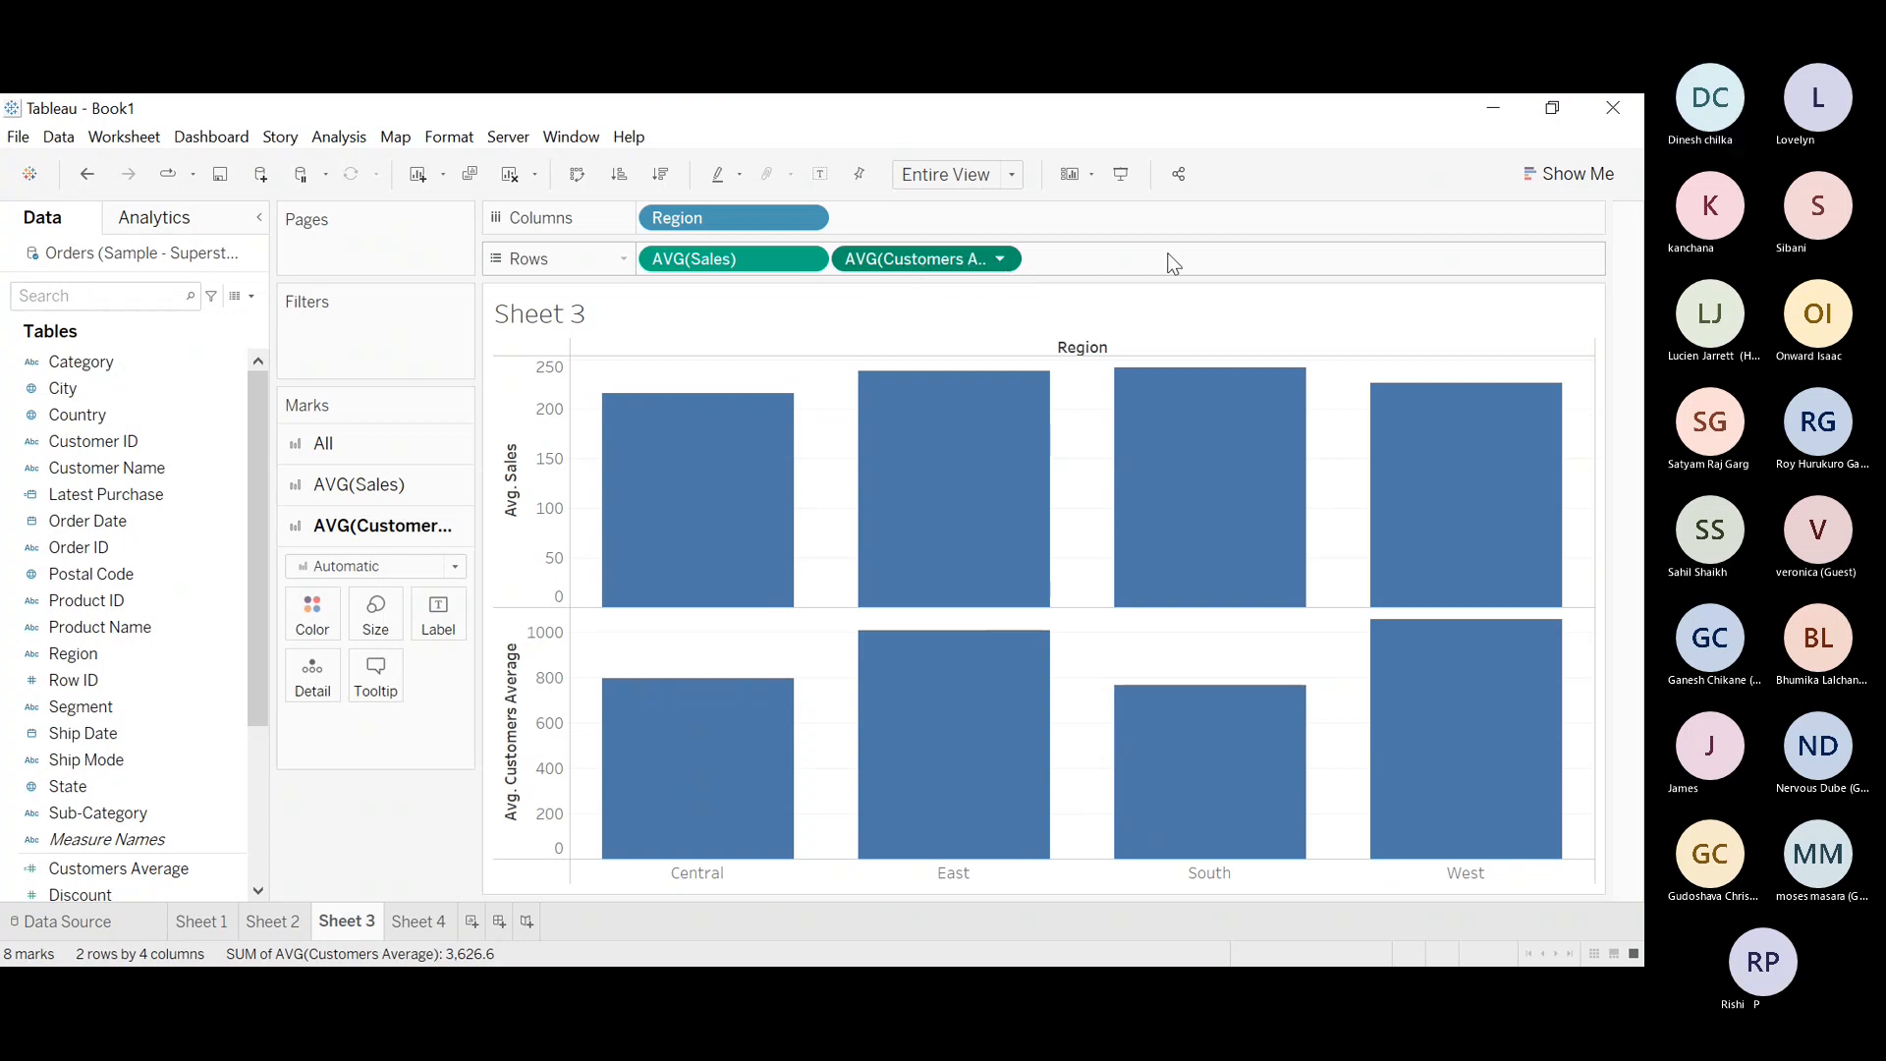
{"action": "left_click", "coordinate": [821, 173]}
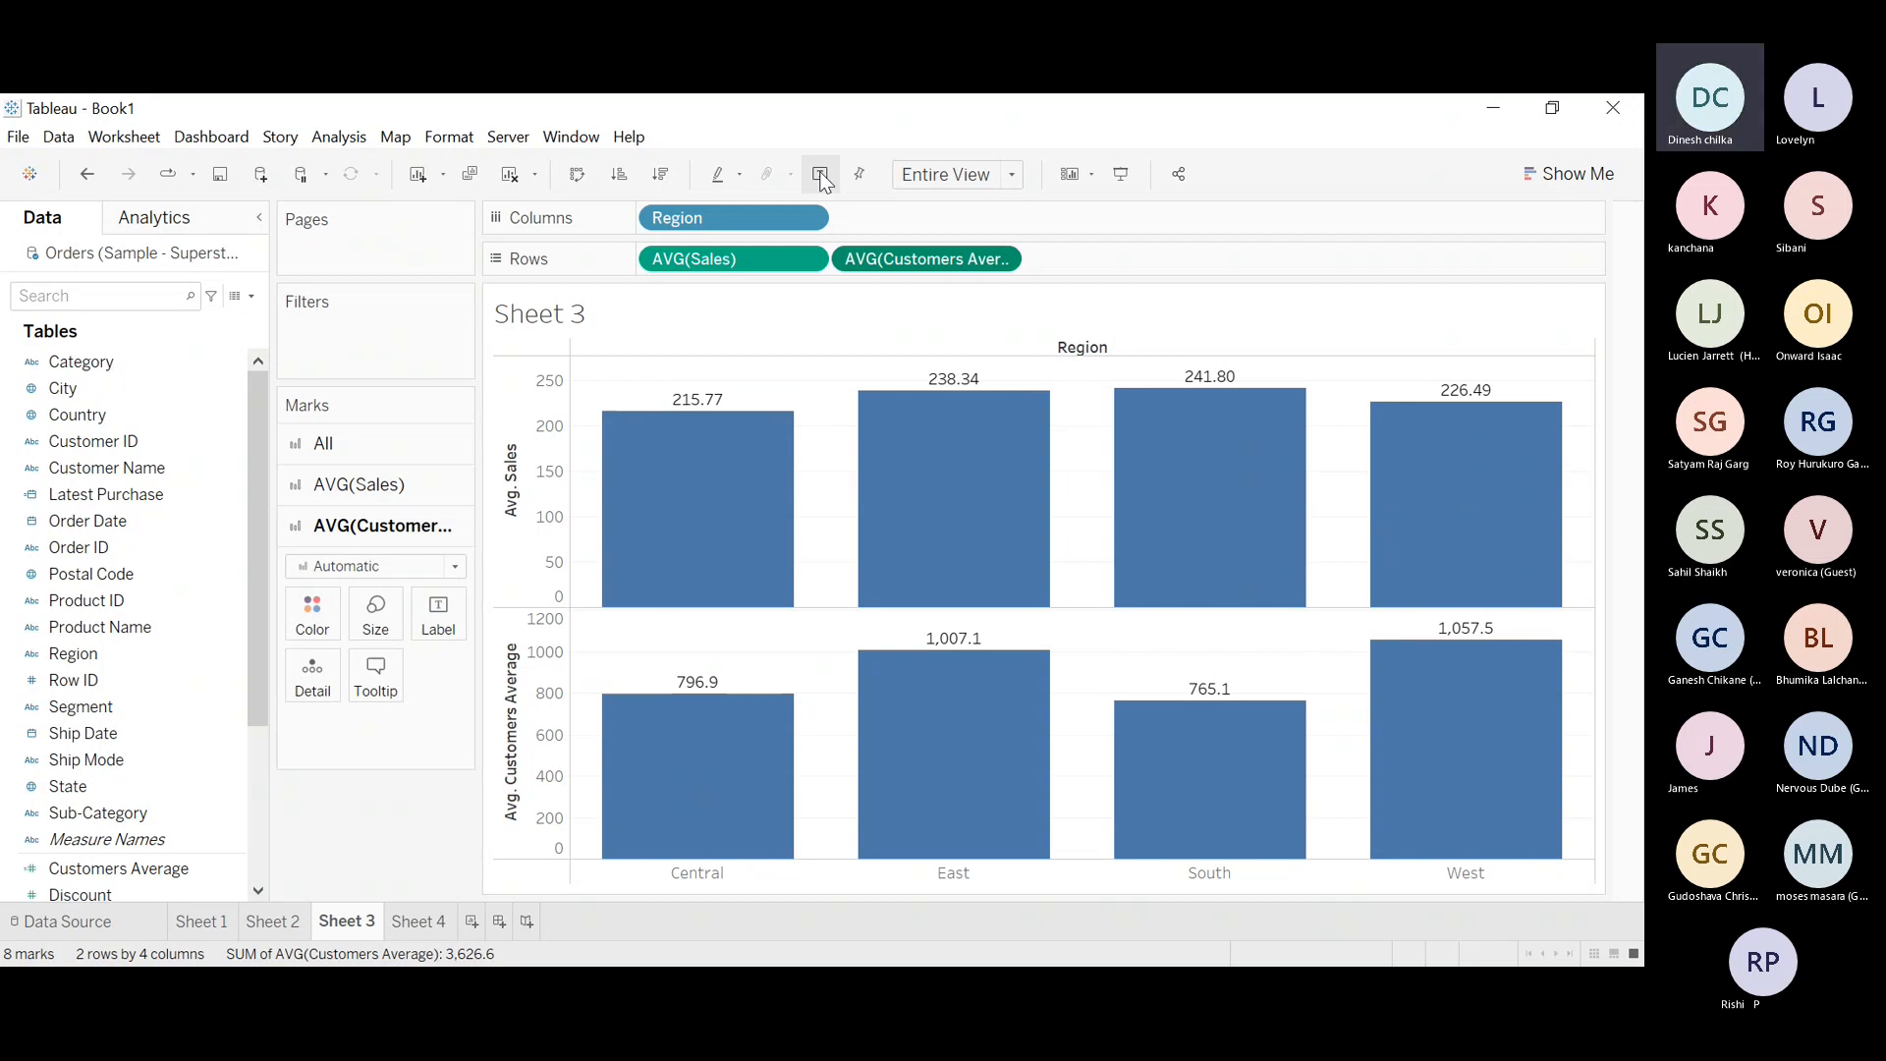
{"action": "left_click", "coordinate": [660, 175]}
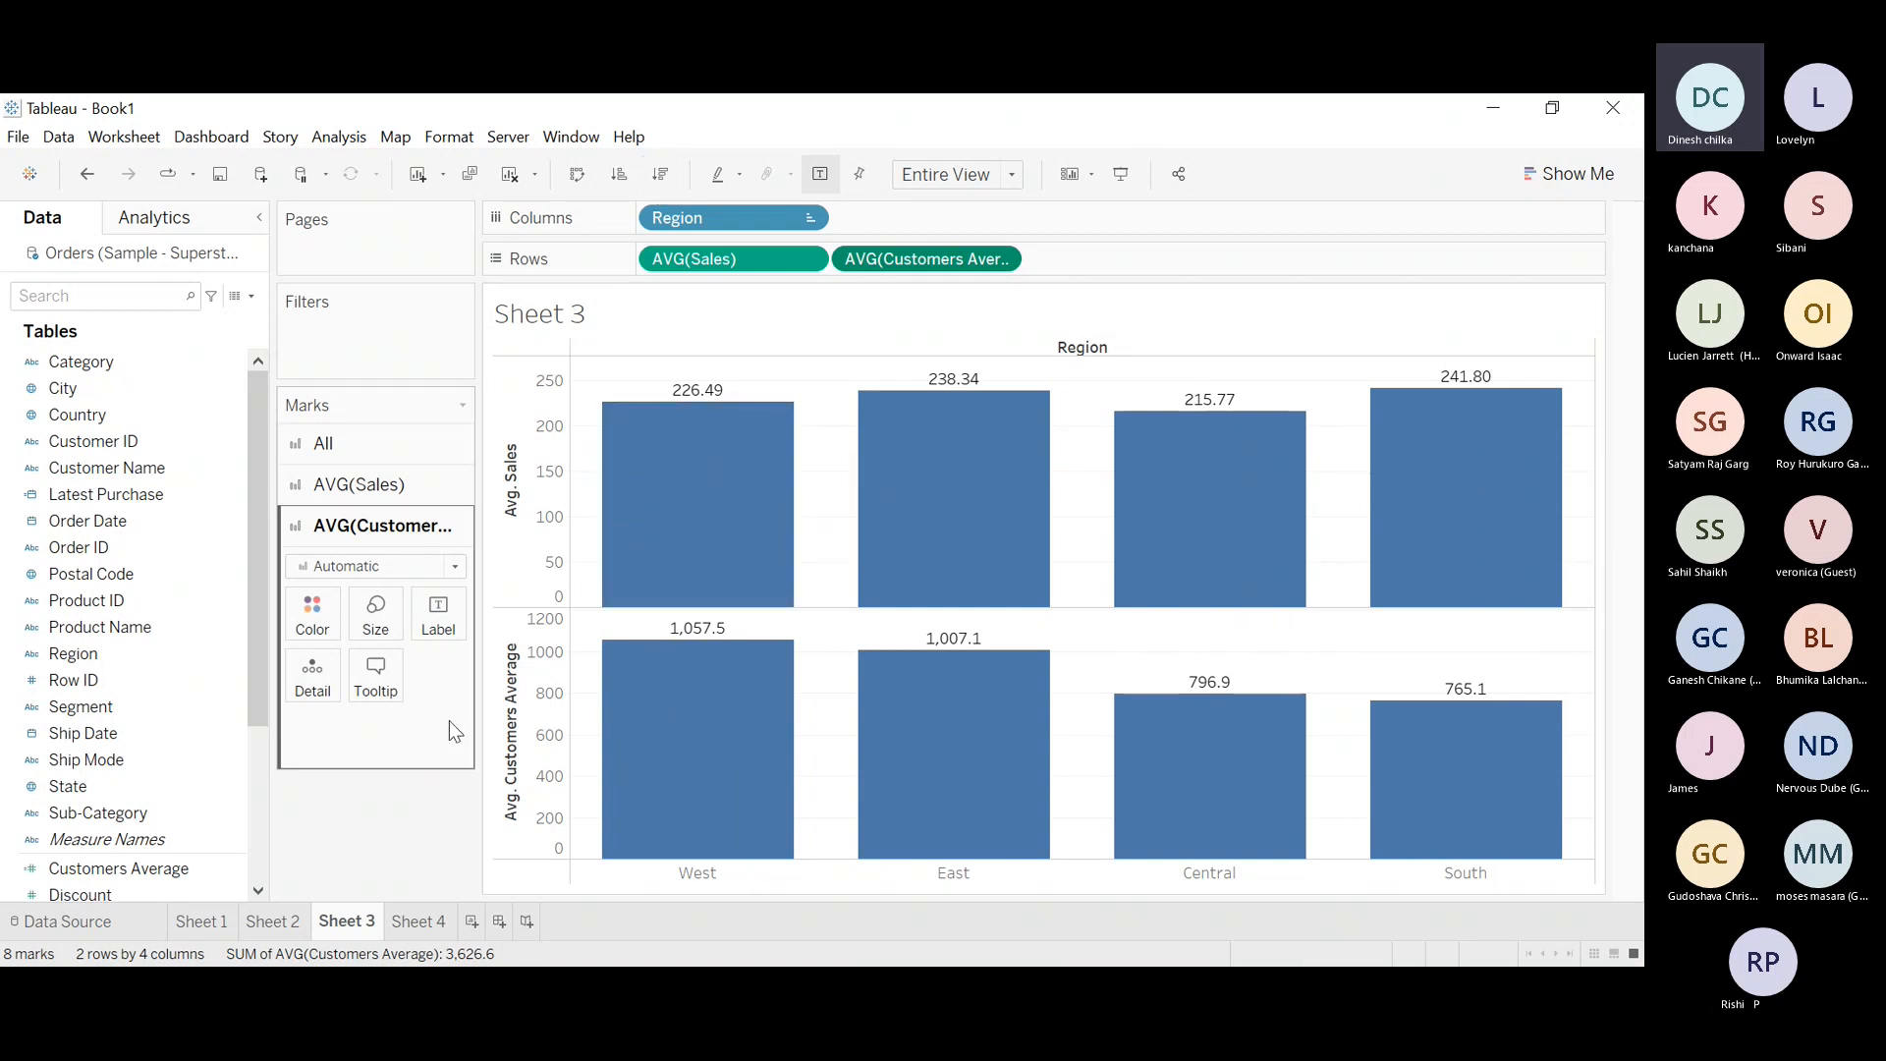
Add a blank Sheet 5, return to Sheet 4 and place Customer Name after Region in the rows
{"action": "left_click", "coordinate": [407, 923]}
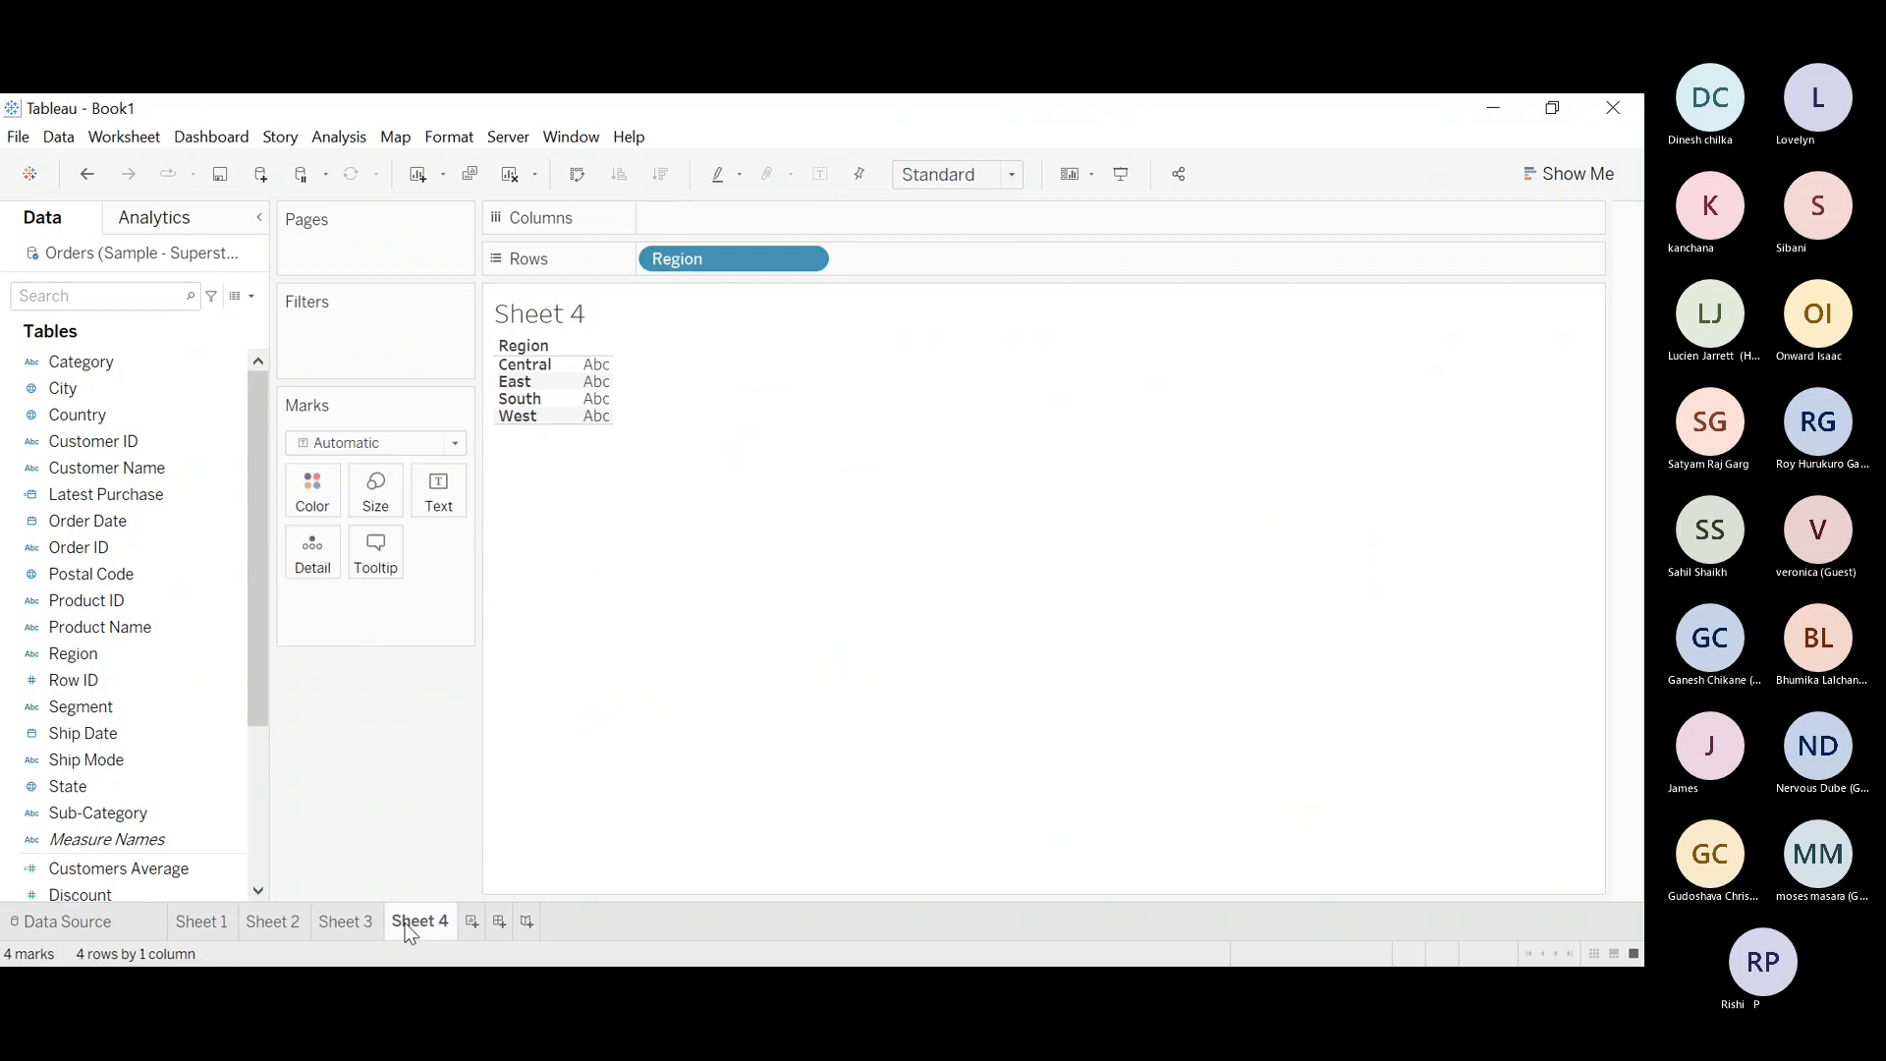
{"action": "left_click", "coordinate": [471, 920]}
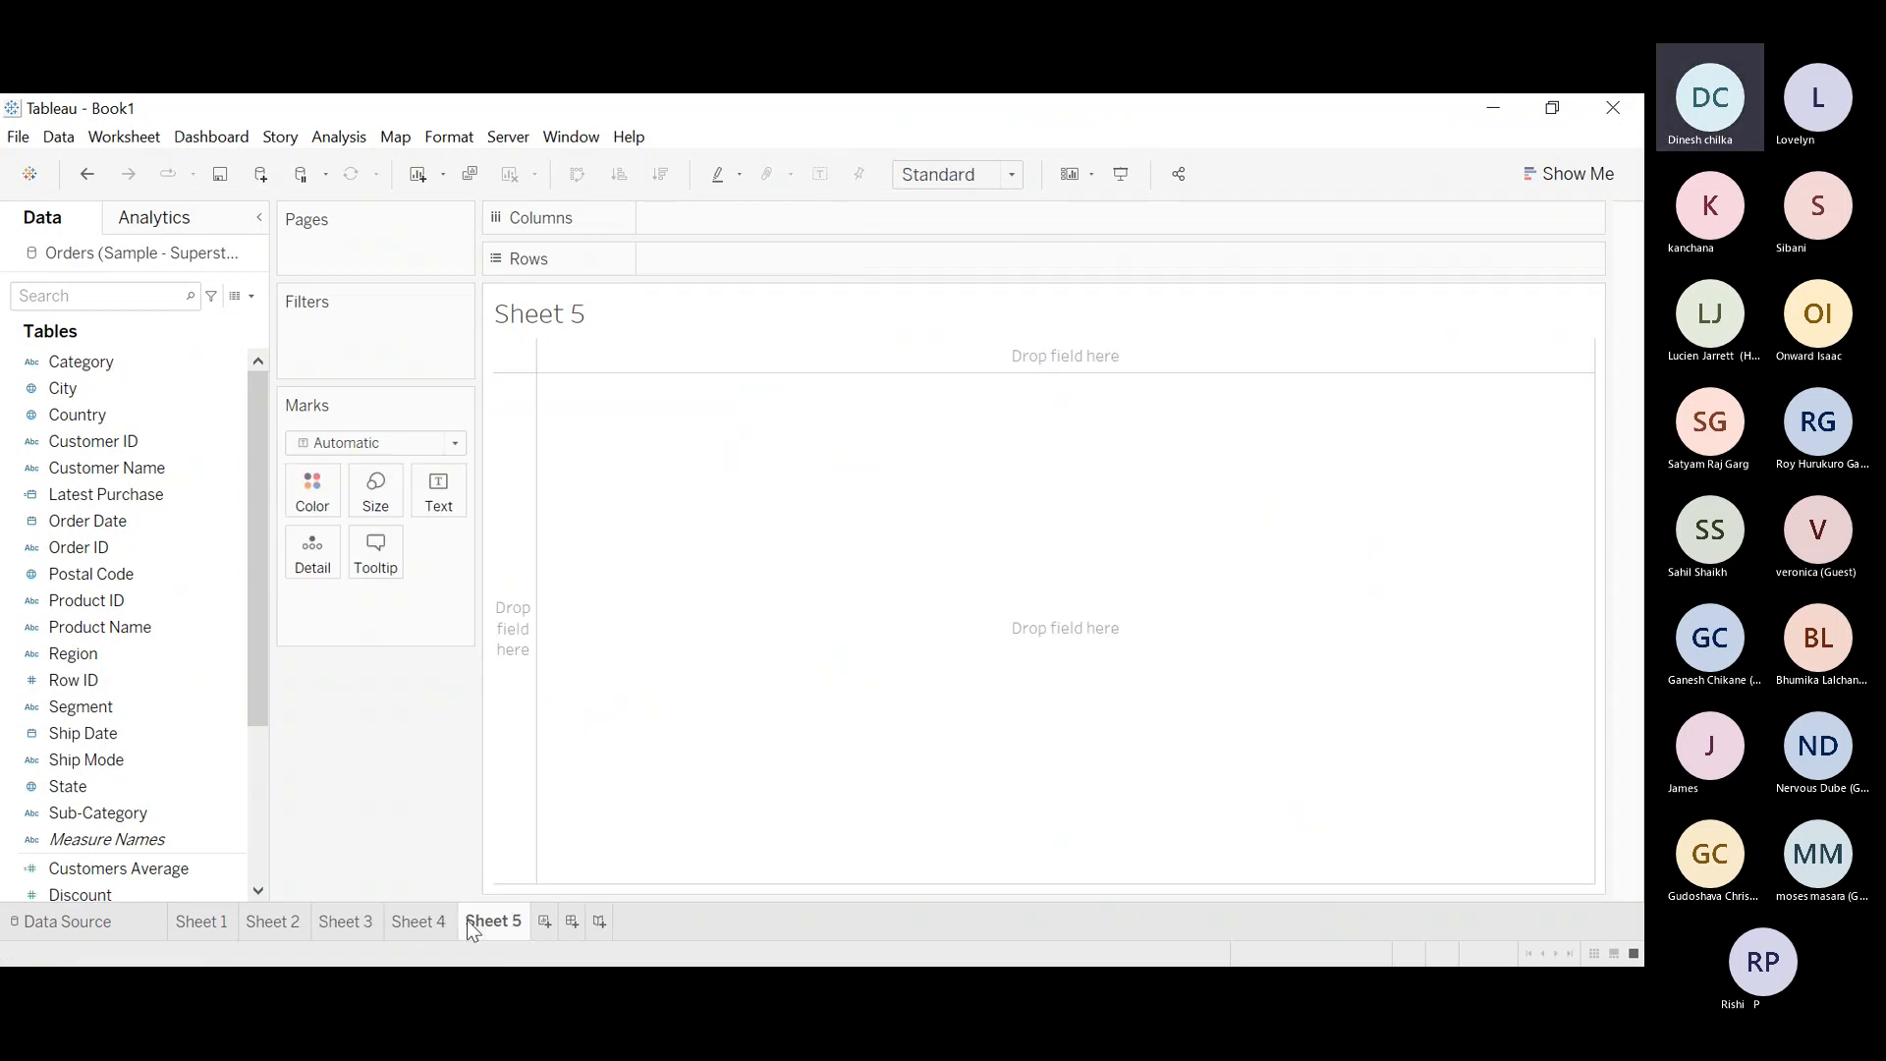
{"action": "left_click", "coordinate": [433, 919]}
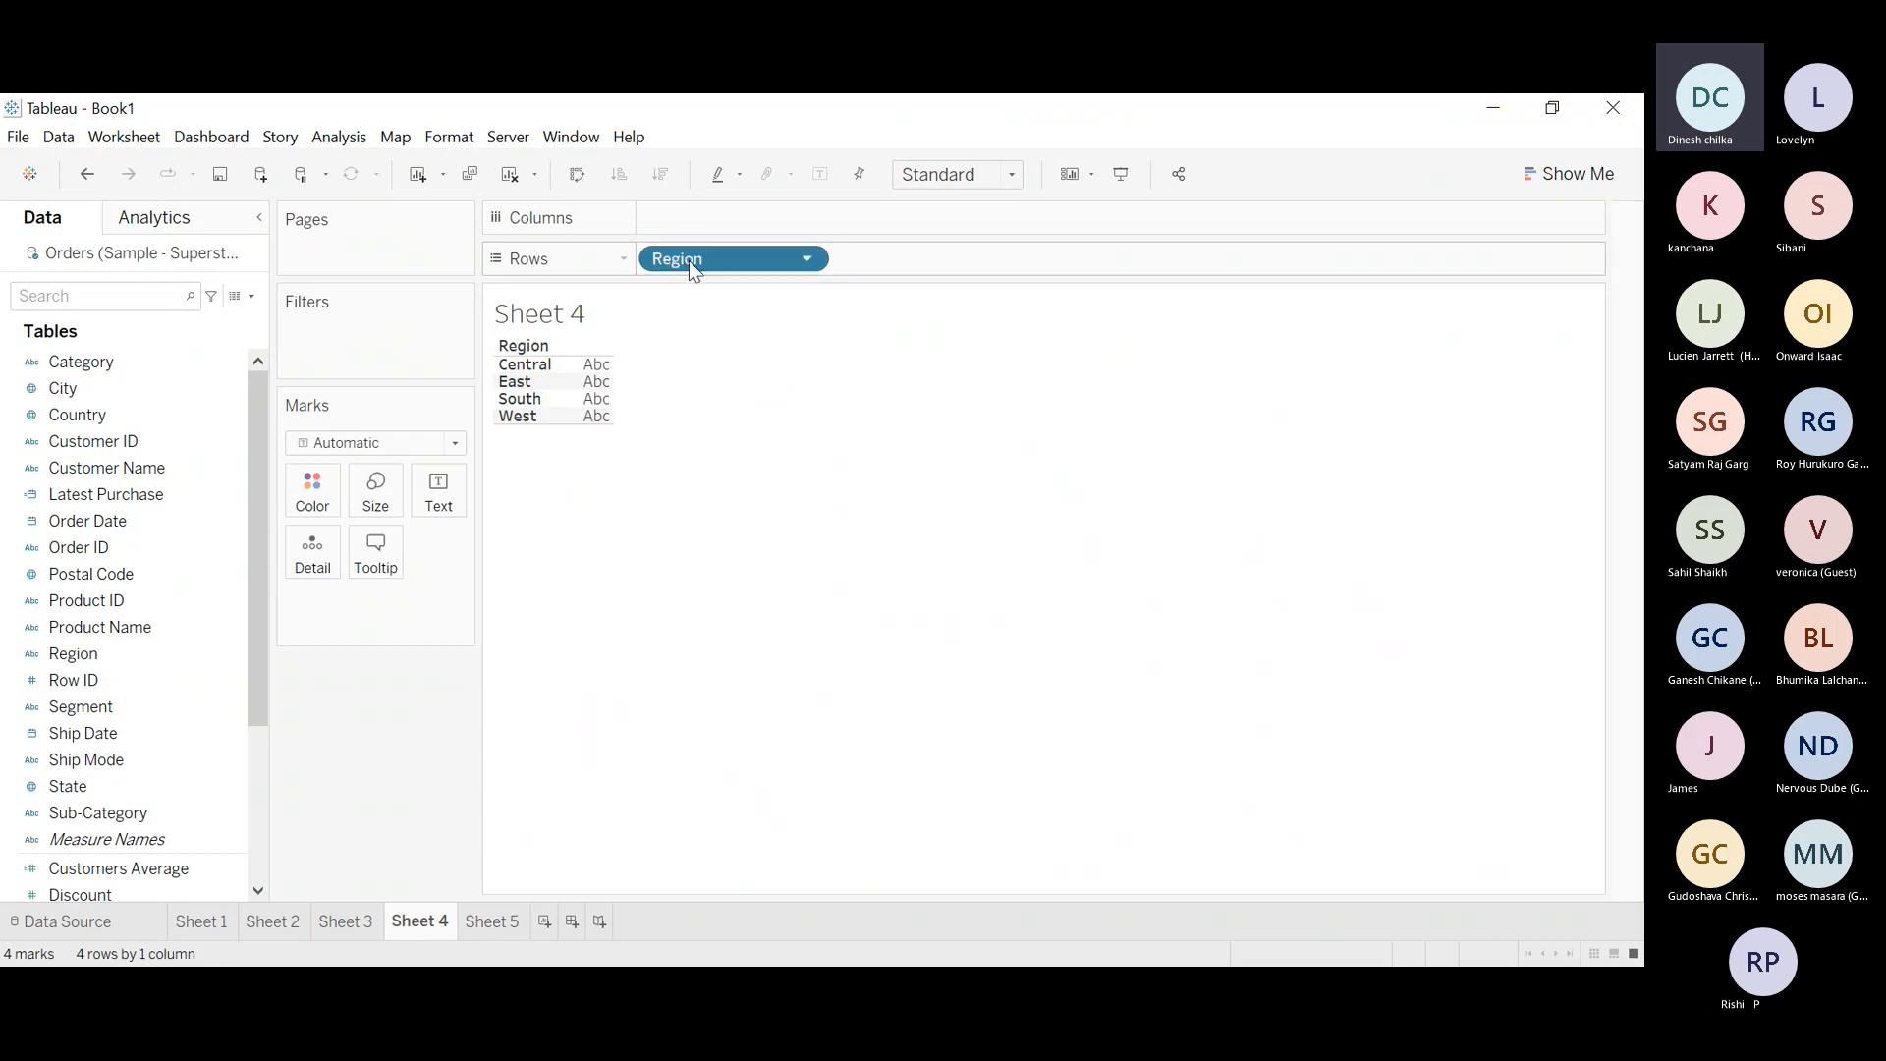
{"action": "mouse_move", "coordinate": [687, 262]}
{"action": "left_mouse_down"}
{"action": "mouse_move", "coordinate": [365, 710]}
{"action": "mouse_move", "coordinate": [807, 233]}
{"action": "mouse_move", "coordinate": [721, 265]}
{"action": "left_mouse_up"}
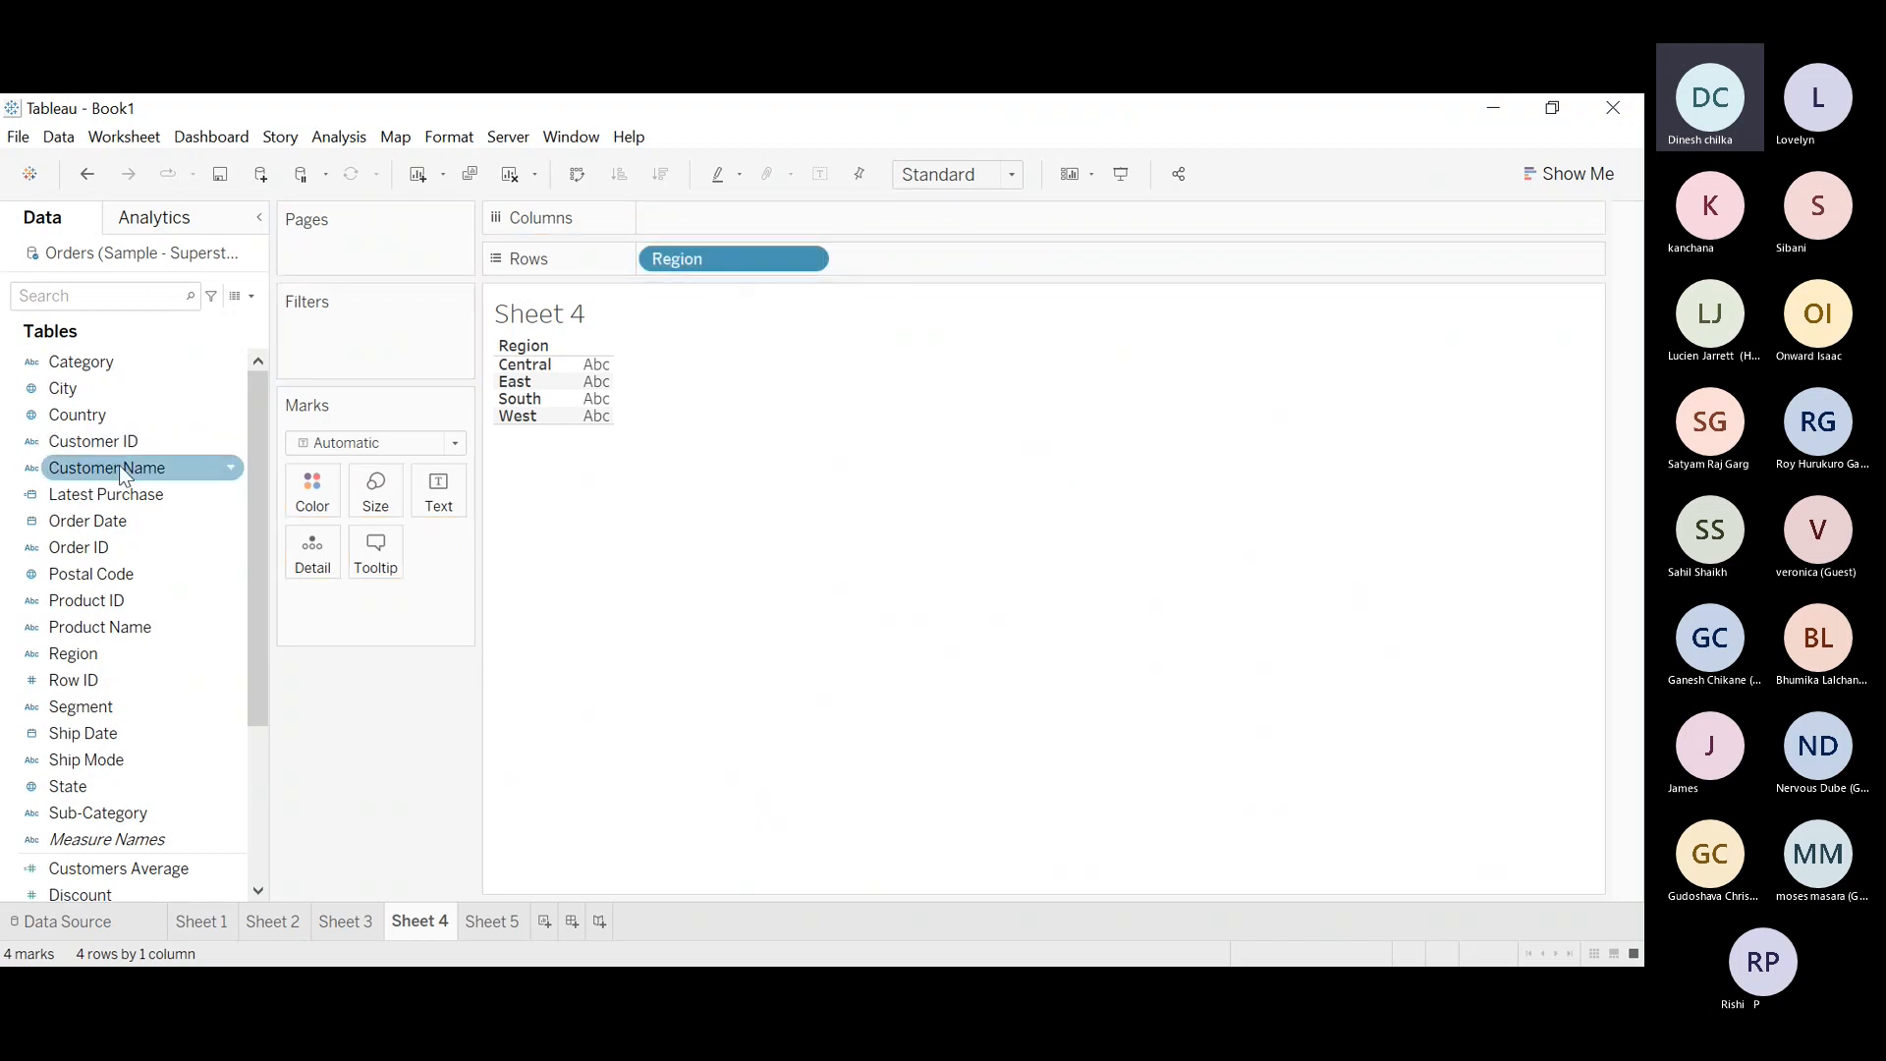
{"action": "left_click_drag", "start_coordinate": [110, 458], "coordinate": [924, 255]}
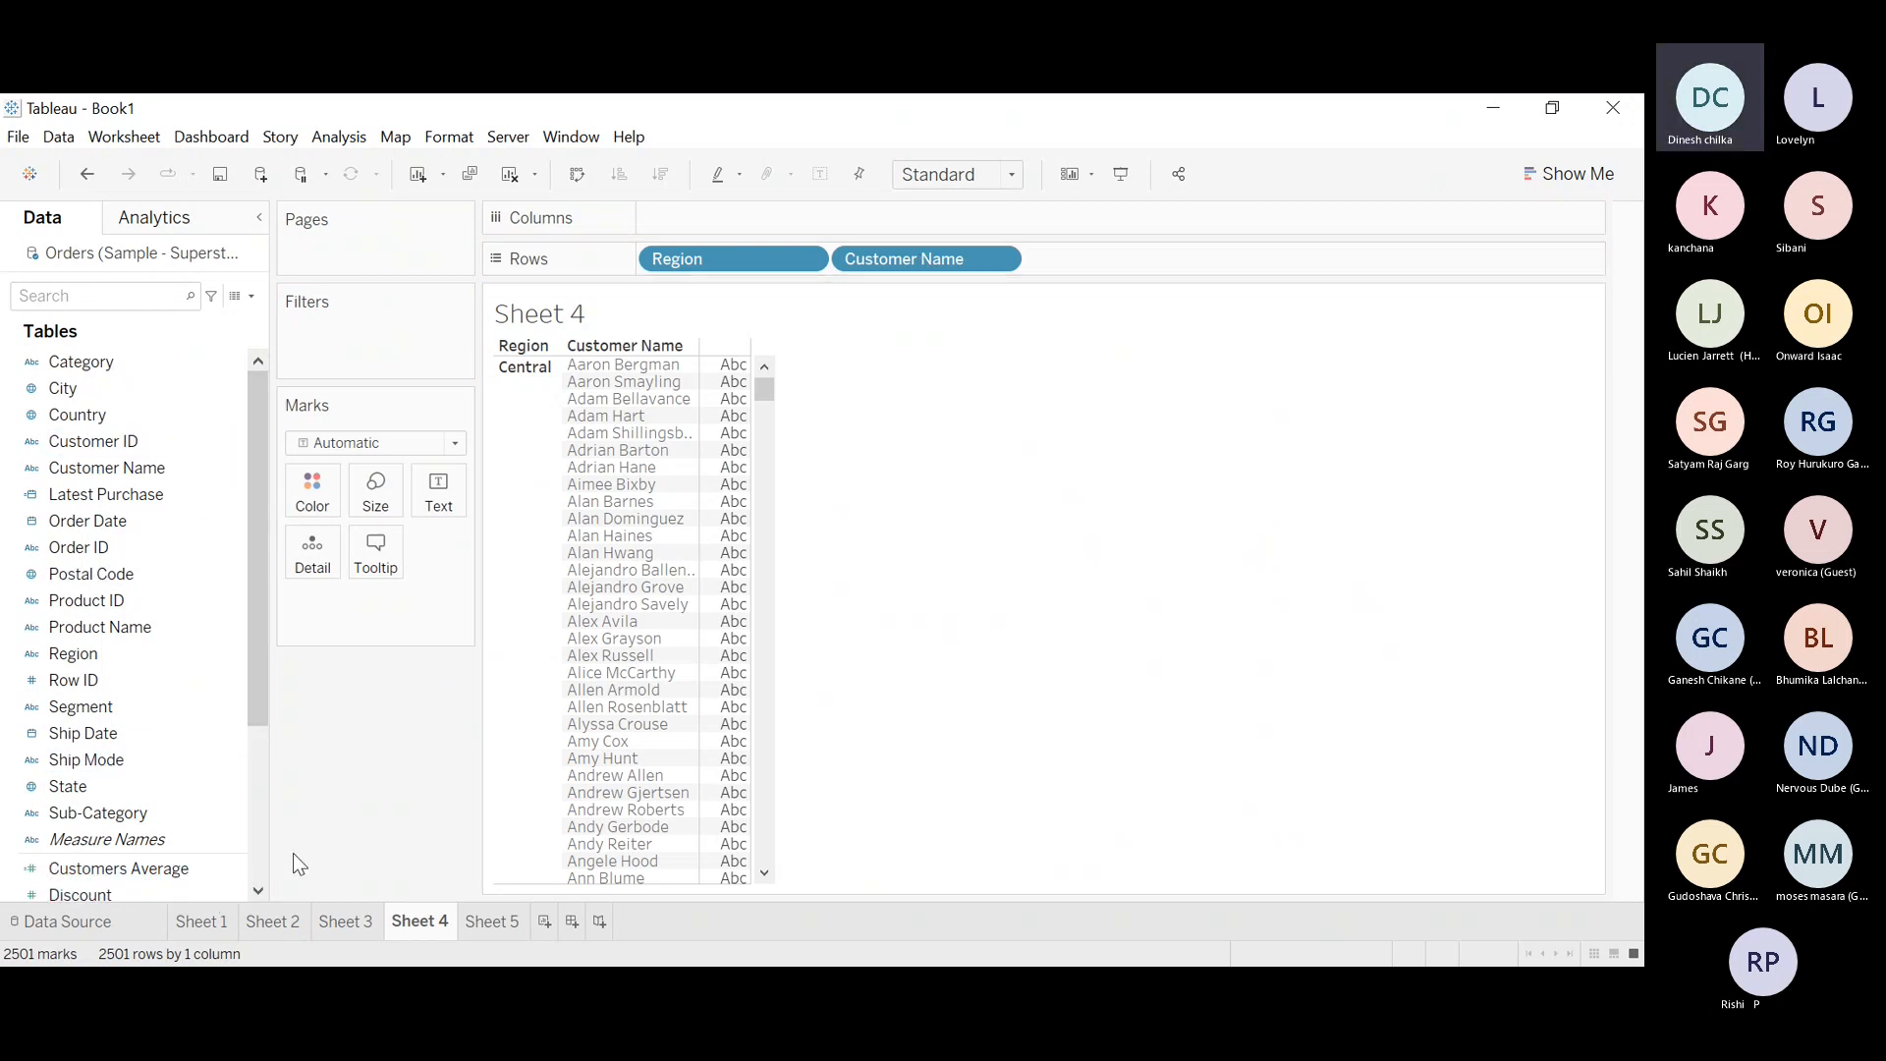
Show each customer's summed Sales as text in the table and add average subtotals for each region
{"action": "left_click", "coordinate": [257, 892]}
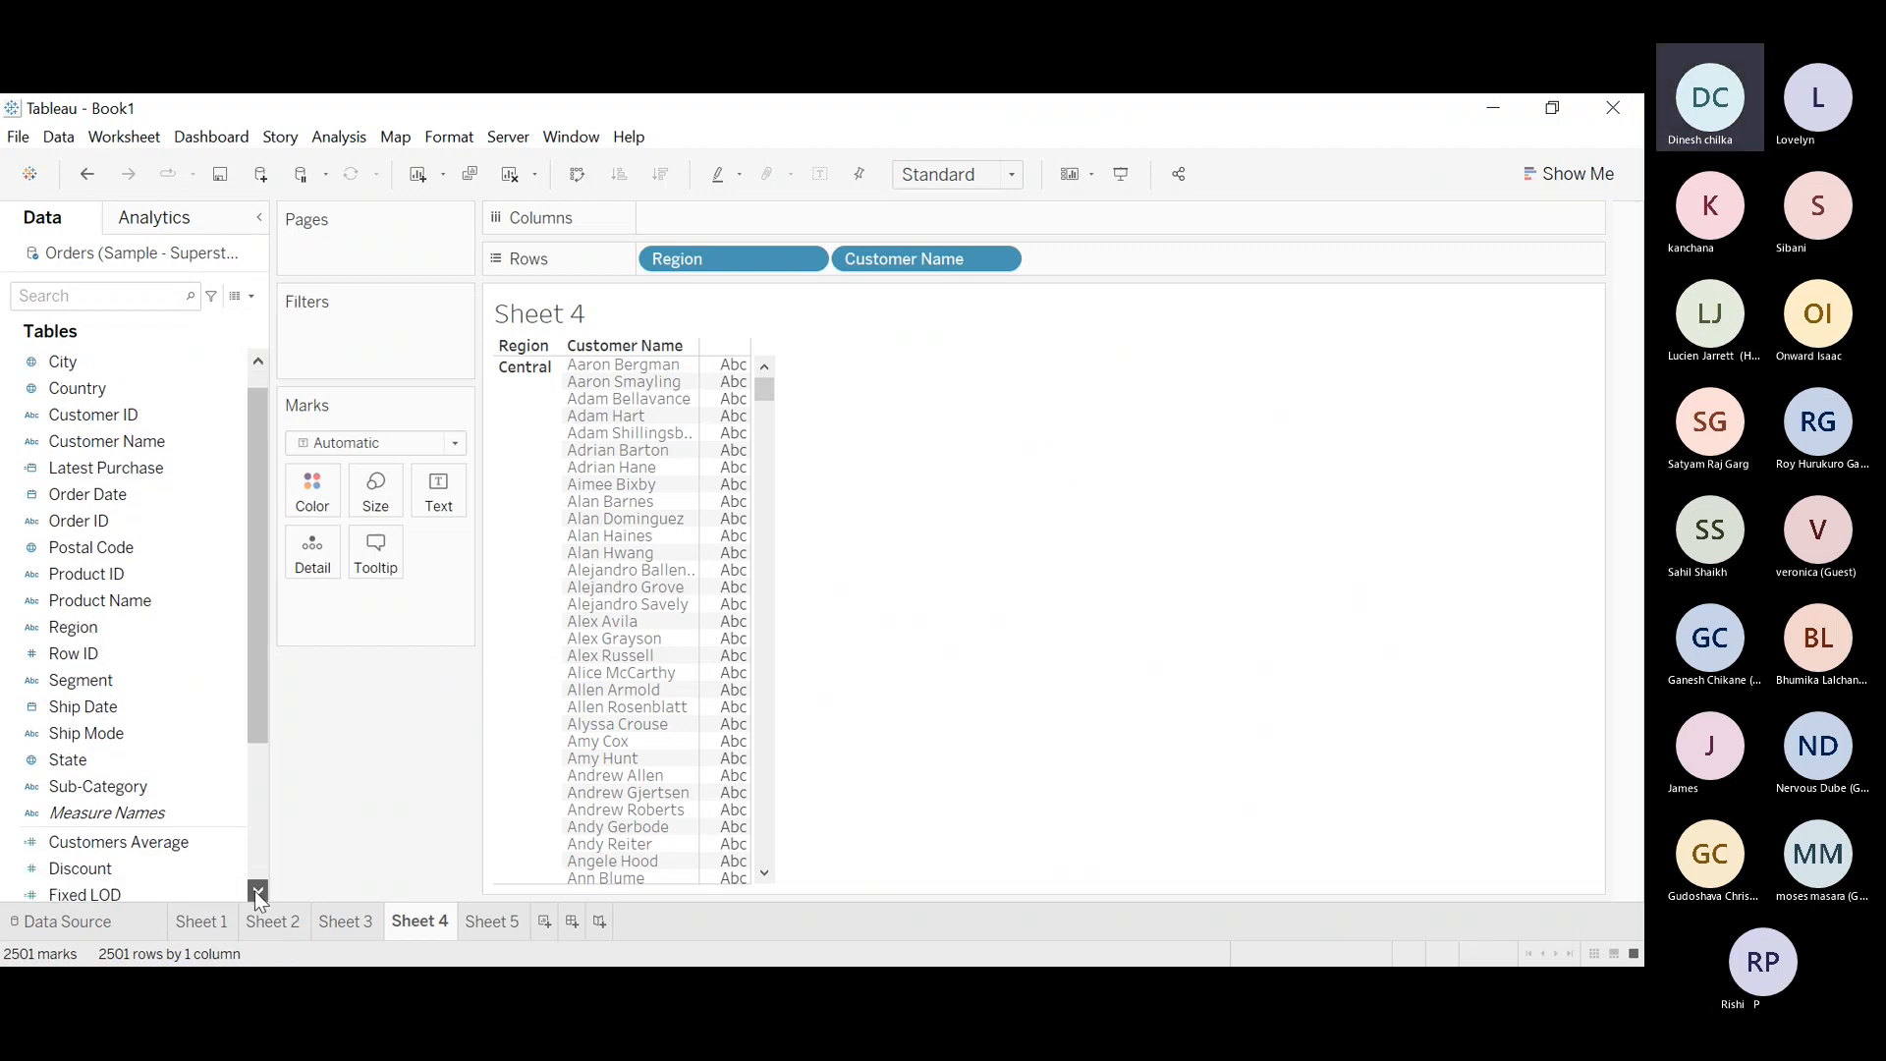
{"action": "left_click", "coordinate": [257, 891]}
{"action": "left_click_drag", "start_coordinate": [69, 815], "coordinate": [434, 501]}
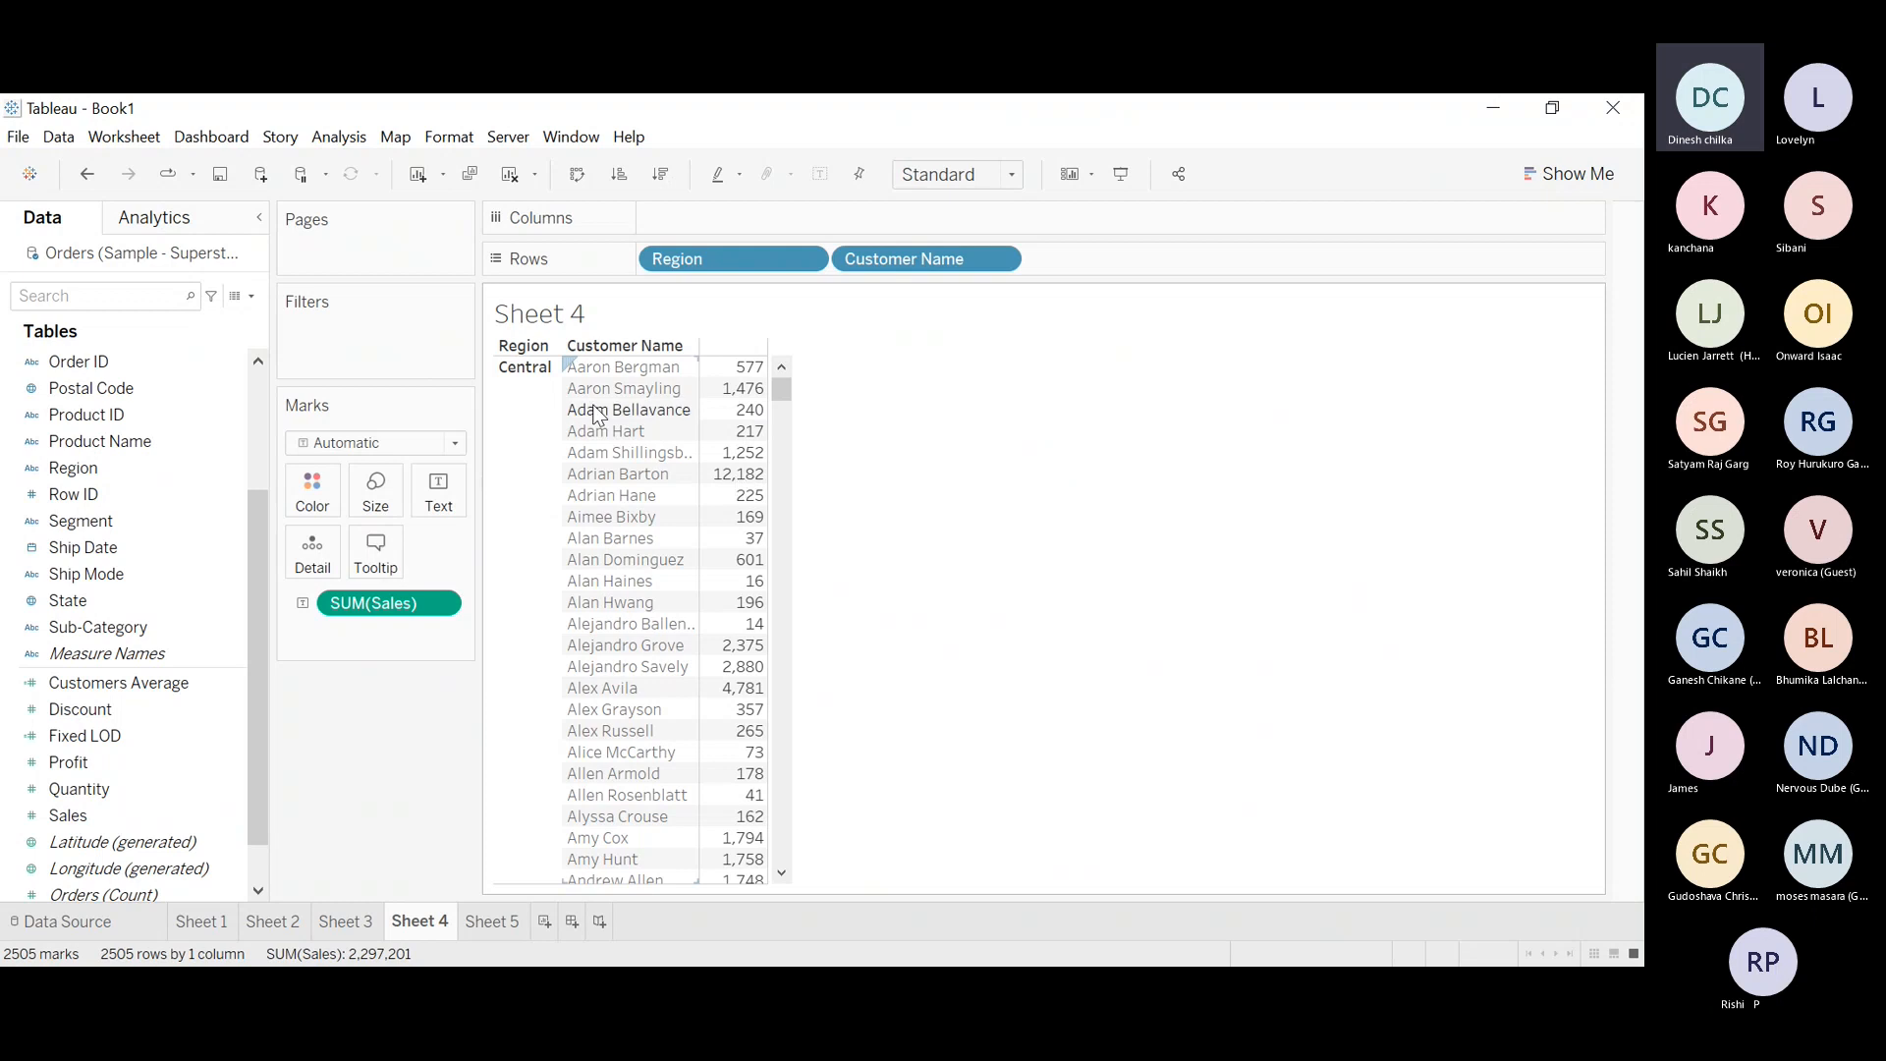
{"action": "mouse_move", "coordinate": [752, 385]}
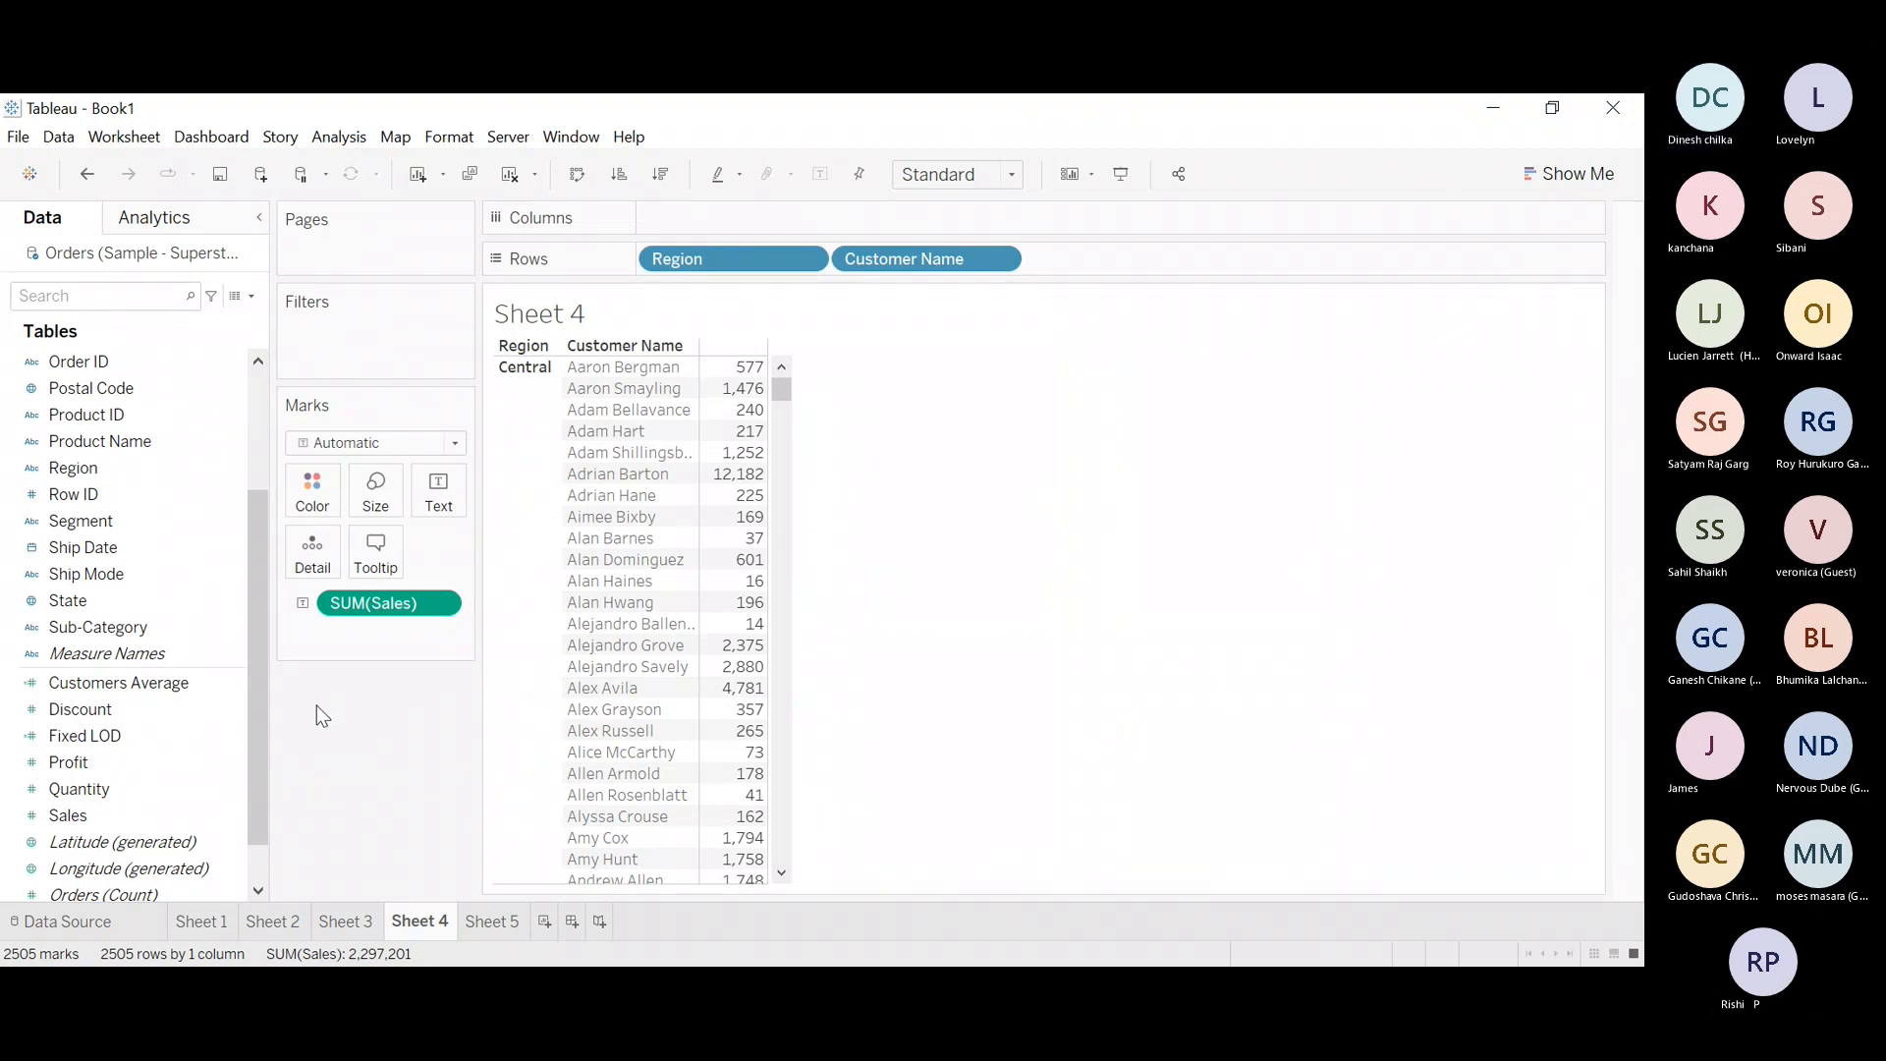
Format the summed Sales values in the Sheet 4 table as custom numbers with one decimal place
{"action": "mouse_move", "coordinate": [145, 814]}
{"action": "left_mouse_down"}
{"action": "mouse_move", "coordinate": [501, 645]}
{"action": "mouse_move", "coordinate": [199, 770]}
{"action": "mouse_move", "coordinate": [137, 823]}
{"action": "left_mouse_up"}
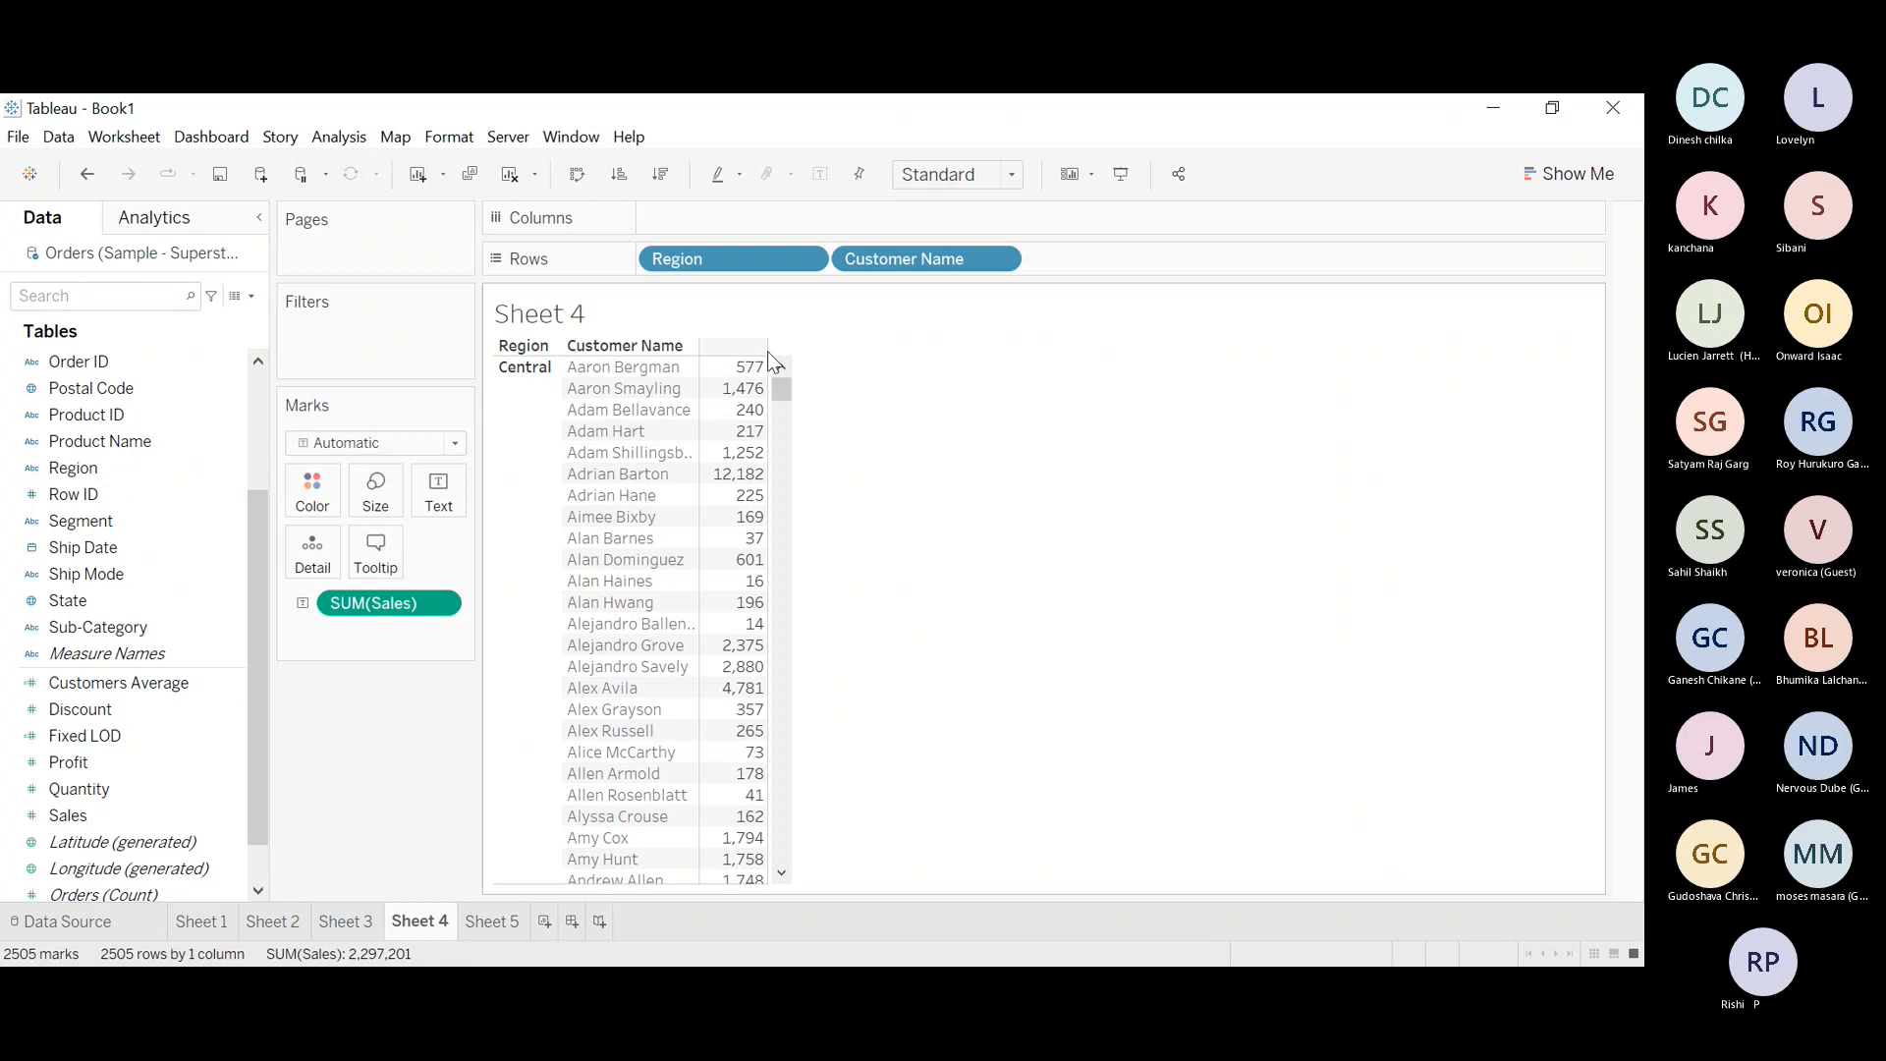
{"action": "left_click_drag", "start_coordinate": [782, 386], "coordinate": [801, 503]}
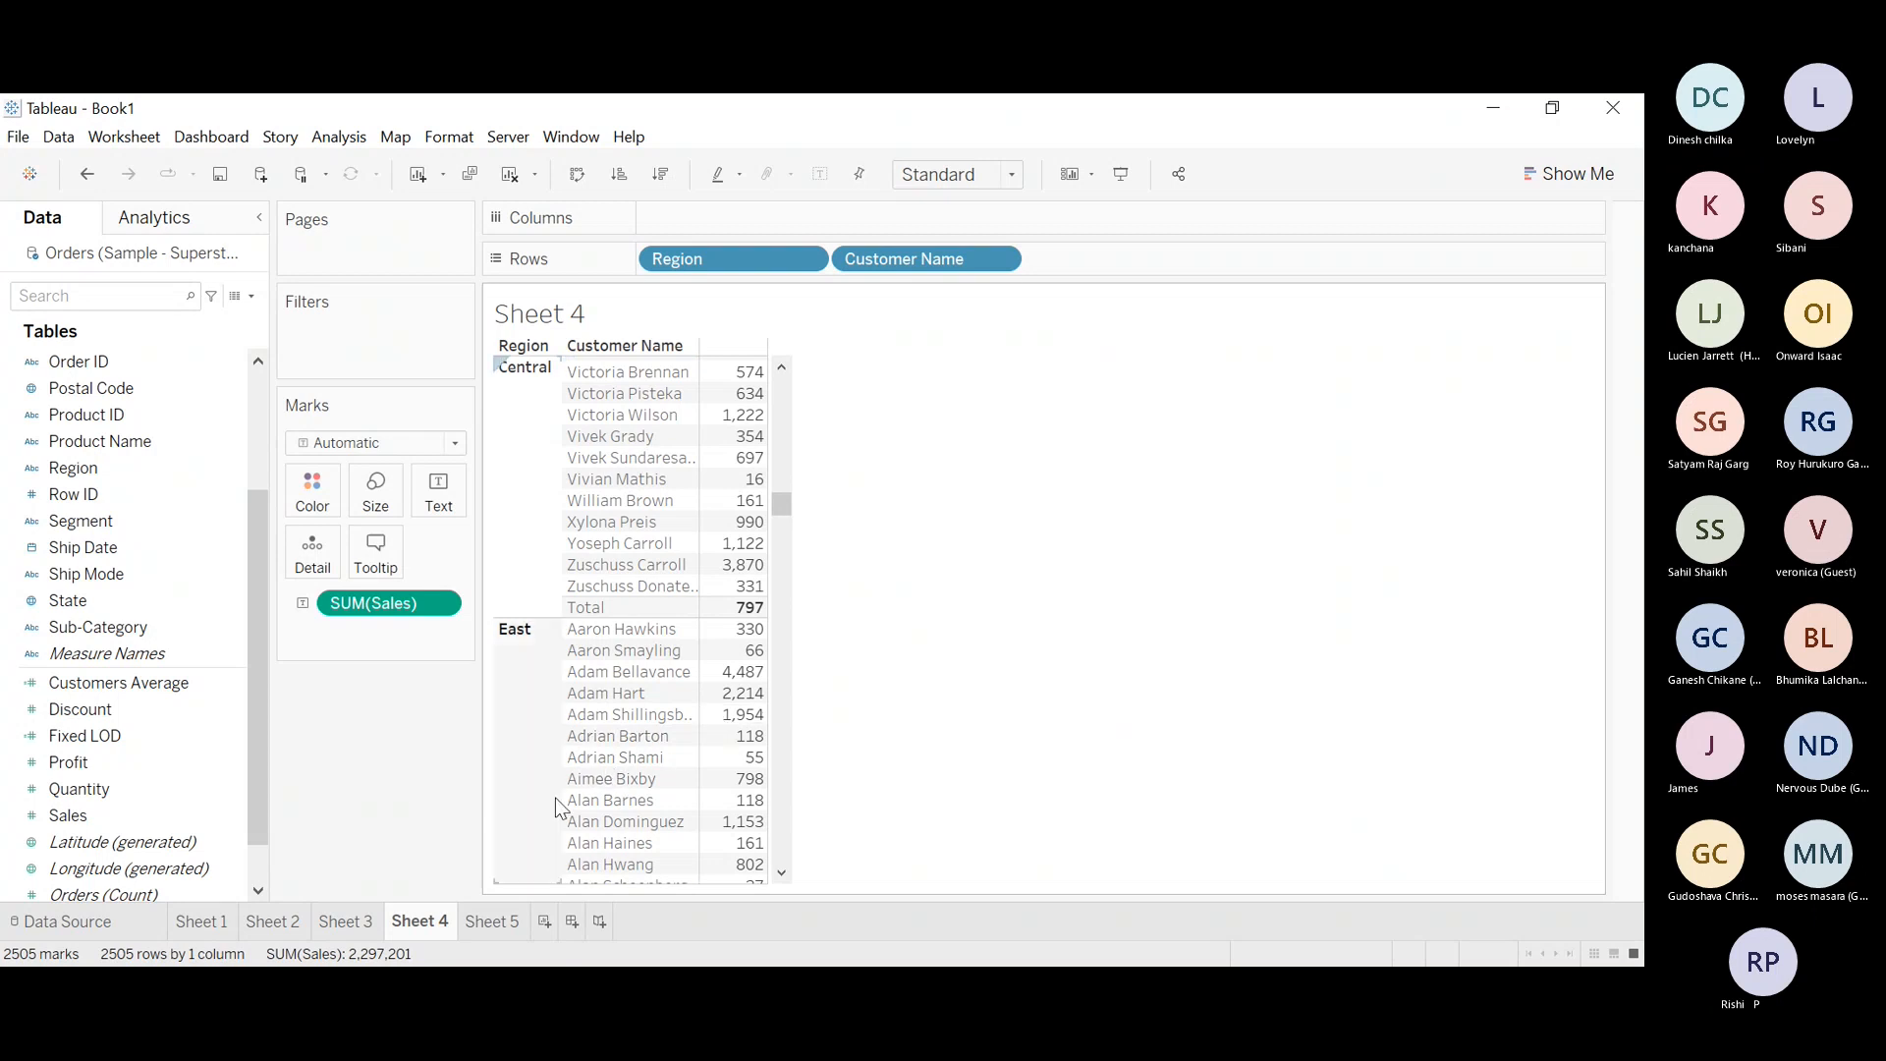
{"action": "left_click", "coordinate": [440, 607]}
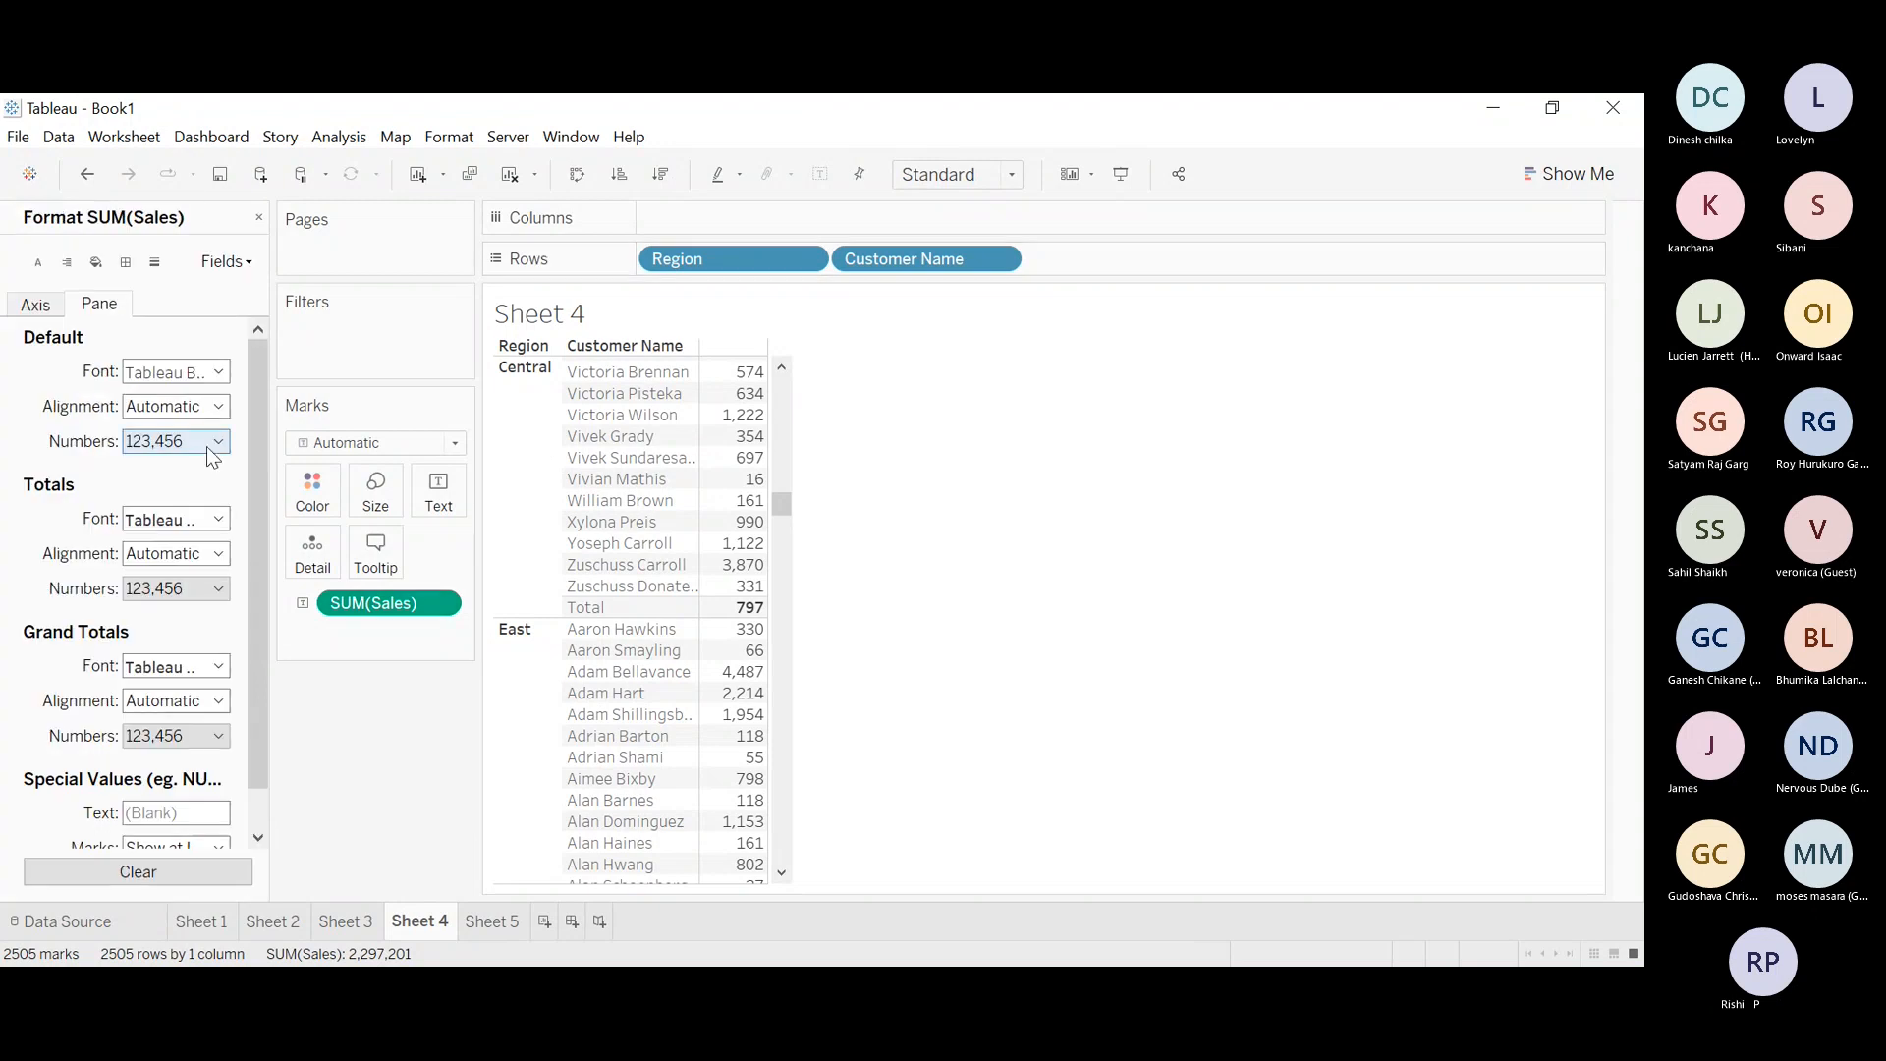
{"action": "left_click", "coordinate": [213, 442]}
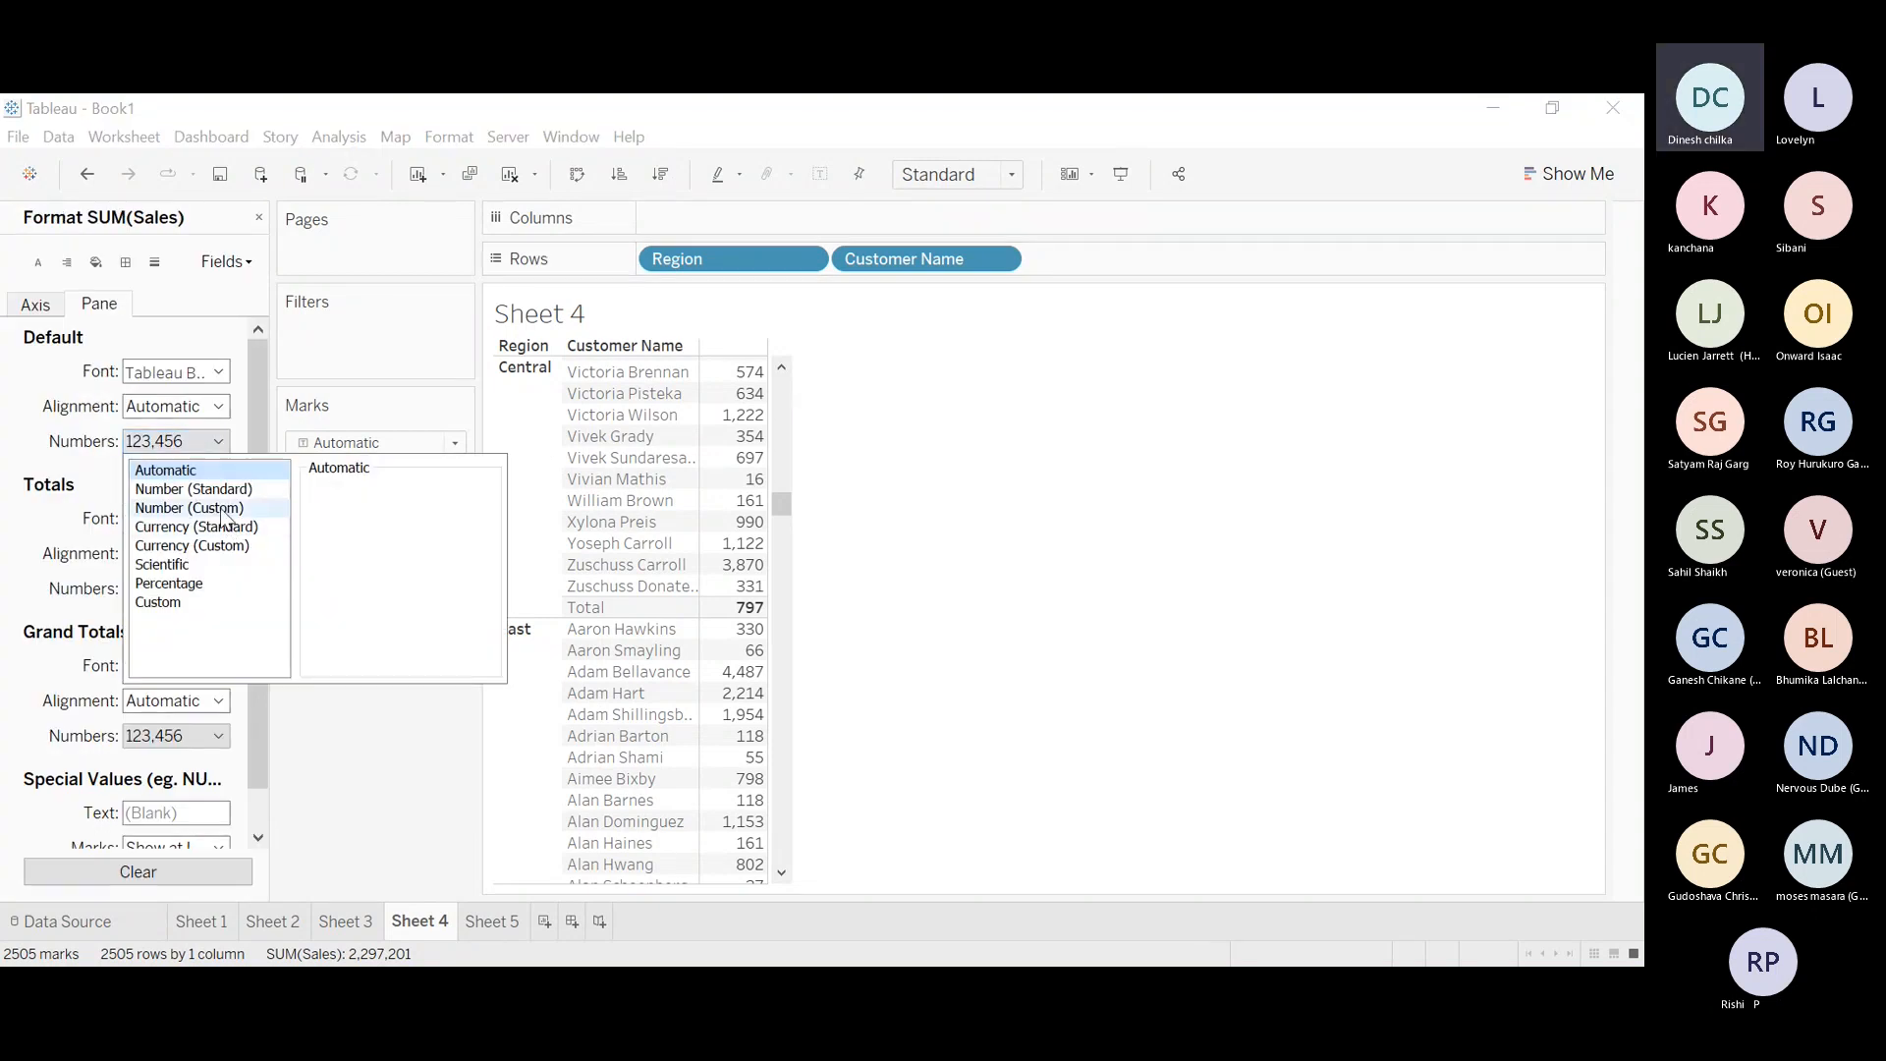
{"action": "left_click", "coordinate": [222, 508]}
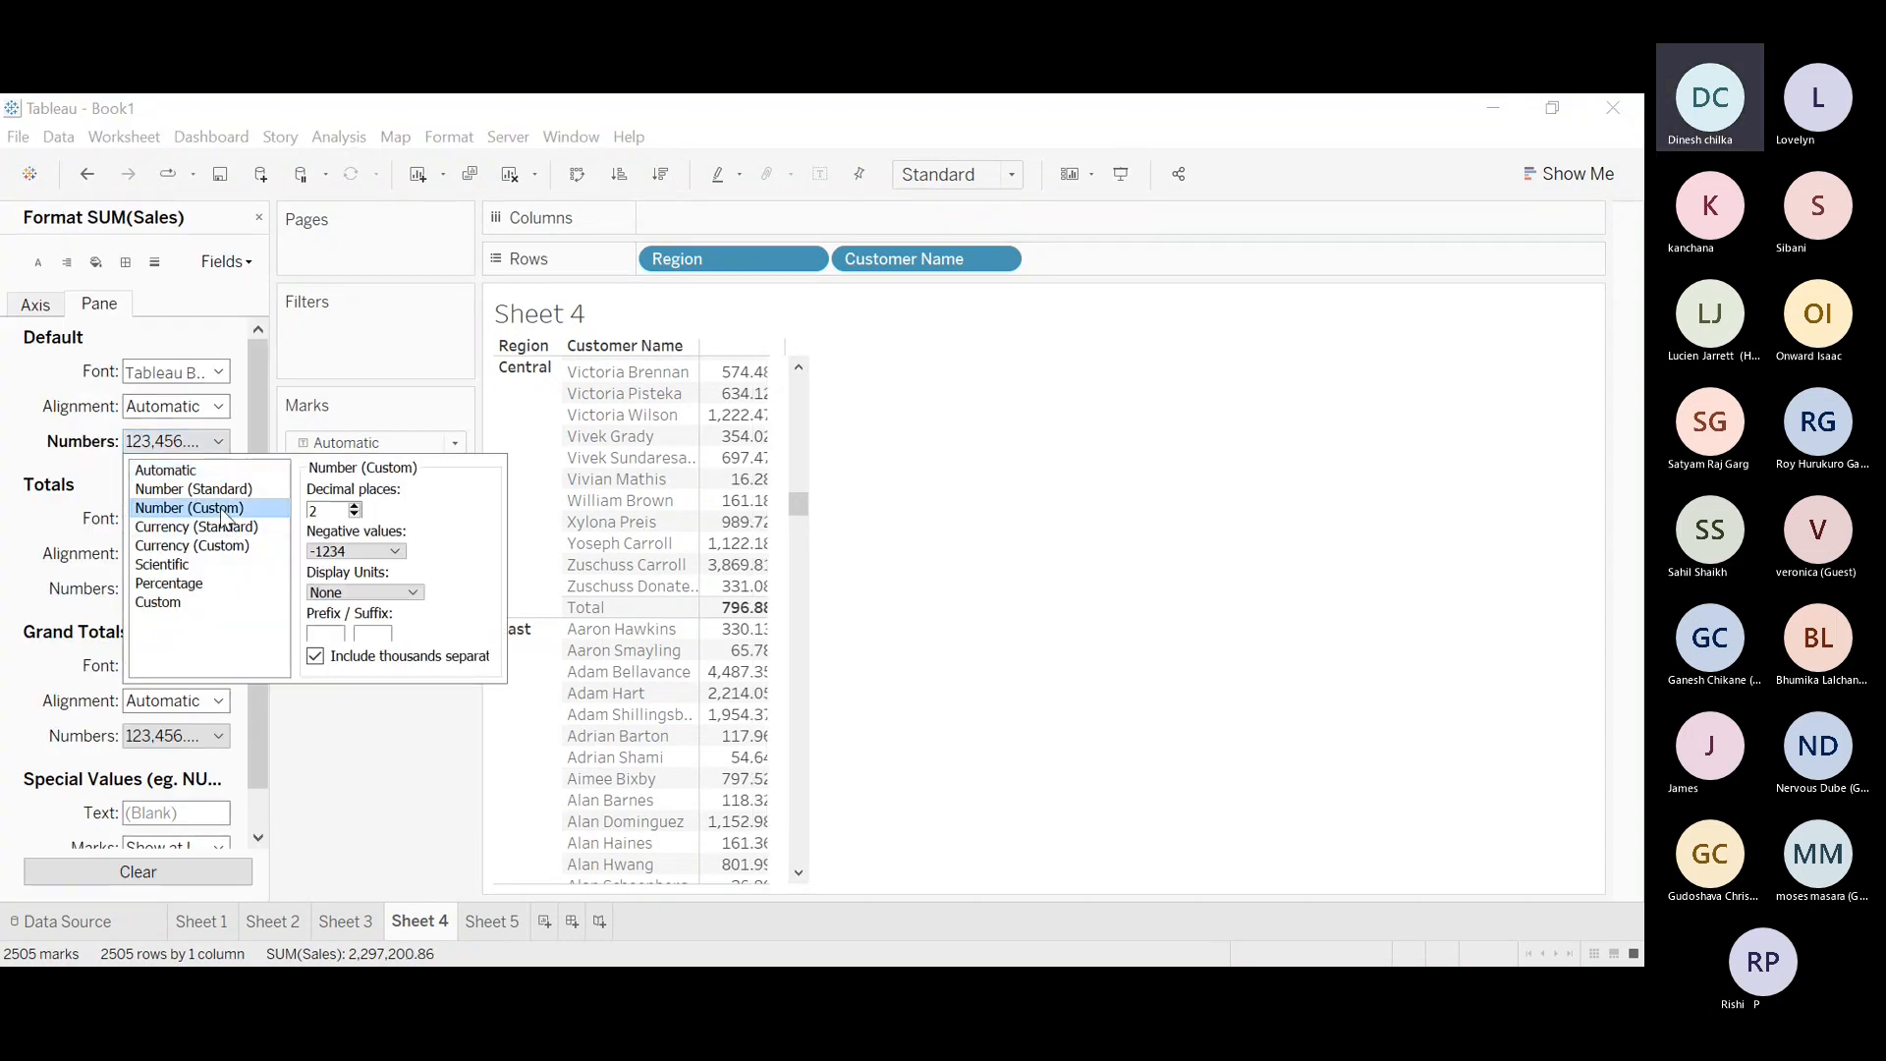
{"action": "left_click", "coordinate": [355, 506]}
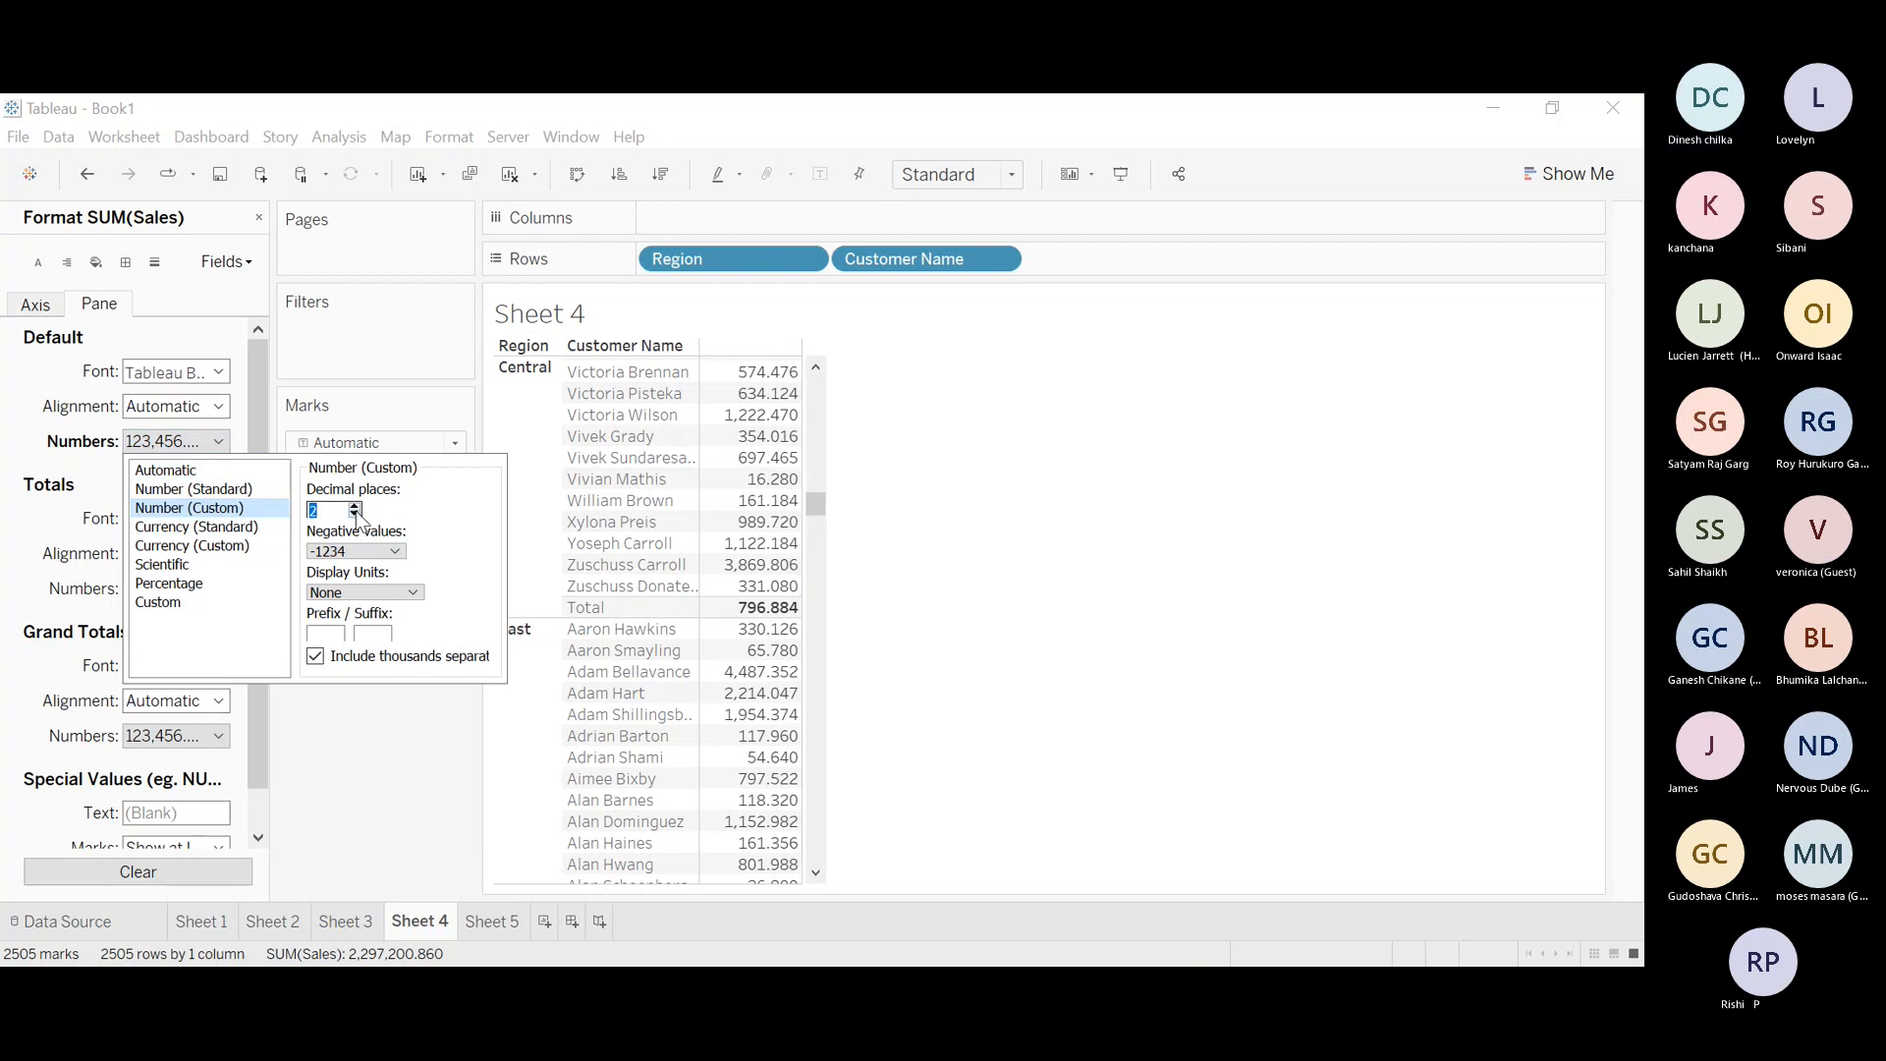
{"action": "left_click", "coordinate": [356, 512]}
{"action": "left_click", "coordinate": [356, 512]}
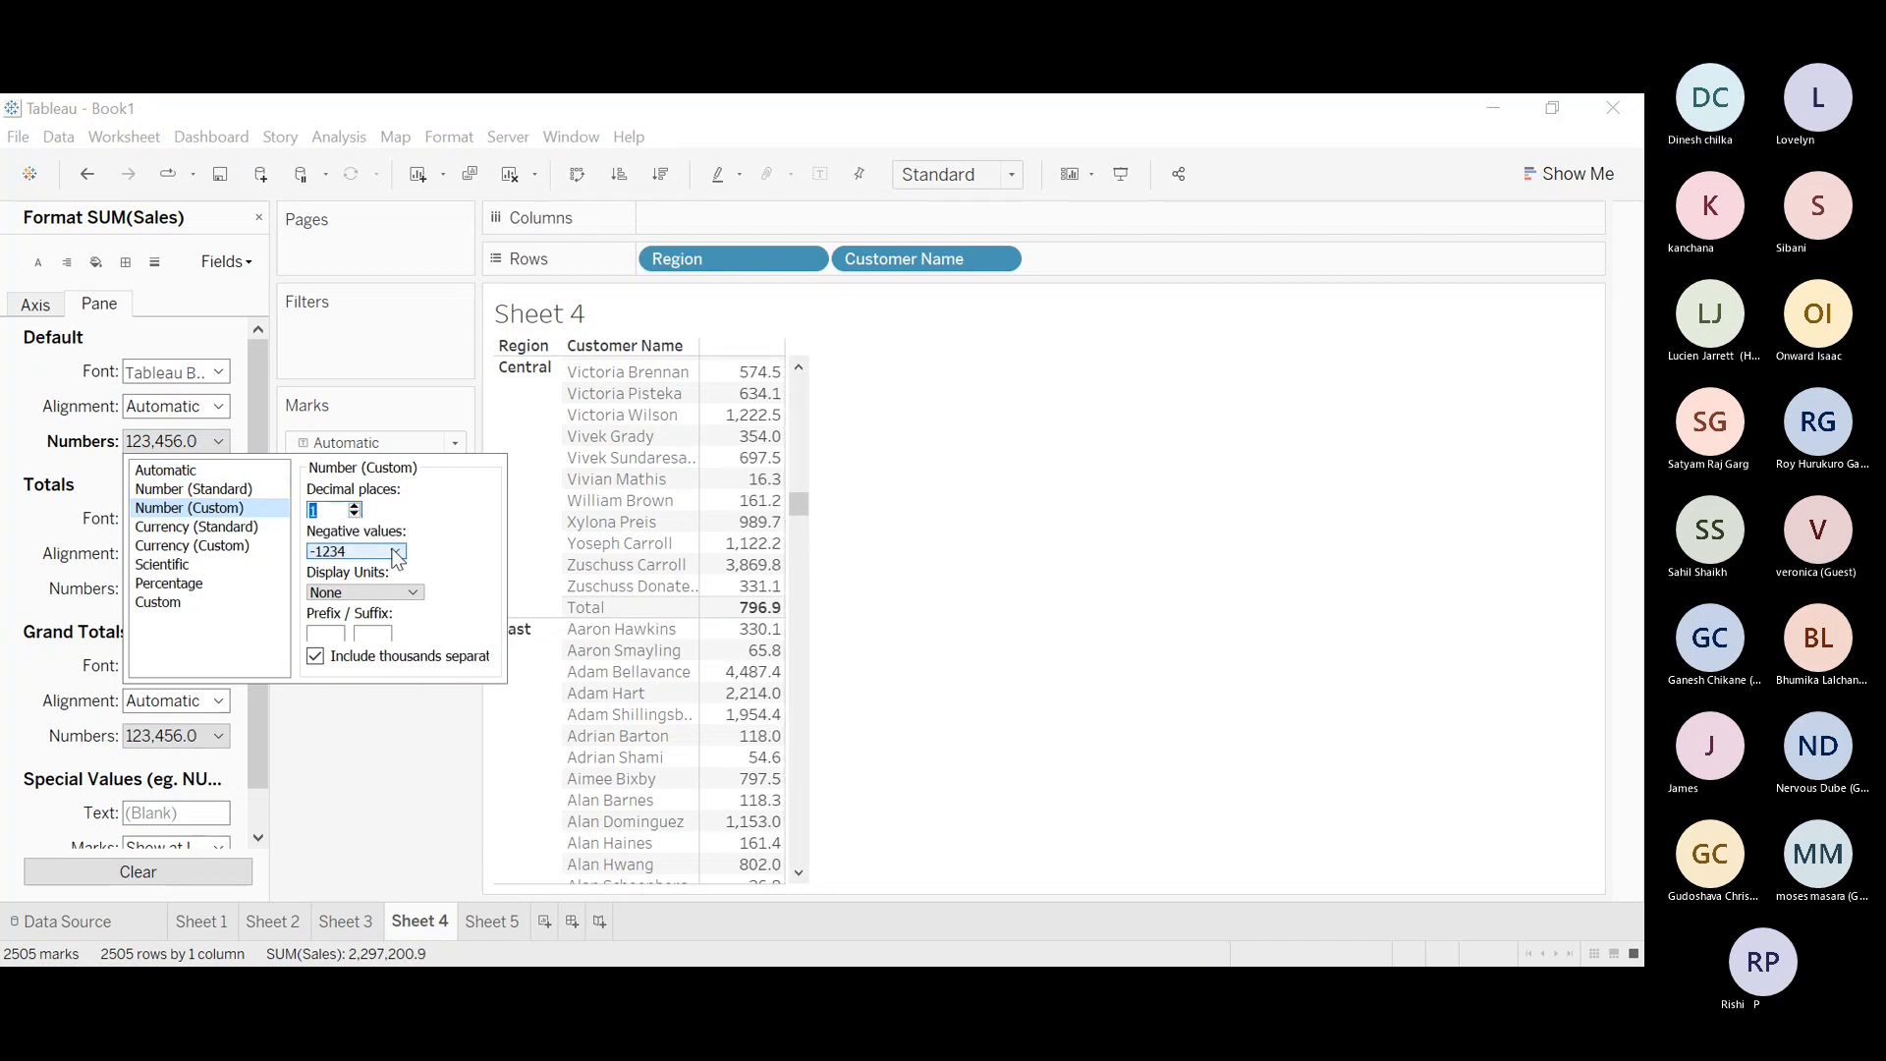
Set the negative values of the Sales number format to Automatic and close the formatting options
{"action": "left_click", "coordinate": [397, 552]}
{"action": "key", "text": "Up"}
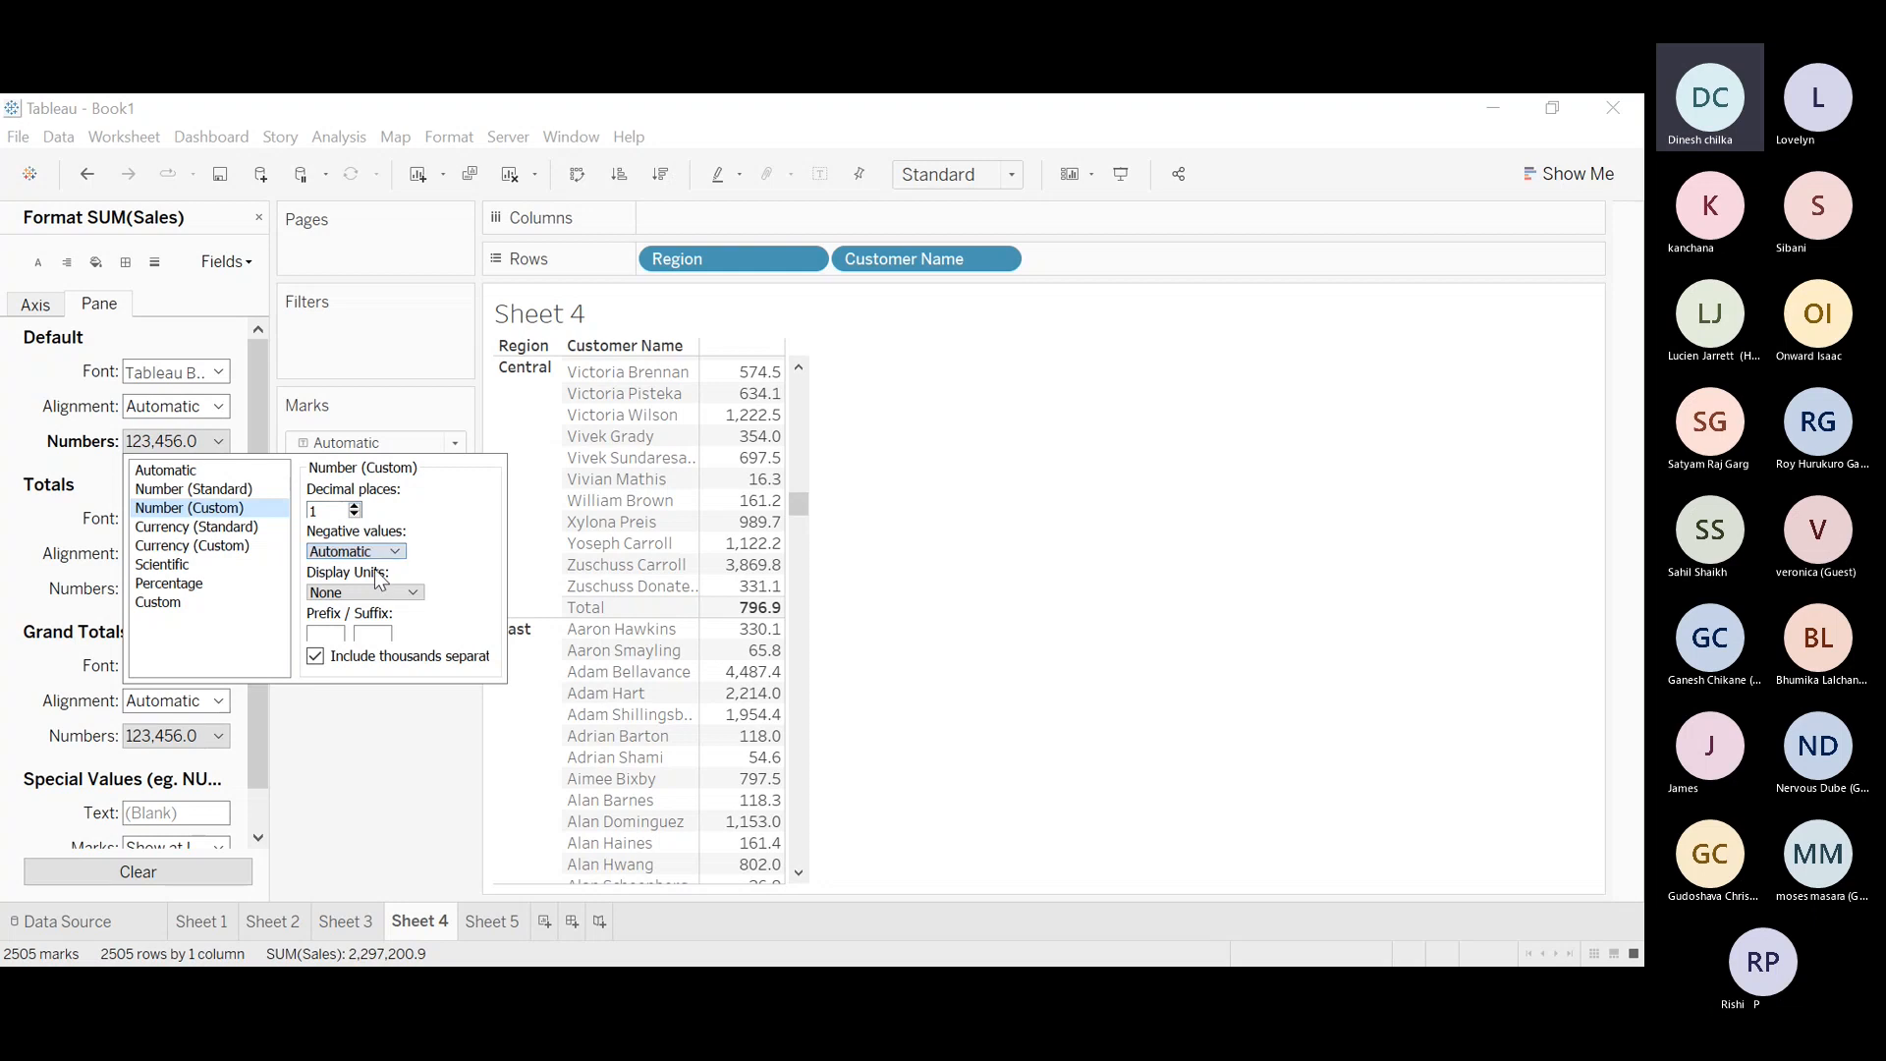
{"action": "left_click", "coordinate": [355, 711]}
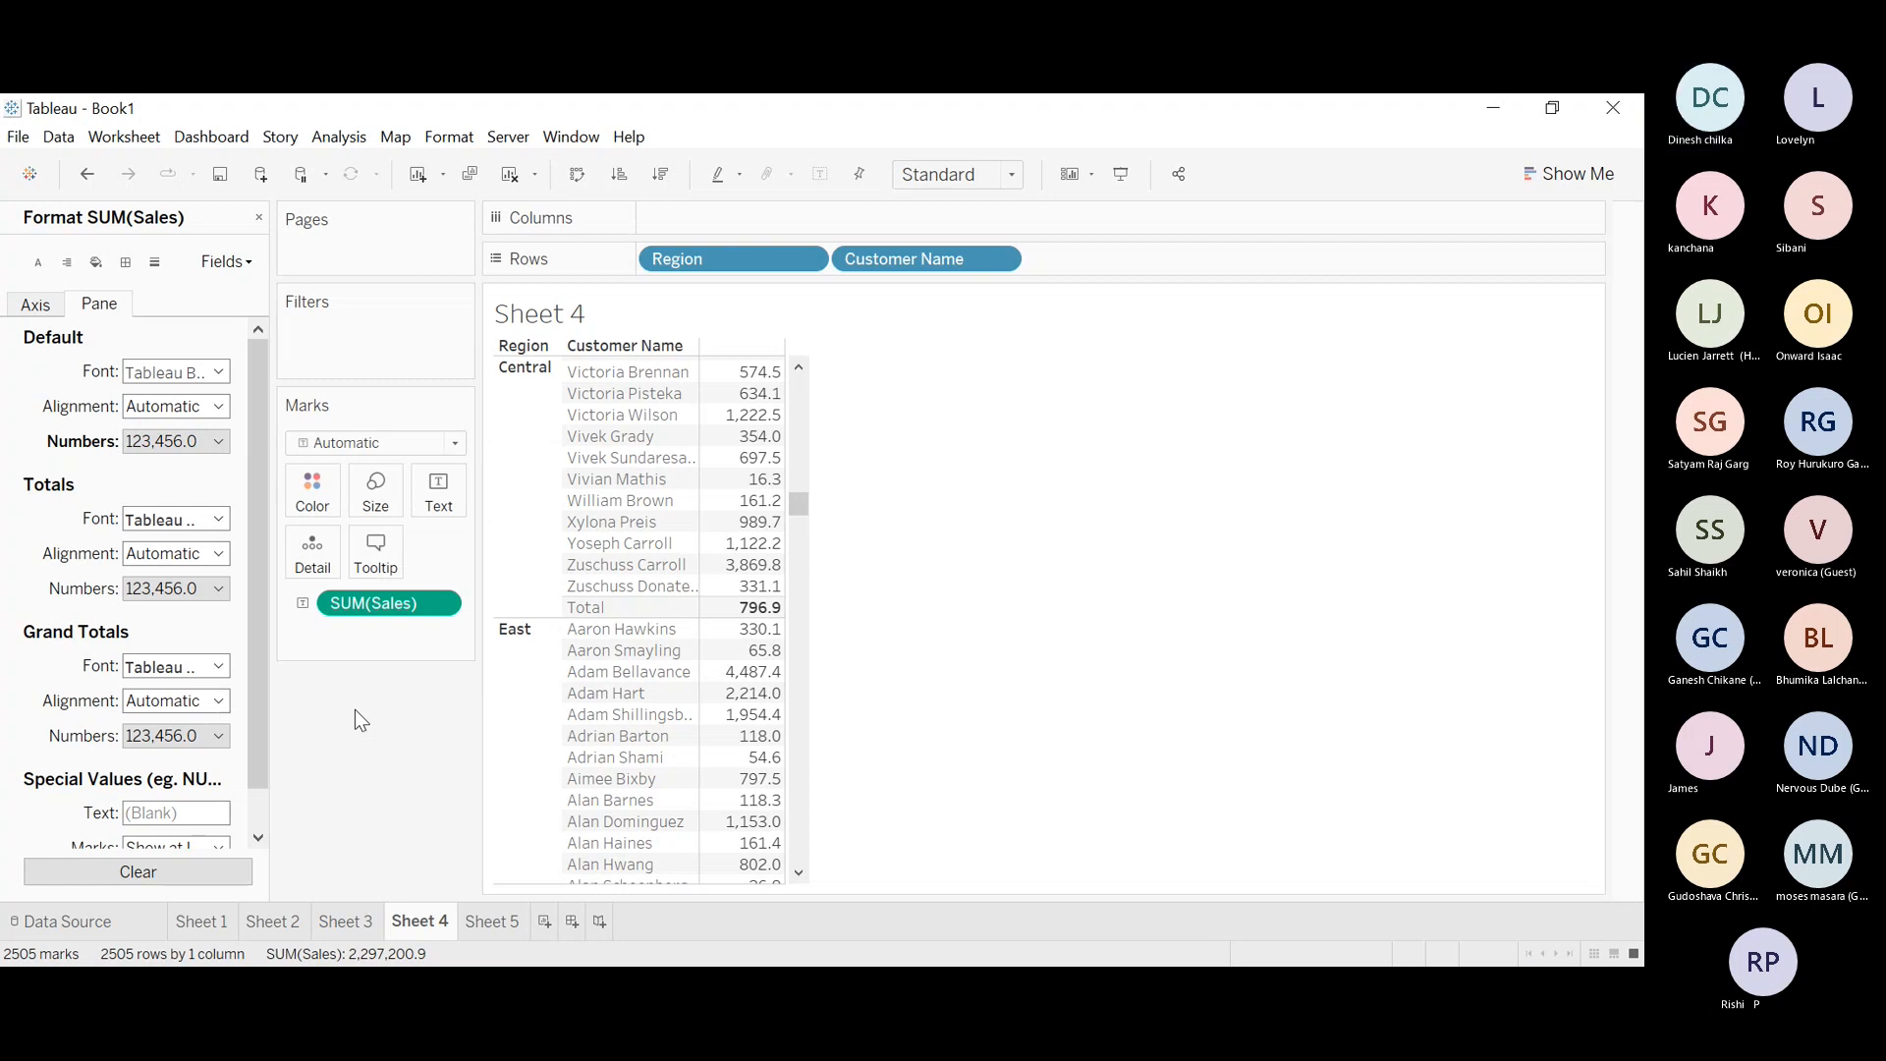
{"action": "left_click", "coordinate": [259, 218]}
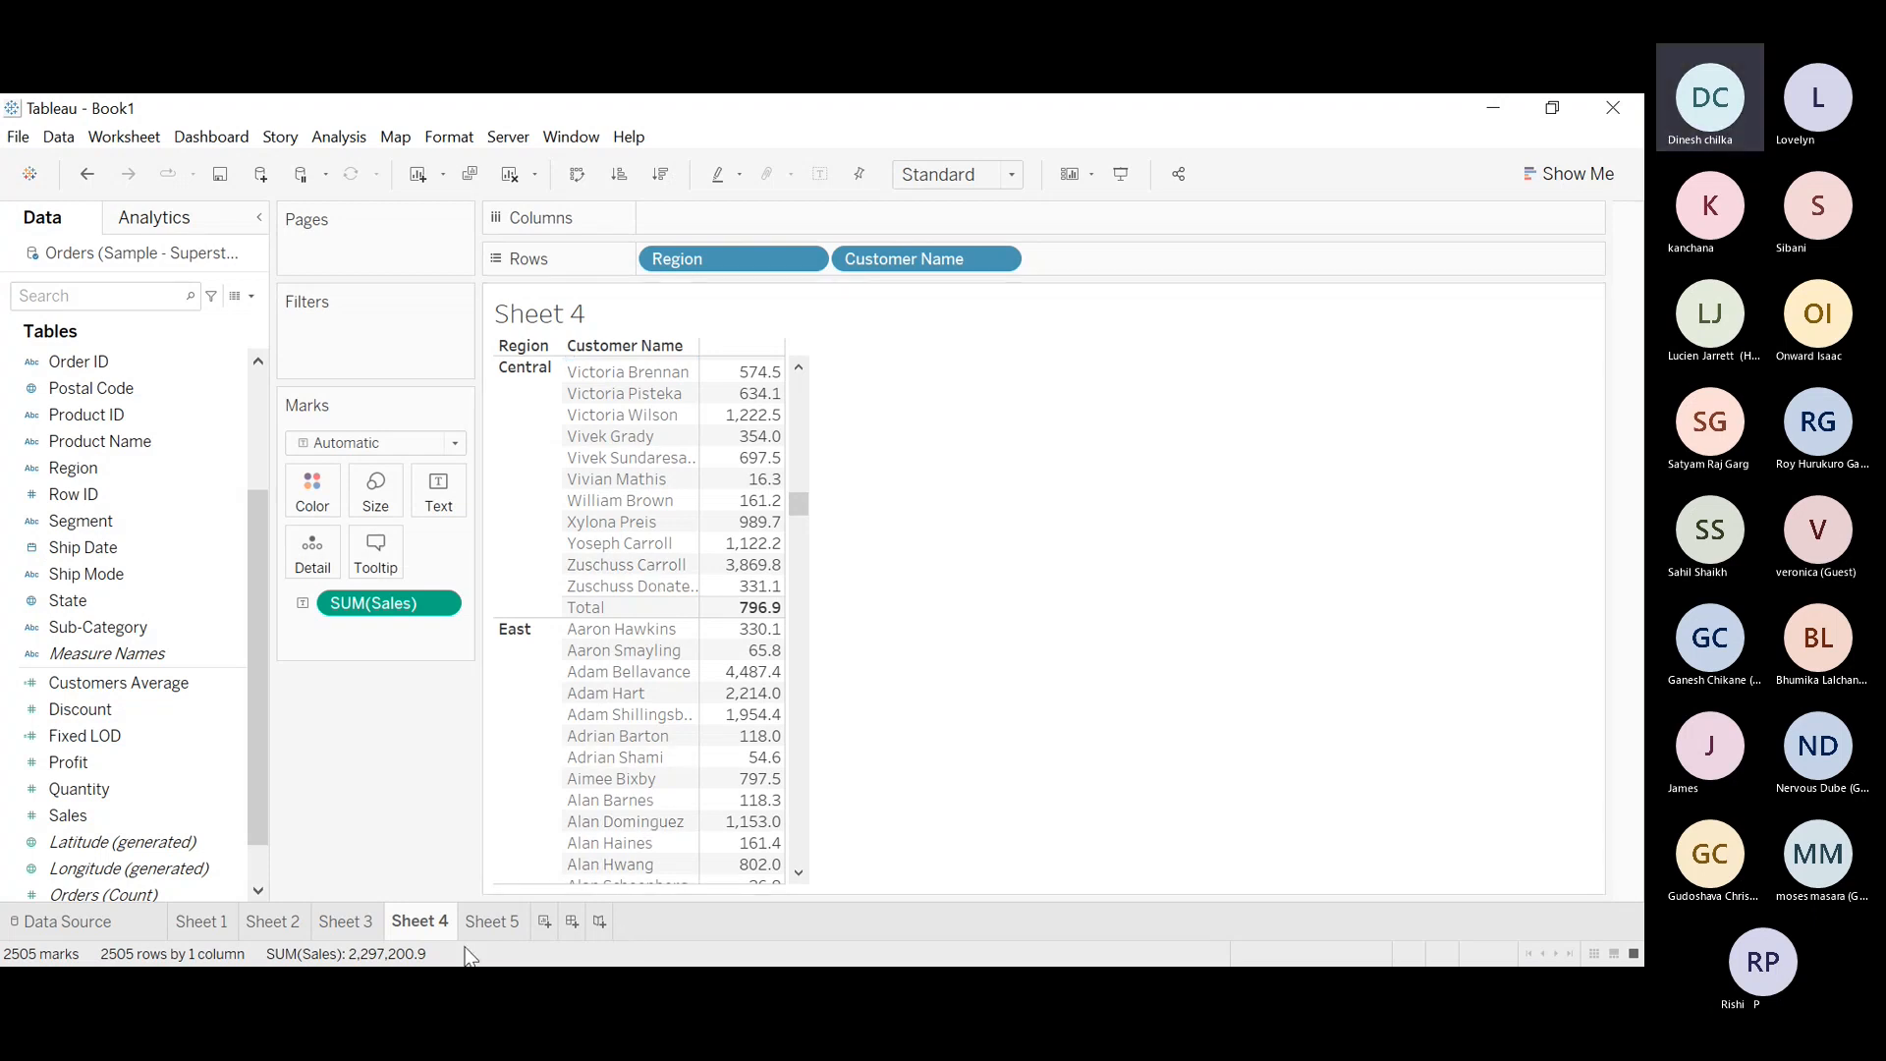
Return to Sheet 3 and check the Central region's average Customers Average against the Central subtotal from Sheet 4
{"action": "left_click", "coordinate": [354, 923]}
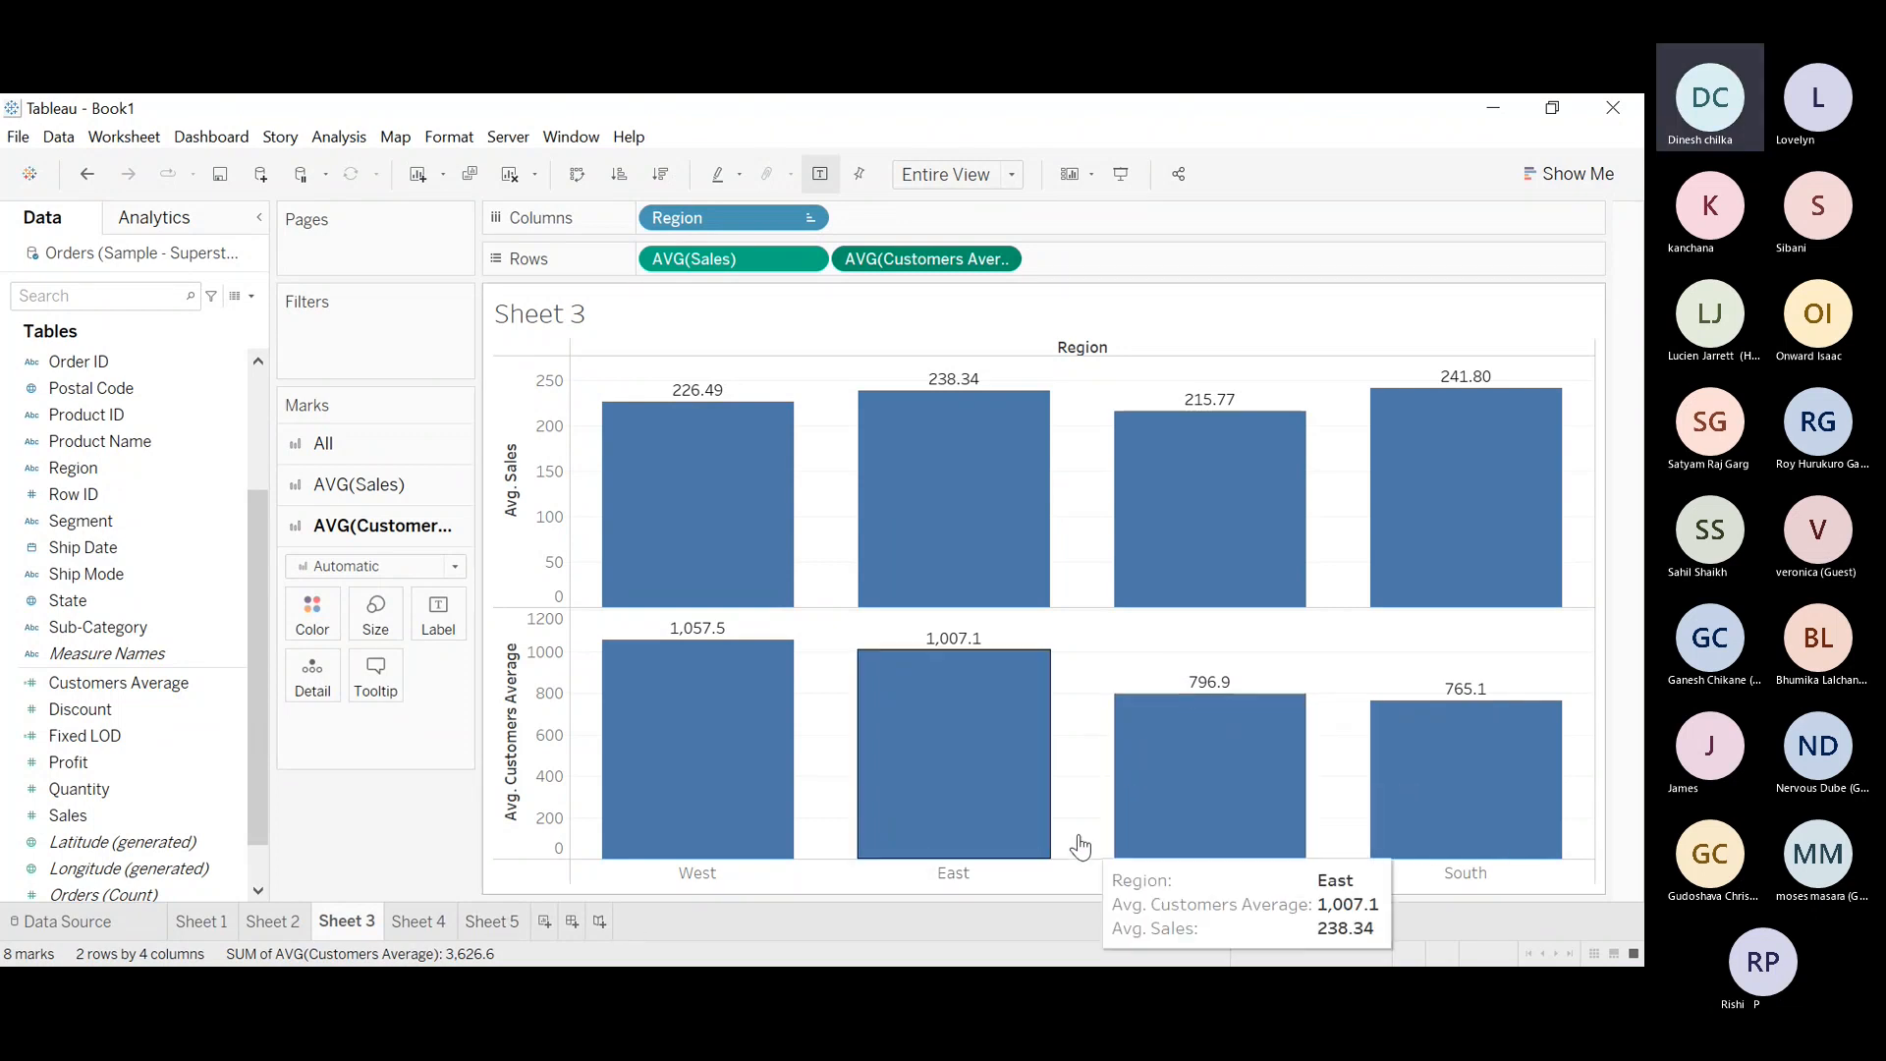
{"action": "mouse_move", "coordinate": [1205, 695]}
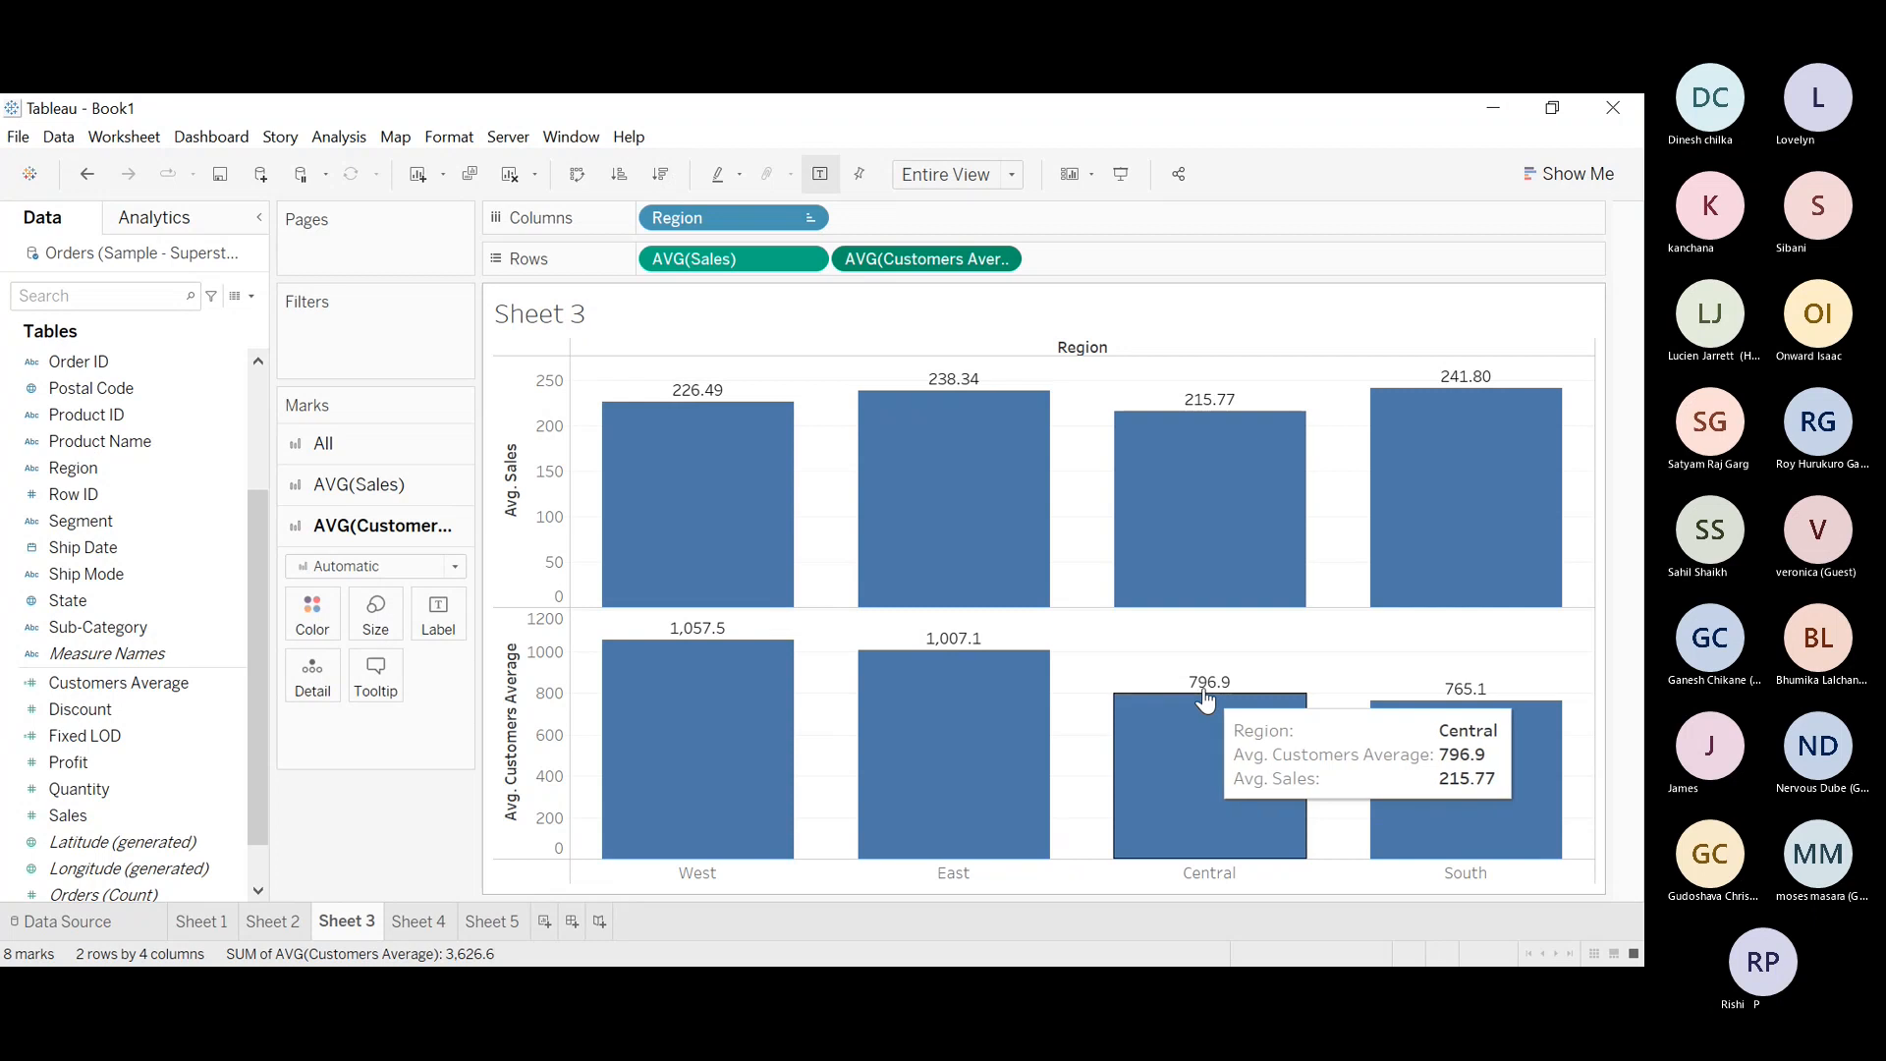